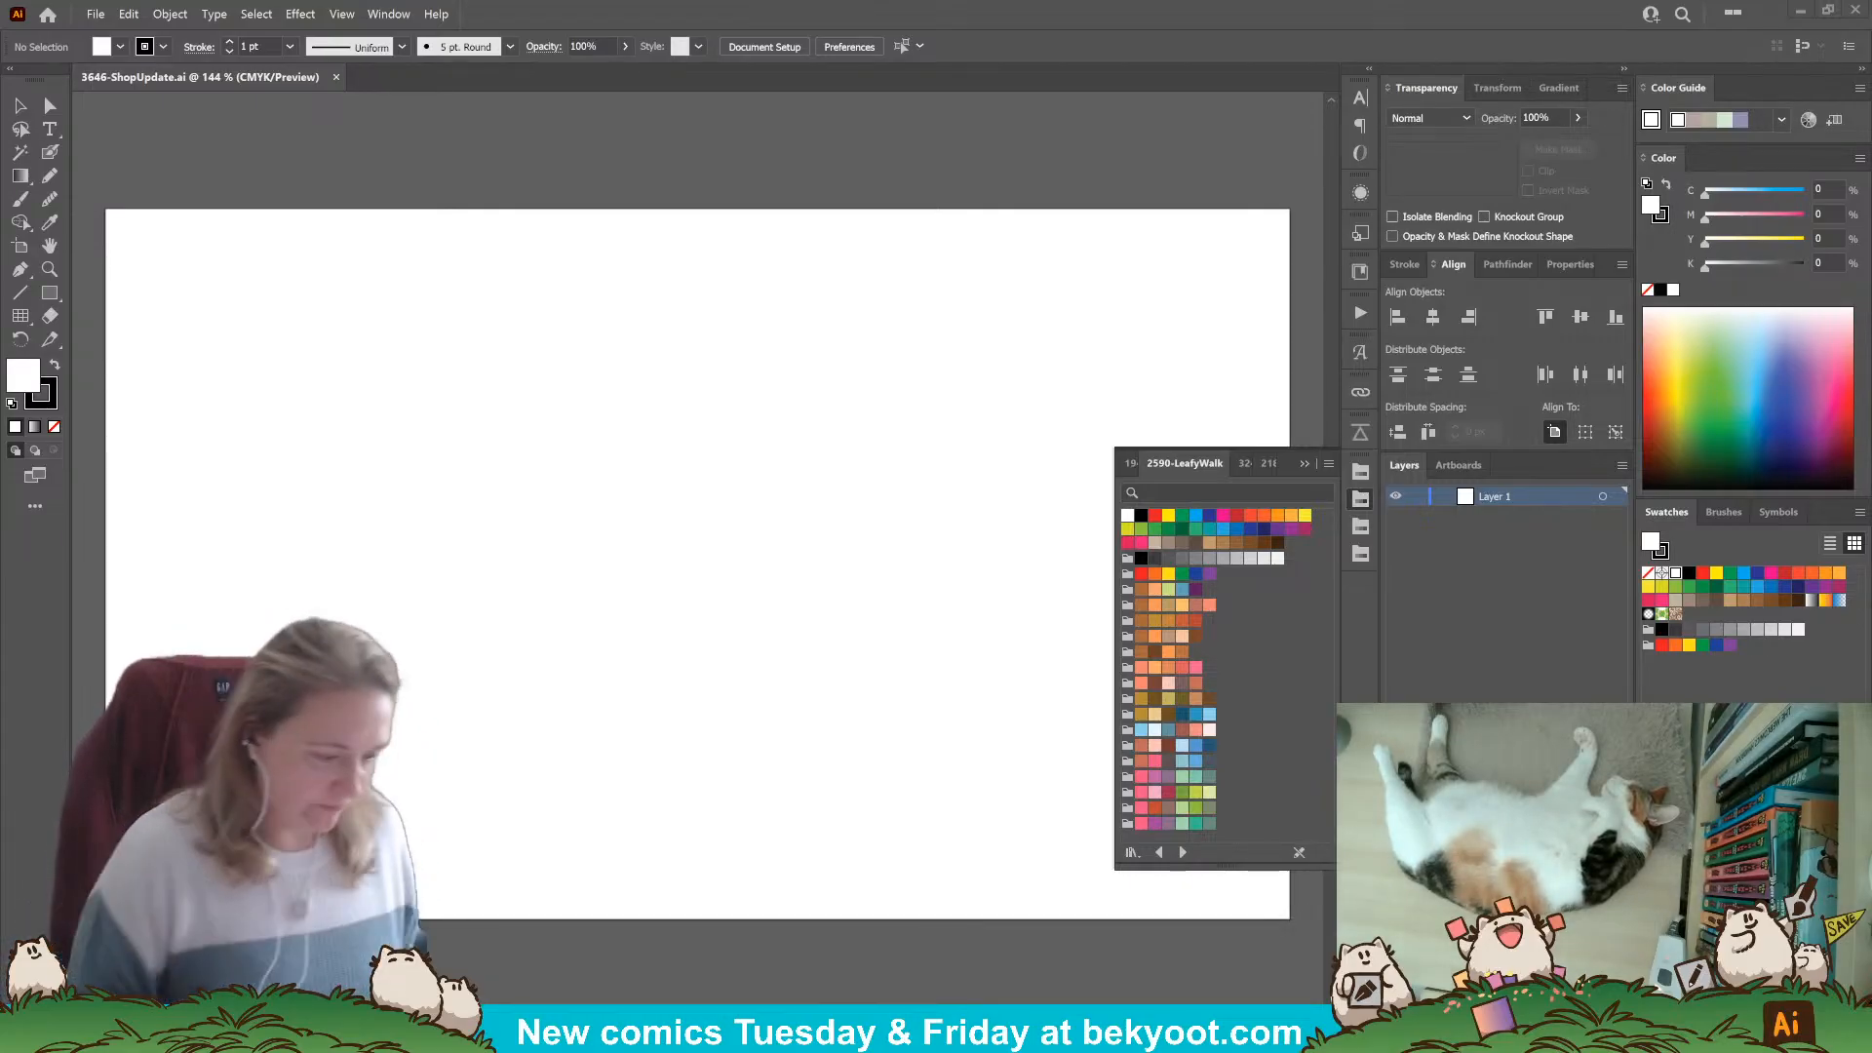
Collapse the floating swatch library and switch the artboard to portrait orientation, 900 by 1500 px, with the Blob Brush active for sketching.
click(51, 153)
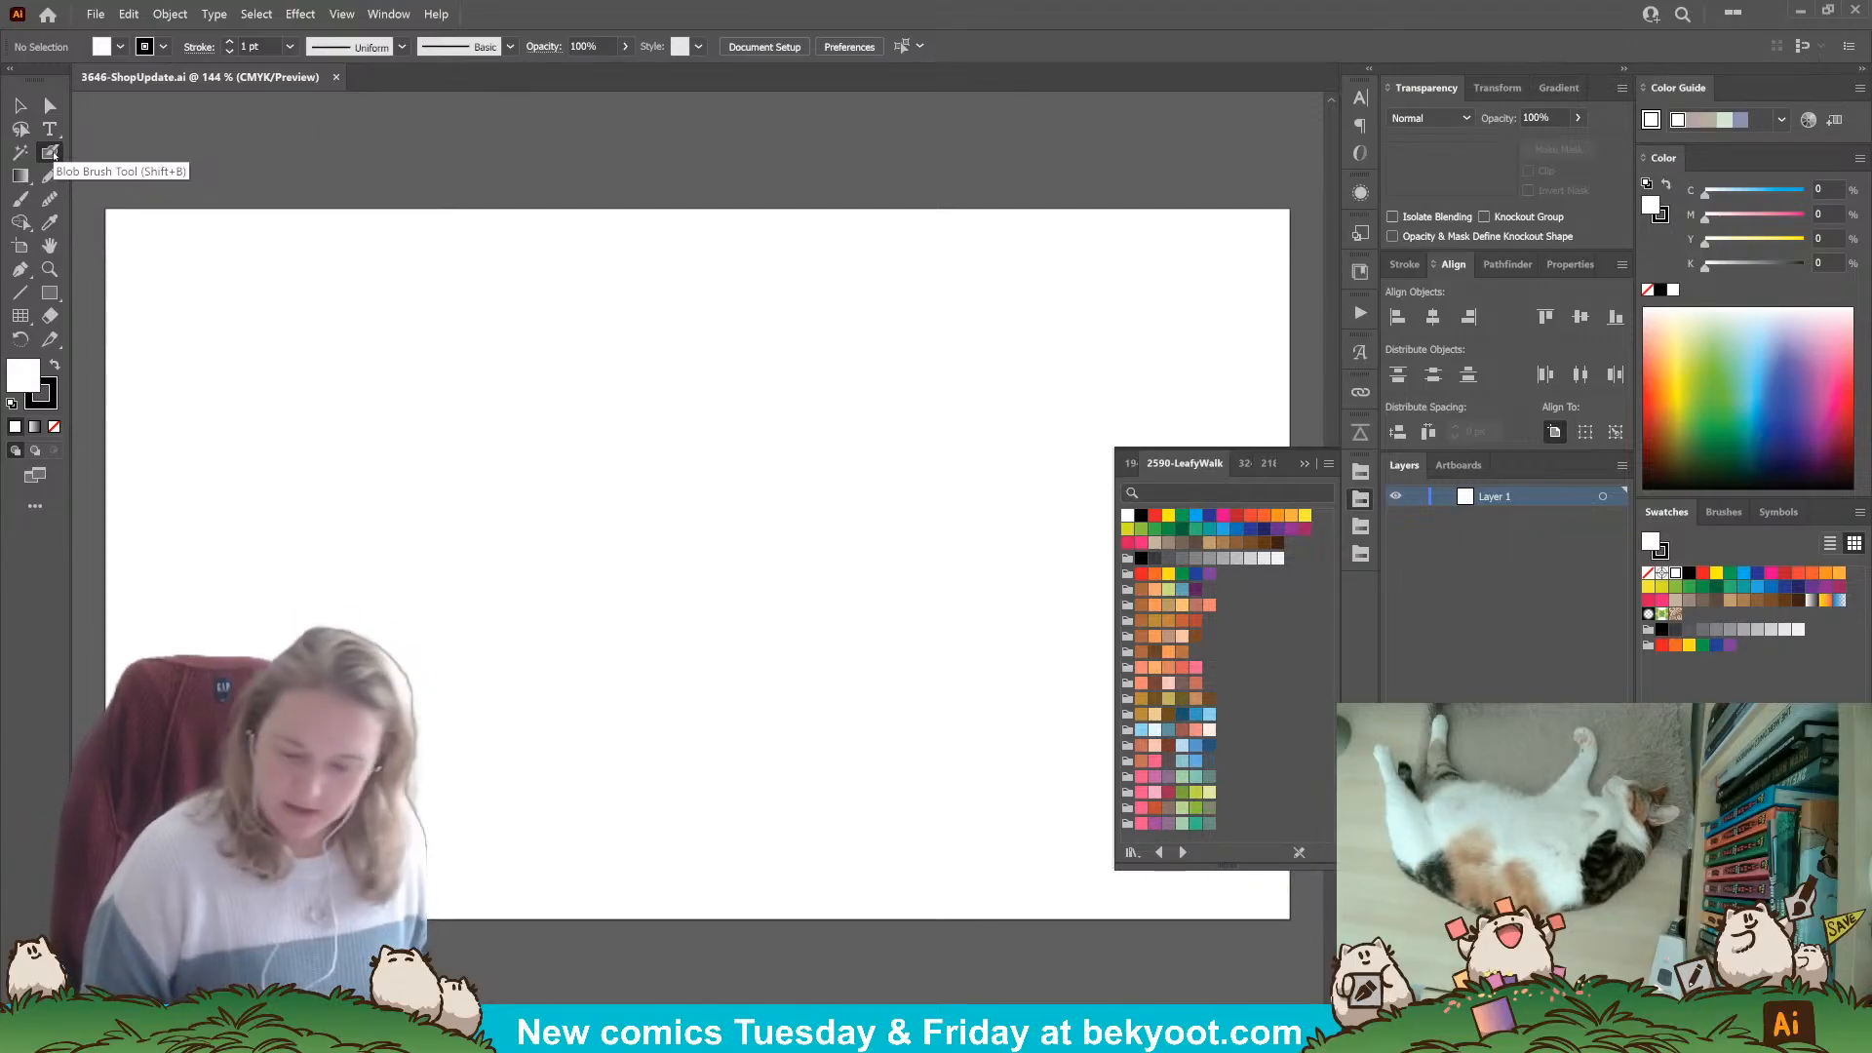
click(1305, 464)
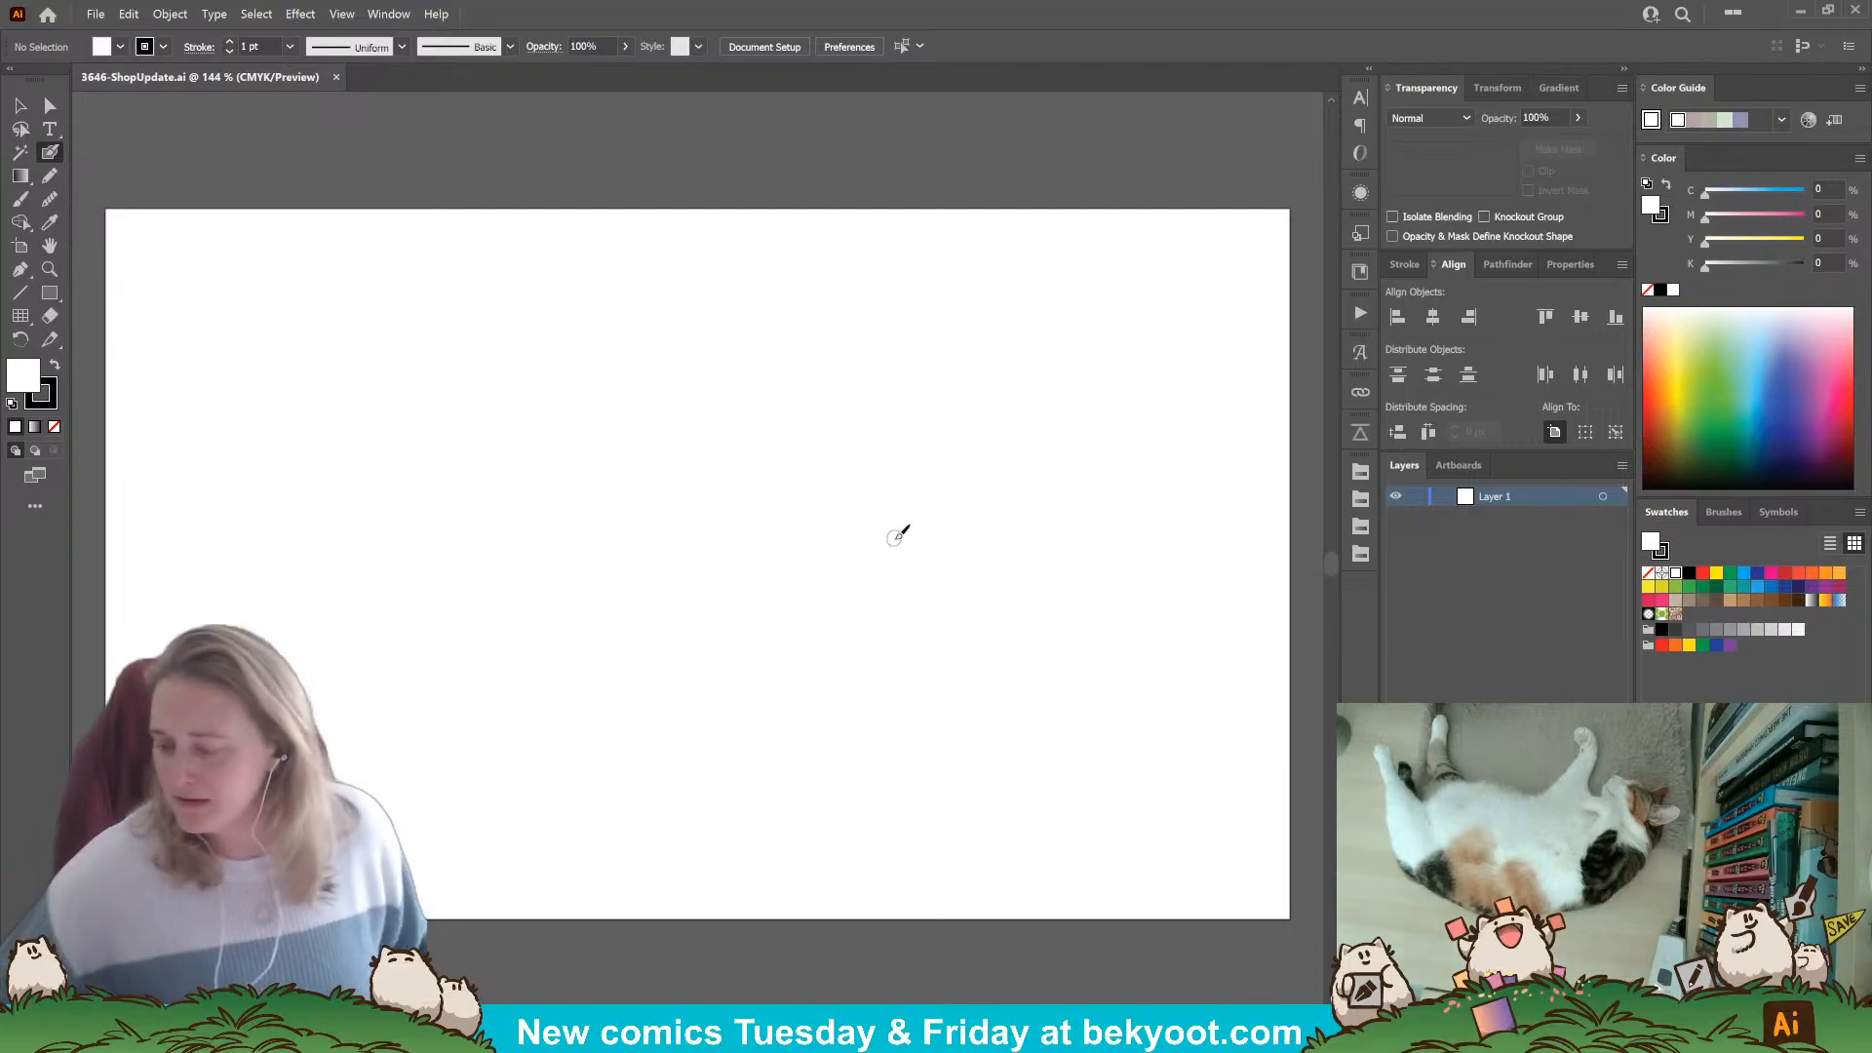
click(21, 246)
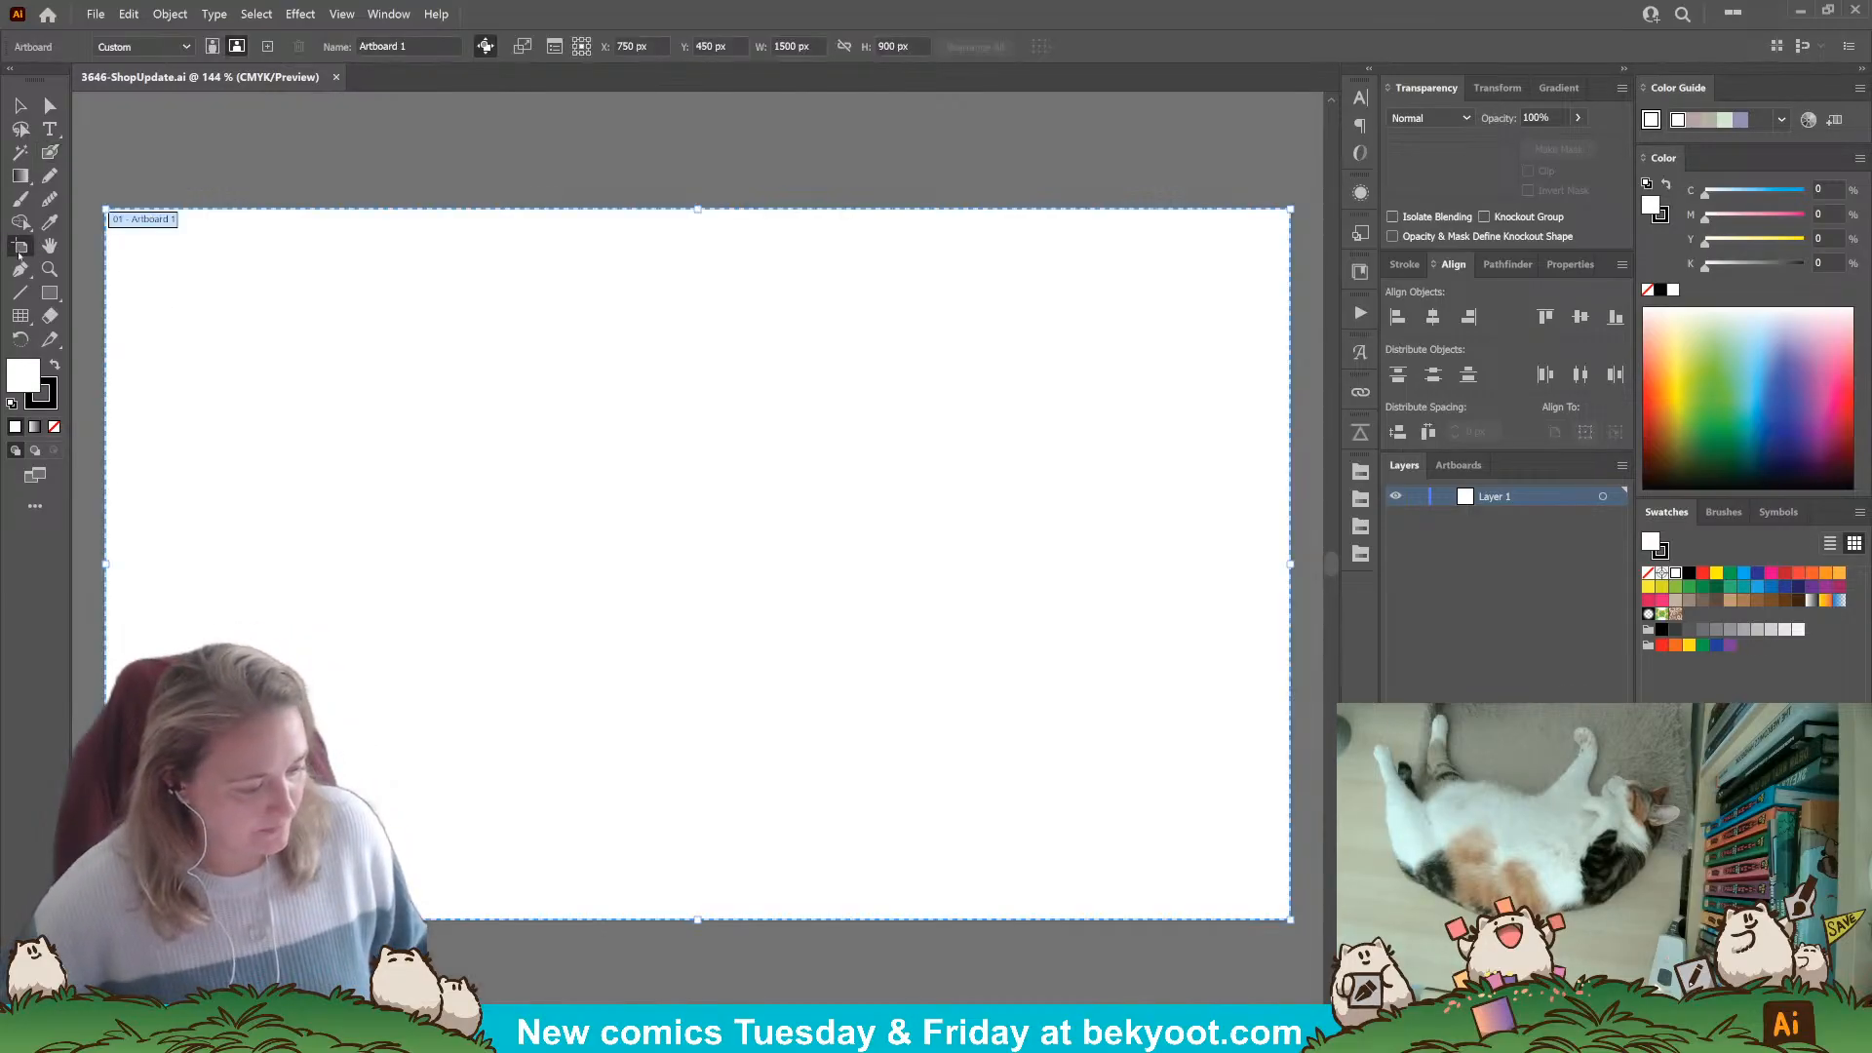
click(212, 46)
key(ctrl+1)
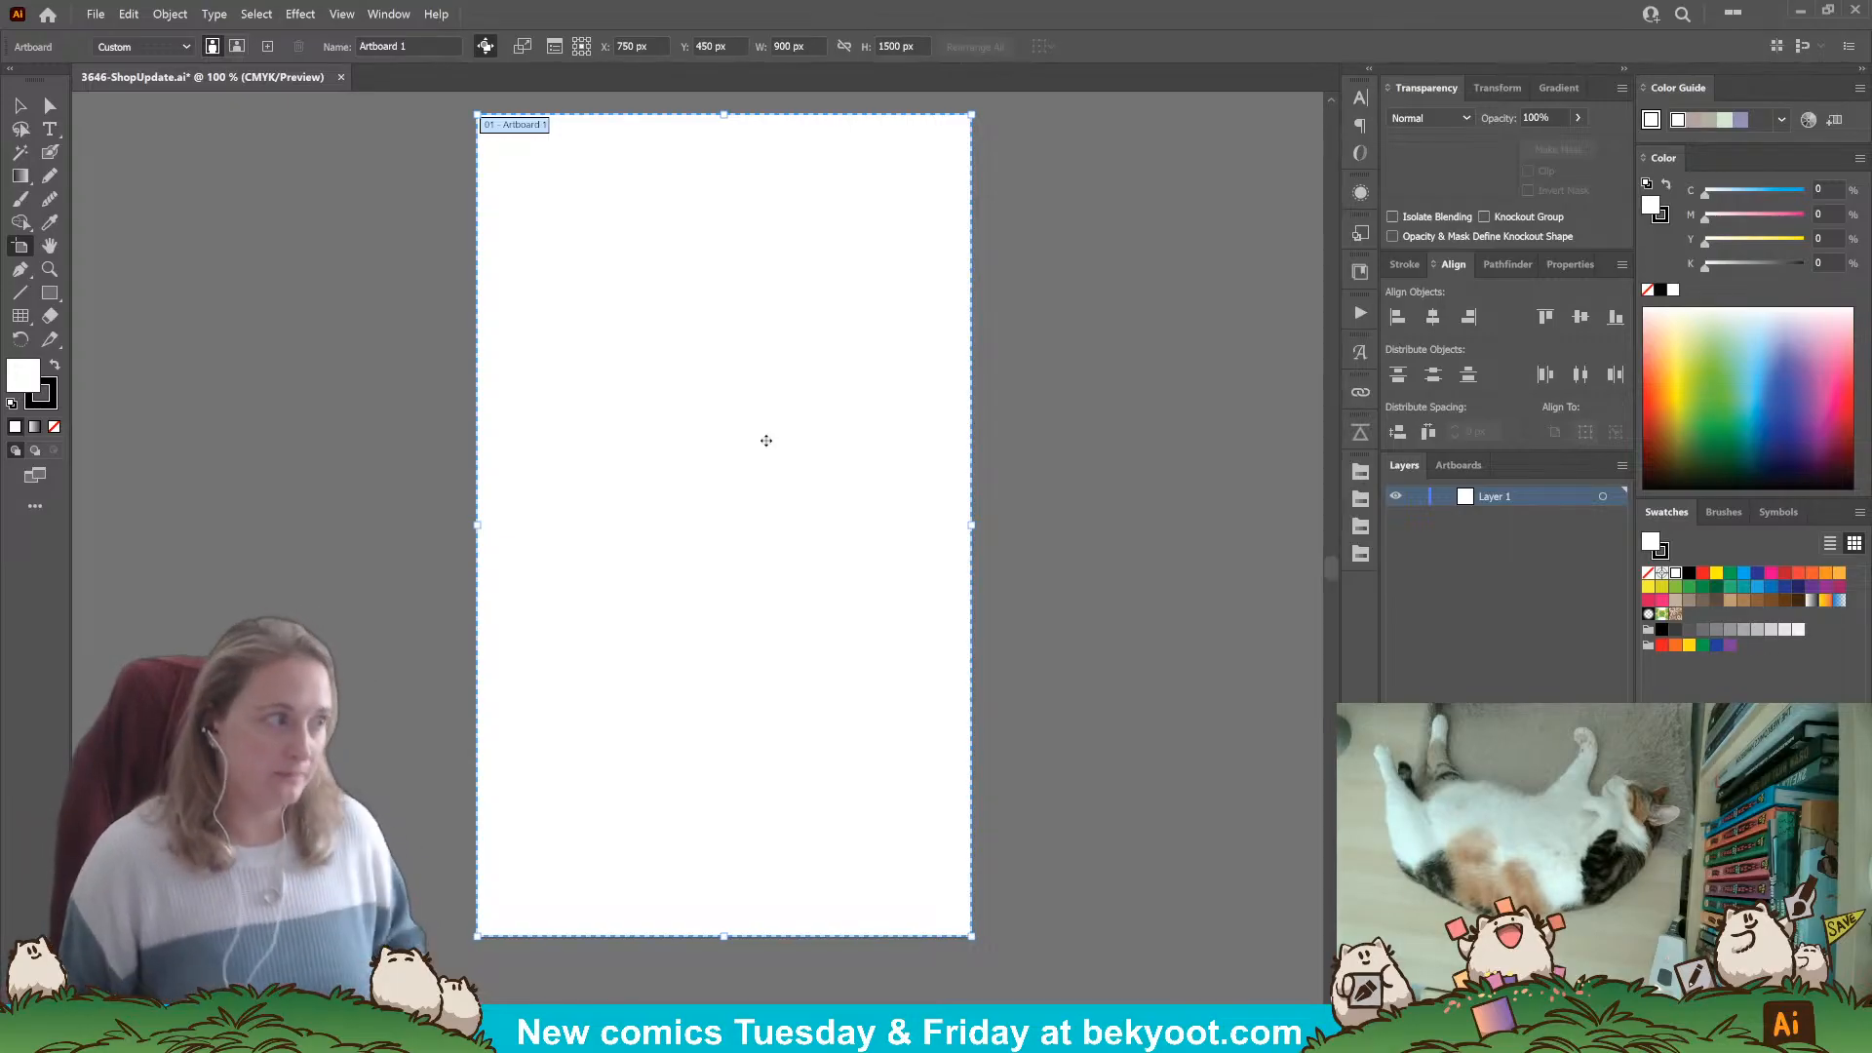
click(50, 152)
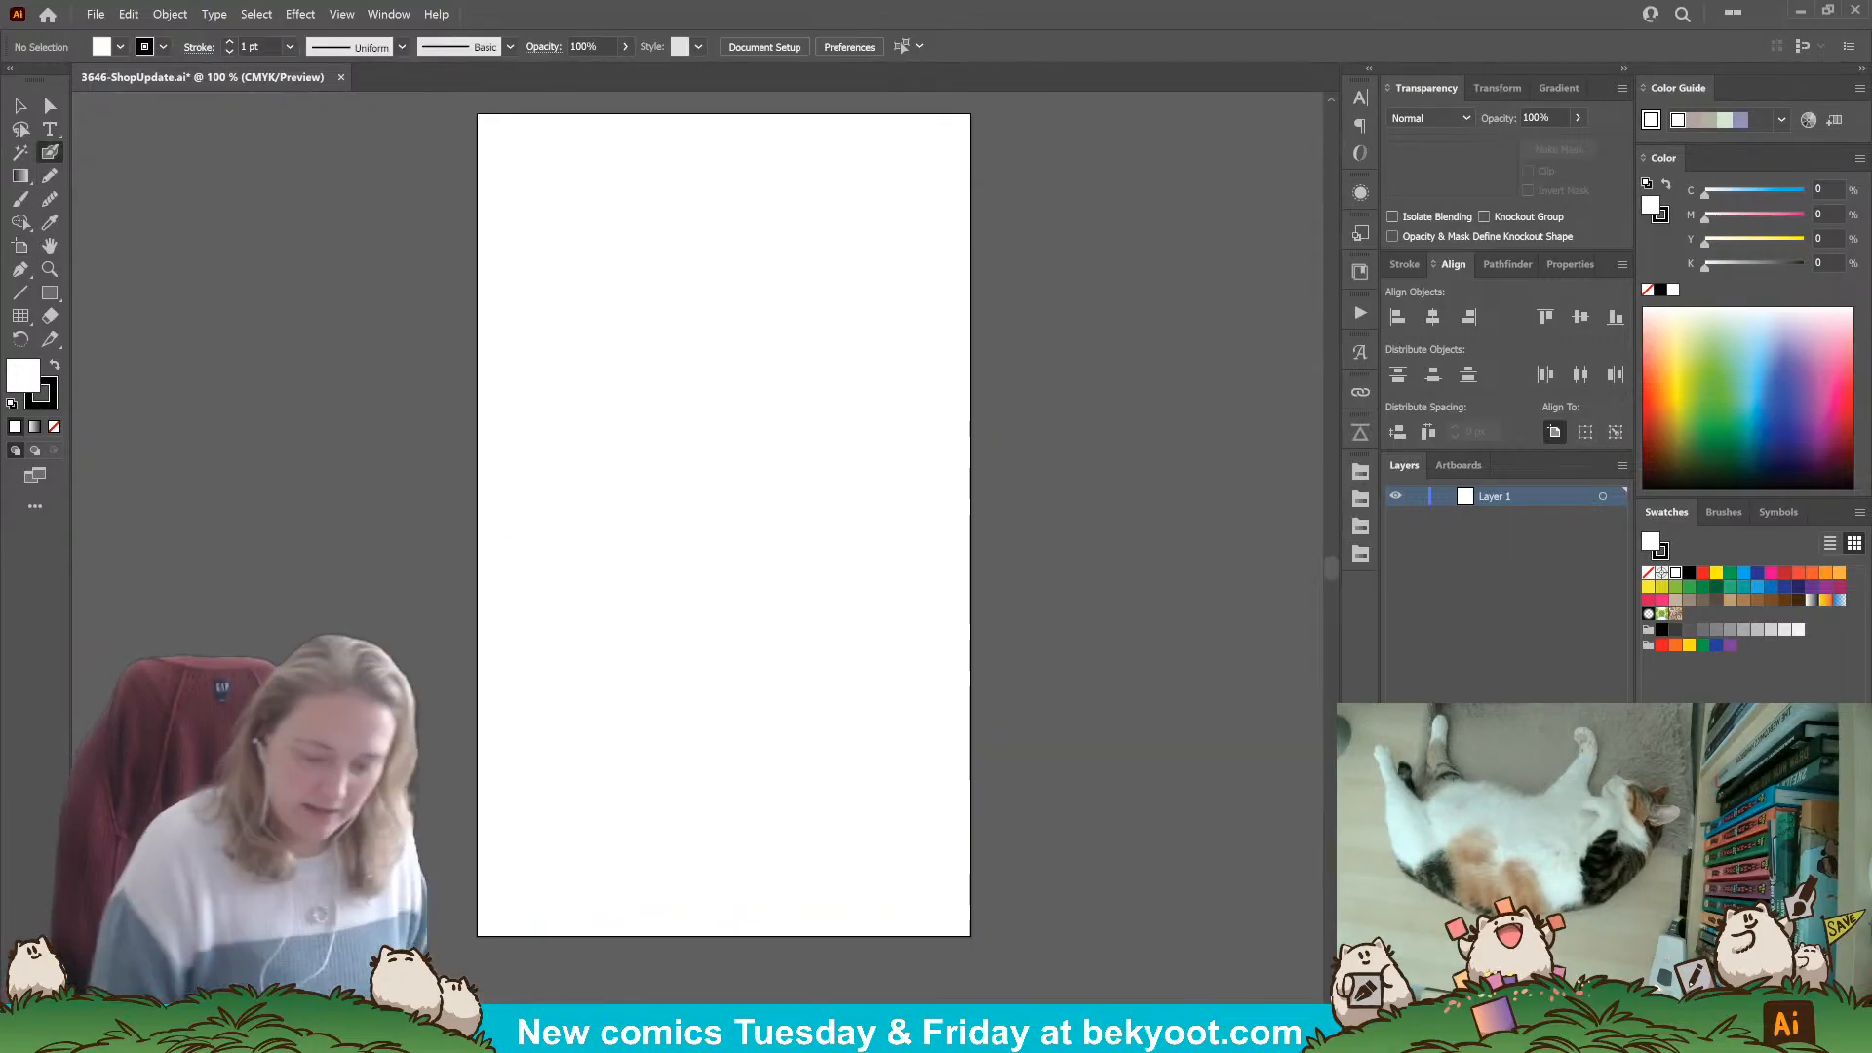
scroll(770, 823, down, 1)
scroll(493, 647, left, 1)
drag(472, 686, 606, 865)
drag(652, 756, 810, 786)
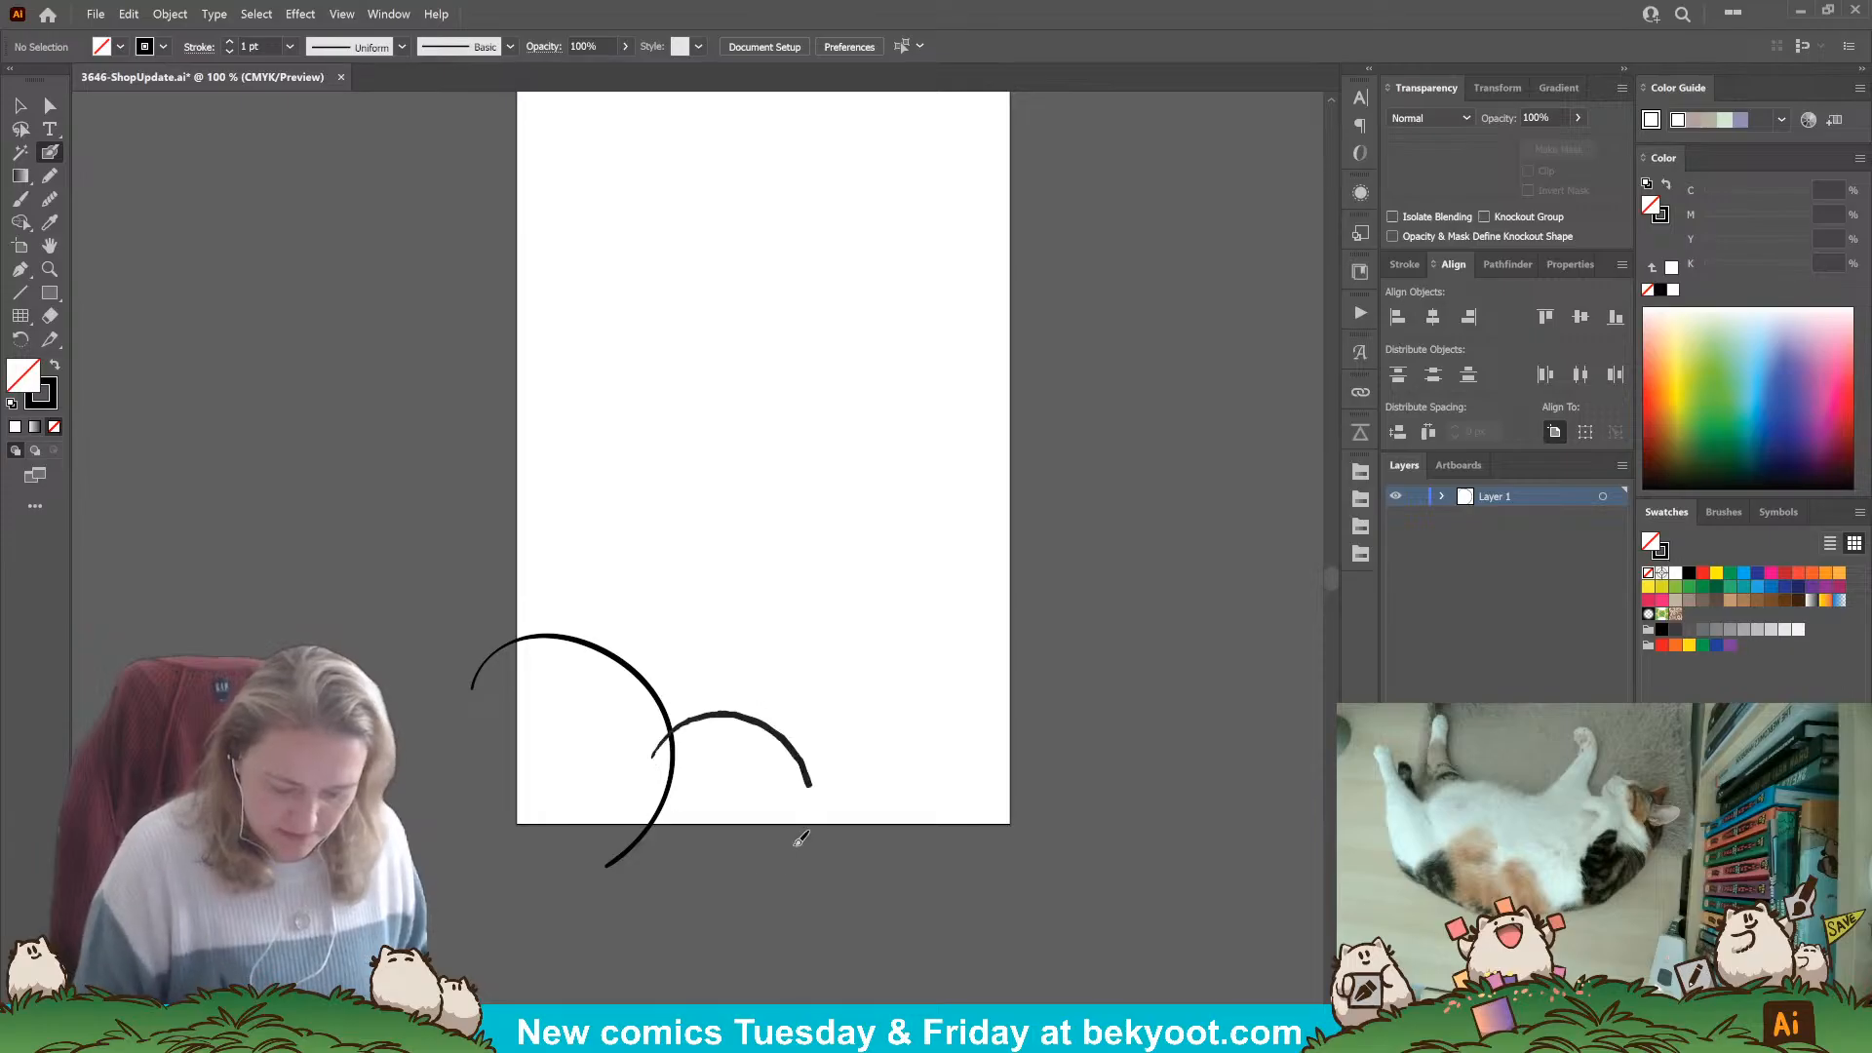
key(ctrl+z)
key(ctrl+z)
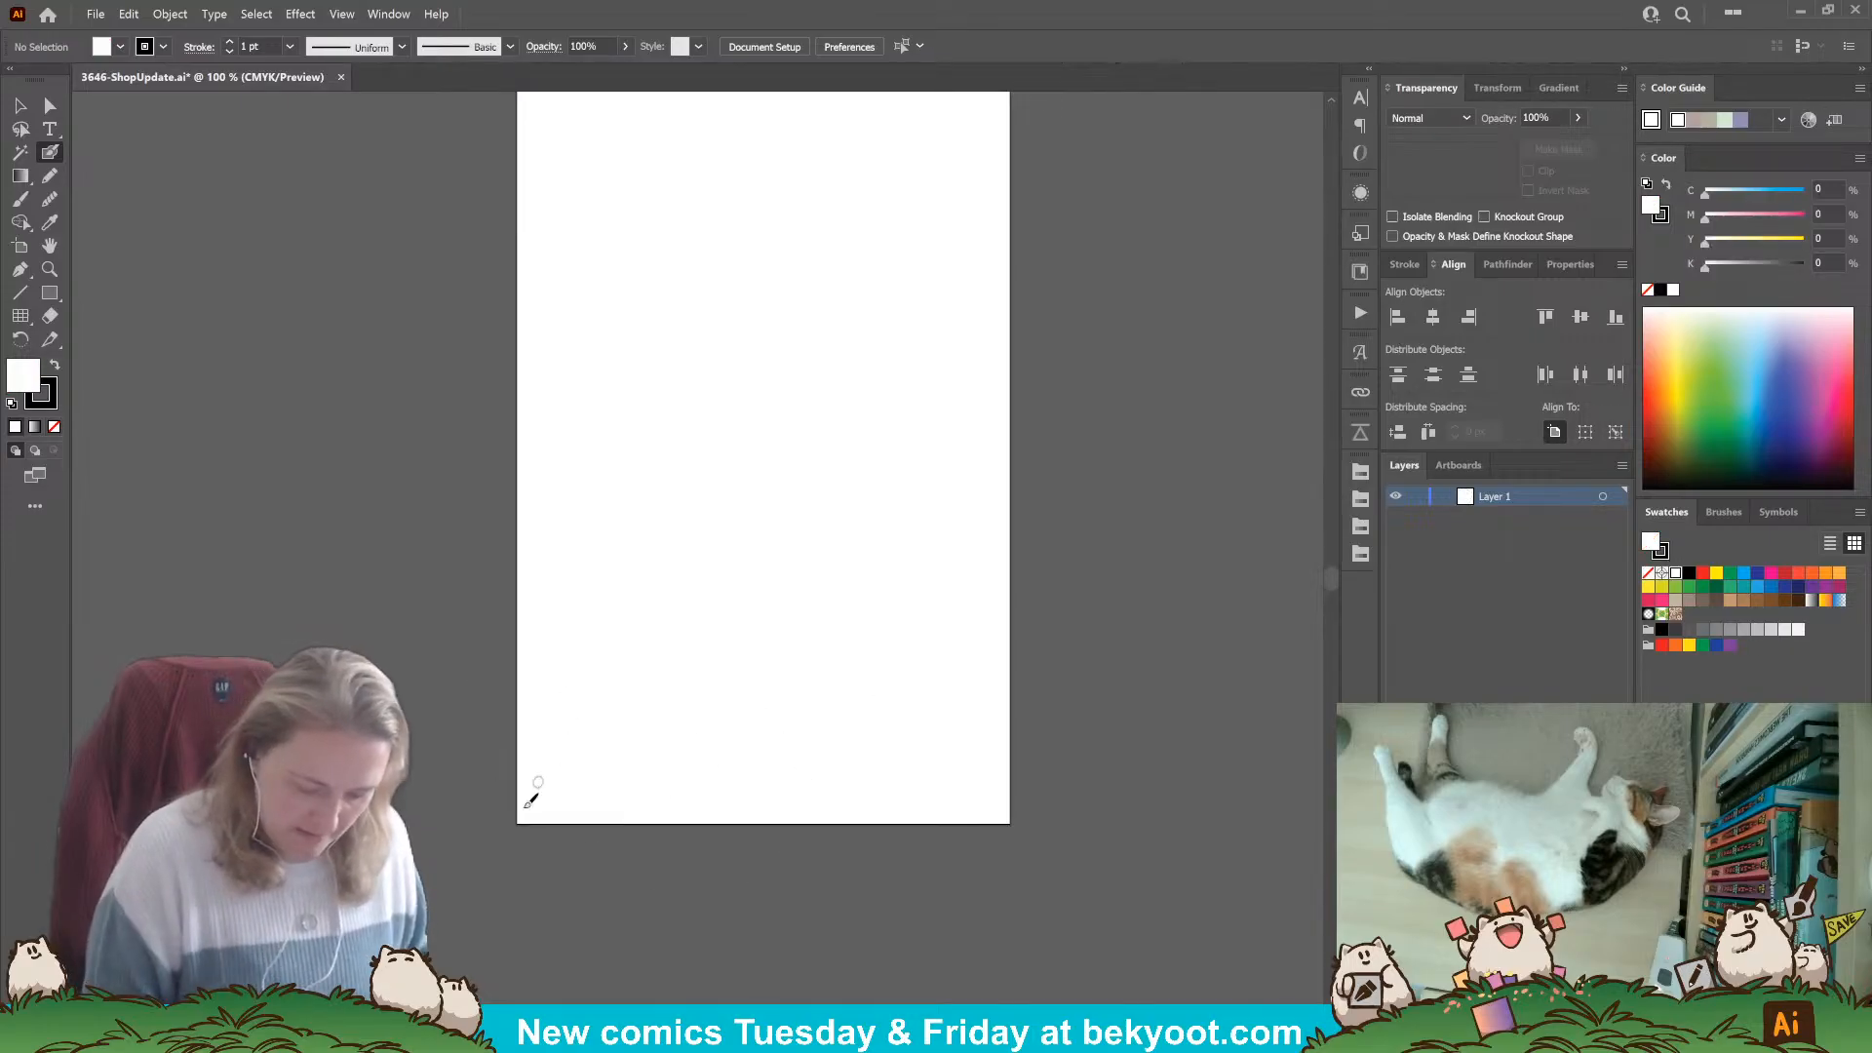
Sketch a rough round character head with two ears and a smiling face near the artboard's lower right corner.
mouse_move(973, 622)
mouse_down()
mouse_move(977, 685)
mouse_move(932, 601)
mouse_move(844, 665)
mouse_up()
mouse_move(944, 586)
mouse_down()
mouse_move(920, 593)
mouse_move(920, 774)
mouse_up()
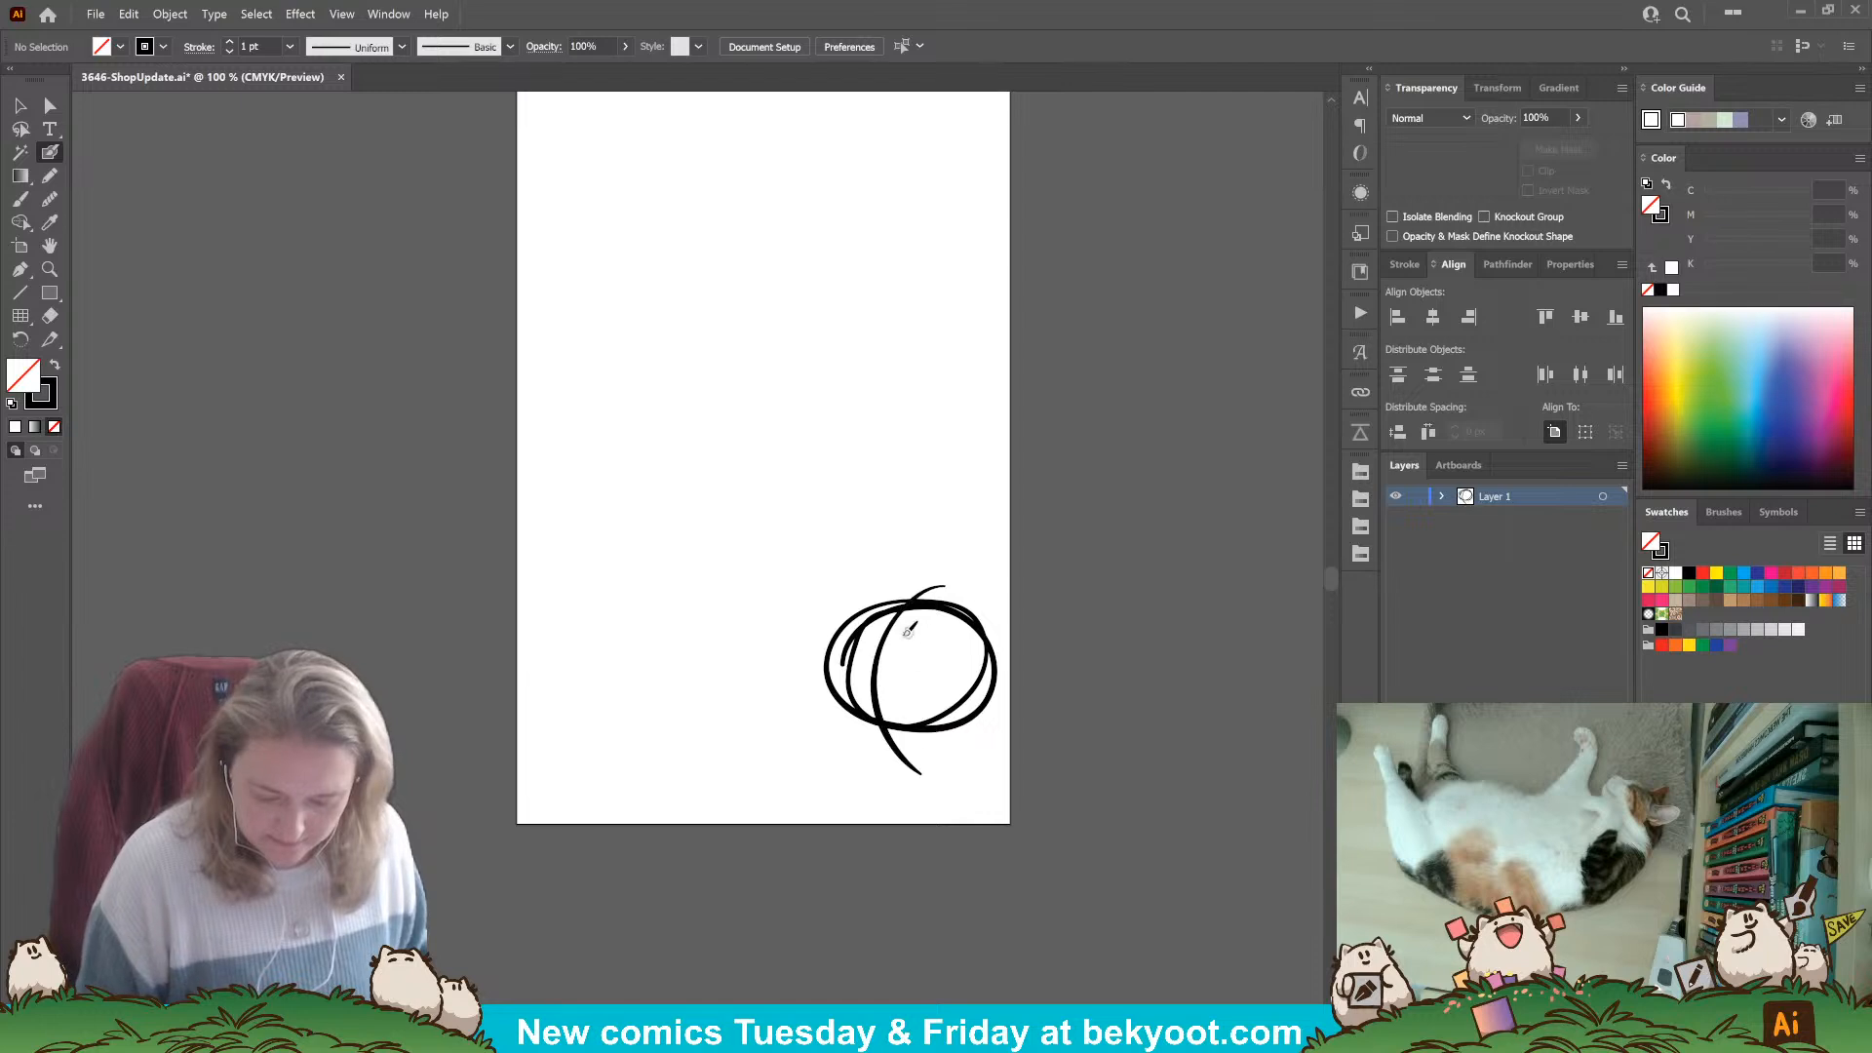
mouse_move(881, 627)
mouse_down()
mouse_move(875, 645)
mouse_move(920, 672)
mouse_move(892, 603)
mouse_move(977, 619)
mouse_up()
Sketch the curved body and back lines below the character's head, undoing the surplus strokes.
drag(874, 704, 932, 844)
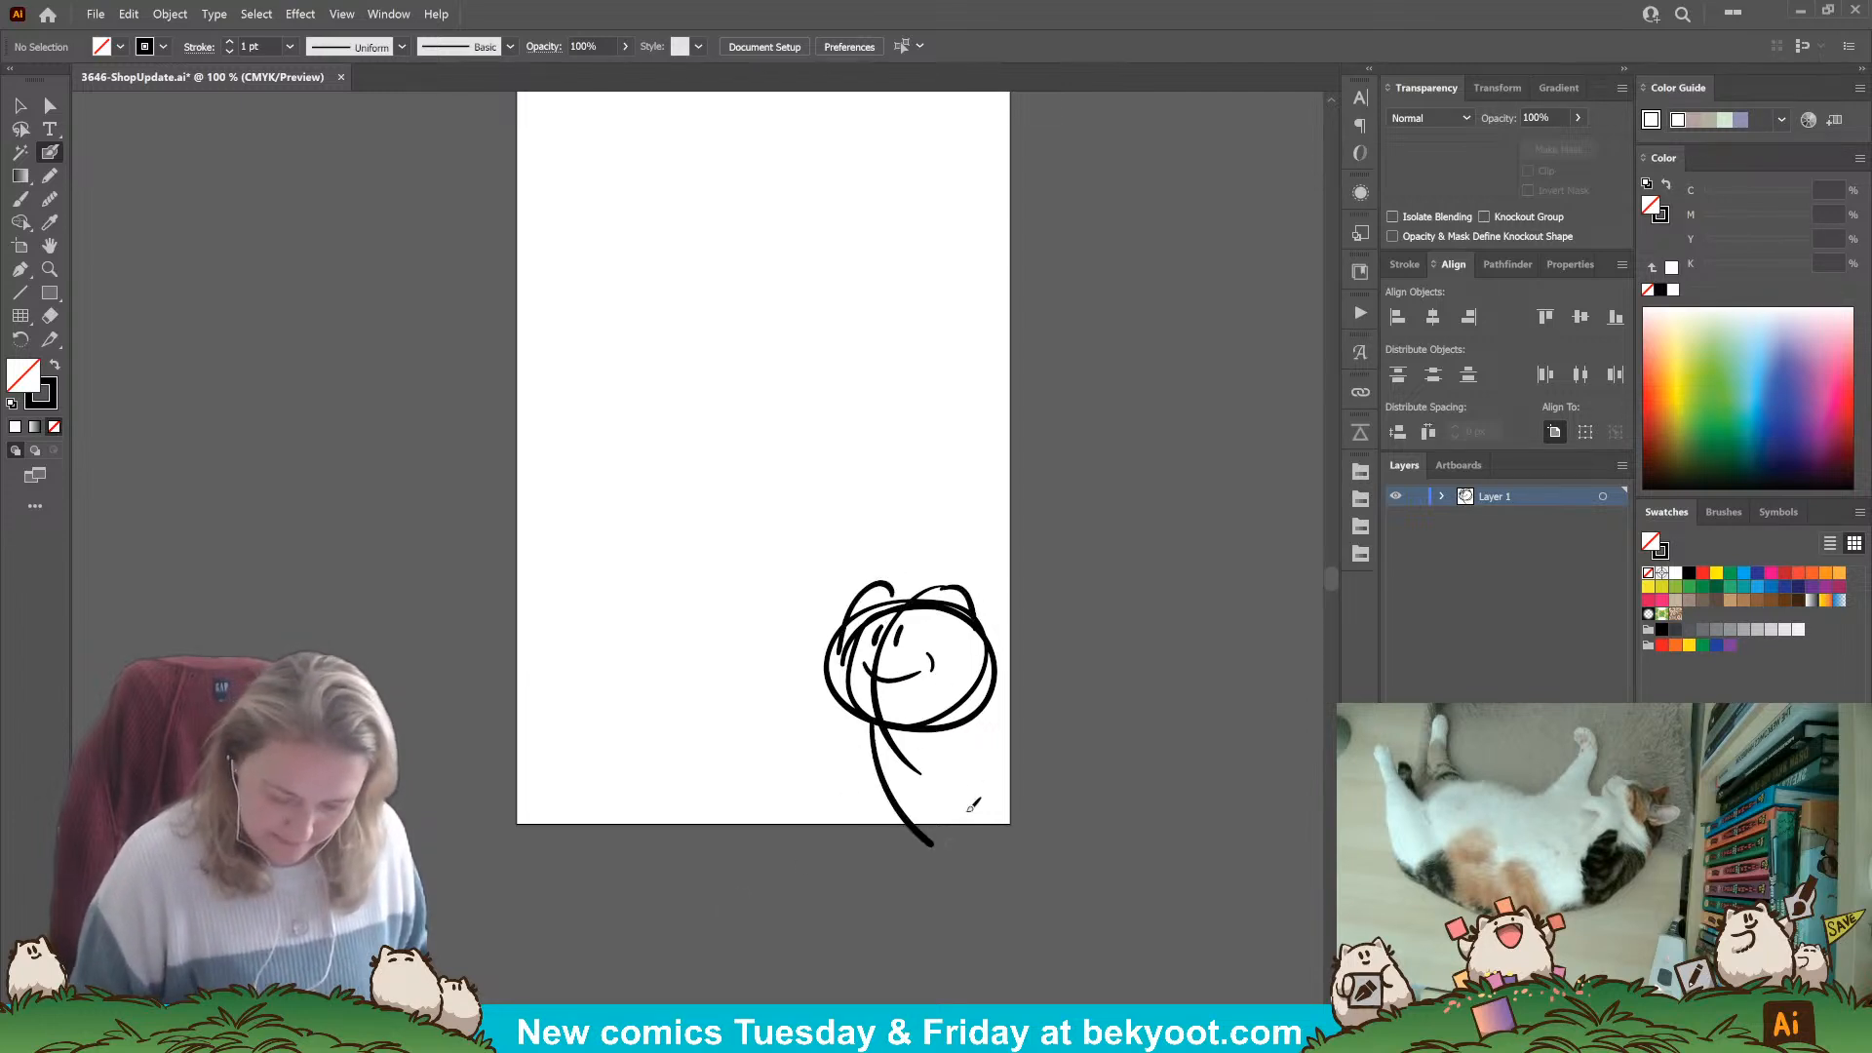
drag(948, 718, 1033, 768)
drag(883, 704, 965, 758)
drag(860, 710, 932, 757)
drag(825, 673, 841, 725)
key(ctrl+z)
key(ctrl+z)
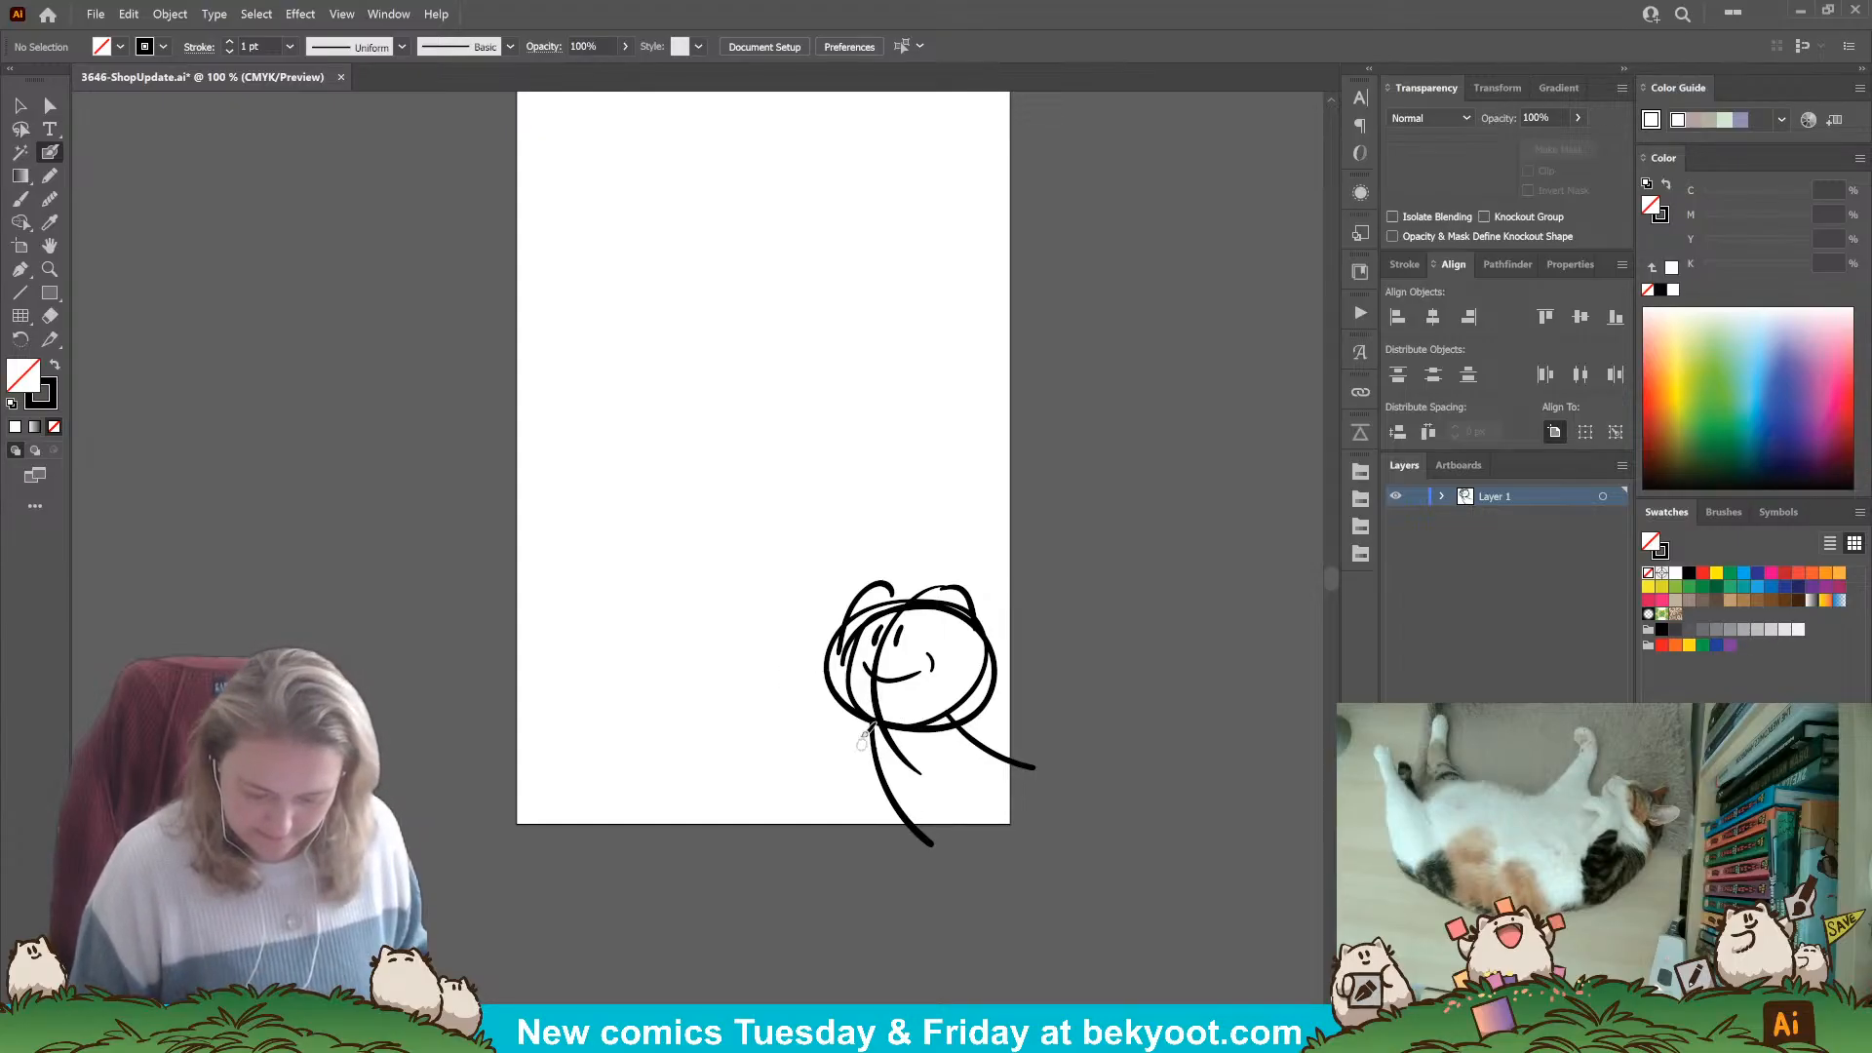
Sketch a second round character with ears and an upturned face beside the first, plus an oval over the first one's body.
mouse_move(694, 835)
mouse_down()
mouse_move(777, 735)
mouse_move(758, 827)
mouse_up()
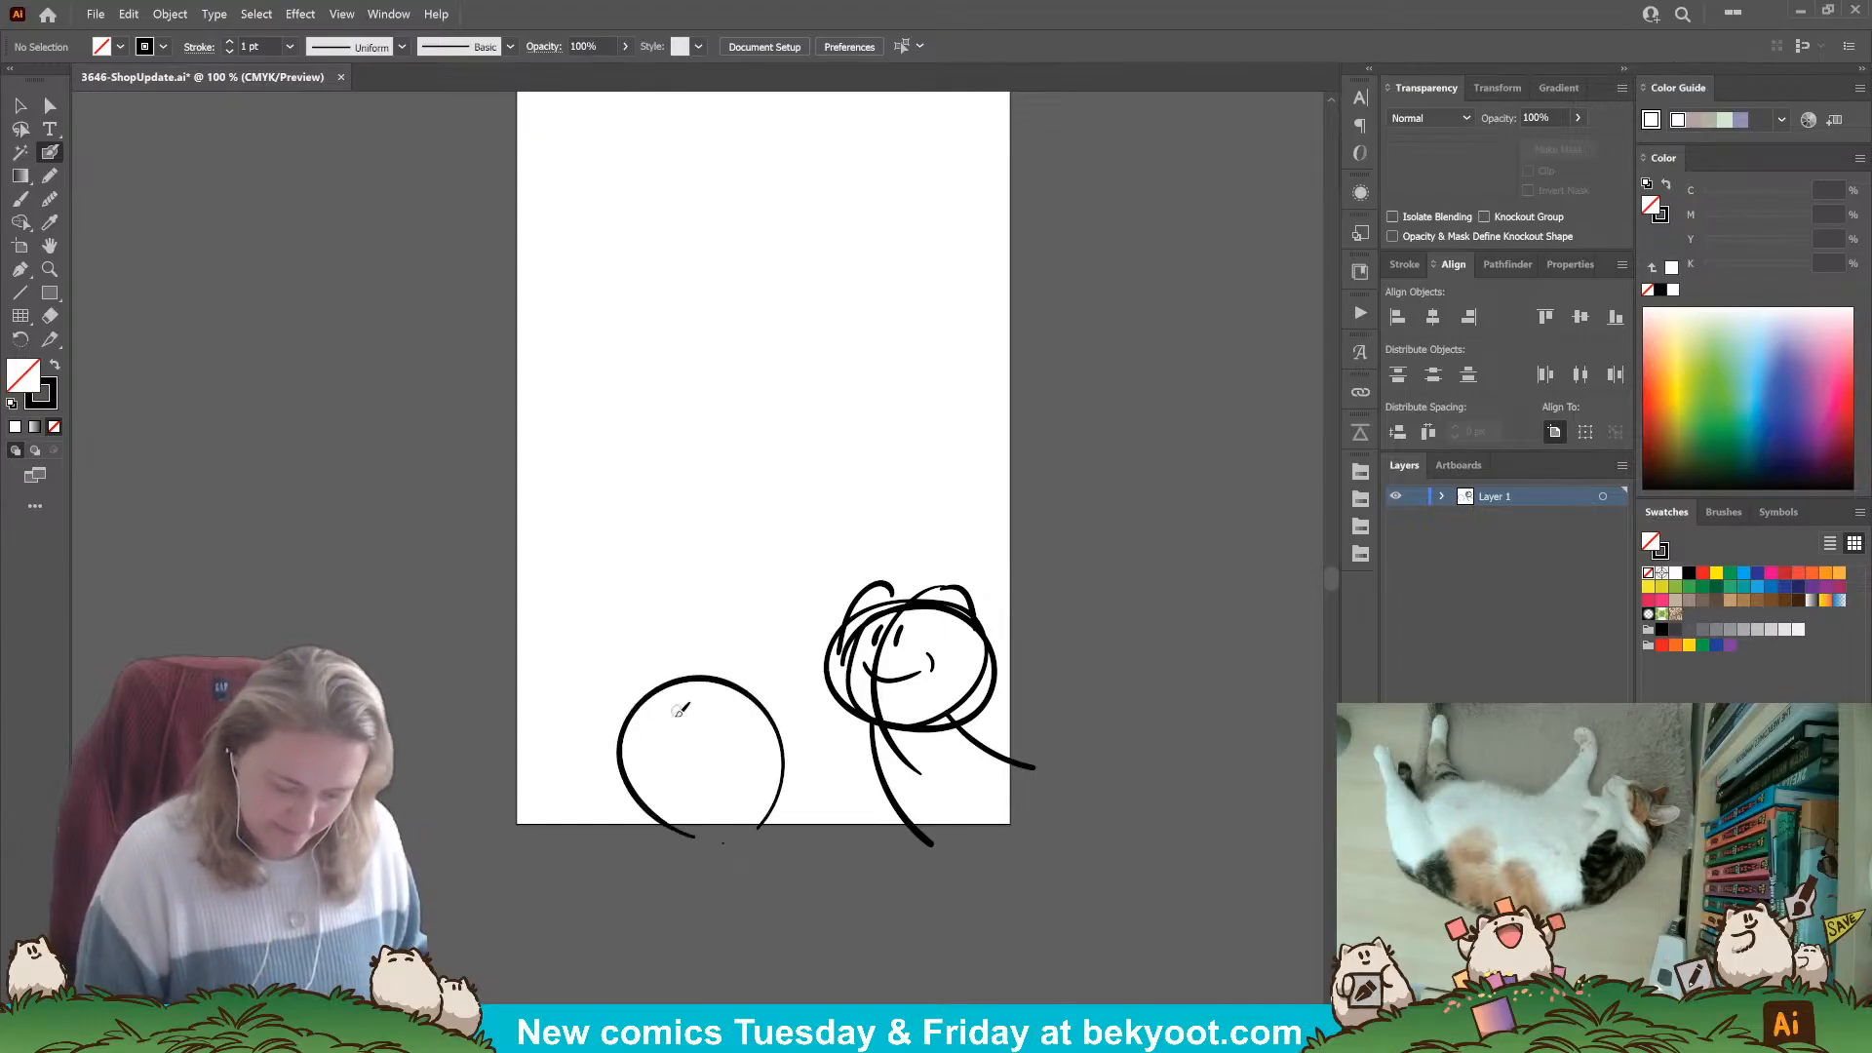
mouse_move(662, 726)
mouse_down()
mouse_move(723, 714)
mouse_move(687, 766)
mouse_up()
mouse_move(750, 690)
mouse_down()
mouse_move(766, 677)
mouse_move(760, 720)
mouse_up()
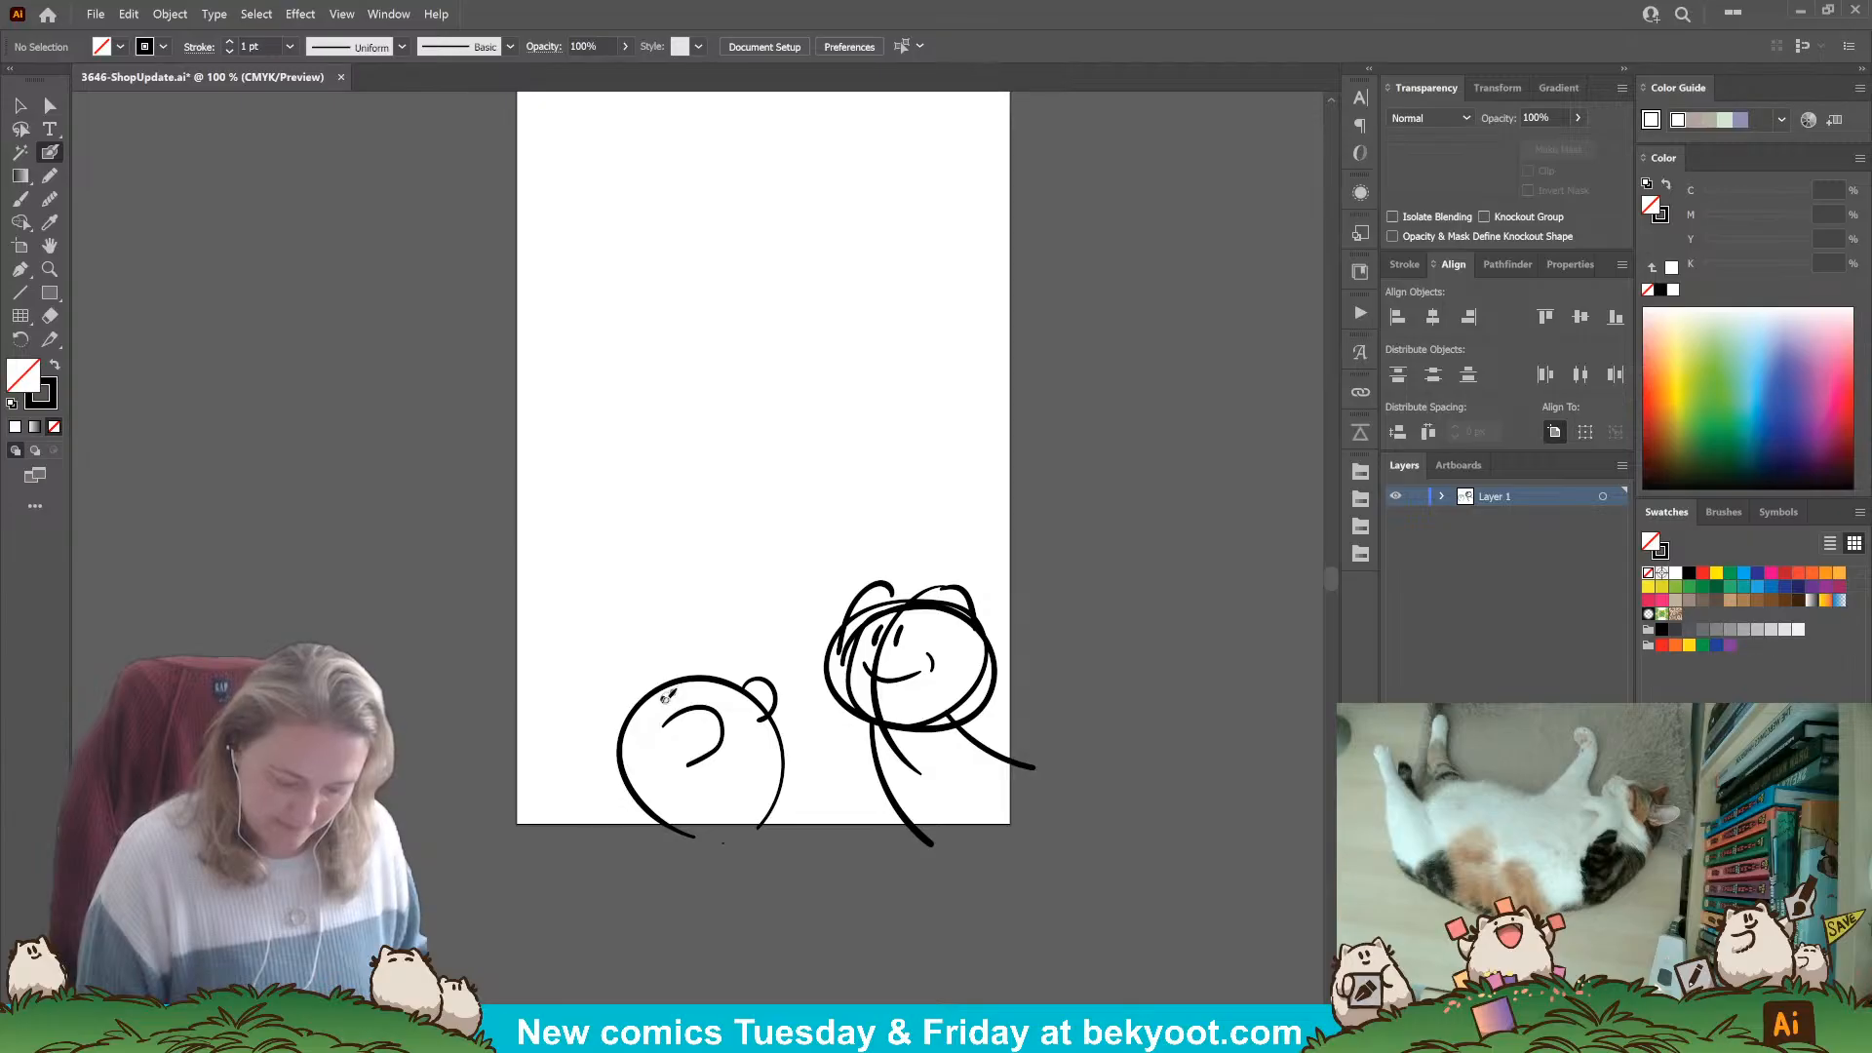
click(664, 699)
mouse_move(646, 709)
mouse_down()
mouse_move(706, 679)
mouse_move(650, 695)
mouse_up()
mouse_move(687, 673)
mouse_down()
mouse_move(702, 654)
mouse_move(726, 675)
mouse_up()
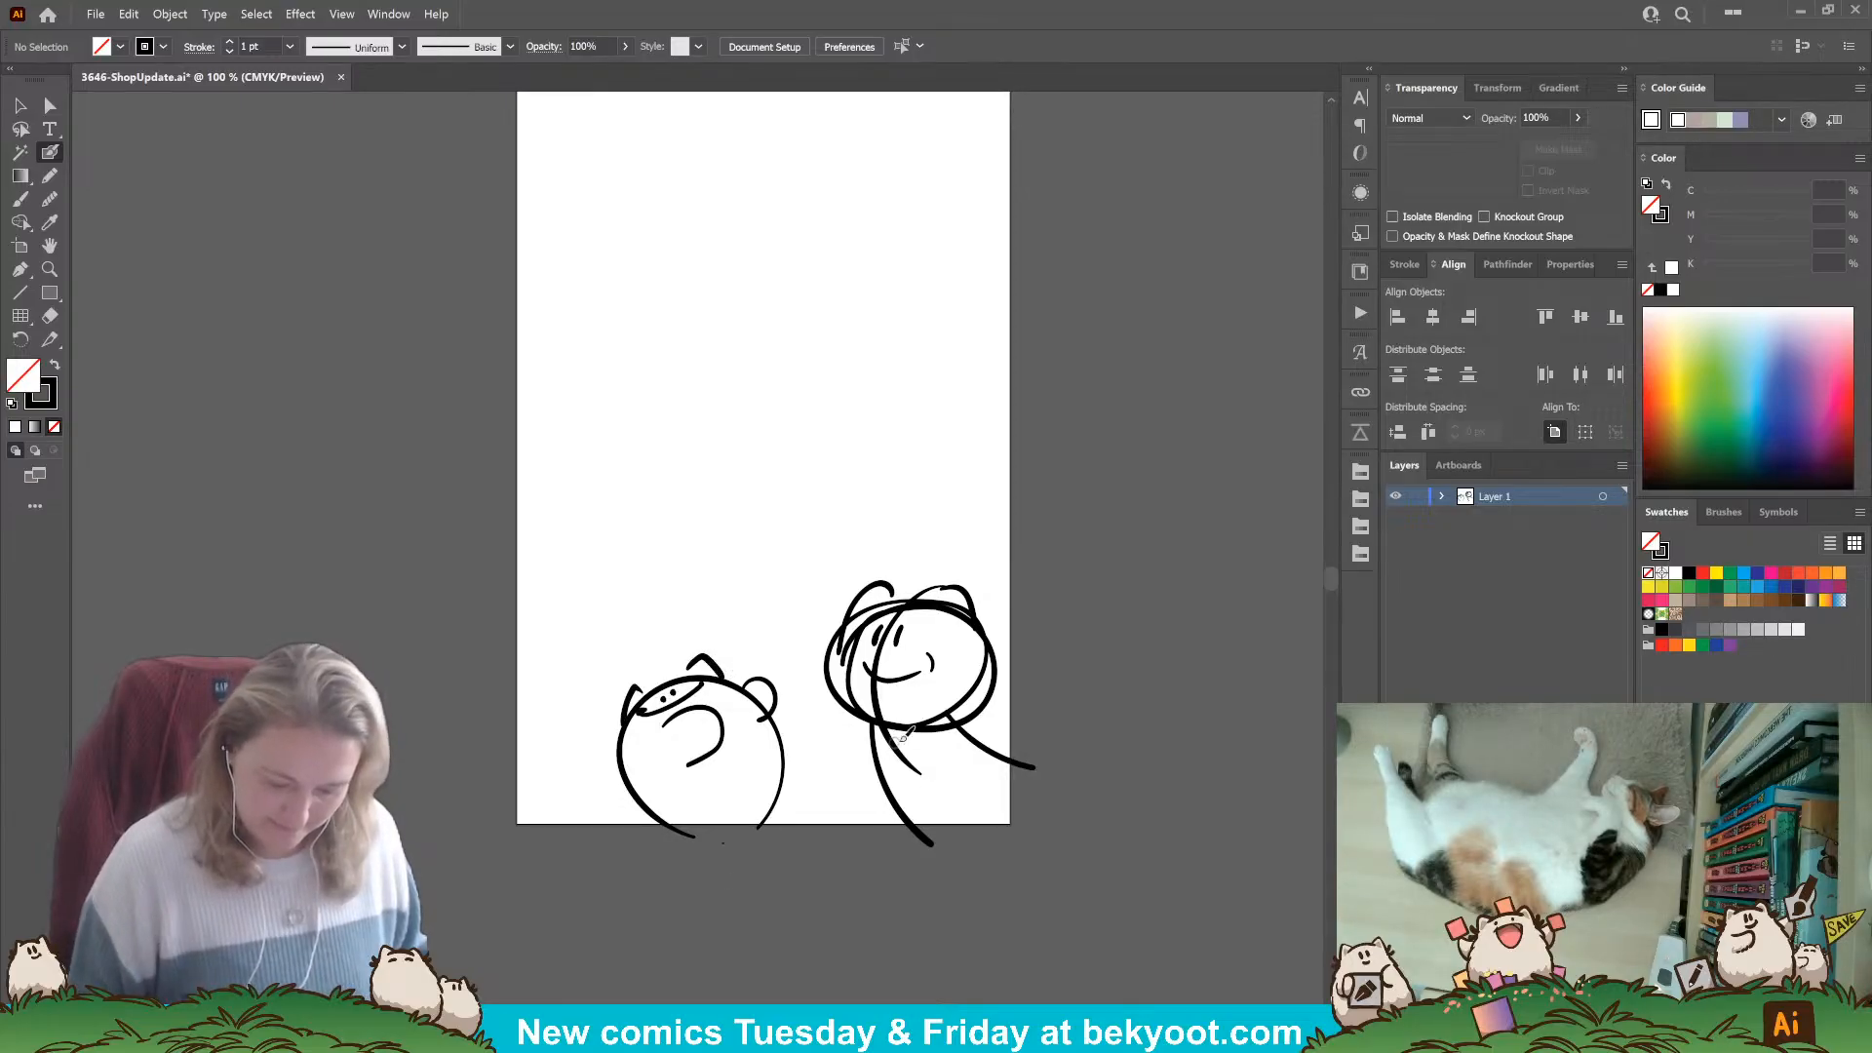
mouse_move(895, 785)
mouse_down()
mouse_move(826, 762)
mouse_move(867, 737)
mouse_move(928, 770)
mouse_up()
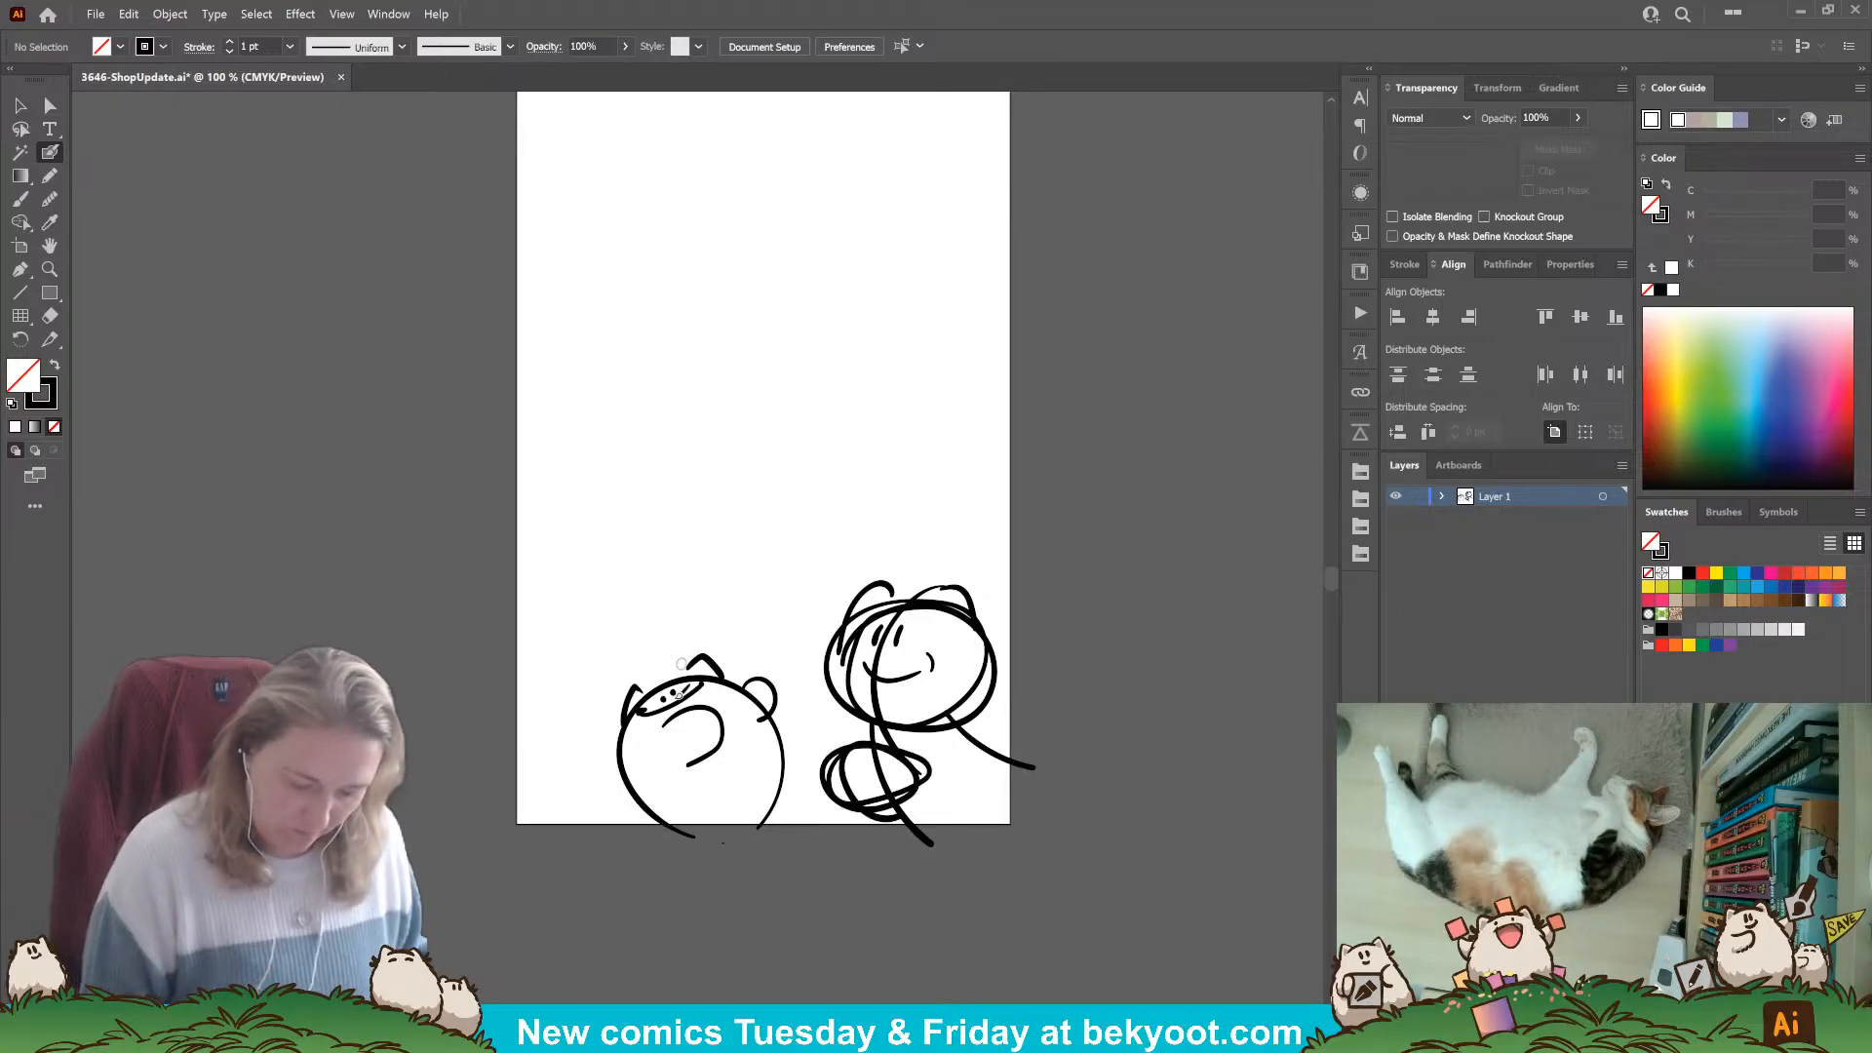
Sketch a third smiling character with ears and small accent marks at the artboard's lower left edge.
mouse_move(485, 639)
mouse_down()
mouse_move(542, 633)
mouse_move(626, 720)
mouse_up()
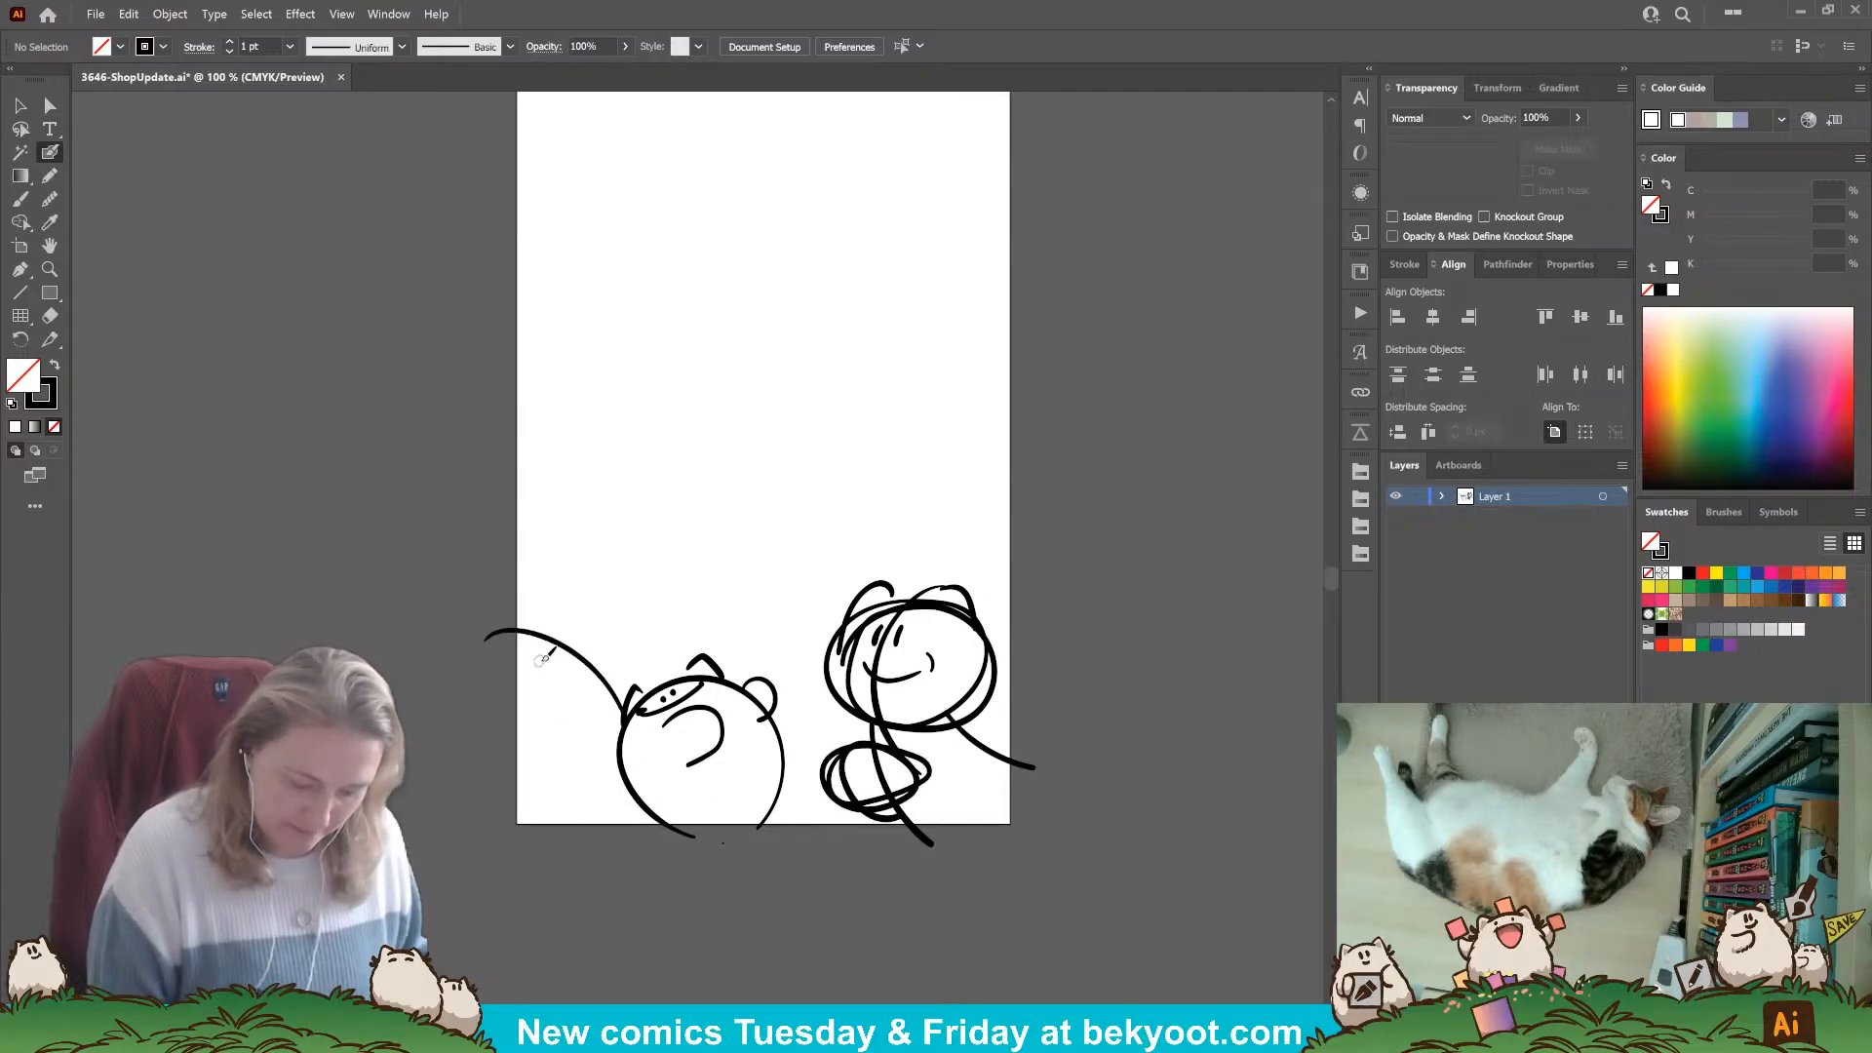
drag(544, 660, 552, 675)
mouse_move(555, 661)
mouse_down()
mouse_move(559, 702)
mouse_move(526, 627)
mouse_move(503, 641)
mouse_move(568, 638)
mouse_move(555, 624)
mouse_move(581, 618)
mouse_move(589, 646)
mouse_move(515, 630)
mouse_move(483, 675)
mouse_move(561, 720)
mouse_up()
click(578, 700)
drag(607, 636, 622, 685)
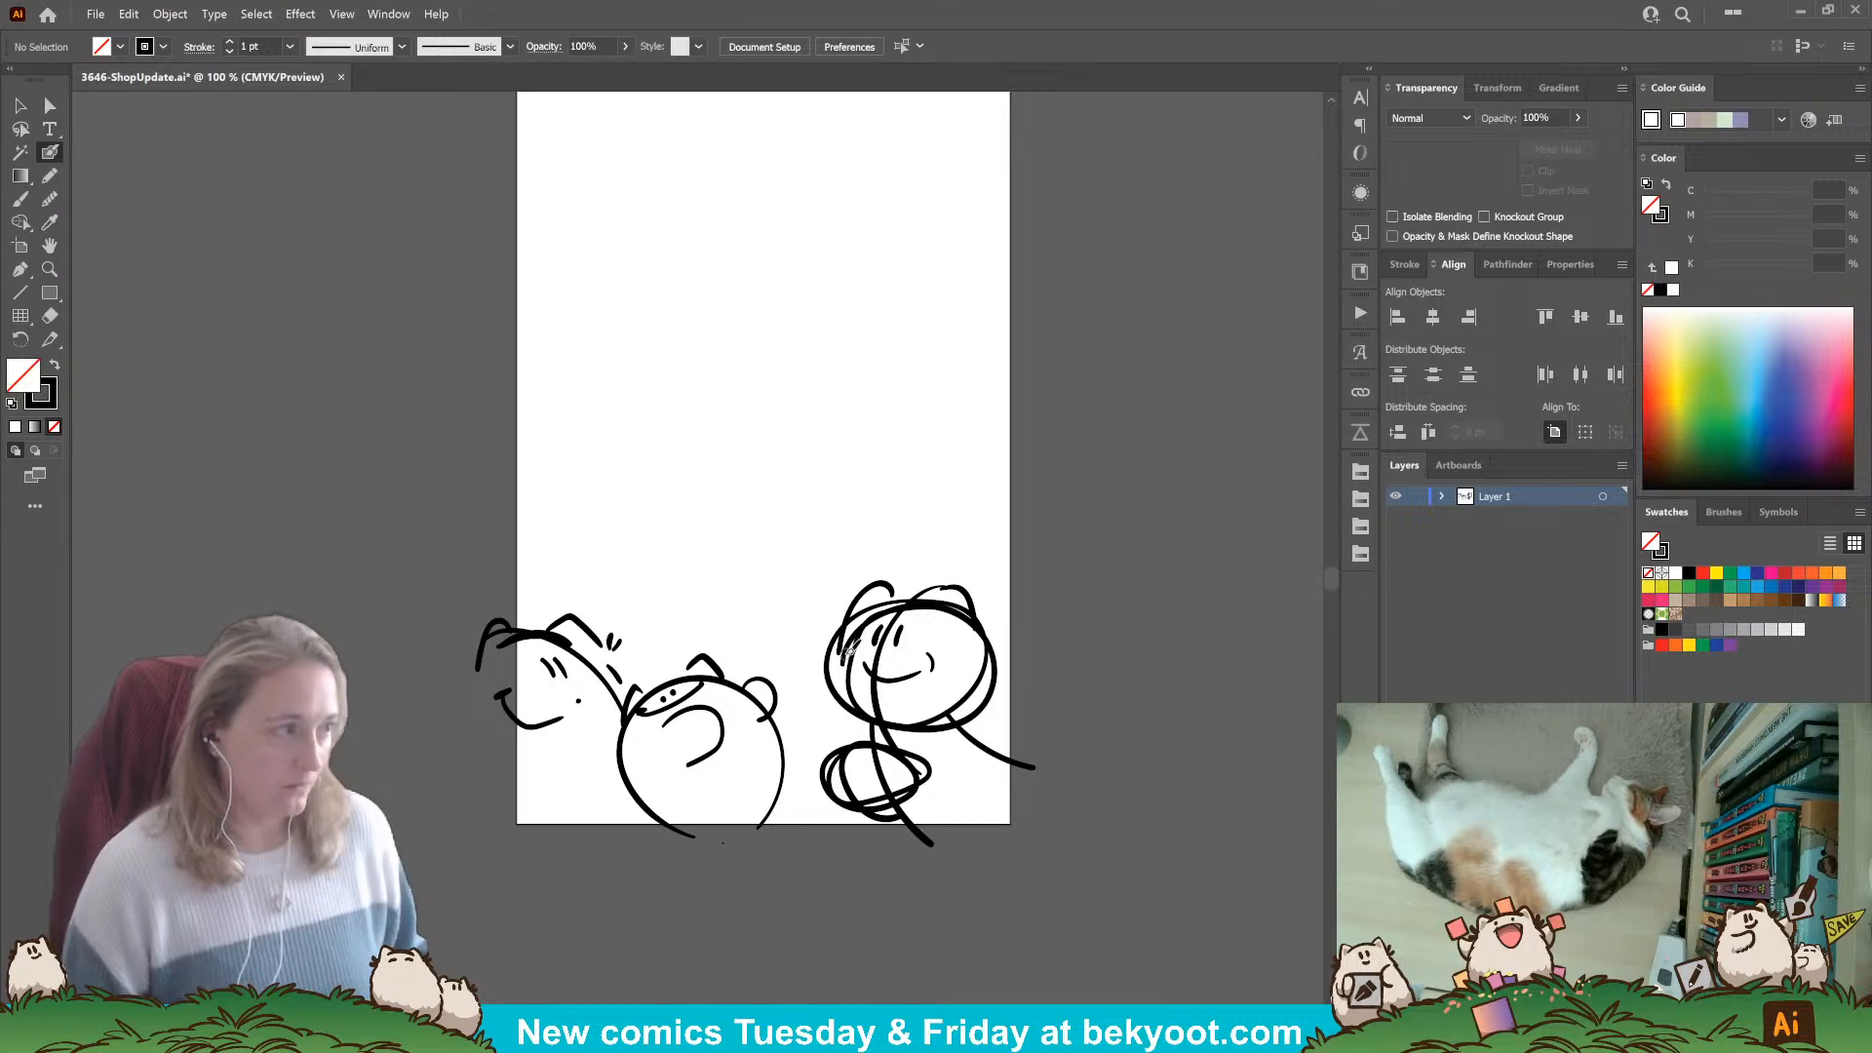
Handwrite the heading "Shop Update" across the upper part of the artboard.
scroll(780, 682, up, 3)
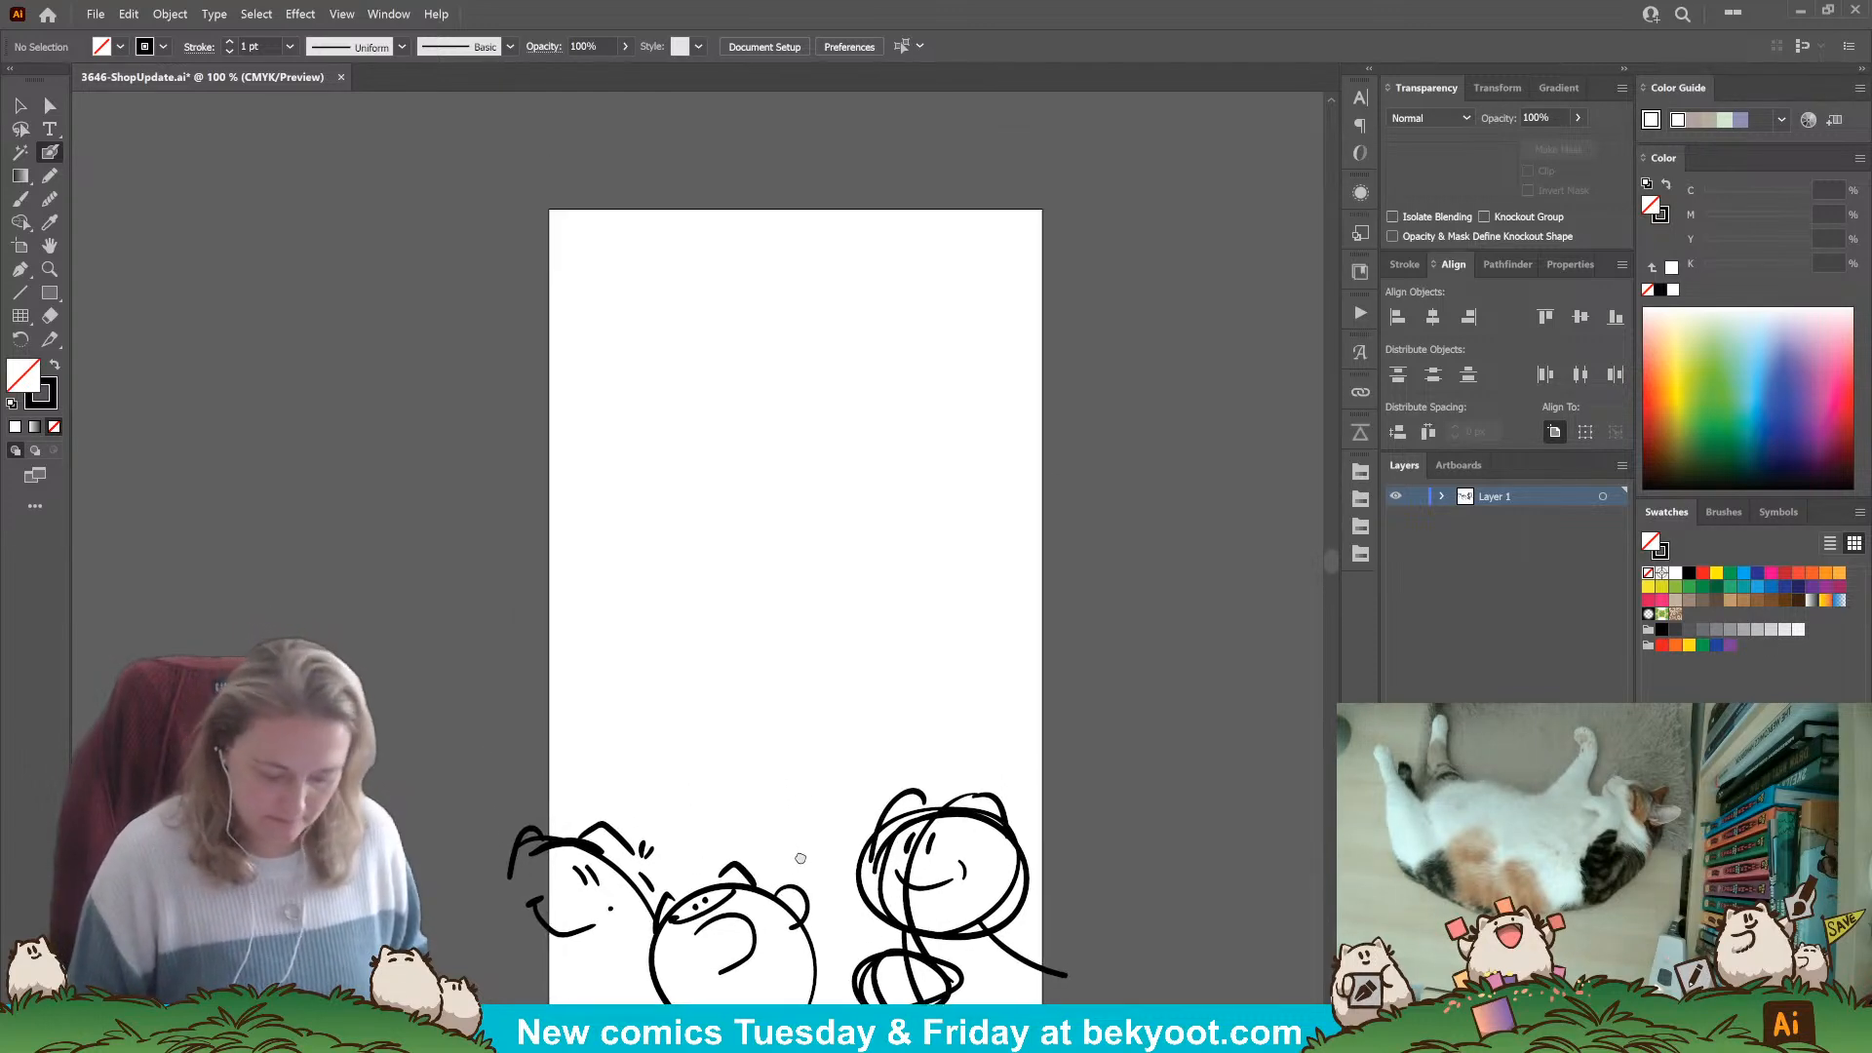
mouse_move(656, 267)
mouse_down()
mouse_move(664, 323)
mouse_move(640, 324)
mouse_move(704, 324)
mouse_move(724, 284)
mouse_move(766, 280)
mouse_move(754, 317)
mouse_move(830, 263)
mouse_move(849, 353)
mouse_up()
mouse_move(849, 285)
mouse_down()
mouse_move(850, 322)
mouse_move(919, 244)
mouse_move(942, 310)
mouse_up()
drag(947, 244, 956, 310)
drag(965, 293, 1004, 304)
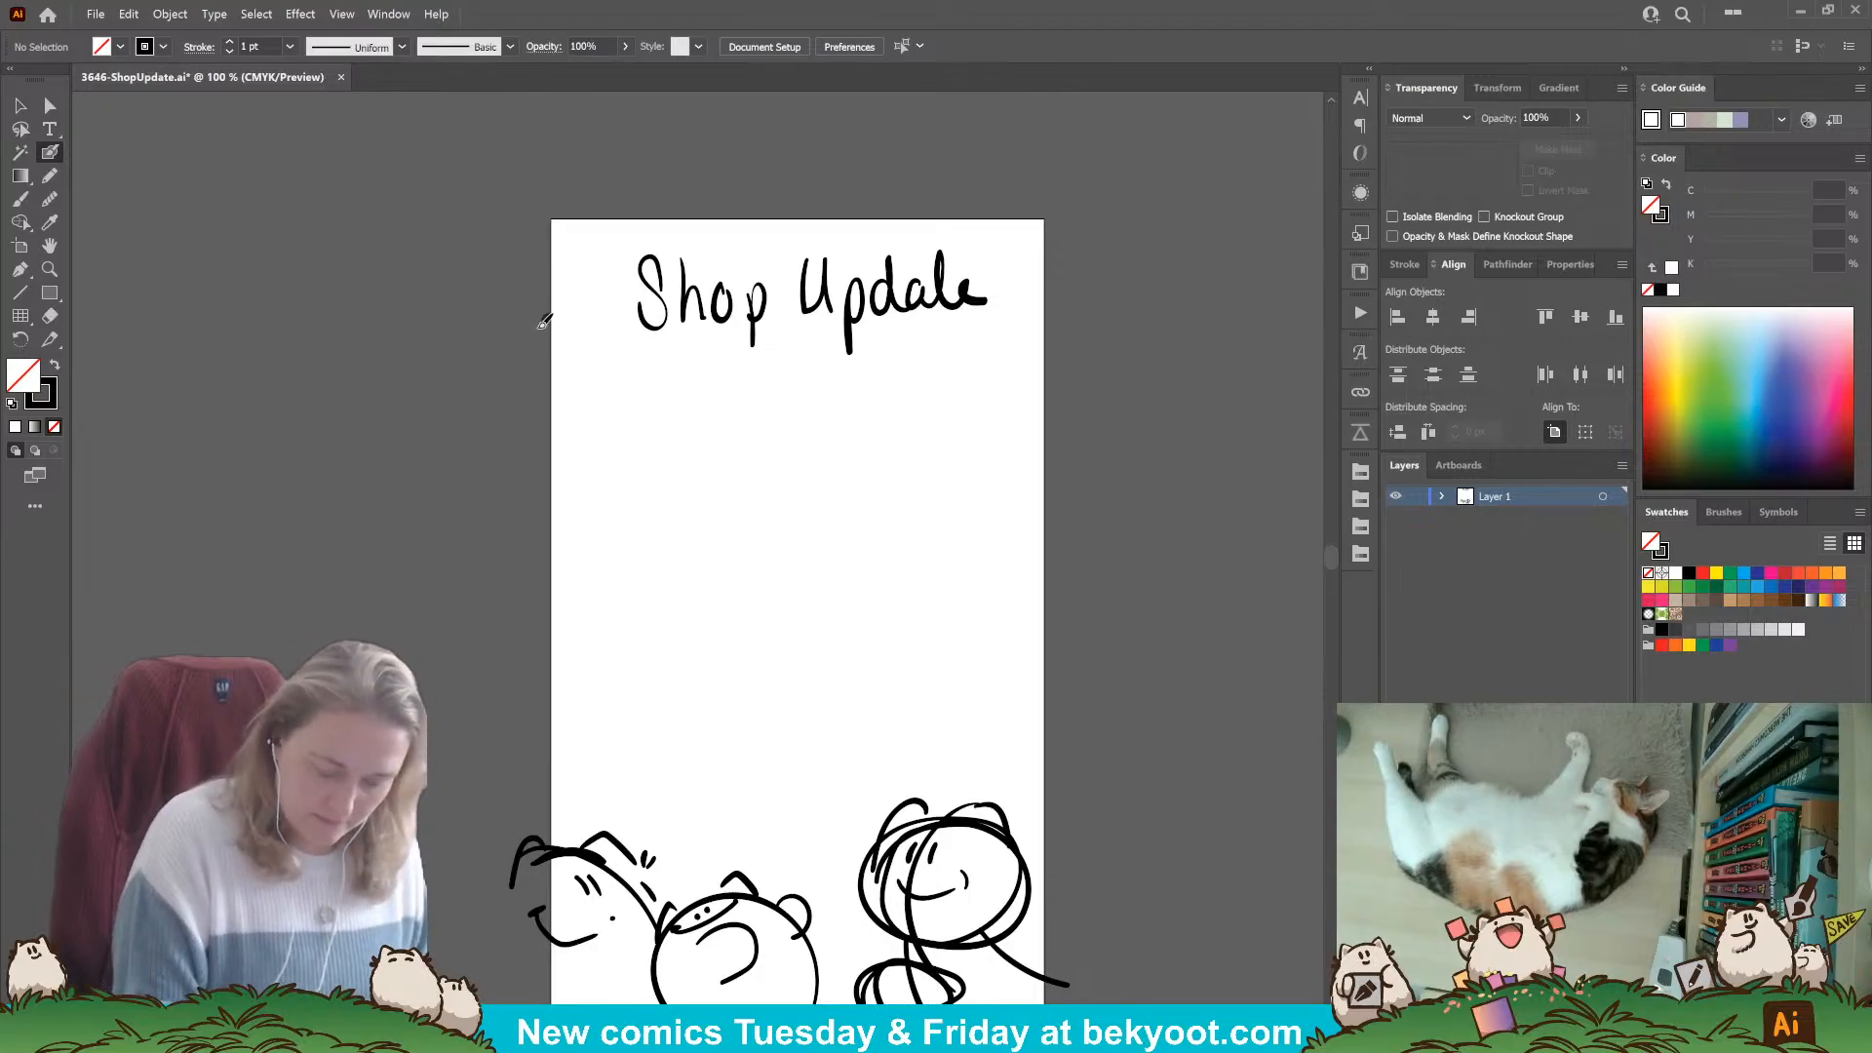
Draw a scalloped cloud edge beneath the heading, running past both sides of the artboard.
drag(549, 314, 575, 359)
mouse_move(583, 341)
mouse_down()
mouse_move(588, 375)
mouse_move(624, 395)
mouse_up()
mouse_move(643, 385)
mouse_down()
mouse_move(783, 388)
mouse_move(808, 370)
mouse_move(863, 400)
mouse_up()
drag(882, 385, 994, 368)
drag(1057, 310, 1002, 369)
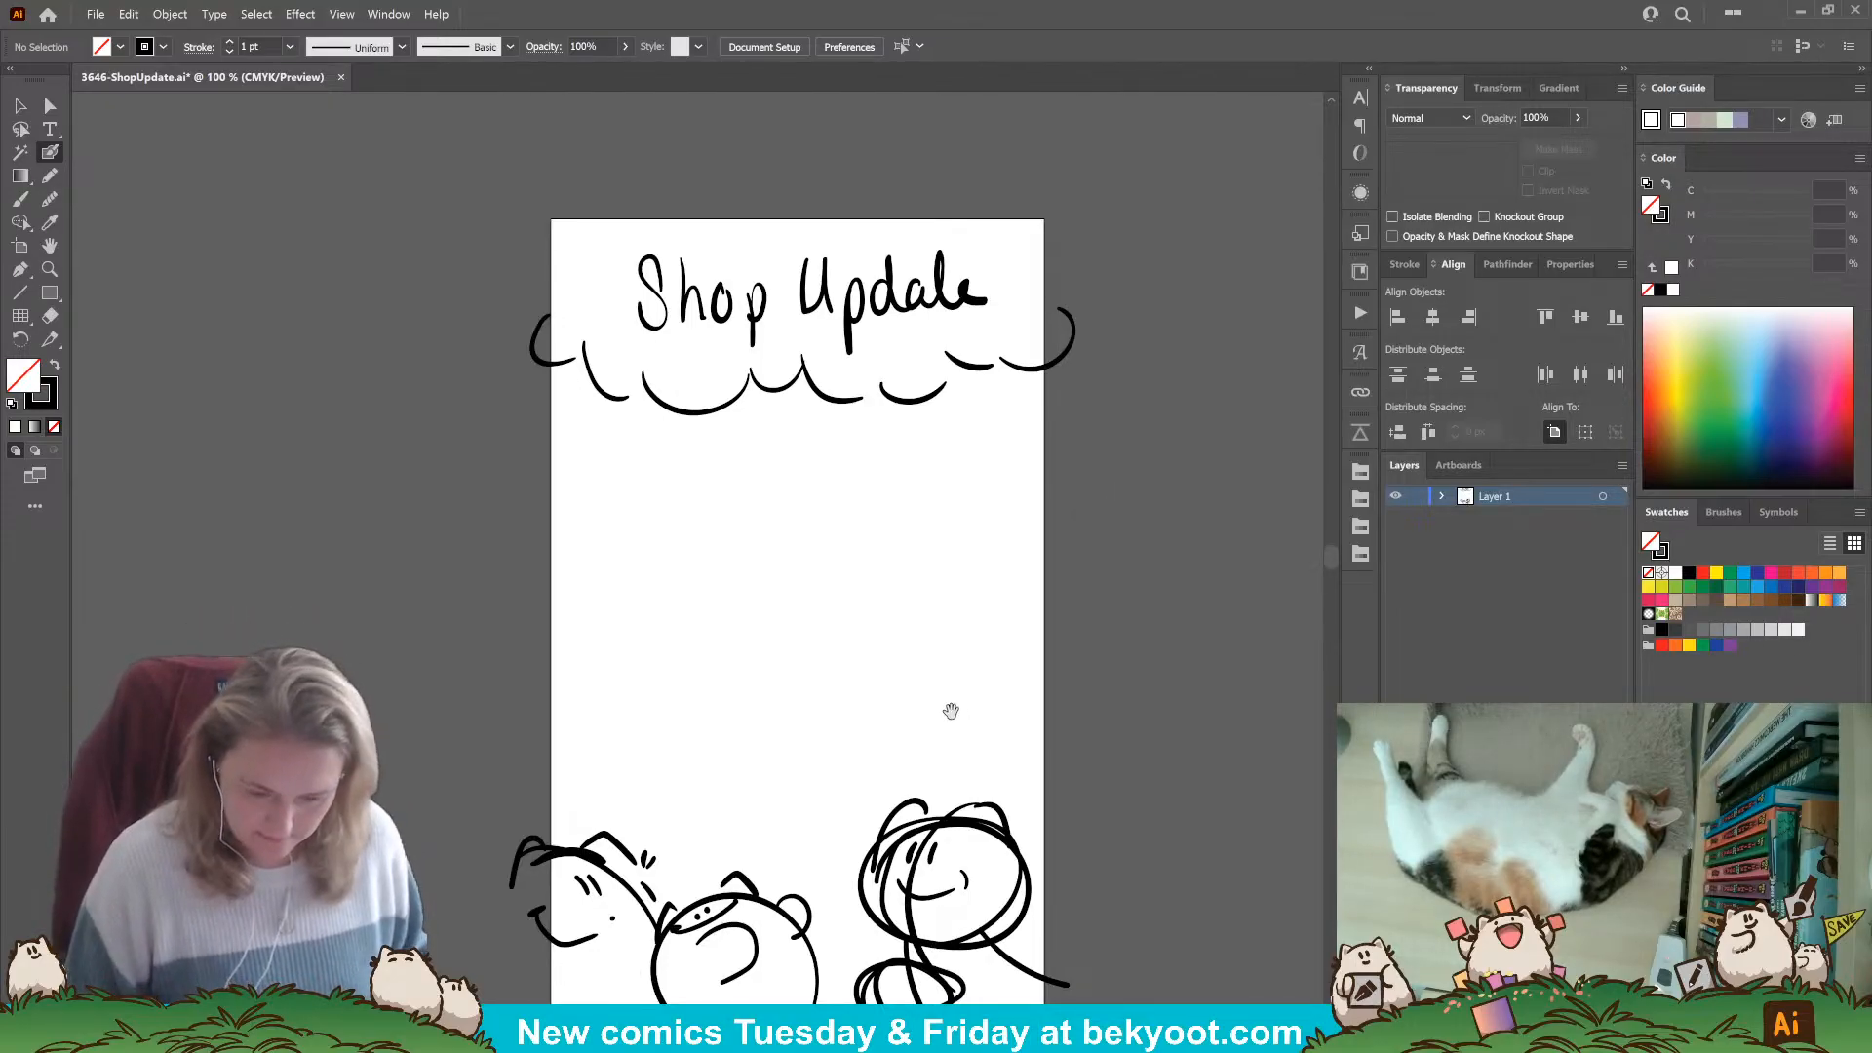
Set the artboard height to 1600 px.
drag(950, 711, 872, 629)
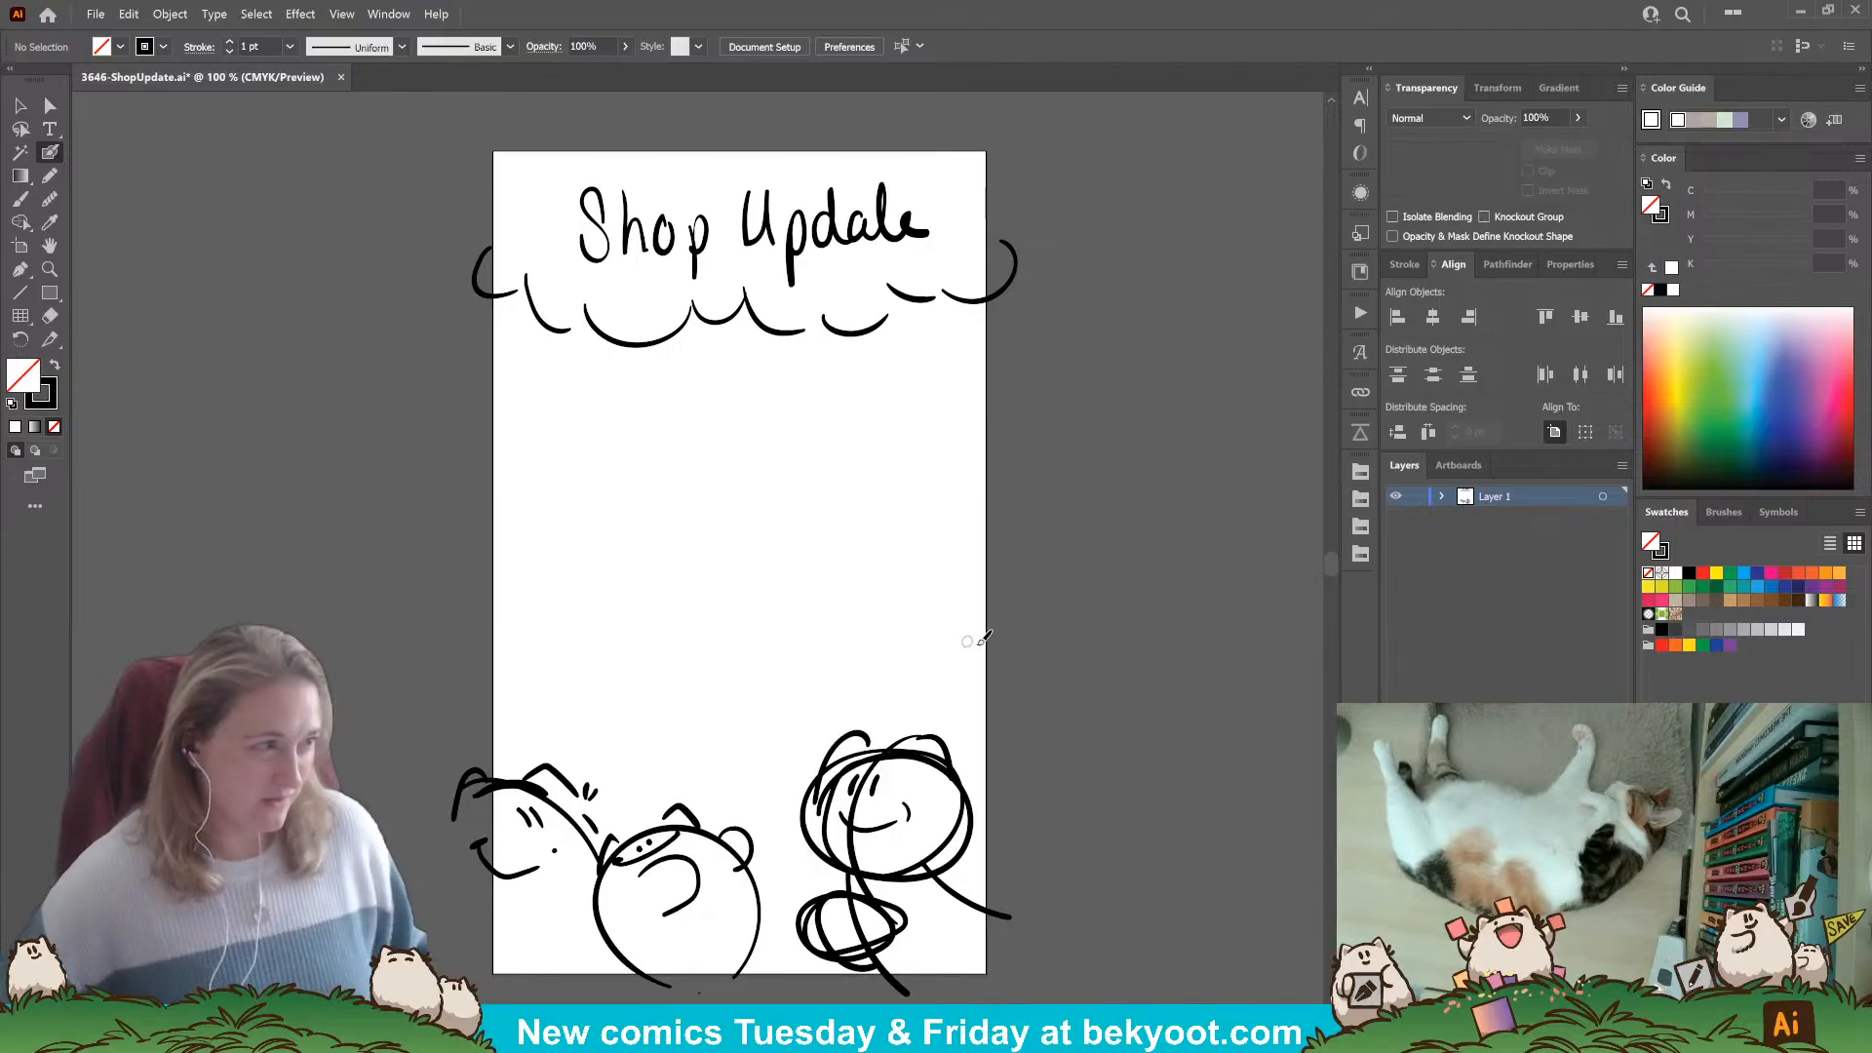
click(19, 246)
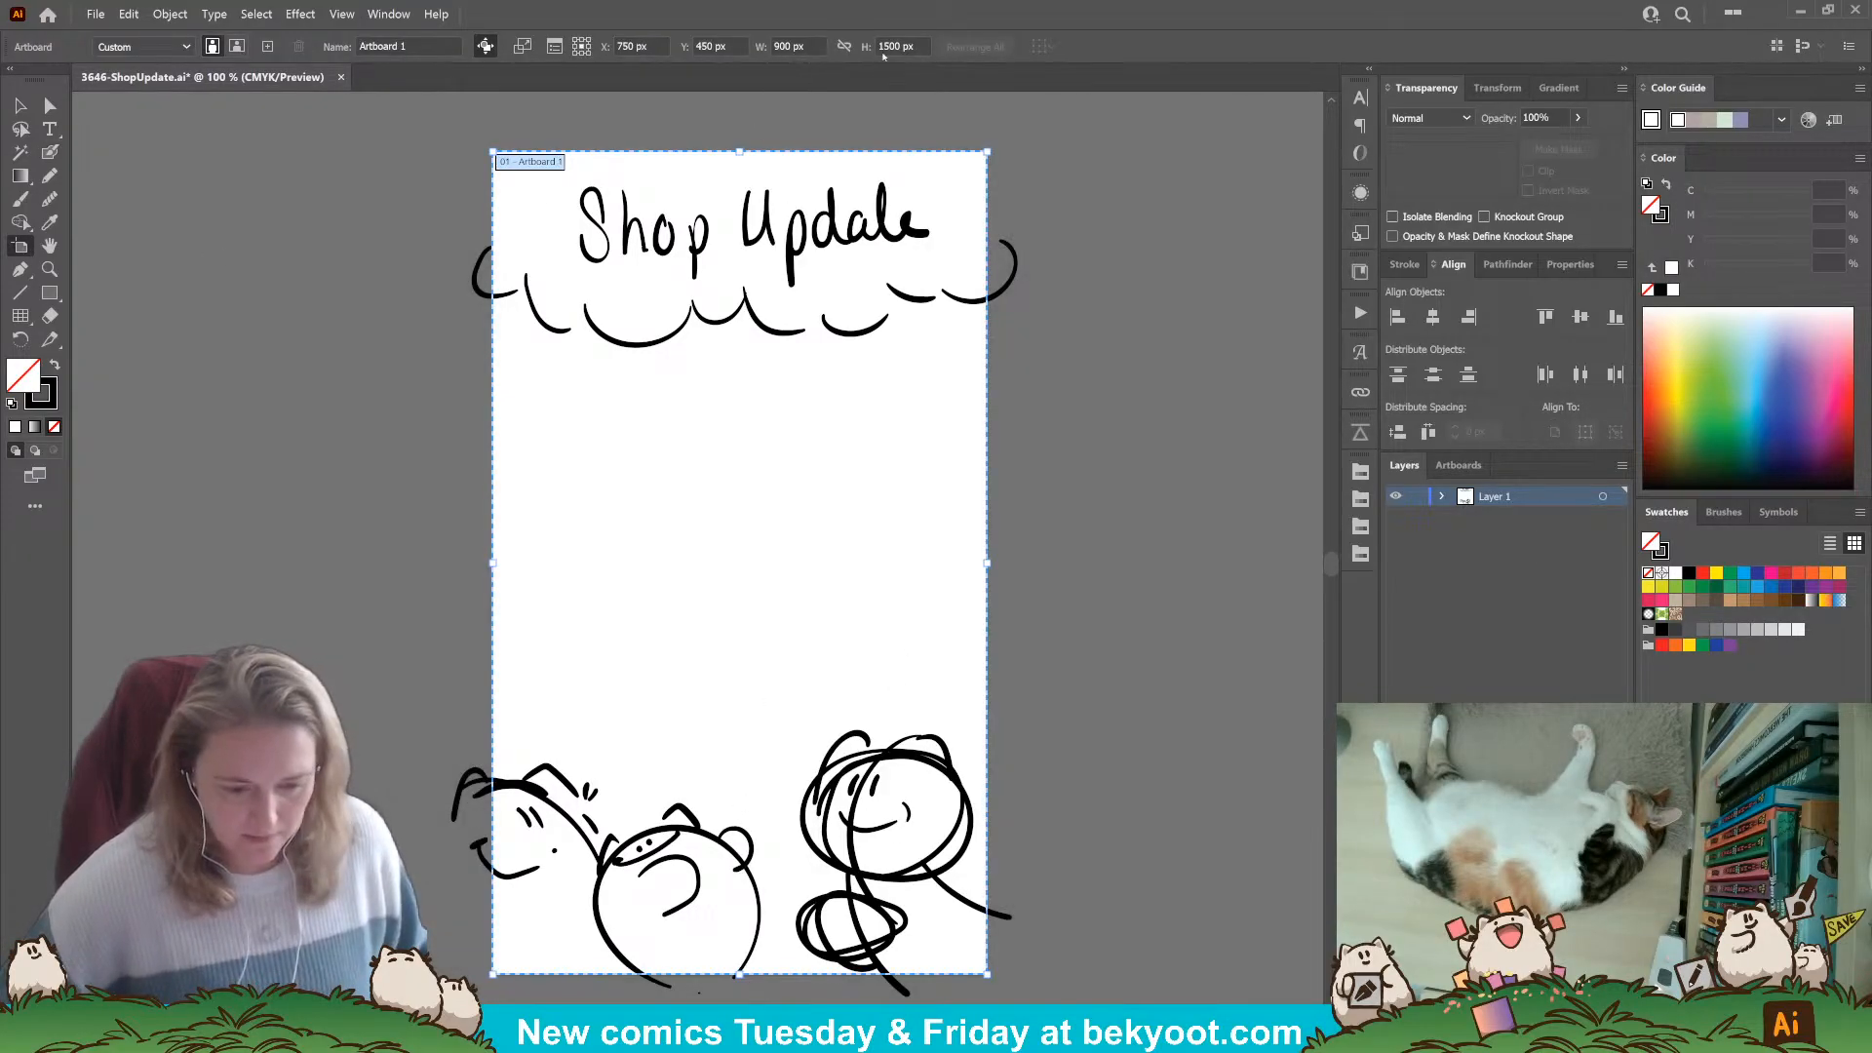
click(885, 45)
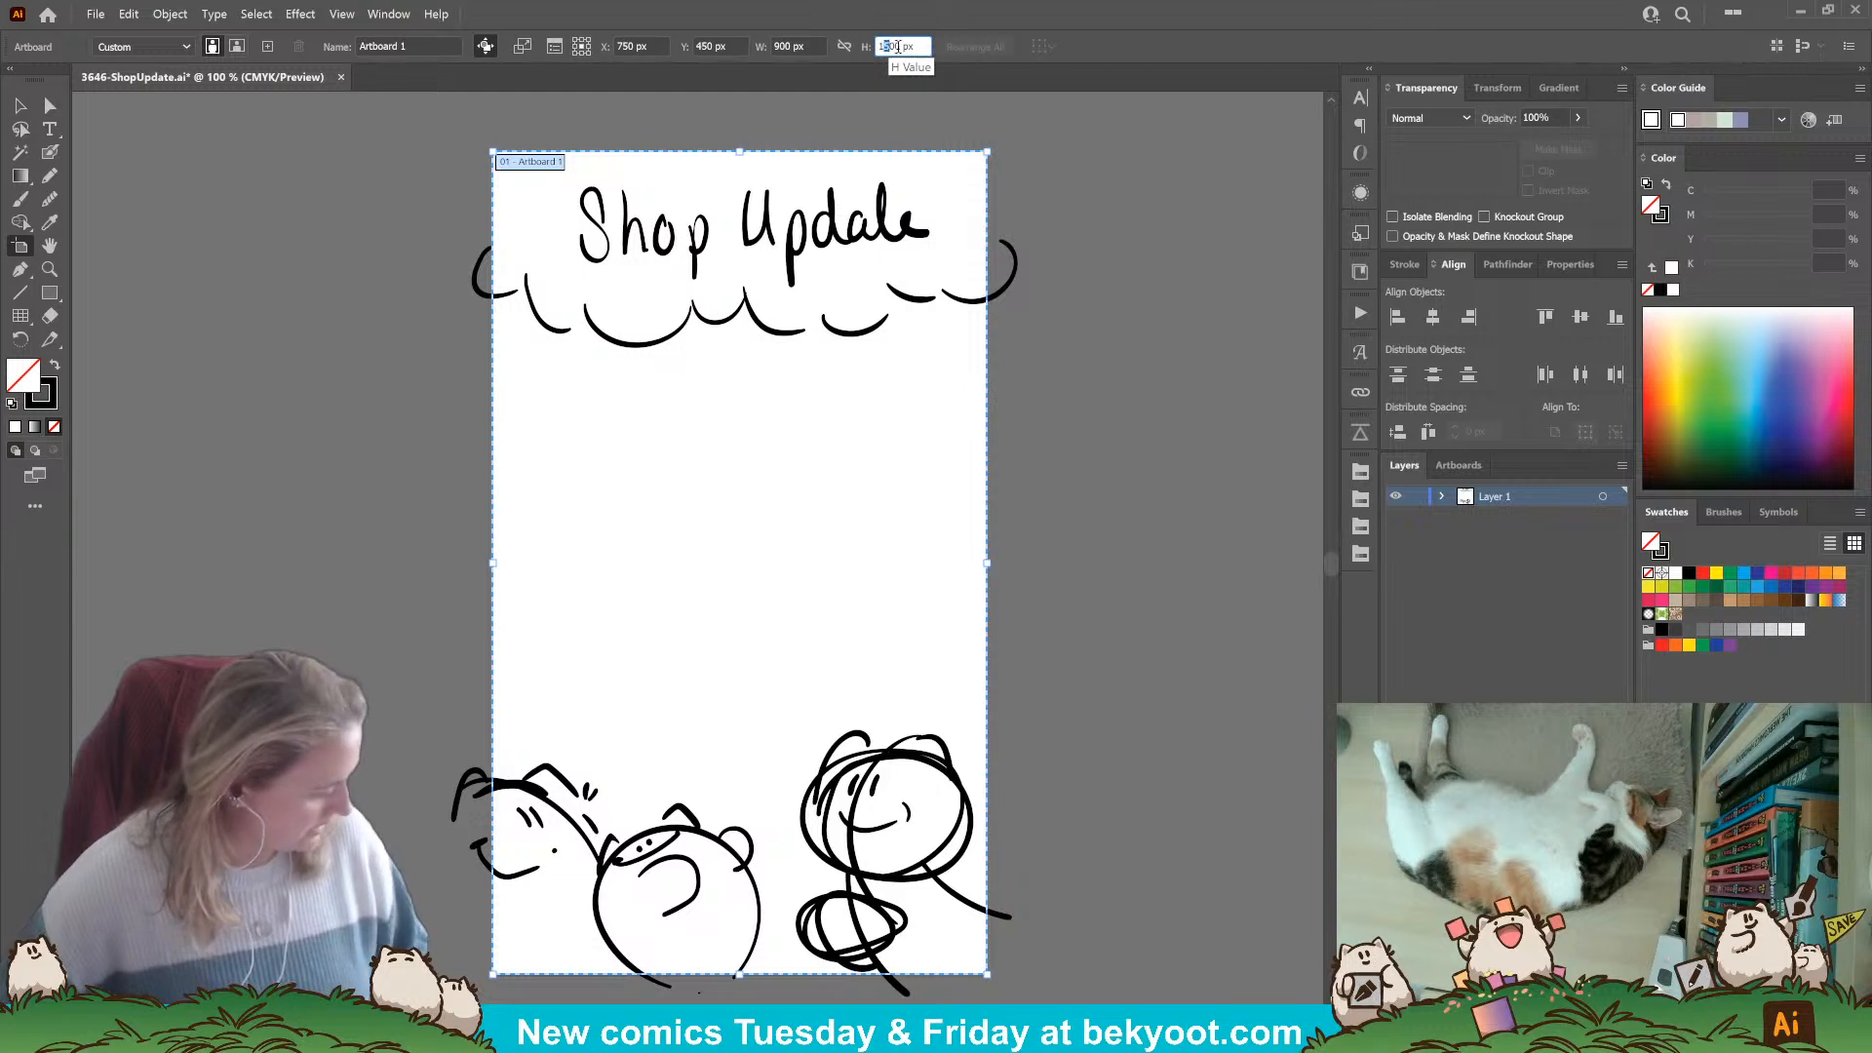
text(1600)
key(Return)
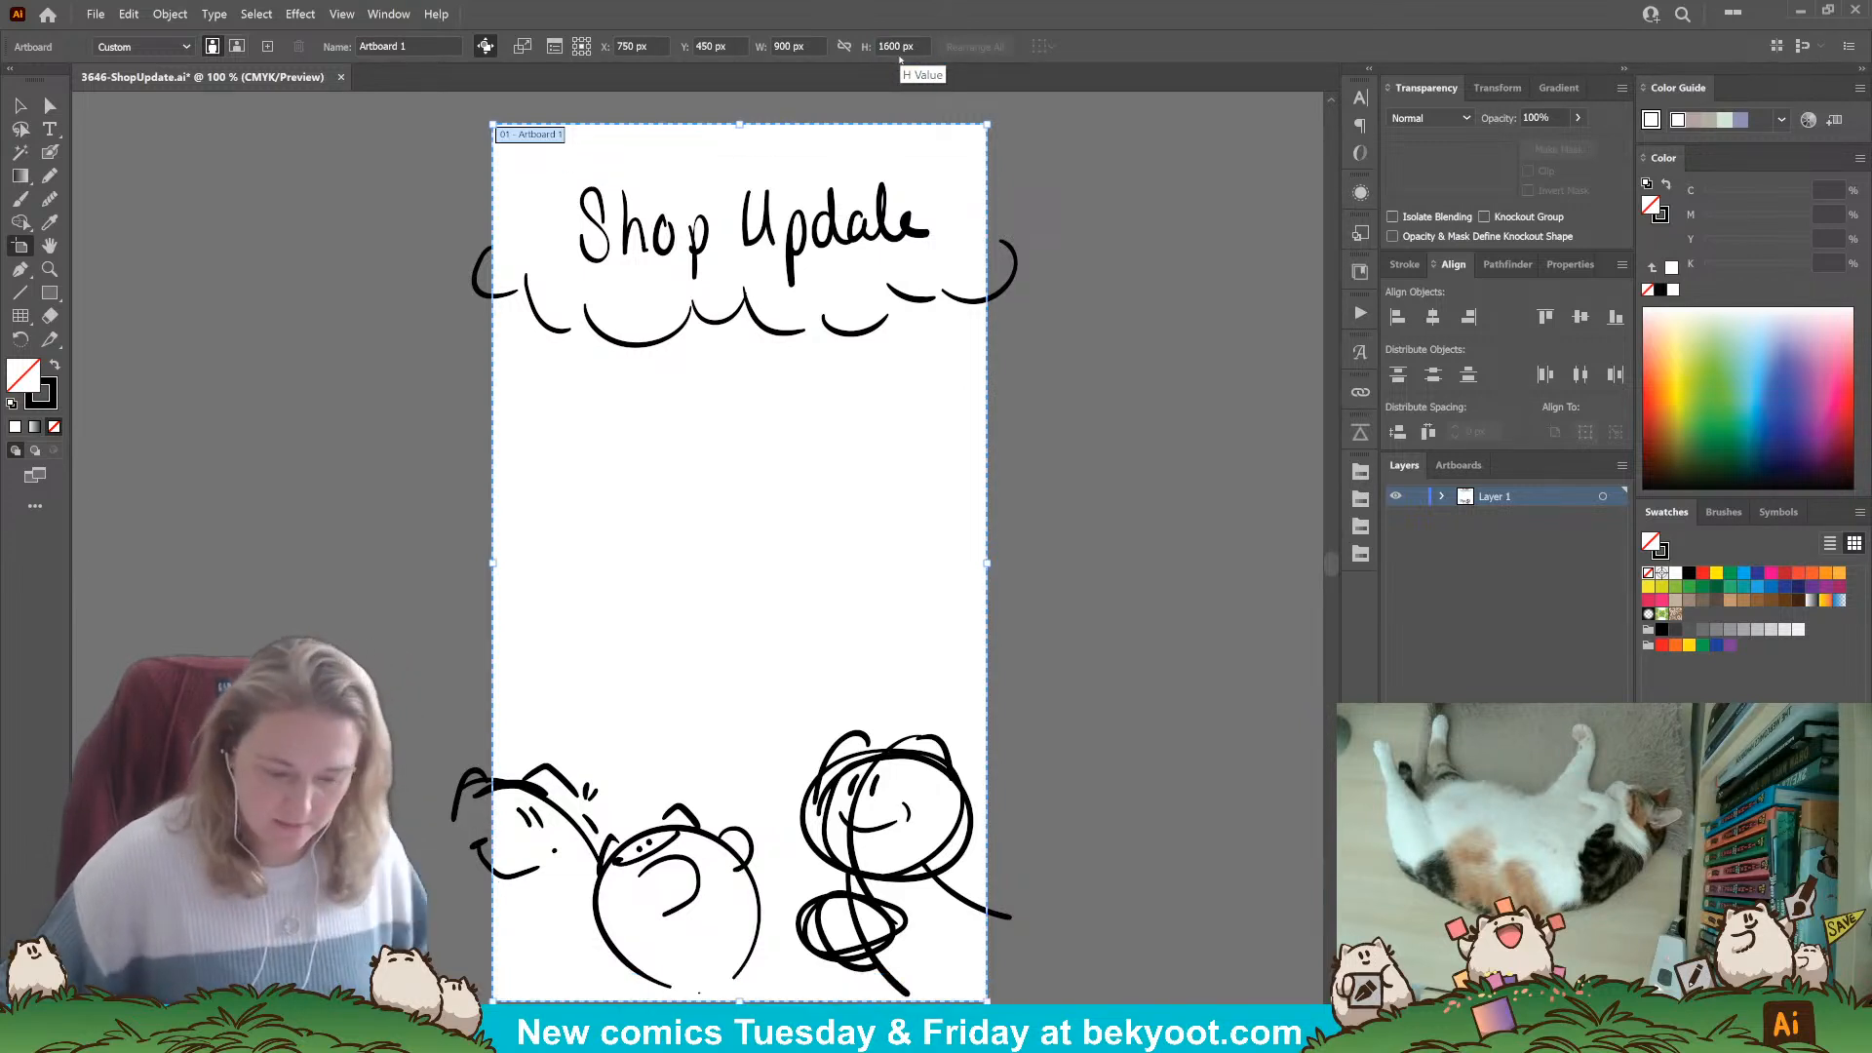
Move the handwritten heading and its cloud edge slightly up toward the artboard's top edge.
click(21, 106)
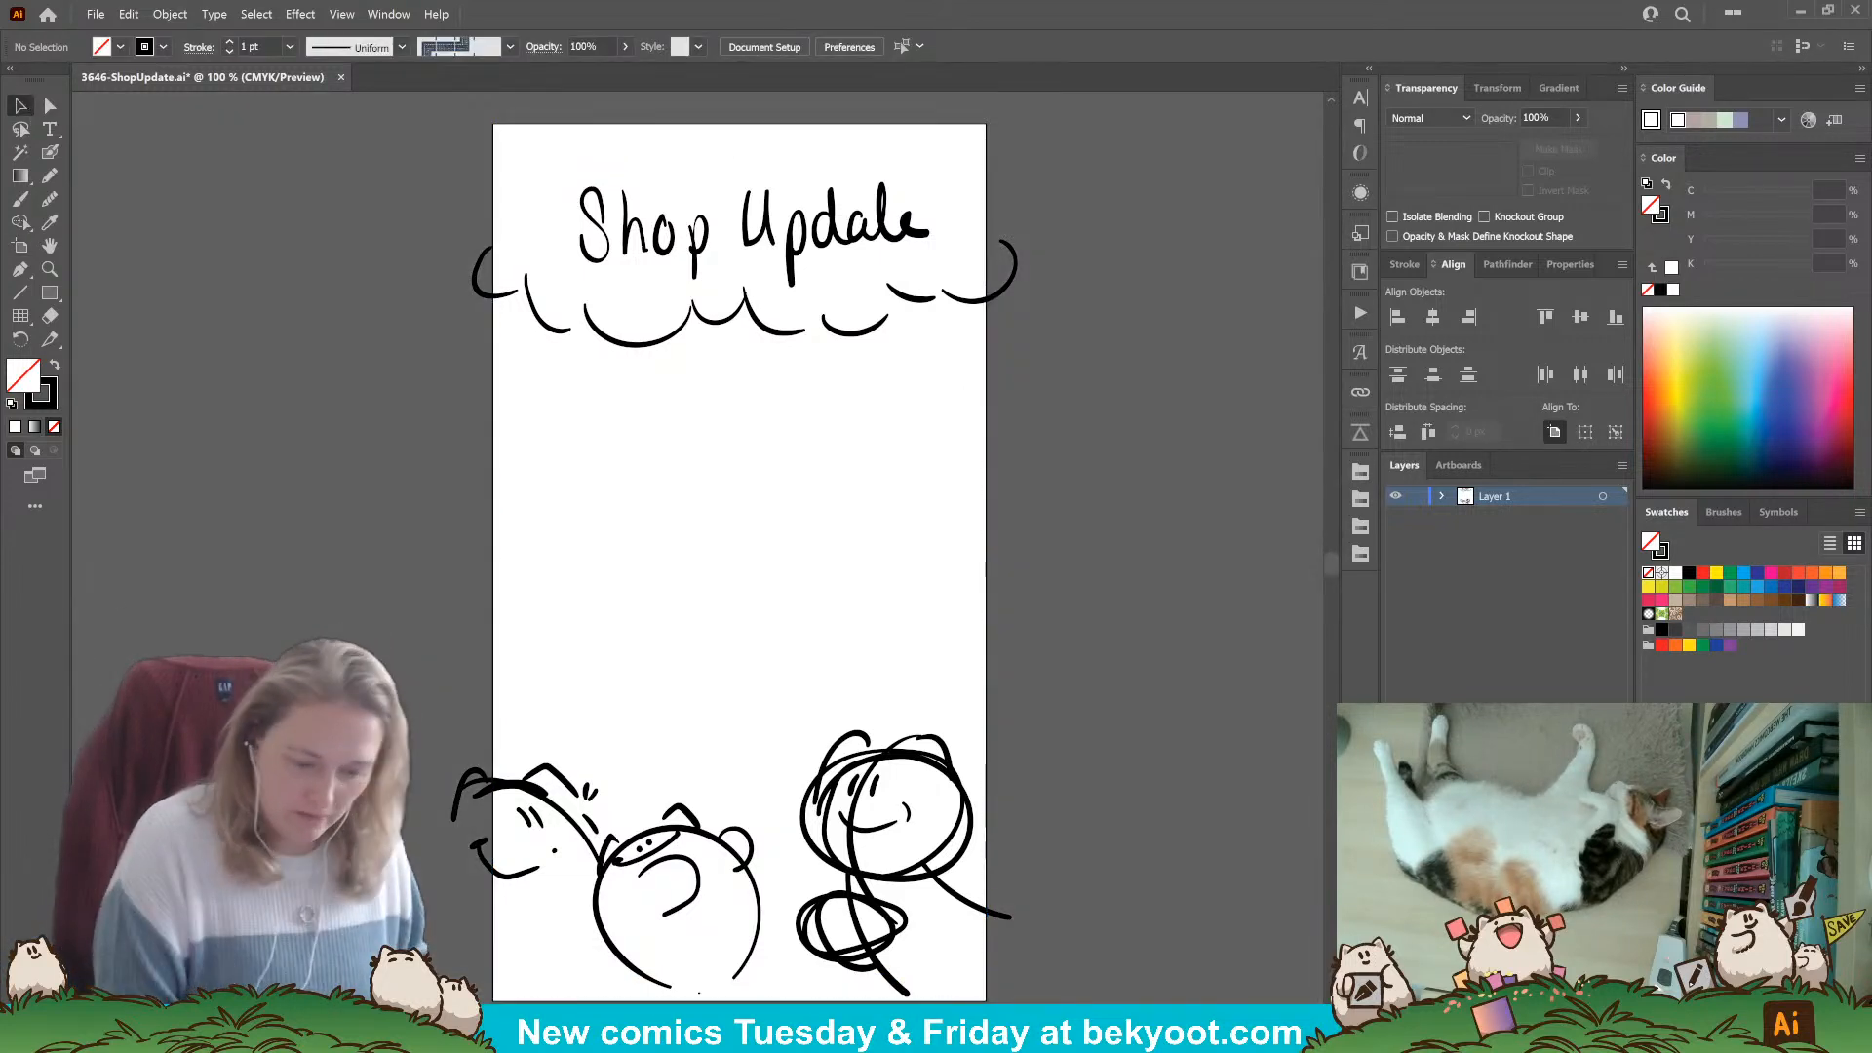
drag(381, 168, 1034, 417)
drag(964, 303, 965, 276)
Scale the three character sketches down slightly and move them to the artboard's bottom edge.
scroll(916, 573, down, 3)
drag(413, 634, 998, 870)
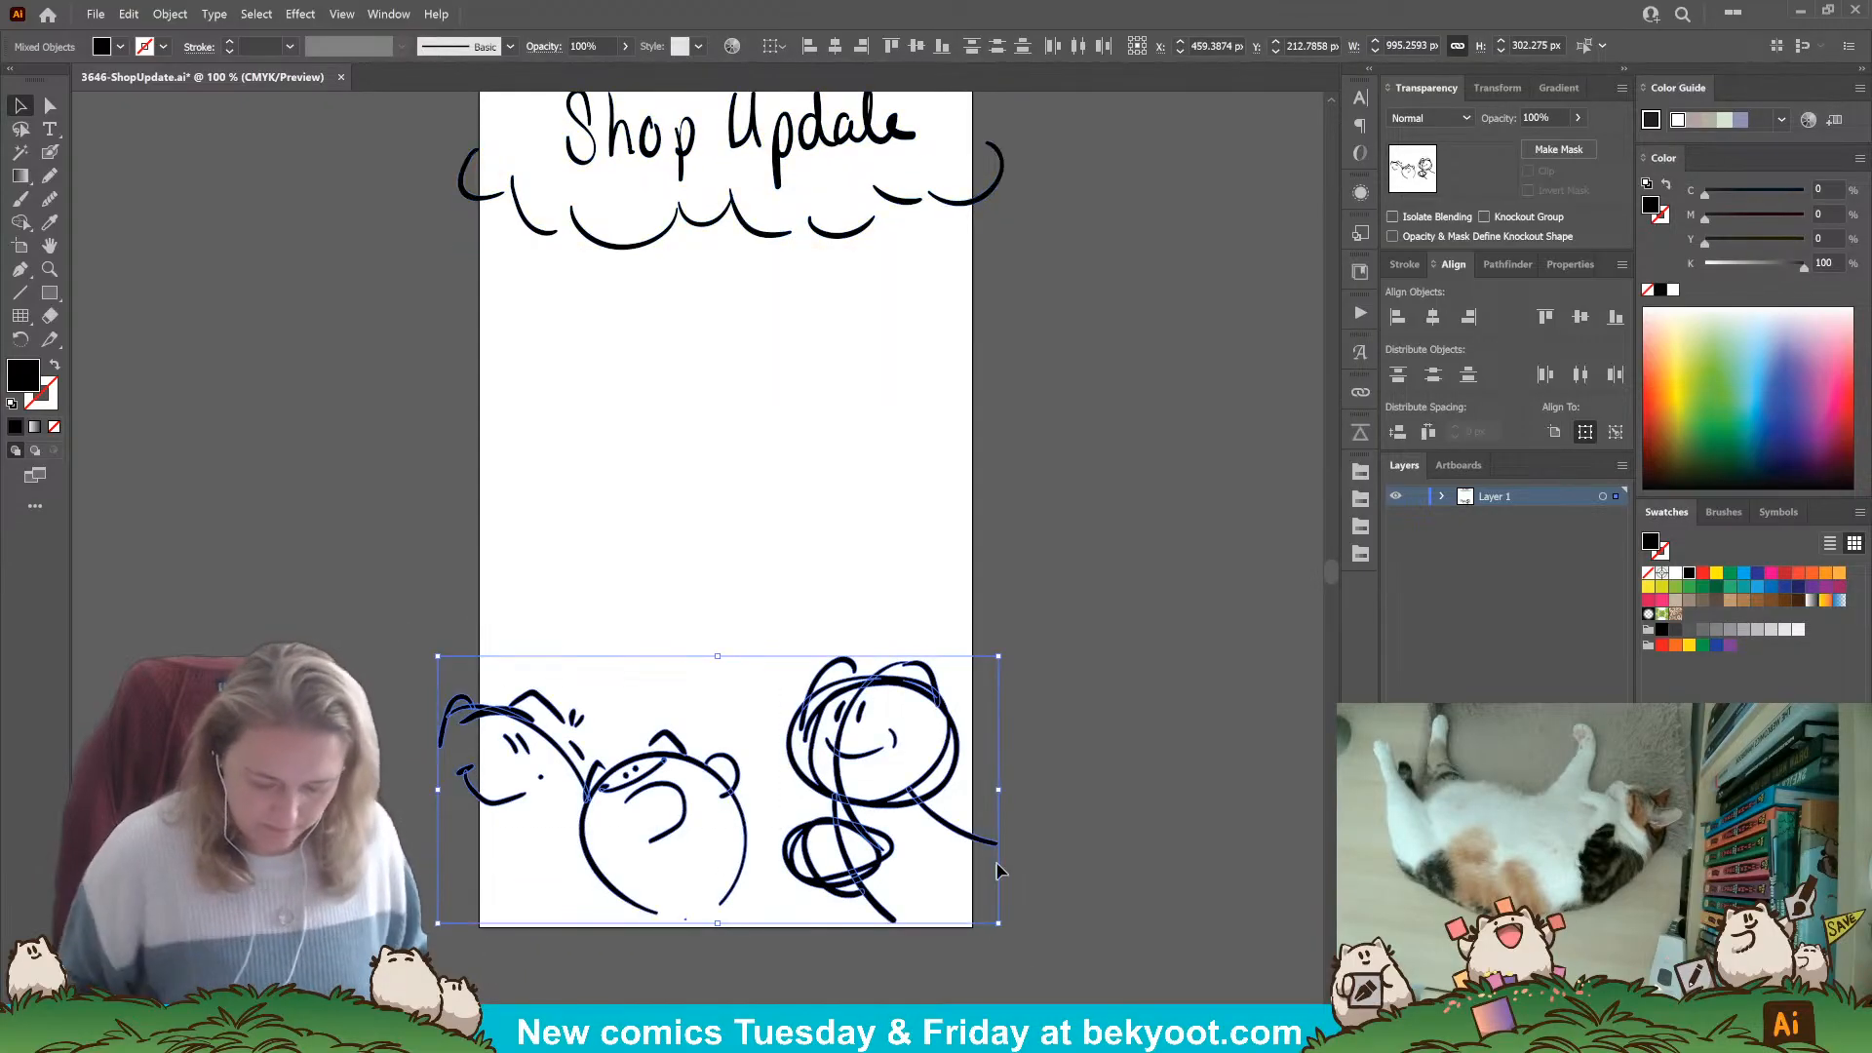
drag(999, 657, 985, 663)
drag(832, 691, 856, 712)
click(1074, 656)
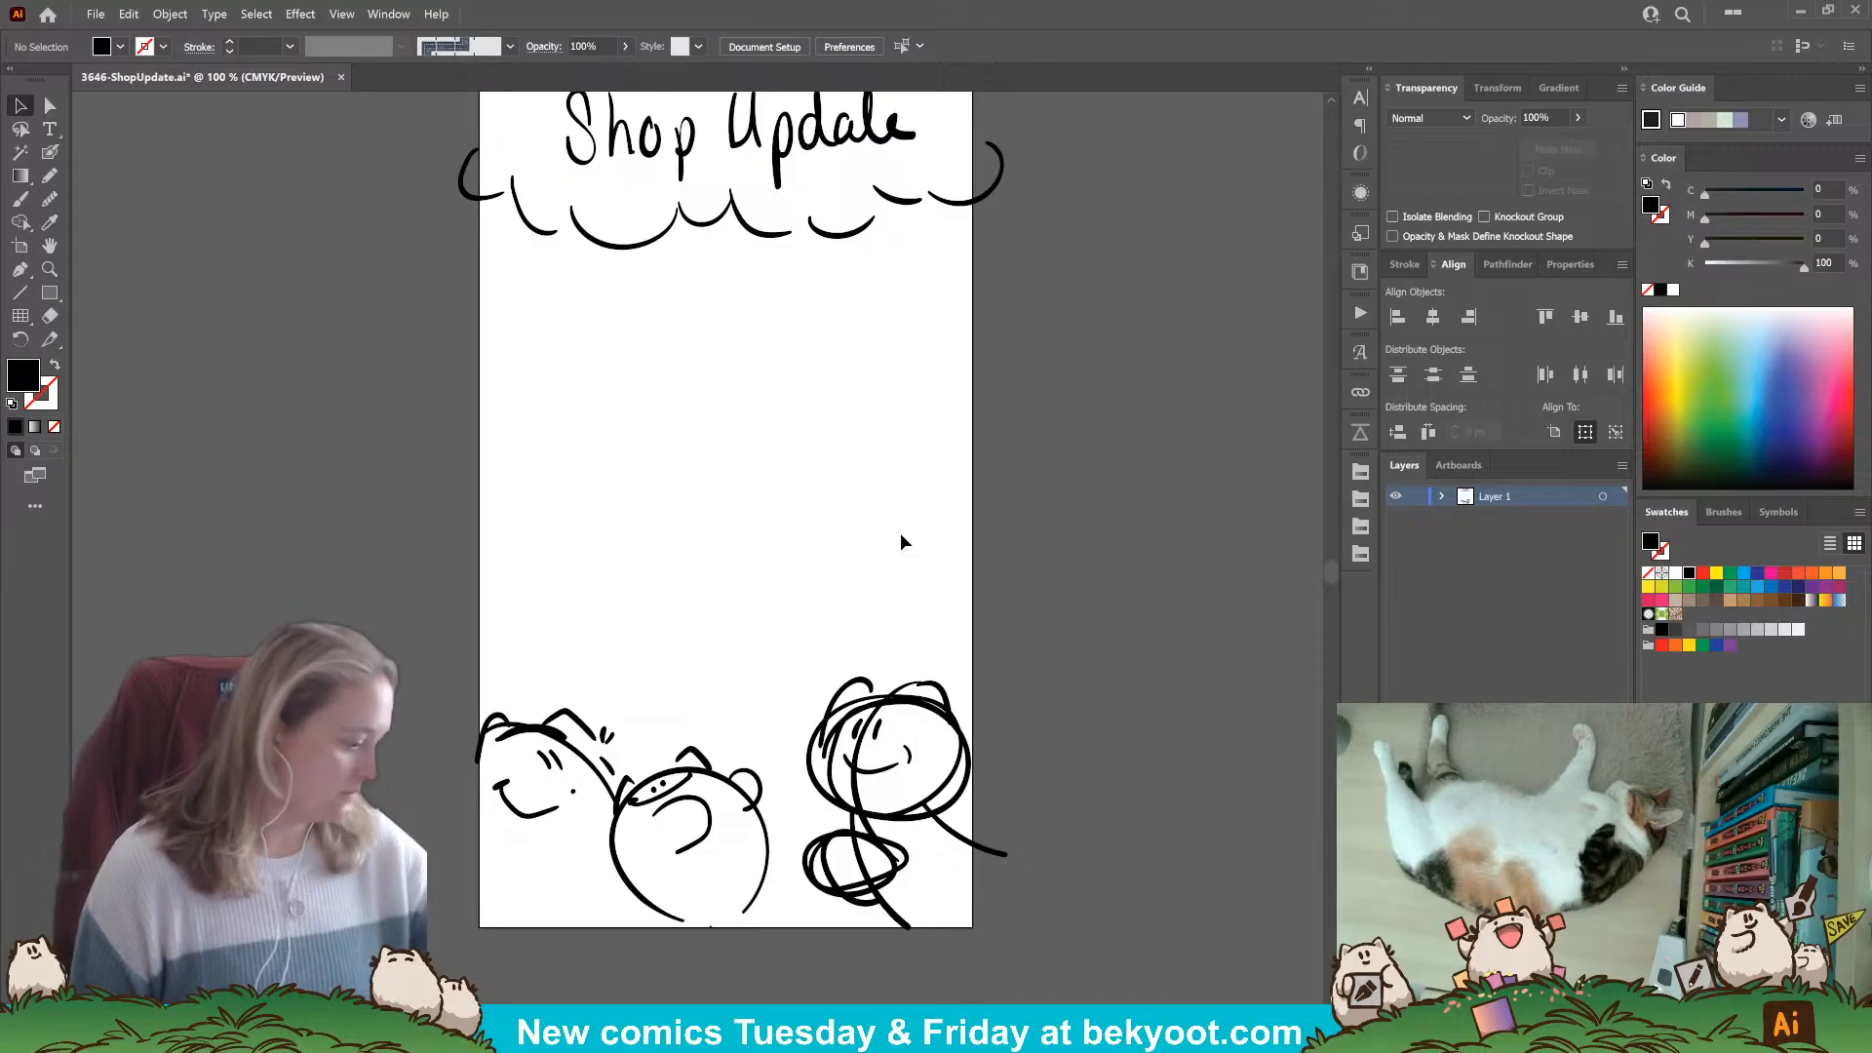
Group the heading with its cloud edge, and group the character sketches separately.
scroll(1025, 614, up, 2)
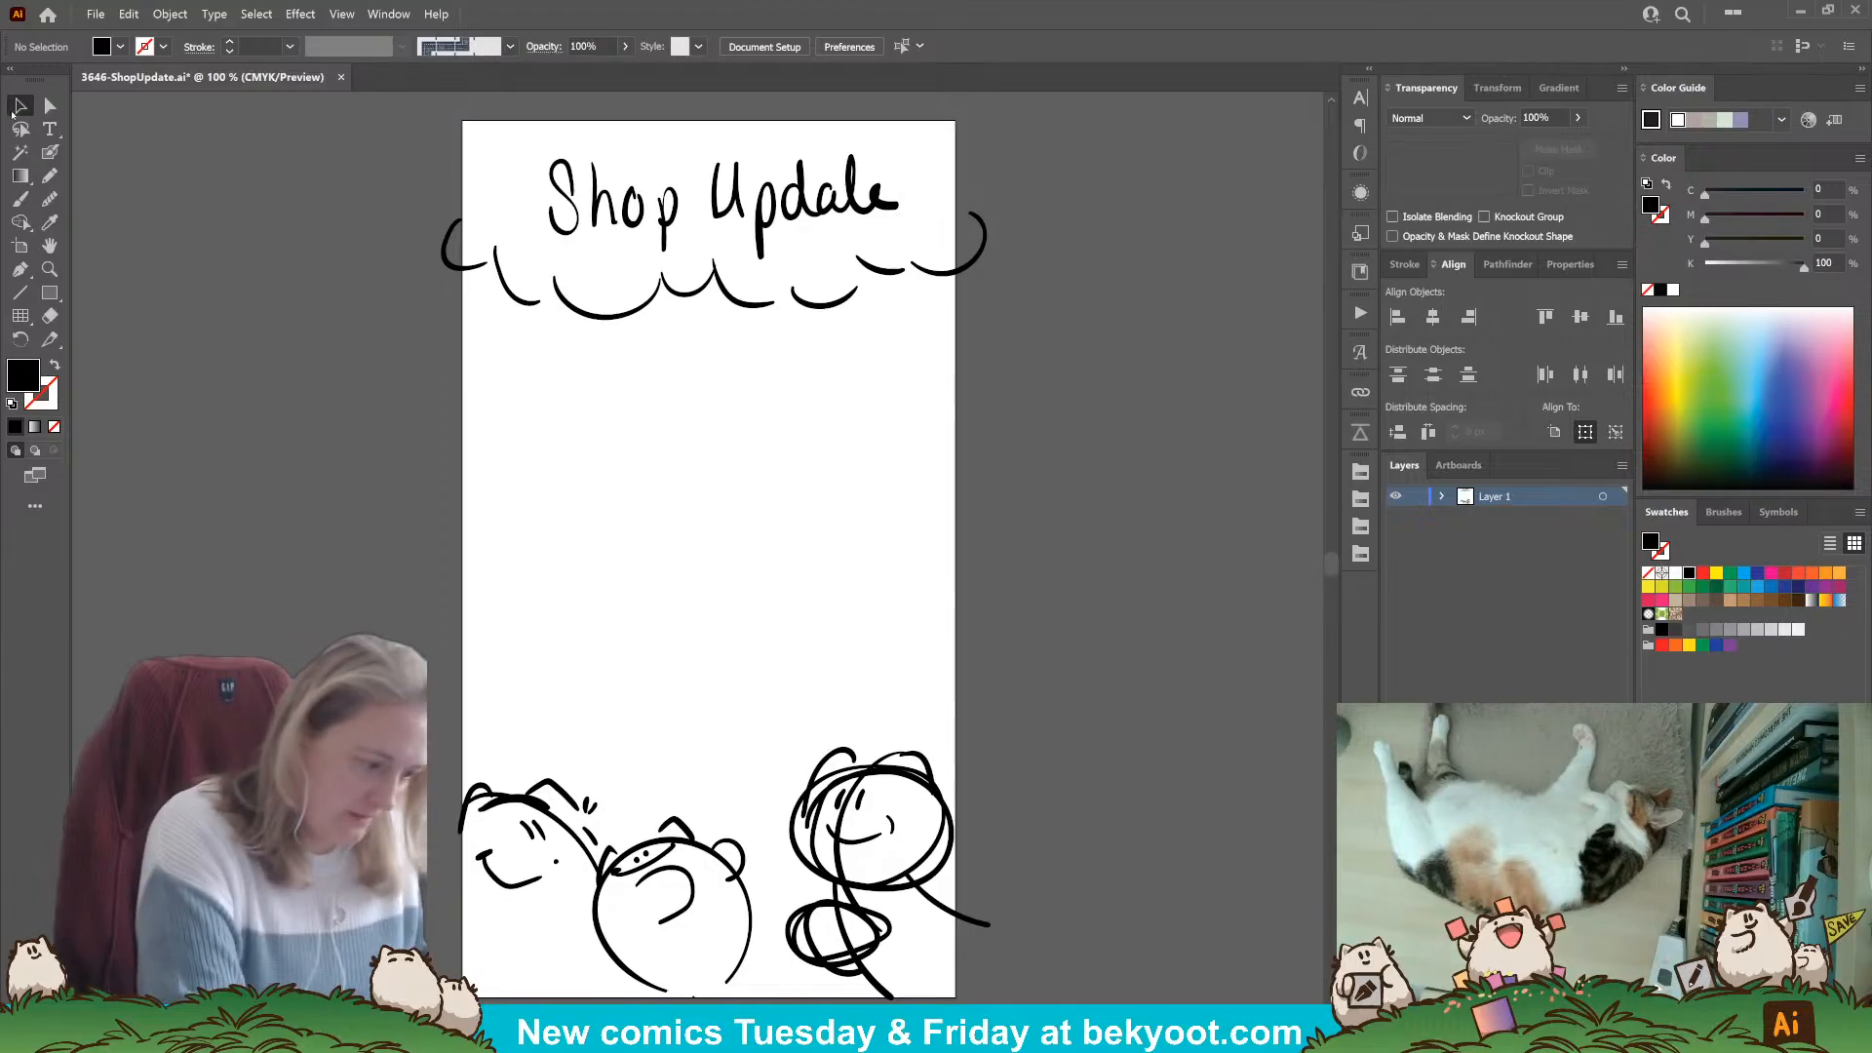
drag(388, 129, 980, 353)
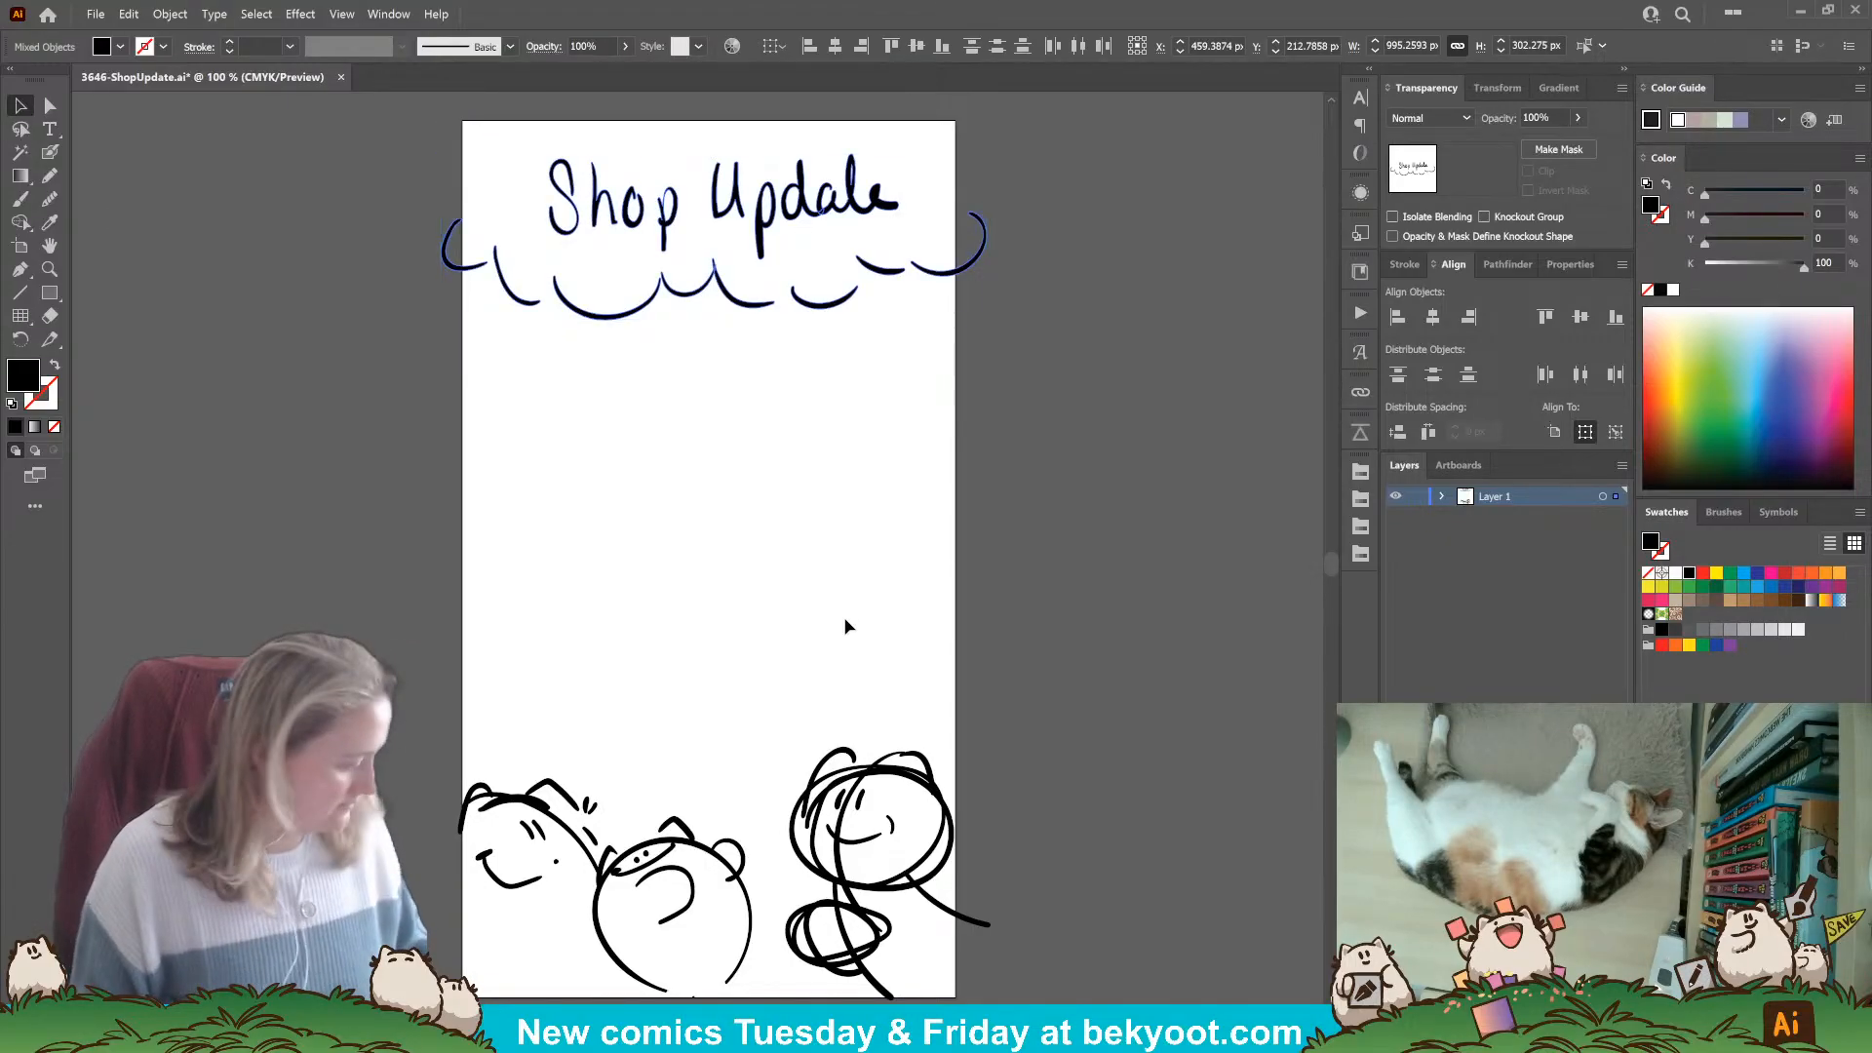
key(ctrl+g)
click(904, 969)
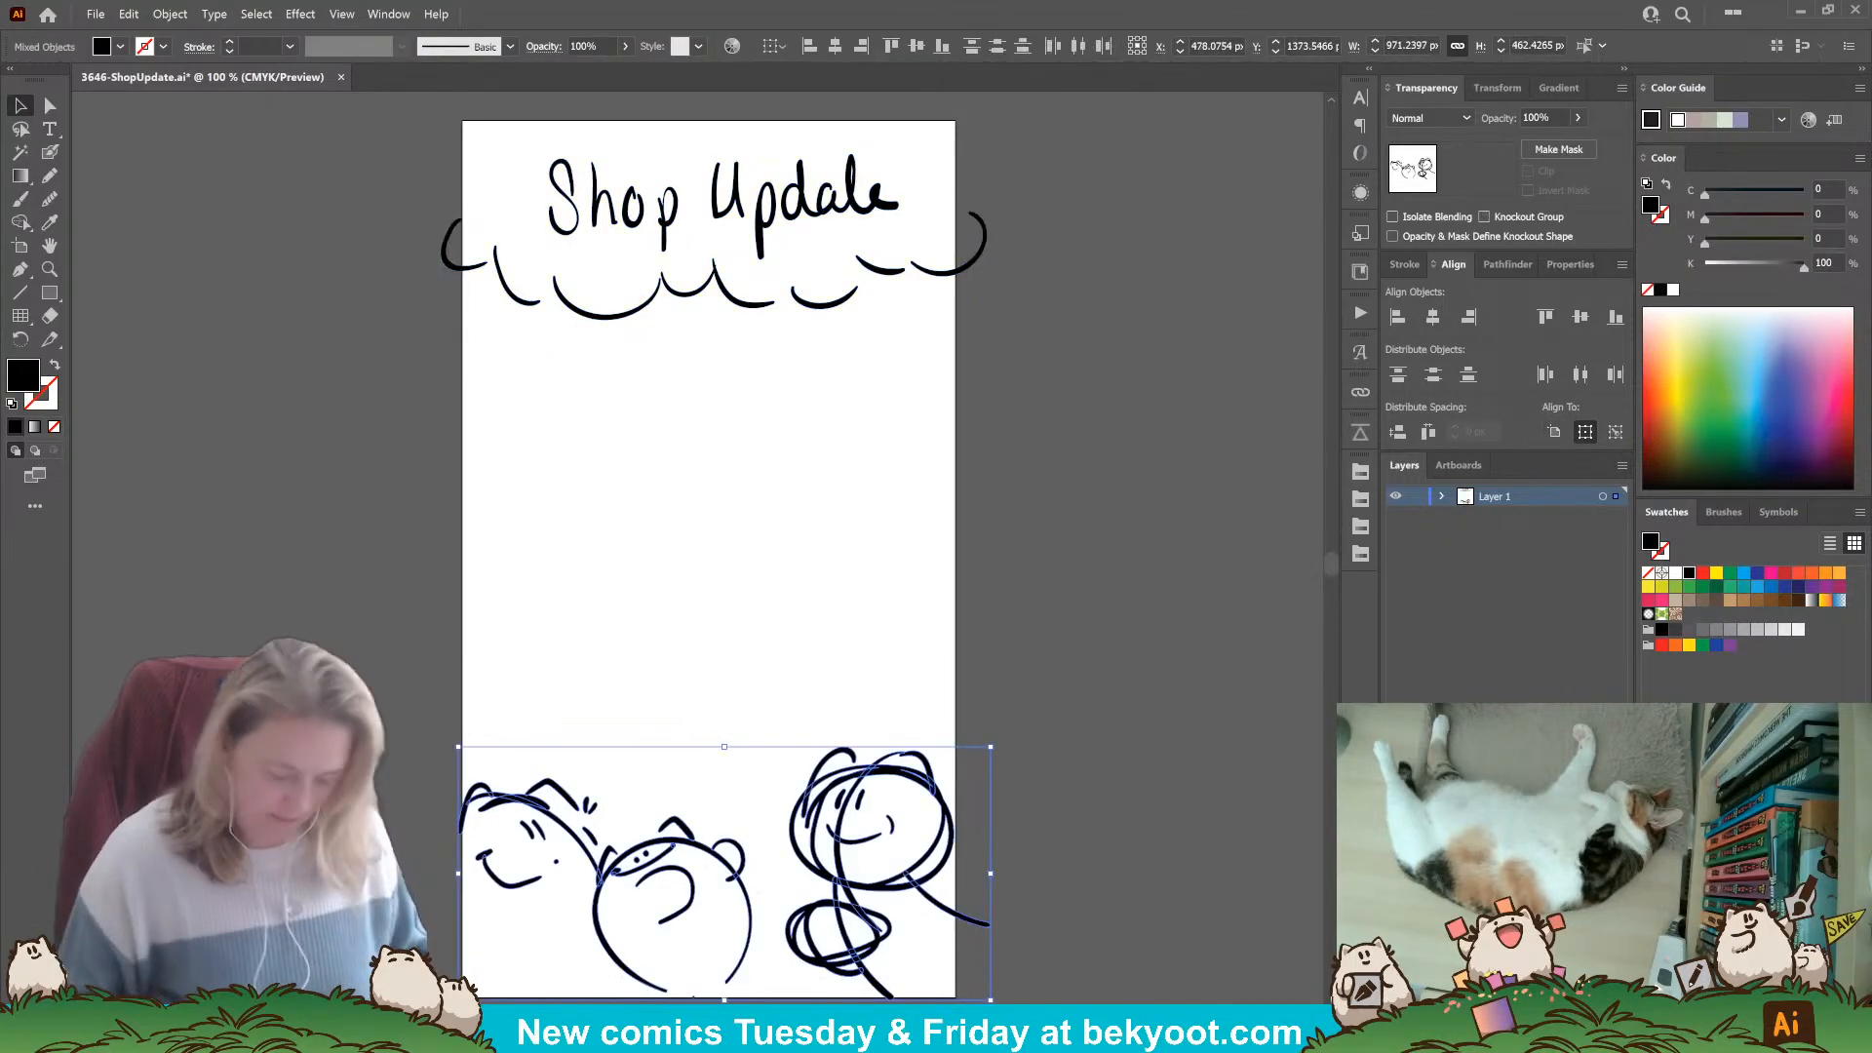
click(1035, 663)
Set the character sketch group's opacity to 30%, deselect it and return to the Blob Brush.
click(911, 780)
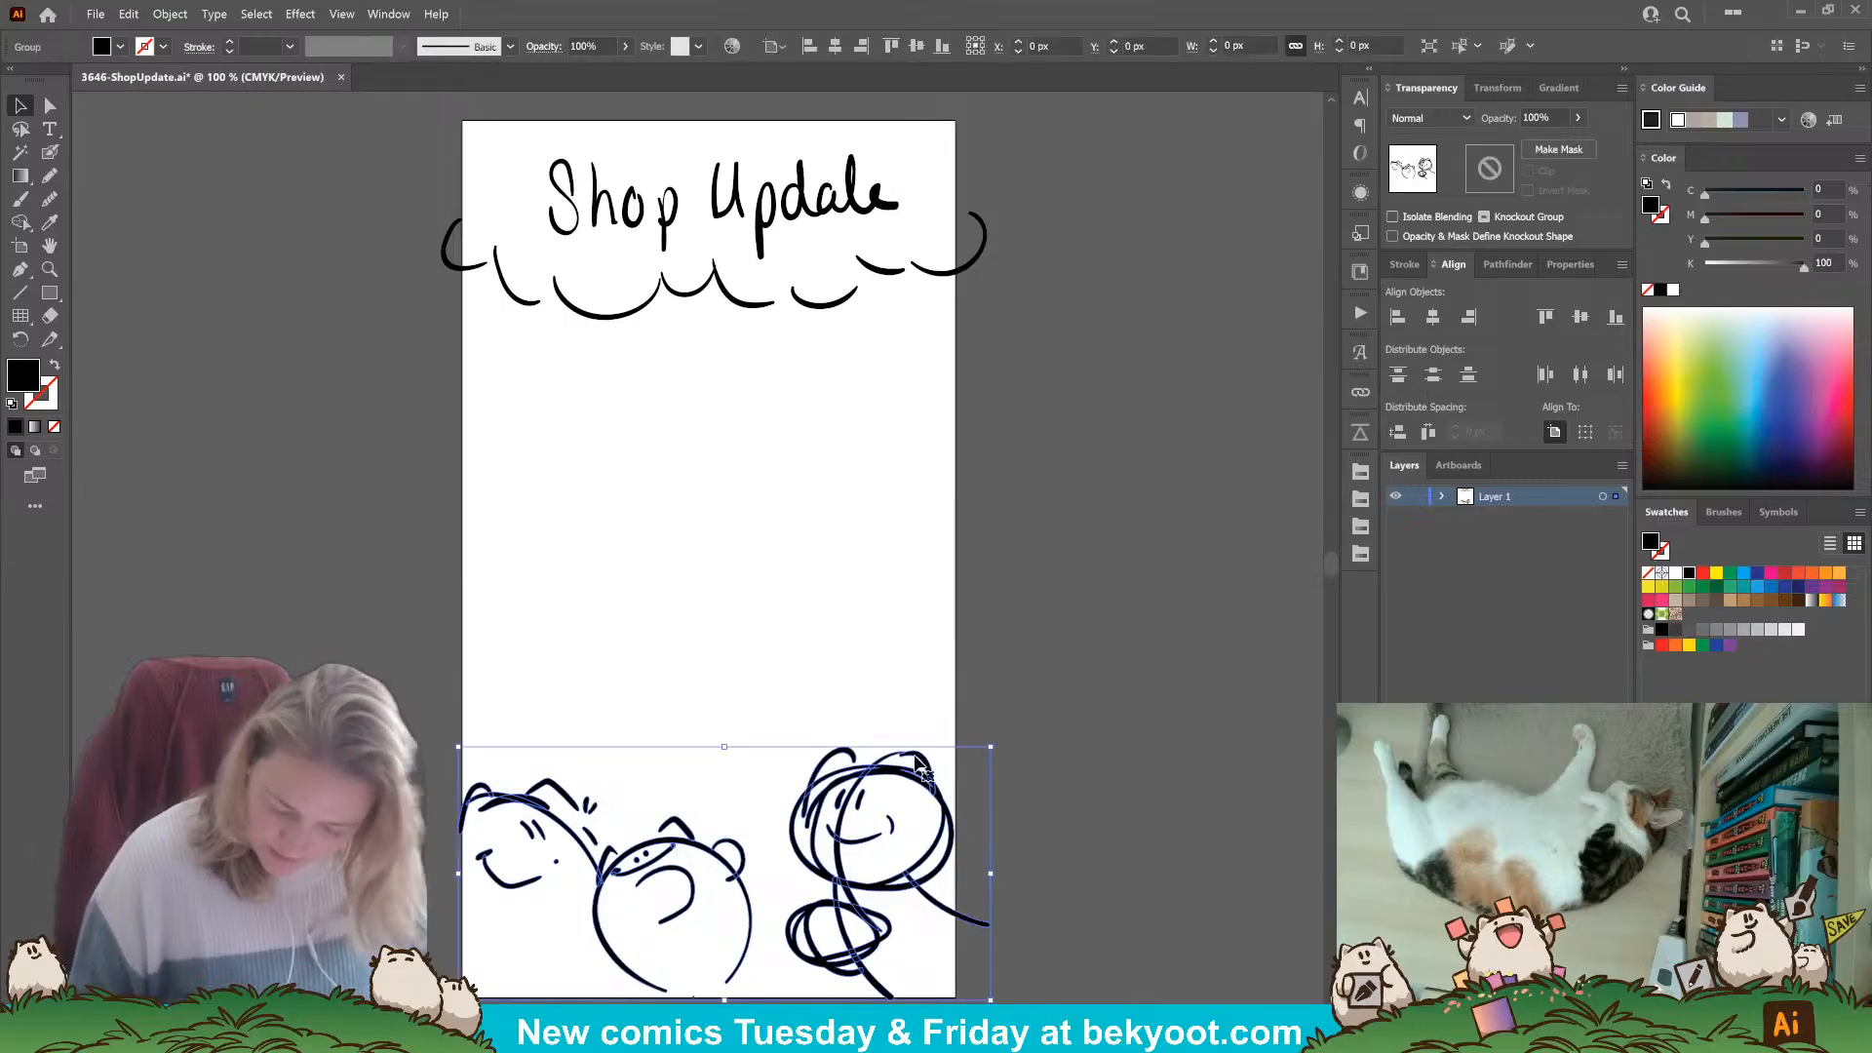
click(1534, 117)
text(30)
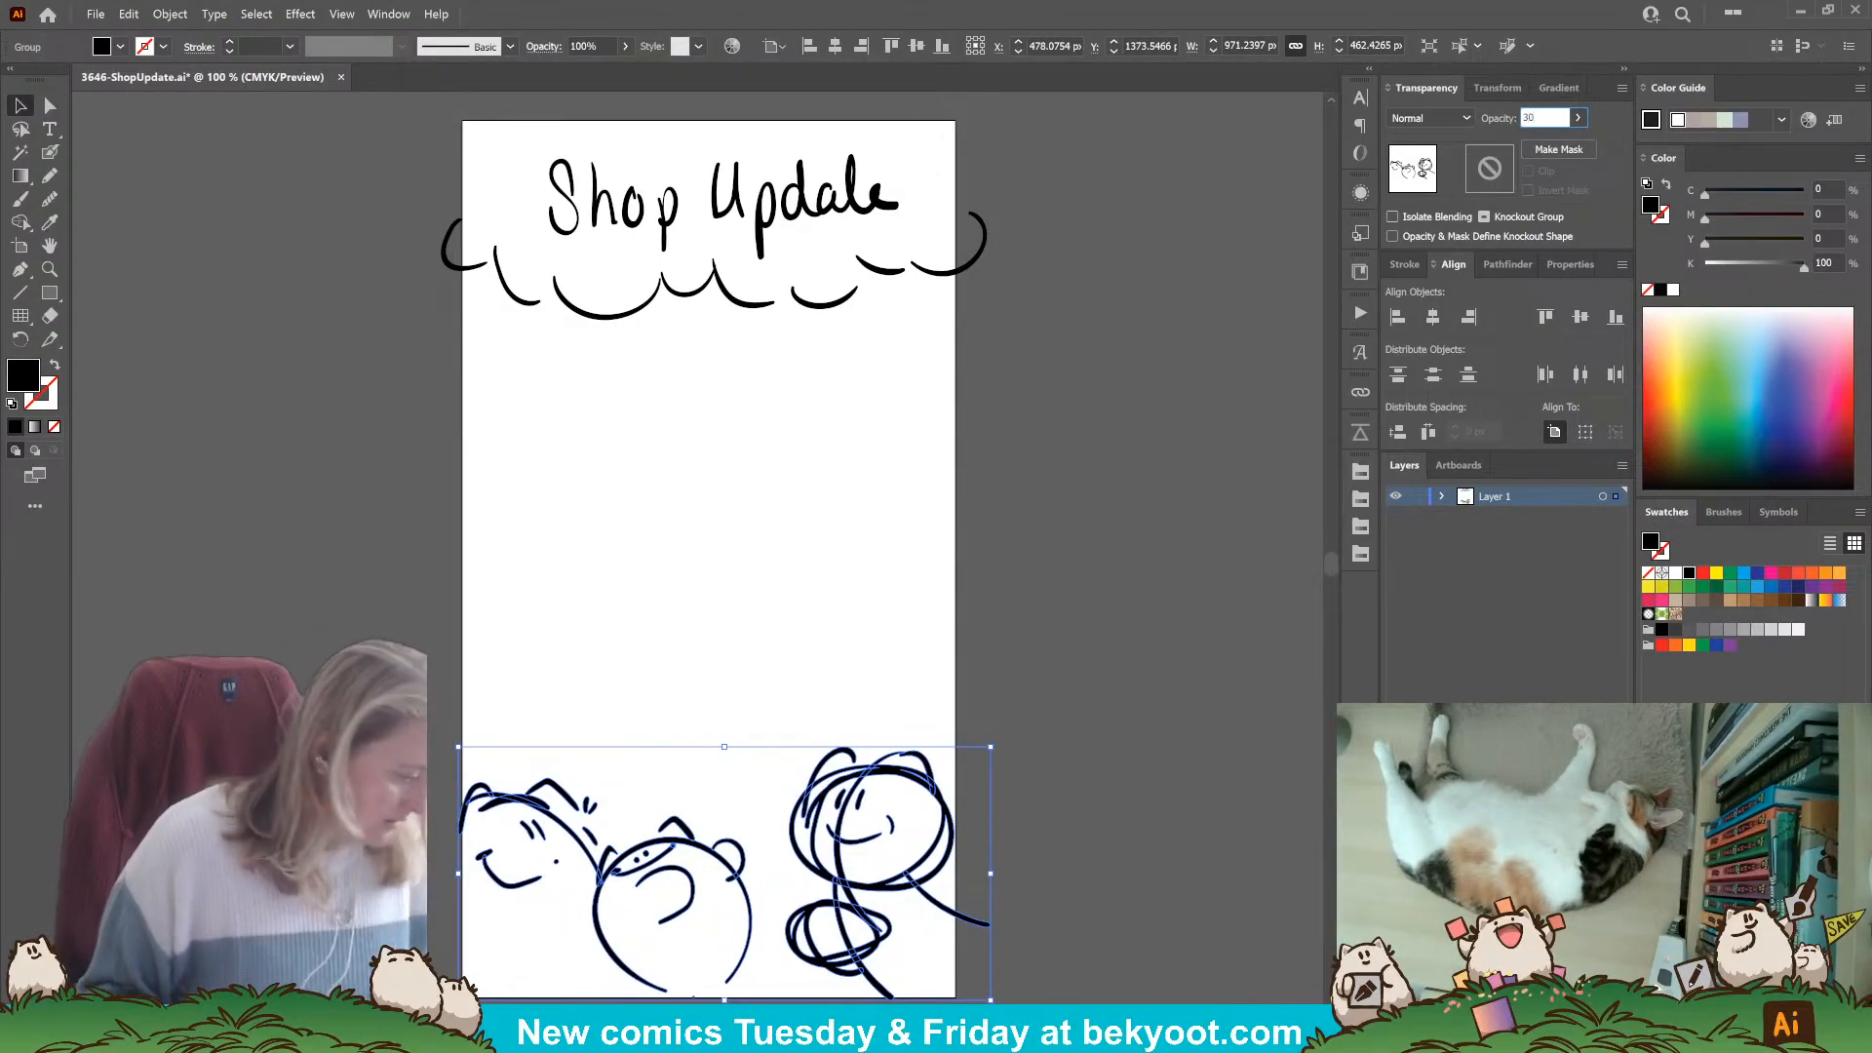
key(Return)
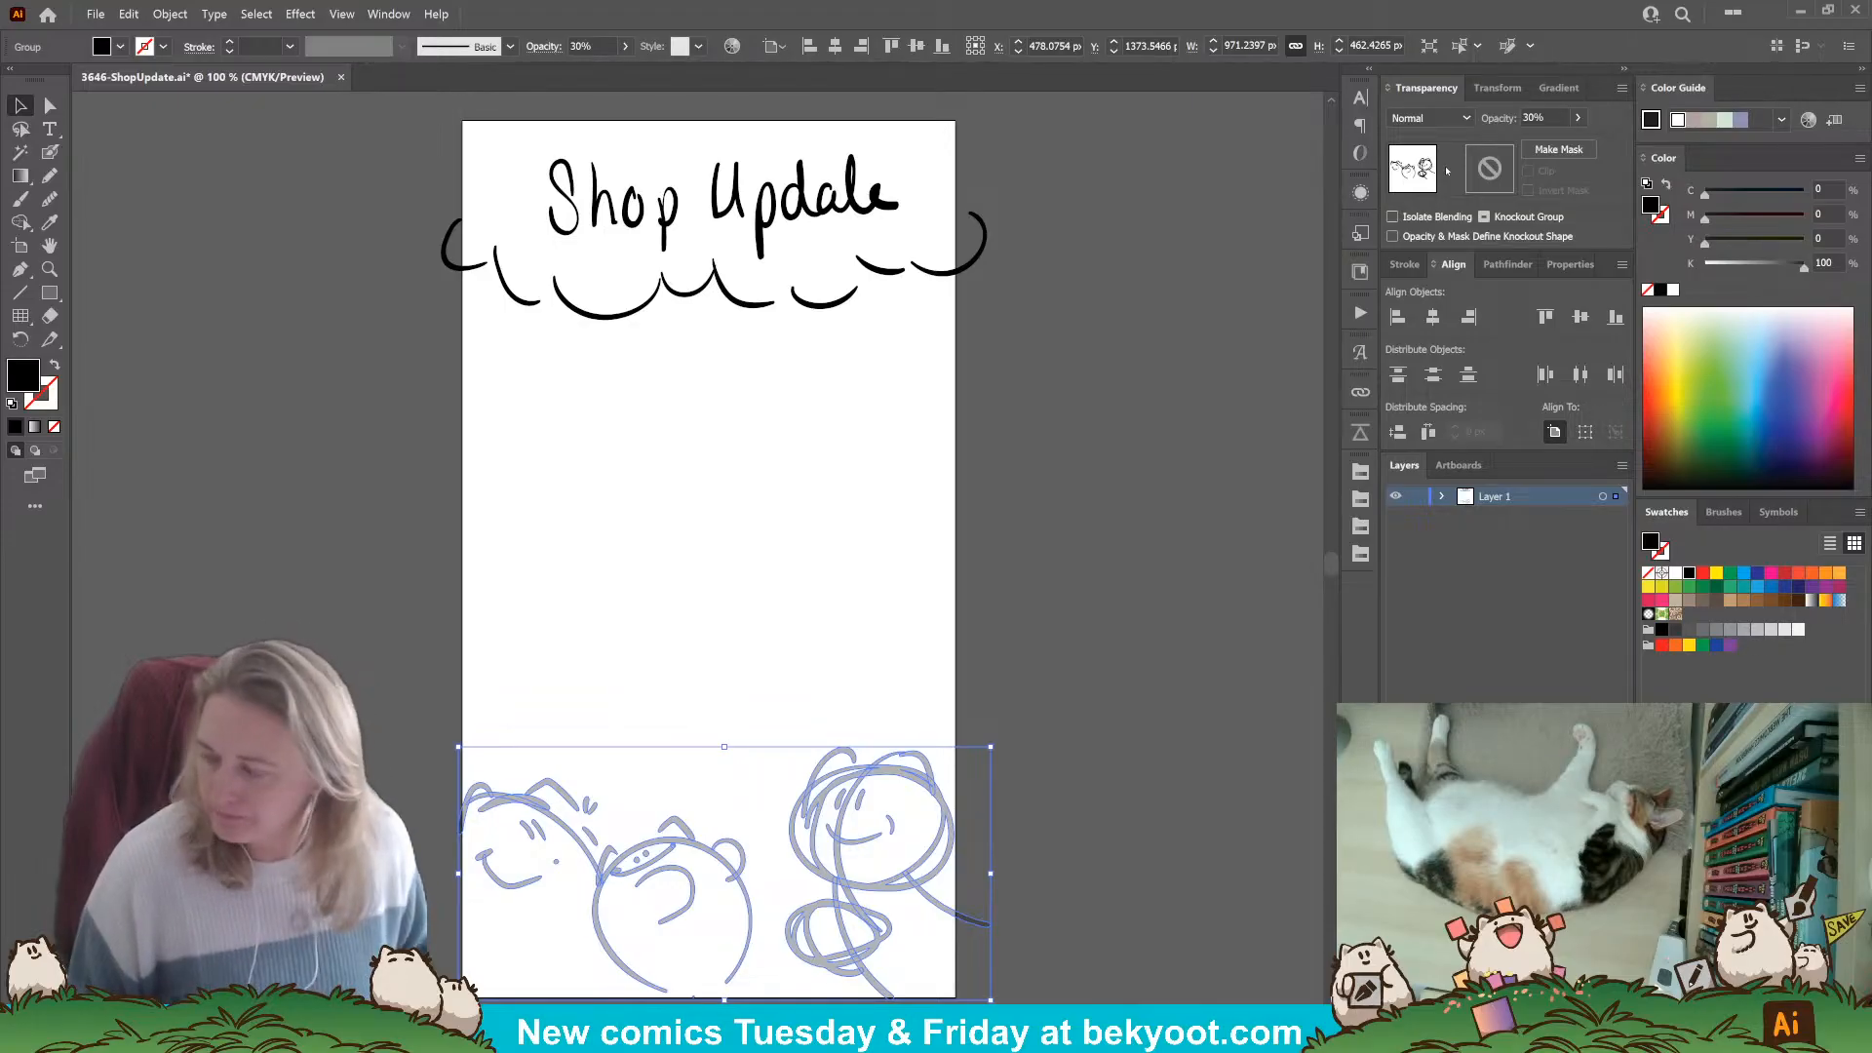
click(49, 152)
key(ctrl+shift+a)
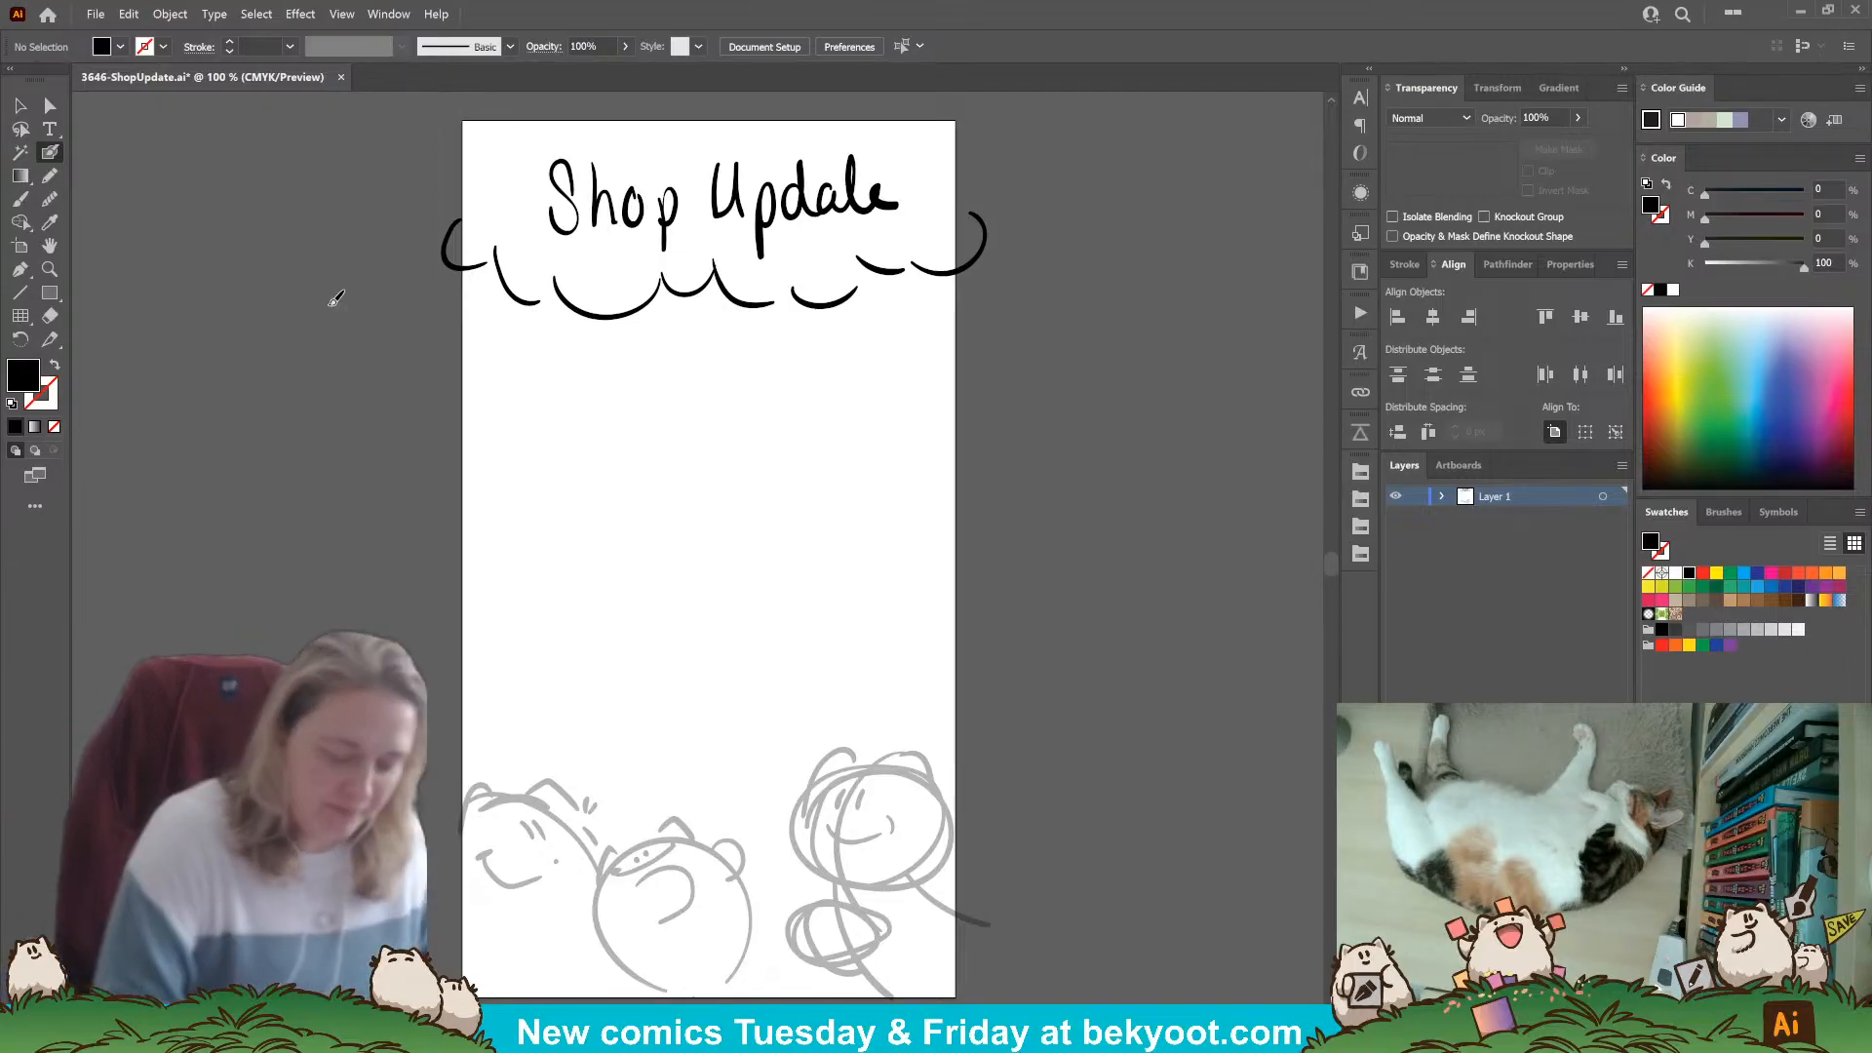
Rotate the heading and cloud edge group slightly clockwise and return to the brush.
click(972, 259)
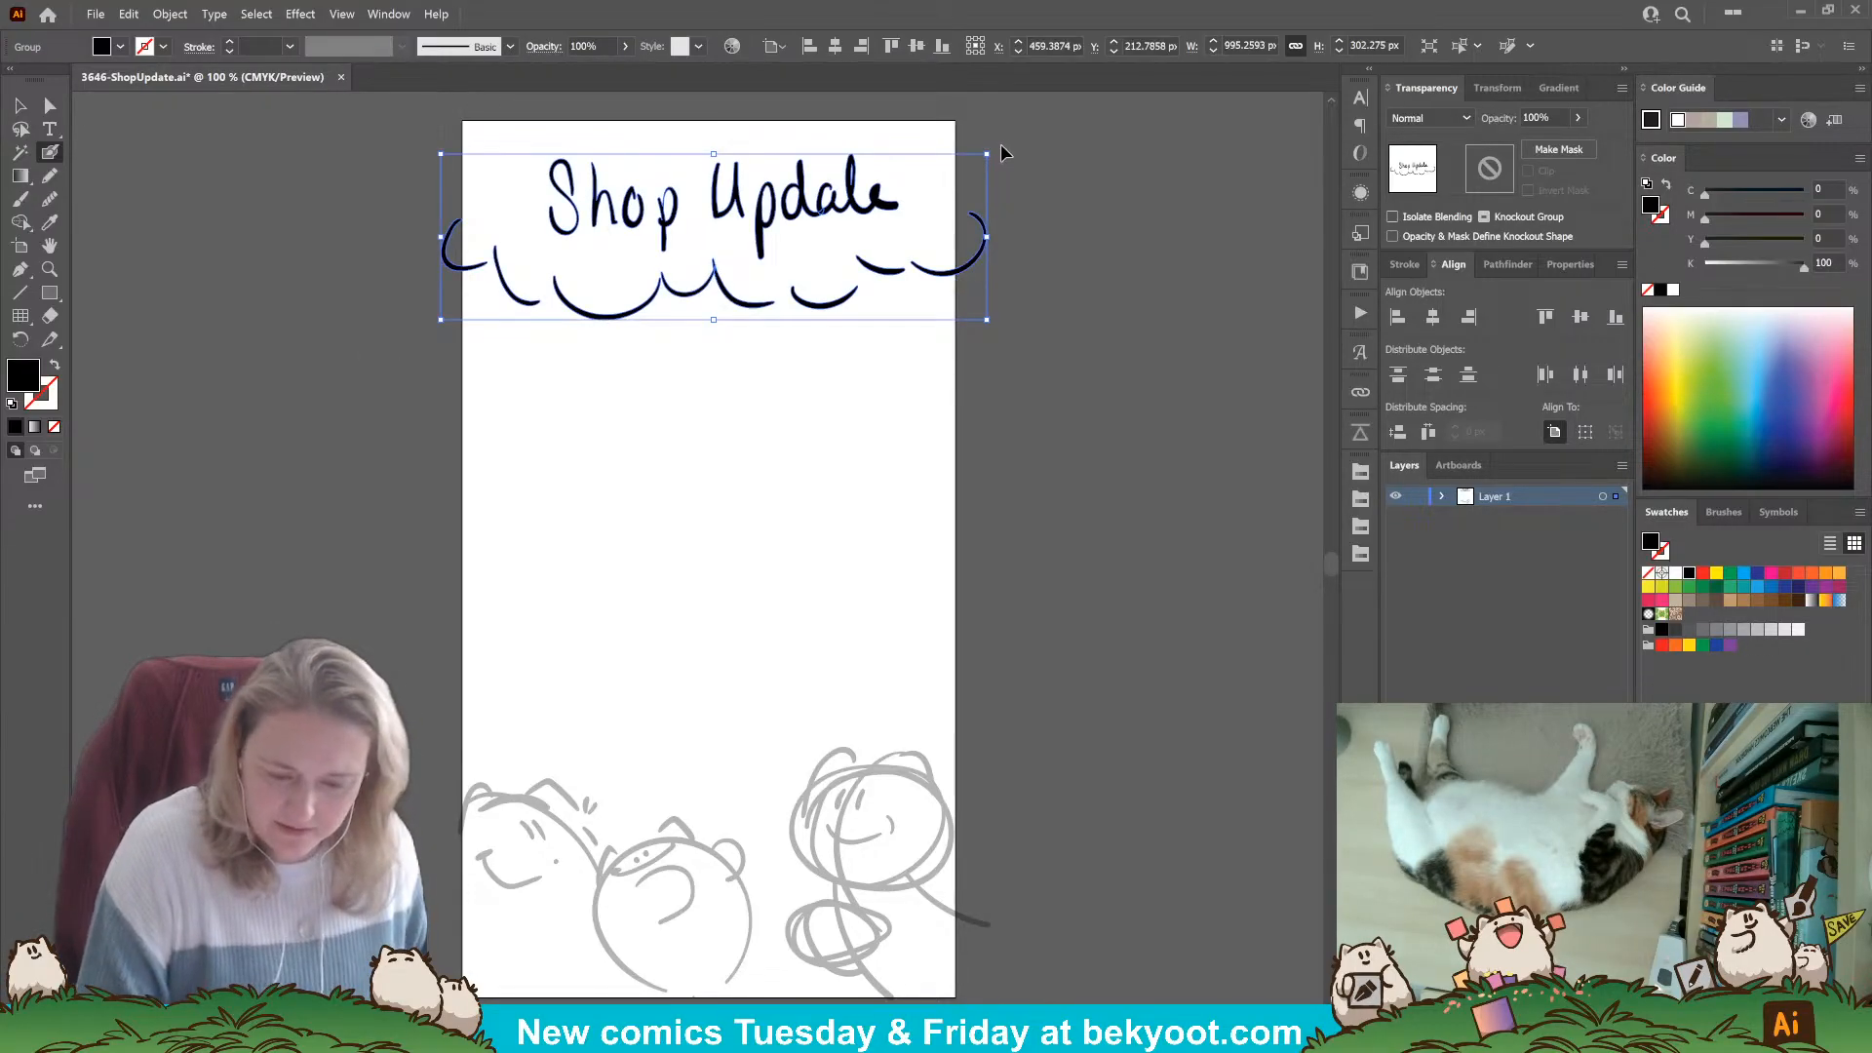
drag(999, 148, 996, 156)
key(b)
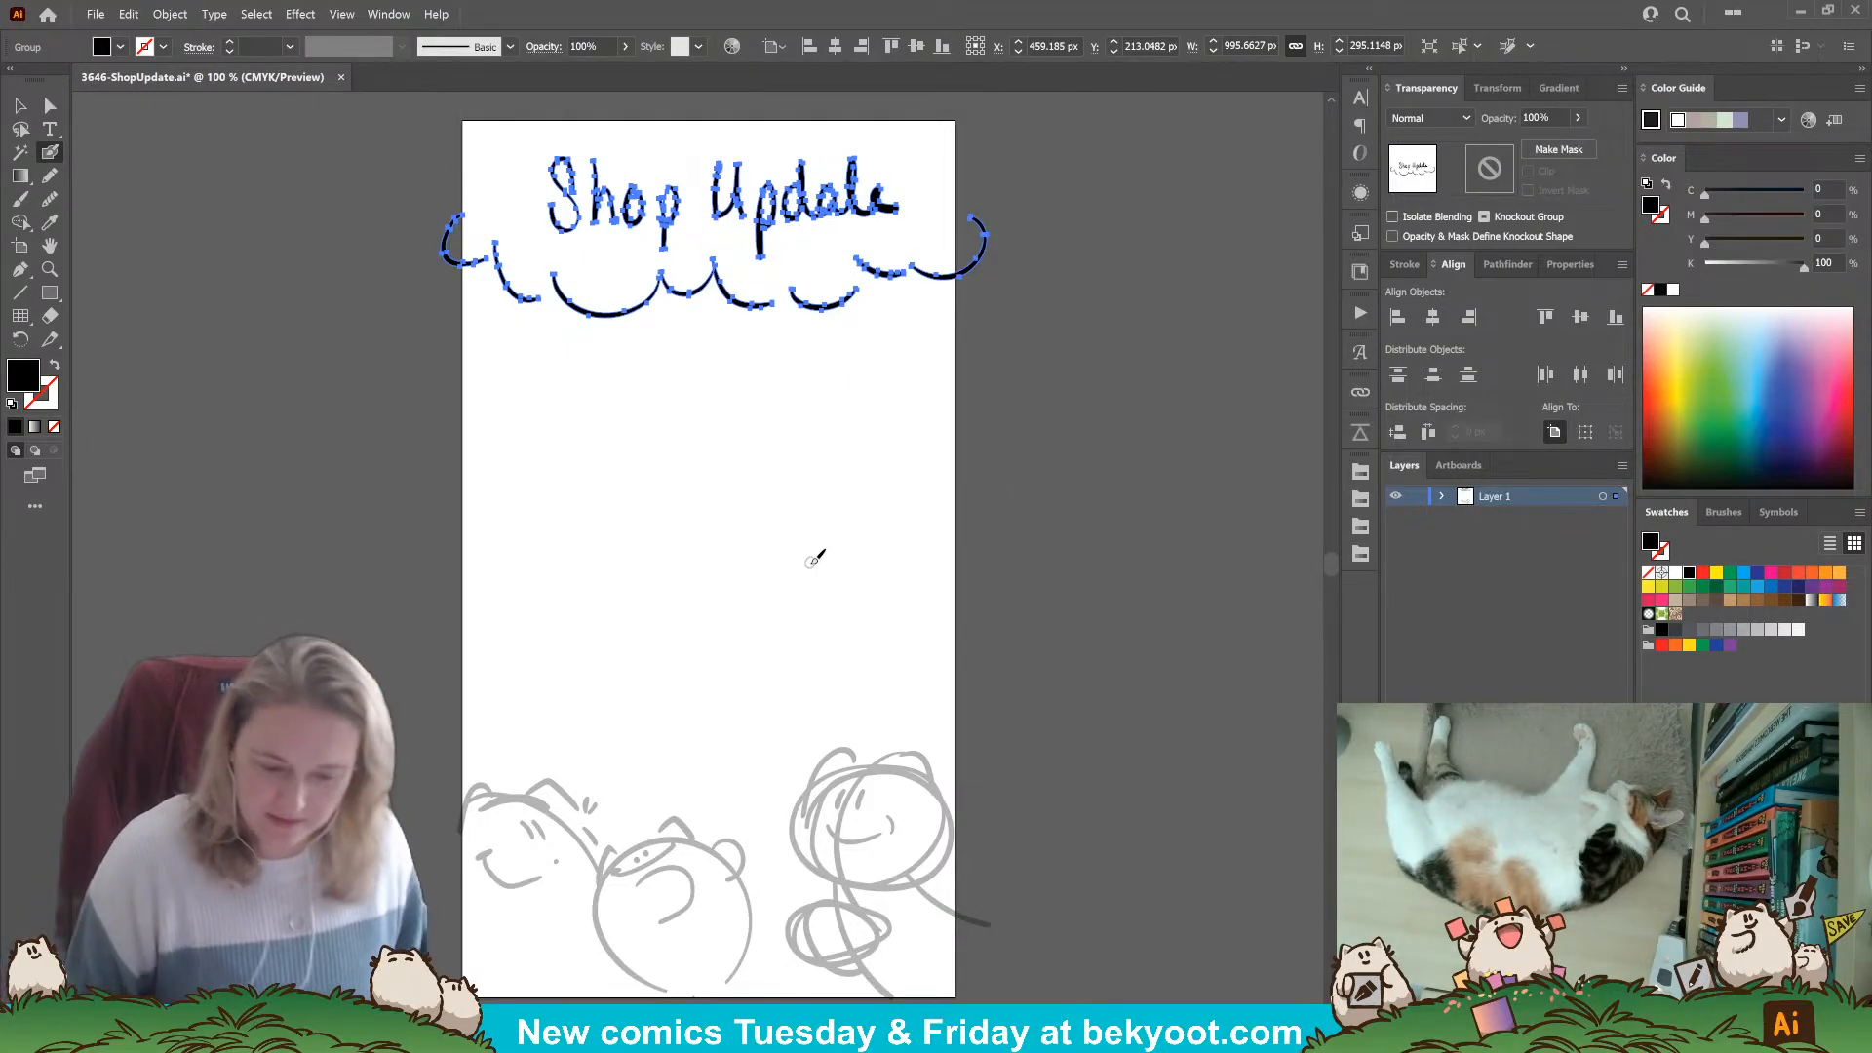
Set the heading and cloud edge group's opacity to 30% and deselect it.
click(1541, 118)
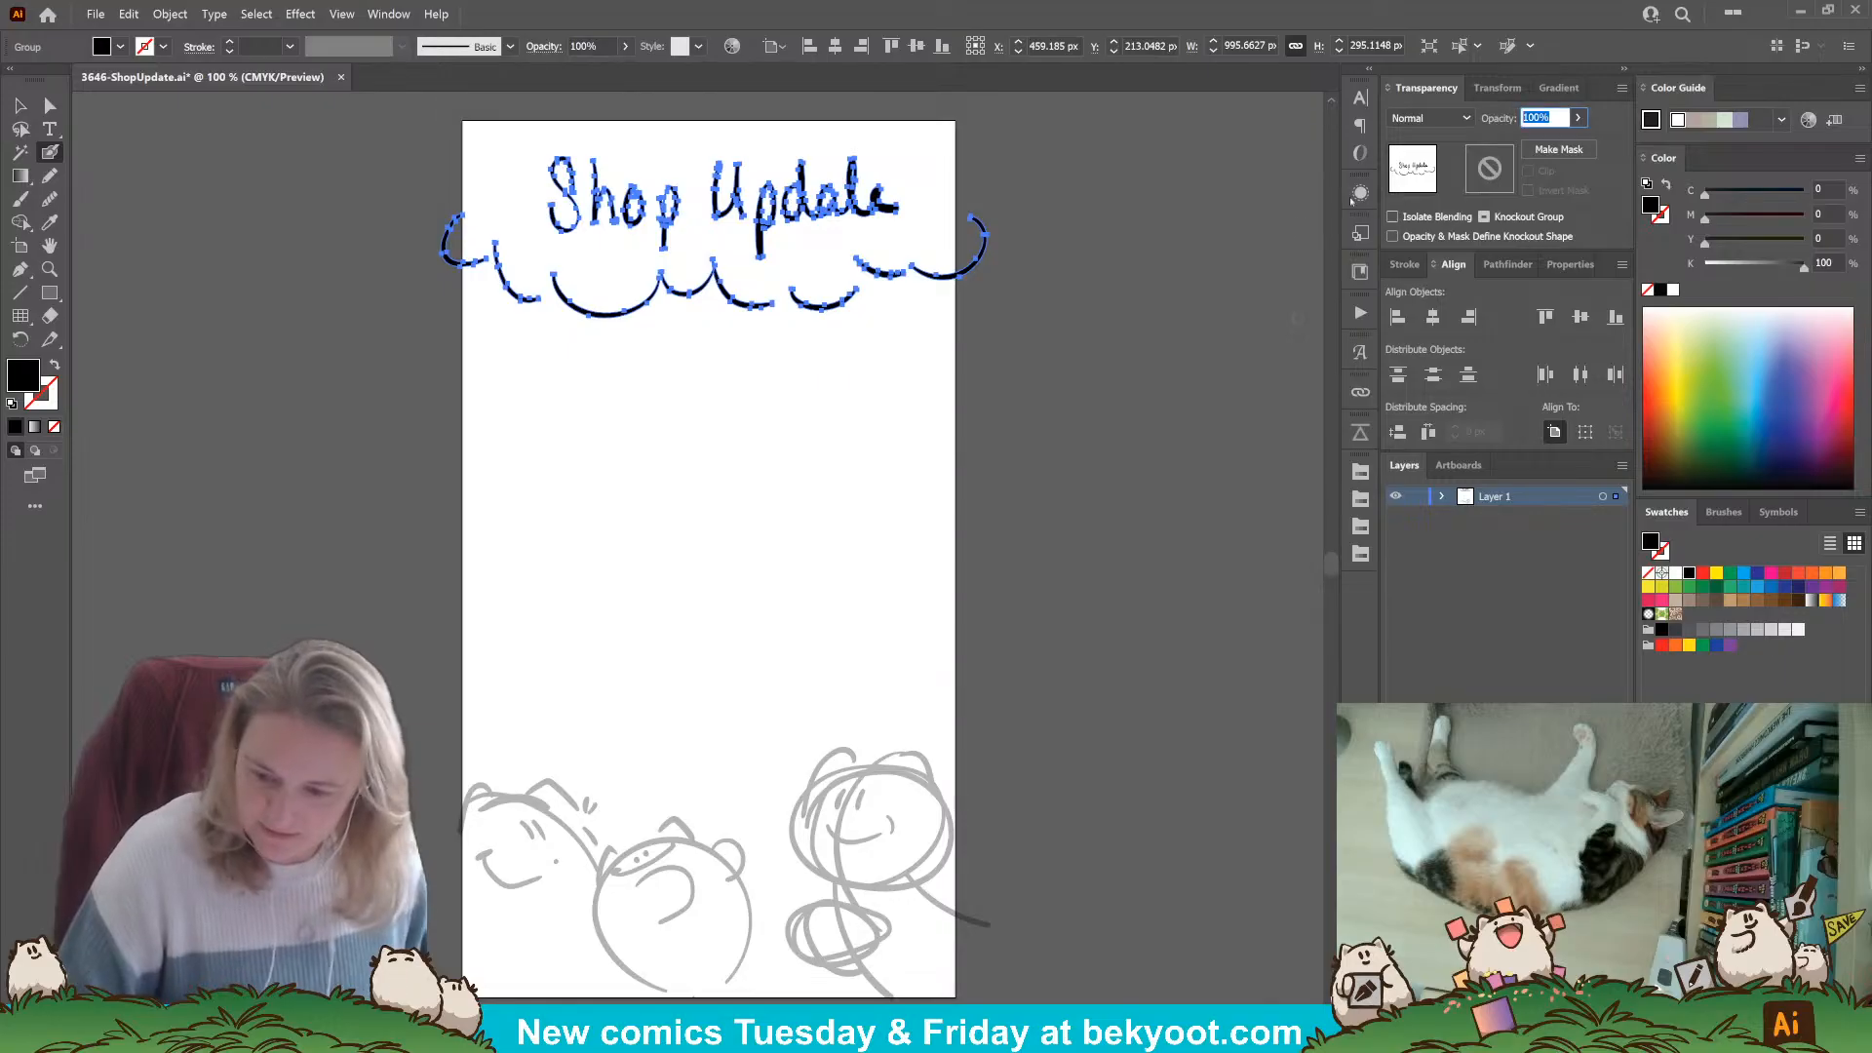
text(30)
key(Return)
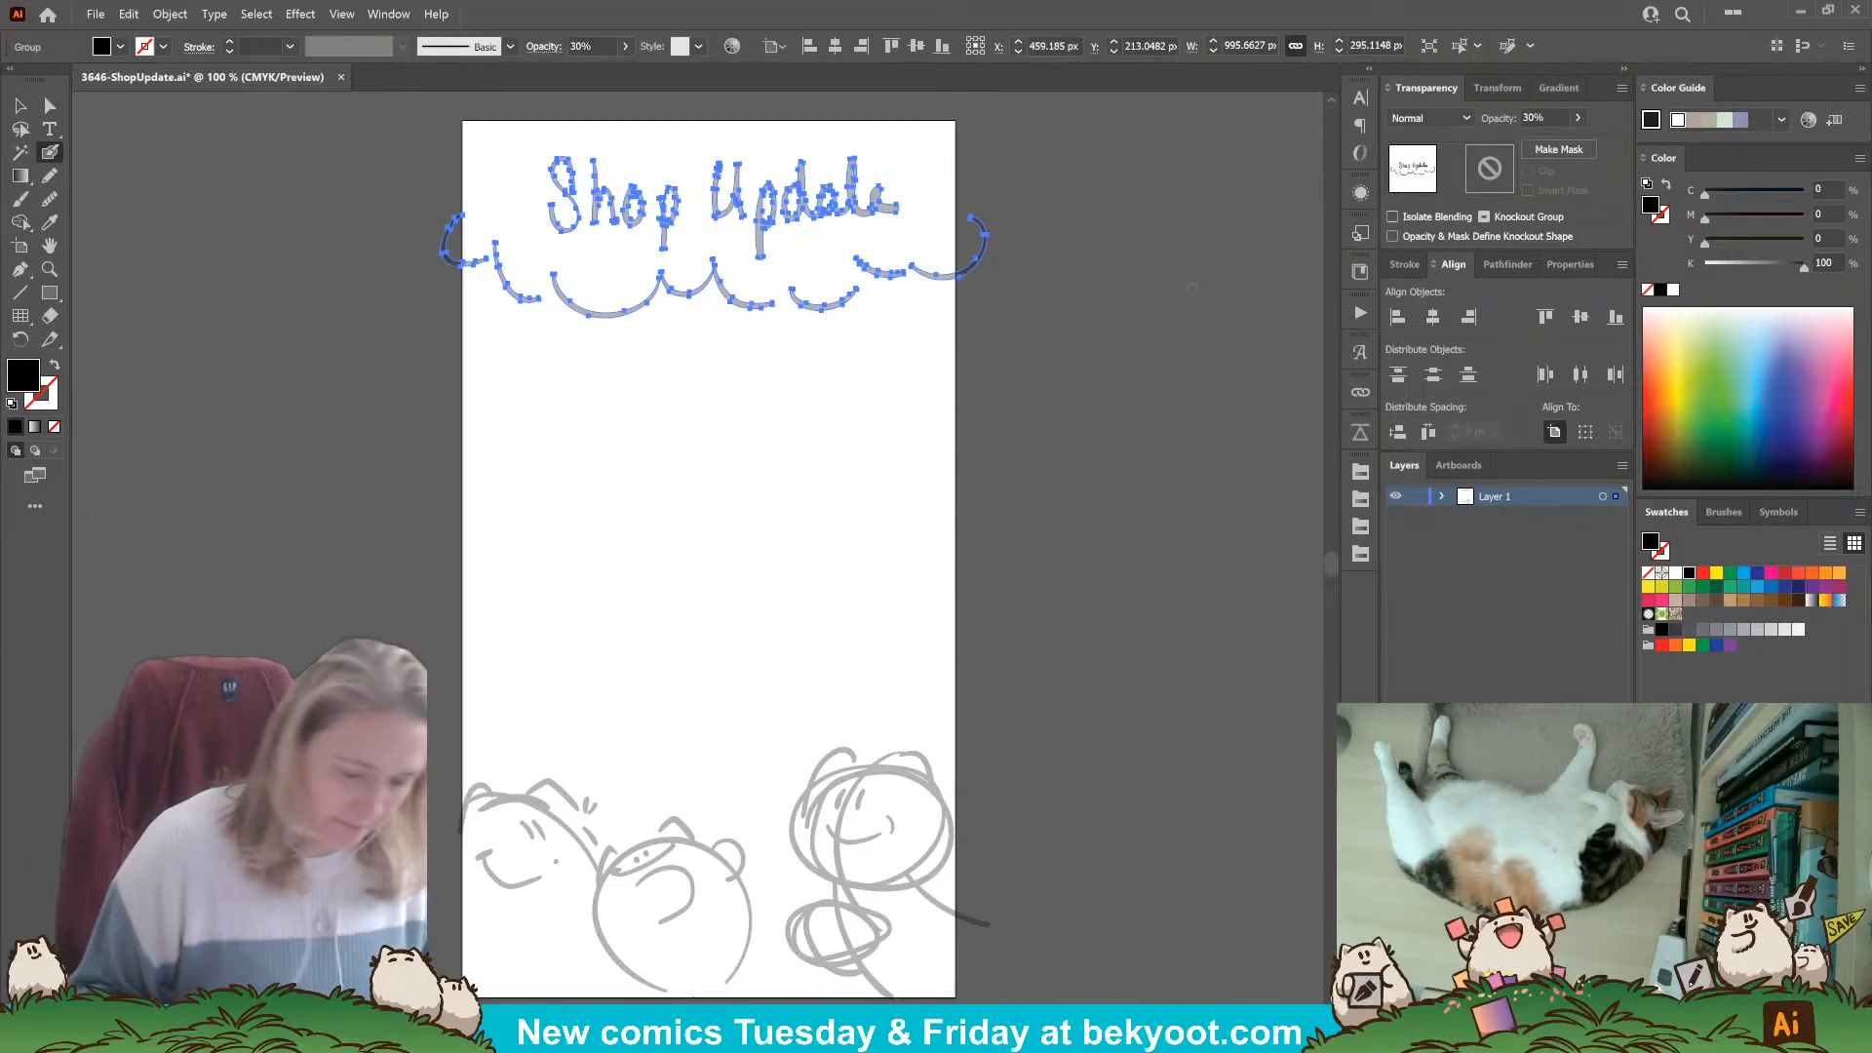
ctrl+click(990, 543)
drag(807, 687, 824, 576)
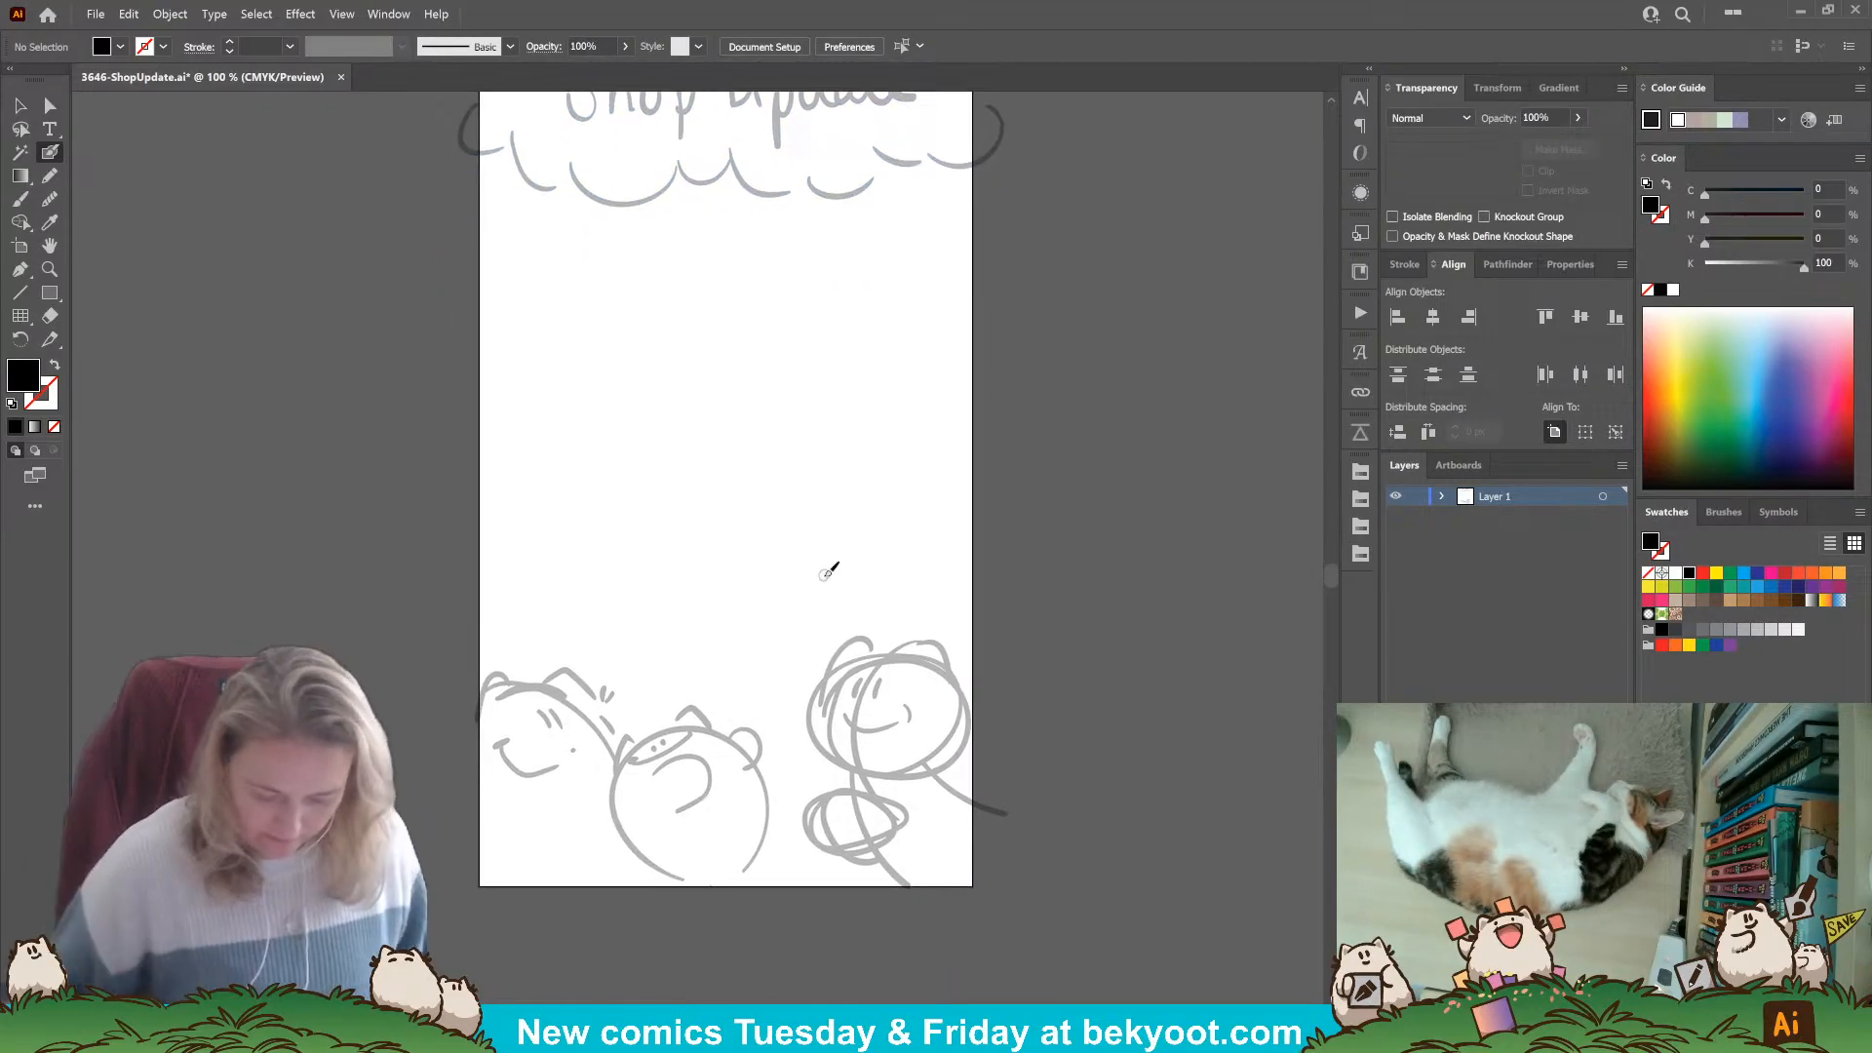
scroll(817, 725, up, 1)
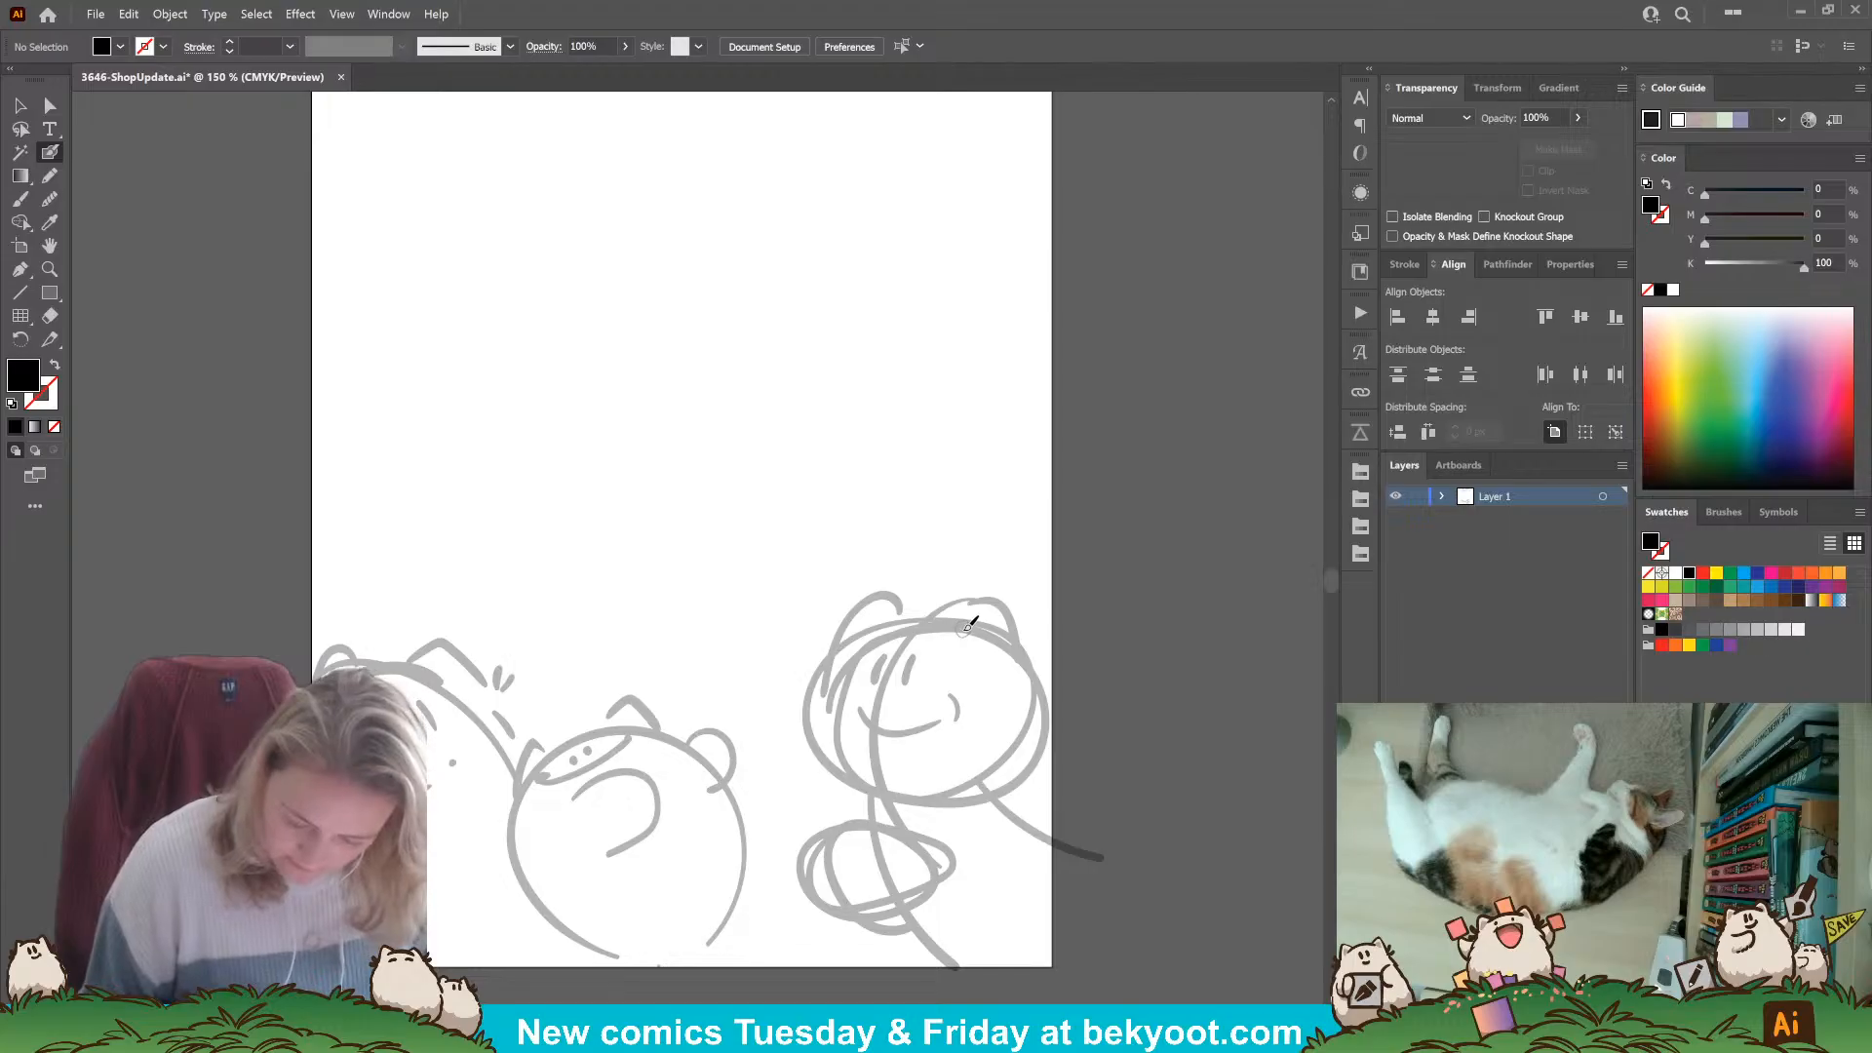
mouse_move(963, 628)
mouse_down()
mouse_move(868, 638)
mouse_move(820, 706)
mouse_move(827, 763)
mouse_move(935, 789)
mouse_move(1002, 767)
mouse_move(991, 667)
mouse_move(921, 614)
mouse_up()
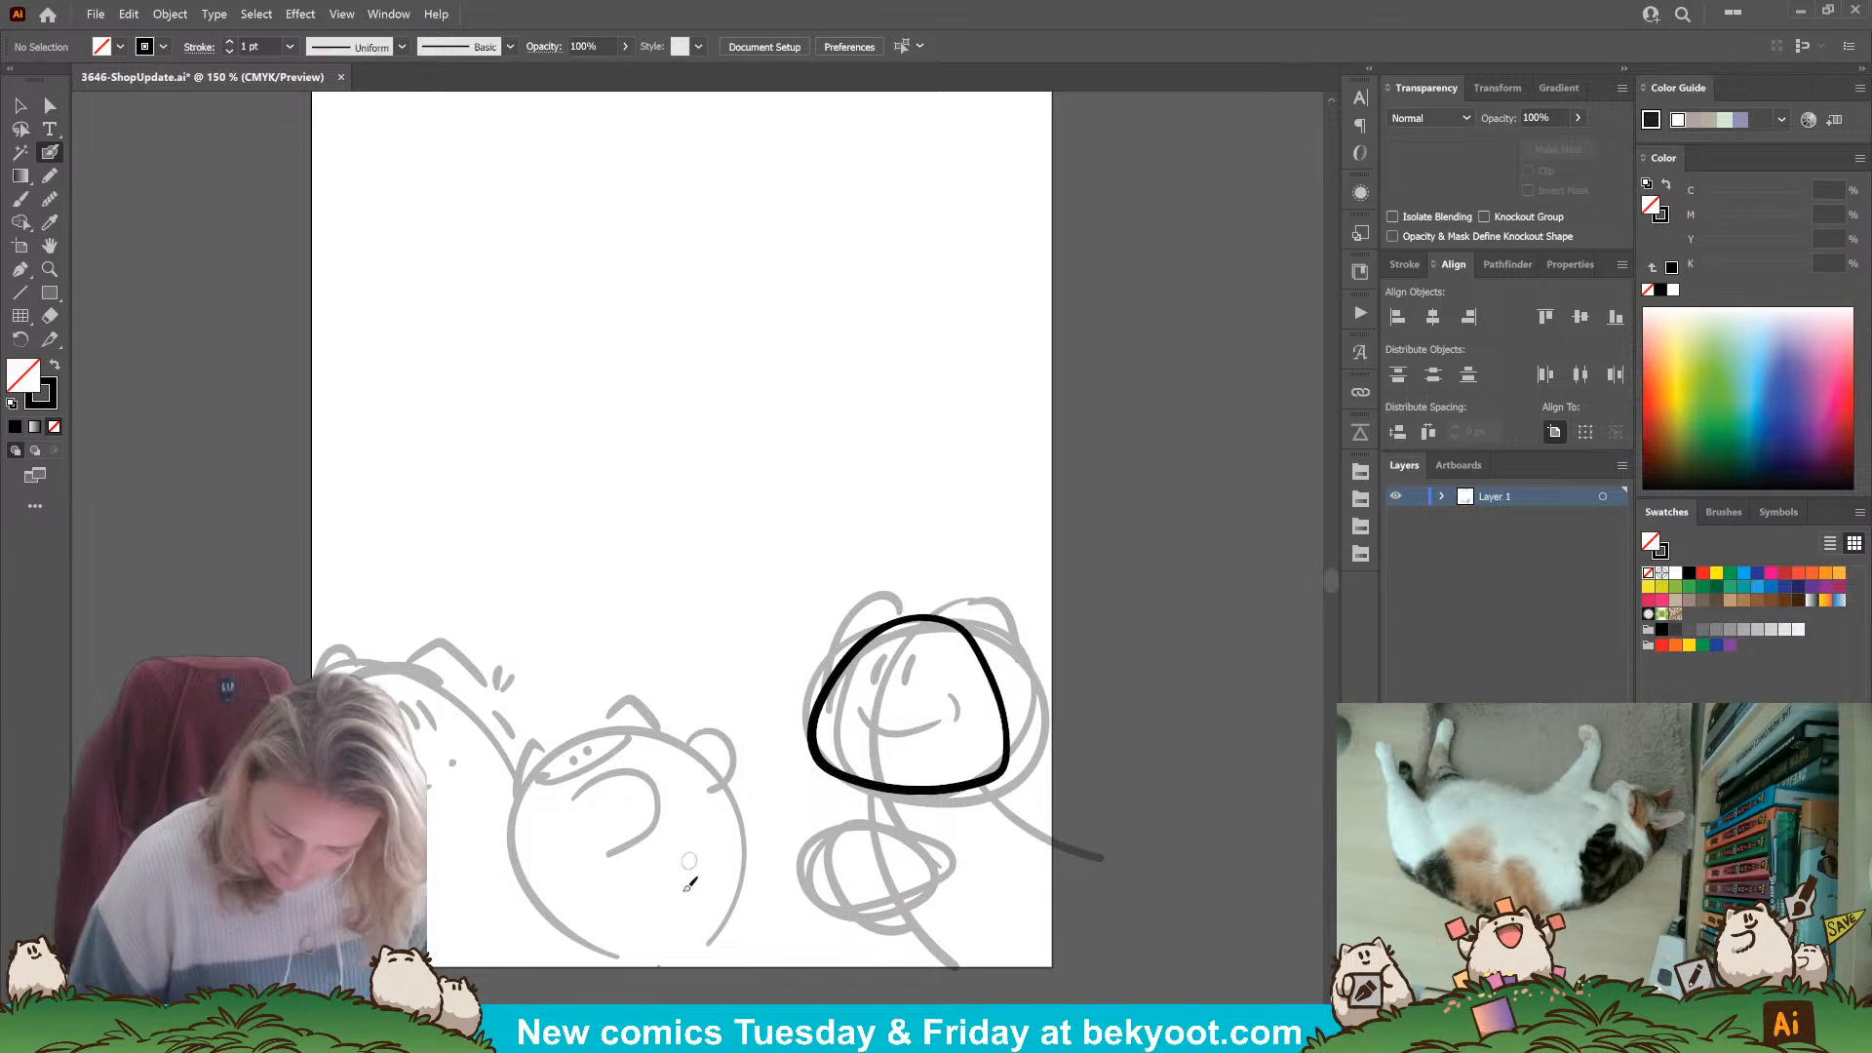
key(ctrl+z)
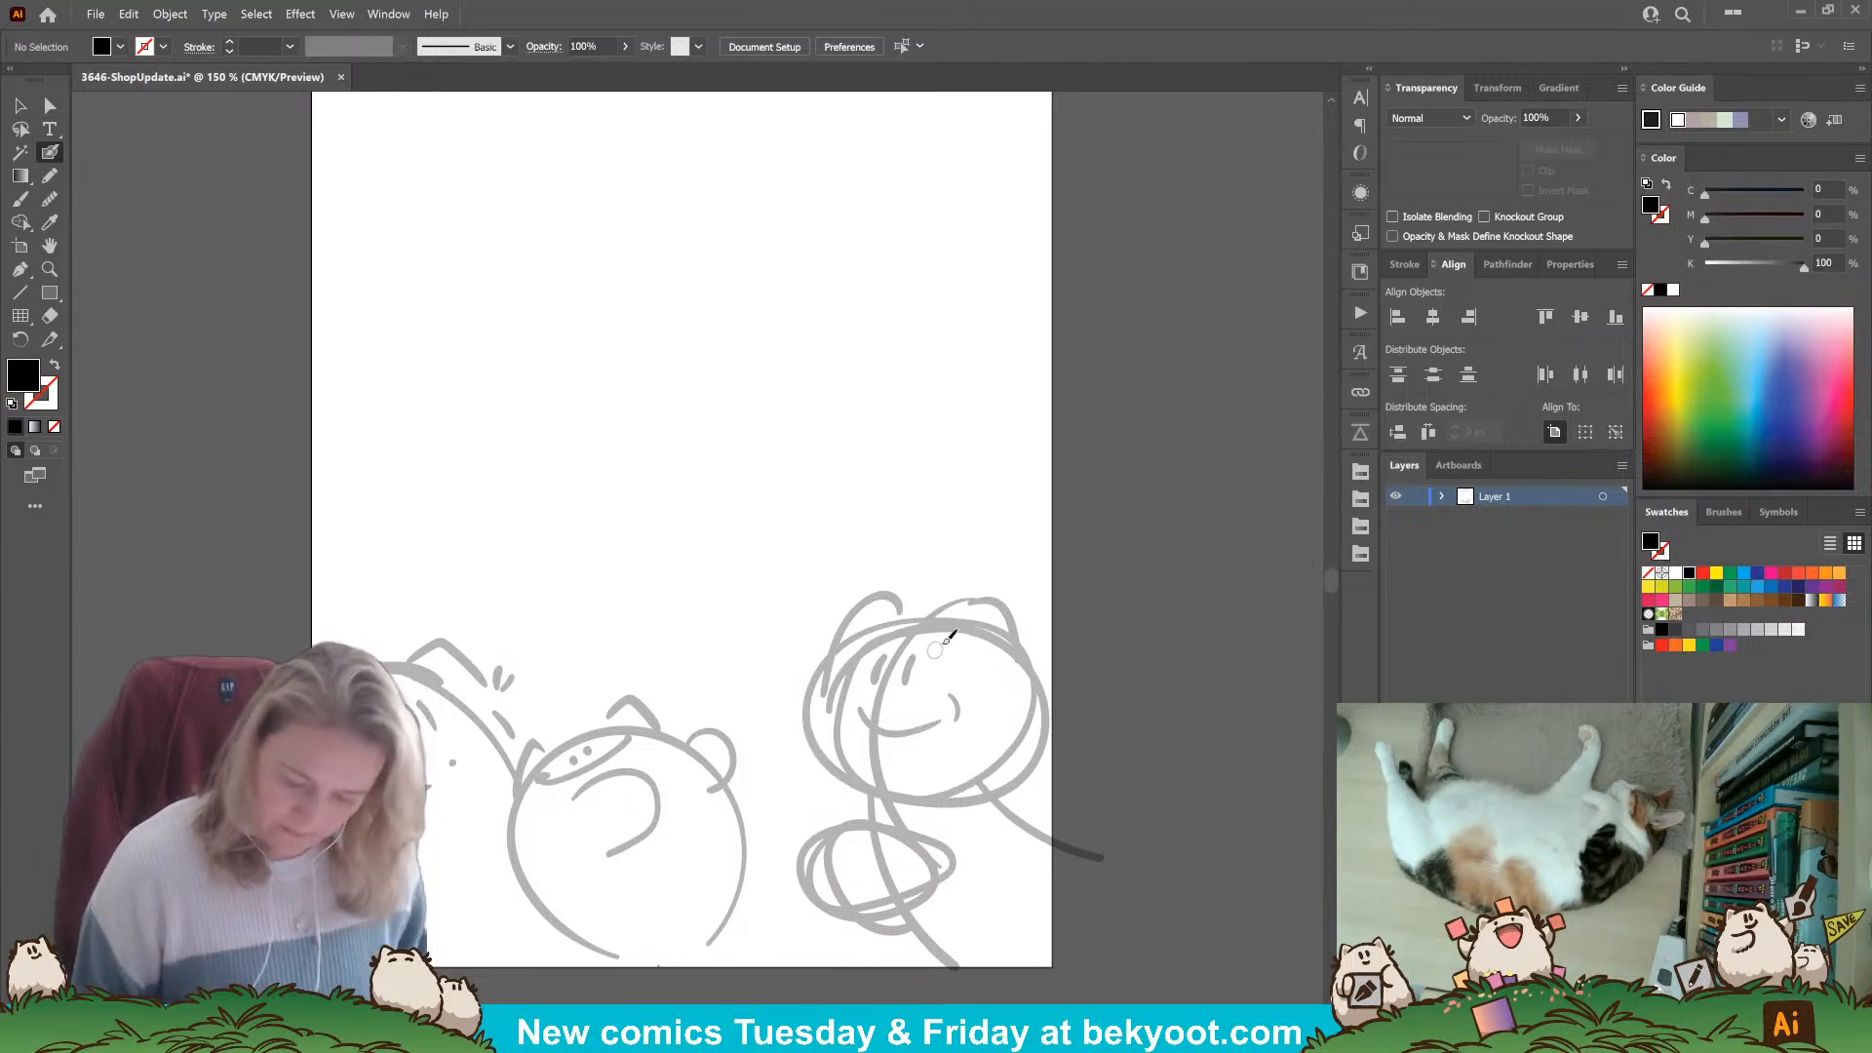
mouse_move(962, 620)
mouse_down()
mouse_move(900, 620)
mouse_move(825, 694)
mouse_move(823, 757)
mouse_move(883, 765)
mouse_up()
key(ctrl+z)
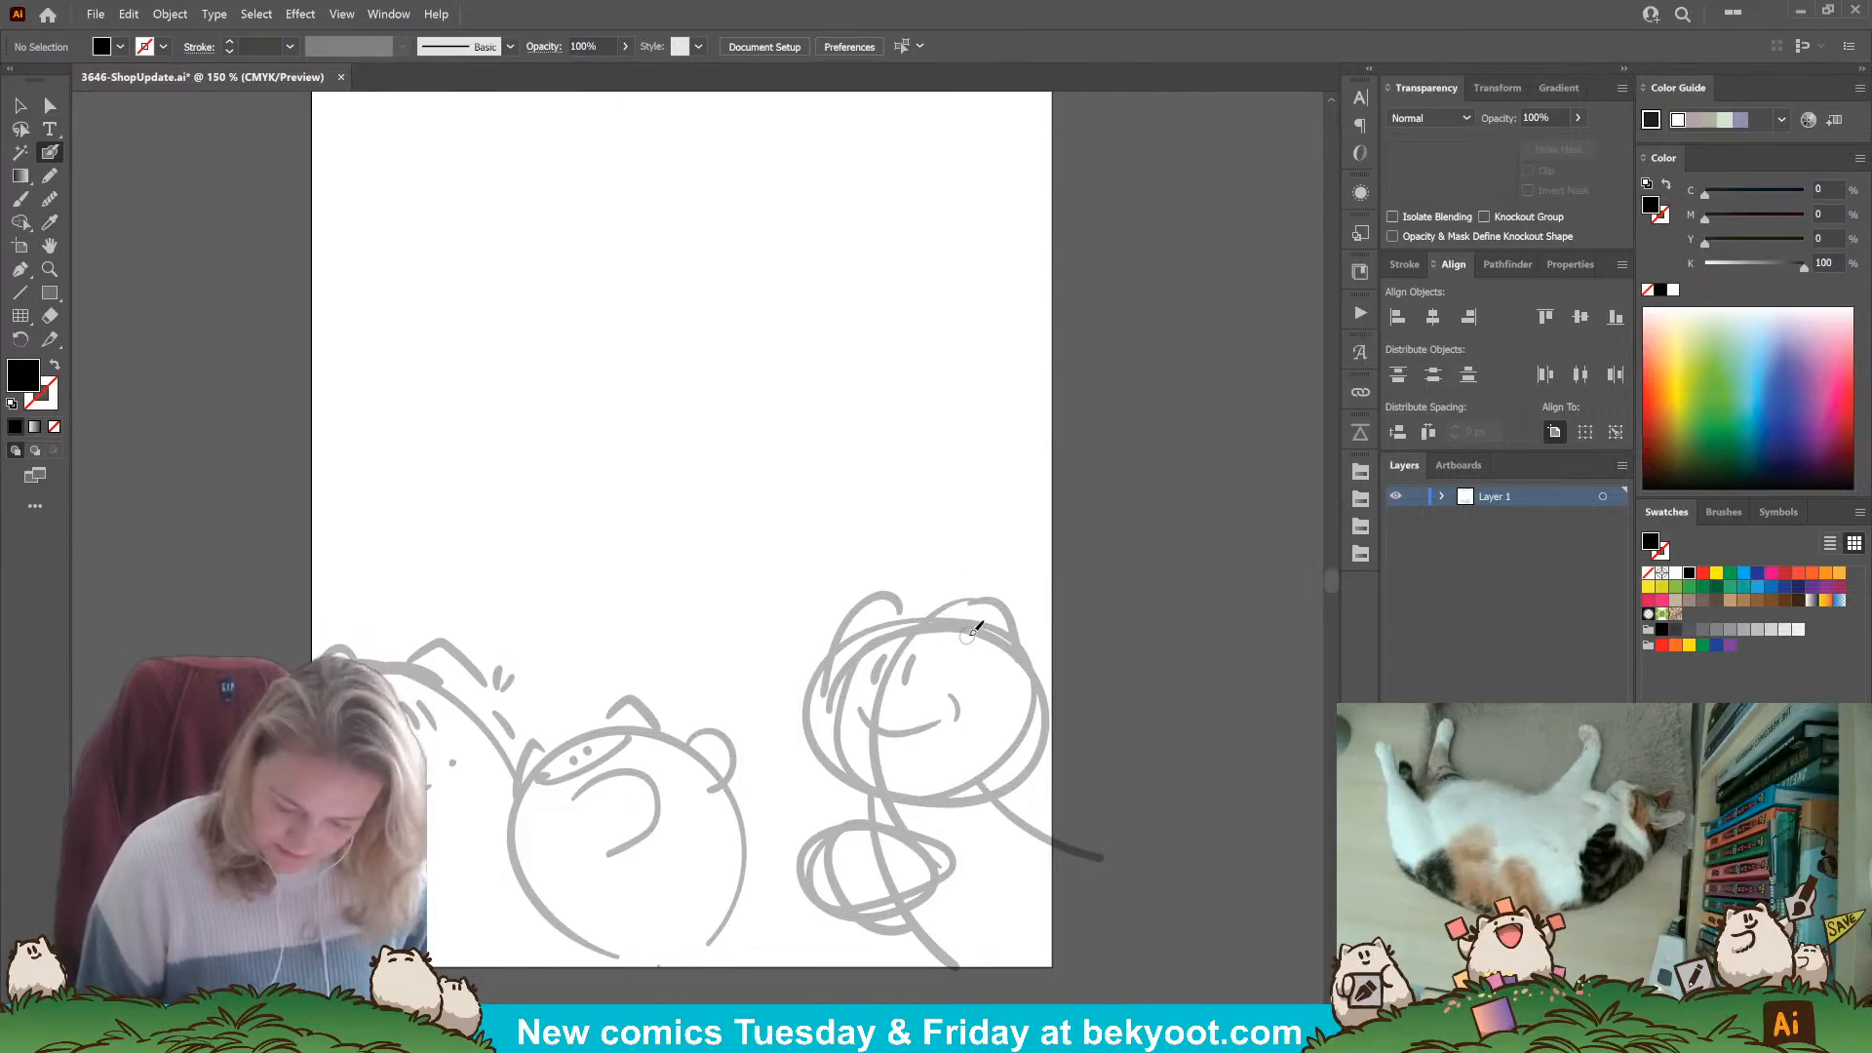
mouse_move(983, 633)
mouse_down()
mouse_move(929, 618)
mouse_move(868, 634)
mouse_move(837, 682)
mouse_up()
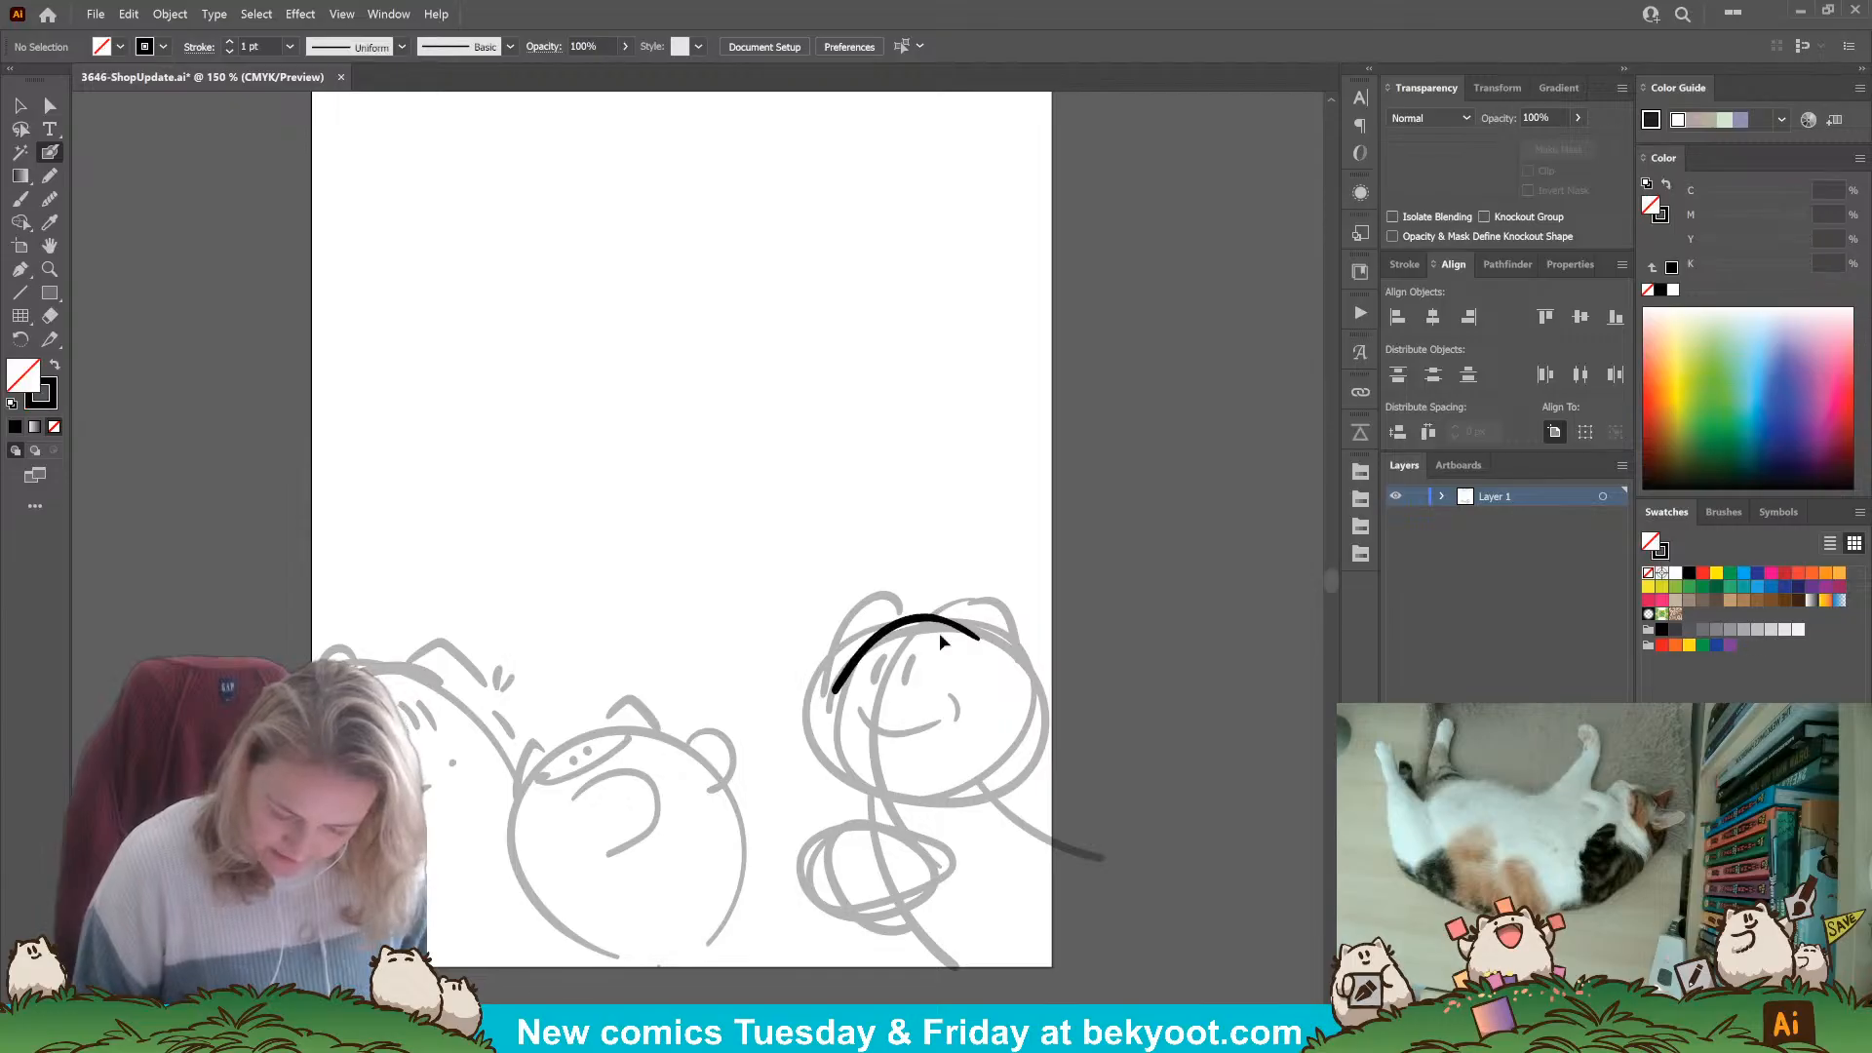
key(ctrl+z)
Draw a closed dome-shaped head outline over the right-hand character sketch and smooth its upper right curve.
mouse_move(983, 634)
mouse_down()
mouse_move(906, 617)
mouse_move(843, 665)
mouse_move(812, 736)
mouse_move(837, 772)
mouse_move(931, 795)
mouse_move(1019, 772)
mouse_move(1037, 743)
mouse_move(1027, 687)
mouse_move(965, 618)
mouse_up()
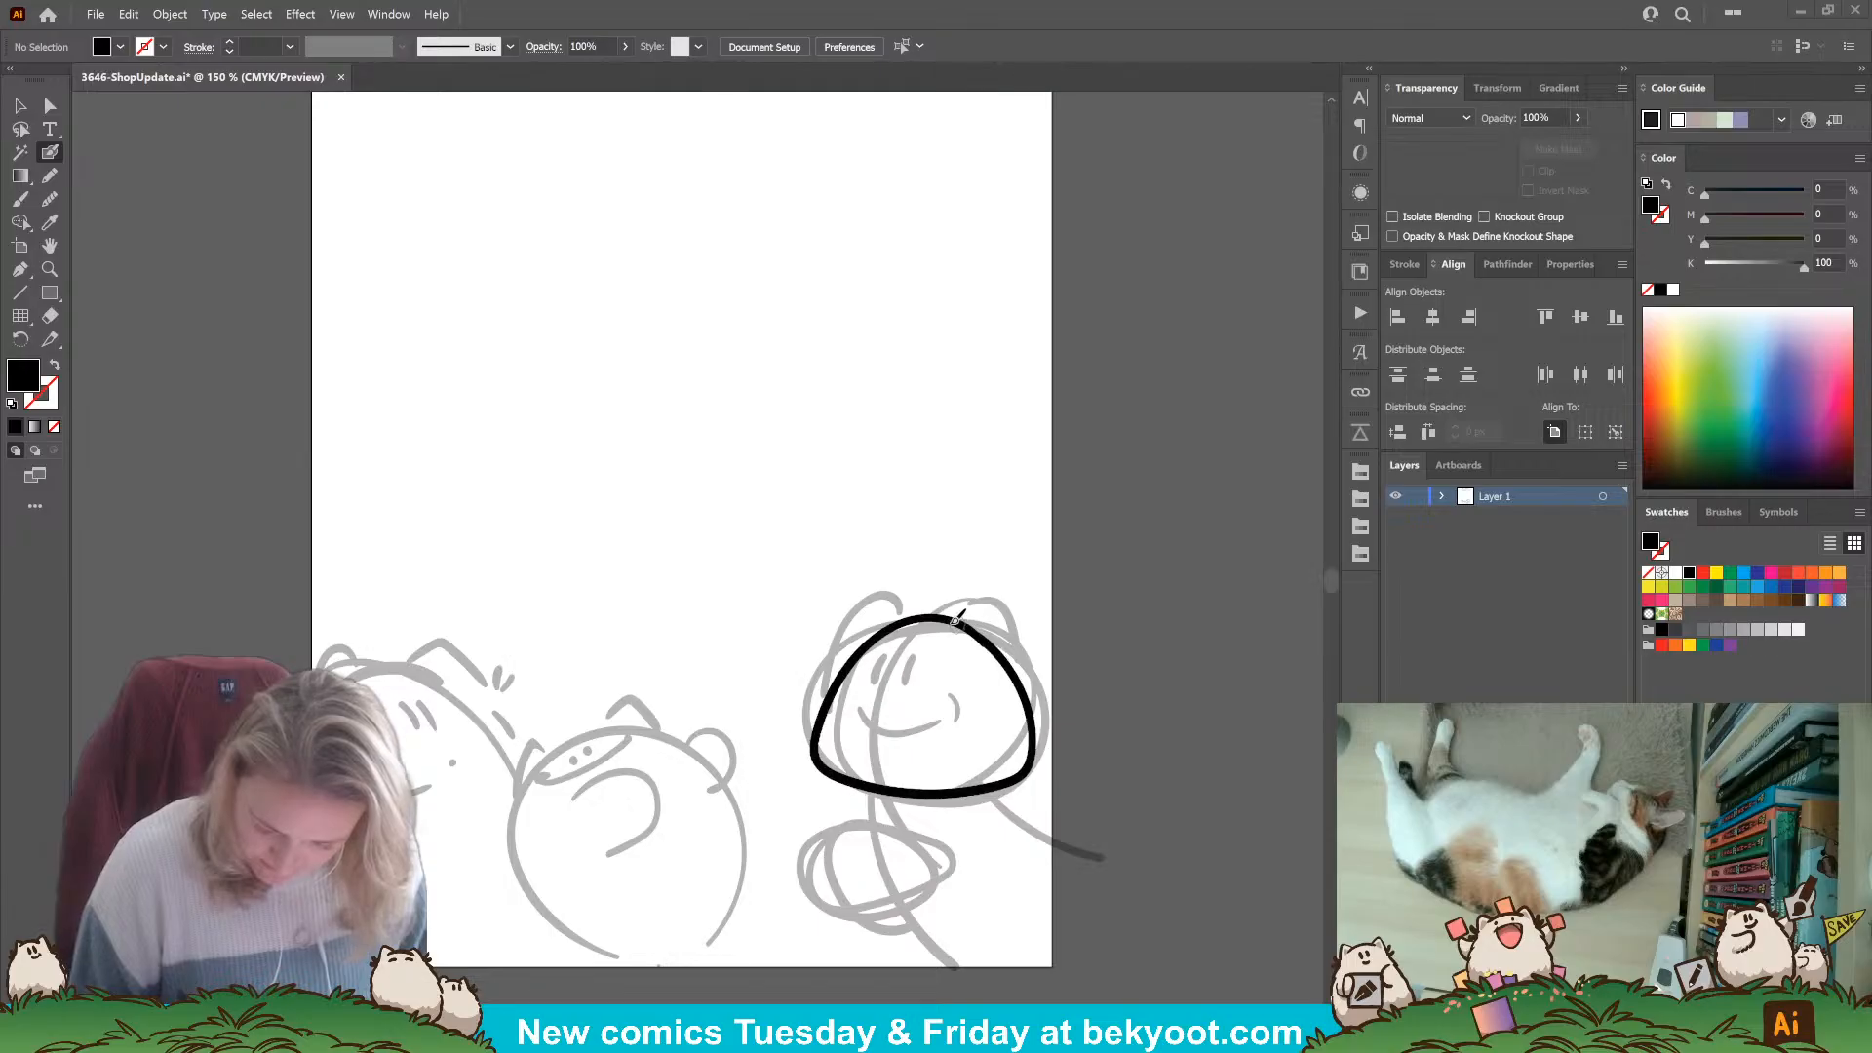
key(shift+x)
ctrl+click(1033, 741)
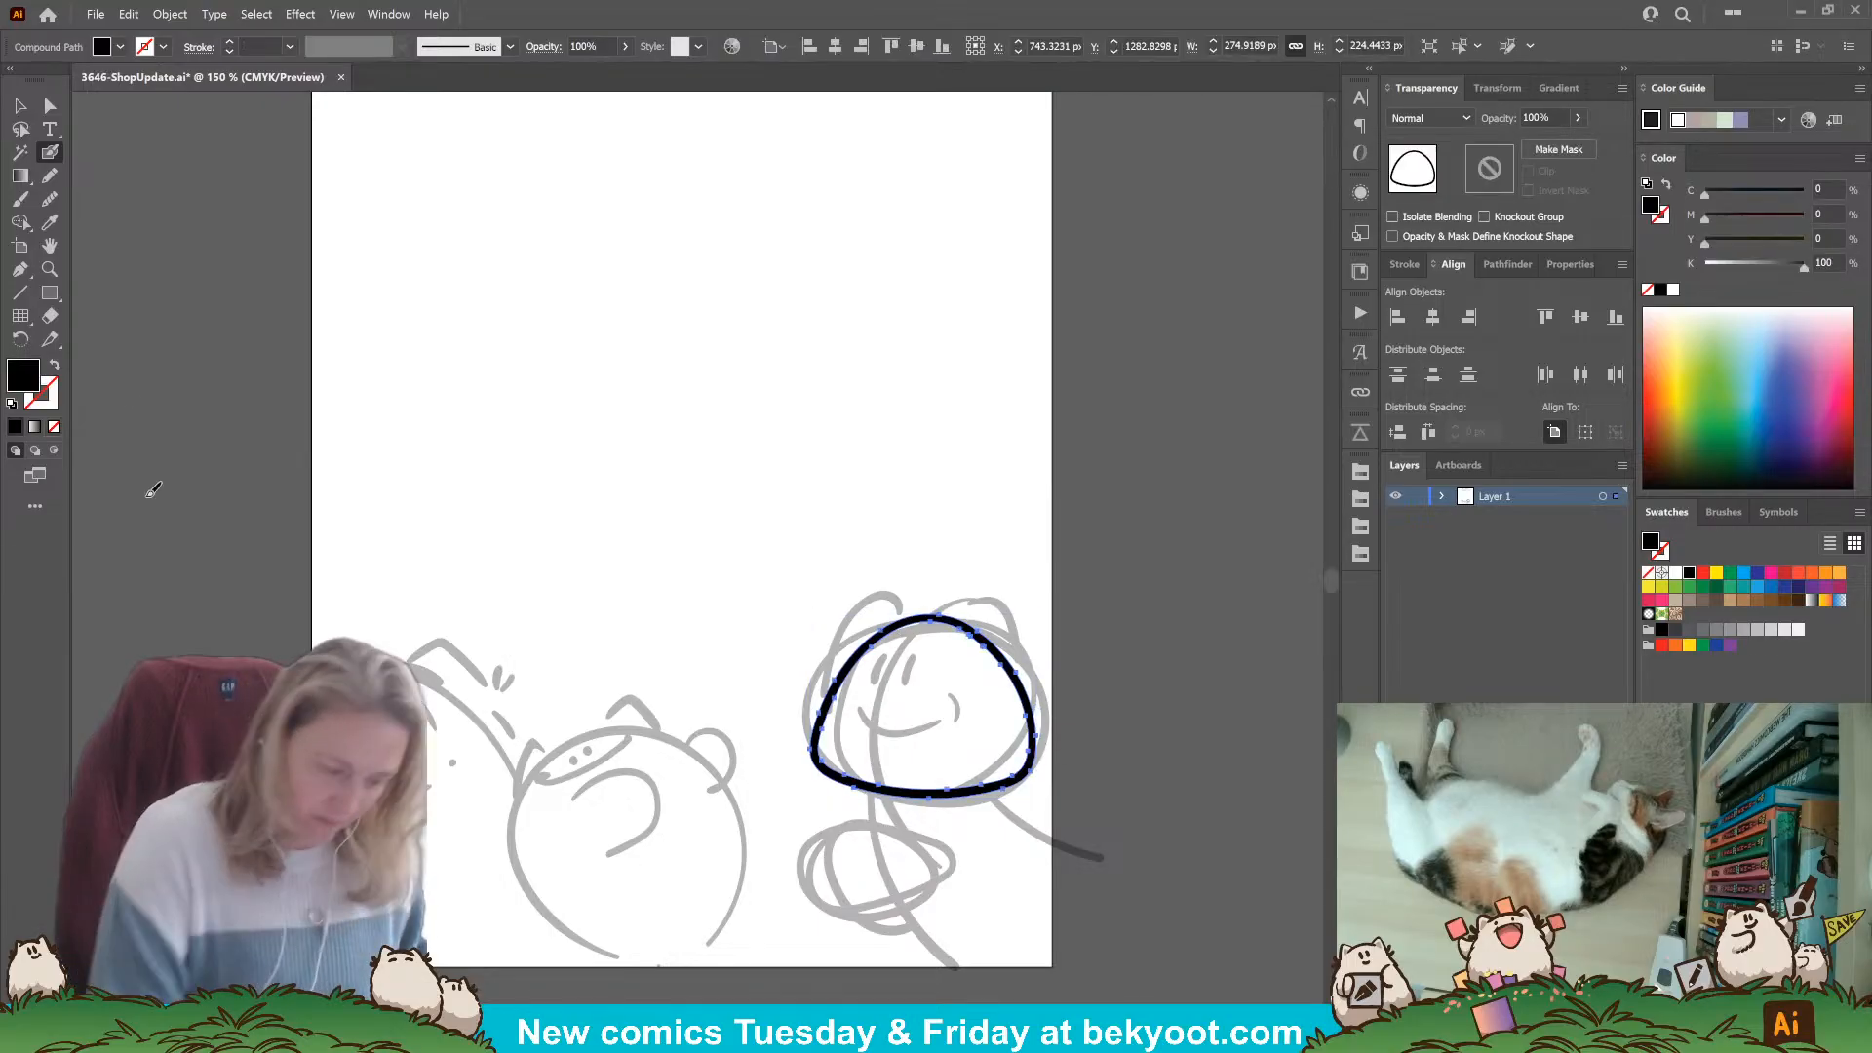
click(49, 199)
drag(965, 631, 1024, 681)
ctrl+click(1006, 661)
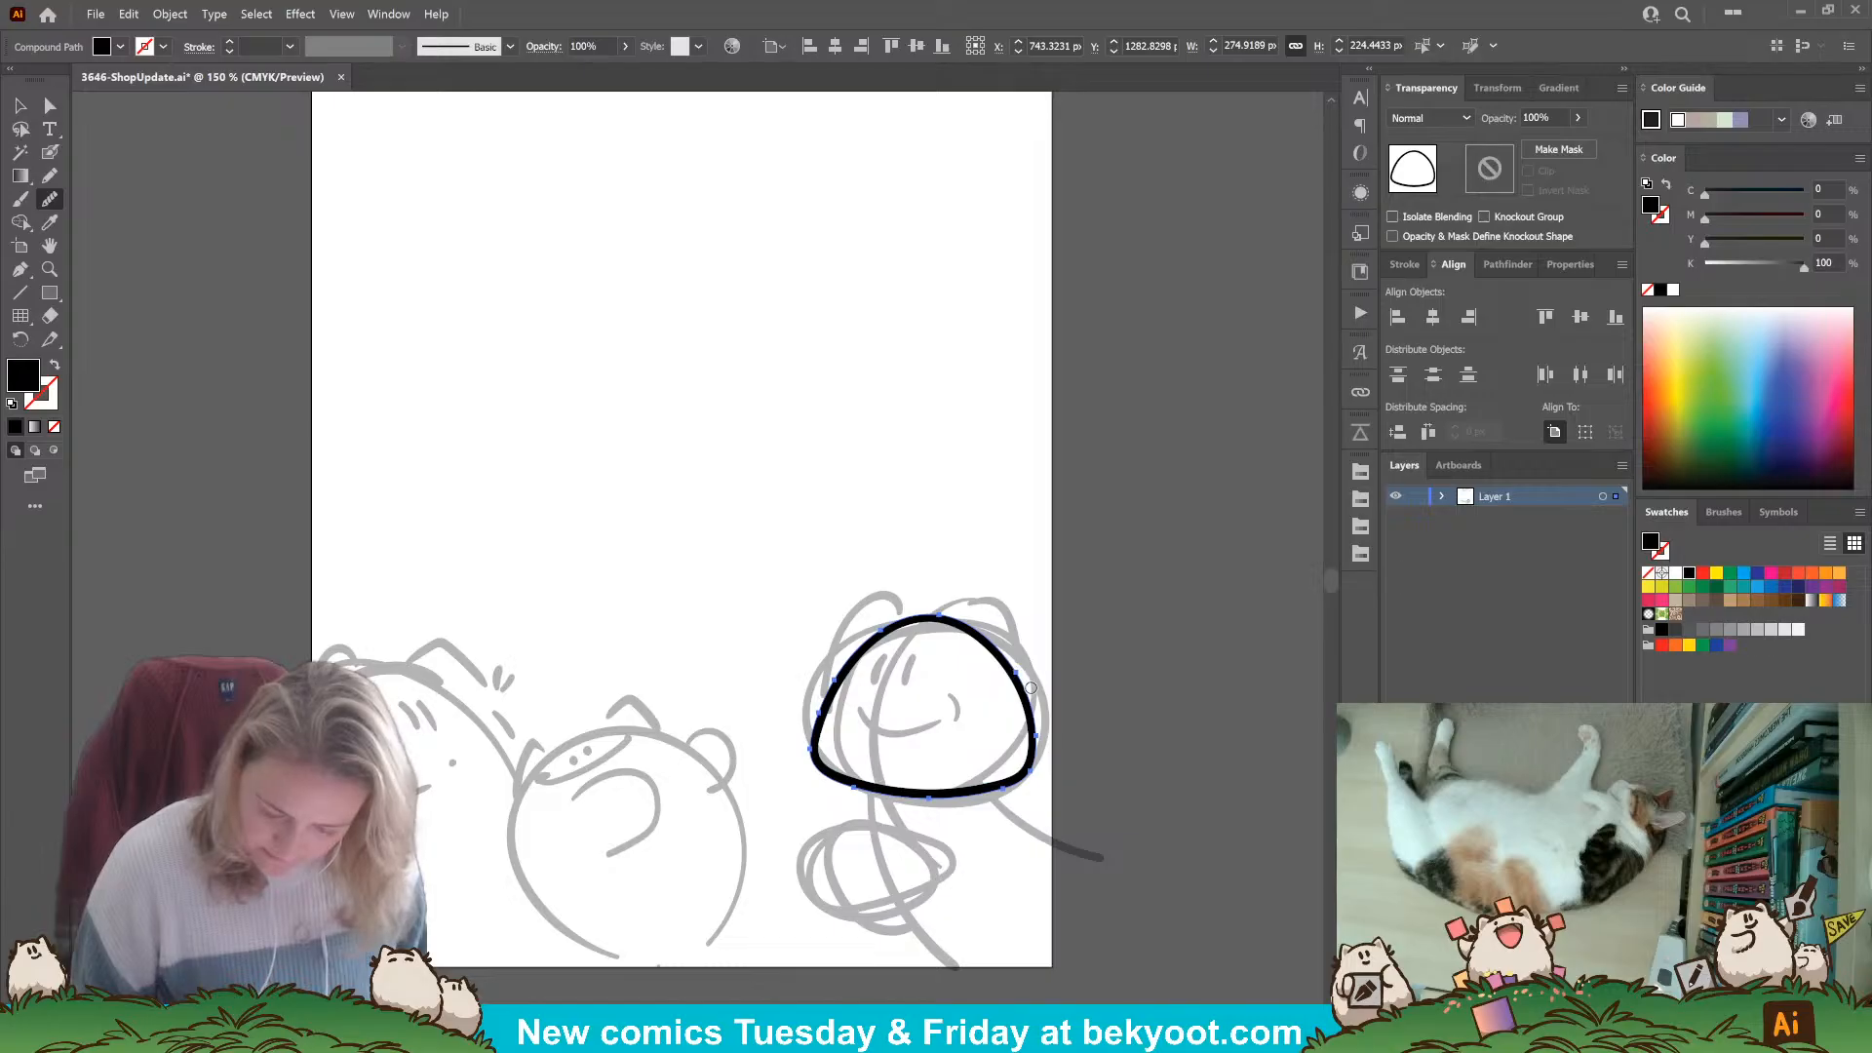
Narrow the head outline slightly from its right side and deselect it.
key(v)
click(1078, 711)
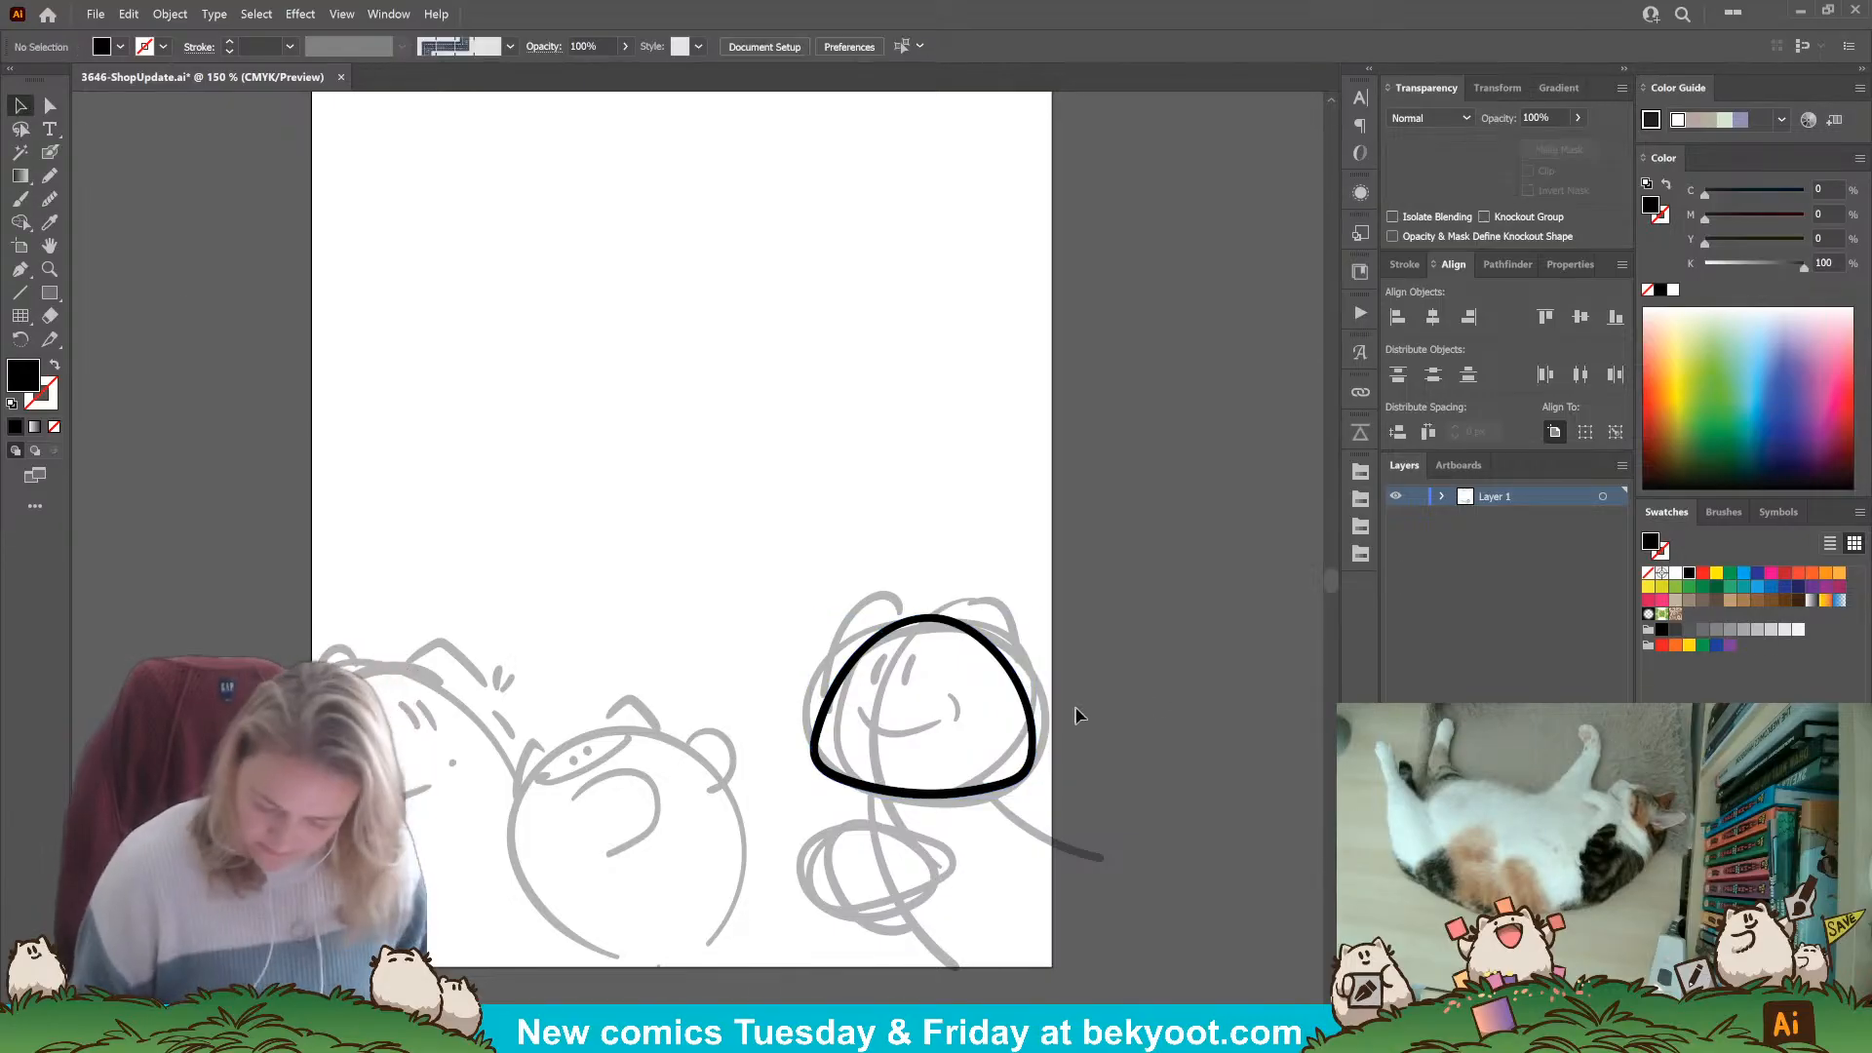
click(1034, 731)
drag(1036, 706, 1030, 707)
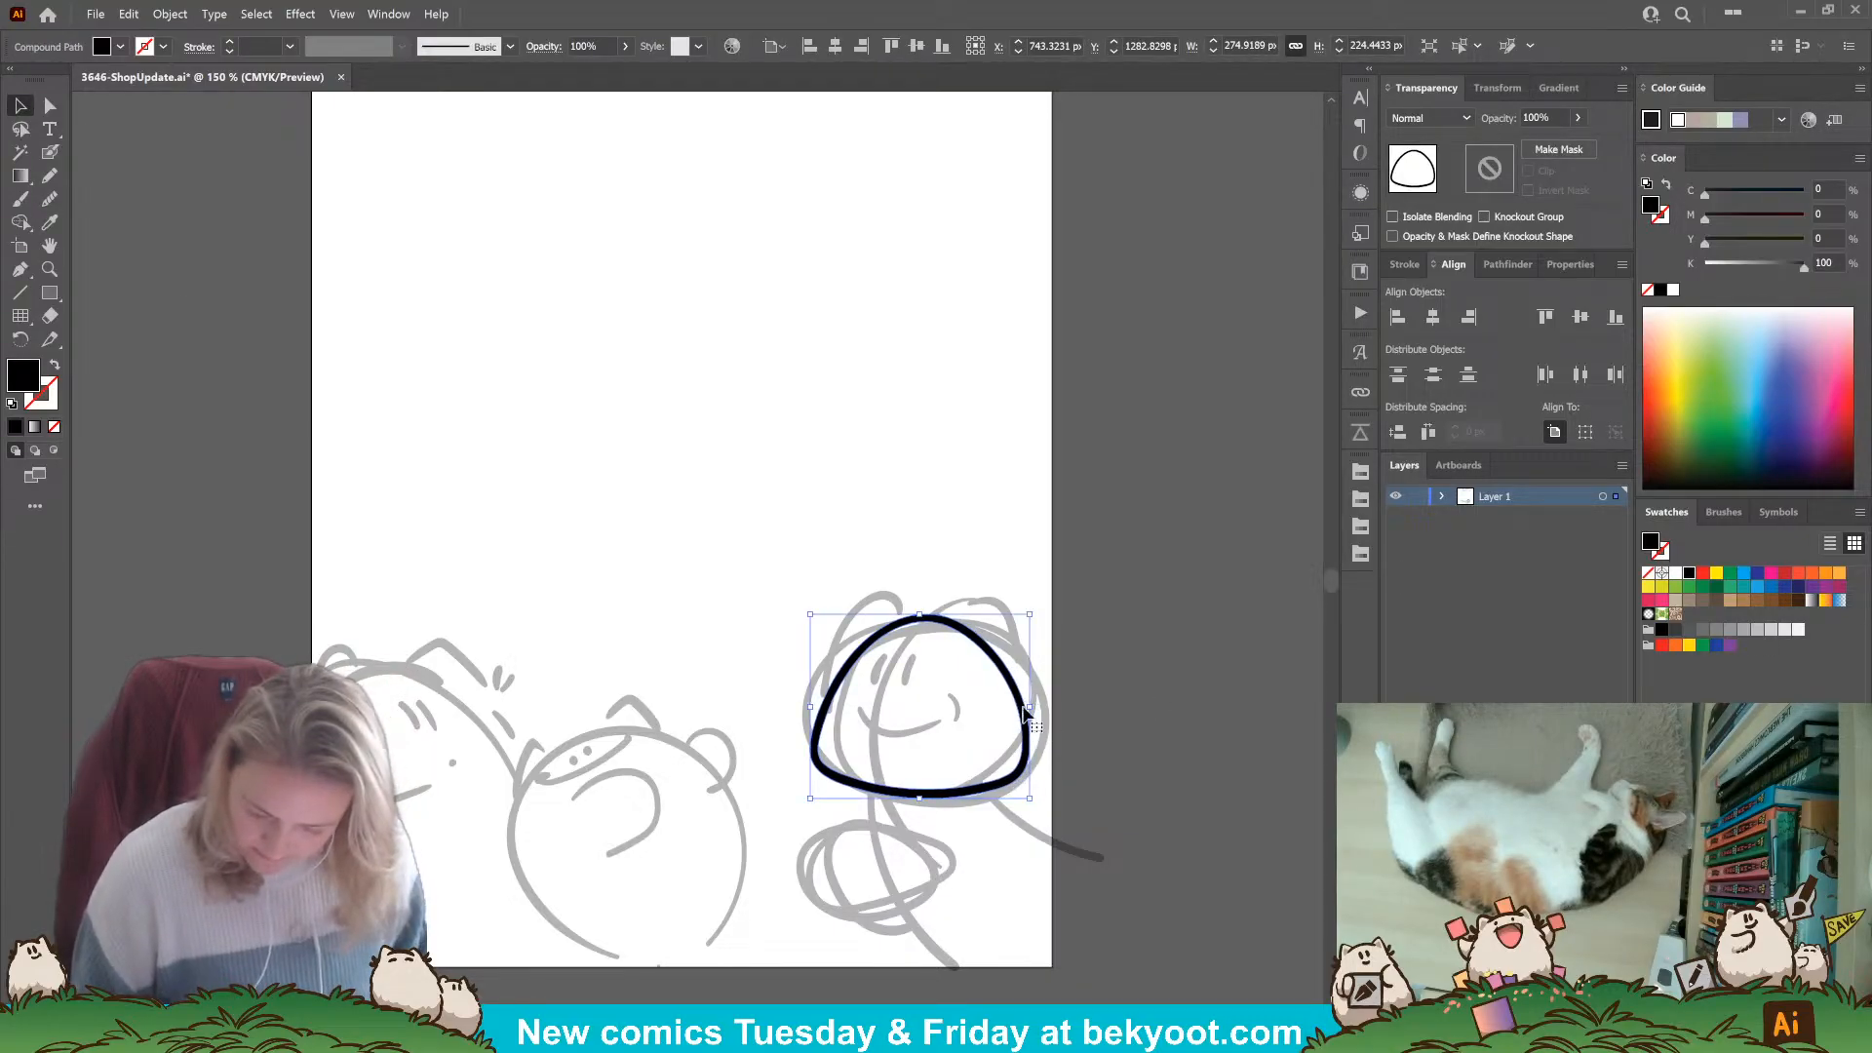
click(1182, 827)
click(1183, 824)
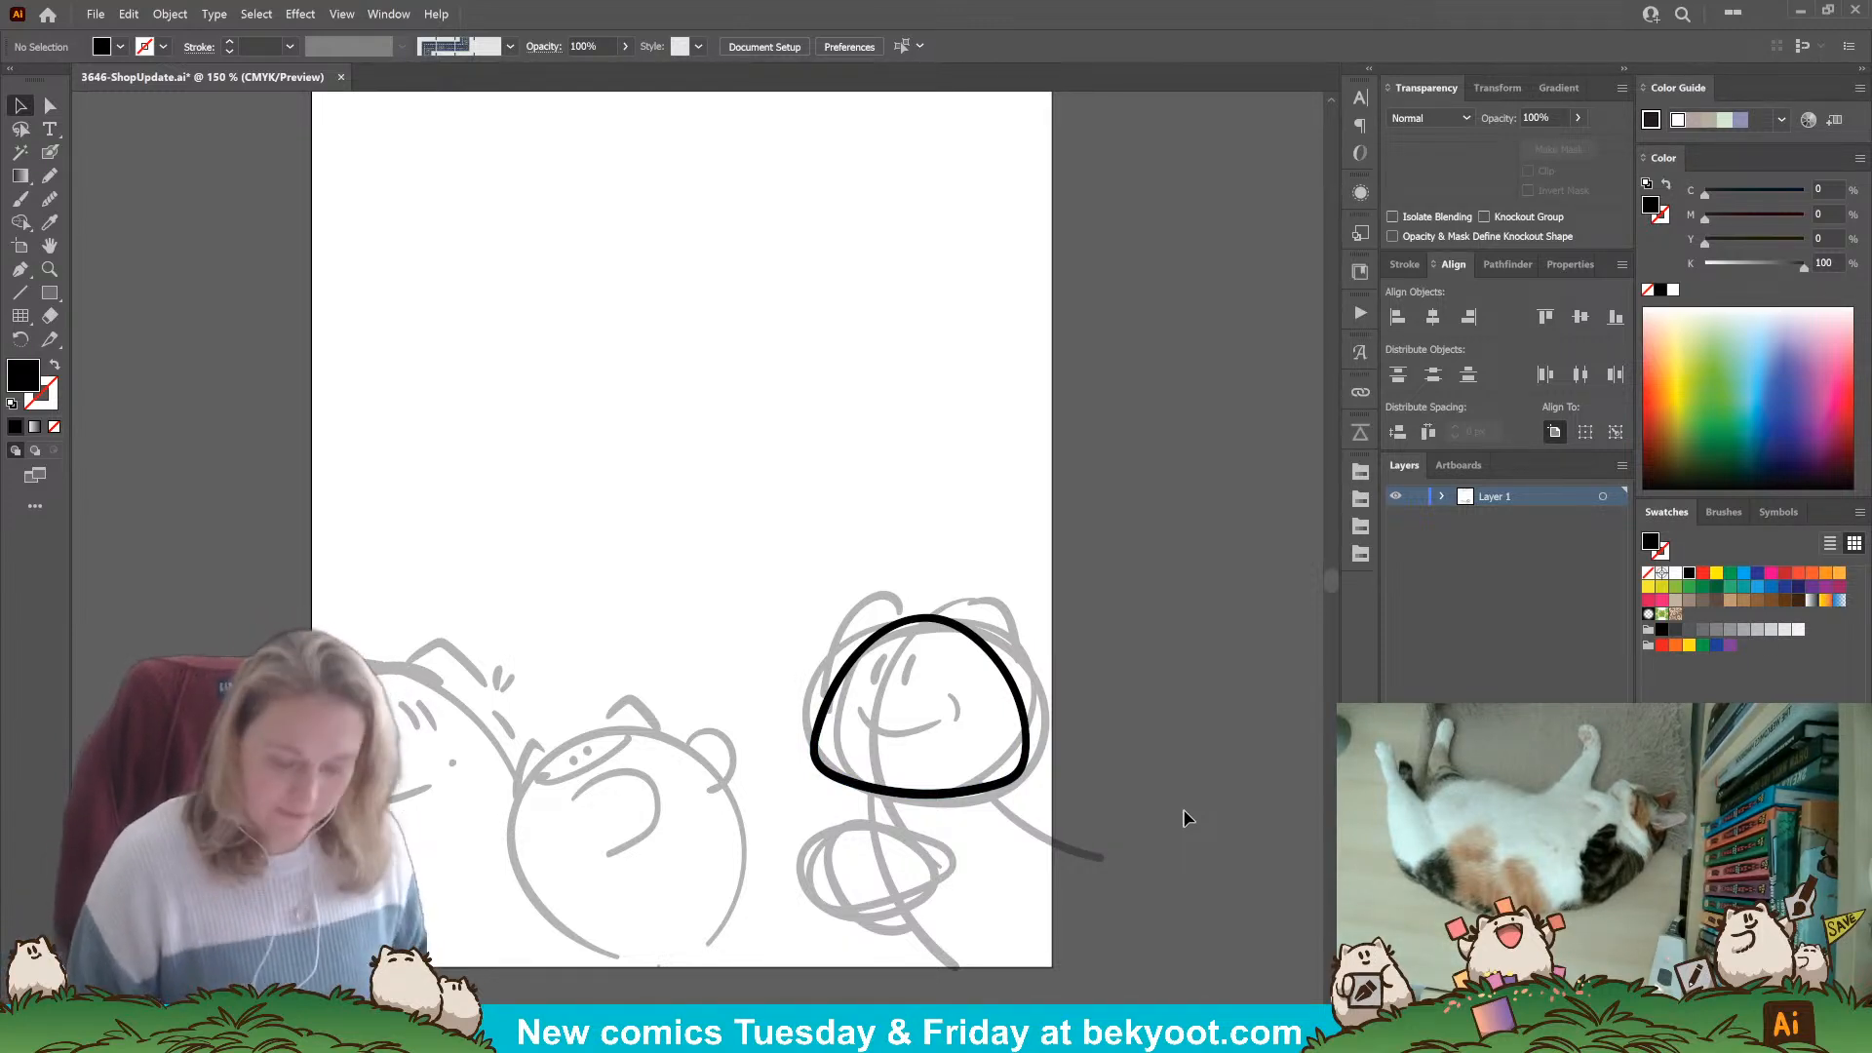
Draw a curved vertical guide line through the head with the Blob Brush and group it with the head outline.
click(50, 152)
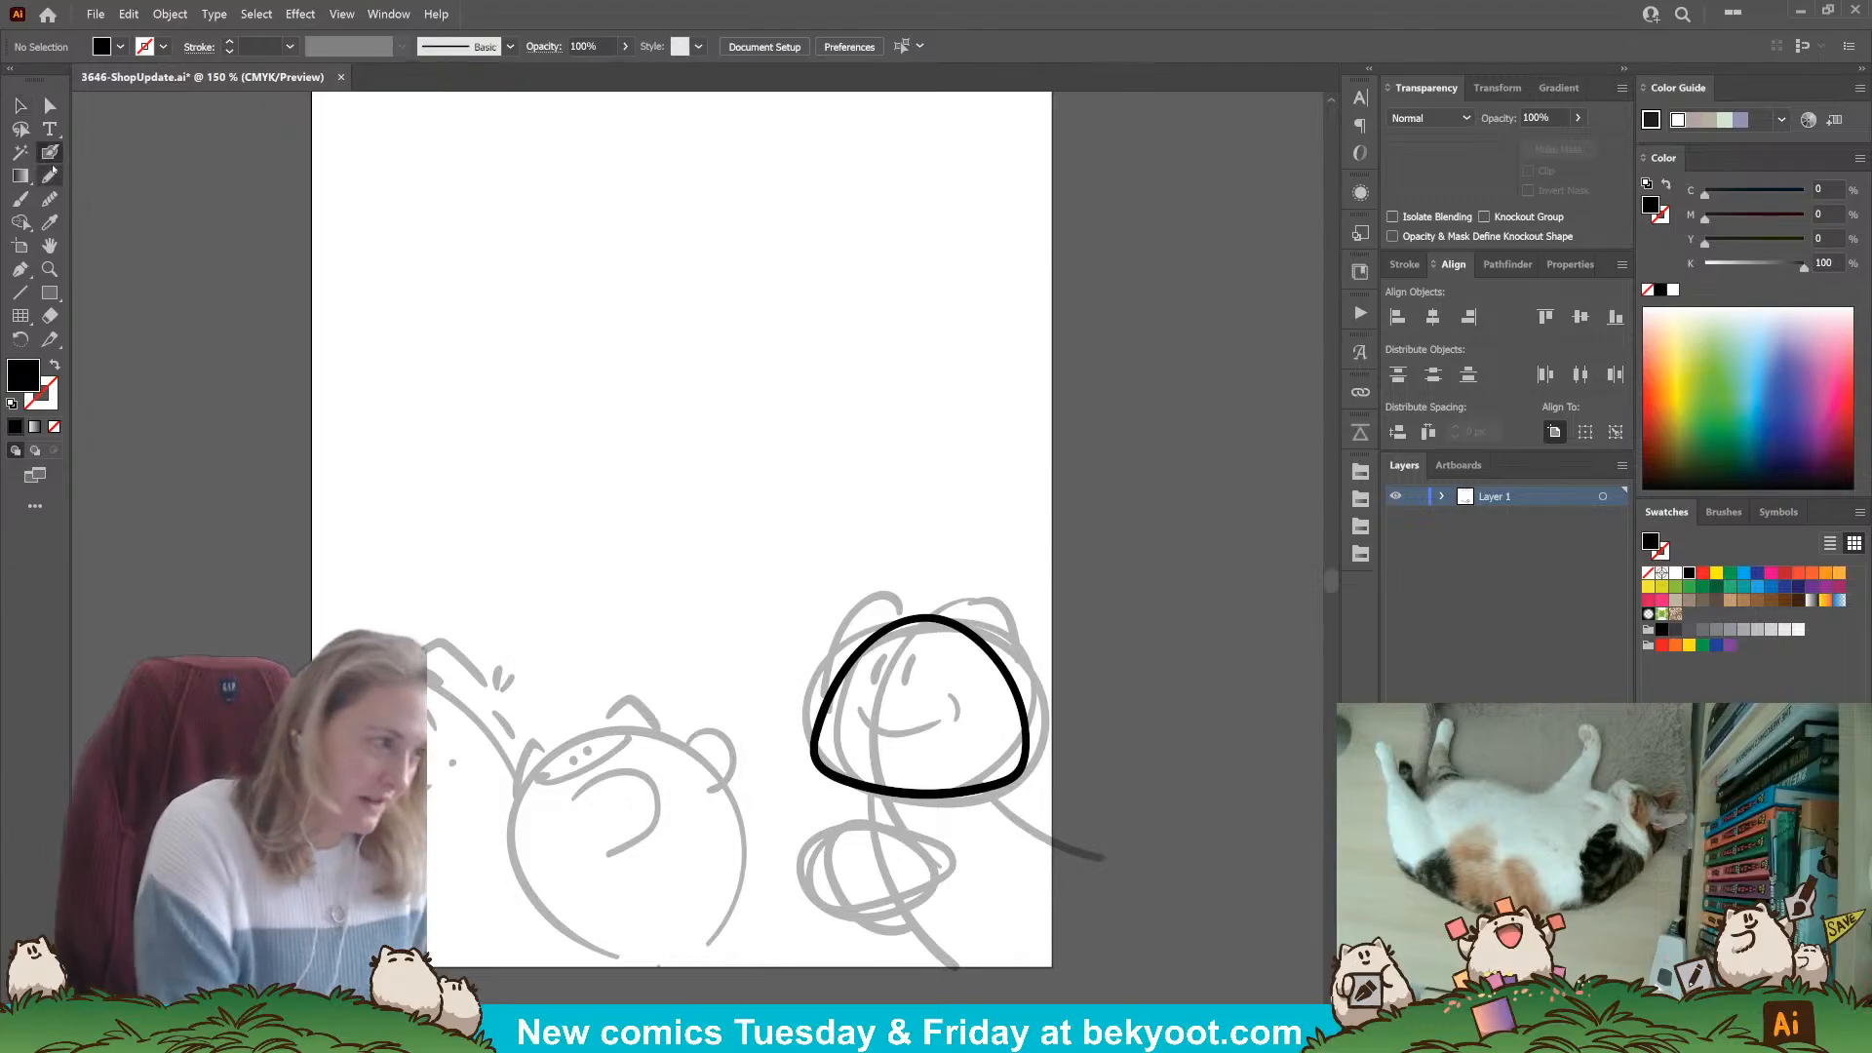
scroll(1057, 568, down, 2)
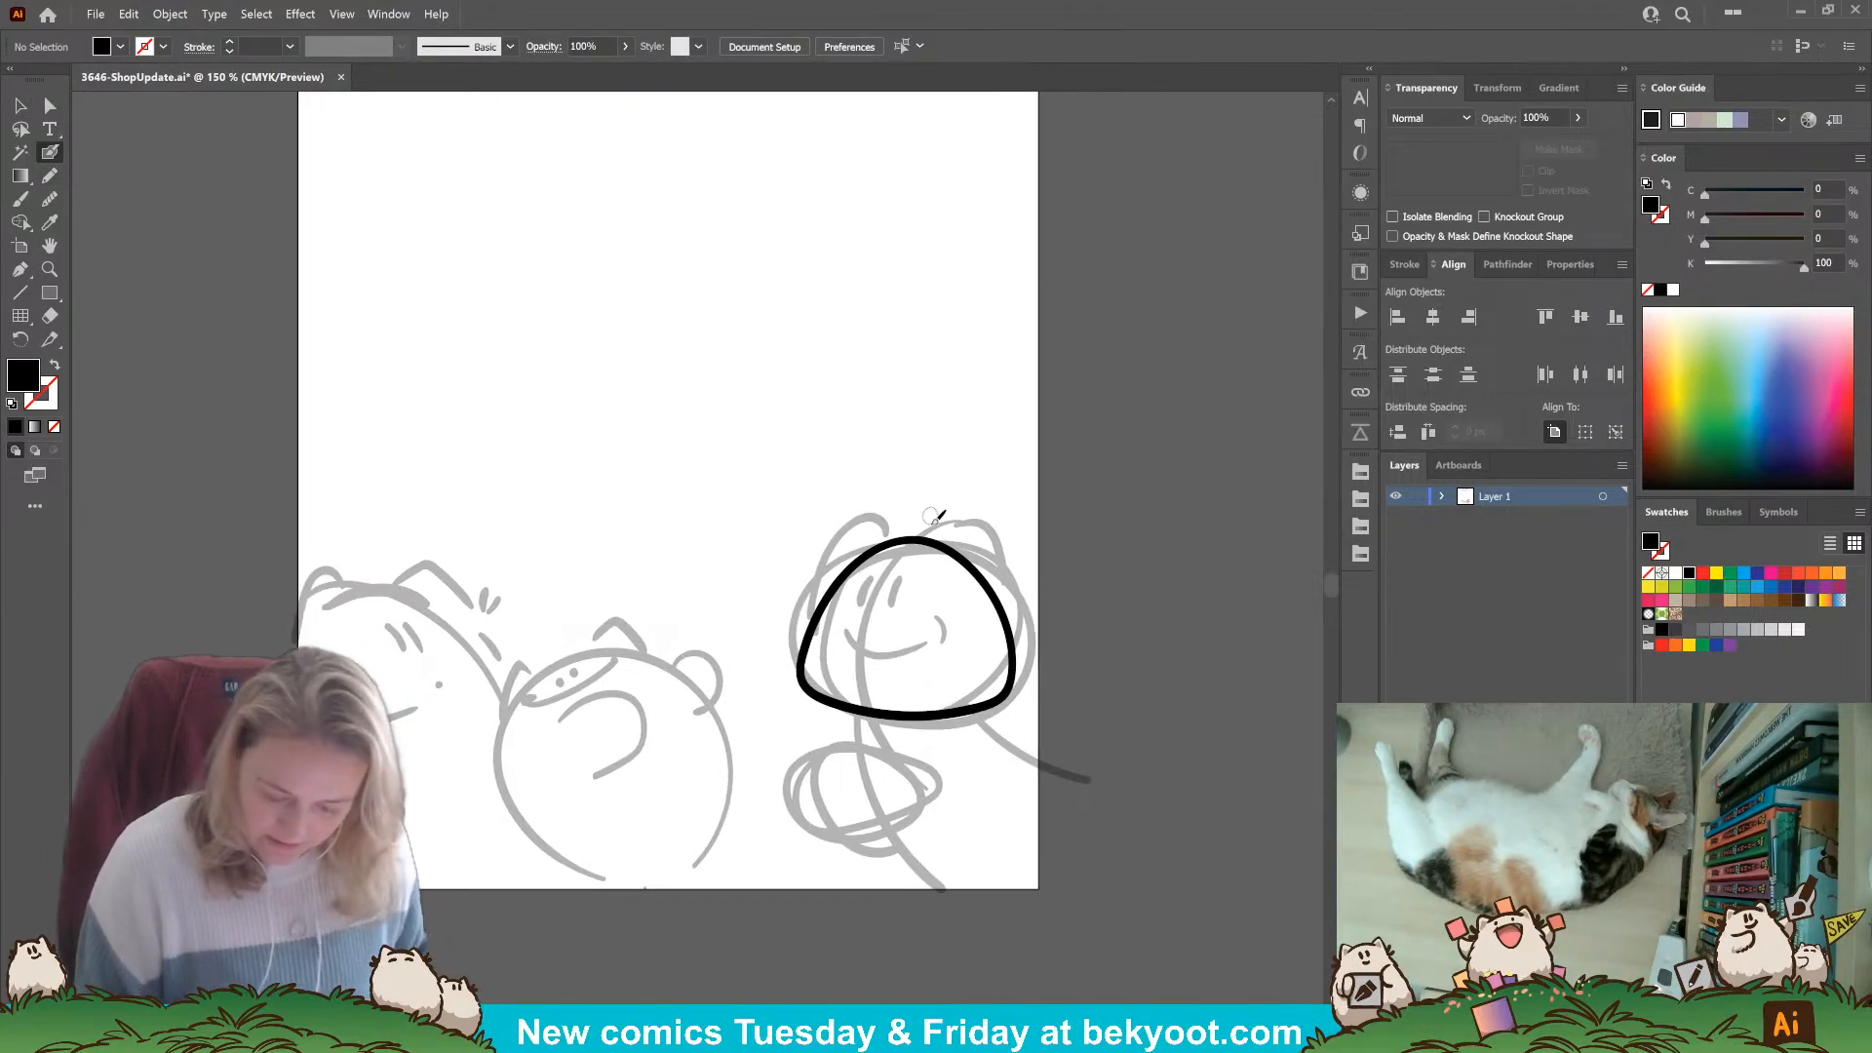
drag(944, 509, 903, 757)
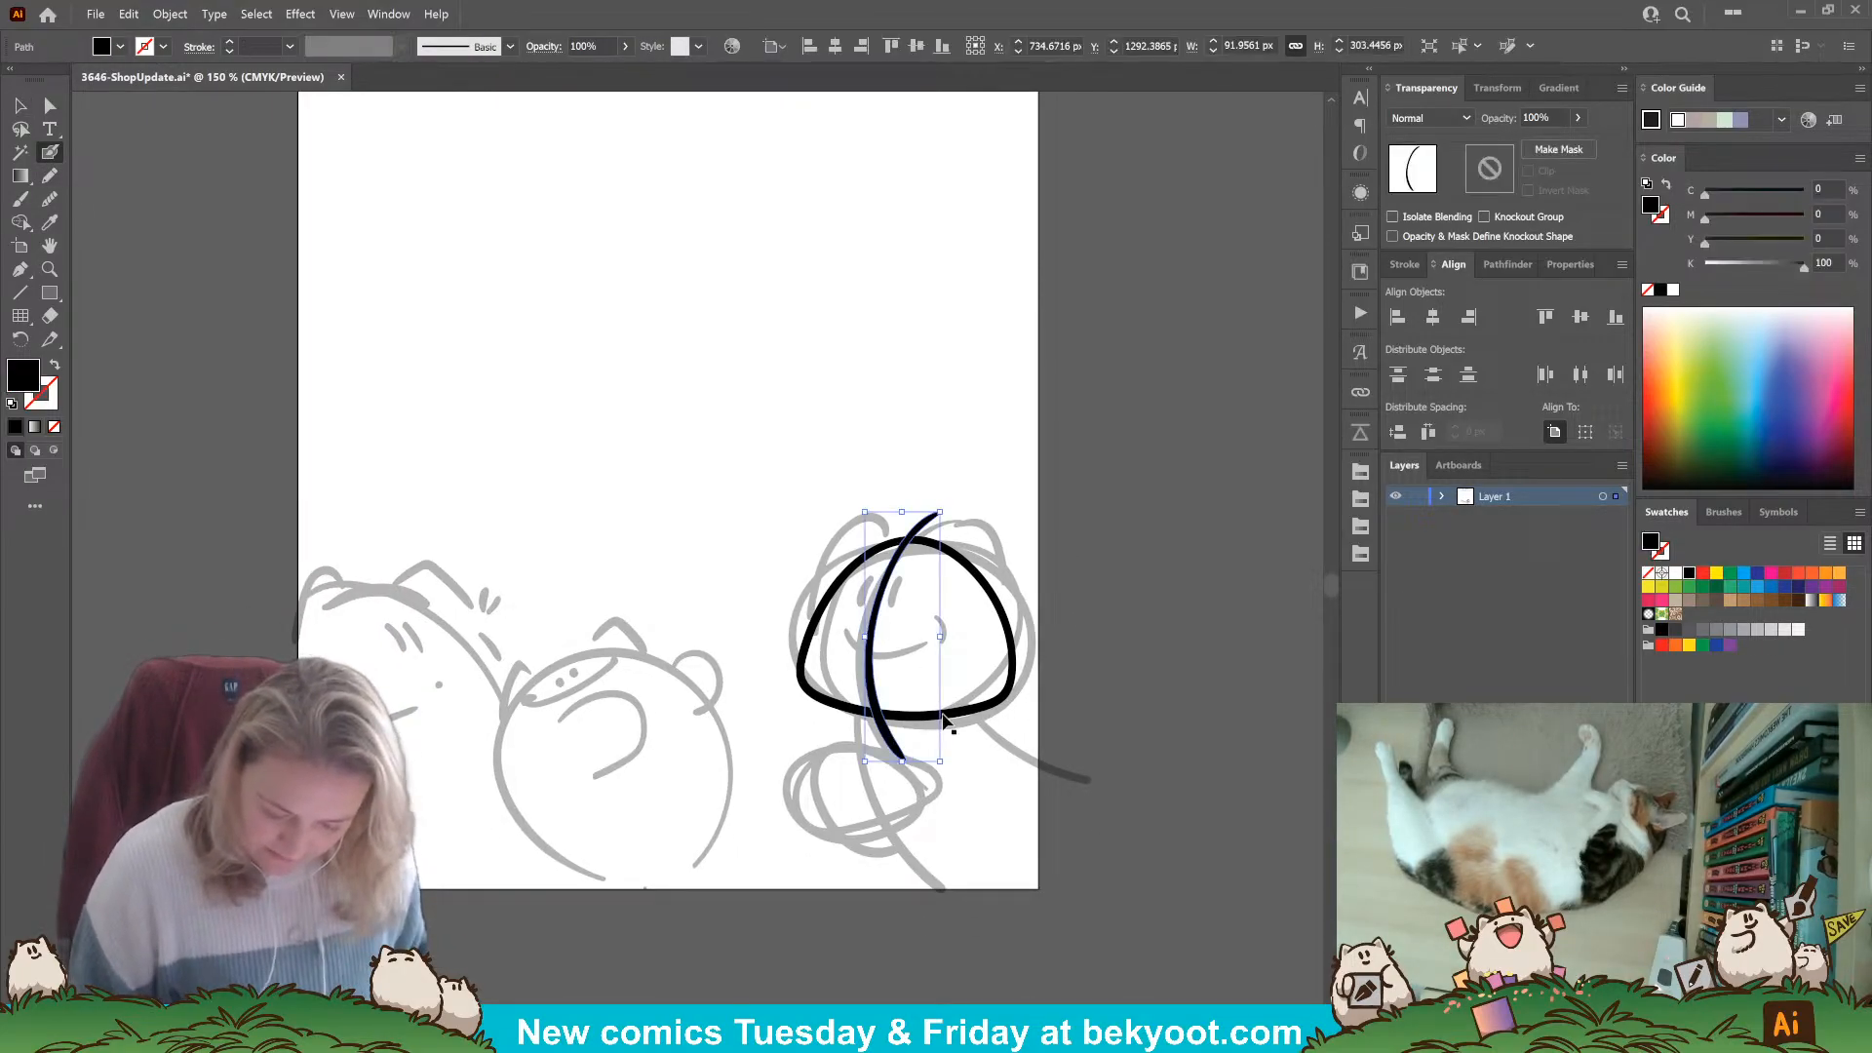
key(ctrl+g)
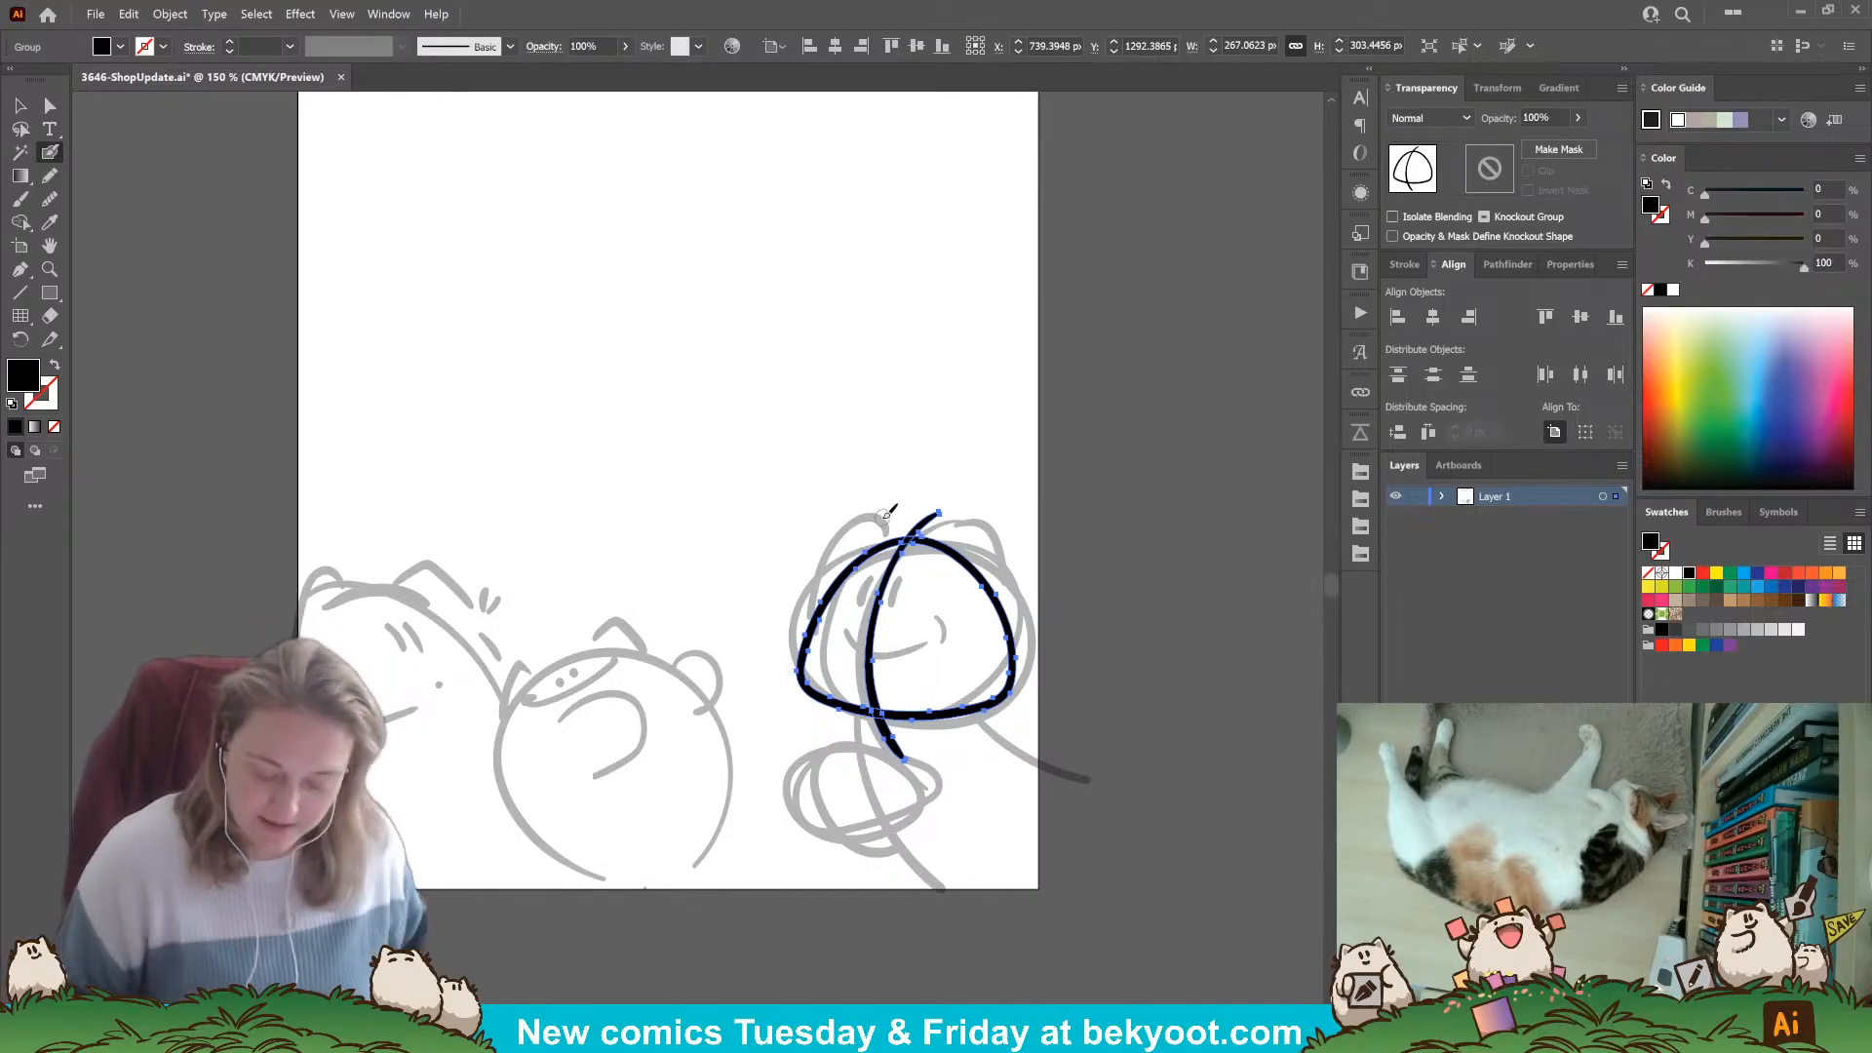
Isolate the head group and draw a pointed ear on each side of the head.
double_click(955, 560)
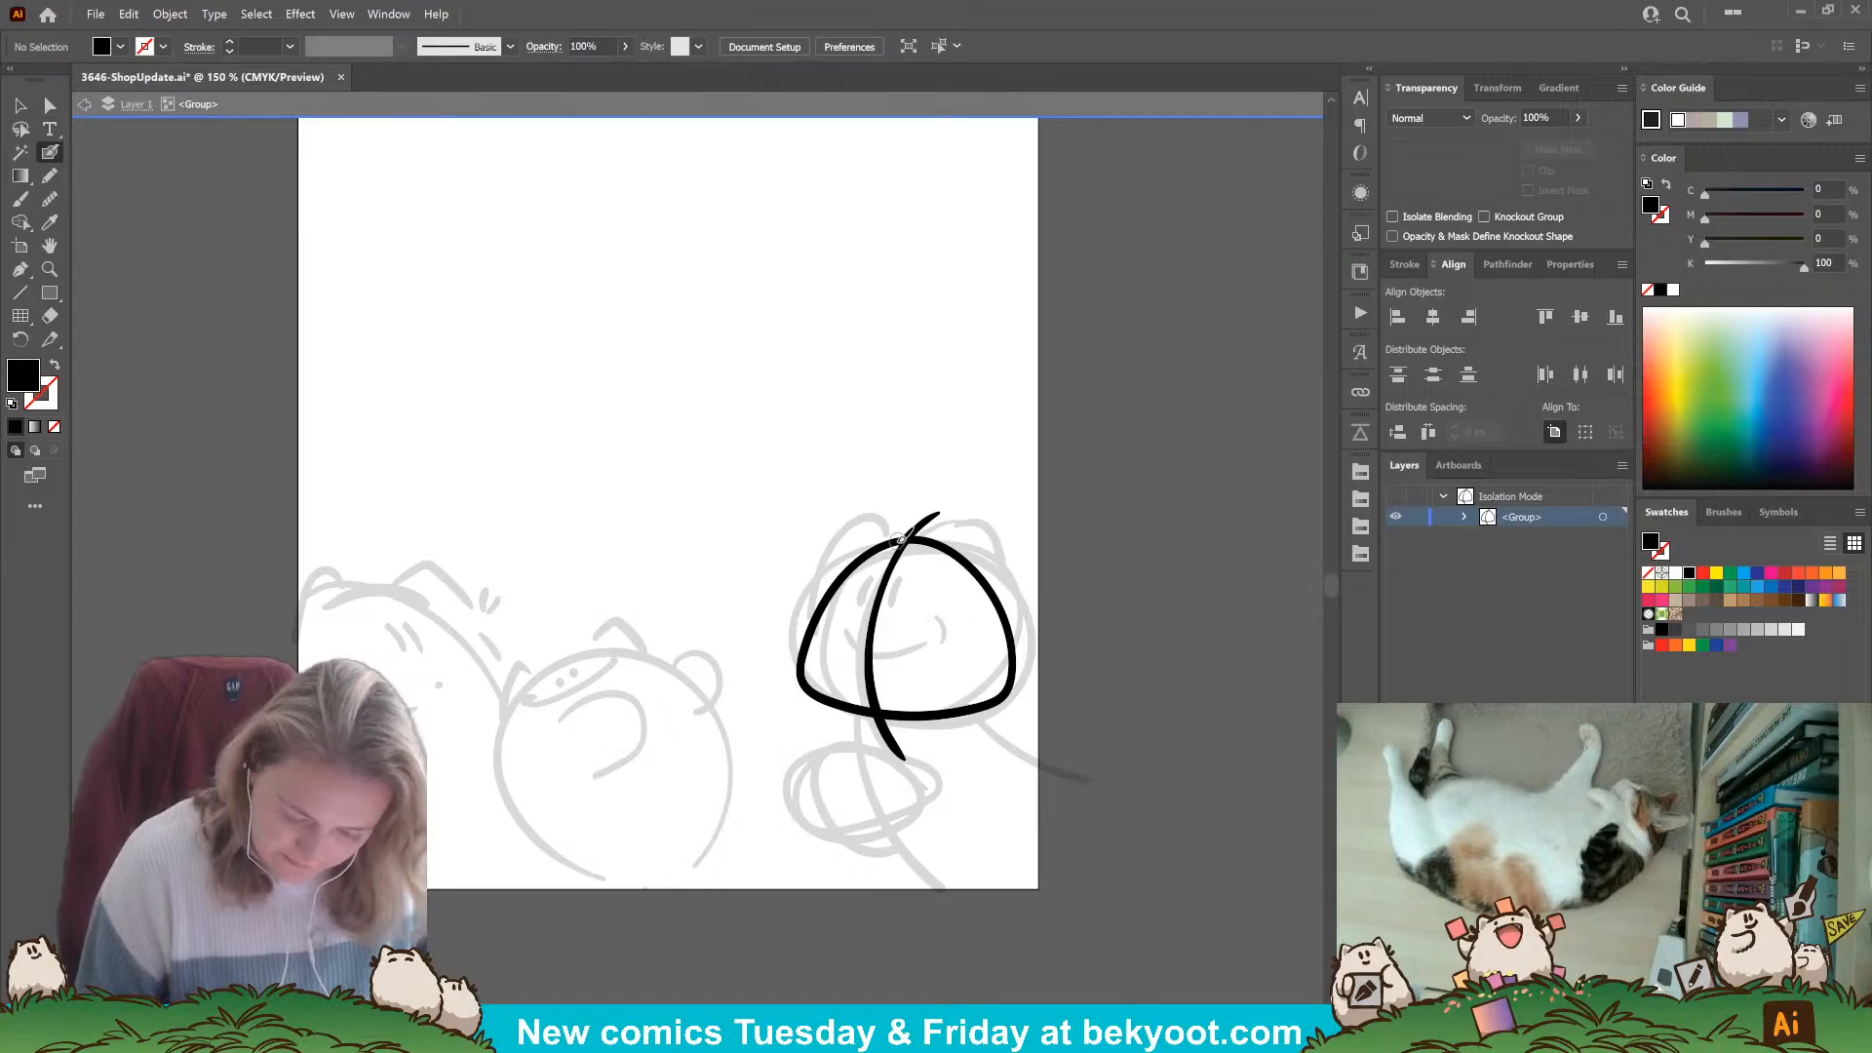
mouse_move(895, 531)
mouse_down()
mouse_move(871, 501)
mouse_move(842, 507)
mouse_move(808, 571)
mouse_move(800, 658)
mouse_up()
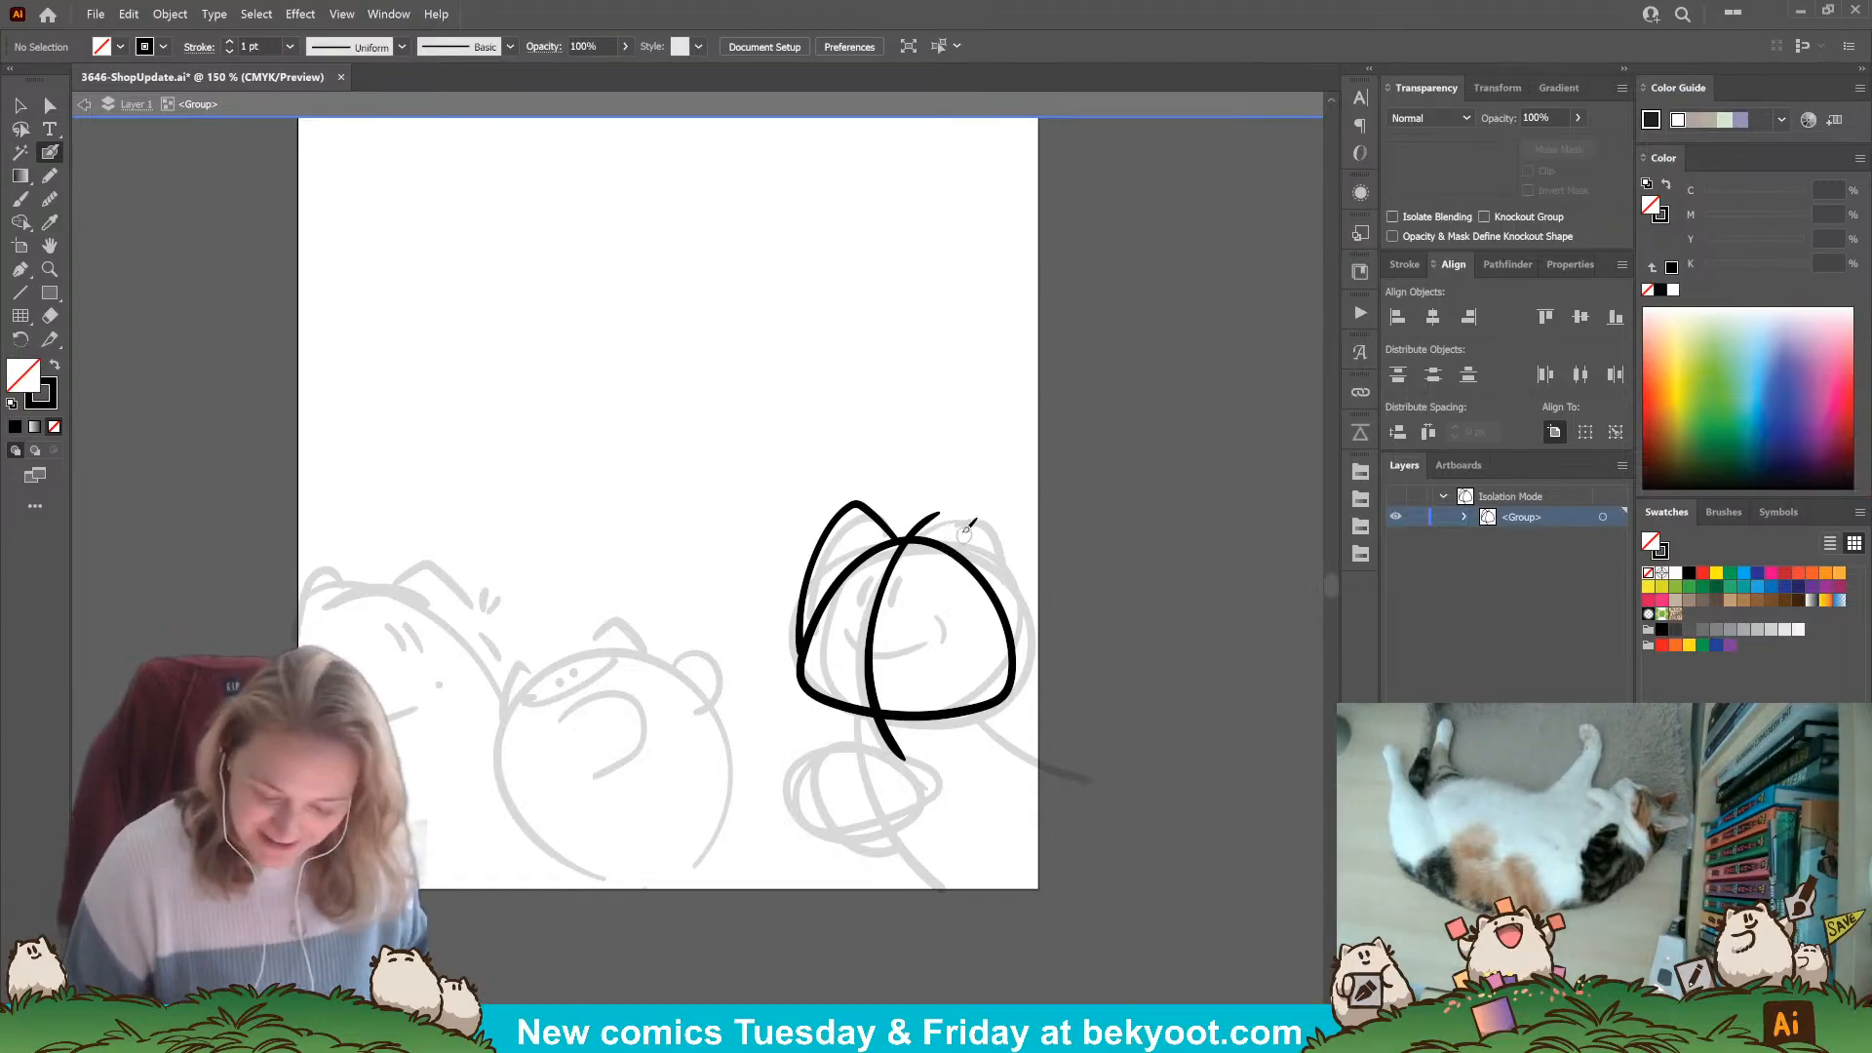
drag(894, 535, 903, 536)
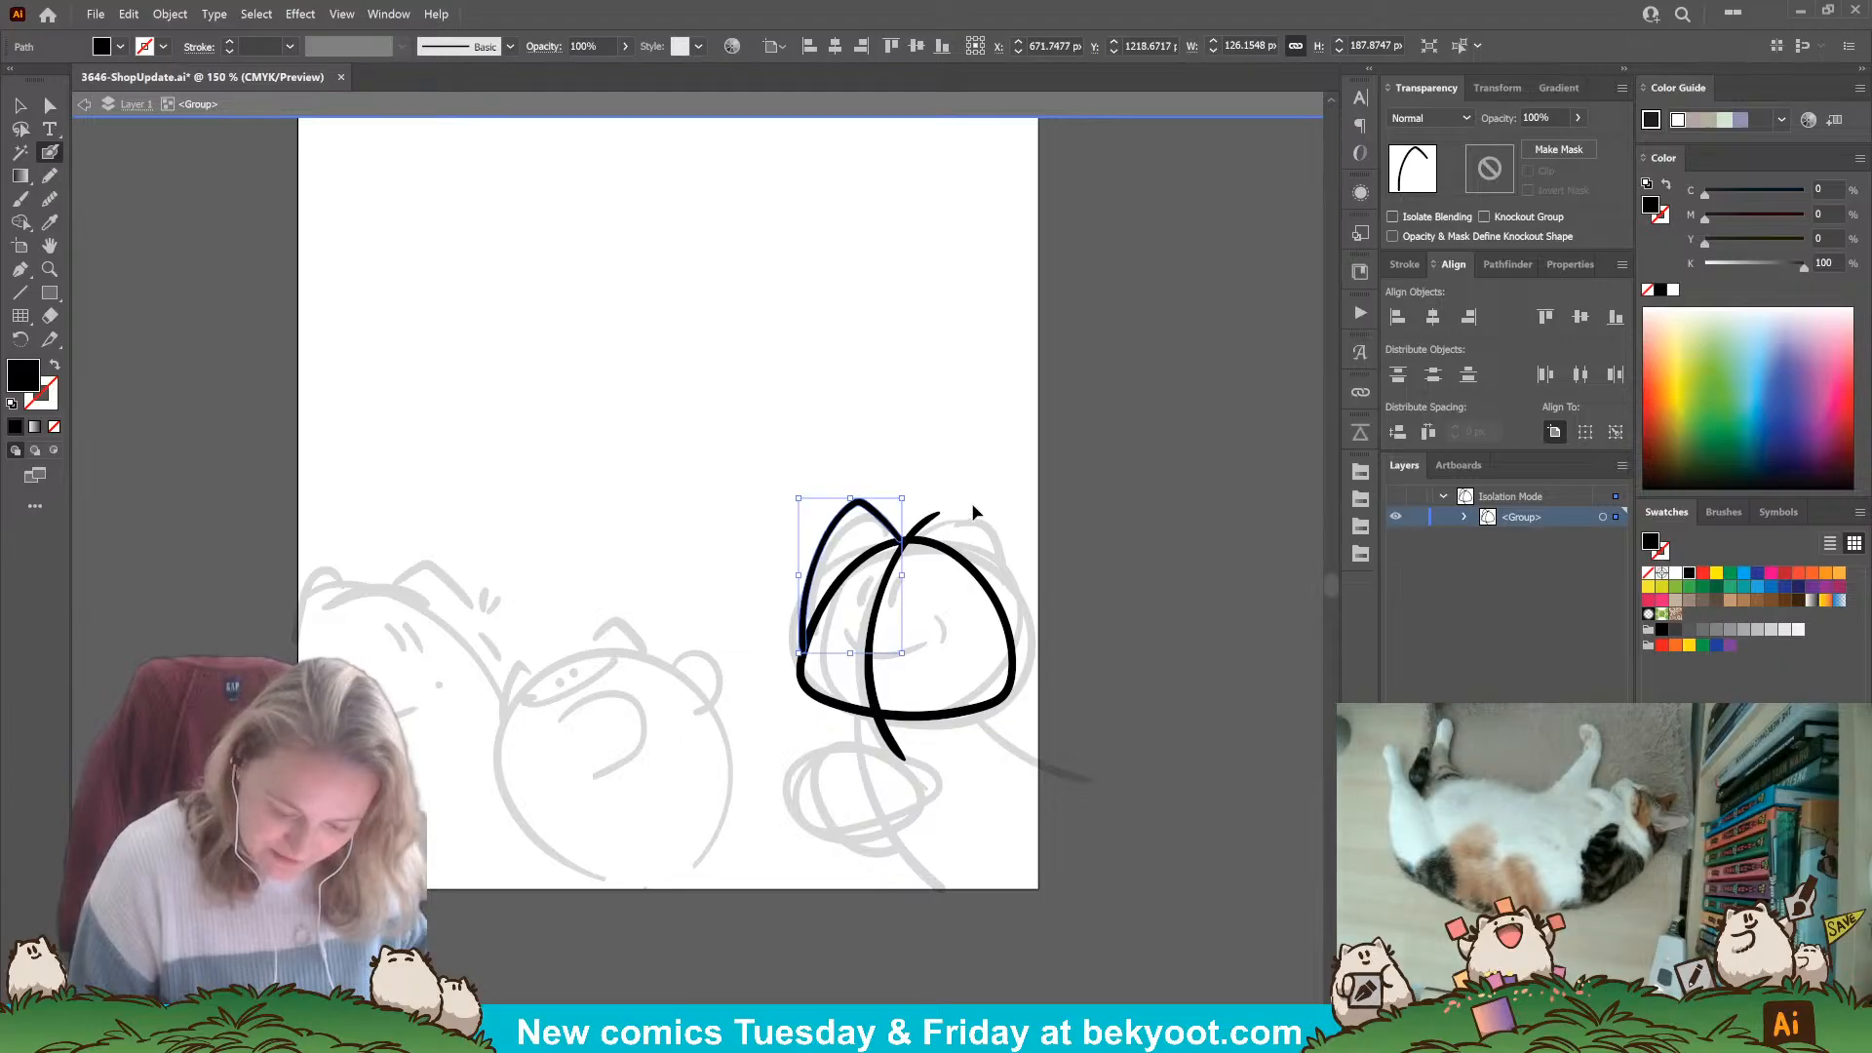
ctrl+click(1078, 480)
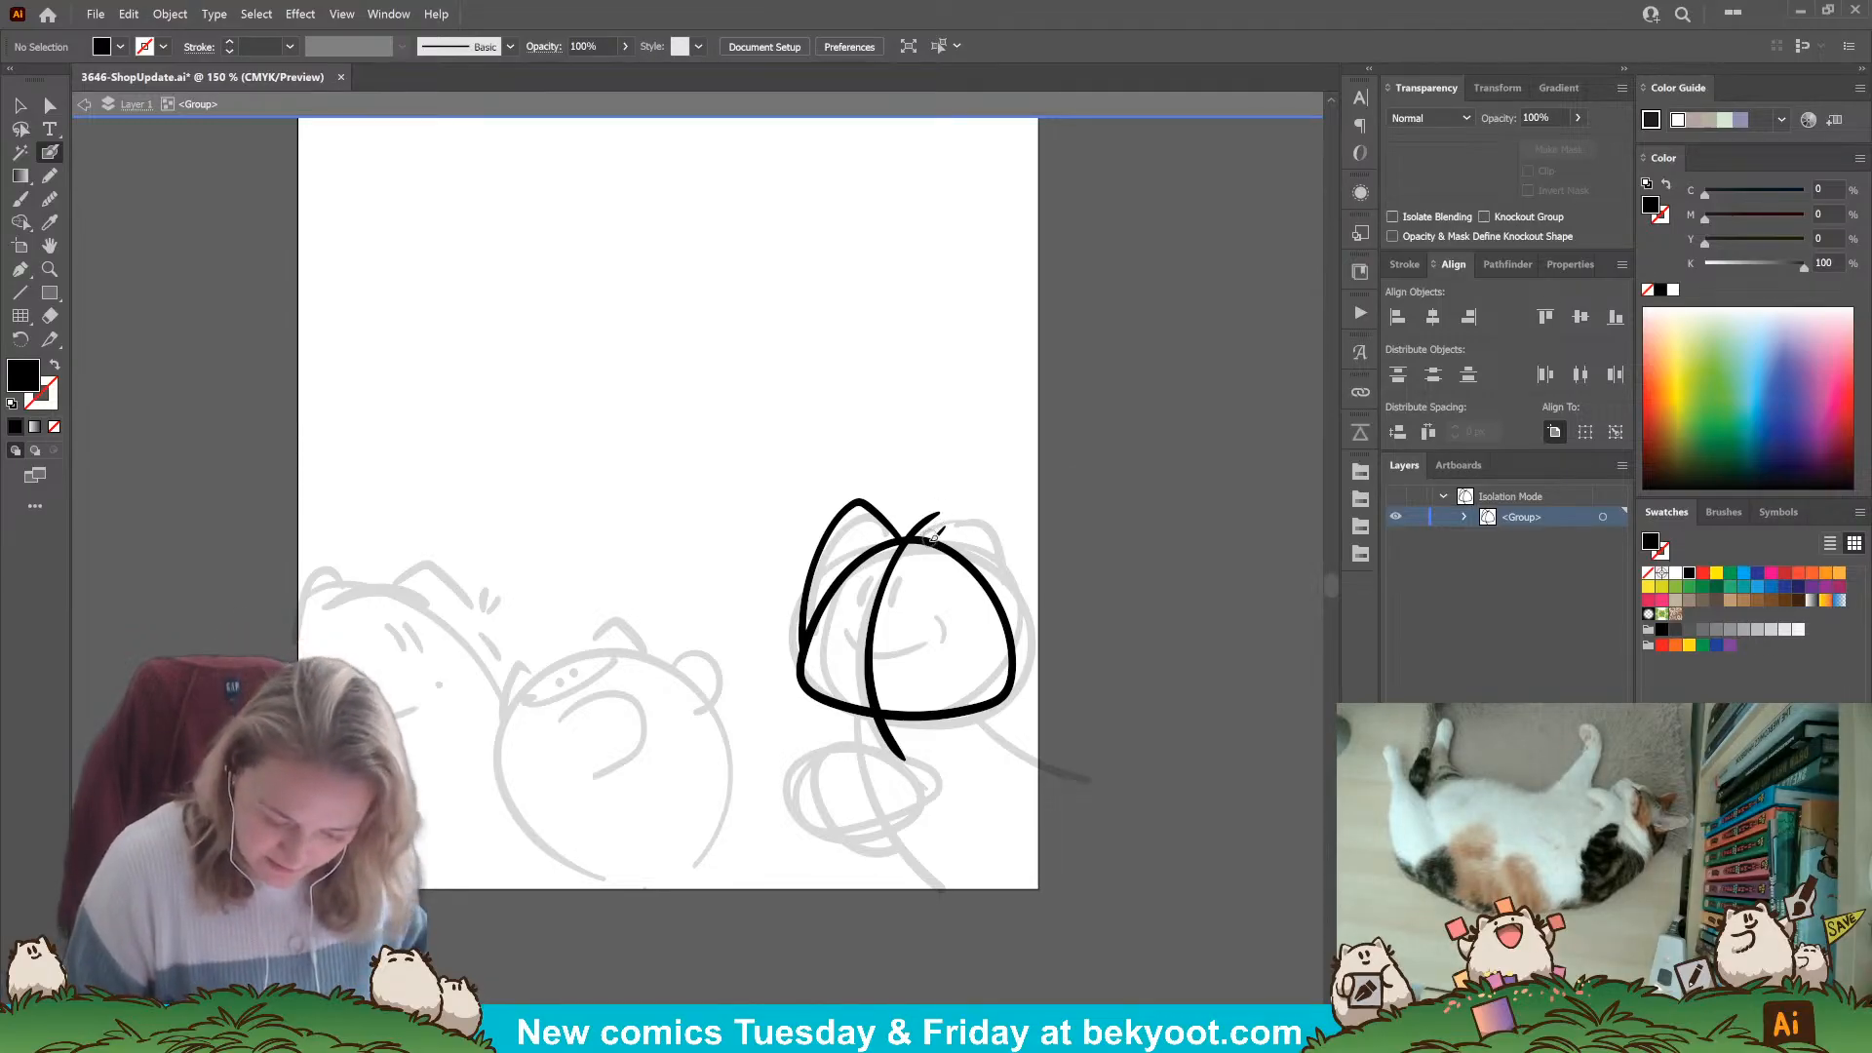
mouse_move(934, 536)
mouse_down()
mouse_move(992, 504)
mouse_move(1013, 522)
mouse_move(1037, 591)
mouse_move(1030, 682)
mouse_move(1020, 644)
mouse_up()
ctrl+click(1120, 604)
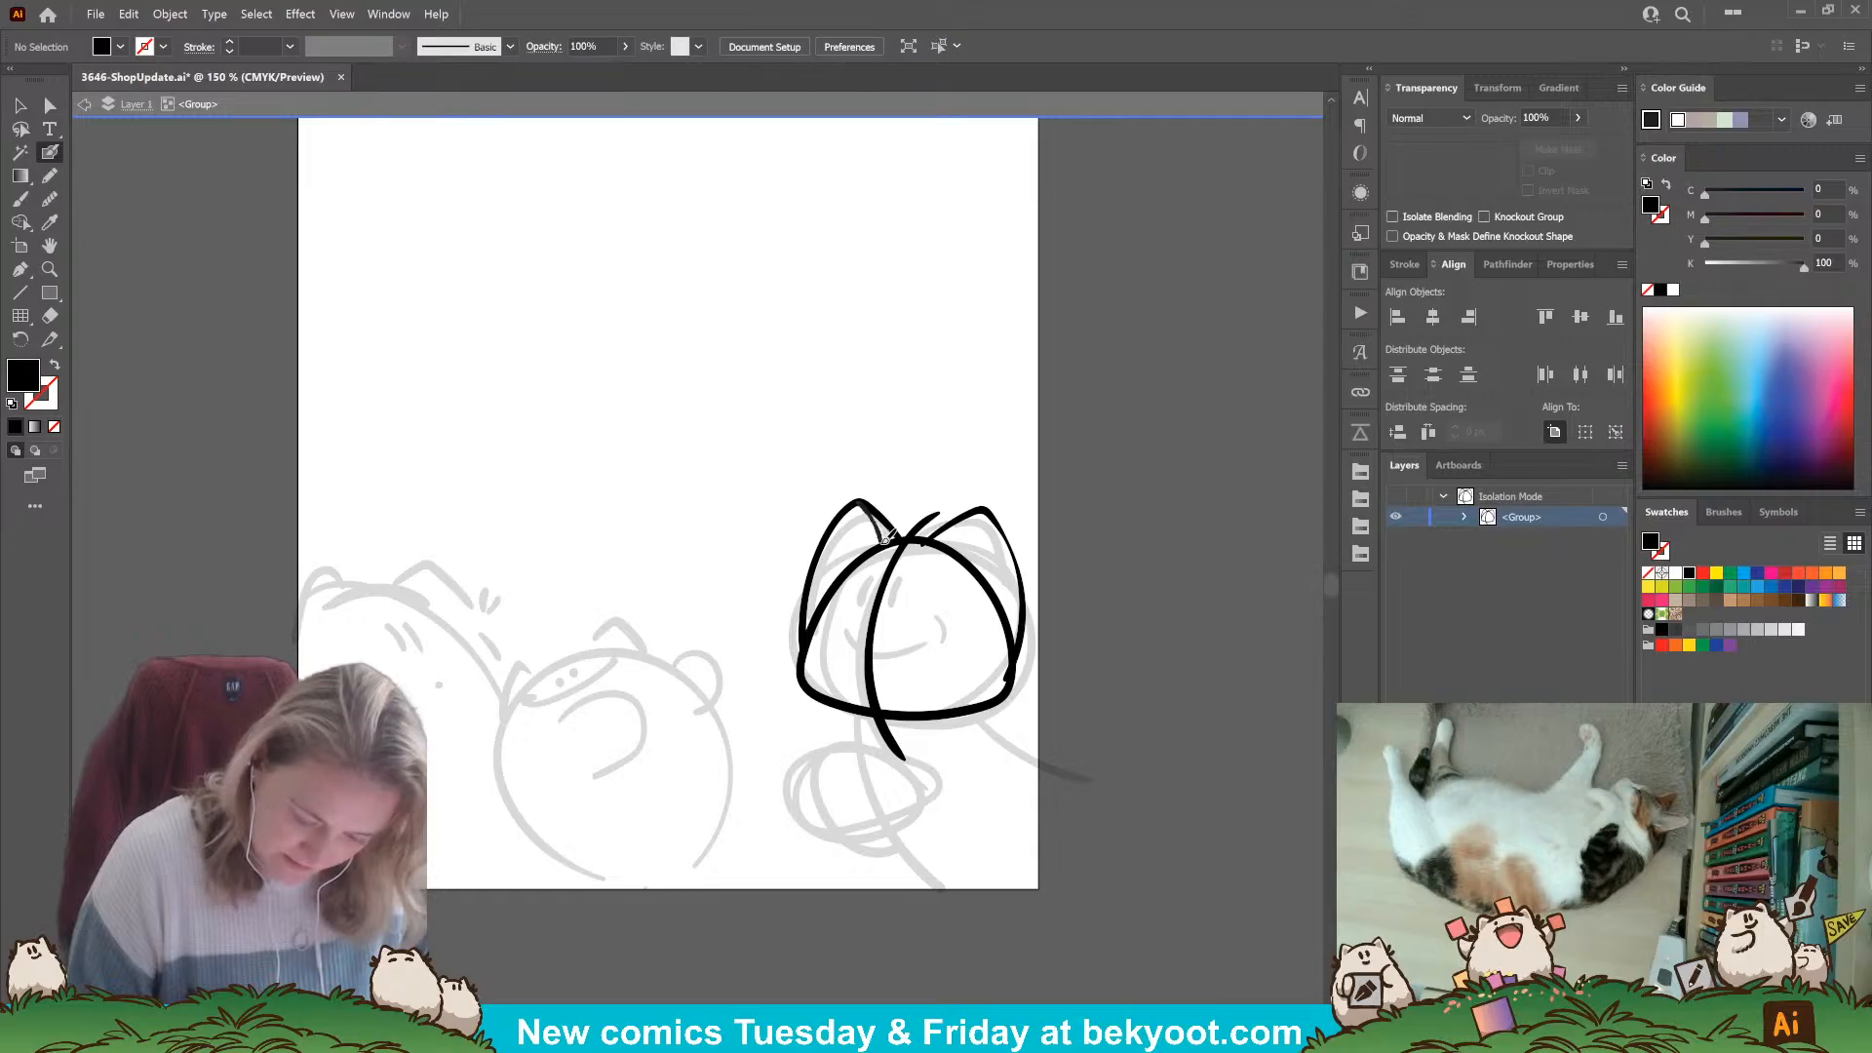
Draw fluffy tufts at both lower sides of the head and a thin curve inside its right edge.
key(shift+x)
mouse_move(802, 645)
mouse_down()
mouse_move(791, 622)
mouse_move(790, 651)
mouse_move(775, 632)
mouse_up()
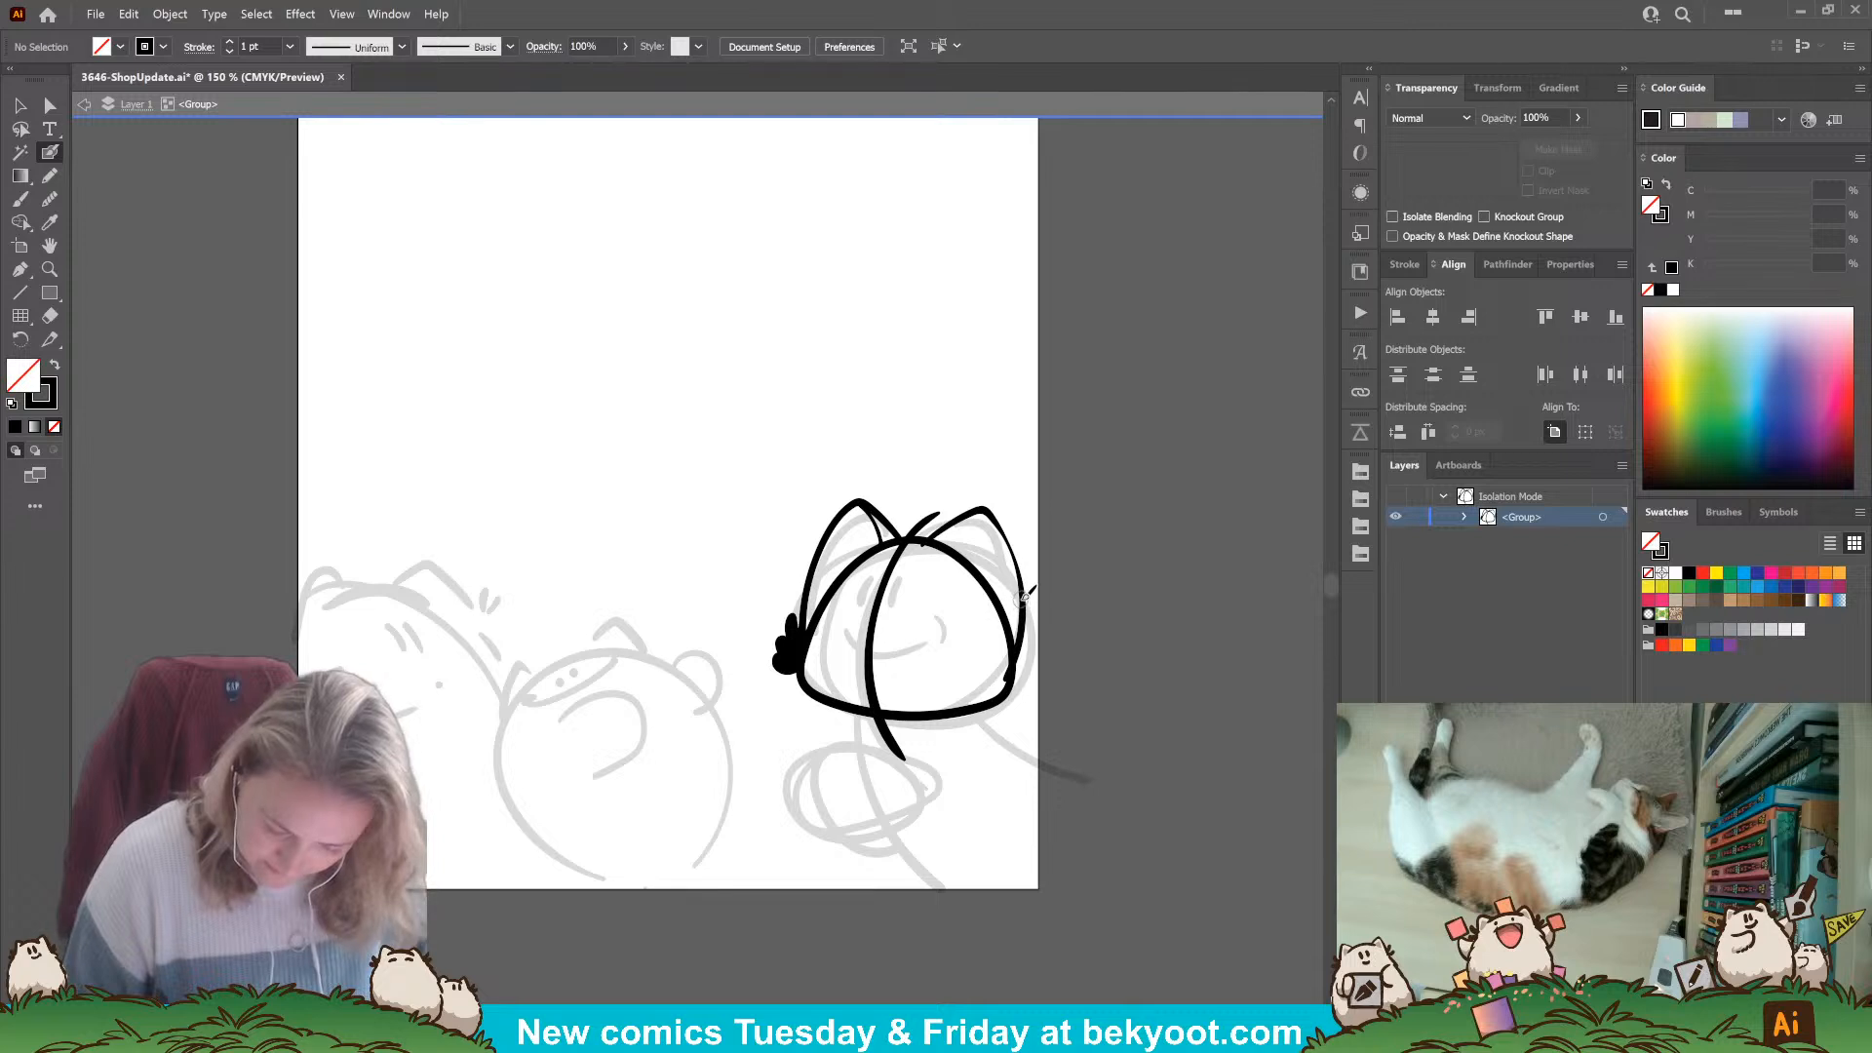
mouse_move(1017, 632)
mouse_down()
mouse_move(1010, 680)
mouse_move(1014, 645)
mouse_up()
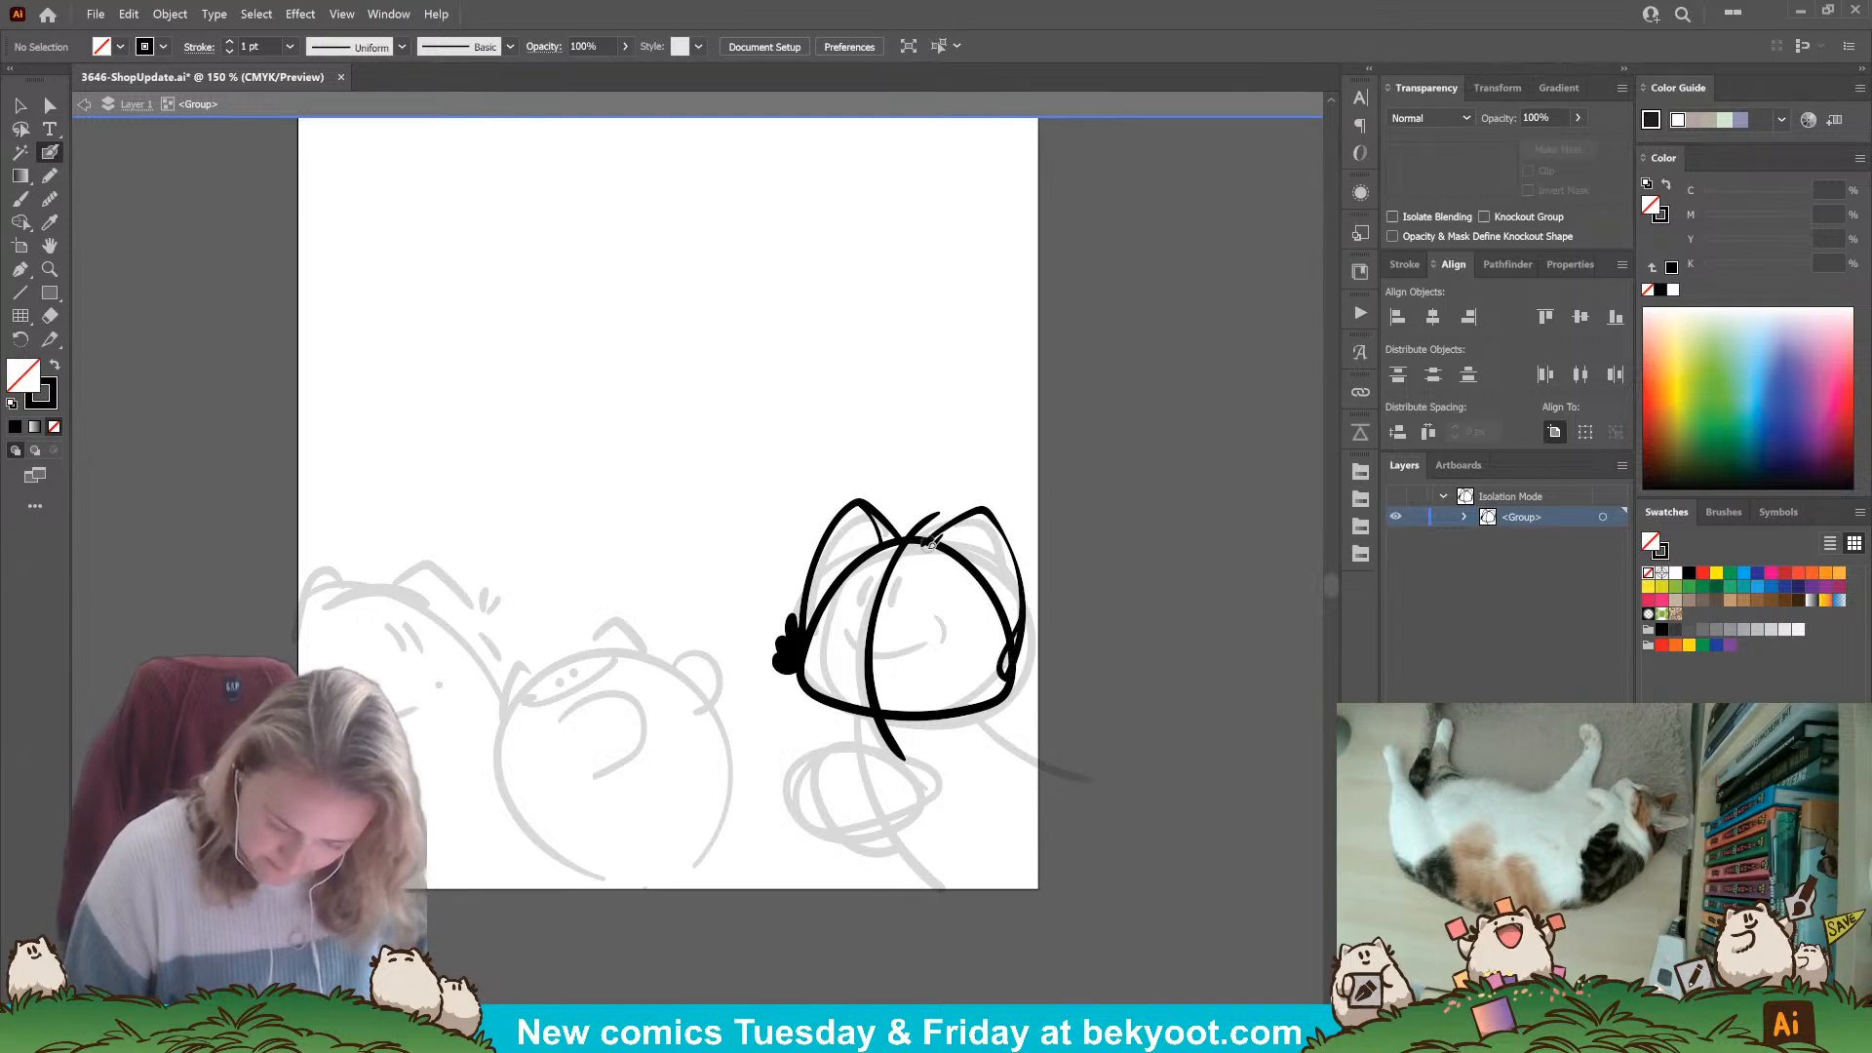
mouse_move(924, 543)
mouse_down()
mouse_move(987, 588)
mouse_move(1033, 679)
mouse_move(1014, 689)
mouse_move(1031, 665)
mouse_up()
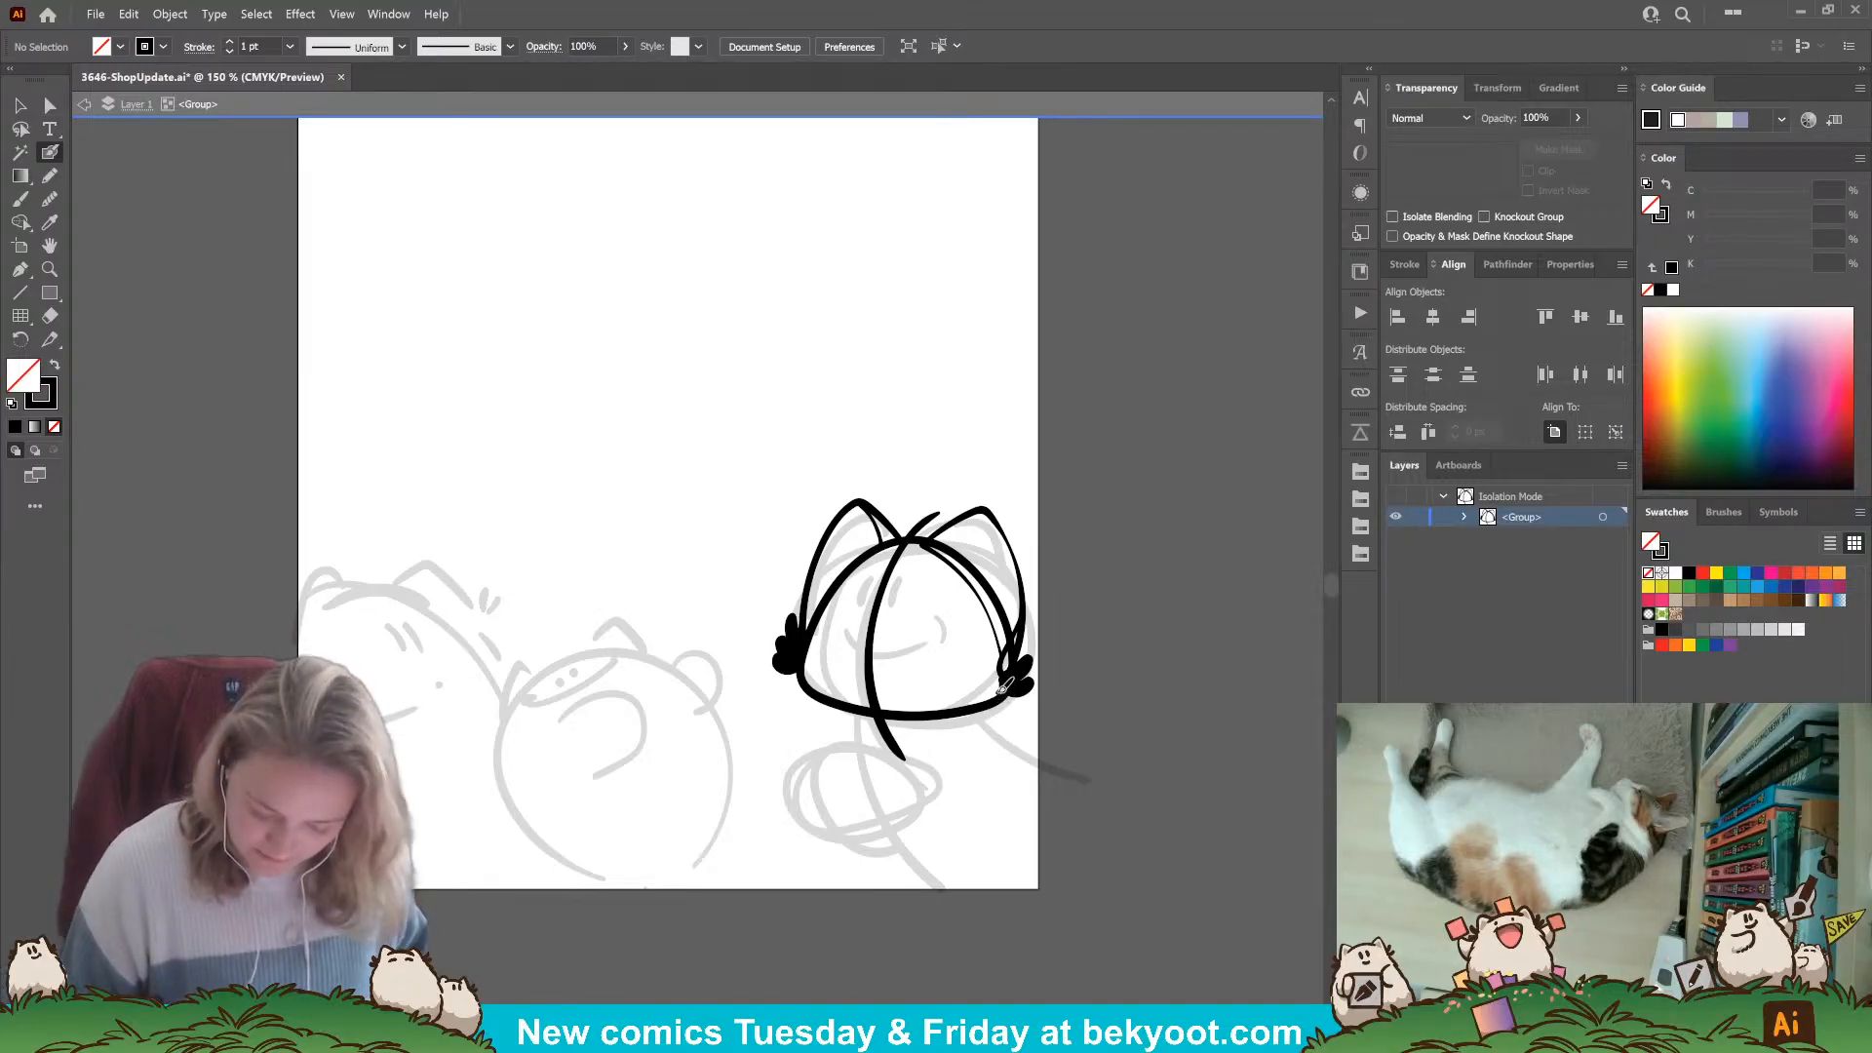
drag(1008, 690, 1016, 702)
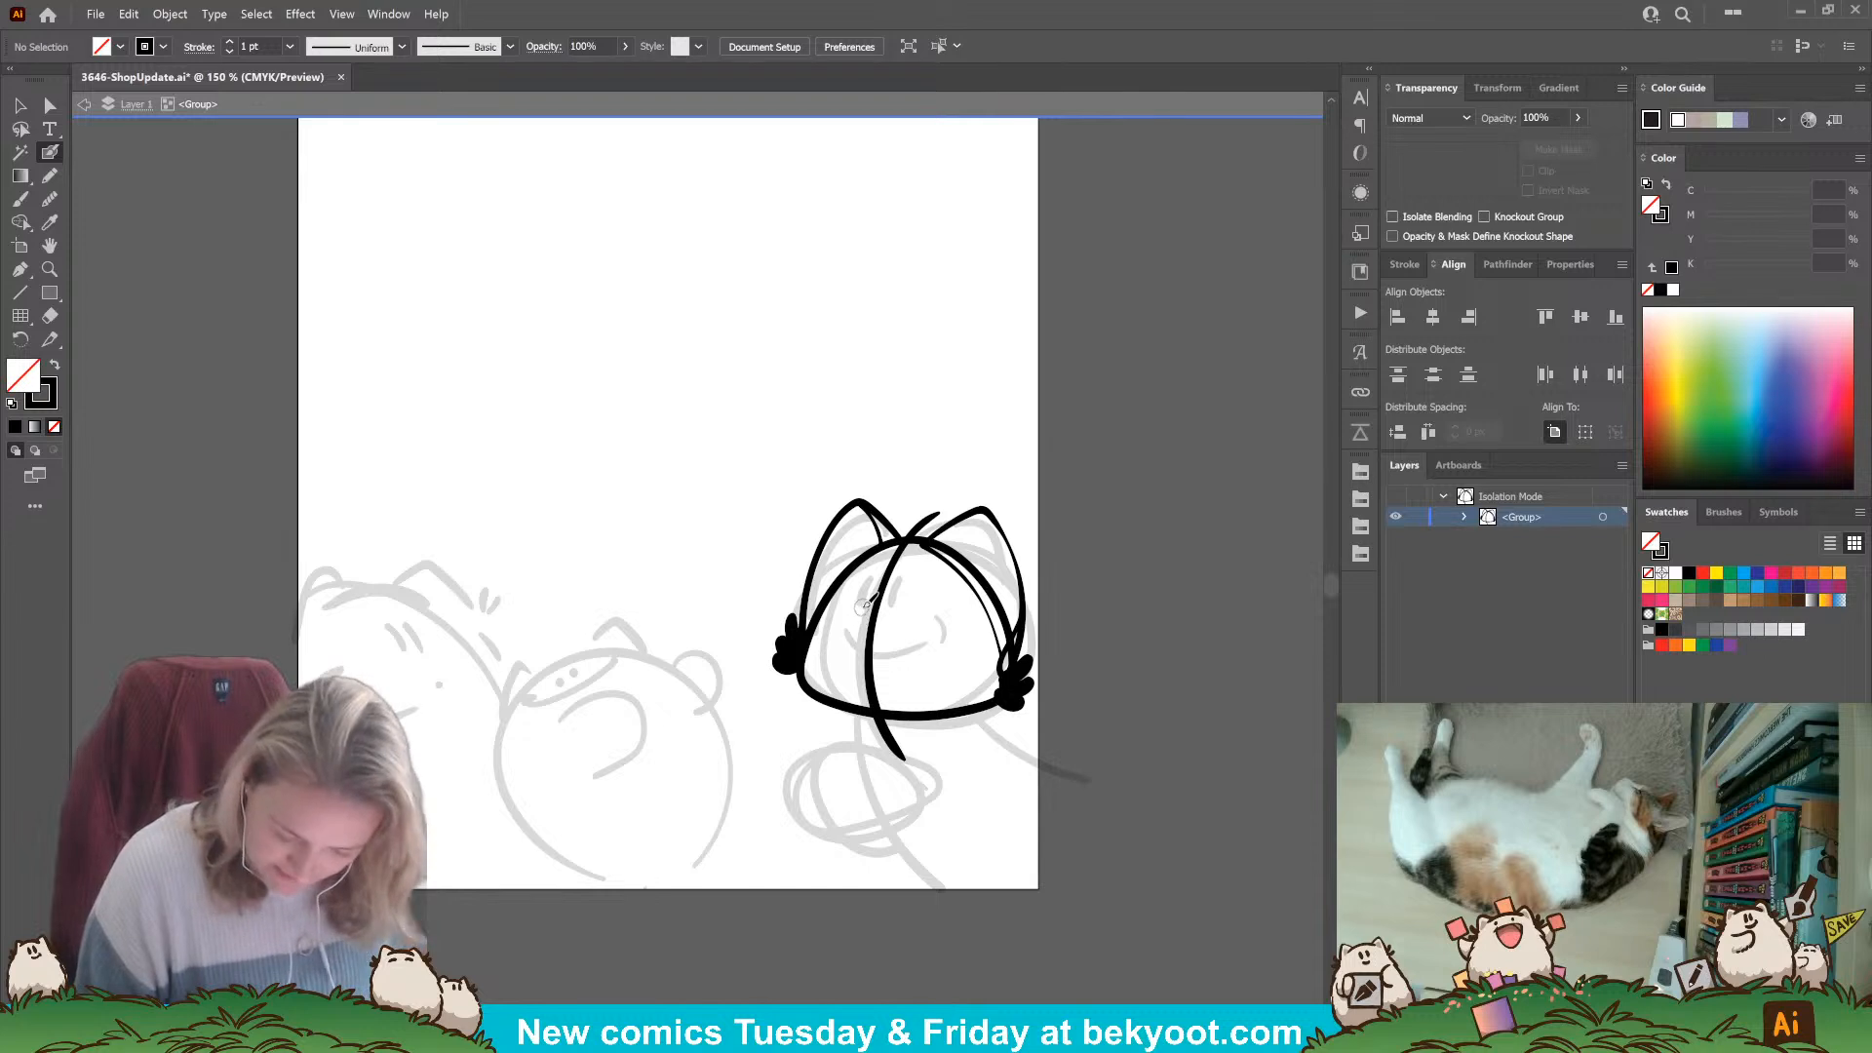
Draw a narrow oval eye on each side of the curved guide line and smooth both eye shapes.
mouse_move(865, 606)
mouse_down()
mouse_move(855, 652)
mouse_move(883, 656)
mouse_up()
key(ctrl+z)
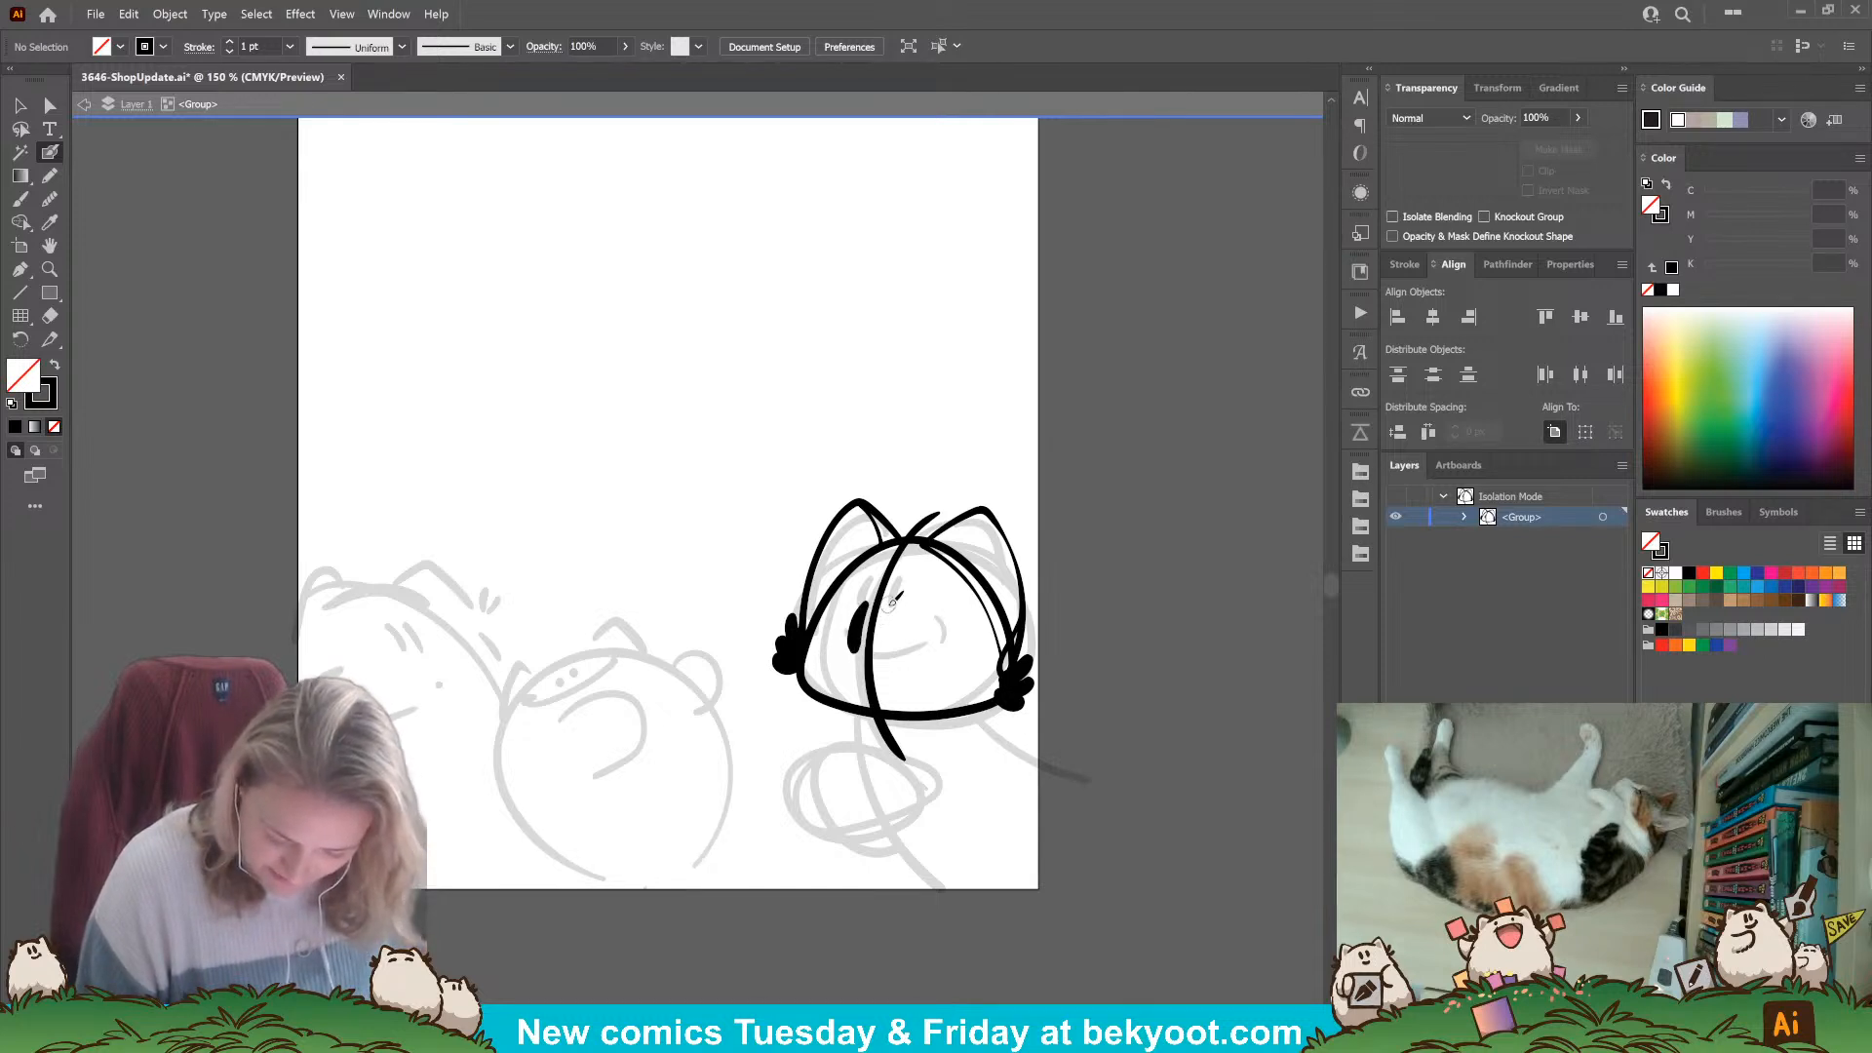
ctrl+click(861, 634)
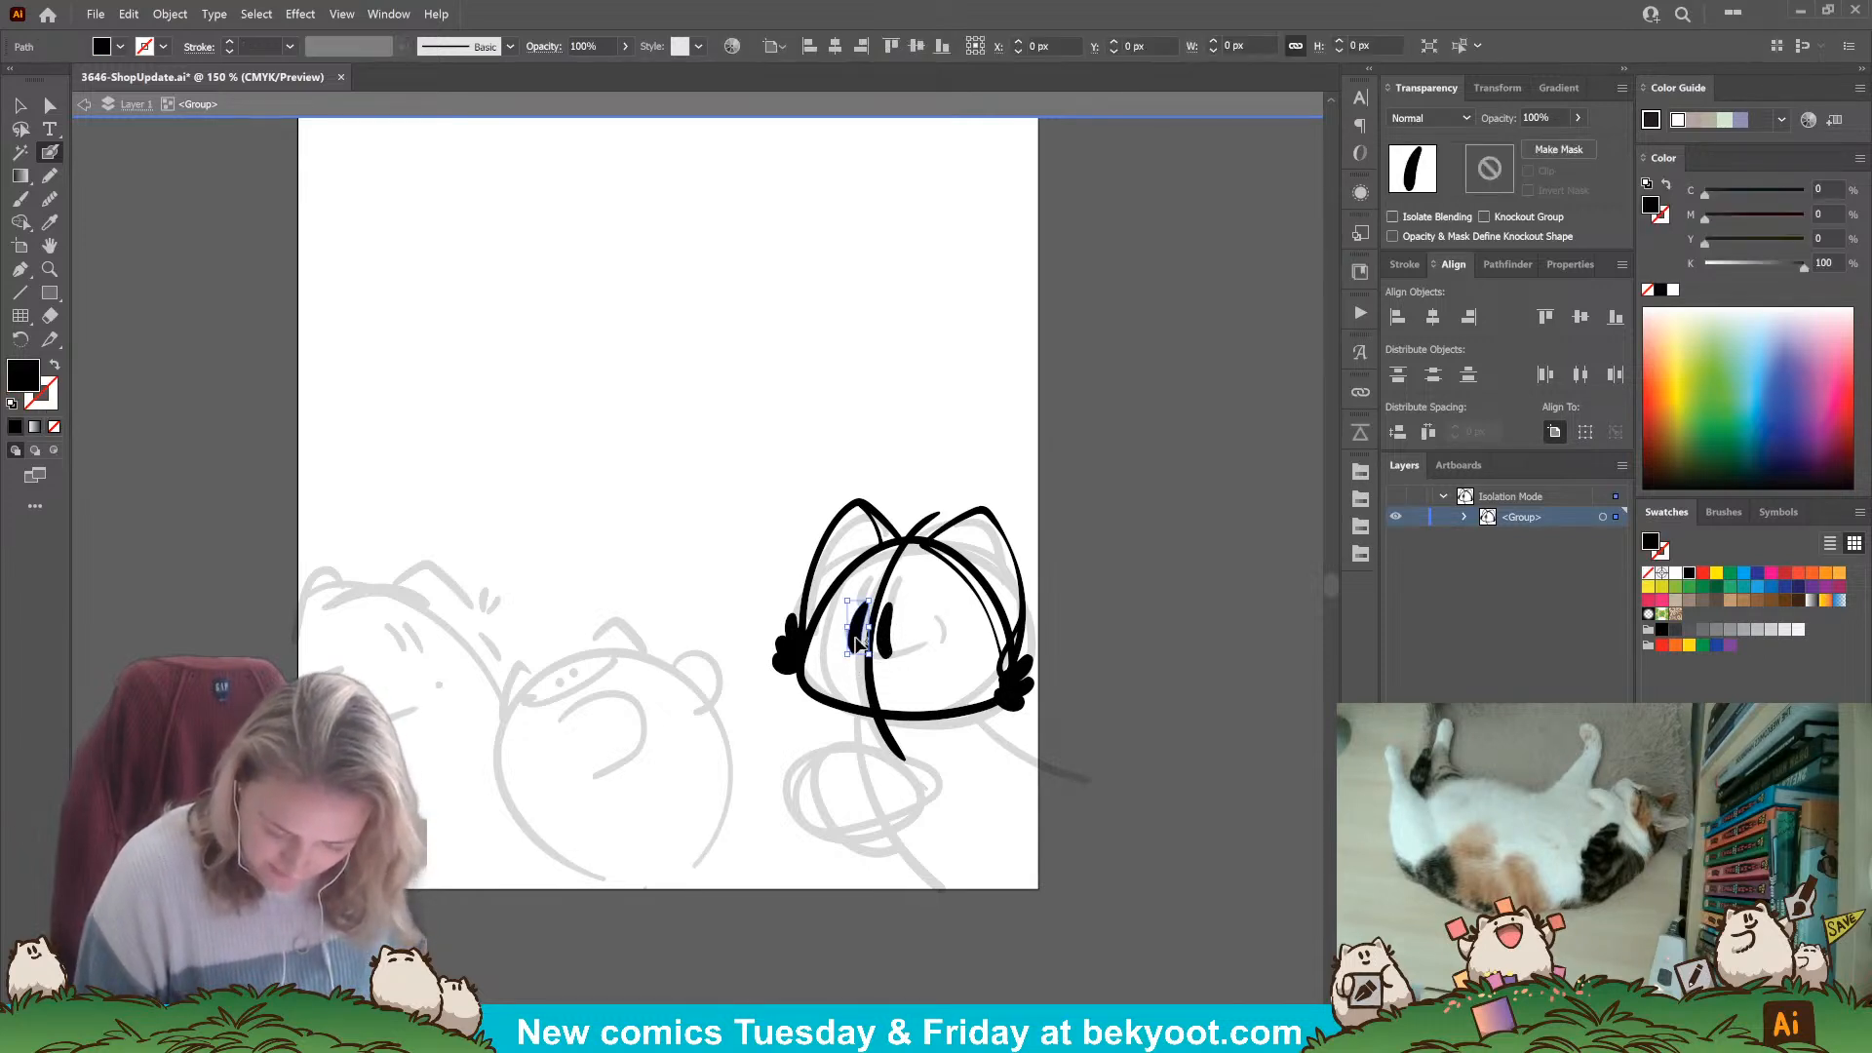
click(54, 200)
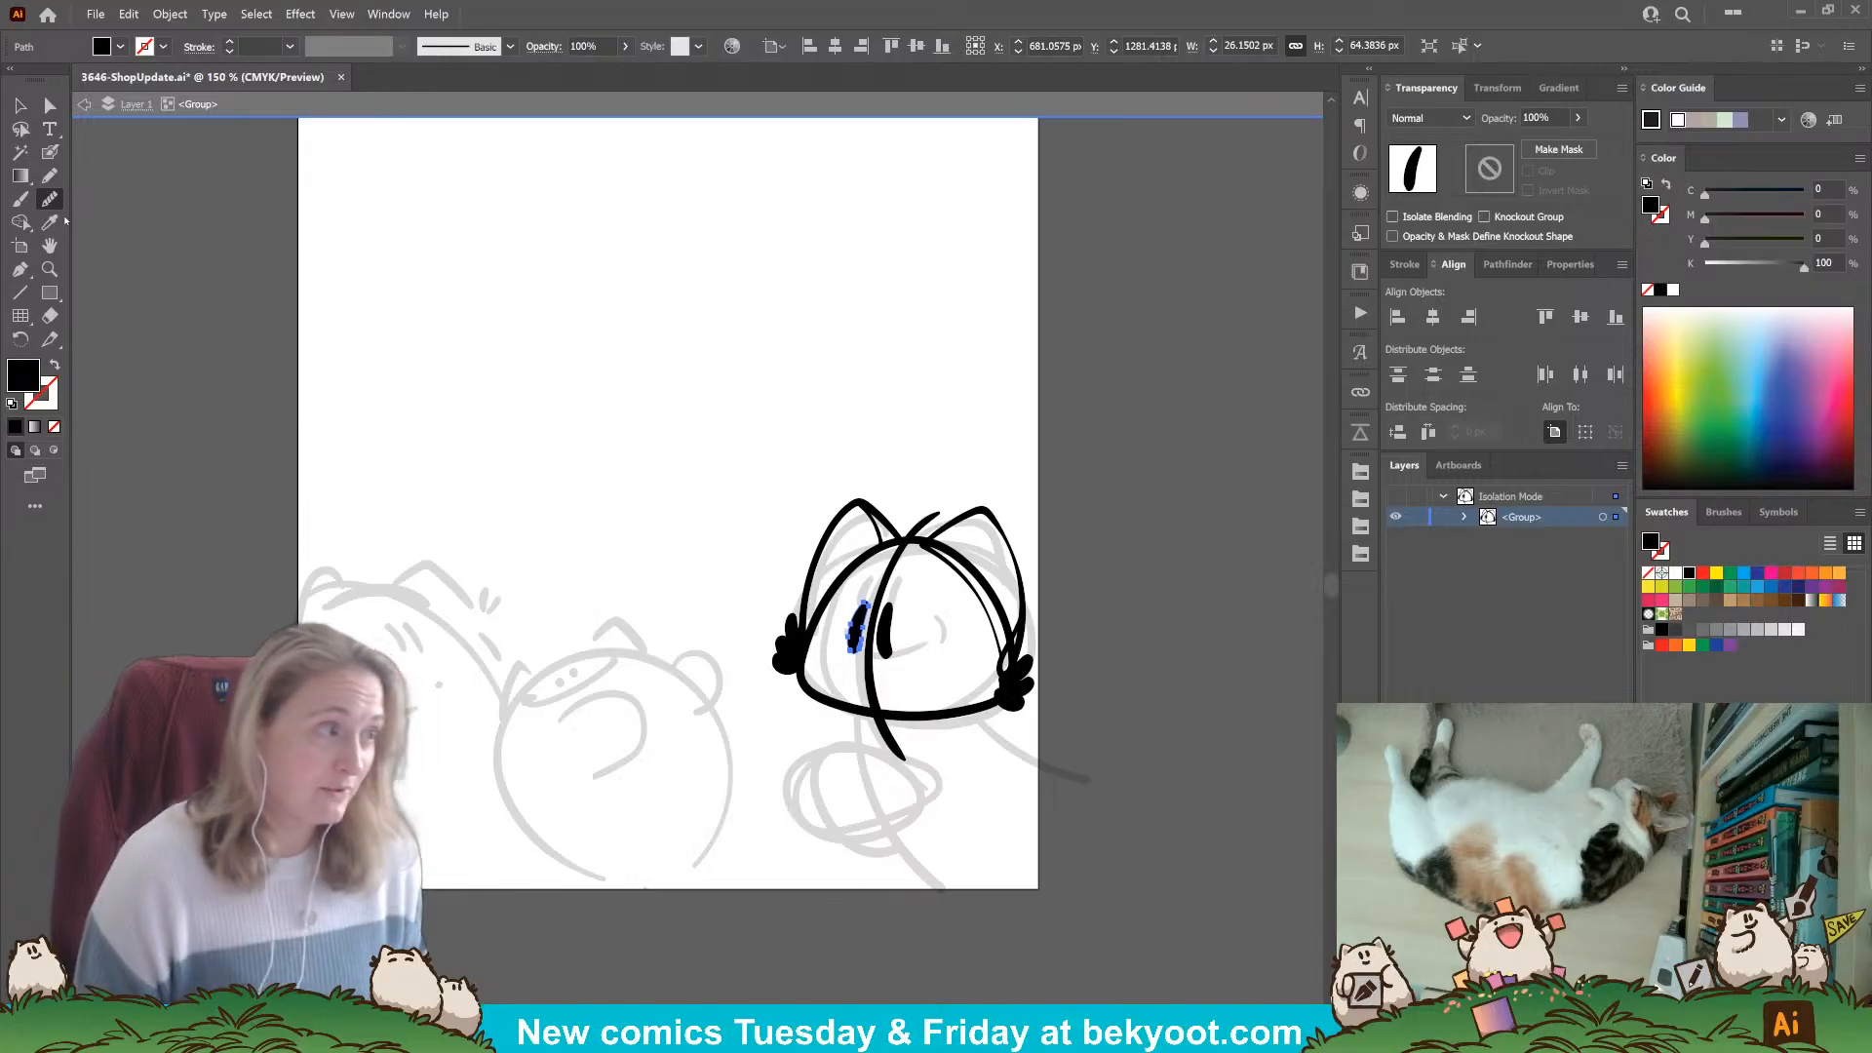
drag(863, 639, 858, 647)
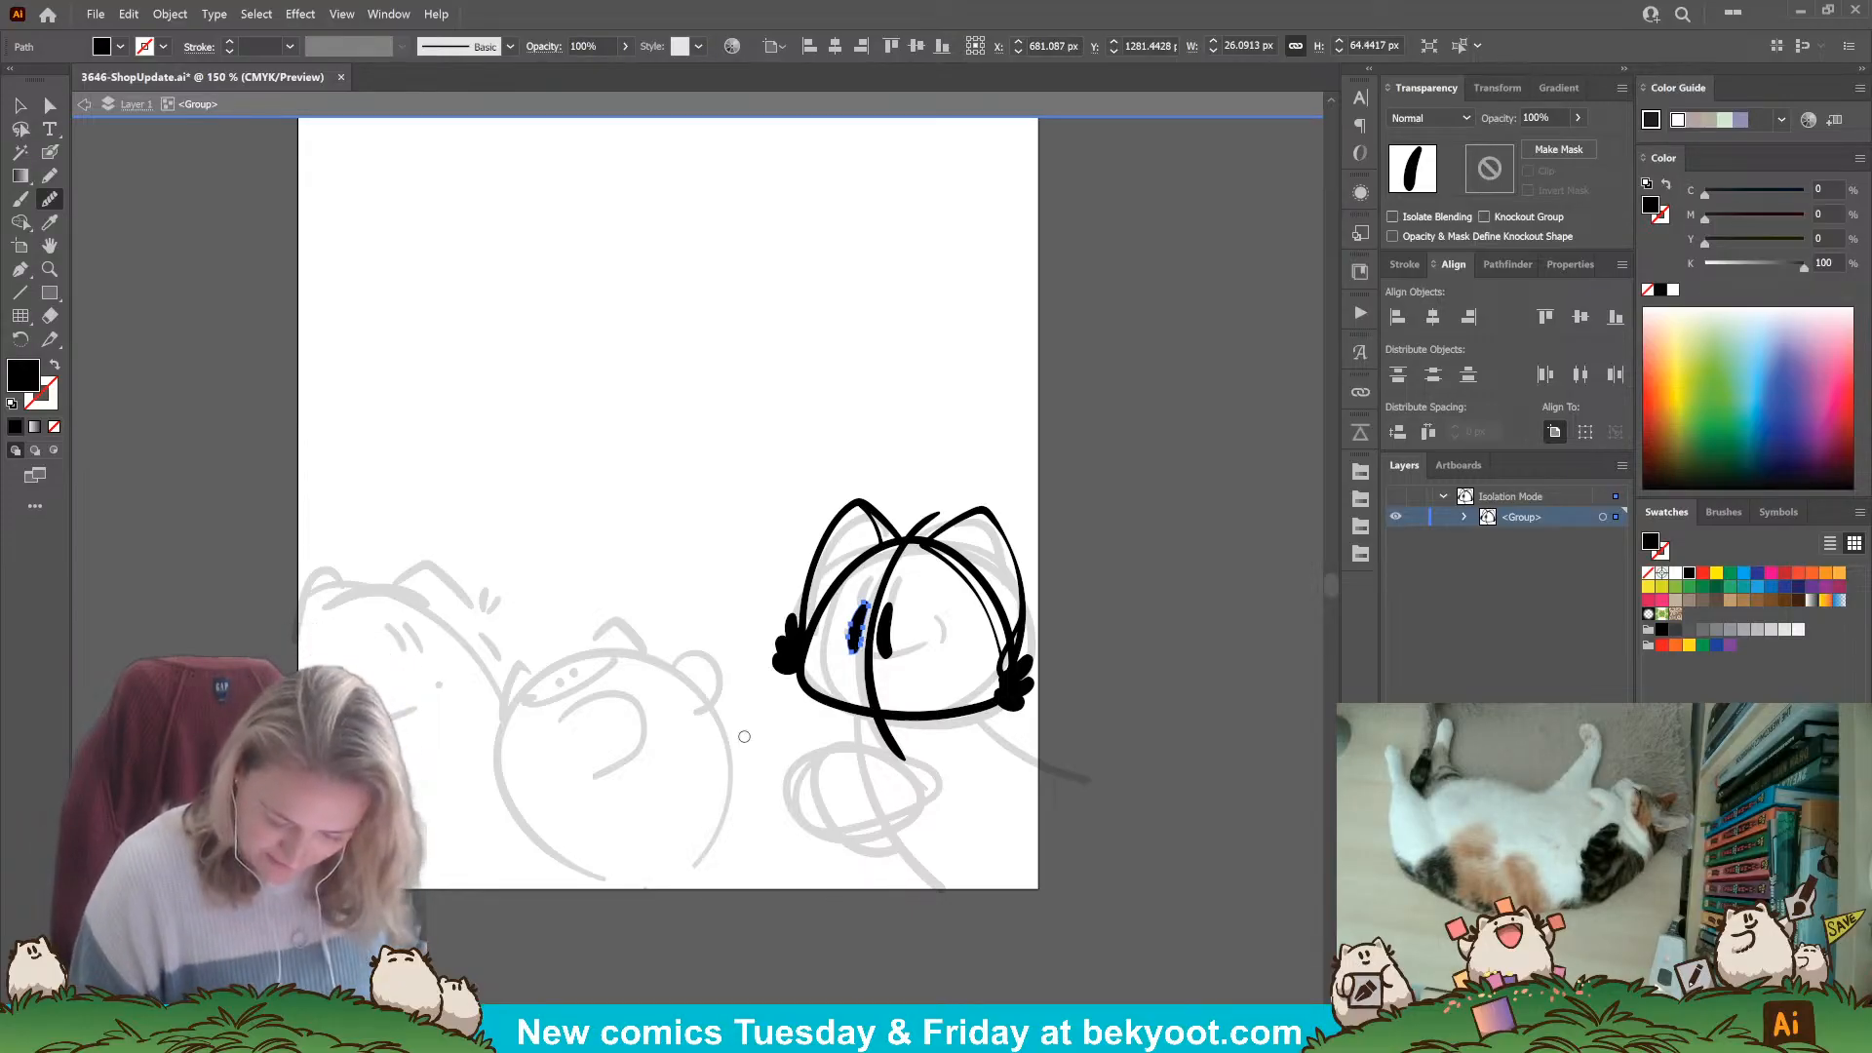
ctrl+click(885, 630)
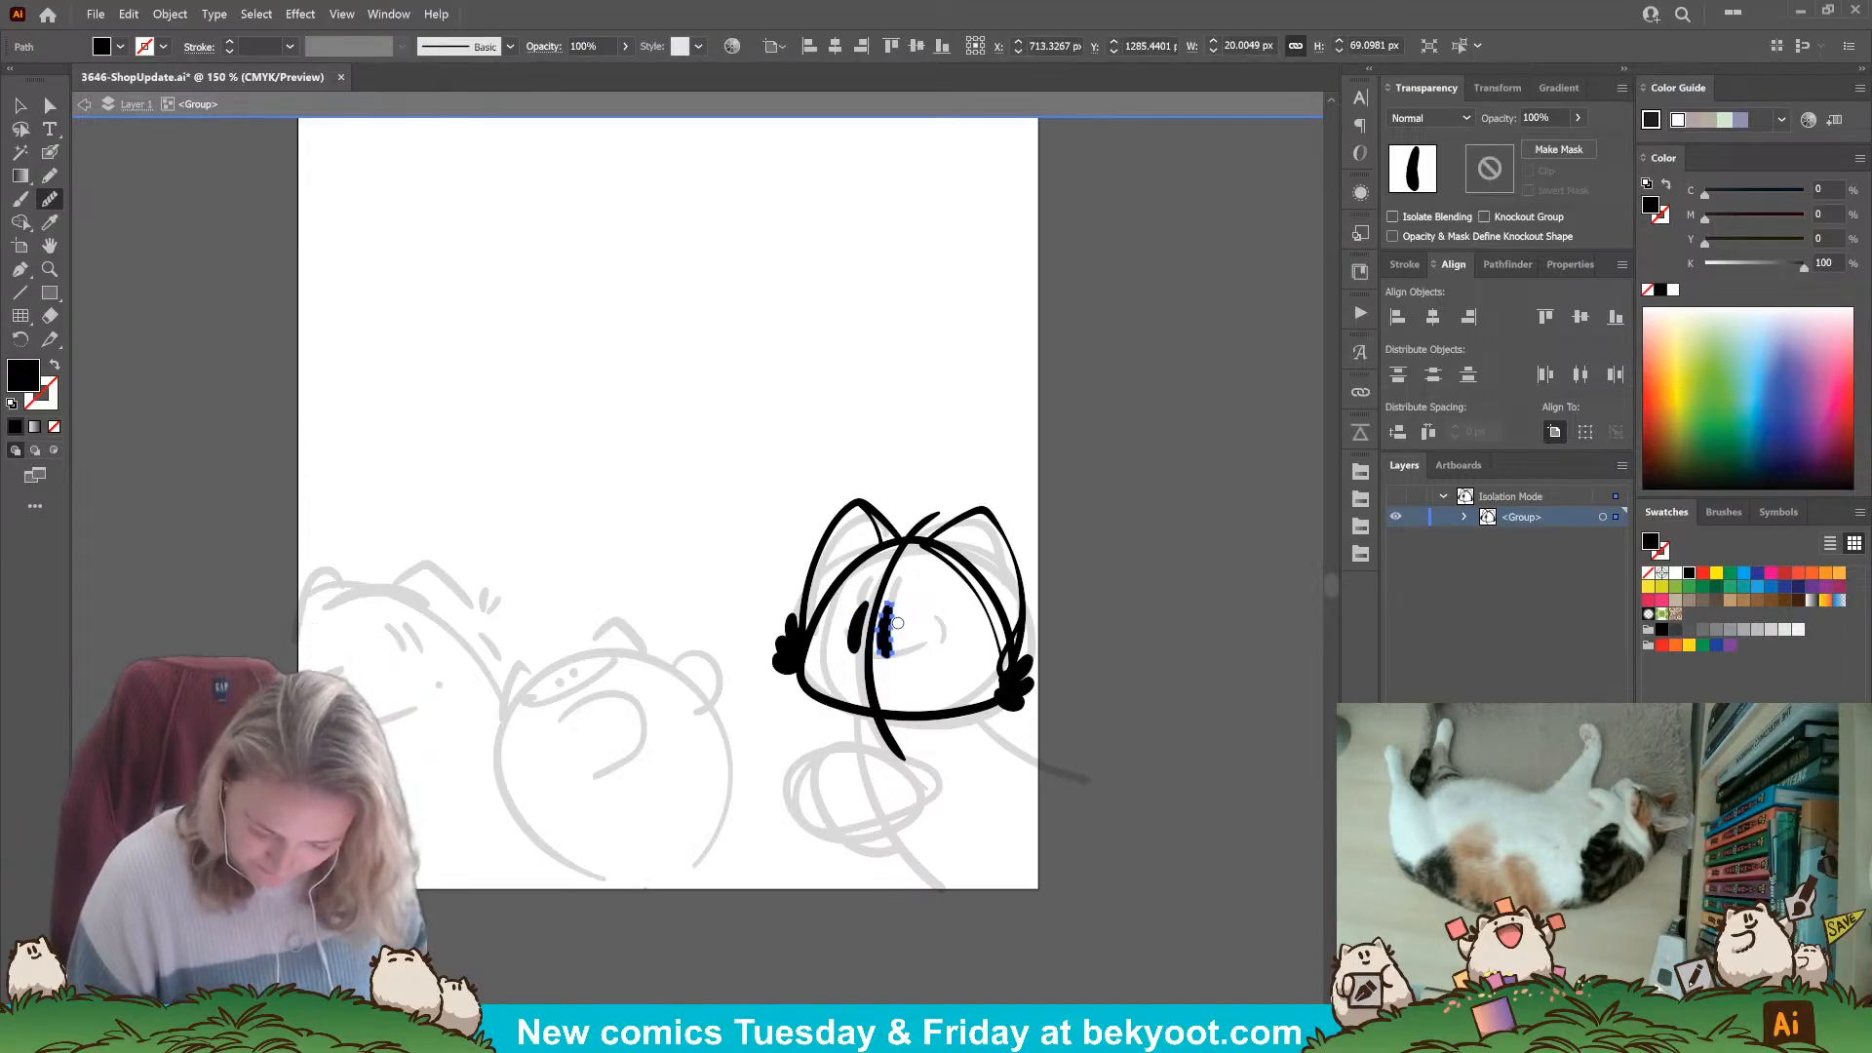
drag(898, 623, 898, 640)
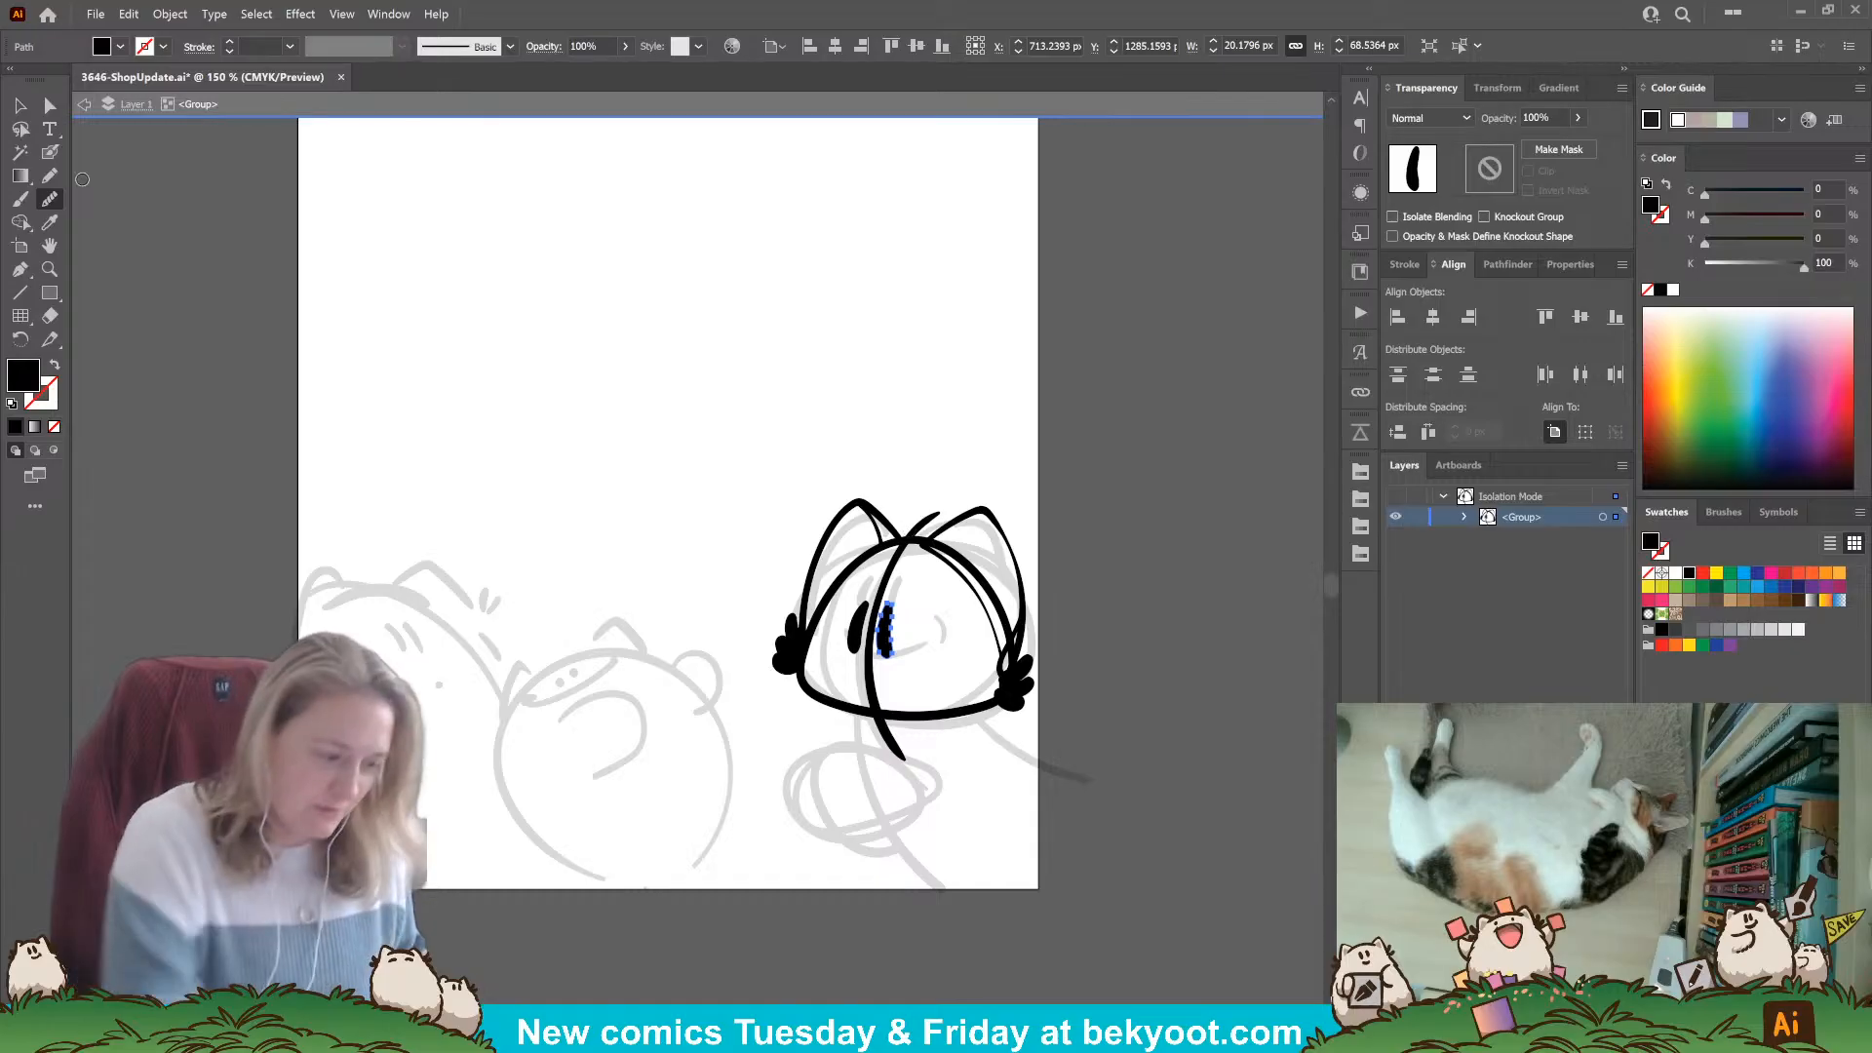
Select the eyes together with the curved guide line and shift them slightly upward on the head.
click(18, 104)
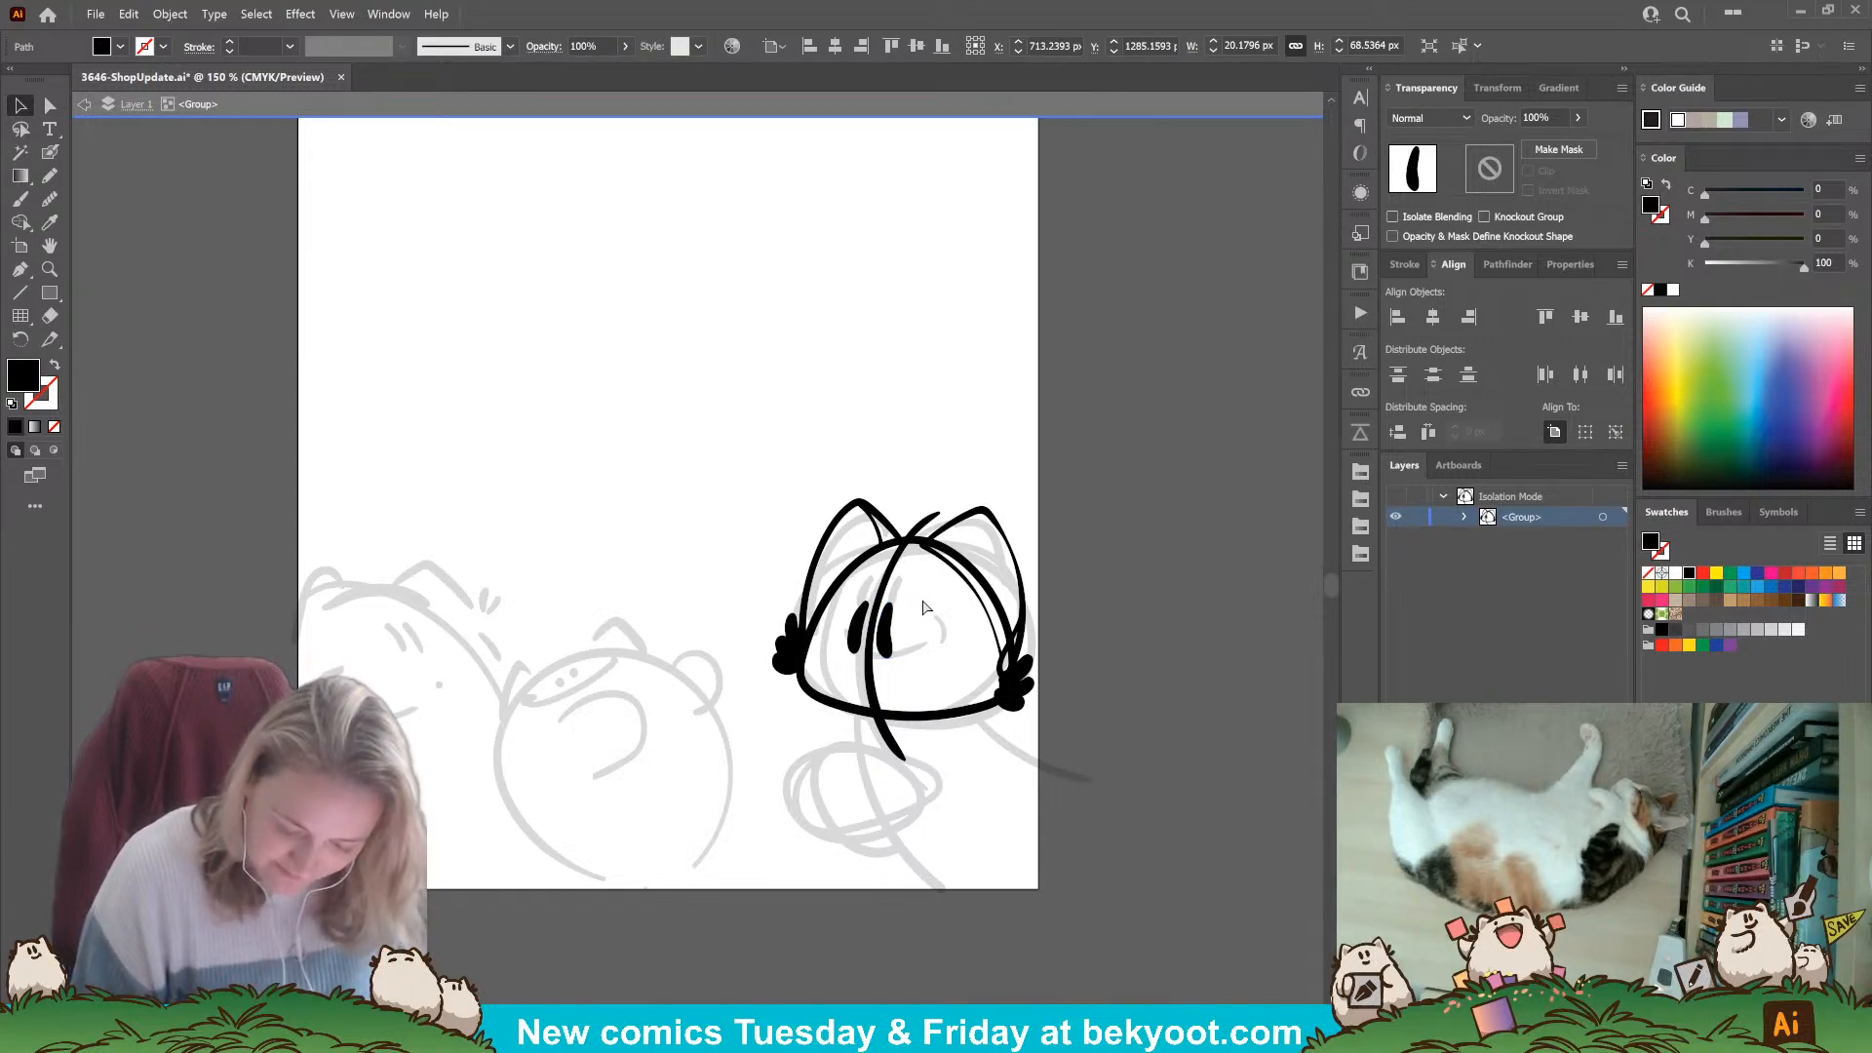
drag(918, 598, 876, 649)
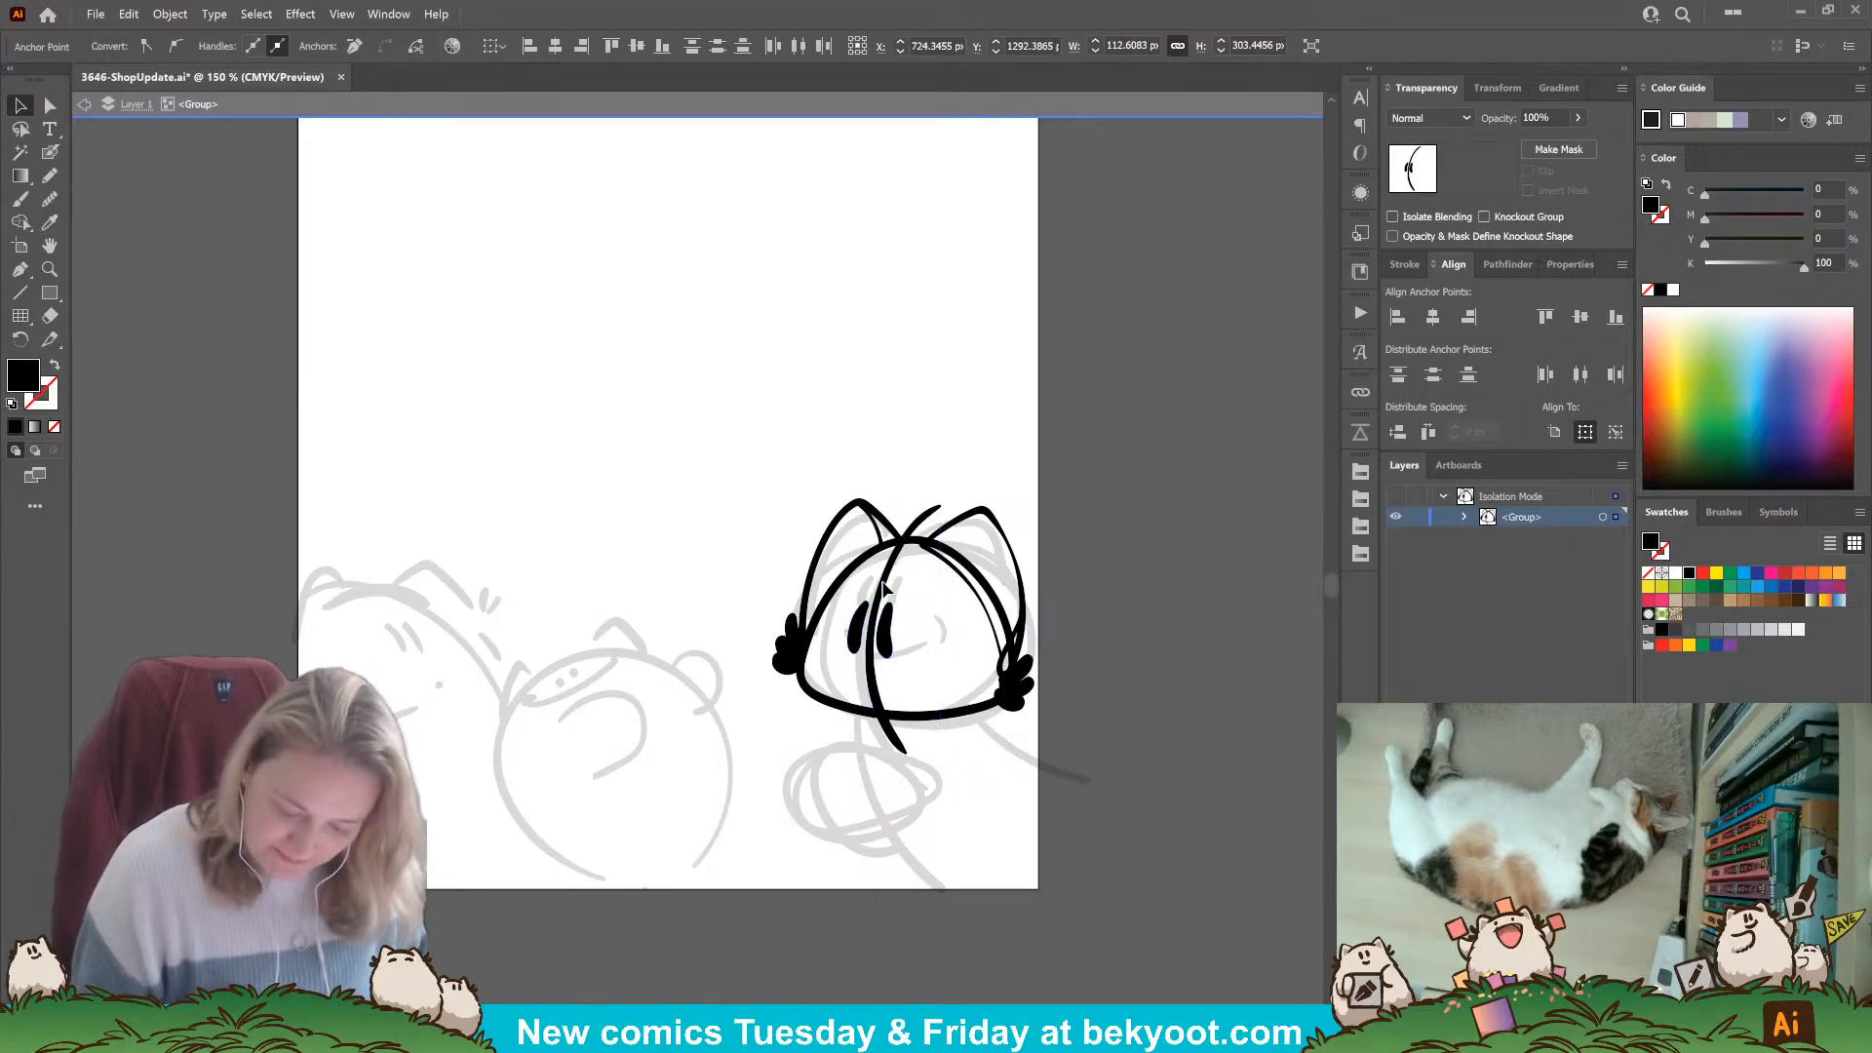
click(897, 624)
click(897, 625)
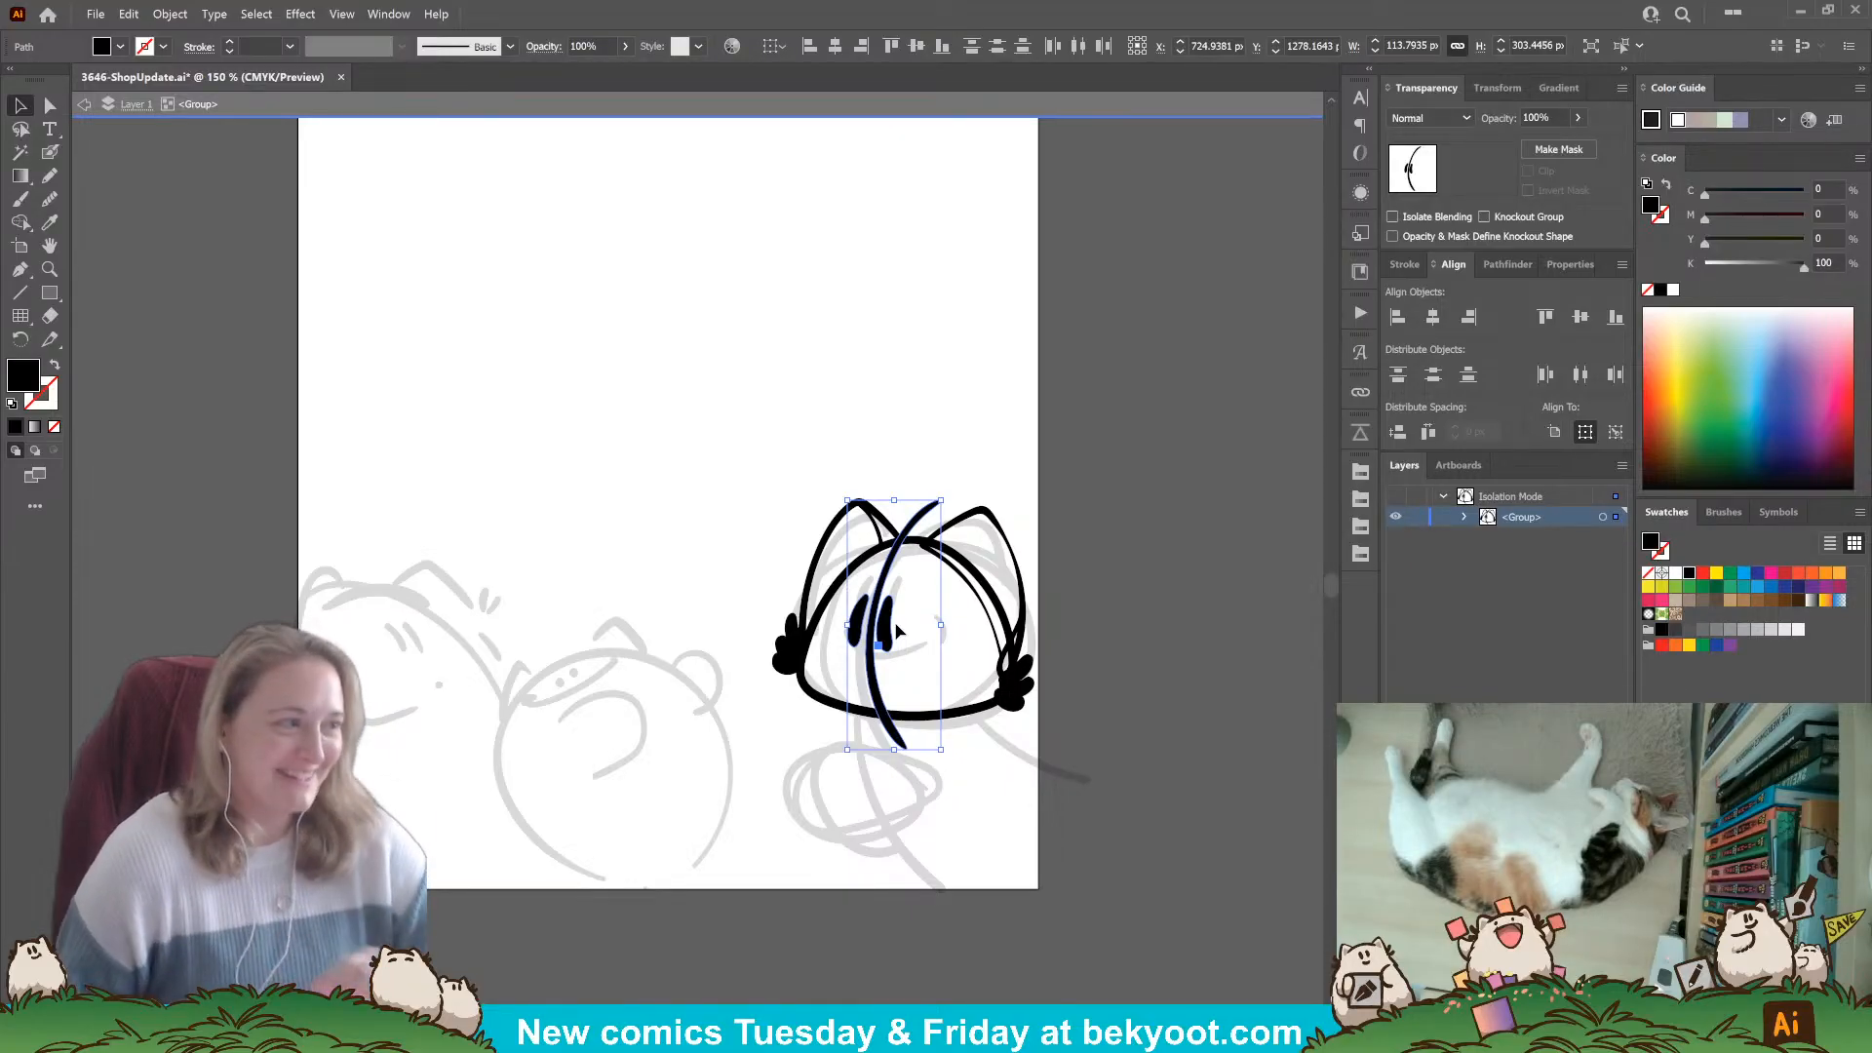
click(1103, 514)
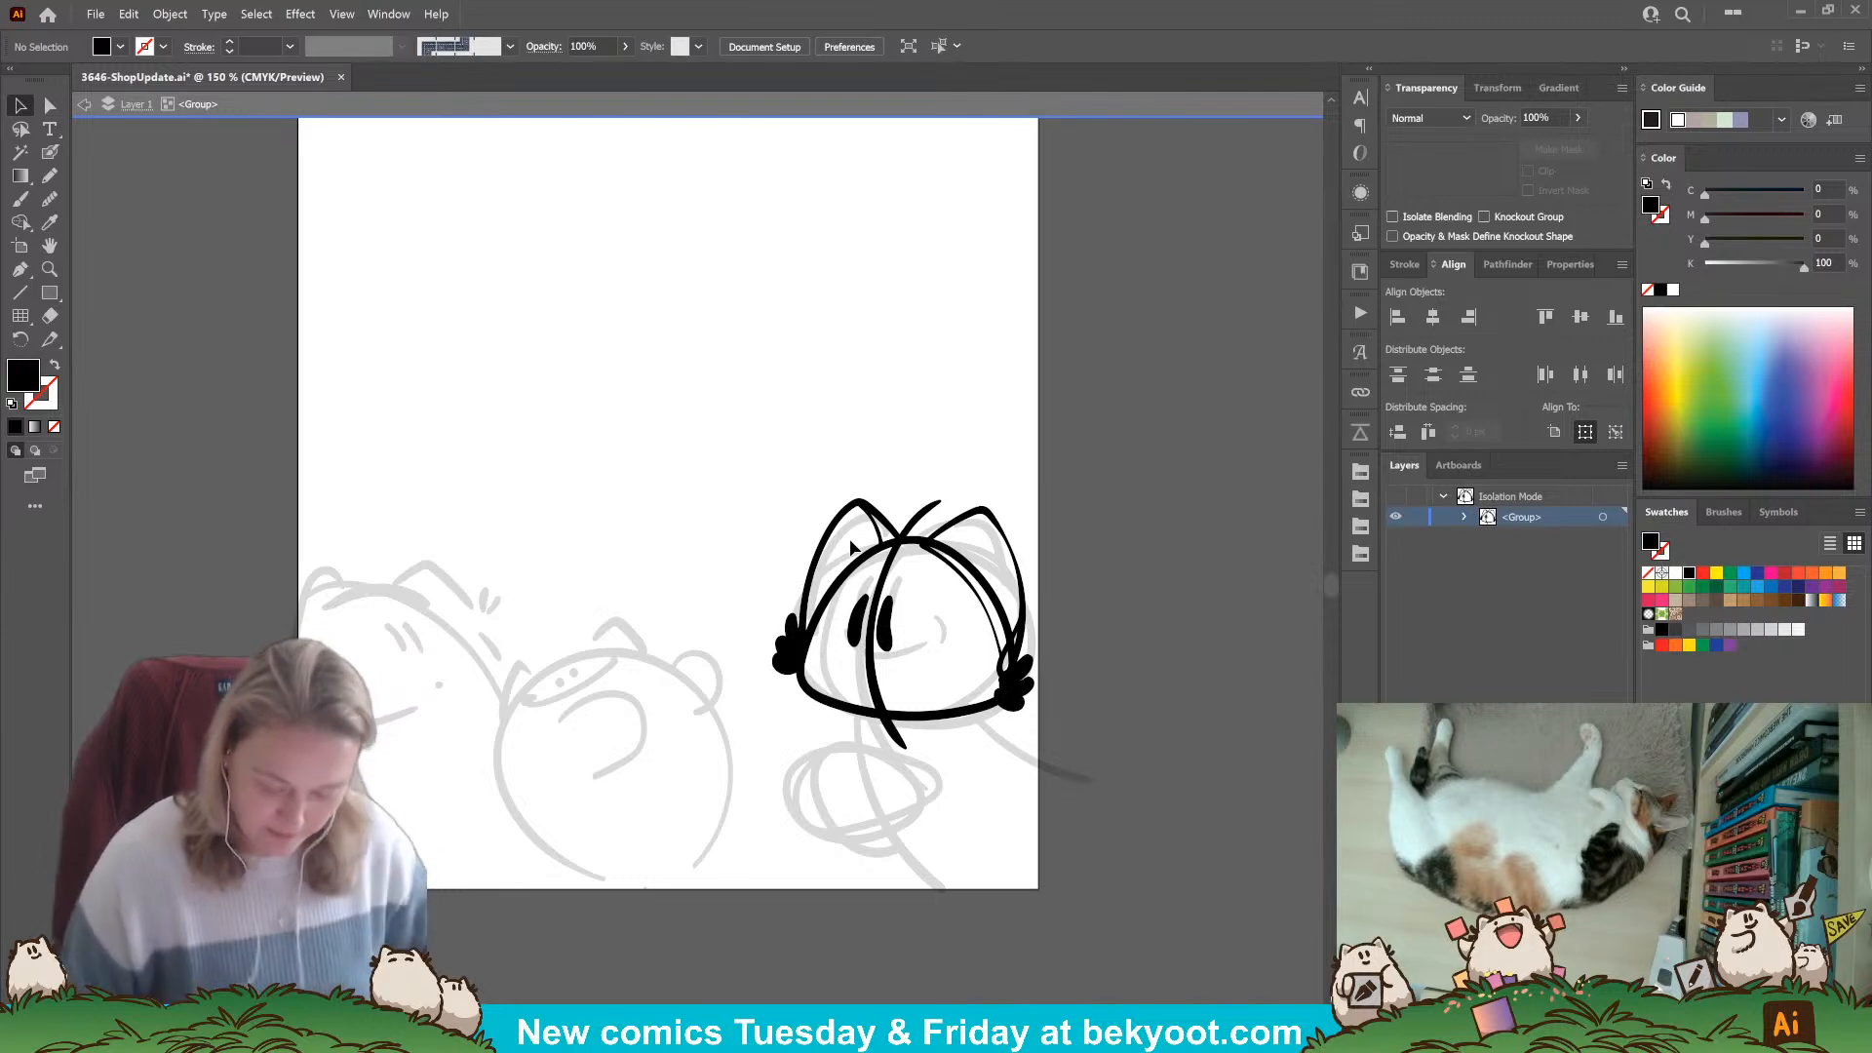
Draw thick curved stripes across the forehead and a curved smile with a small cheek dot using the Blob Brush.
click(52, 153)
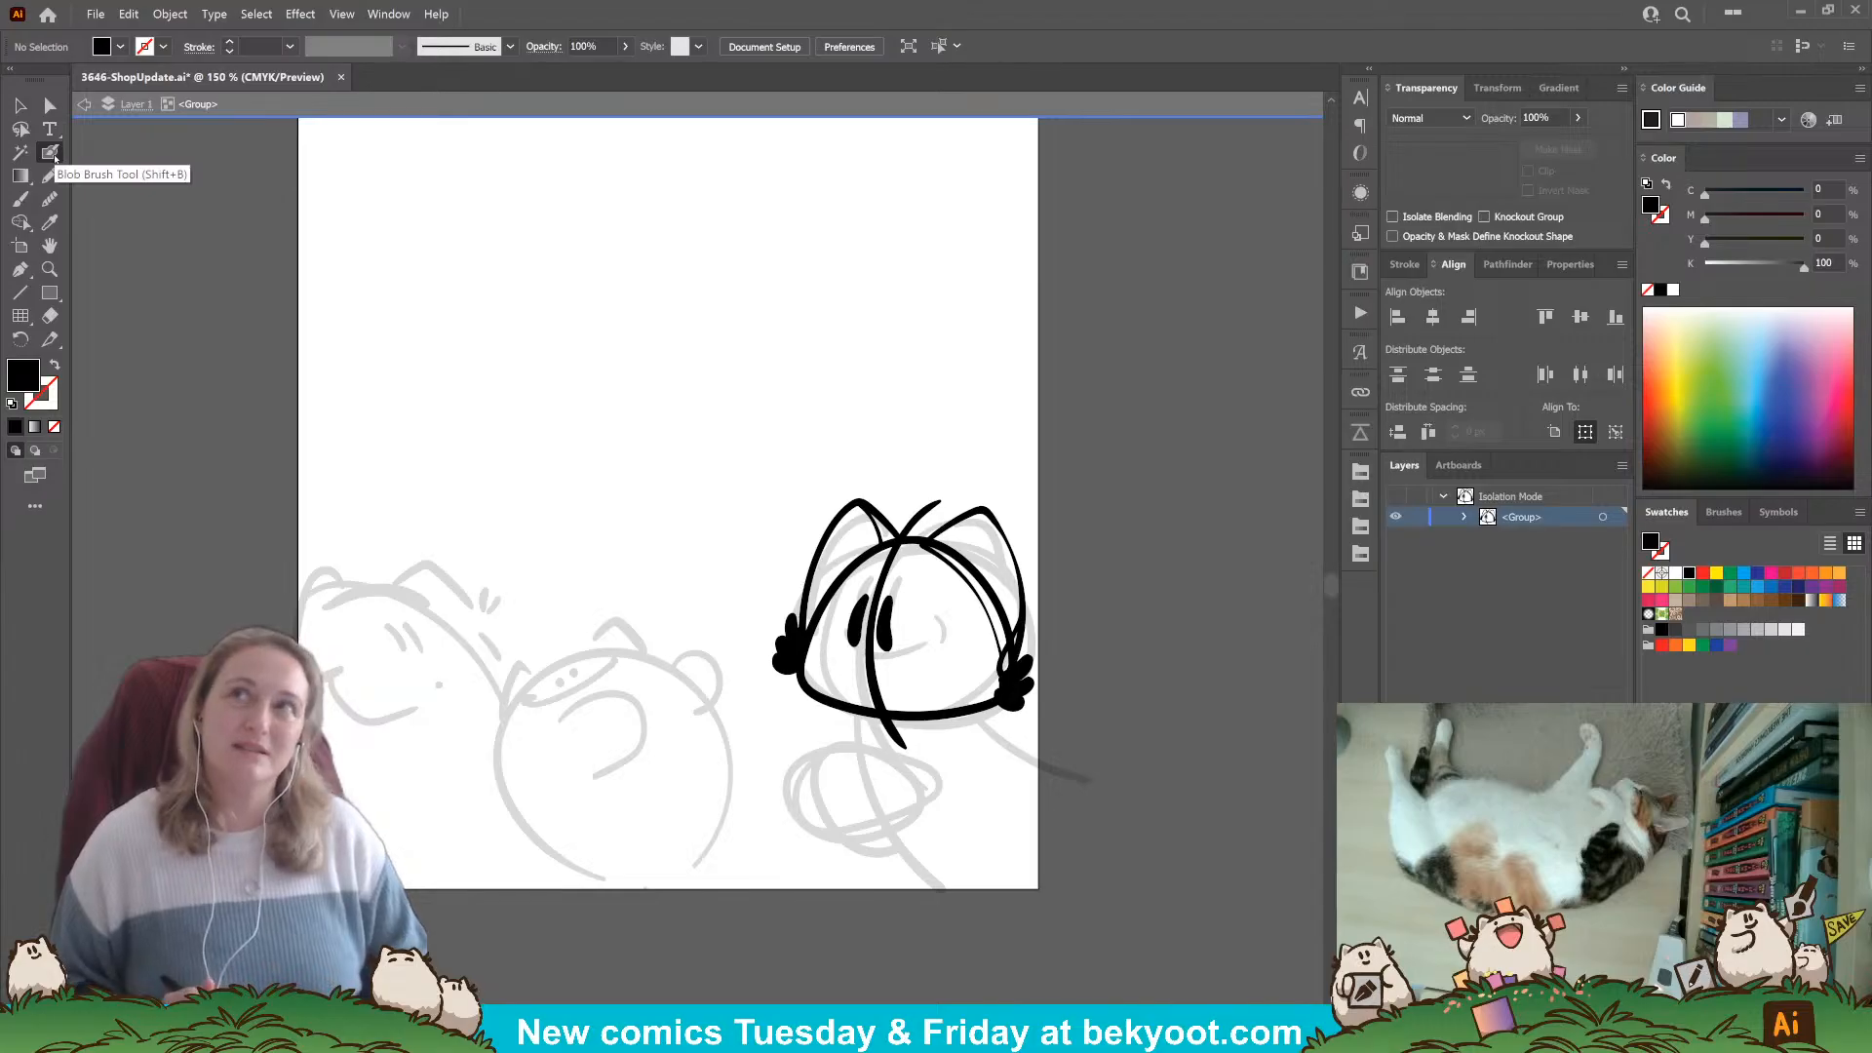
mouse_move(883, 563)
mouse_down()
mouse_move(858, 581)
mouse_move(887, 568)
mouse_move(919, 587)
mouse_move(875, 559)
mouse_move(920, 551)
mouse_up()
ctrl+click(993, 475)
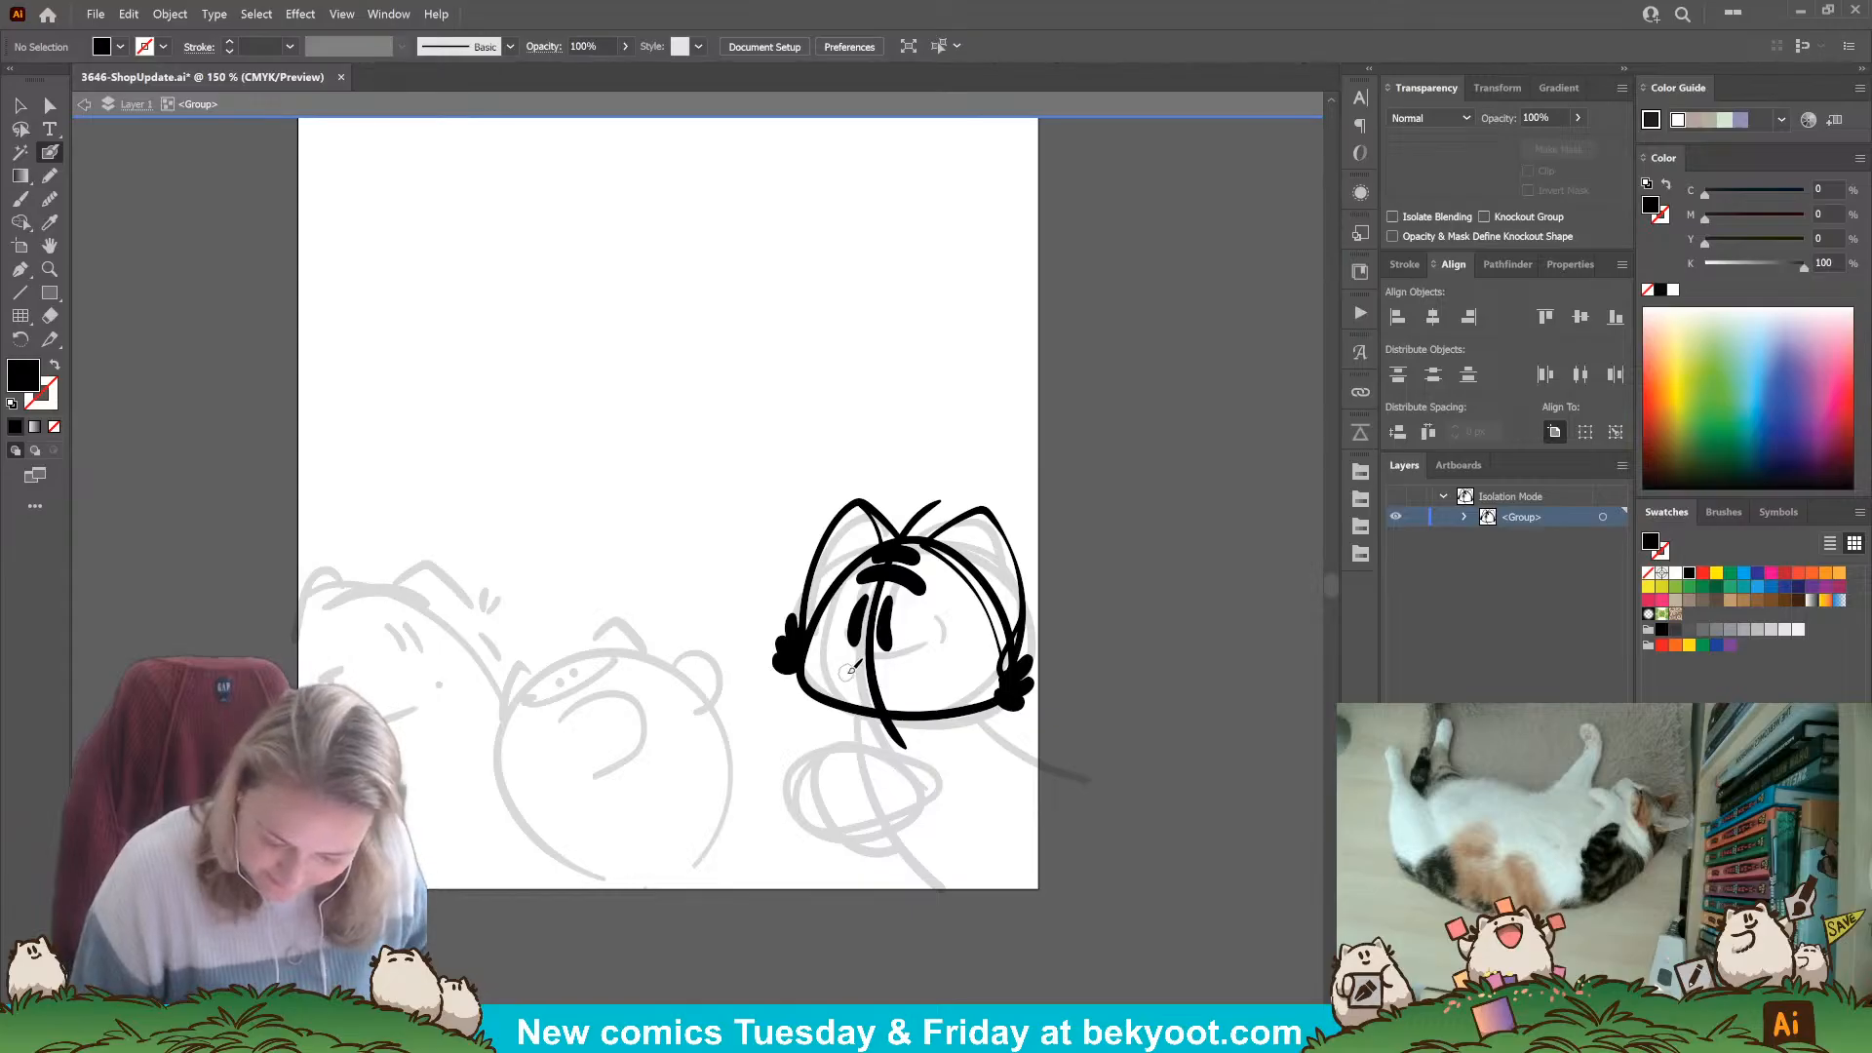
key(shift+x)
mouse_move(858, 669)
mouse_down()
mouse_move(889, 686)
mouse_move(931, 635)
mouse_up()
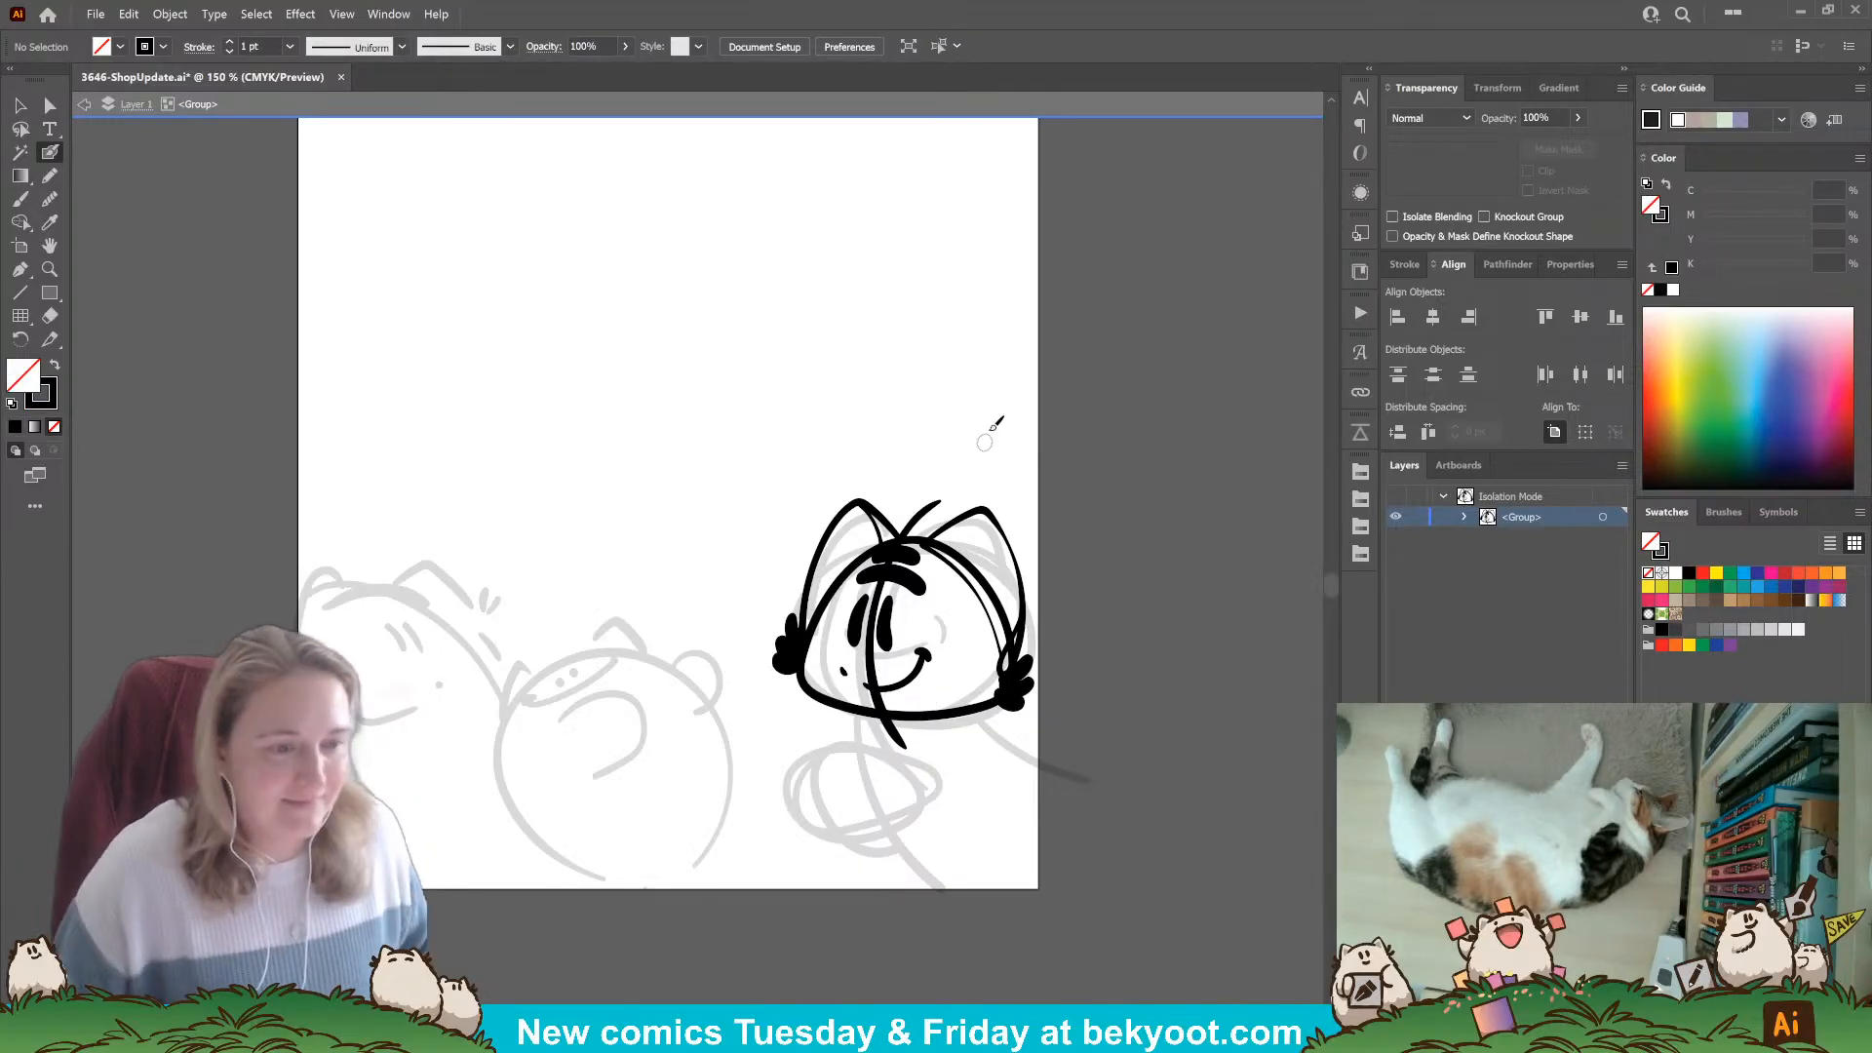
mouse_move(889, 597)
mouse_down()
mouse_move(889, 651)
mouse_move(917, 565)
mouse_up()
ctrl+click(1126, 518)
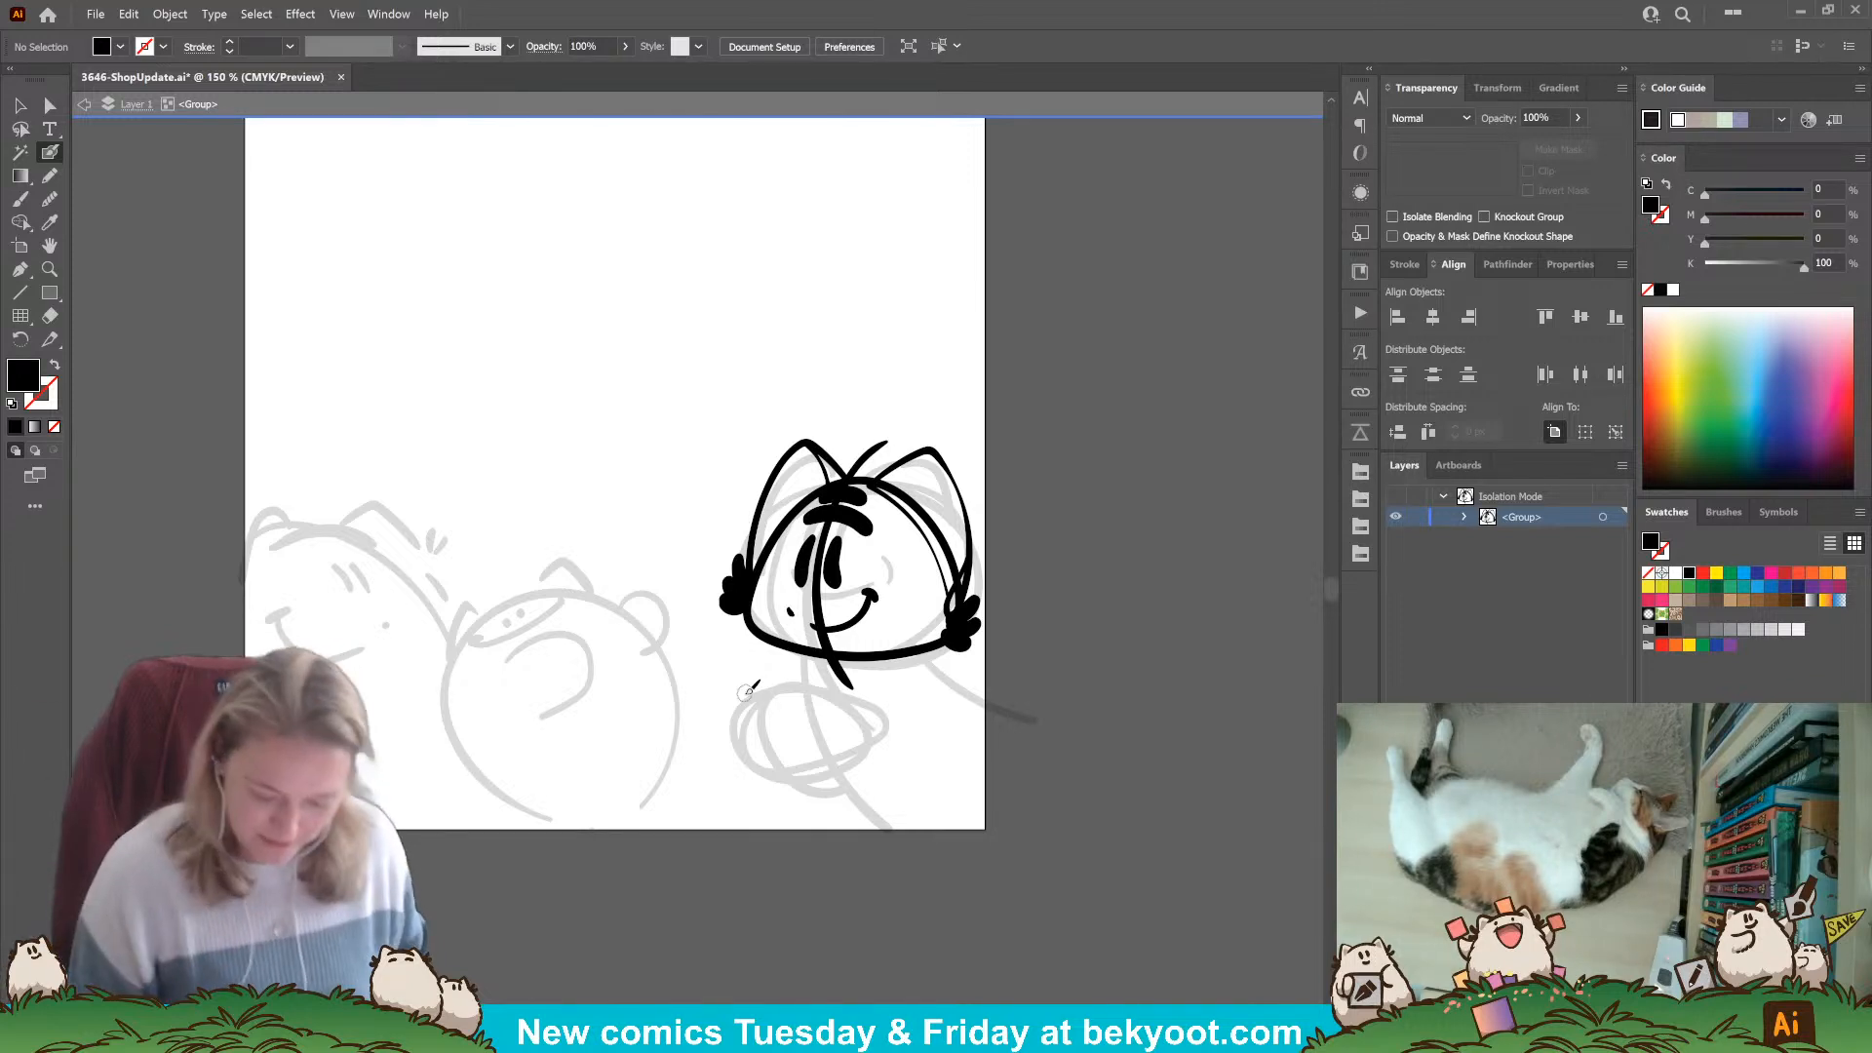
Draw the body below the head with one curve for the chest and belly and one for the back.
drag(793, 652, 827, 795)
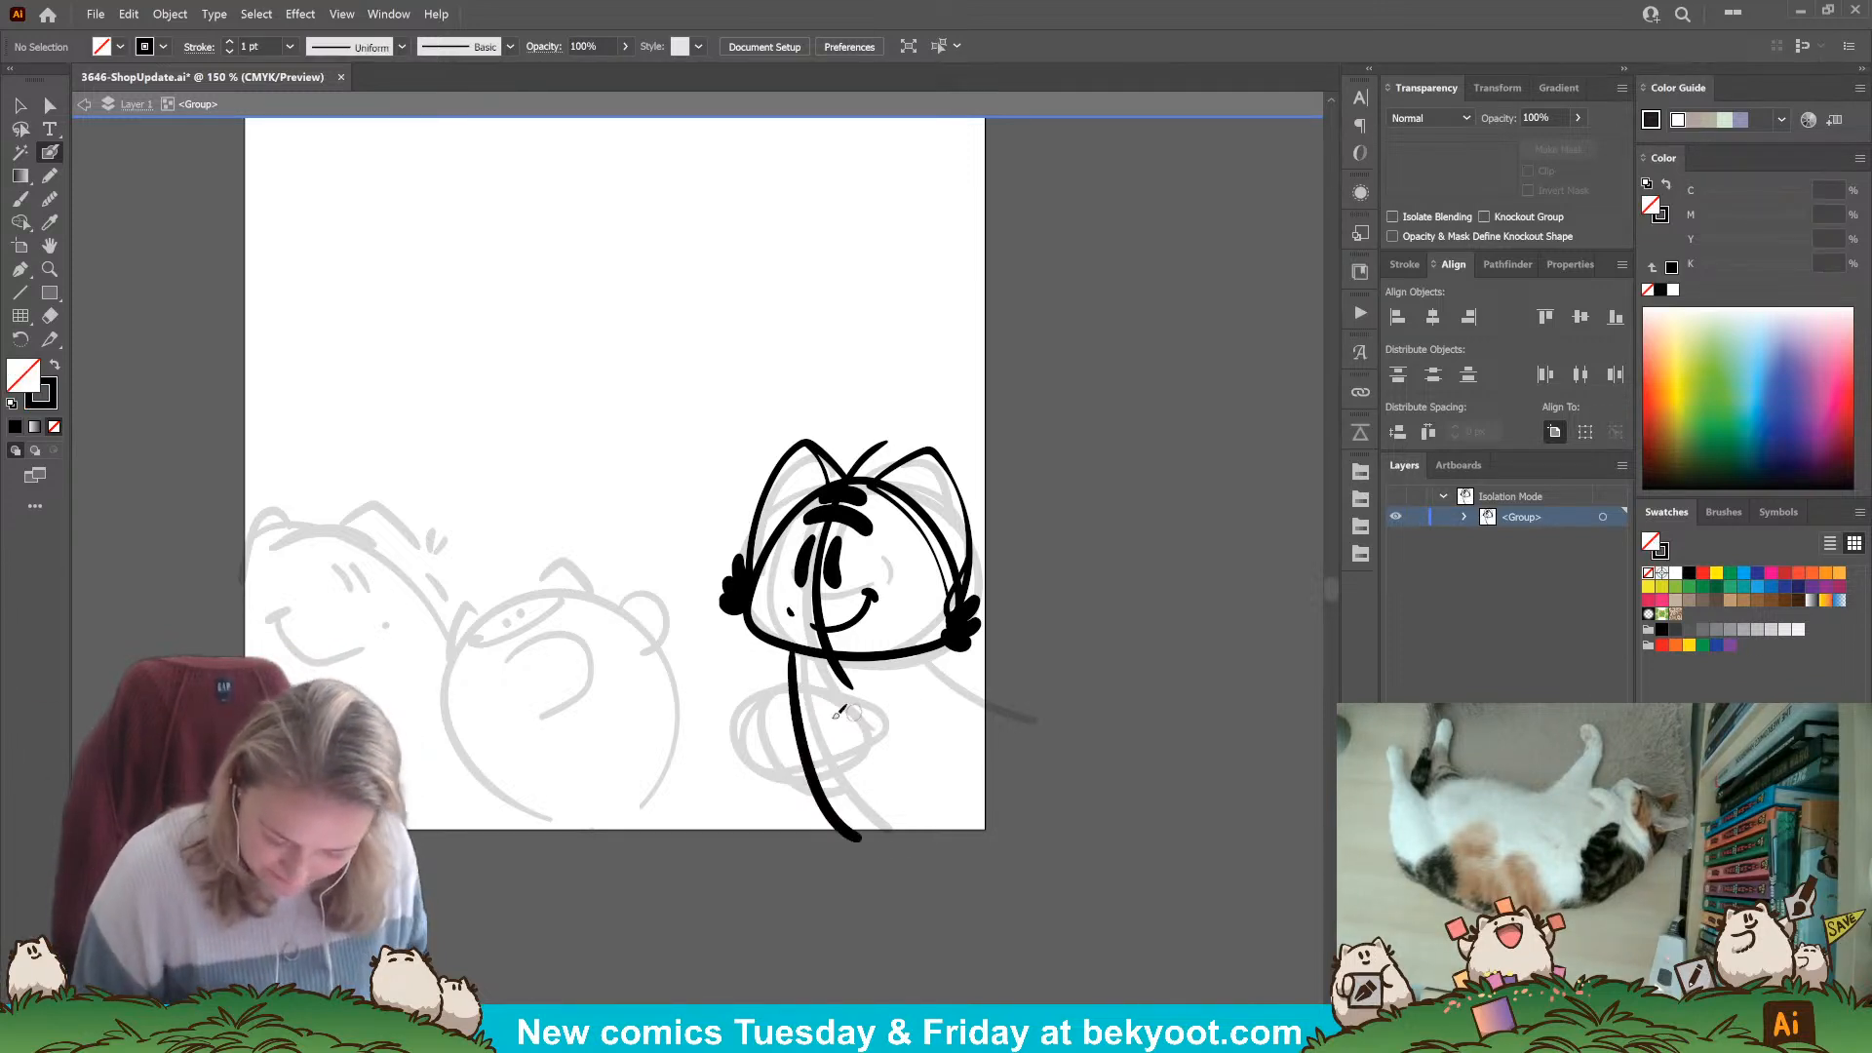
key(ctrl+z)
drag(794, 651, 902, 829)
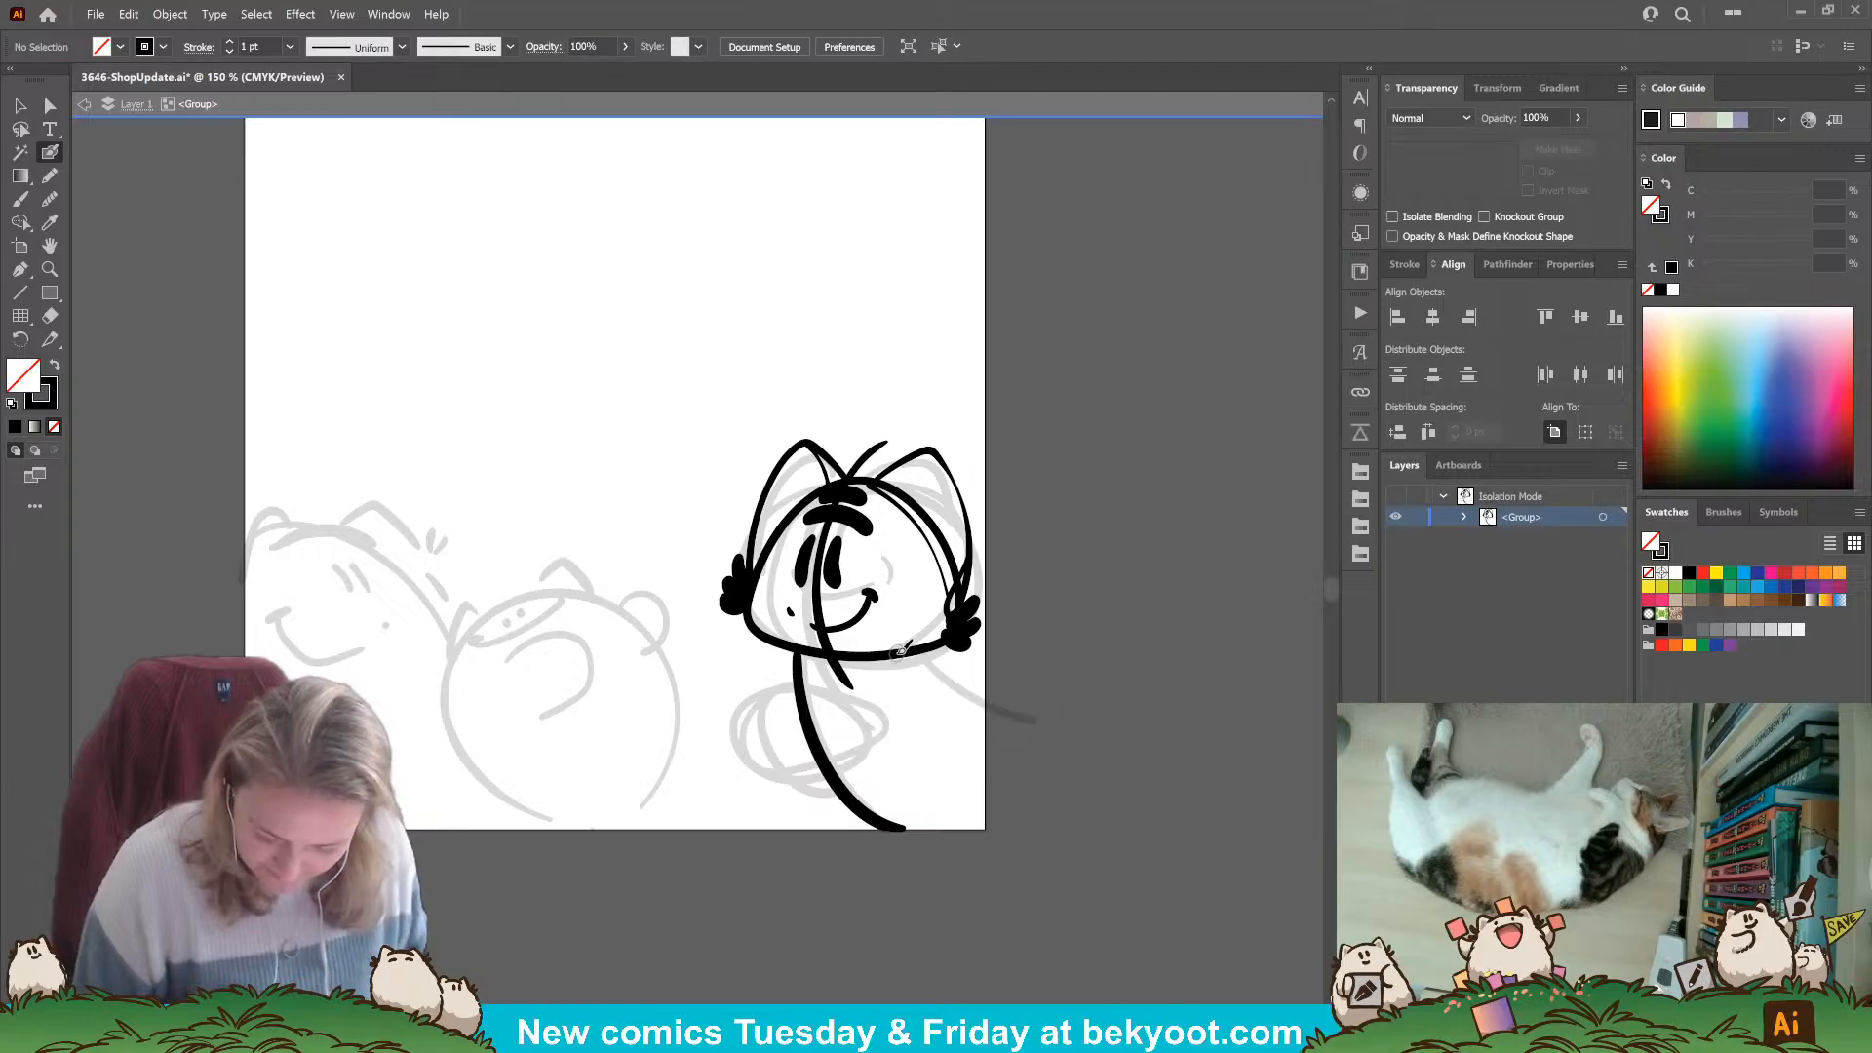
mouse_move(892, 651)
mouse_down()
mouse_move(934, 660)
mouse_move(1042, 741)
mouse_up()
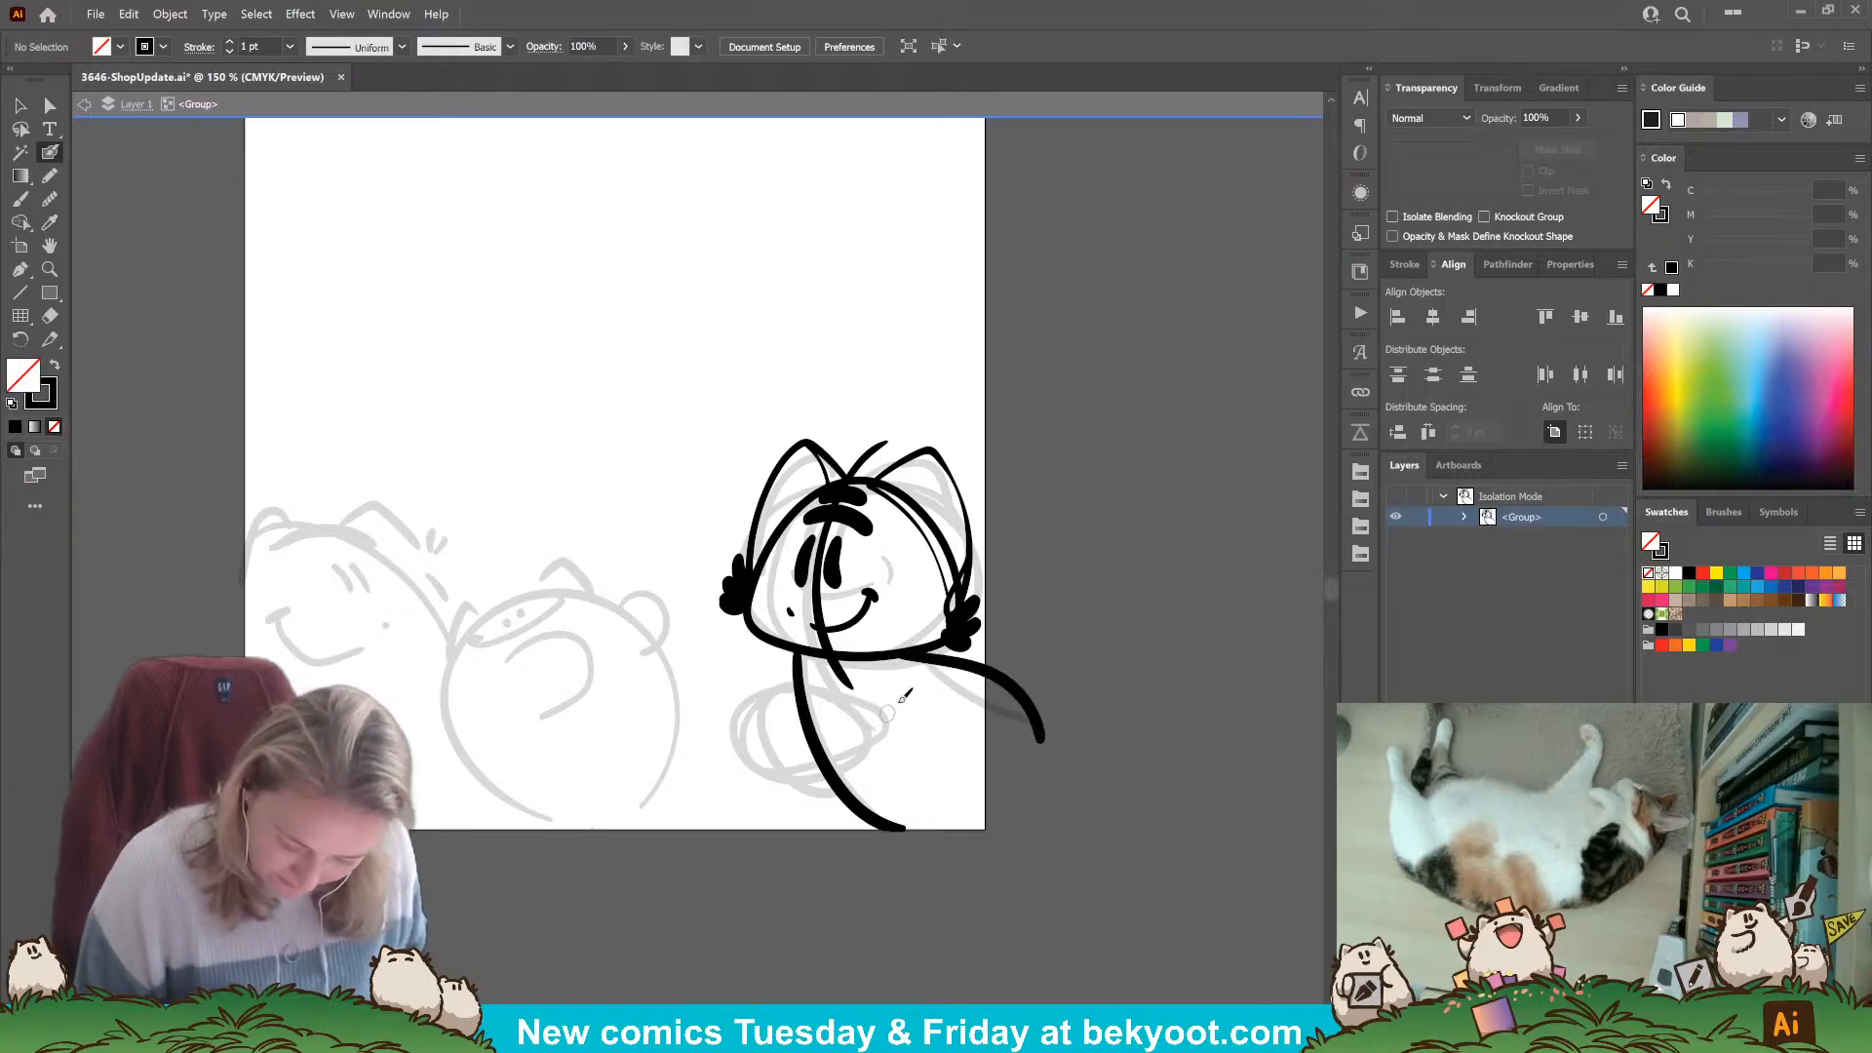
Draw the character's arms as curved lines across the chest, with a rounded loop over the body's front line.
mouse_move(889, 686)
mouse_down()
mouse_move(786, 697)
mouse_move(780, 729)
mouse_move(824, 782)
mouse_move(913, 762)
mouse_up()
key(ctrl+z)
mouse_move(894, 680)
mouse_down()
mouse_move(808, 687)
mouse_move(785, 726)
mouse_move(833, 776)
mouse_move(889, 774)
mouse_move(857, 714)
mouse_move(864, 778)
mouse_up()
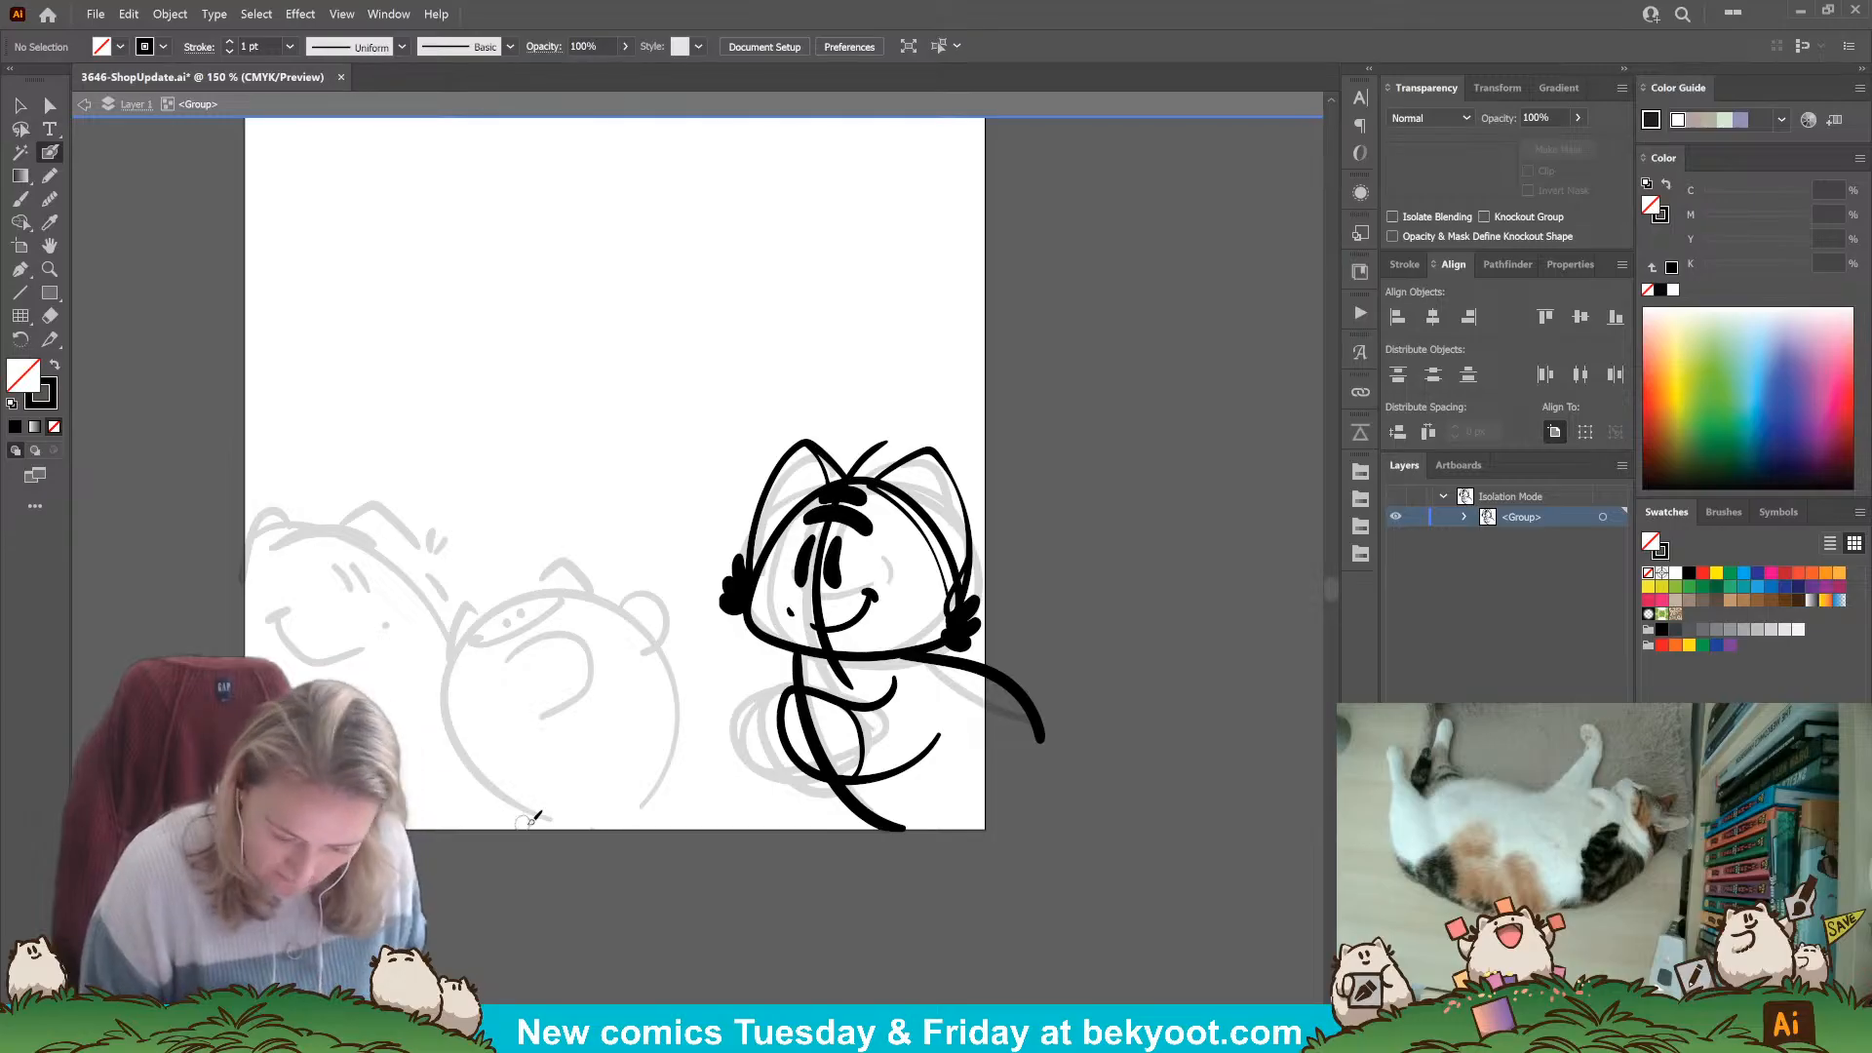
Remove the thick right-hand section of the head outline, keeping the thin curve inside it.
ctrl+click(932, 526)
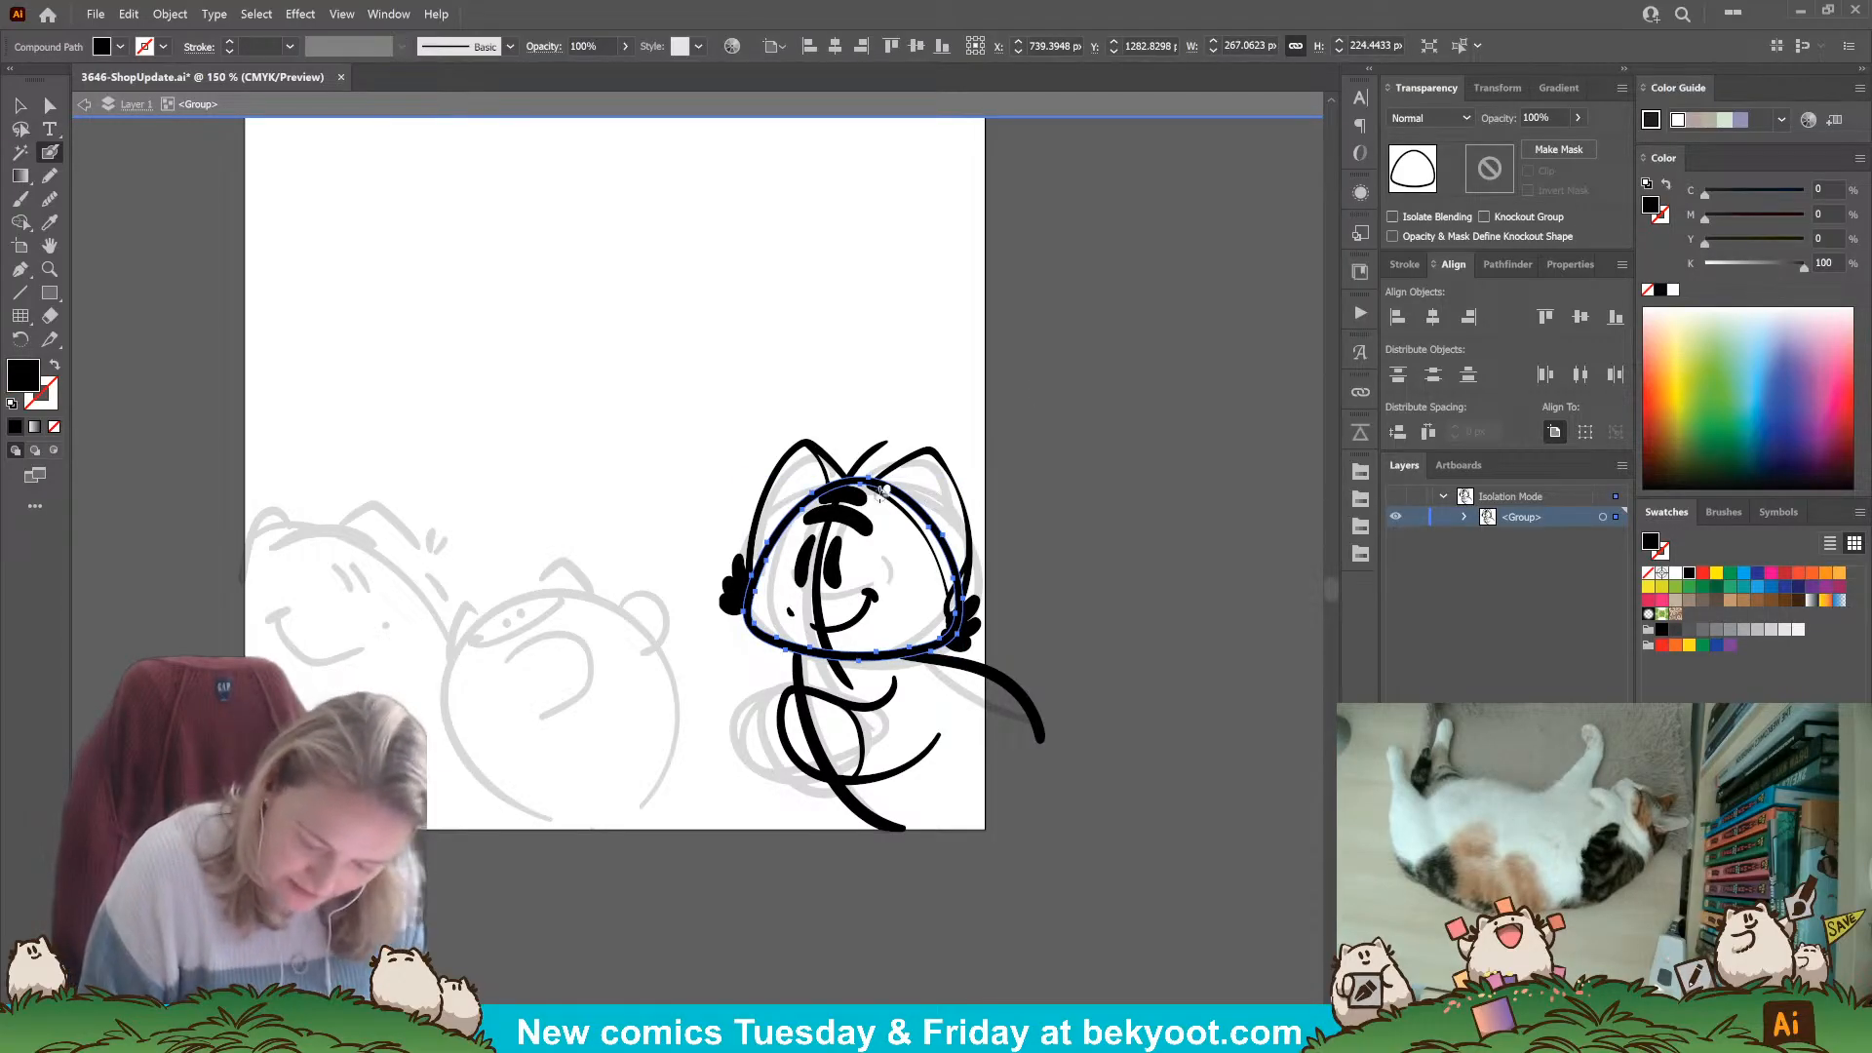
drag(895, 478, 954, 606)
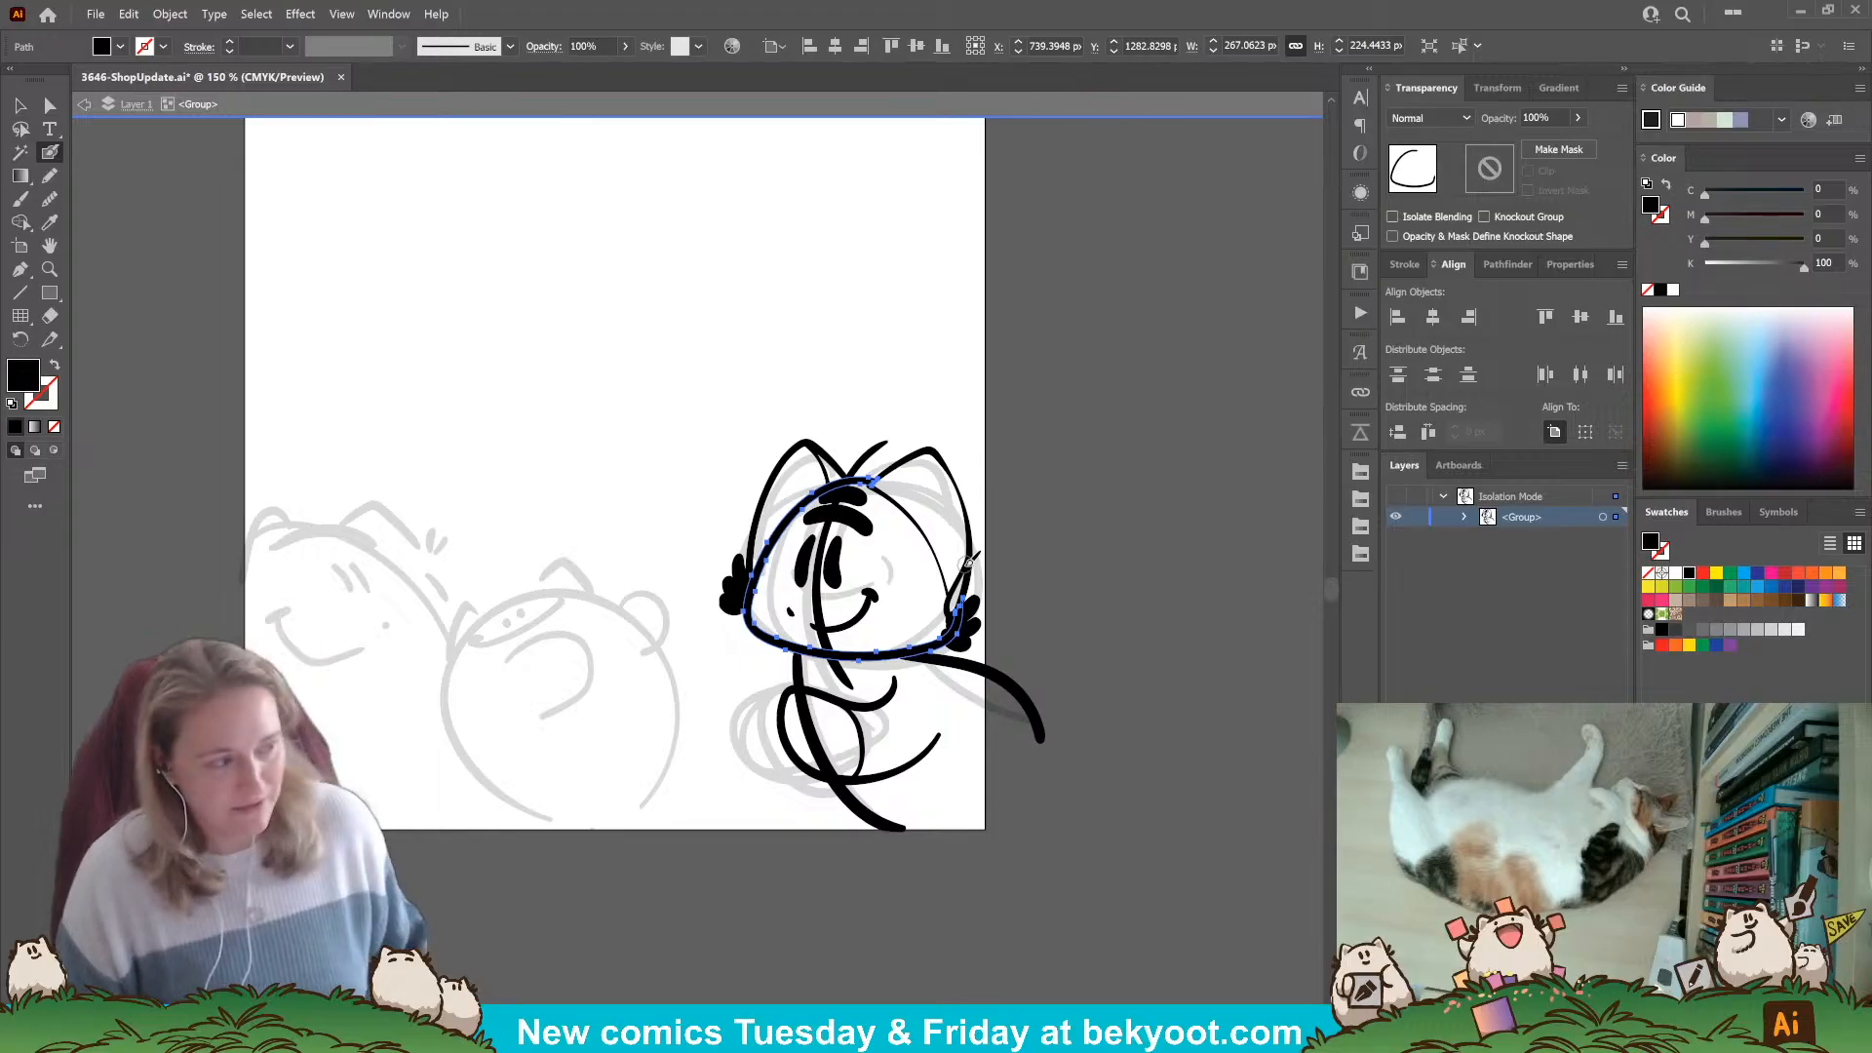
ctrl+click(1050, 485)
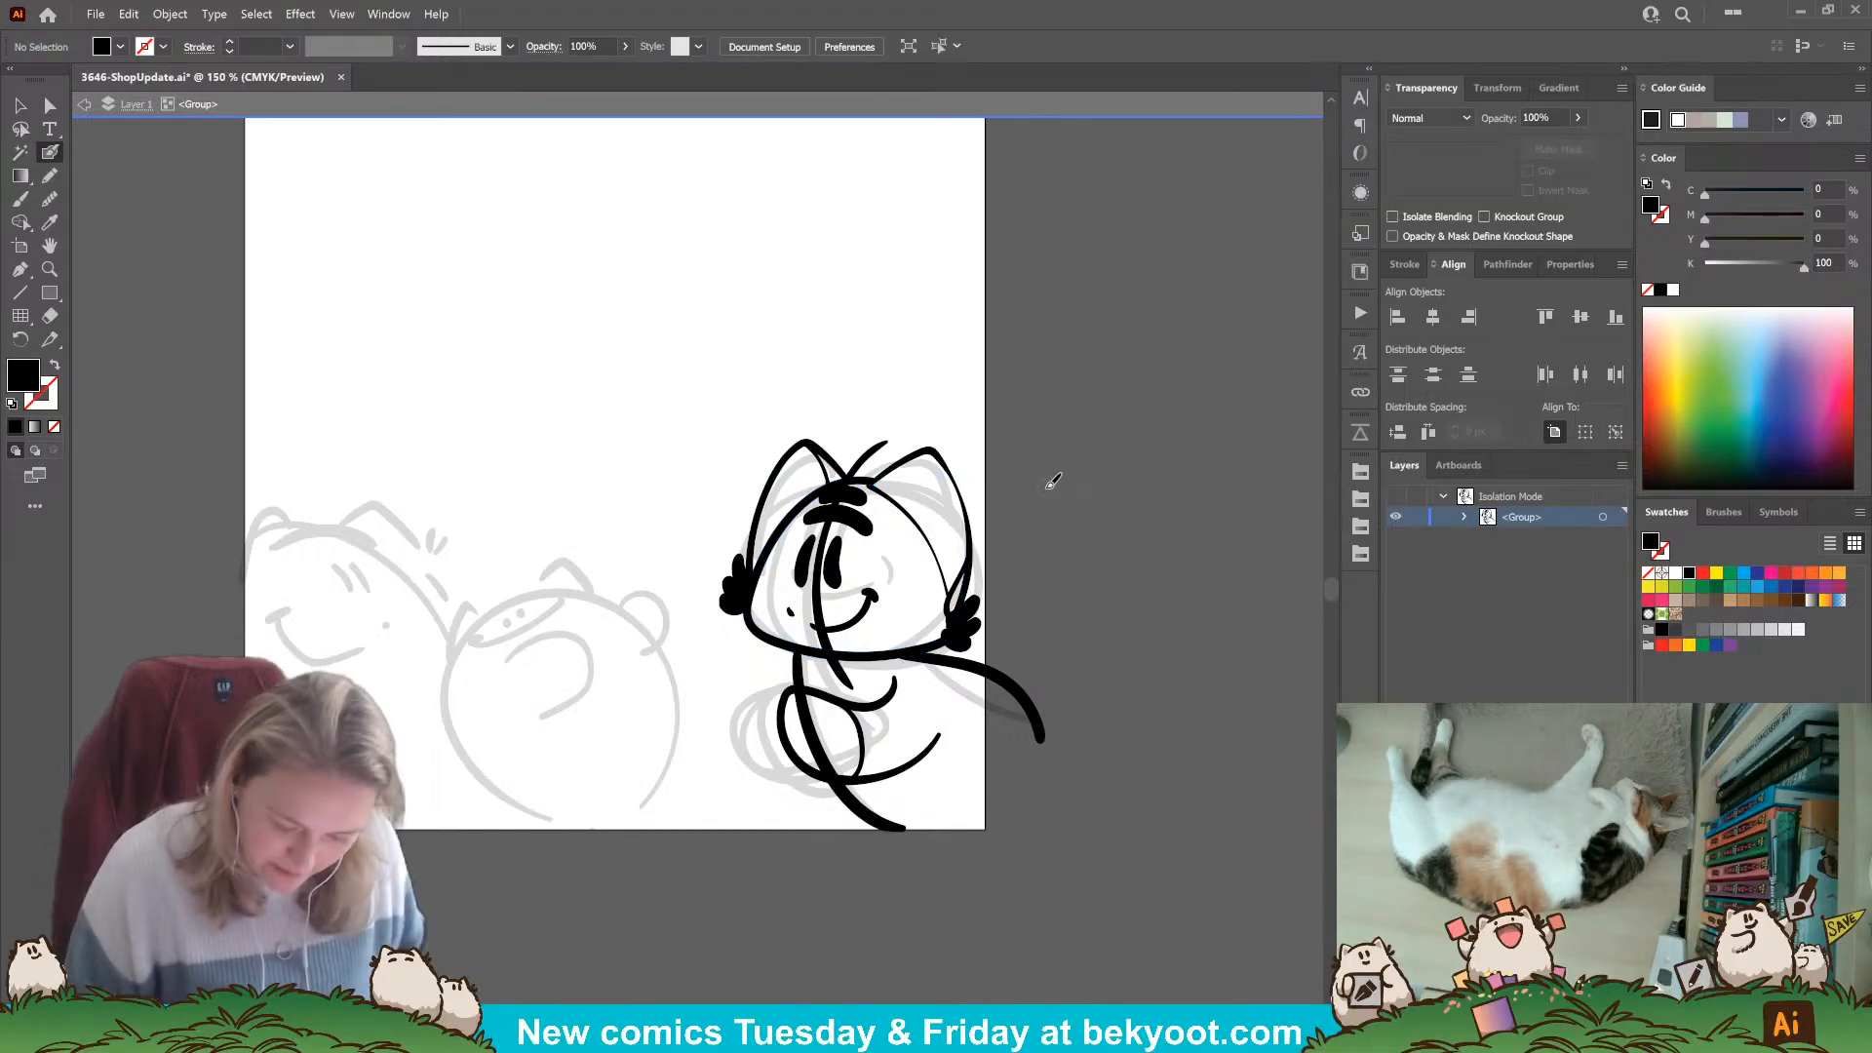
ctrl+click(829, 585)
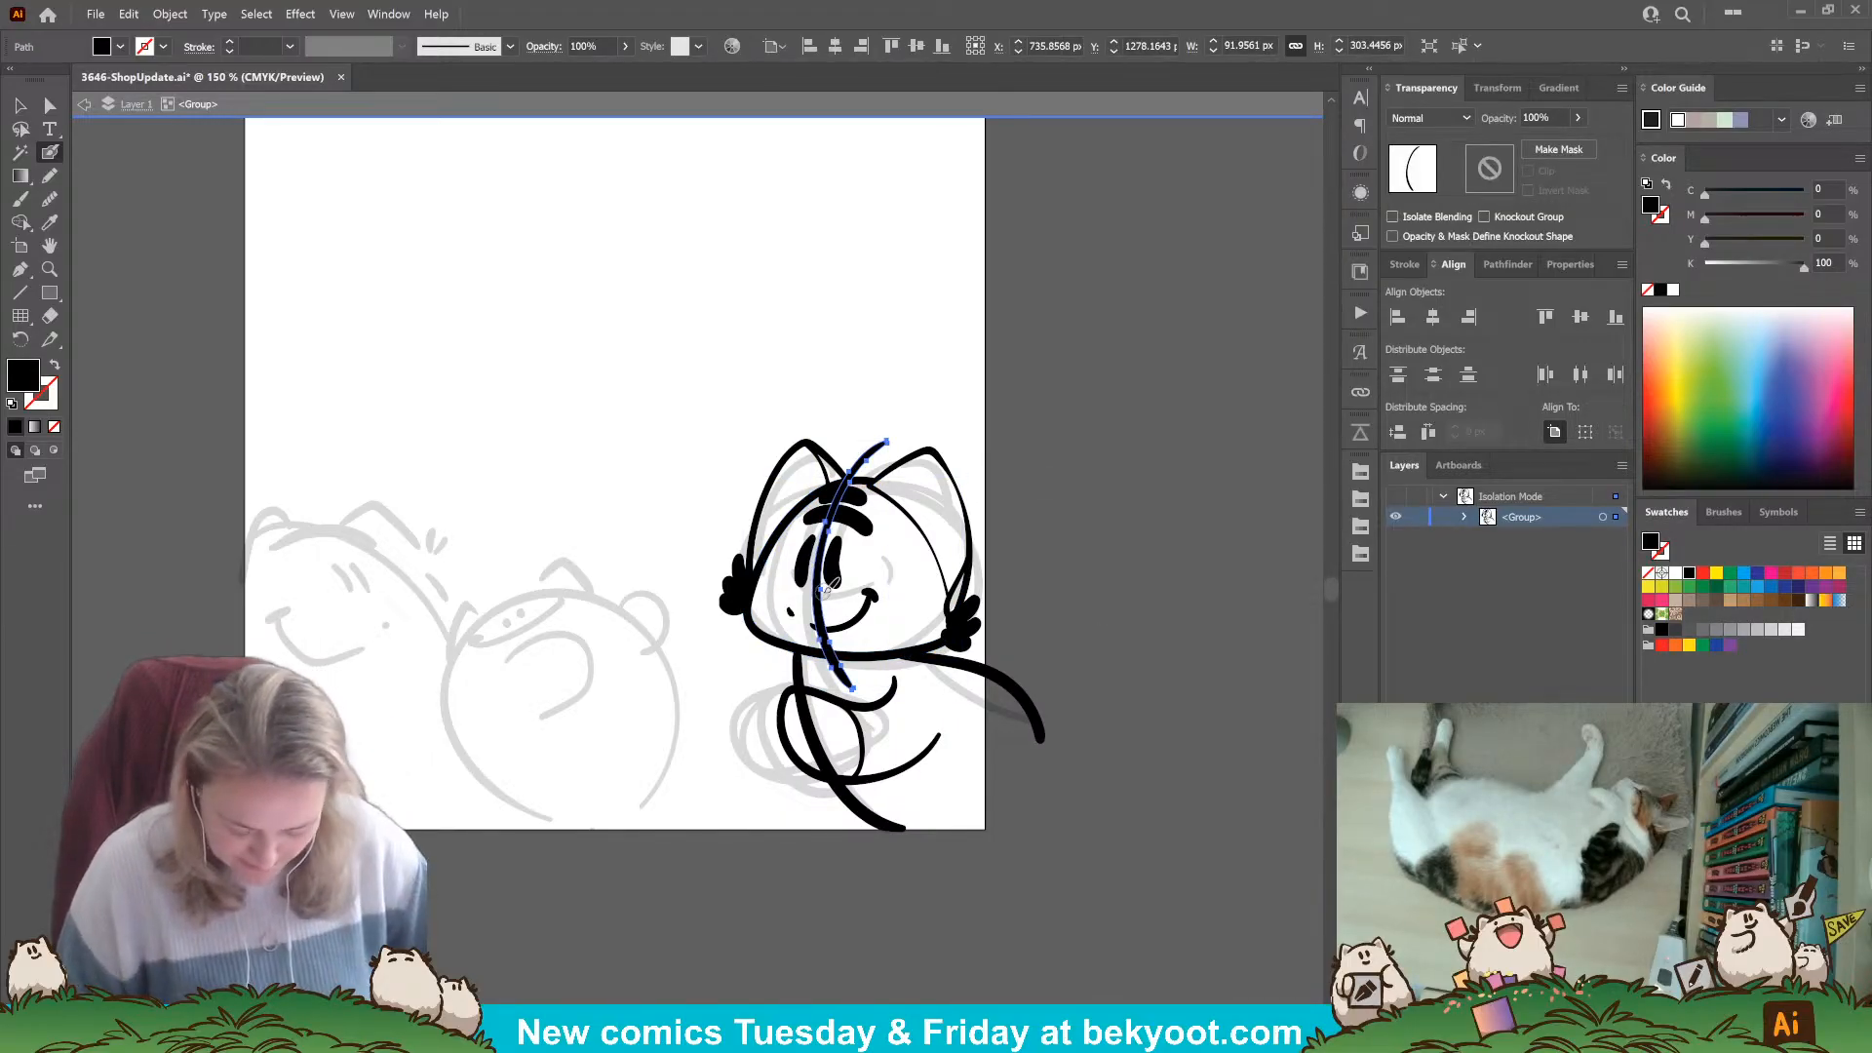
ctrl+click(749, 874)
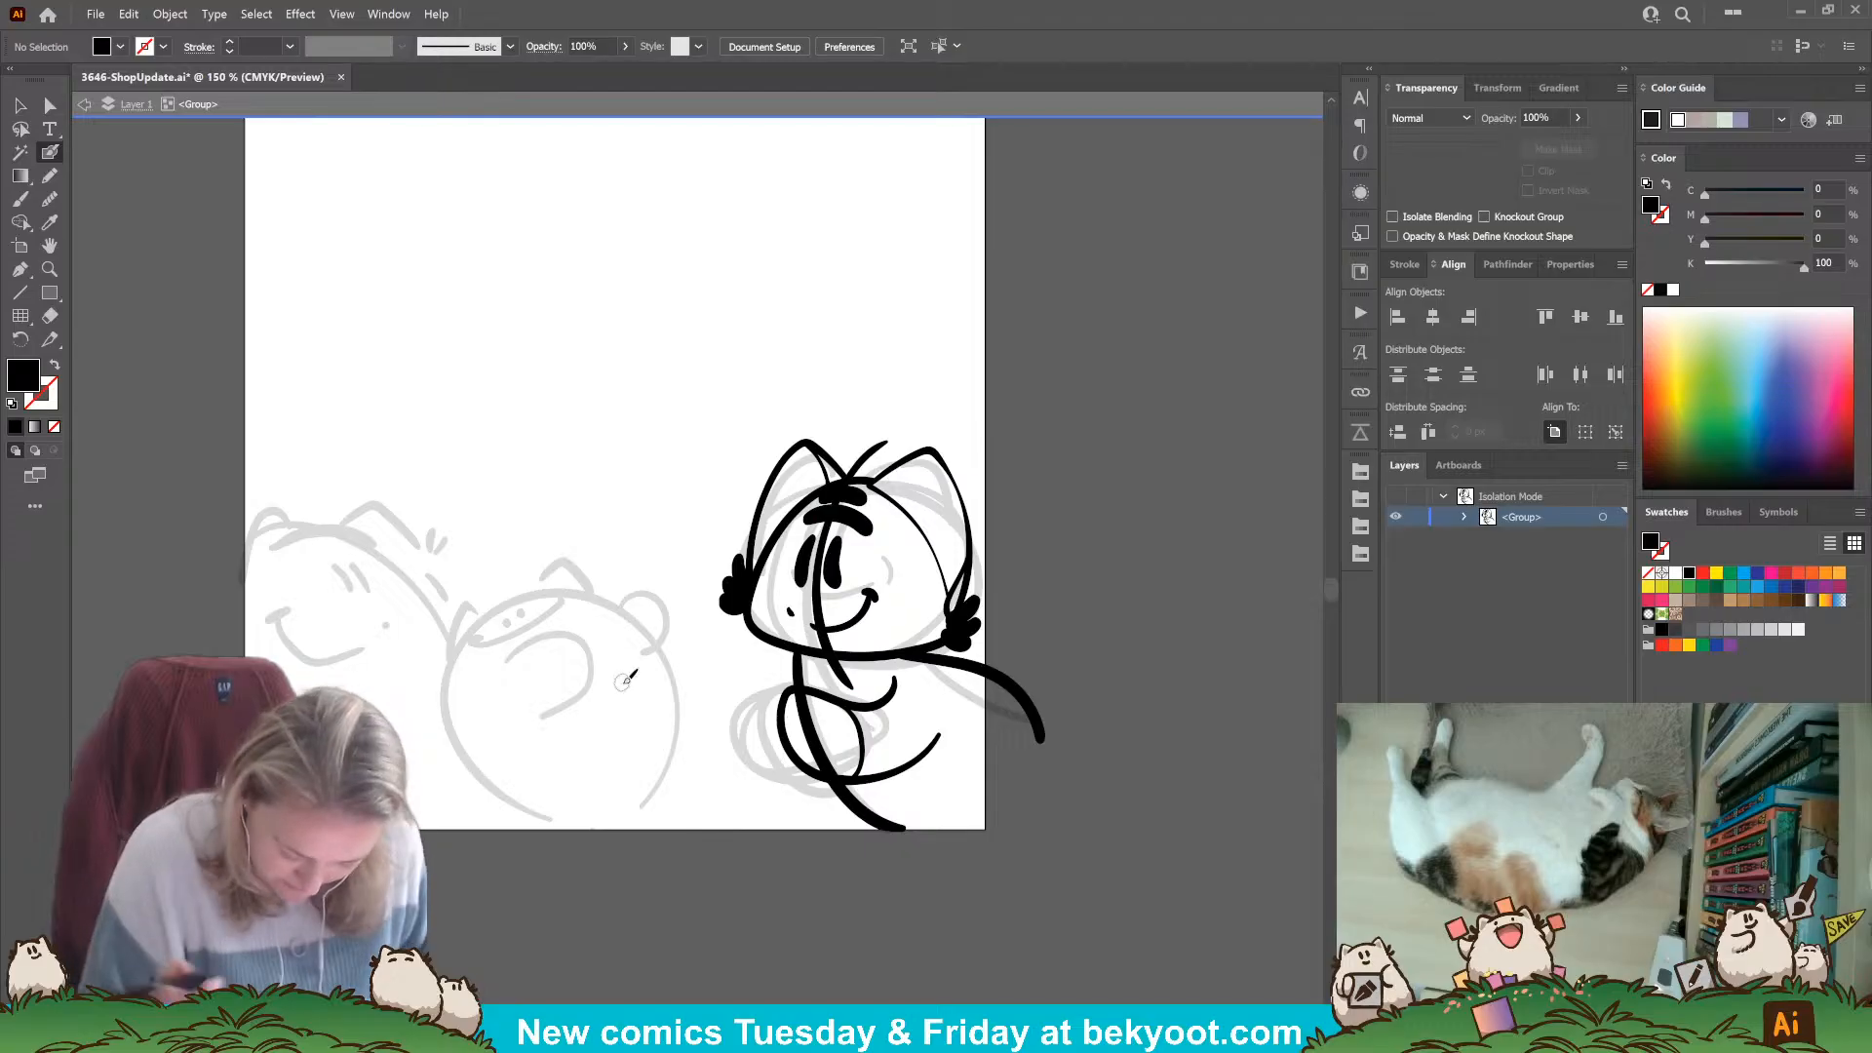
Draw the left side curve of a pumpkin in front of the character and a short flared stem above it.
mouse_move(753, 677)
mouse_down()
mouse_move(709, 694)
mouse_move(704, 750)
mouse_move(733, 767)
mouse_up()
key(shift+x)
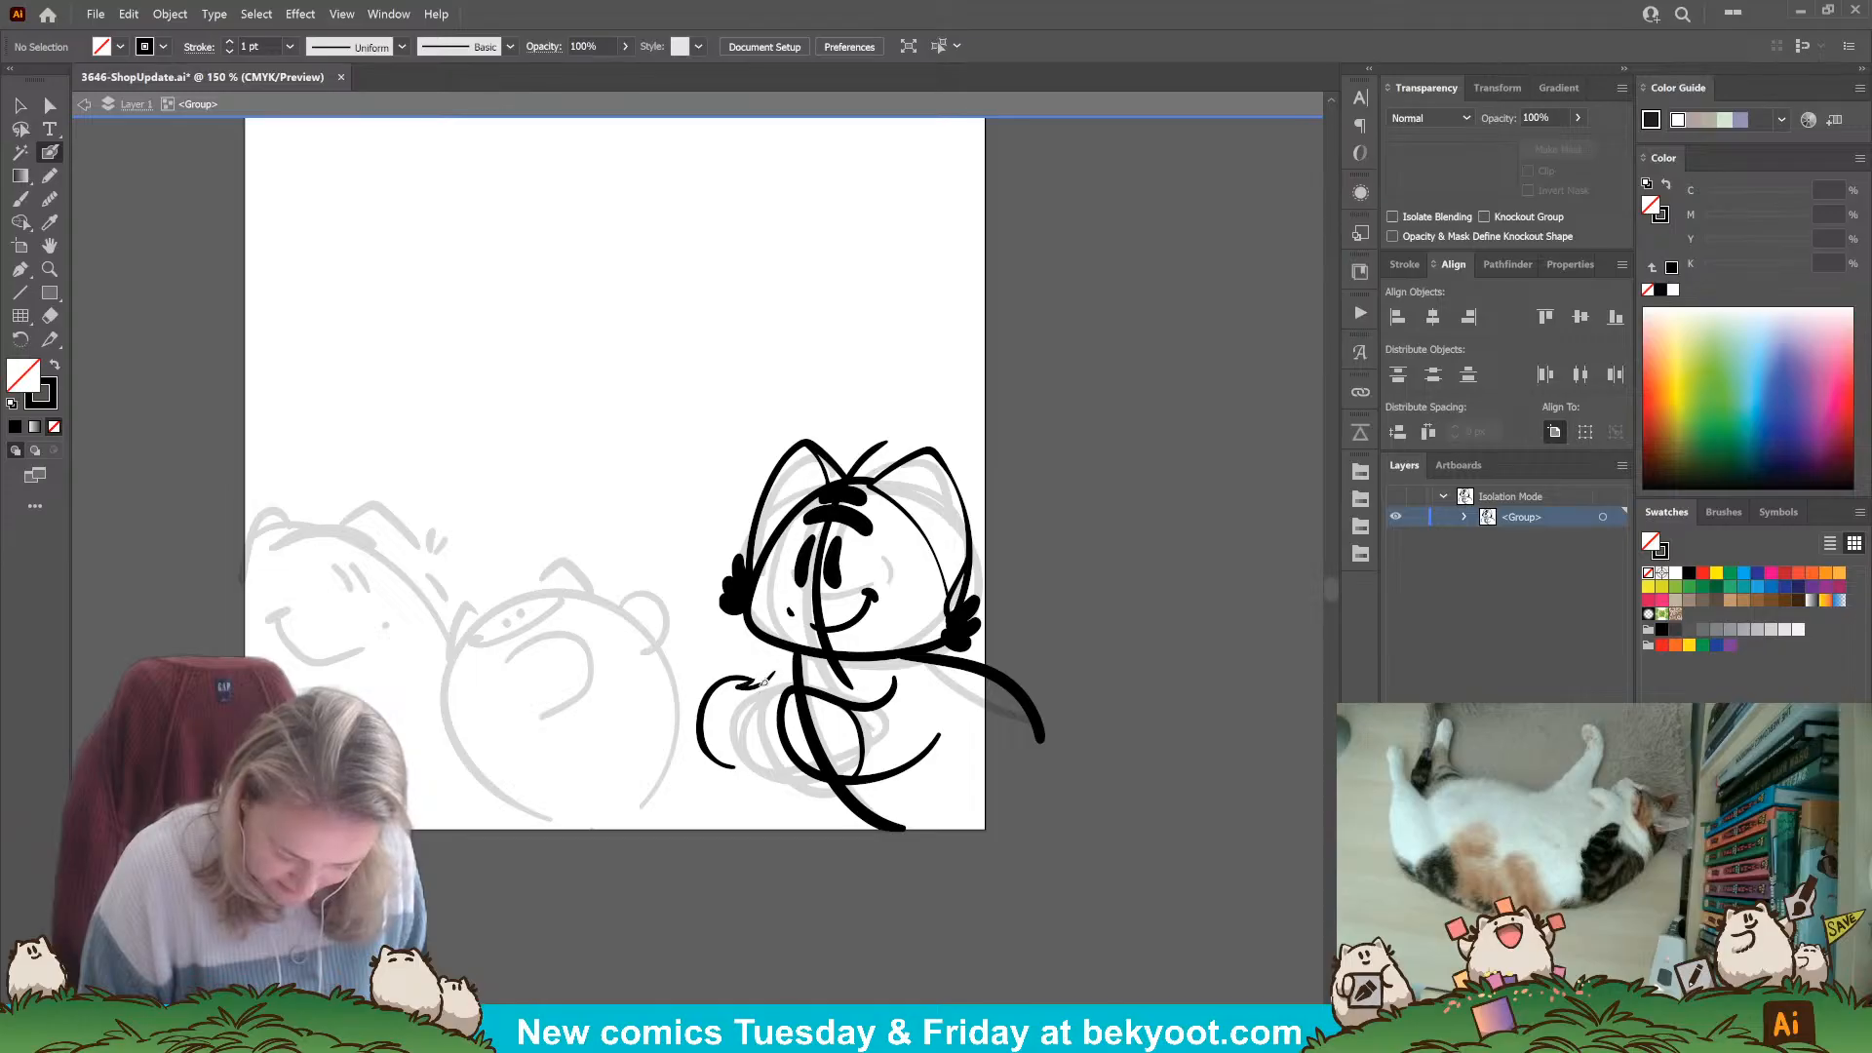
mouse_move(780, 678)
mouse_down()
mouse_move(761, 640)
mouse_move(750, 667)
mouse_up()
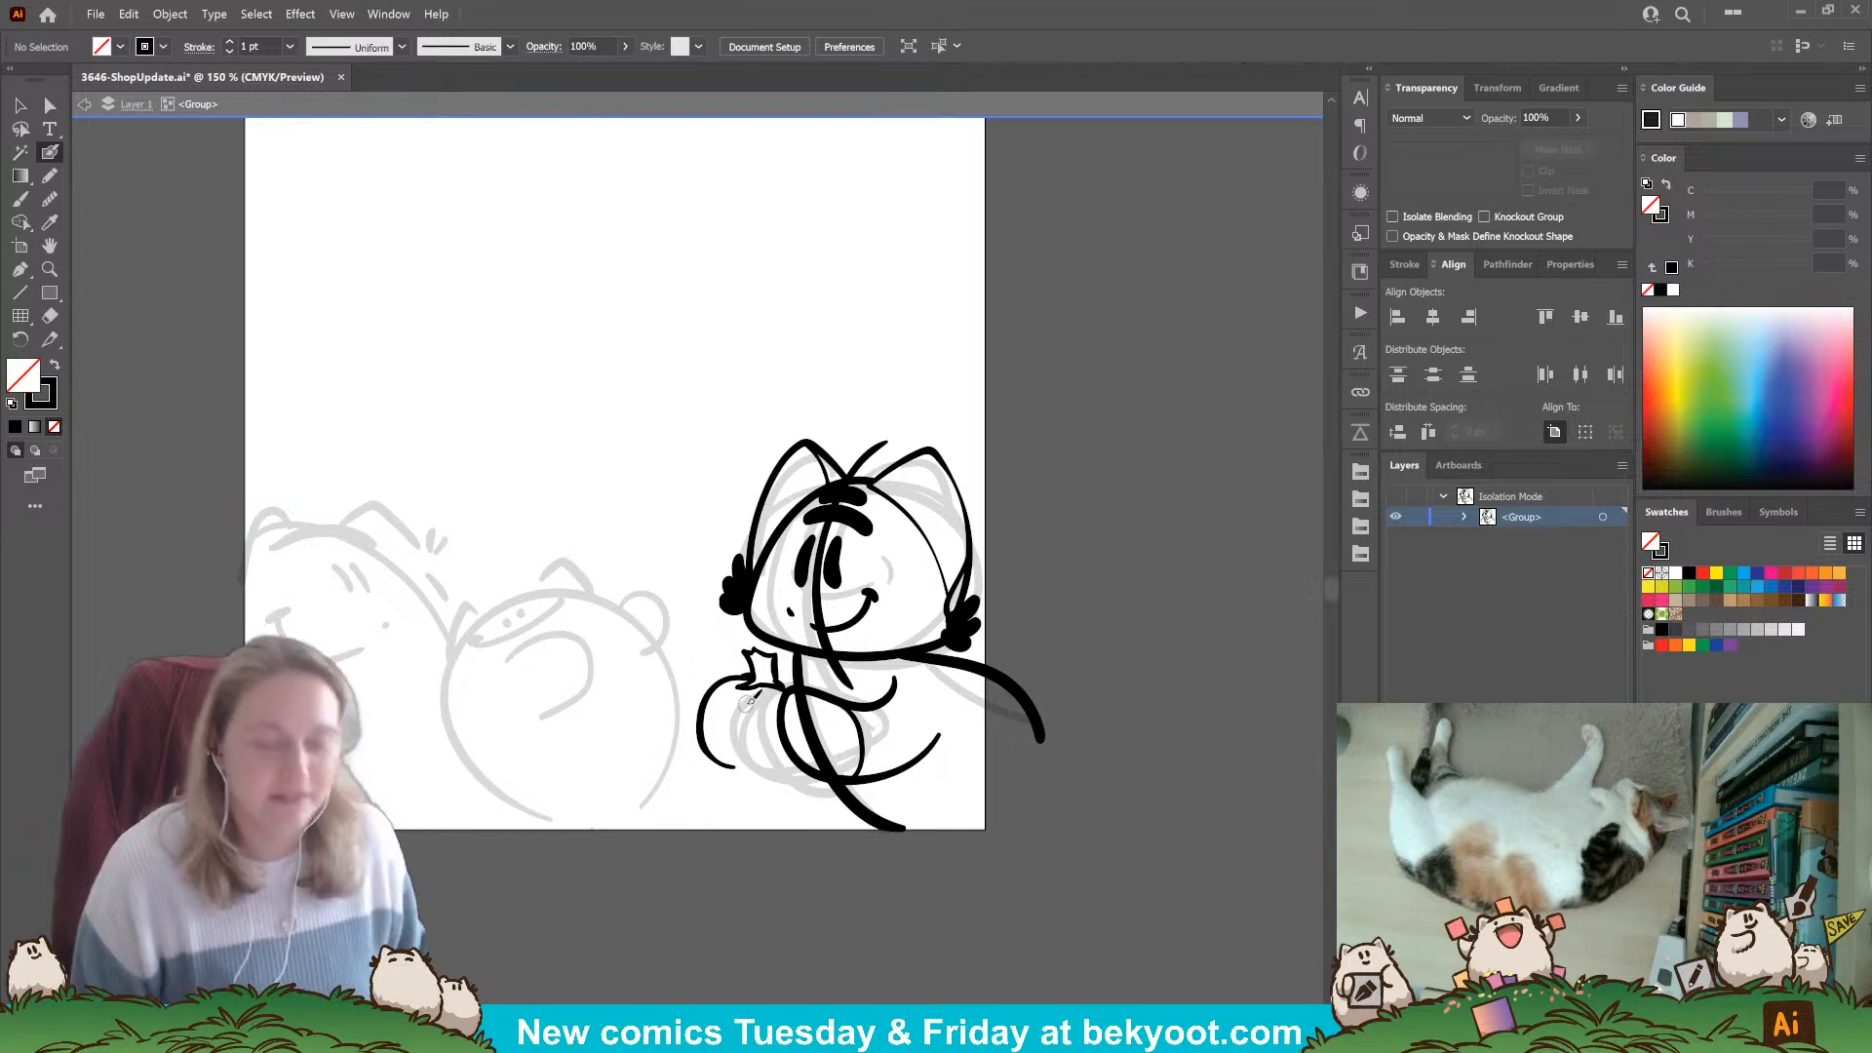
drag(706, 661, 776, 725)
drag(752, 652, 776, 655)
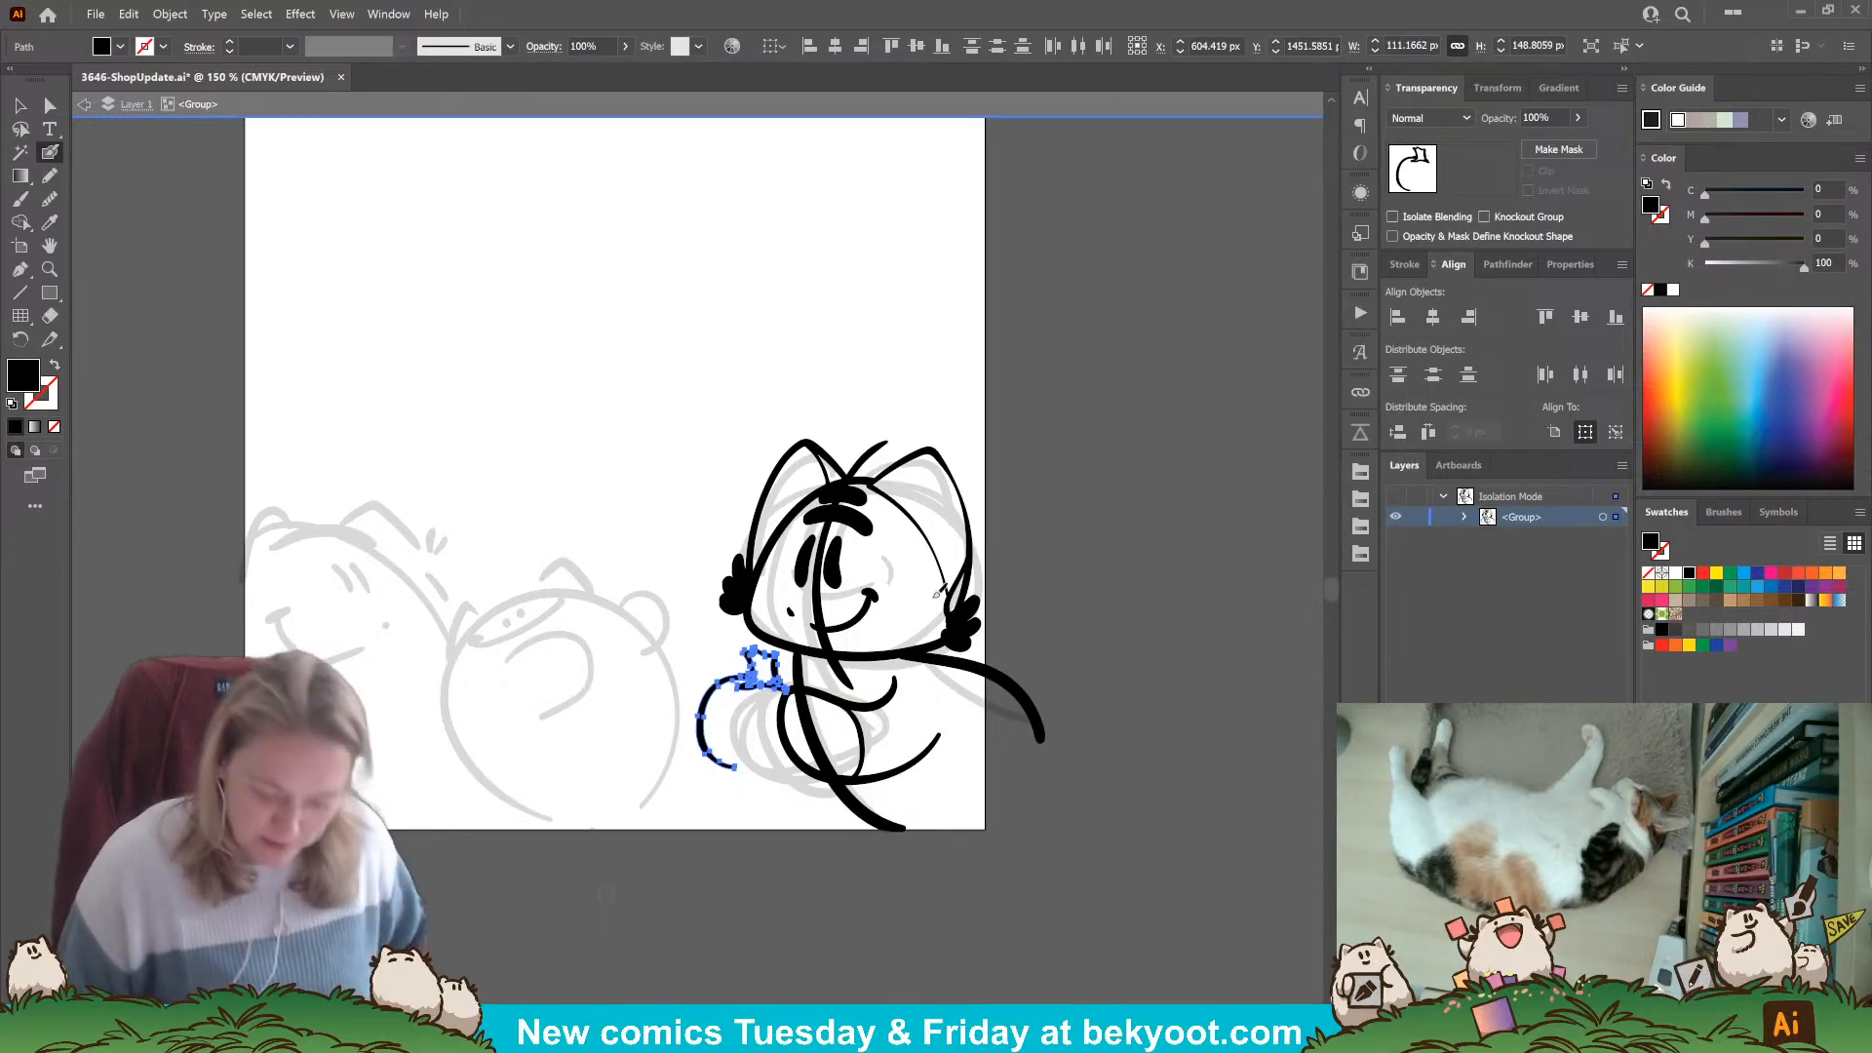
Group the pumpkin's side curve with its stem and isolate that group for editing.
ctrl+click(723, 691)
double_click(723, 690)
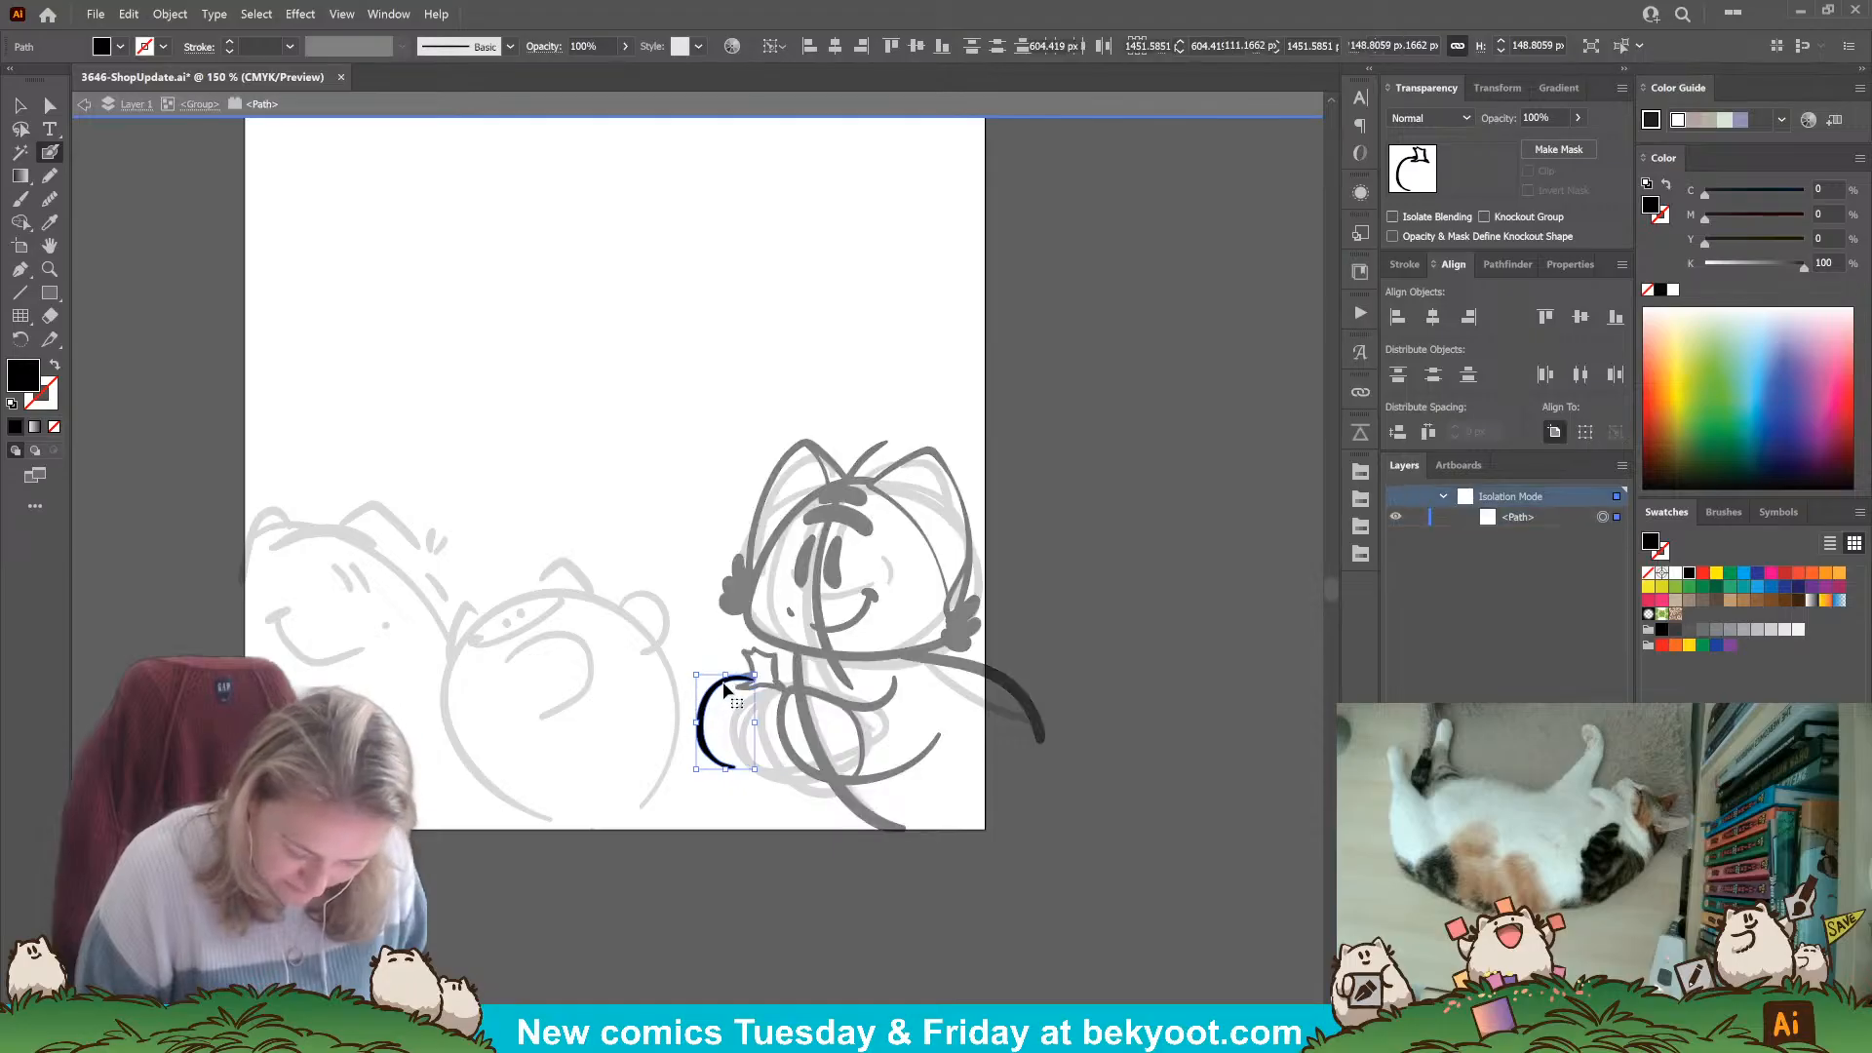
click(200, 104)
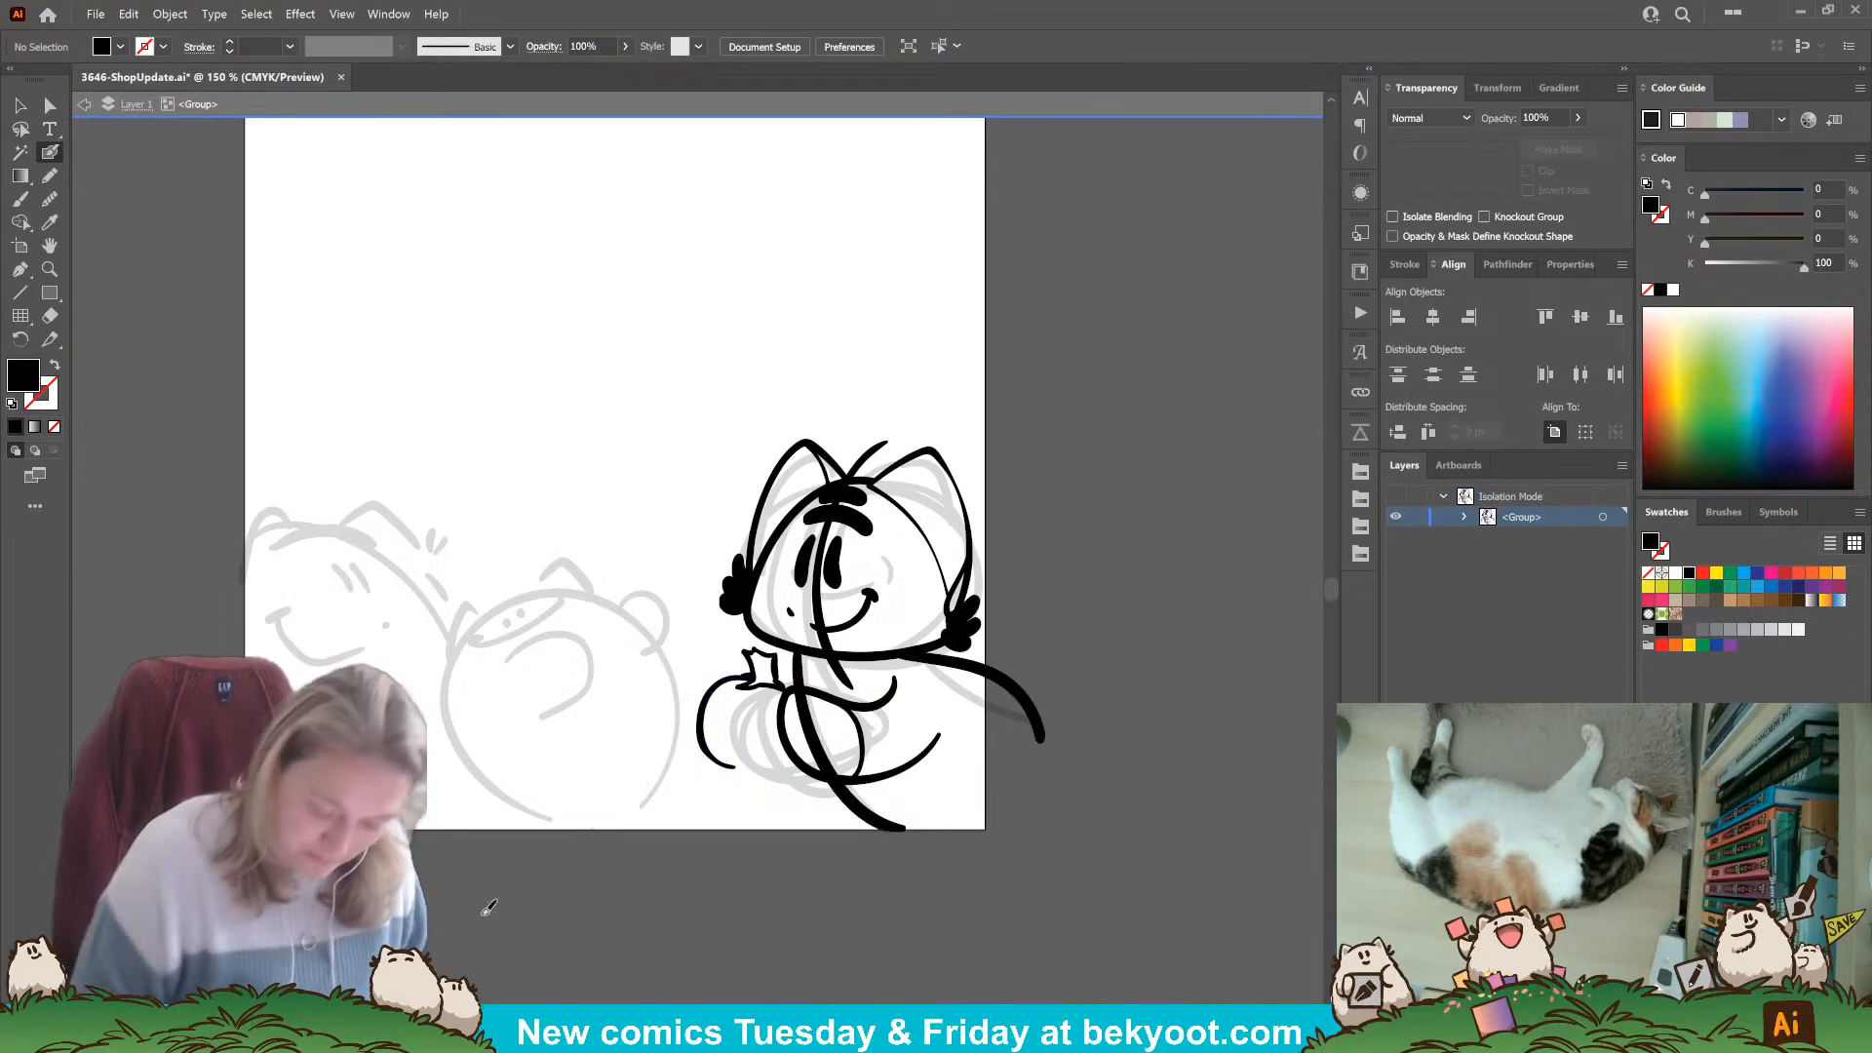
click(765, 683)
ctrl+click(700, 866)
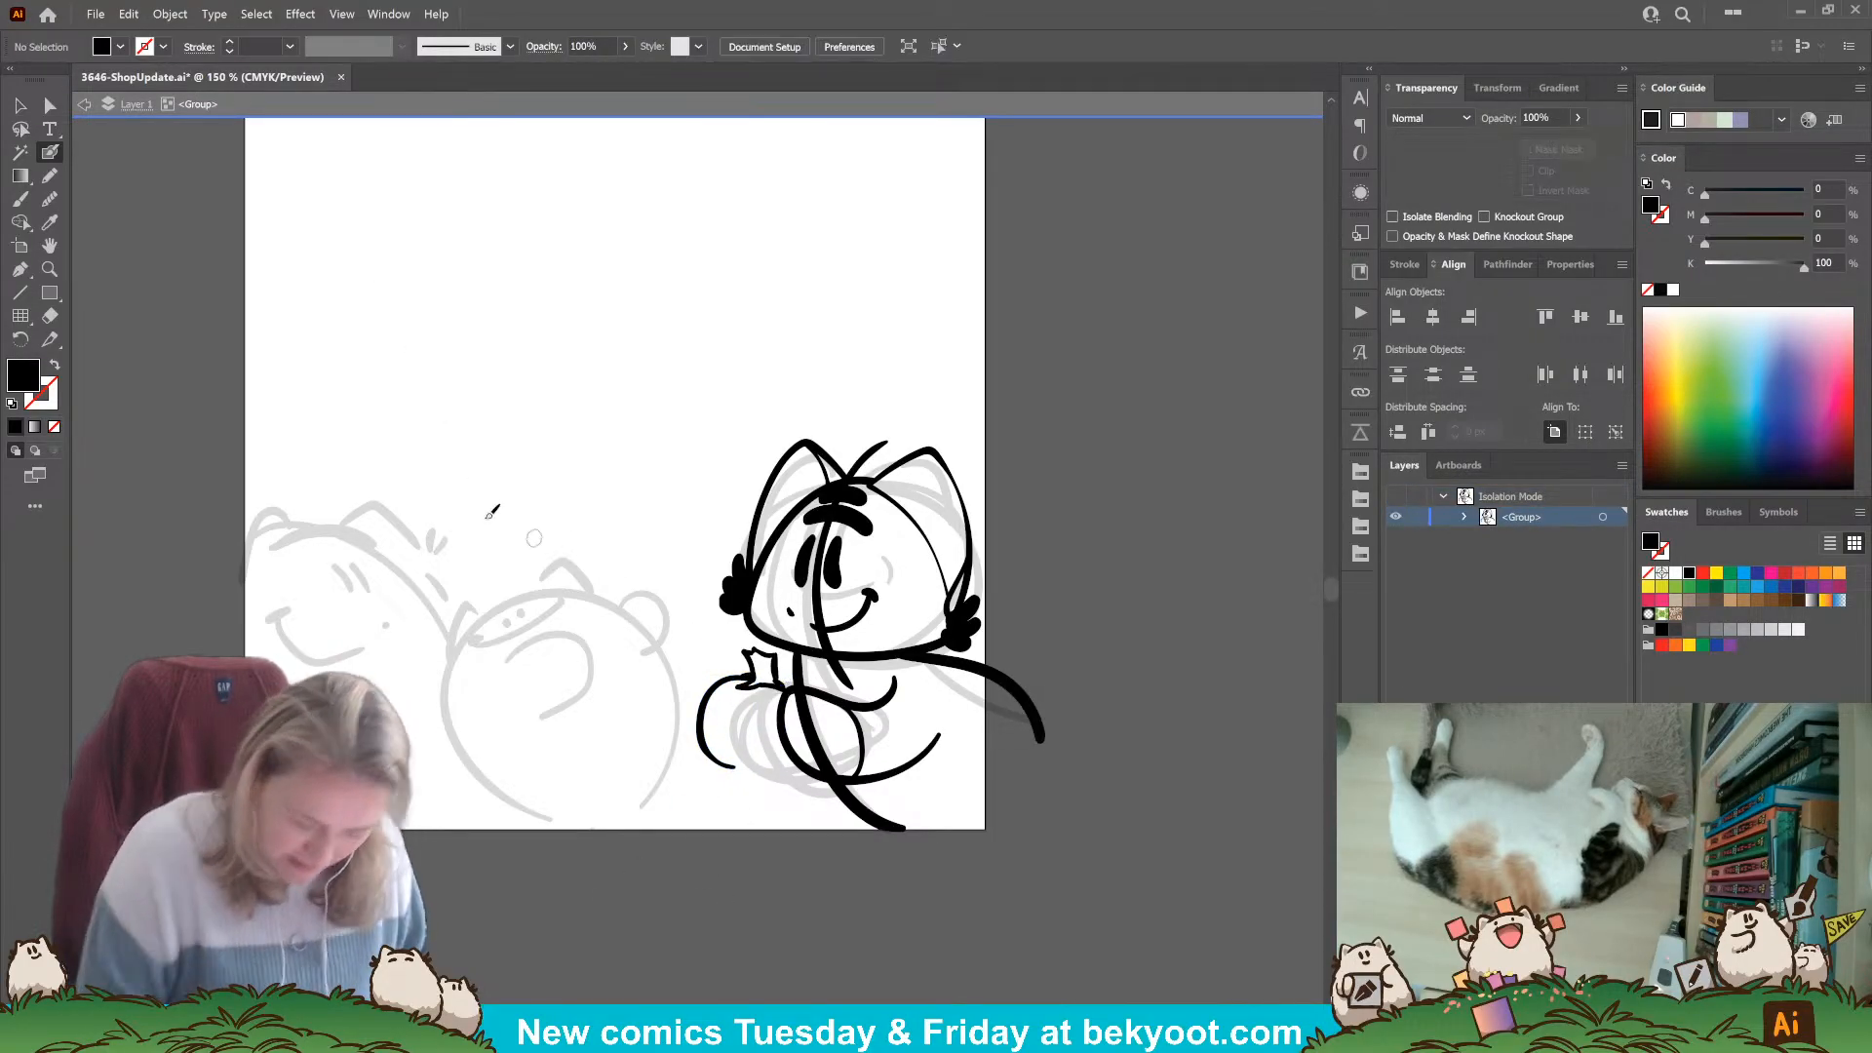
key(v)
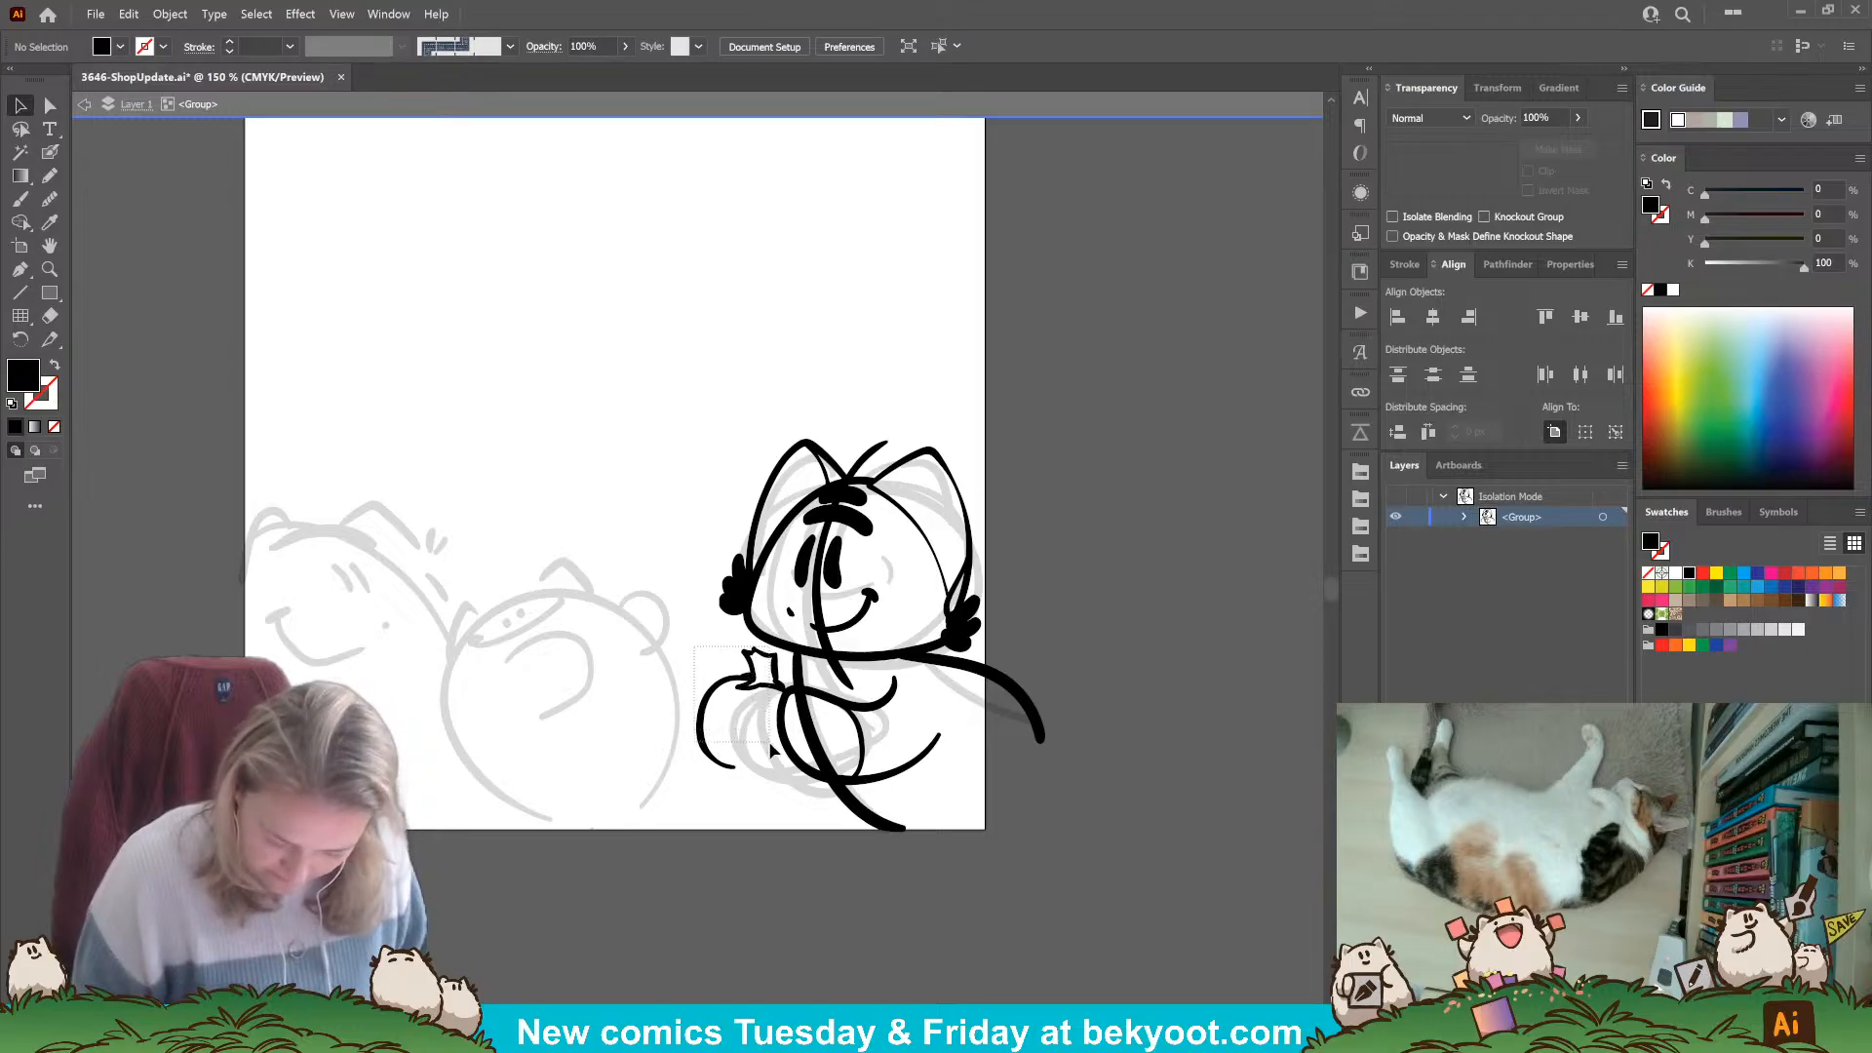
click(777, 749)
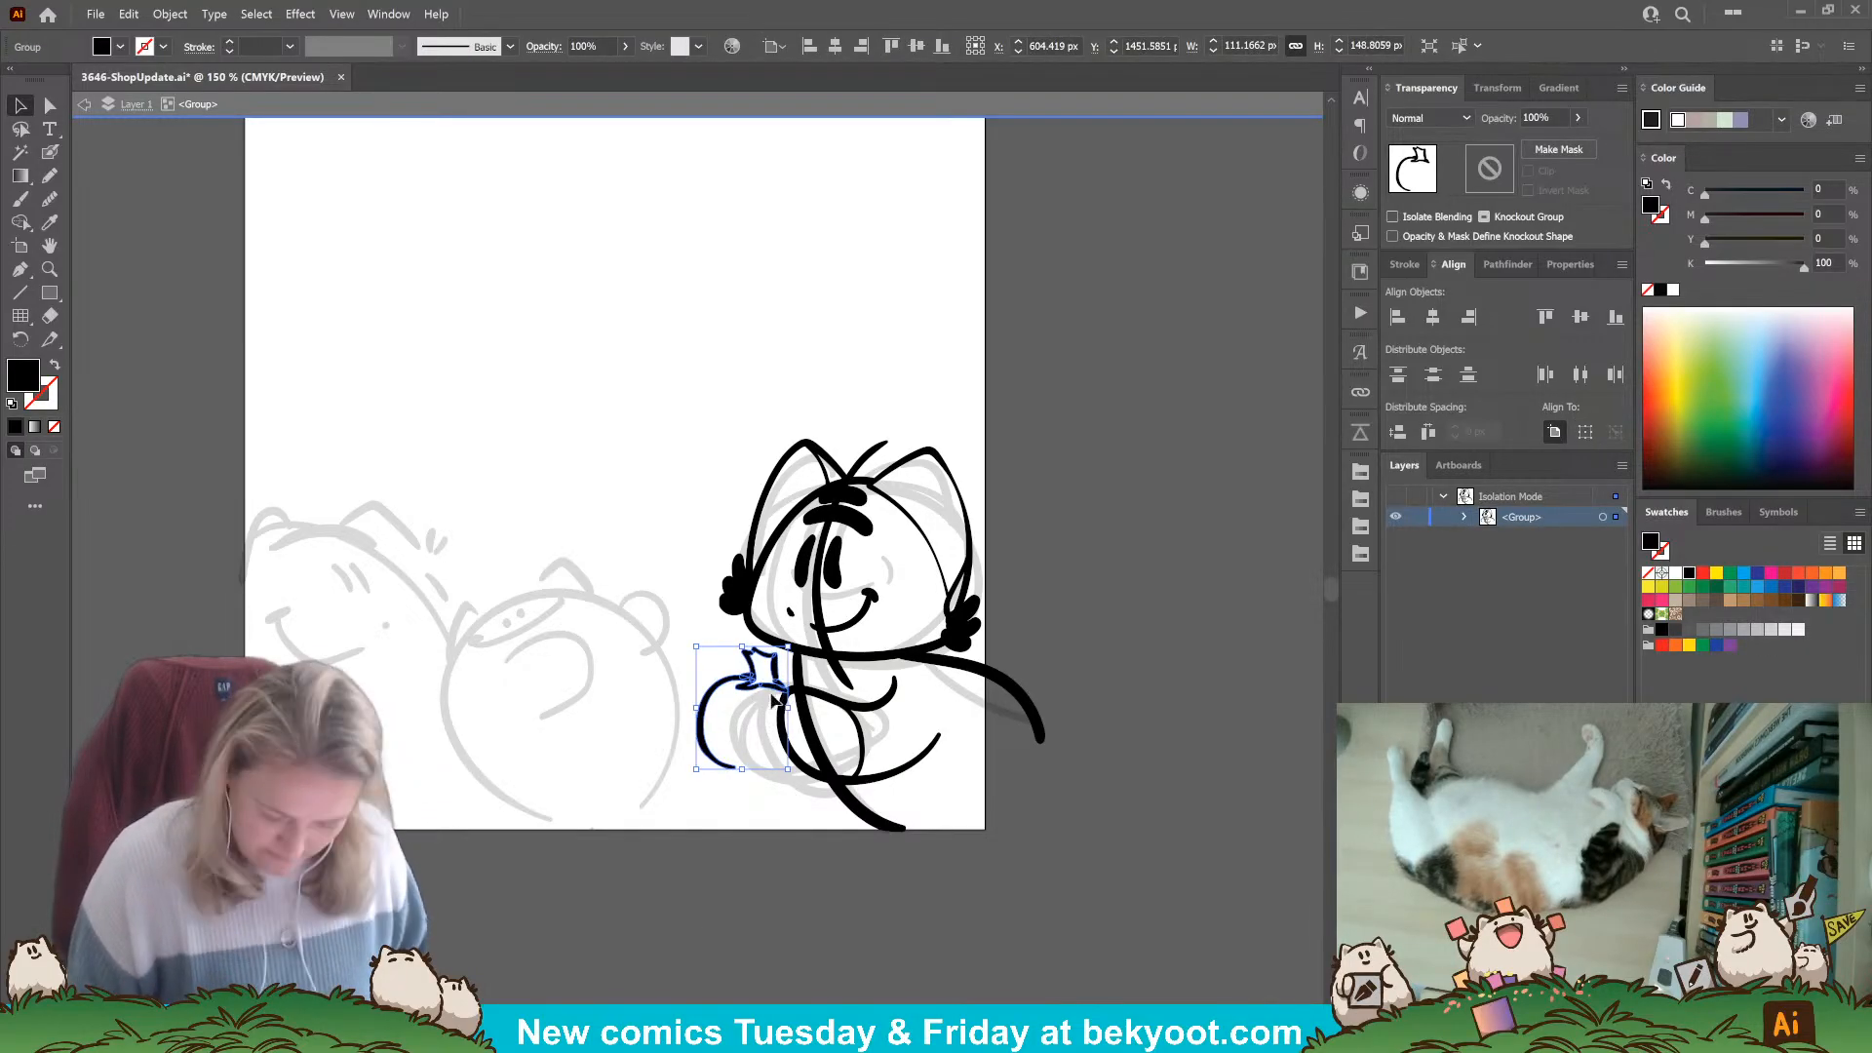
double_click(781, 725)
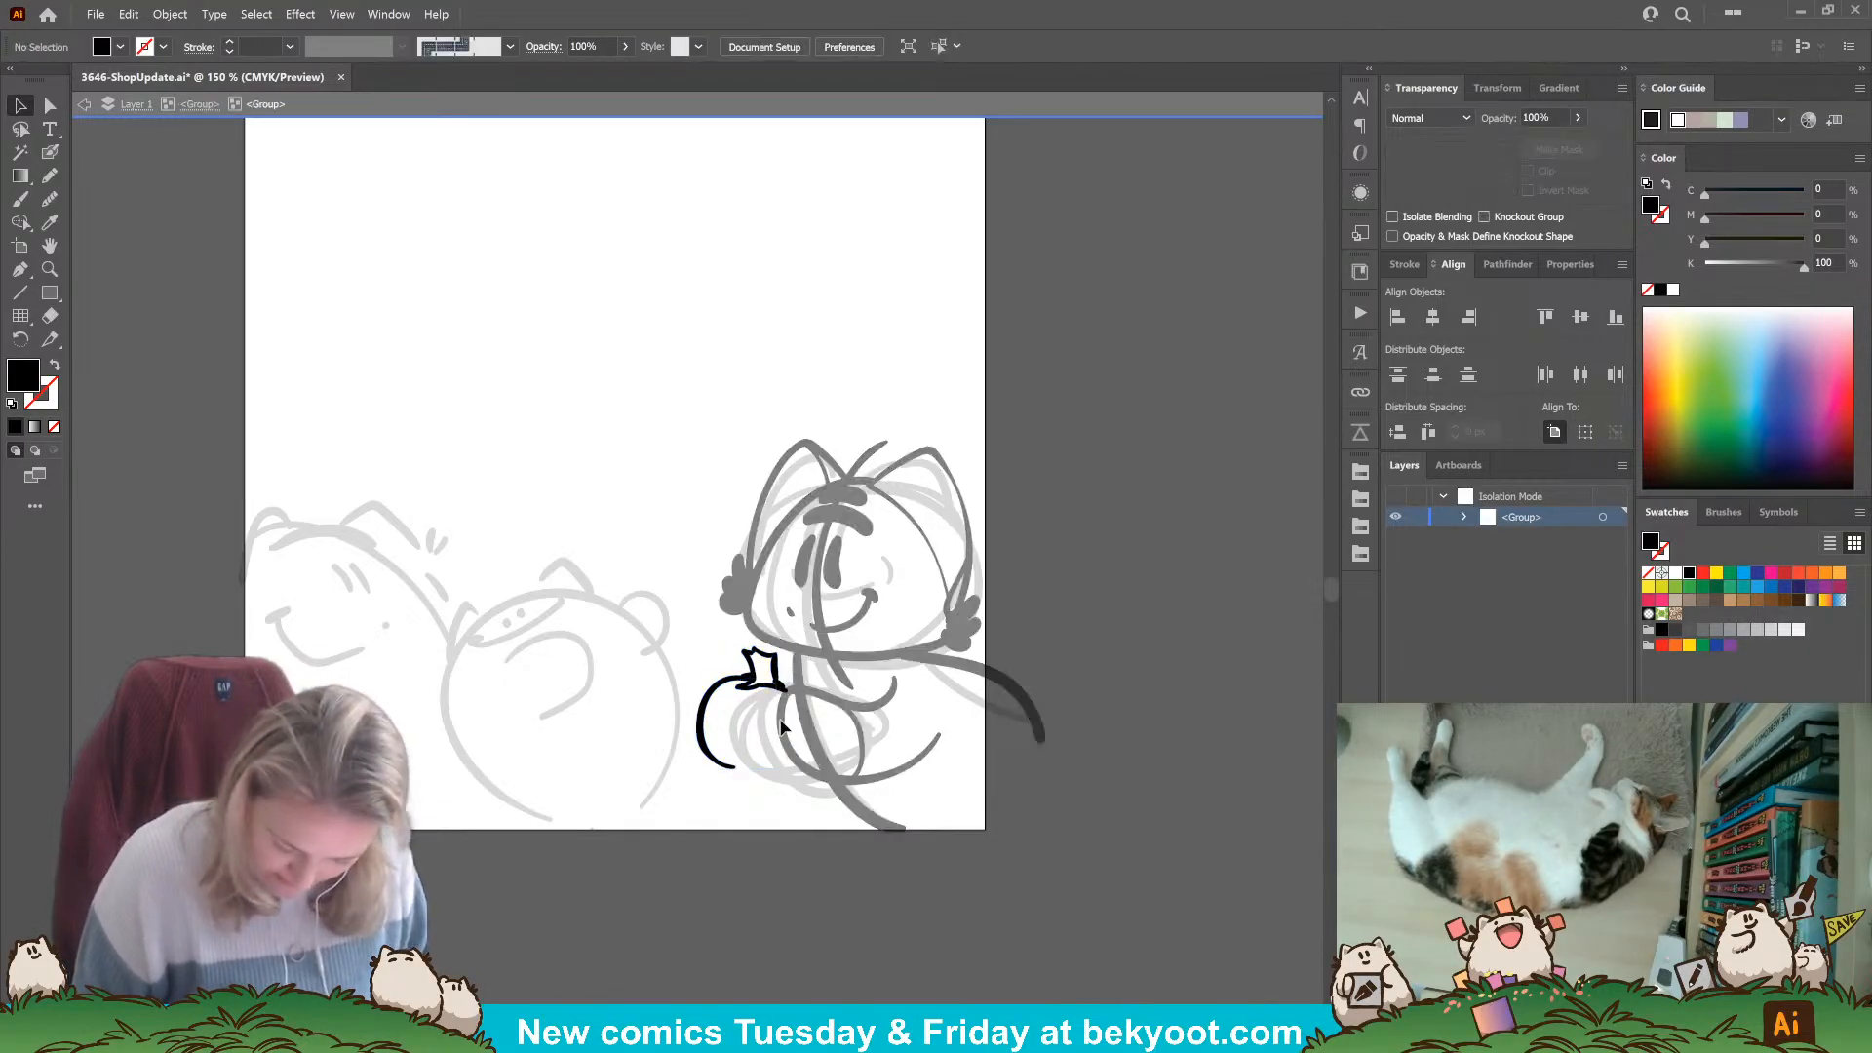
Complete the pumpkin's rounded outline from the stem around to the left curve with the Blob Brush.
click(49, 154)
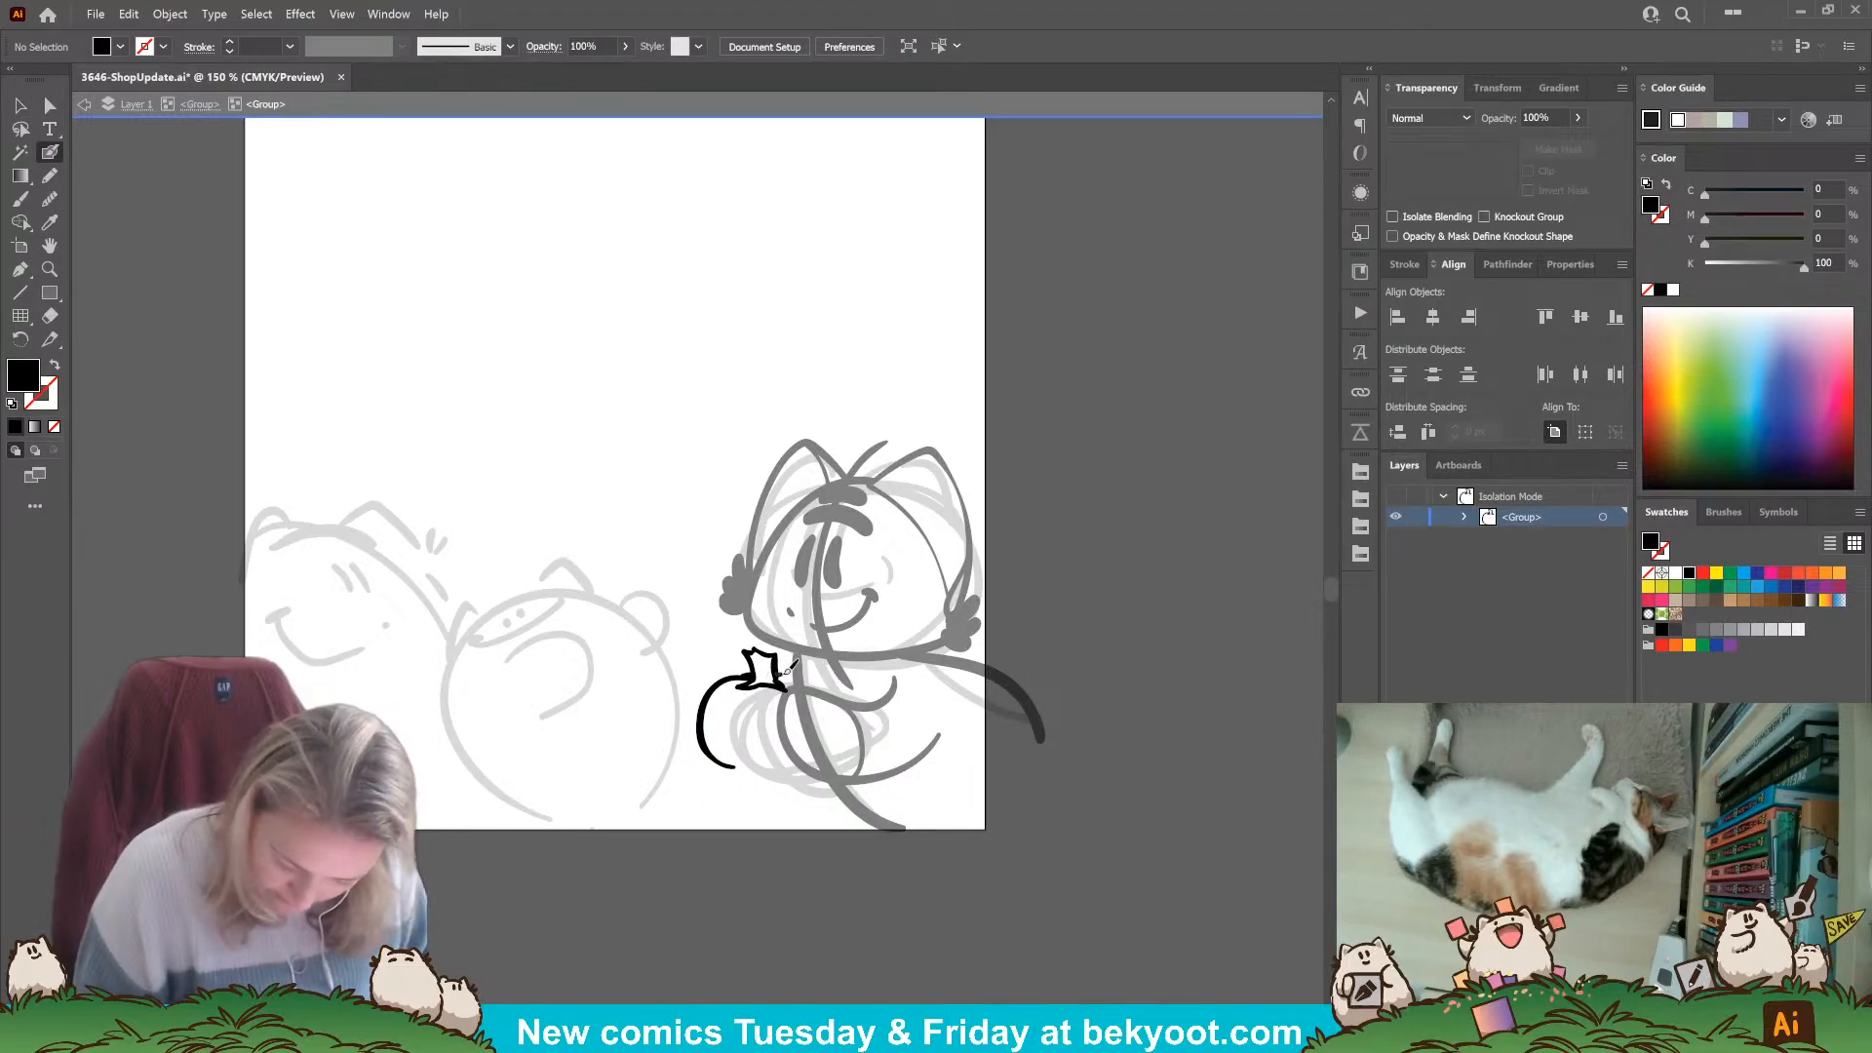
key(shift+x)
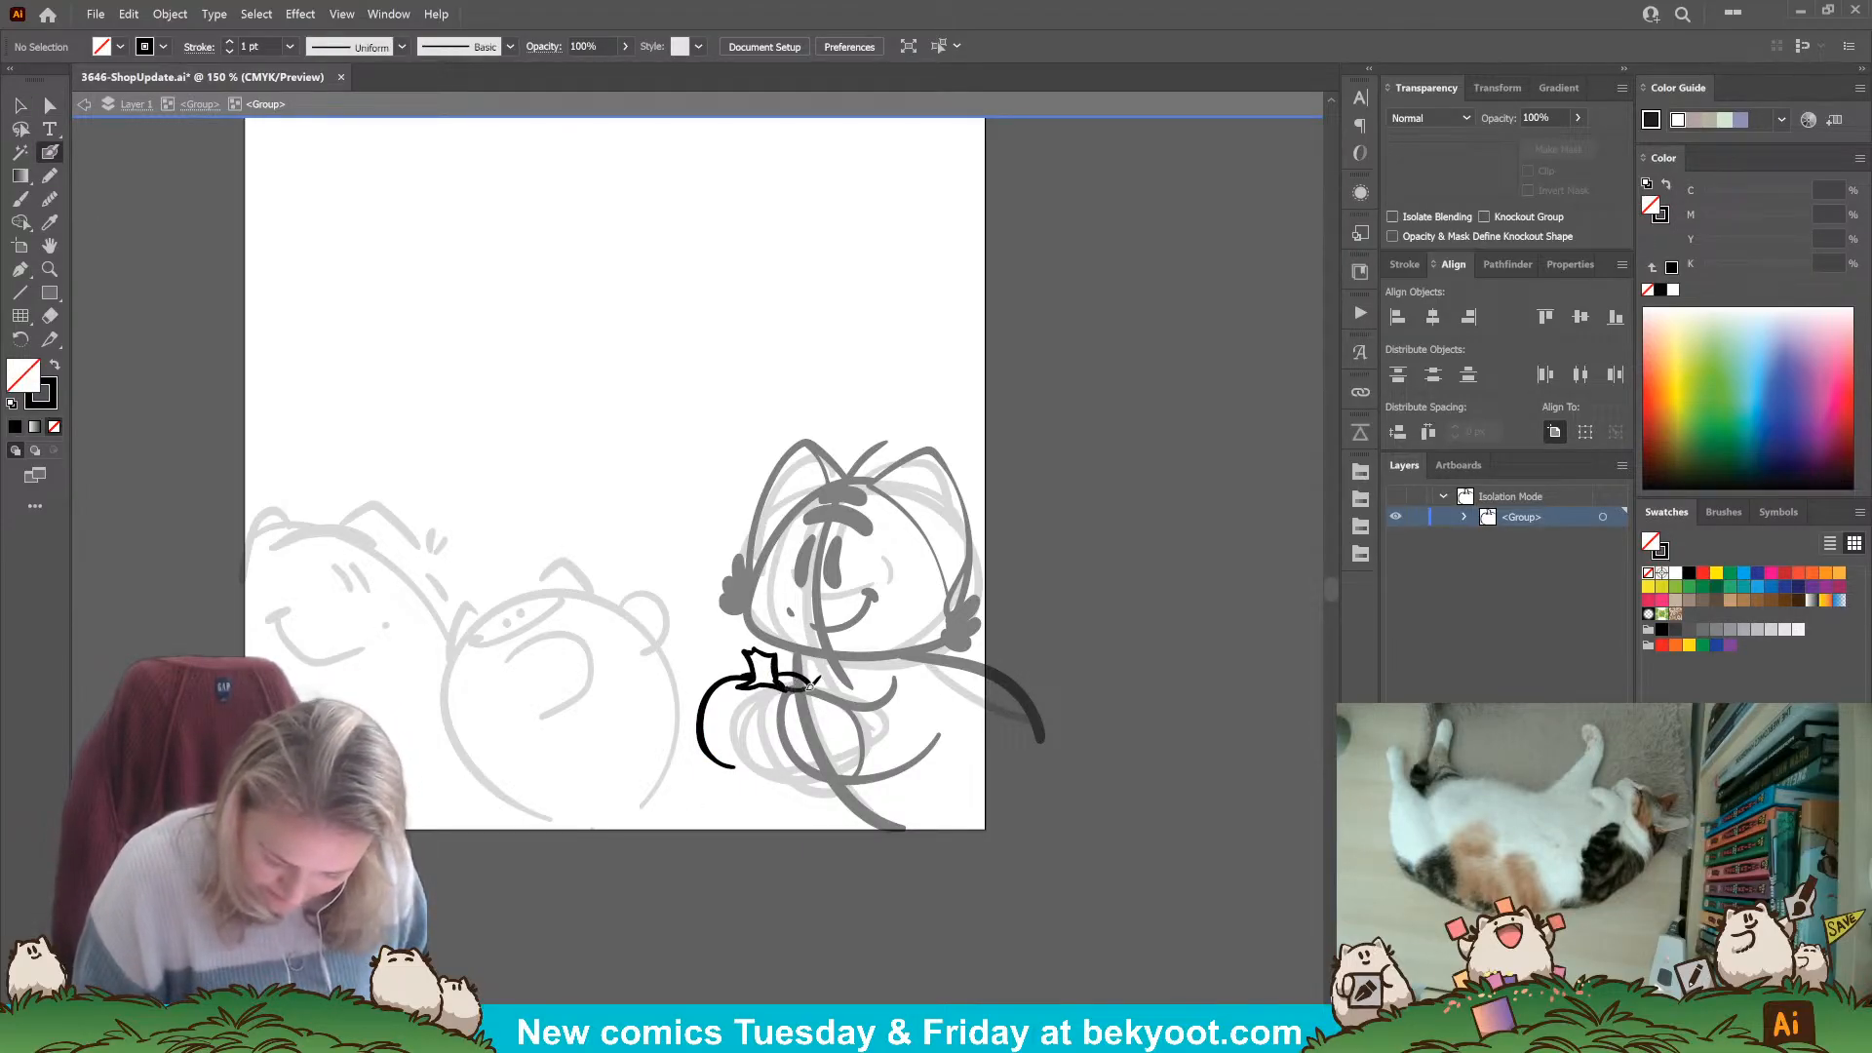
mouse_move(783, 683)
mouse_down()
mouse_move(830, 692)
mouse_move(837, 739)
mouse_move(799, 773)
mouse_move(731, 764)
mouse_move(797, 775)
mouse_up()
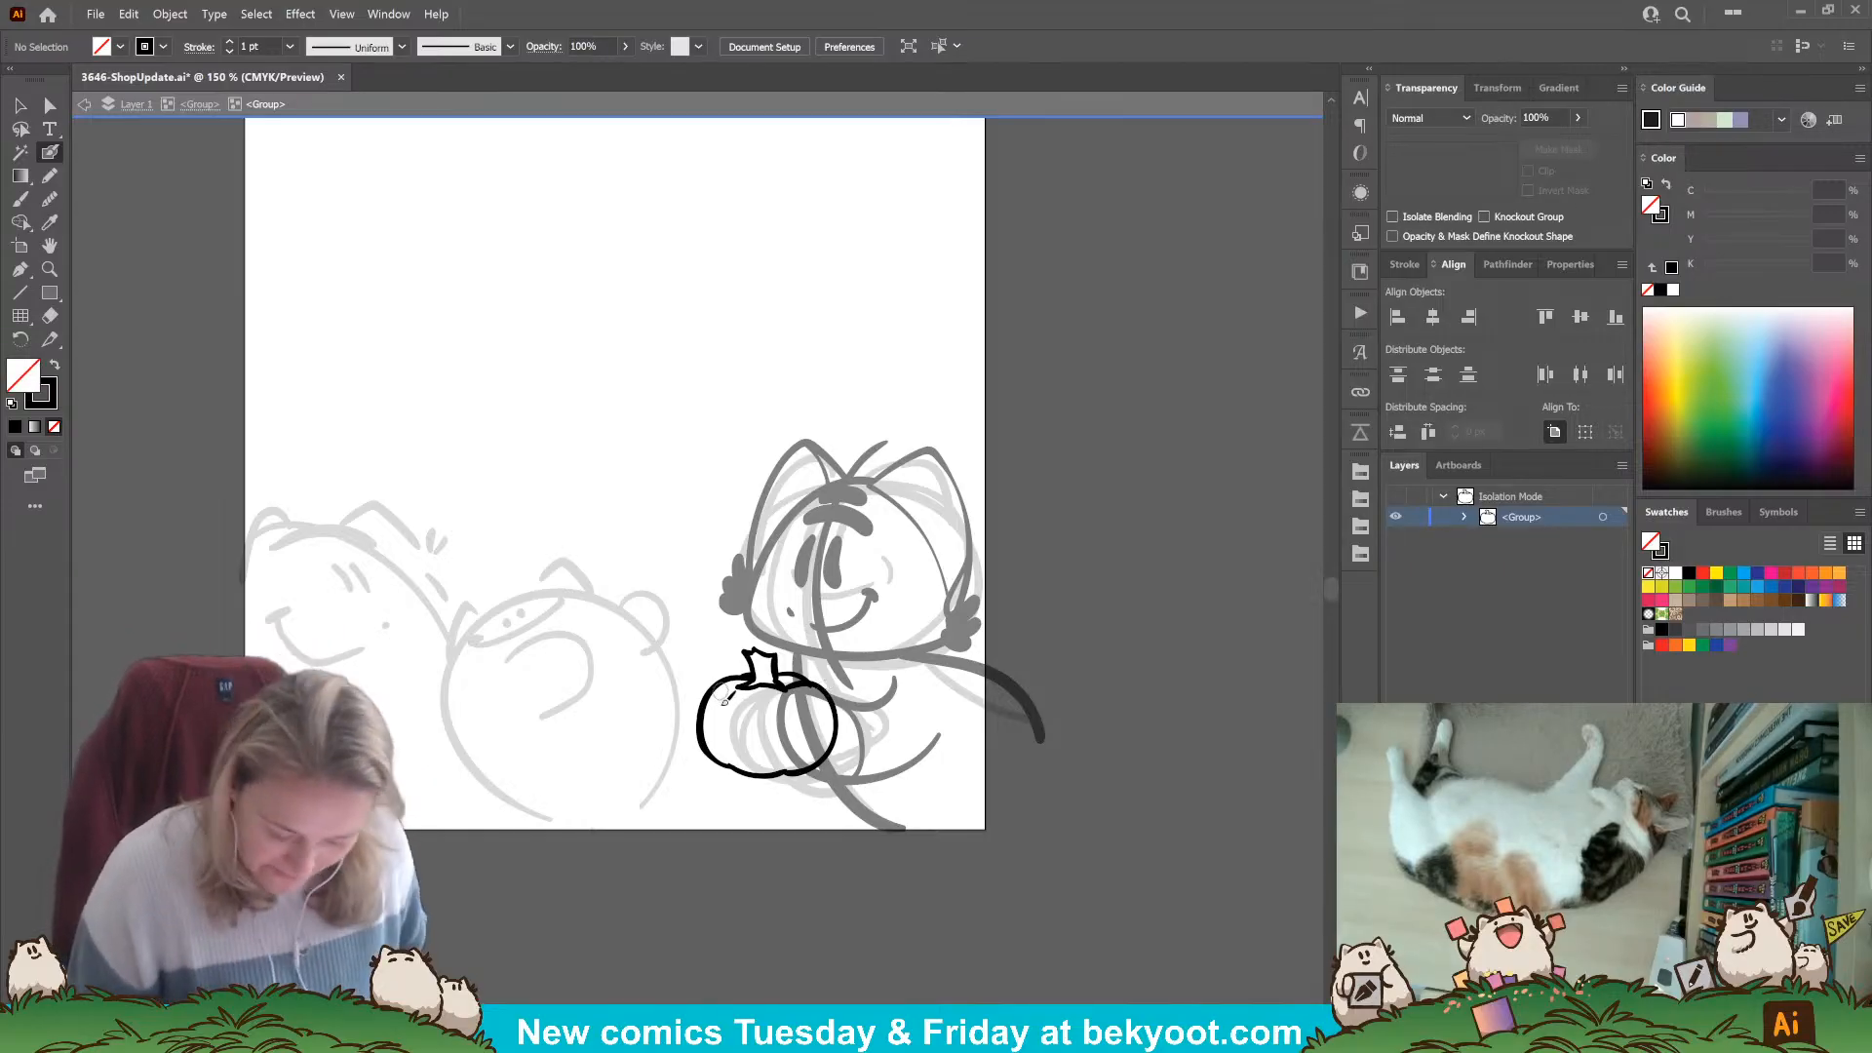
Draw two curved rib lines down the pumpkin and refine the short curve beside its stem.
mouse_move(738, 683)
mouse_down()
mouse_move(718, 736)
mouse_move(749, 773)
mouse_up()
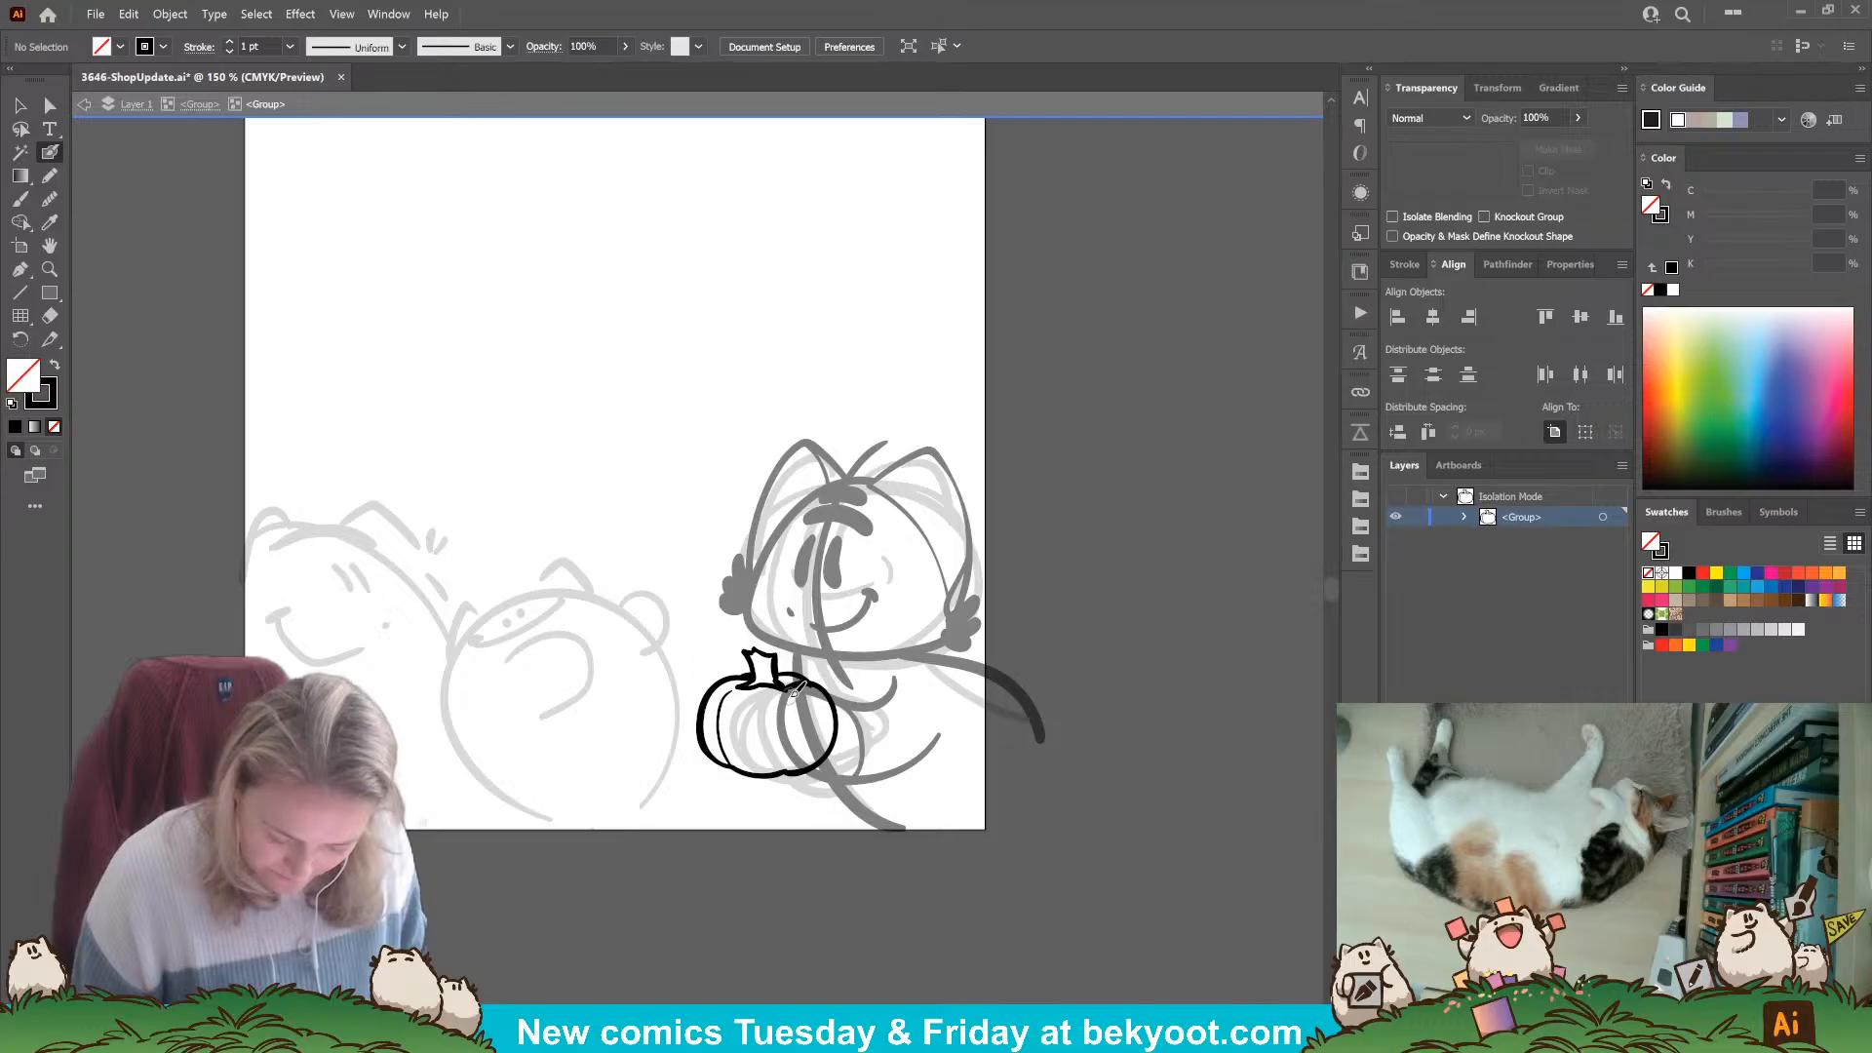
drag(794, 688, 792, 769)
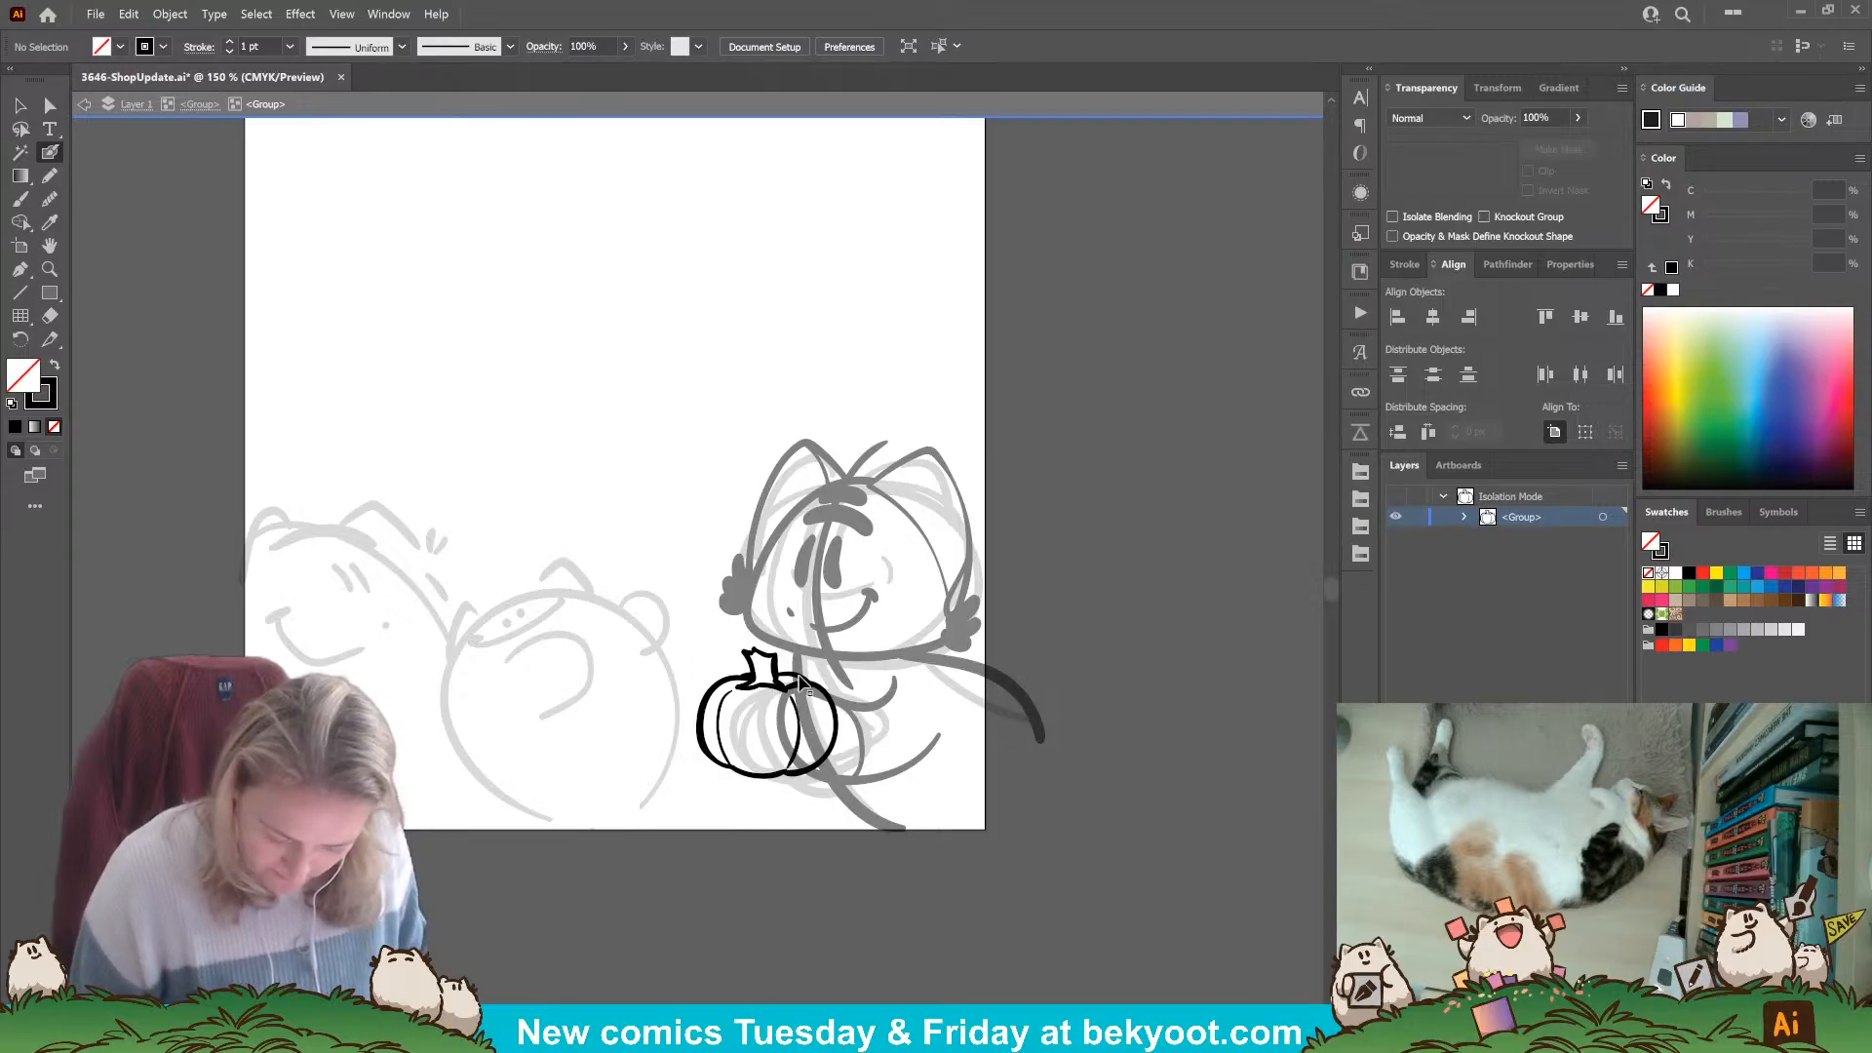
drag(775, 673, 812, 691)
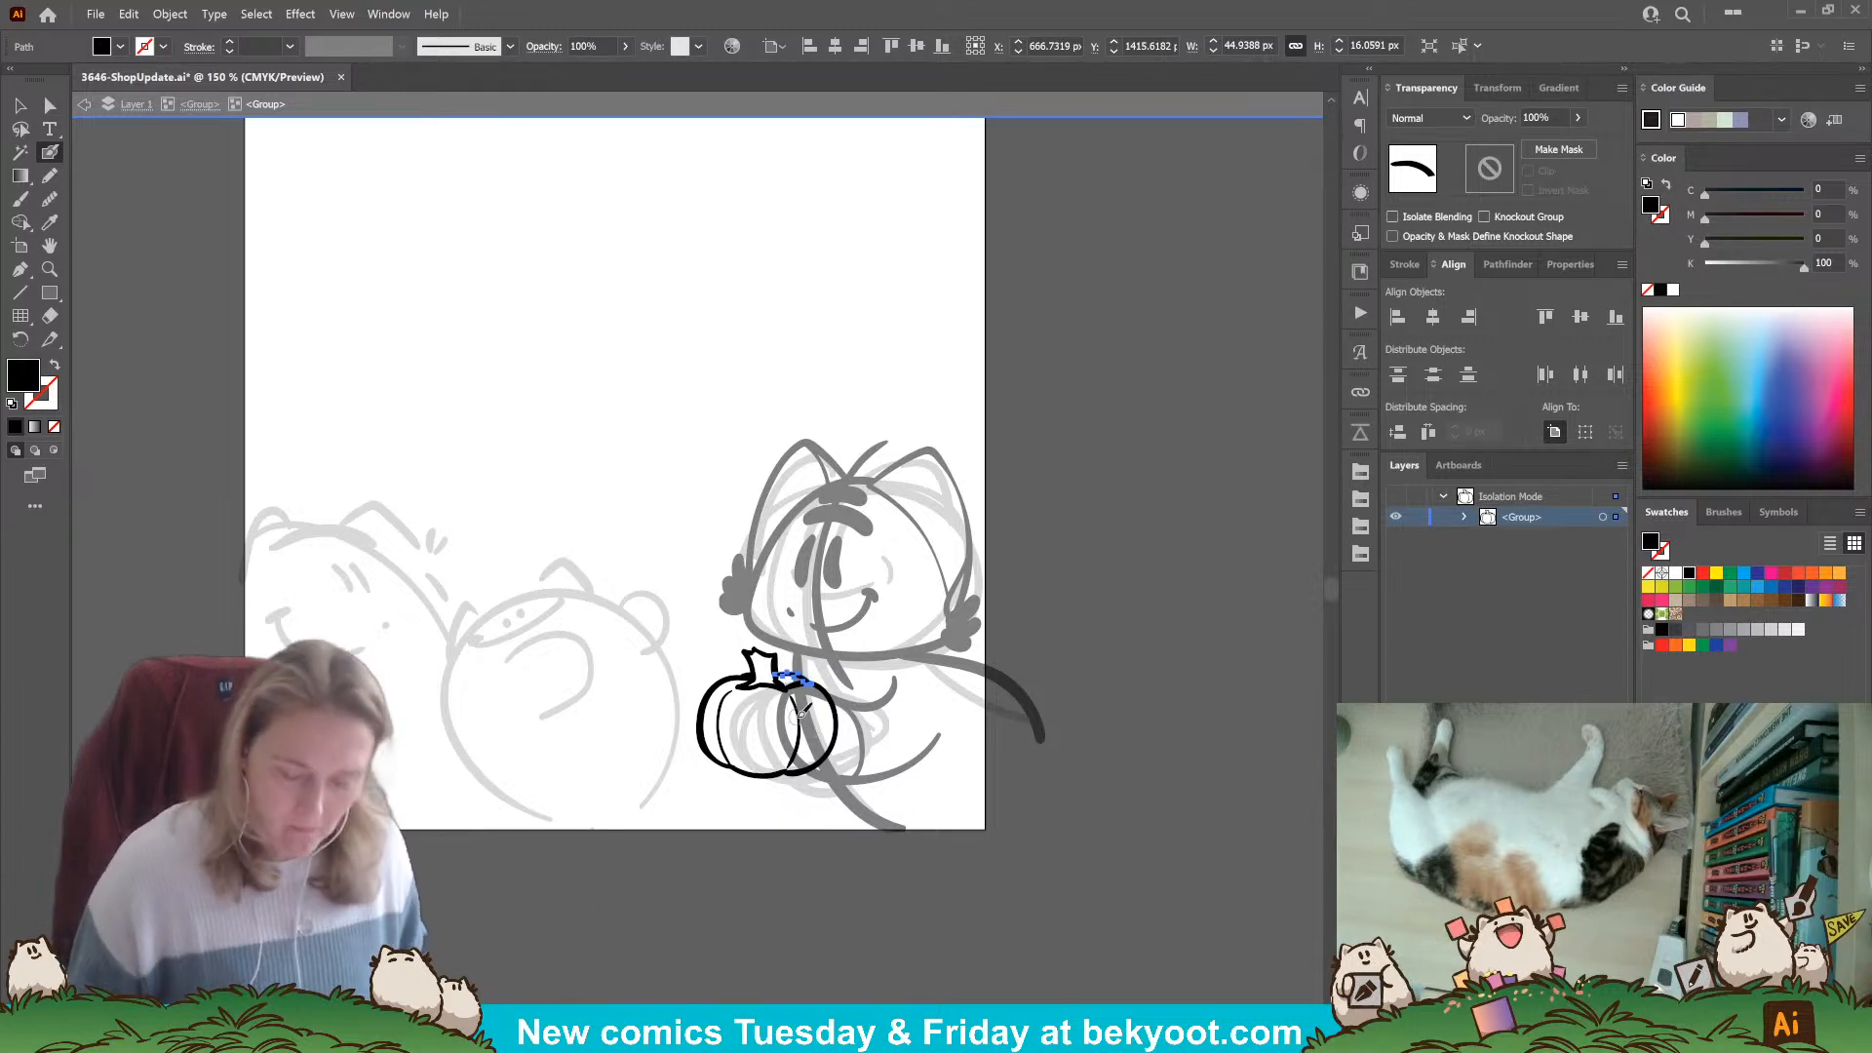
key(ctrl+shift+a)
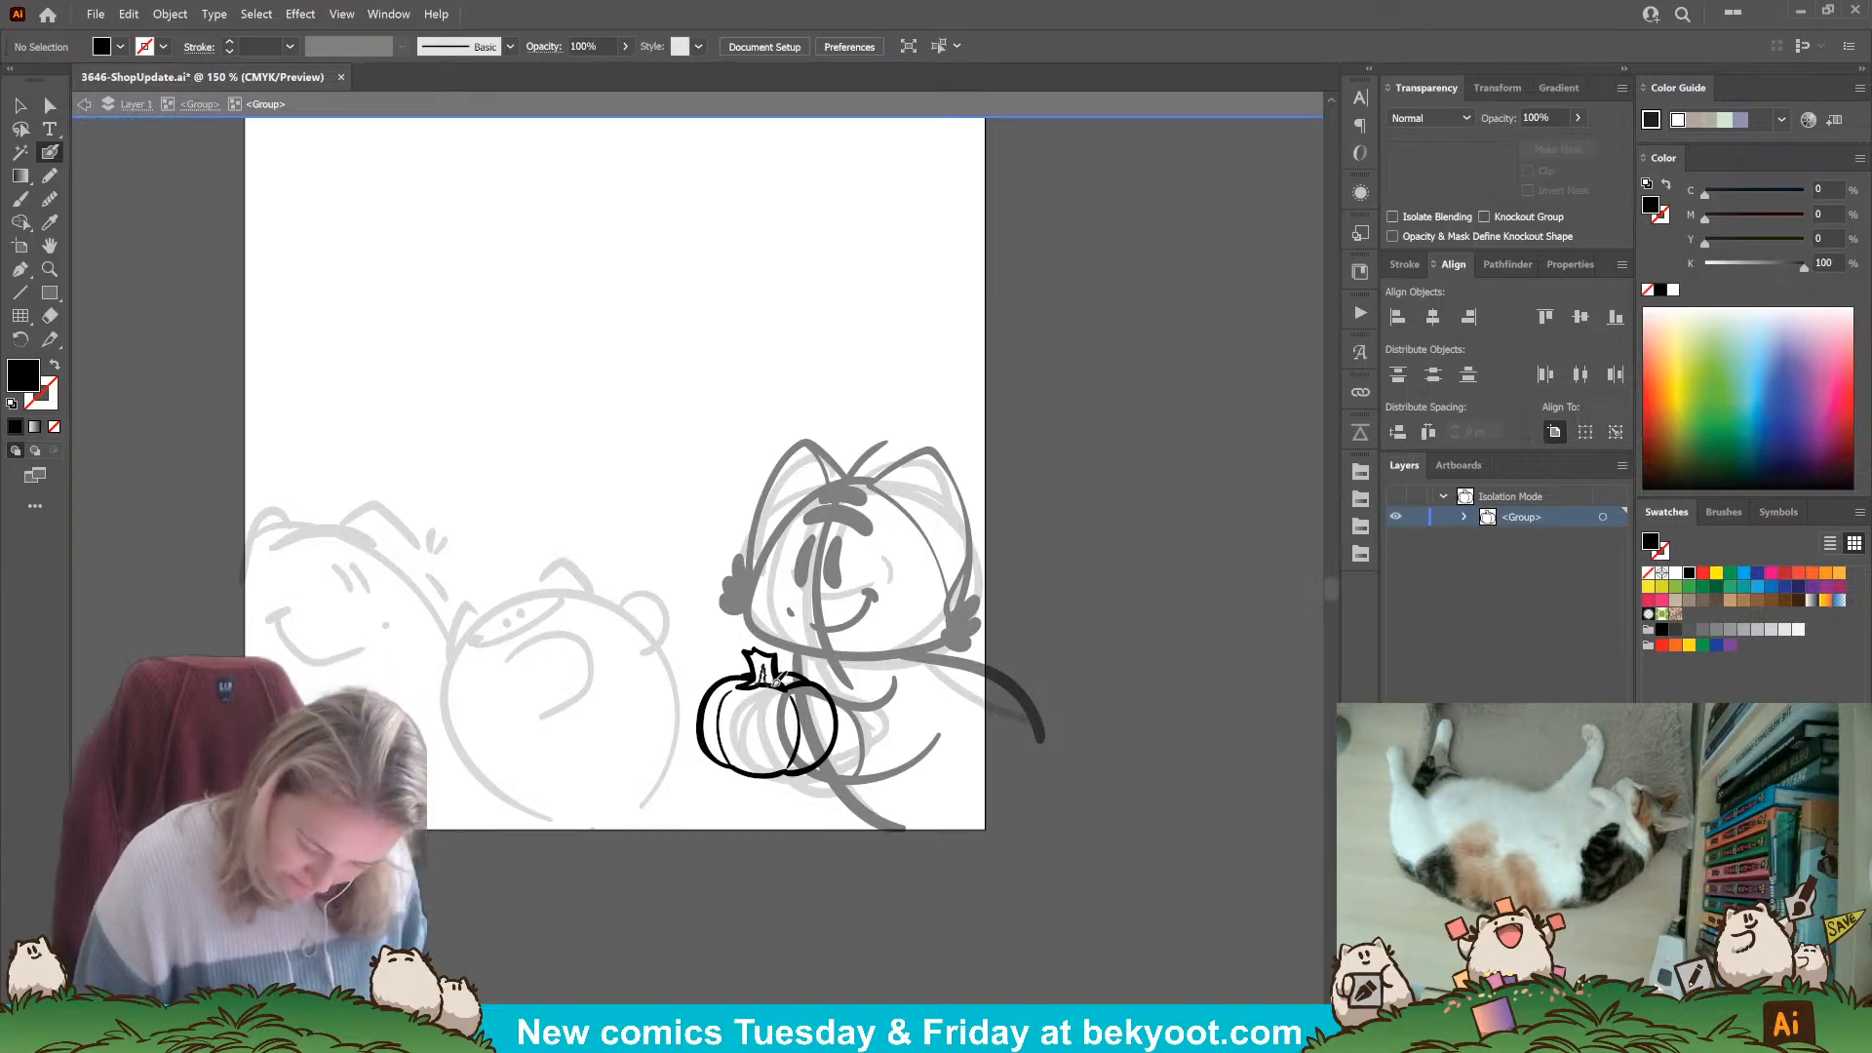
Draw fine lines inside the pumpkin's stem and add small eye and brow marks on its left side.
mouse_move(776, 664)
mouse_down()
mouse_move(764, 680)
mouse_move(762, 657)
mouse_move(770, 681)
mouse_up()
key(ctrl+z)
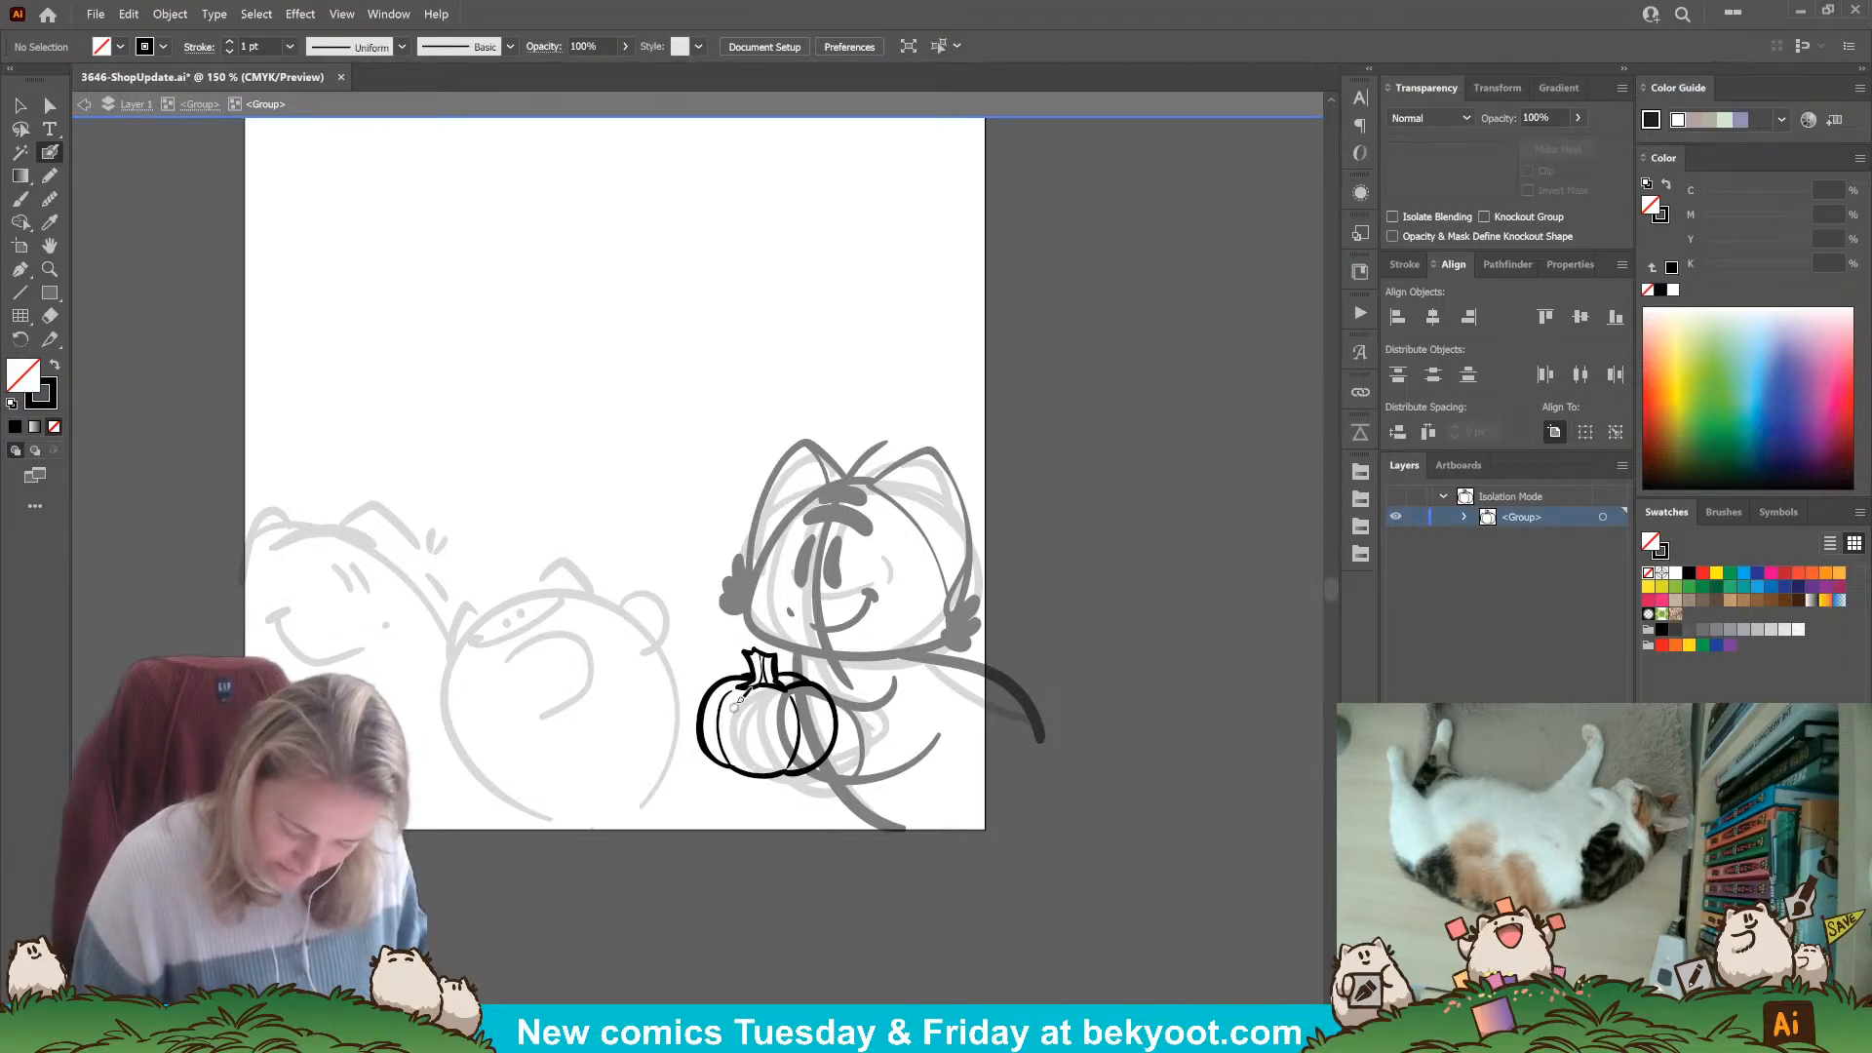
drag(713, 705, 729, 714)
click(709, 719)
click(728, 725)
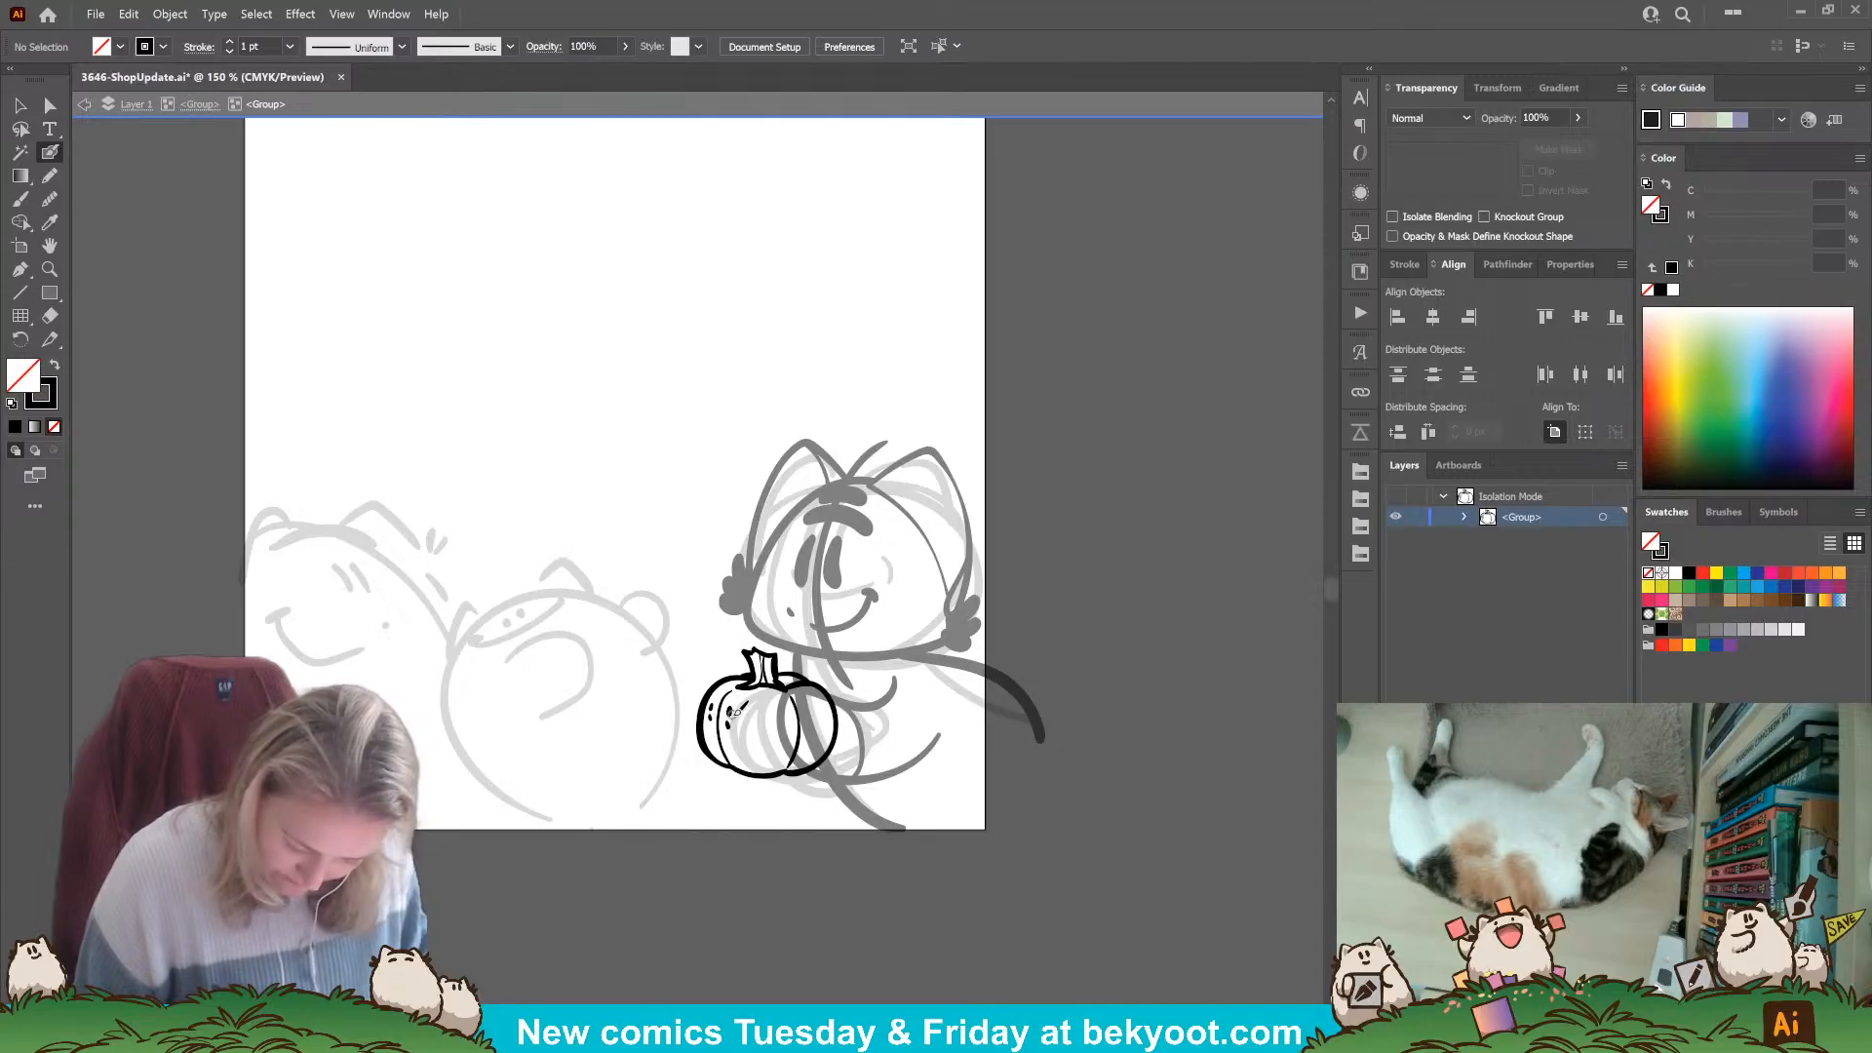
Remove the pumpkin's first eye and brow marks and redraw its small face as three short marks on its left side.
click(734, 718)
key(ctrl+z)
key(ctrl+z)
key(ctrl+z)
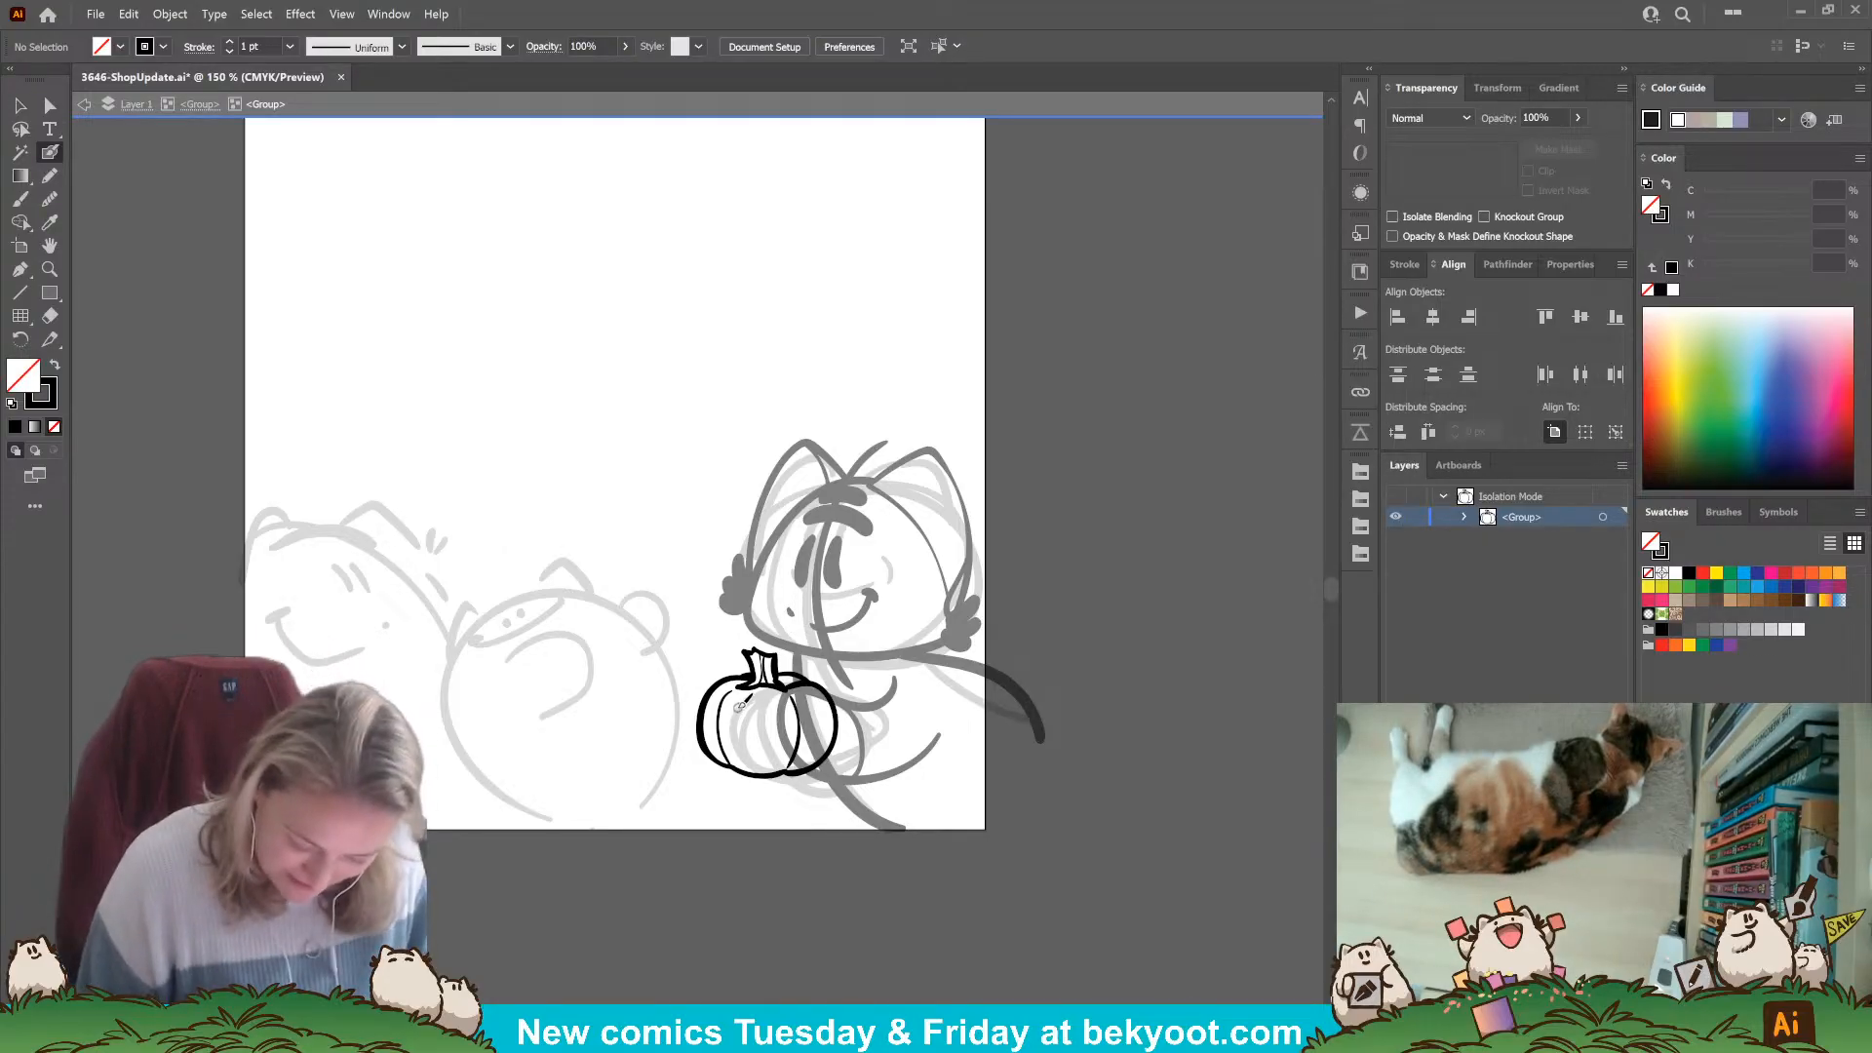
drag(737, 709, 749, 721)
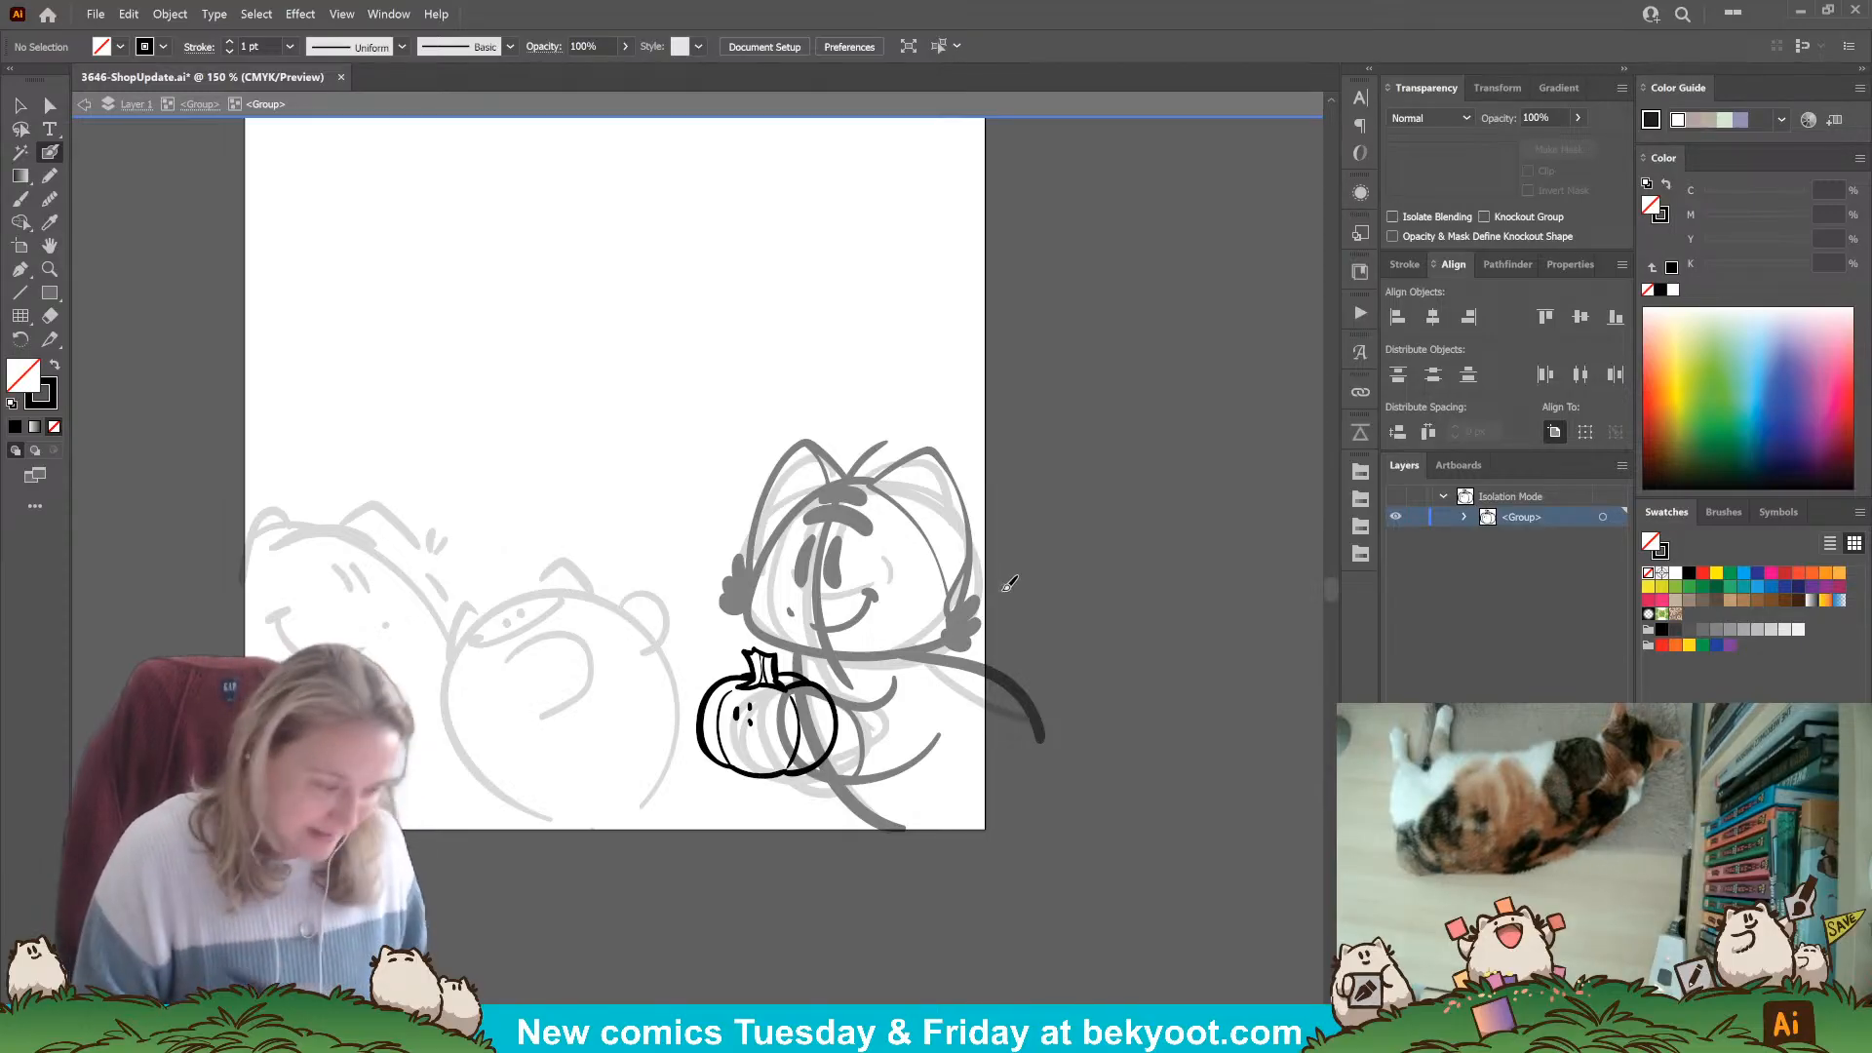
Draw a black-filled shadow shape along the pumpkin's underside with the Pencil tool at 30% opacity.
click(50, 177)
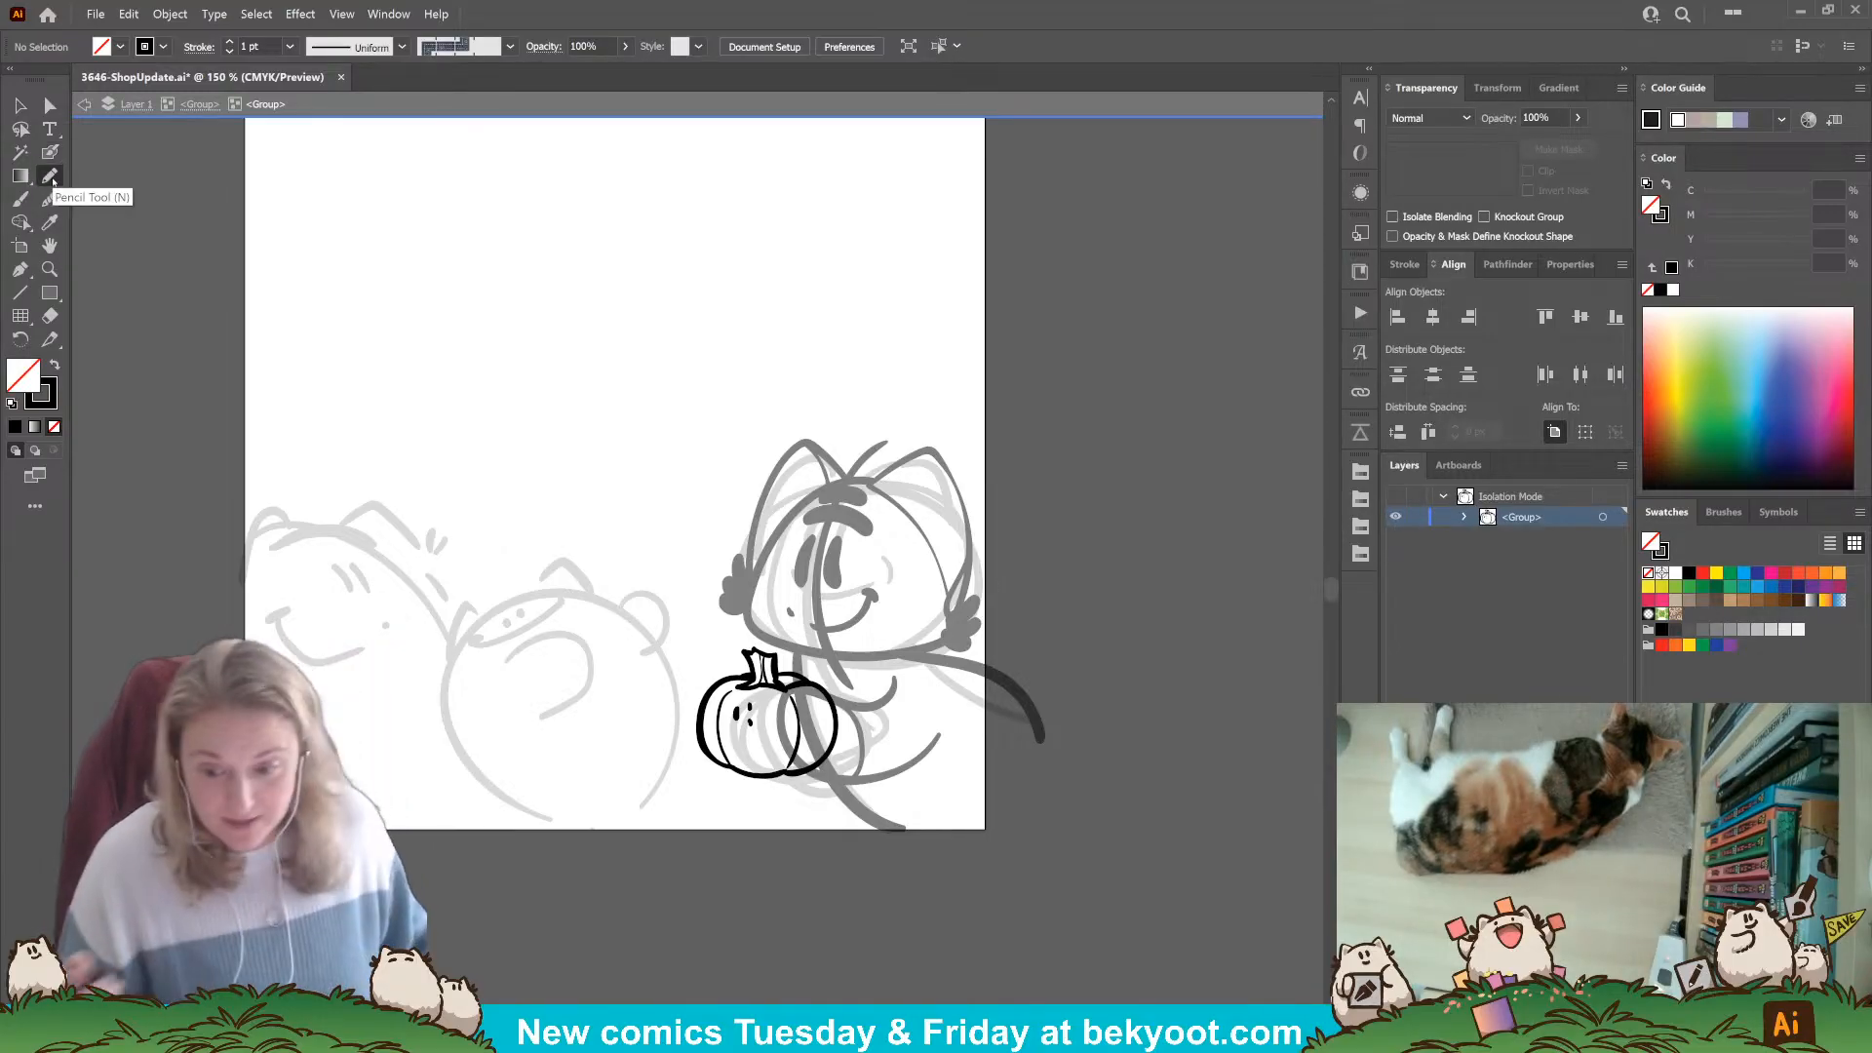
drag(1557, 118, 1312, 222)
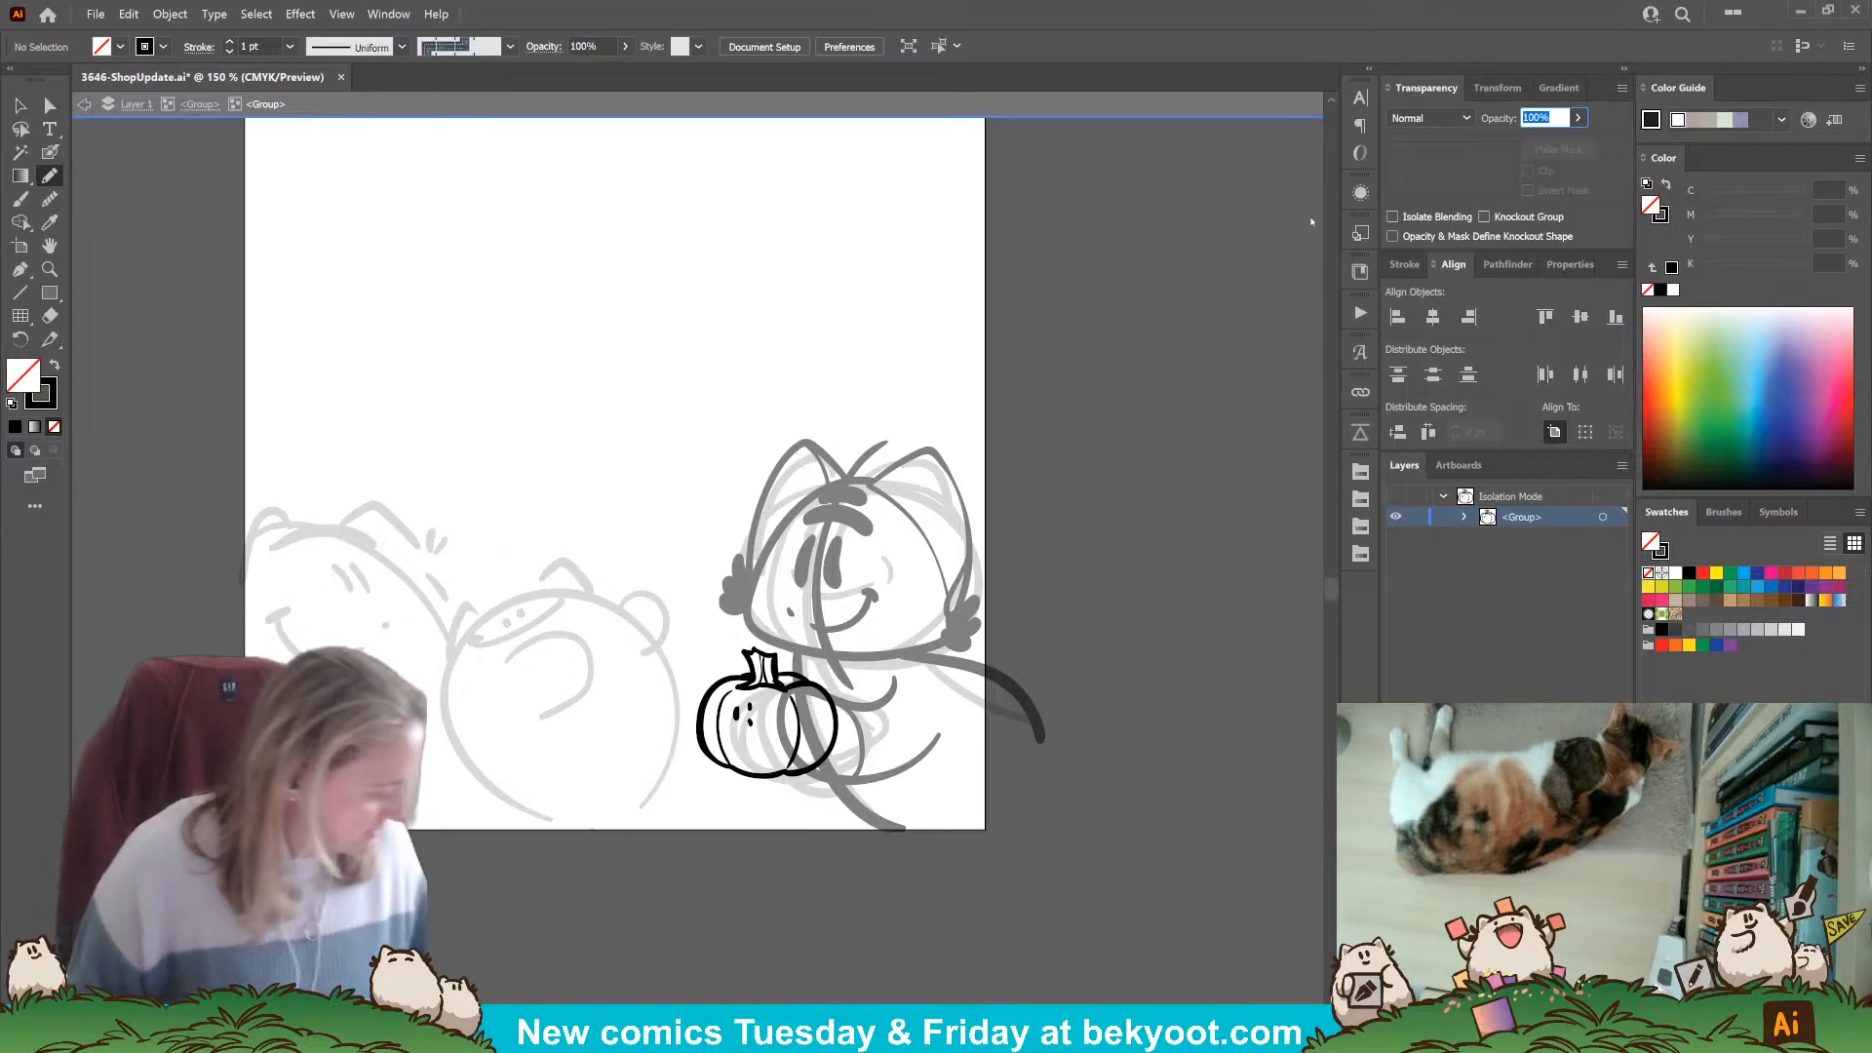
text(30)
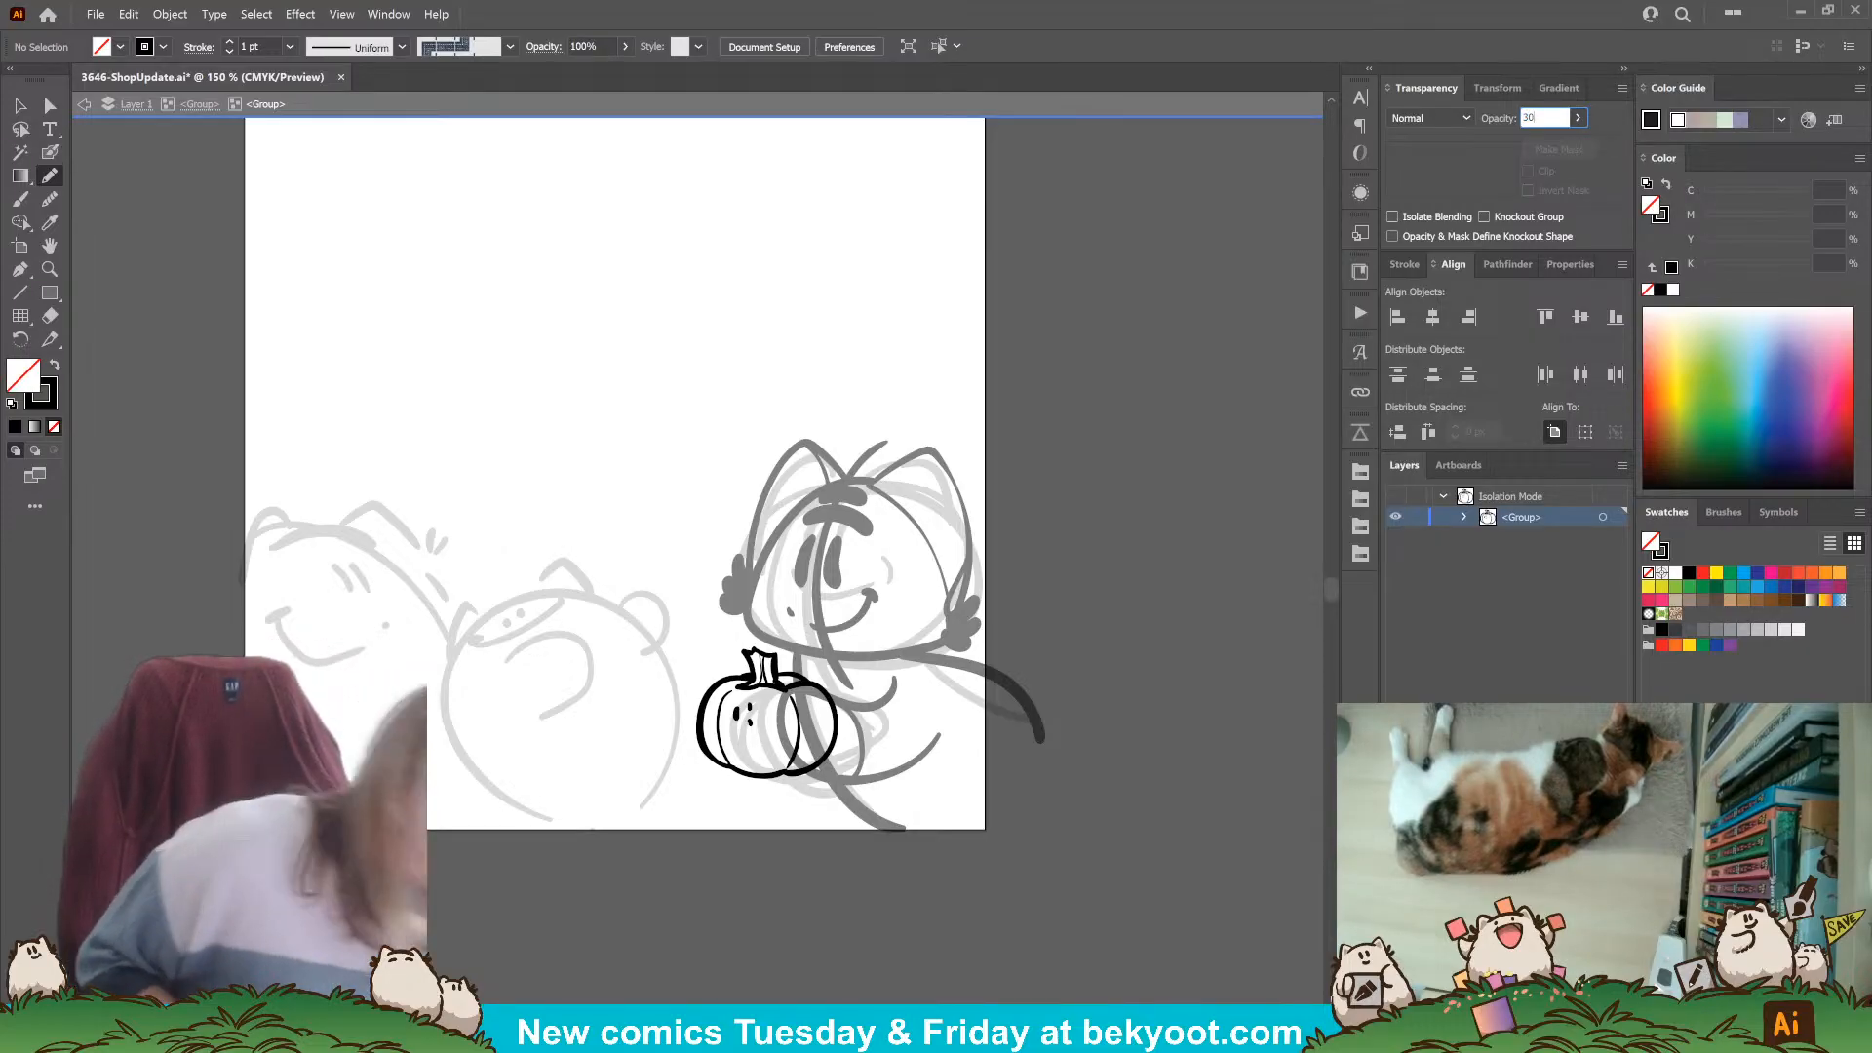
key(Return)
mouse_move(714, 722)
mouse_down()
mouse_move(786, 747)
mouse_move(802, 719)
mouse_move(835, 732)
mouse_move(790, 773)
mouse_move(723, 766)
mouse_move(704, 710)
mouse_up()
key(shift+x)
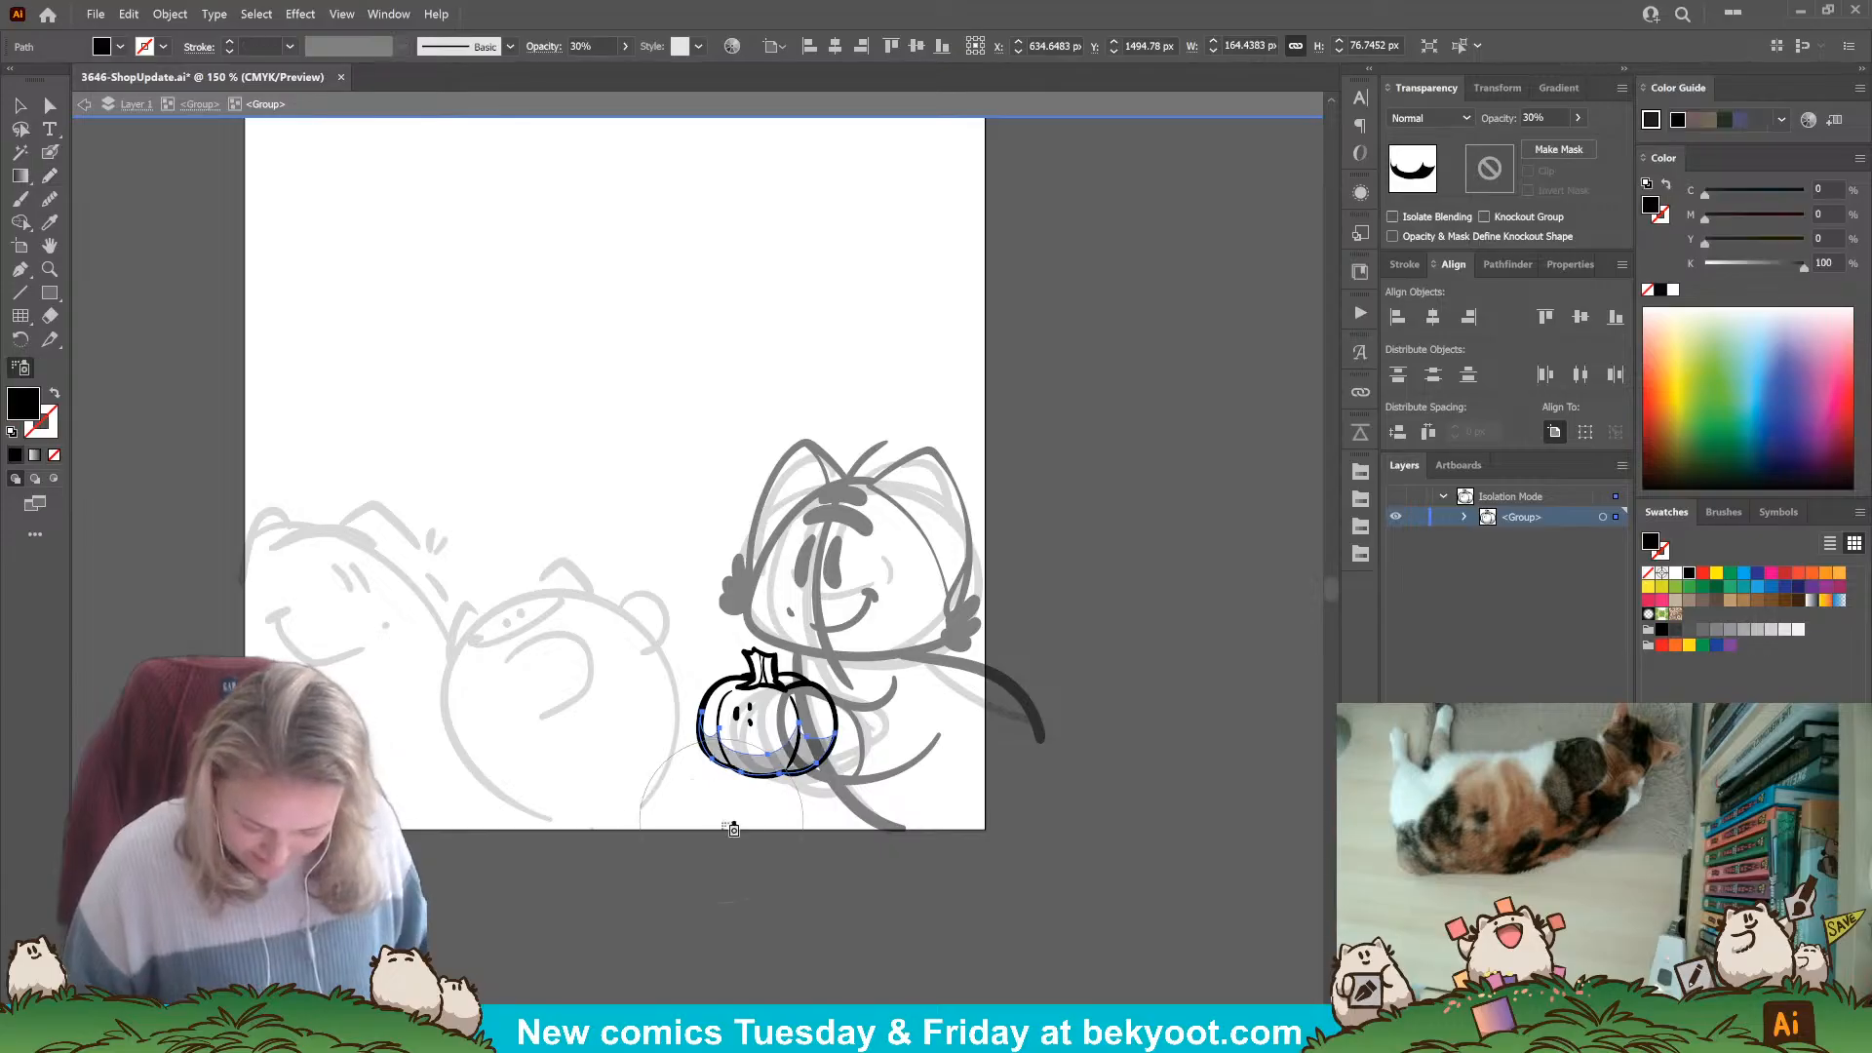
click(52, 176)
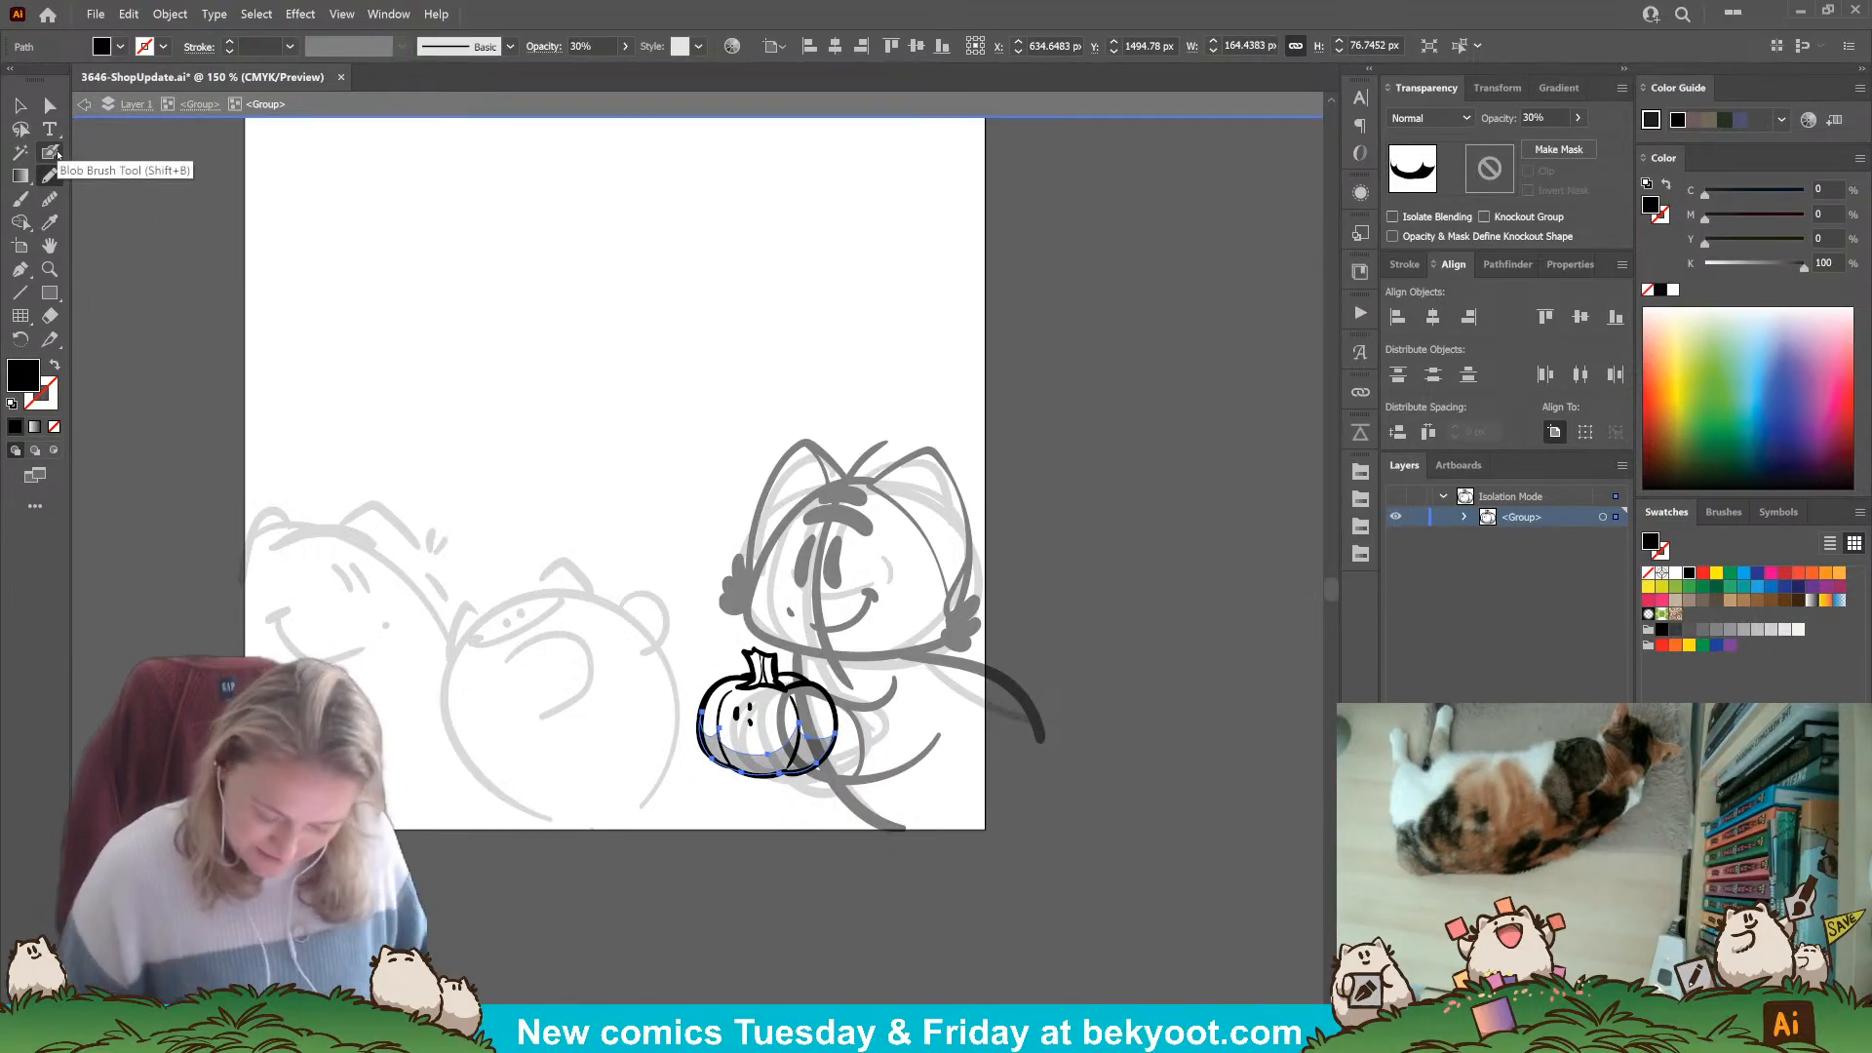
click(43, 109)
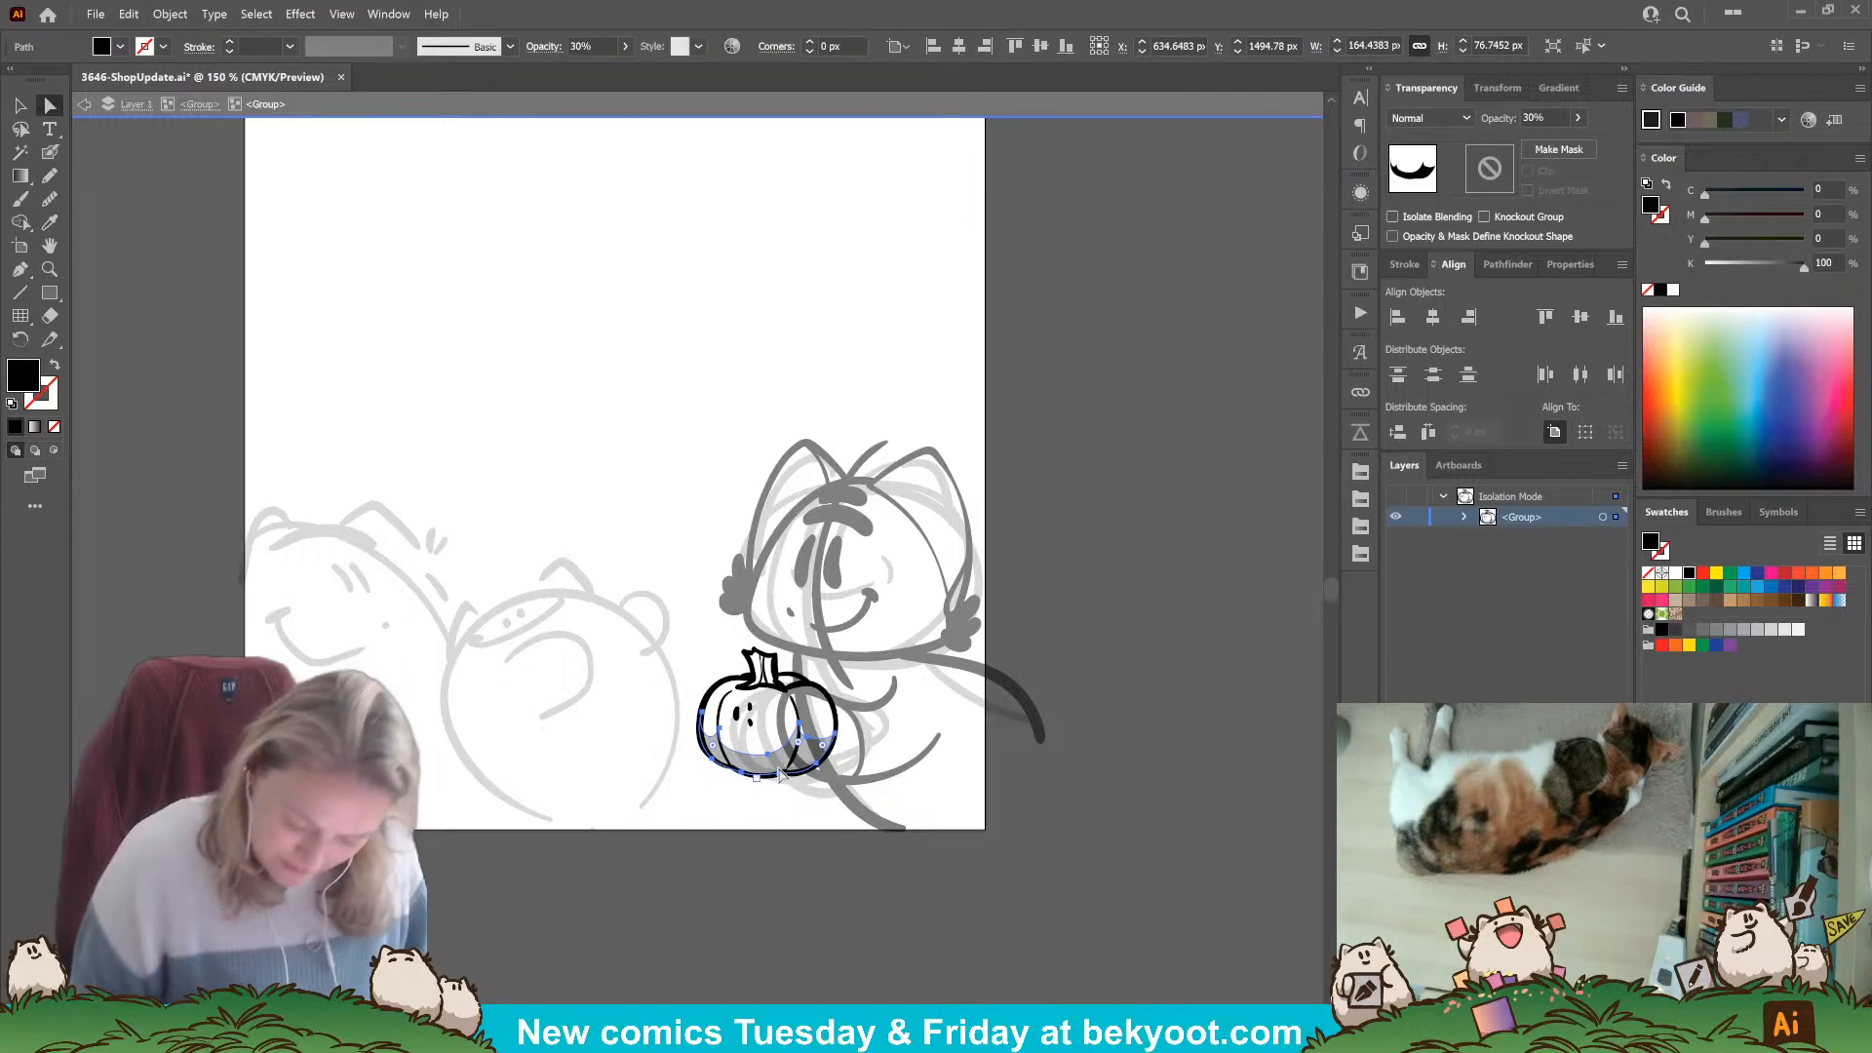
click(807, 734)
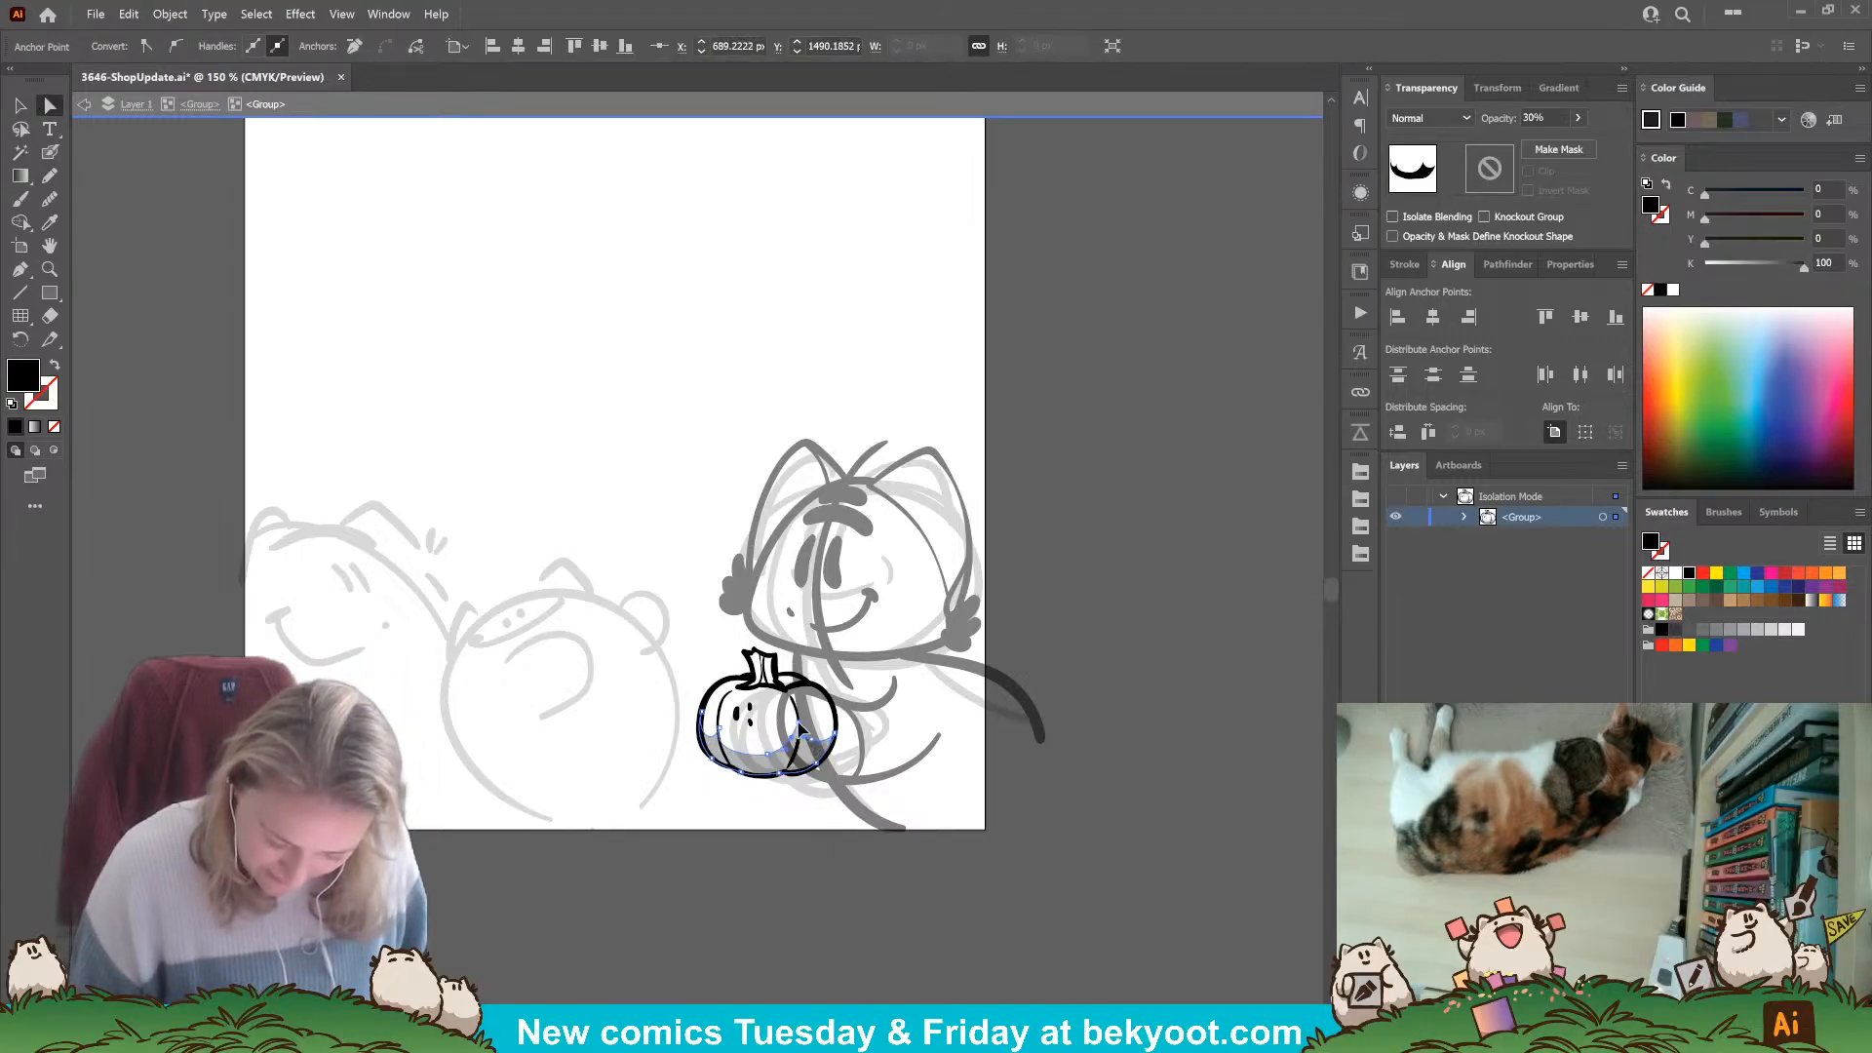
click(764, 886)
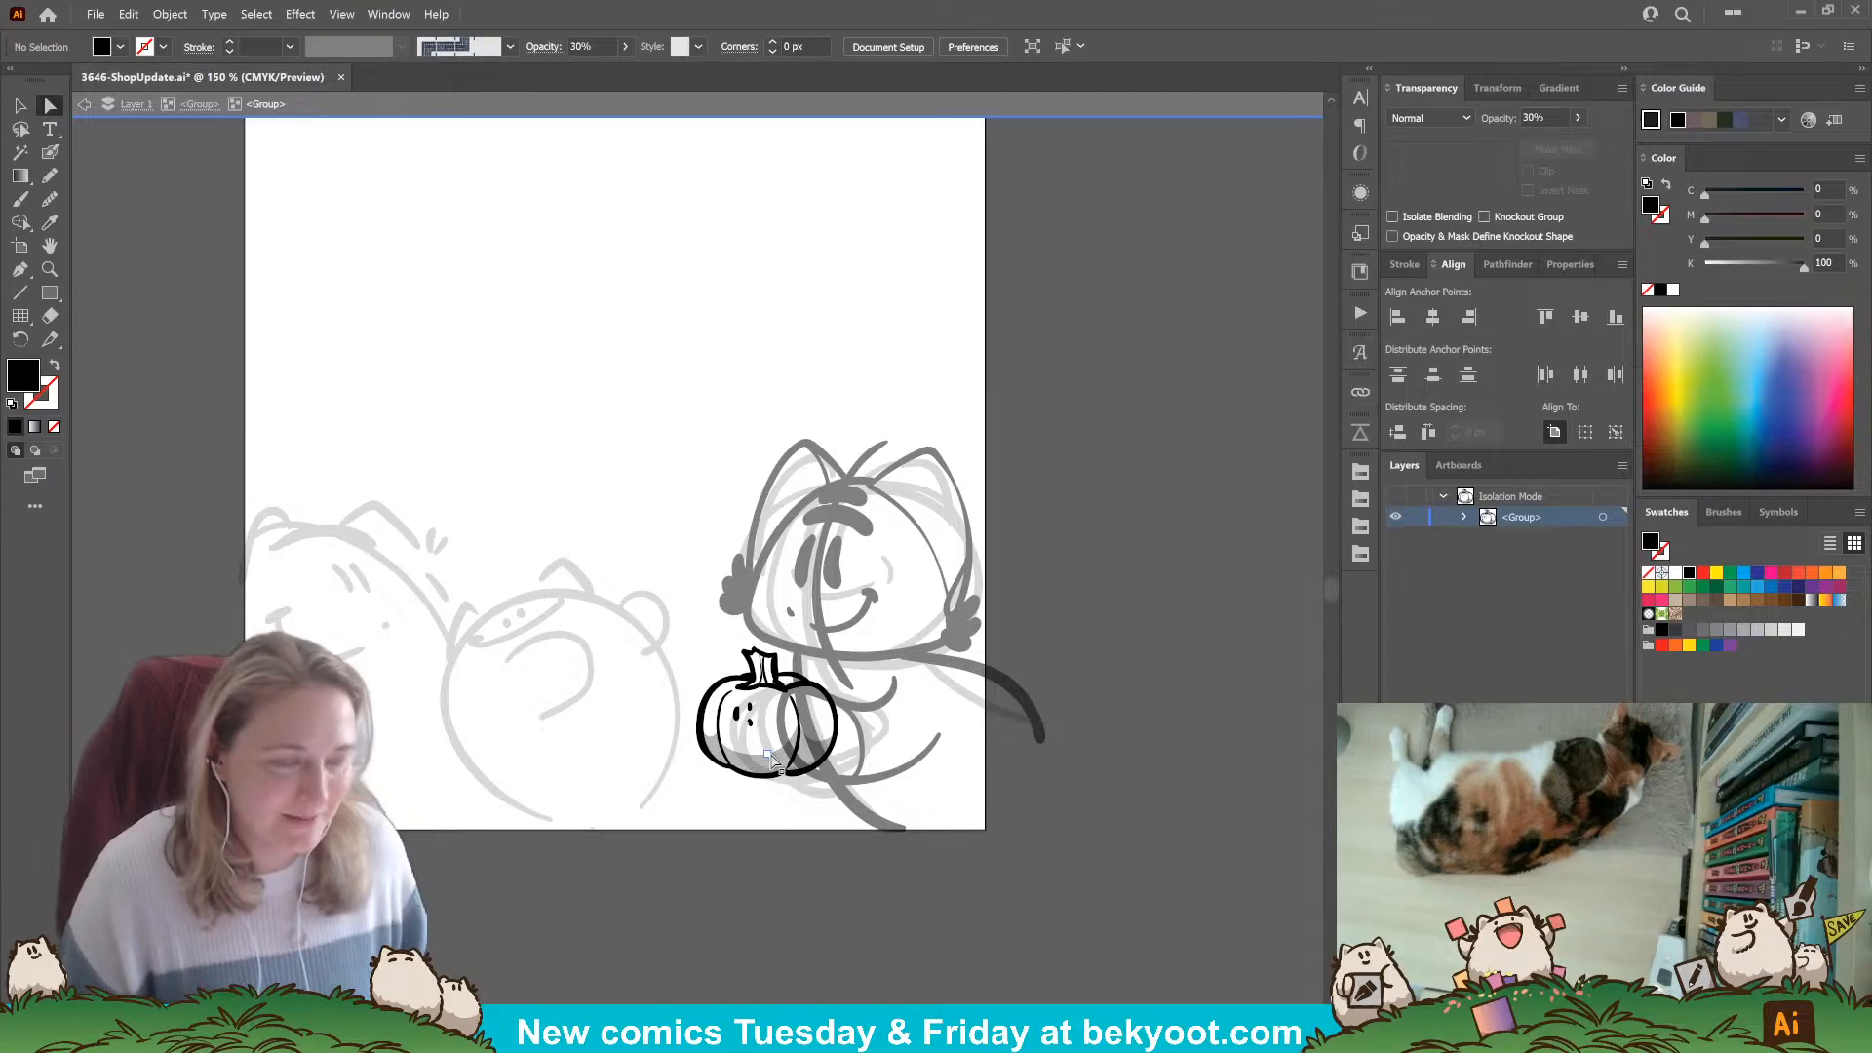
click(49, 154)
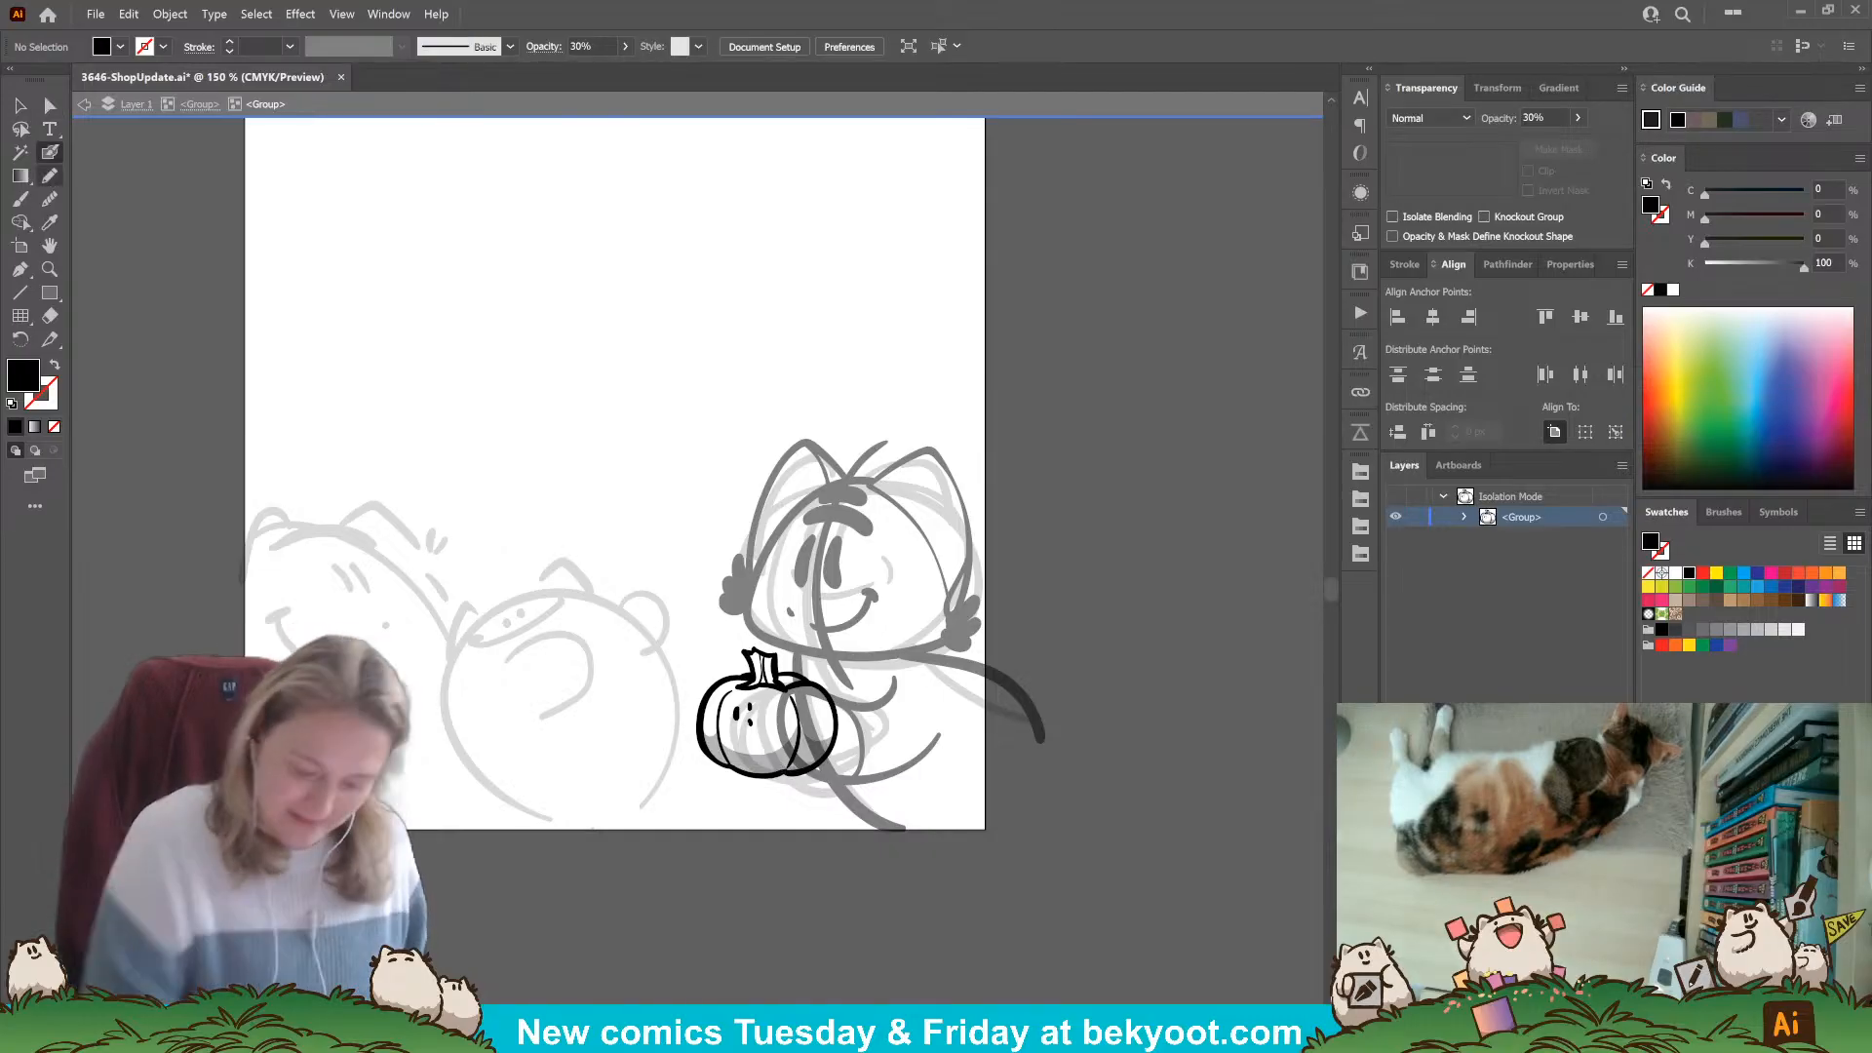
Leave the pumpkin's isolation for the character's group and shift the whole pumpkin slightly to the left.
click(195, 106)
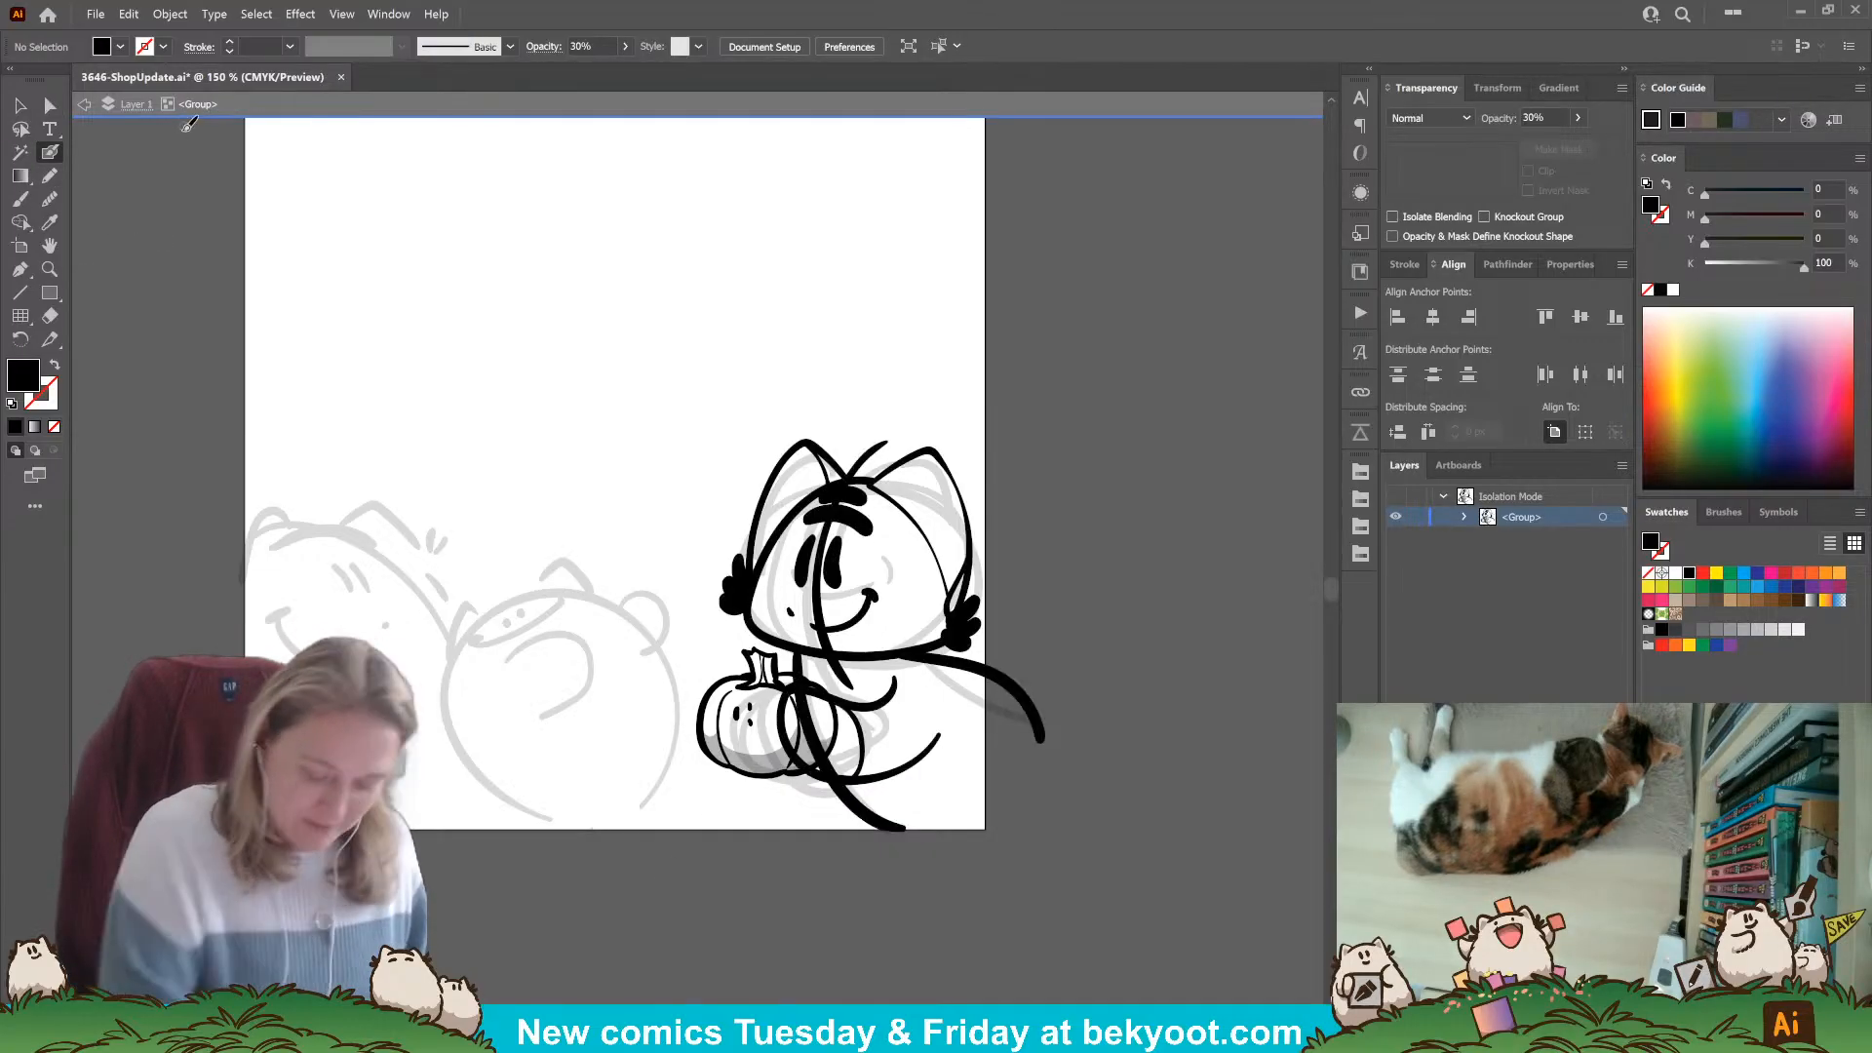
ctrl+click(757, 776)
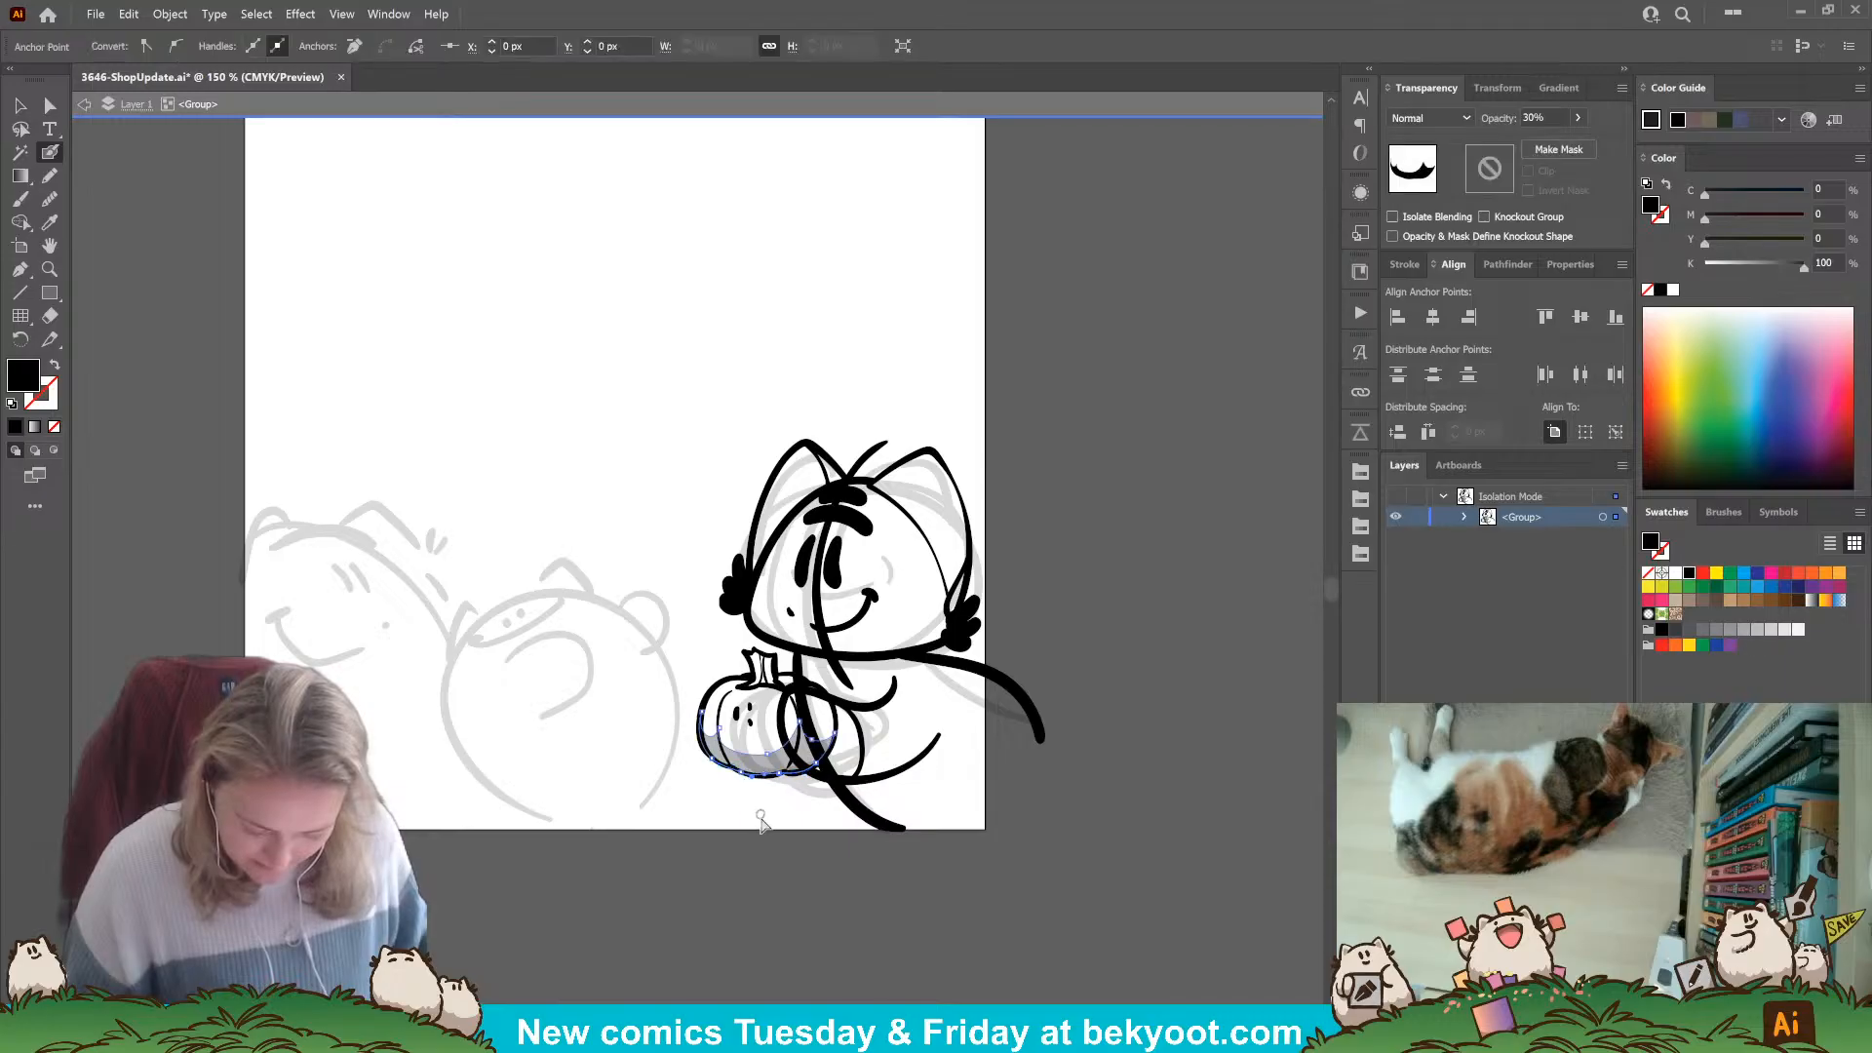
click(22, 107)
click(646, 756)
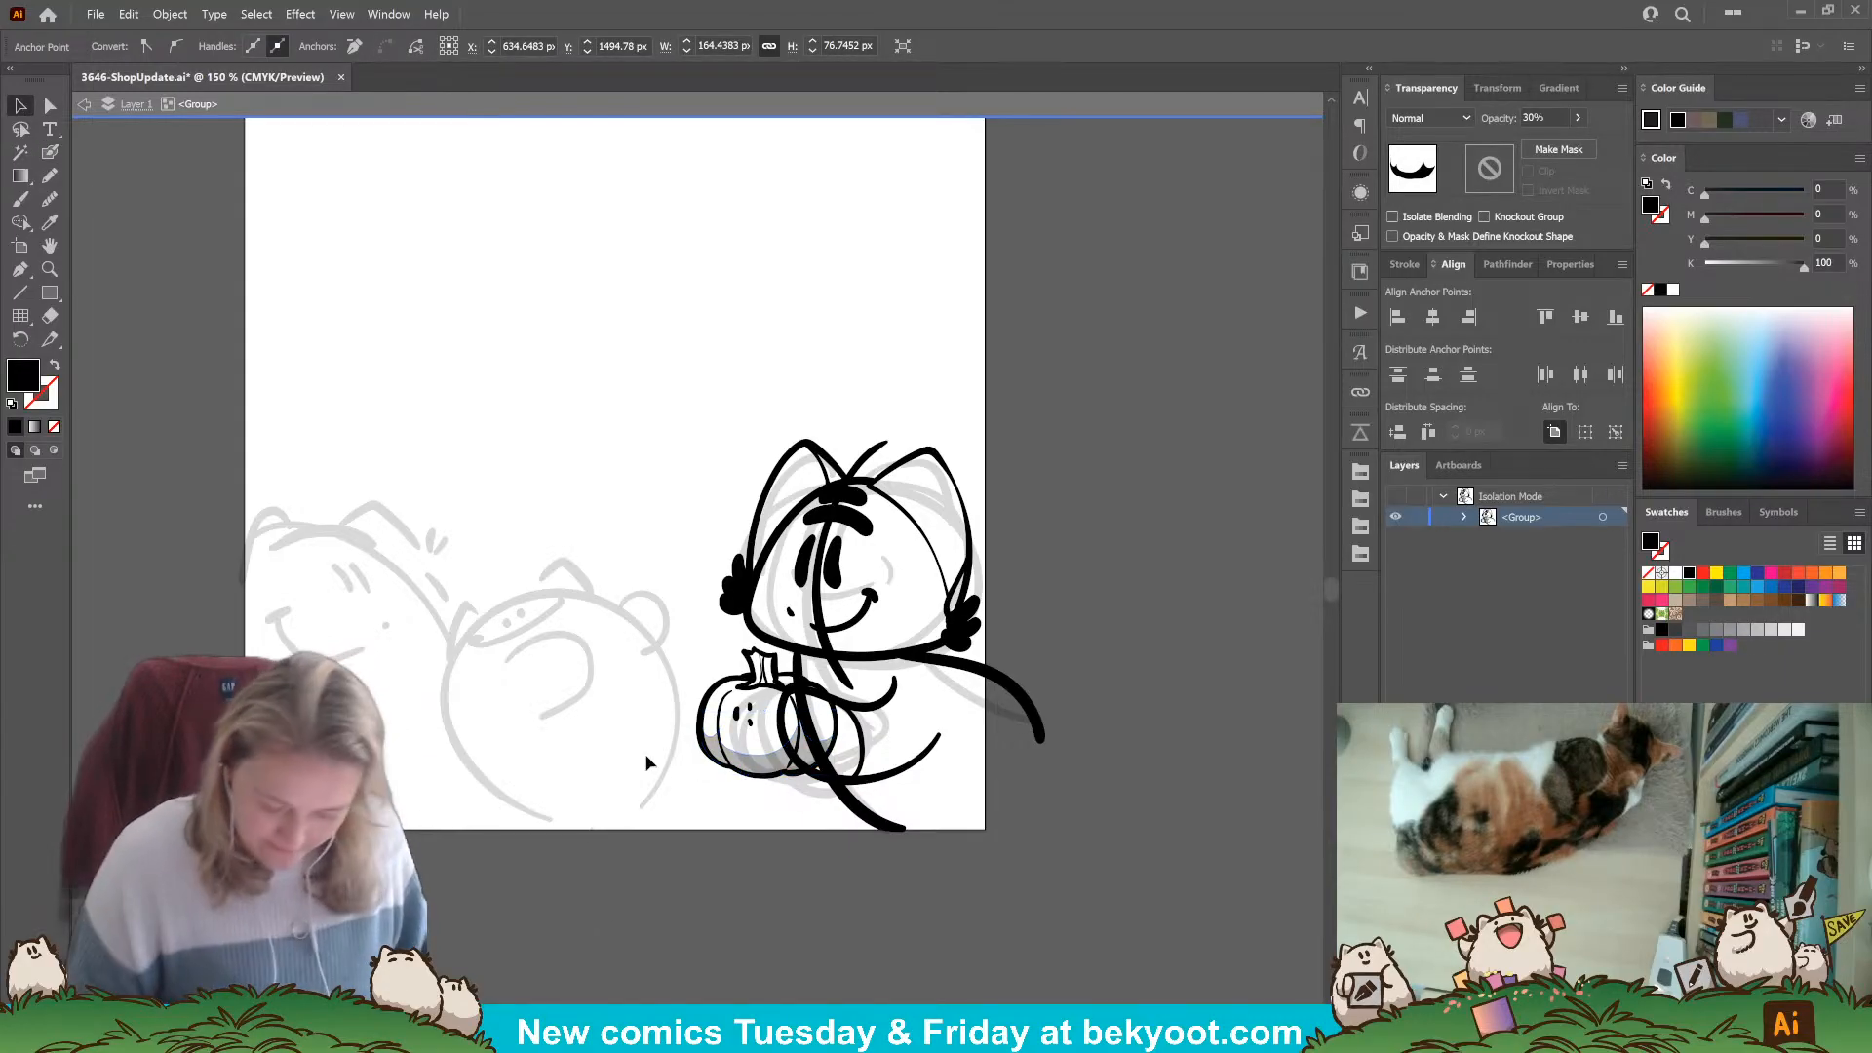
click(770, 687)
drag(771, 688, 755, 687)
click(789, 799)
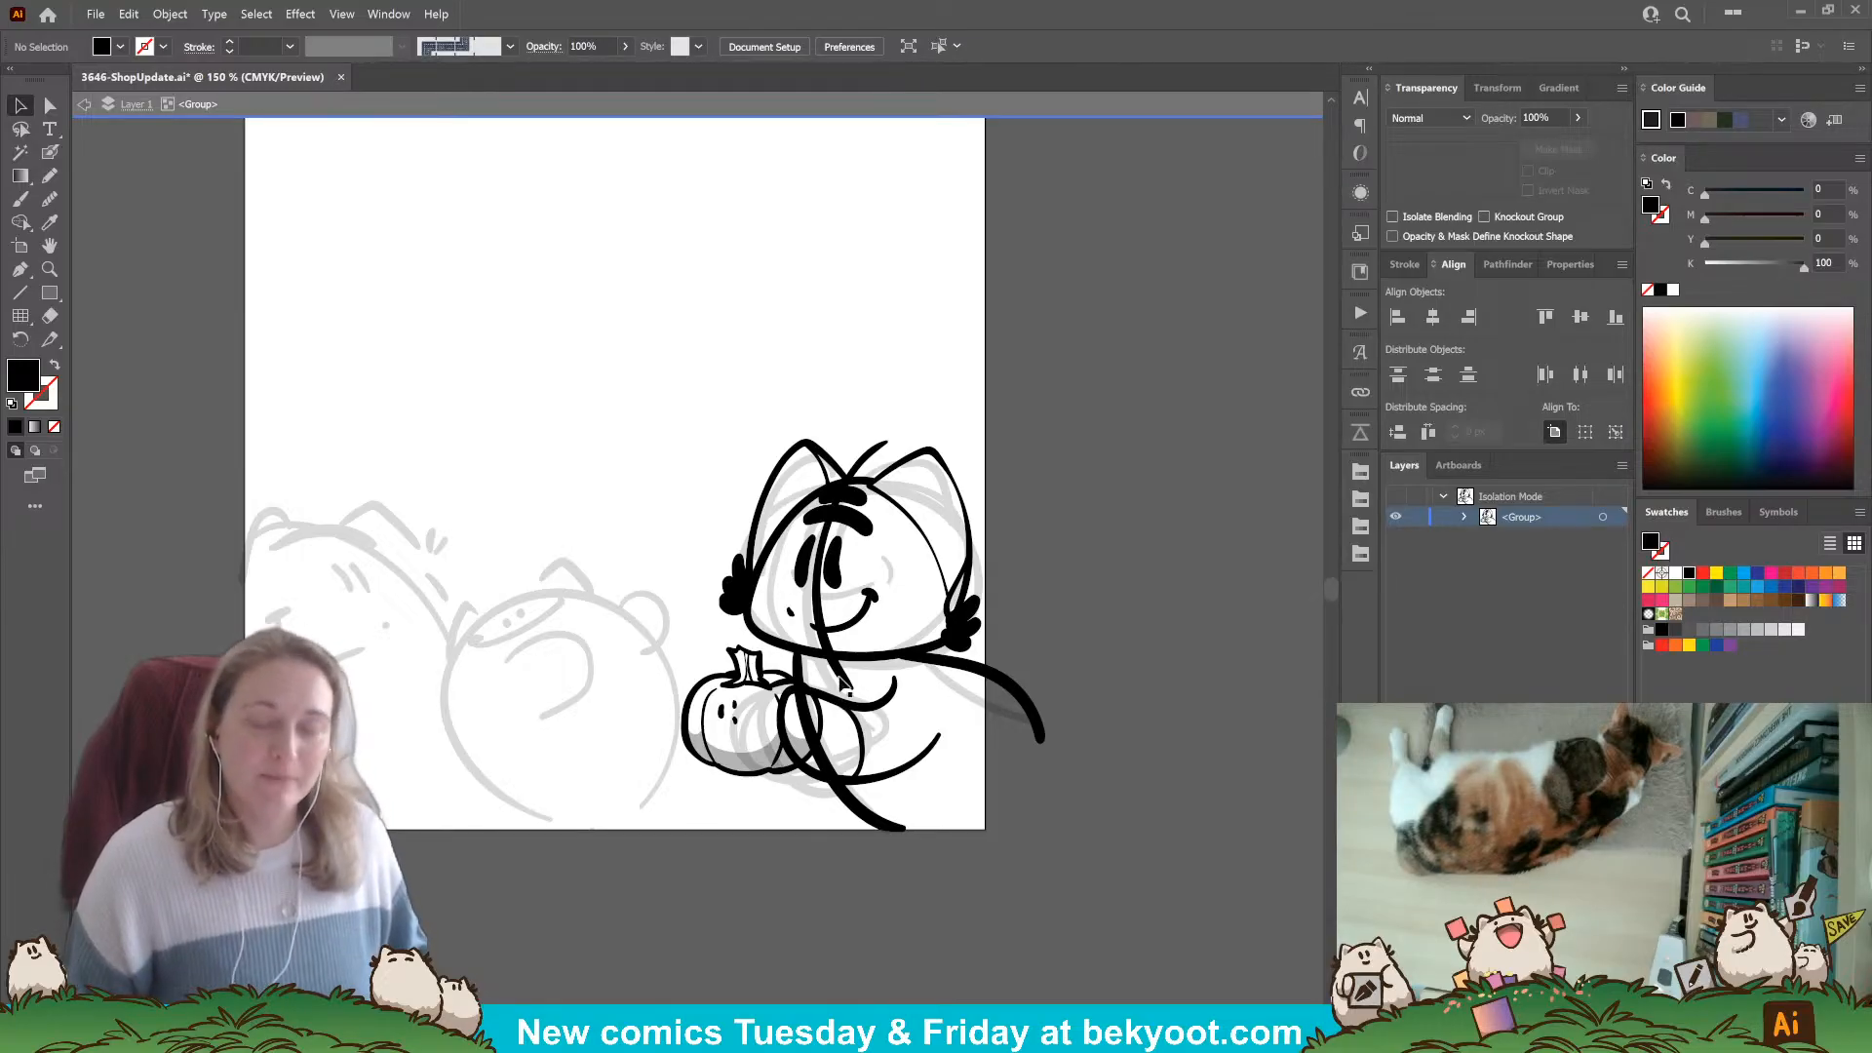
click(46, 156)
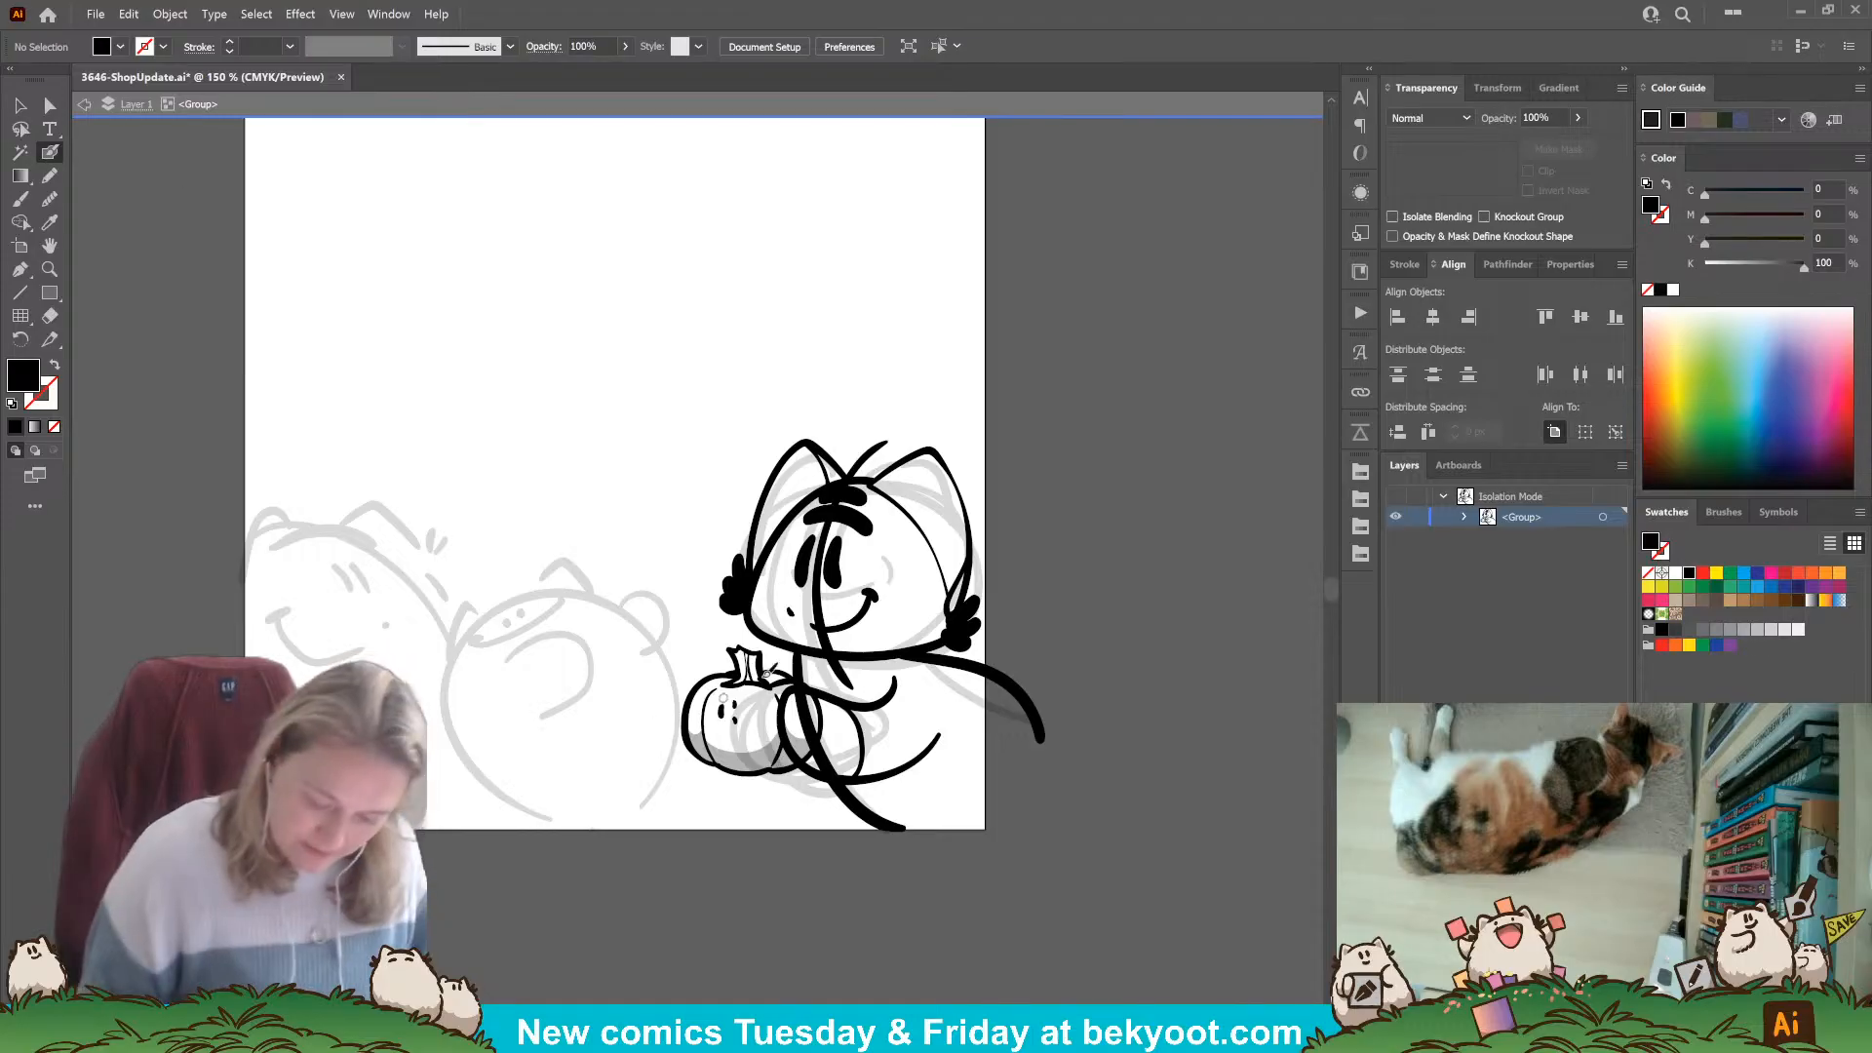
key(shift+x)
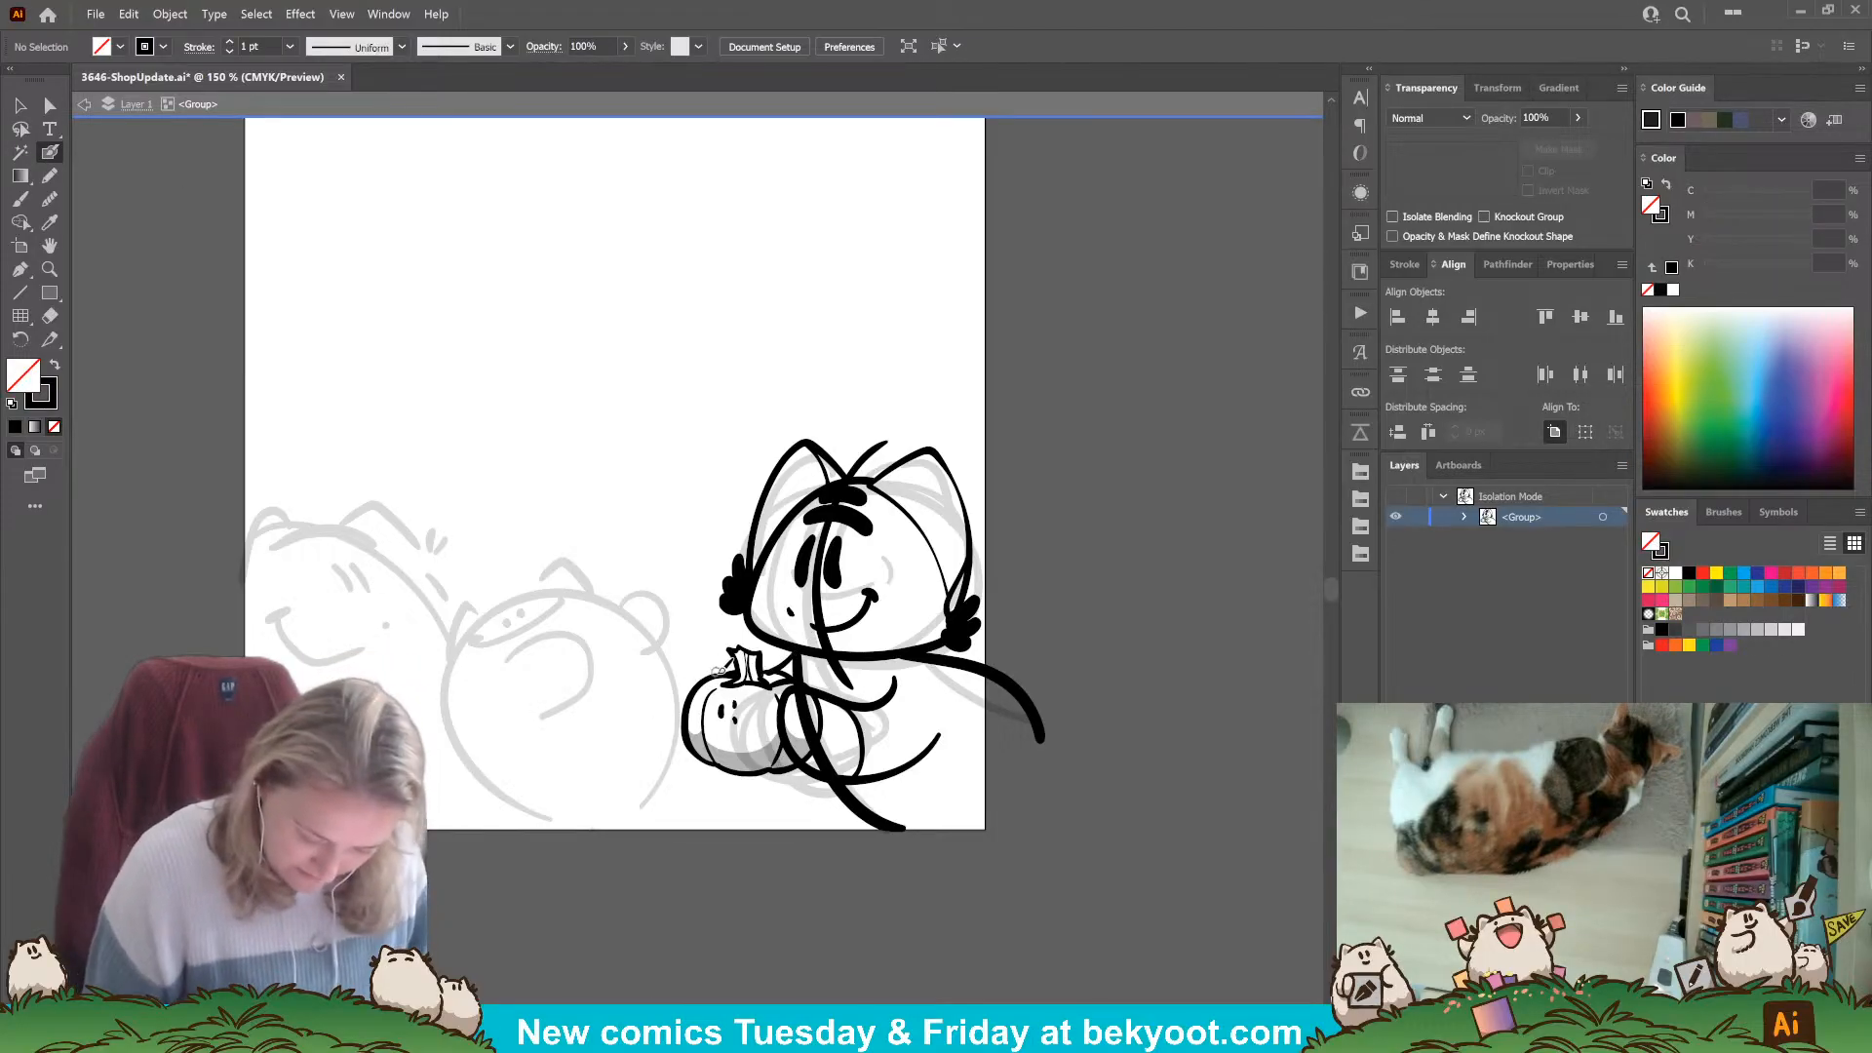
mouse_move(721, 672)
mouse_down()
mouse_move(683, 670)
mouse_move(677, 727)
mouse_up()
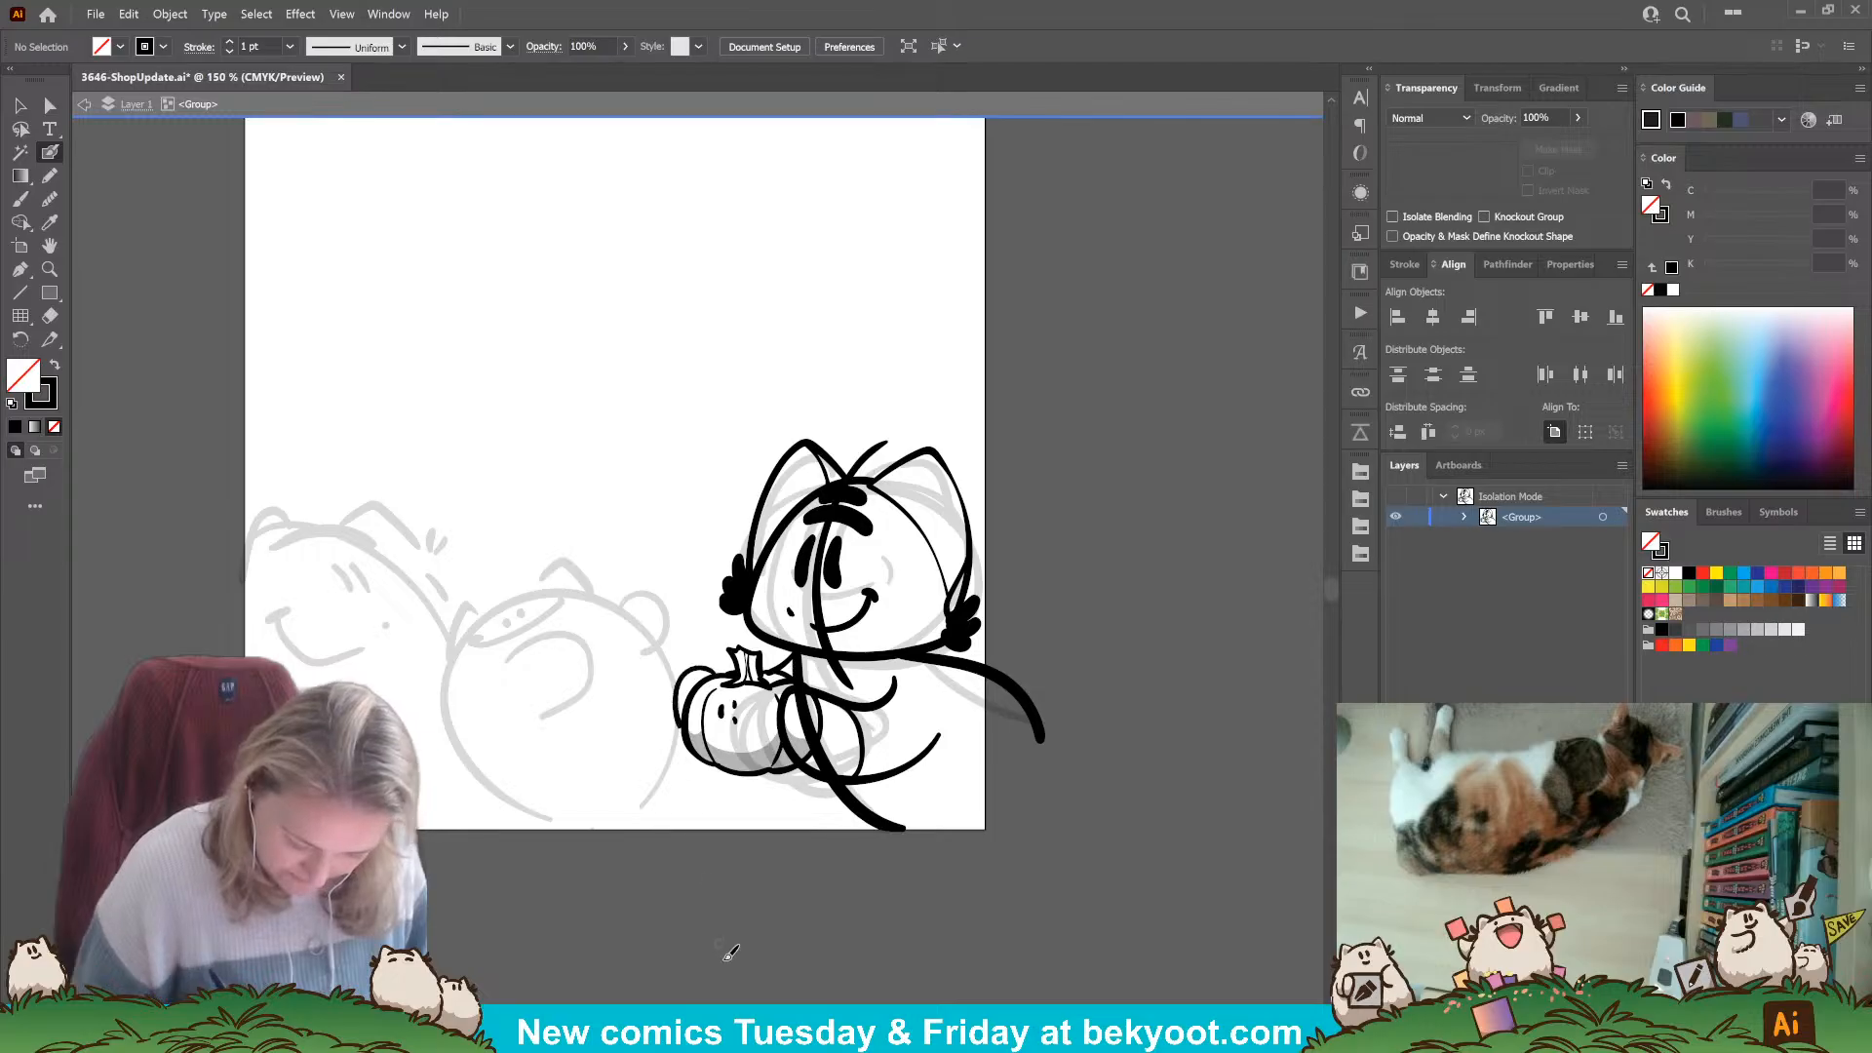
key(ctrl+z)
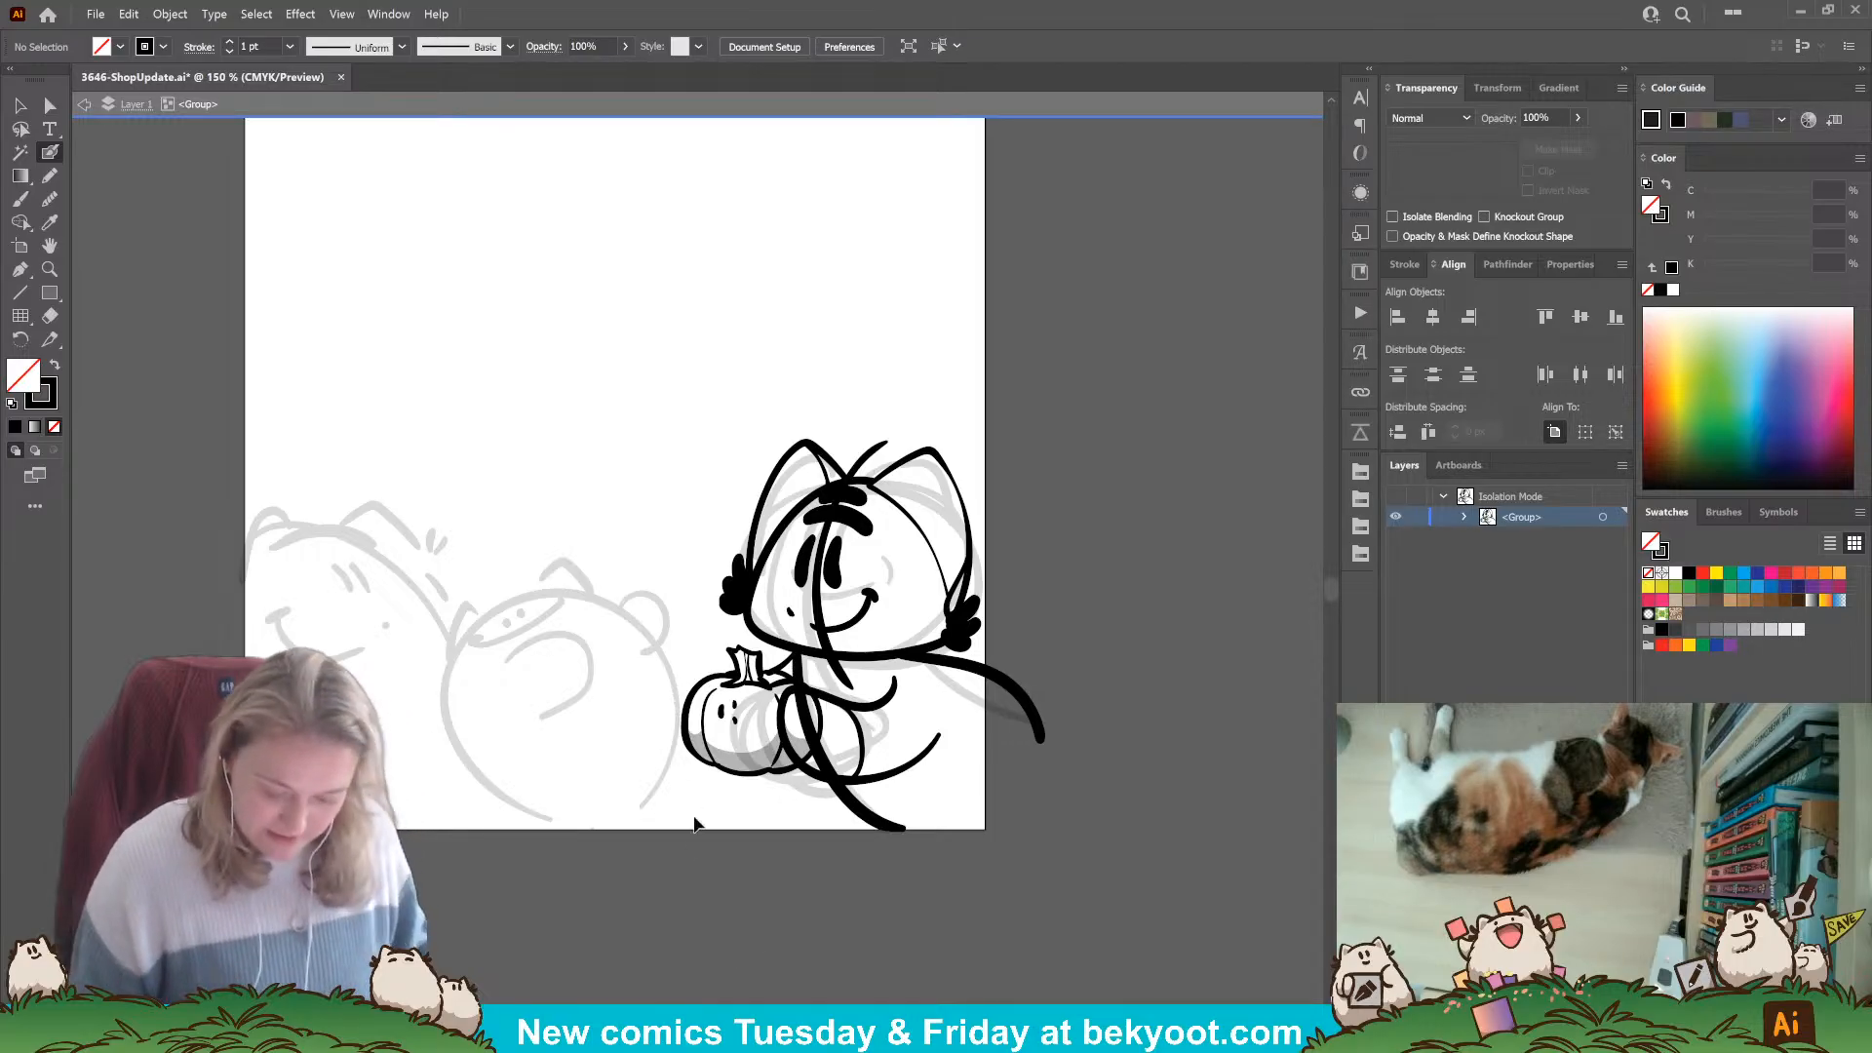
key(shift+x)
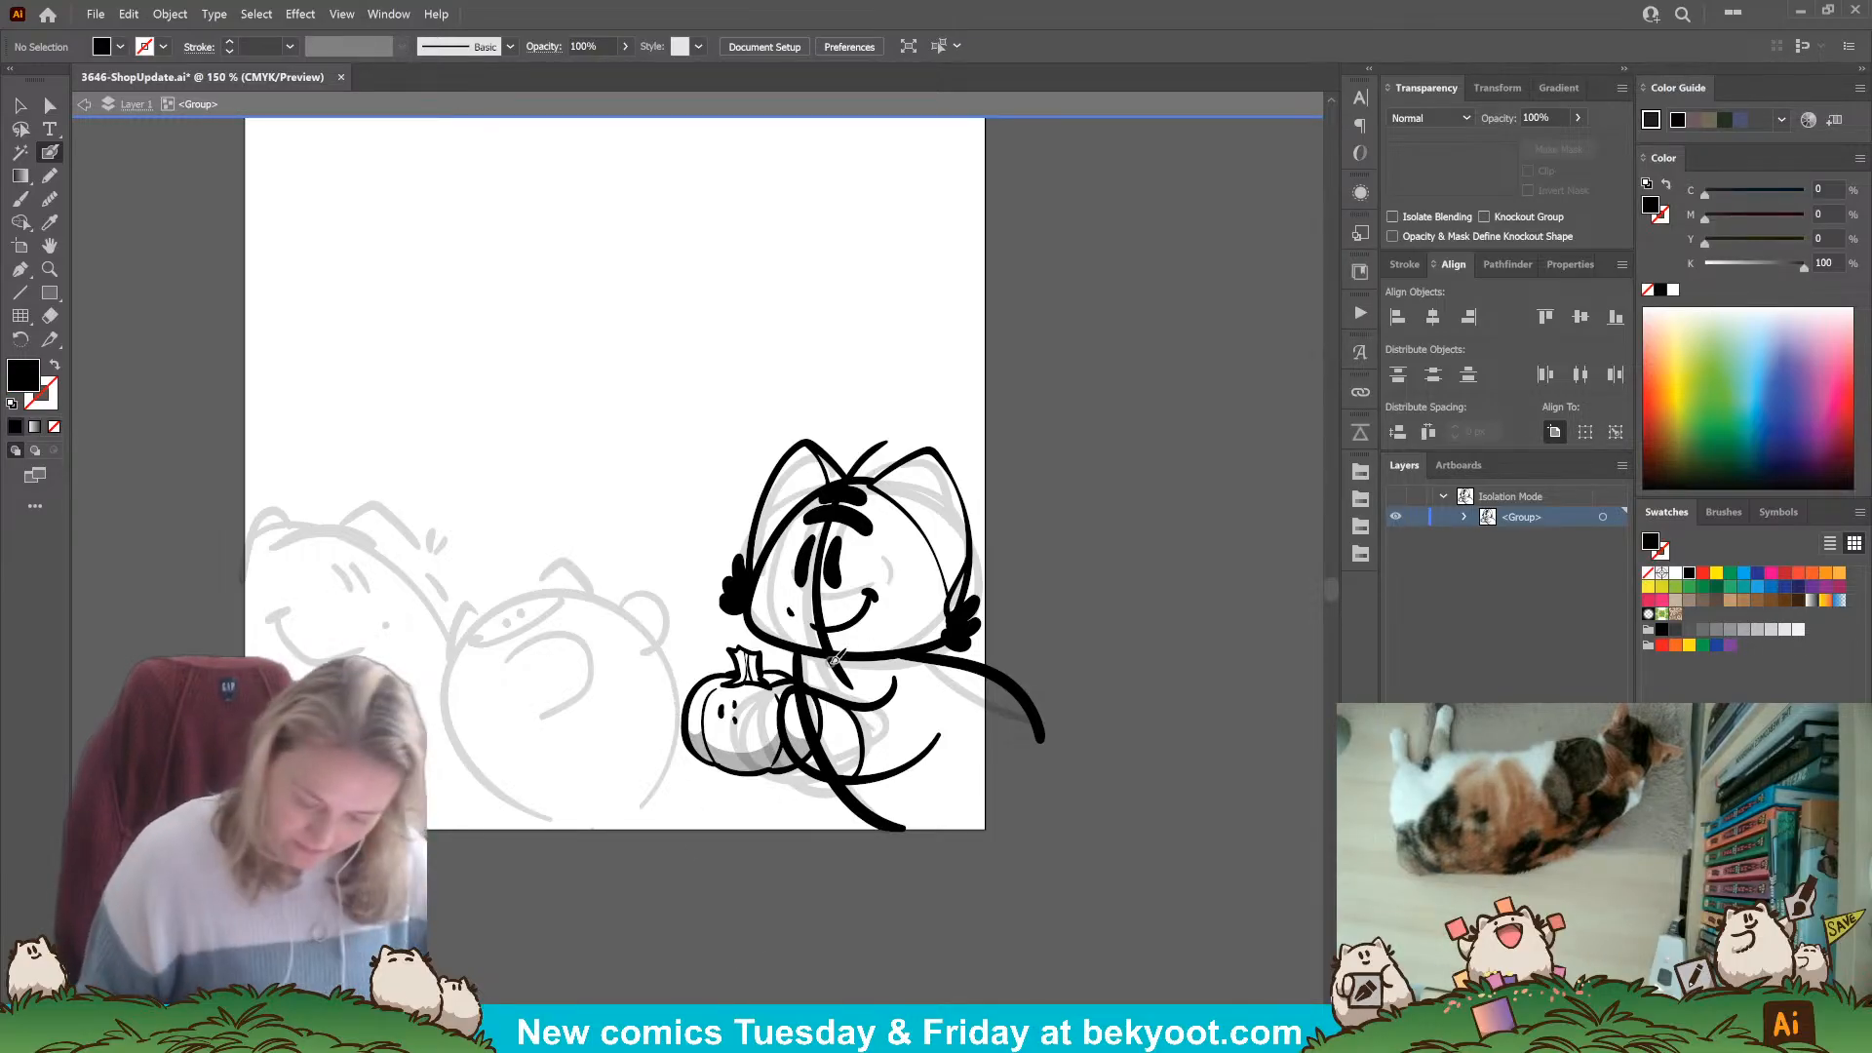
key(Return)
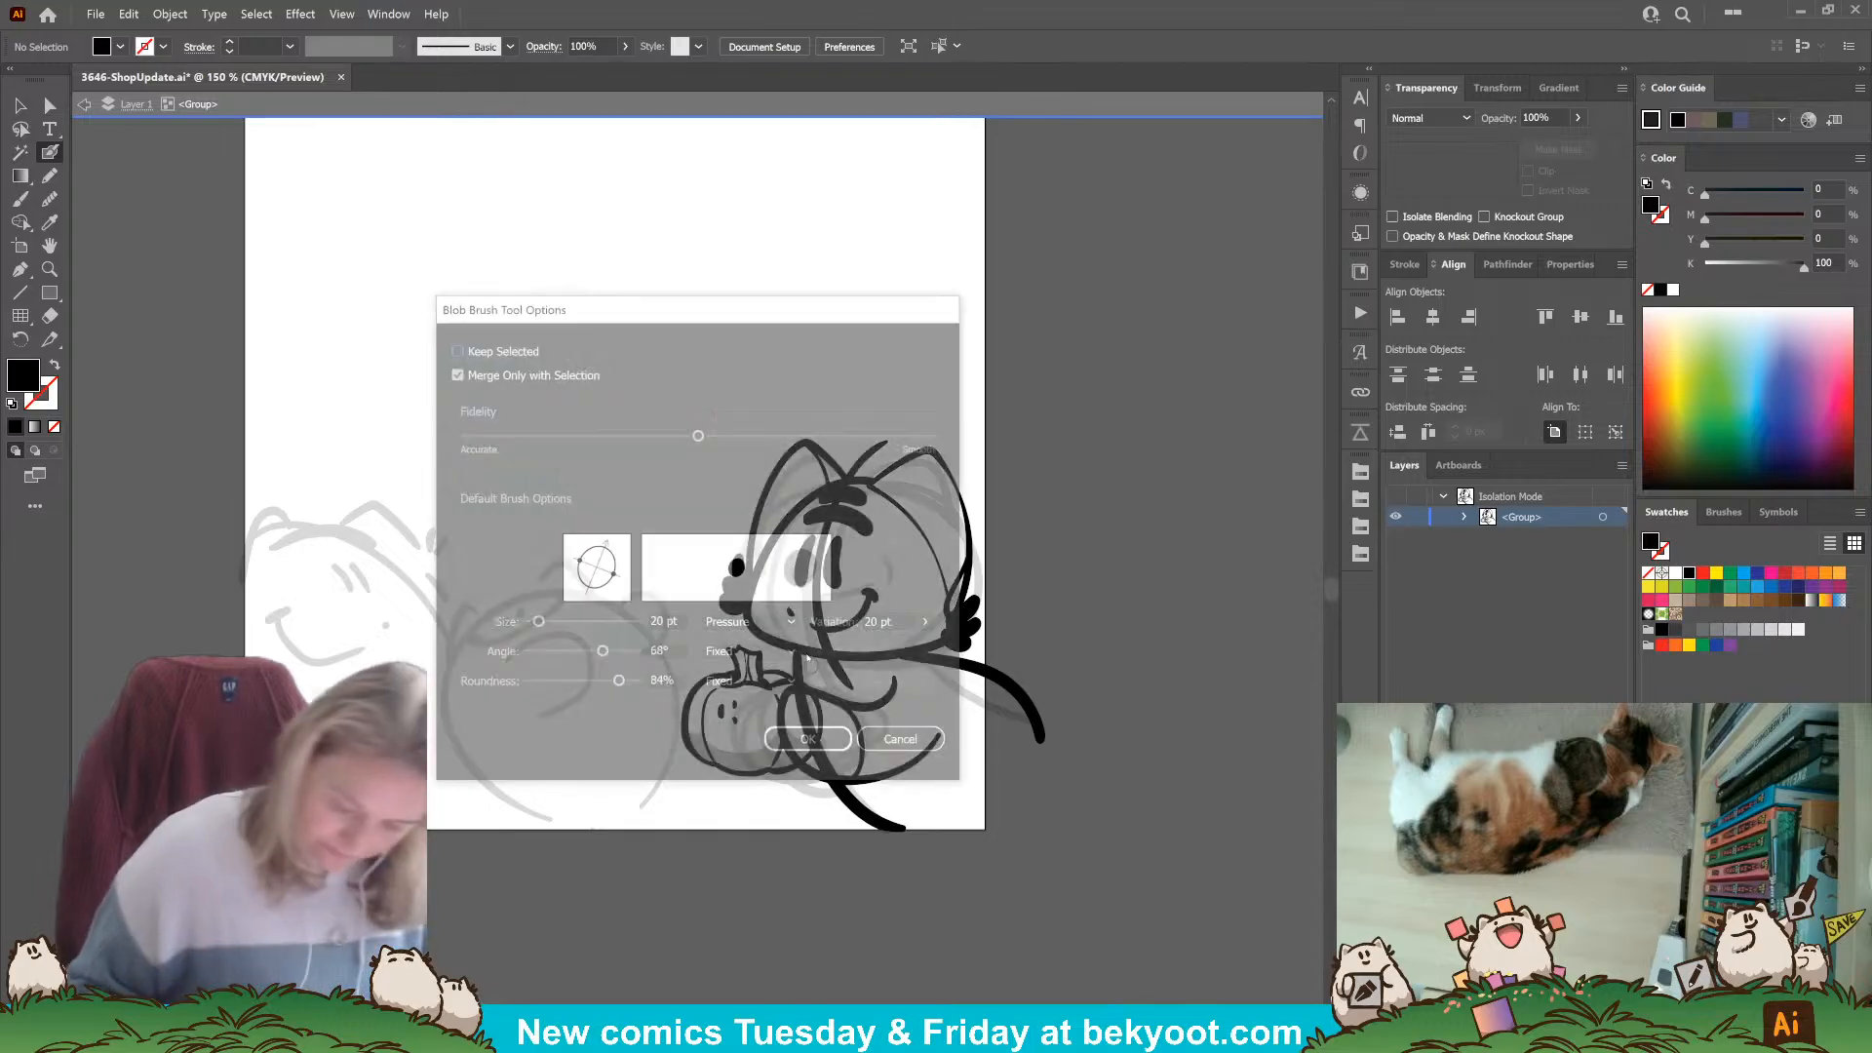
key(Escape)
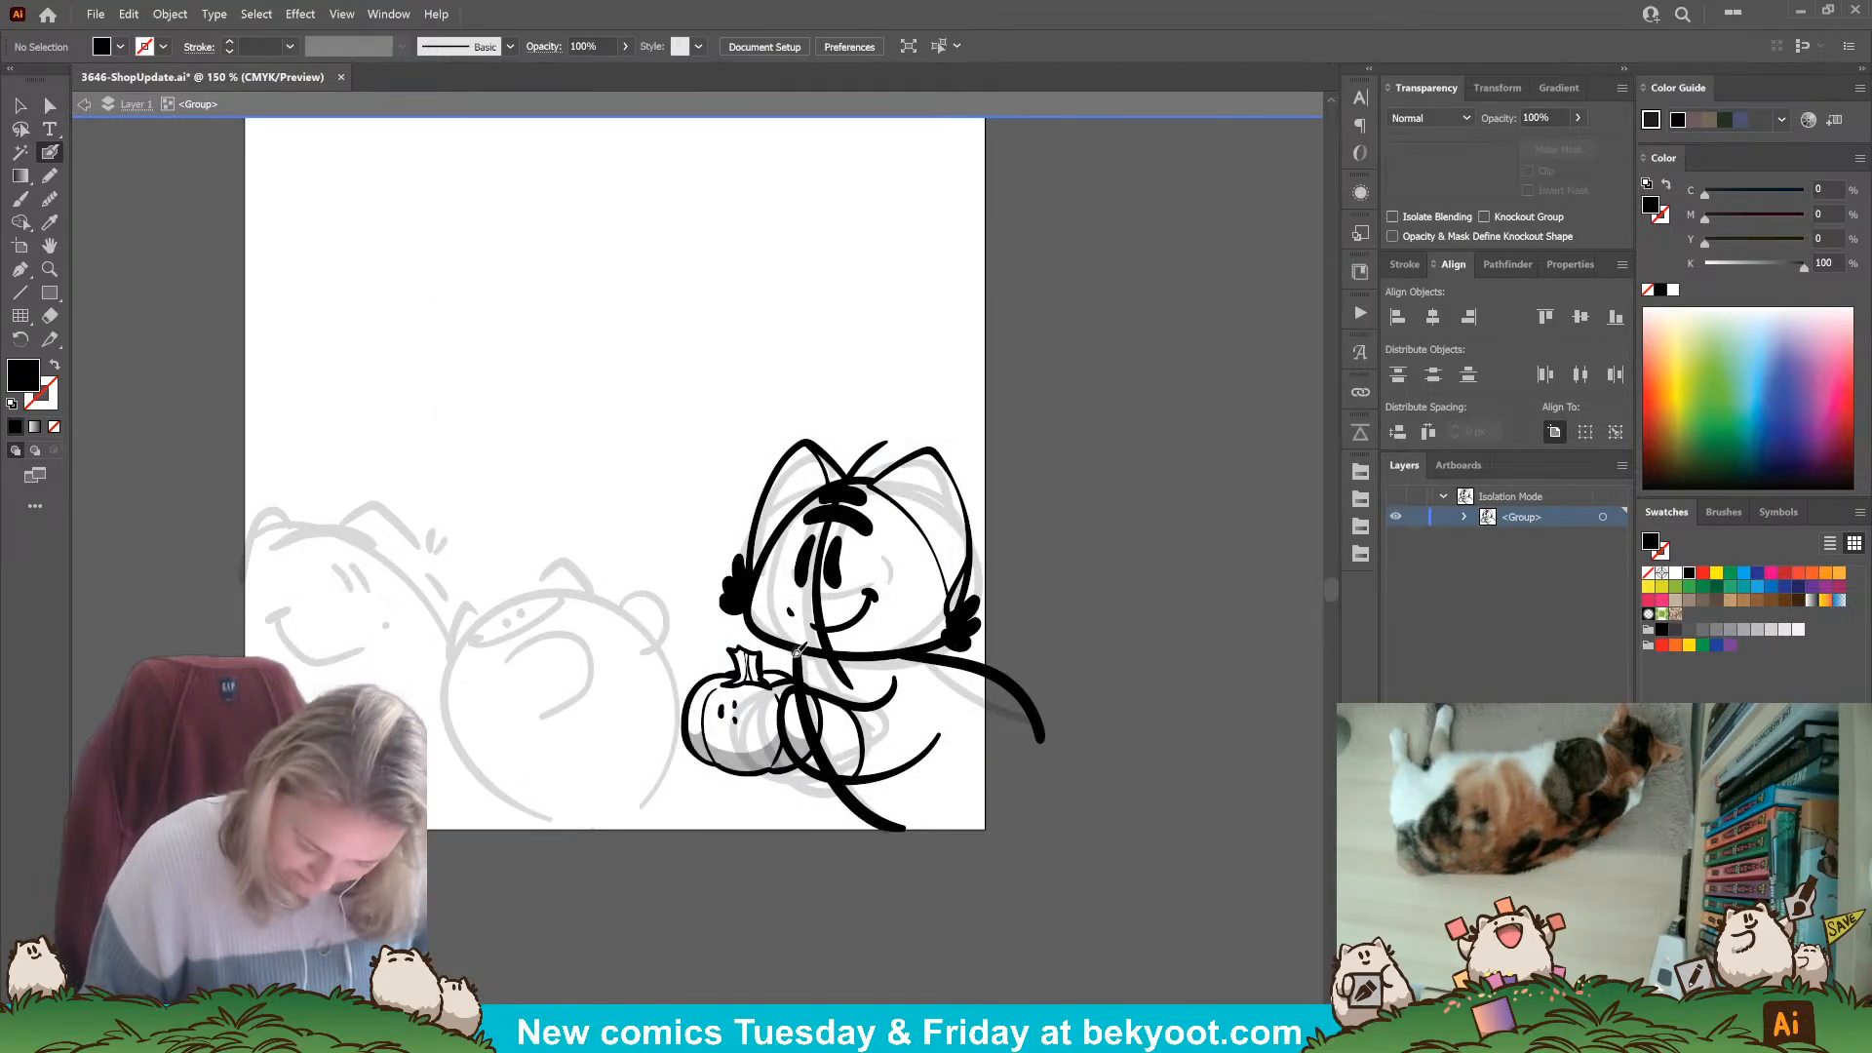
Draw a curved paw outline around the pumpkin's left edge with the Blob Brush and adjust the short curve between stem and chin.
key(shift+x)
mouse_move(722, 669)
mouse_down()
mouse_move(682, 673)
mouse_move(678, 737)
mouse_up()
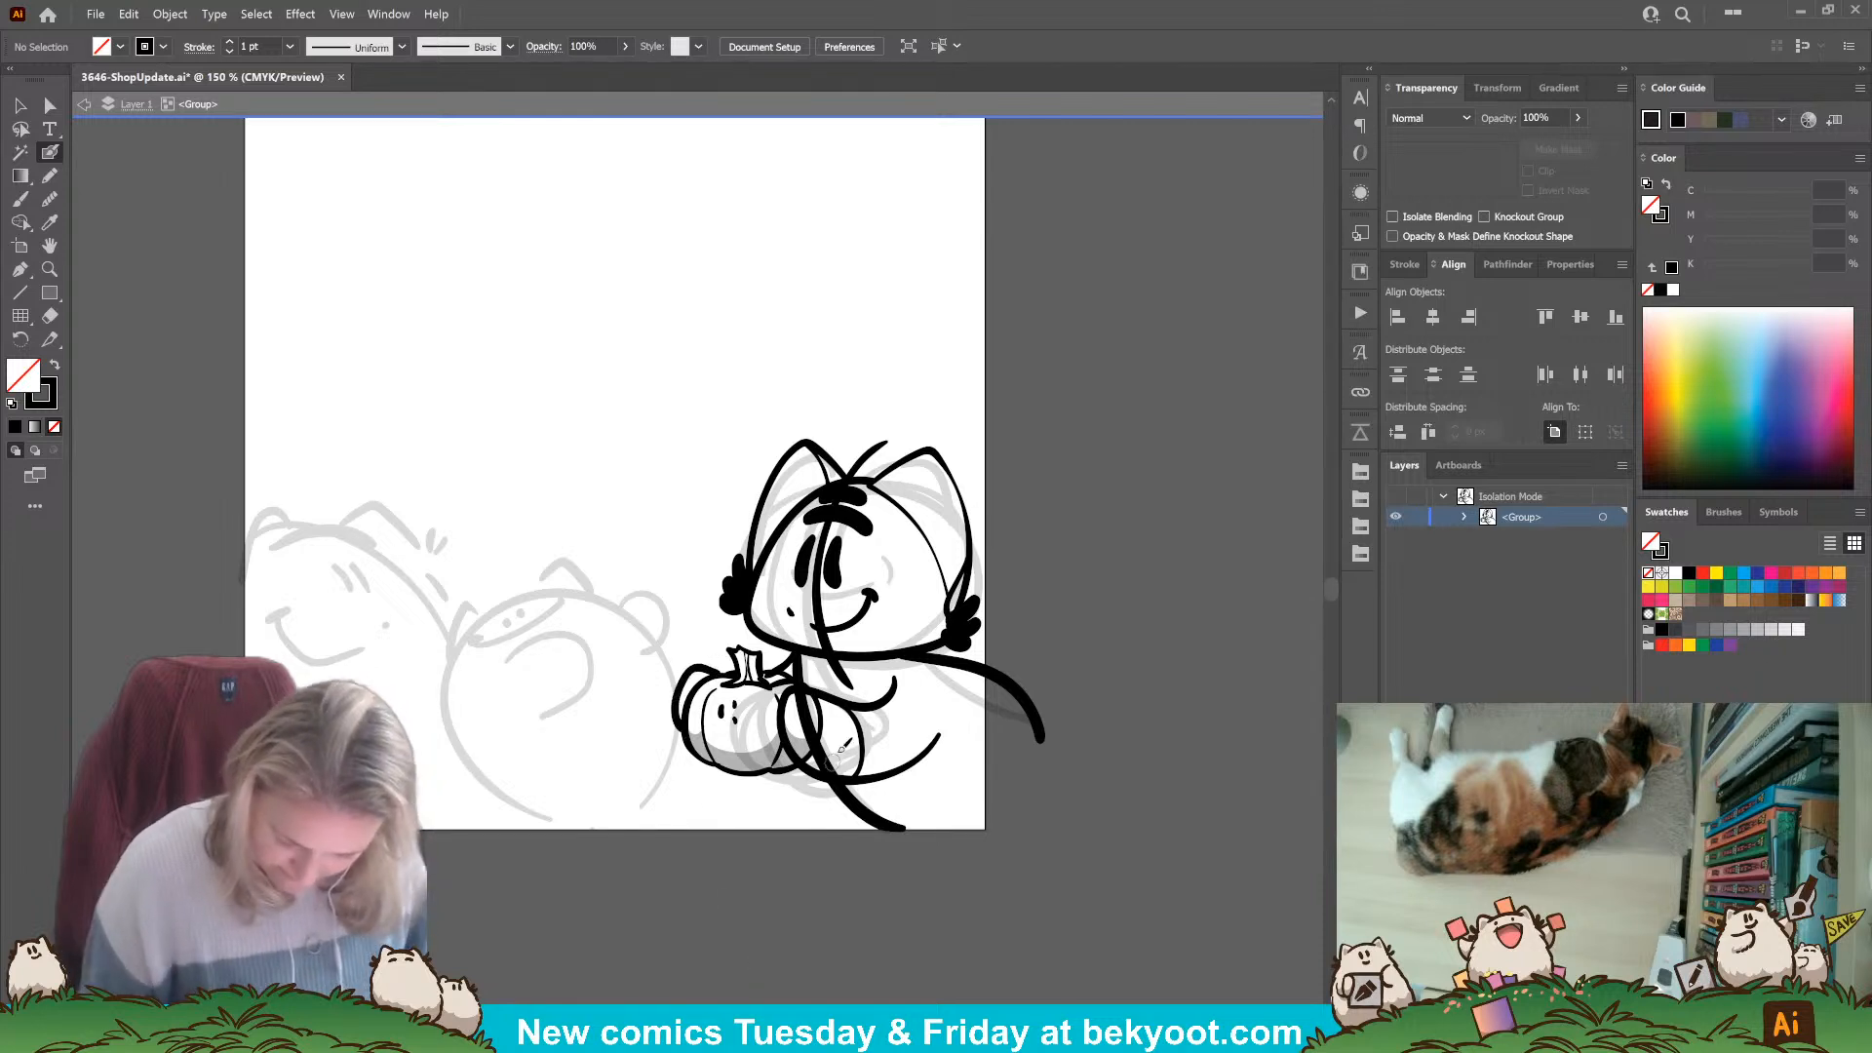
mouse_move(769, 651)
mouse_down()
mouse_move(789, 667)
mouse_move(776, 681)
mouse_up()
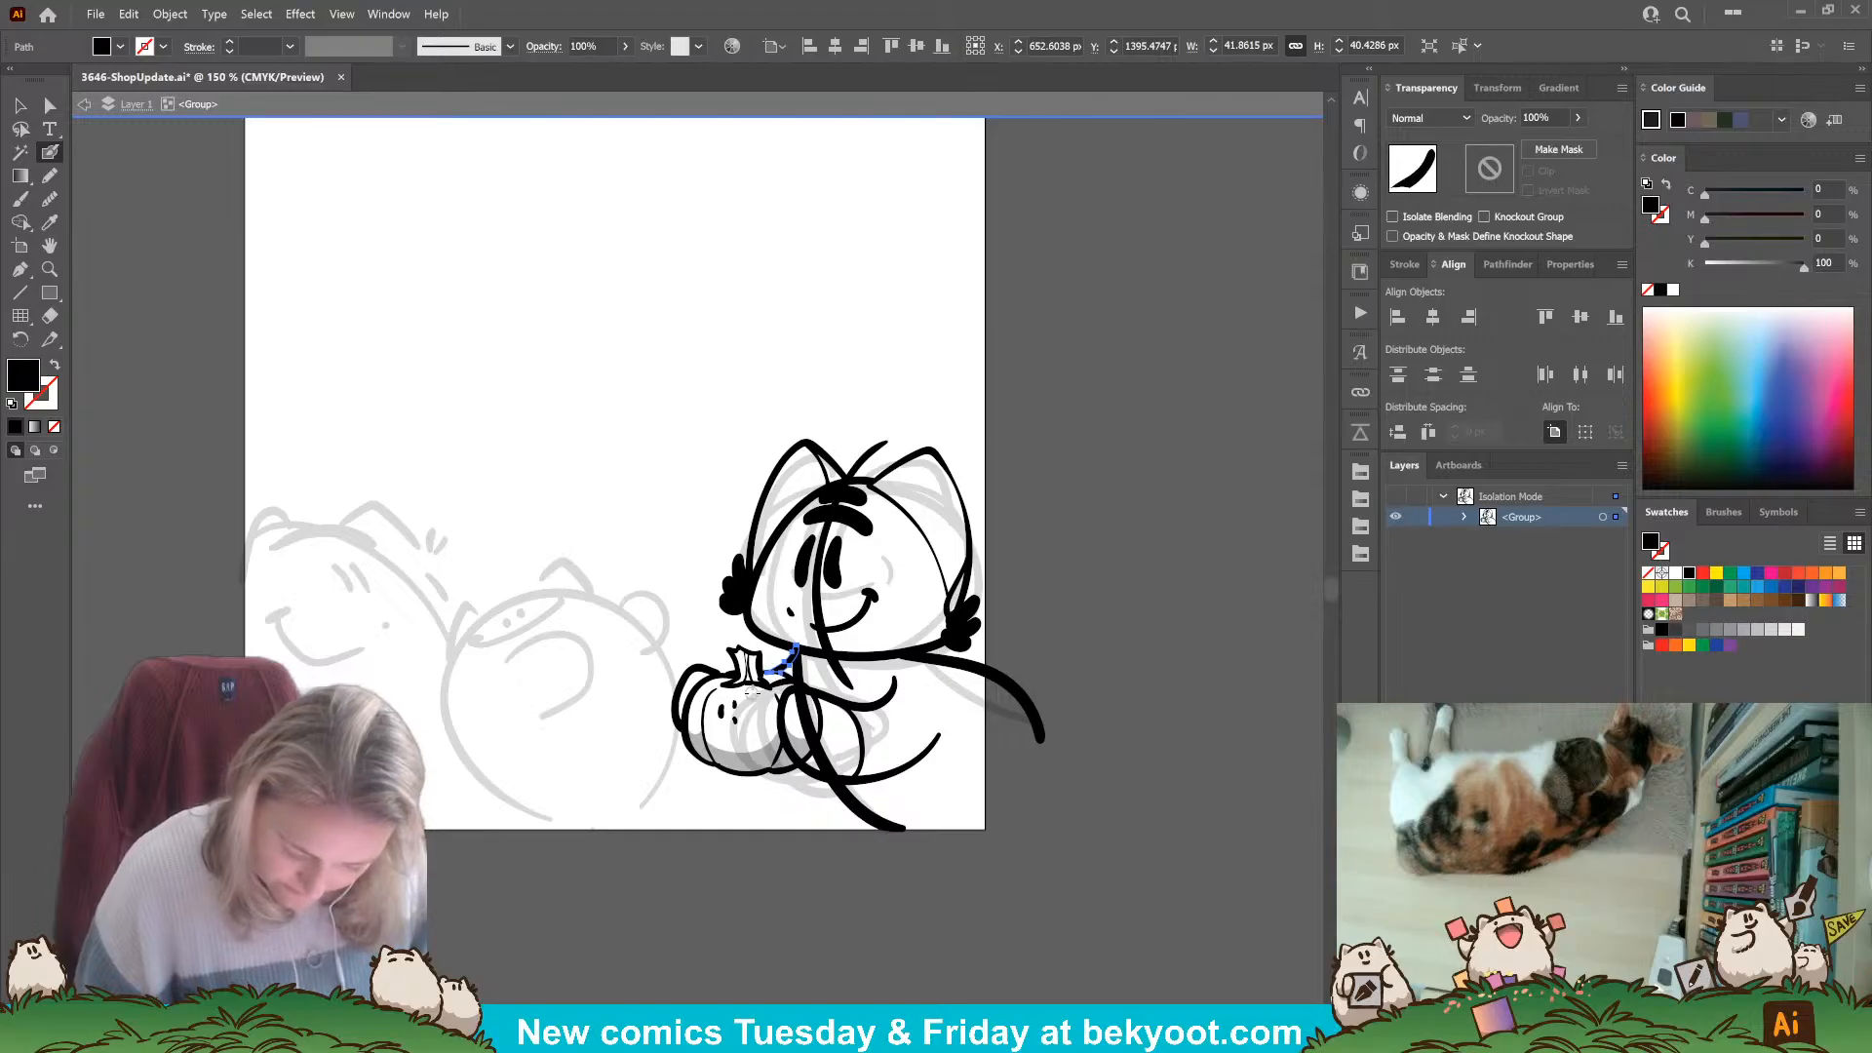
right_click(776, 860)
click(785, 880)
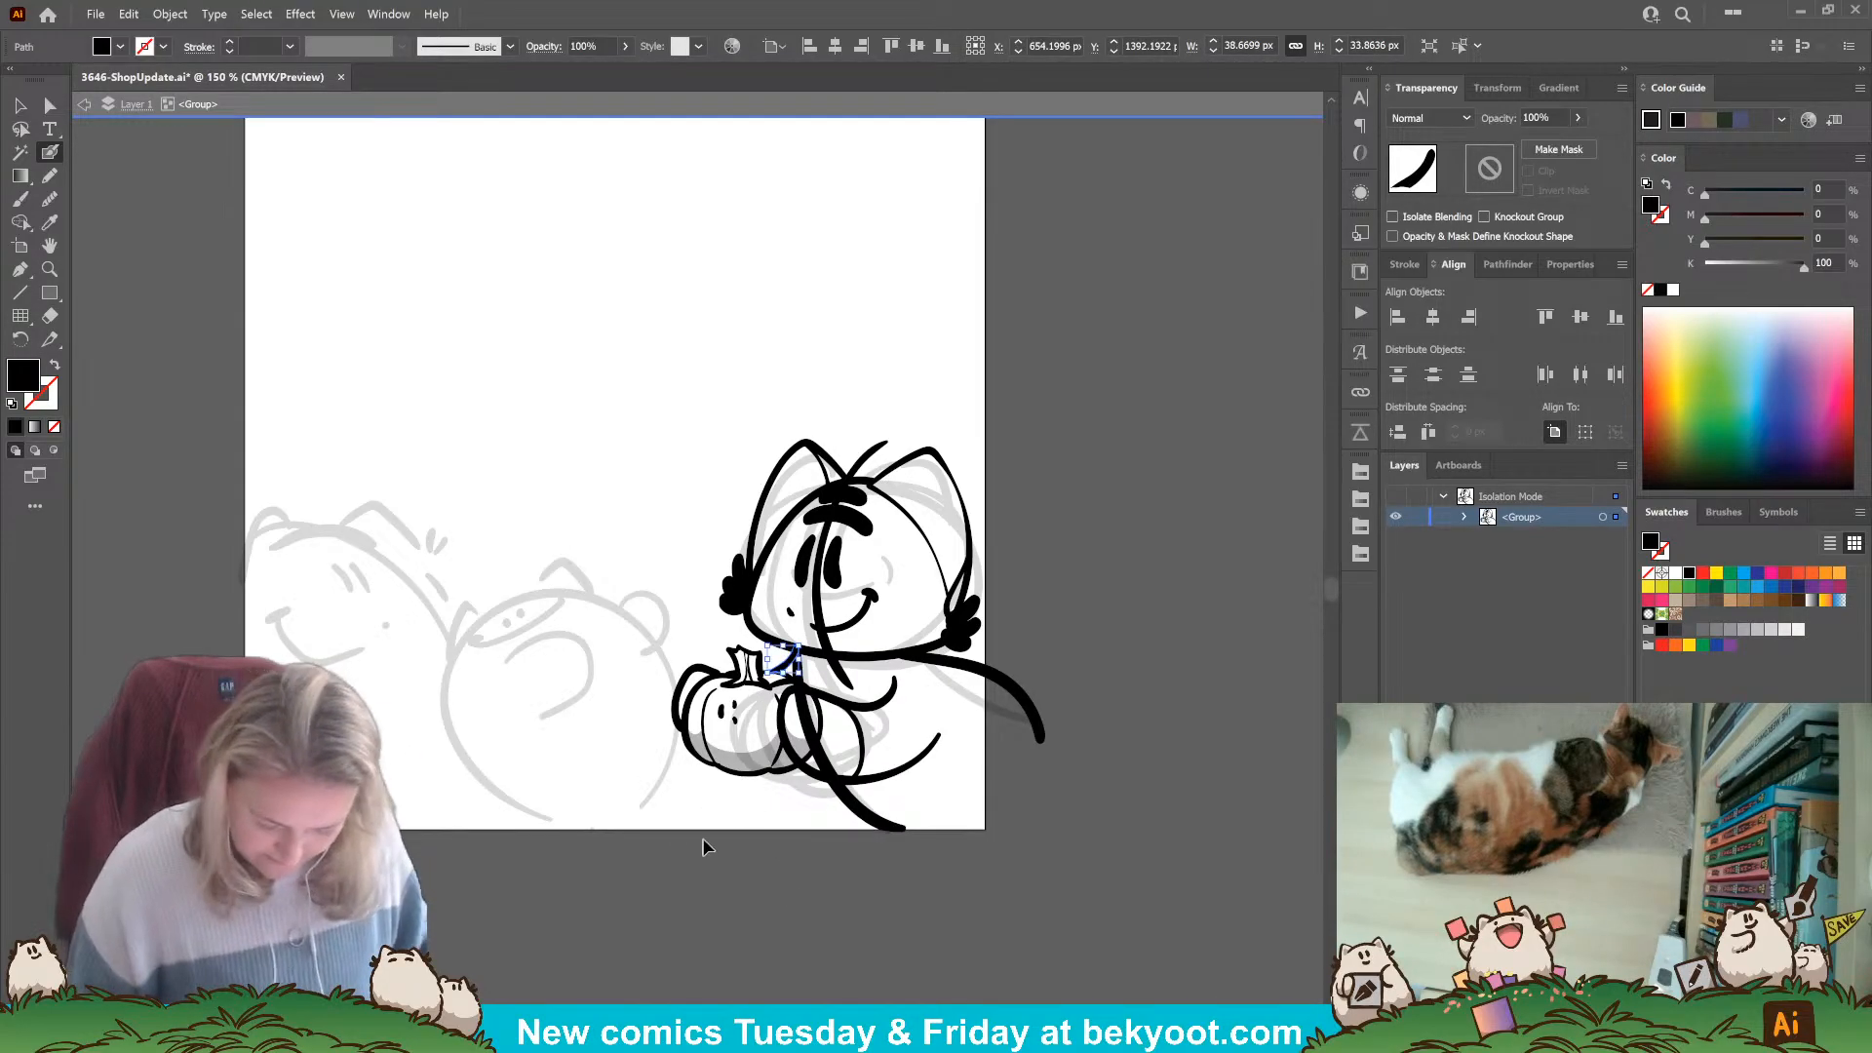
ctrl+click(706, 846)
Draw a tall oval loop on top of the right-hand character's head, between the two ears.
drag(674, 815, 764, 821)
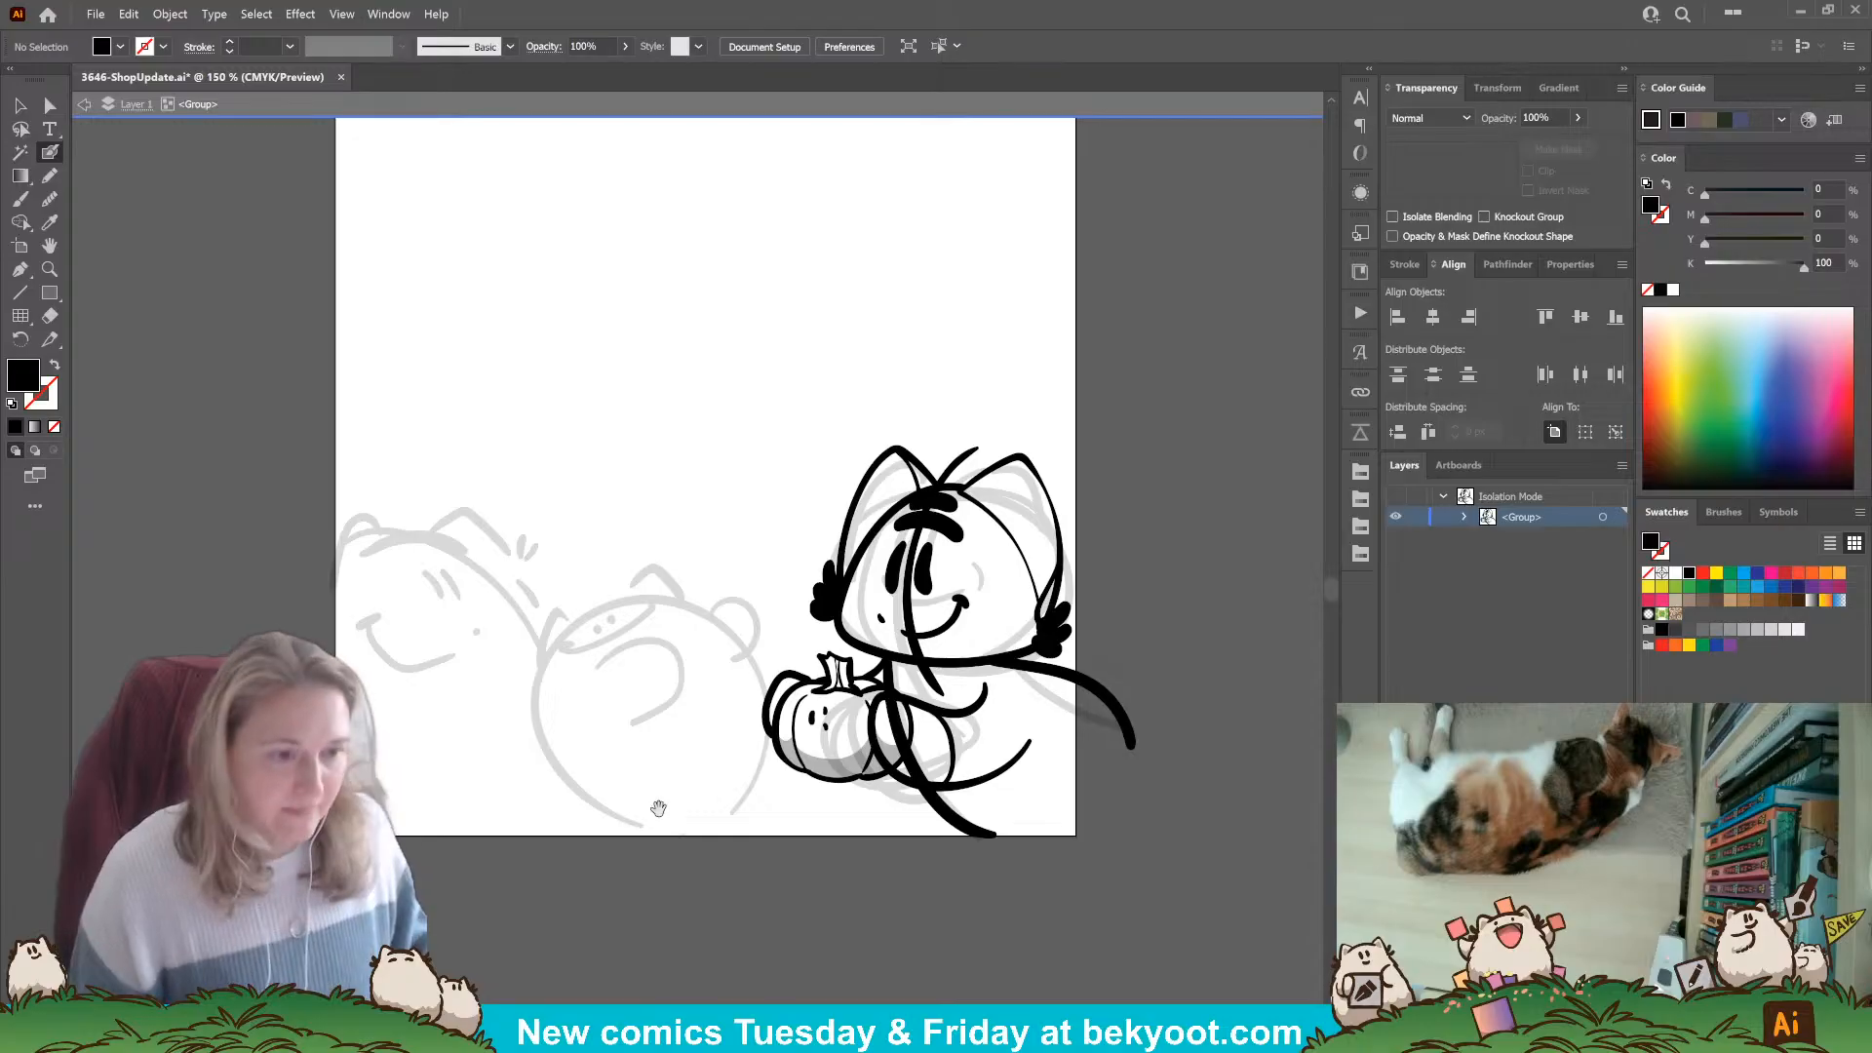
drag(708, 847, 746, 780)
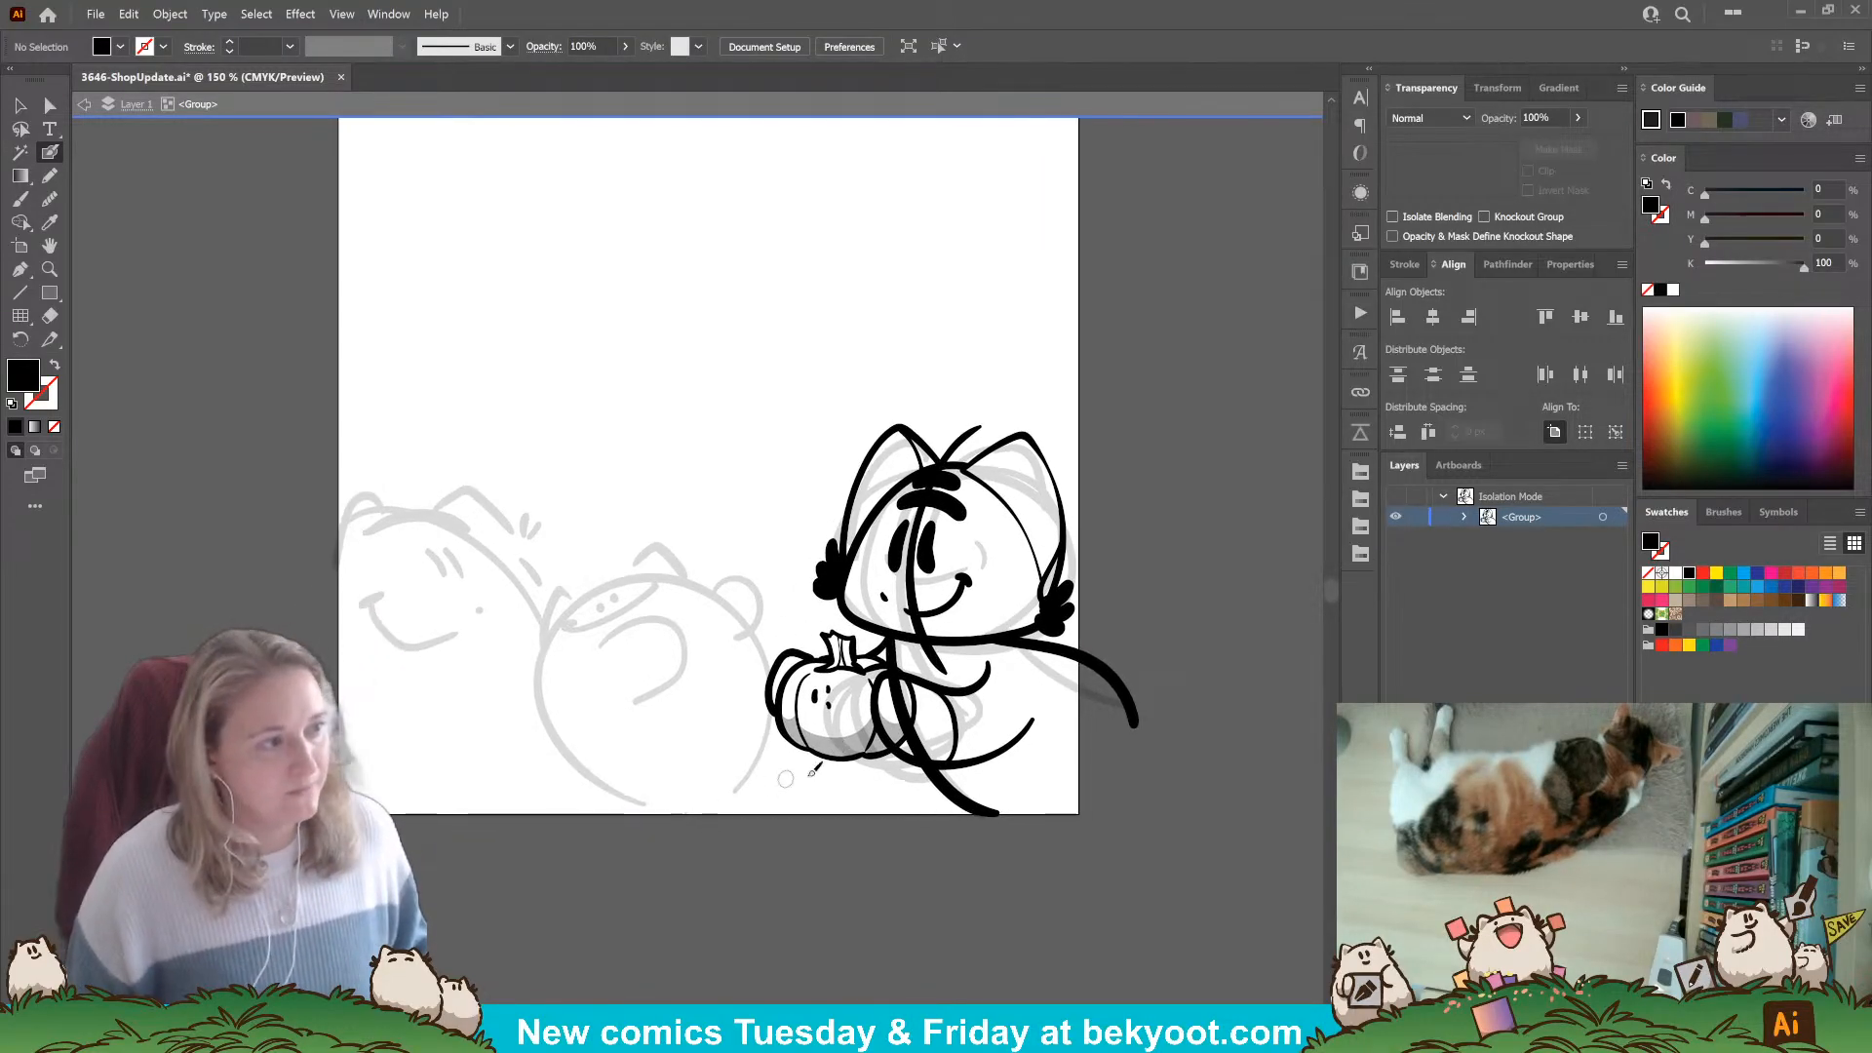
drag(629, 840, 743, 869)
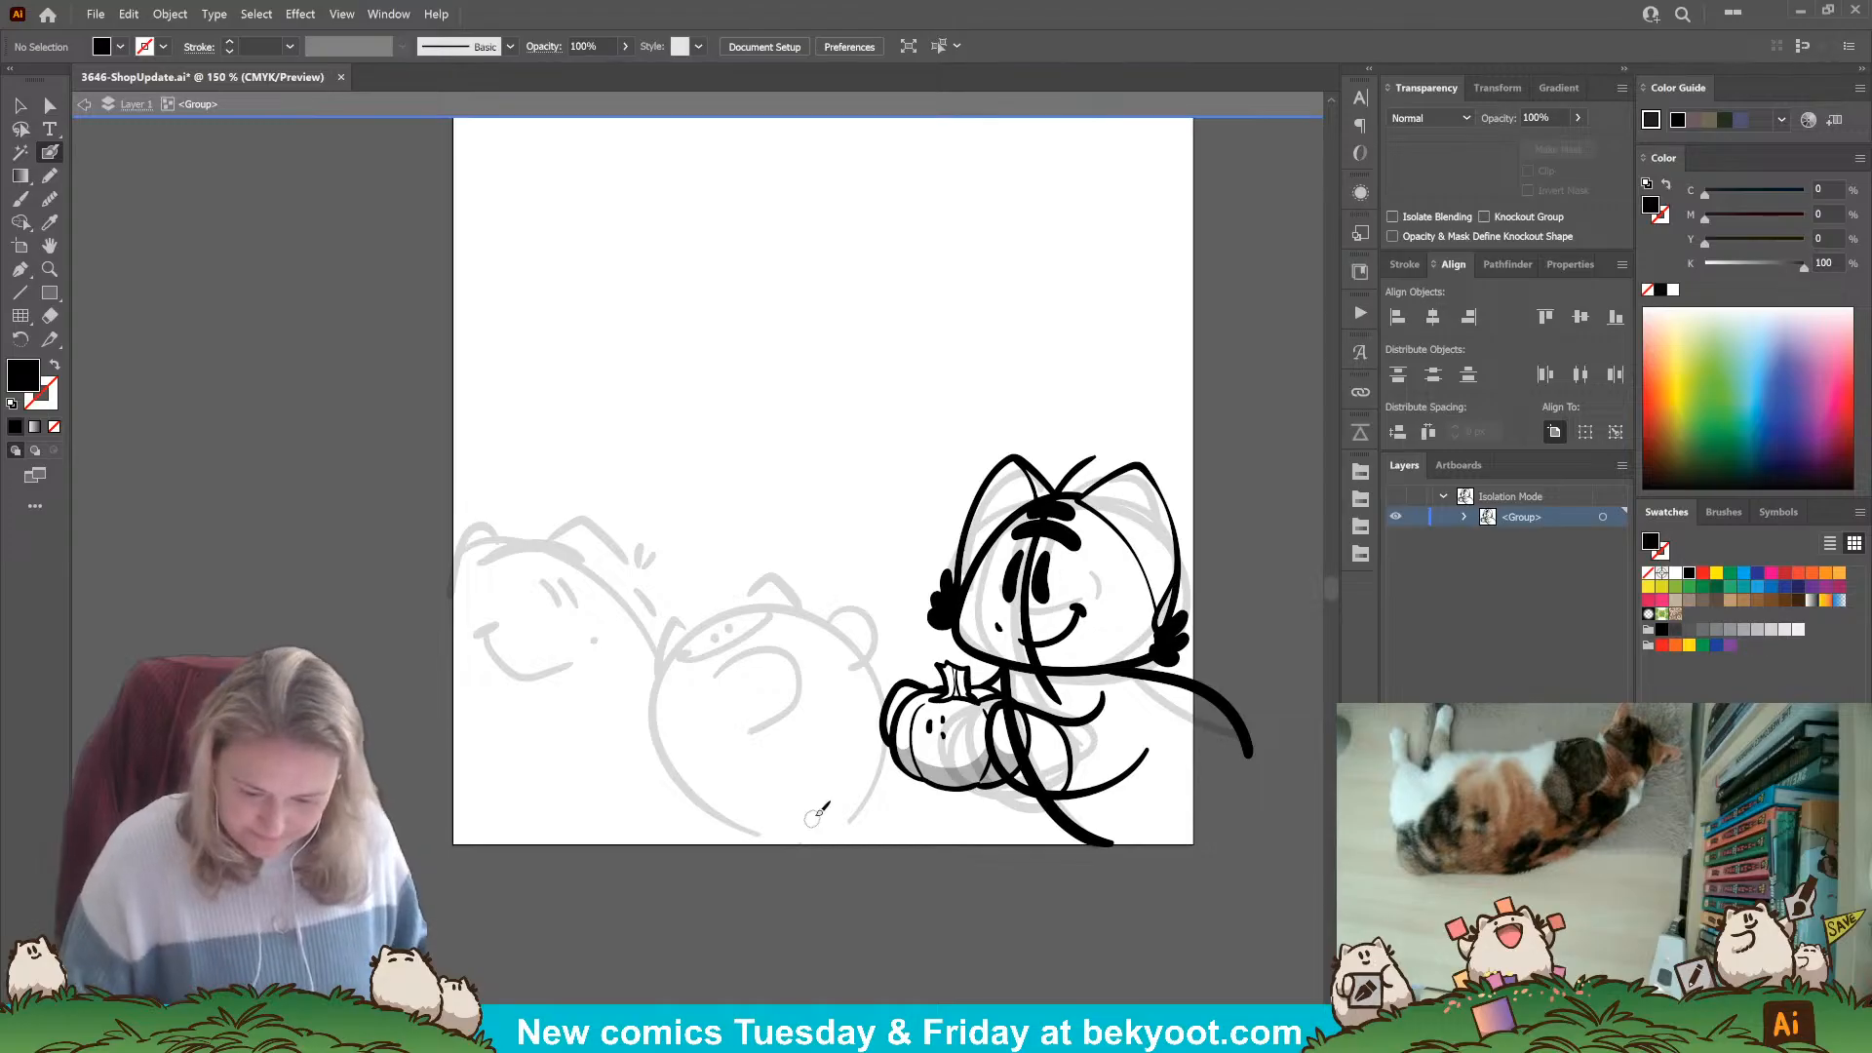
mouse_move(1036, 493)
mouse_down()
mouse_move(1032, 401)
mouse_move(1118, 444)
mouse_move(1105, 478)
mouse_up()
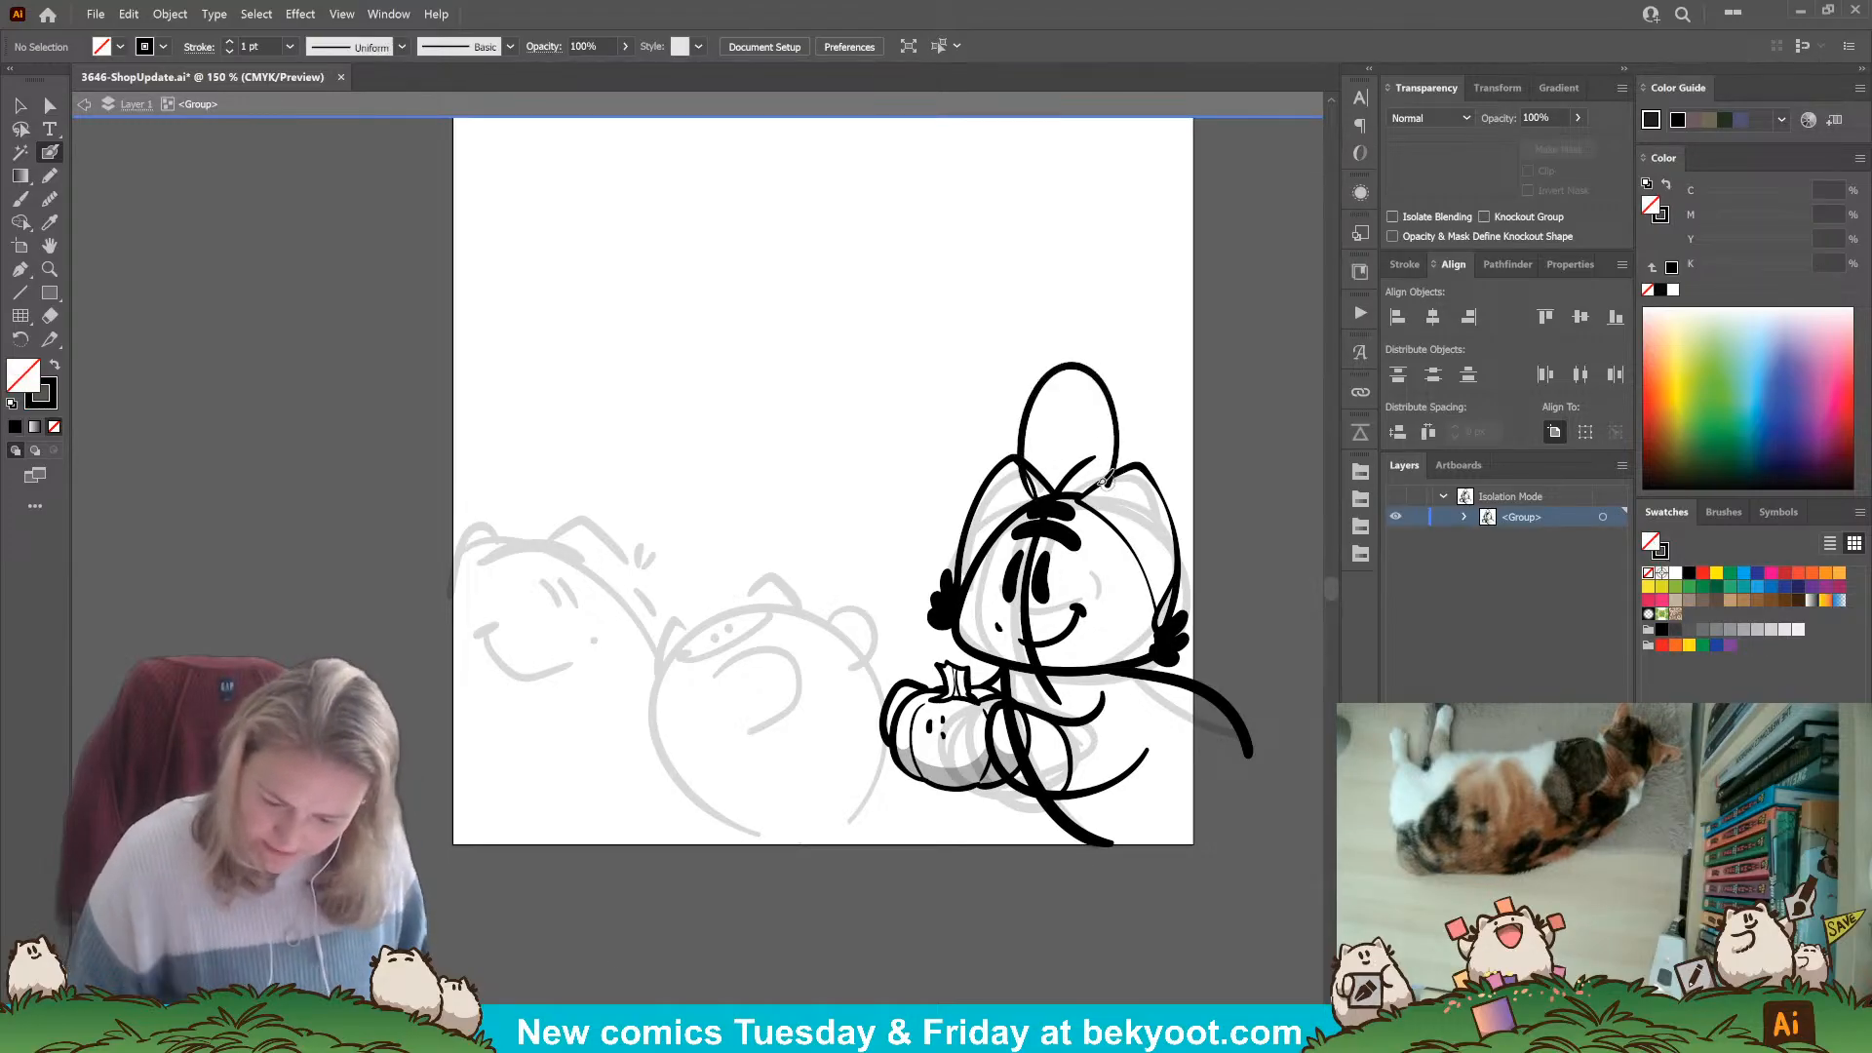
Outline the top of the middle character's head and its two pointed ears over the faded sketch.
mouse_move(876, 875)
mouse_down()
mouse_move(861, 917)
mouse_move(874, 877)
mouse_move(829, 863)
mouse_move(850, 875)
mouse_up()
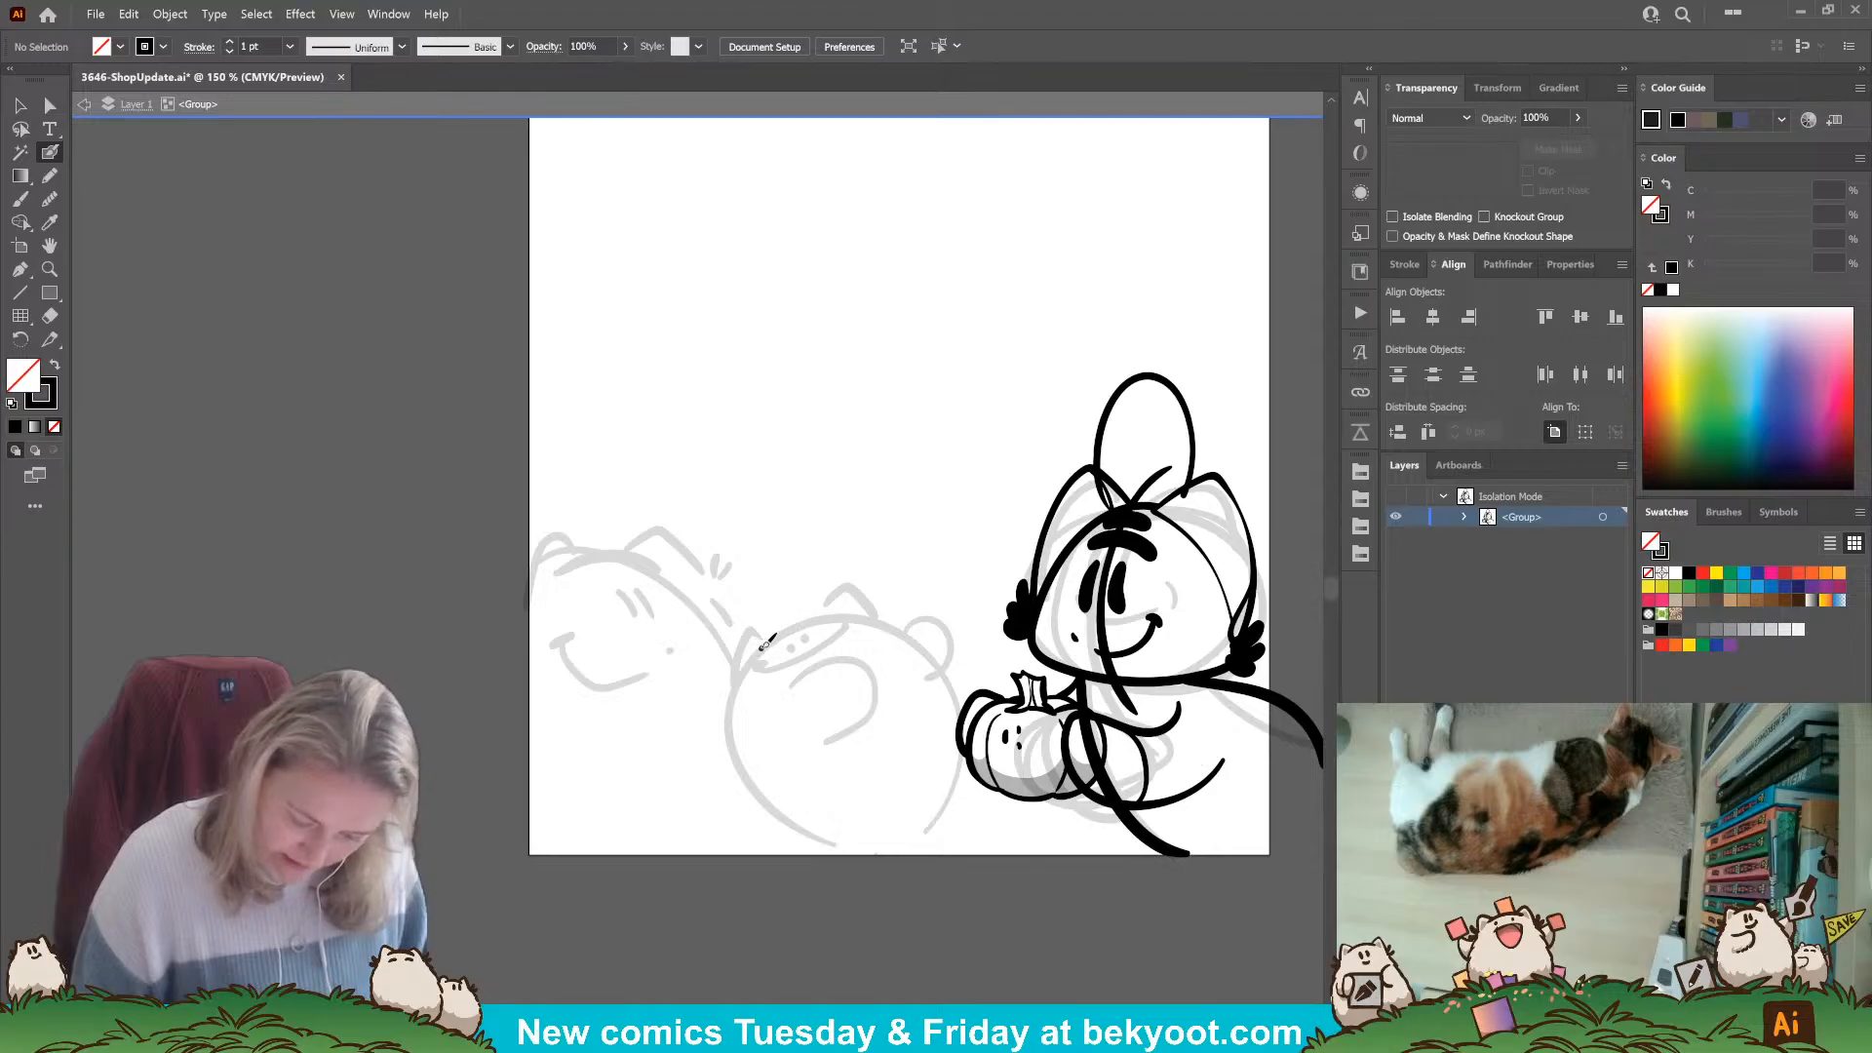
mouse_move(766, 640)
mouse_down()
mouse_move(817, 621)
mouse_move(858, 613)
mouse_up()
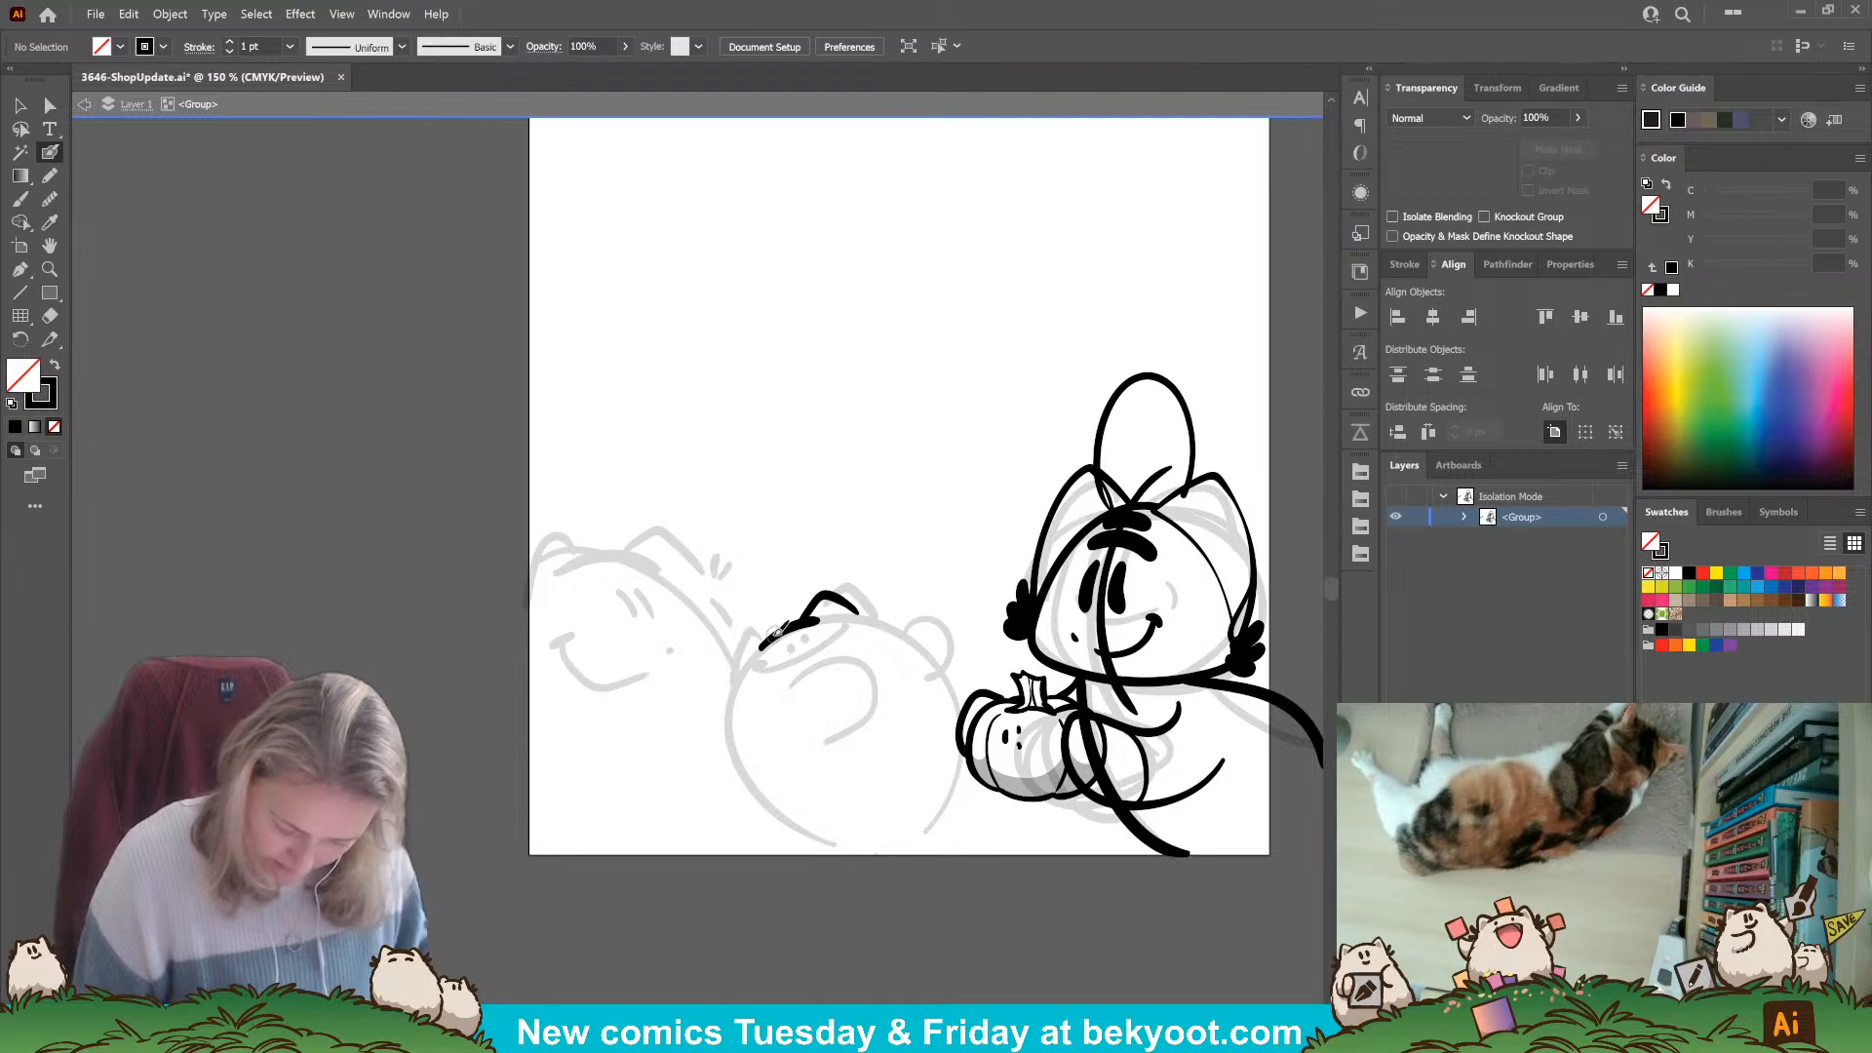
mouse_move(780, 641)
mouse_down()
mouse_move(731, 637)
mouse_move(726, 694)
mouse_up()
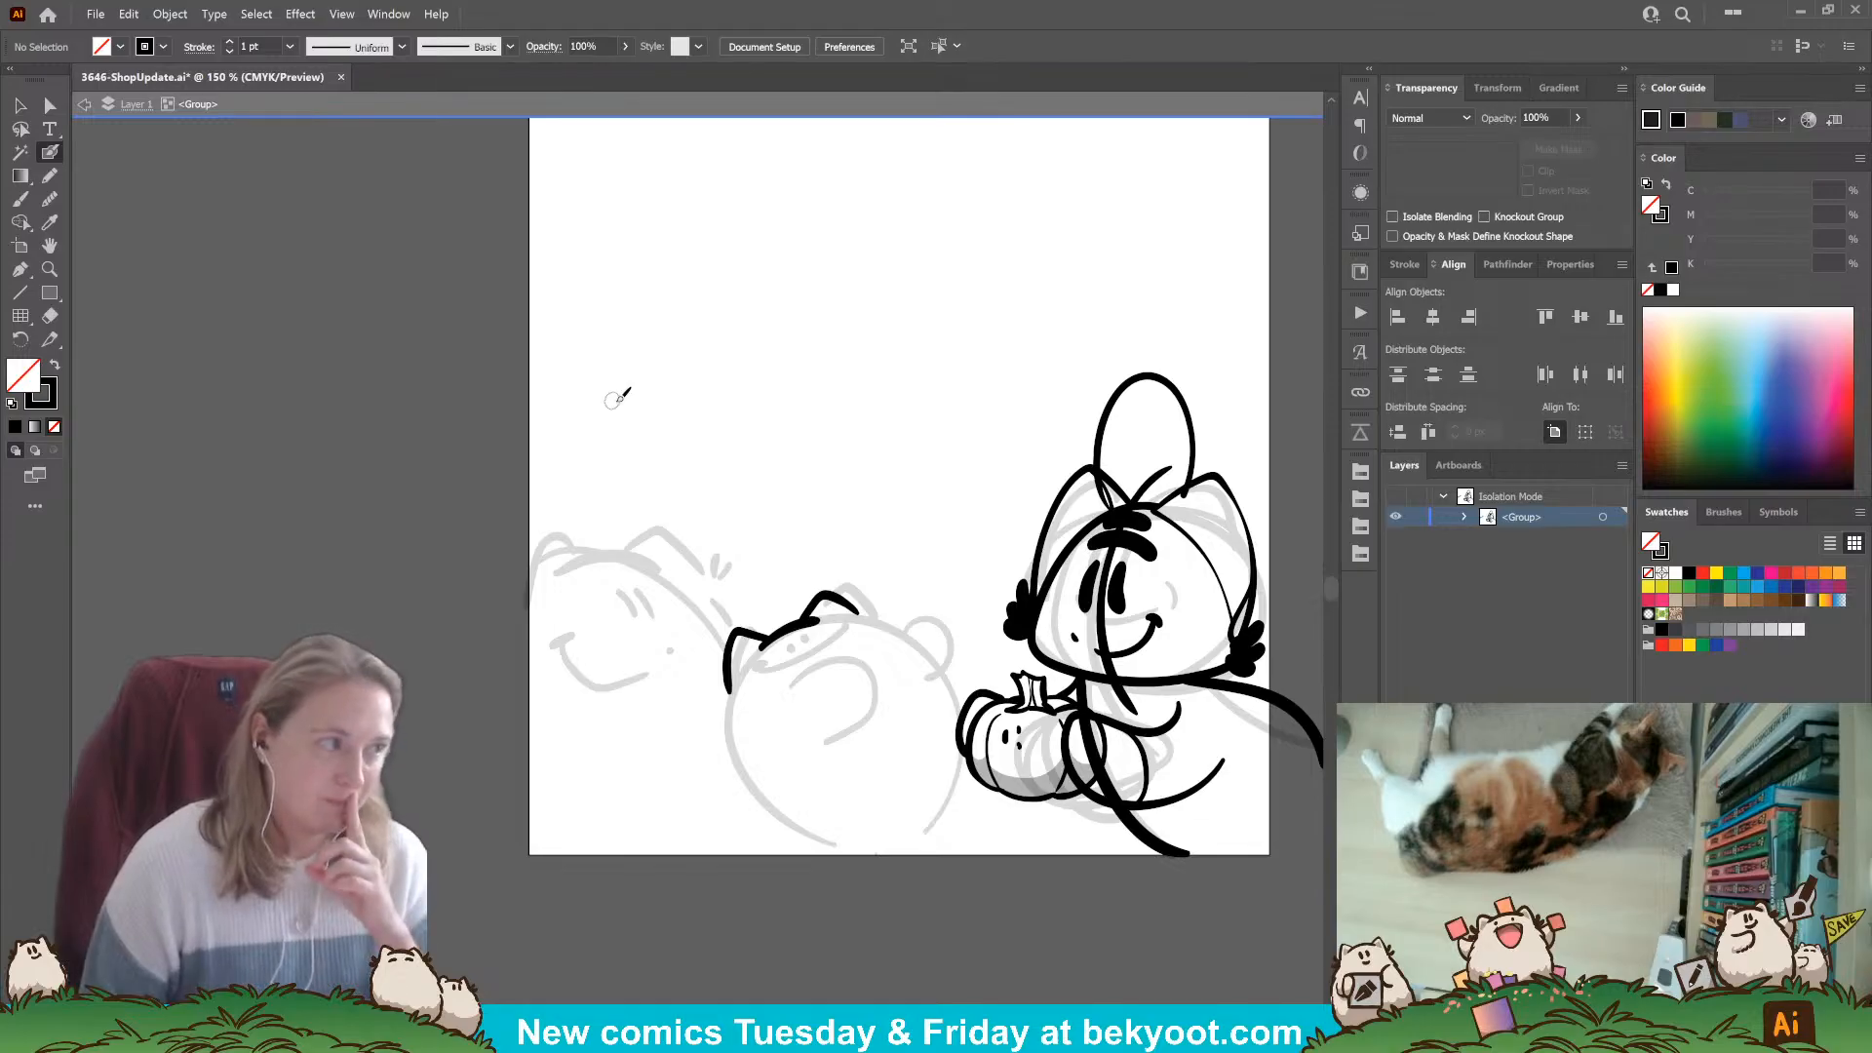
Draw the middle character's two dot eyes and smile, and a fluffy cheek tuft below its left ear.
click(803, 638)
click(793, 643)
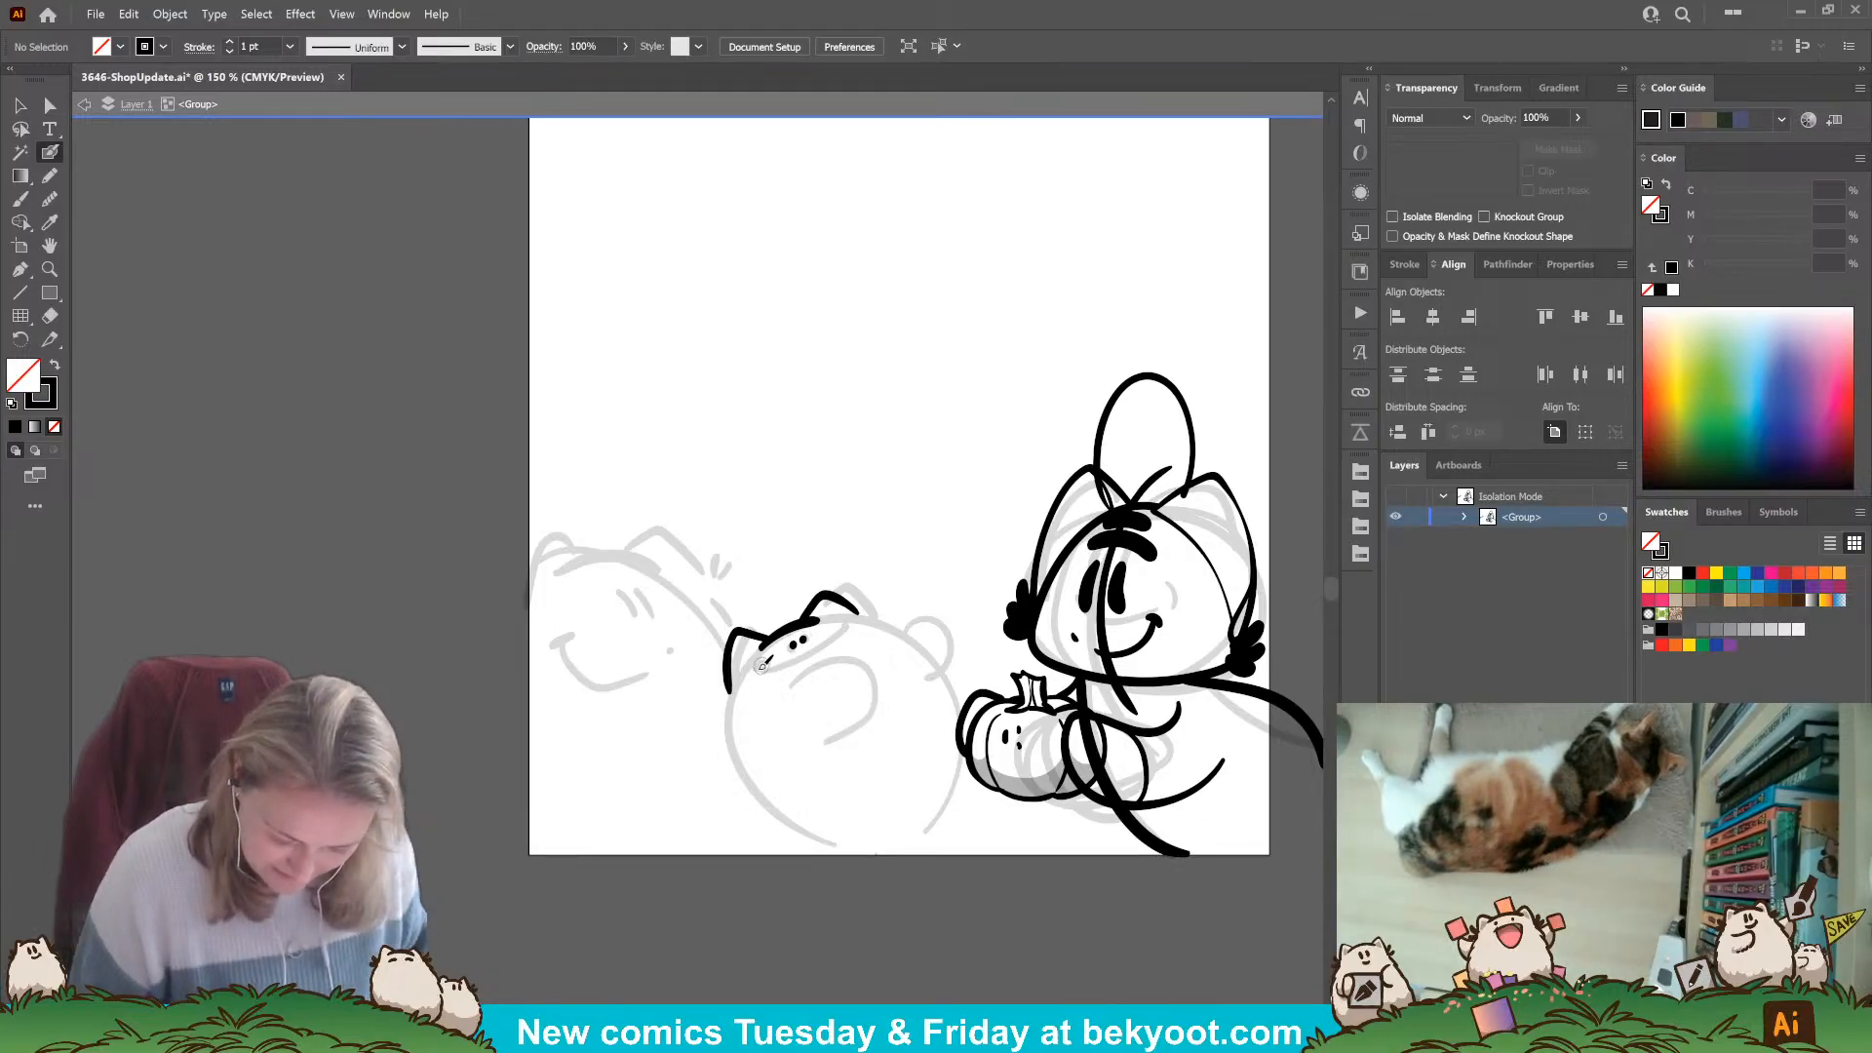
mouse_move(751, 666)
mouse_down()
mouse_move(794, 666)
mouse_move(839, 632)
mouse_up()
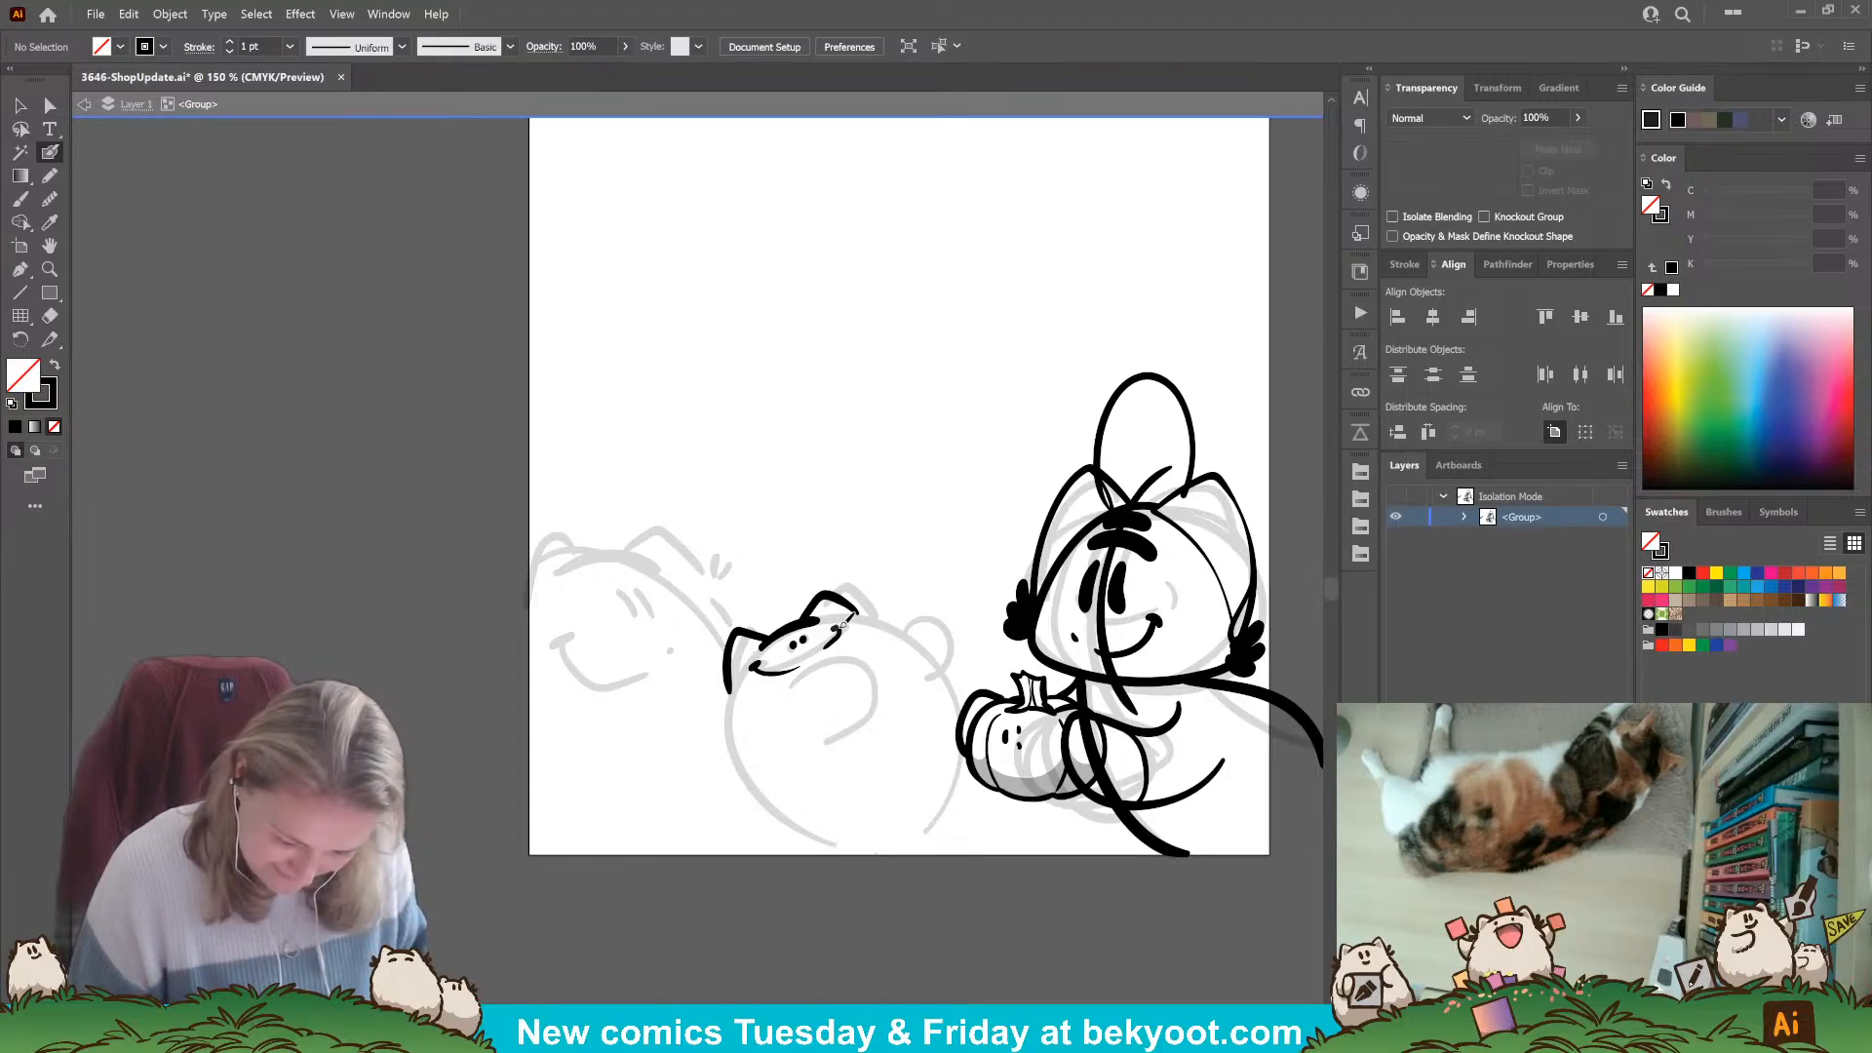
mouse_move(736, 681)
mouse_down()
mouse_move(710, 680)
mouse_move(733, 696)
mouse_move(711, 707)
mouse_up()
key(ctrl+z)
key(ctrl+z)
key(ctrl+z)
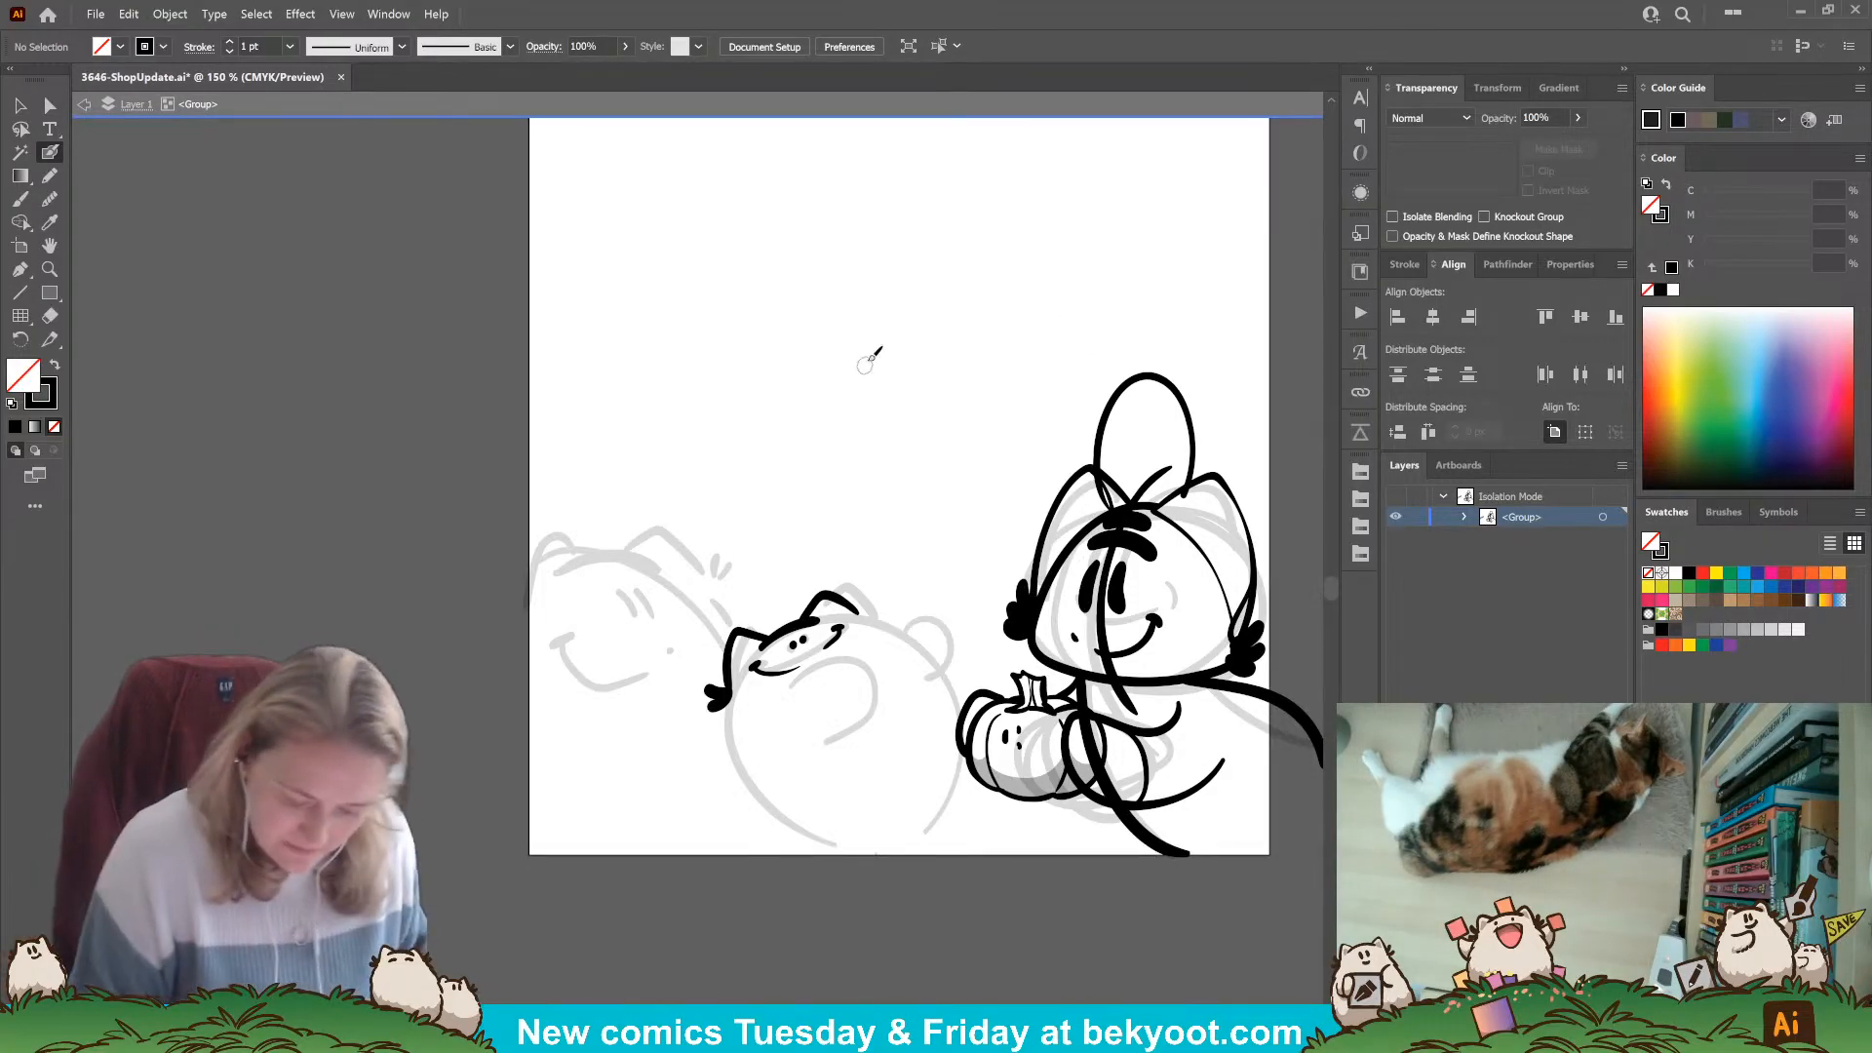
Draw a fluffy tuft beside the middle character's right ear and a line down the left side of its body.
mouse_move(860, 591)
mouse_down()
mouse_move(865, 614)
mouse_move(877, 594)
mouse_up()
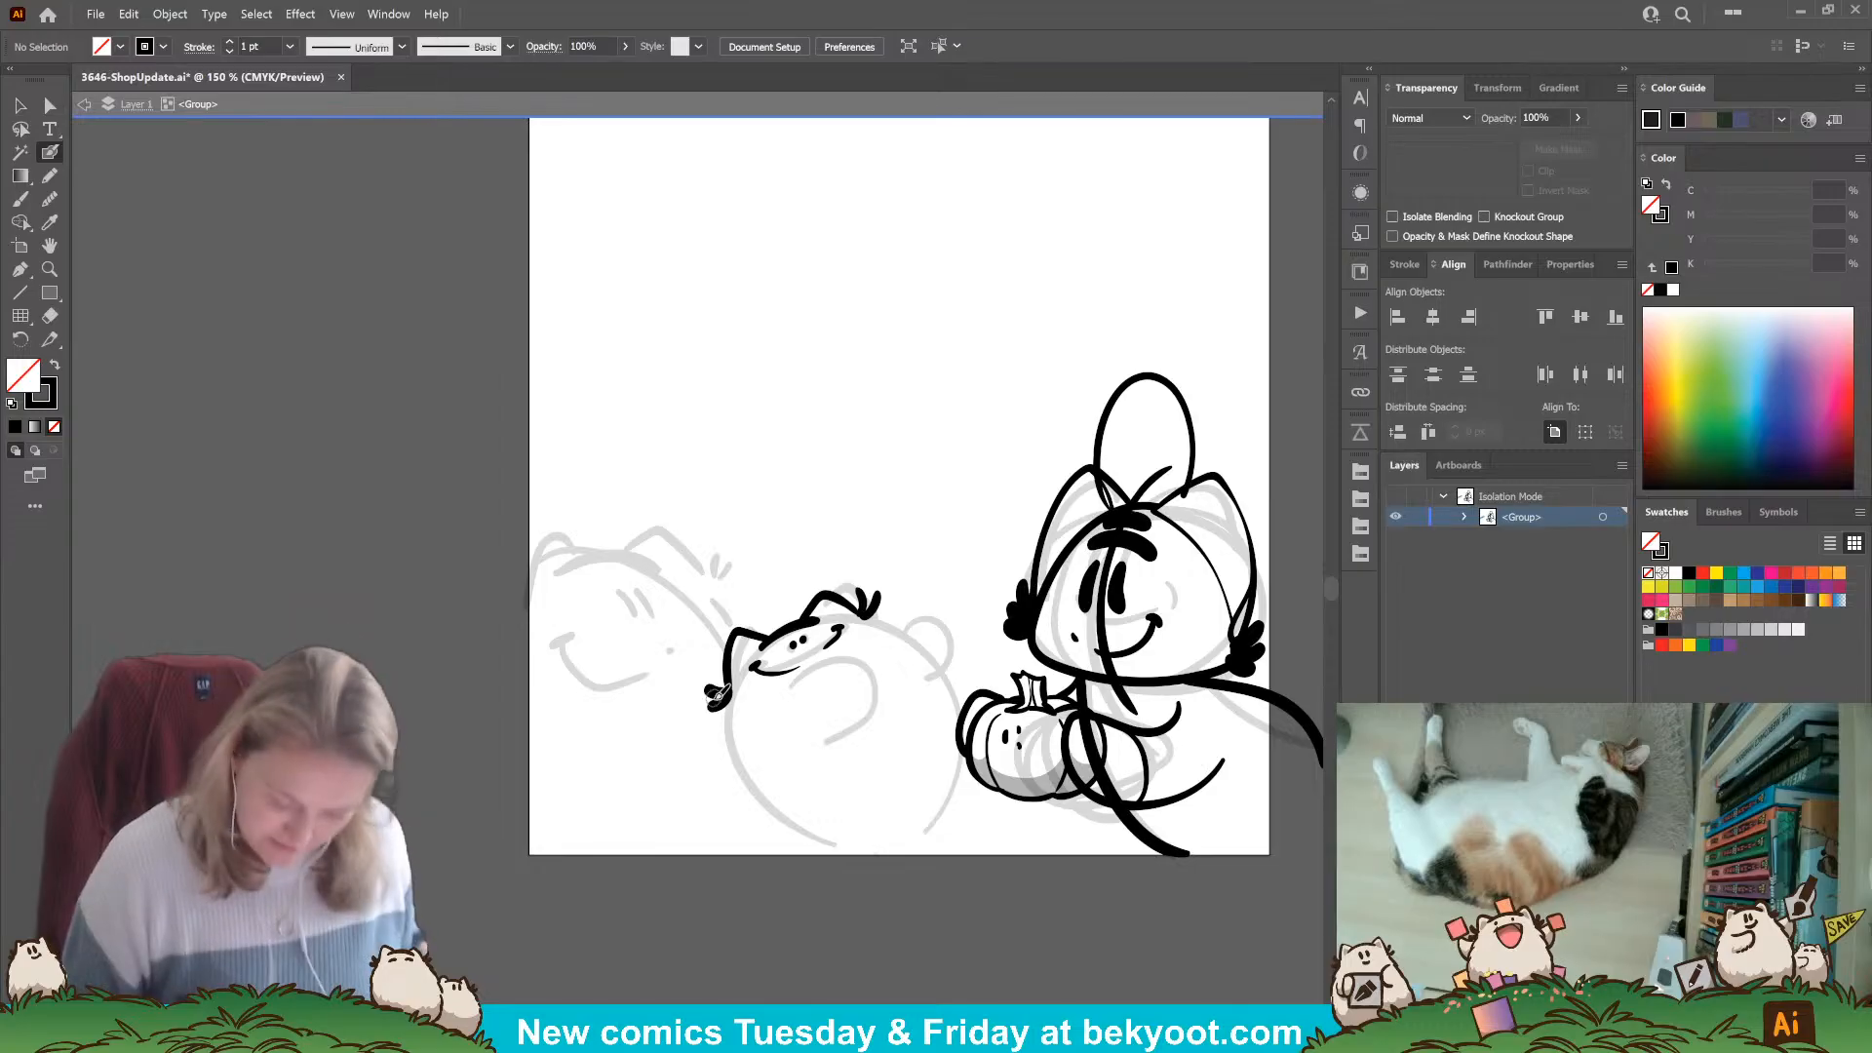
drag(729, 682, 759, 890)
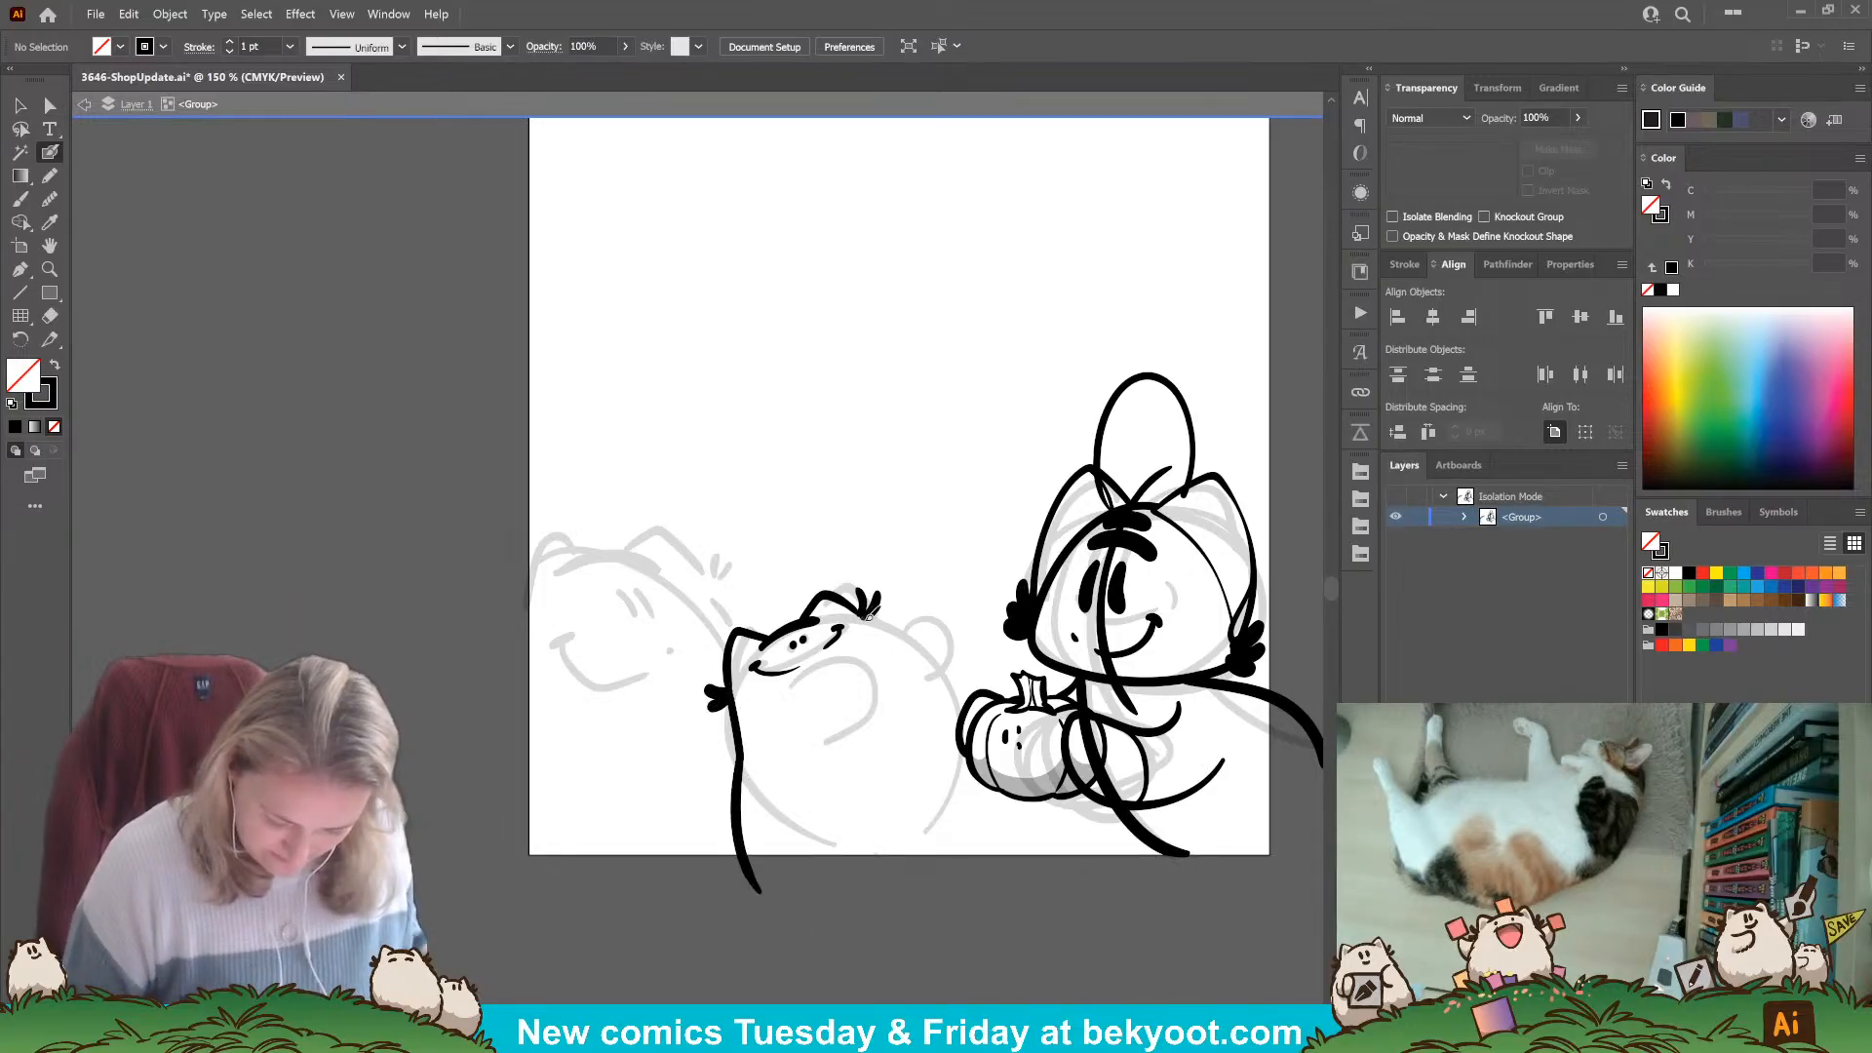
Try to draw the right side of the middle character's body, sloping down from the cheek tuft below its right ear.
drag(864, 616, 942, 690)
key(ctrl+z)
key(ctrl+z)
mouse_move(856, 607)
mouse_down()
mouse_move(950, 714)
mouse_move(953, 824)
mouse_up()
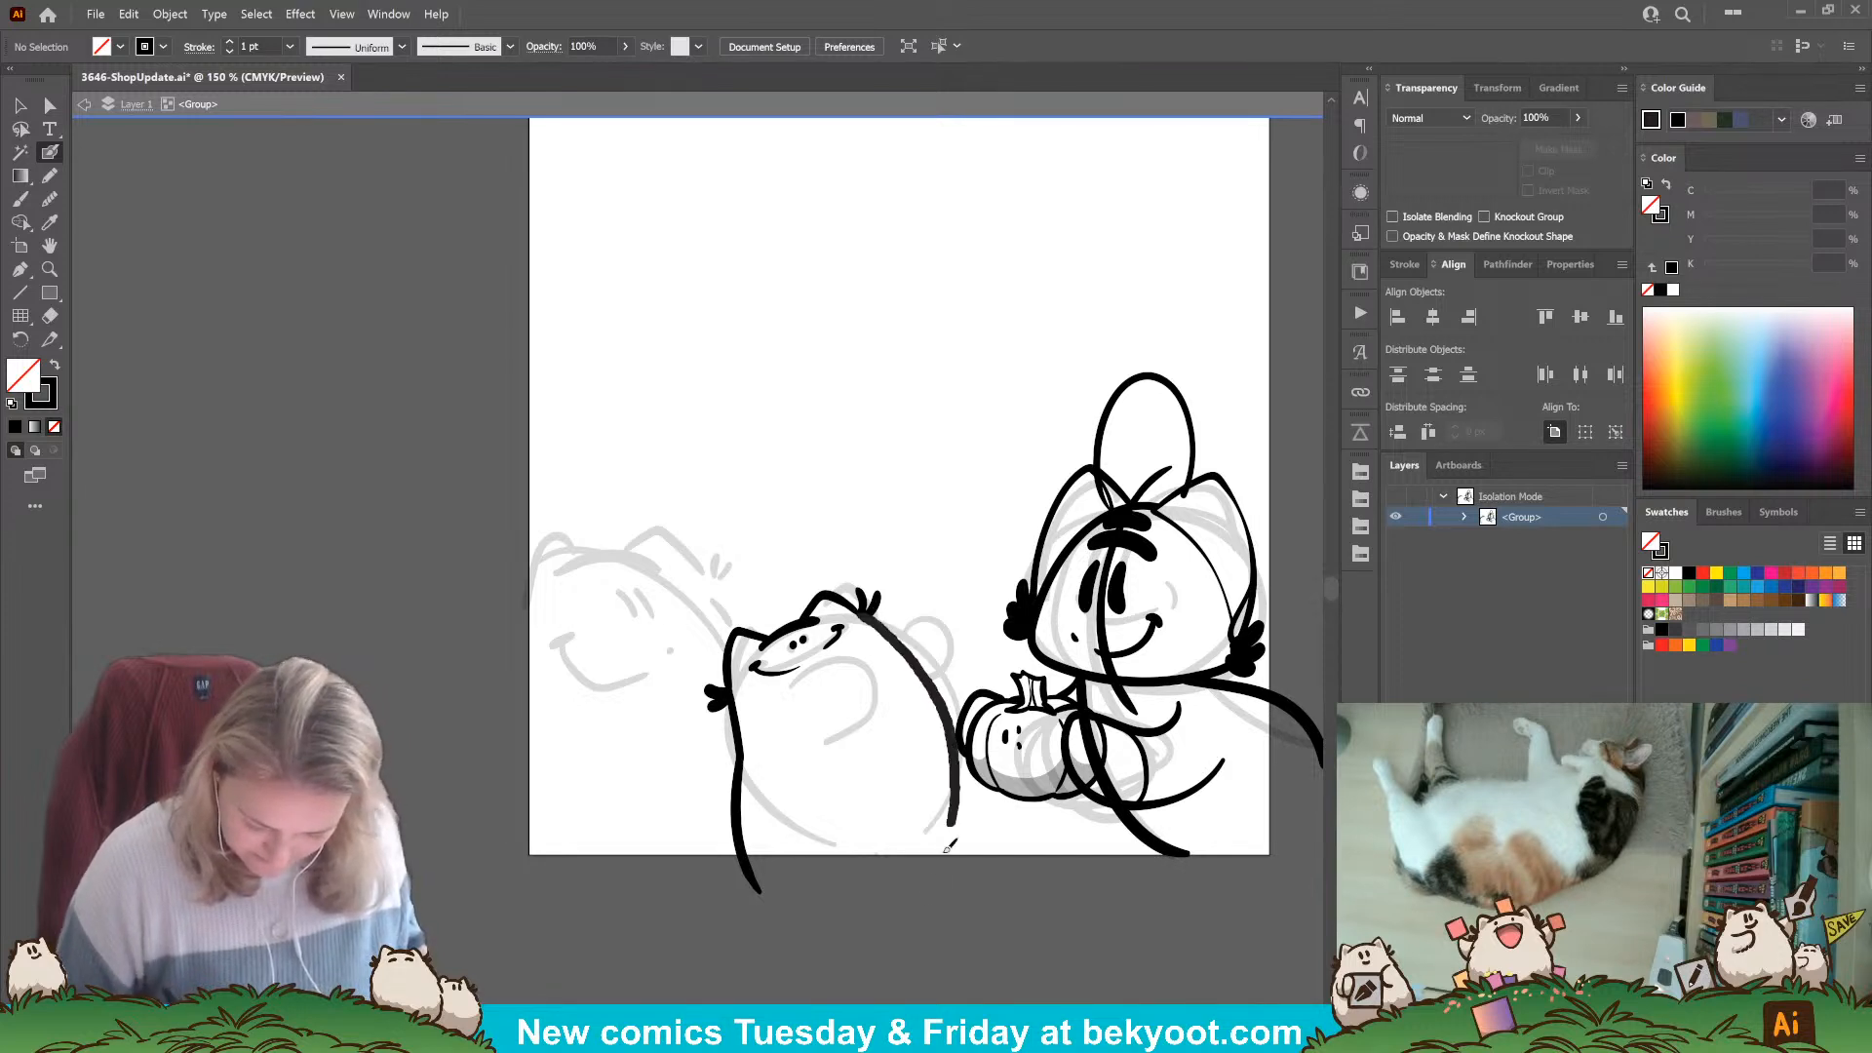
key(ctrl+z)
drag(860, 611, 962, 699)
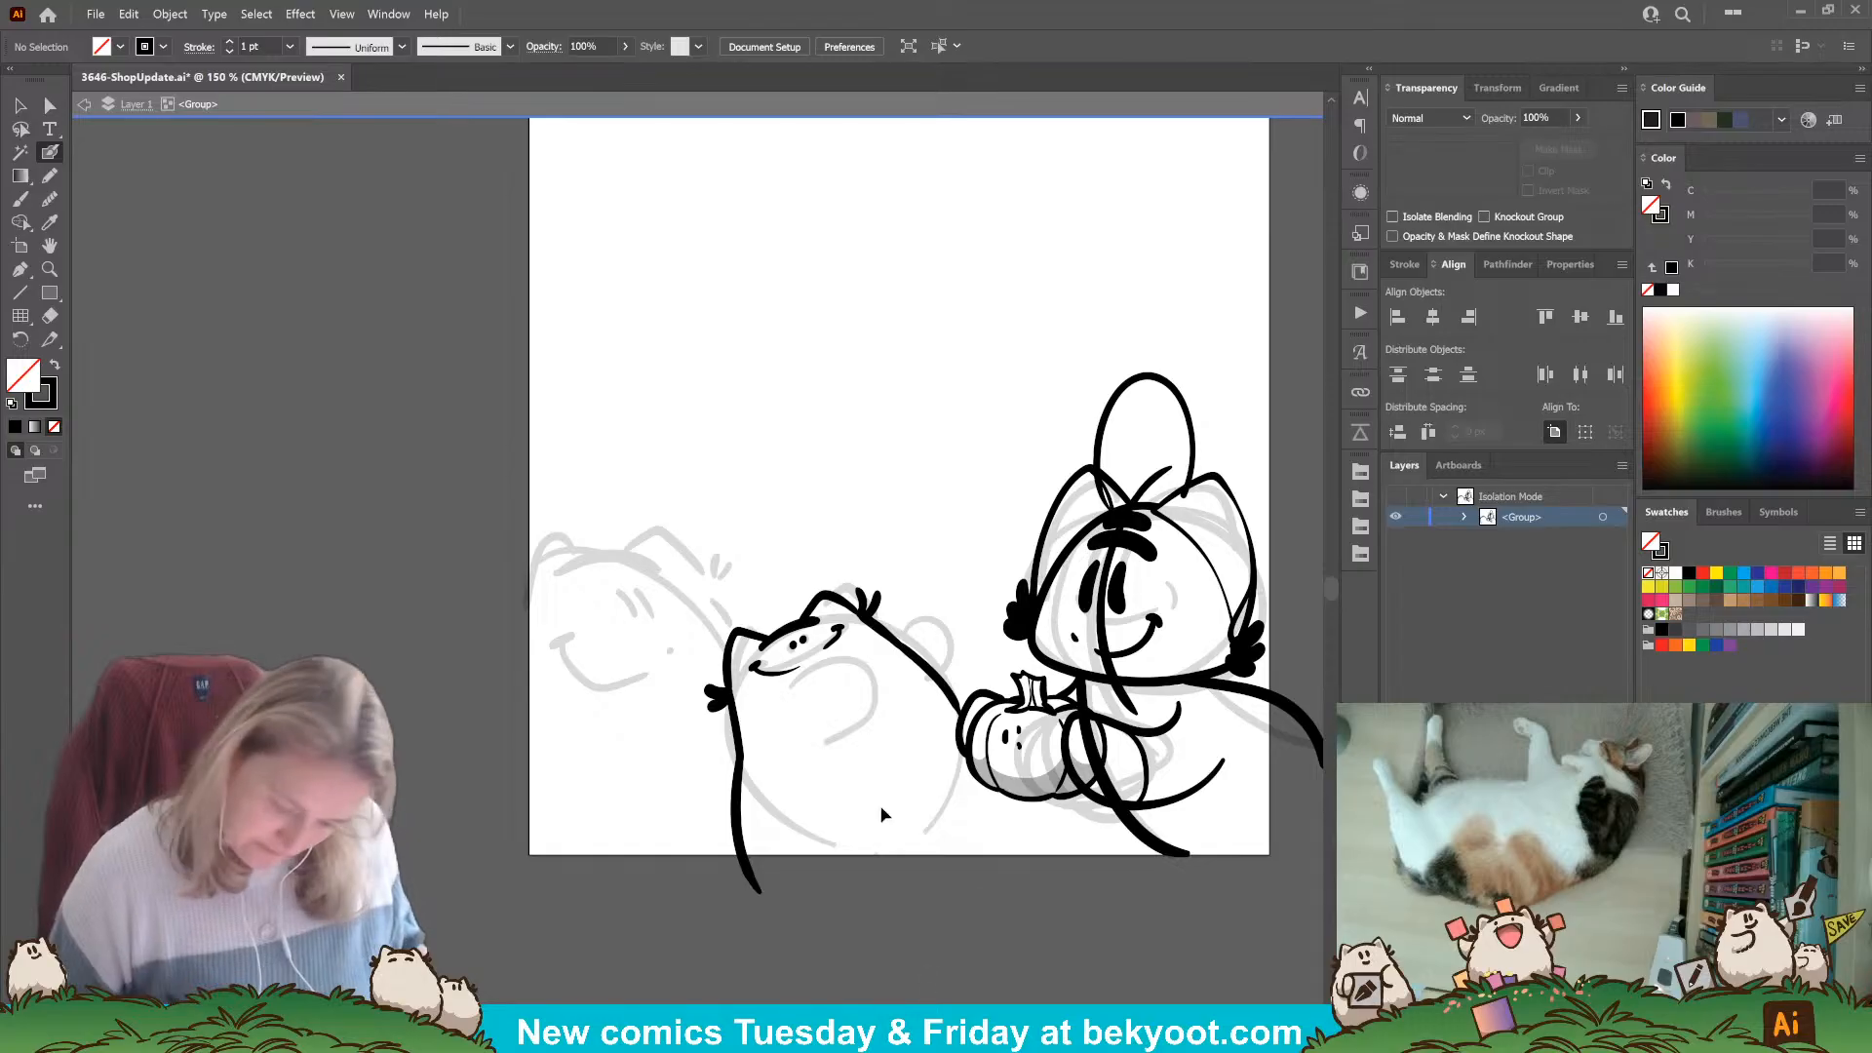
key(ctrl+z)
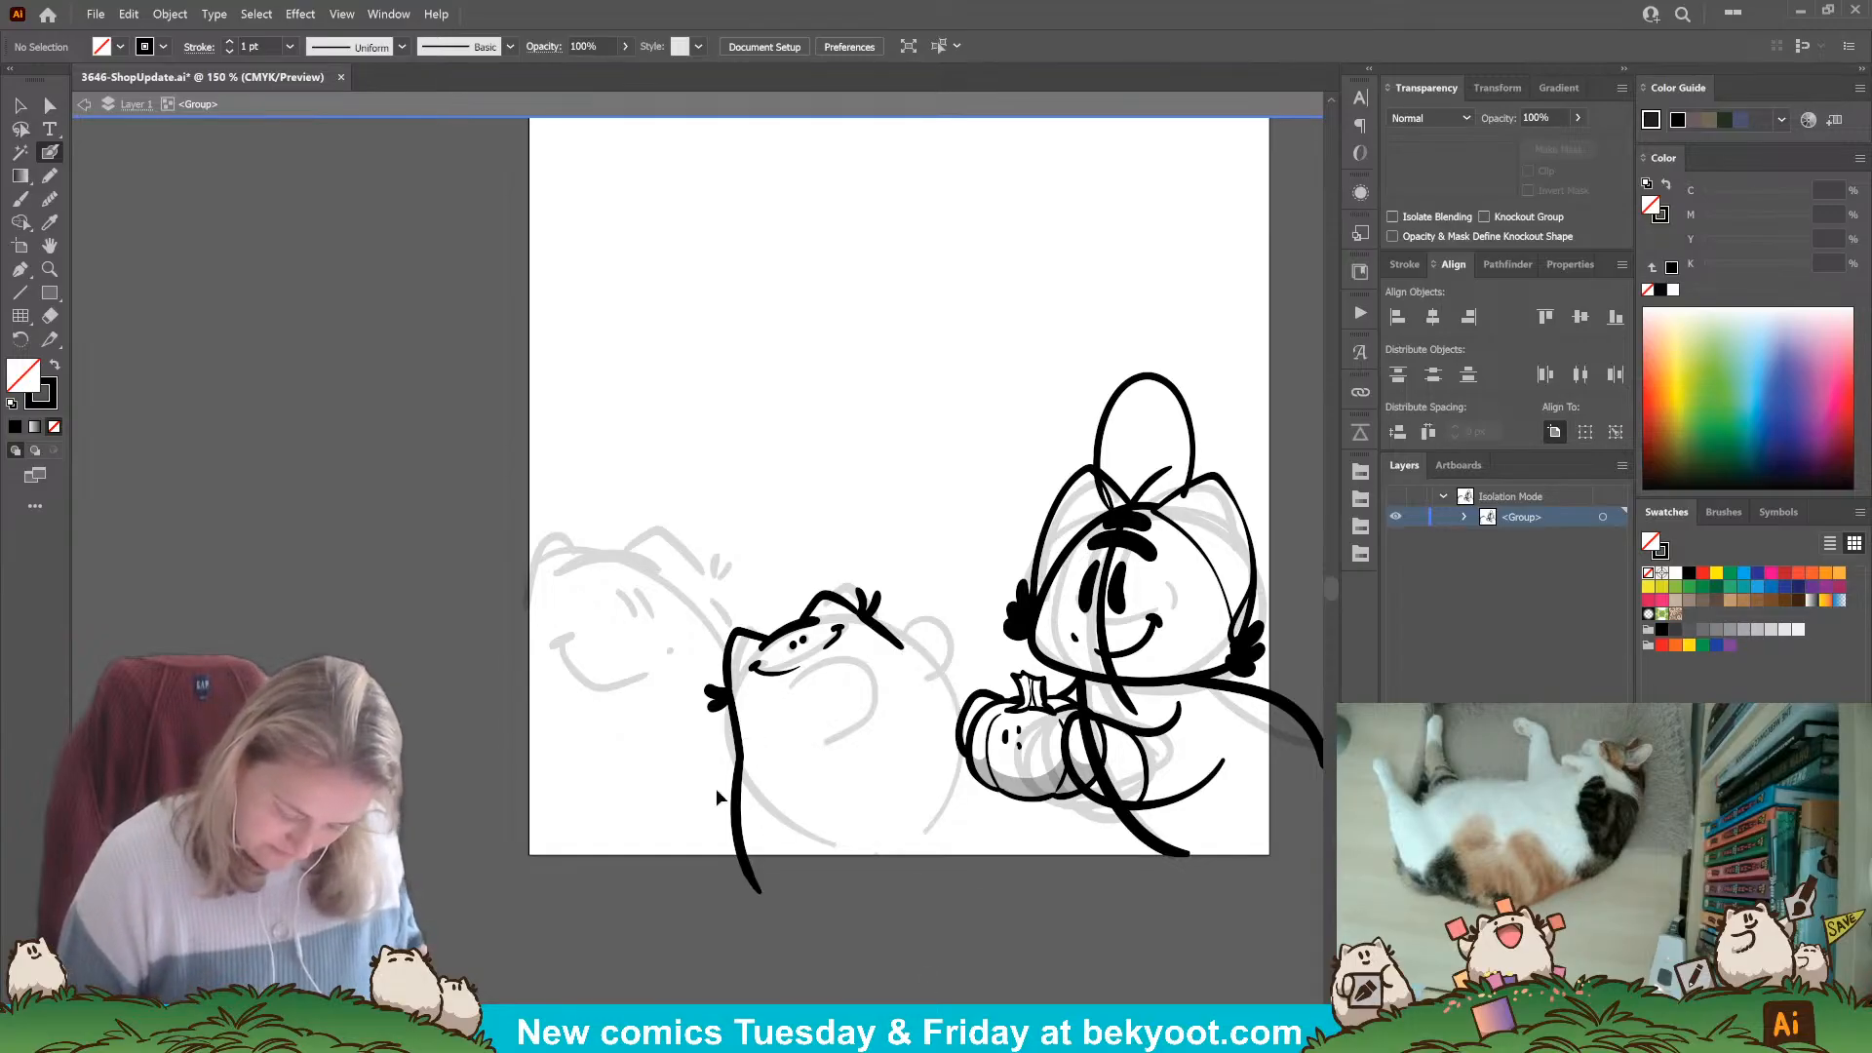
Shorten the lower end of the line along the left side of the middle character's body.
drag(752, 795, 753, 797)
drag(761, 893, 757, 871)
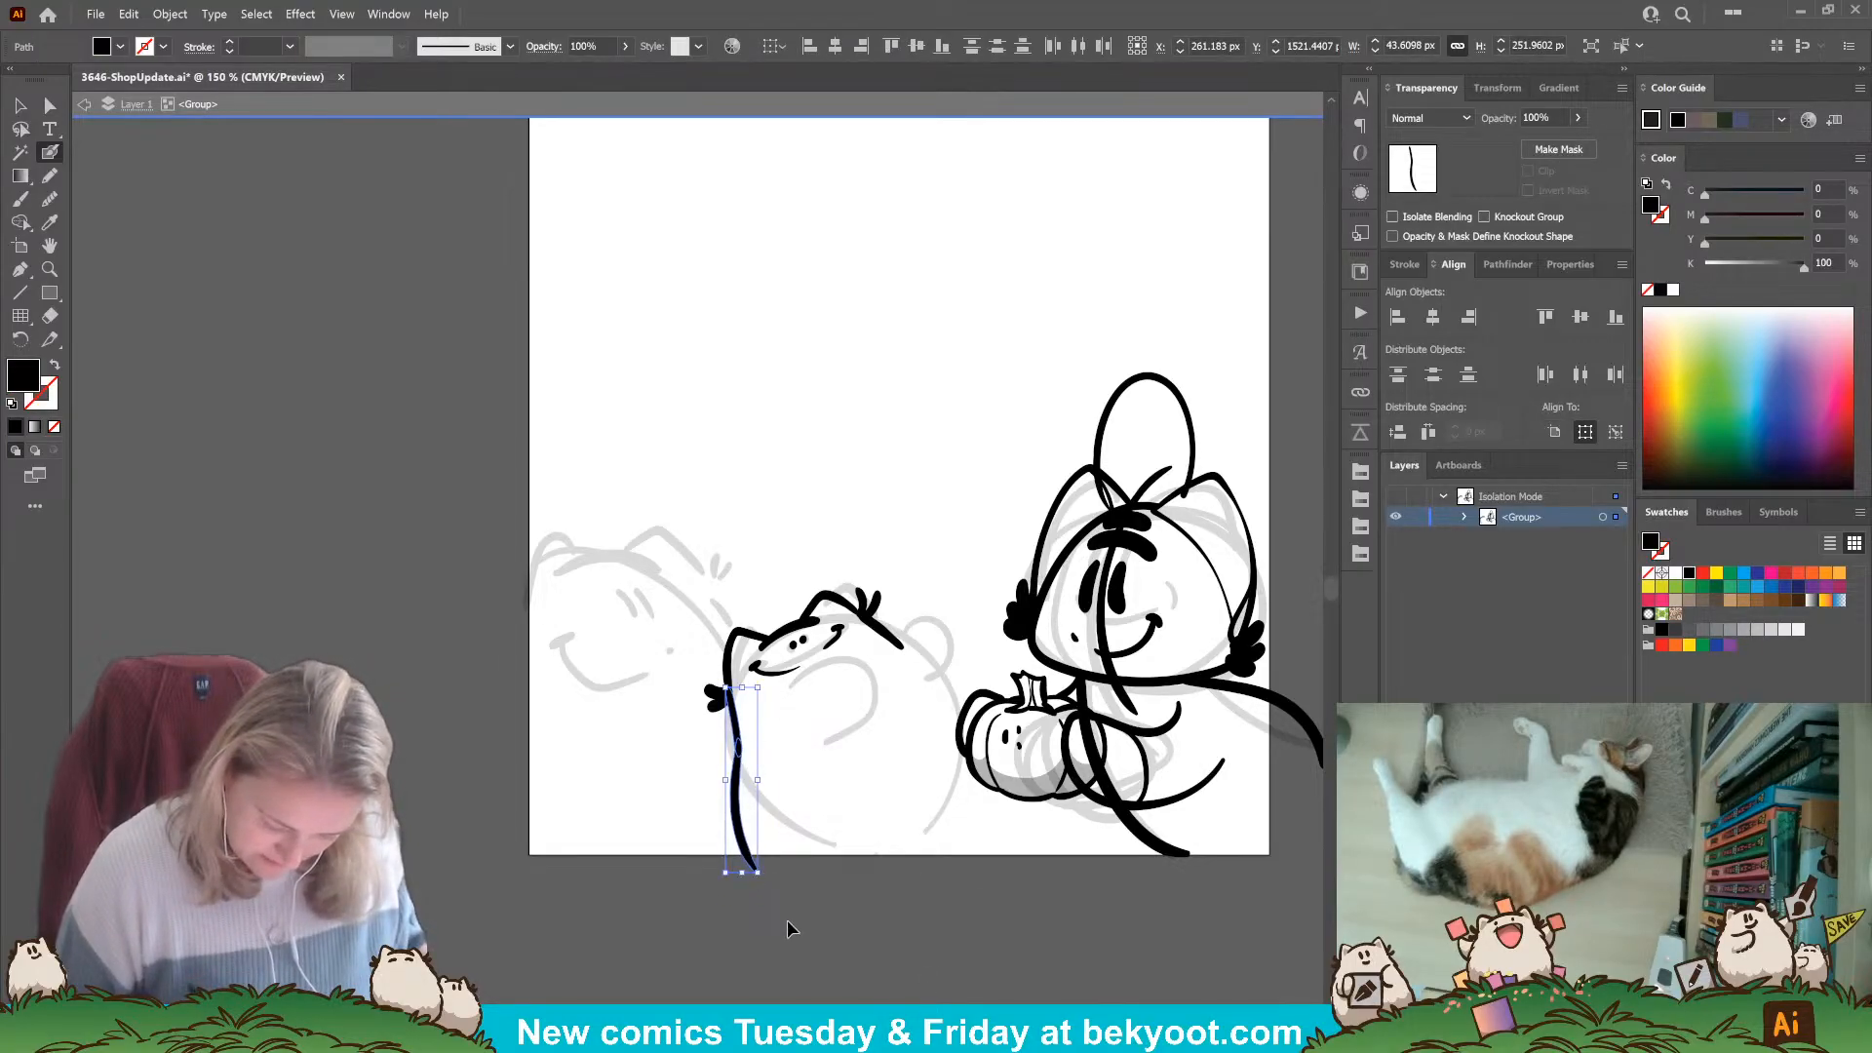
ctrl+click(787, 923)
Try to outline the middle character's right side and rounded bottom in one stroke meeting the left body line.
mouse_move(869, 618)
mouse_down()
mouse_move(918, 656)
mouse_move(917, 862)
mouse_move(761, 869)
mouse_up()
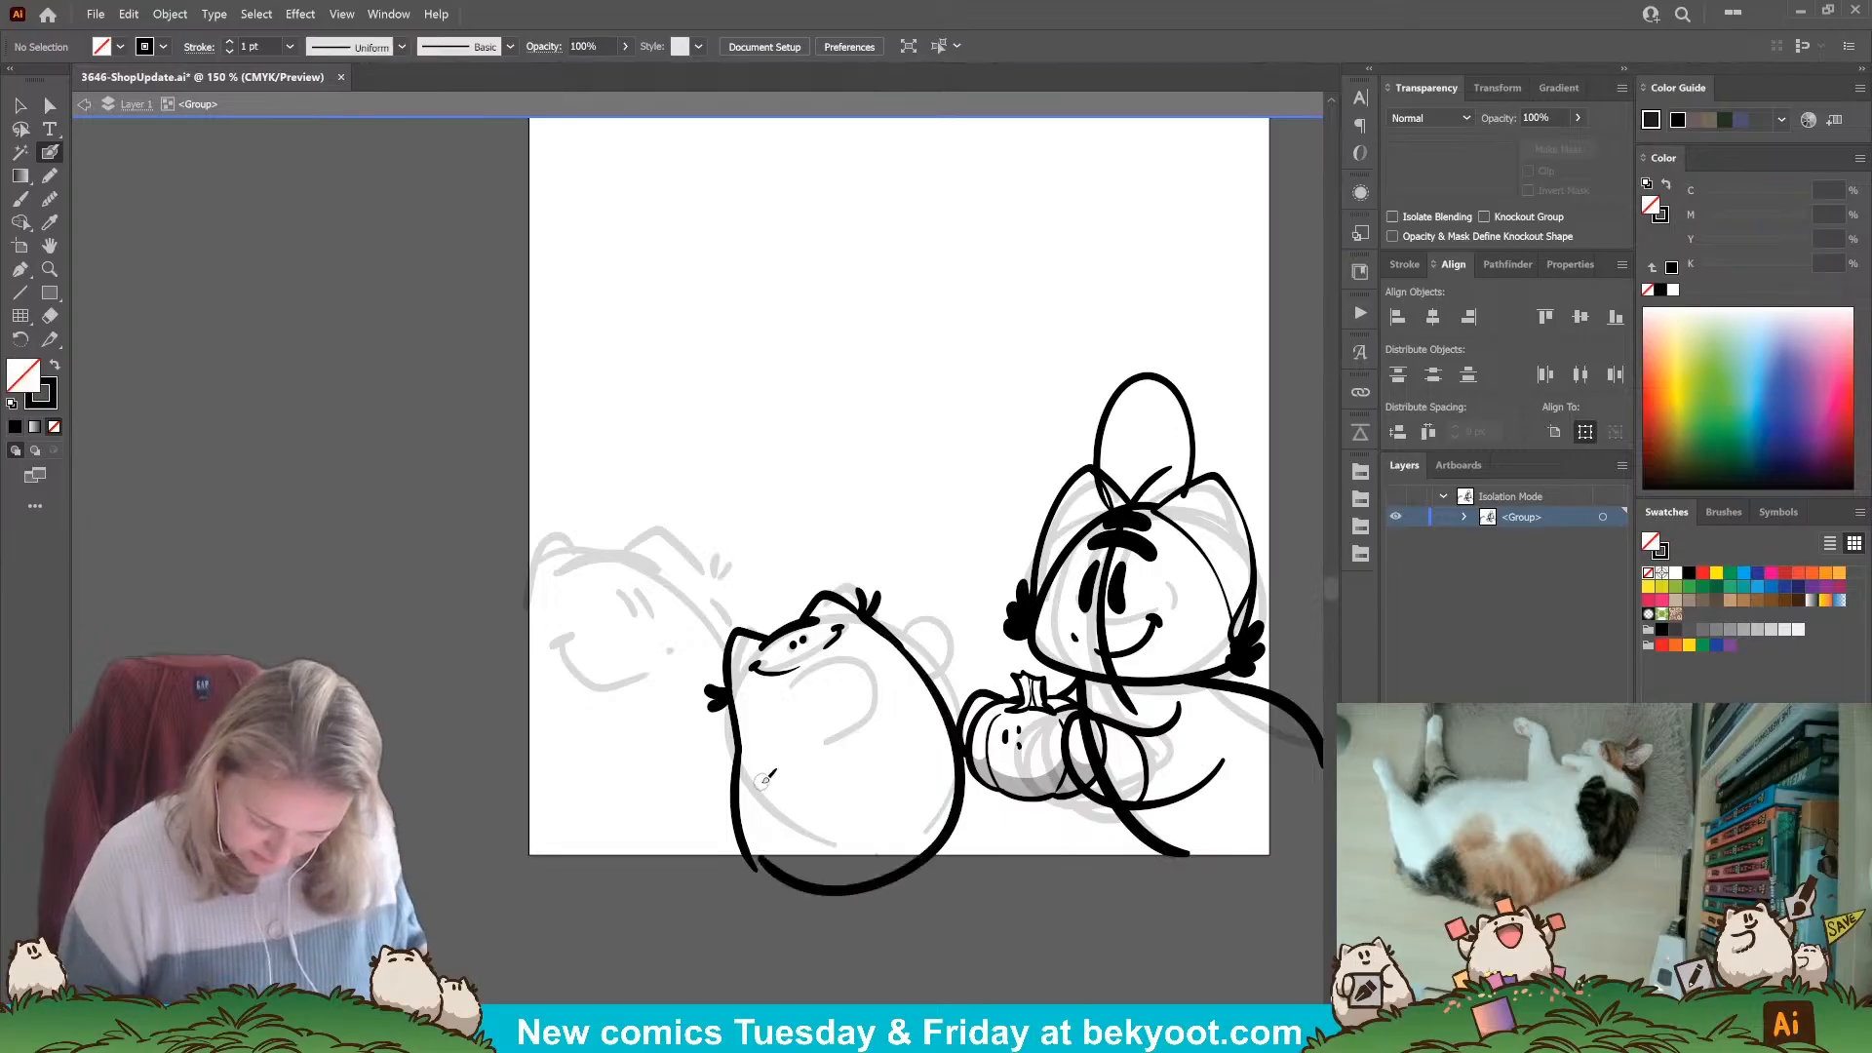
key(ctrl+z)
mouse_move(870, 617)
mouse_down()
mouse_move(988, 730)
mouse_move(987, 834)
mouse_move(848, 889)
mouse_move(739, 837)
mouse_up()
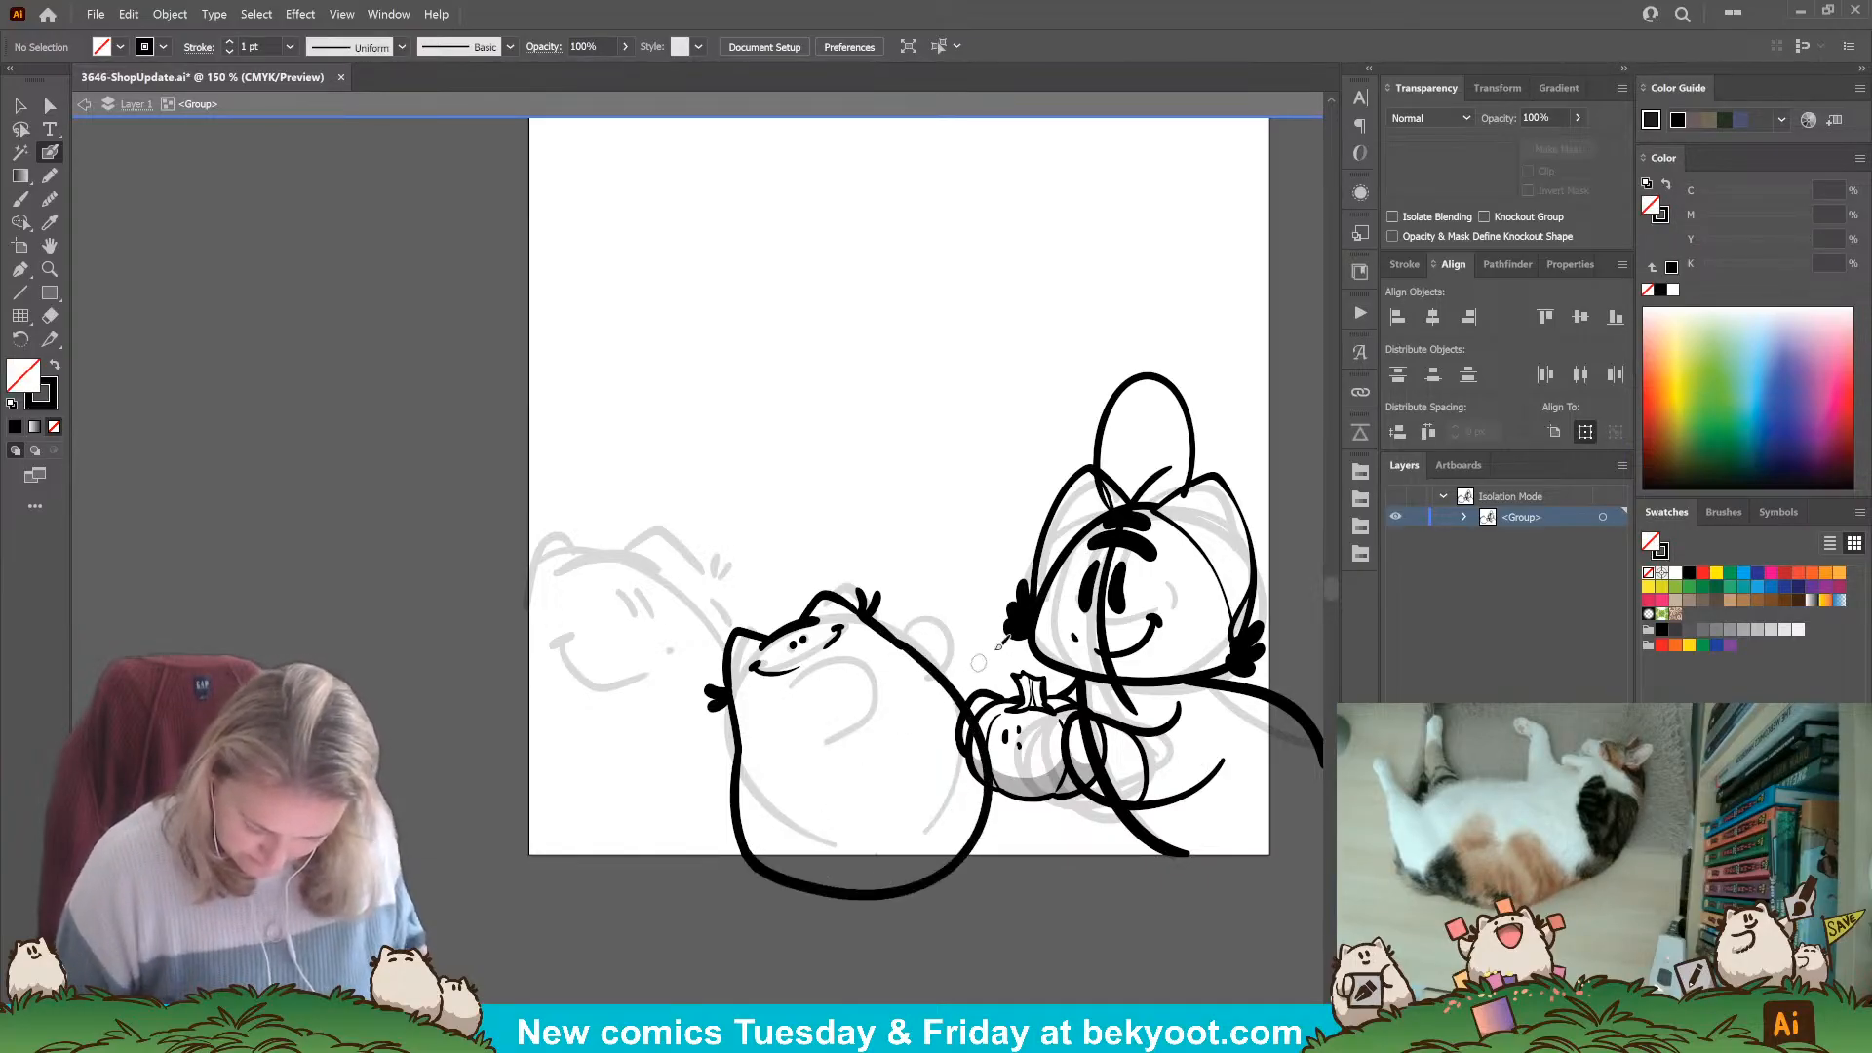
key(ctrl+z)
drag(871, 617, 905, 640)
key(ctrl+z)
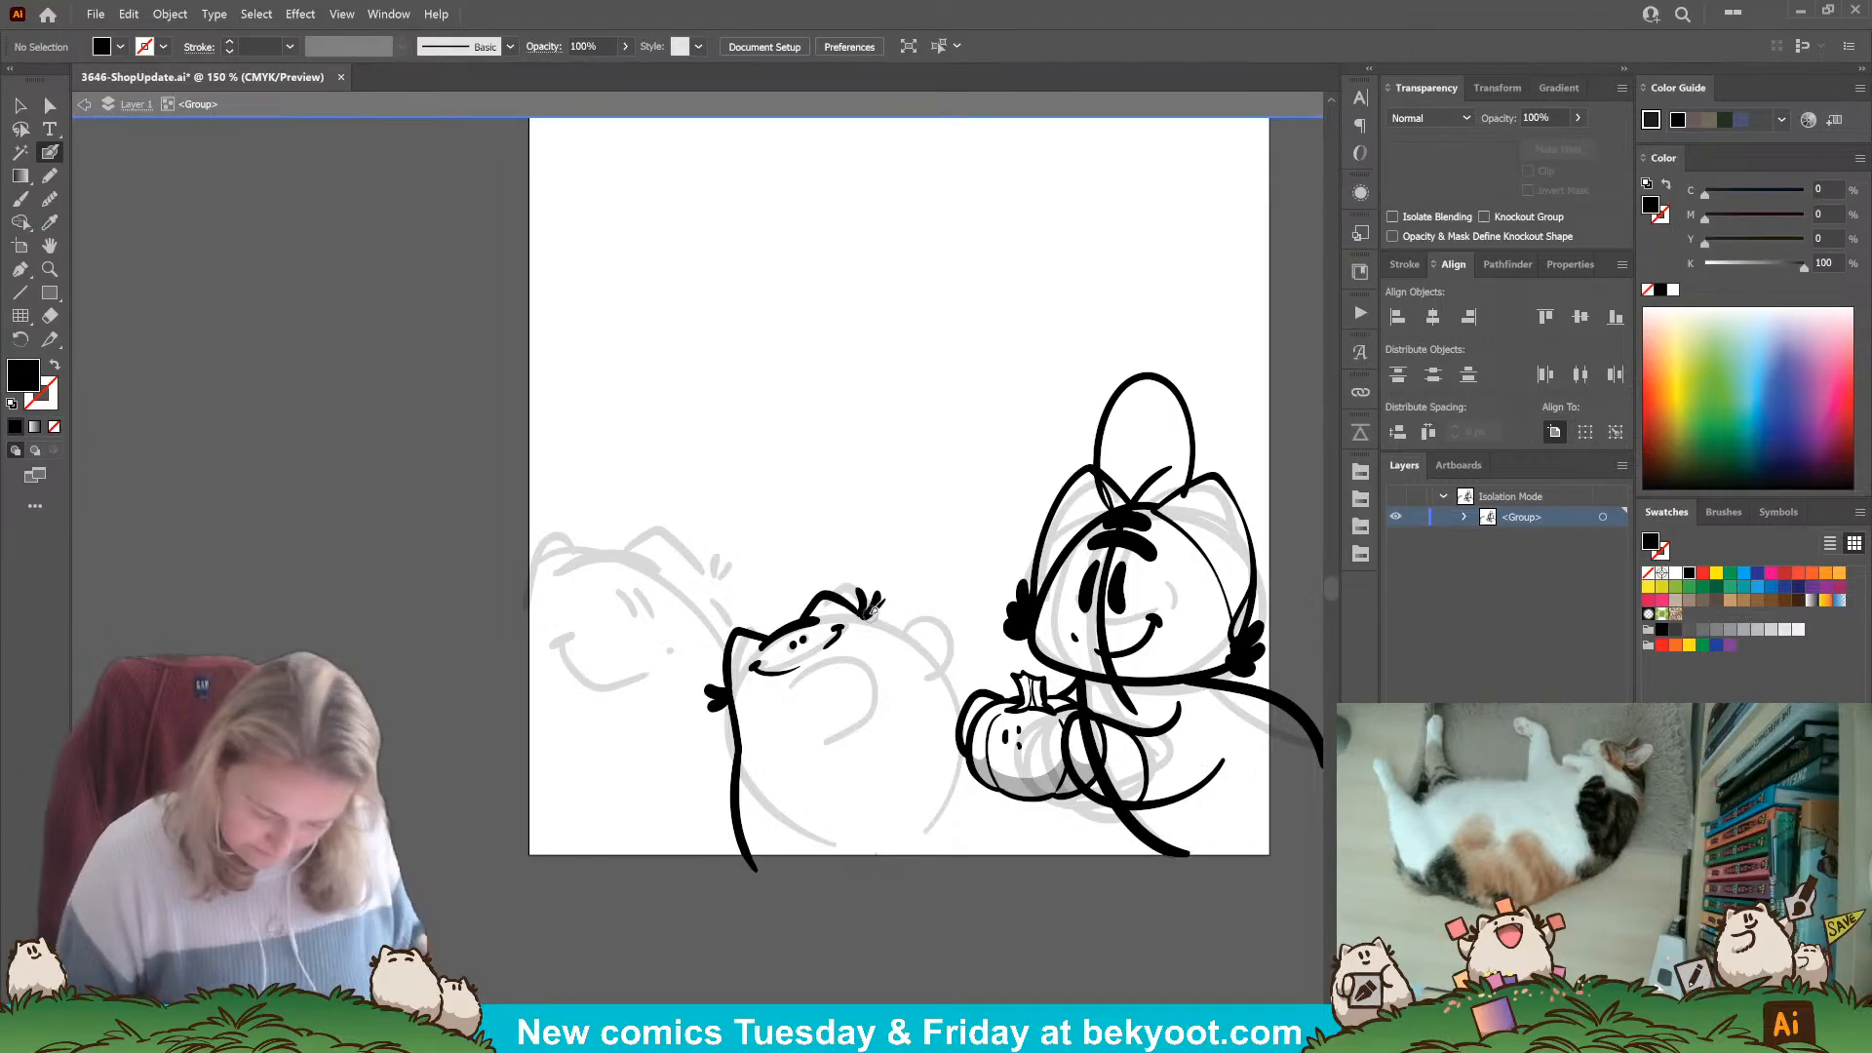
Outline the middle character's whole round body from the right tuft to the left one, and delete the older left body line pieces.
mouse_move(863, 616)
mouse_down()
mouse_move(932, 660)
mouse_move(973, 743)
mouse_move(959, 820)
mouse_move(928, 843)
mouse_move(813, 859)
mouse_move(748, 835)
mouse_move(729, 687)
mouse_up()
ctrl+click(753, 867)
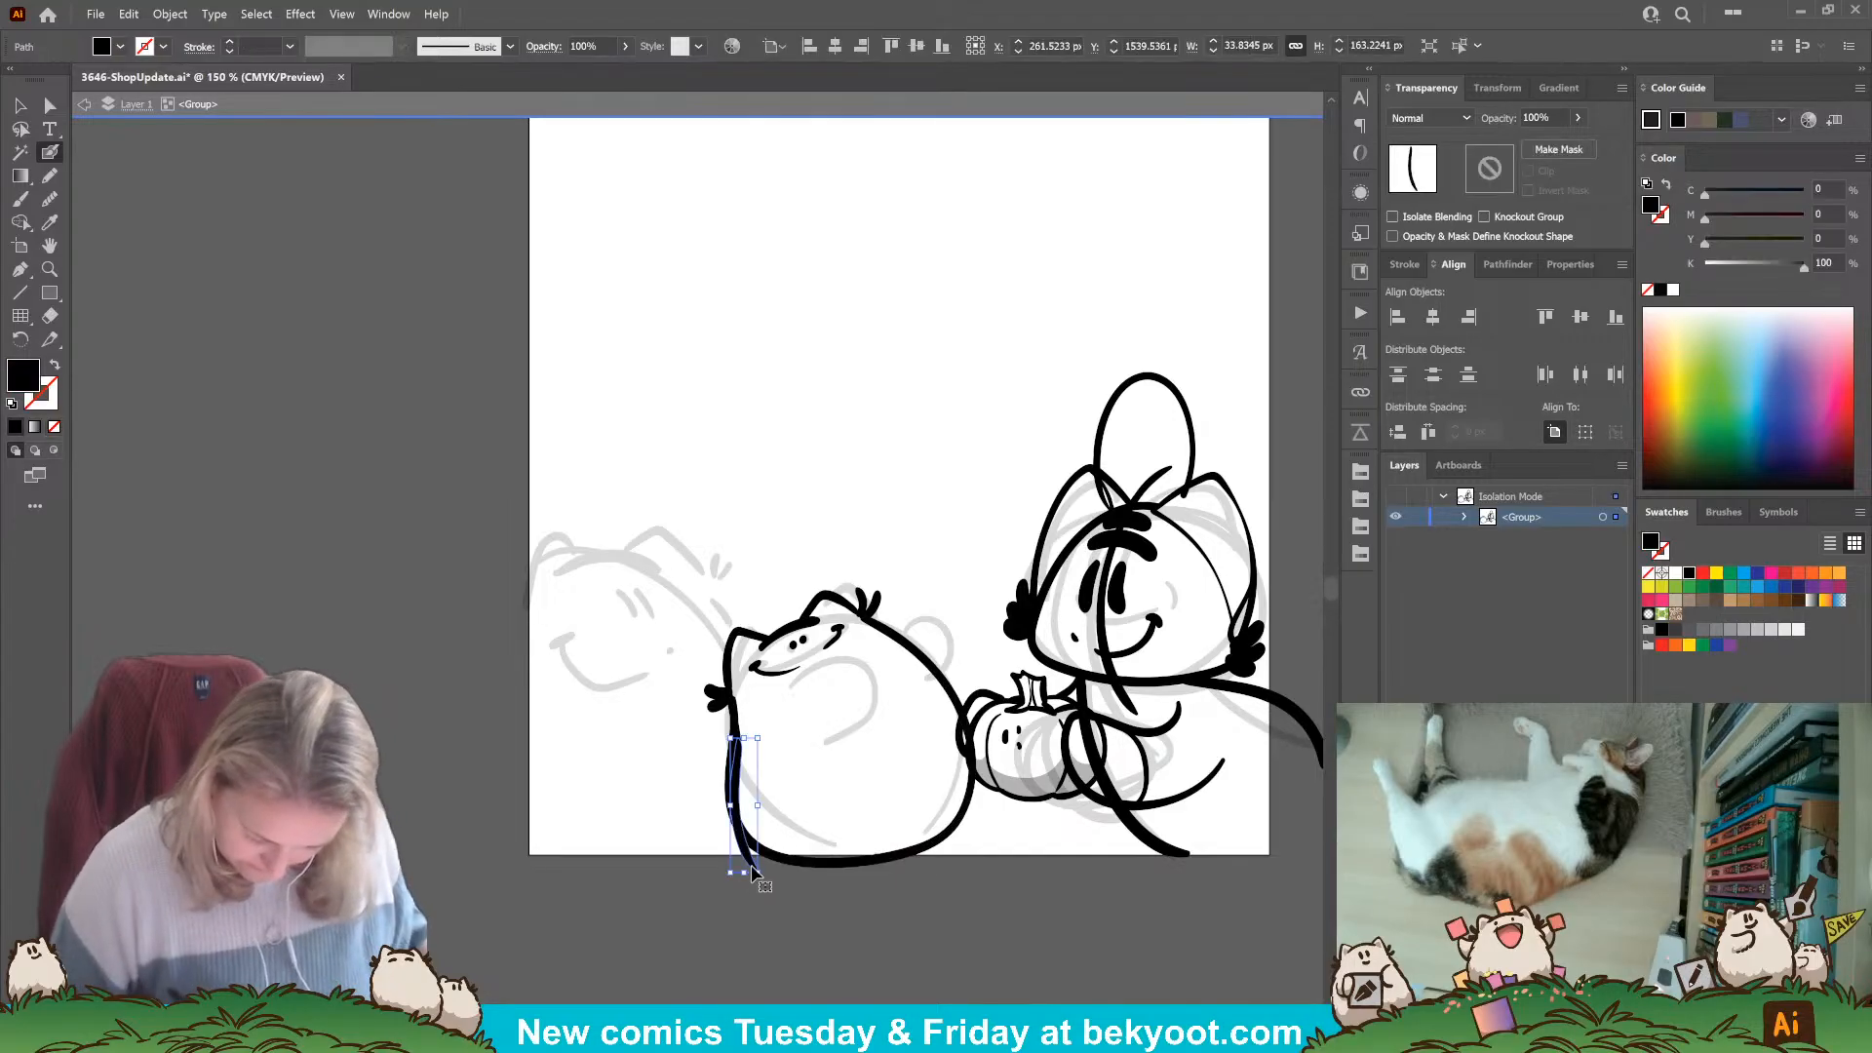
key(Delete)
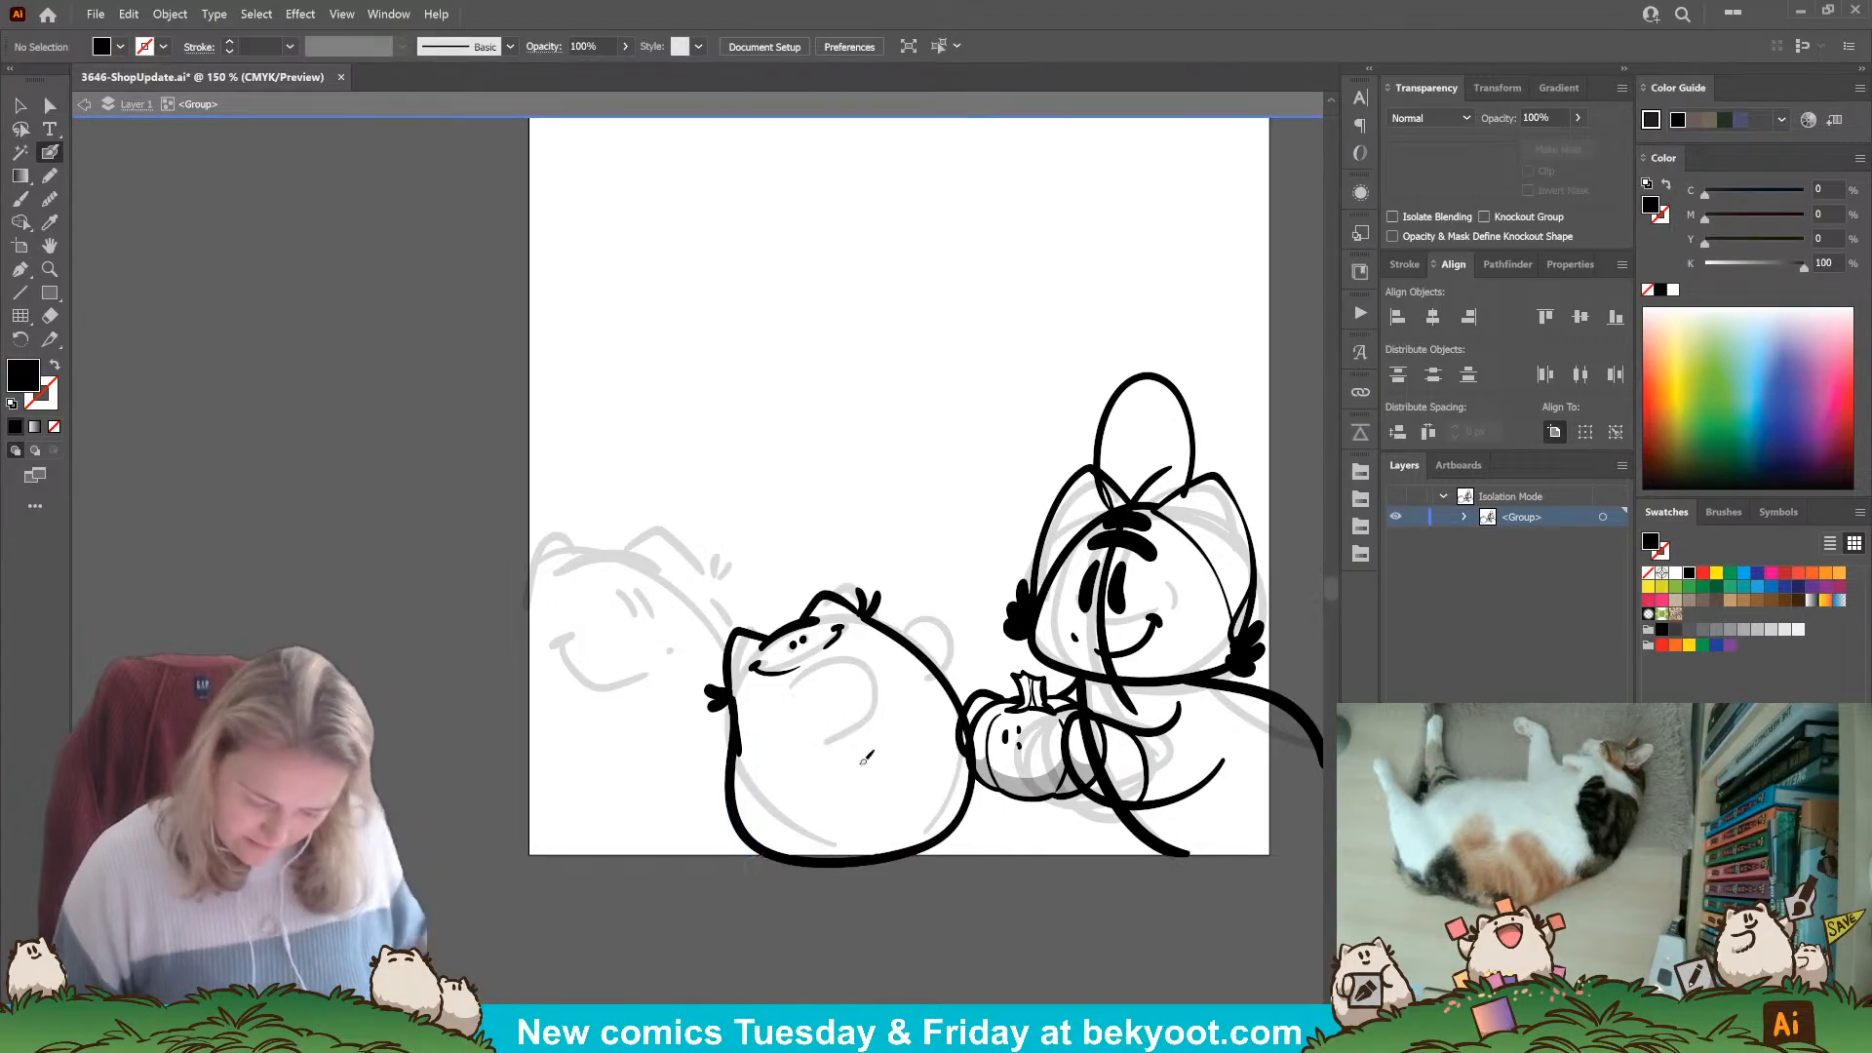
ctrl+click(739, 748)
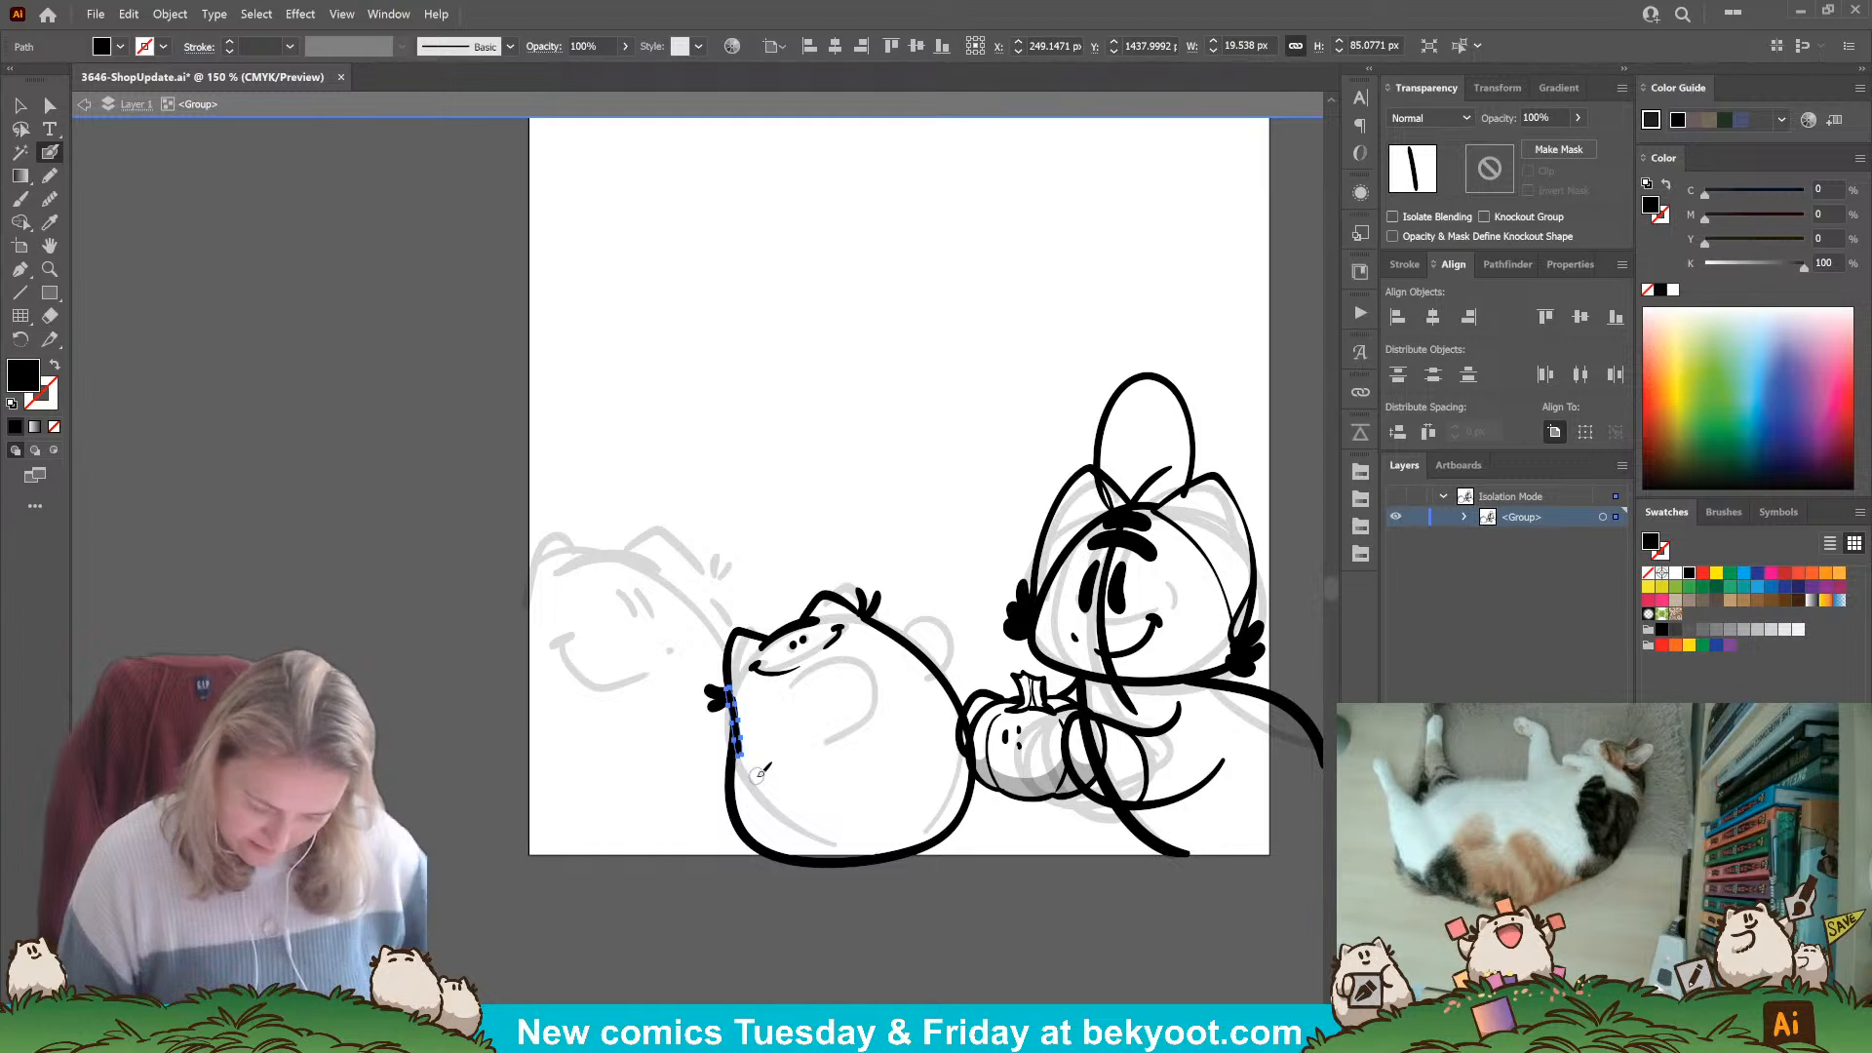
key(Delete)
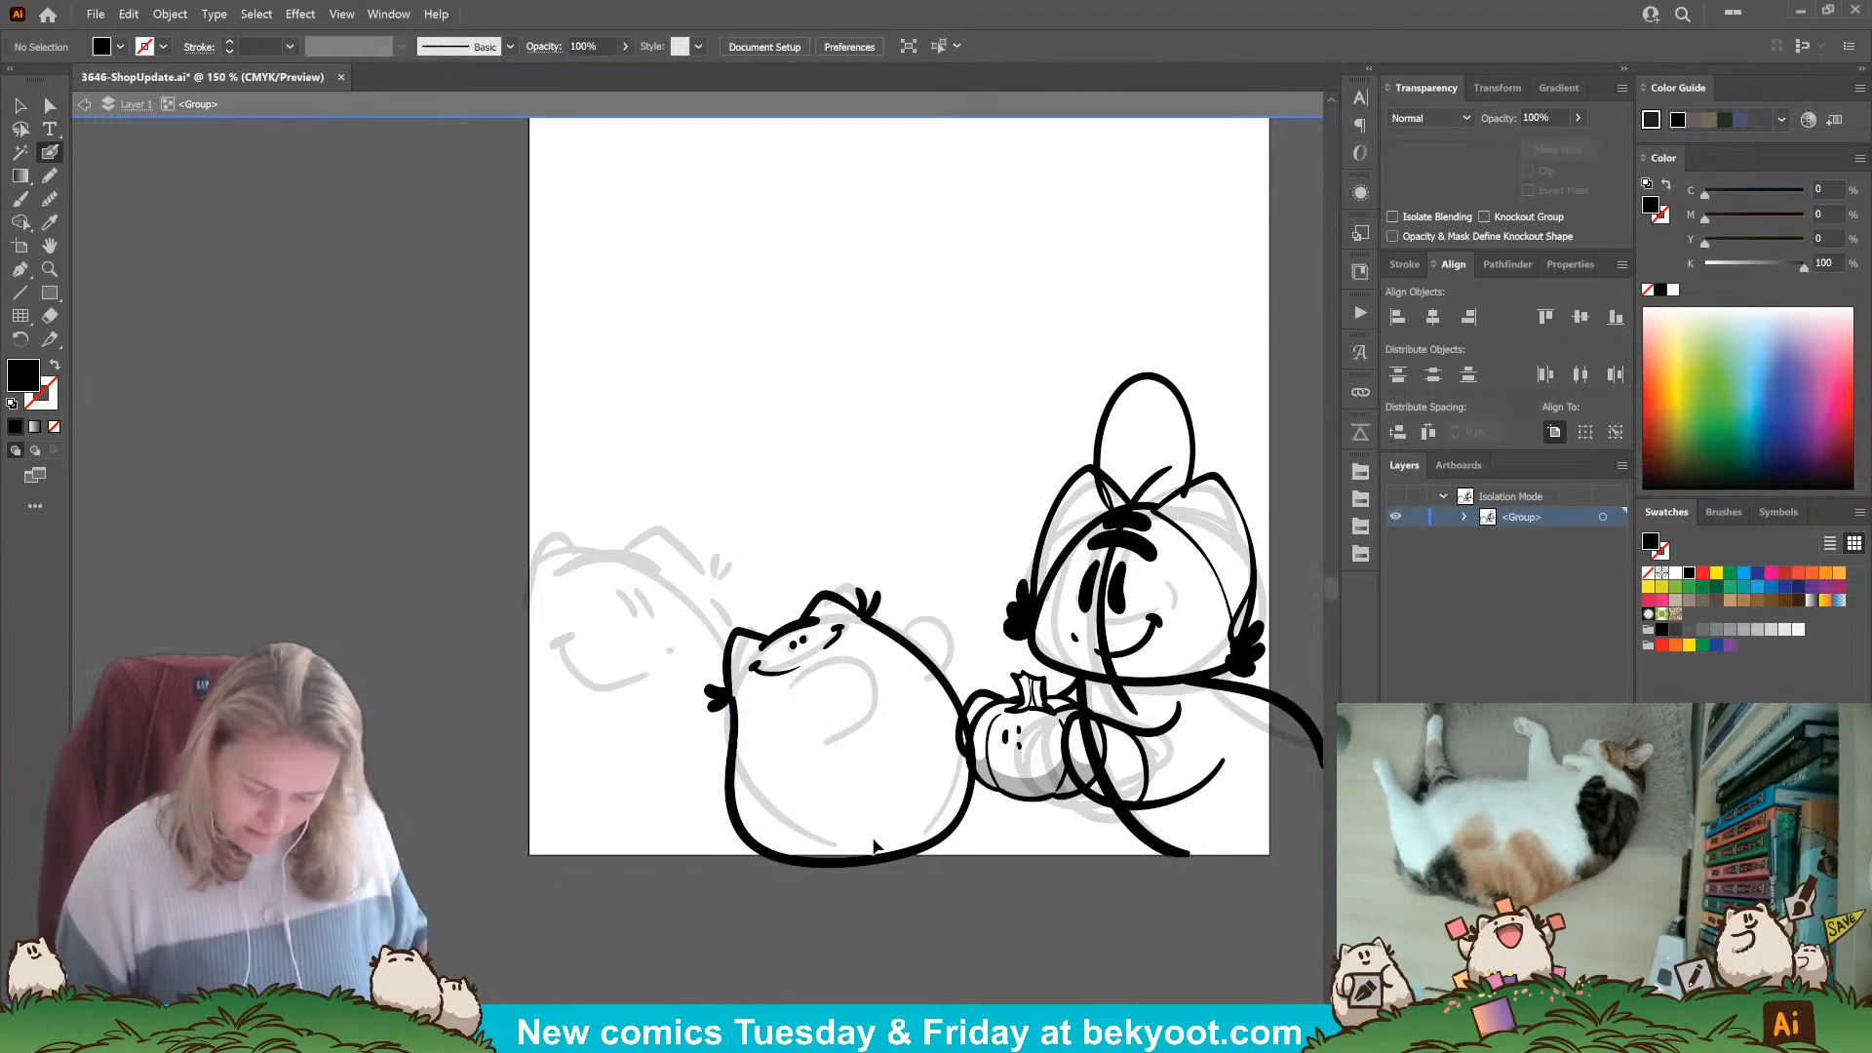
Extend the bottom of the middle character's body outline slightly below the artboard edge and fine-tune its shape.
drag(888, 875, 877, 905)
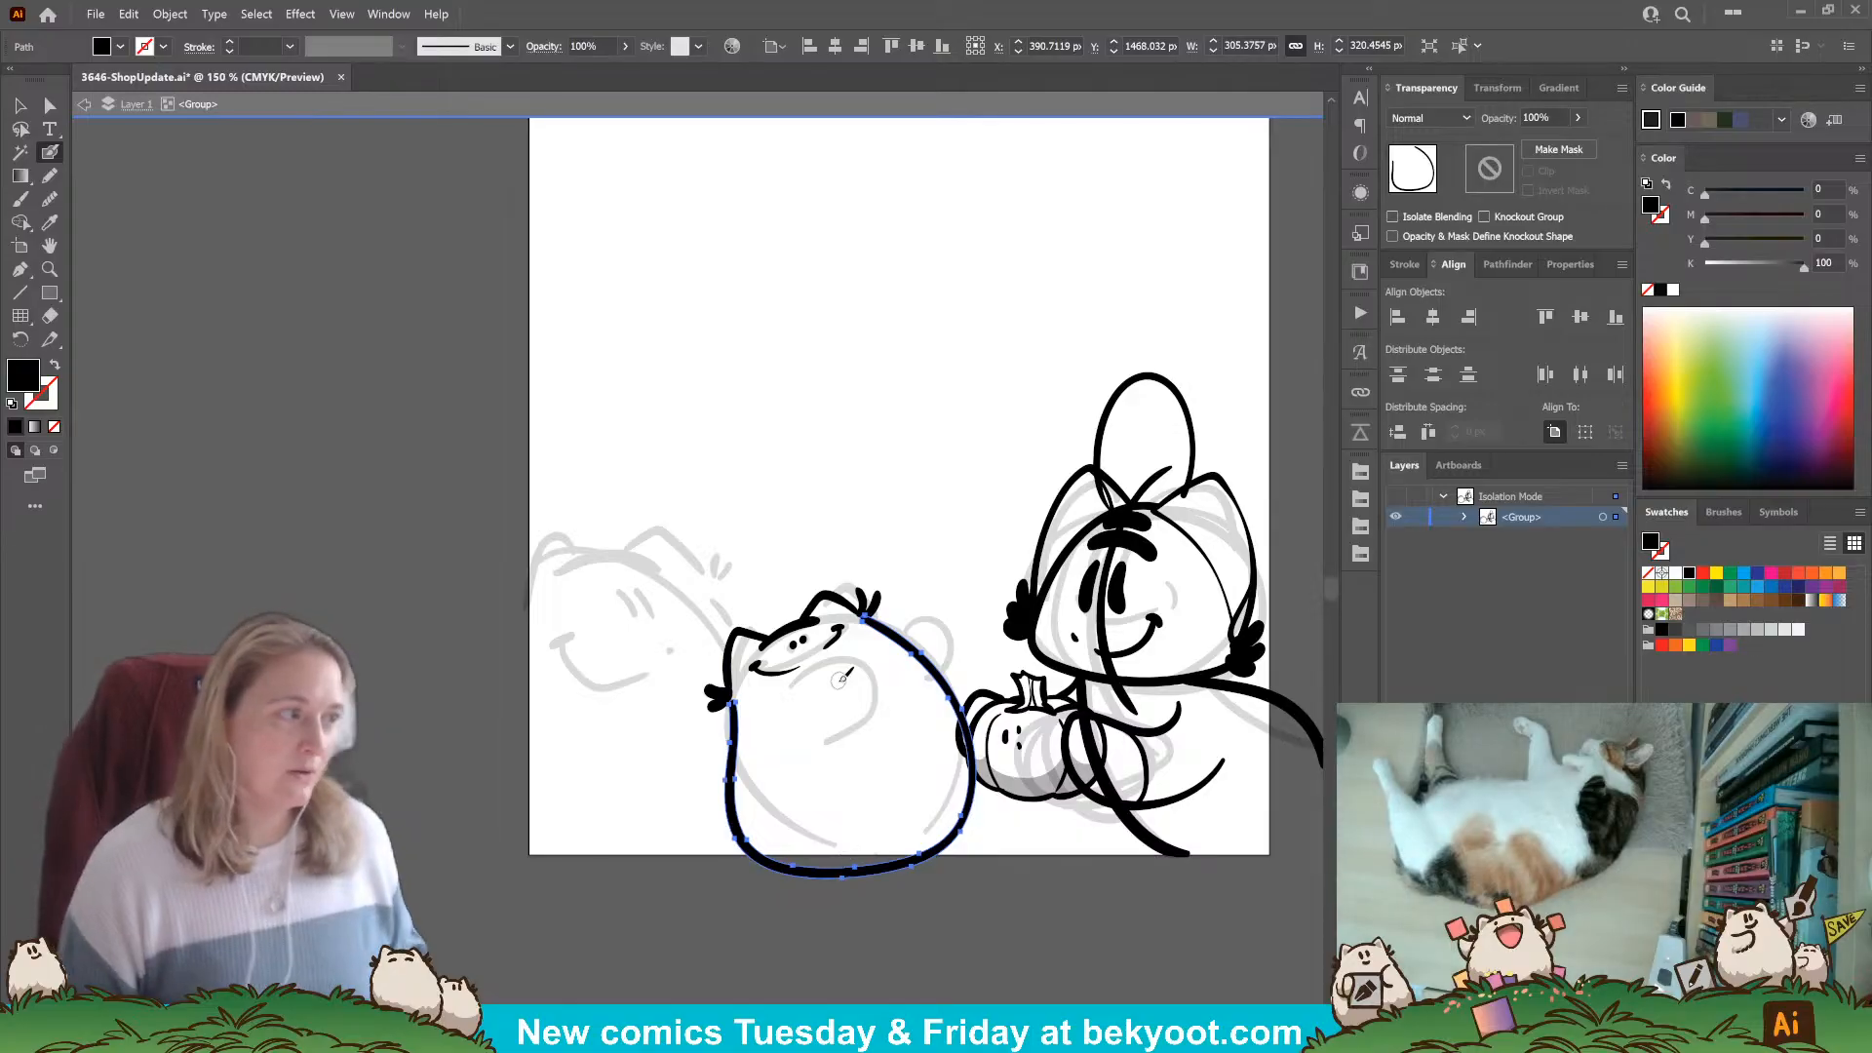
ctrl+click(943, 592)
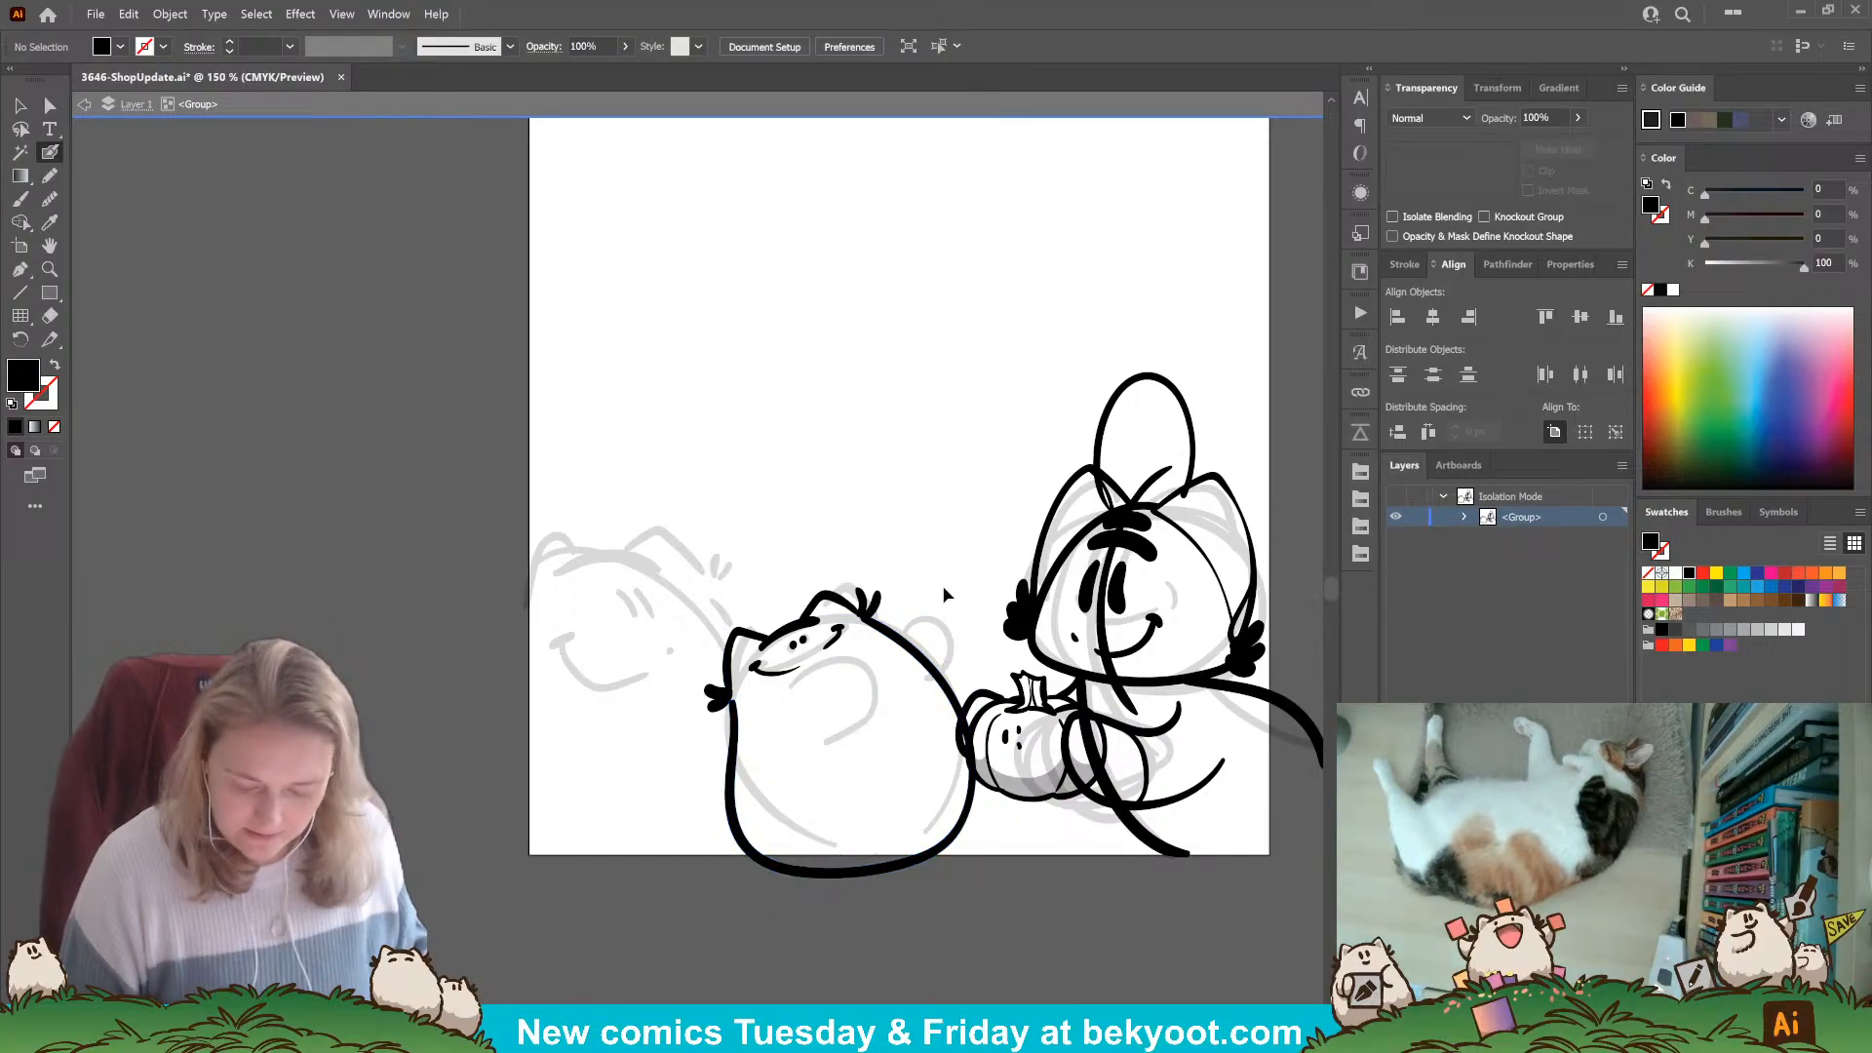
ctrl+click(914, 648)
drag(982, 609, 978, 616)
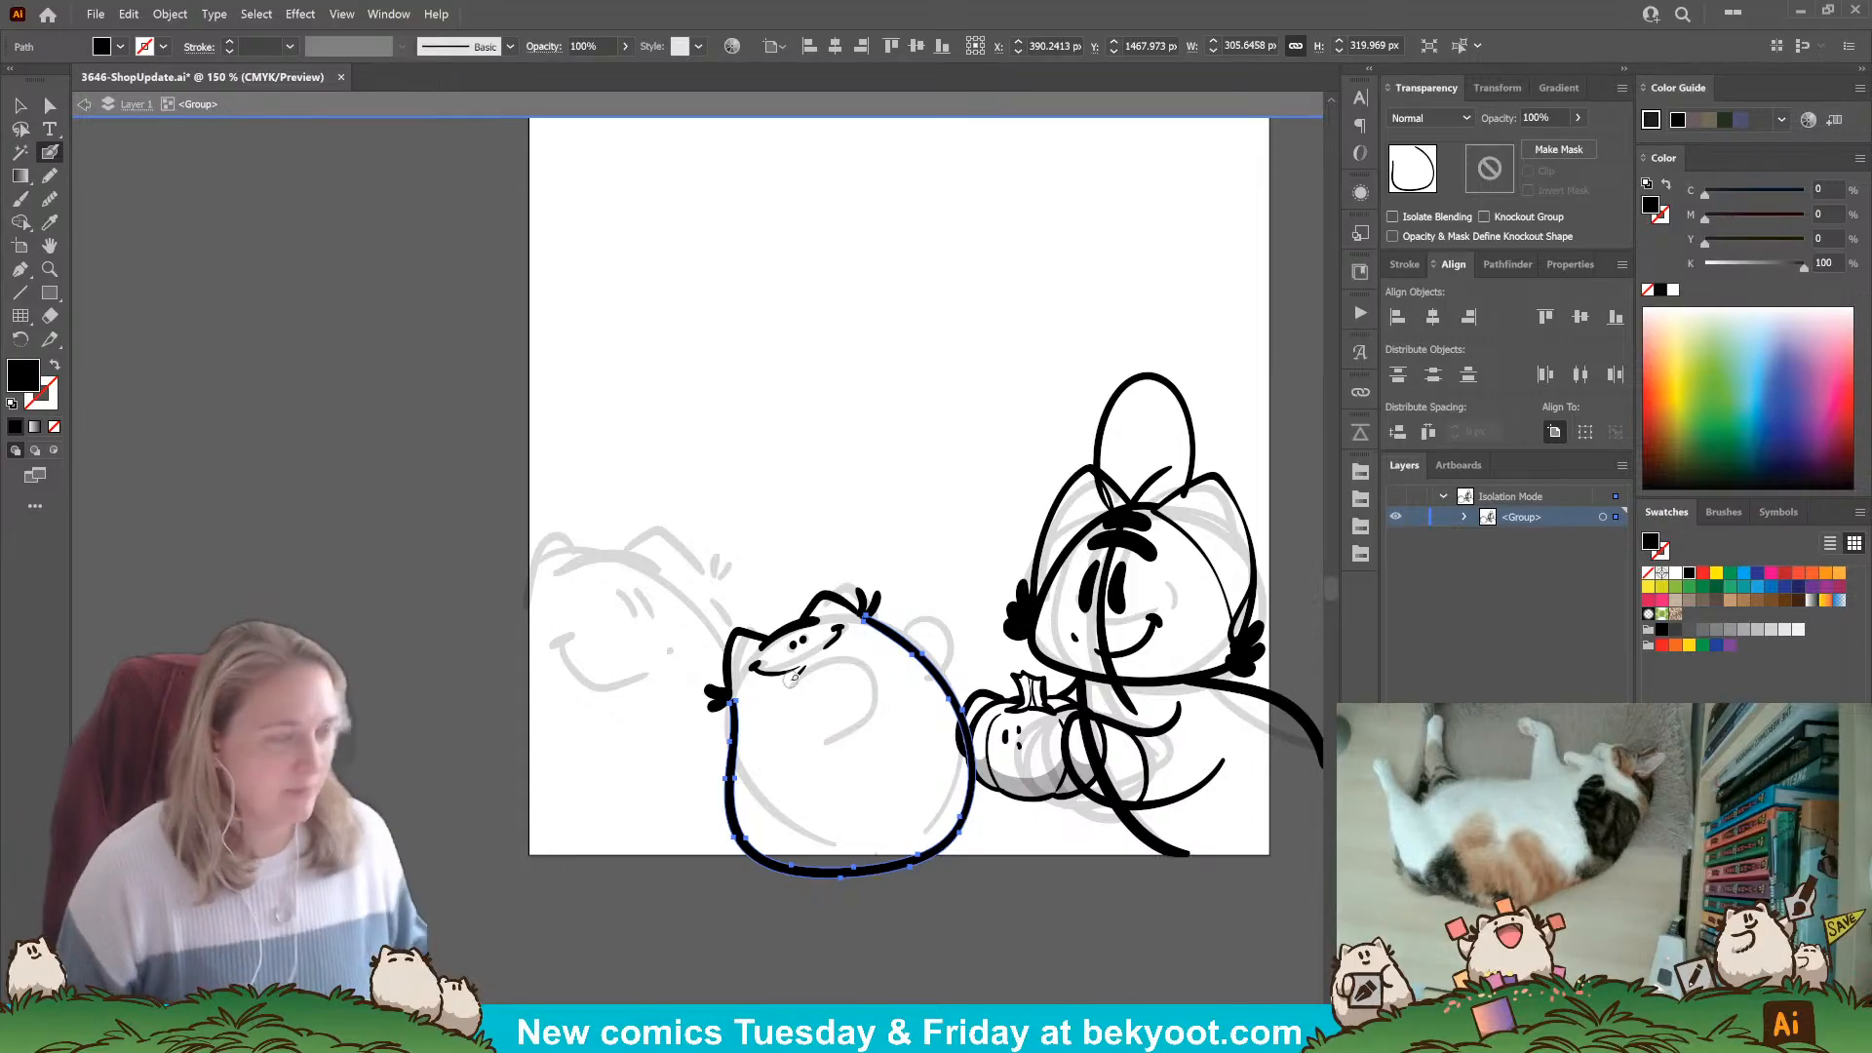
ctrl+click(929, 573)
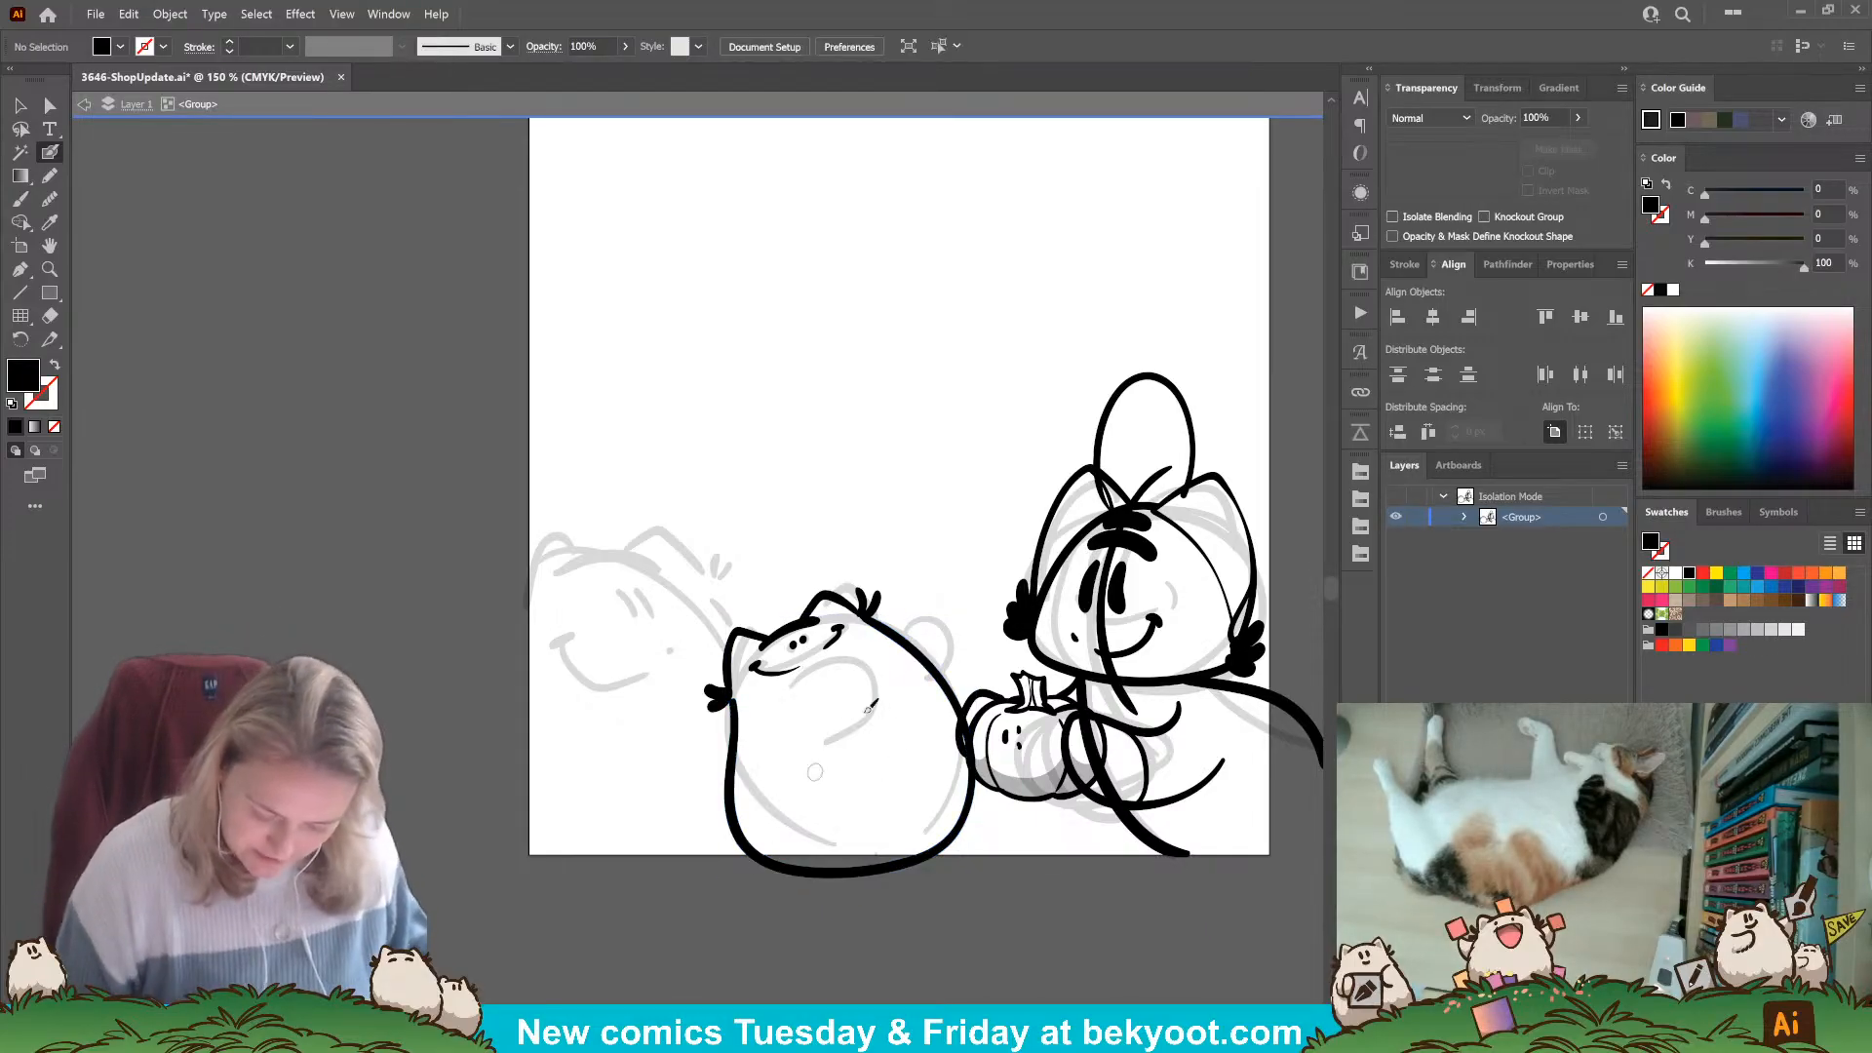
Draw the middle character's curved arm, a rounded tail loop behind its back, and the feet at the base of its body.
mouse_move(819, 704)
mouse_down()
mouse_move(856, 667)
mouse_move(882, 673)
mouse_move(872, 756)
mouse_up()
key(shift+x)
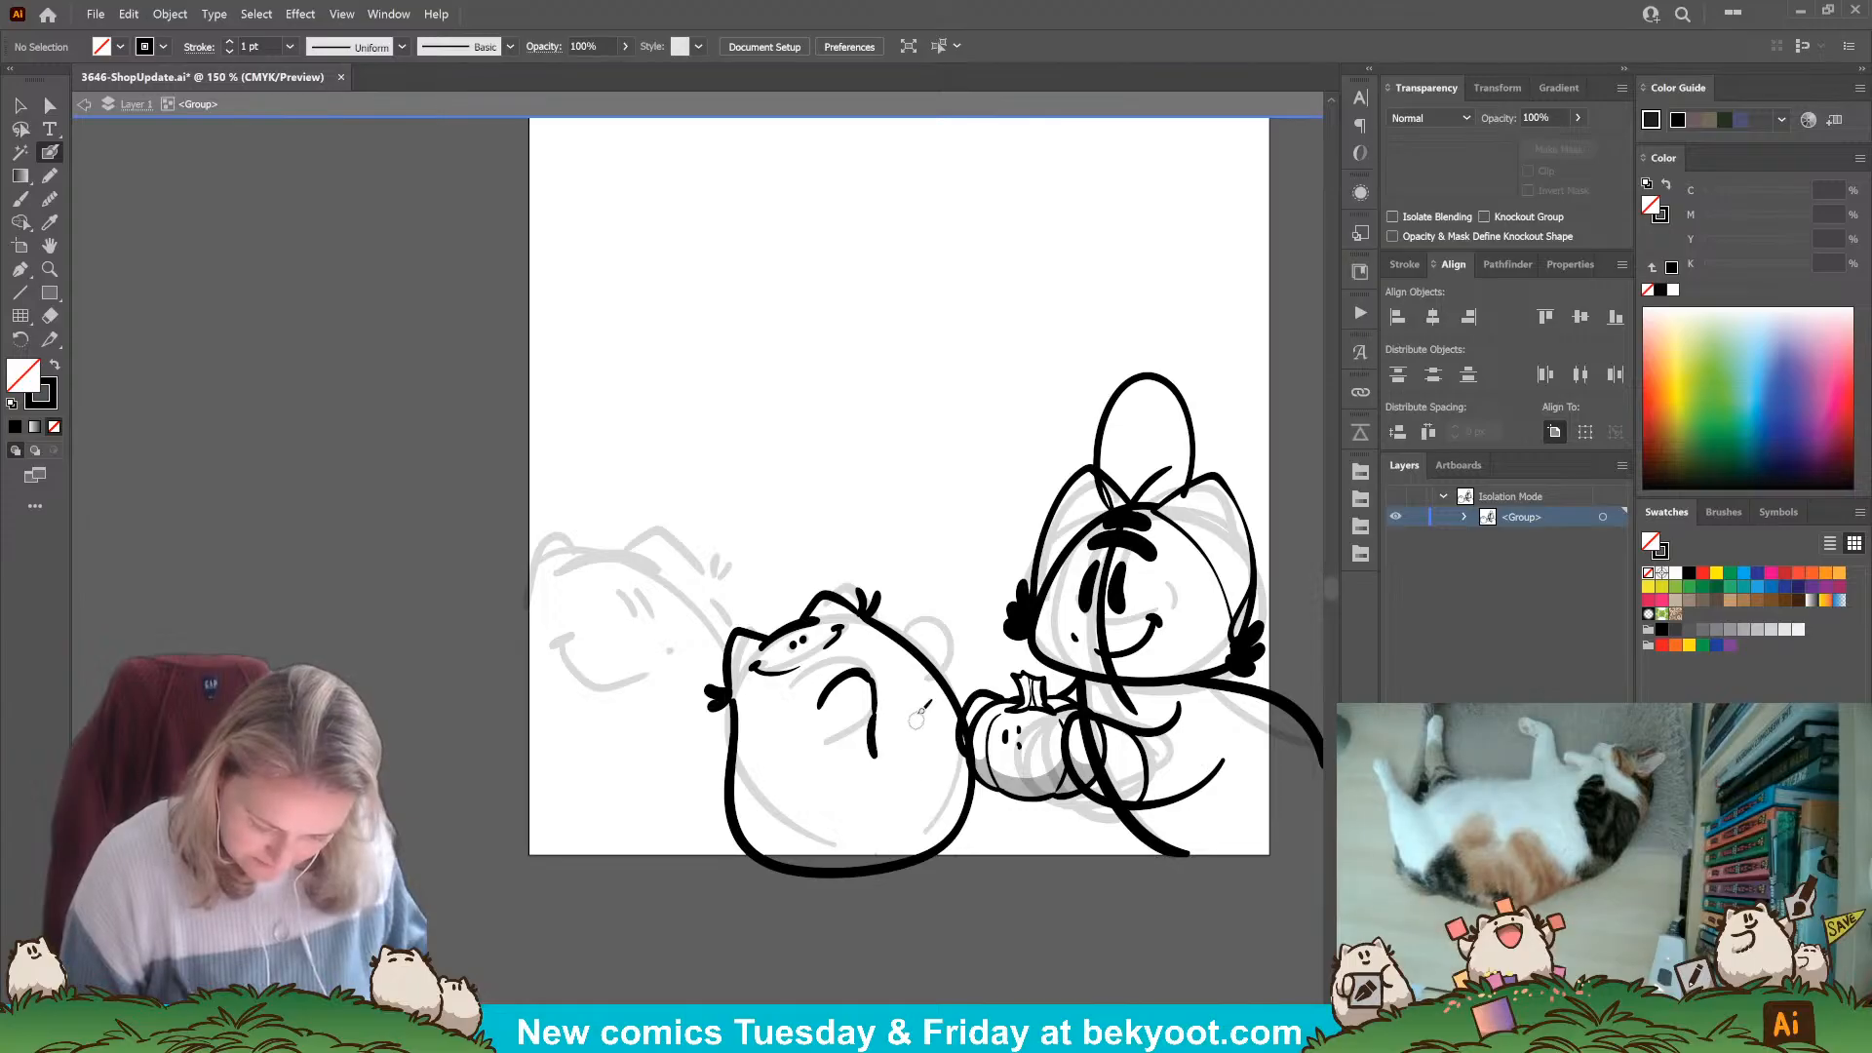
mouse_move(882, 621)
mouse_down()
mouse_move(931, 589)
mouse_move(947, 678)
mouse_up()
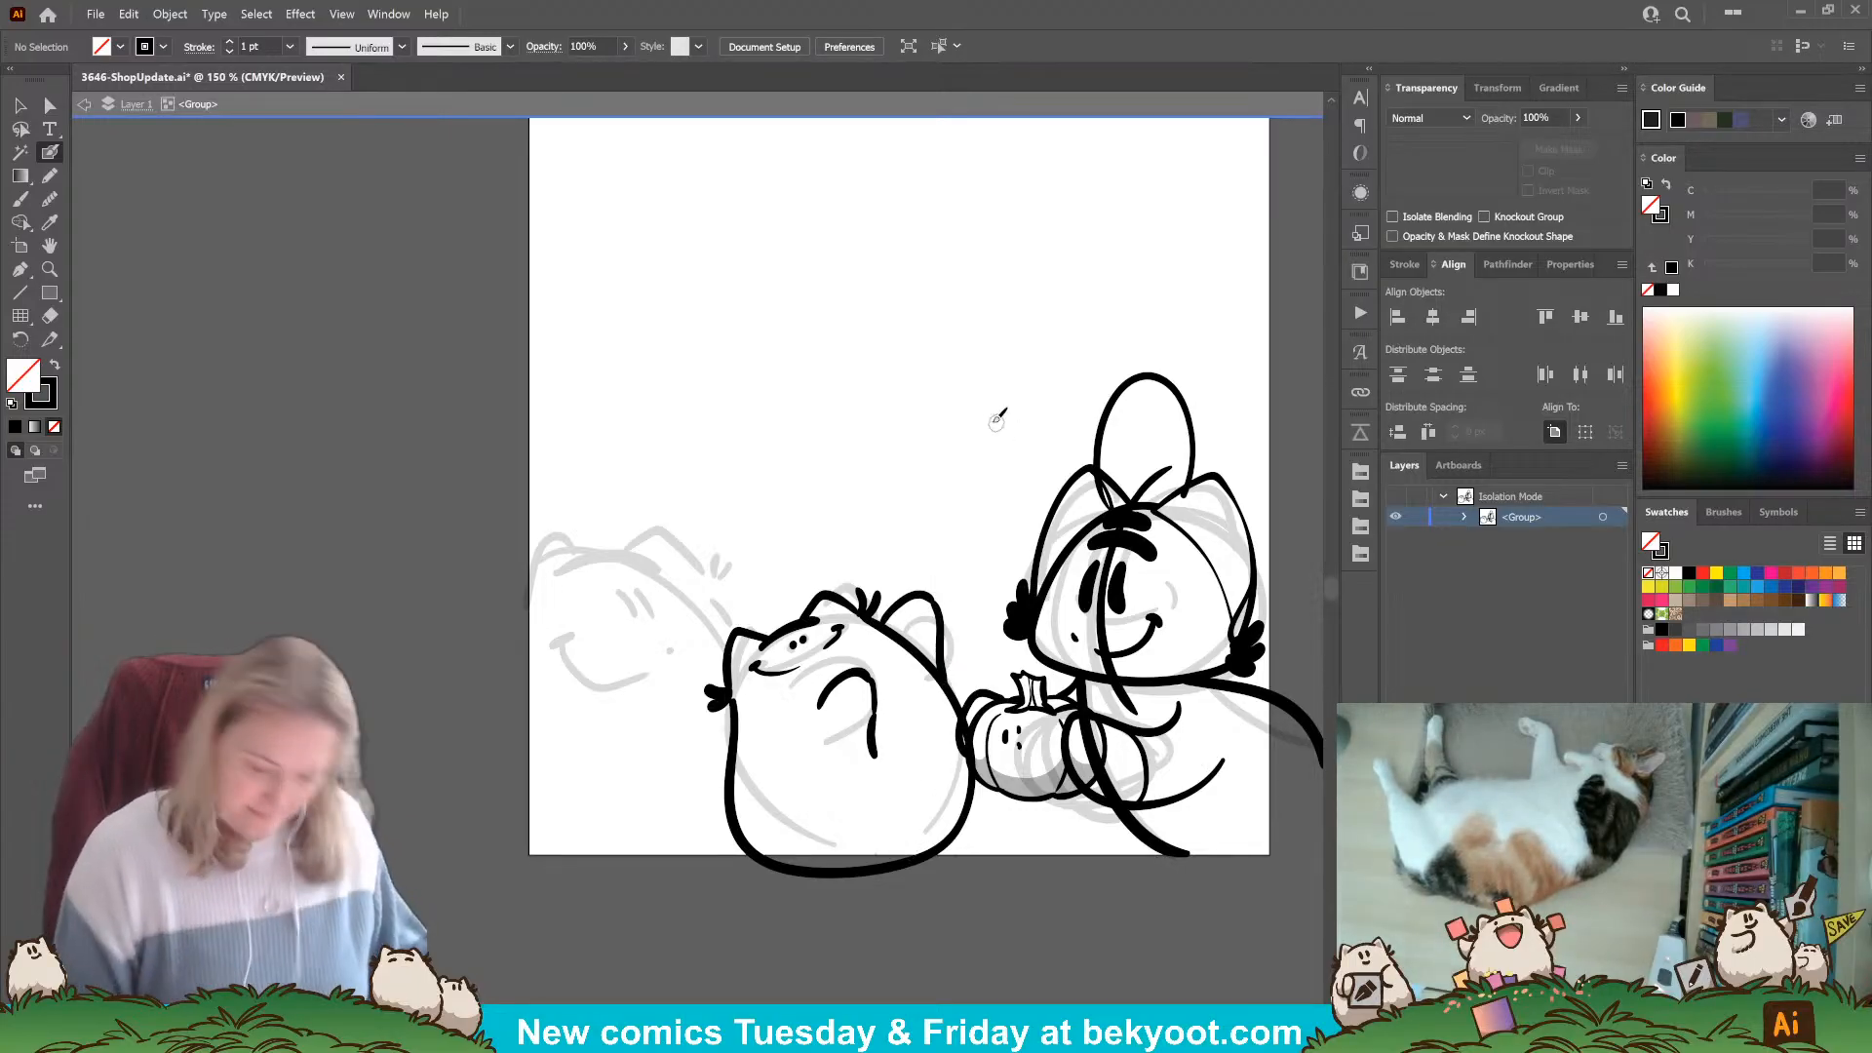
mouse_move(972, 793)
mouse_down()
mouse_move(953, 860)
mouse_move(877, 875)
mouse_up()
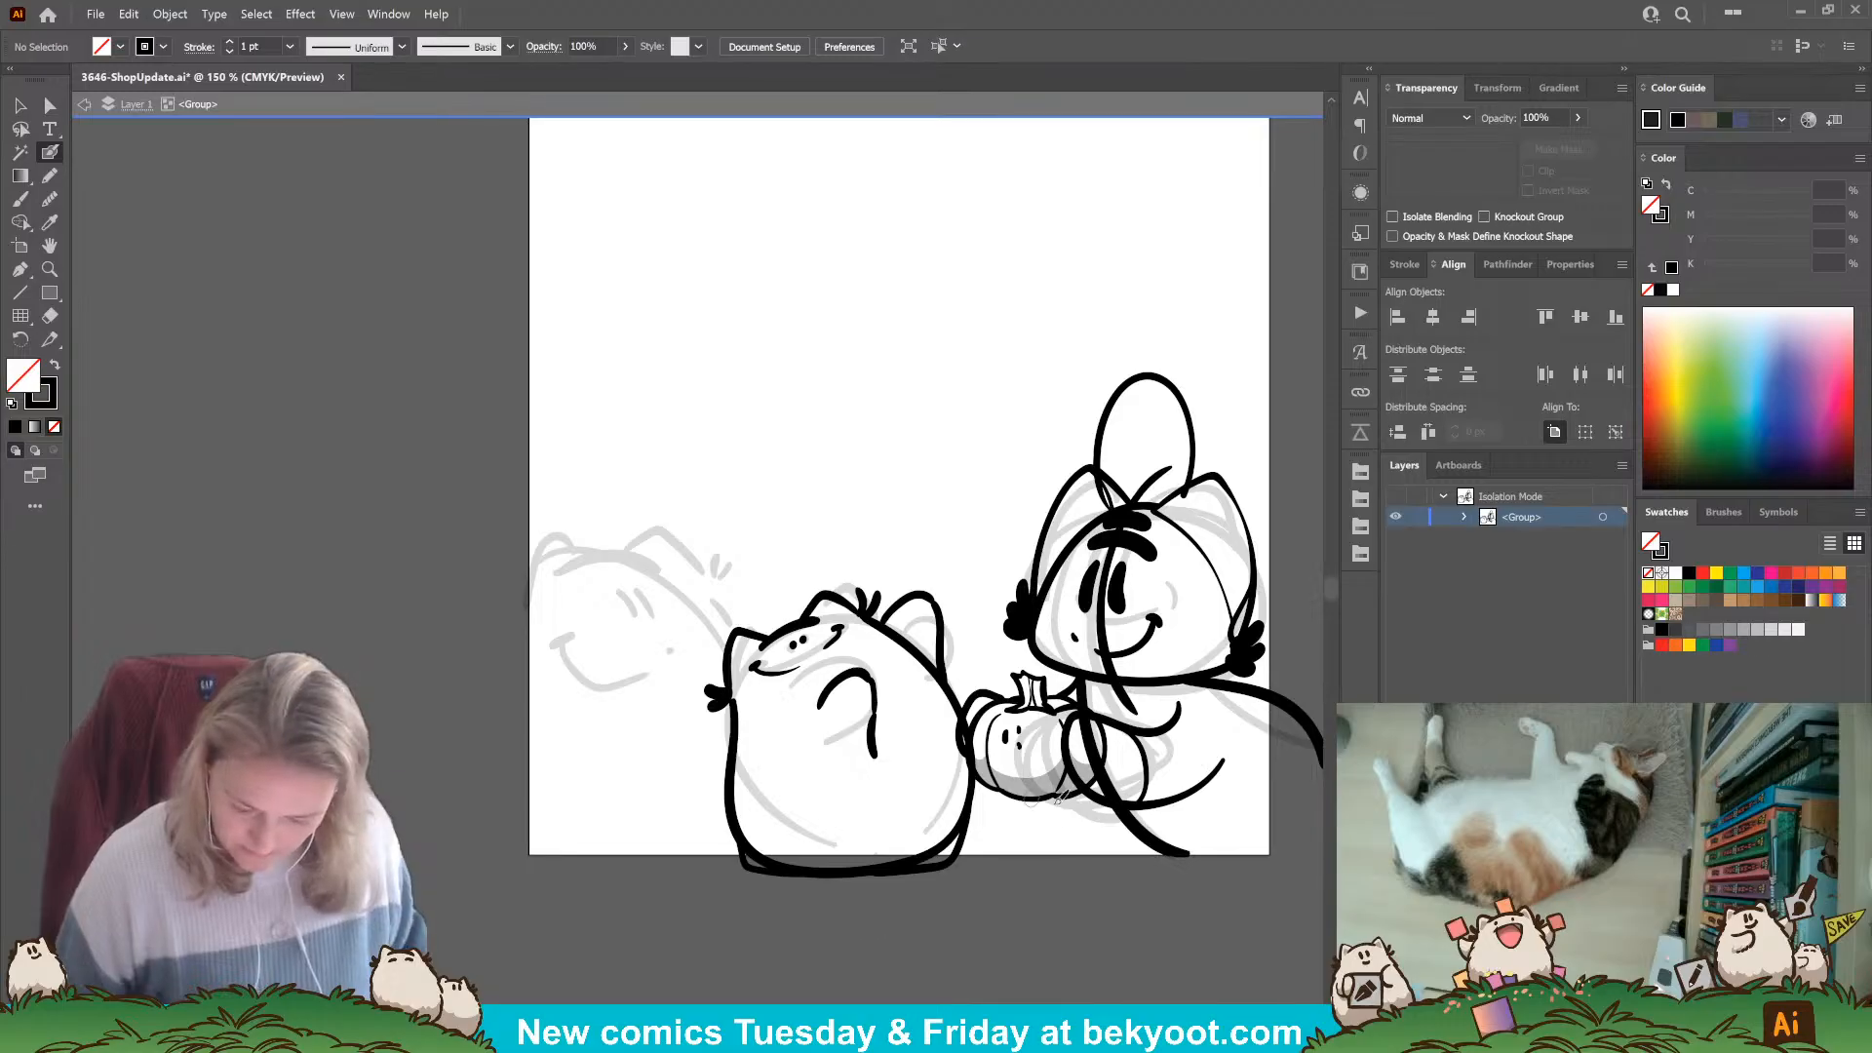
Fade the tall oval above the right-hand character's head to 30% opacity.
drag(961, 866, 800, 915)
drag(1028, 475, 1033, 478)
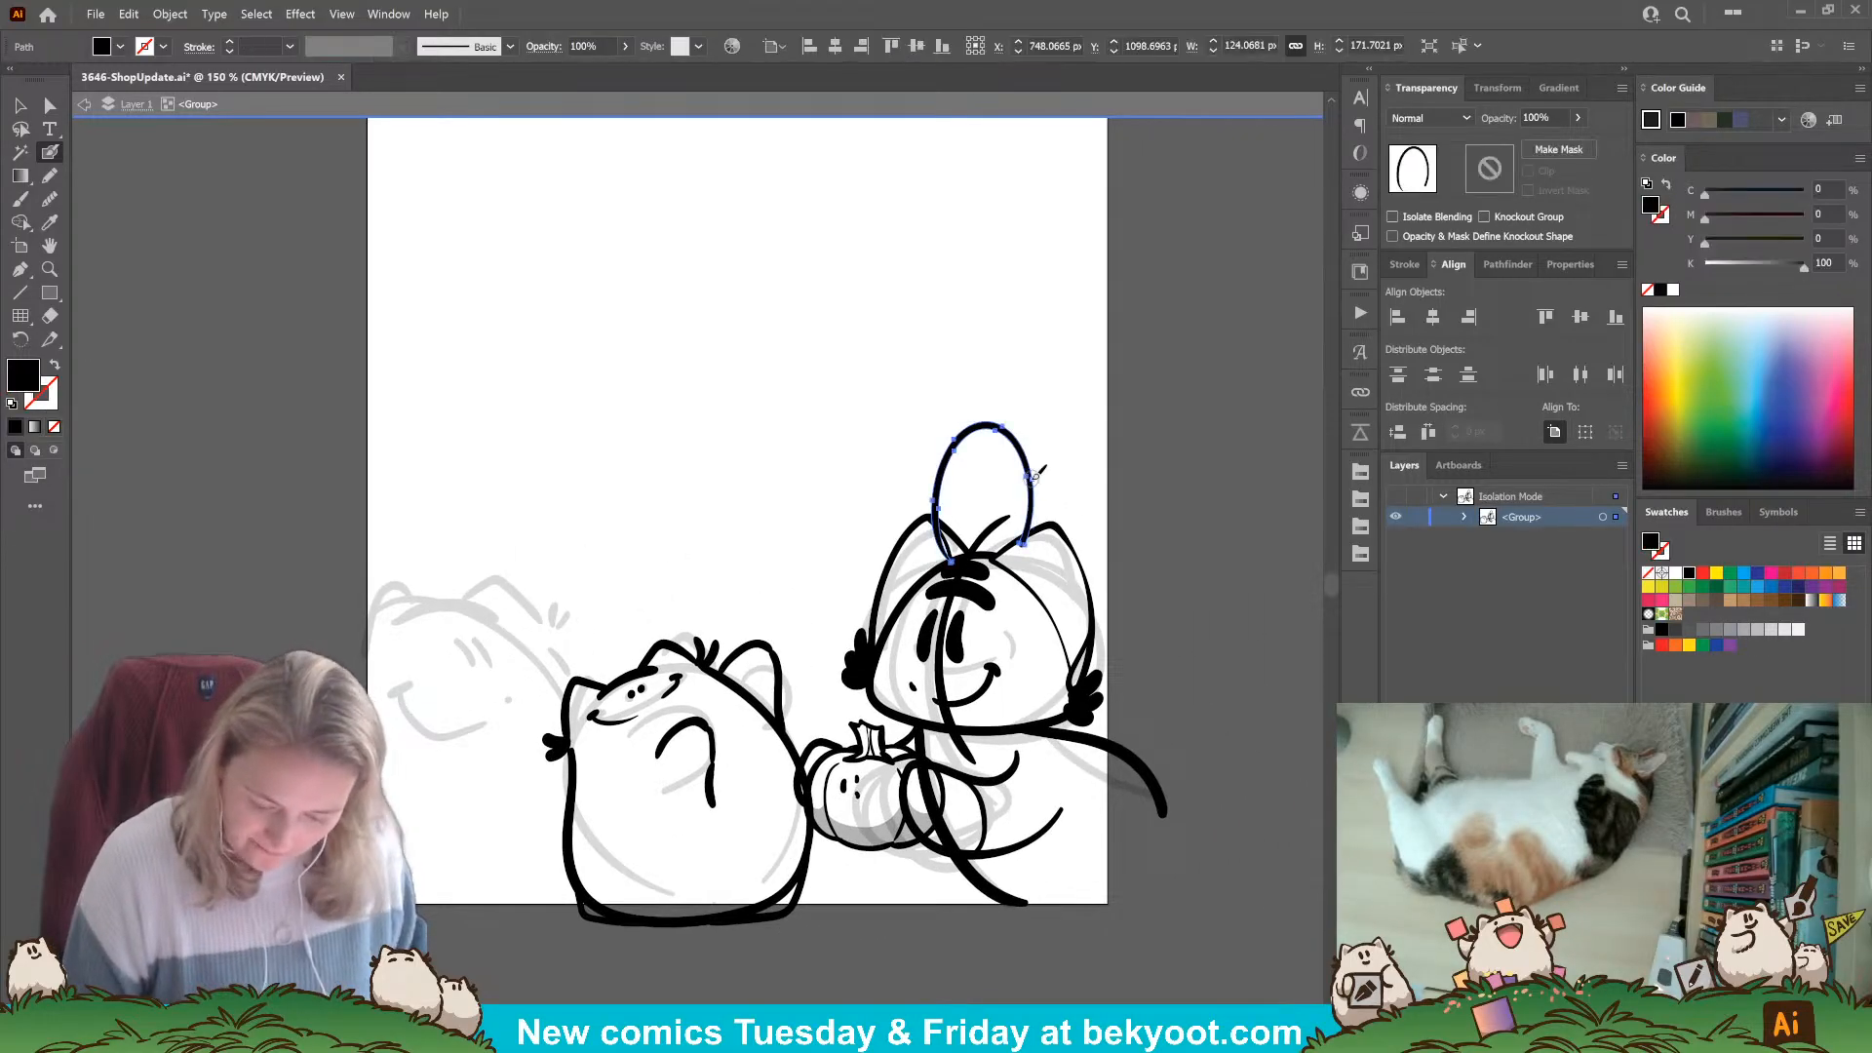
click(1550, 117)
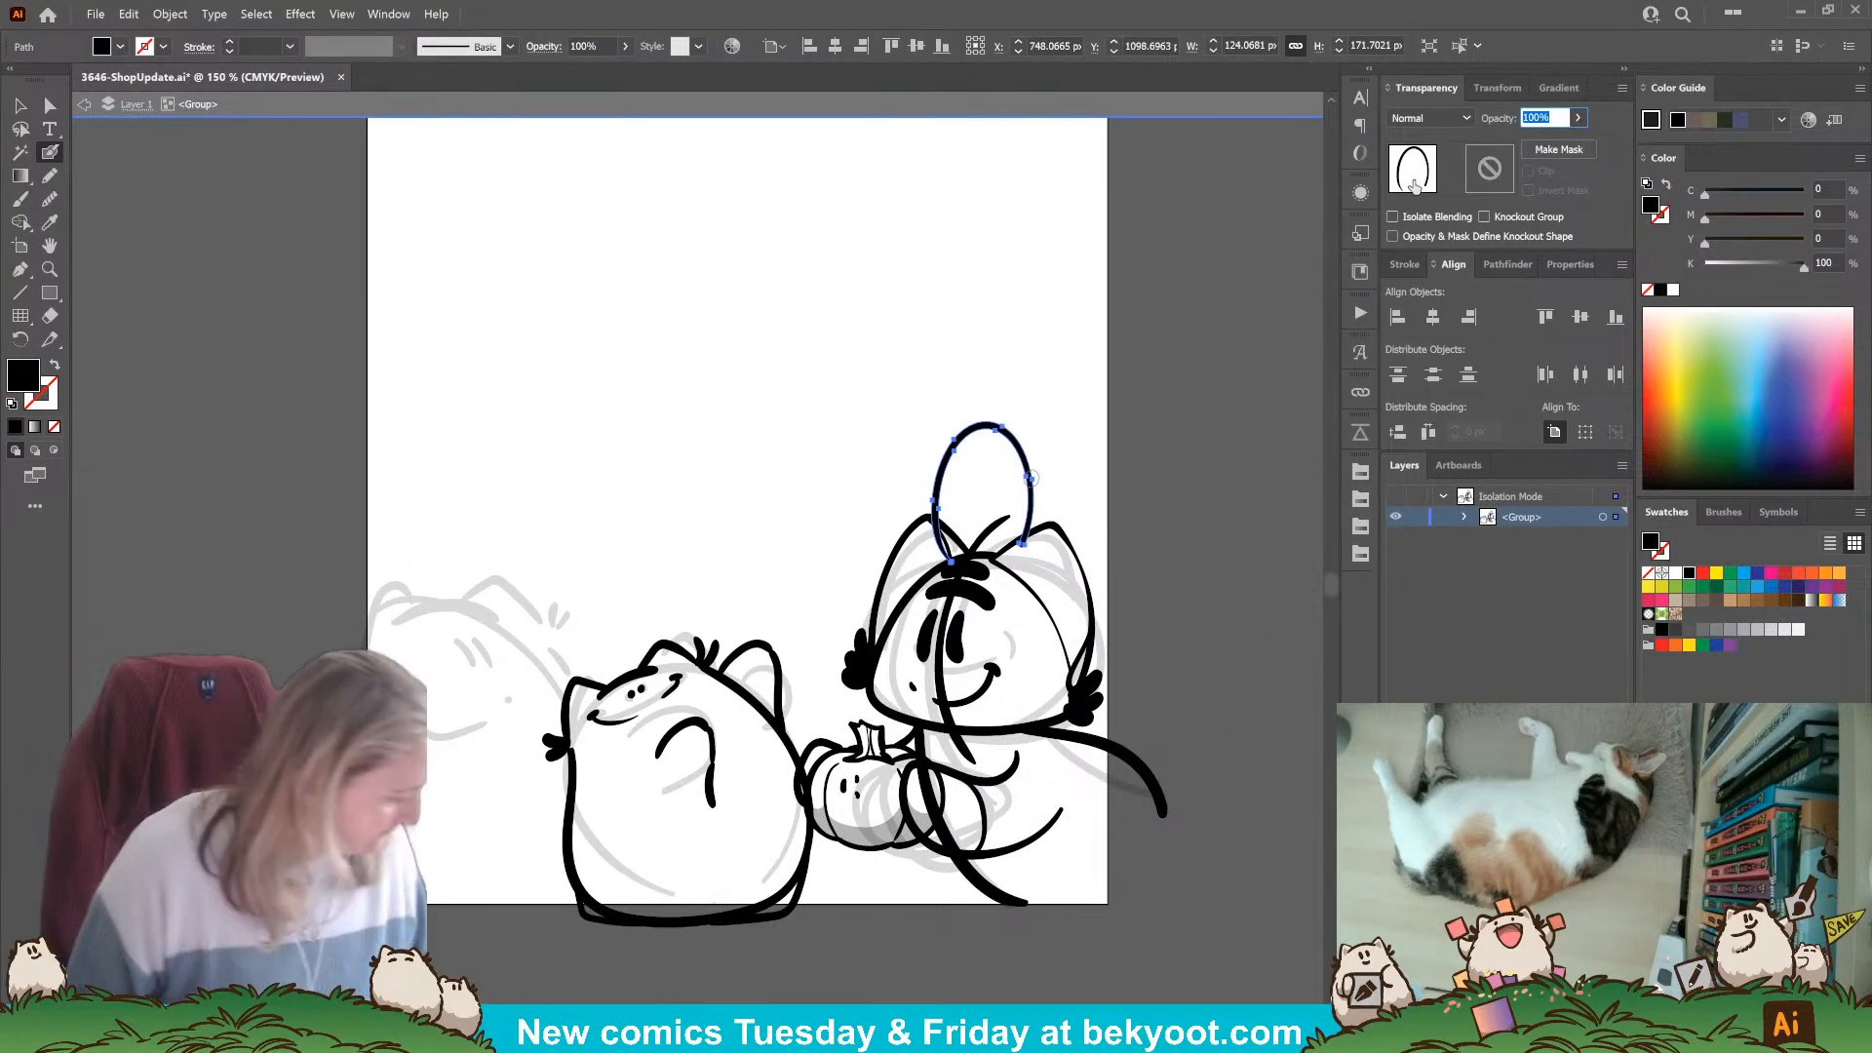
text(30)
key(Return)
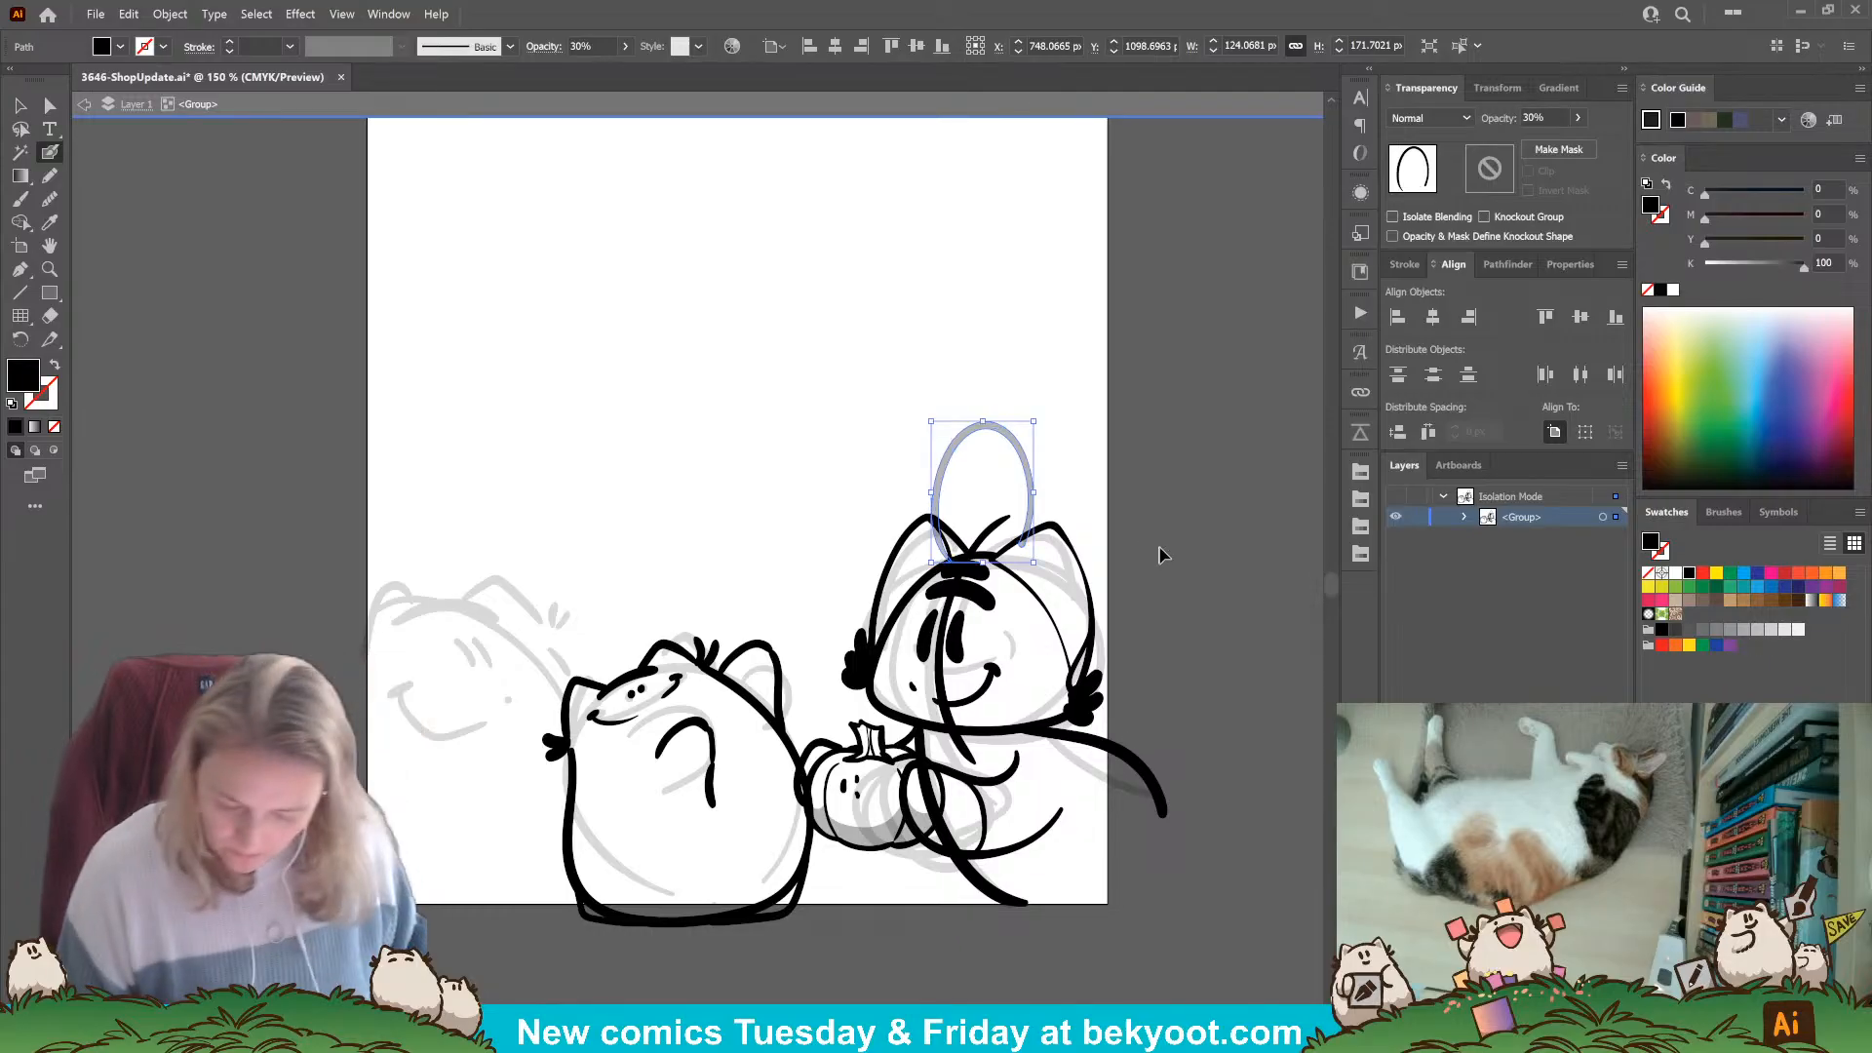
ctrl+click(1160, 547)
ctrl+click(1065, 533)
ctrl+click(1179, 566)
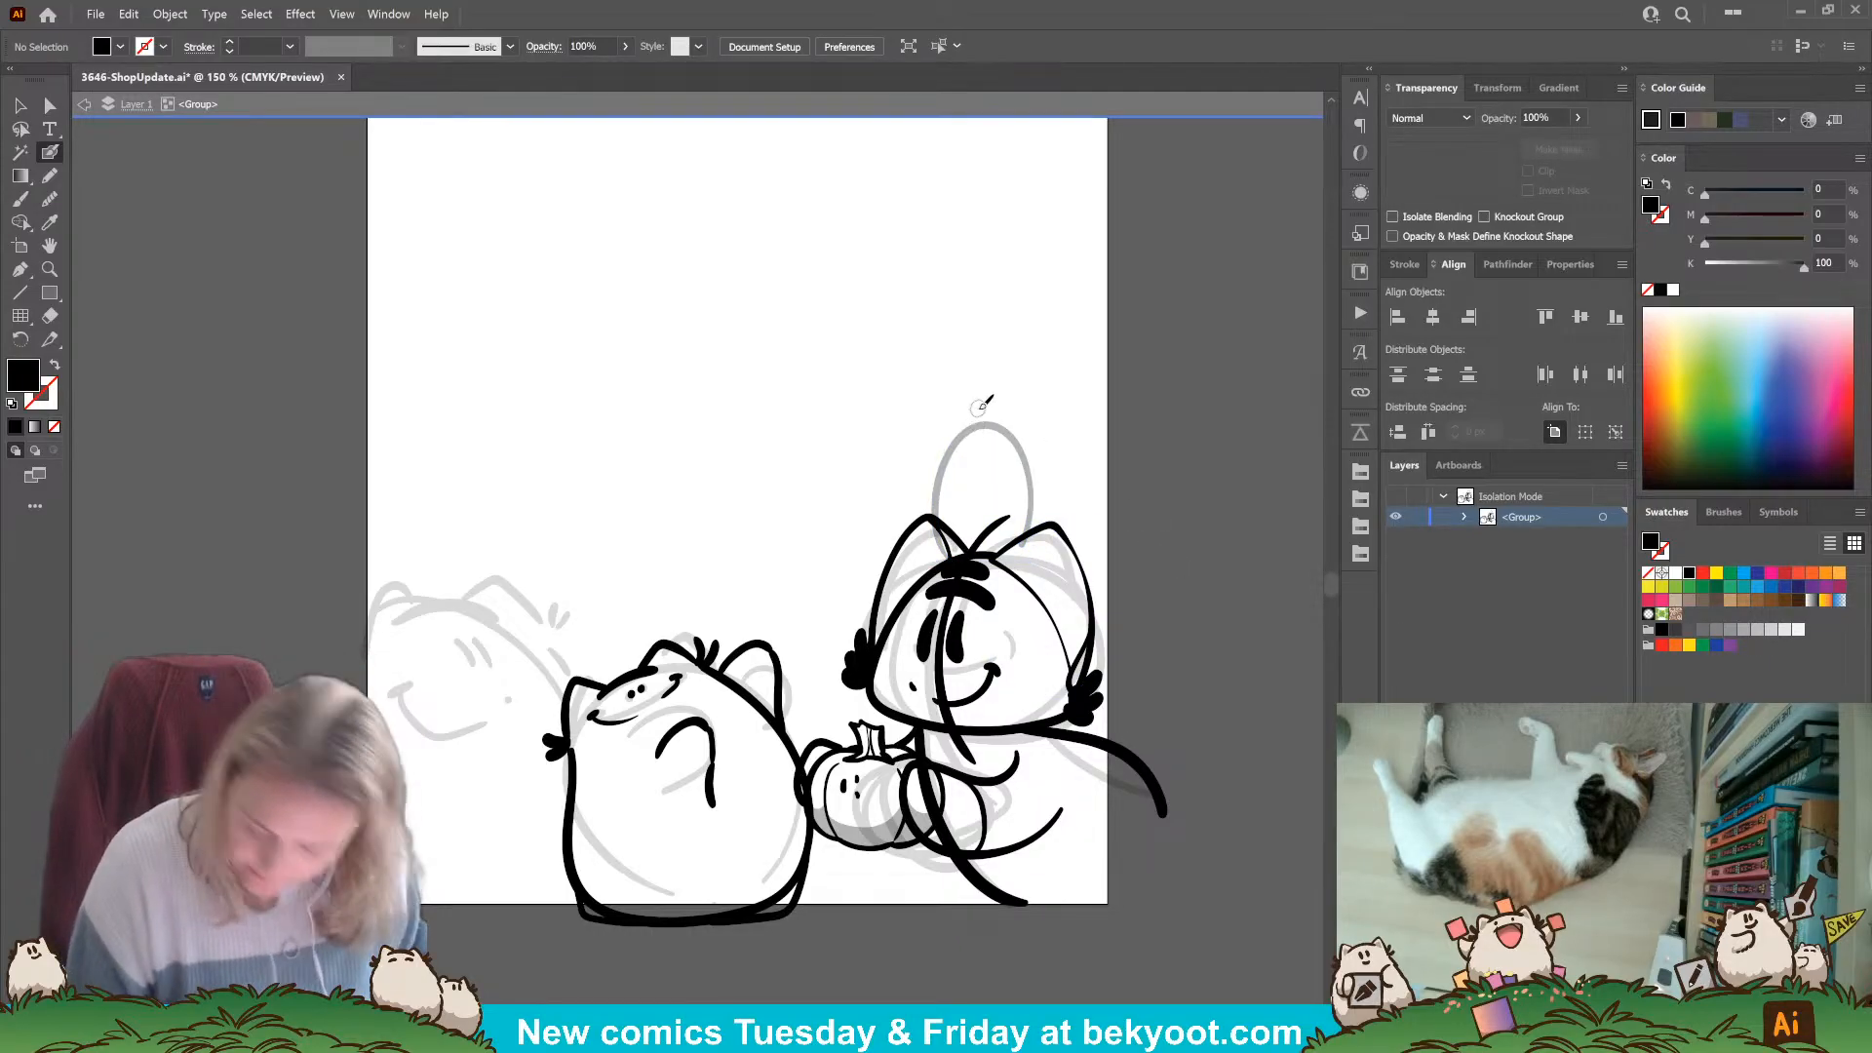
Draw the small character's flat head top, two little ears and narrow eyes at the top of the faded oval.
scroll(1048, 444, up, 1)
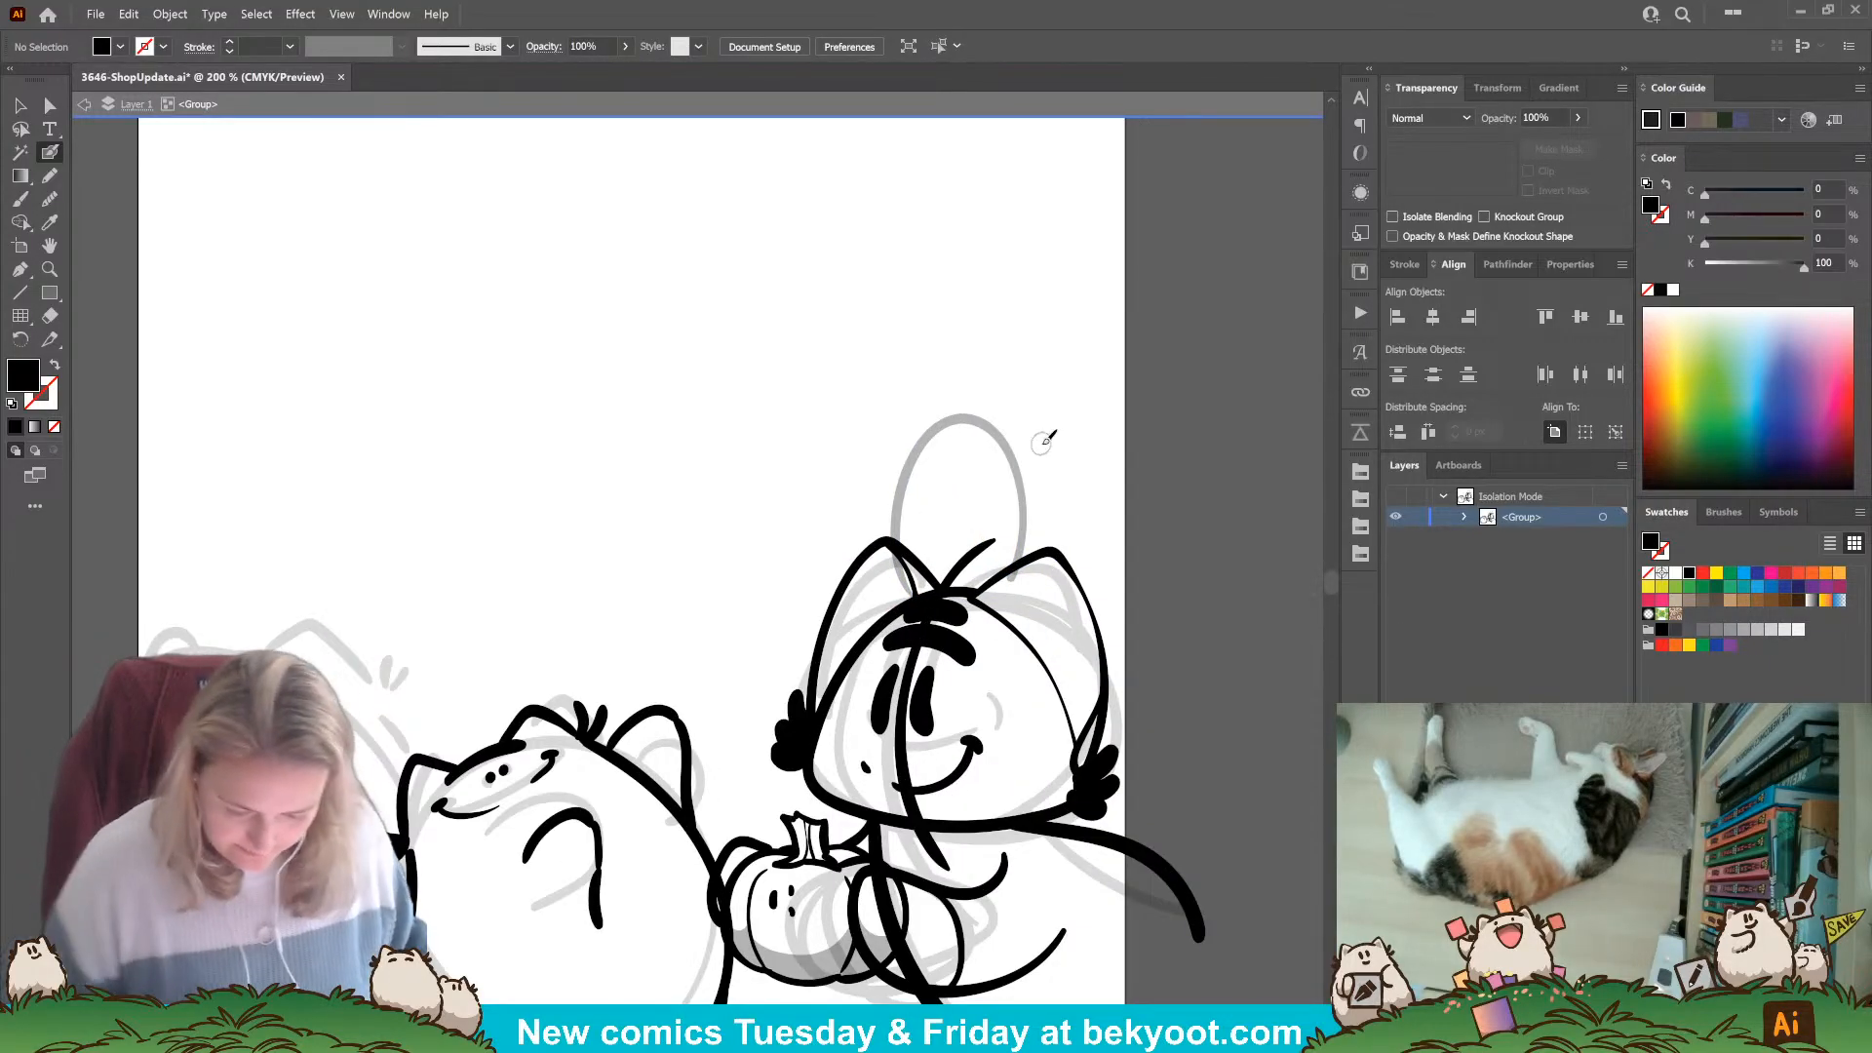
key(shift+x)
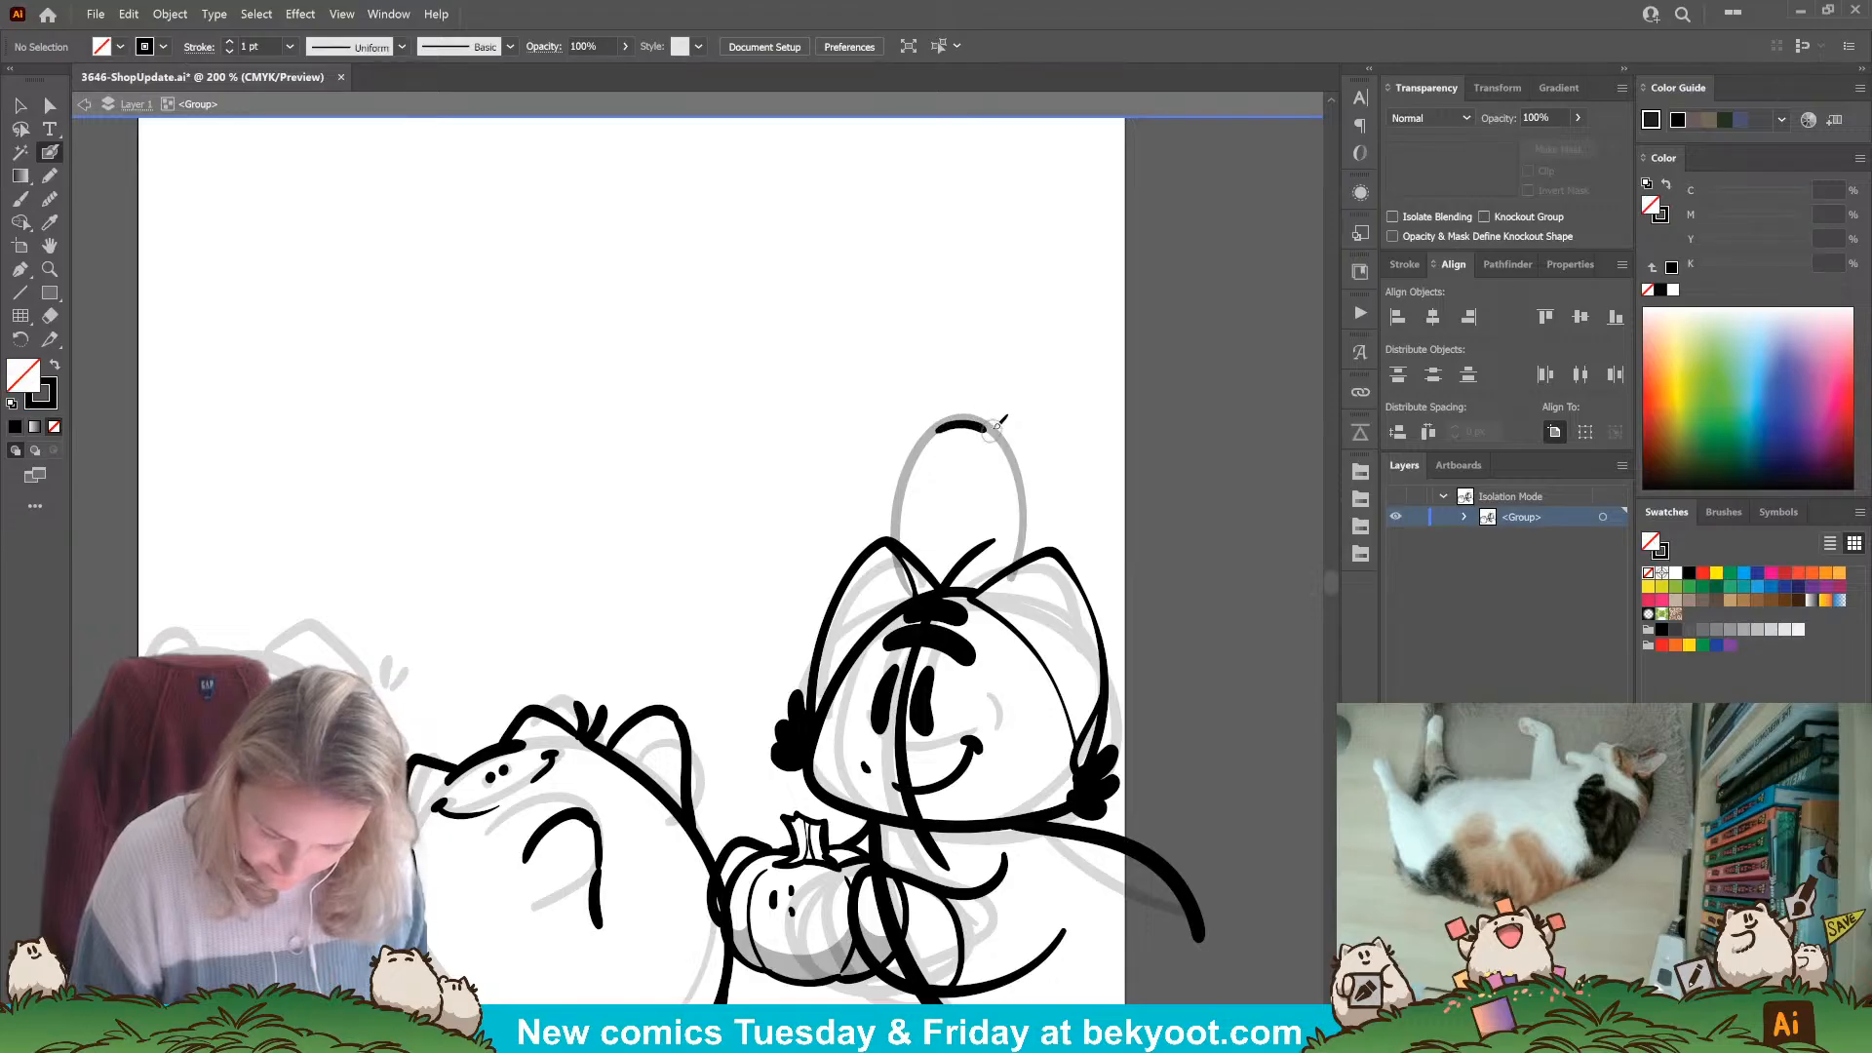
mouse_move(992, 415)
mouse_down()
mouse_move(940, 408)
mouse_move(913, 445)
mouse_up()
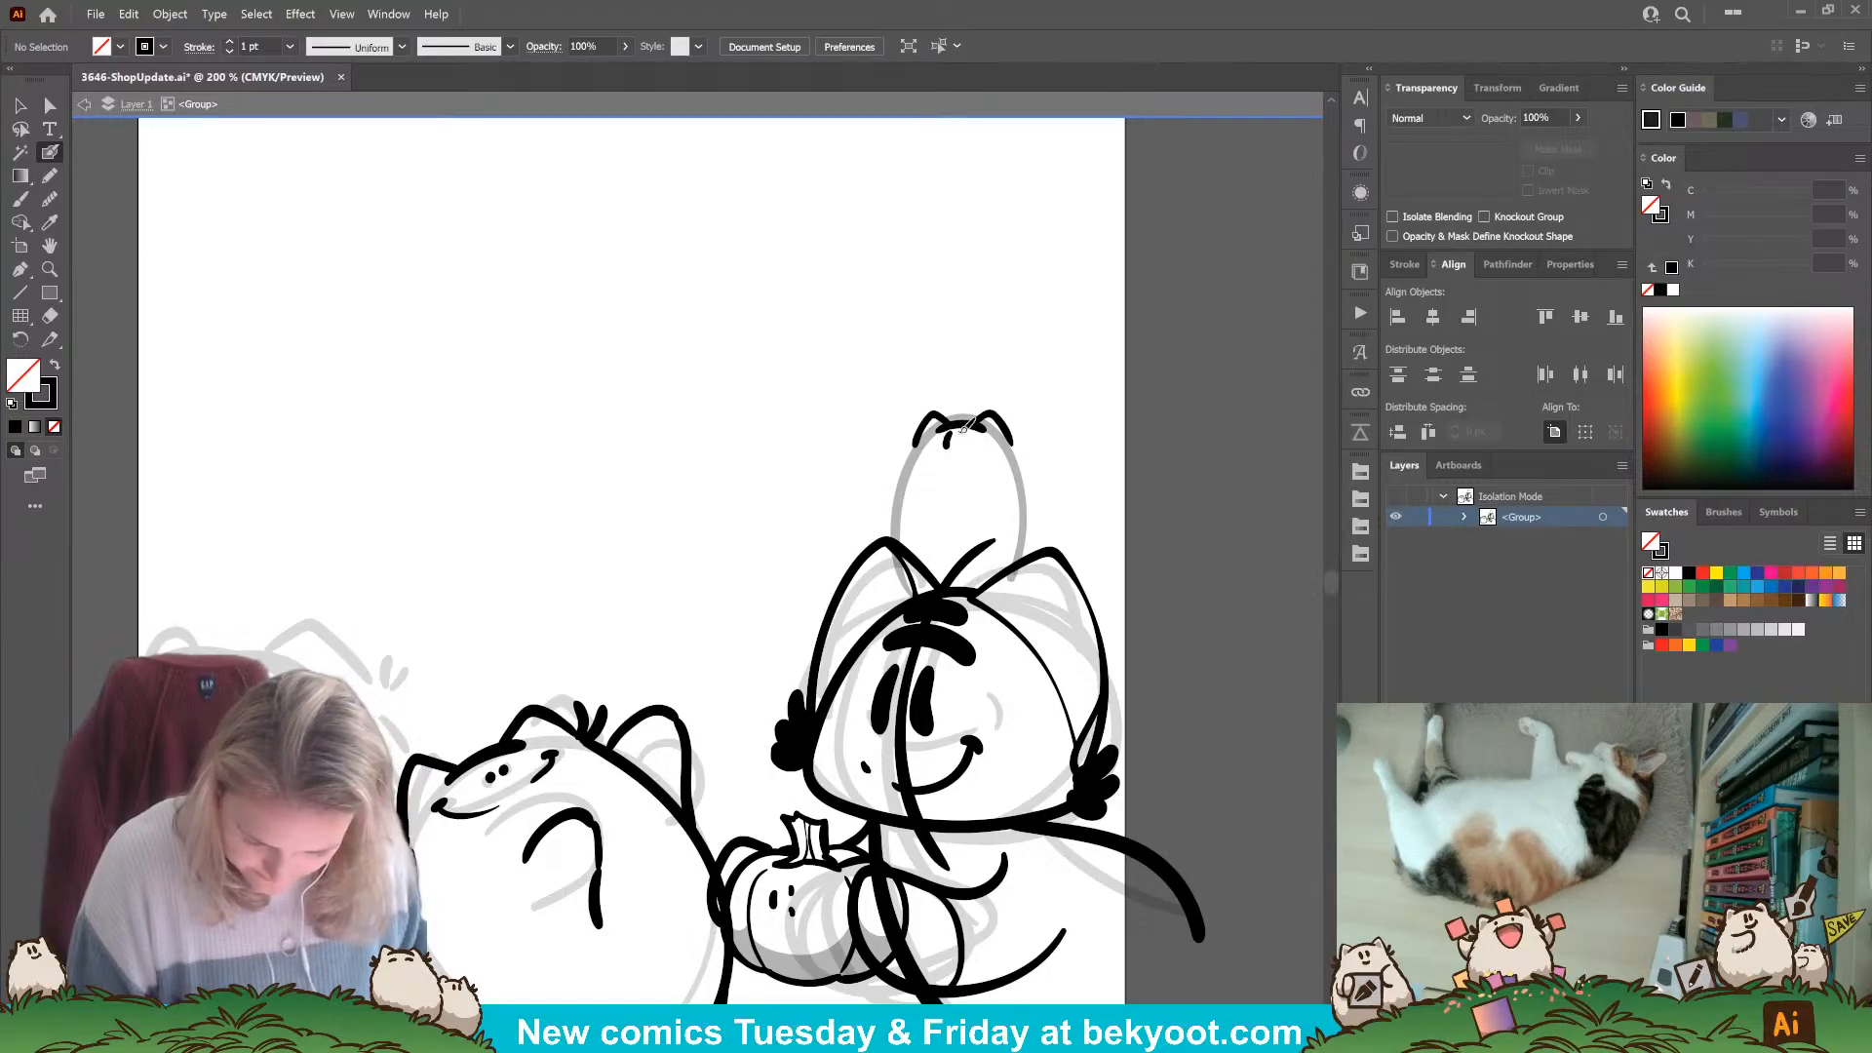
drag(957, 433, 960, 445)
key(ctrl+z)
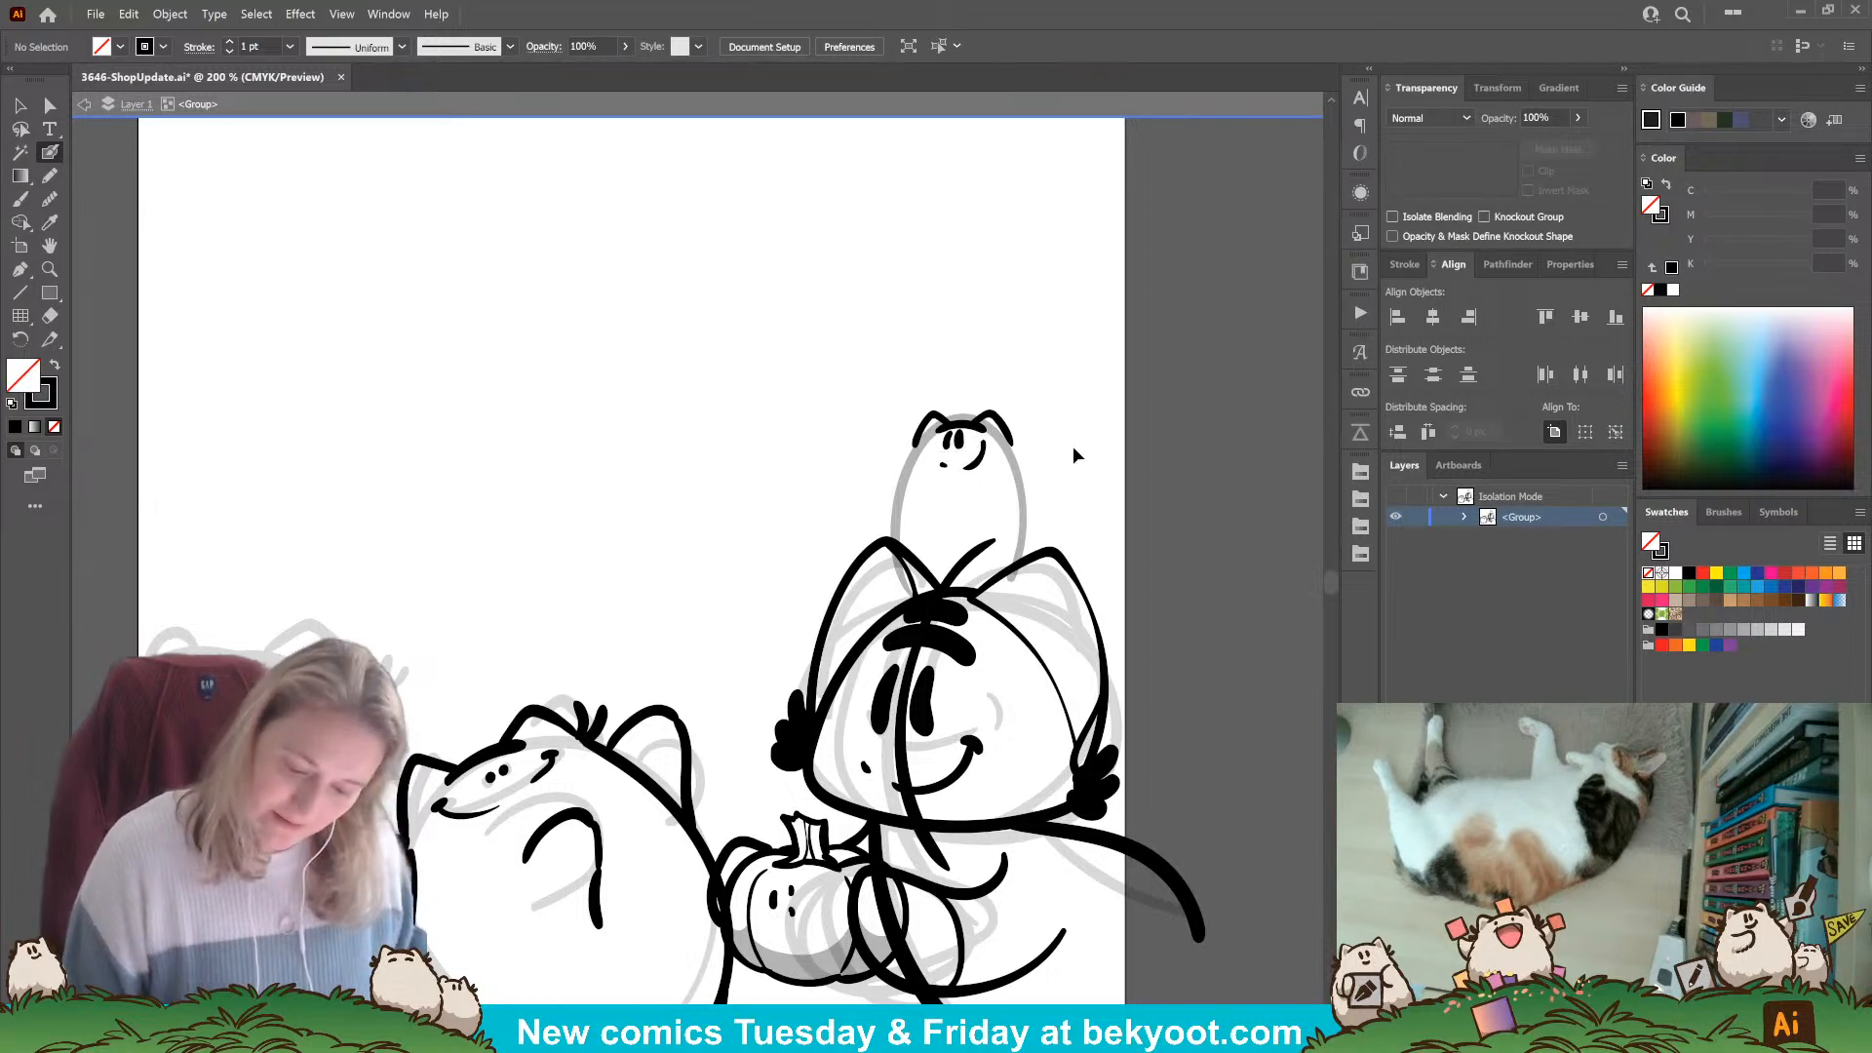
Undo the small character's smile and try a mouth stroke lower on its body.
key(ctrl+z)
drag(944, 507, 960, 498)
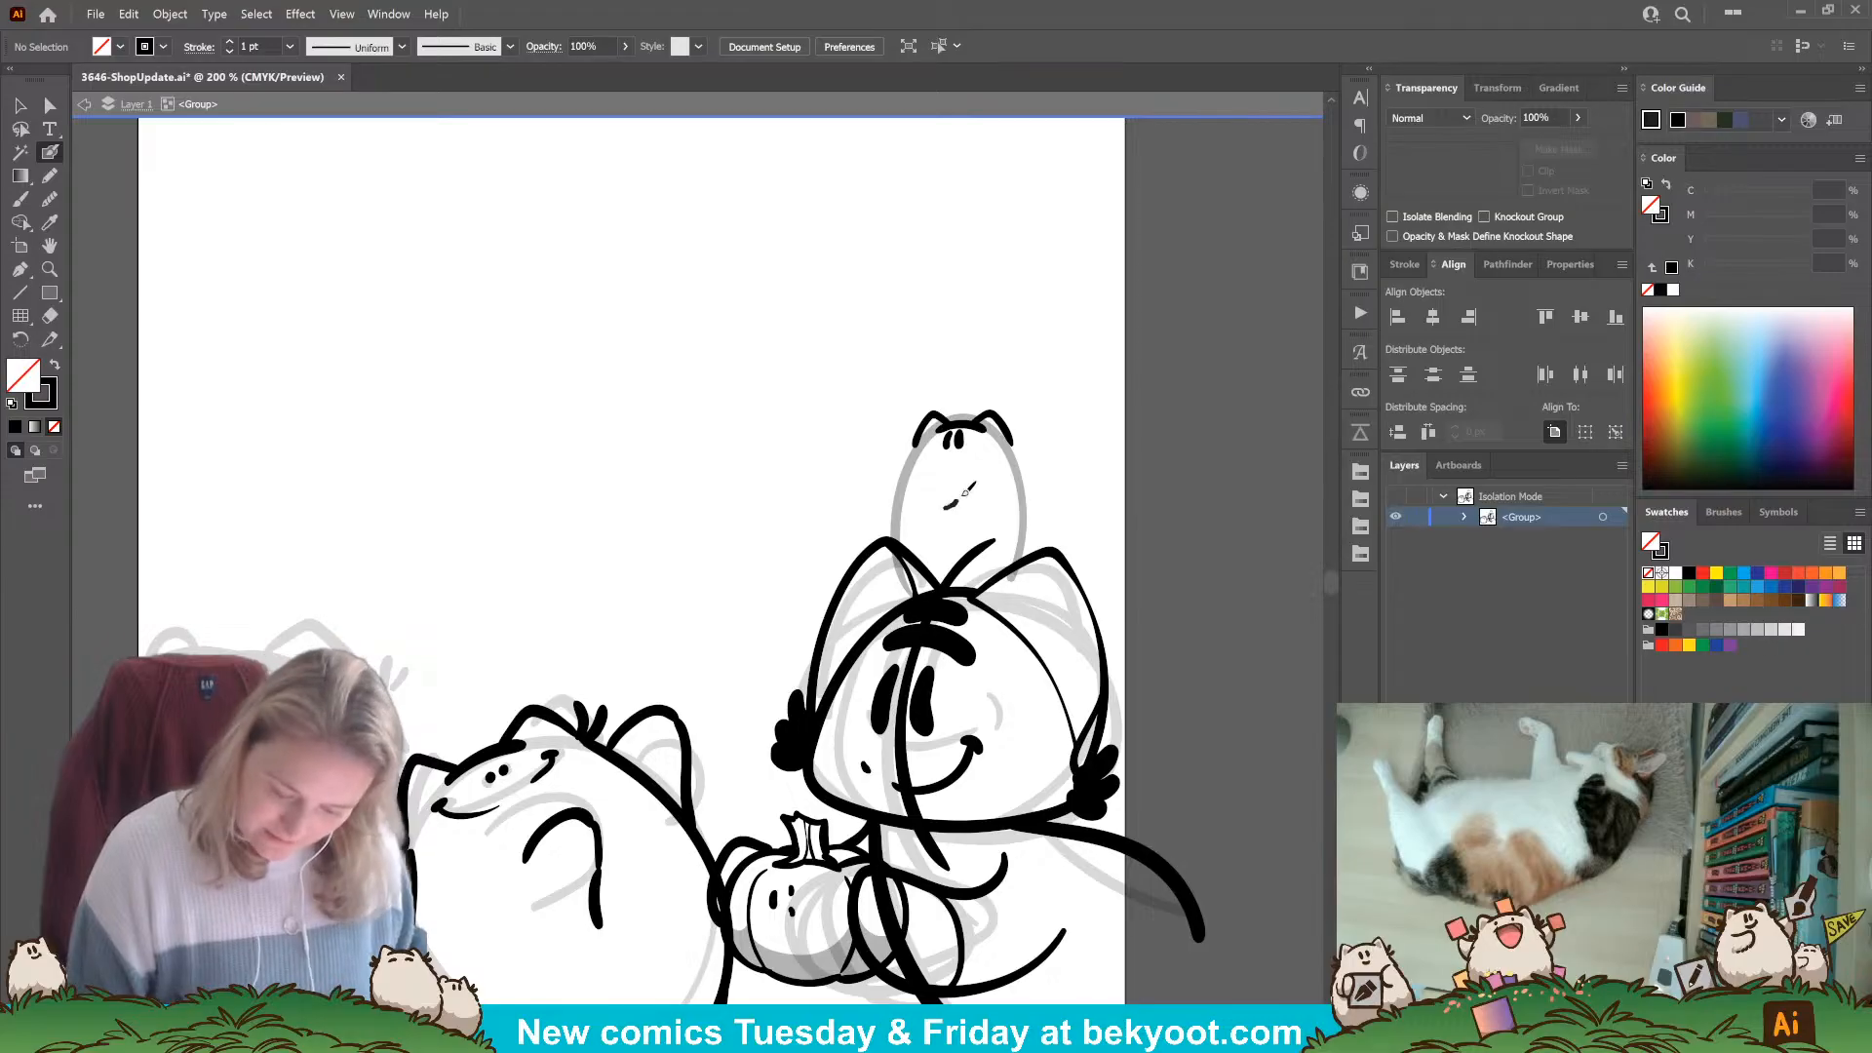
key(ctrl+z)
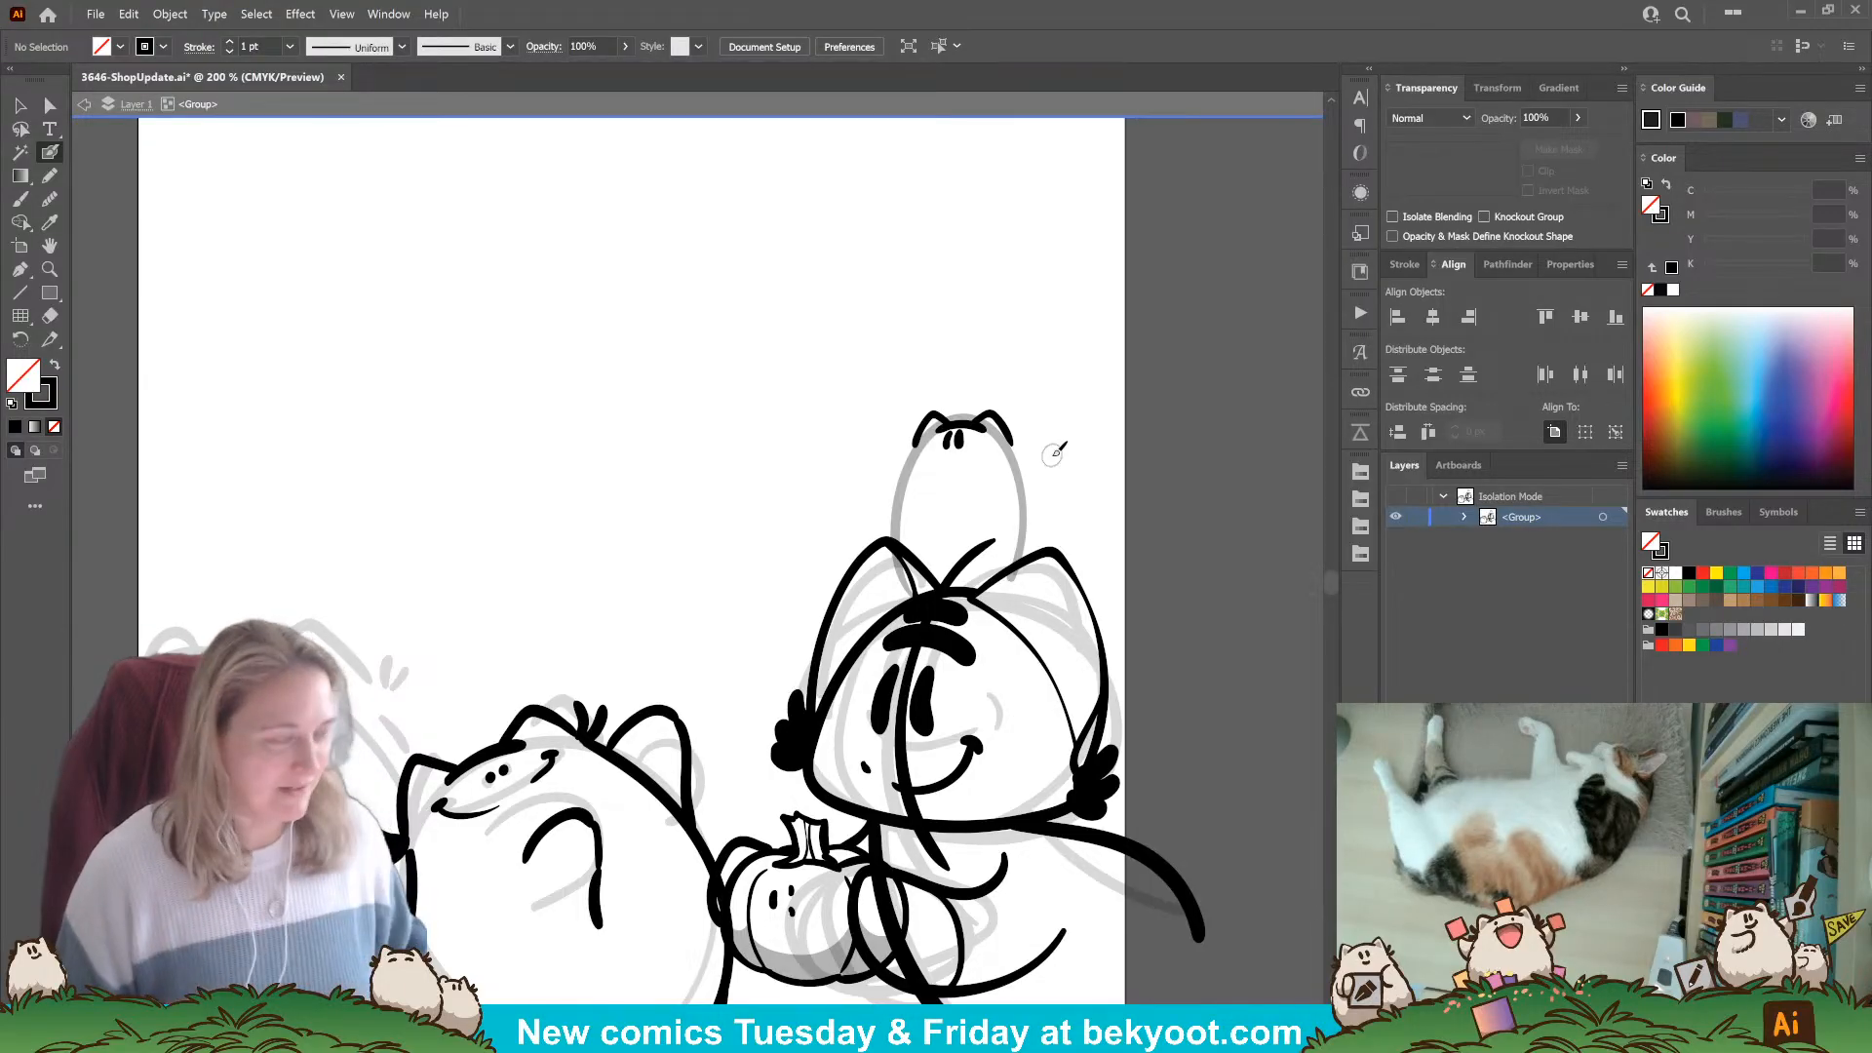
Draw the small character's short mouth mark and smile beneath the eyes, plus a fluffy tuft beside its right ear.
key(v)
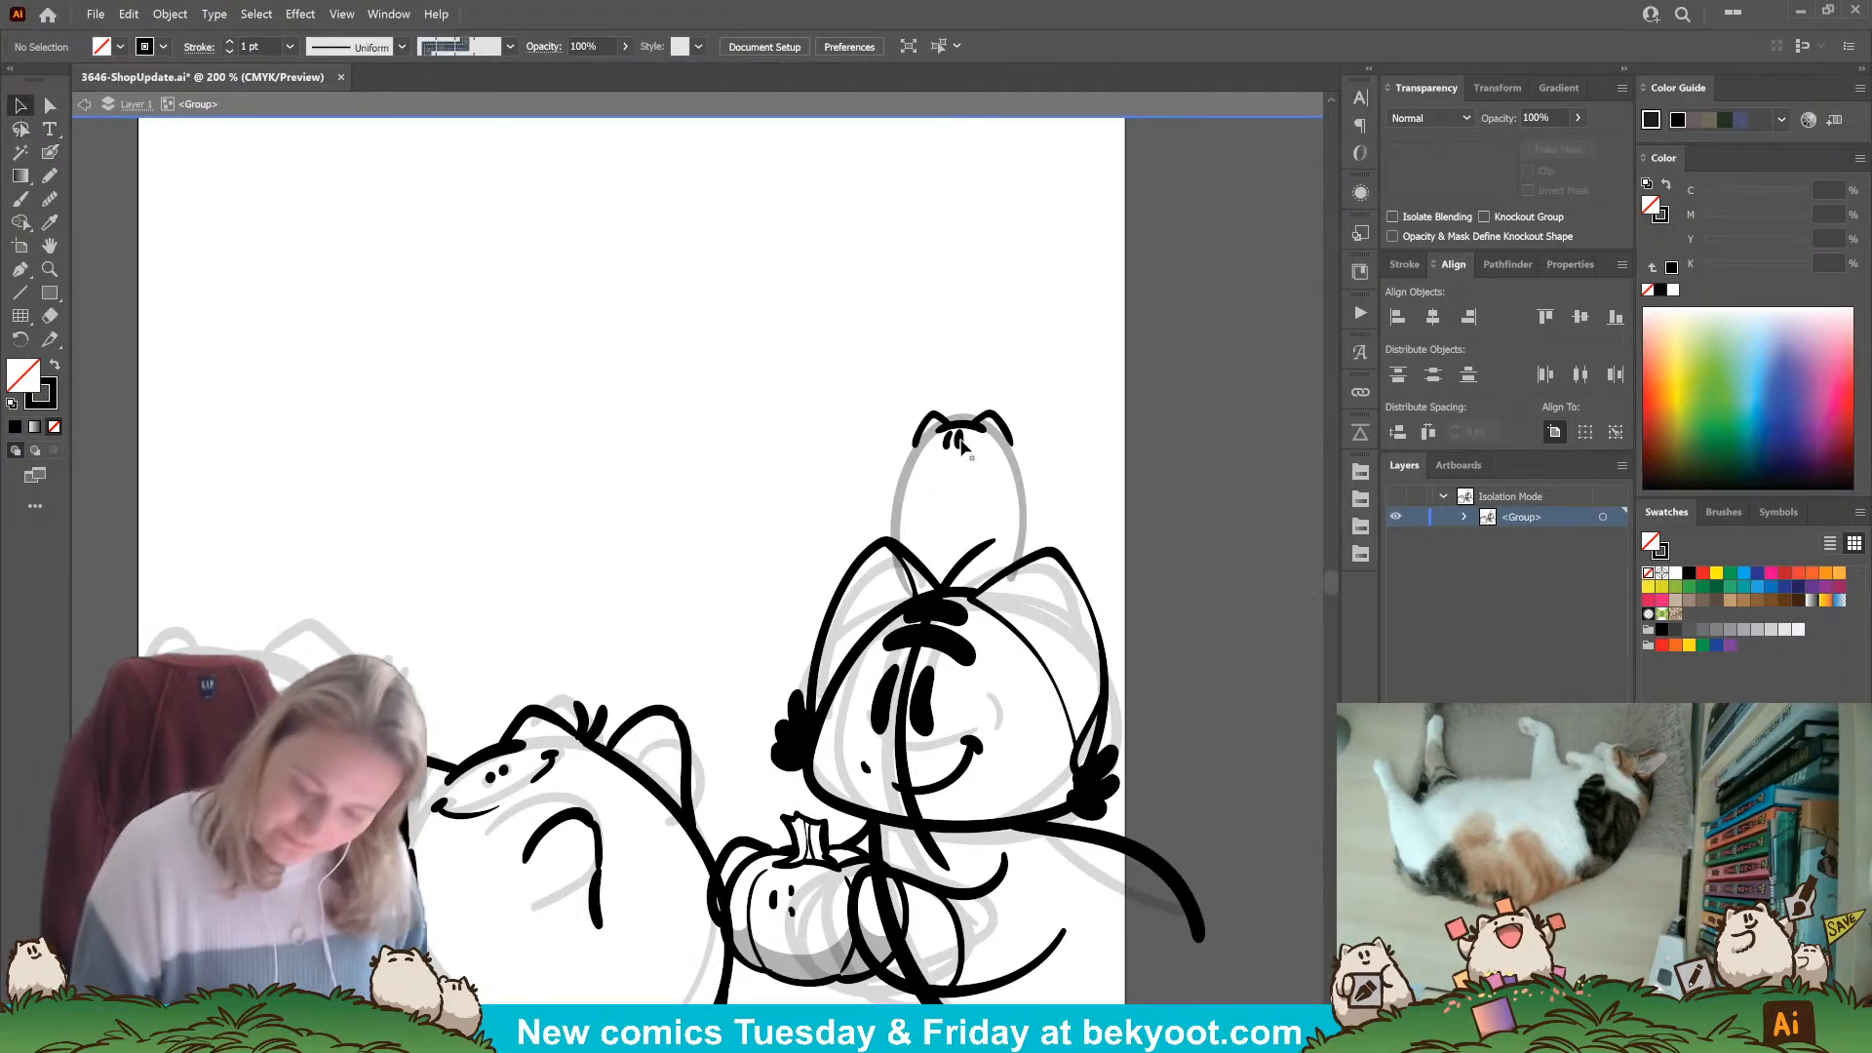
click(961, 447)
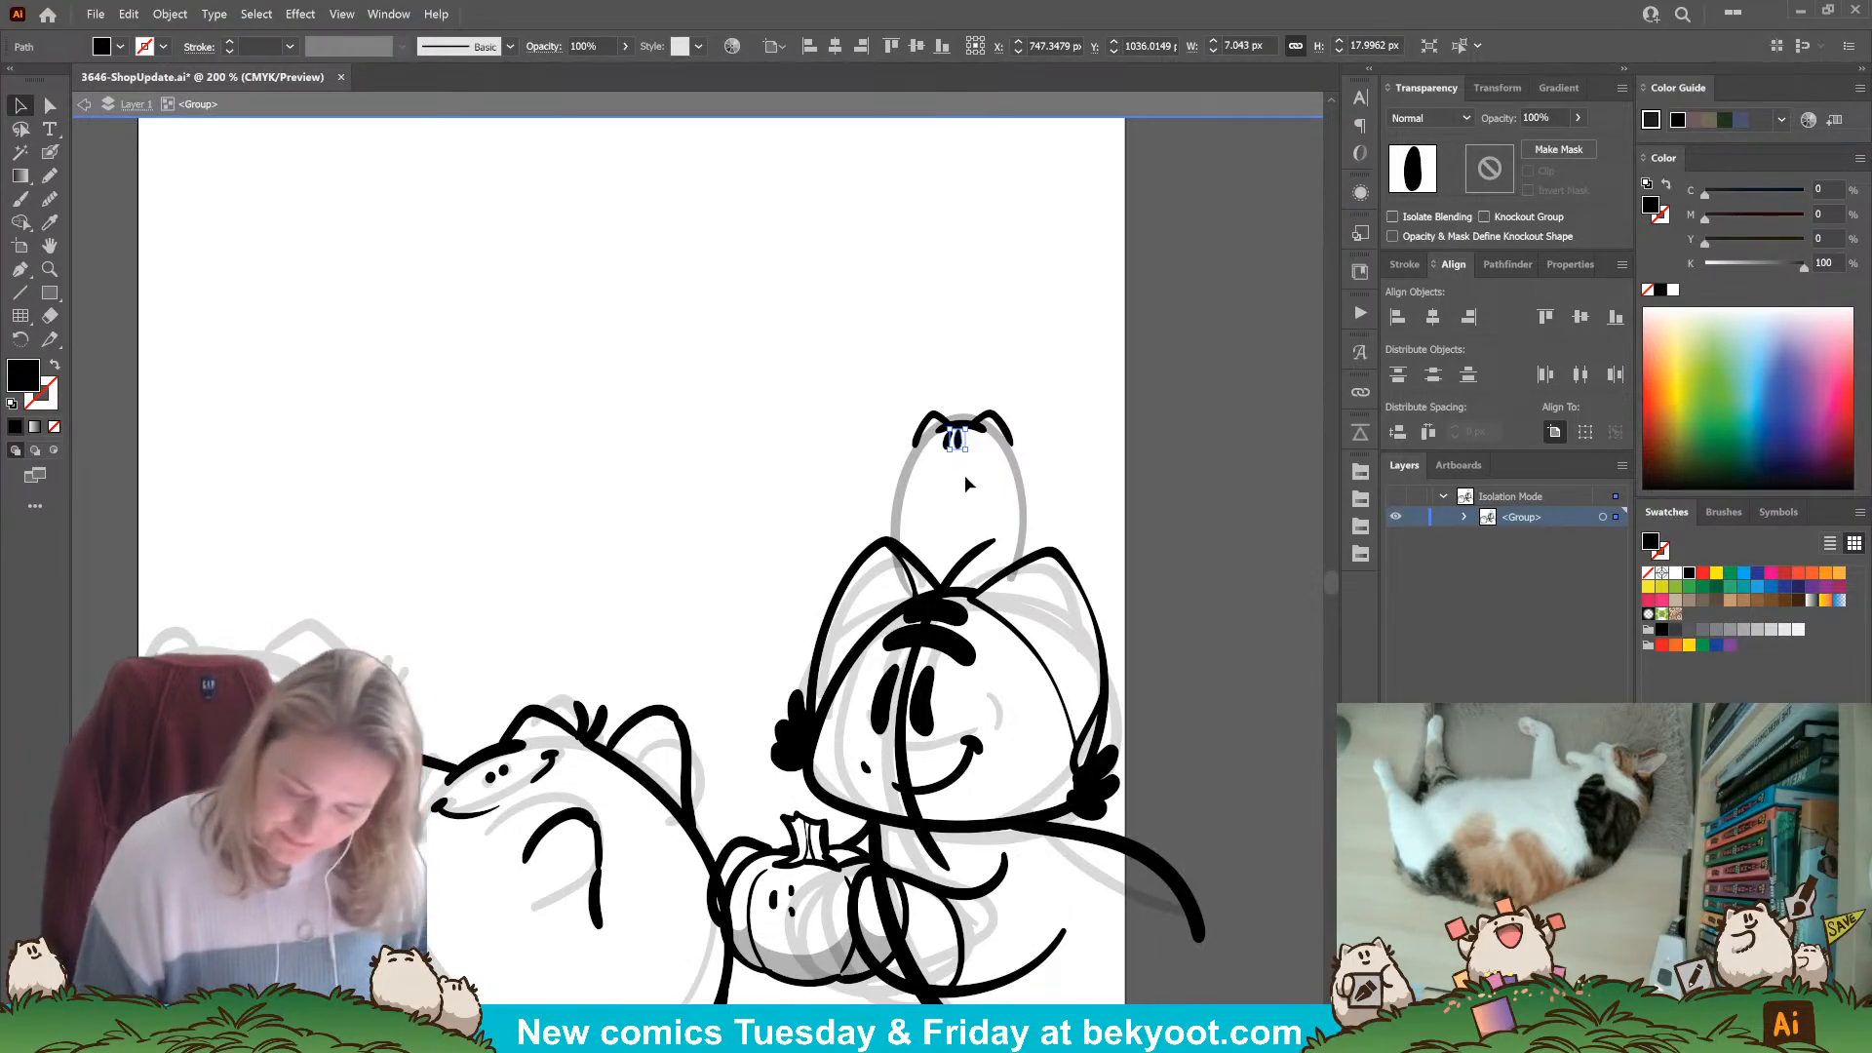
click(49, 151)
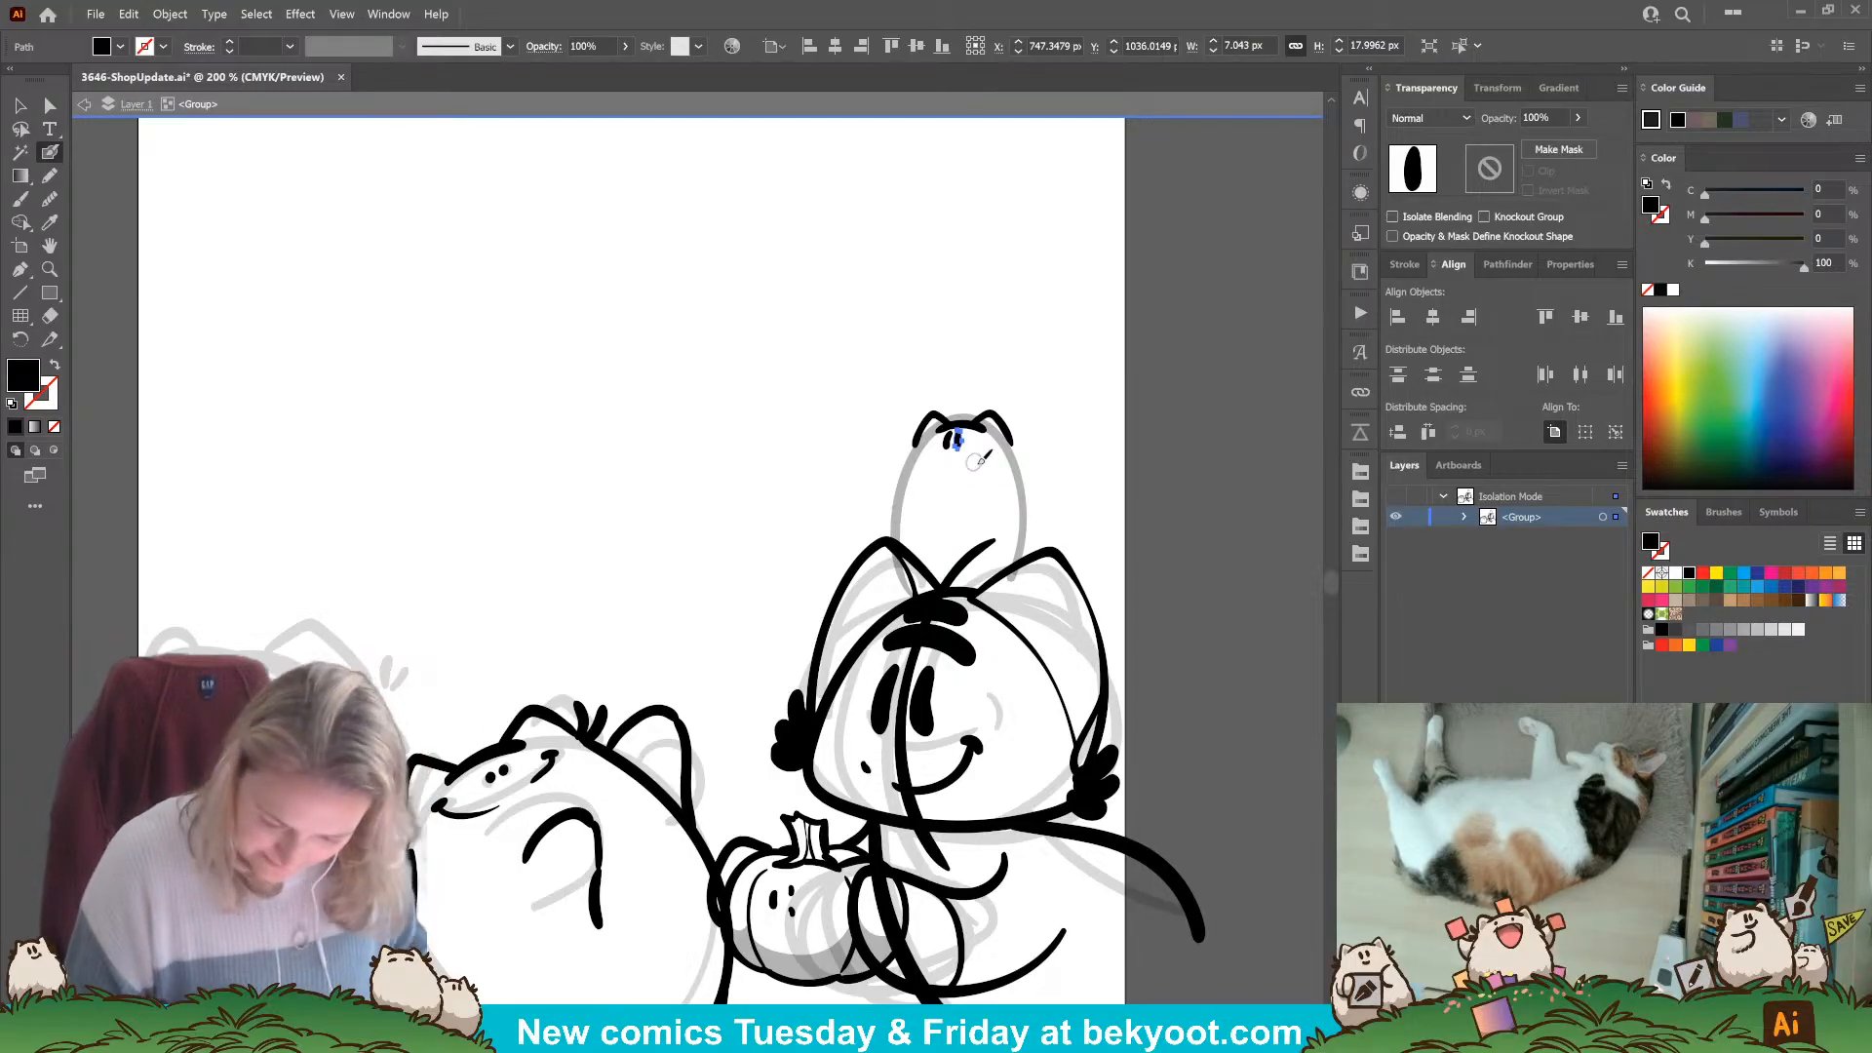
key(ctrl+shift+a)
key(shift+x)
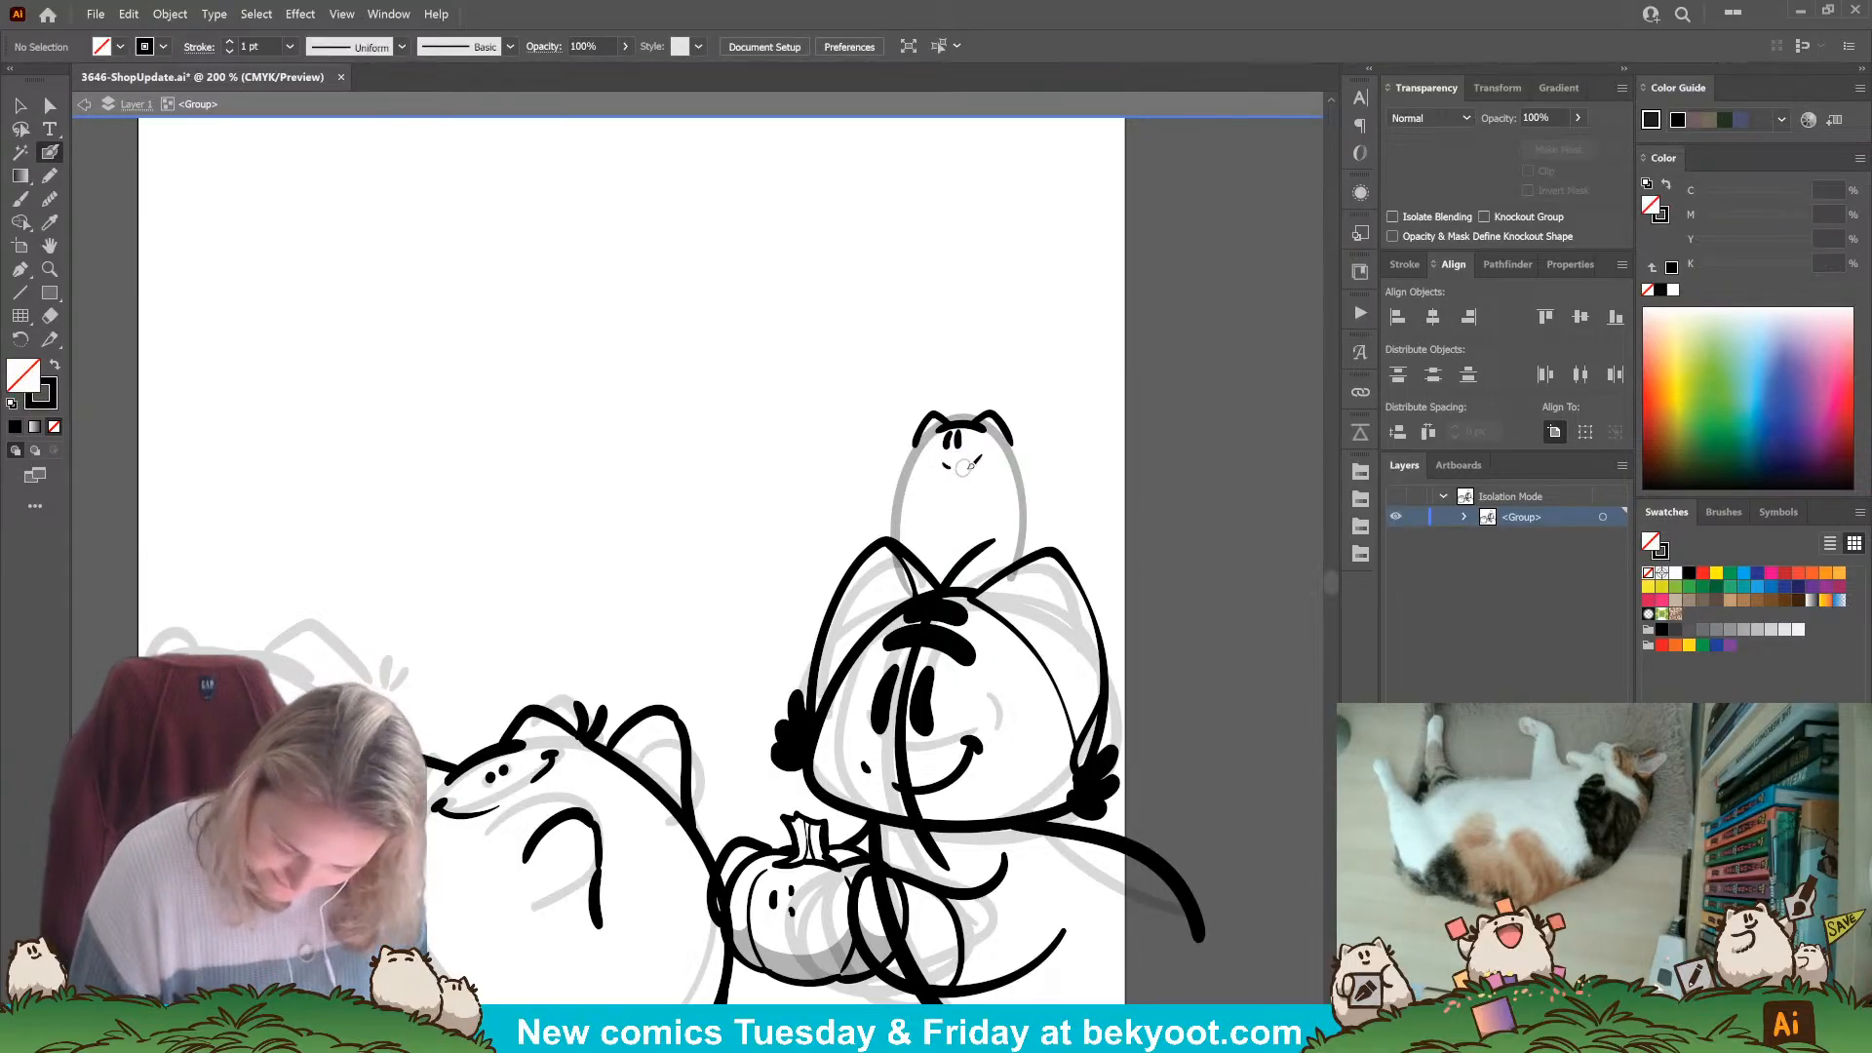
drag(963, 462, 1014, 450)
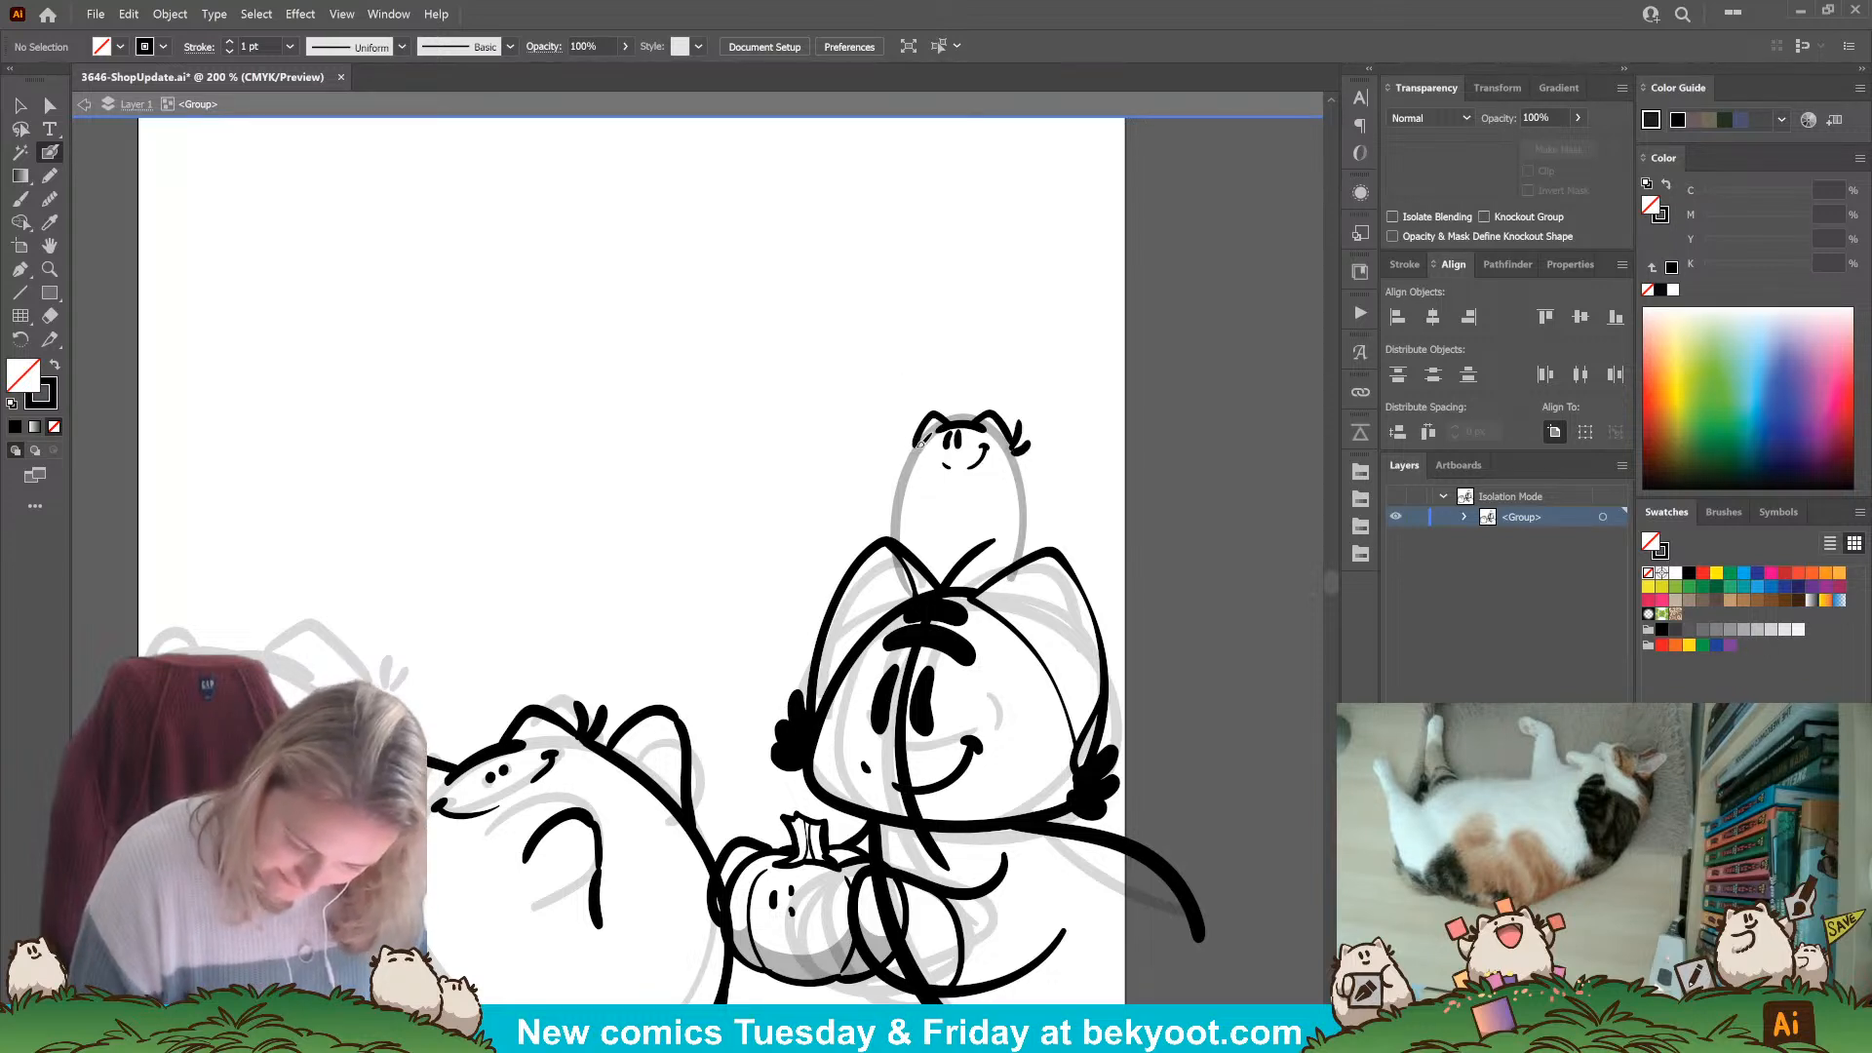
Draw a fluffy tuft beside the small character's left ear to match the one on the other side.
mouse_move(906, 428)
mouse_down()
mouse_move(916, 449)
mouse_move(897, 446)
mouse_up()
key(ctrl+z)
key(ctrl+z)
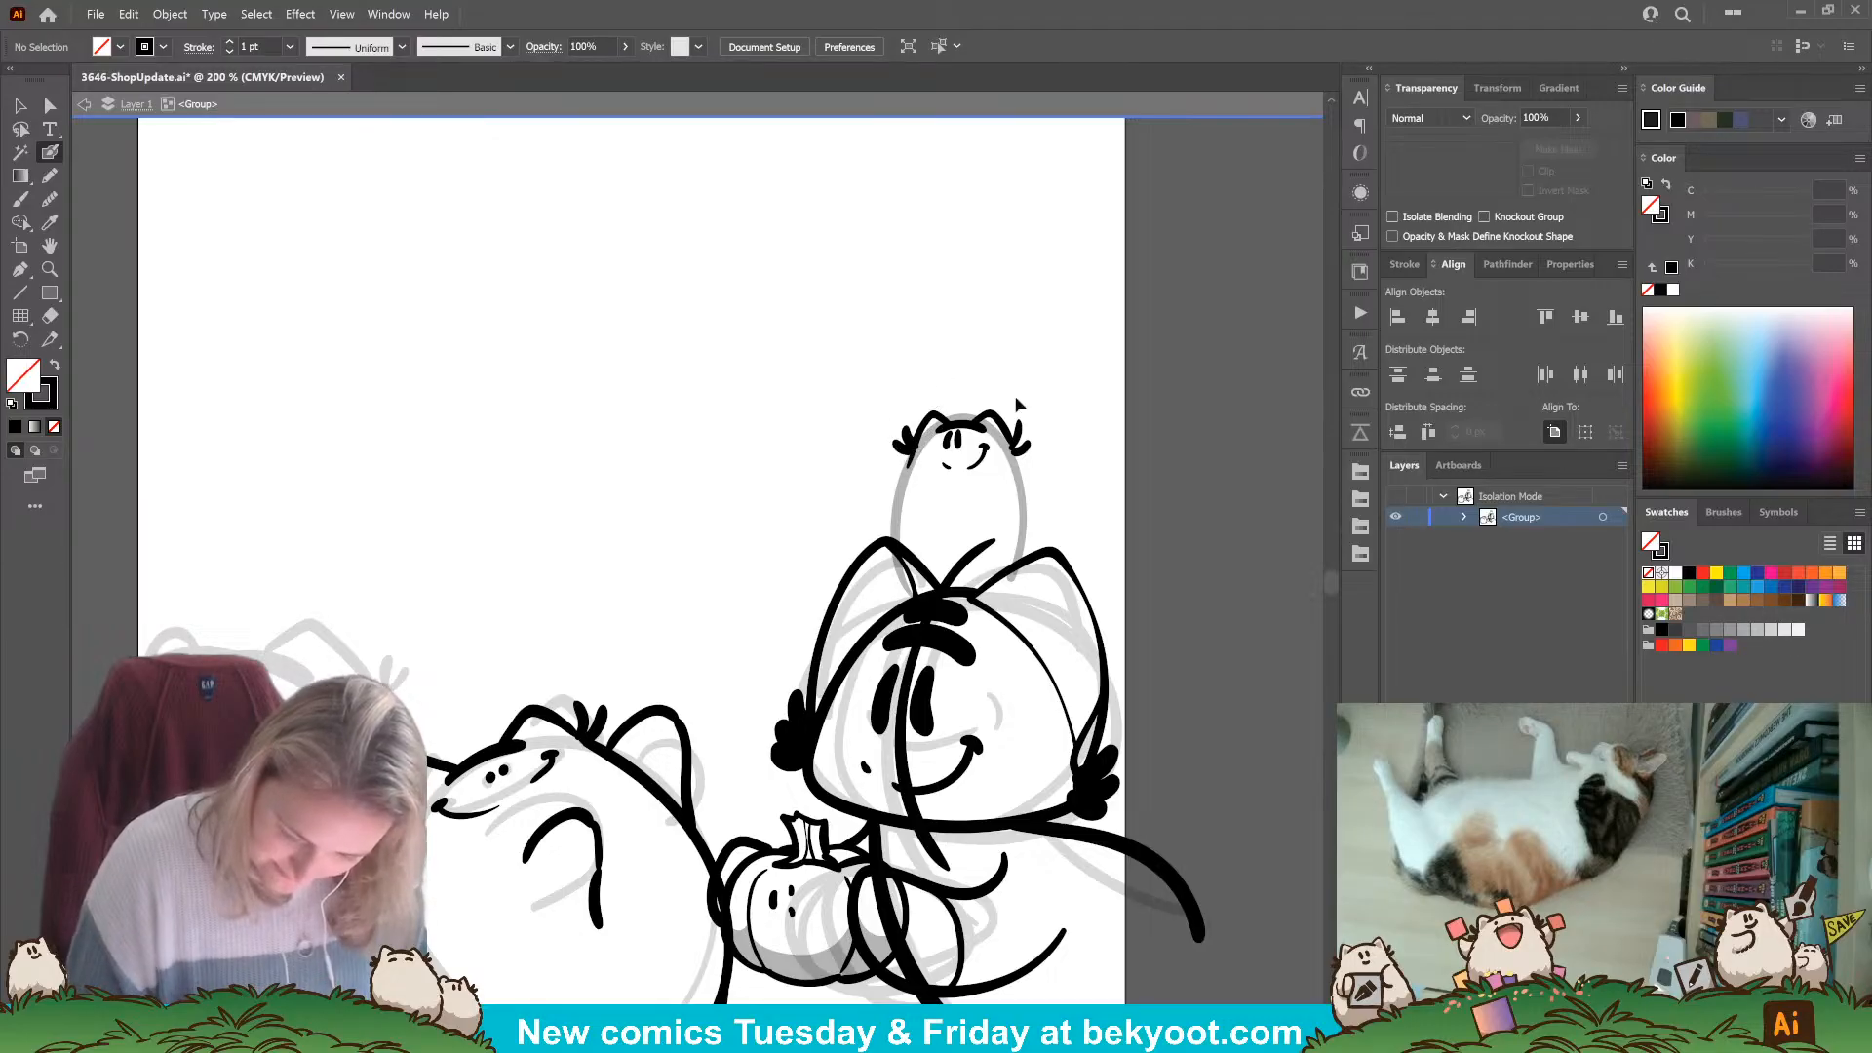
Group the small character's head and face strokes and open that group in isolation with black stroke drawing ready.
drag(1051, 478, 1034, 487)
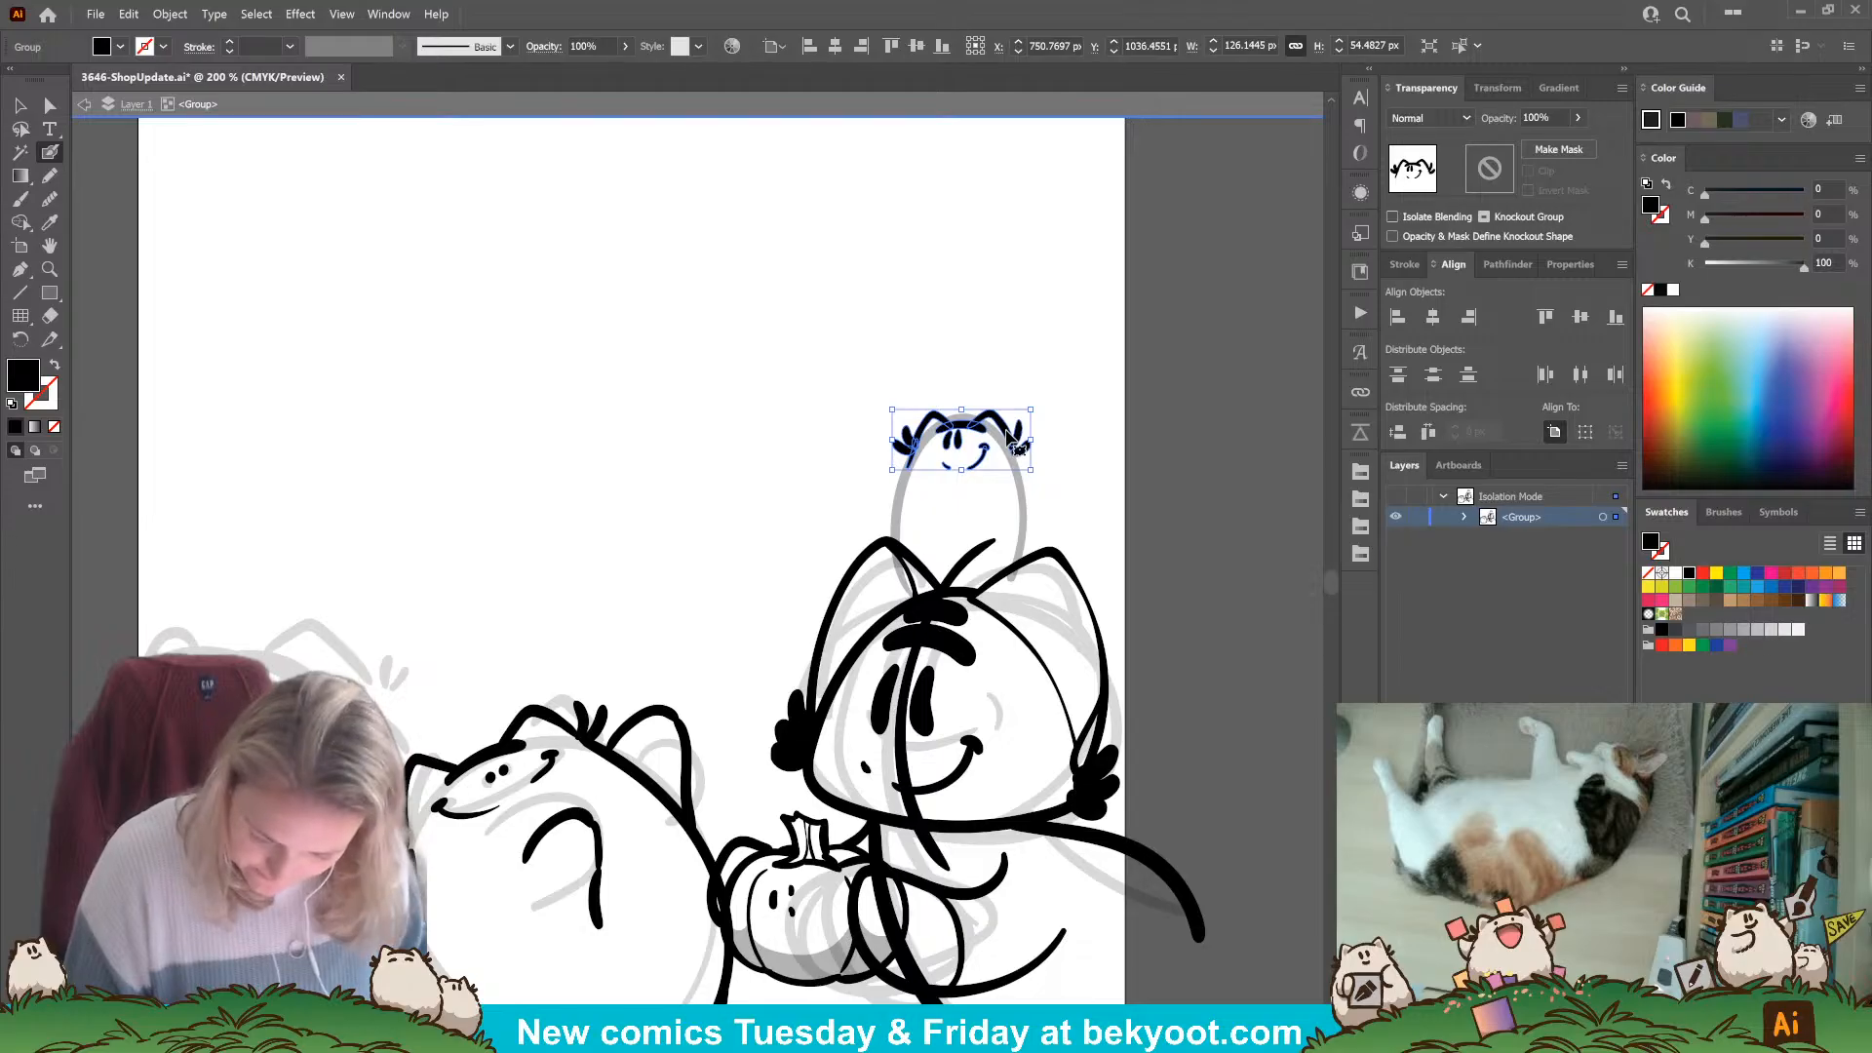
double_click(905, 459)
key(shift+x)
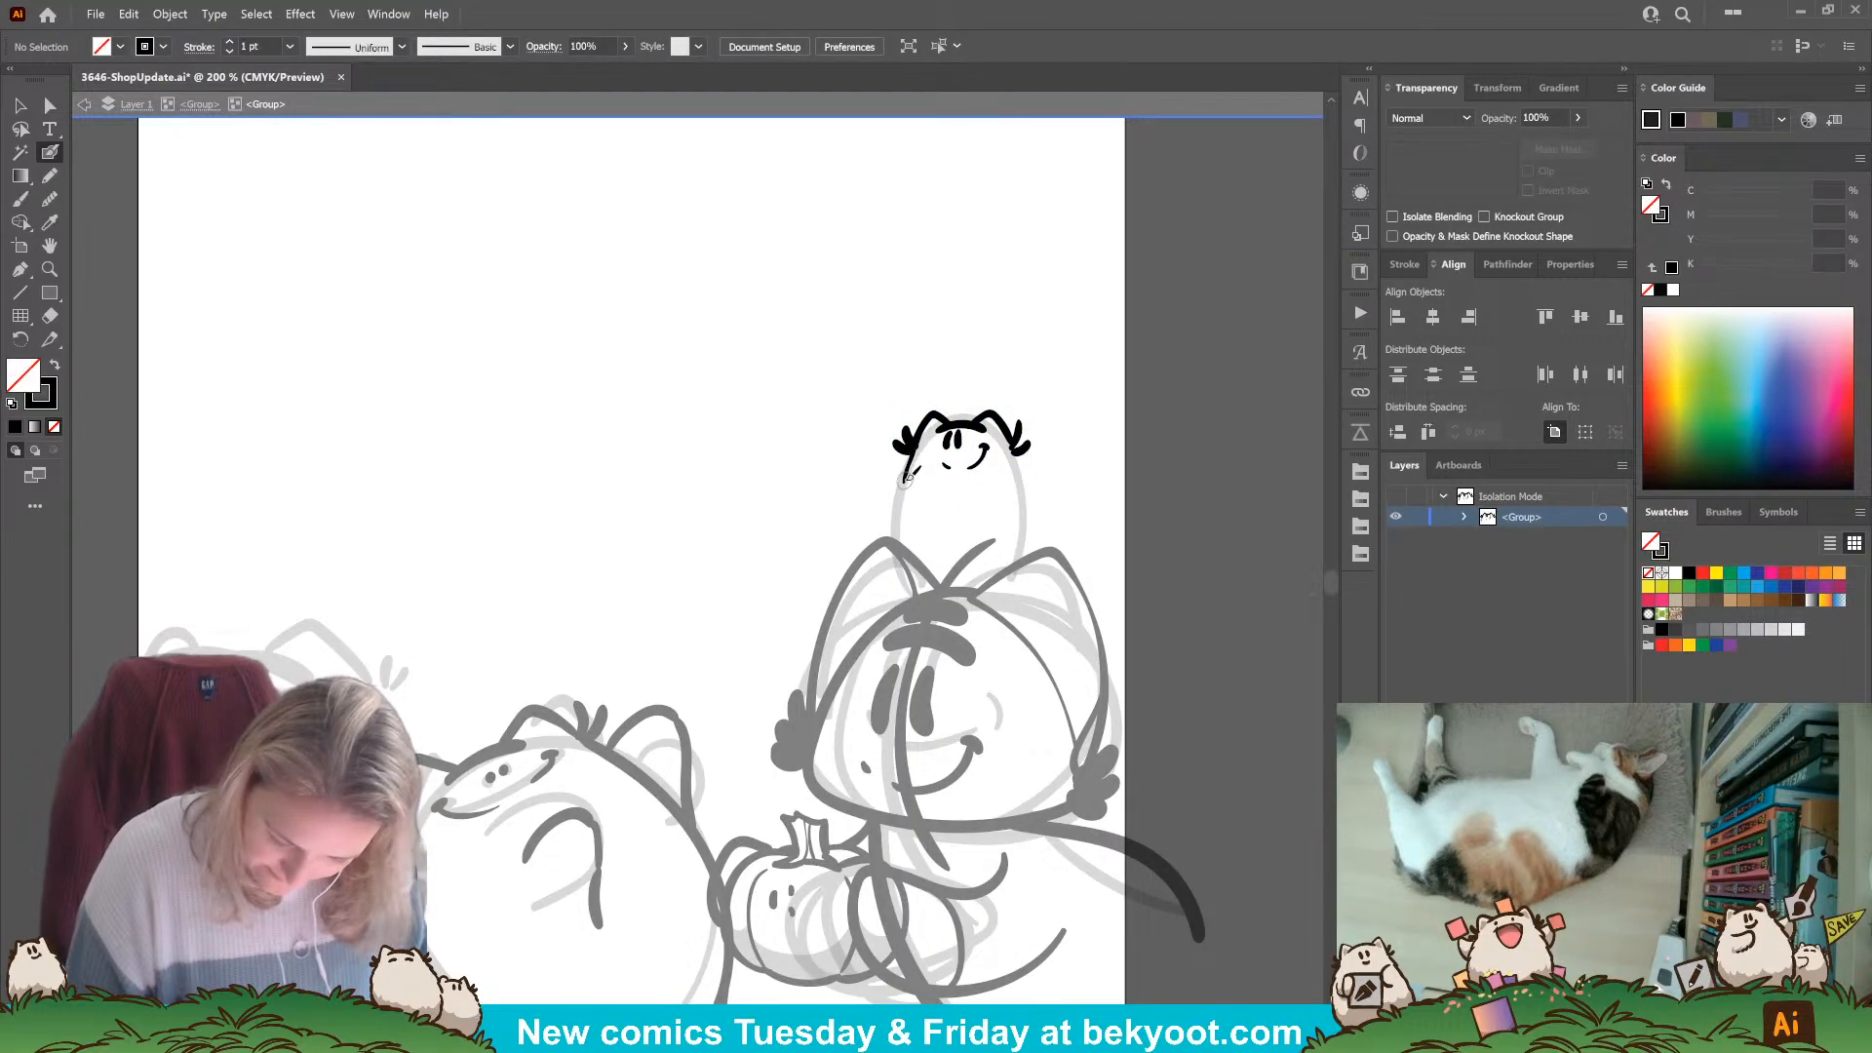
key(ctrl+z)
drag(916, 451, 897, 499)
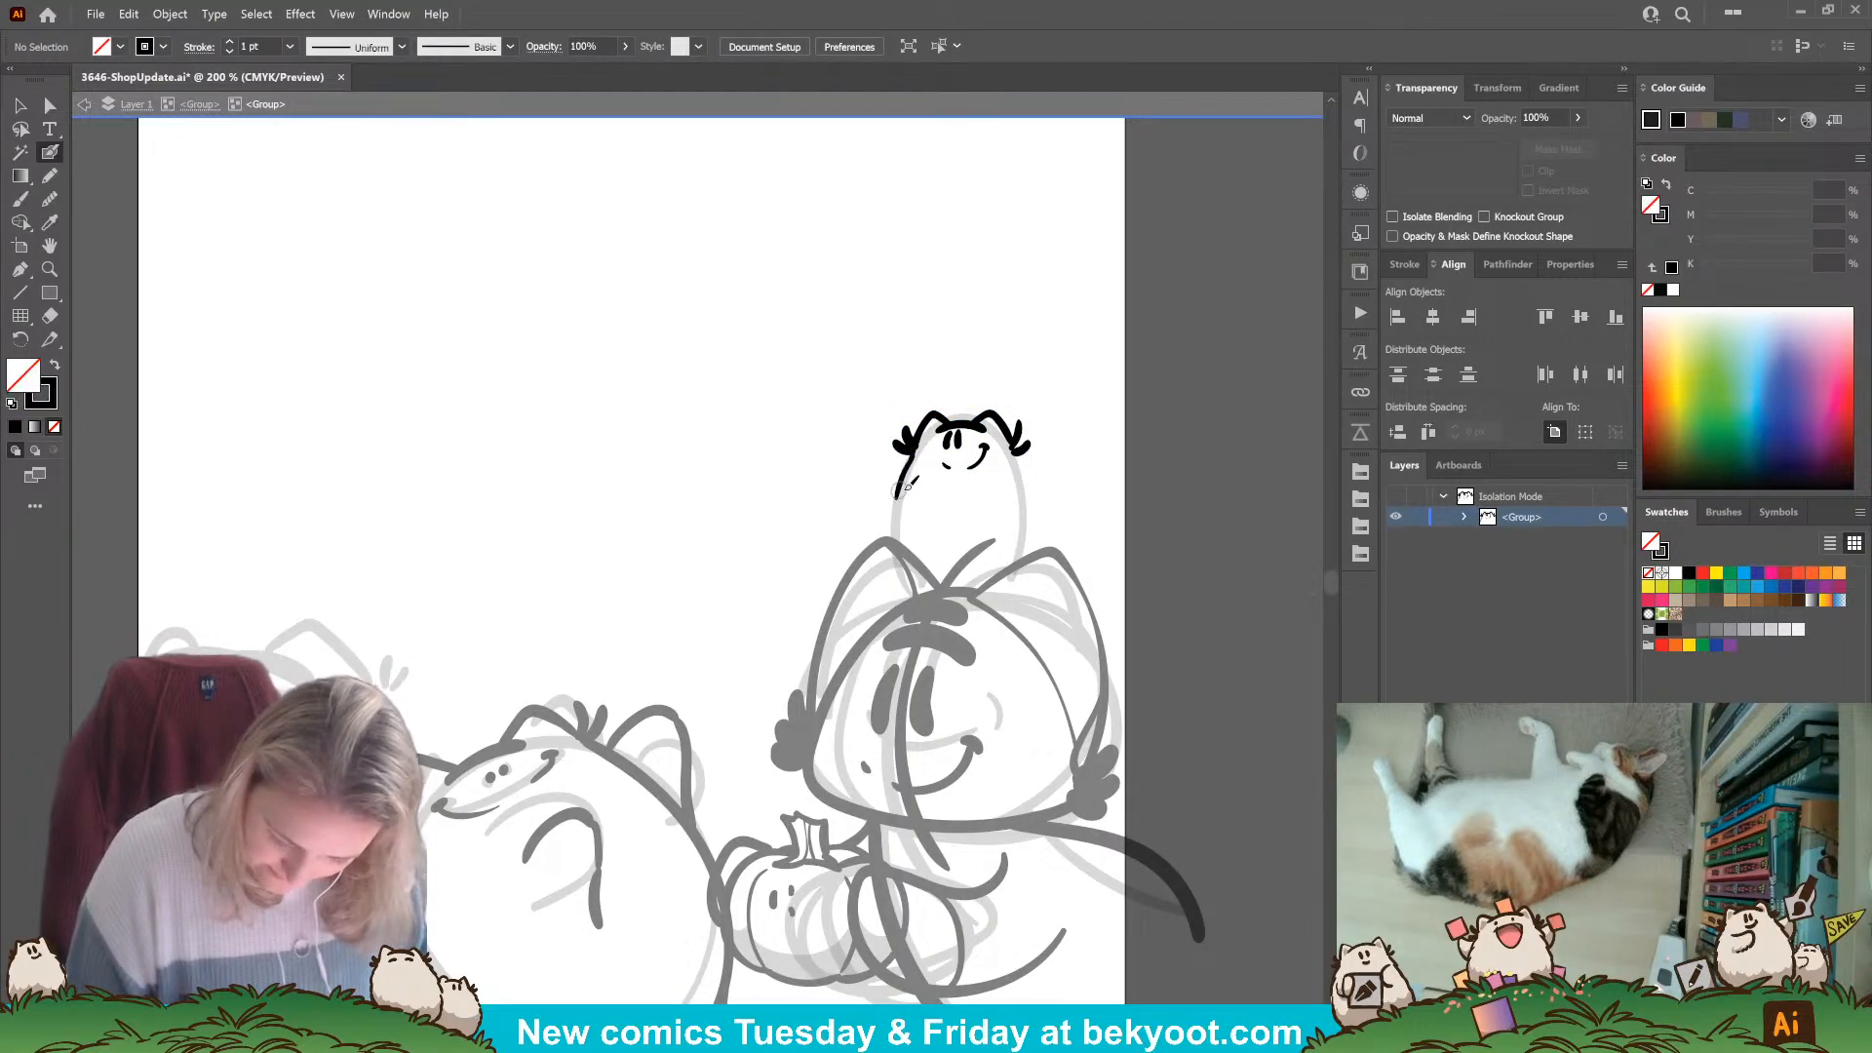
key(ctrl+z)
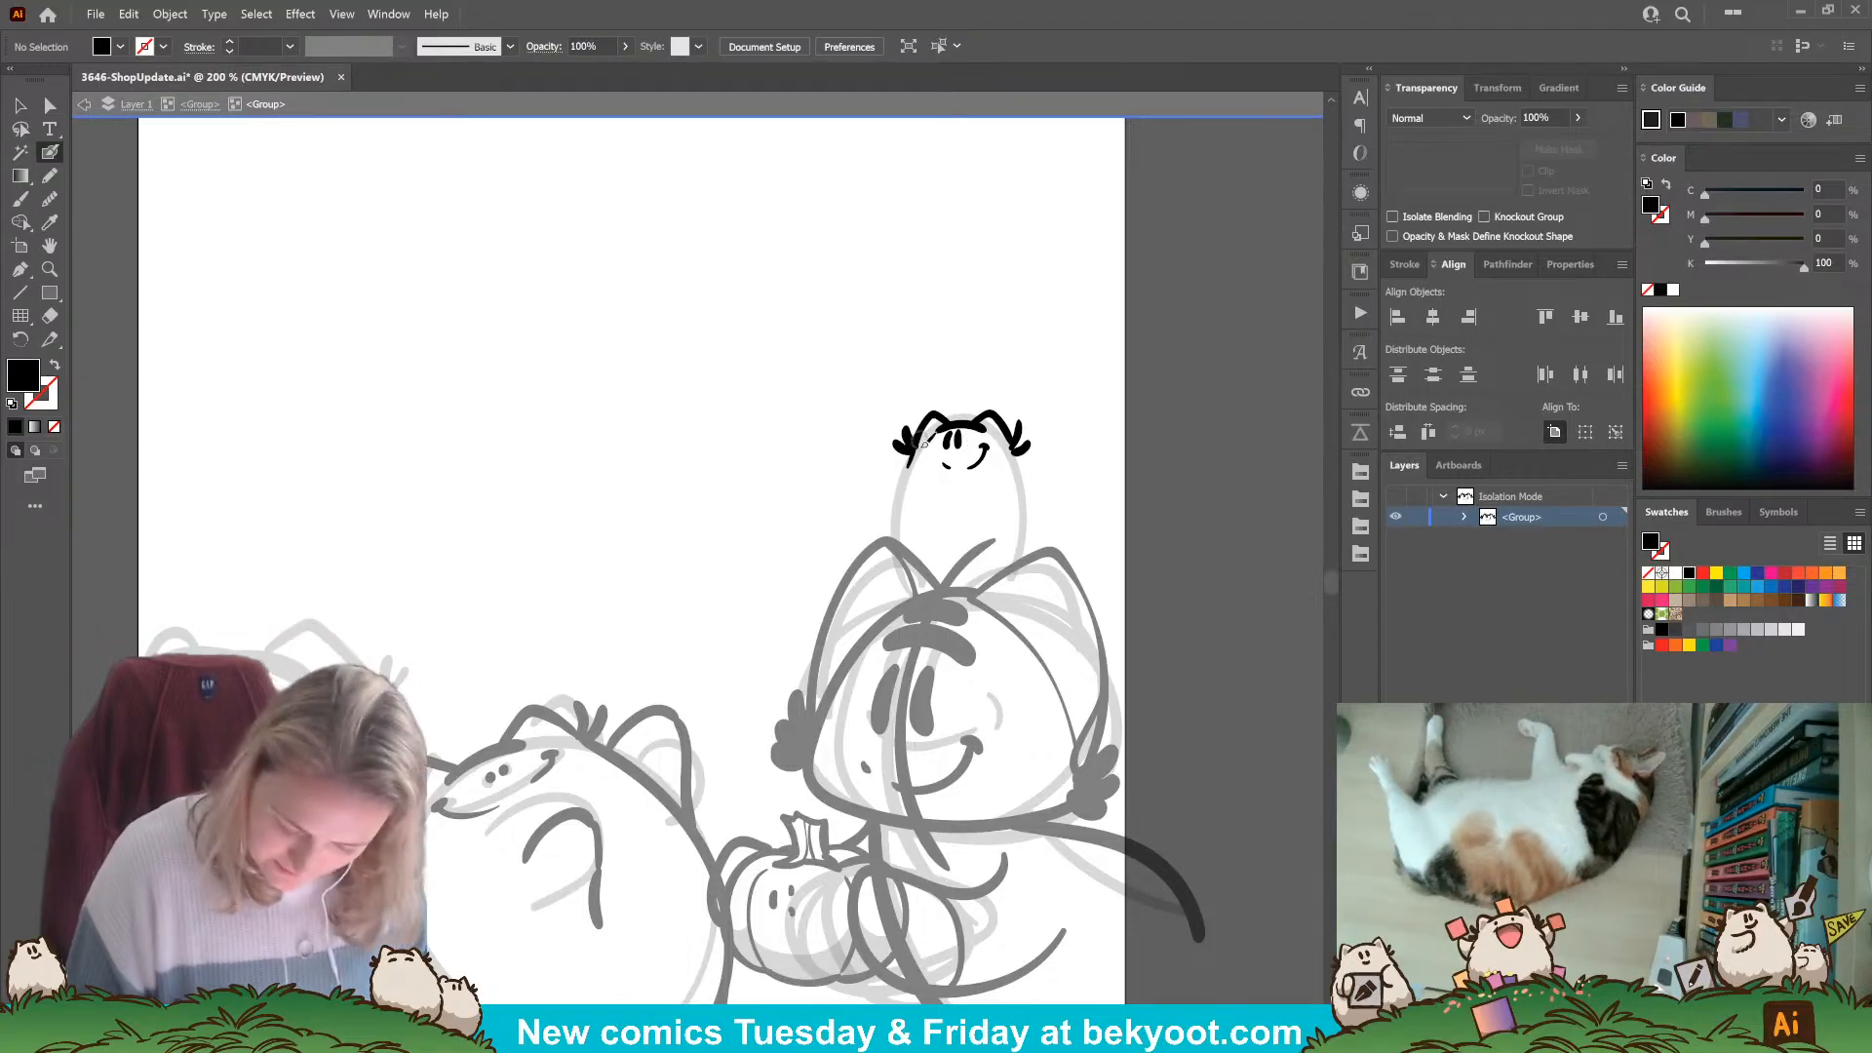
drag(918, 440, 907, 478)
key(ctrl+z)
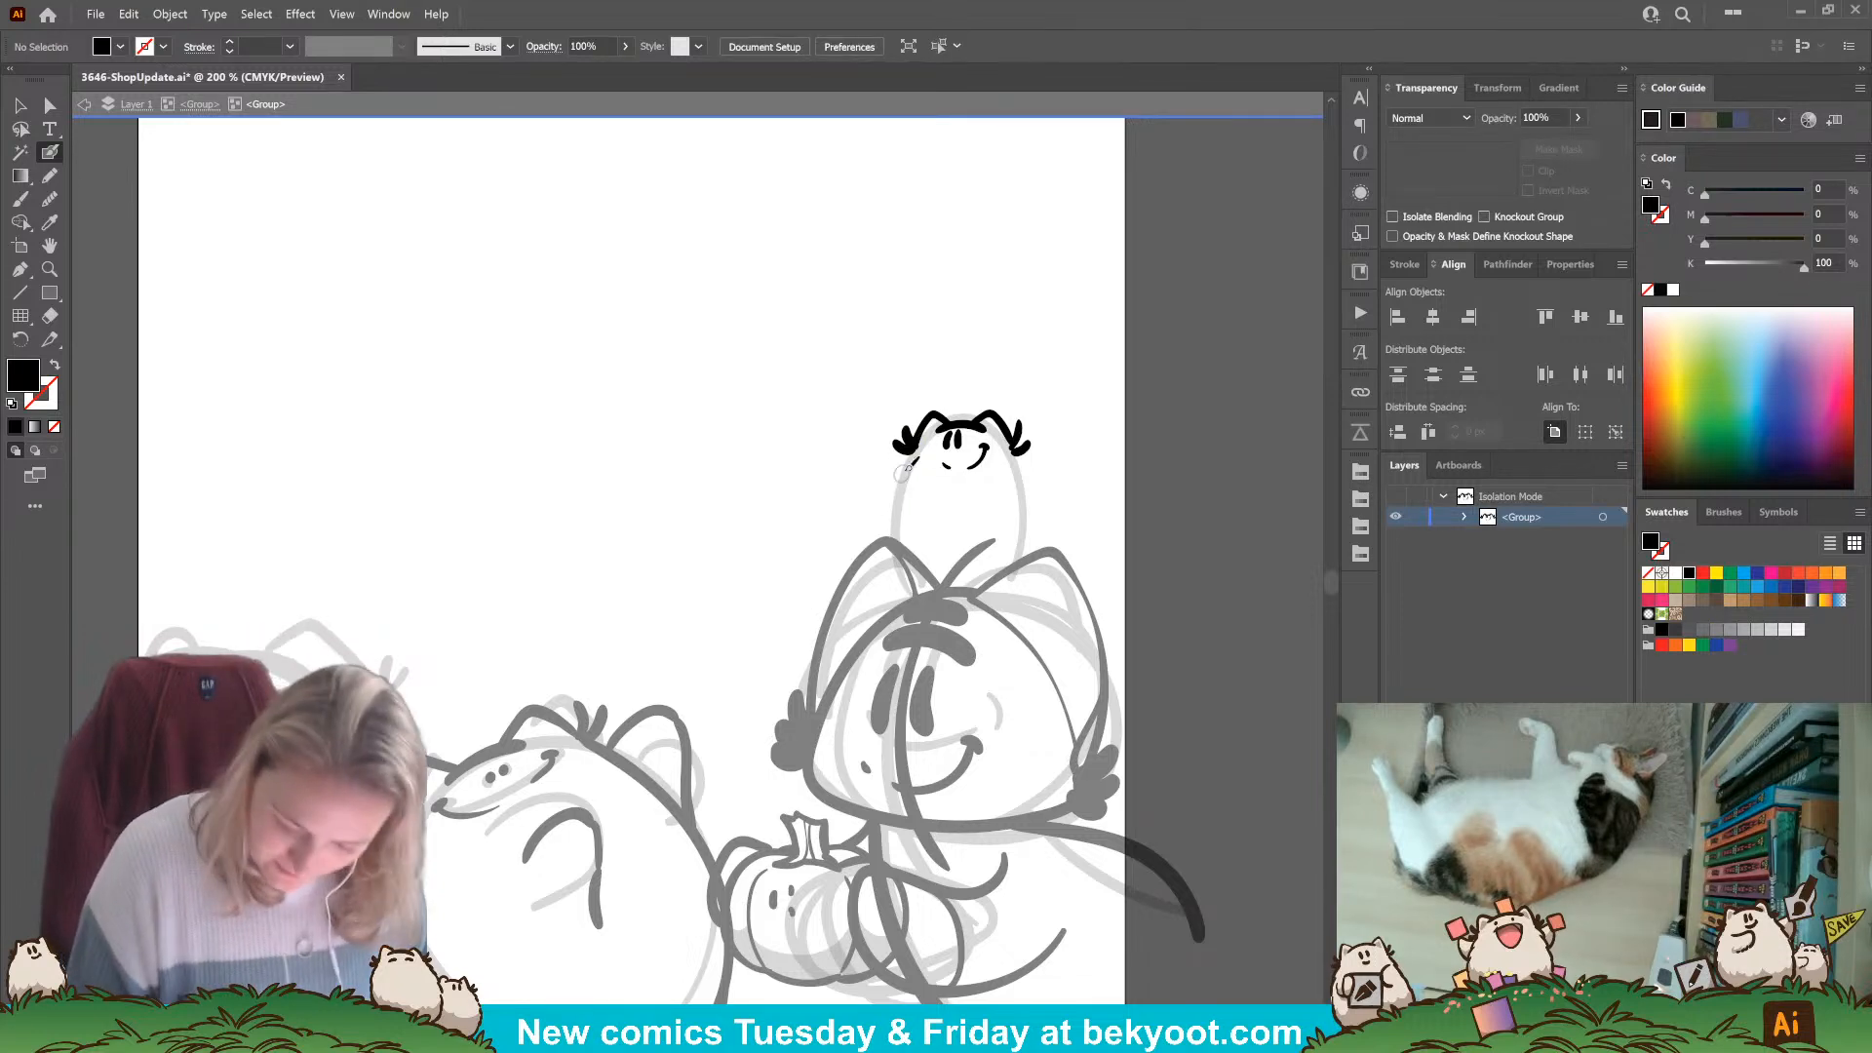
key(shift+x)
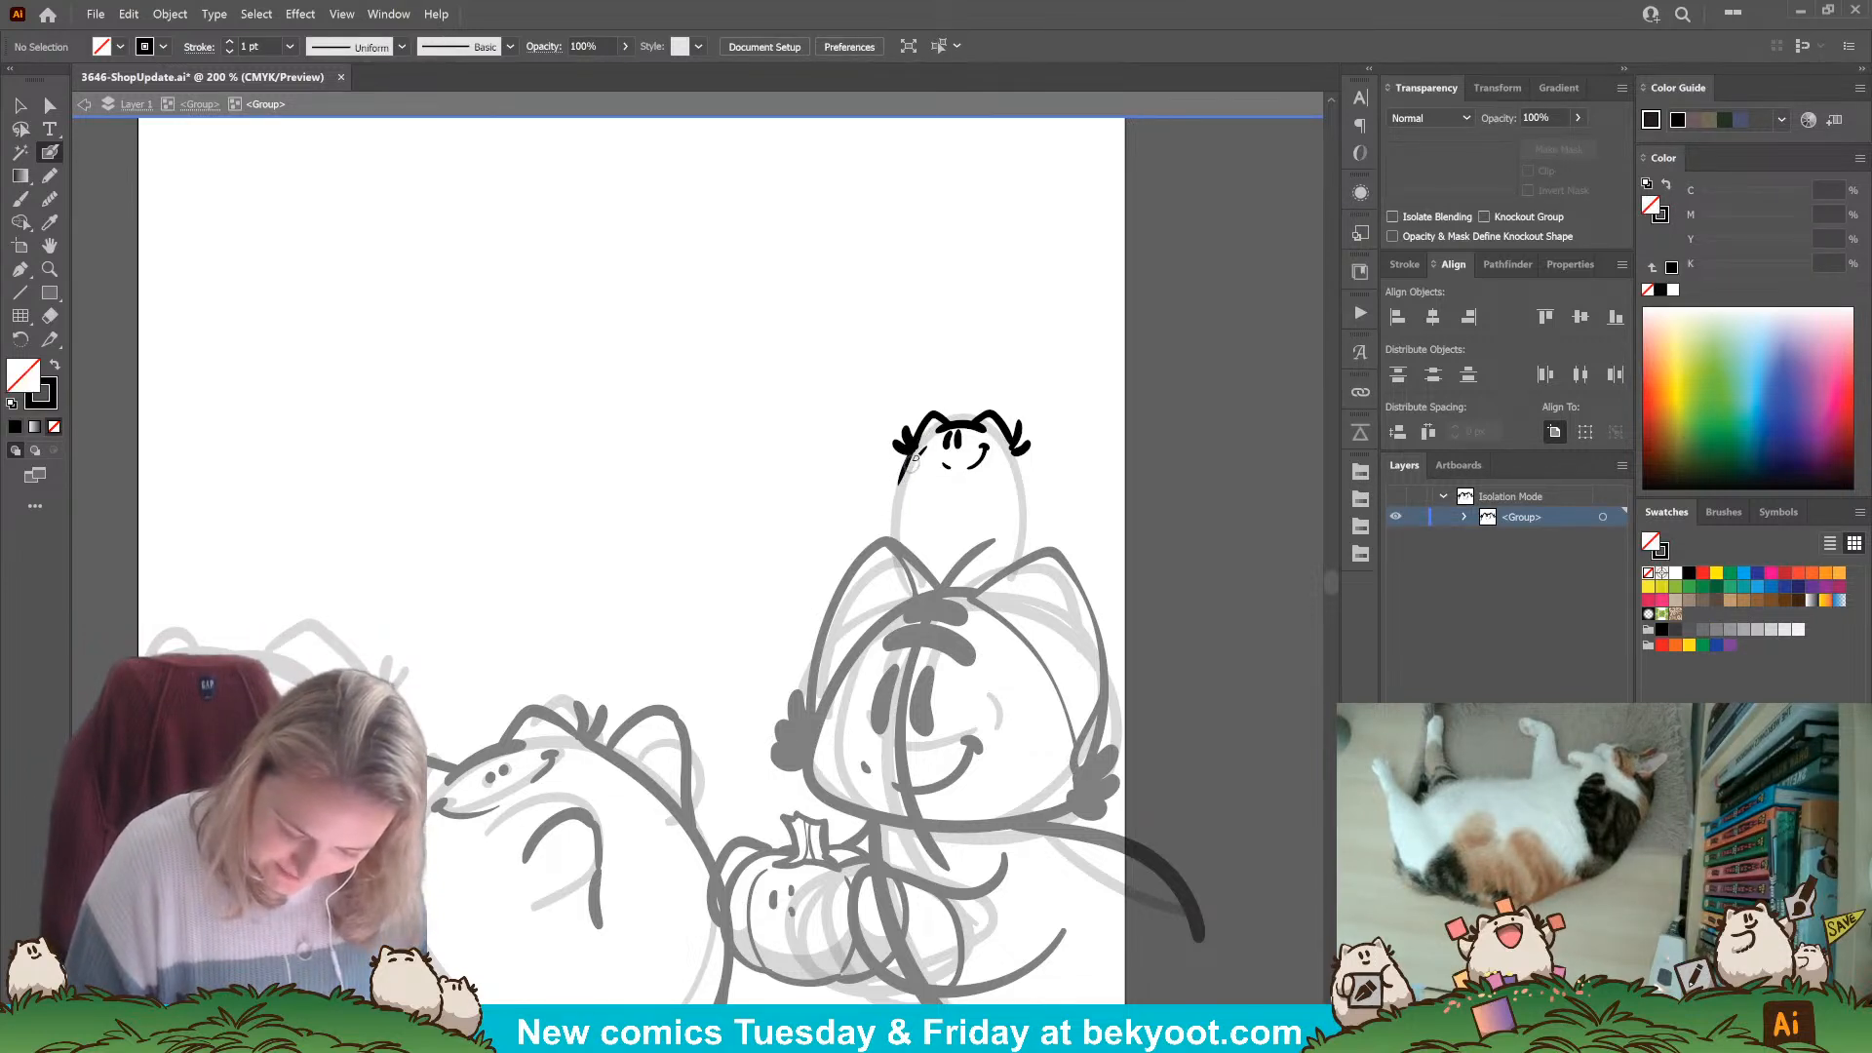
mouse_move(912, 455)
mouse_down()
mouse_move(894, 550)
mouse_move(926, 583)
mouse_up()
key(ctrl+z)
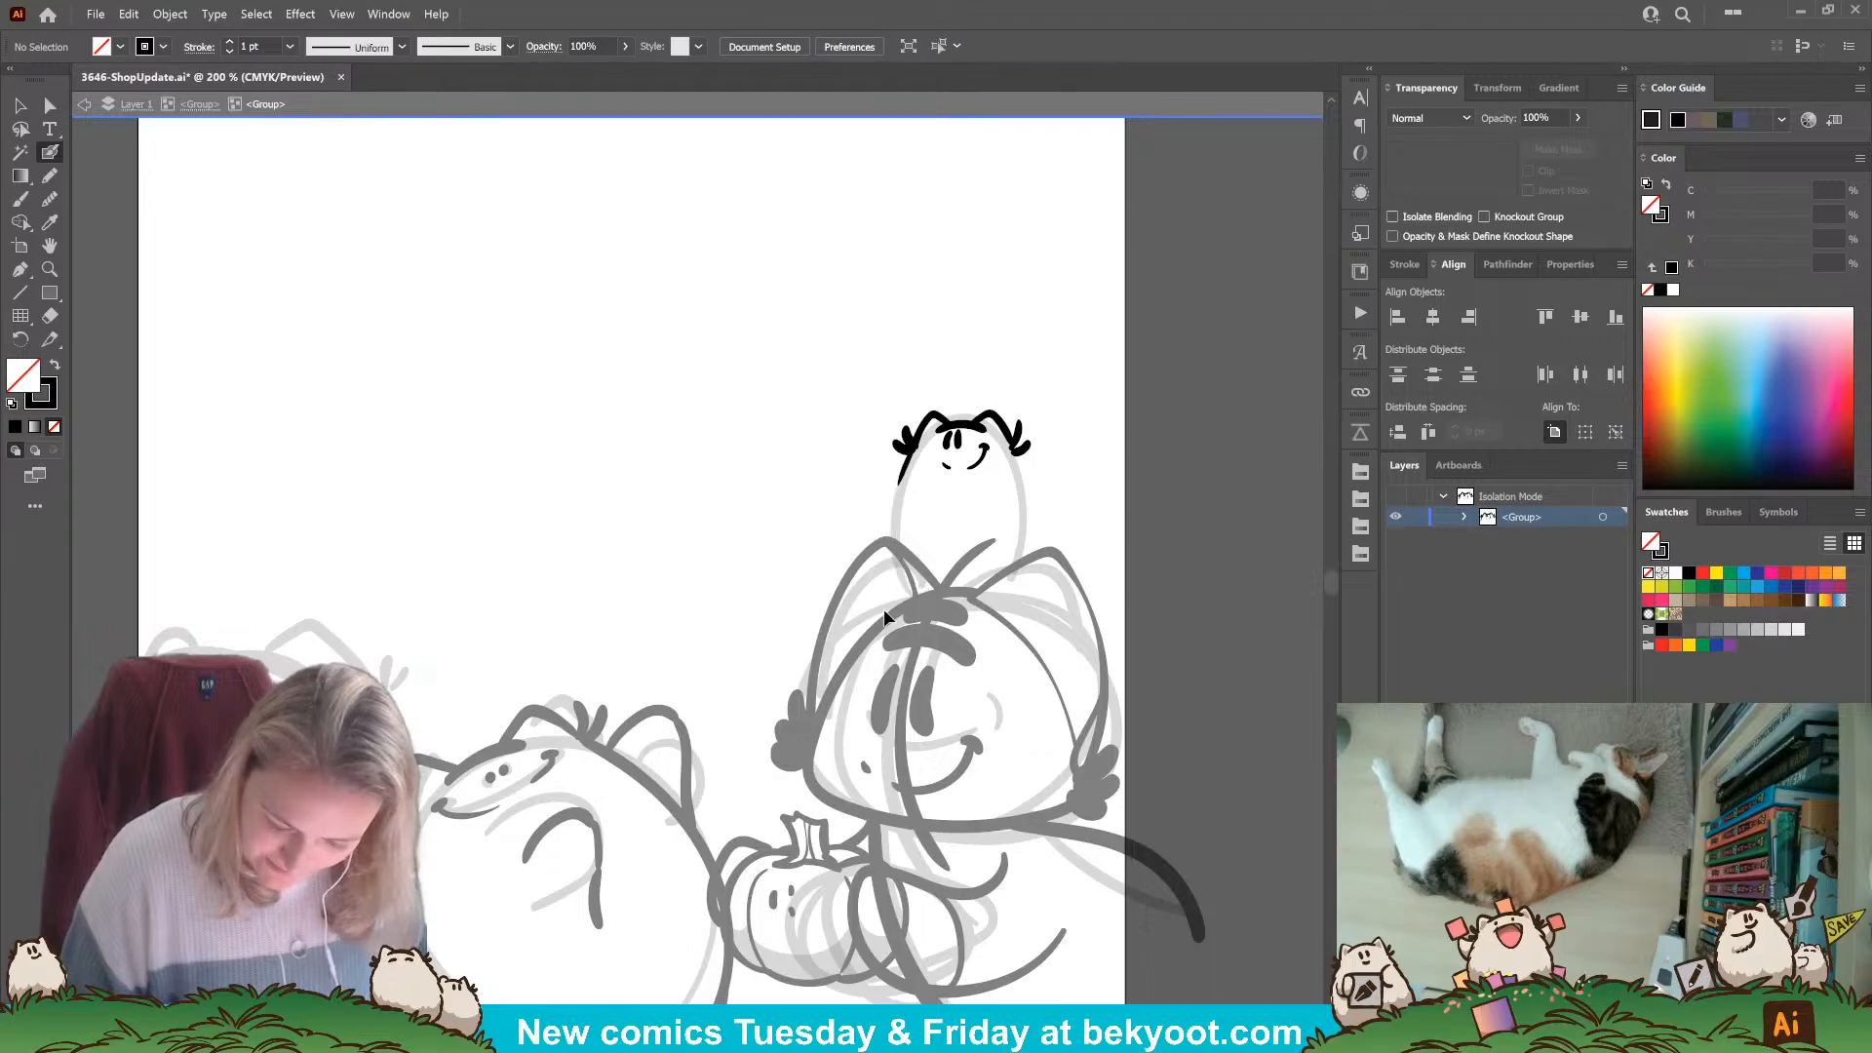
Shift the small character's head slightly left and outline its rounded body down to a flat base on the larger head.
key(shift+x)
ctrl+click(1017, 450)
mouse_move(1014, 451)
mouse_down()
mouse_move(882, 487)
mouse_move(911, 417)
mouse_move(885, 534)
mouse_move(938, 590)
mouse_up()
ctrl+click(1087, 439)
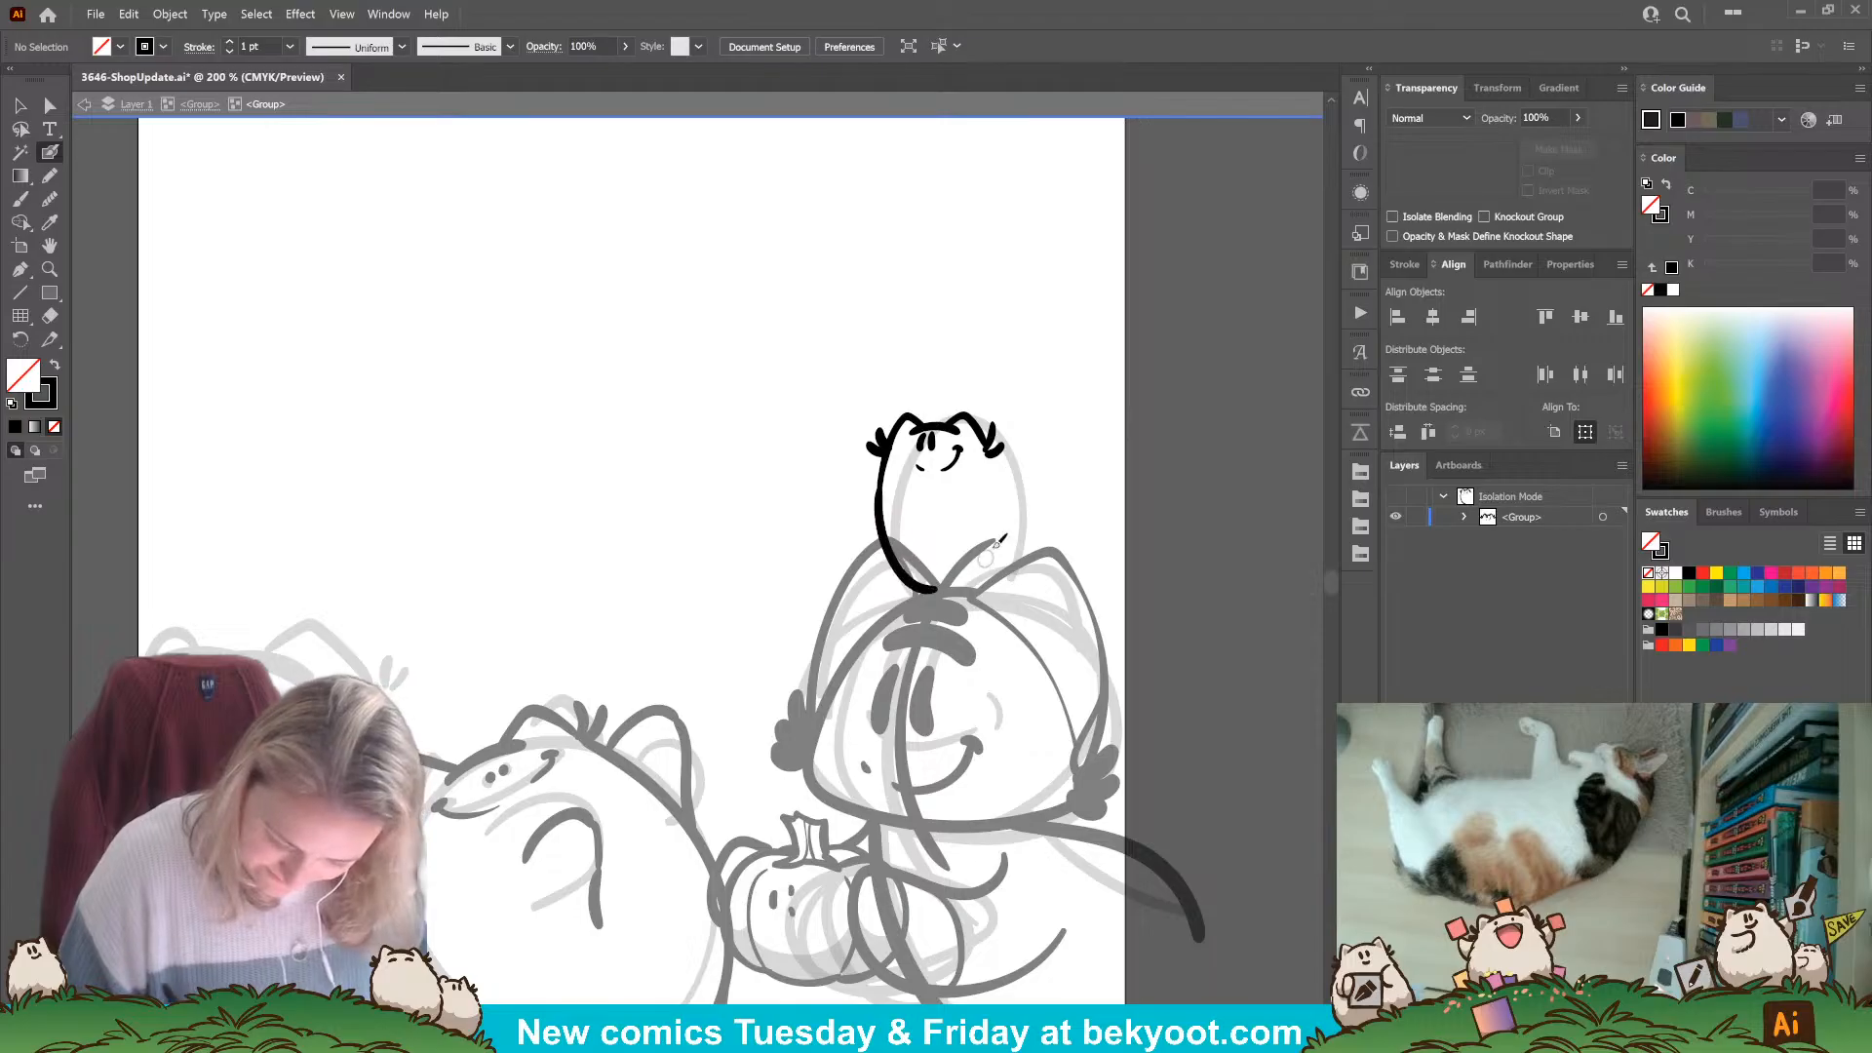
mouse_move(988, 451)
mouse_down()
mouse_move(1033, 499)
mouse_move(1023, 564)
mouse_up()
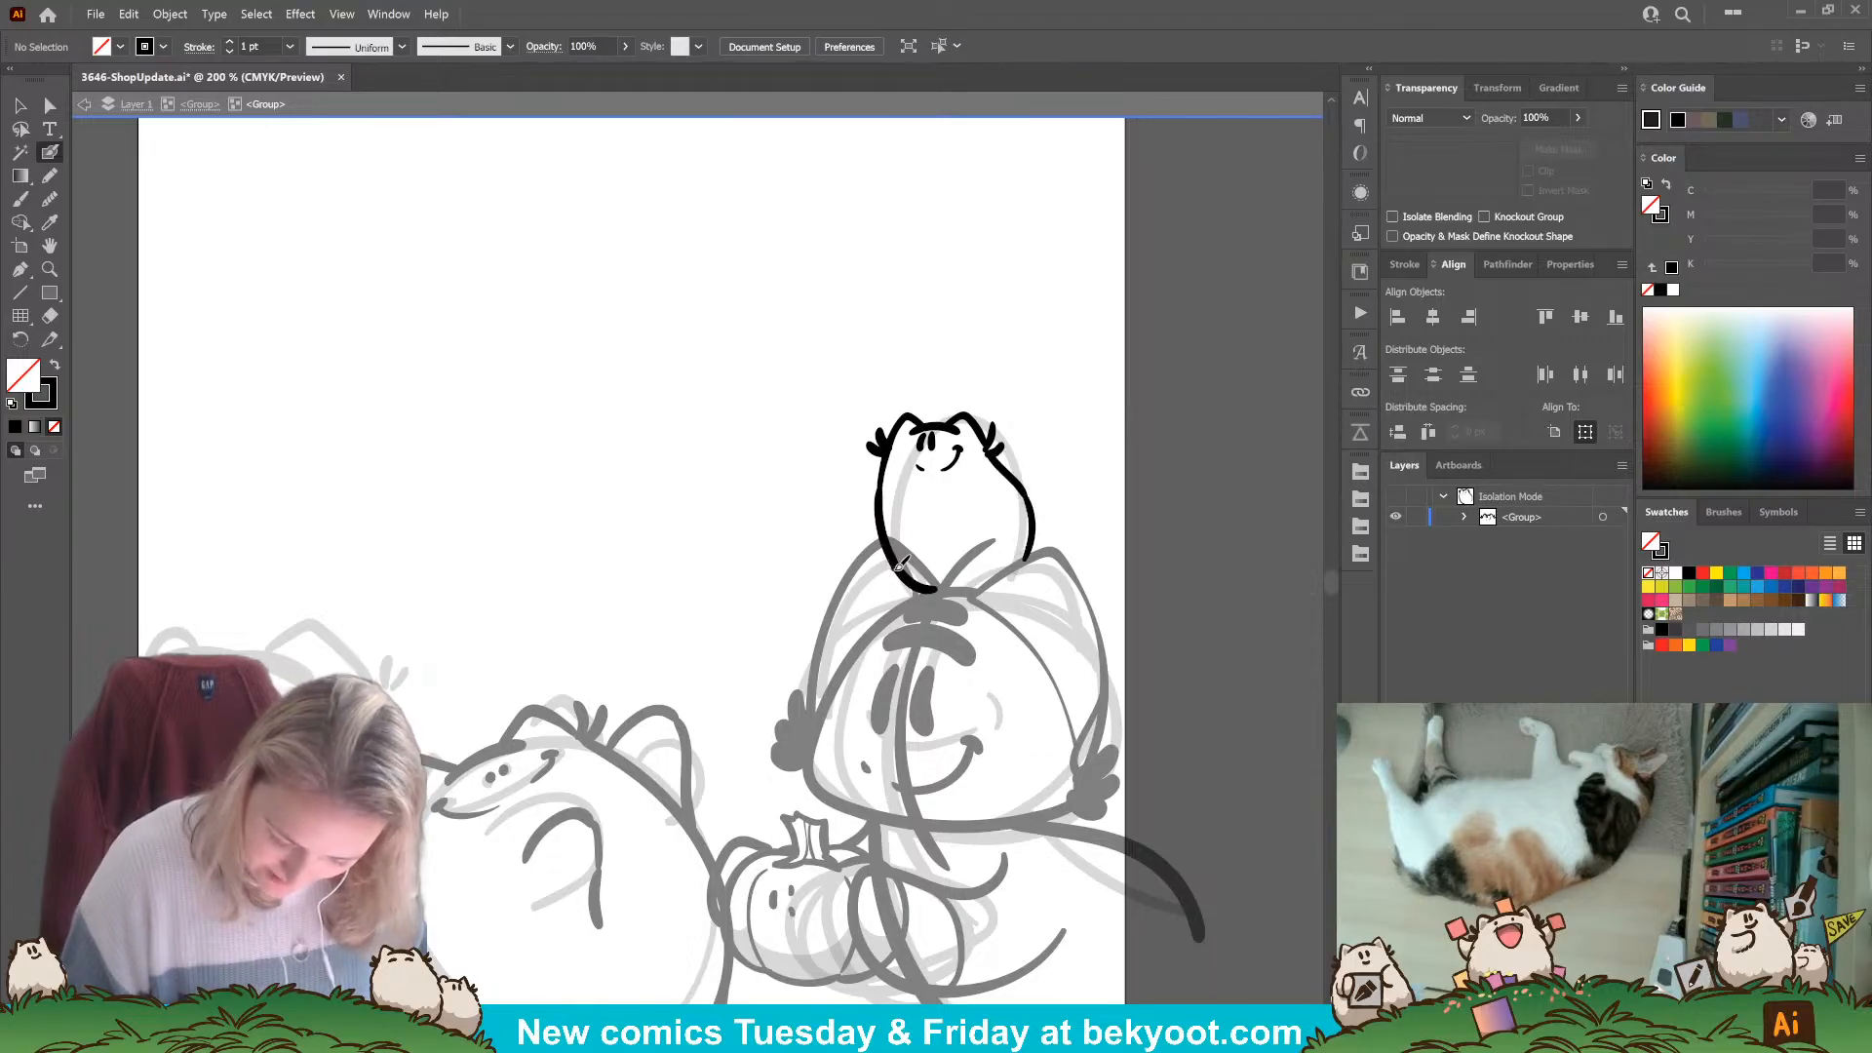
mouse_move(899, 566)
mouse_down()
mouse_move(938, 591)
mouse_move(1029, 563)
mouse_up()
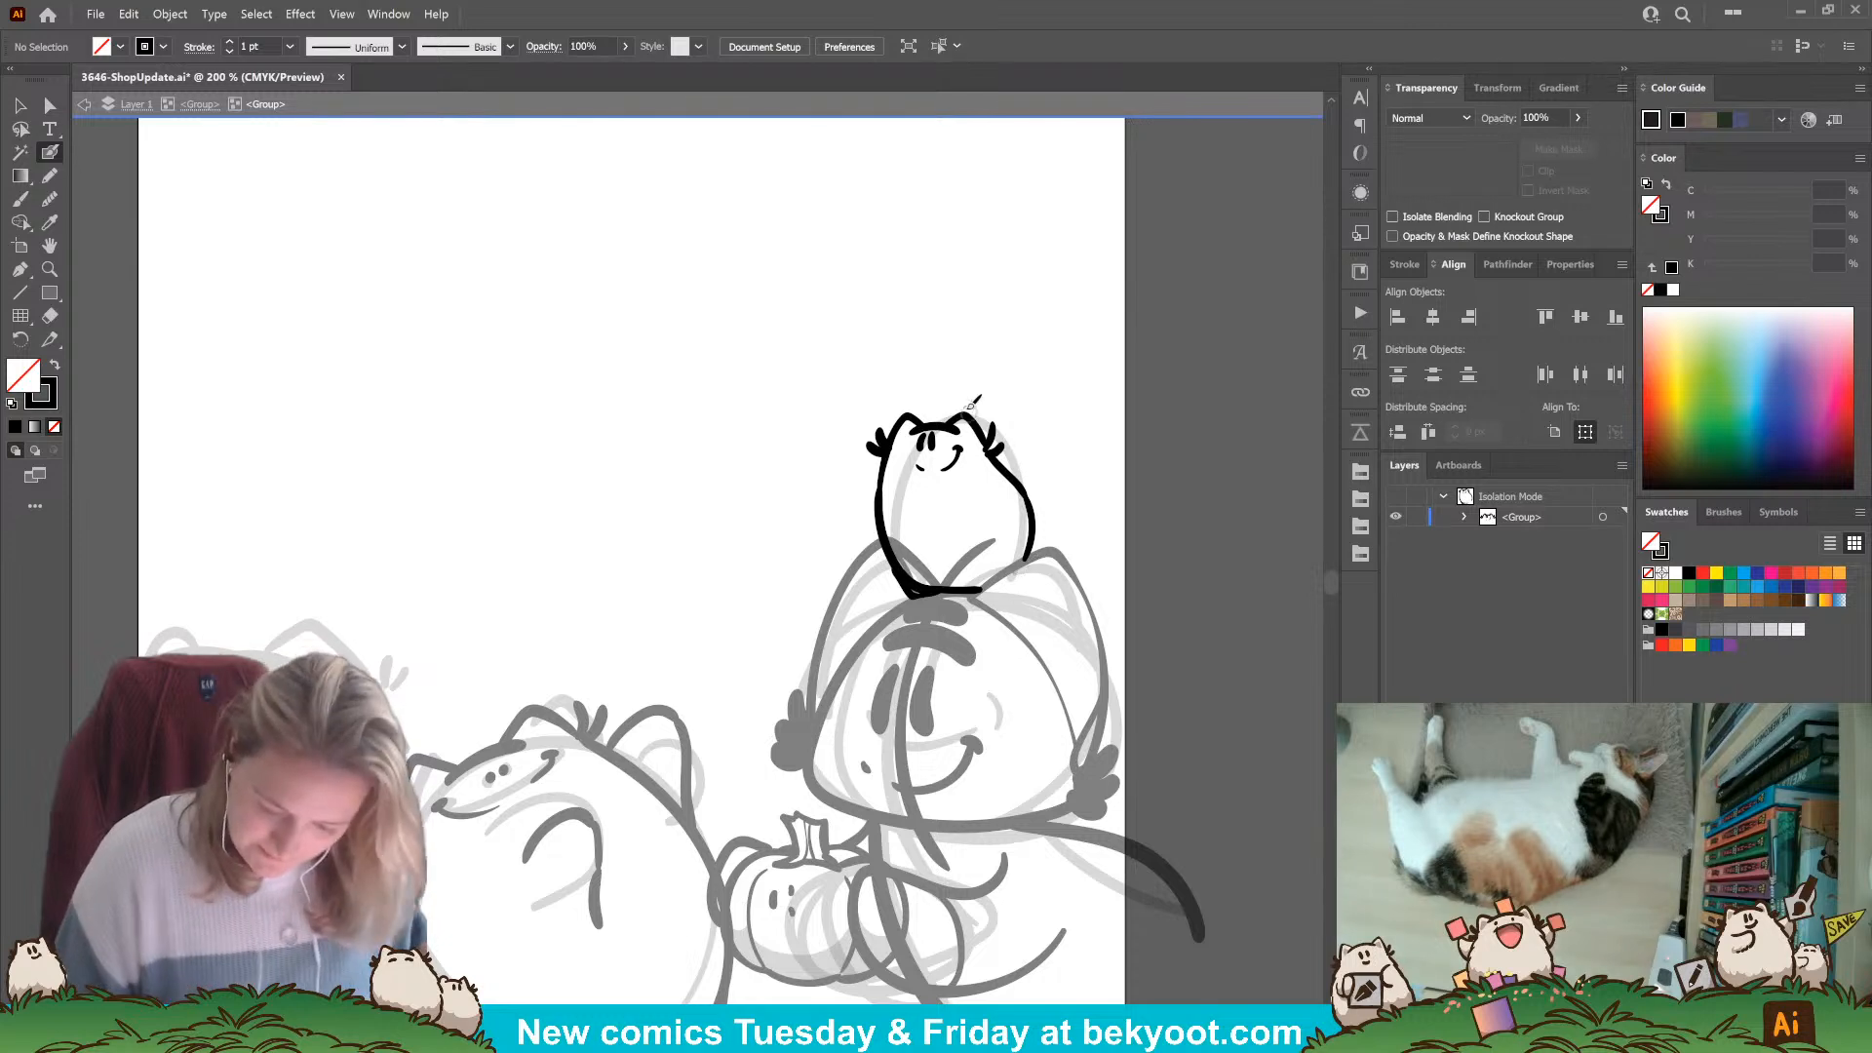
Draw the small character's little arms meeting on its belly and touch up the lower edge of its body.
mouse_move(966, 487)
mouse_down()
mouse_move(941, 475)
mouse_move(918, 502)
mouse_move(936, 534)
mouse_move(924, 486)
mouse_move(918, 534)
mouse_up()
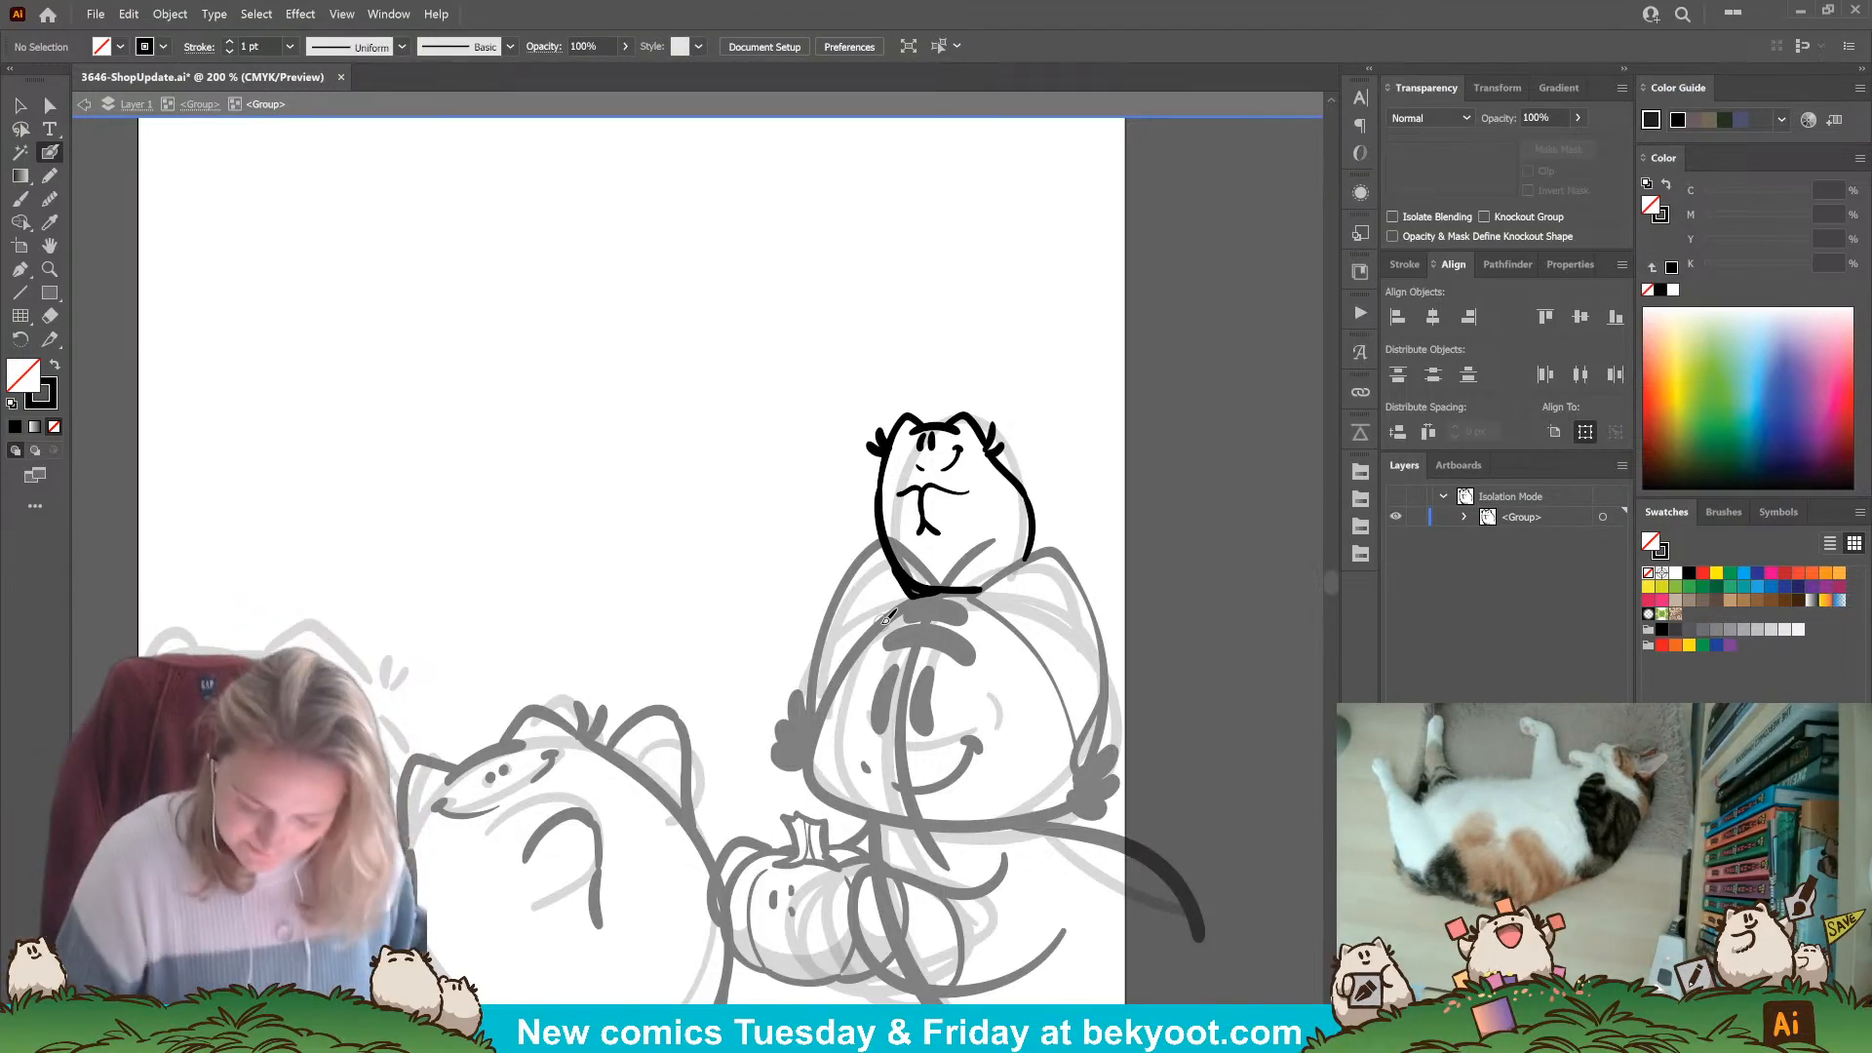
drag(940, 591, 899, 577)
ctrl+click(1108, 415)
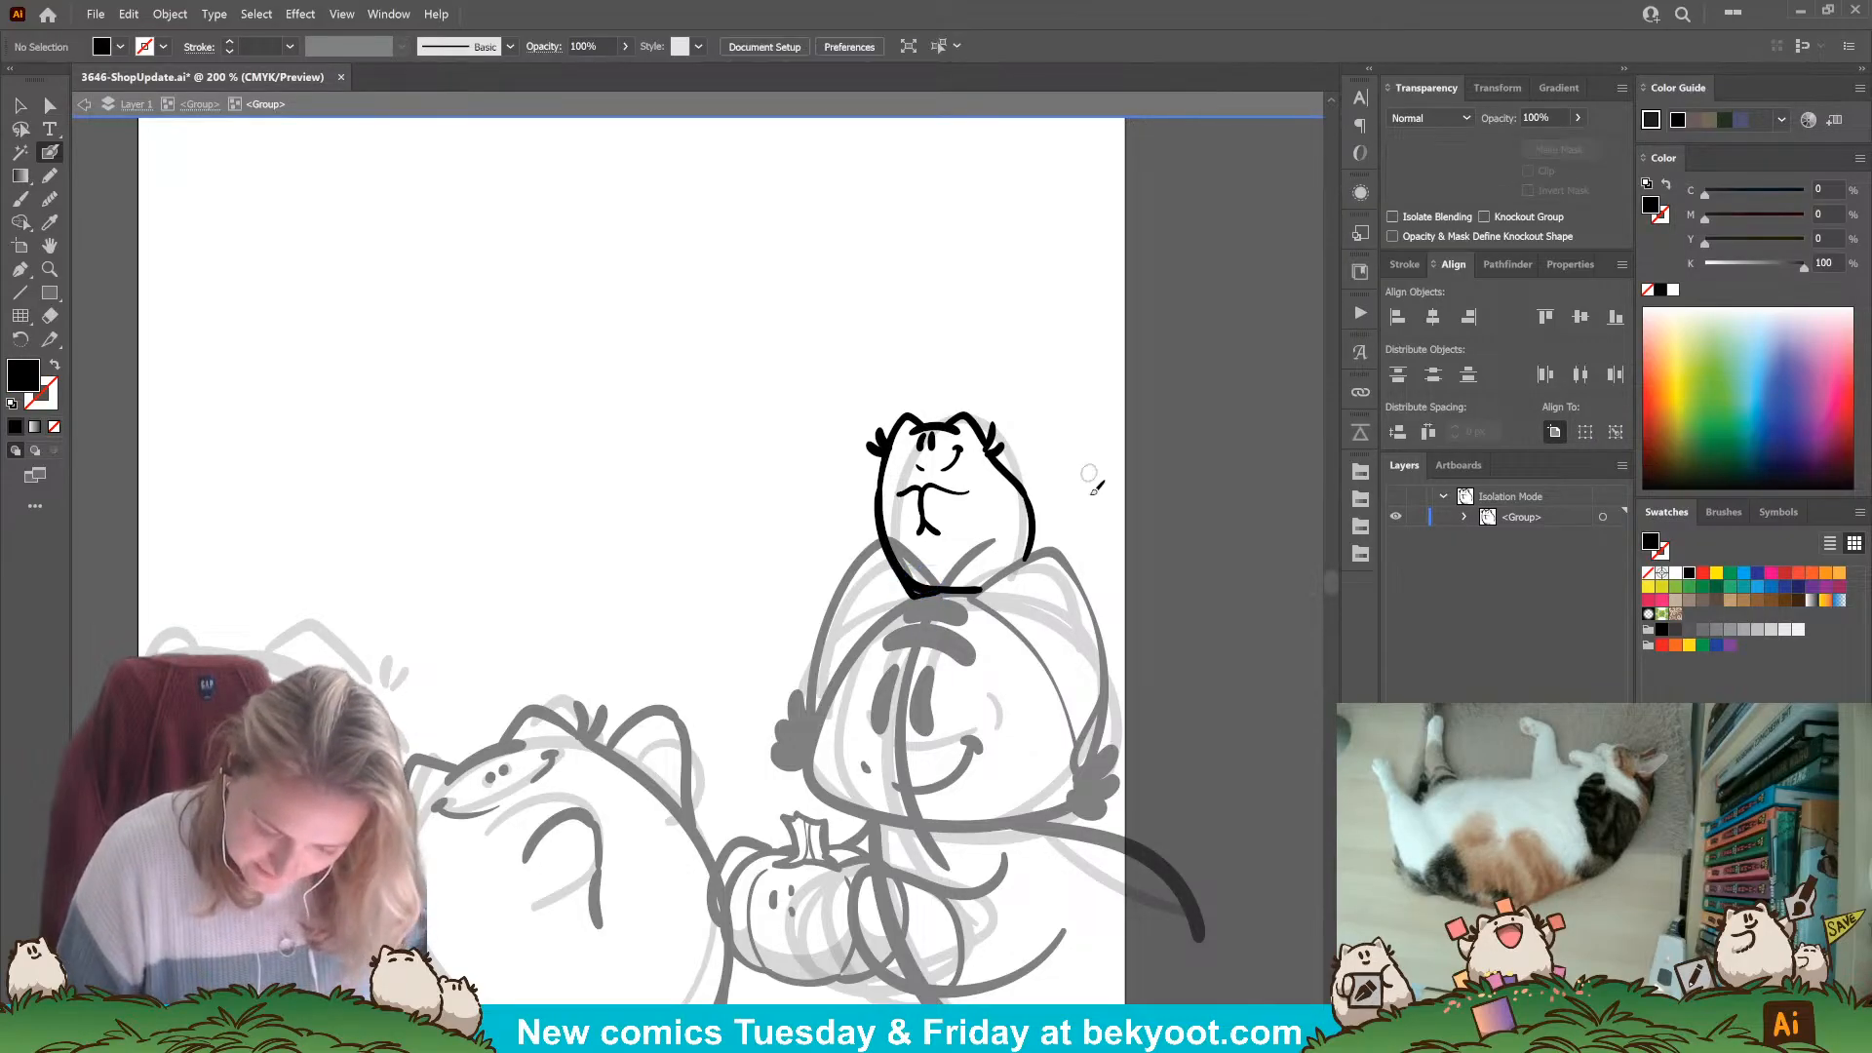
Leave the small character's group and delete the faded oval sketch behind it.
scroll(1094, 484, down, 2)
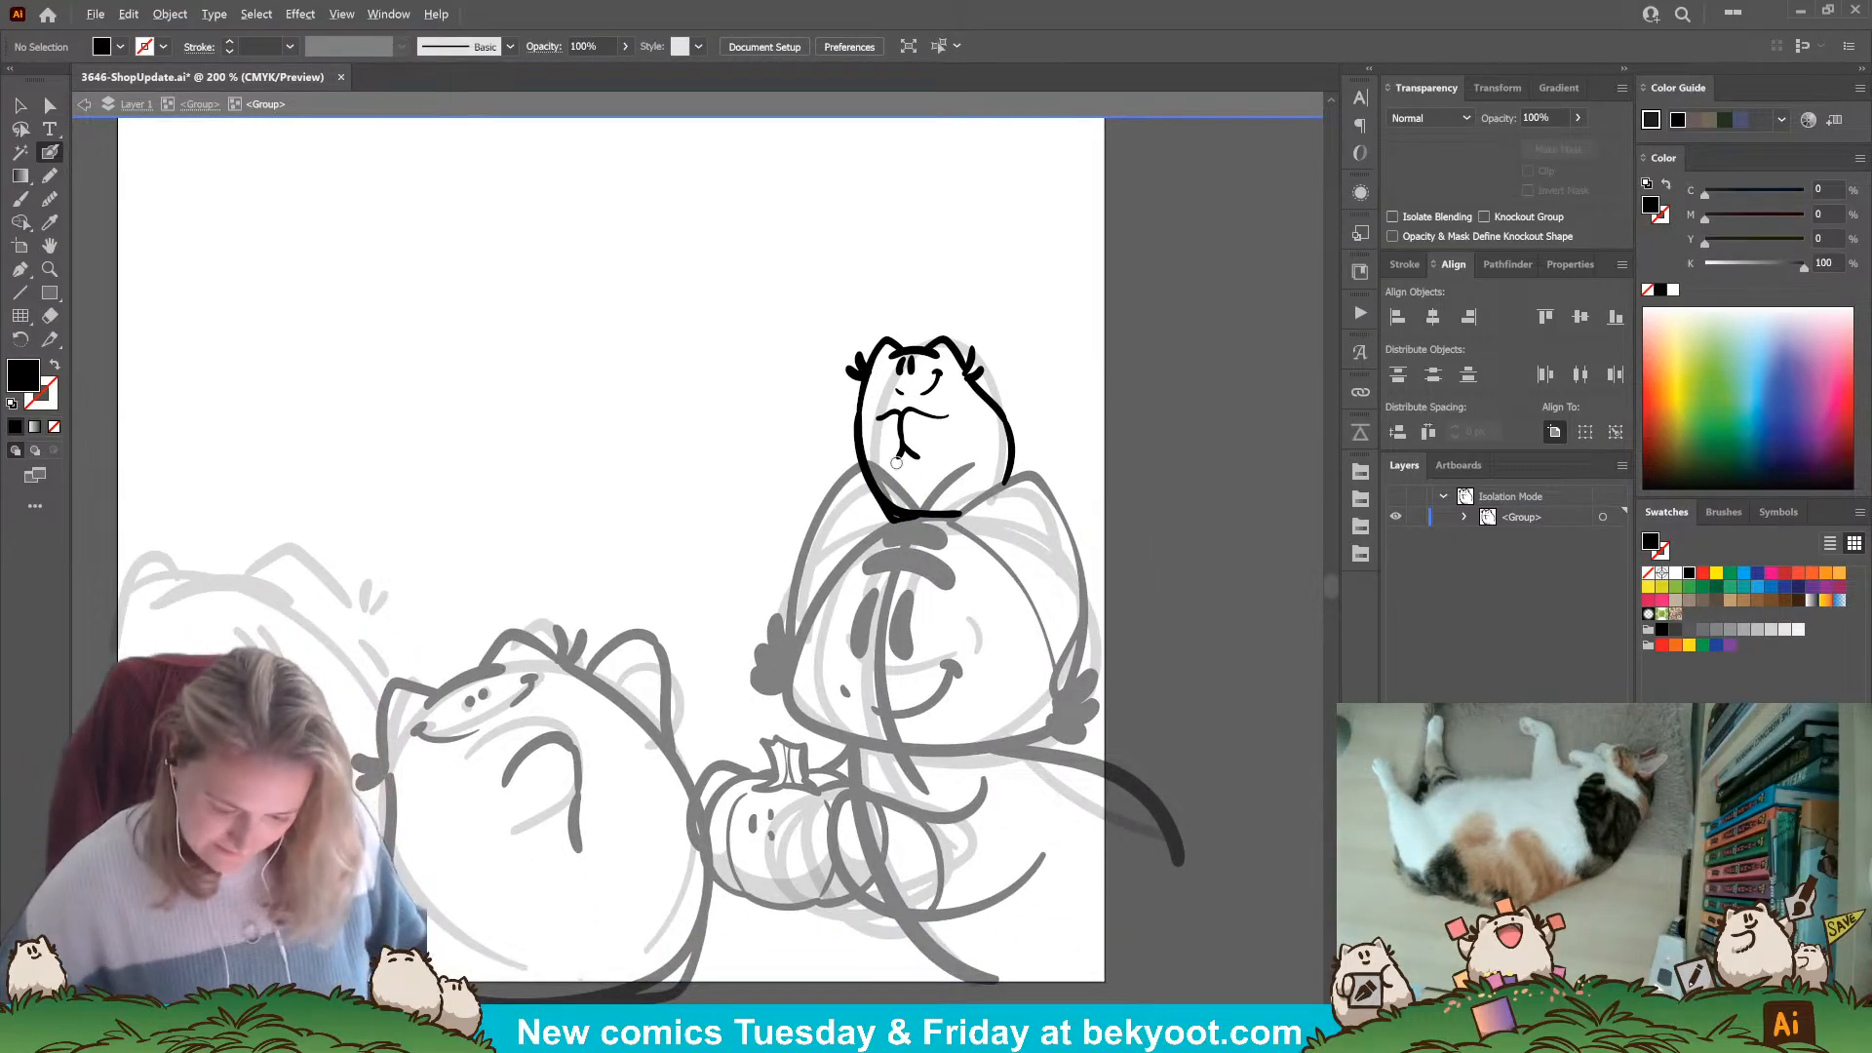
scroll(895, 464, down, 1)
key(v)
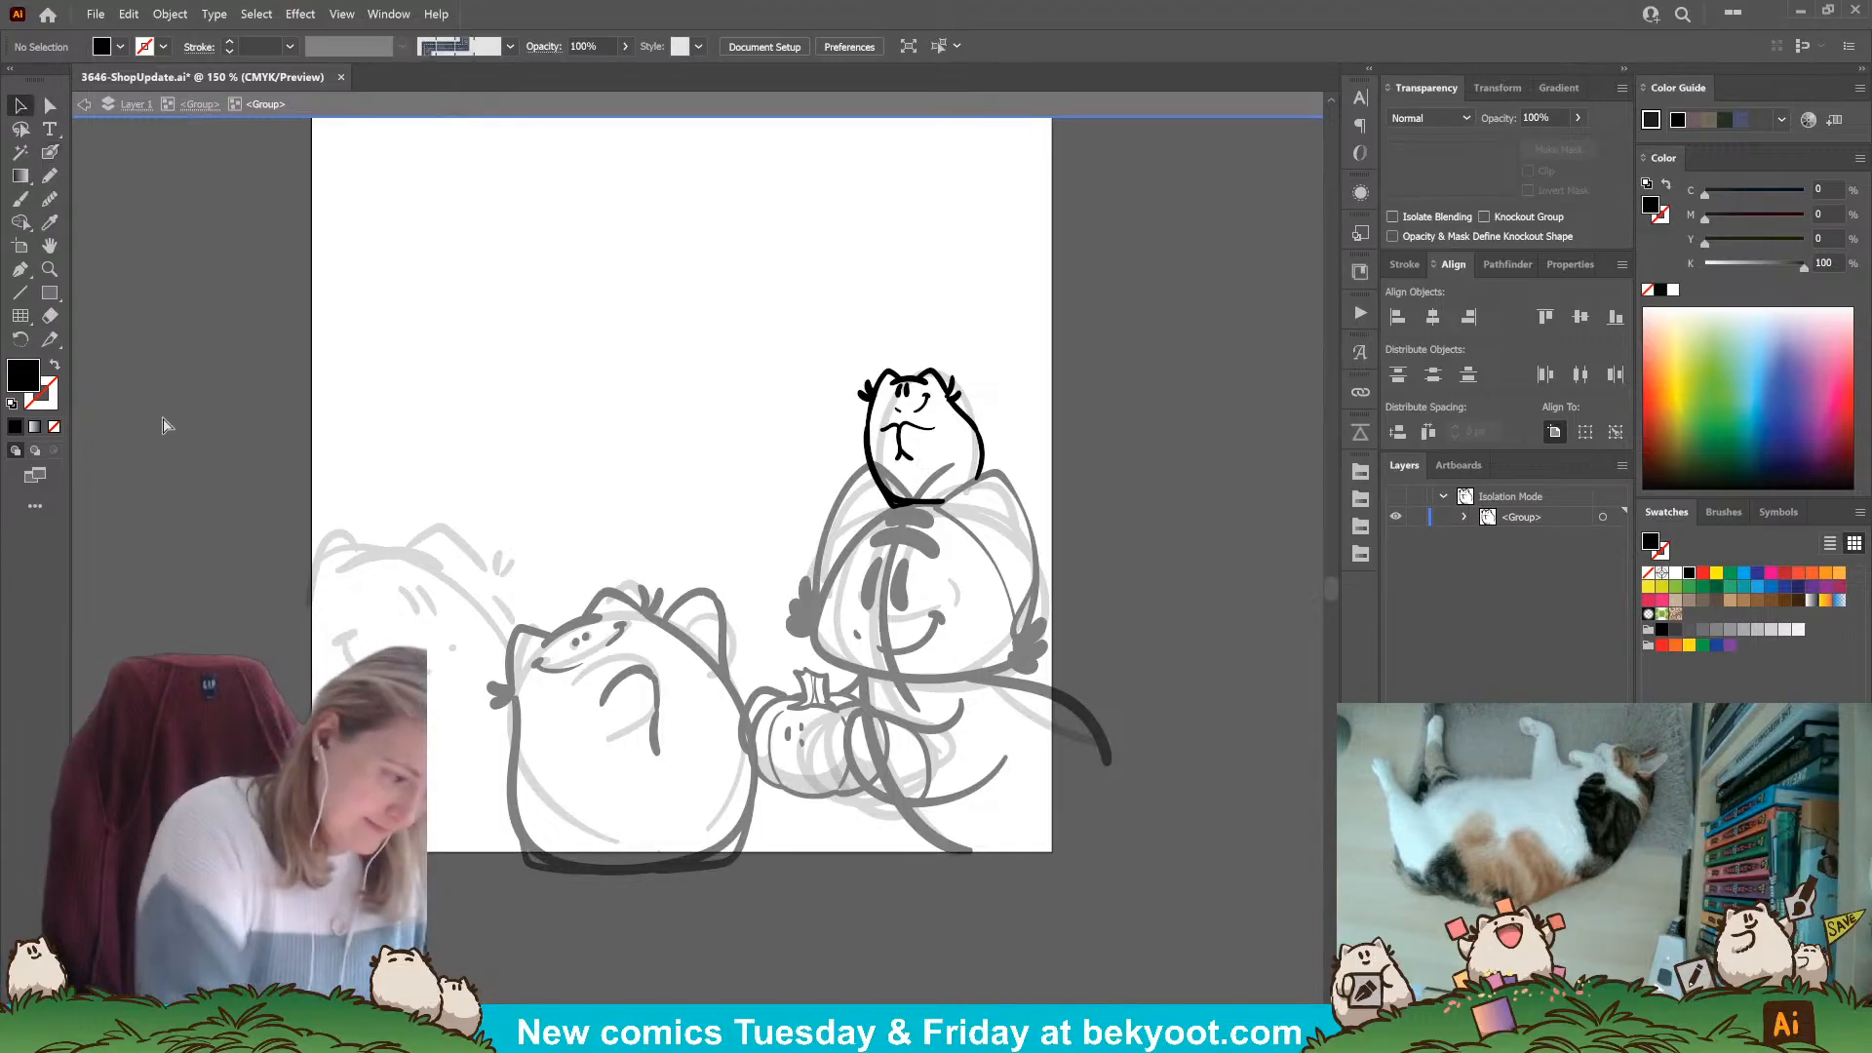
drag(767, 845, 853, 830)
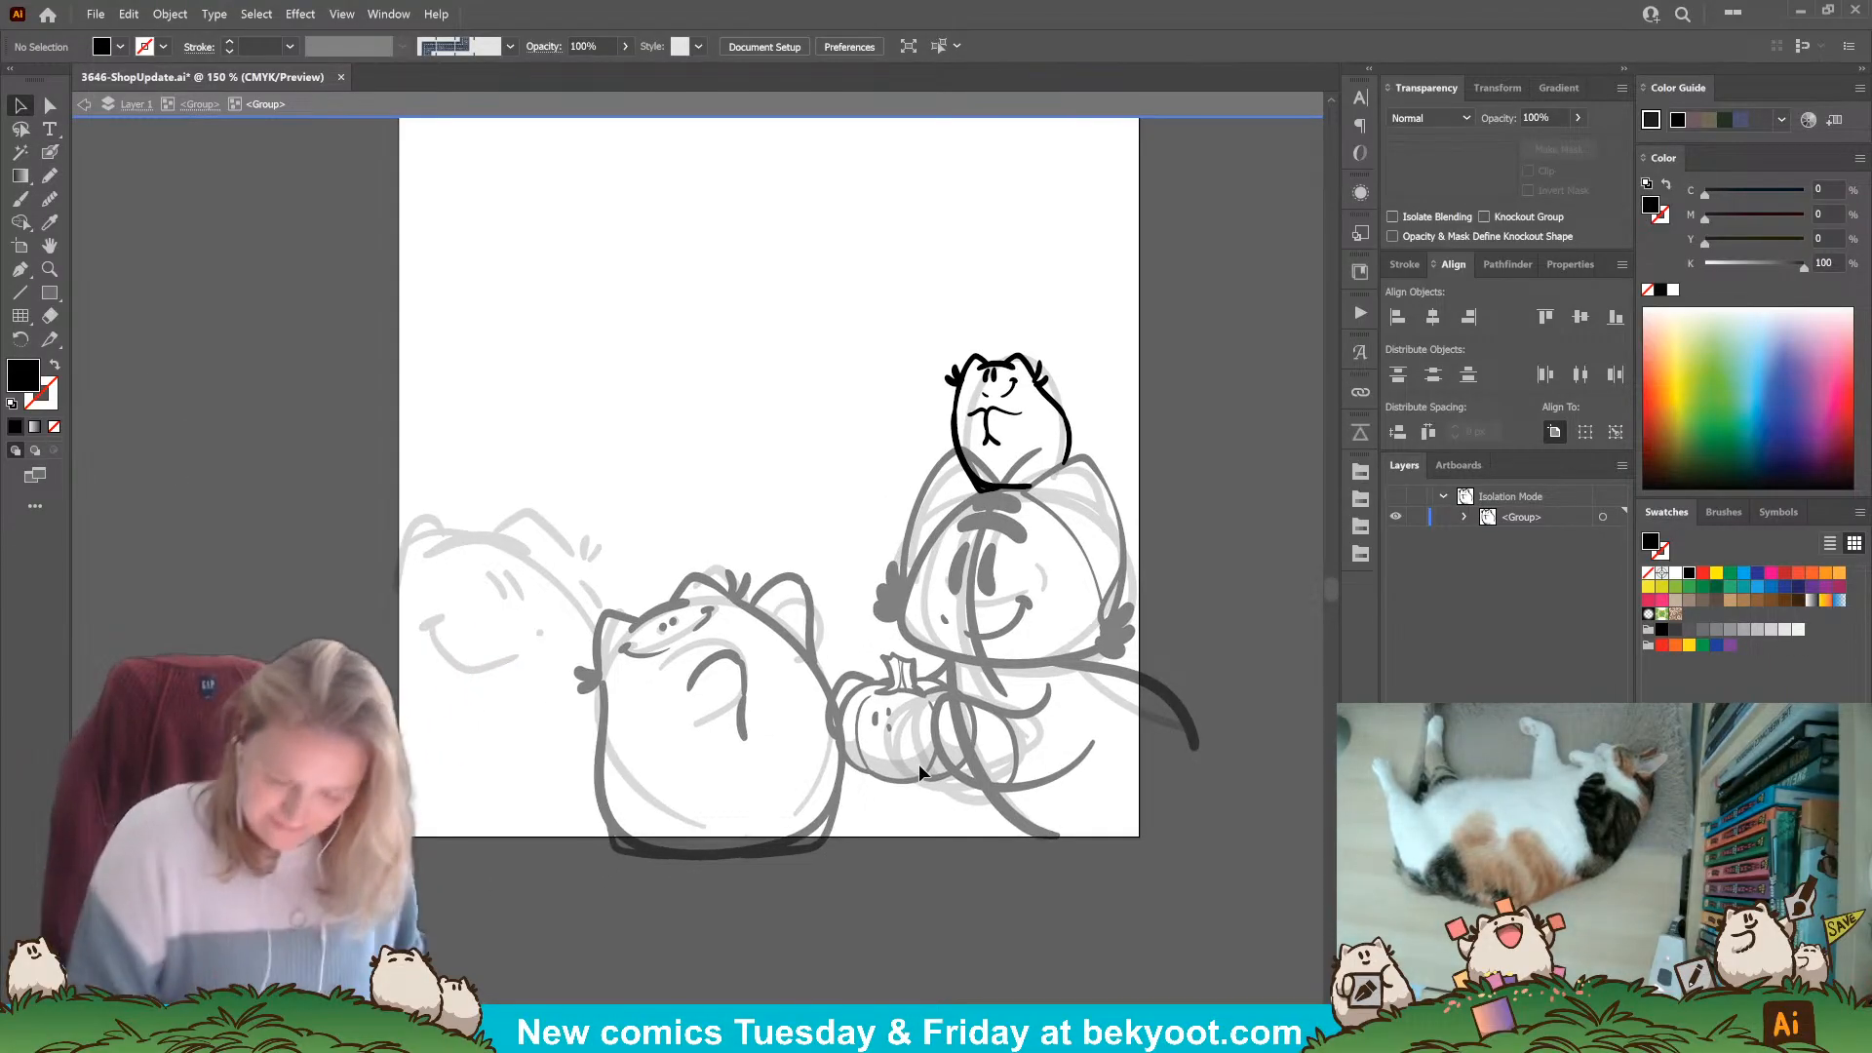
click(183, 105)
drag(781, 879, 734, 902)
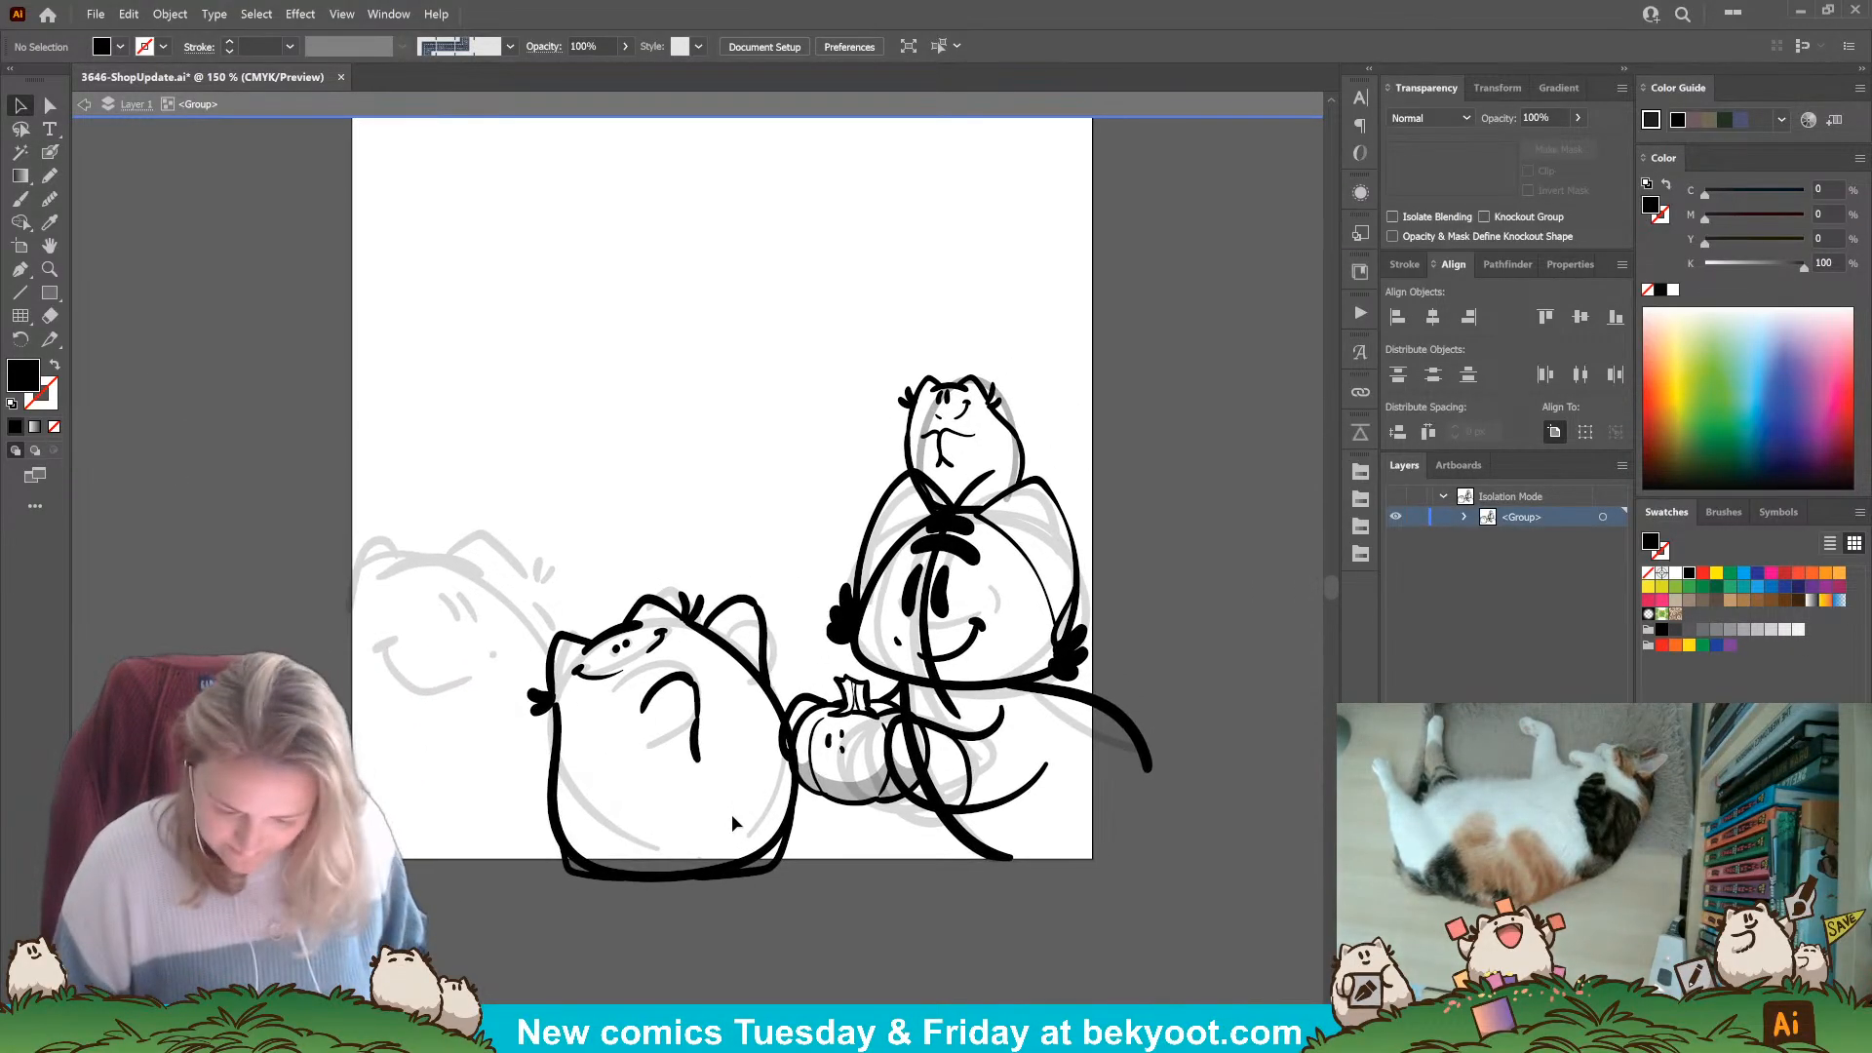
click(942, 500)
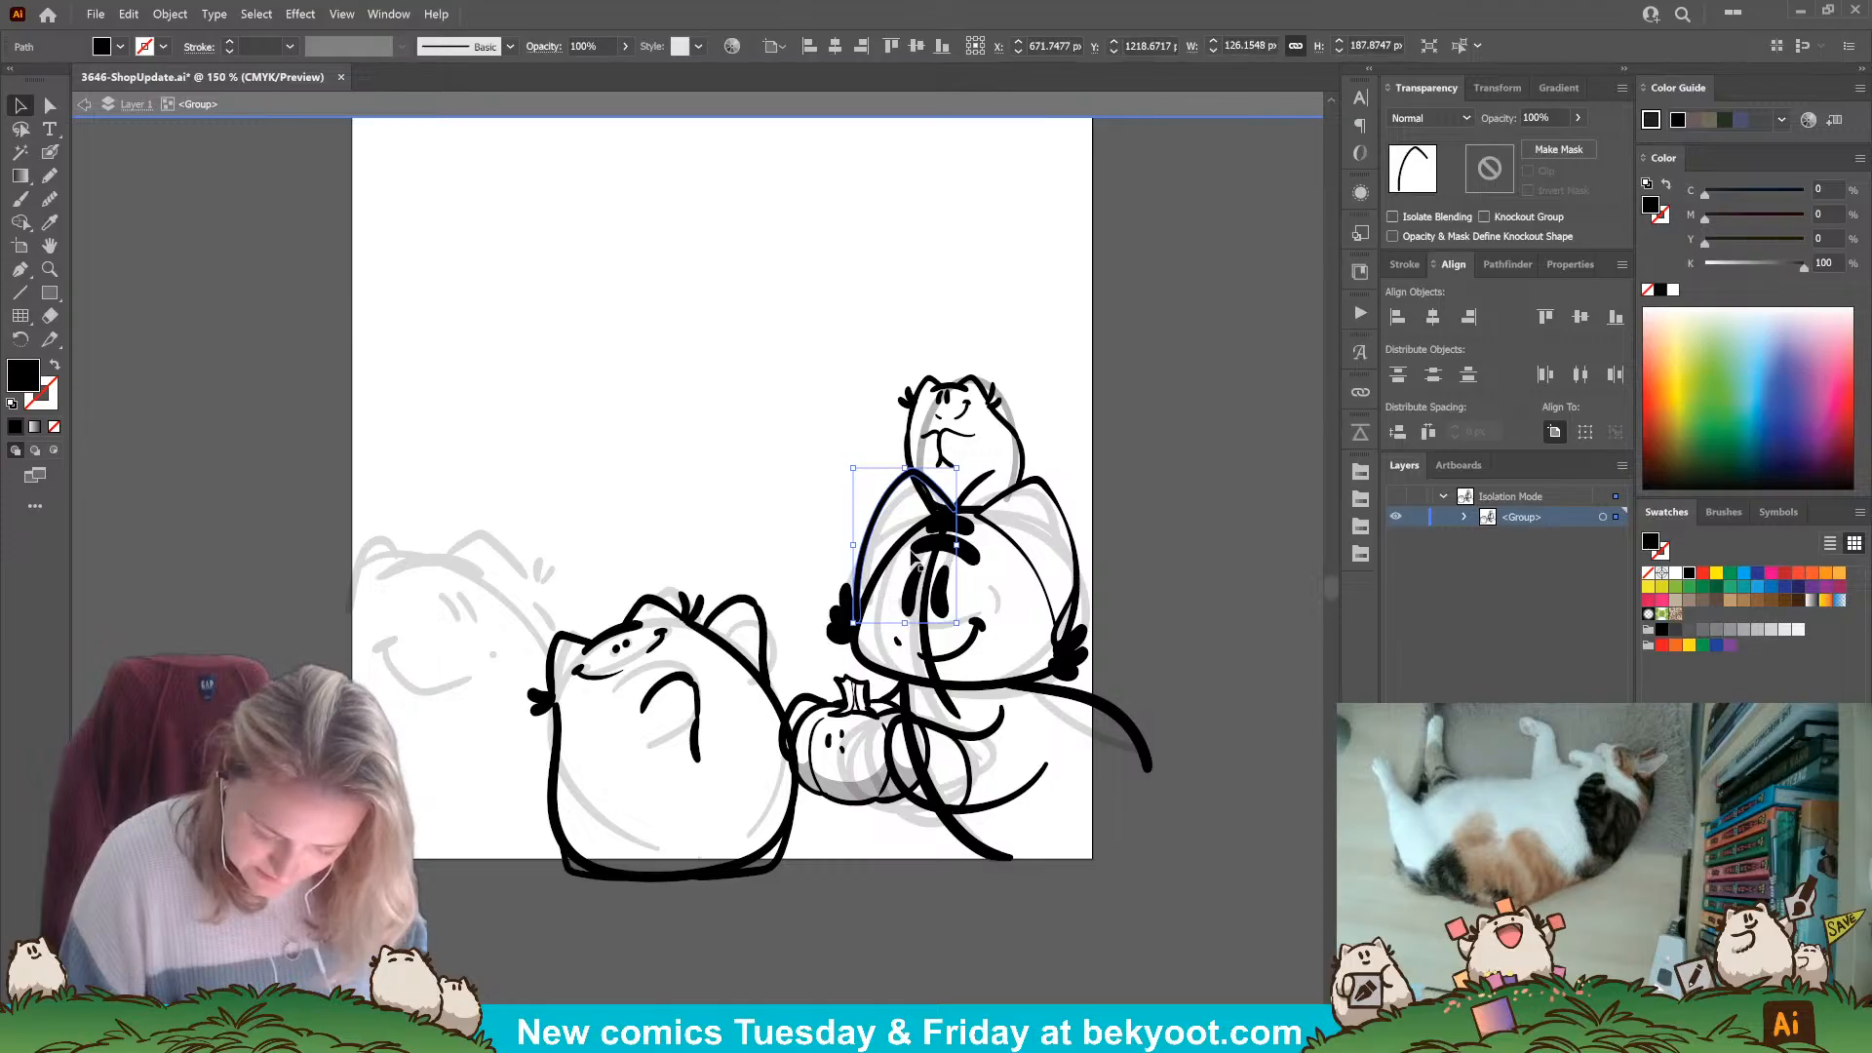
click(955, 490)
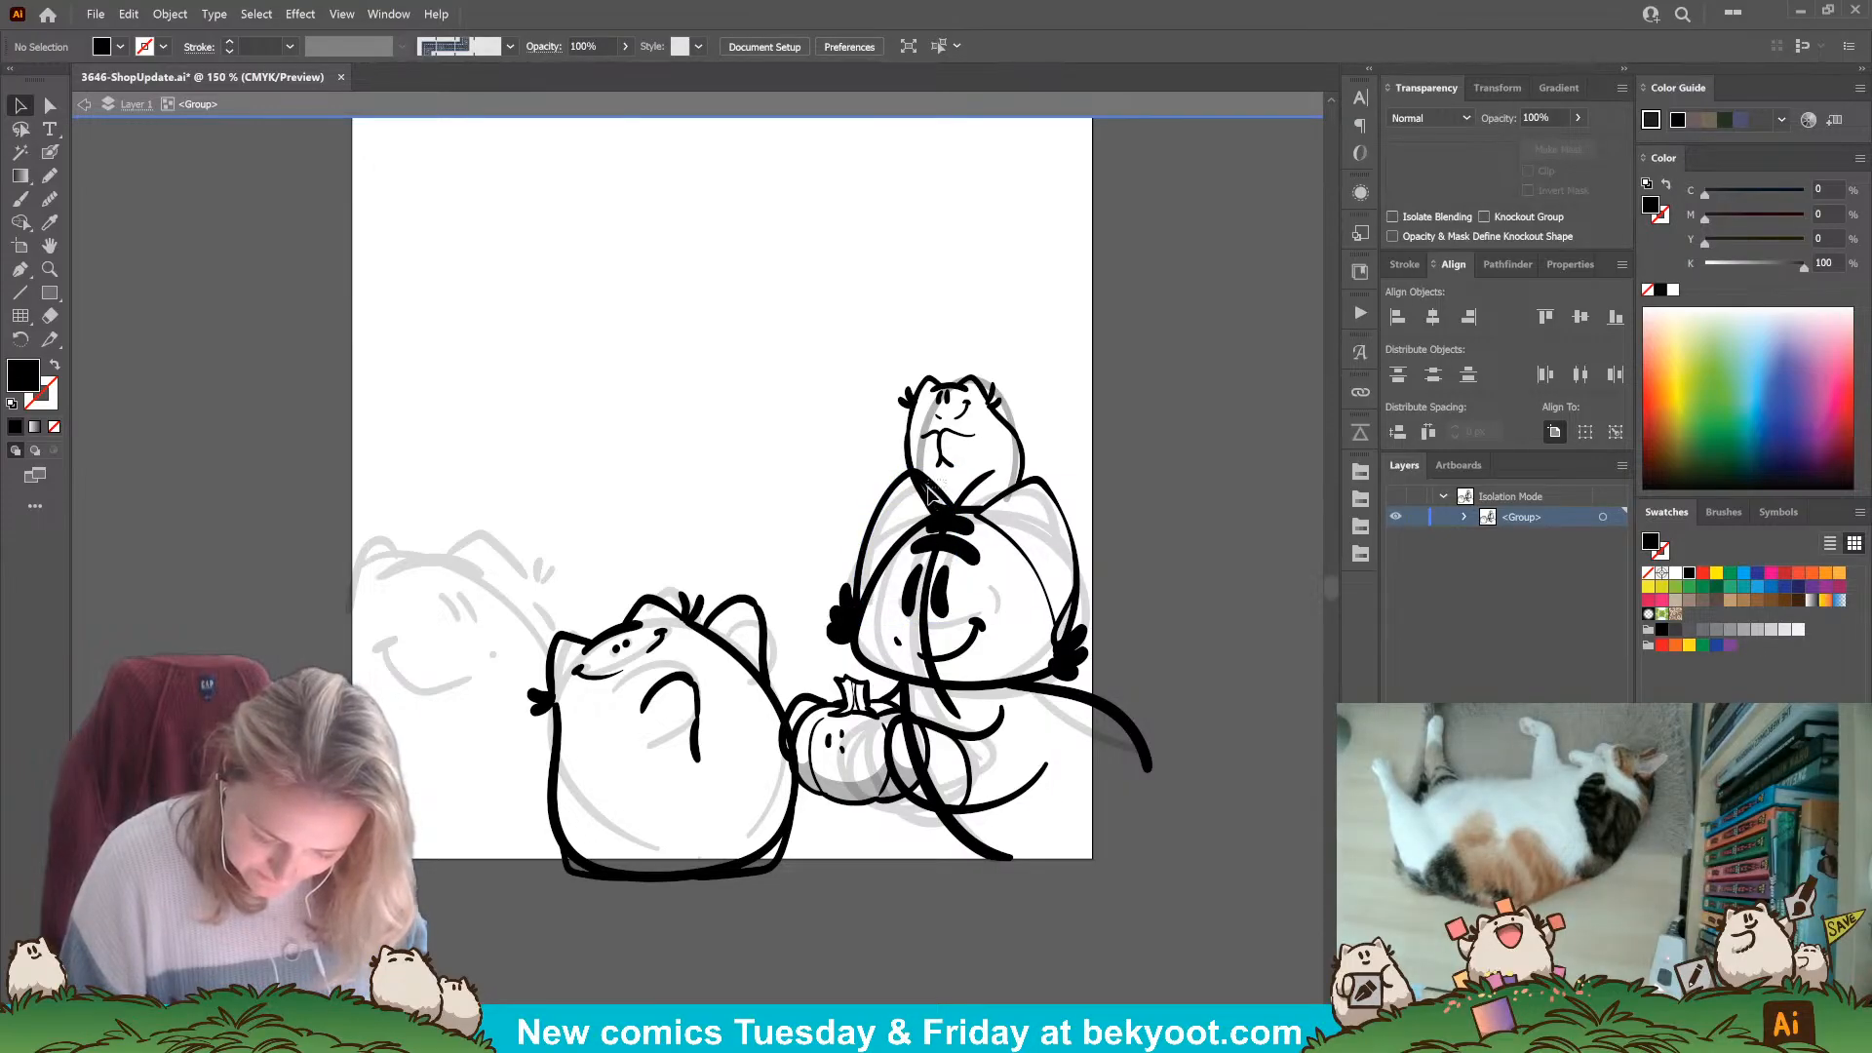
click(929, 498)
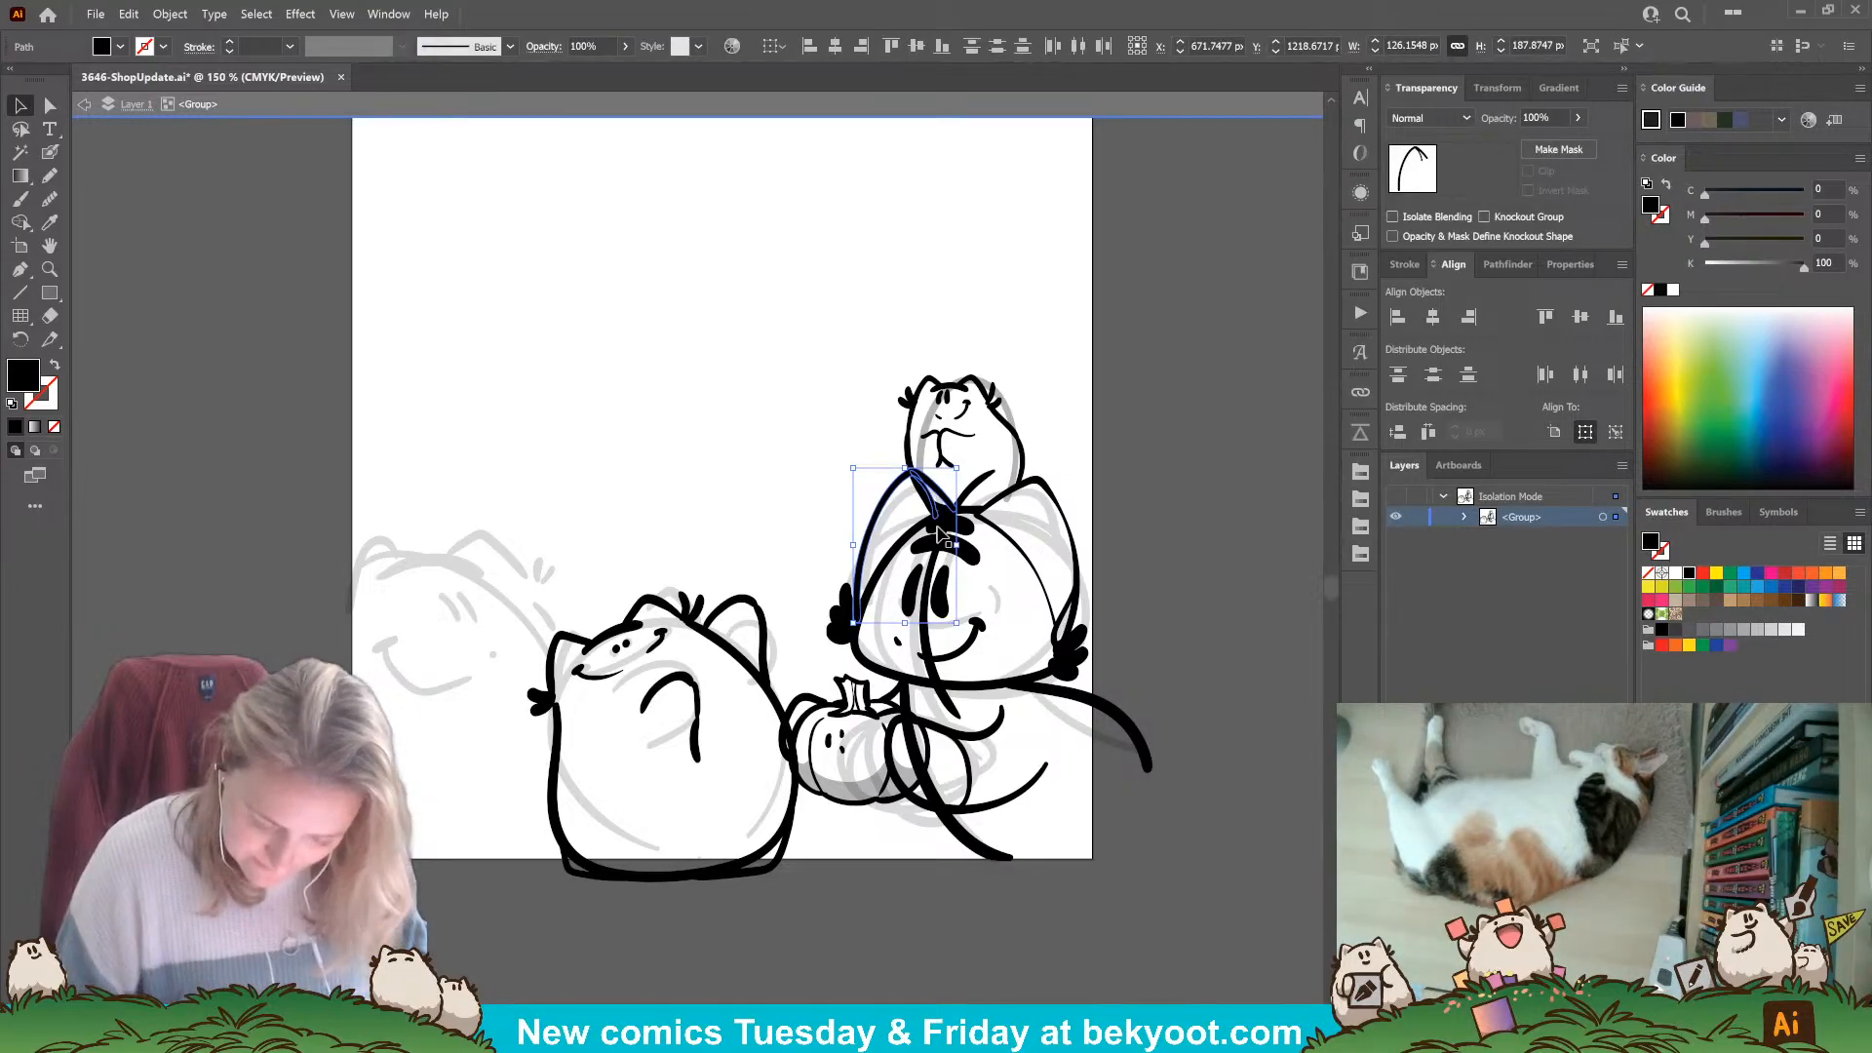
click(1139, 466)
click(1015, 415)
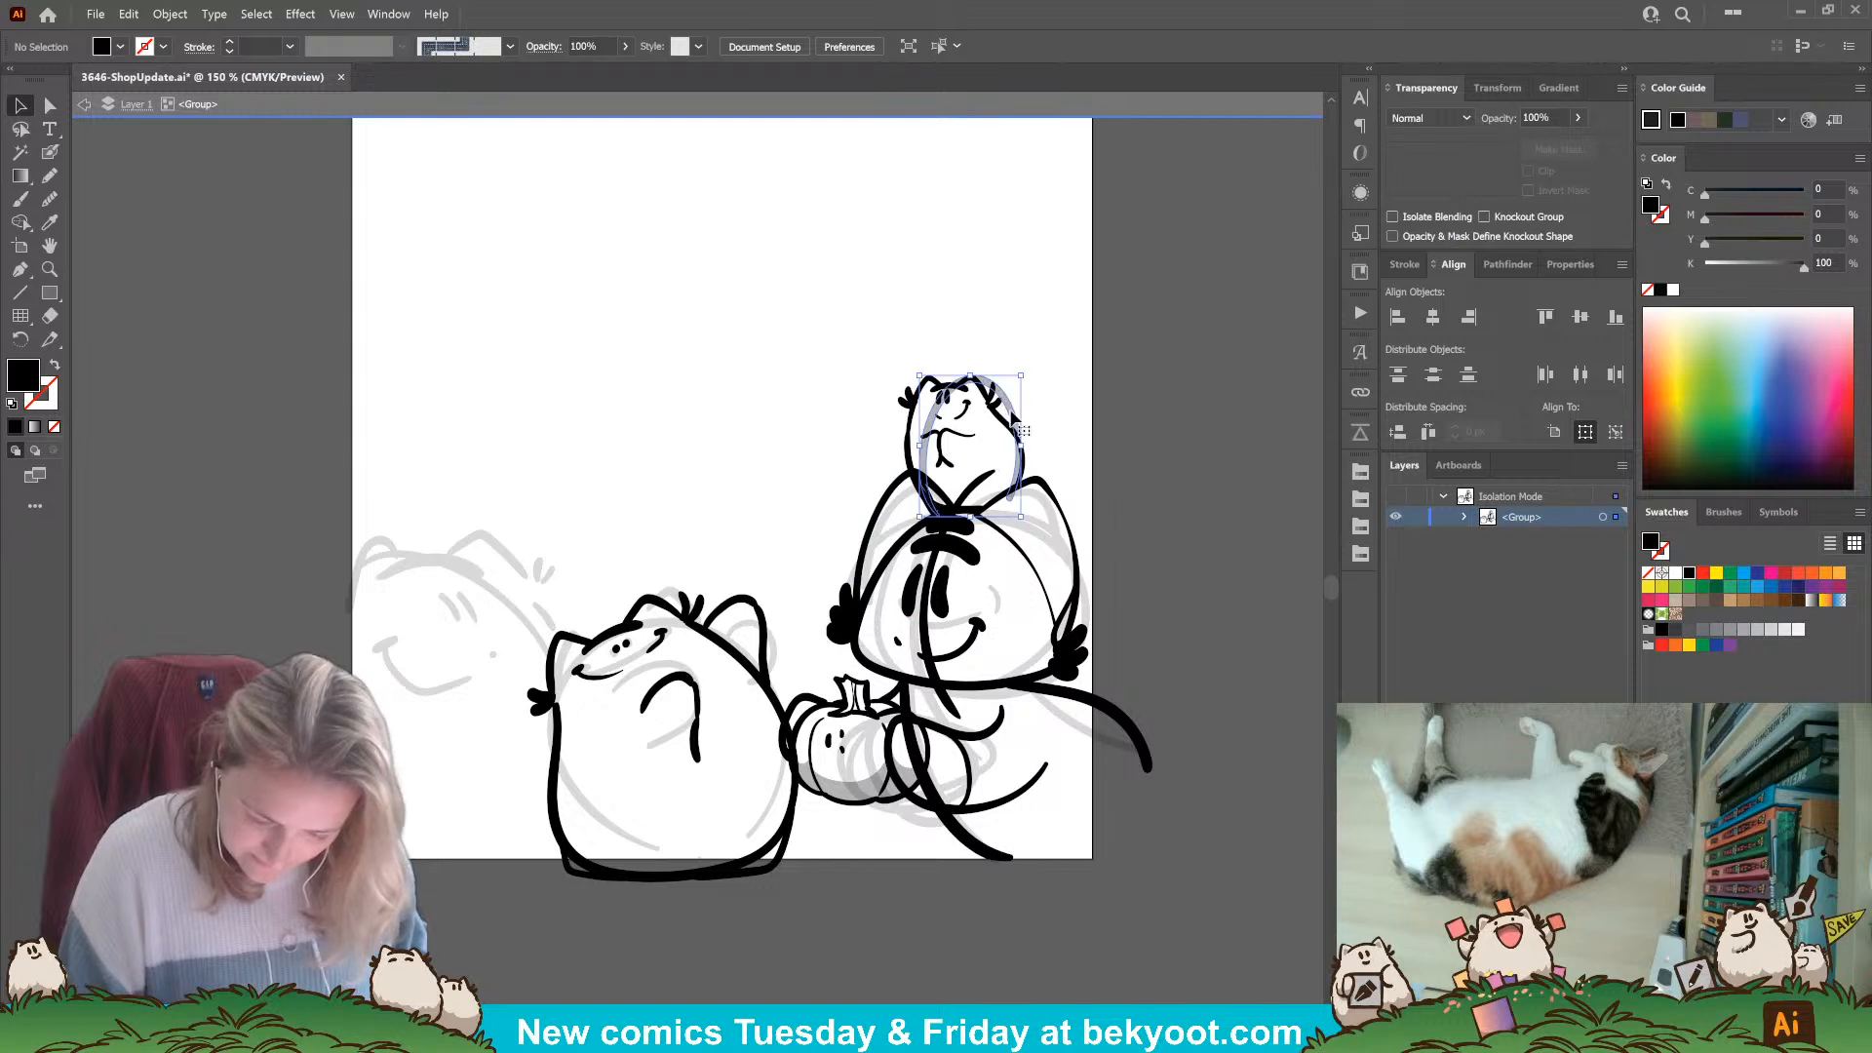
key(Delete)
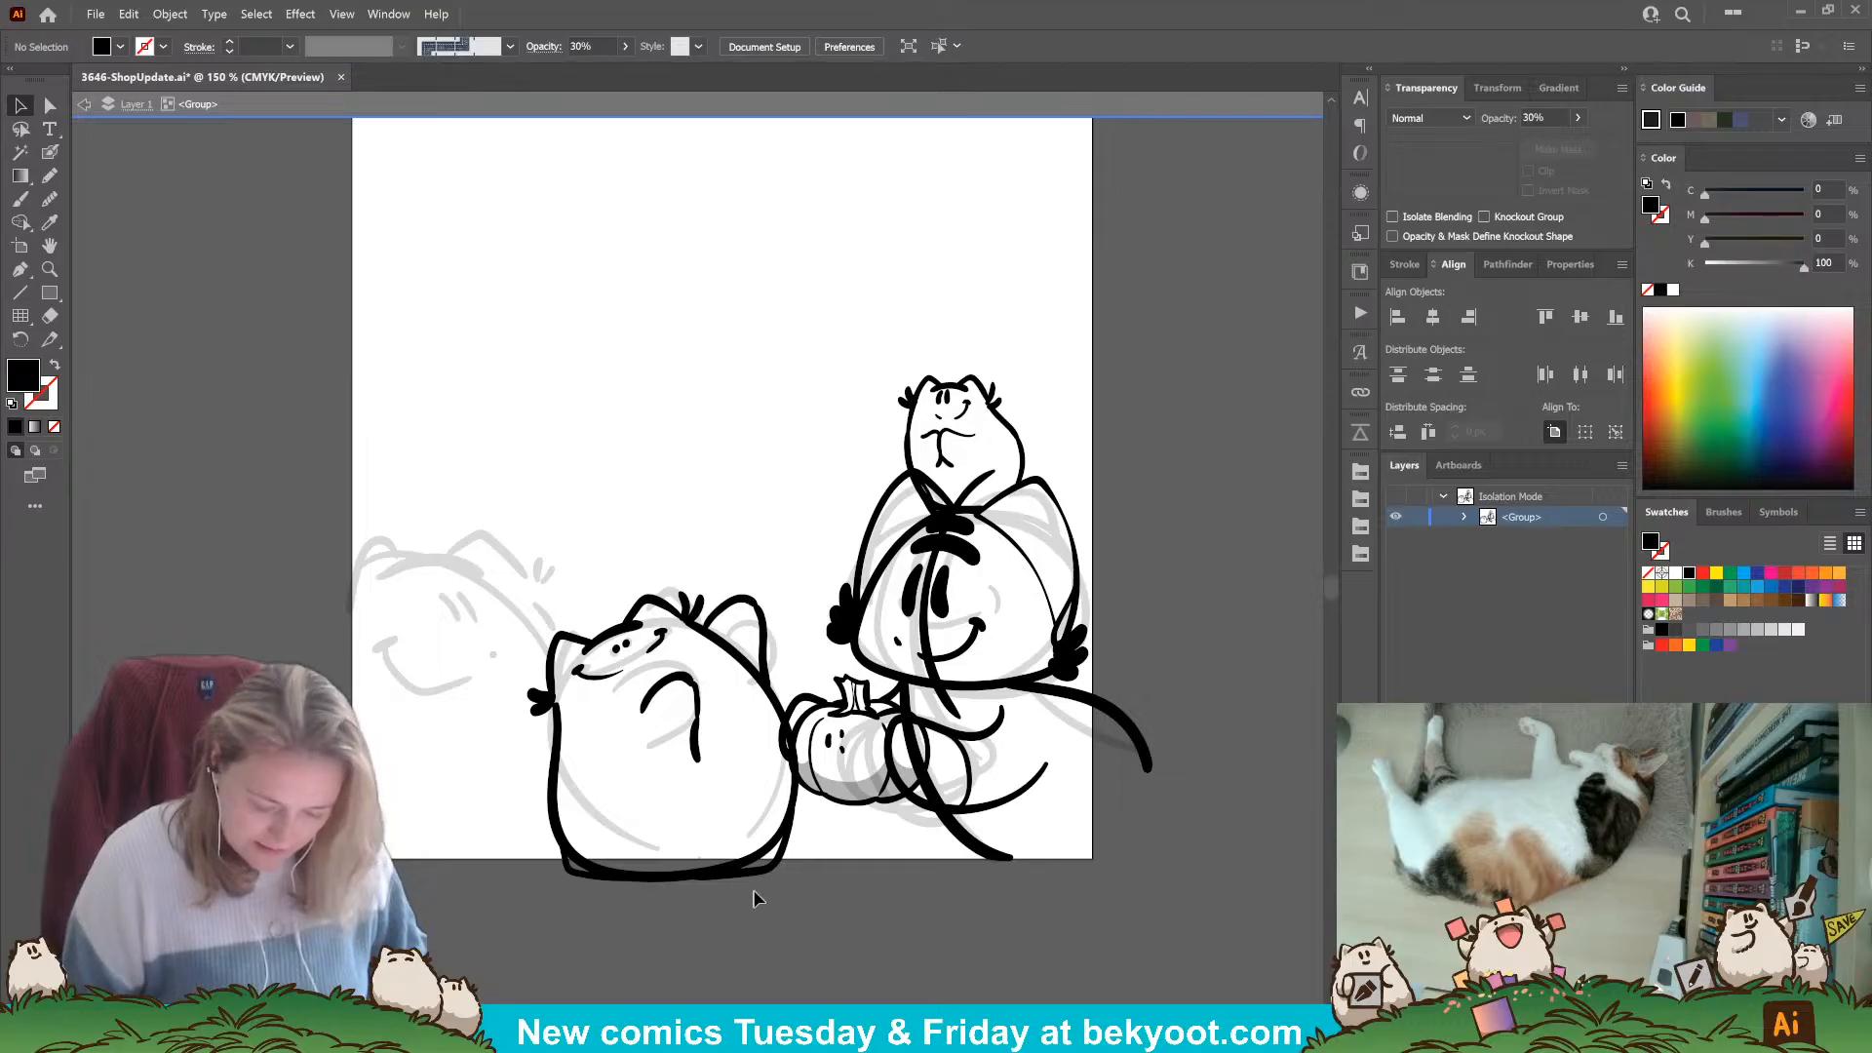
Draw the leftmost character's head top, pointed ears, slanted eyes and open smiling mouth at 100% opacity over its faded sketch.
drag(694, 923, 874, 933)
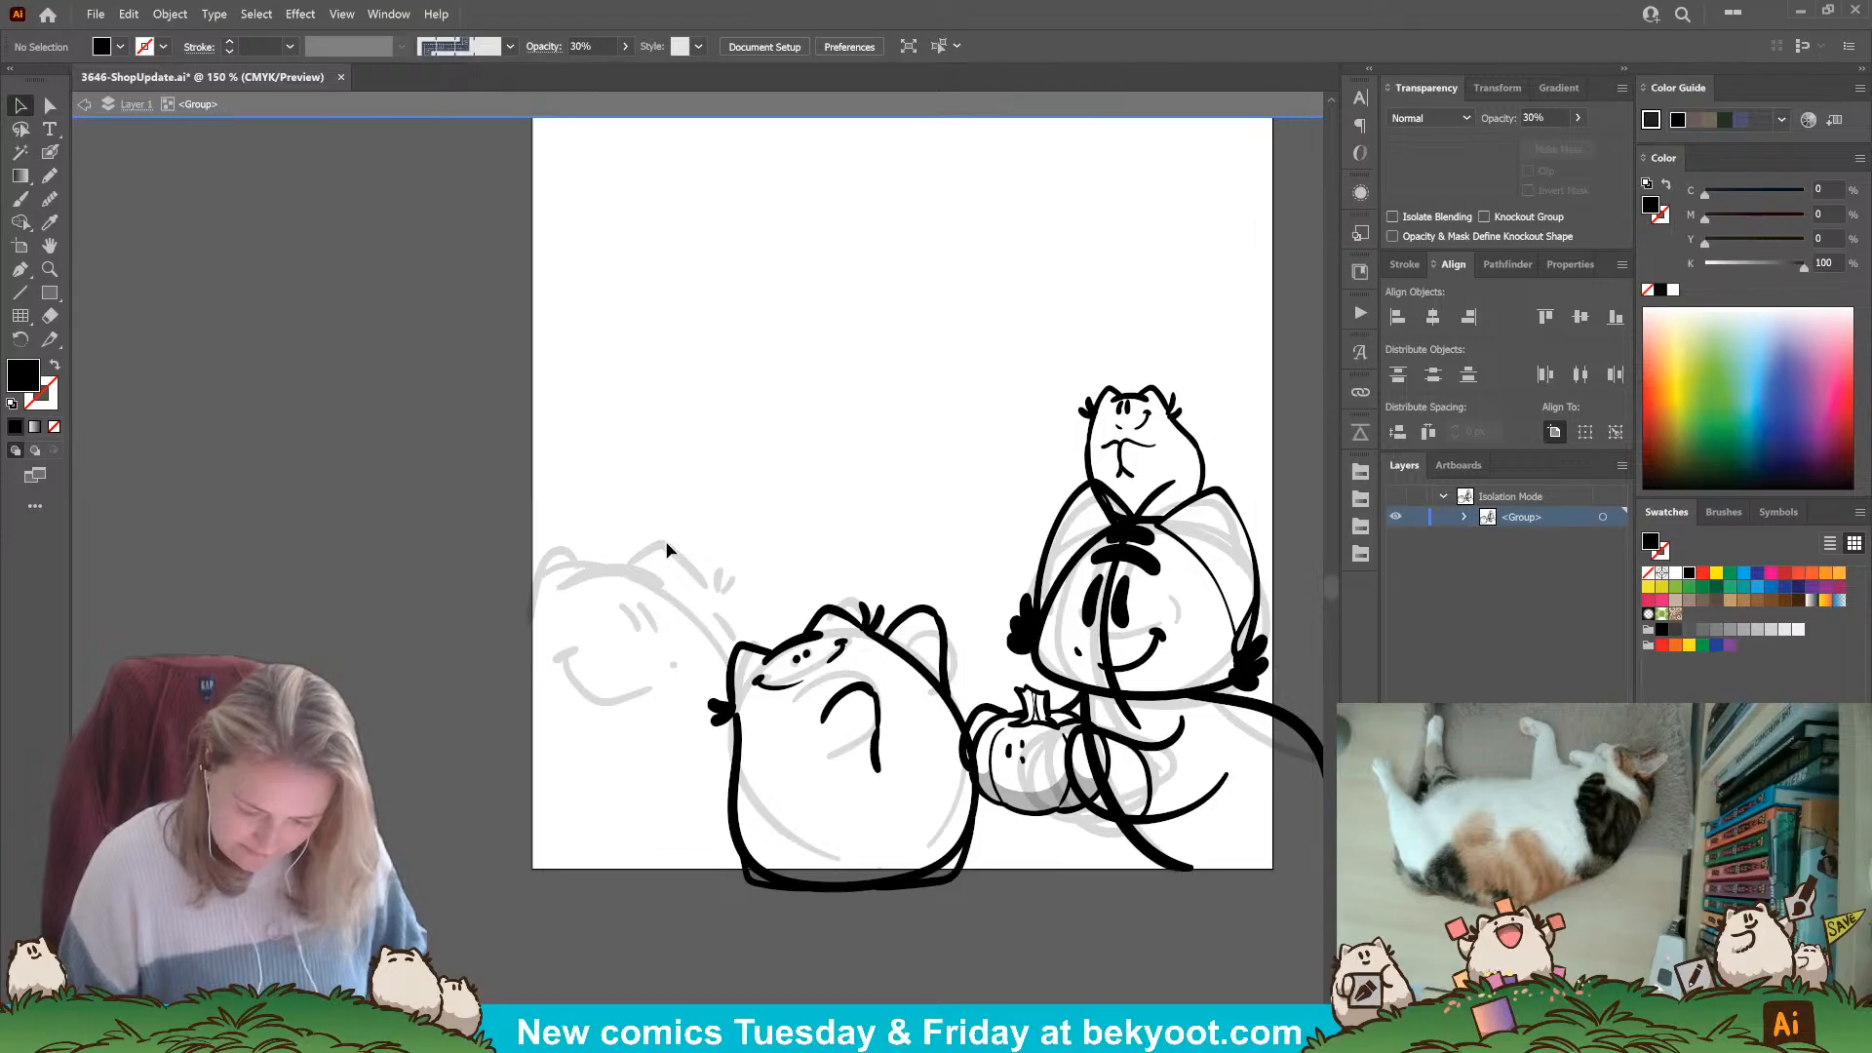
drag(561, 931, 700, 913)
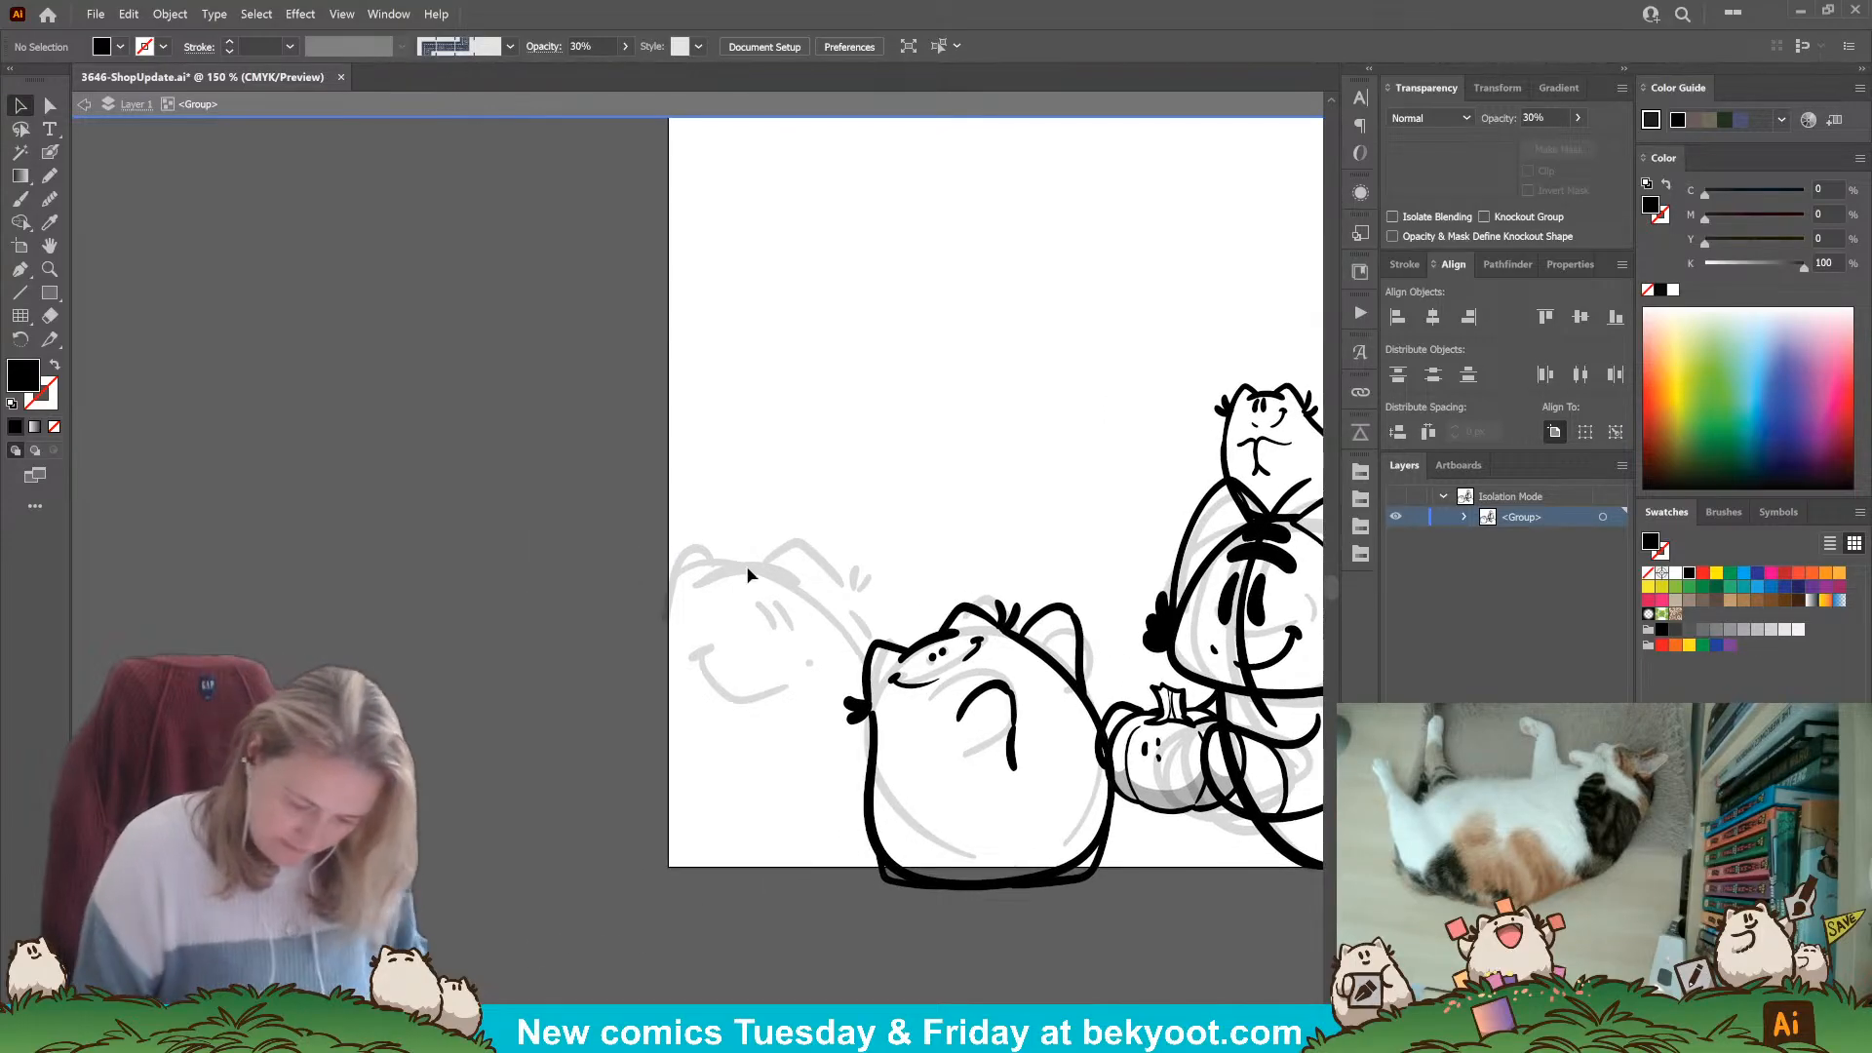
key(shift+b)
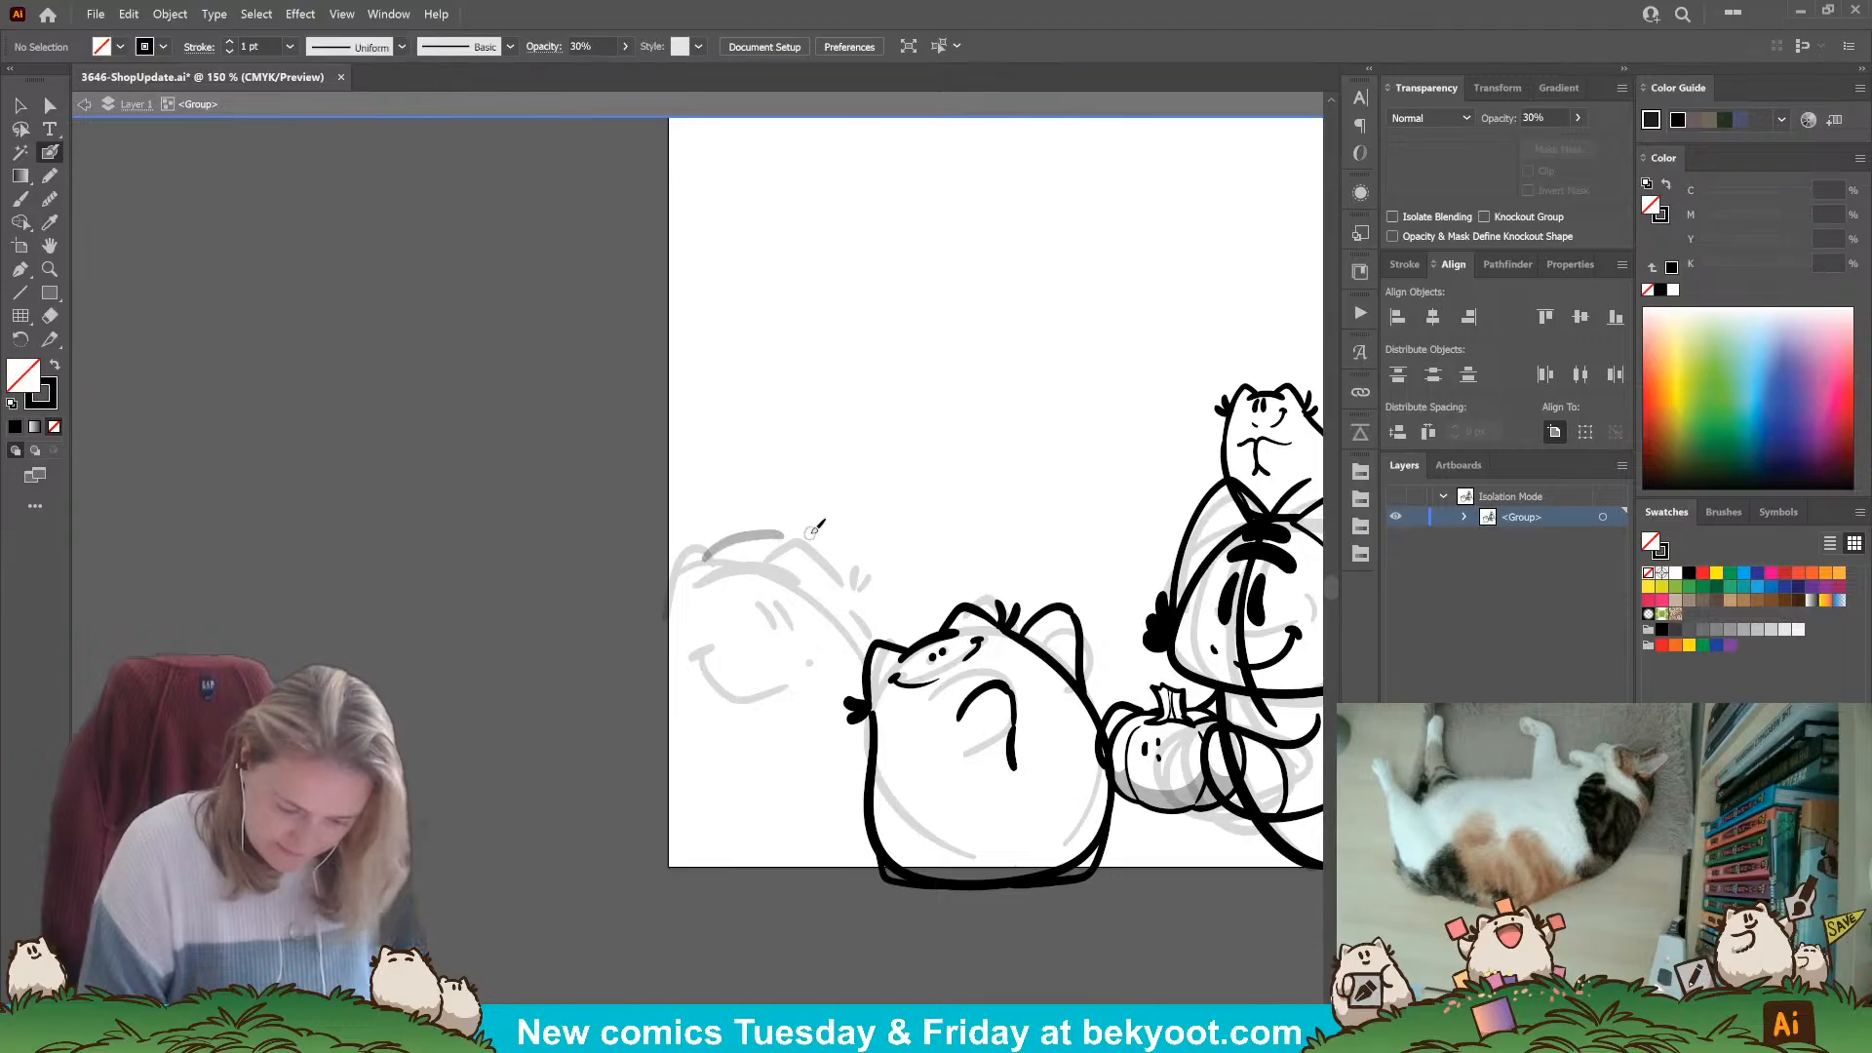
key(0)
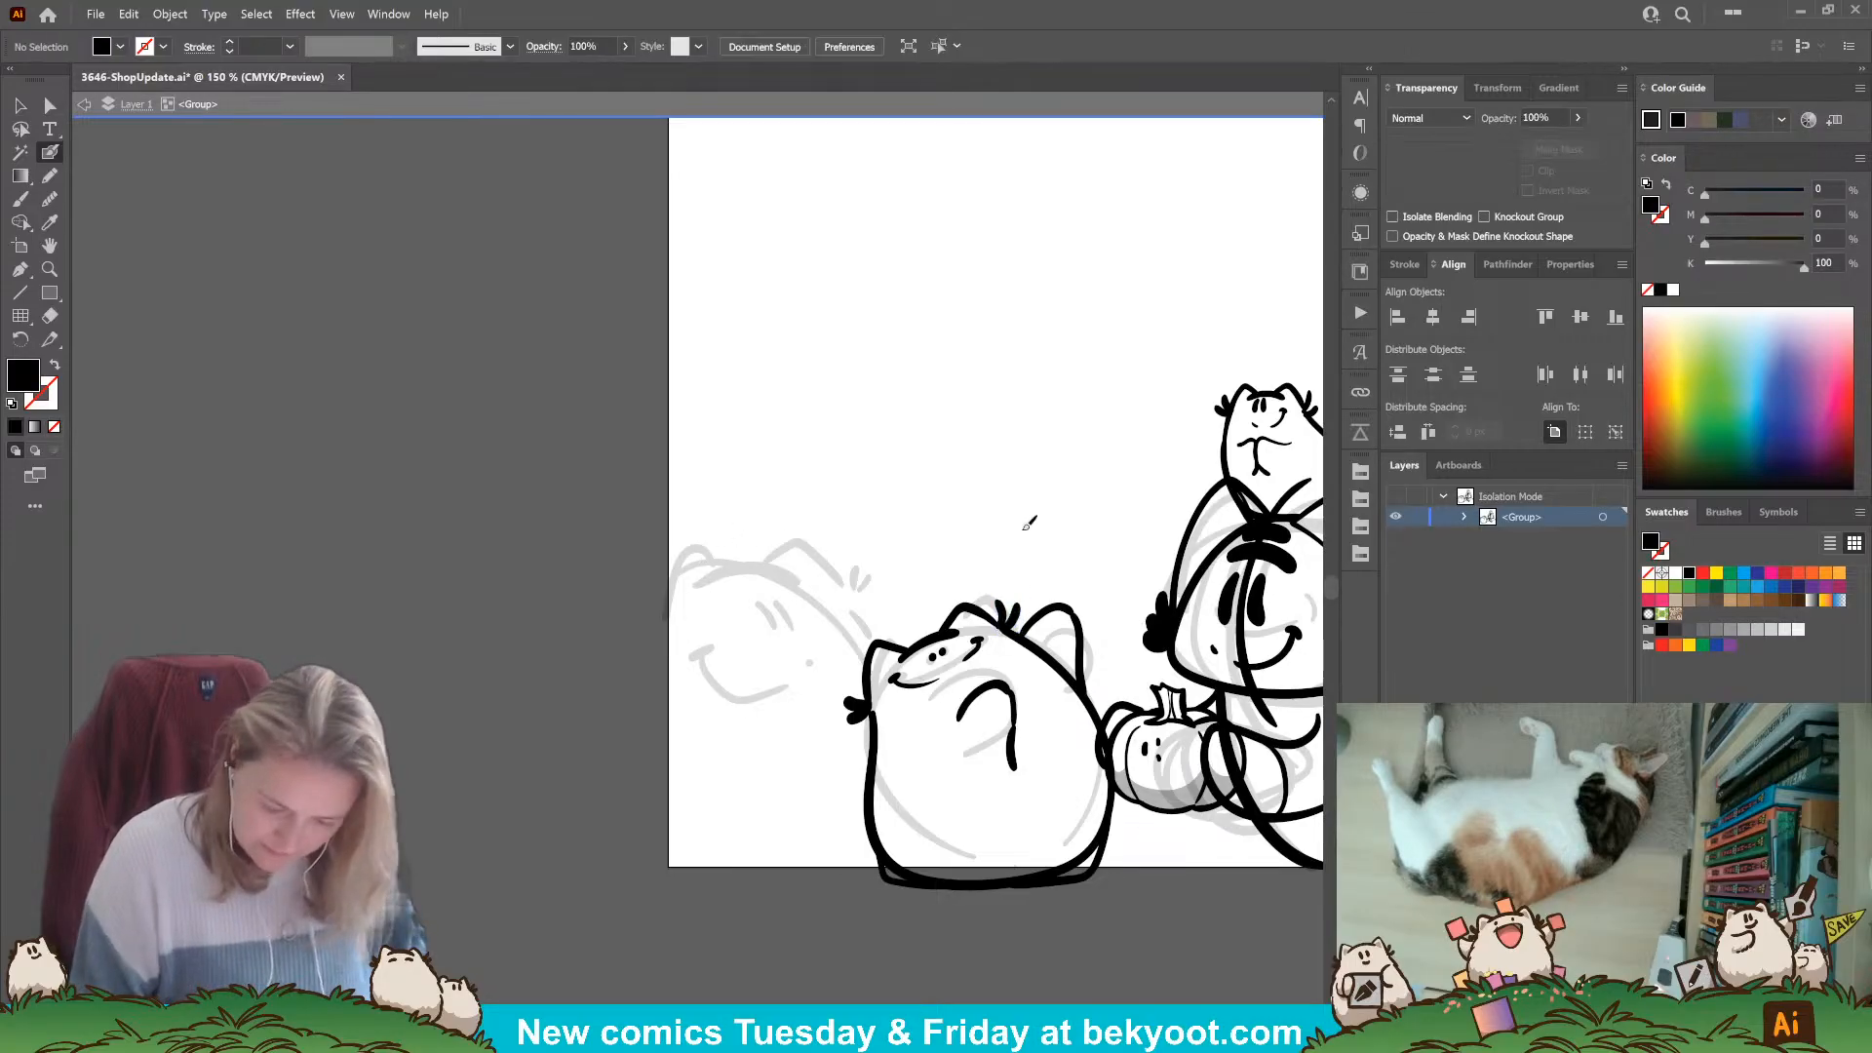
mouse_move(700, 564)
mouse_down()
mouse_move(775, 553)
mouse_move(705, 562)
mouse_move(773, 551)
mouse_move(755, 536)
mouse_move(778, 519)
mouse_move(806, 536)
mouse_move(682, 538)
mouse_move(663, 611)
mouse_up()
key(ctrl+z)
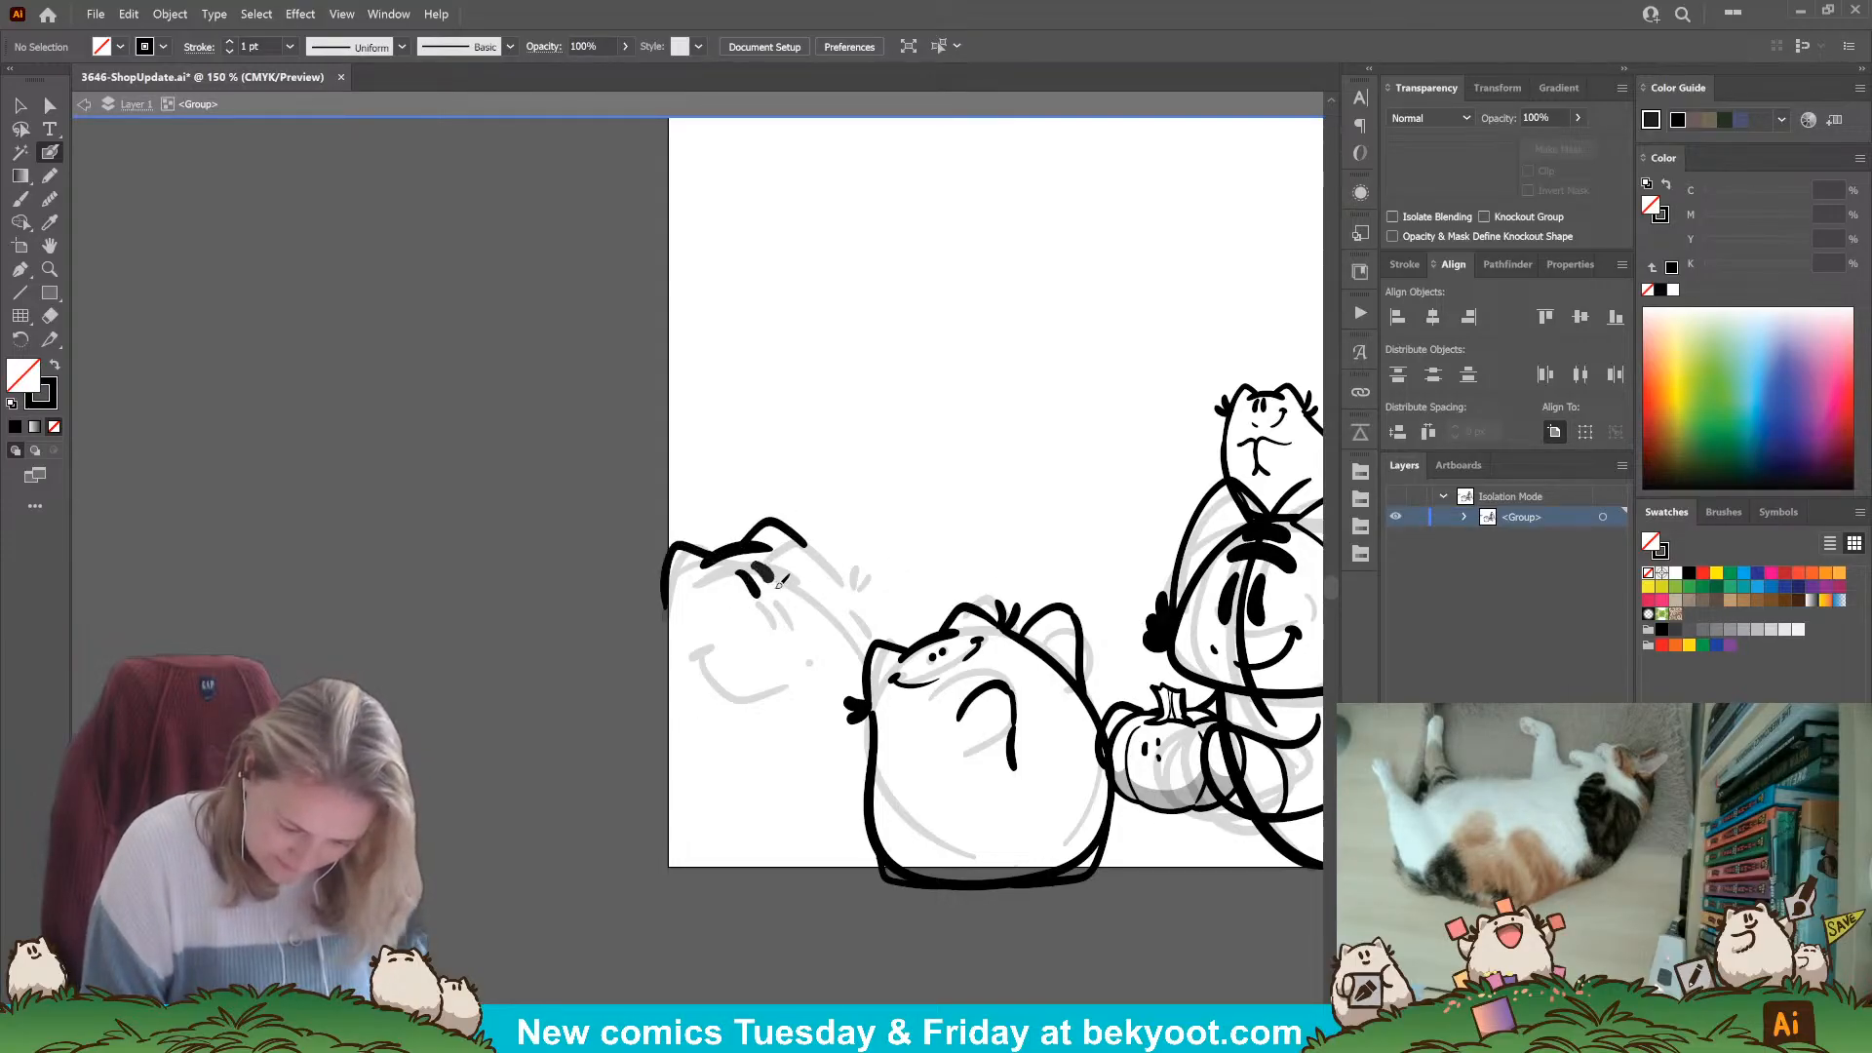
drag(745, 562, 780, 591)
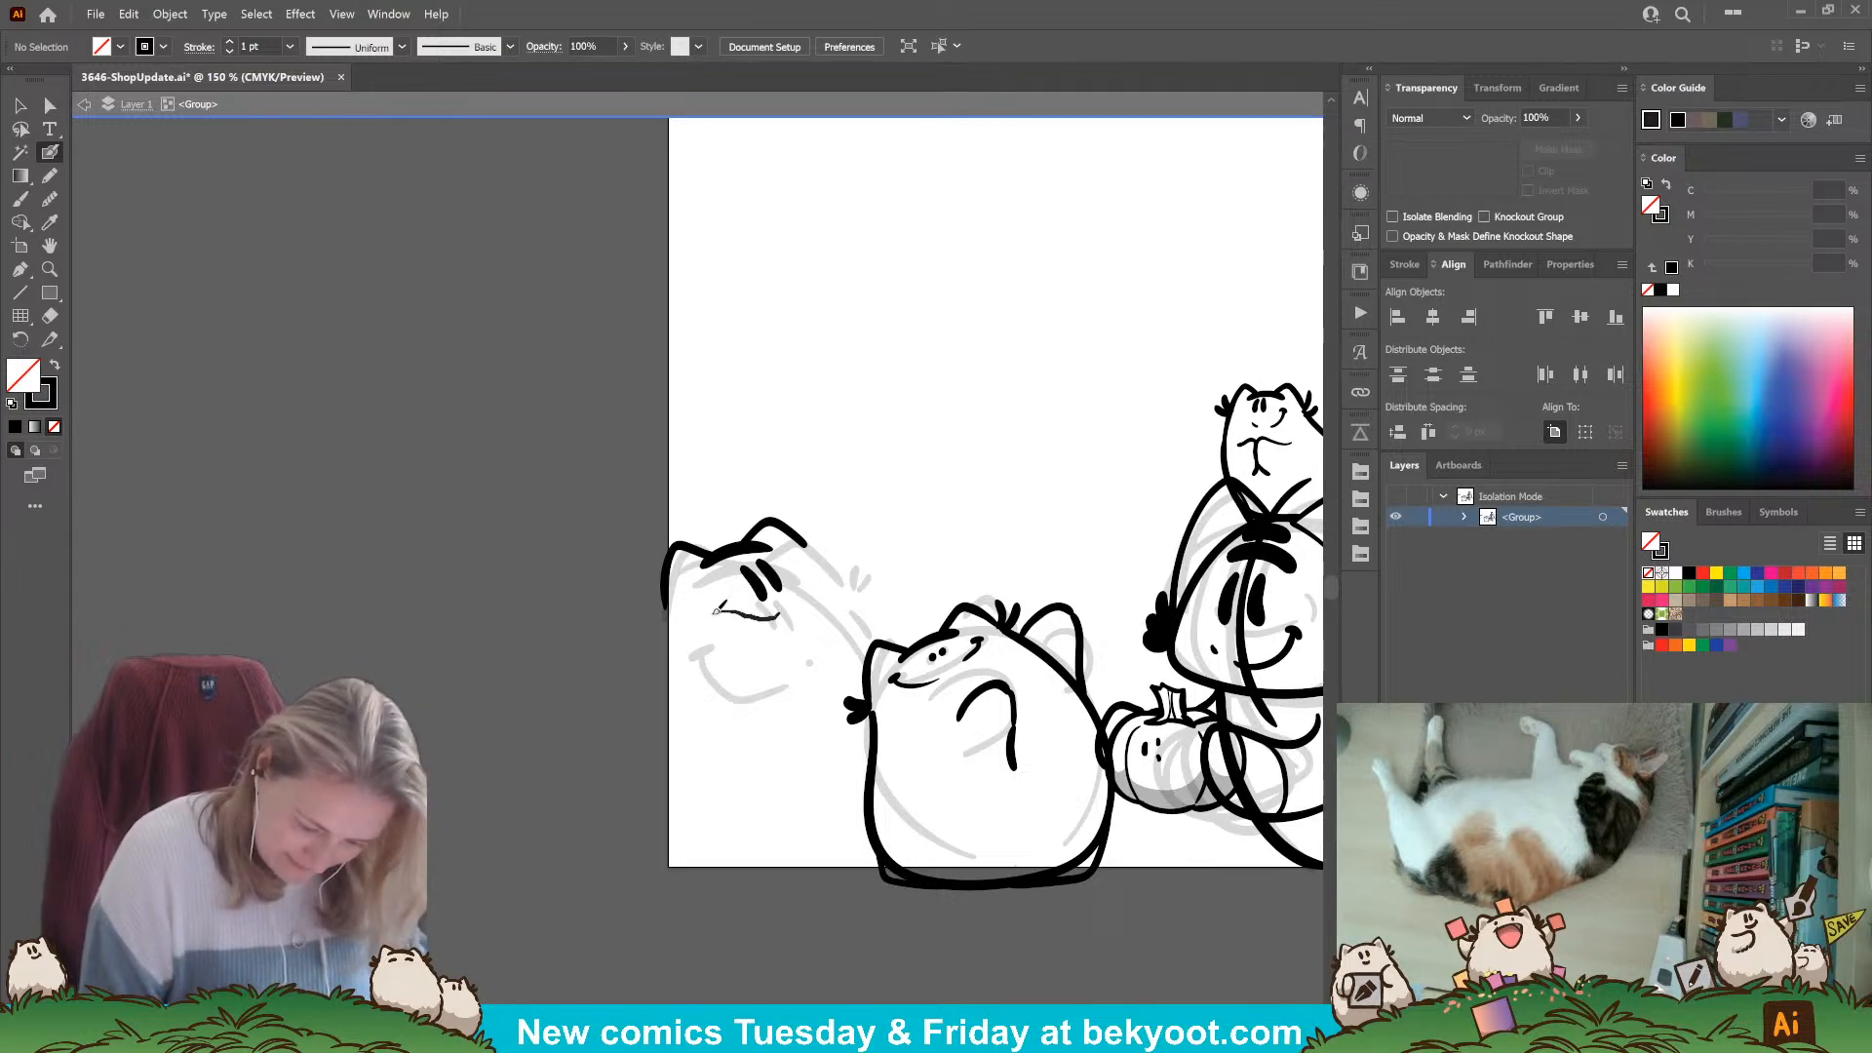
mouse_move(783, 609)
mouse_down()
mouse_move(718, 611)
mouse_move(733, 653)
mouse_move(796, 636)
mouse_move(800, 604)
mouse_move(787, 615)
mouse_up()
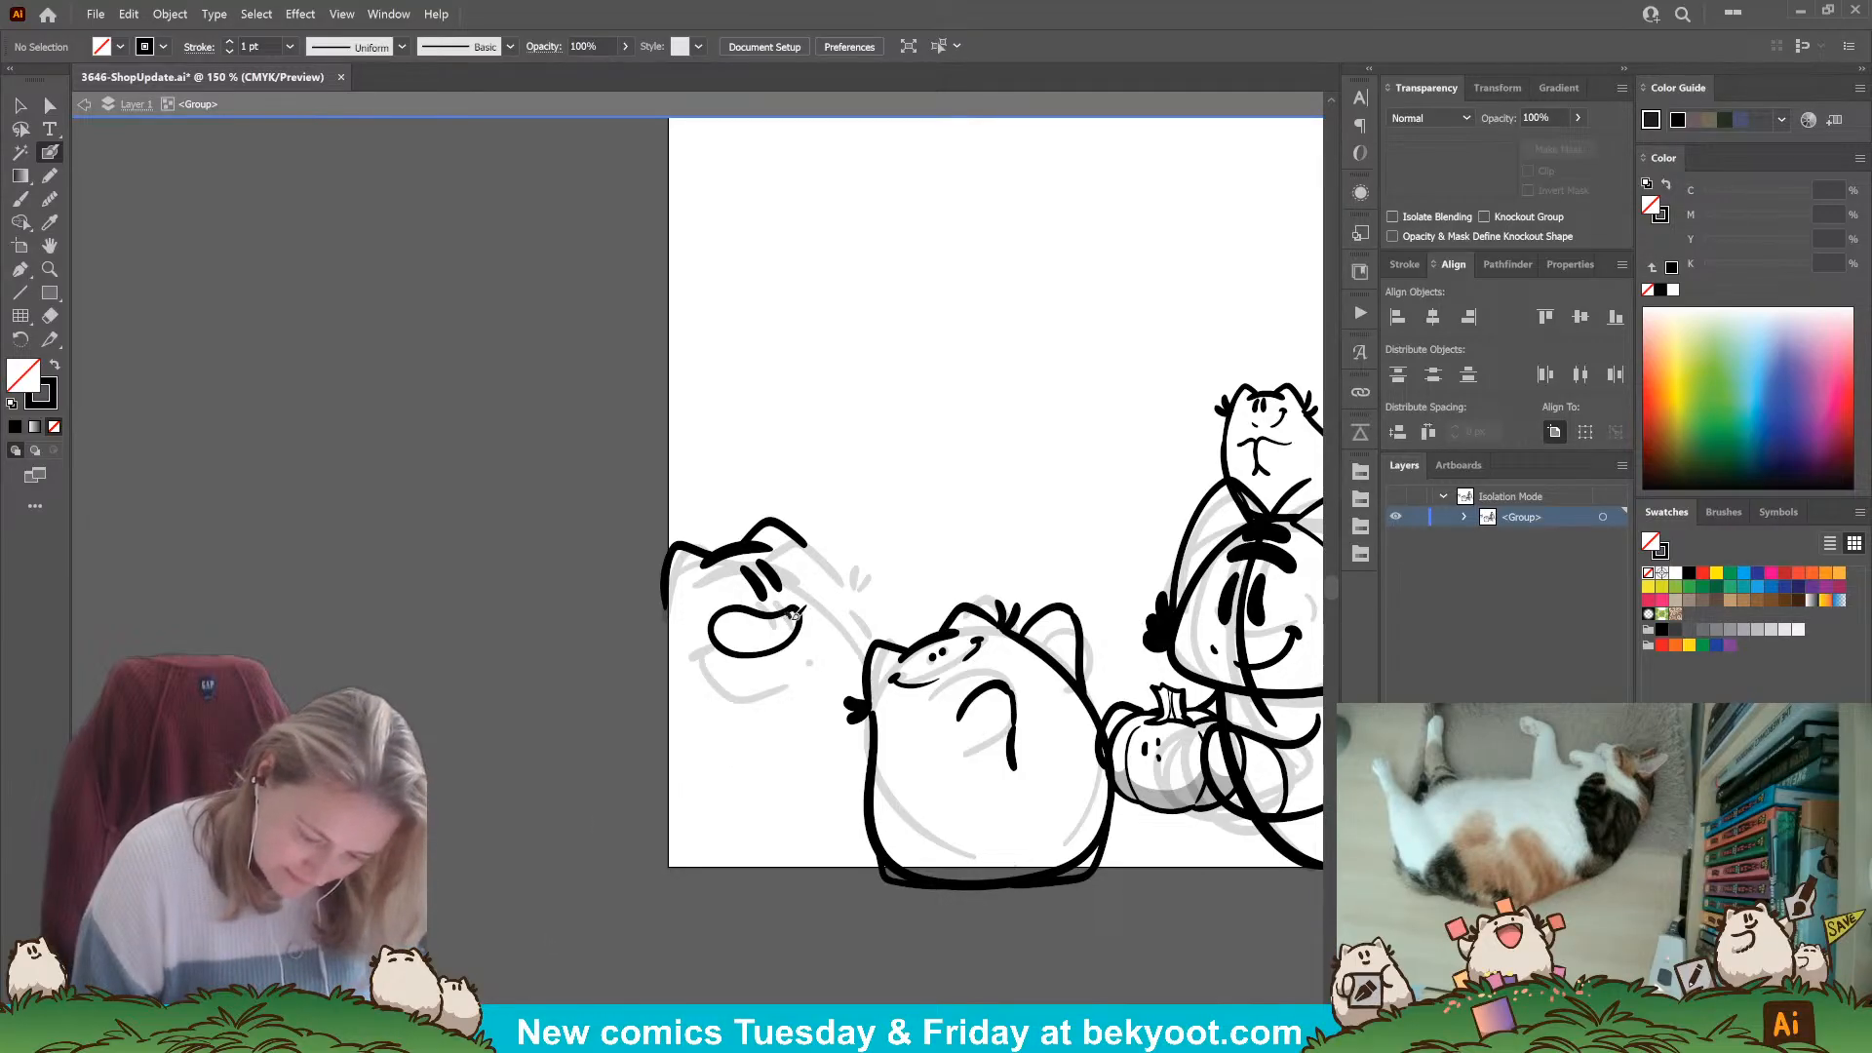
Add fluffy tufts beside the leftmost character's ears and draw the long curved sides of its body.
mouse_move(813, 540)
mouse_down()
mouse_move(805, 511)
mouse_move(828, 527)
mouse_up()
mouse_move(662, 608)
mouse_down()
mouse_move(647, 593)
mouse_move(633, 621)
mouse_move(664, 606)
mouse_move(639, 785)
mouse_move(687, 906)
mouse_up()
drag(822, 543, 883, 627)
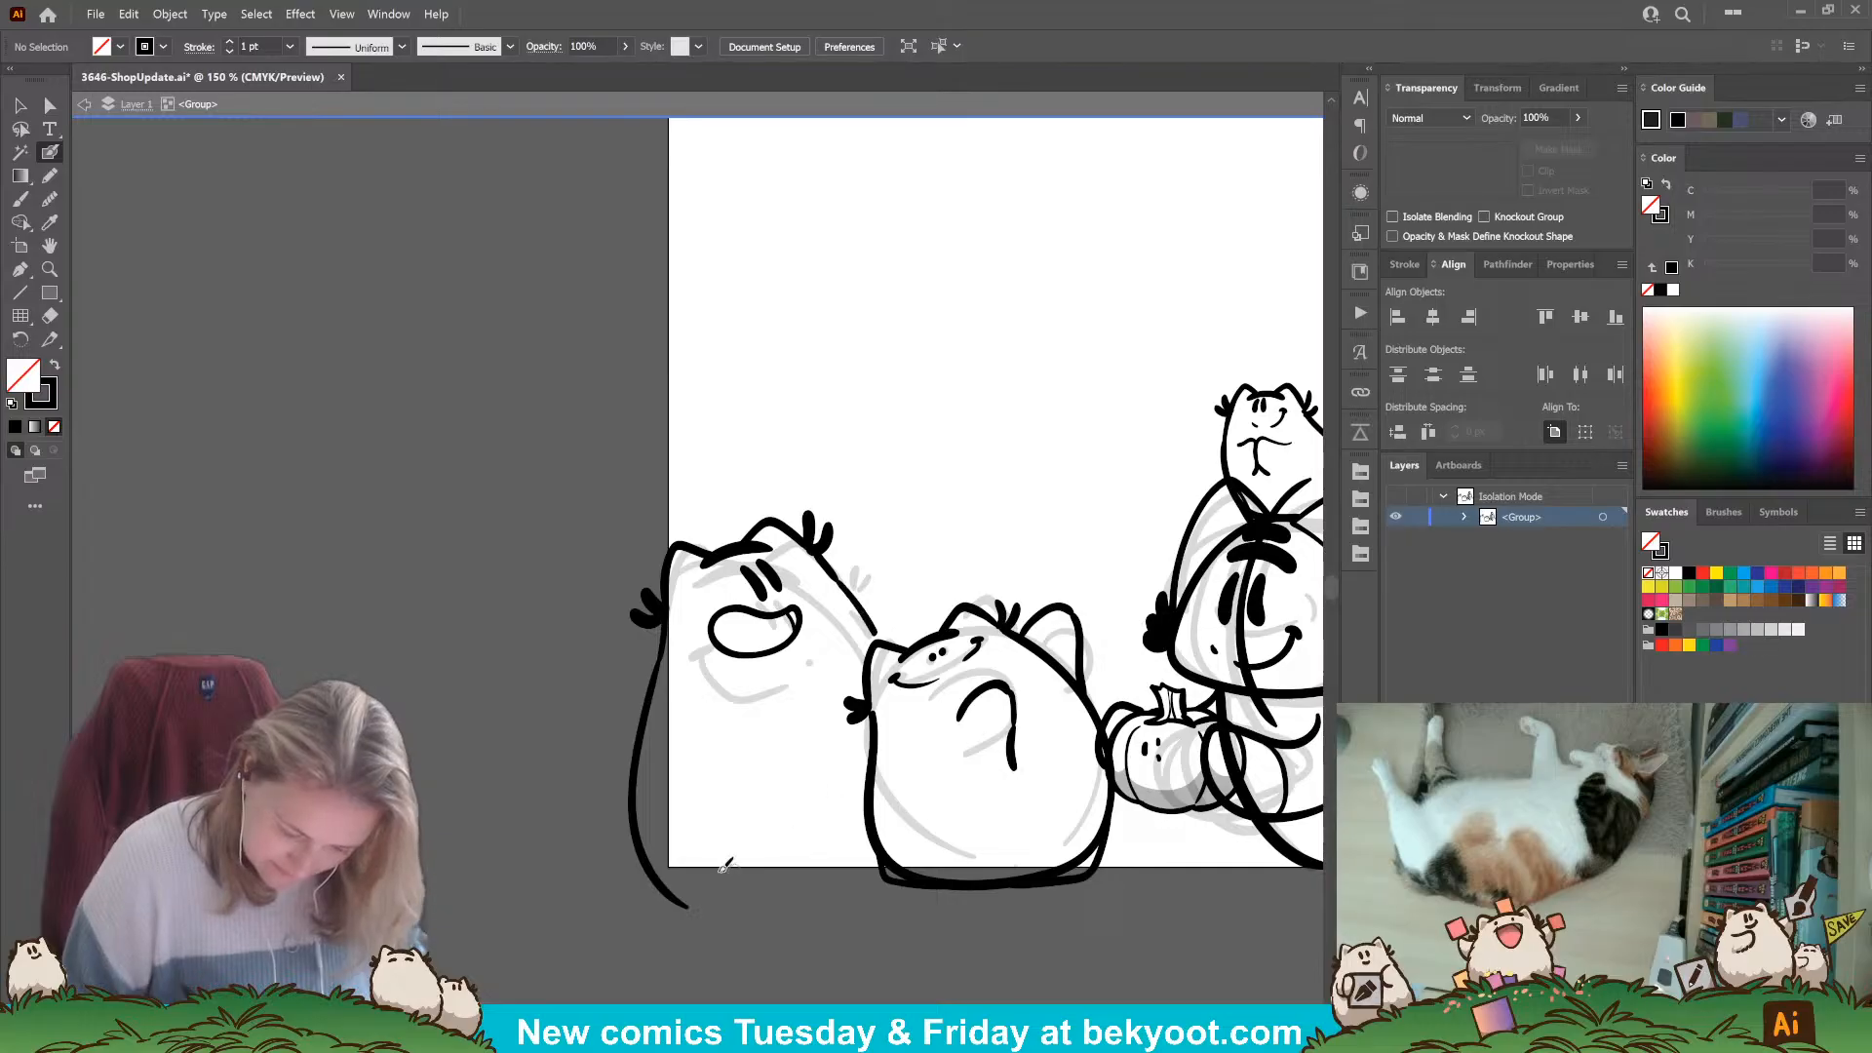
Draw the leftmost character's two arms and hands below its mouth, nudging the upper arm stroke slightly down.
mouse_move(737, 708)
mouse_down()
mouse_move(795, 664)
mouse_move(818, 716)
mouse_move(799, 778)
mouse_up()
mouse_move(839, 655)
mouse_down()
mouse_move(797, 658)
mouse_move(838, 736)
mouse_move(831, 655)
mouse_up()
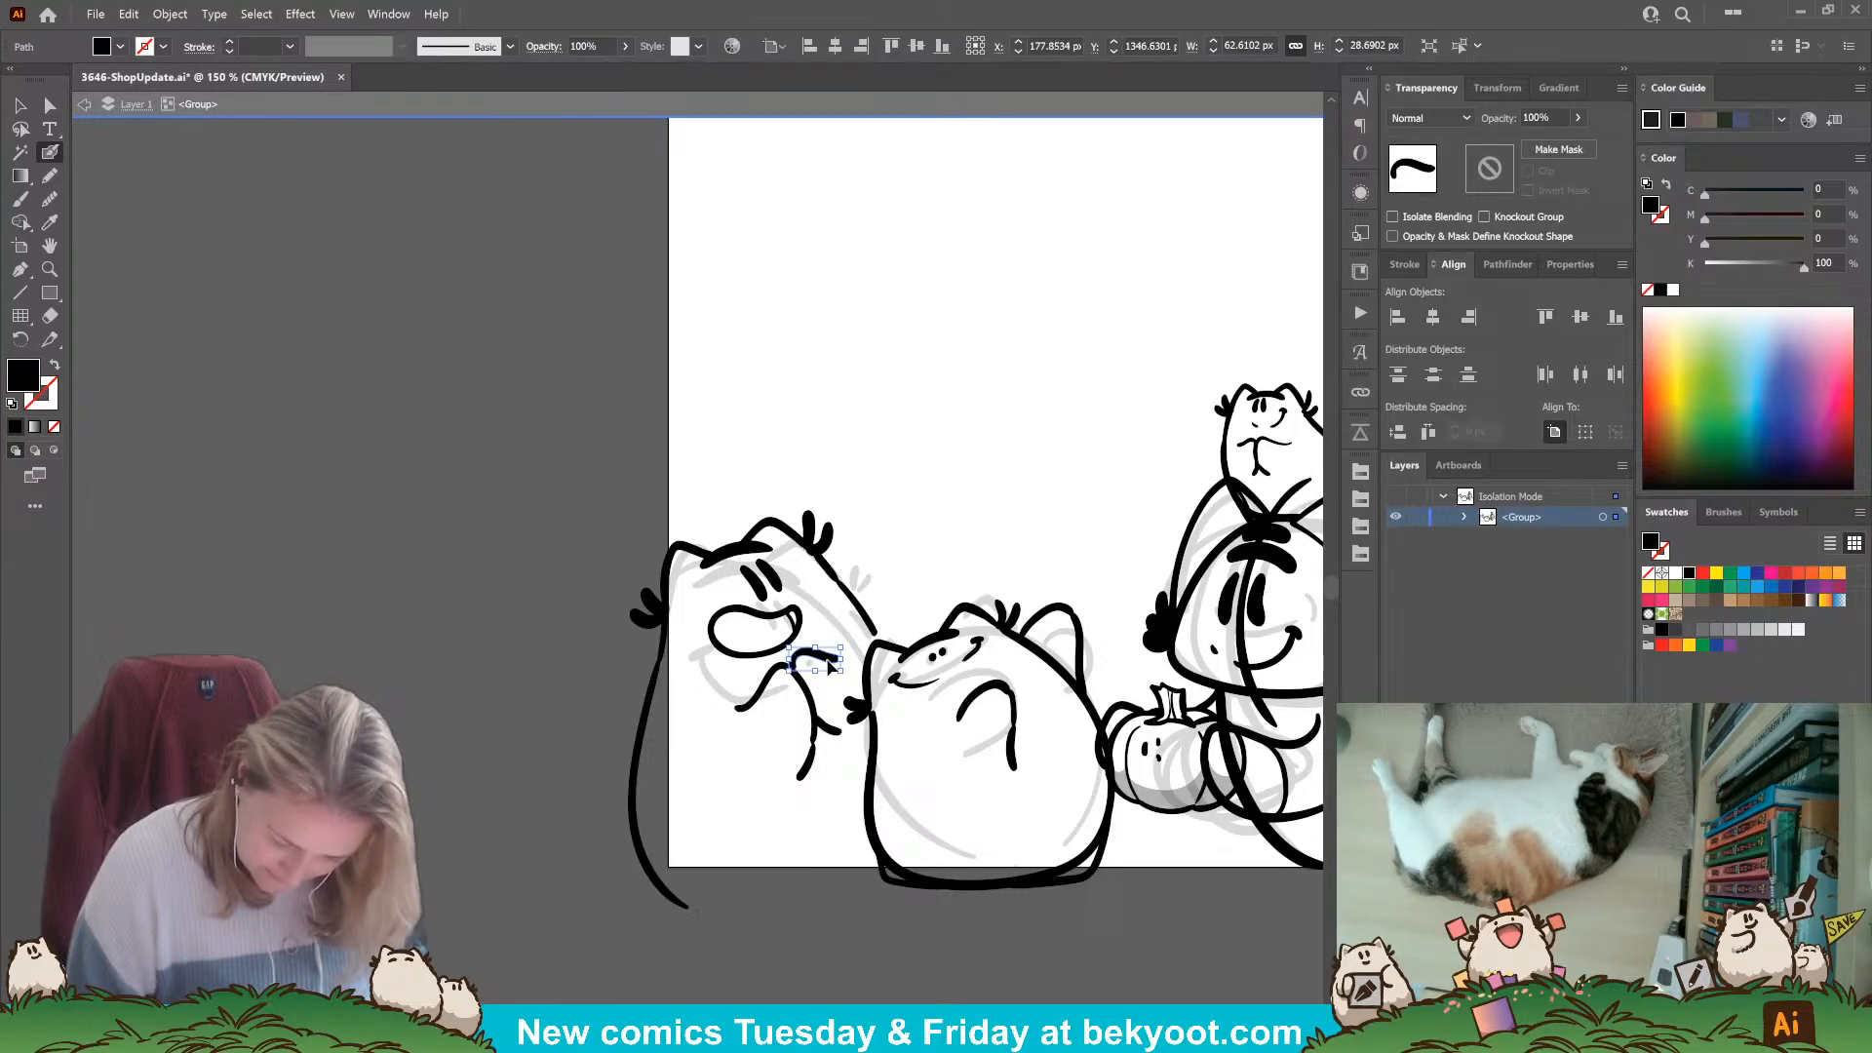
drag(813, 729, 841, 746)
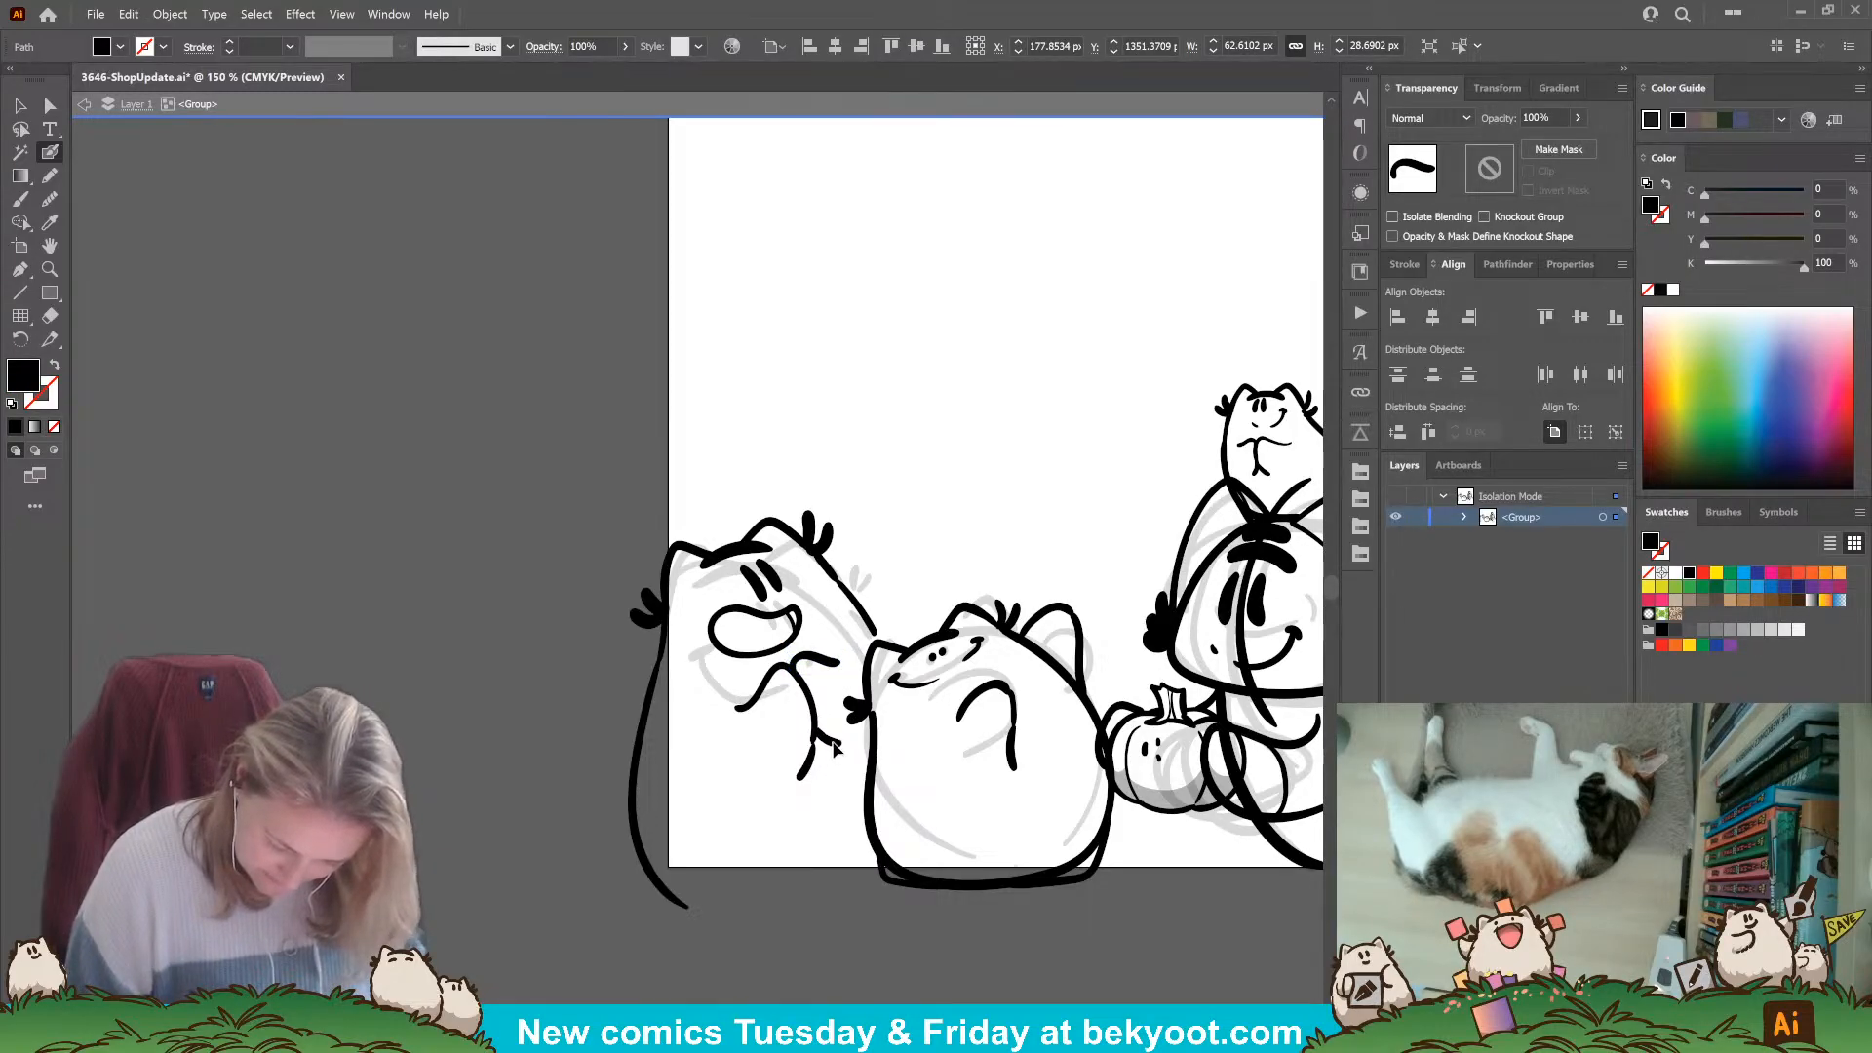
key(ctrl+shift+a)
mouse_move(777, 952)
mouse_down()
mouse_move(638, 978)
mouse_move(552, 949)
mouse_up()
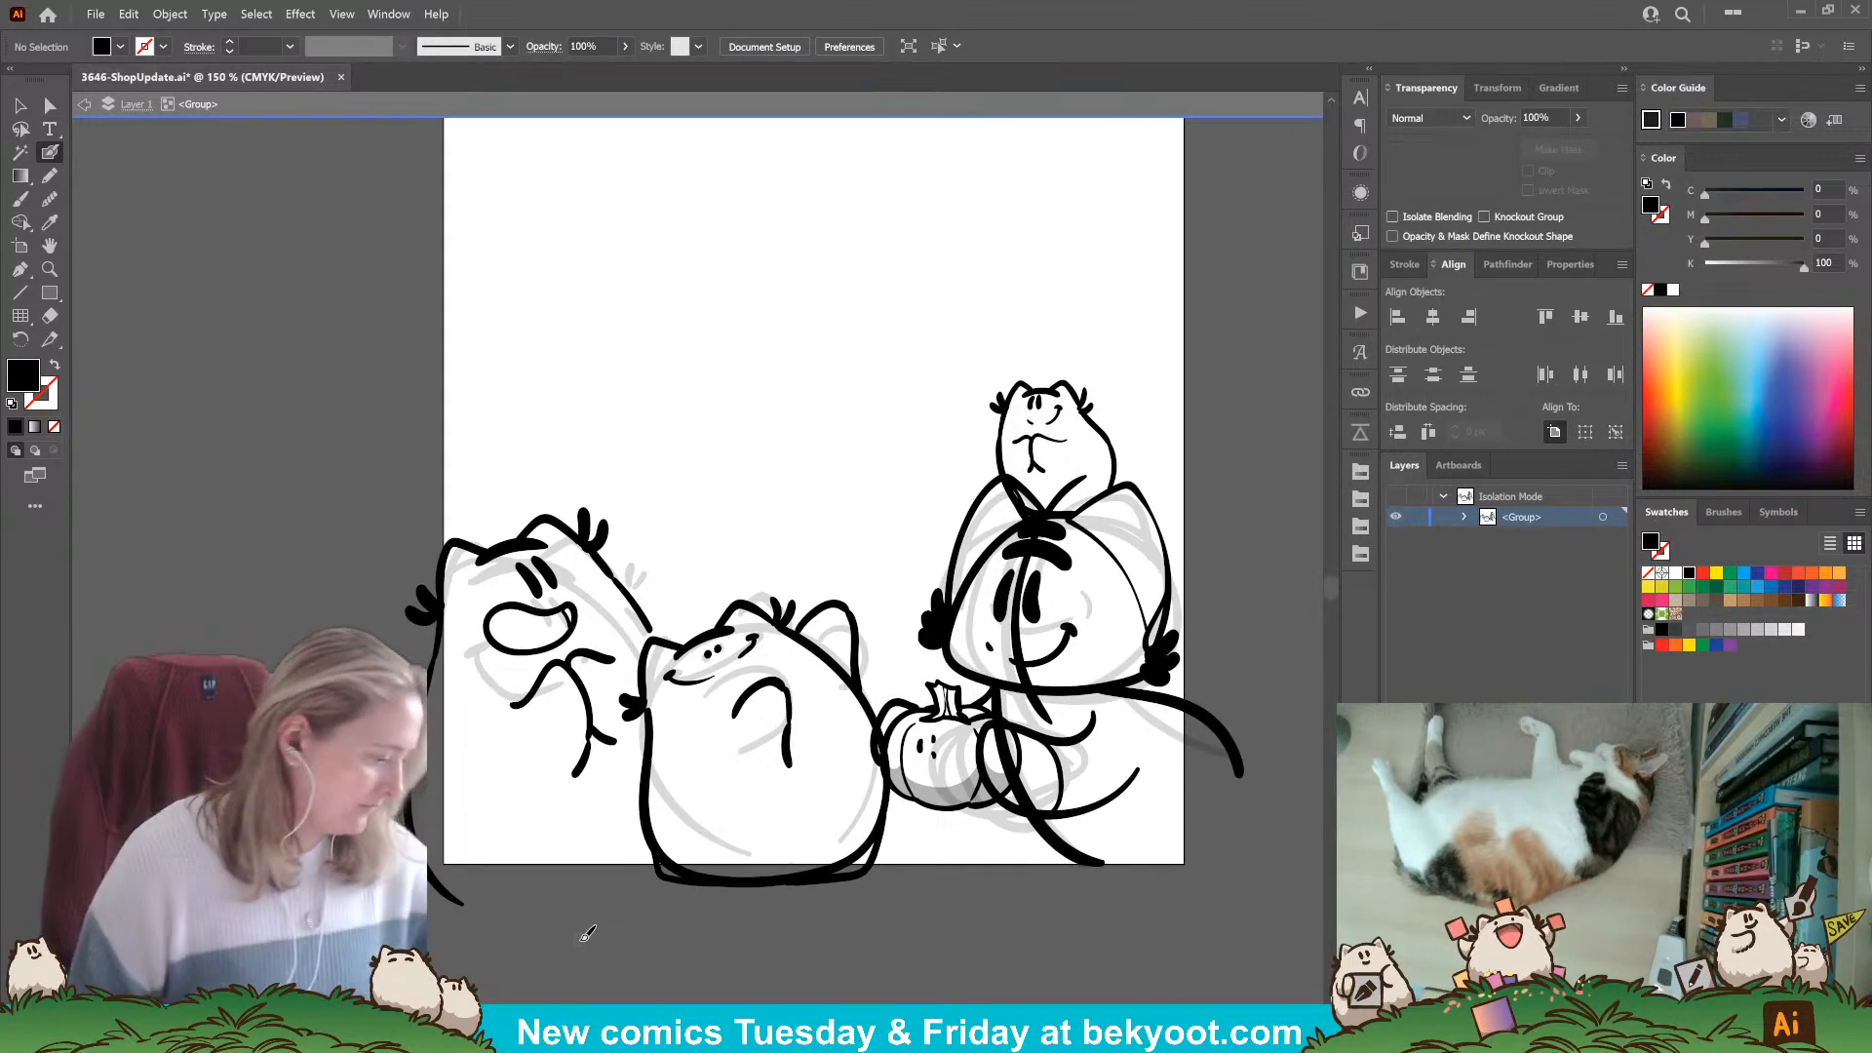
key(n)
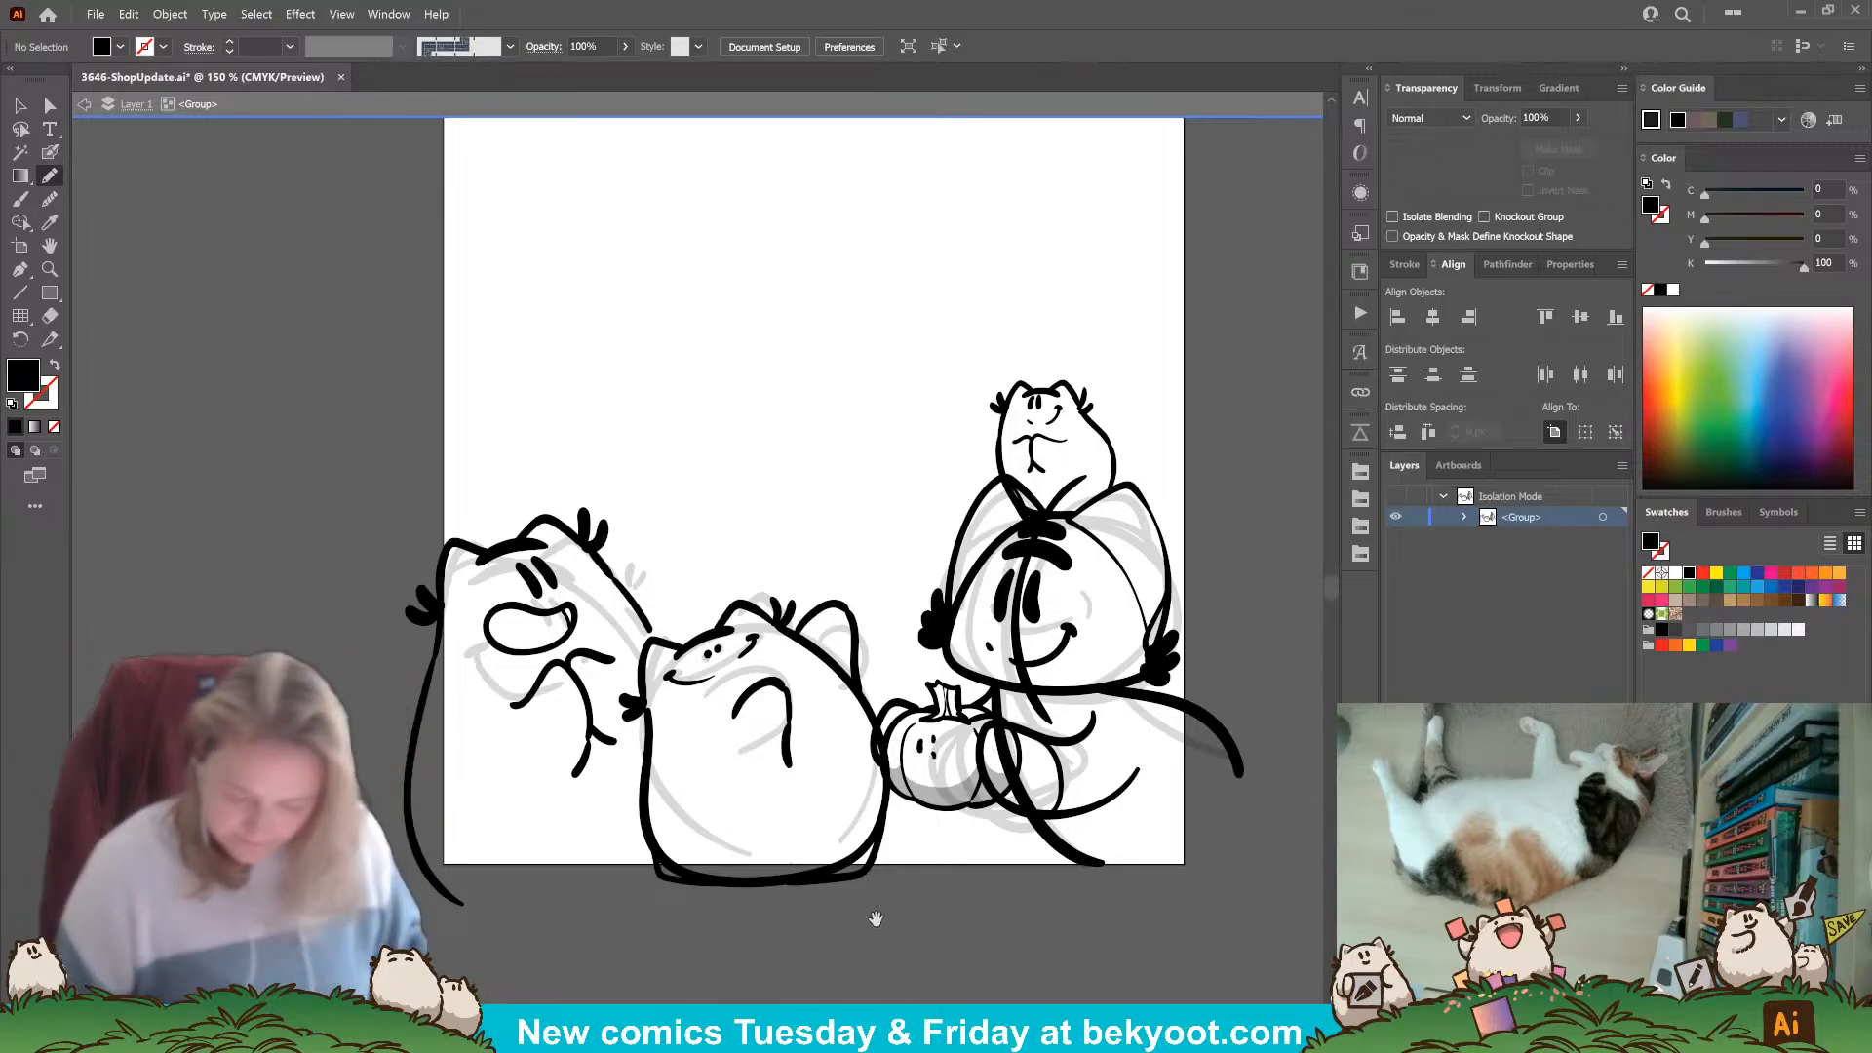
drag(876, 918, 852, 936)
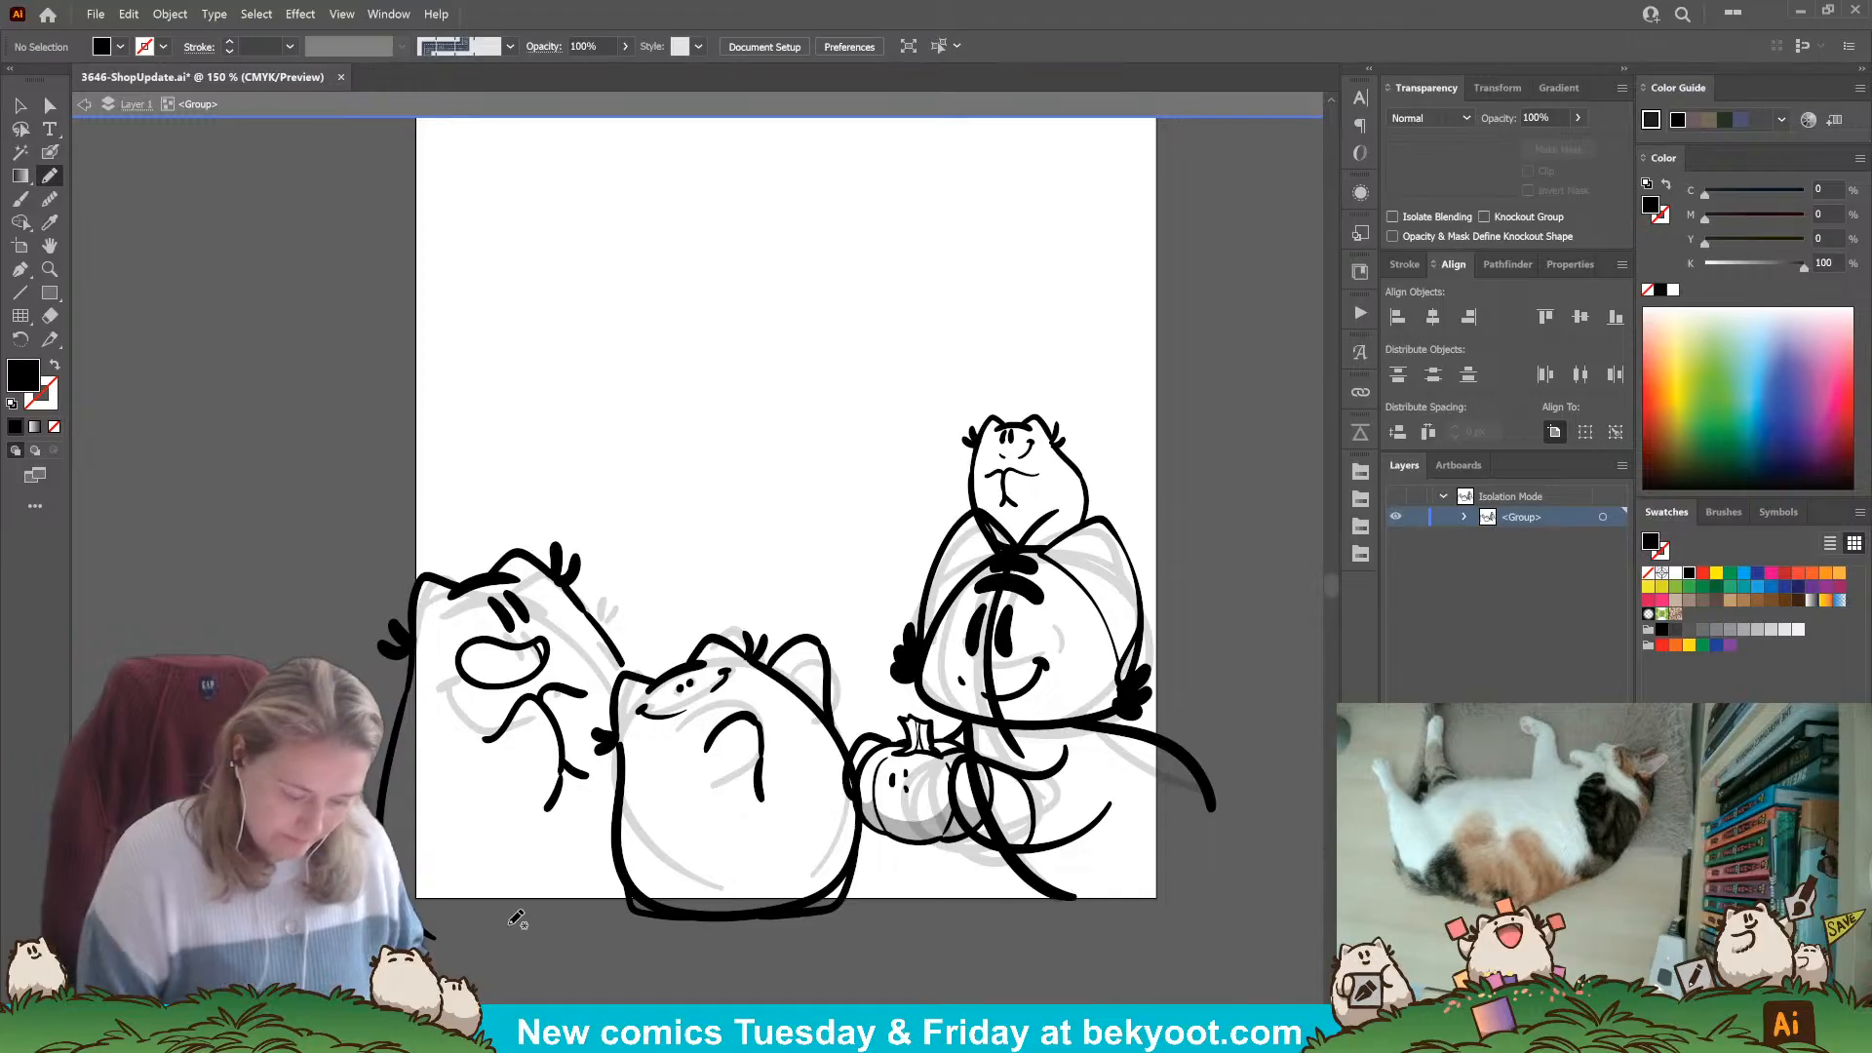
mouse_move(517, 912)
mouse_down()
mouse_move(648, 848)
mouse_move(683, 895)
mouse_up()
key(ctrl+z)
Sketch two rounded pumpkin domes along the artboard's lower edge, one on either side of the middle character's base.
click(51, 154)
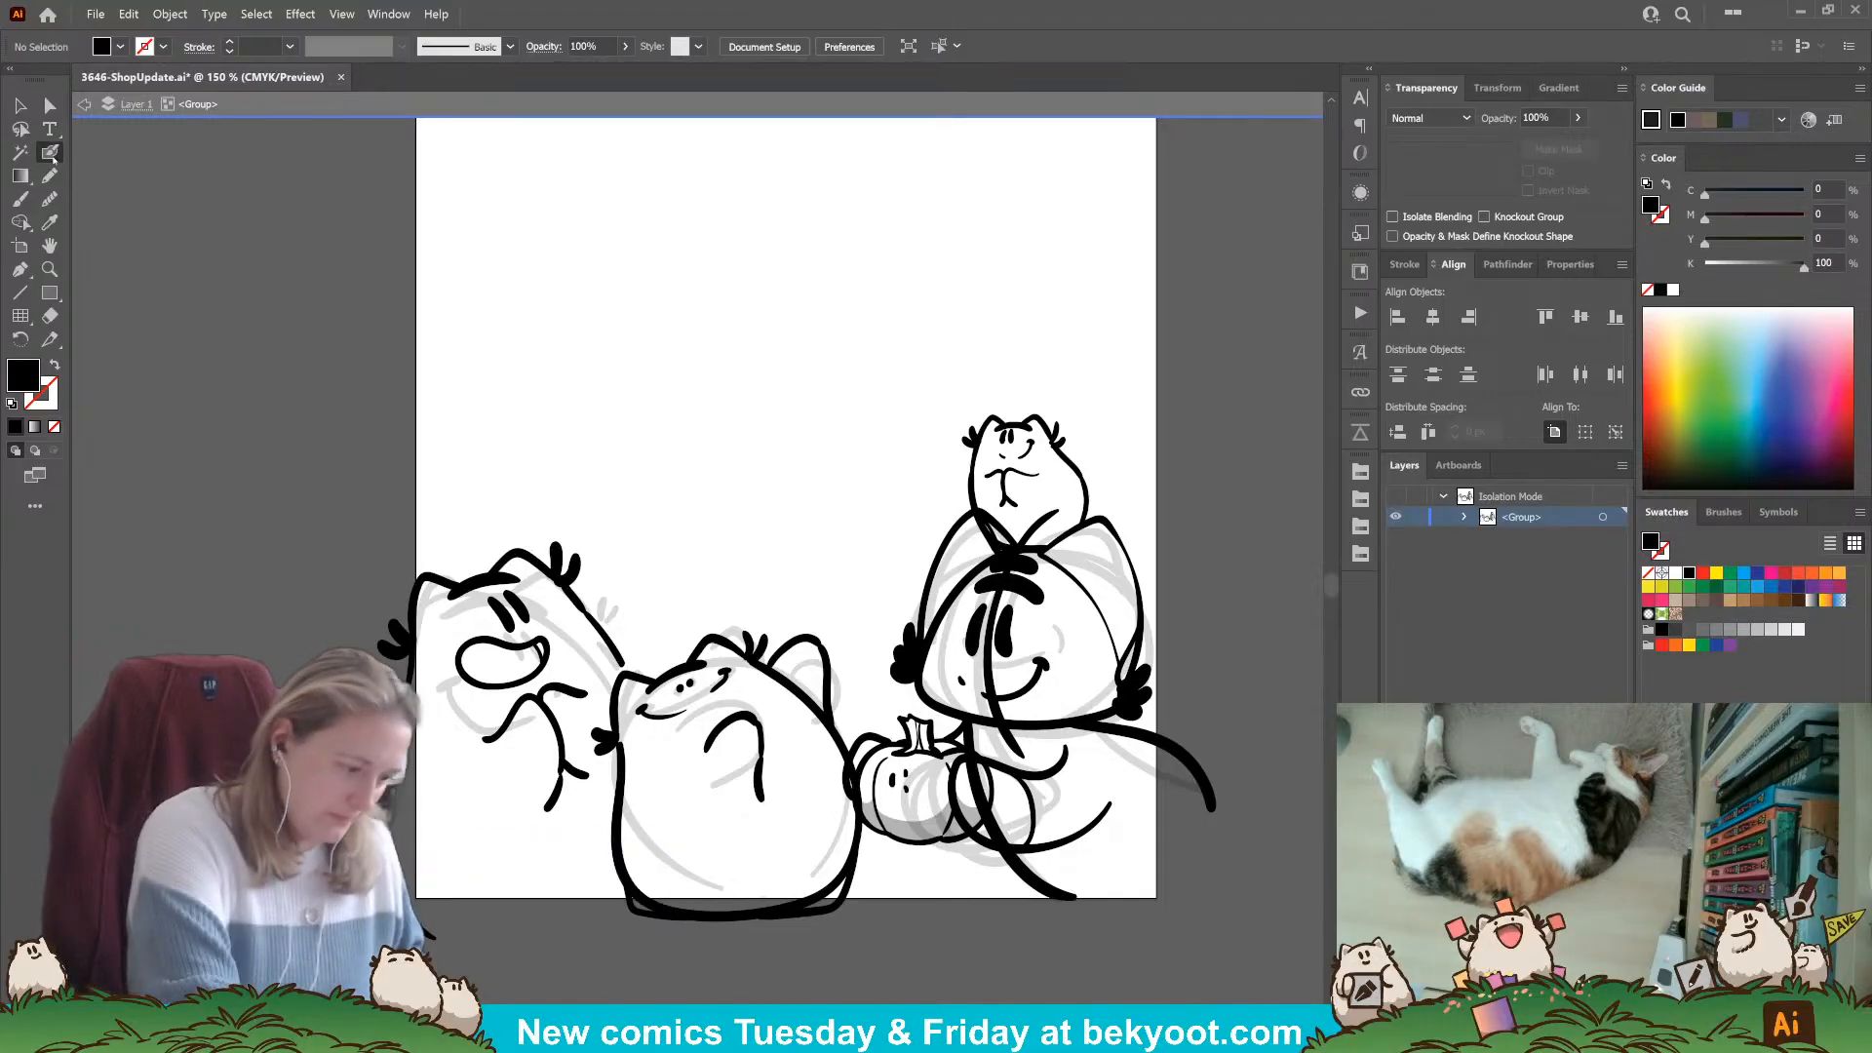
mouse_move(487, 934)
mouse_down()
mouse_move(673, 858)
mouse_move(687, 938)
mouse_move(907, 848)
mouse_move(940, 927)
mouse_up()
key(shift+x)
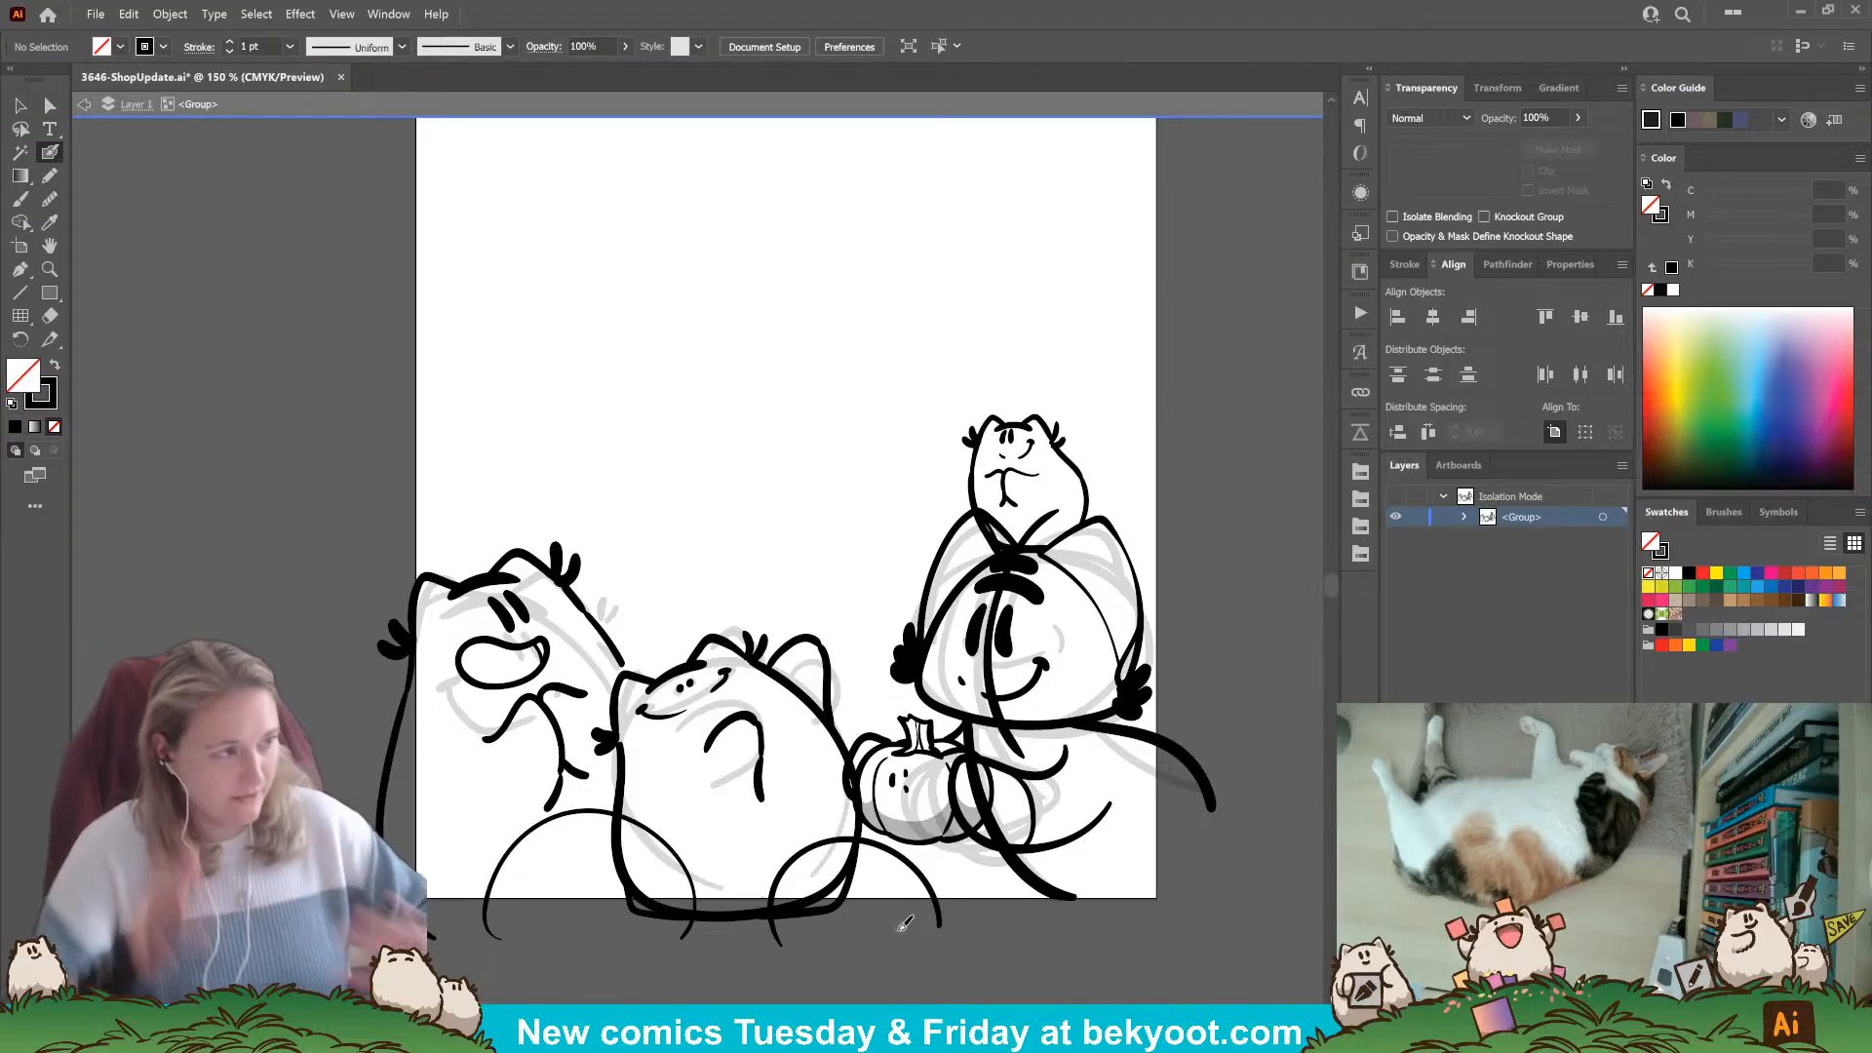
Group the two dome sketches and fade the group to 30% opacity.
ctrl+click(942, 911)
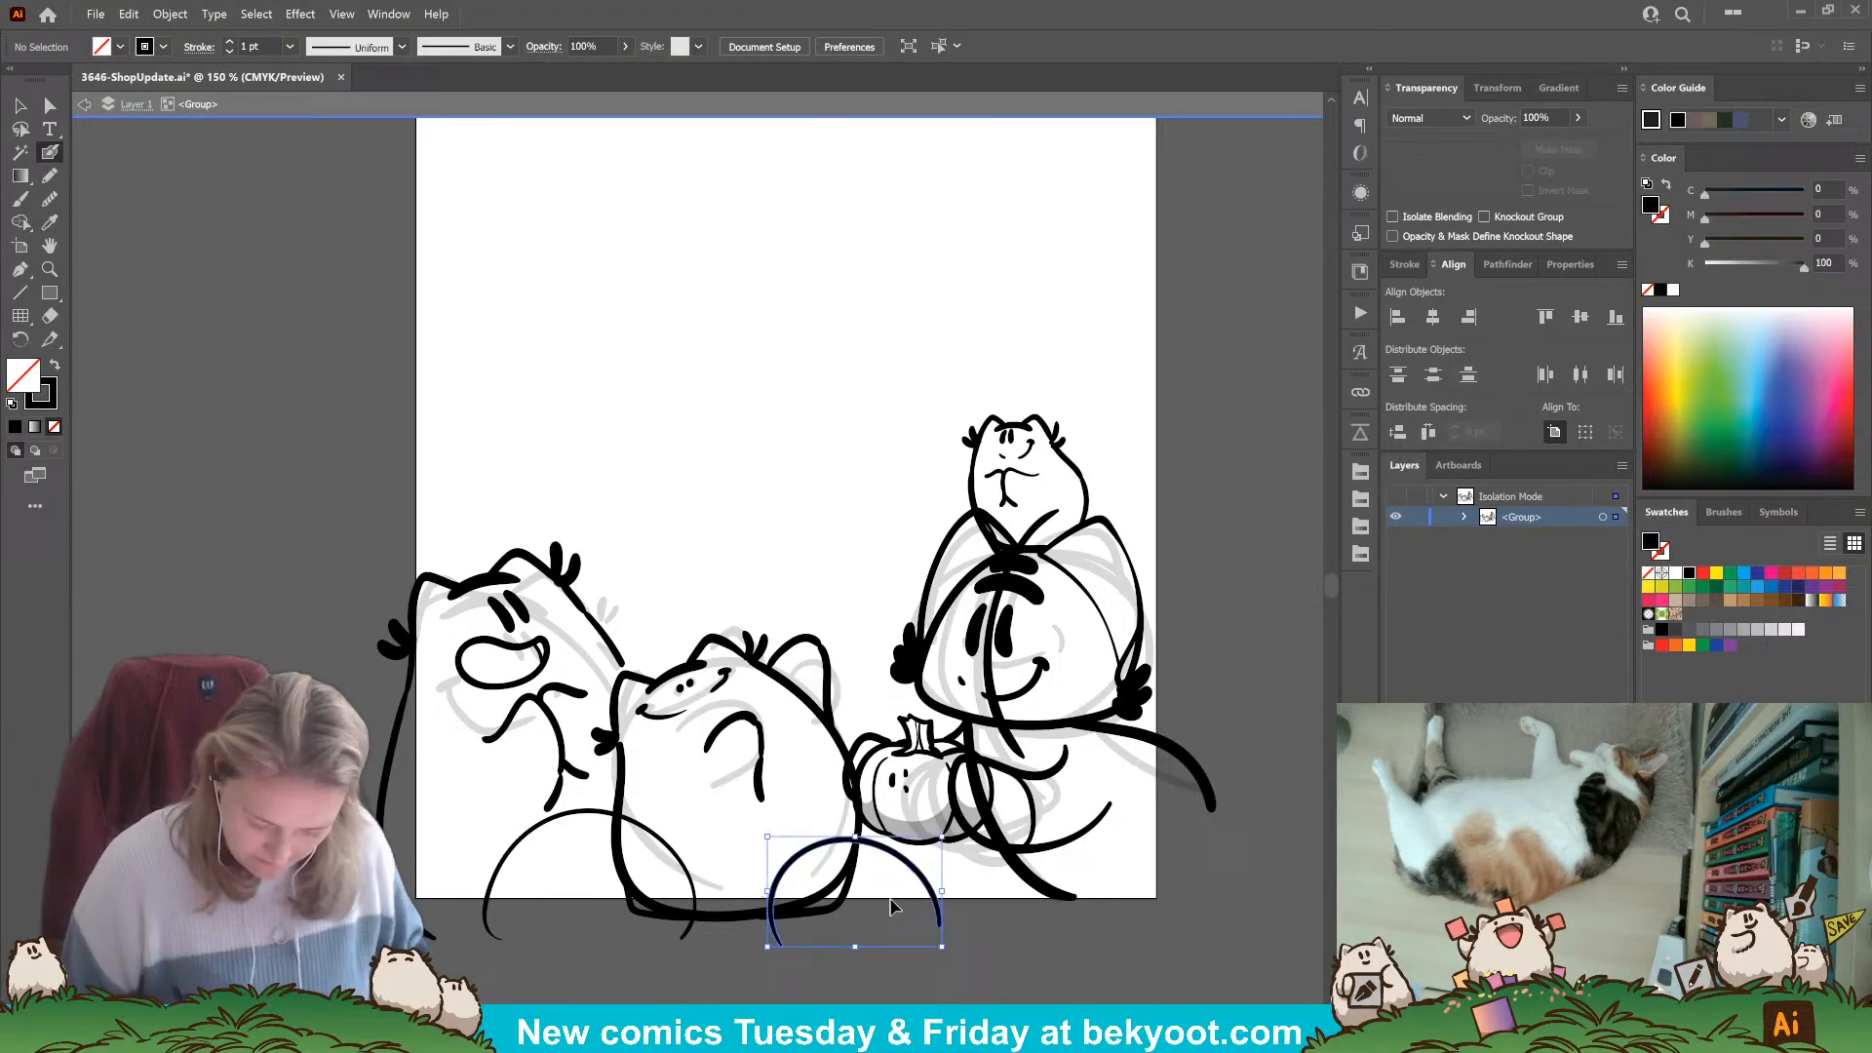
ctrl+shift+click(679, 862)
key(ctrl+g)
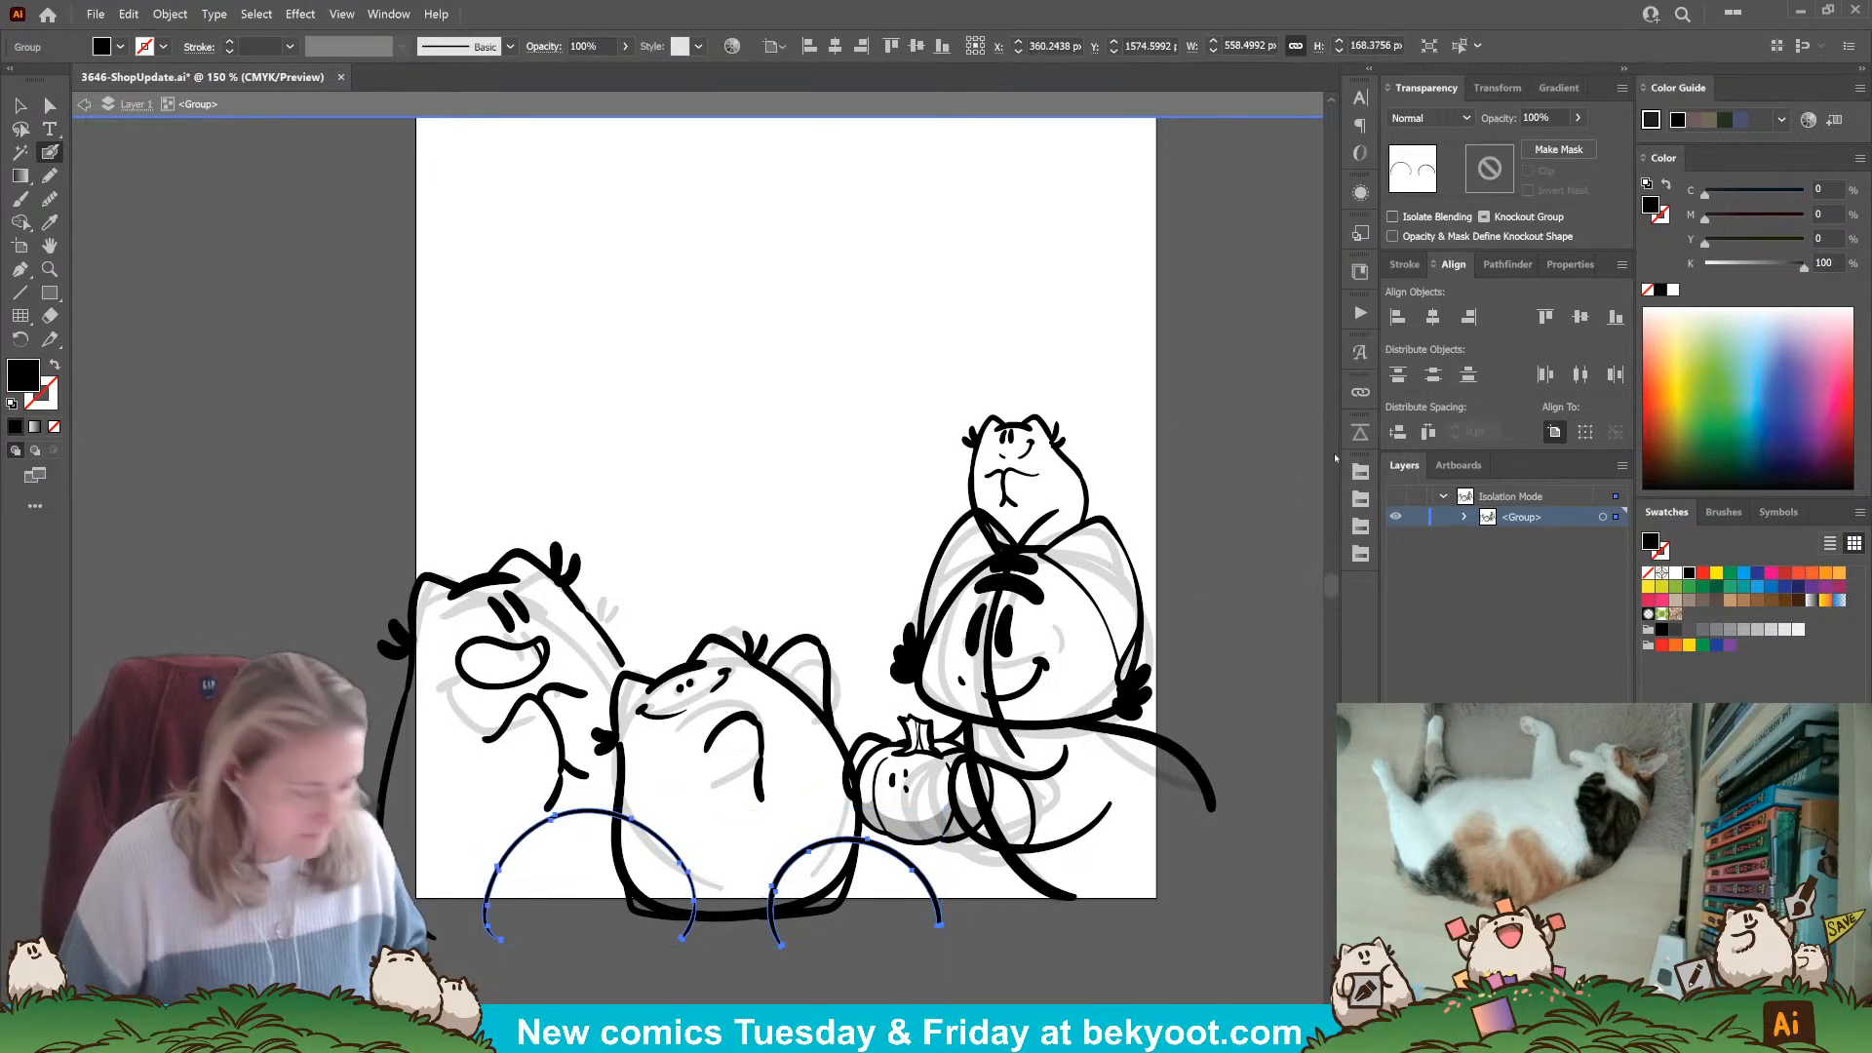
click(1550, 118)
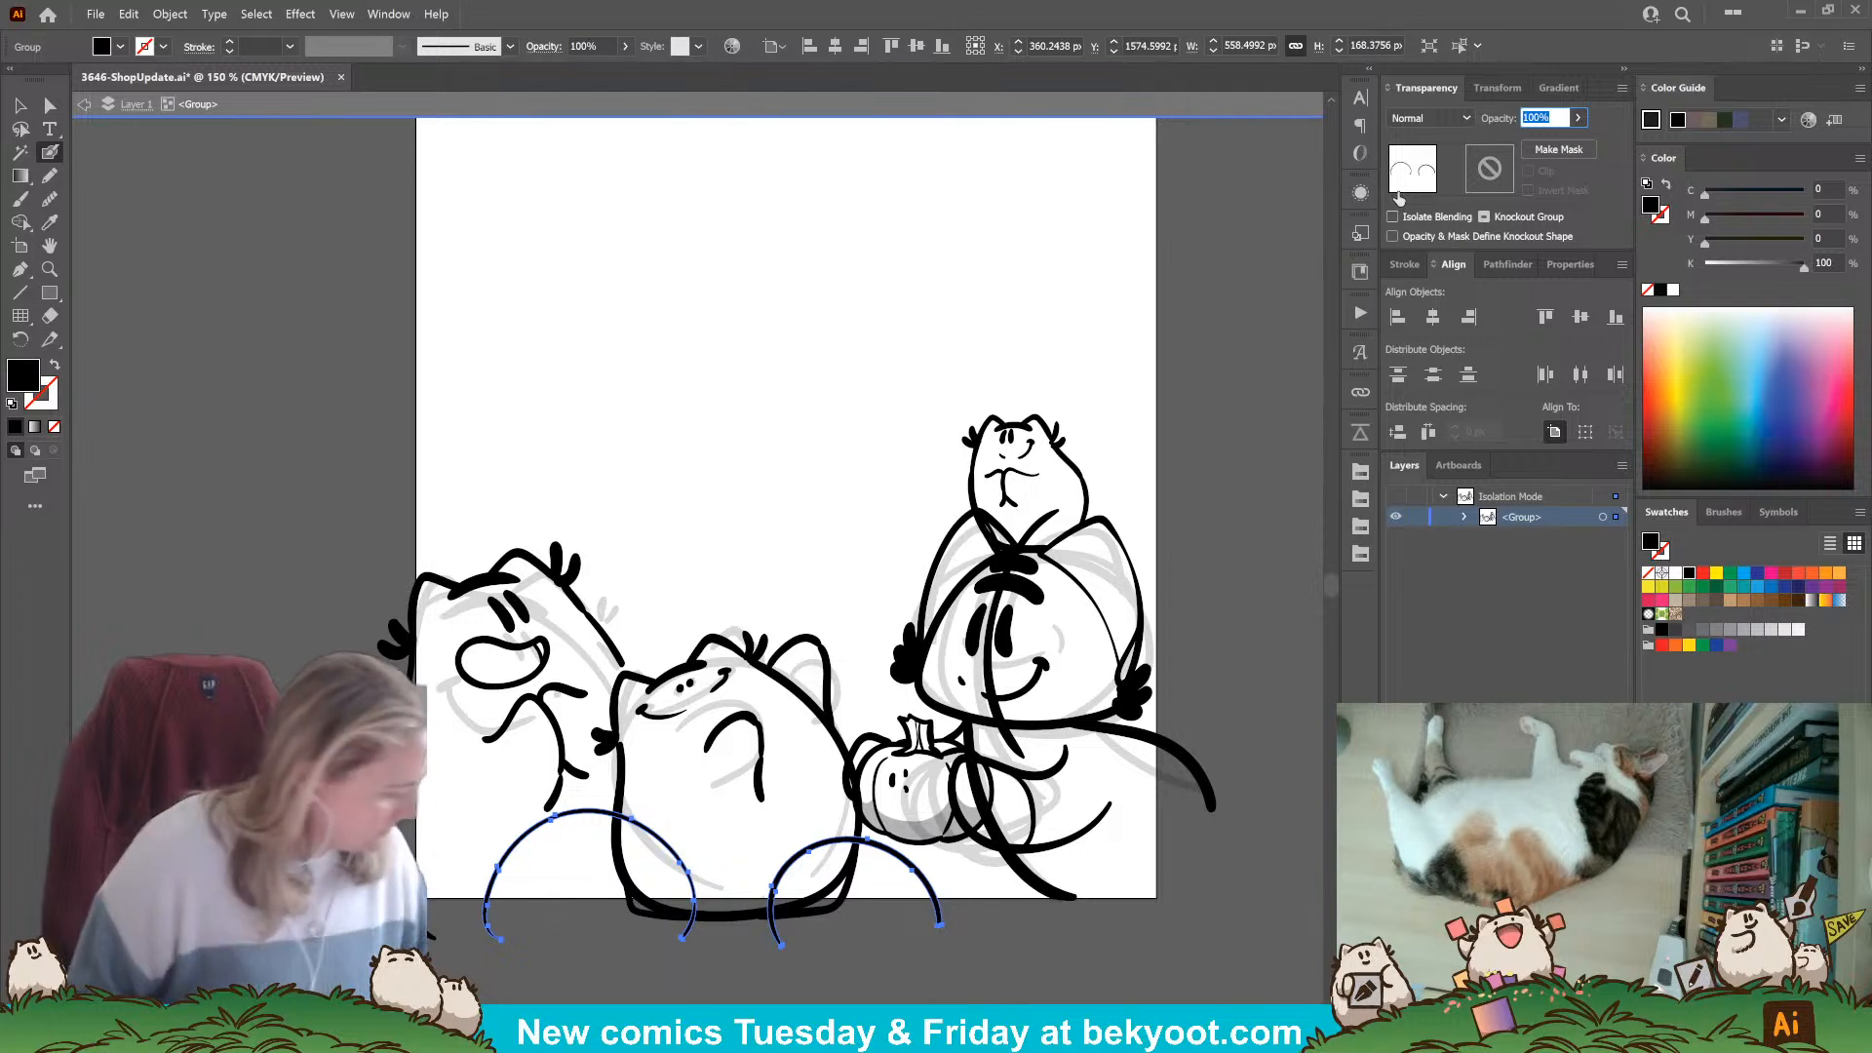
text(30)
key(Return)
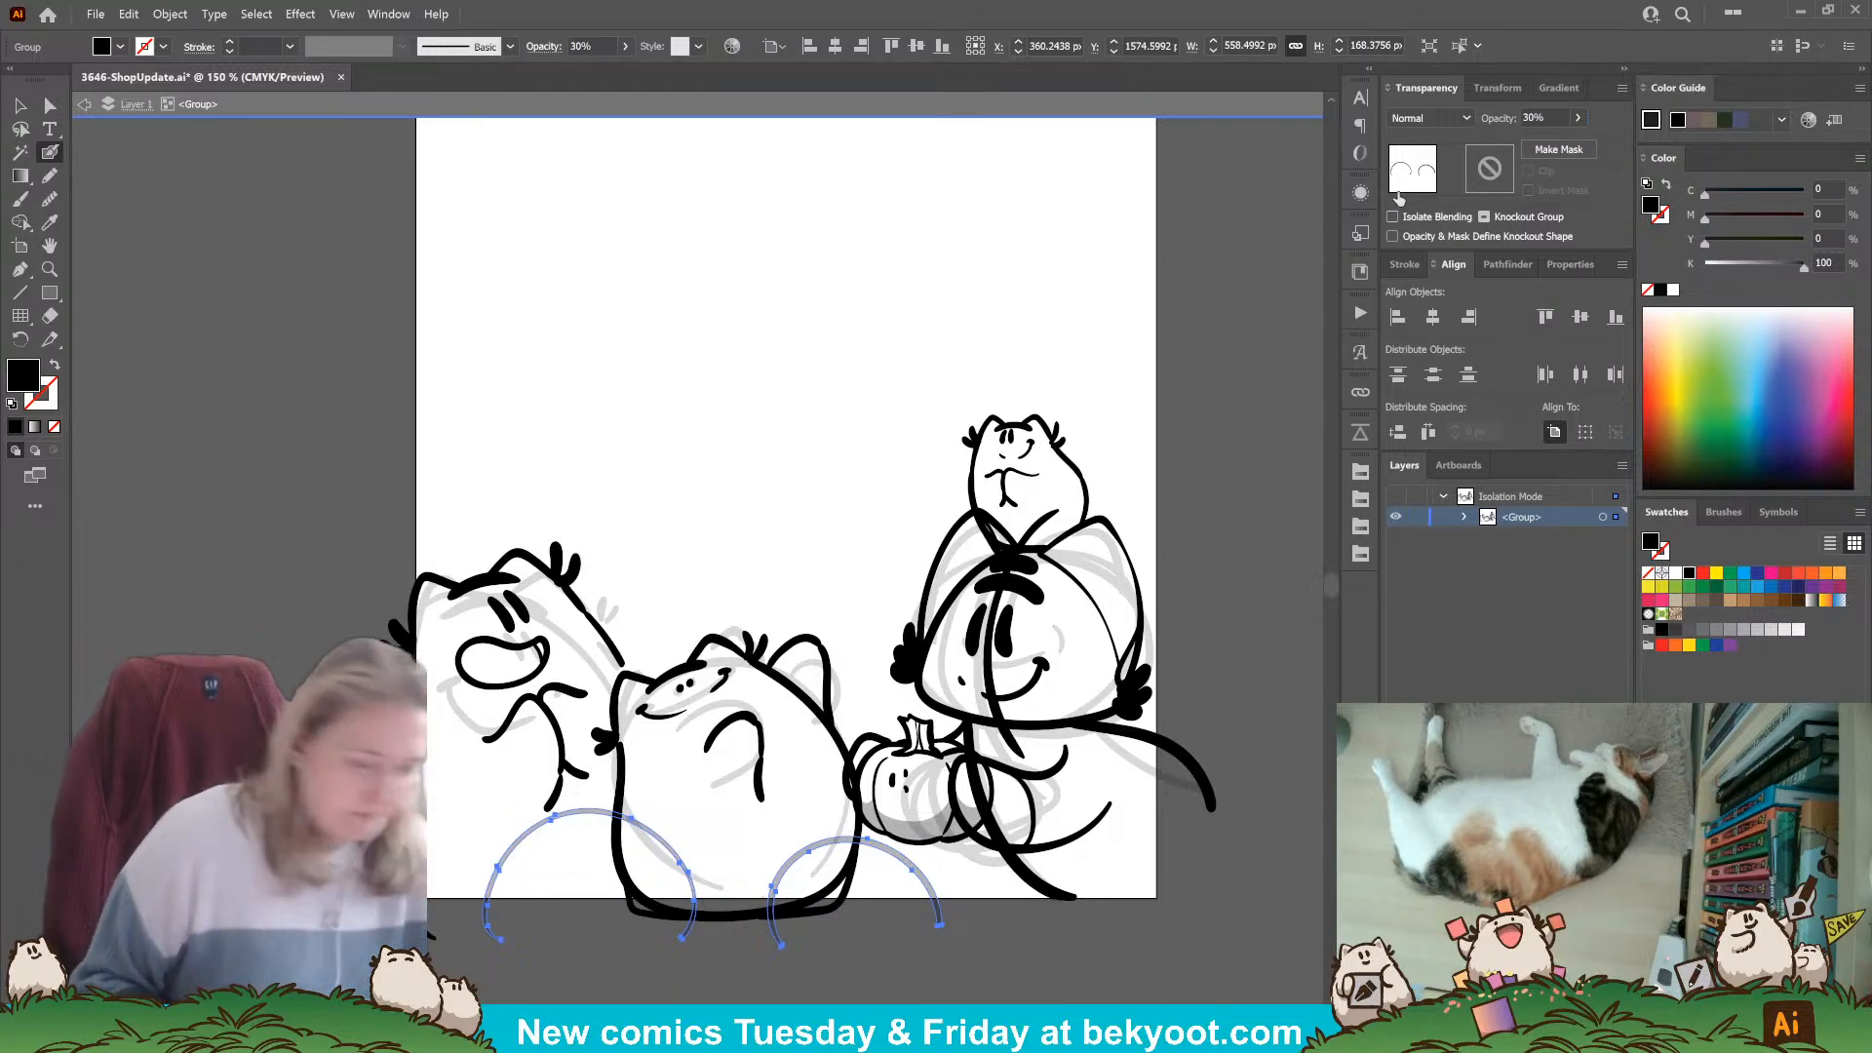
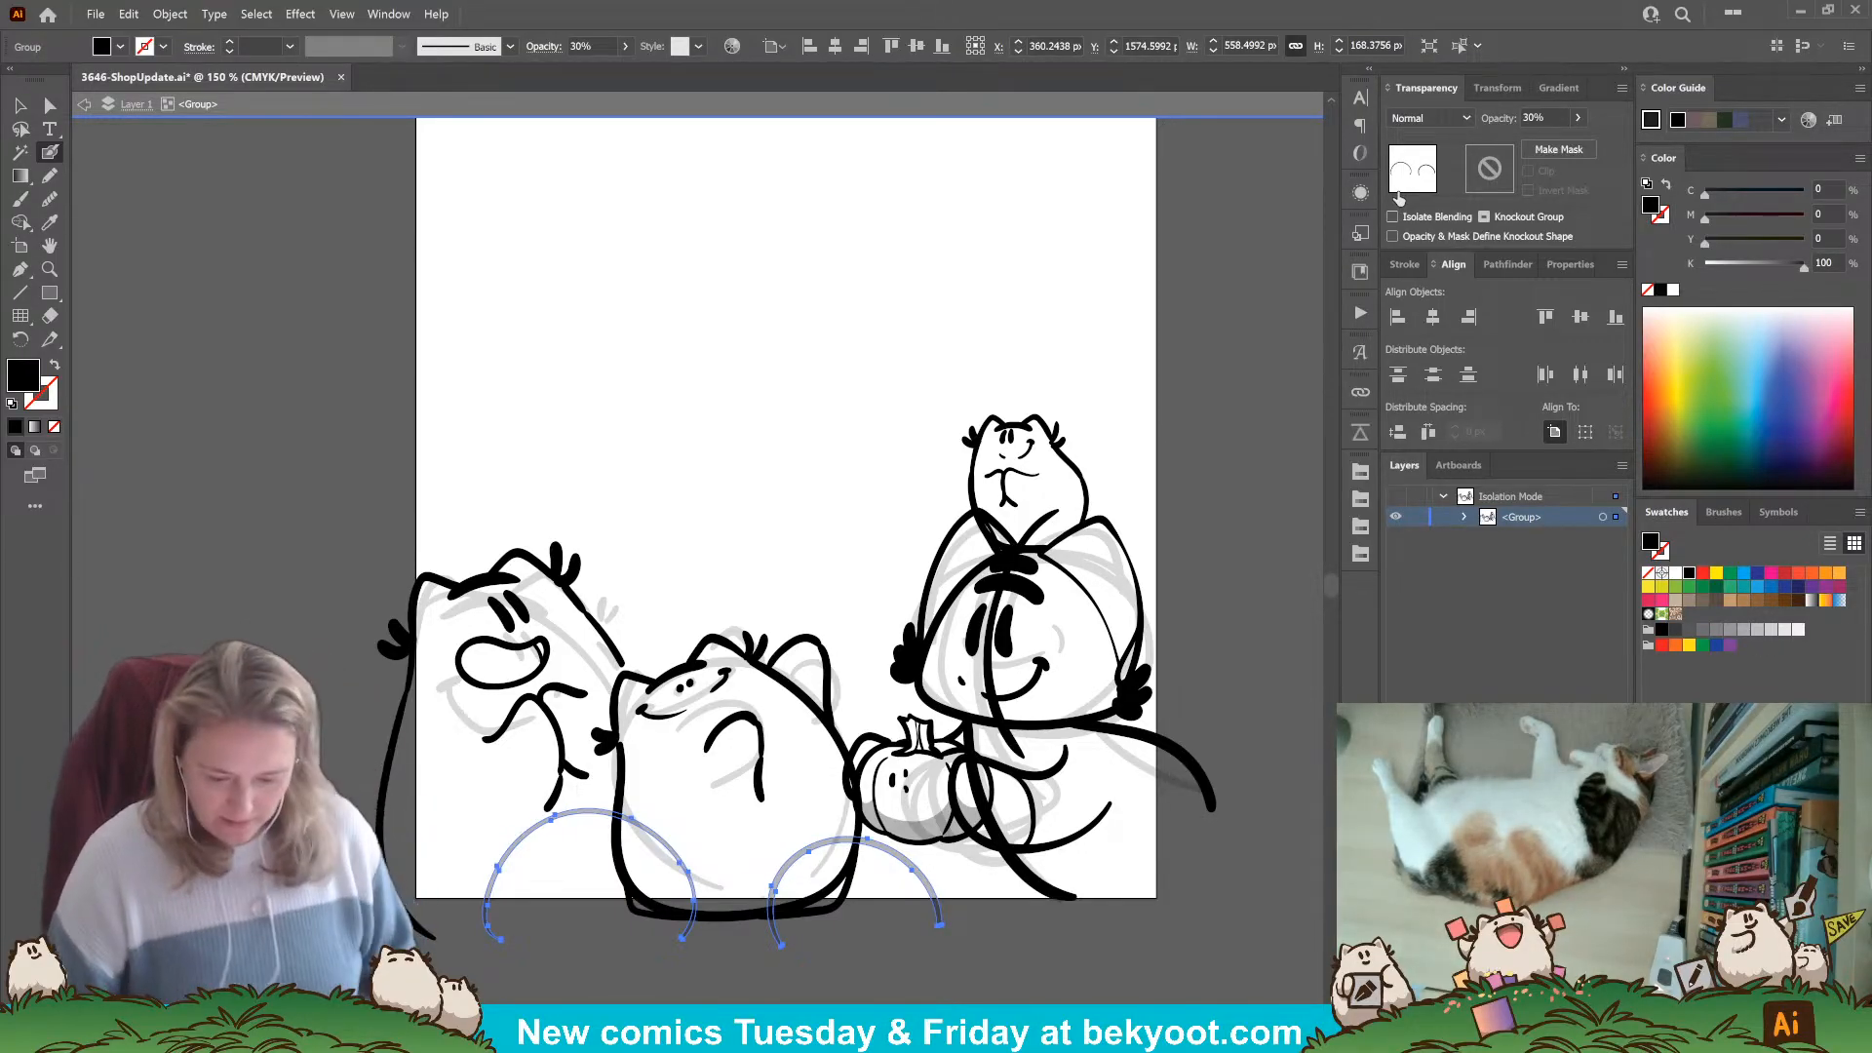
Outline the left pumpkin over its faded dome with bold strokes for the left side, bumpy top and right side.
ctrl+click(620, 962)
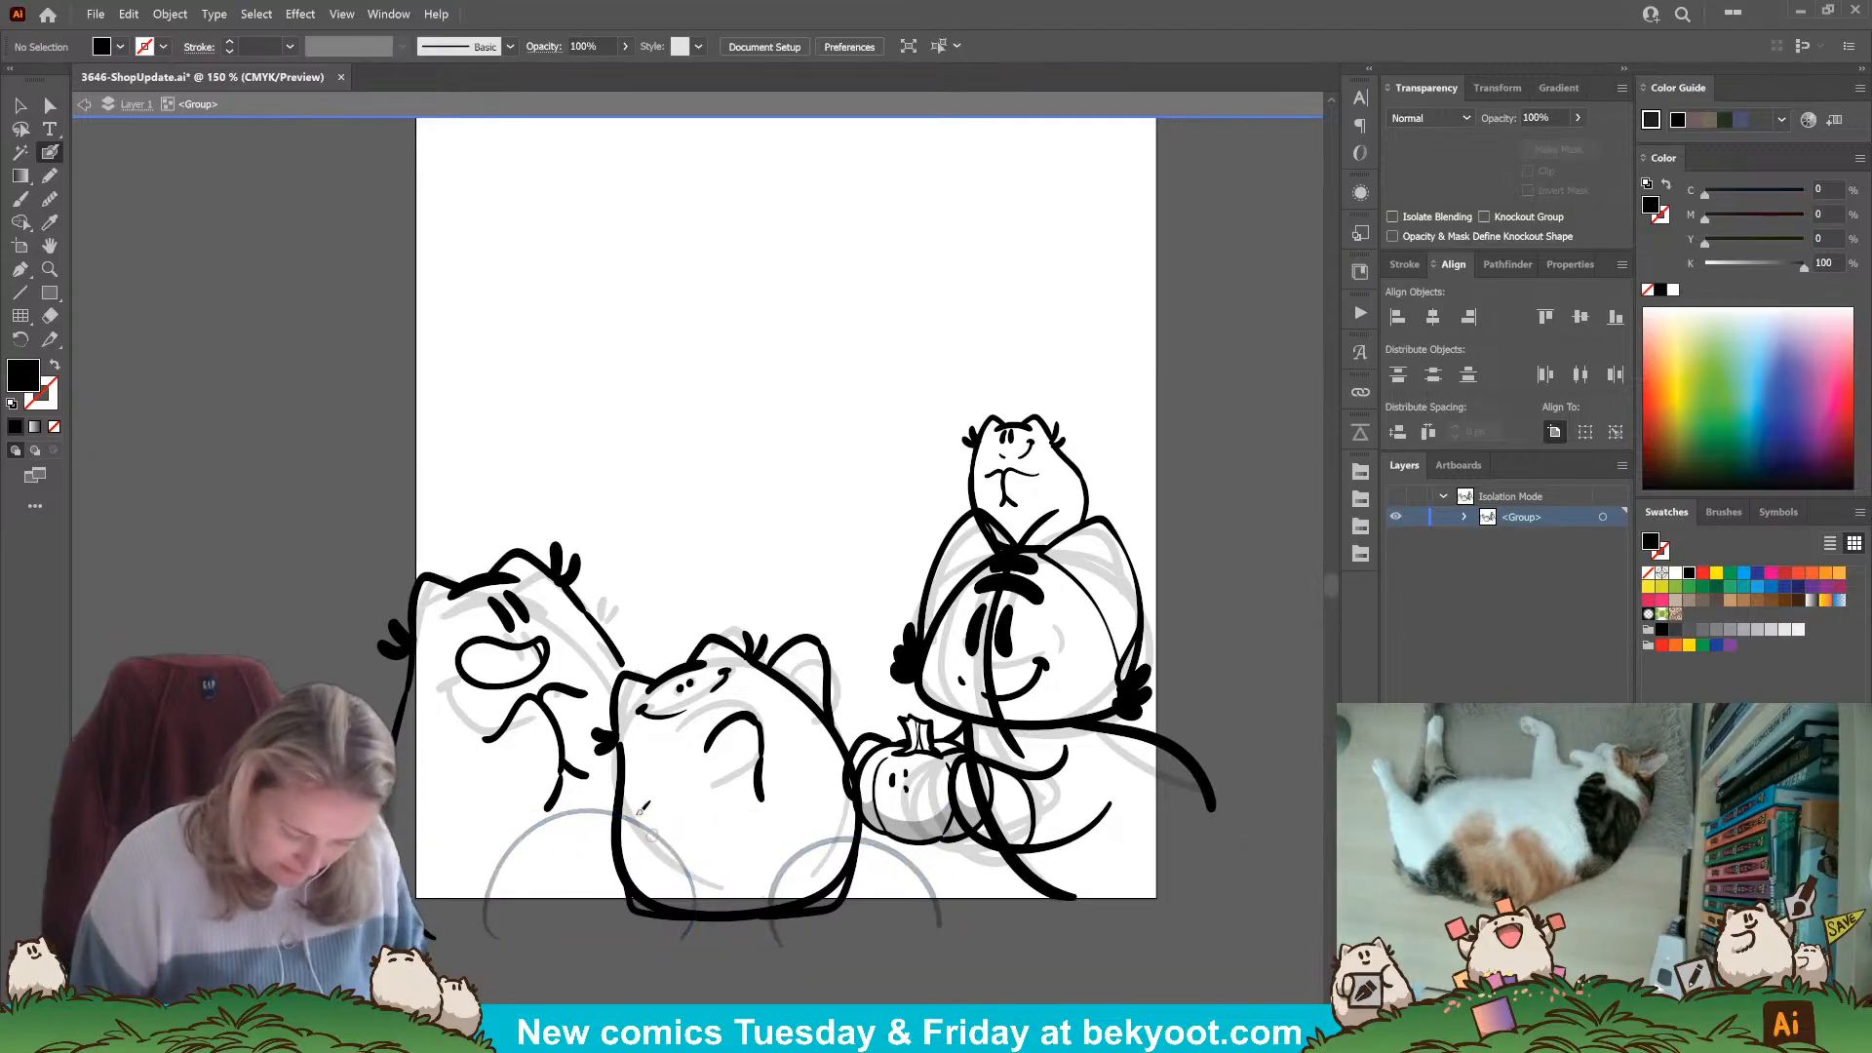
ctrl+click(621, 793)
ctrl+click(583, 887)
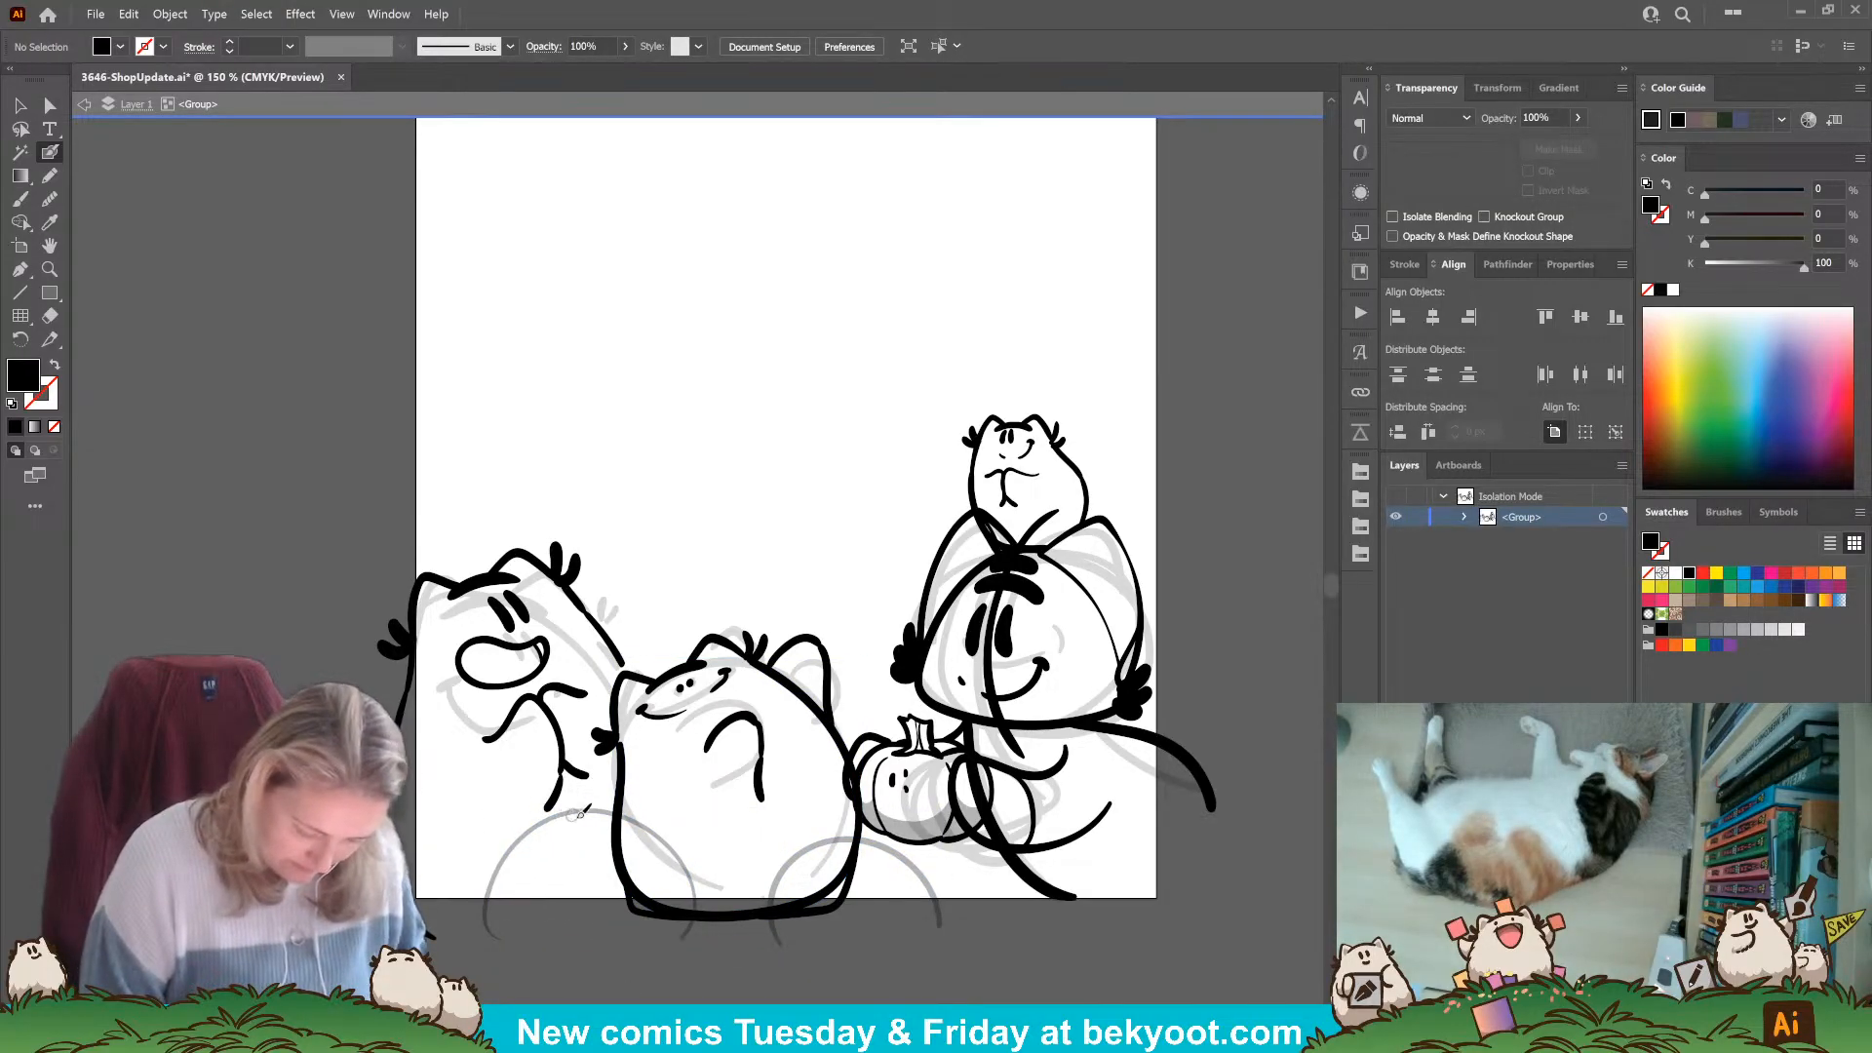
mouse_move(592, 811)
mouse_down()
mouse_move(521, 827)
mouse_move(502, 941)
mouse_up()
mouse_move(555, 809)
mouse_down()
mouse_move(669, 795)
mouse_move(716, 819)
mouse_move(741, 882)
mouse_move(719, 951)
mouse_up()
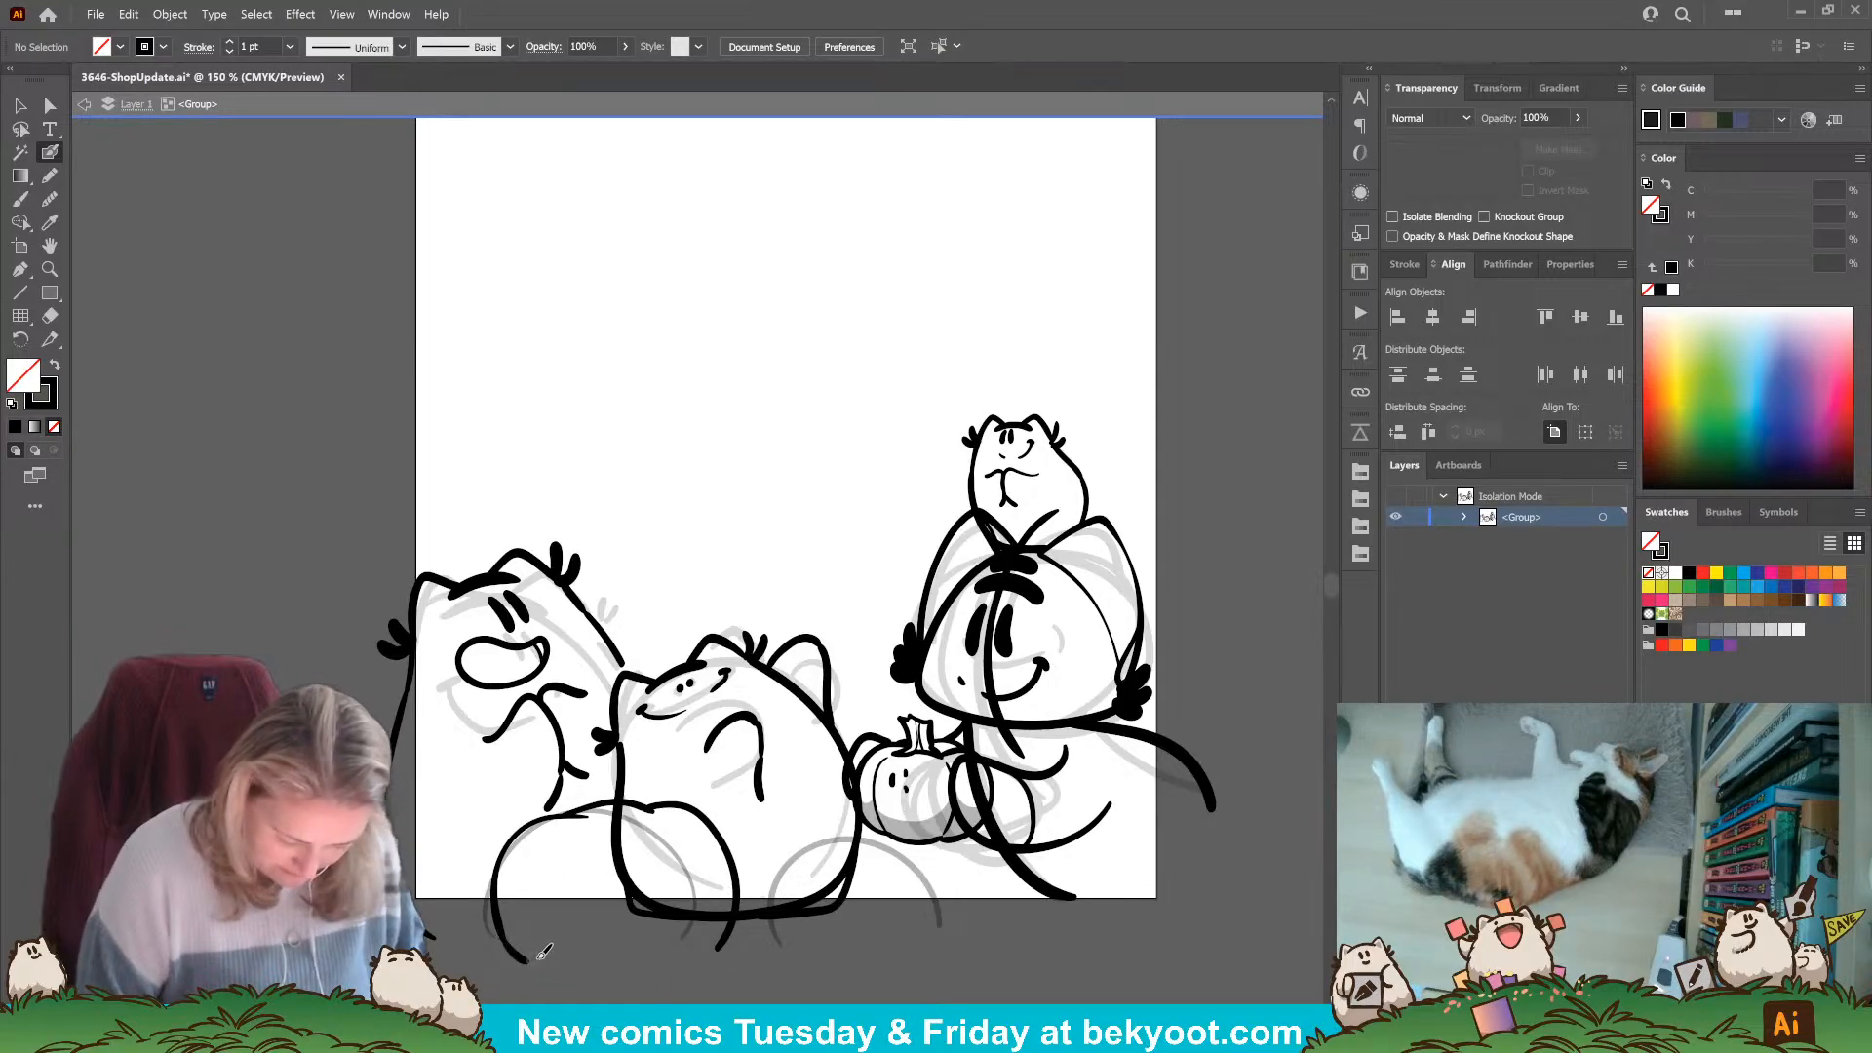
mouse_move(504, 940)
mouse_down()
mouse_move(511, 854)
mouse_move(587, 815)
mouse_up()
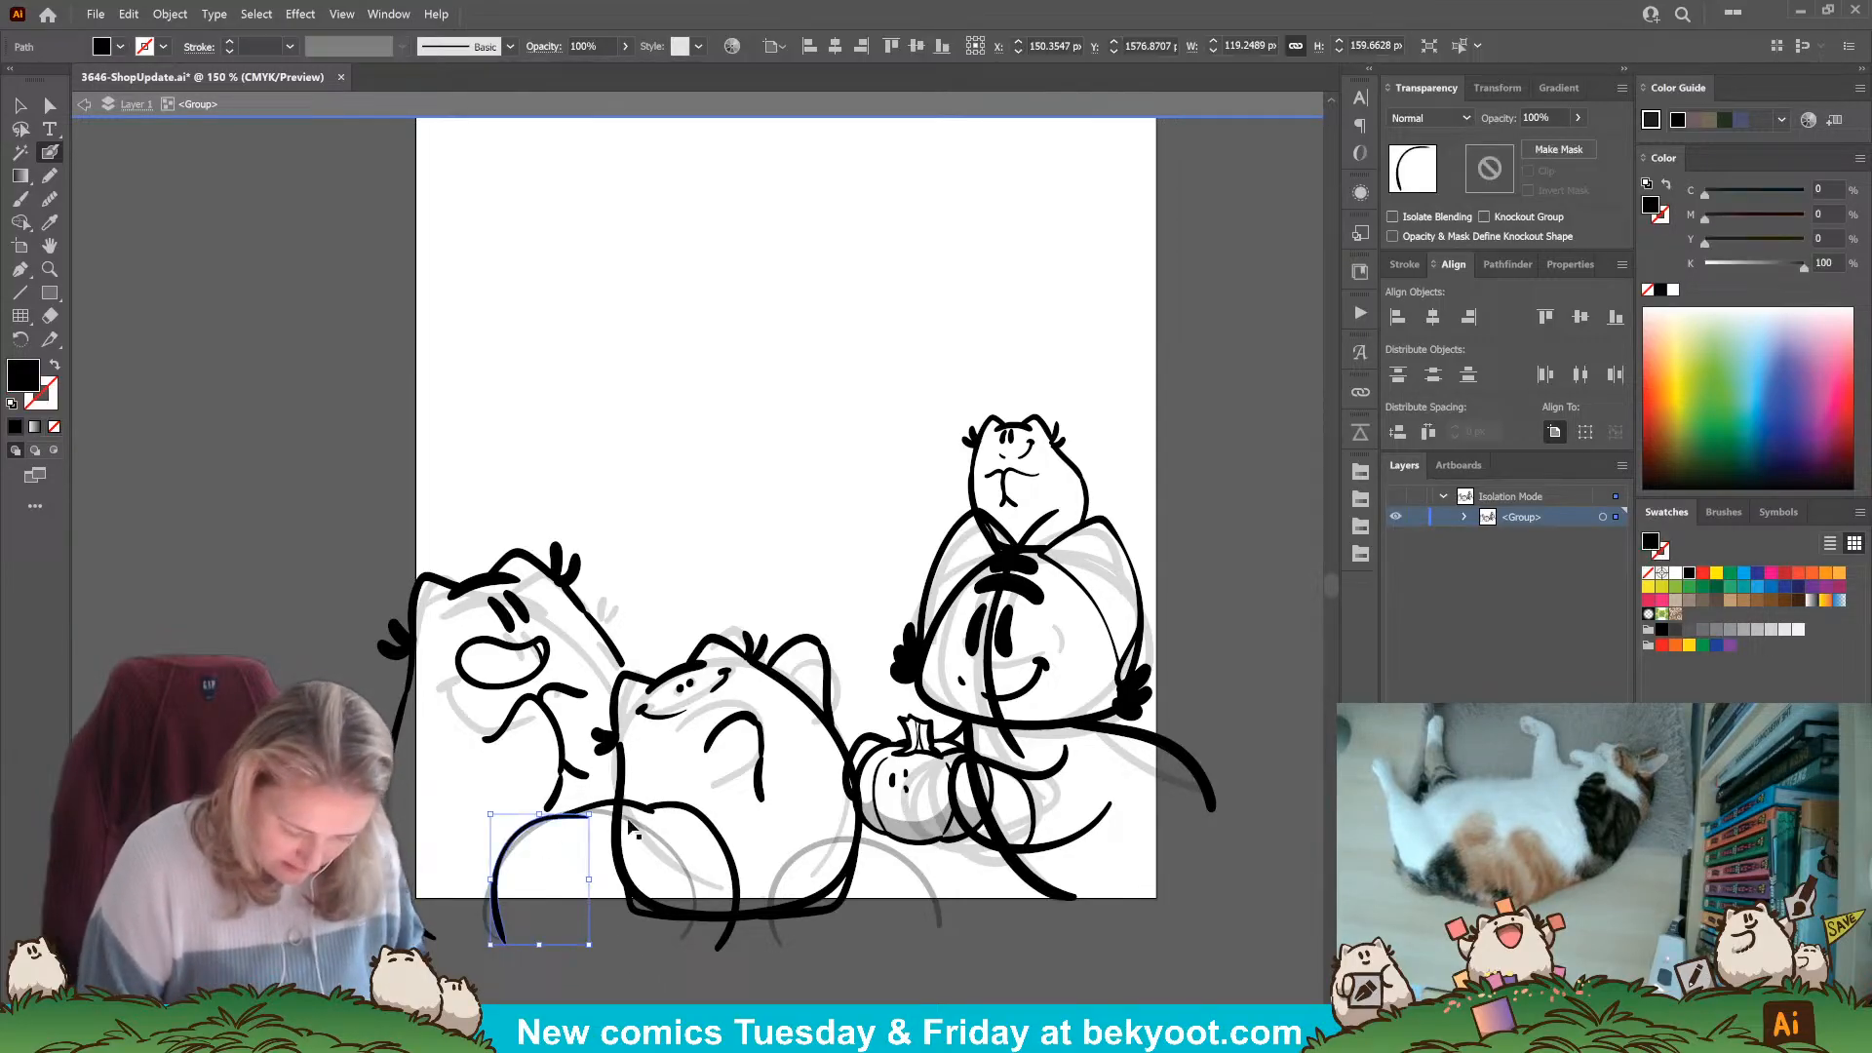
Group the left pumpkin's outline strokes and enter the new group for editing.
ctrl+shift+click(732, 863)
ctrl+shift+click(636, 806)
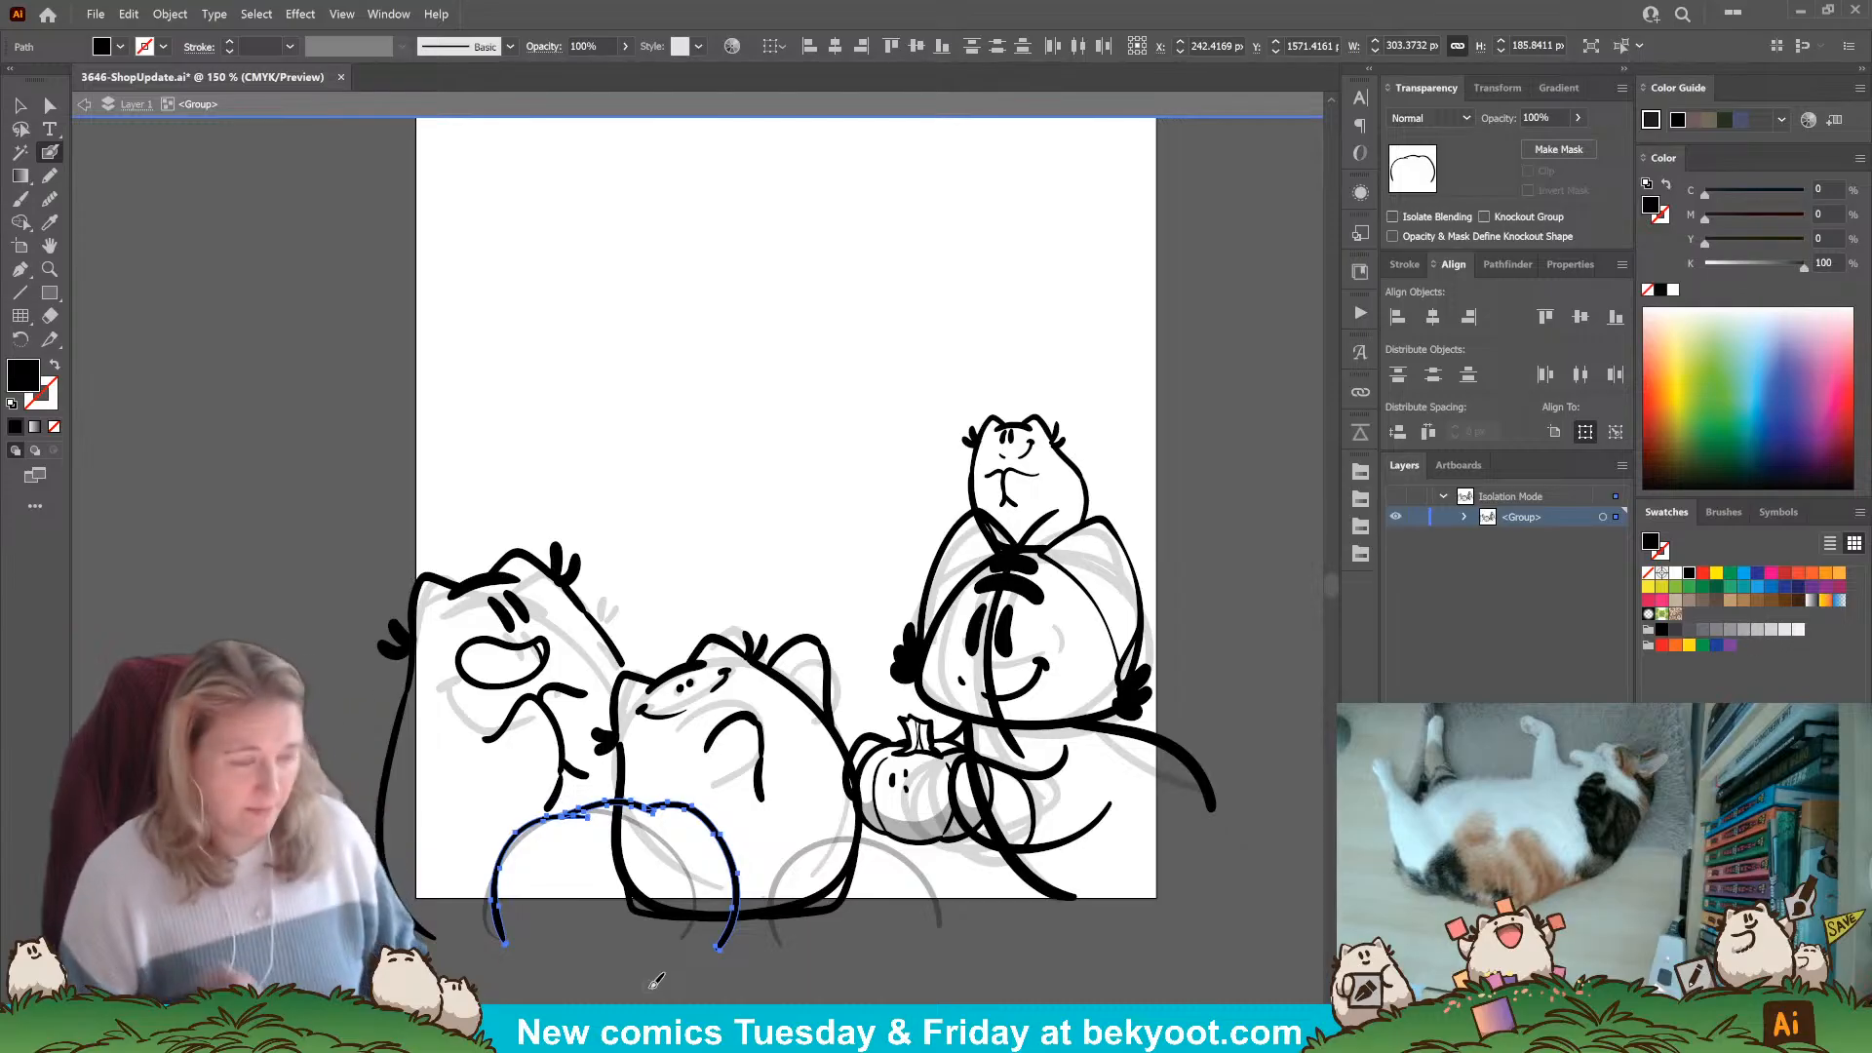
key(ctrl+g)
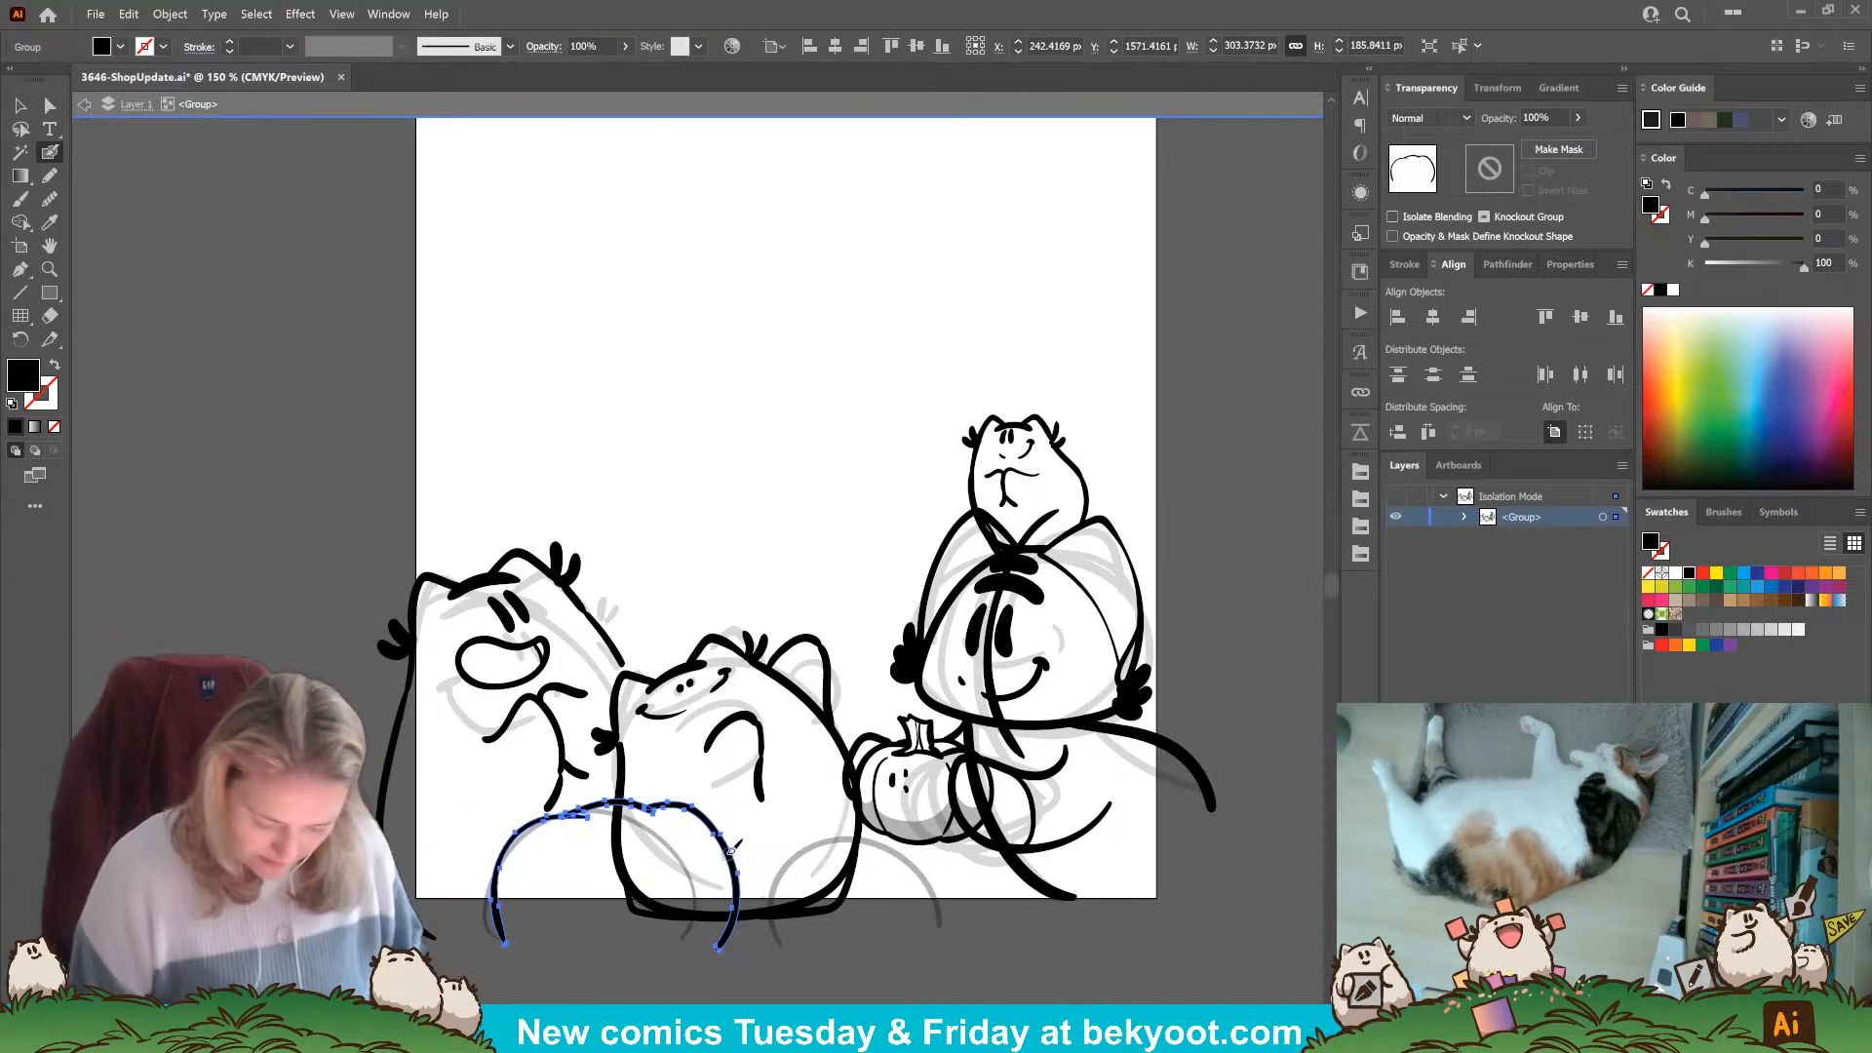
double_click(722, 890)
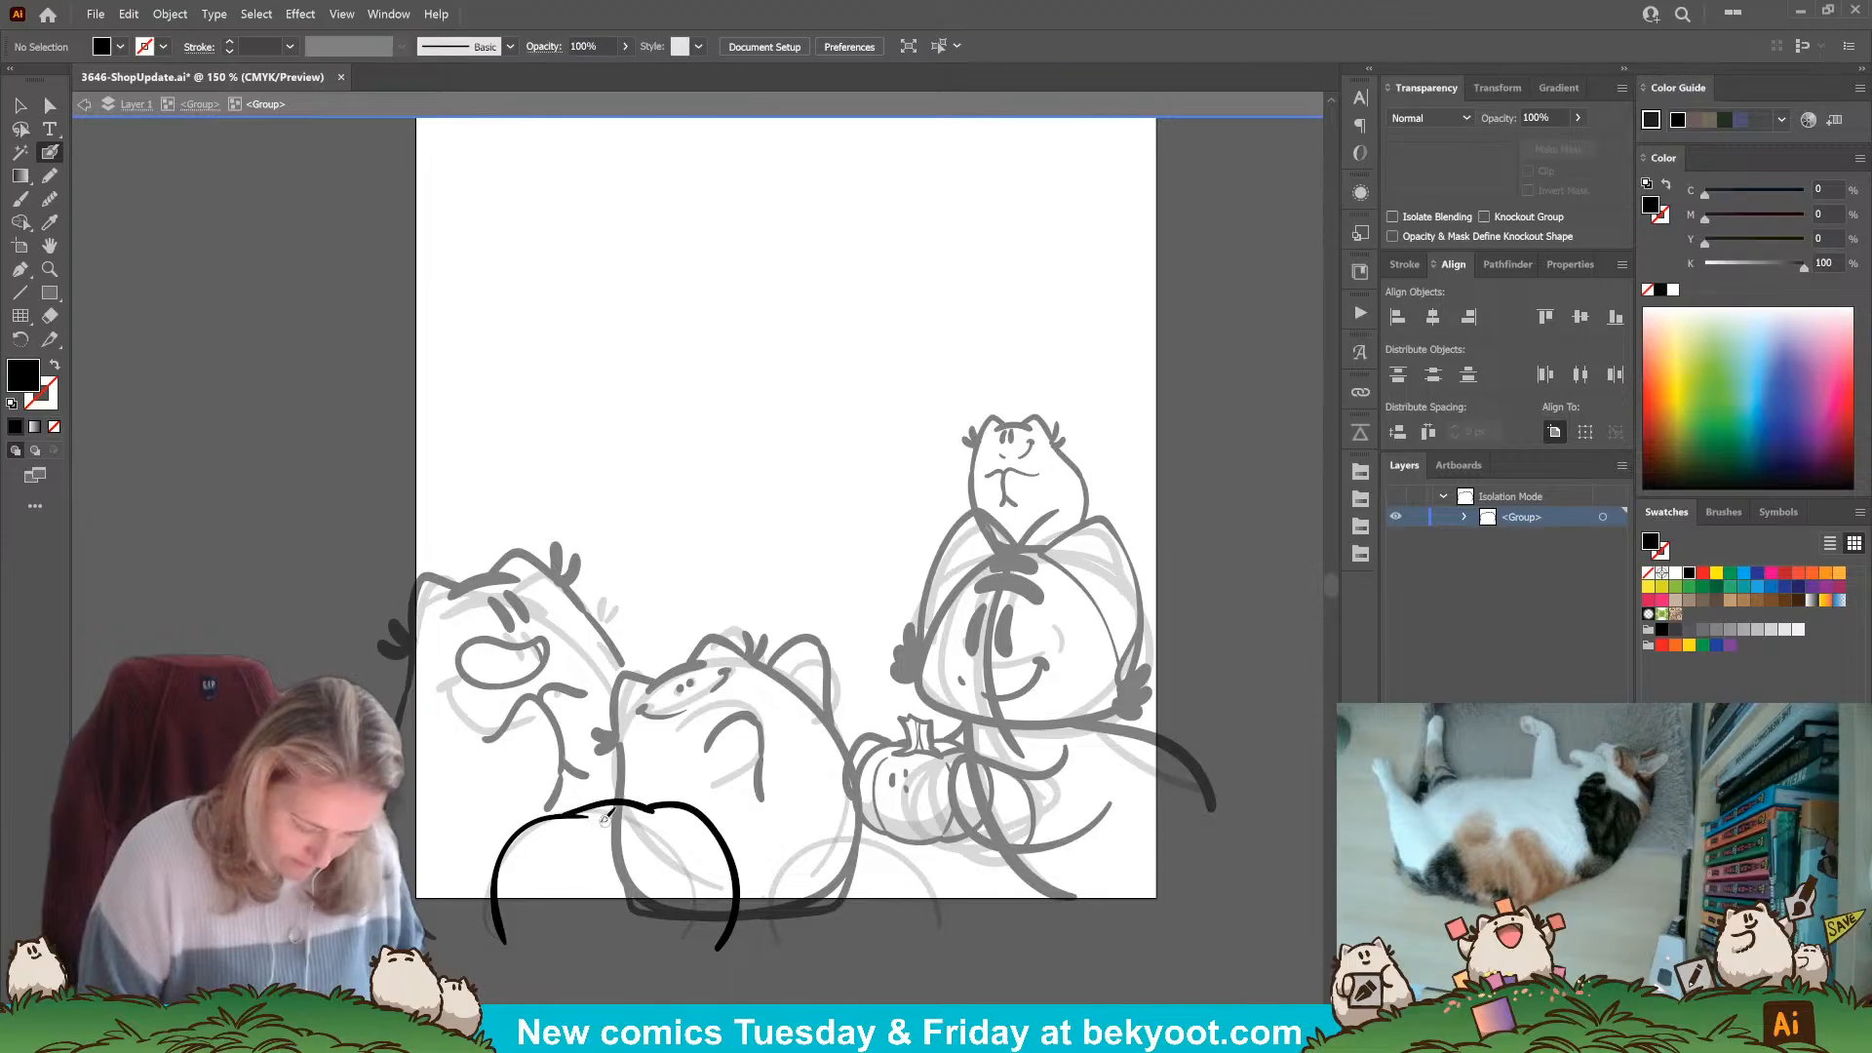
mouse_move(592, 826)
mouse_down()
mouse_move(659, 833)
mouse_move(622, 770)
mouse_move(586, 756)
mouse_move(592, 773)
mouse_up()
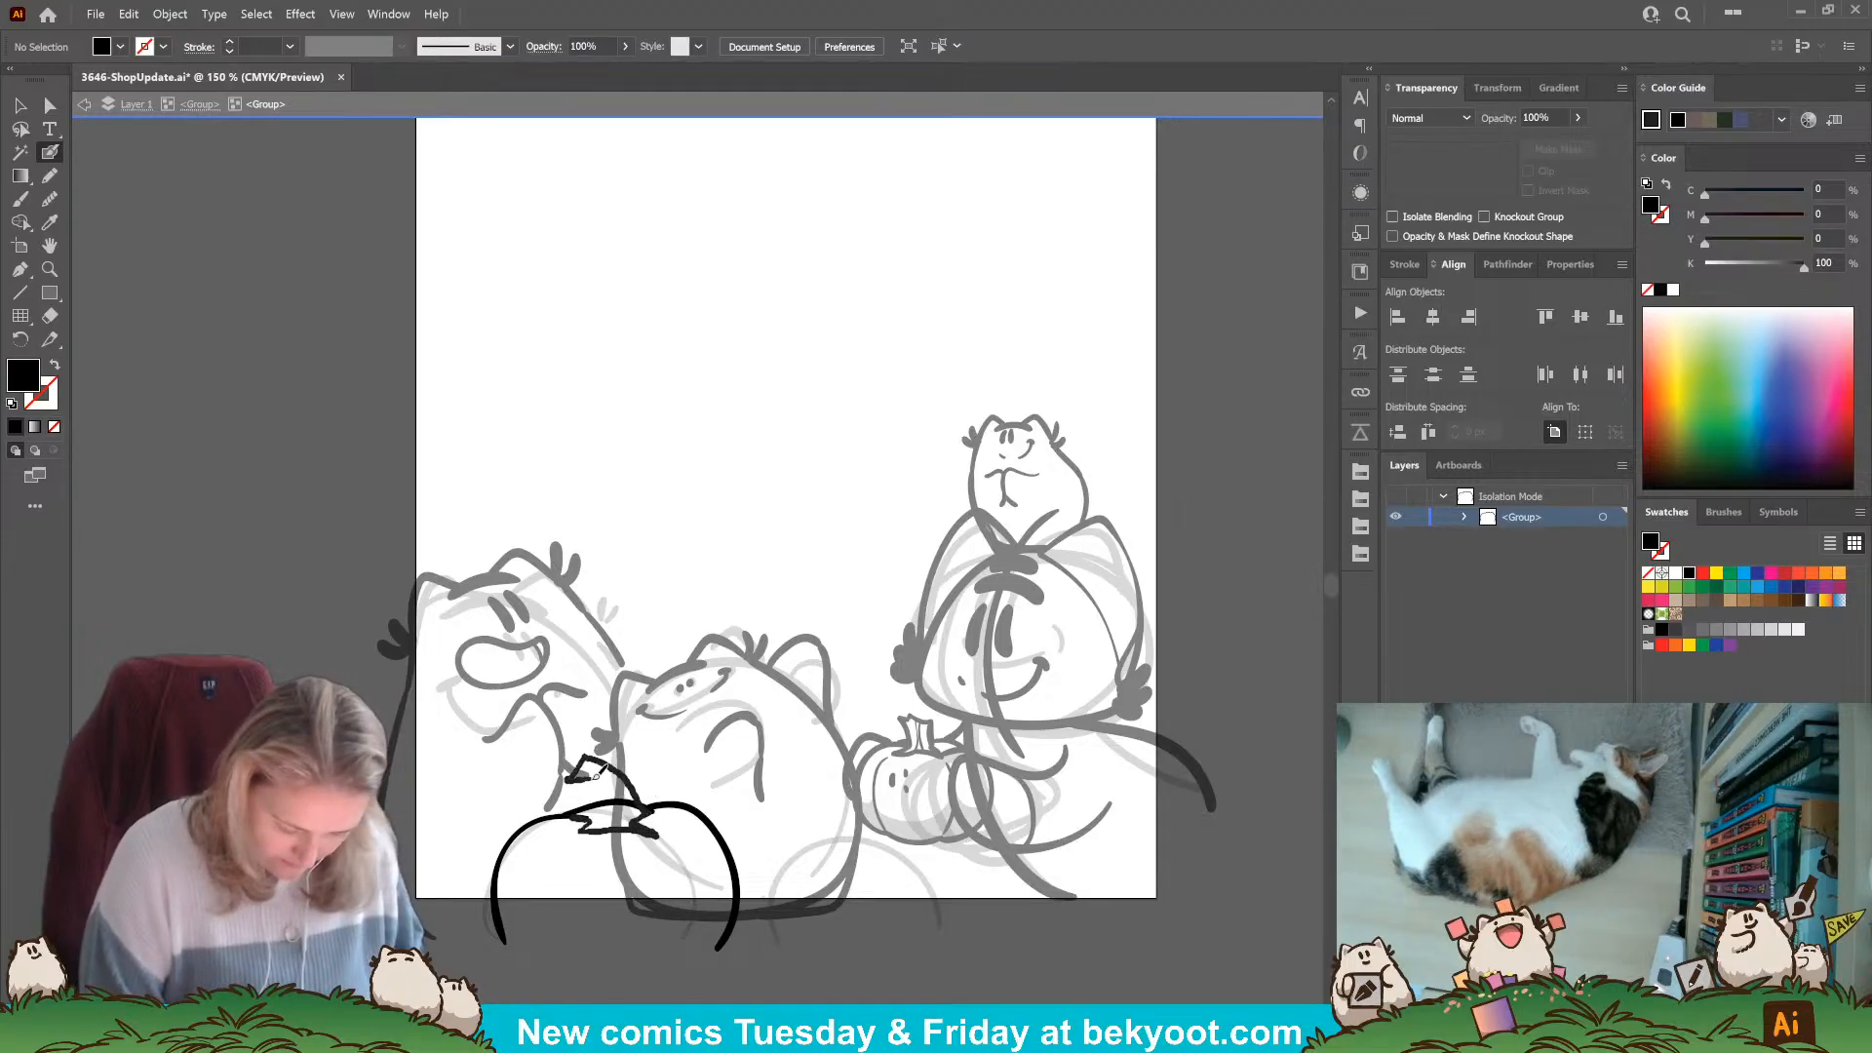
key(shift+x)
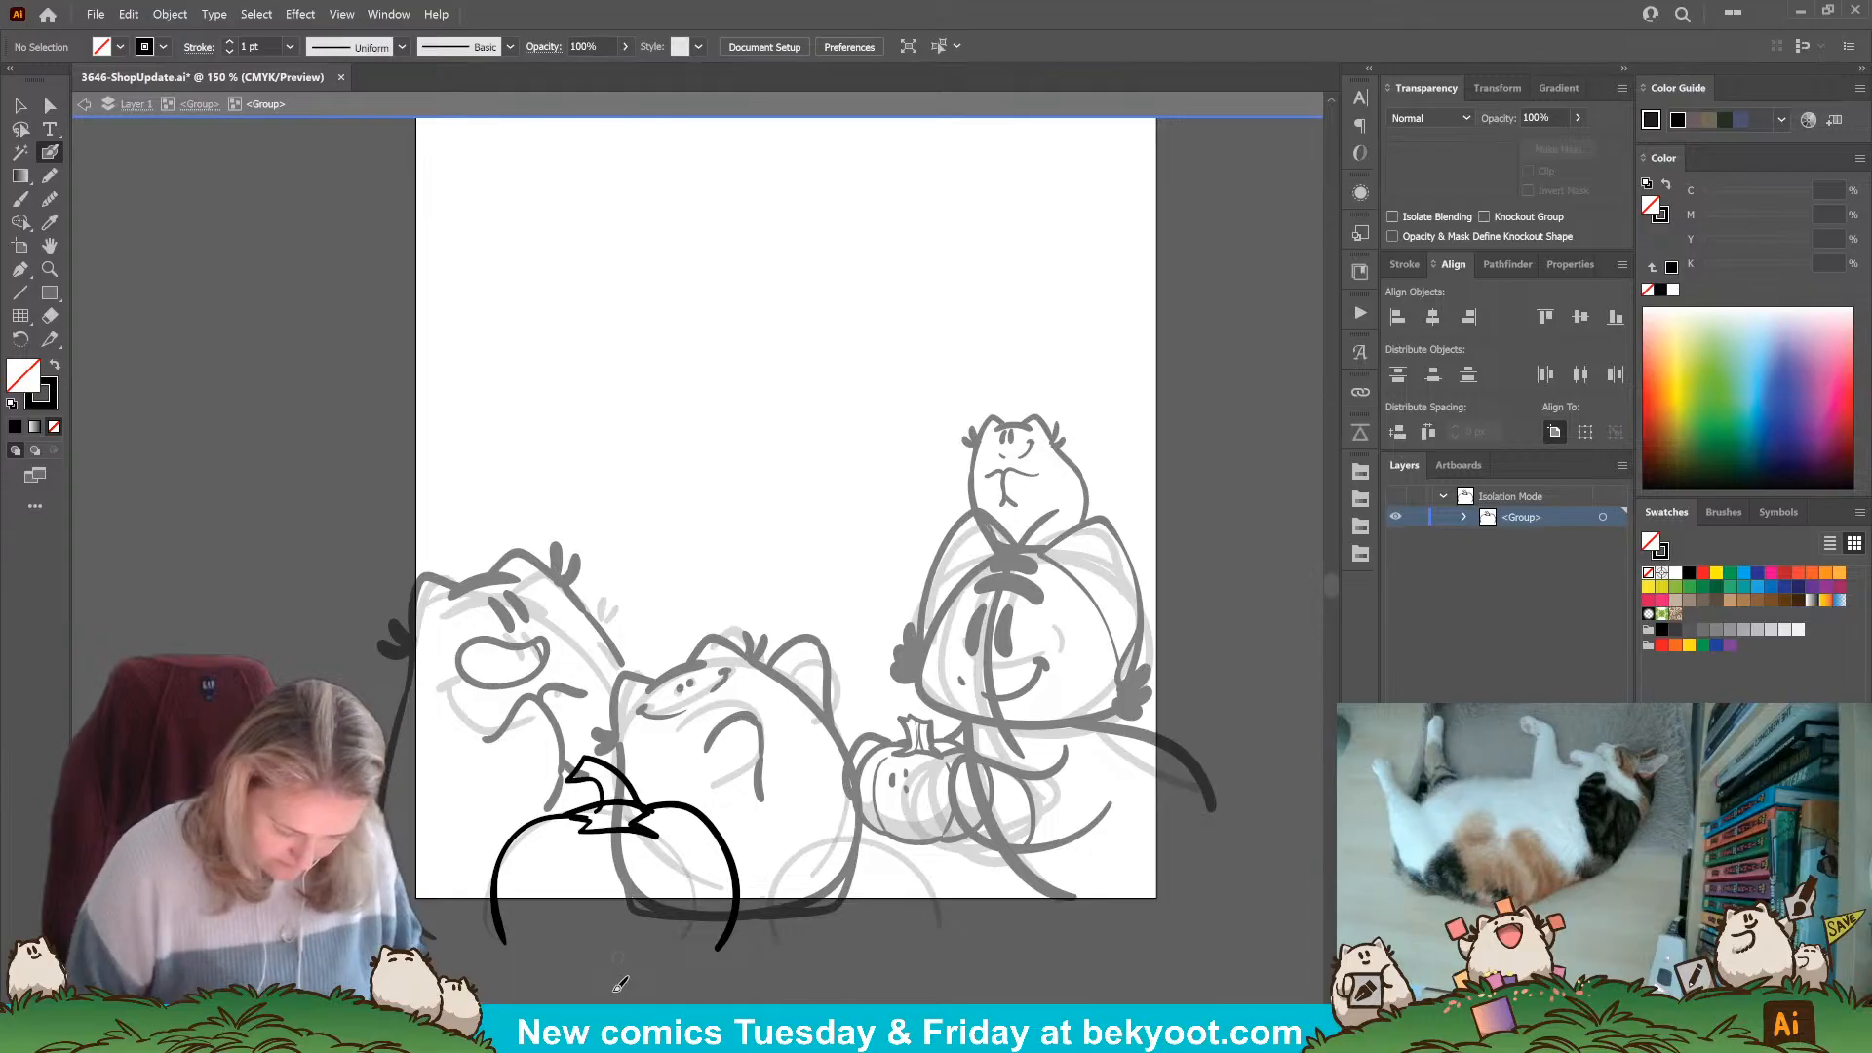
key(ctrl+z)
Draw a jagged leafy collar on top of the left pumpkin and a curved stem bending left with a ragged end.
key(shift+x)
mouse_move(563, 819)
mouse_down()
mouse_move(656, 832)
mouse_move(633, 822)
mouse_move(669, 810)
mouse_move(616, 759)
mouse_move(558, 784)
mouse_up()
key(shift+x)
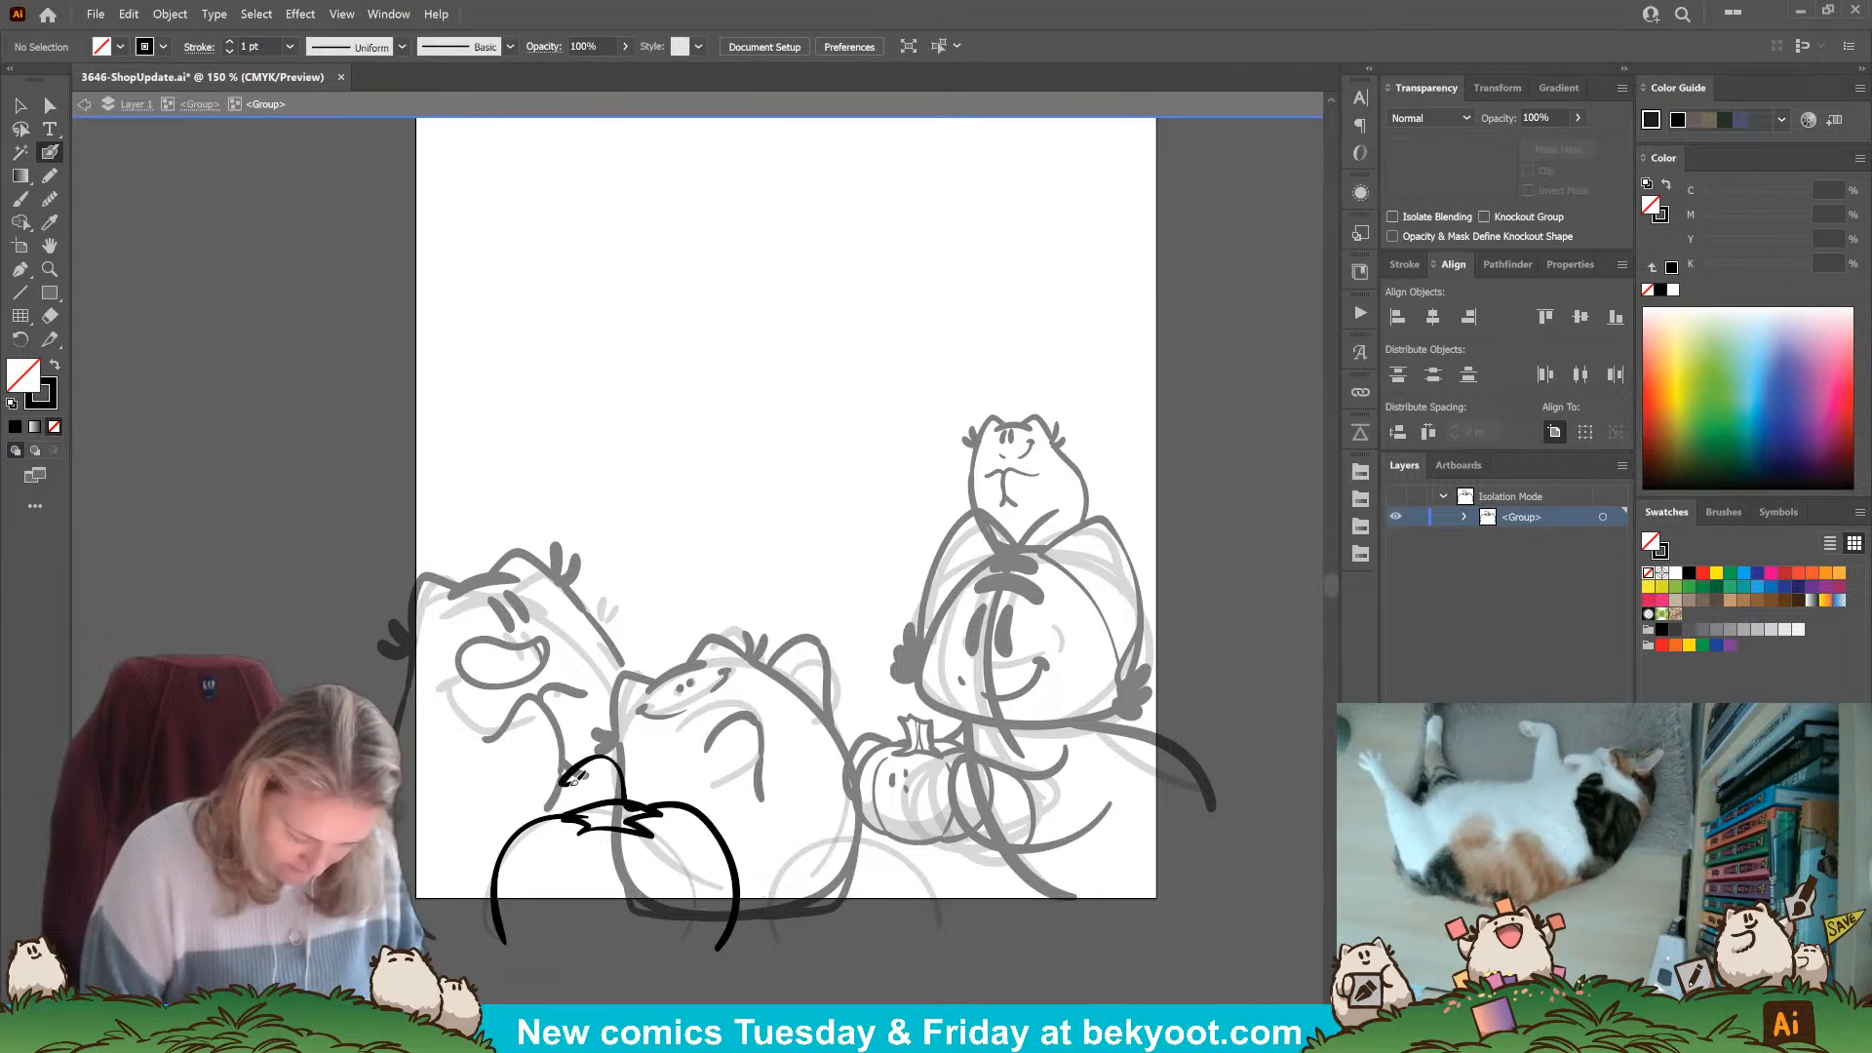
drag(577, 786, 589, 792)
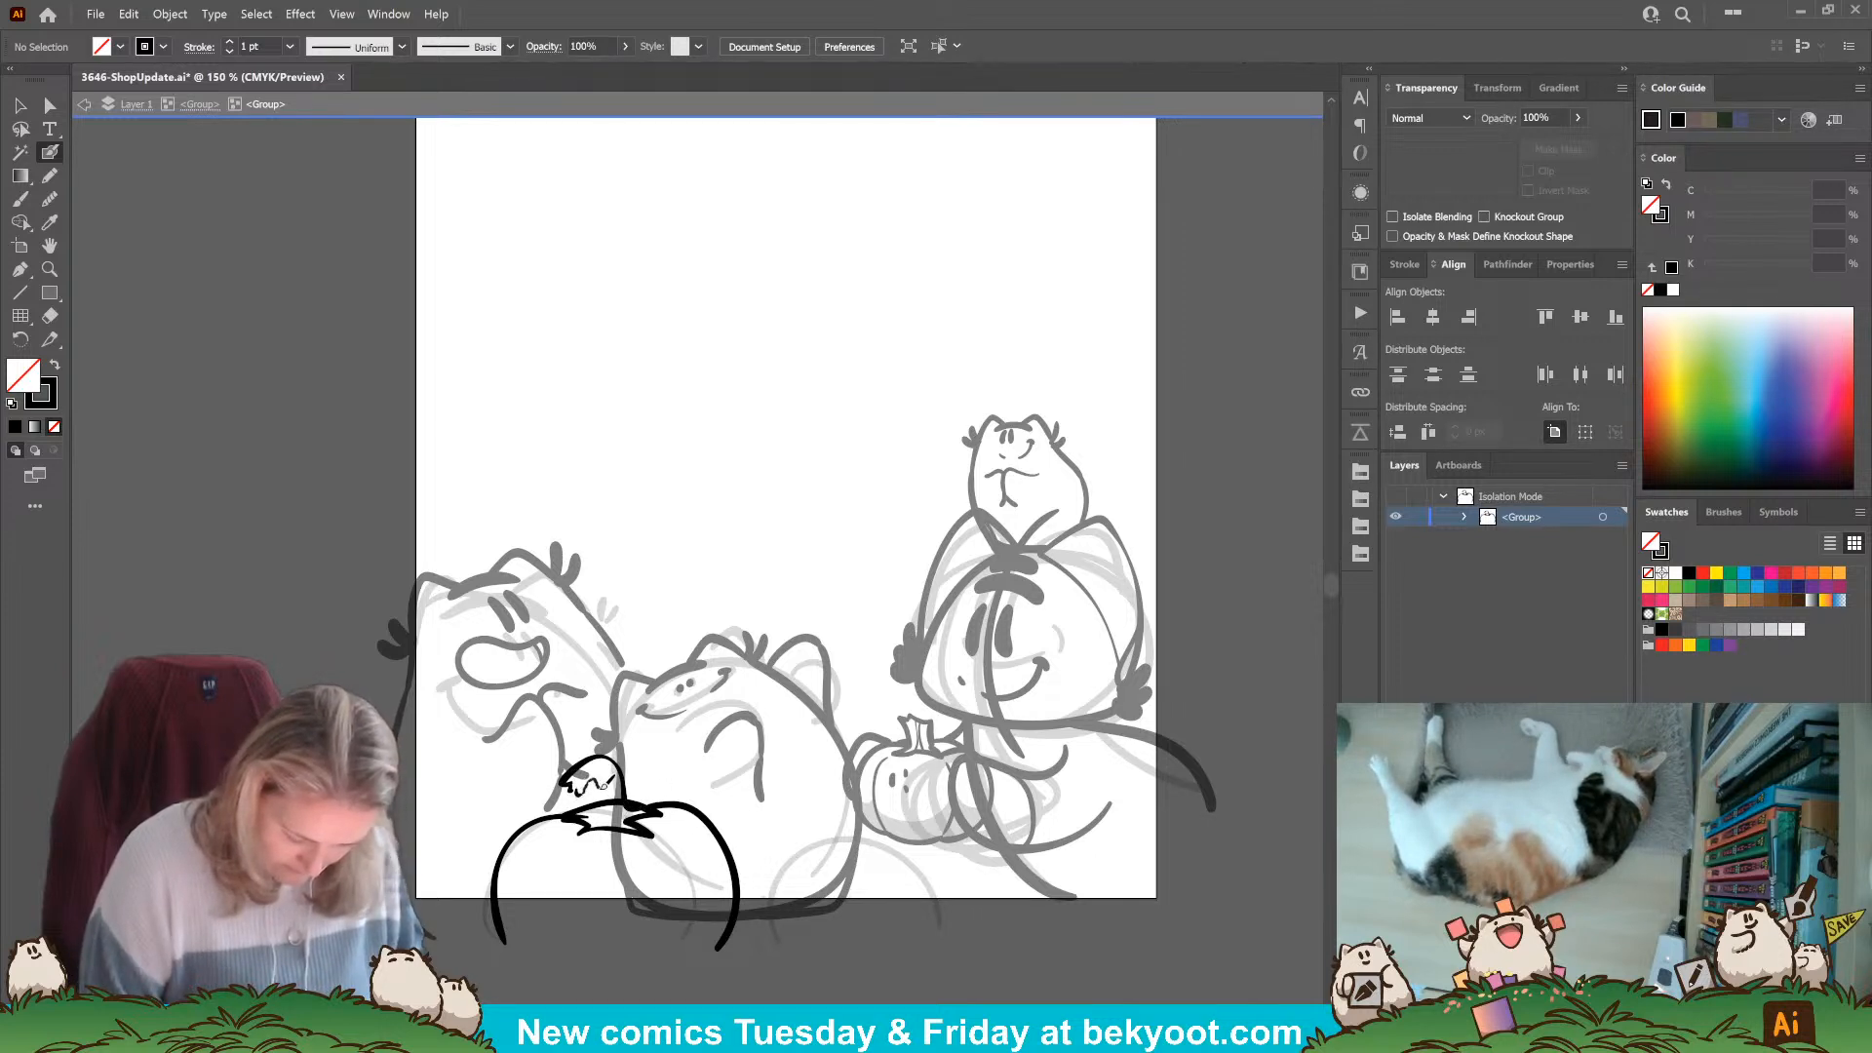
key(ctrl+z)
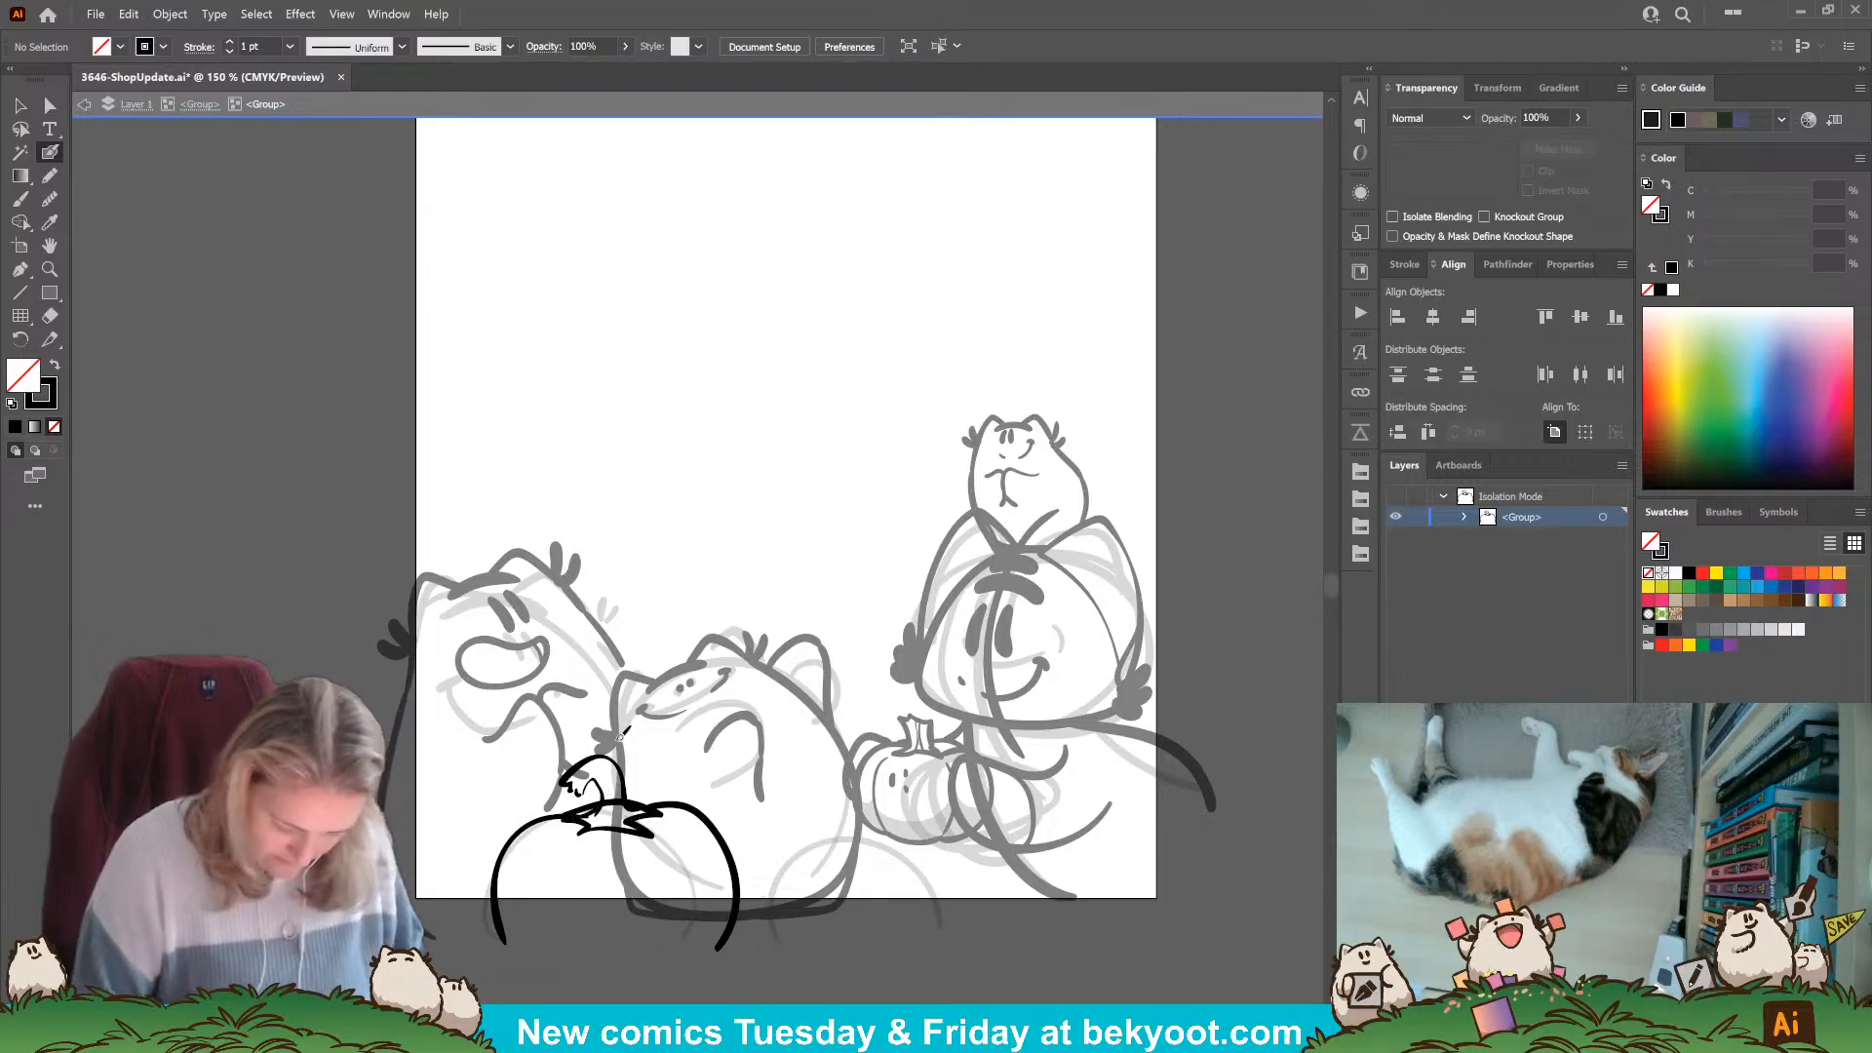
Cut away the middle section of the left pumpkin's top line where it crosses the stem's base.
ctrl+click(587, 827)
ctrl+click(590, 806)
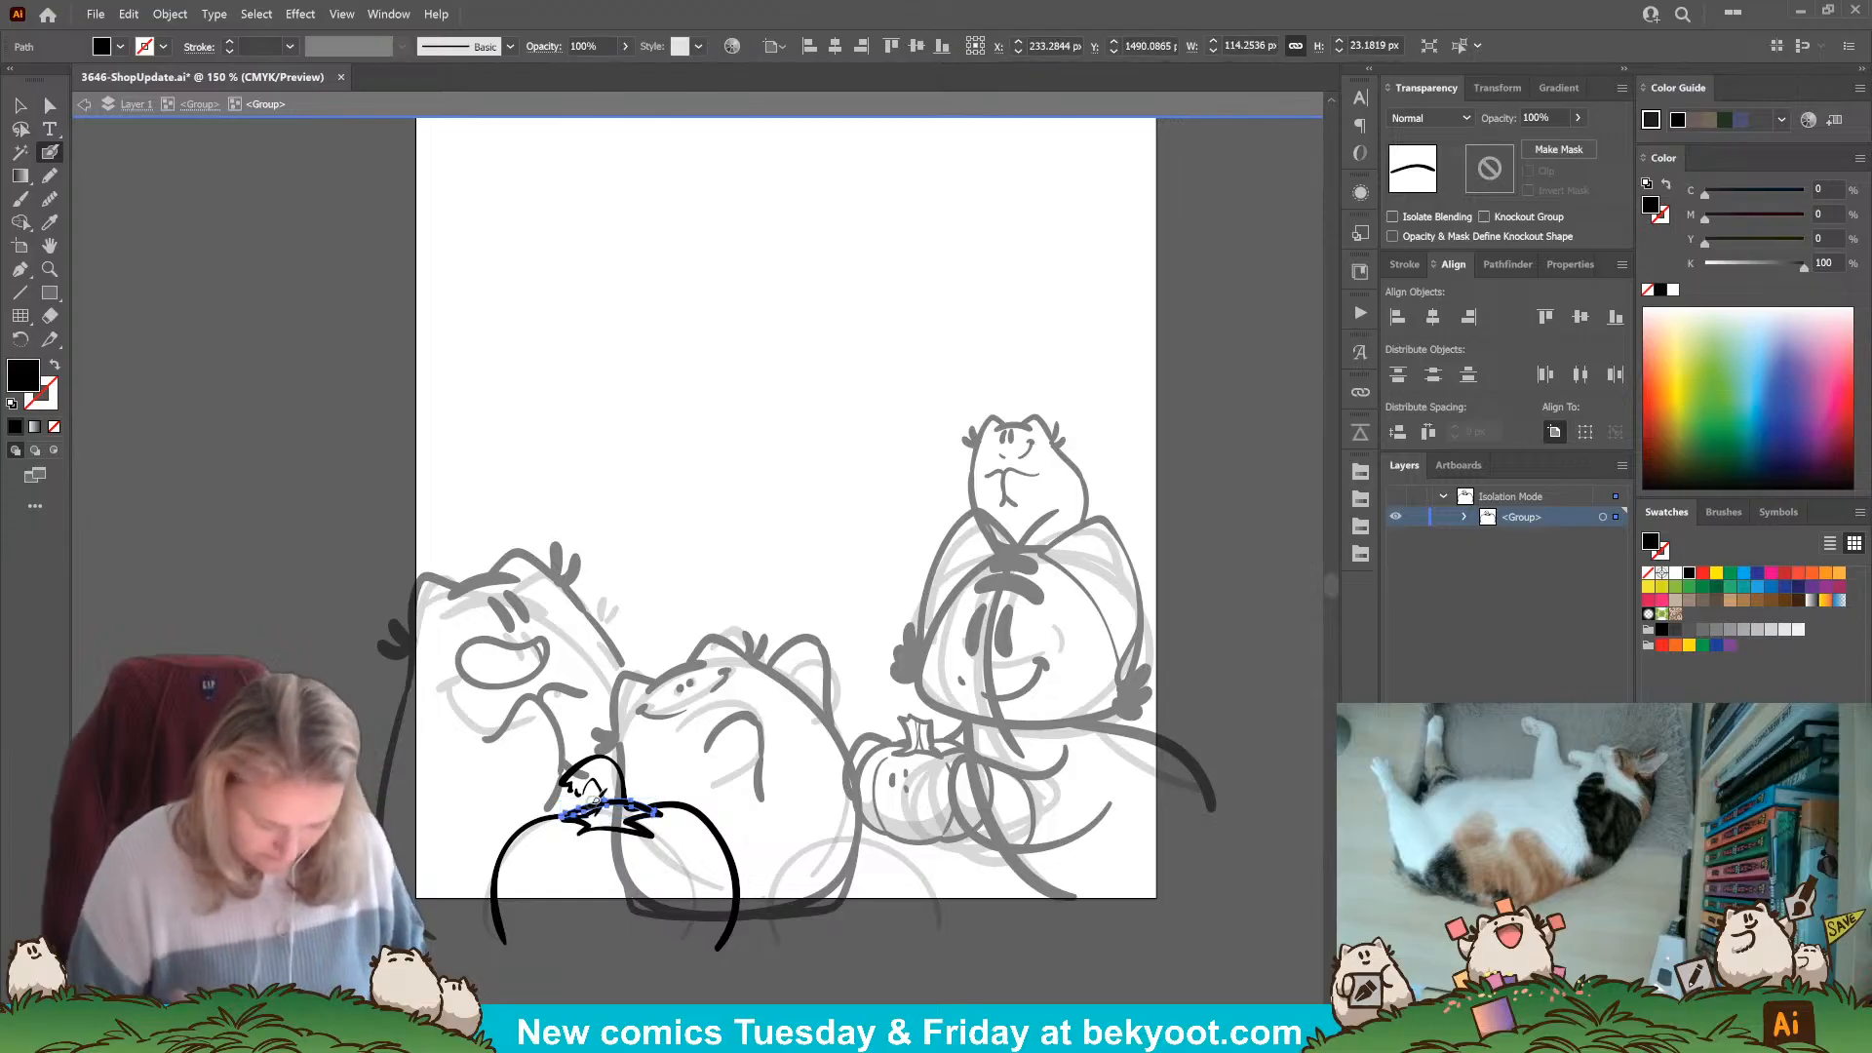
drag(607, 809, 616, 805)
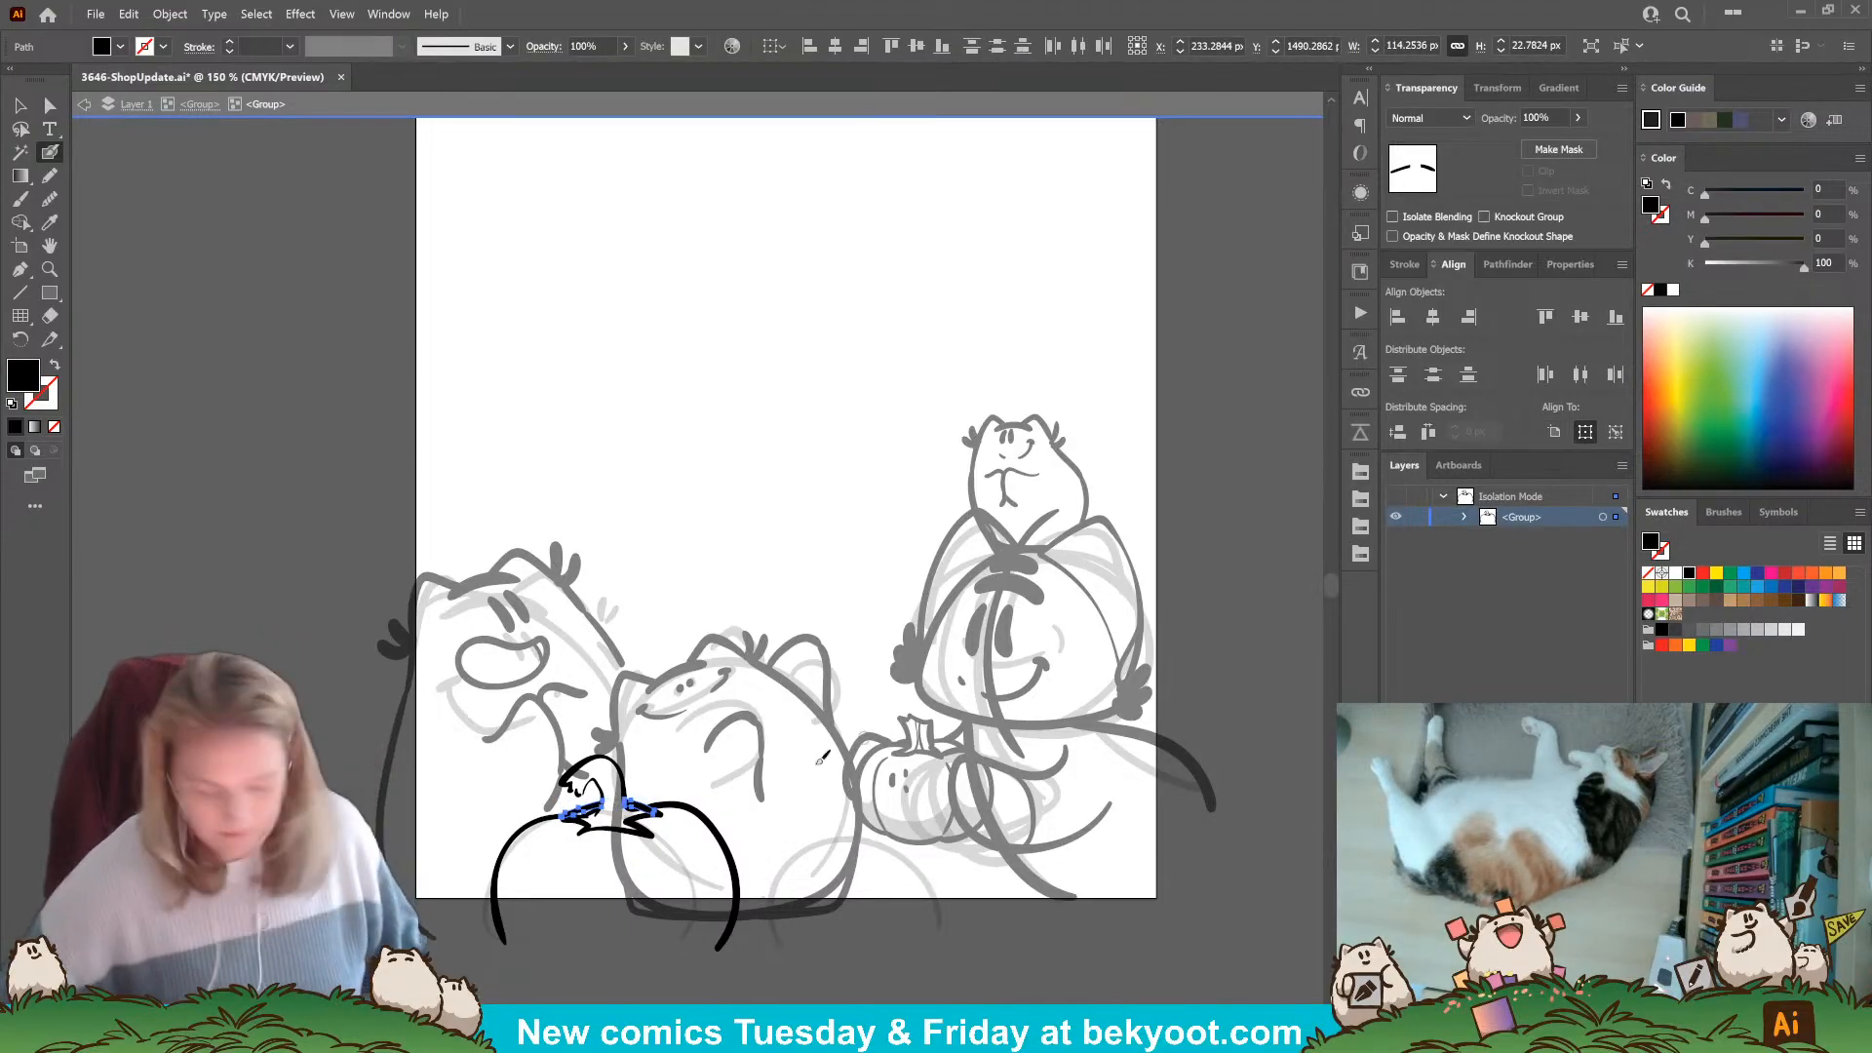
Redraw the ragged tip of the left pumpkin's stem so it joins the stem's inner curve.
scroll(614, 801, up, 4)
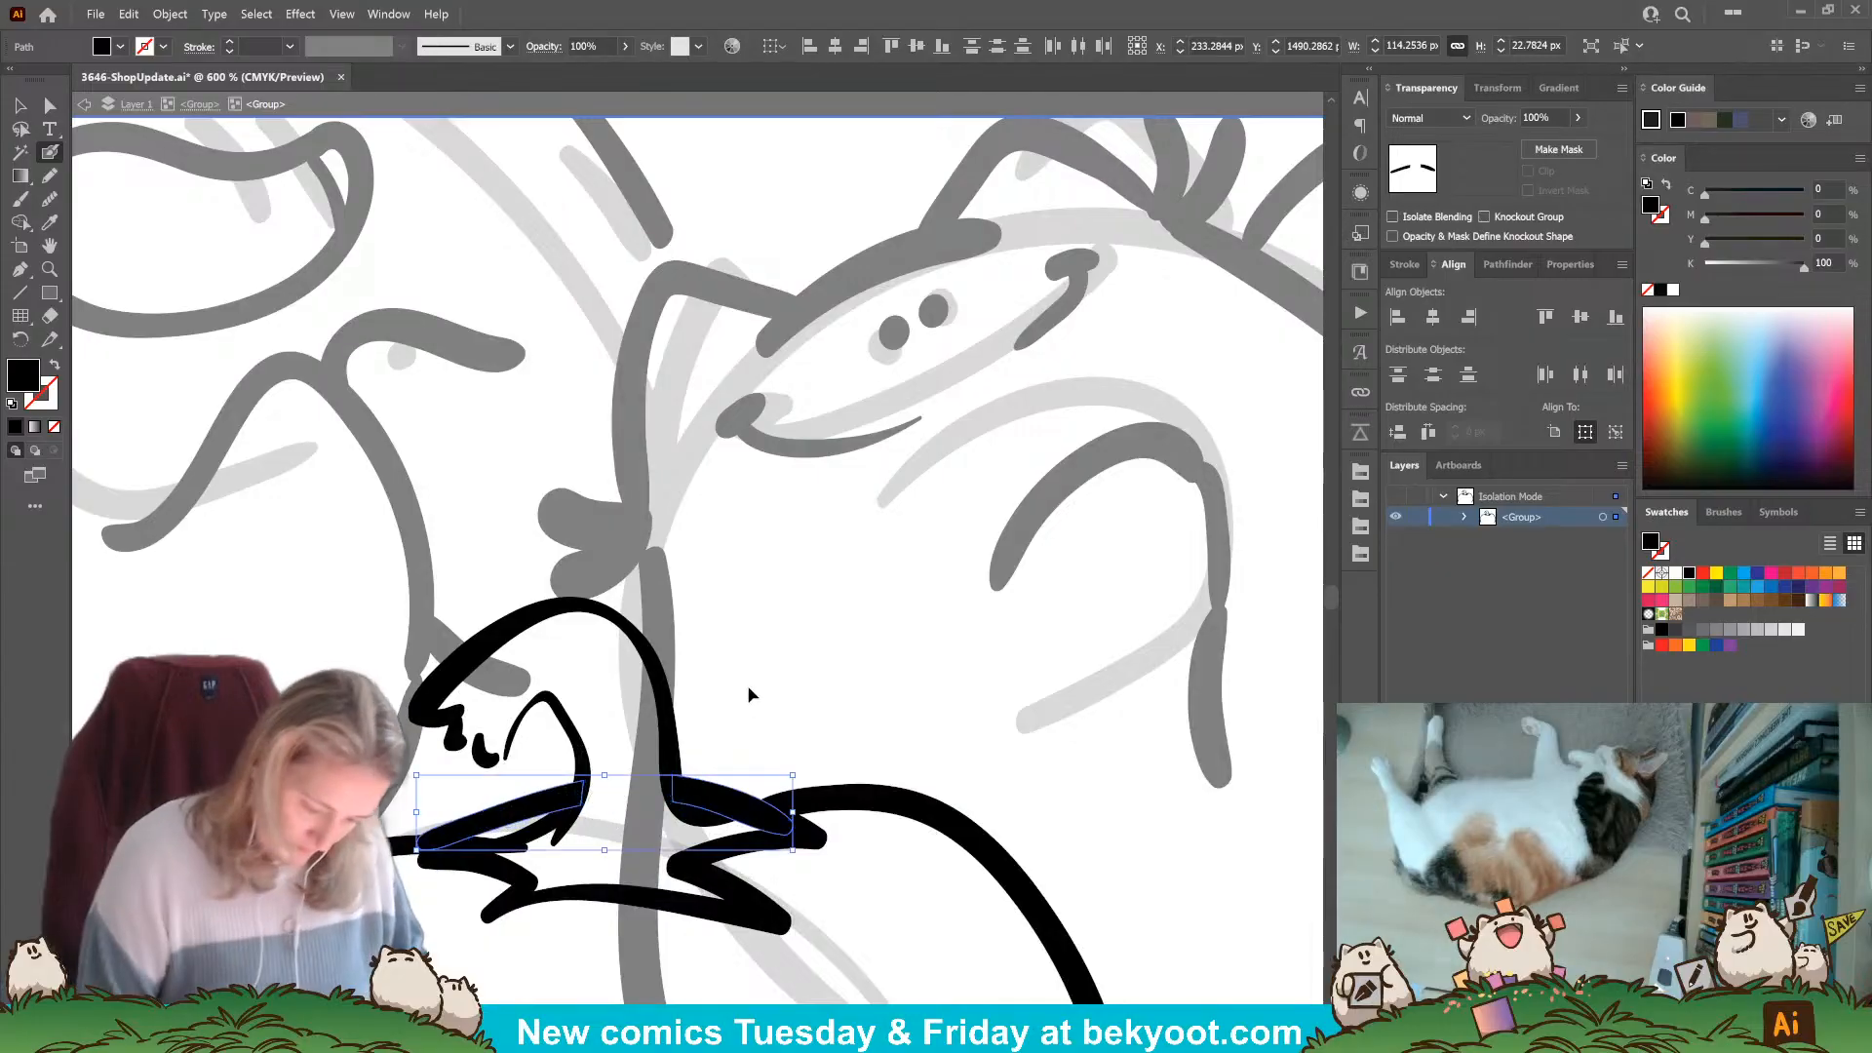
ctrl+click(752, 693)
mouse_move(573, 801)
mouse_down()
mouse_move(550, 697)
mouse_move(497, 754)
mouse_up()
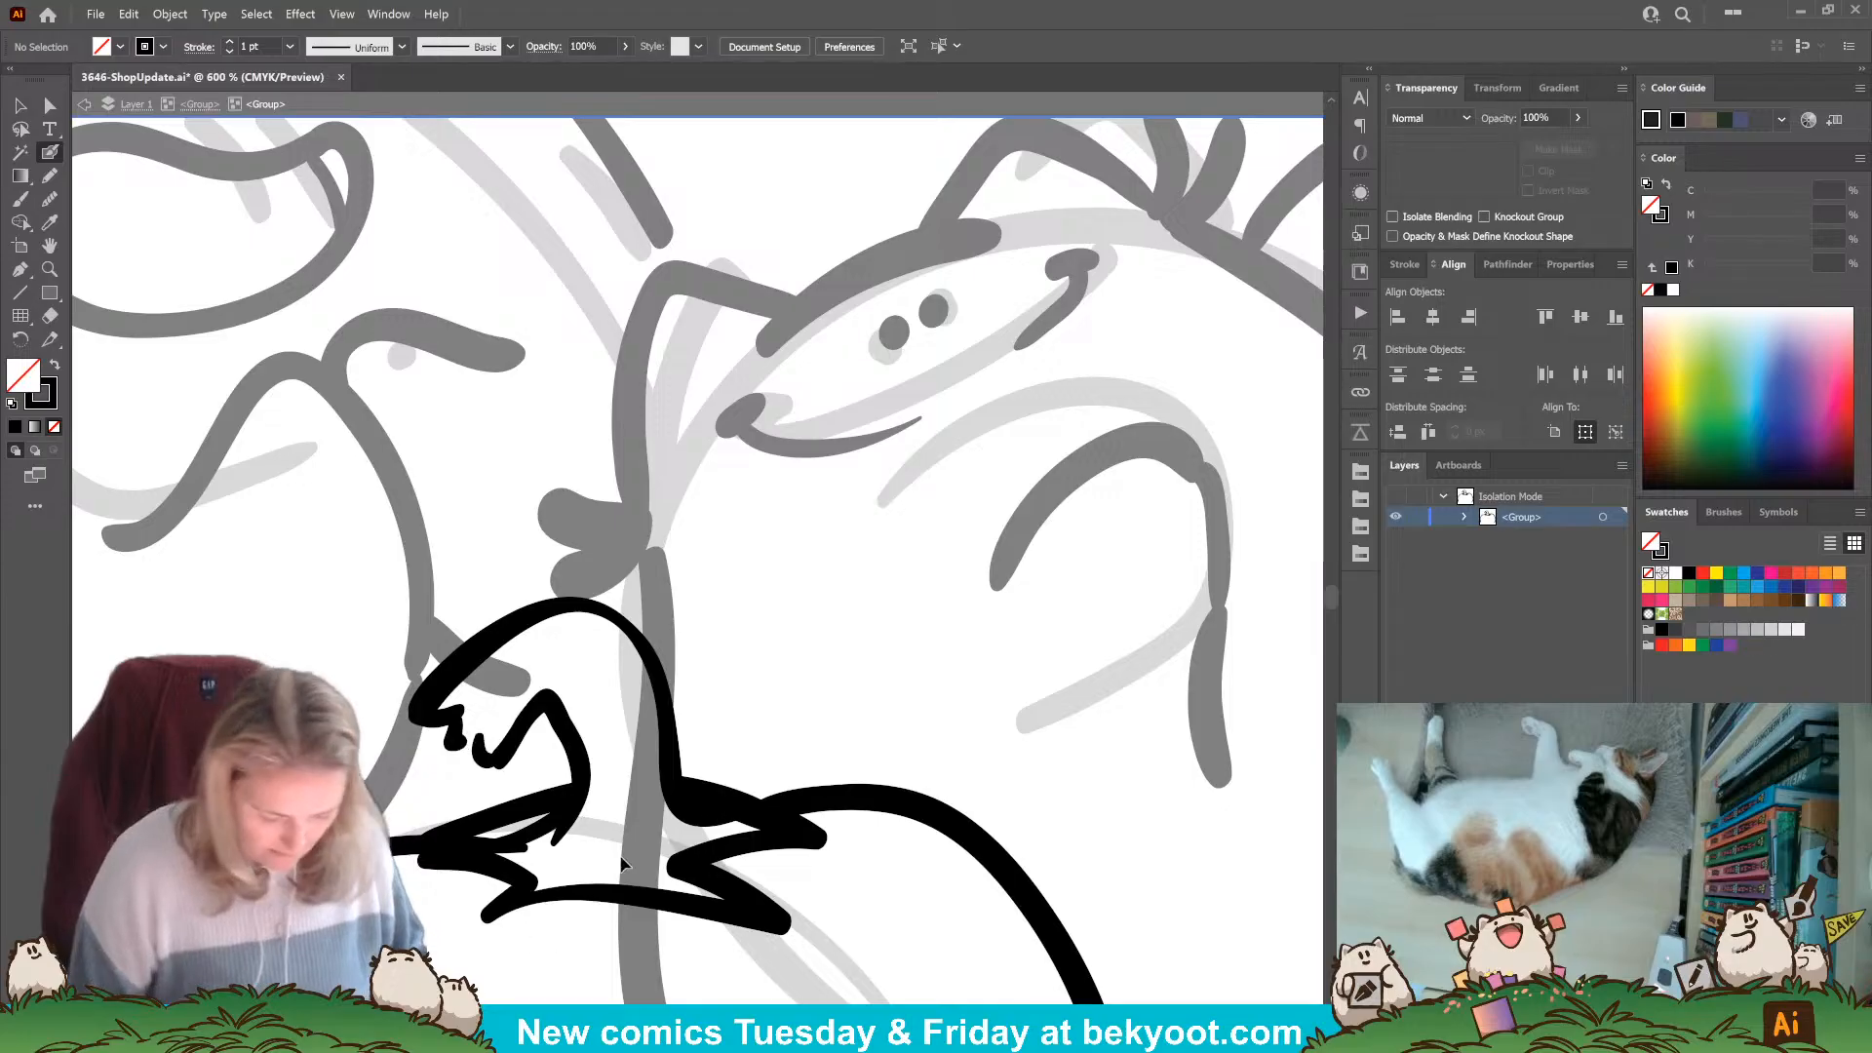
key(ctrl+z)
drag(497, 726, 485, 757)
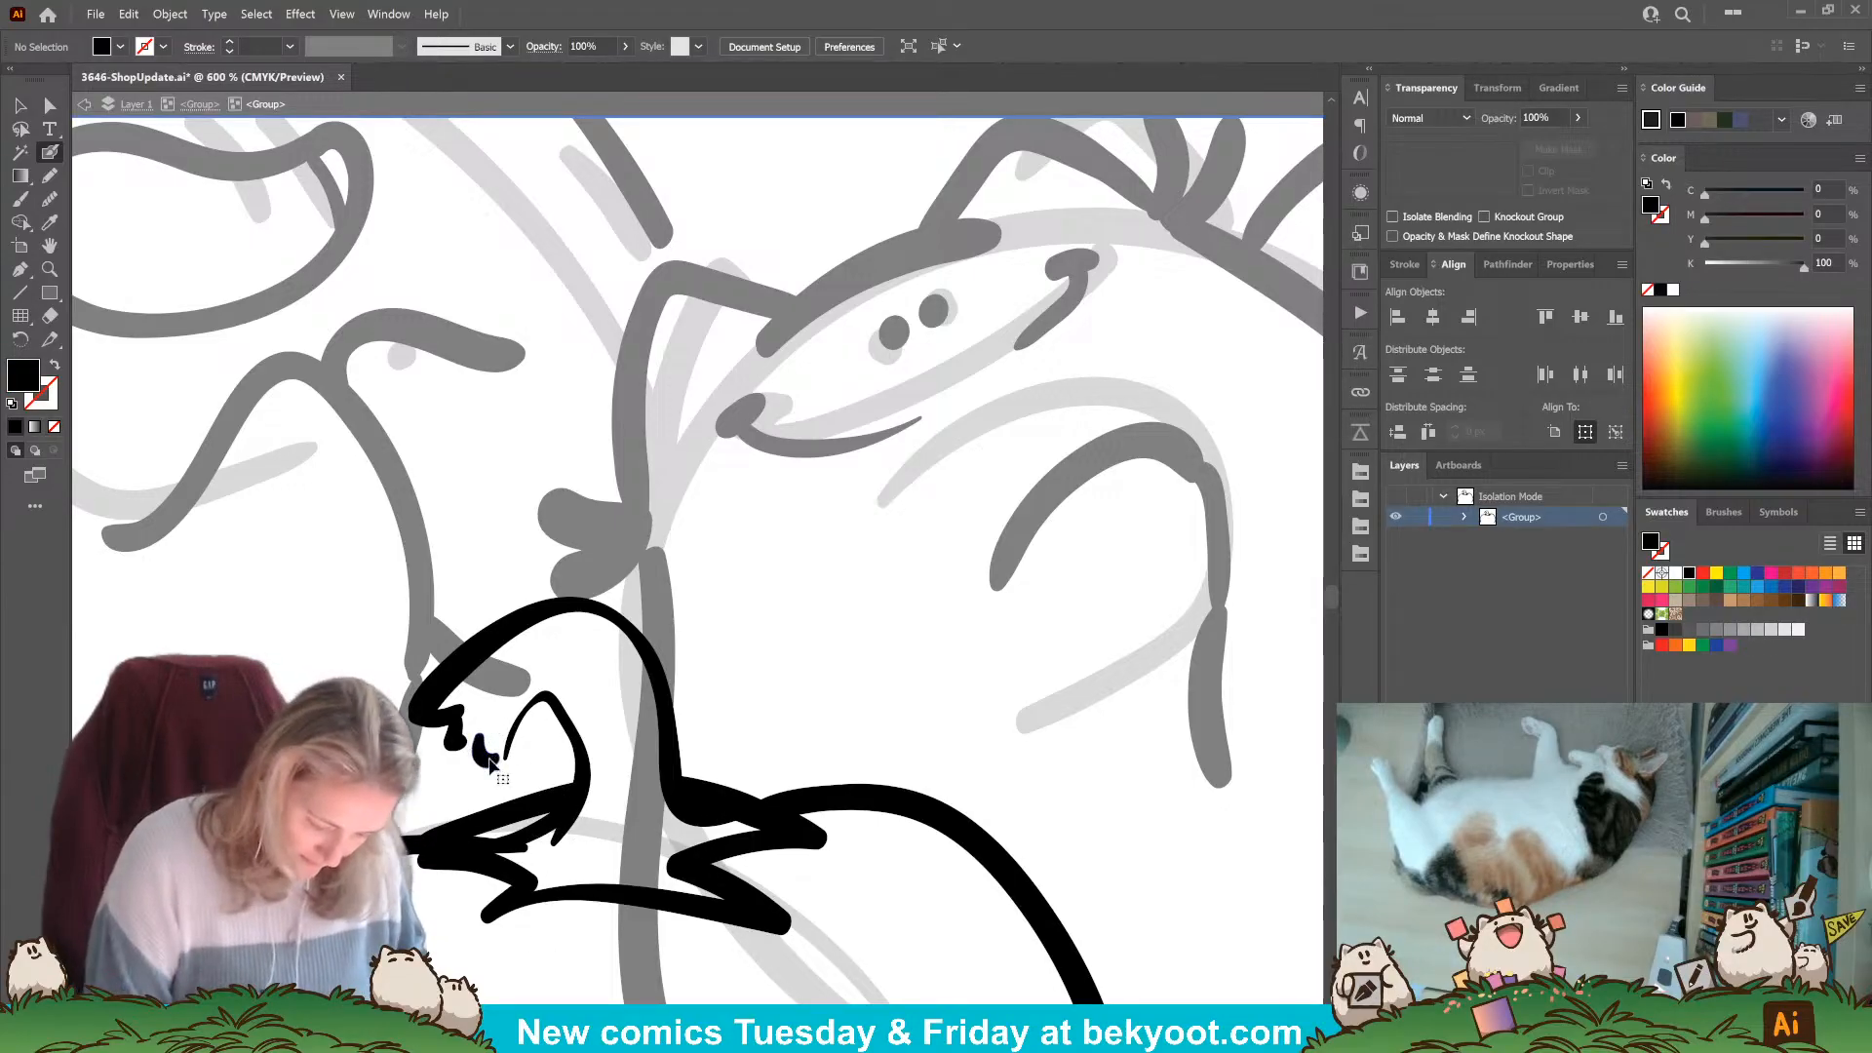
key(ctrl+z)
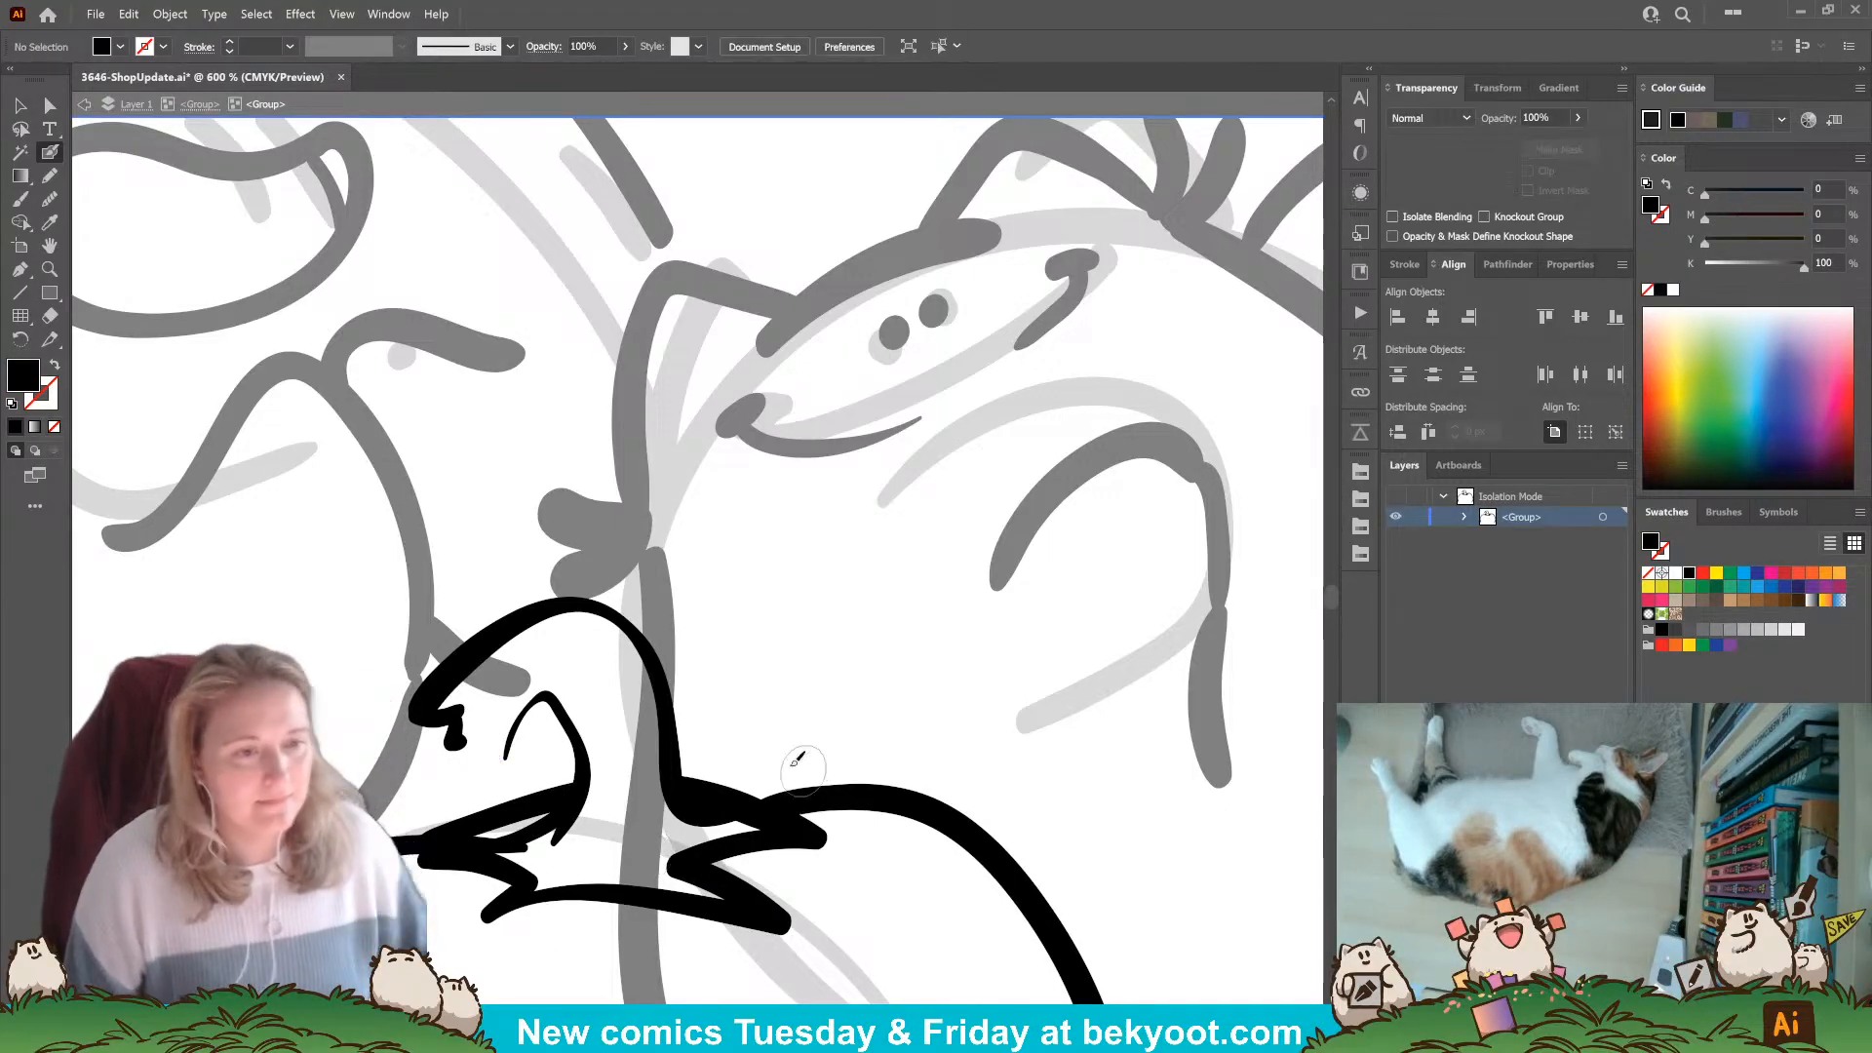
mouse_move(464, 746)
mouse_down()
mouse_move(513, 758)
mouse_move(542, 685)
mouse_move(575, 751)
mouse_up()
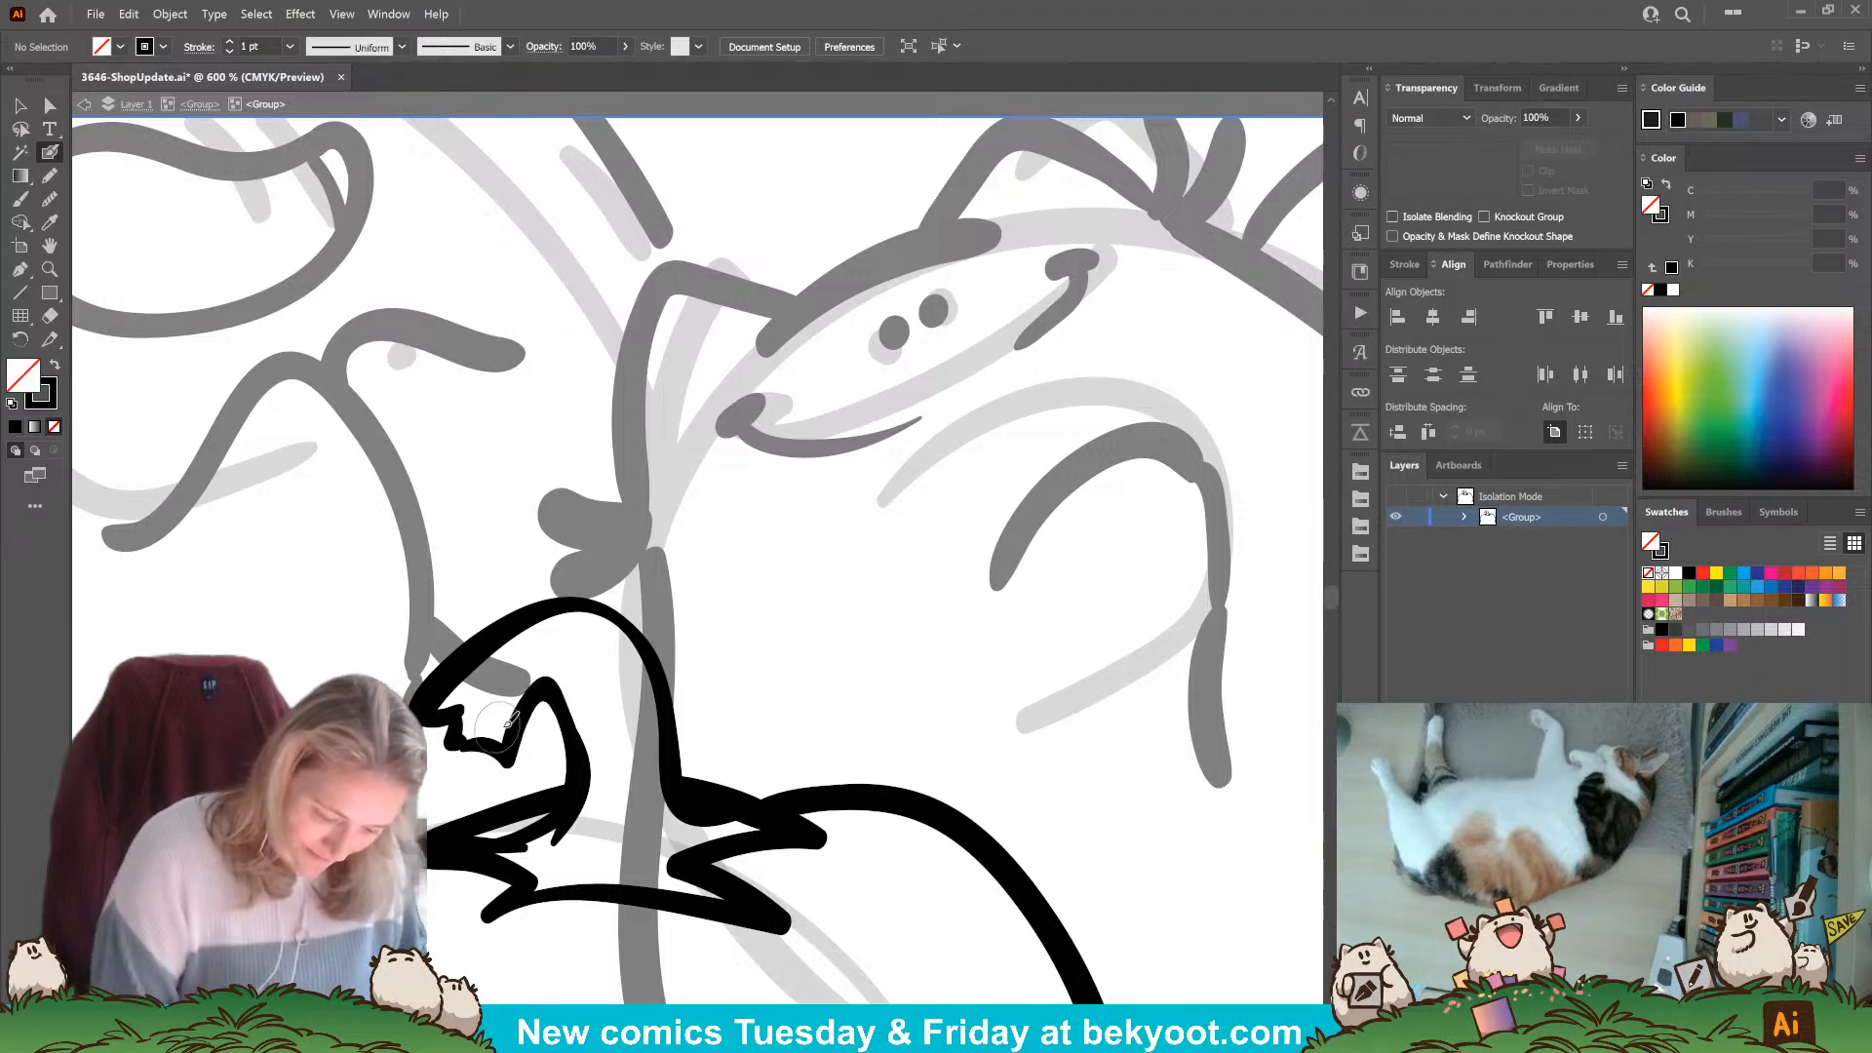
Close the stem's cut end and add curved ridge lines along the stem down into the jagged collar.
mouse_move(466, 704)
mouse_down()
mouse_move(504, 710)
mouse_move(525, 784)
mouse_move(517, 688)
mouse_move(490, 717)
mouse_move(507, 747)
mouse_move(507, 700)
mouse_up()
key(ctrl+z)
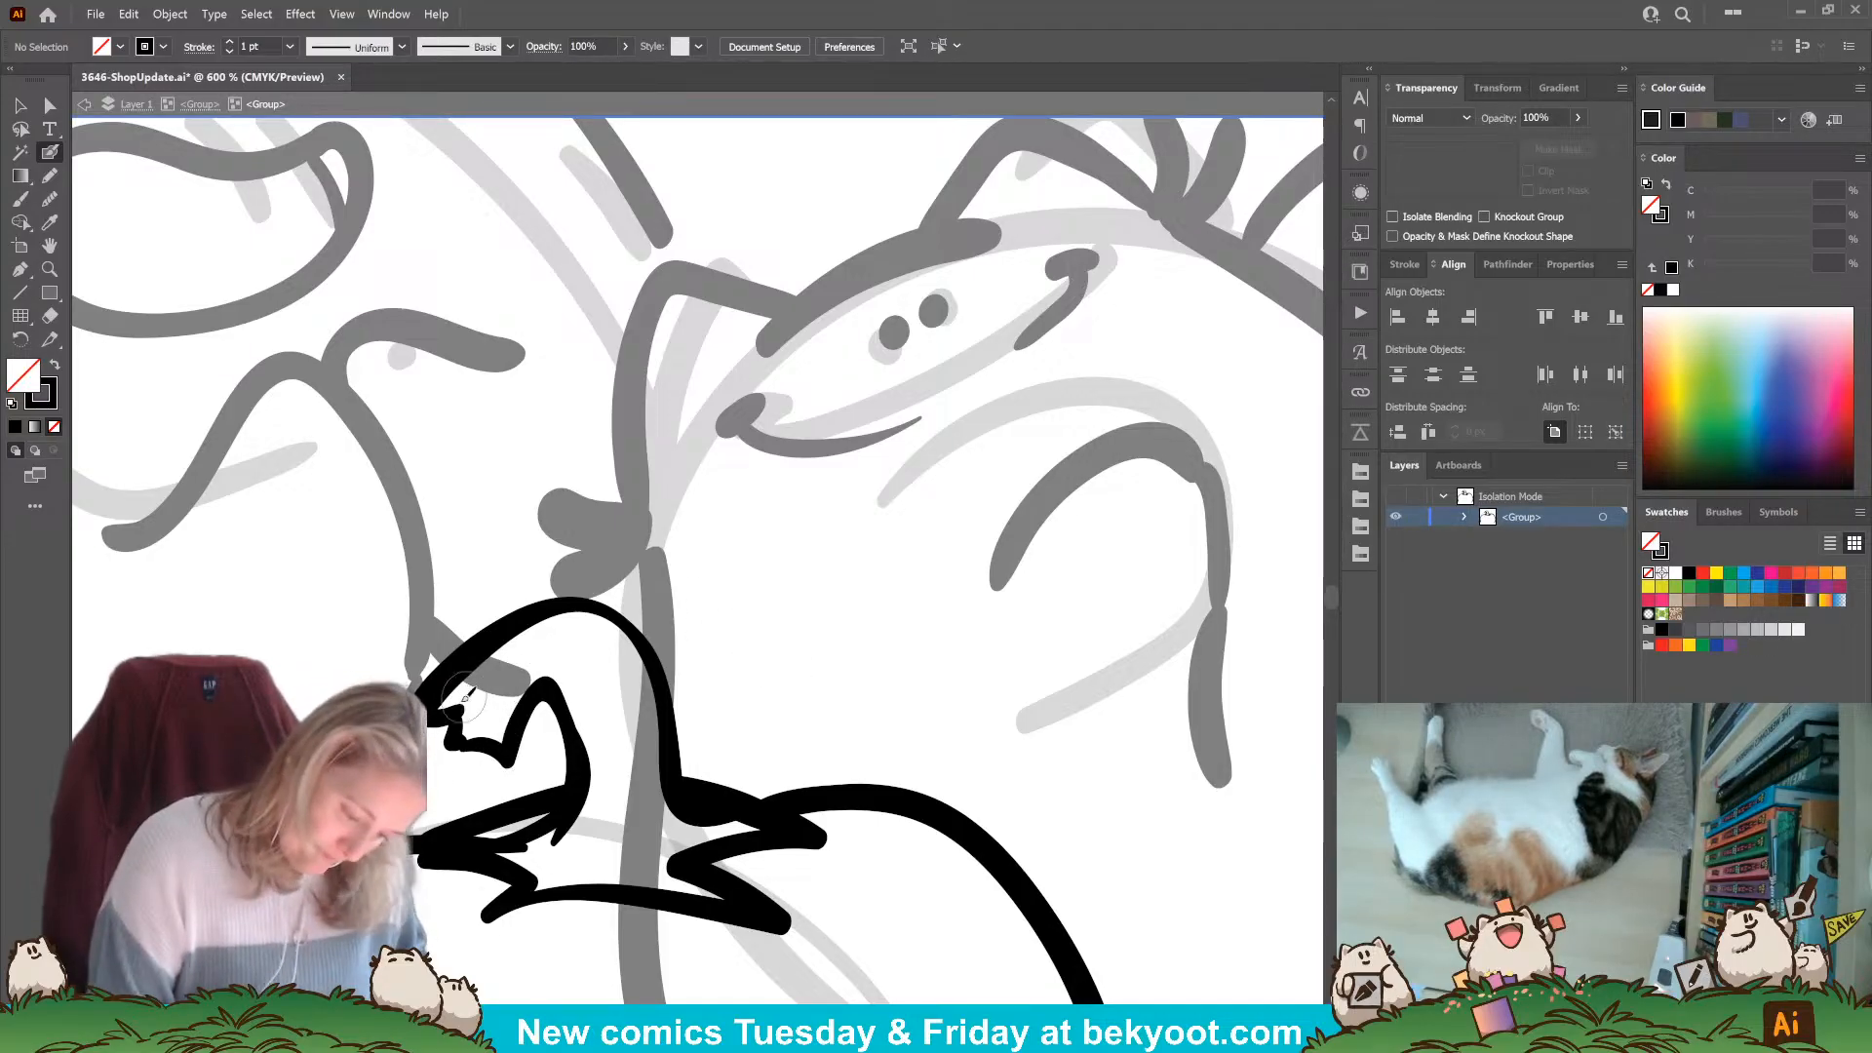
mouse_move(460, 707)
mouse_down()
mouse_move(514, 741)
mouse_move(493, 675)
mouse_up()
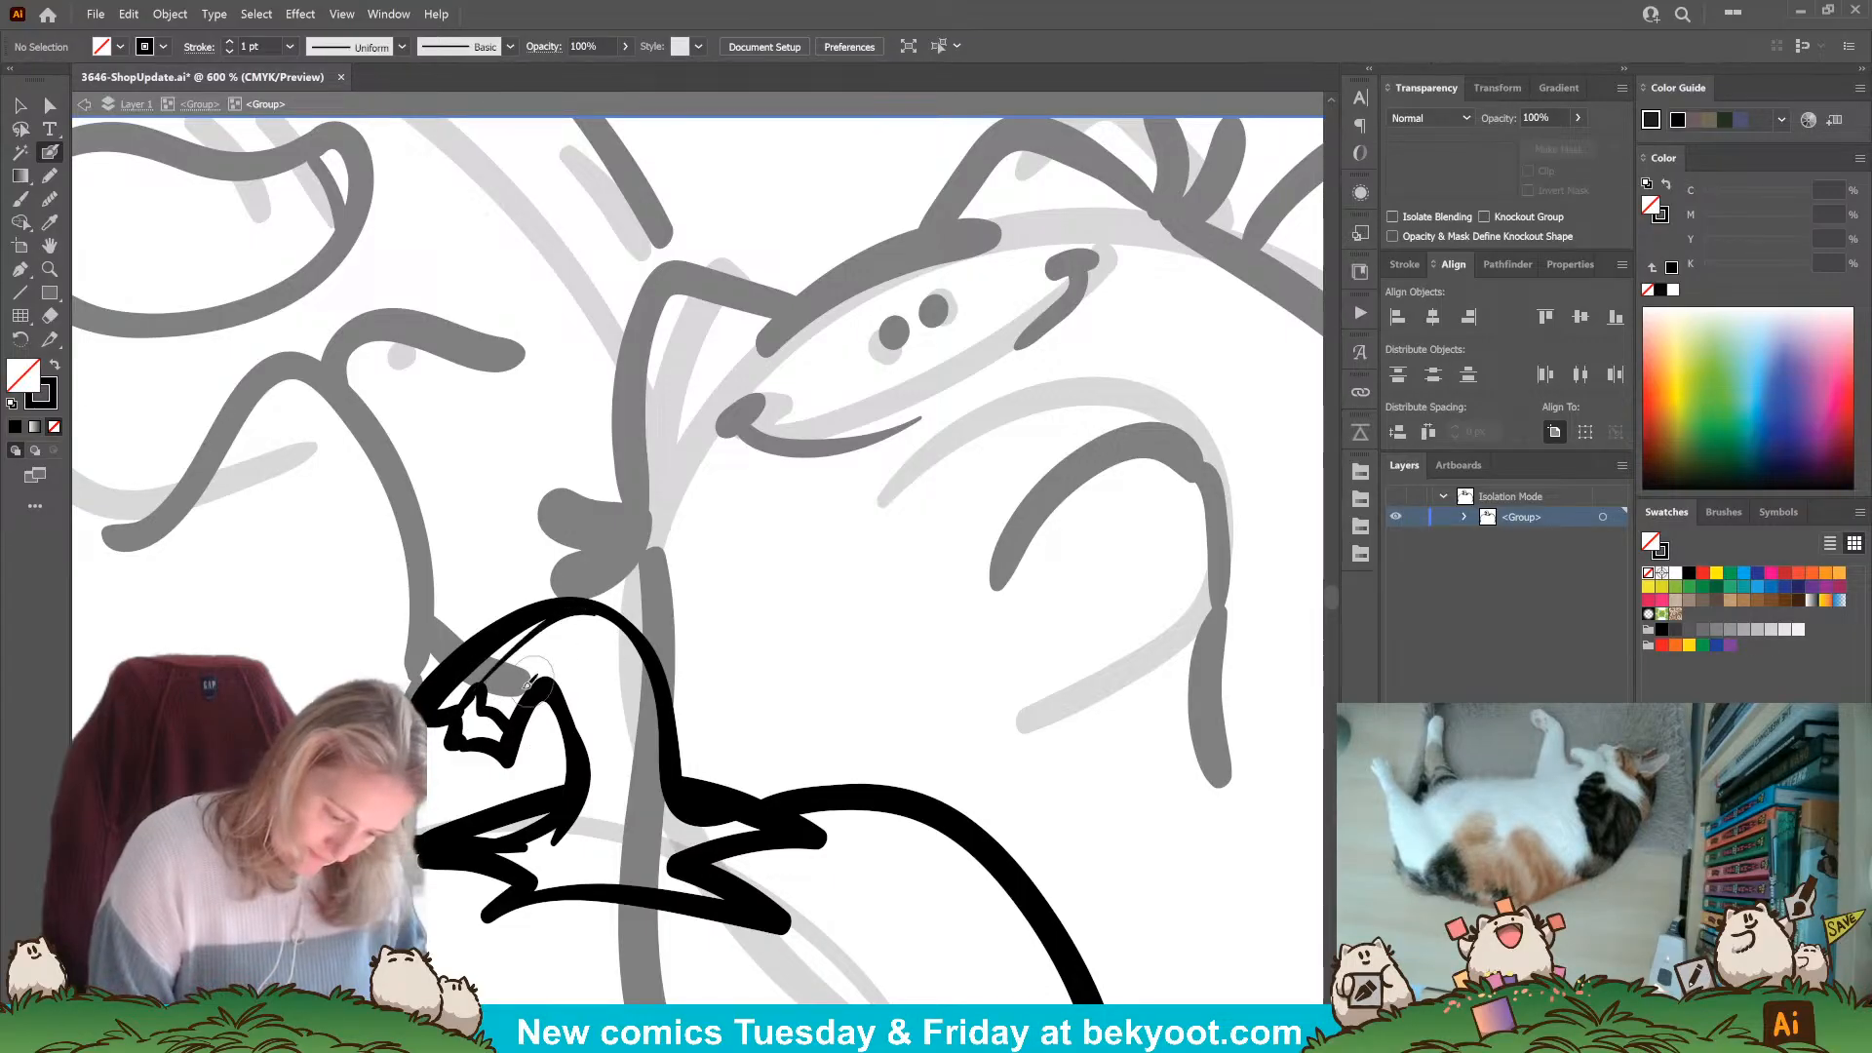
mouse_move(482, 687)
mouse_down()
mouse_move(525, 628)
mouse_move(575, 612)
mouse_up()
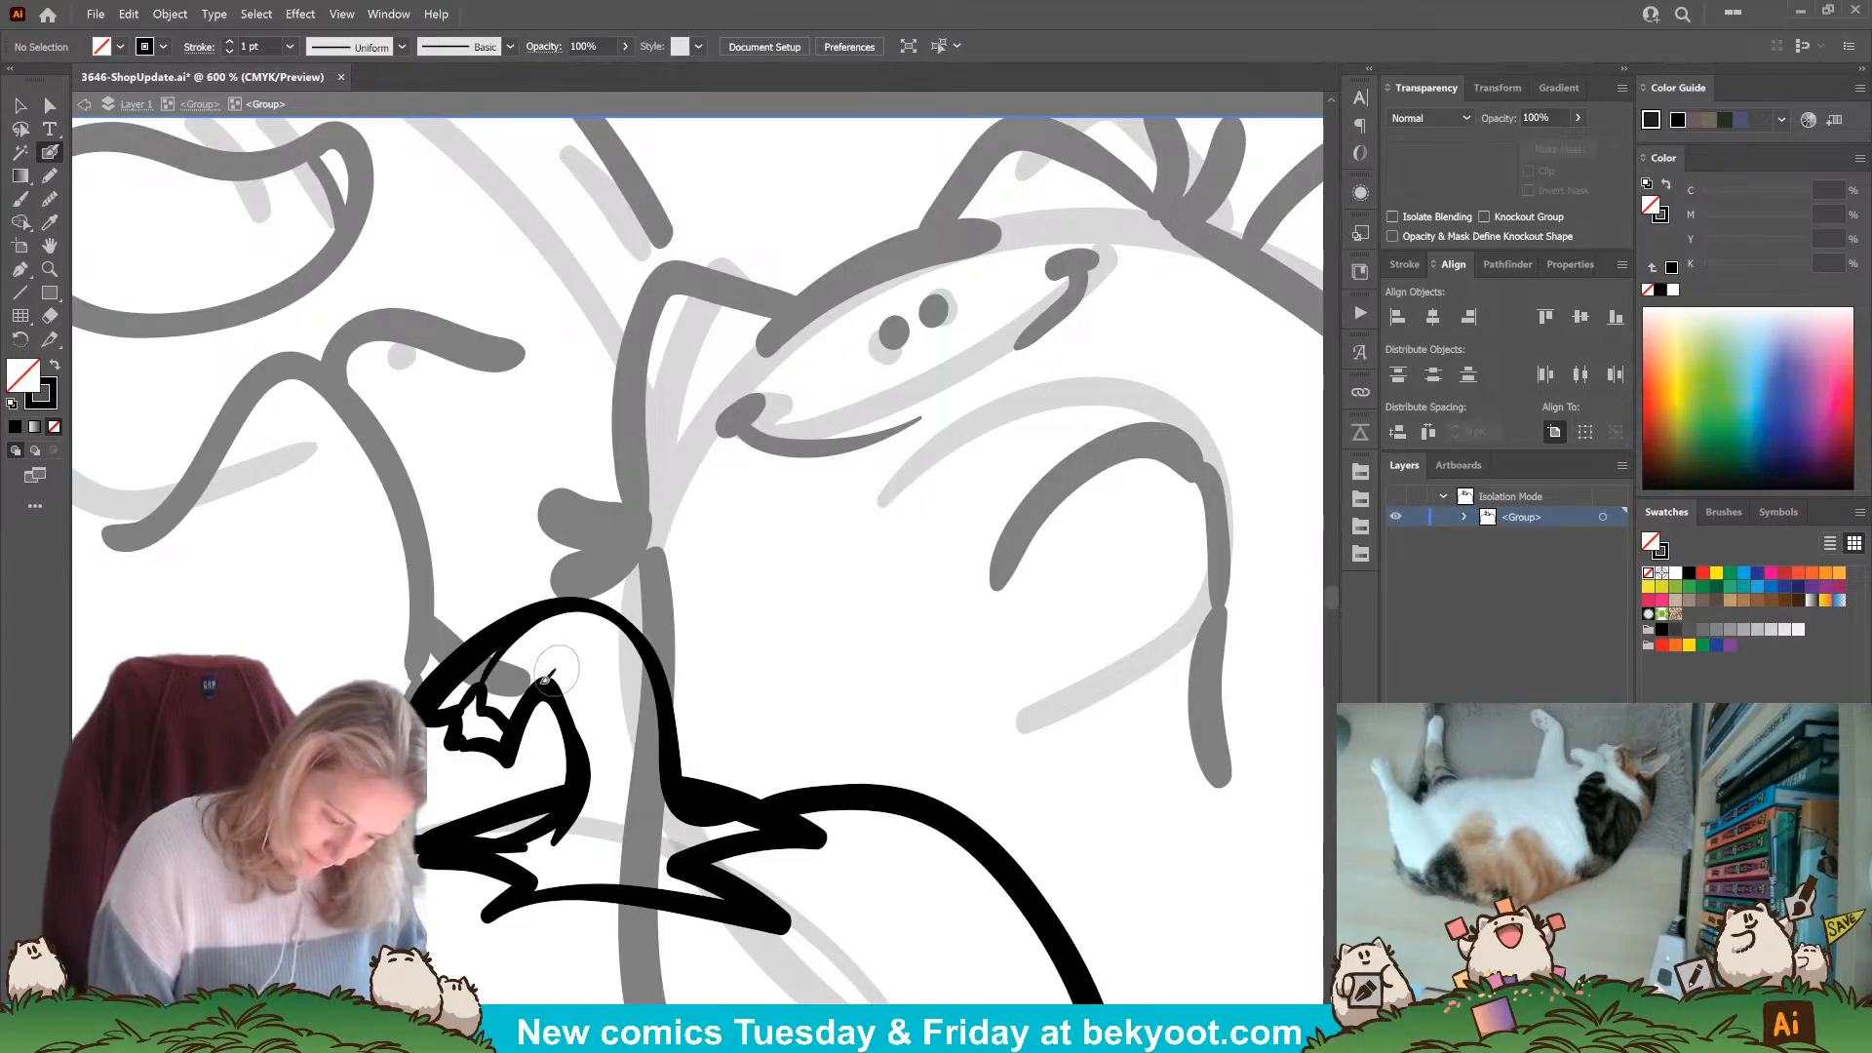
mouse_move(490, 707)
mouse_down()
mouse_move(579, 626)
mouse_move(618, 673)
mouse_move(633, 787)
mouse_up()
drag(636, 795, 678, 856)
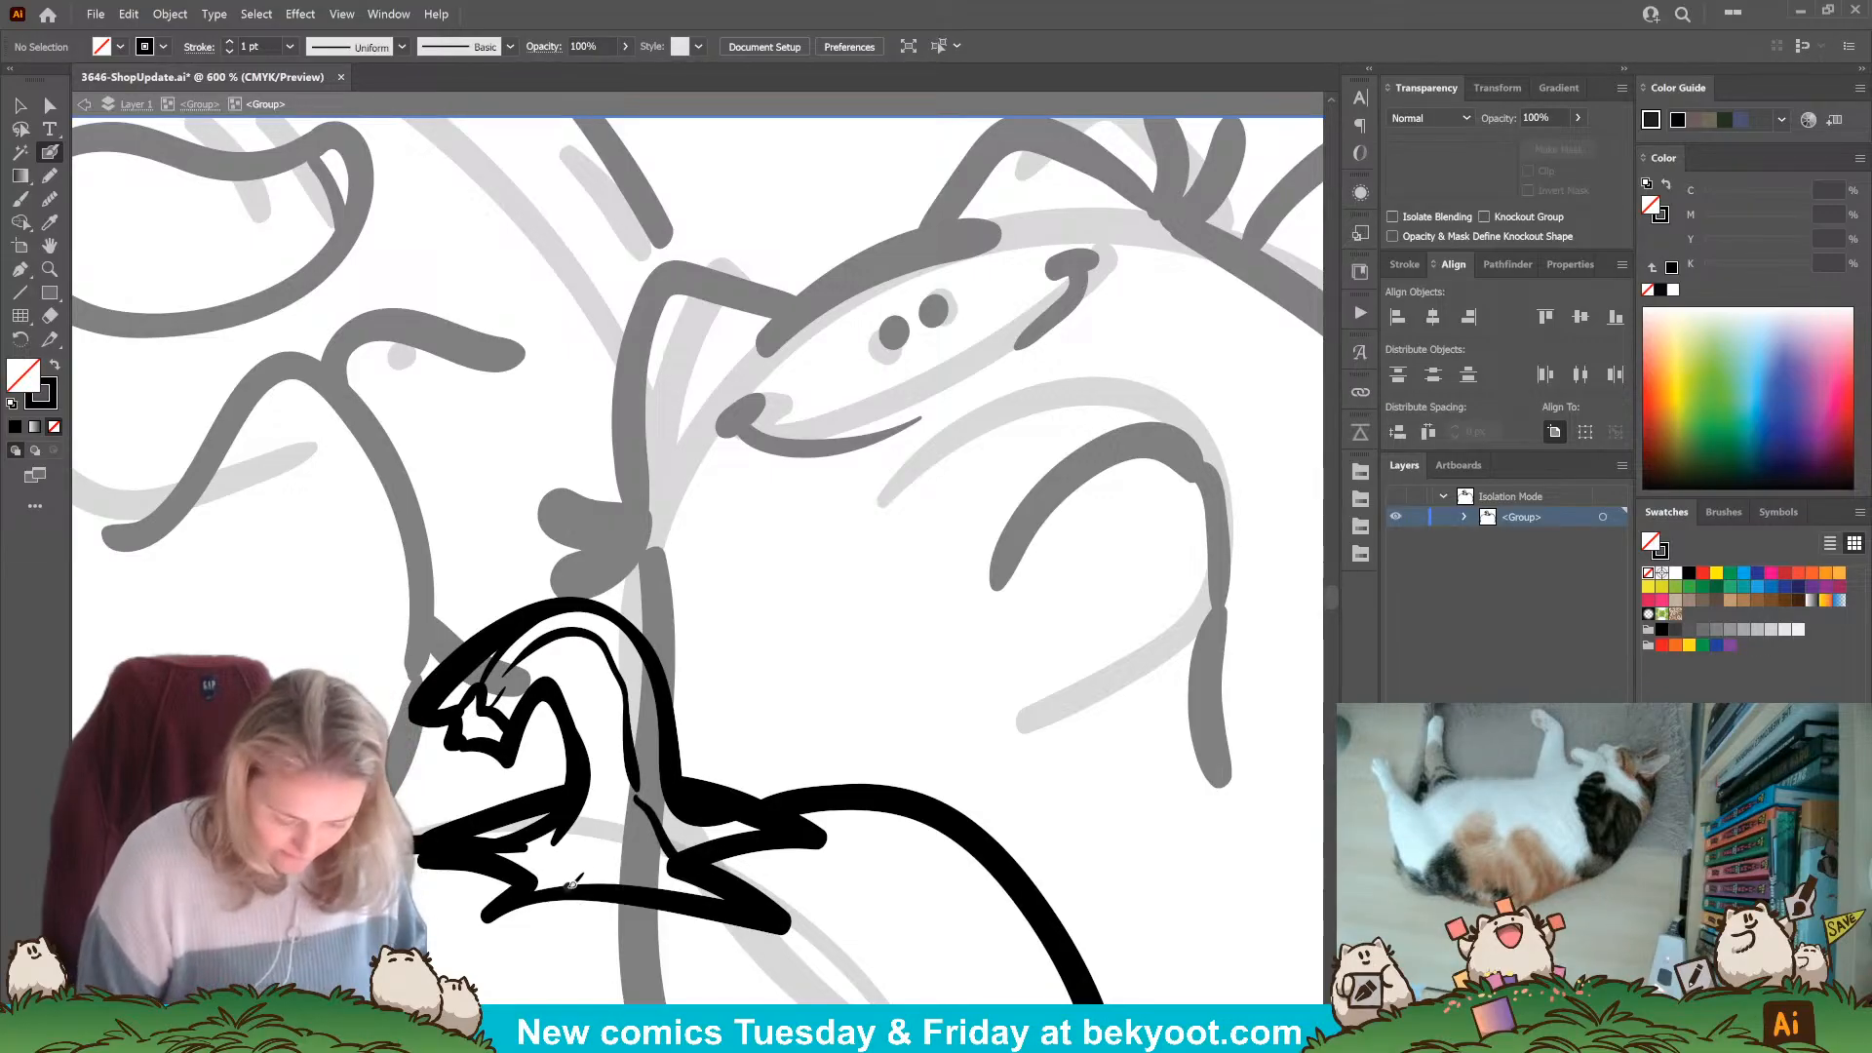
mouse_move(565, 888)
mouse_down()
mouse_move(606, 813)
mouse_move(675, 889)
mouse_up()
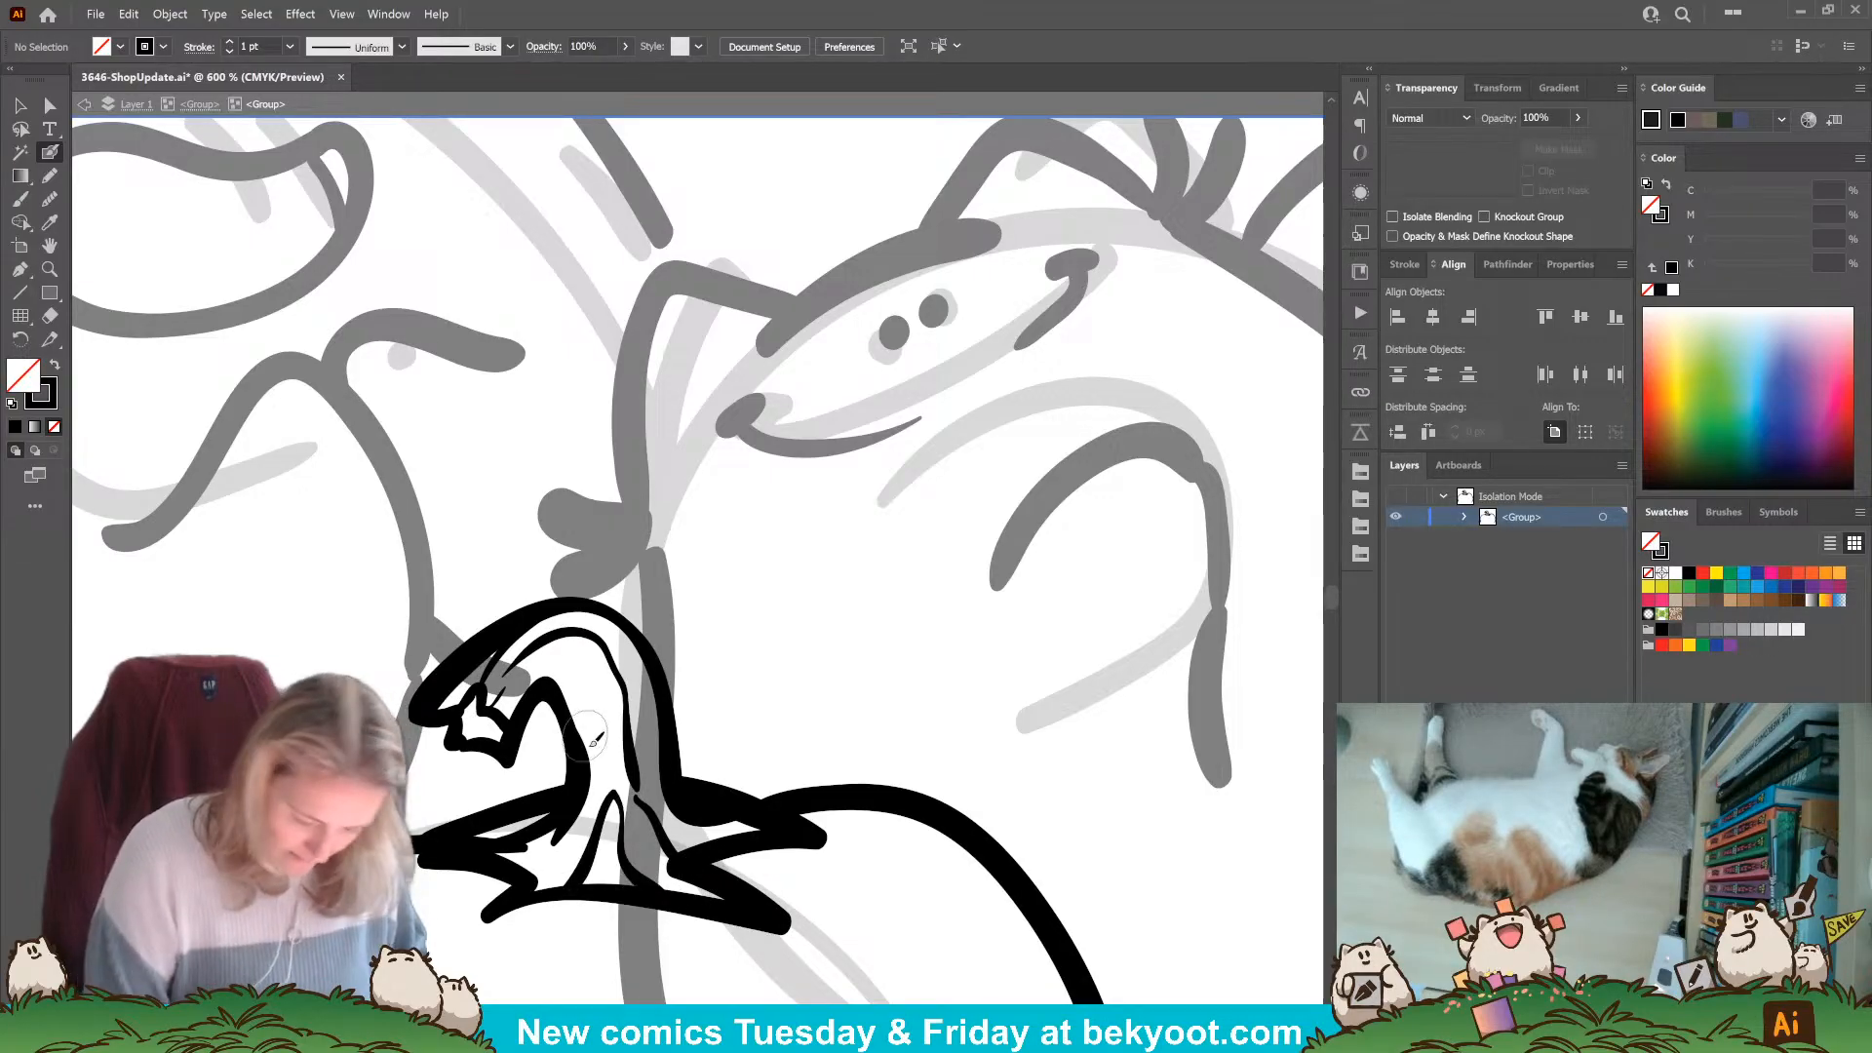
mouse_move(591, 775)
mouse_down()
mouse_move(557, 661)
mouse_move(570, 780)
mouse_up()
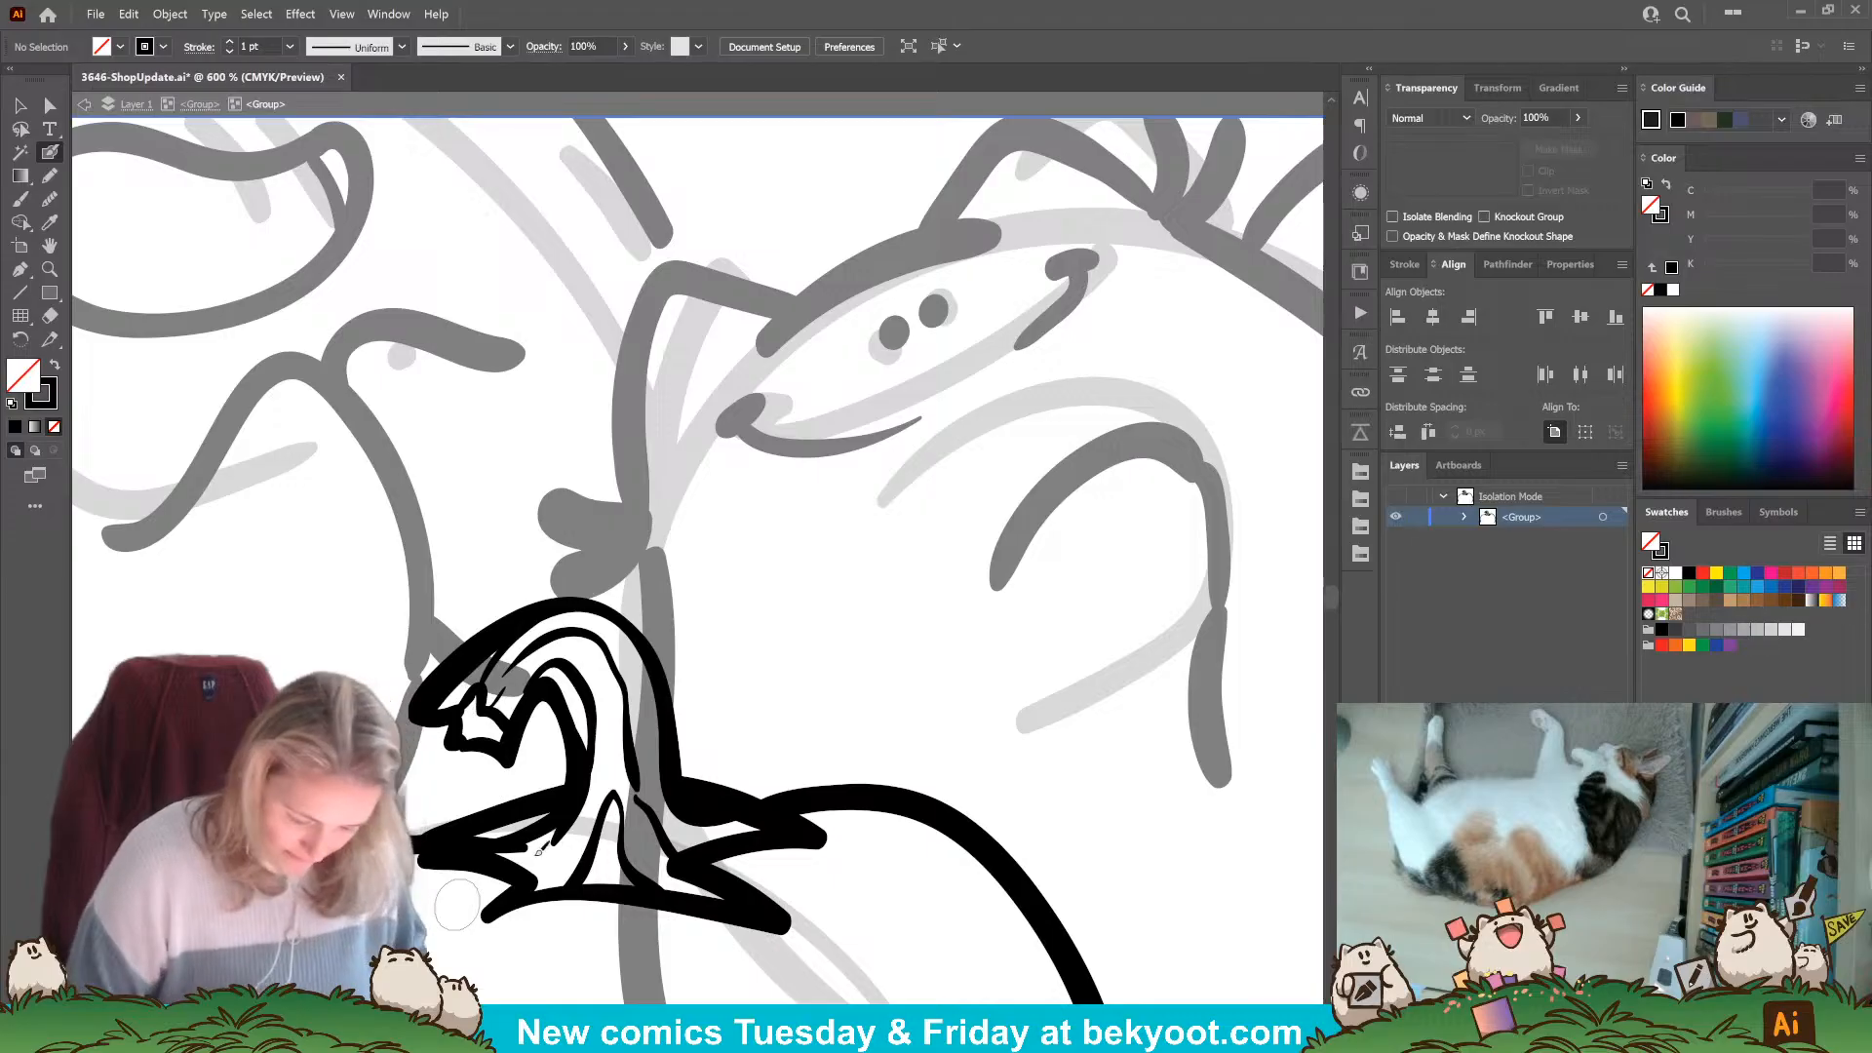
Redraw the ridge line inside the left pumpkin stem's inner curve and reshape the collar's upper edge line right of the stem.
key(ctrl+z)
mouse_move(526, 700)
mouse_down()
mouse_move(549, 664)
mouse_move(601, 702)
mouse_move(588, 854)
mouse_up()
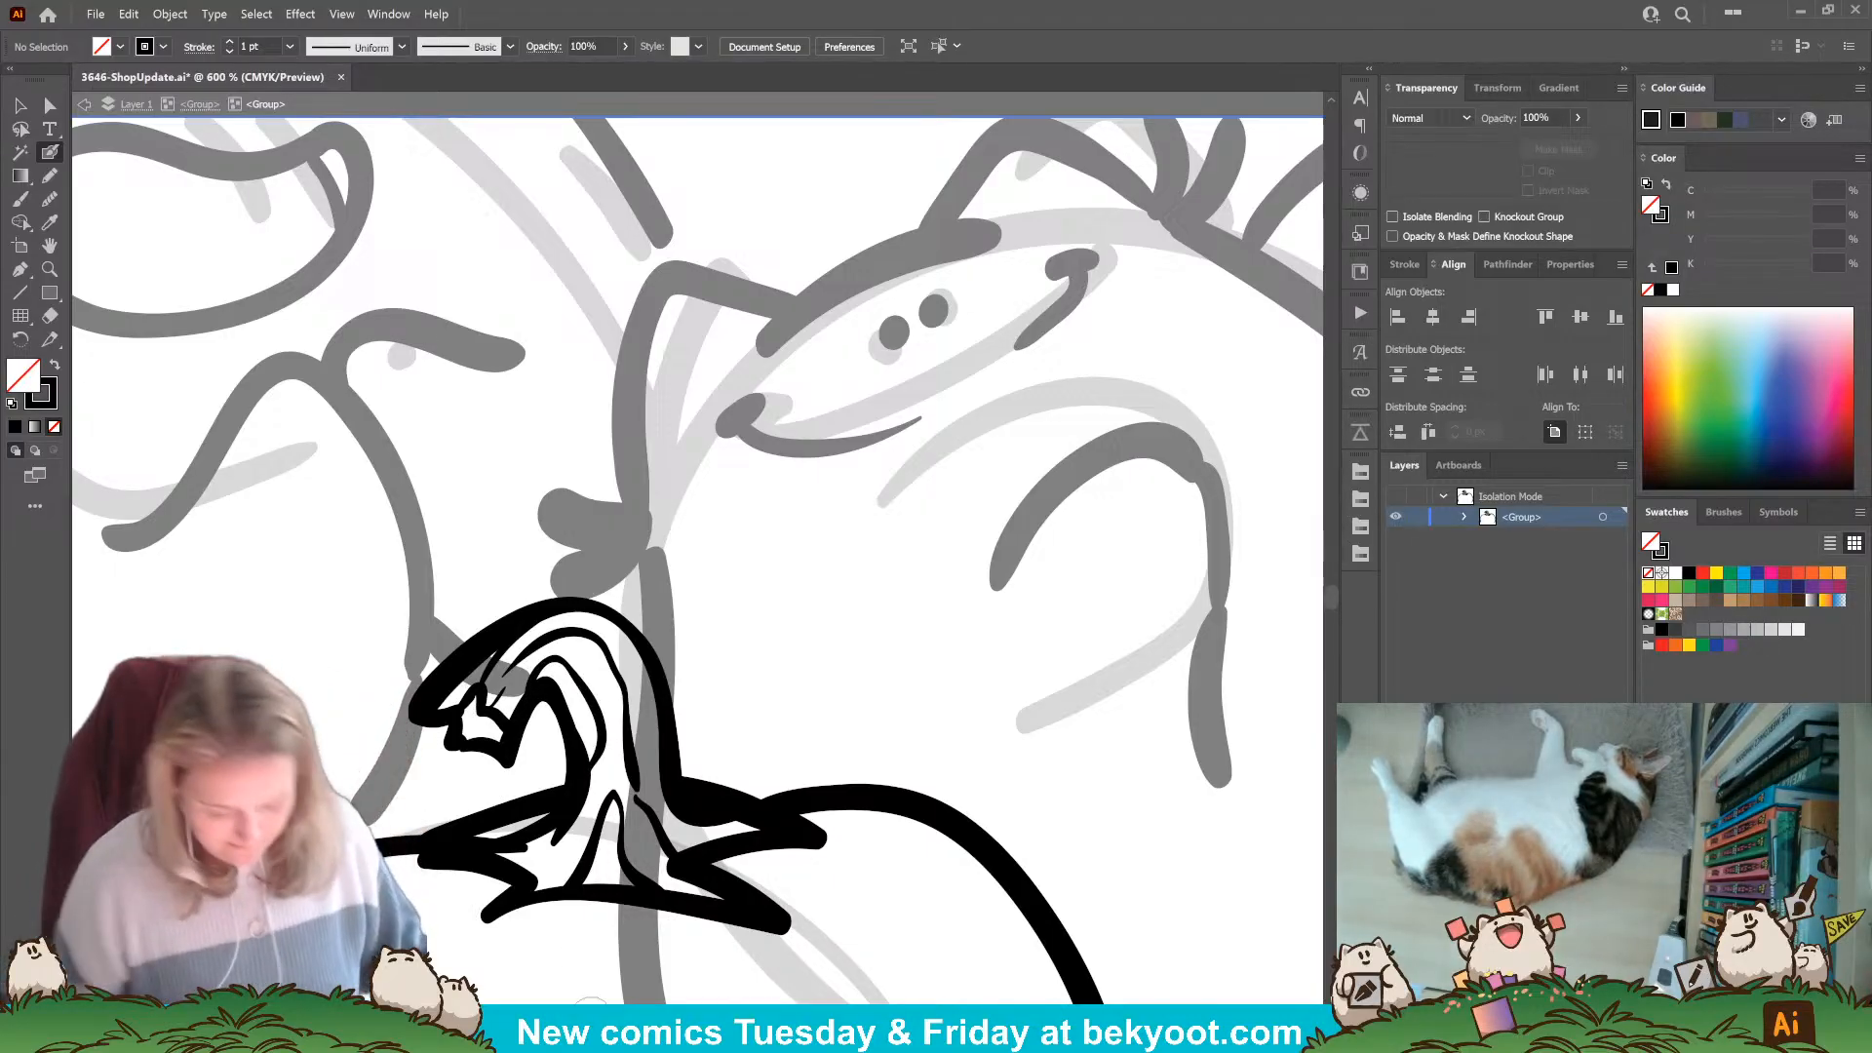
drag(675, 781, 789, 831)
ctrl+click(717, 794)
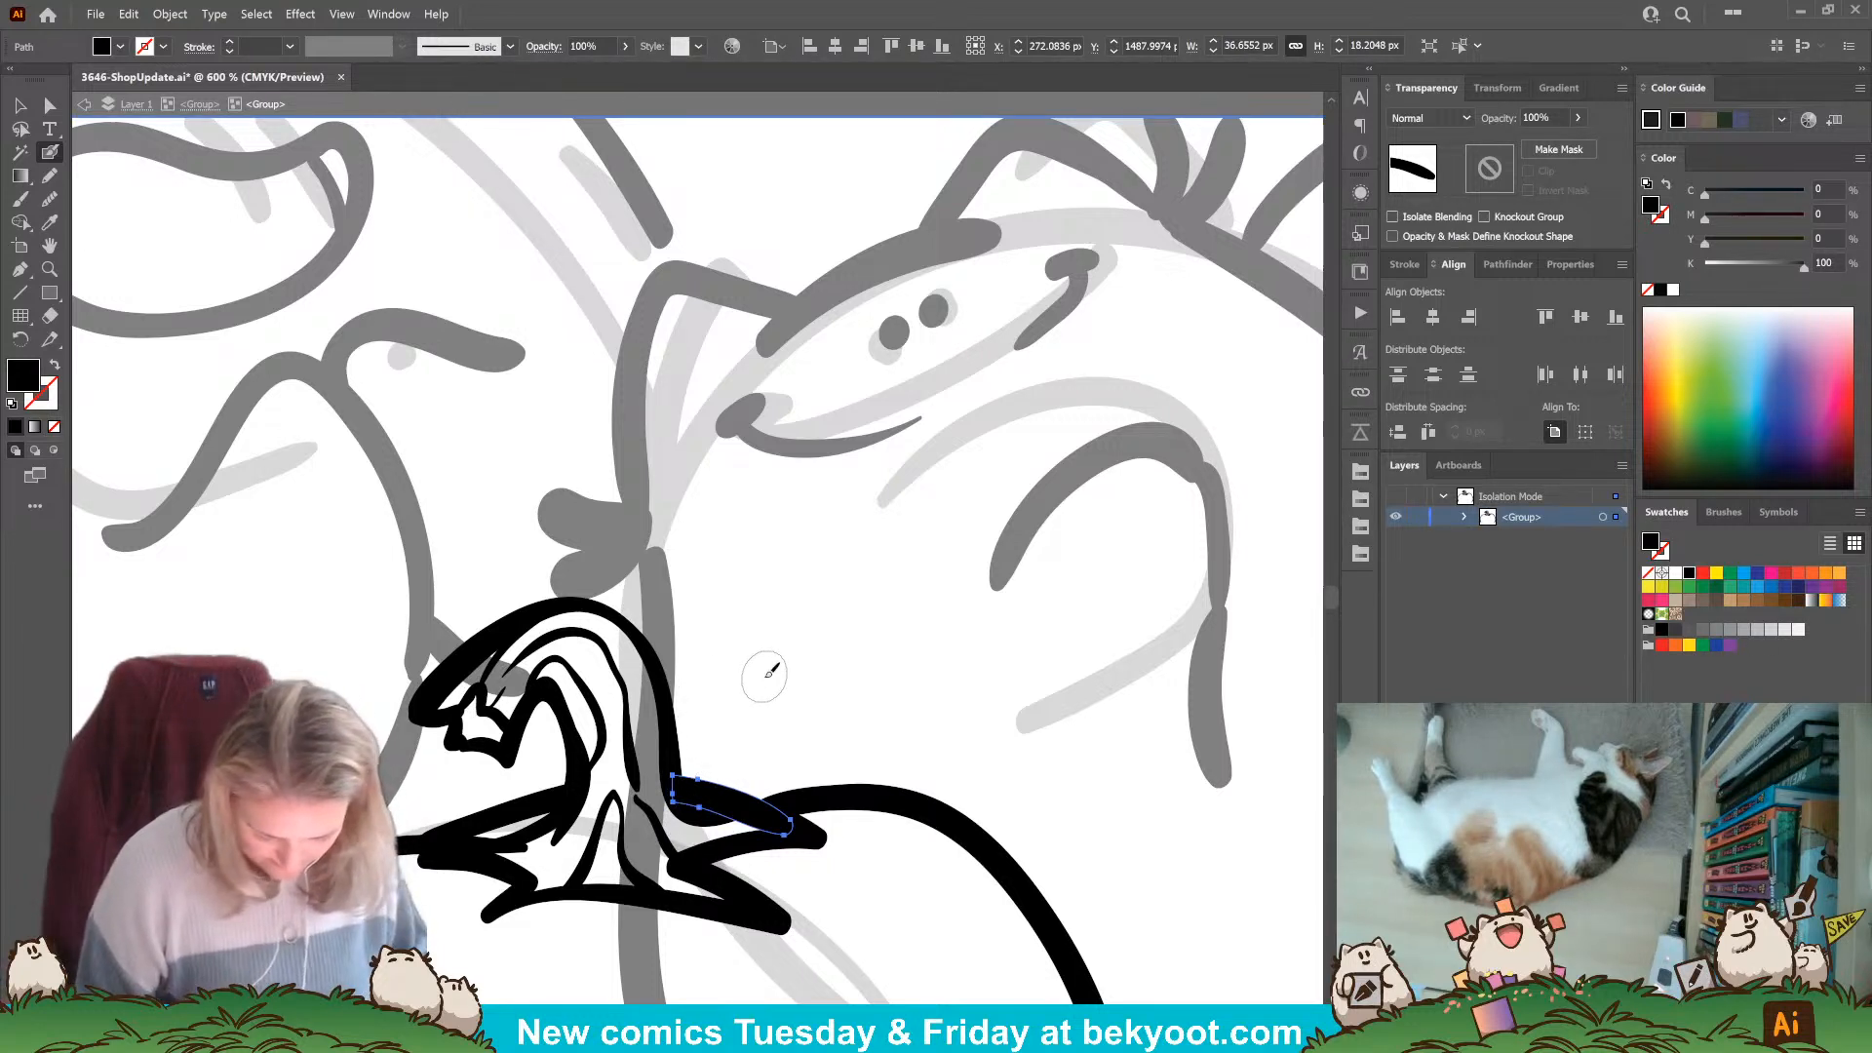
drag(713, 818, 775, 837)
ctrl+click(874, 756)
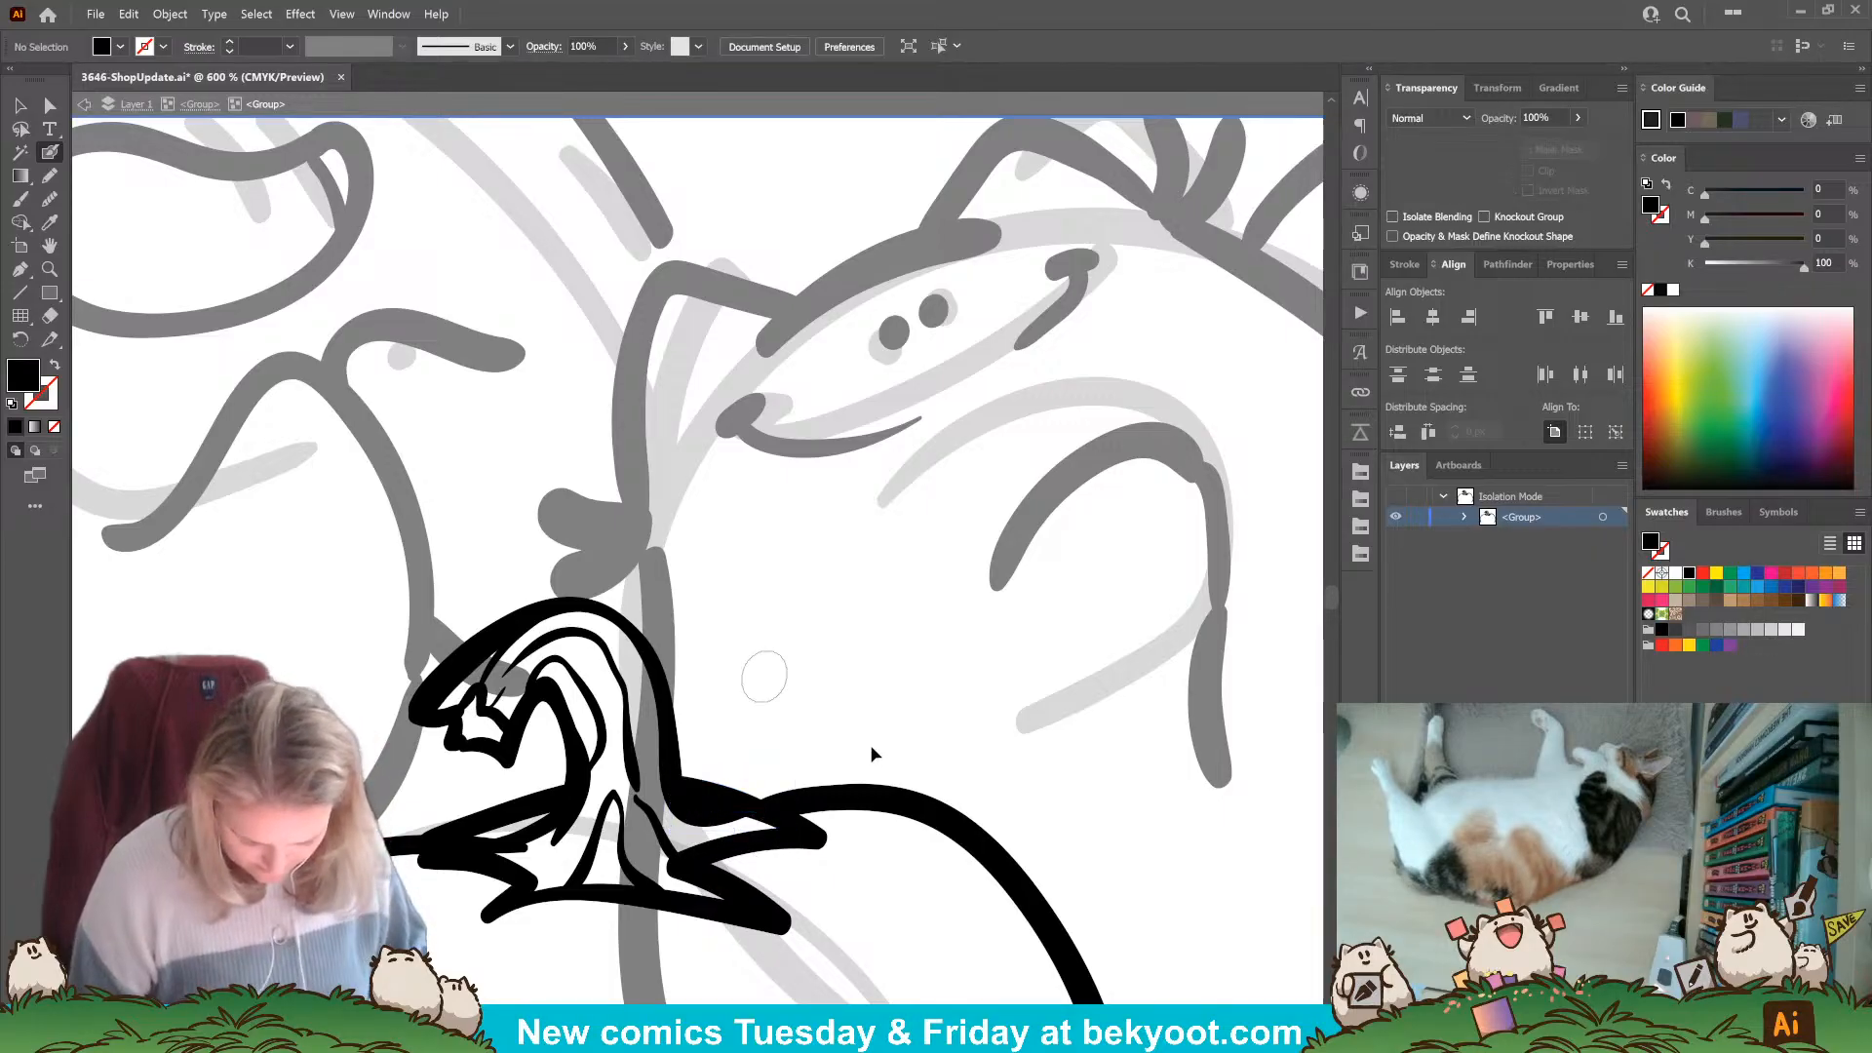
Trim the flared lower end off the stem's outer outline where it runs into the collar.
ctrl+click(700, 807)
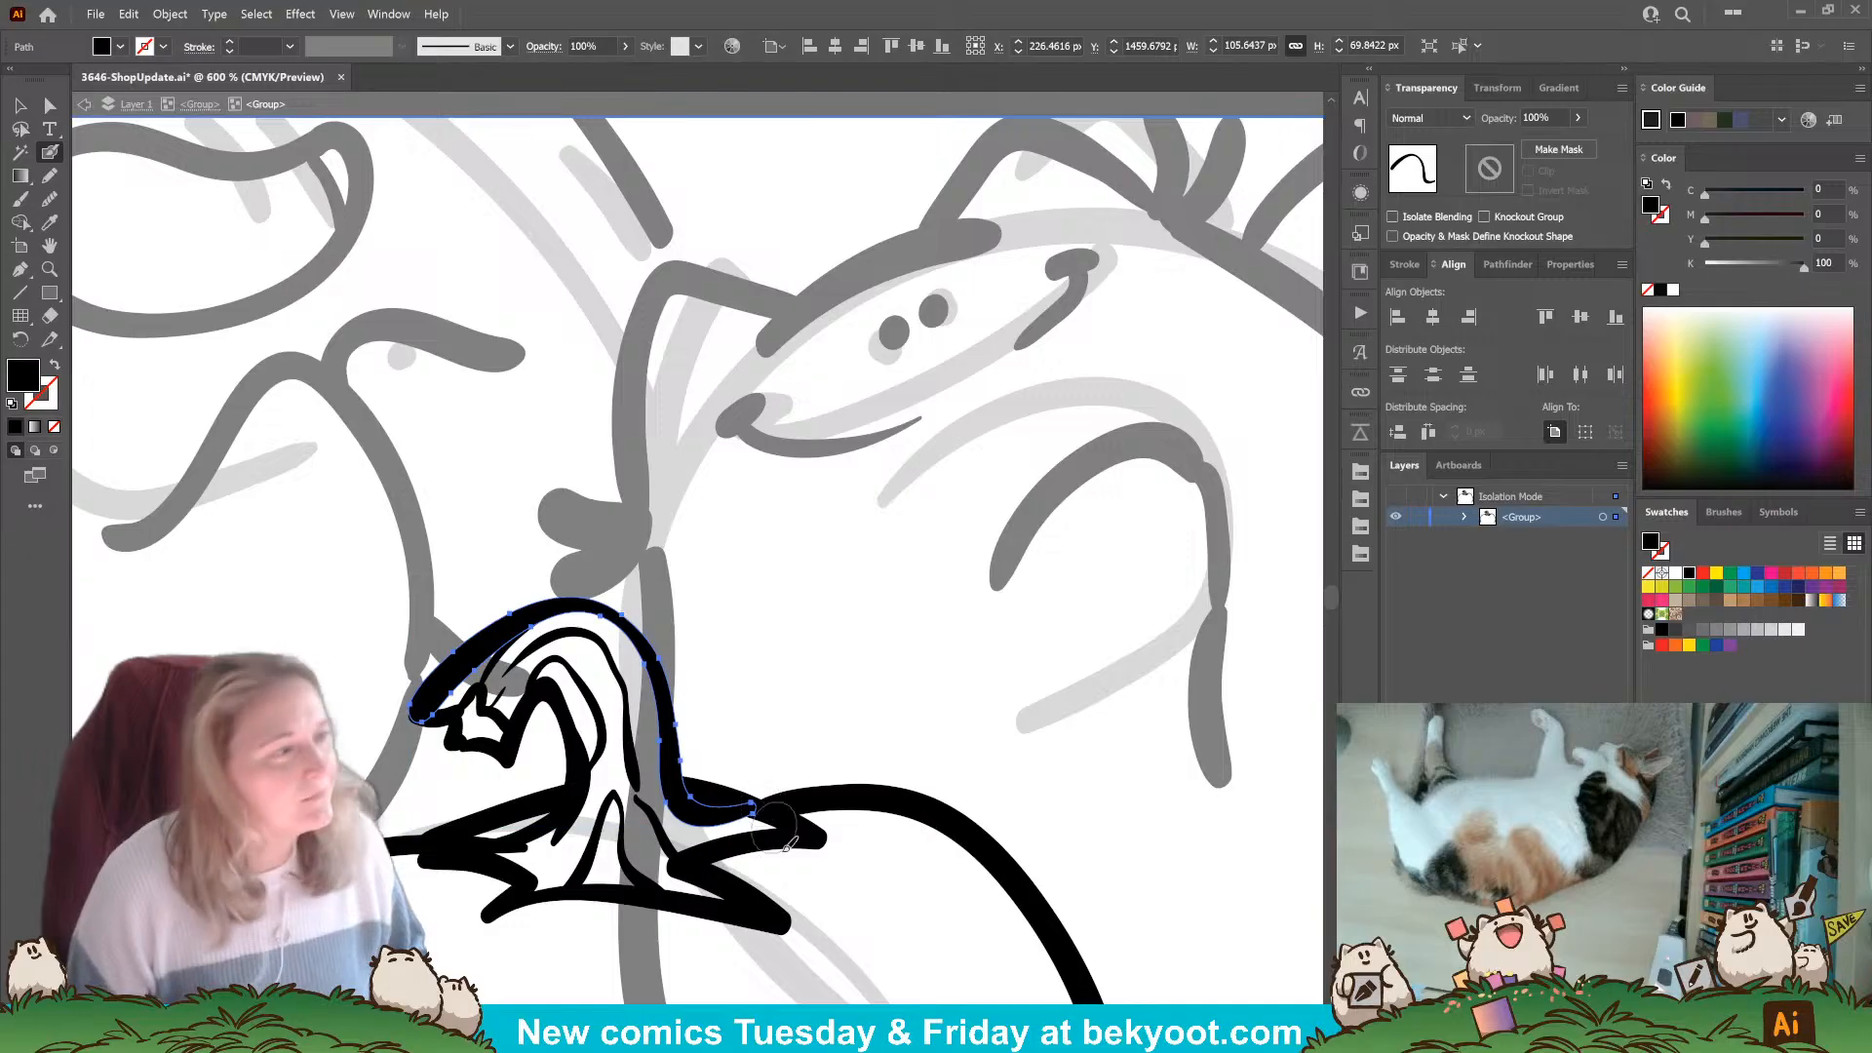
ctrl+click(830, 719)
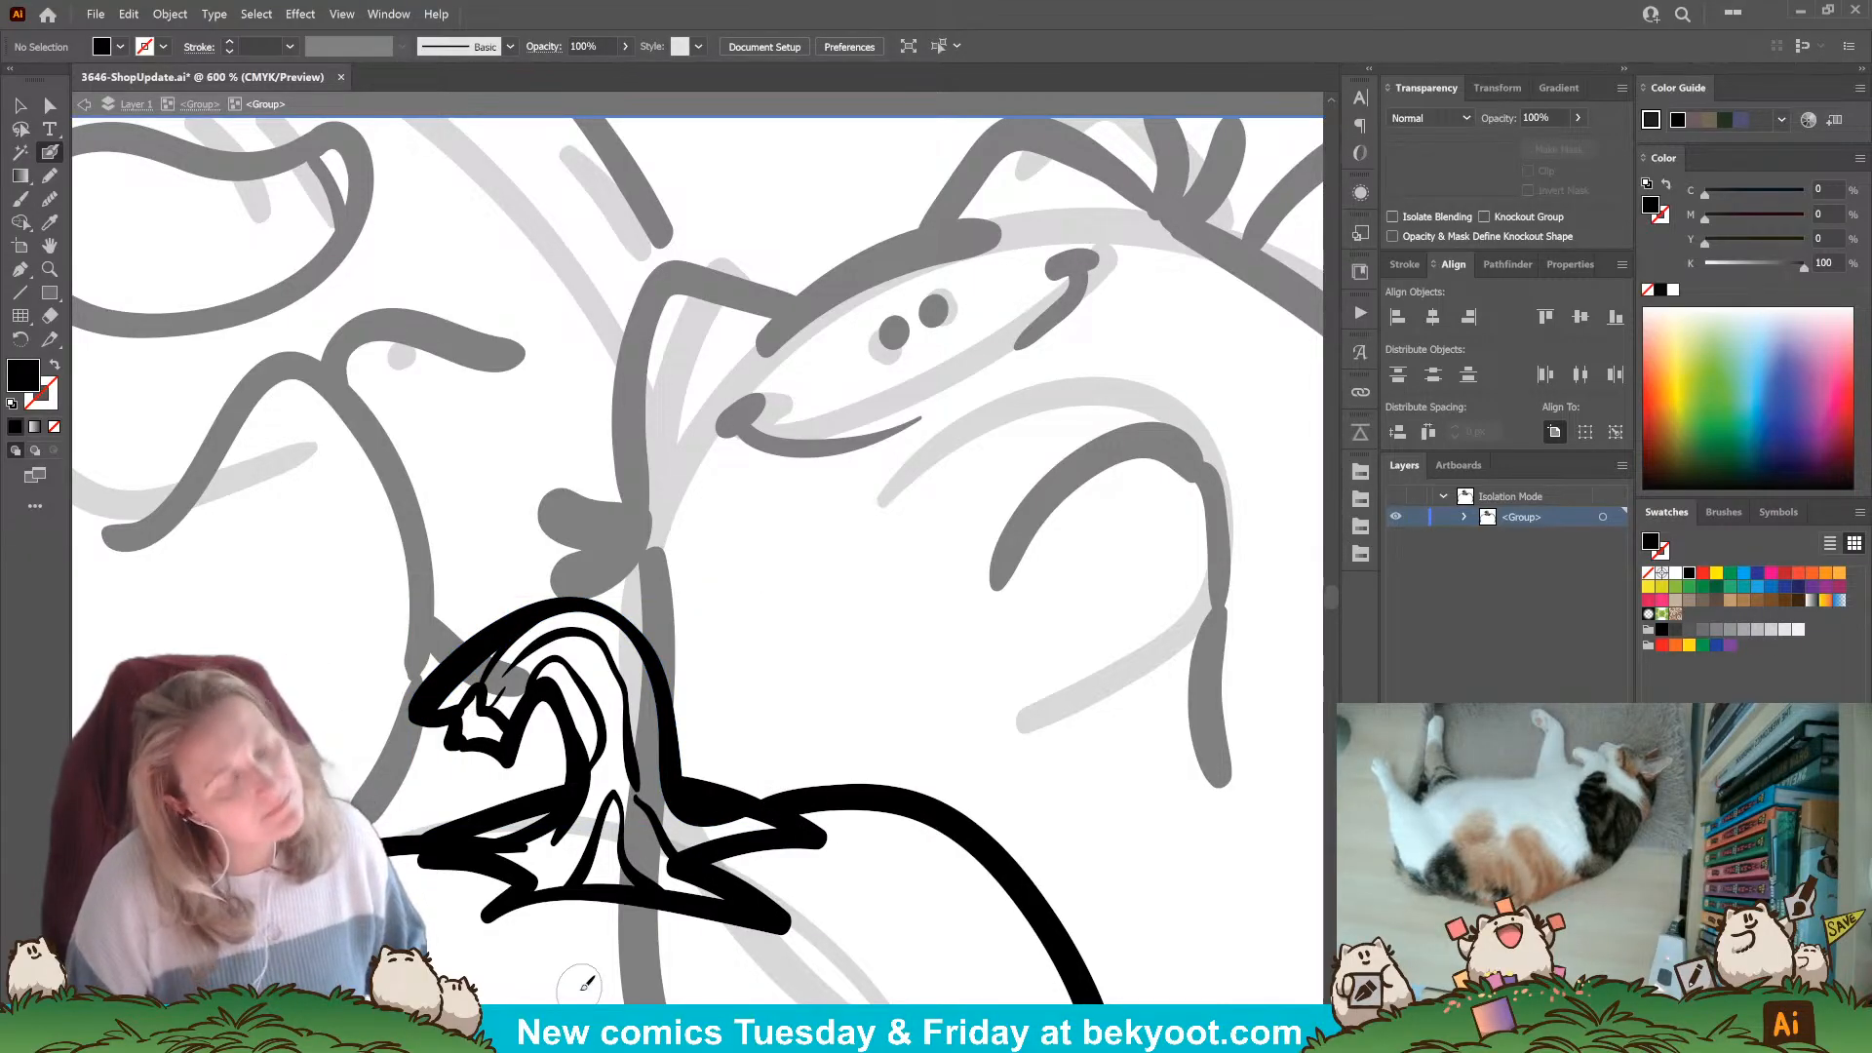
ctrl+click(698, 846)
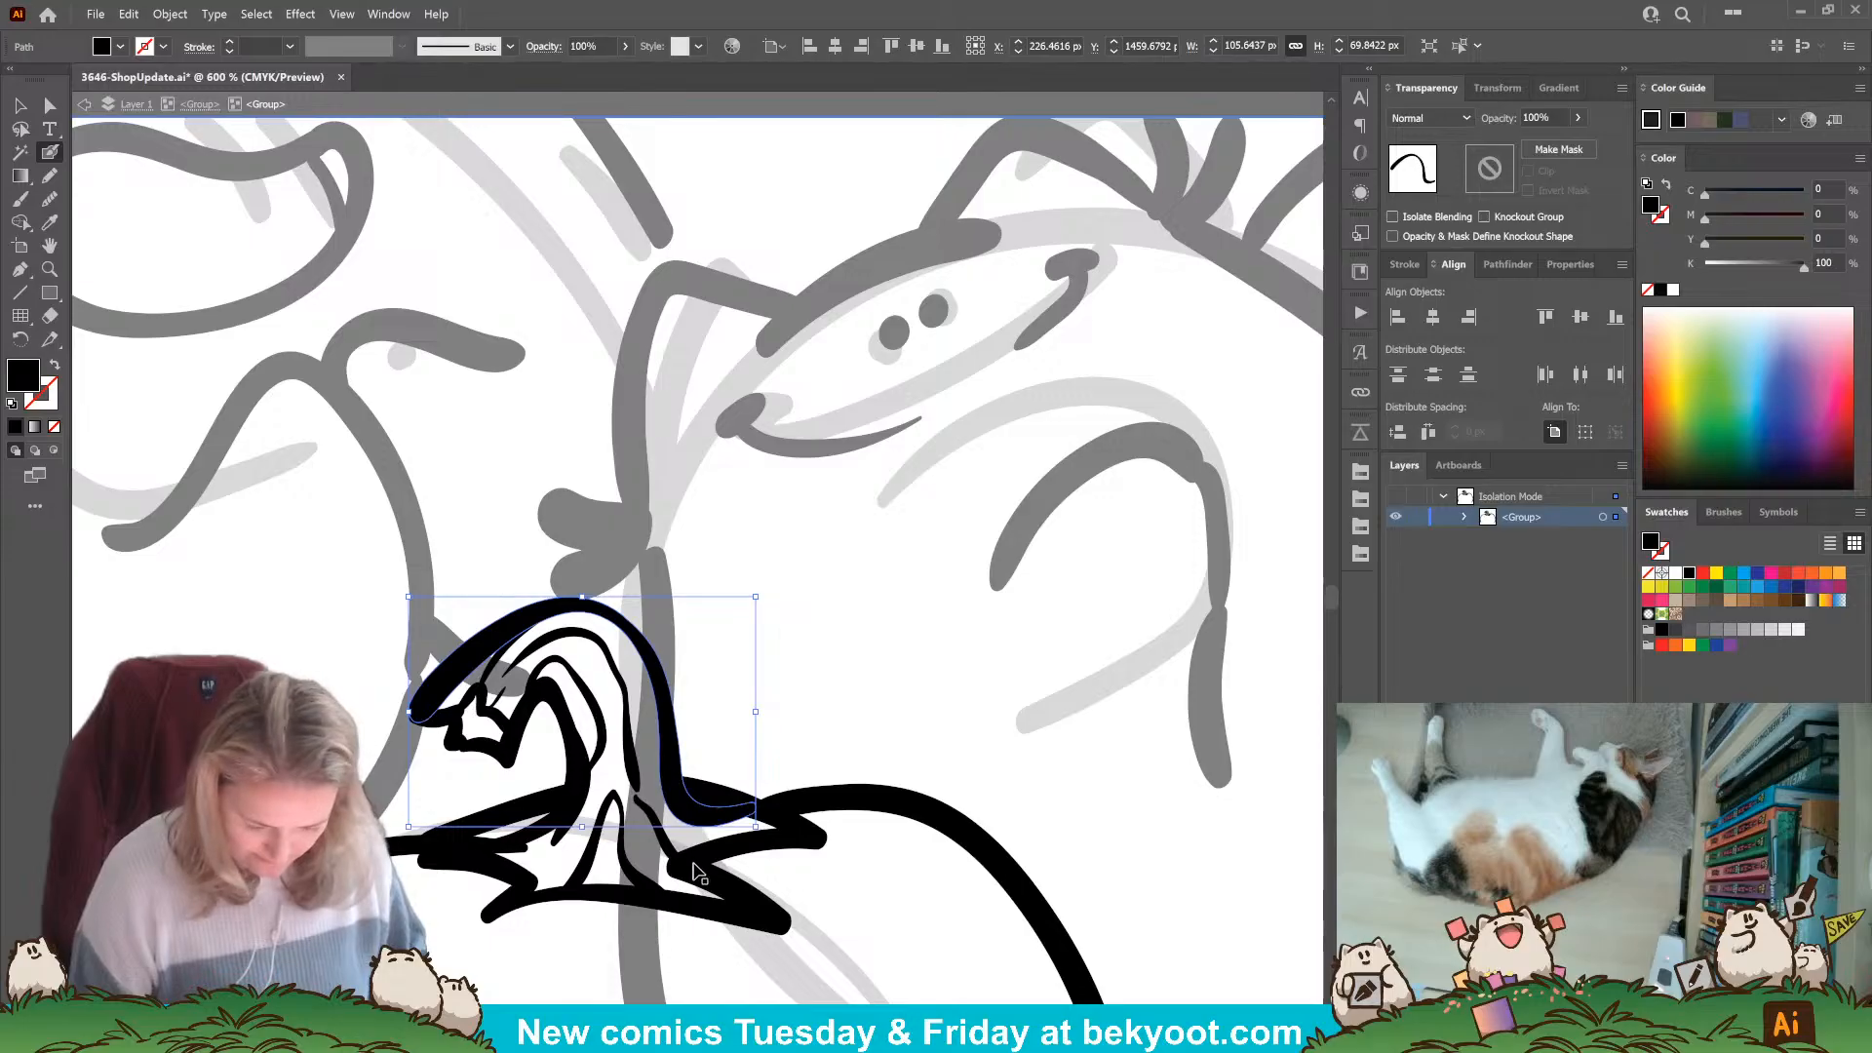
mouse_move(752, 796)
mouse_down()
mouse_move(724, 821)
mouse_move(699, 795)
mouse_up()
key(n)
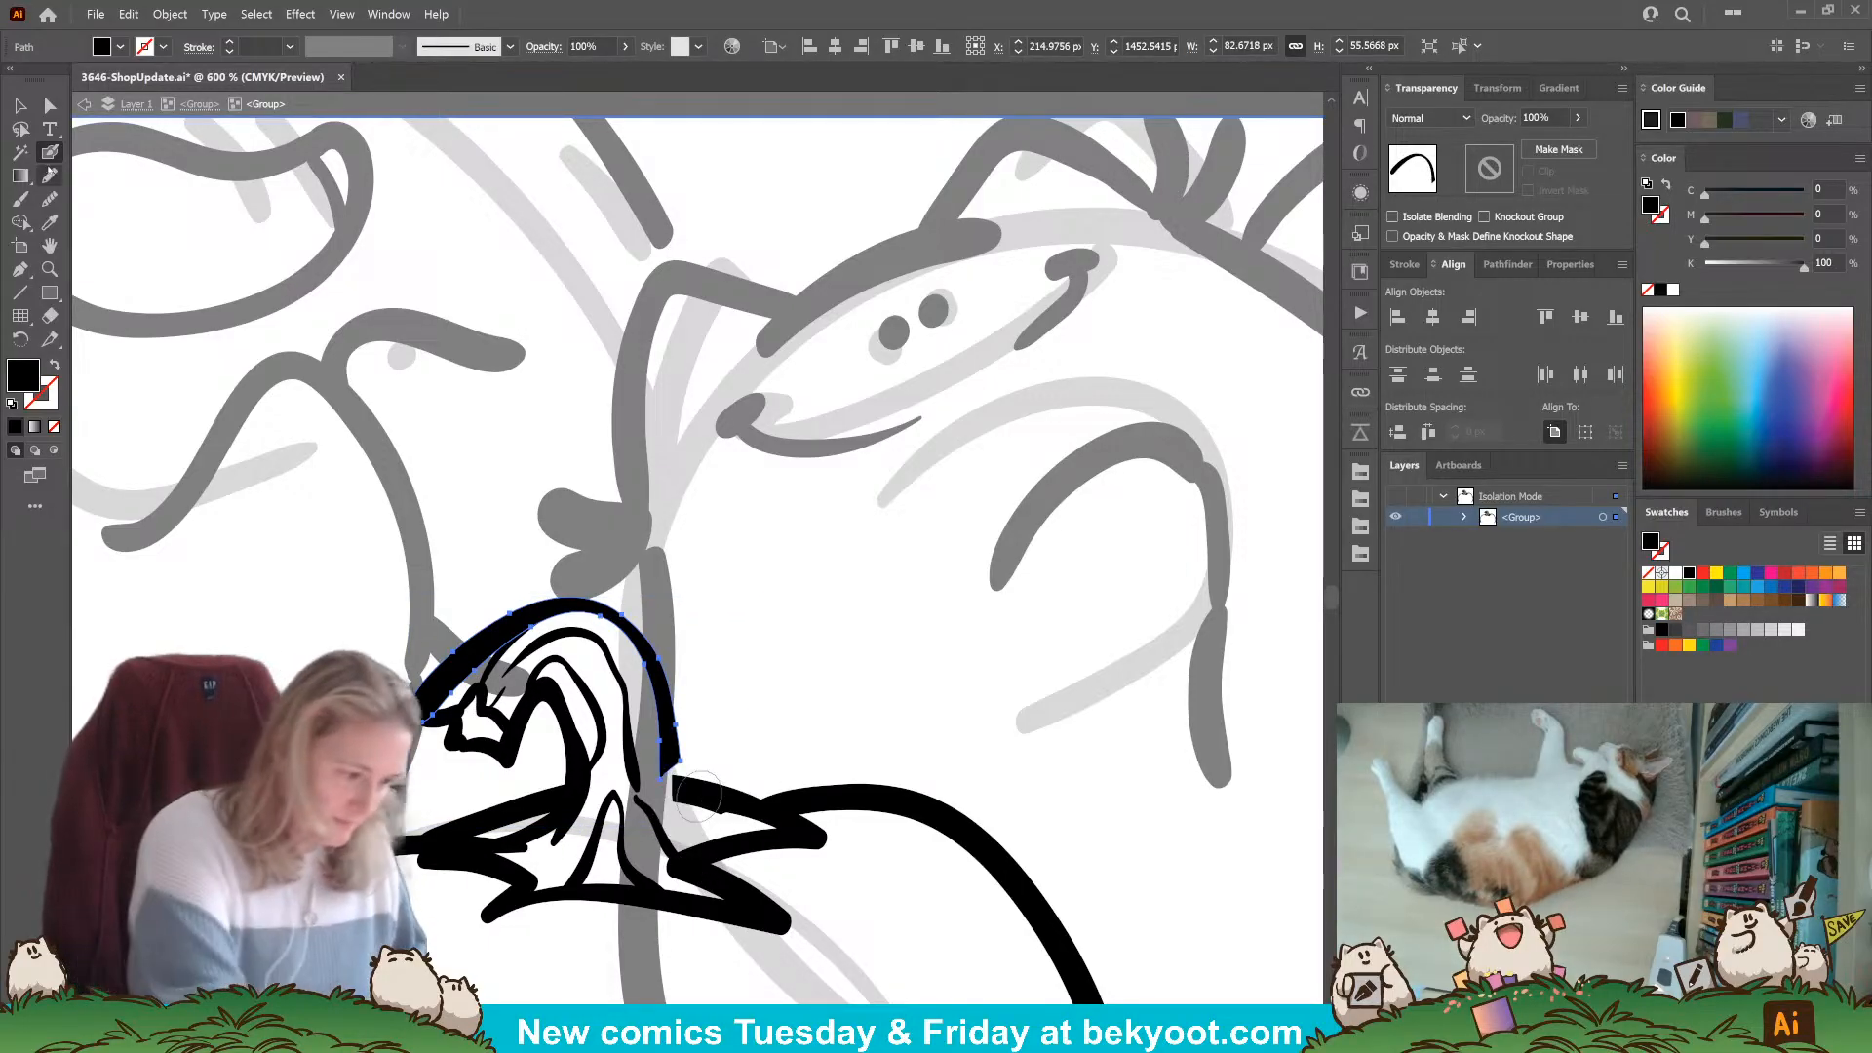
key(ctrl+shift+a)
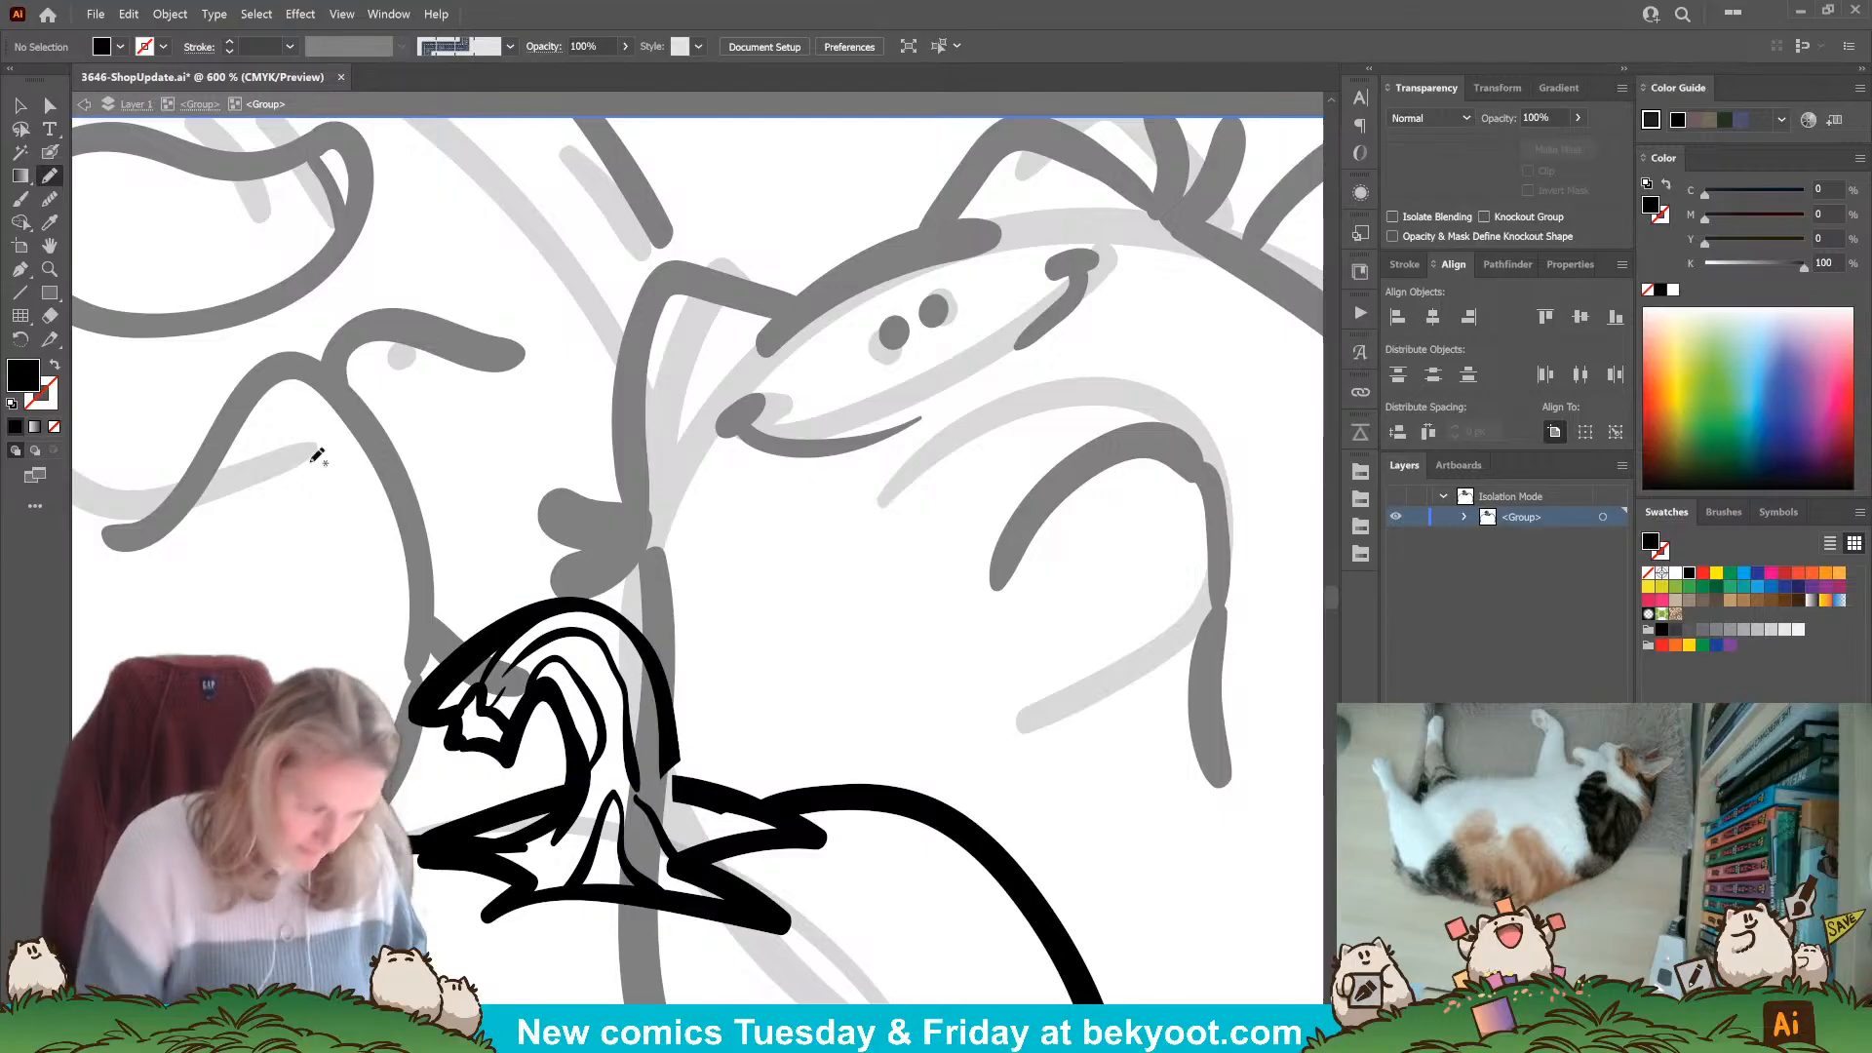
Draw a curved join between the stem's outer outline and the collar, and recut the underside of the collar line to follow it.
click(49, 153)
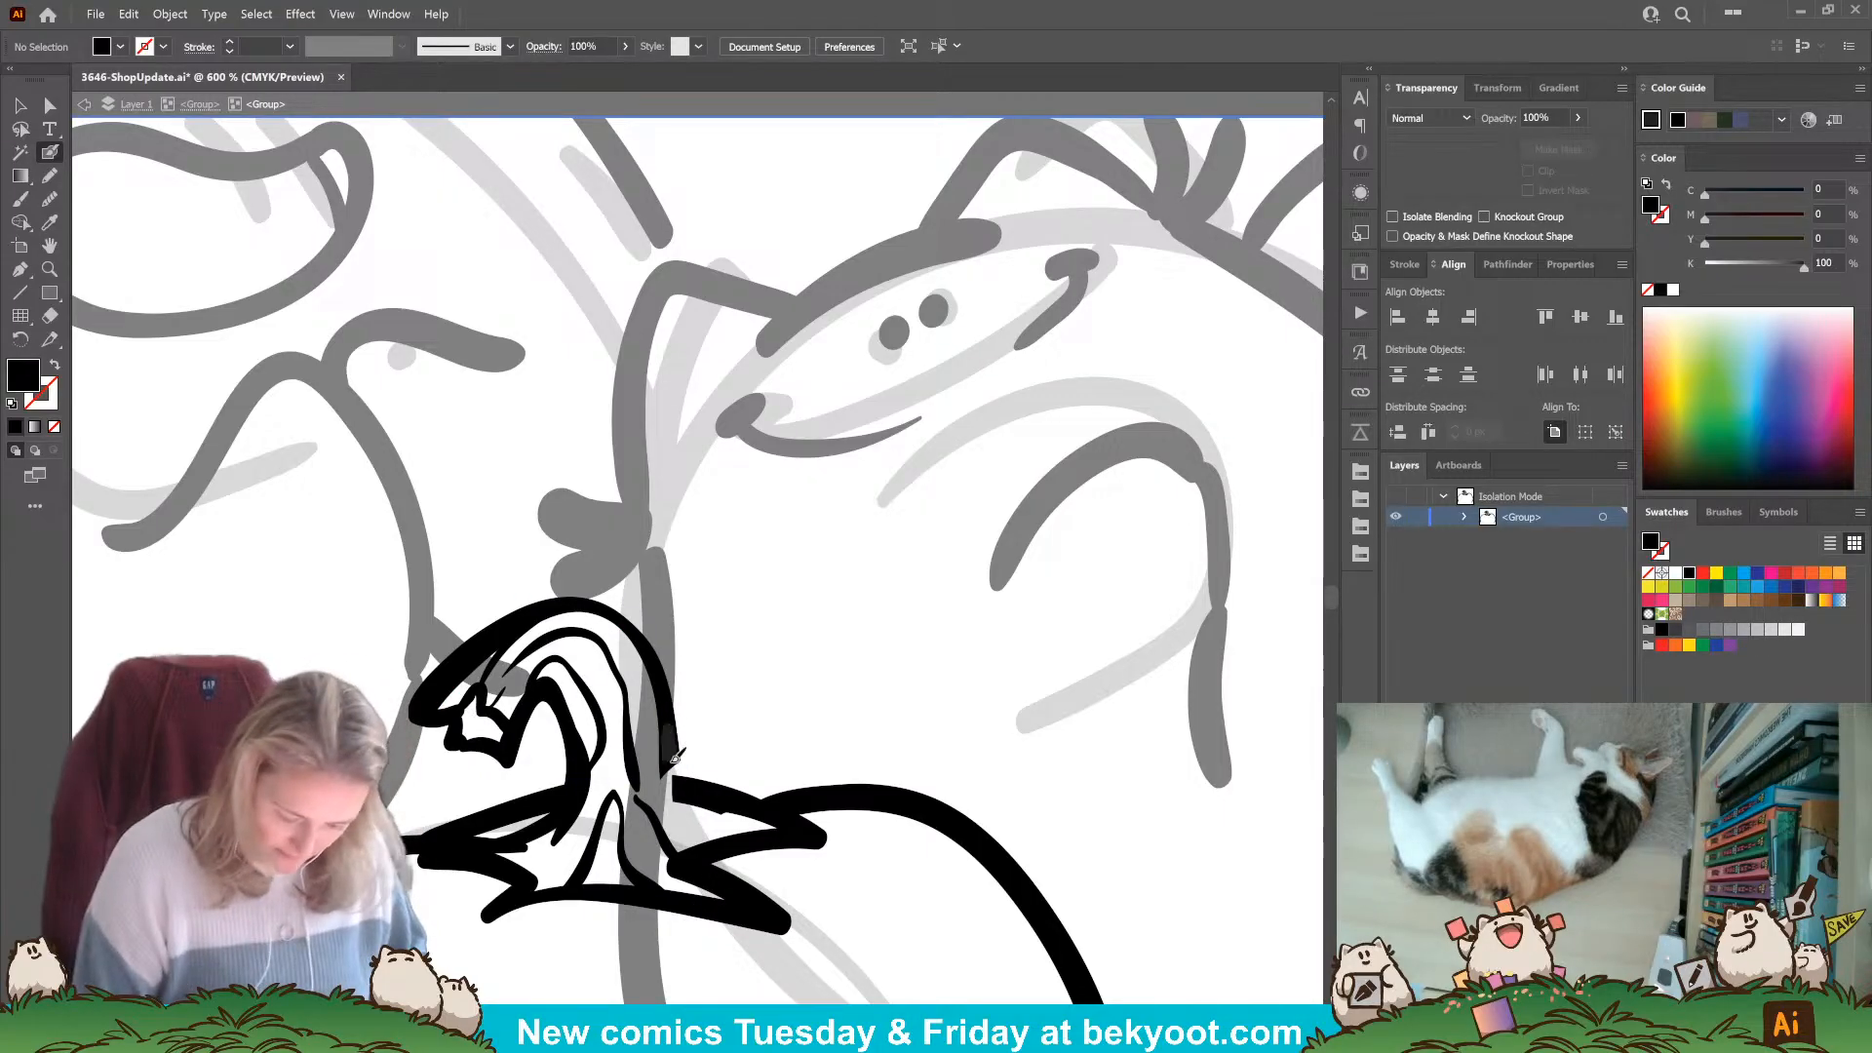
mouse_move(669, 726)
mouse_down()
mouse_move(688, 791)
mouse_move(783, 822)
mouse_up()
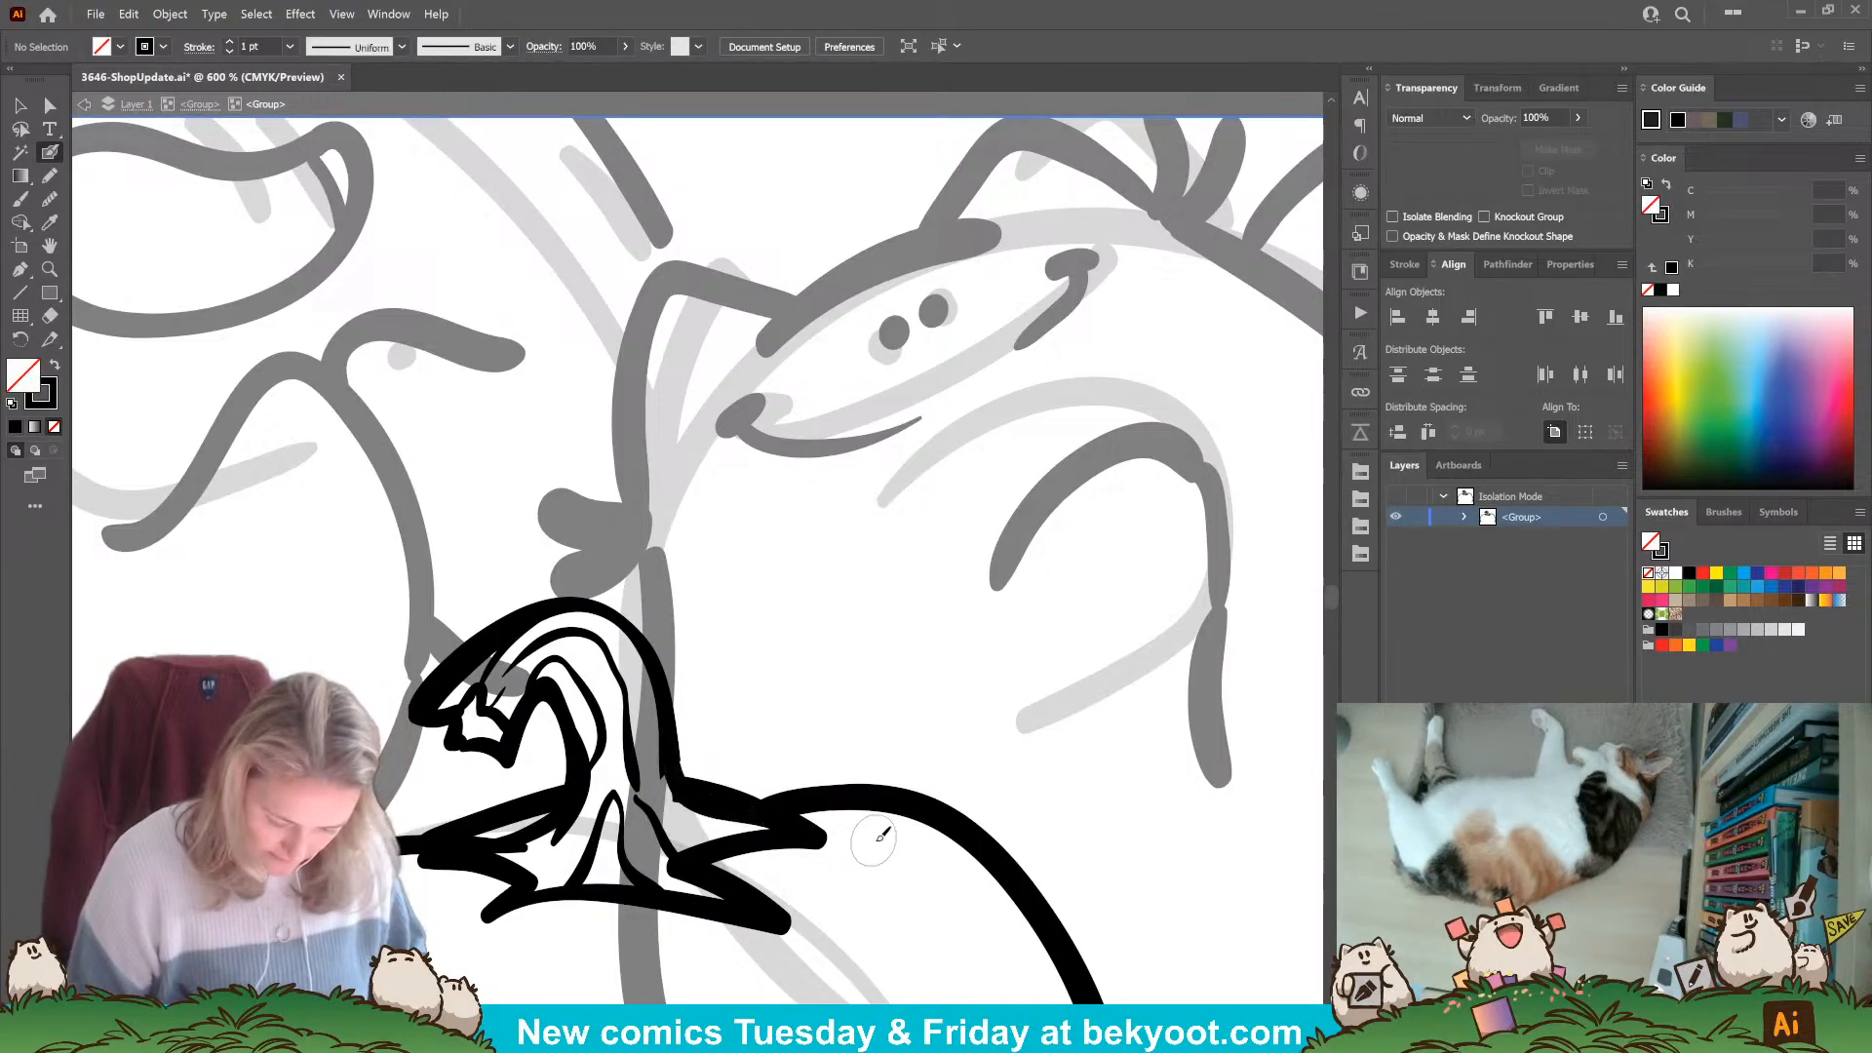
ctrl+click(724, 795)
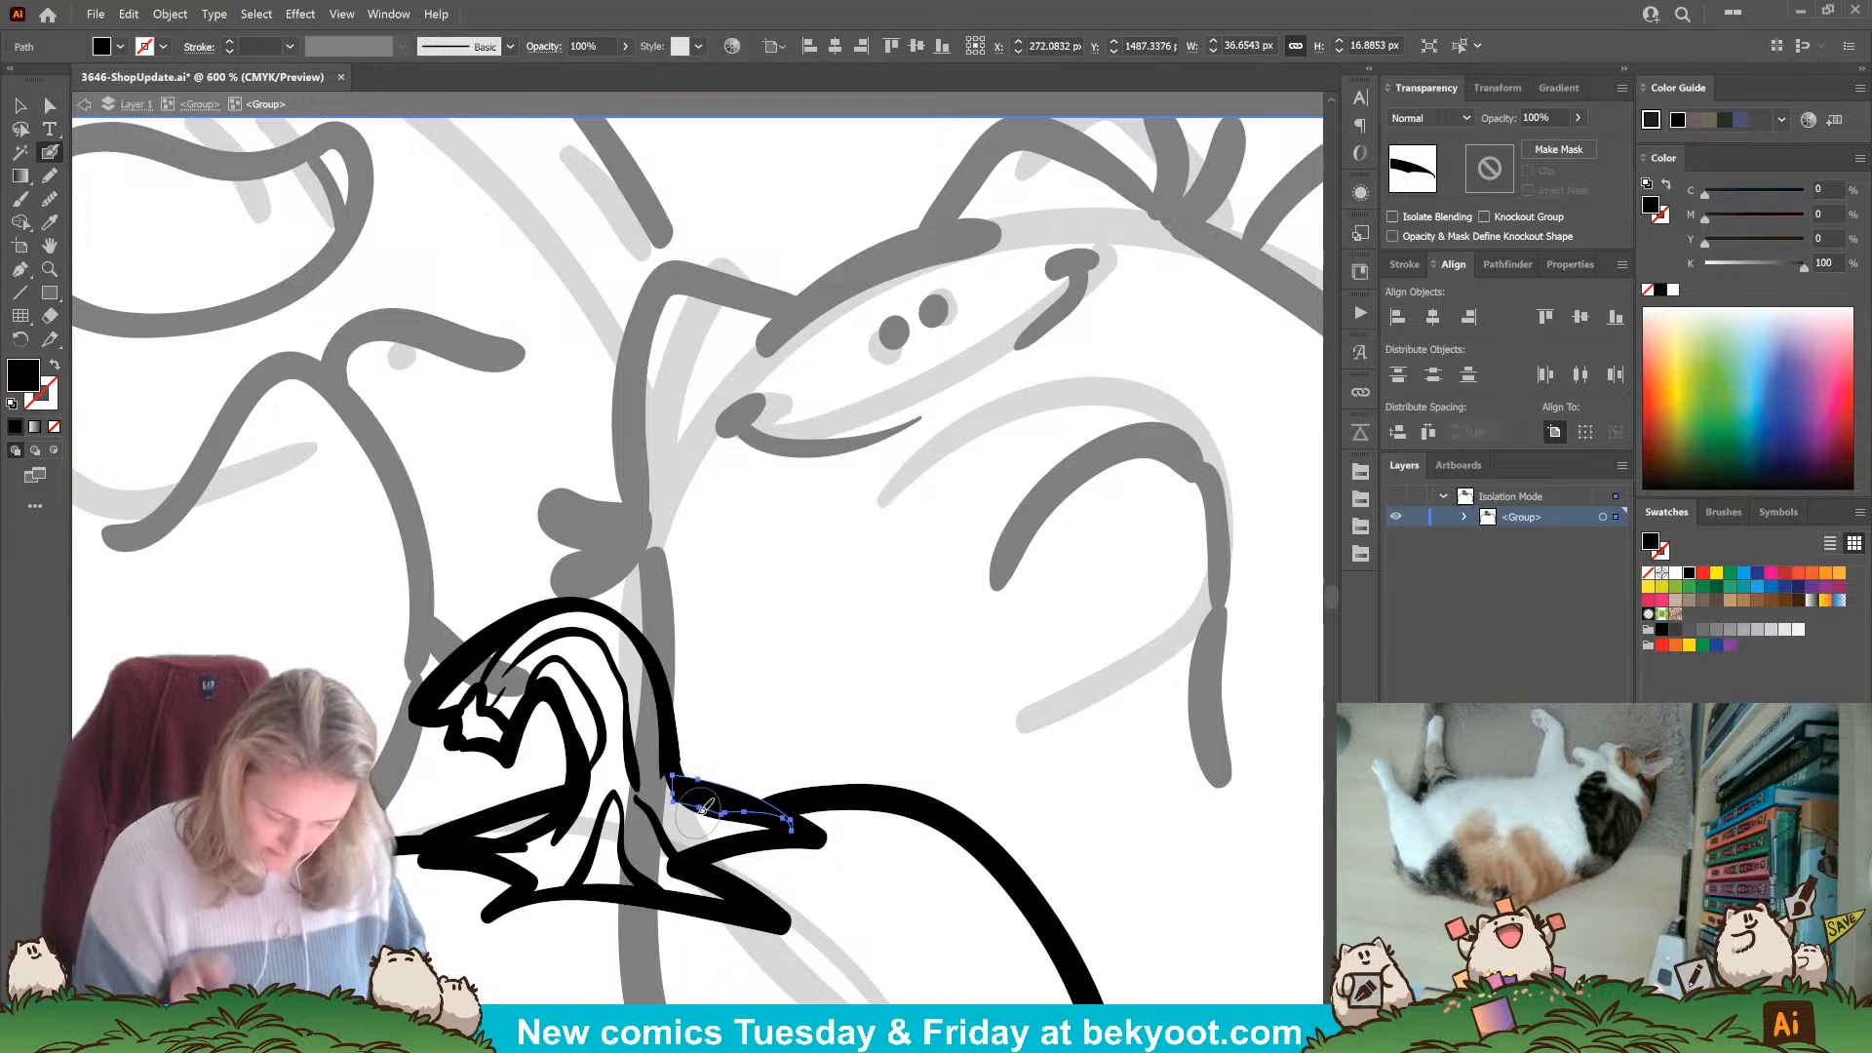
drag(709, 817, 661, 772)
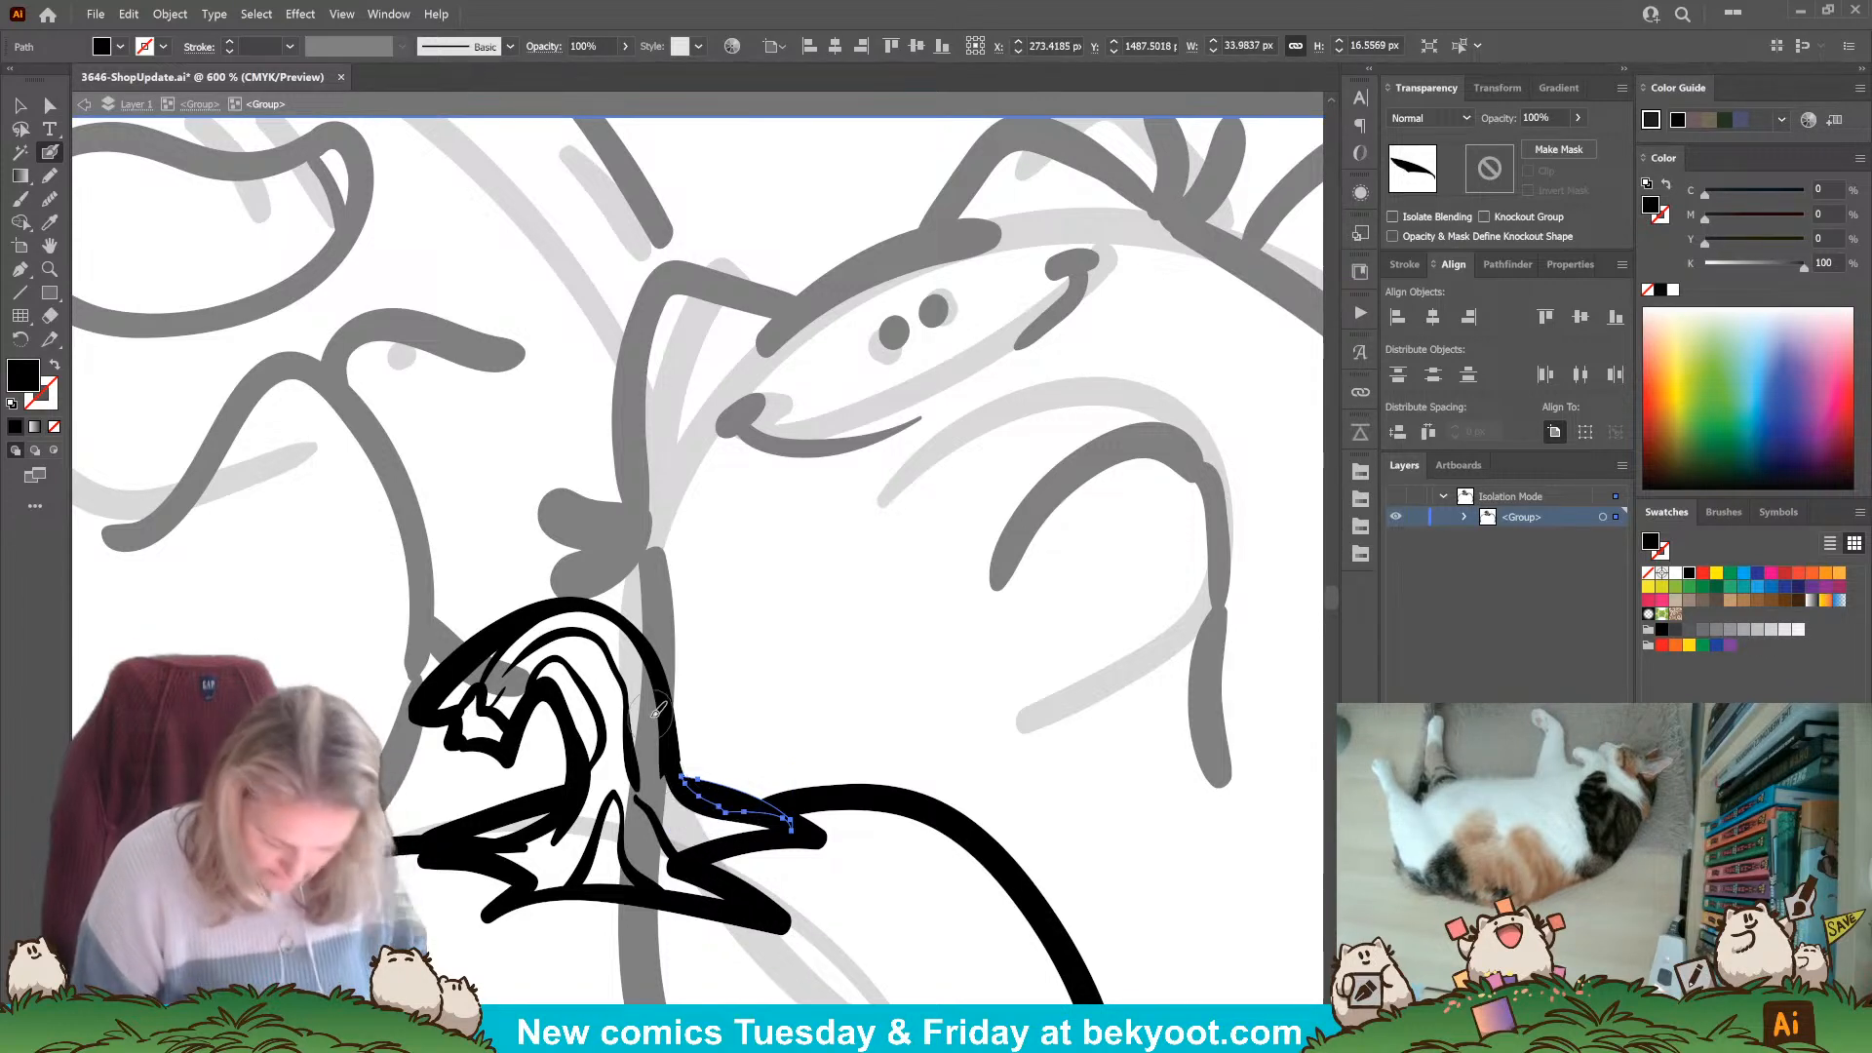
ctrl+click(831, 729)
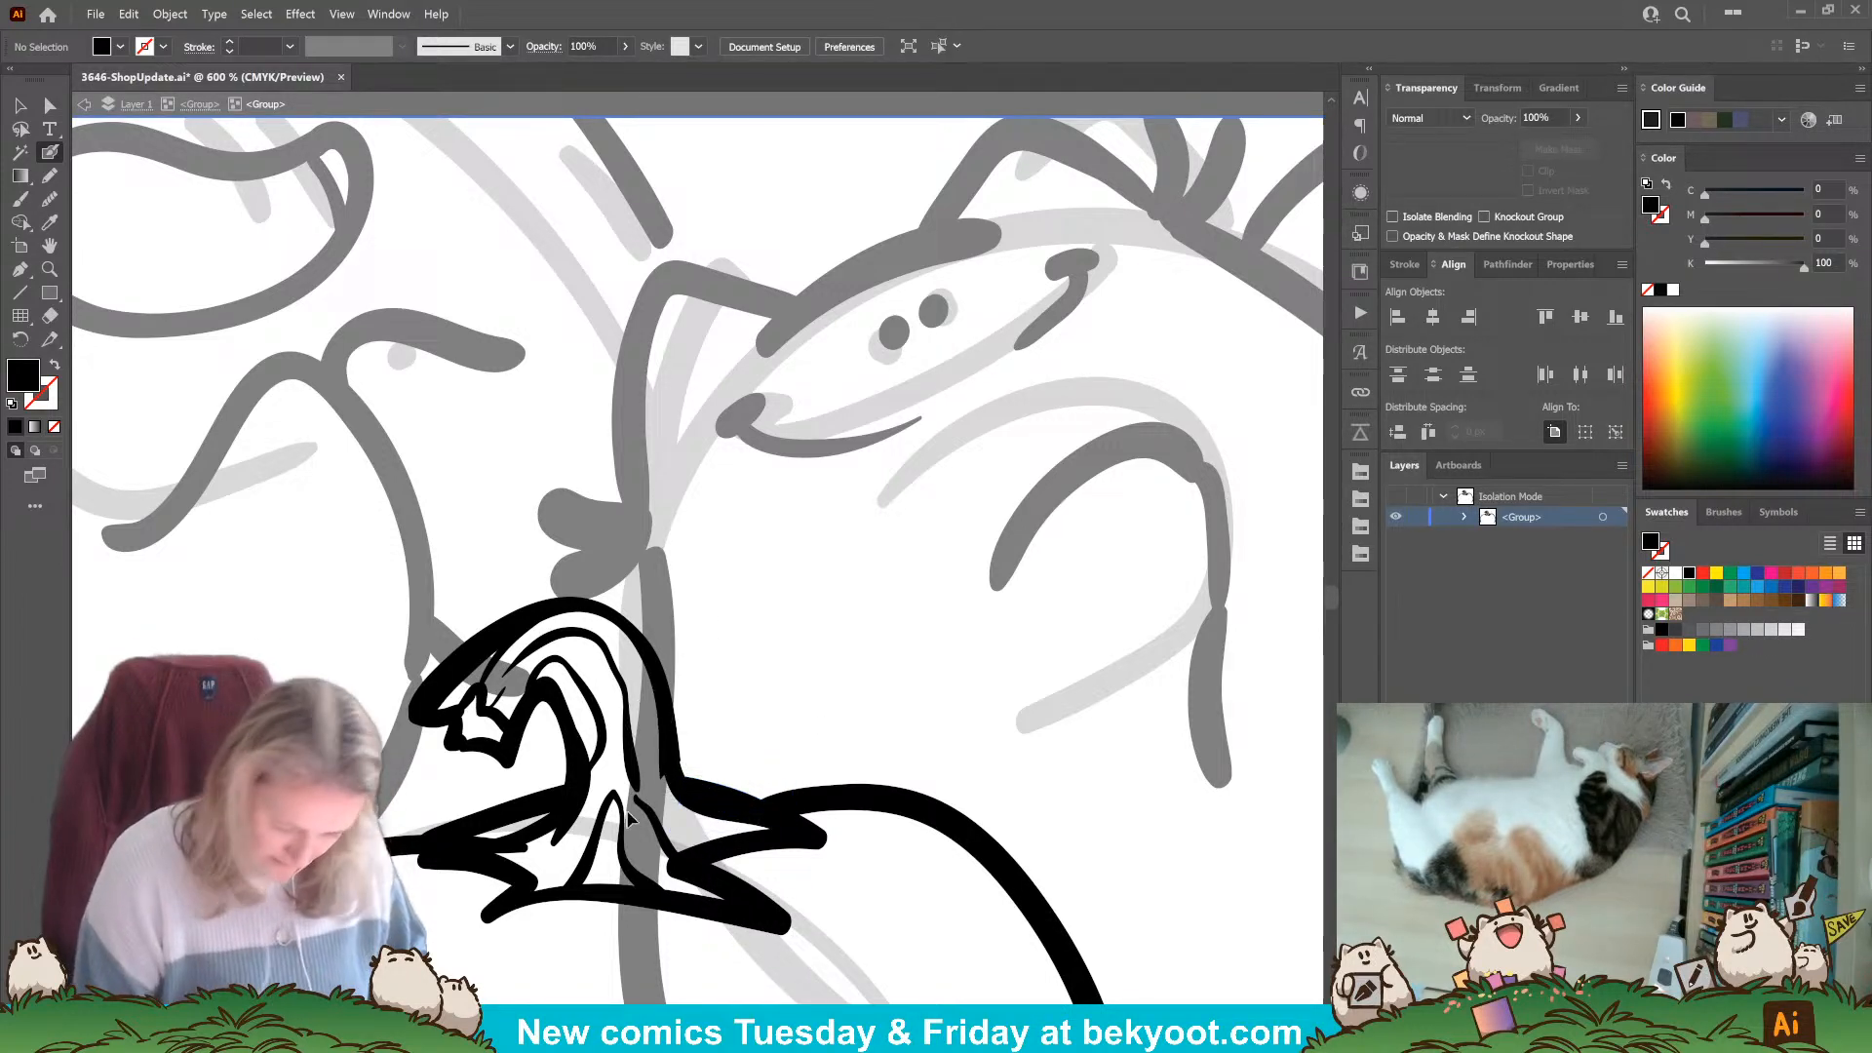
Adjust the end anchor points and handles of the stem's outer outline so its base flows smoothly into the collar.
click(50, 105)
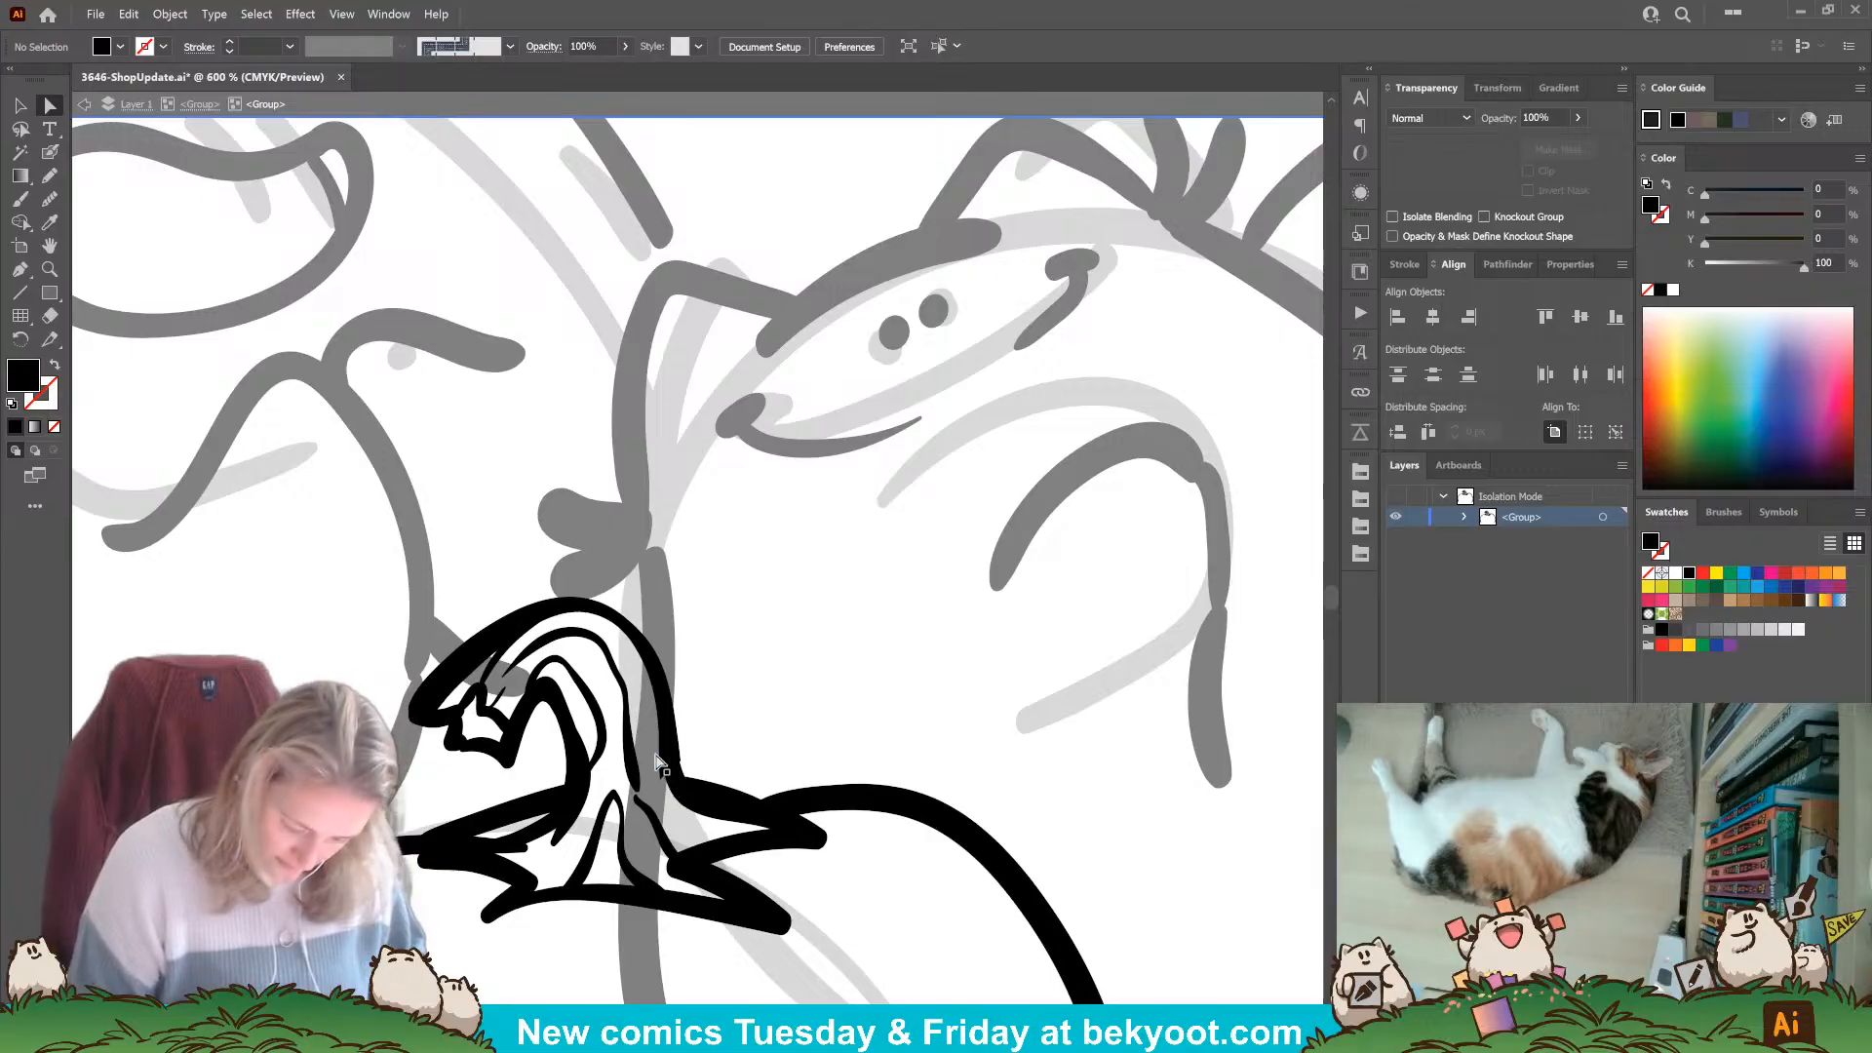
drag(661, 780, 689, 808)
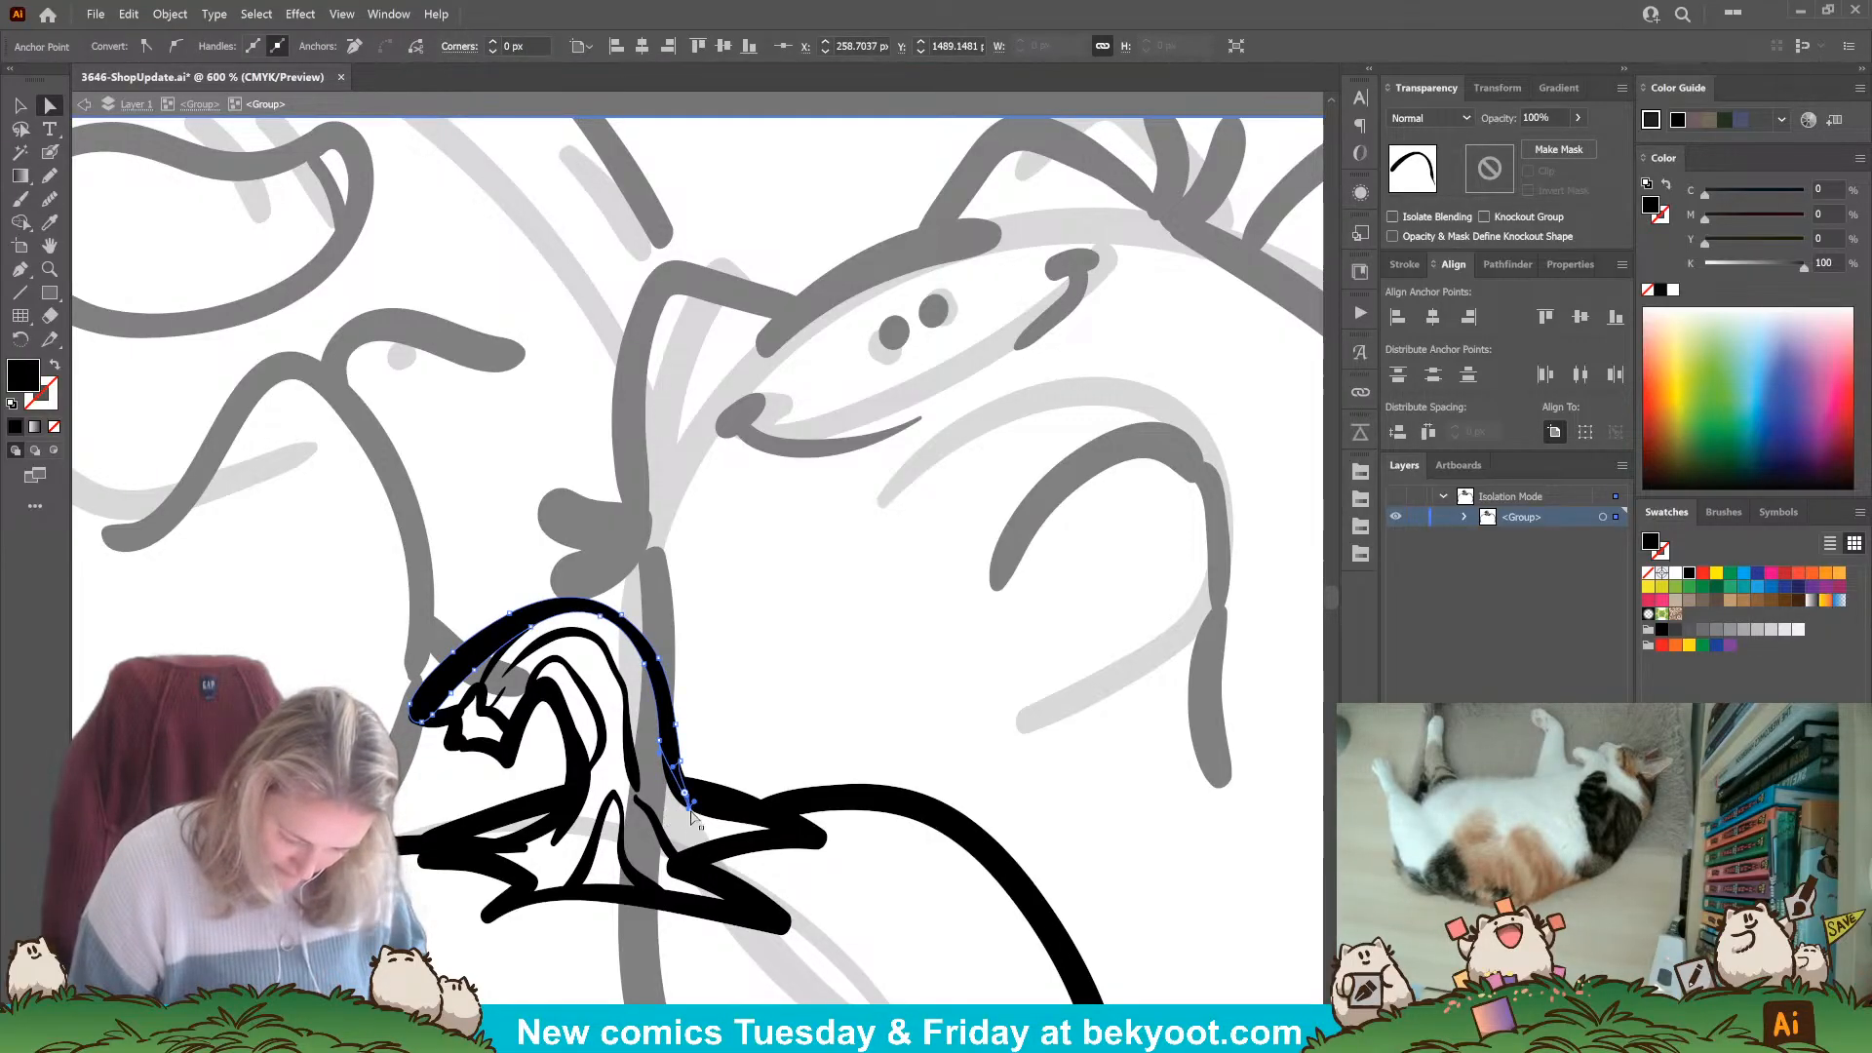
click(643, 797)
drag(641, 792, 701, 794)
click(690, 808)
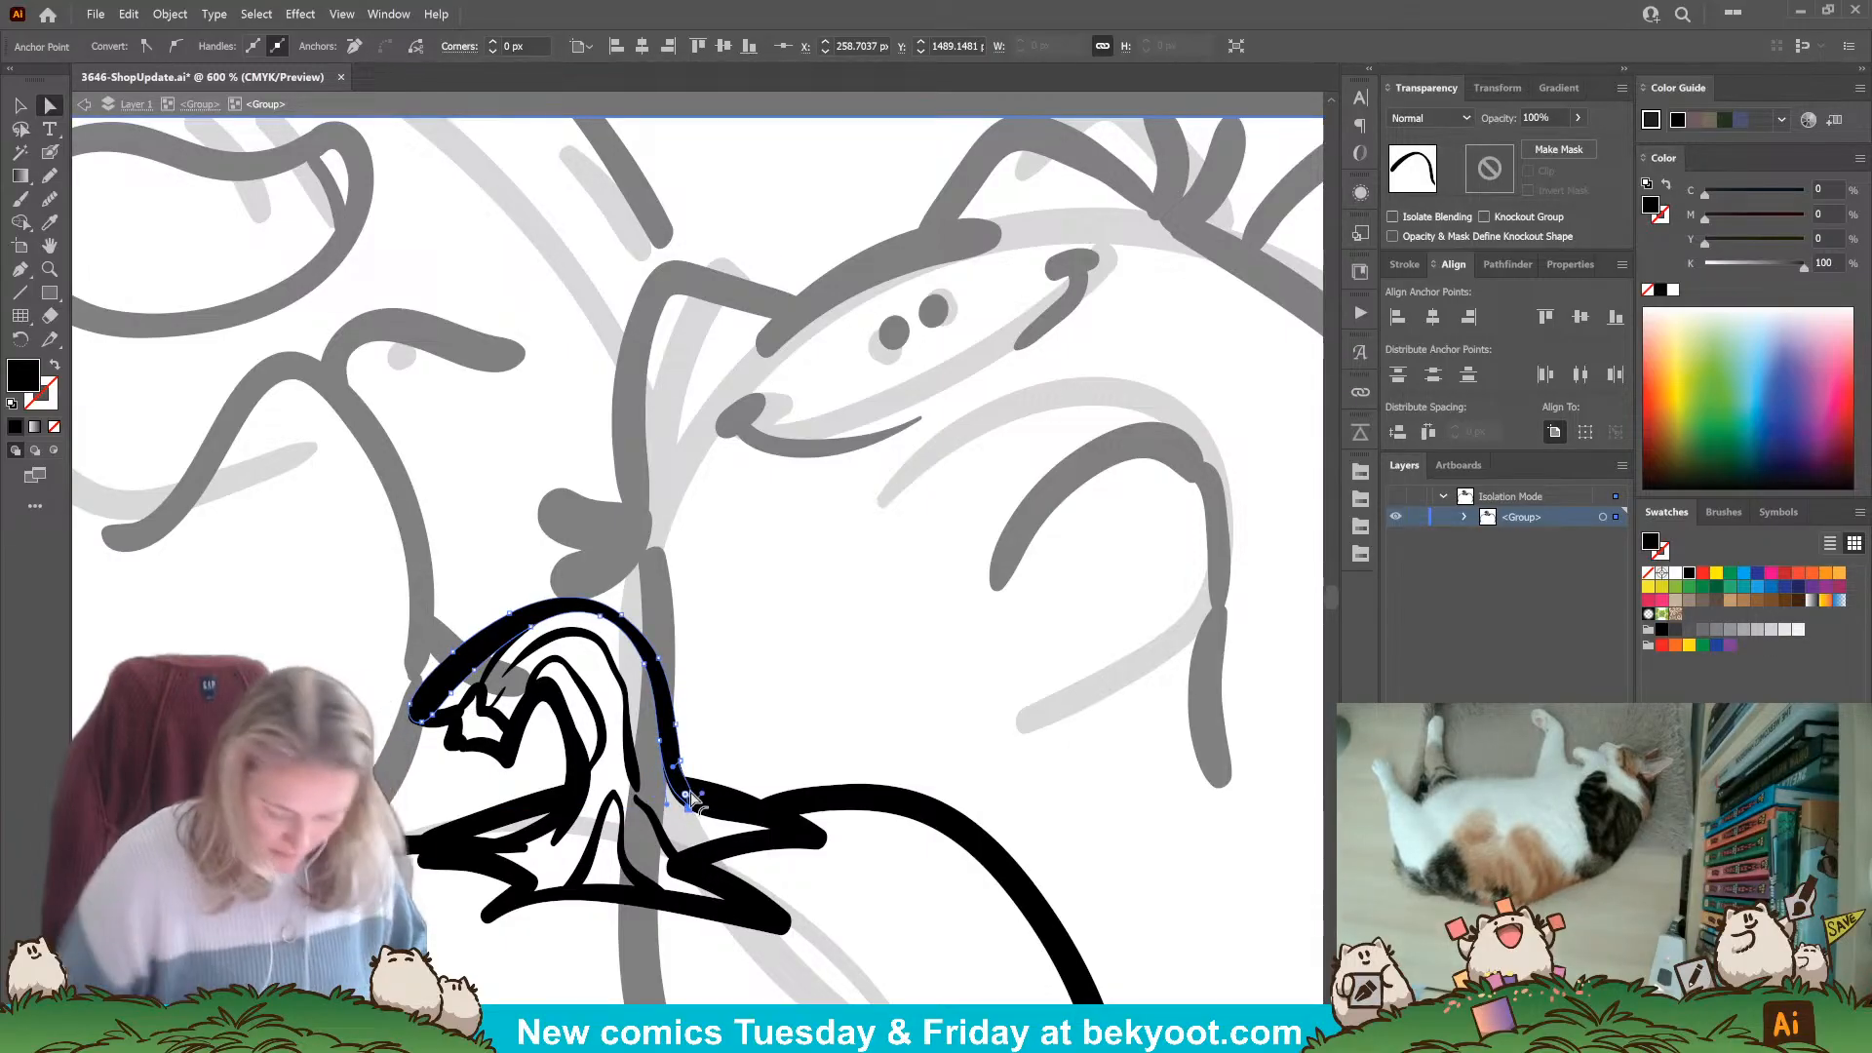
scroll(691, 801, up, 3)
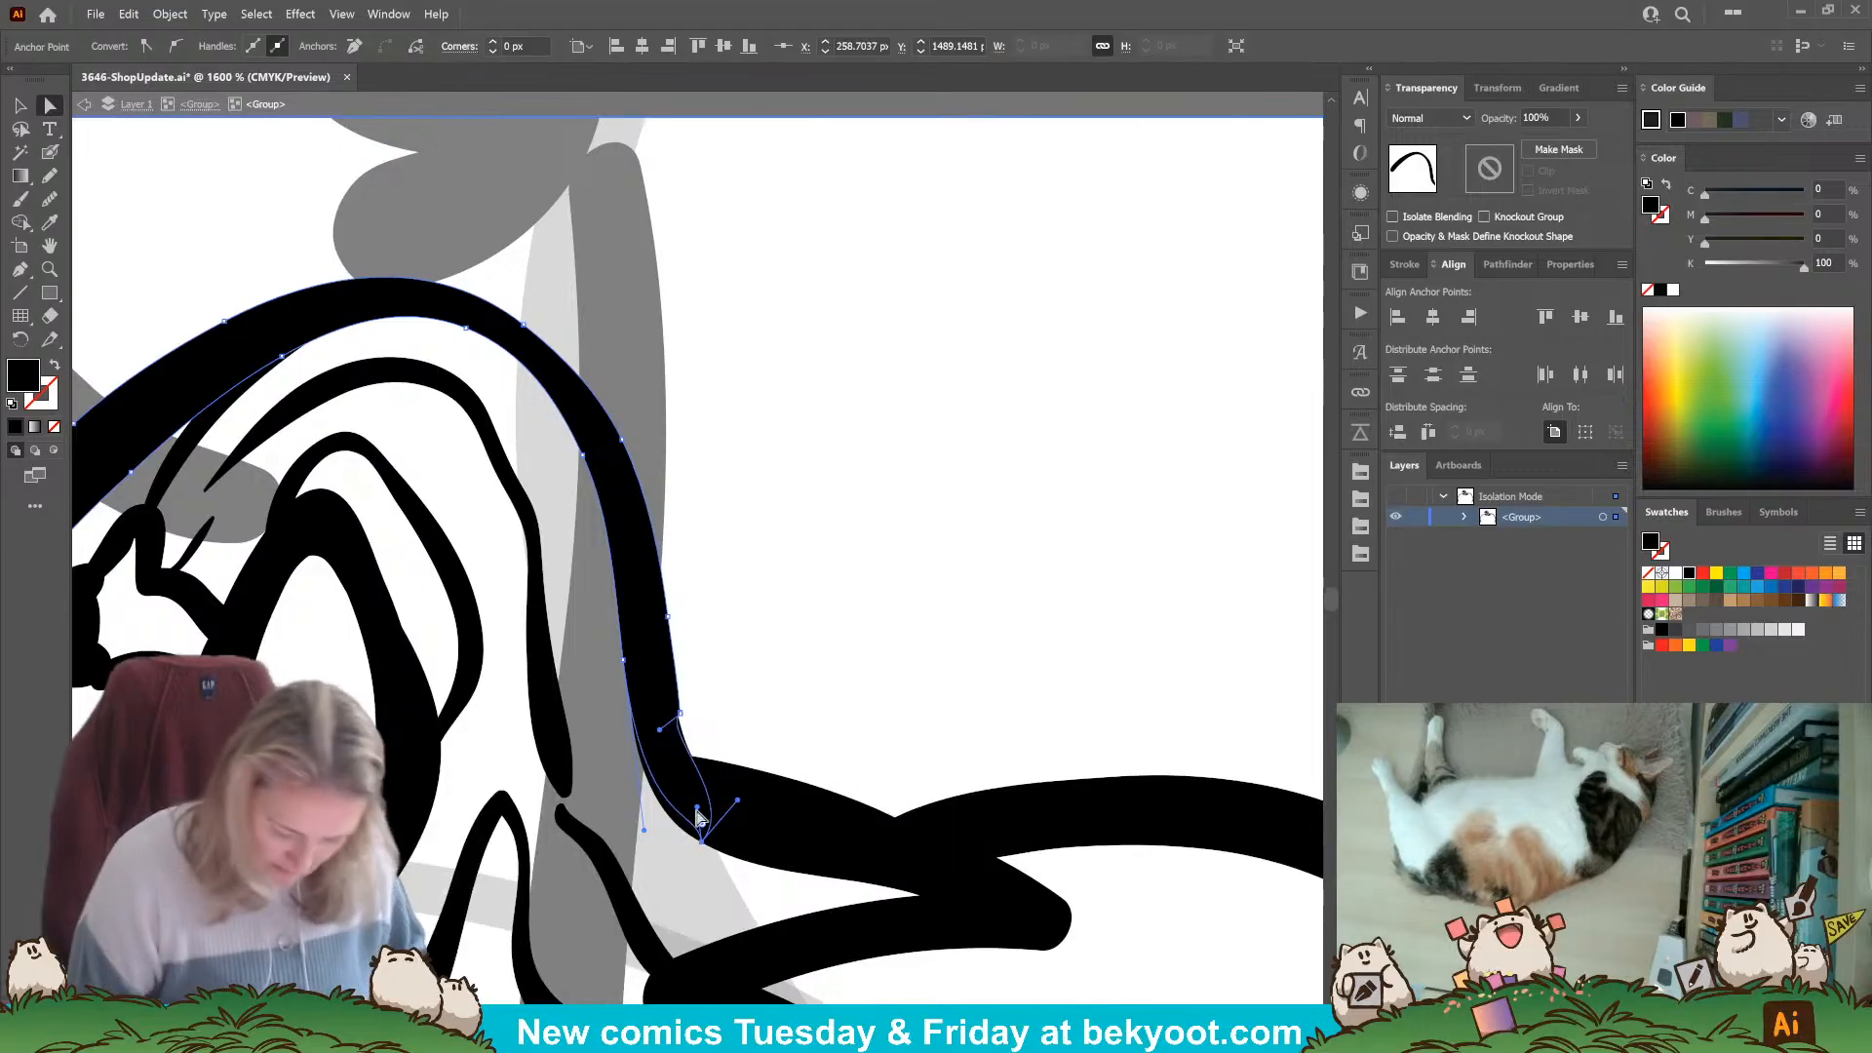
mouse_move(697, 806)
mouse_down()
mouse_move(671, 827)
mouse_move(661, 737)
mouse_move(696, 786)
mouse_move(677, 775)
mouse_up()
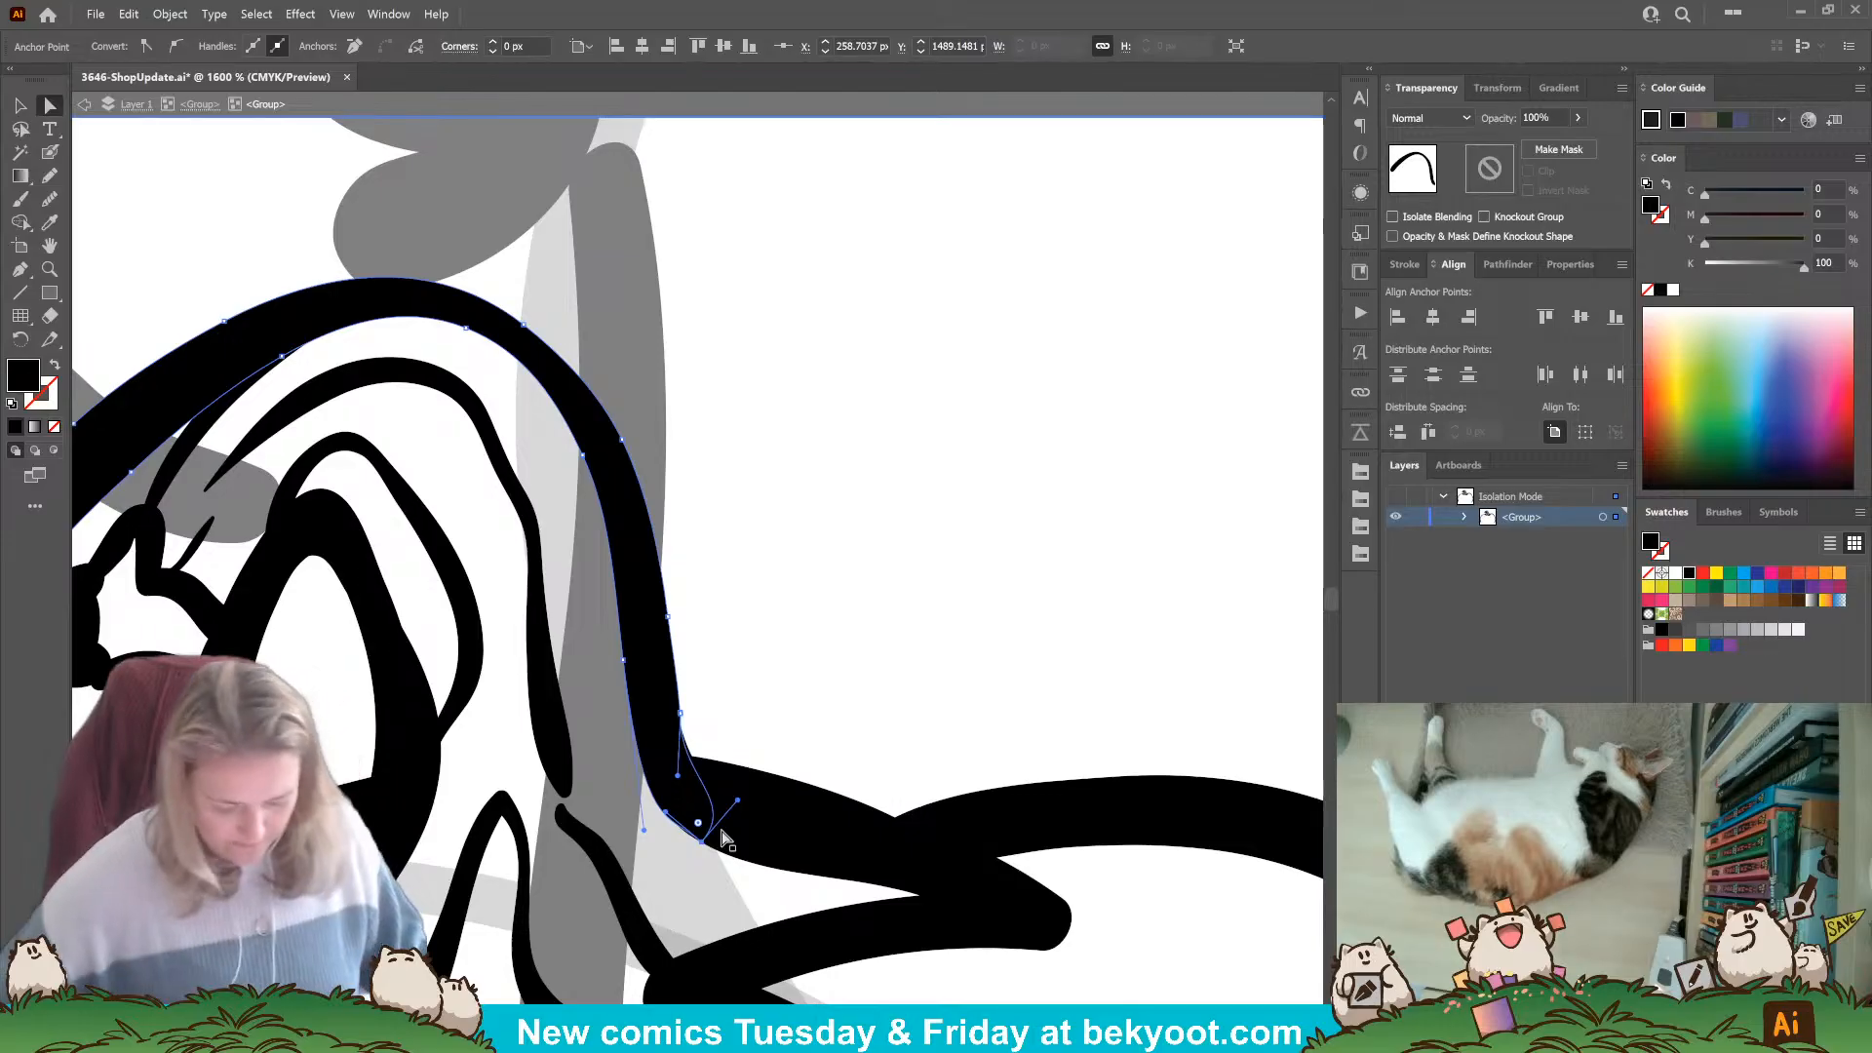
scroll(683, 770, down, 4)
click(658, 624)
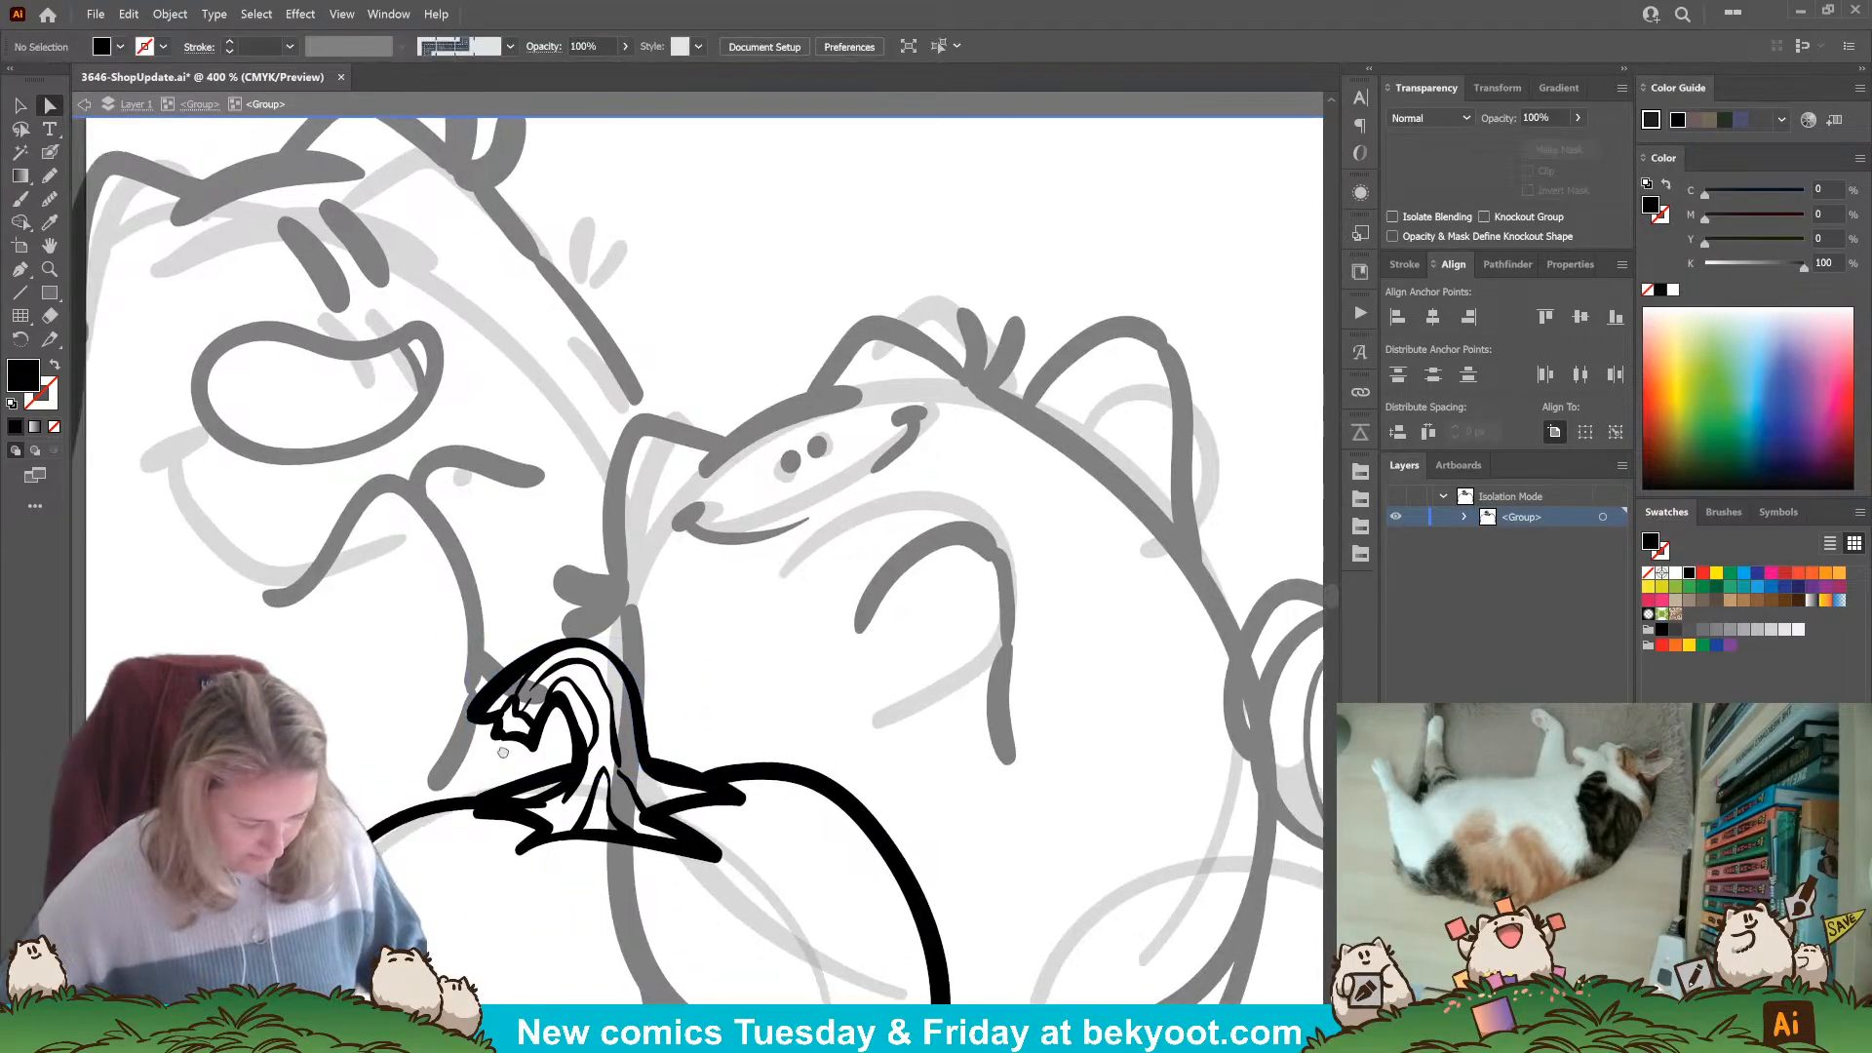
Thin the stem's outer outline near the tip by shifting the anchor points on its inner side outward.
scroll(683, 712, up, 3)
click(698, 715)
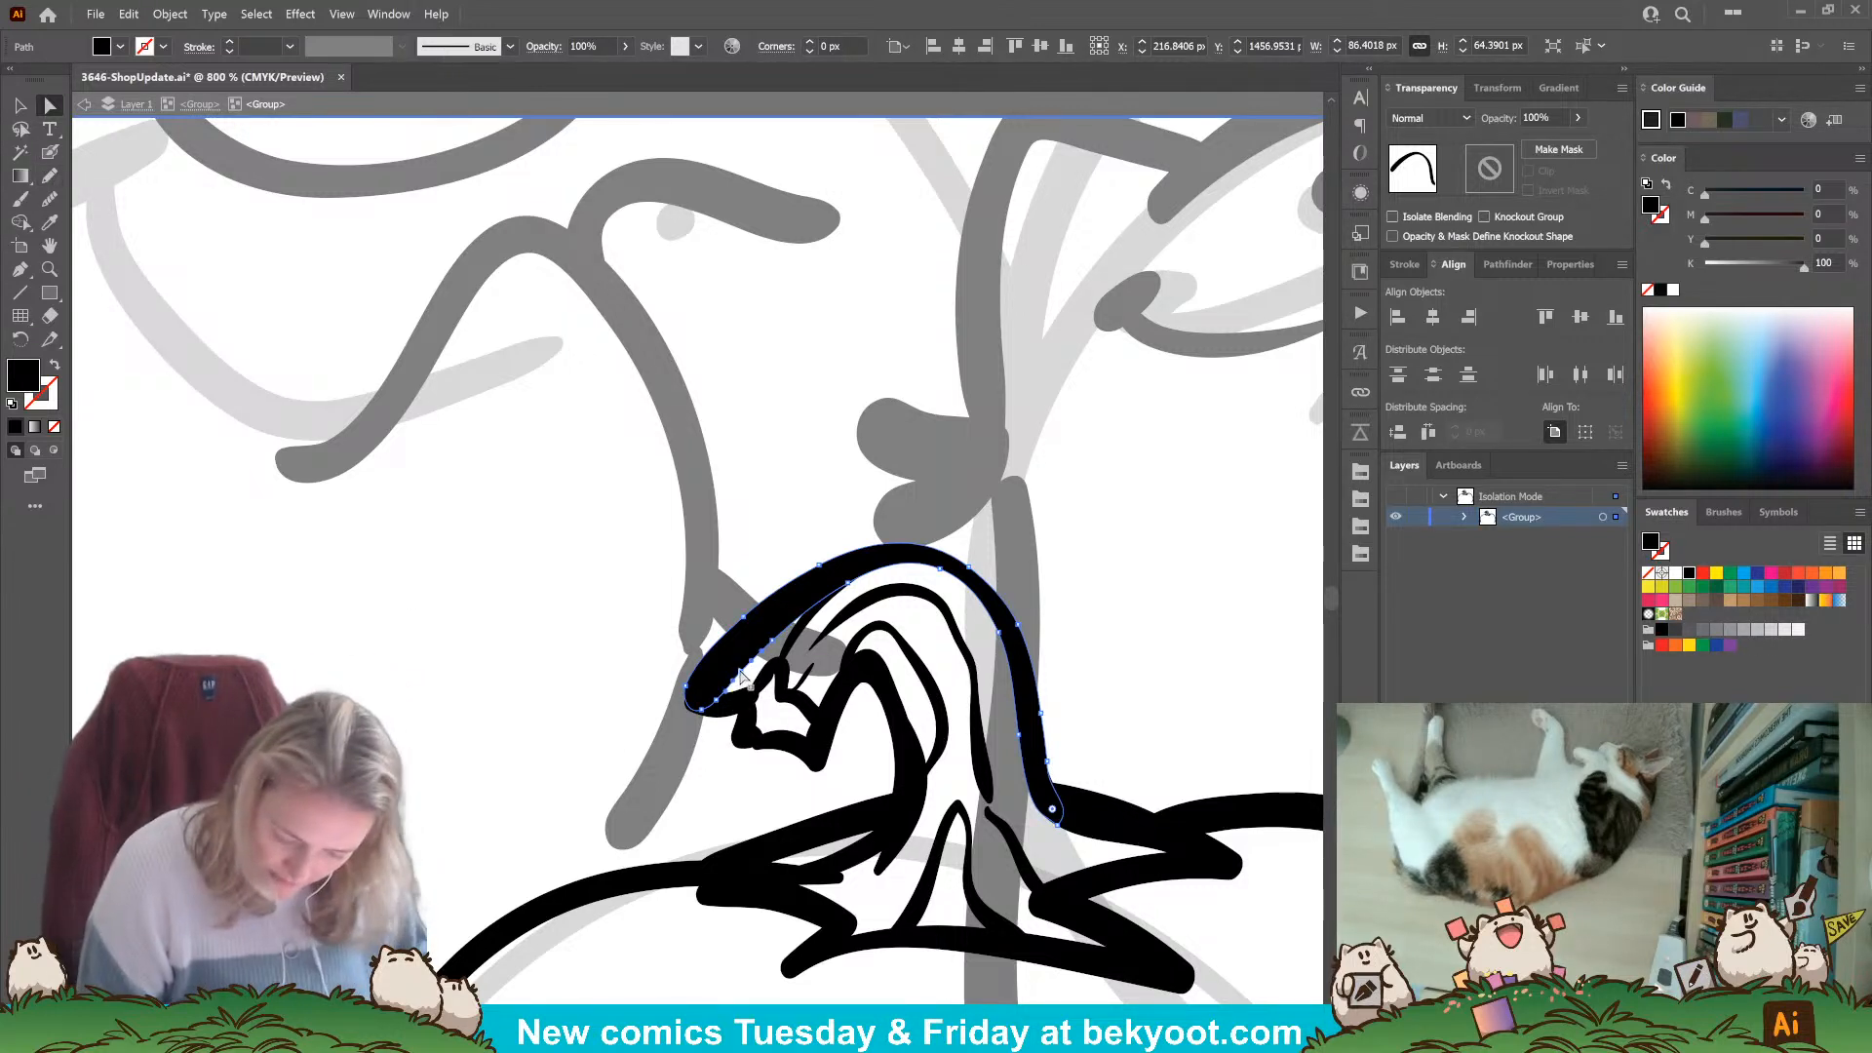
click(743, 676)
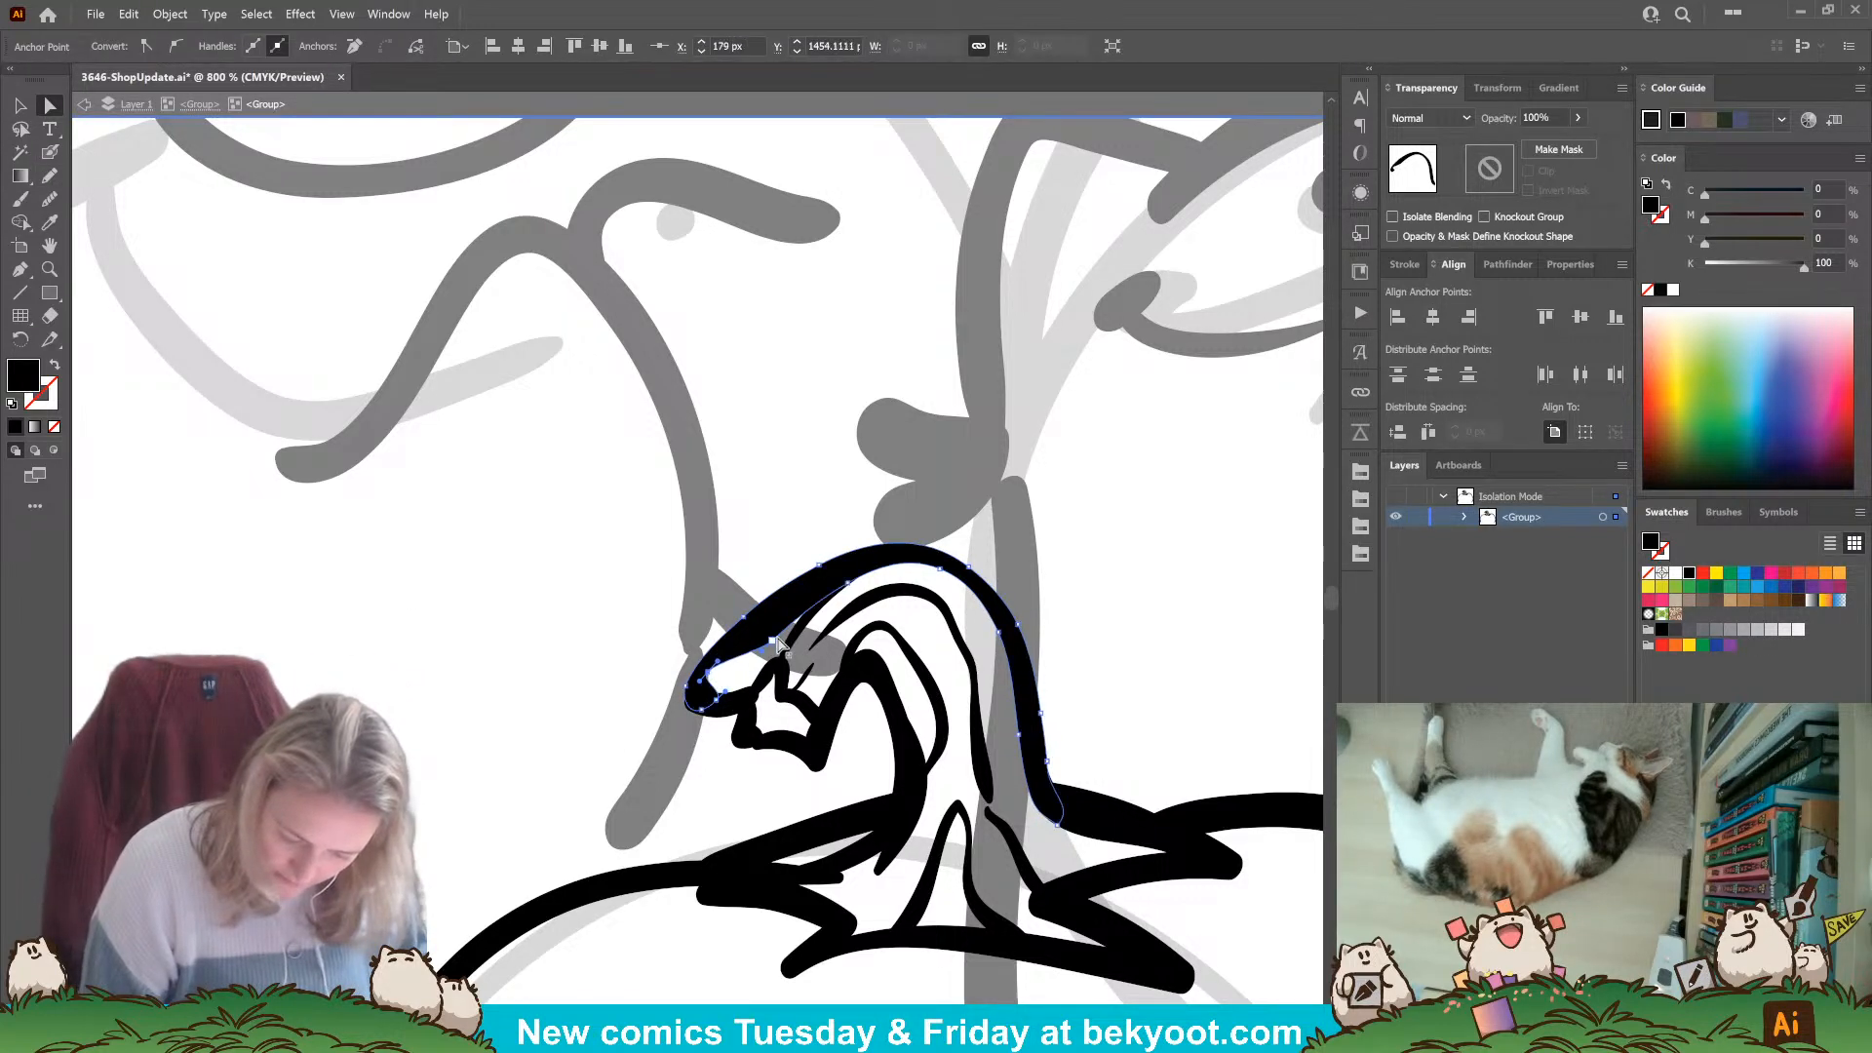
click(844, 578)
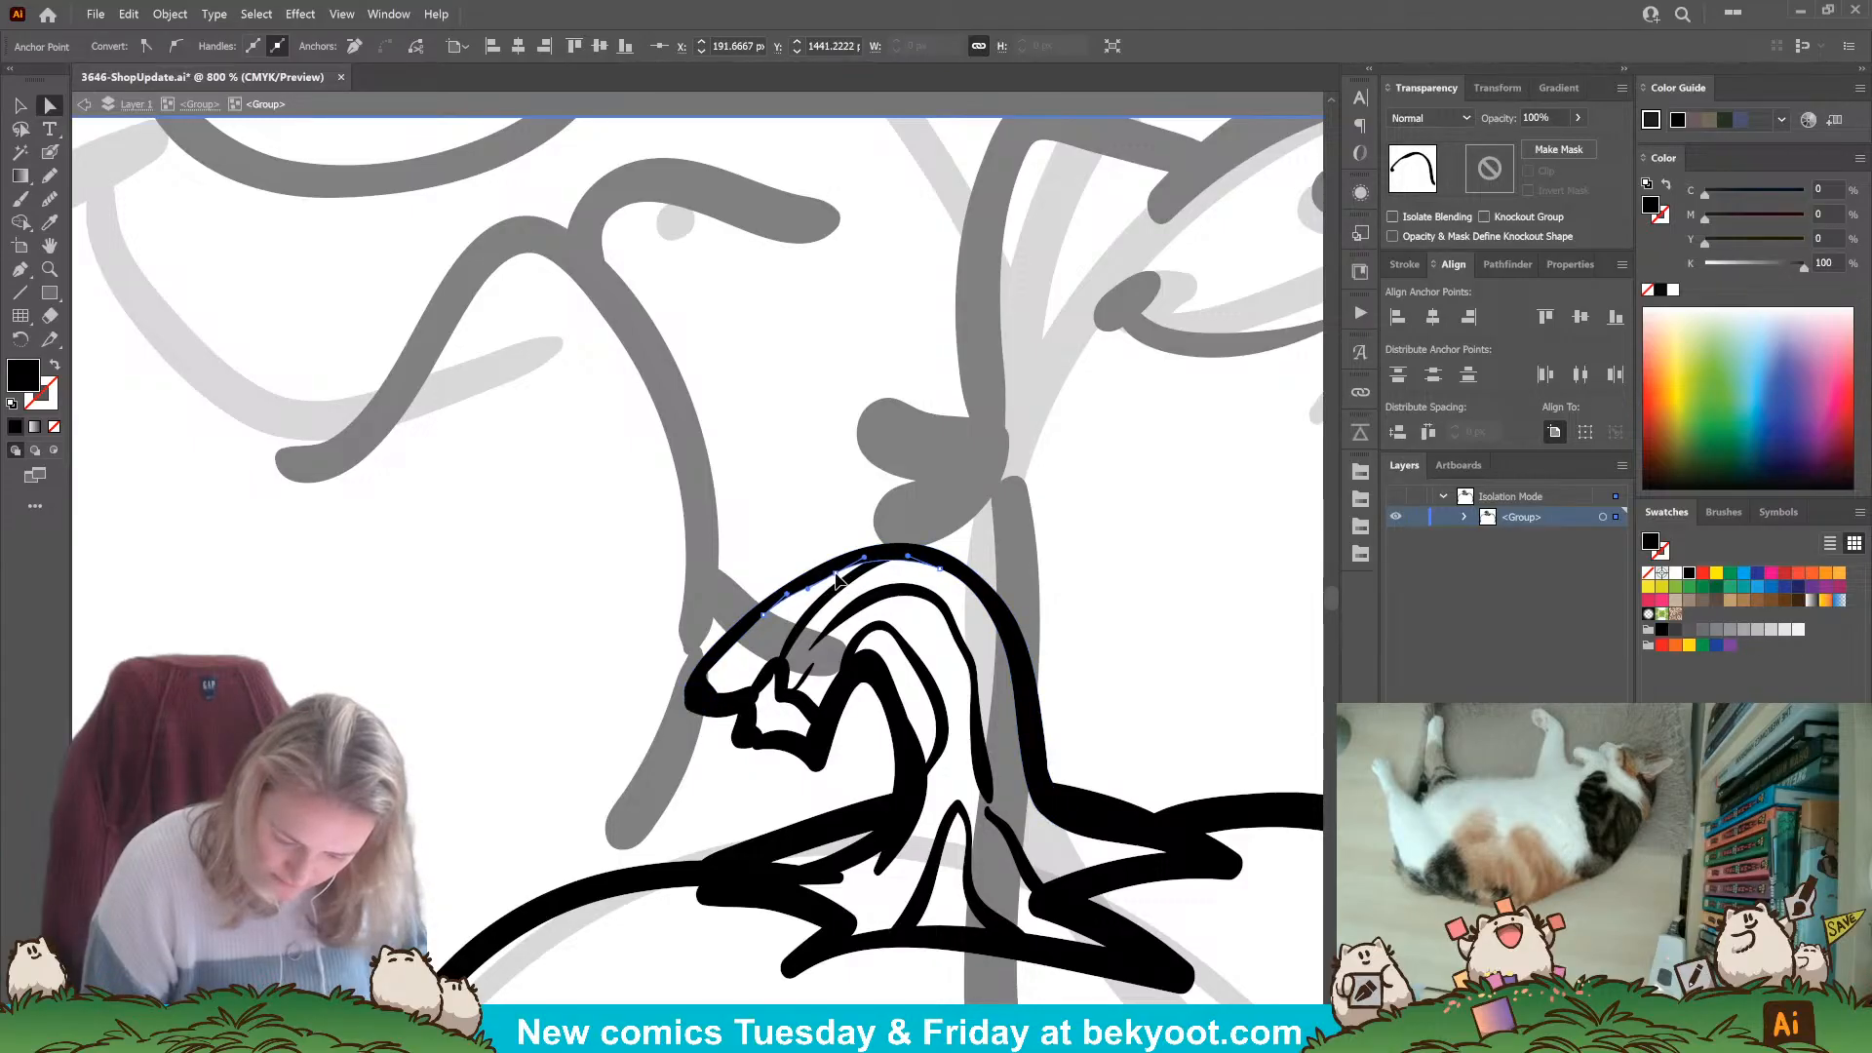
click(761, 620)
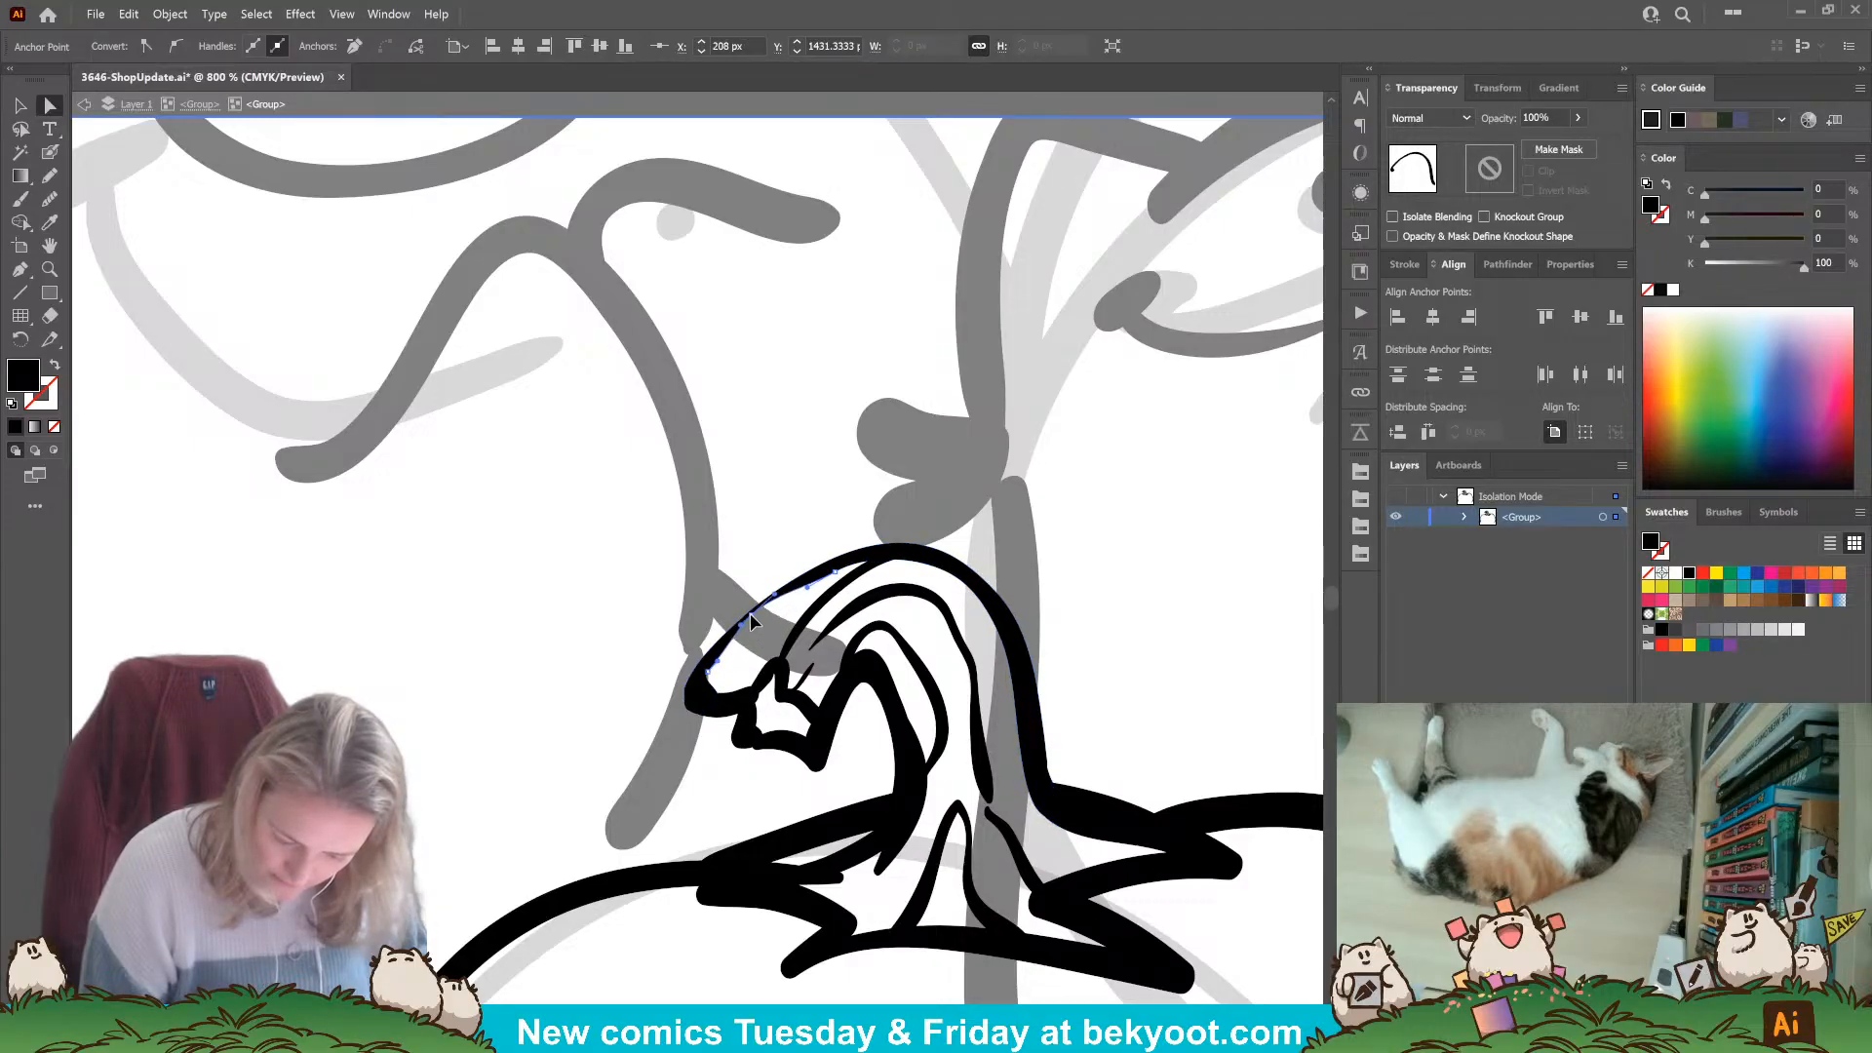
click(591, 723)
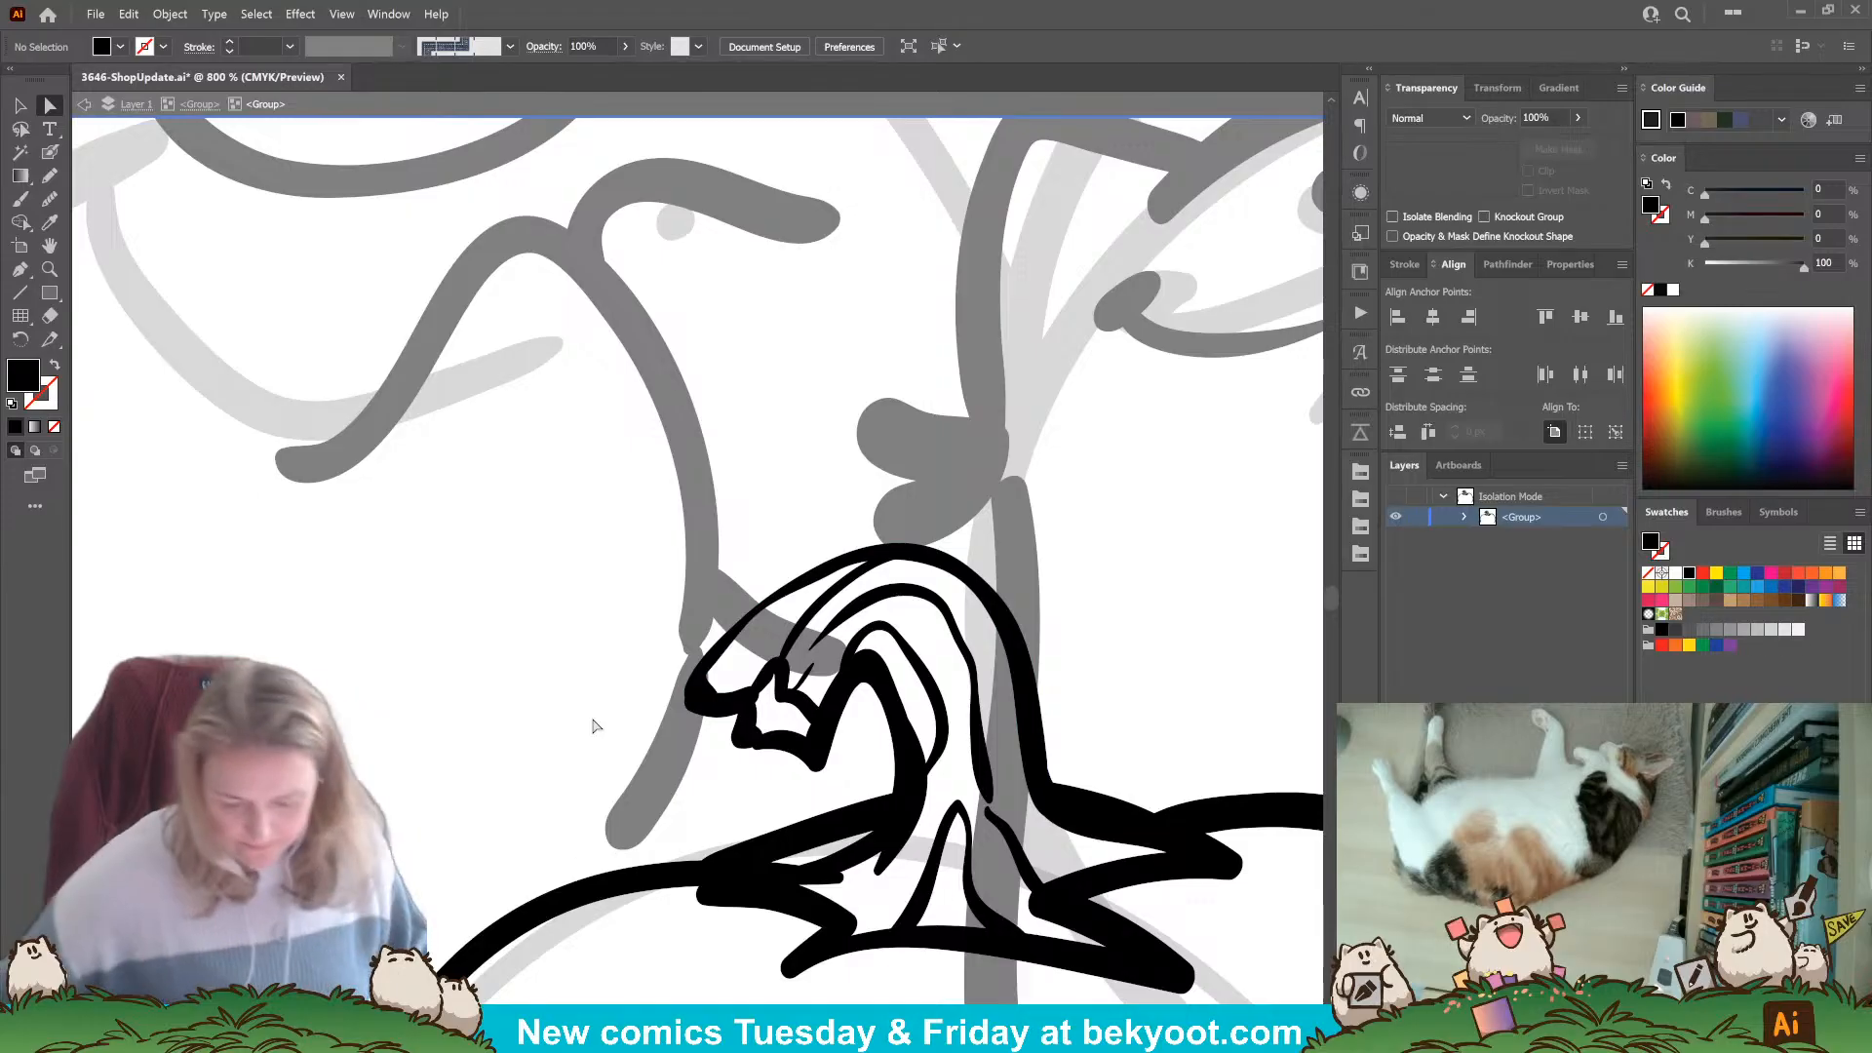
Add a curved ridge line running from the stem's ragged tip up to its outer outline.
scroll(746, 675, down, 5)
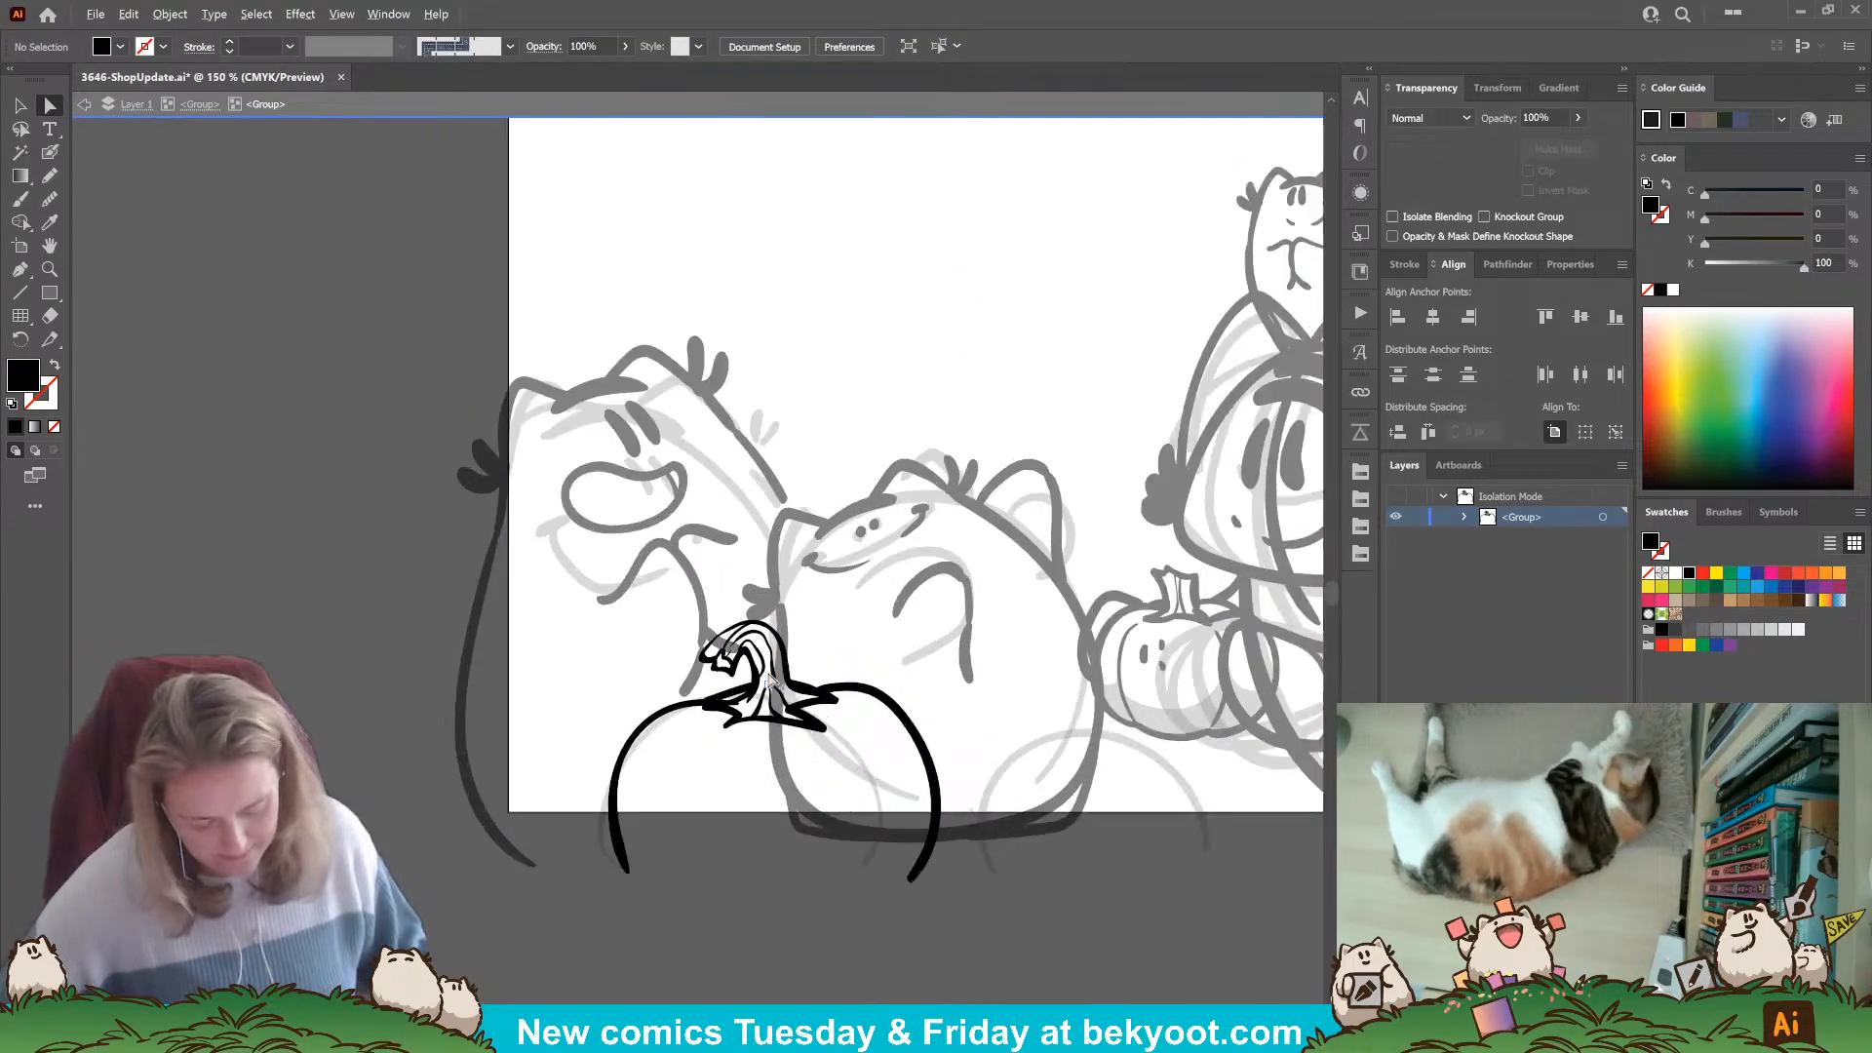
scroll(771, 680, up, 5)
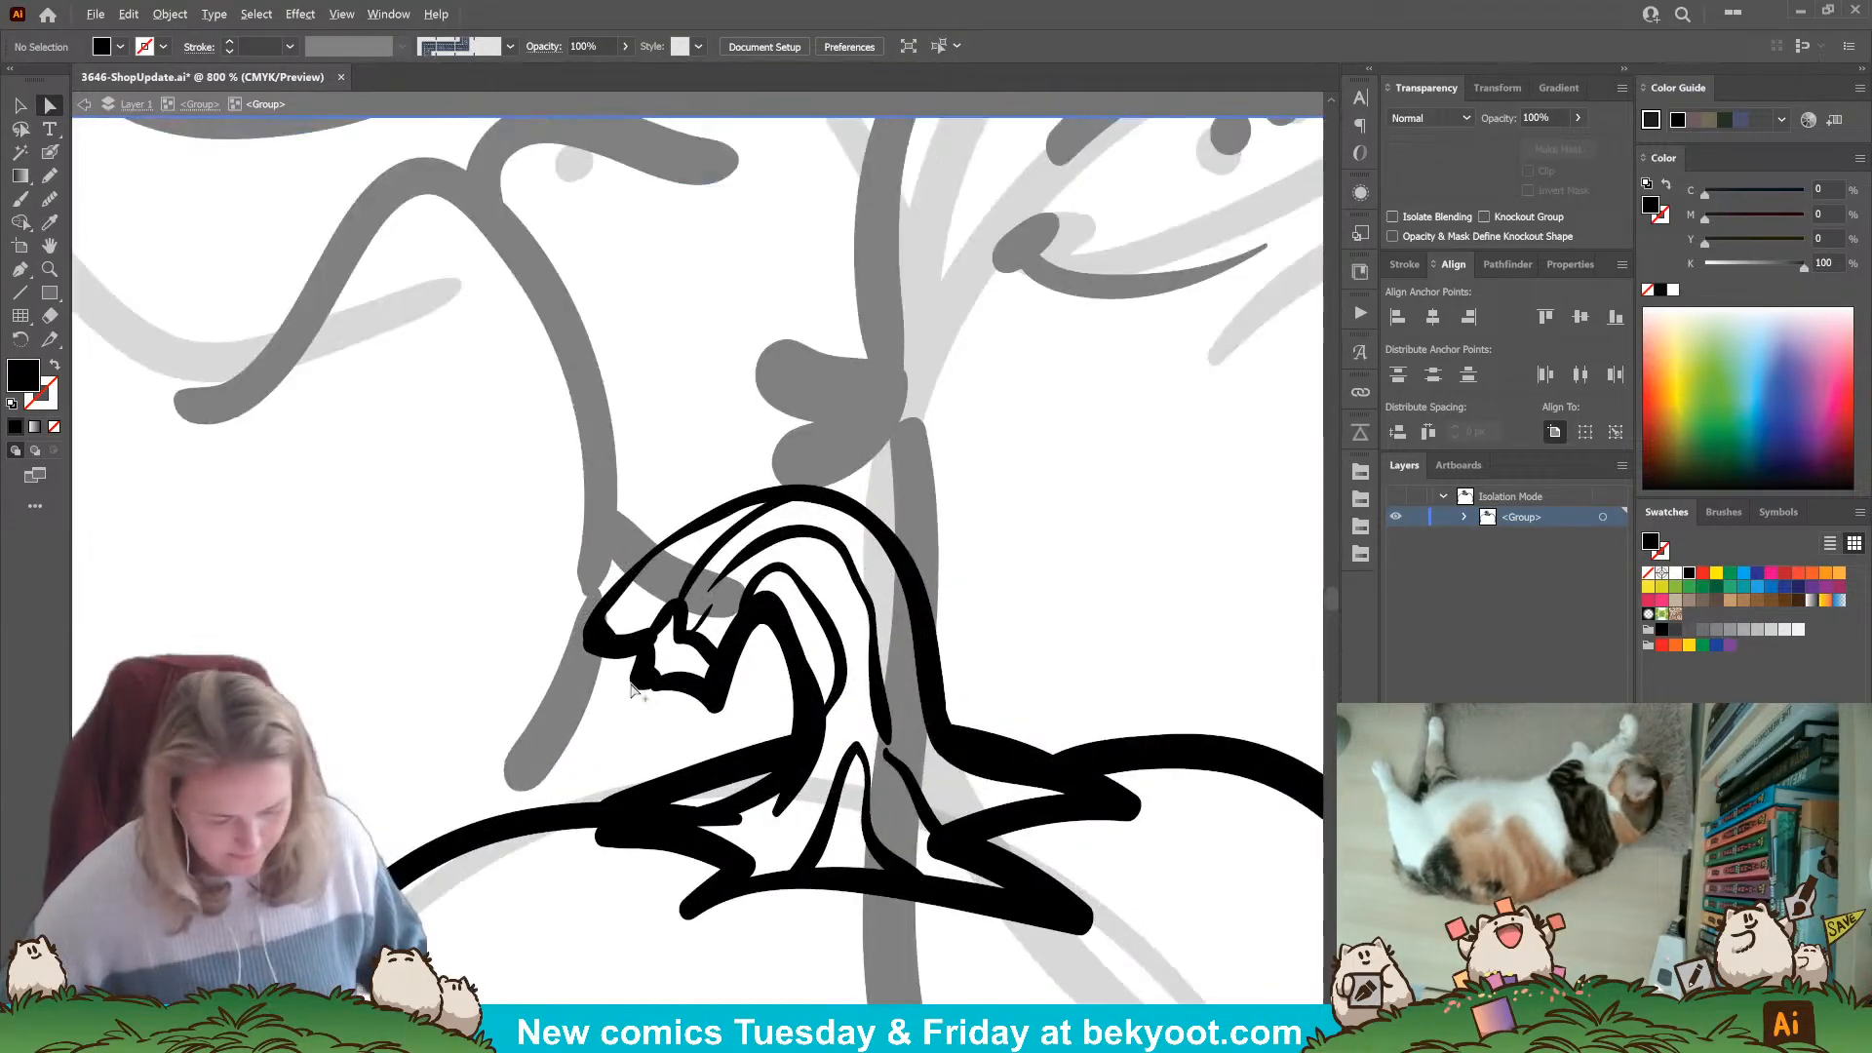
click(47, 153)
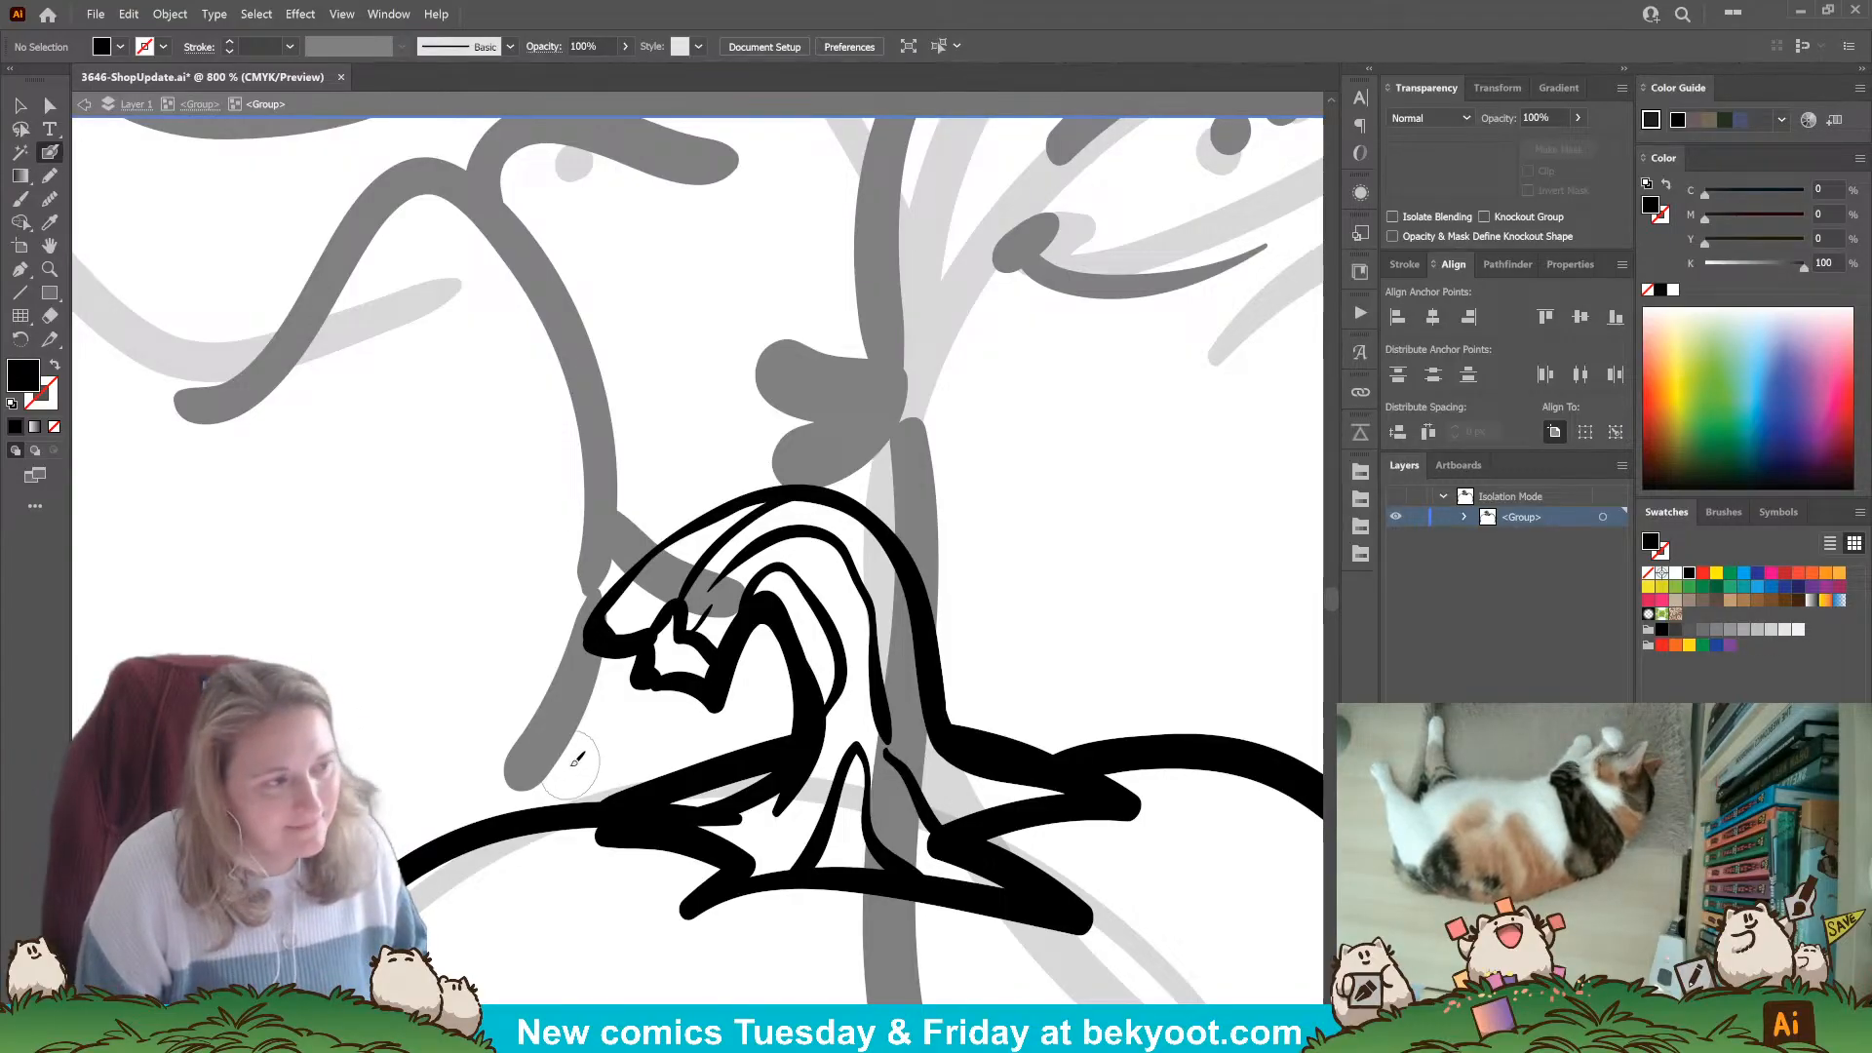
drag(619, 634, 646, 586)
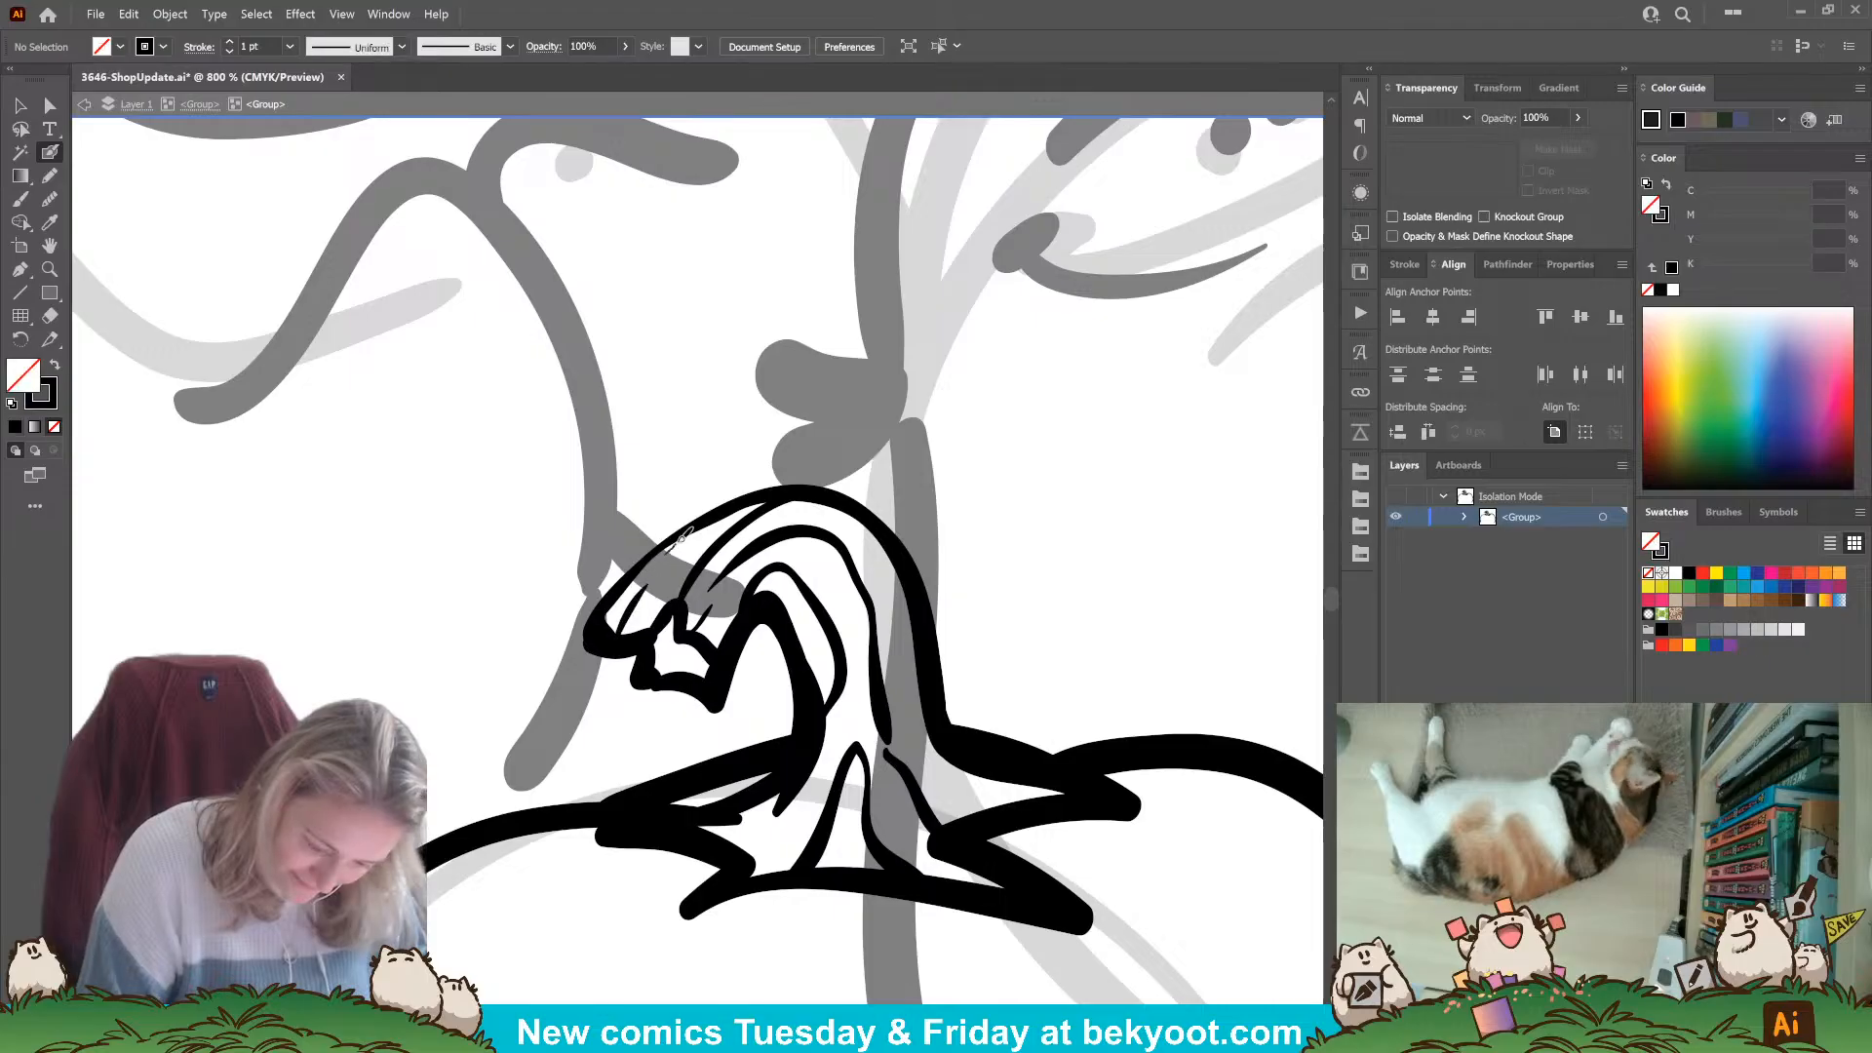
key(ctrl+z)
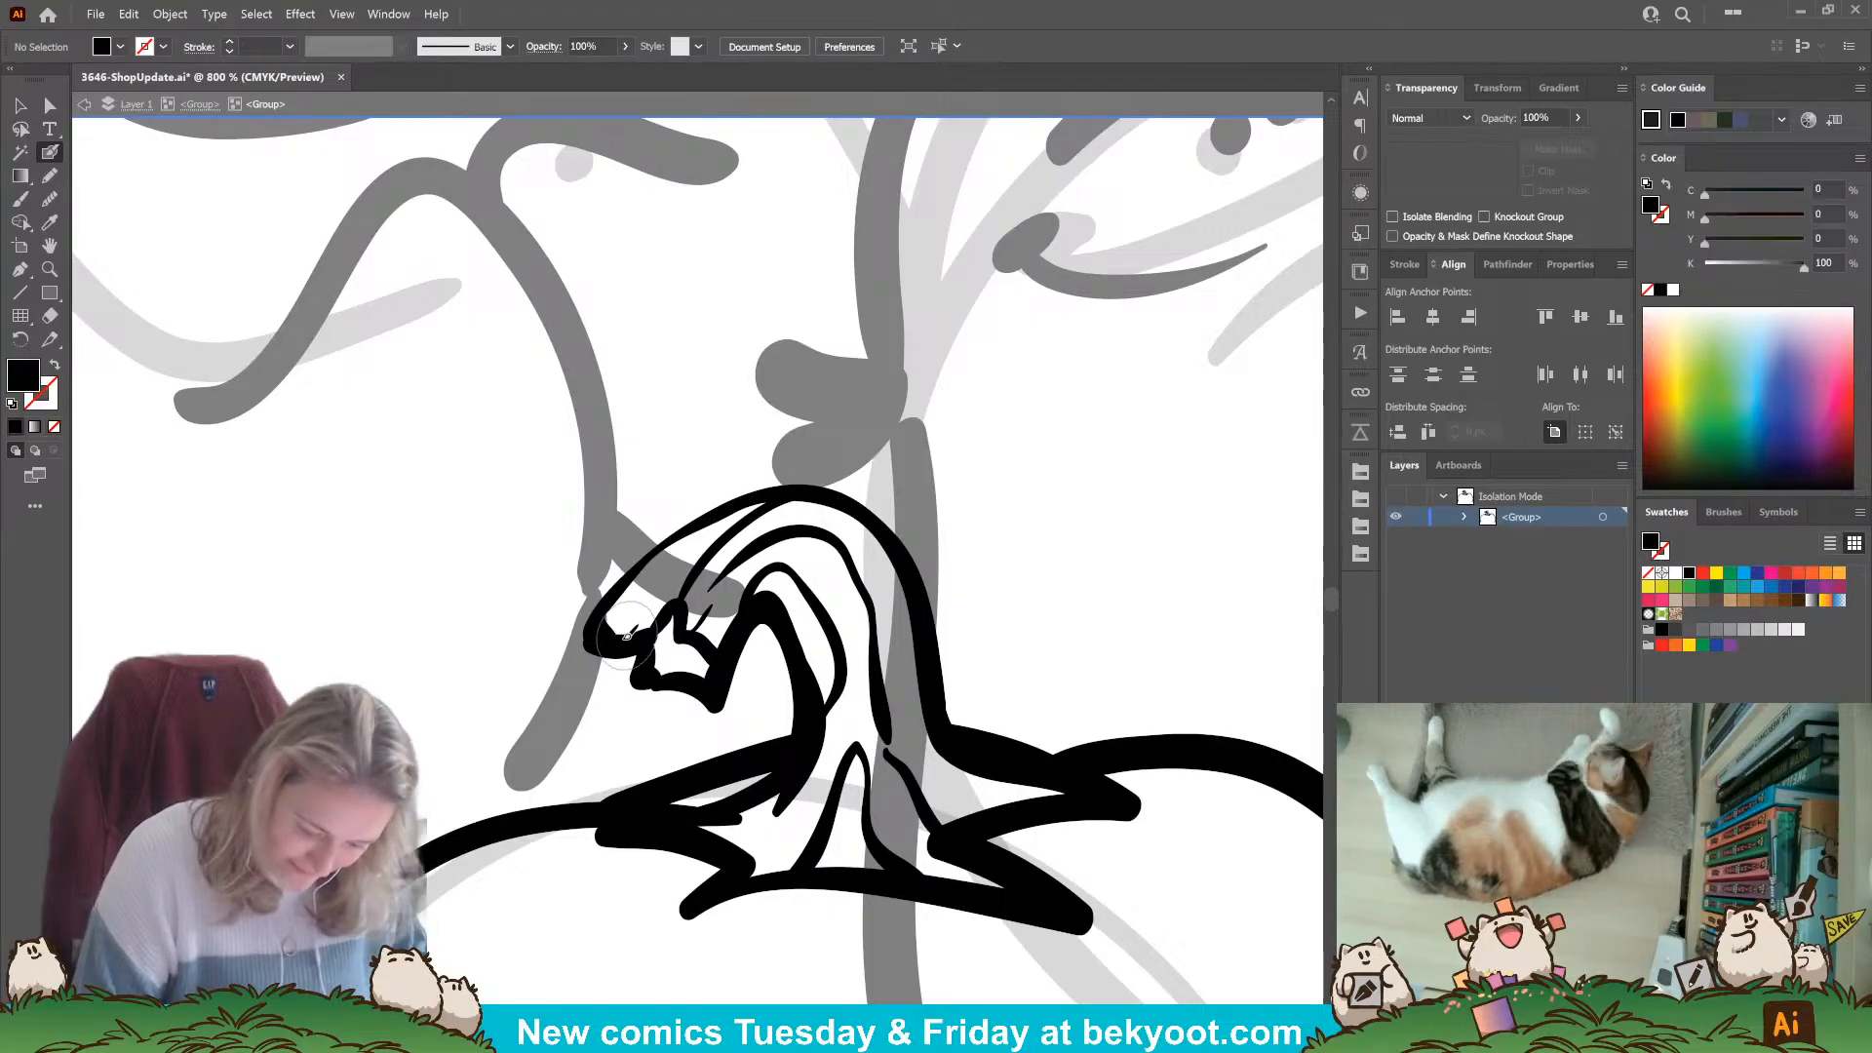
drag(623, 640, 726, 511)
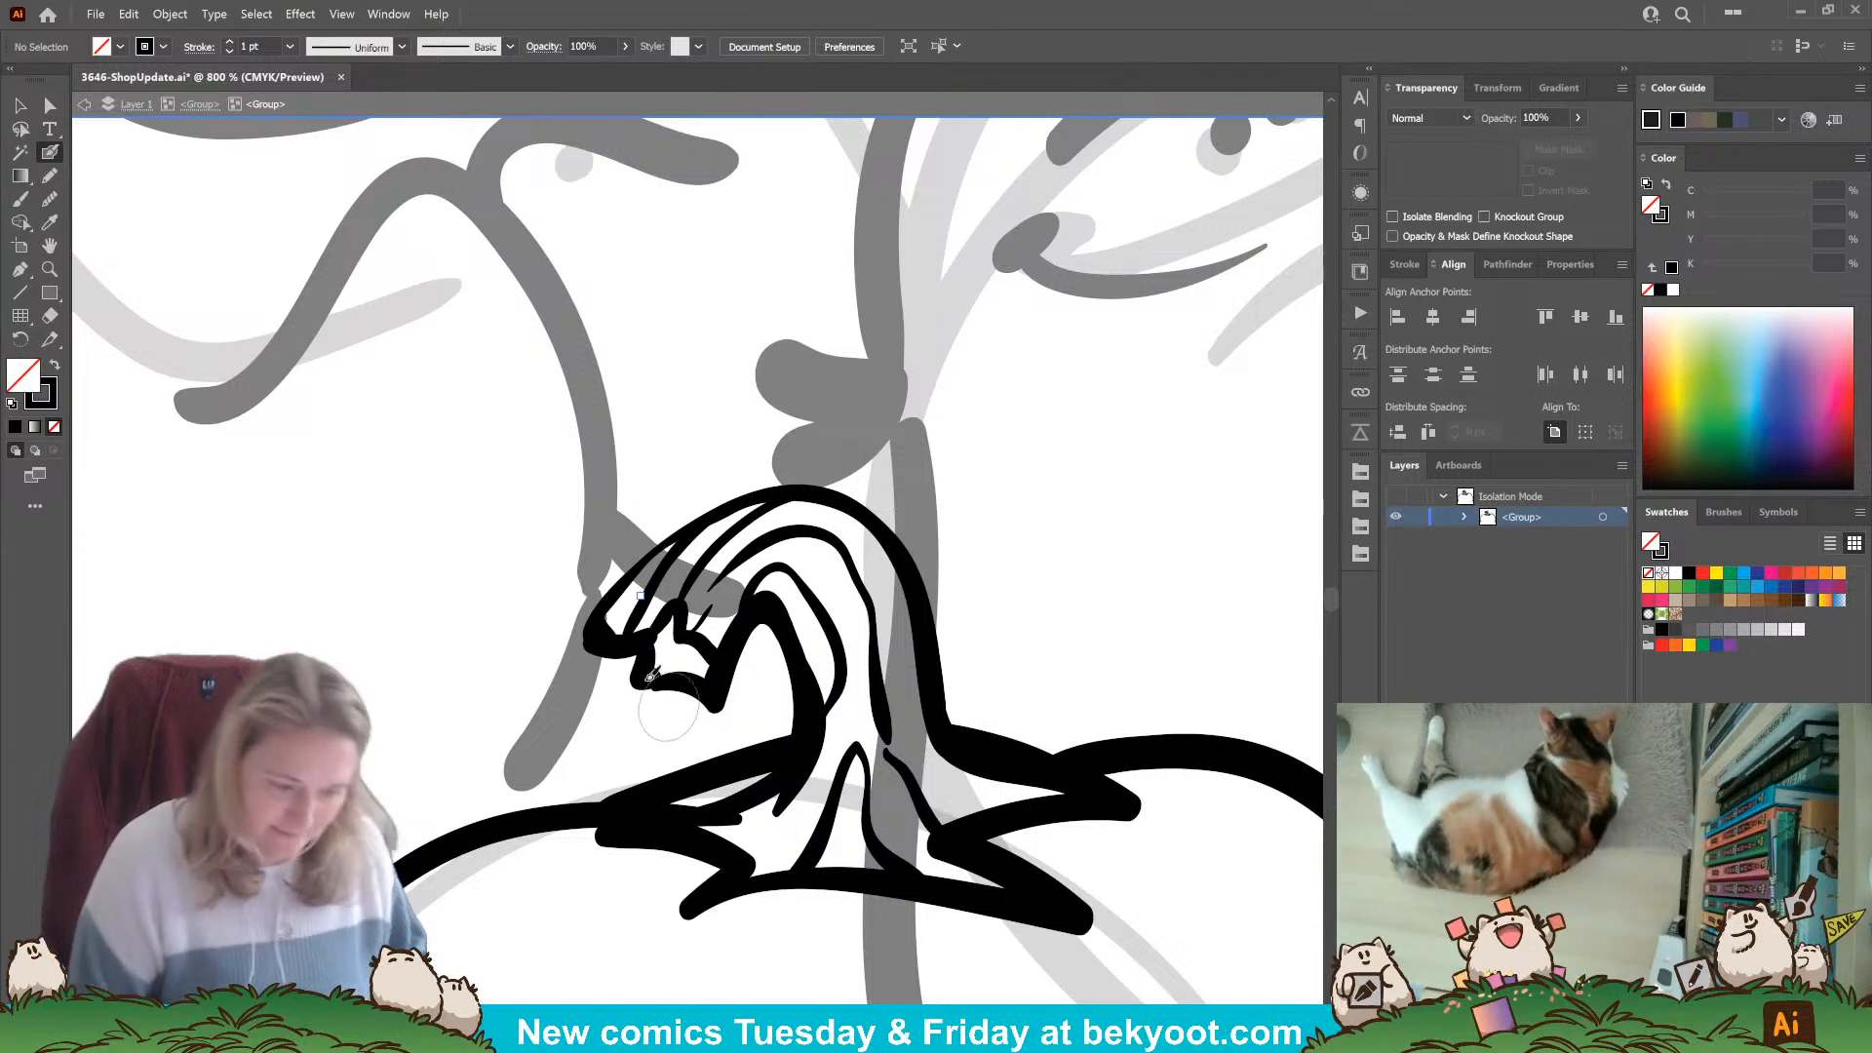
Fill the stem's ragged cut end with a solid black shape.
click(50, 177)
key(shift+x)
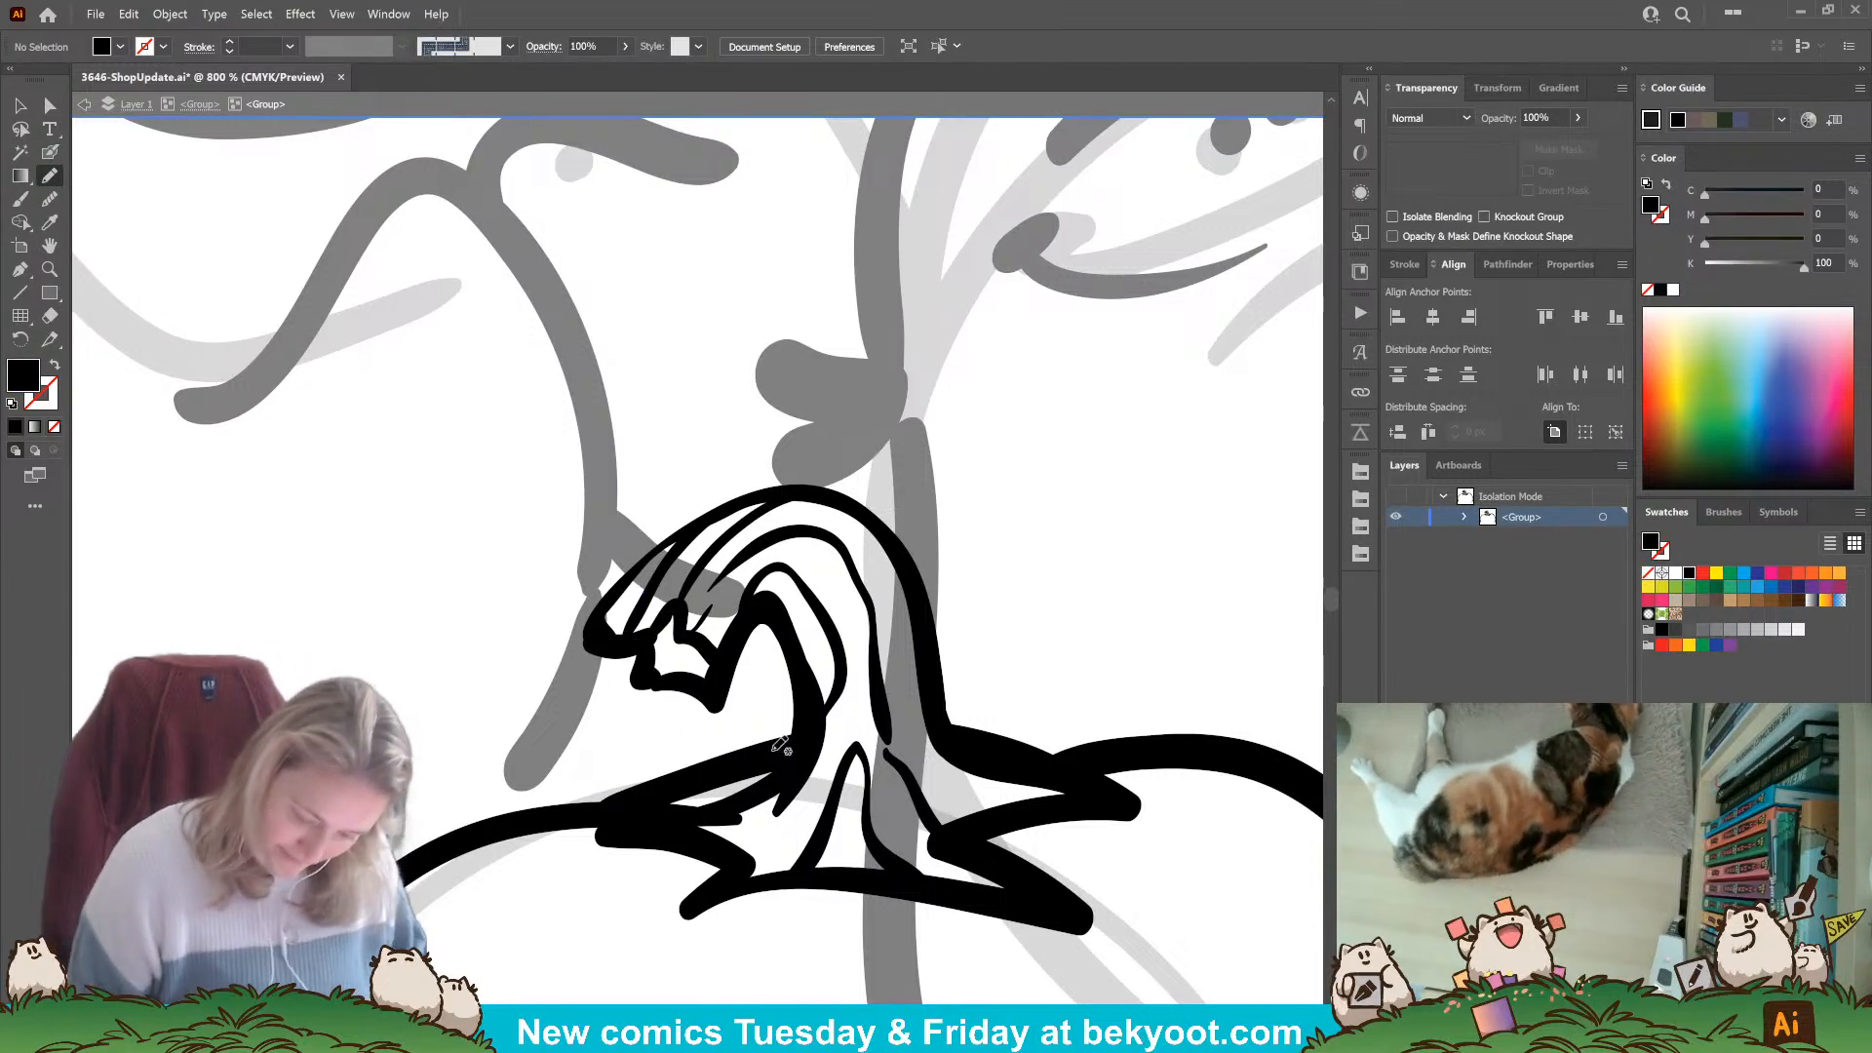
mouse_move(646, 642)
mouse_down()
mouse_move(698, 637)
mouse_move(721, 686)
mouse_move(651, 680)
mouse_move(670, 614)
mouse_up()
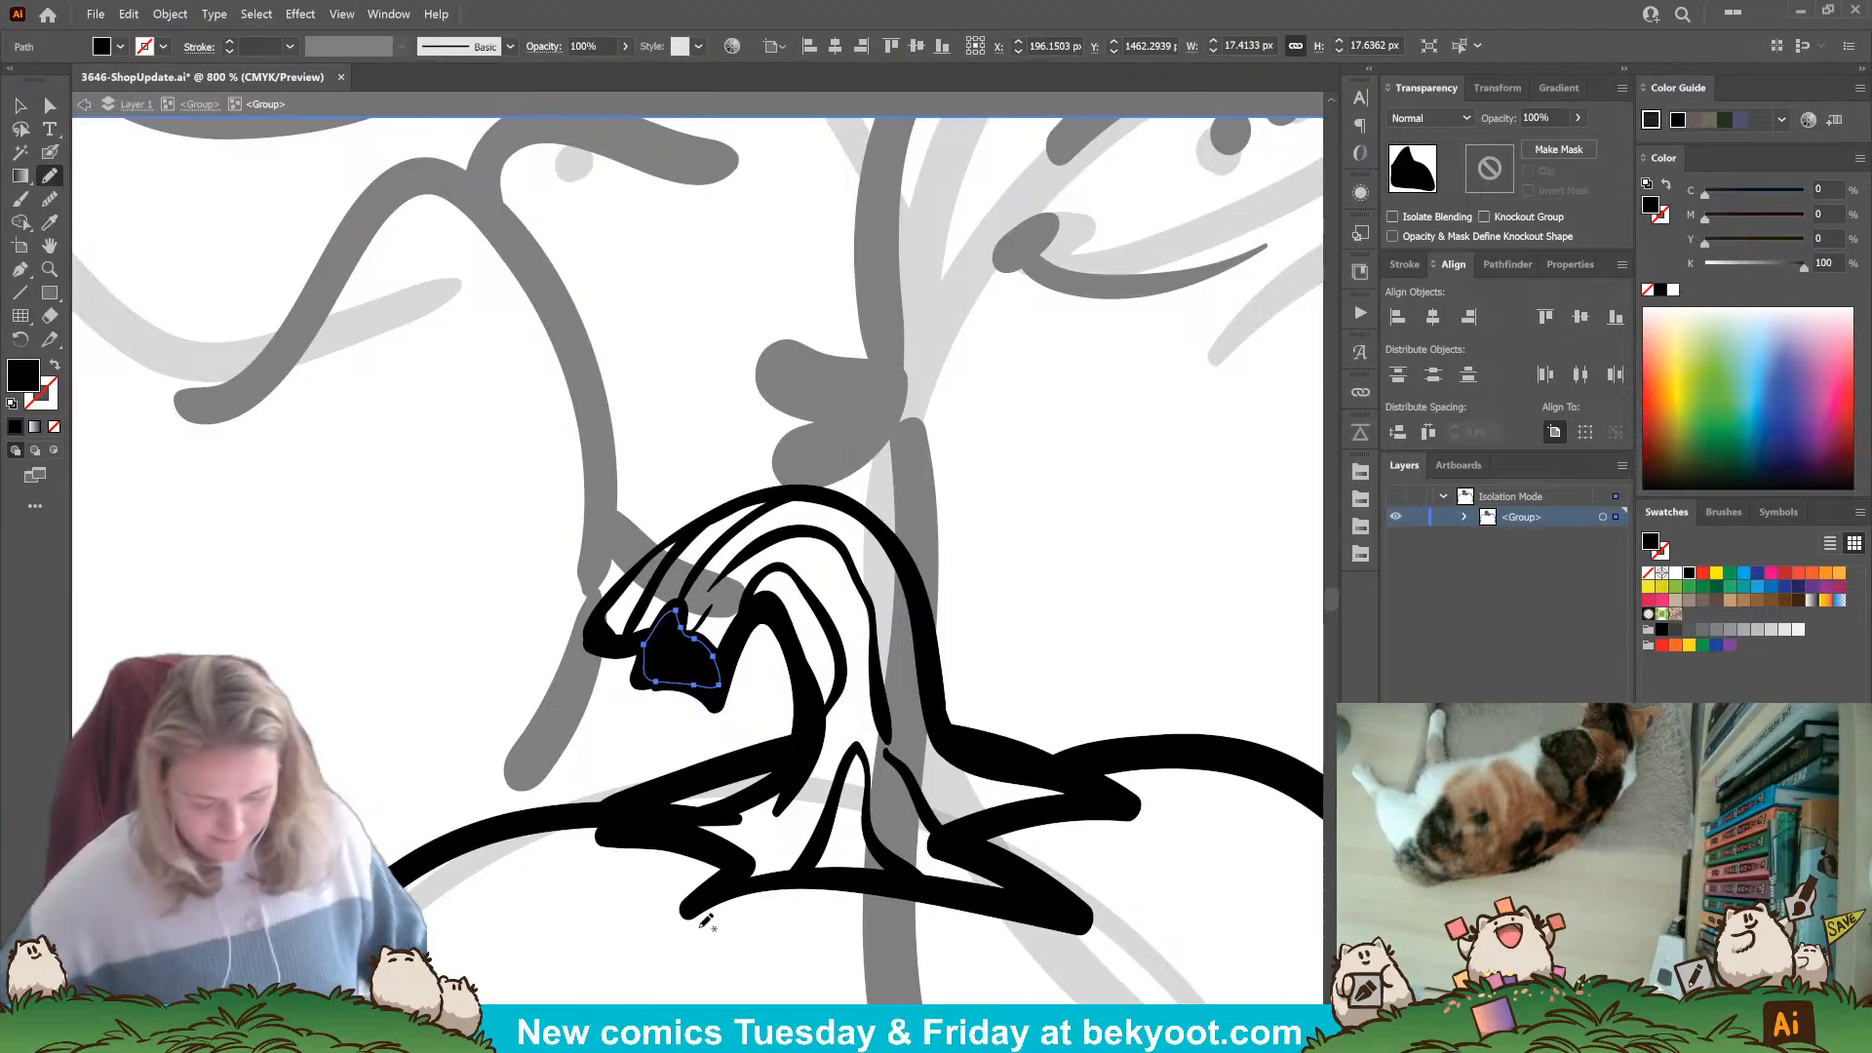
Draw two curved inner rib lines down the body of the large foreground pumpkin with the Blob Brush.
scroll(718, 788, down, 5)
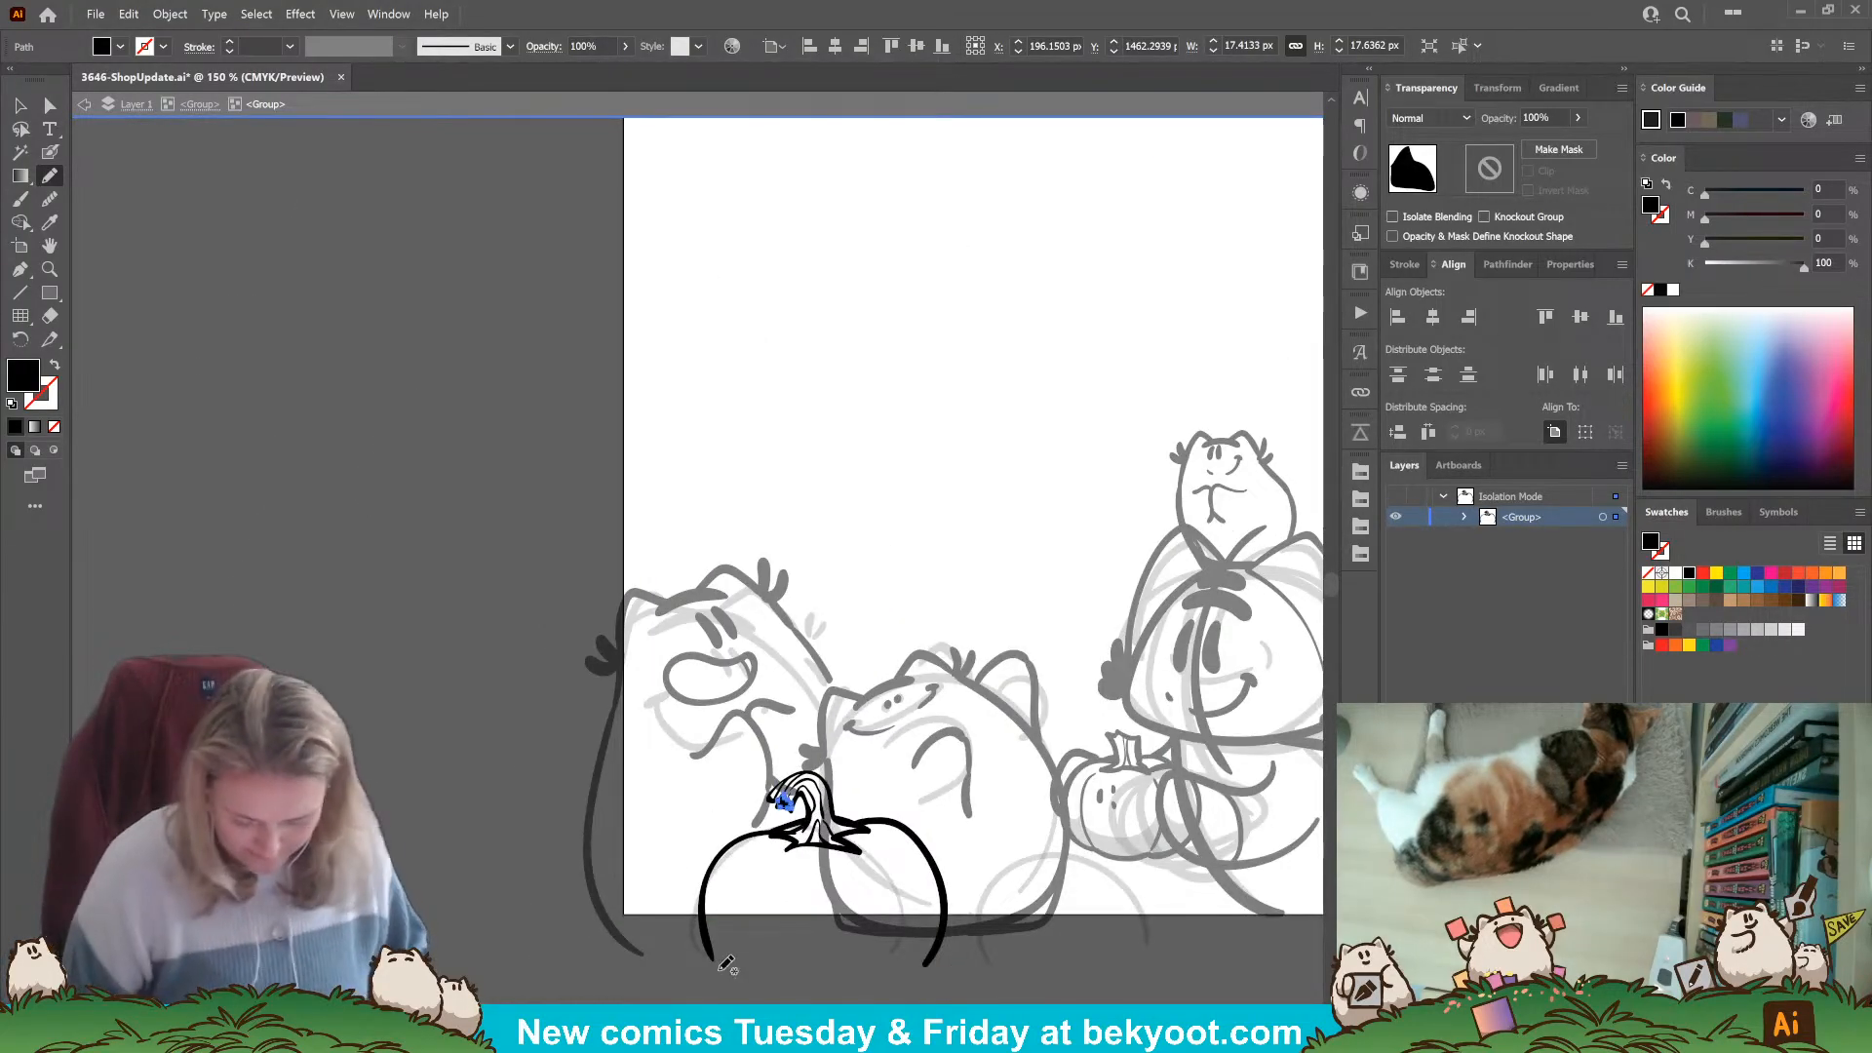
scroll(719, 788, down, 3)
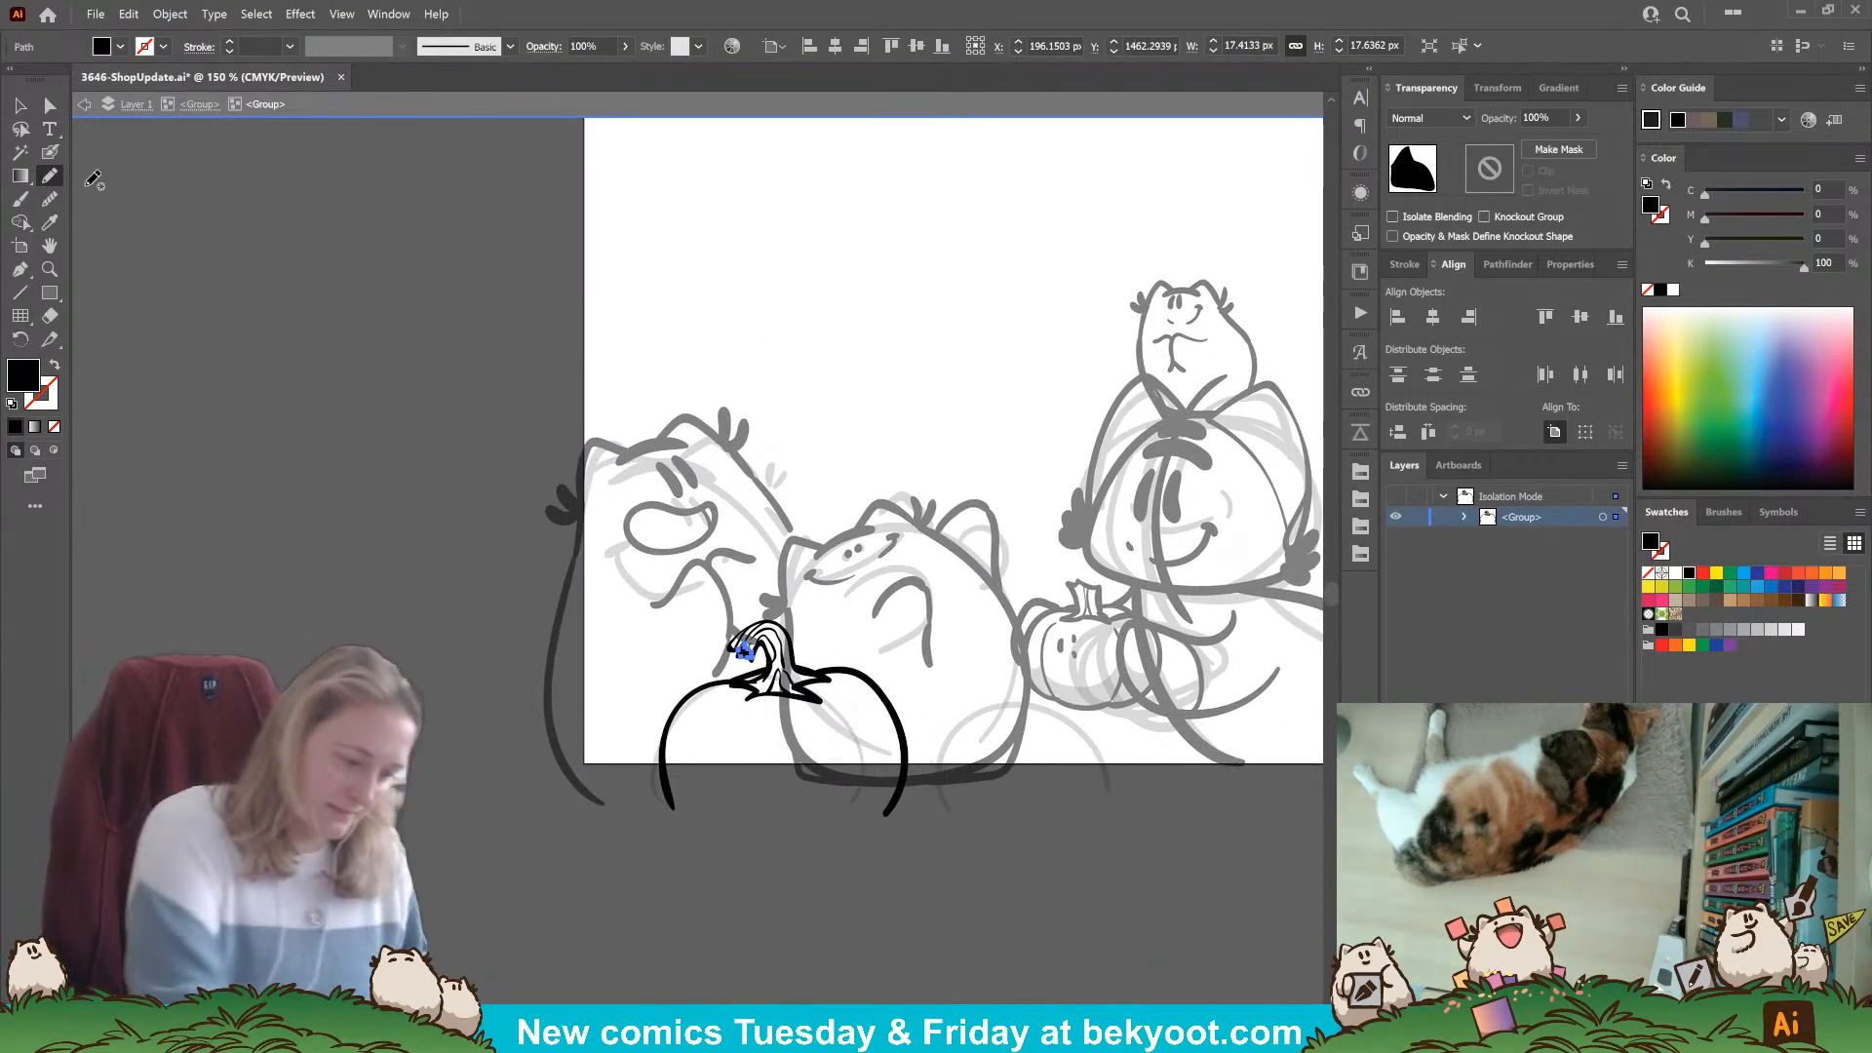
key(shift+b)
mouse_move(738, 706)
mouse_down()
mouse_move(718, 756)
mouse_move(727, 829)
mouse_up()
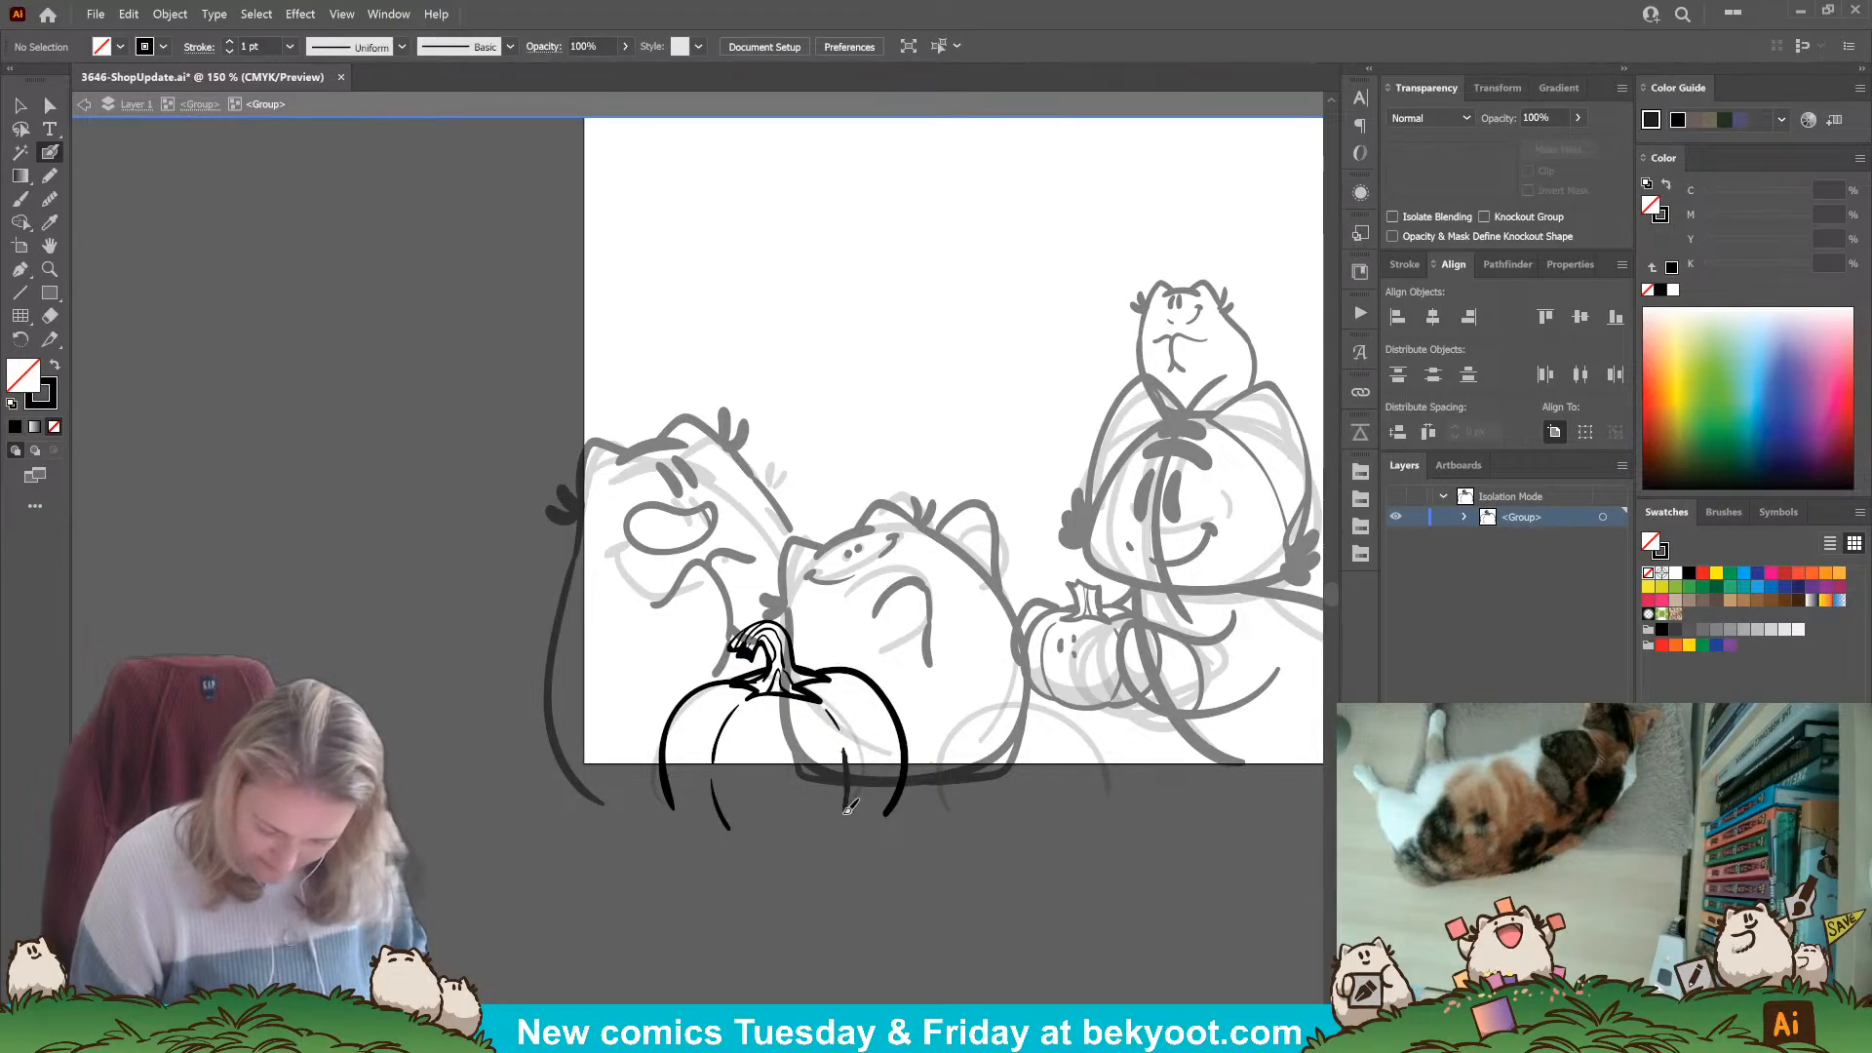
Draw a short stem with a pointed, star-like collar for a smaller pumpkin beside the large one.
scroll(834, 857, right, 4)
scroll(834, 858, up, 1)
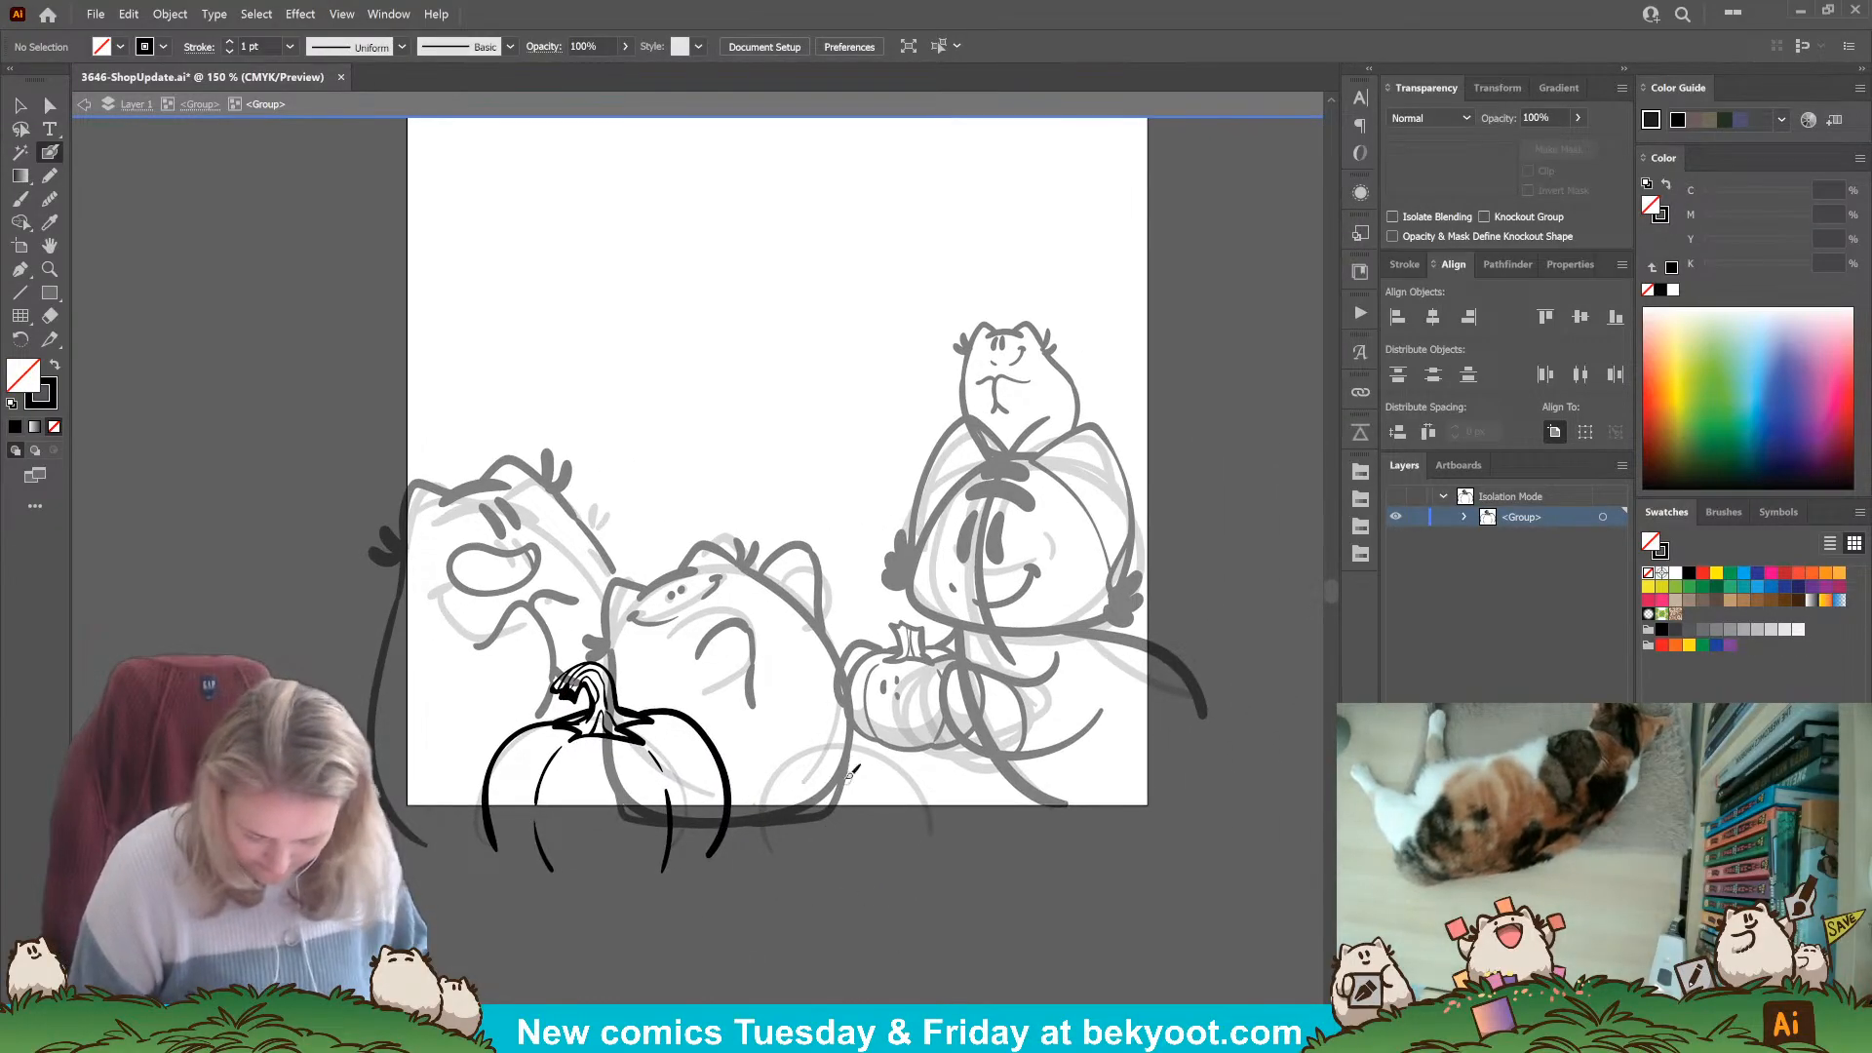
mouse_move(816, 775)
mouse_down()
mouse_move(895, 776)
mouse_move(864, 777)
mouse_move(850, 741)
mouse_move(849, 769)
mouse_move(844, 752)
mouse_move(815, 776)
mouse_up()
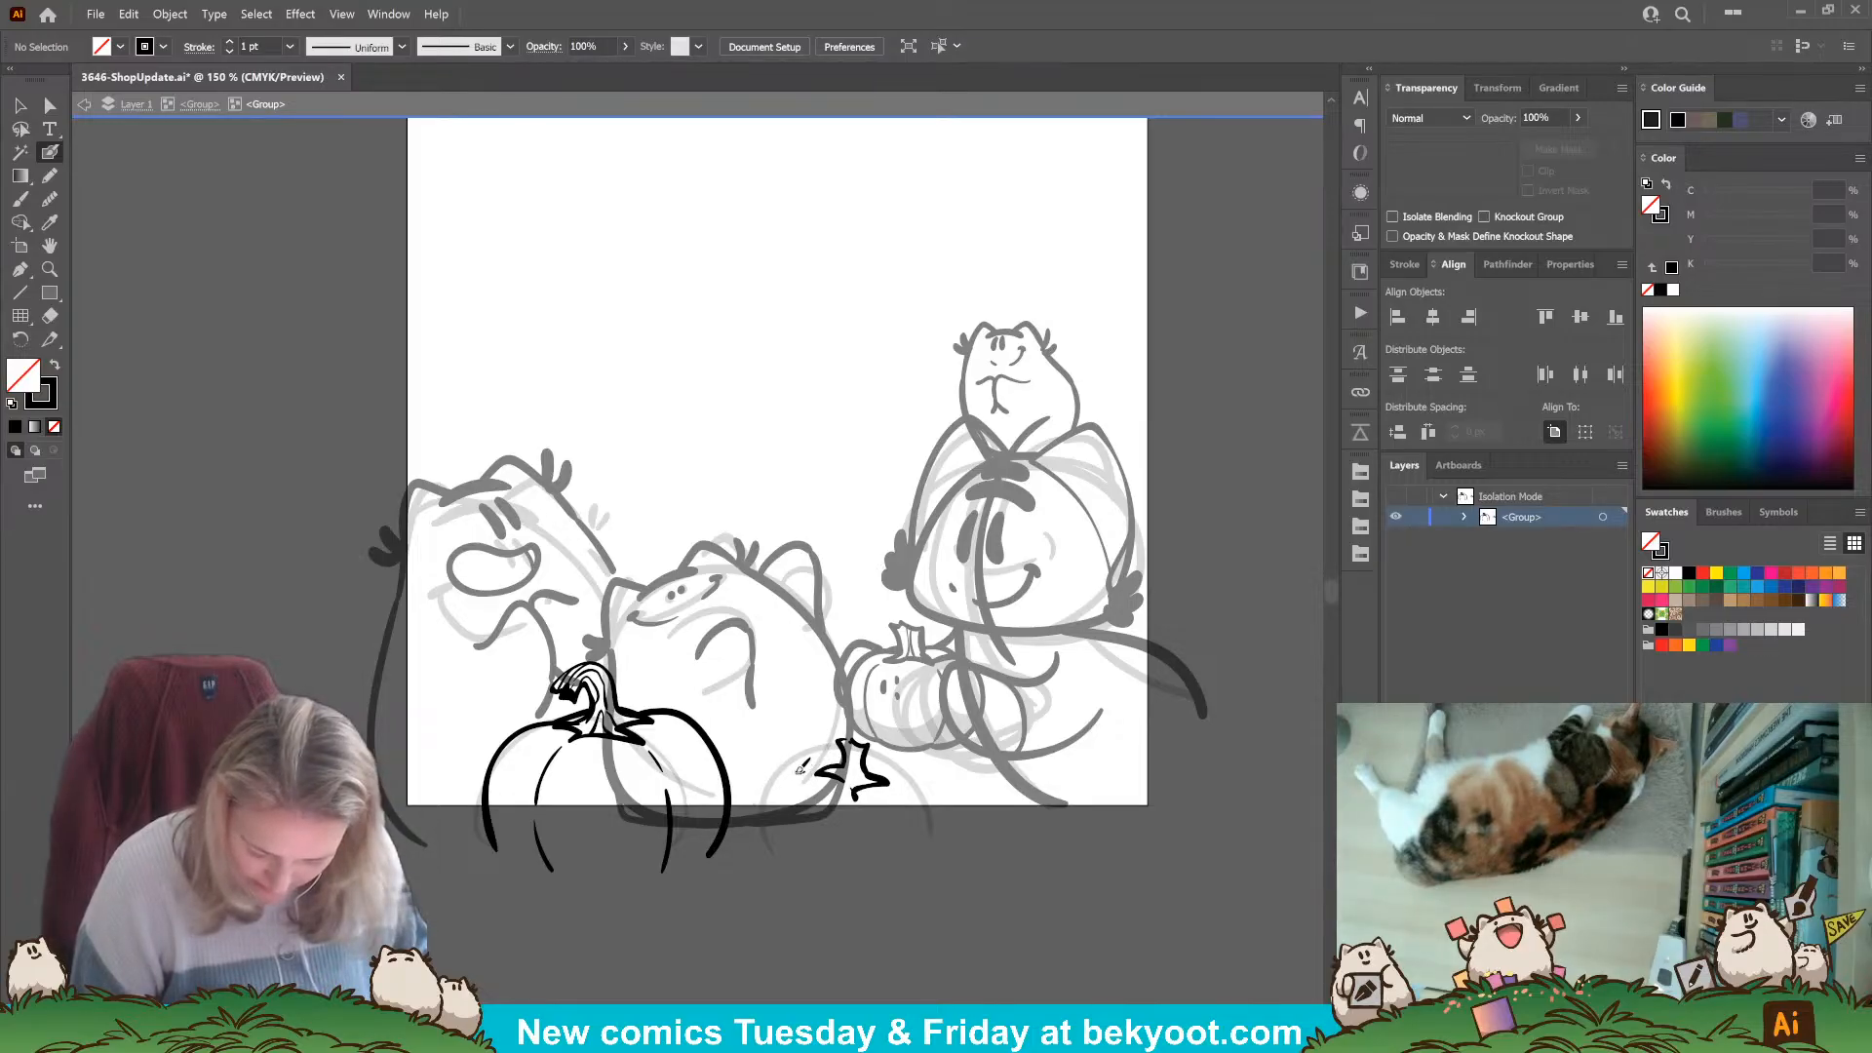
Draw the smaller pumpkin's rounded outer outline on both sides, curving down from the stem collar past the artboard's lower edge.
mouse_move(807, 771)
mouse_down()
mouse_move(763, 795)
mouse_move(769, 862)
mouse_up()
key(ctrl+z)
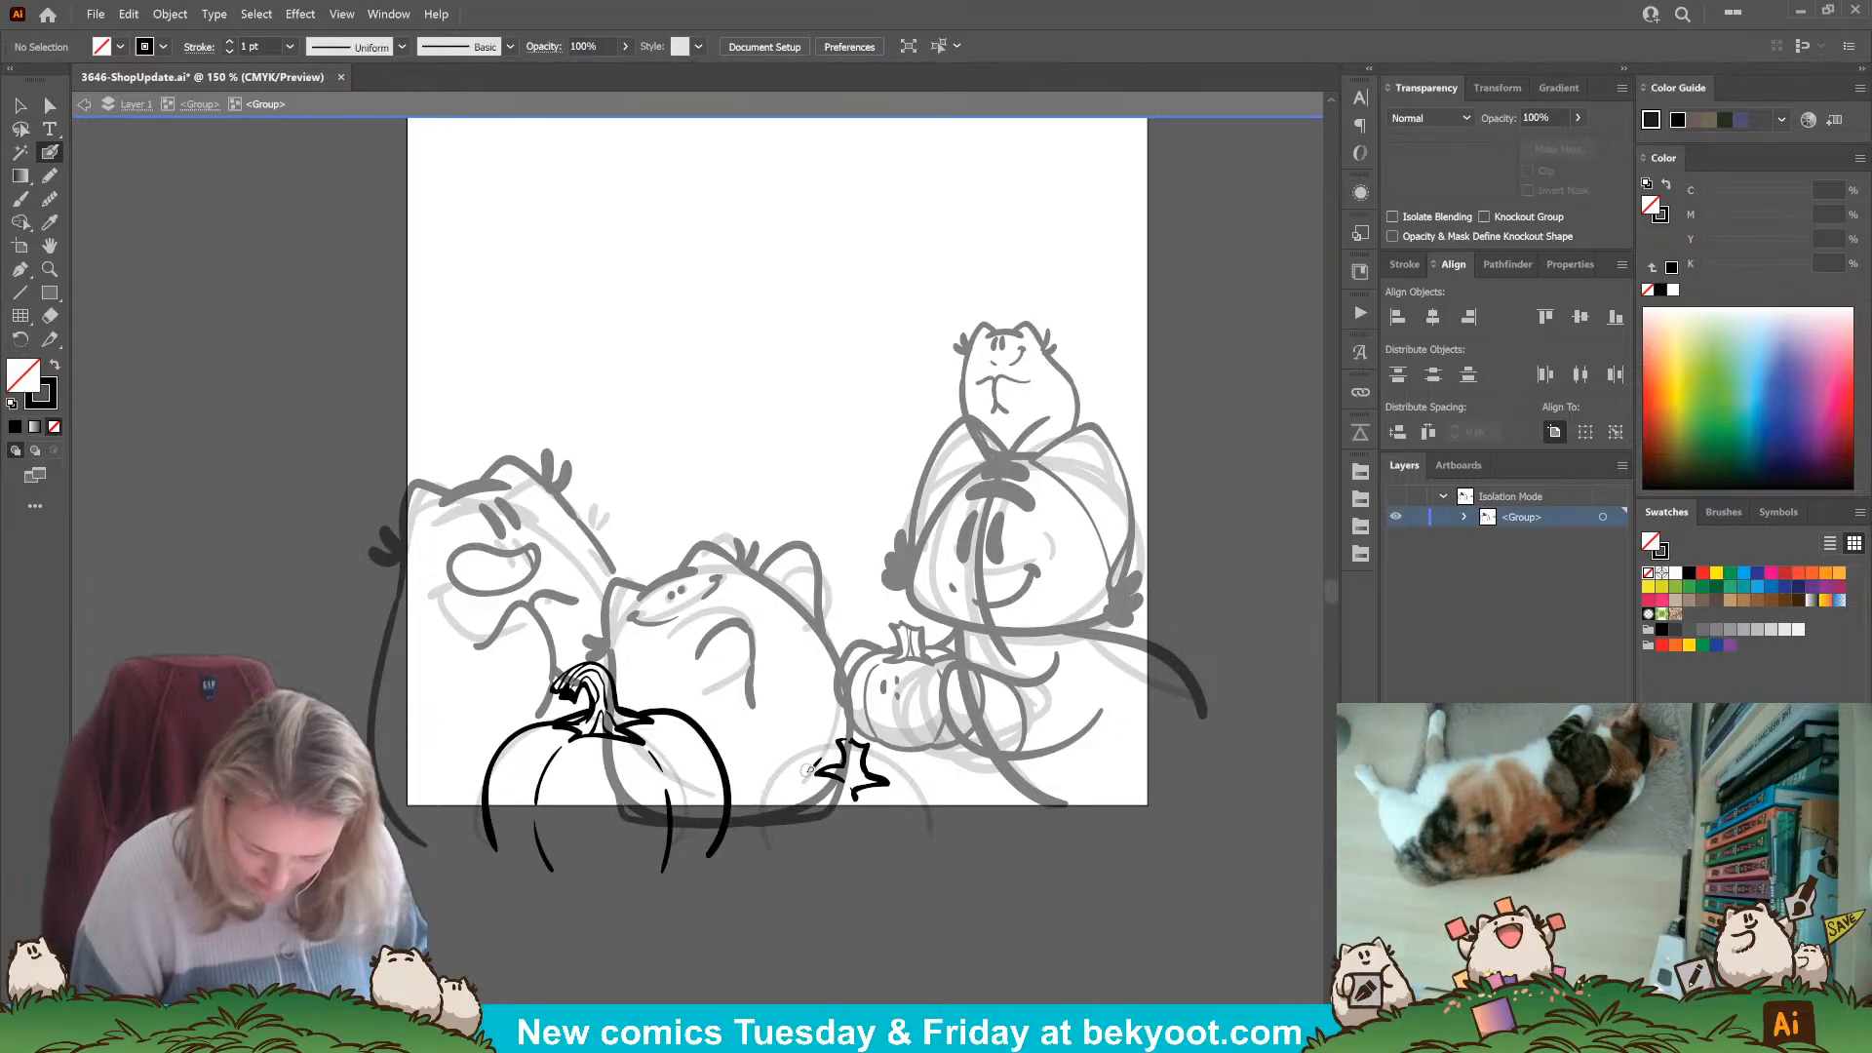
mouse_move(823, 763)
mouse_down()
mouse_move(769, 792)
mouse_move(770, 863)
mouse_up()
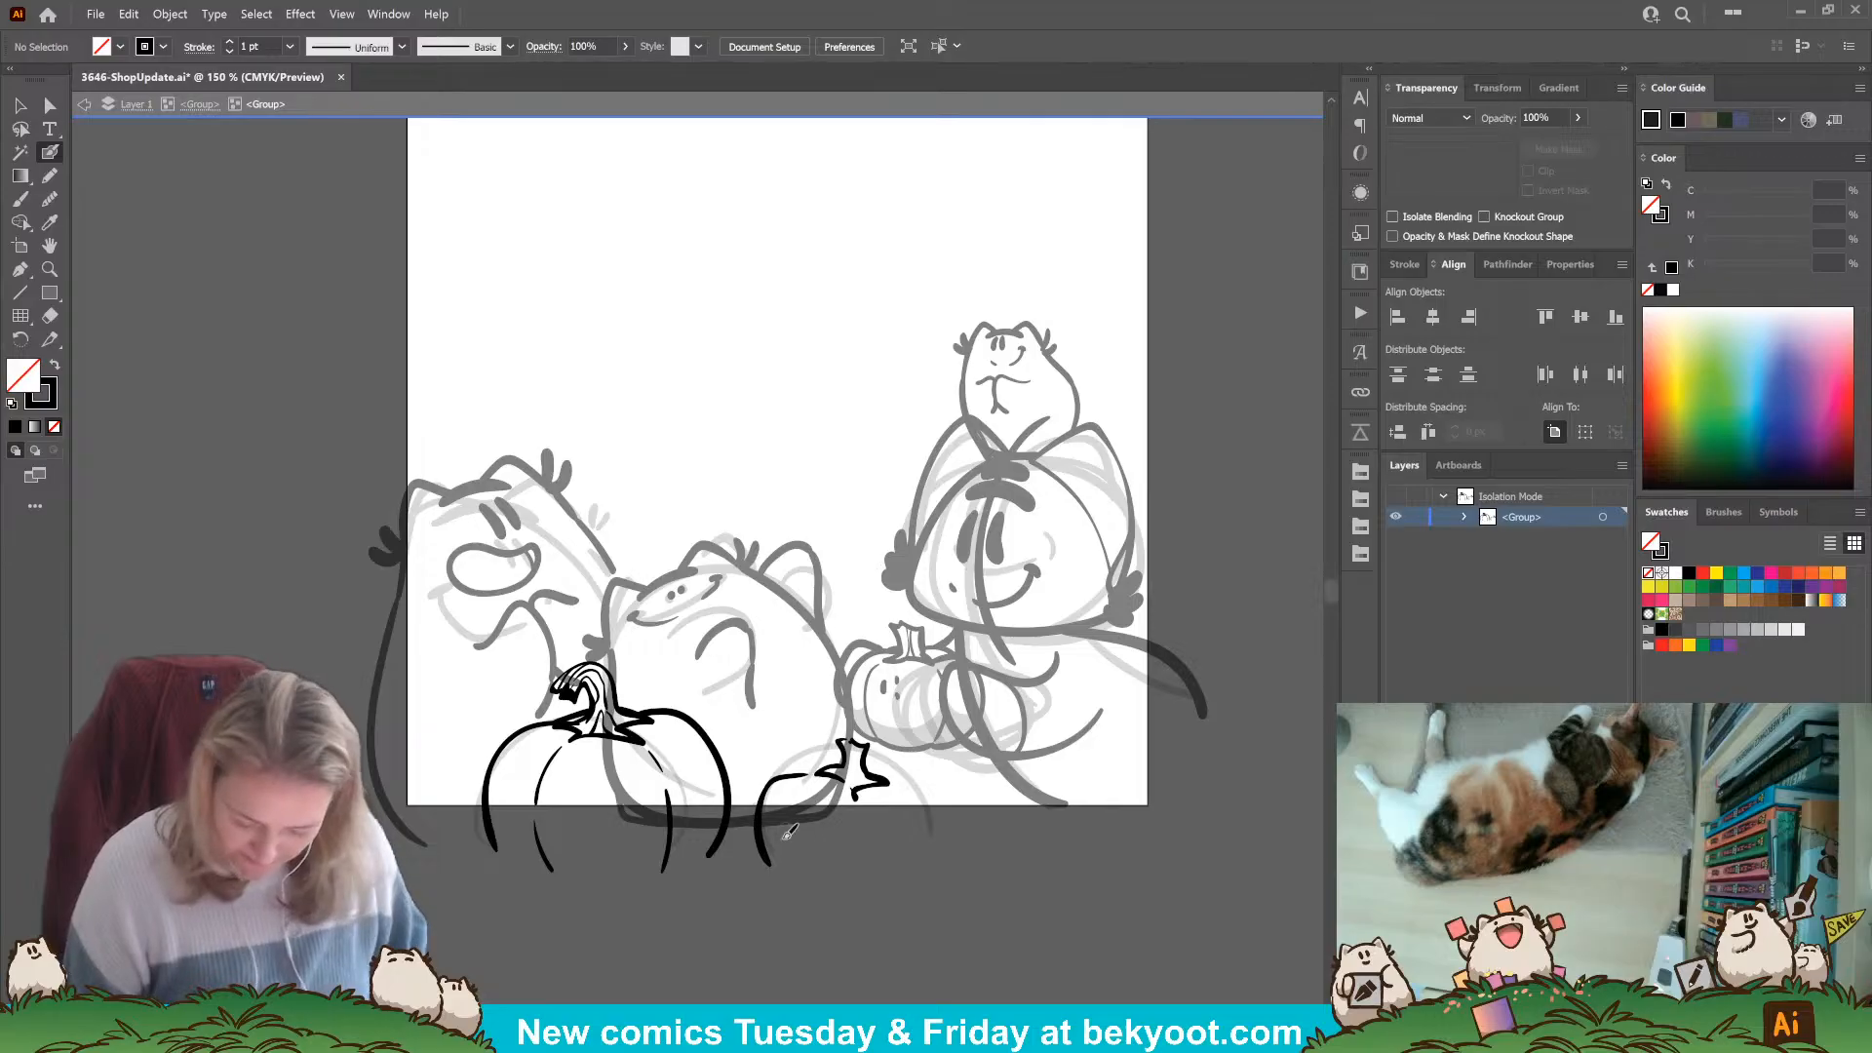
ctrl+click(759, 836)
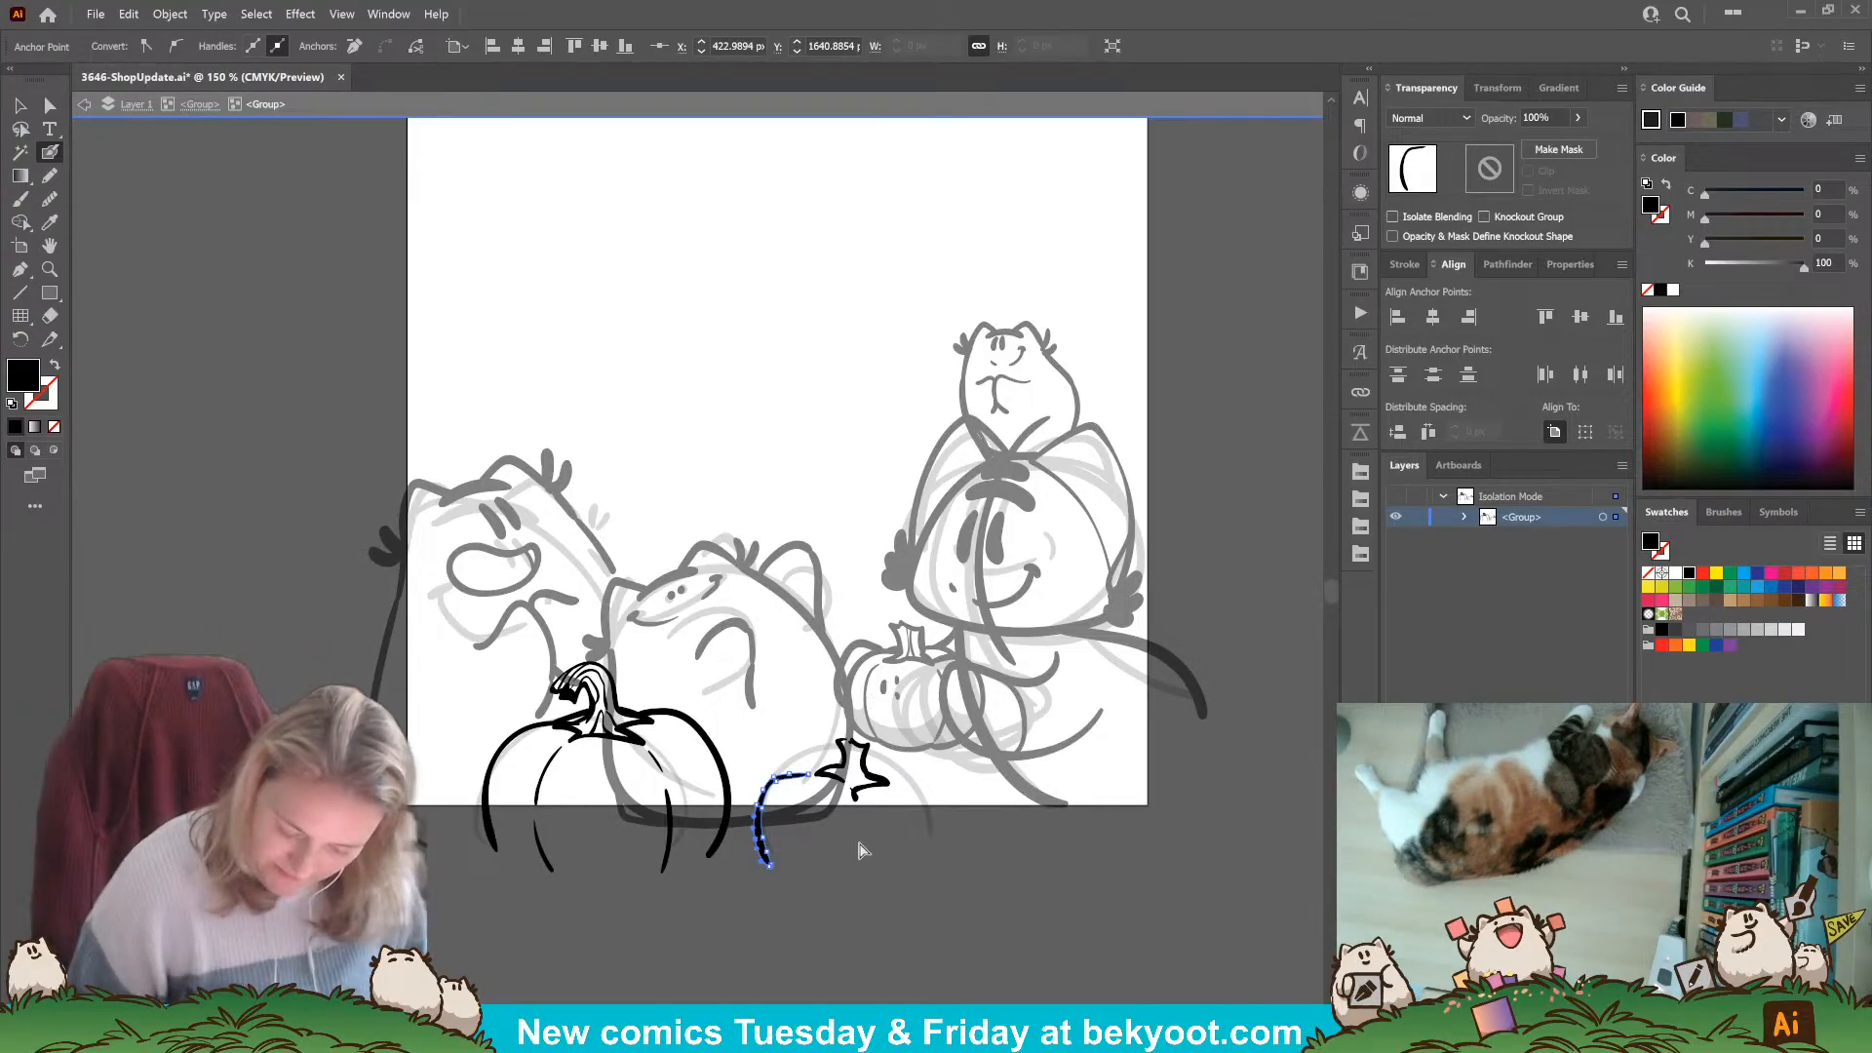
key(ctrl+shift+a)
drag(904, 780, 944, 862)
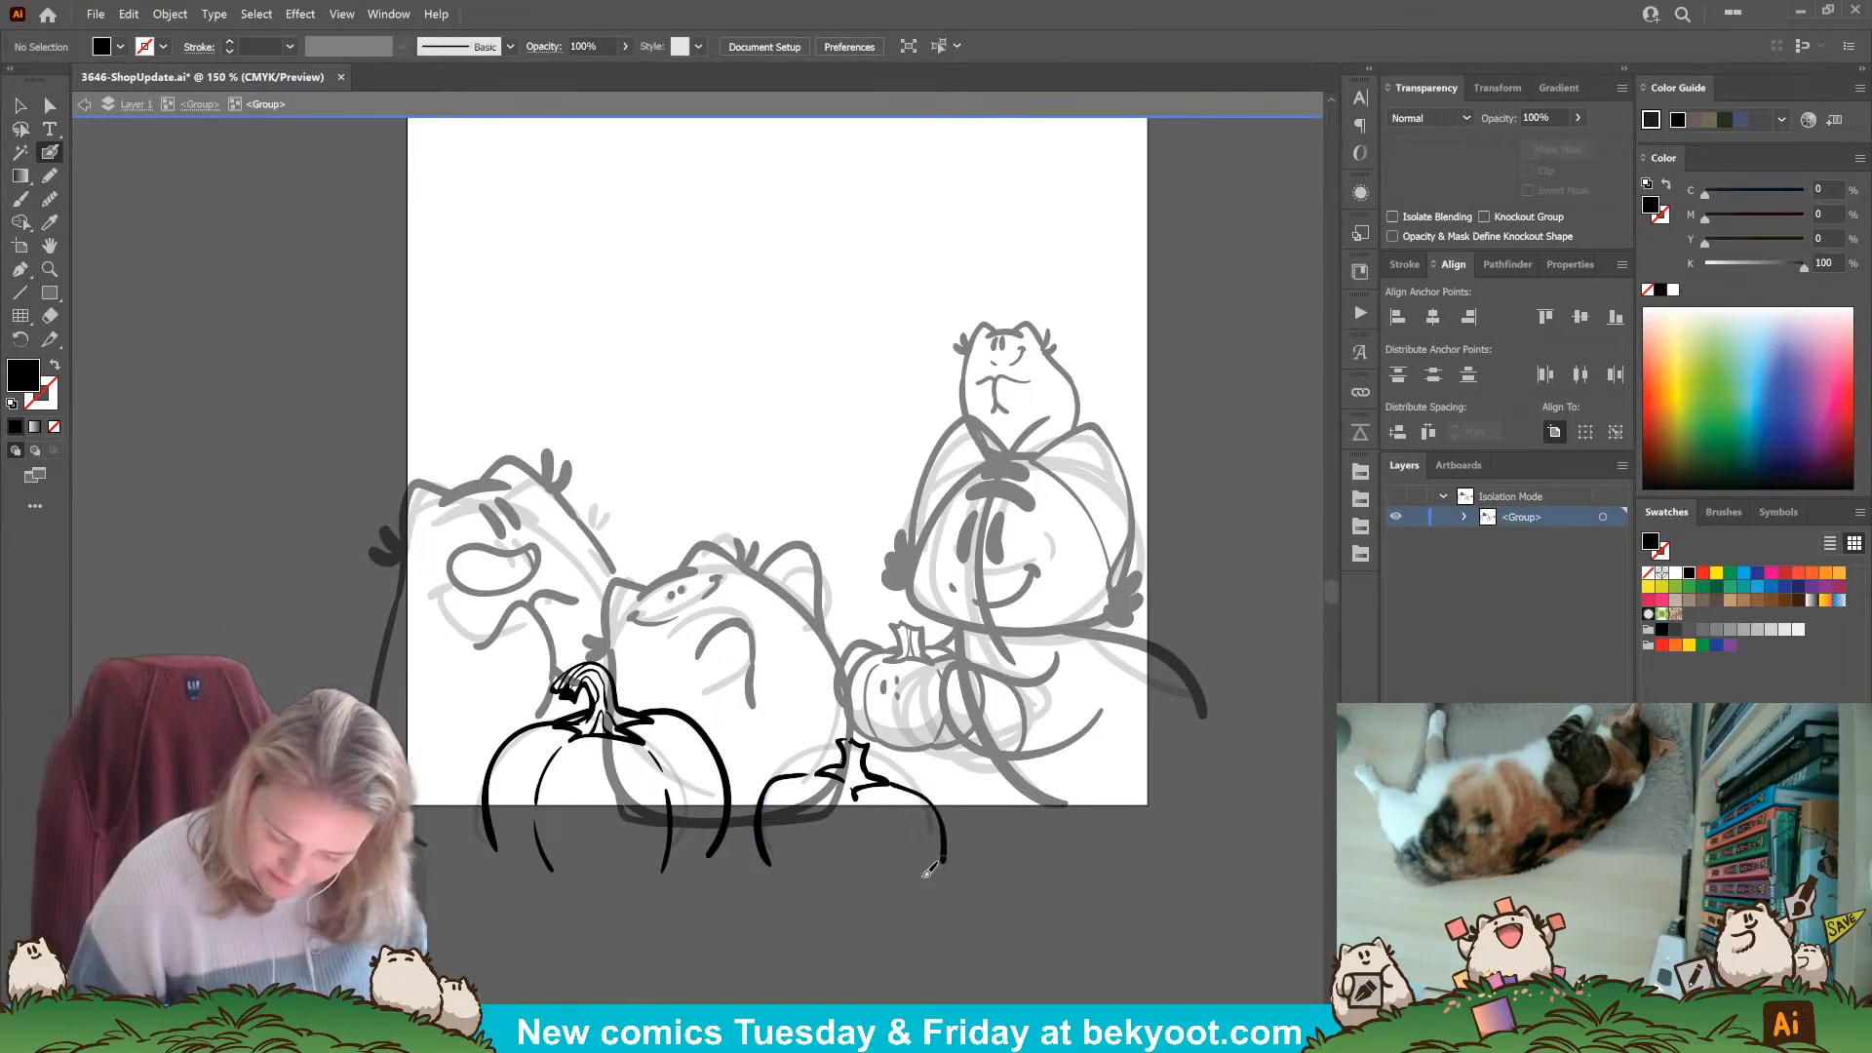
Add a short central rib, curved ridge lines beside the stem and small dark spots to the smaller pumpkin.
key(shift+x)
drag(878, 780, 856, 885)
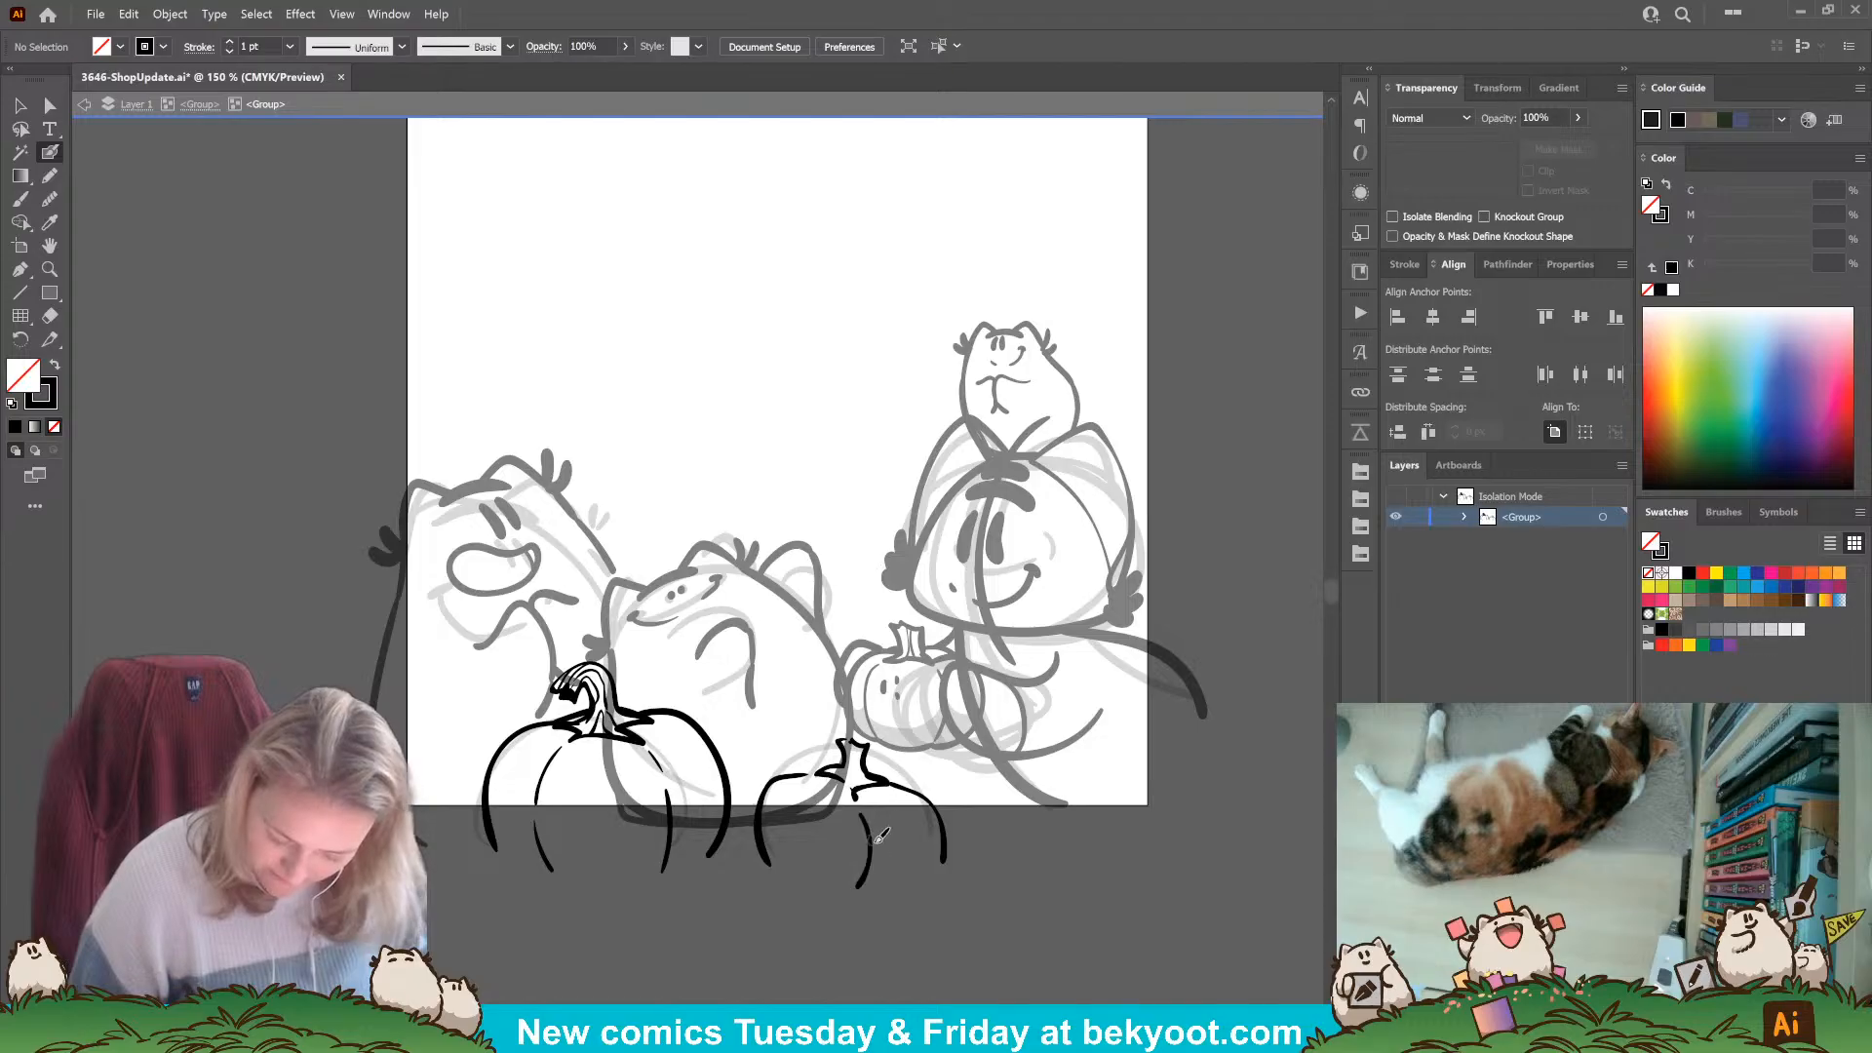
key(ctrl+z)
drag(863, 804, 857, 866)
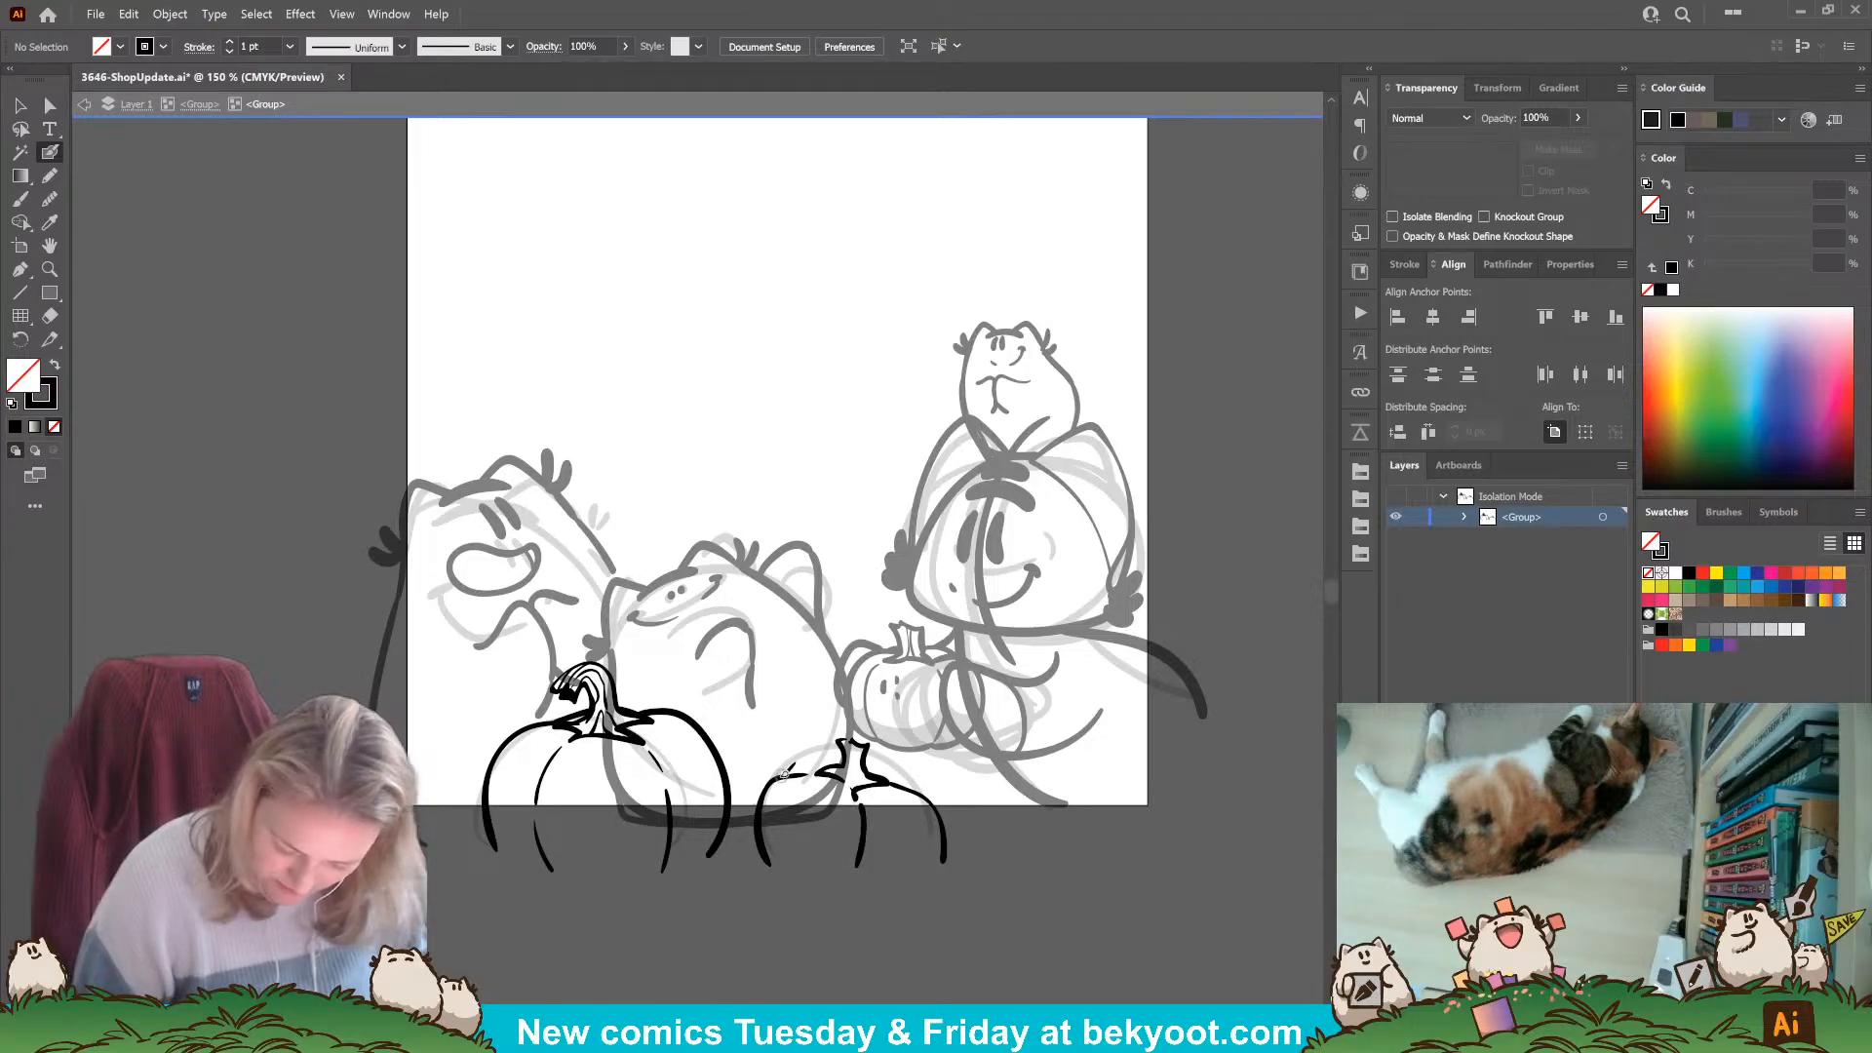
mouse_move(802, 763)
mouse_down()
mouse_move(876, 752)
mouse_move(934, 792)
mouse_up()
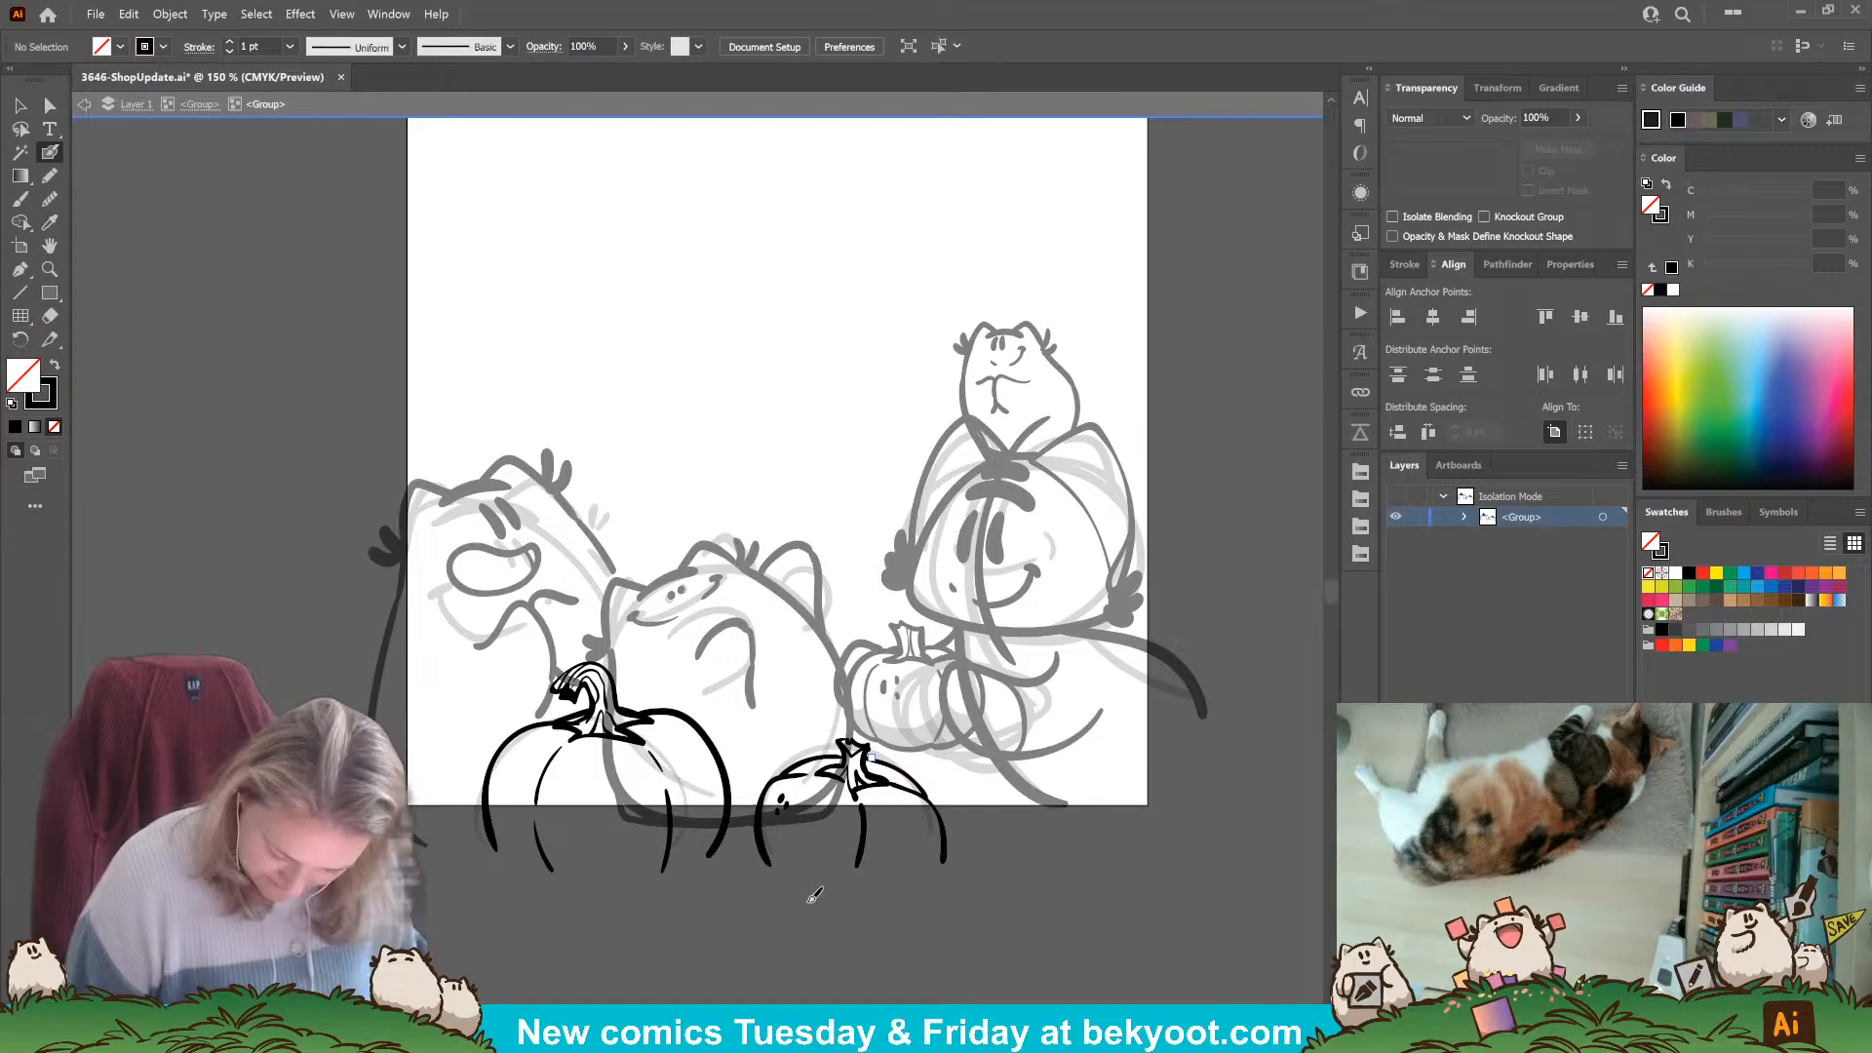
Ink a small spot on the small pumpkin's right side and a curved rib line from its stem toward the right edge.
drag(898, 797, 905, 816)
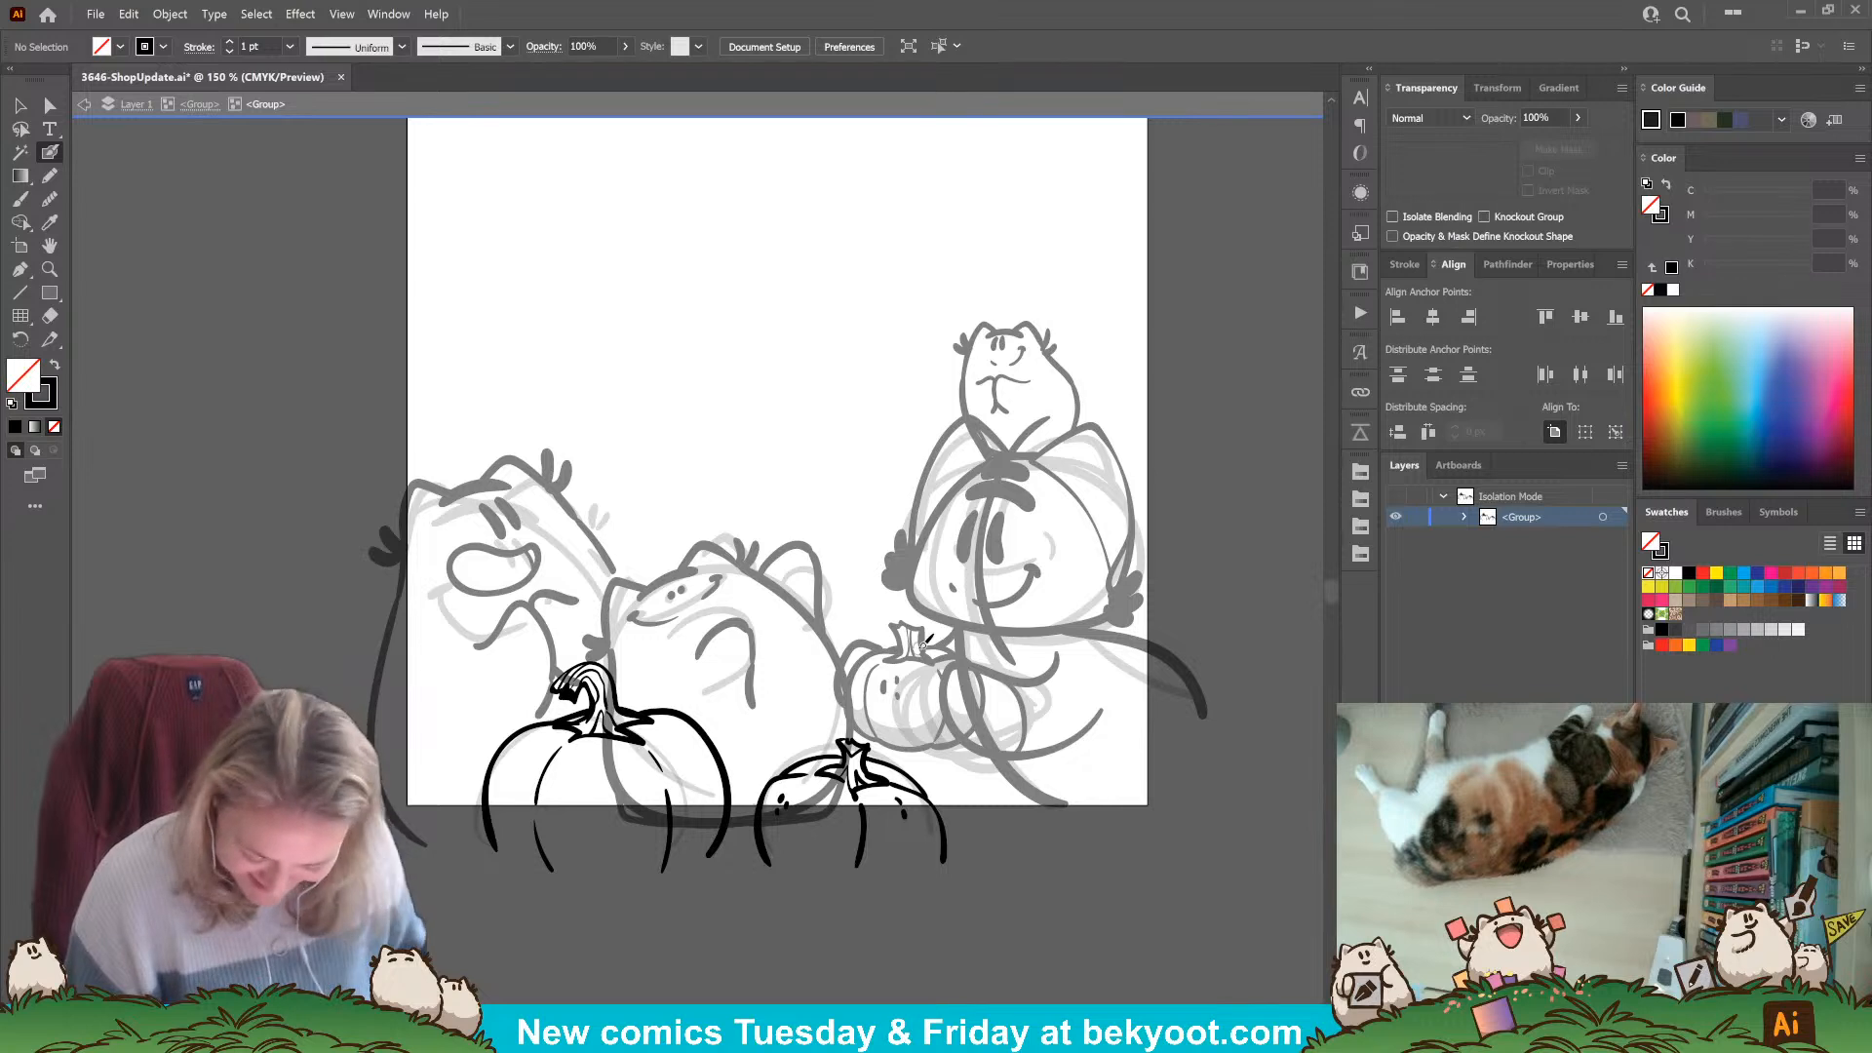
drag(862, 757, 929, 797)
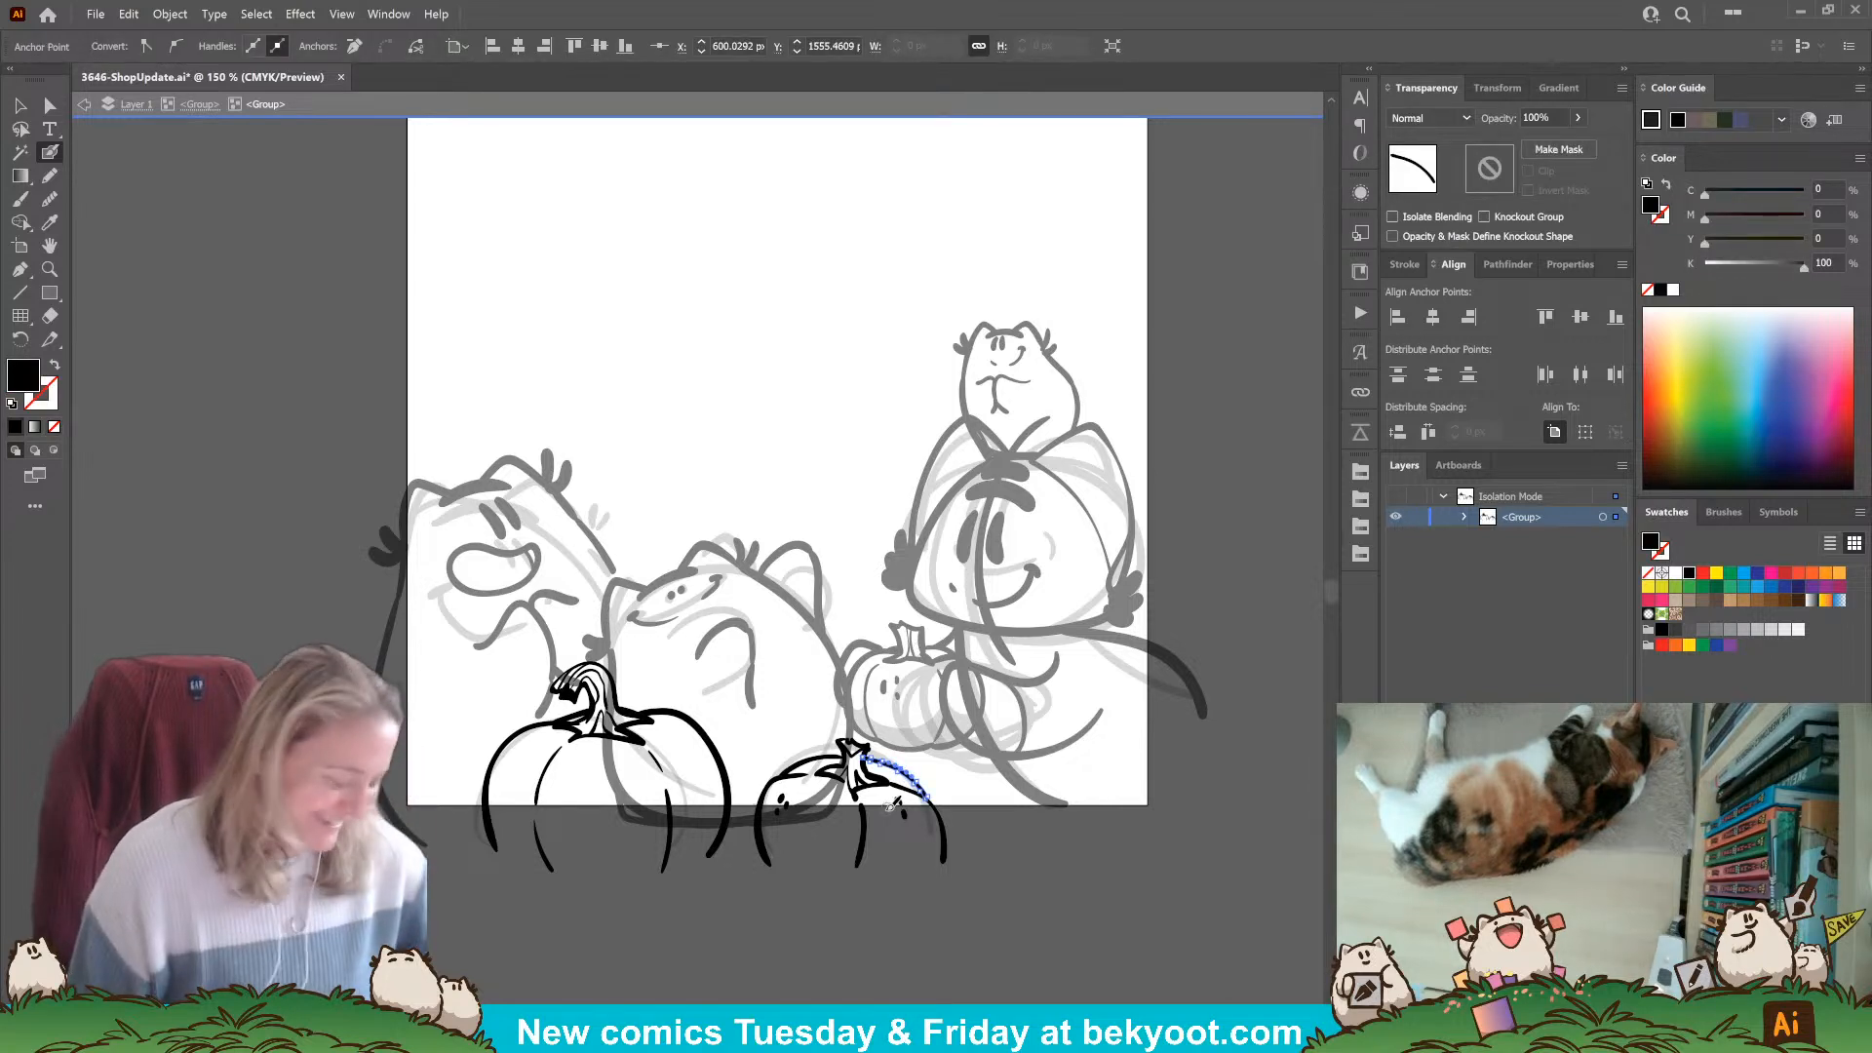
key(ctrl+z)
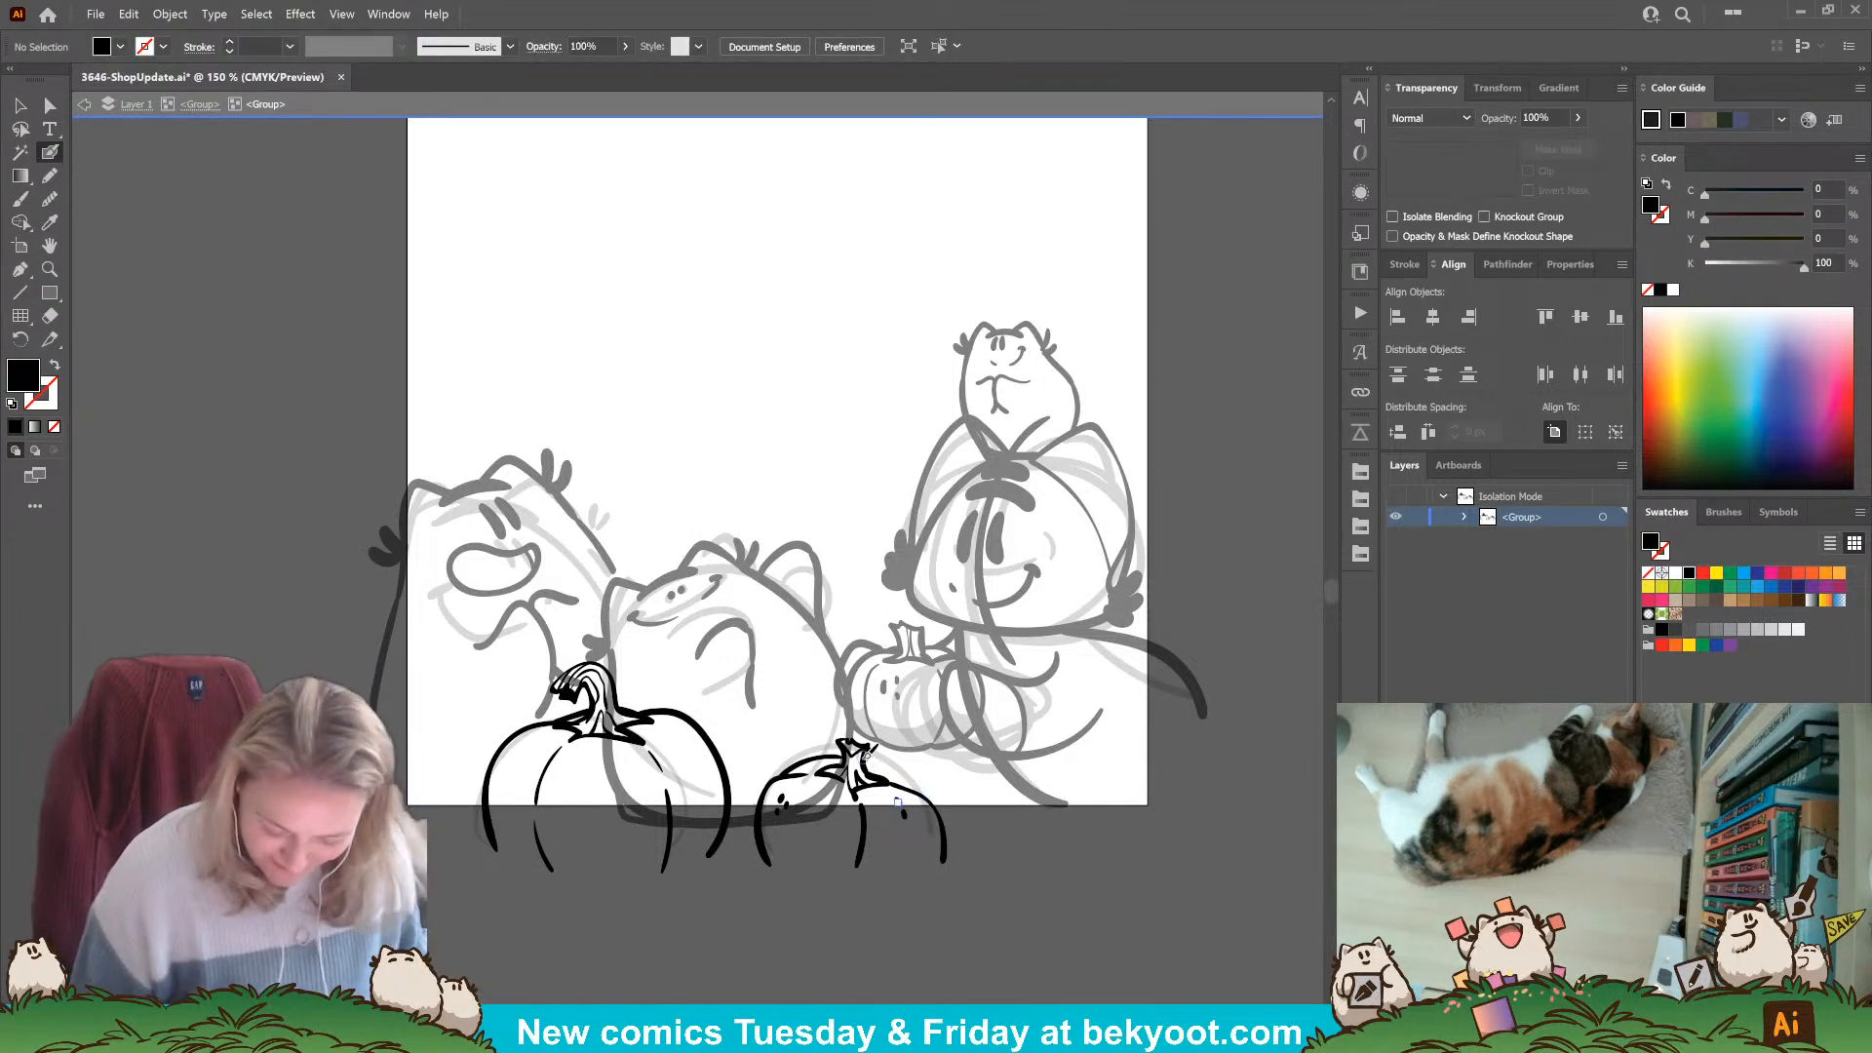
drag(860, 743, 947, 801)
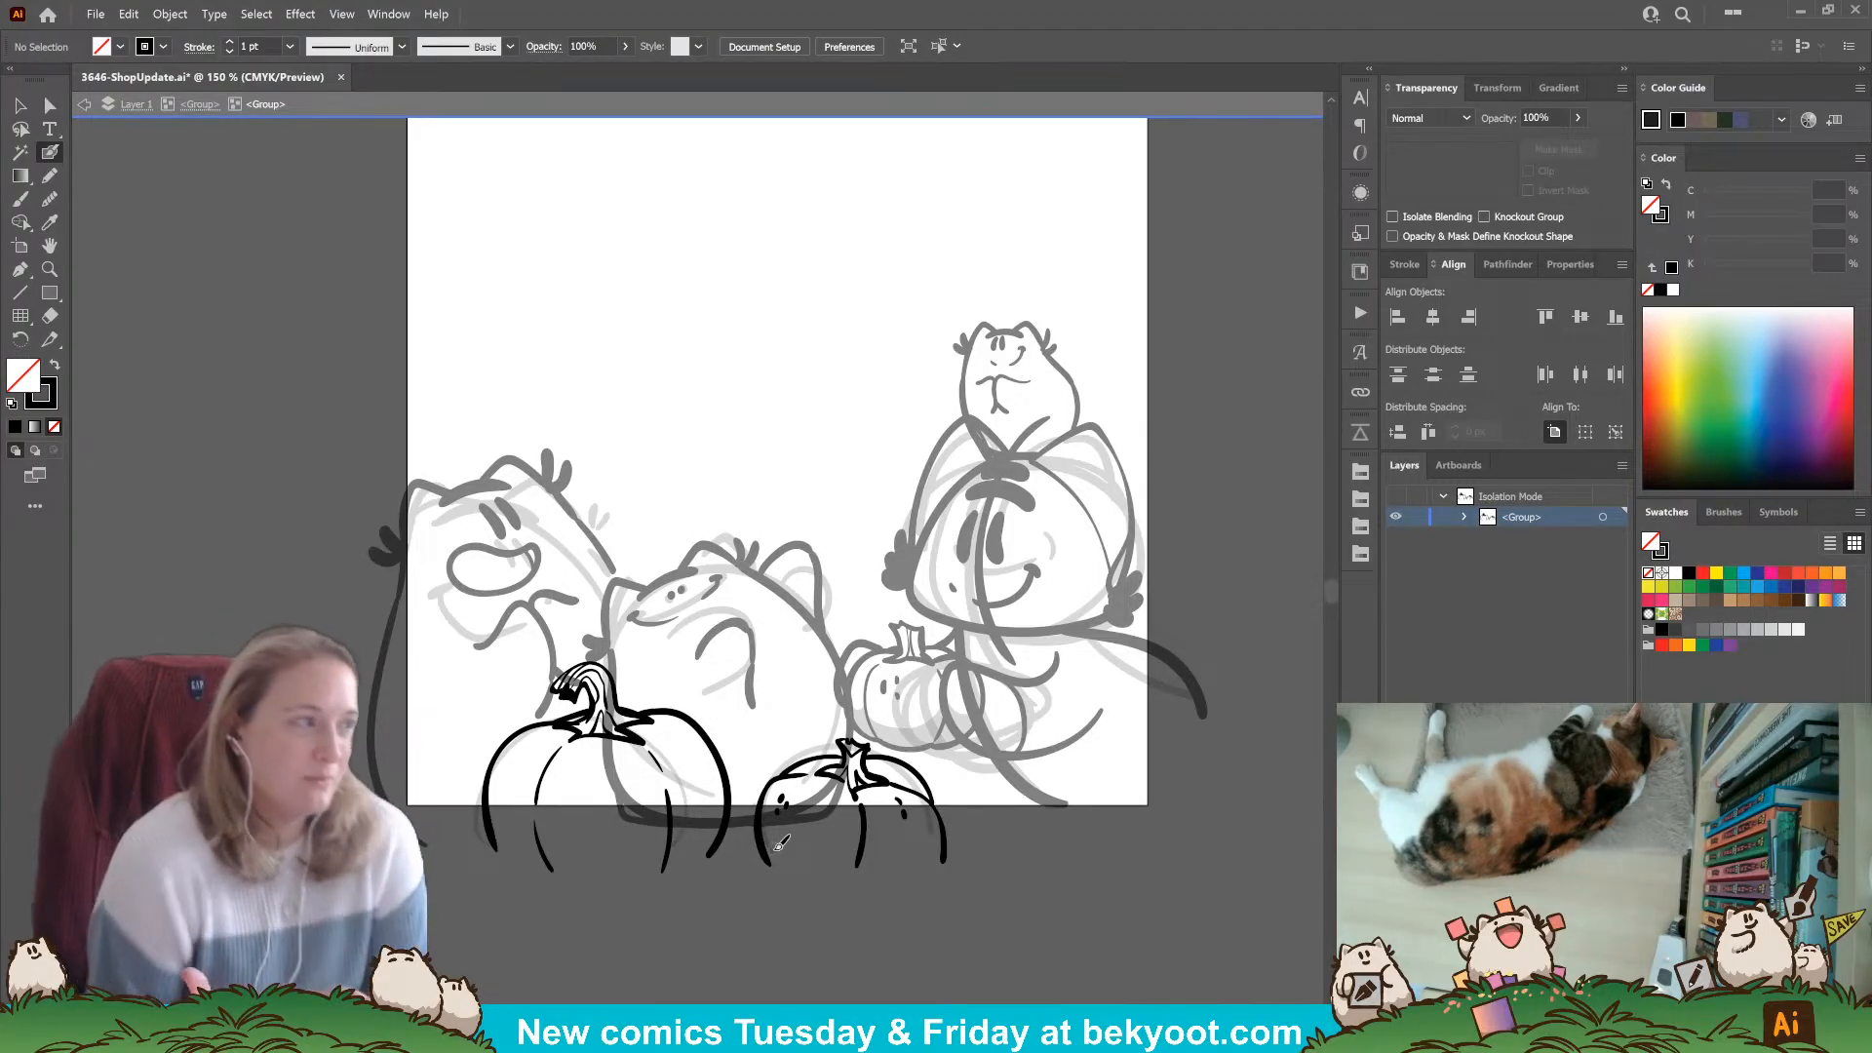
Add small dark spots to the large pumpkin's upper right and to the lower front of the small pumpkin.
click(683, 744)
click(693, 752)
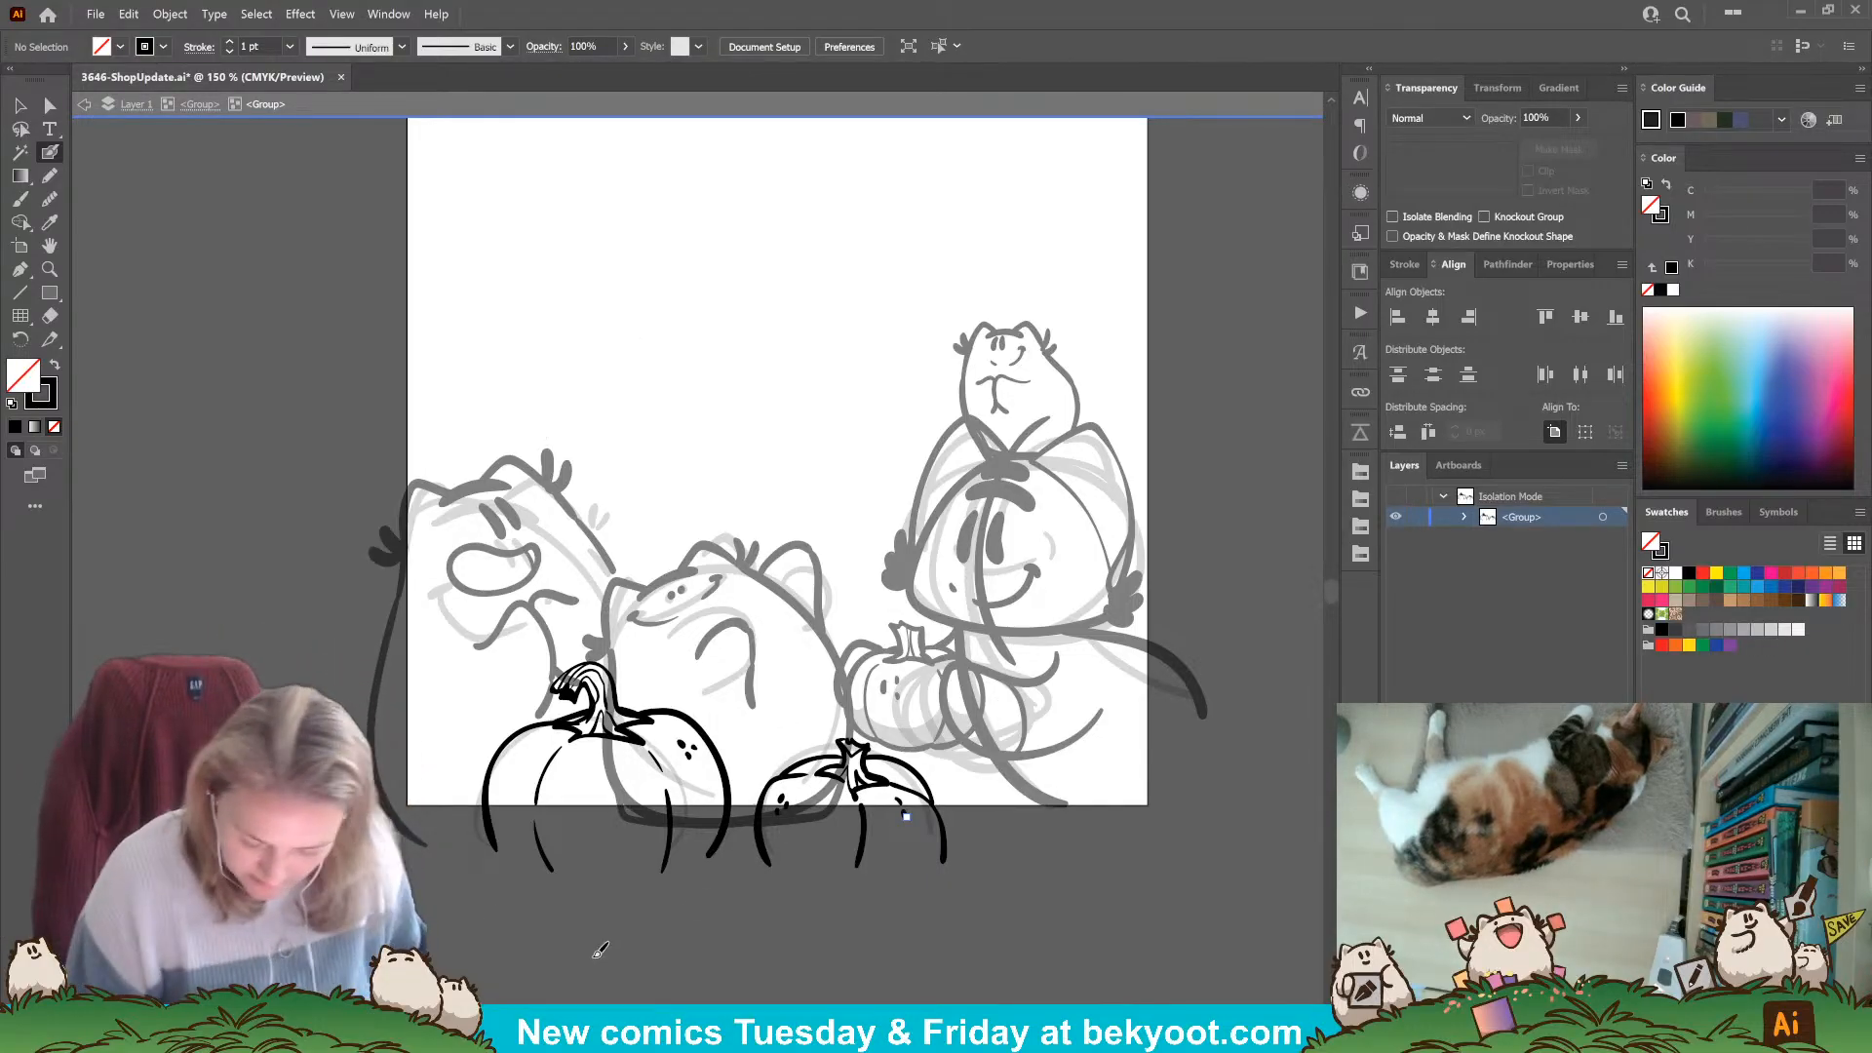
ctrl+click(854, 751)
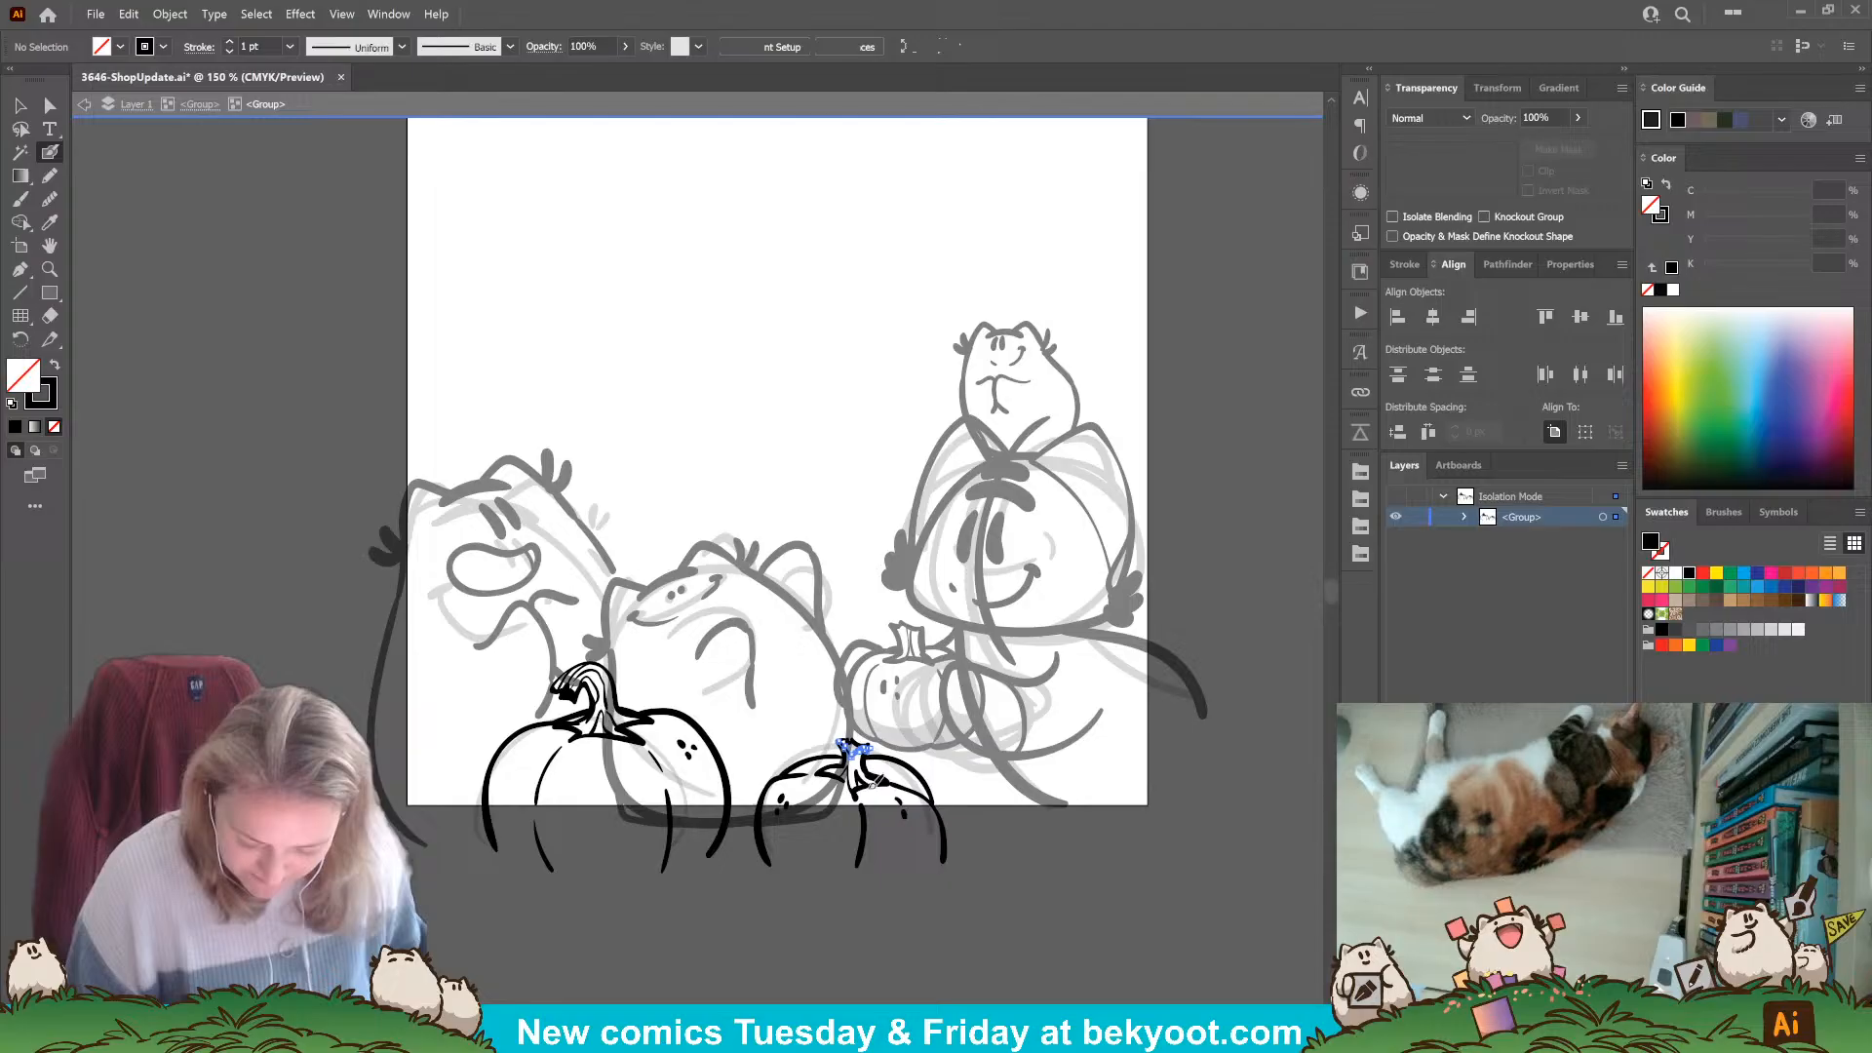
ctrl+click(865, 862)
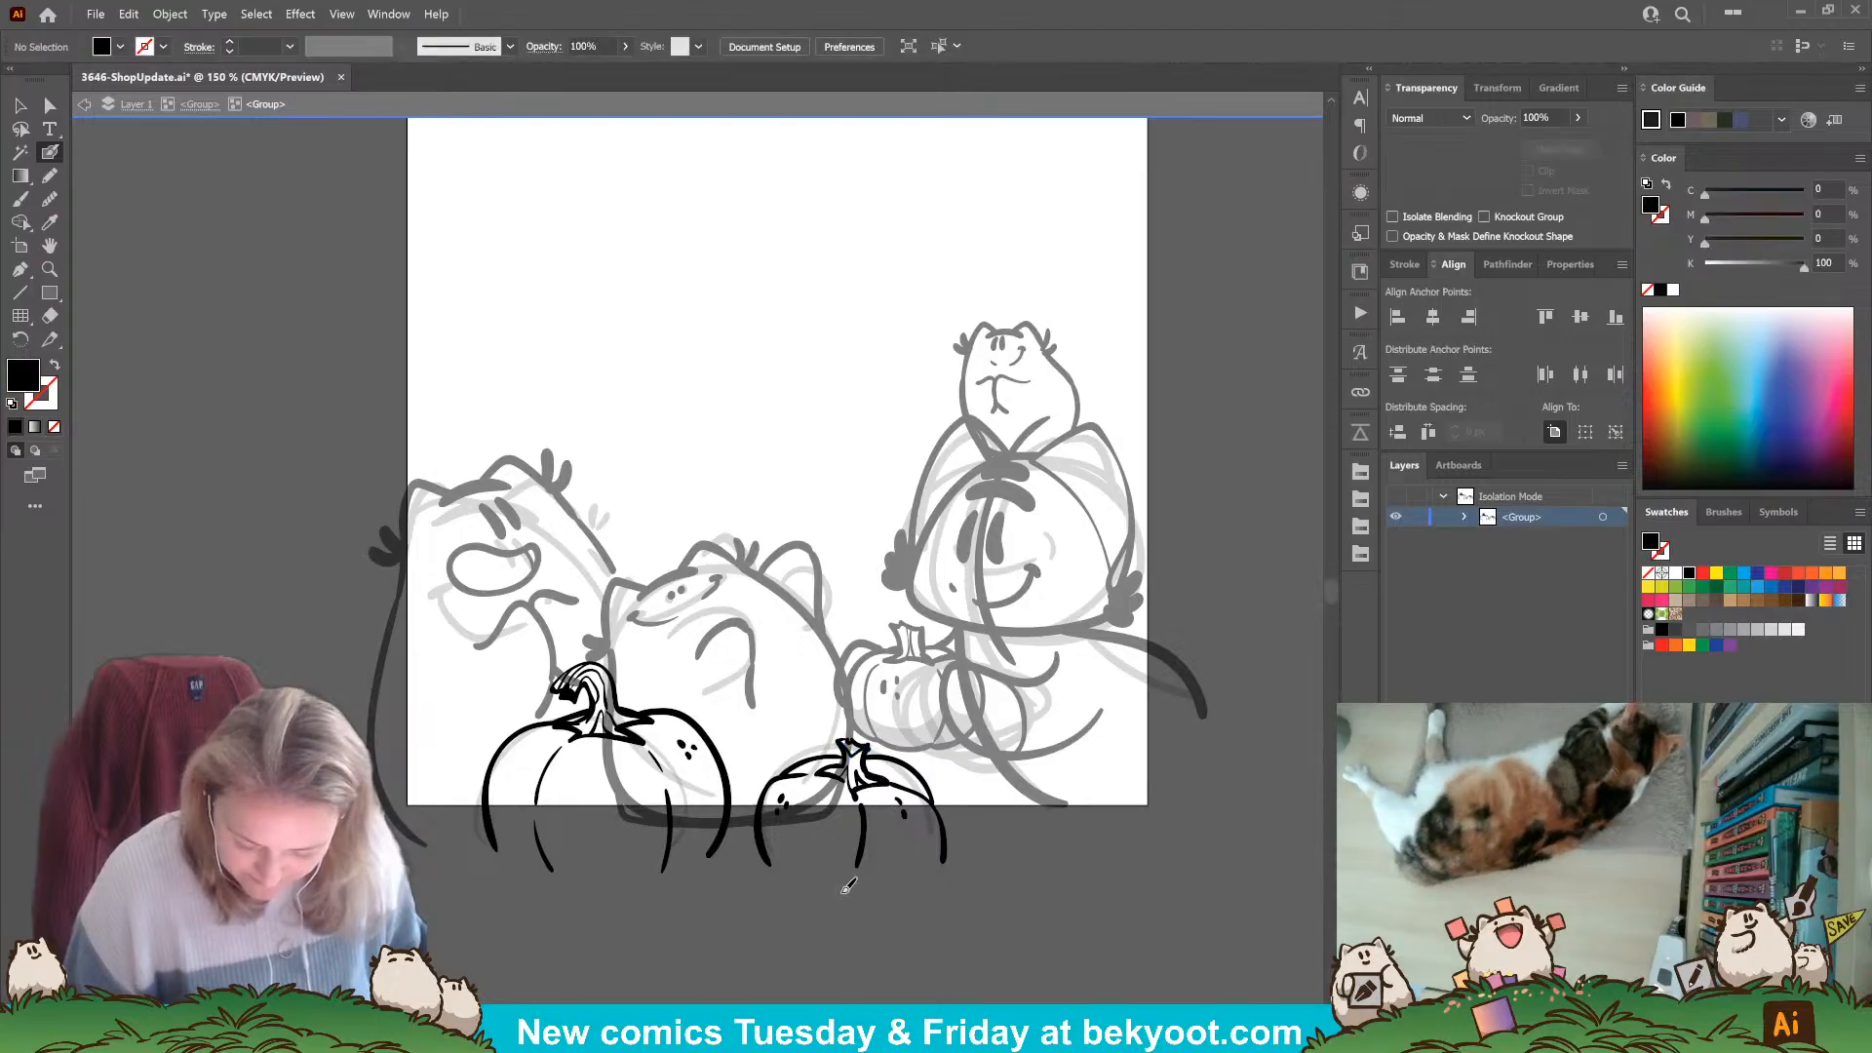
click(834, 844)
click(806, 845)
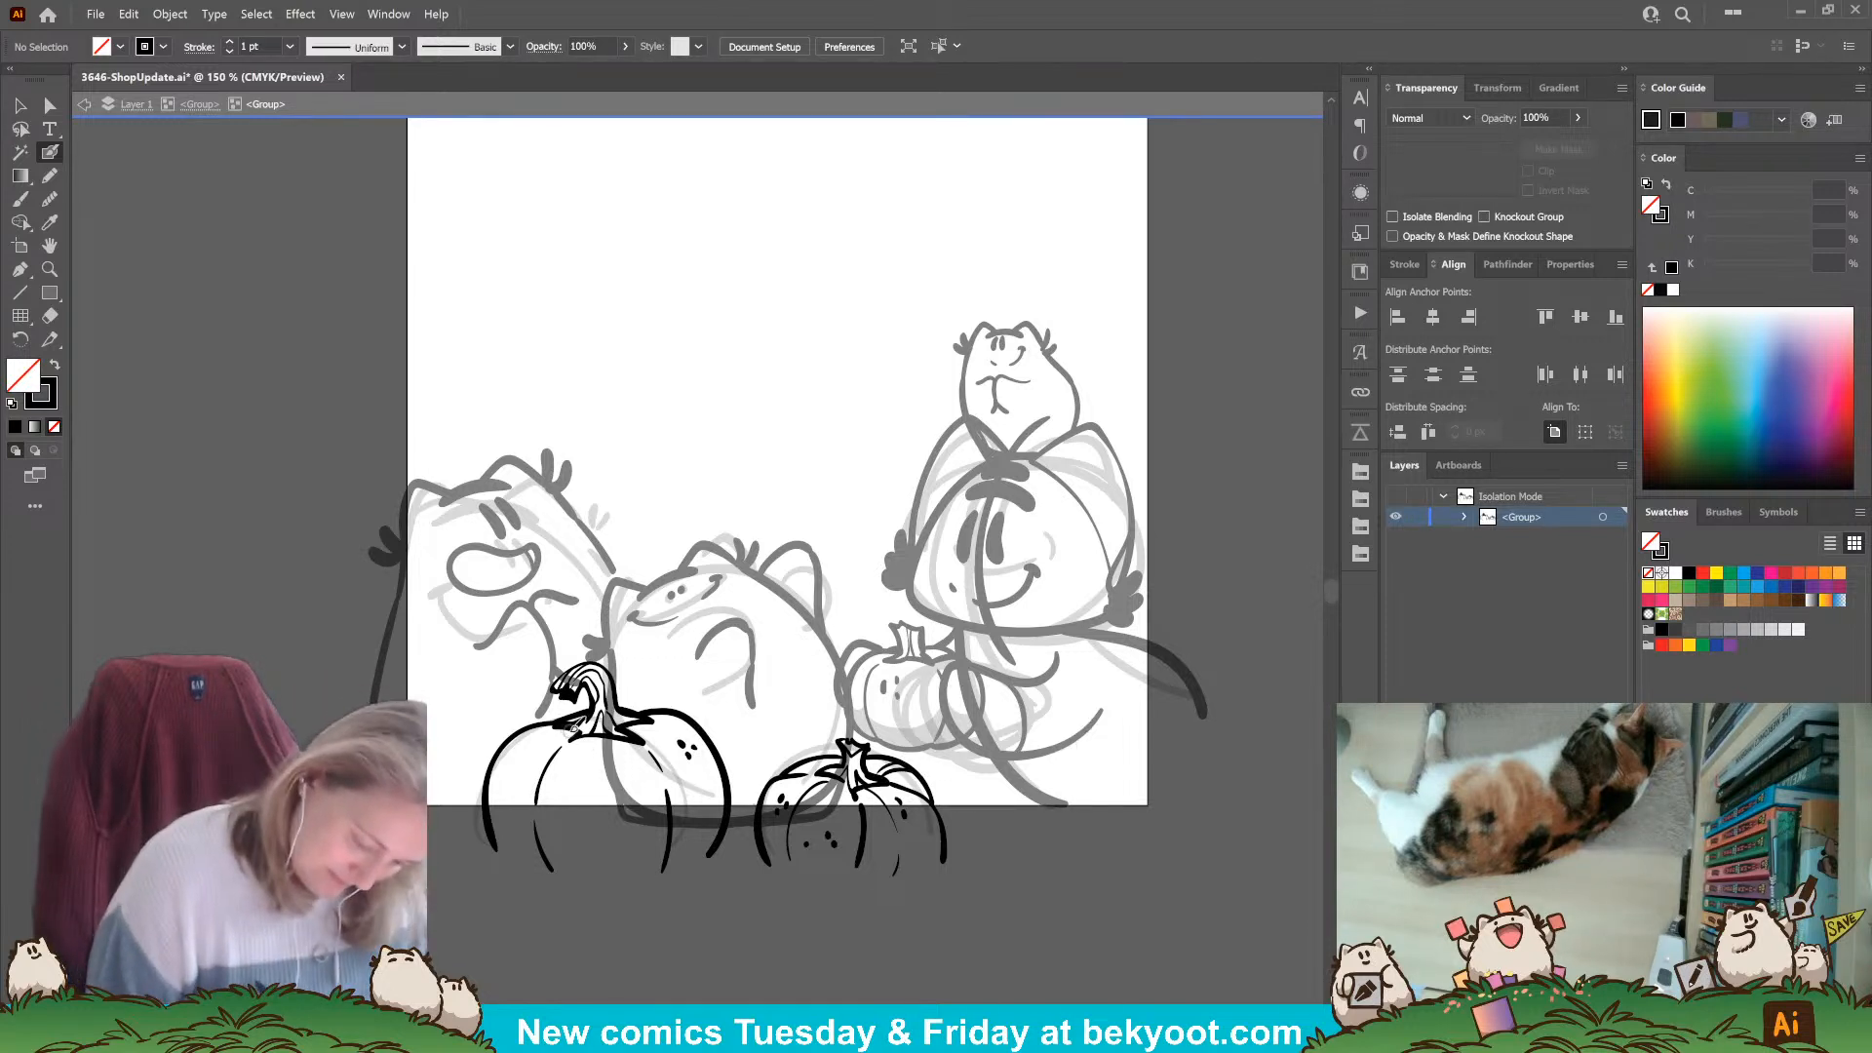
mouse_move(574, 727)
mouse_down()
mouse_move(521, 765)
mouse_move(555, 877)
mouse_up()
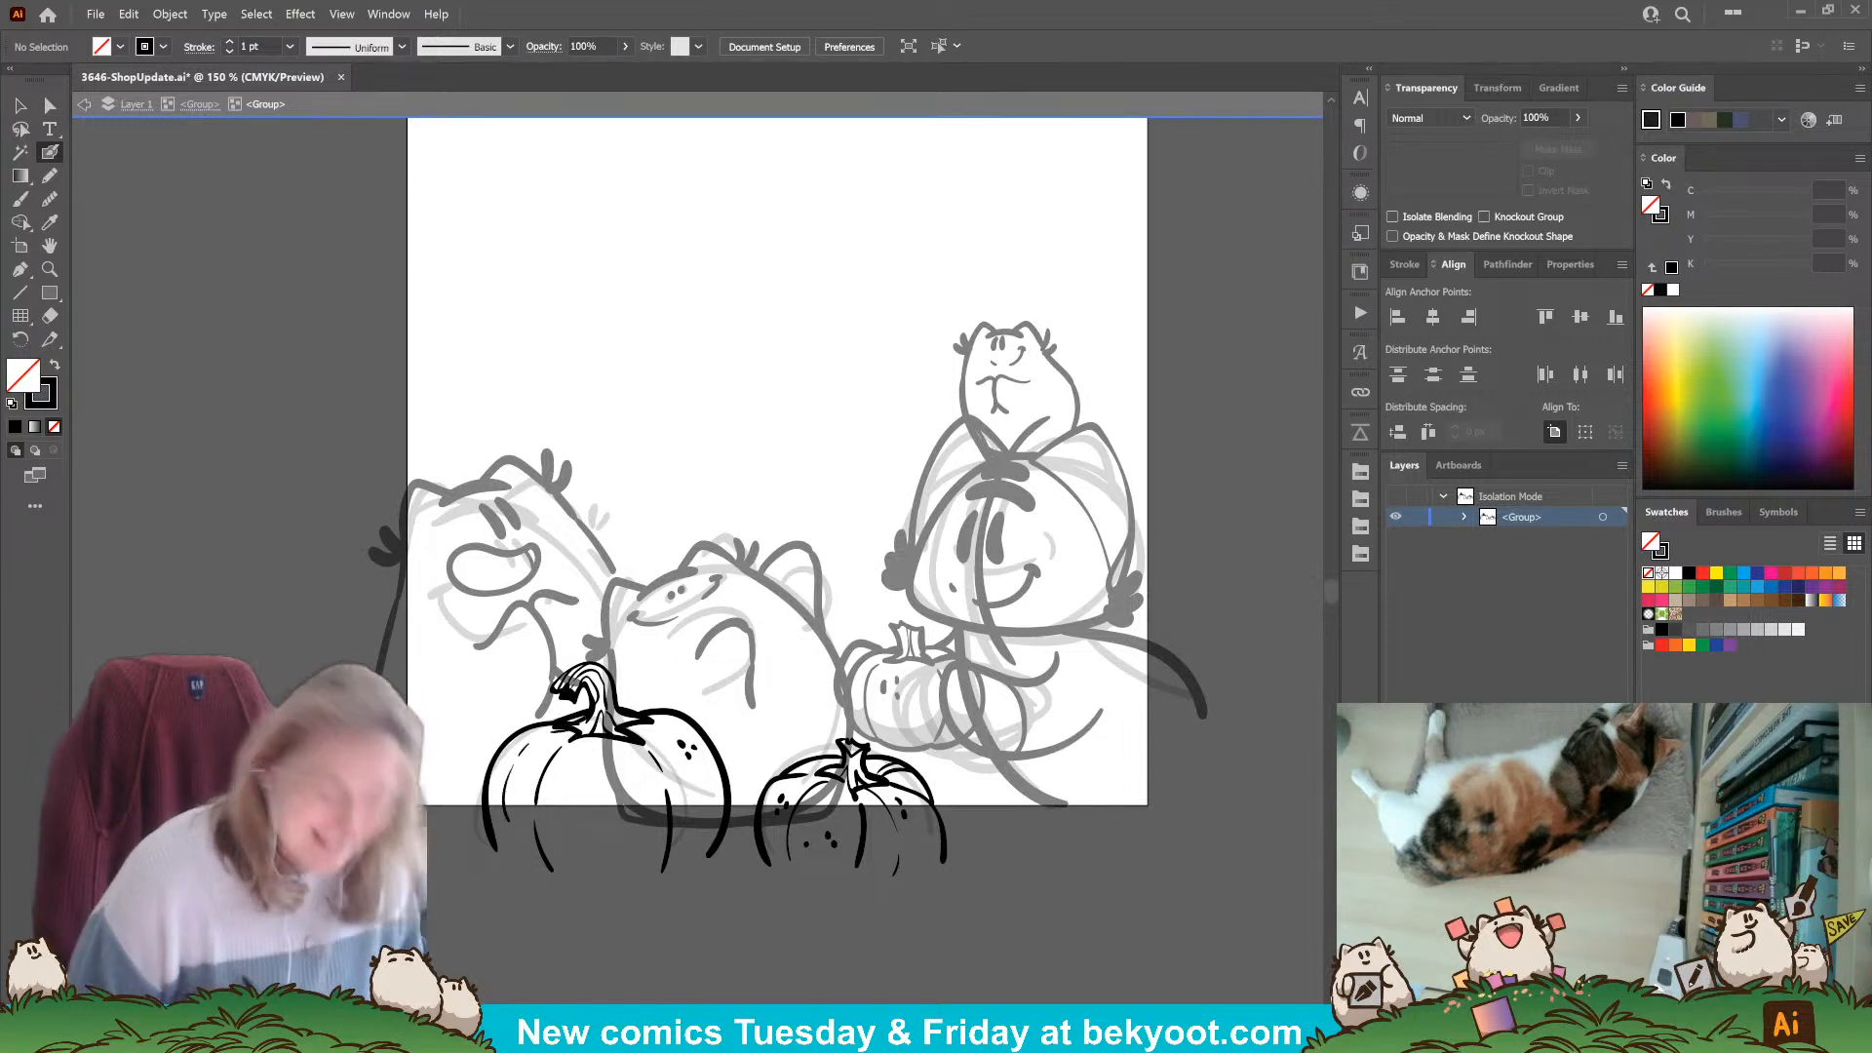
key(ctrl+z)
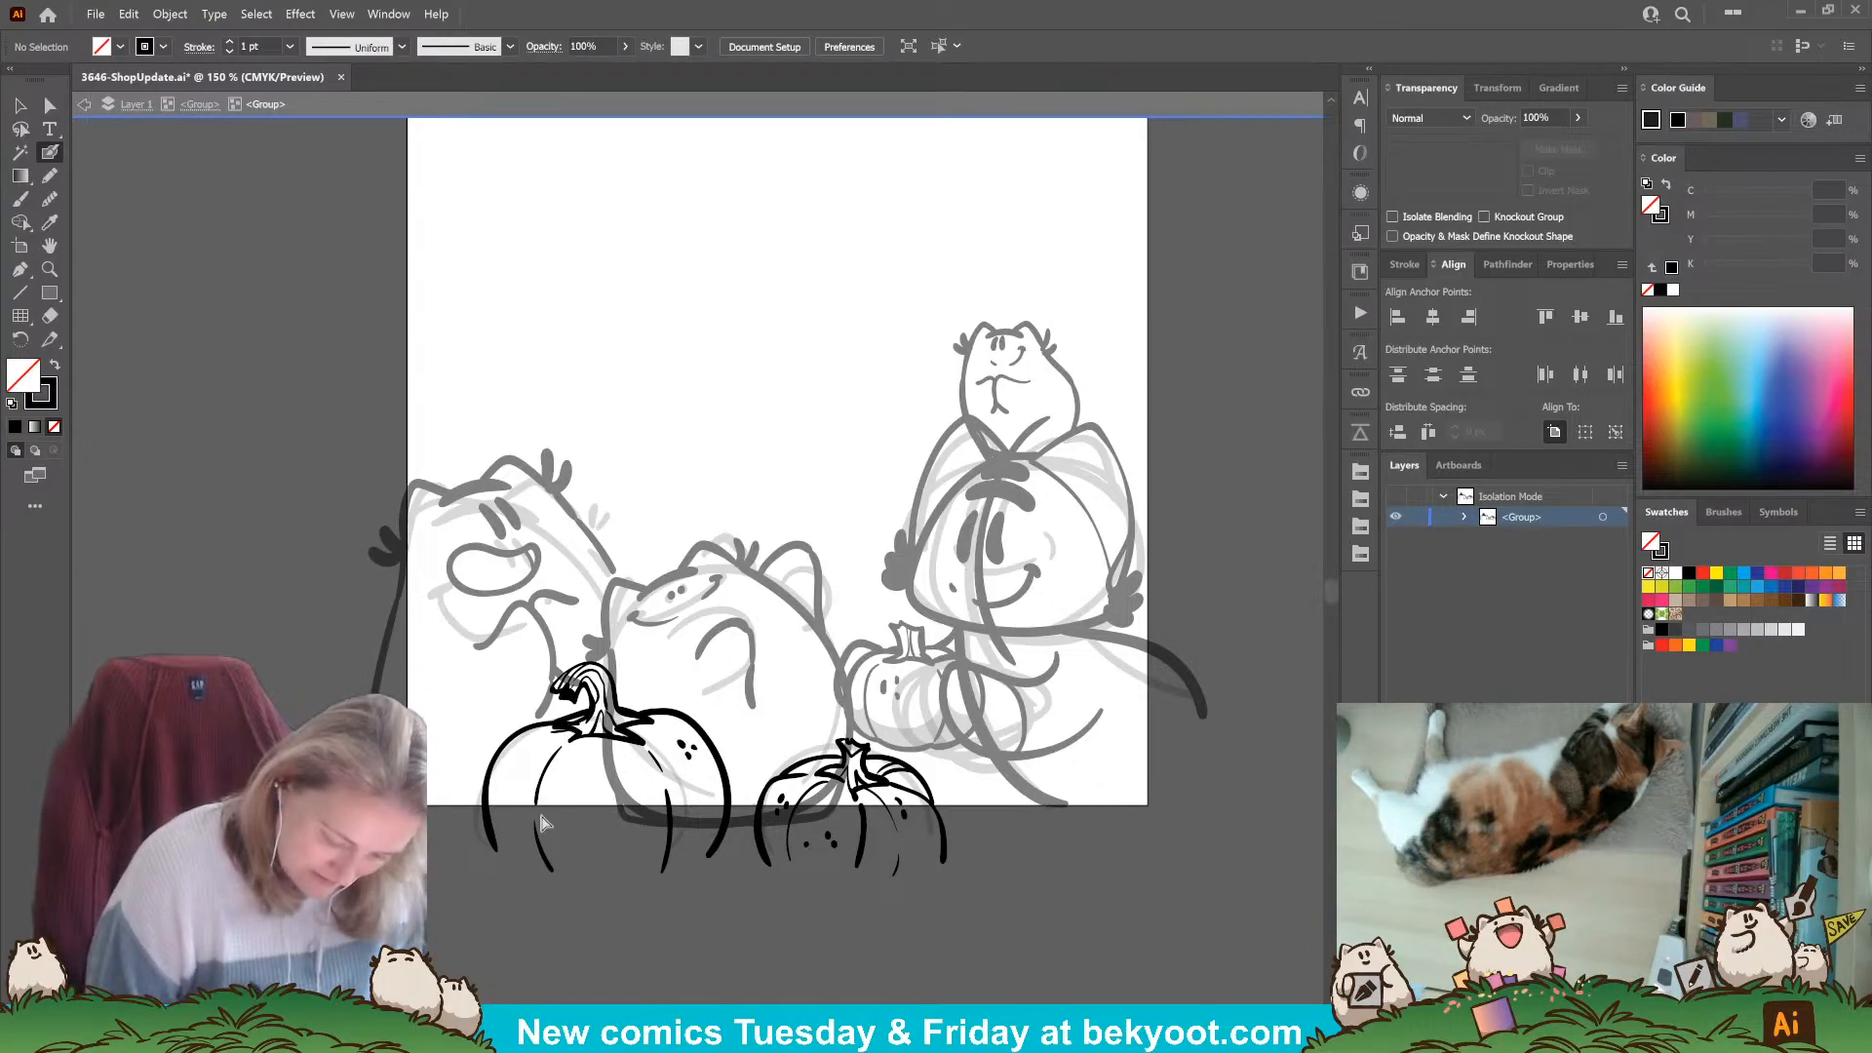
mouse_move(565, 732)
mouse_down()
mouse_move(517, 759)
mouse_move(610, 741)
mouse_move(638, 866)
mouse_move(583, 949)
mouse_up()
key(ctrl+z)
Add a cluster of small dark spots on the left part of the large pumpkin.
drag(518, 791, 514, 811)
drag(522, 803, 524, 809)
Shade the large pumpkin's stem with a freehand Pencil shape, using a black fill, no stroke and 30% opacity.
click(50, 175)
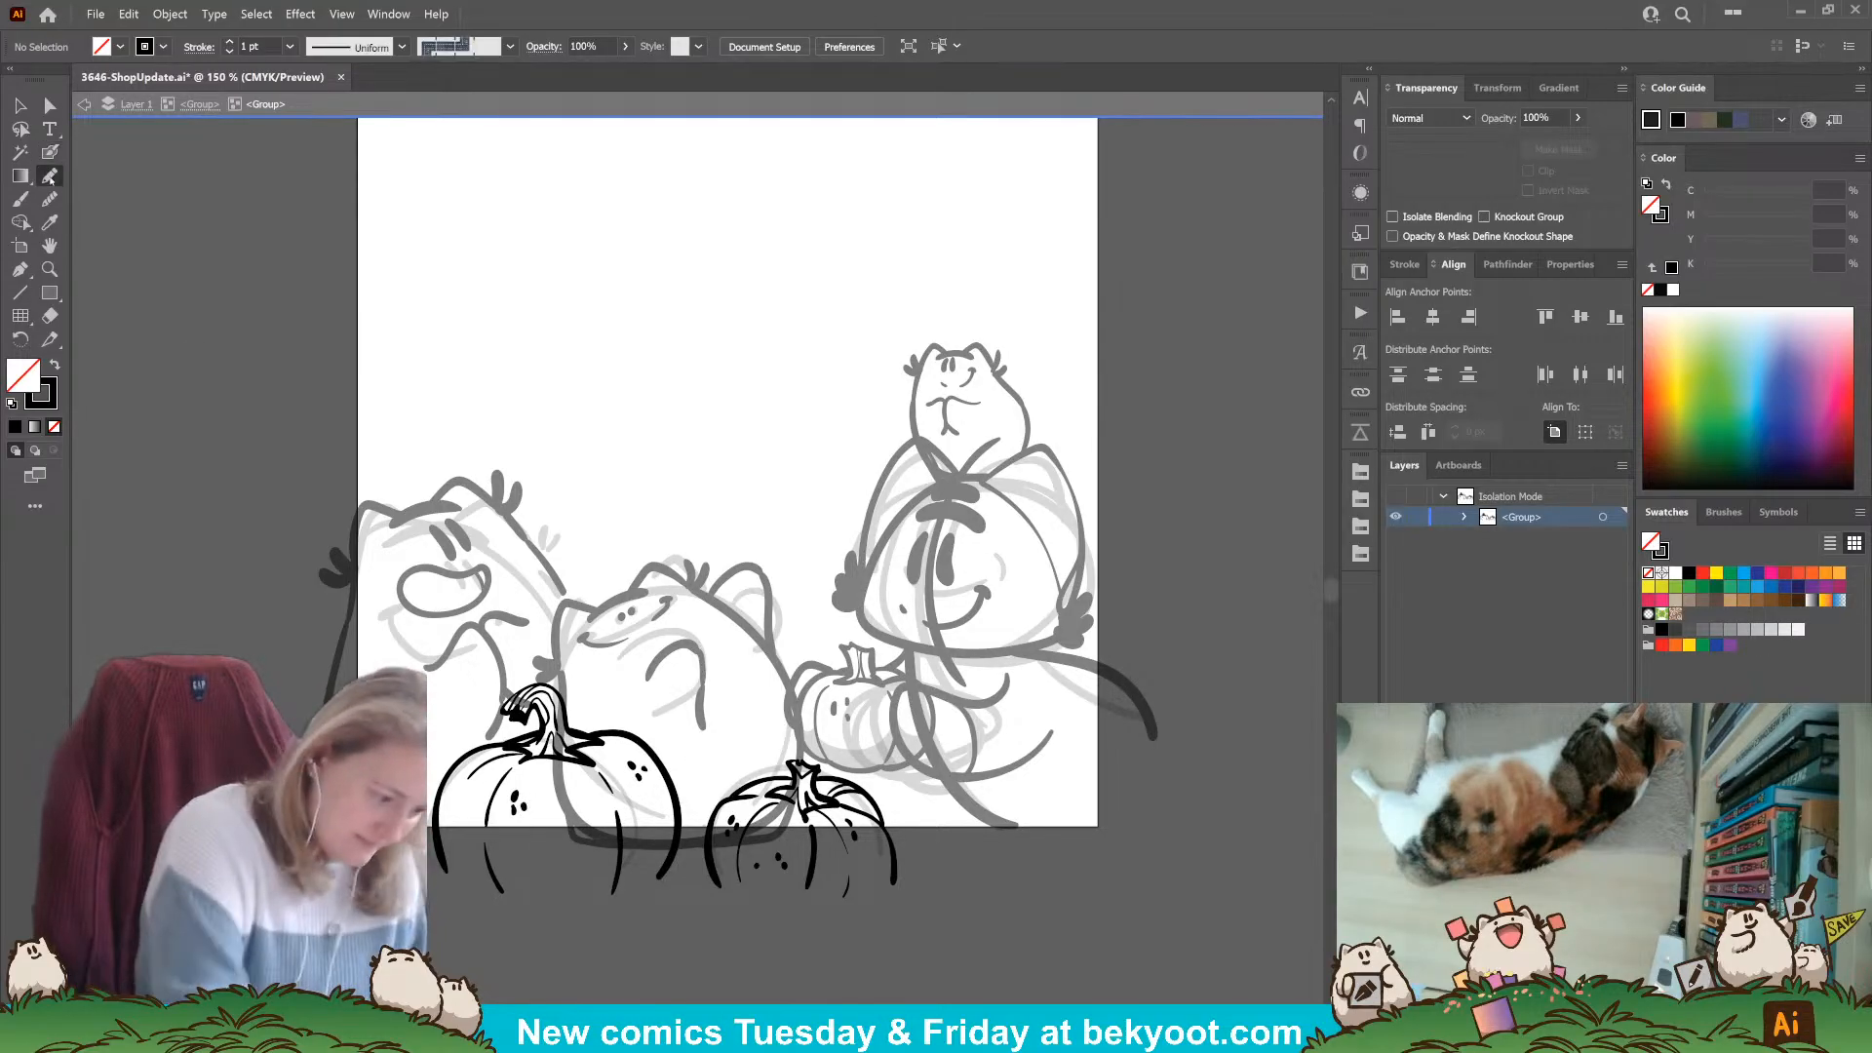
key(shift+x)
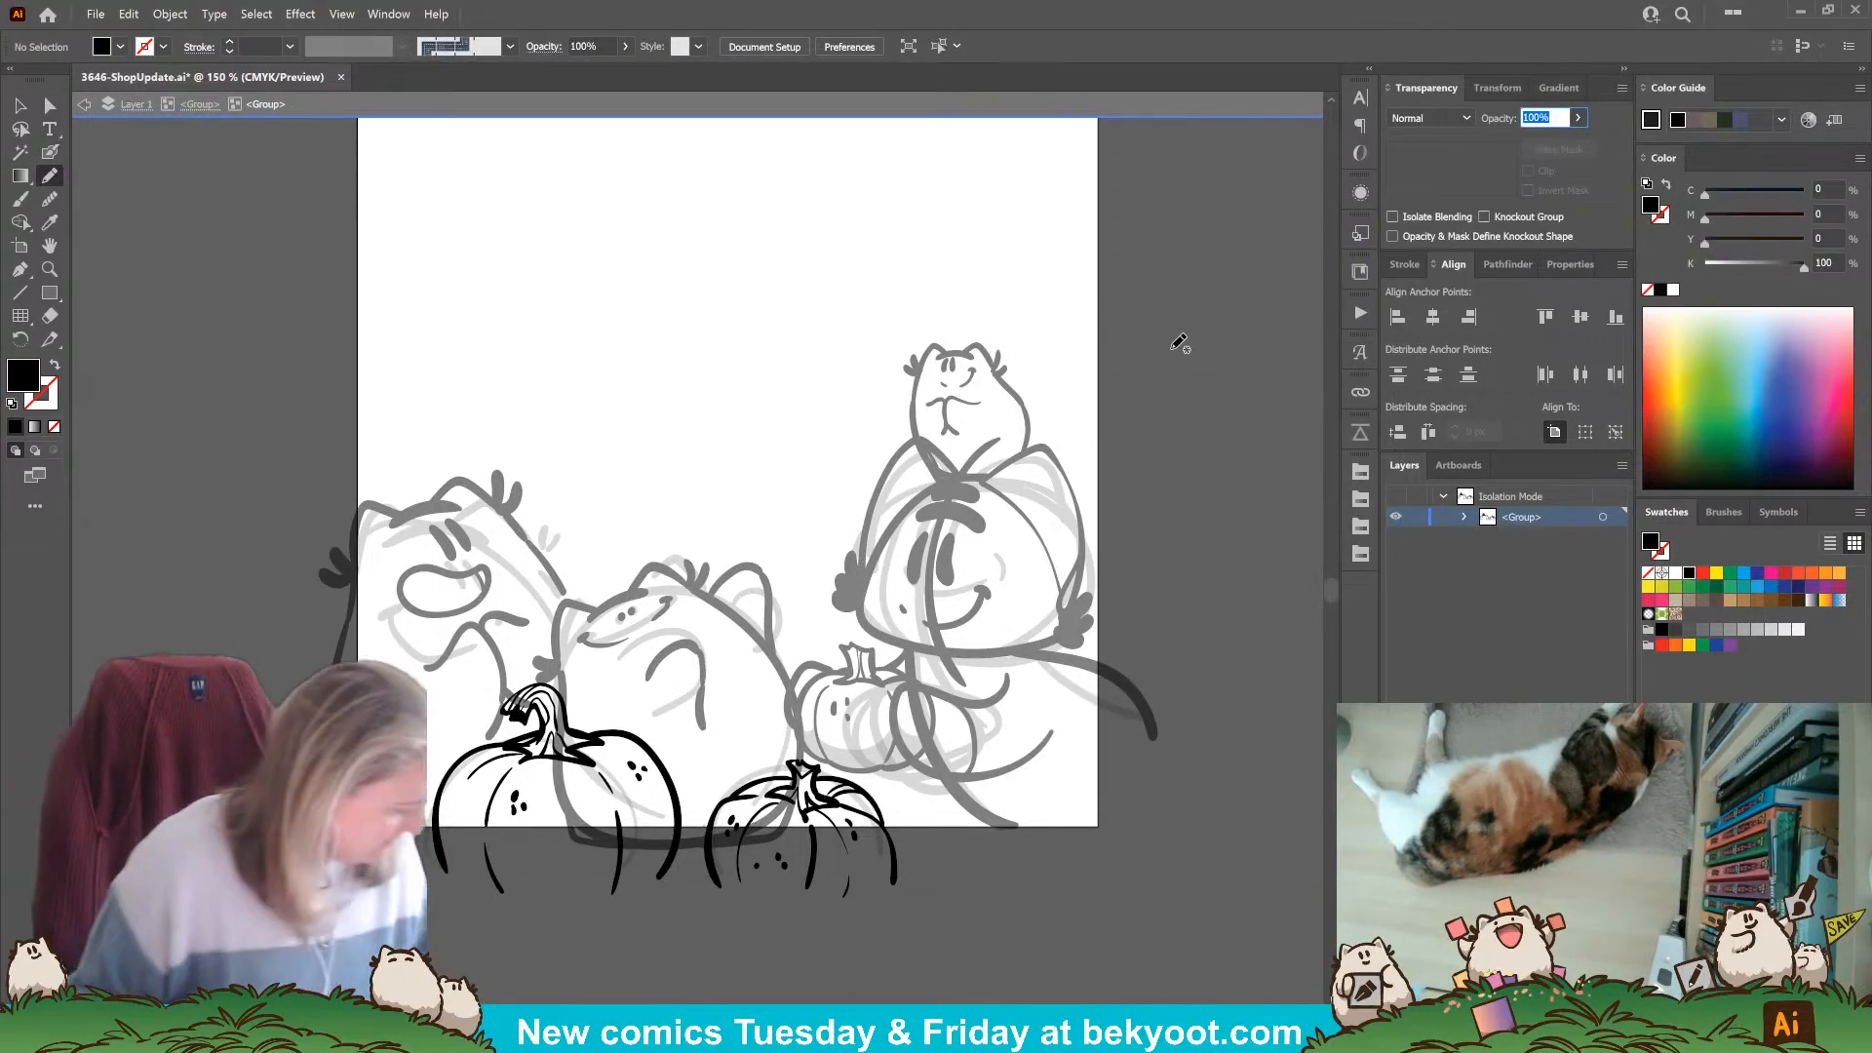
text(30)
key(Return)
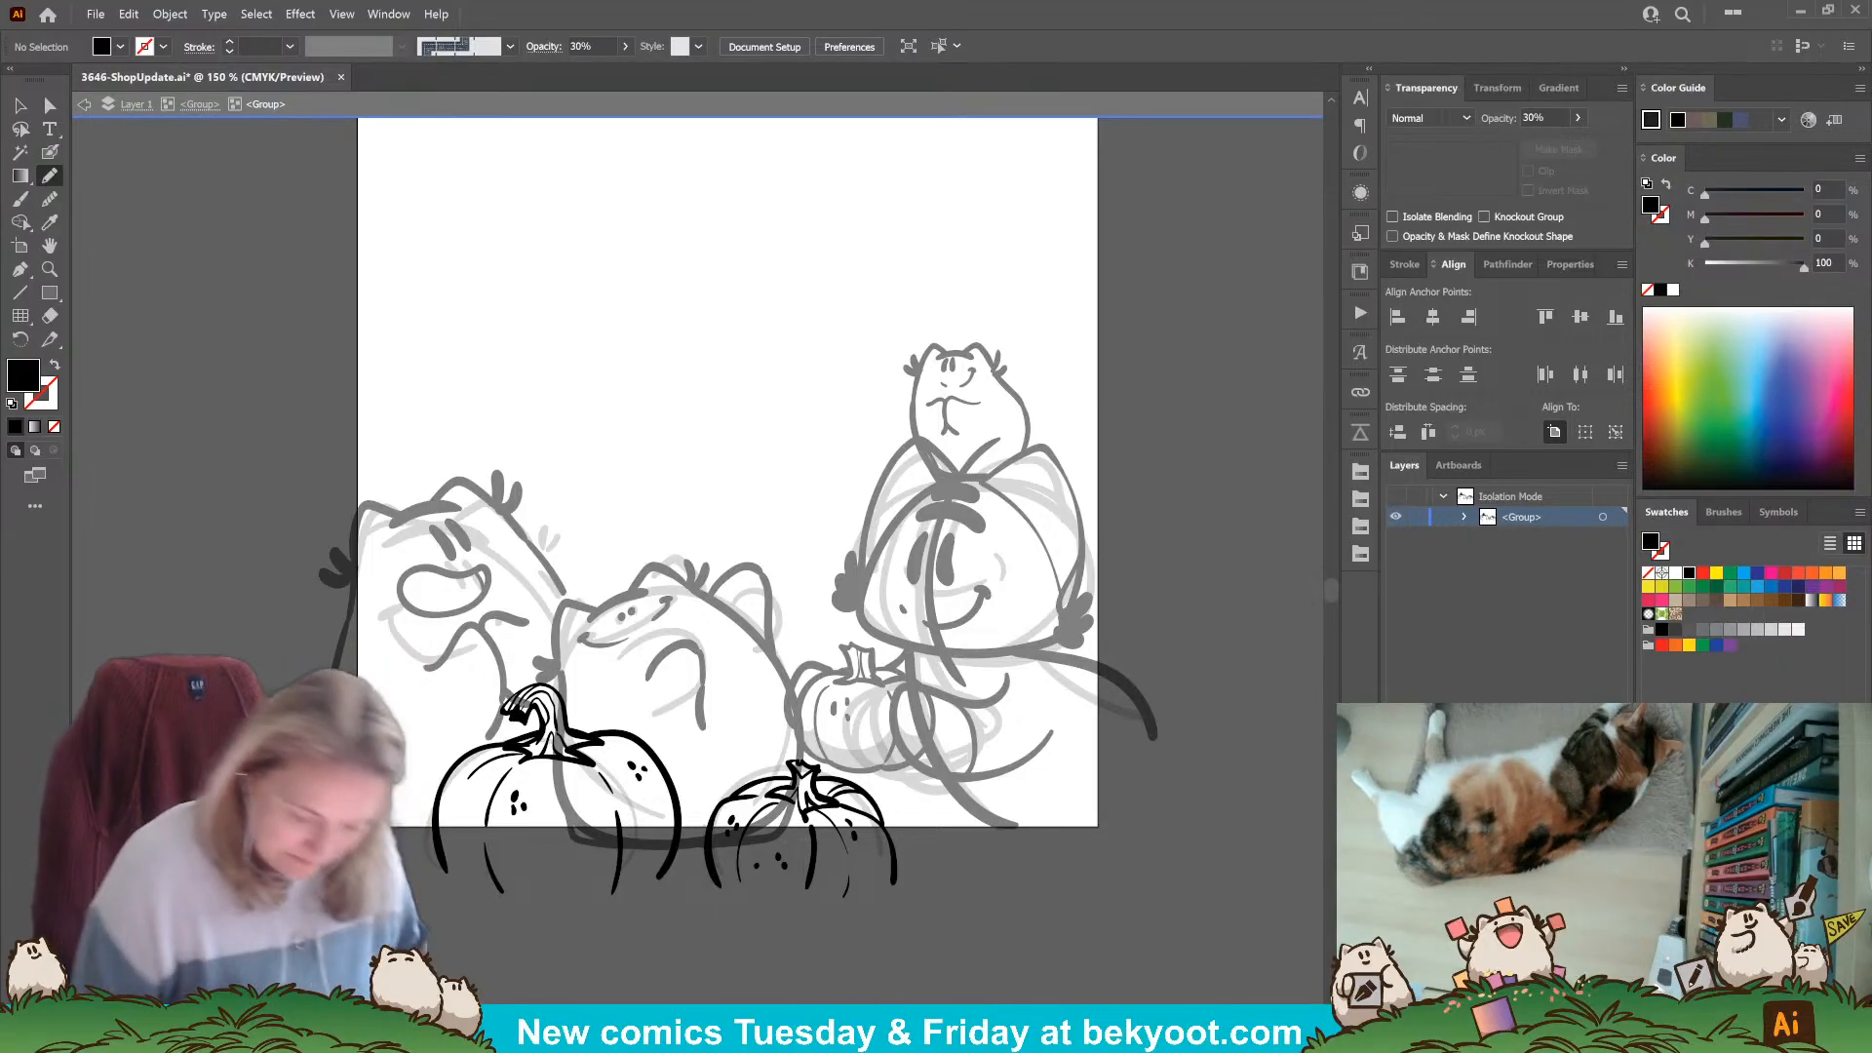
mouse_move(535, 707)
mouse_down()
mouse_move(561, 704)
mouse_move(570, 747)
mouse_move(526, 744)
mouse_move(535, 706)
mouse_up()
ctrl+click(586, 961)
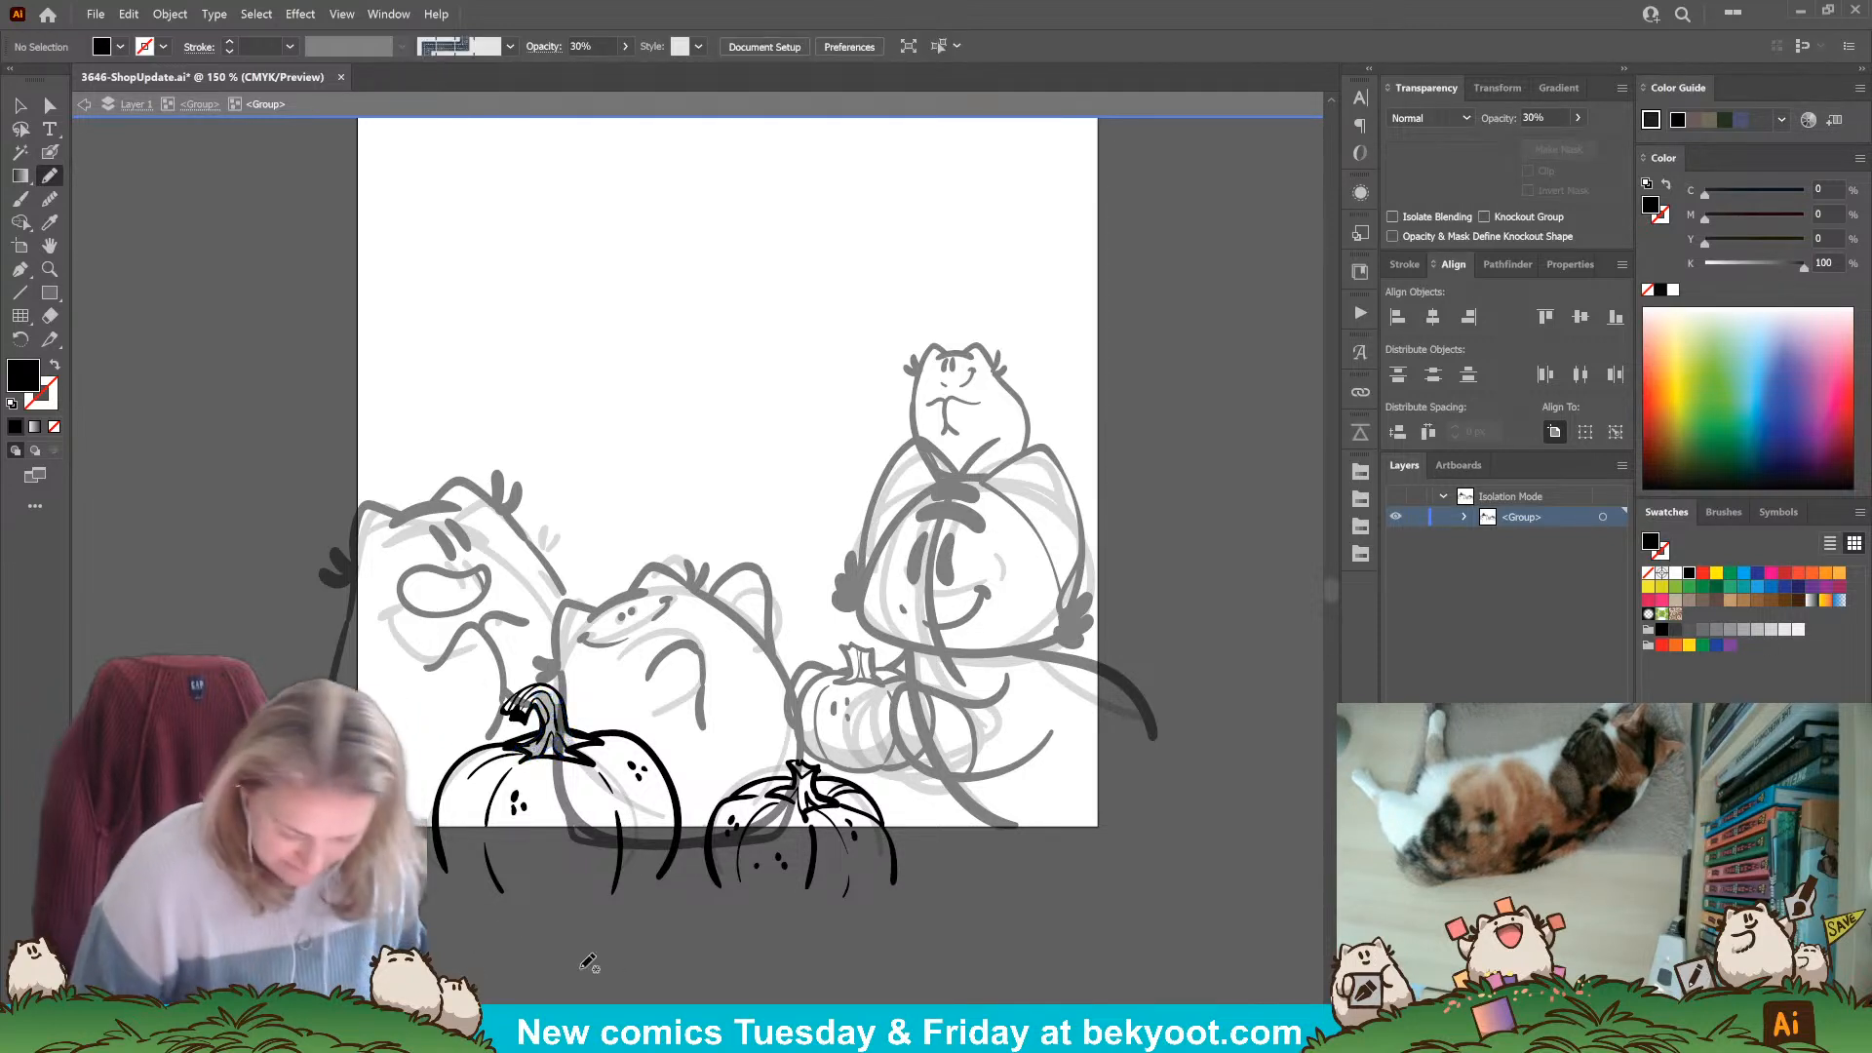
Shade the small pumpkin's stem with a translucent black shape and add a second shadow layer on the large pumpkin's stem.
drag(559, 930, 526, 894)
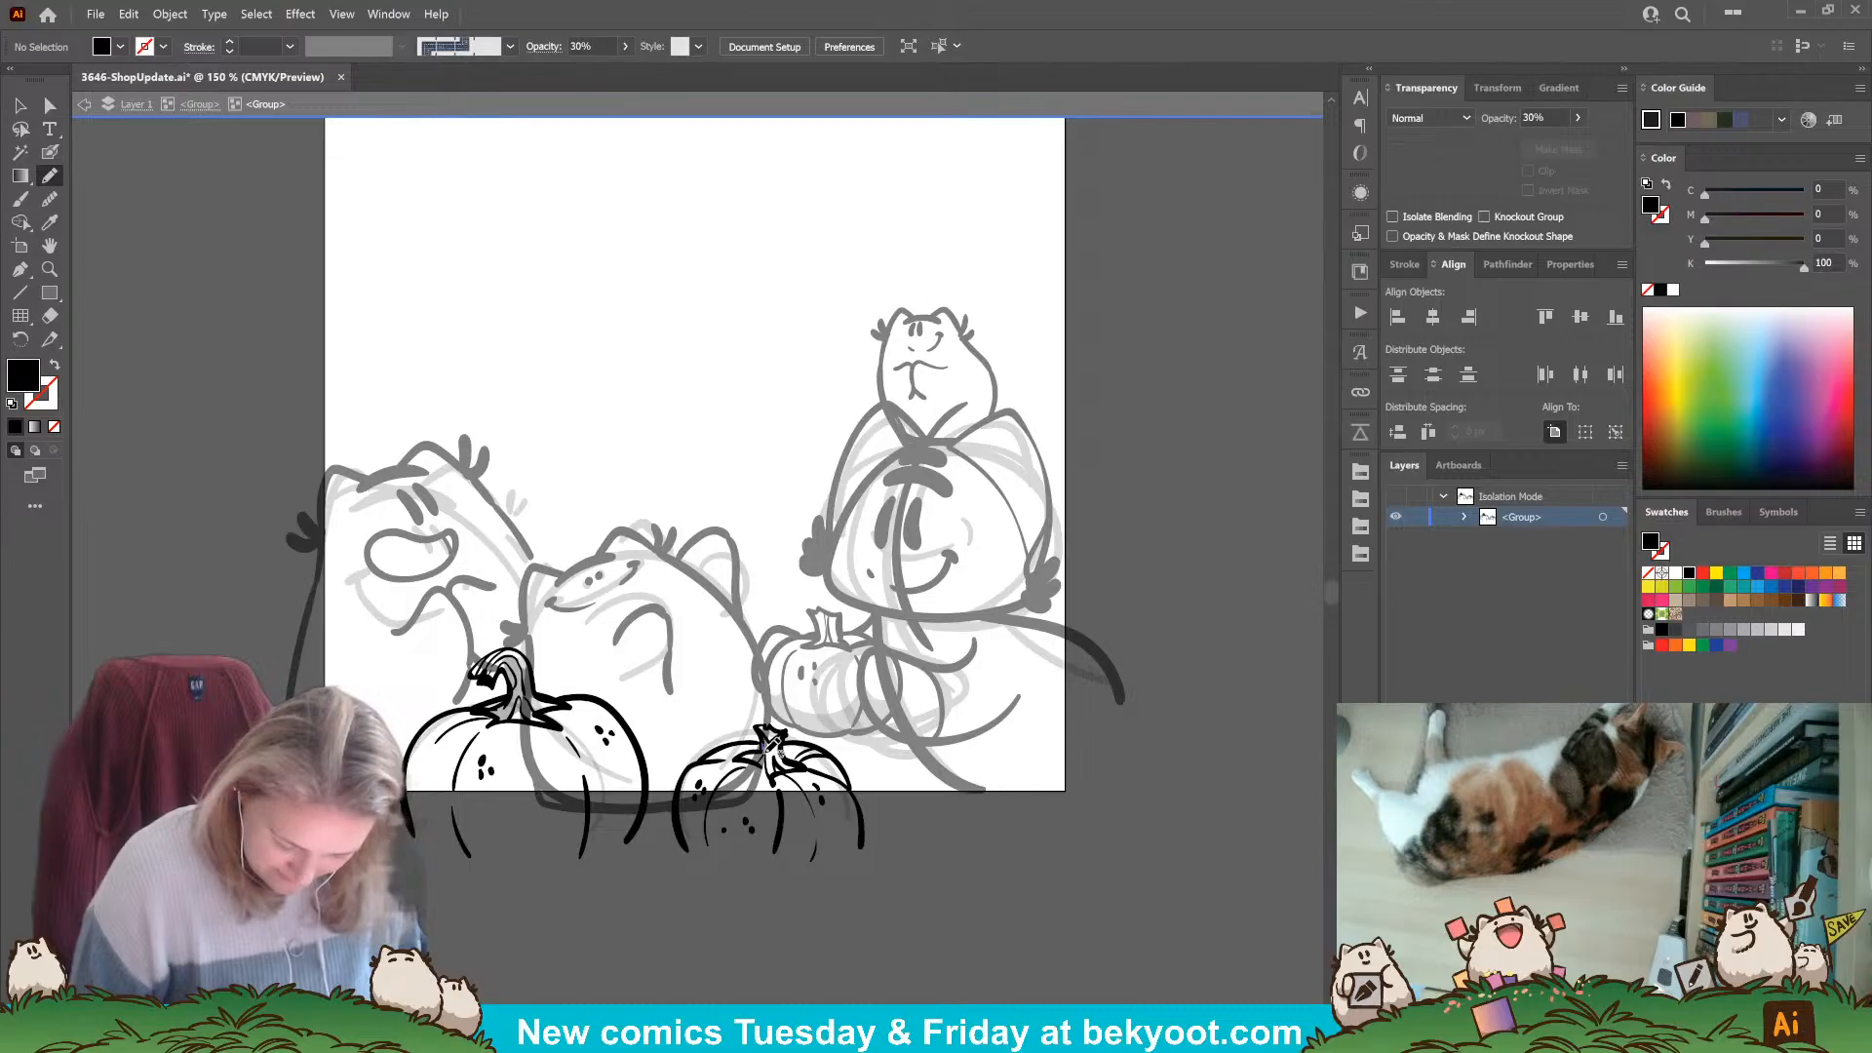
mouse_move(764, 749)
mouse_down()
mouse_move(801, 762)
mouse_move(747, 759)
mouse_move(764, 747)
mouse_up()
ctrl+click(628, 970)
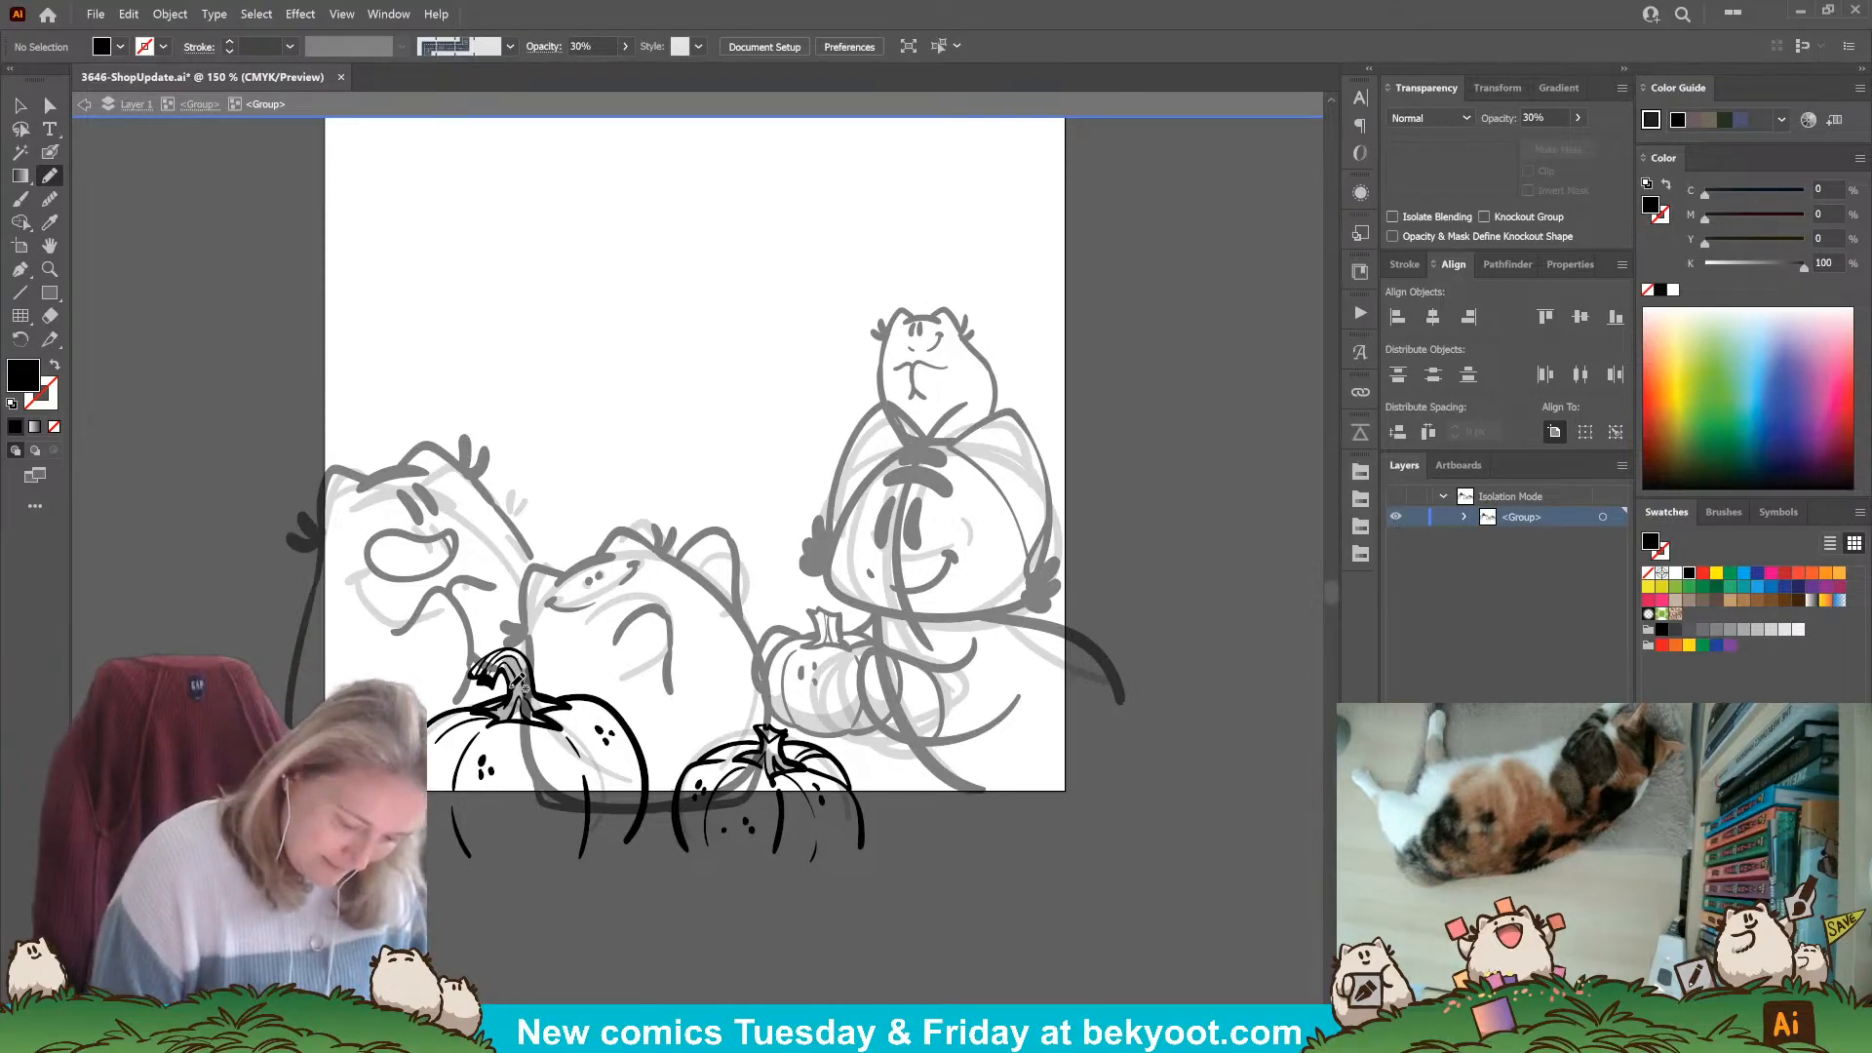
mouse_move(519, 682)
mouse_down()
mouse_move(544, 687)
mouse_move(517, 700)
mouse_move(515, 673)
mouse_up()
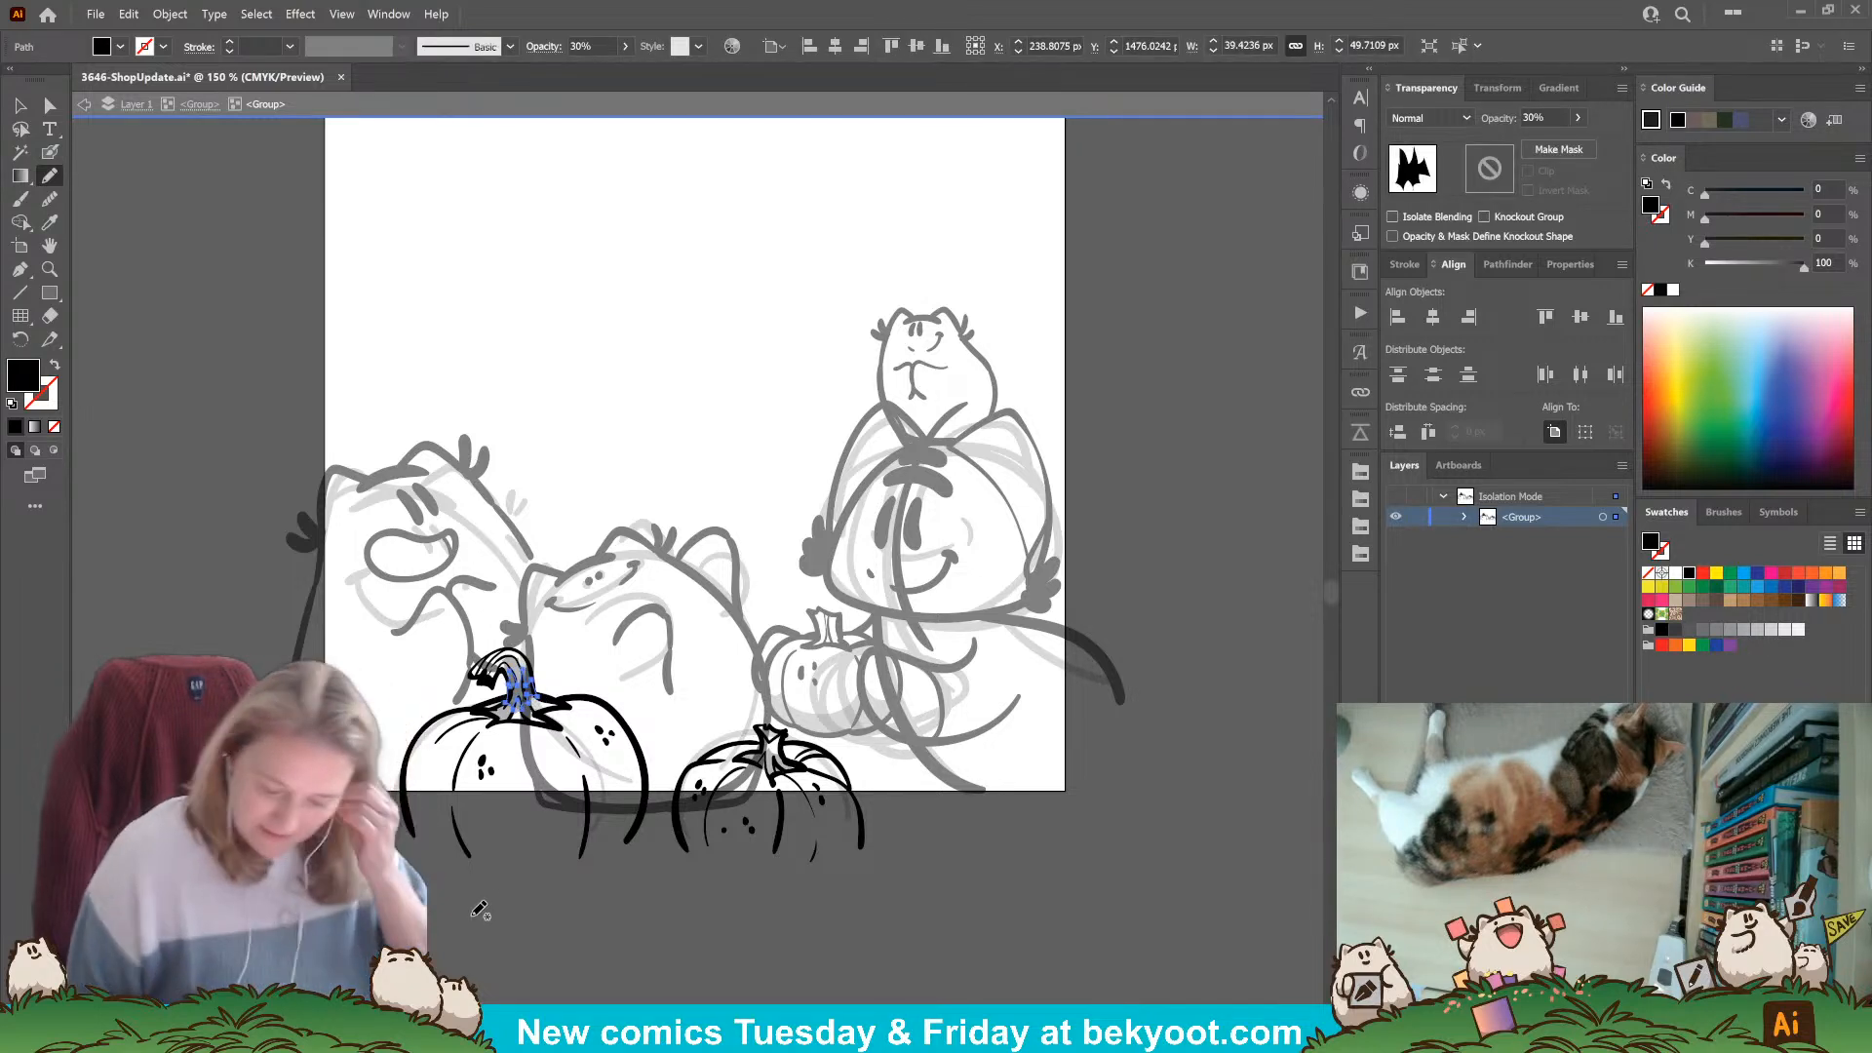
ctrl+click(671, 904)
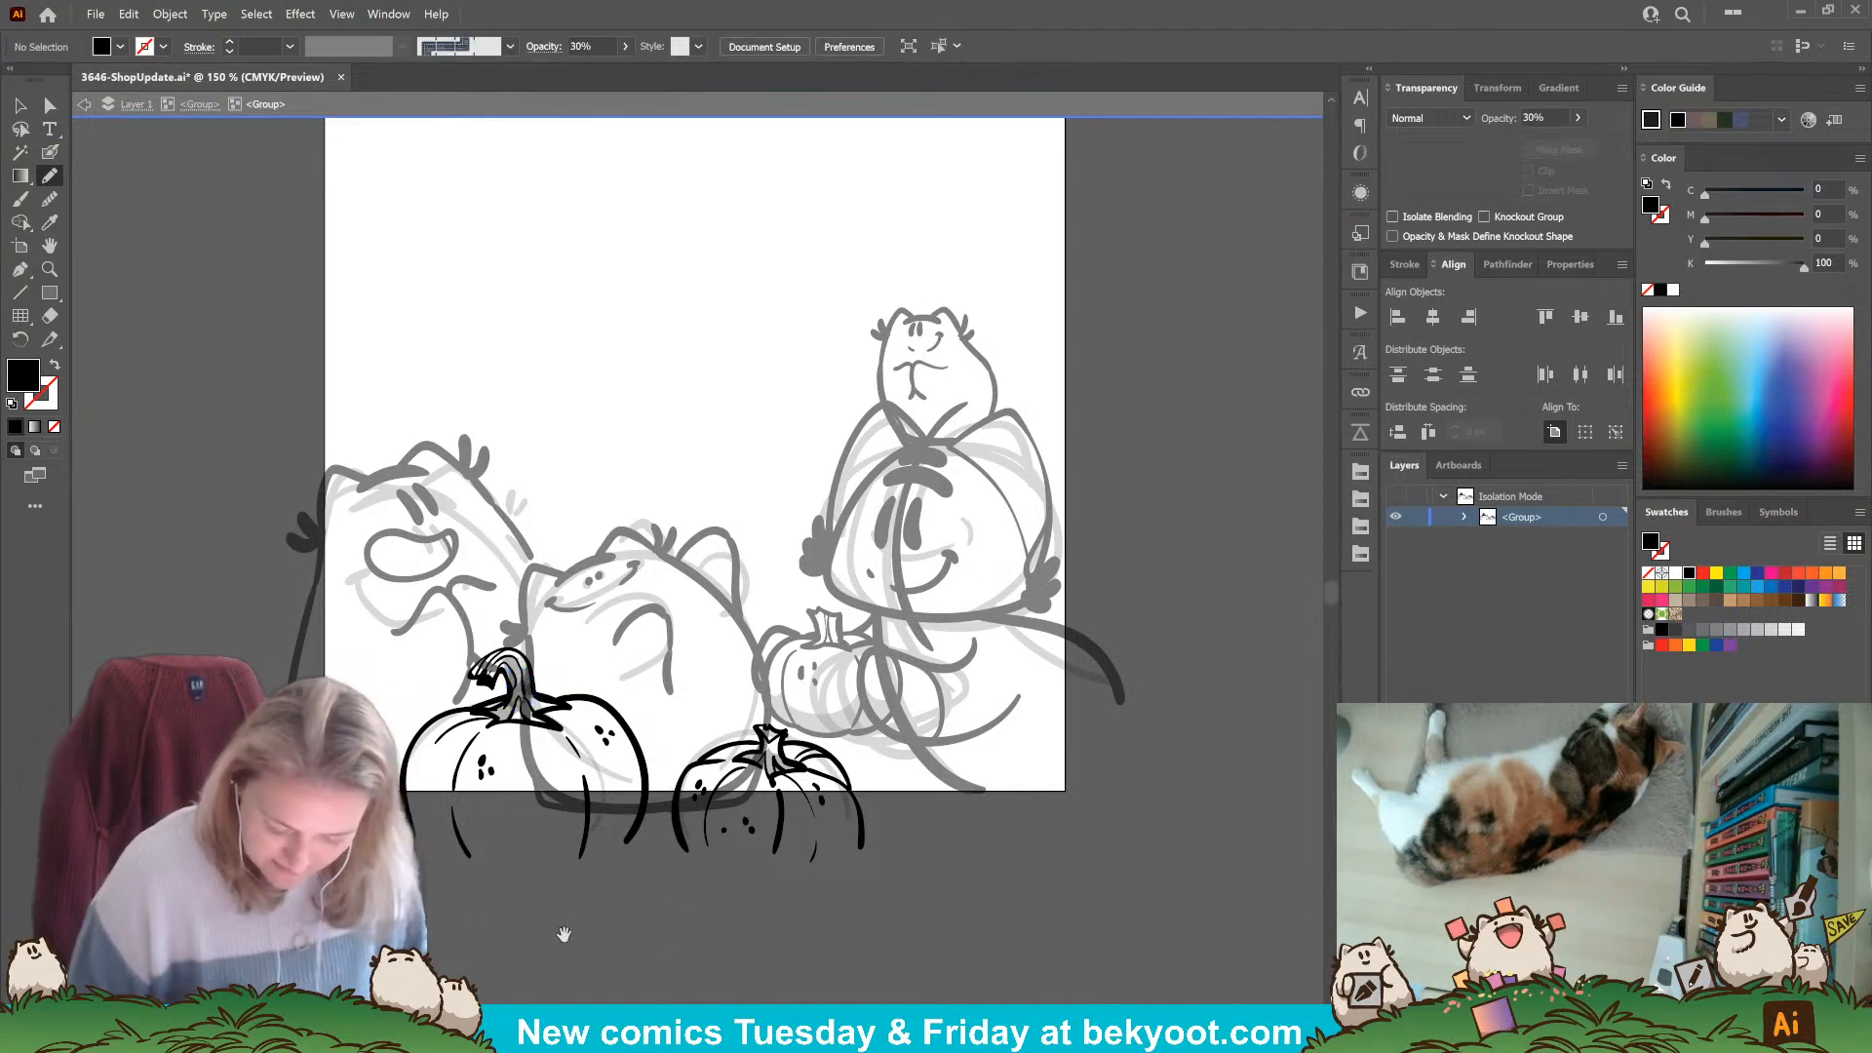
Draw a translucent black shadow shape over the lower body of the large pumpkin, with a curved upper edge.
drag(563, 934, 667, 893)
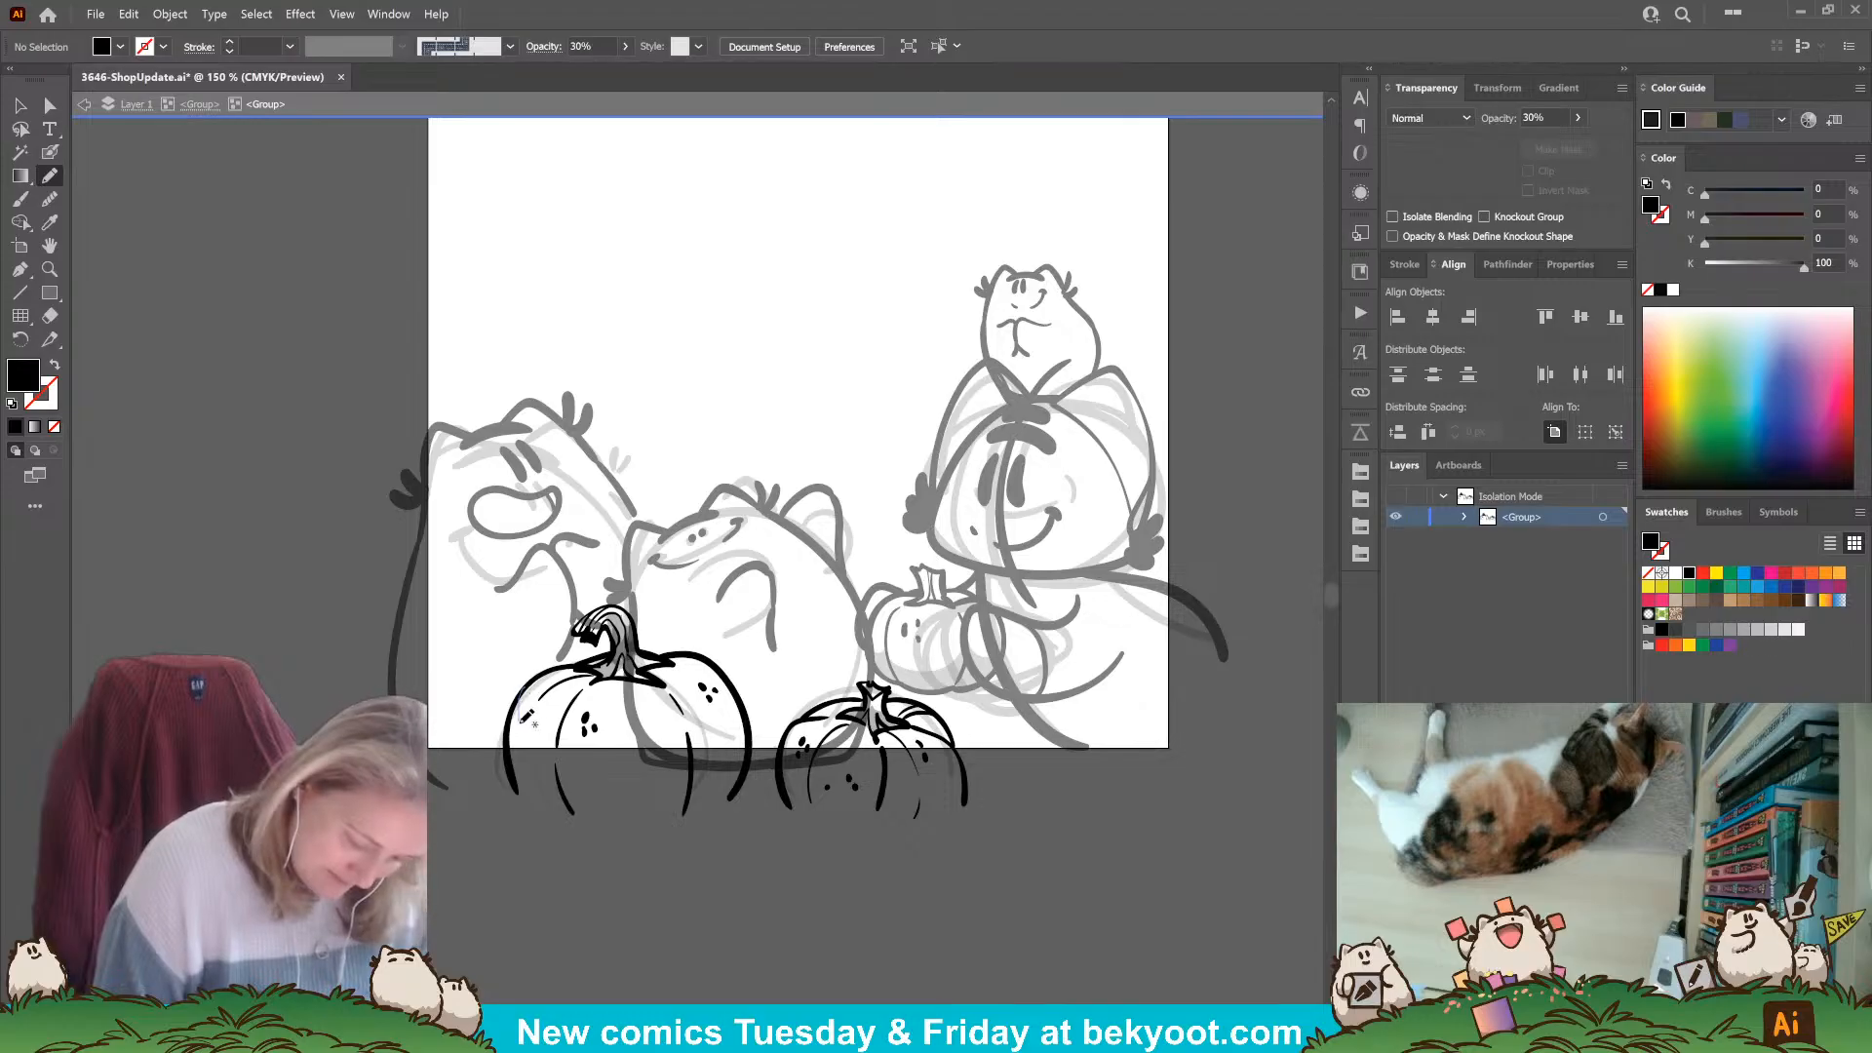
mouse_move(525, 716)
mouse_down()
mouse_move(575, 707)
mouse_move(567, 732)
mouse_move(604, 744)
mouse_move(677, 705)
mouse_move(712, 719)
mouse_move(731, 688)
mouse_move(749, 755)
mouse_move(713, 807)
mouse_move(529, 810)
mouse_move(507, 767)
mouse_move(539, 693)
mouse_up()
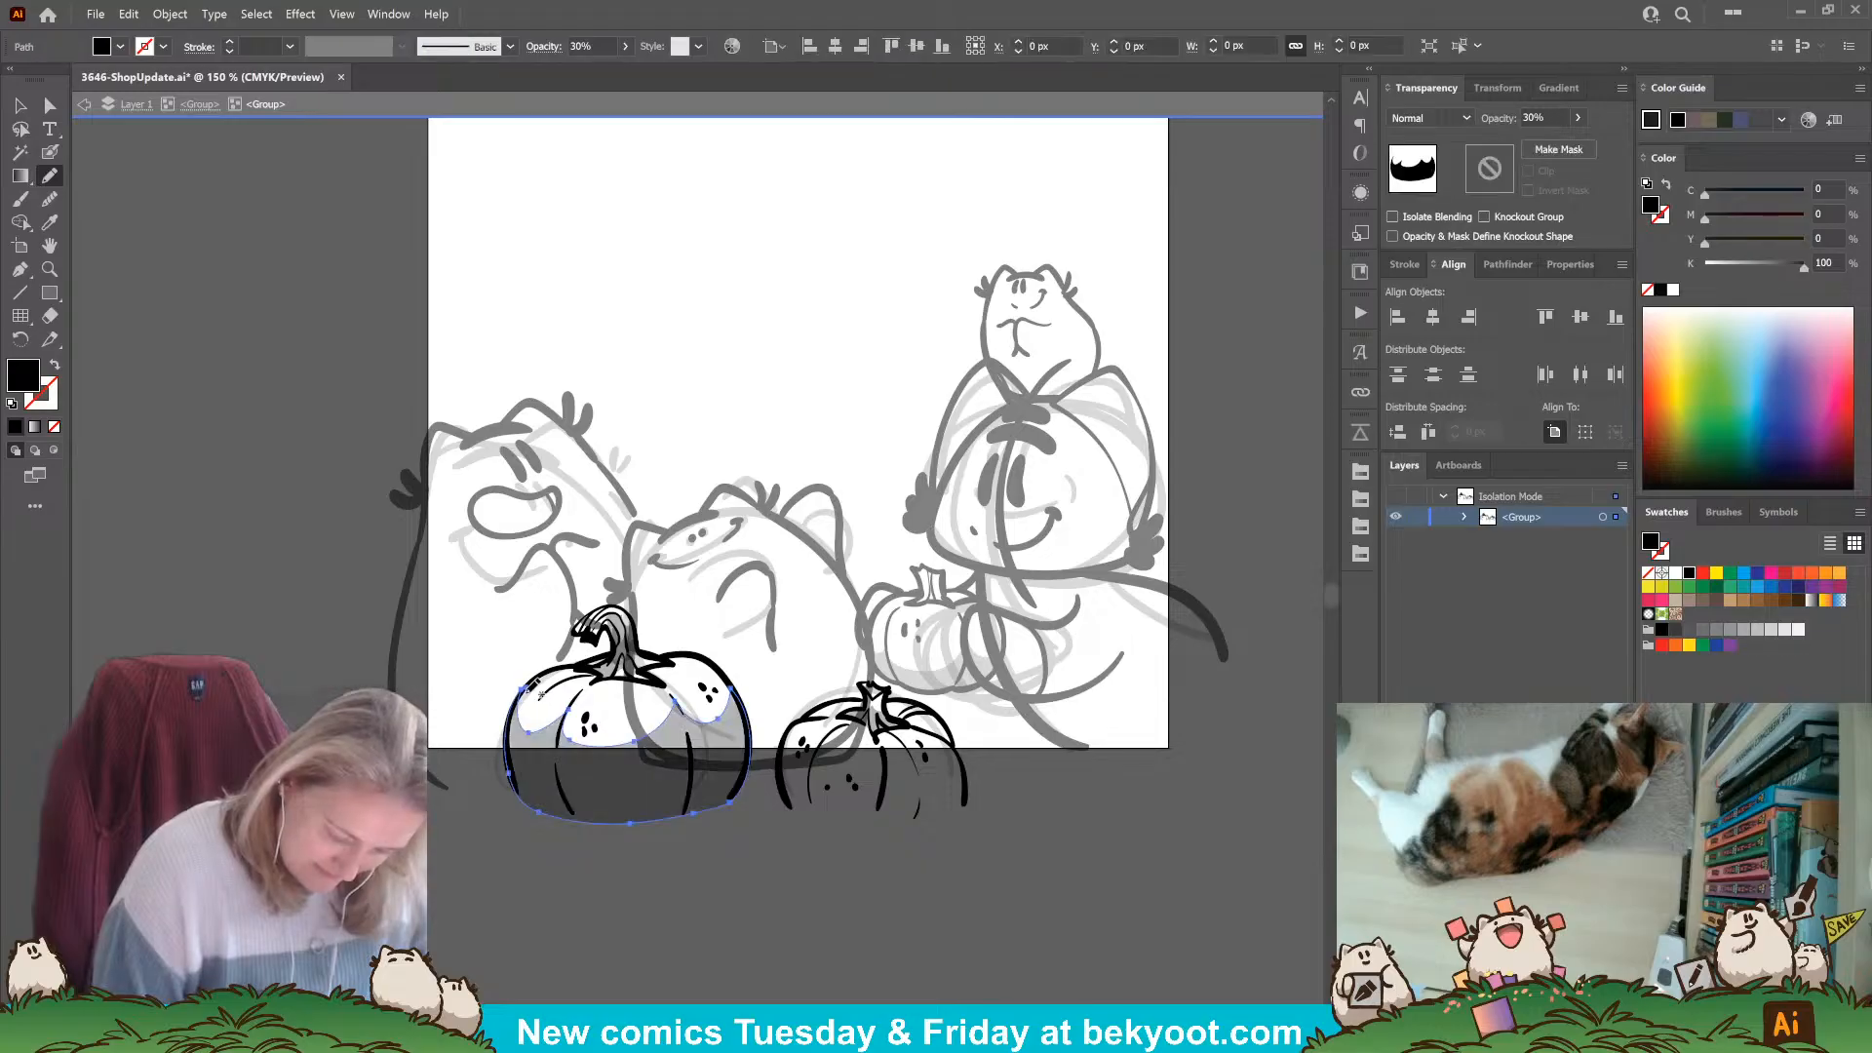
ctrl+click(559, 921)
Draw a translucent black shadow shape over the lower body of the small foreground pumpkin.
drag(844, 901, 658, 885)
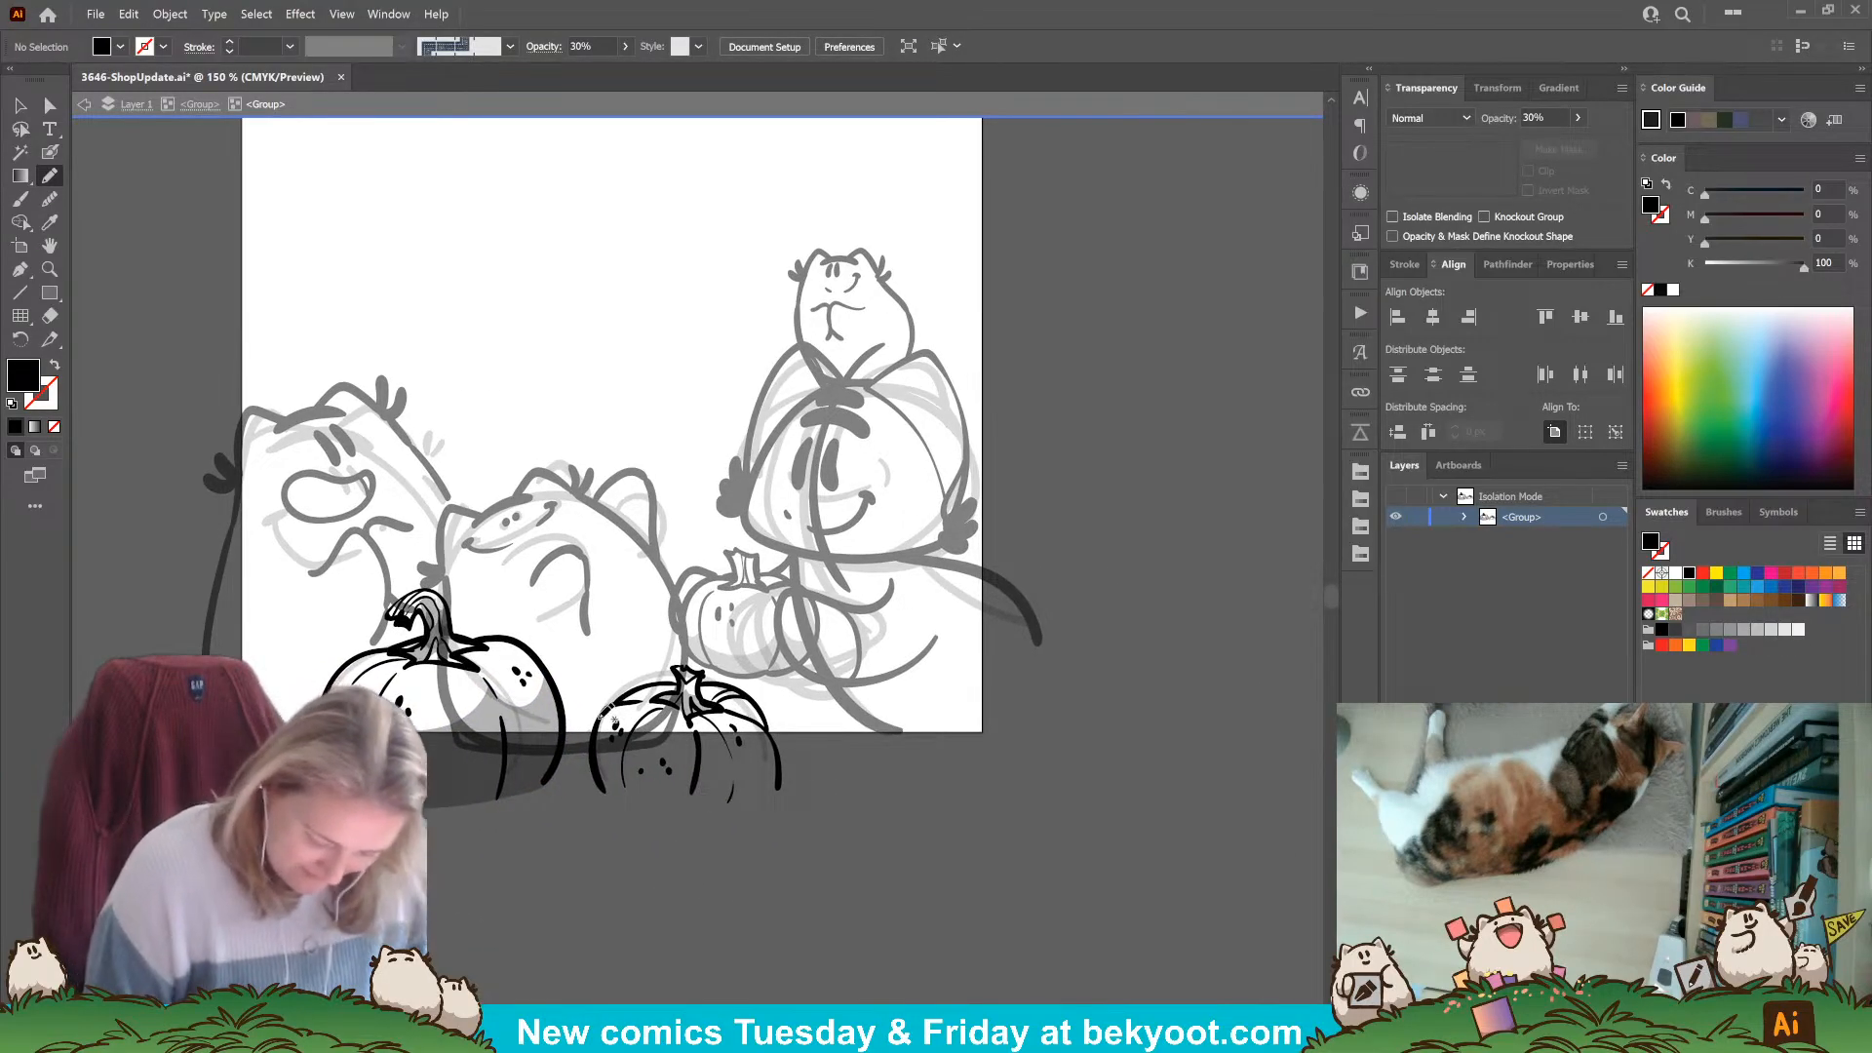
mouse_move(612, 718)
mouse_down()
mouse_move(689, 733)
mouse_move(755, 706)
mouse_move(782, 776)
mouse_move(702, 801)
mouse_move(615, 793)
mouse_move(603, 719)
mouse_up()
ctrl+click(555, 906)
mouse_move(698, 868)
mouse_down()
mouse_move(744, 870)
mouse_move(752, 925)
mouse_up()
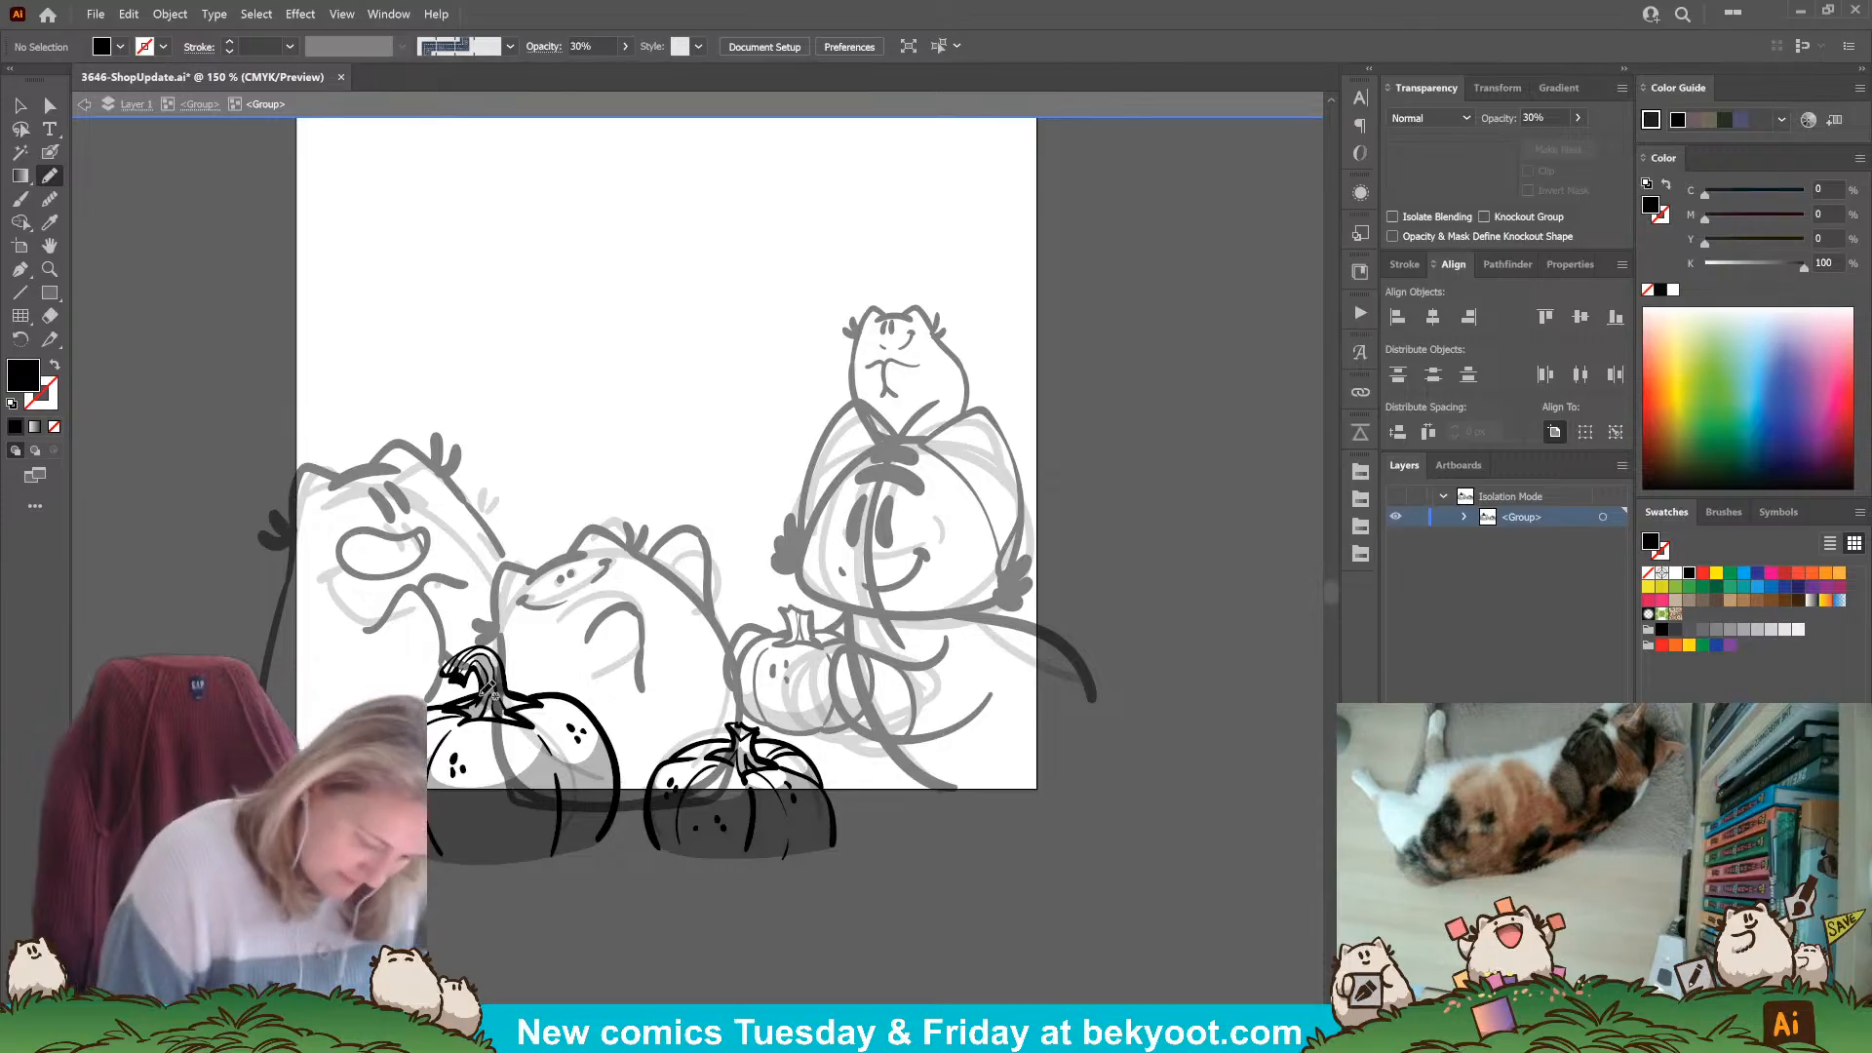
Return to the parent group and delete the 30% opacity rough sketch group behind the two foreground pumpkins.
click(199, 104)
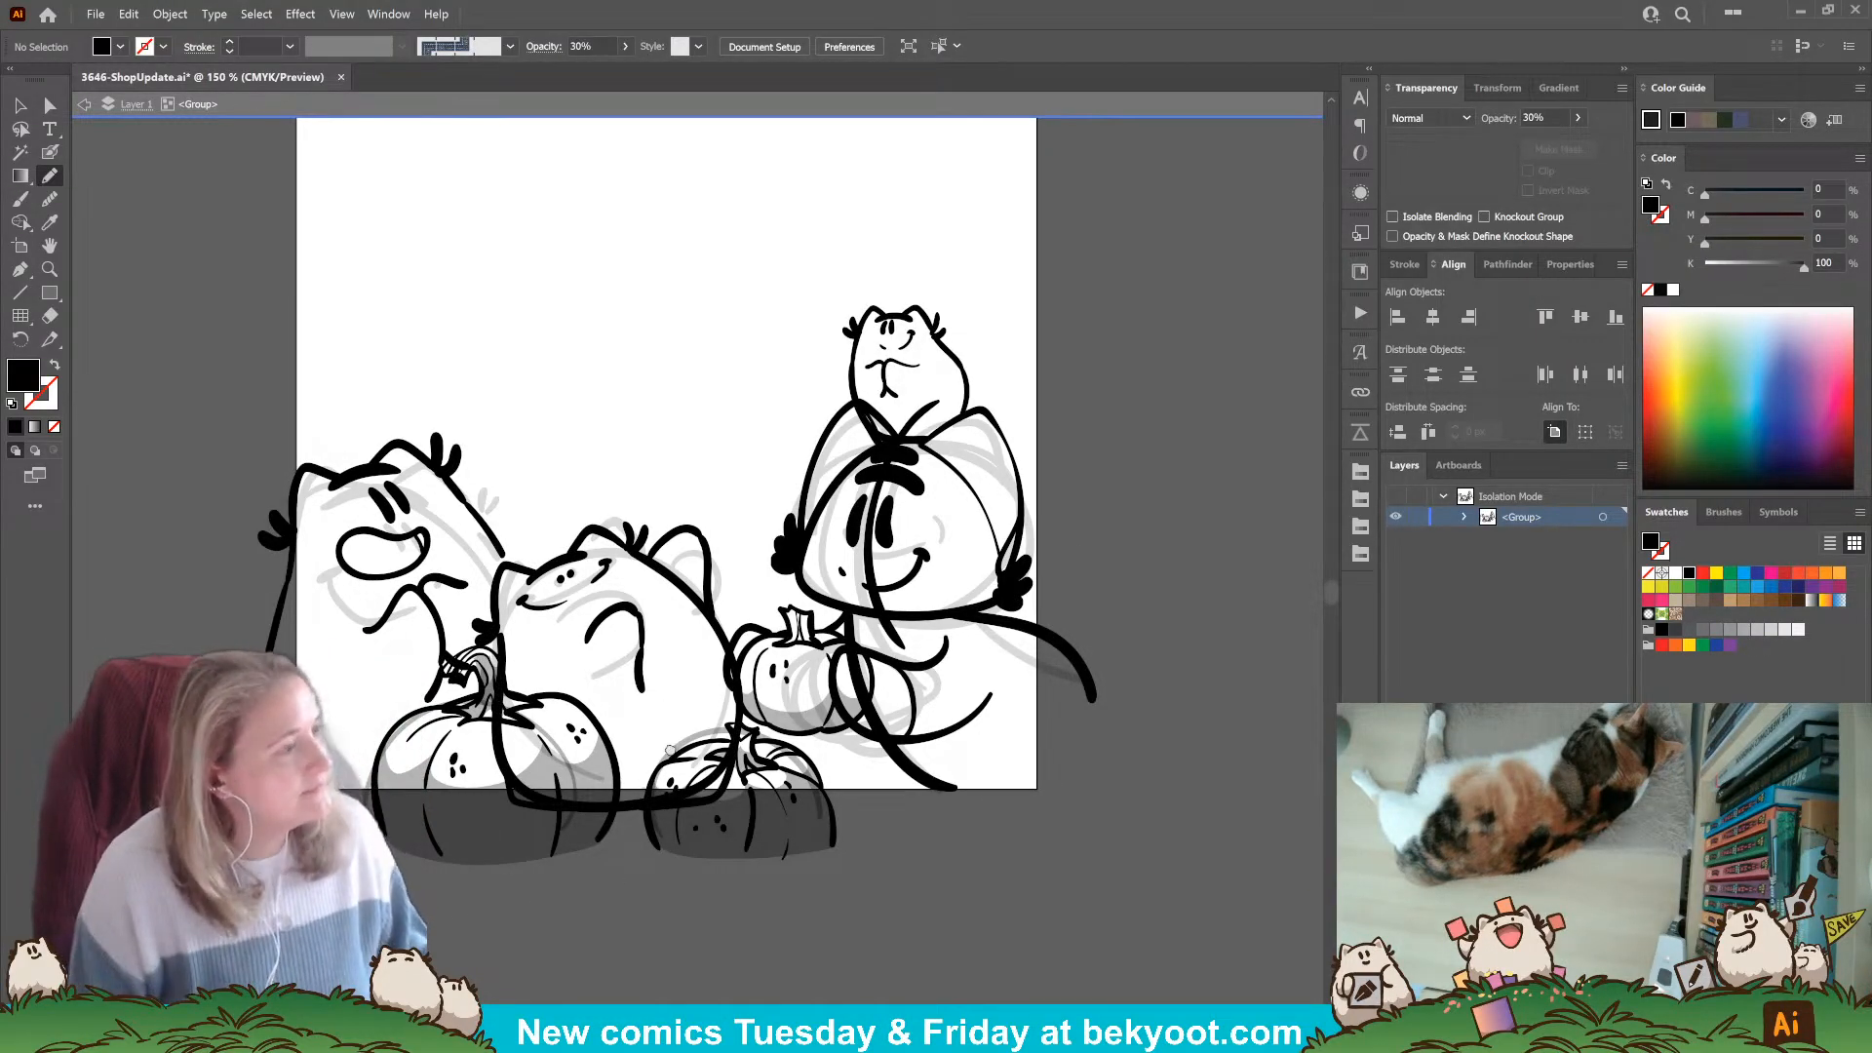
mouse_move(669, 750)
mouse_down()
mouse_move(719, 834)
mouse_move(704, 838)
mouse_up()
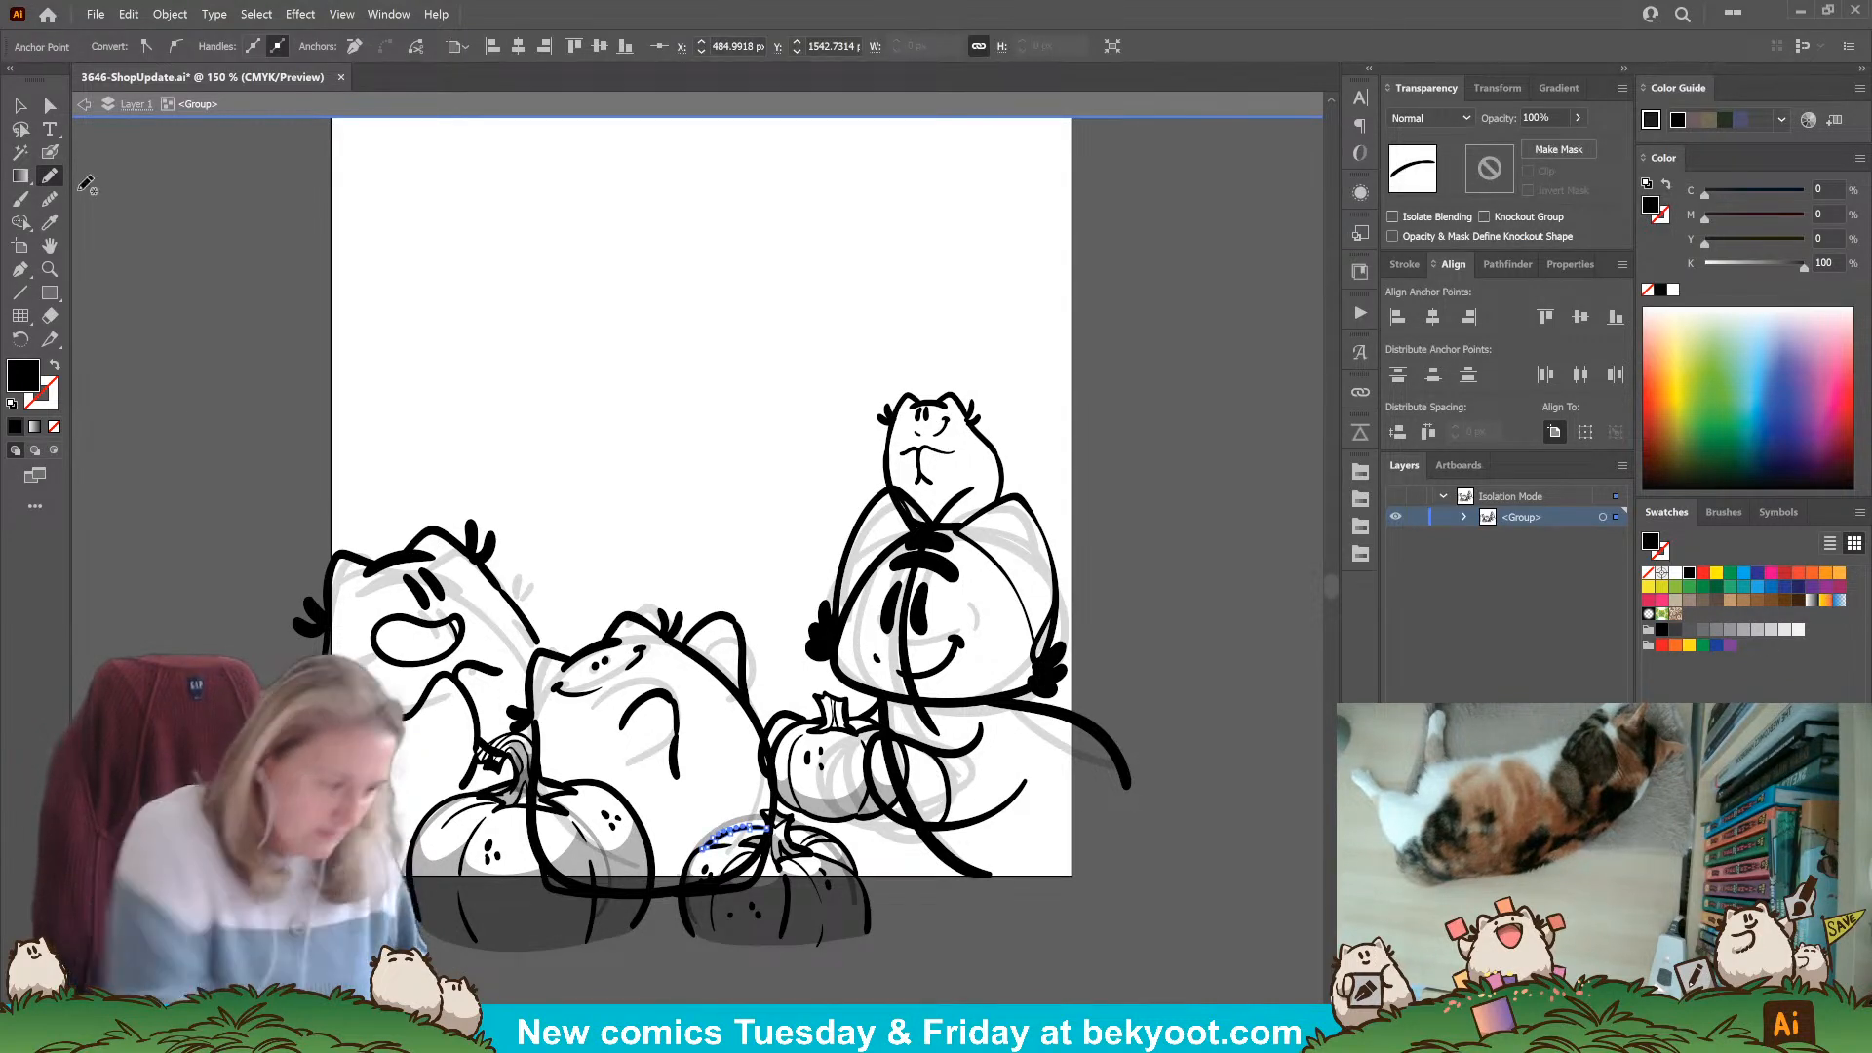
click(19, 105)
click(788, 901)
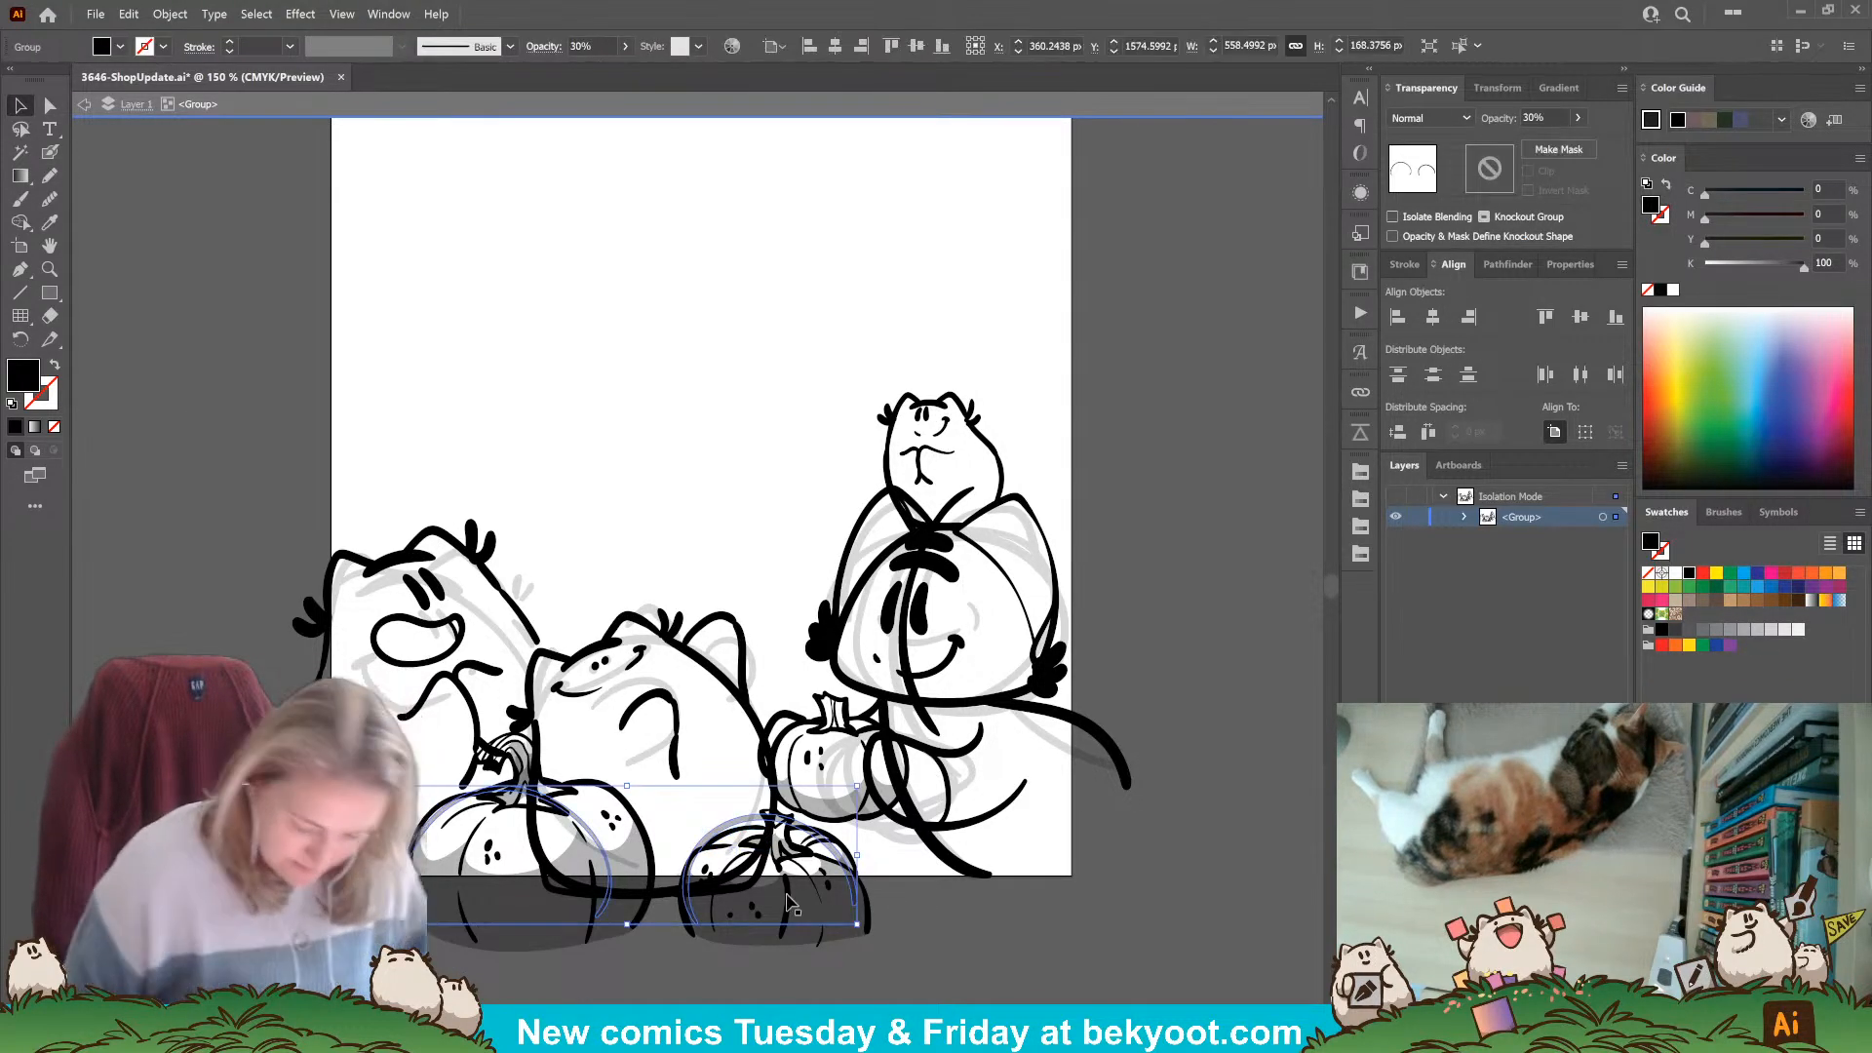
key(Delete)
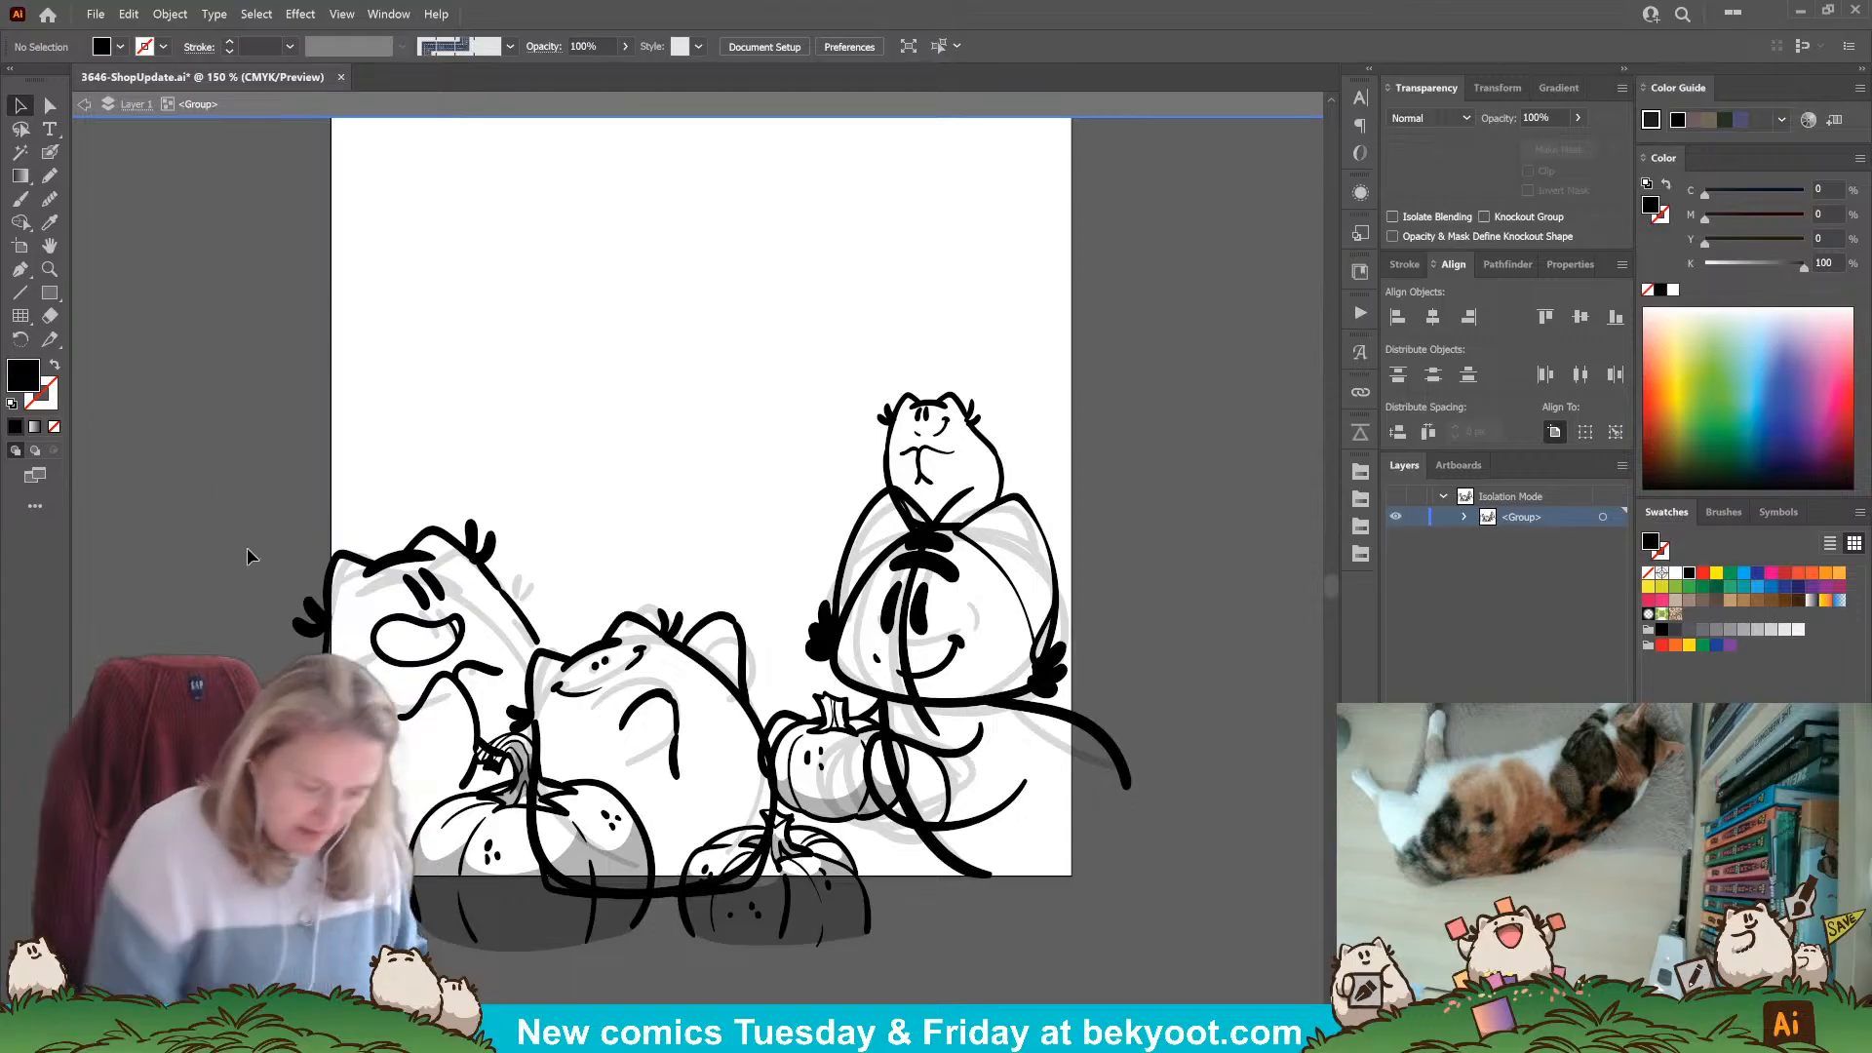
Group the line art of the two left cats without the foreground pumpkins, and clear the selection.
drag(221, 463, 757, 981)
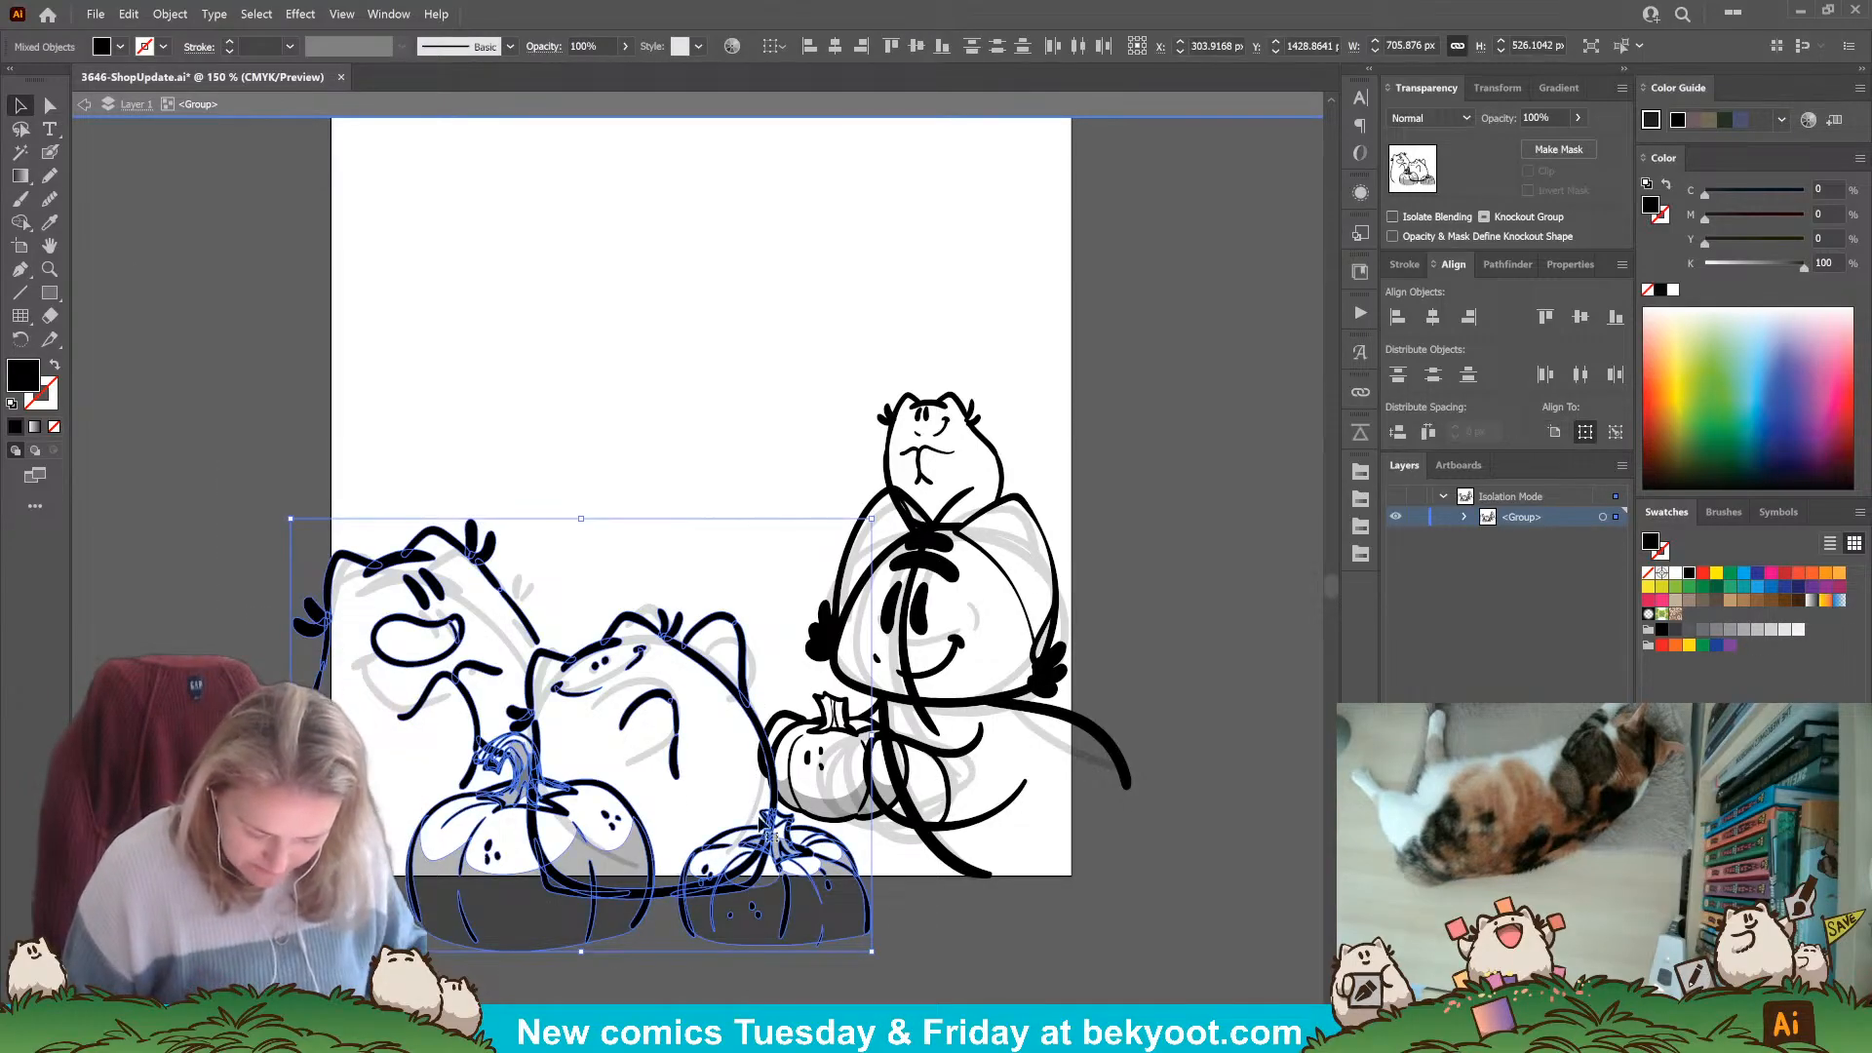
shift+click(817, 853)
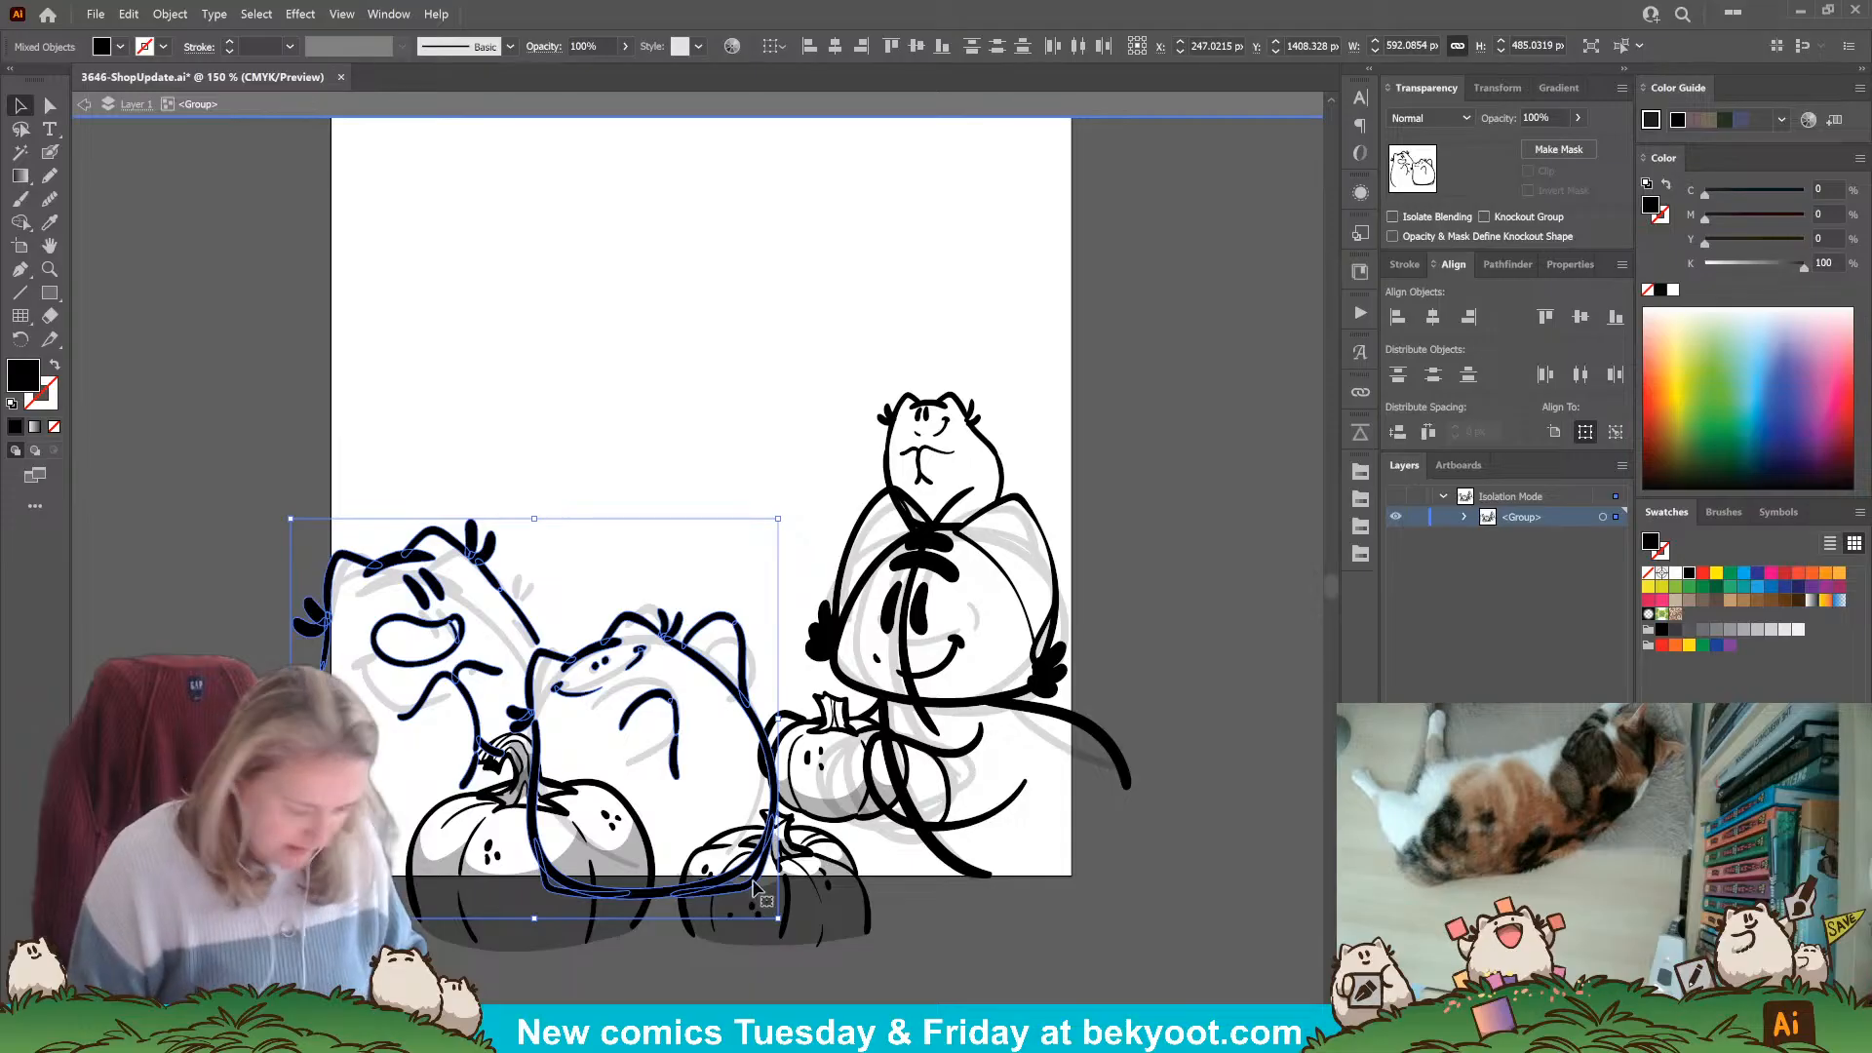
key(a)
key(v)
key(a)
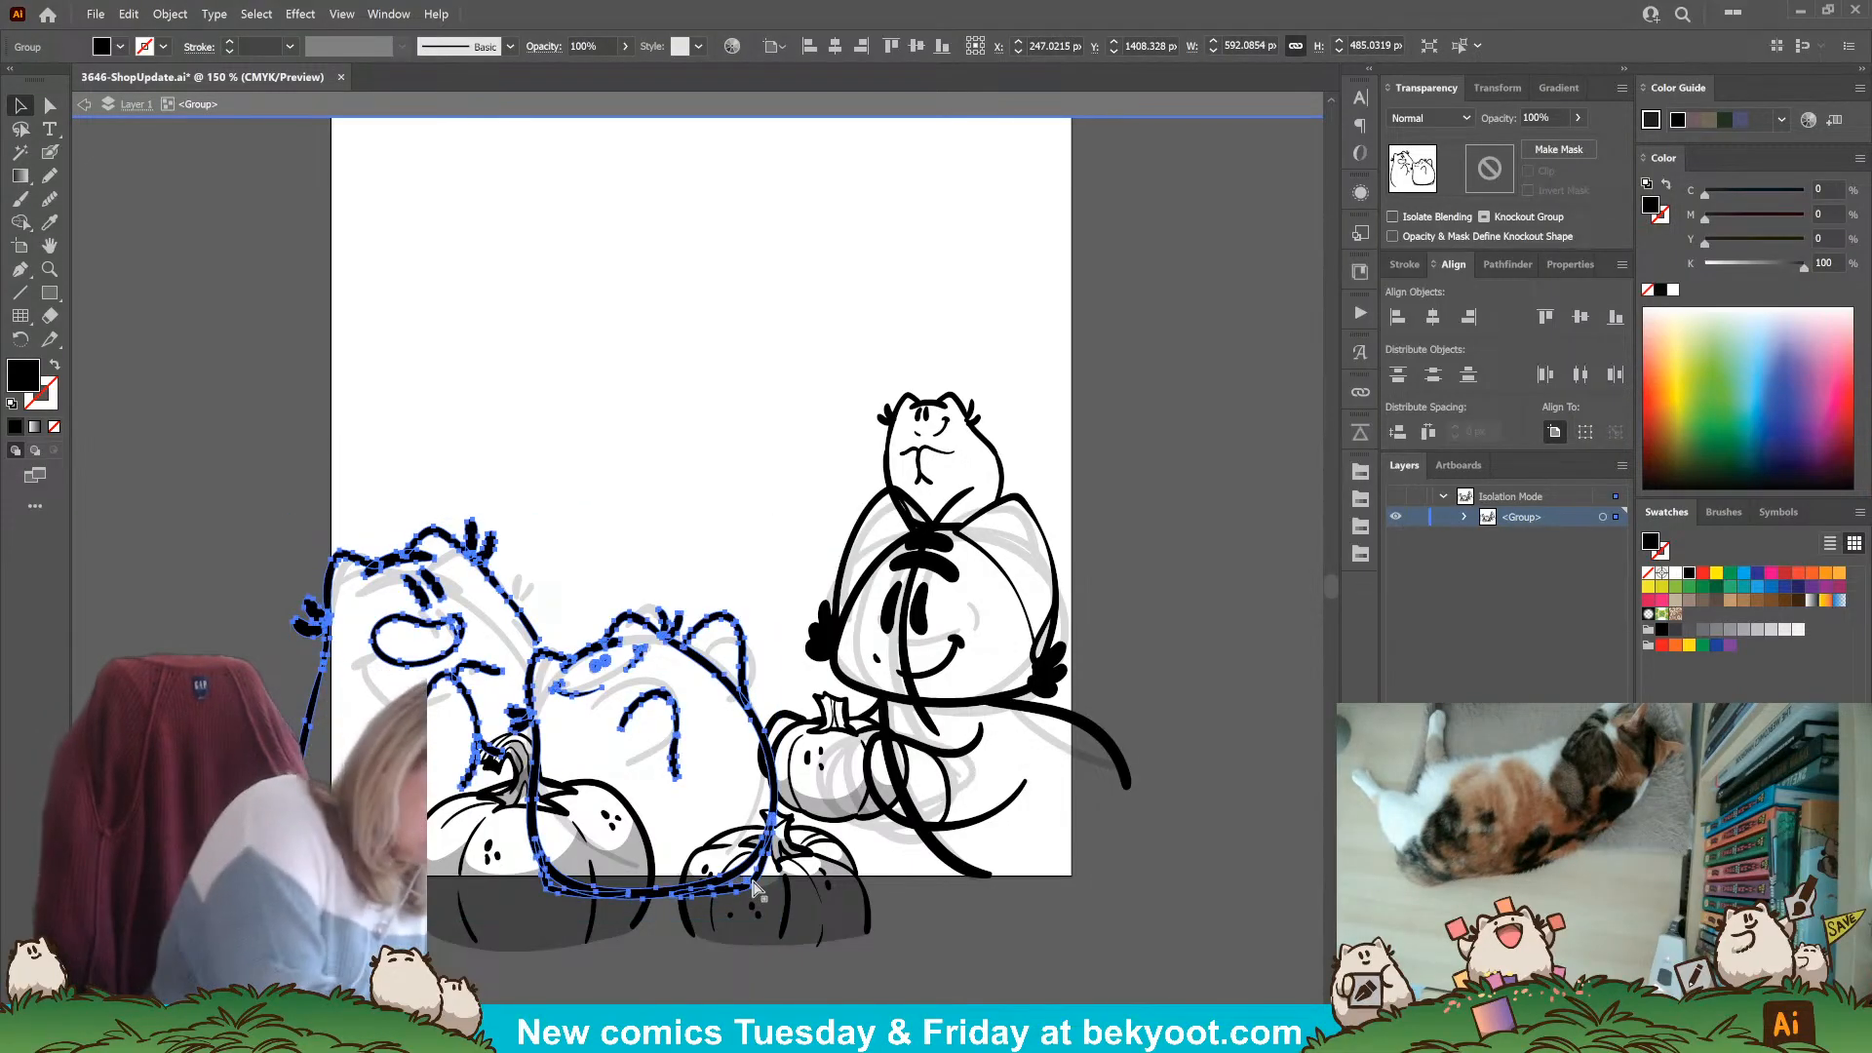
key(v)
key(ctrl+shift+a)
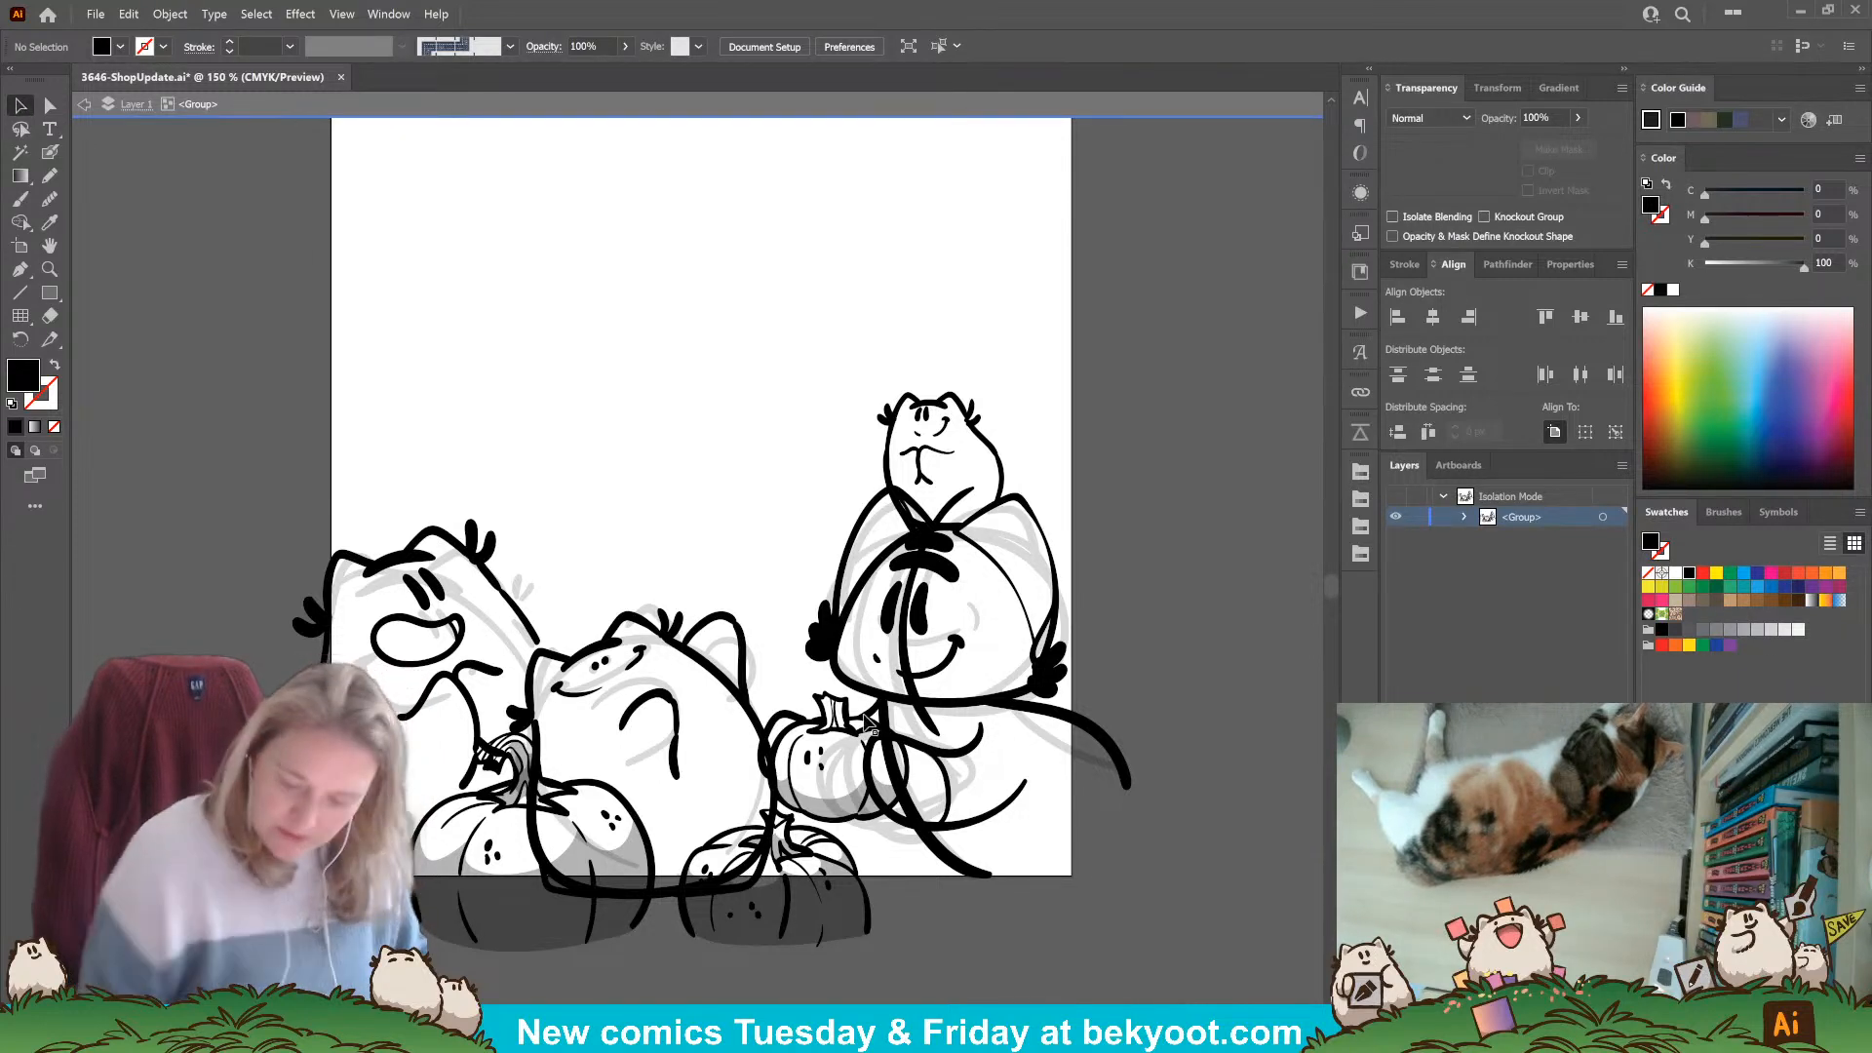
Group the stacked cats on the right with the pumpkin beside them, leaving out the foreground pumpkins, and clear the selection.
click(1059, 716)
click(1129, 577)
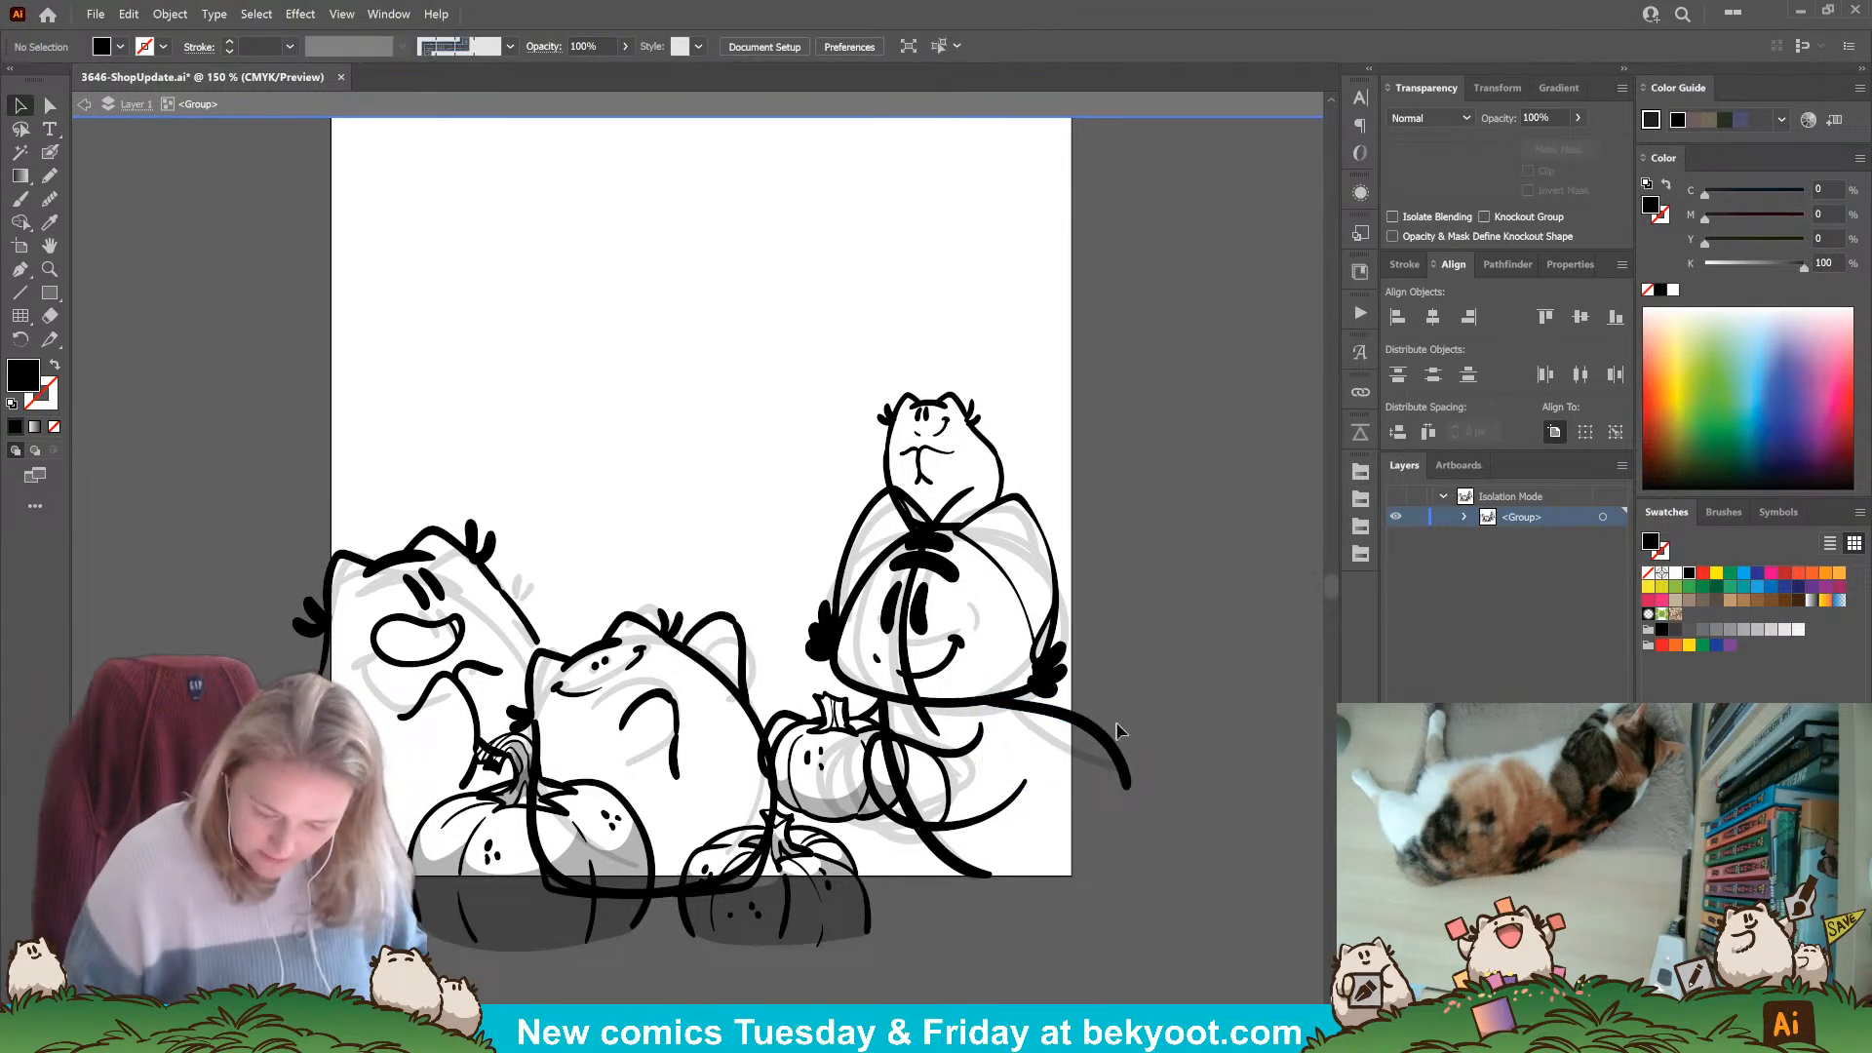
drag(1194, 365, 749, 883)
shift+click(764, 873)
shift+click(823, 842)
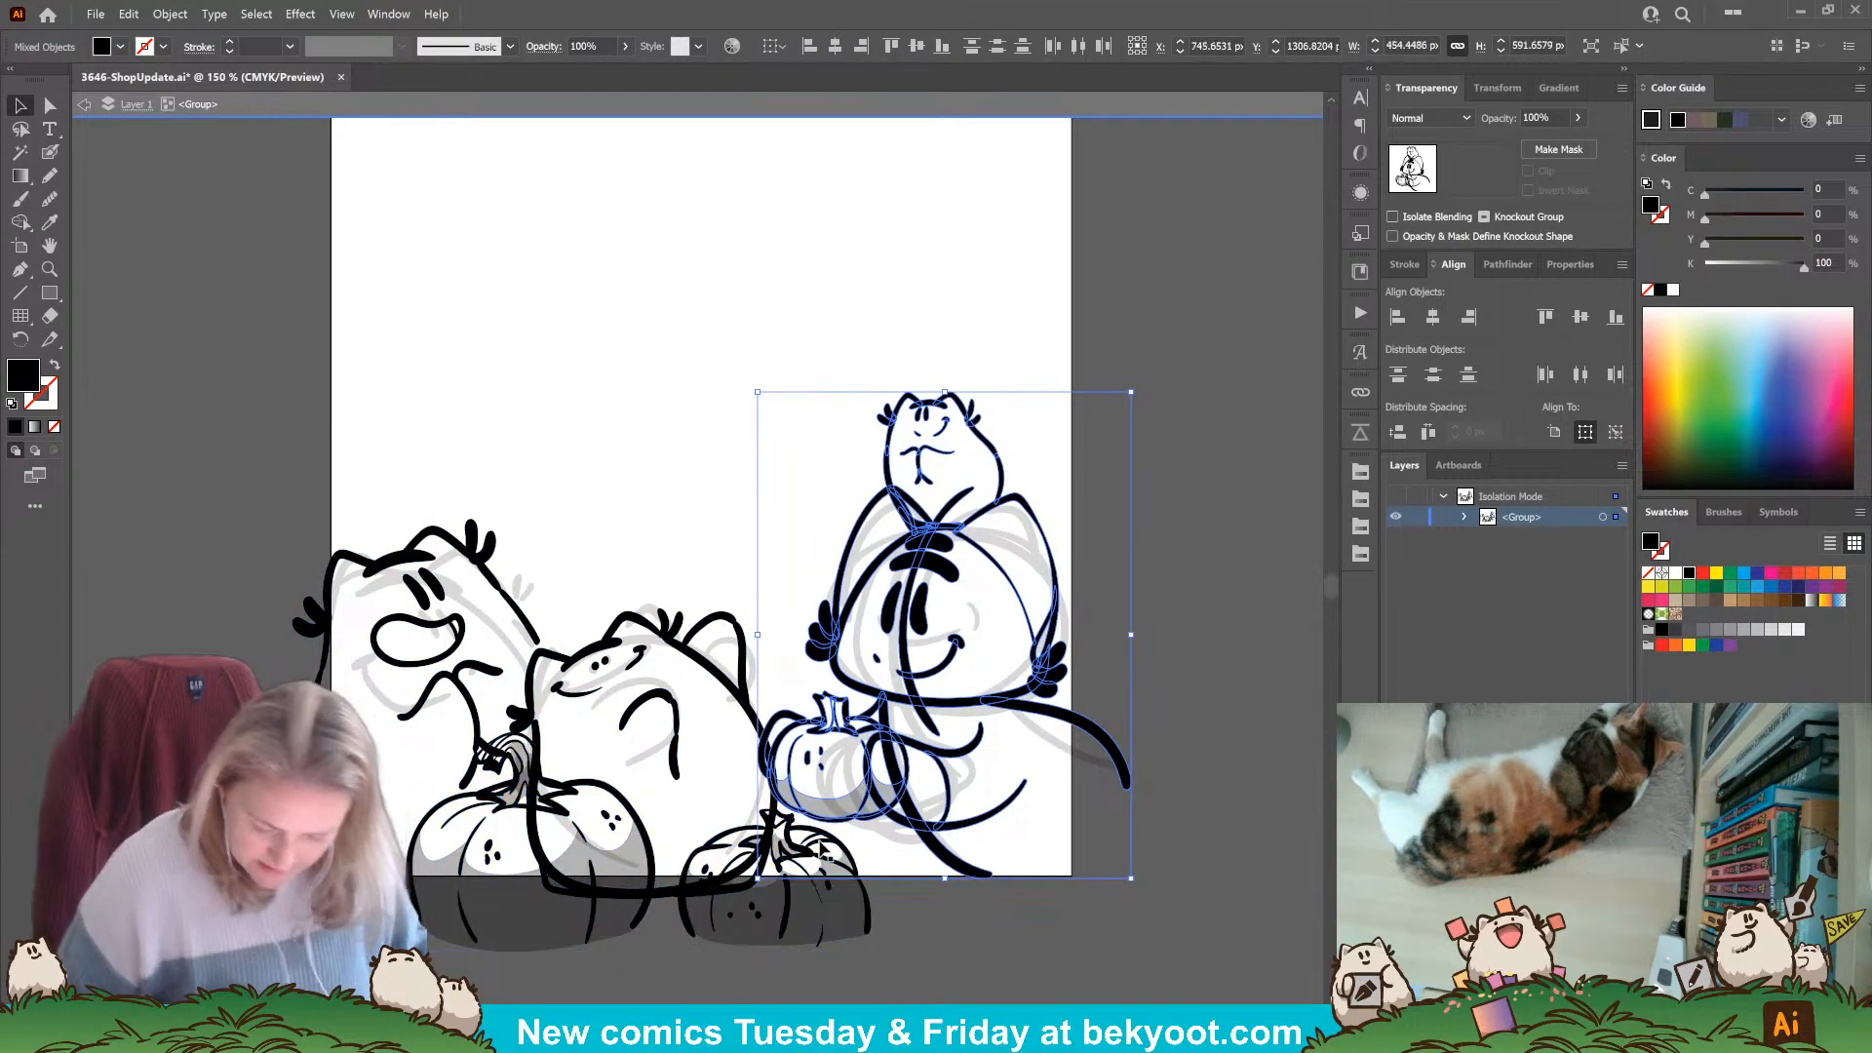
key(ctrl+g)
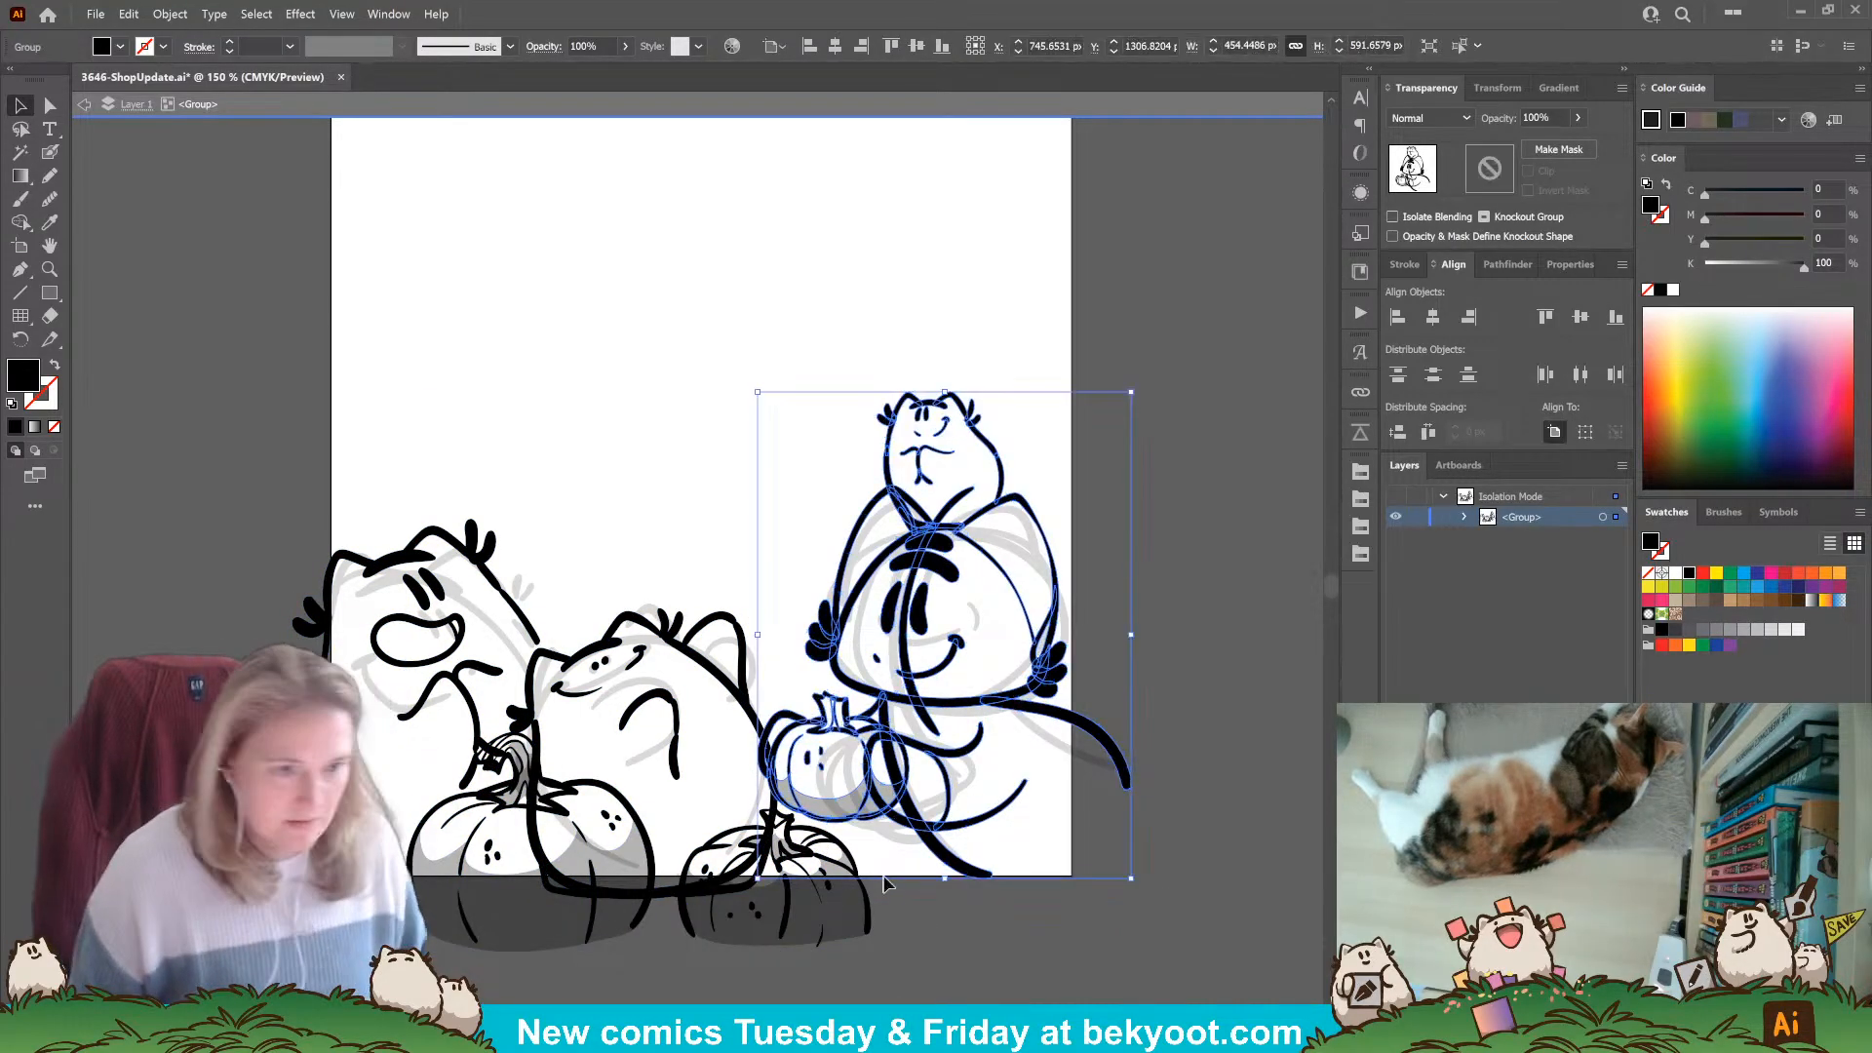
click(1149, 540)
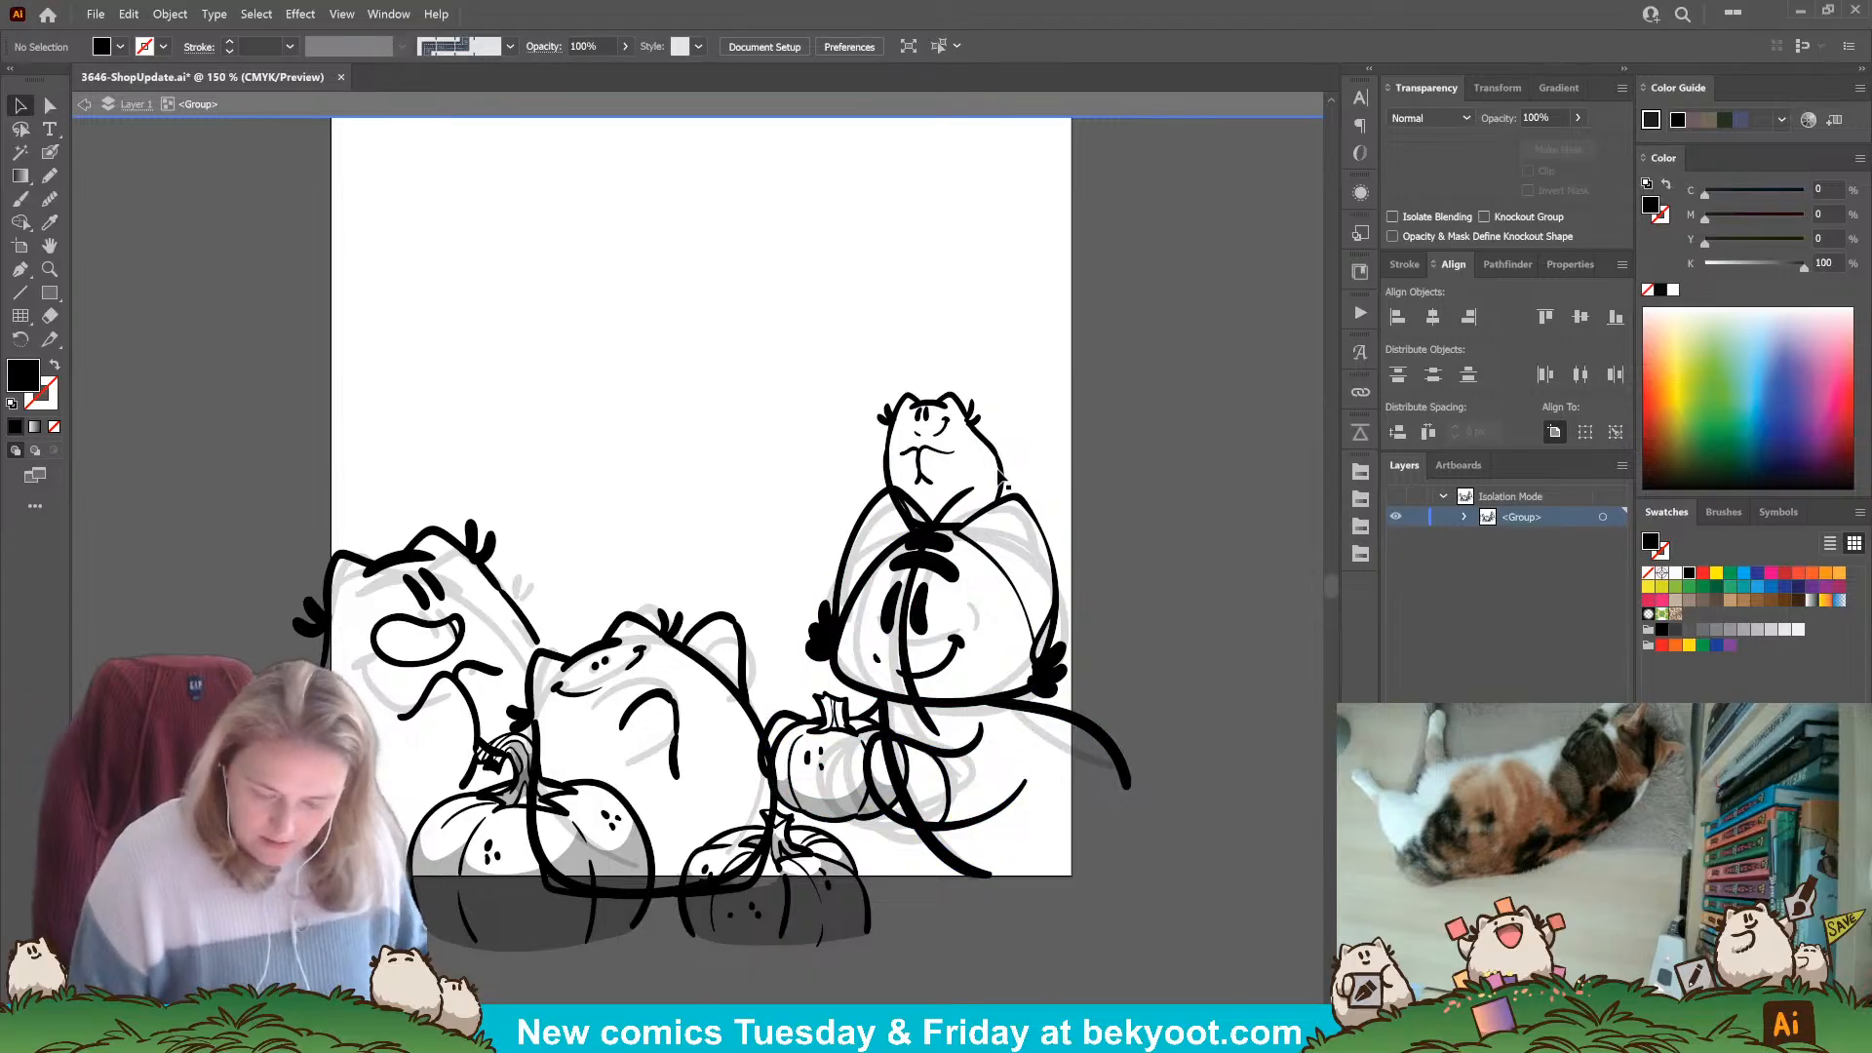
drag(806, 971, 850, 961)
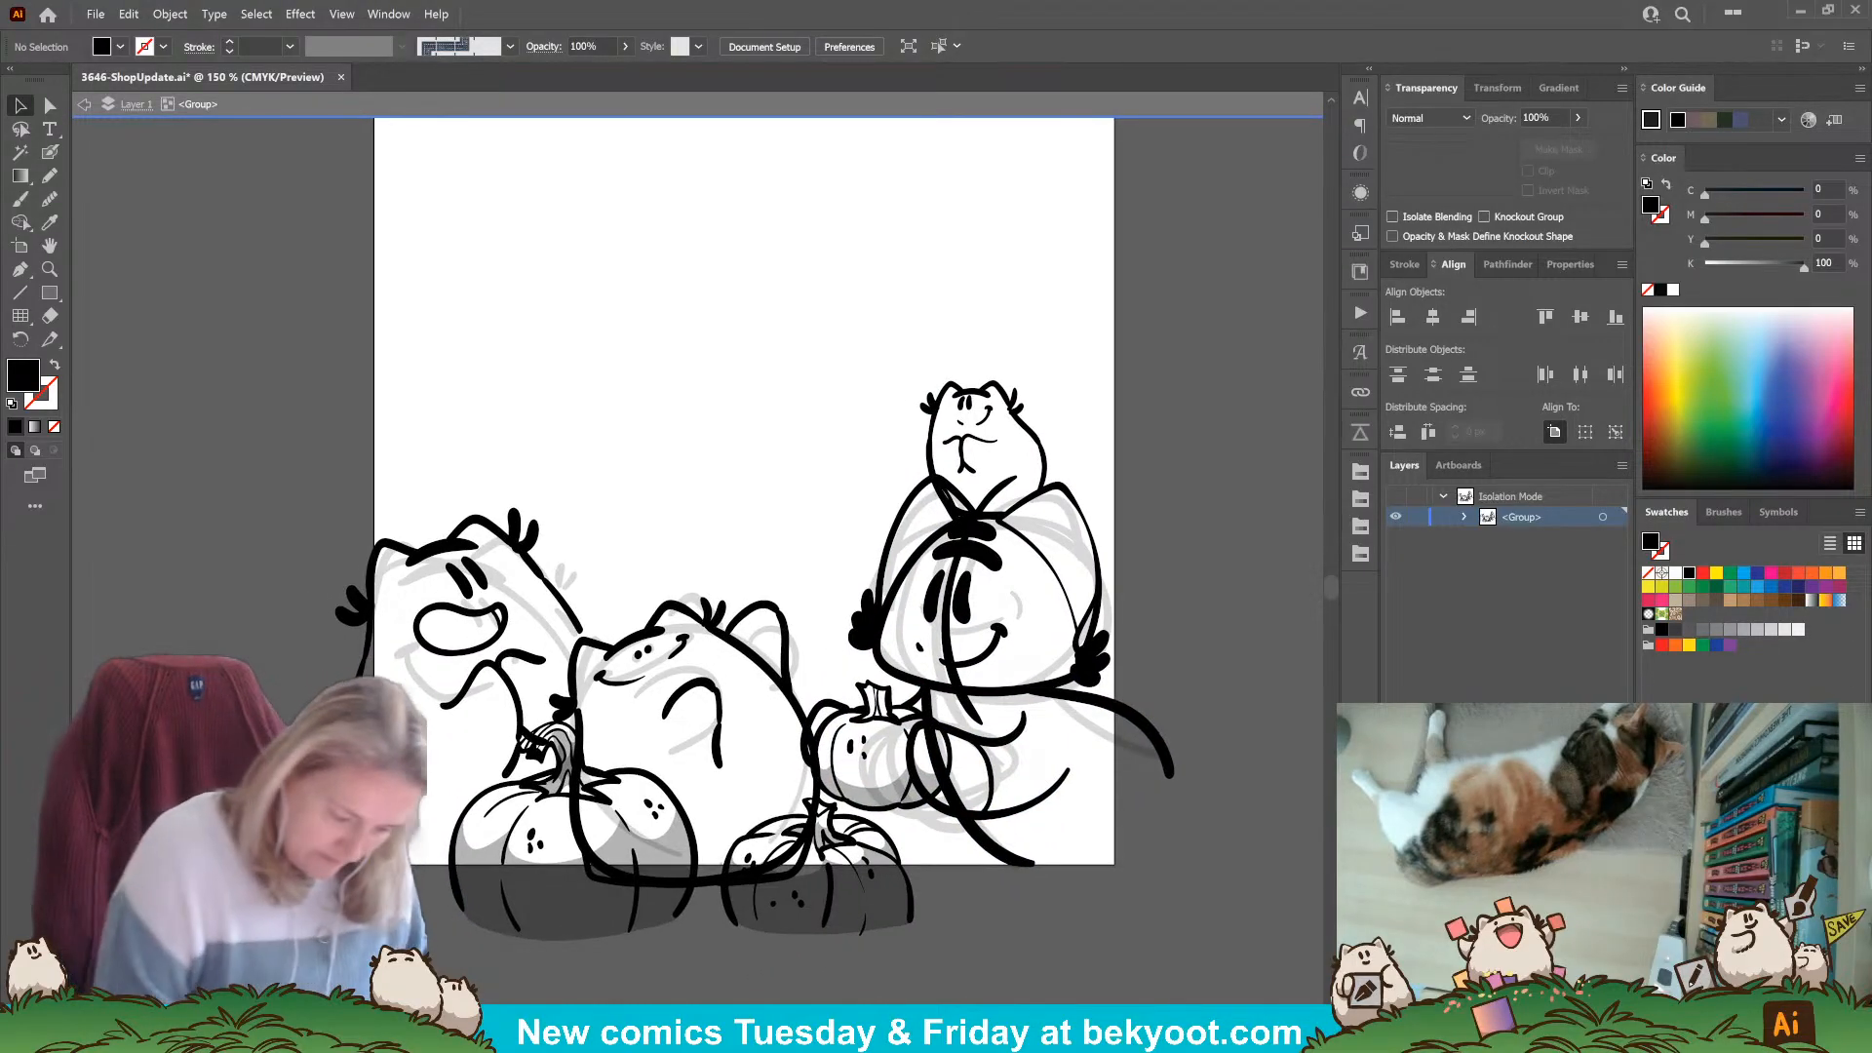
Open the two left cats' group for editing and shorten the leftmost cat's left body outline from its lower end.
click(815, 817)
double_click(816, 818)
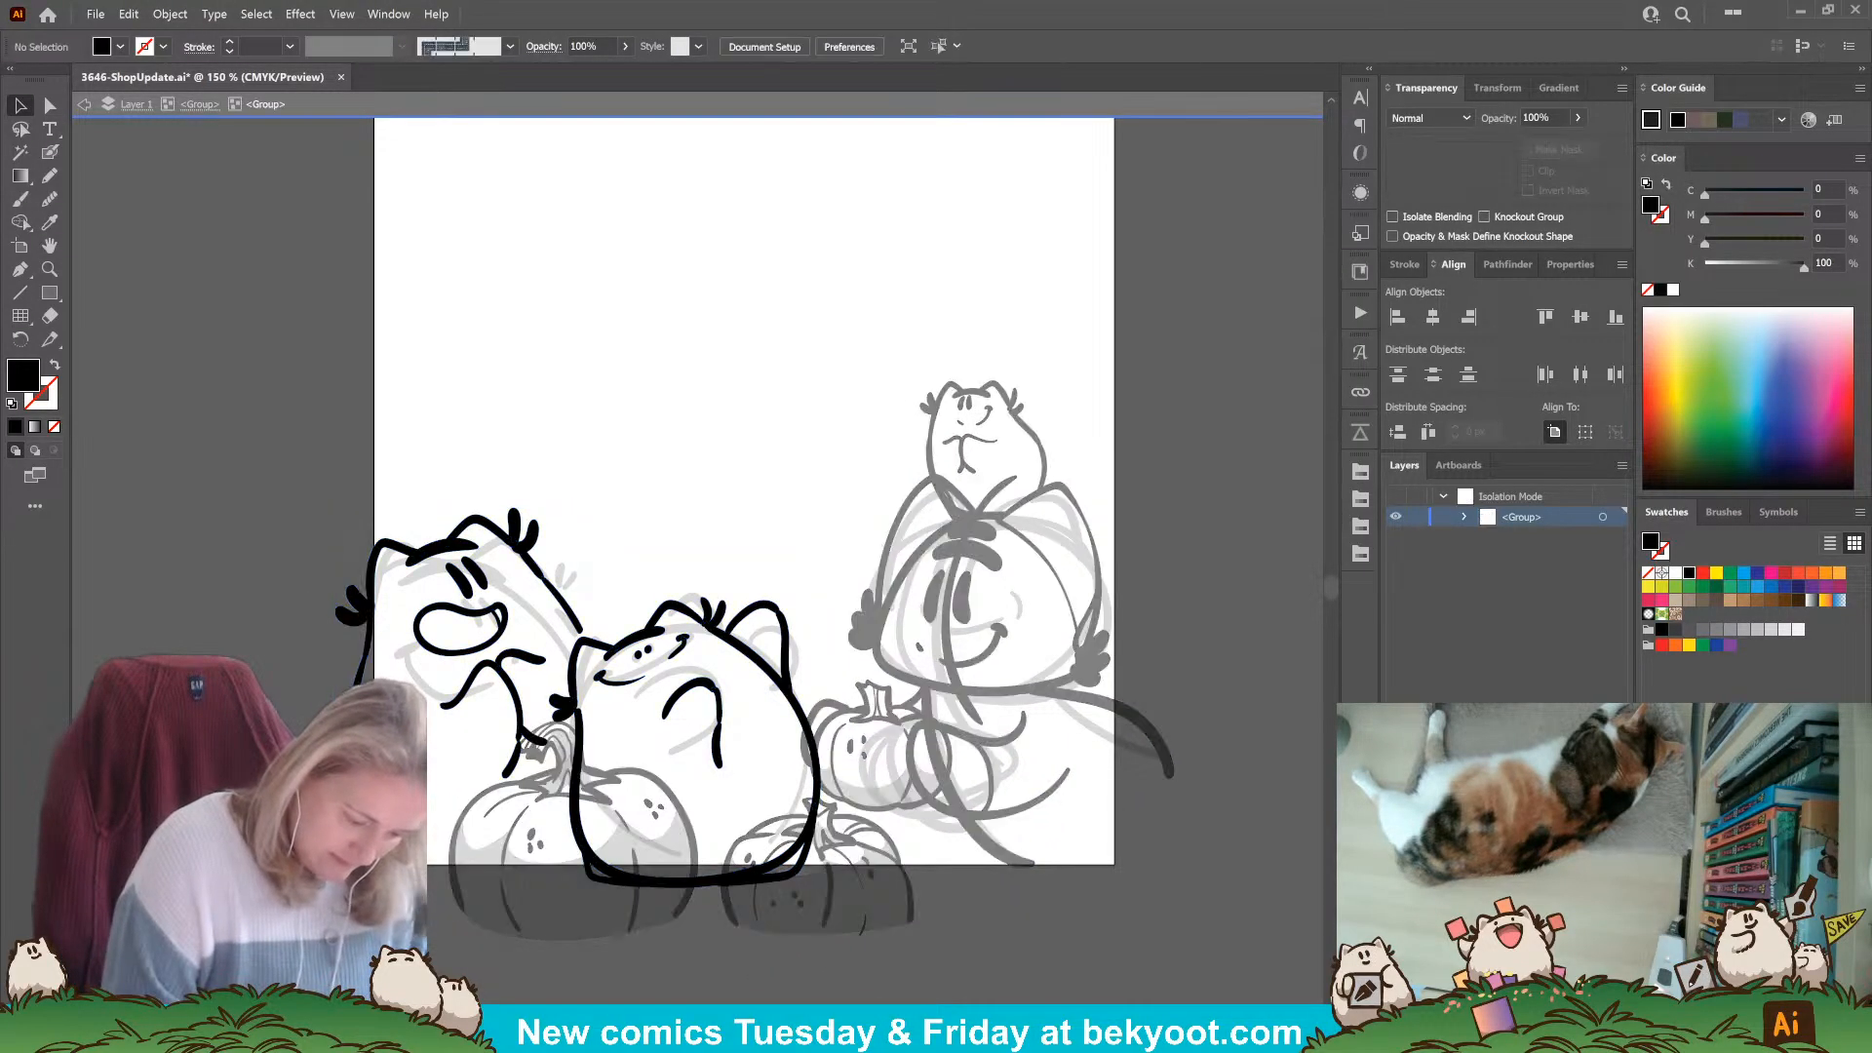
click(364, 658)
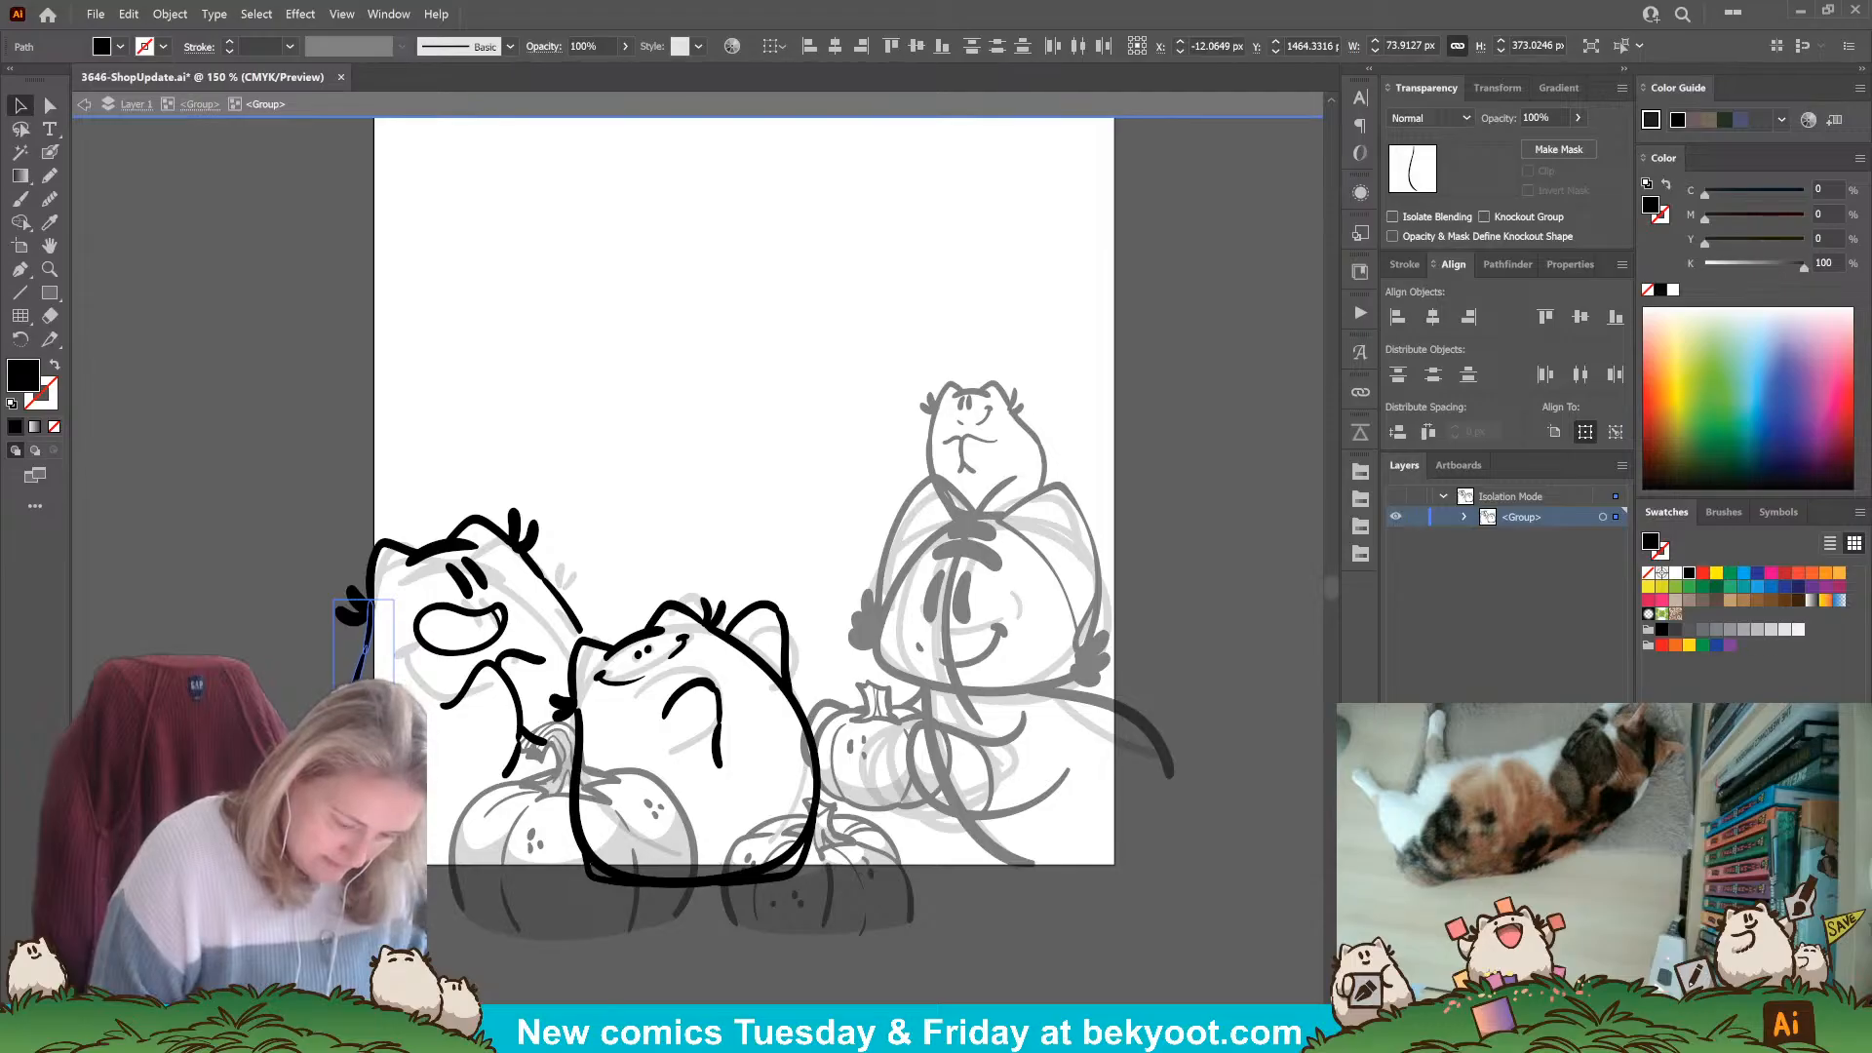
drag(363, 905, 364, 874)
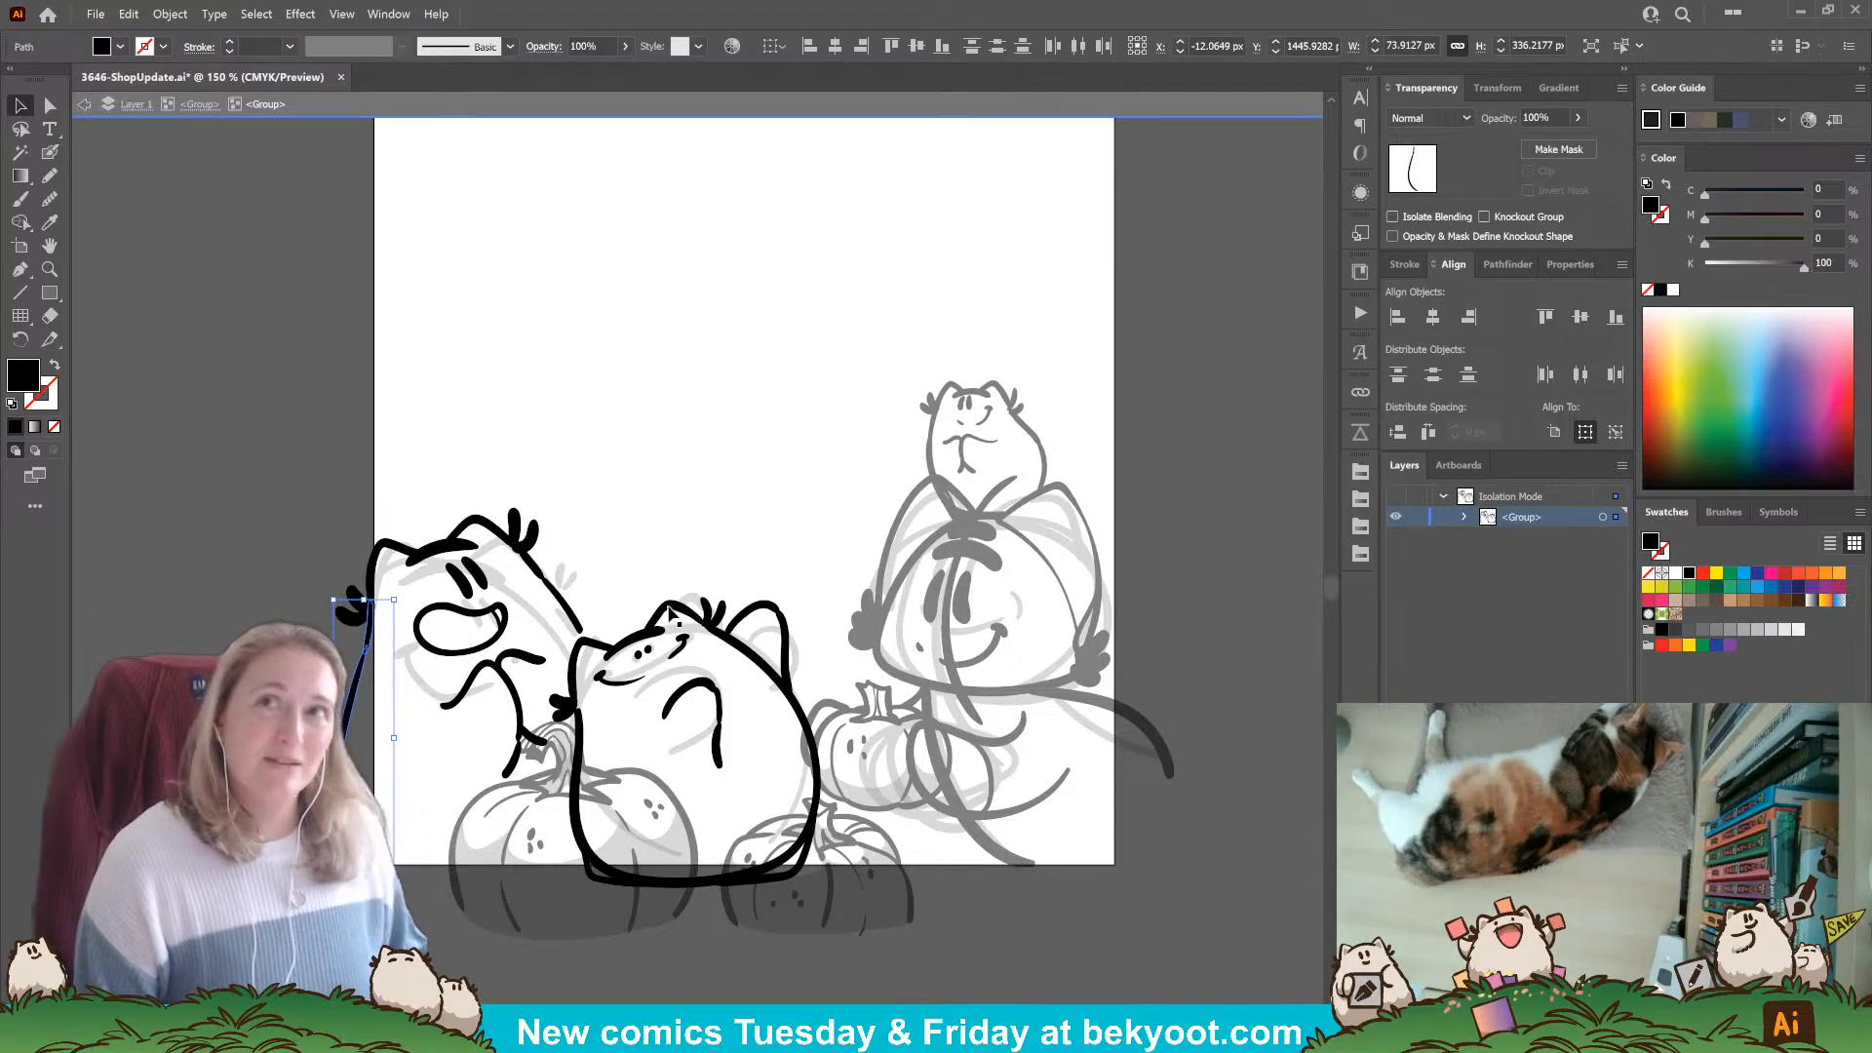
Draw a black brush baseline under the leftmost cat, joining it to the front cat's lower body outline.
click(50, 151)
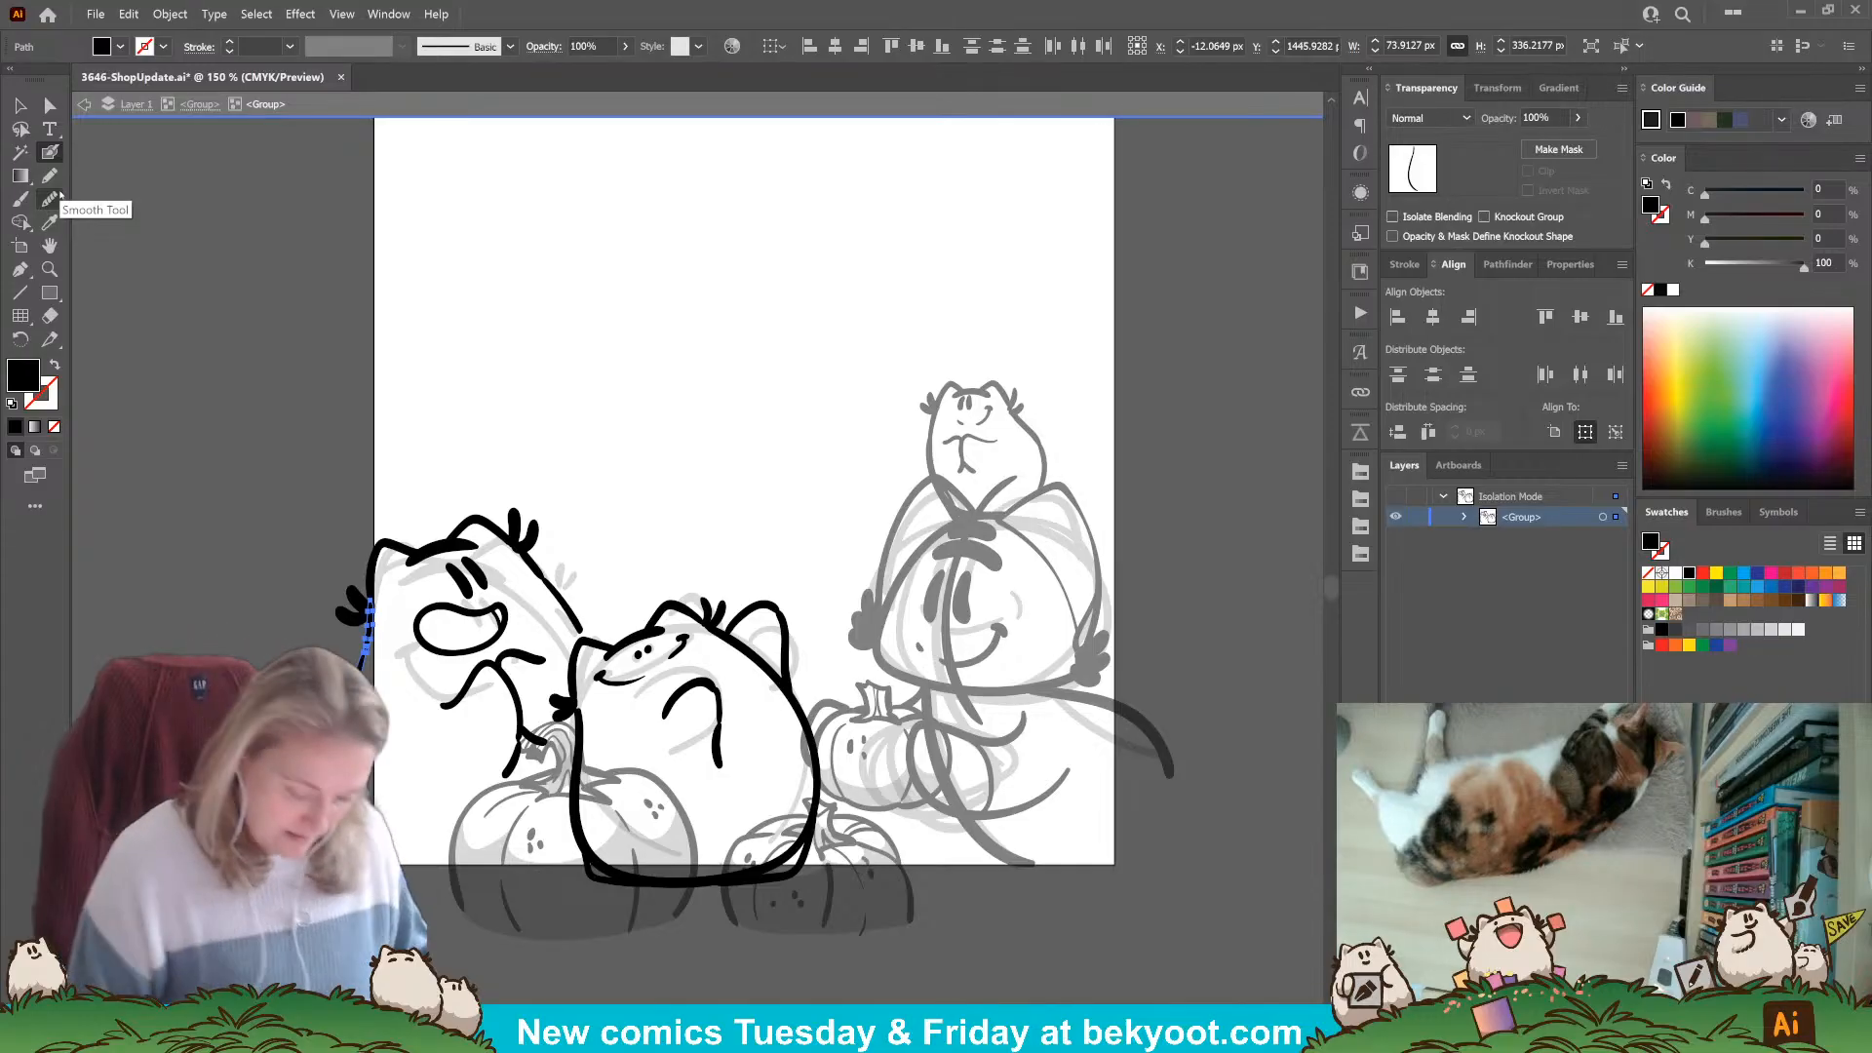
key(ctrl+shift+a)
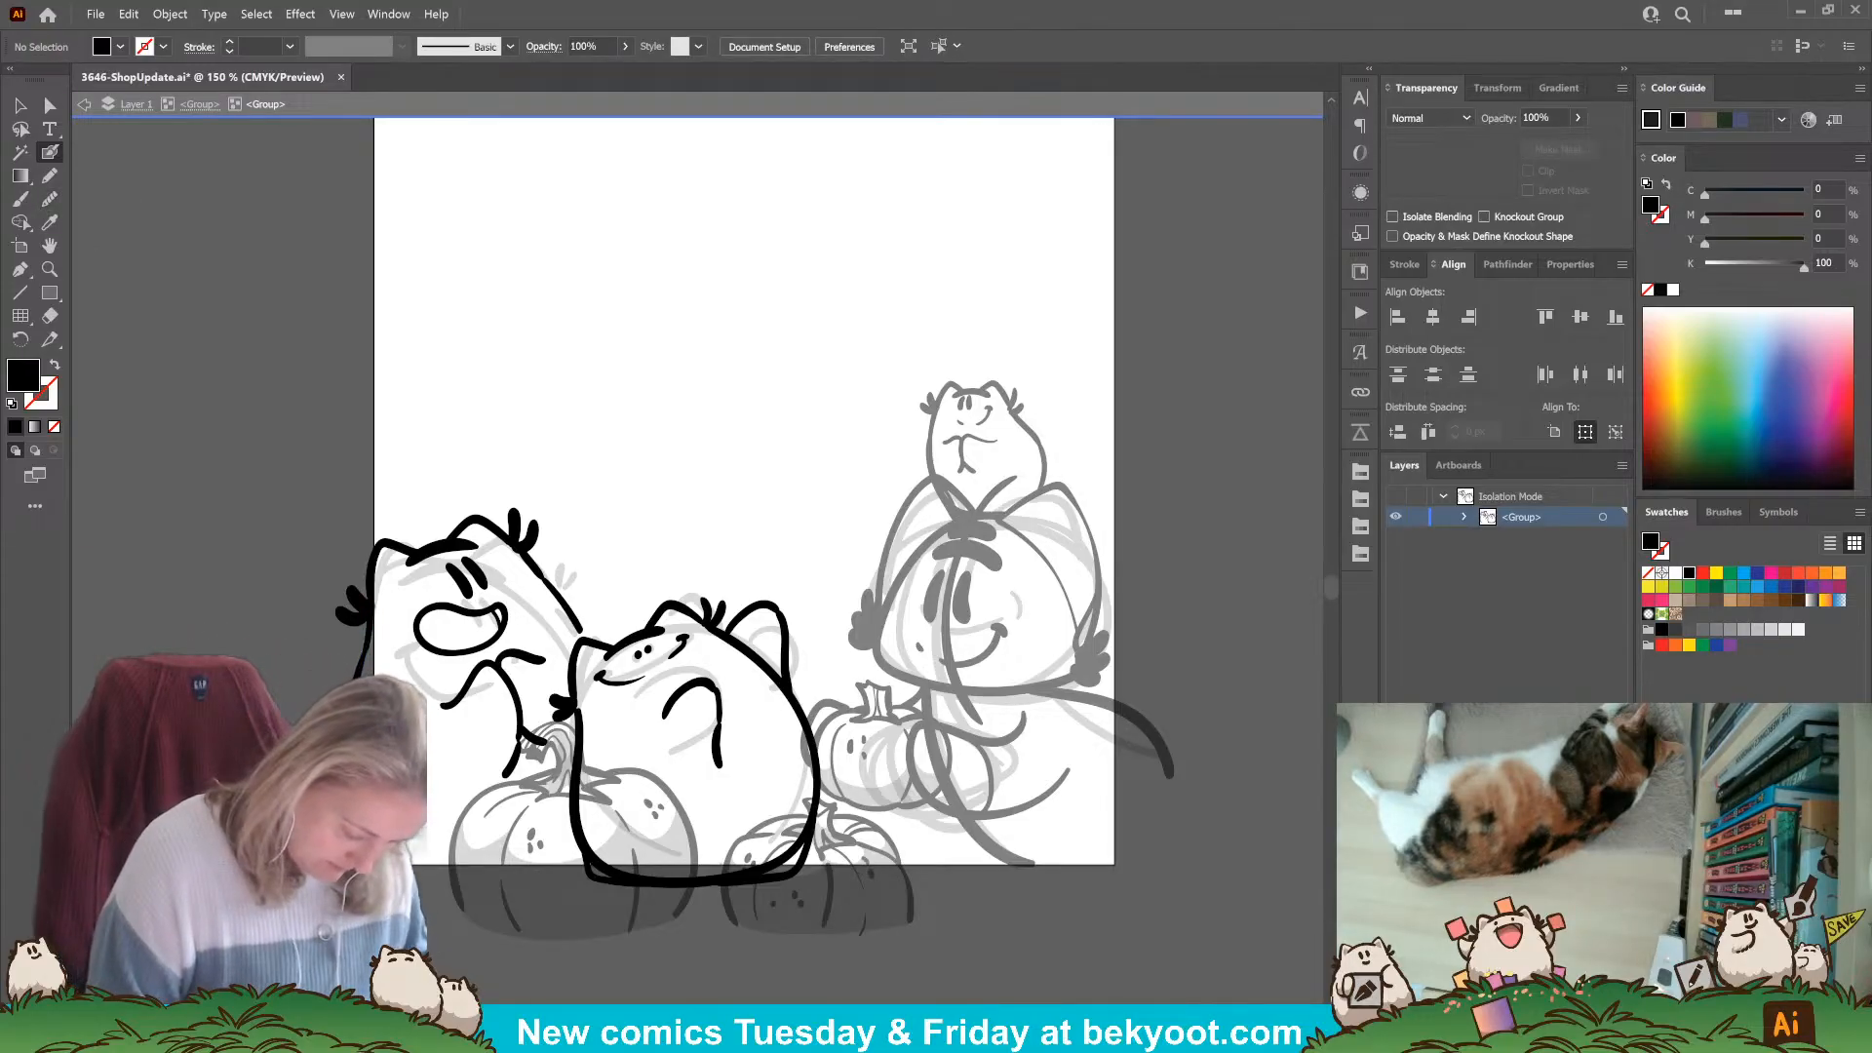
key(shift+x)
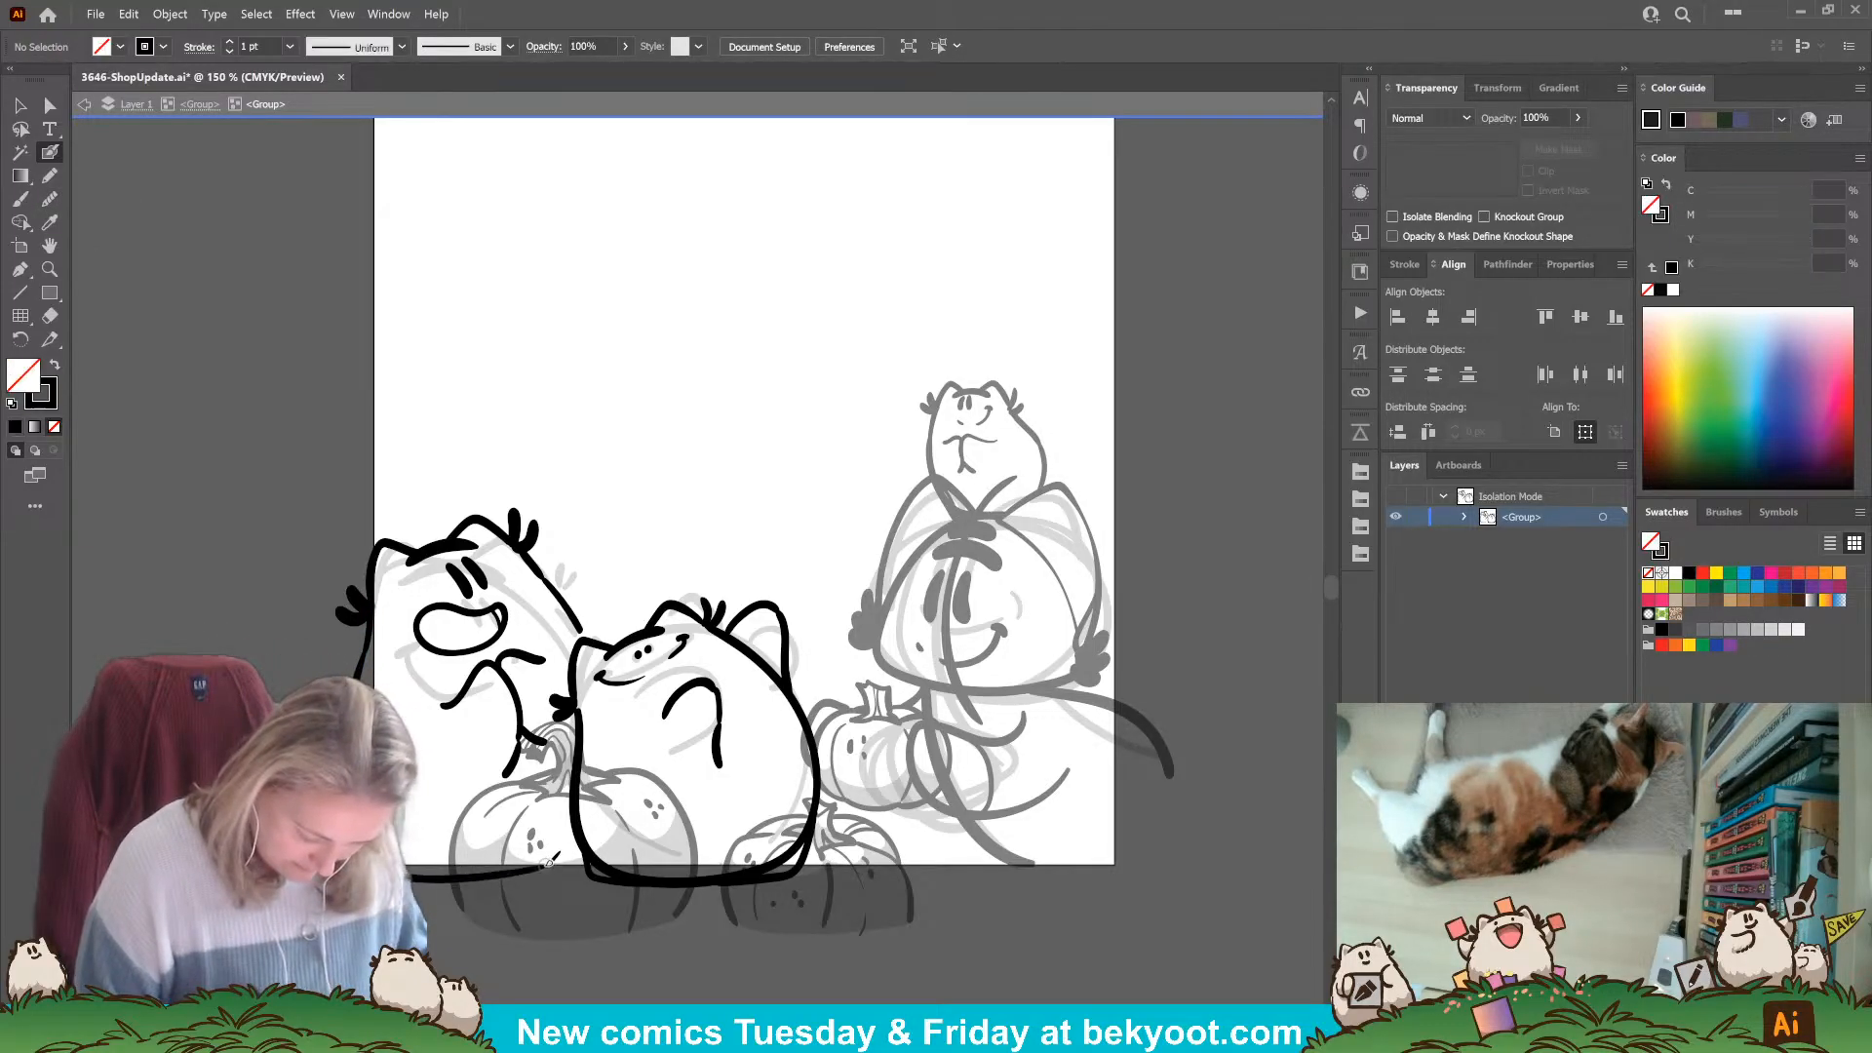
drag(540, 869, 582, 850)
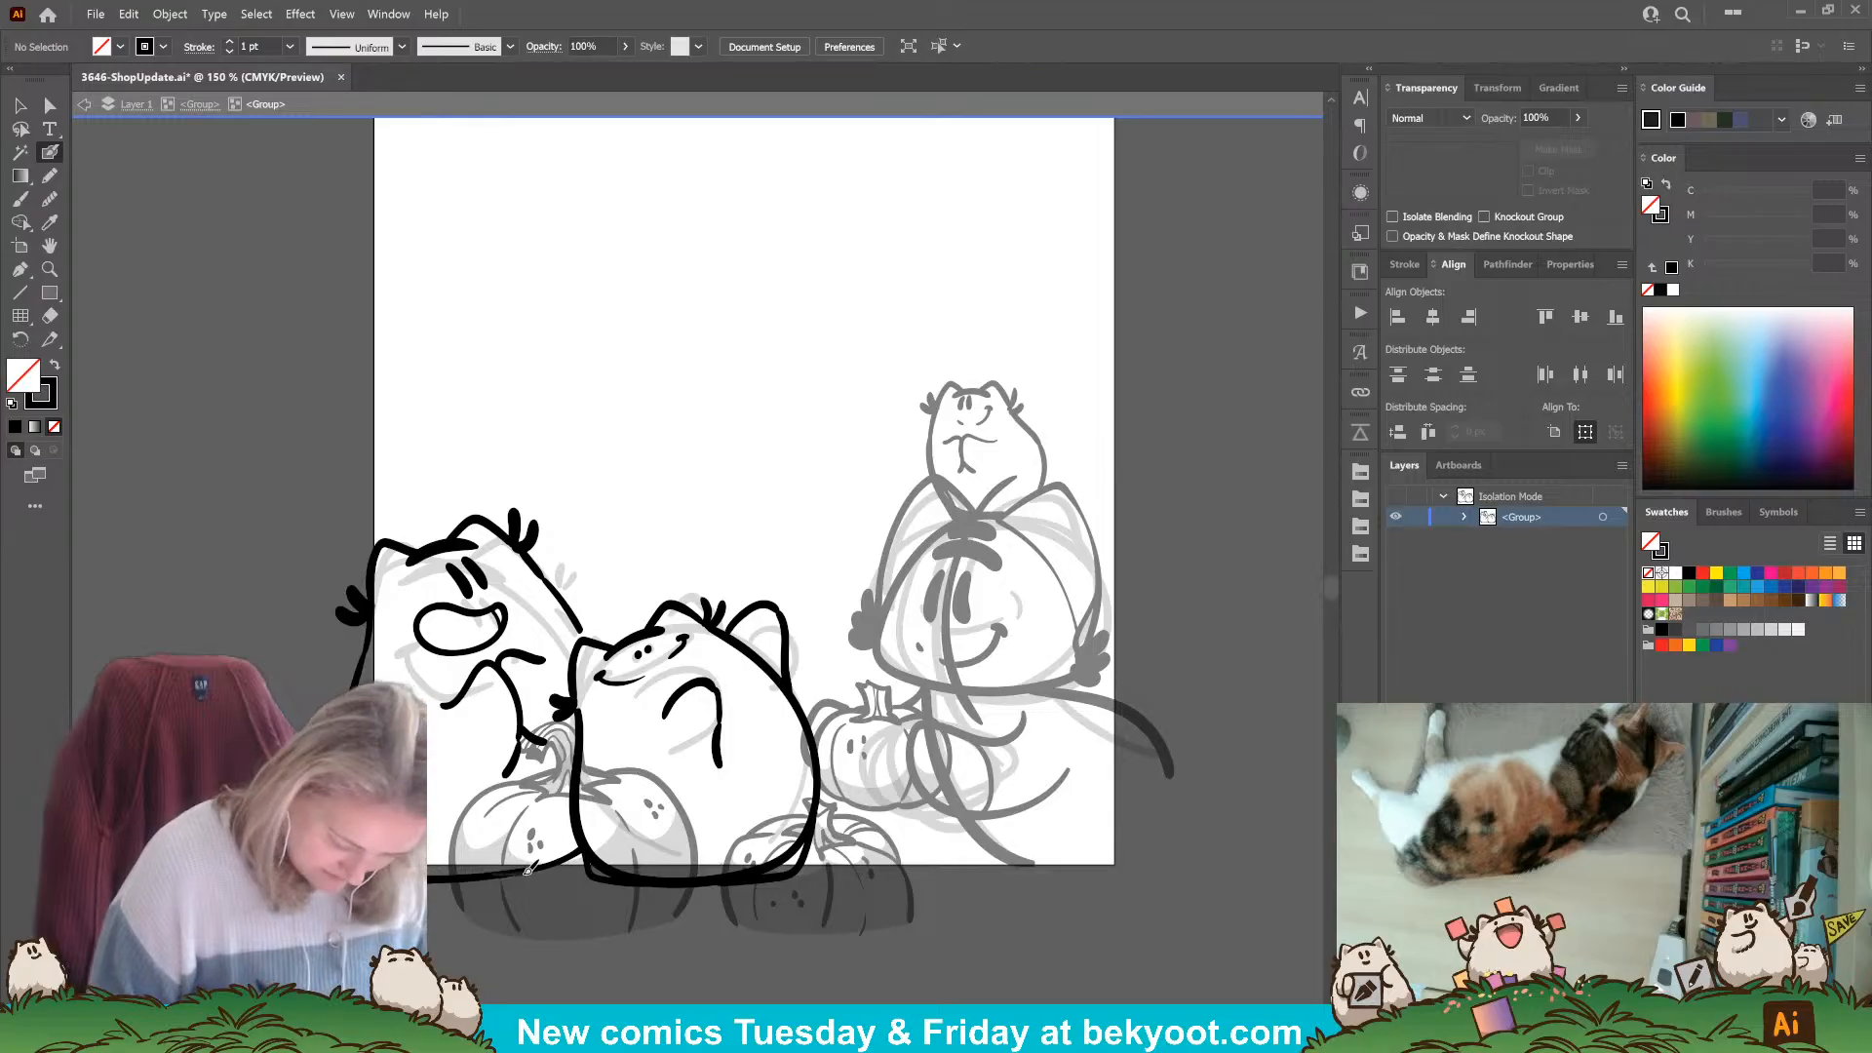
drag(529, 951, 588, 1010)
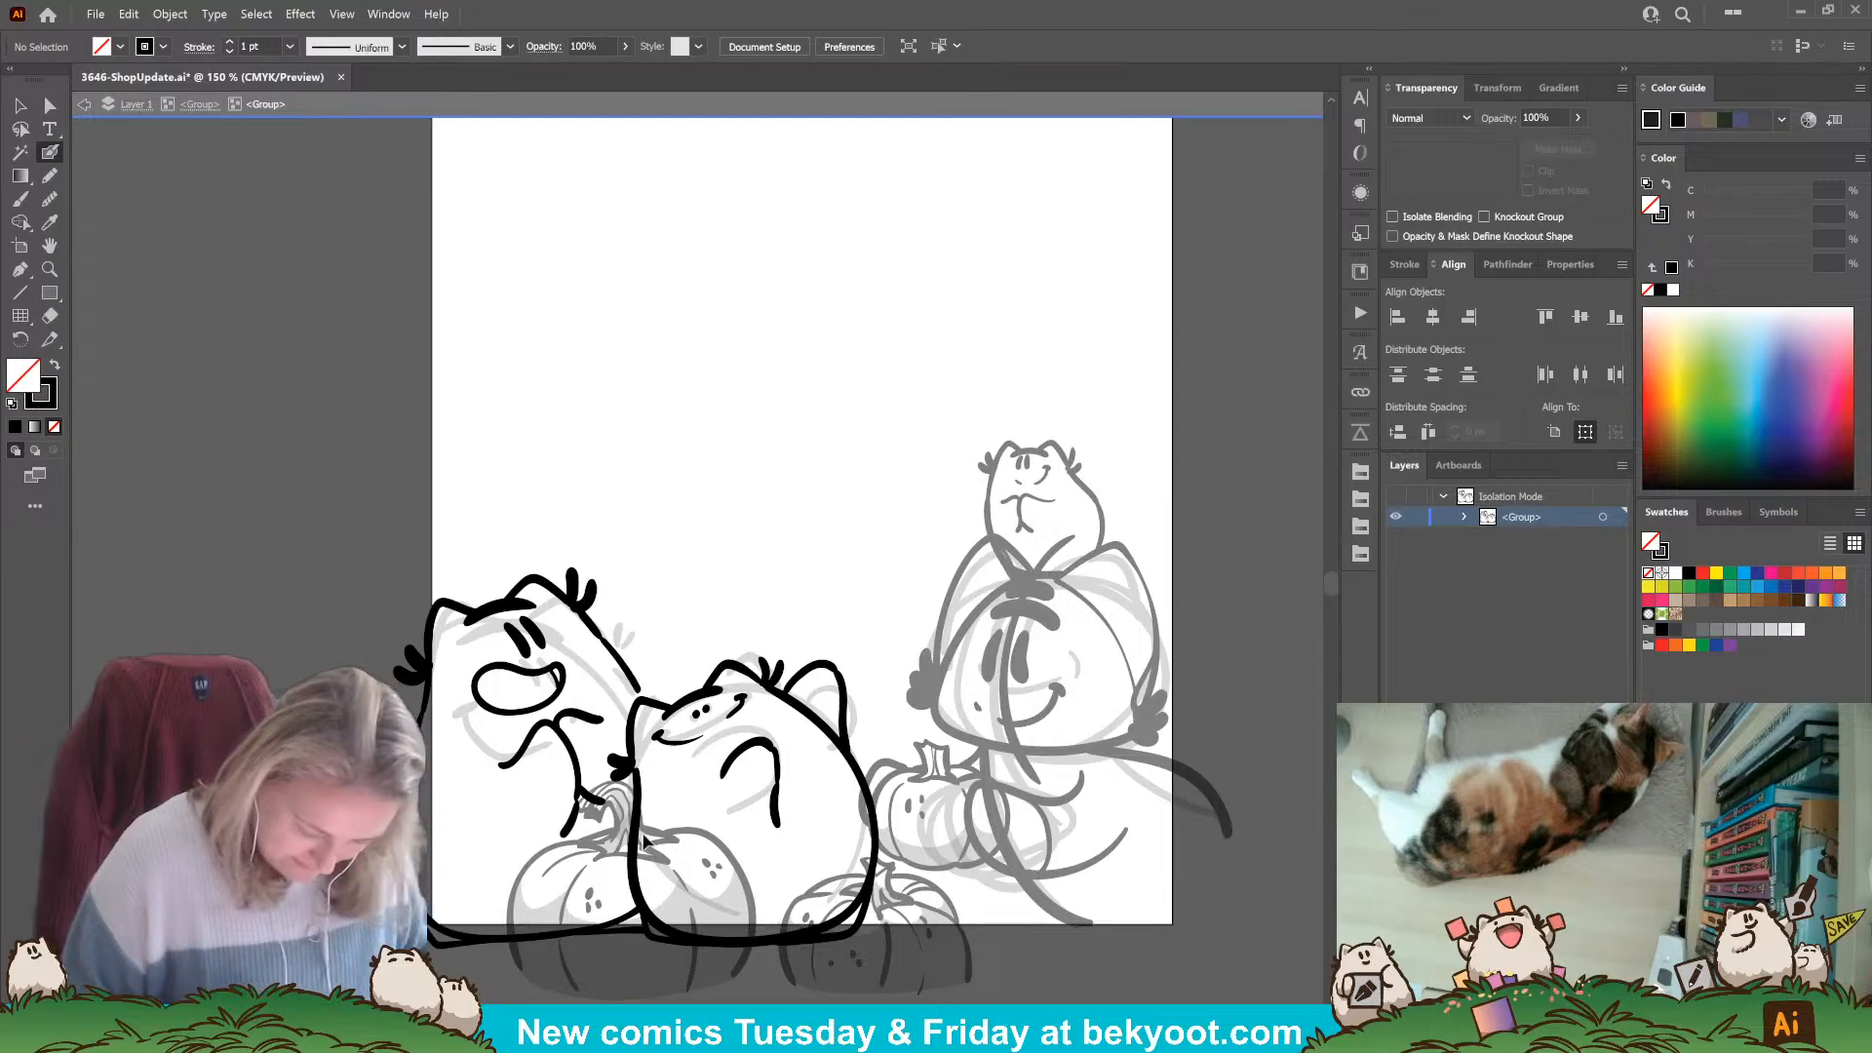
drag(688, 960, 573, 906)
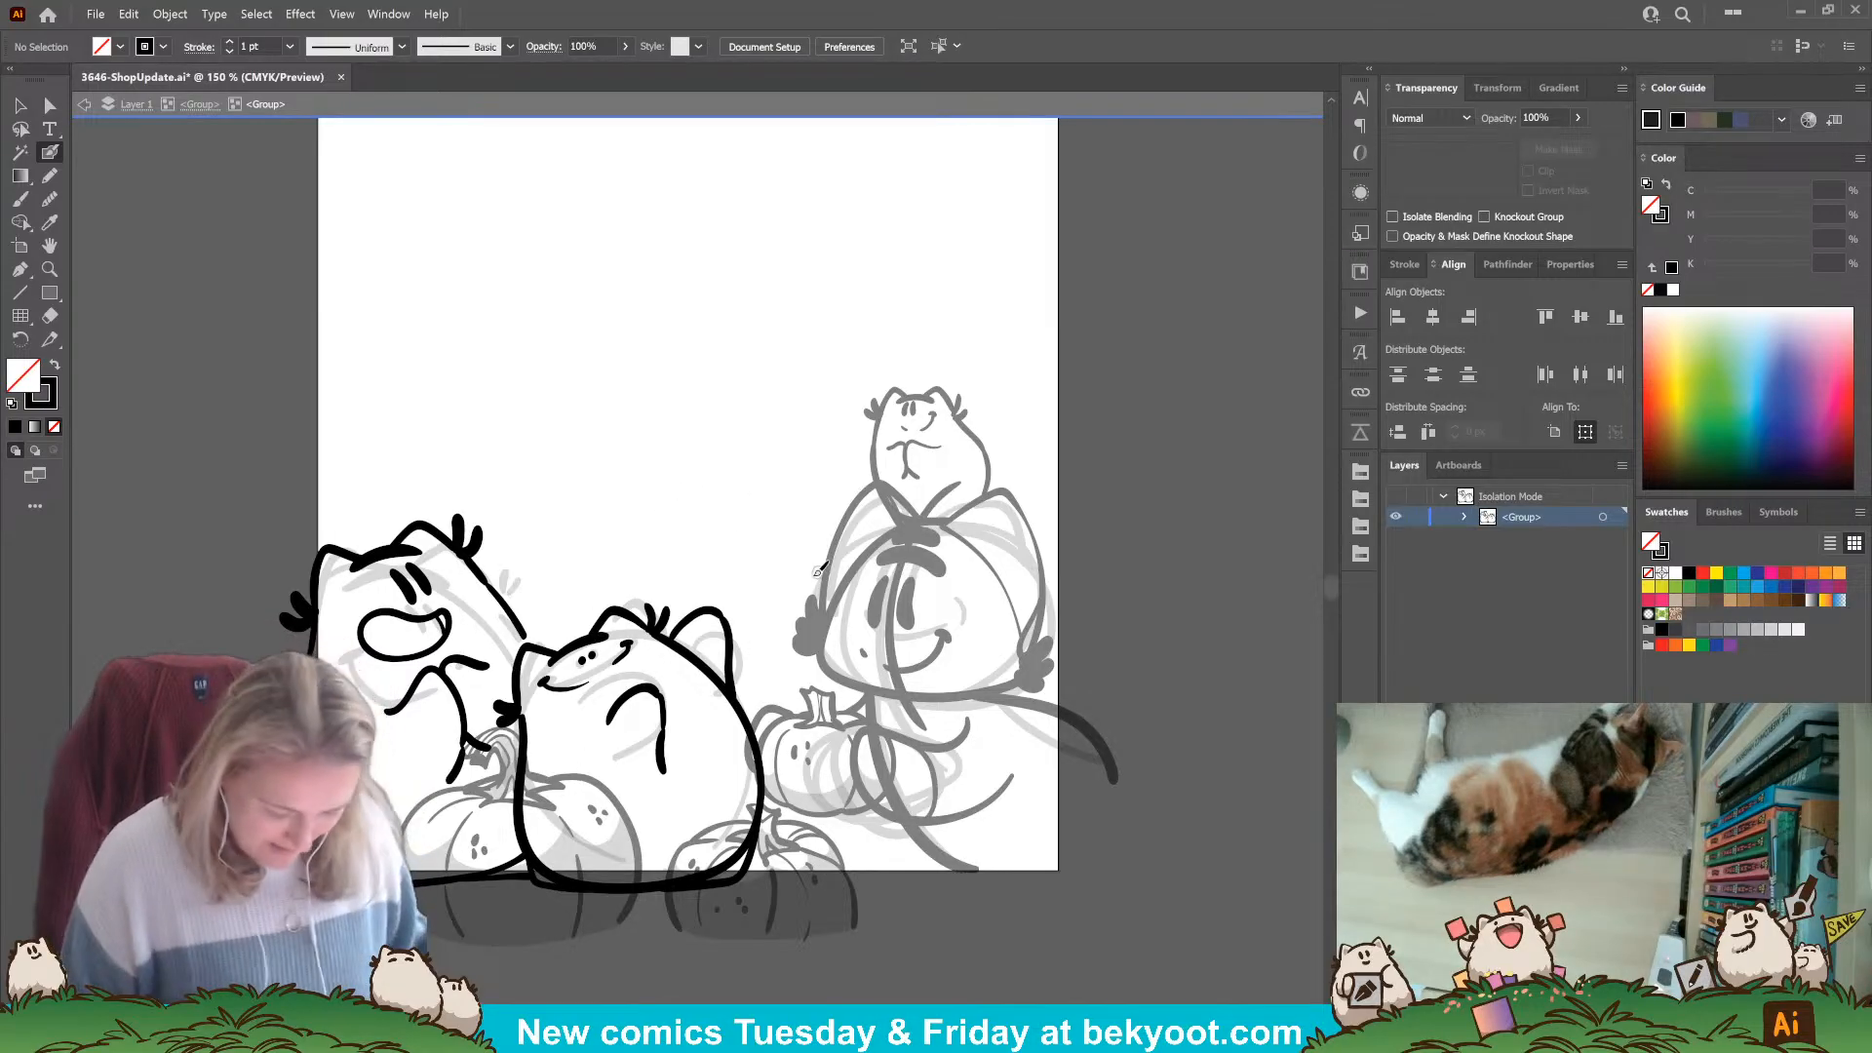
Move the leftmost cat's right back outline slightly downward, rotate it to meet the front cat's outline, and clear the selection.
key(v)
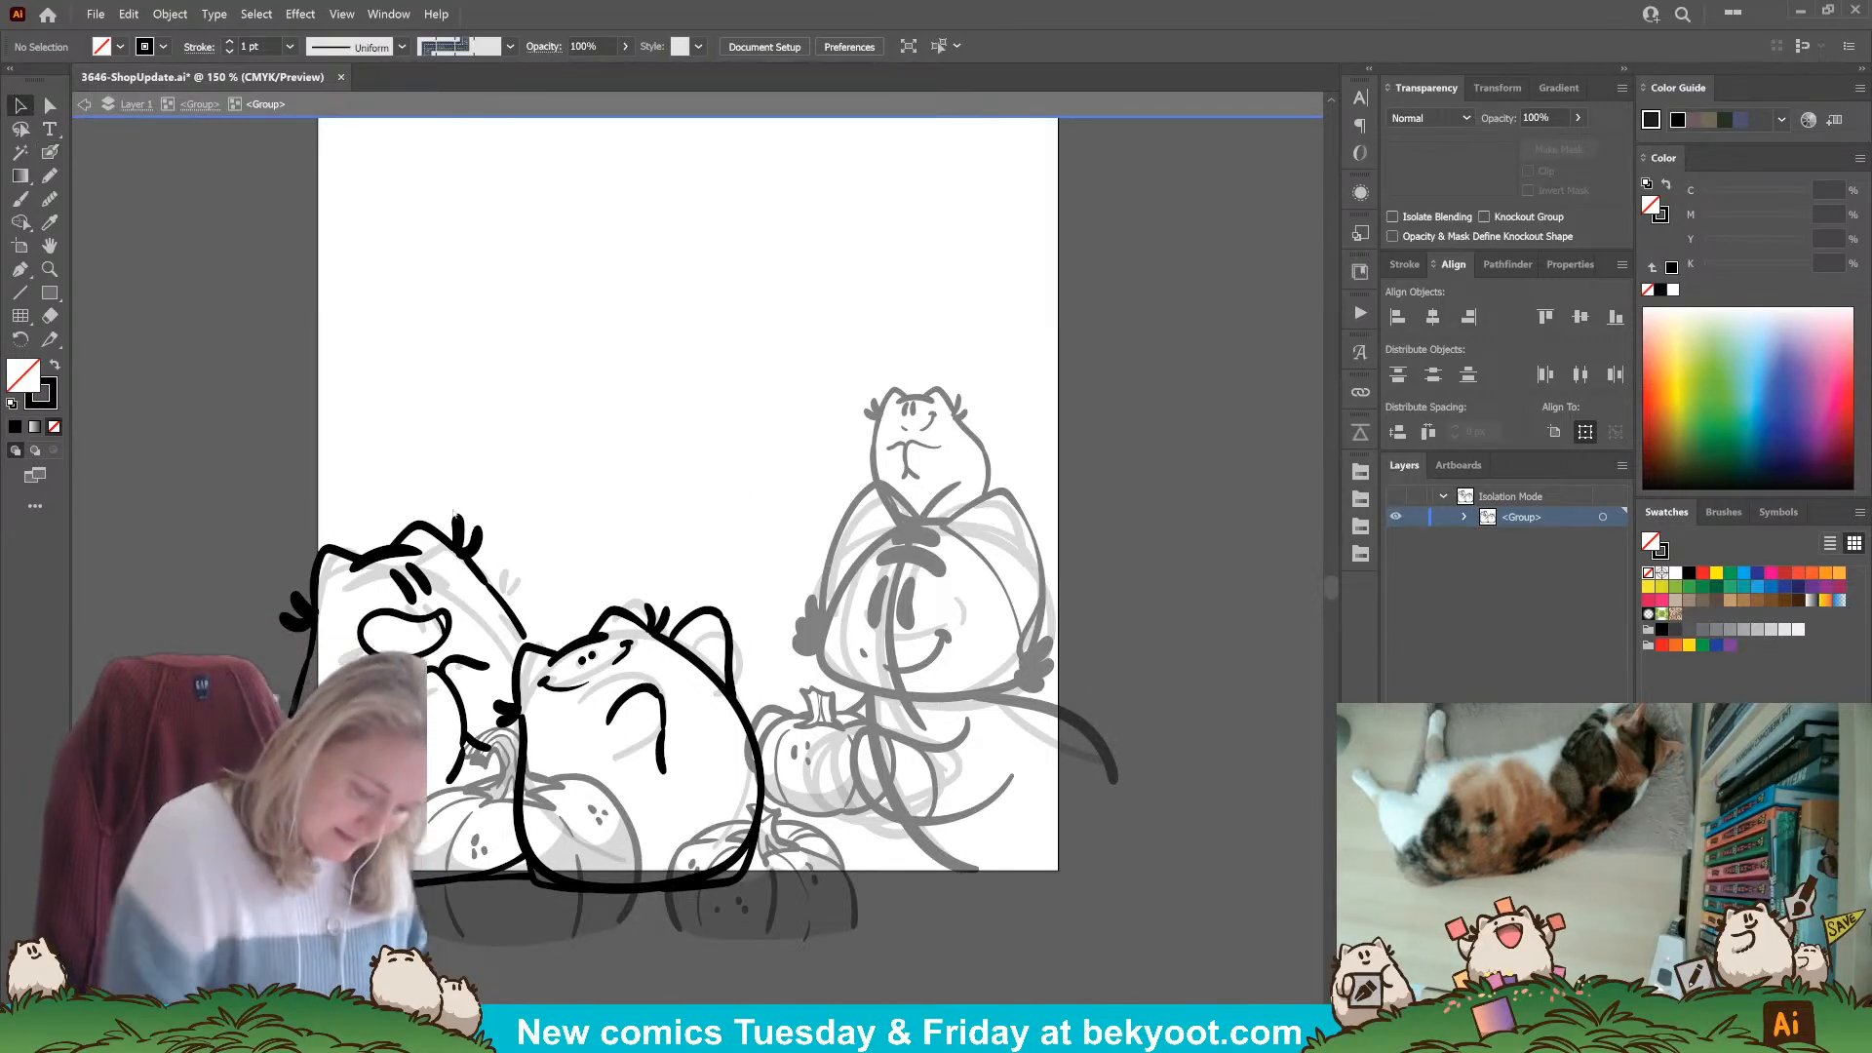
click(488, 592)
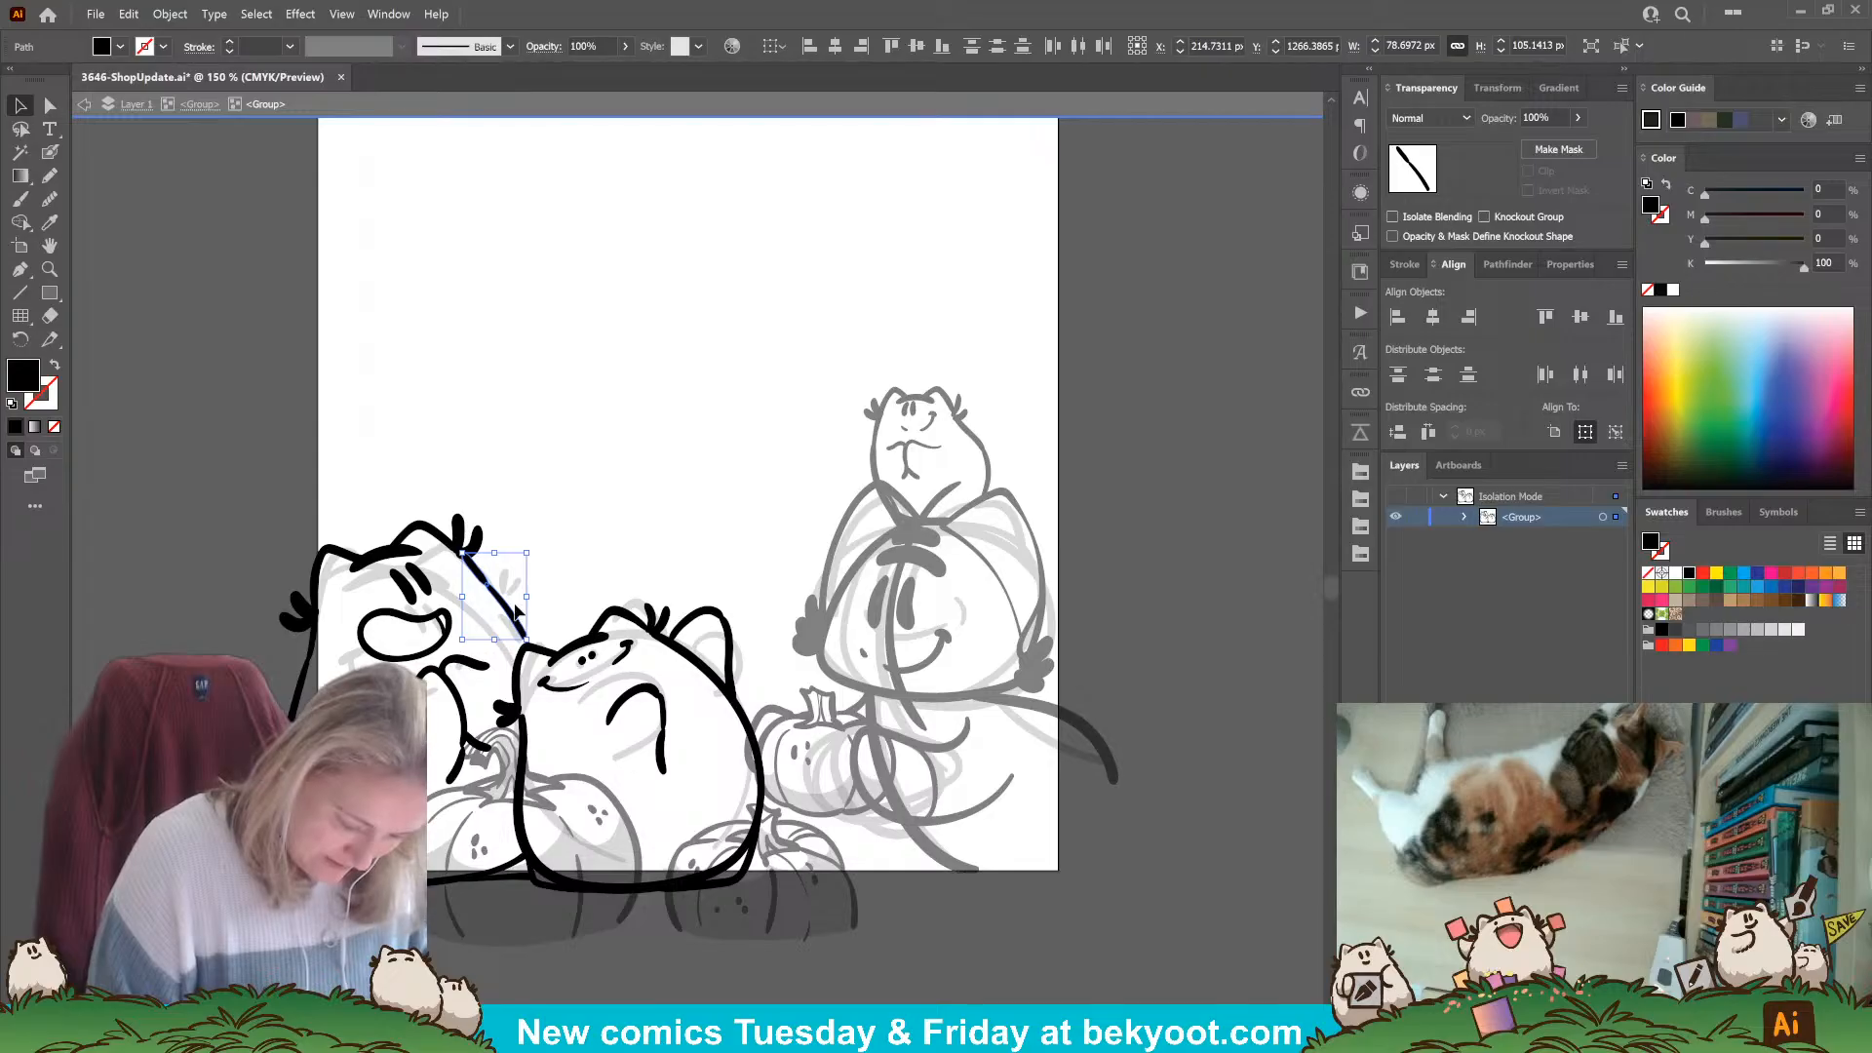
drag(503, 599, 504, 608)
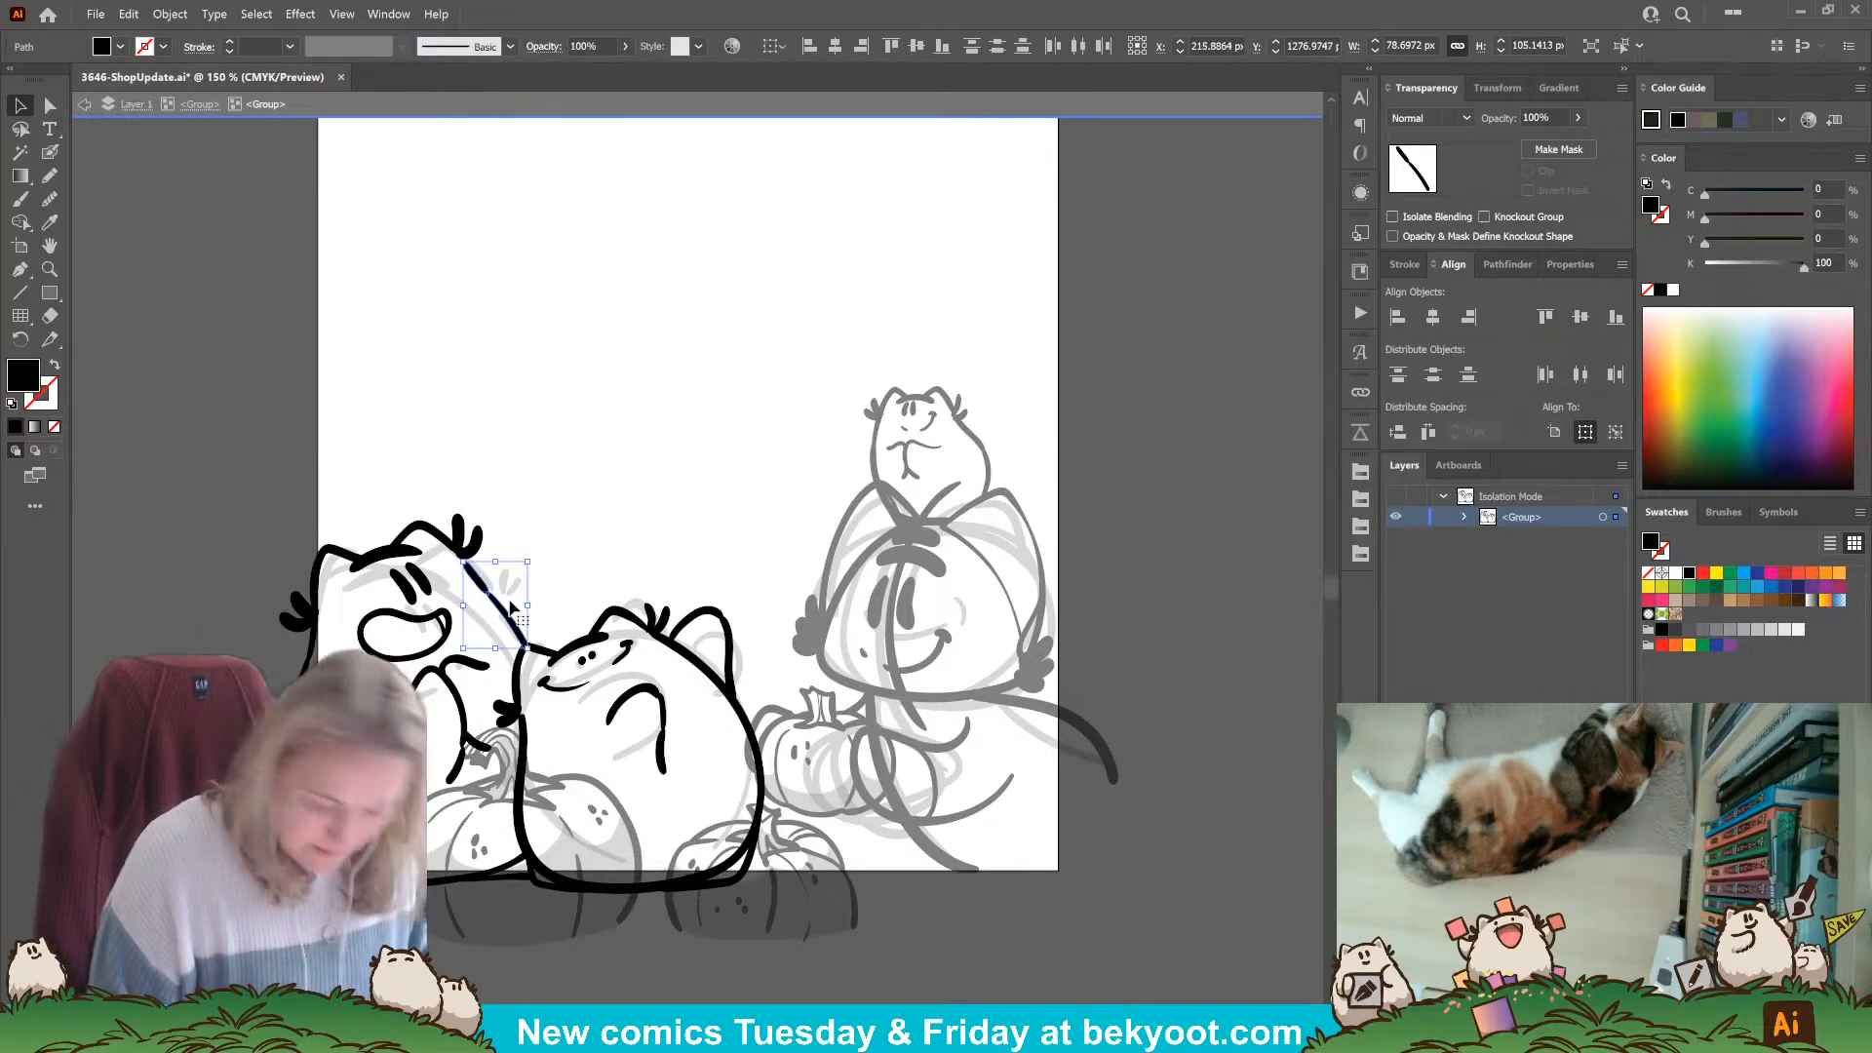
click(593, 518)
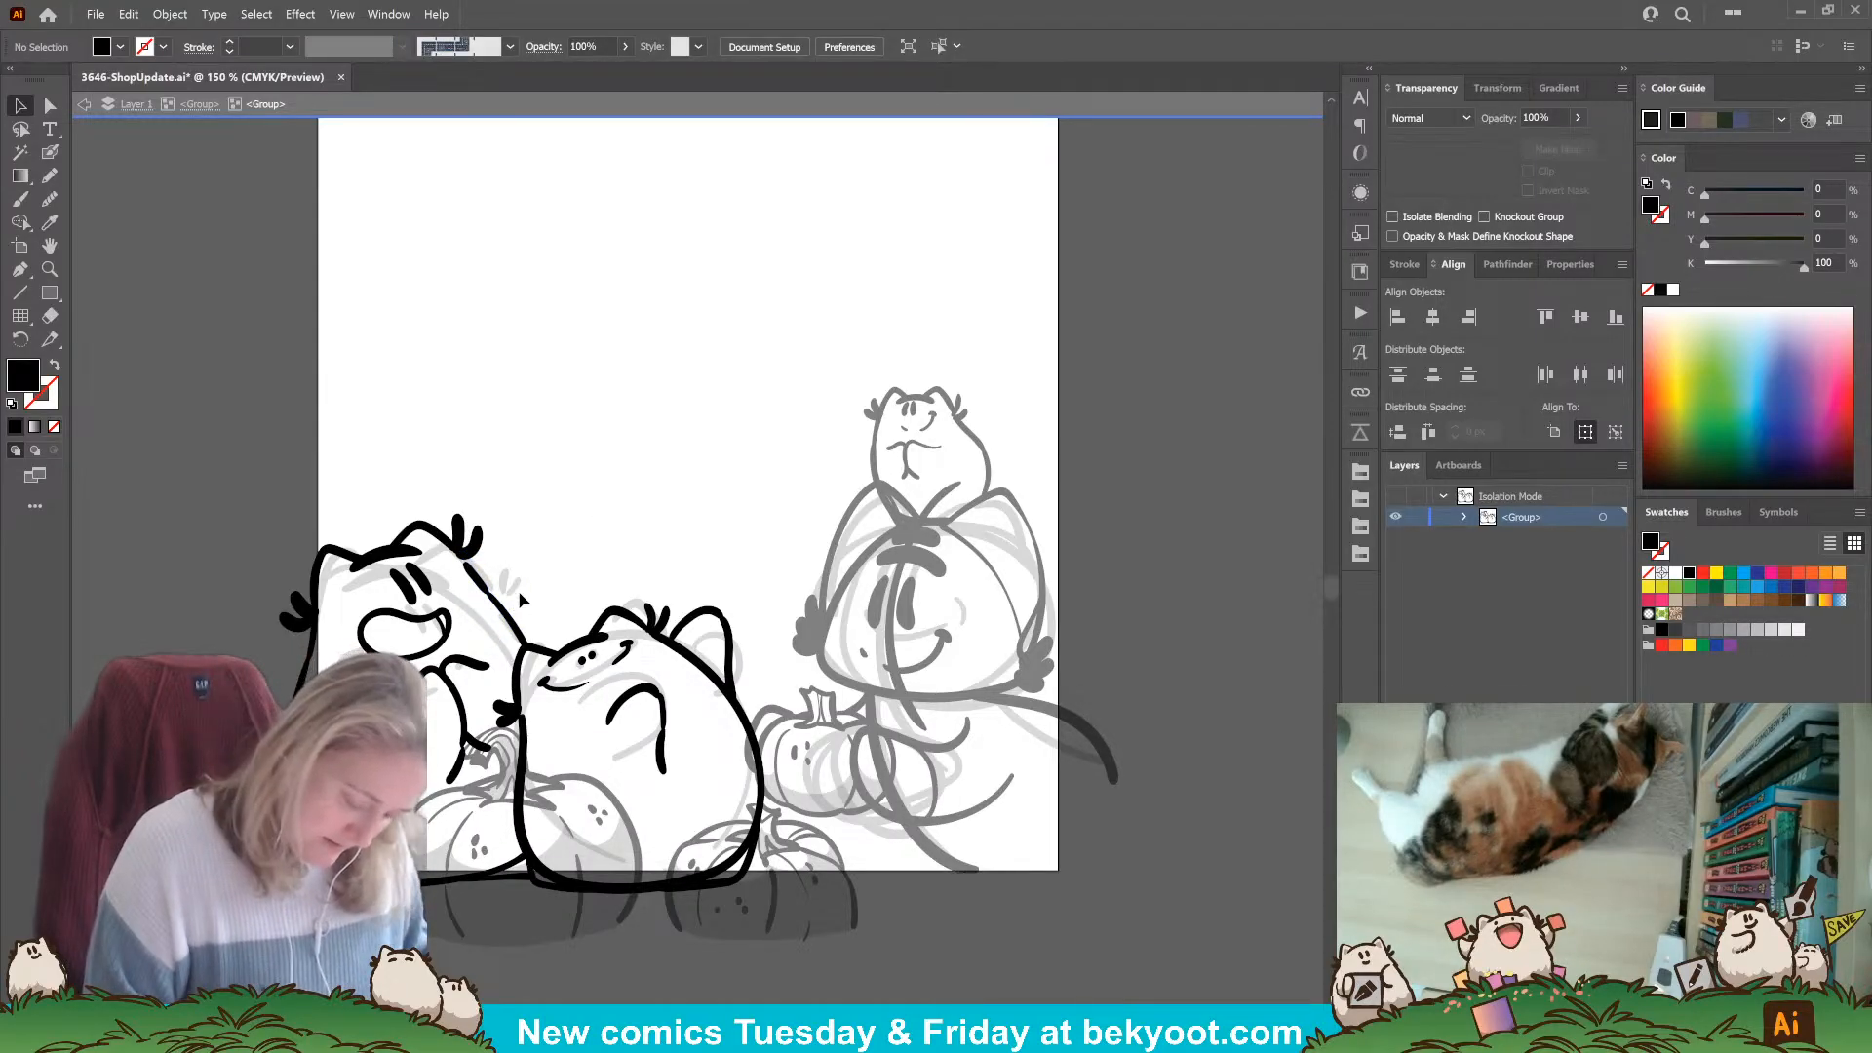
click(494, 599)
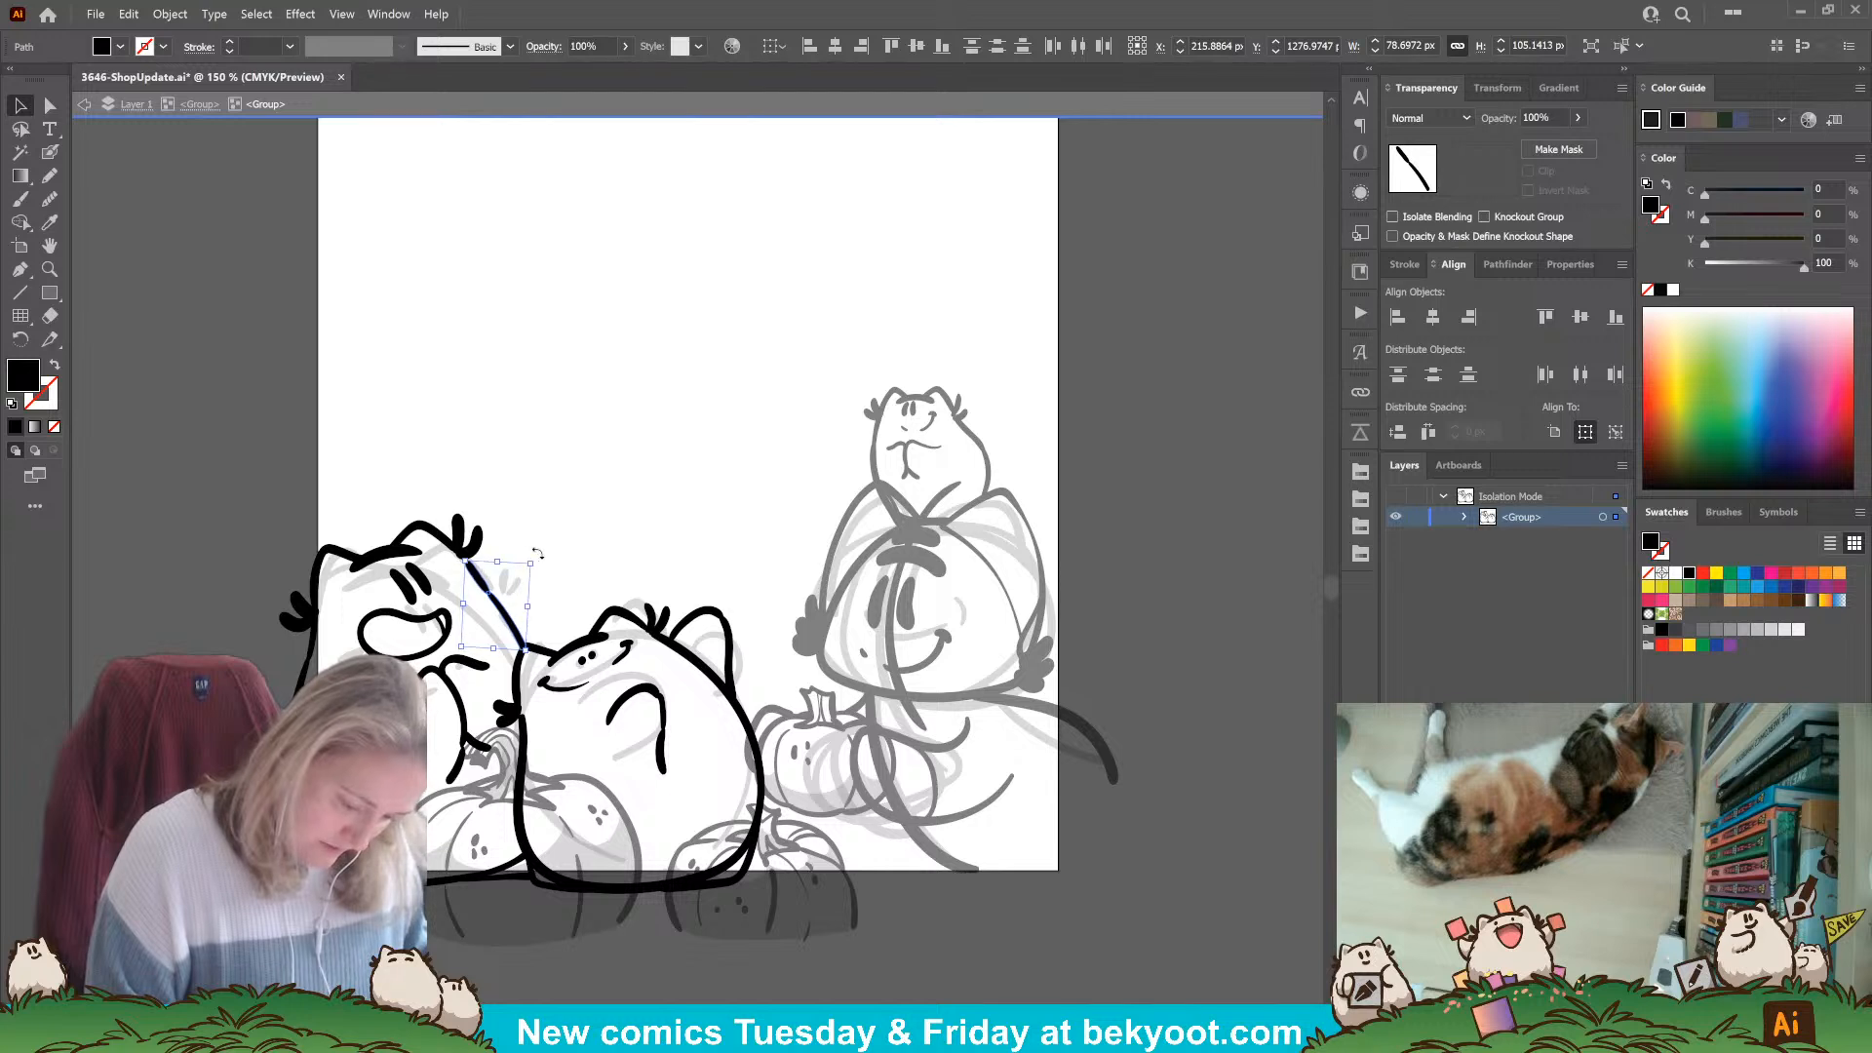
drag(537, 554, 491, 593)
click(519, 522)
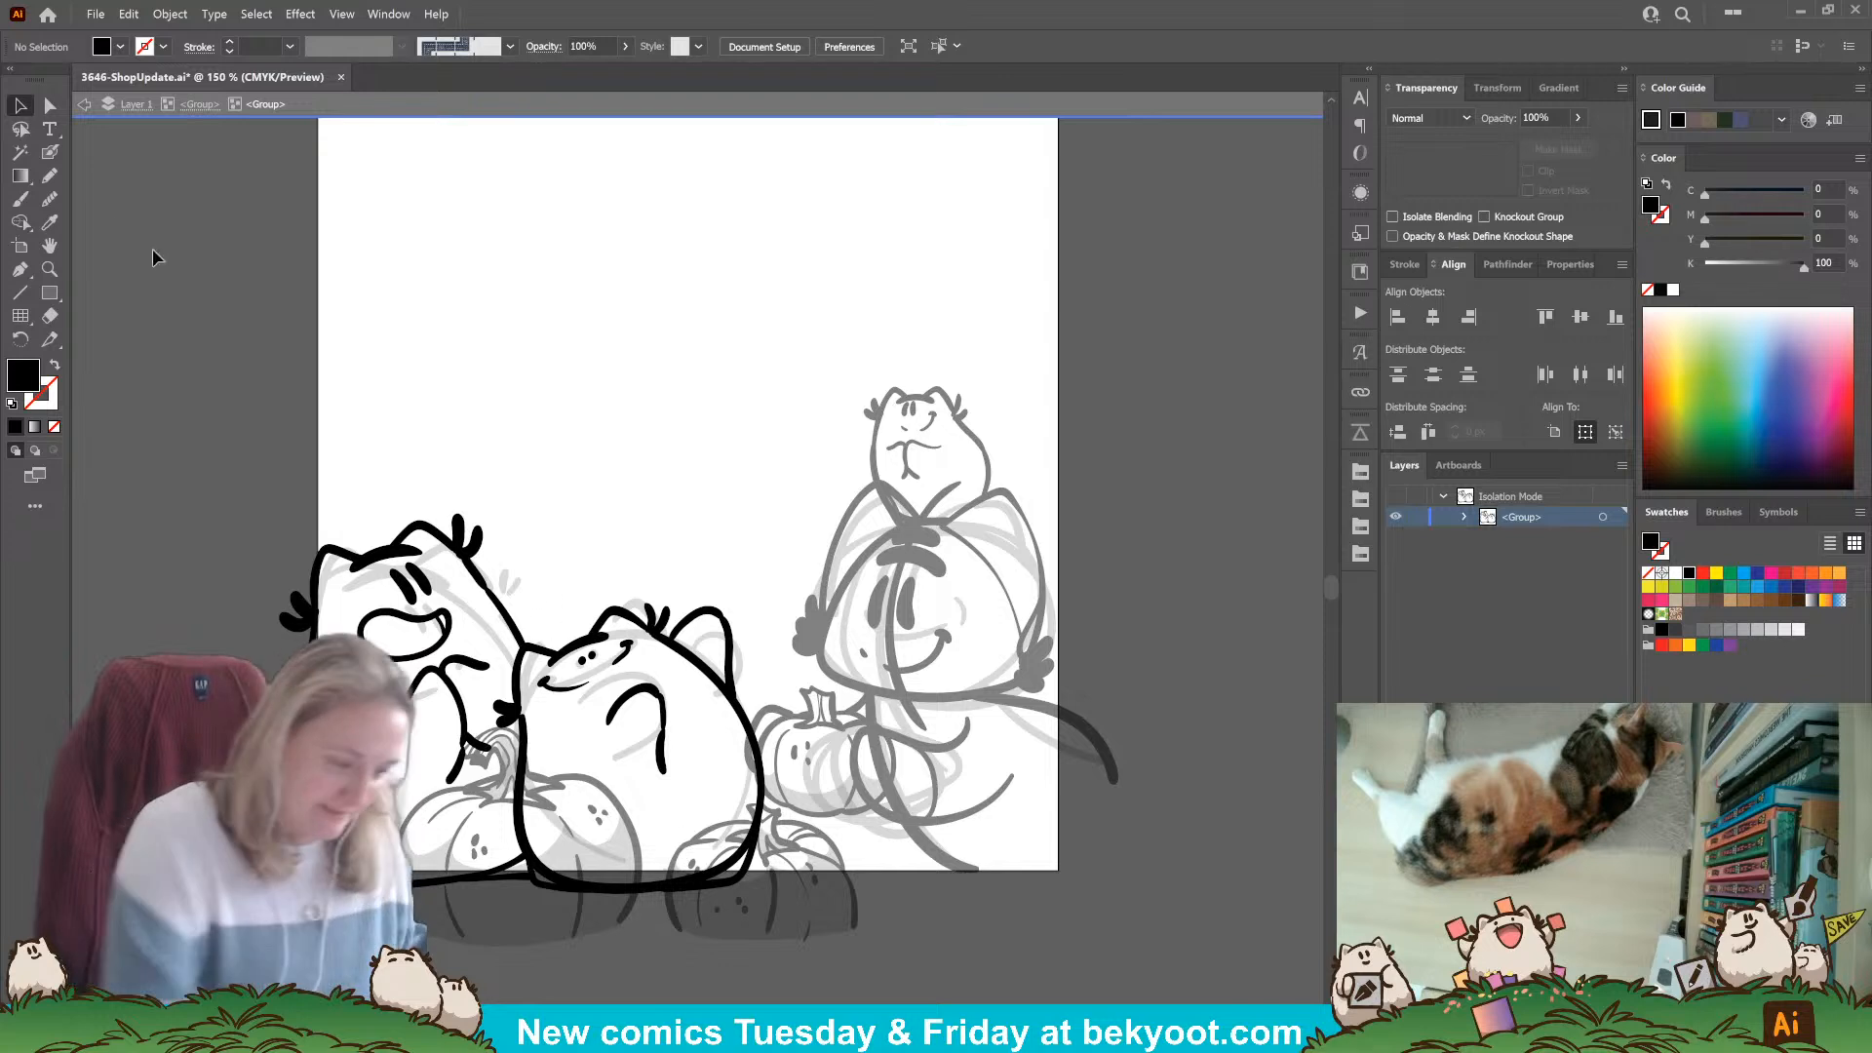
Set the Pencil tool's black fill to 30% opacity and shade the leftmost cat's ears and open mouth.
key(n)
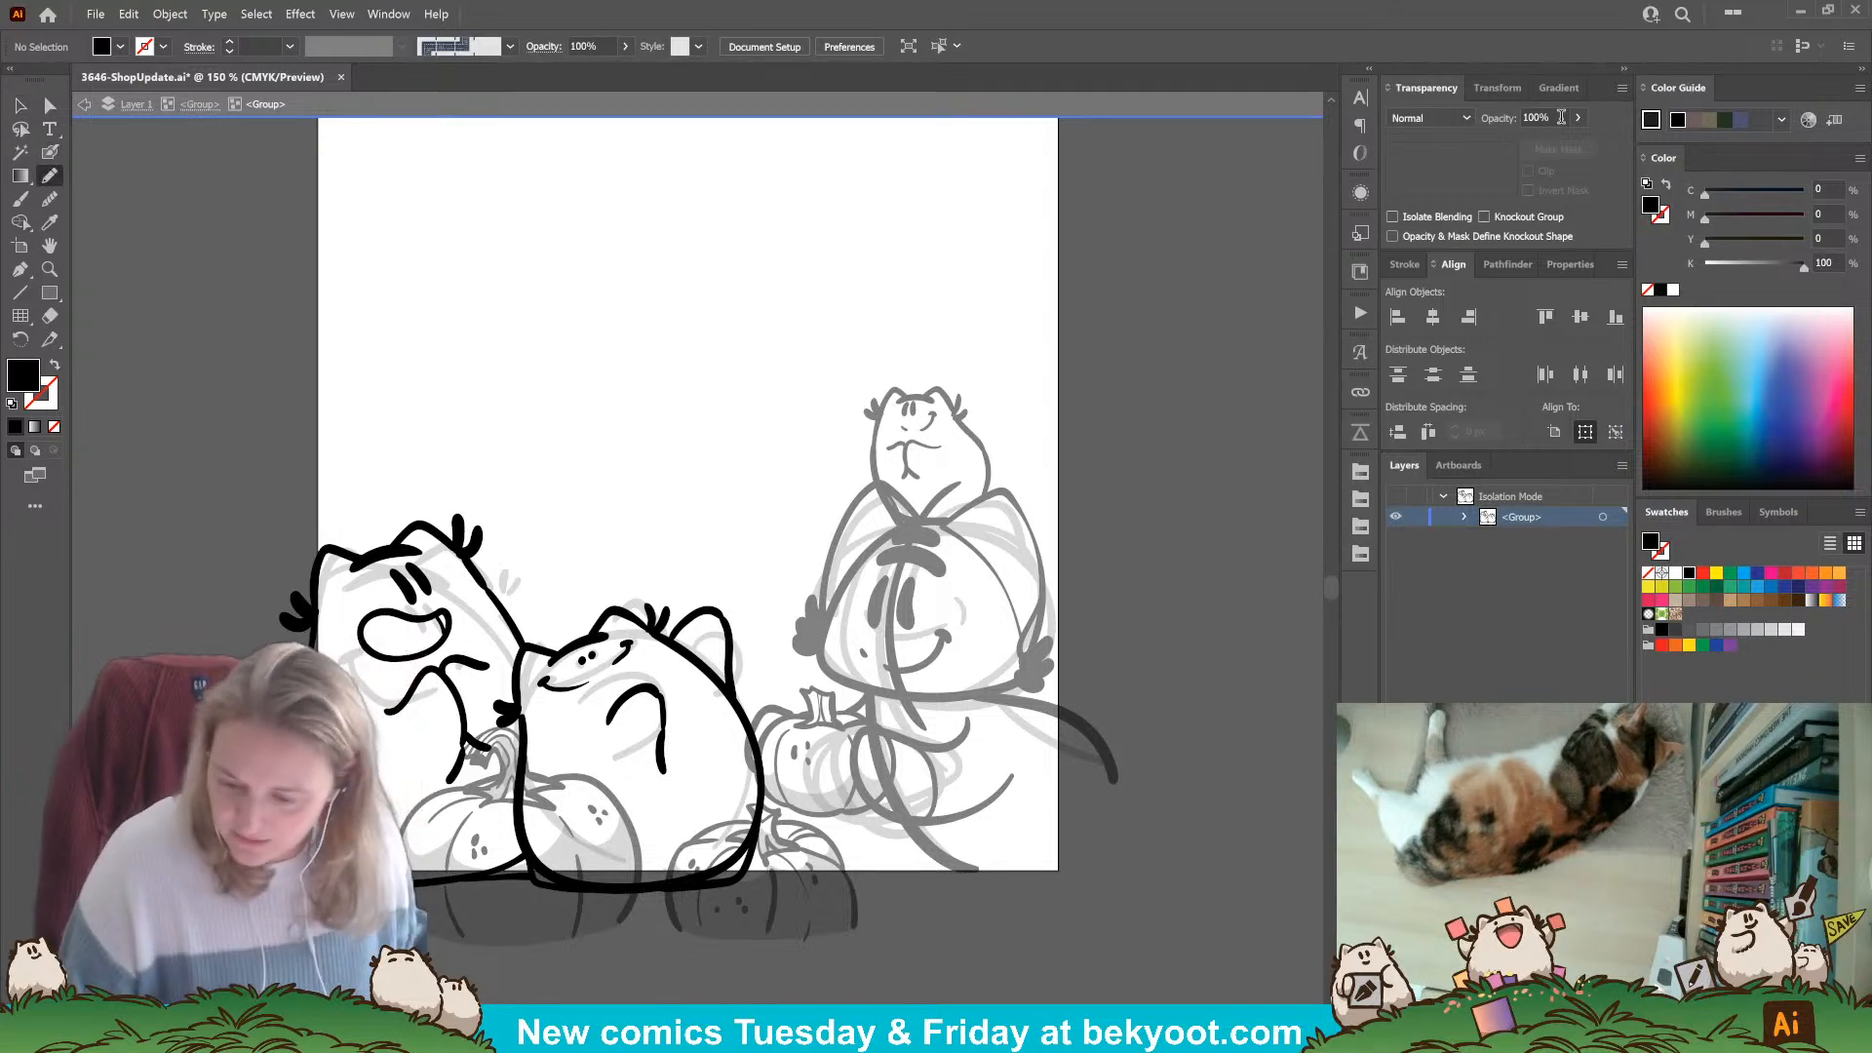
click(1558, 118)
text(30)
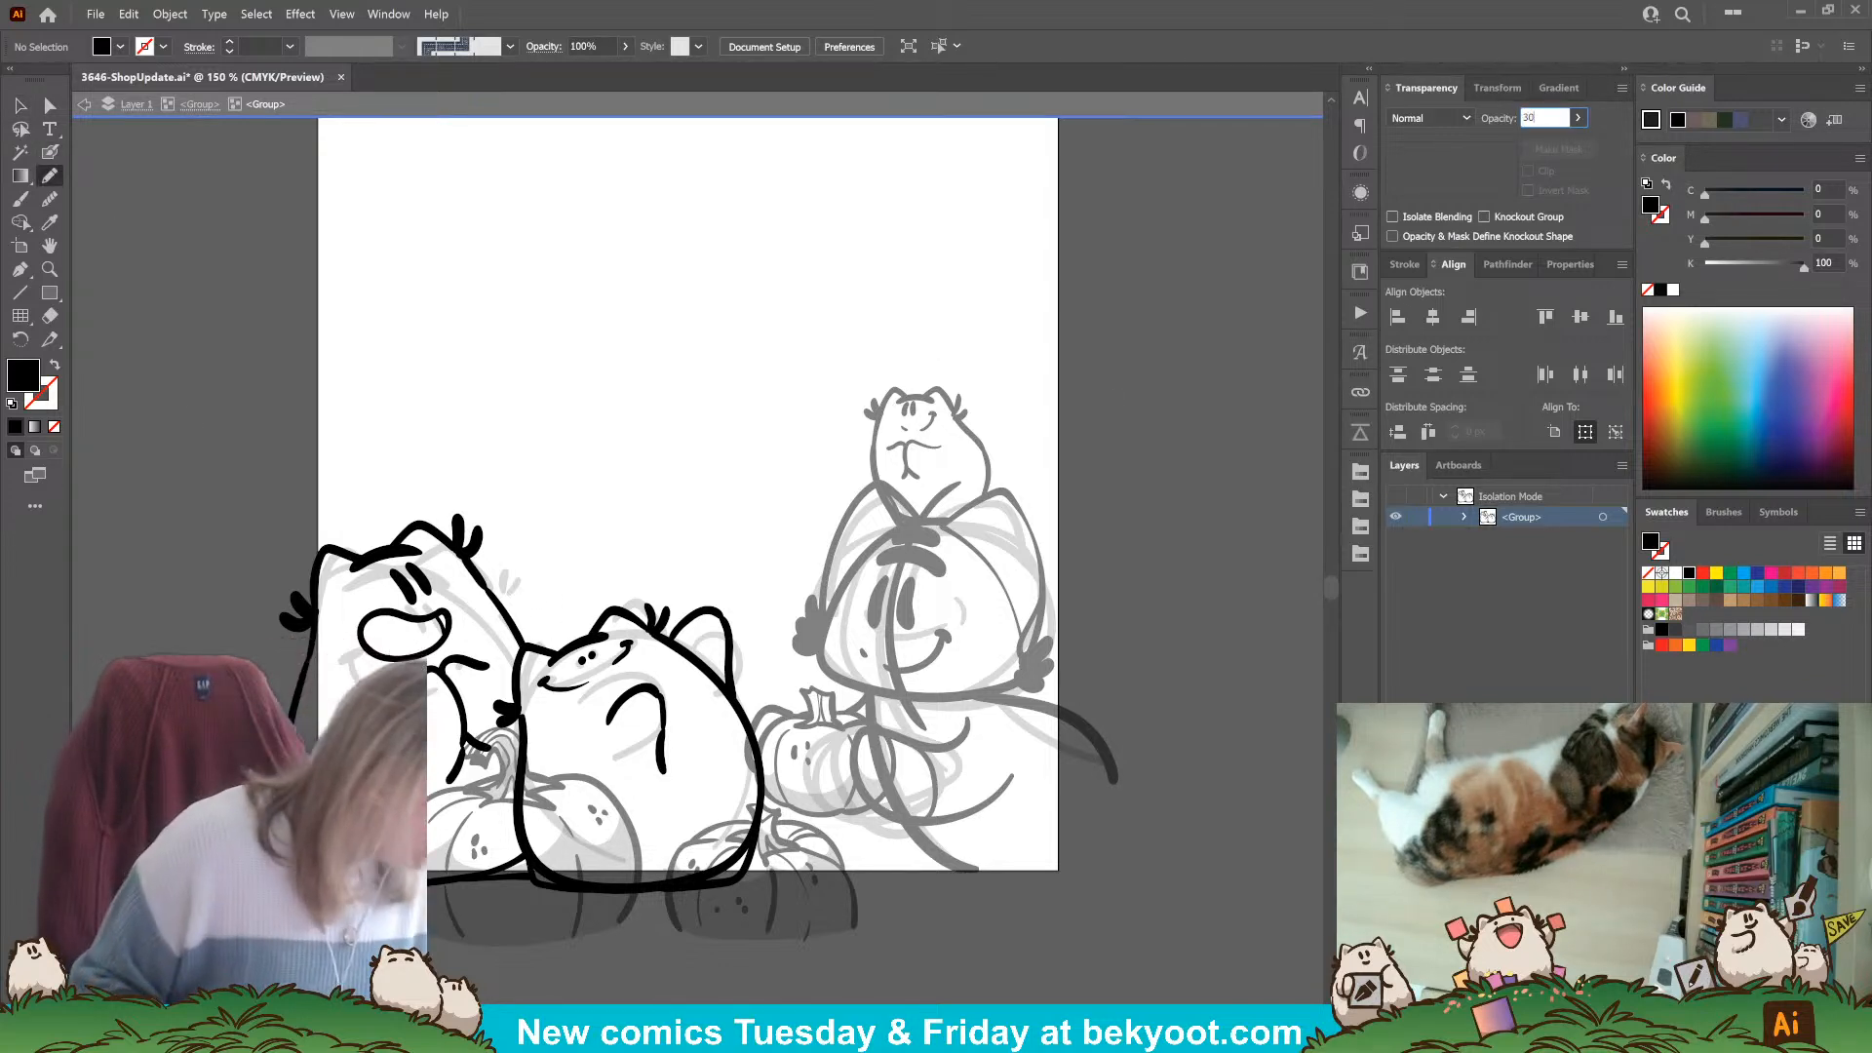
key(Return)
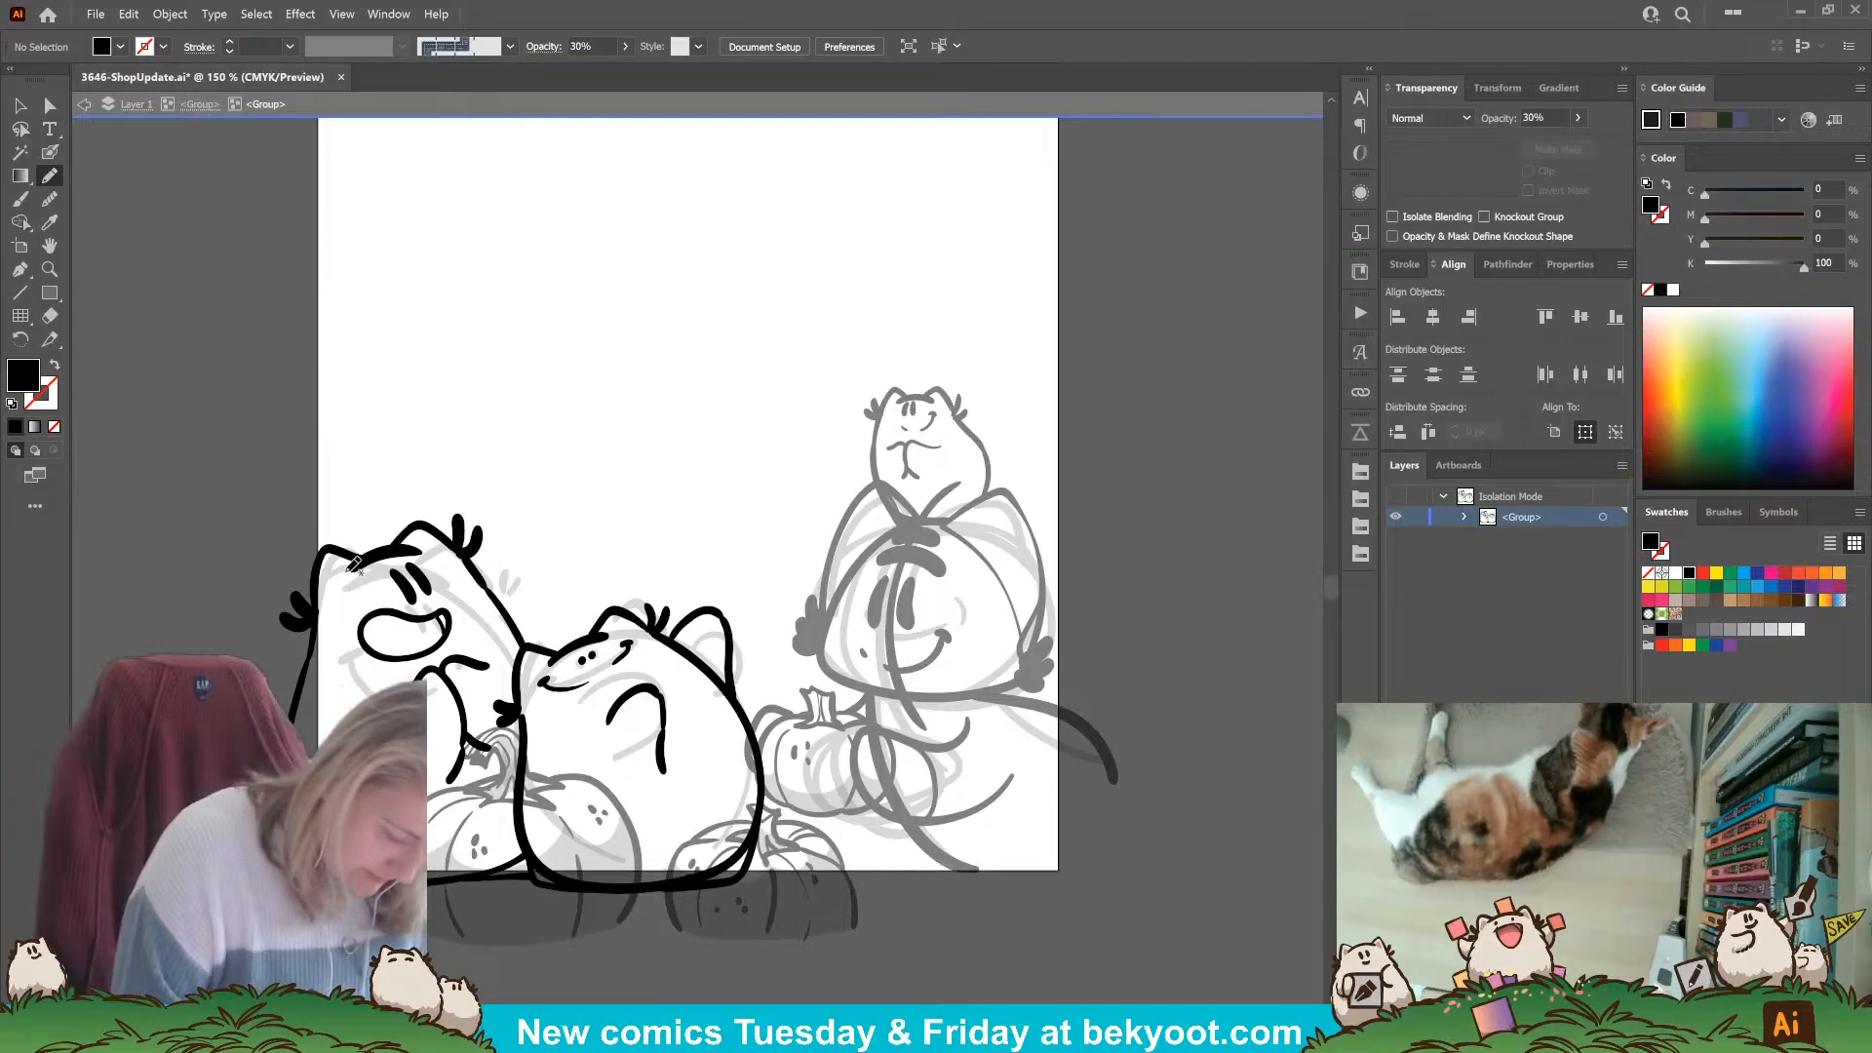
mouse_move(351, 565)
mouse_down()
mouse_move(329, 583)
mouse_move(448, 536)
mouse_up()
ctrl+click(558, 452)
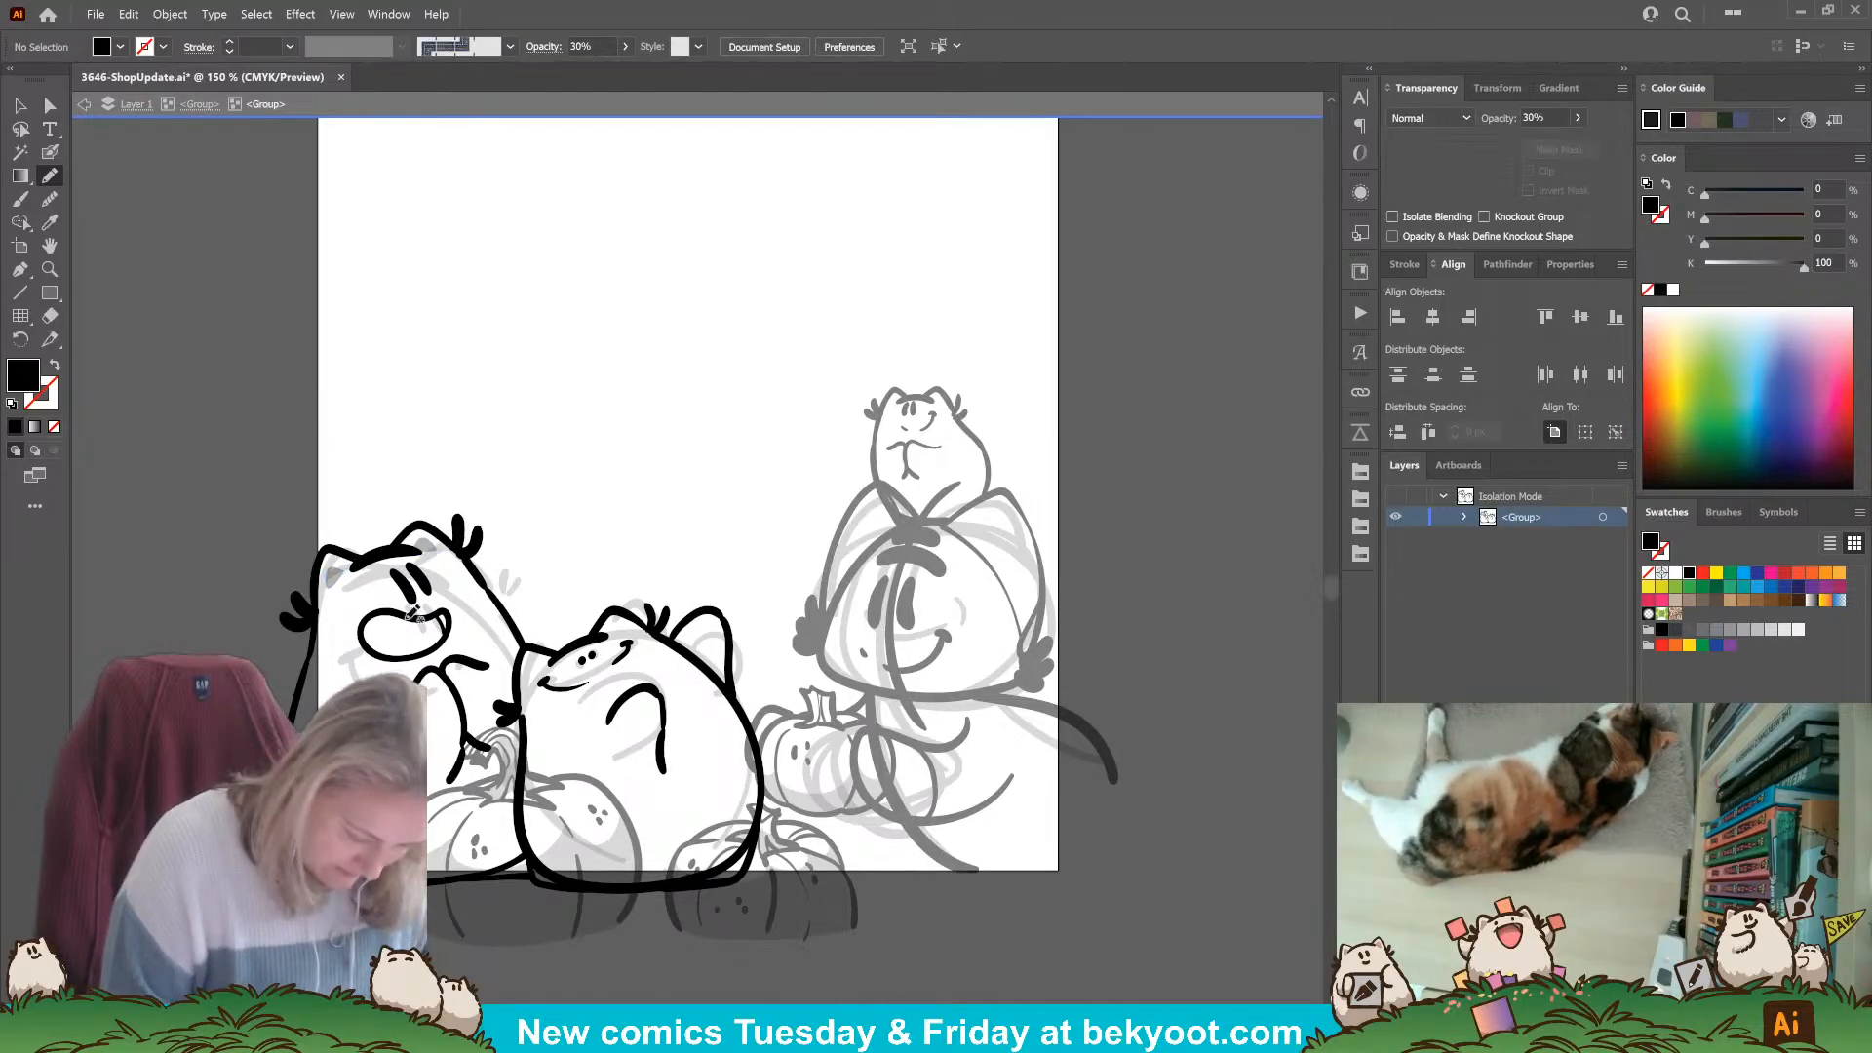
mouse_move(371, 648)
mouse_down()
mouse_move(447, 631)
mouse_move(448, 610)
mouse_move(362, 621)
mouse_up()
ctrl+click(586, 560)
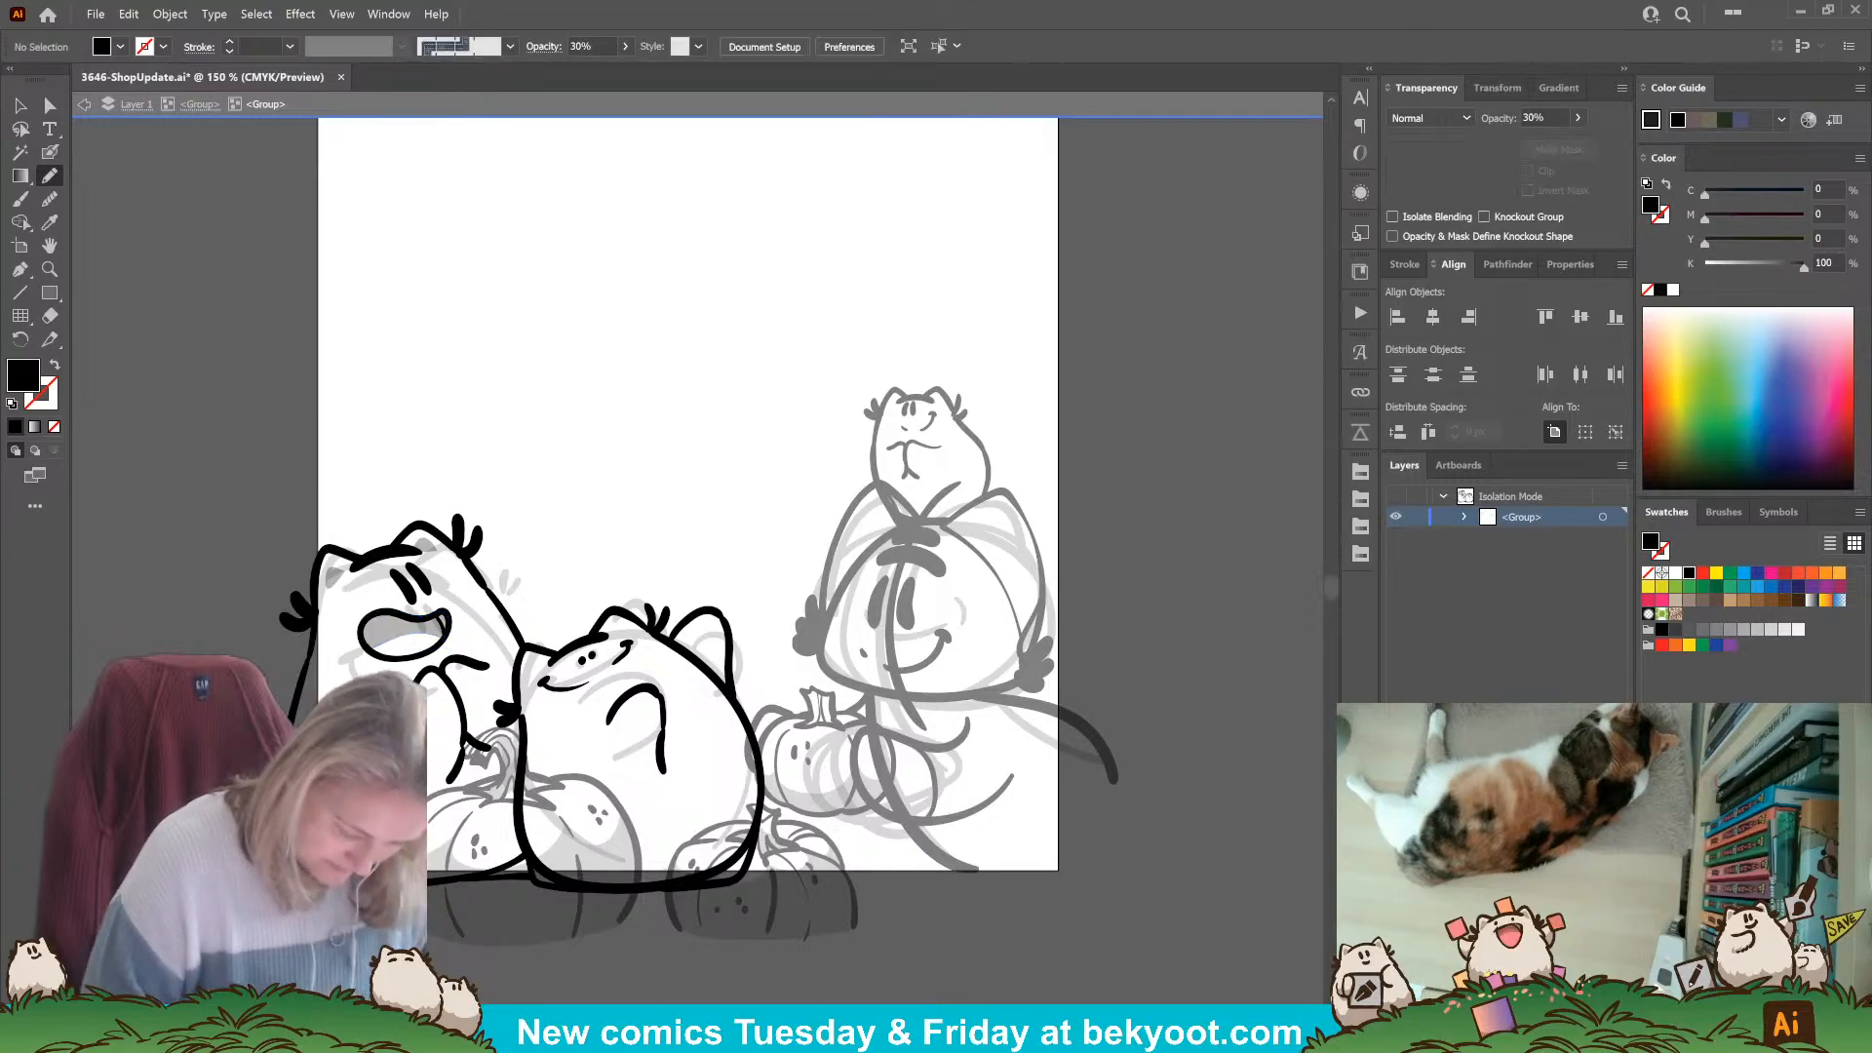
Draw a 30% opacity black shadow shape across the leftmost cat's lower body and clear the selection.
drag(587, 562, 585, 522)
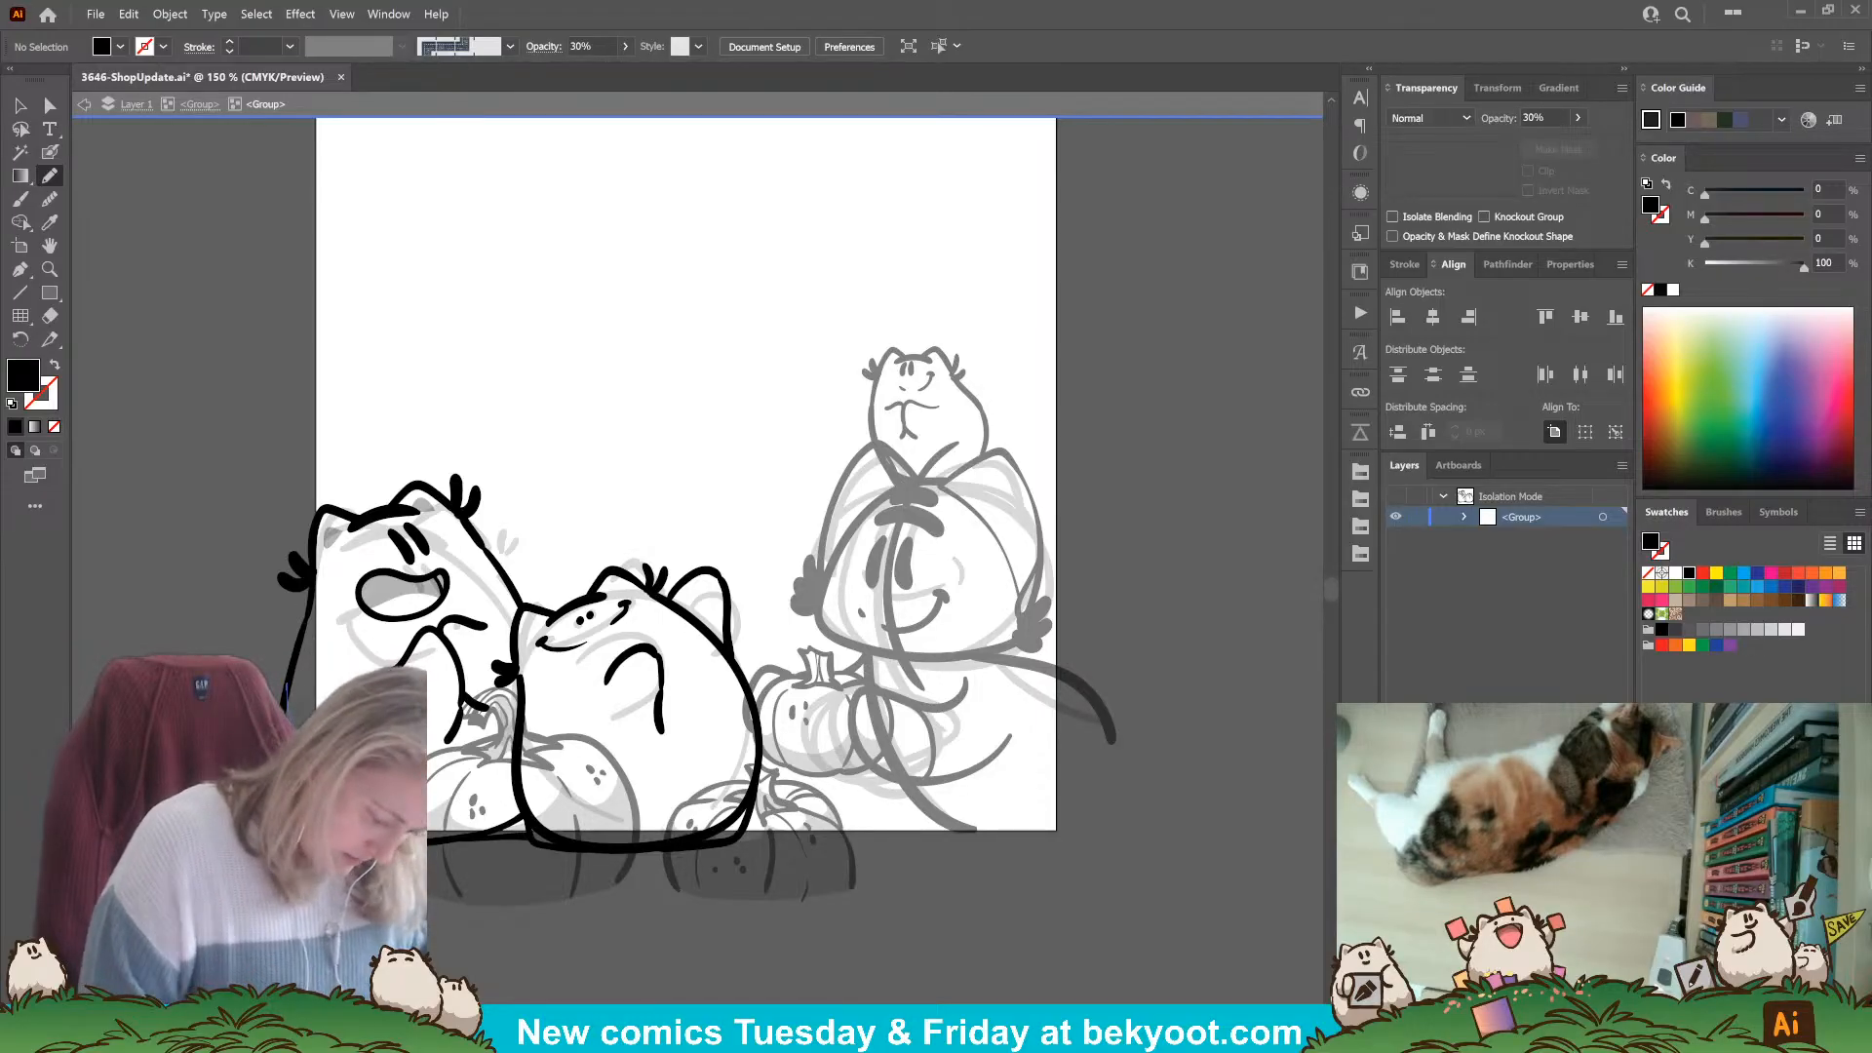
mouse_move(517, 739)
mouse_down()
mouse_move(534, 827)
mouse_move(505, 835)
mouse_up()
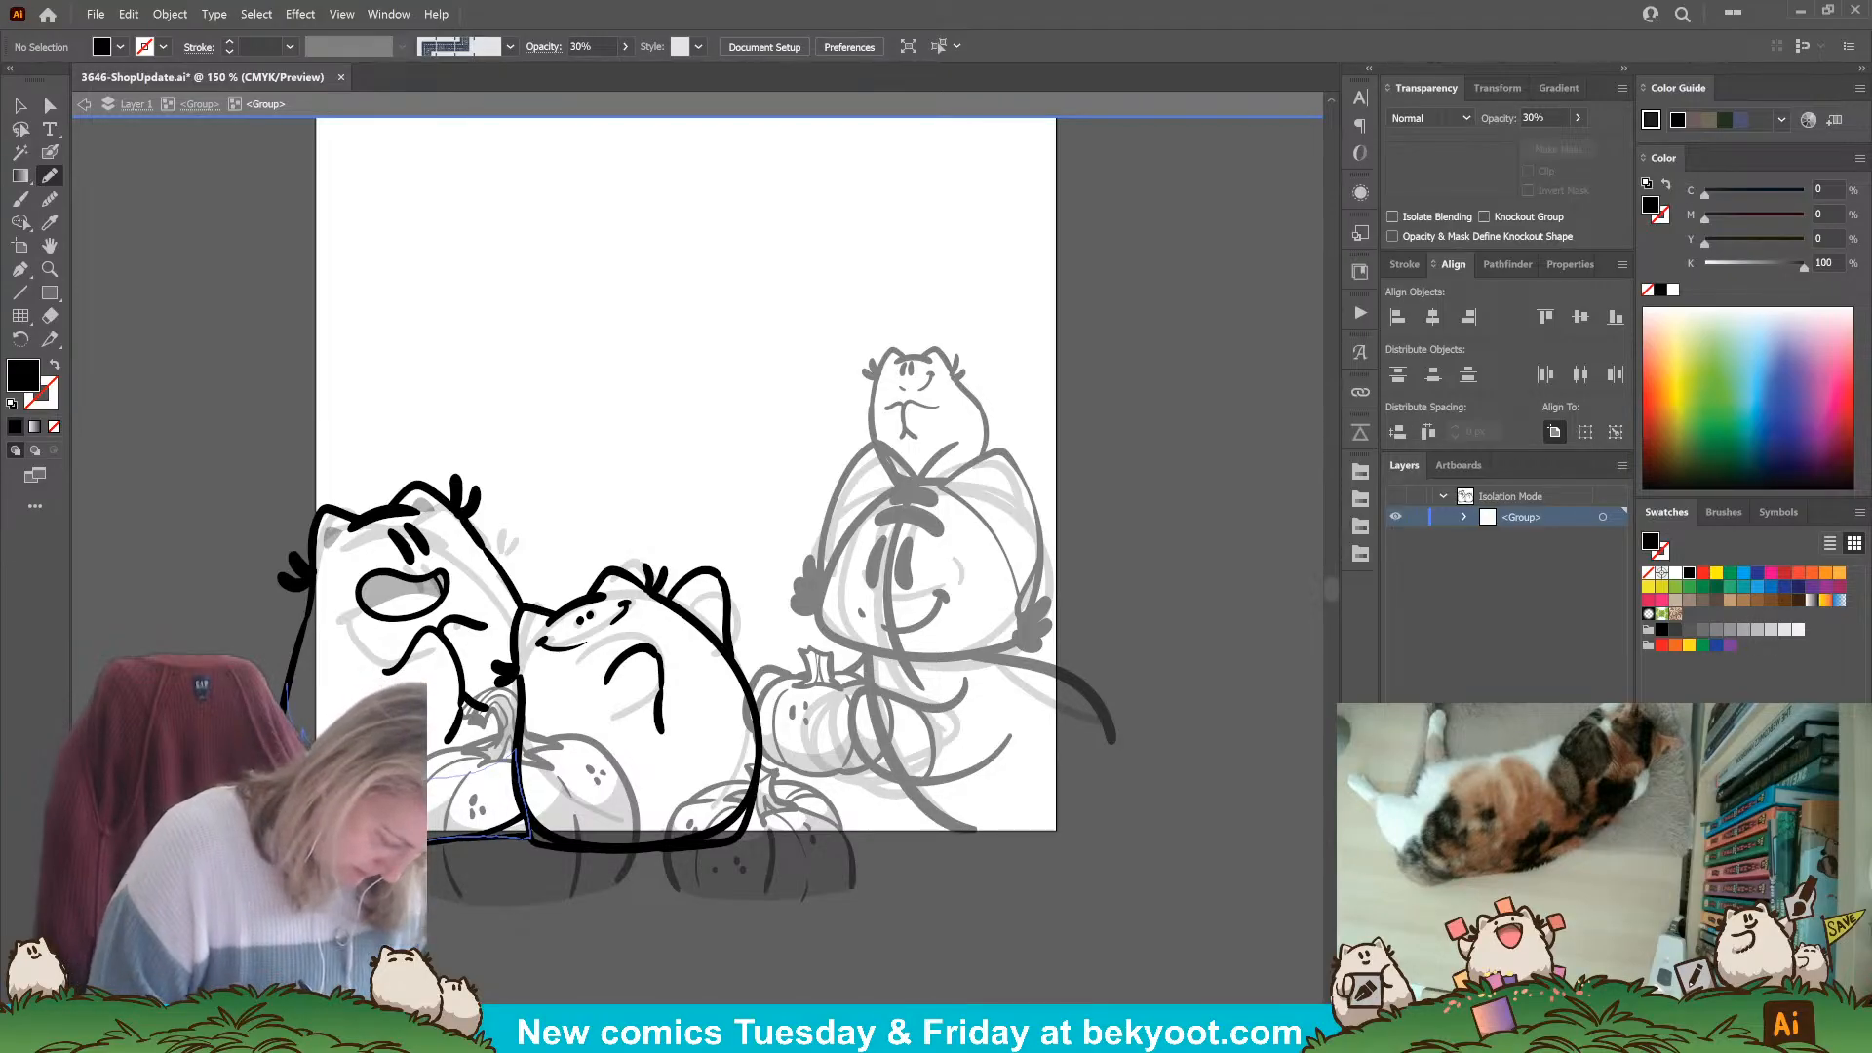
drag(284, 698, 301, 731)
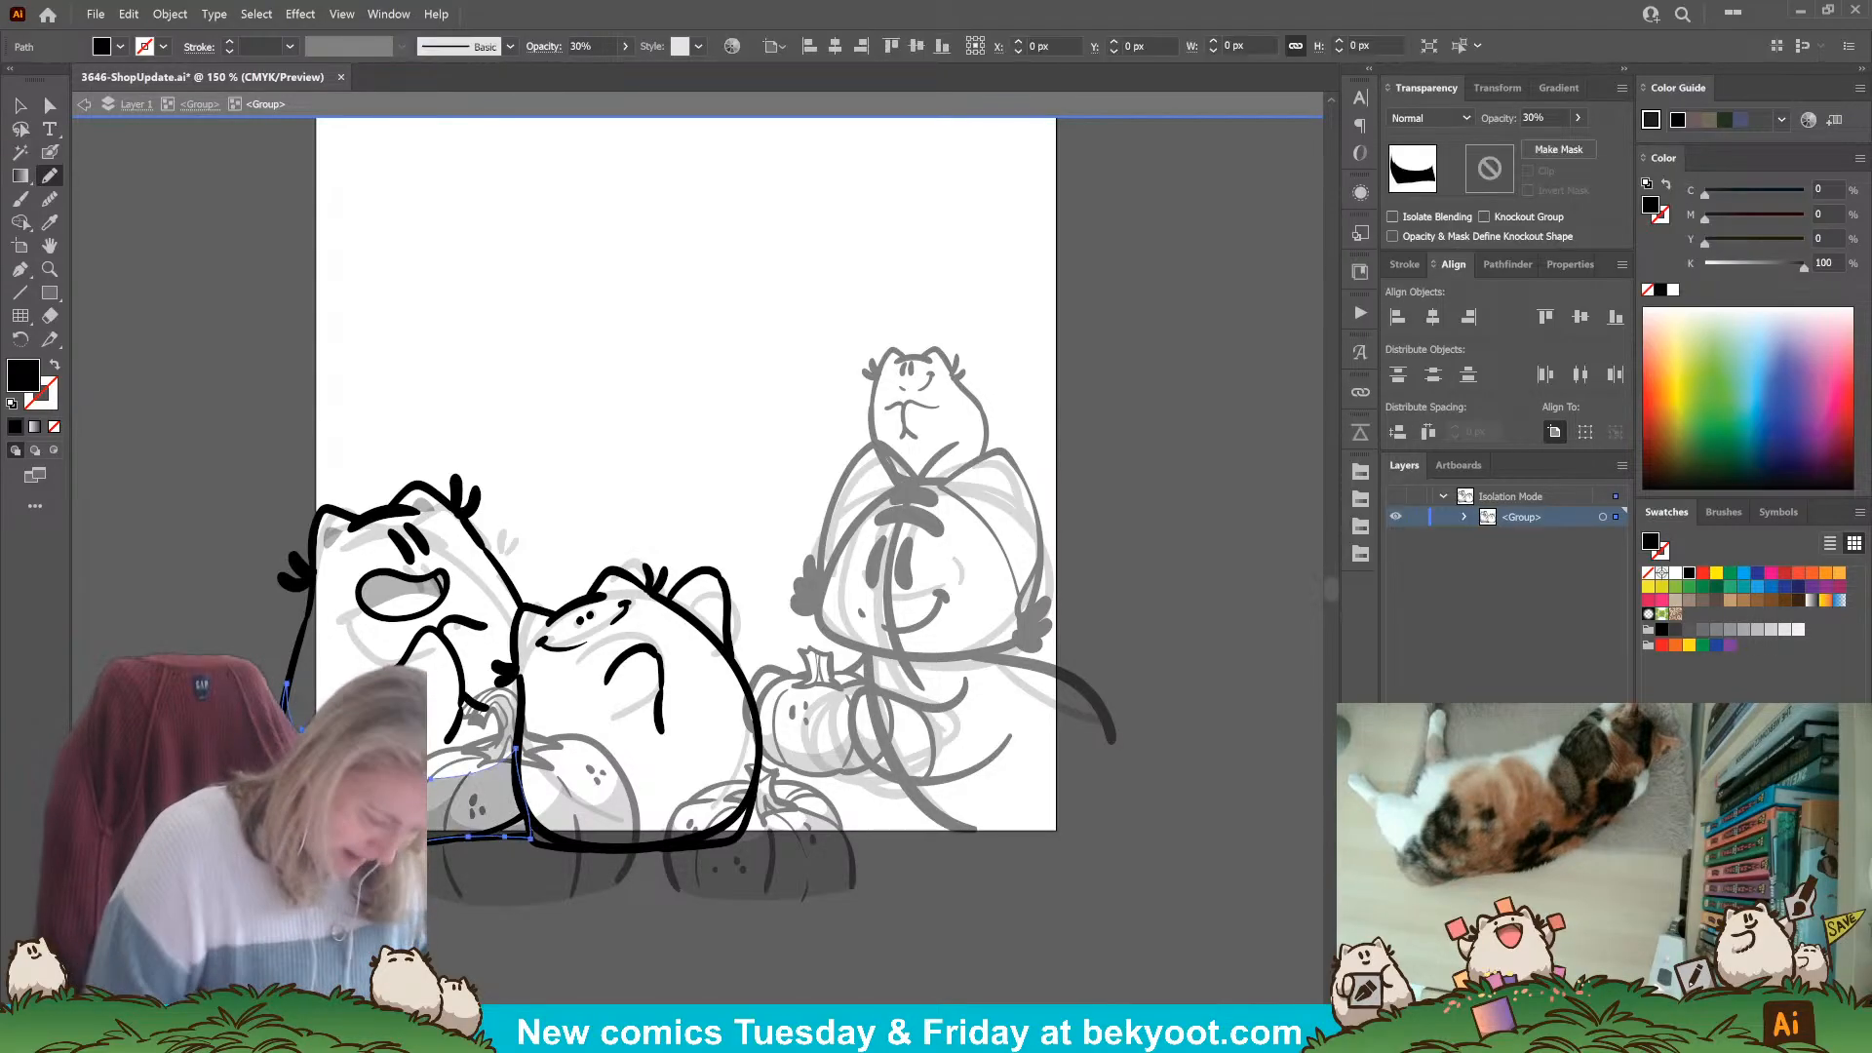
key(ctrl+shift+a)
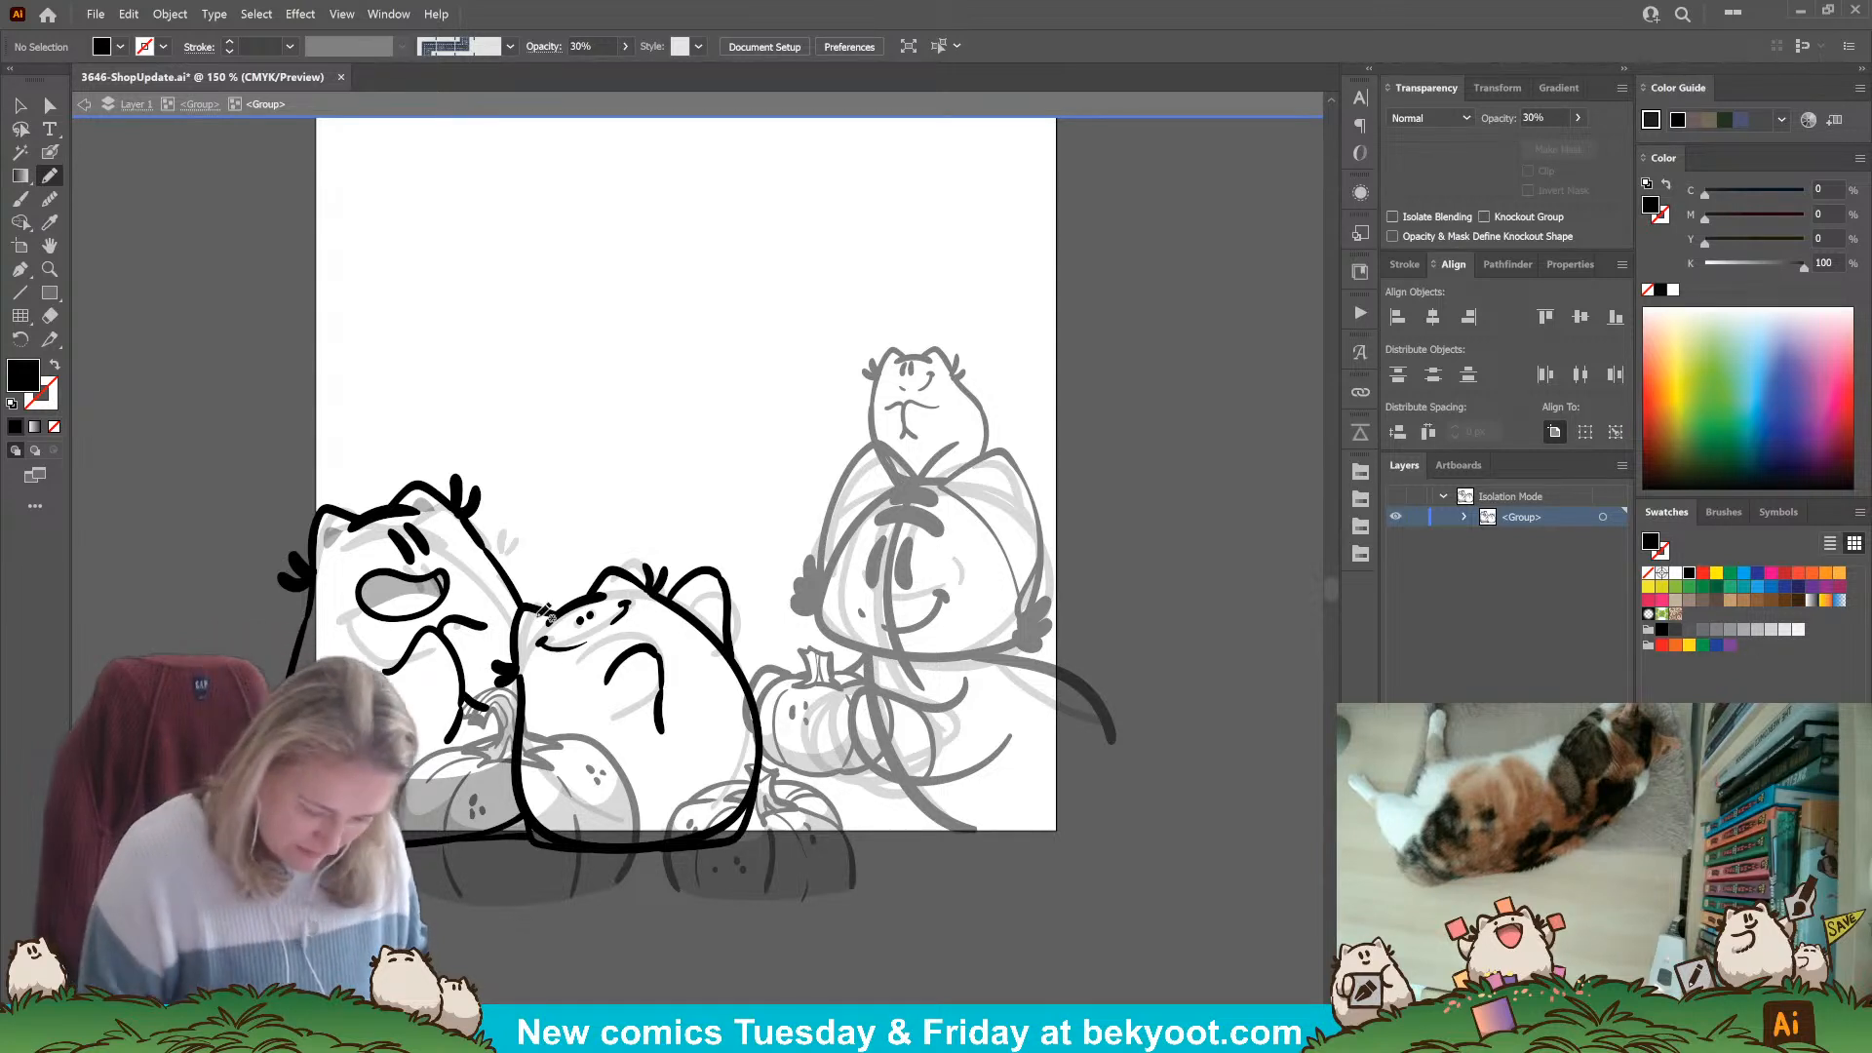
Shade both ears of the front cat with 30% opacity black shapes and clear the selection.
drag(535, 635, 529, 643)
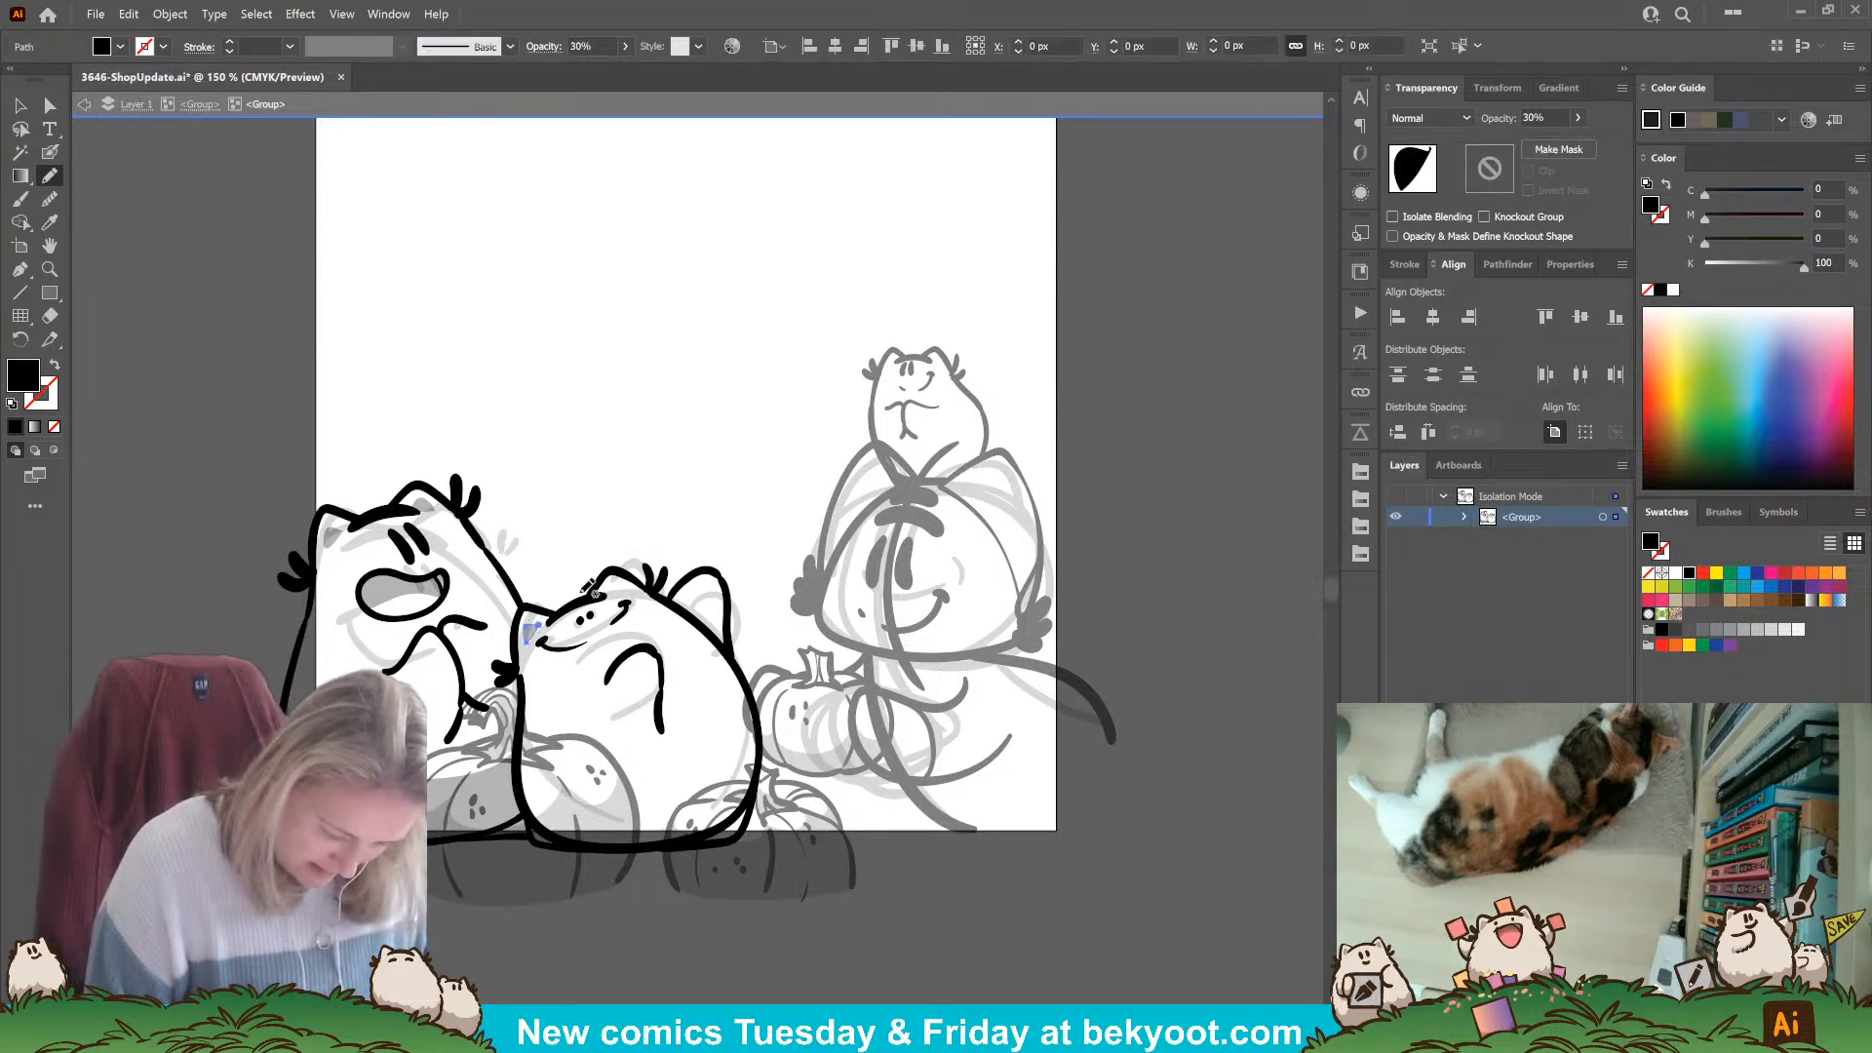
drag(629, 589, 605, 591)
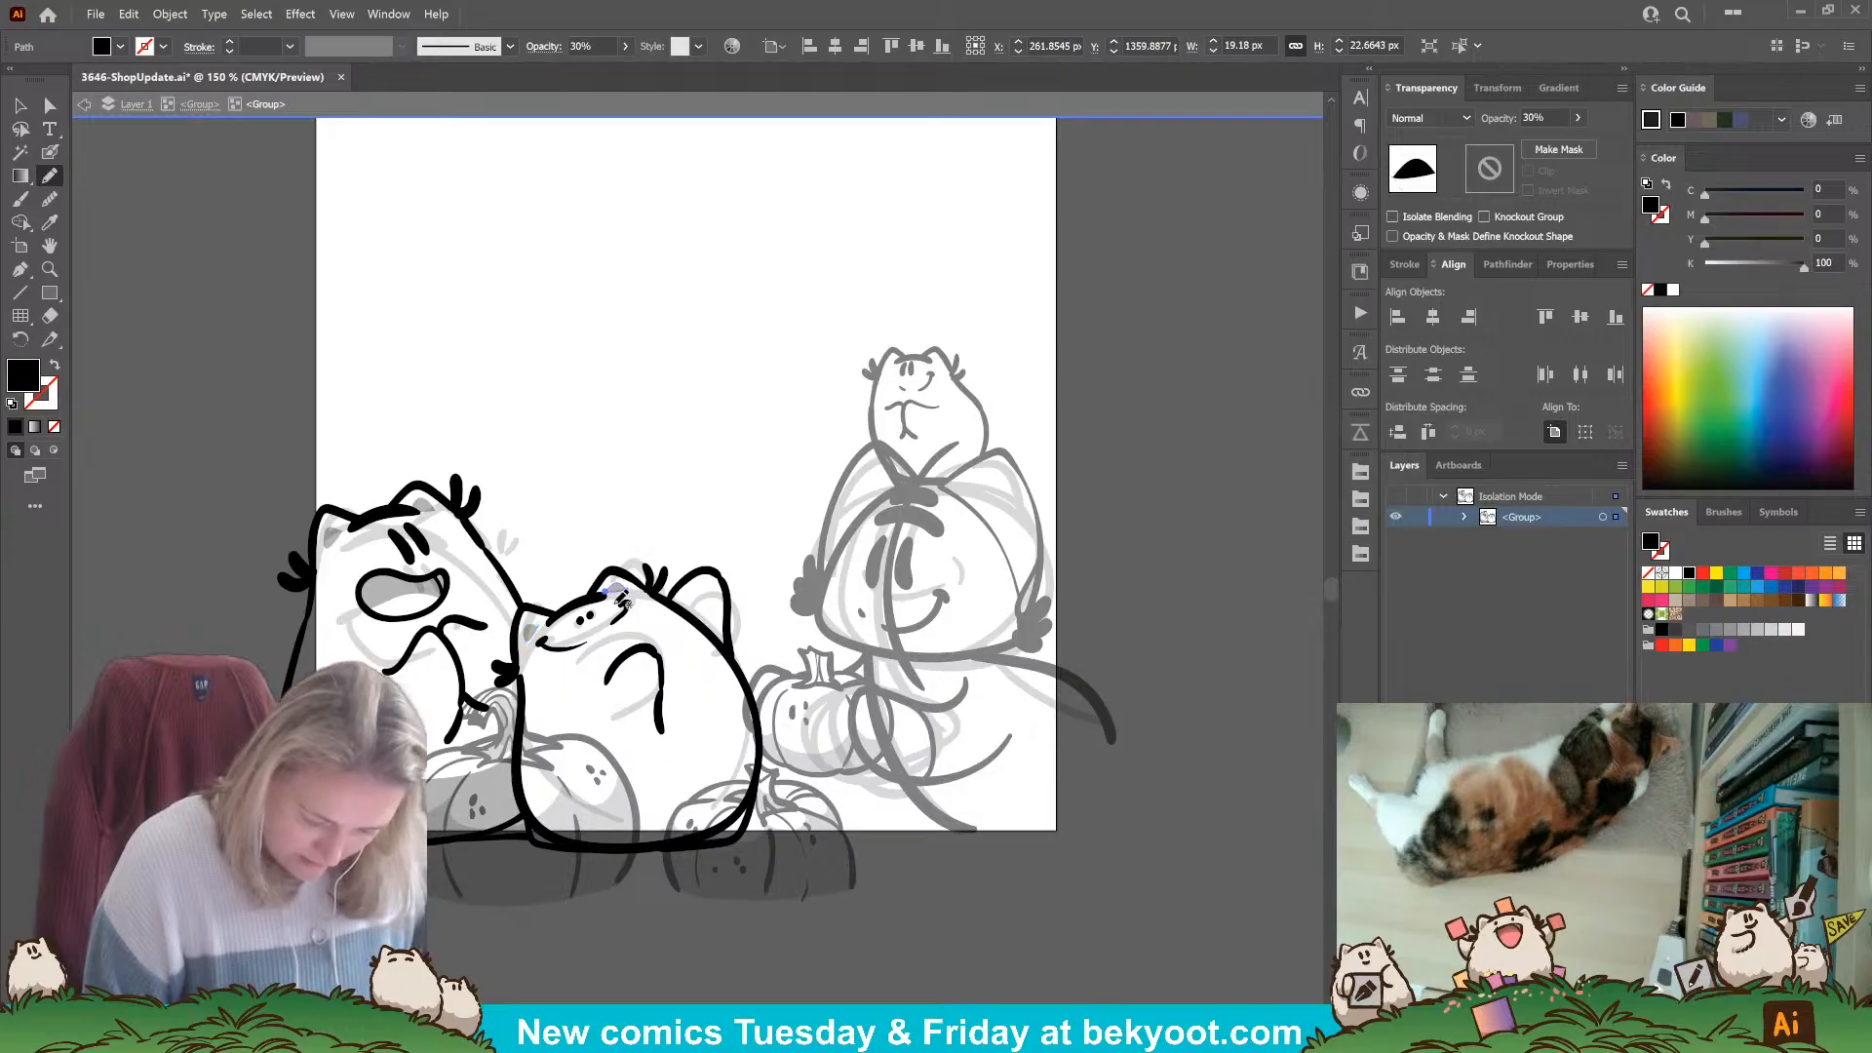
ctrl+click(616, 899)
Draw 30% opacity black shadow shapes along the front cat's lower body and beside its raised arm.
mouse_move(527, 717)
mouse_down()
mouse_move(565, 777)
mouse_move(612, 790)
mouse_move(720, 766)
mouse_move(756, 708)
mouse_move(749, 831)
mouse_move(536, 840)
mouse_move(528, 719)
mouse_up()
drag(824, 952, 777, 927)
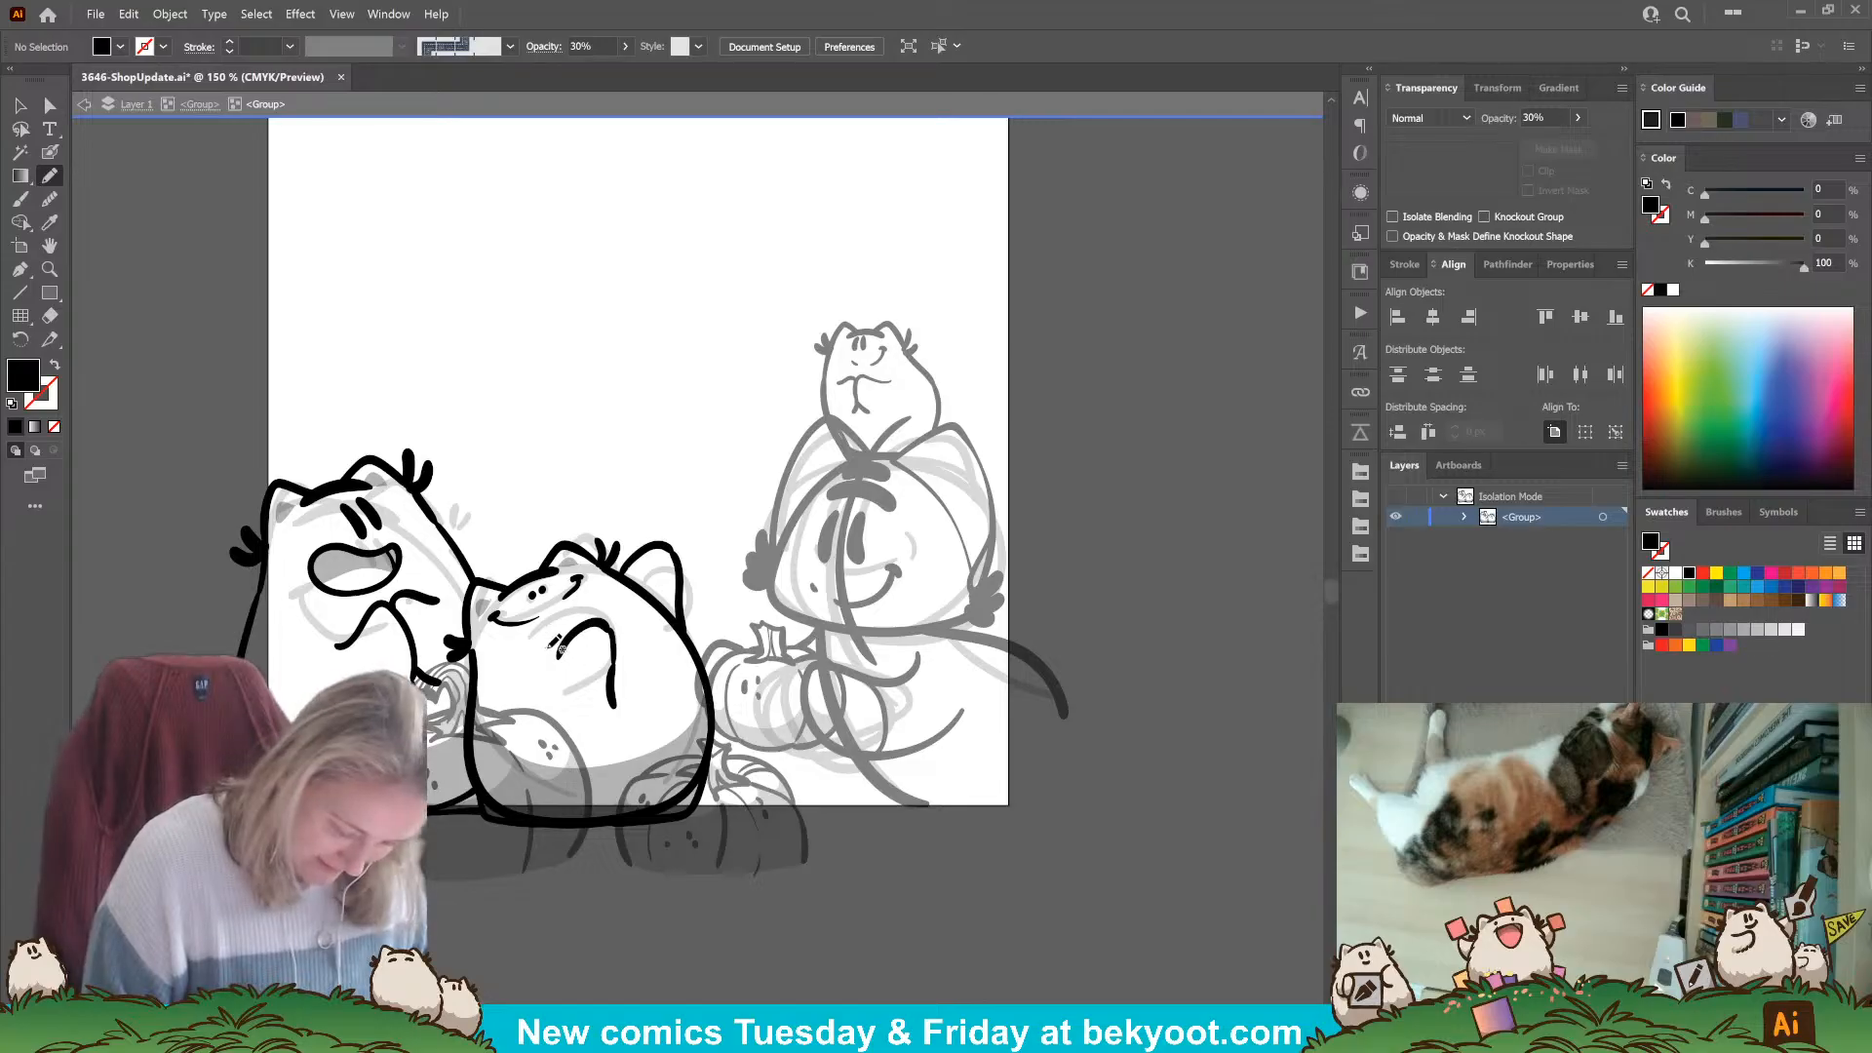
drag(569, 641, 557, 658)
ctrl+click(548, 946)
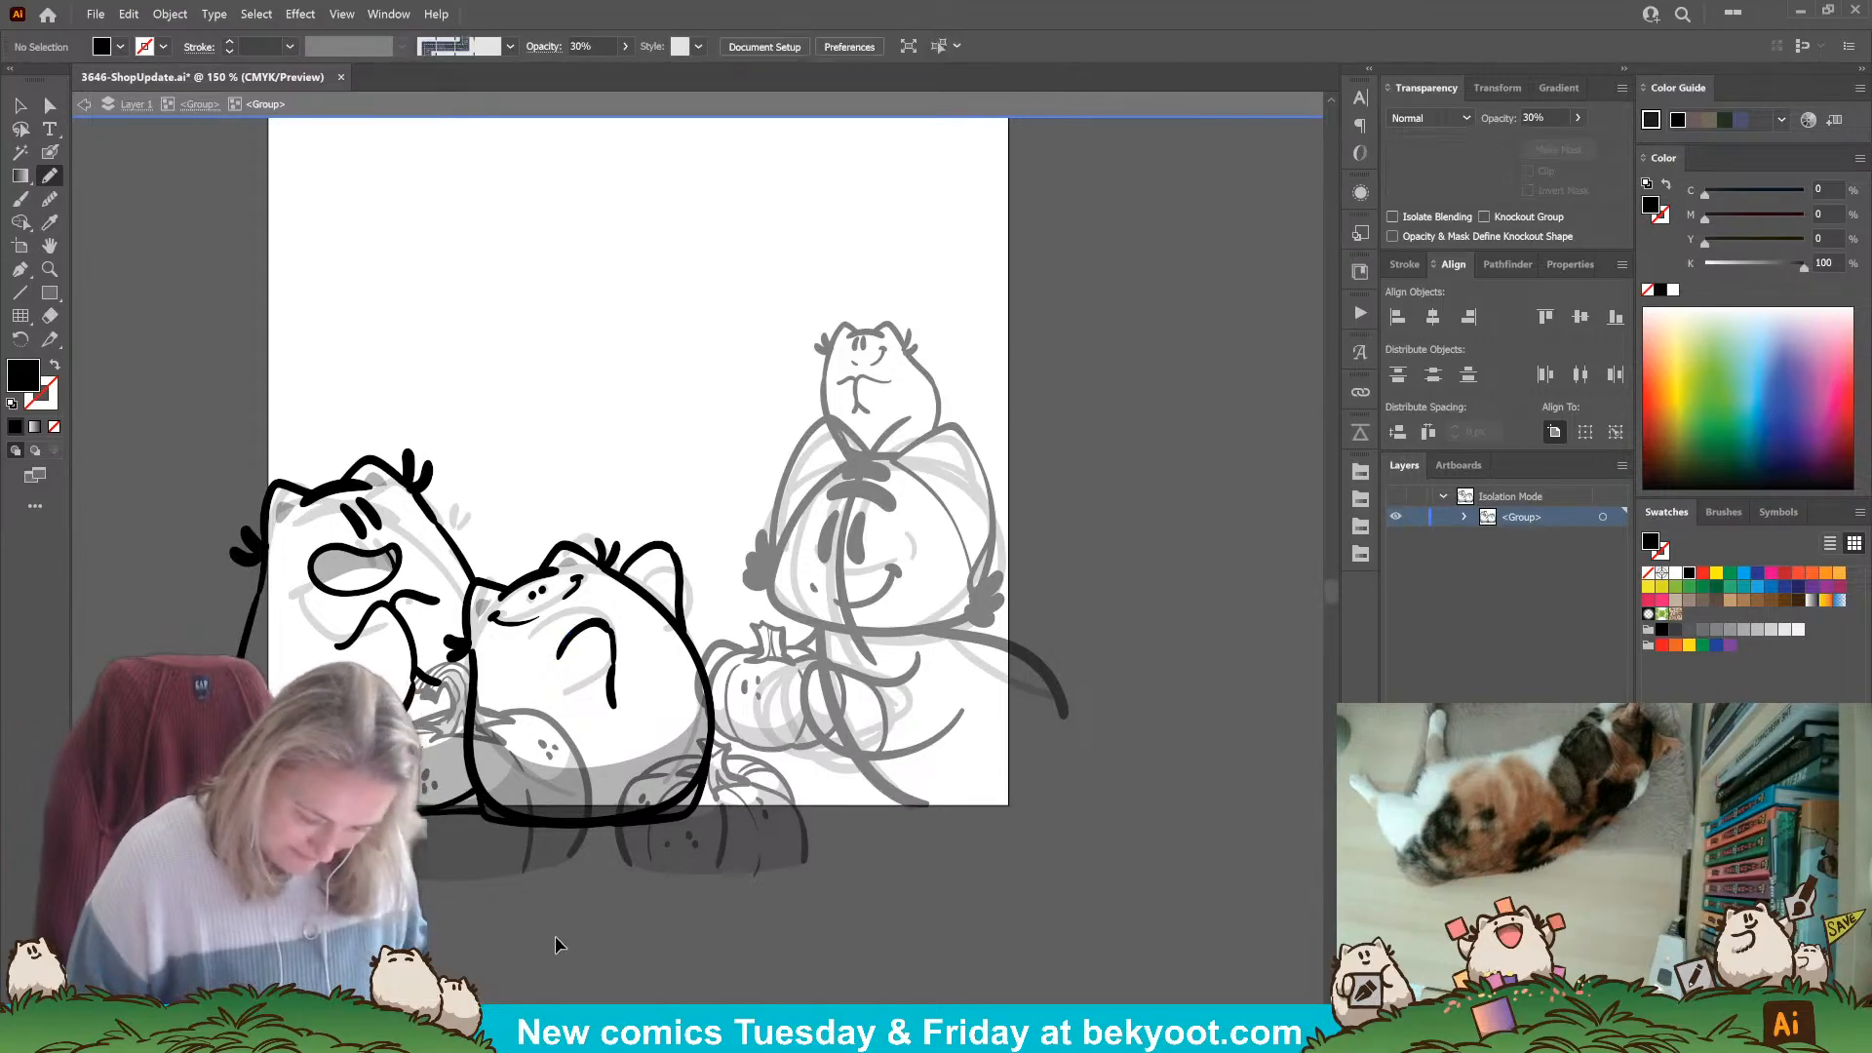
scroll(604, 926, right, 2)
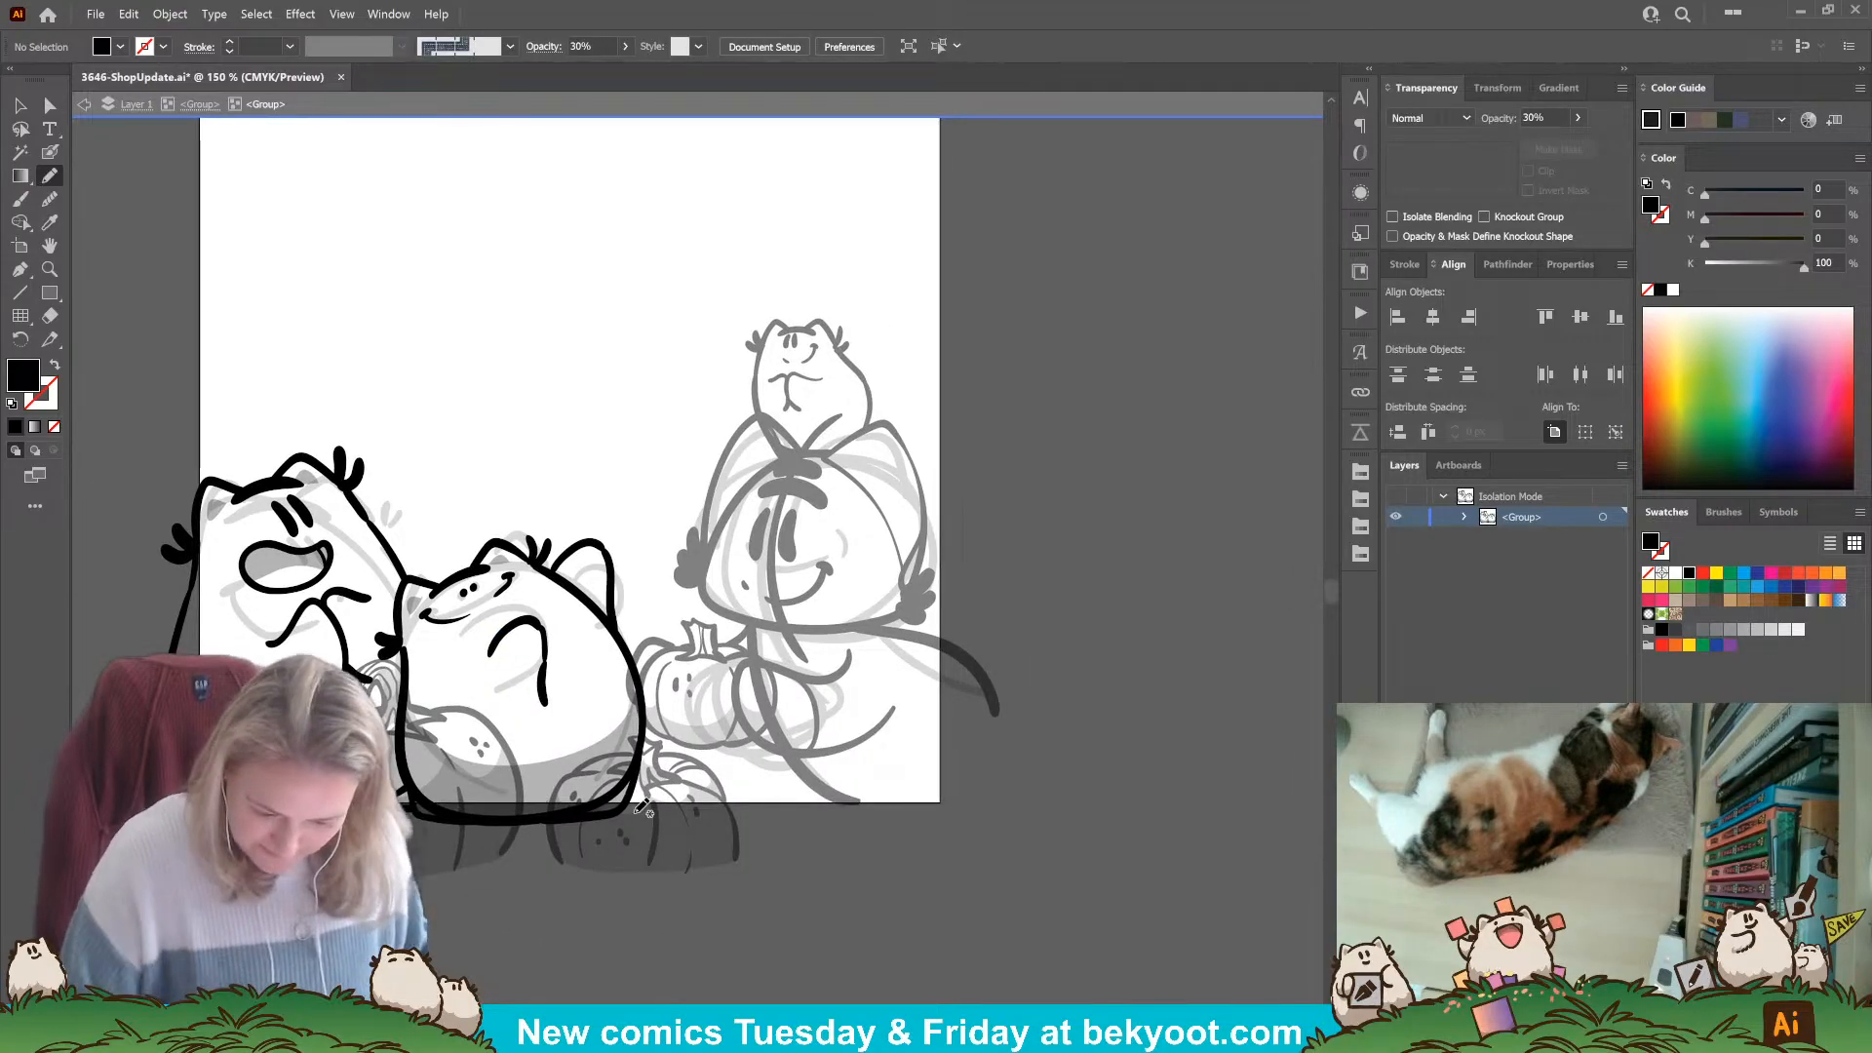
Return to the parent group and open the stacked cats' group on the right for editing, with nothing selected.
click(203, 106)
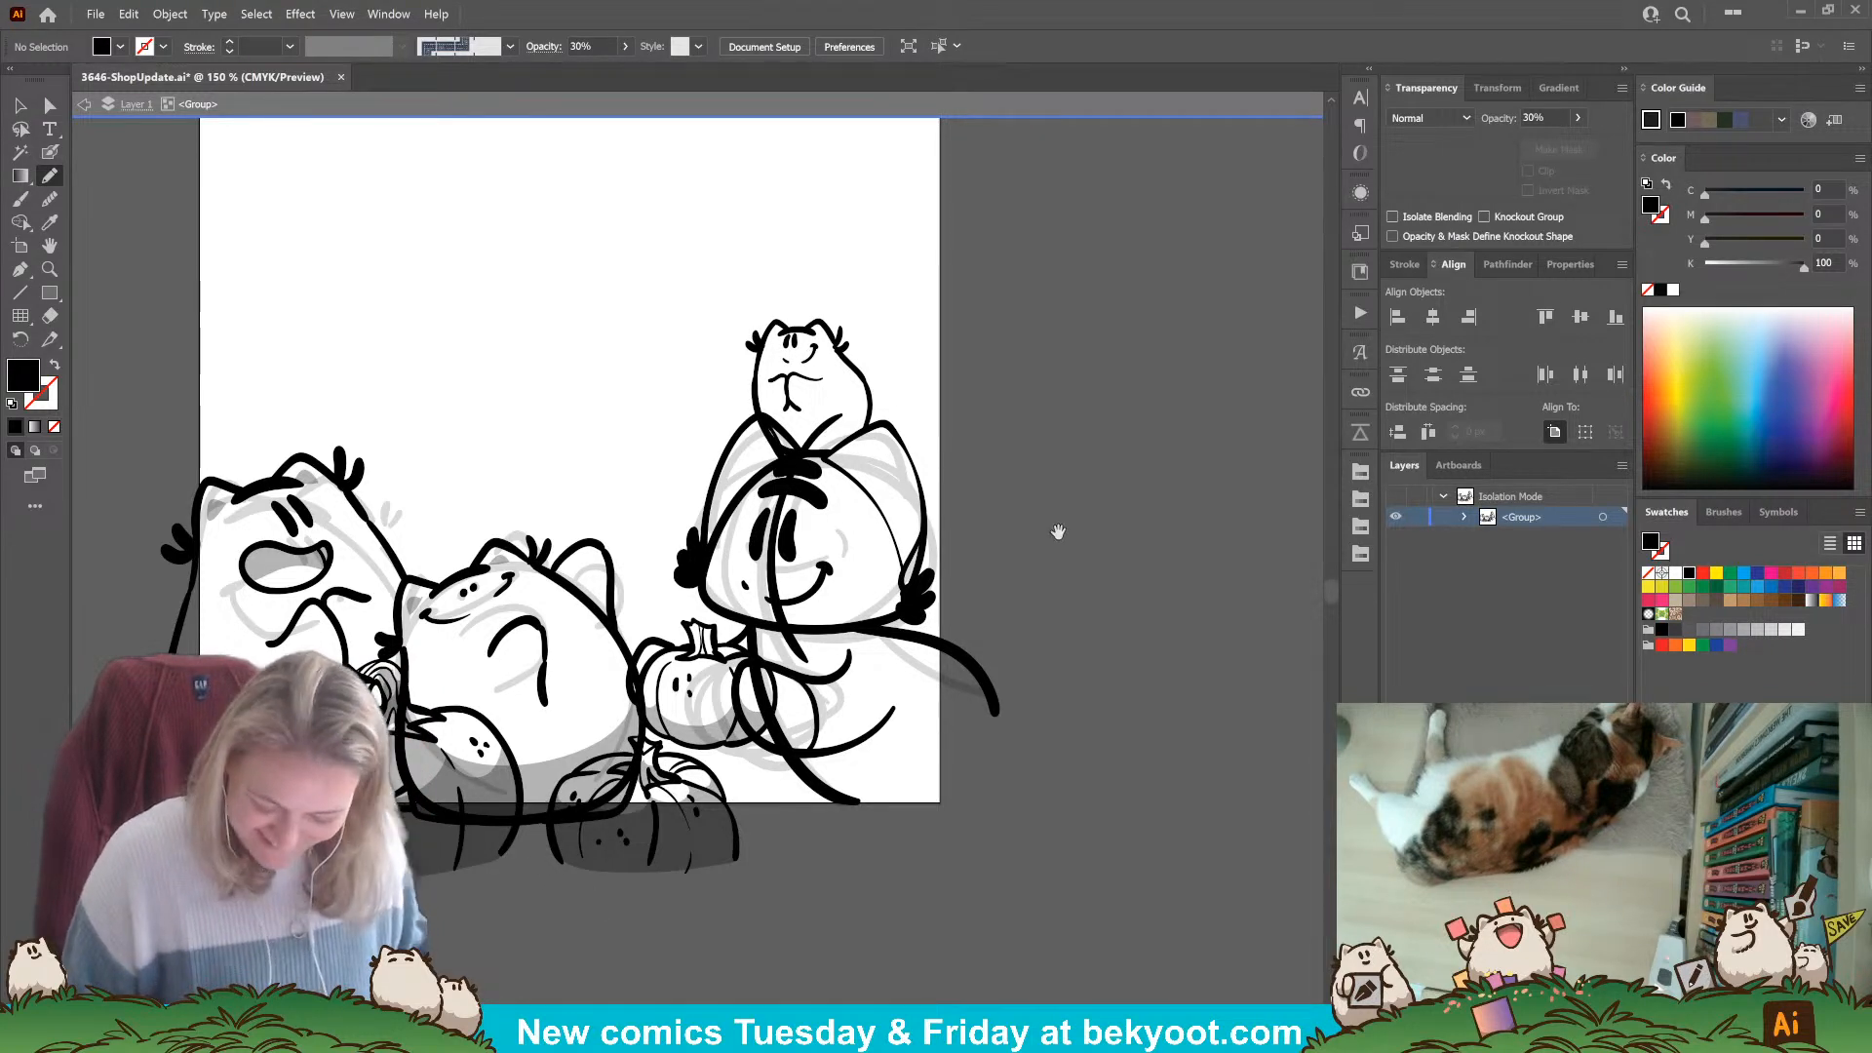
drag(1057, 531, 1034, 587)
click(19, 104)
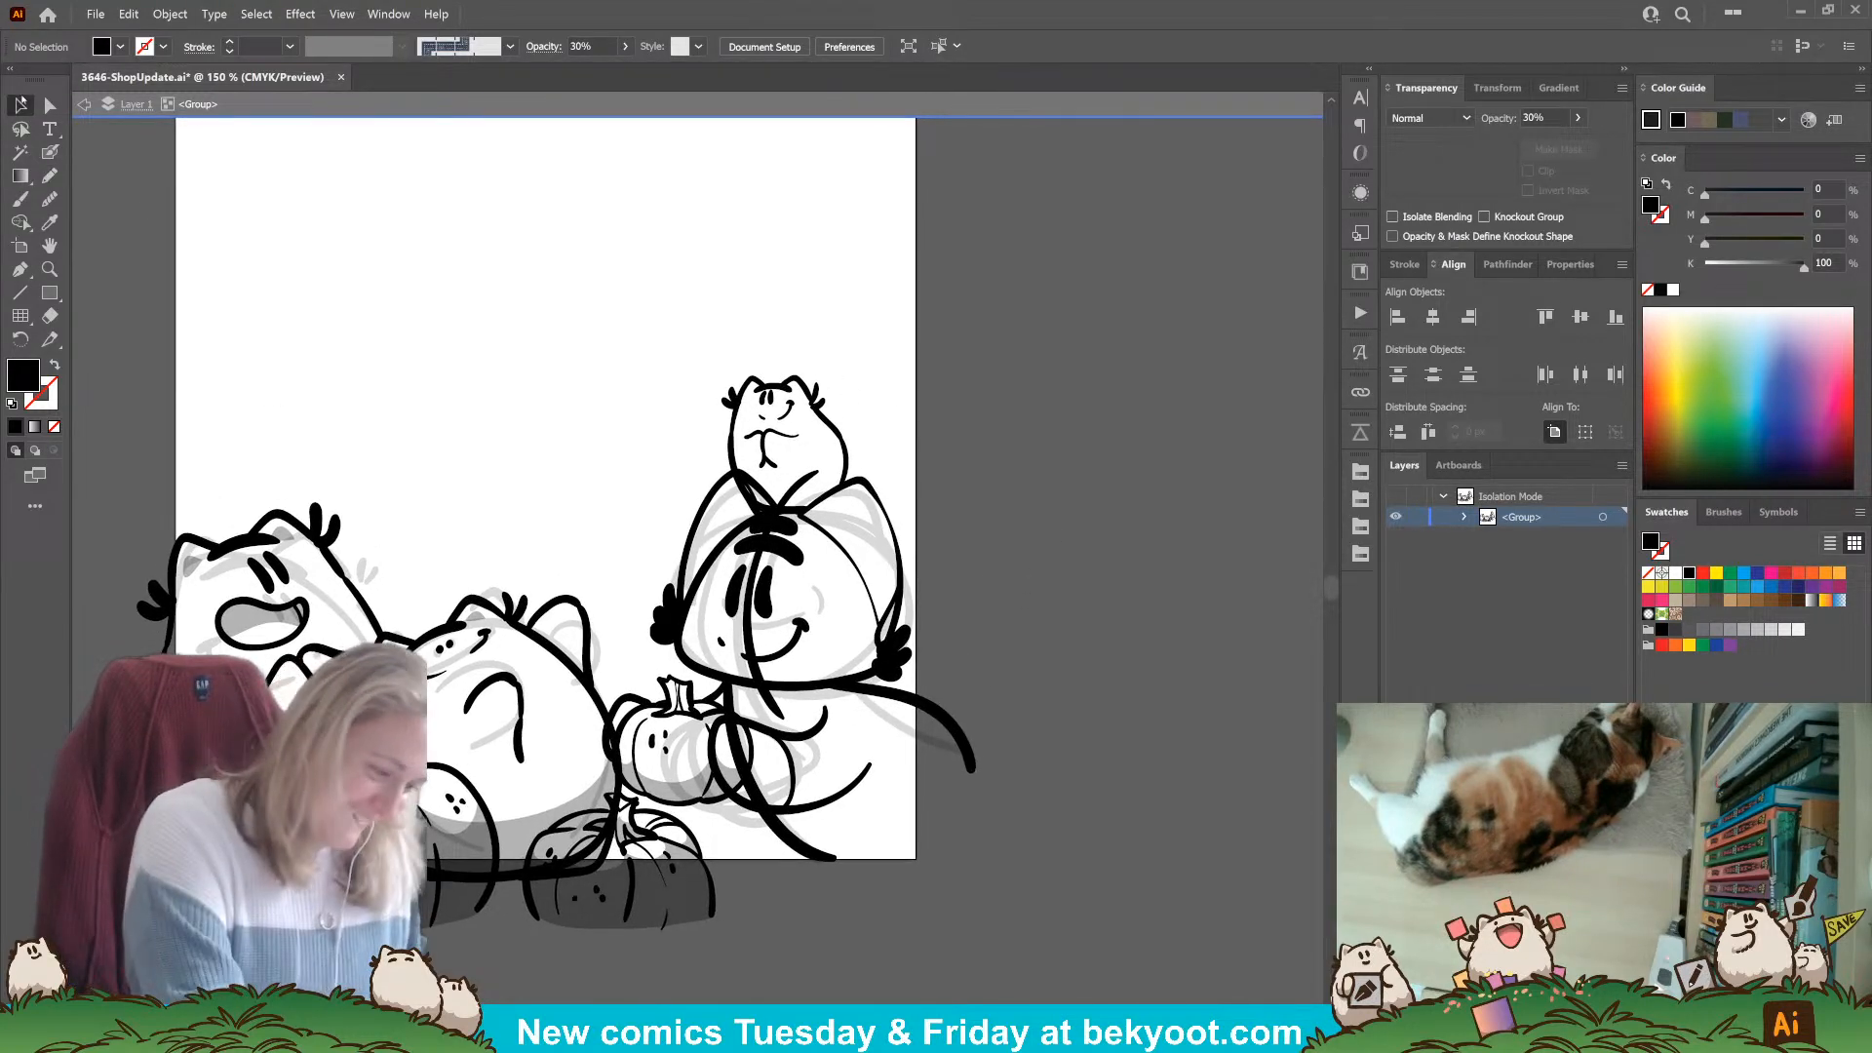
click(747, 622)
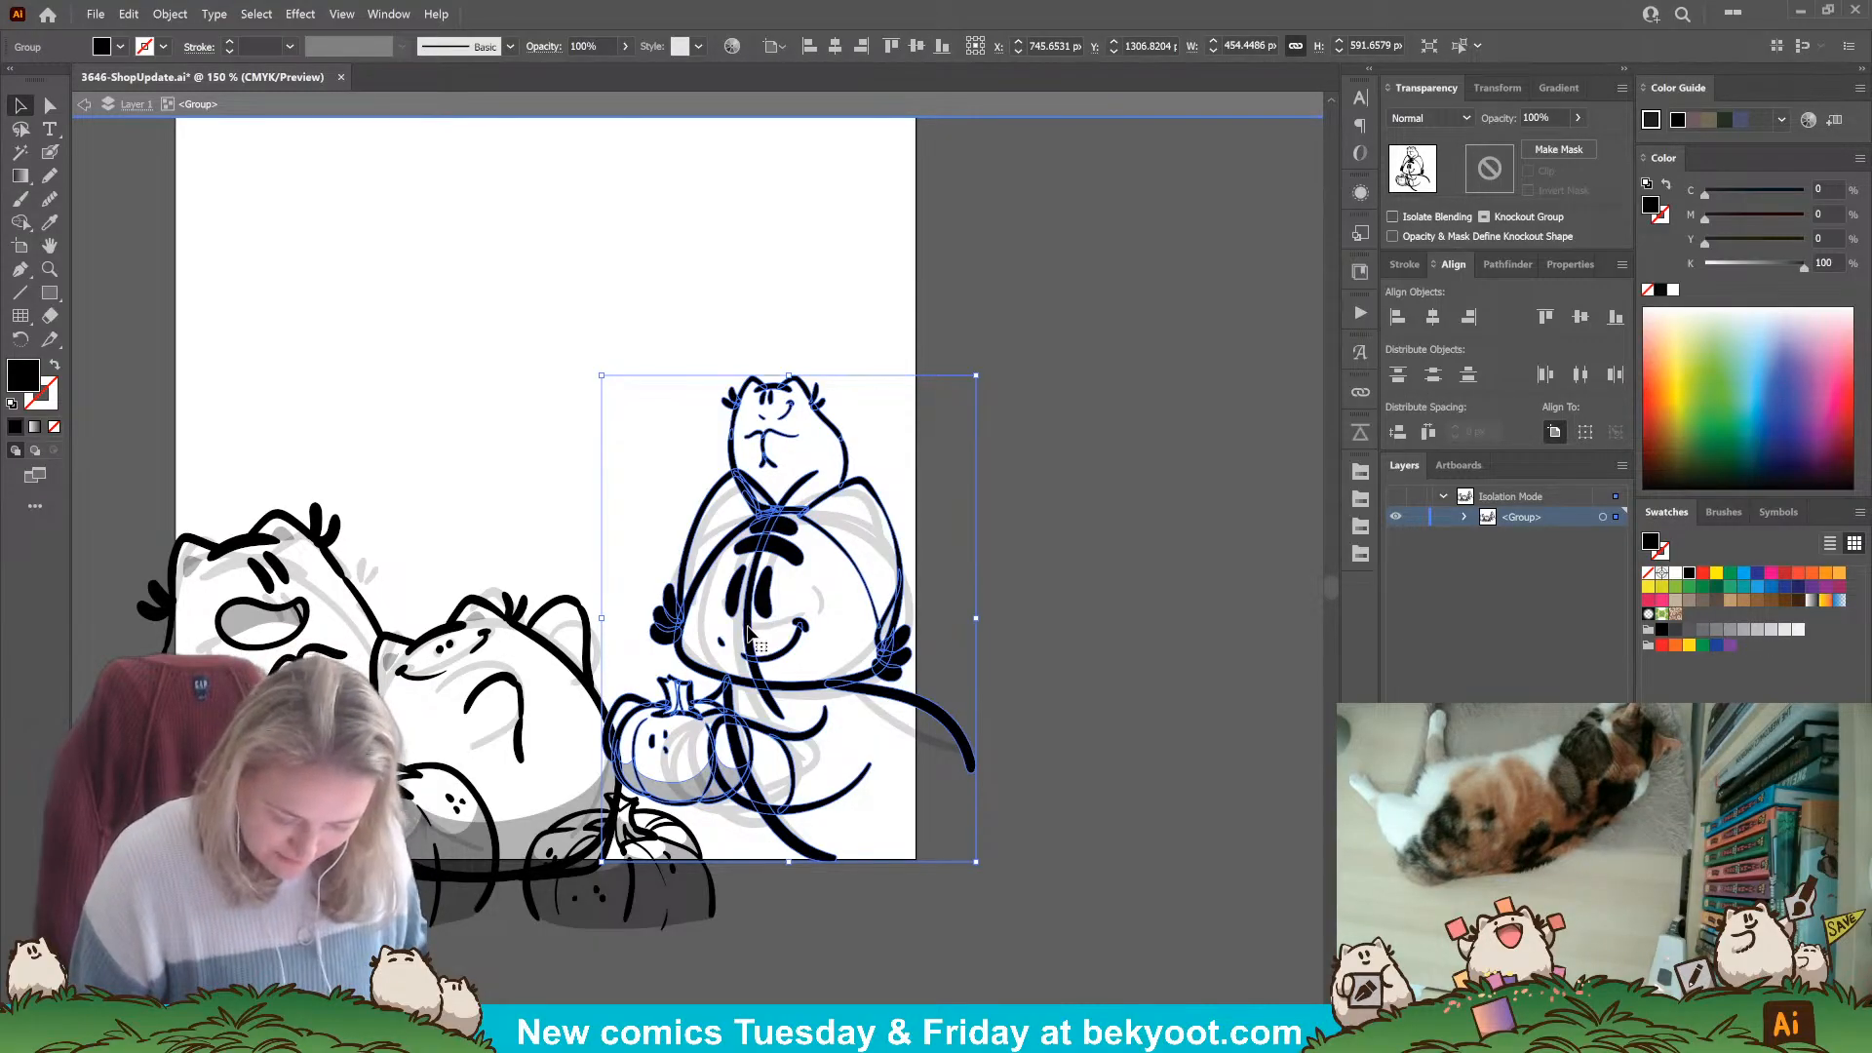
double_click(749, 634)
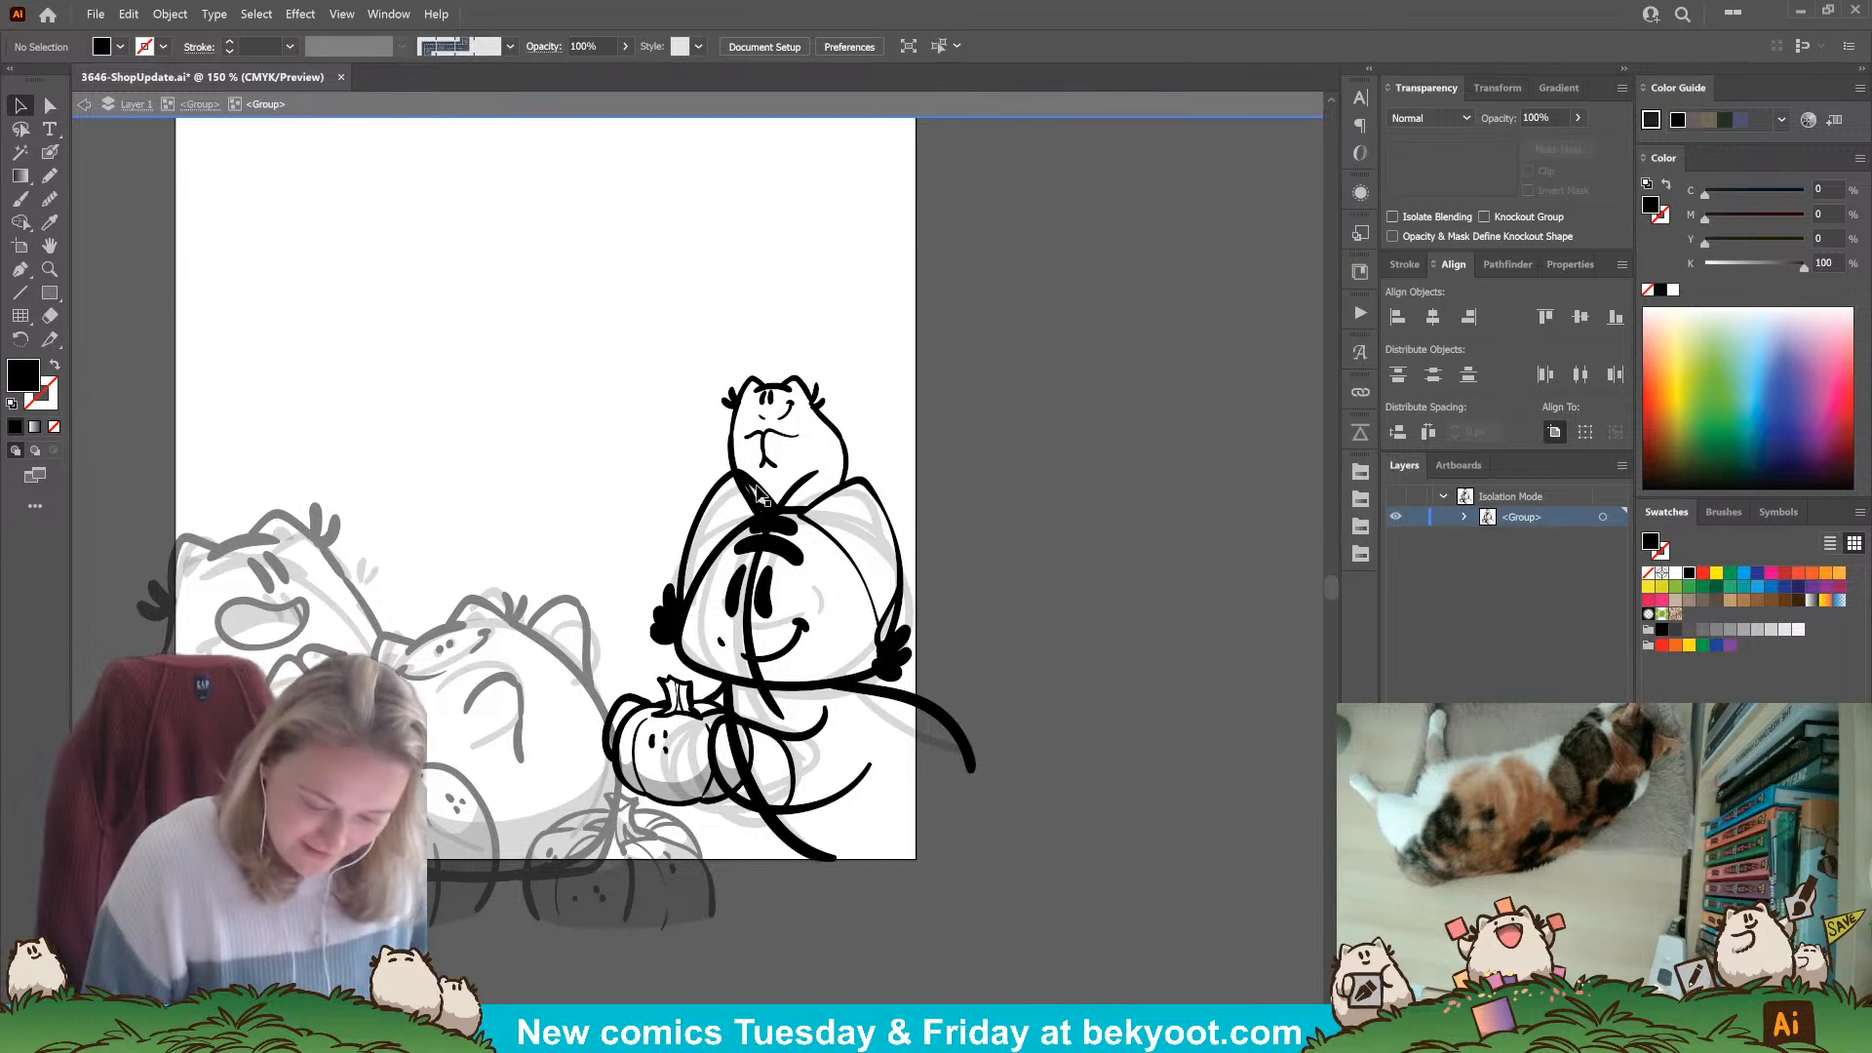
click(691, 556)
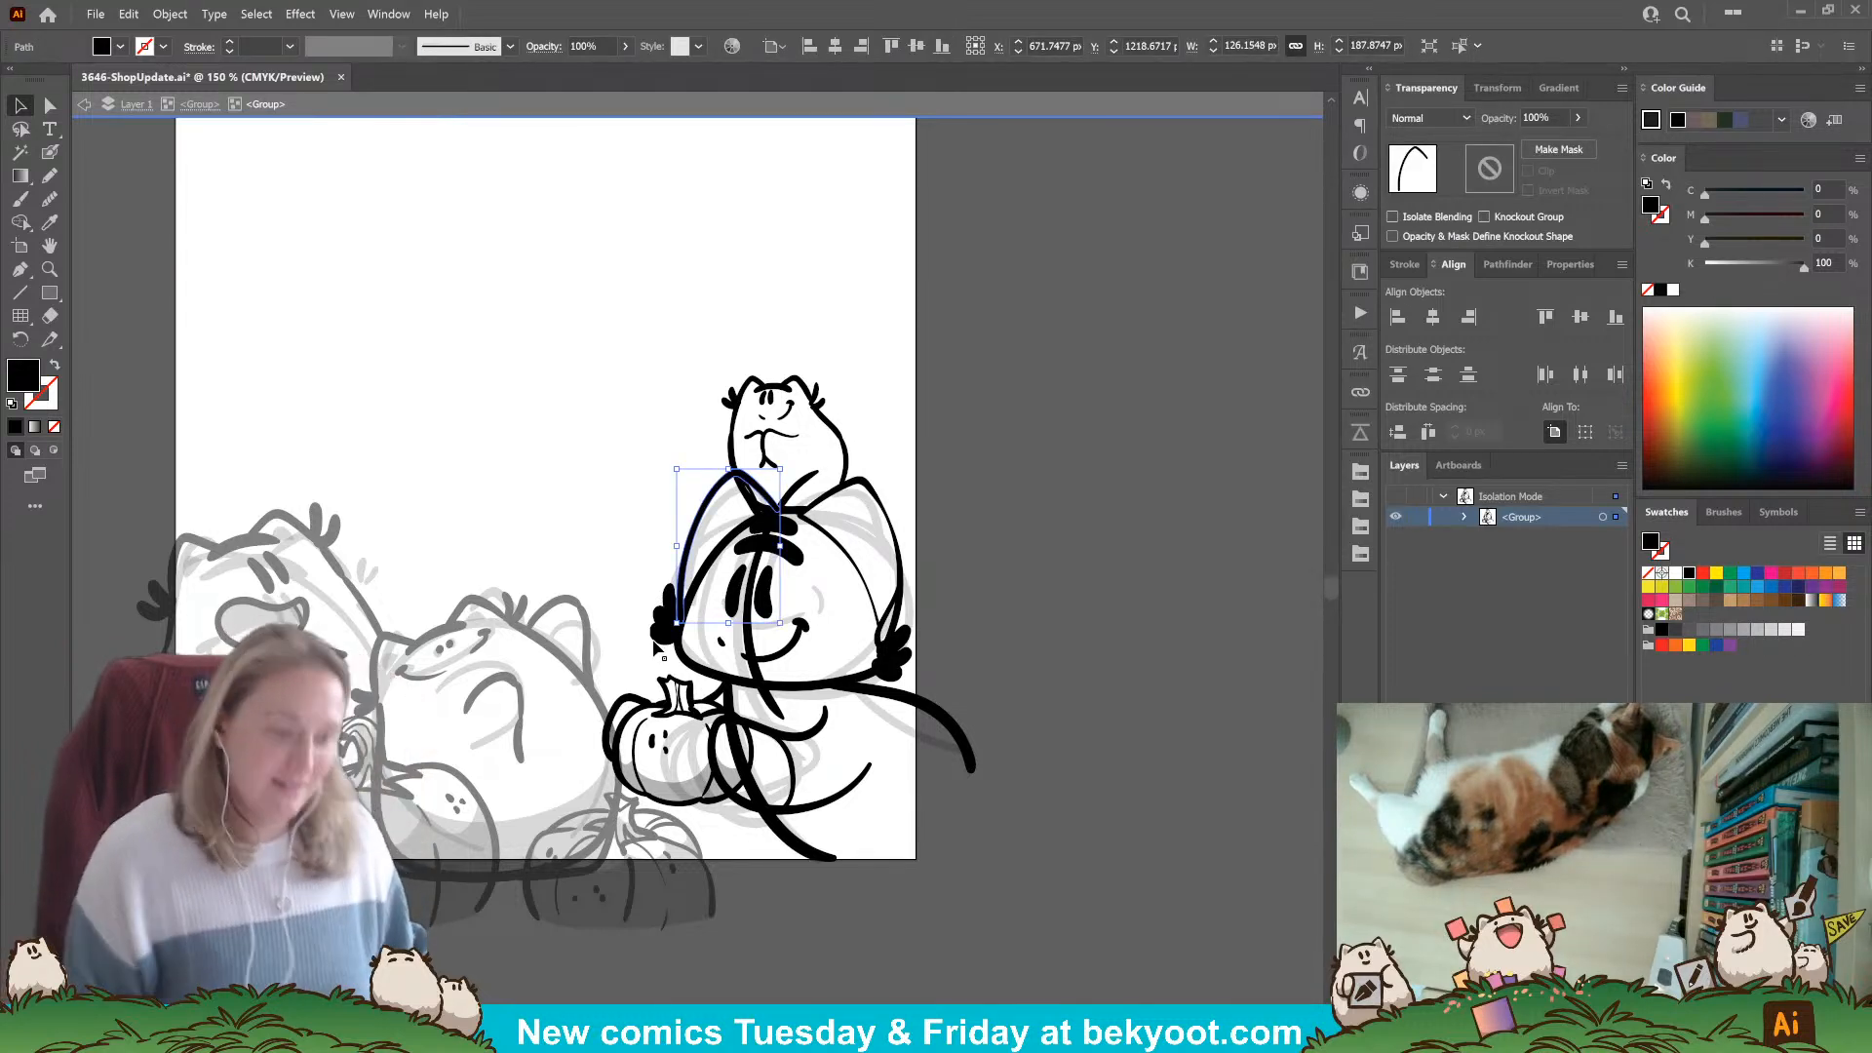
click(901, 448)
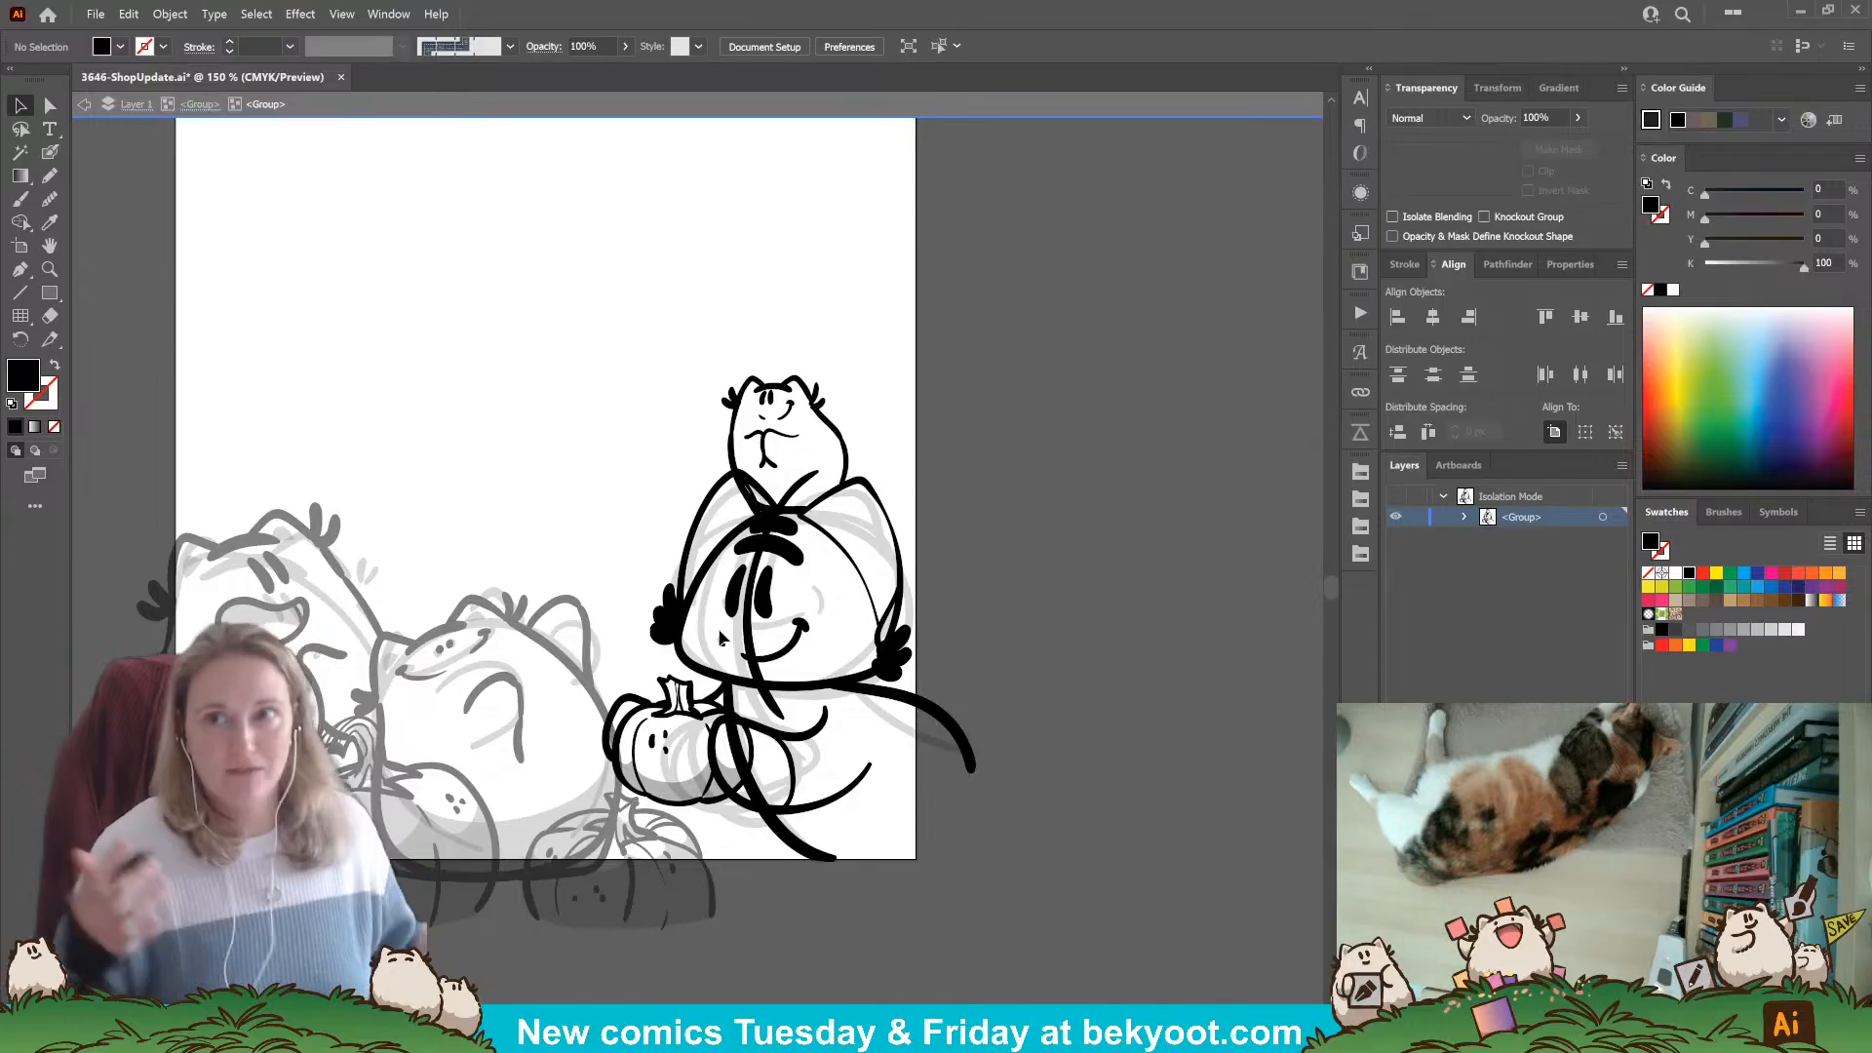
Delete the stray curved line running down across the large cat's face.
click(758, 495)
click(860, 456)
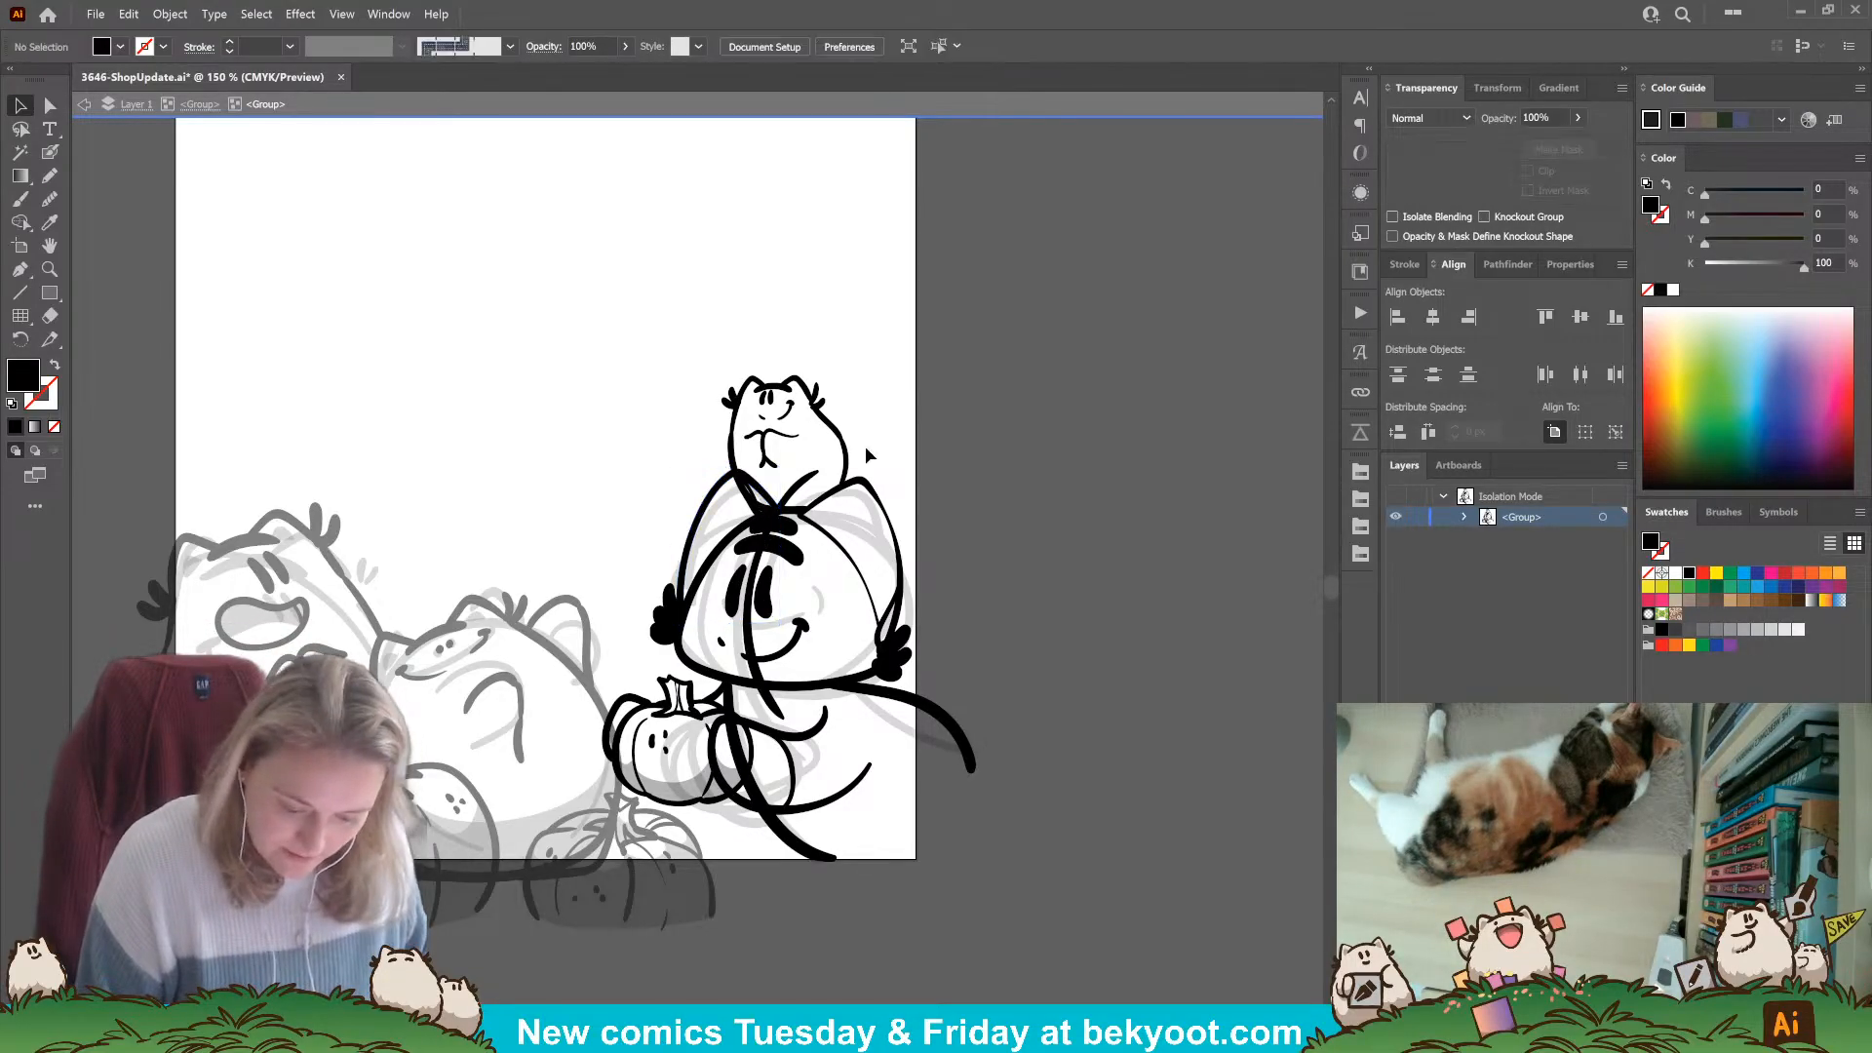
click(752, 494)
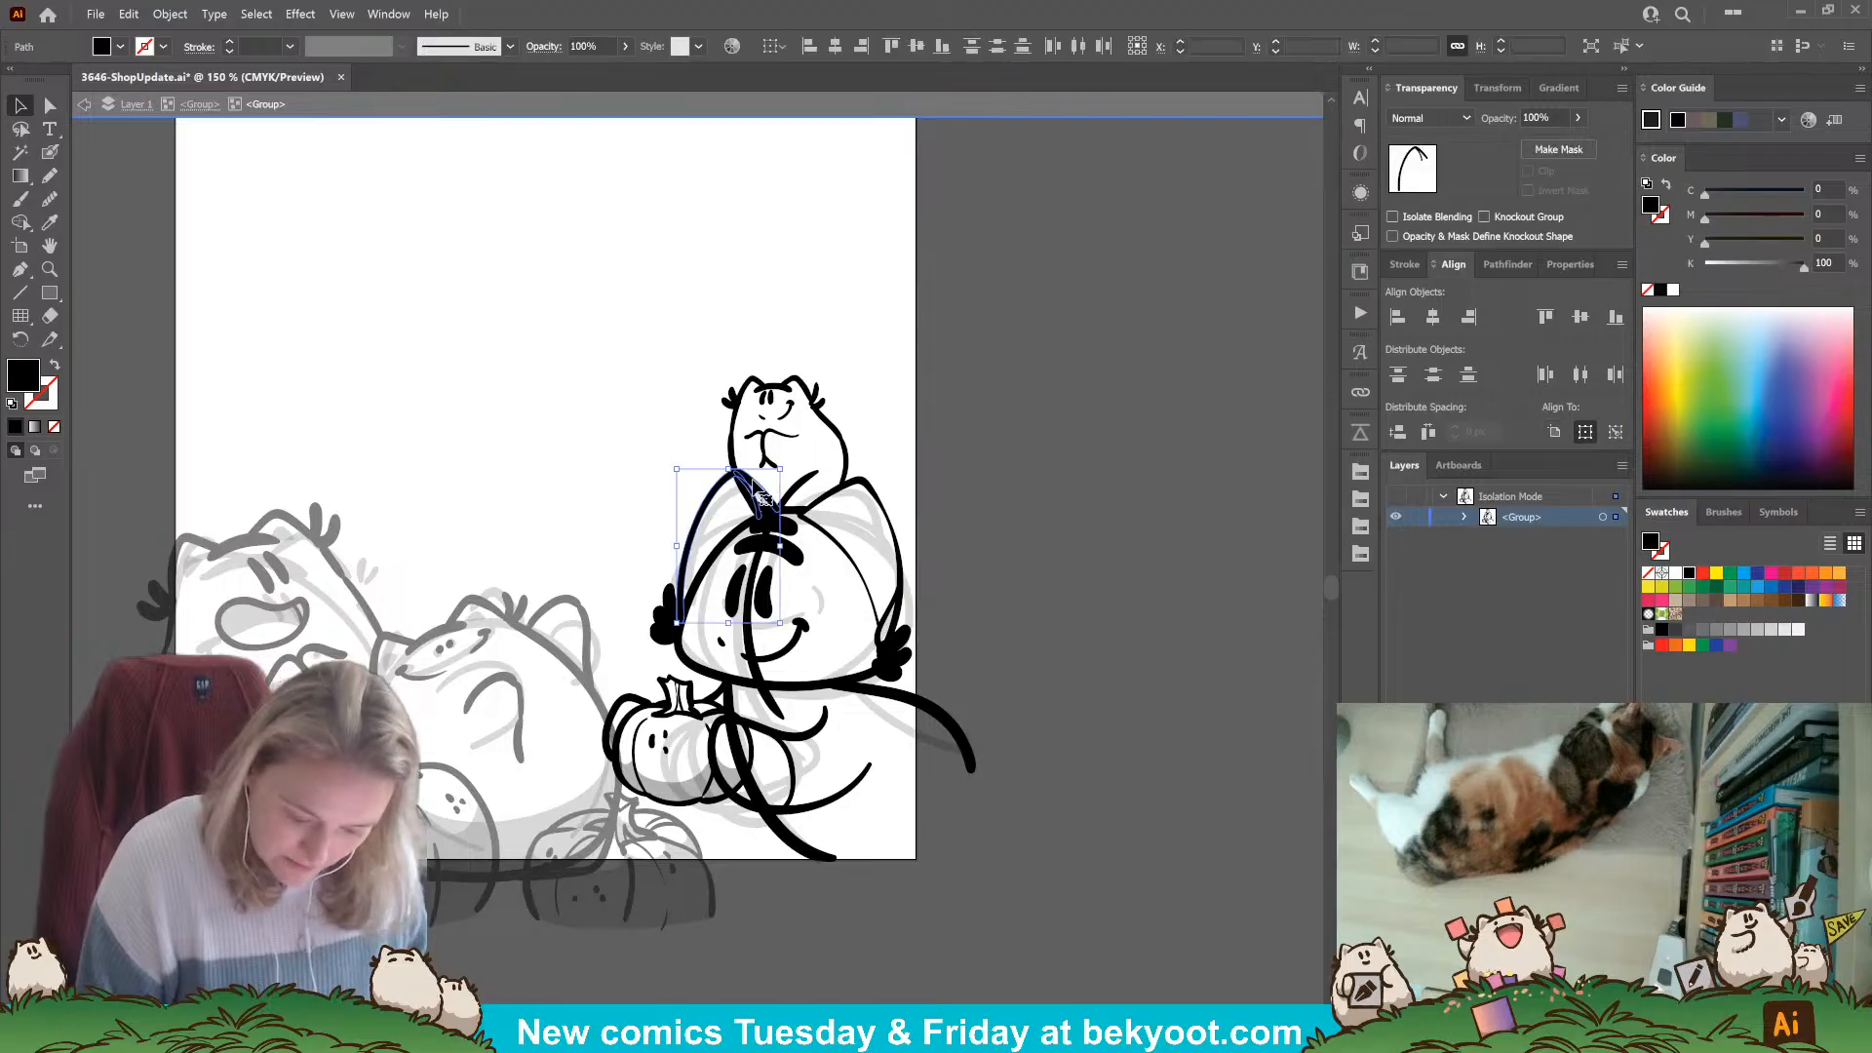
click(1023, 572)
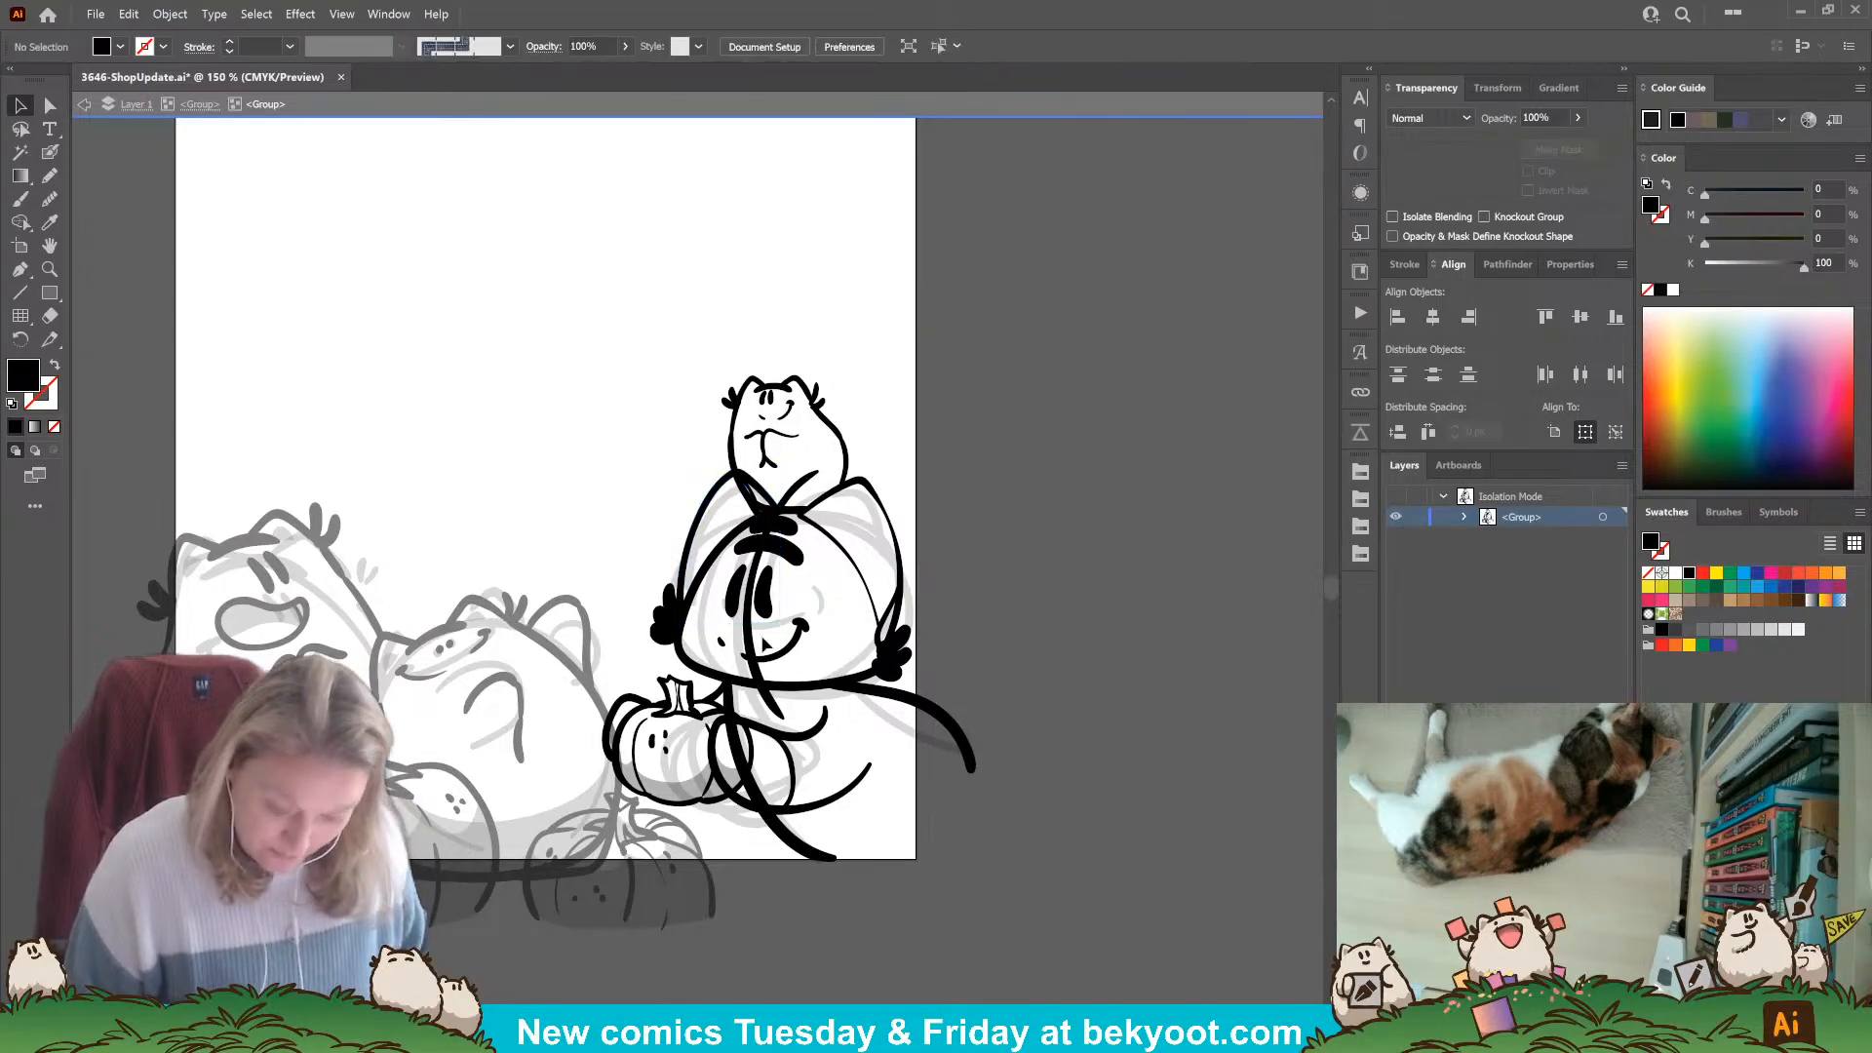
click(751, 635)
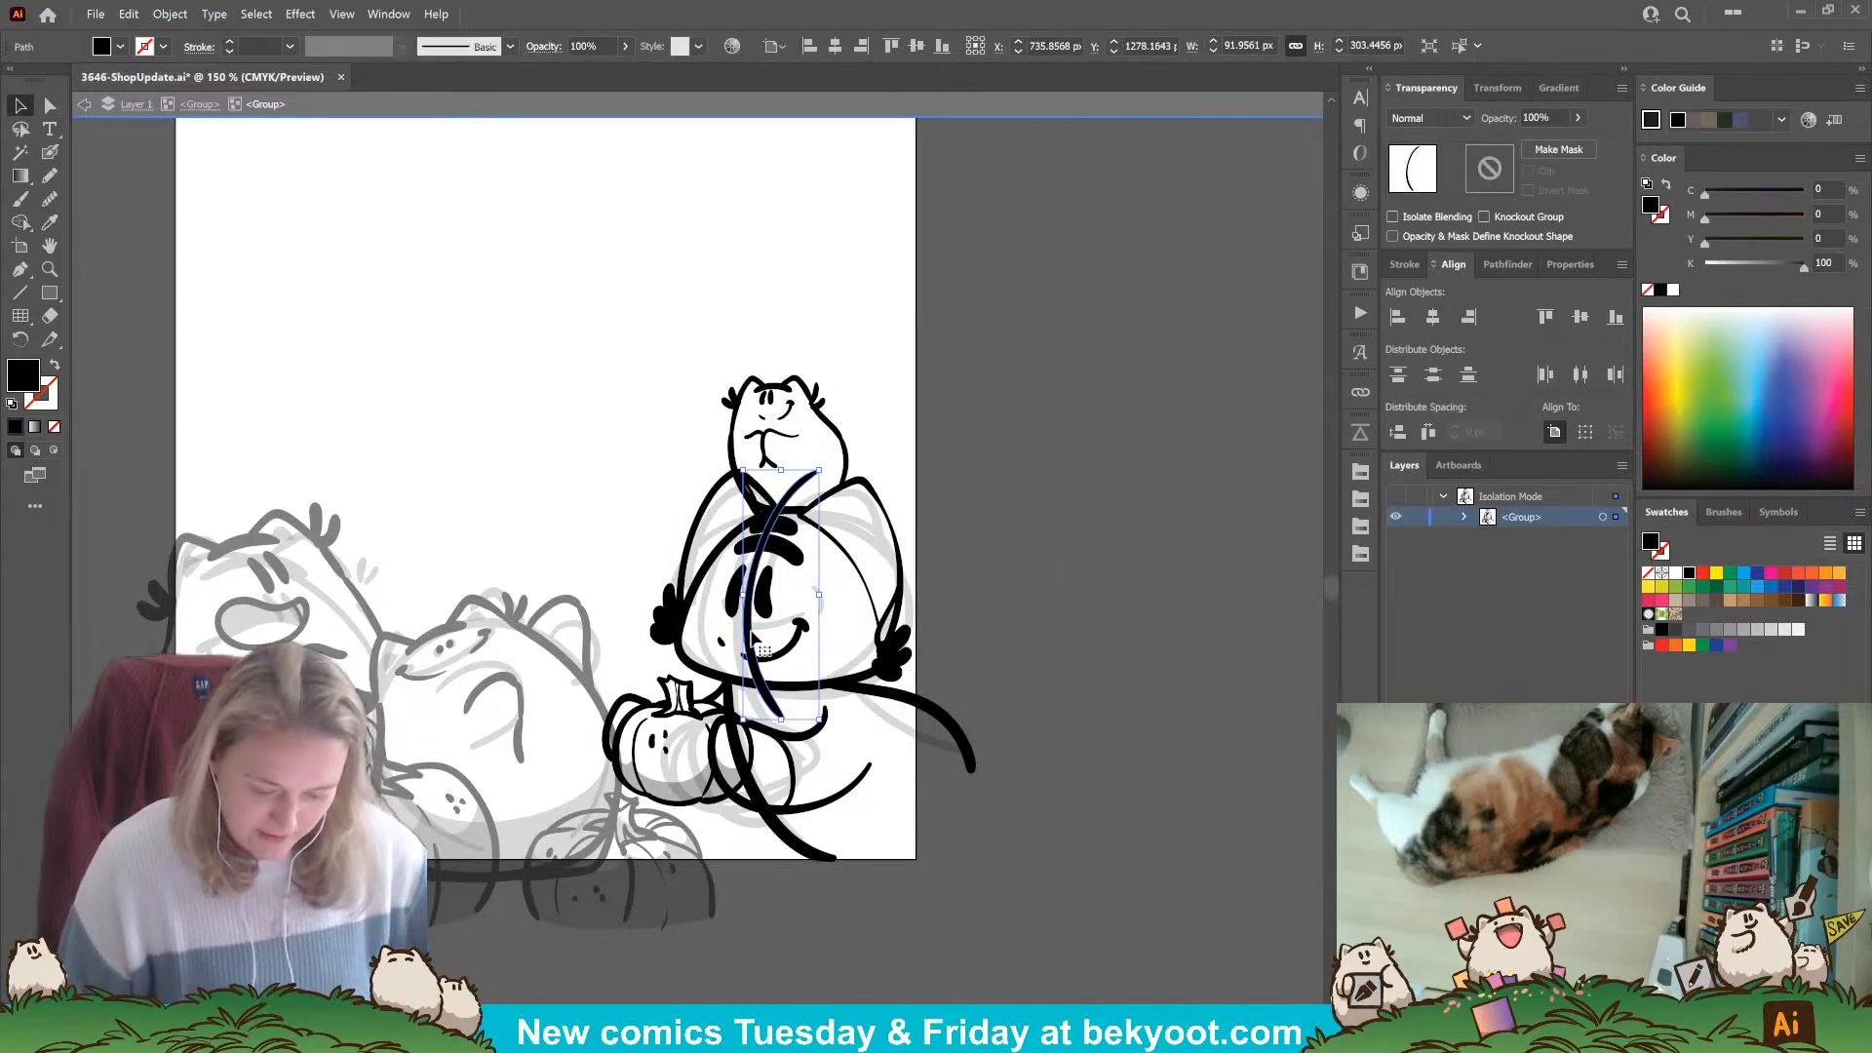
key(Delete)
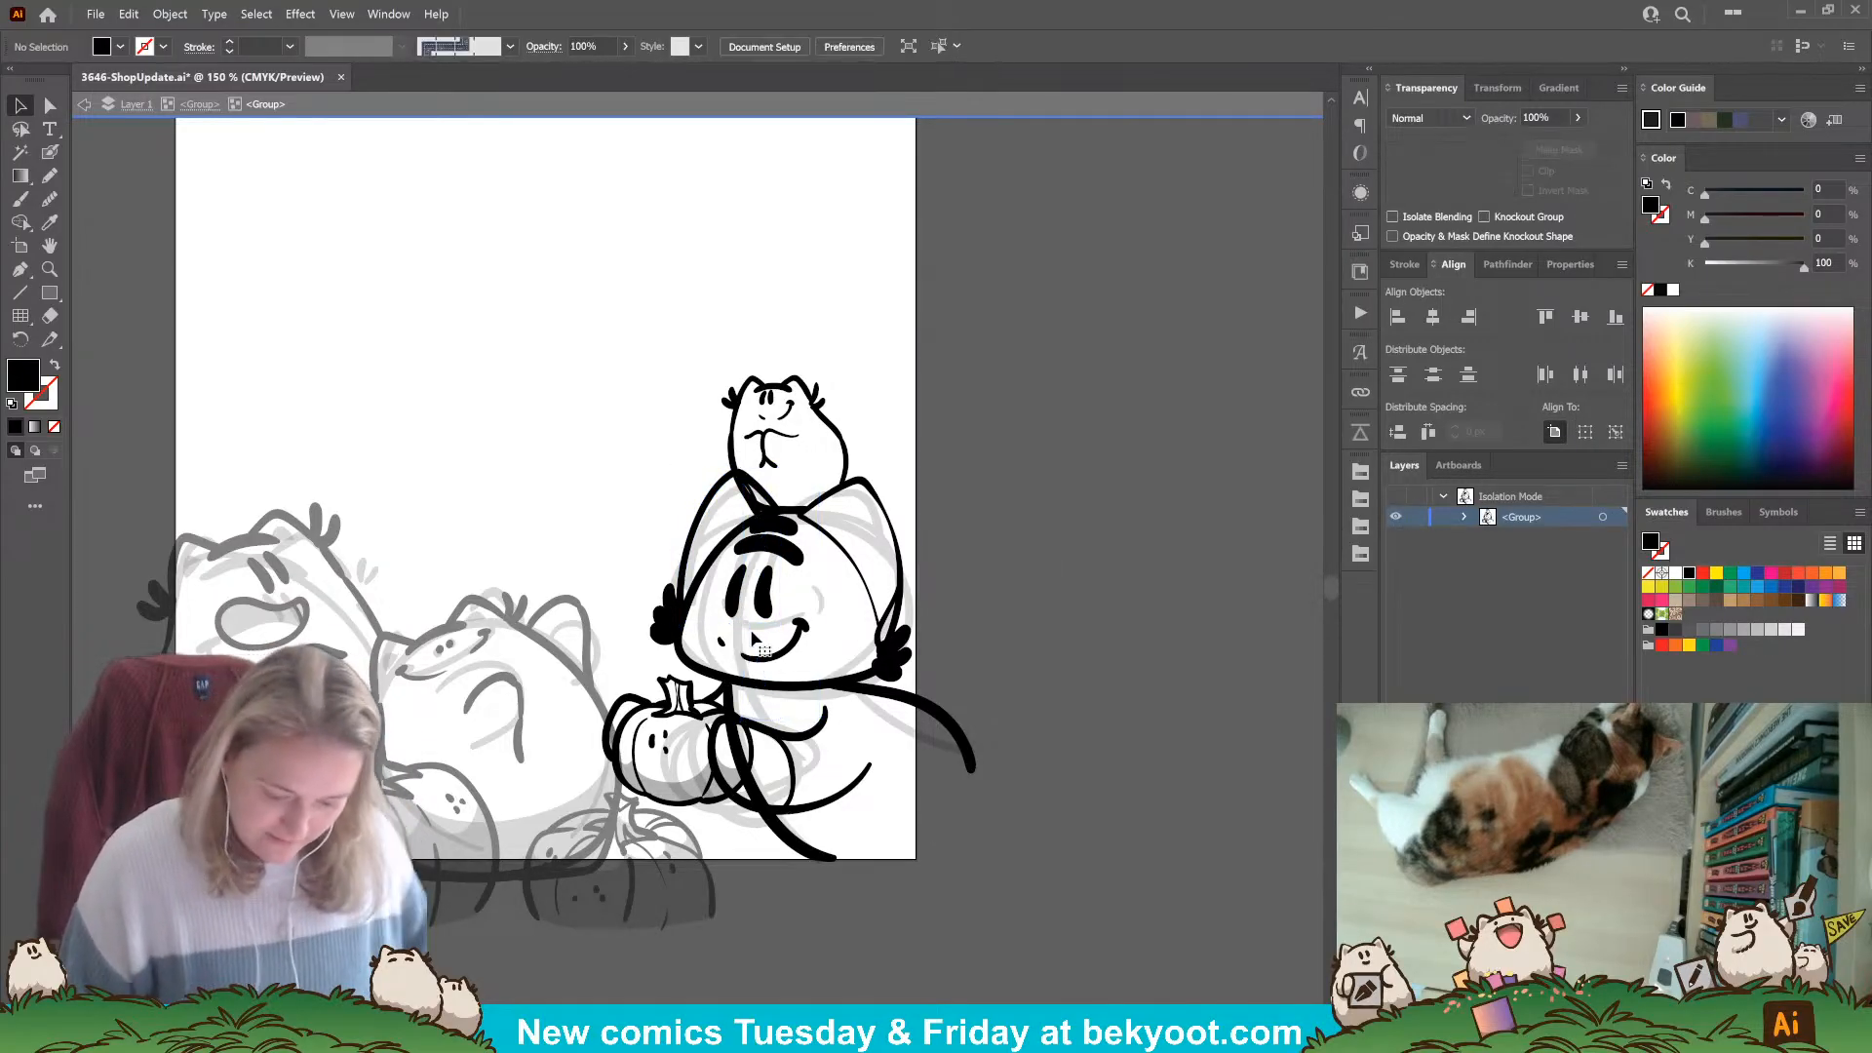
Erase the part of the large cat's front body line that crosses its arm and clear the selection.
click(758, 785)
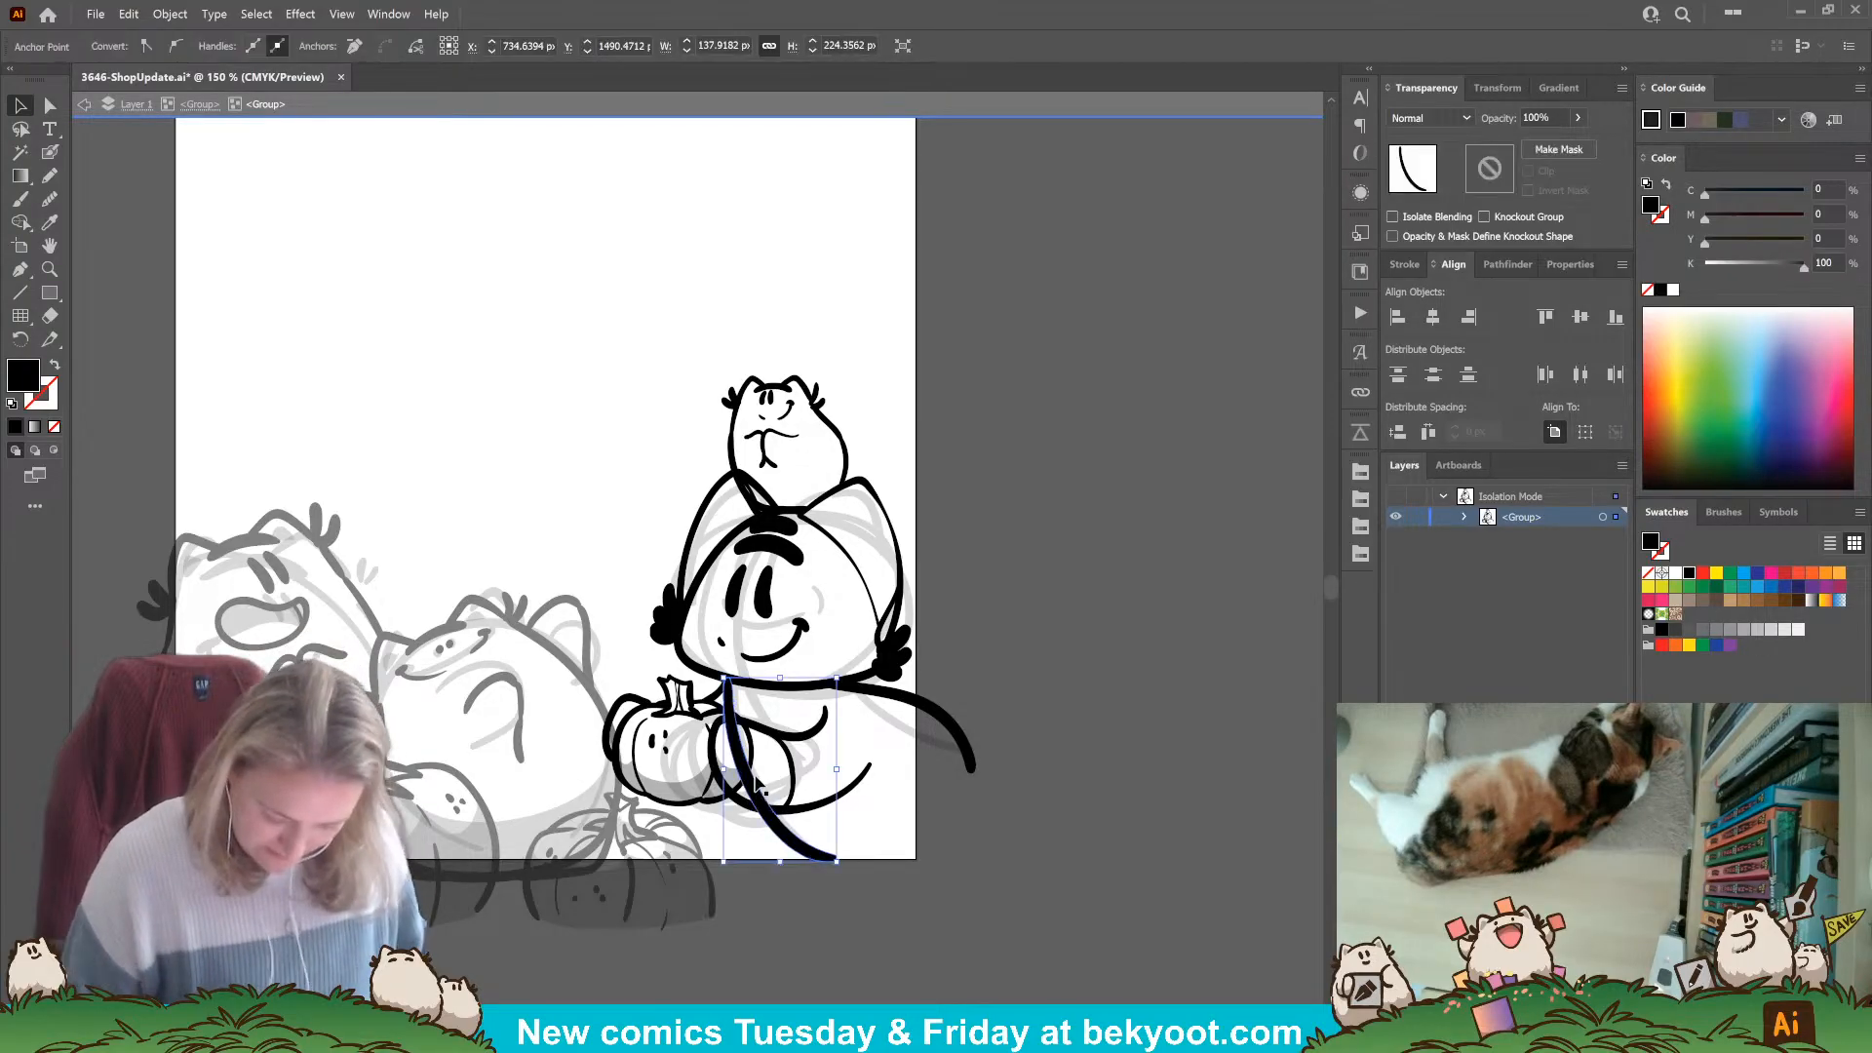
key(shift+e)
drag(731, 723, 759, 799)
click(790, 918)
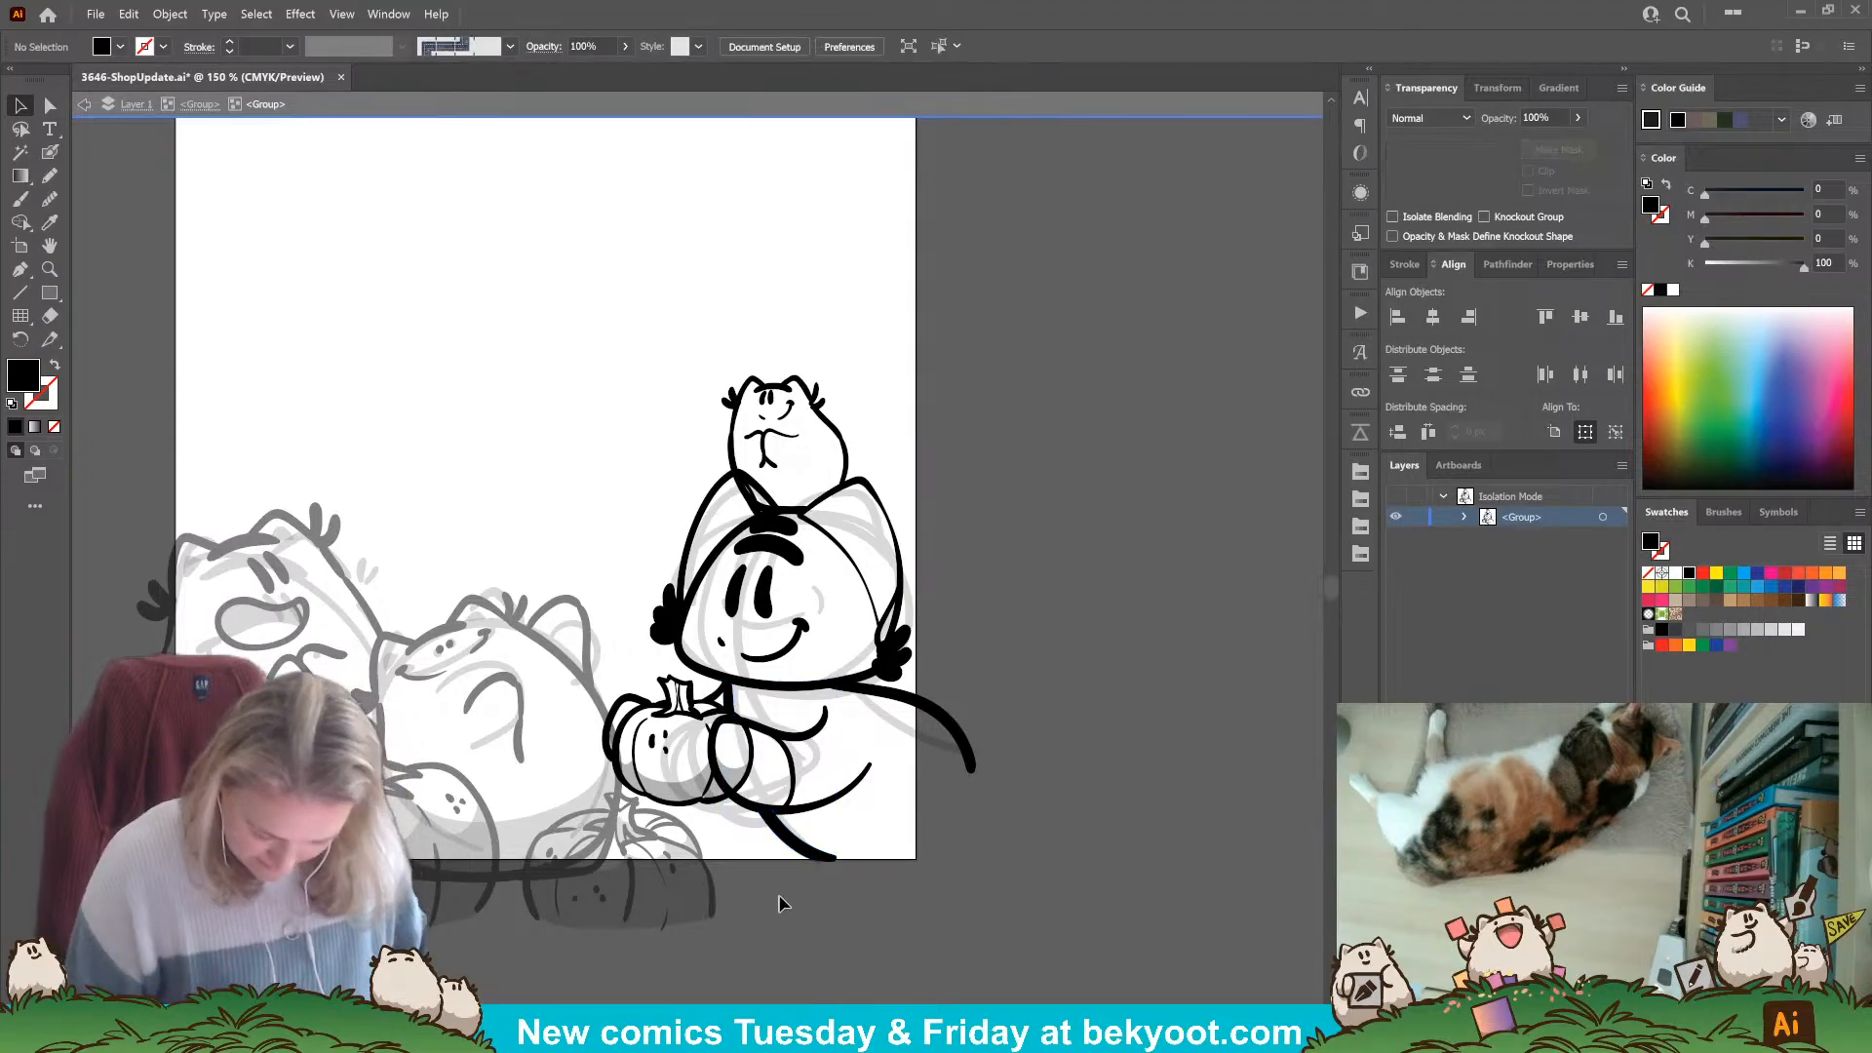
Erase the edge of the held pumpkin where it overlaps the large cat's paw and clear the selection.
click(752, 759)
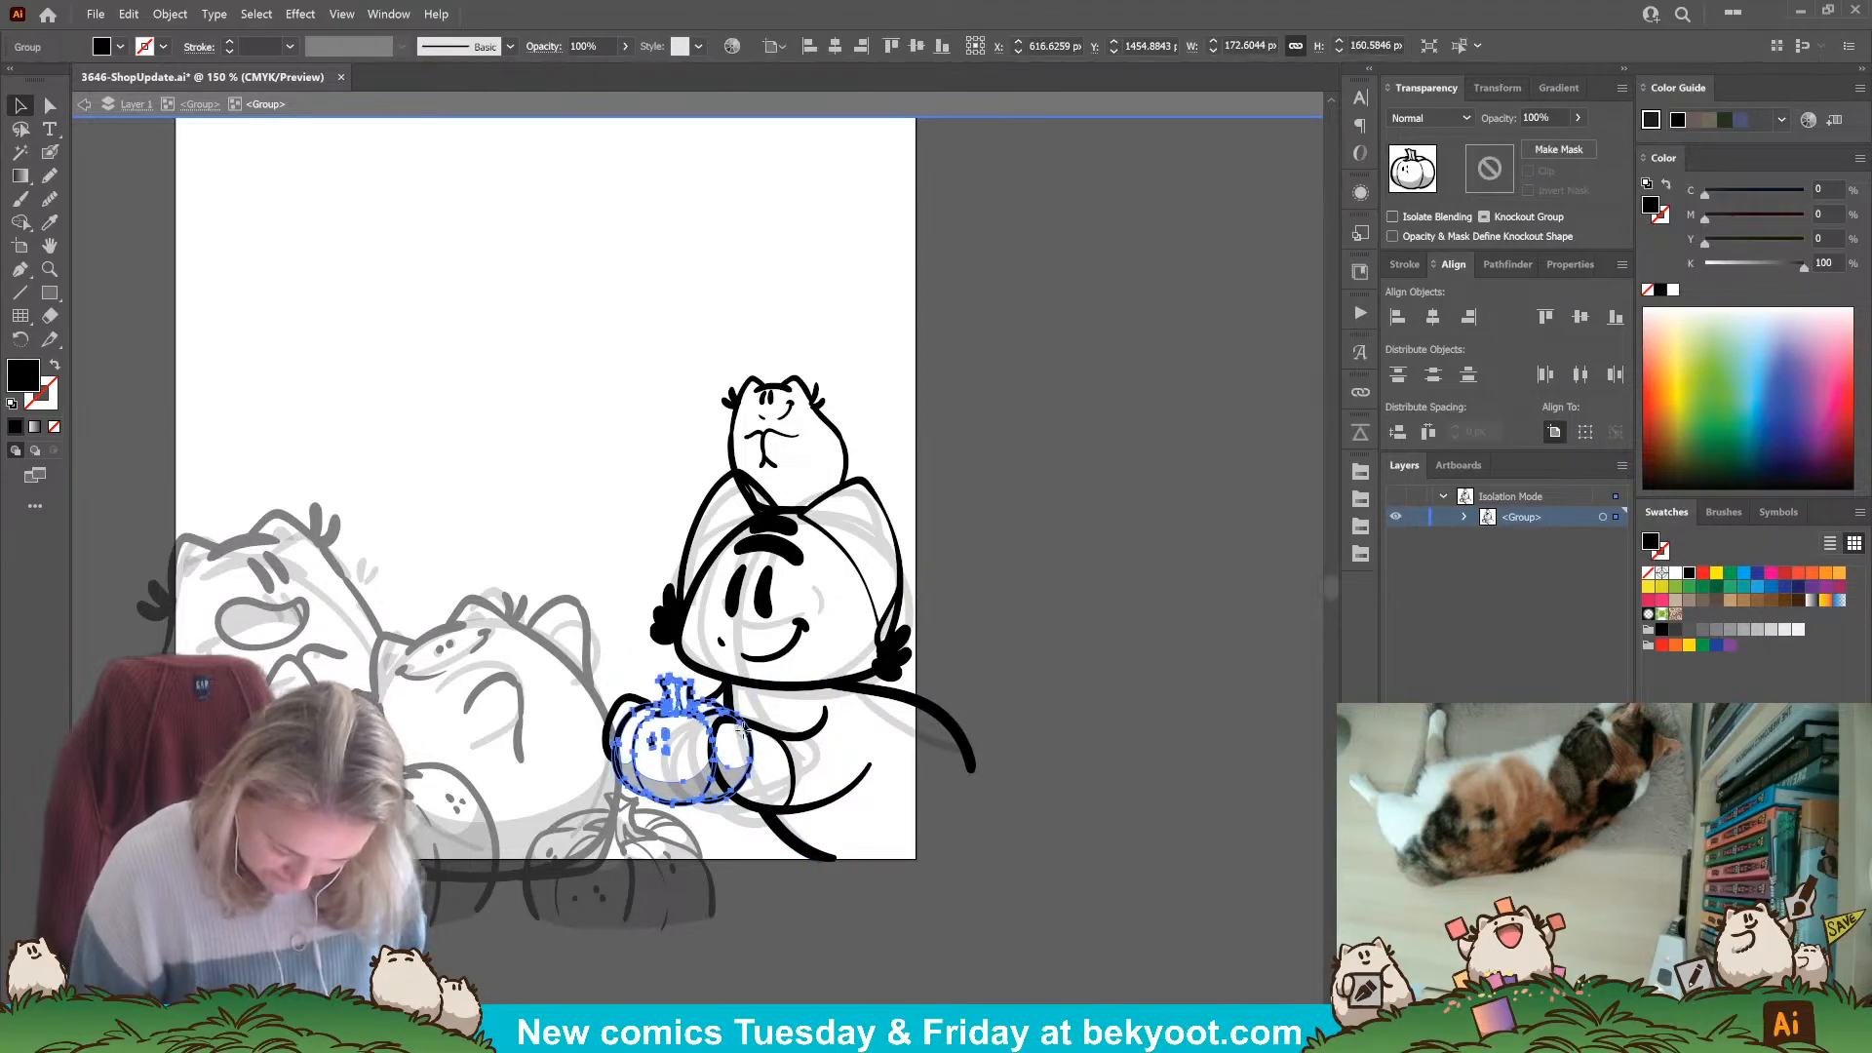
mouse_move(752, 737)
mouse_down()
mouse_move(733, 784)
mouse_move(728, 732)
mouse_up()
key(v)
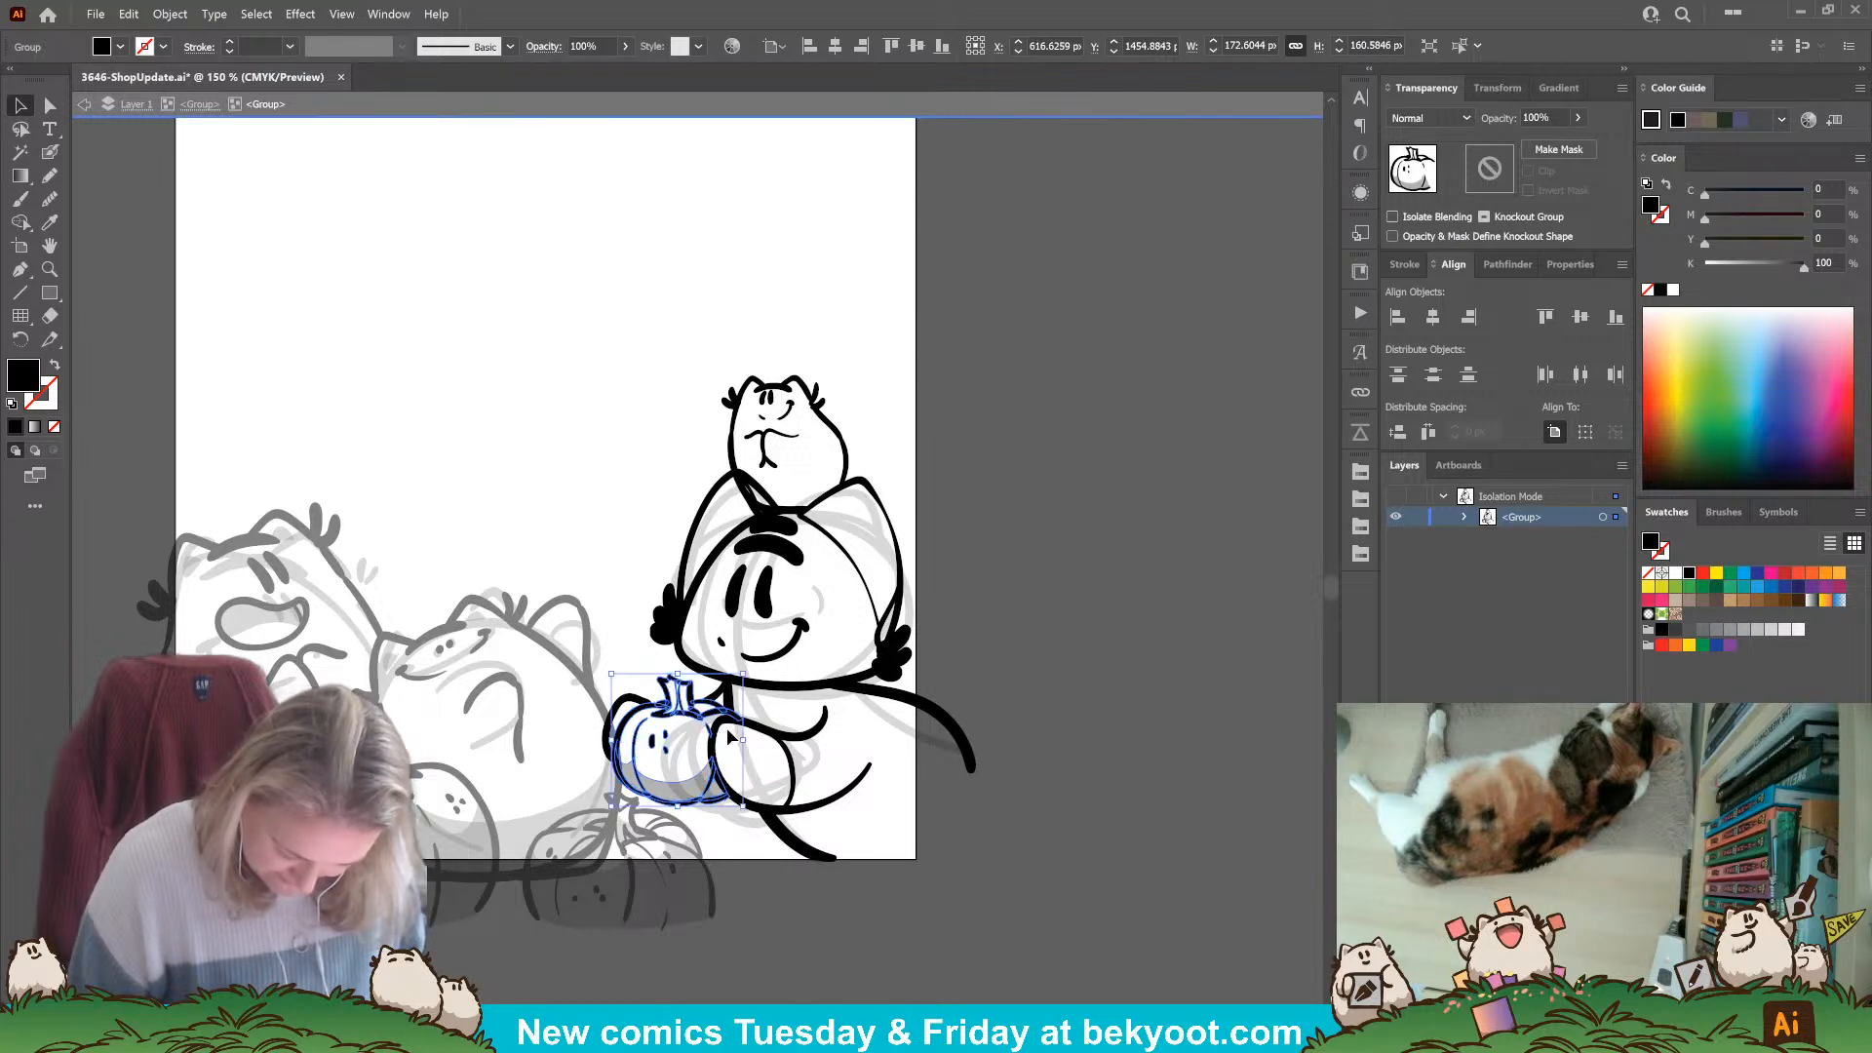
click(838, 905)
Erase the part of the large cat's left ear outline that overlaps the small cat on its head and clear the selection.
scroll(824, 890, down, 1)
scroll(824, 889, left, 2)
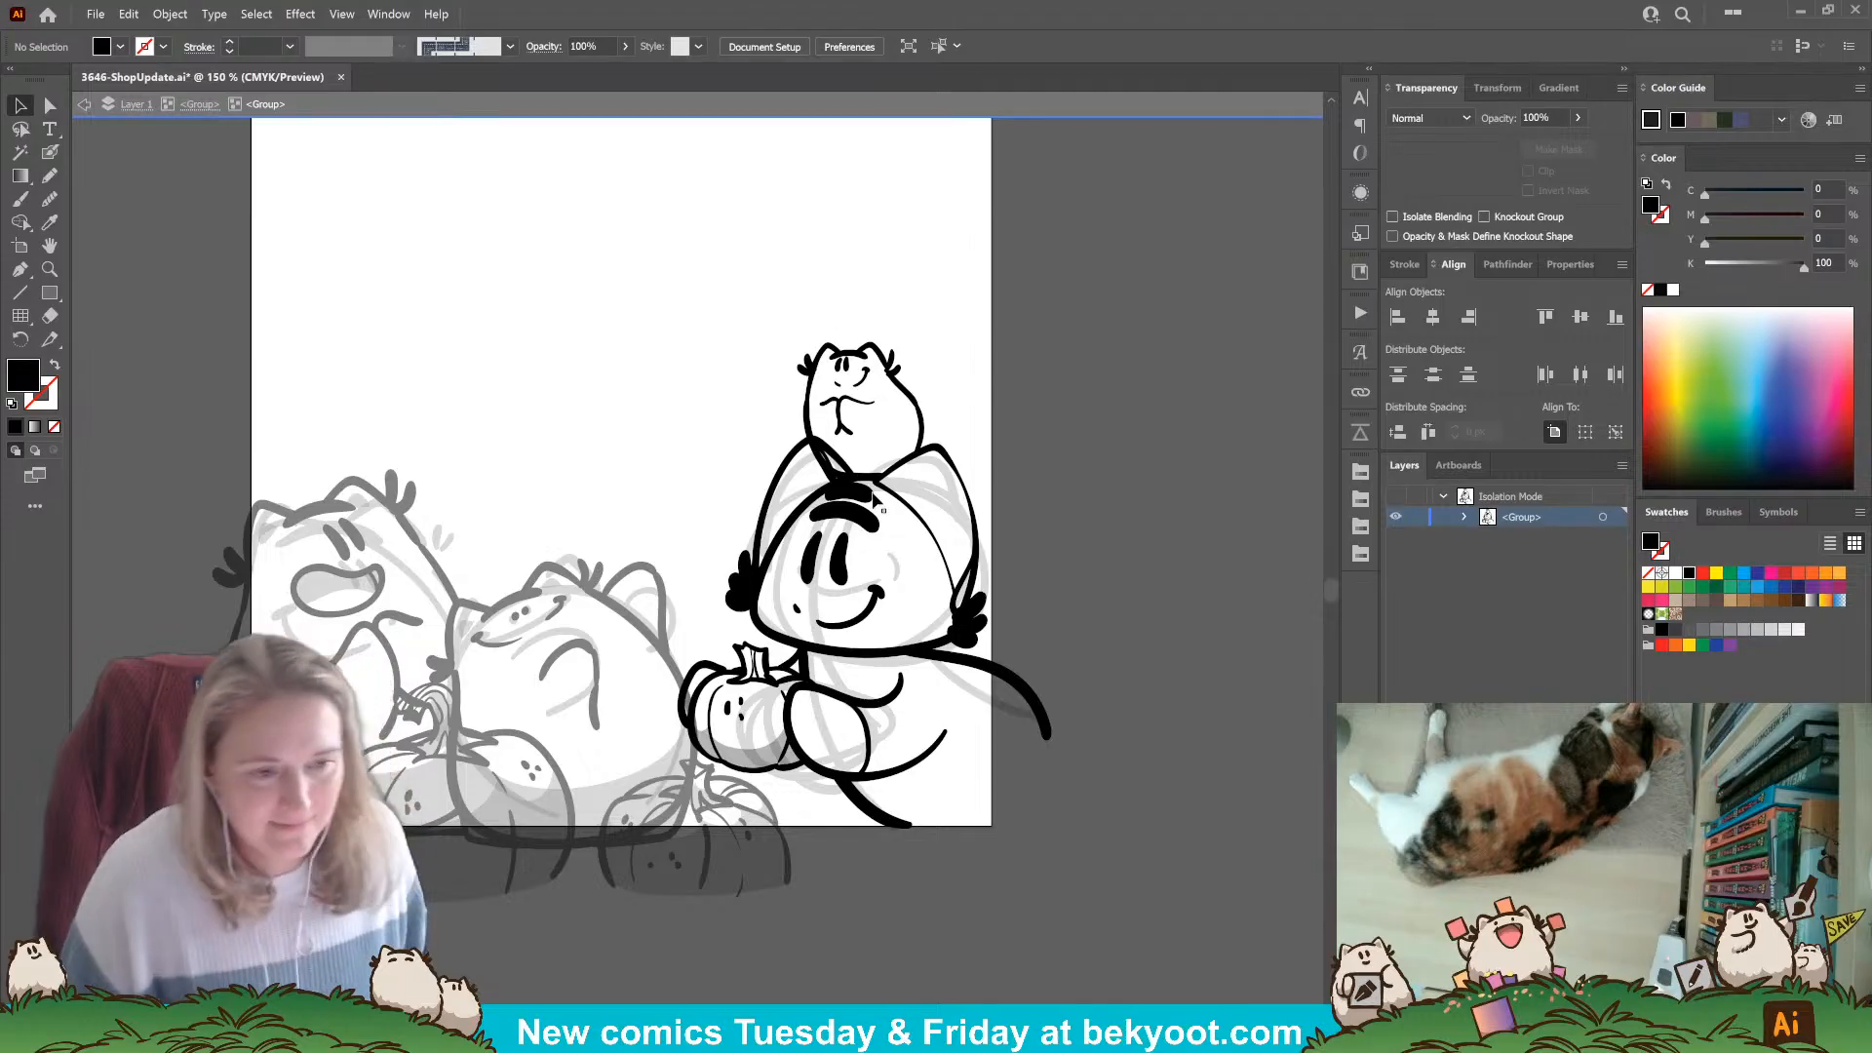
click(839, 464)
key(ctrl+shift+a)
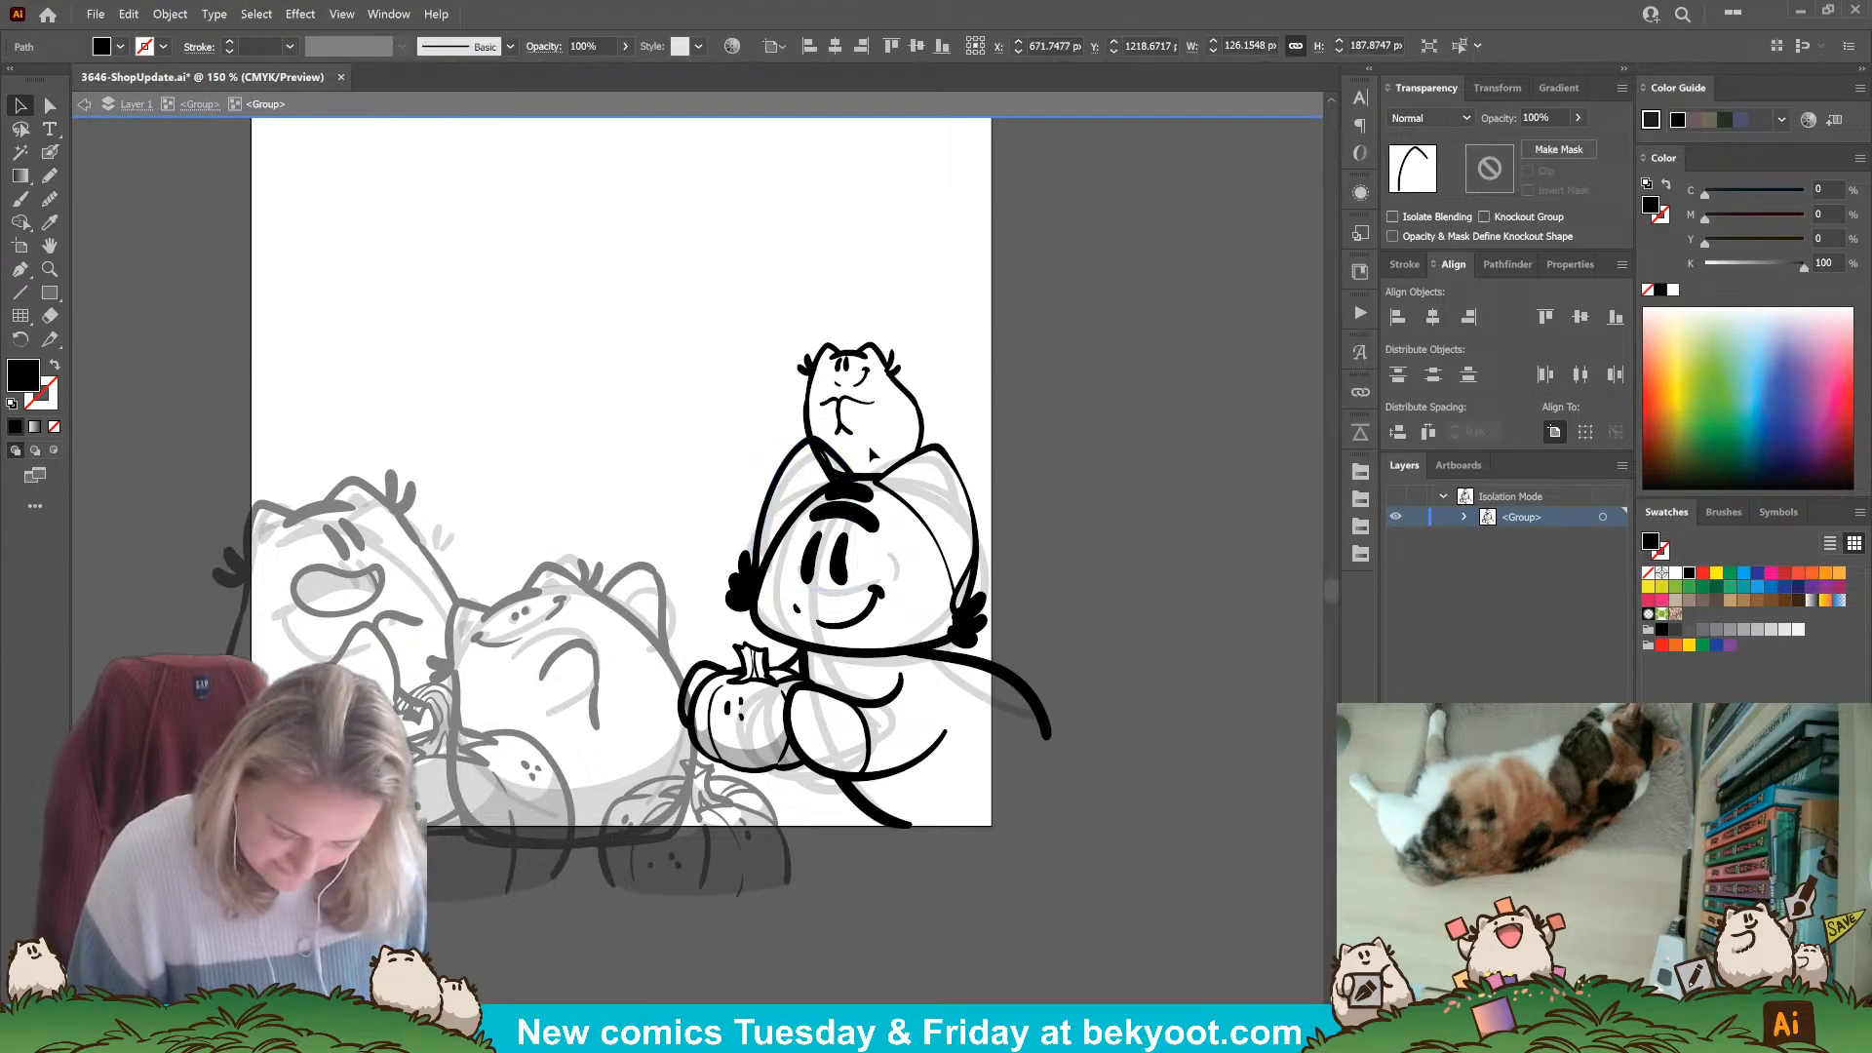
click(837, 460)
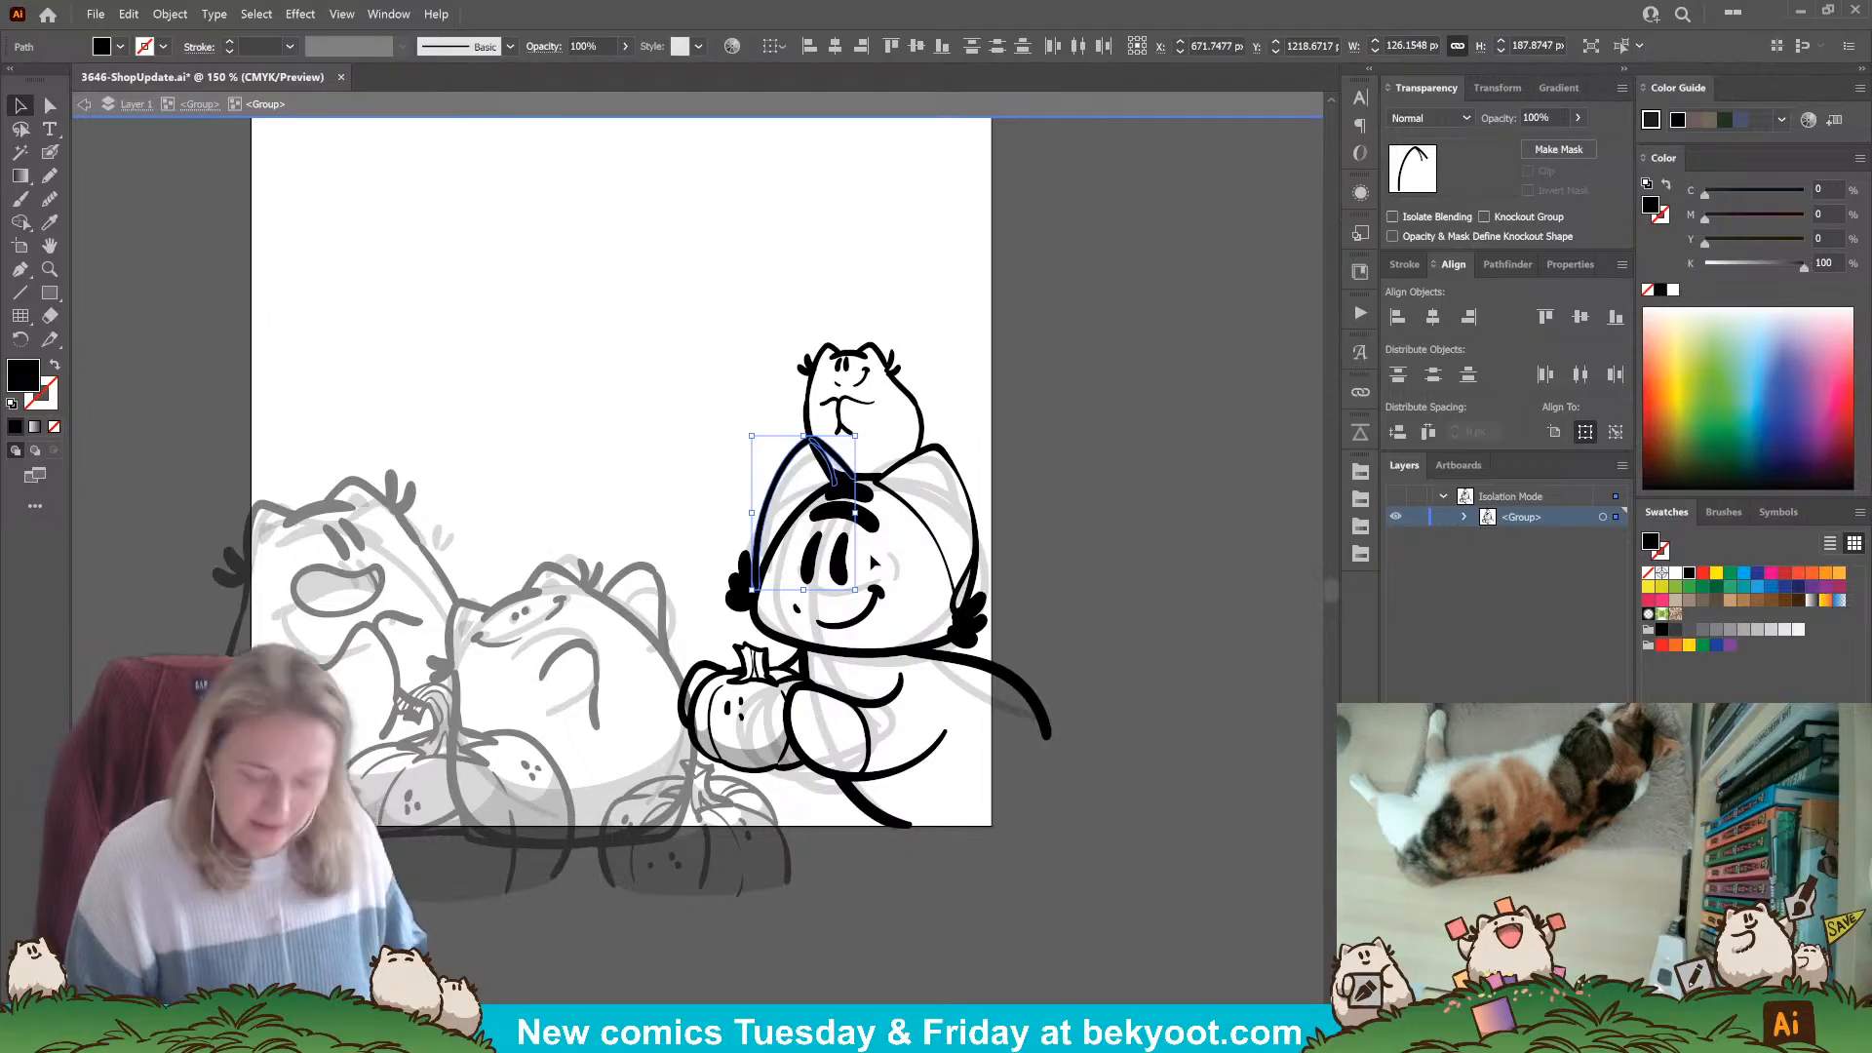
mouse_move(829, 427)
mouse_down()
mouse_move(837, 465)
mouse_move(851, 440)
mouse_up()
key(v)
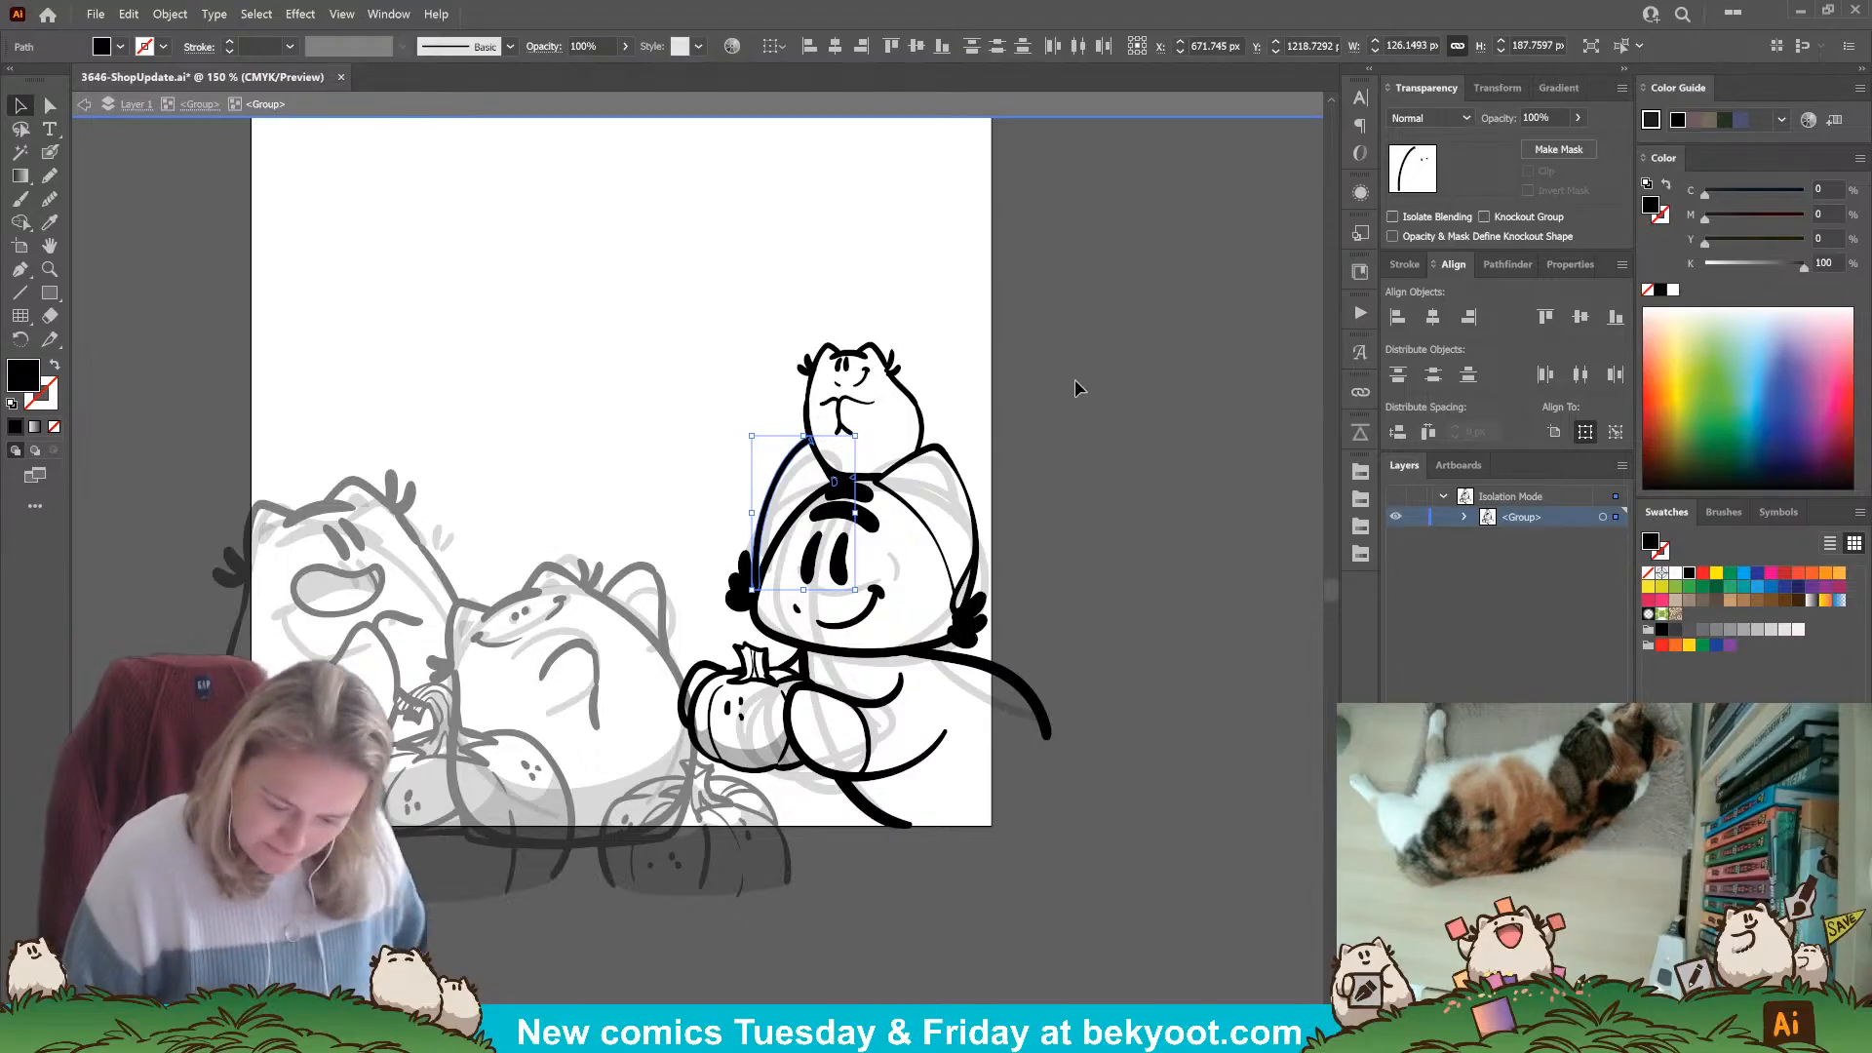
click(1090, 434)
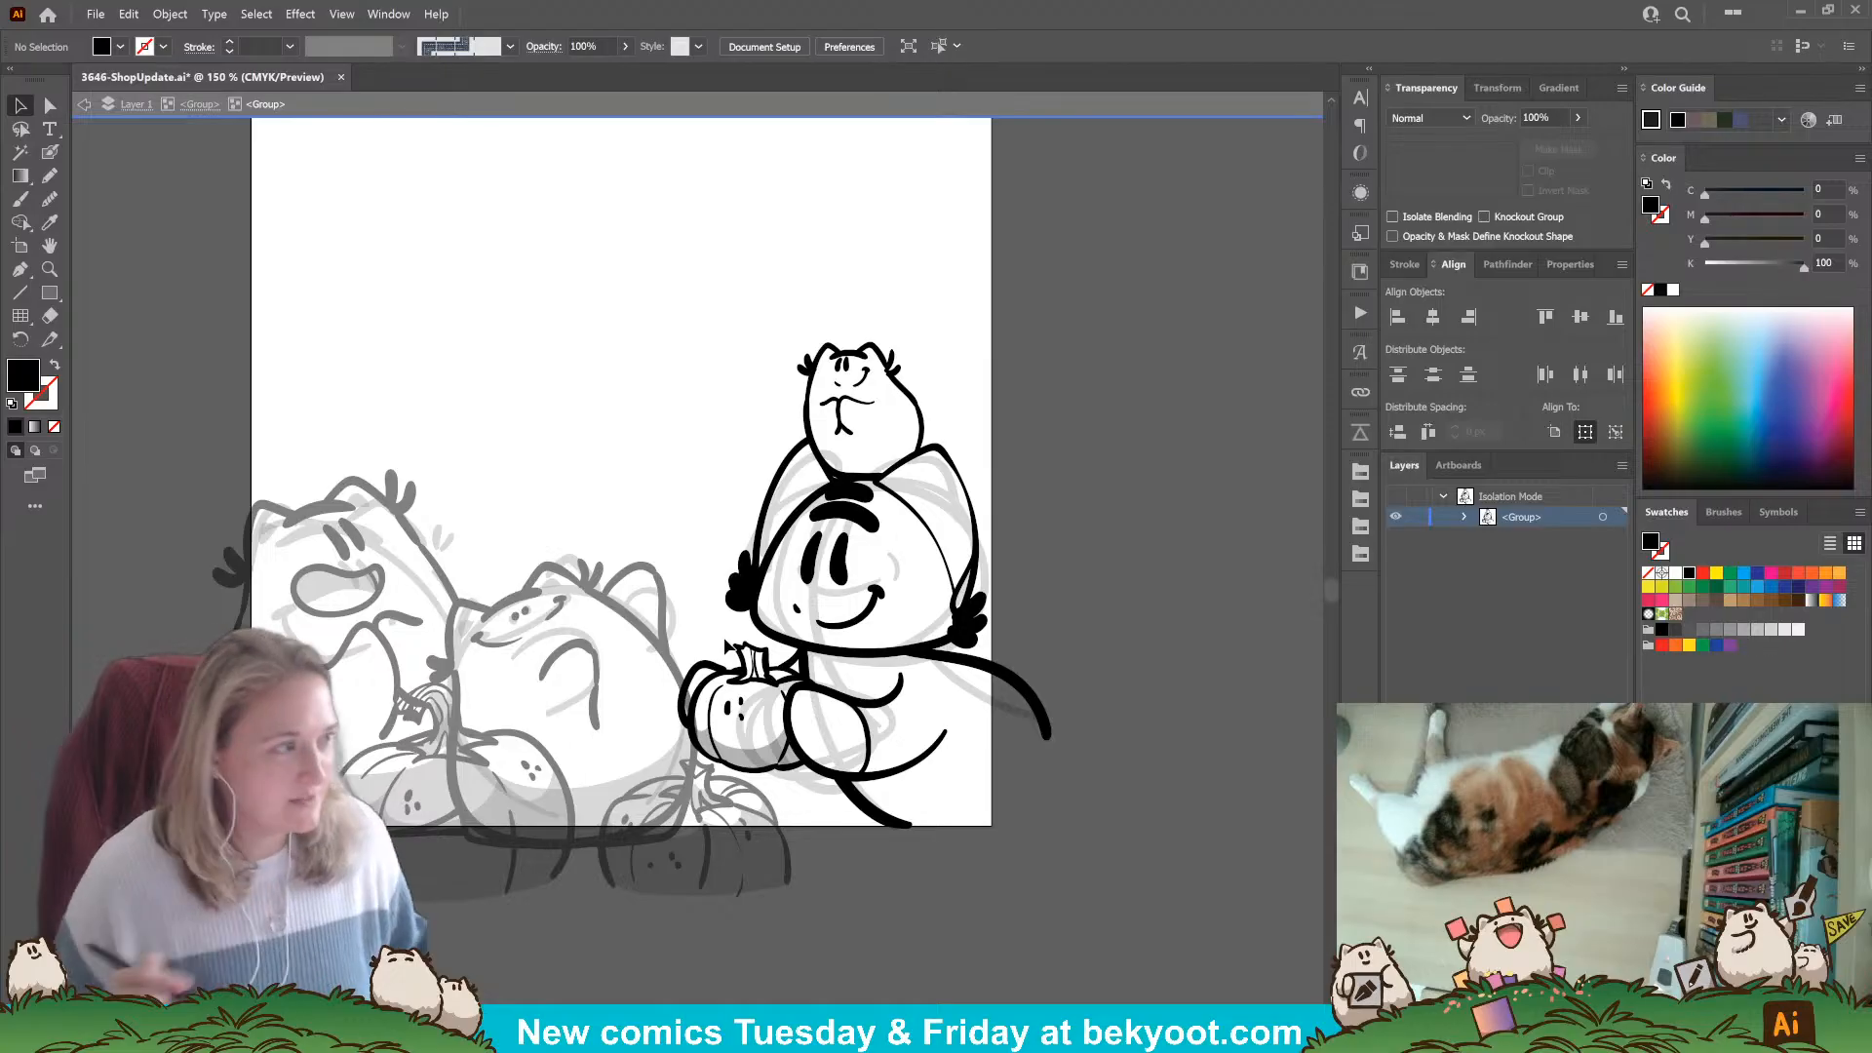
Sample the held pumpkin's 30% opacity black shading and draw matching shadow shapes in the small cat's ears and along its bottom.
scroll(882, 717, down, 1)
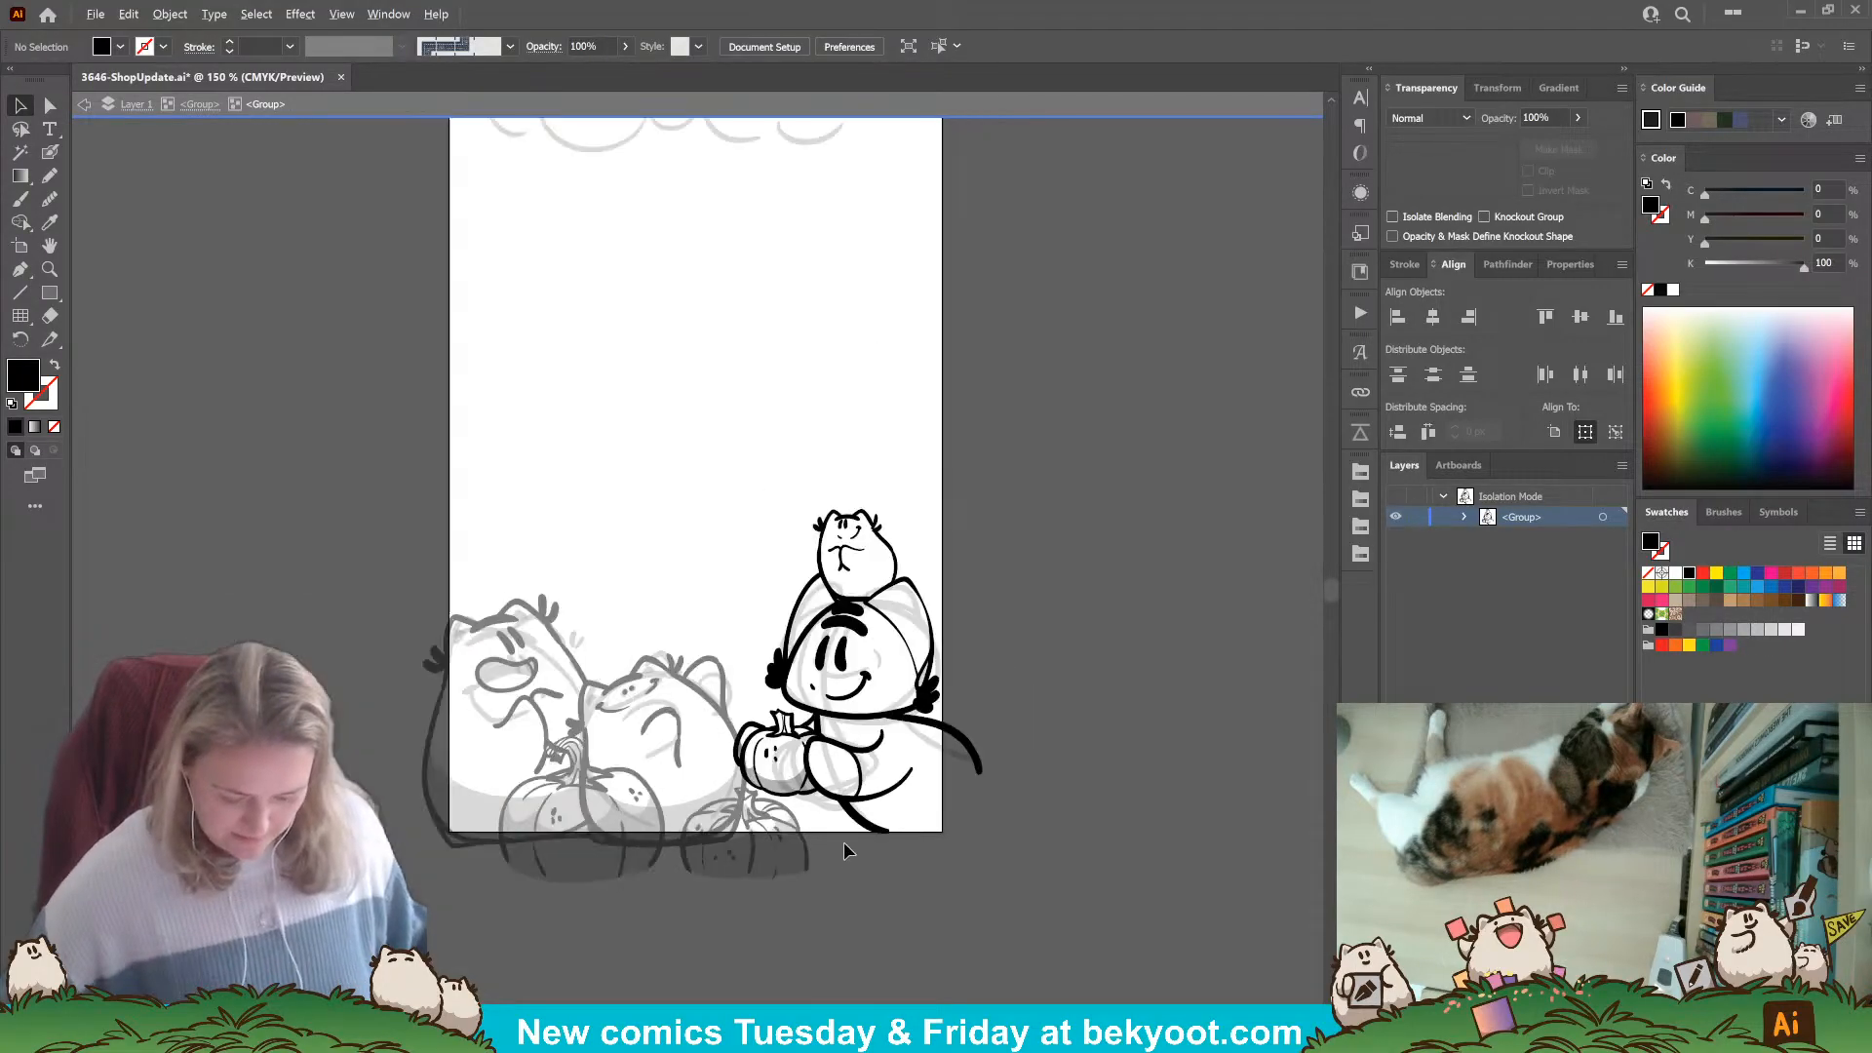
scroll(782, 826, up, 2)
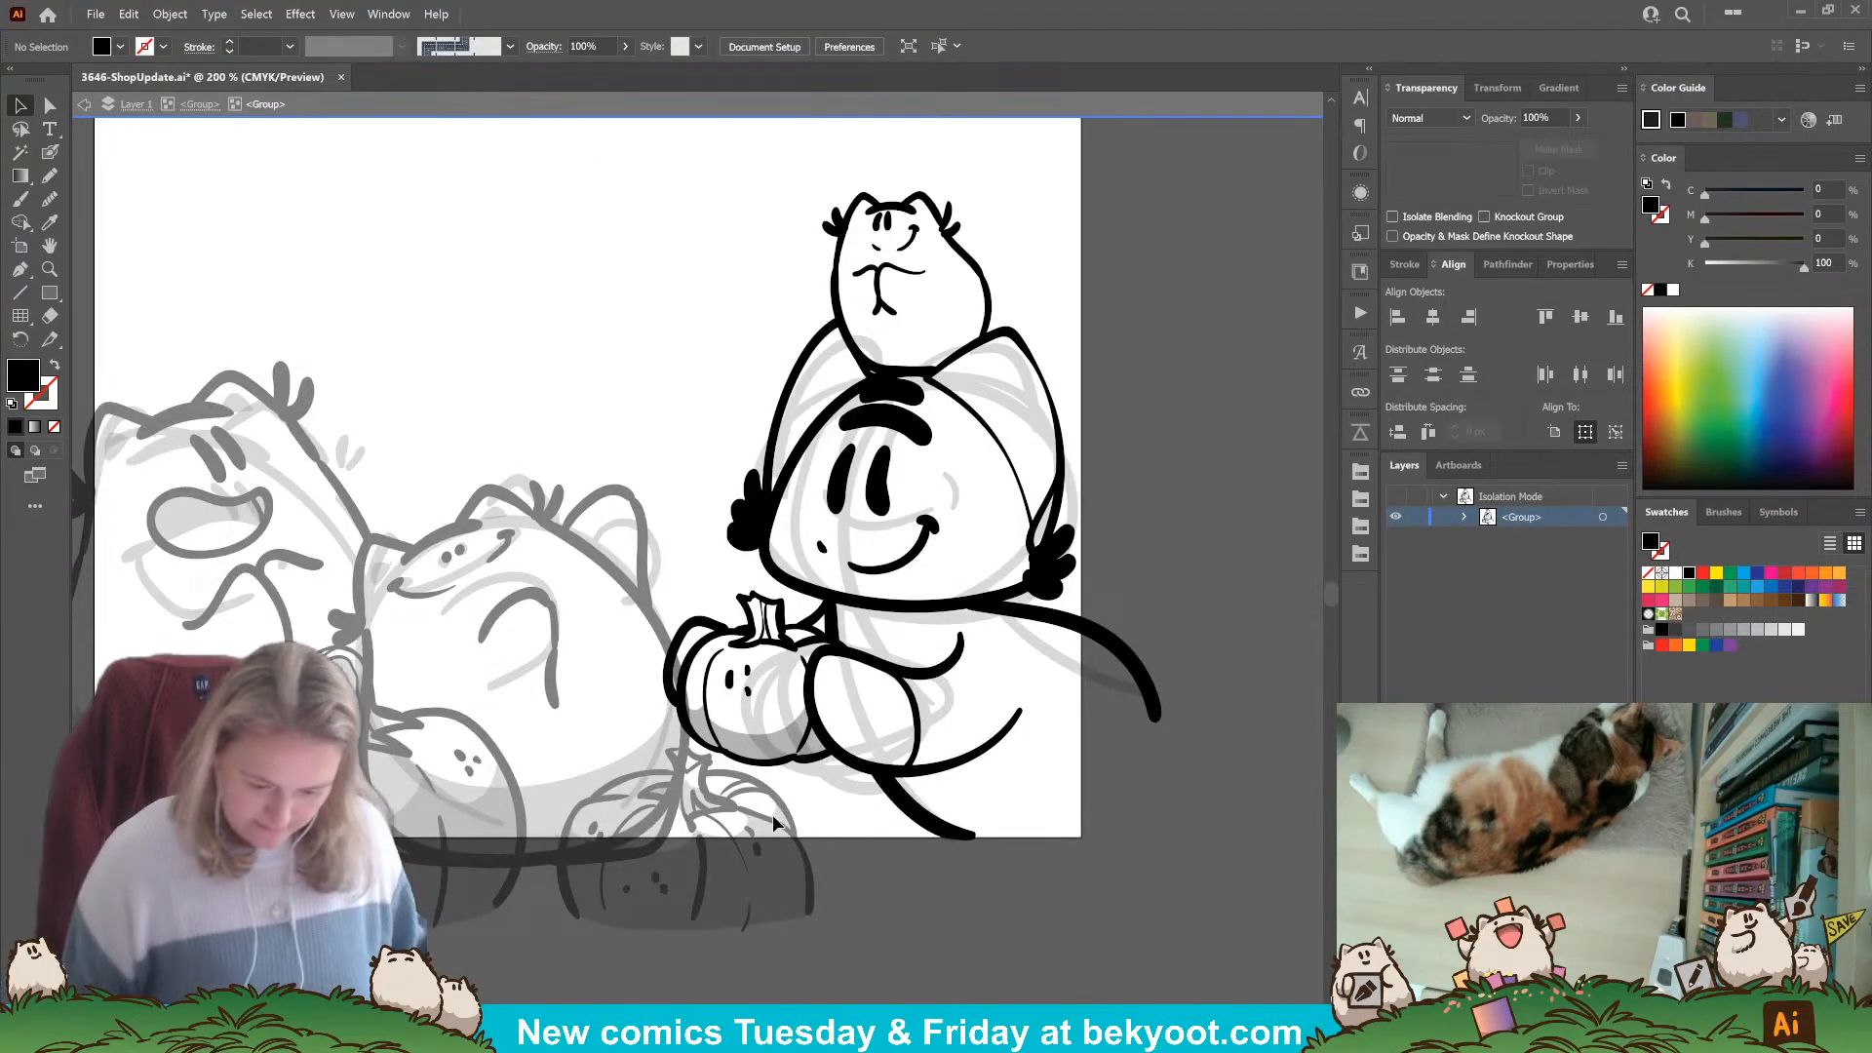
key(n)
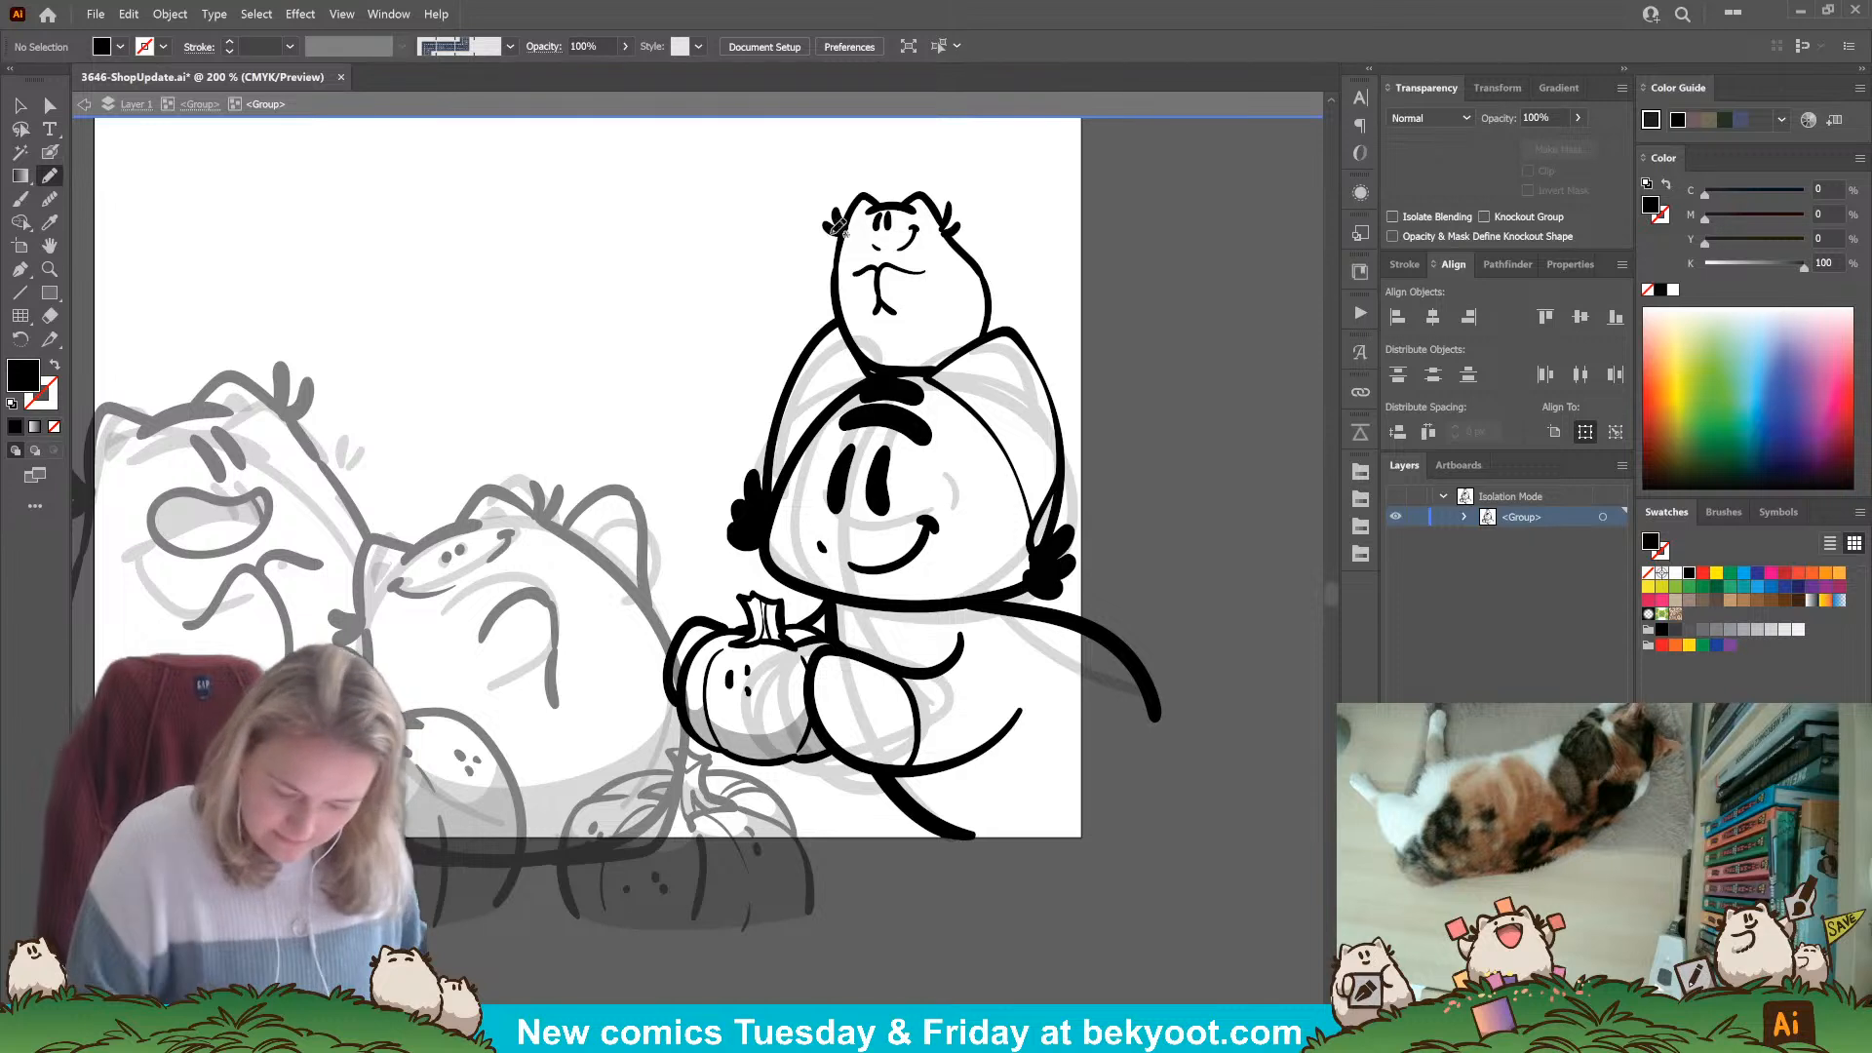
click(49, 222)
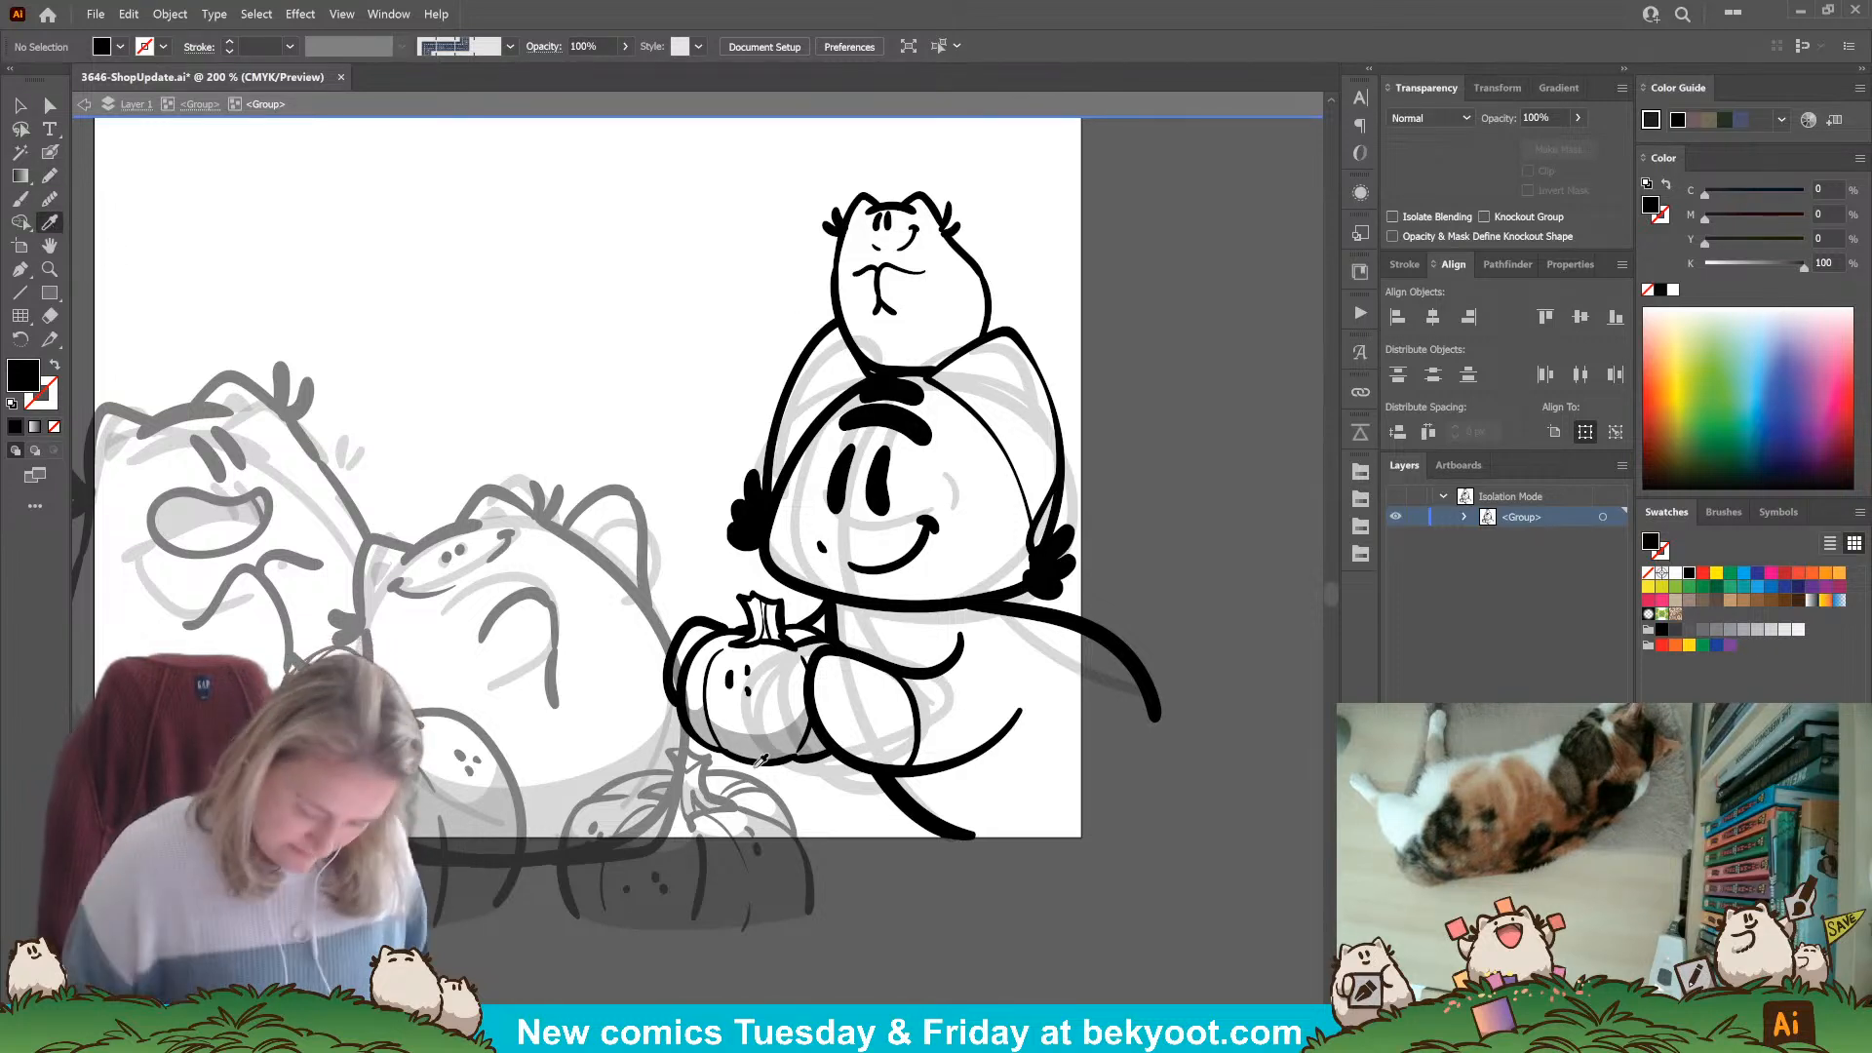
click(743, 721)
key(n)
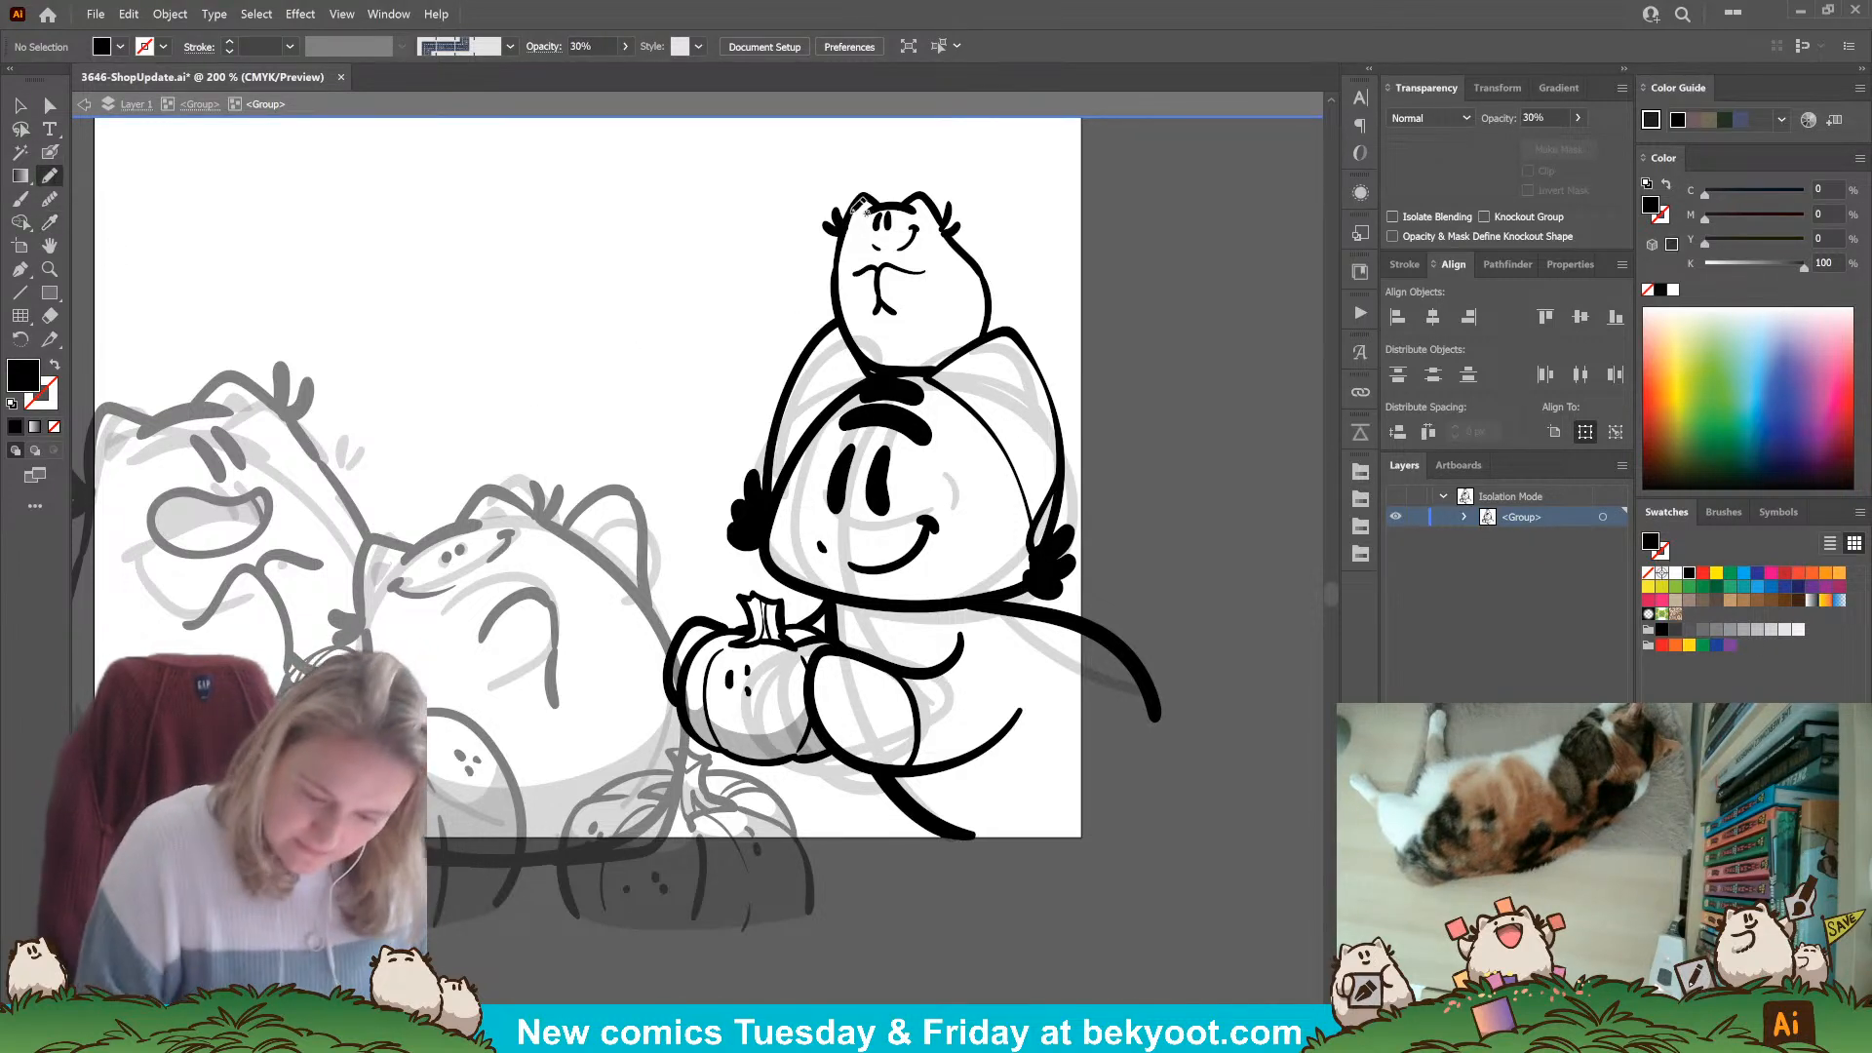
drag(860, 203, 912, 210)
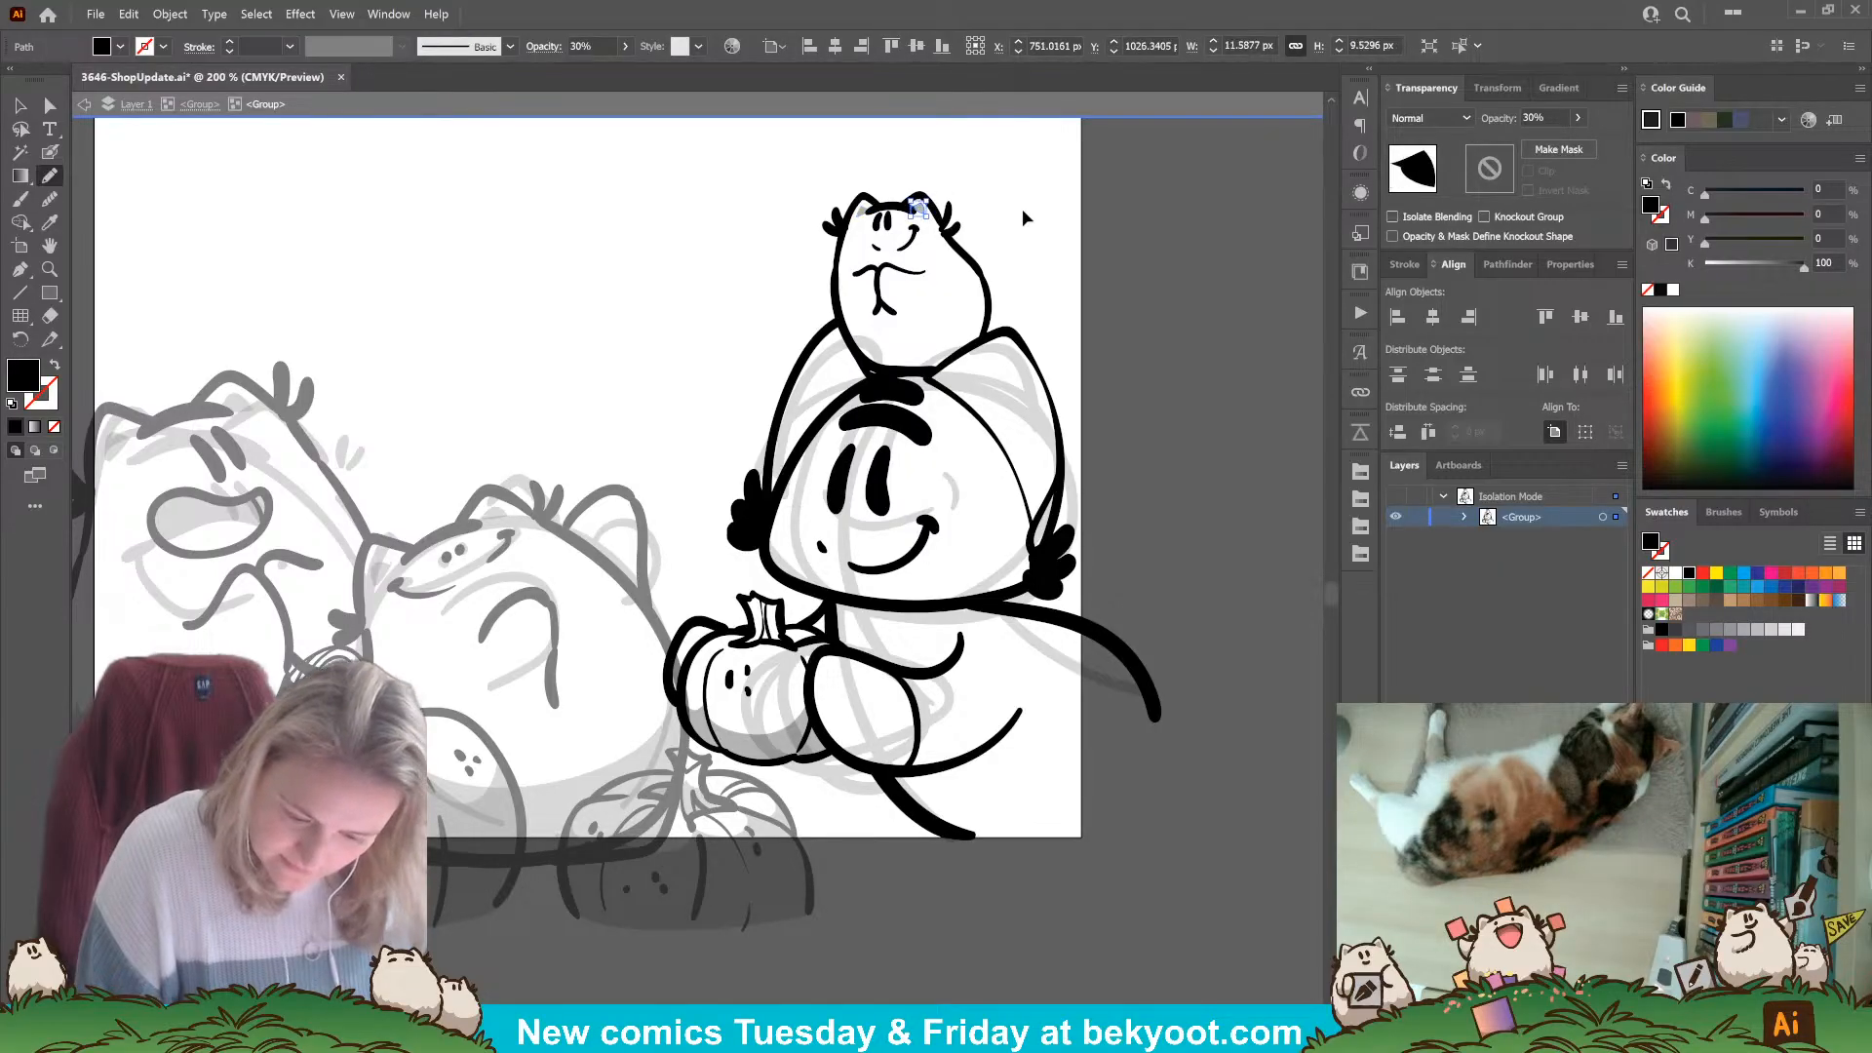
ctrl+click(1022, 213)
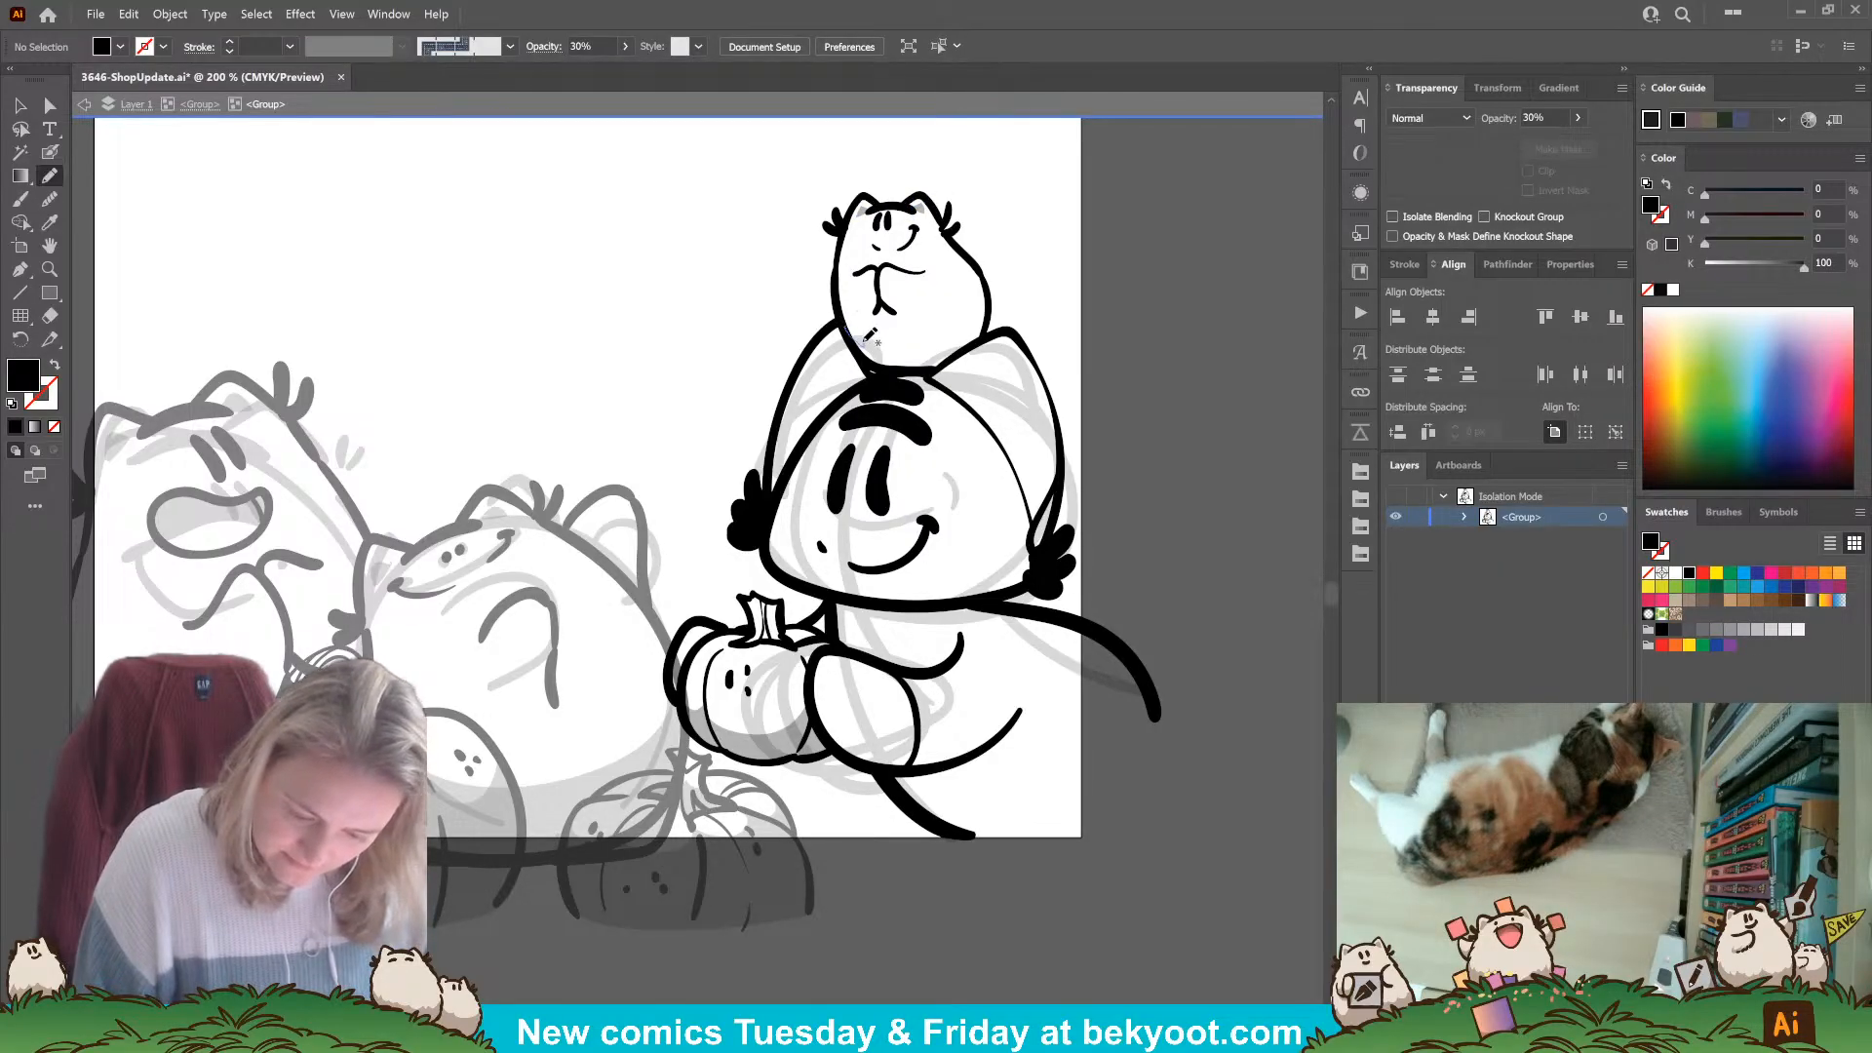
mouse_move(864, 340)
mouse_down()
mouse_move(931, 350)
mouse_move(992, 304)
mouse_move(955, 358)
mouse_move(892, 373)
mouse_move(858, 360)
mouse_move(844, 310)
mouse_move(793, 374)
mouse_move(773, 499)
mouse_move(868, 357)
mouse_move(870, 373)
mouse_up()
ctrl+click(1167, 319)
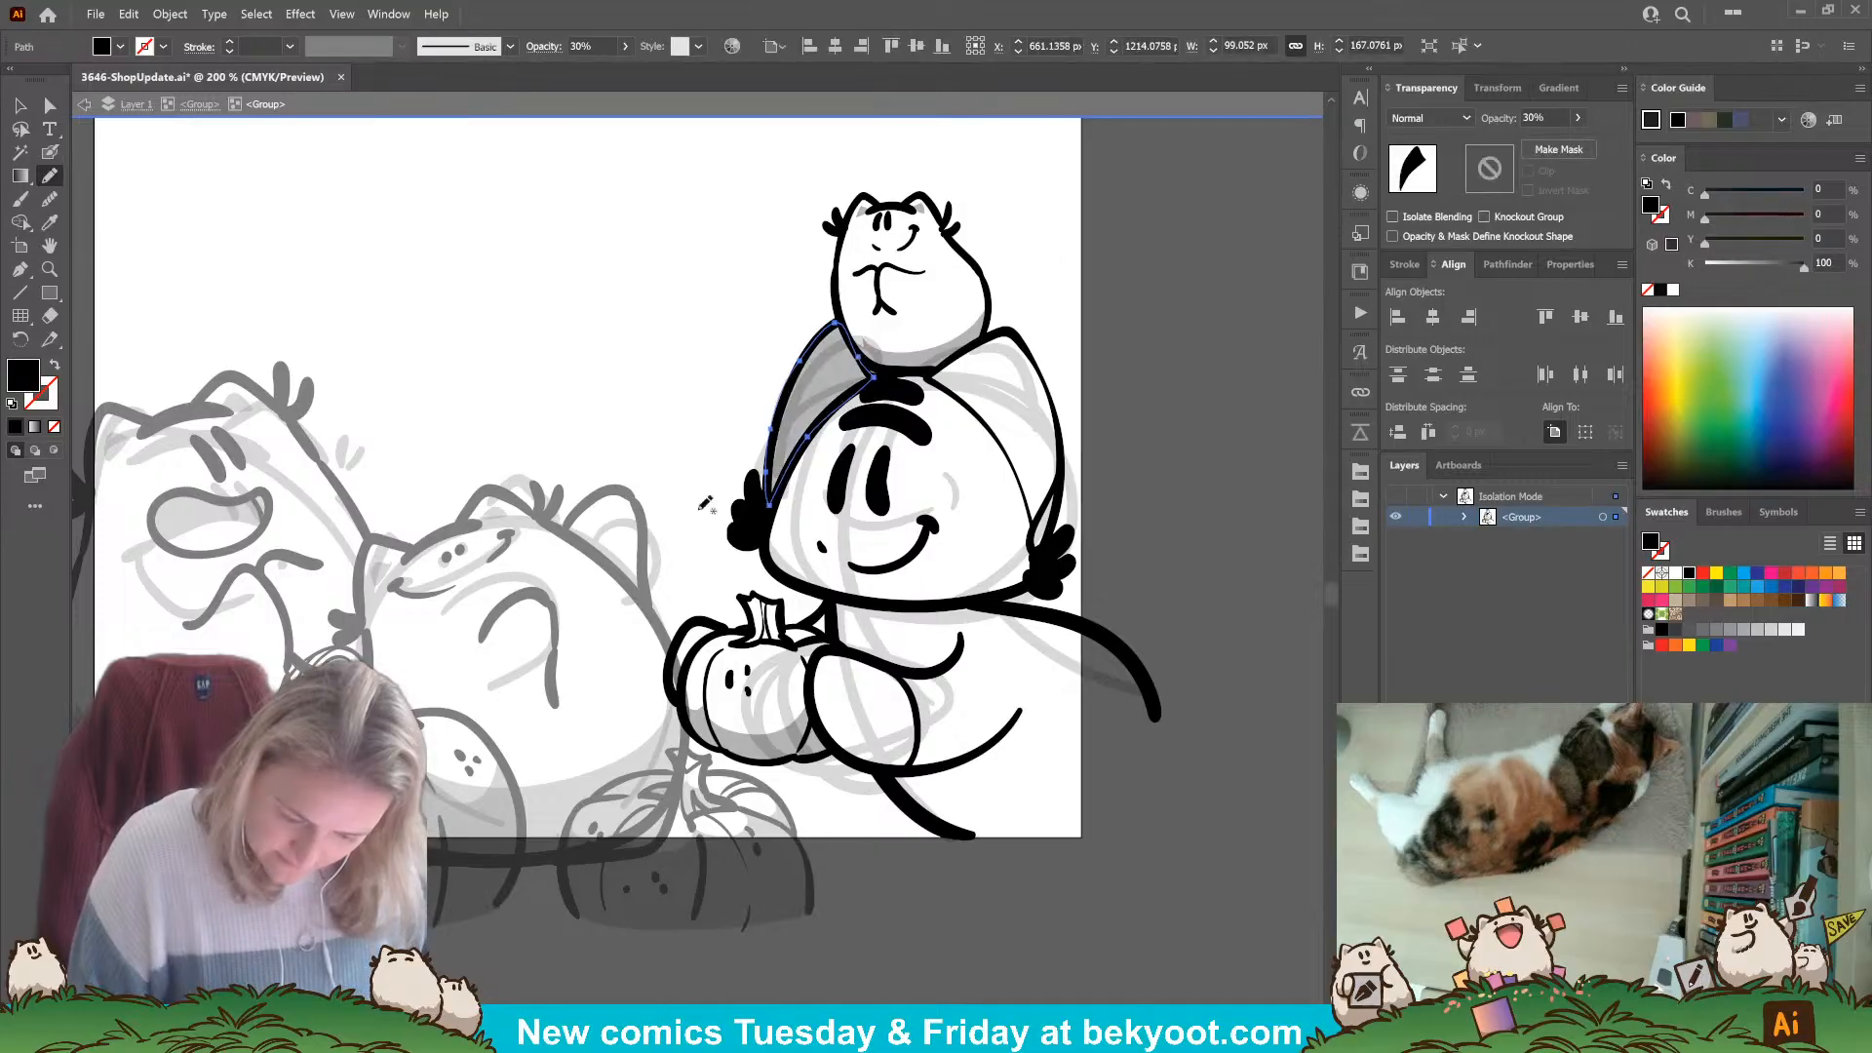
Adjust the large cat's left ear shadow, shade its right ear with 30% opacity black, and clear the selection.
click(771, 430)
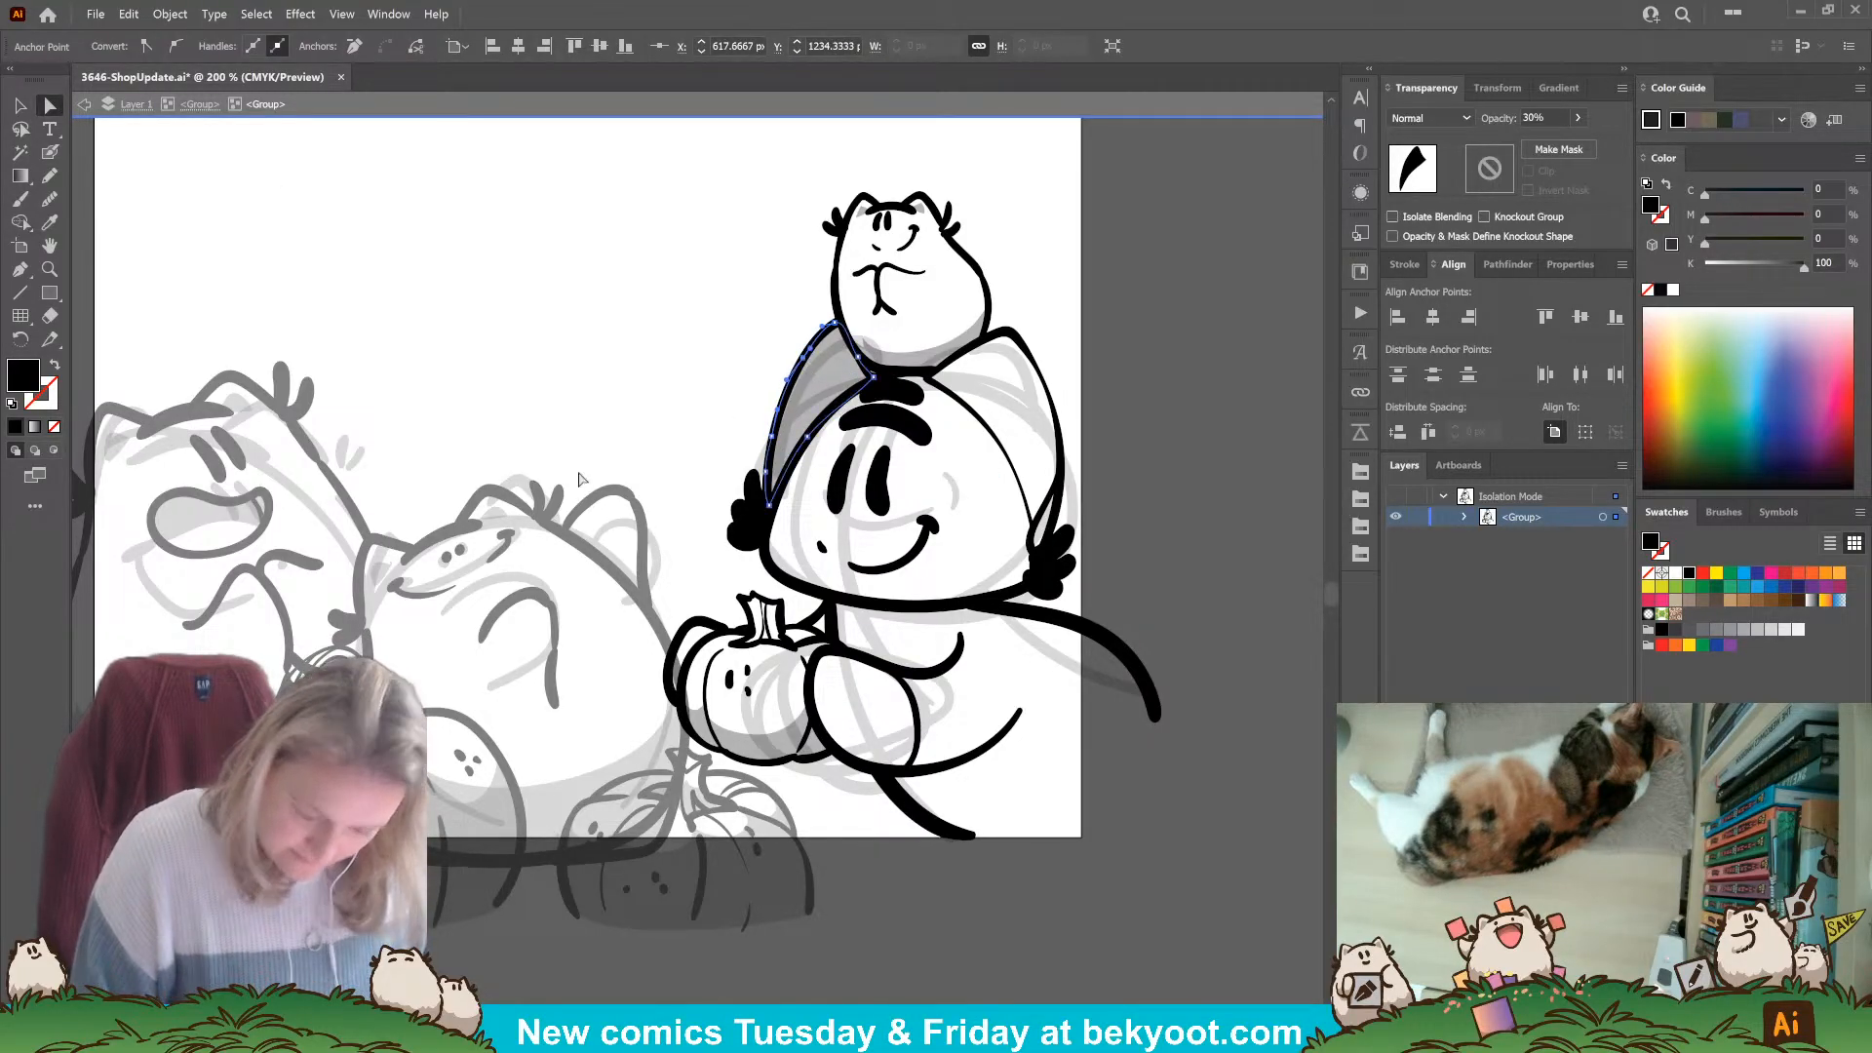
click(50, 176)
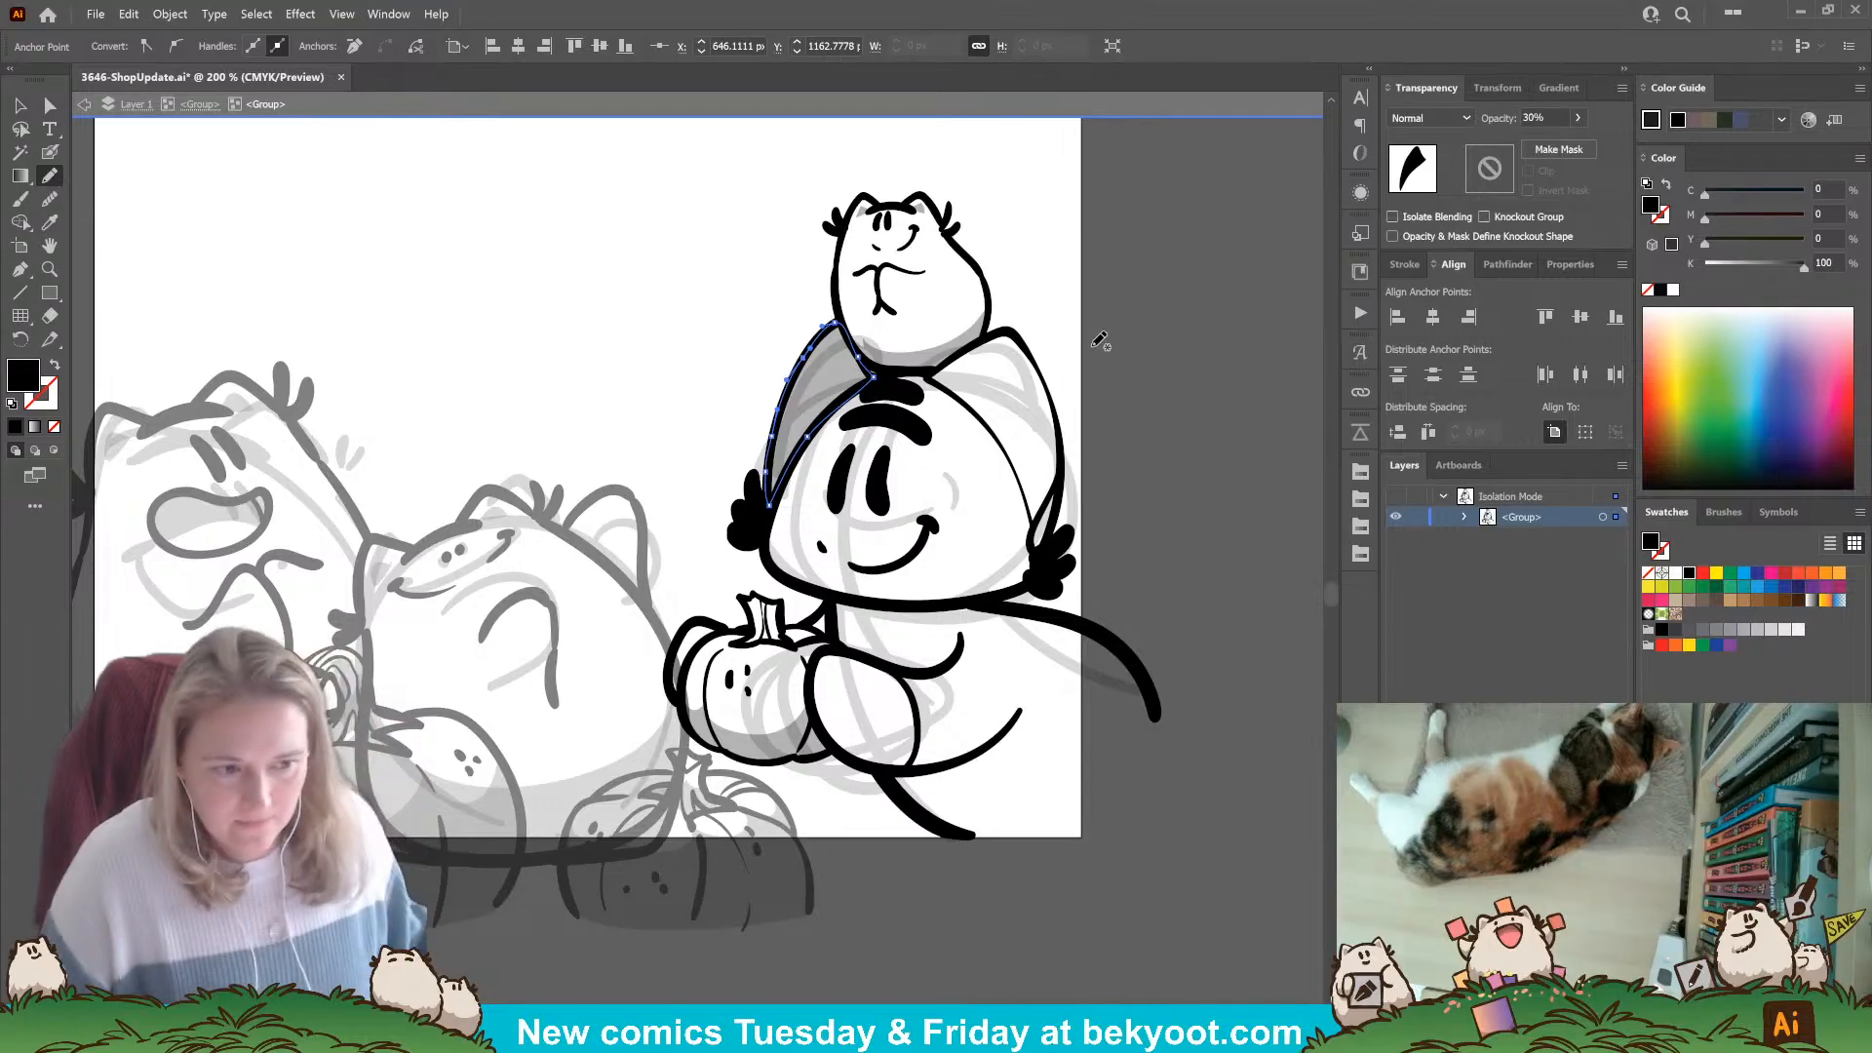
mouse_move(932, 371)
mouse_down()
mouse_move(1011, 331)
mouse_move(1050, 387)
mouse_move(1060, 468)
mouse_move(1030, 536)
mouse_move(1011, 474)
mouse_move(931, 373)
mouse_up()
key(ctrl+shift+a)
Draw 30% opacity black shadow shapes under the large cat's chin and across its lower body, and clear the selection.
scroll(1068, 778, down, 2)
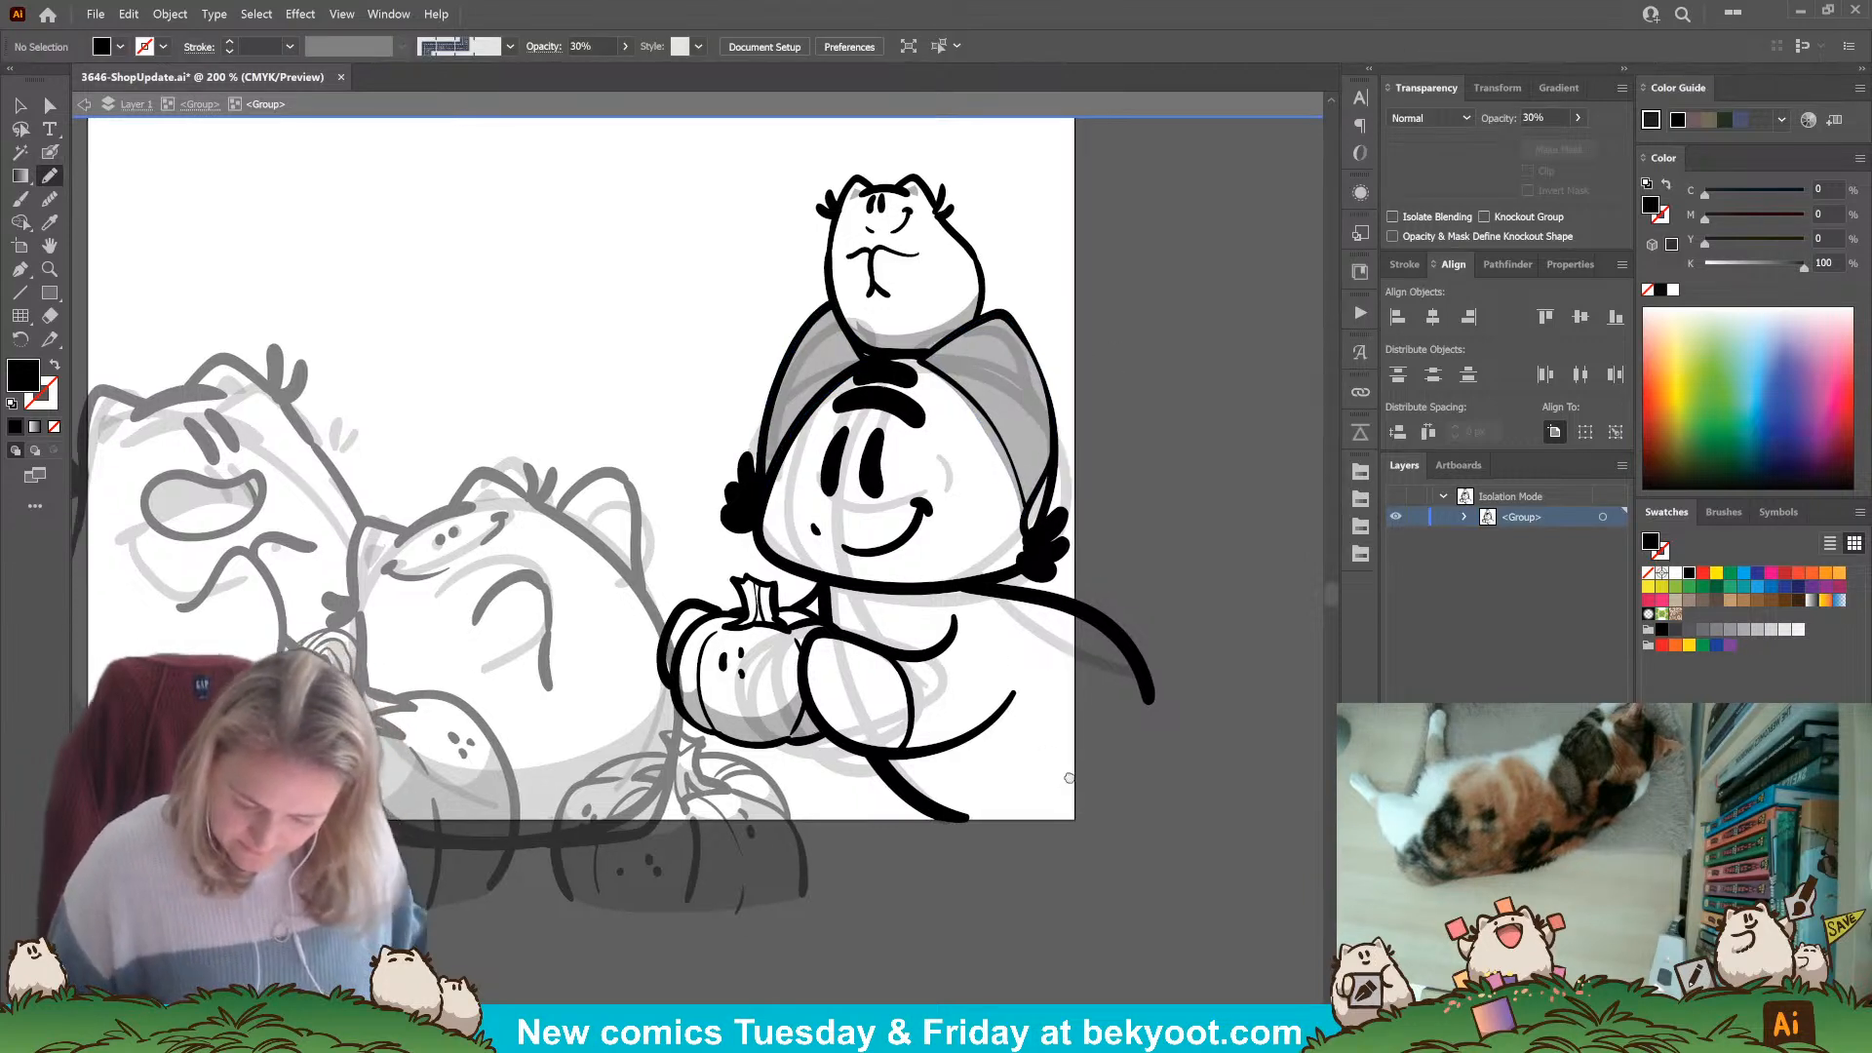
scroll(1068, 778, down, 1)
mouse_move(799, 583)
mouse_down()
mouse_move(945, 632)
mouse_move(984, 585)
mouse_move(968, 566)
mouse_move(844, 564)
mouse_move(817, 583)
mouse_up()
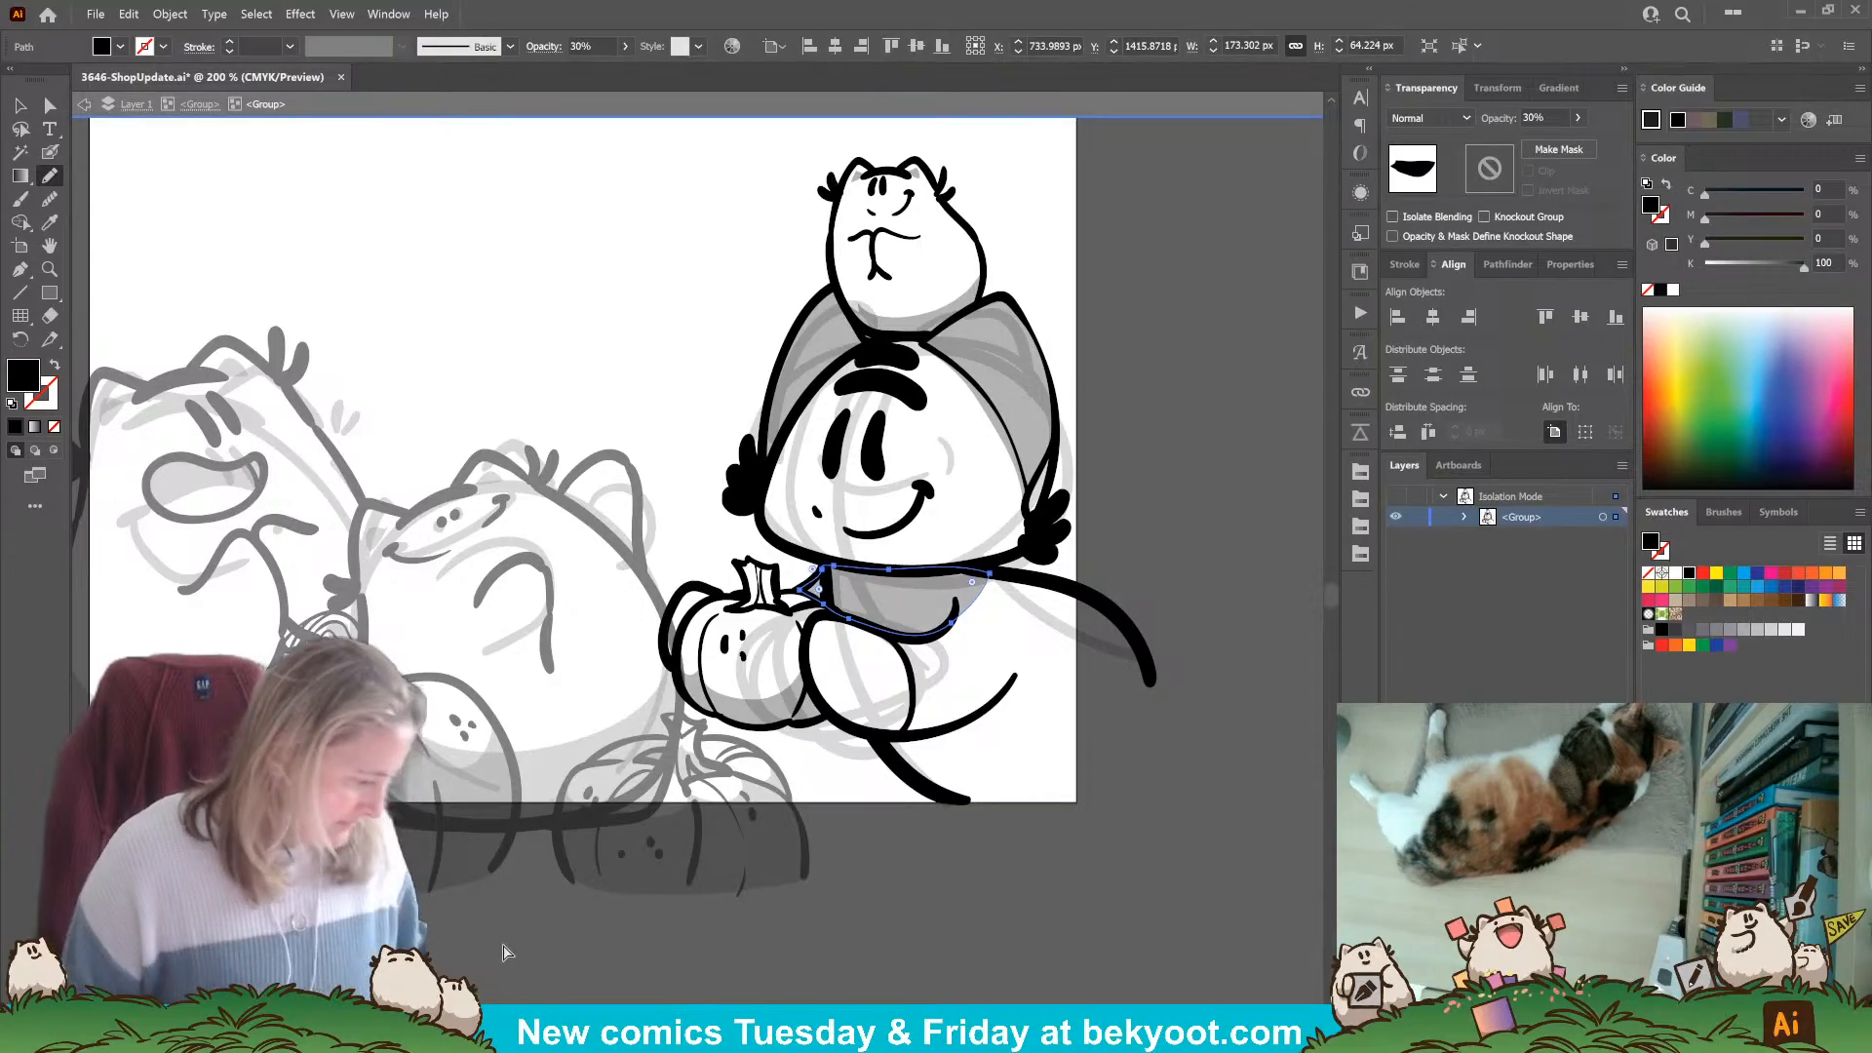
ctrl+click(1186, 514)
drag(851, 897, 735, 887)
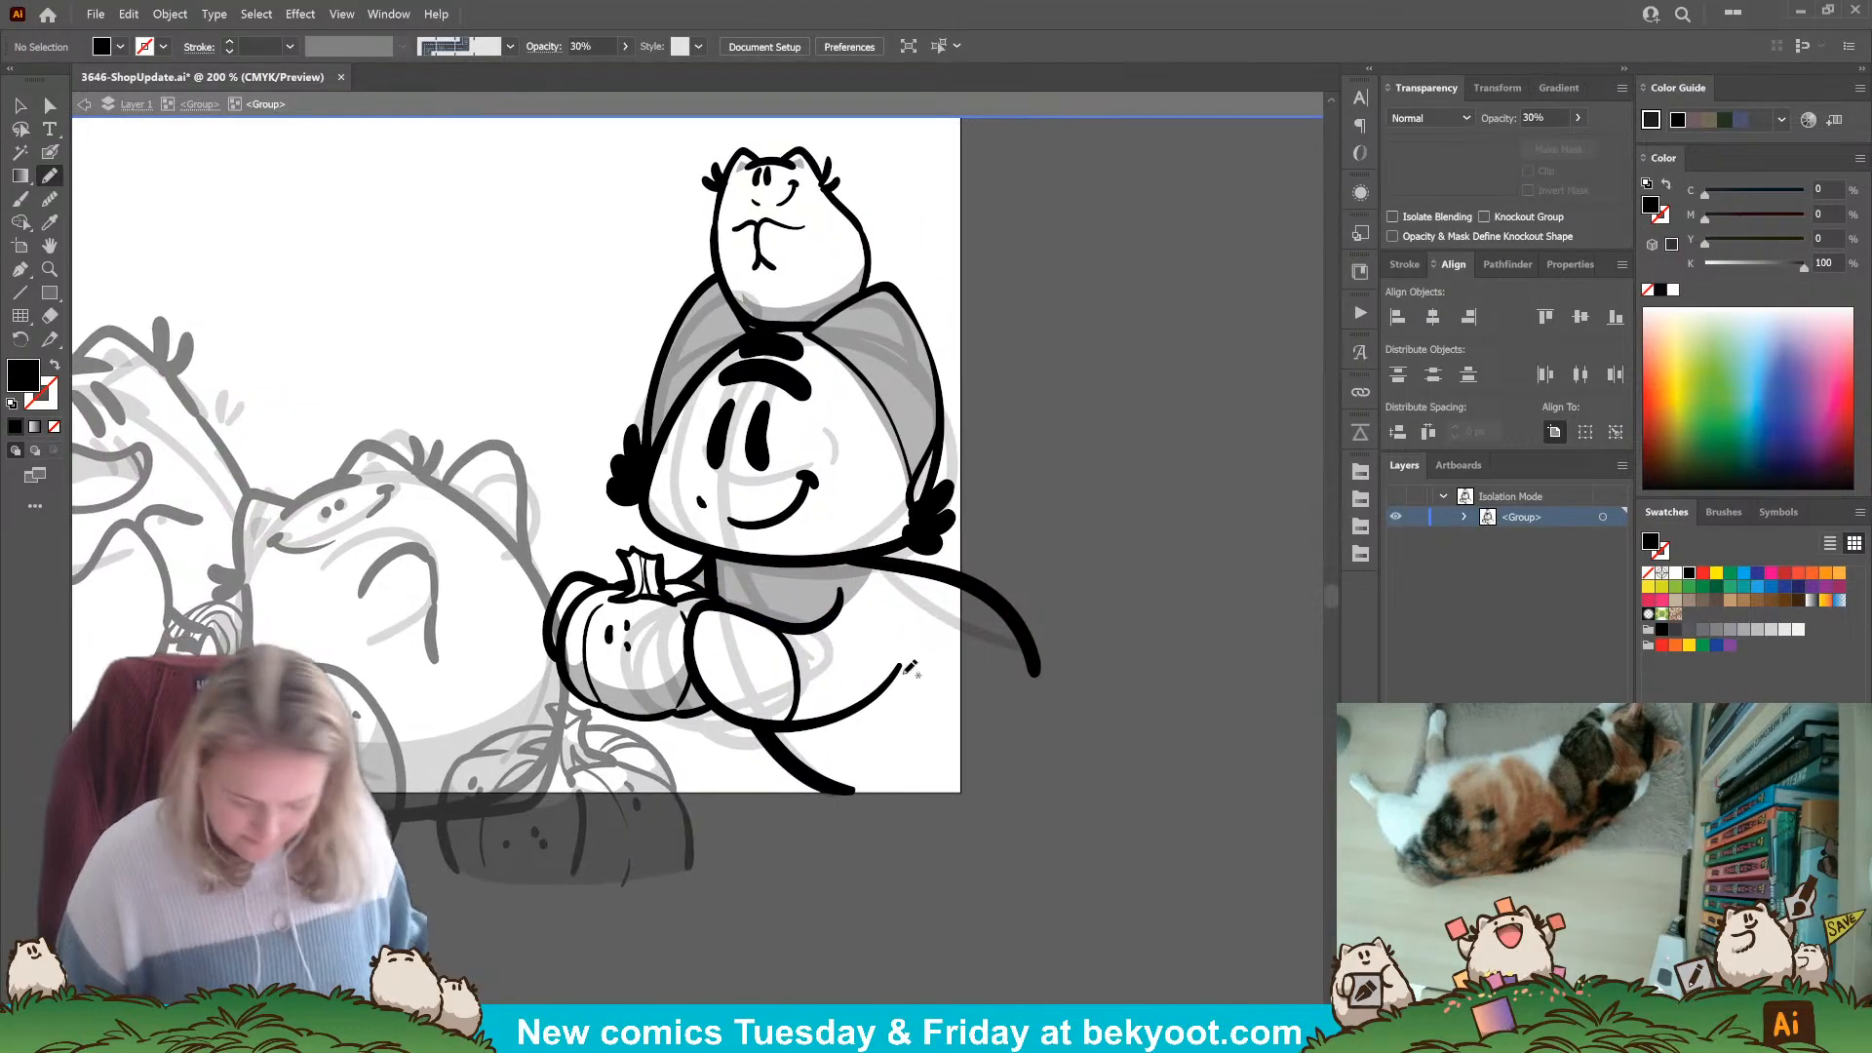
mouse_move(905, 664)
mouse_down()
mouse_move(1015, 766)
mouse_move(992, 794)
mouse_move(901, 812)
mouse_move(760, 727)
mouse_move(843, 715)
mouse_move(899, 667)
mouse_up()
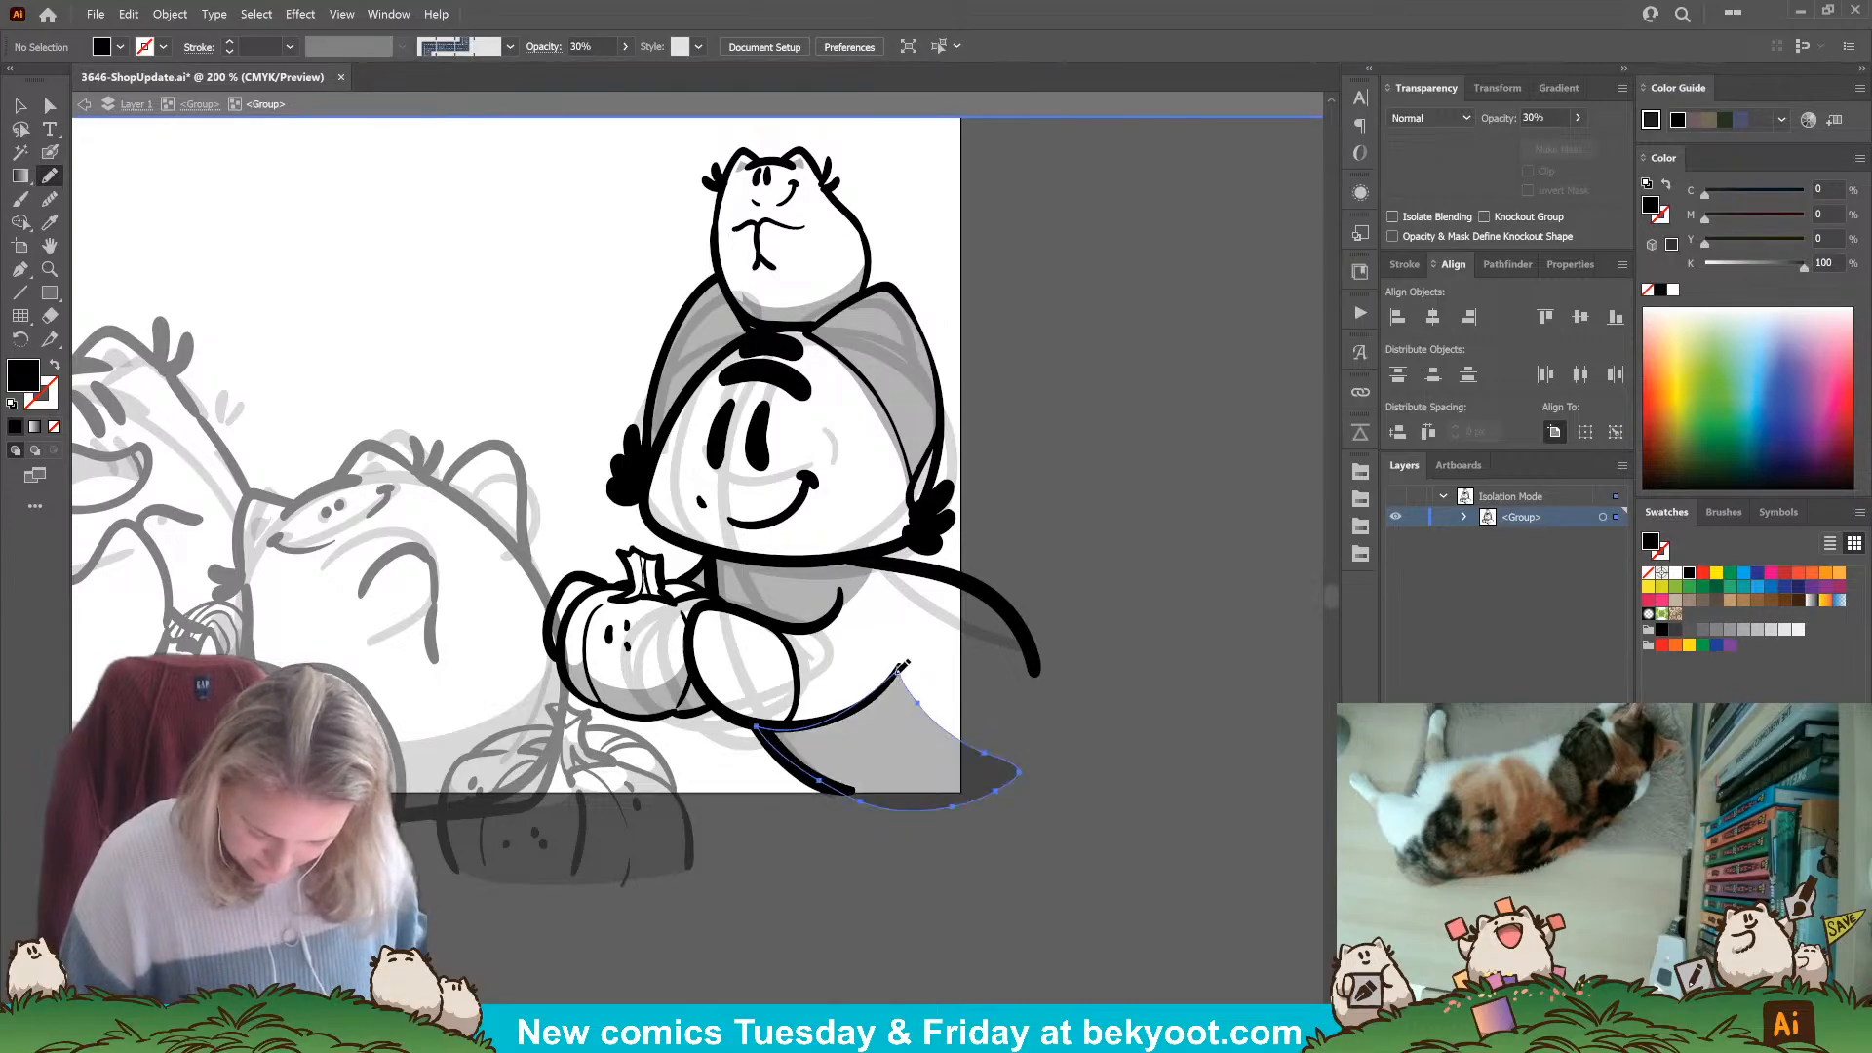
ctrl+click(719, 911)
Redraw the 30% opacity black shadow along the small cat's lower body and clear the selection.
drag(718, 911, 824, 903)
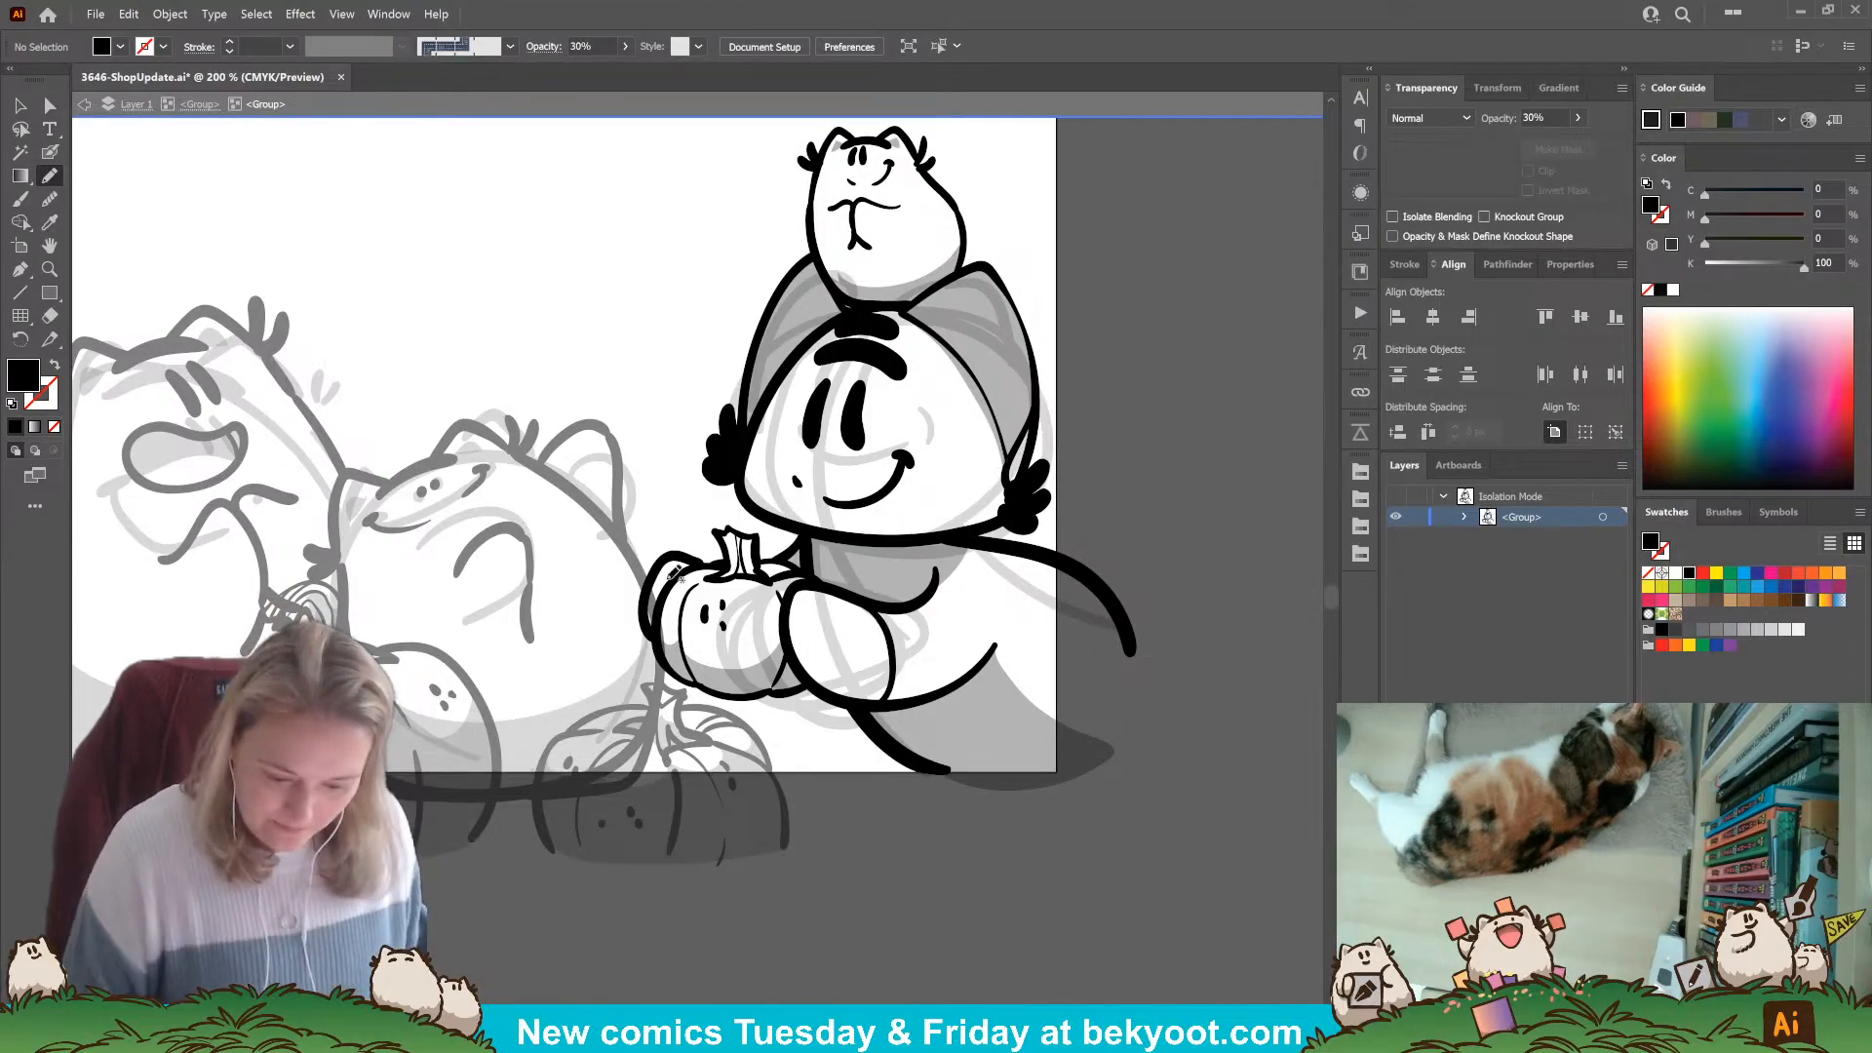
drag(820, 261, 963, 241)
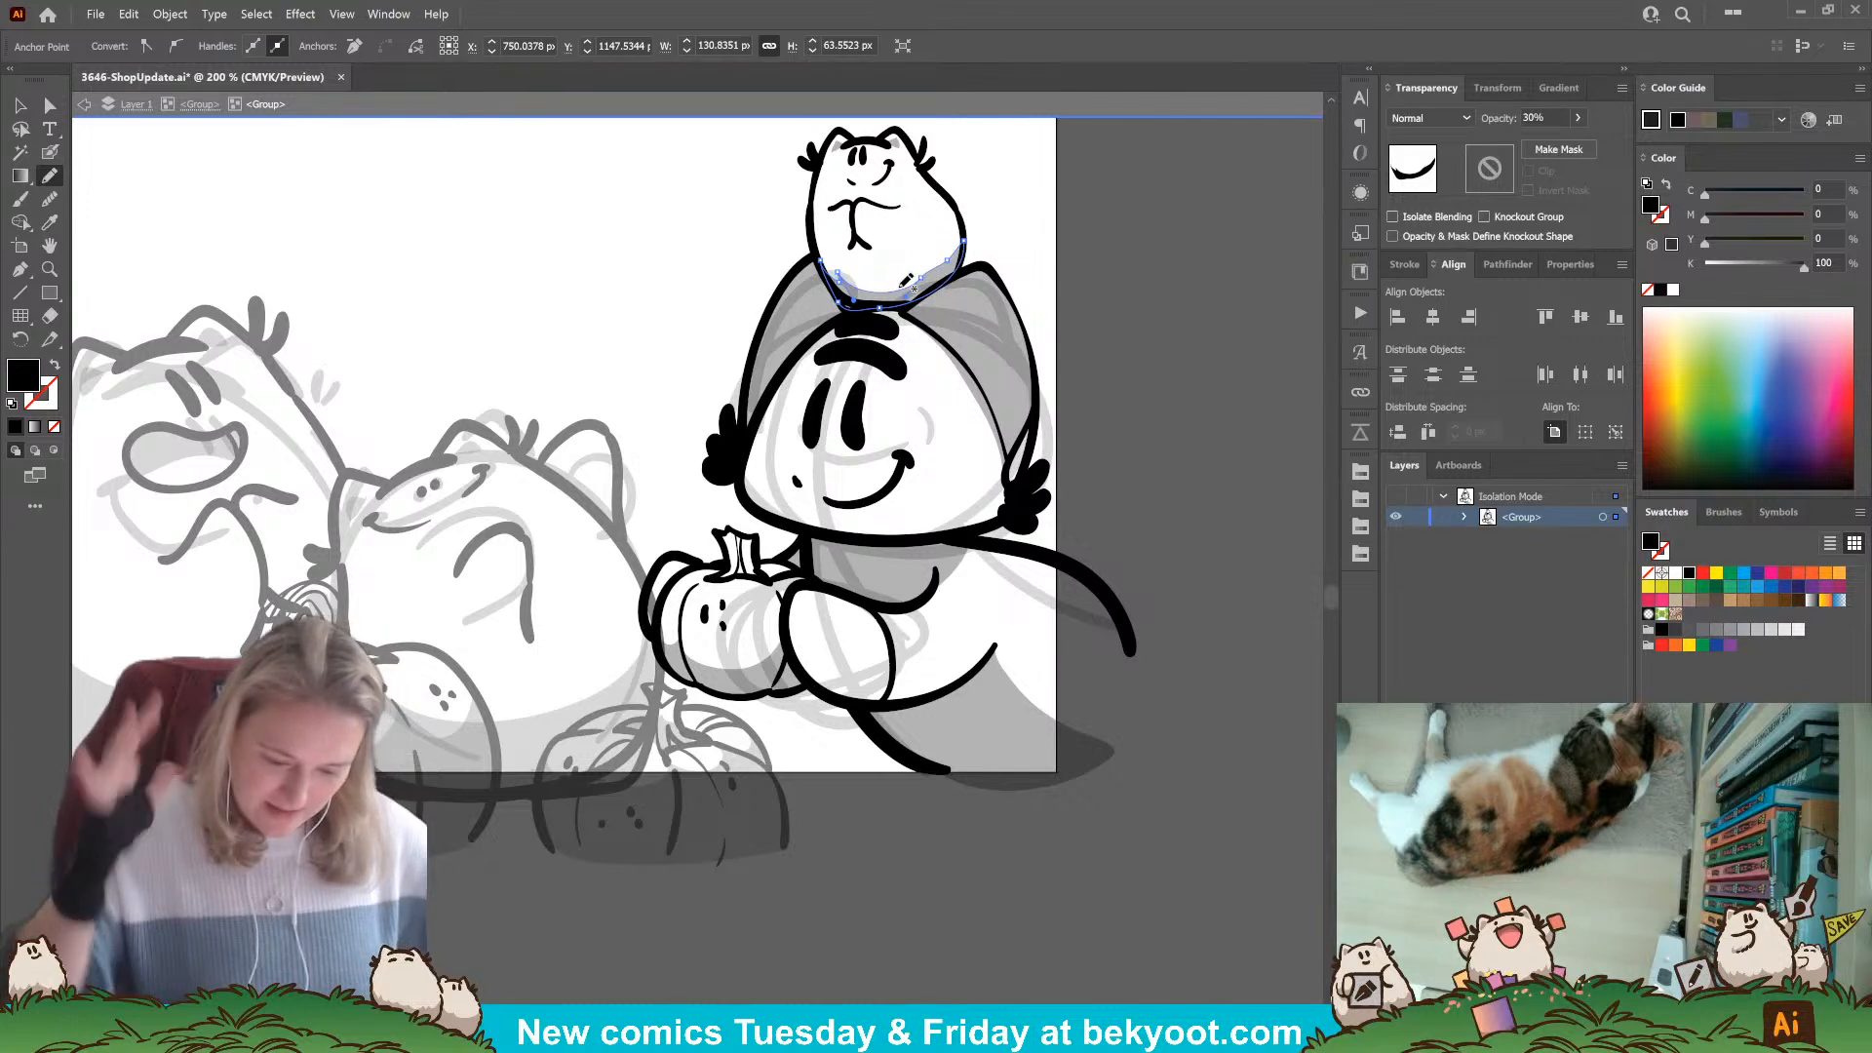
key(ctrl+shift+a)
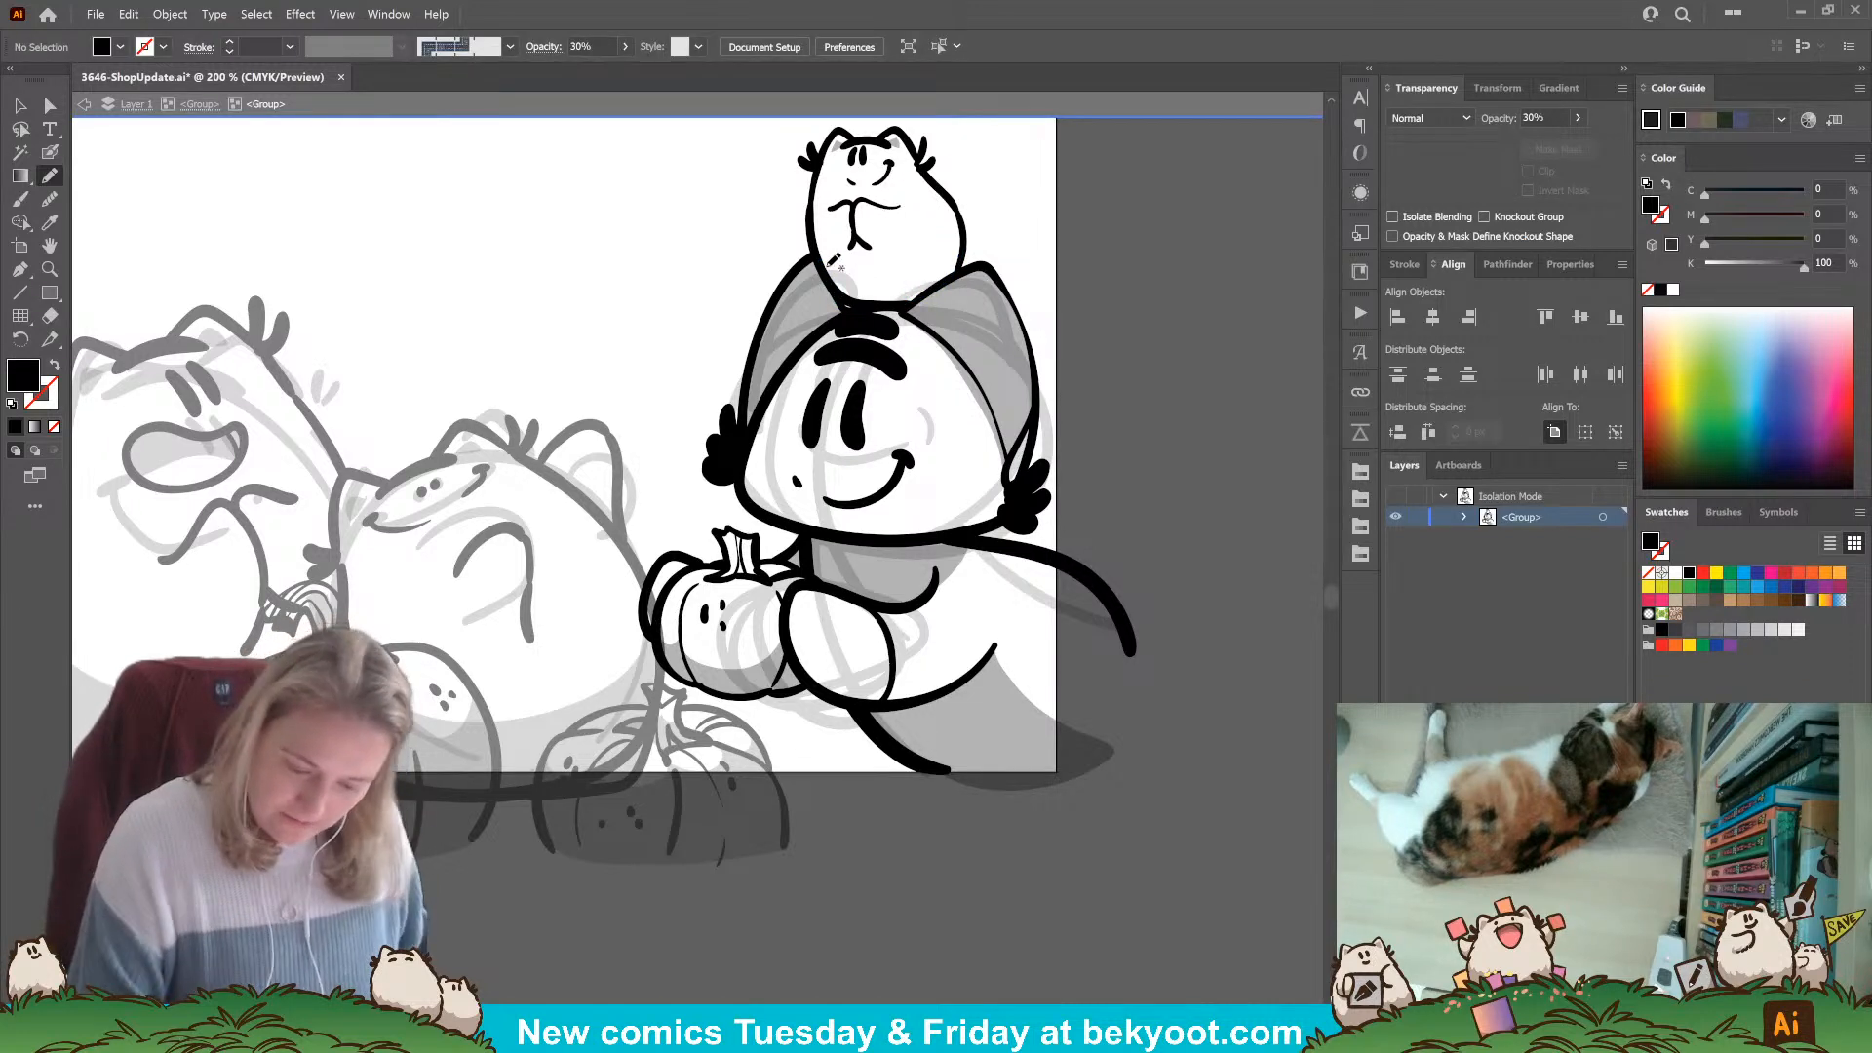
mouse_move(842, 276)
mouse_down()
mouse_move(909, 283)
mouse_move(960, 258)
mouse_up()
key(ctrl+z)
mouse_move(820, 257)
mouse_down()
mouse_move(860, 287)
mouse_move(944, 265)
mouse_move(970, 226)
mouse_move(951, 282)
mouse_move(912, 304)
mouse_move(841, 295)
mouse_move(820, 258)
mouse_up()
key(ctrl+shift+a)
mouse_move(917, 885)
mouse_down()
mouse_move(877, 915)
mouse_move(977, 821)
mouse_up()
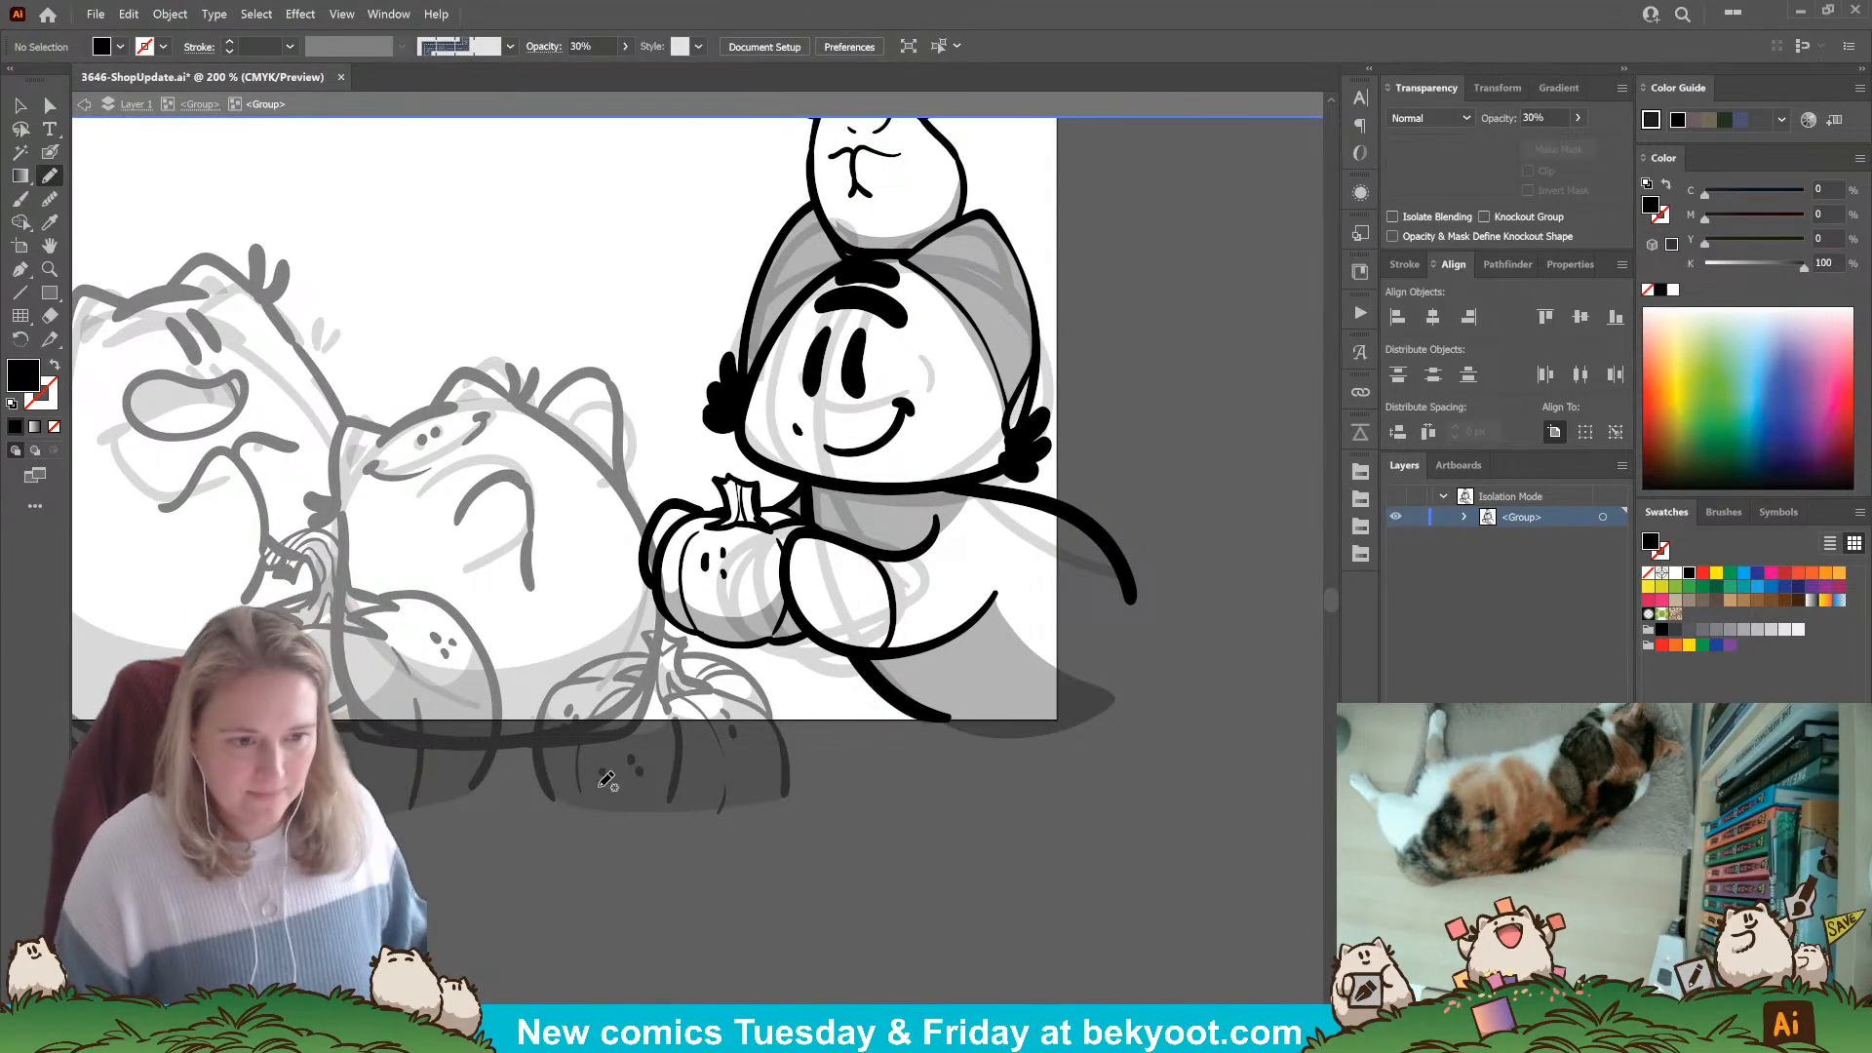
mouse_move(730, 830)
mouse_down()
mouse_move(857, 861)
mouse_move(877, 901)
mouse_up()
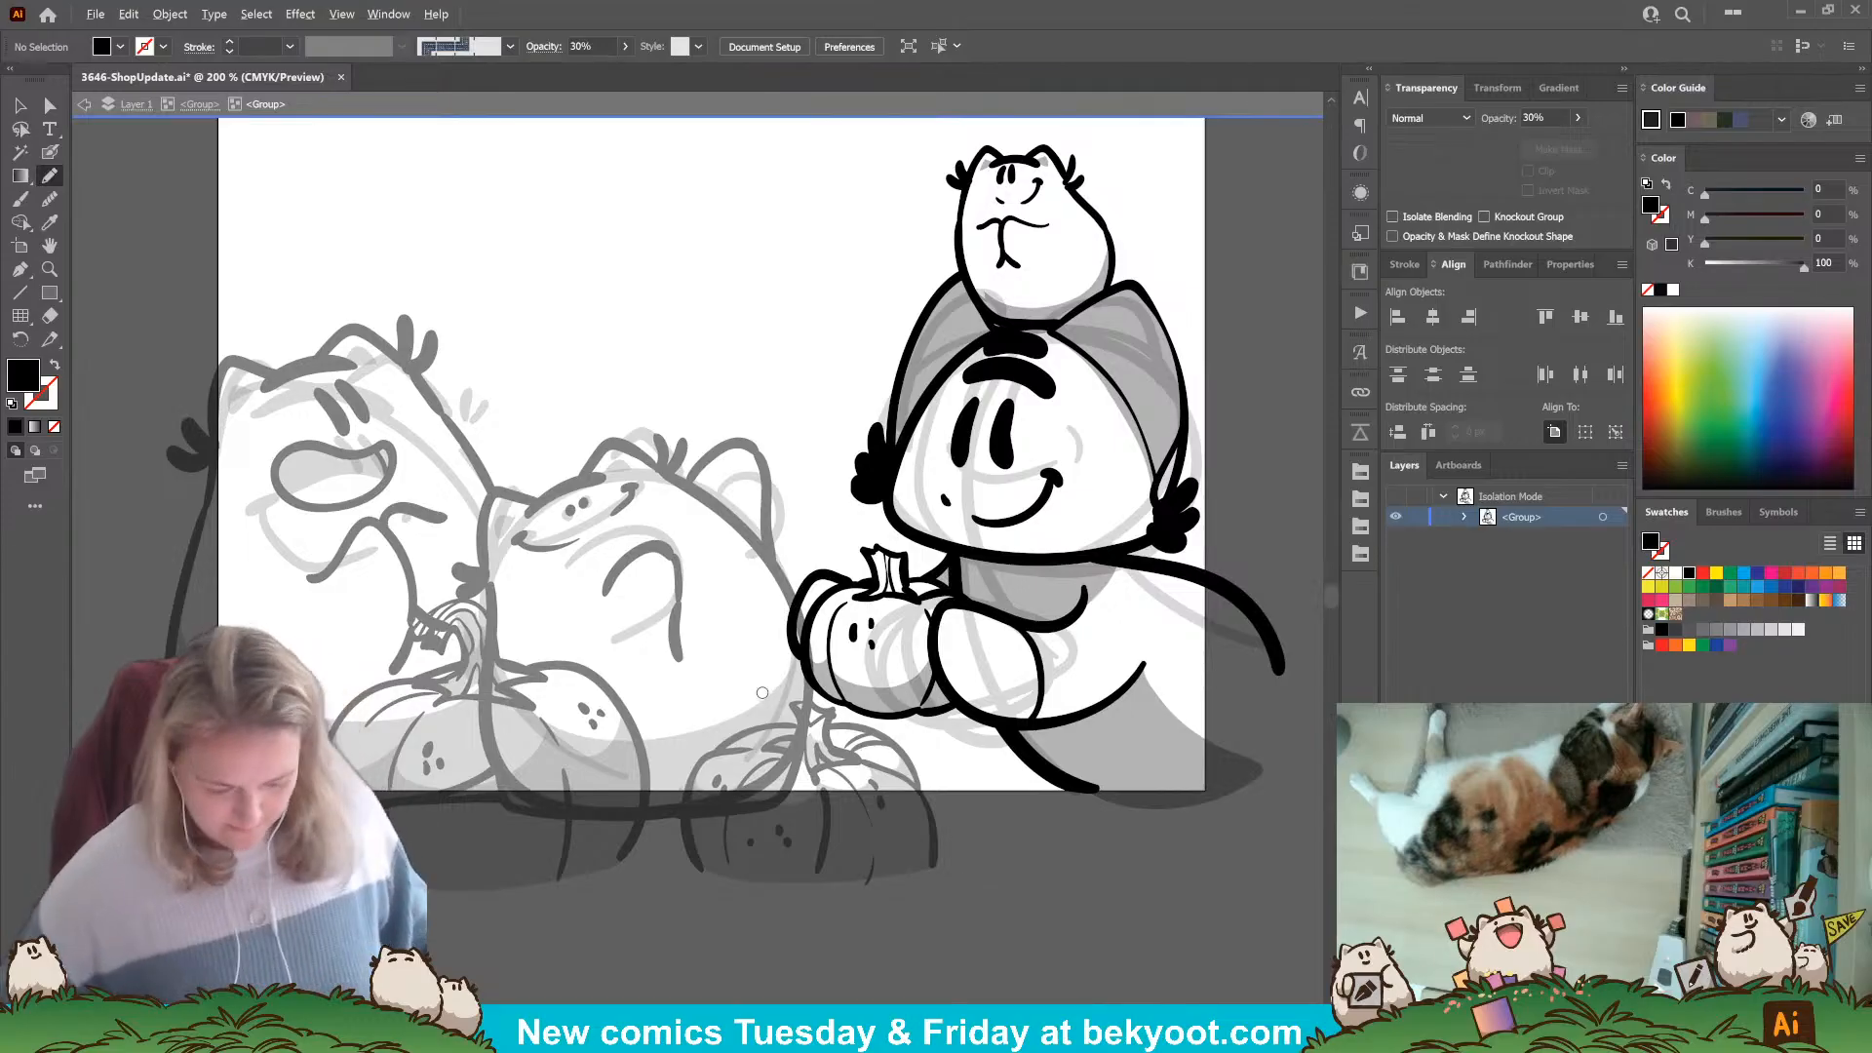
scroll(762, 692, down, 3)
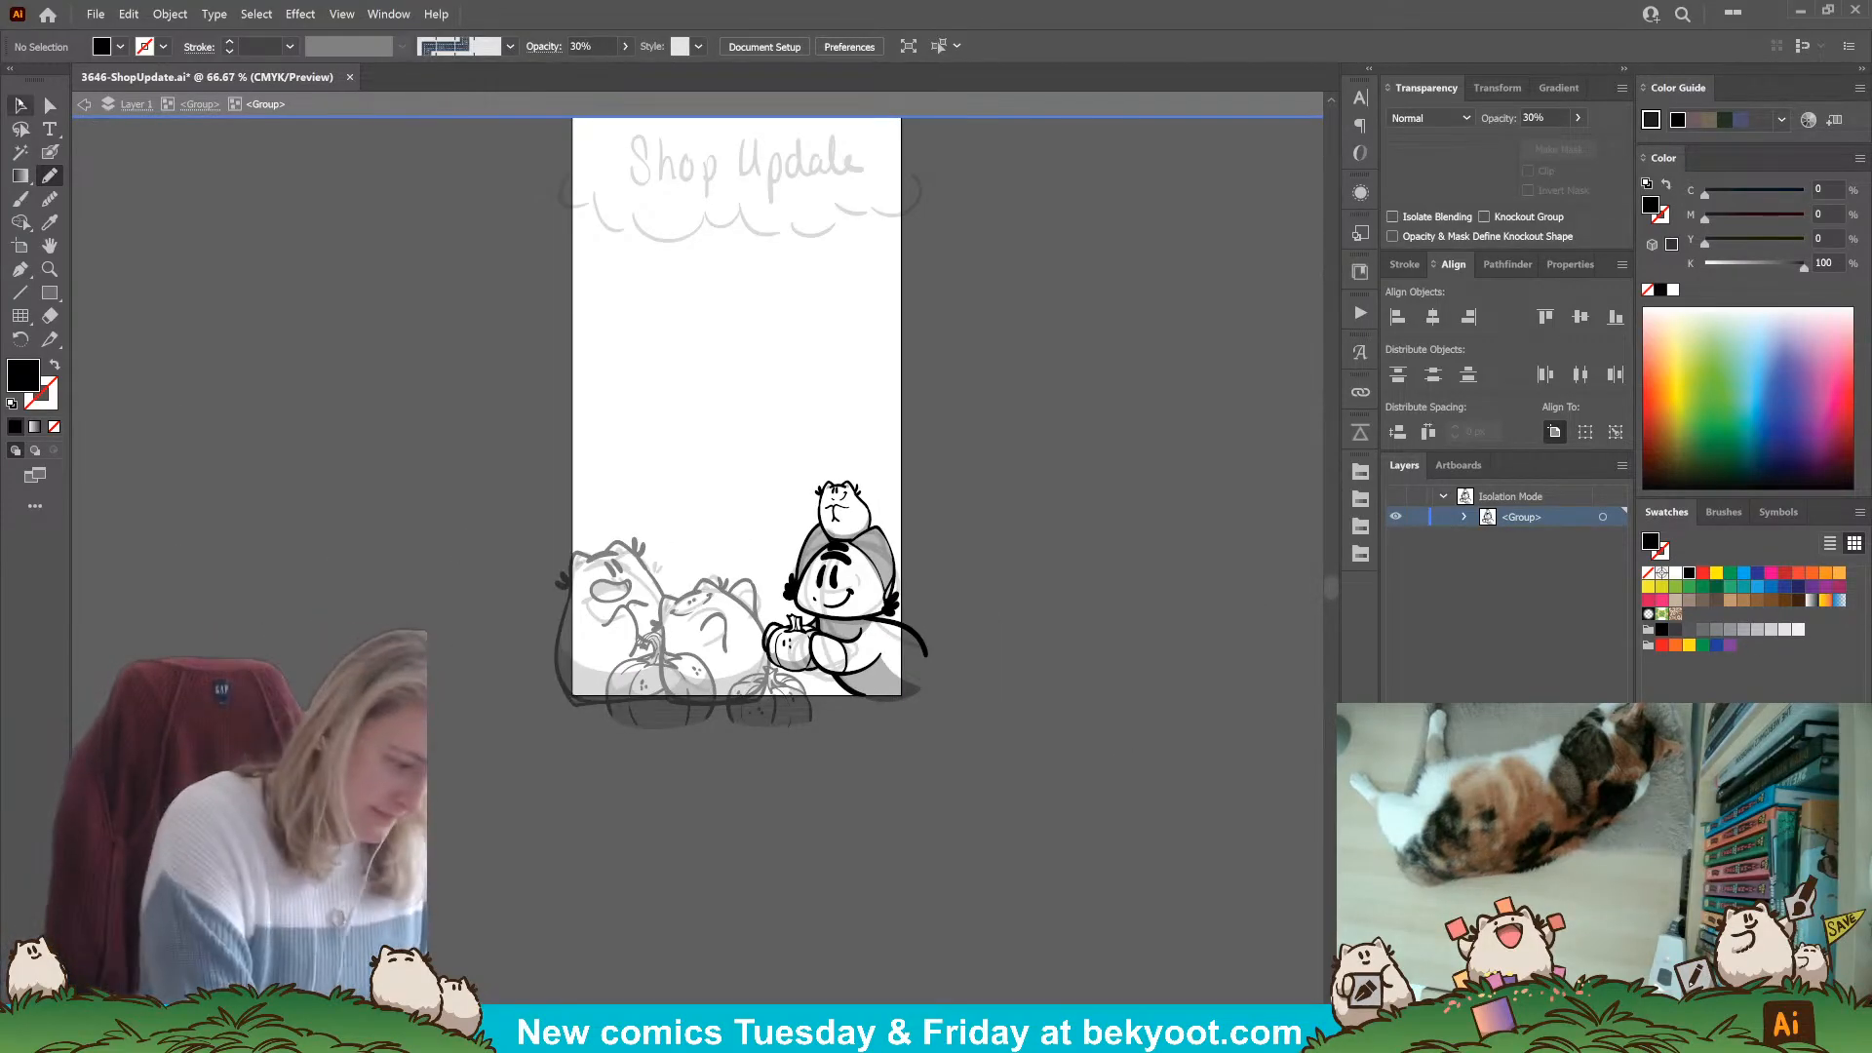
click(20, 105)
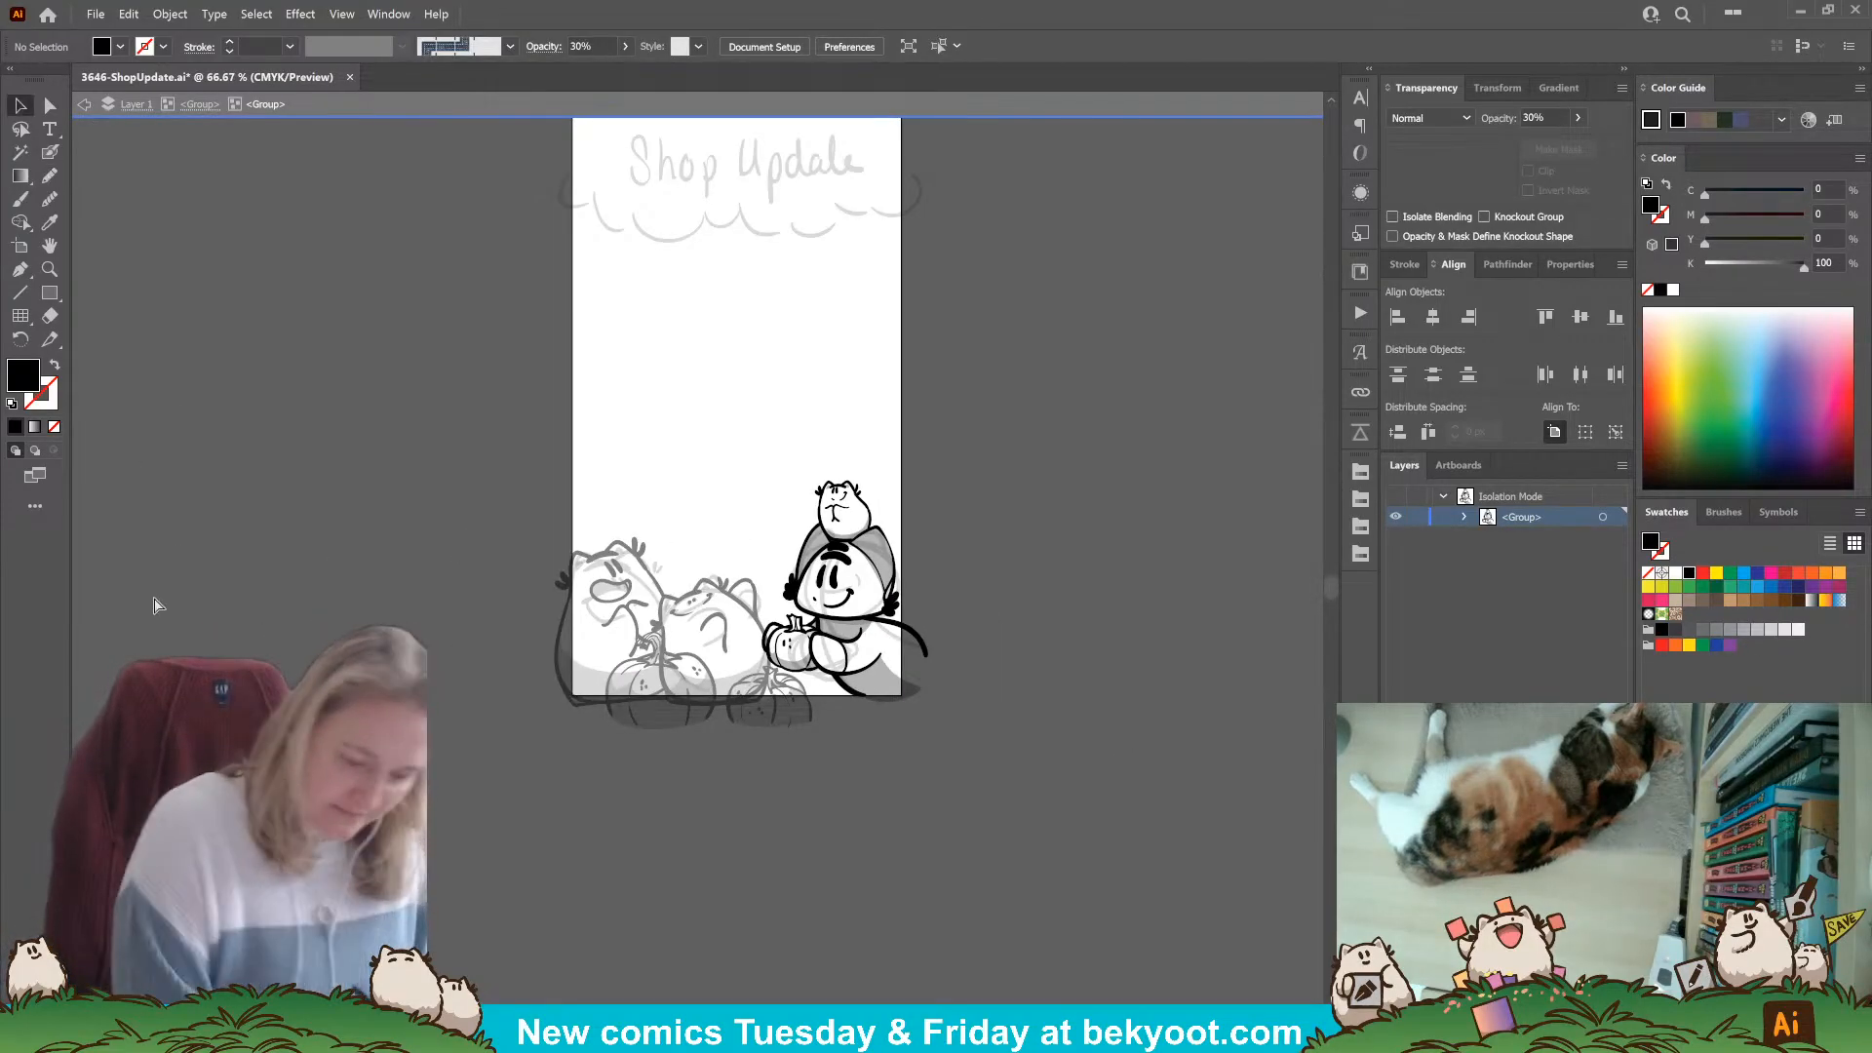
Exit the group's isolation mode, activate the Blob Brush and view its tool options without changing them.
double_click(961, 562)
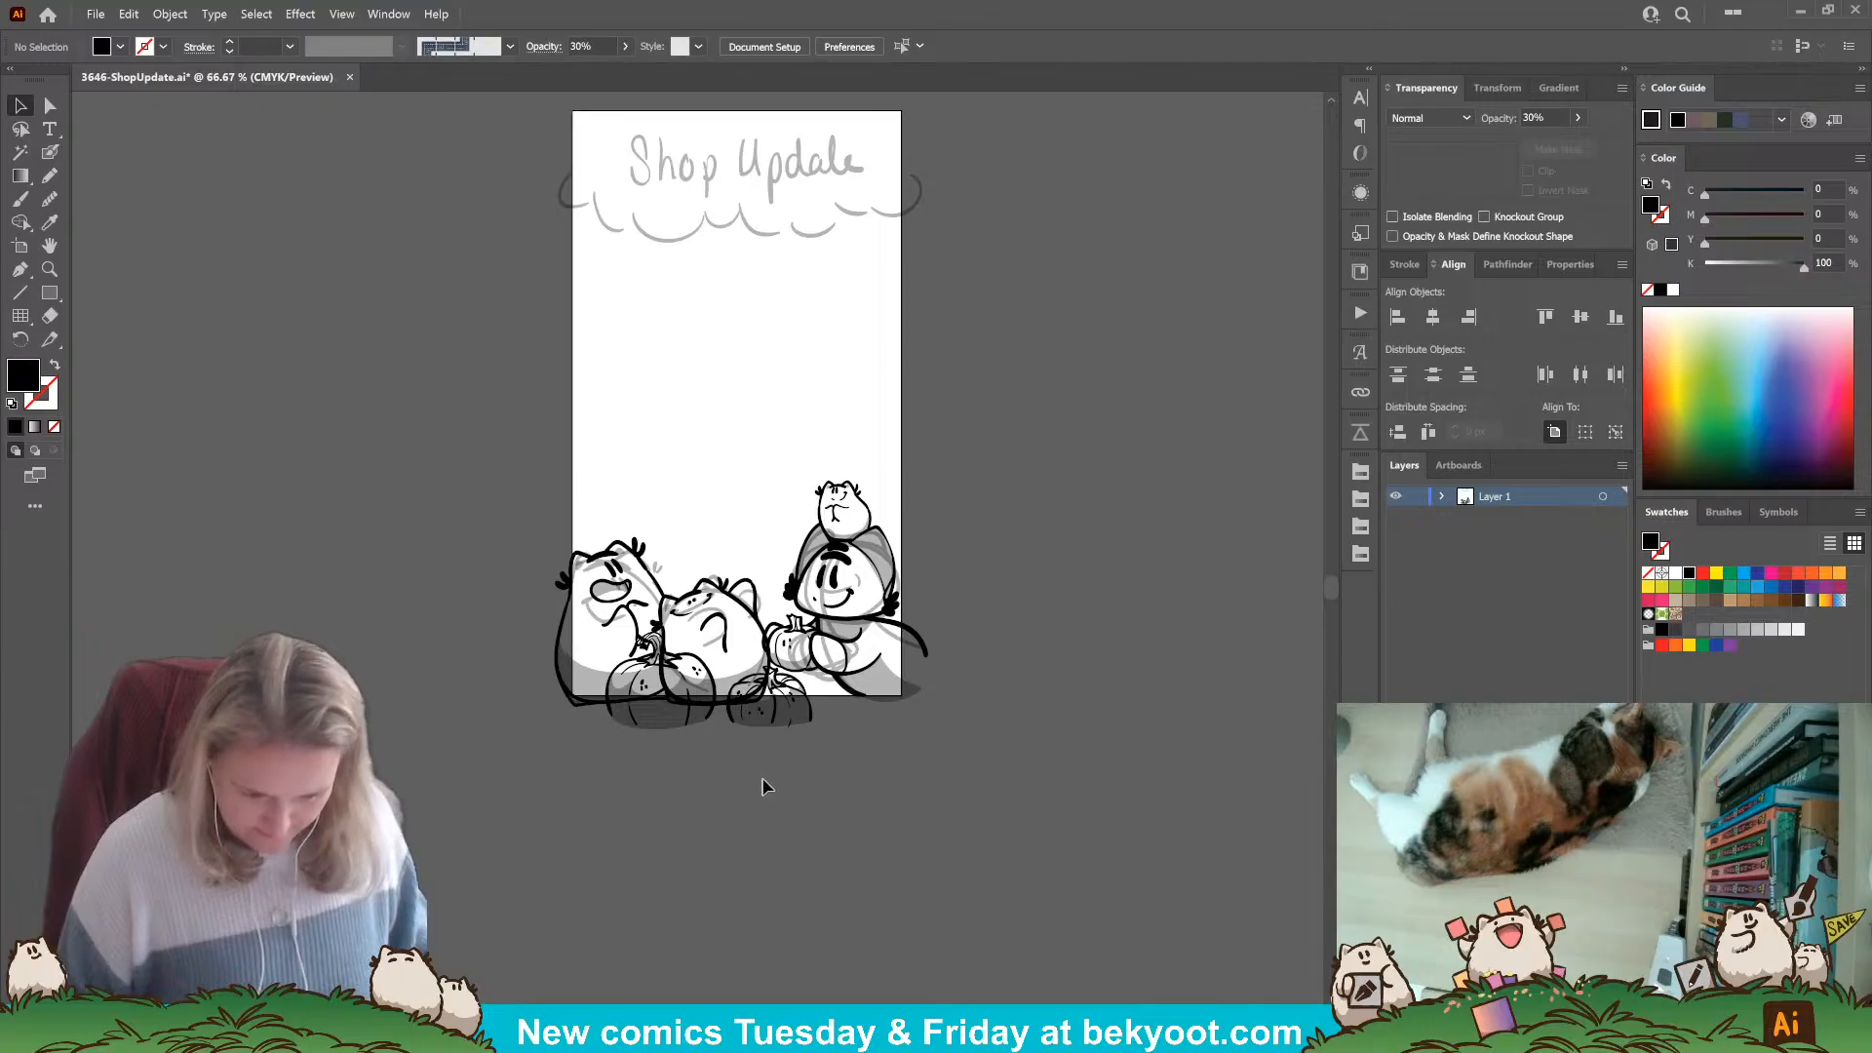
scroll(794, 418, up, 3)
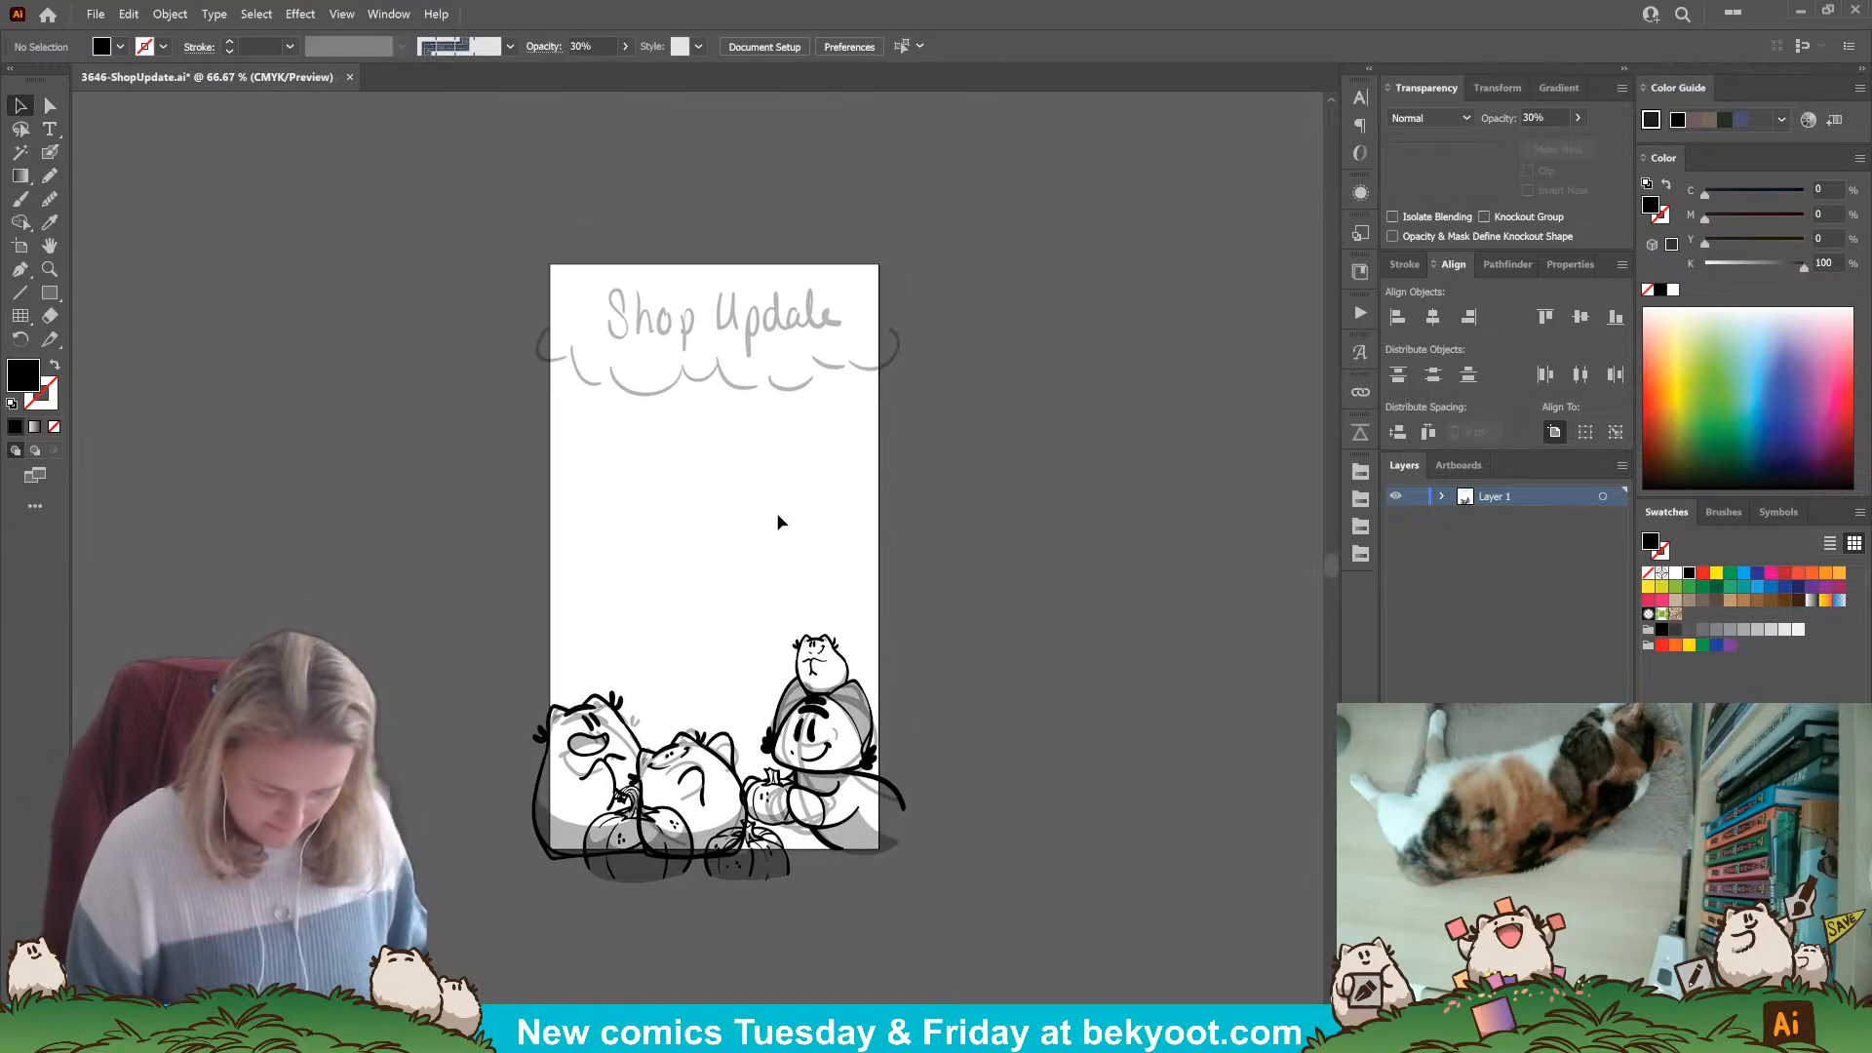
key(n)
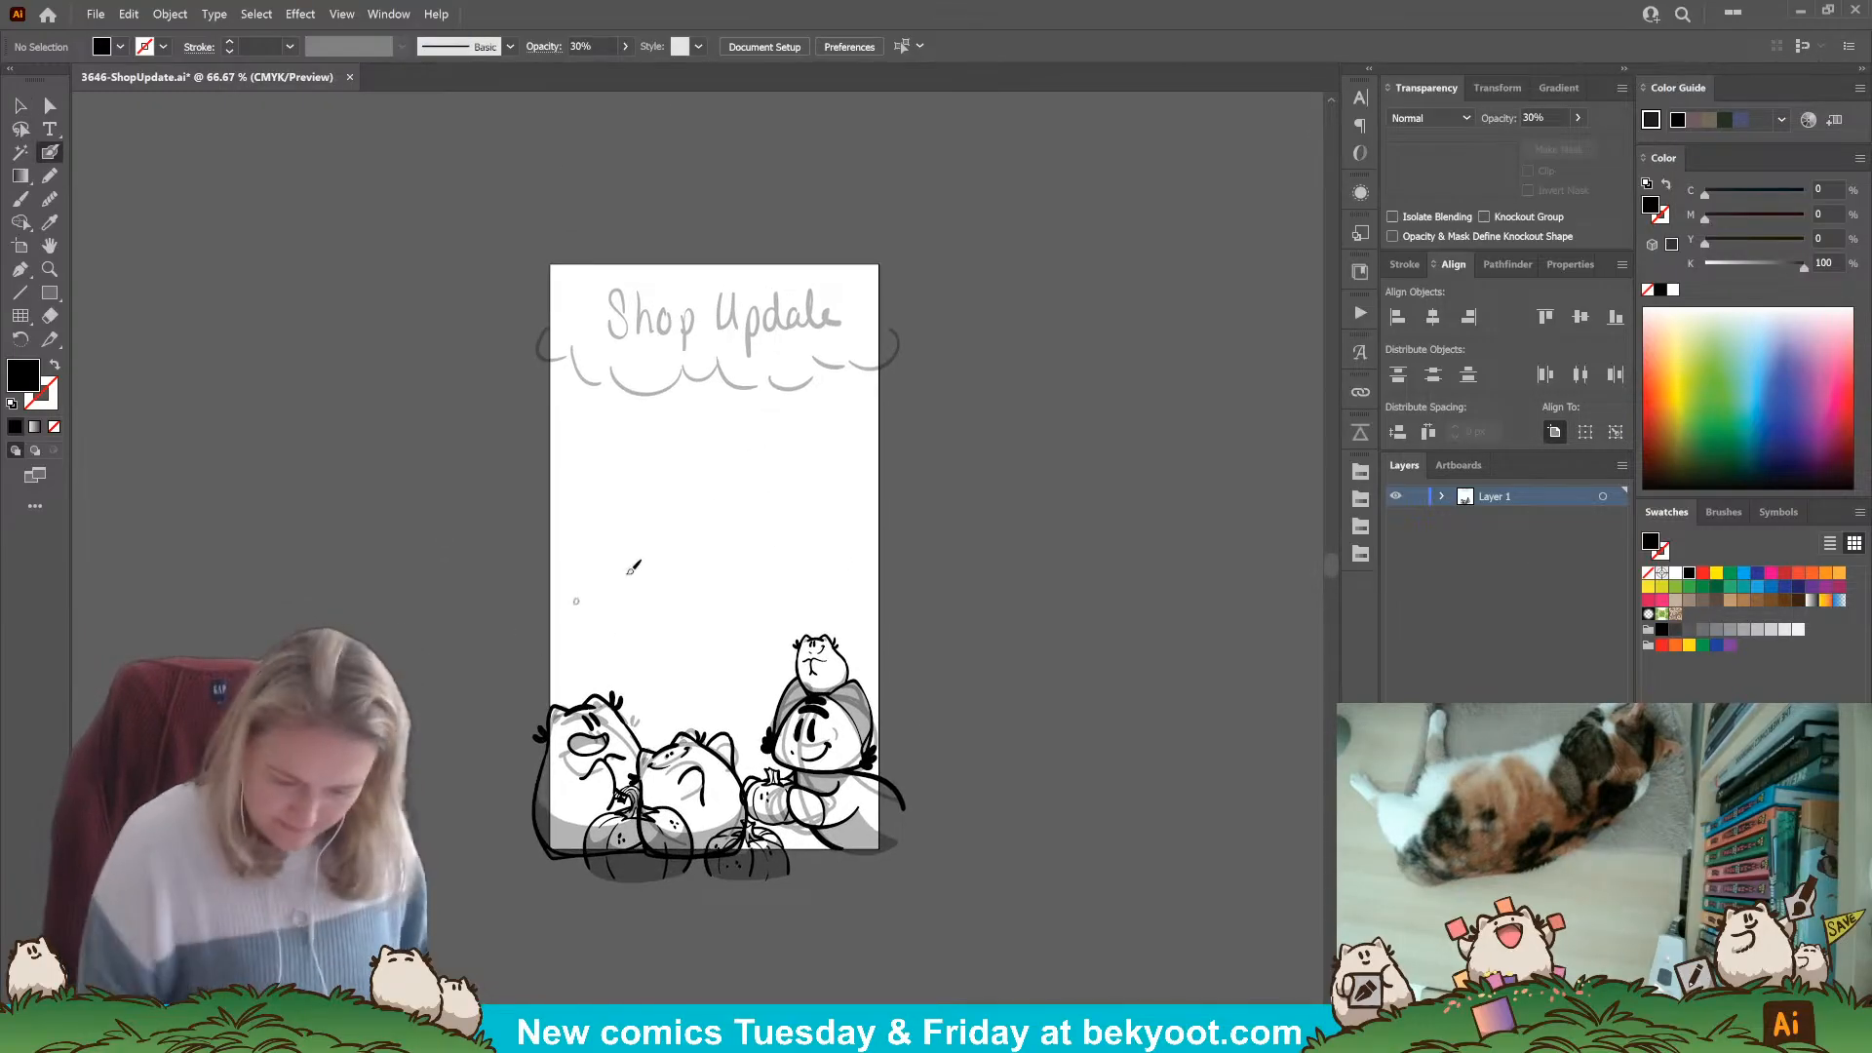
key(Return)
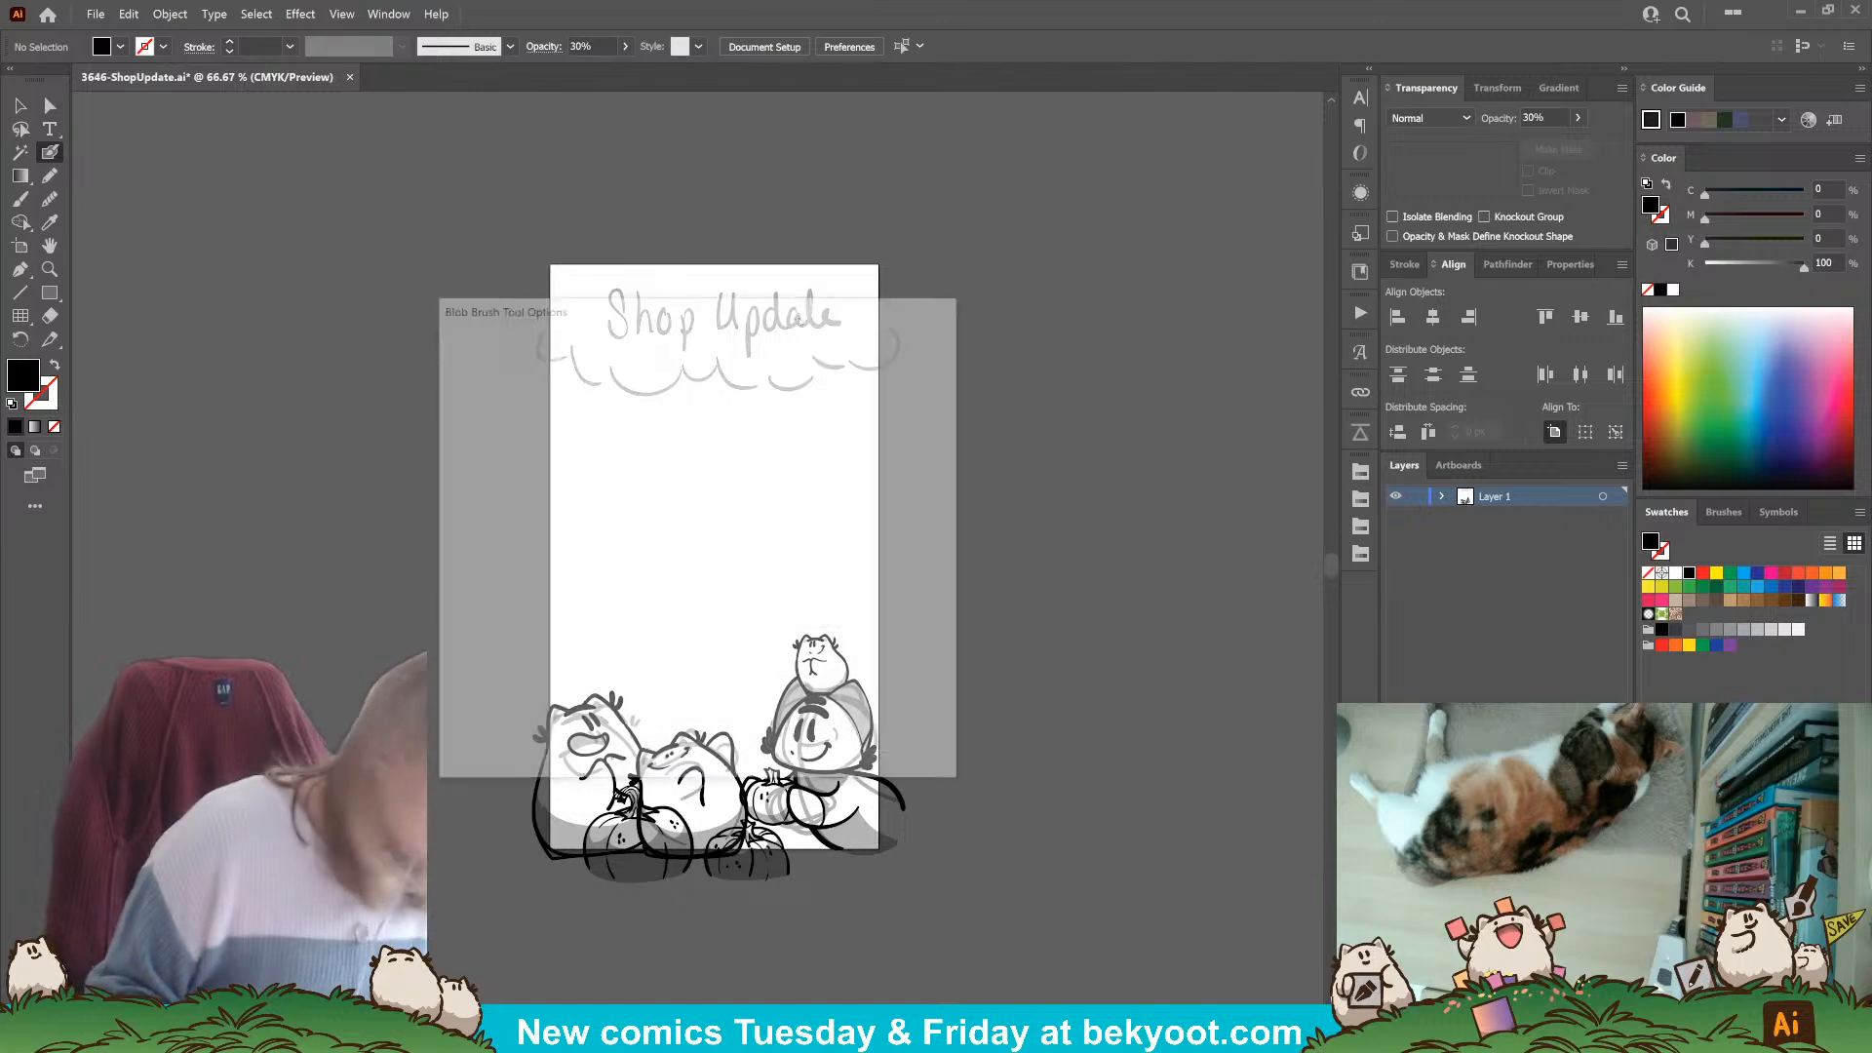
key(Escape)
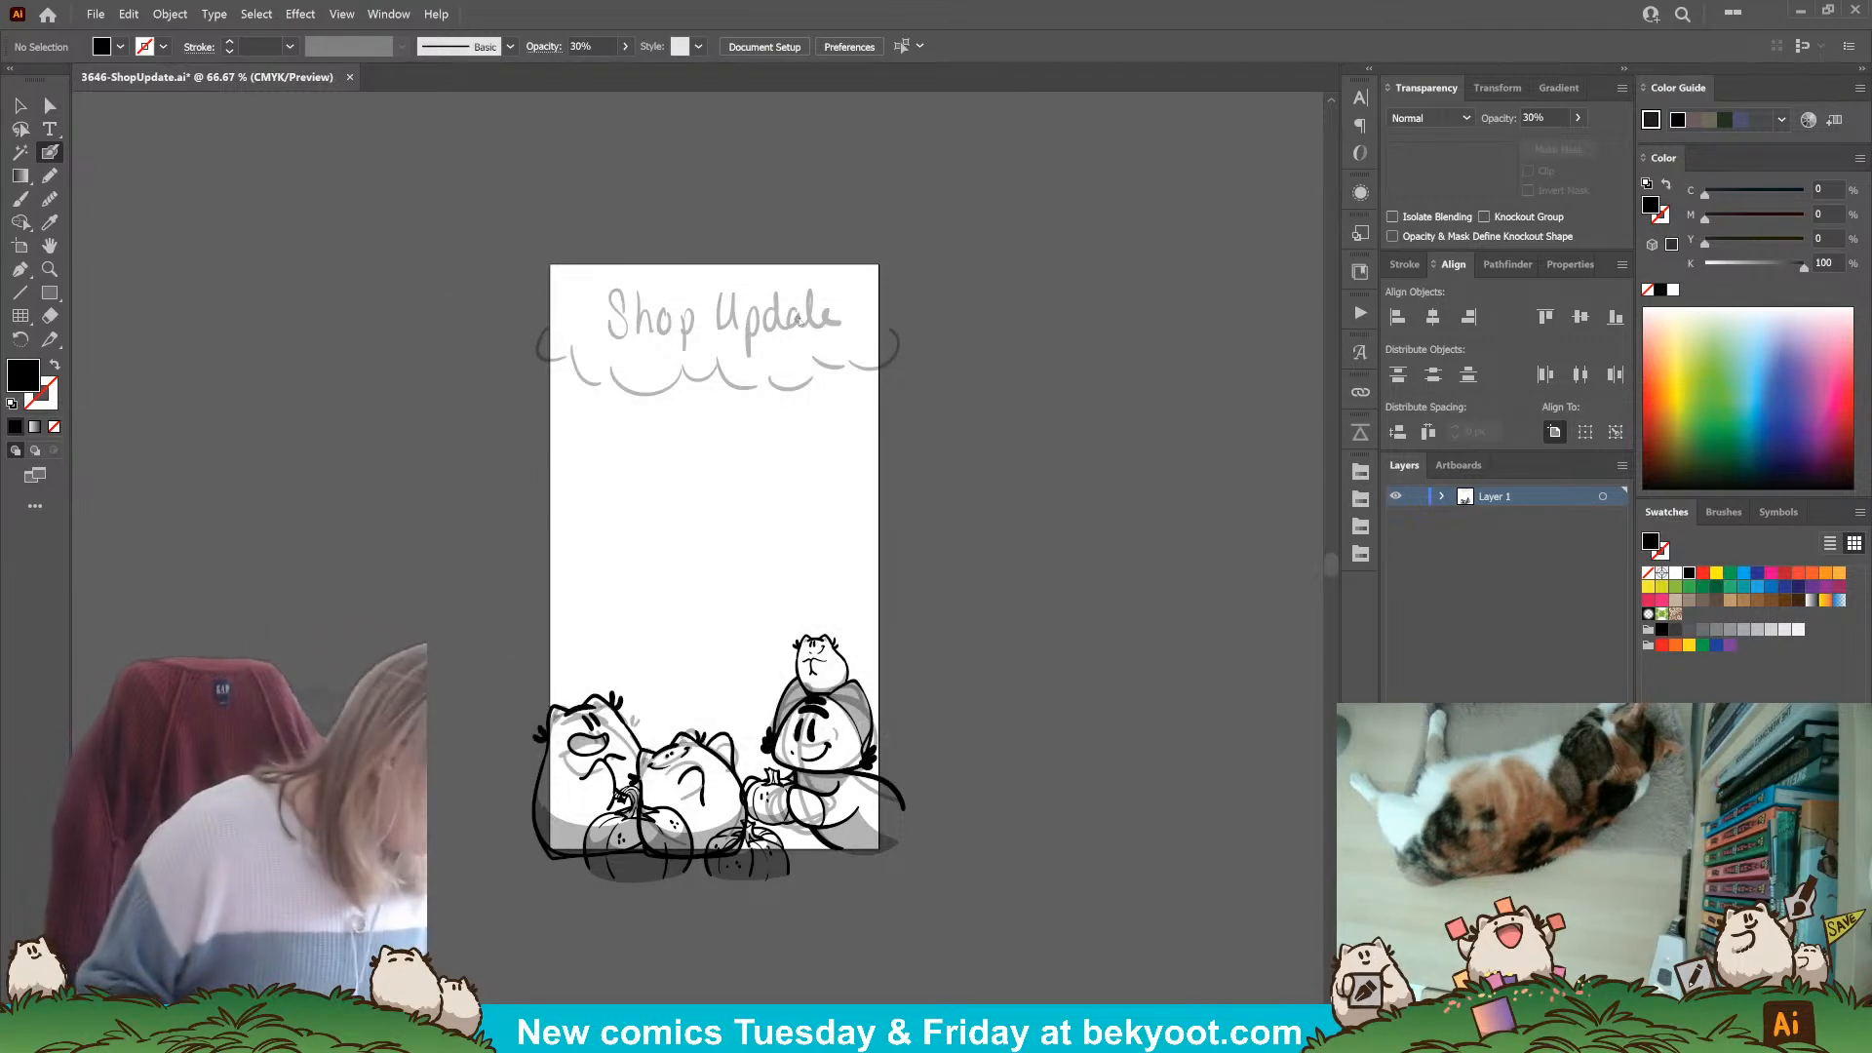
key(Return)
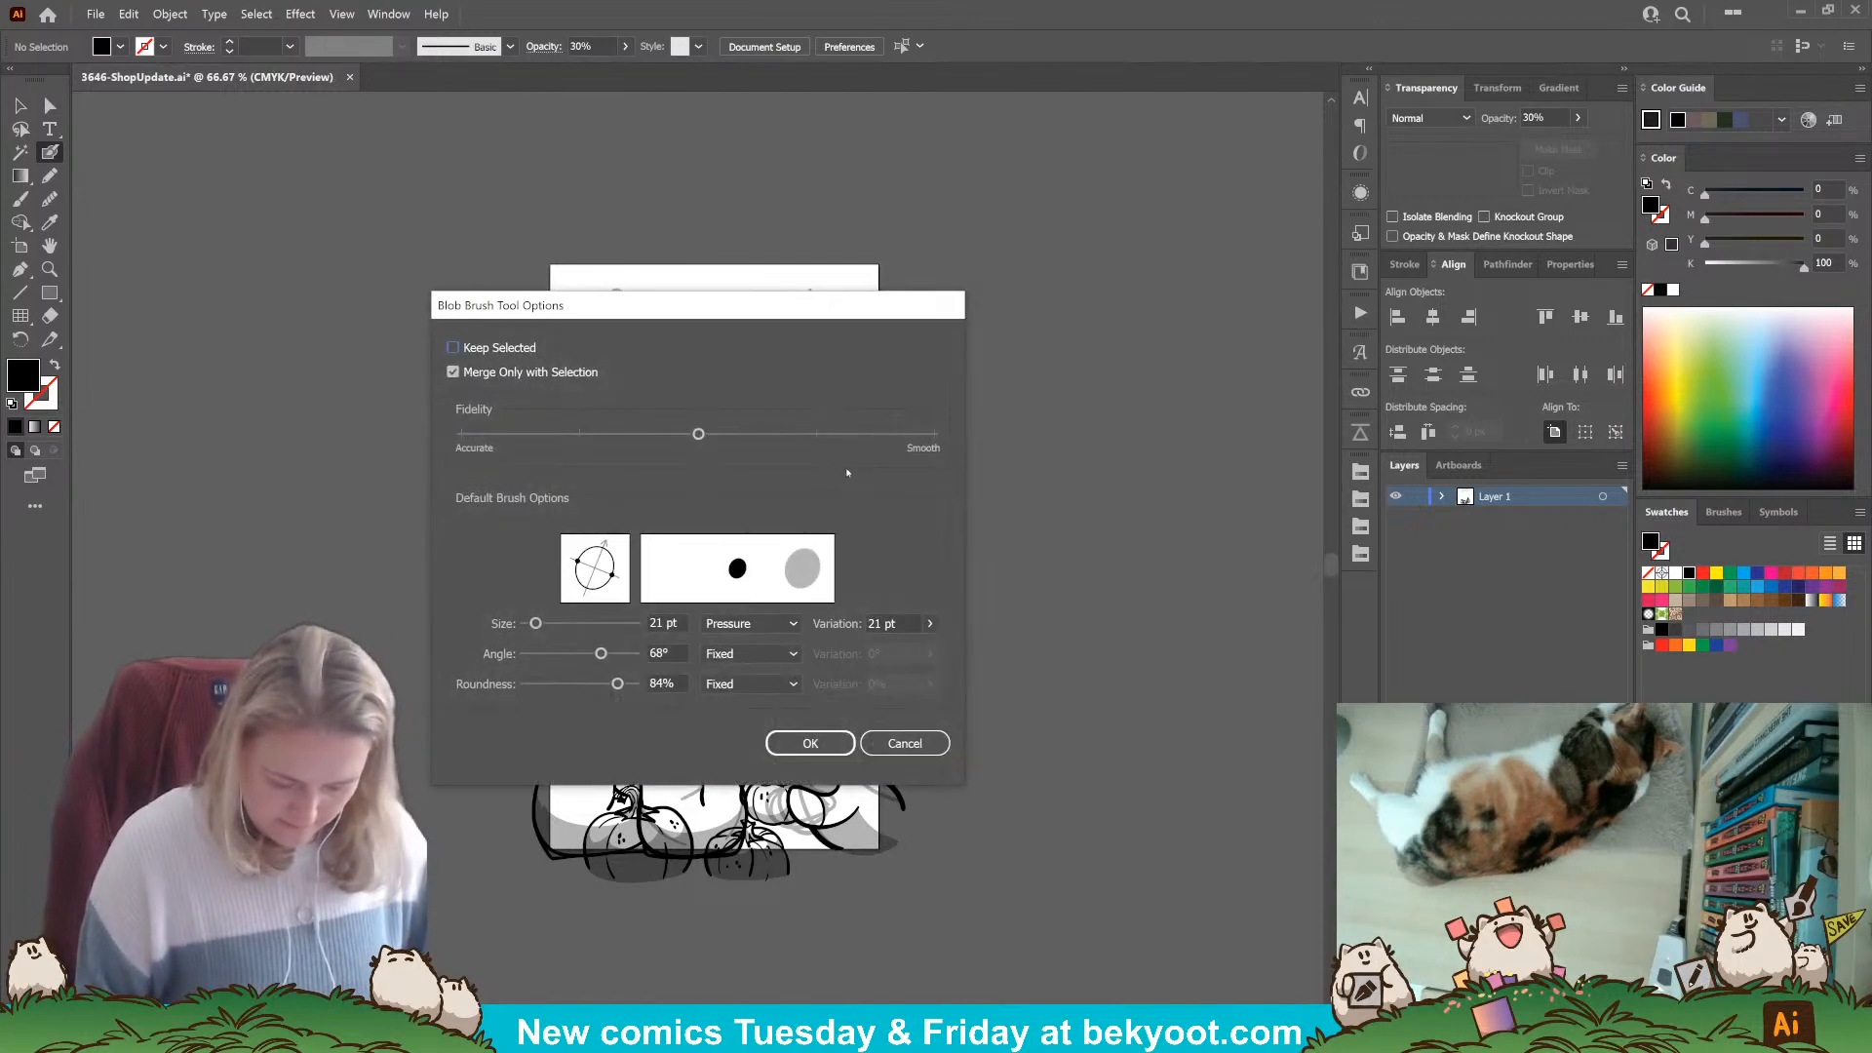
key(Escape)
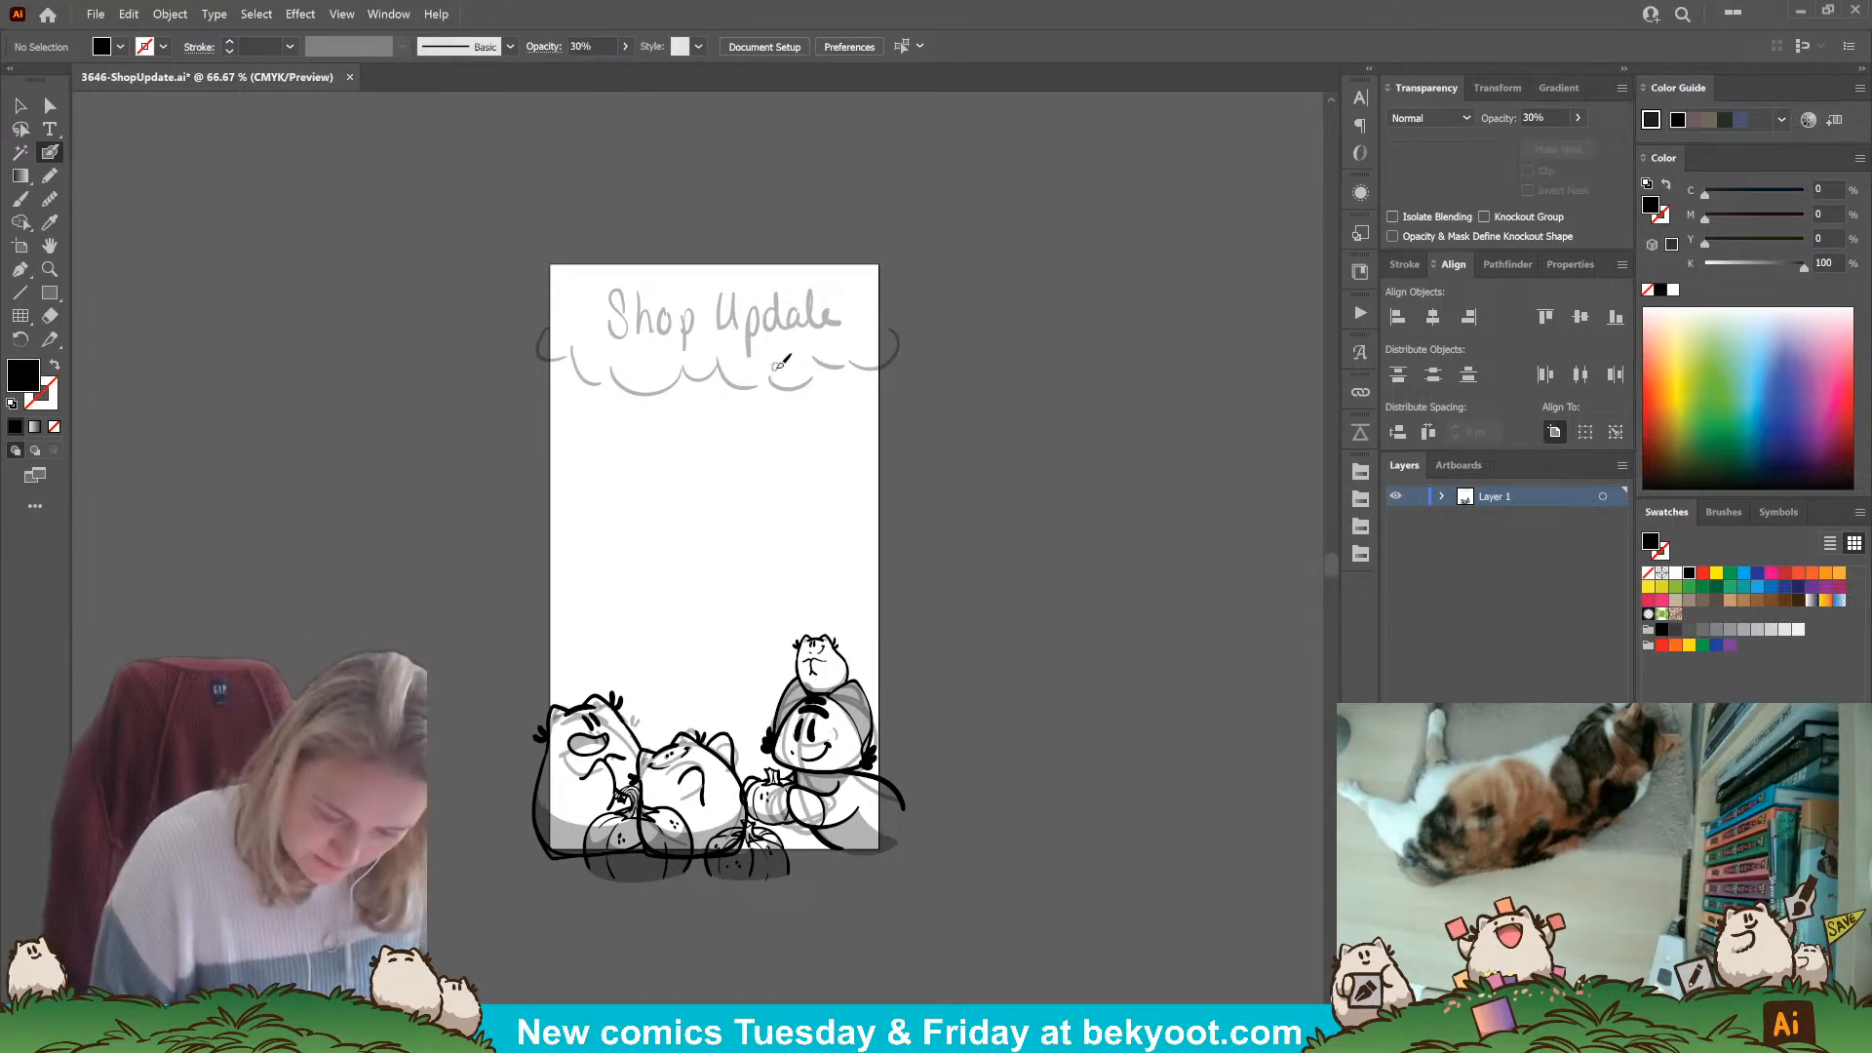
Match the line art's 100% opacity black and draw jagged leaf edges along both lower ends and the upper-left corner of the title area.
drag(776, 370, 790, 376)
key(ctrl+z)
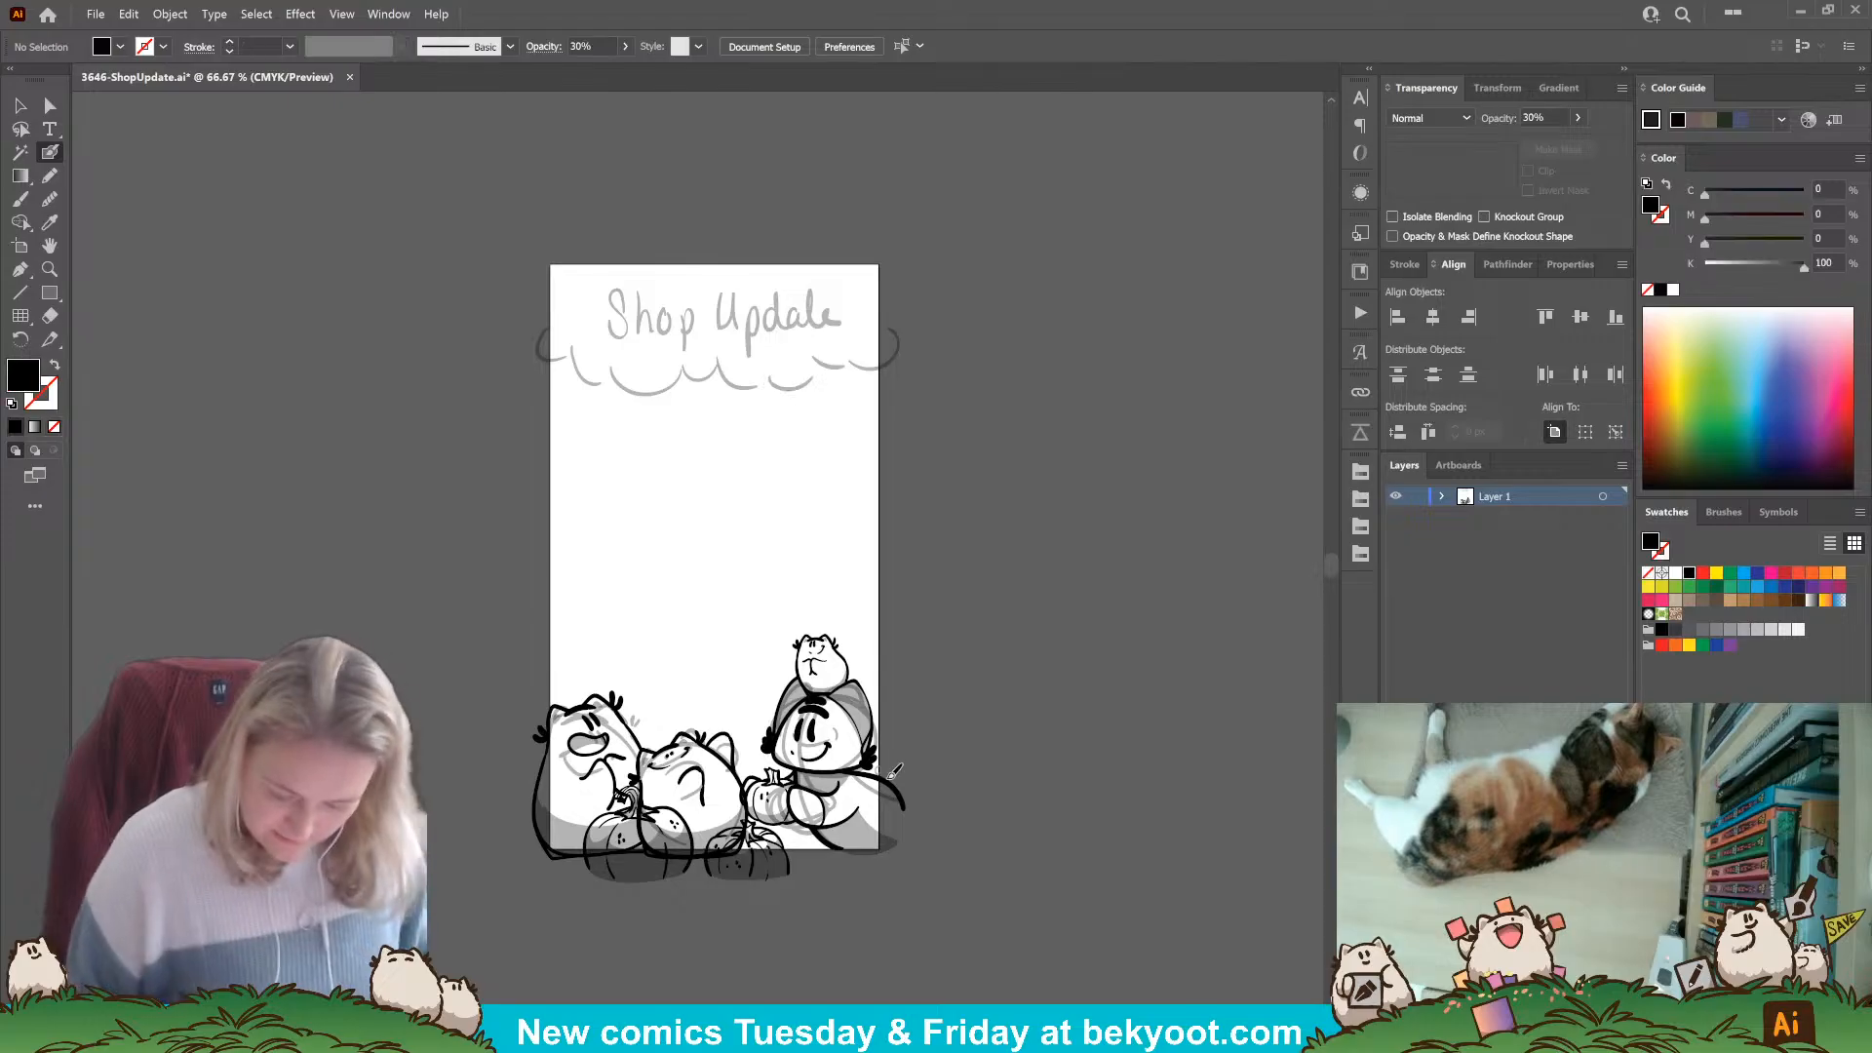
ctrl+click(908, 821)
ctrl+click(963, 595)
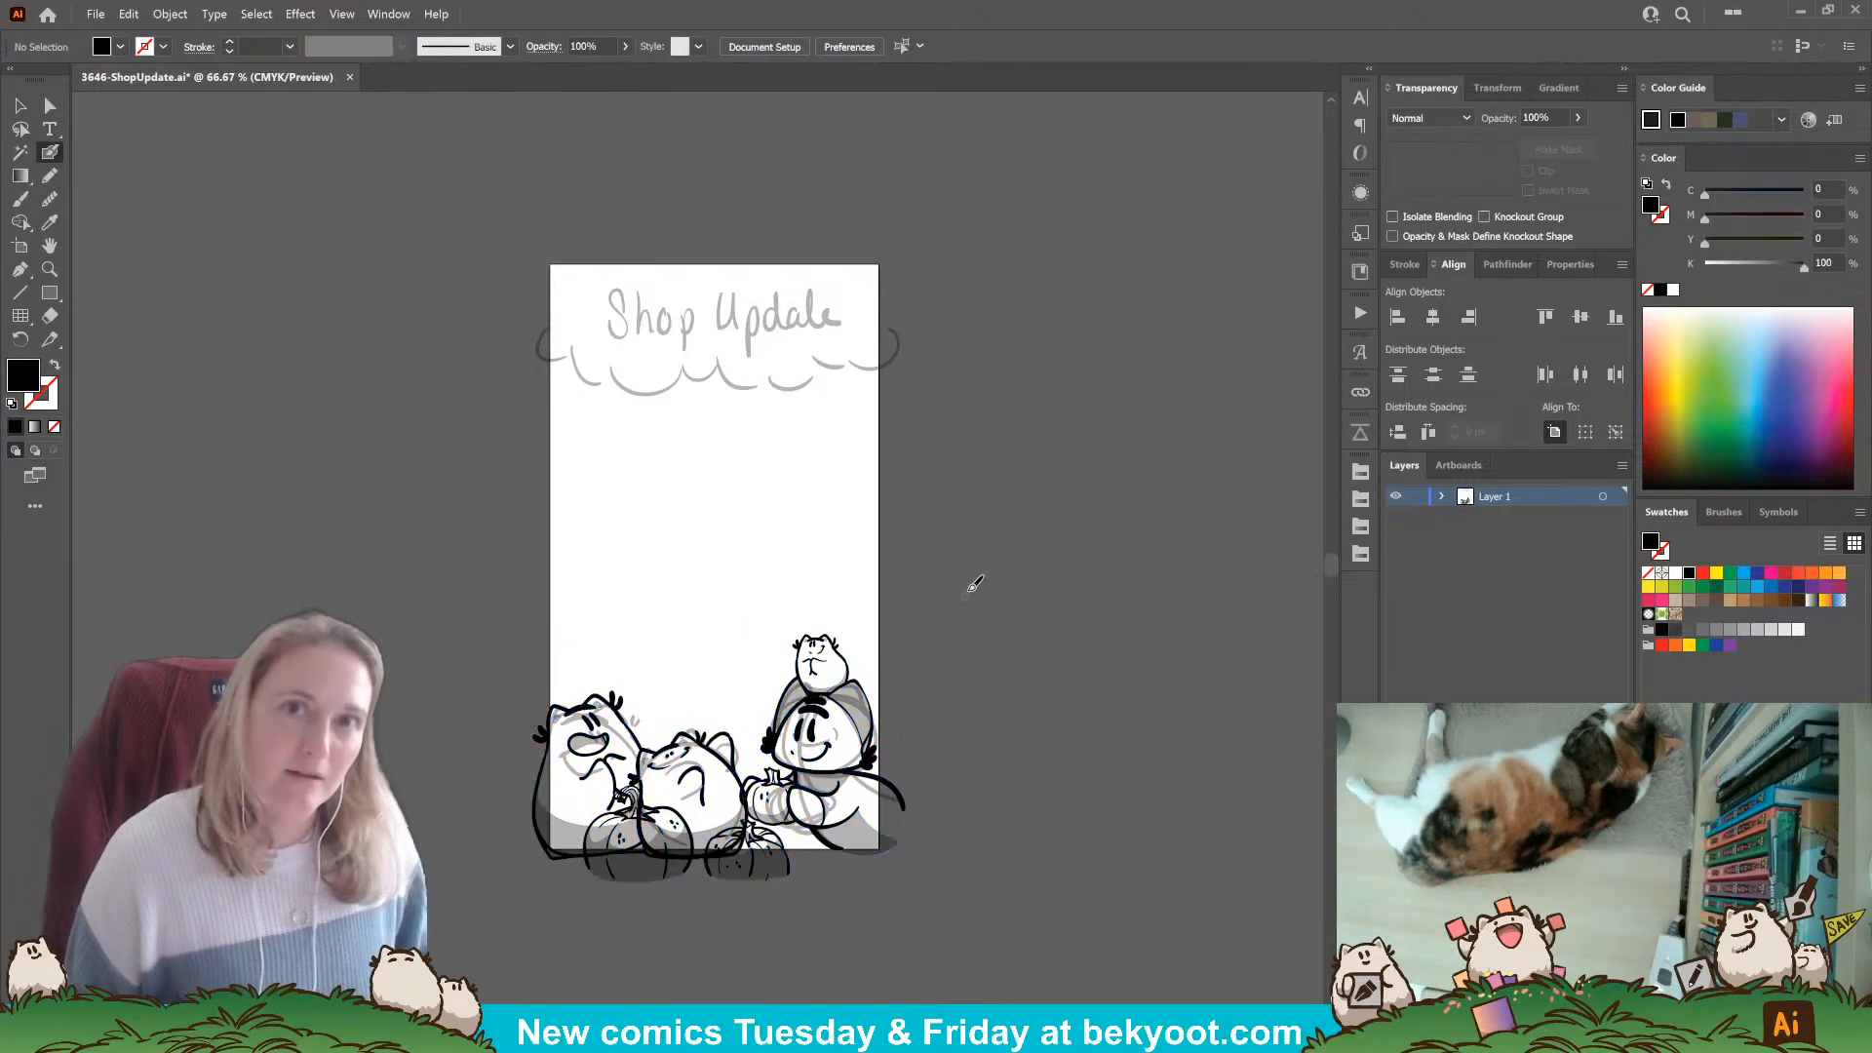
mouse_move(777, 375)
mouse_down()
mouse_move(781, 391)
mouse_move(805, 363)
mouse_move(815, 380)
mouse_move(835, 349)
mouse_move(891, 344)
mouse_up()
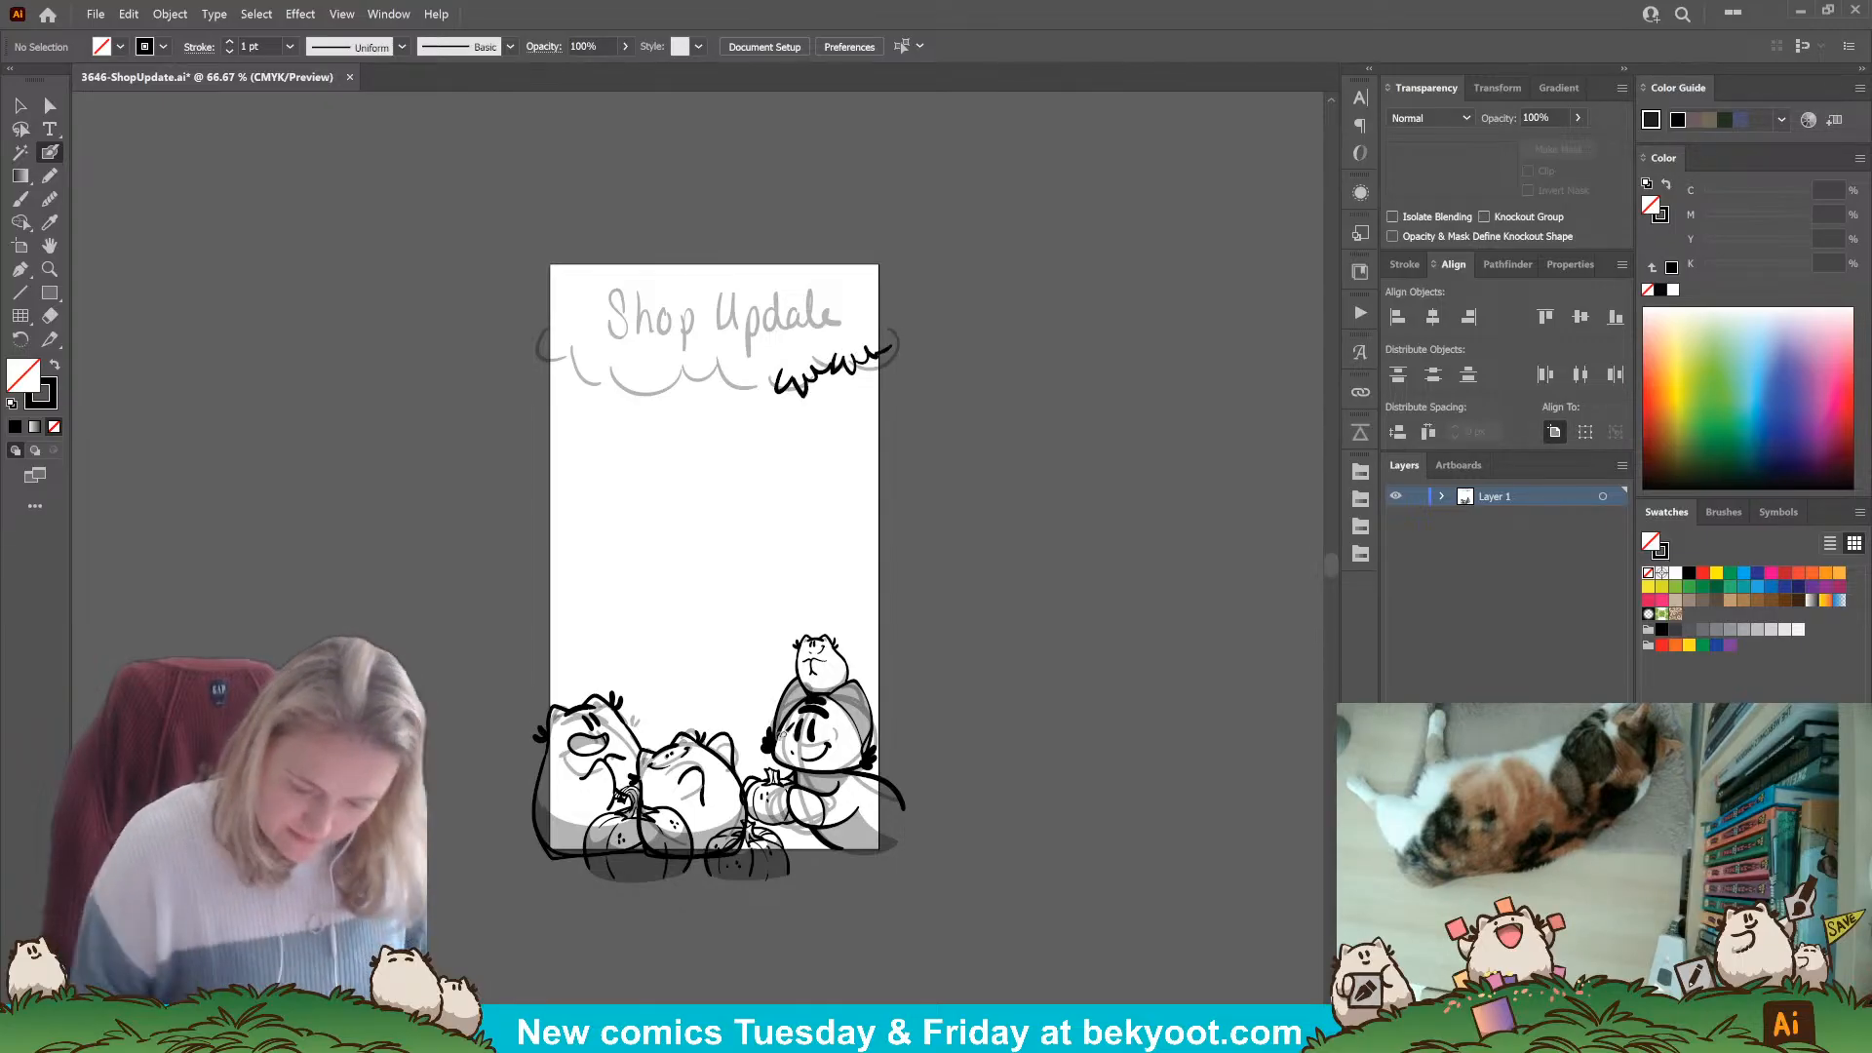
mouse_move(536, 348)
mouse_down()
mouse_move(601, 353)
mouse_move(601, 380)
mouse_move(639, 388)
mouse_up()
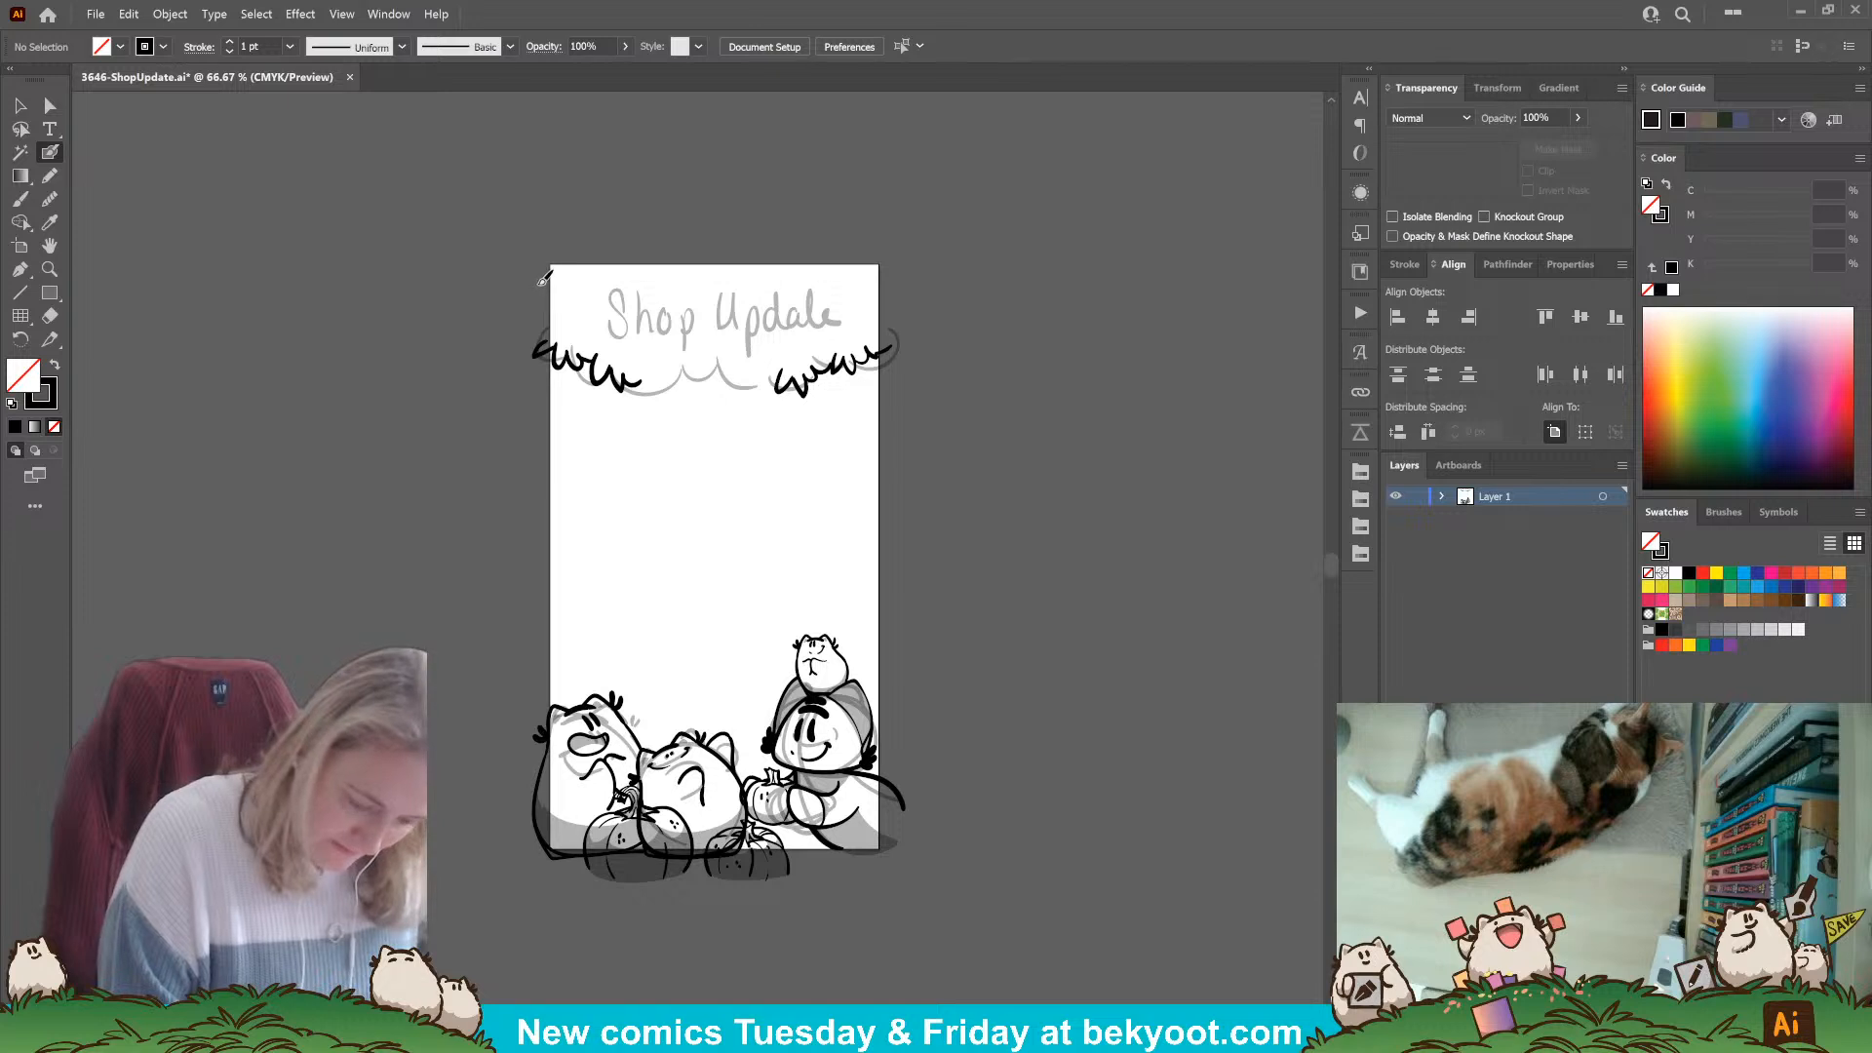
mouse_move(527, 295)
mouse_down()
mouse_move(569, 307)
mouse_move(598, 255)
mouse_up()
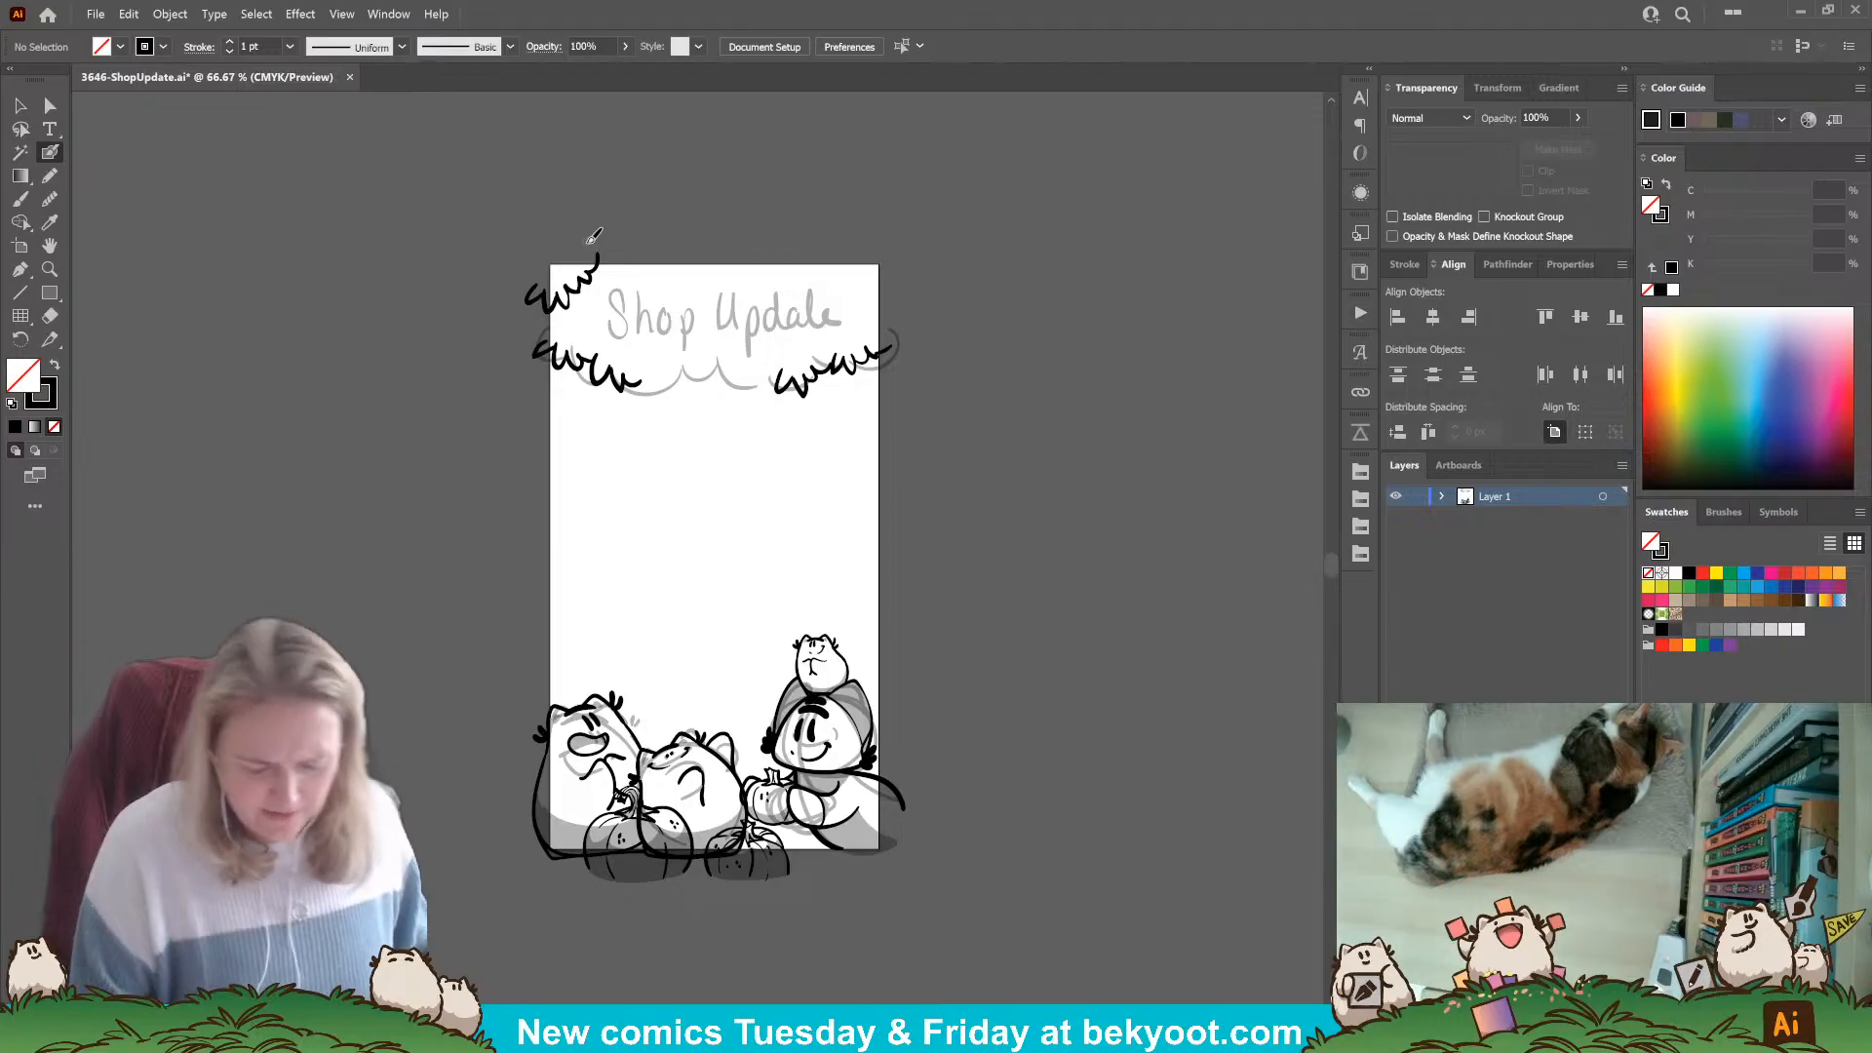
Draw jagged leaf strokes under the title to join the left and right lower leaf edges.
mouse_move(644, 369)
mouse_down()
mouse_move(706, 367)
mouse_move(701, 392)
mouse_move(754, 383)
mouse_up()
key(ctrl+z)
drag(767, 371, 794, 382)
mouse_move(661, 369)
mouse_down()
mouse_move(649, 387)
mouse_move(682, 364)
mouse_up()
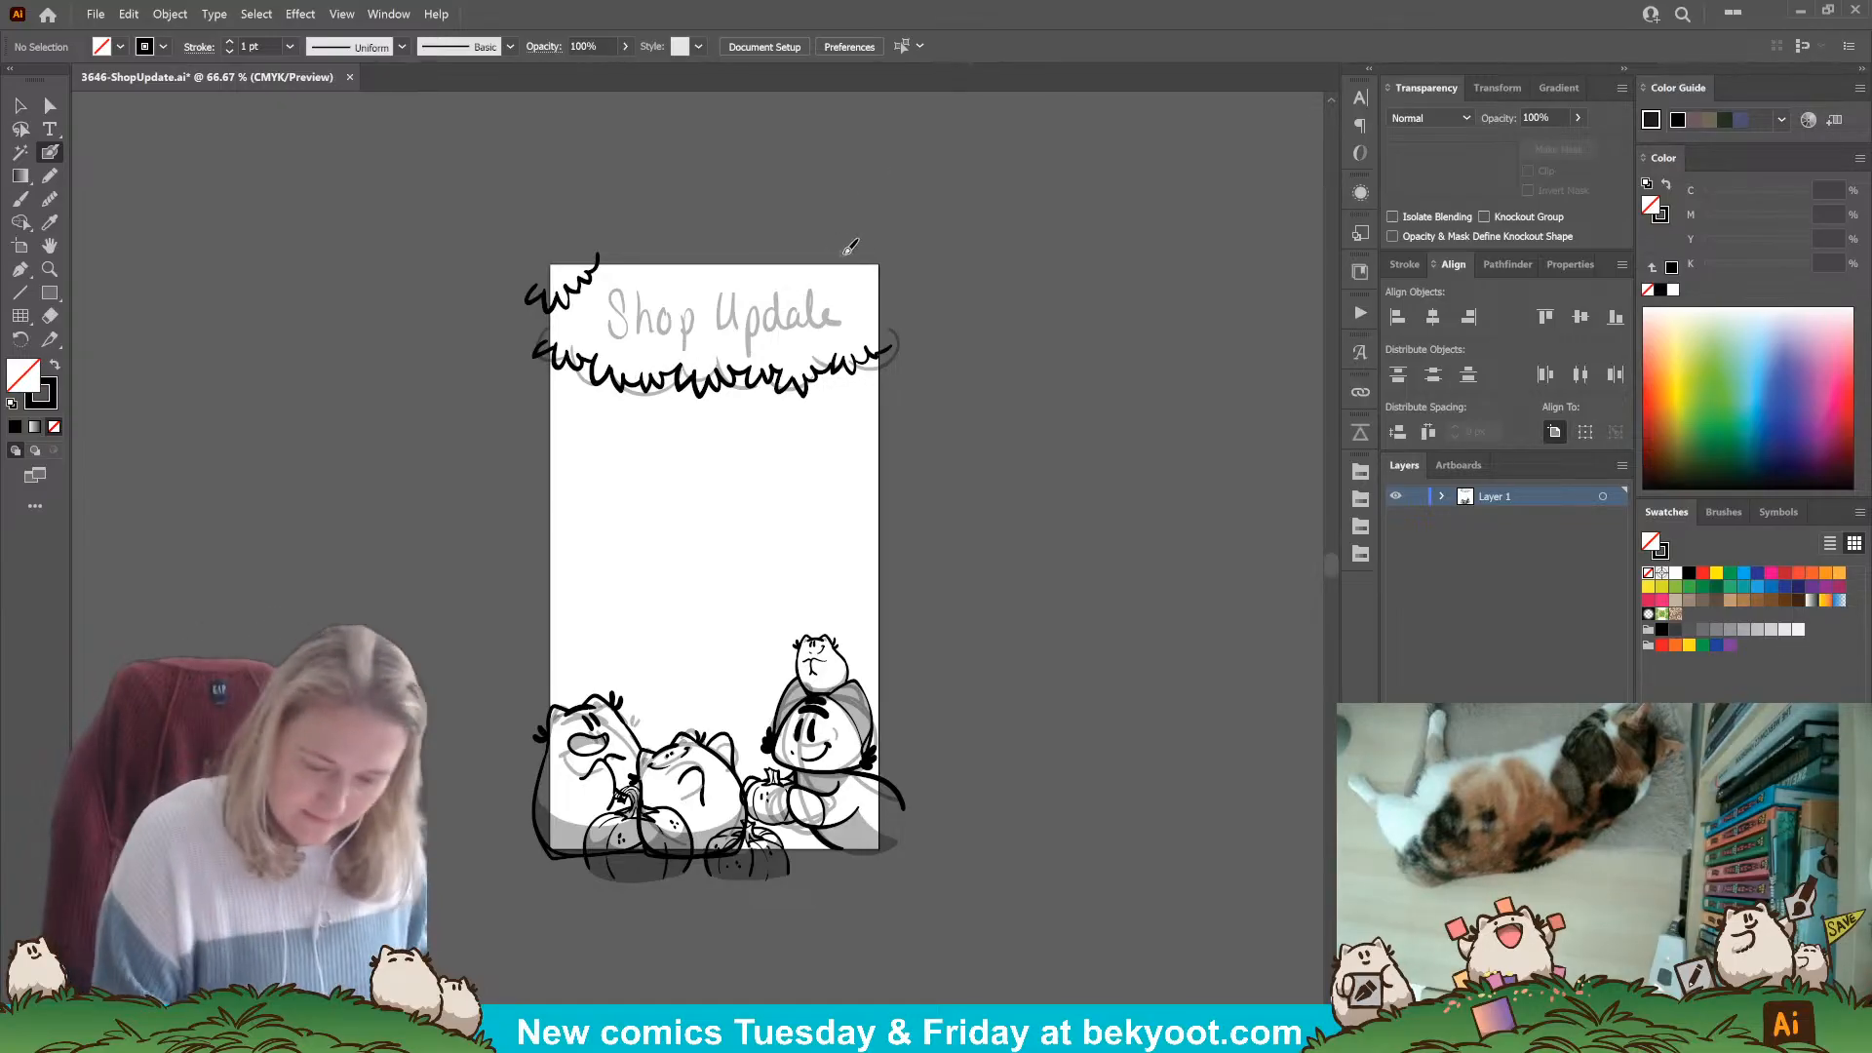
Draw the jagged leaf edge in the artboard's upper-right corner, redoing unsatisfactory strokes, and add a few small loose leaves.
drag(839, 253, 852, 261)
key(ctrl+z)
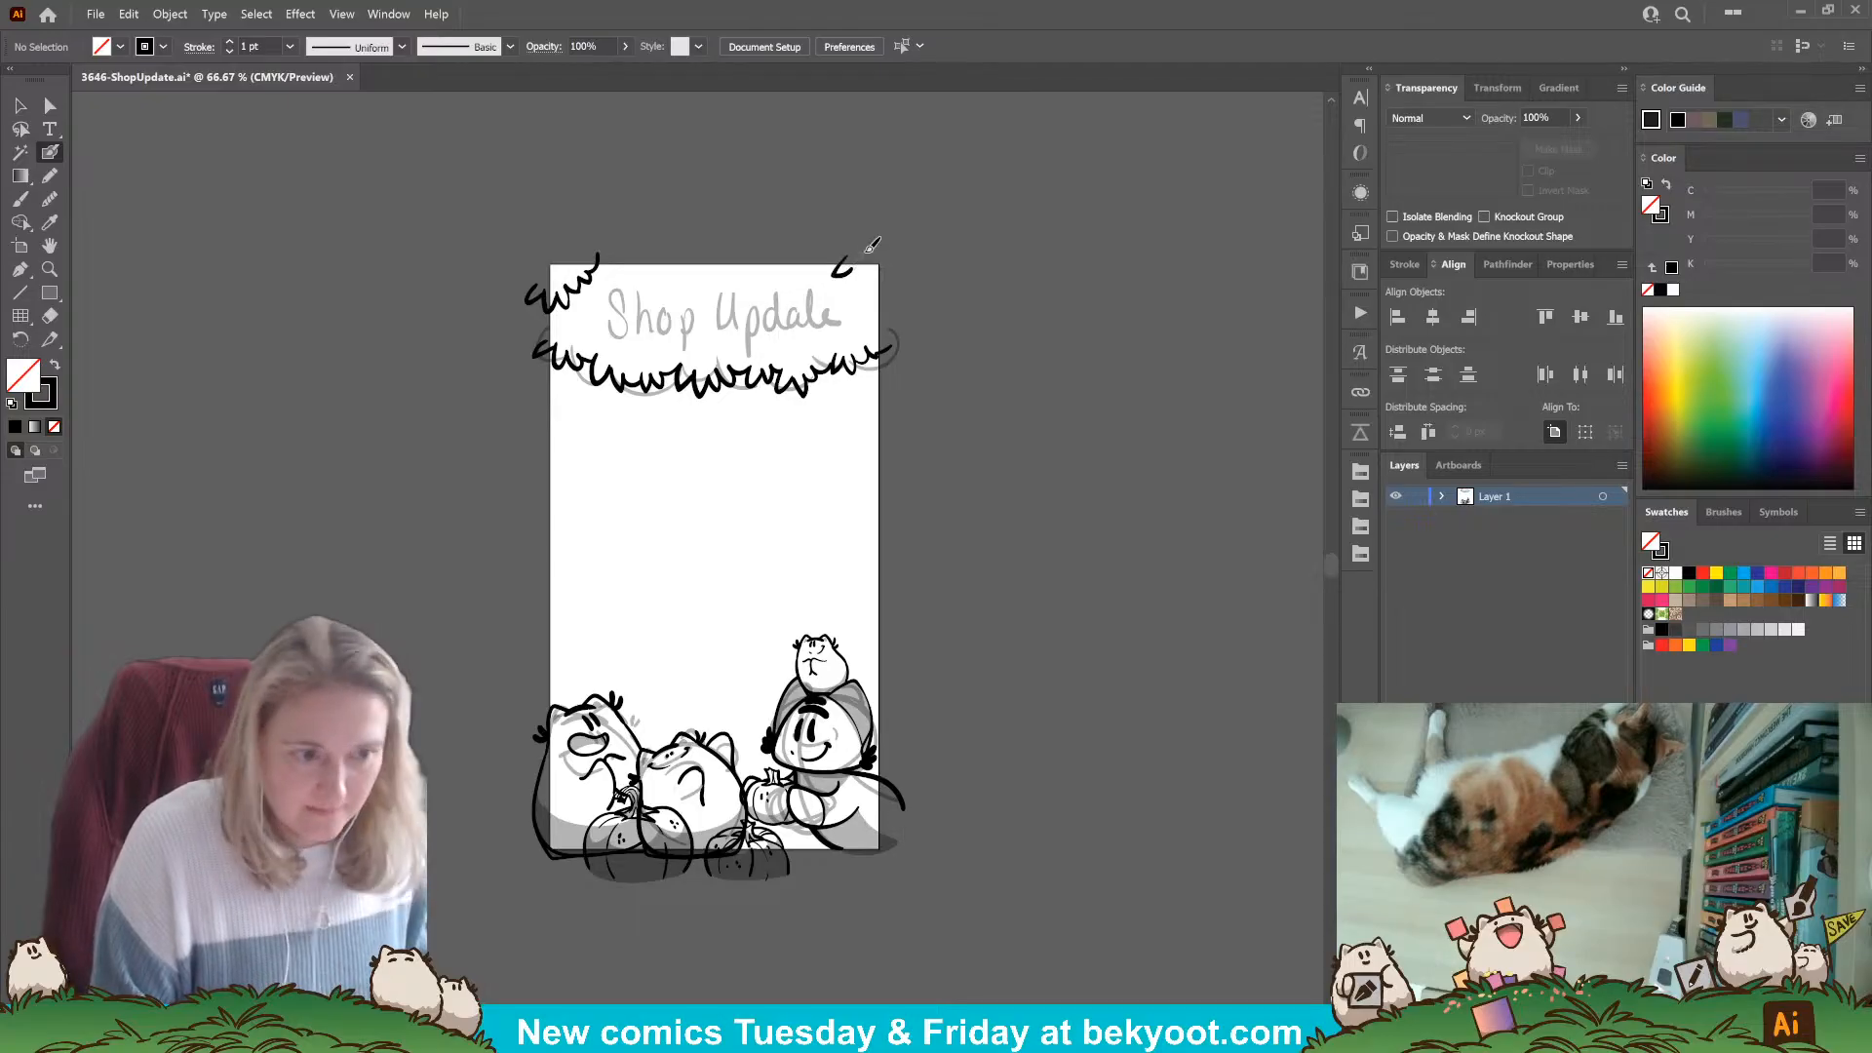
key(ctrl+z)
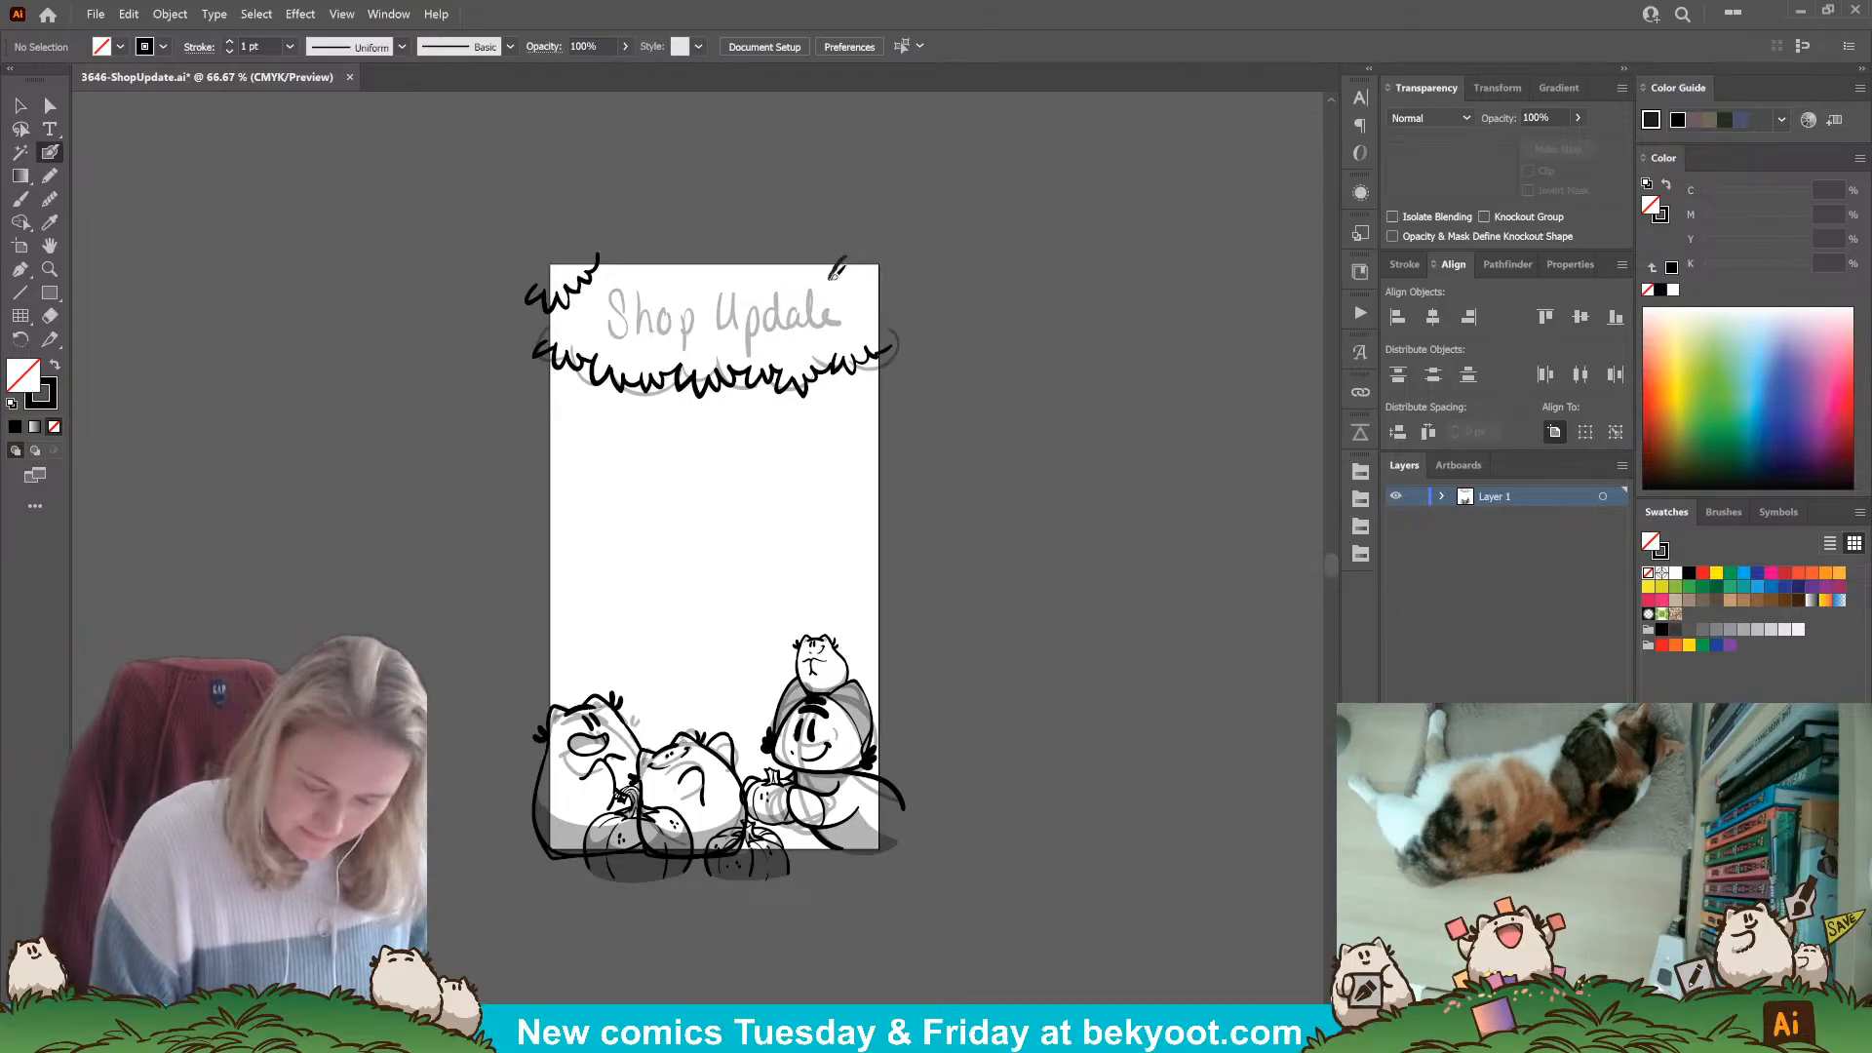
drag(835, 273, 858, 271)
key(ctrl+z)
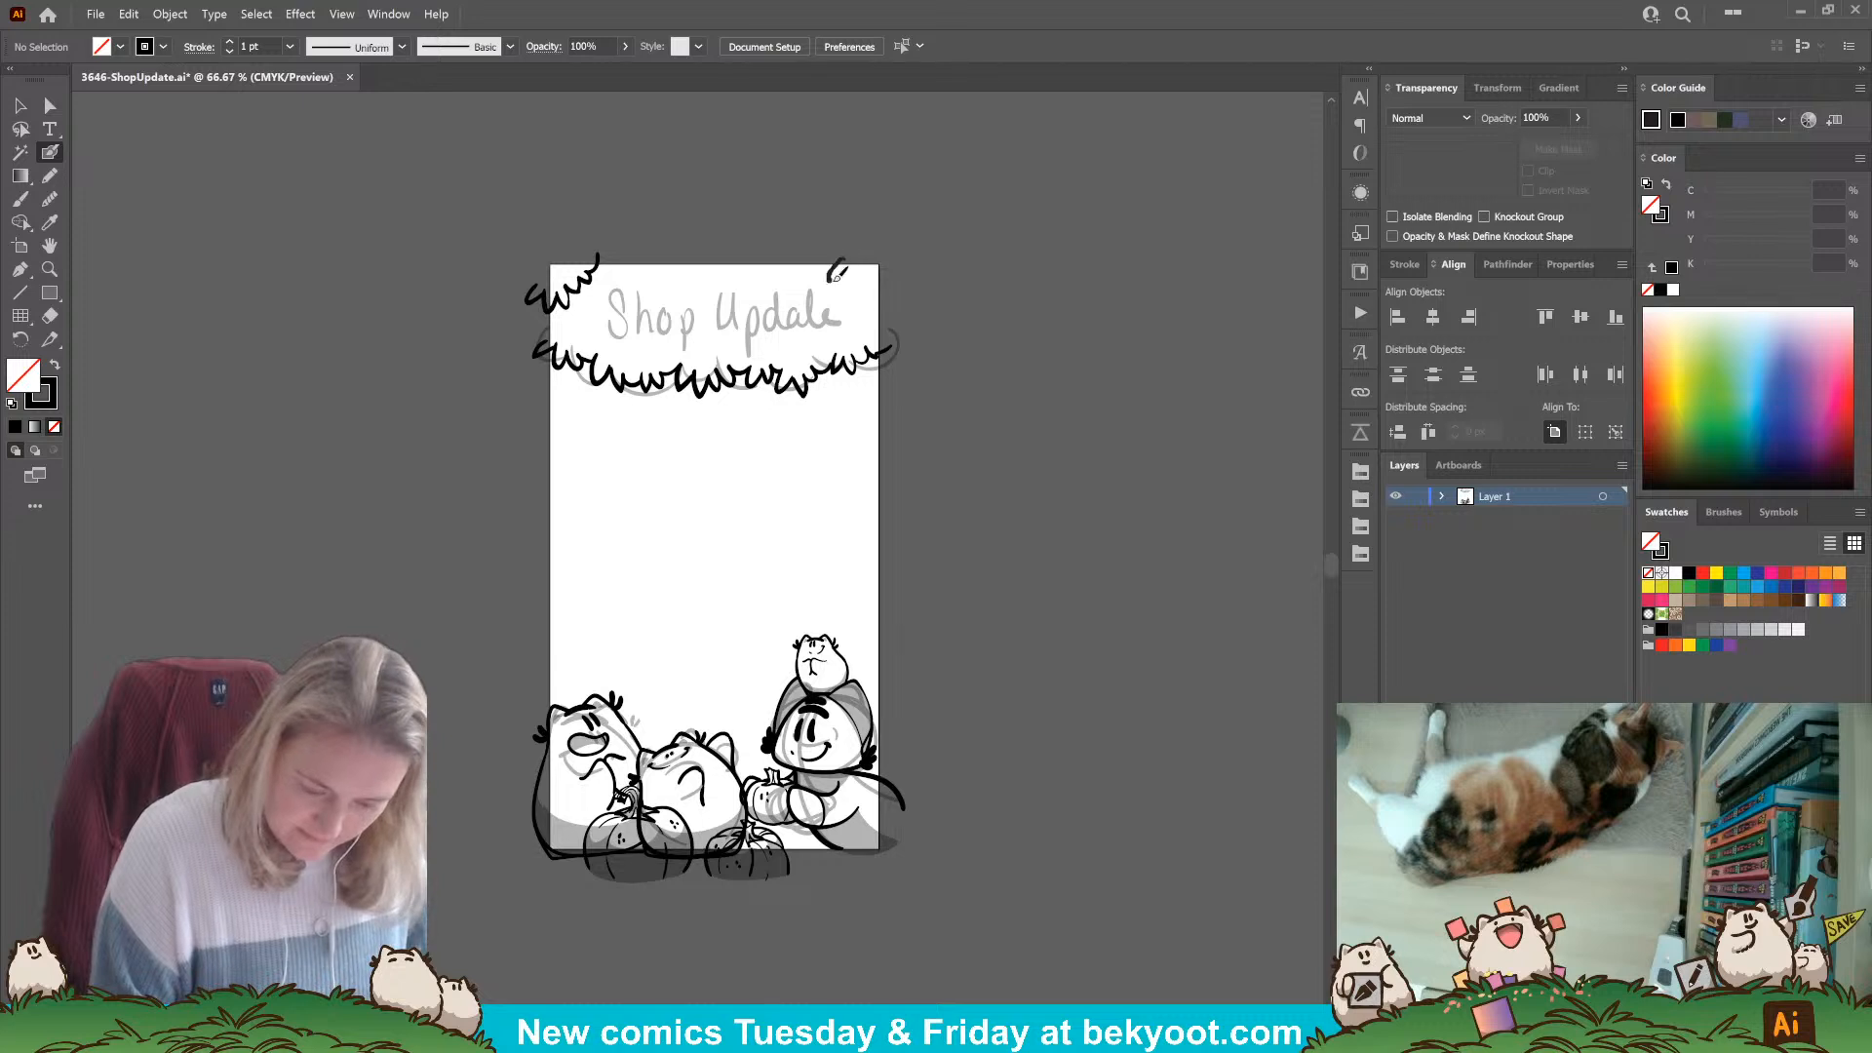
drag(861, 294, 885, 320)
key(ctrl+z)
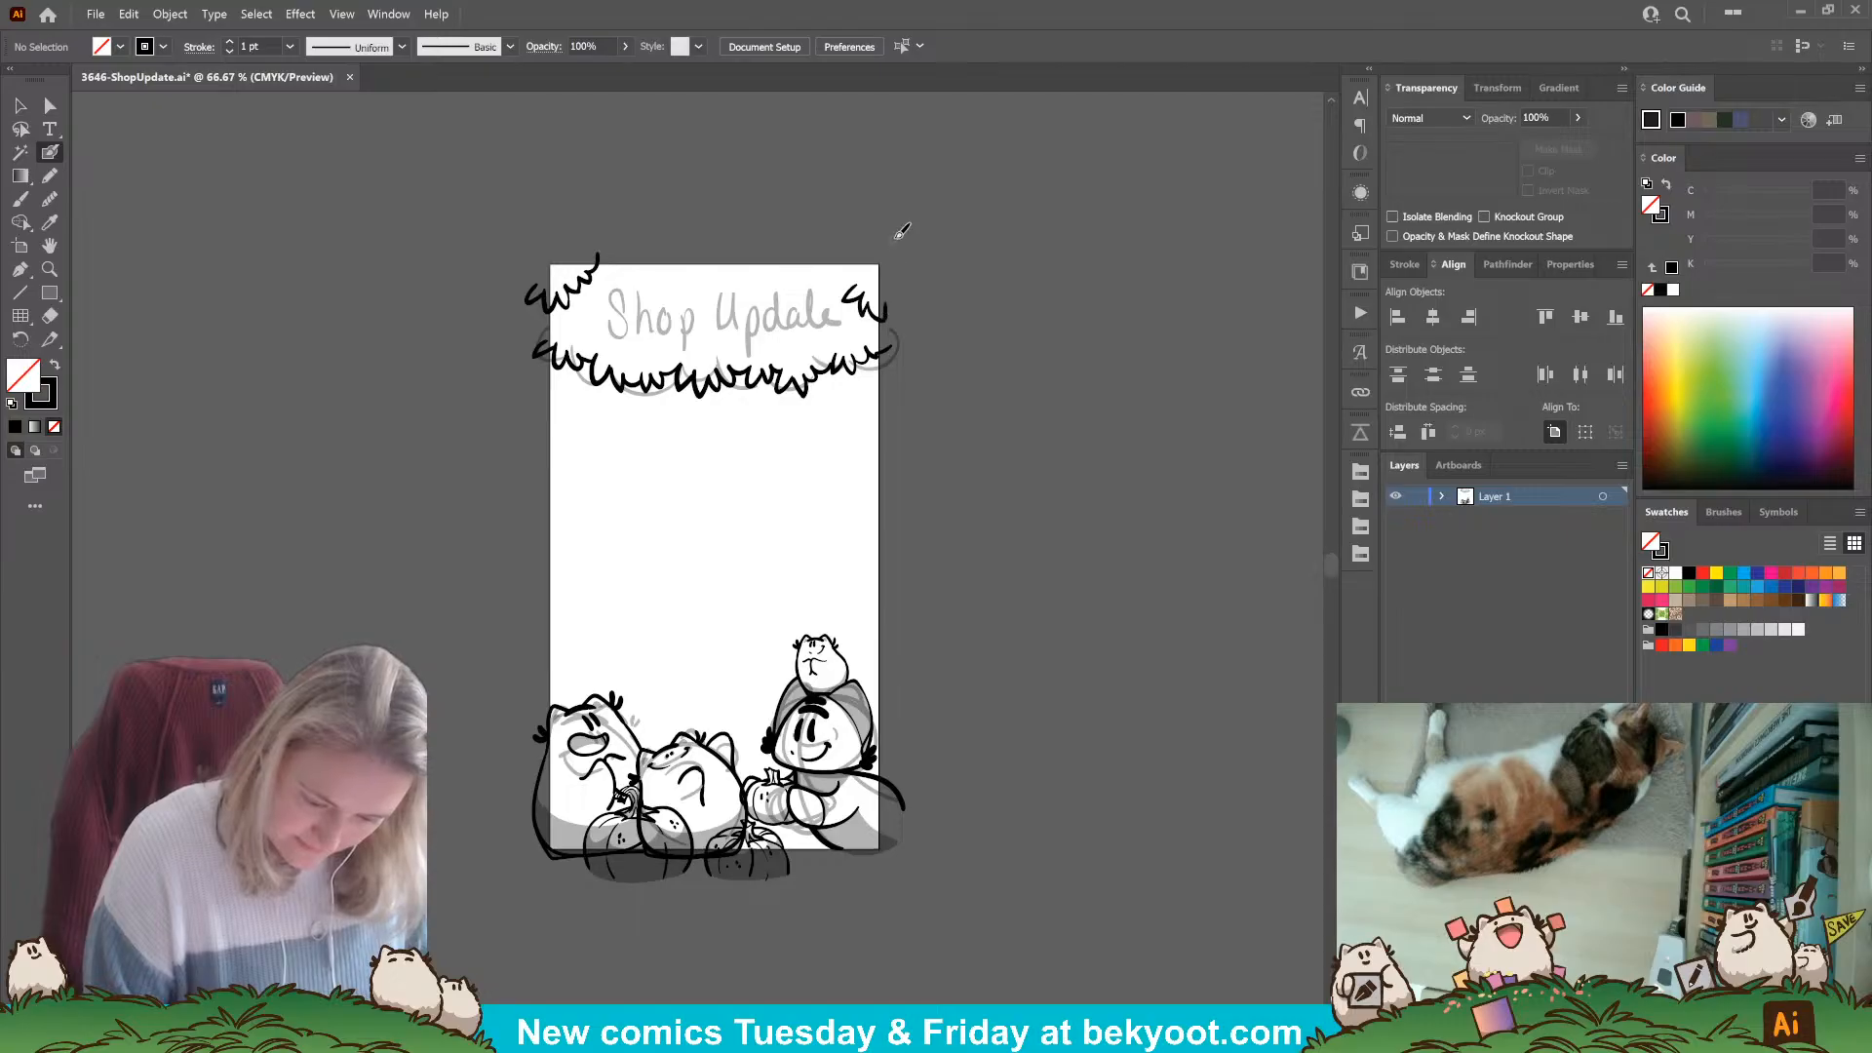
drag(856, 257, 860, 263)
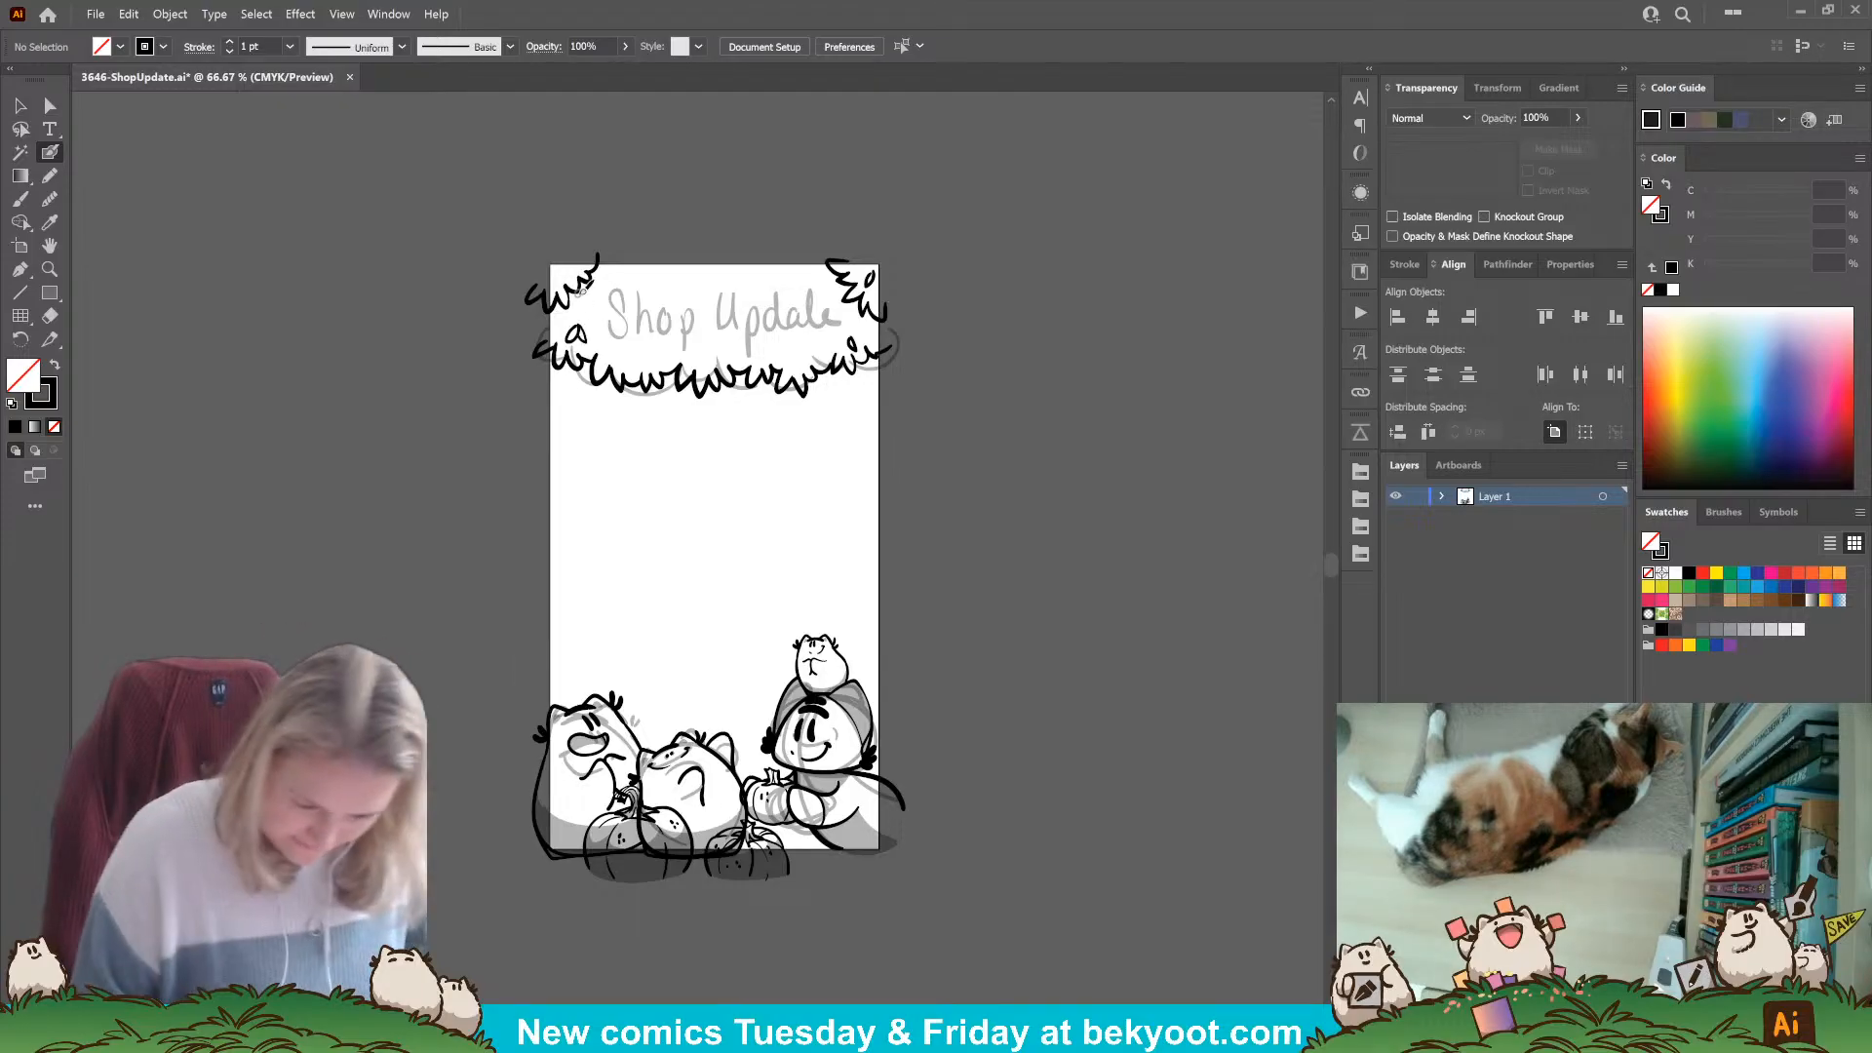
Move the faint title sketch and the rough character sketch off the artboard to its left, and clear the selection.
mouse_move(895, 371)
mouse_down()
mouse_move(939, 347)
mouse_move(723, 166)
mouse_move(290, 228)
mouse_up()
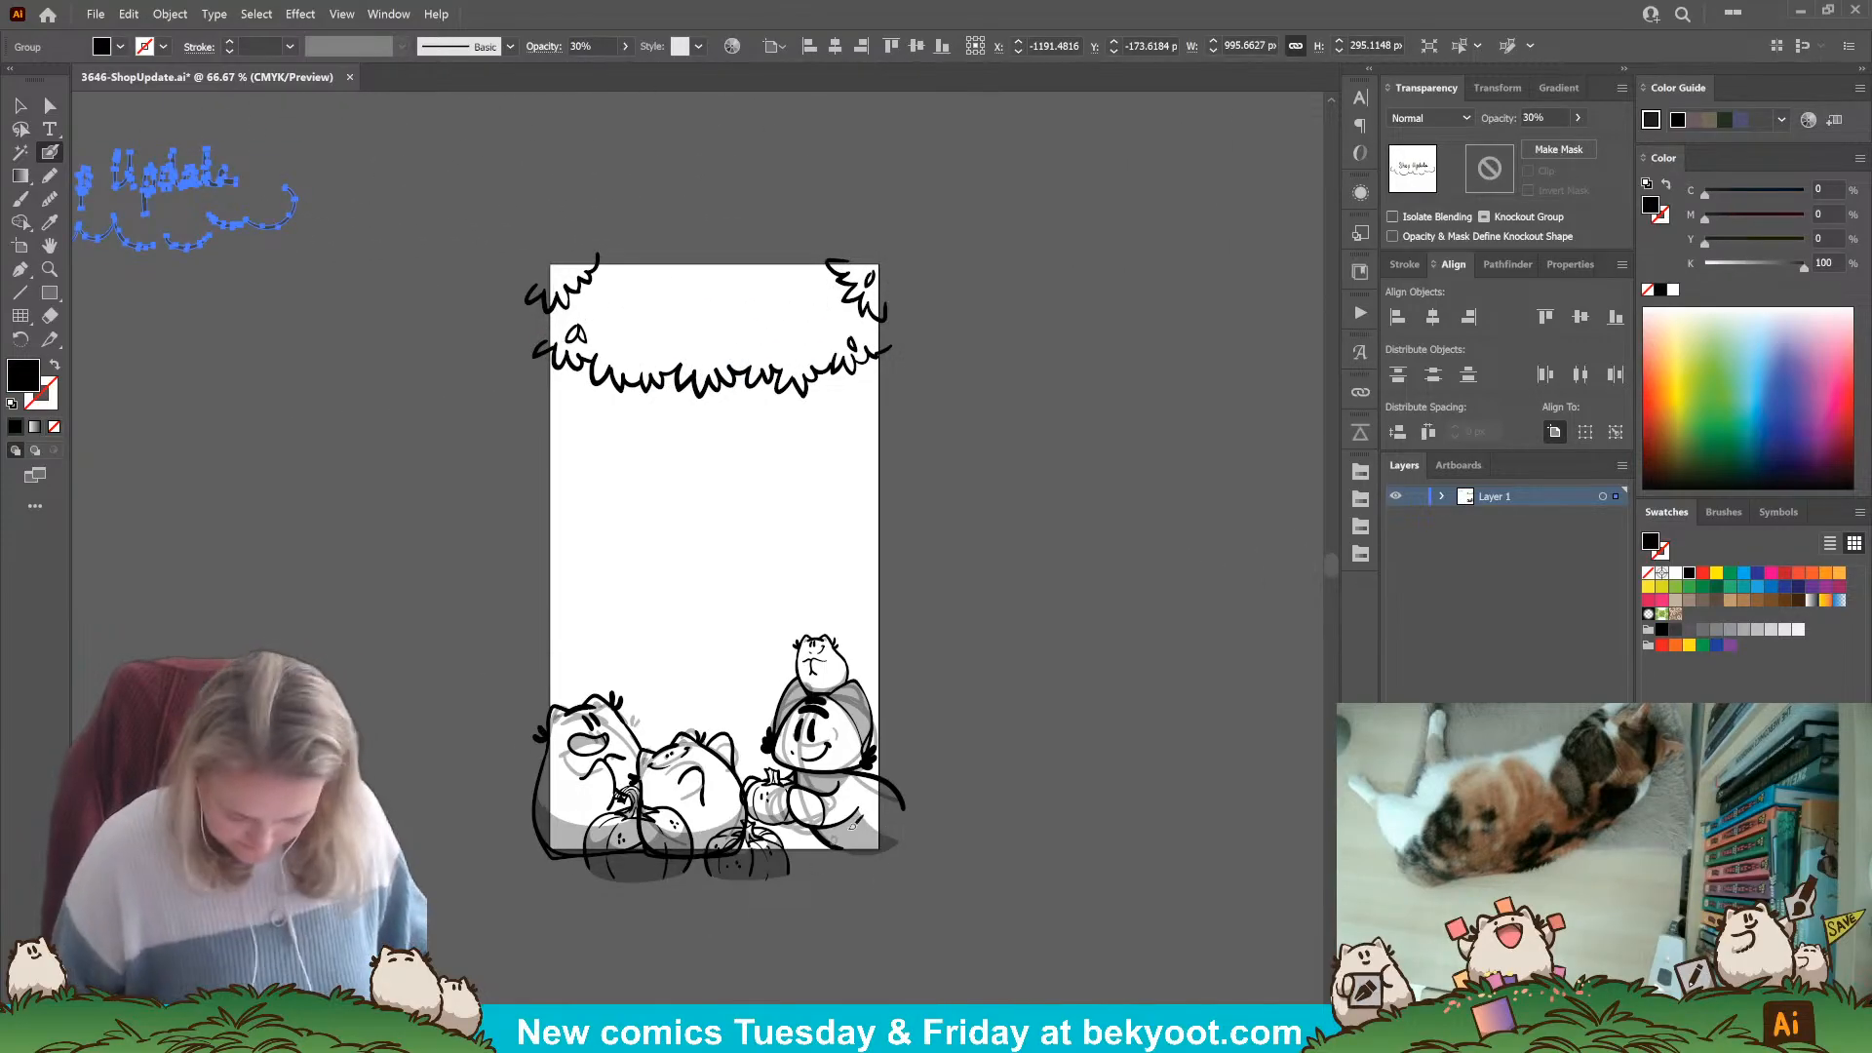
mouse_move(882, 814)
mouse_down()
mouse_move(697, 780)
mouse_move(297, 343)
mouse_move(297, 405)
mouse_up()
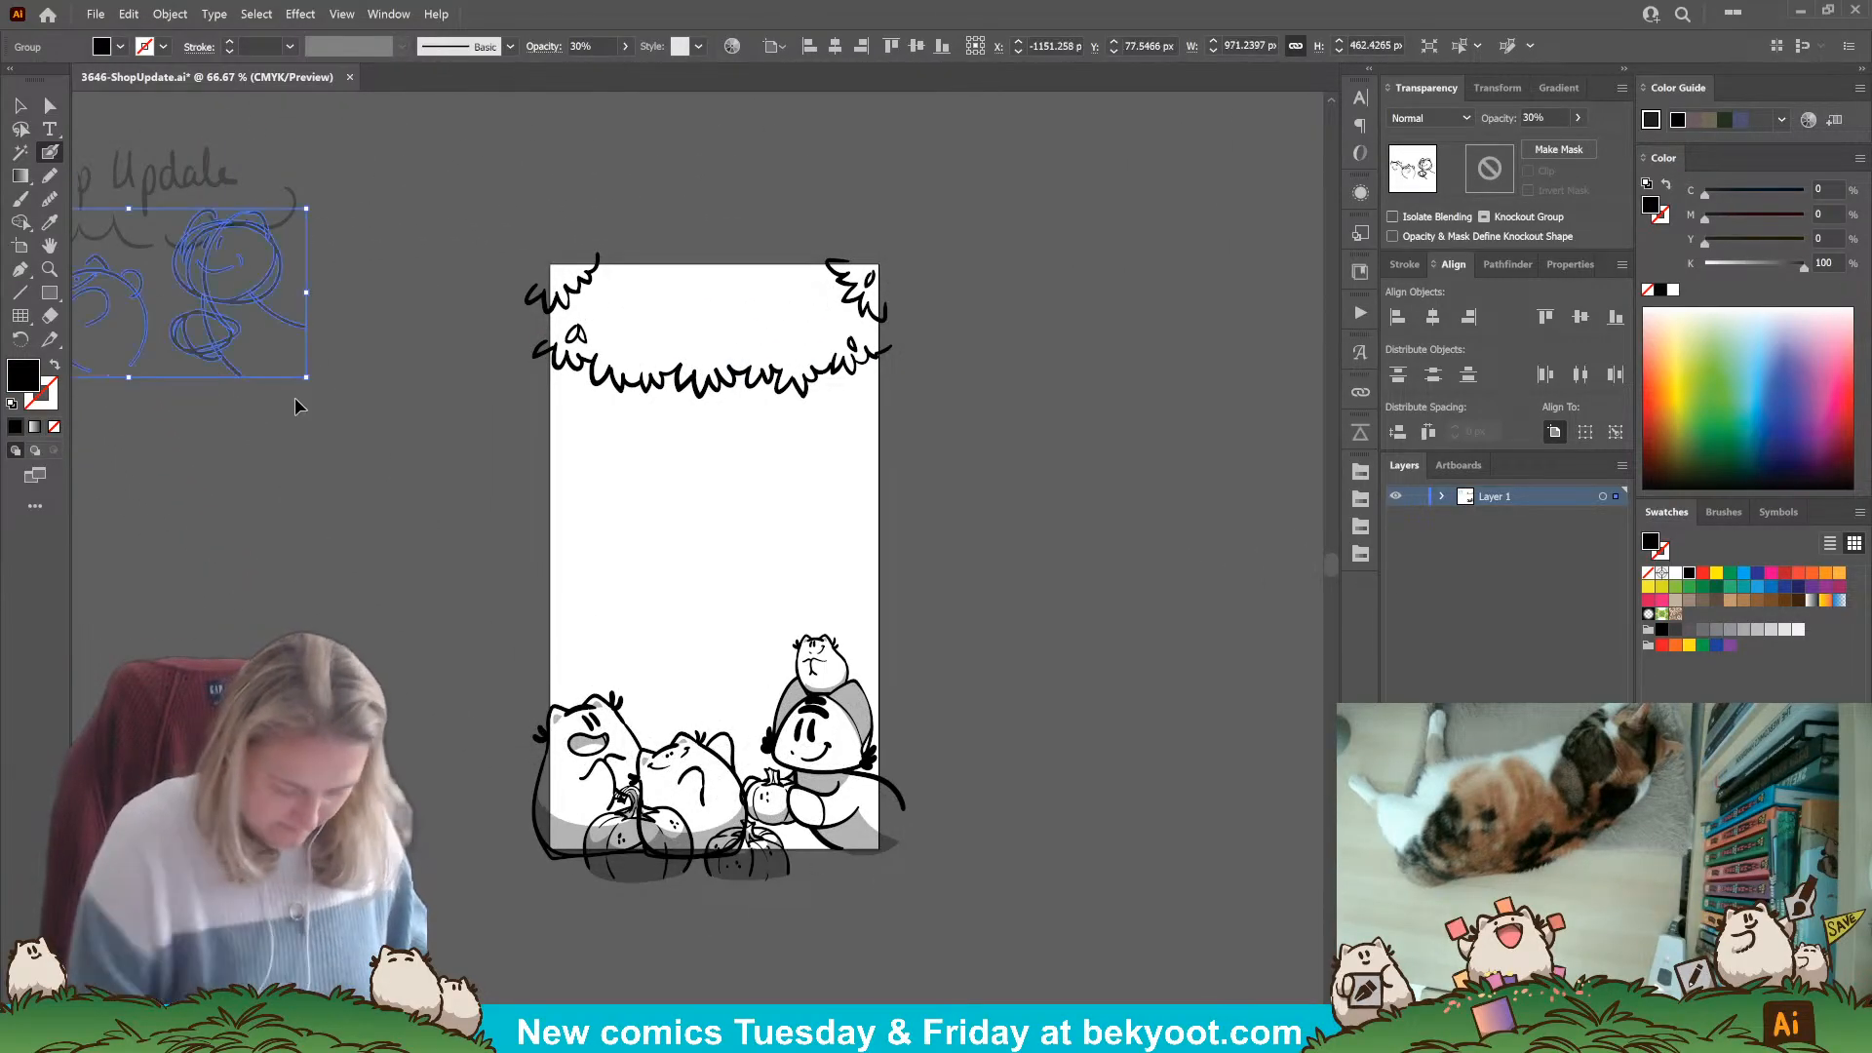
key(ctrl+shift+a)
mouse_move(976, 764)
mouse_down()
mouse_move(952, 672)
mouse_move(950, 707)
mouse_up()
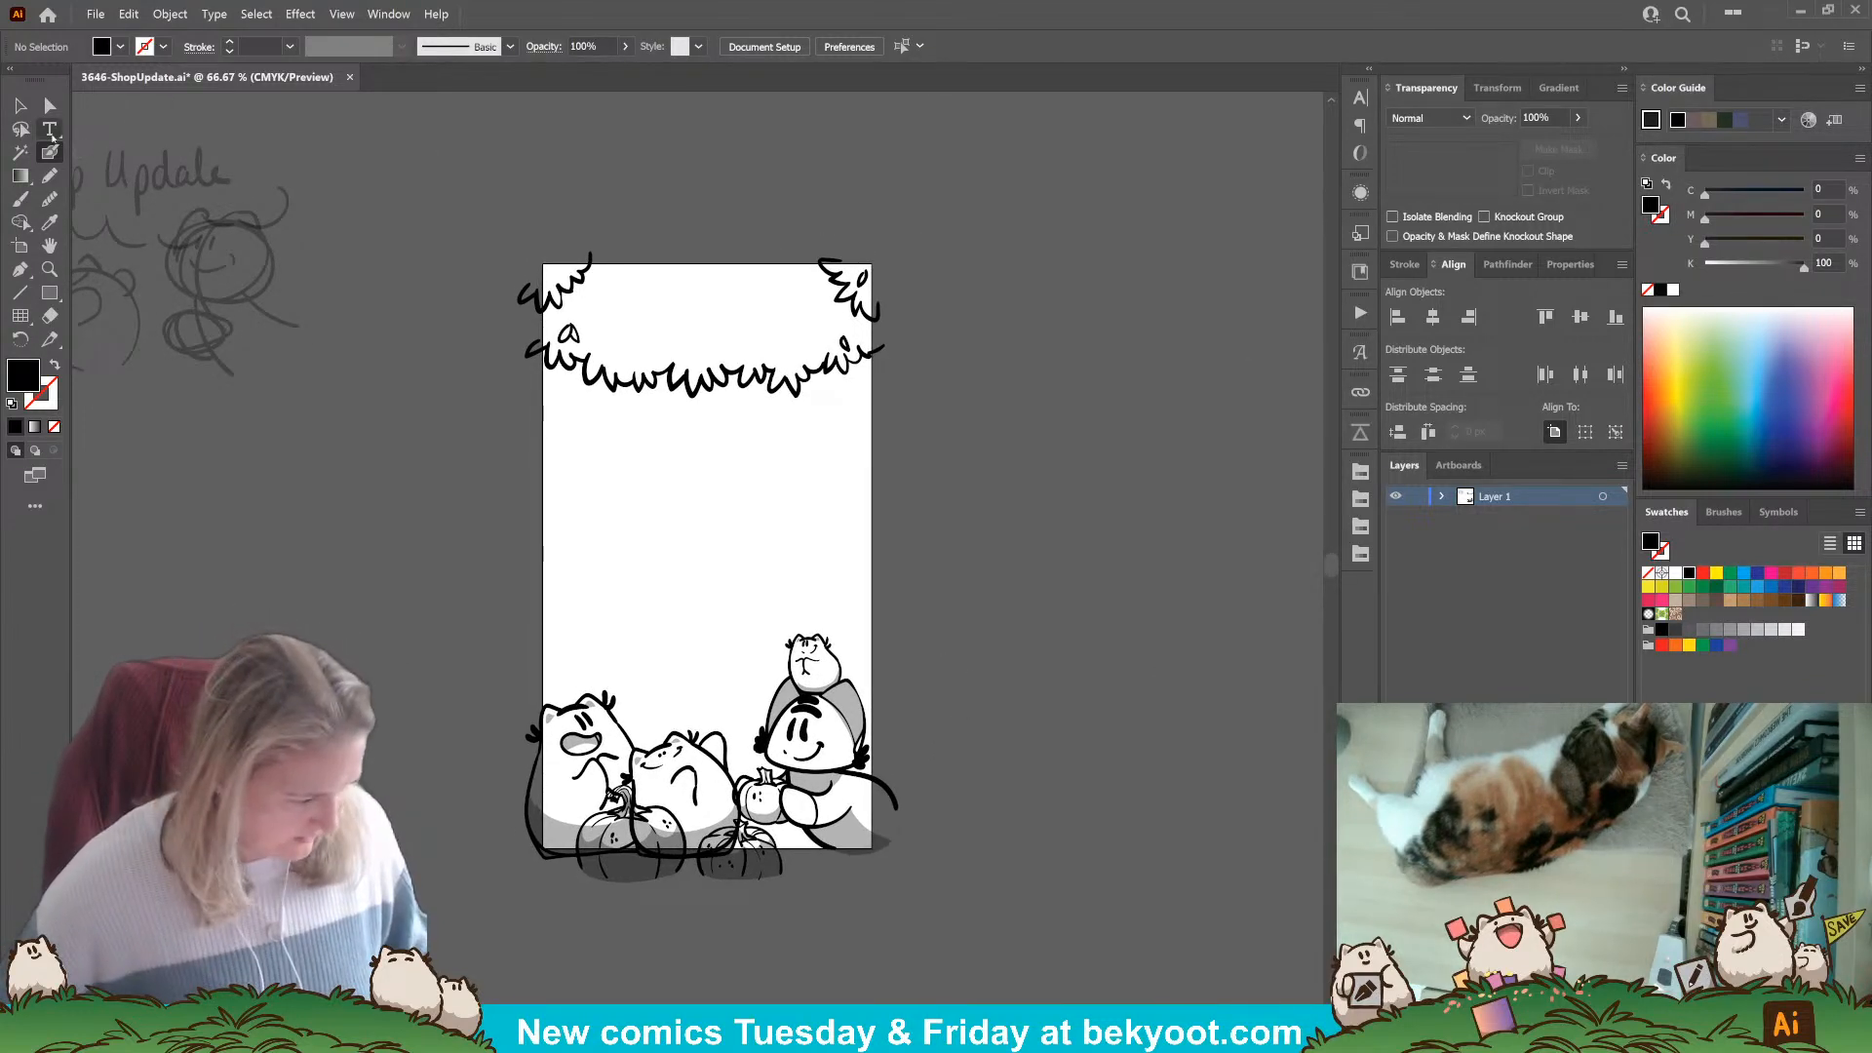
Add a point text reading "shop update" inside the leafy area at the top of the artboard.
click(641, 305)
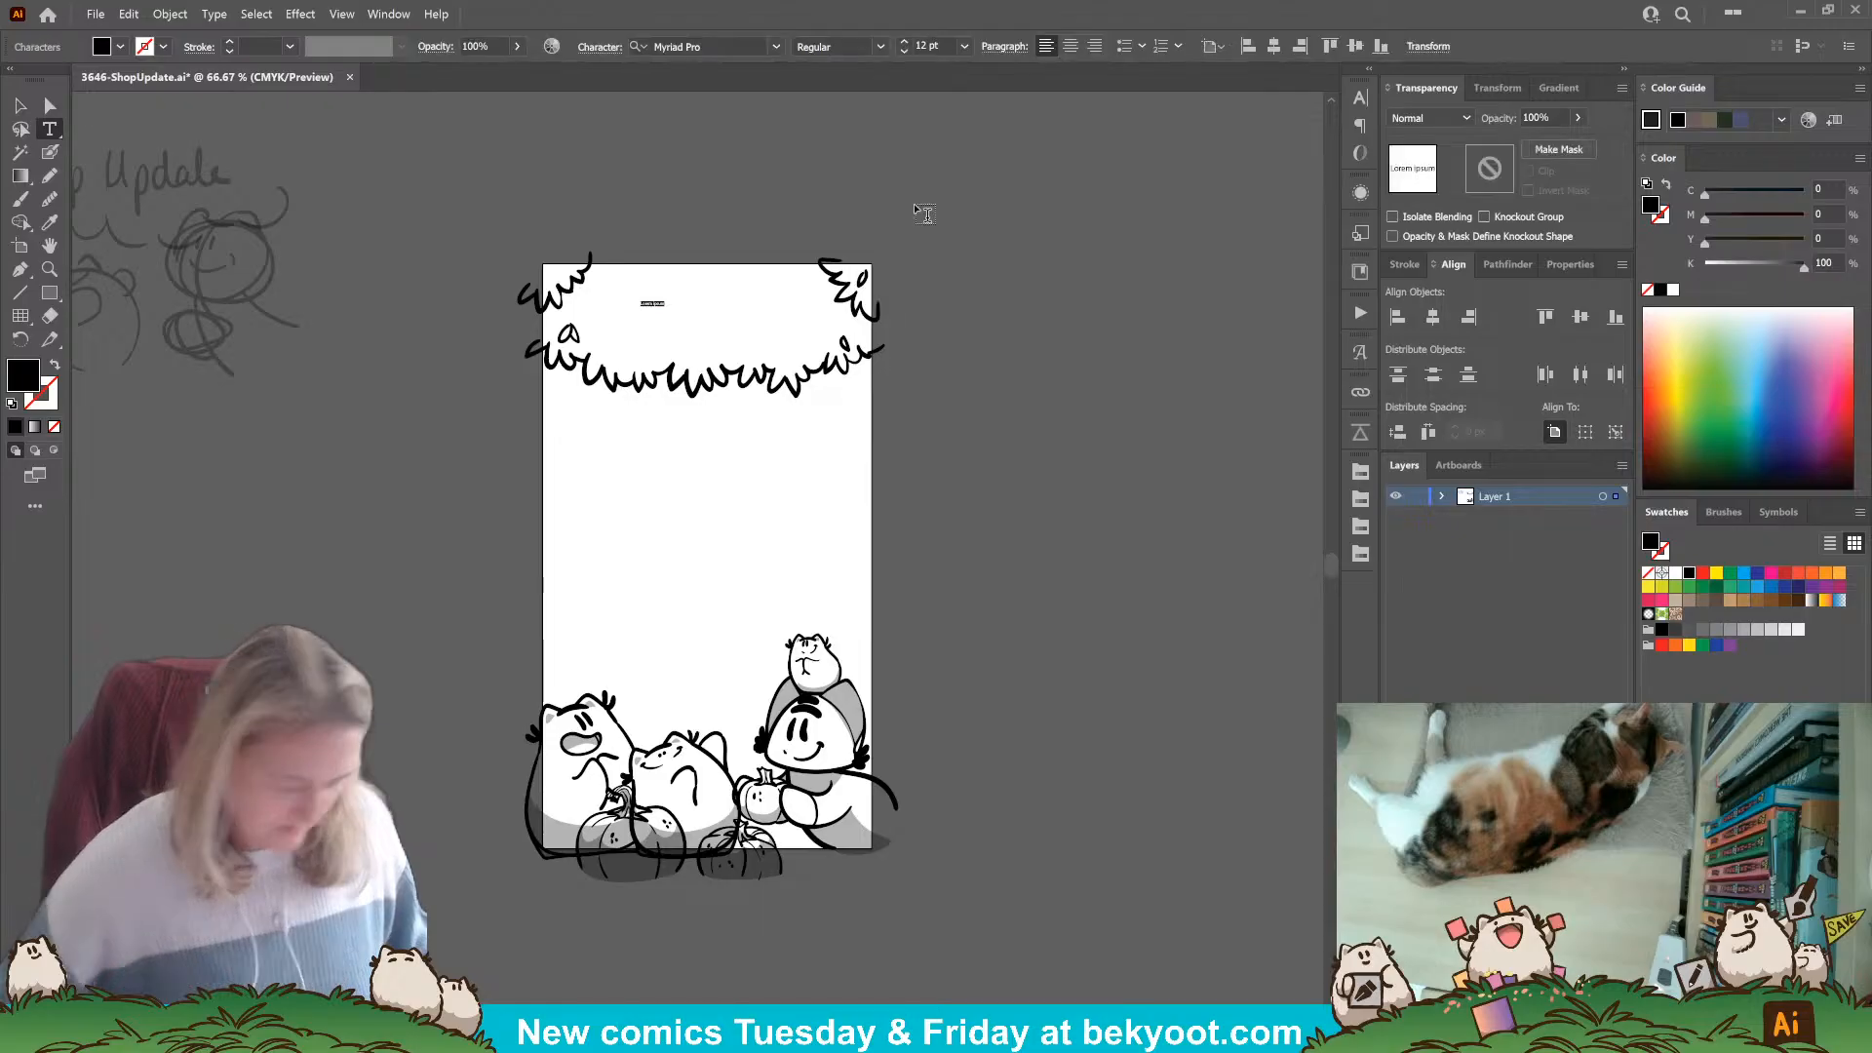
text(S)
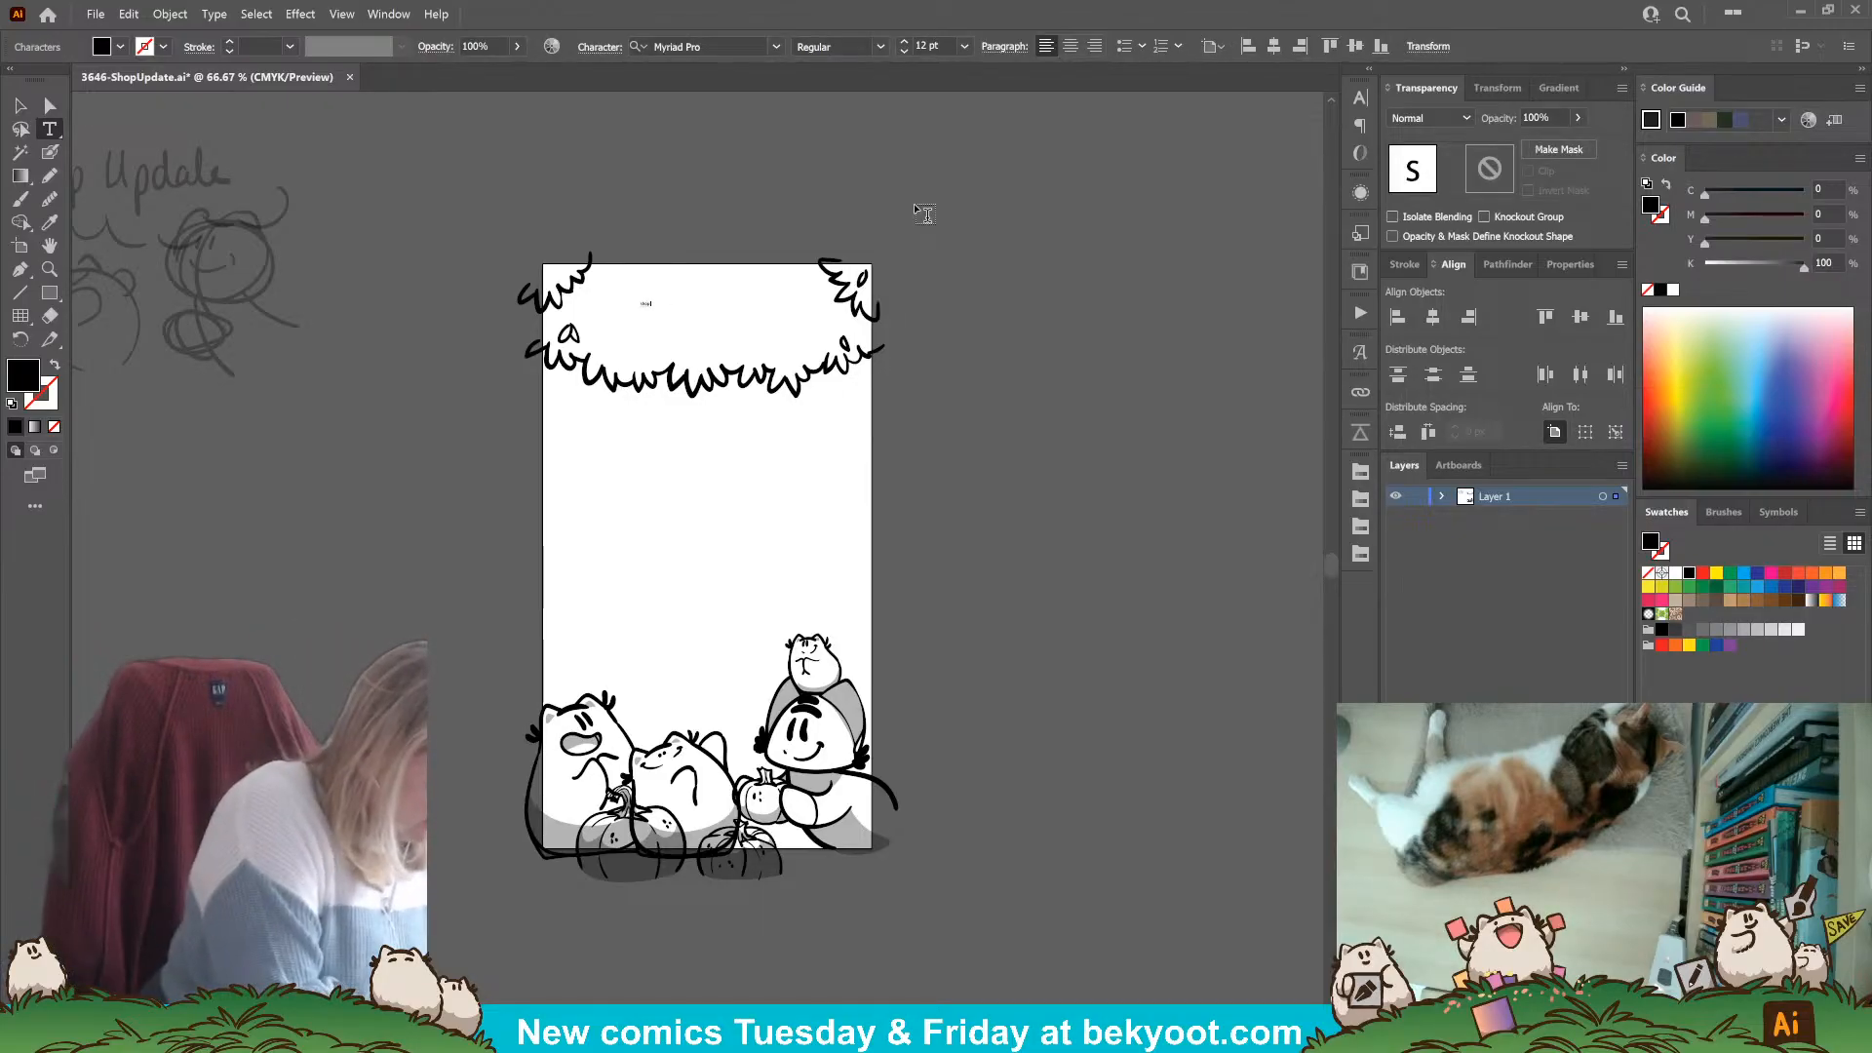
text(hop upd)
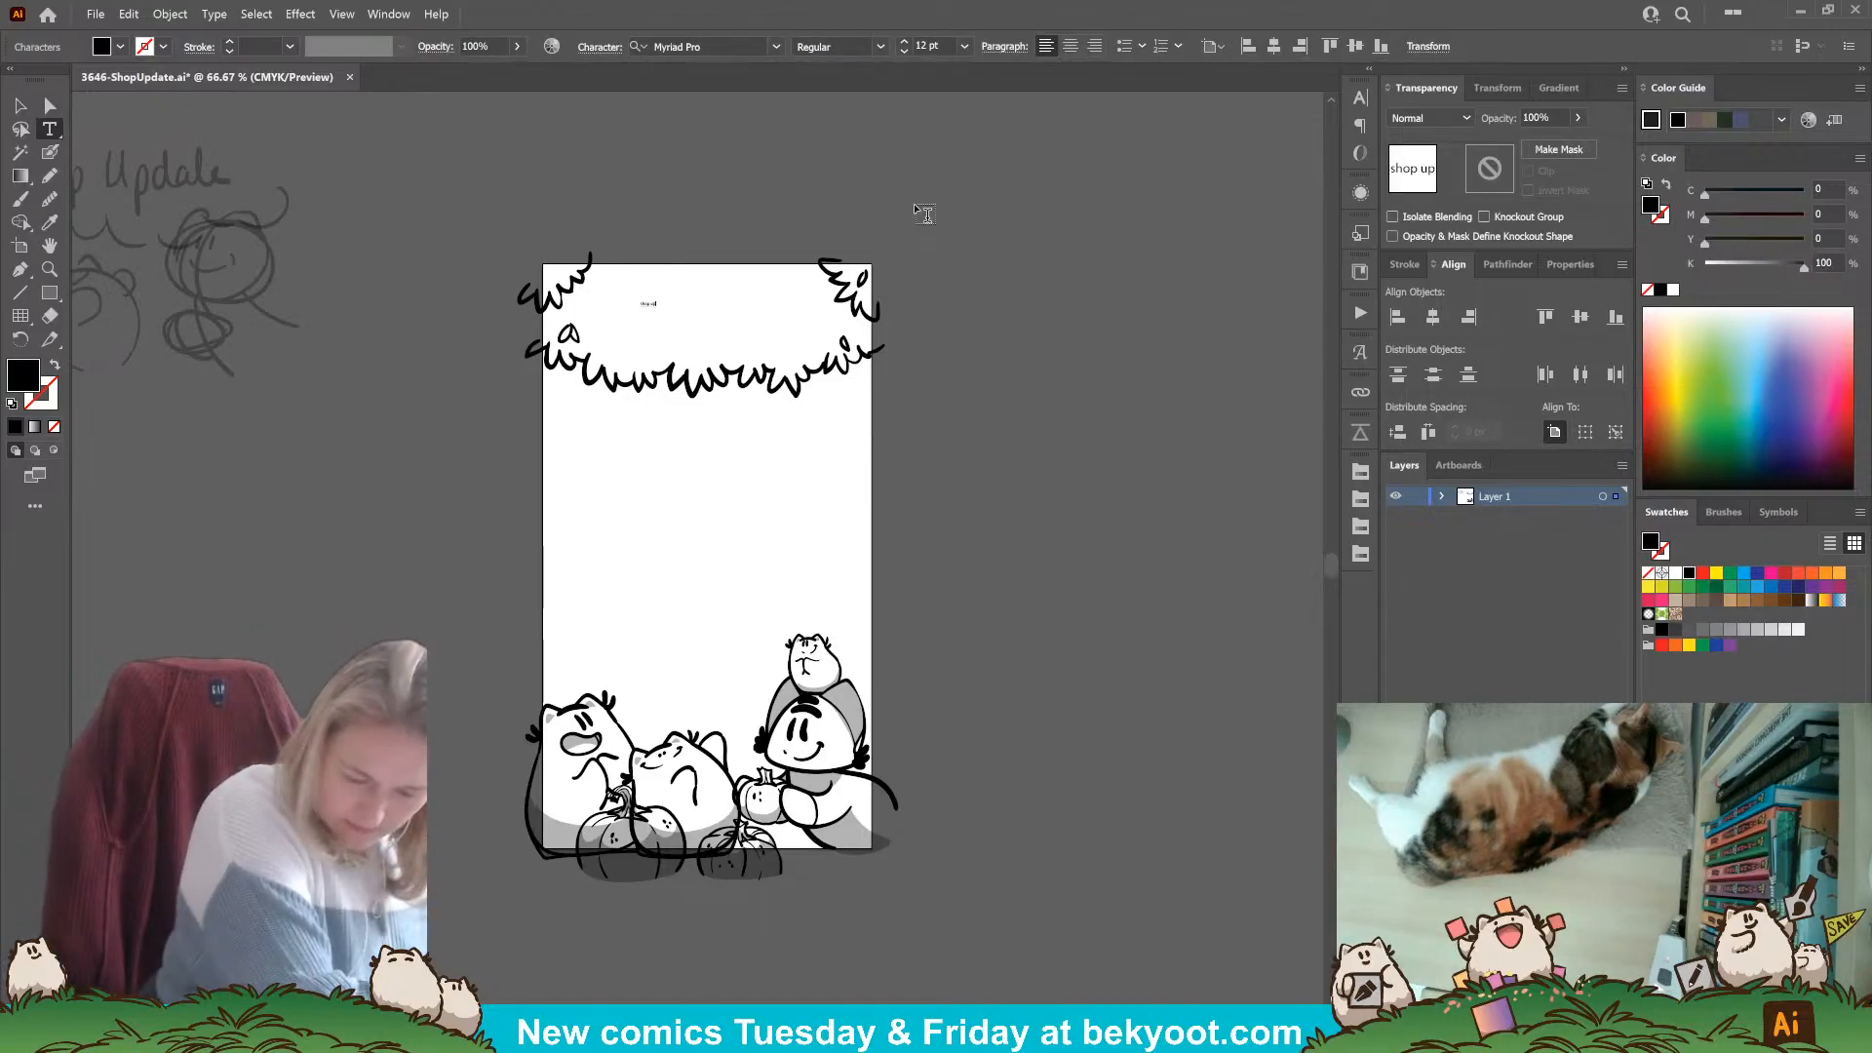
key(BackSpace)
key(BackSpace)
key(BackSpace)
key(BackSpace)
text(u)
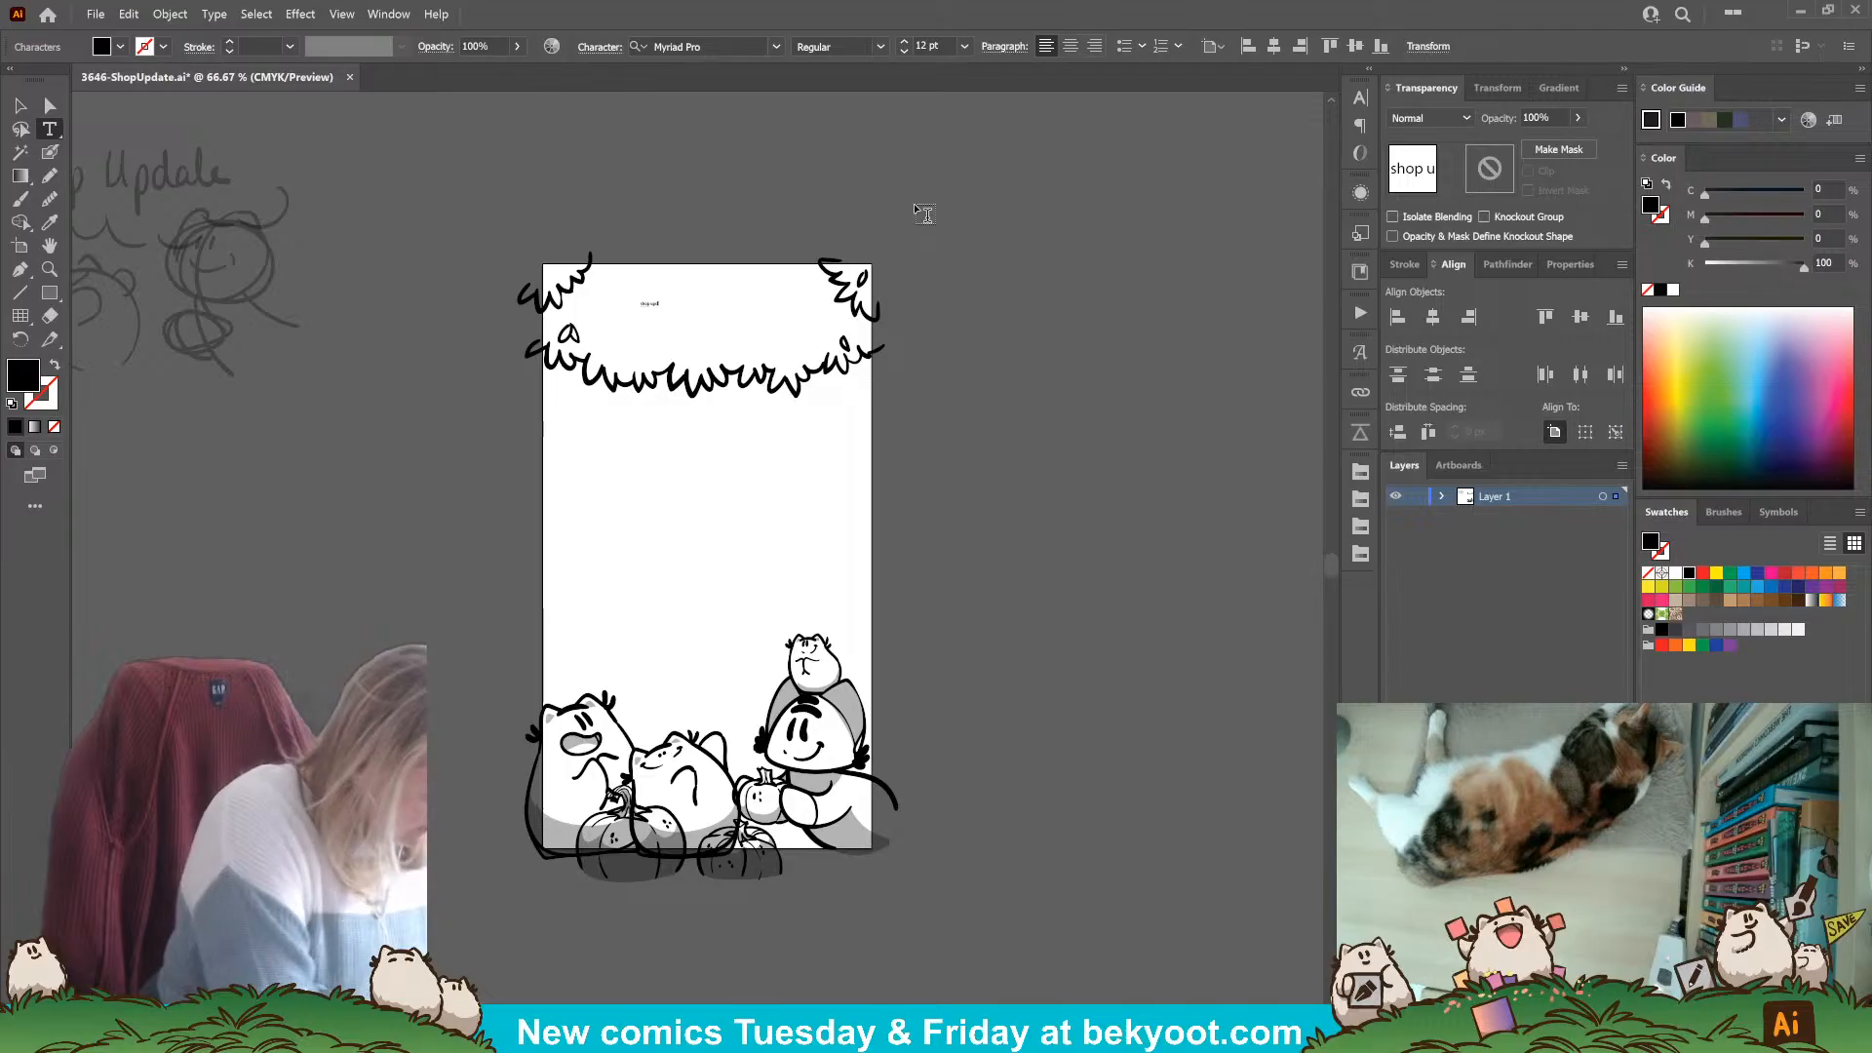
Increase the size of the whole "shop update" text to 46 pt.
key(ctrl+a)
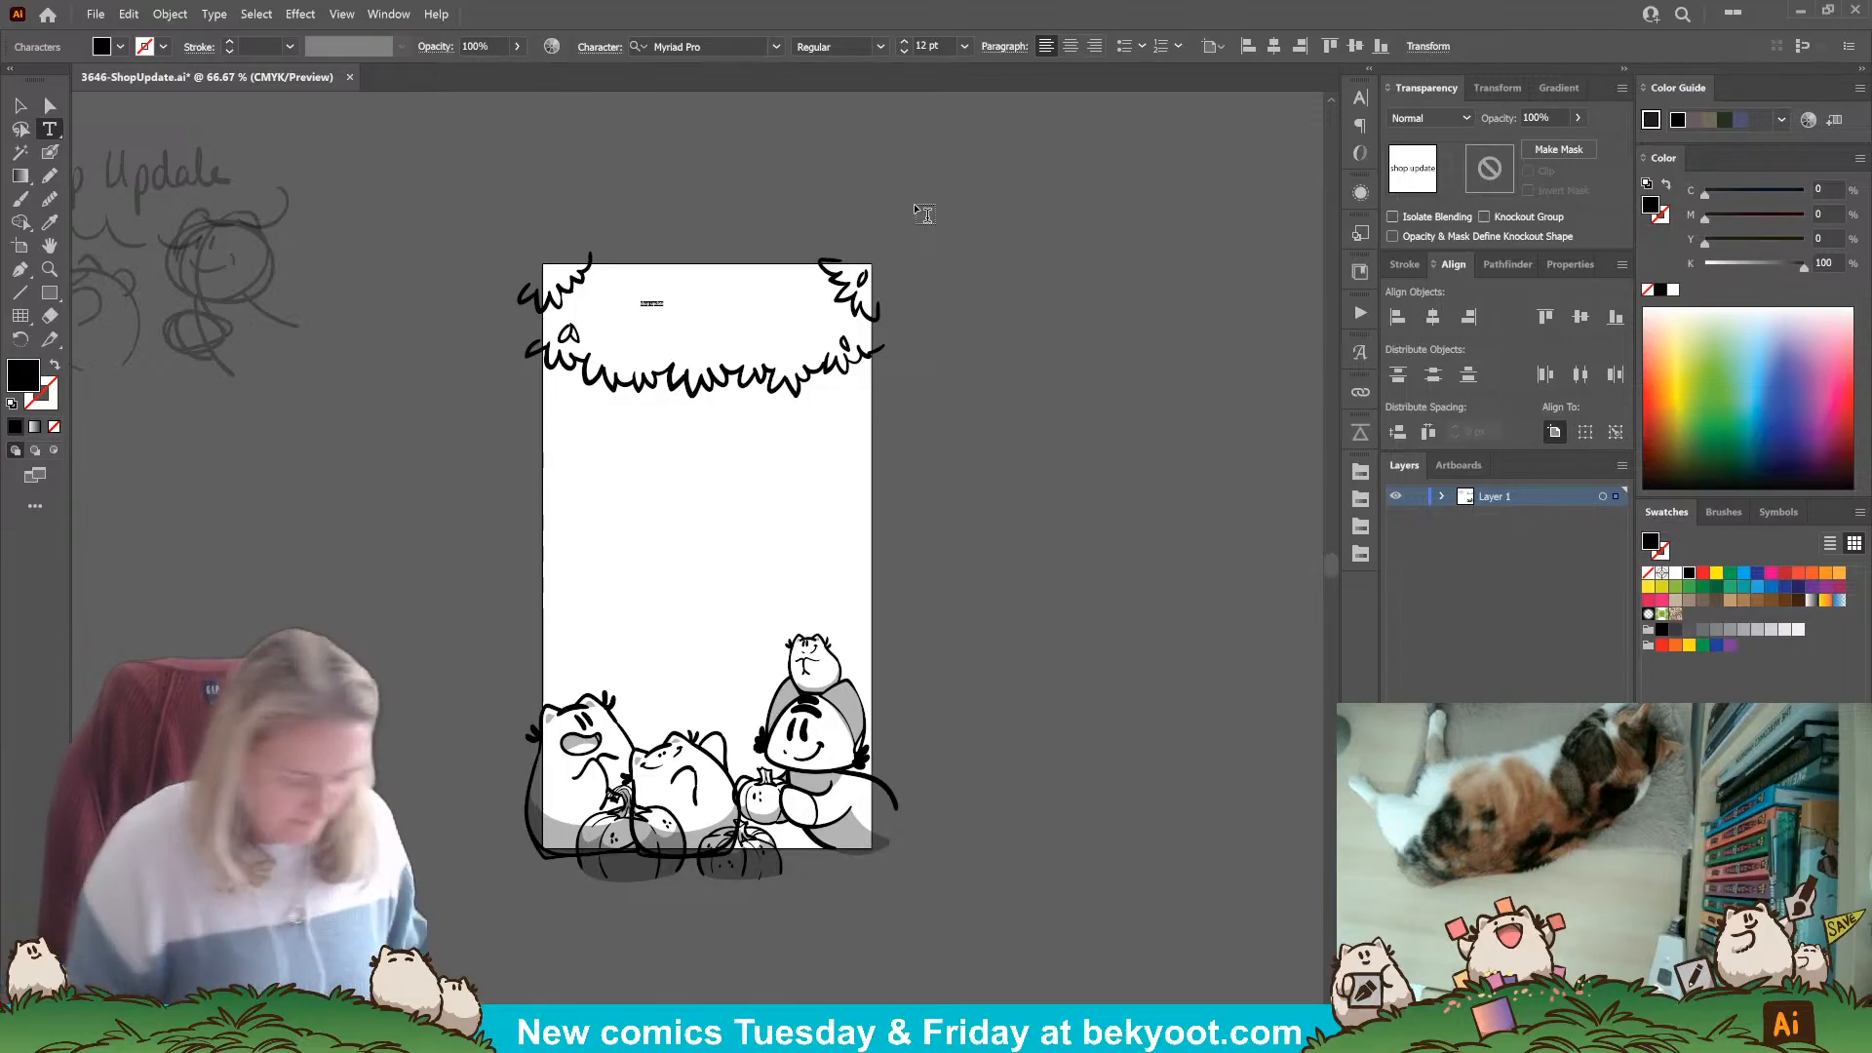
key(ctrl+shift+period)
key(ctrl+shift+period)
key(ctrl+shift+period)
key(ctrl+shift+period)
key(ctrl+shift+period)
key(ctrl+shift+period)
key(ctrl+shift+period)
key(ctrl+shift+period)
key(ctrl+shift+period)
key(ctrl+shift+period)
key(ctrl+shift+period)
key(ctrl+shift+period)
key(ctrl+shift+period)
key(ctrl+shift+period)
key(ctrl+shift+period)
key(ctrl+shift+period)
key(ctrl+shift+period)
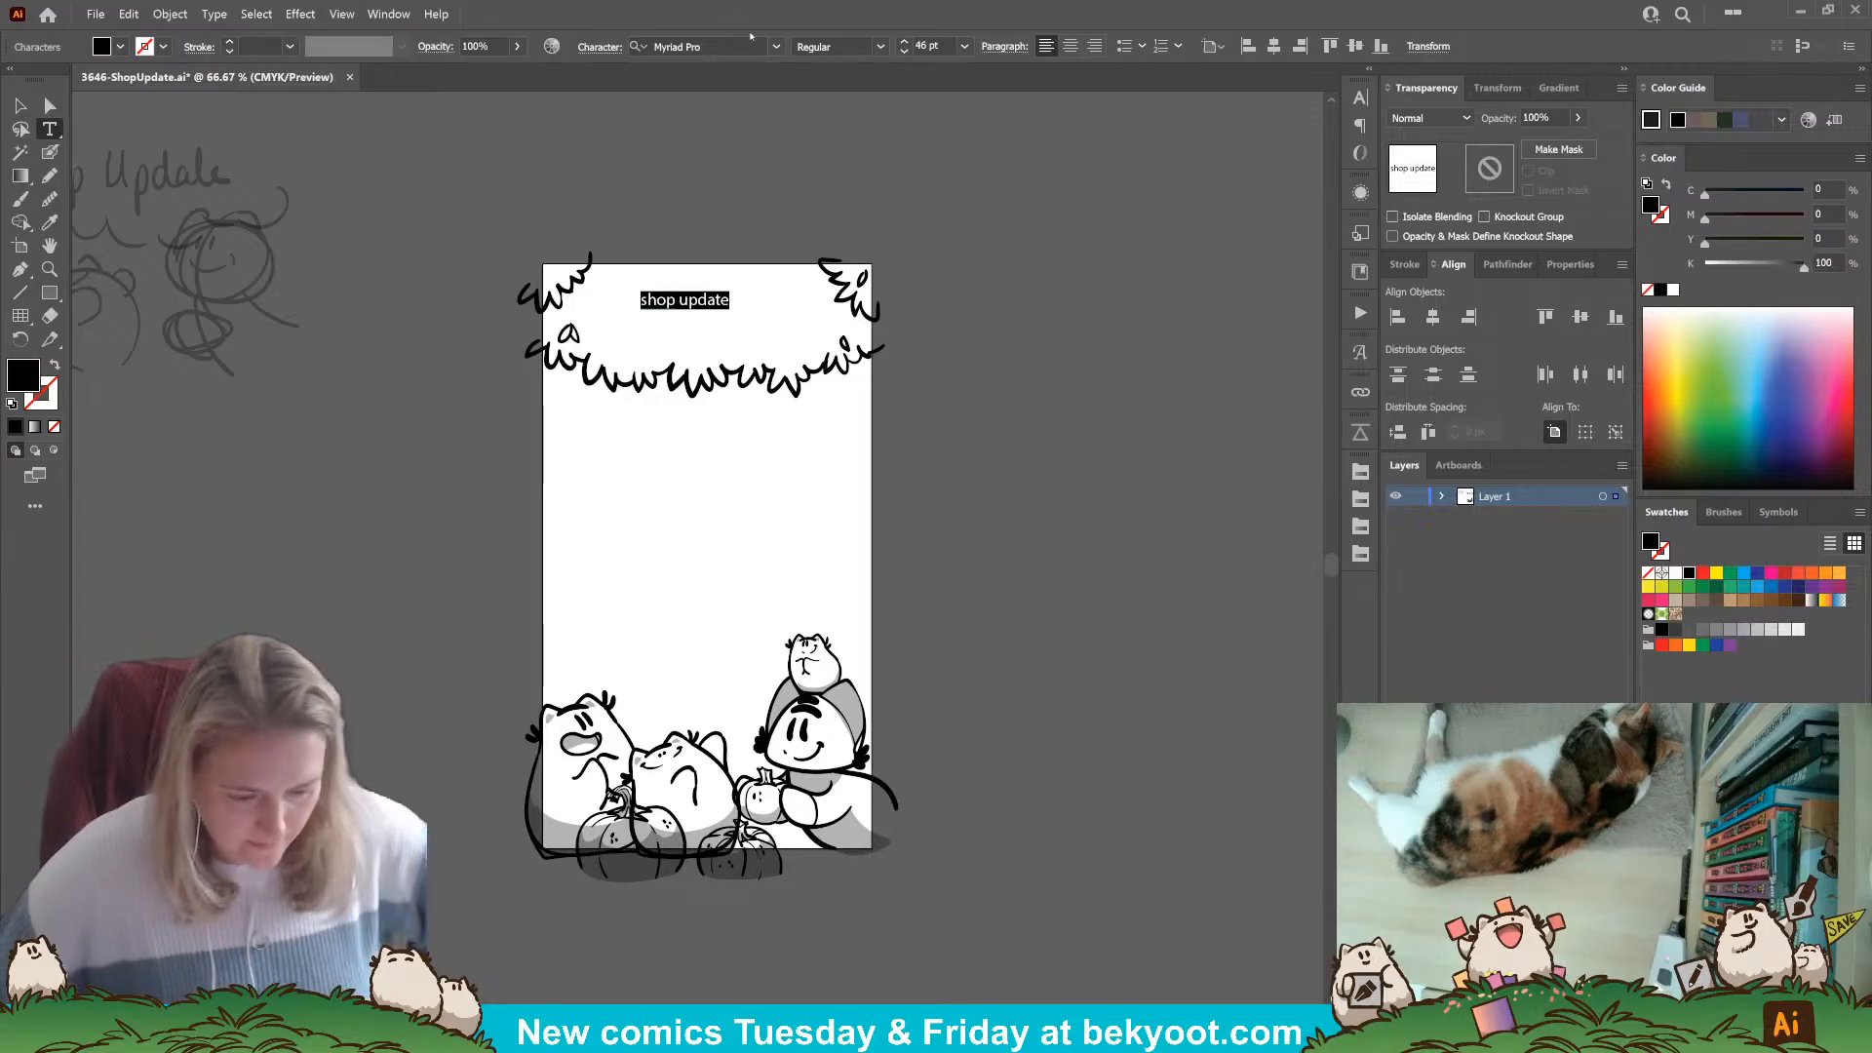
Filter the fonts to favorites and set the title text in KG Second Chances Solid.
click(778, 47)
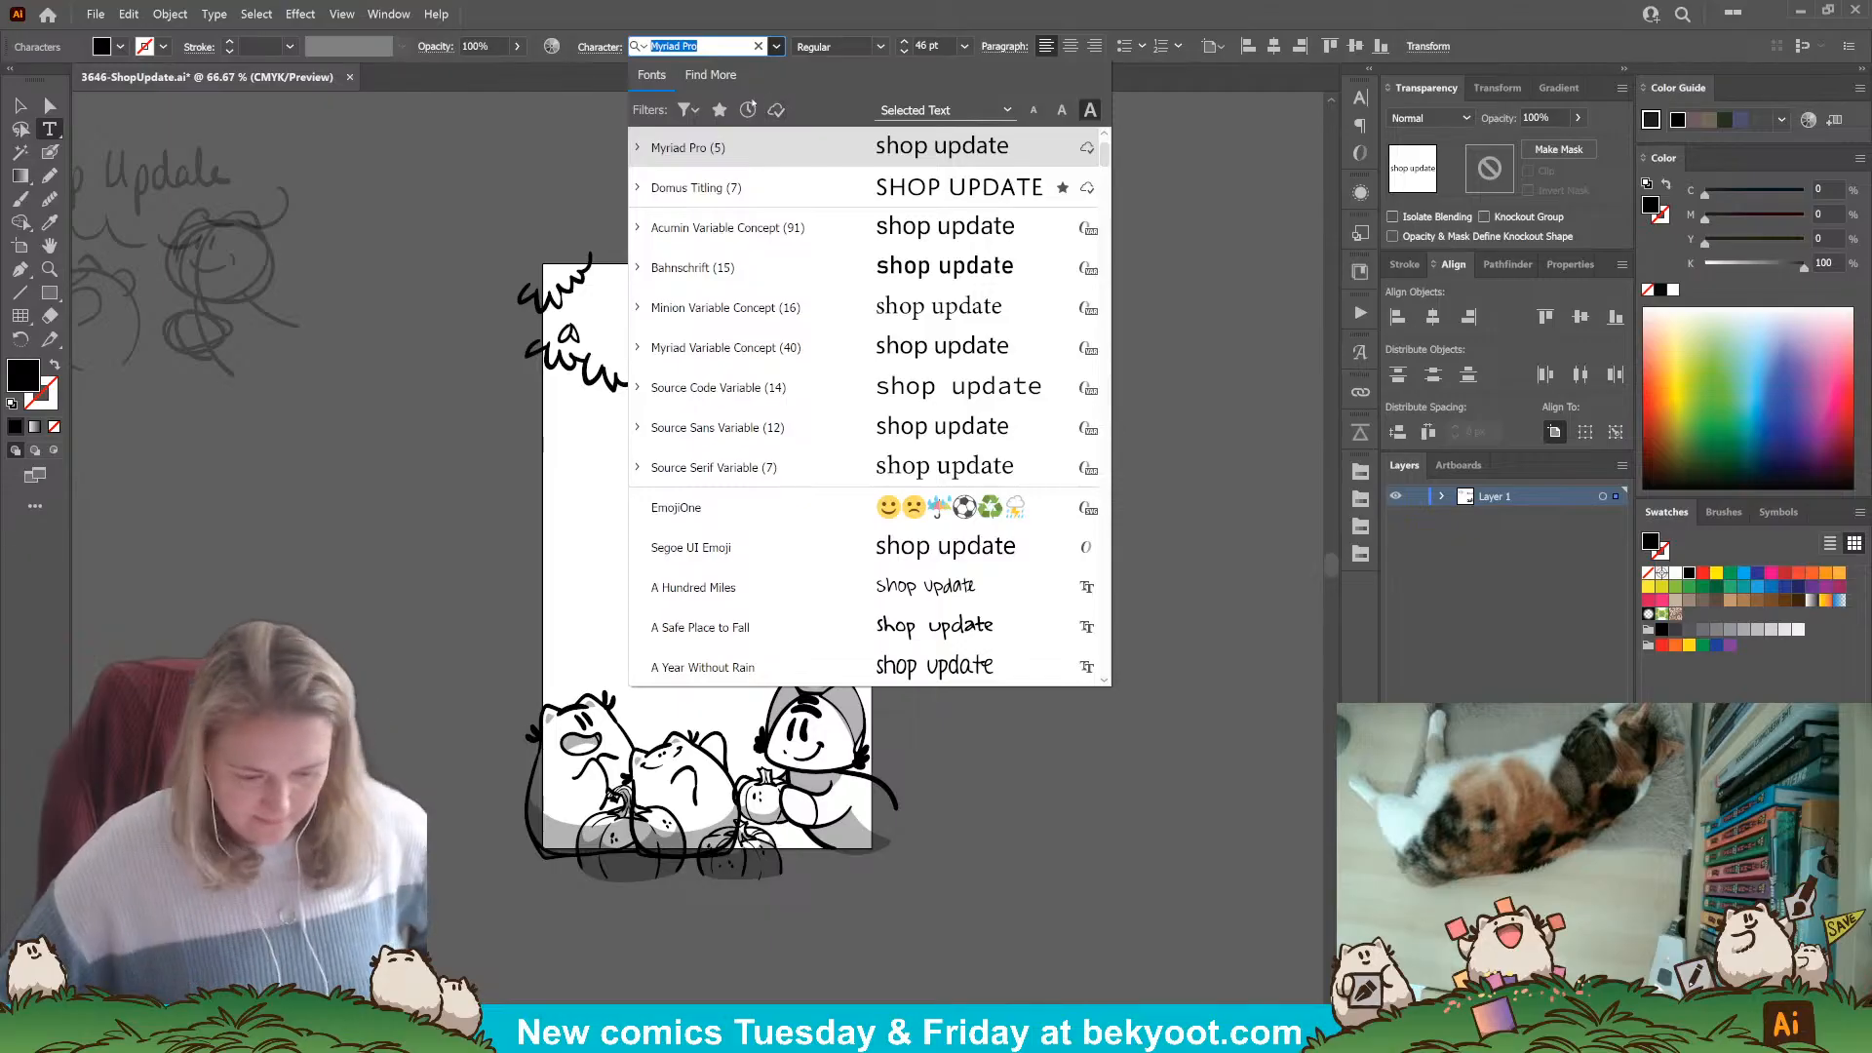
click(719, 110)
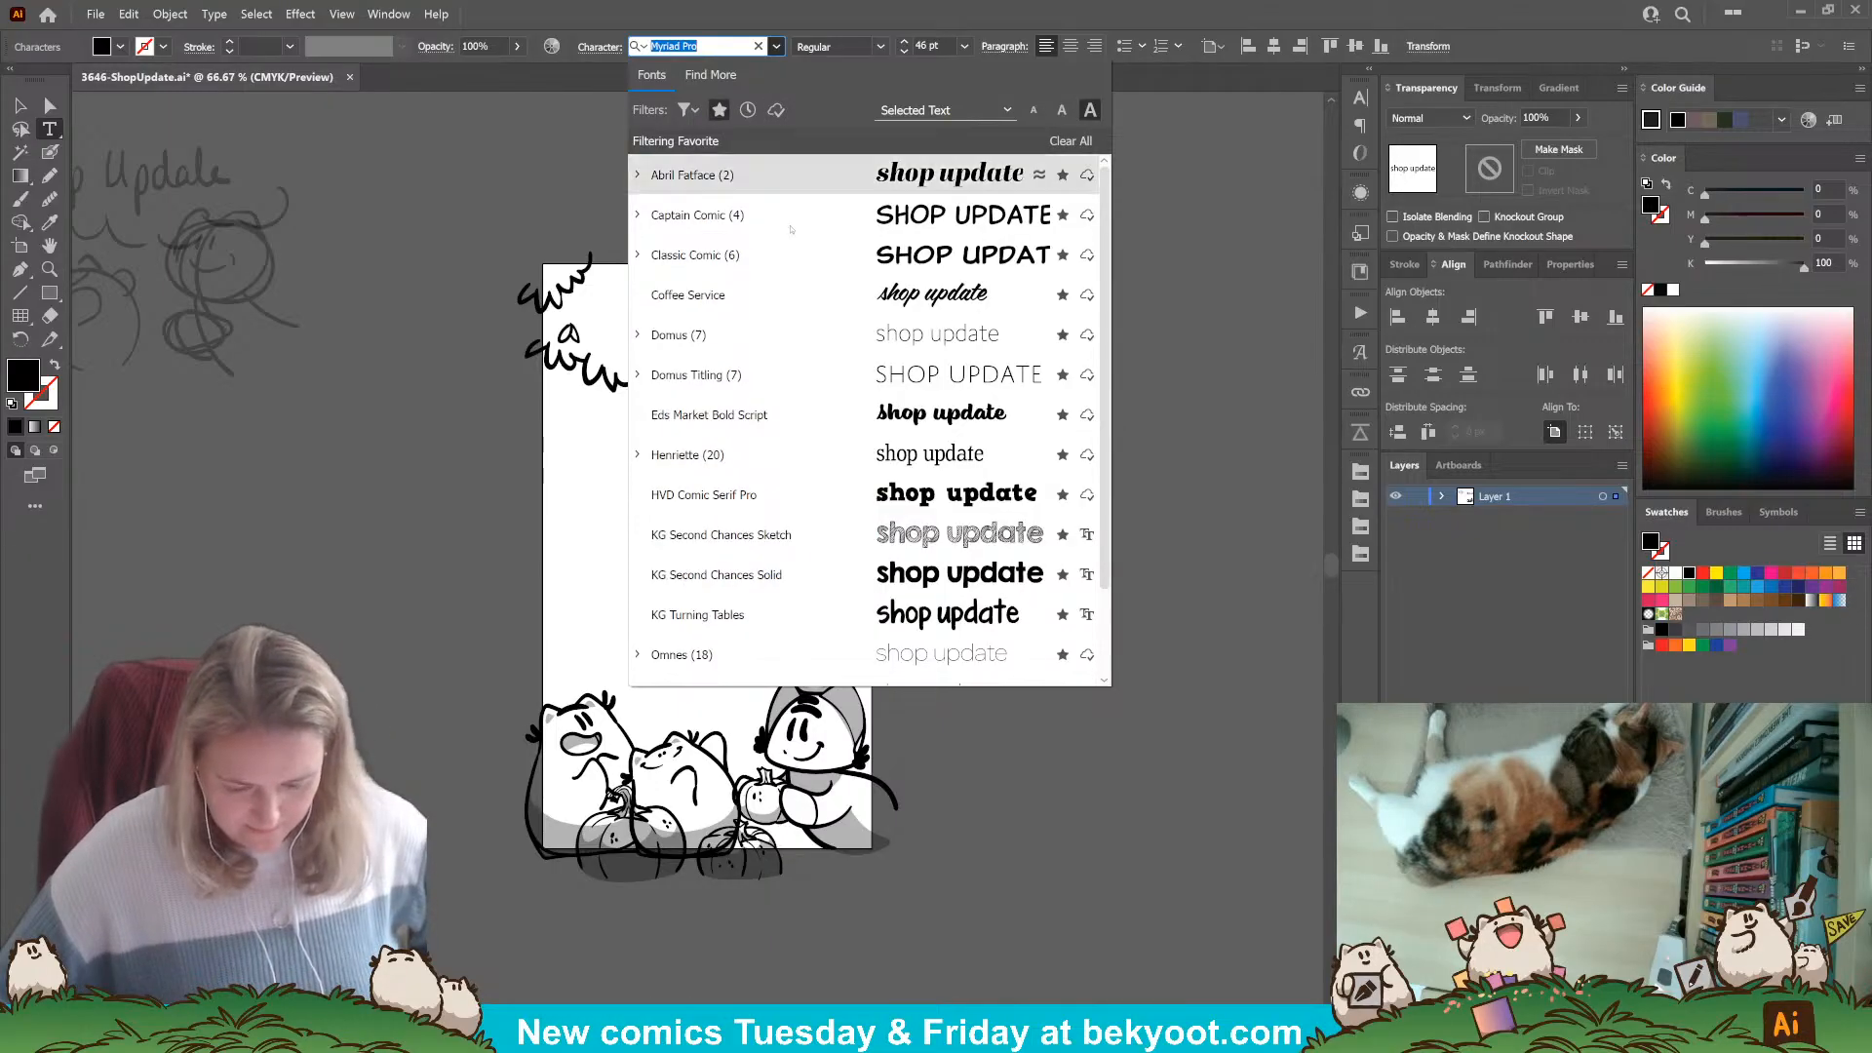
click(972, 575)
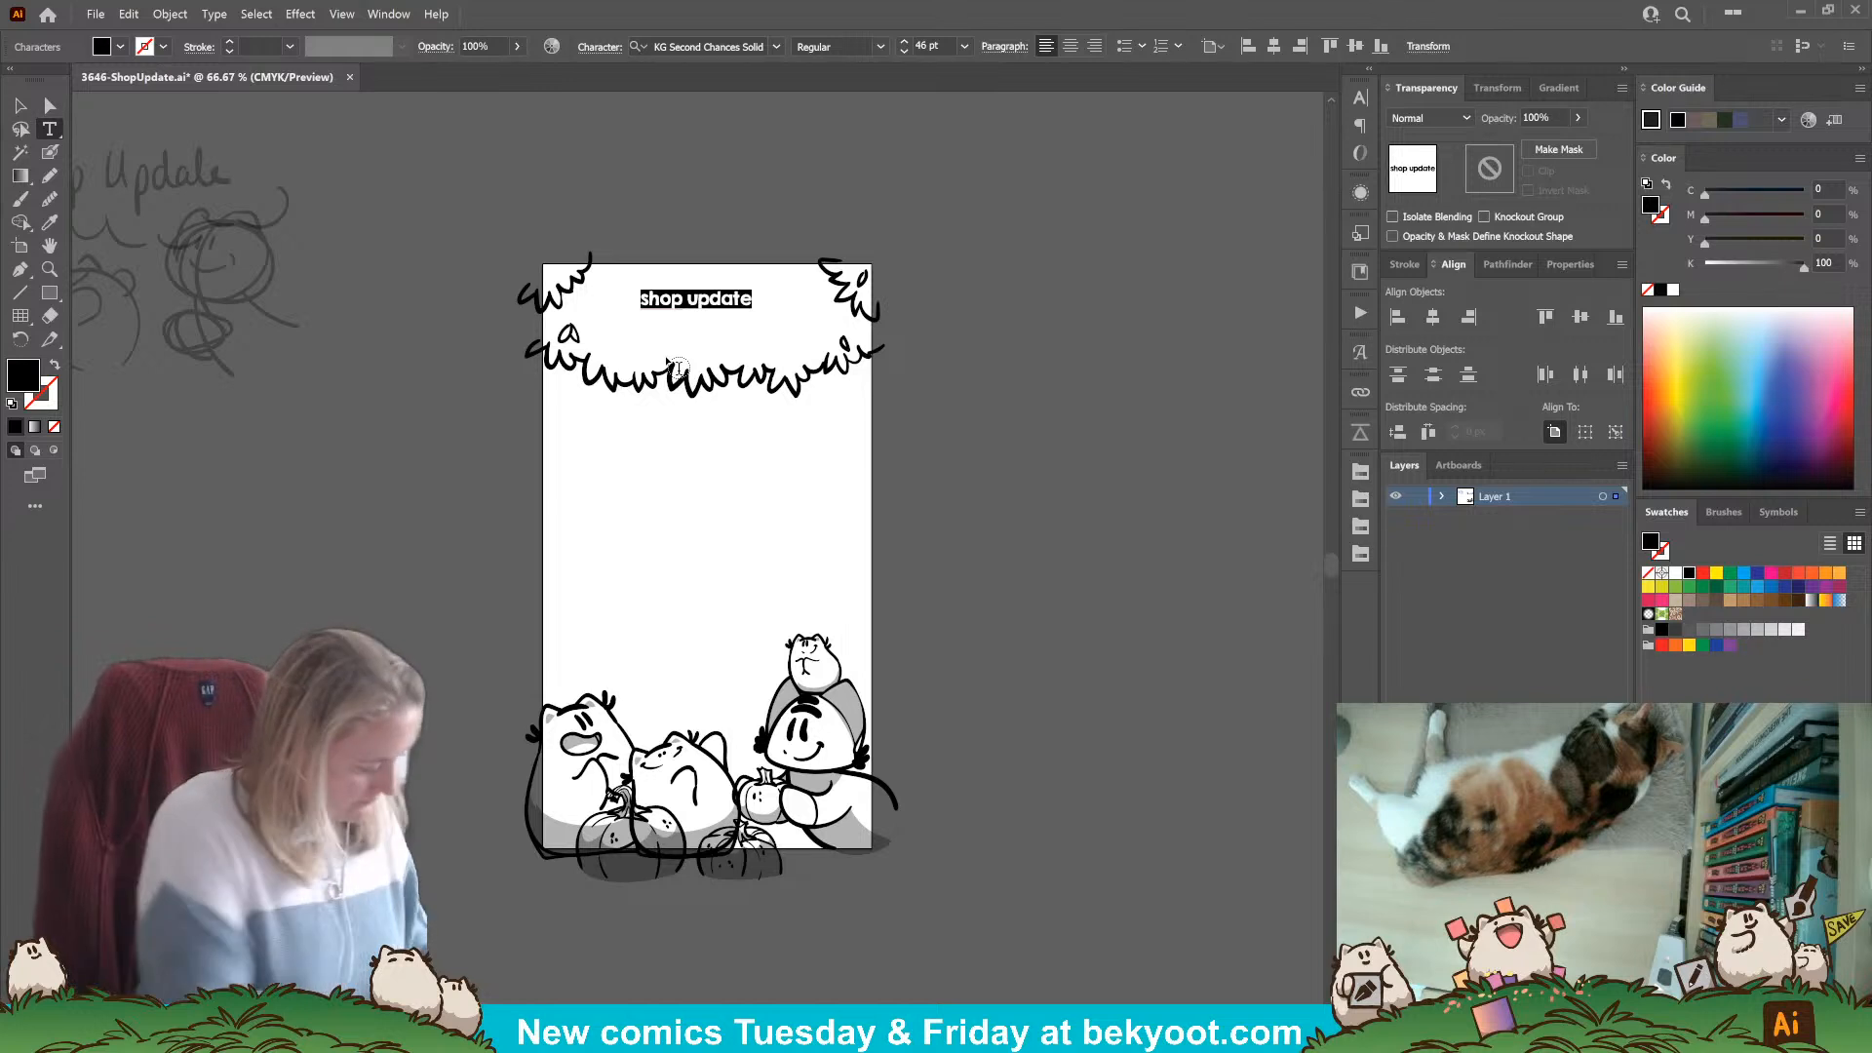
Replace the title text with "Shop Update" and scale it up to about 99 pt between the leaf edges.
text(Shop)
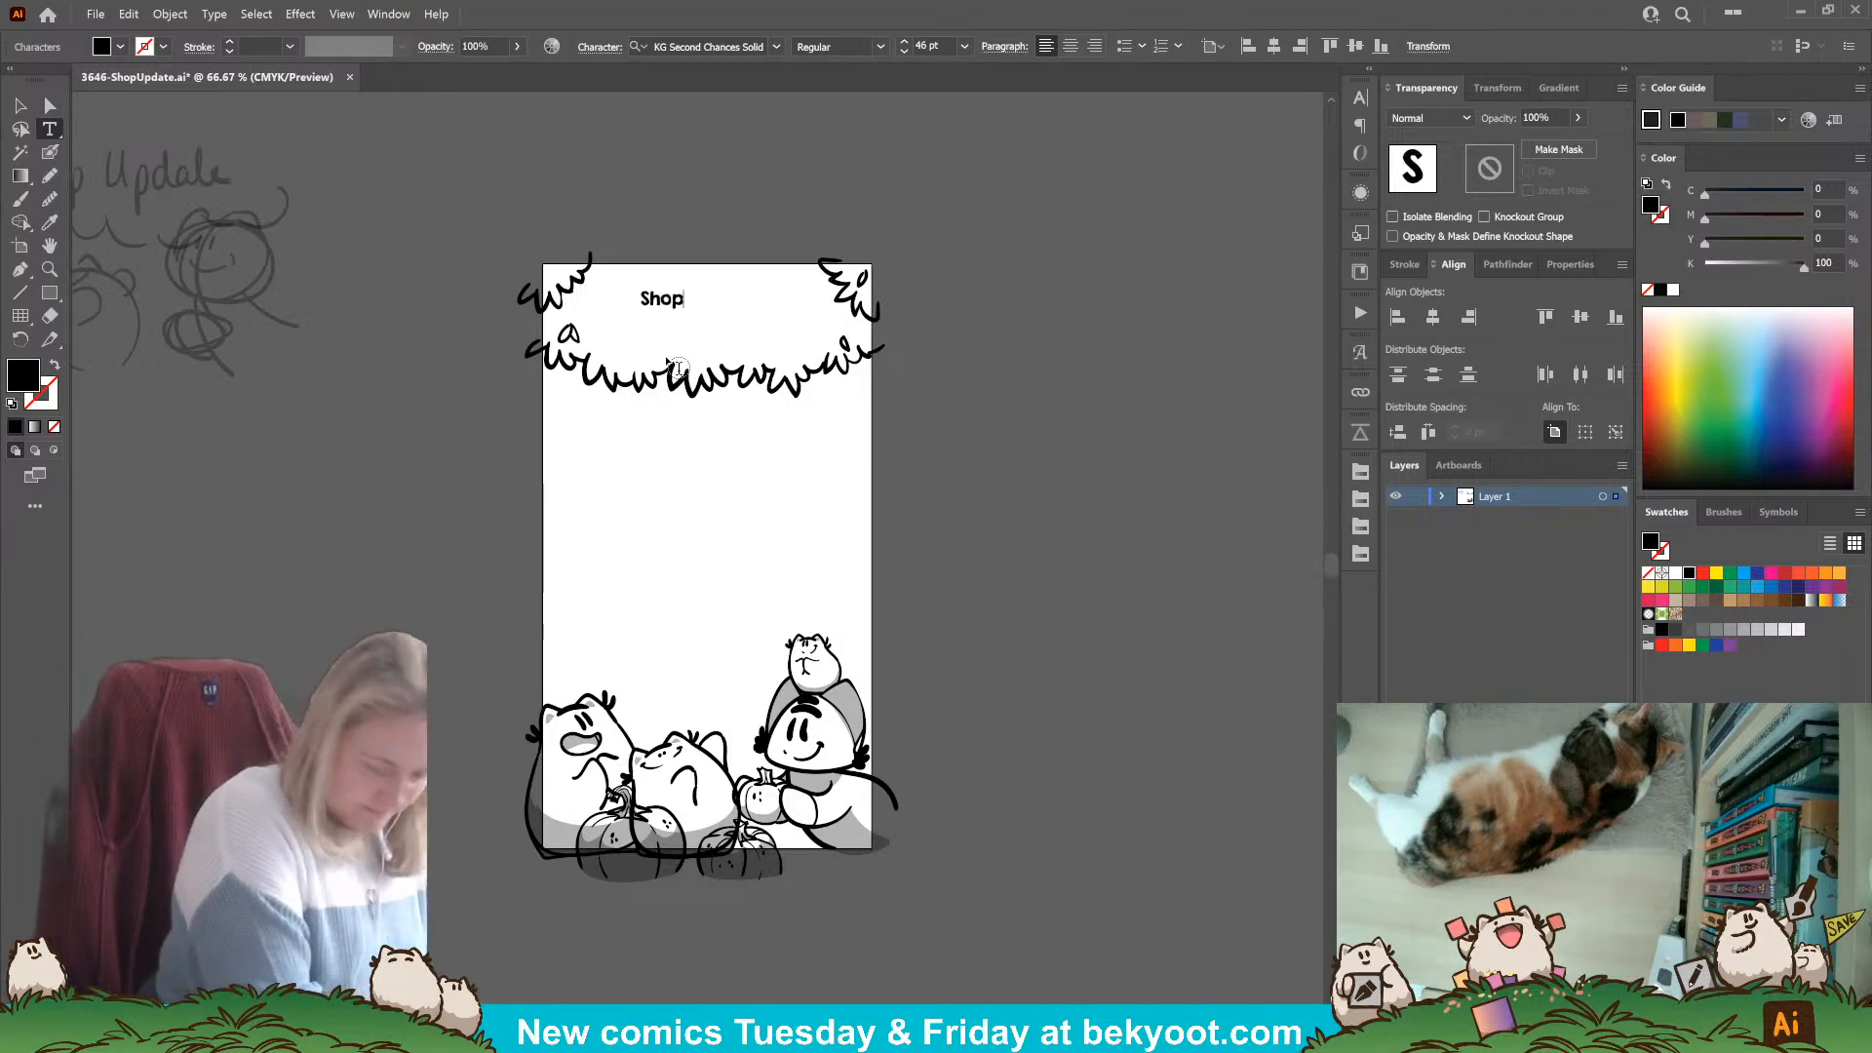
text( Upd)
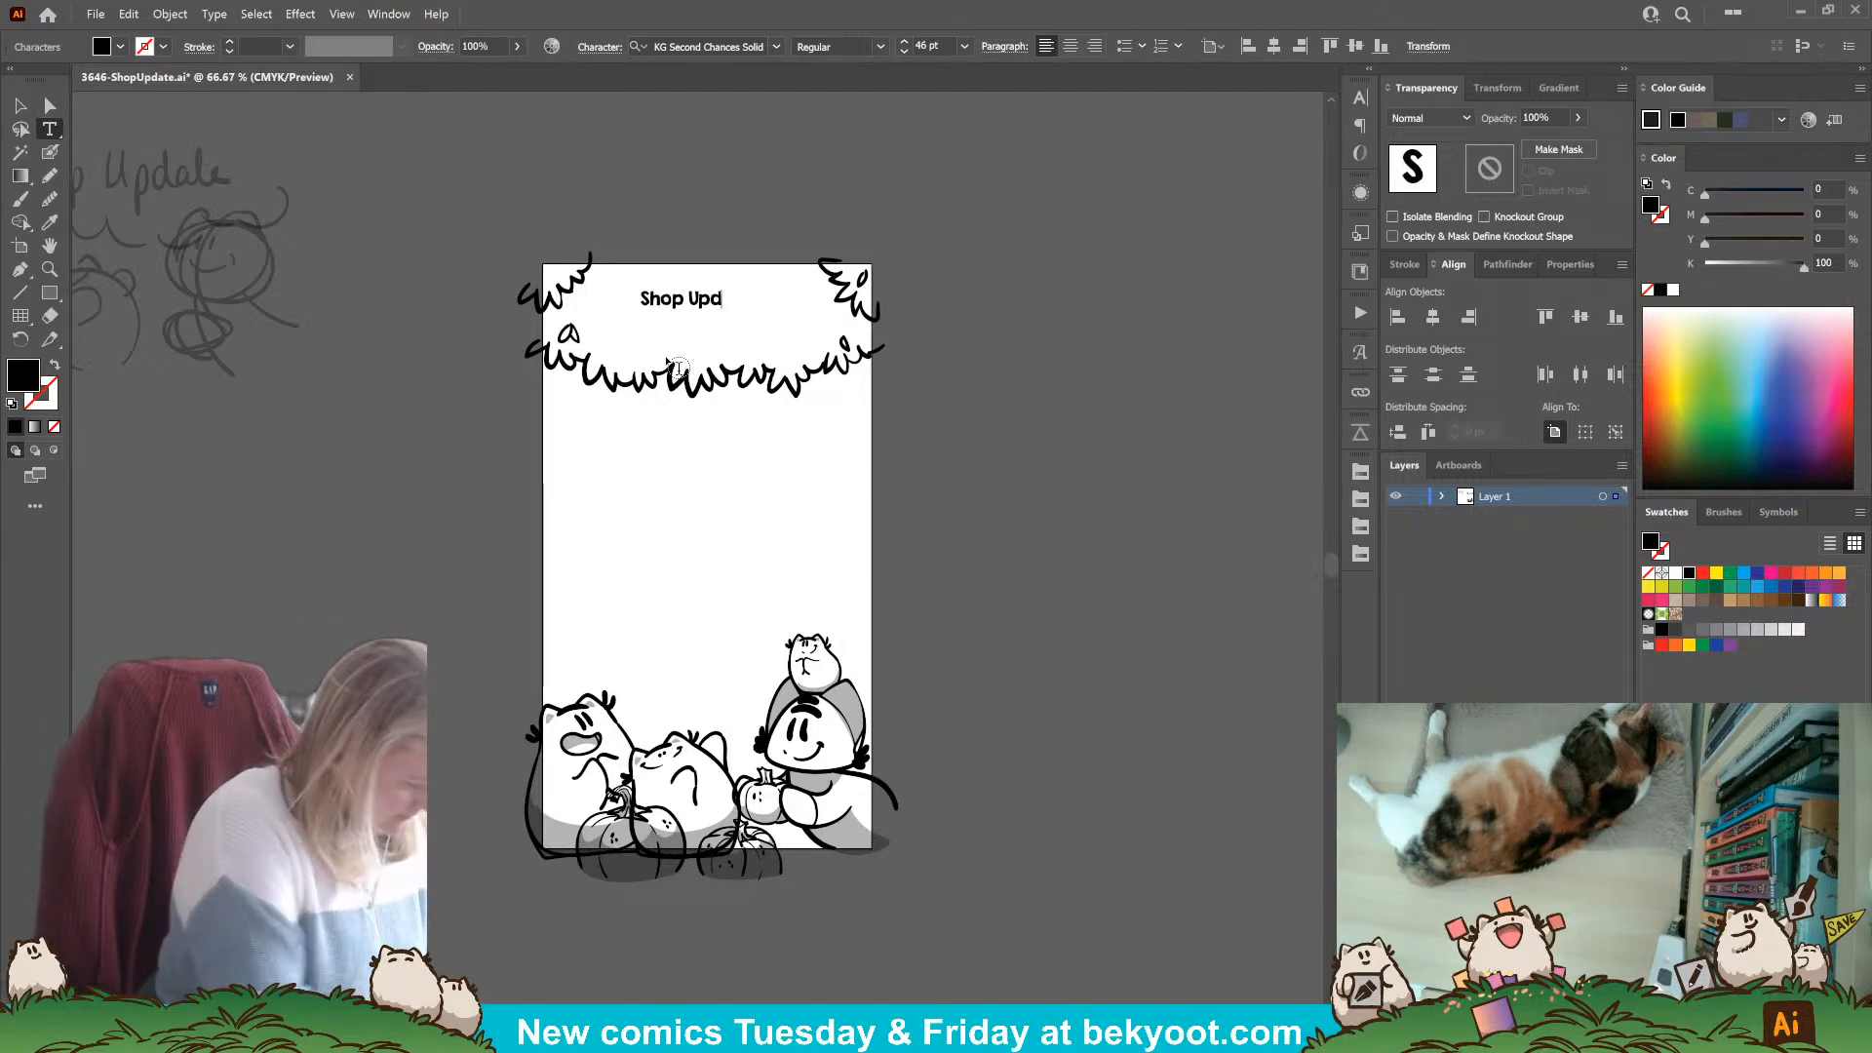
text(ate)
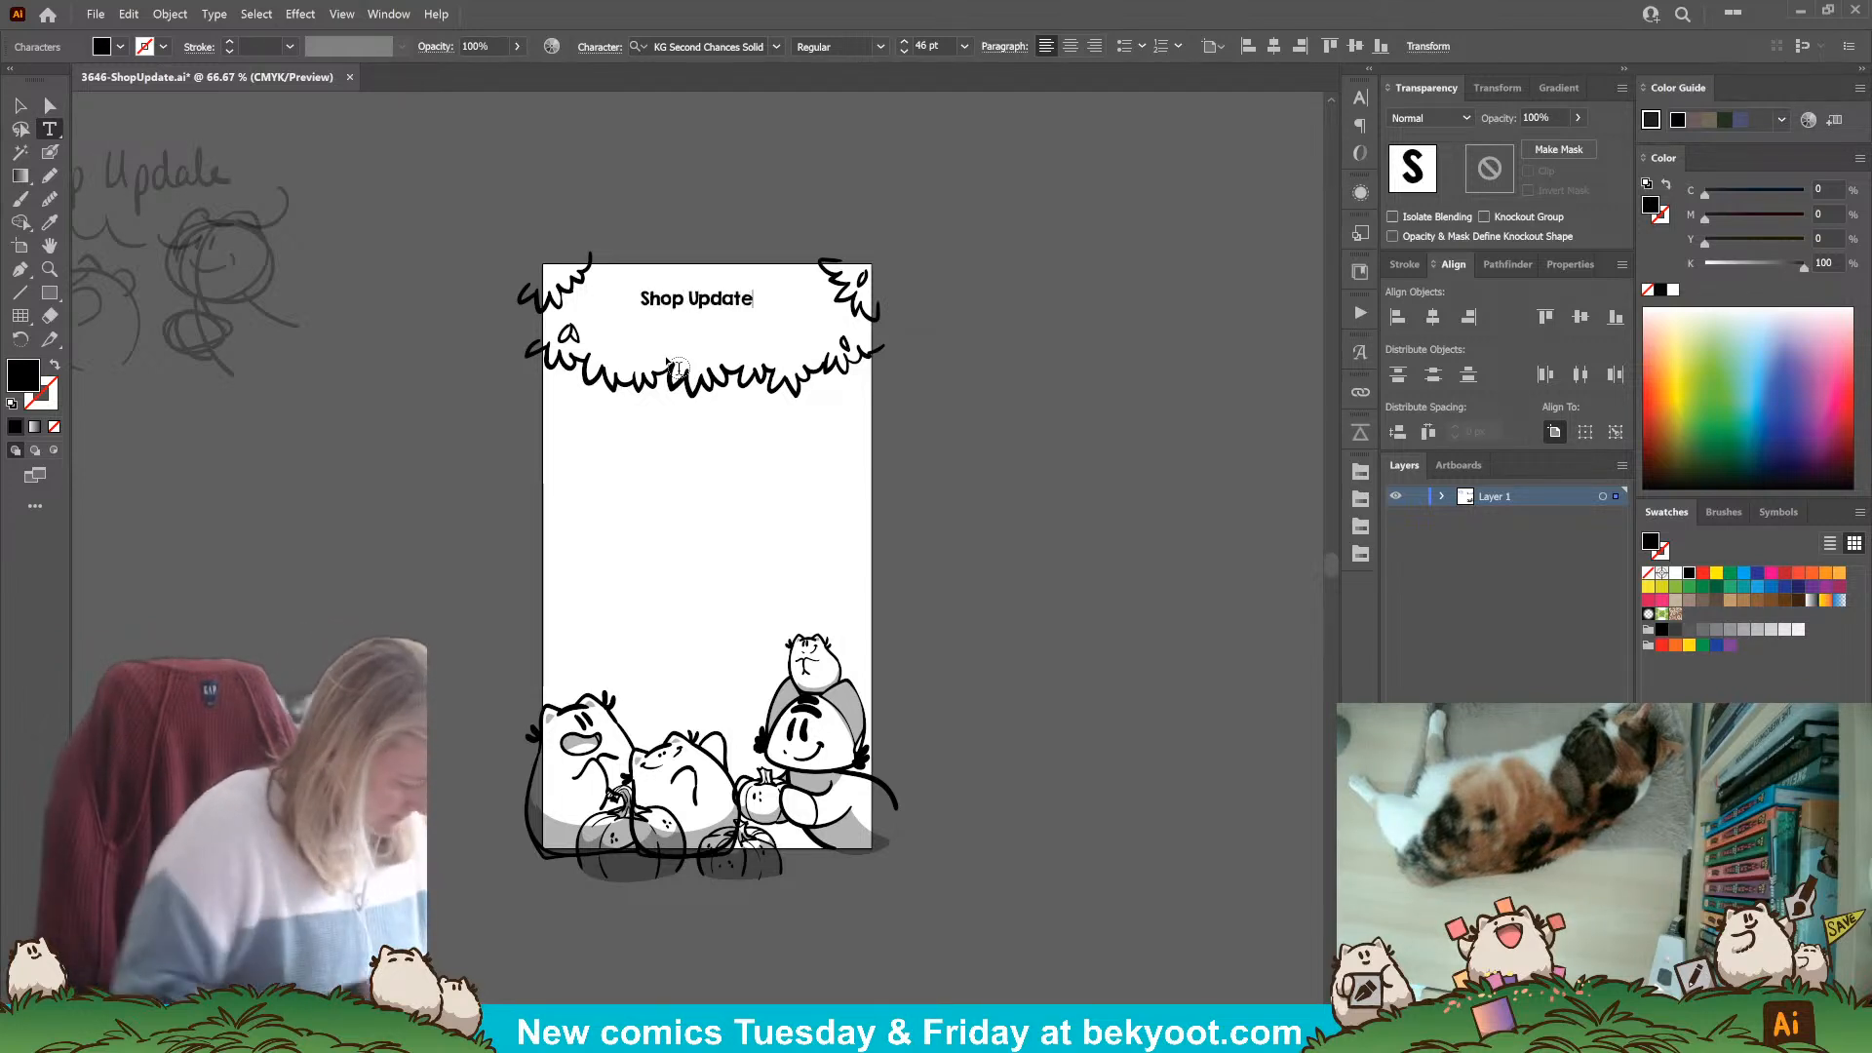
click(20, 104)
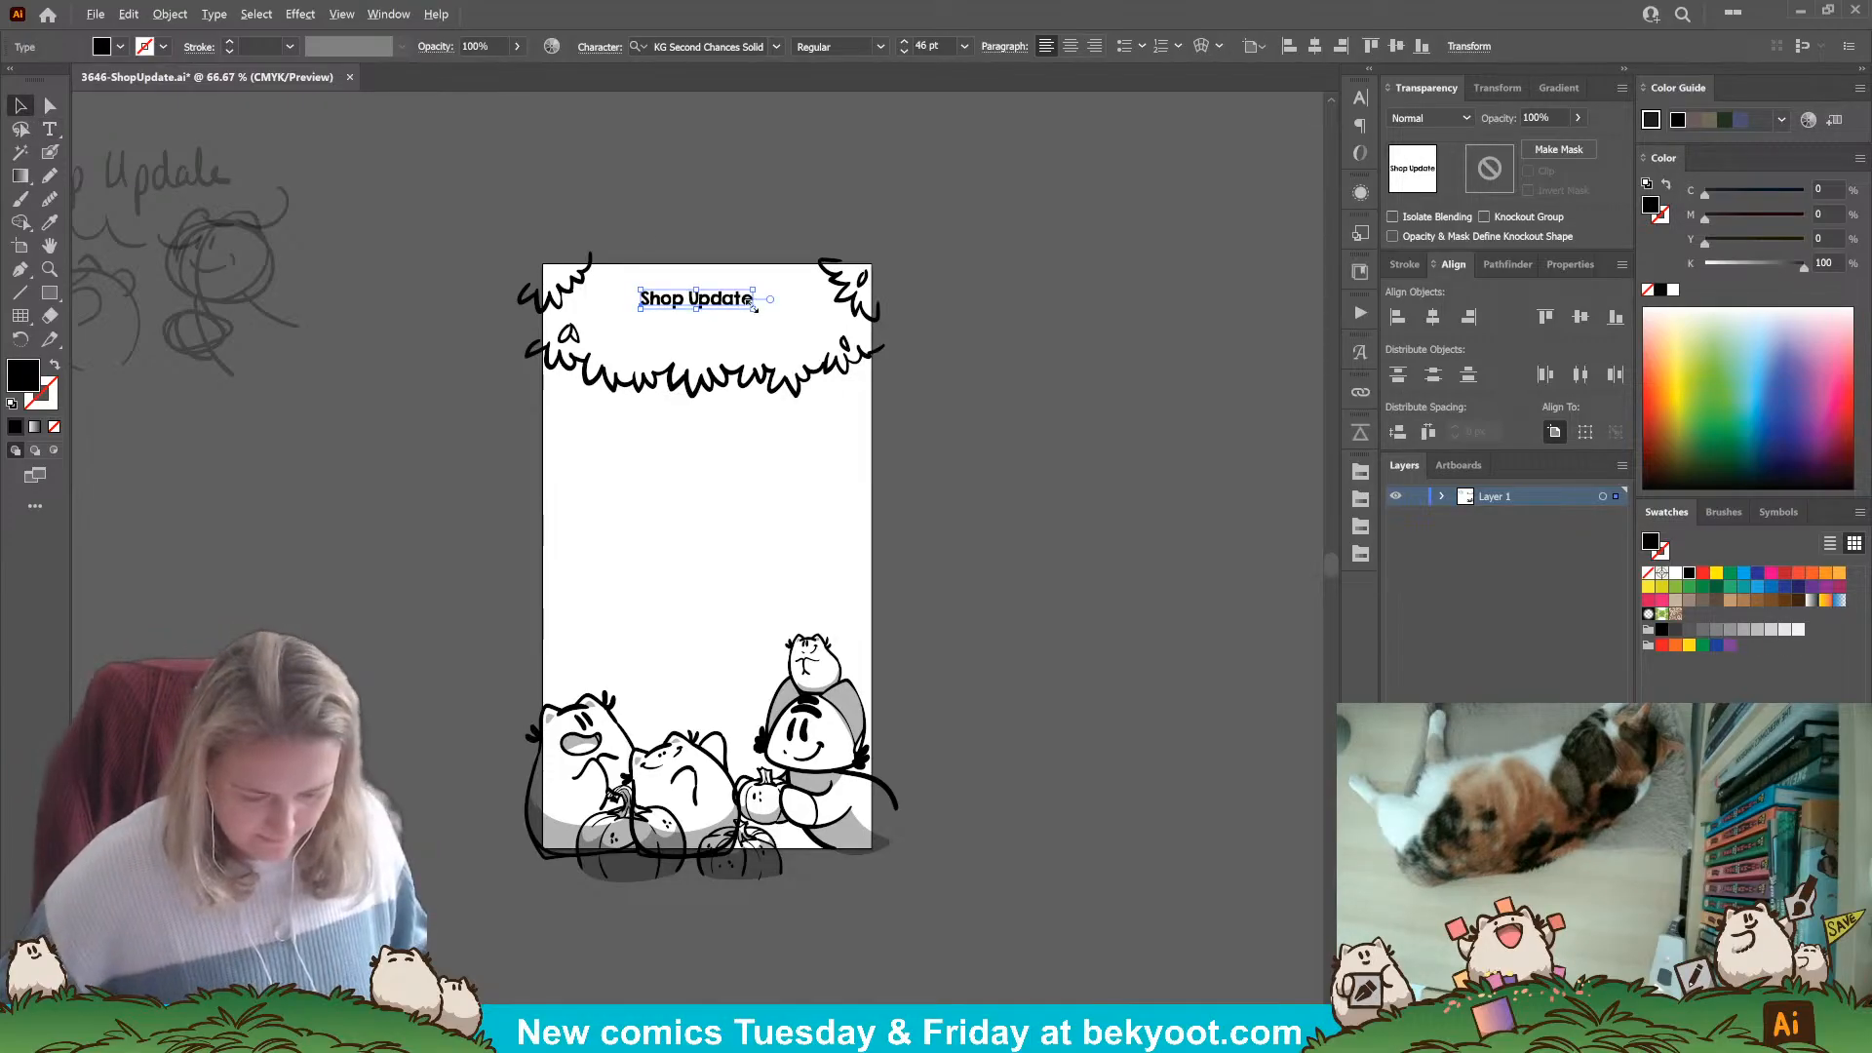
mouse_move(756, 314)
mouse_down()
mouse_move(821, 343)
mouse_move(788, 328)
mouse_up()
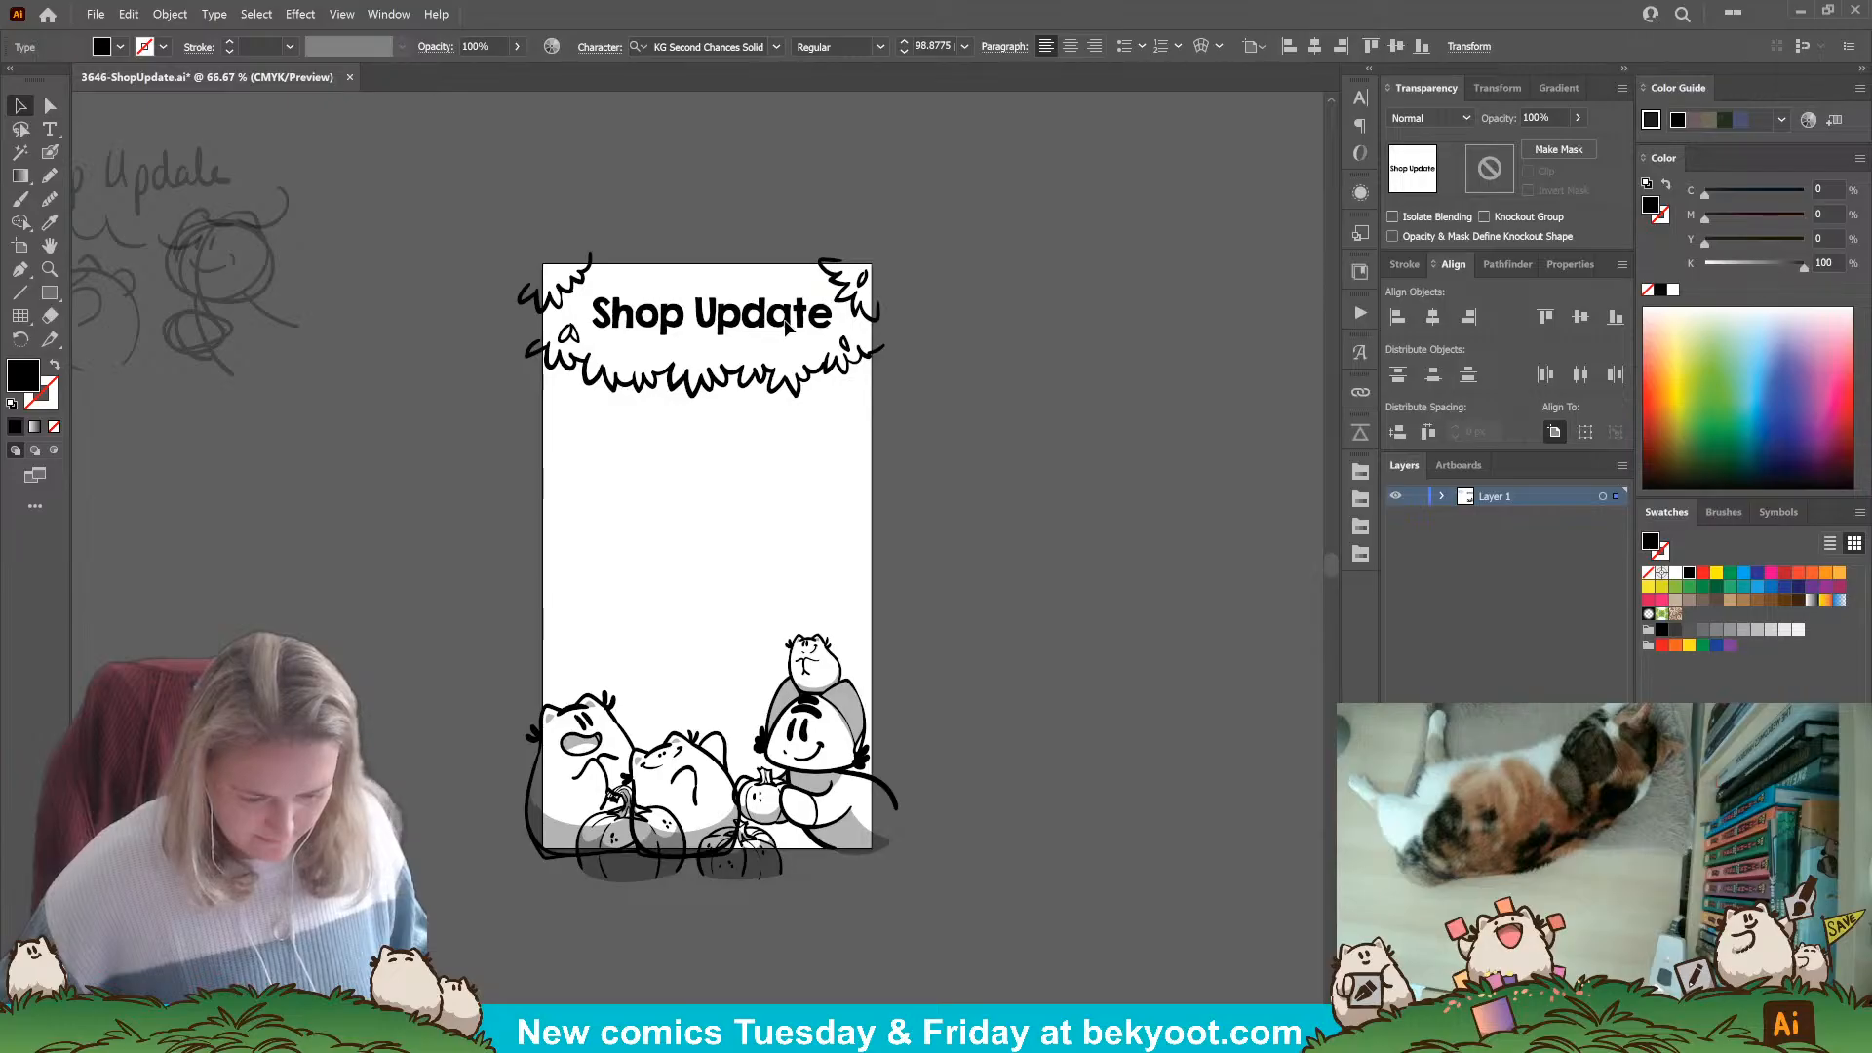
Recolor all the artwork, including the title text, with the dark brown swatch from the 1946-PawseforStory library.
click(967, 474)
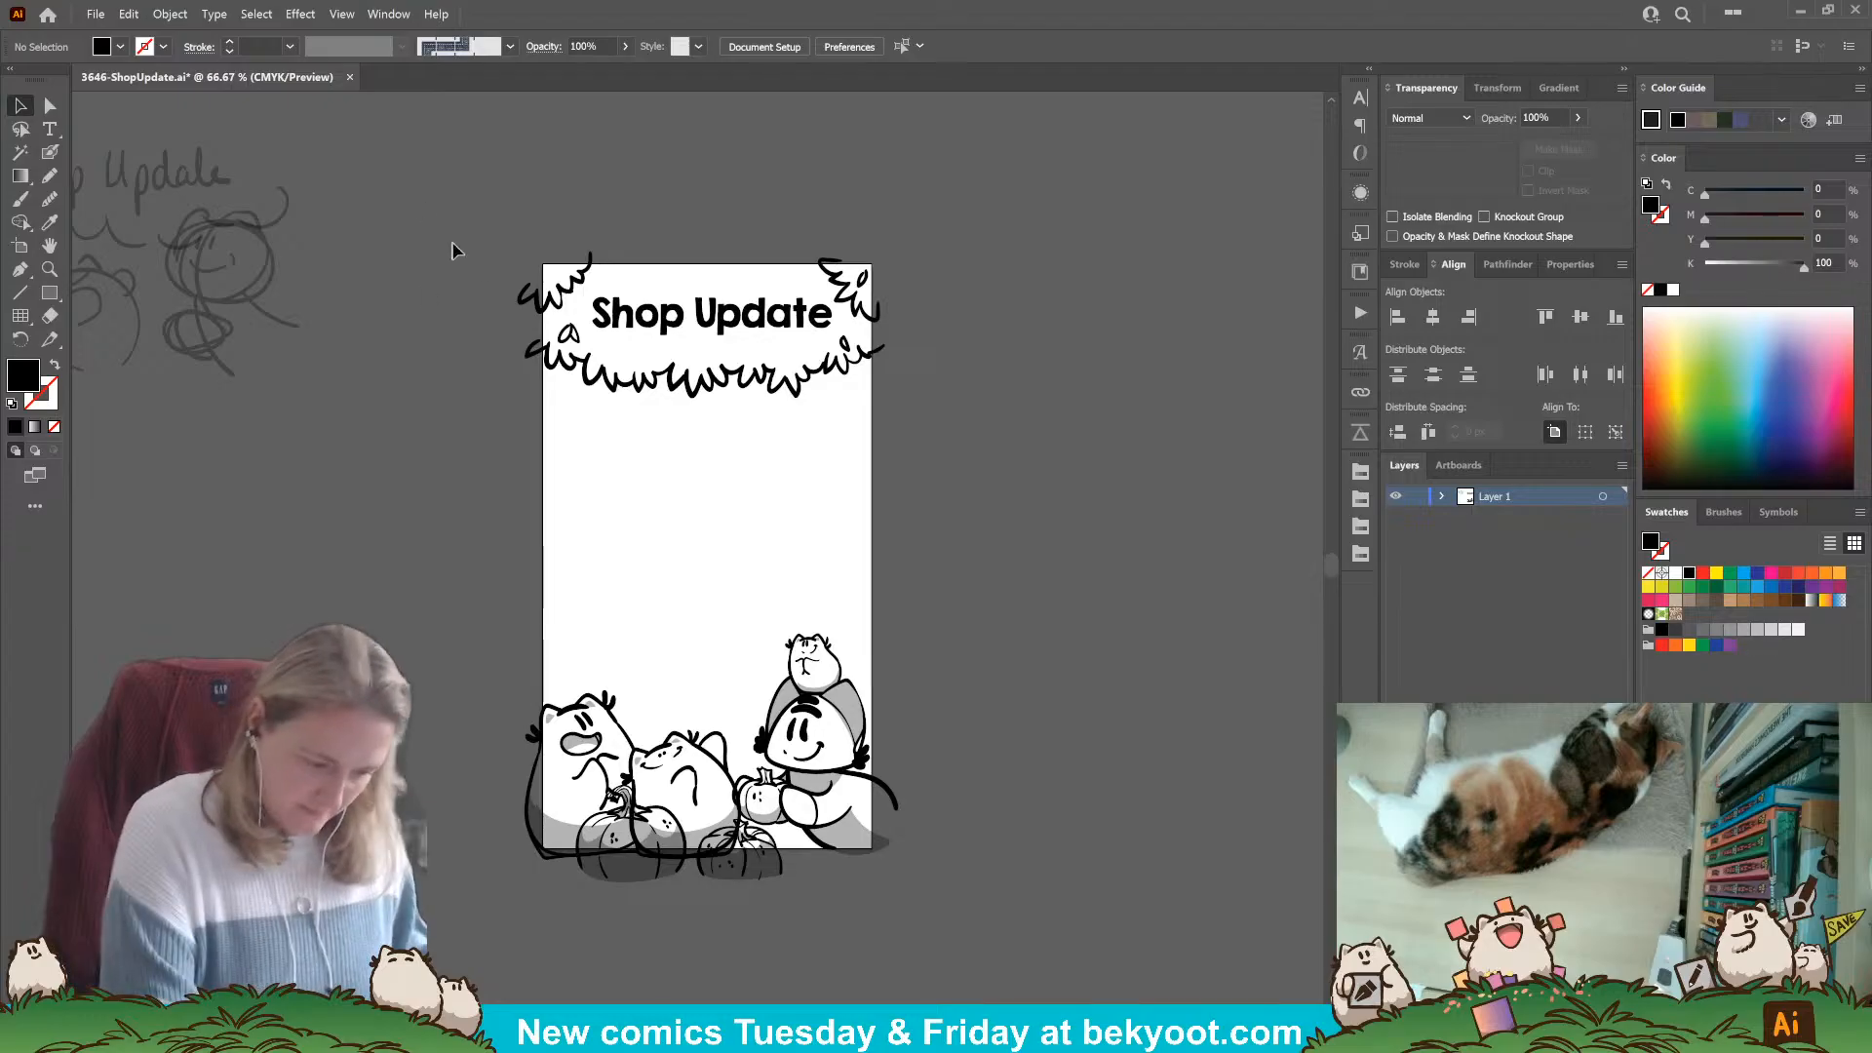
key(ctrl+a)
click(1361, 472)
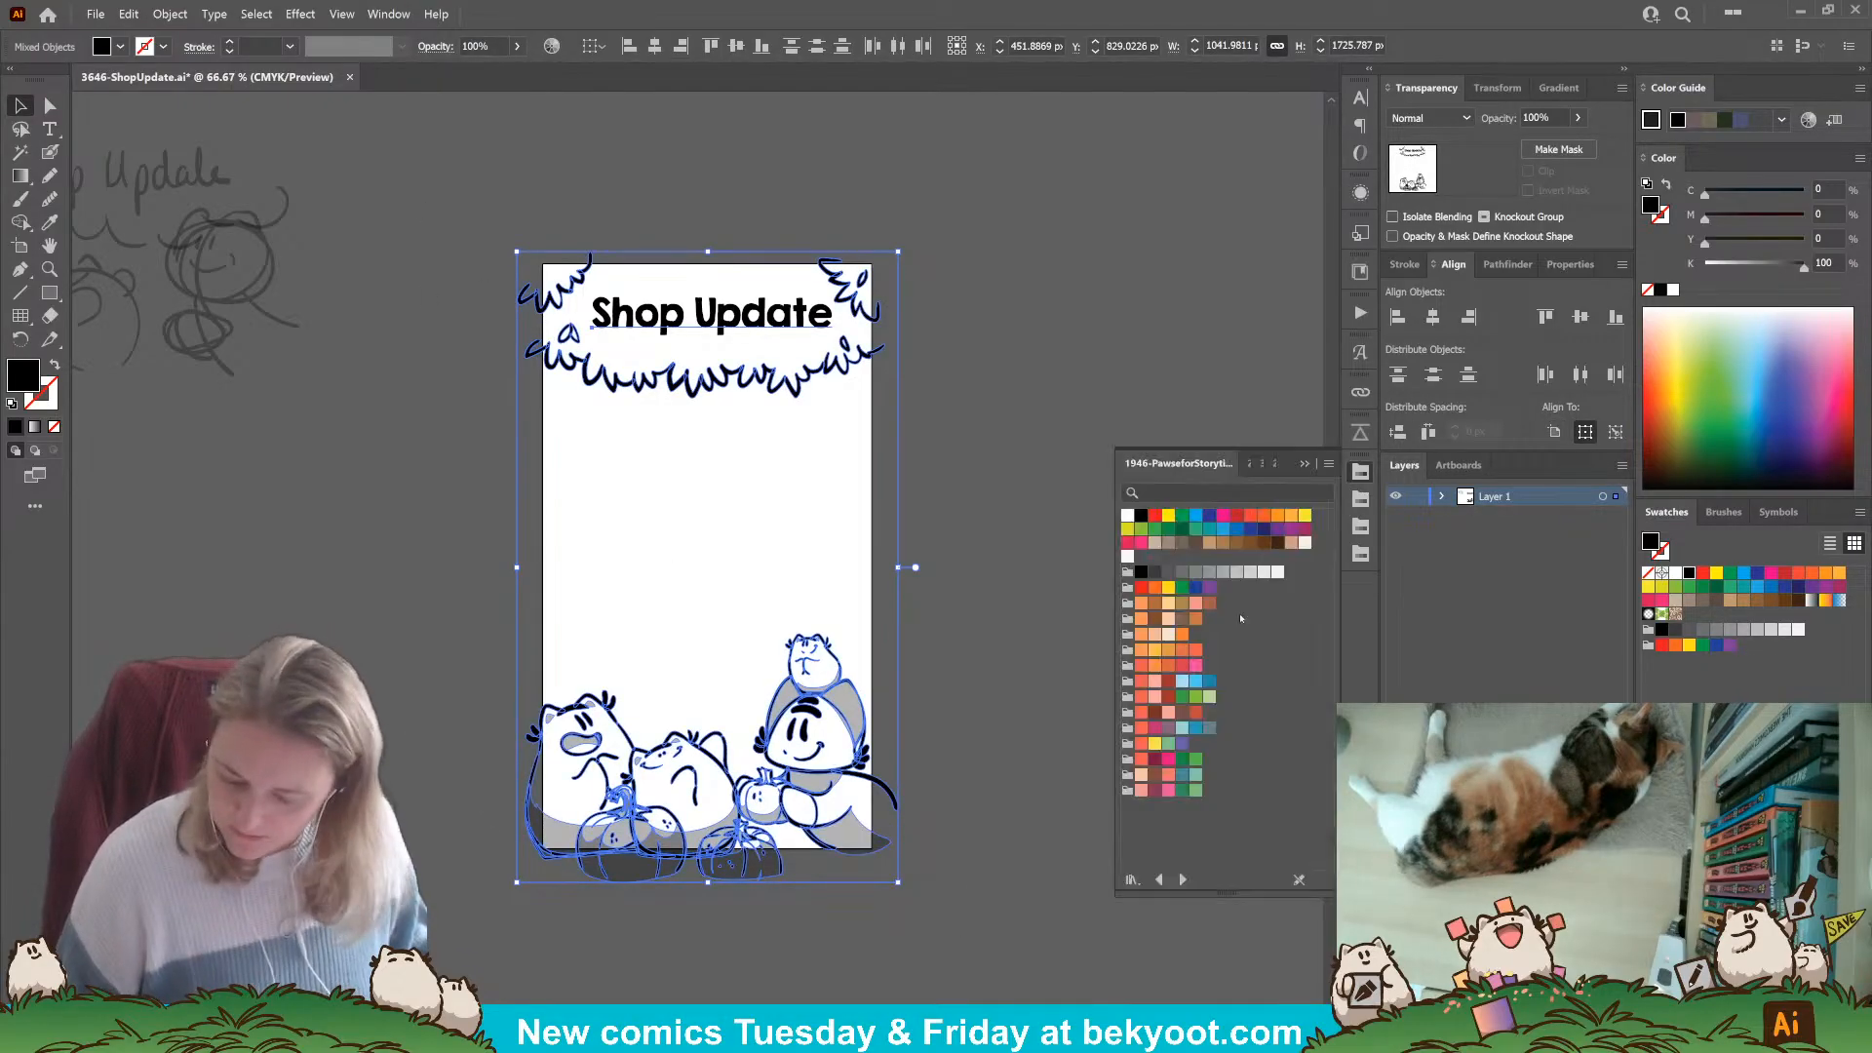
click(1277, 542)
click(964, 502)
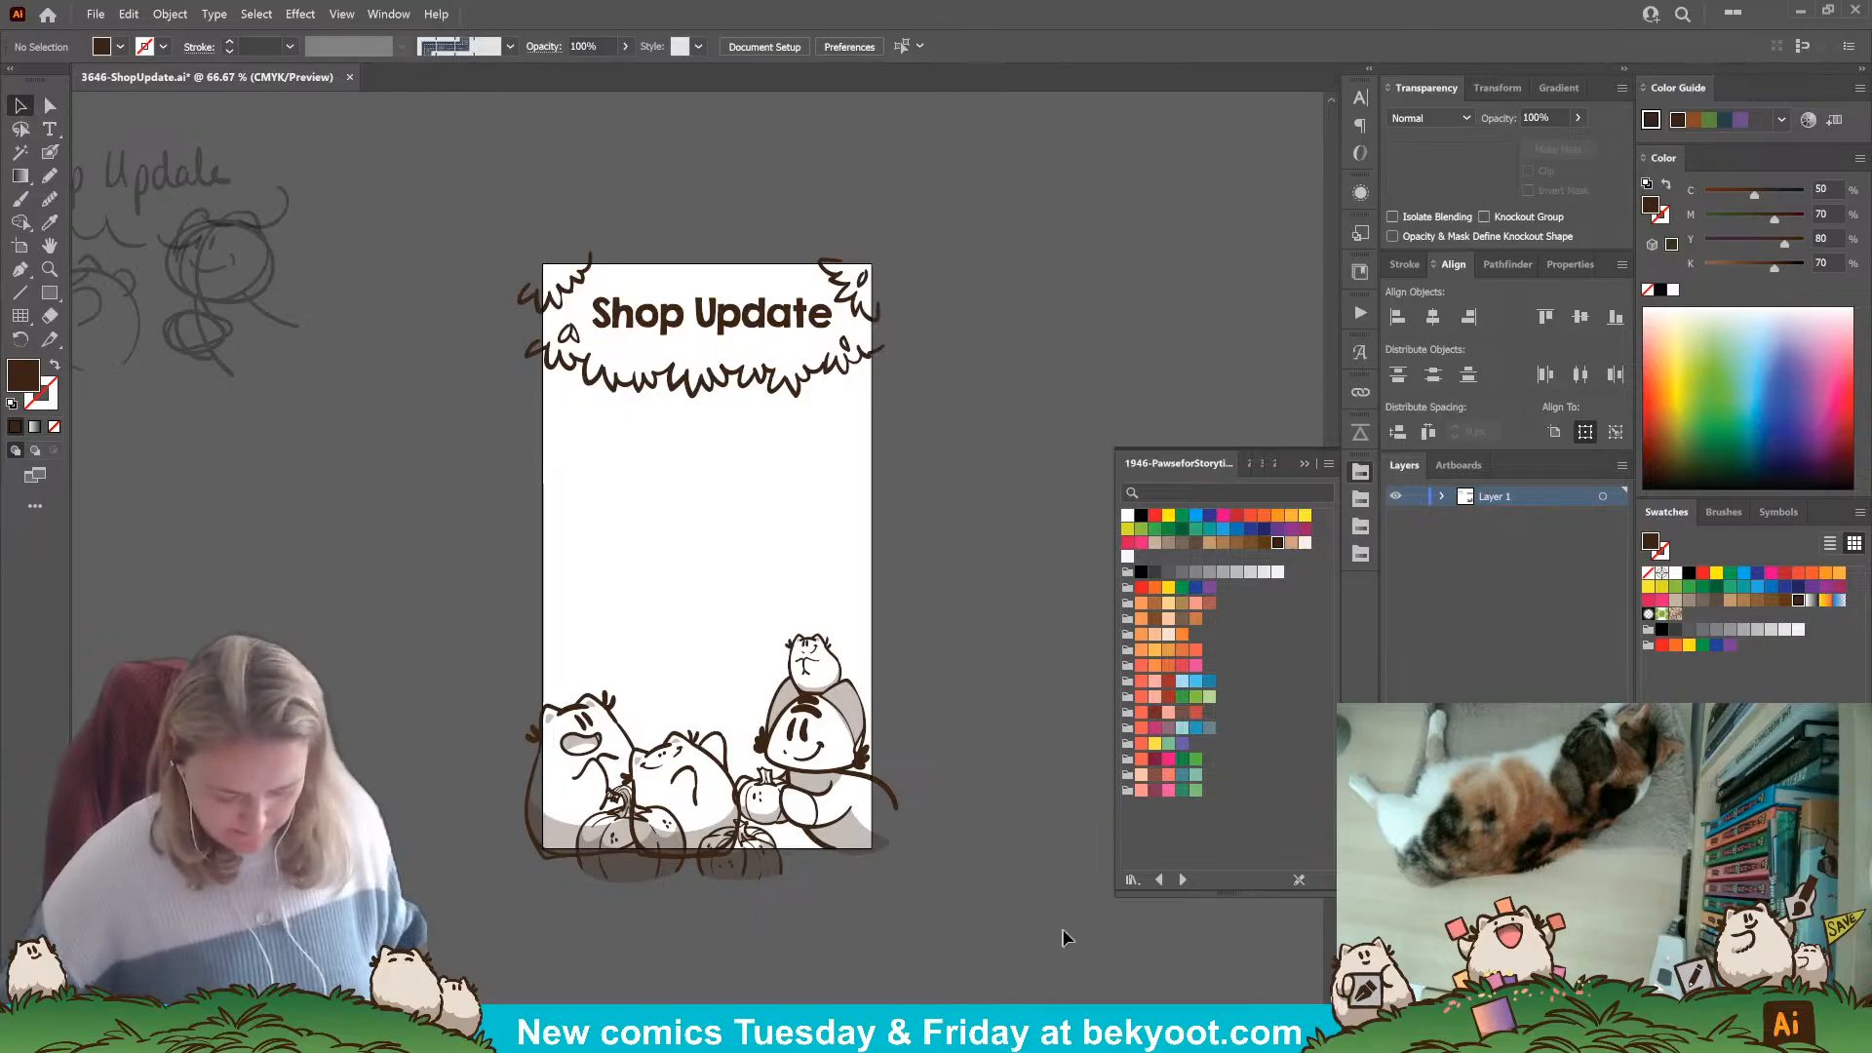
Isolate the nested group holding the two cat creatures beside the pumpkins for editing.
scroll(739, 777, up, 1)
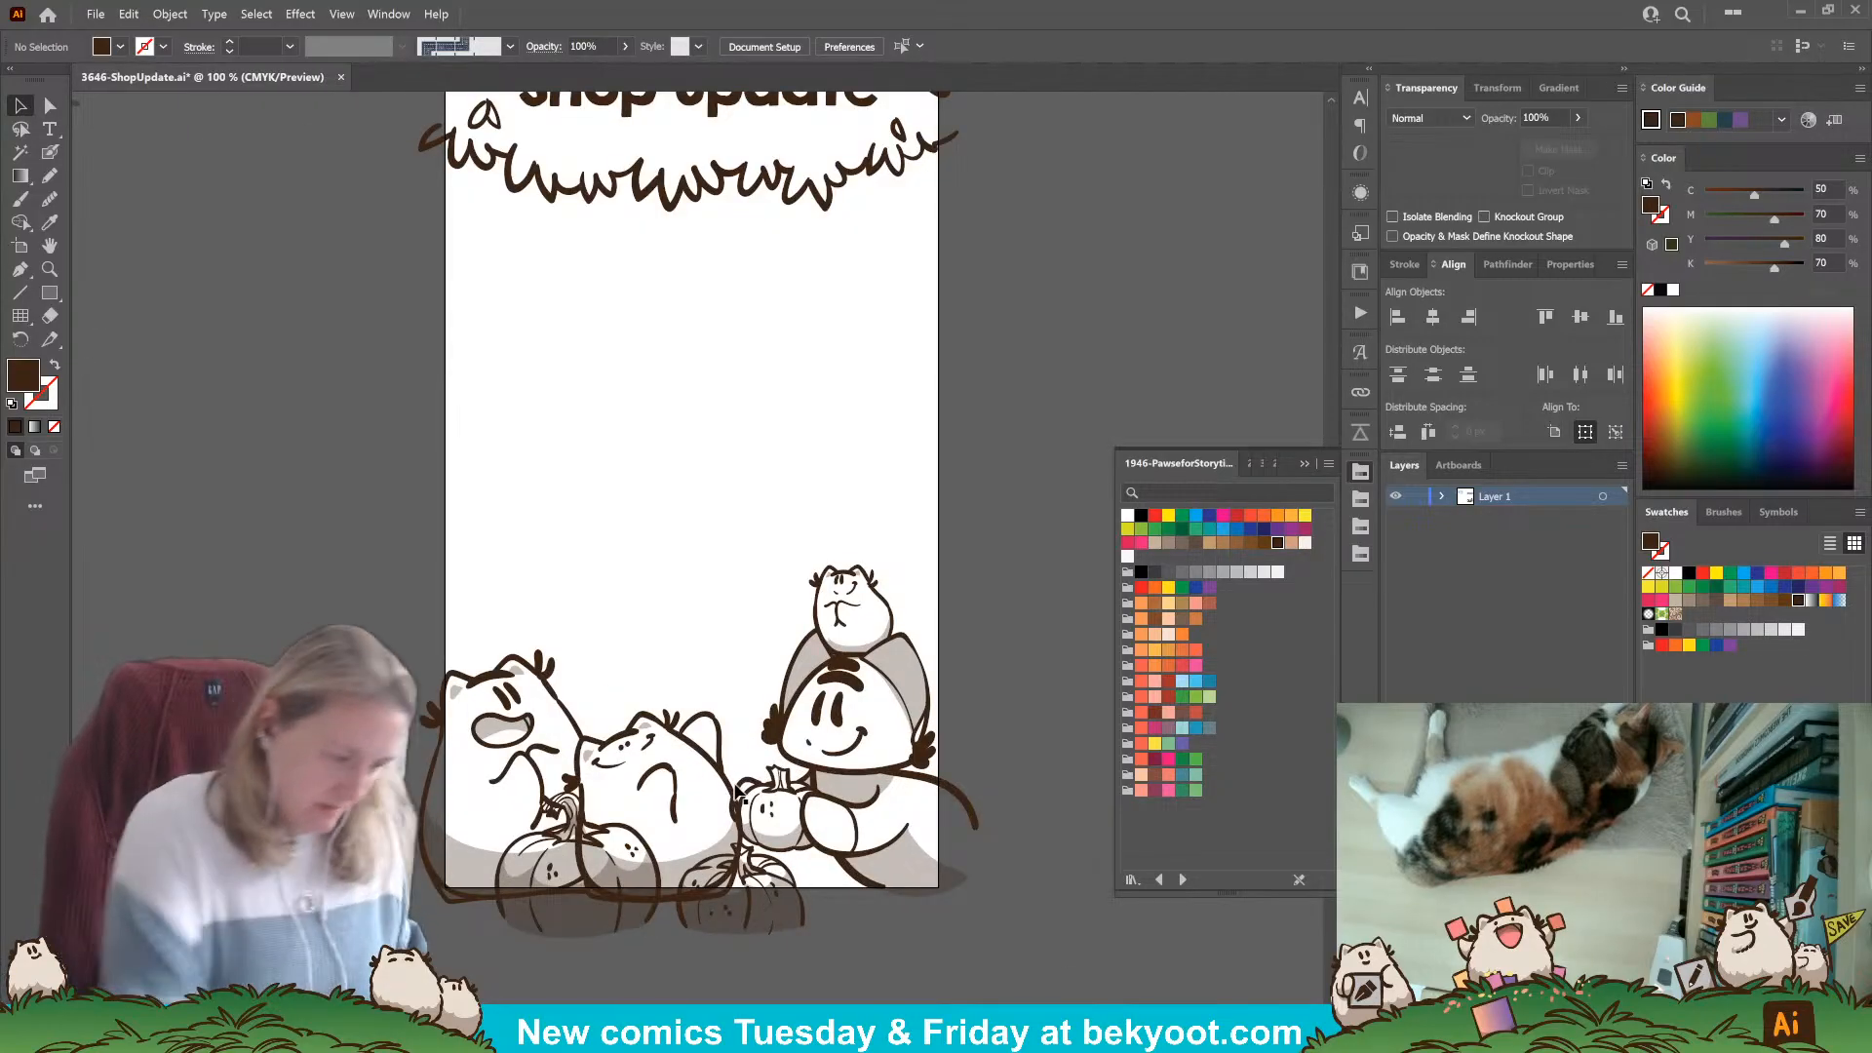
drag(703, 827, 712, 748)
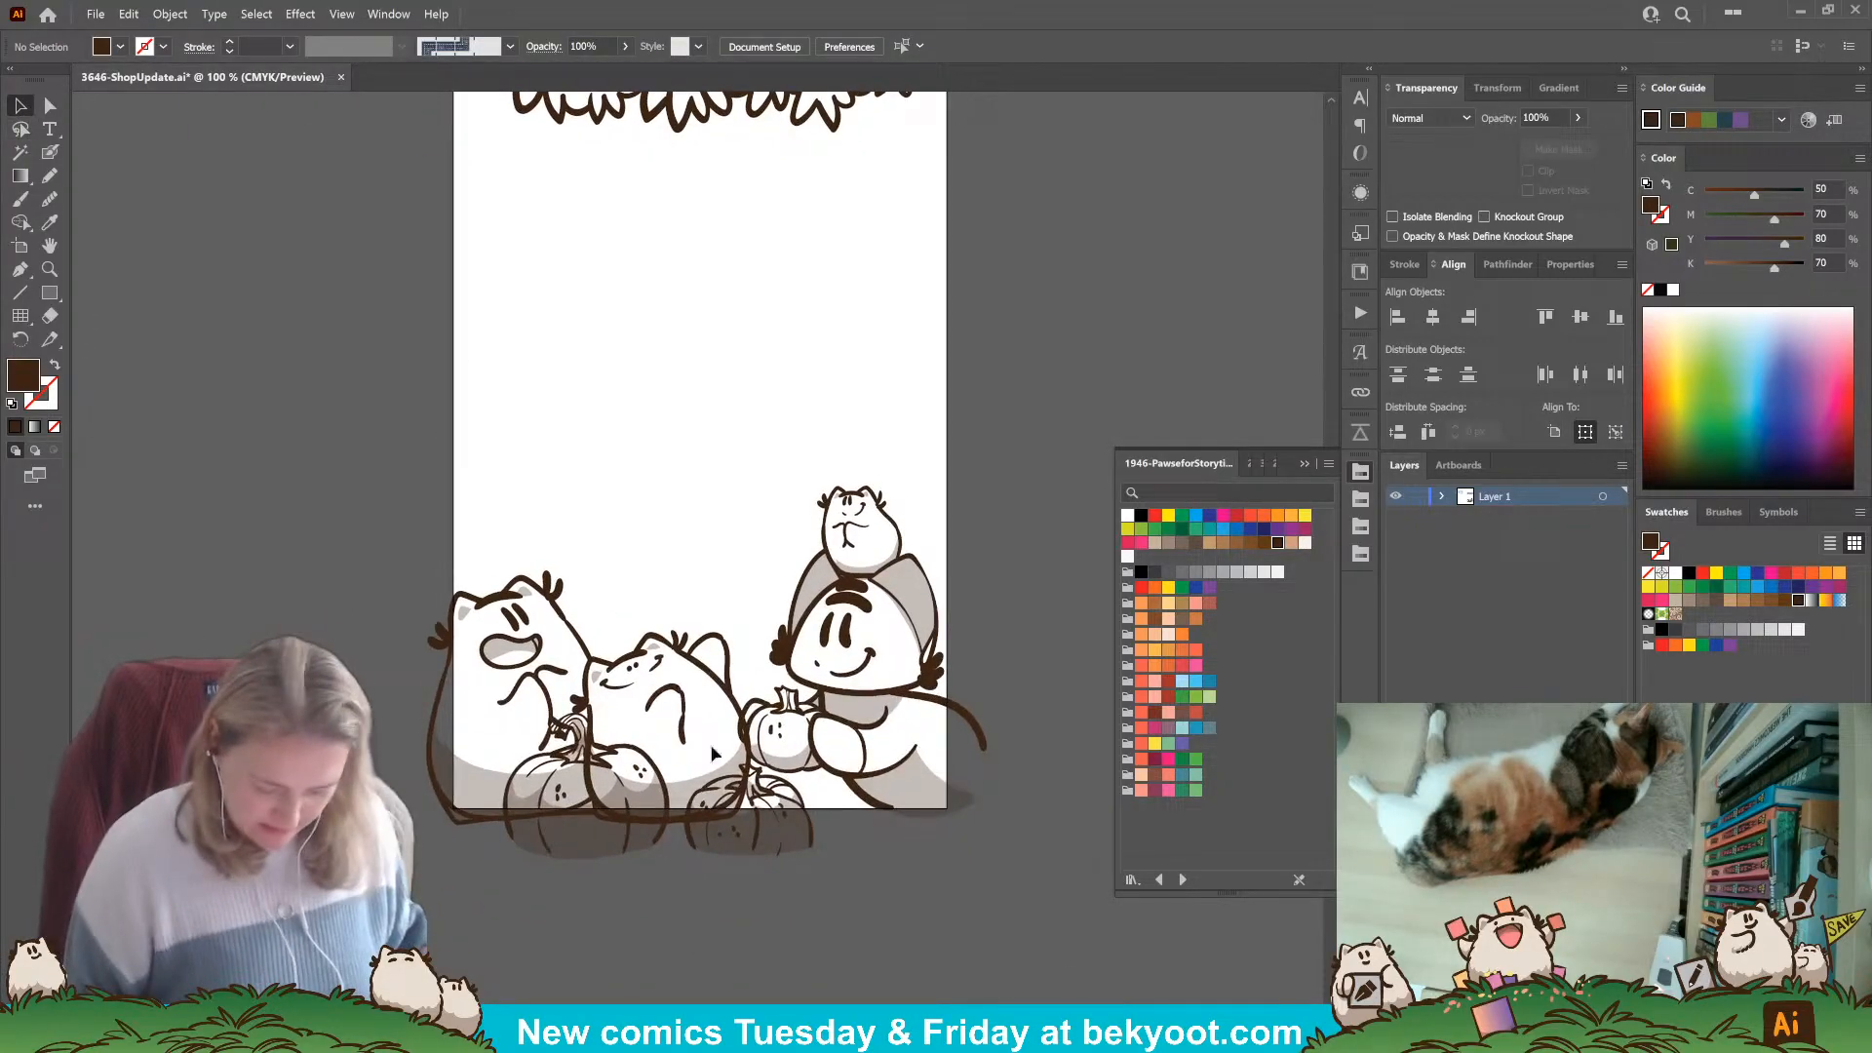
click(711, 679)
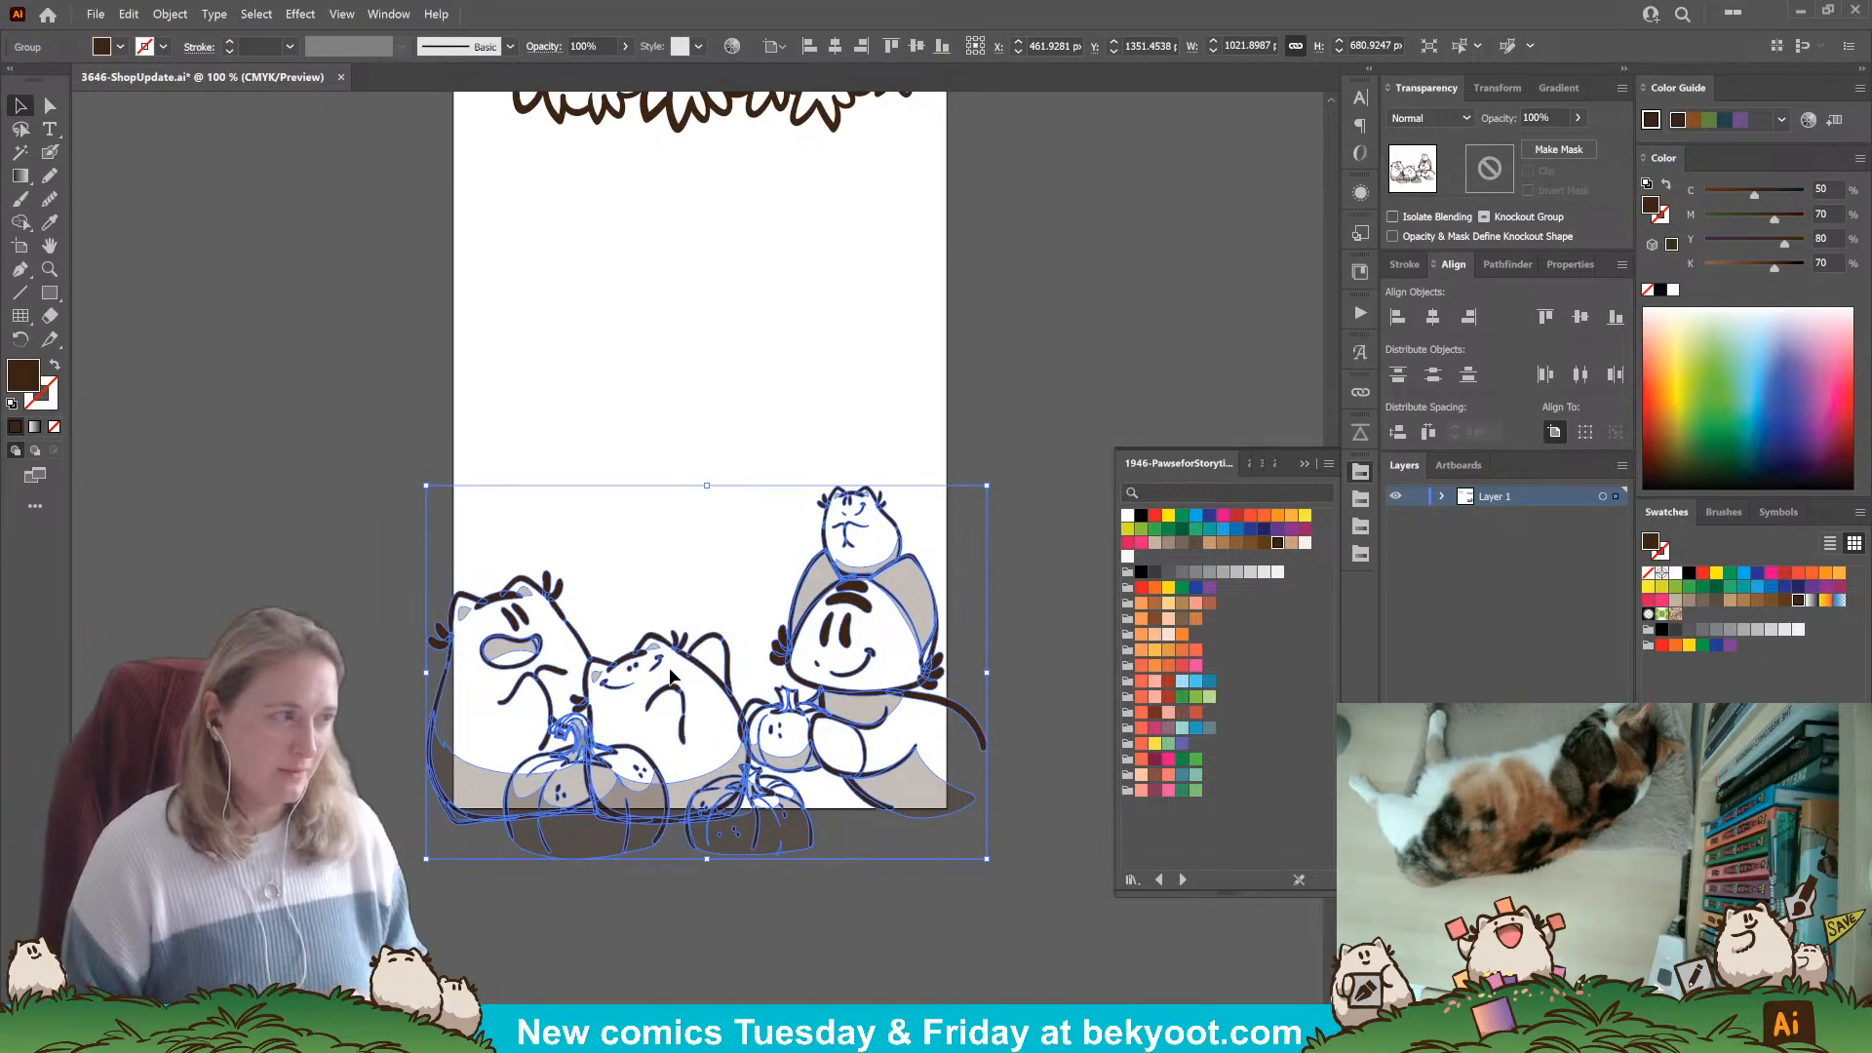
double_click(729, 688)
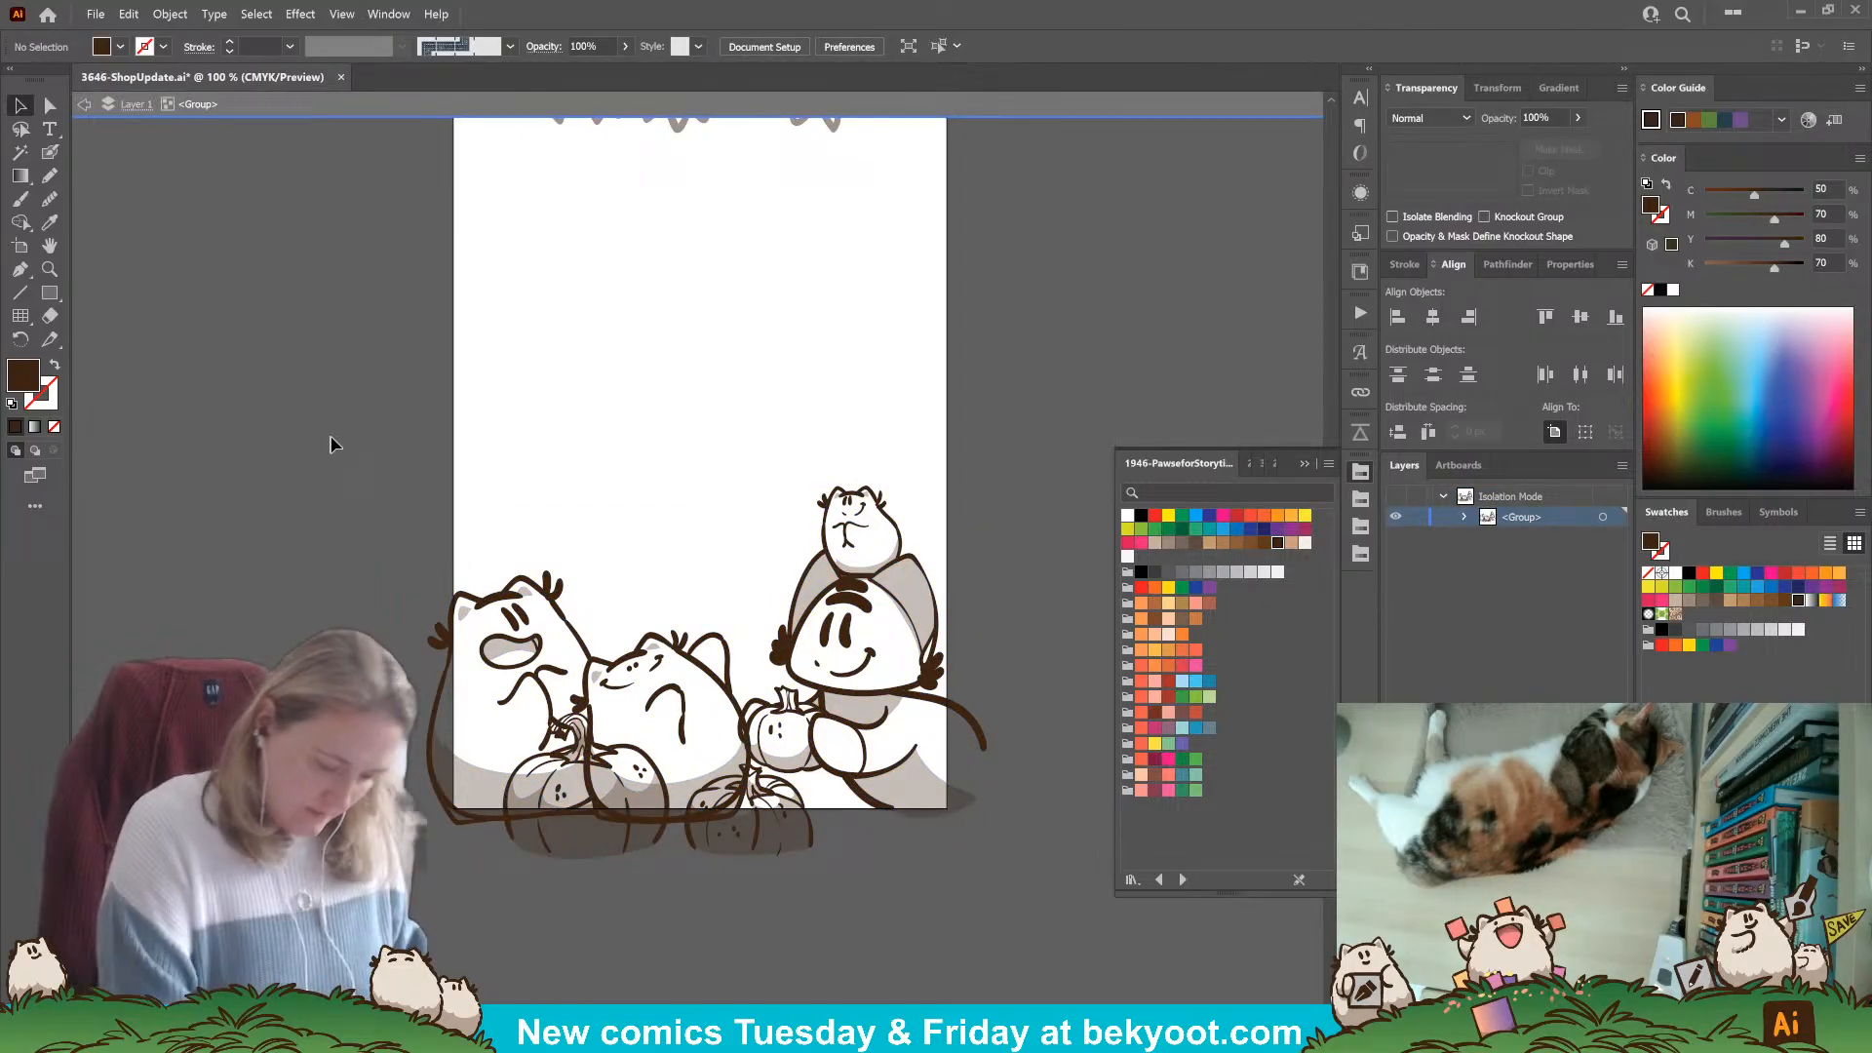
click(722, 690)
double_click(729, 721)
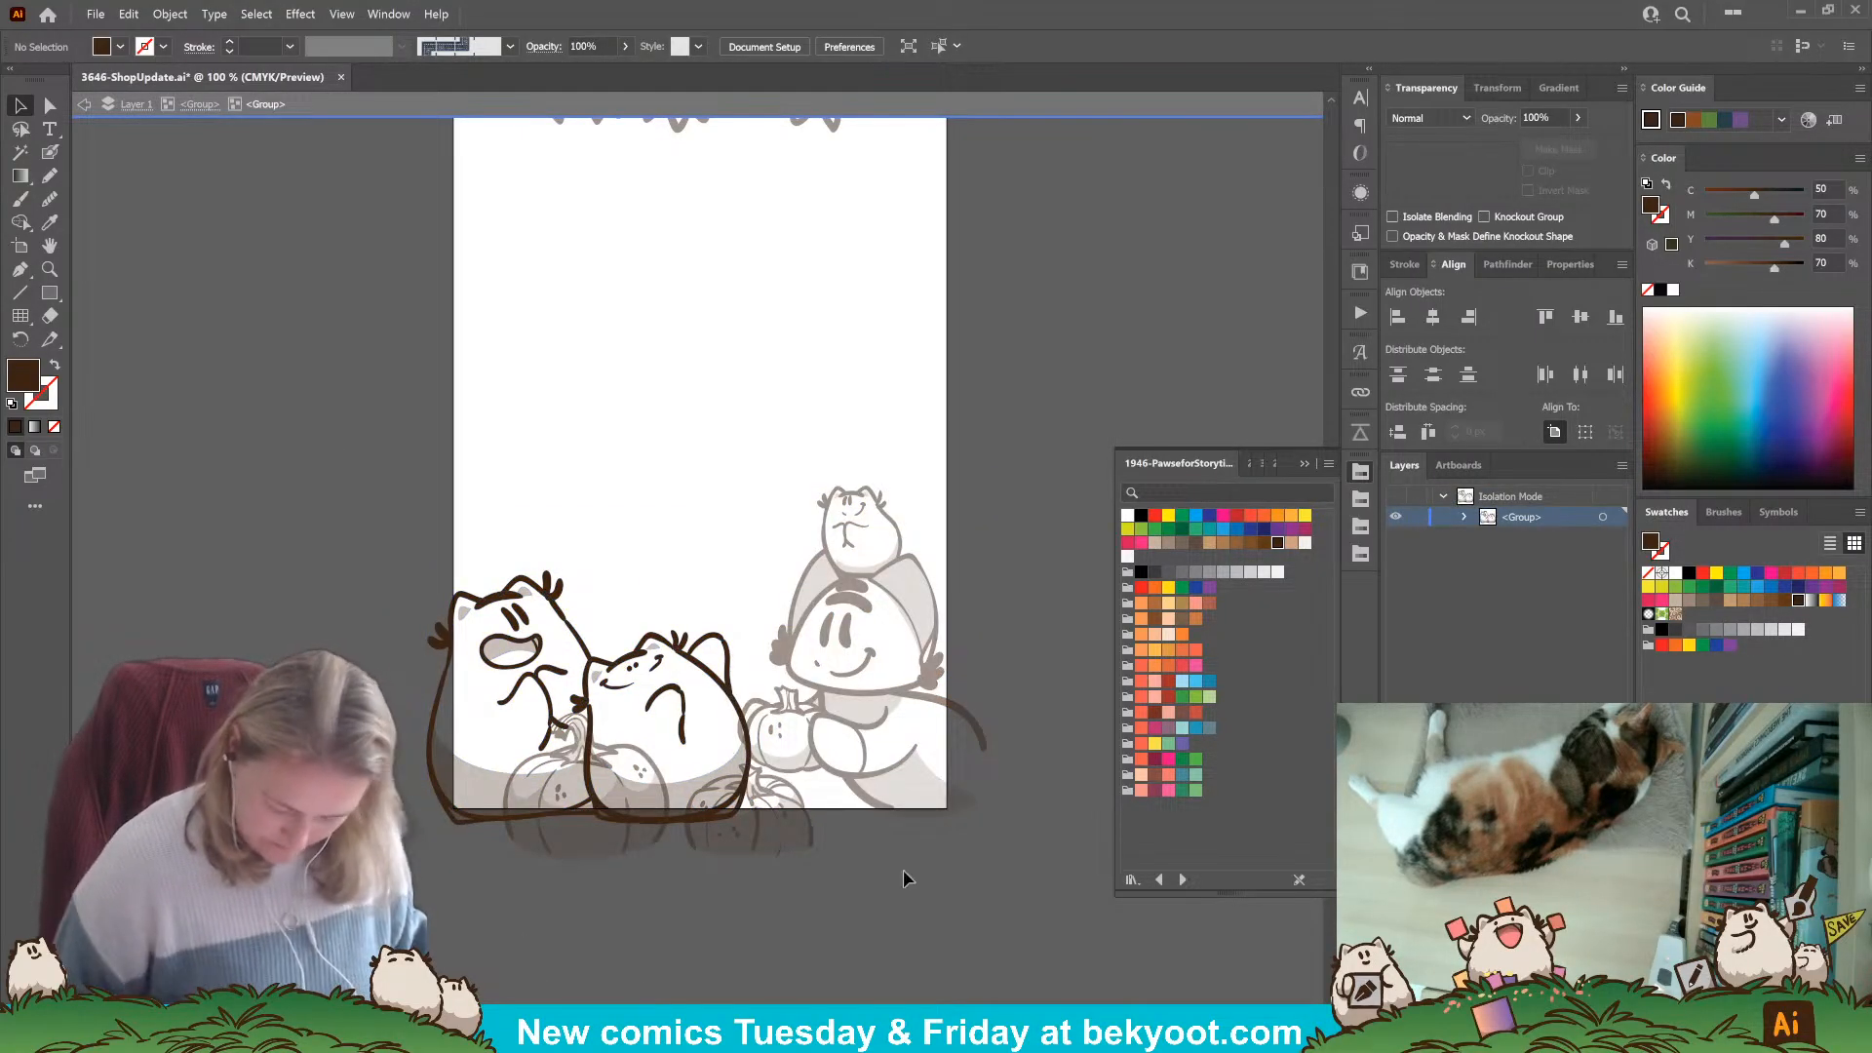
Draw a salmon pink fill over the larger creature's open mouth with the Pencil tool and send it behind the mouth shading.
click(1128, 556)
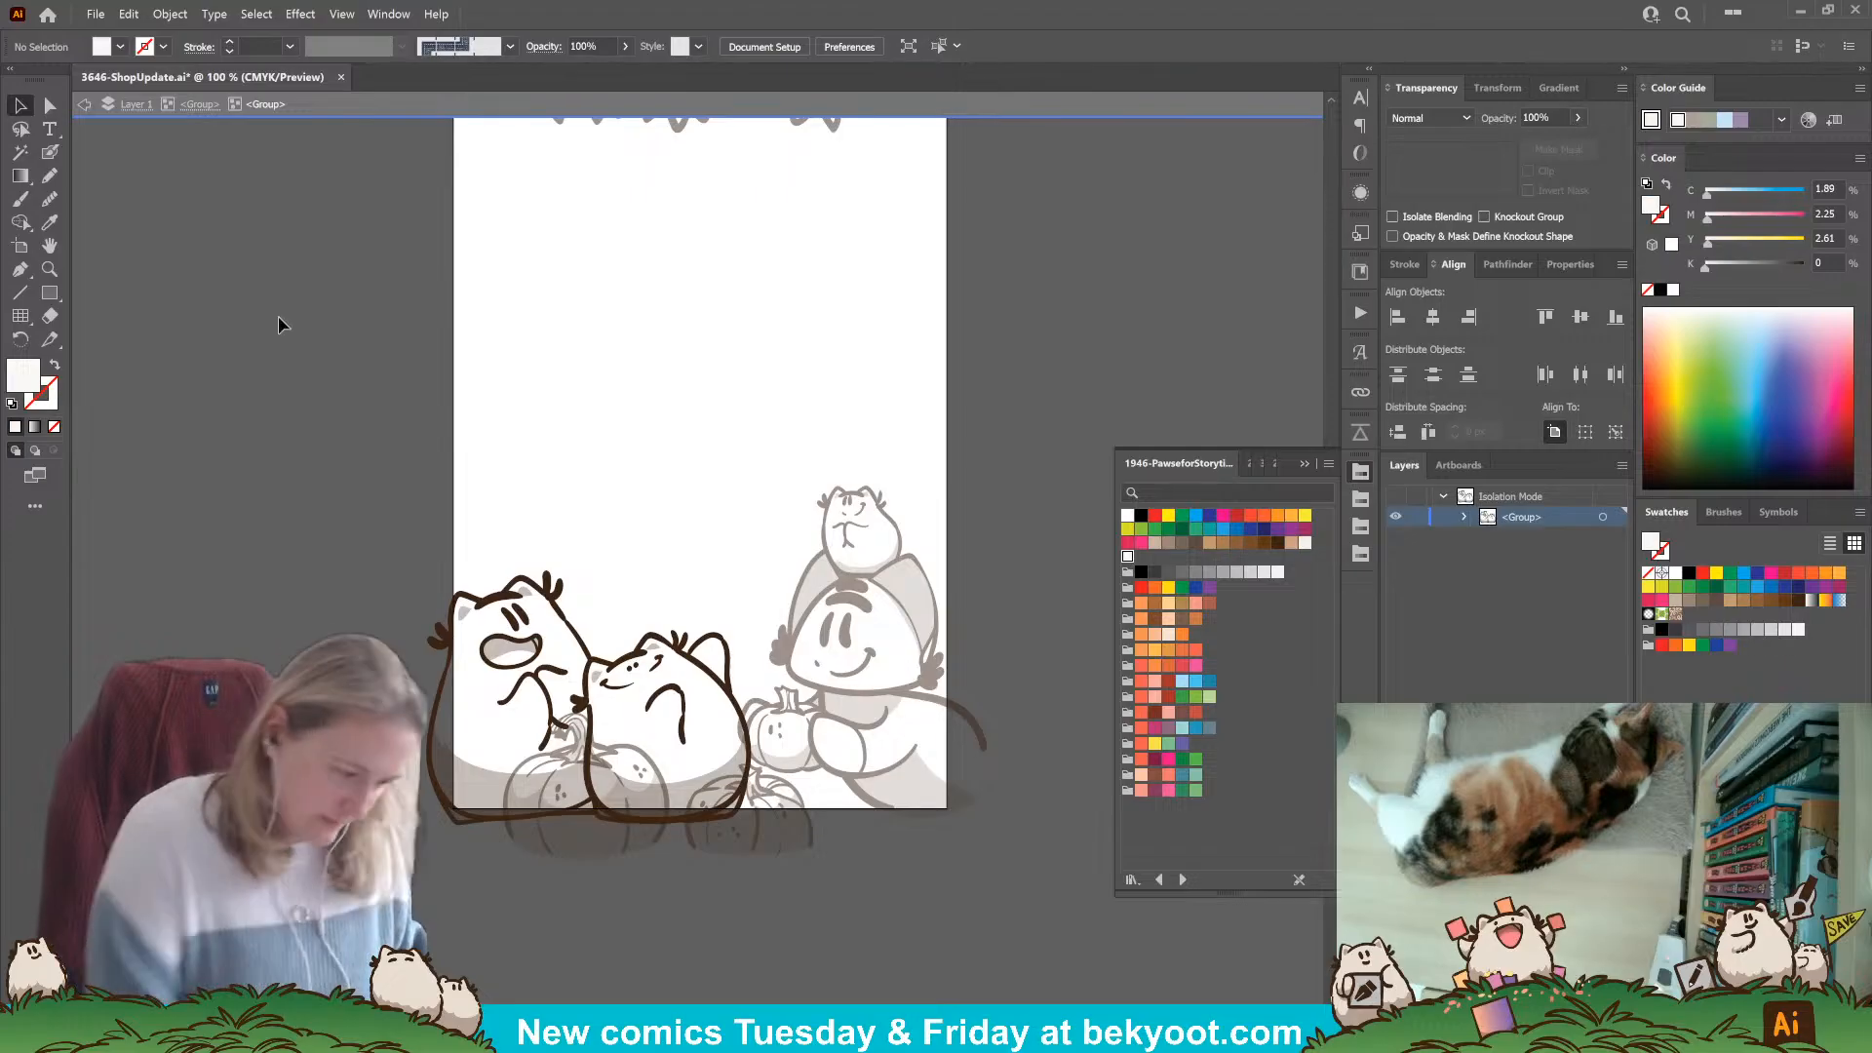
click(56, 177)
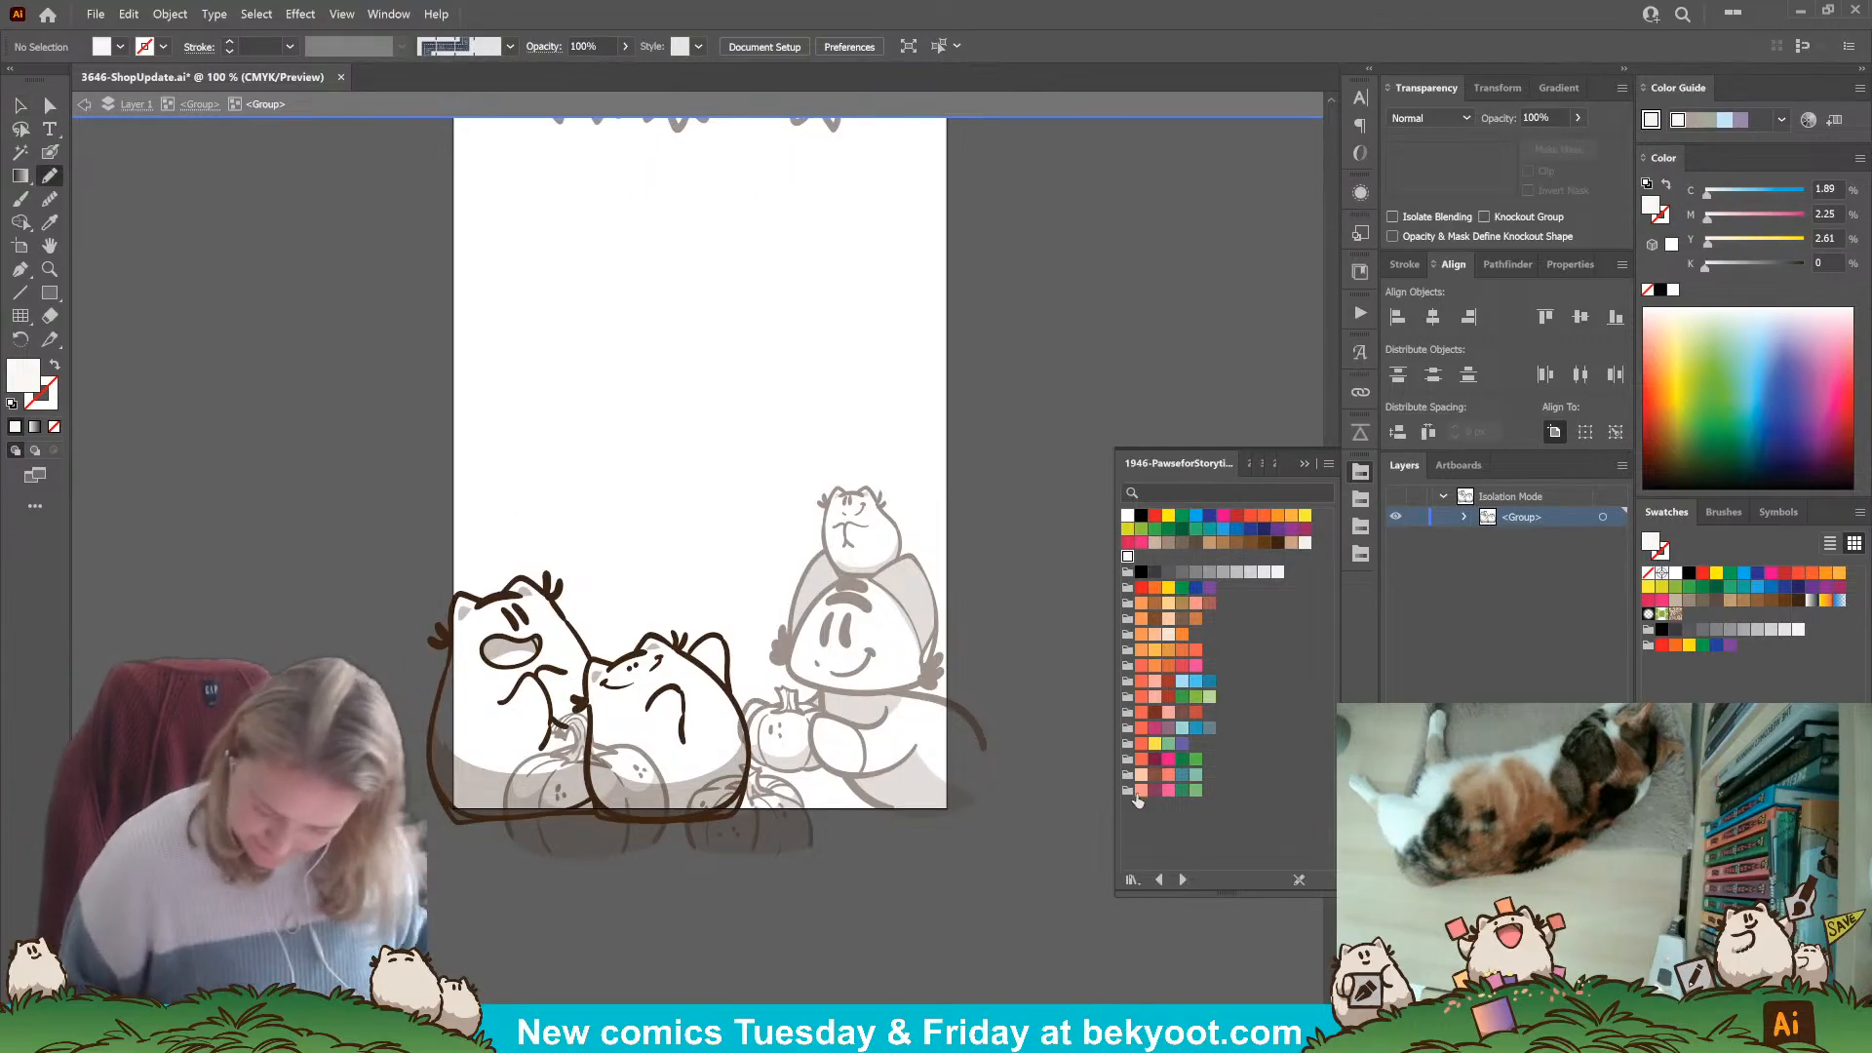
click(1142, 790)
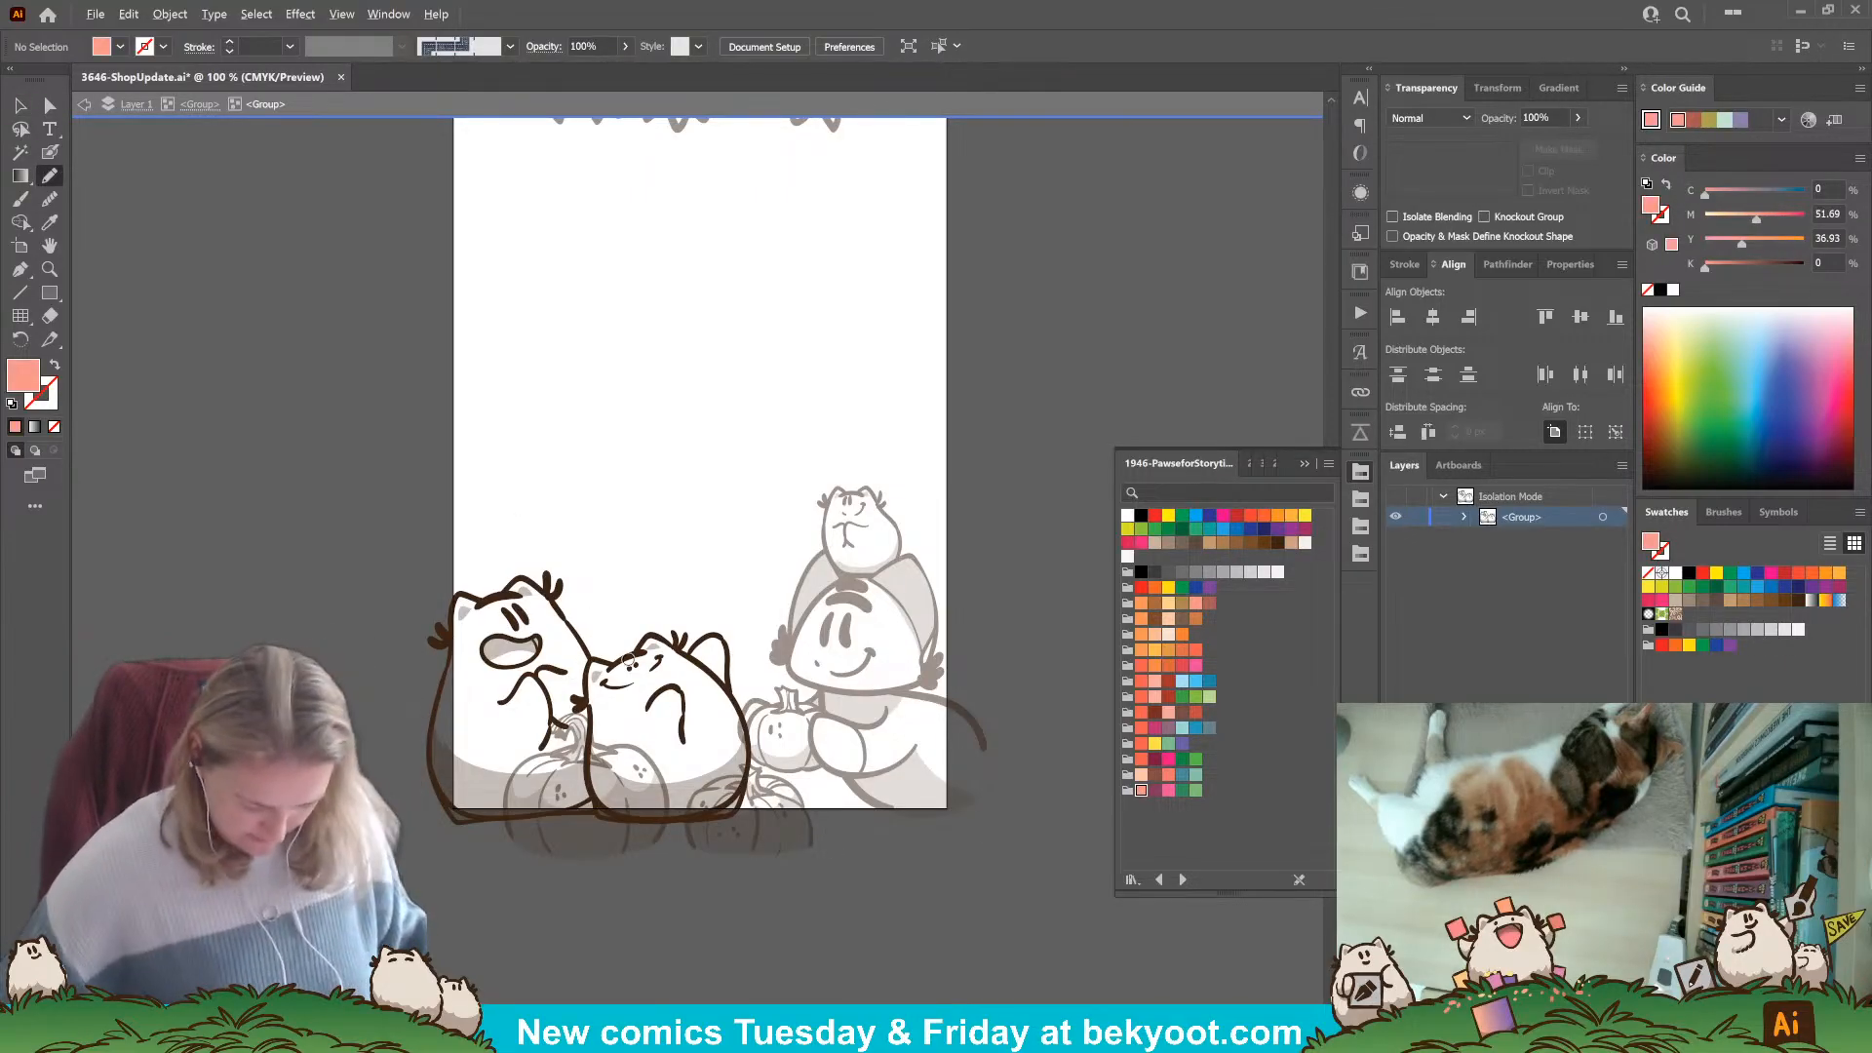
scroll(526, 636, up, 2)
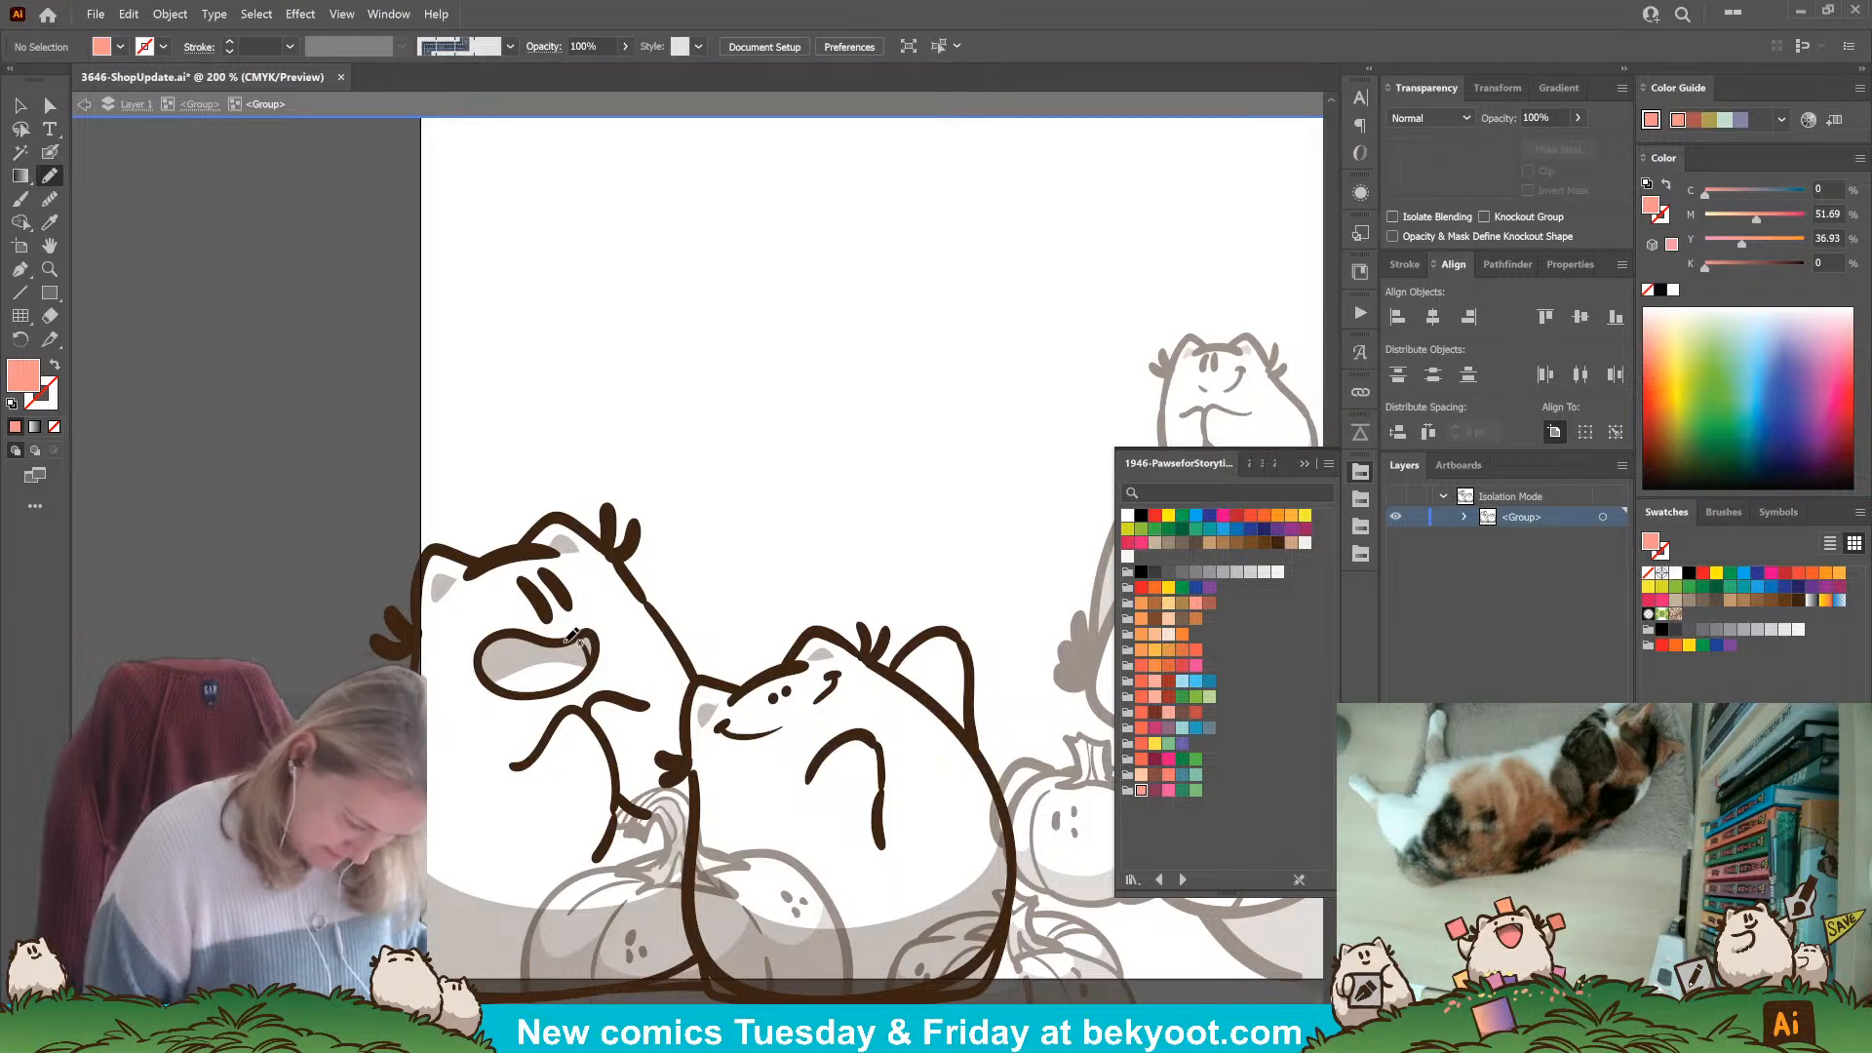
mouse_move(565, 640)
mouse_down()
mouse_move(589, 668)
mouse_move(562, 692)
mouse_move(508, 694)
mouse_move(482, 645)
mouse_move(575, 642)
mouse_up()
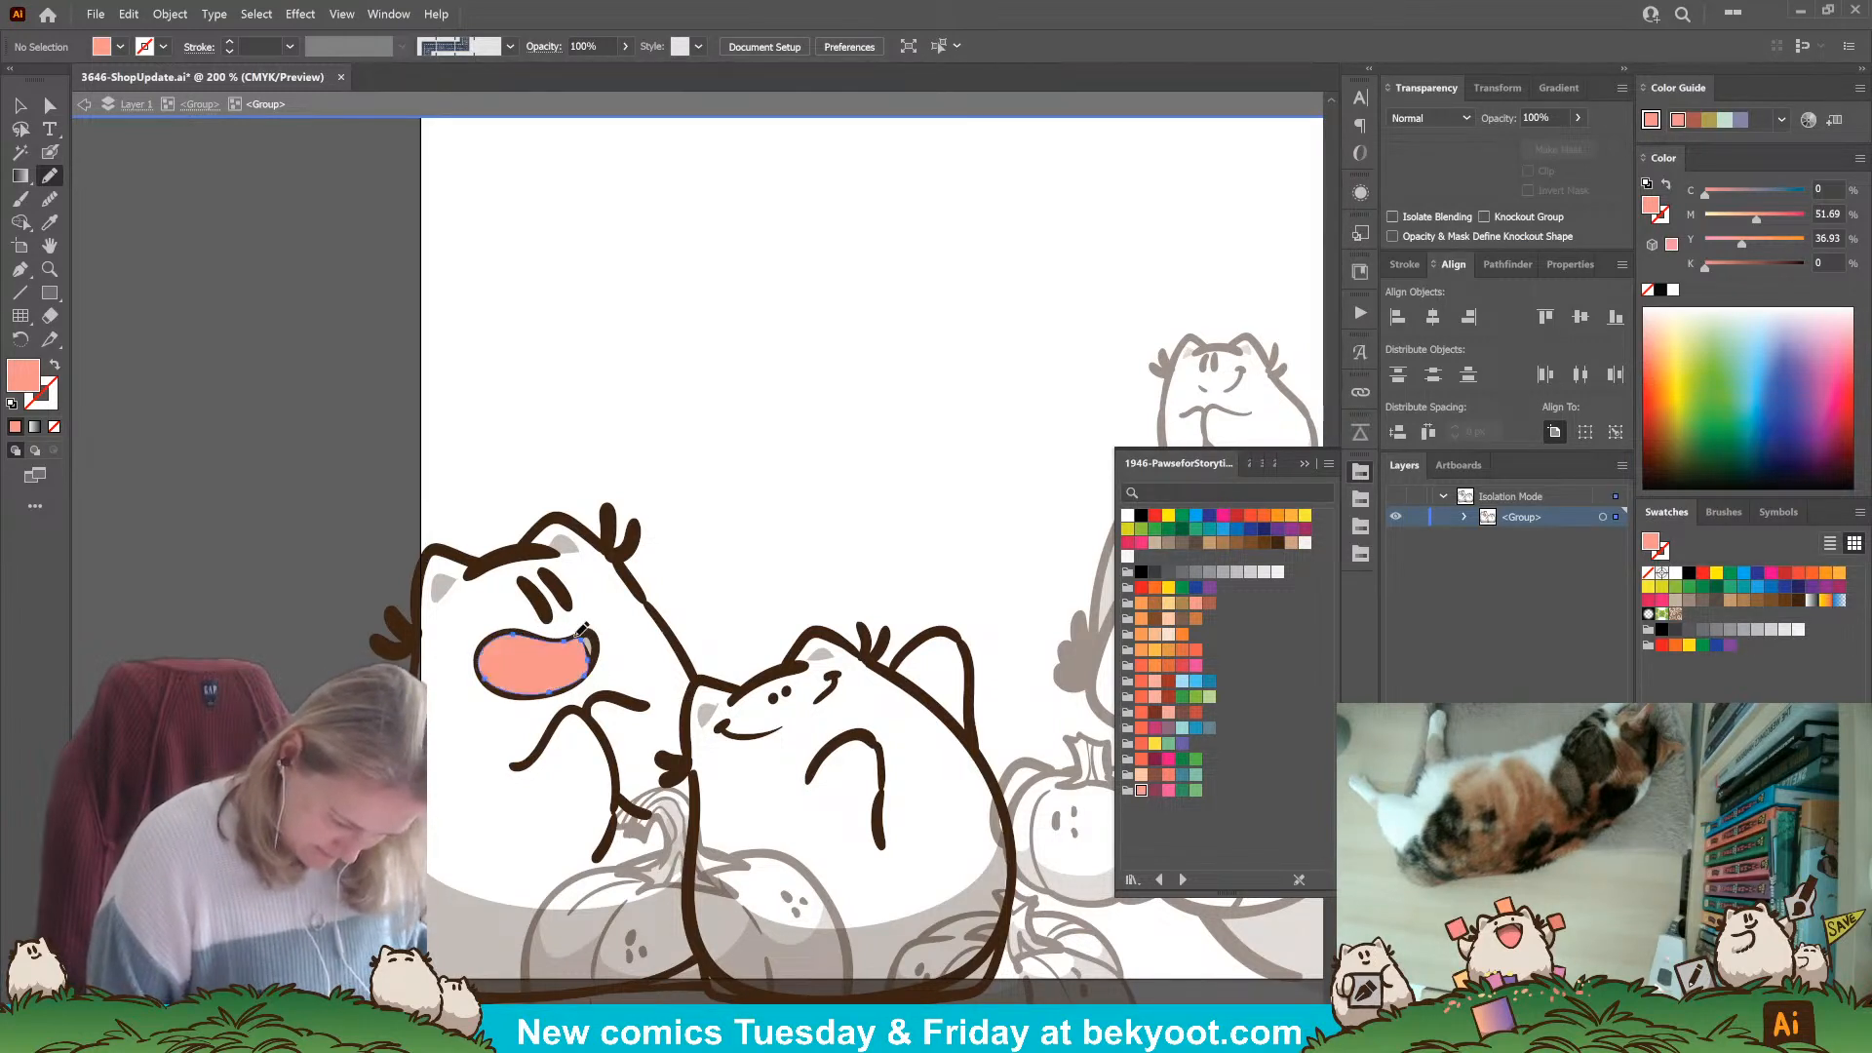
key(ctrl+bracketleft)
key(ctrl+bracketleft)
key(ctrl+bracketleft)
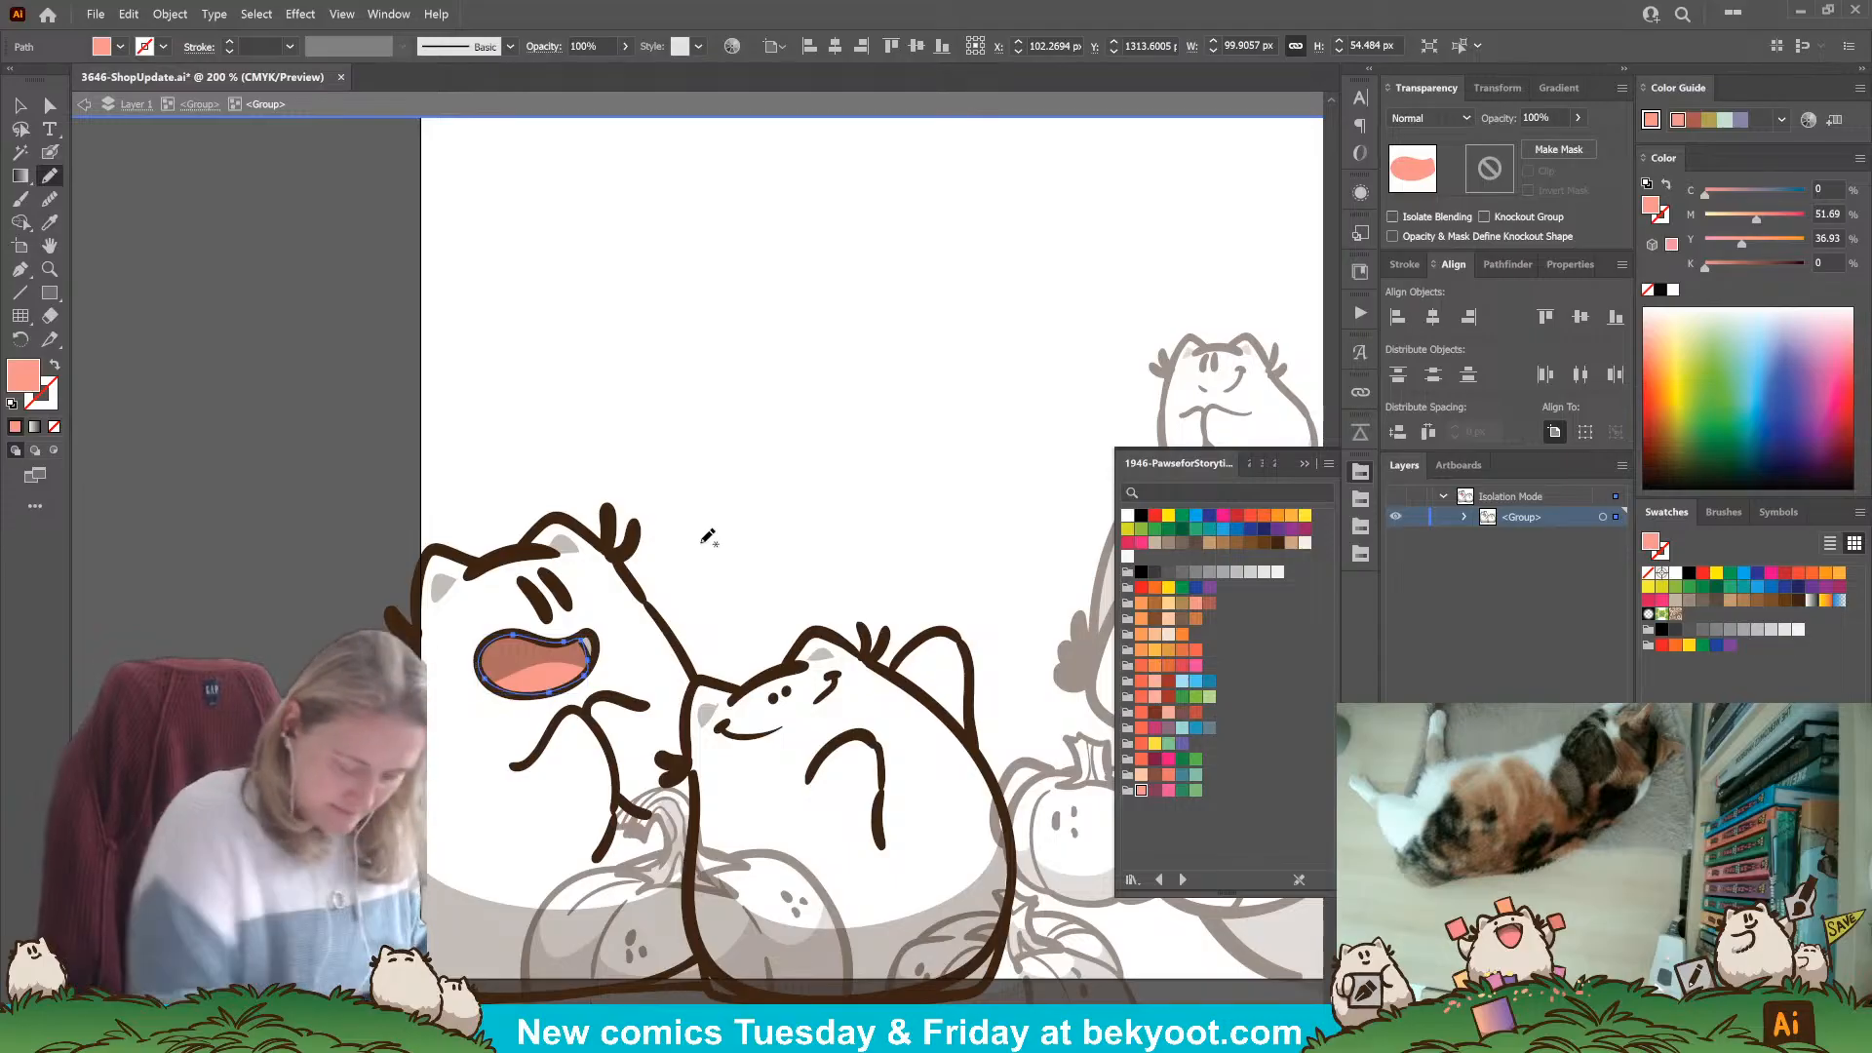
key(ctrl+shift+a)
Draw an off-white body fill around the smaller creature, including its tail, and send it to the back of the group.
drag(767, 912, 741, 835)
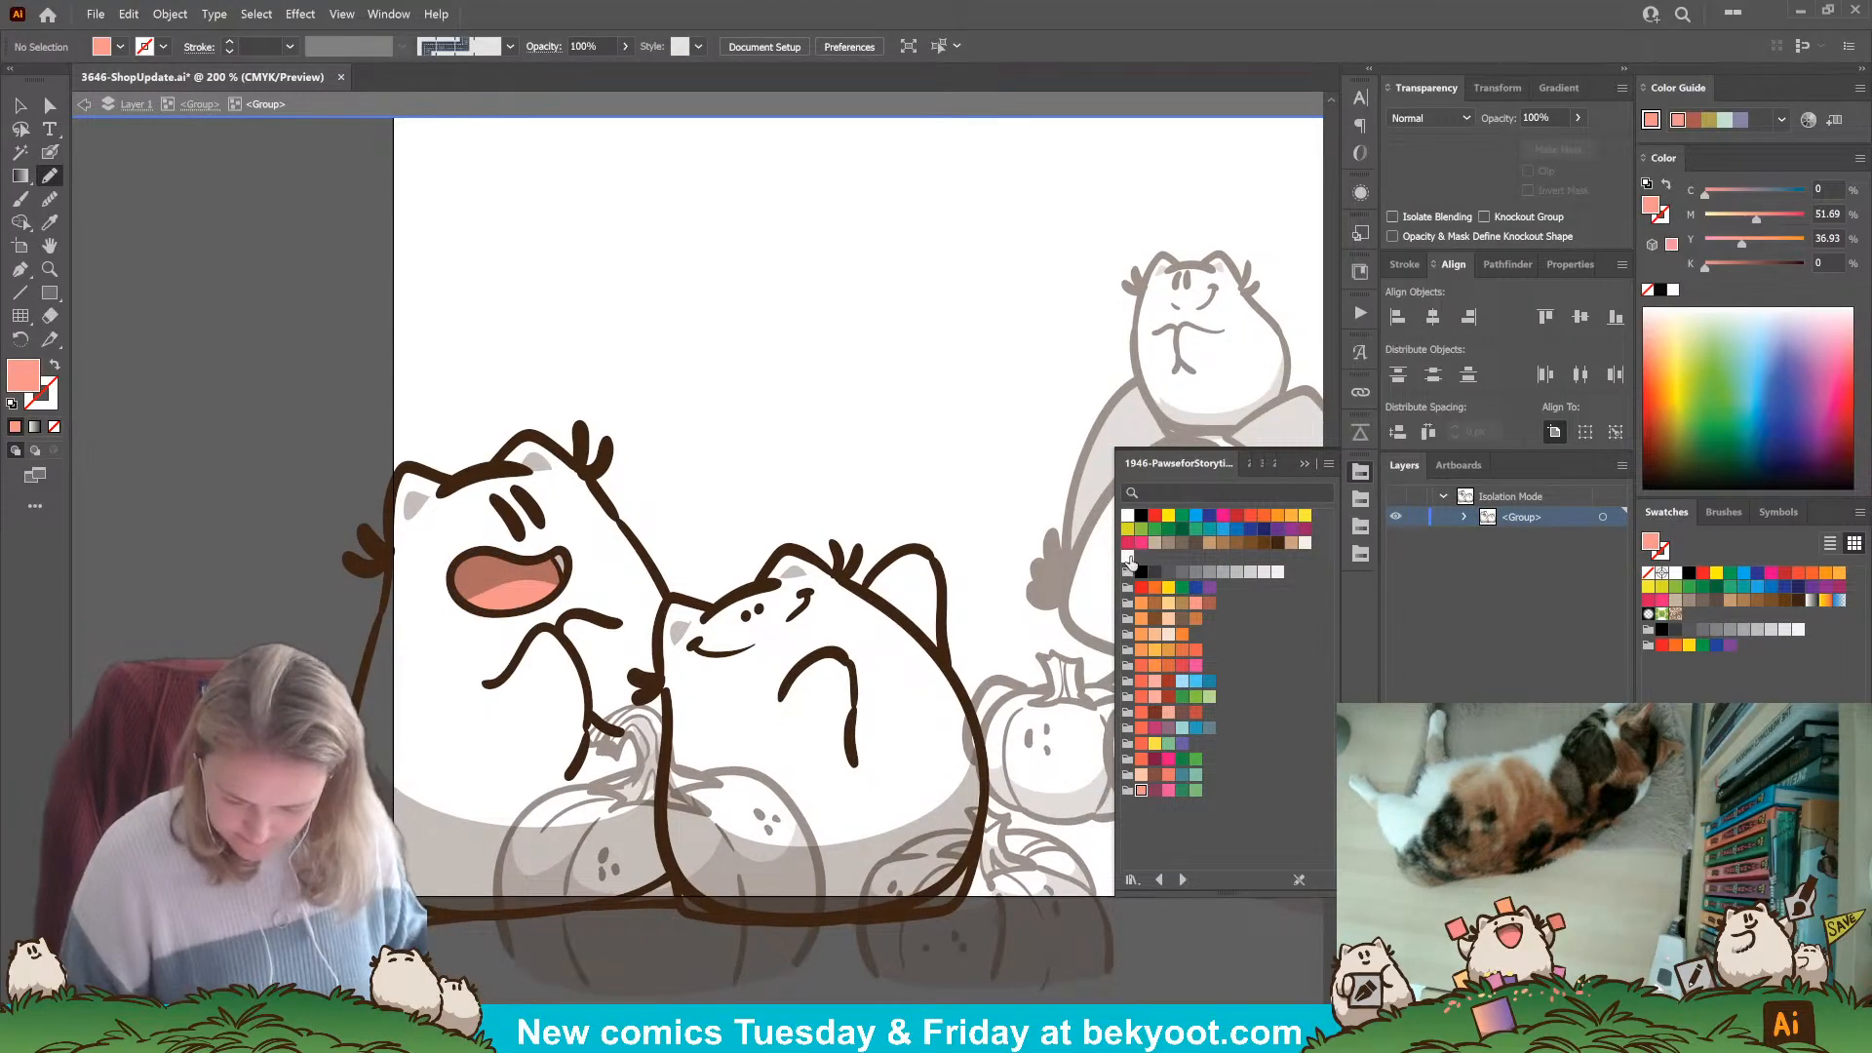
click(1128, 557)
mouse_move(863, 585)
mouse_down()
mouse_move(793, 549)
mouse_move(745, 593)
mouse_move(664, 616)
mouse_move(669, 838)
mouse_move(701, 915)
mouse_move(853, 920)
mouse_move(962, 891)
mouse_move(982, 753)
mouse_move(935, 567)
mouse_move(907, 552)
mouse_move(854, 585)
mouse_up()
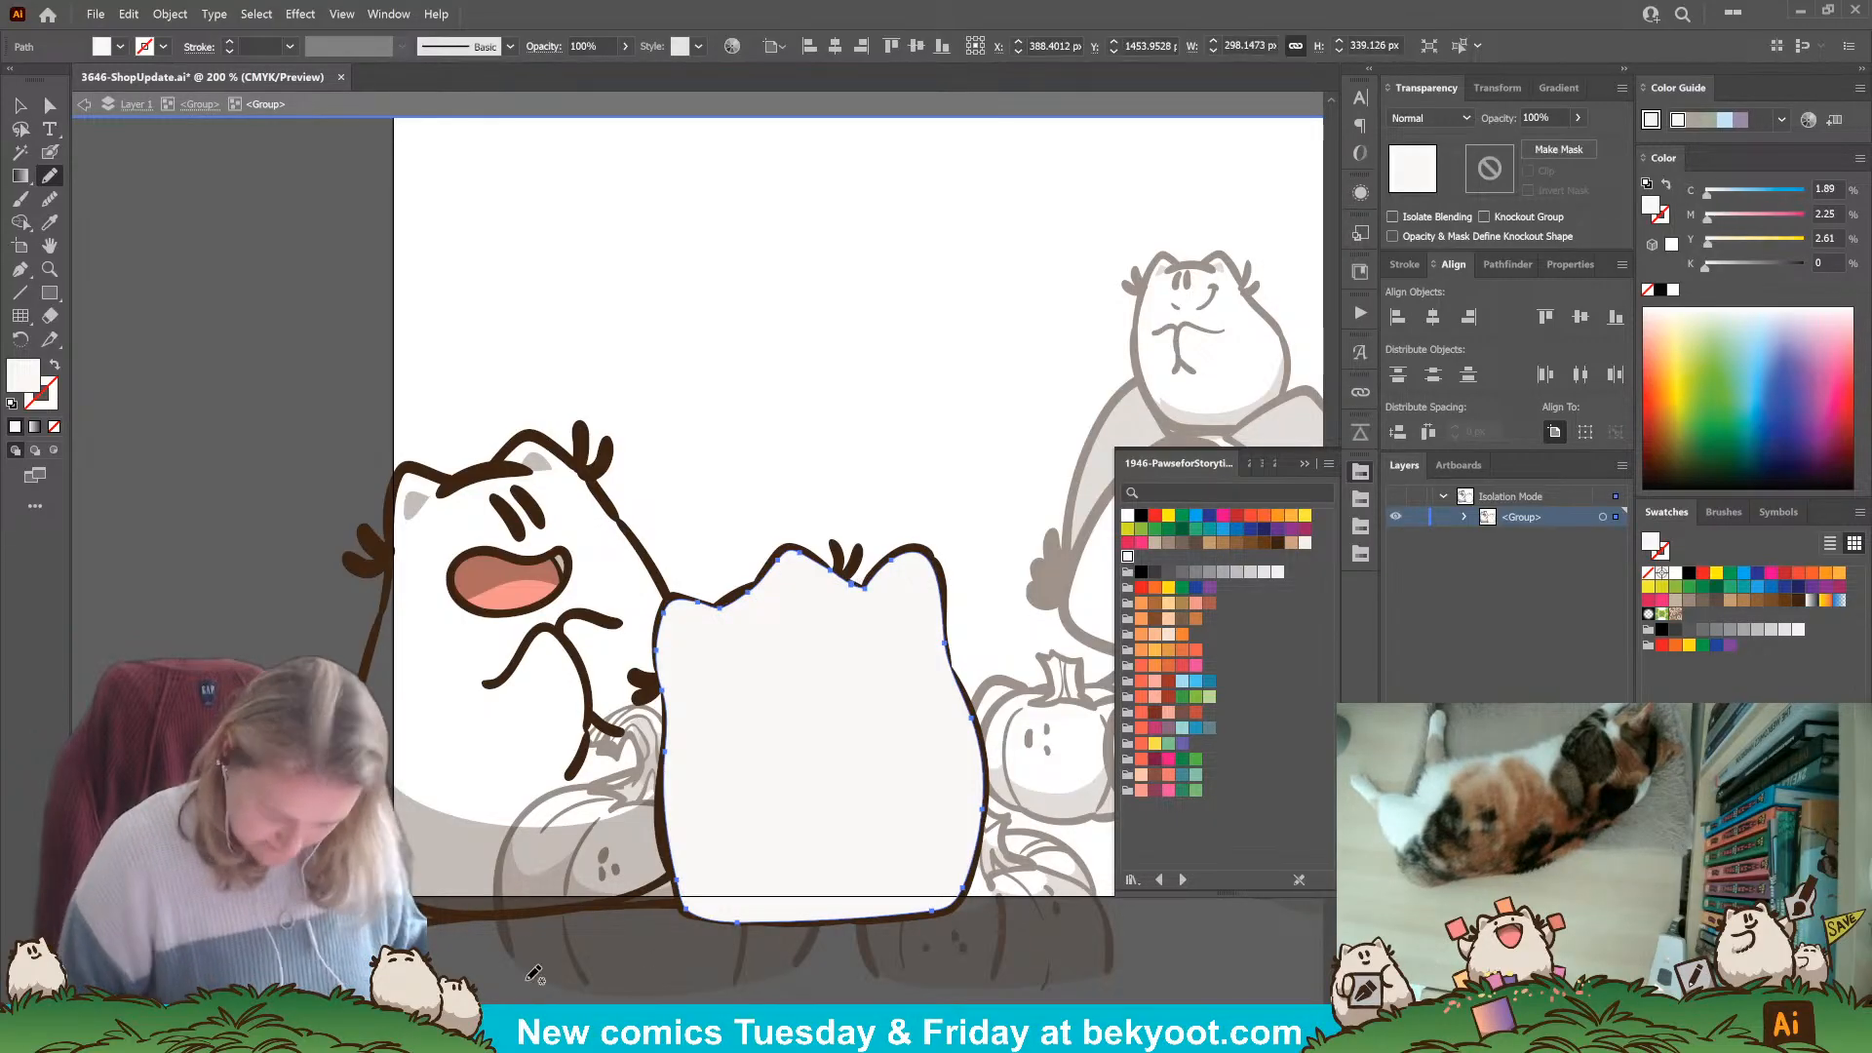
key(ctrl+shift+bracketleft)
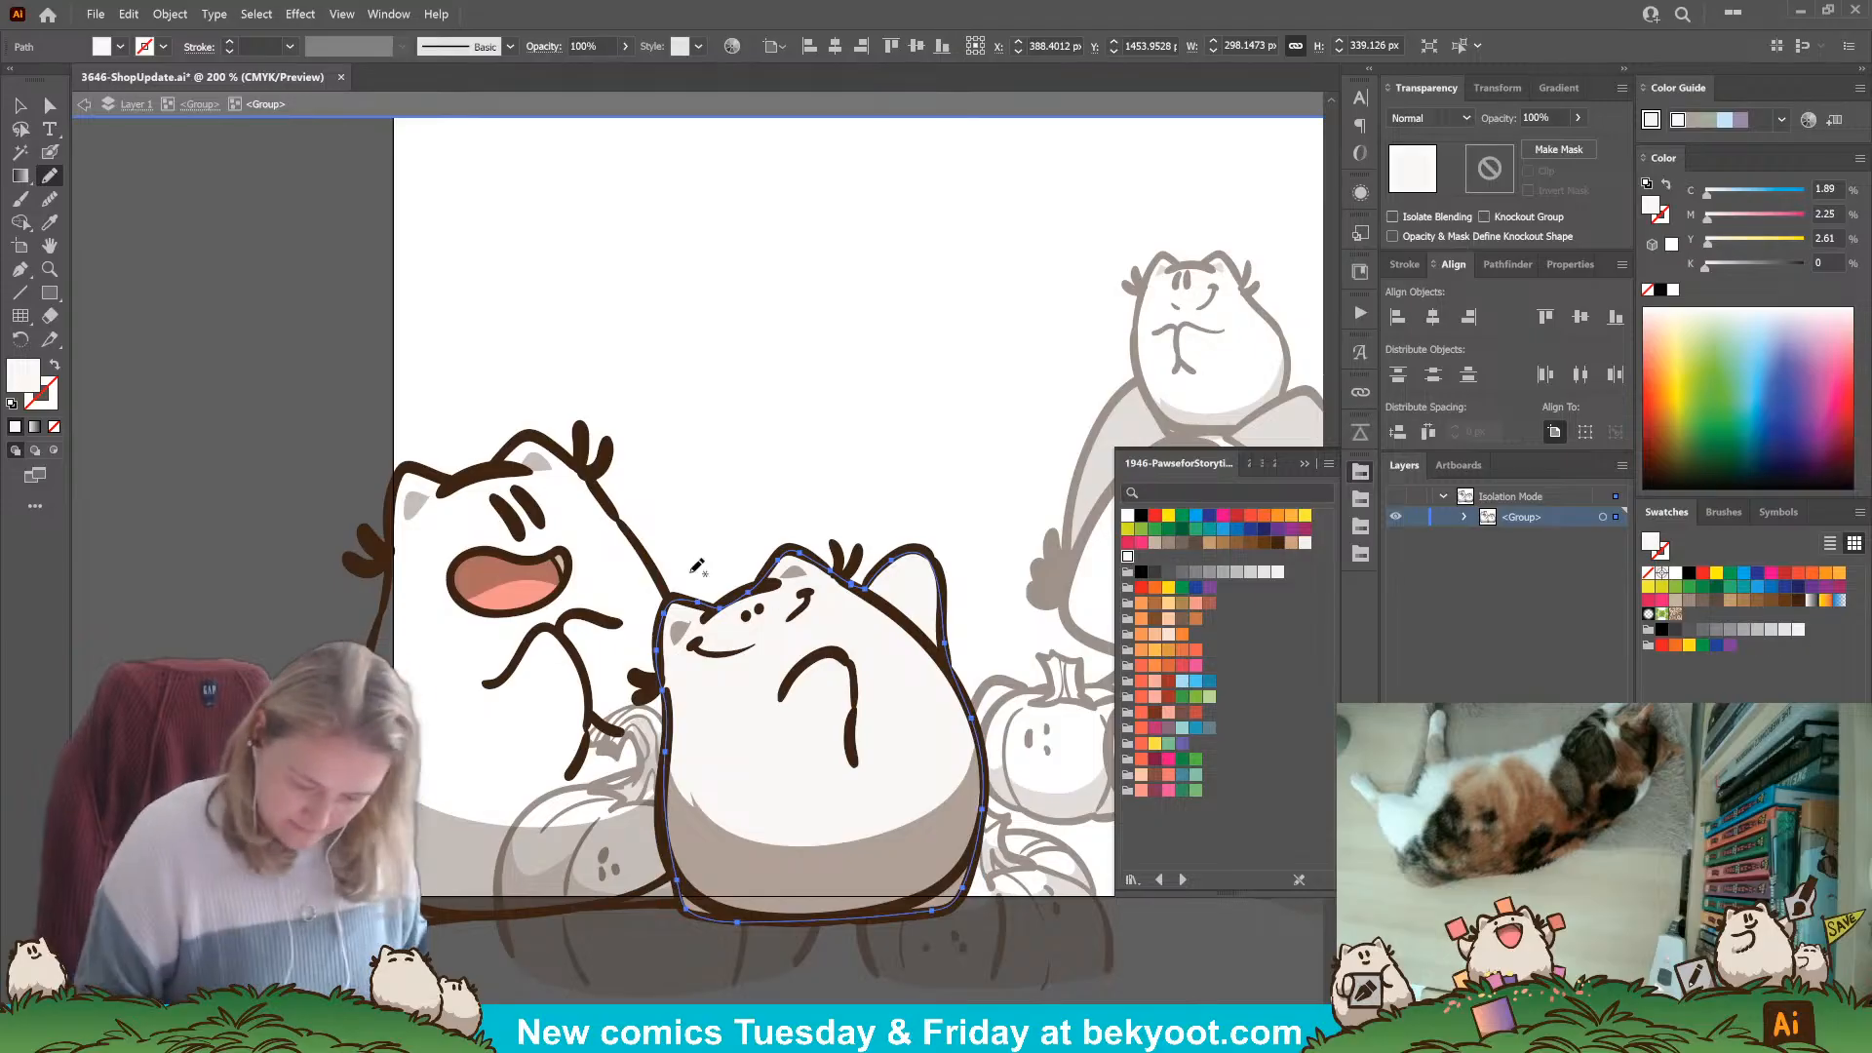
Adjust the anchor points of the smaller creature's body fill at the head, base and tail to follow the outline.
key(a)
click(717, 607)
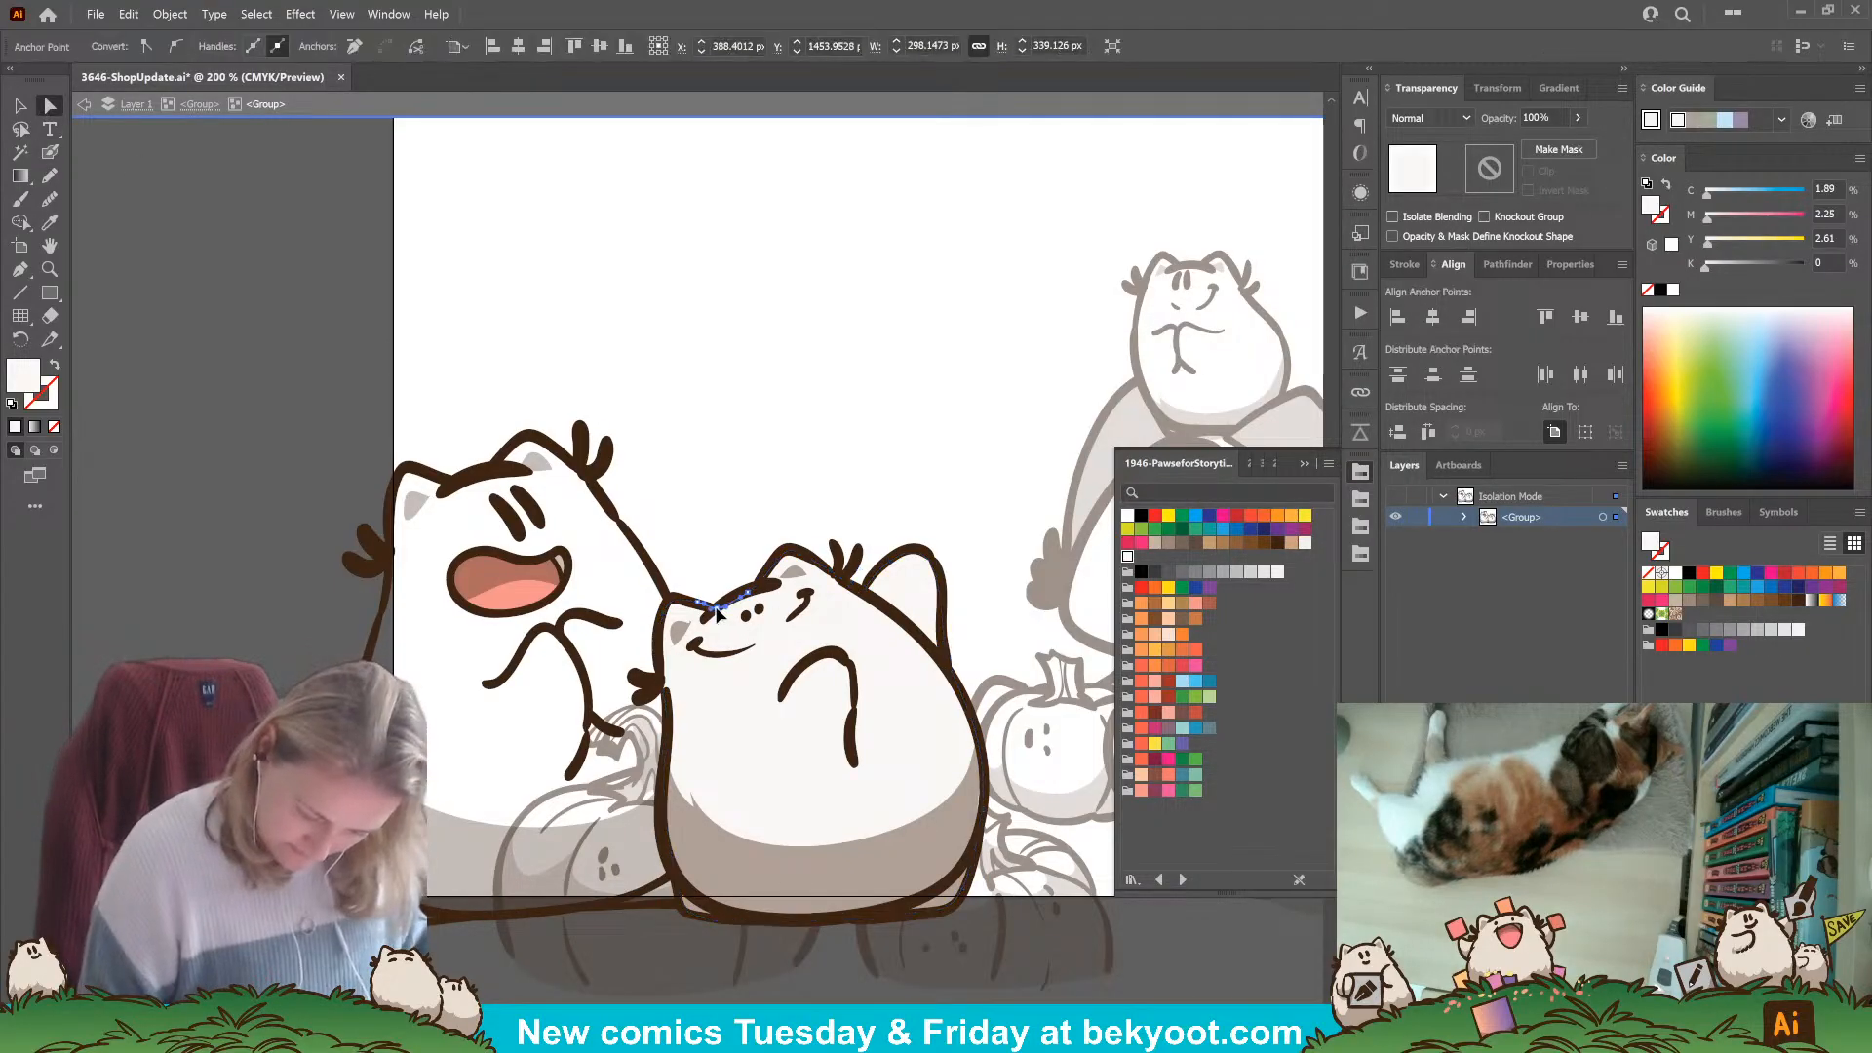
click(717, 608)
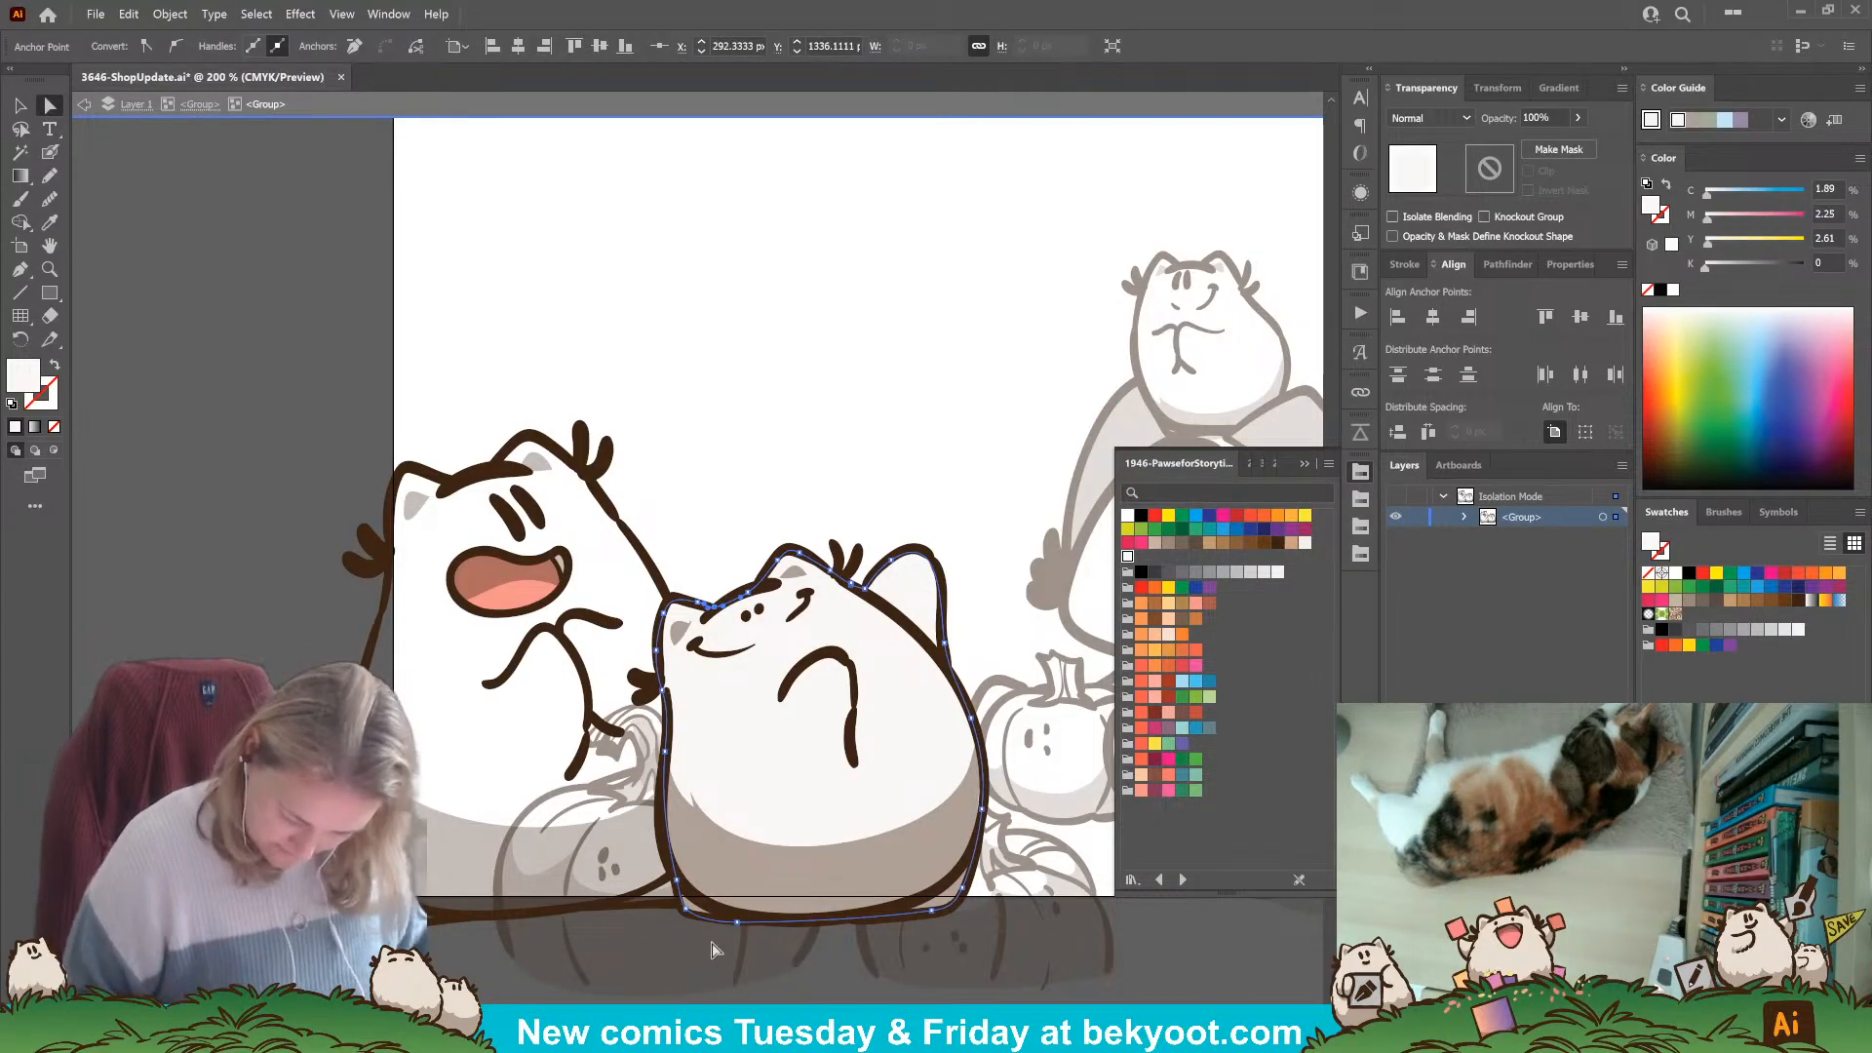
drag(676, 881, 684, 910)
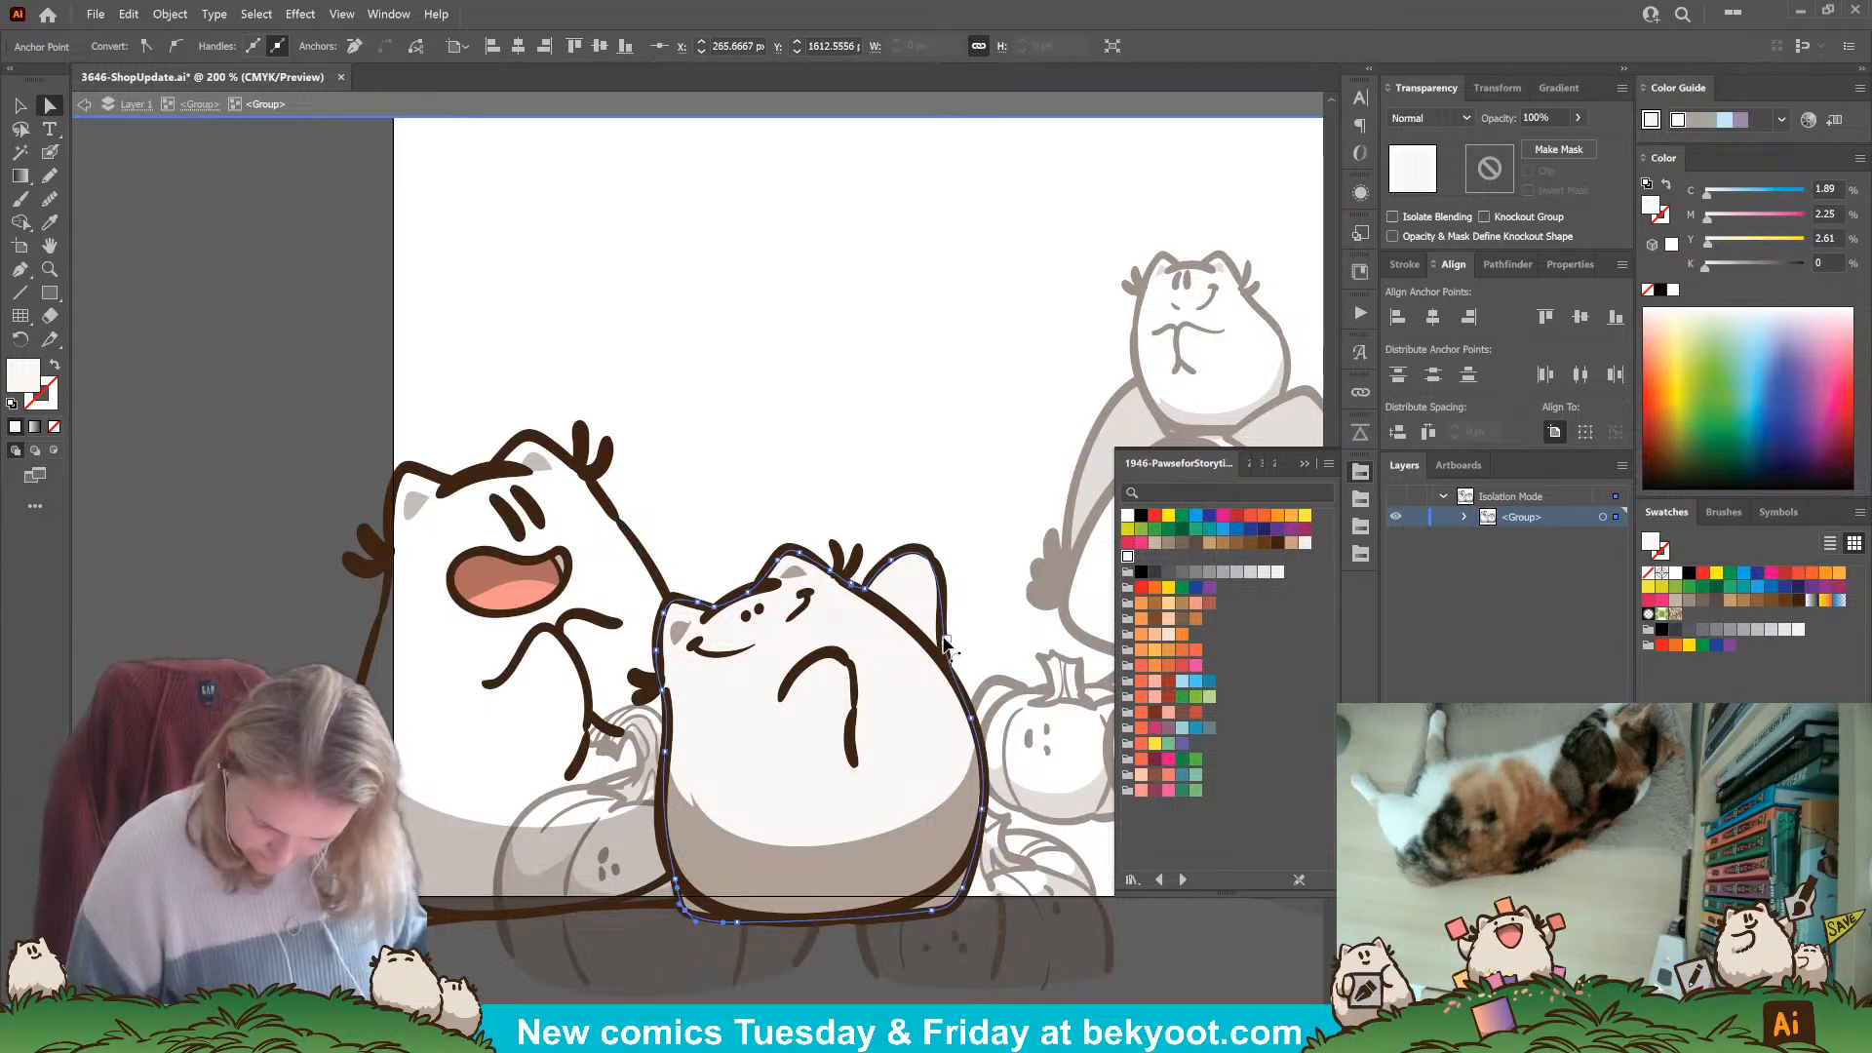
drag(947, 638, 942, 587)
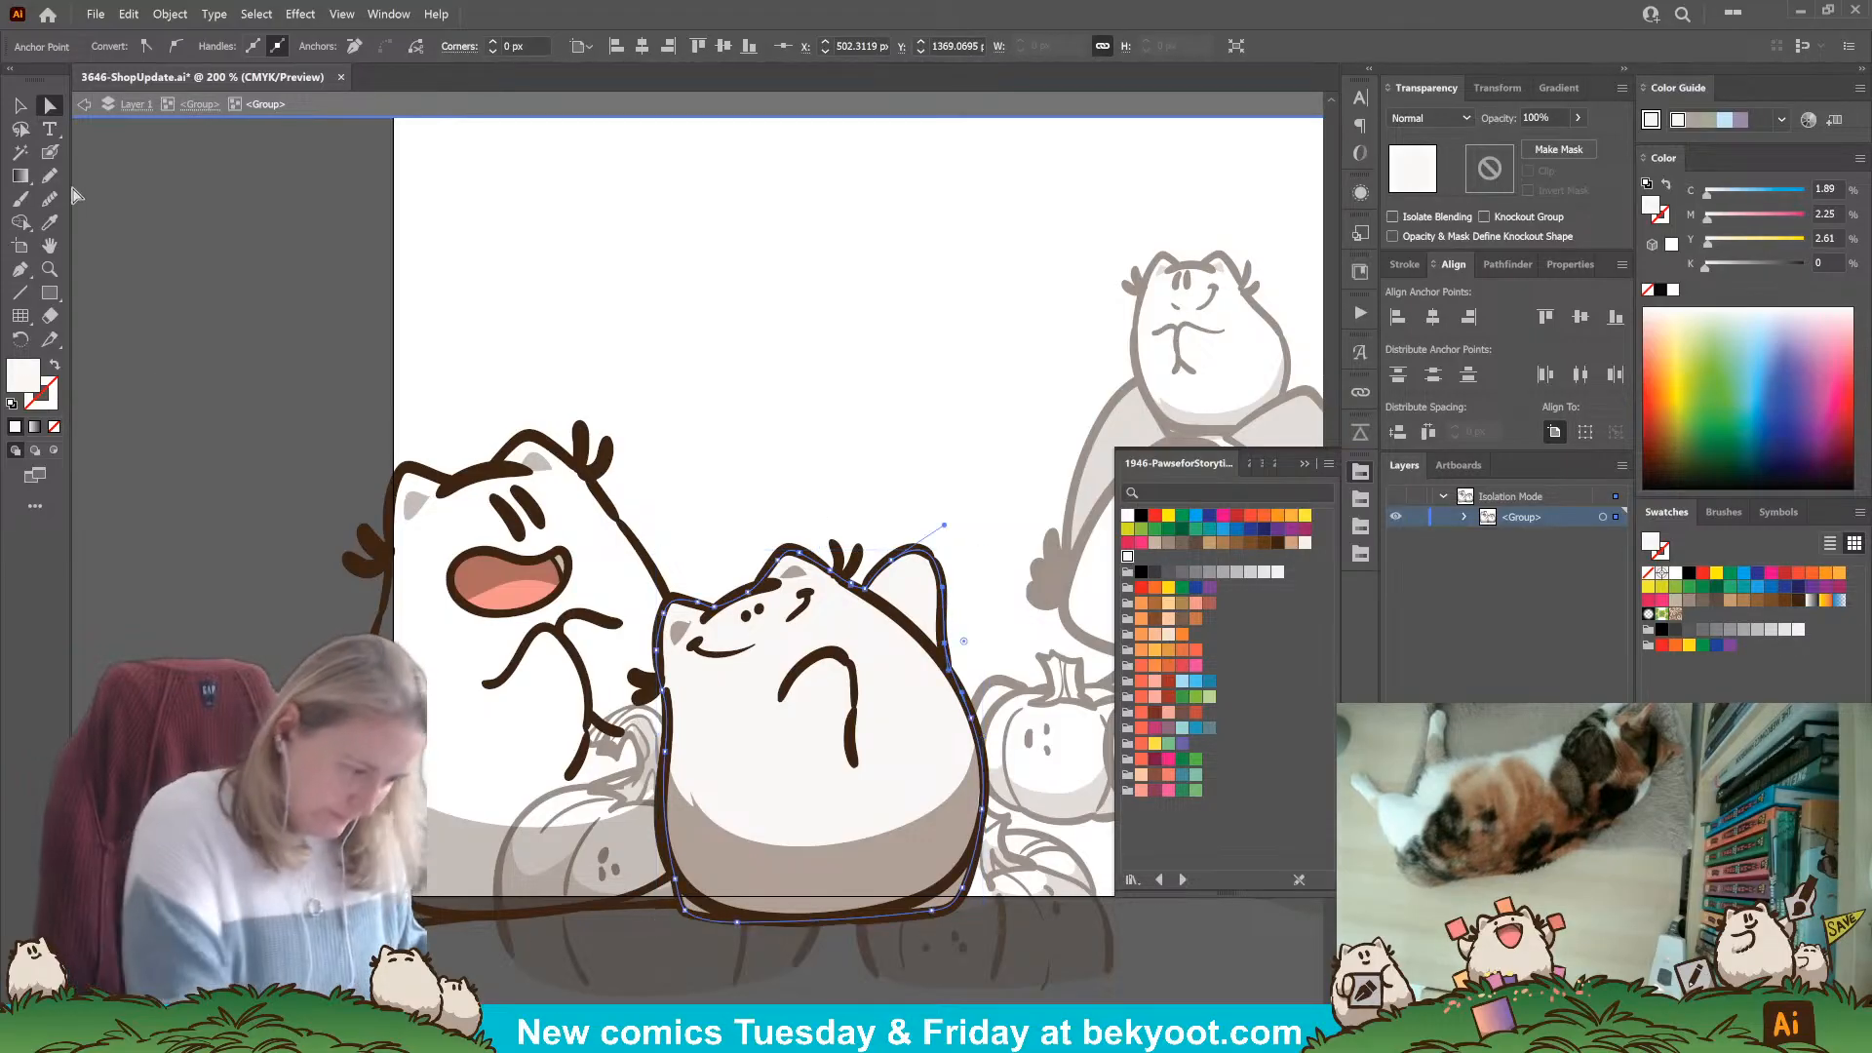
Smooth the shading shape inside the smaller creature's ear nearest the larger creature.
click(686, 635)
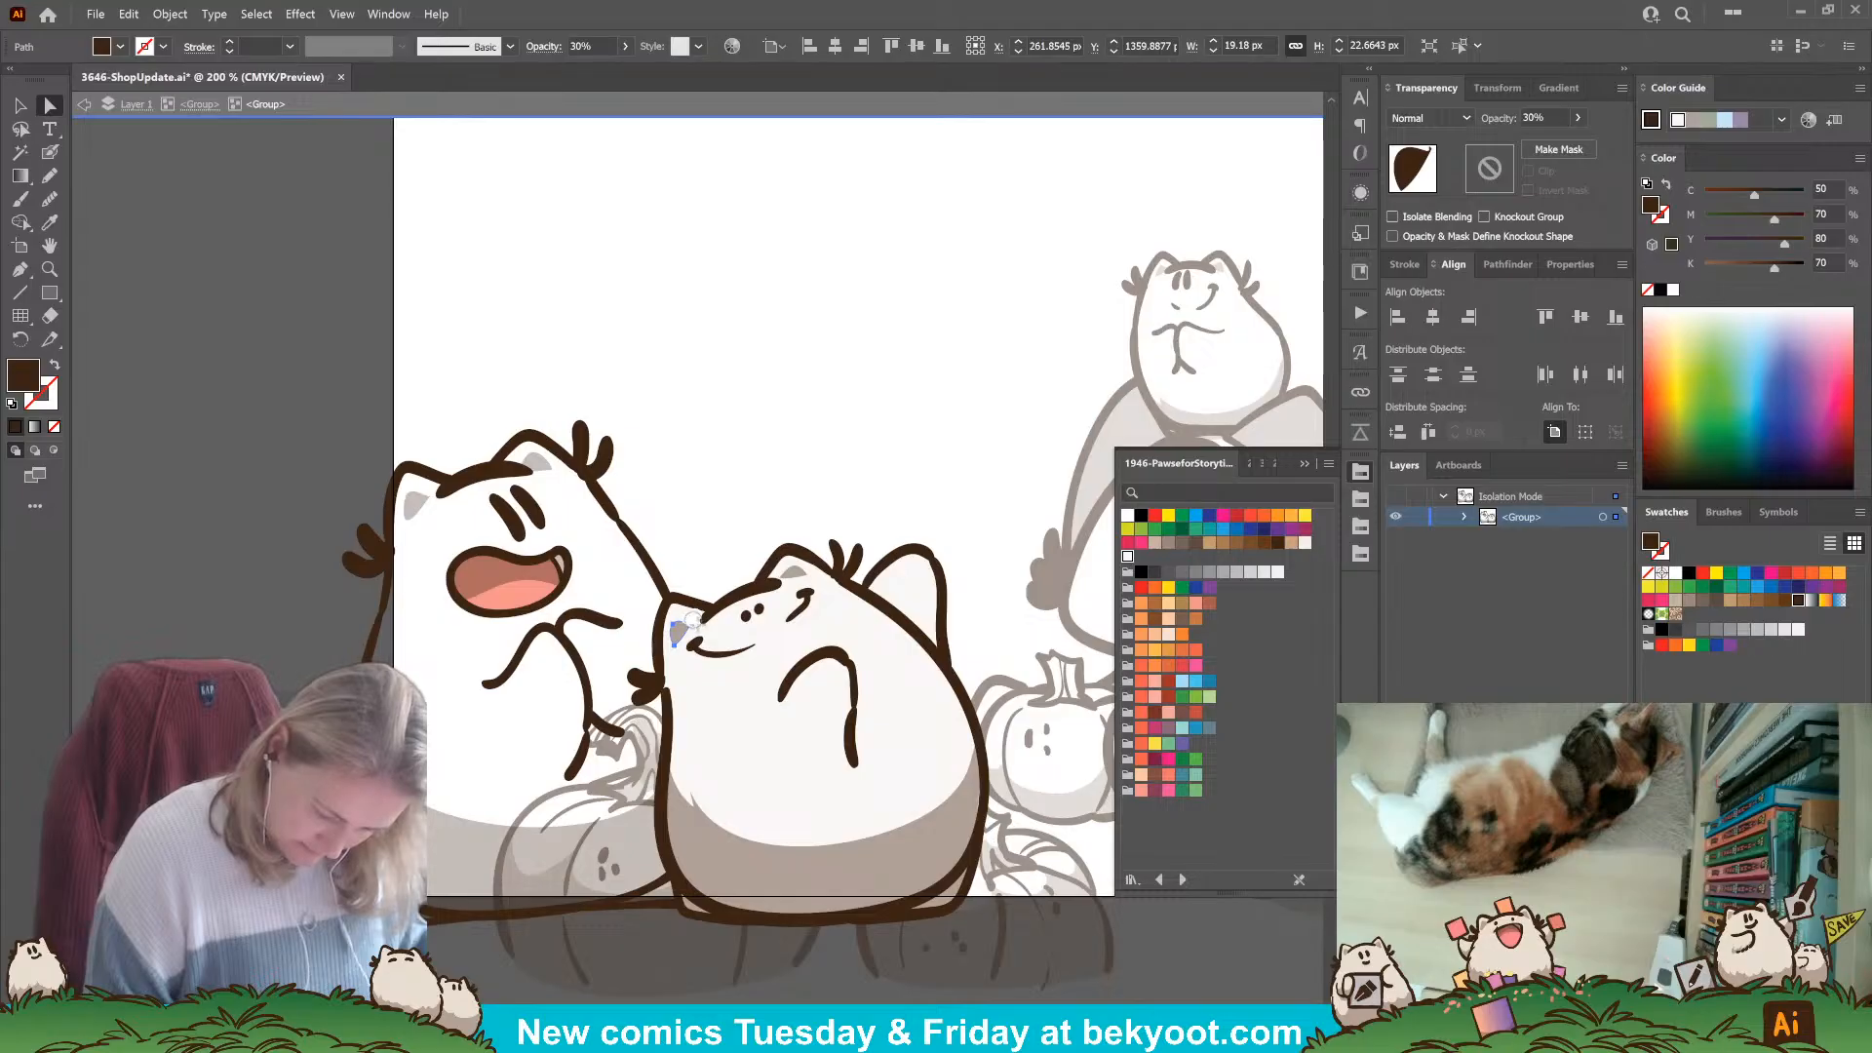
key(Delete)
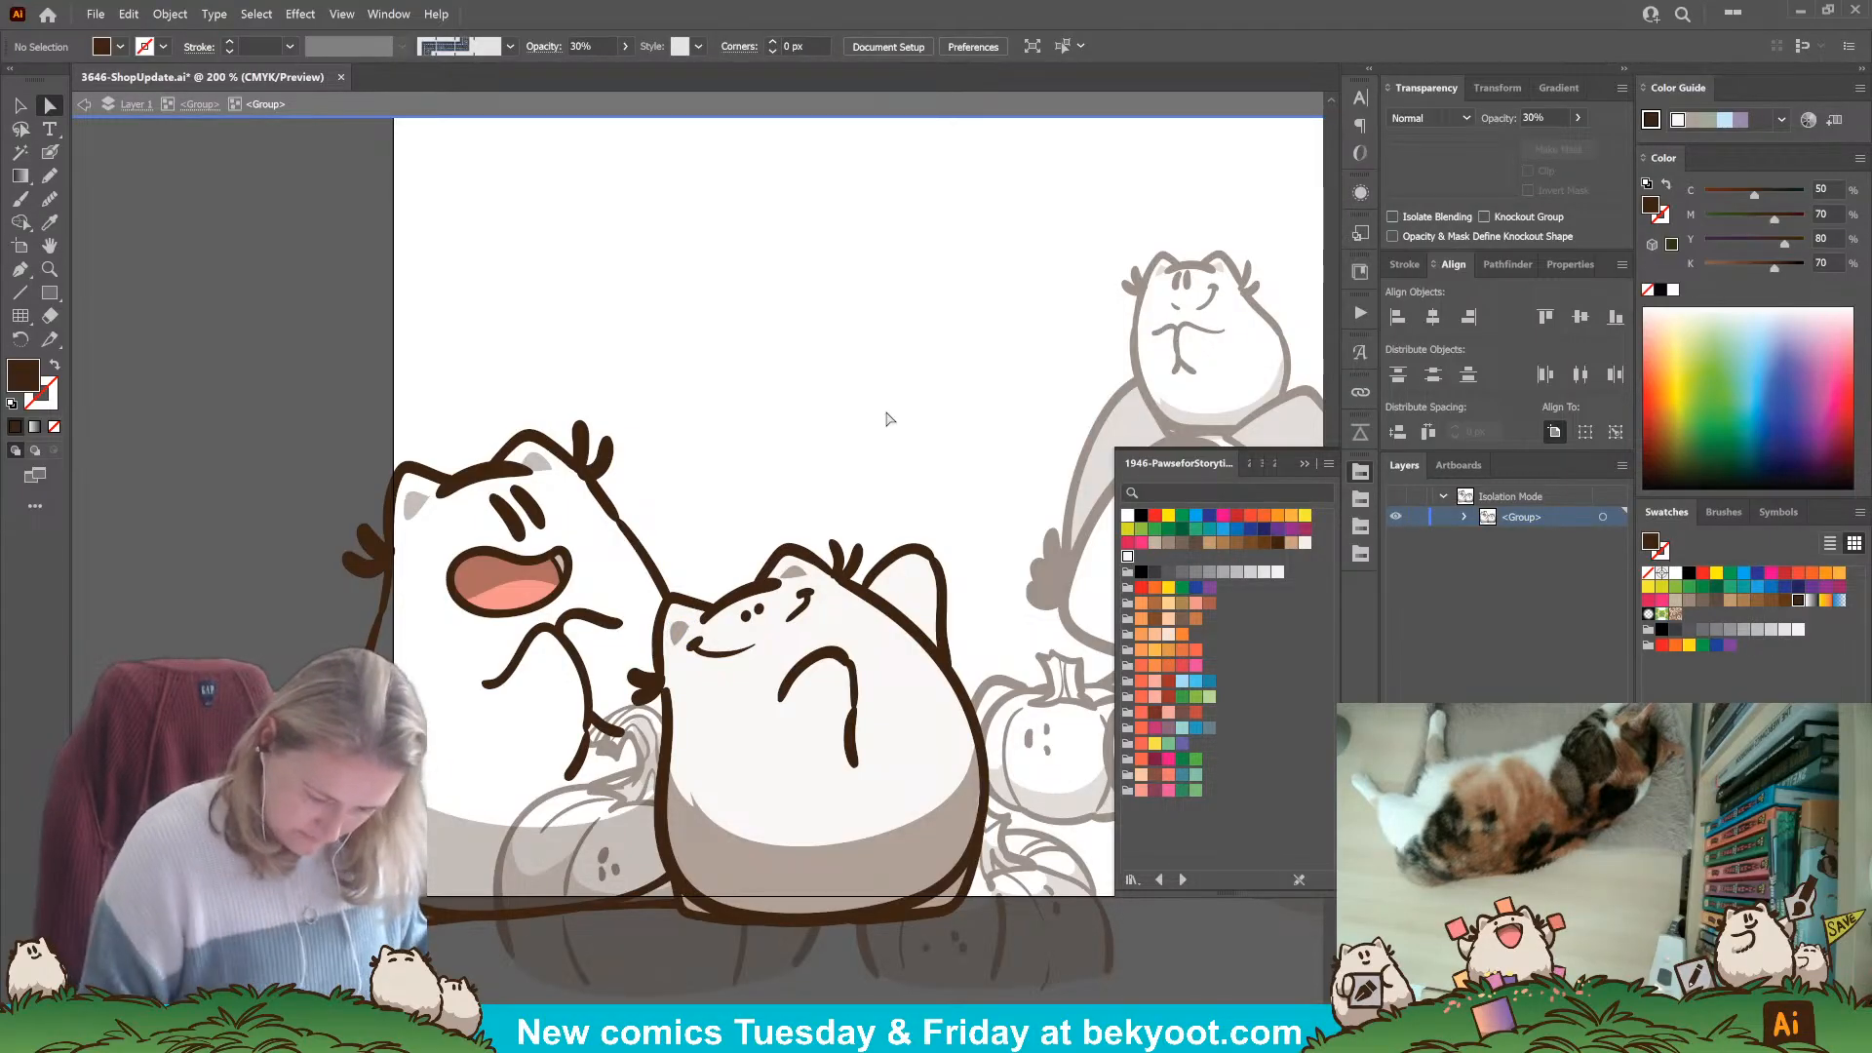
key(ctrl+z)
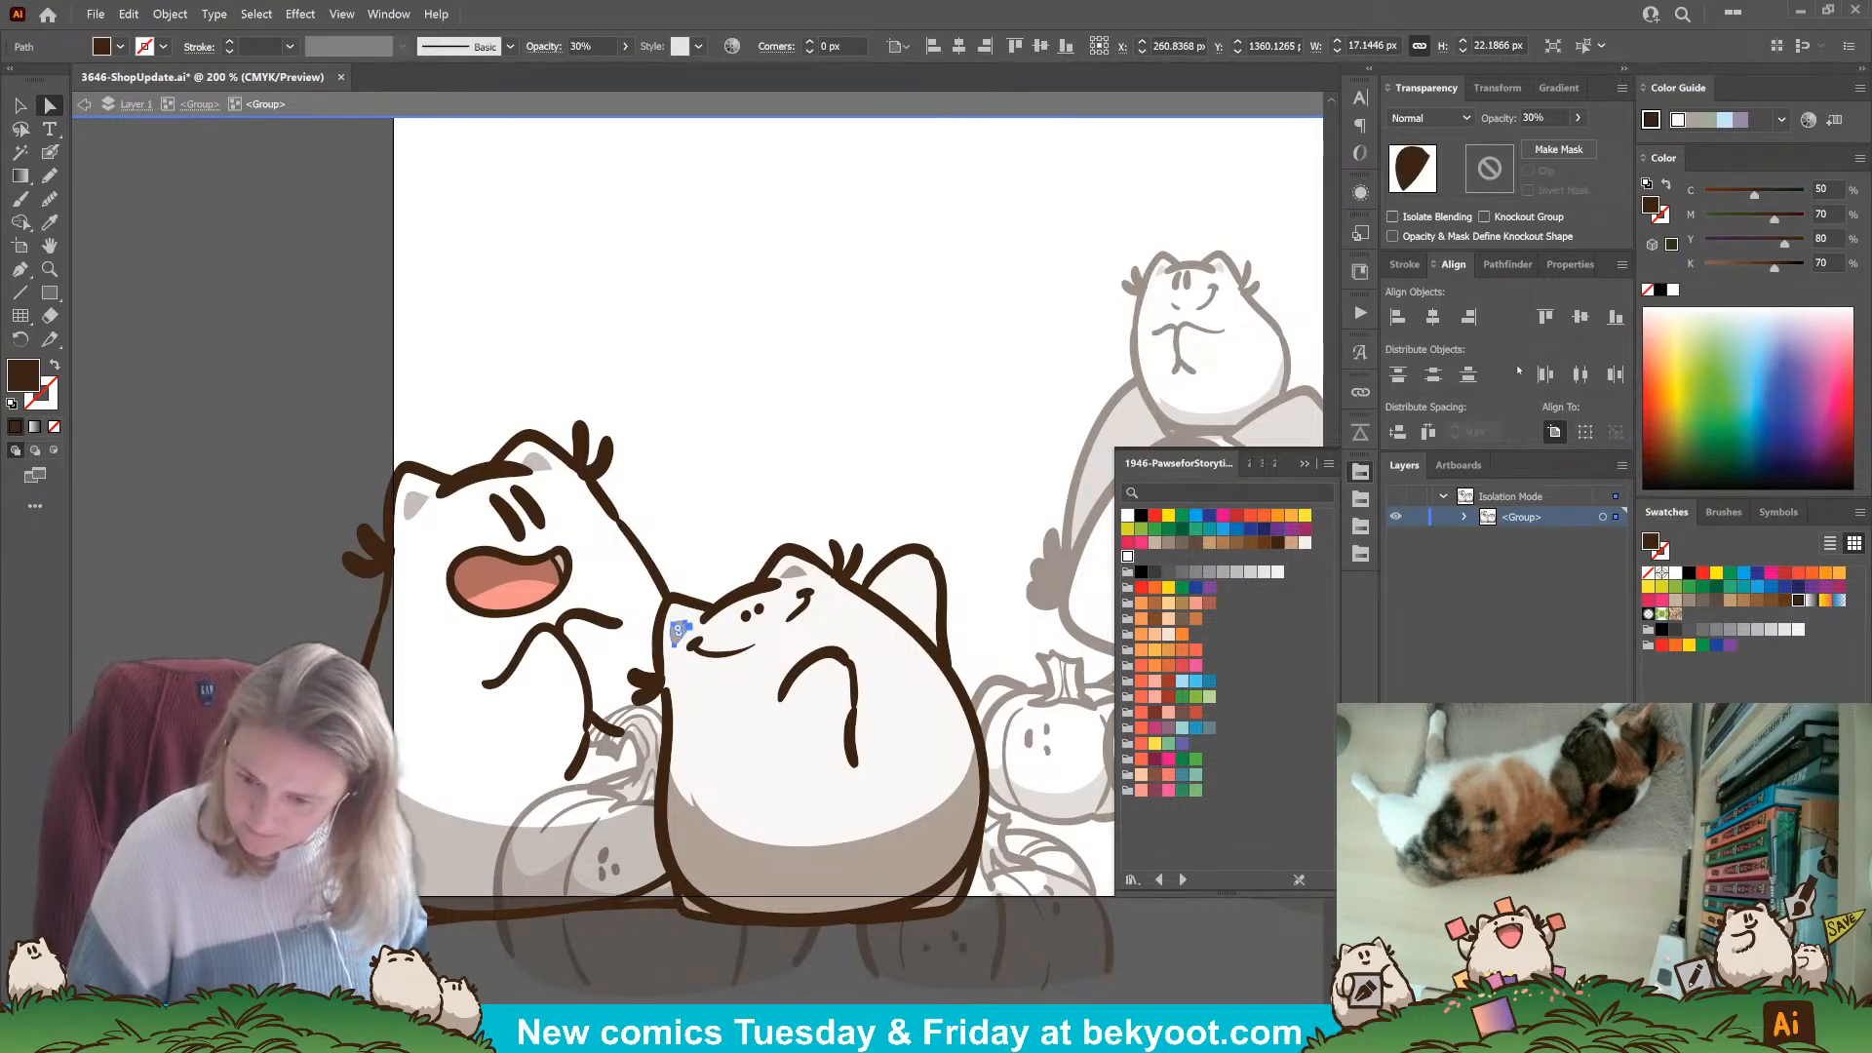
key(shift+b)
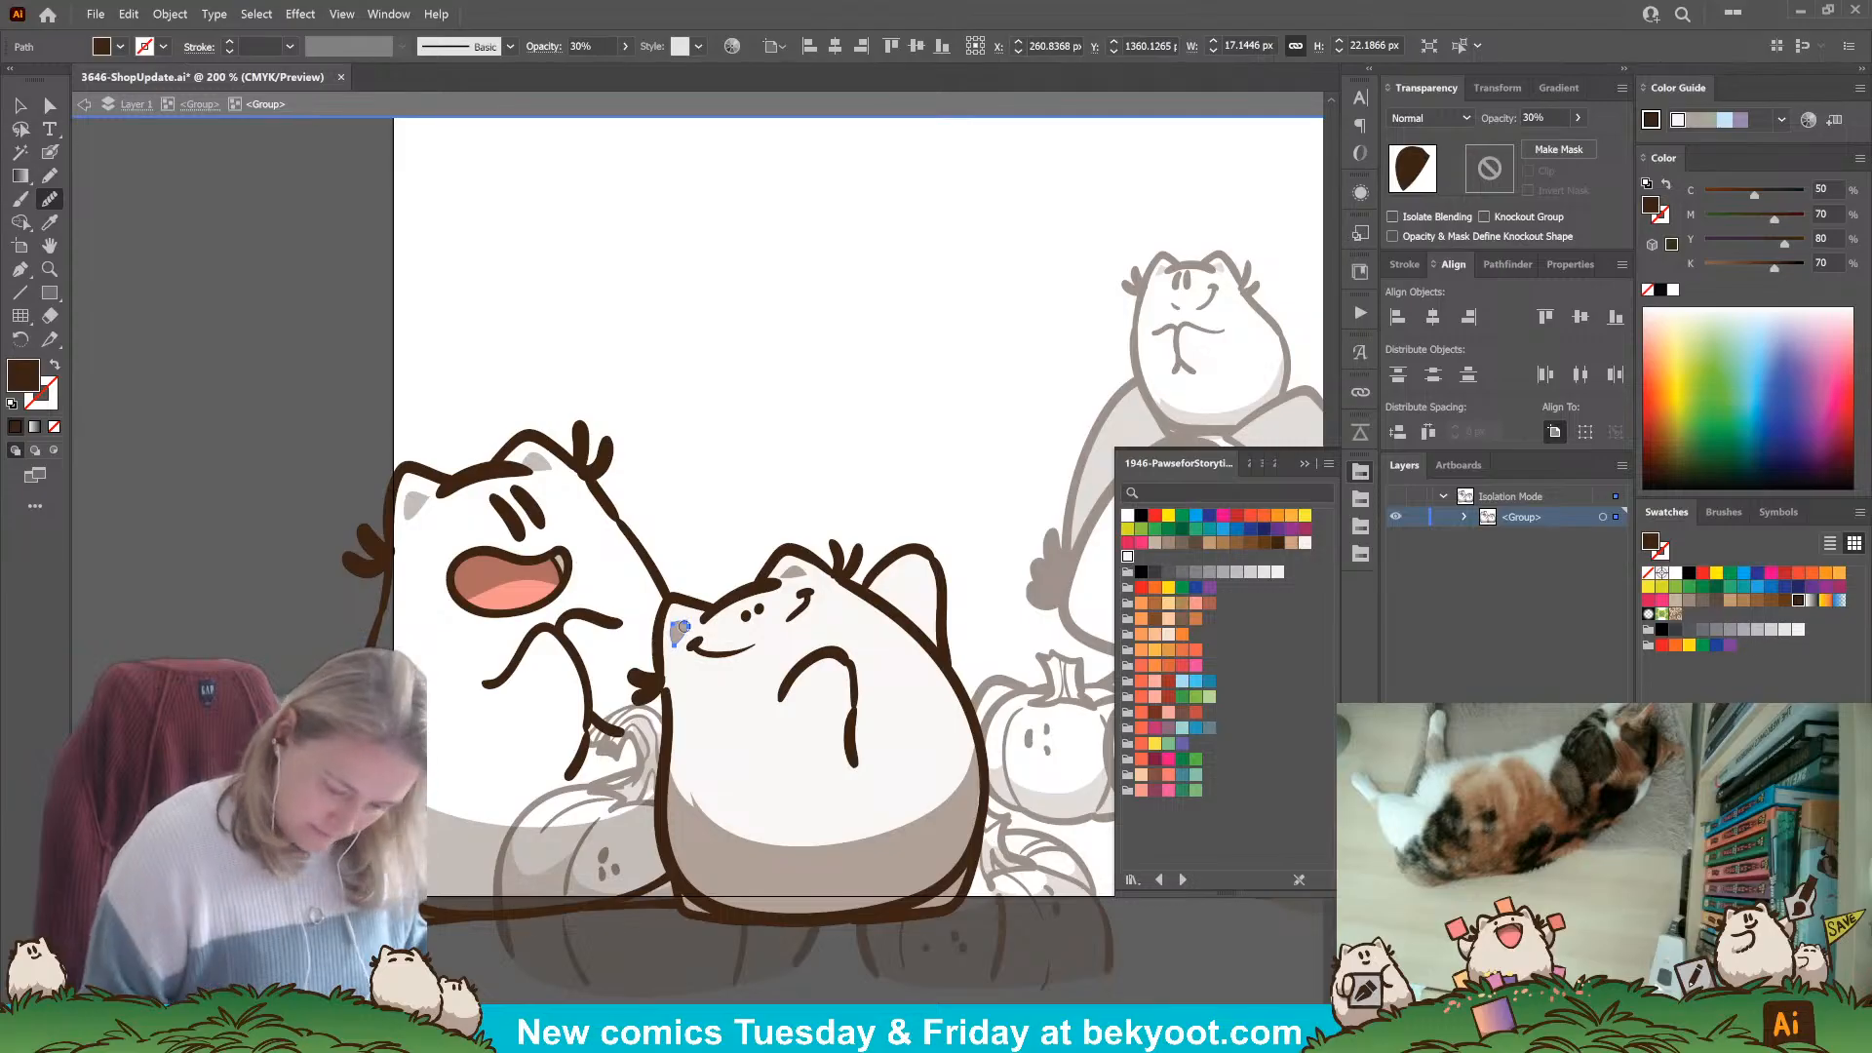
drag(682, 627, 679, 635)
click(21, 104)
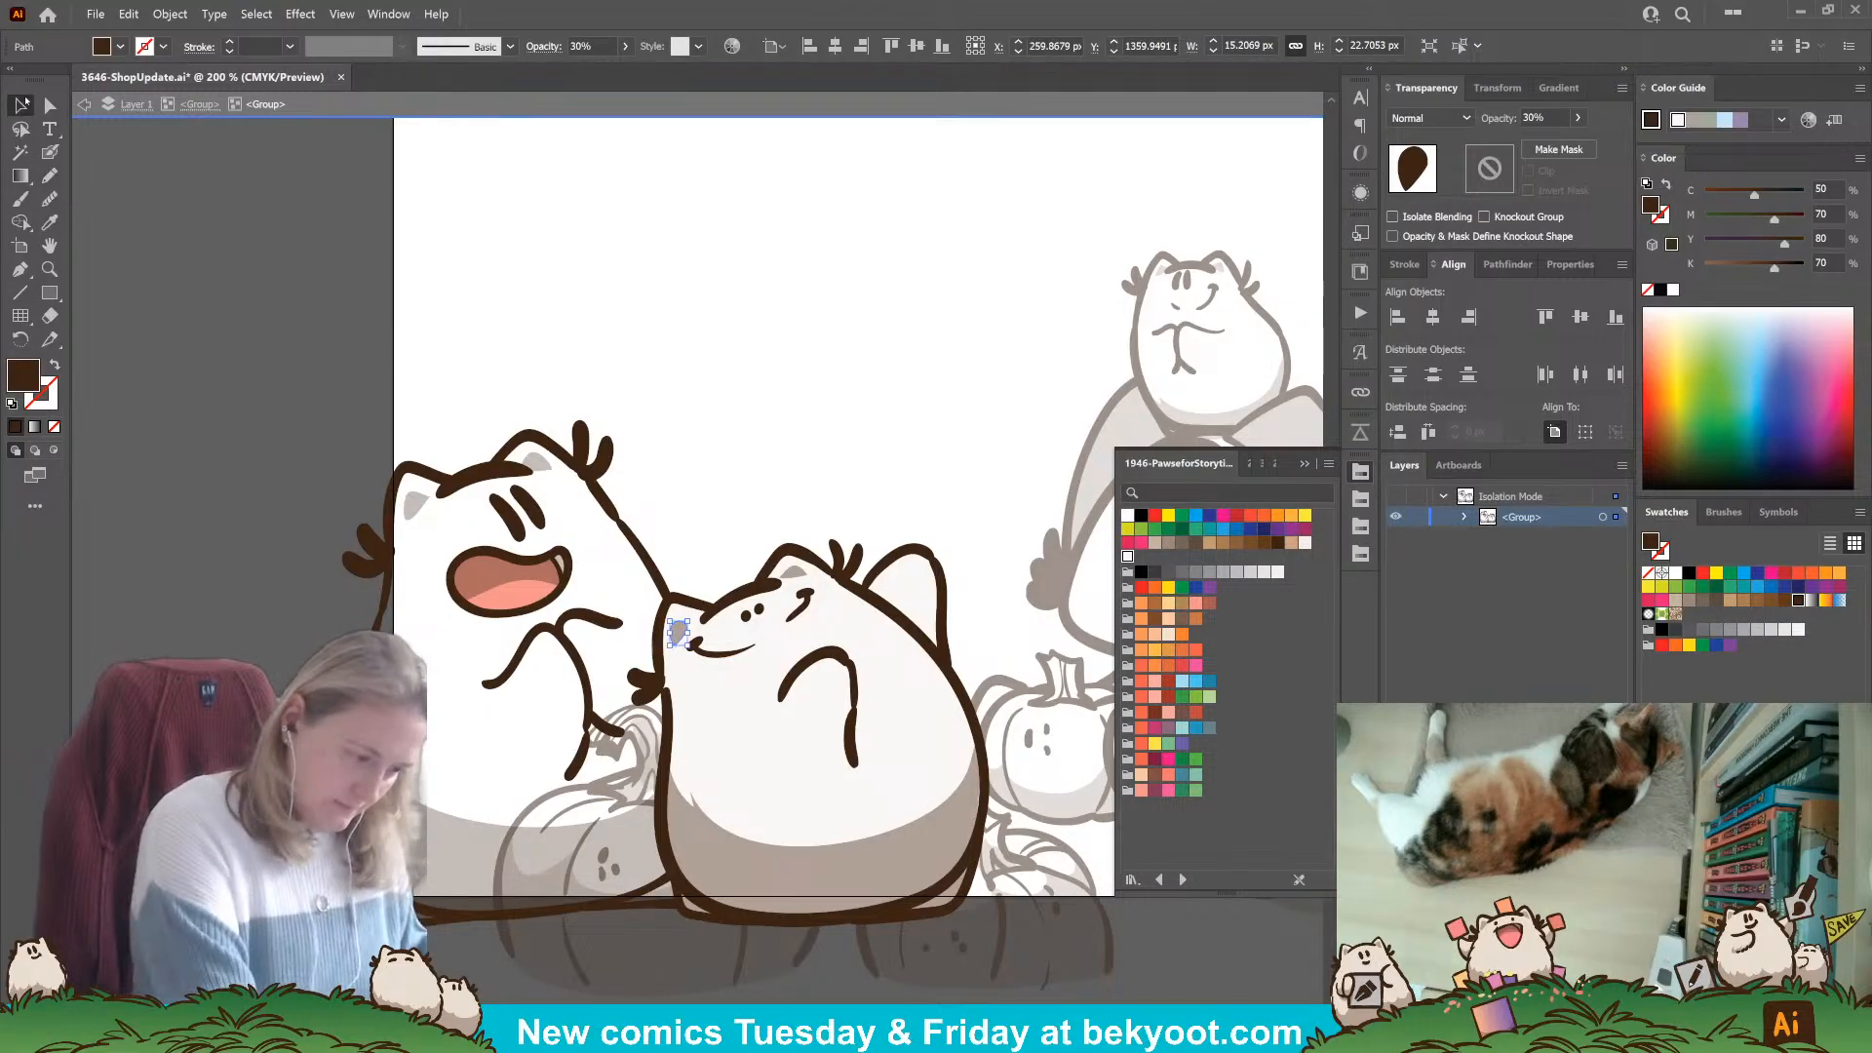
click(750, 522)
Sample the off-white body color and draw a matching fill for the larger creature in Draw Behind mode.
key(shift+b)
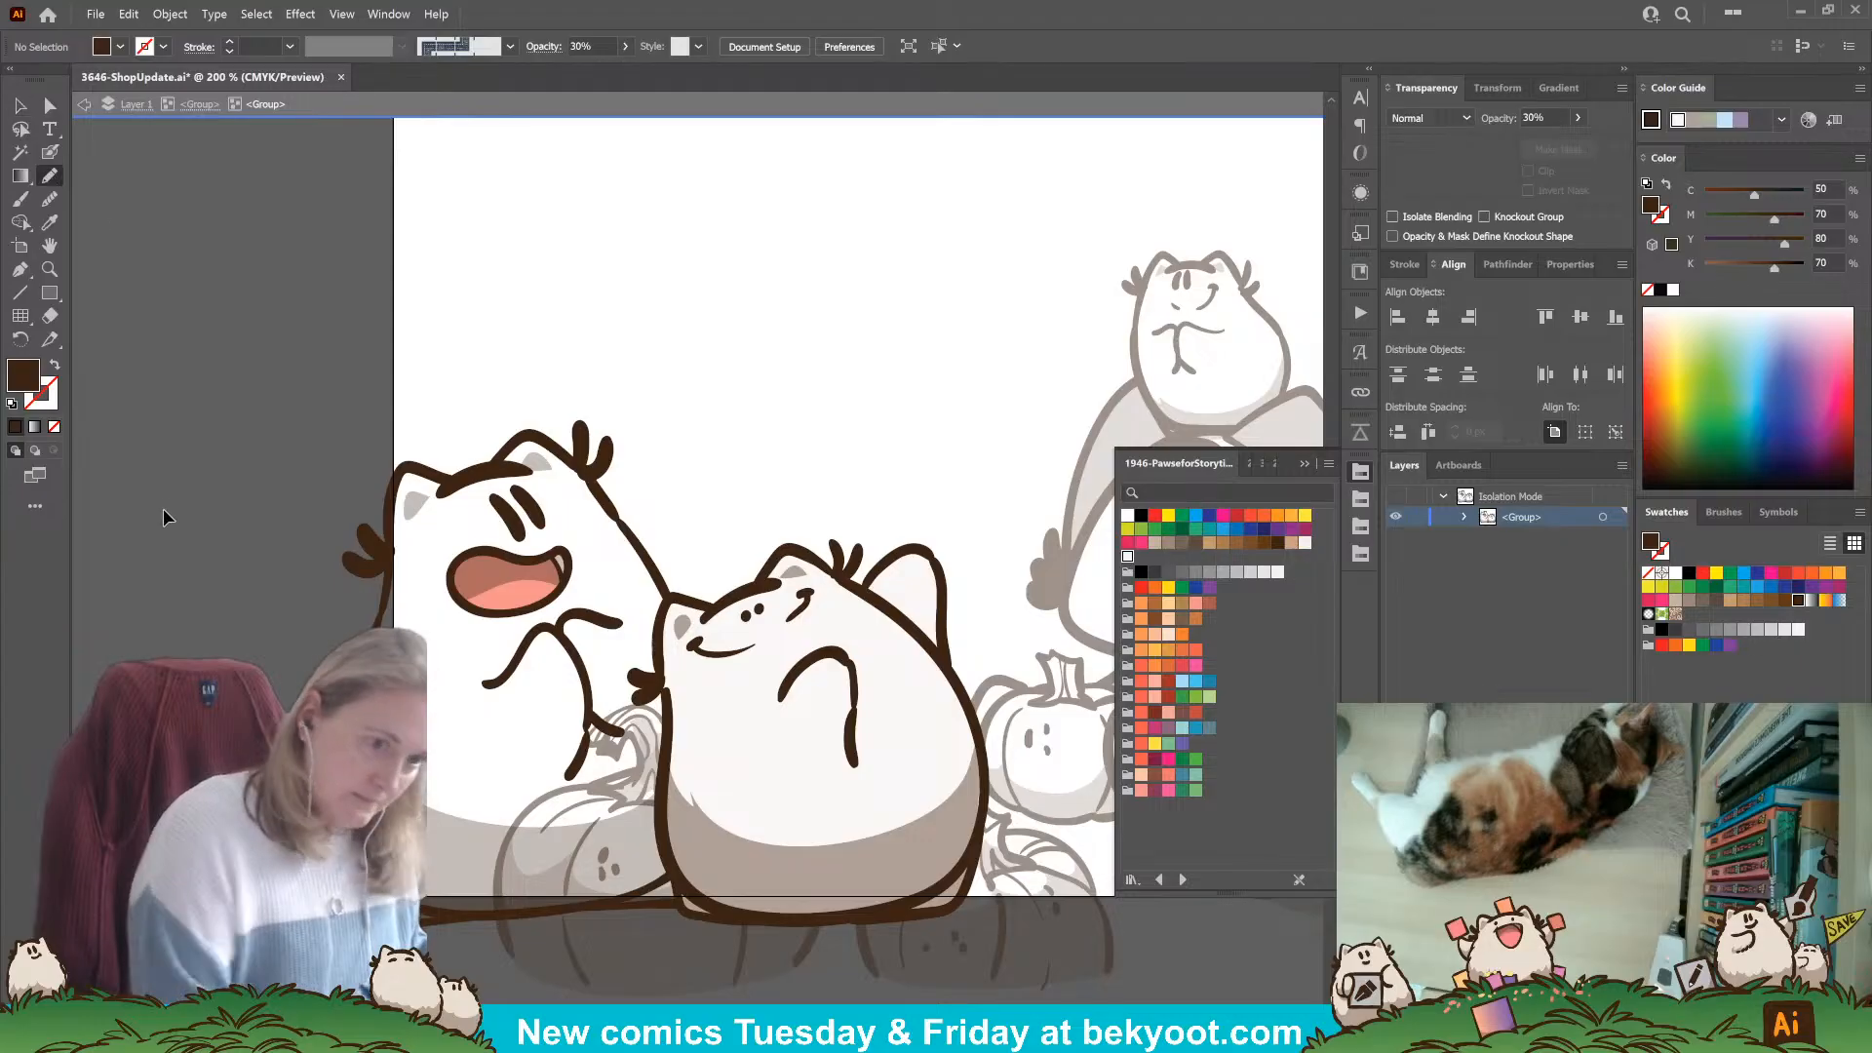
drag(724, 746, 760, 734)
ctrl+click(777, 745)
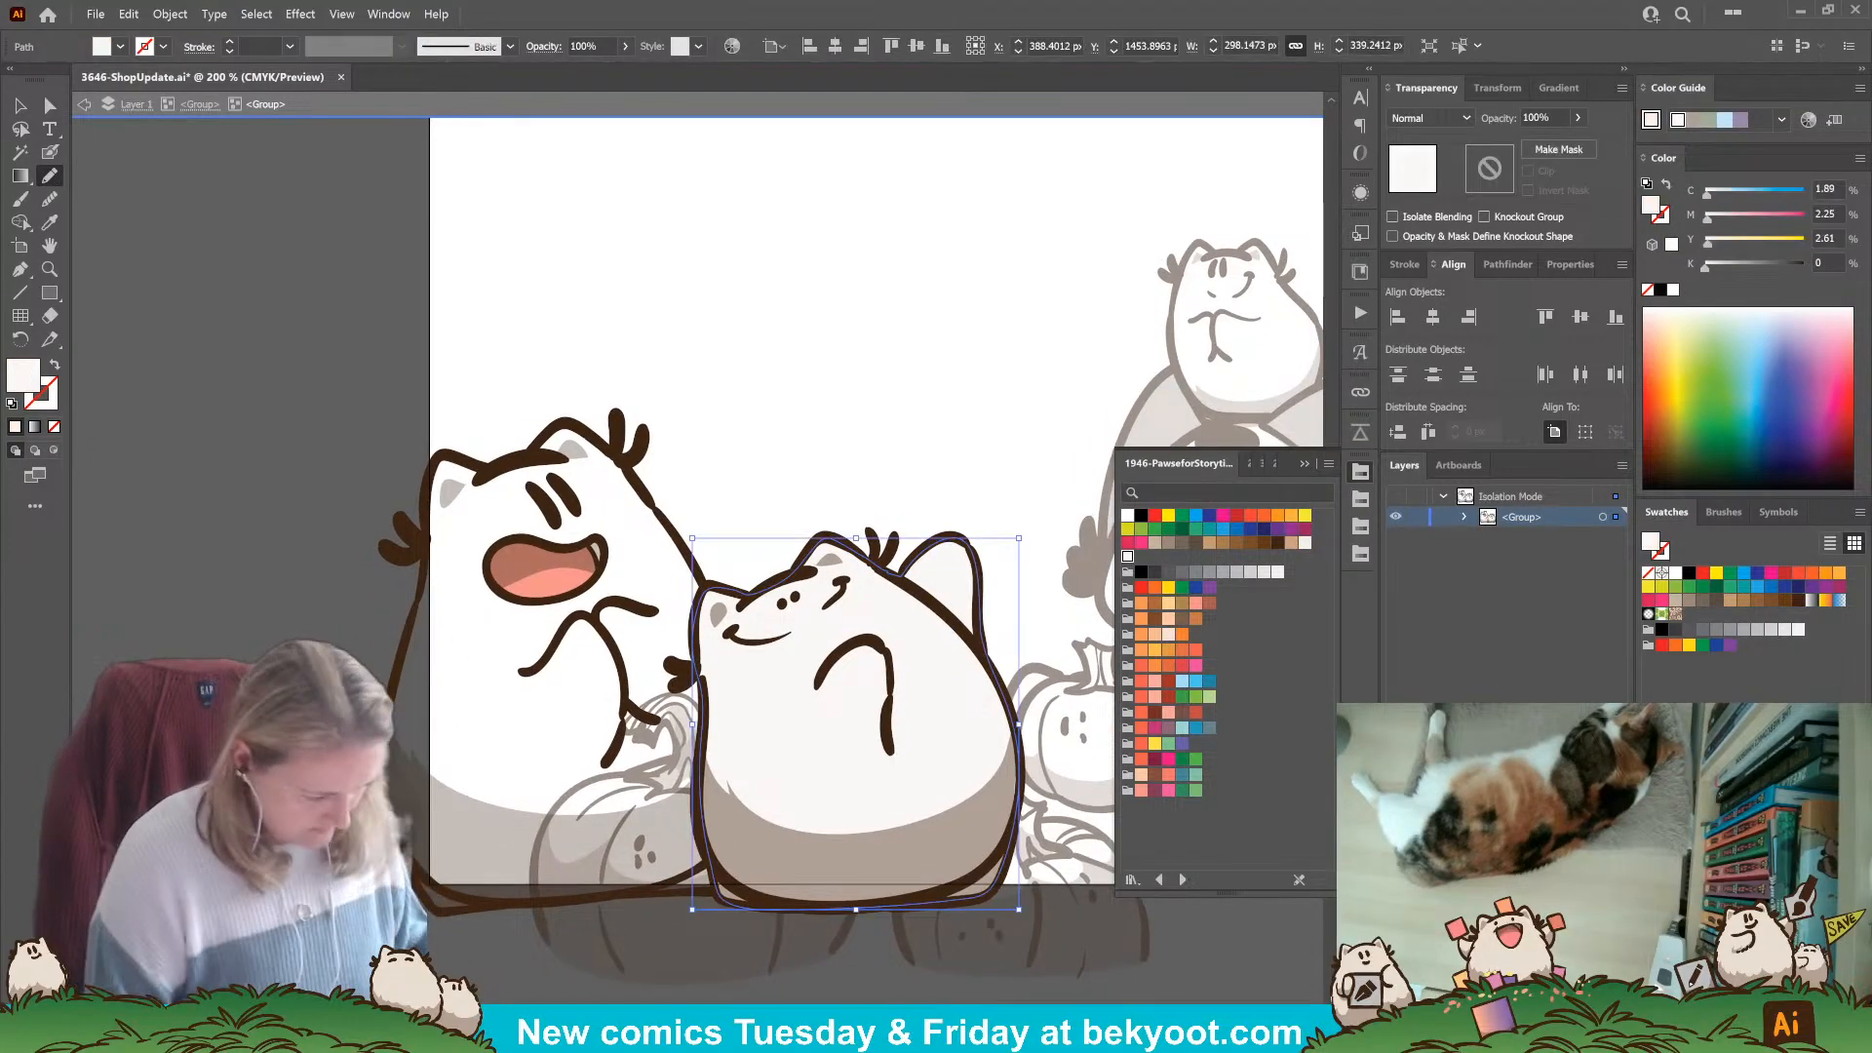
key(ctrl+shift+a)
key(shift+d)
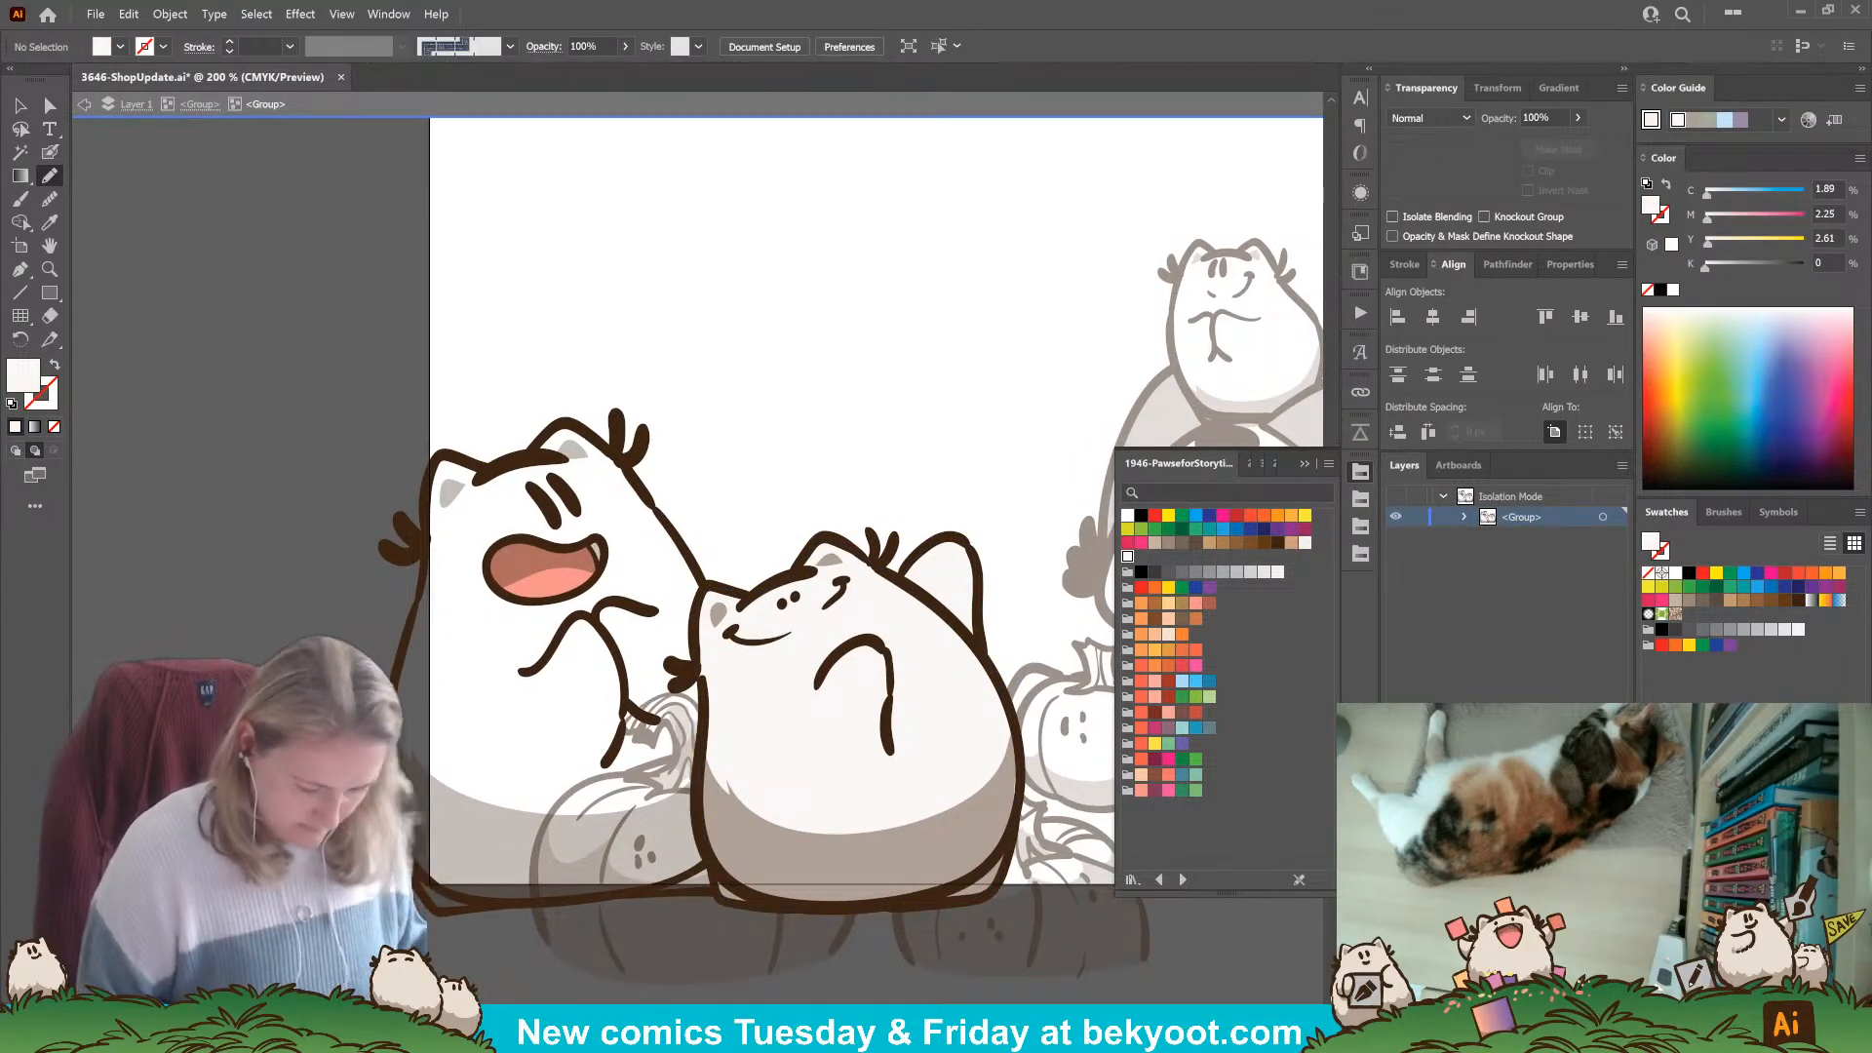
mouse_move(706, 587)
mouse_down()
mouse_move(626, 450)
mouse_move(583, 417)
mouse_move(505, 462)
mouse_move(458, 450)
mouse_move(432, 468)
mouse_move(424, 583)
mouse_up()
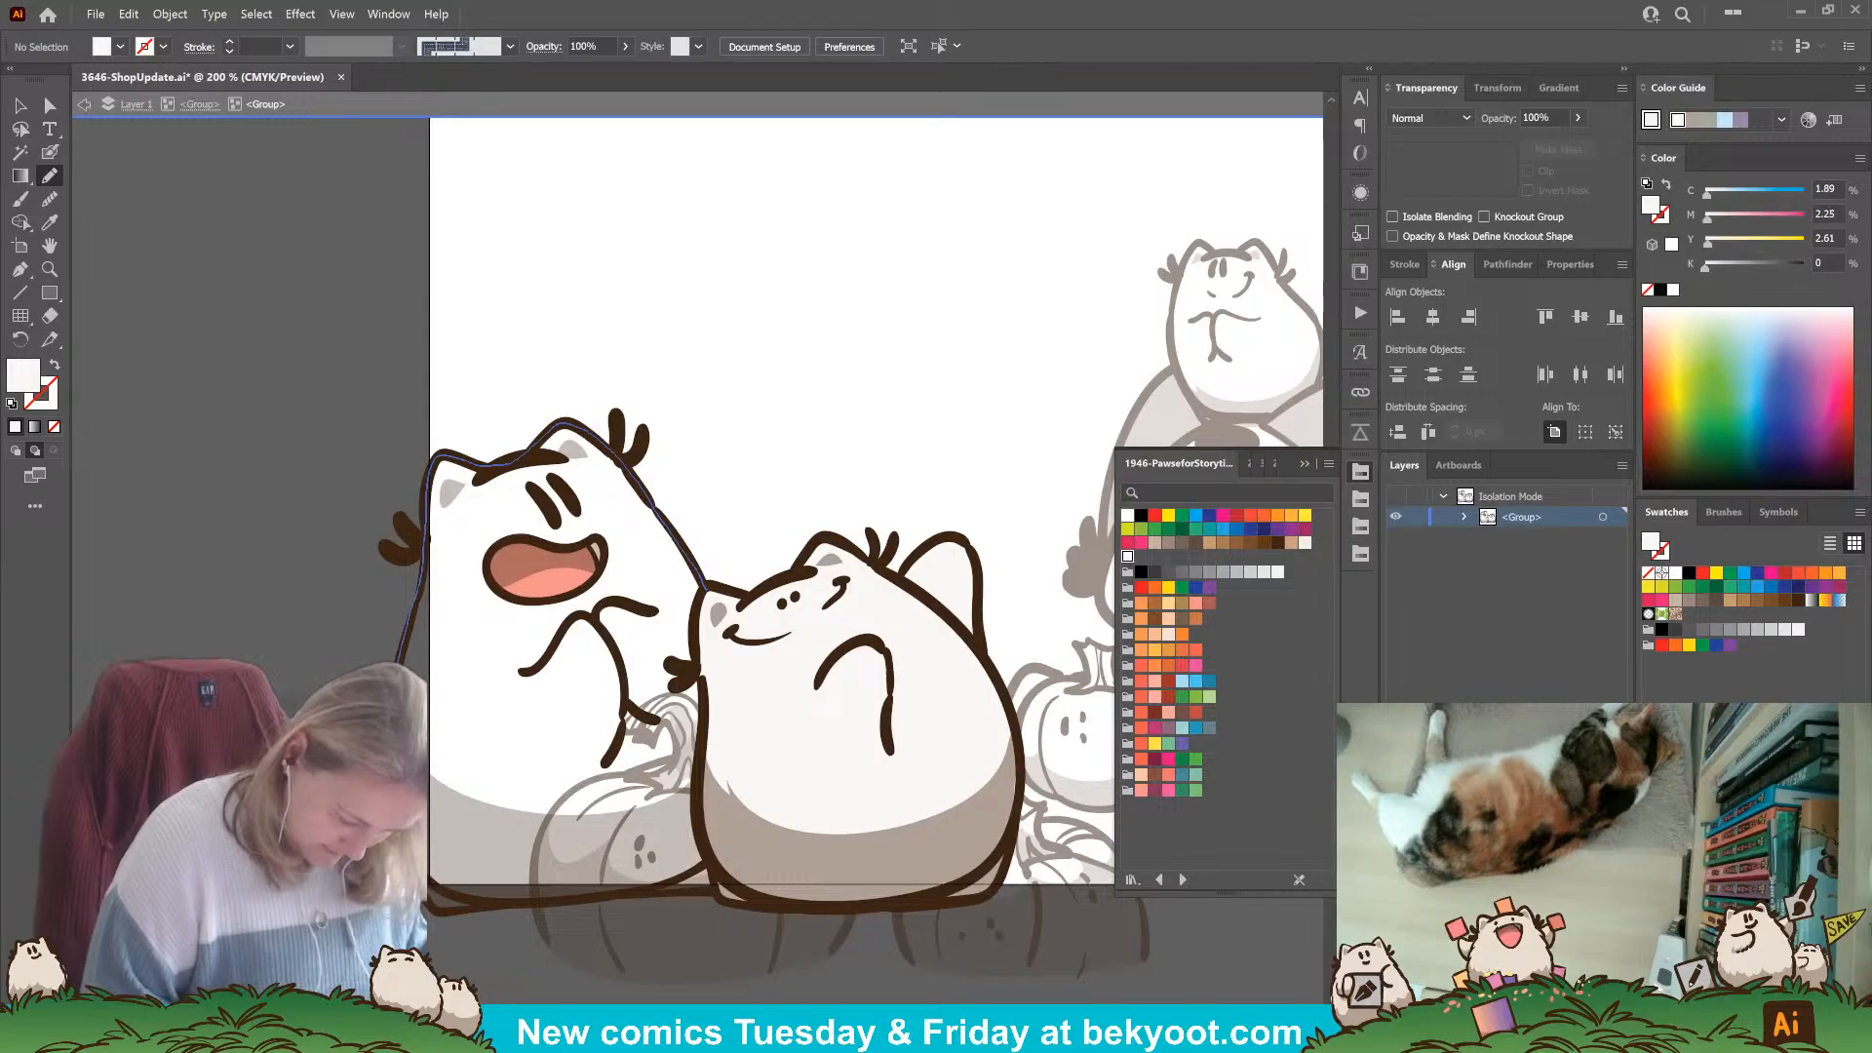
mouse_move(478, 905)
mouse_down()
mouse_move(704, 886)
mouse_move(711, 583)
mouse_up()
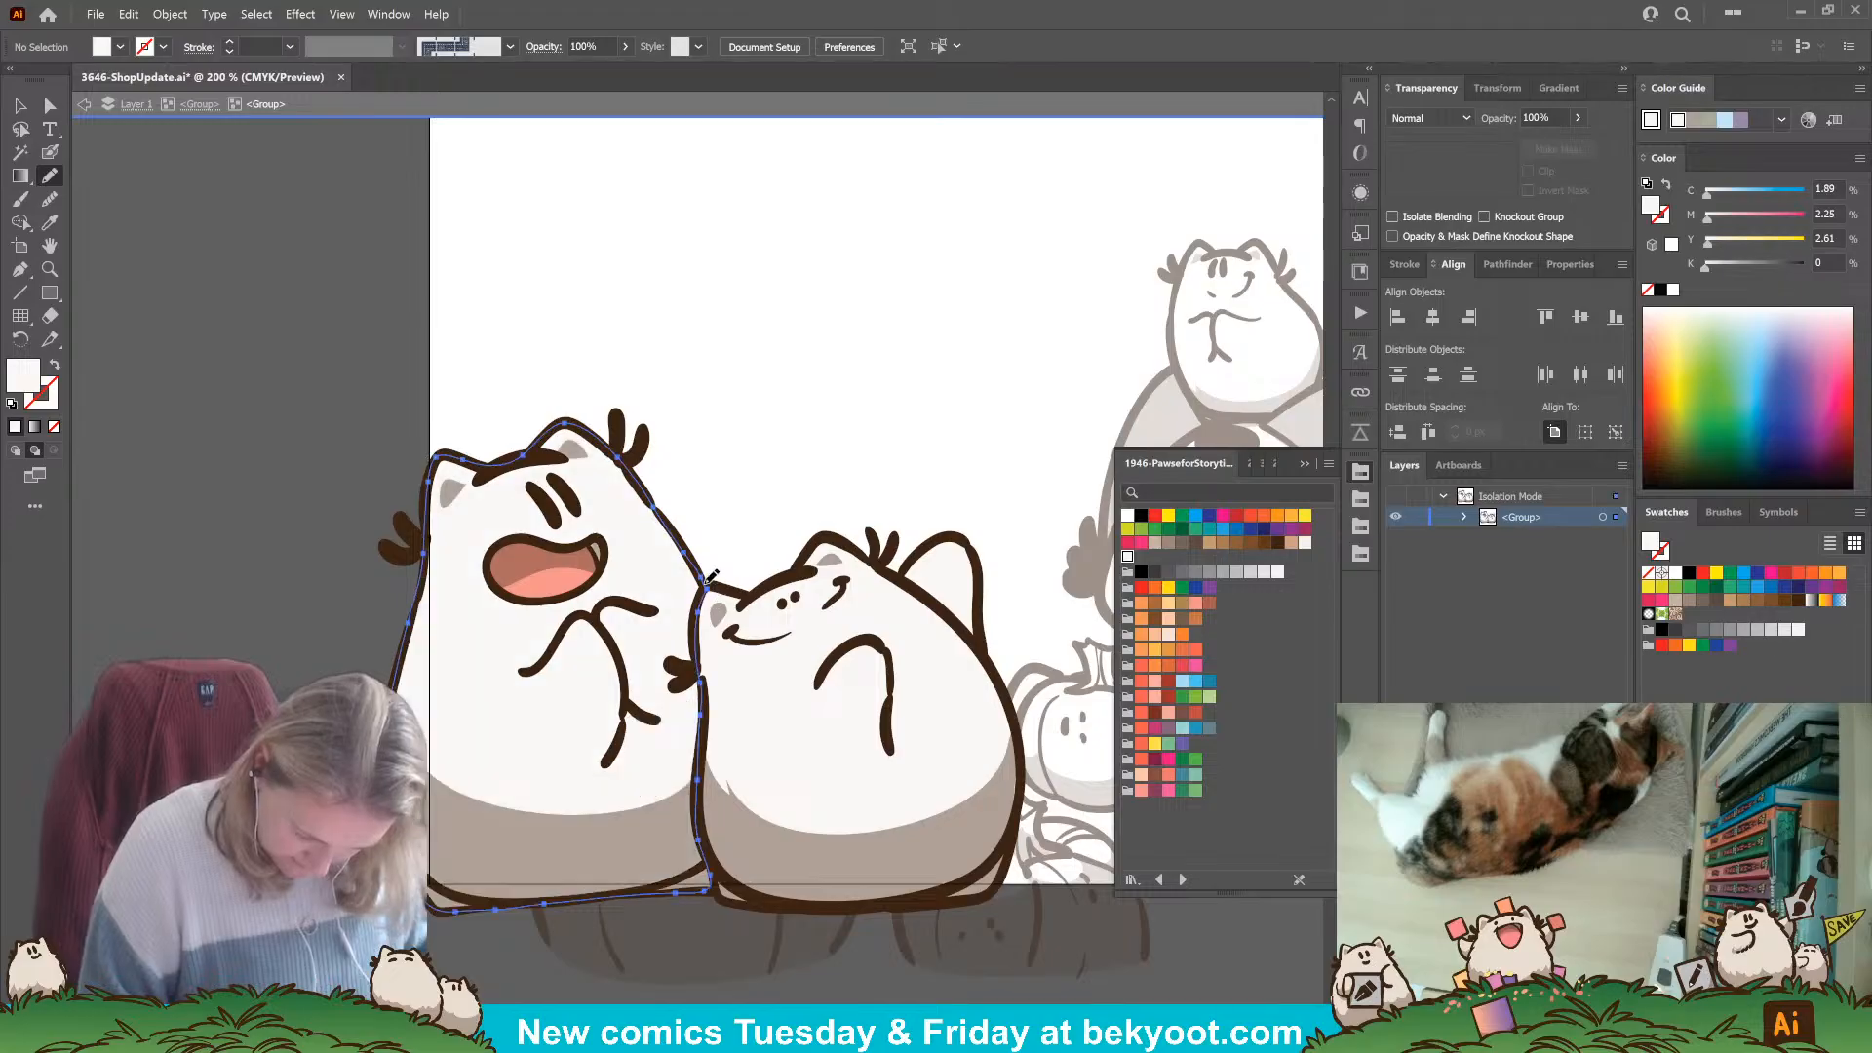
key(ctrl+shift+a)
Return to the parent group and send the pair of creatures to the back, behind the pumpkins.
drag(882, 967, 426, 926)
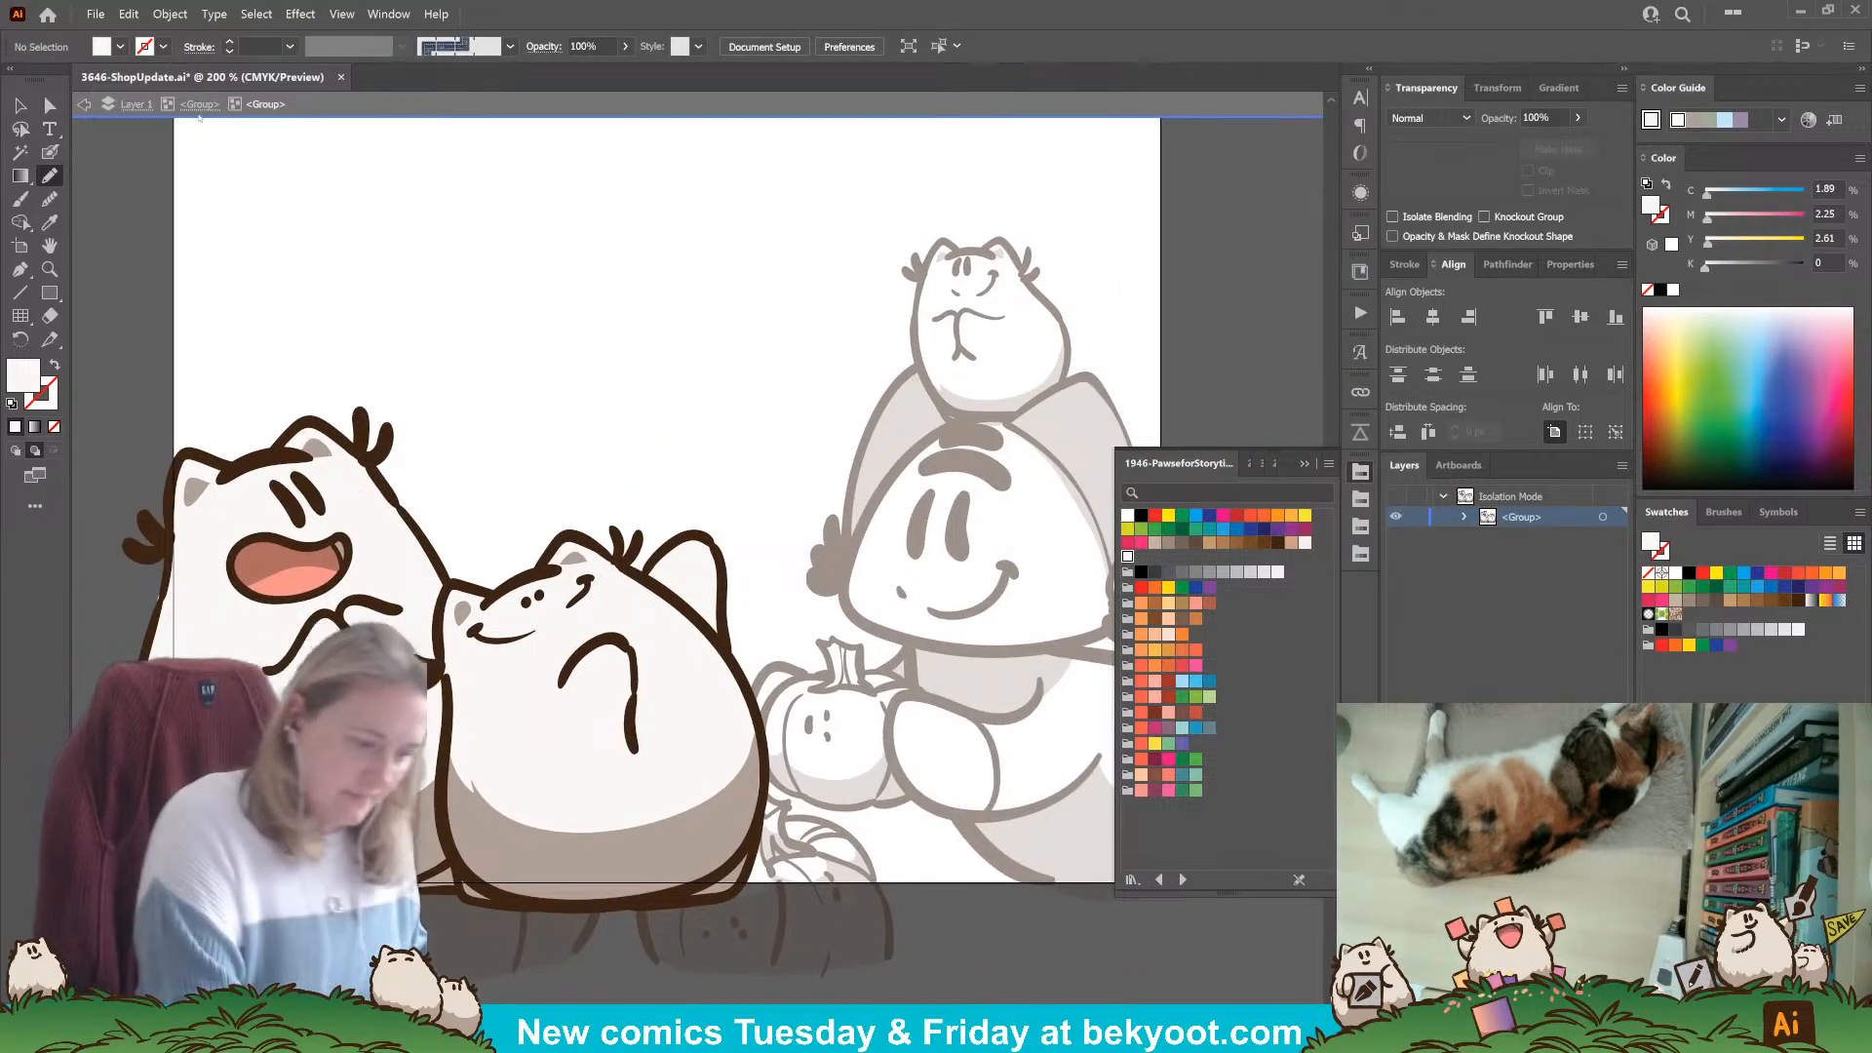
click(200, 105)
click(22, 108)
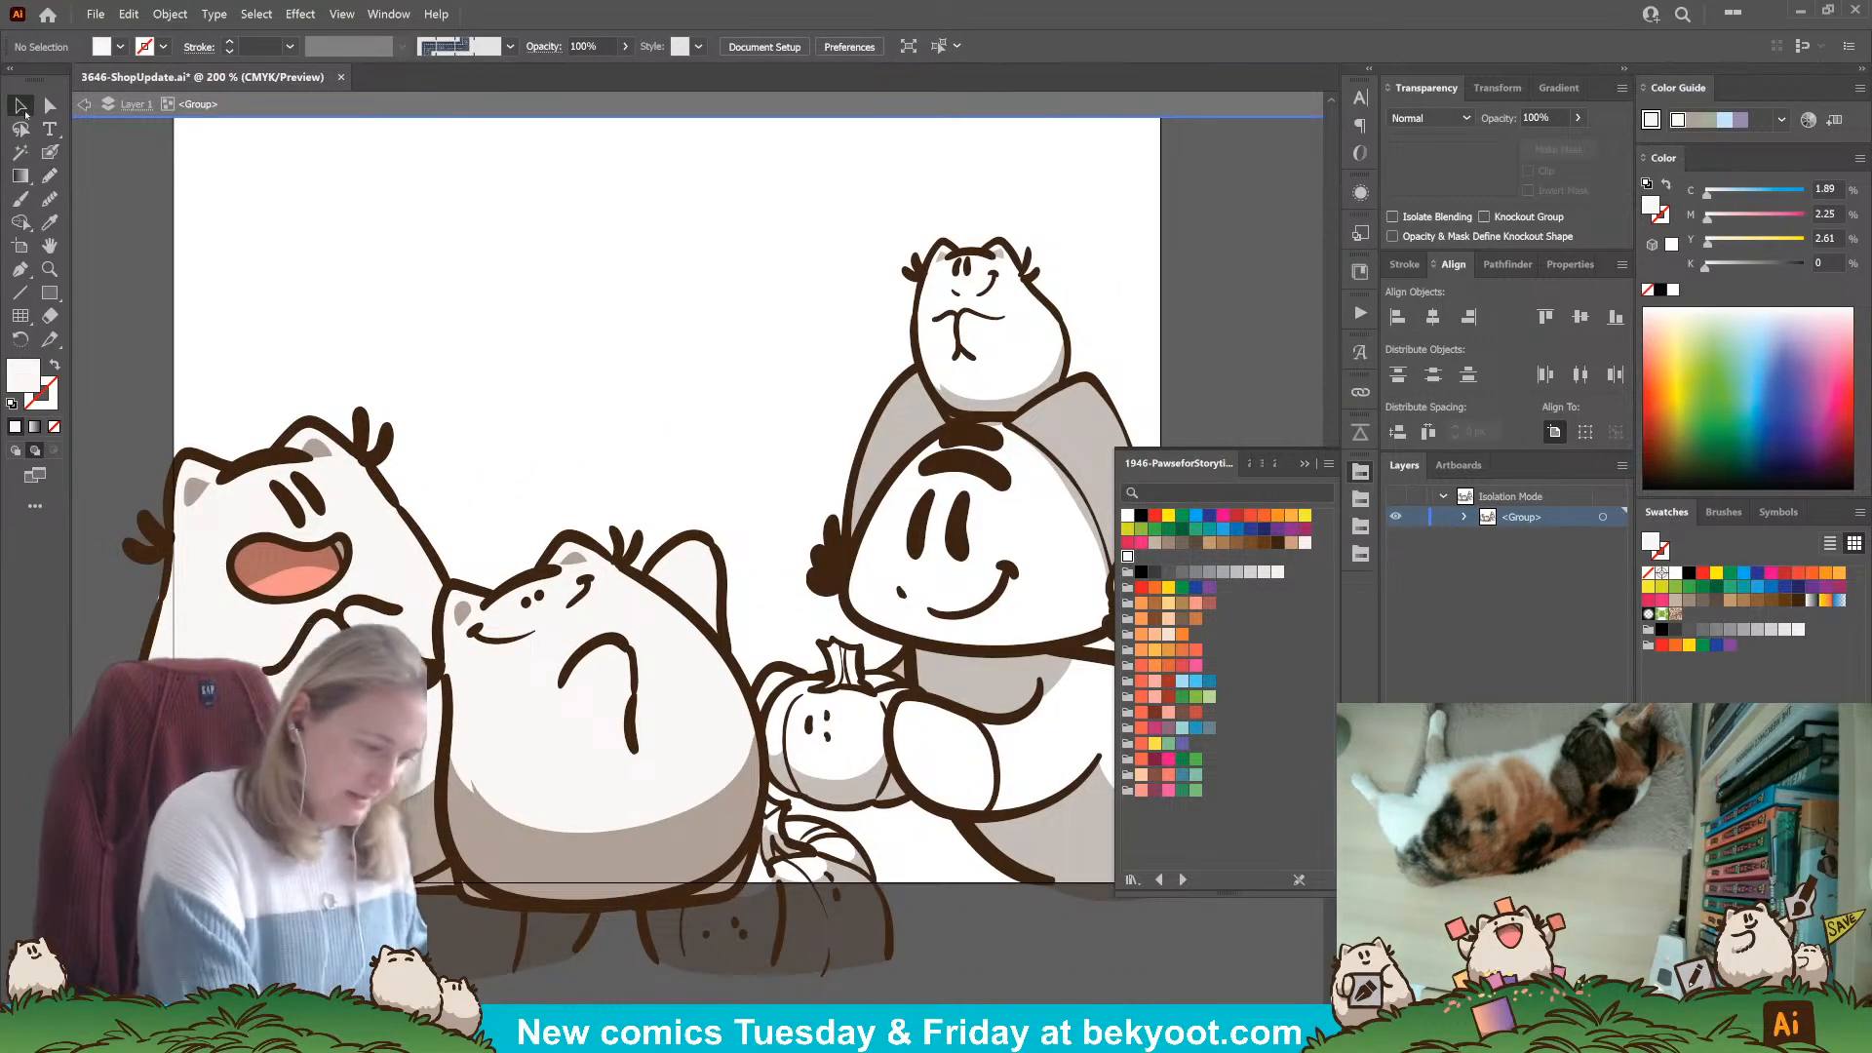
click(395, 443)
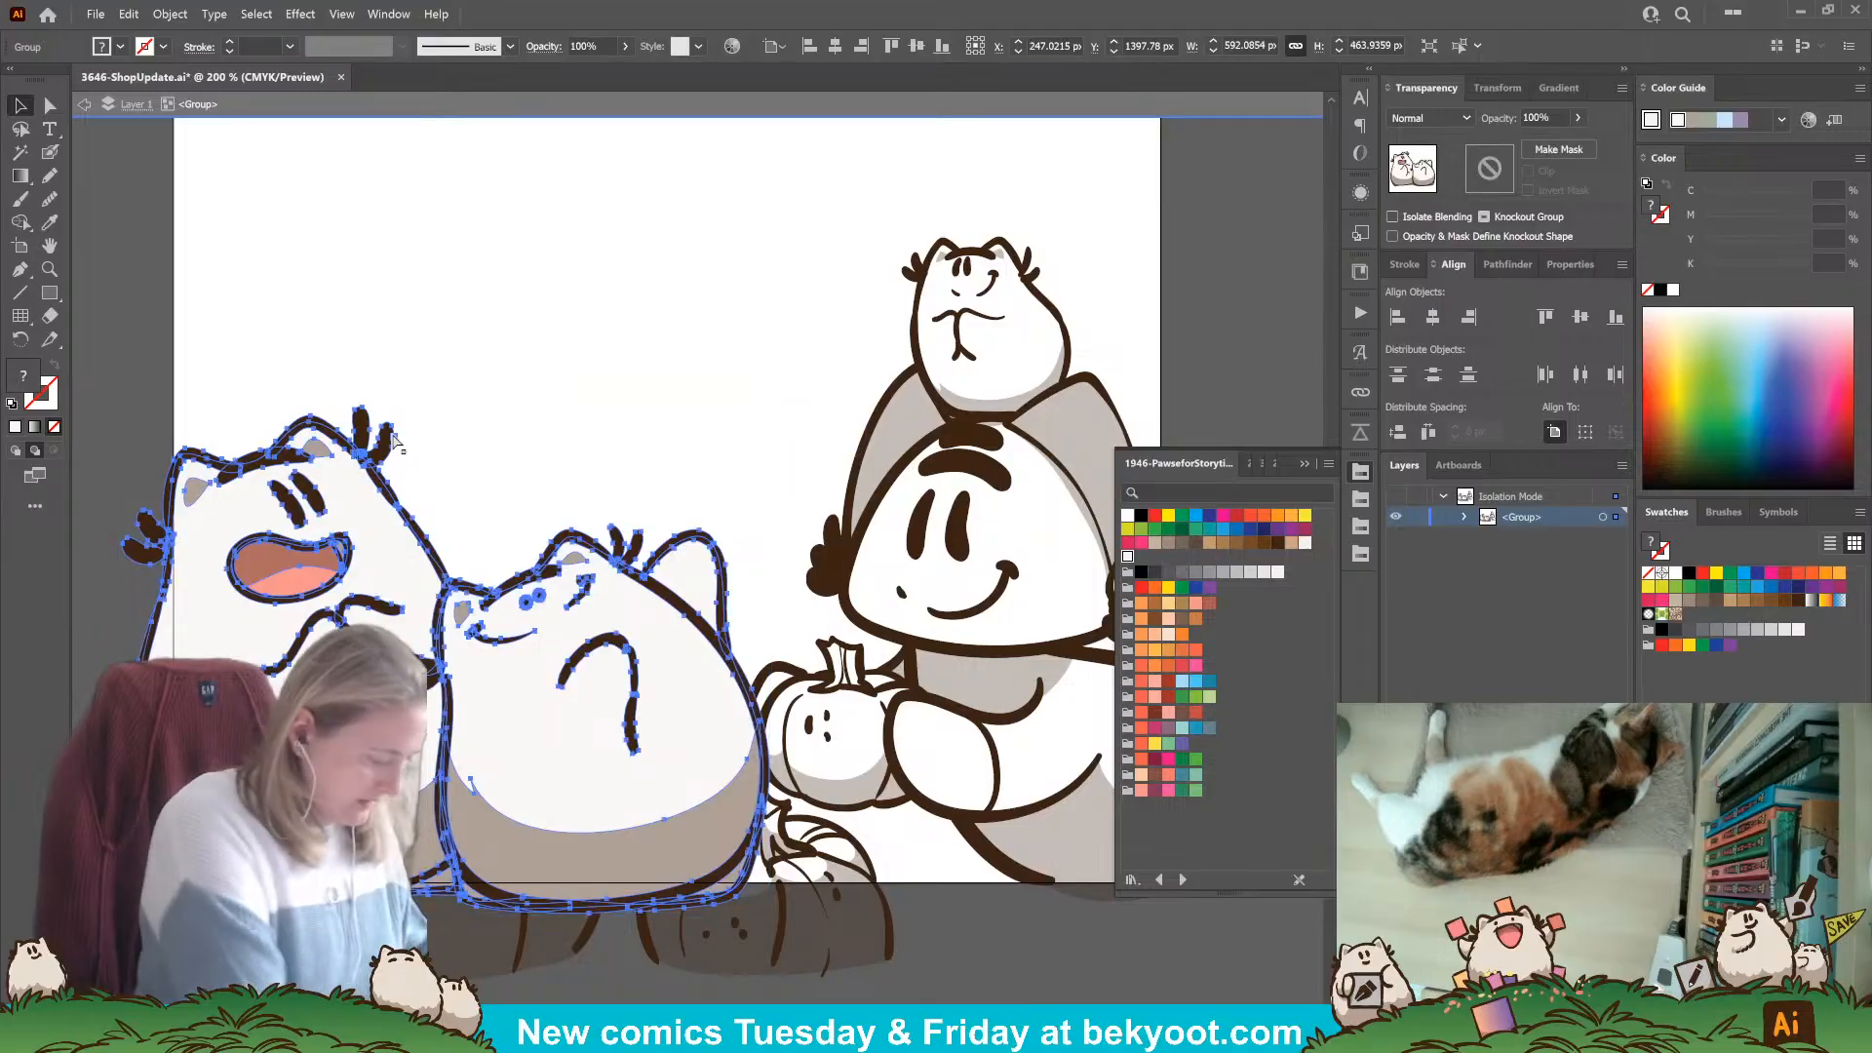
key(ctrl+shift+bracketleft)
click(958, 916)
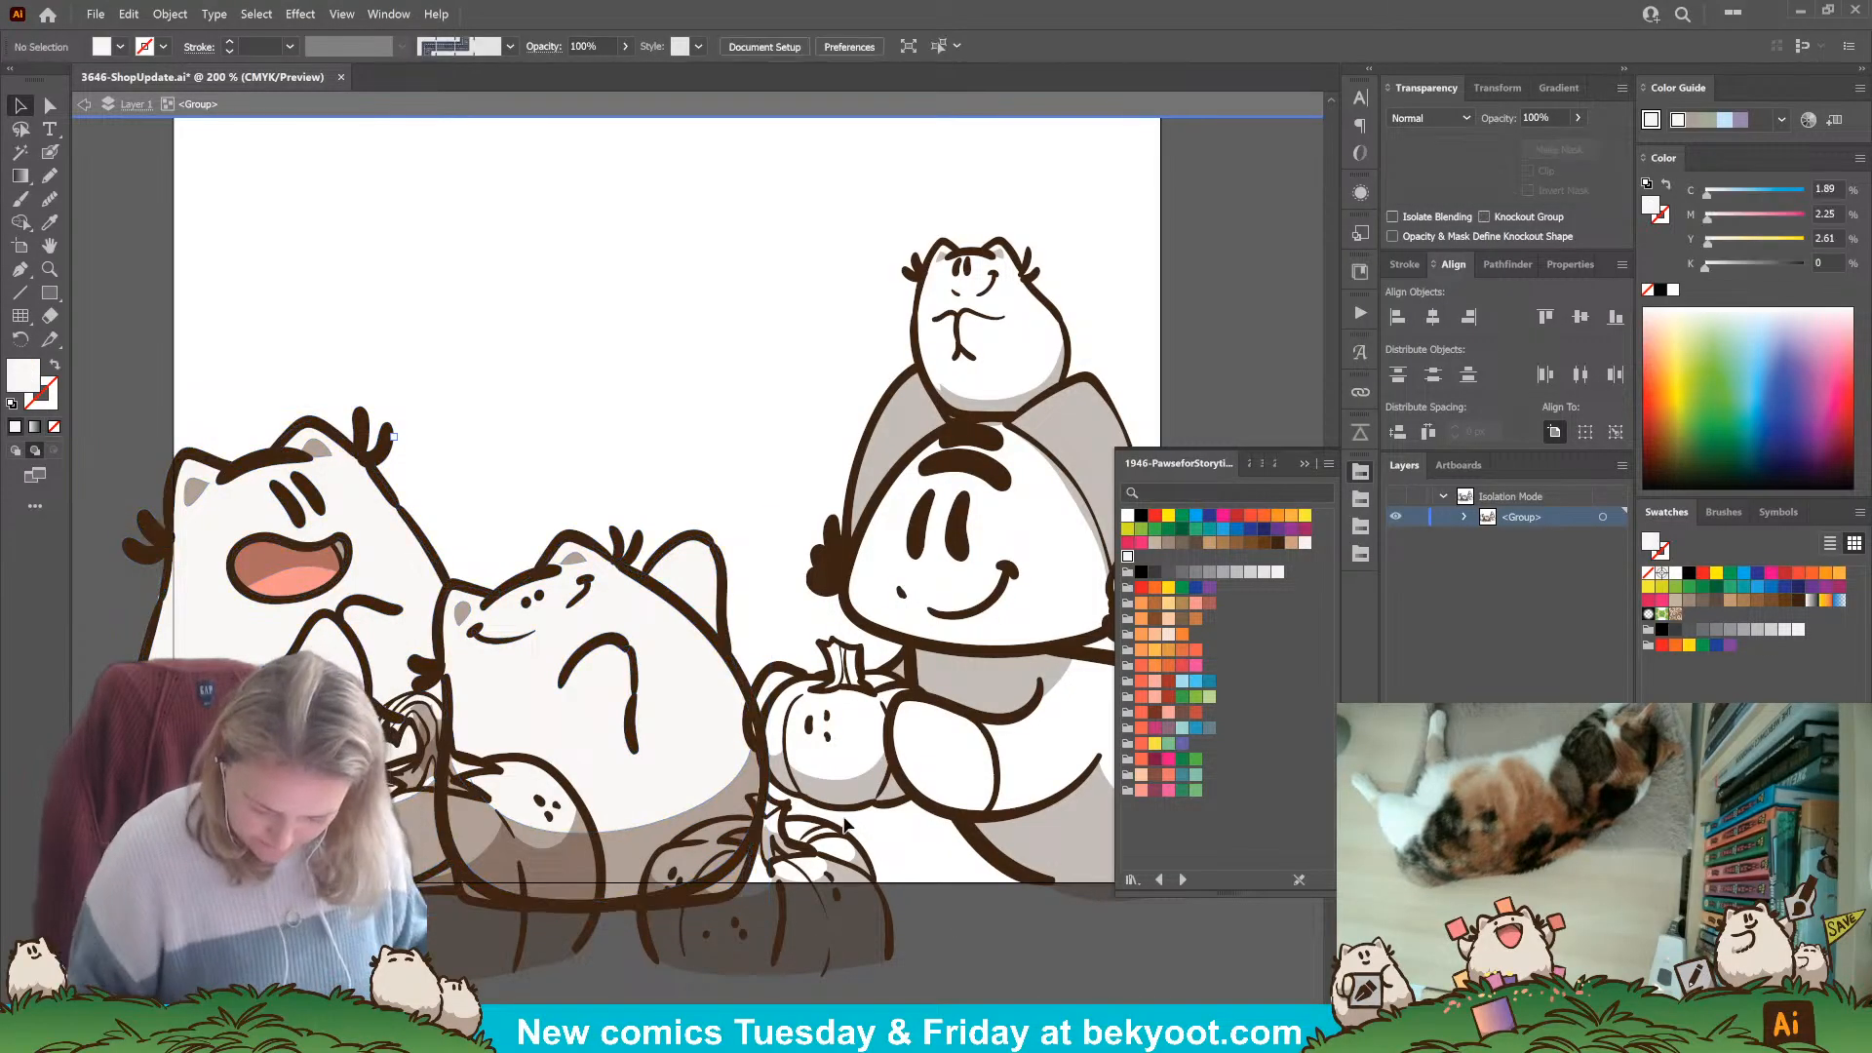
Enter the two-pumpkin group and draw a fill behind the larger pumpkin's stem using dark olive from the 2590-LeafyWalk library.
click(845, 824)
double_click(834, 835)
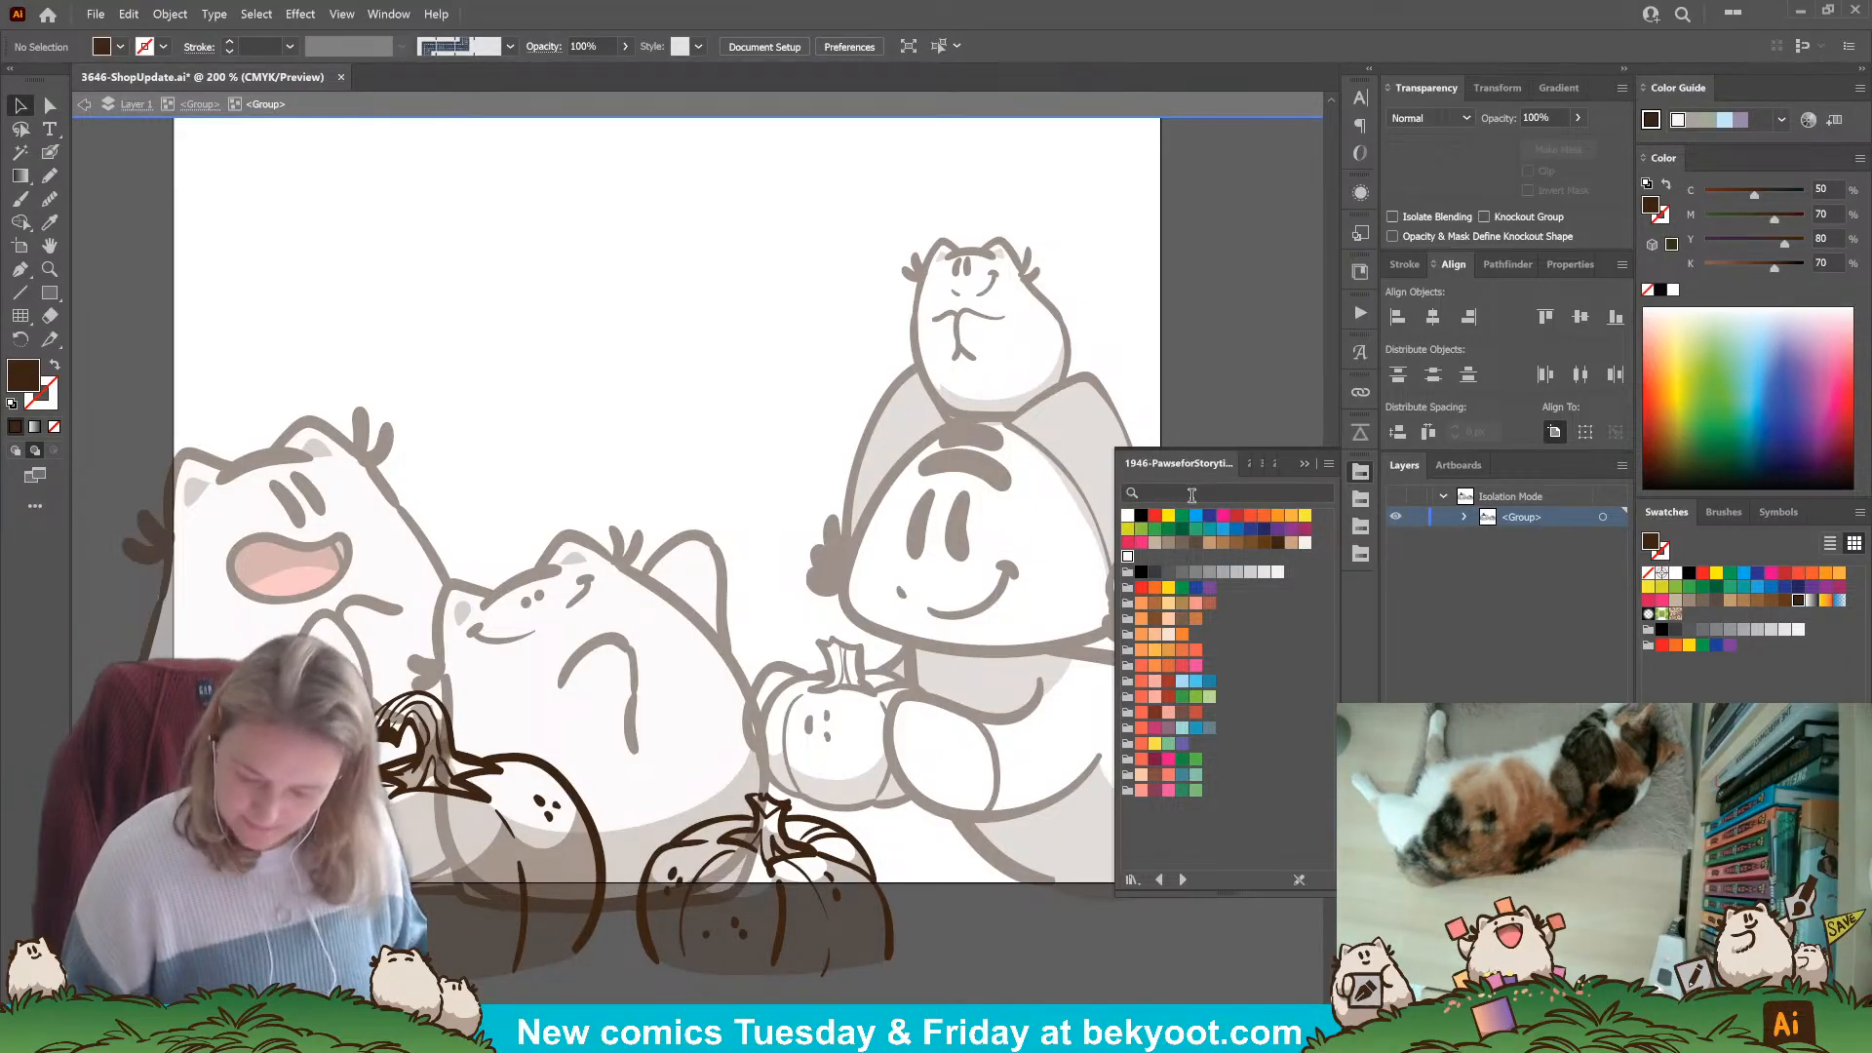
click(1249, 464)
drag(1201, 701, 1201, 883)
click(1182, 698)
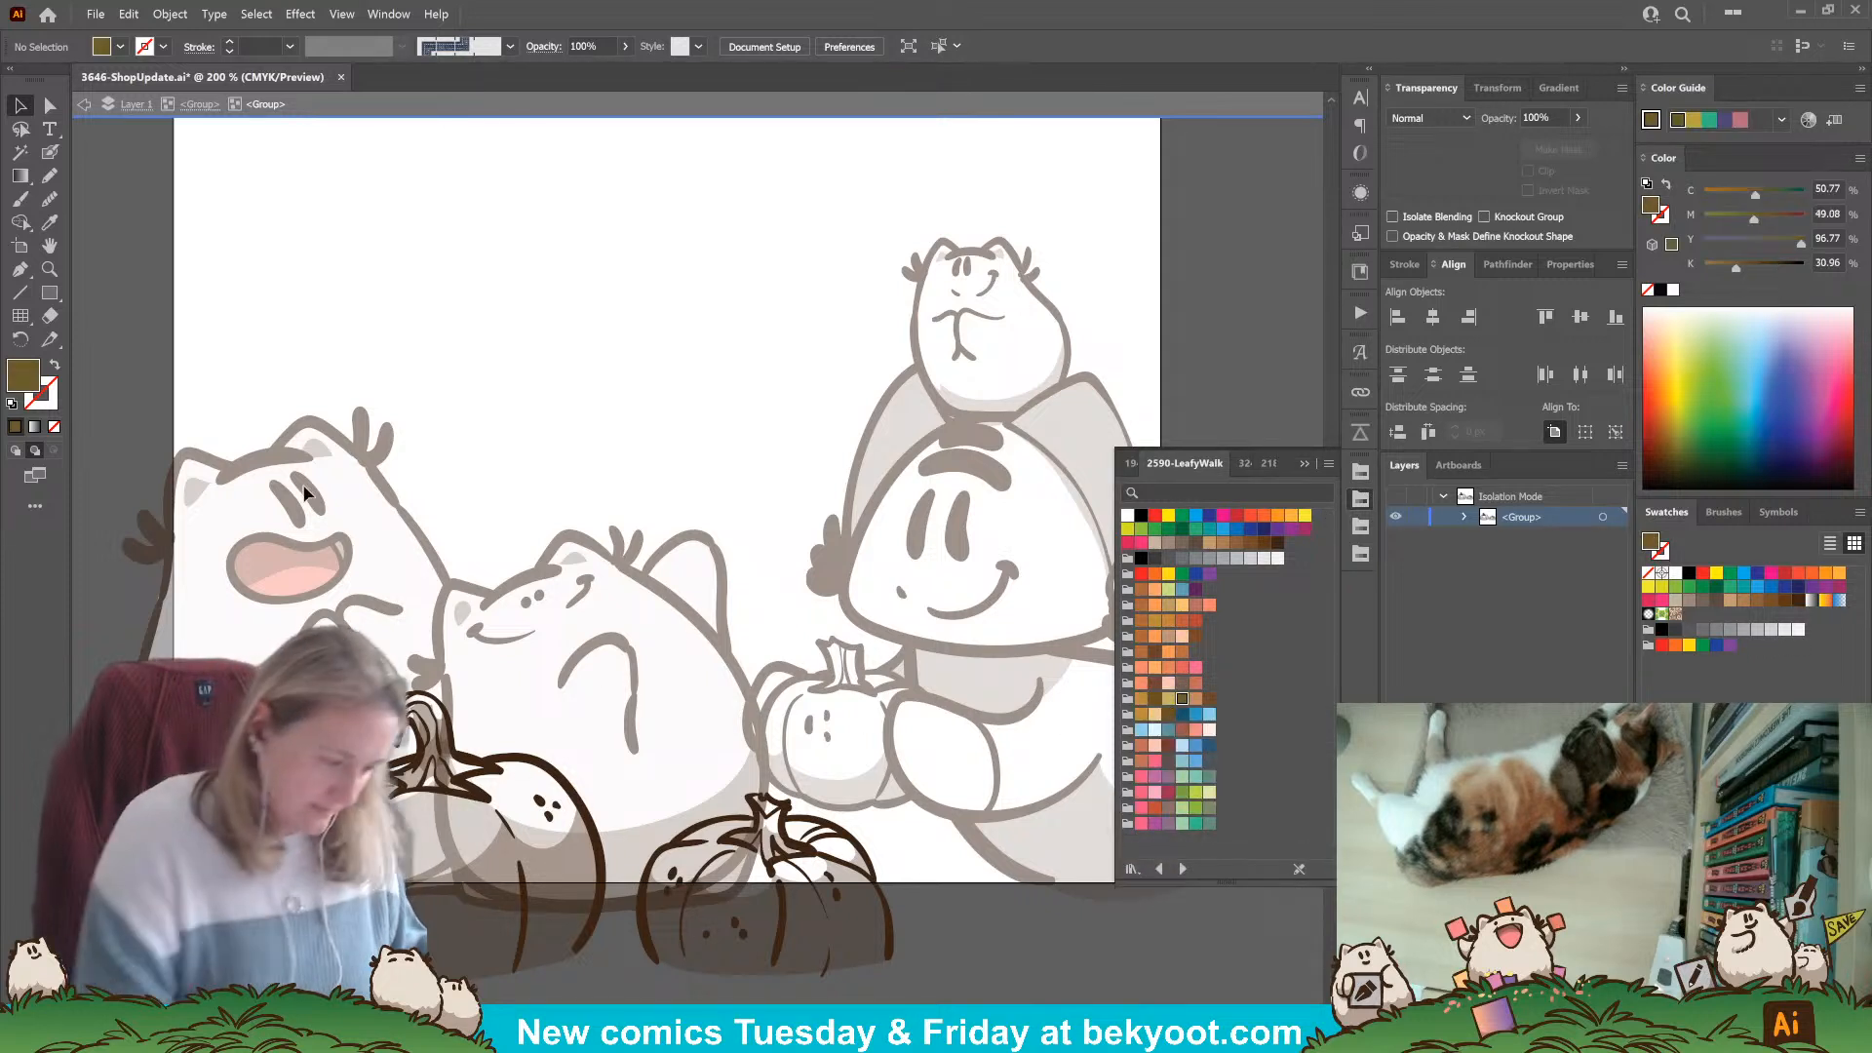
key(n)
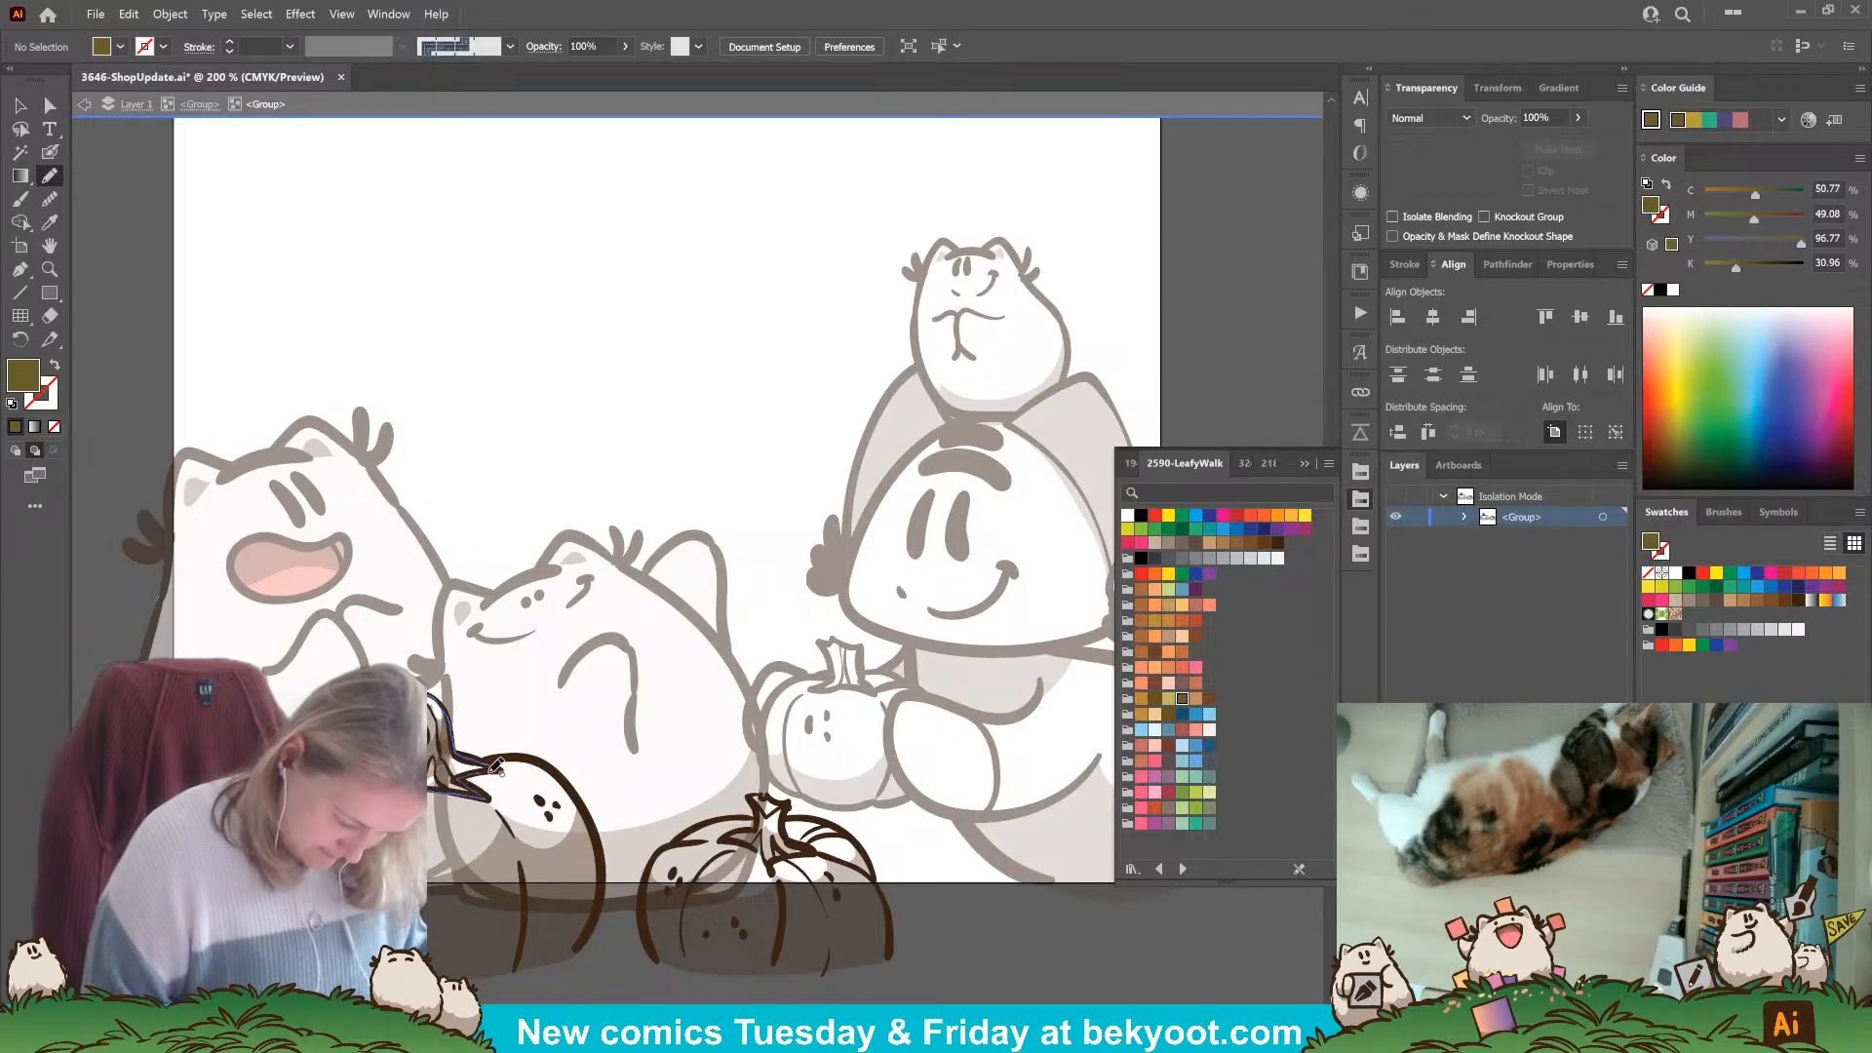
key(ctrl+shift+a)
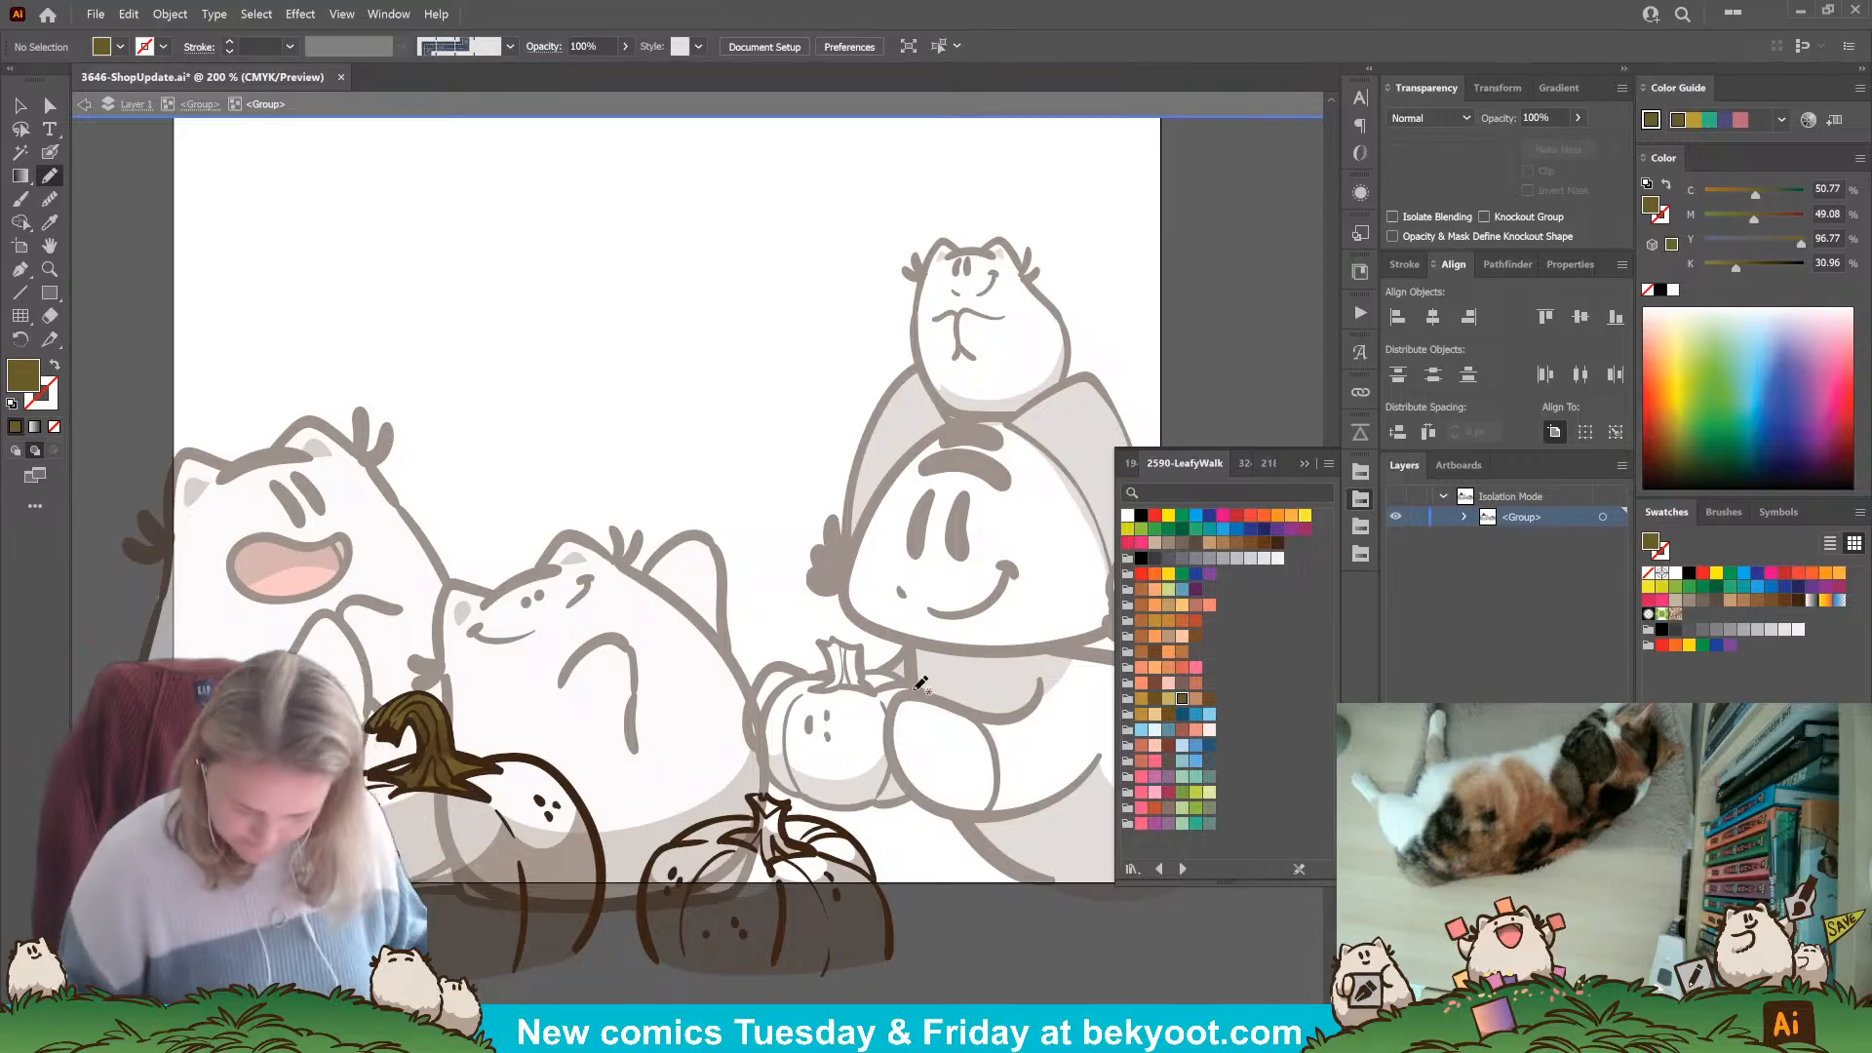
Adjust the larger pumpkin's stem fill at its upper curve so it follows the outline, and deselect it.
scroll(425, 718, up, 4)
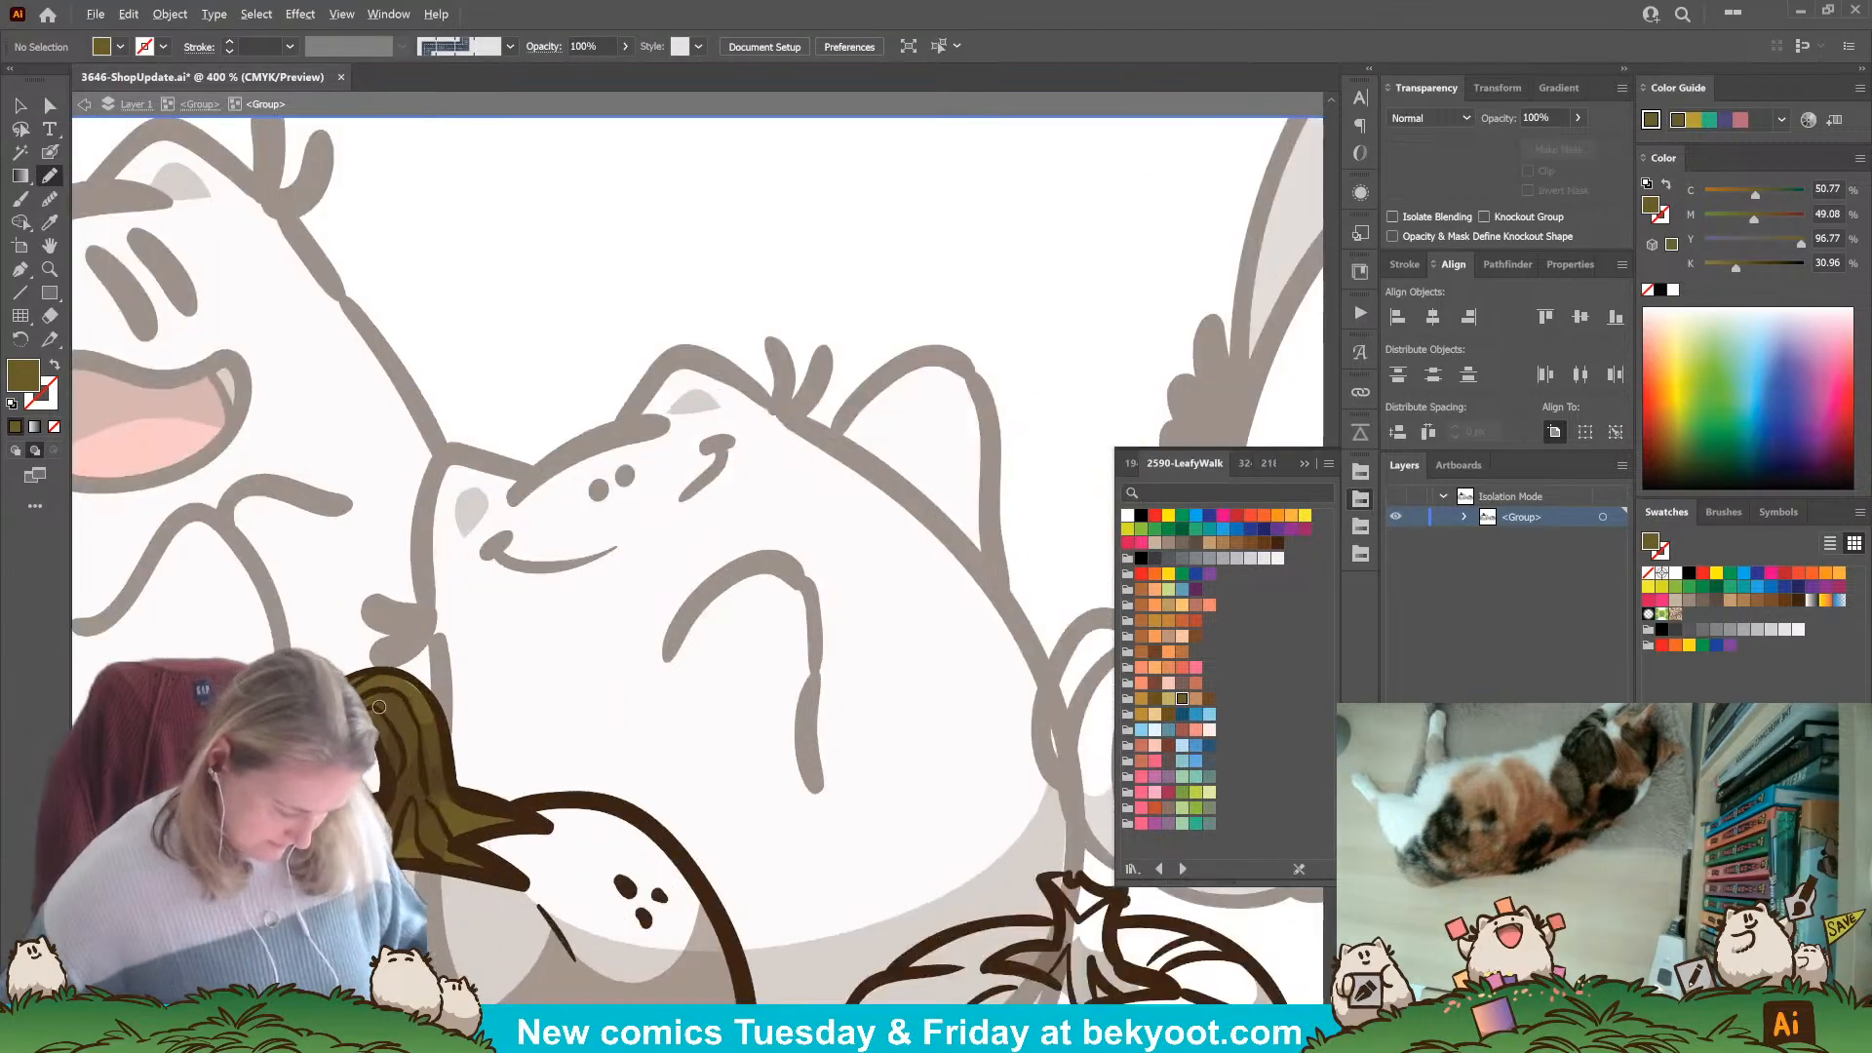
key(a)
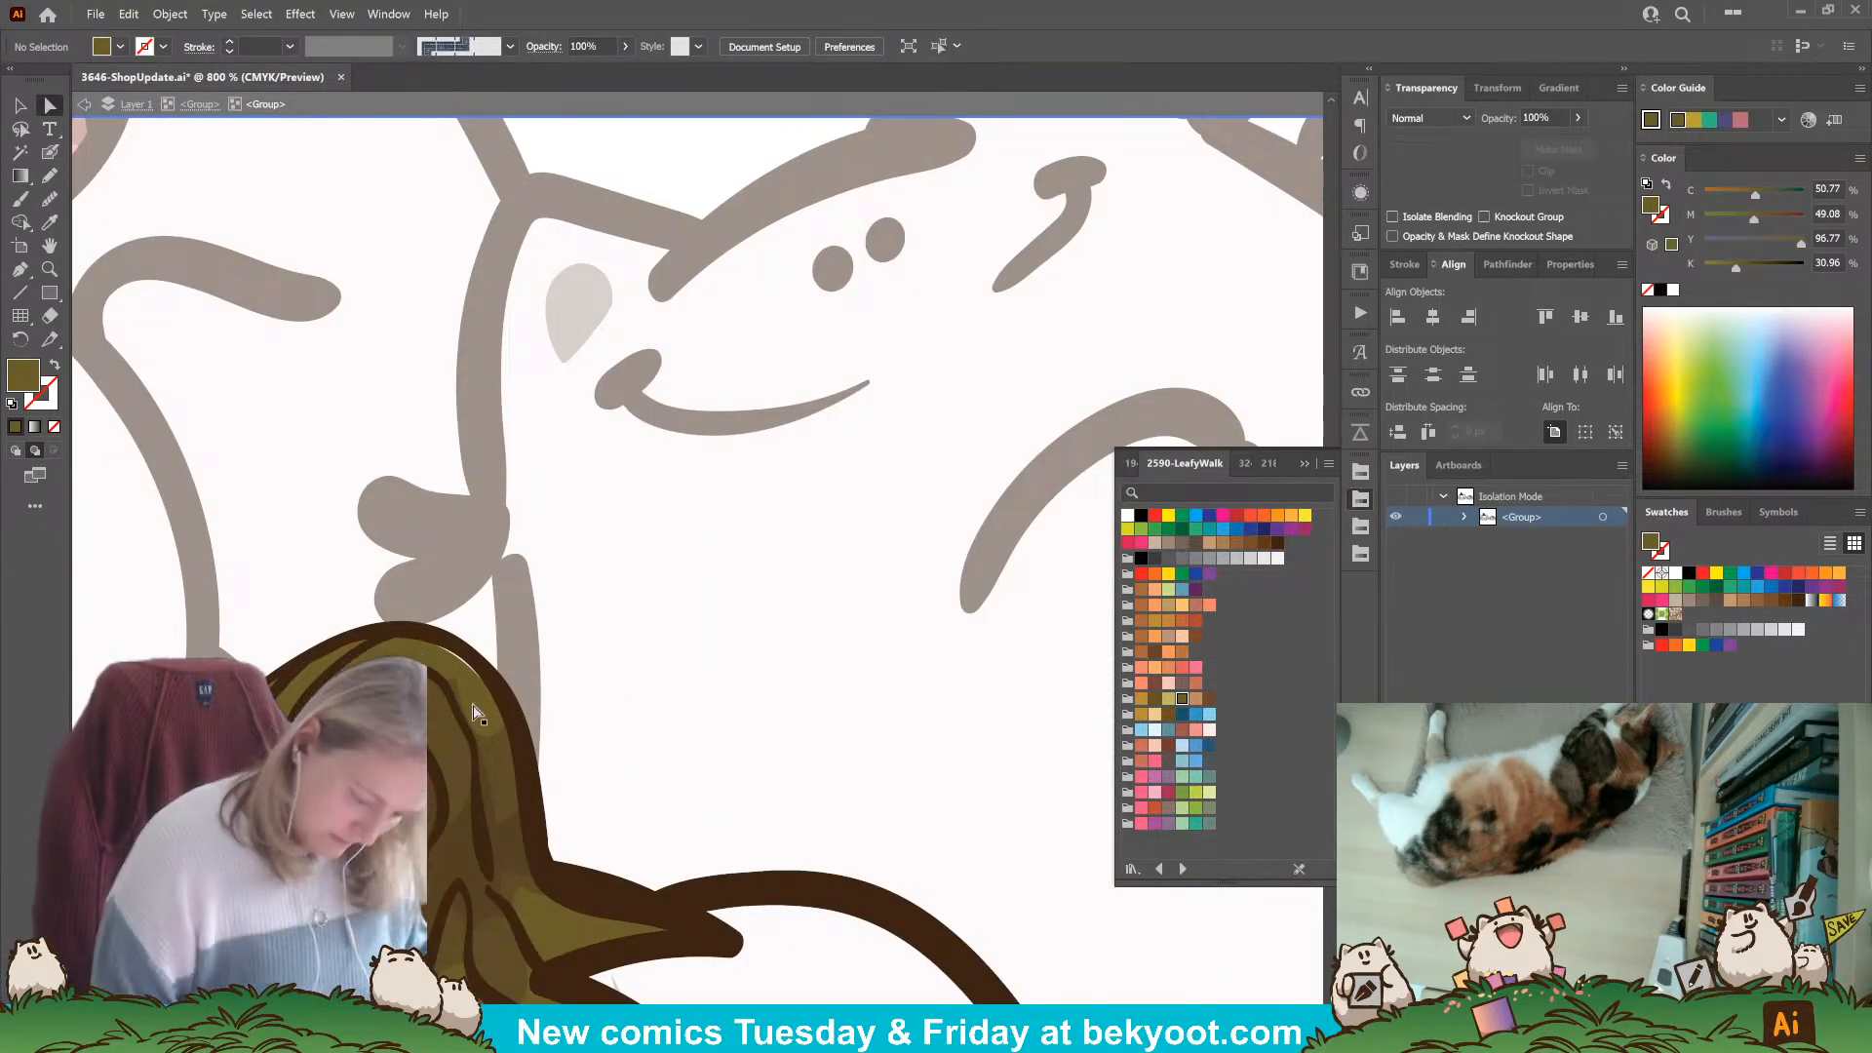
click(494, 683)
click(494, 686)
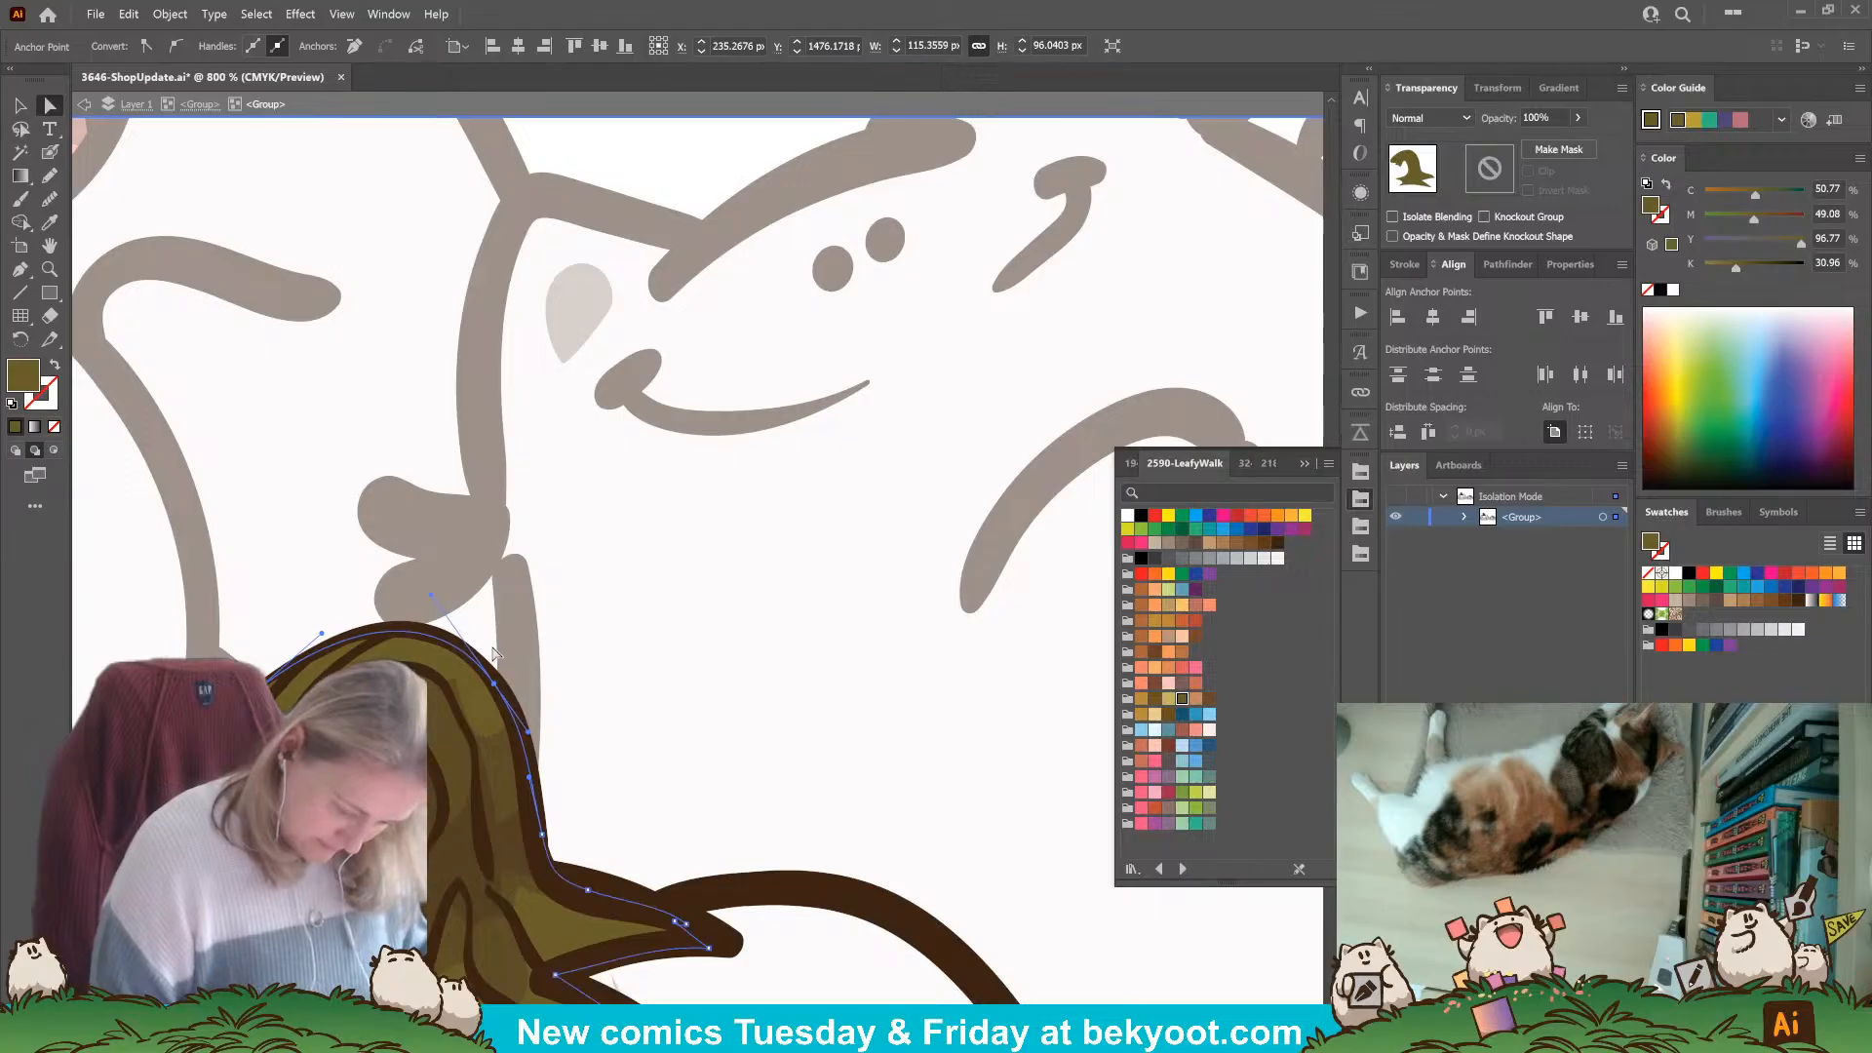
scroll(651, 980, down, 5)
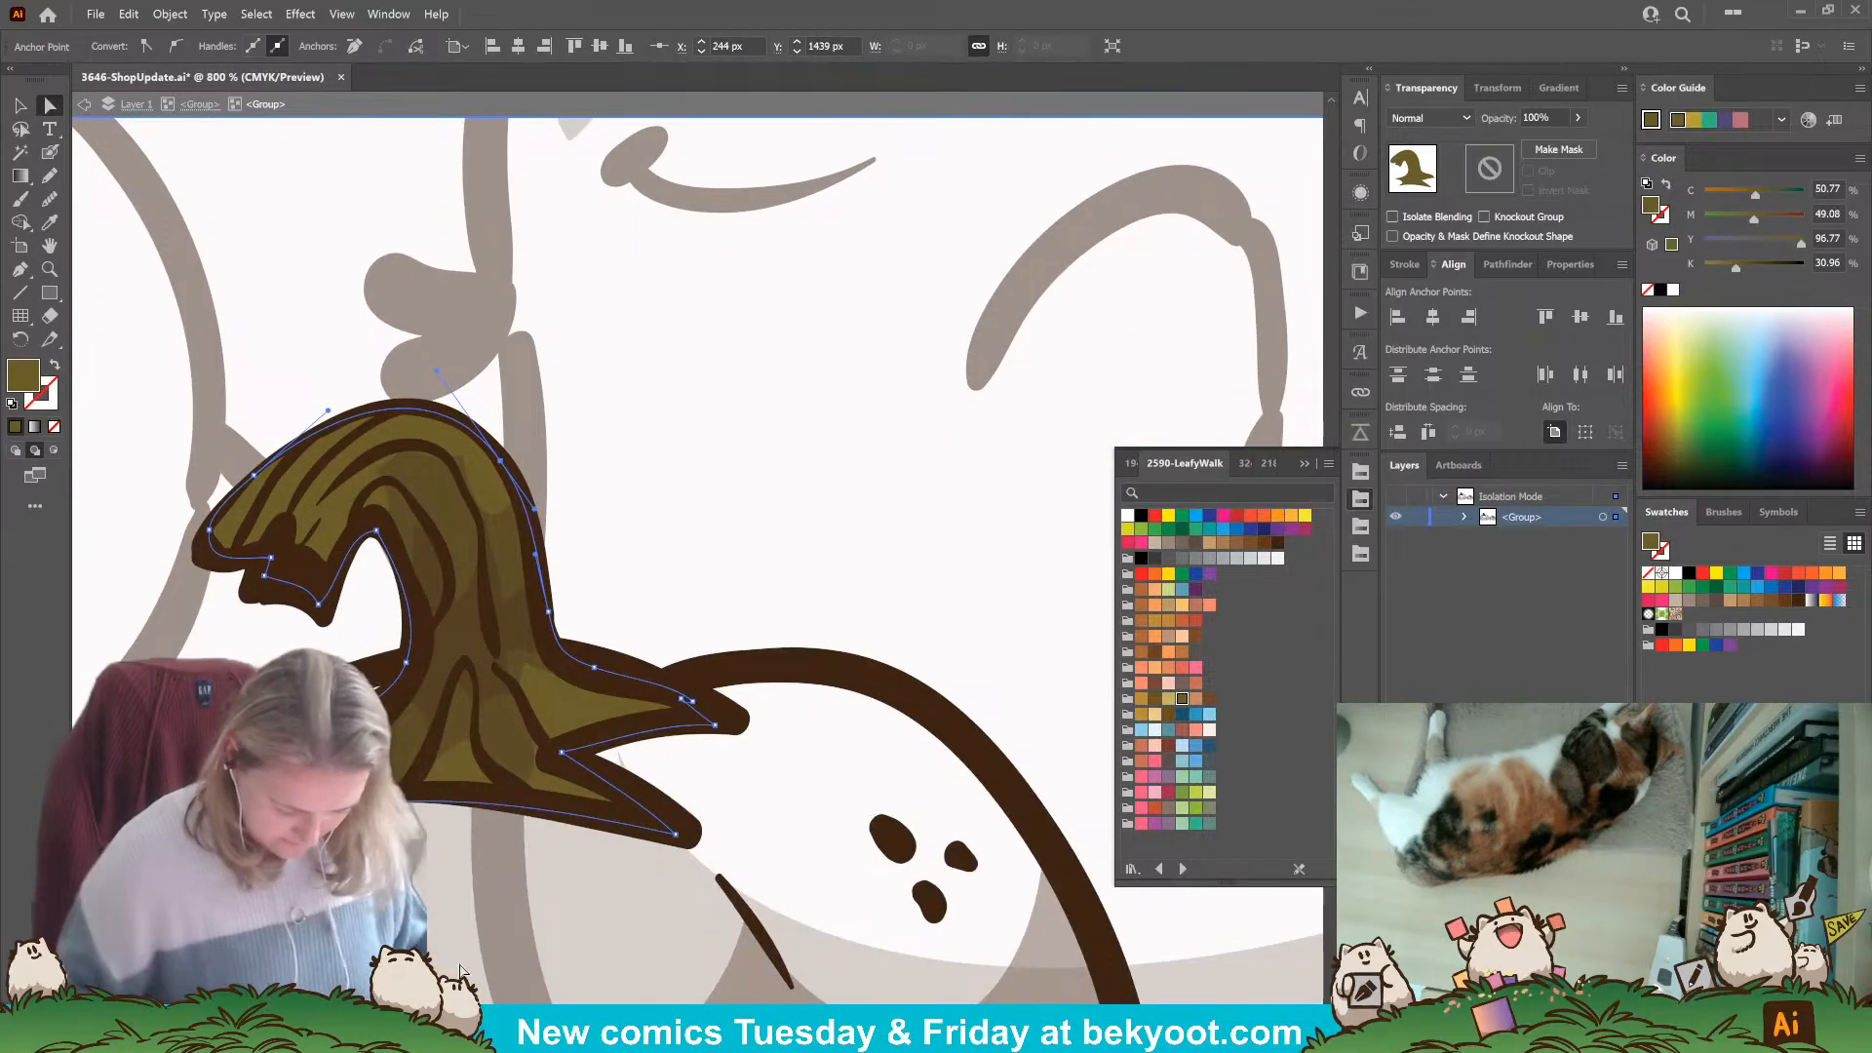
scroll(503, 743, down, 2)
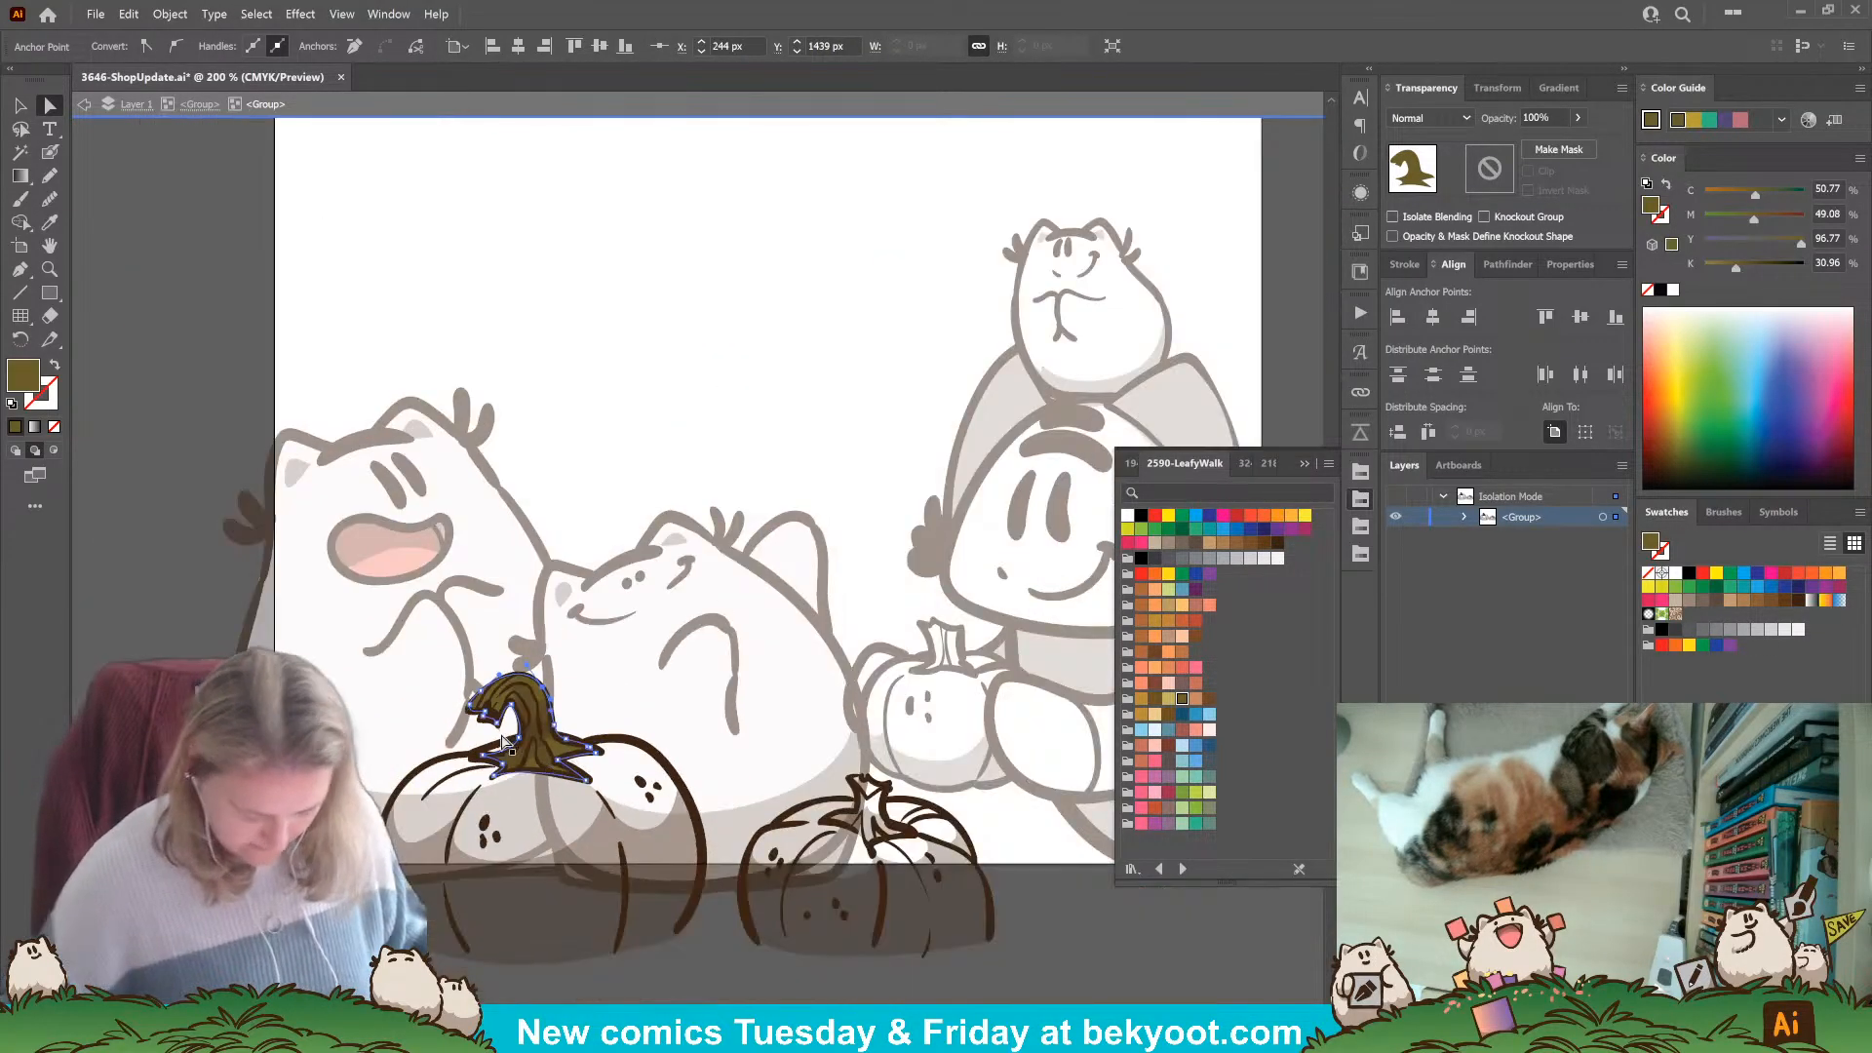
key(ctrl+shift+a)
Draw a light olive-yellow fill behind the smaller pumpkin's stem with the Pencil tool.
click(49, 176)
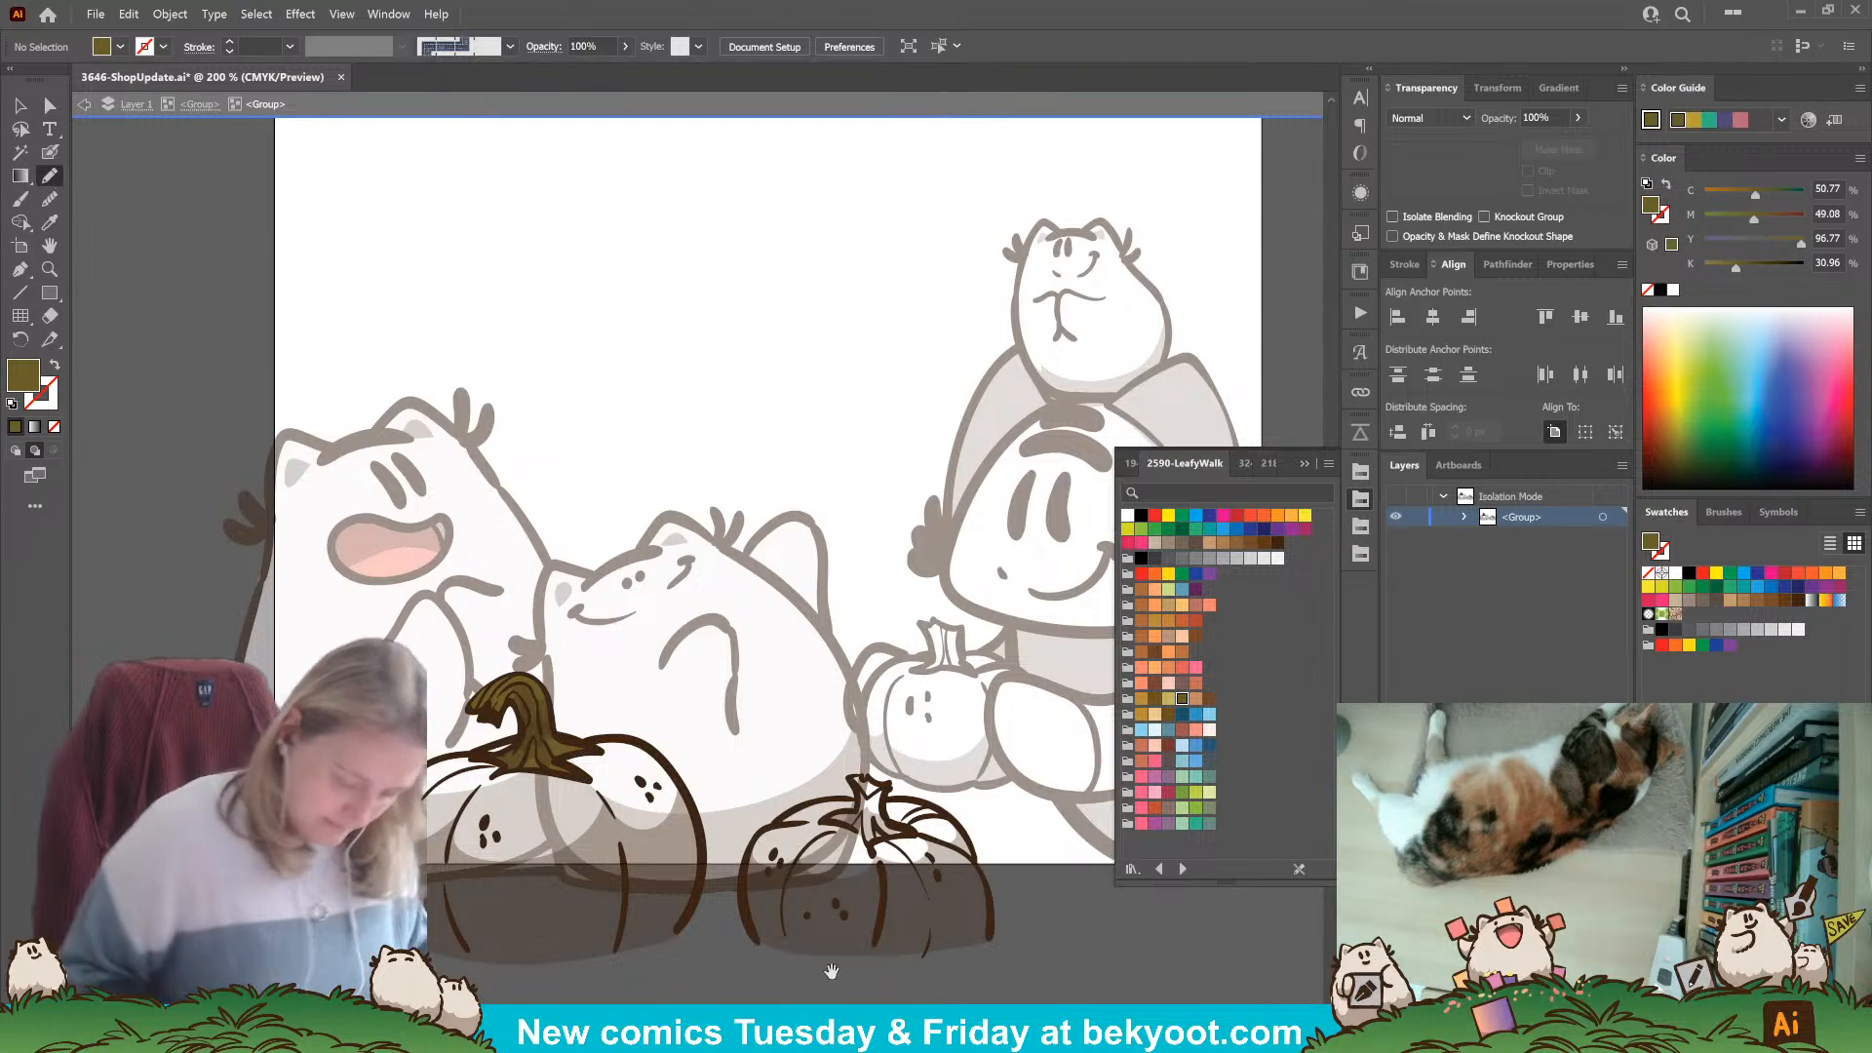
drag(831, 971, 709, 893)
click(1168, 698)
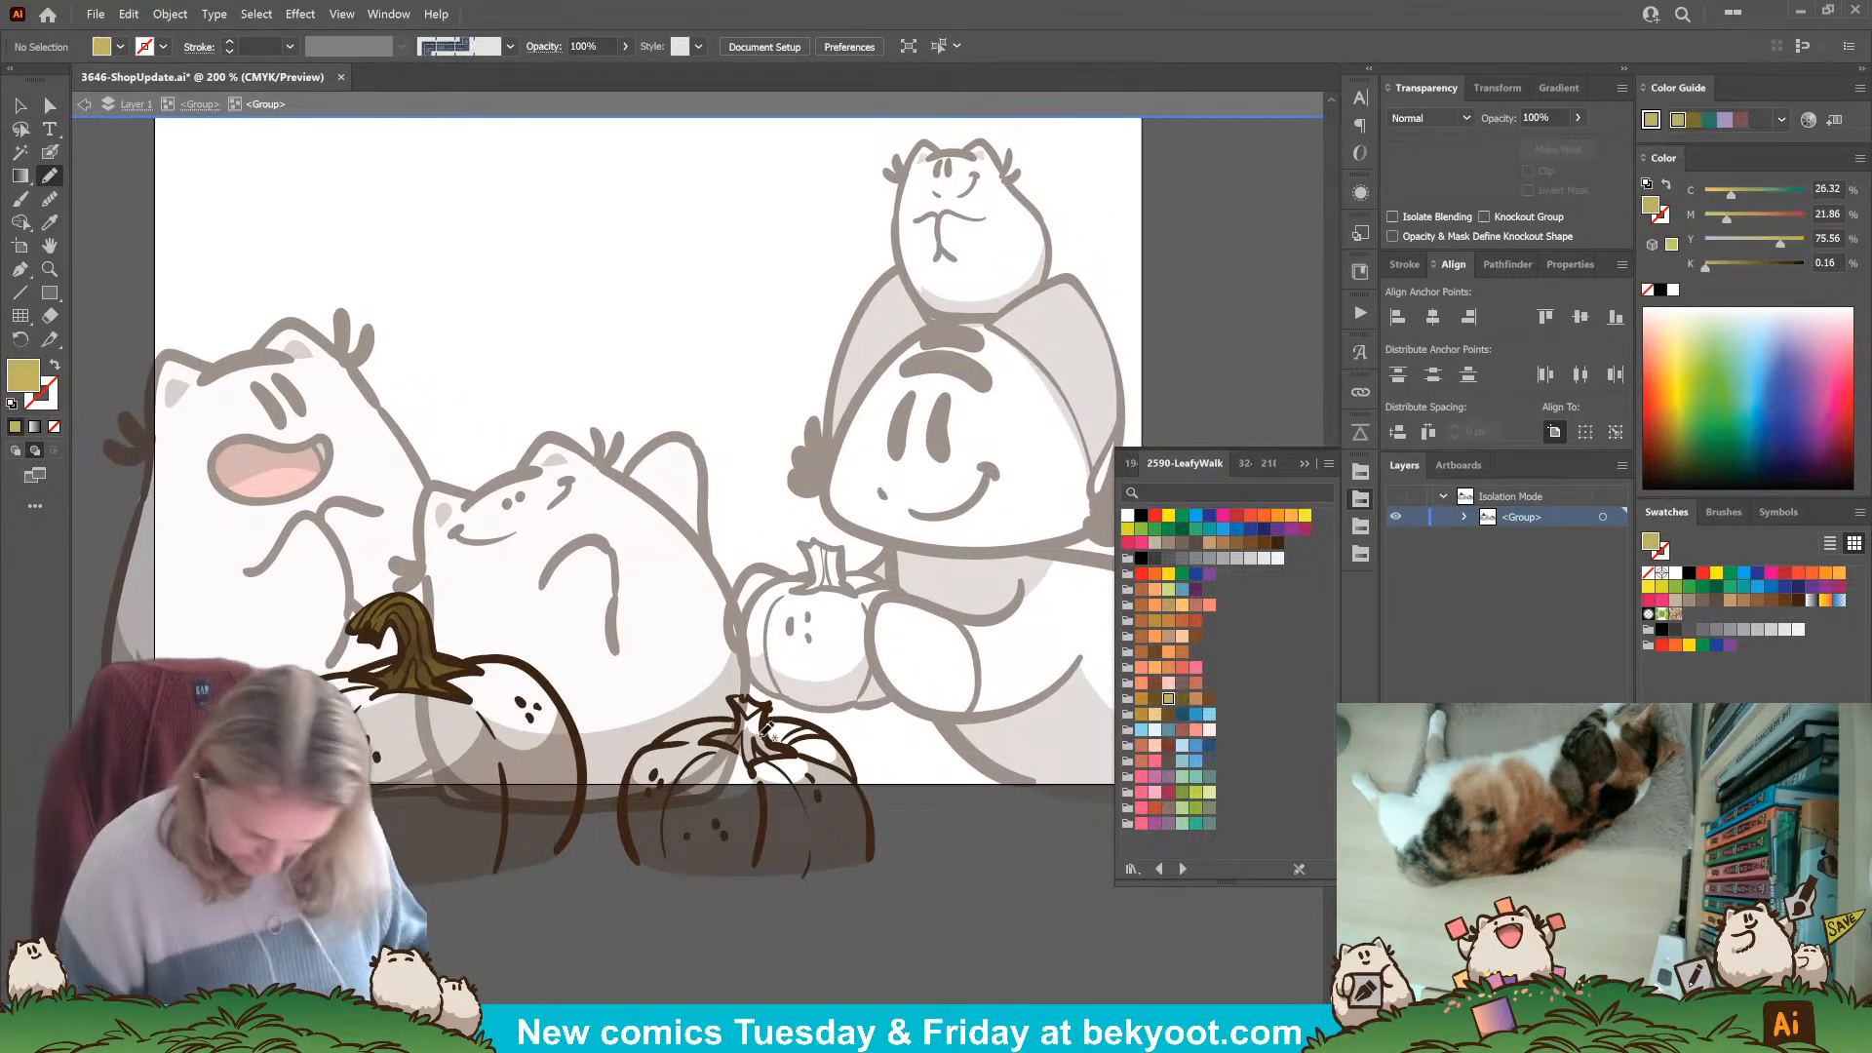
mouse_move(764, 710)
mouse_down()
mouse_move(783, 749)
mouse_move(768, 759)
mouse_move(708, 737)
mouse_move(739, 722)
mouse_move(733, 686)
mouse_move(767, 707)
mouse_up()
ctrl+click(597, 952)
Draw a pale yellow-orange fill about 229 by 171 px behind the smaller pumpkin's body.
drag(719, 932, 682, 919)
click(1155, 714)
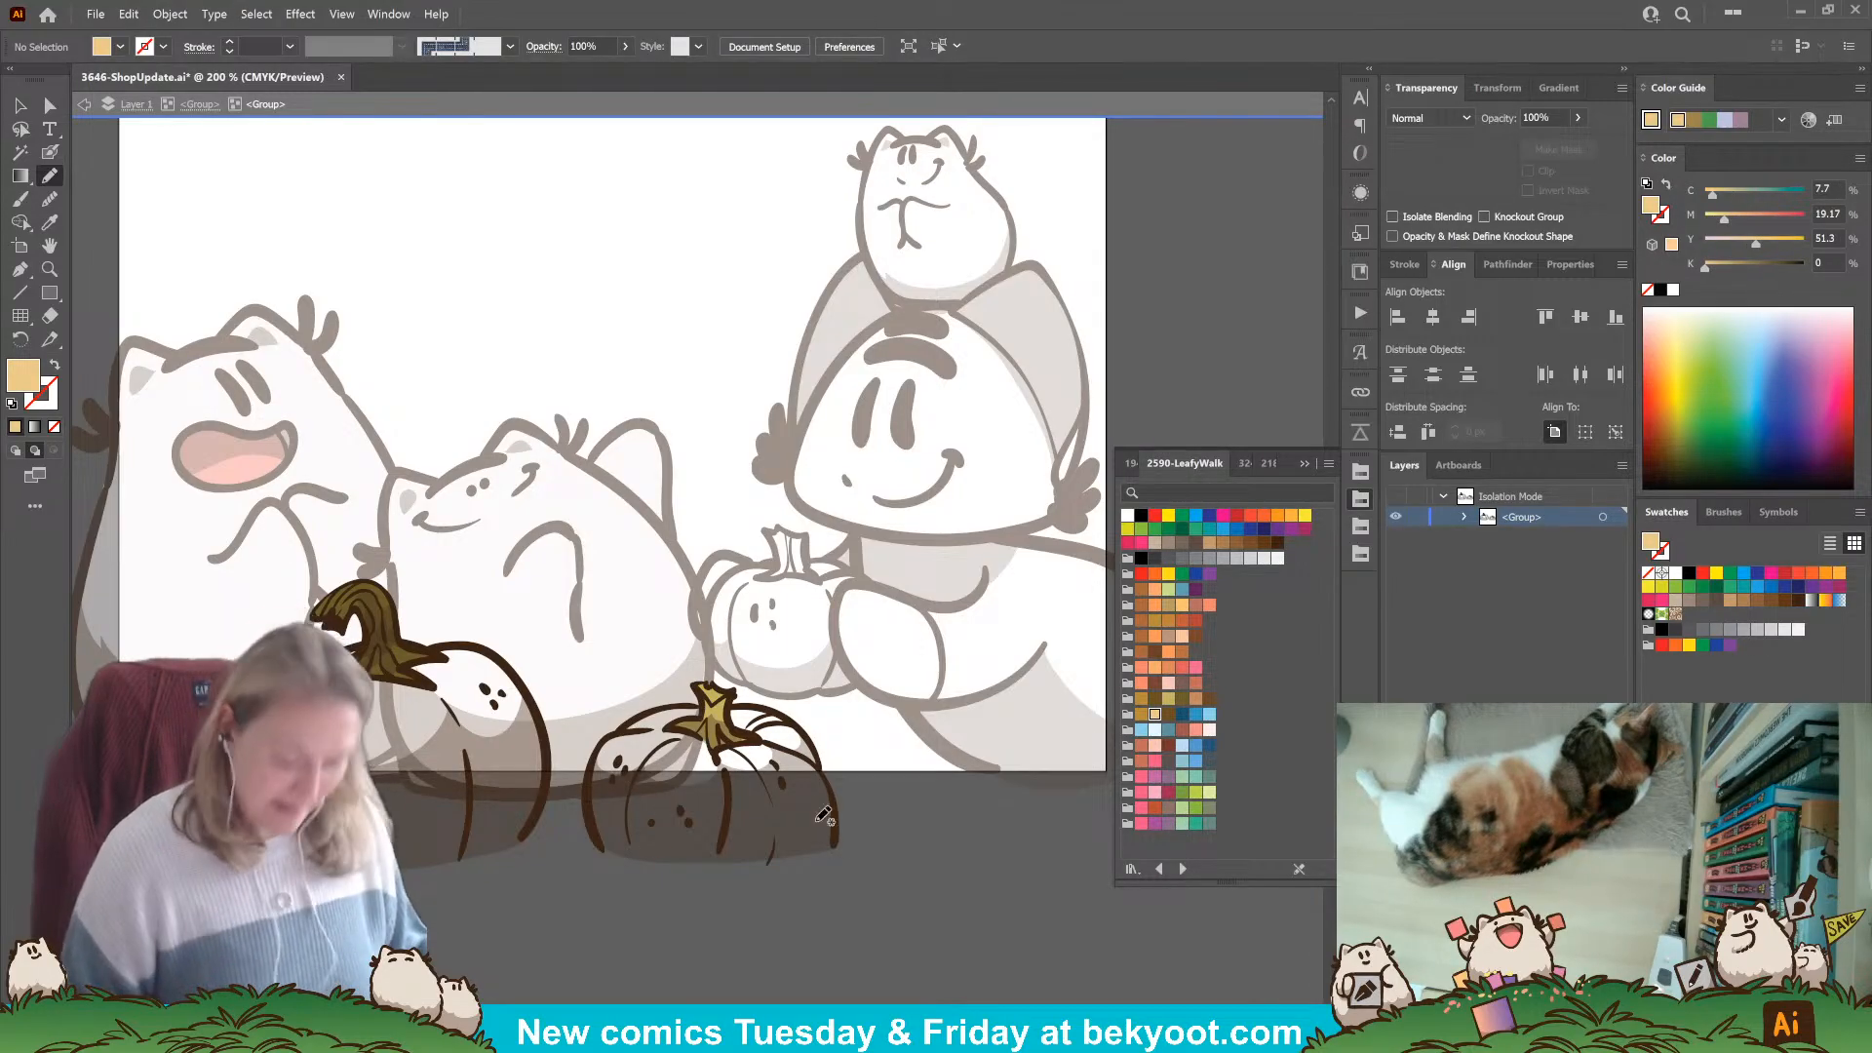
mouse_move(836, 844)
mouse_down()
mouse_move(813, 743)
mouse_move(782, 718)
mouse_move(663, 710)
mouse_move(590, 765)
mouse_move(598, 844)
mouse_move(629, 867)
mouse_move(788, 888)
mouse_move(846, 845)
mouse_up()
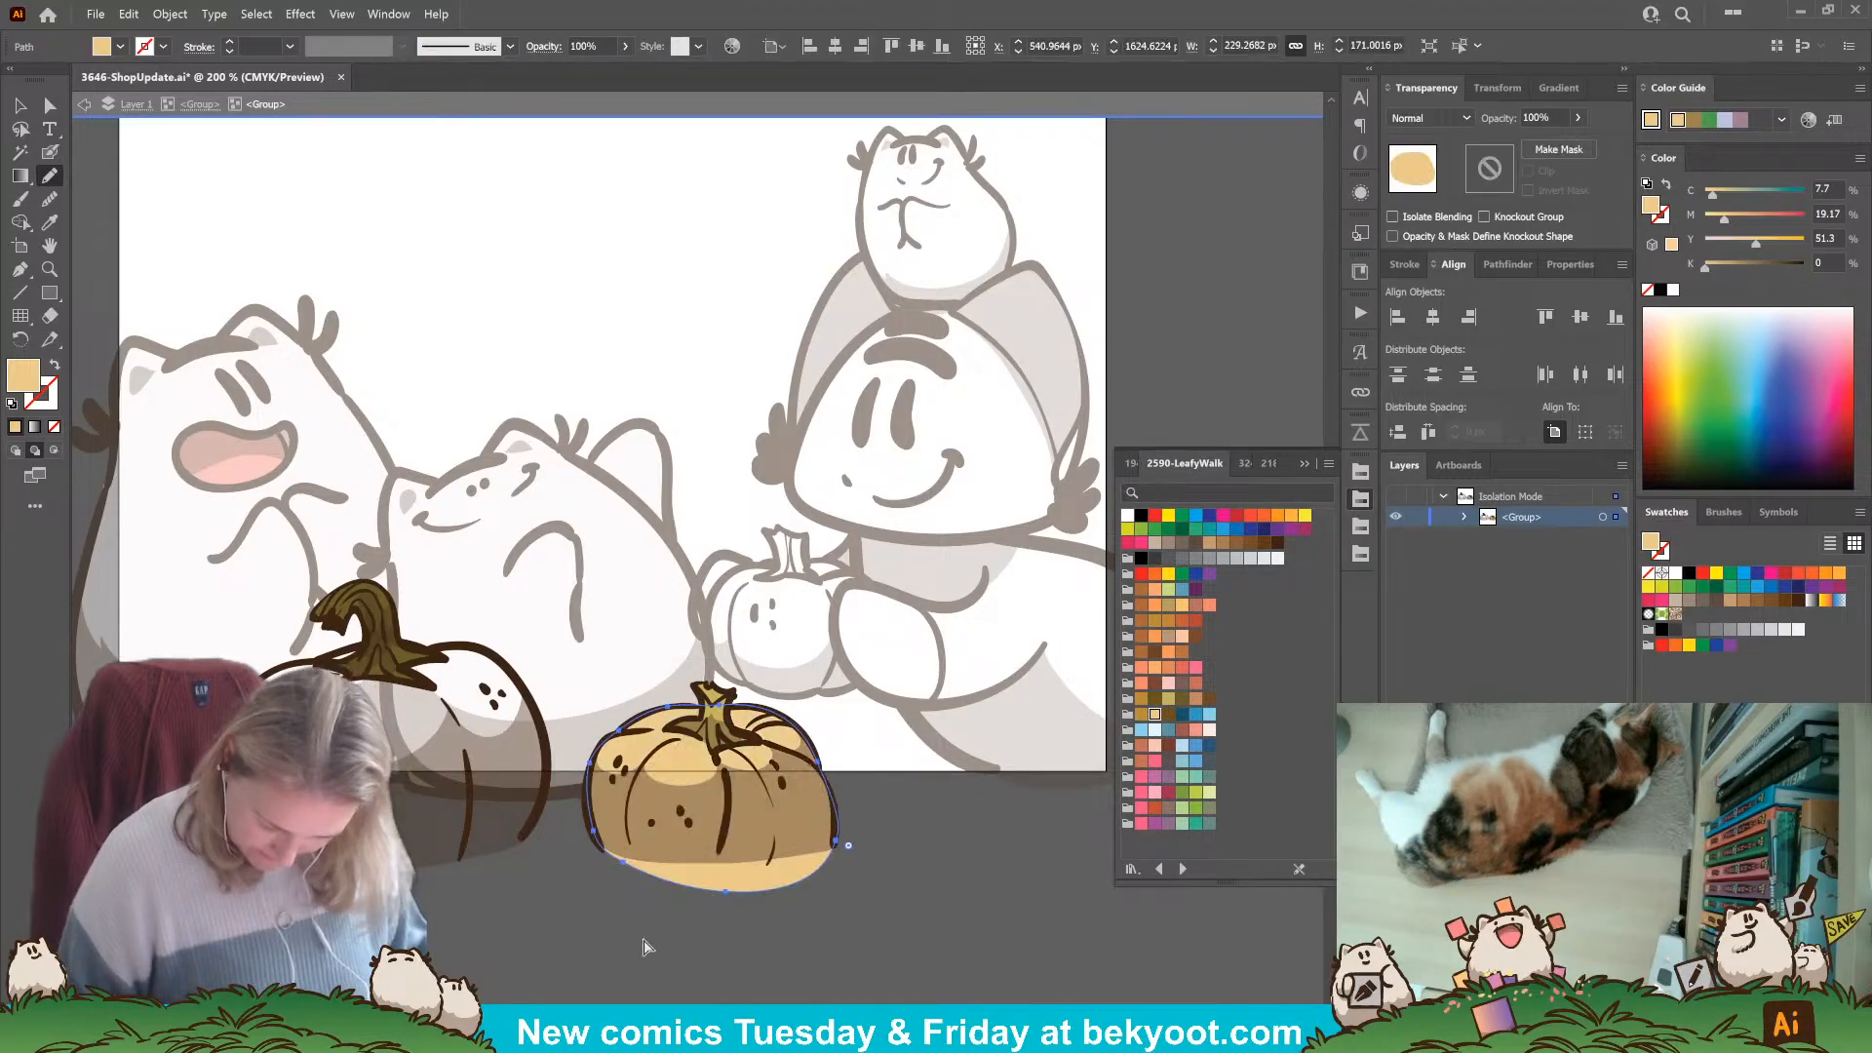
key(ctrl+shift+a)
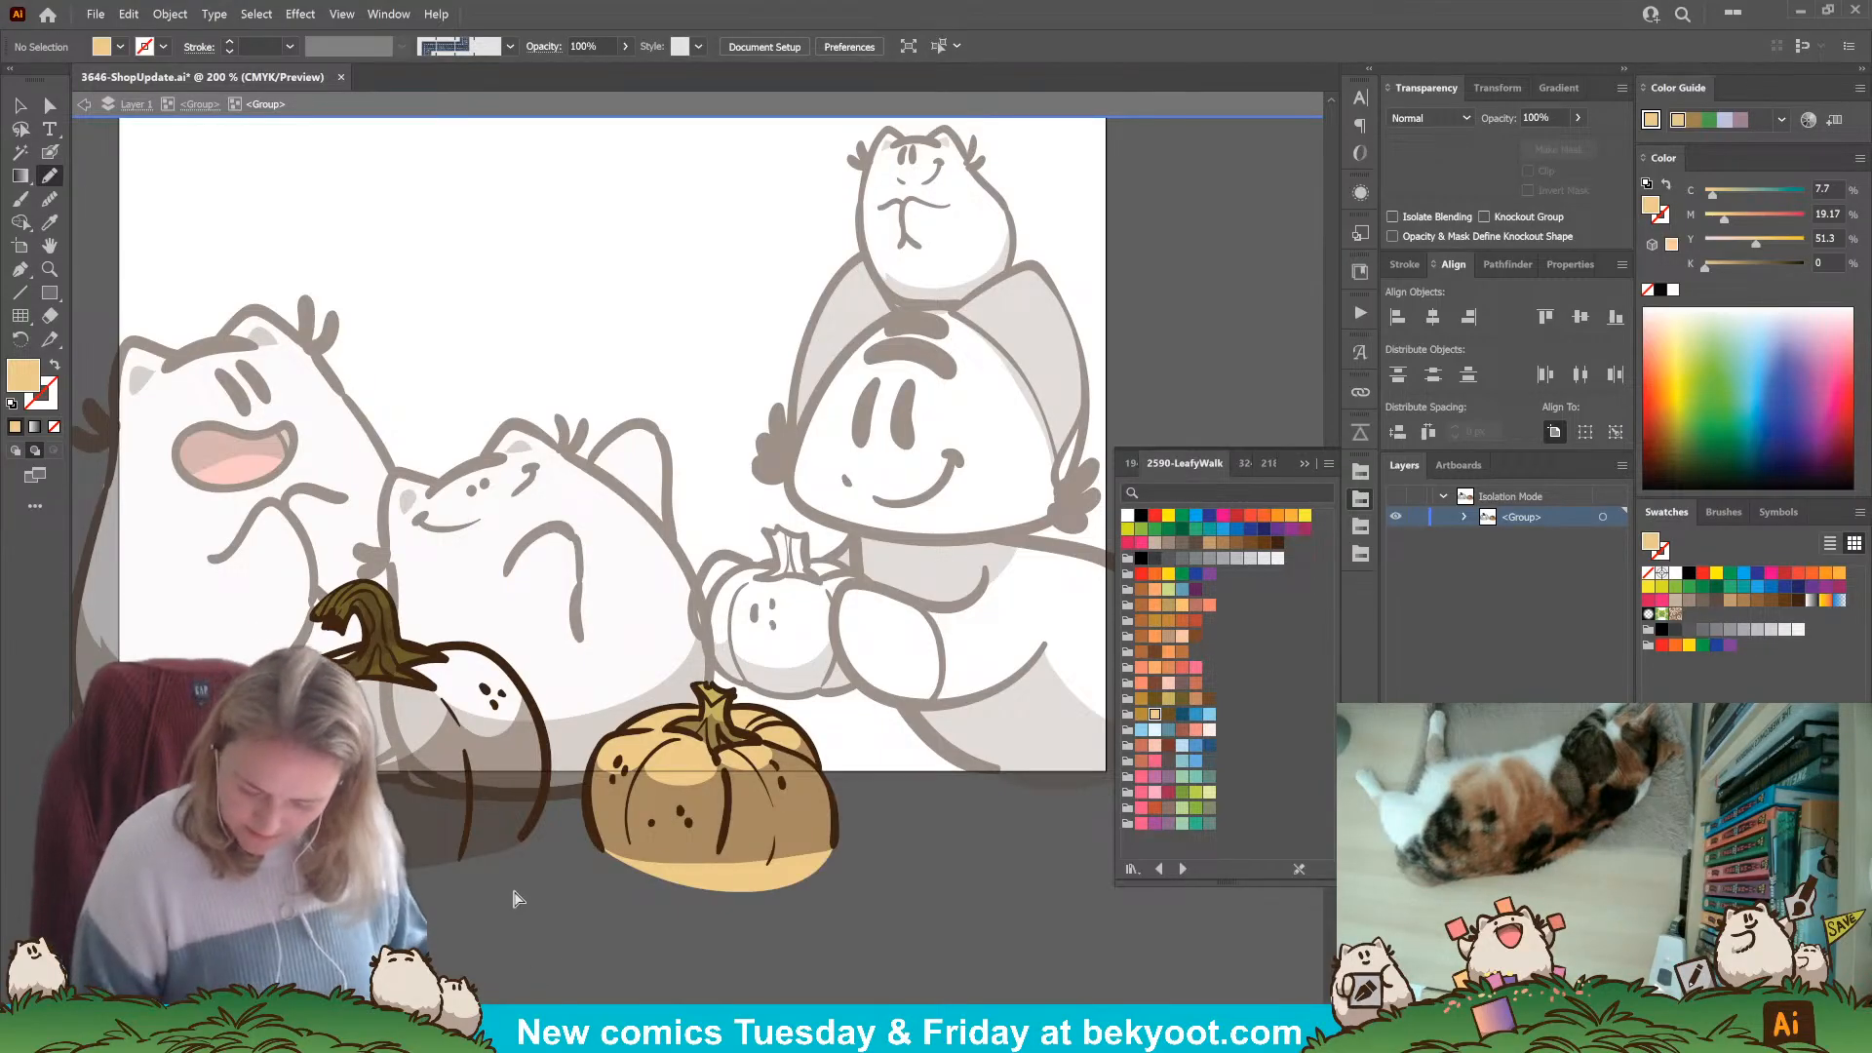
Draw a burnt-orange fill behind the larger pumpkin's body, following its outline and extending below the artboard edge.
drag(514, 907, 727, 929)
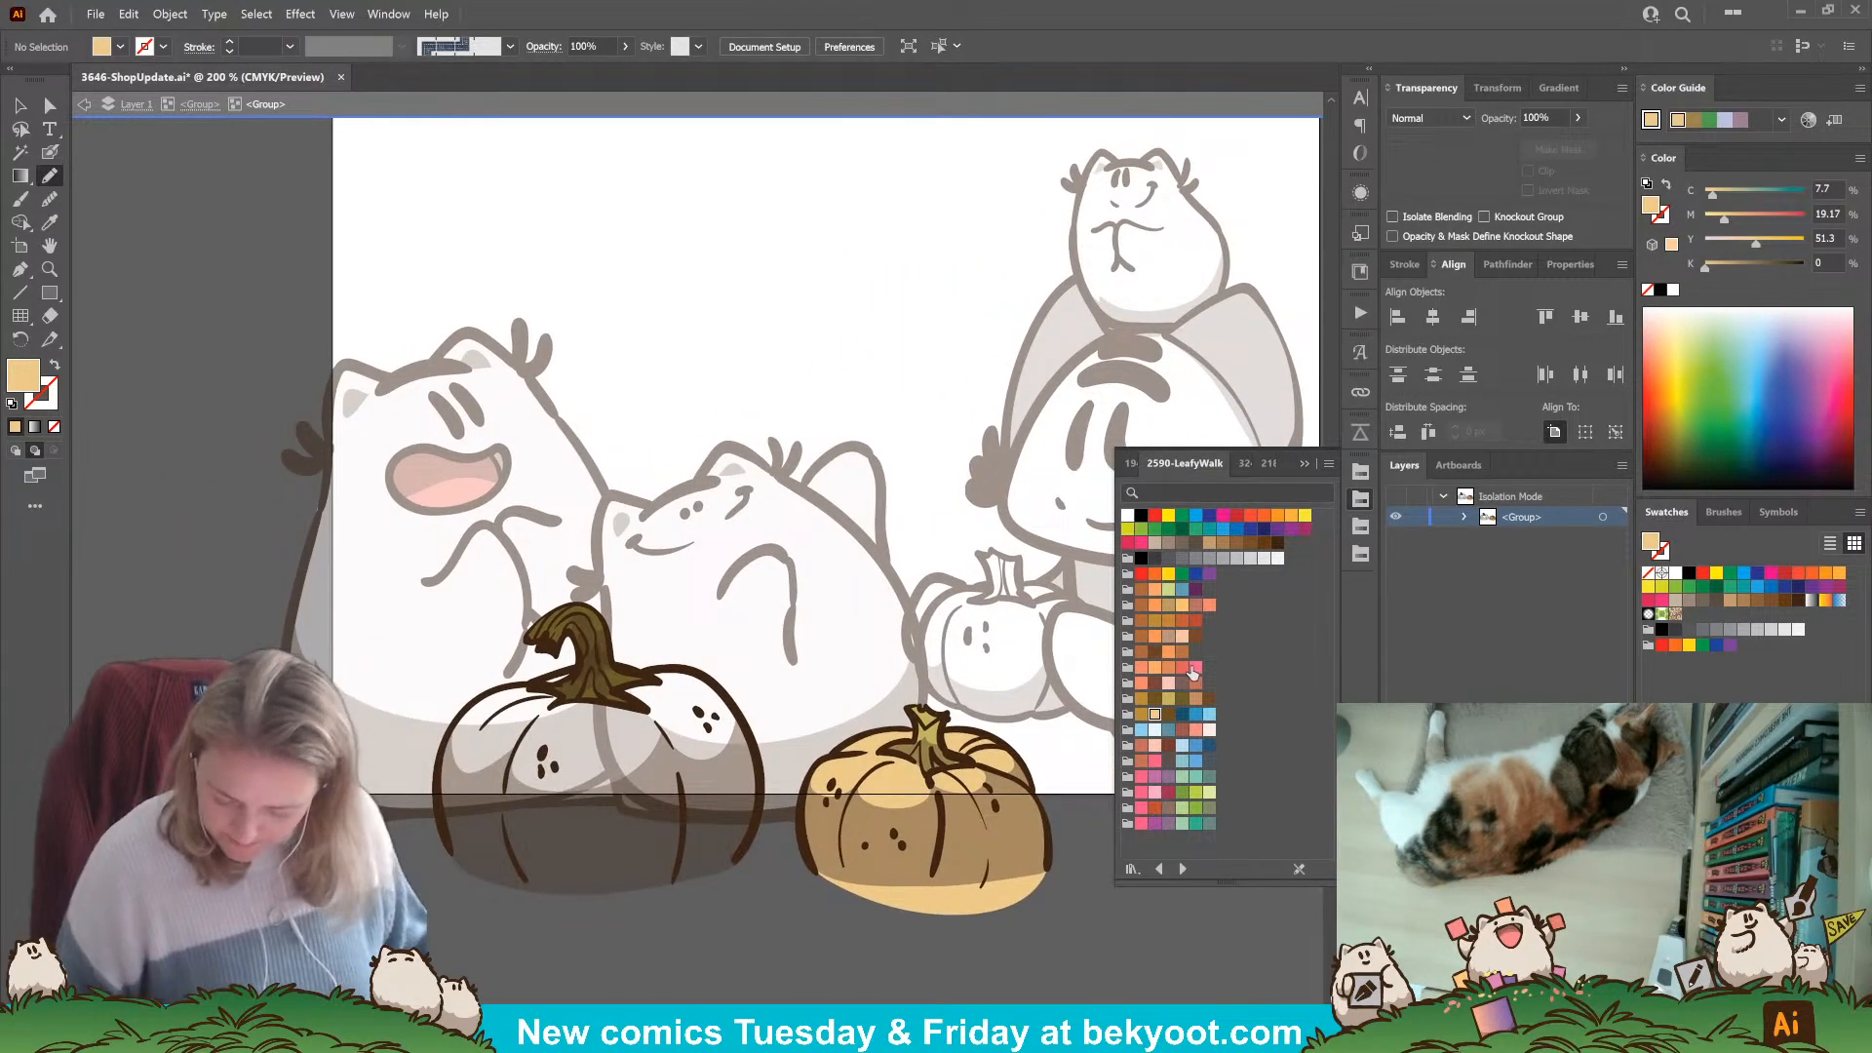
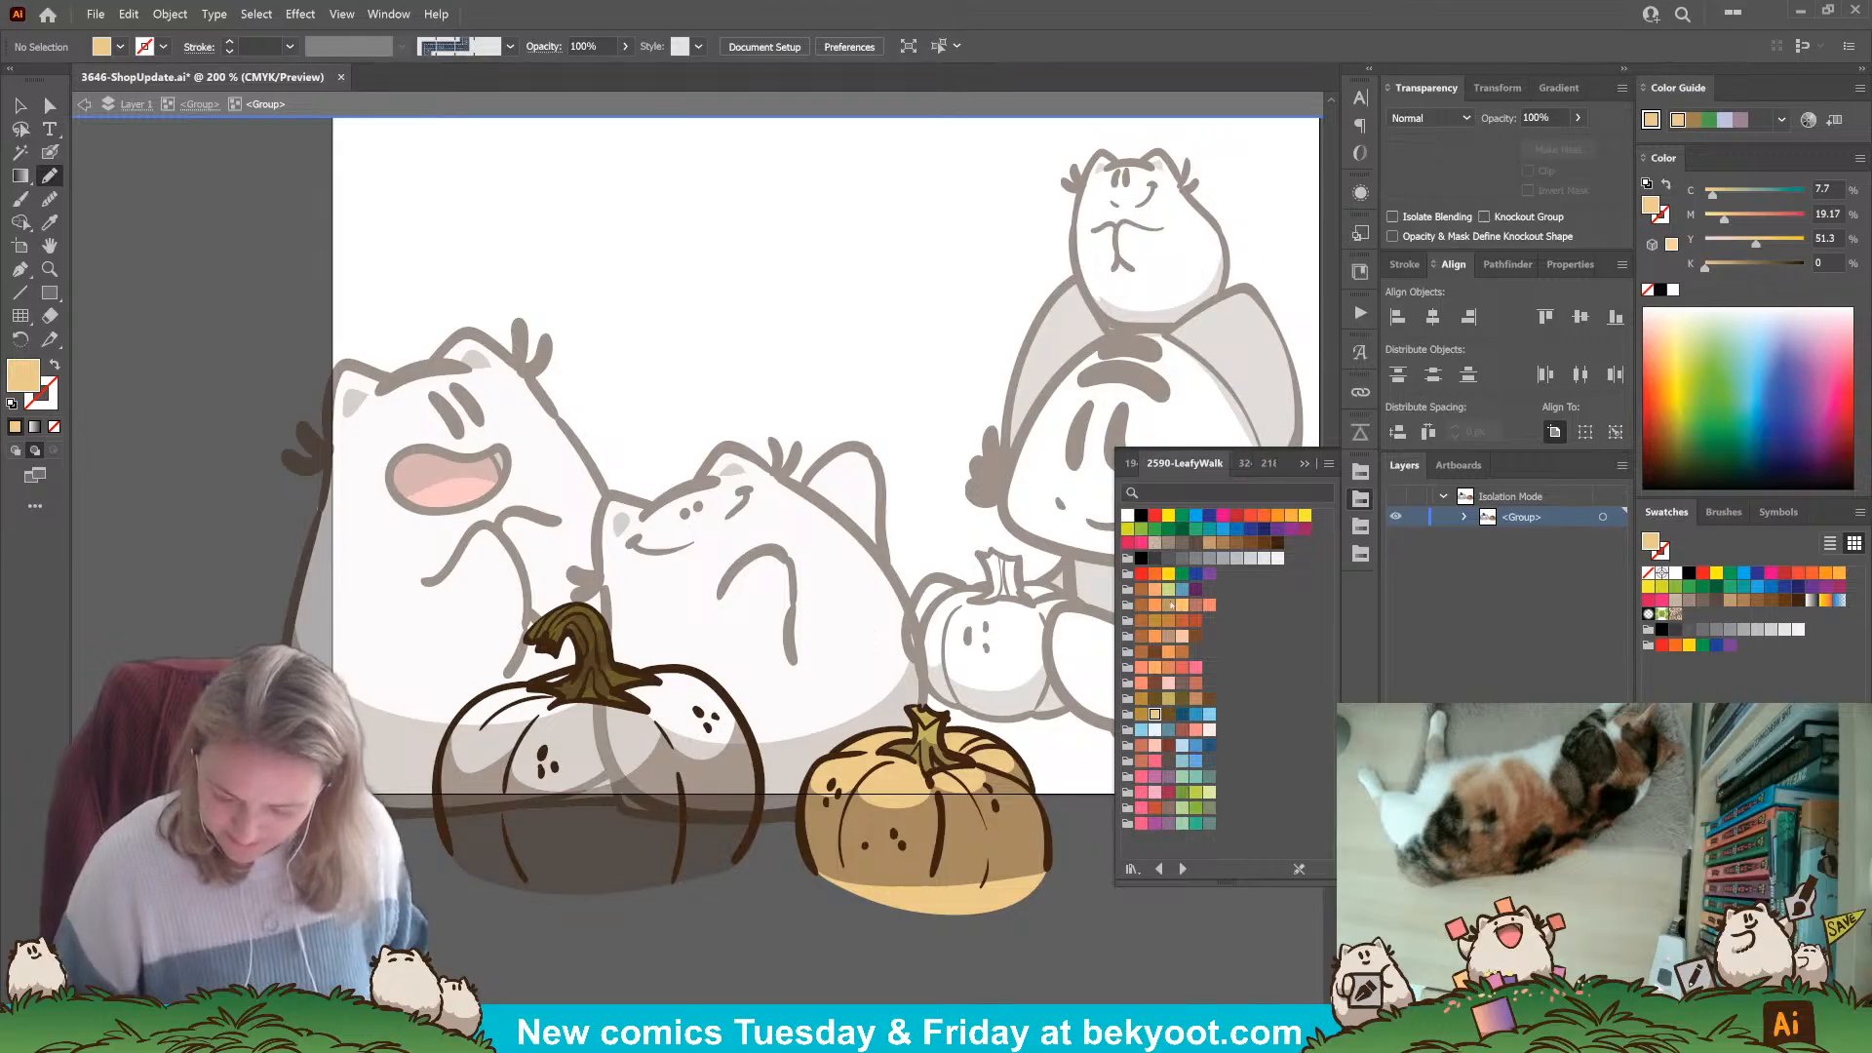
click(1183, 621)
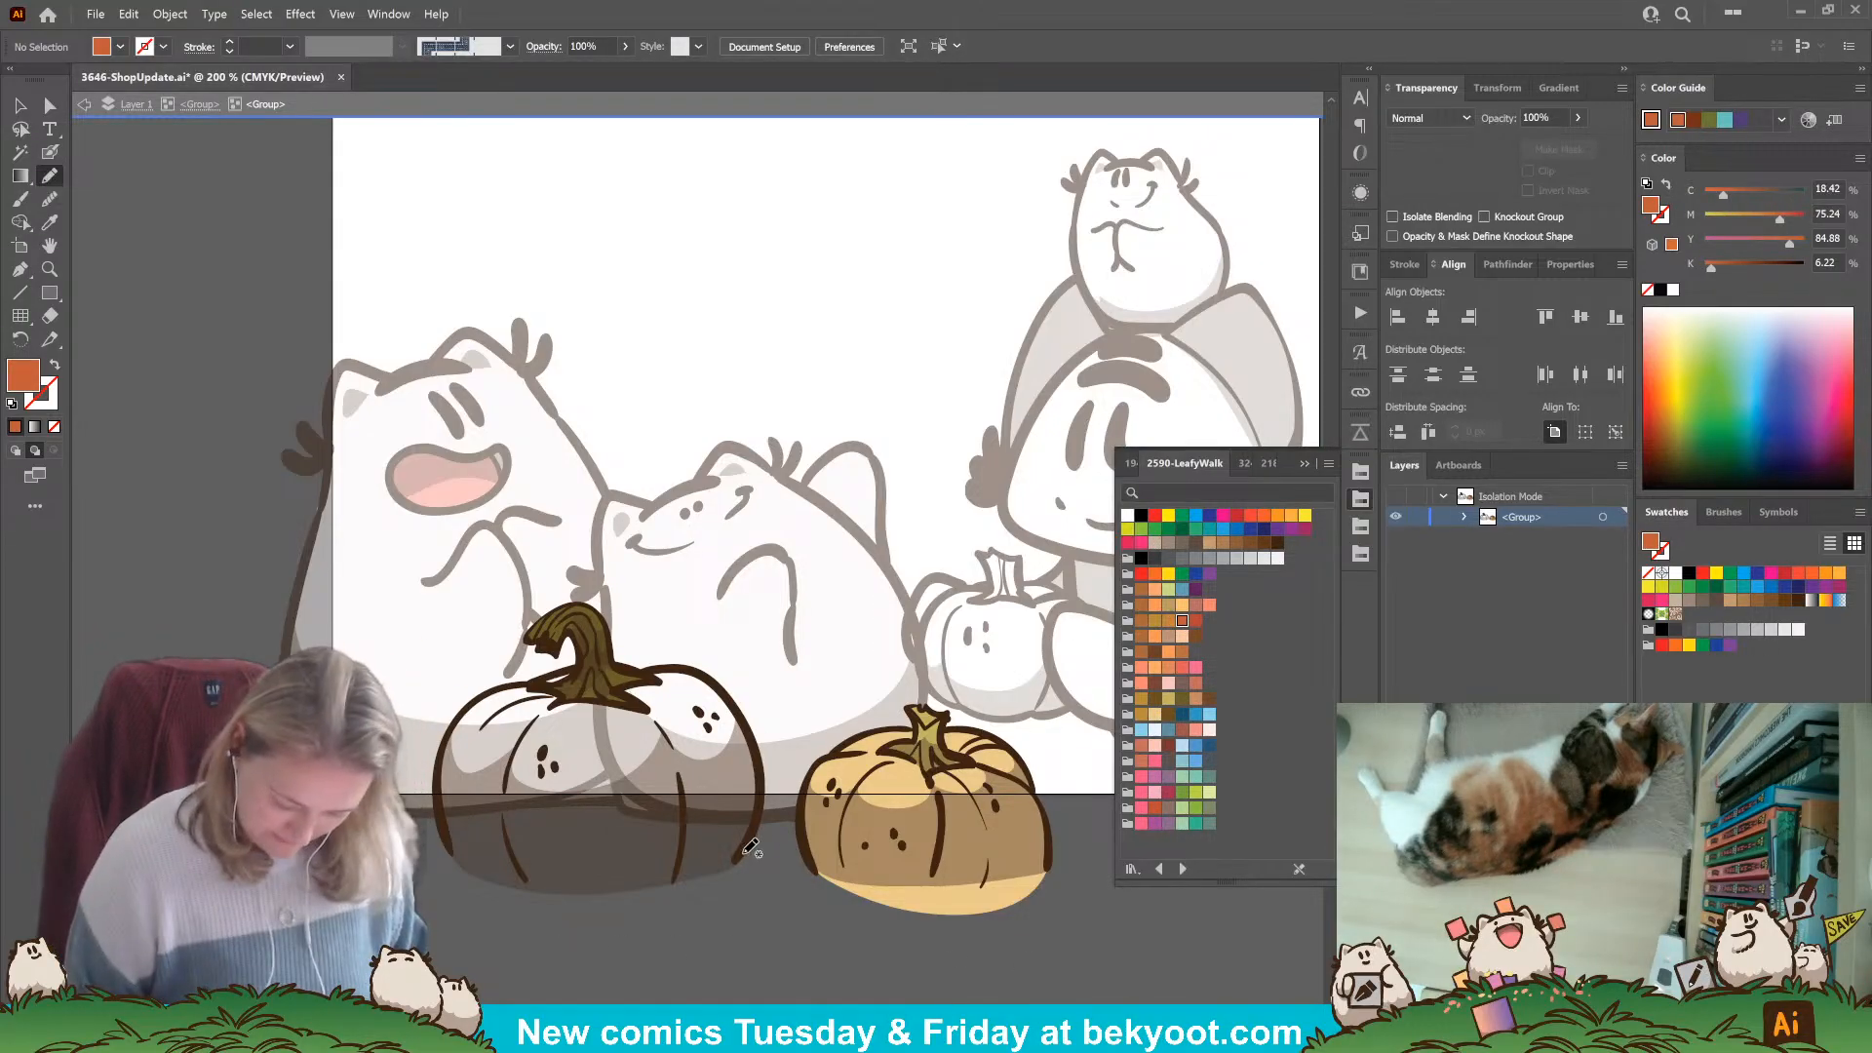
mouse_move(744, 858)
mouse_down()
mouse_move(757, 762)
mouse_move(710, 685)
mouse_move(596, 665)
mouse_move(475, 700)
mouse_up()
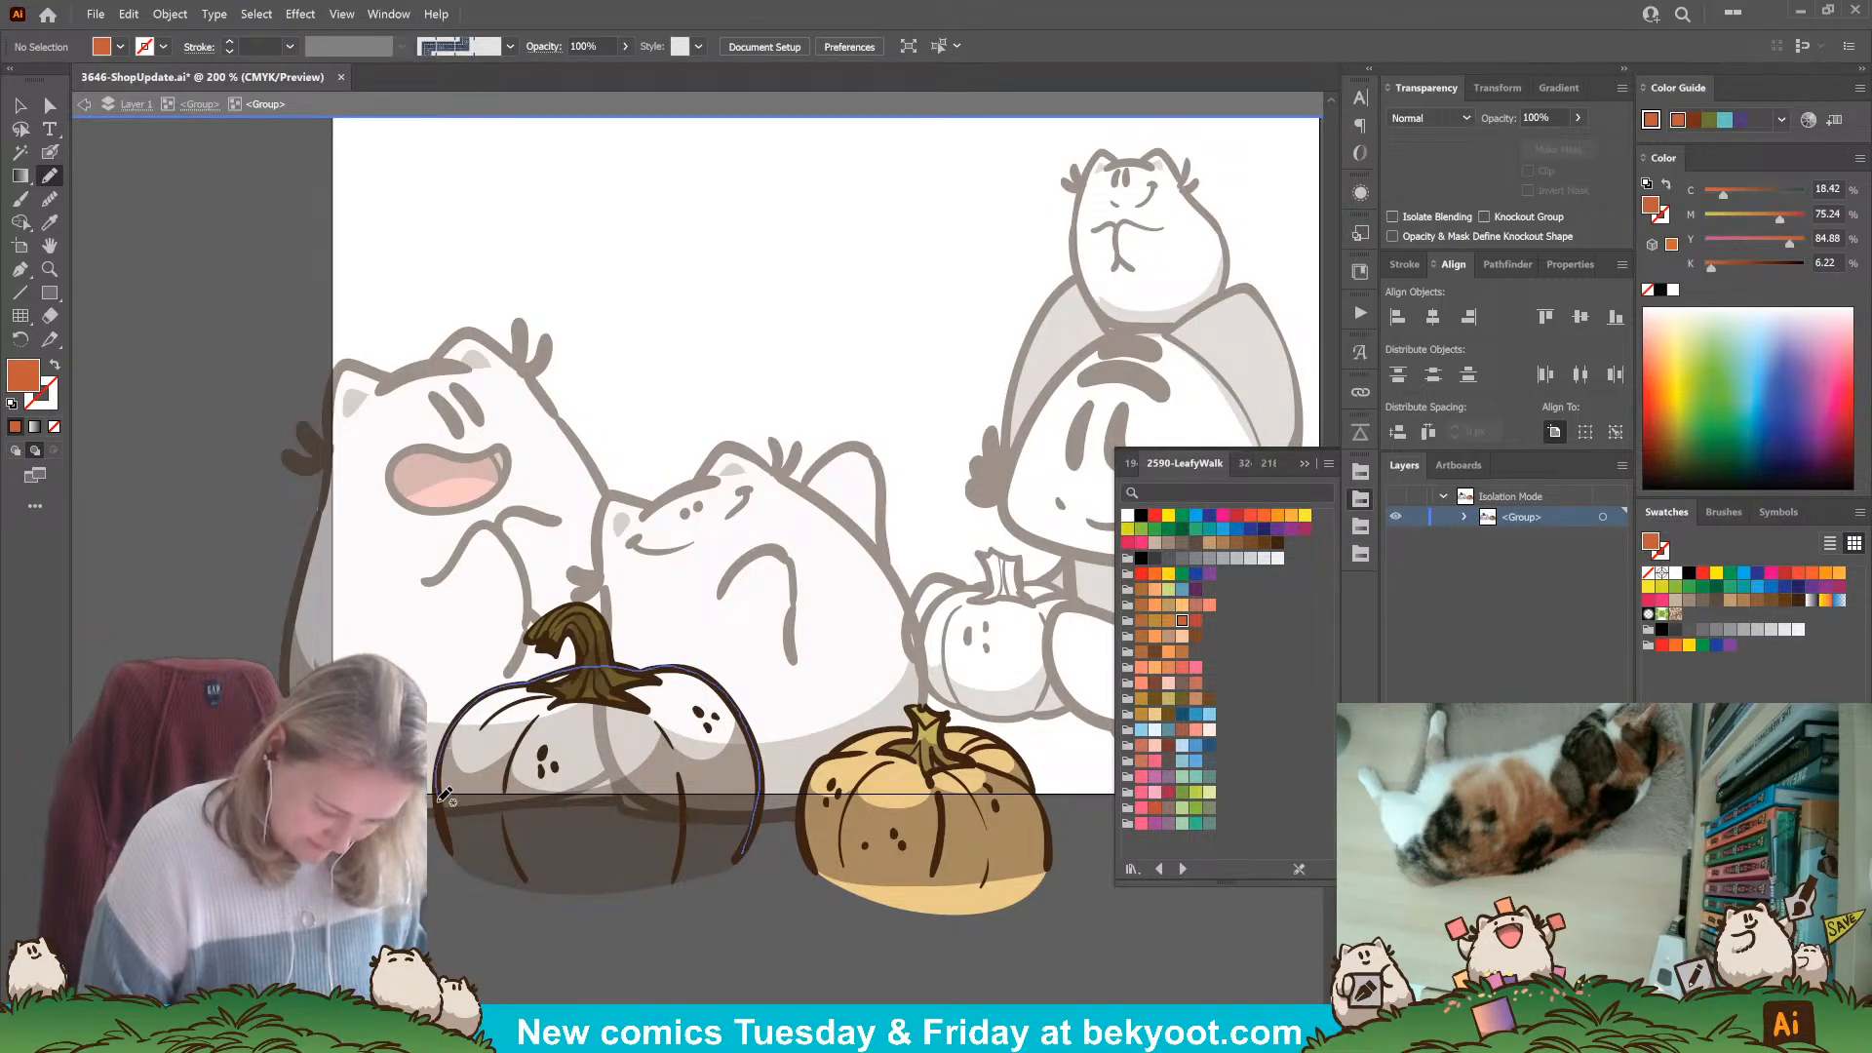
mouse_move(468, 856)
mouse_down()
mouse_move(608, 912)
mouse_move(744, 858)
mouse_move(715, 875)
mouse_up()
ctrl+click(720, 933)
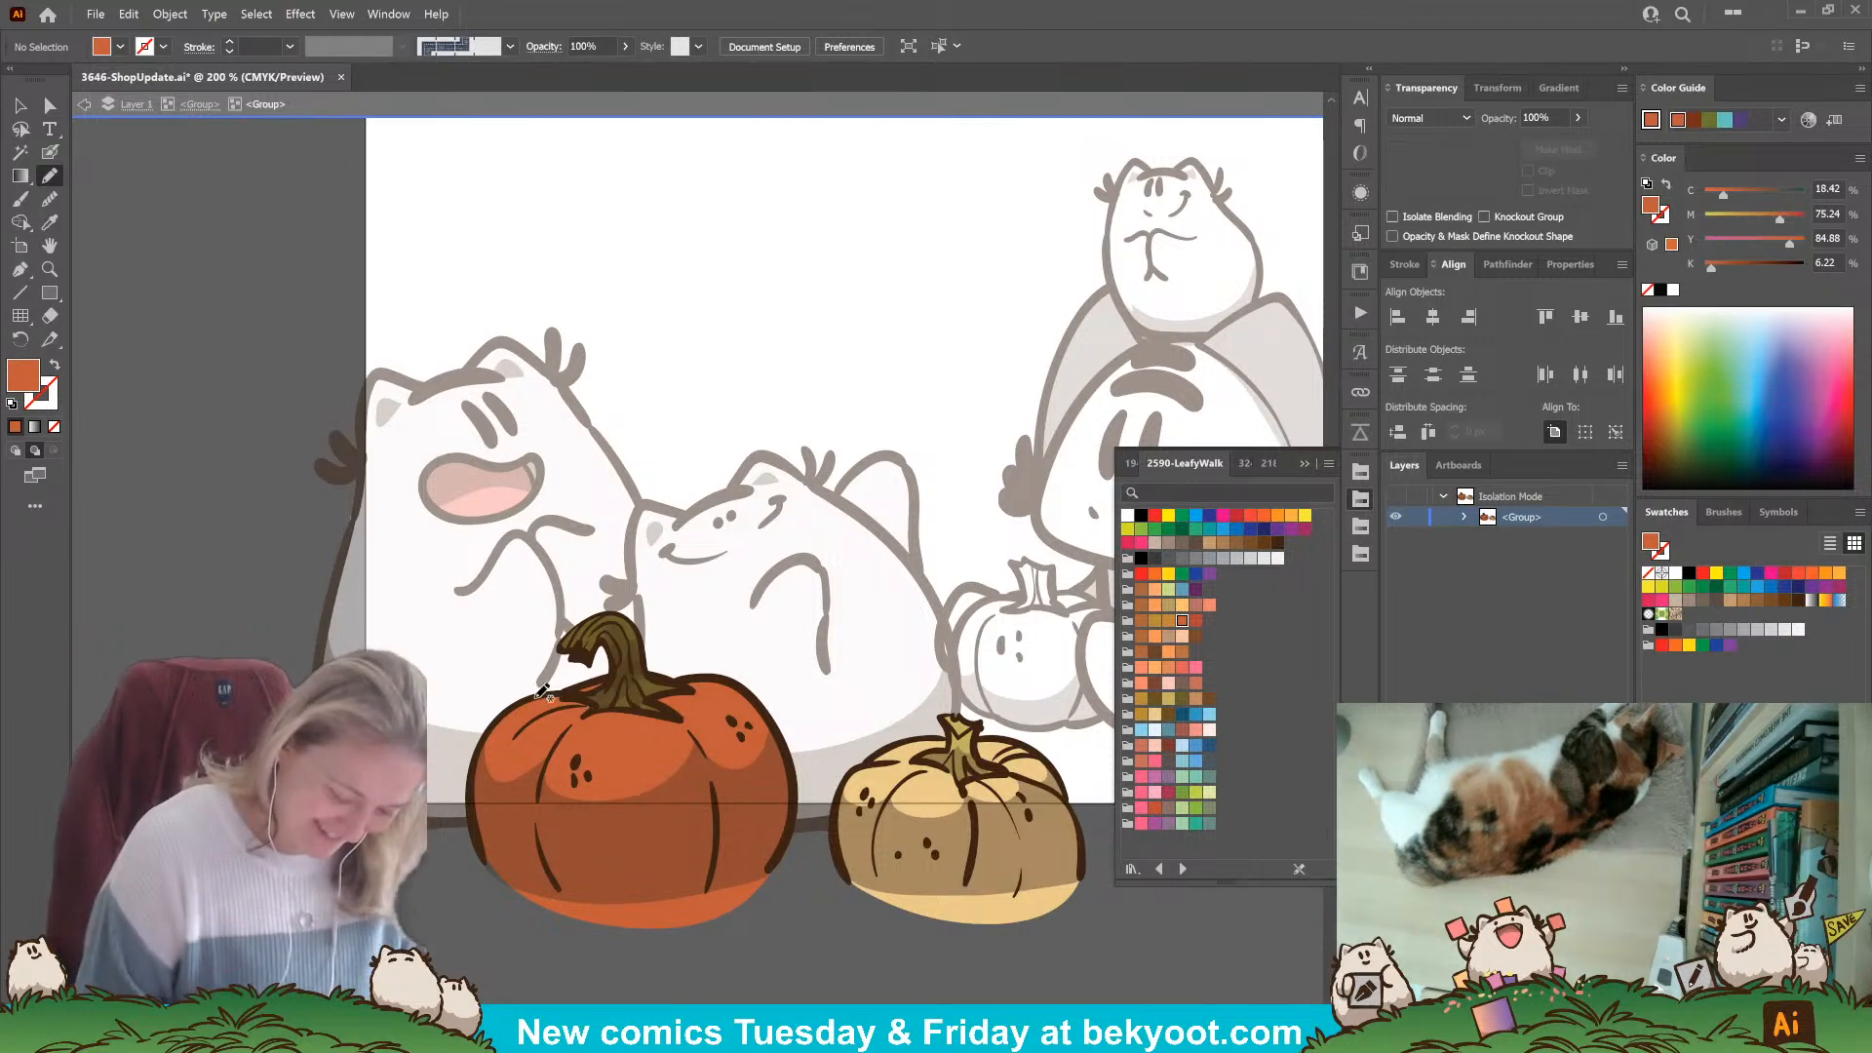
Draw three light orange highlights across the upper lobes of the larger pumpkin and place them in front of its body fill.
click(1154, 604)
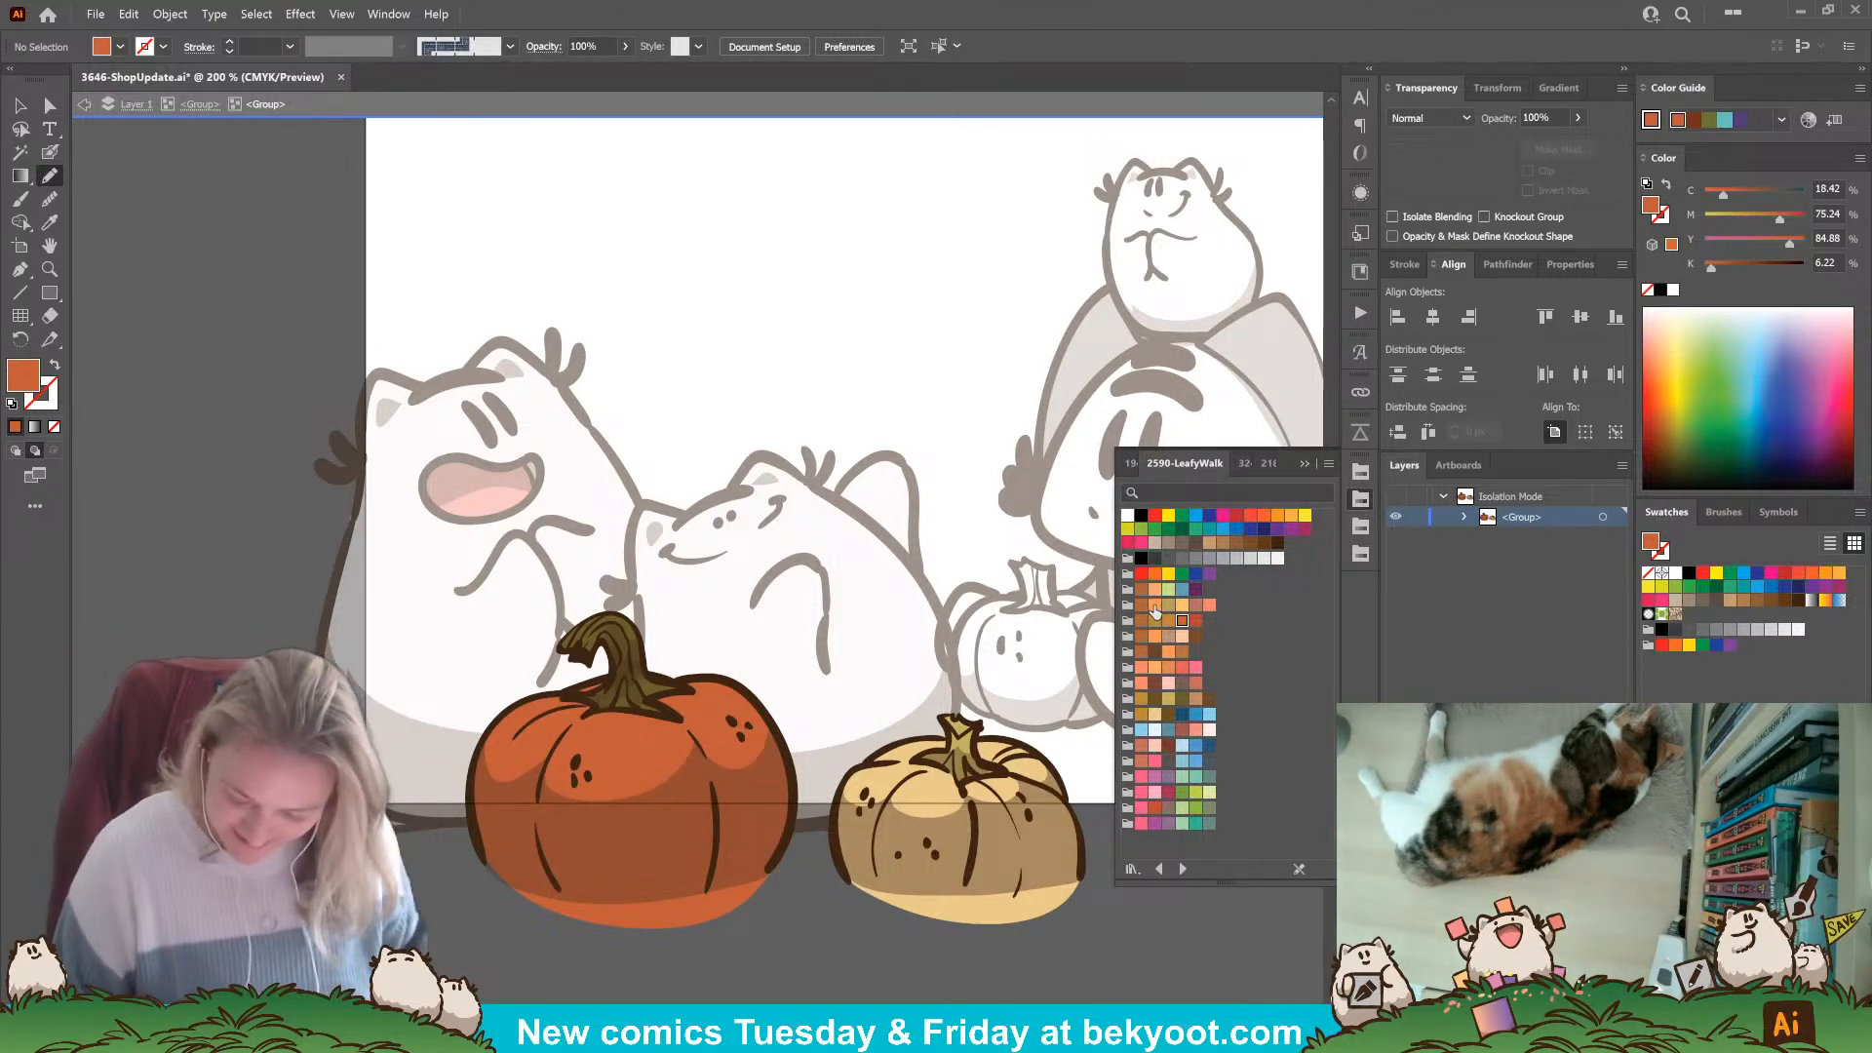
click(1182, 604)
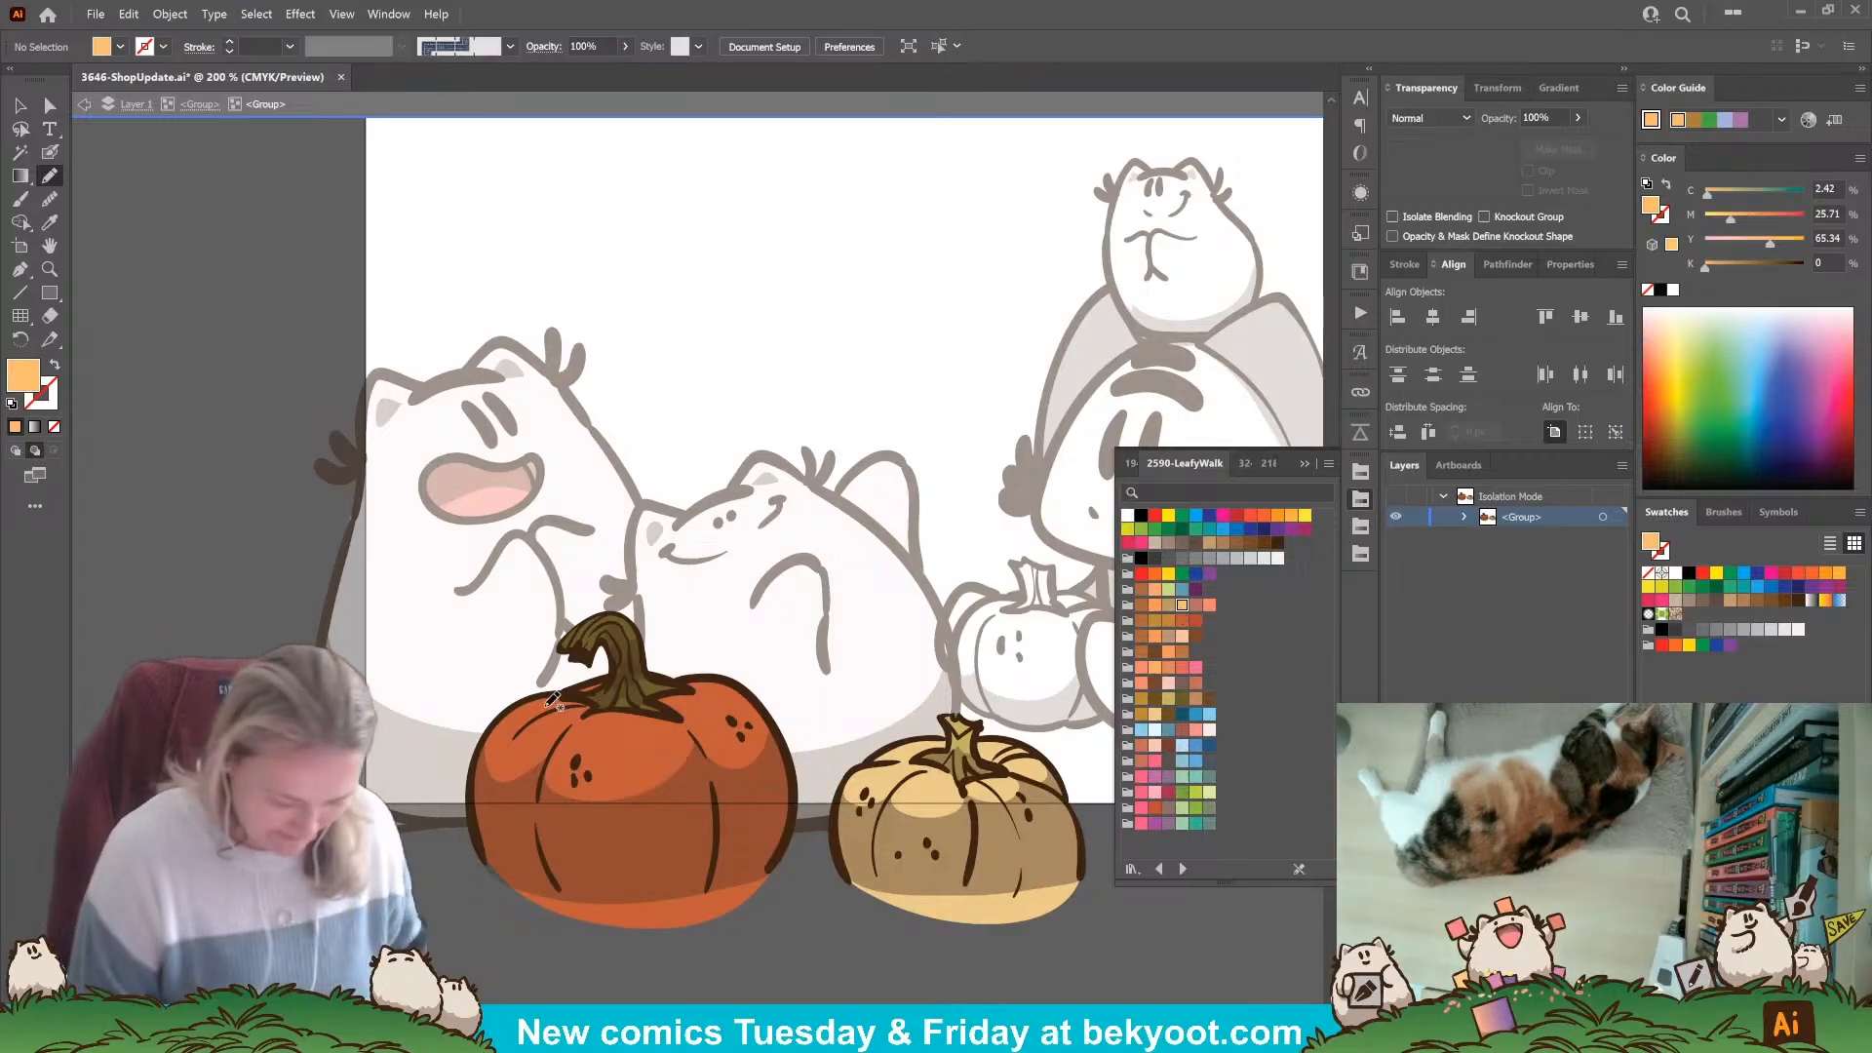
mouse_move(573, 698)
mouse_down()
mouse_move(522, 707)
mouse_move(491, 750)
mouse_move(533, 754)
mouse_move(577, 705)
mouse_up()
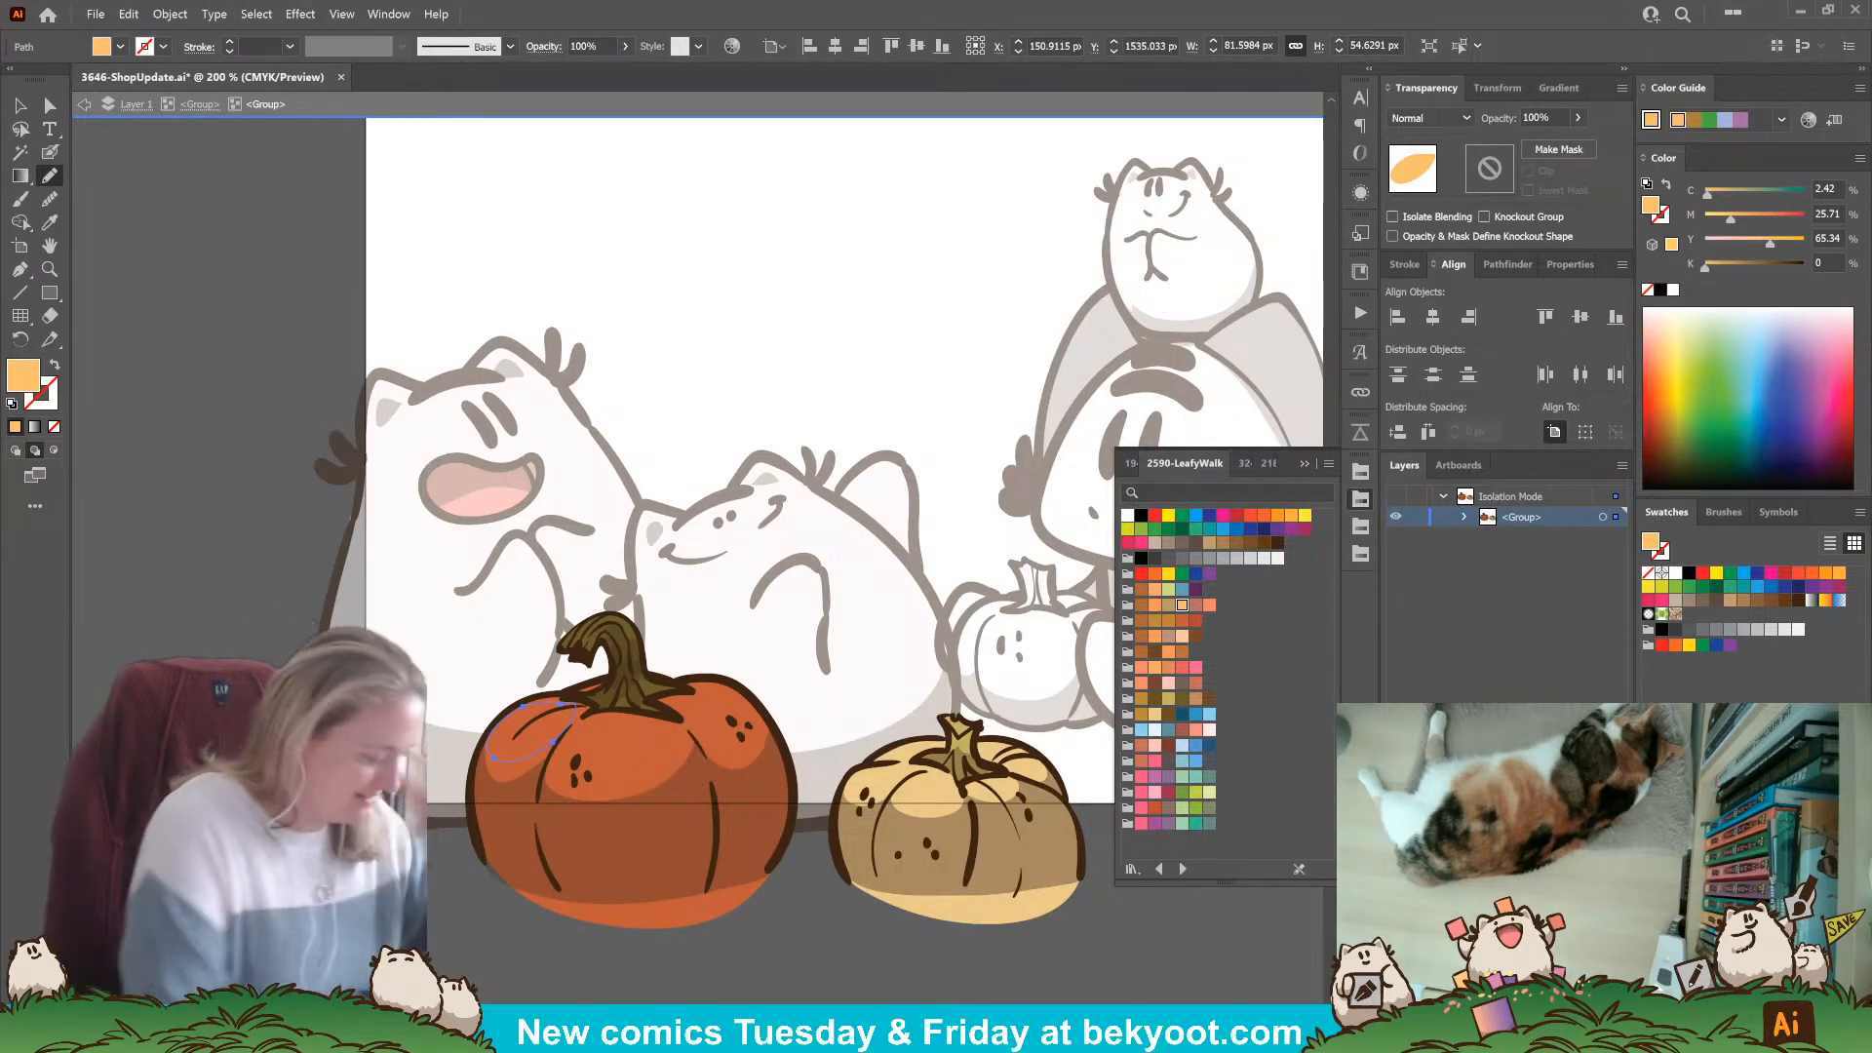
key(ctrl+shift+])
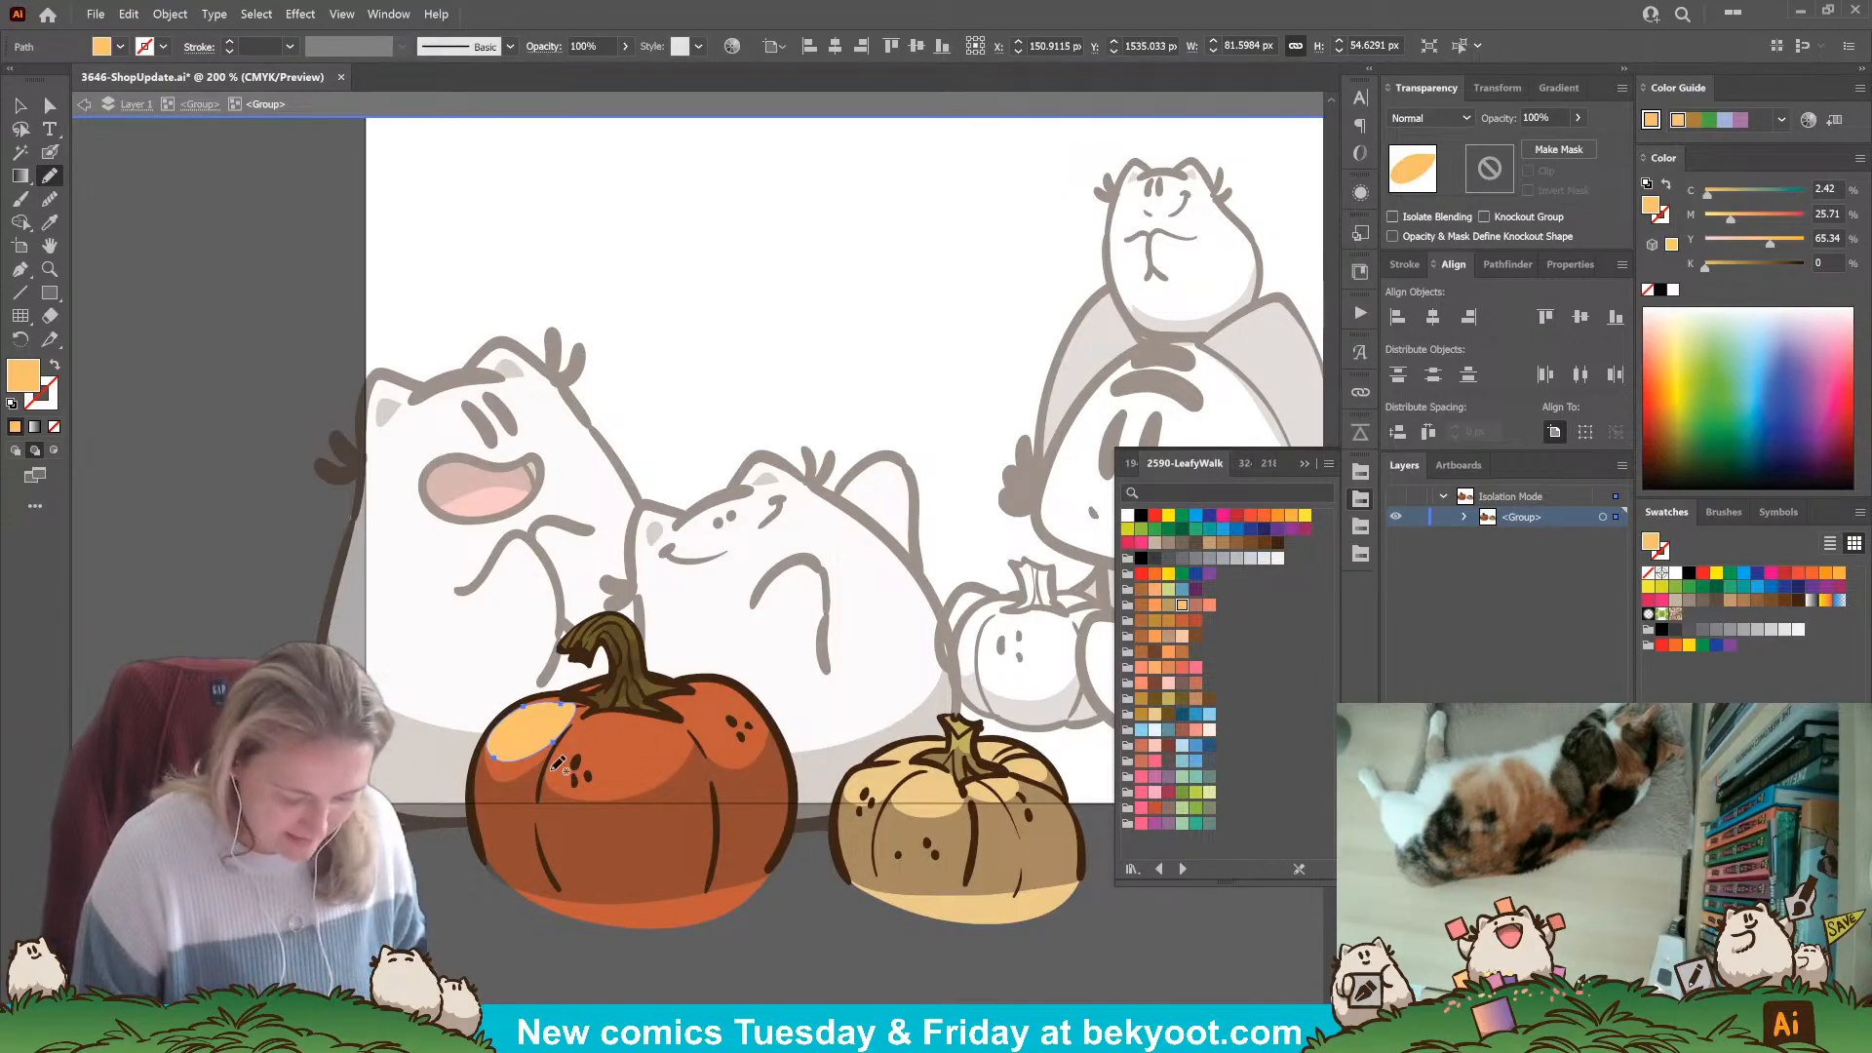
mouse_move(558, 766)
mouse_down()
mouse_move(665, 751)
mouse_move(647, 727)
mouse_move(707, 691)
mouse_move(682, 699)
mouse_move(713, 729)
mouse_move(748, 704)
mouse_move(694, 700)
mouse_up()
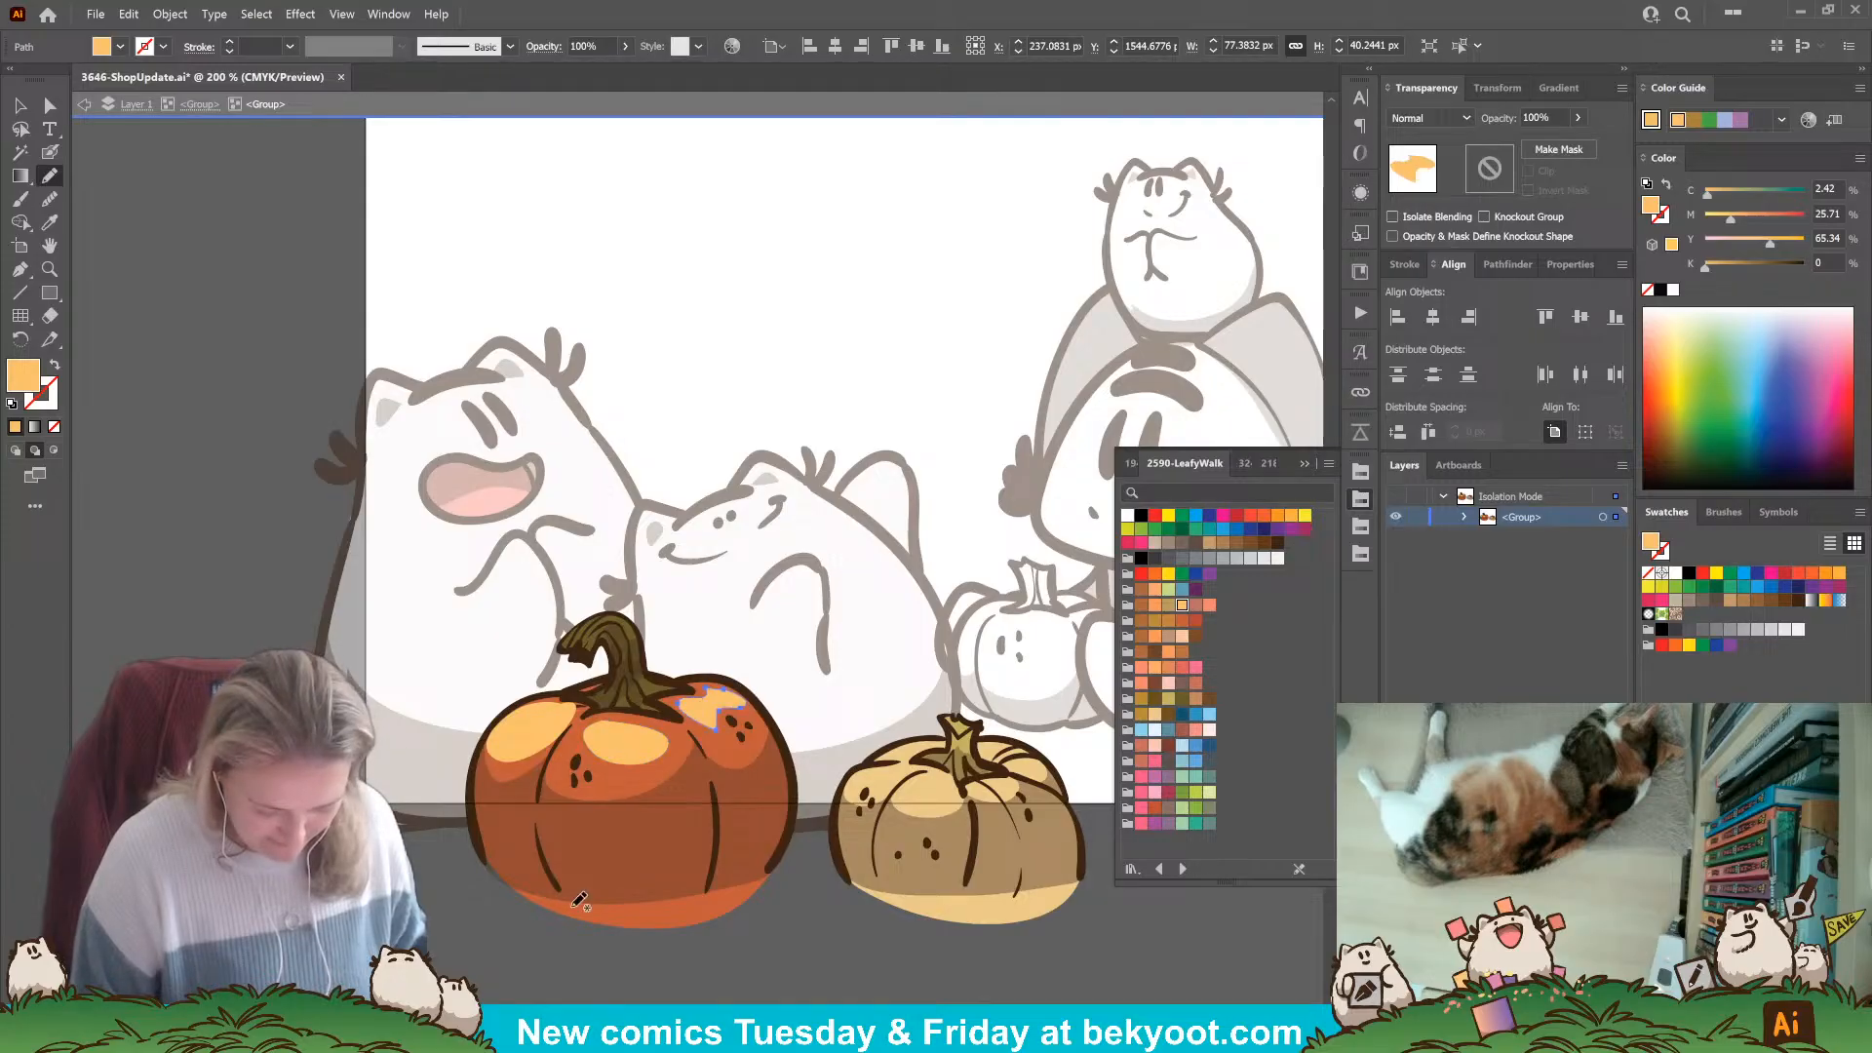
Set the larger pumpkin's three highlights to Overlay blending at 47% opacity.
ctrl+shift+click(622, 754)
ctrl+shift+click(529, 731)
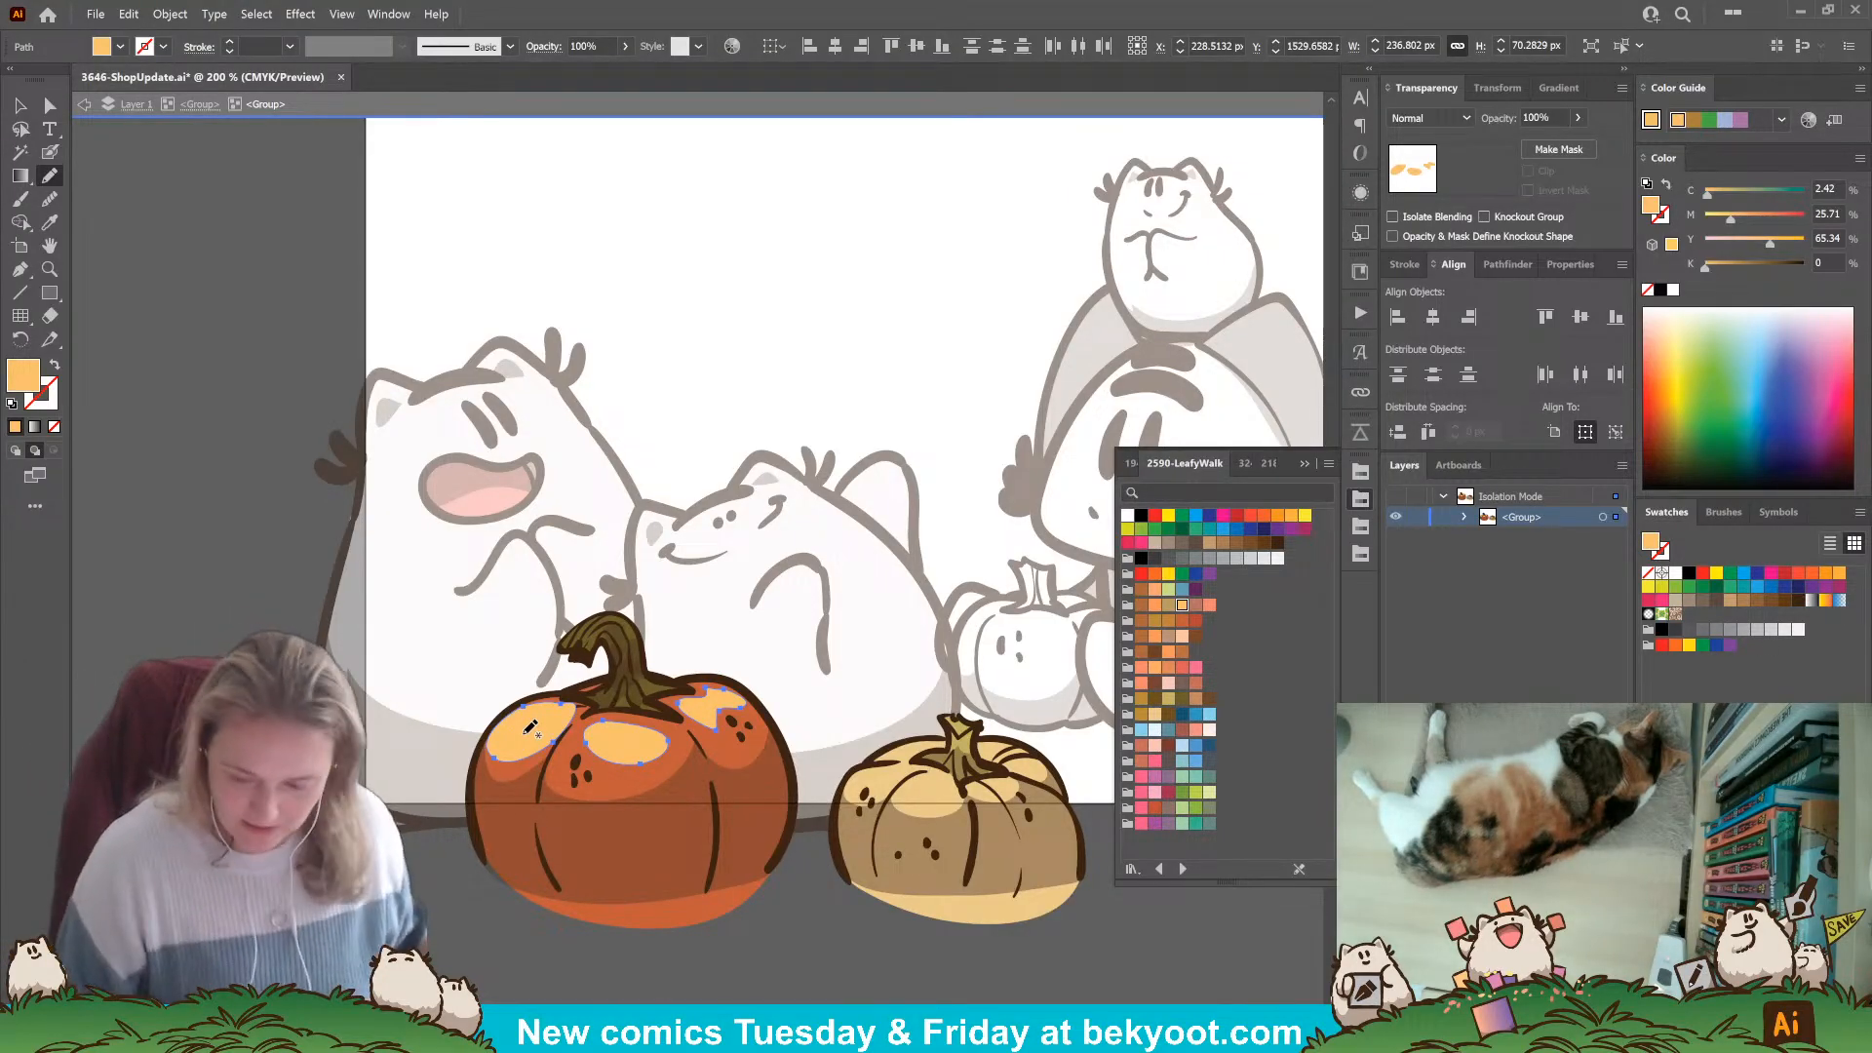
click(1425, 118)
click(1433, 309)
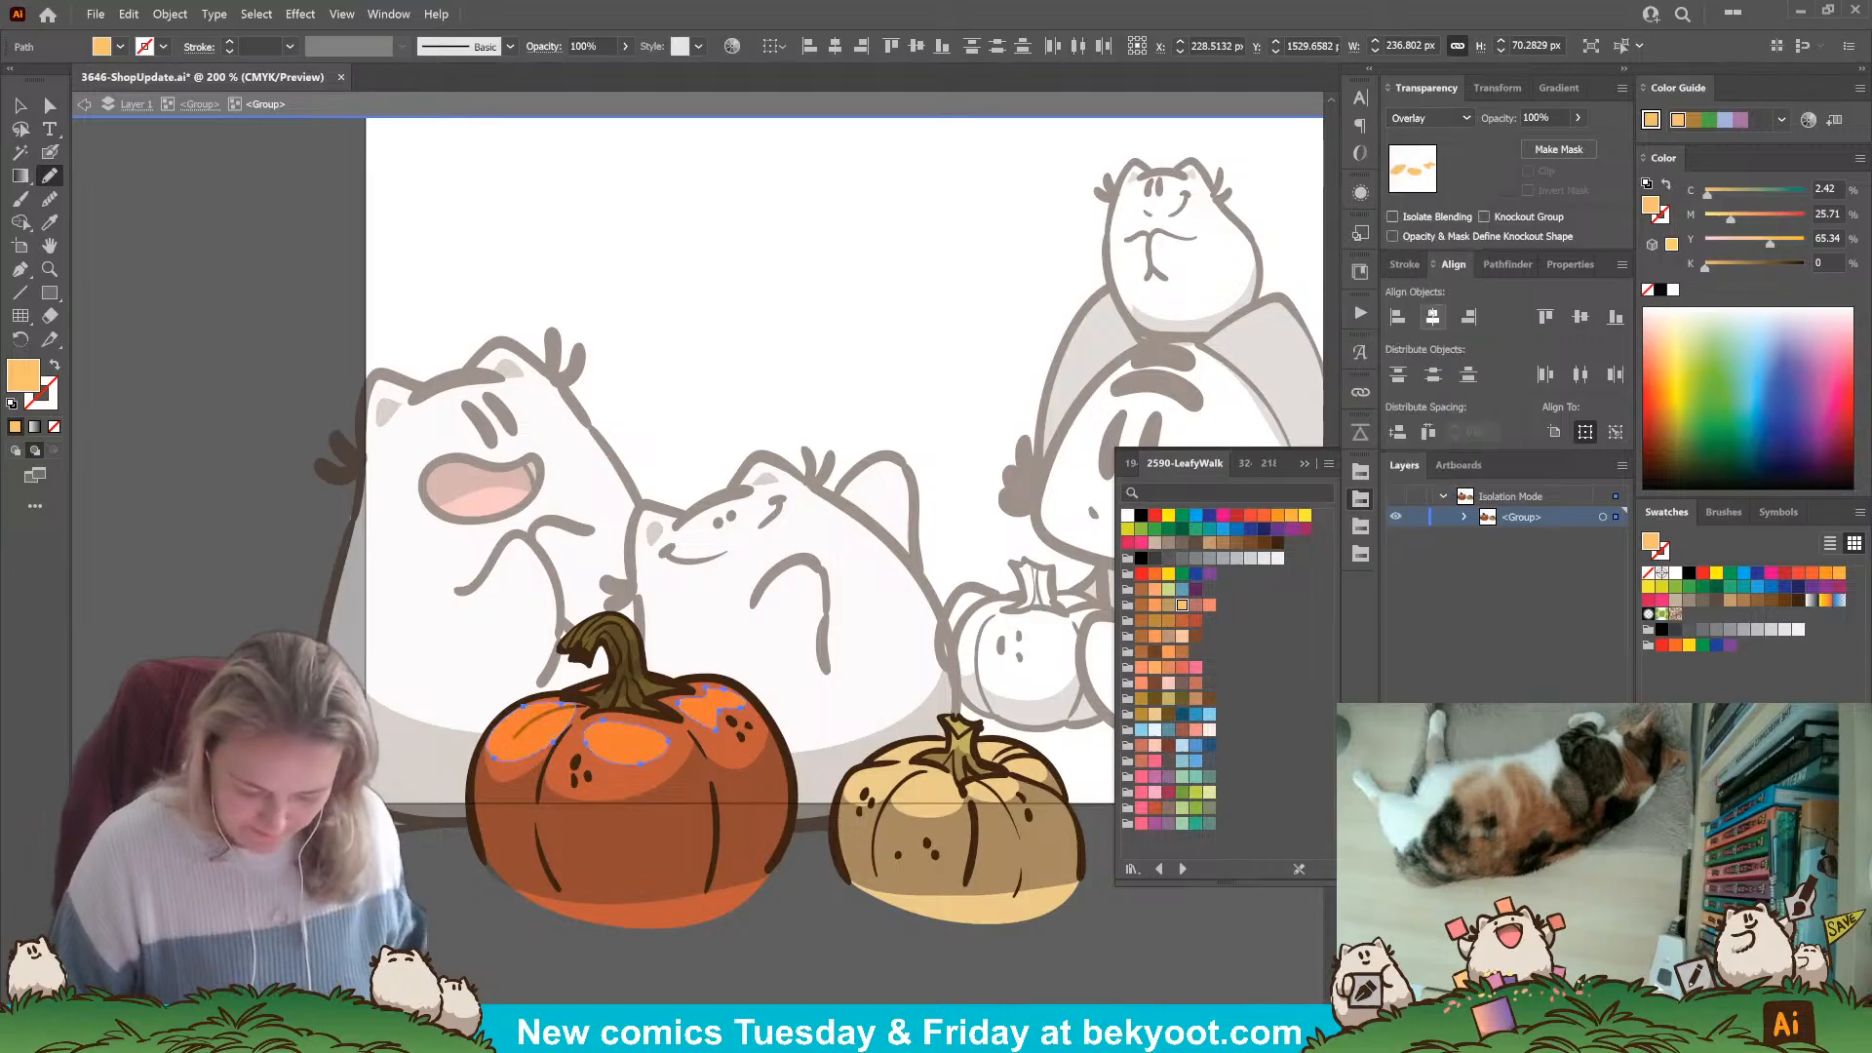
click(1577, 118)
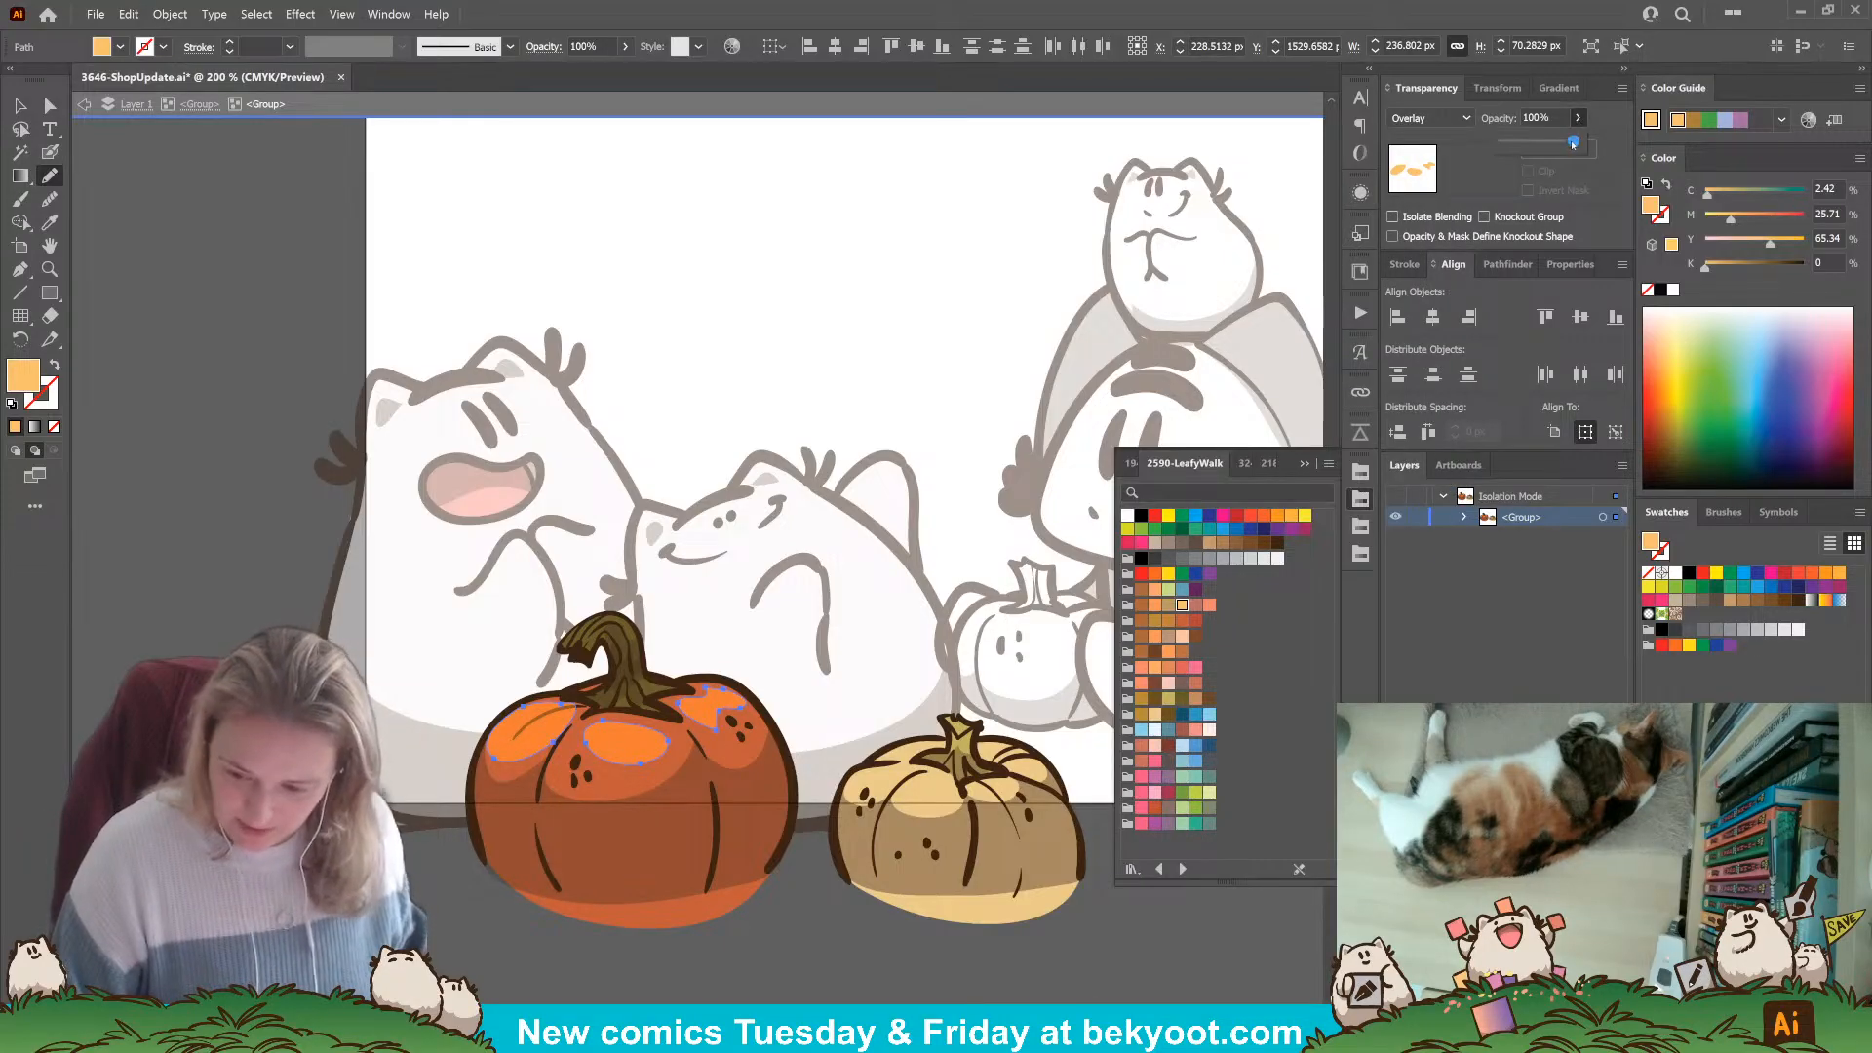
drag(1579, 141, 1535, 146)
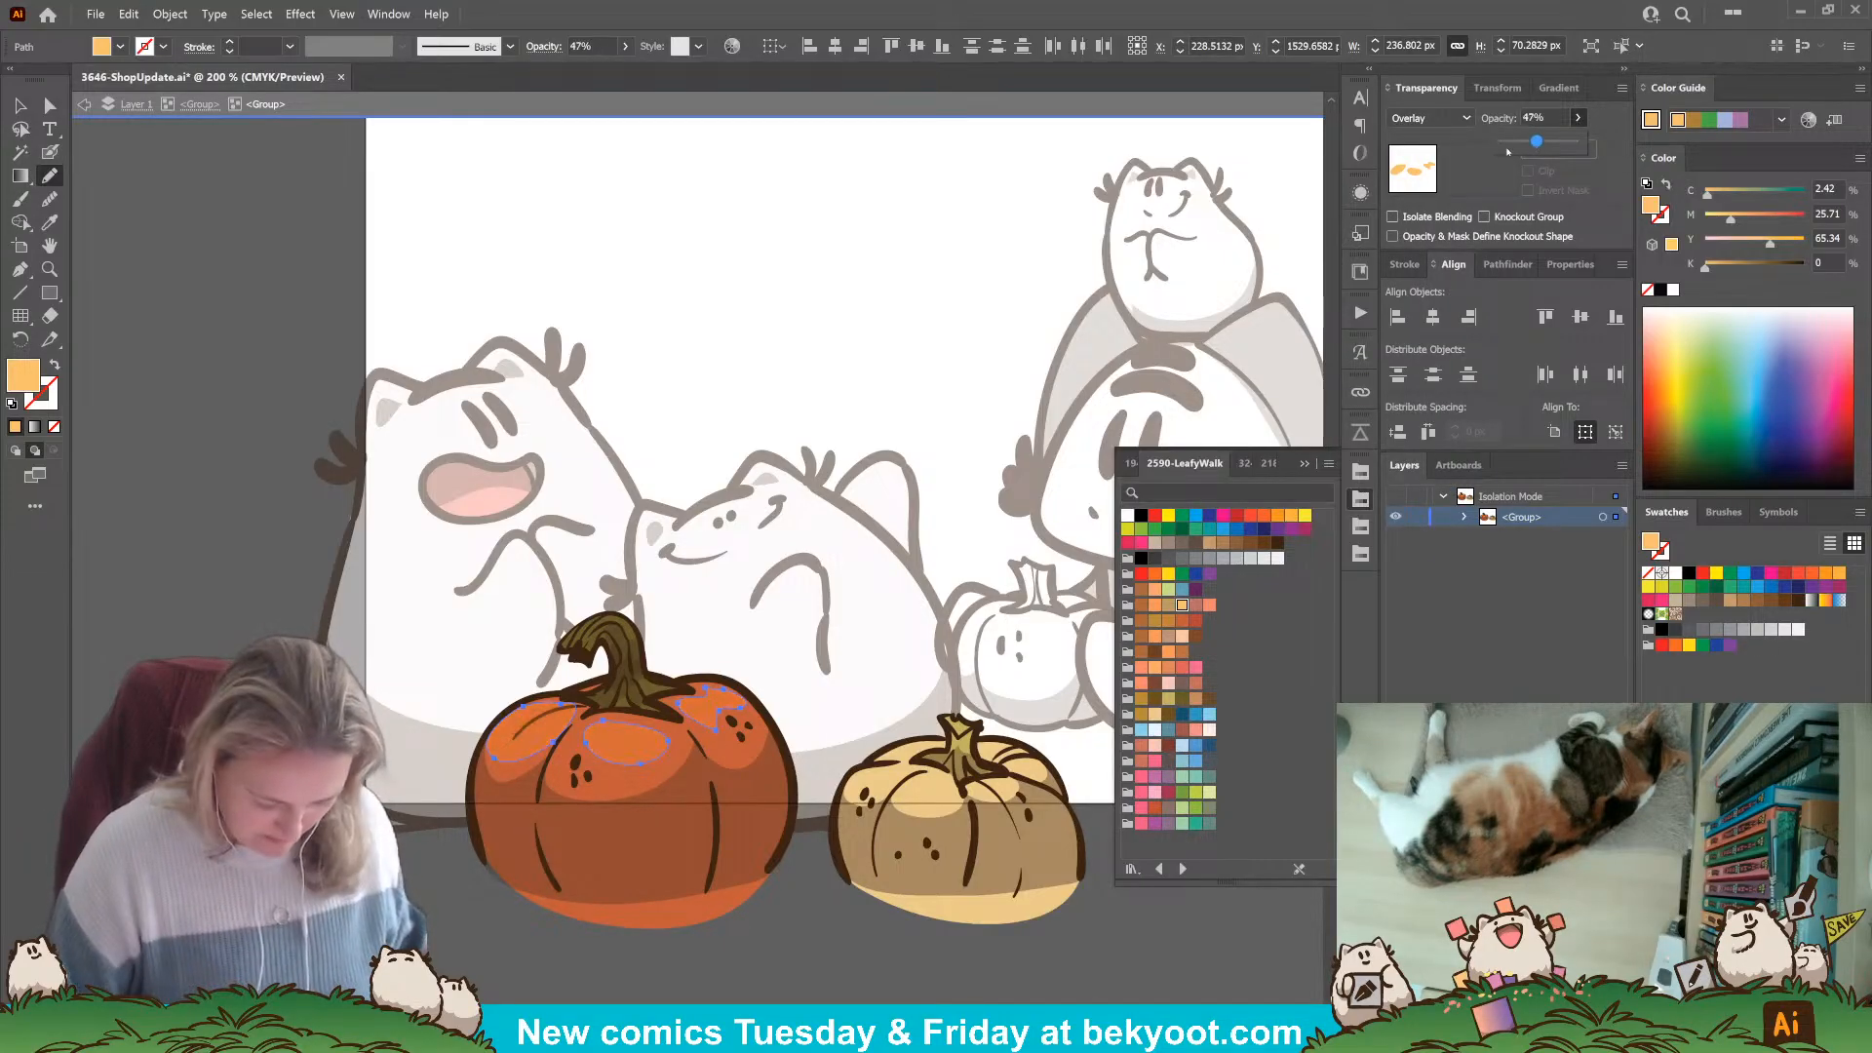
ctrl+click(799, 951)
mouse_move(798, 951)
mouse_down()
mouse_move(849, 905)
mouse_move(767, 914)
mouse_up()
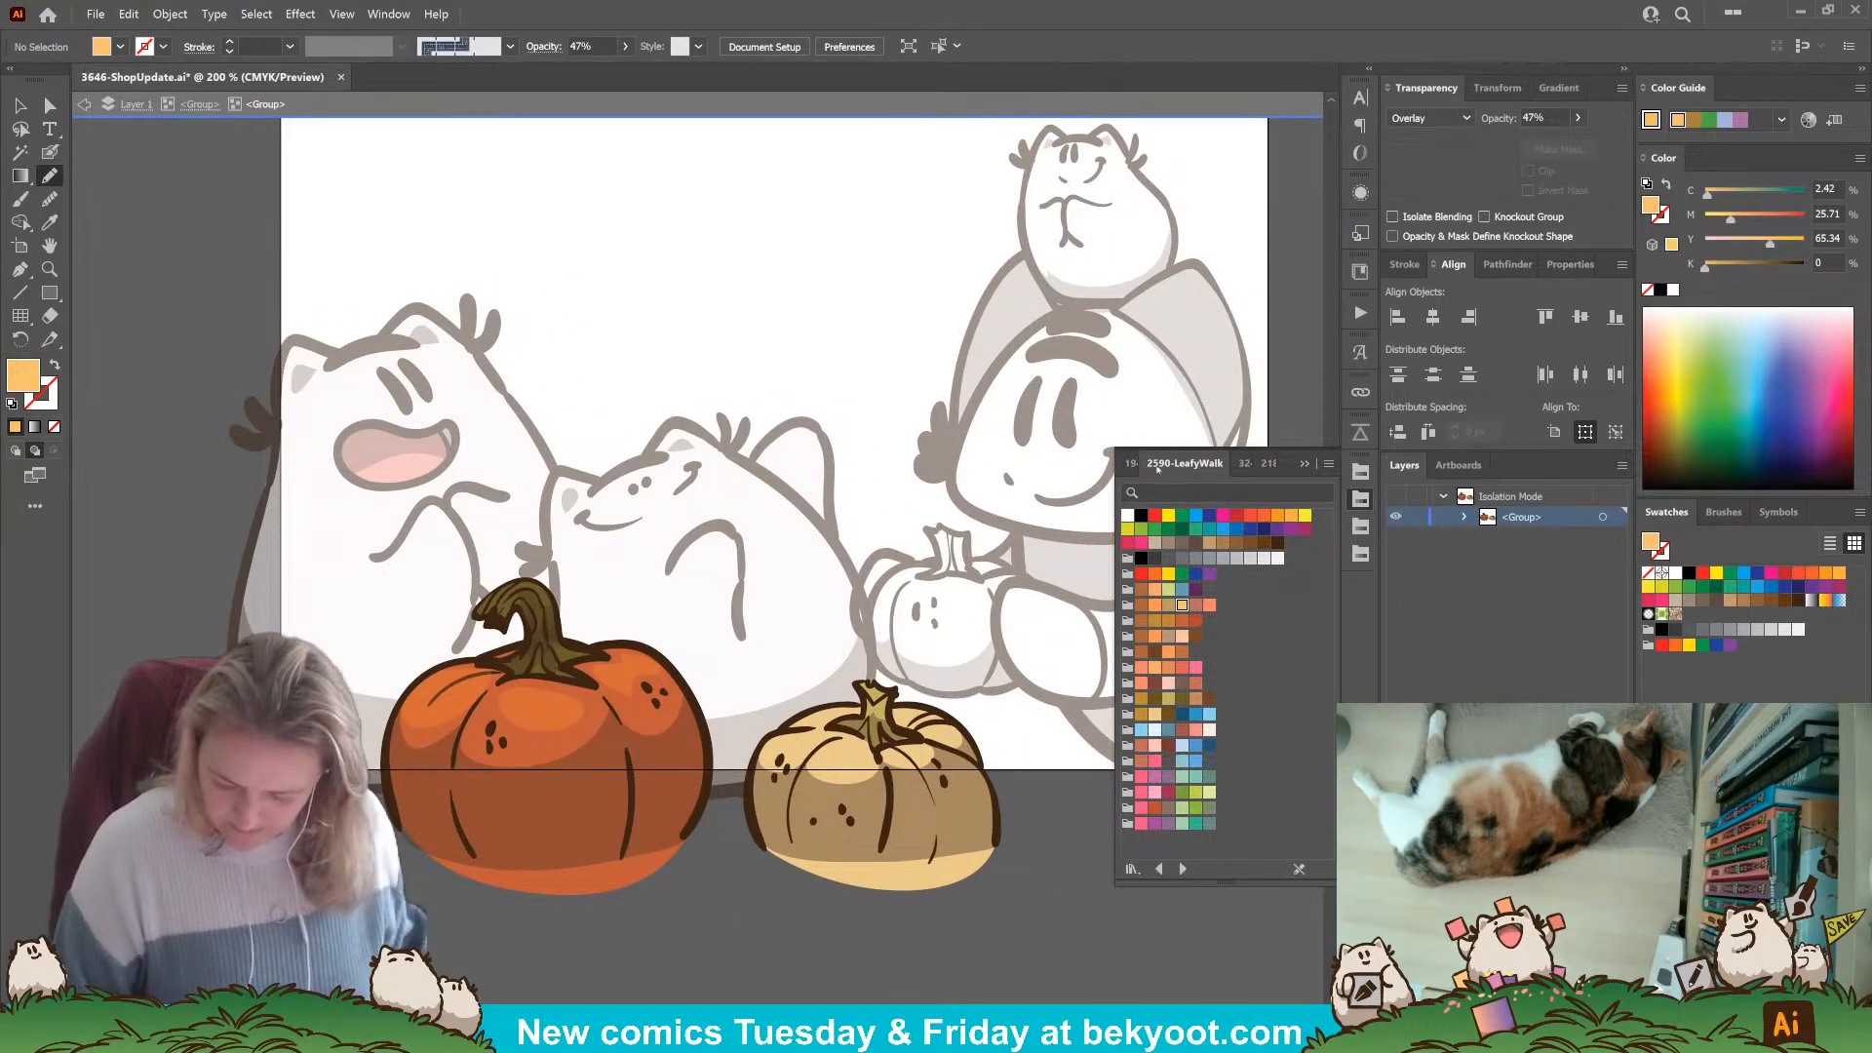
Try to draw a pale yellow-orange highlight about 32 by 16 px on the smaller pumpkin's upper lobe.
click(1154, 715)
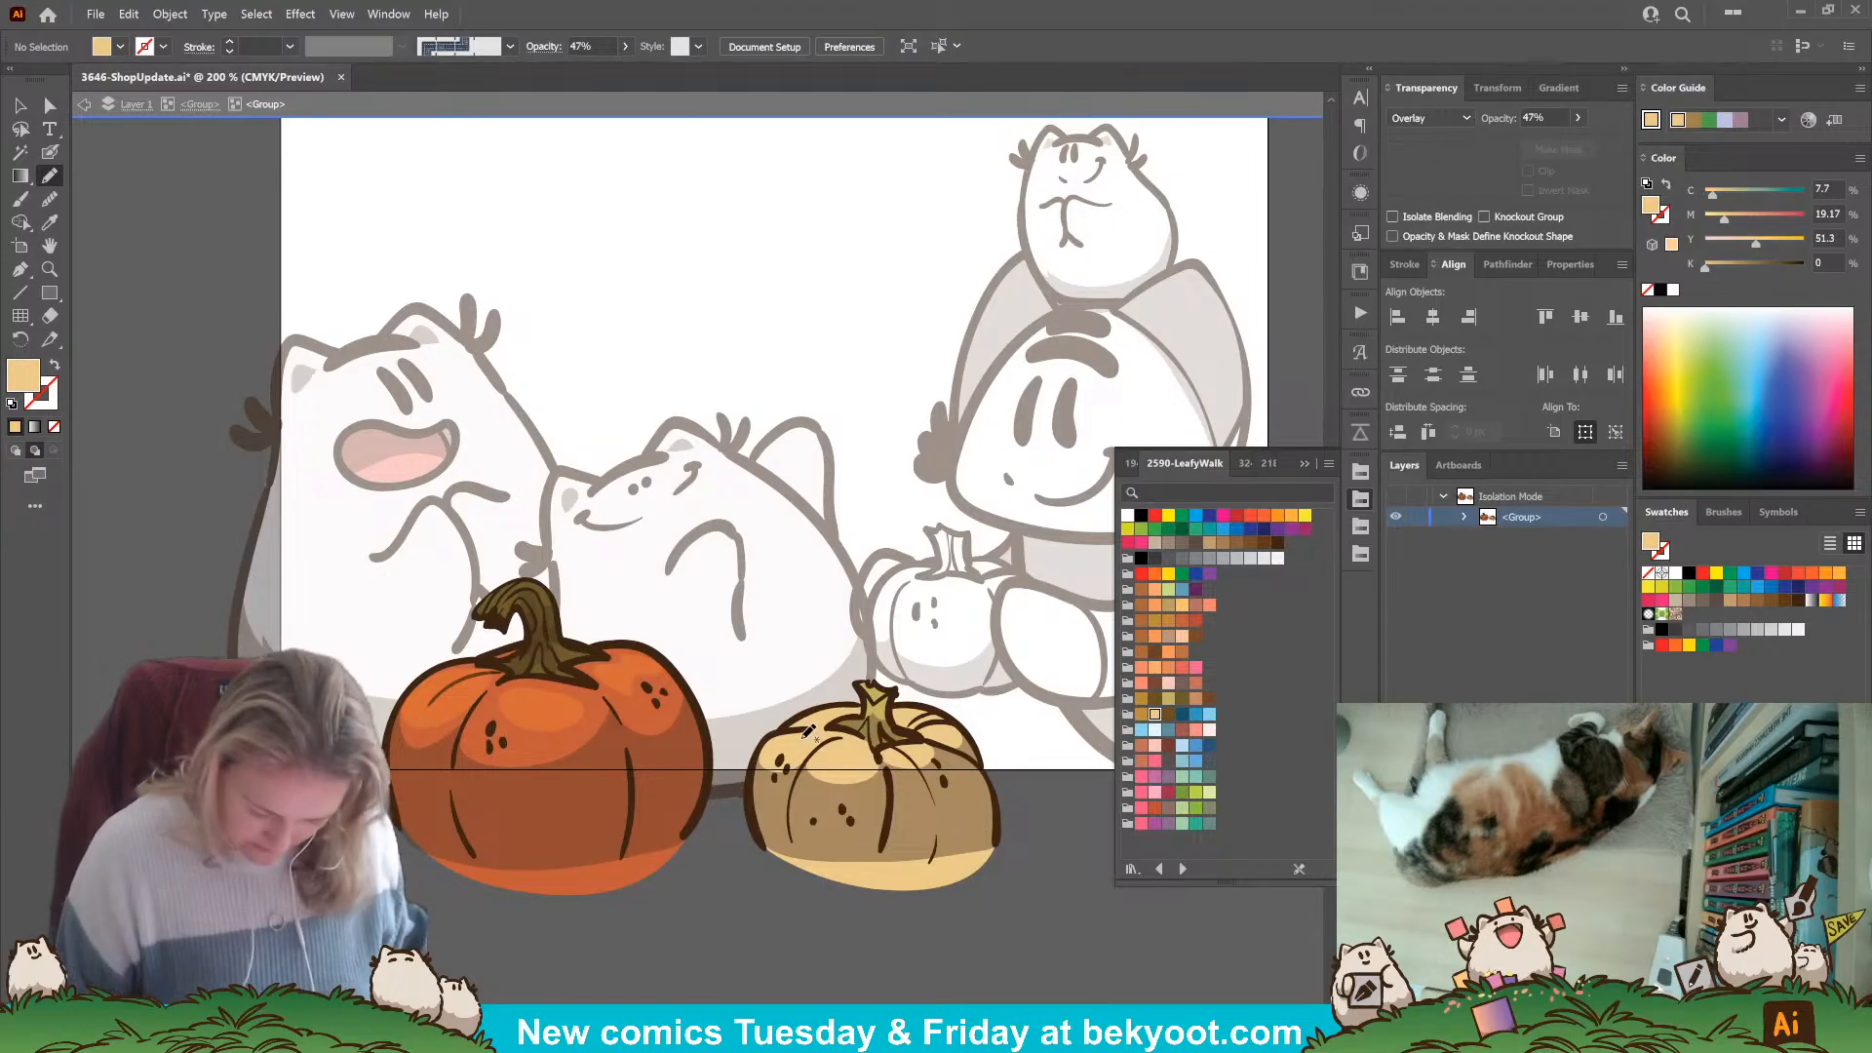
drag(817, 731, 782, 753)
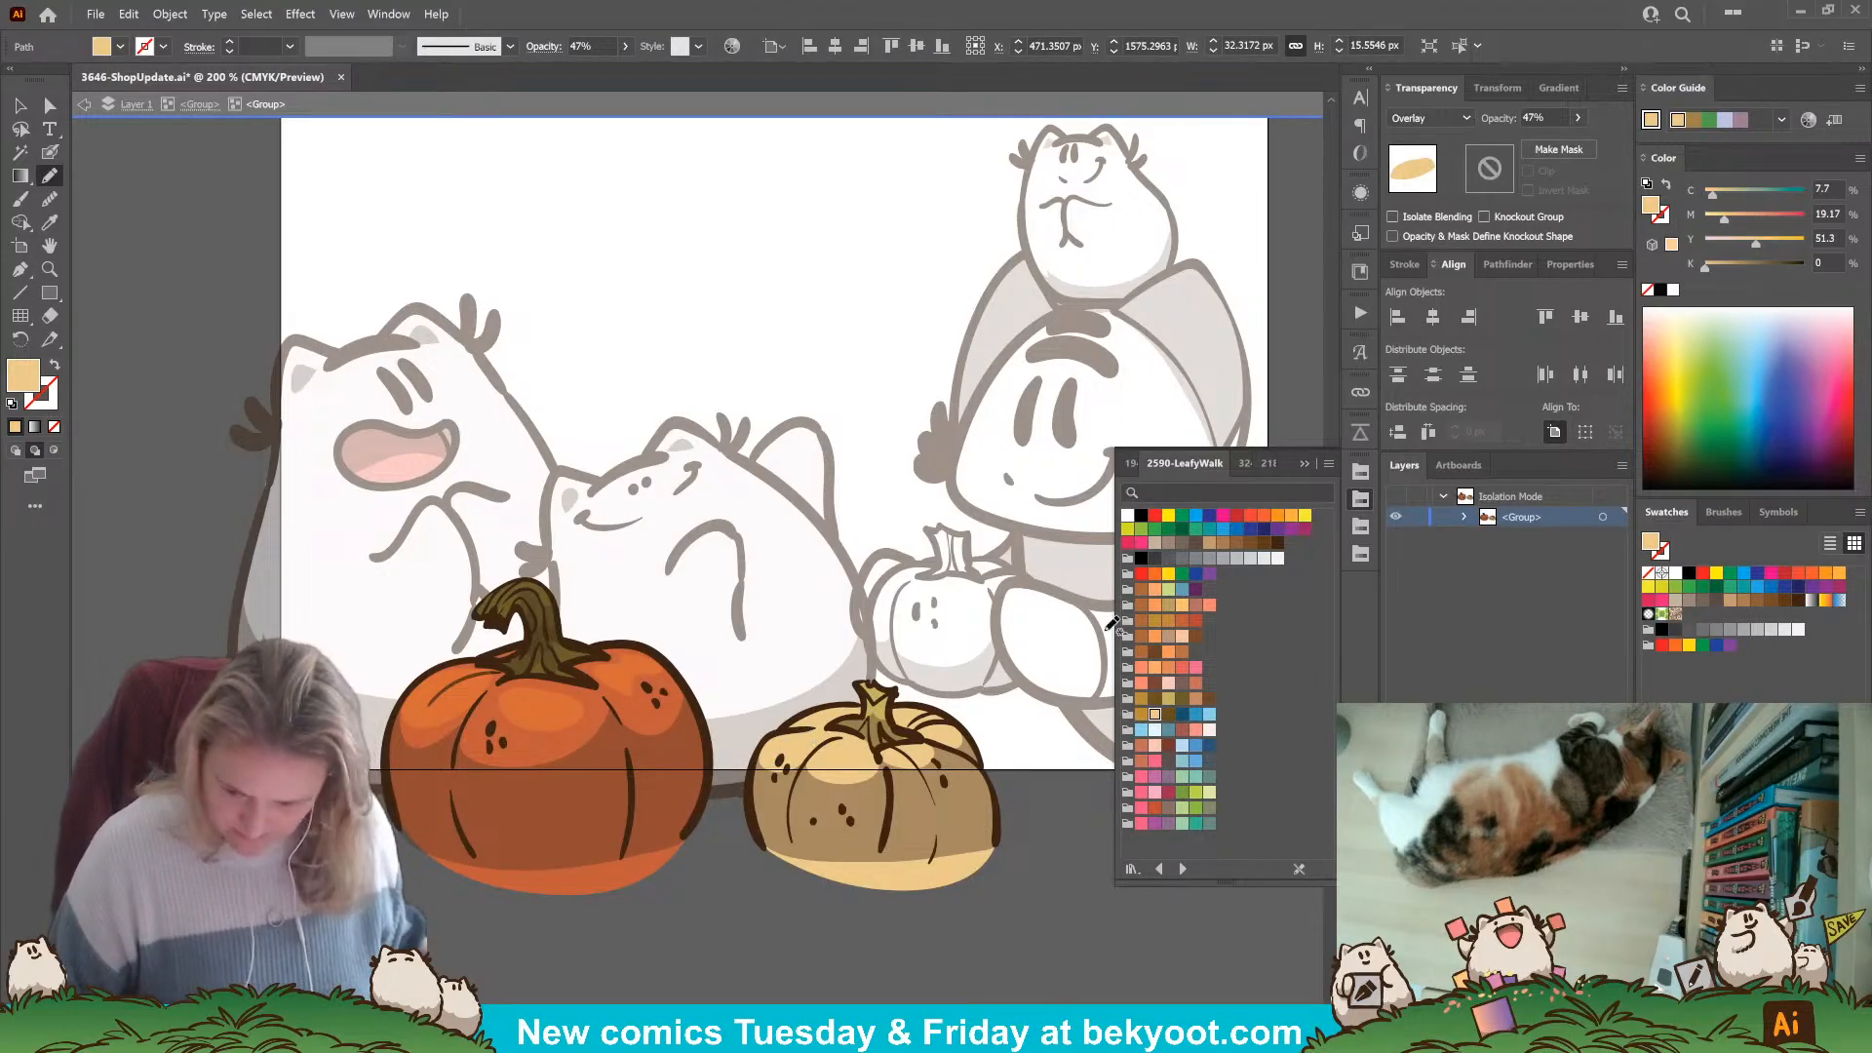
key(ctrl+shift+a)
Add small white highlights to both pumpkins and the smaller pumpkin's stem, using Overlay blending at 47% opacity.
click(1130, 463)
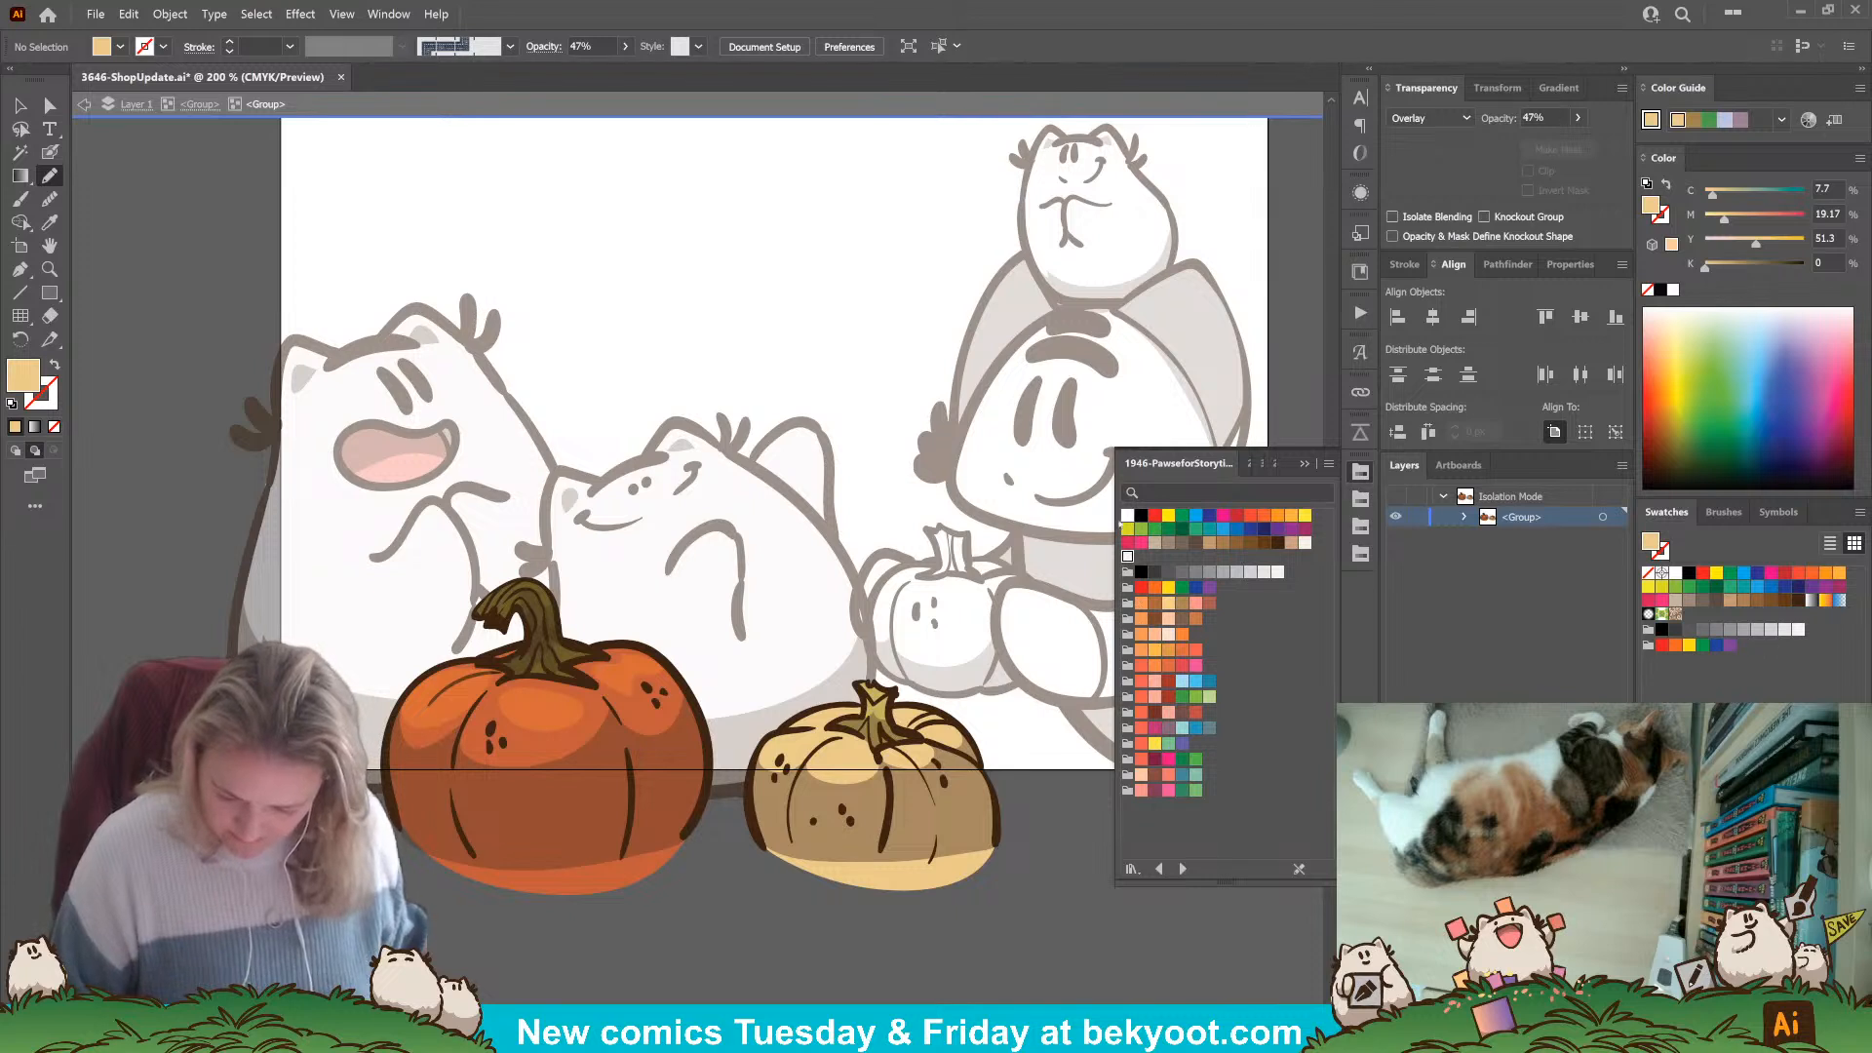
click(1128, 516)
drag(817, 733, 776, 748)
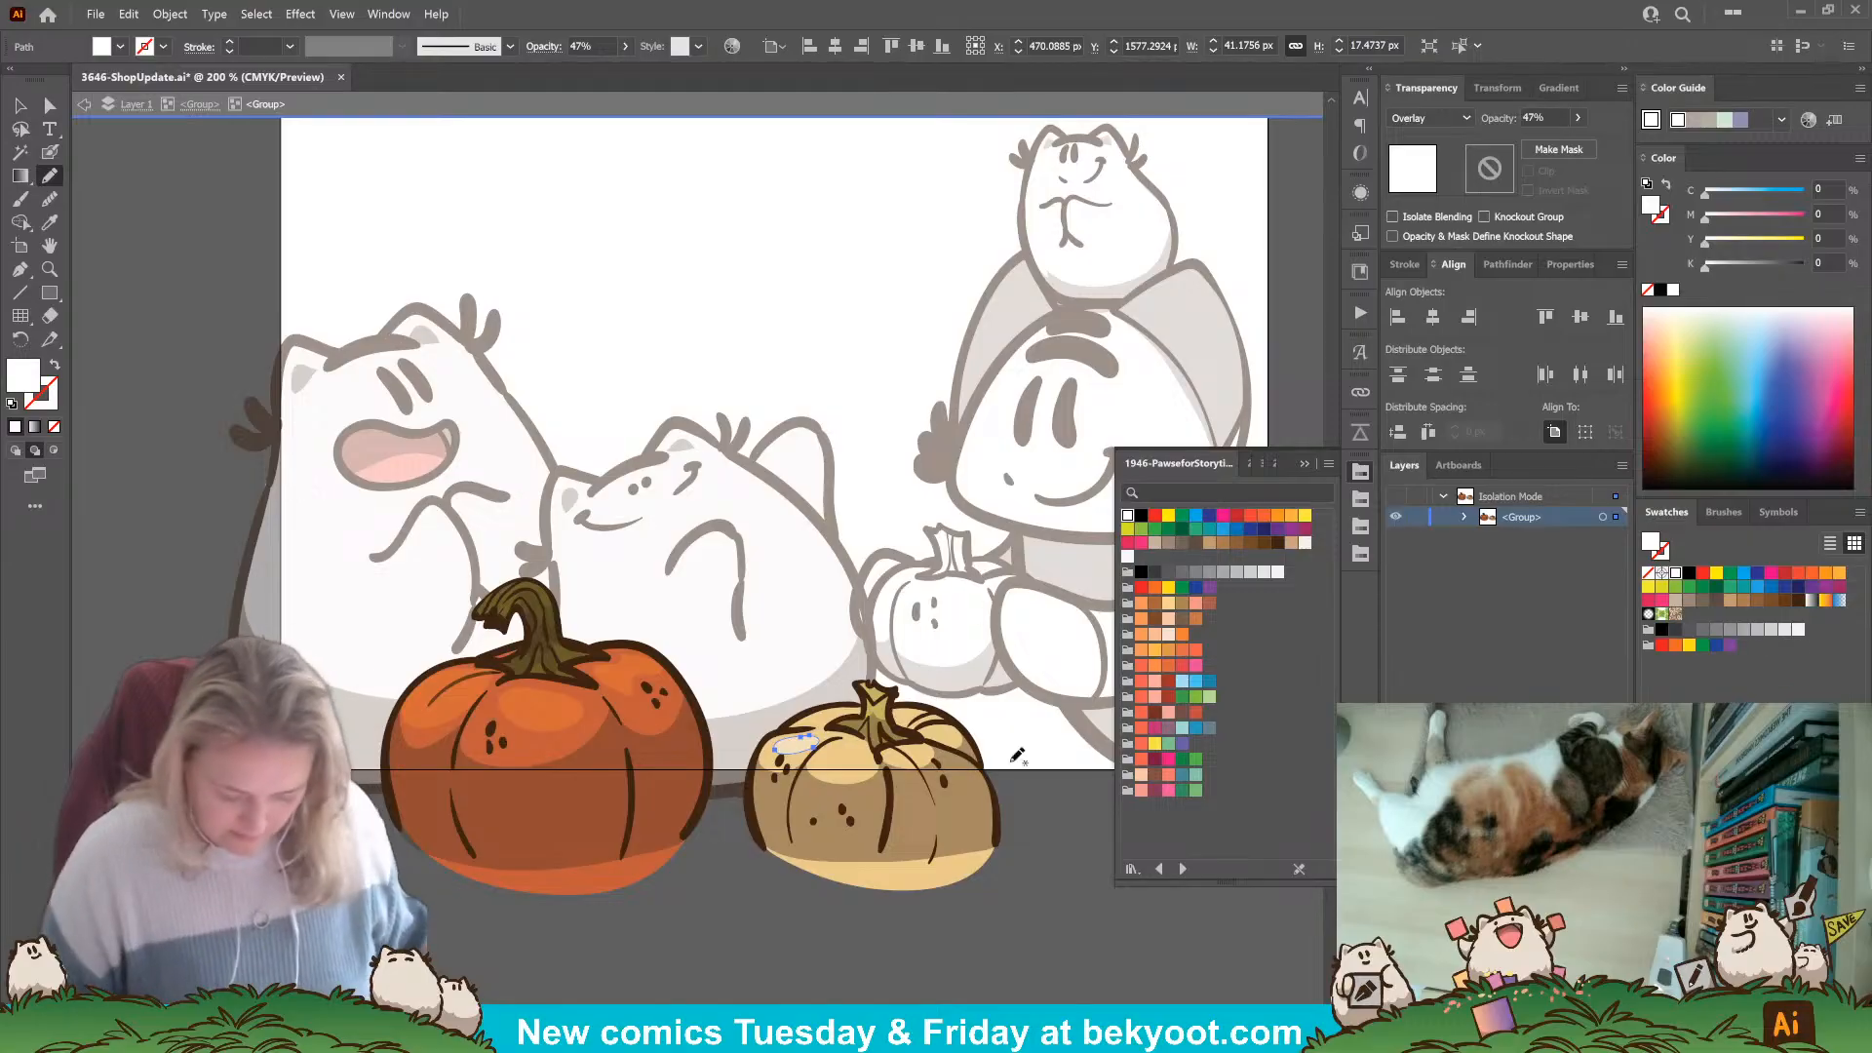
click(14, 450)
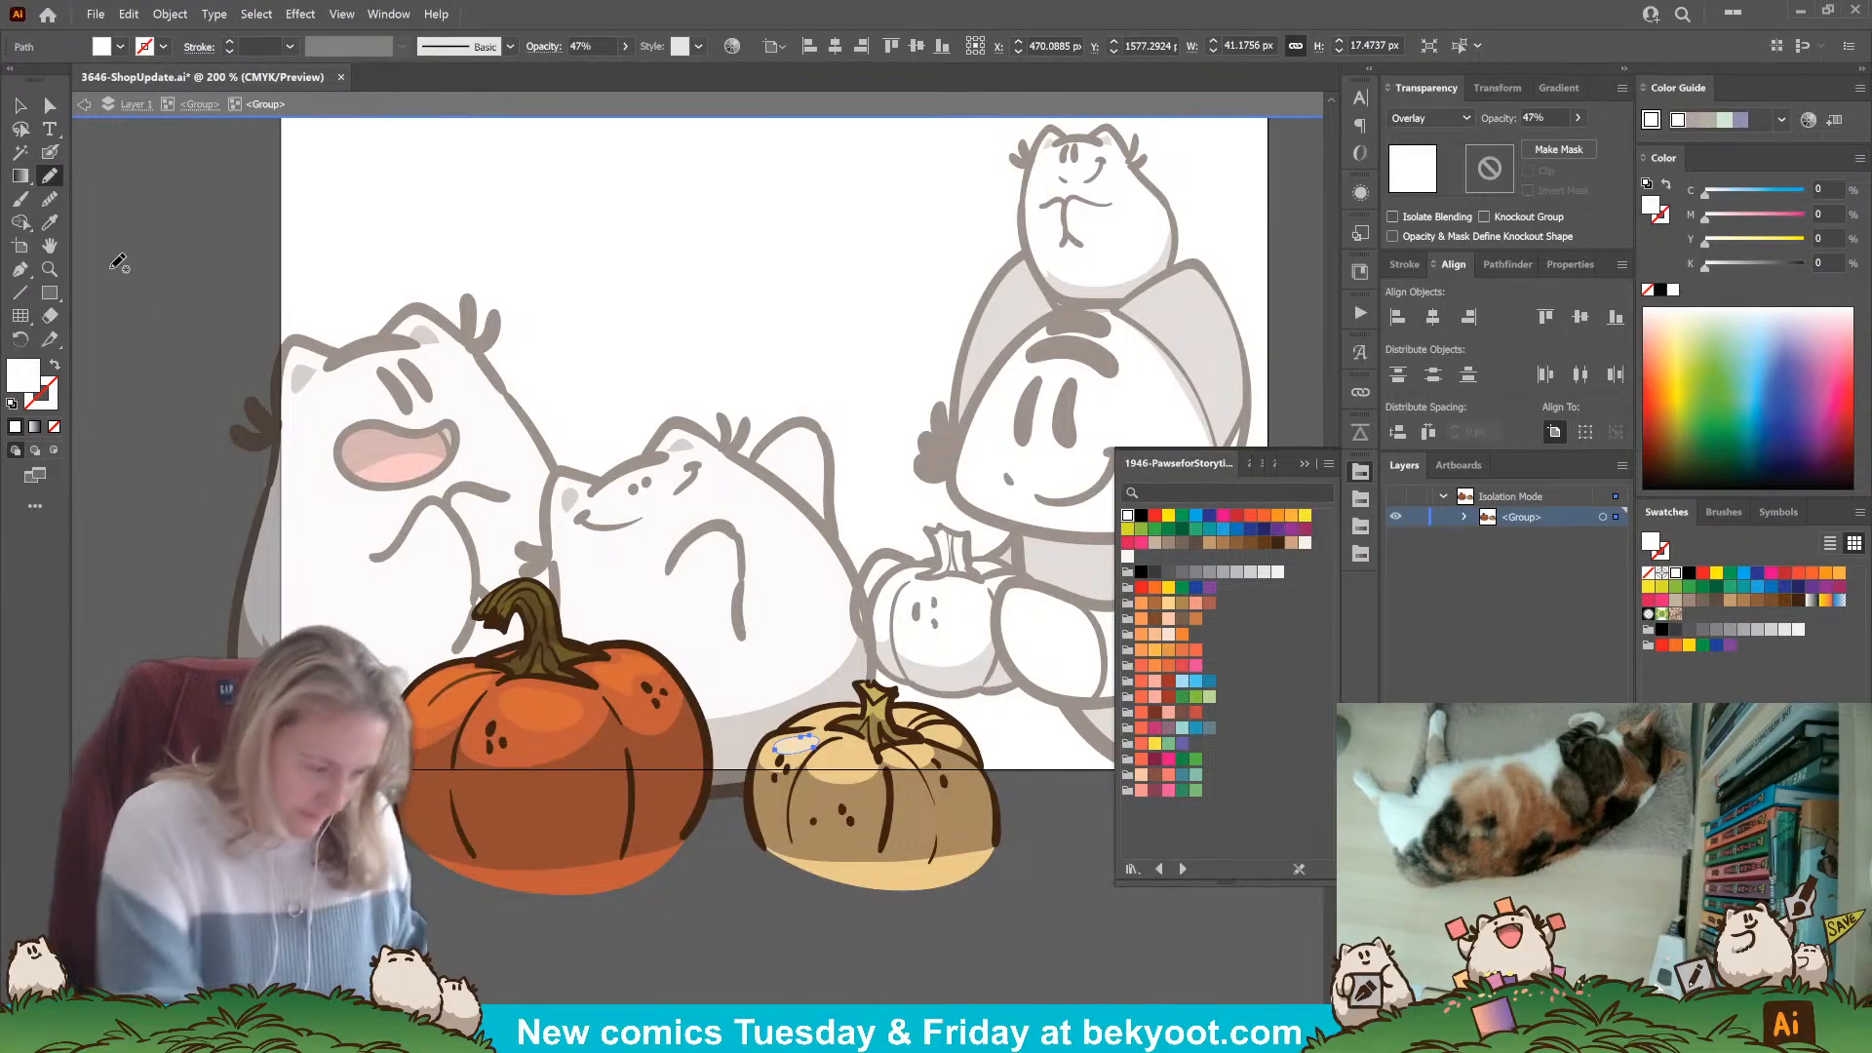
click(51, 153)
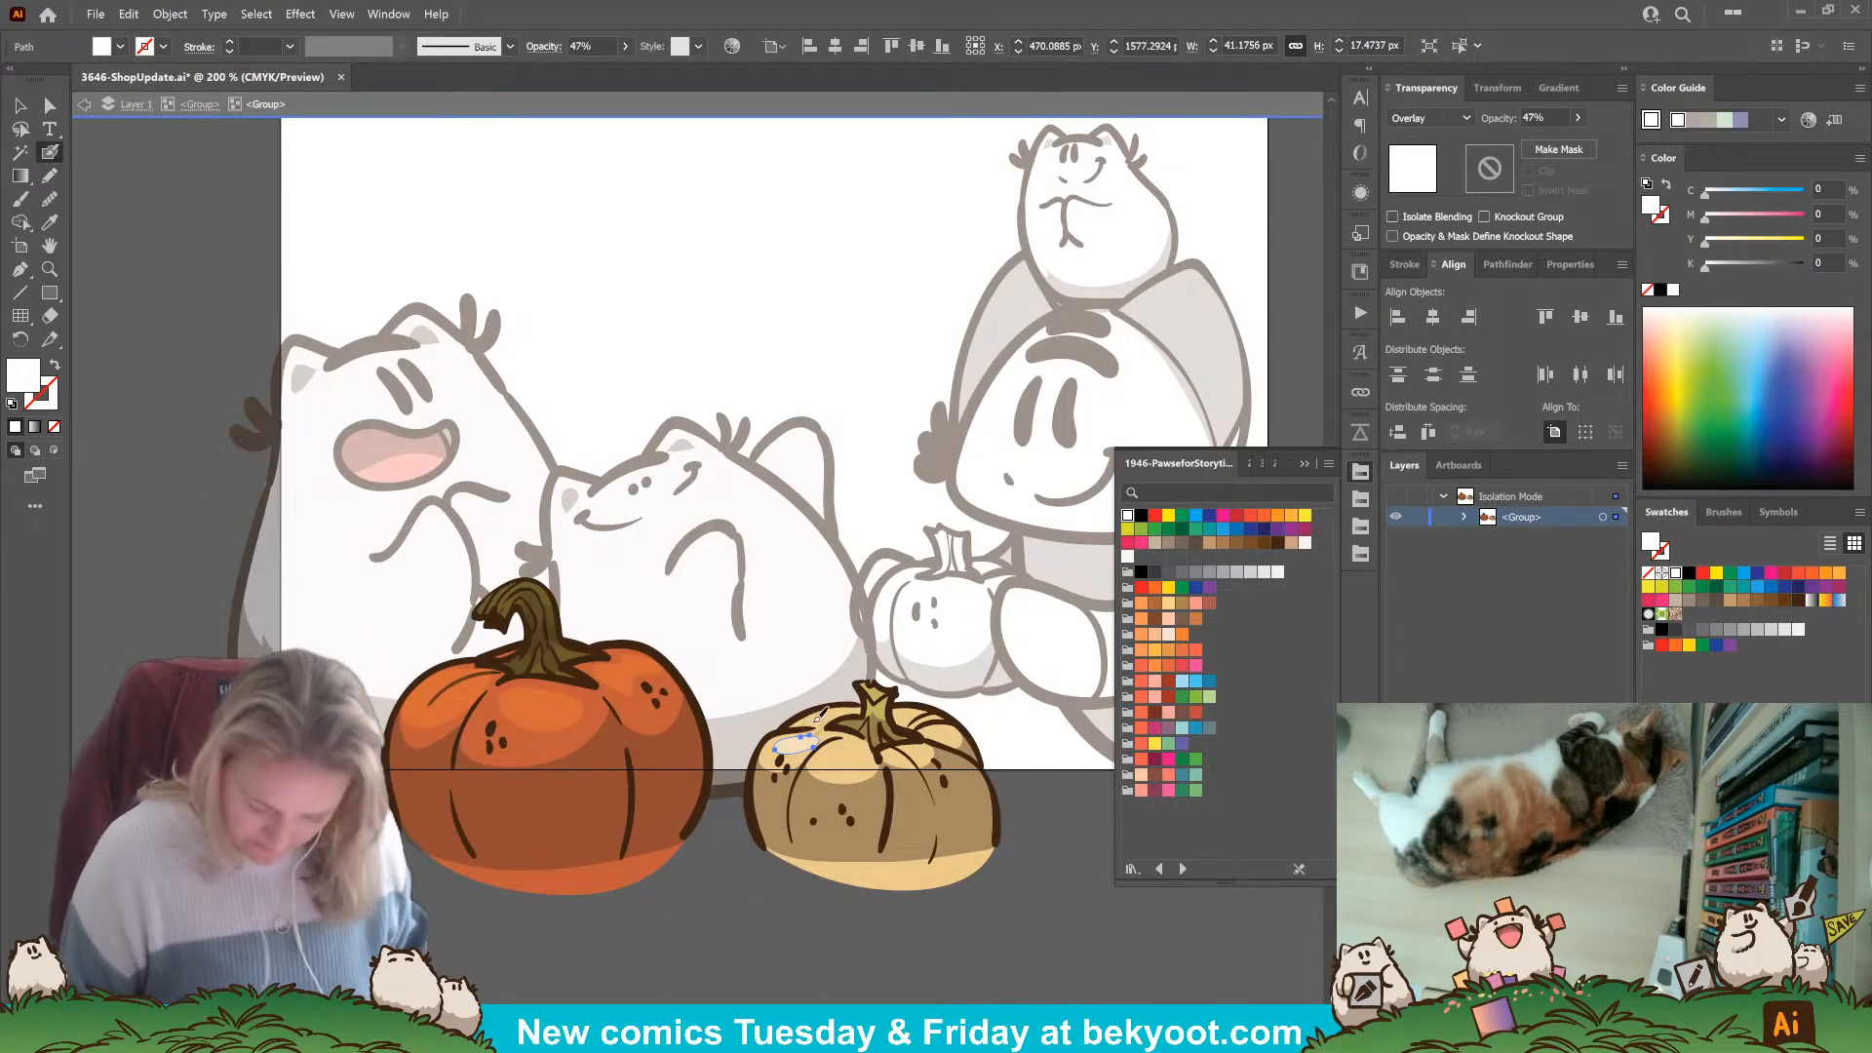
drag(826, 714, 839, 711)
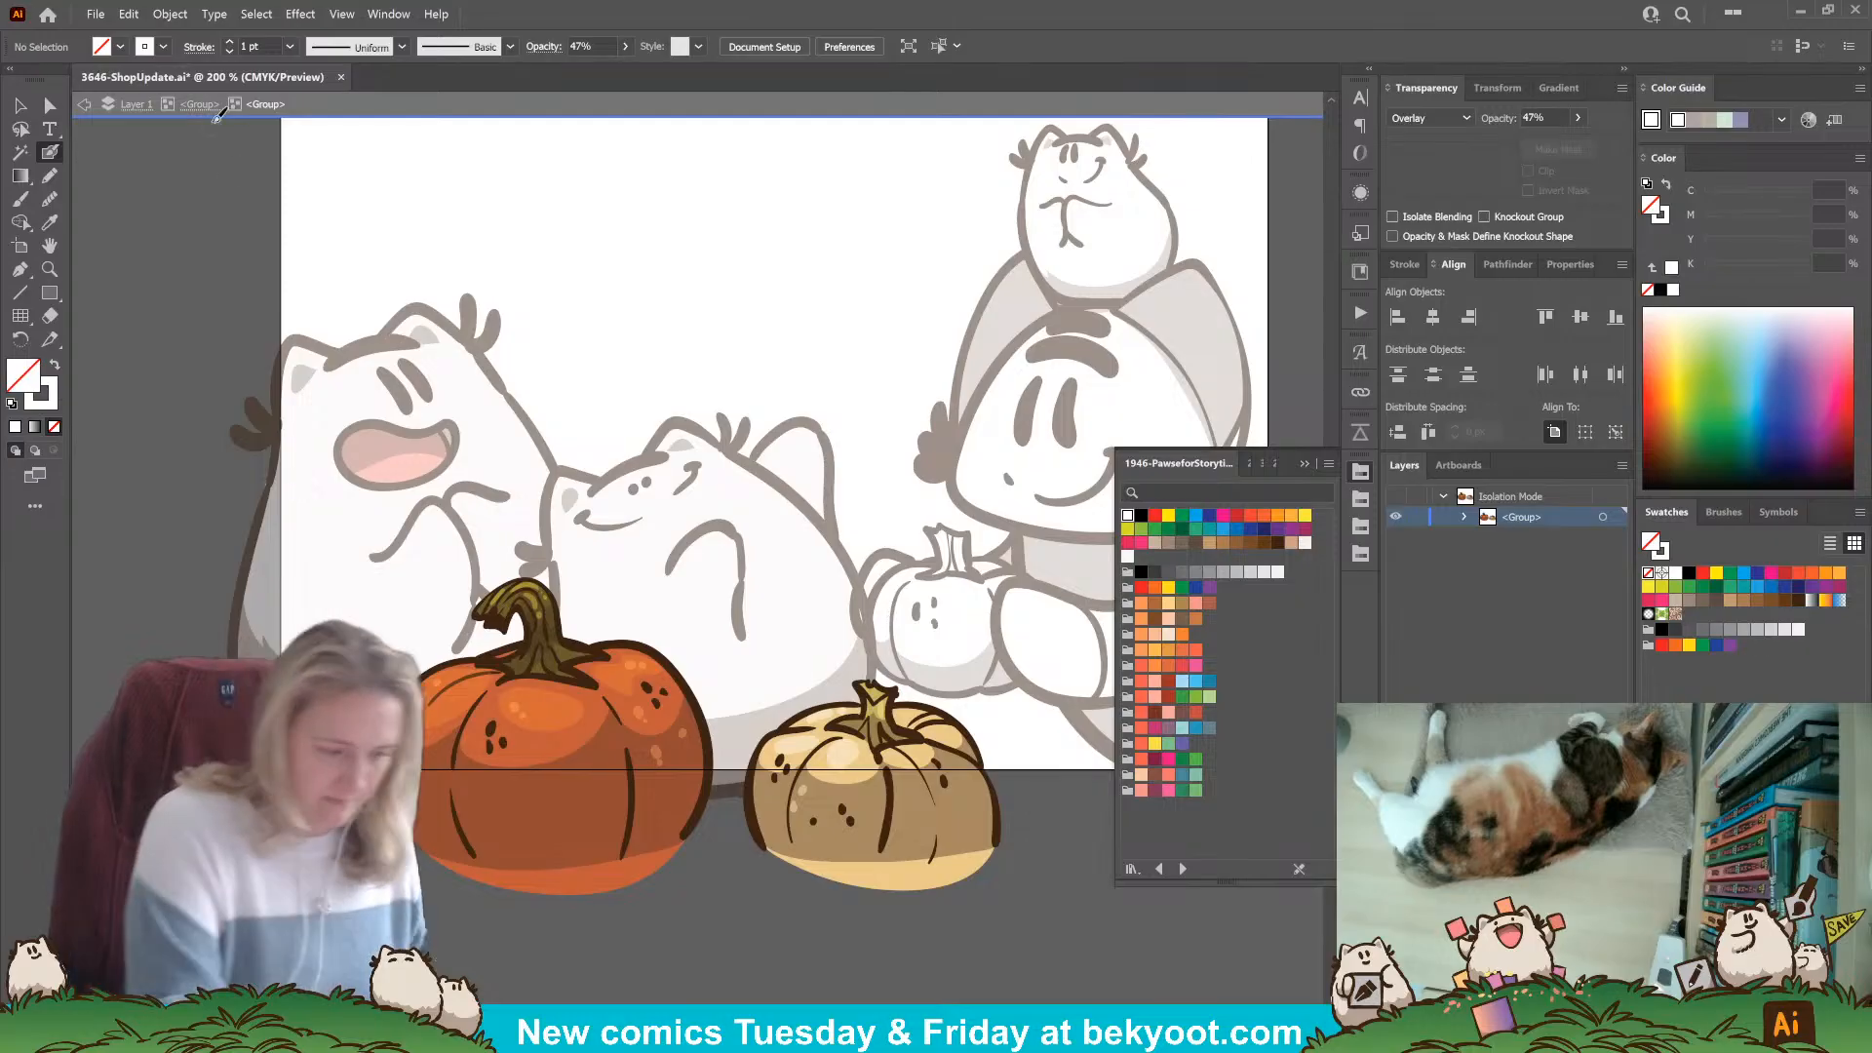
click(203, 105)
drag(831, 885, 658, 924)
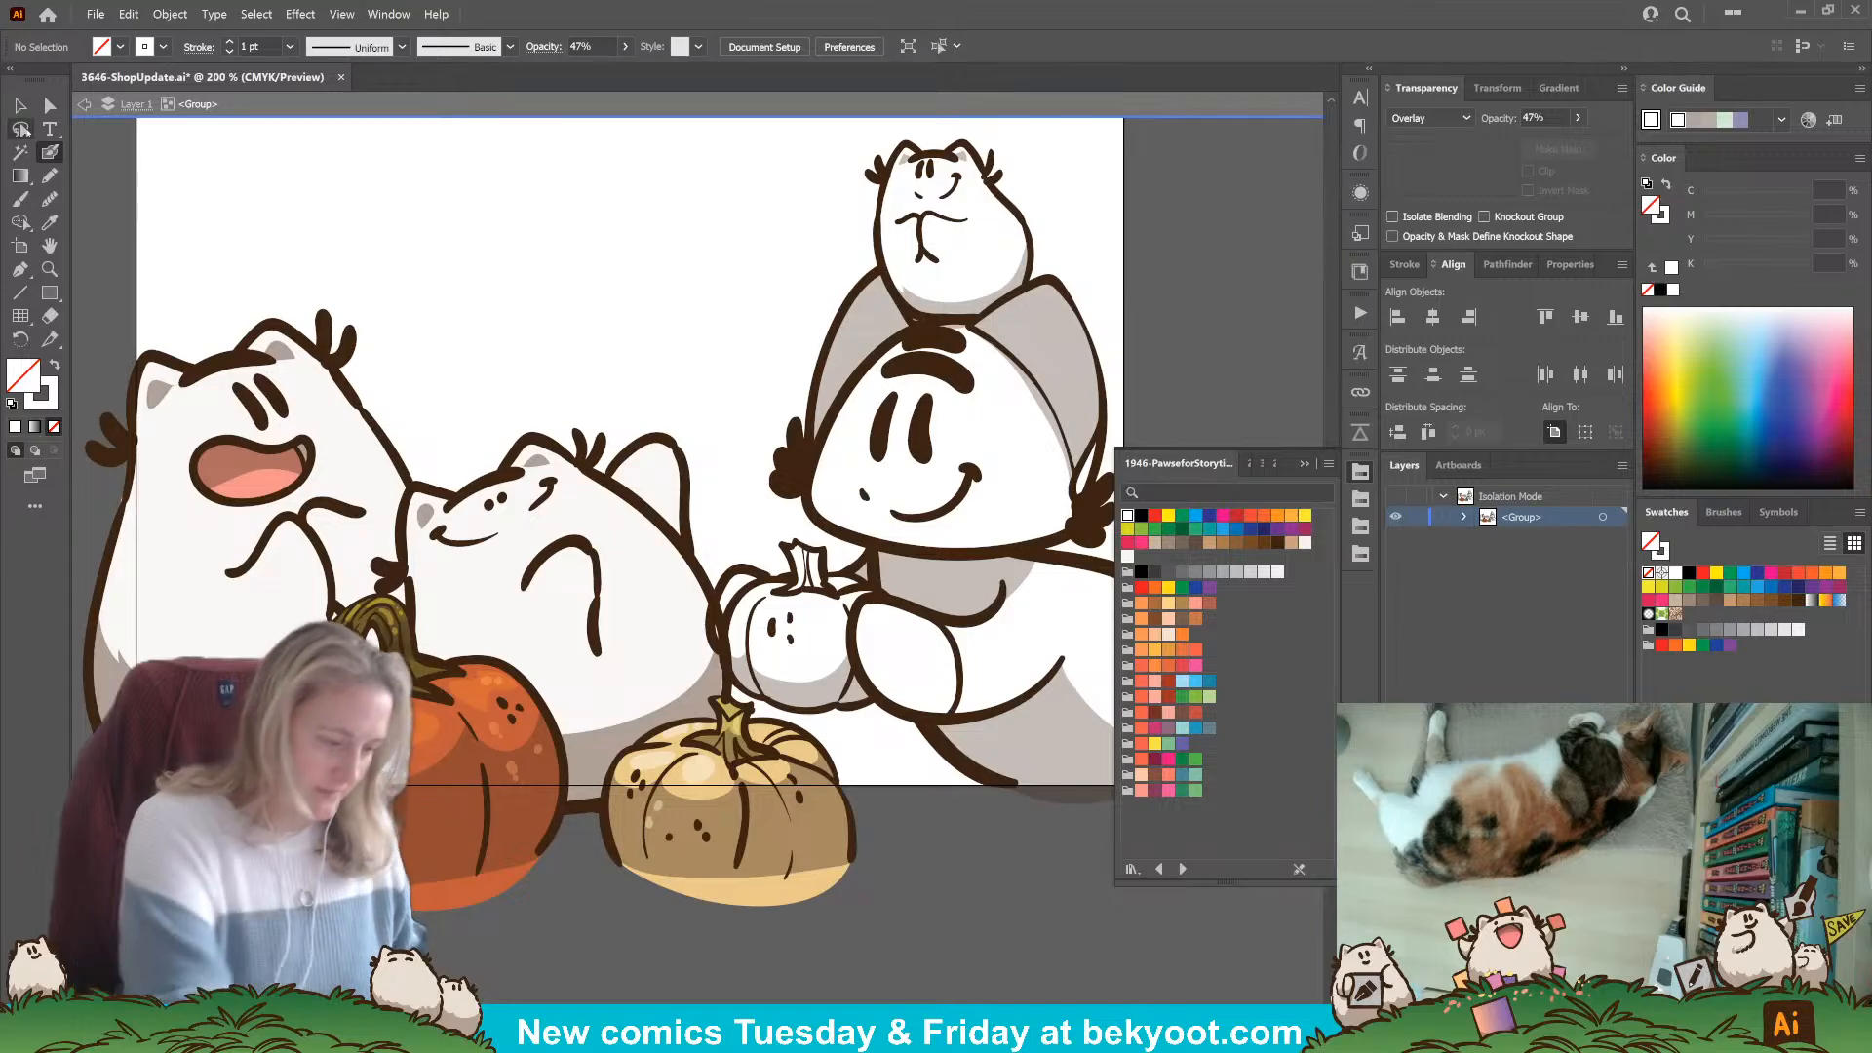
key(v)
click(717, 597)
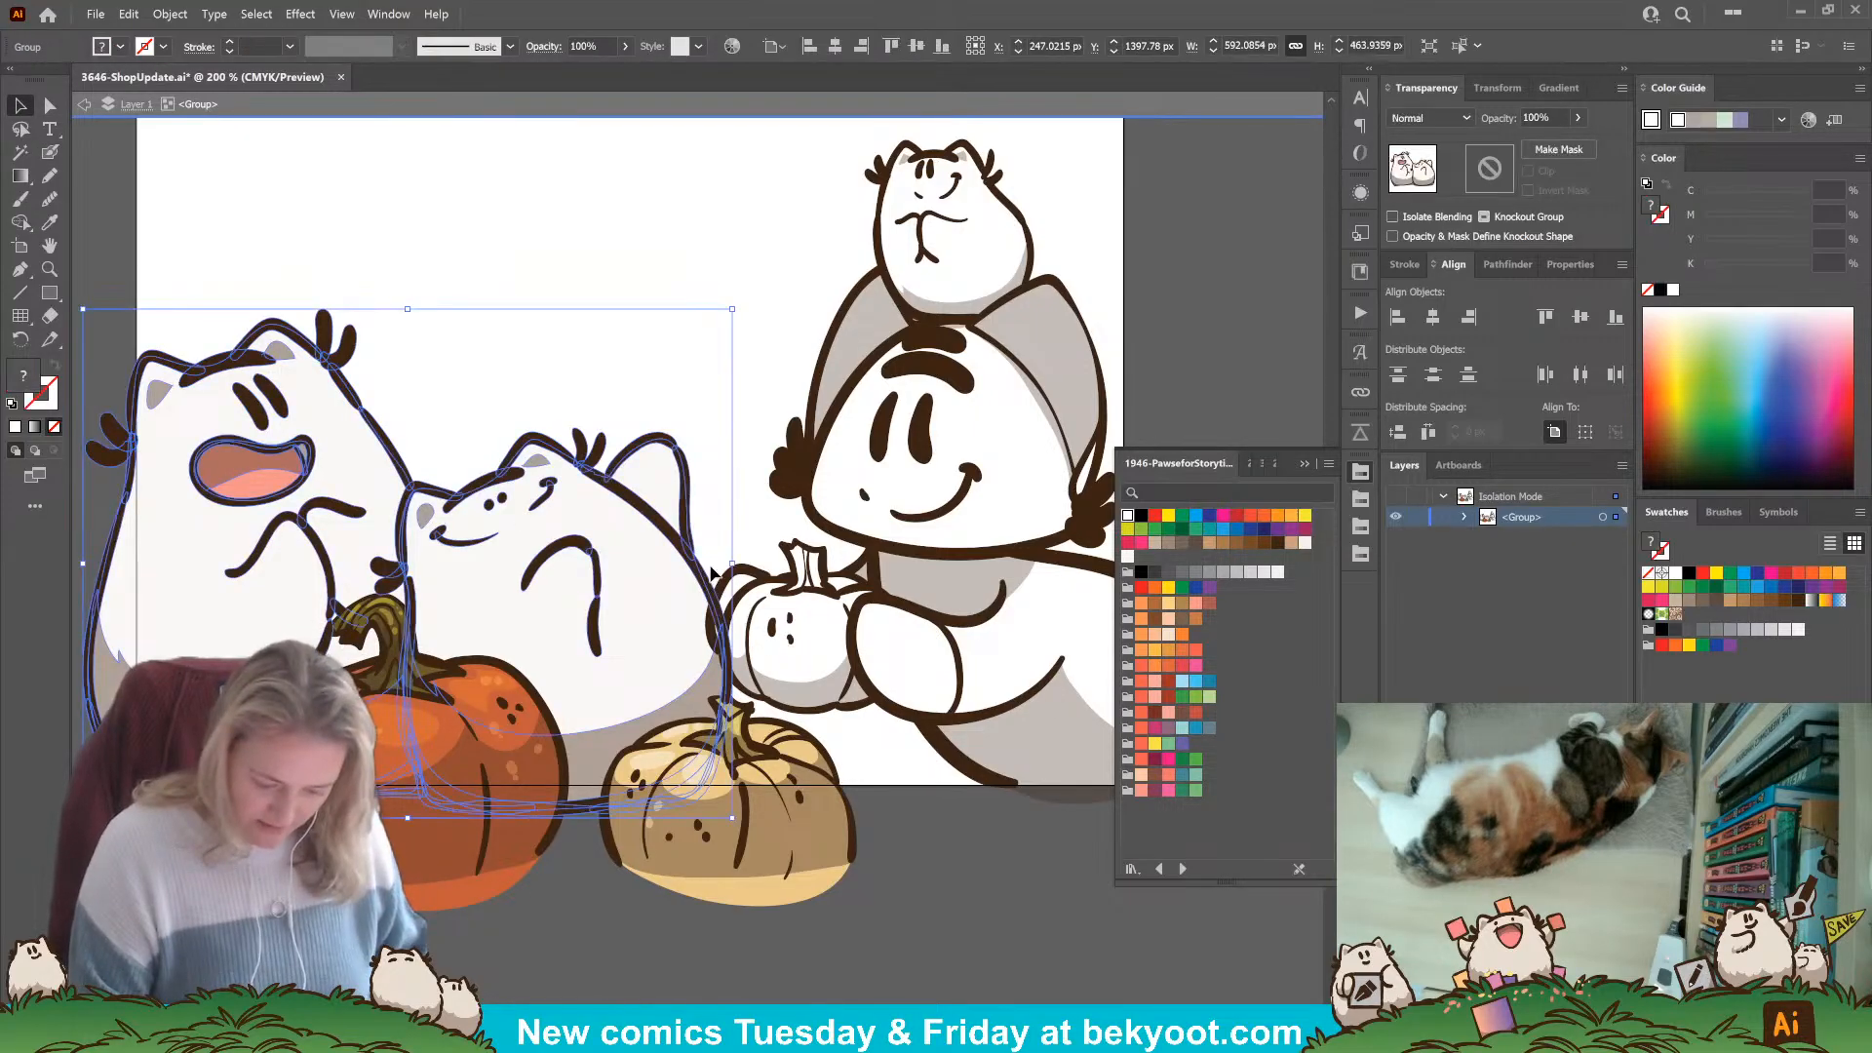
click(768, 864)
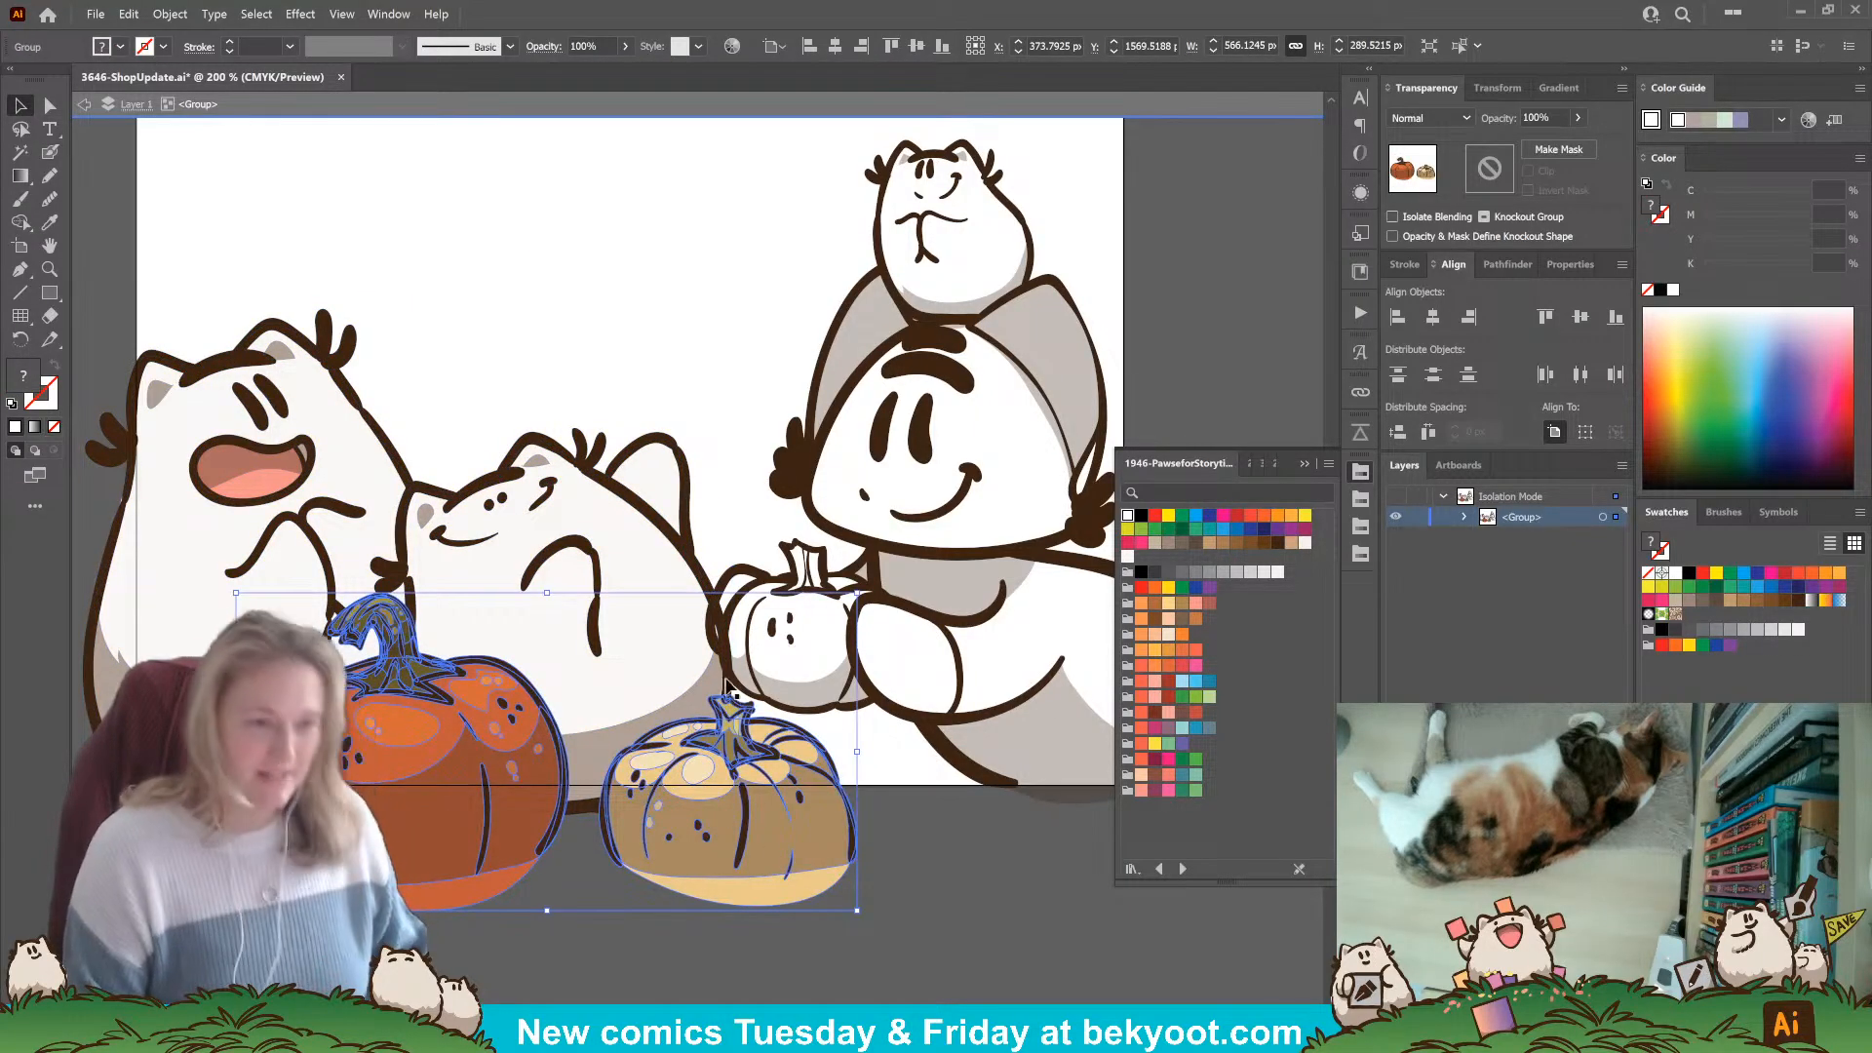
click(697, 990)
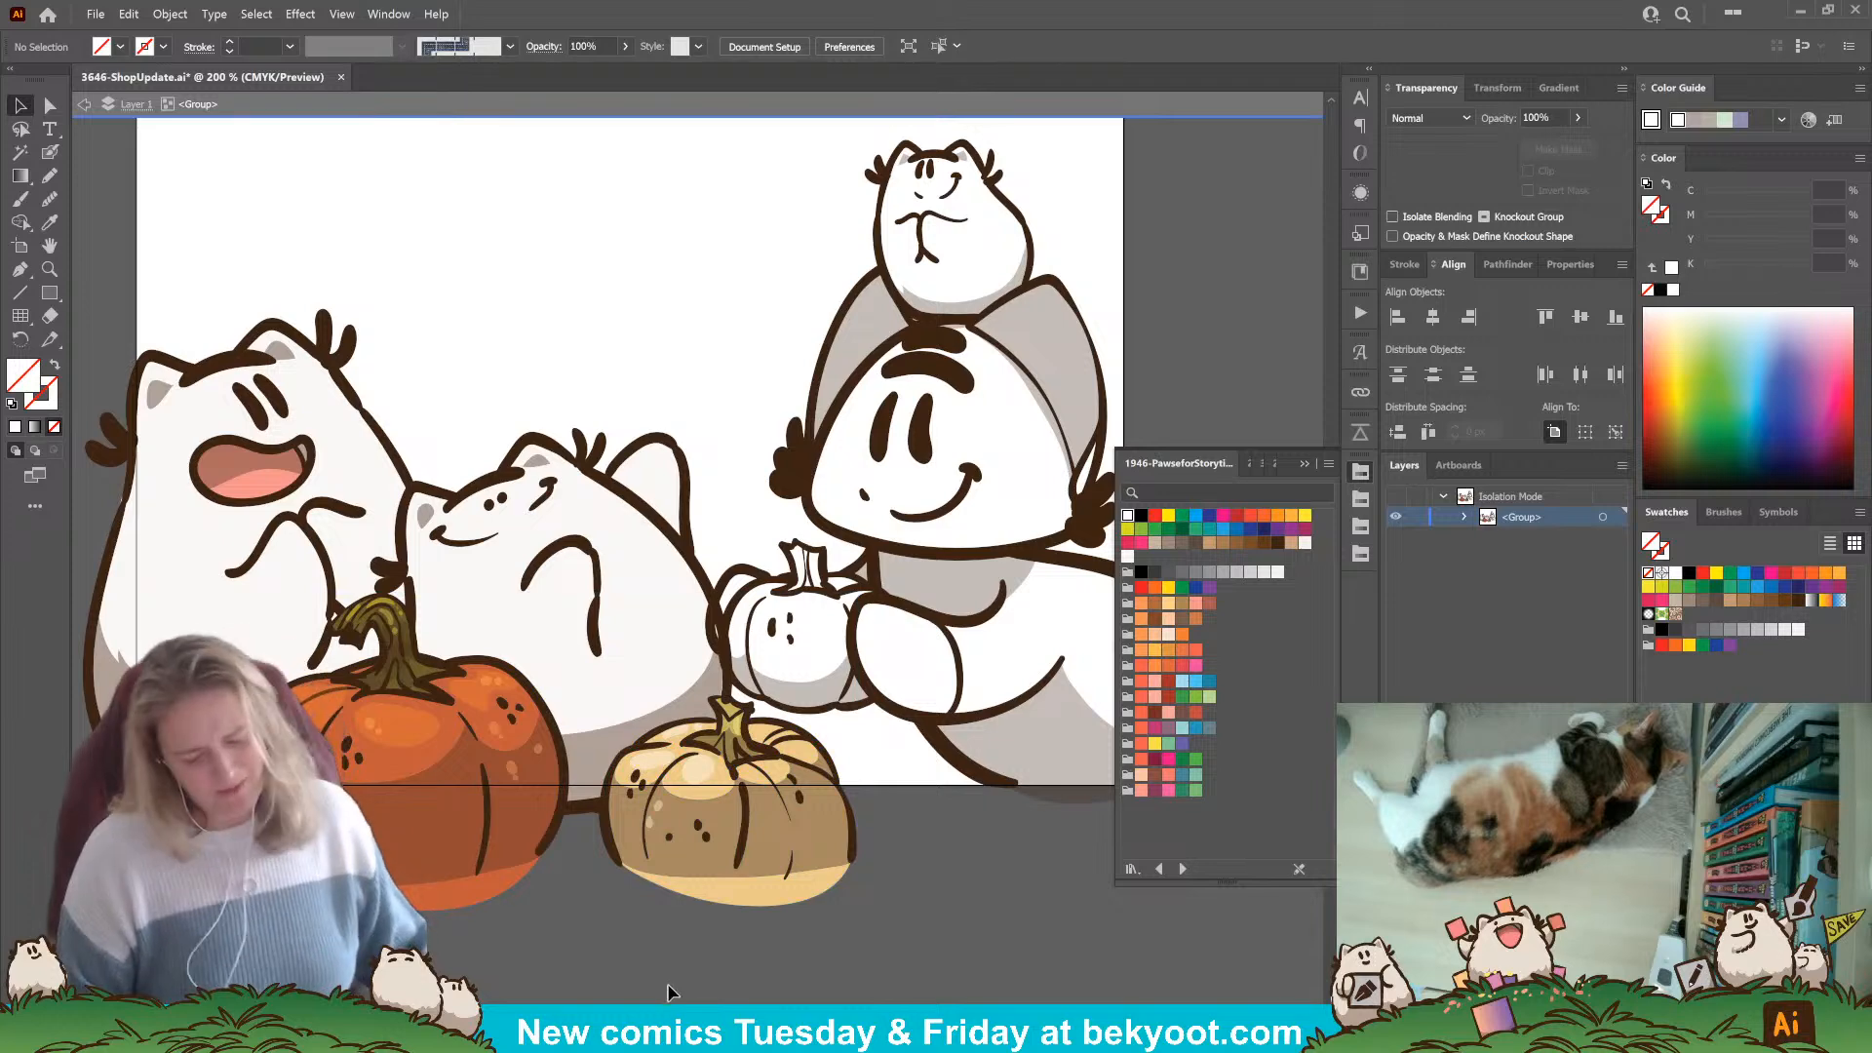
Inside the pumpkins' group, redraw the top of the smaller pumpkin's stem outline with a thick, rounded dark brown brush stroke.
click(758, 753)
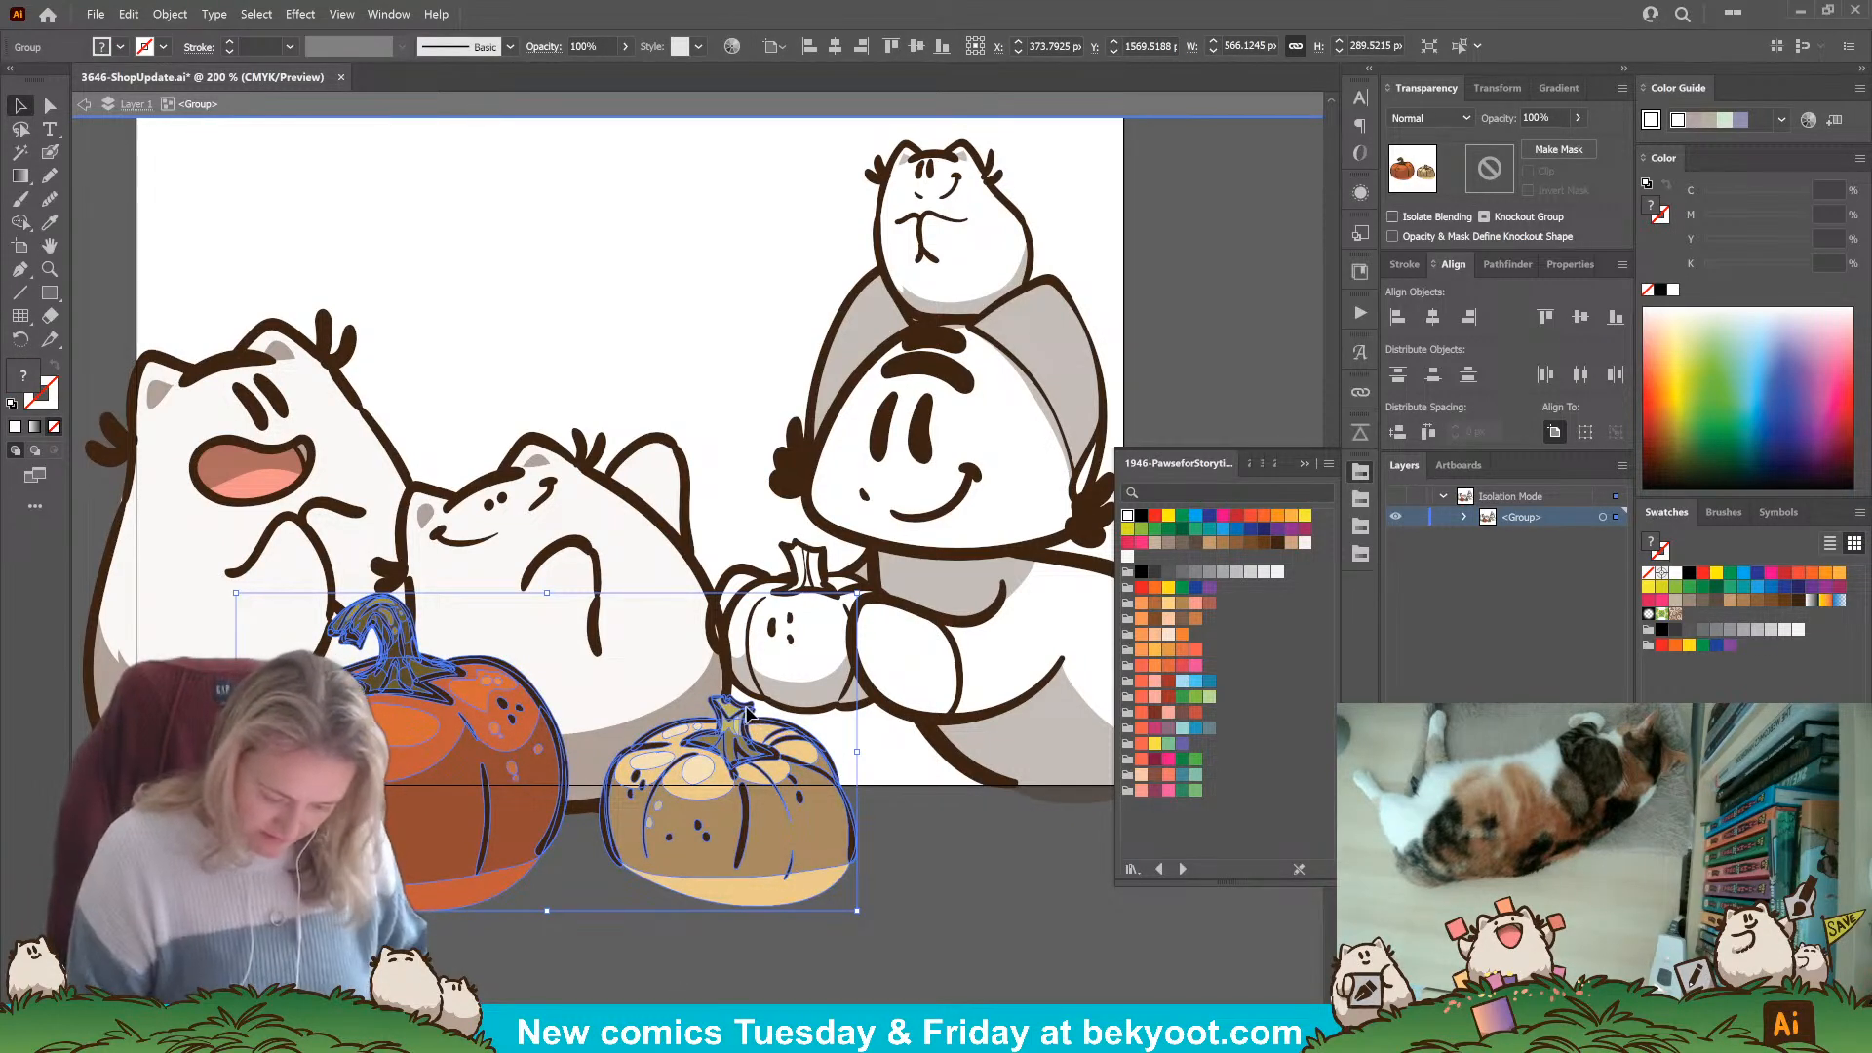
double_click(751, 711)
scroll(751, 712, up, 5)
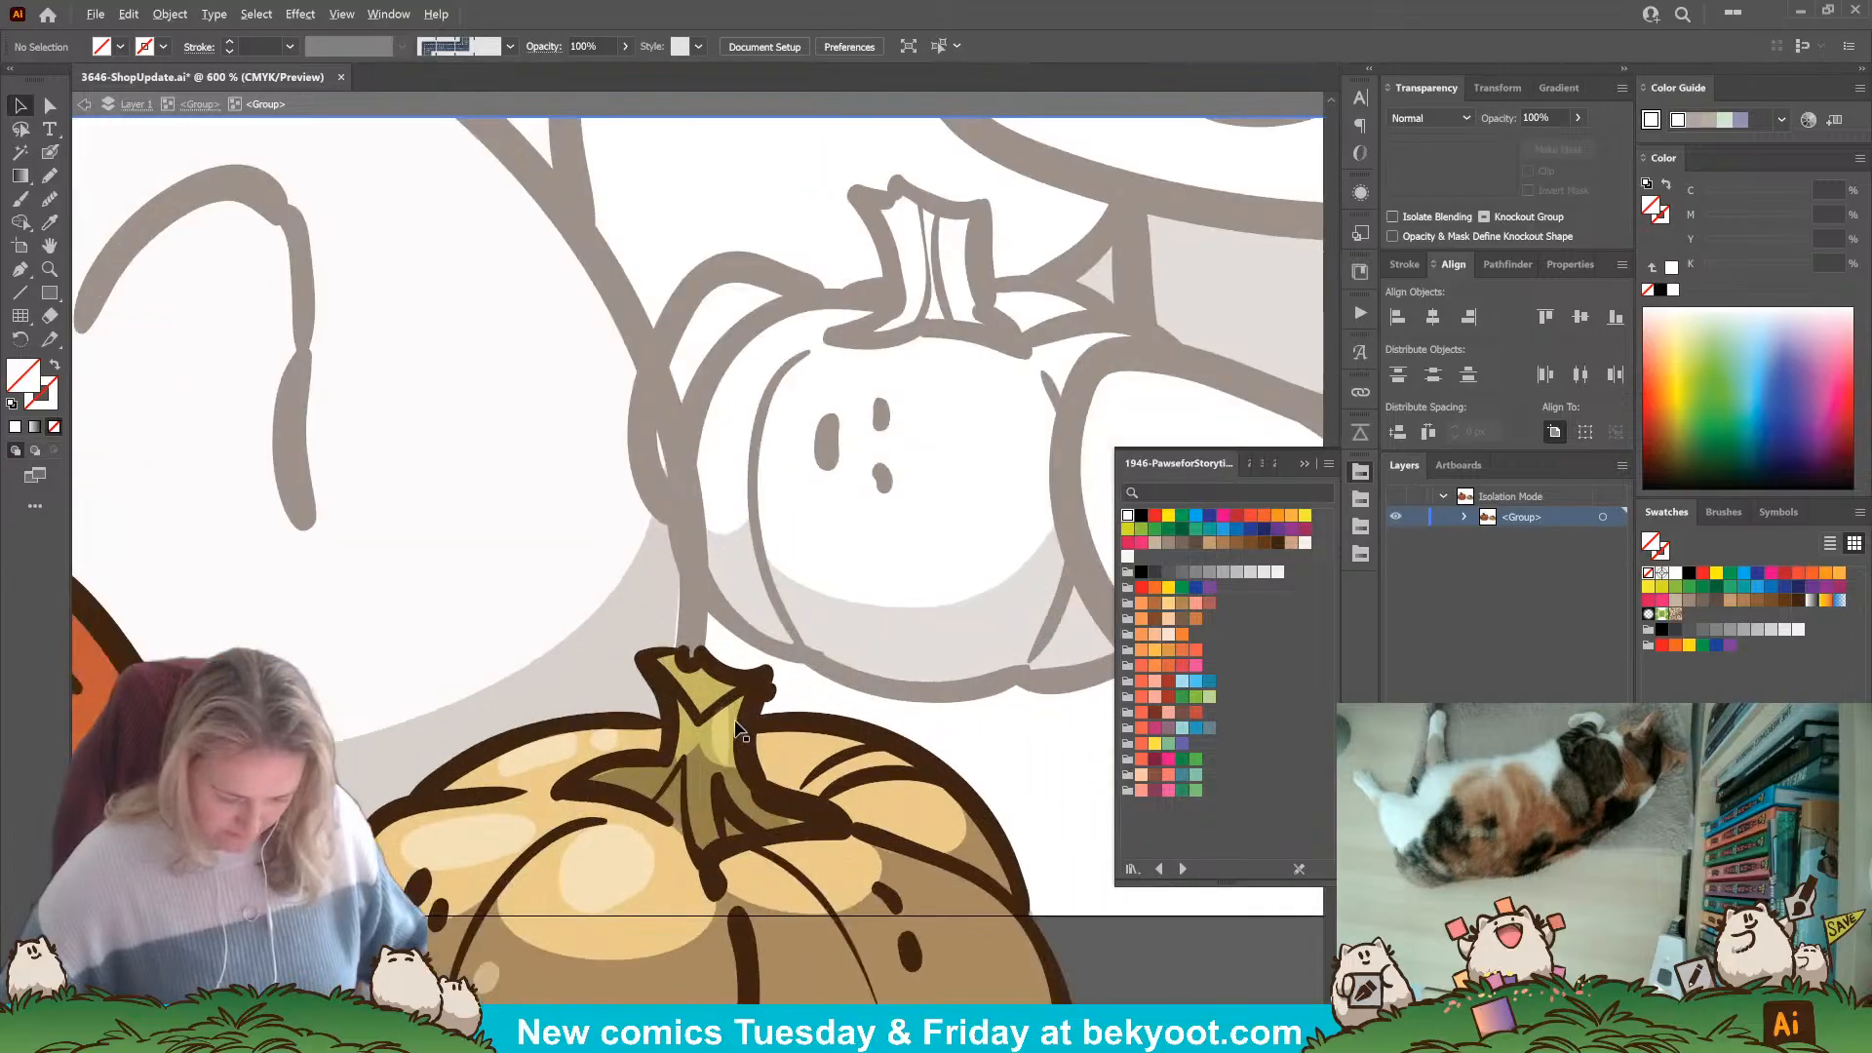
click(50, 152)
ctrl+click(658, 695)
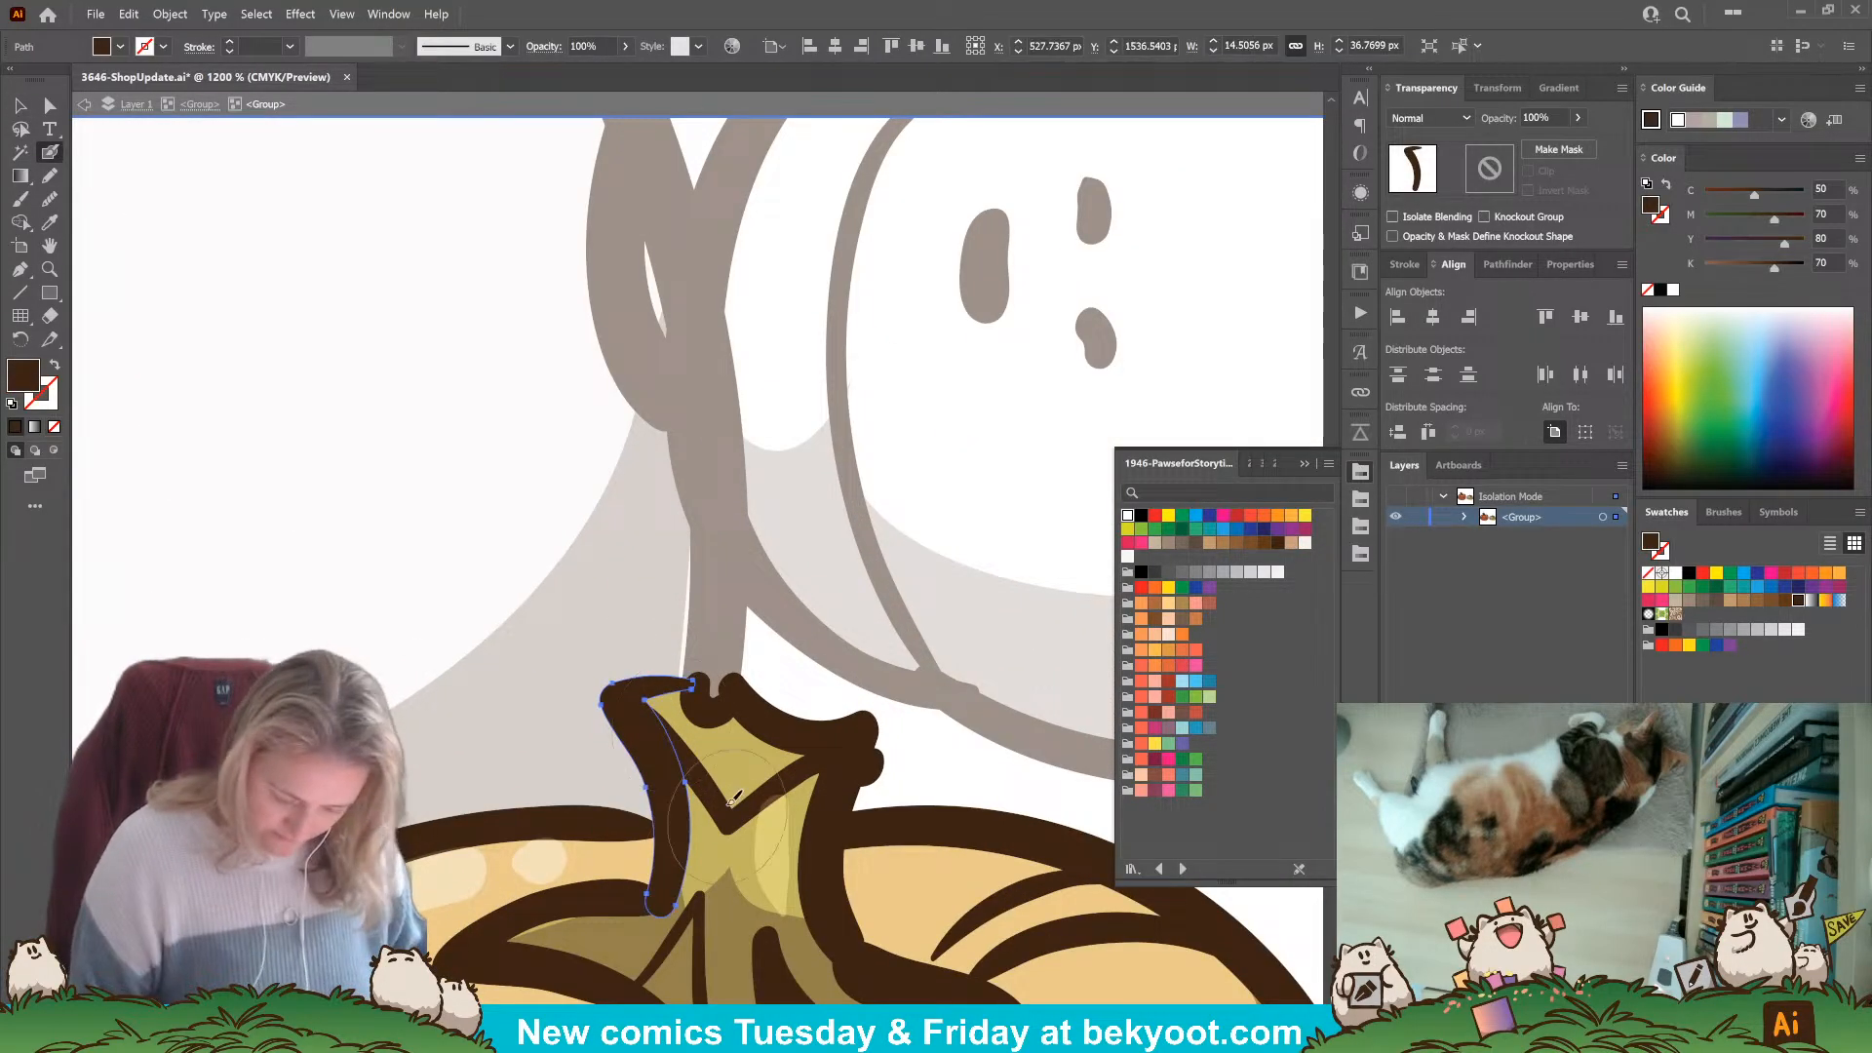
mouse_move(694, 683)
mouse_down()
mouse_move(719, 723)
mouse_move(756, 668)
mouse_move(733, 716)
mouse_up()
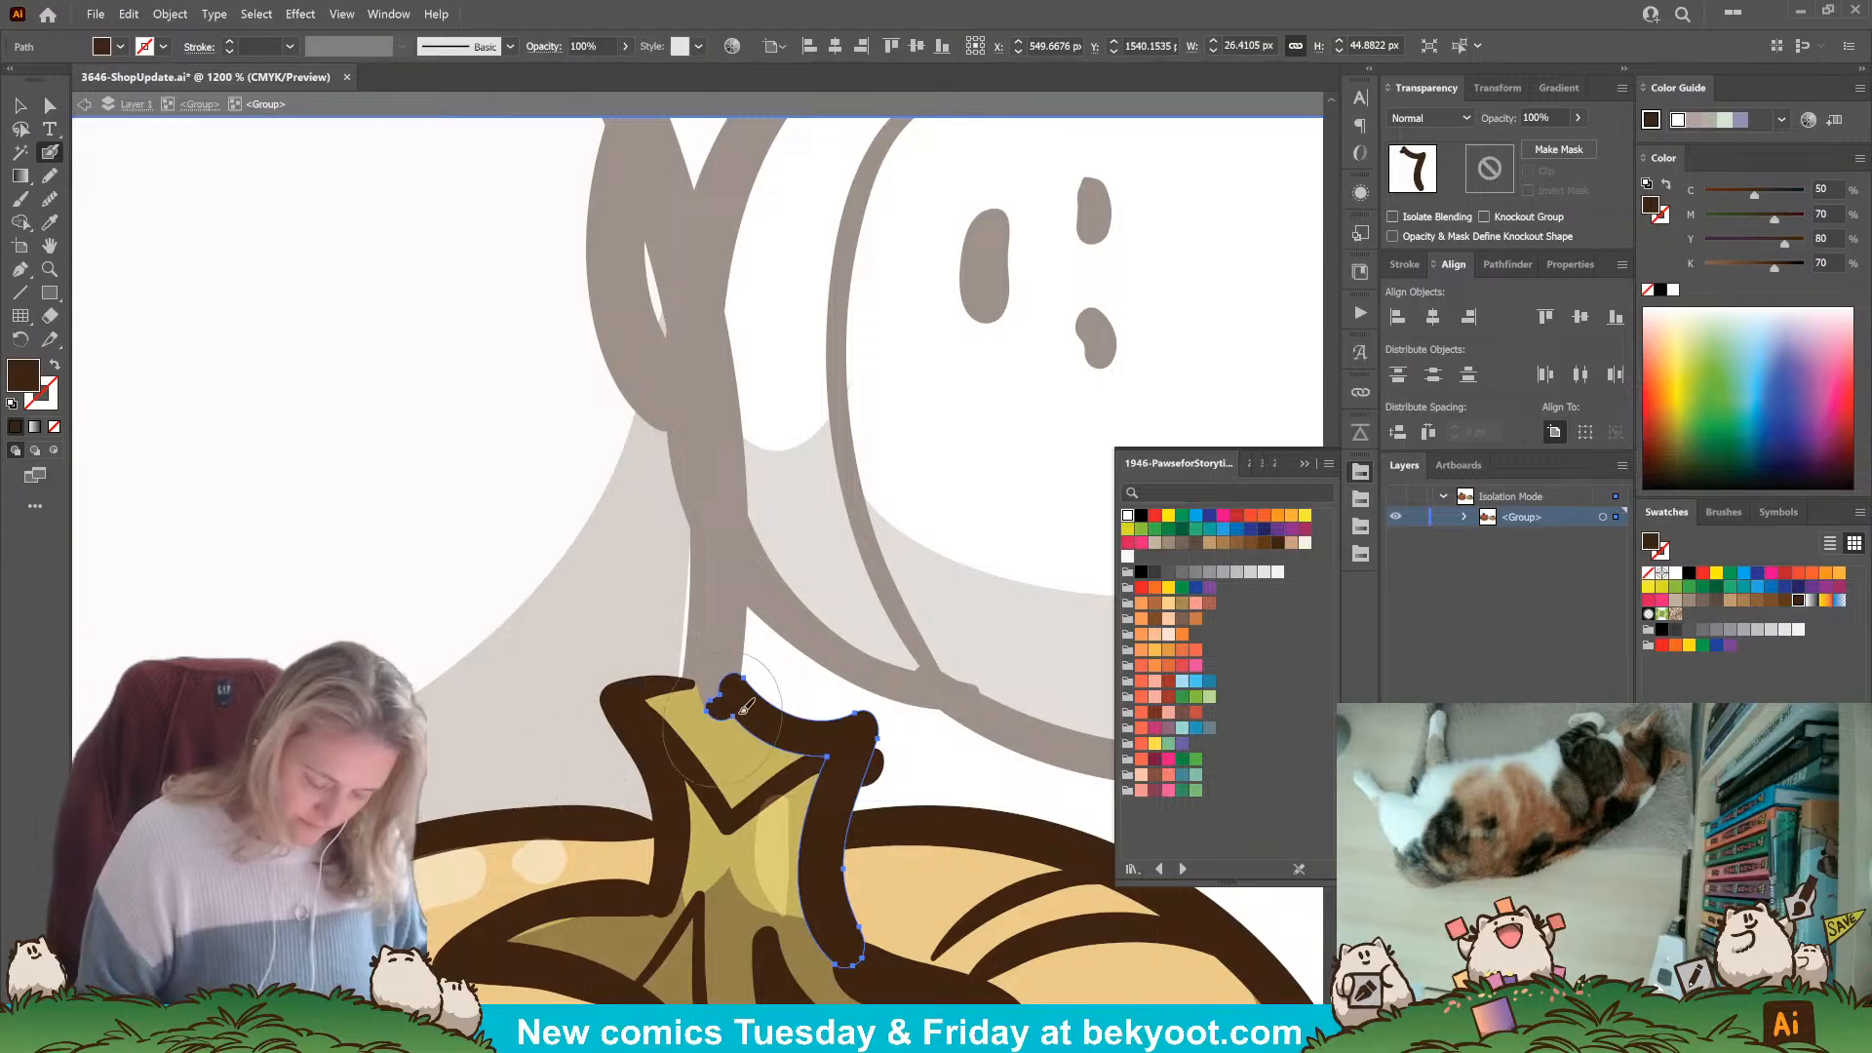
mouse_move(771, 697)
mouse_down()
mouse_move(673, 648)
mouse_move(648, 670)
mouse_up()
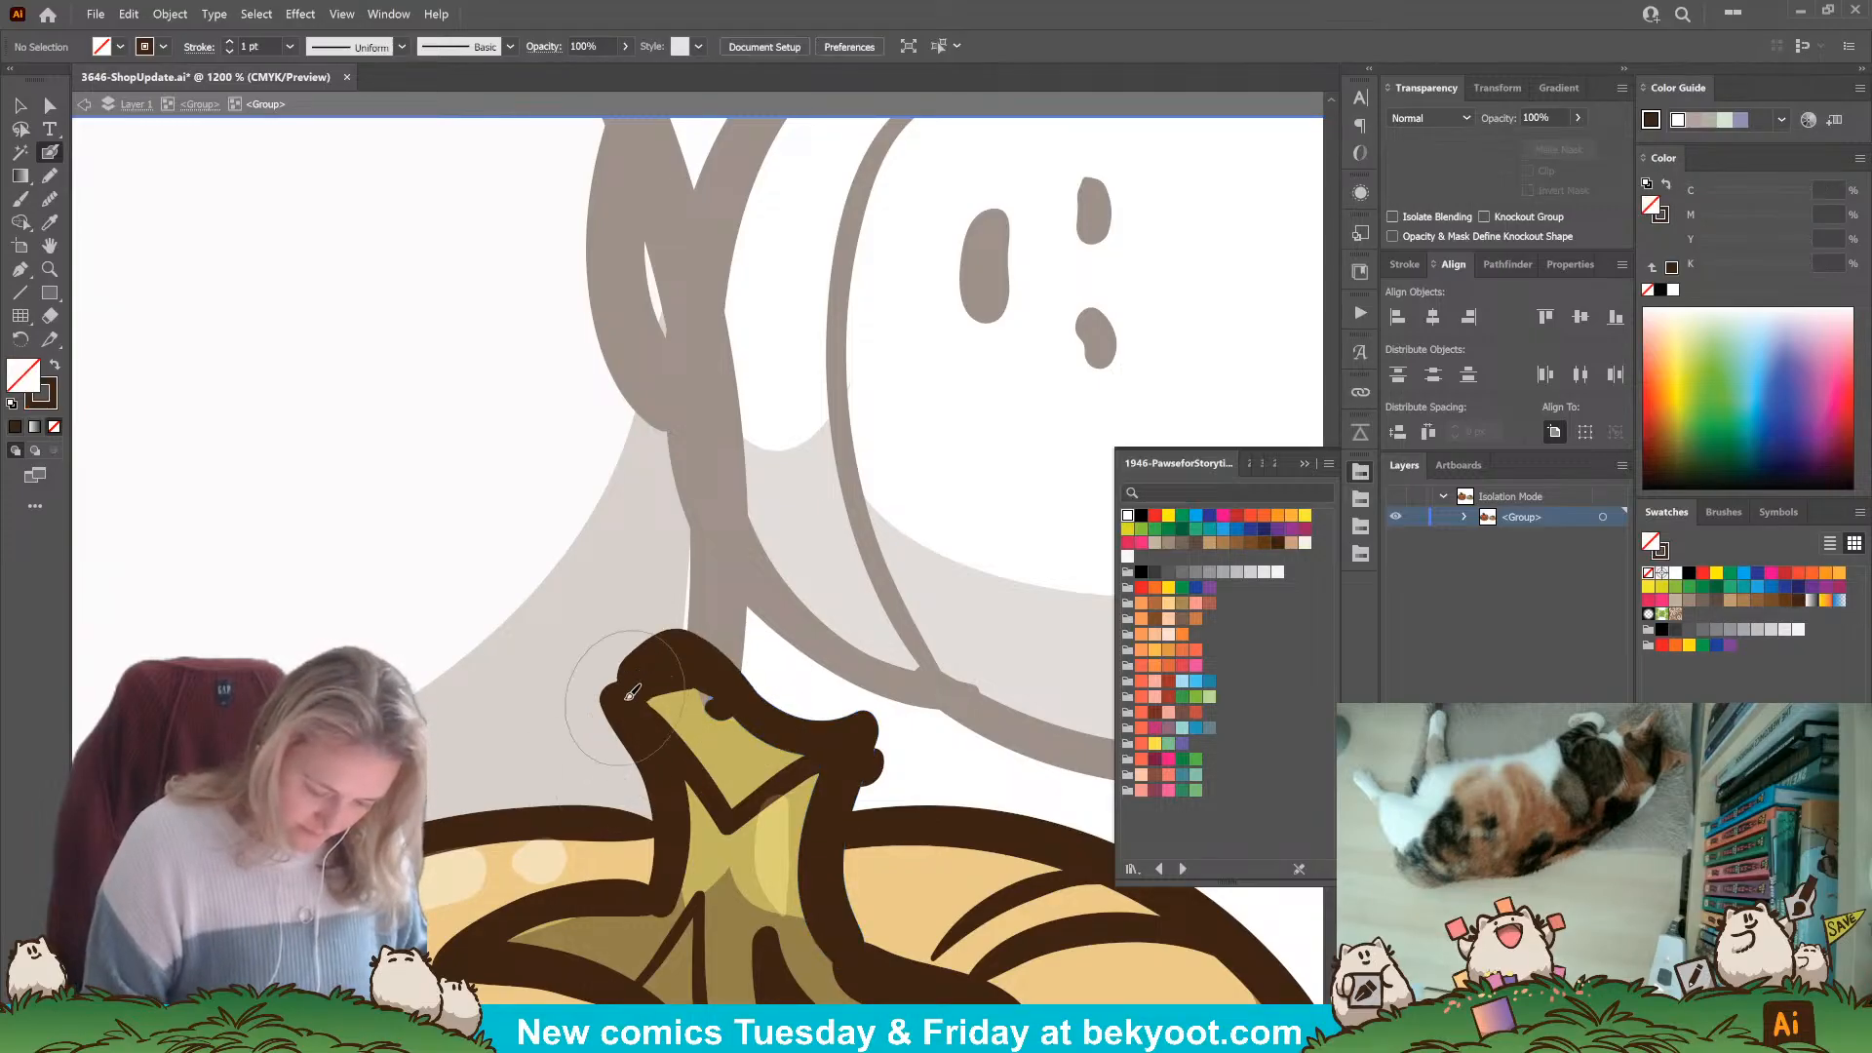
Reshape the top edge of the smaller stem's yellow-green fill and the inner anchor points of its new brown outline.
ctrl+click(671, 688)
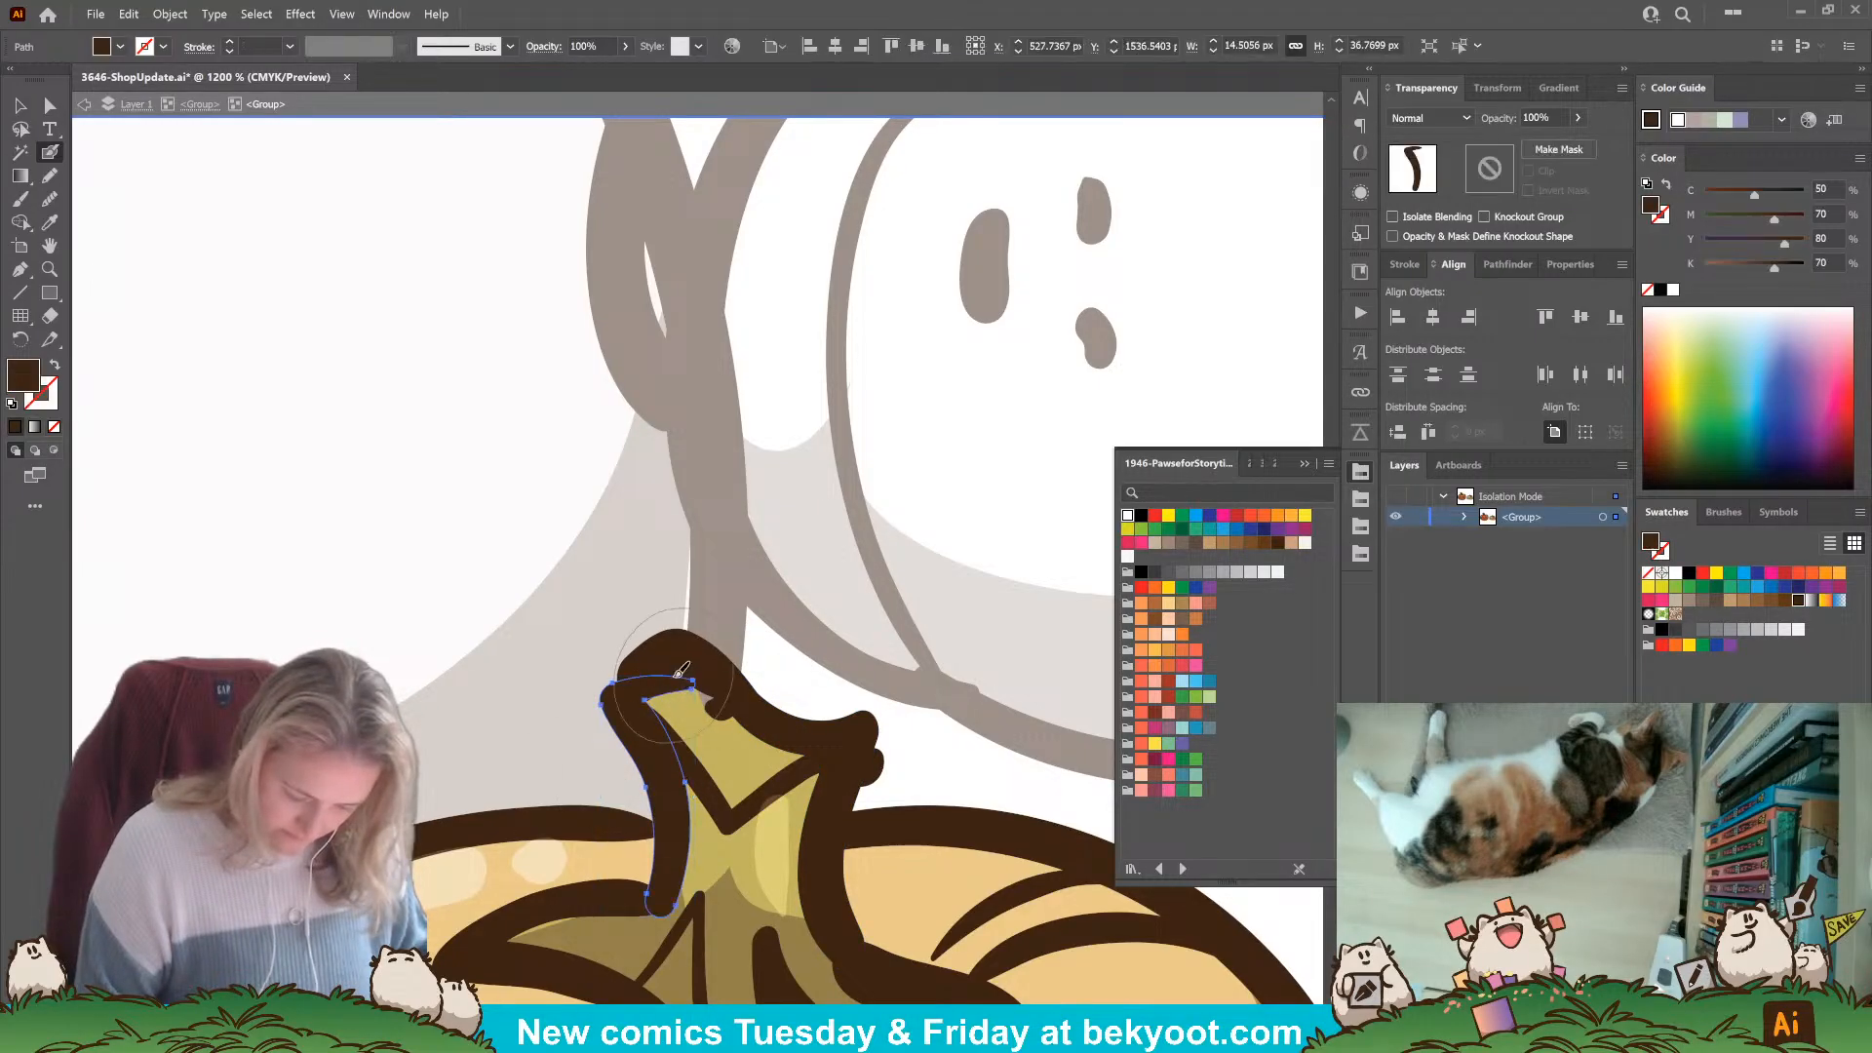
ctrl+click(698, 682)
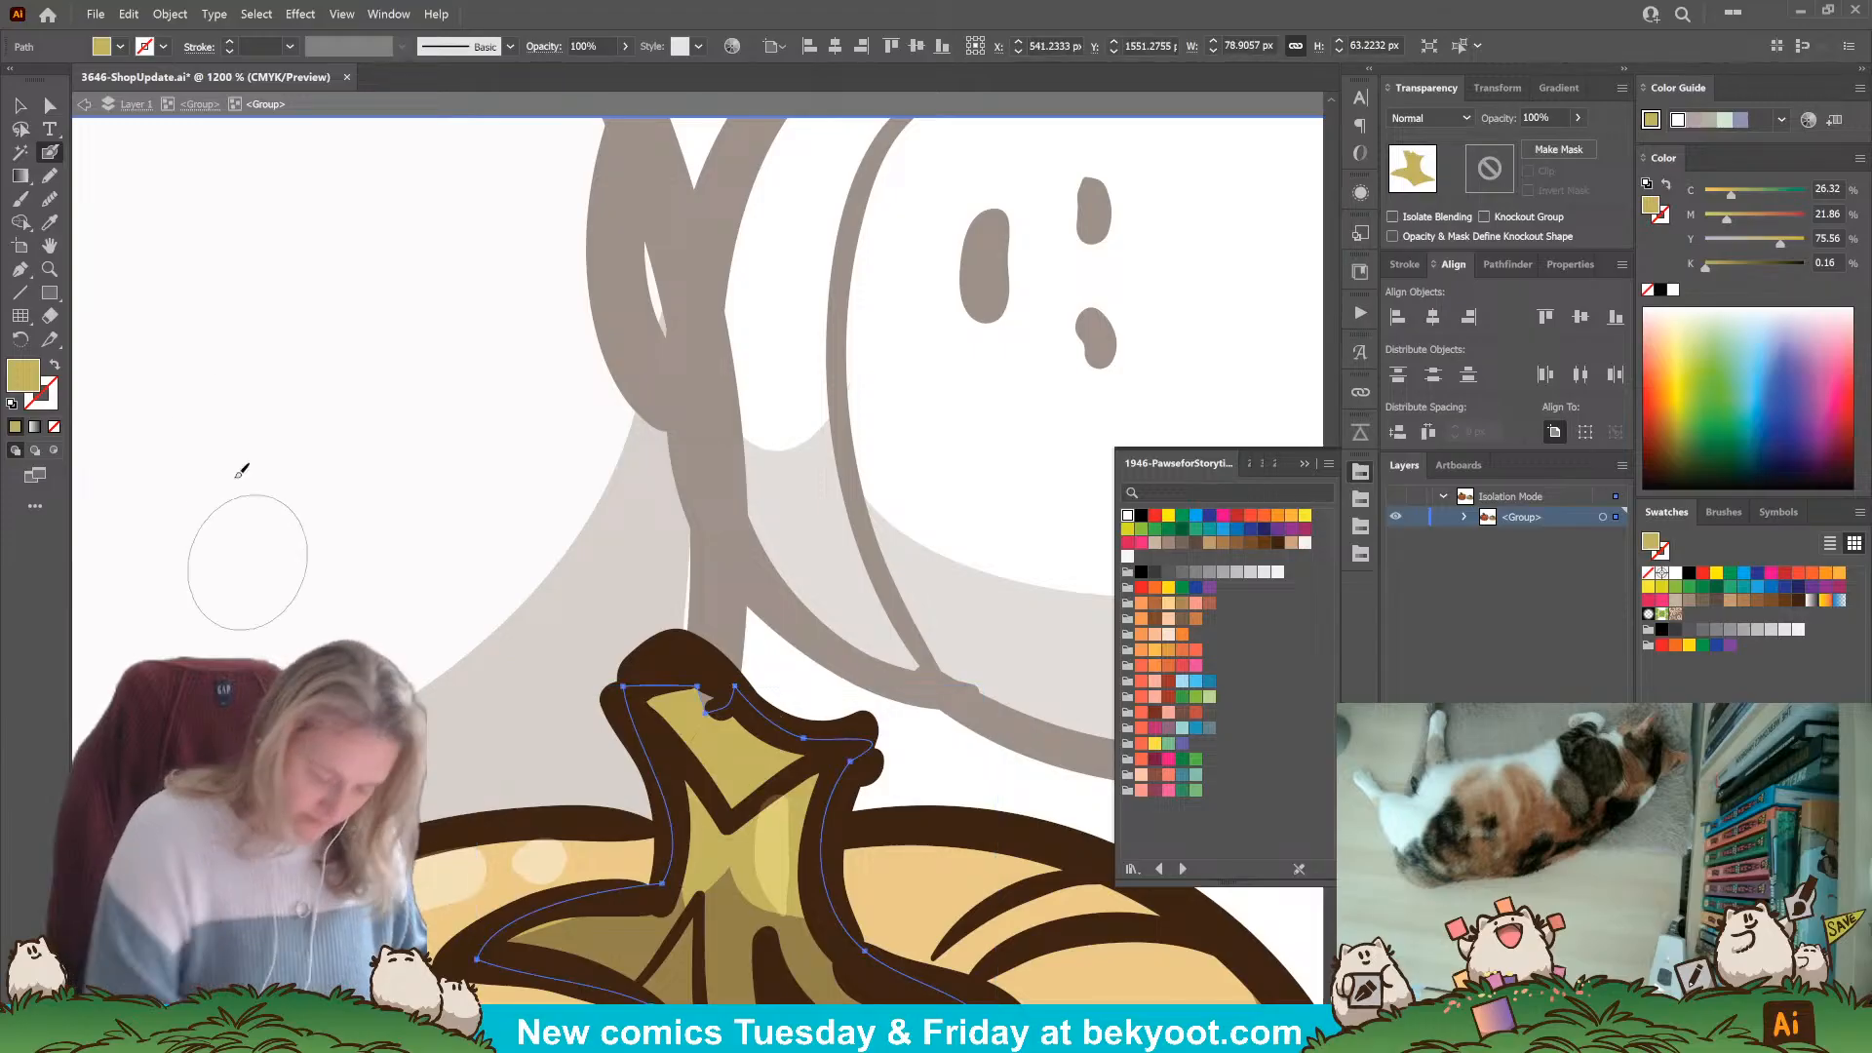
click(51, 104)
drag(706, 714, 719, 686)
click(731, 771)
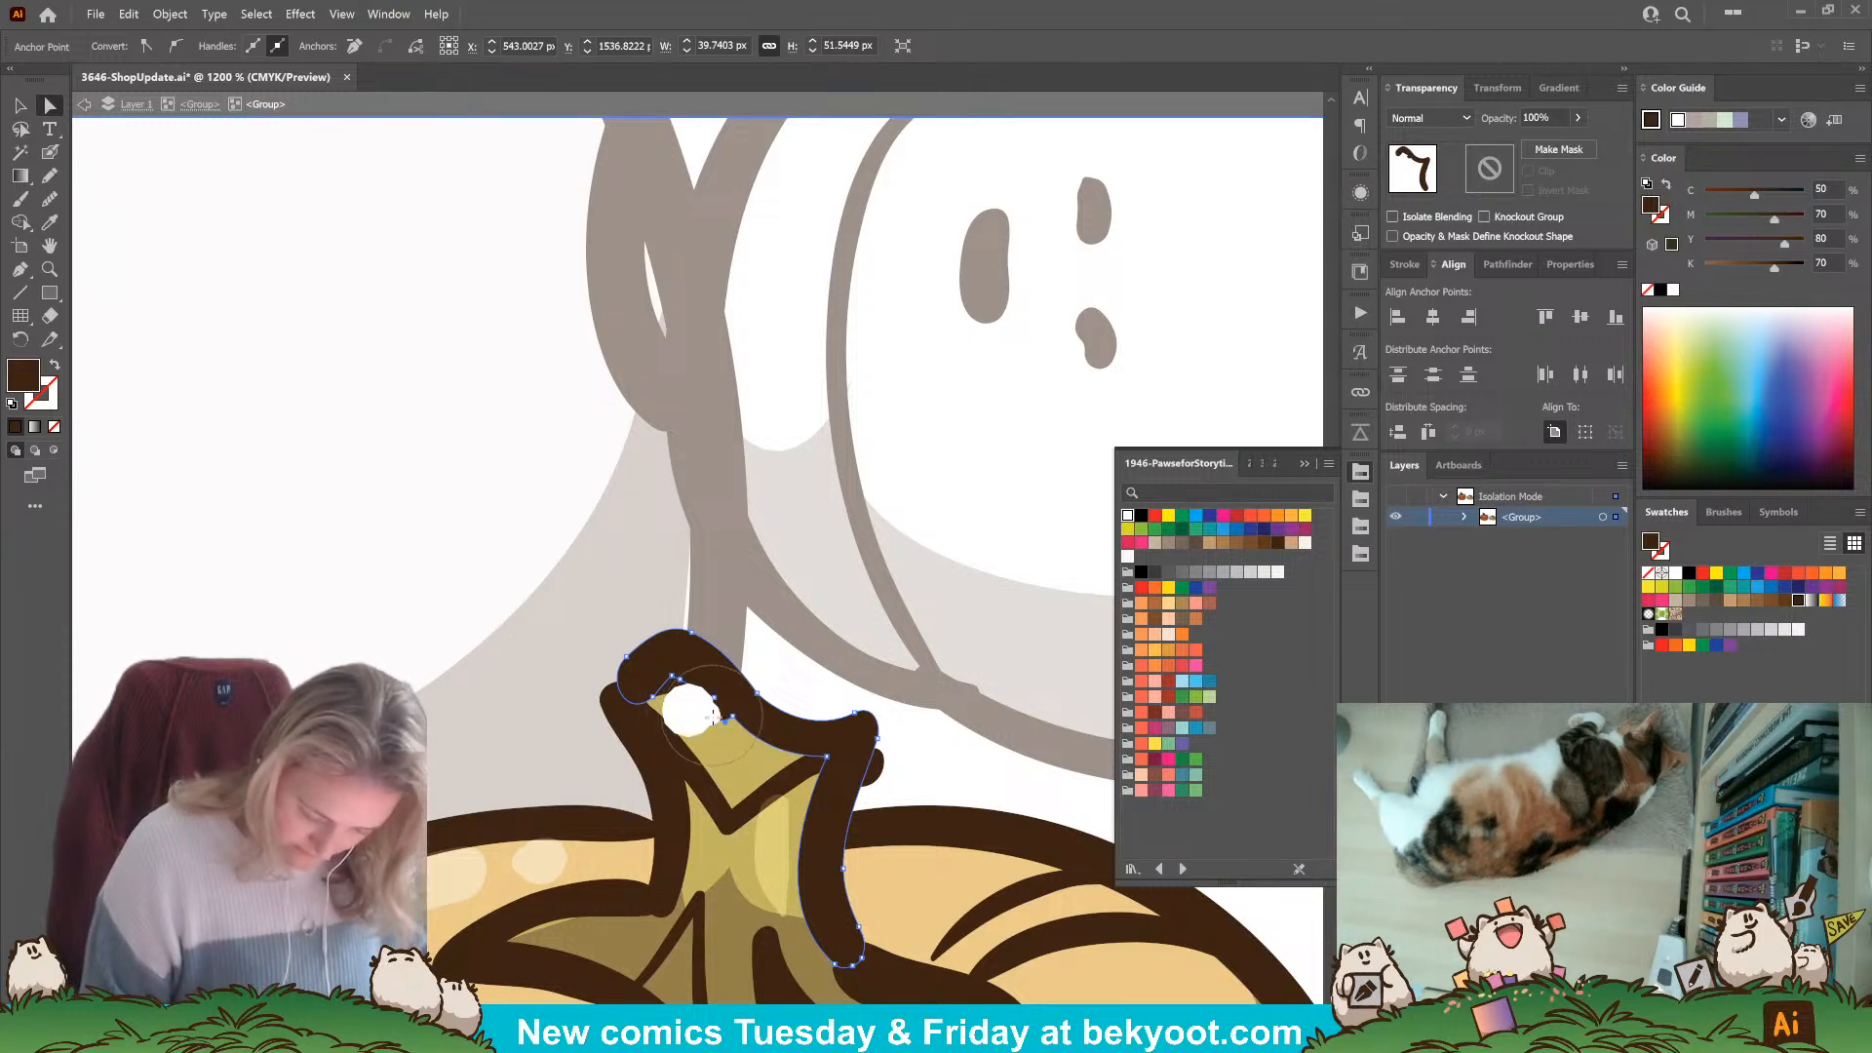
drag(714, 718, 792, 751)
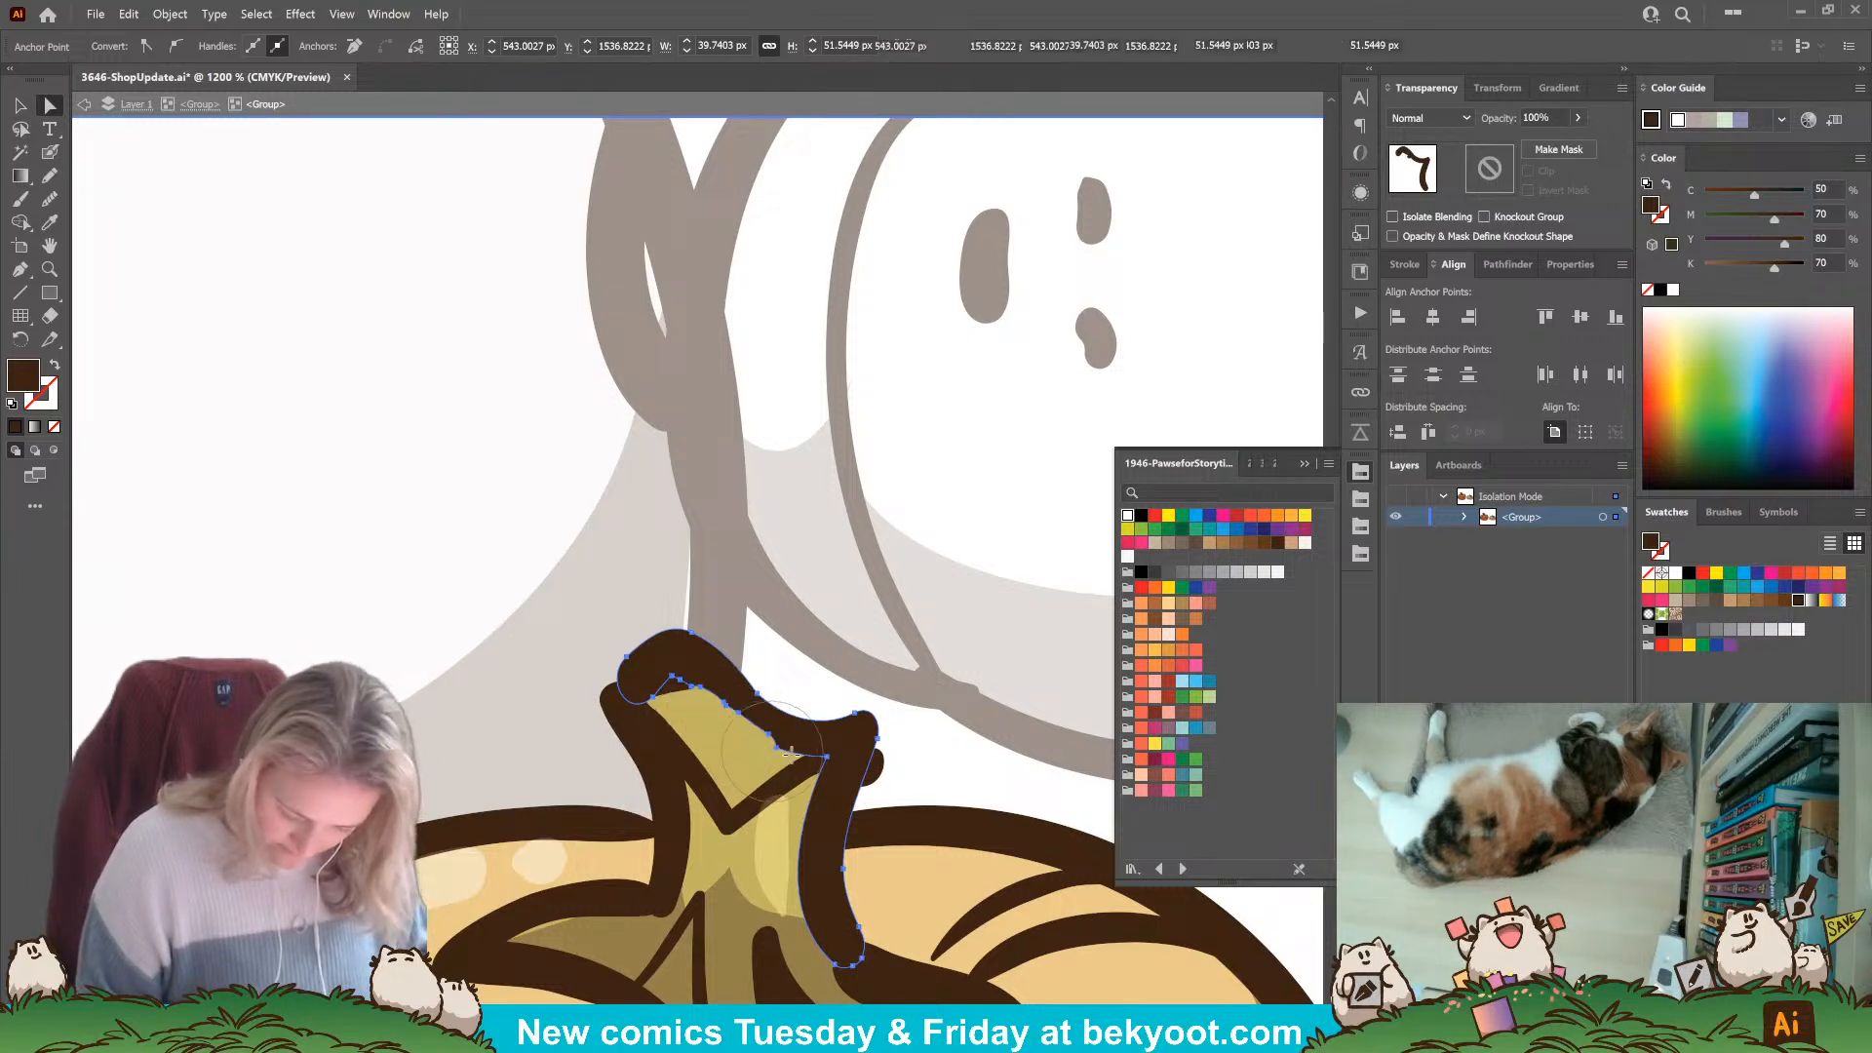
Smooth the inner edge of the brown outline along the top of the smaller pumpkin's stem.
click(51, 199)
drag(686, 676, 828, 761)
drag(726, 704, 827, 762)
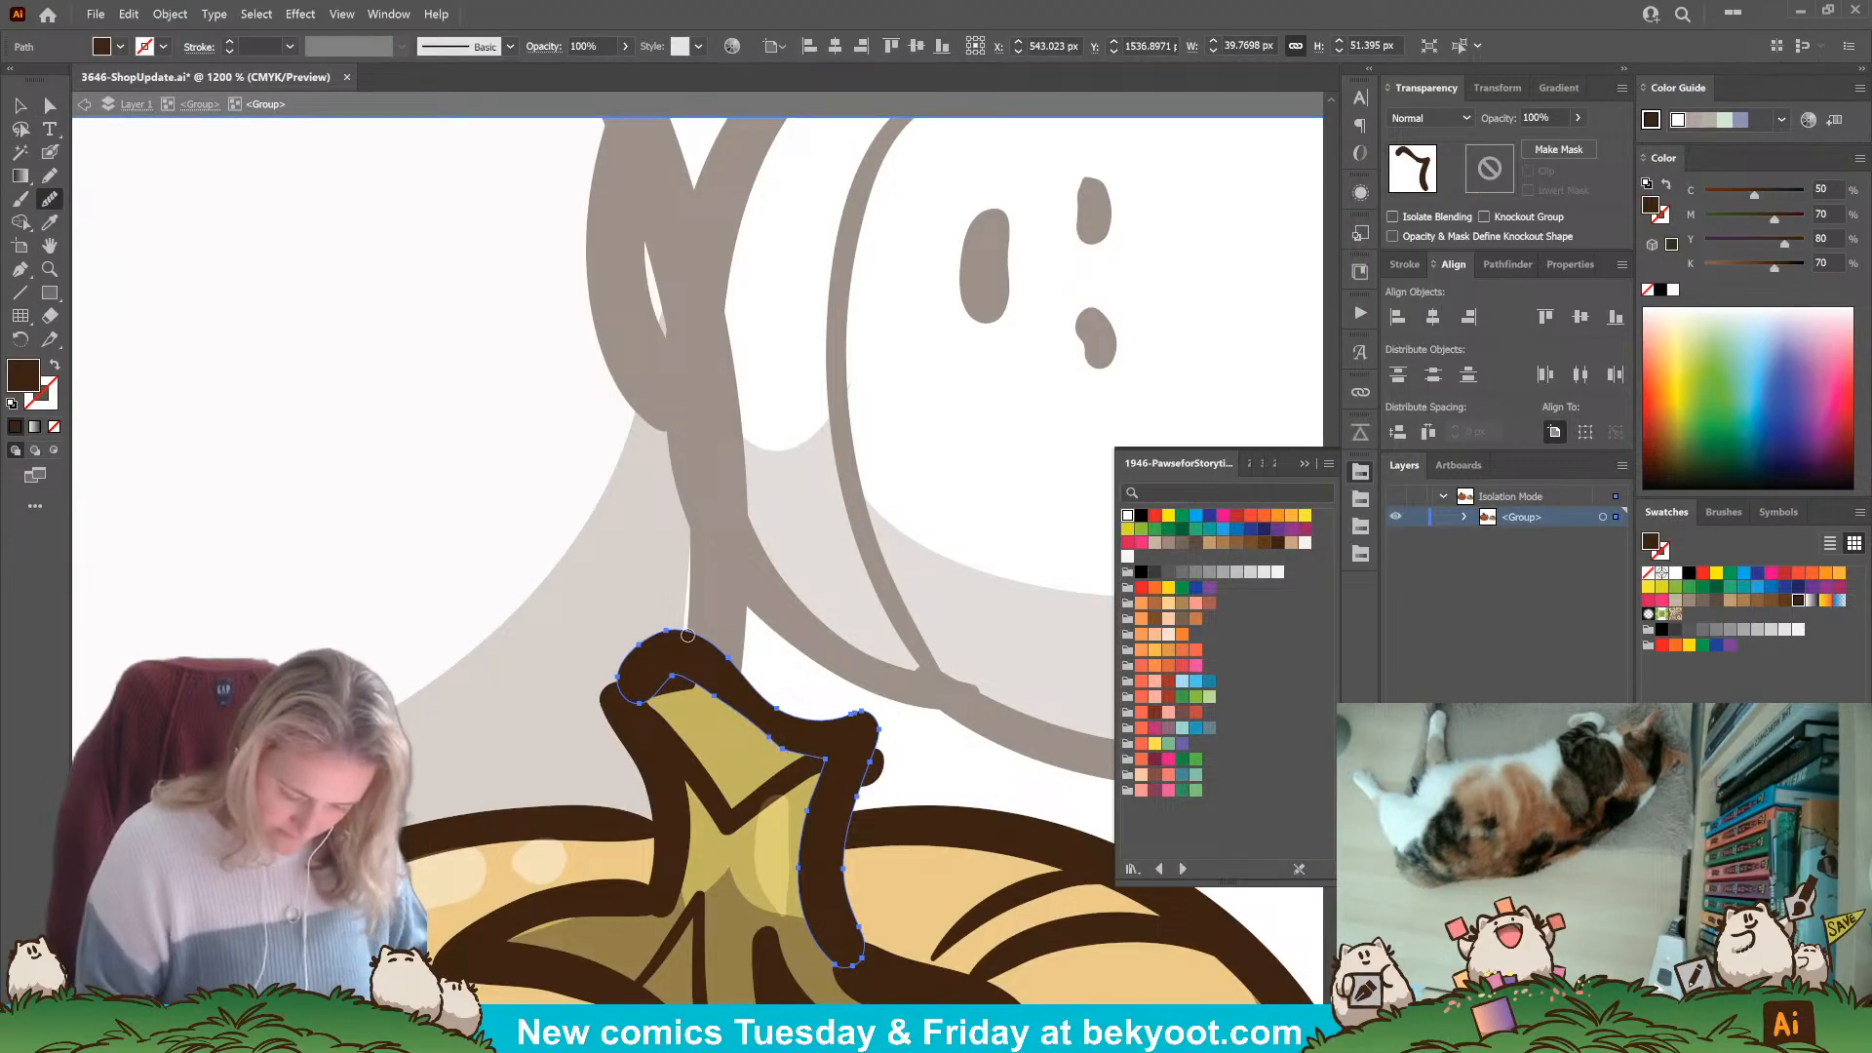
Adjust the anchor points at the left end of the smaller stem's top outline so it merges with the side outline.
click(49, 103)
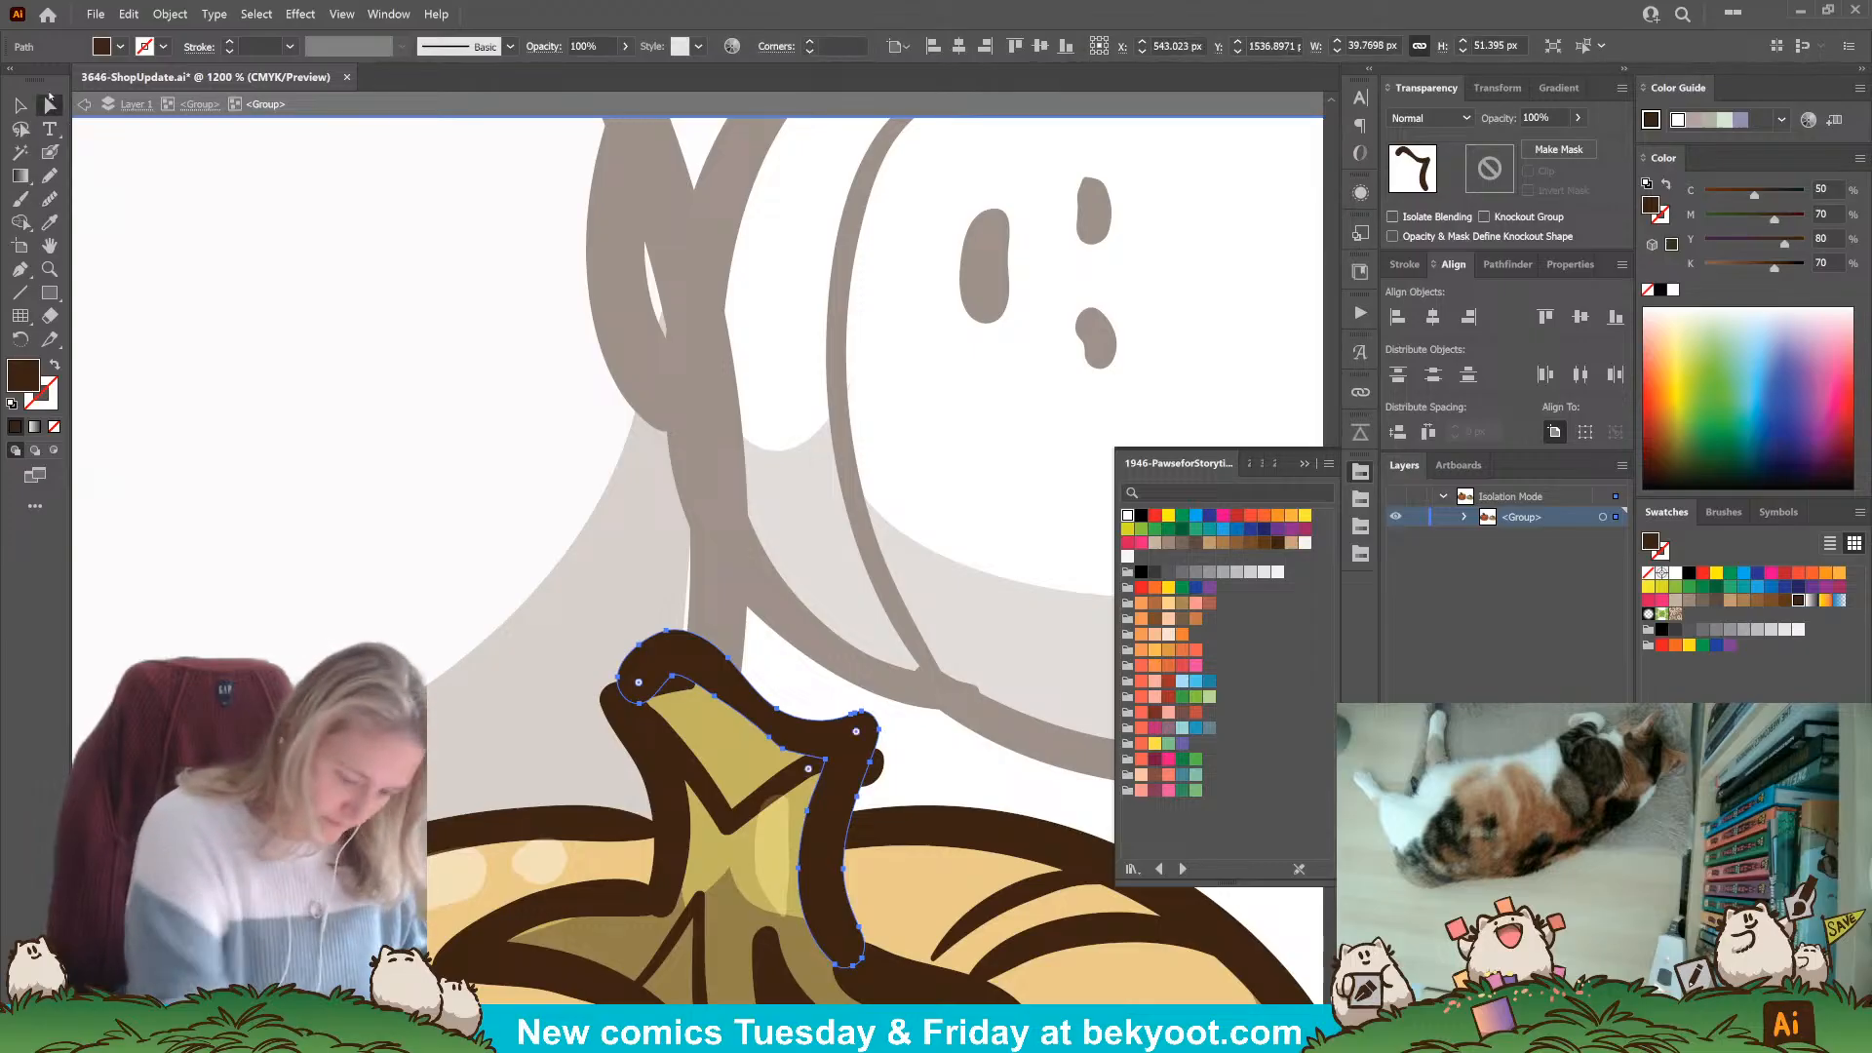
click(673, 676)
drag(672, 675, 633, 700)
click(651, 683)
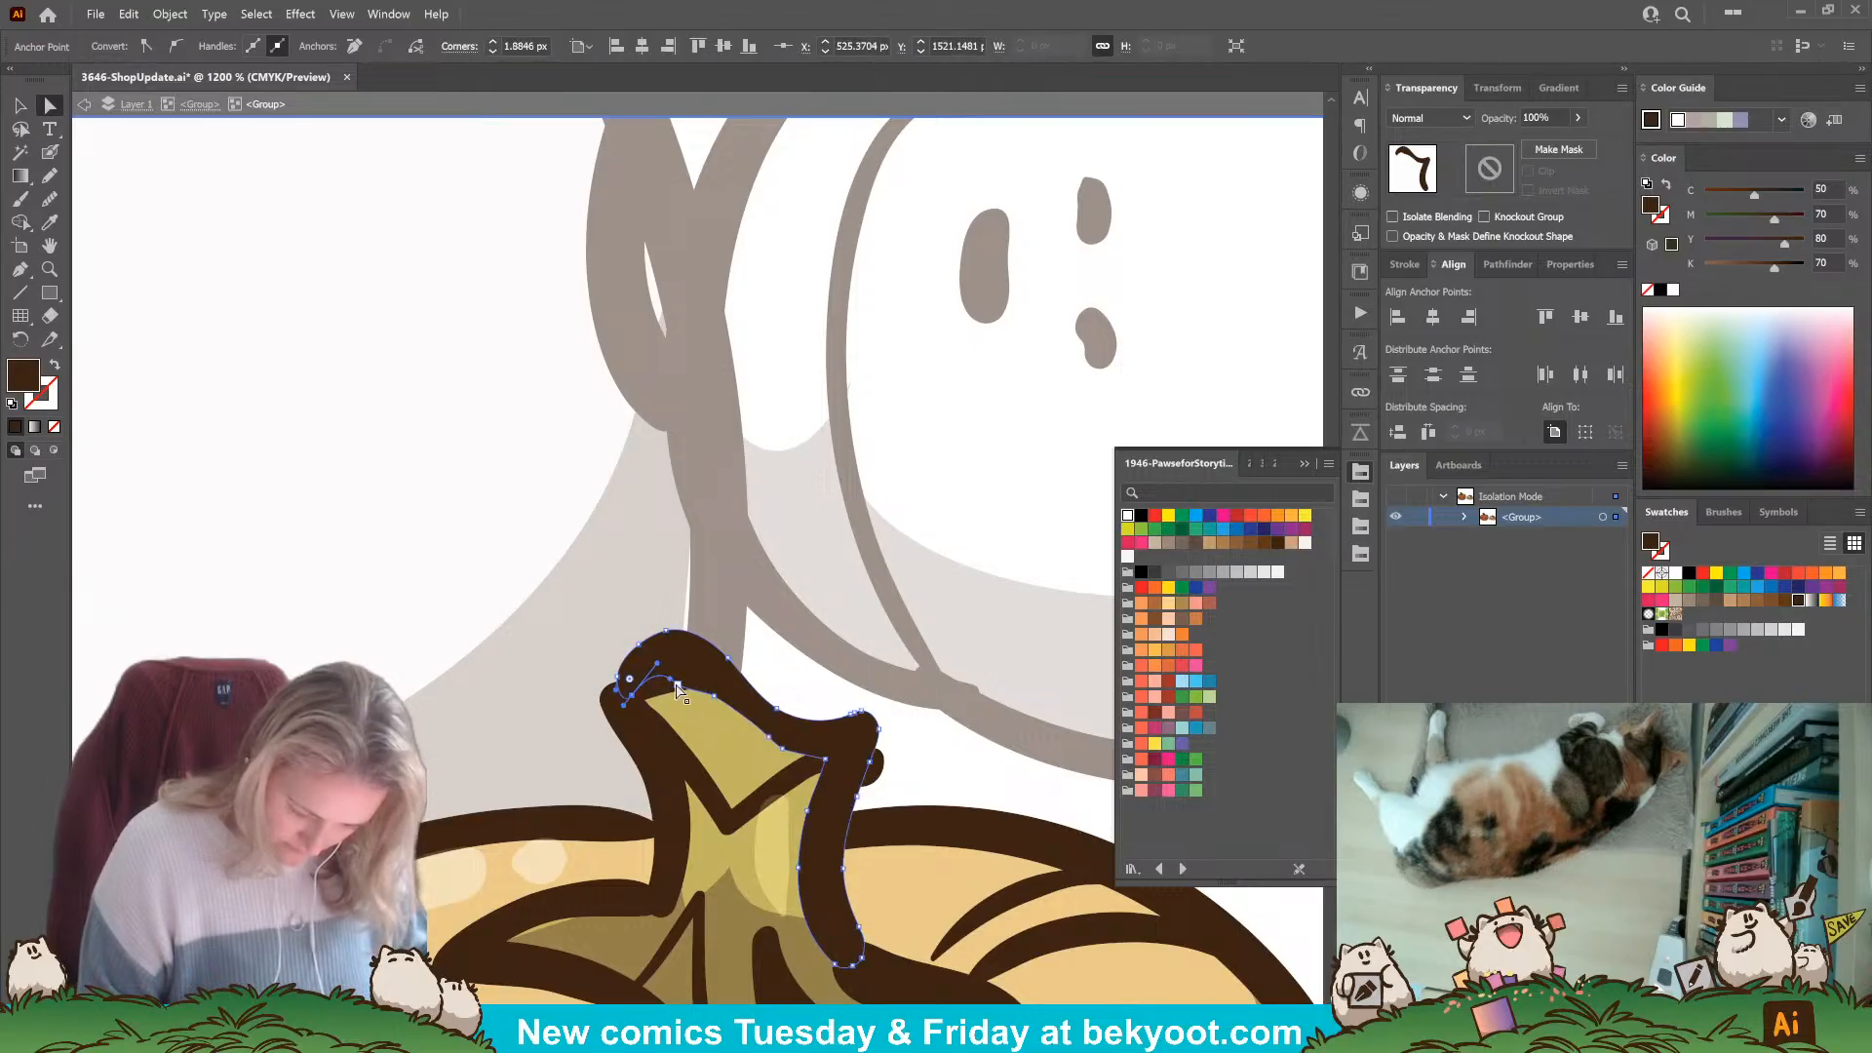
click(781, 669)
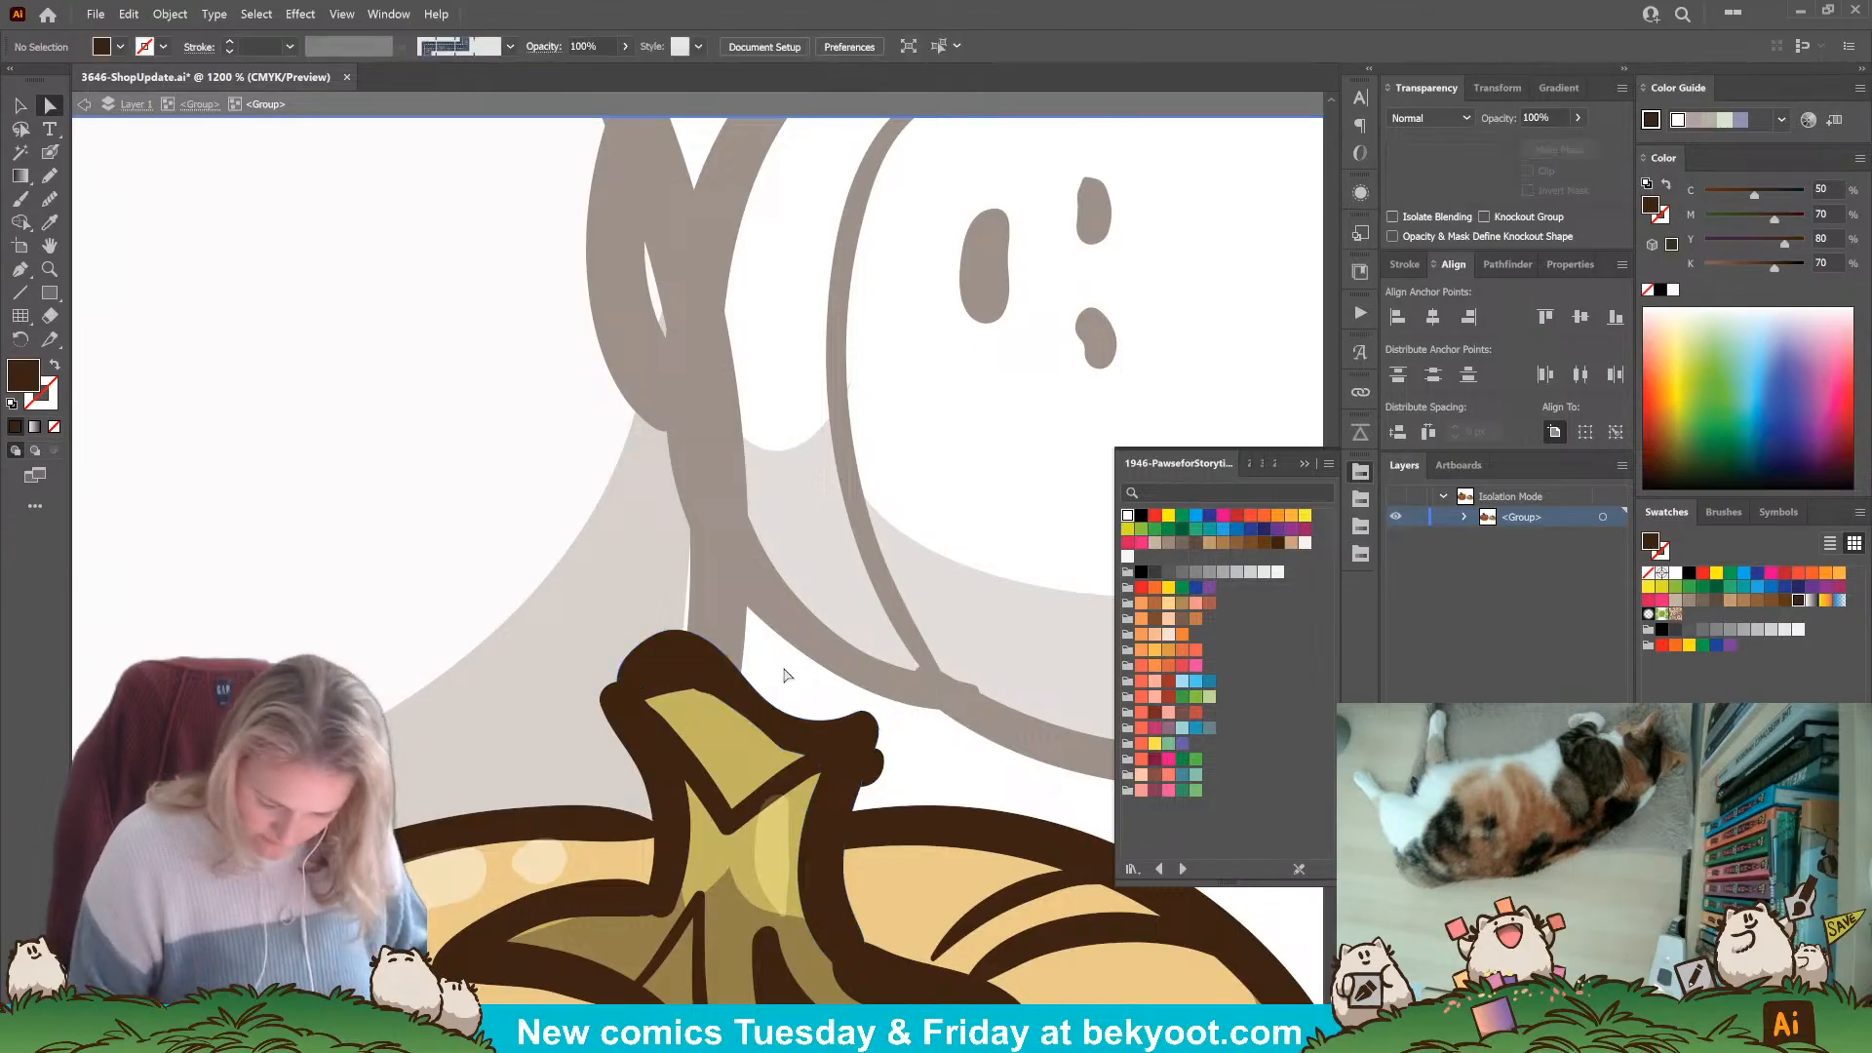
Reshape the white Overlay highlight on the smaller pumpkin's stem into a slimmer curve by moving its anchor points.
click(776, 841)
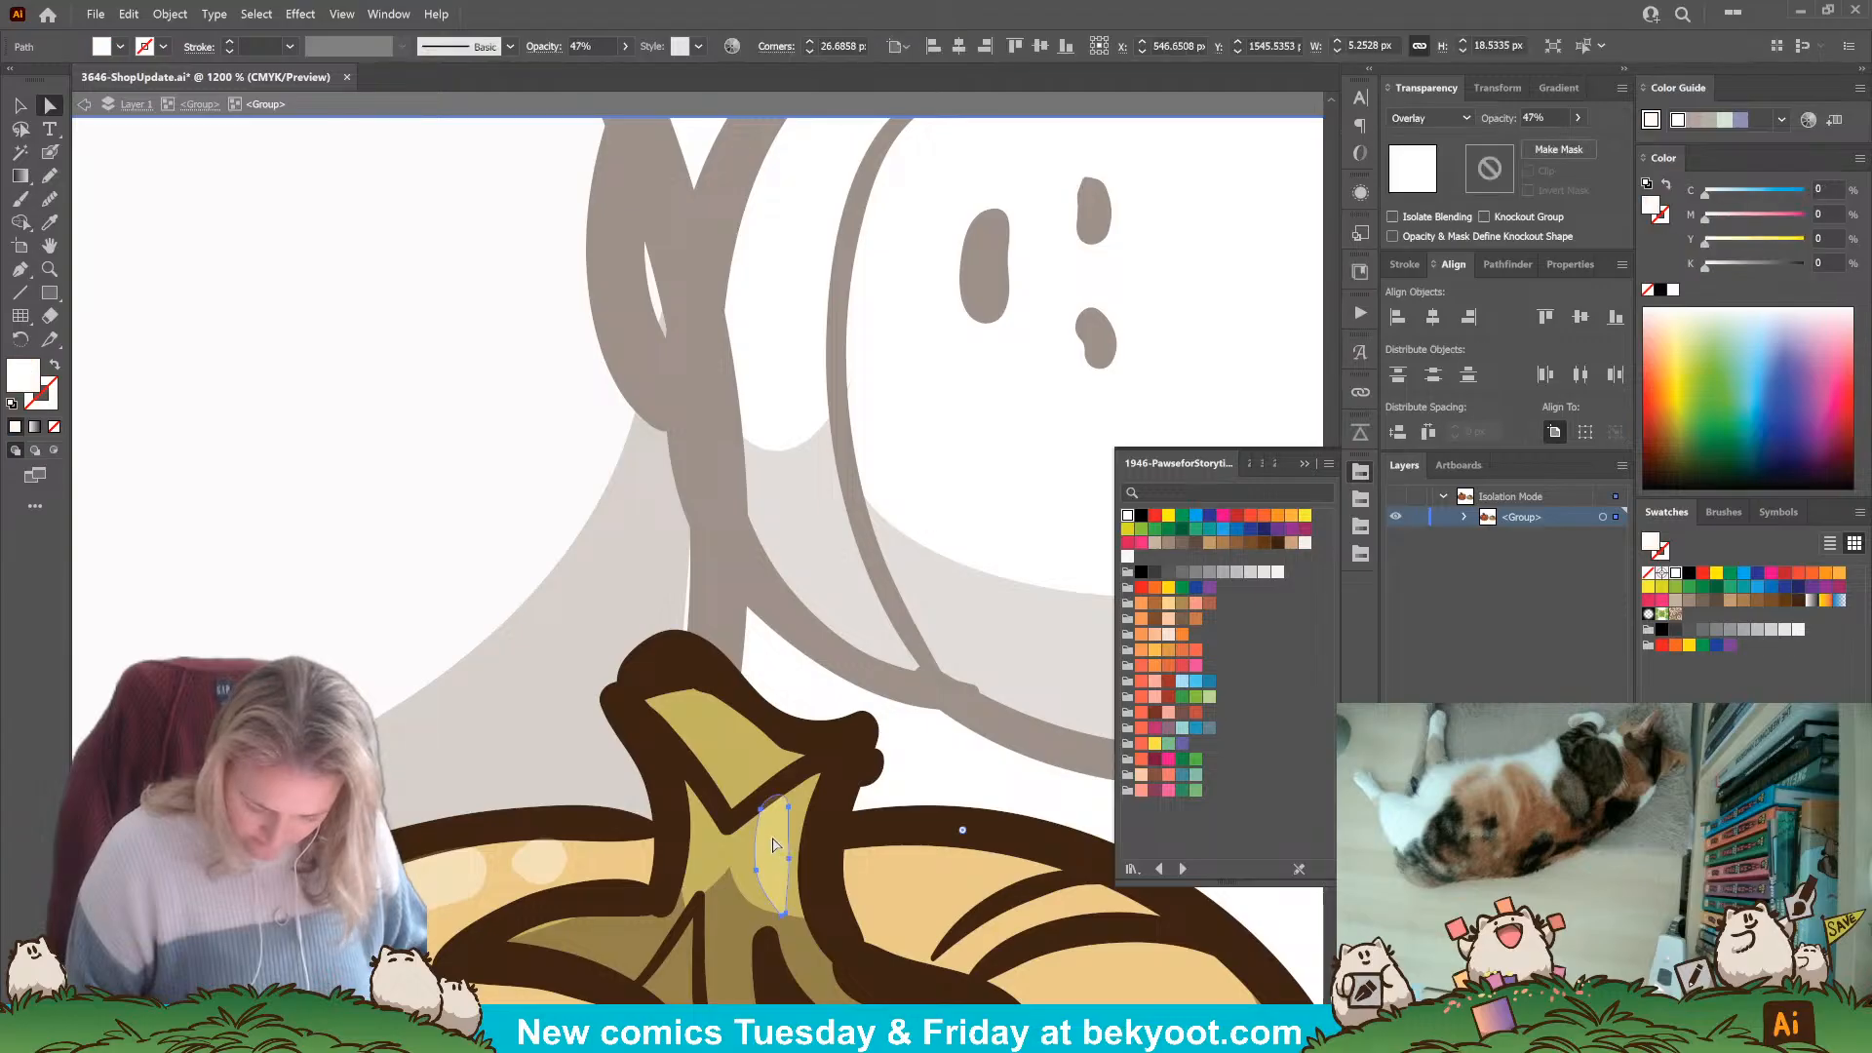
click(790, 914)
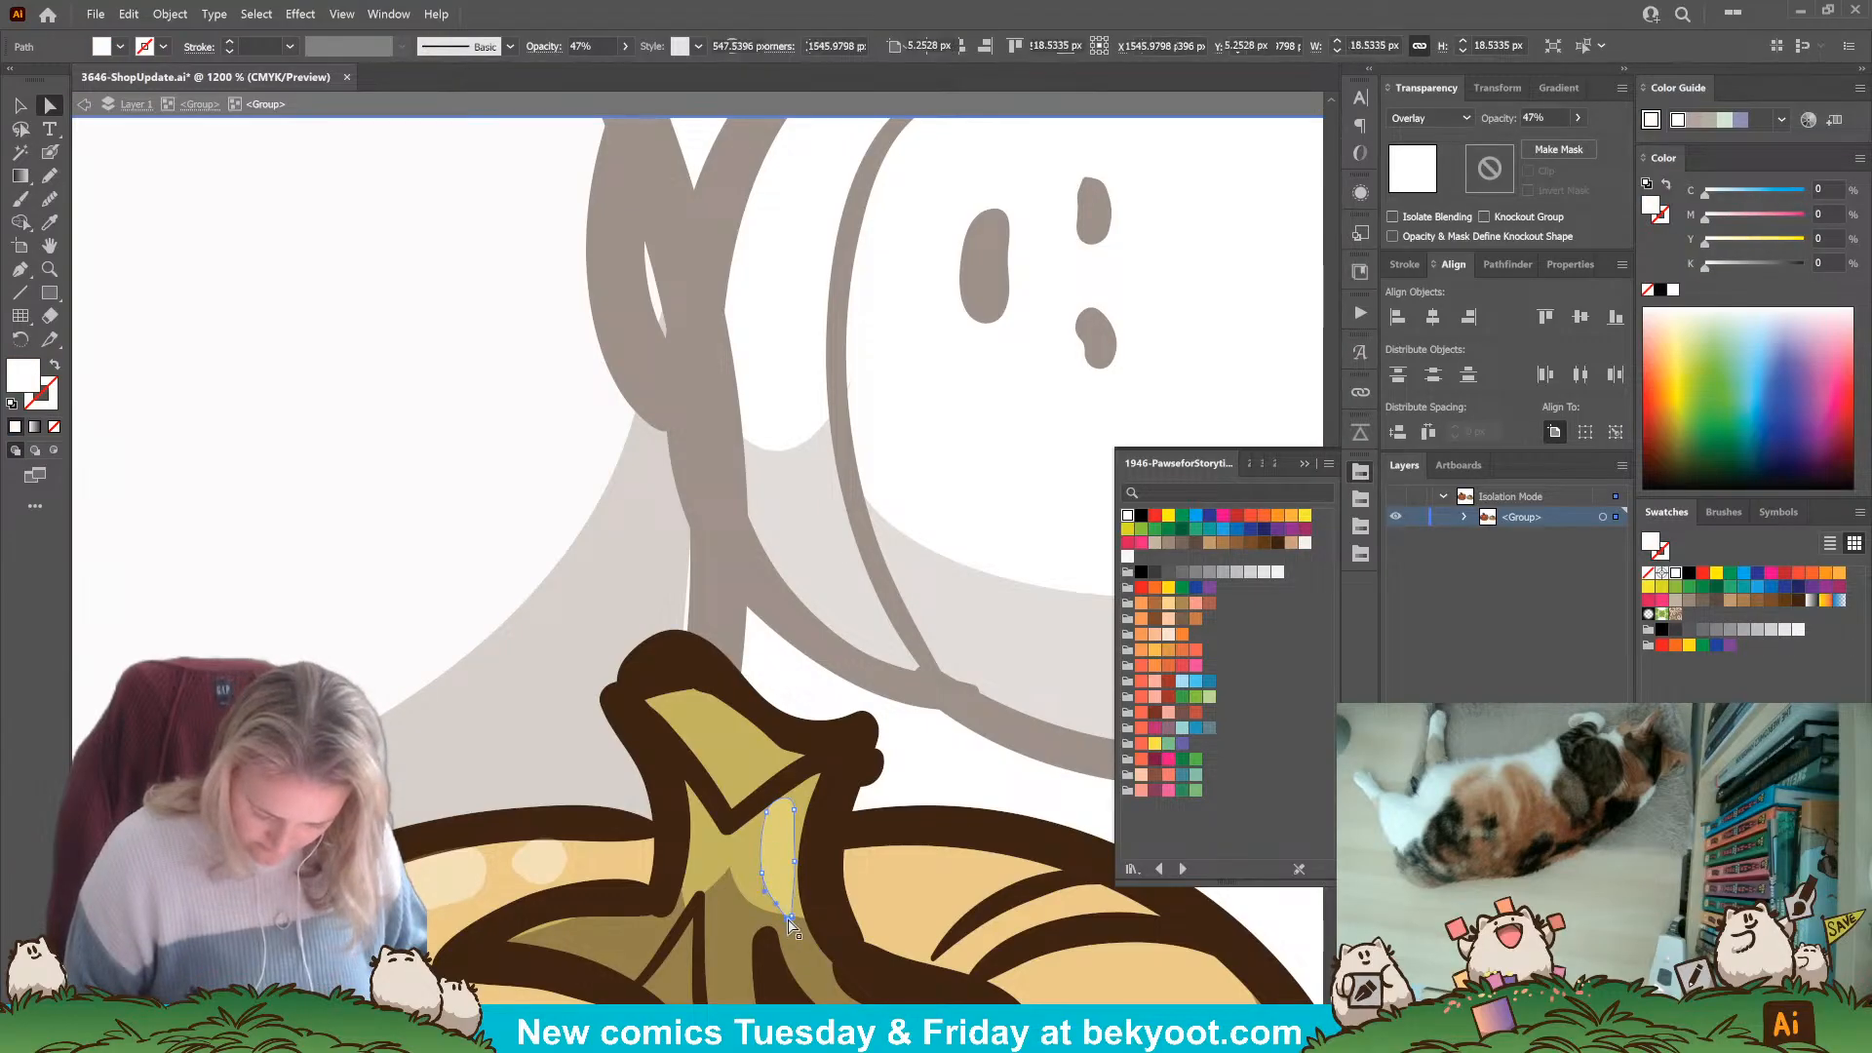
drag(791, 916, 794, 914)
drag(794, 809, 764, 869)
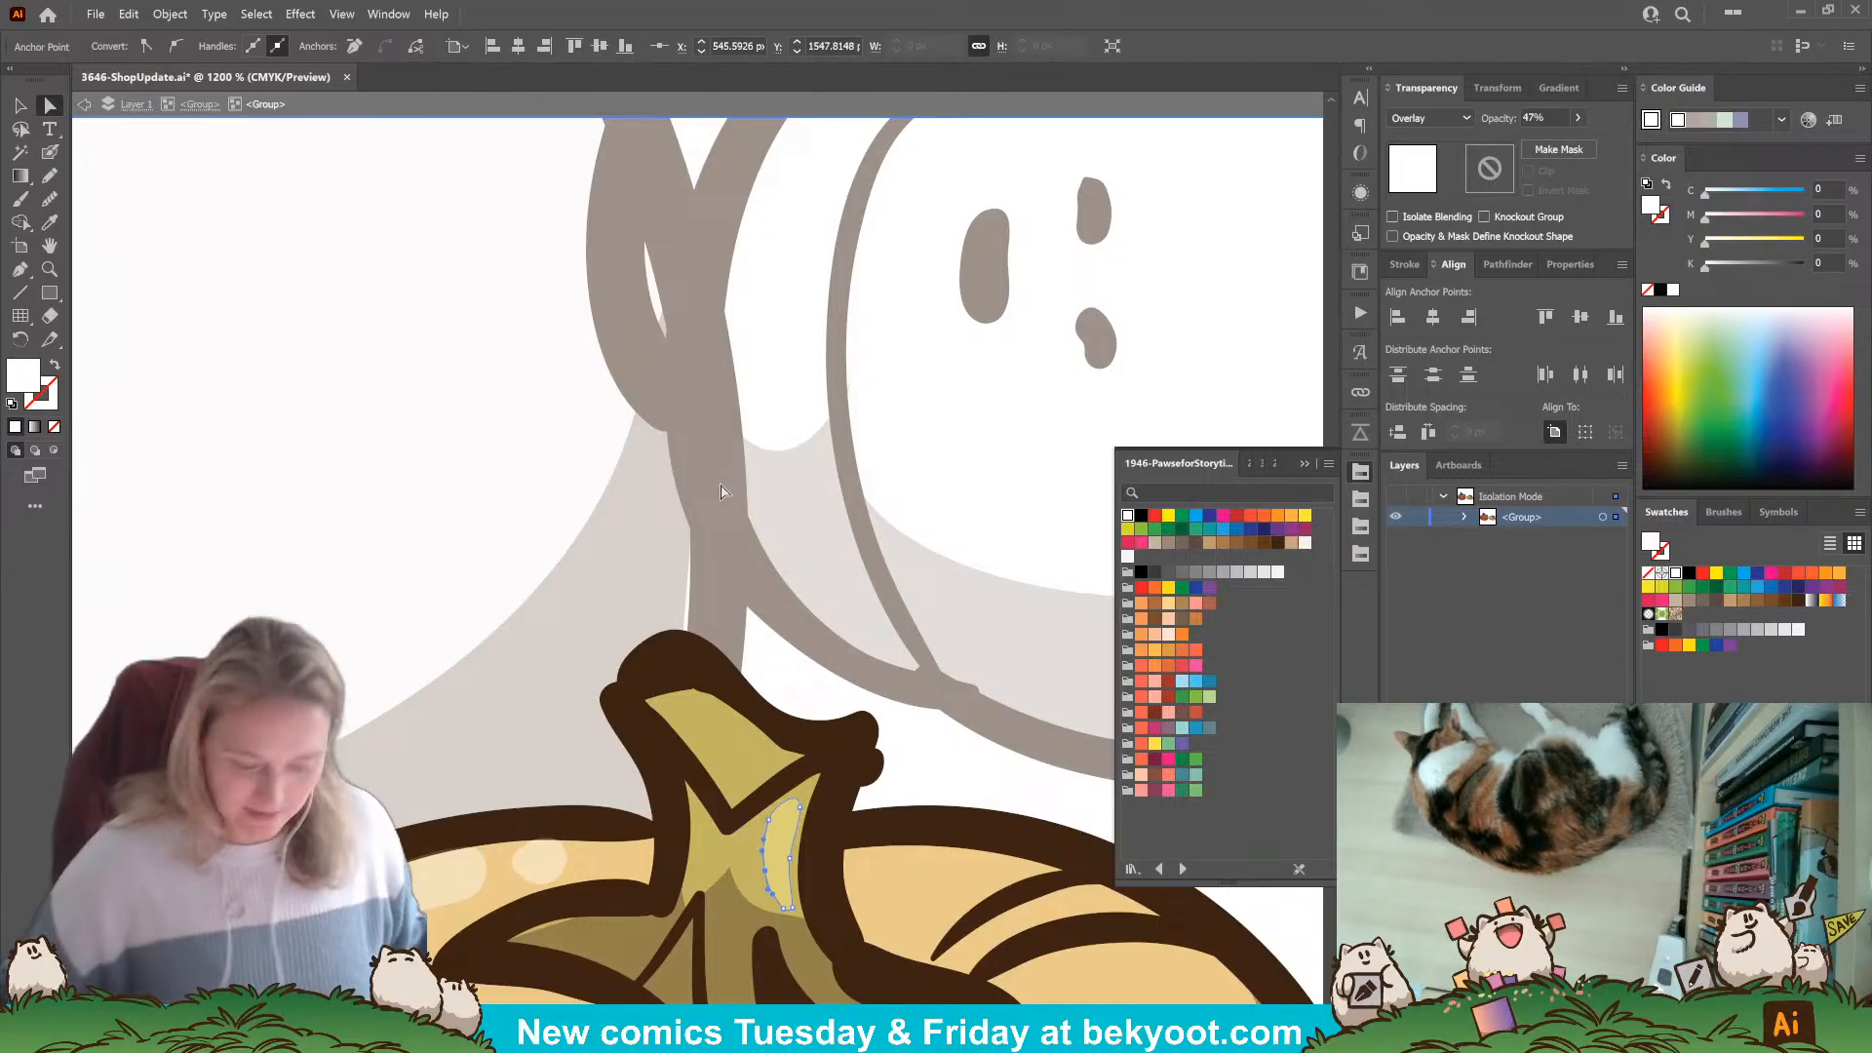
Touch up the dark brown outline at the tip of the smaller pumpkin's stem with the Blob Brush.
scroll(799, 603, down, 5)
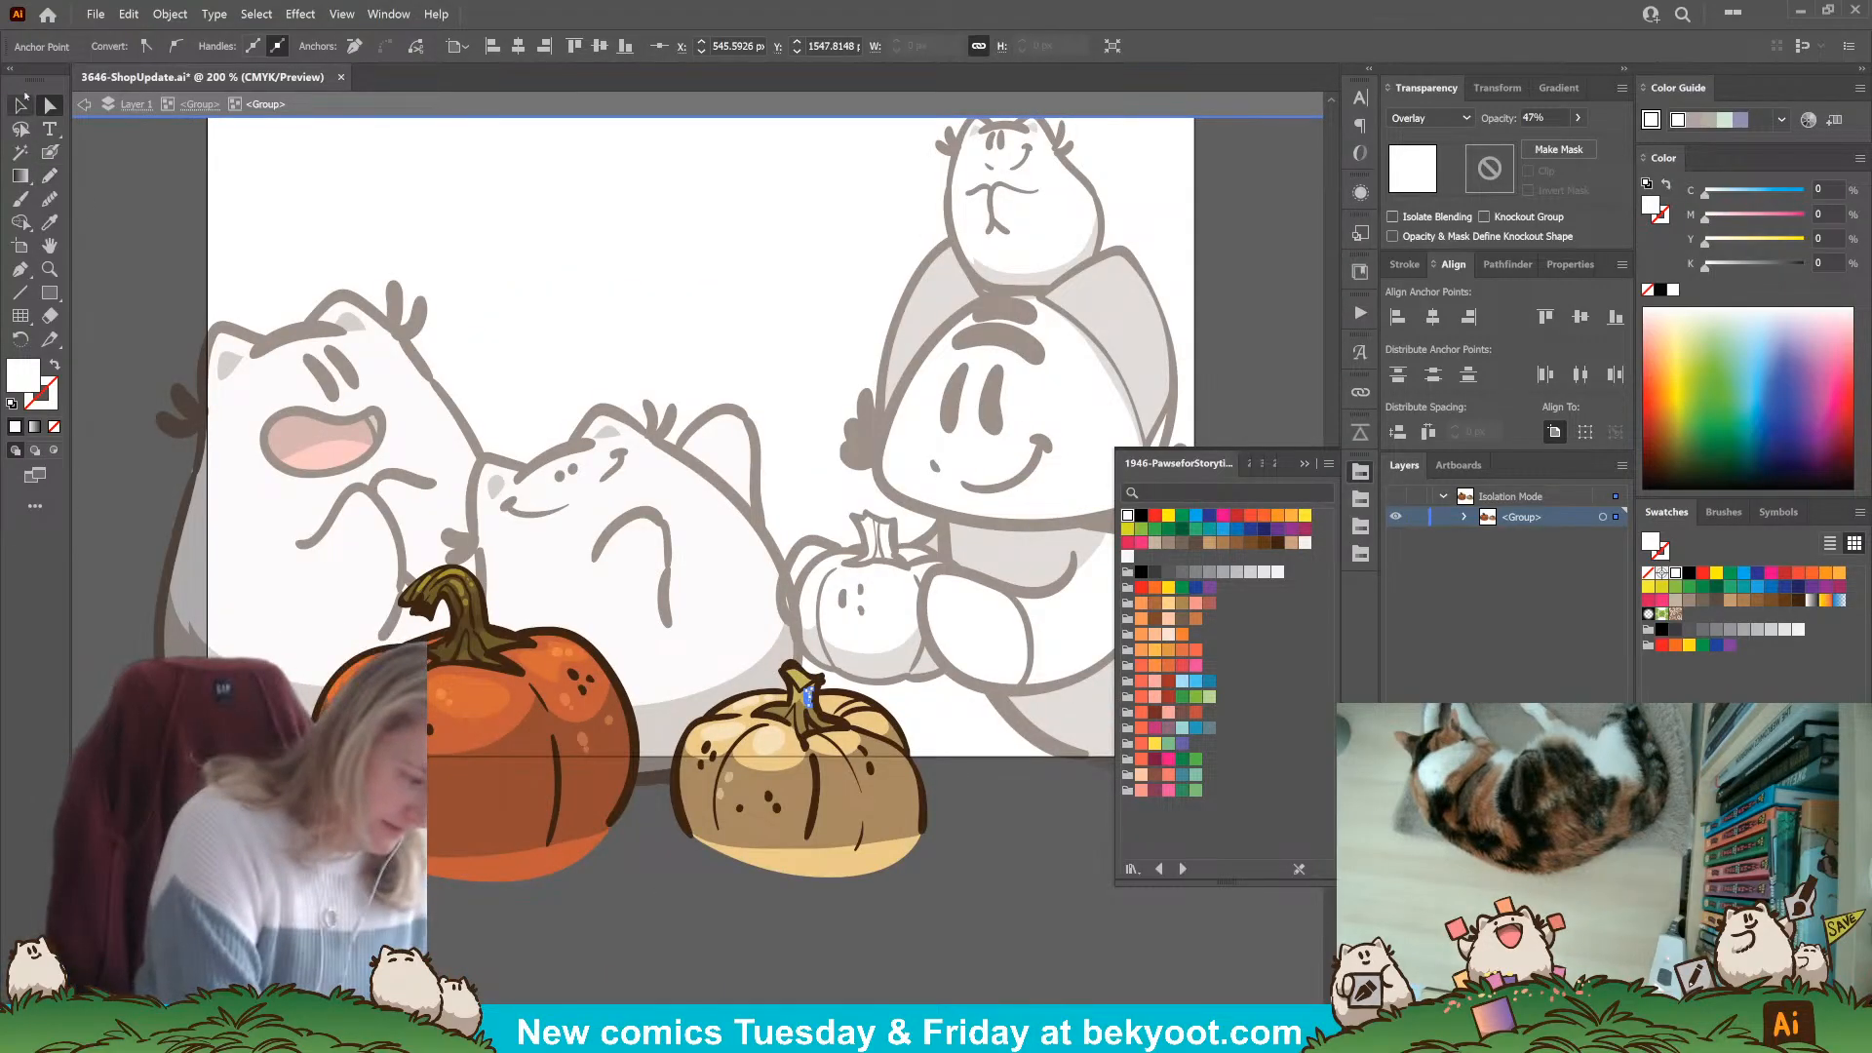
click(50, 153)
drag(729, 932, 664, 903)
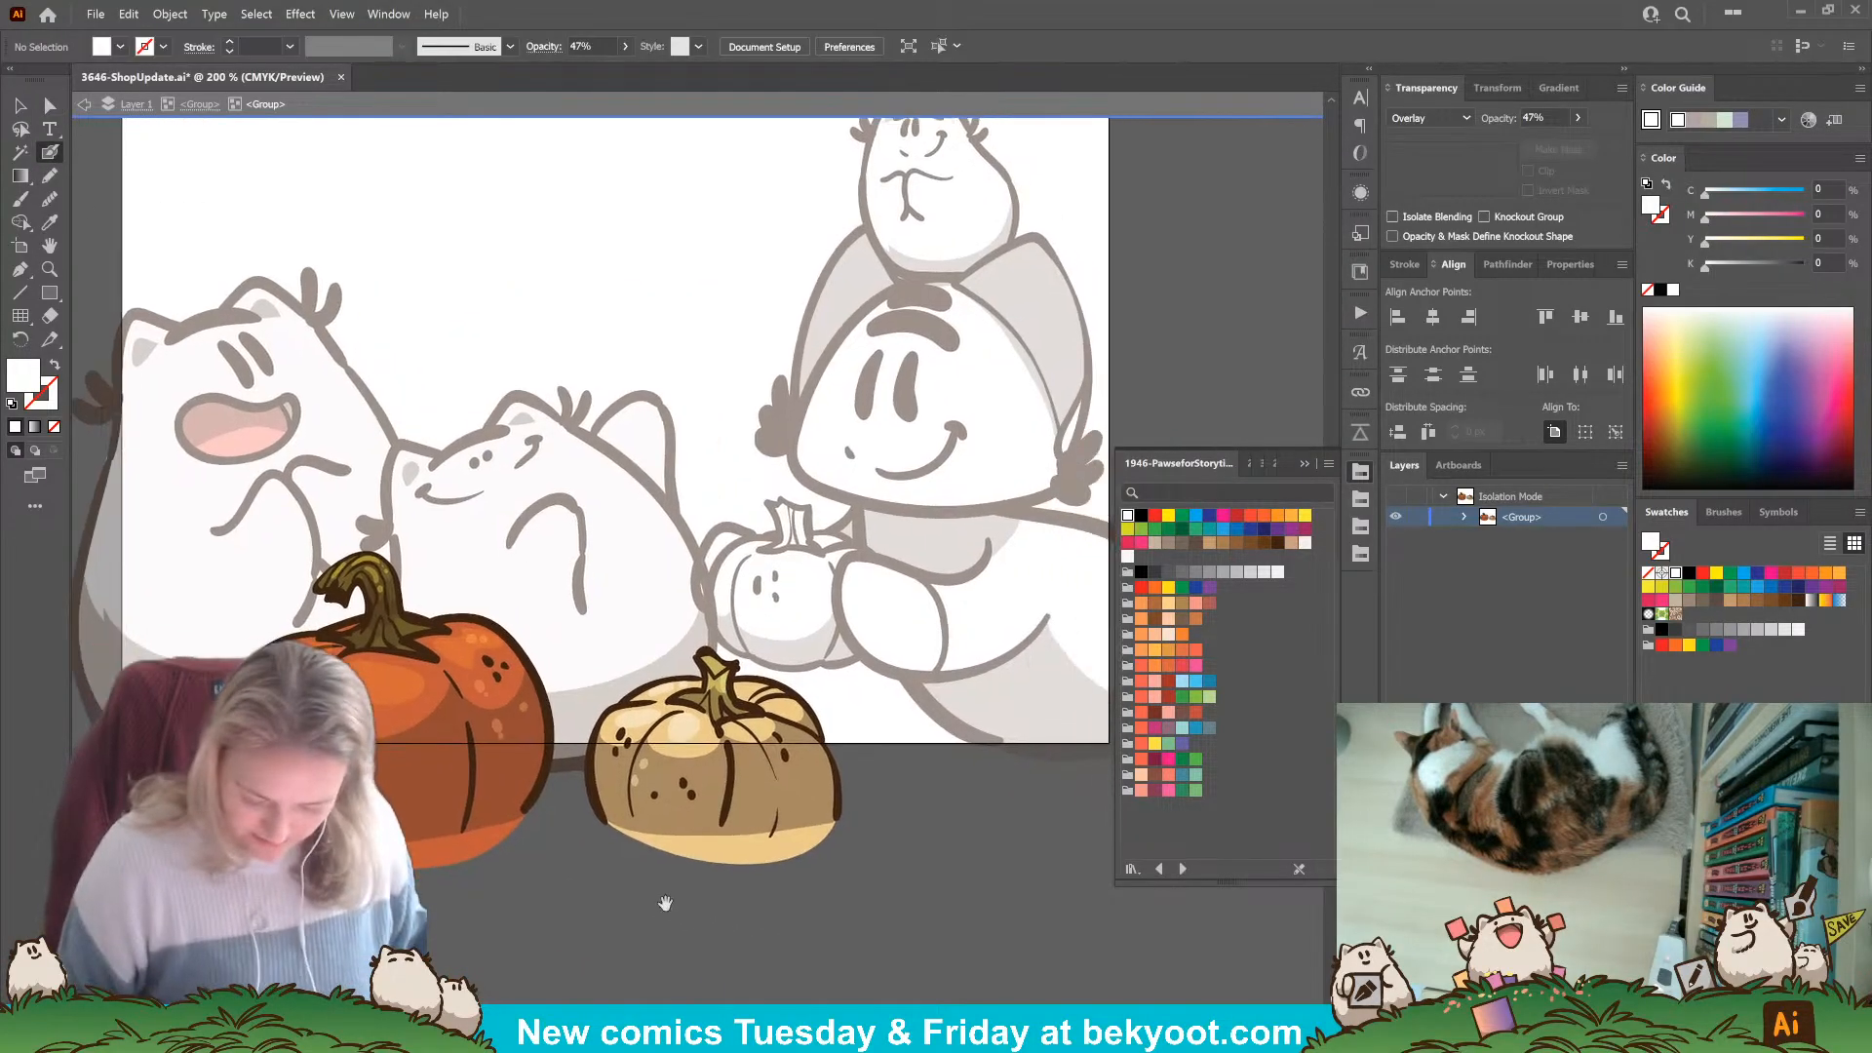
click(710, 659)
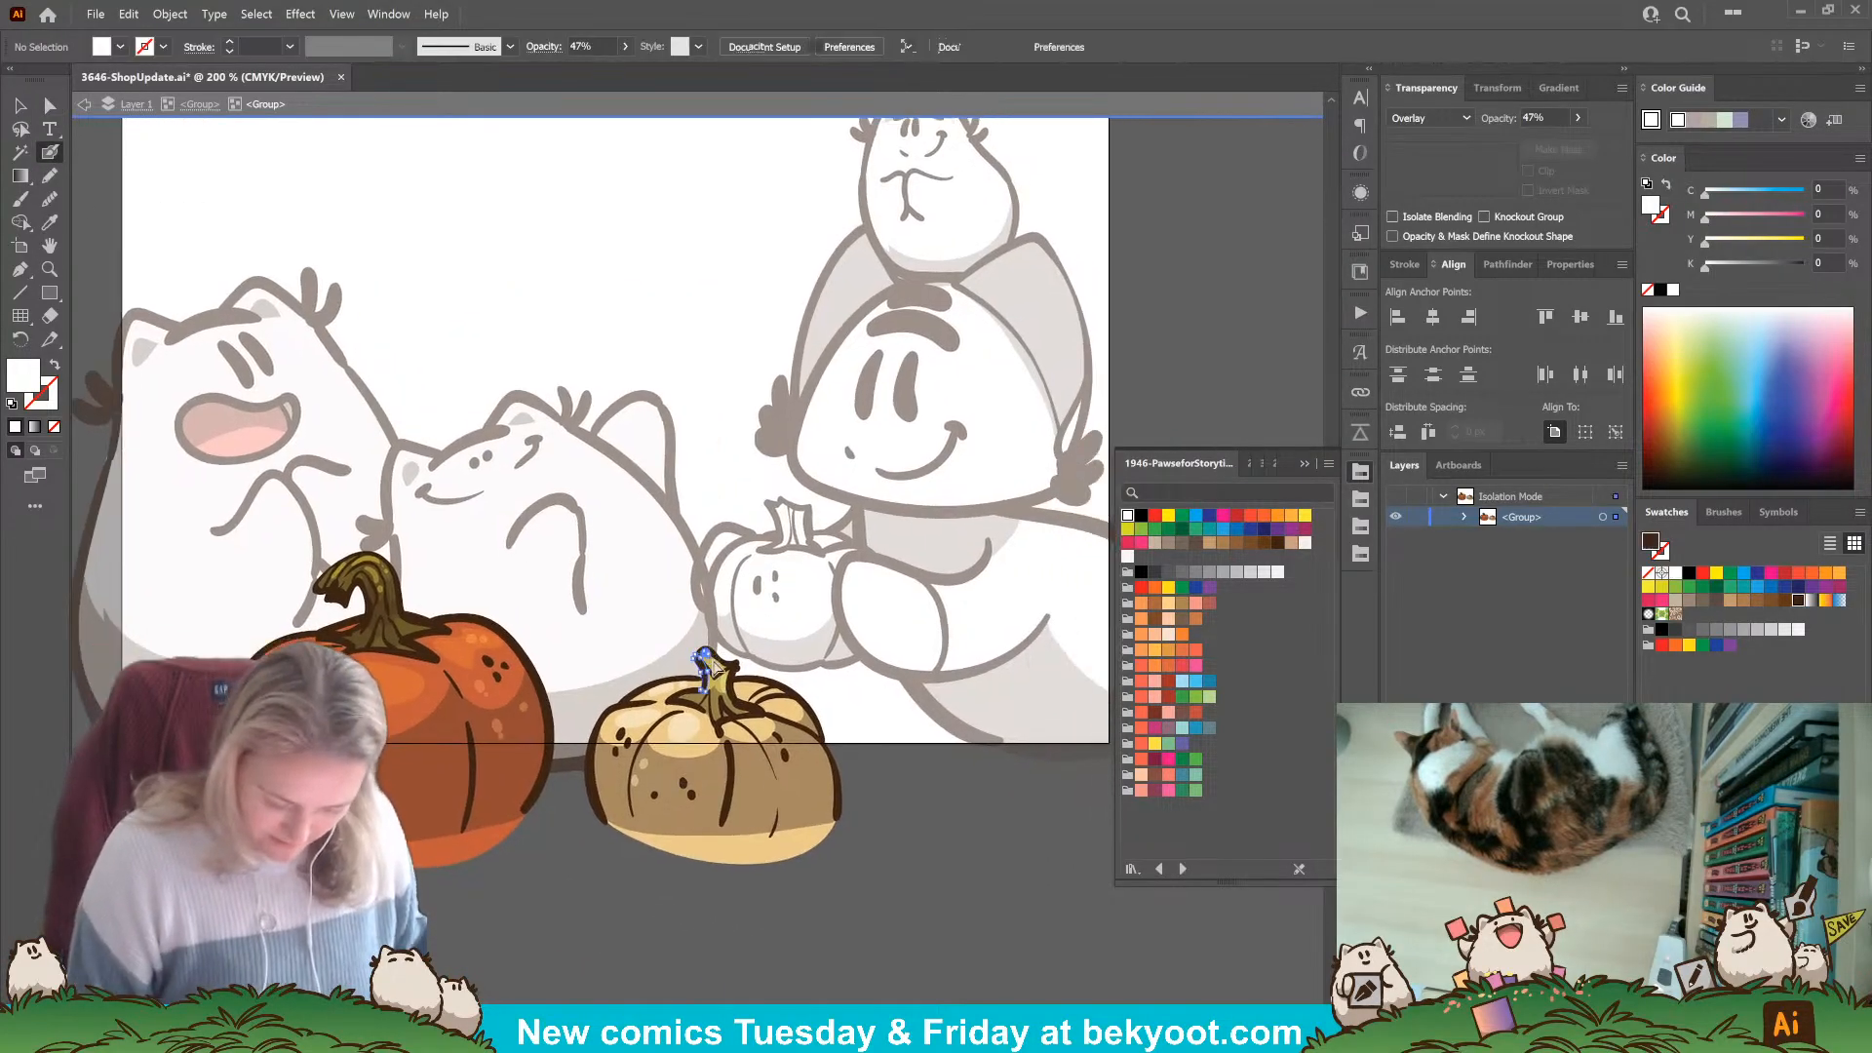
click(521, 952)
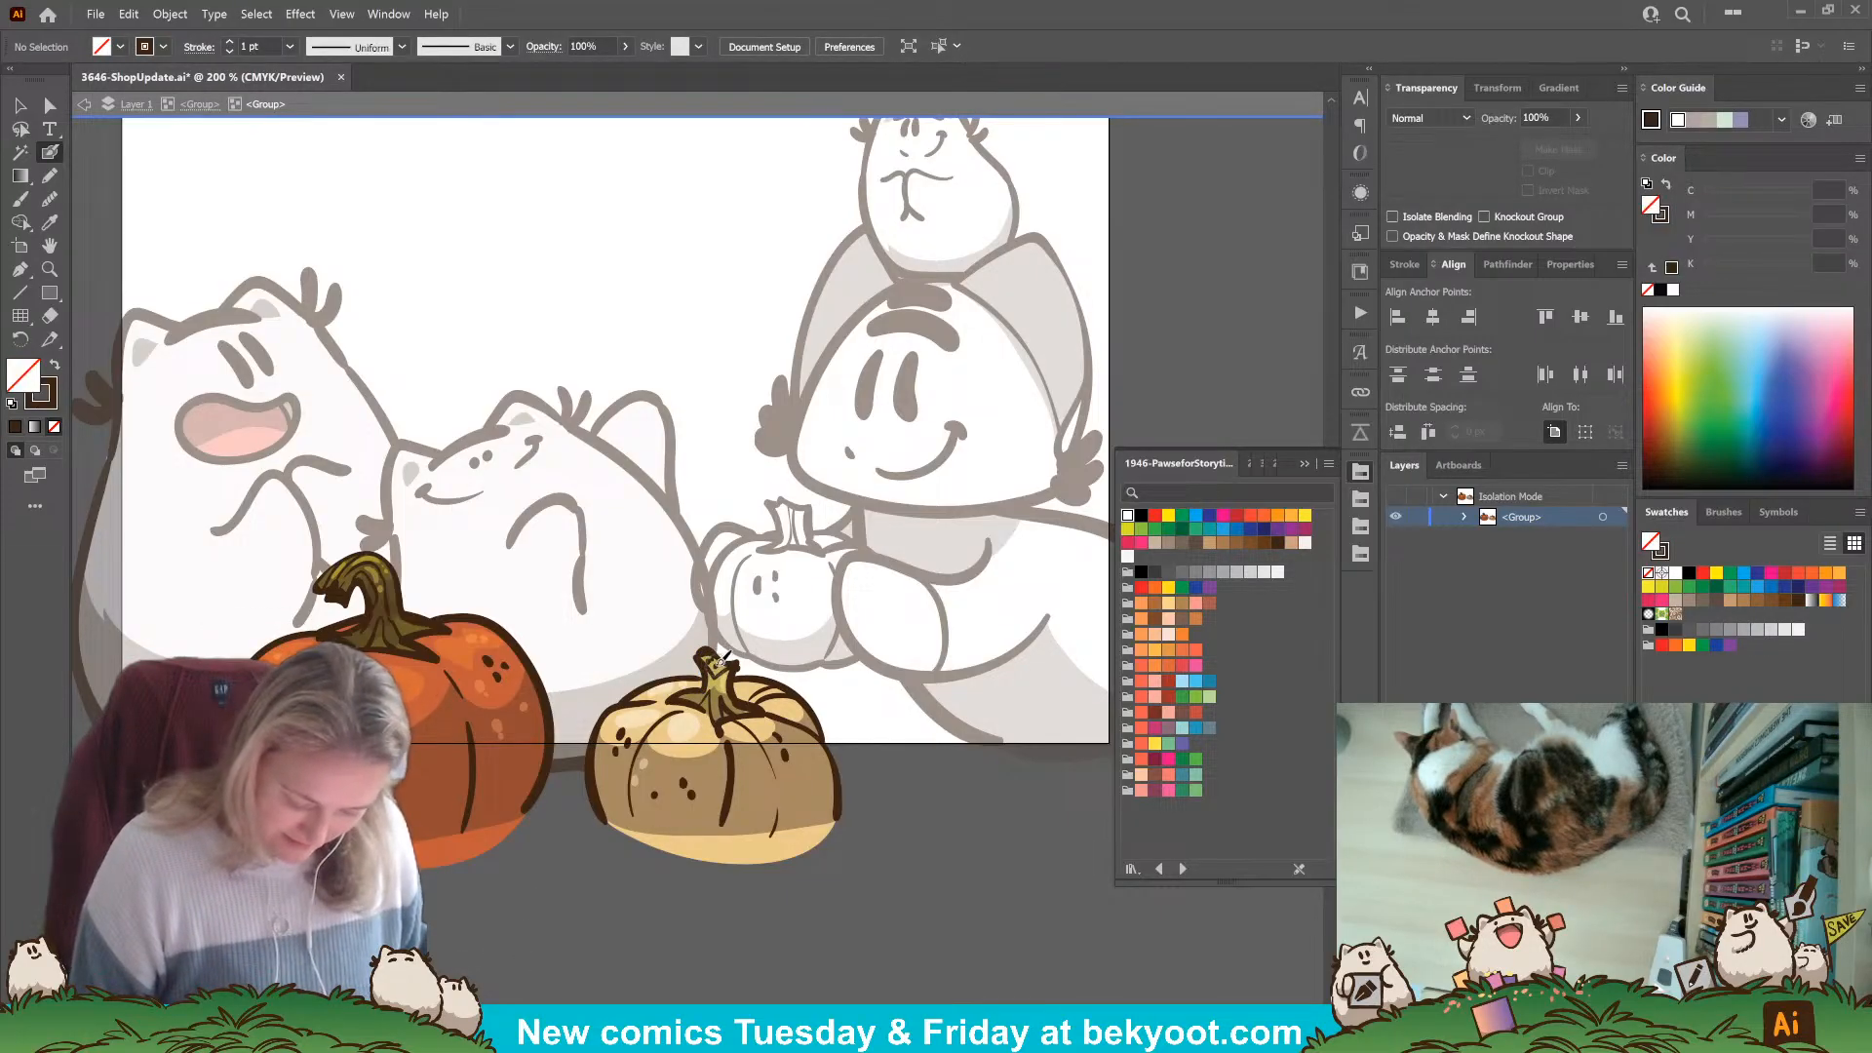
click(724, 652)
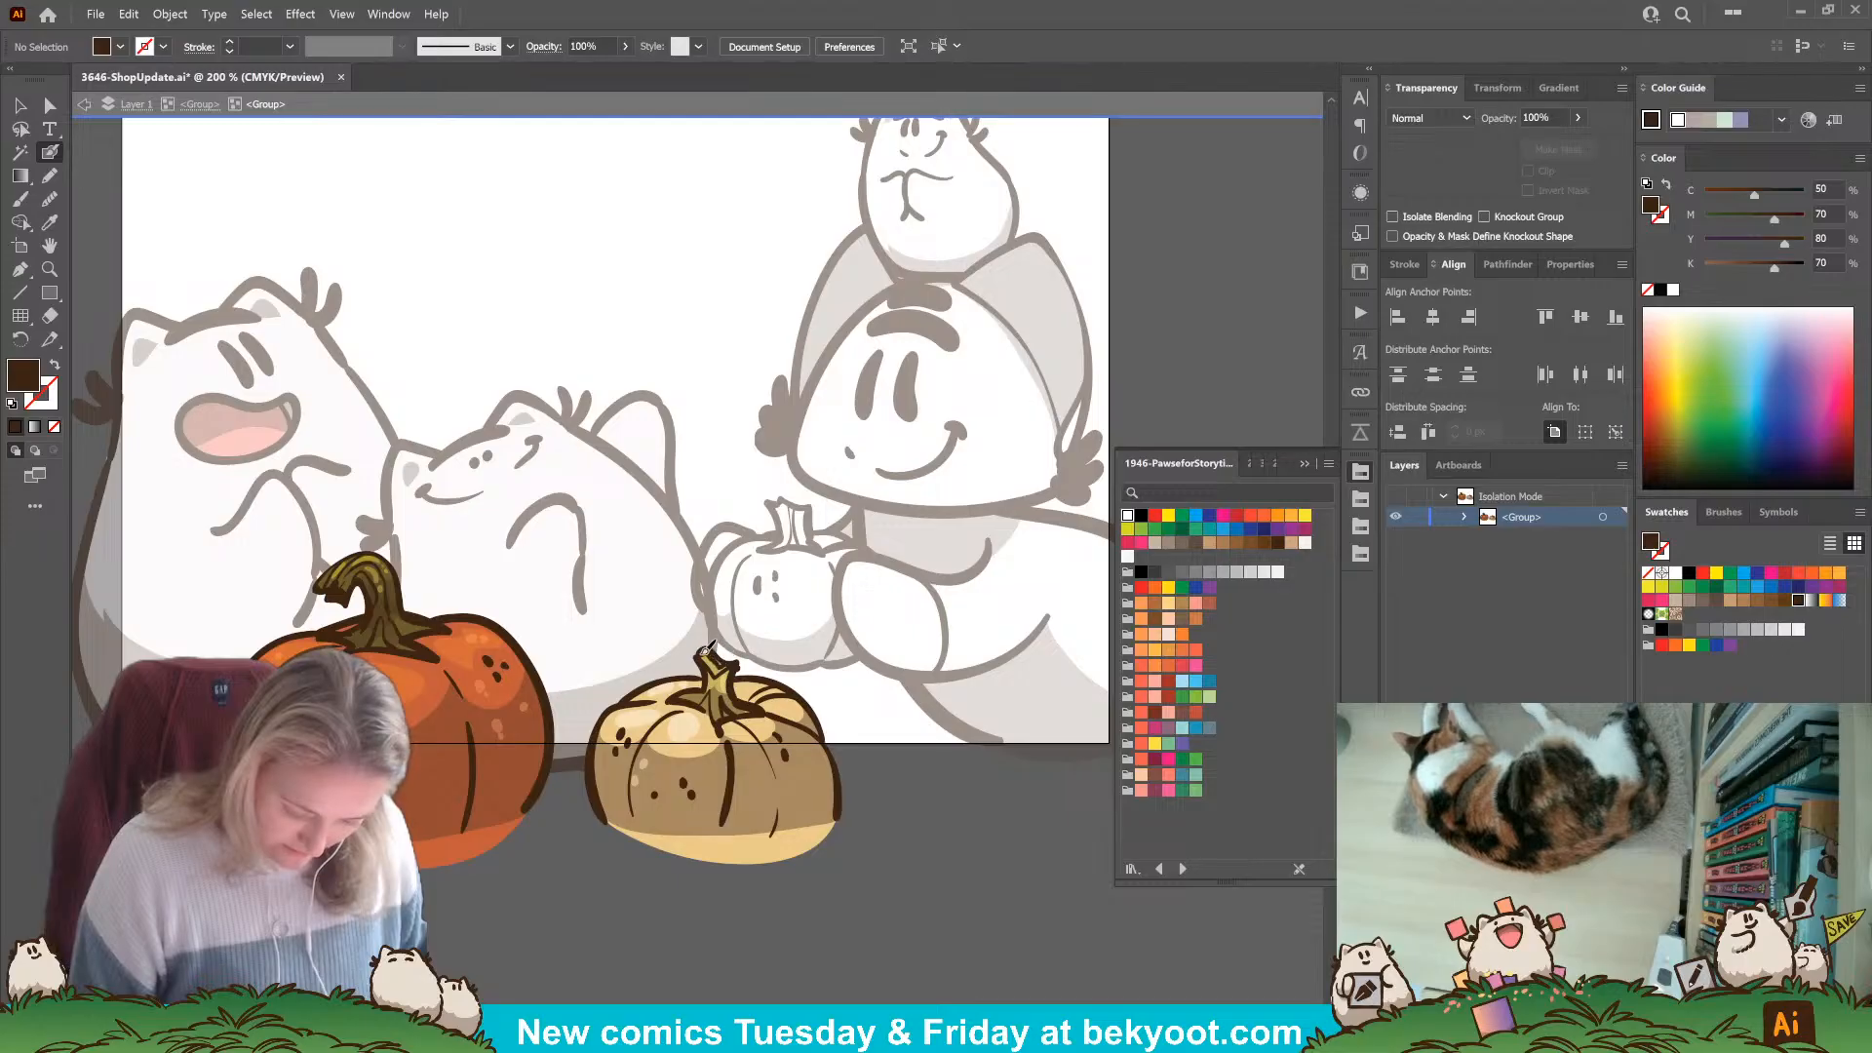
key(shift+x)
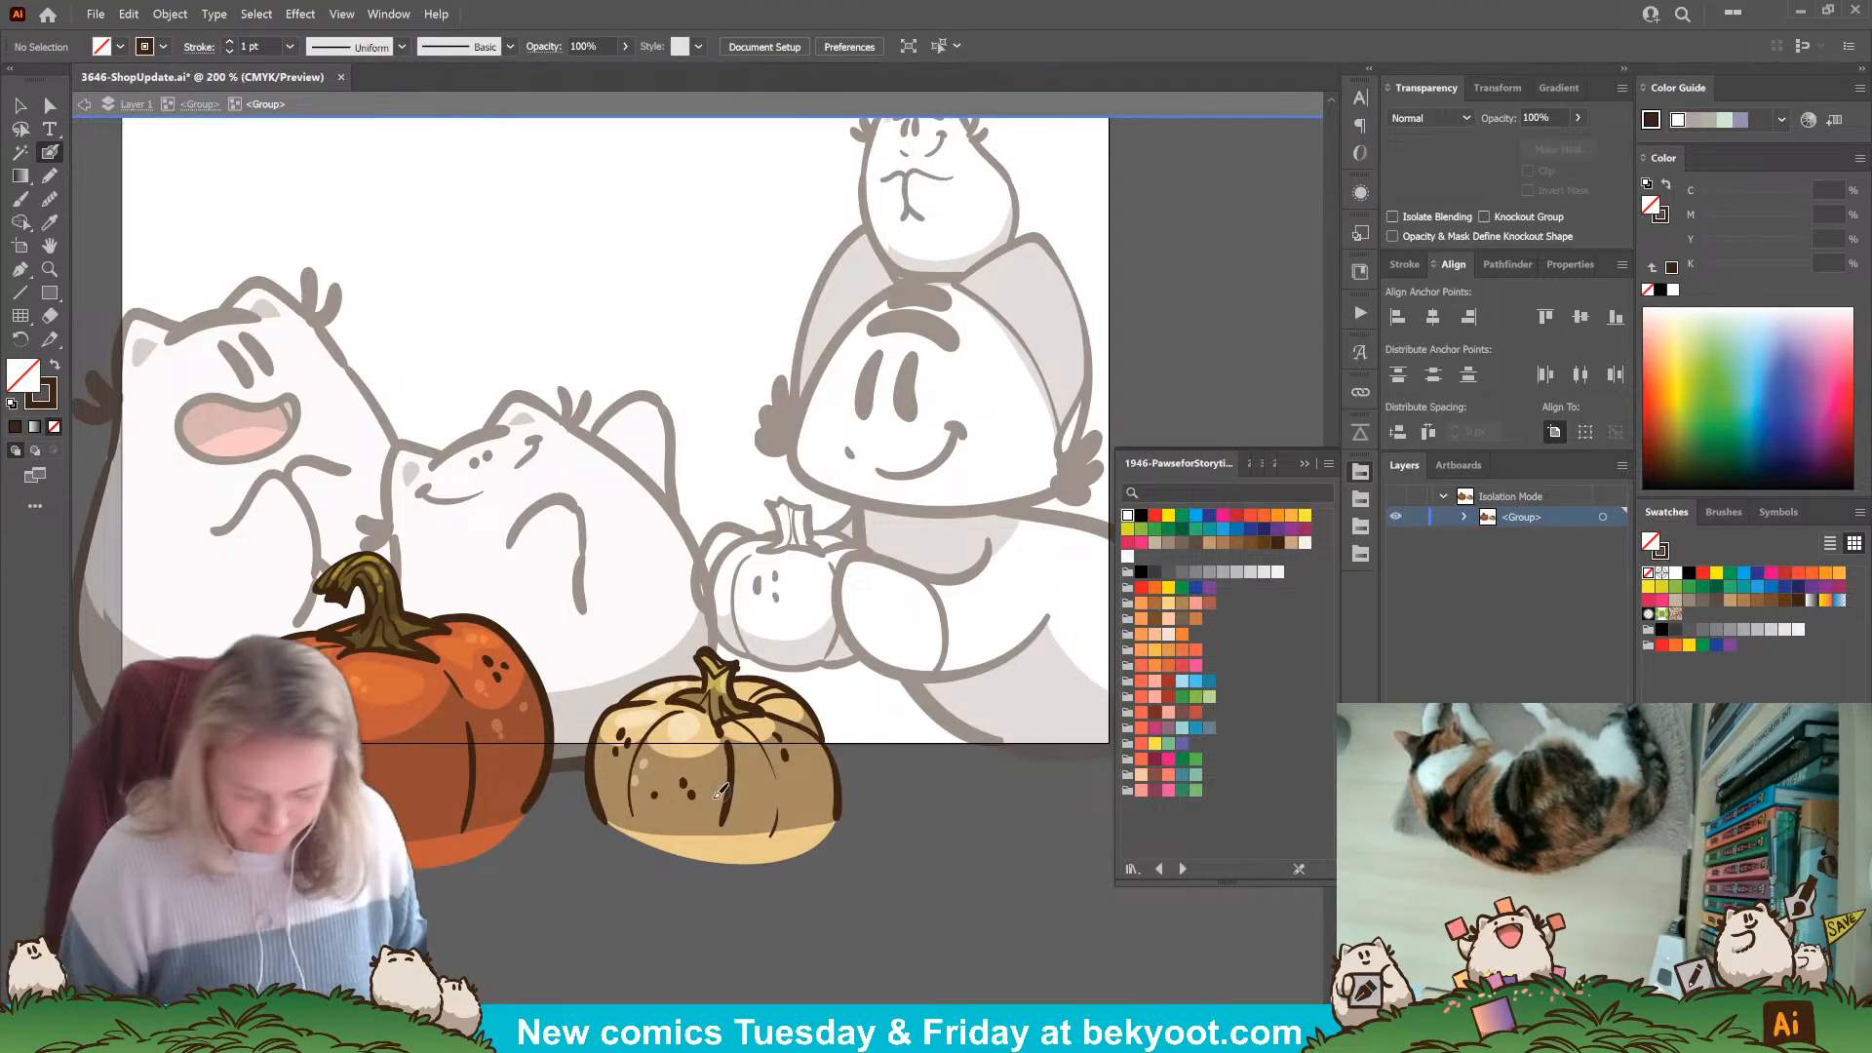
Leave the pumpkins' group and nudge the group of the large character holding the white pumpkin left, closer to the cats.
click(199, 104)
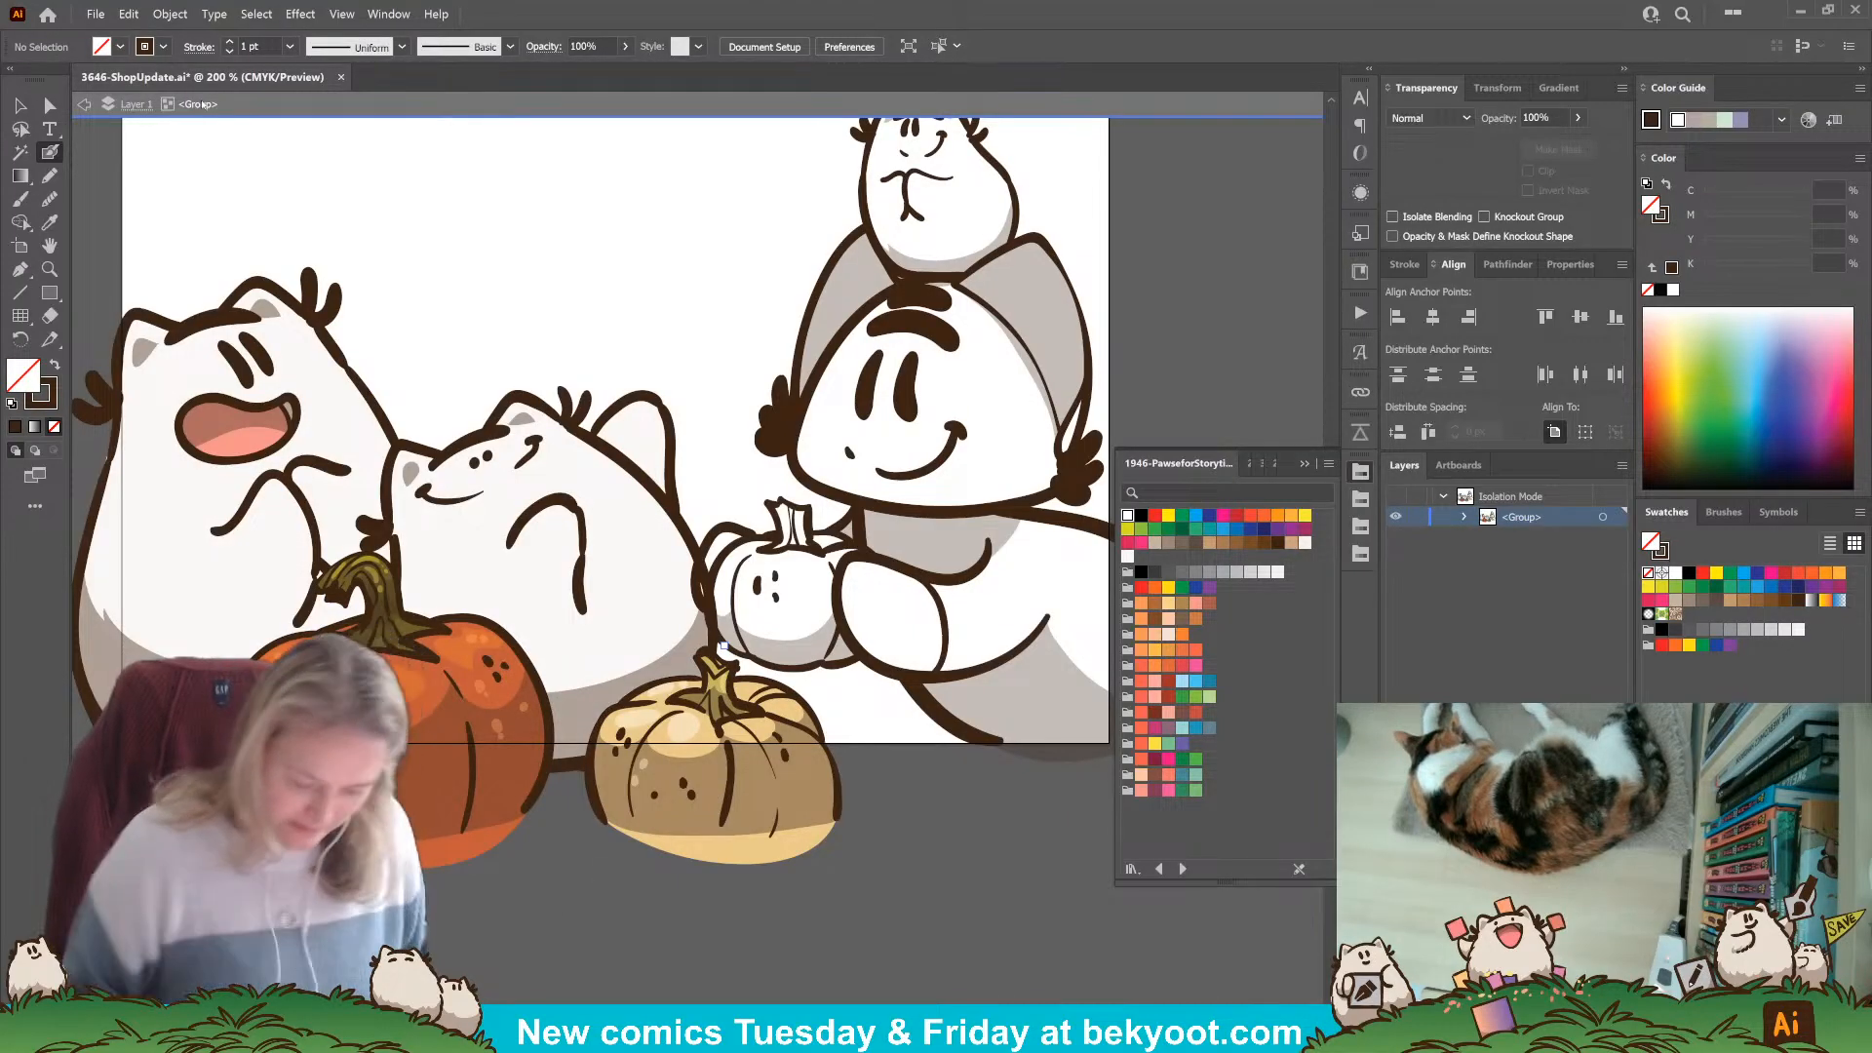
key(ctrl+minus)
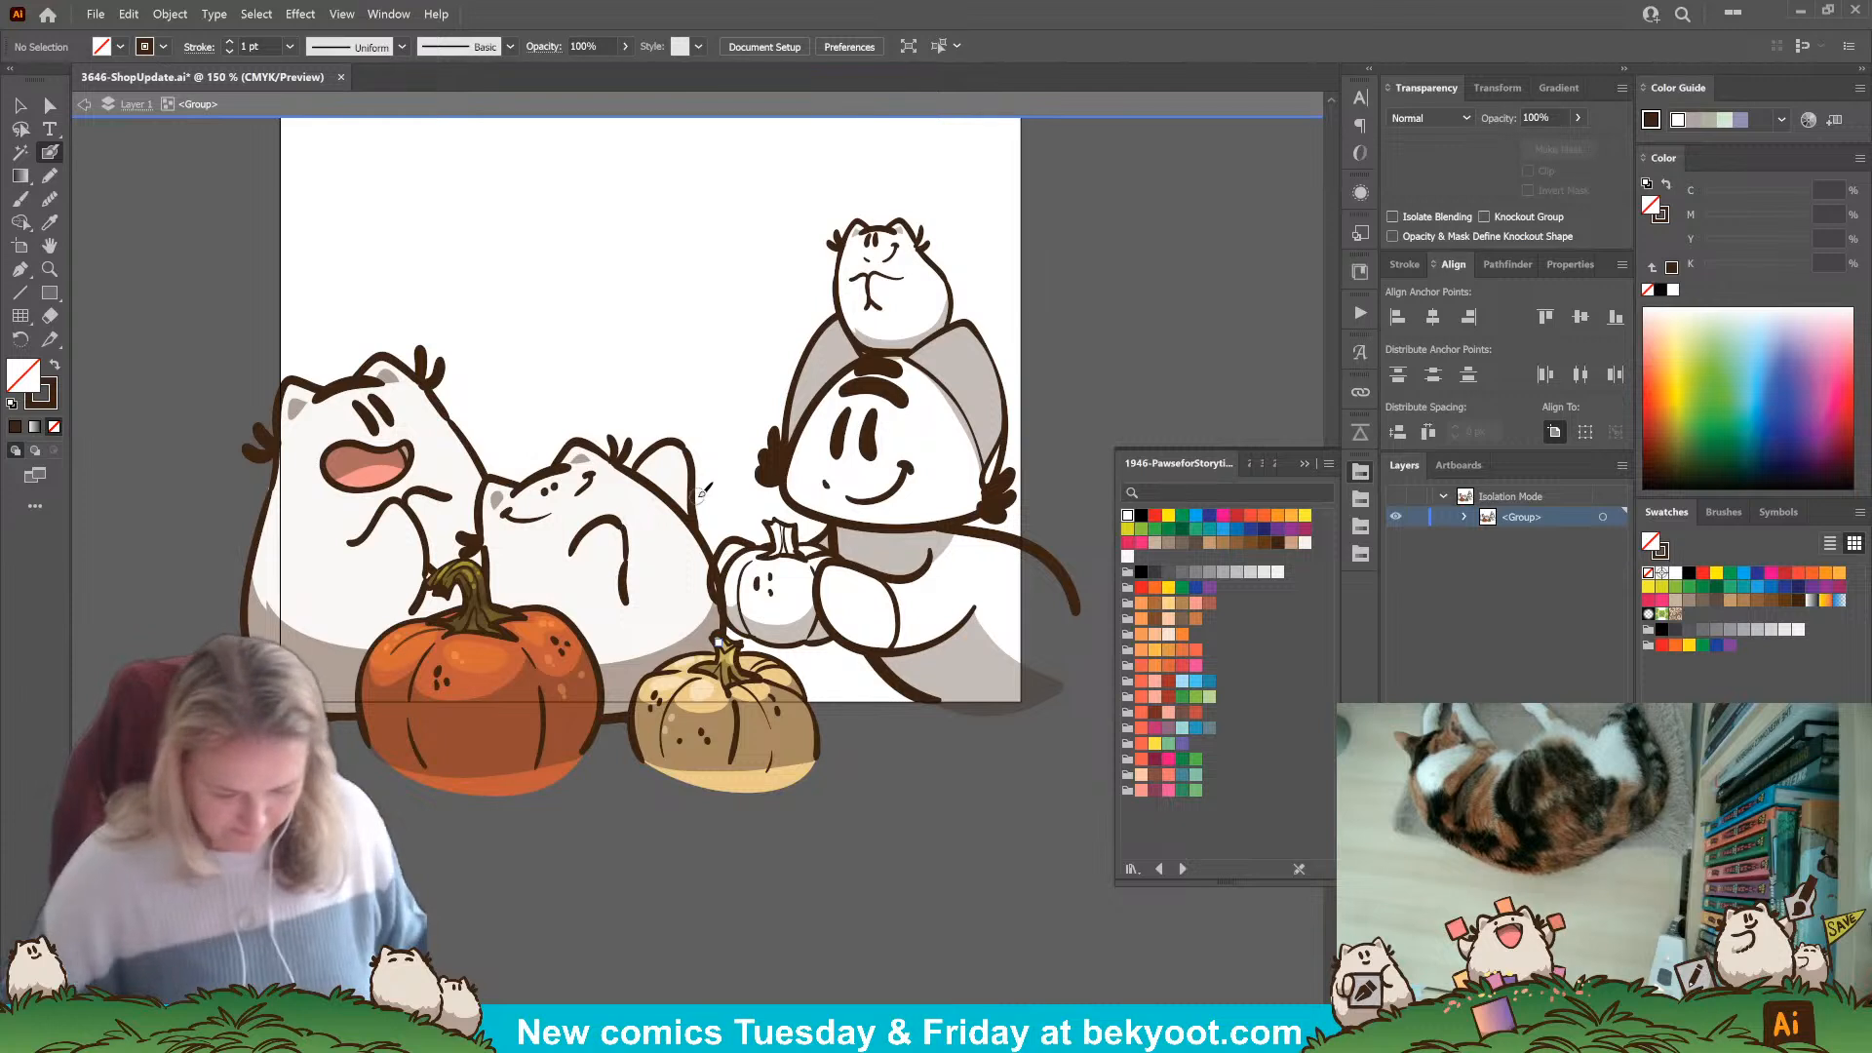
key(v)
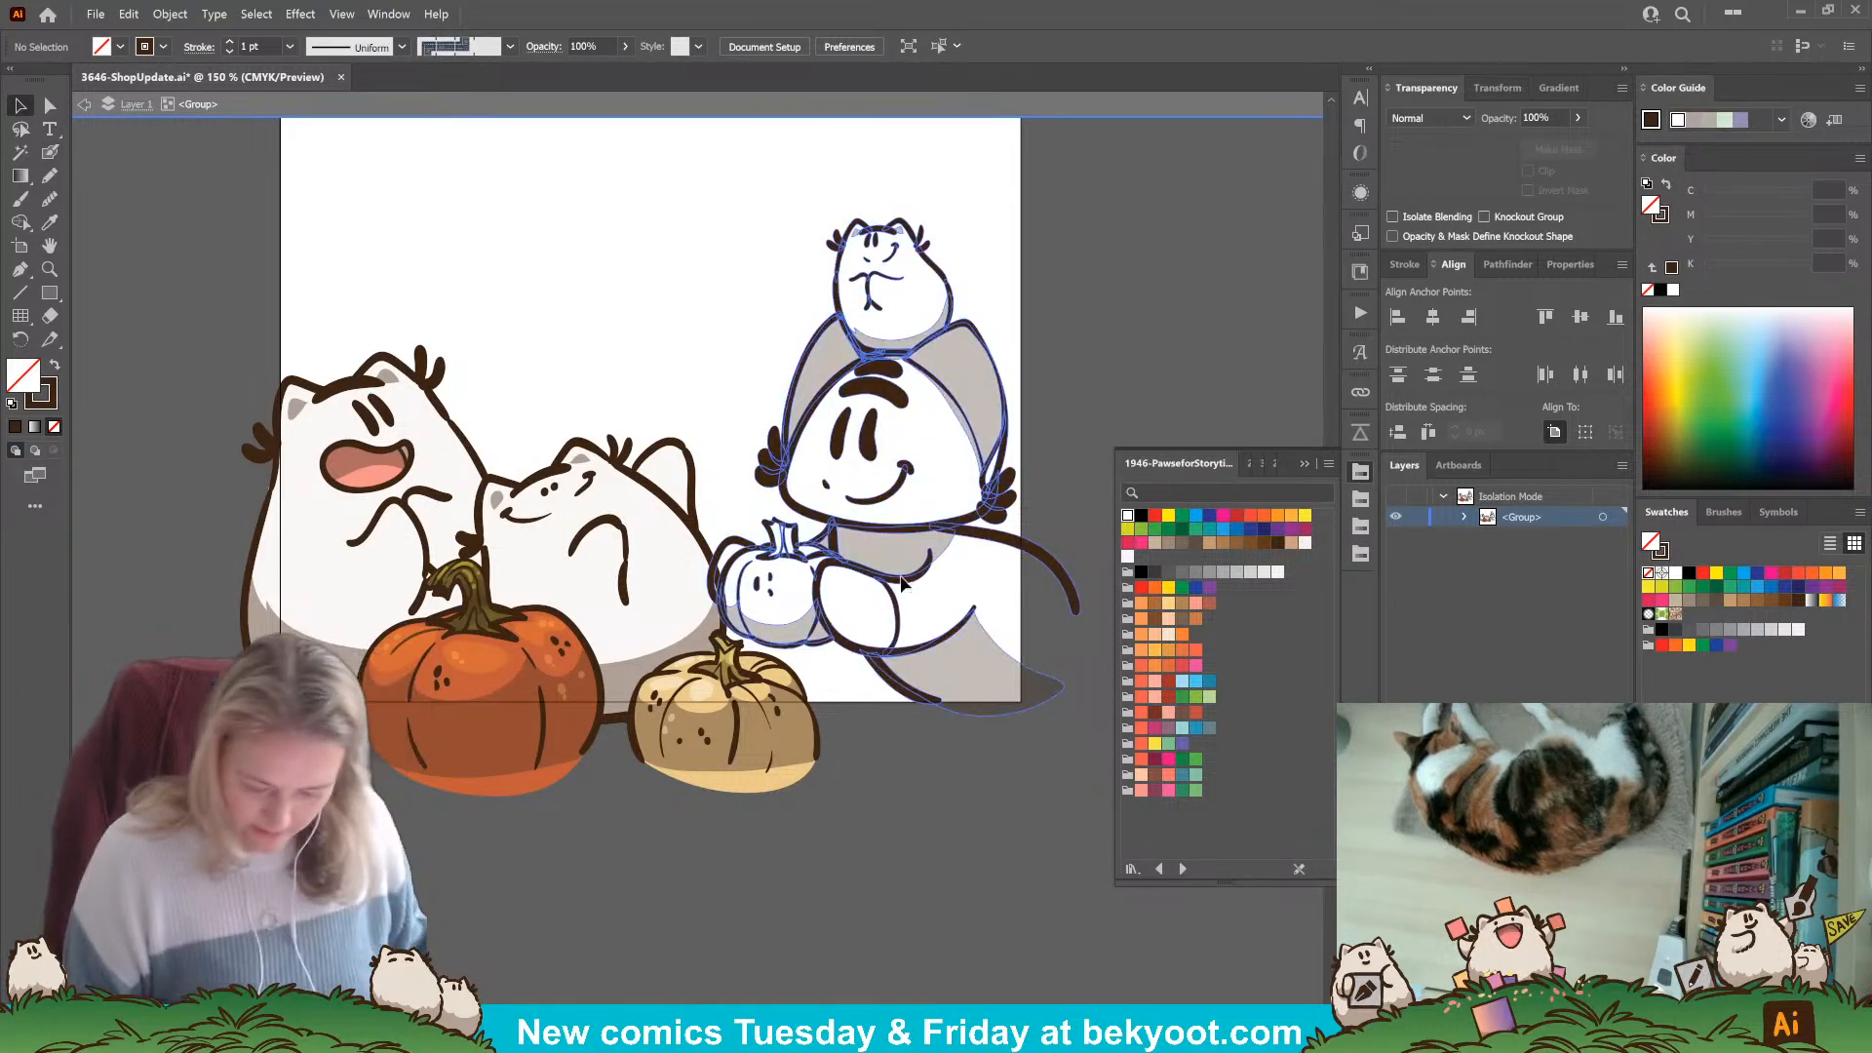
click(1032, 561)
key(Left)
key(Left)
key(Left)
key(Left)
key(Left)
key(Left)
key(Left)
key(Left)
key(Left)
key(Left)
key(Left)
key(Left)
key(Left)
key(Left)
key(Left)
key(Left)
key(Left)
key(Left)
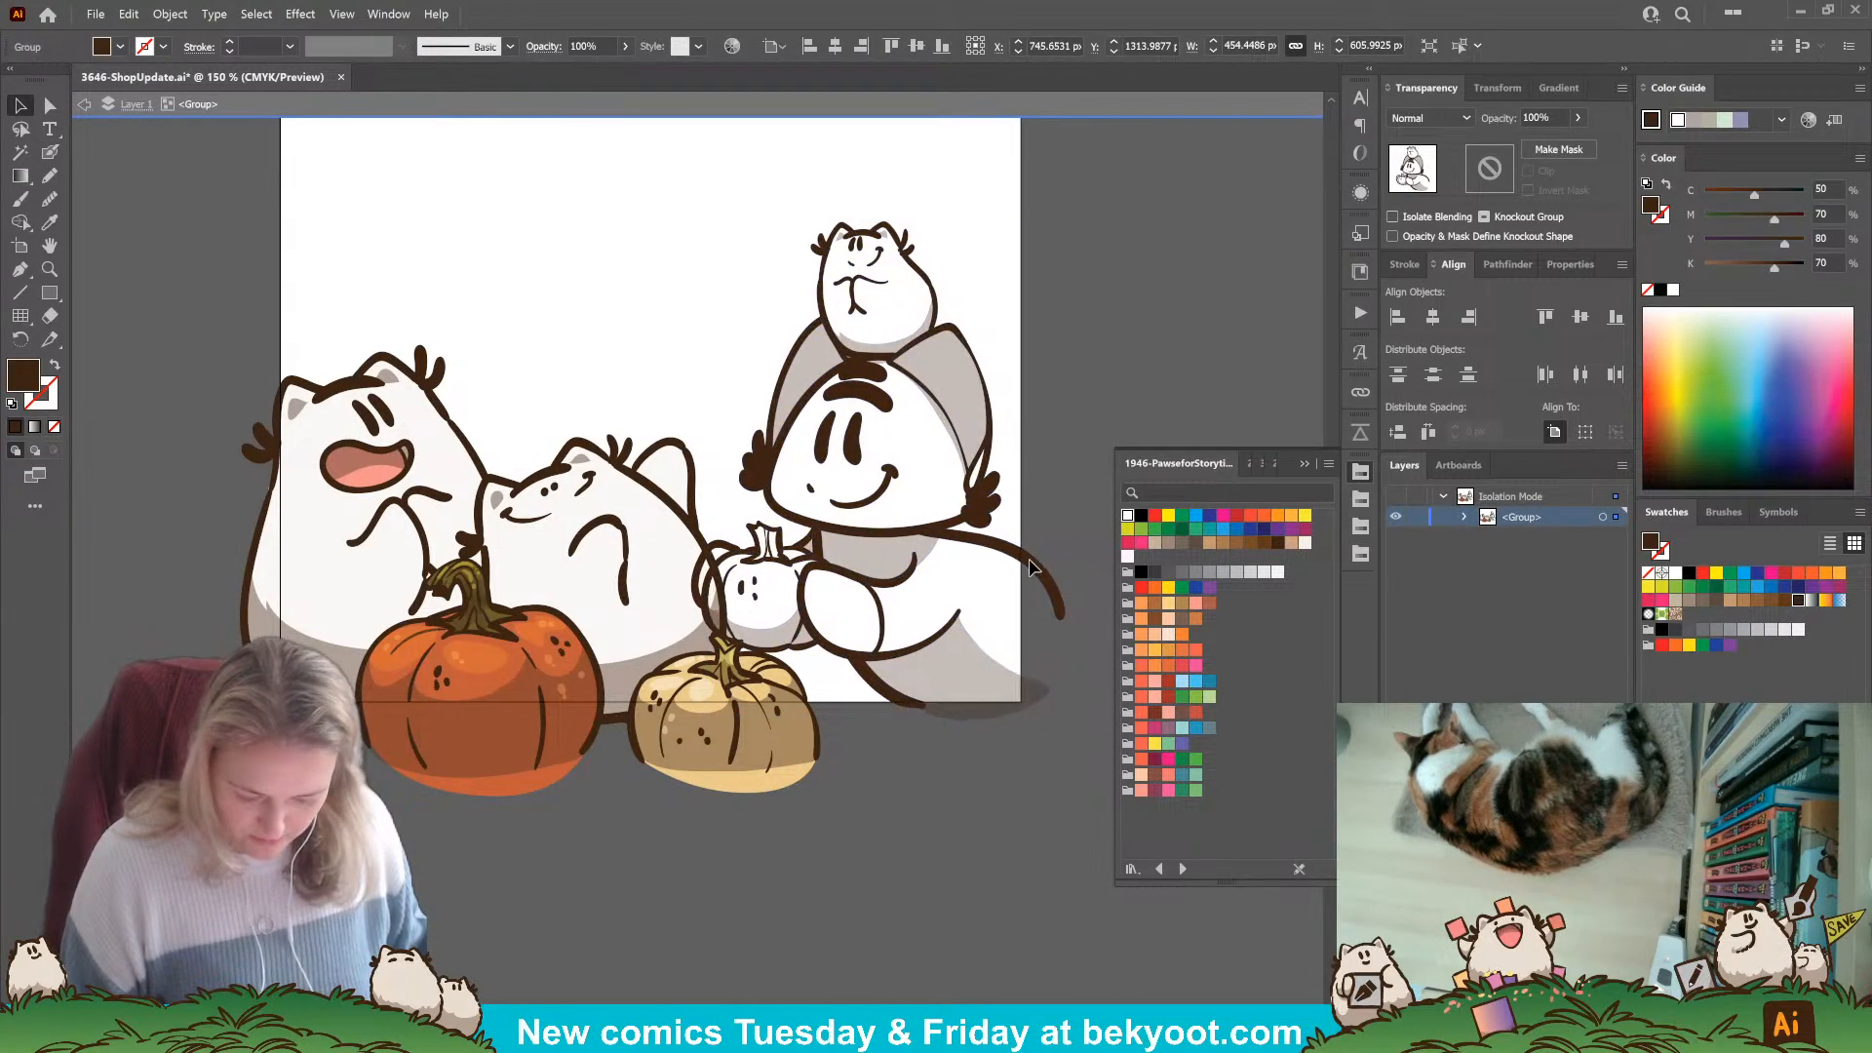
Nudge the group of the large character holding the small pumpkin further left and slightly up, closer to the cats.
key(Left)
key(Left)
key(Left)
key(Left)
key(Left)
key(Left)
key(Left)
key(Left)
key(Left)
key(Left)
key(Left)
key(Left)
key(Left)
key(Left)
key(Left)
key(Left)
key(Left)
key(Up)
key(Up)
key(Up)
key(Up)
key(Up)
key(Up)
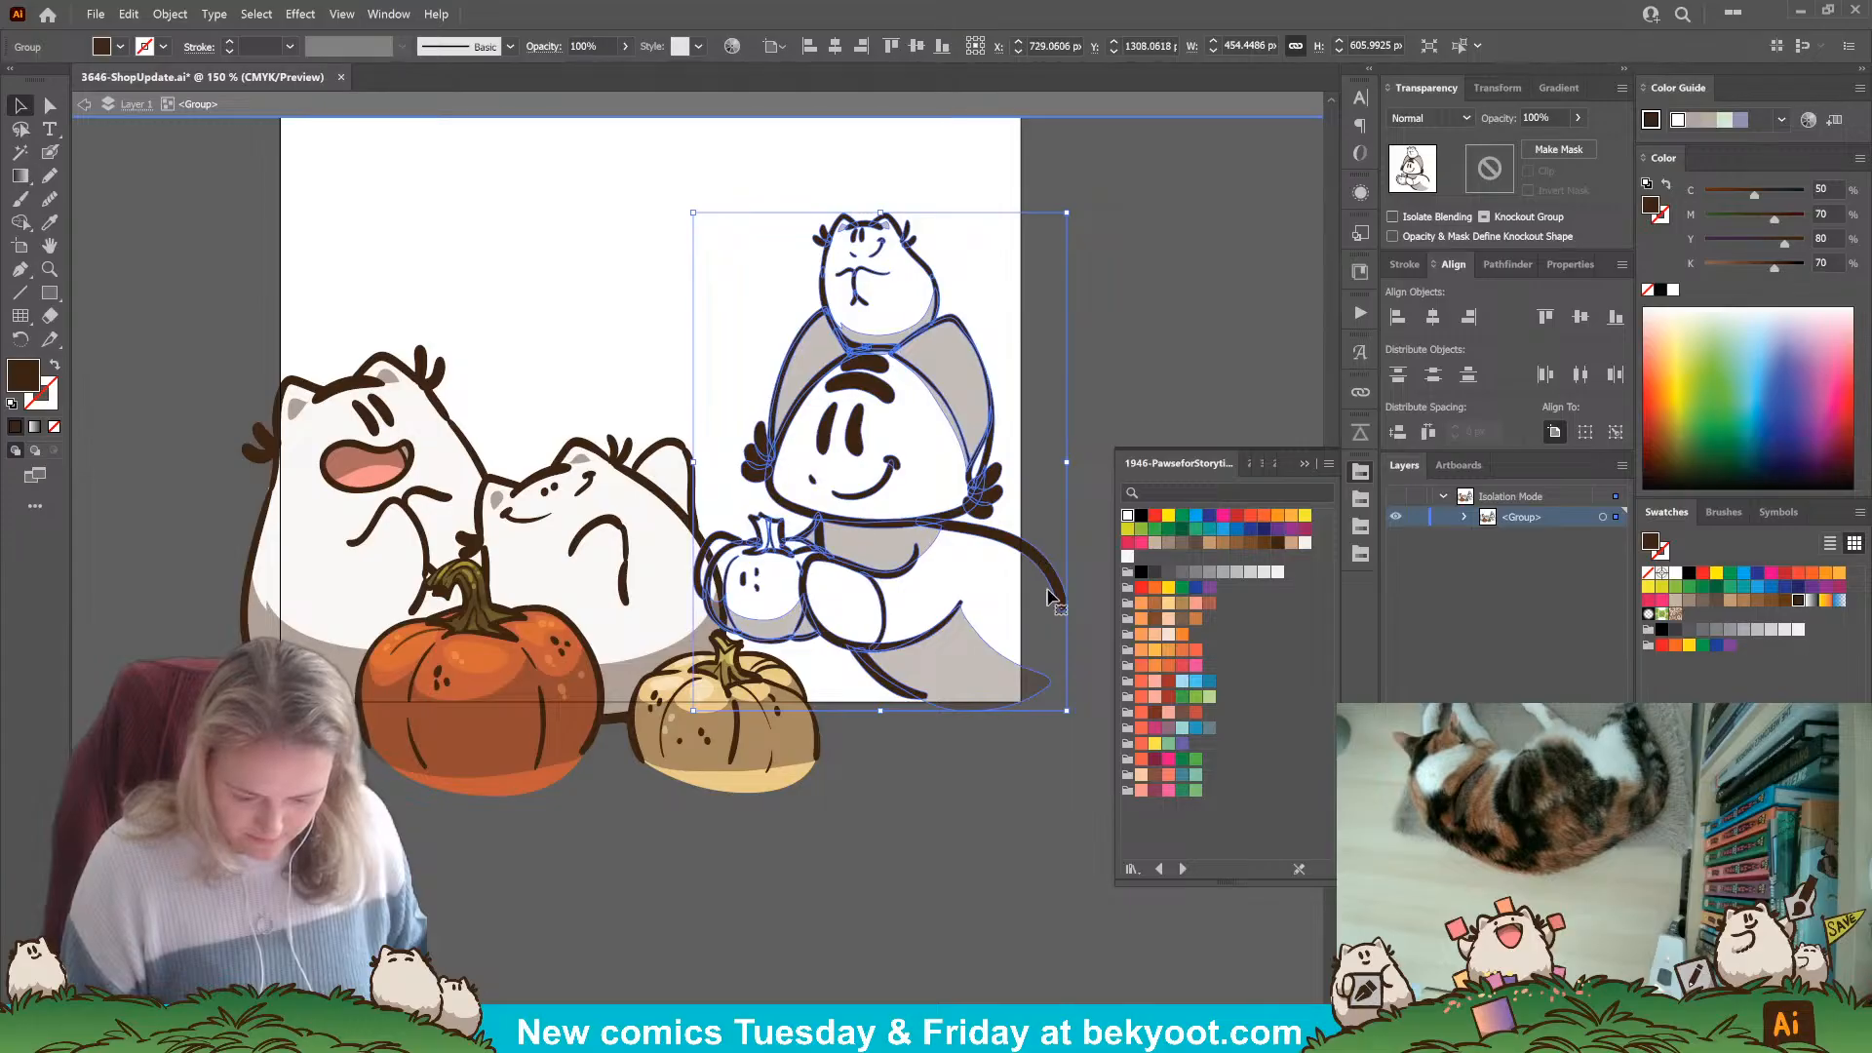
Inside the large character's nested group, resize the lower body outline so its tip reaches slightly lower and its upper end sits further in.
double_click(1034, 557)
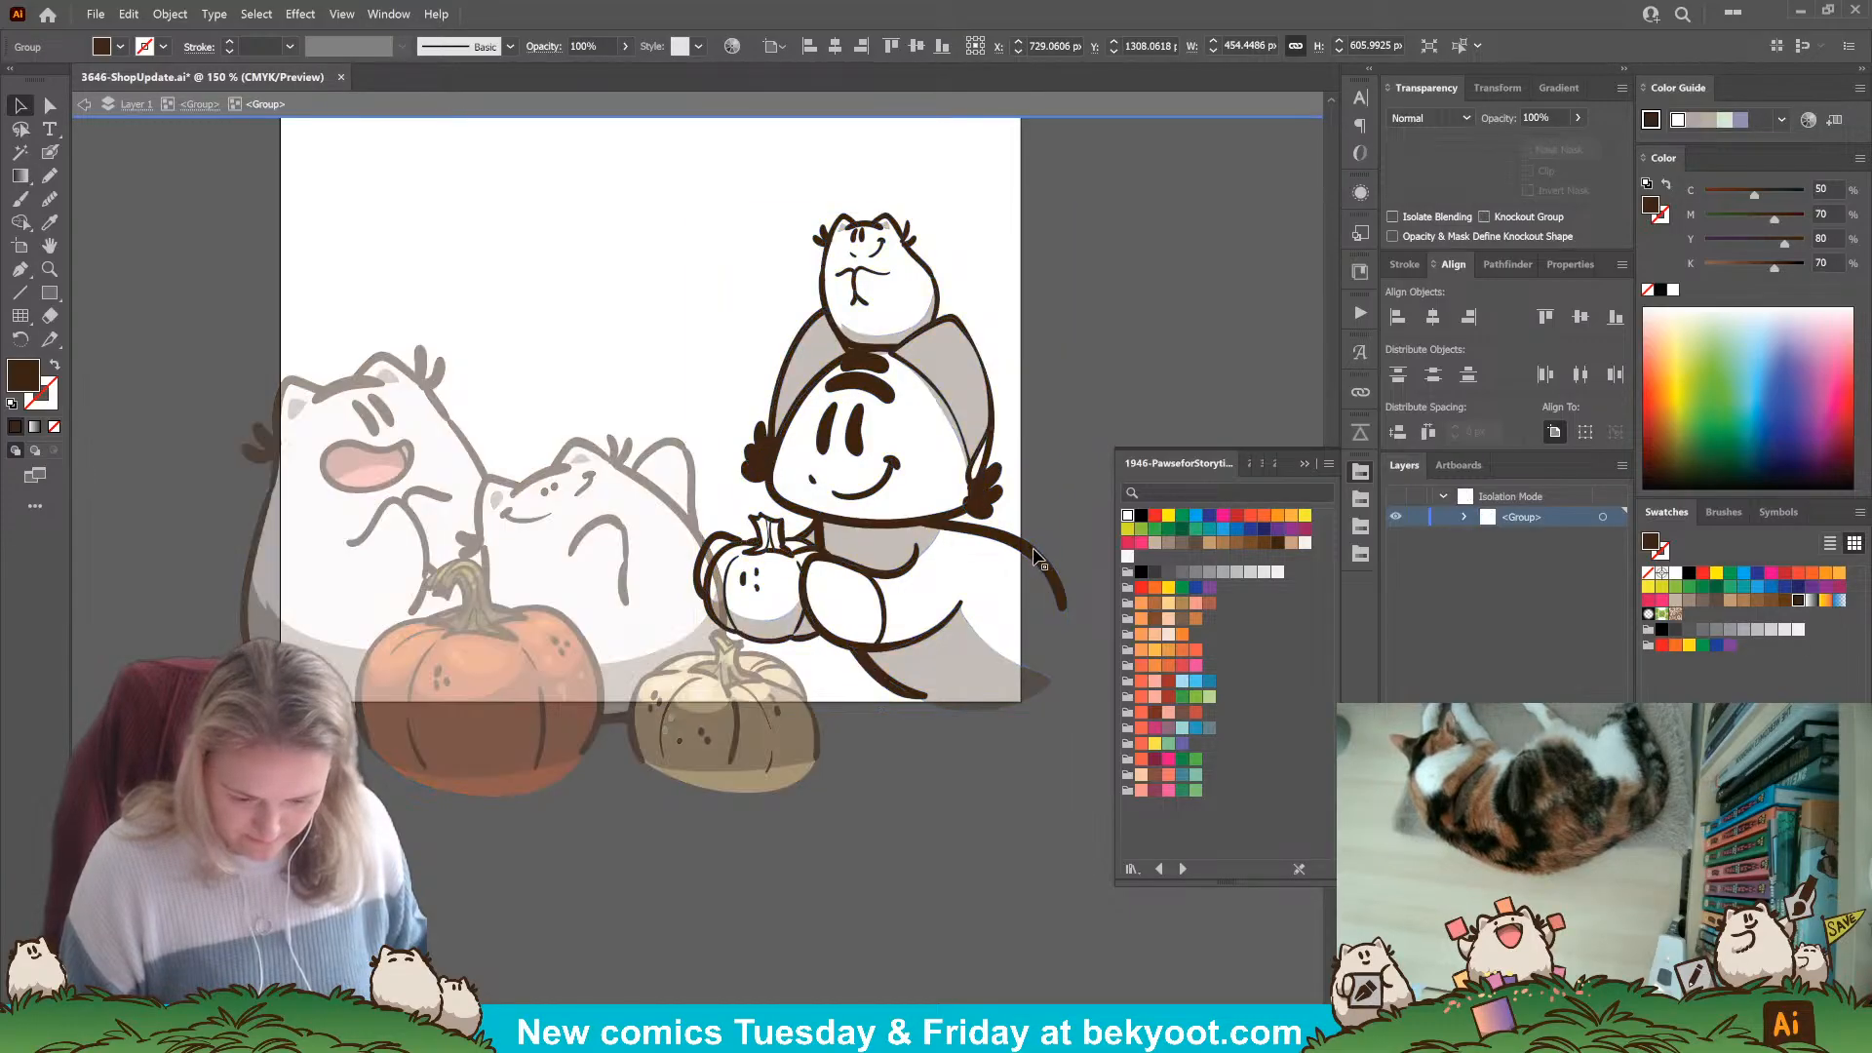
click(899, 698)
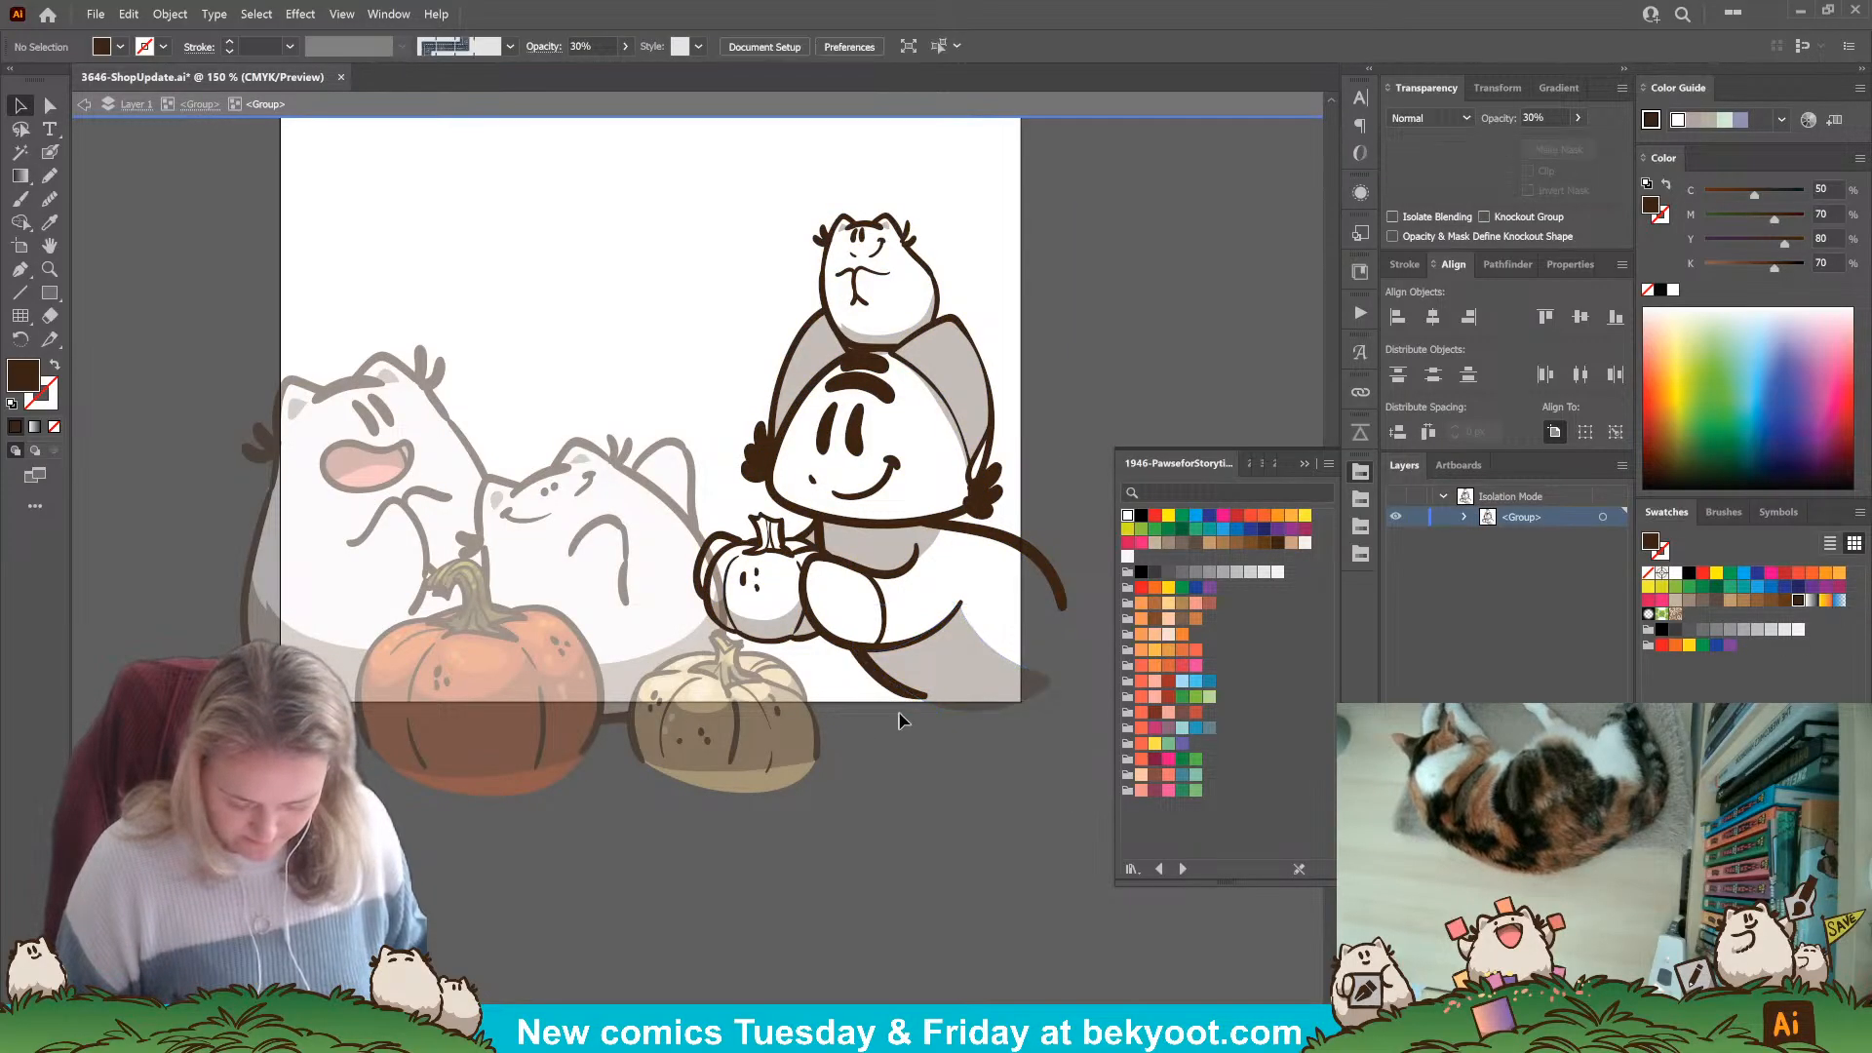
drag(928, 699, 927, 711)
click(882, 688)
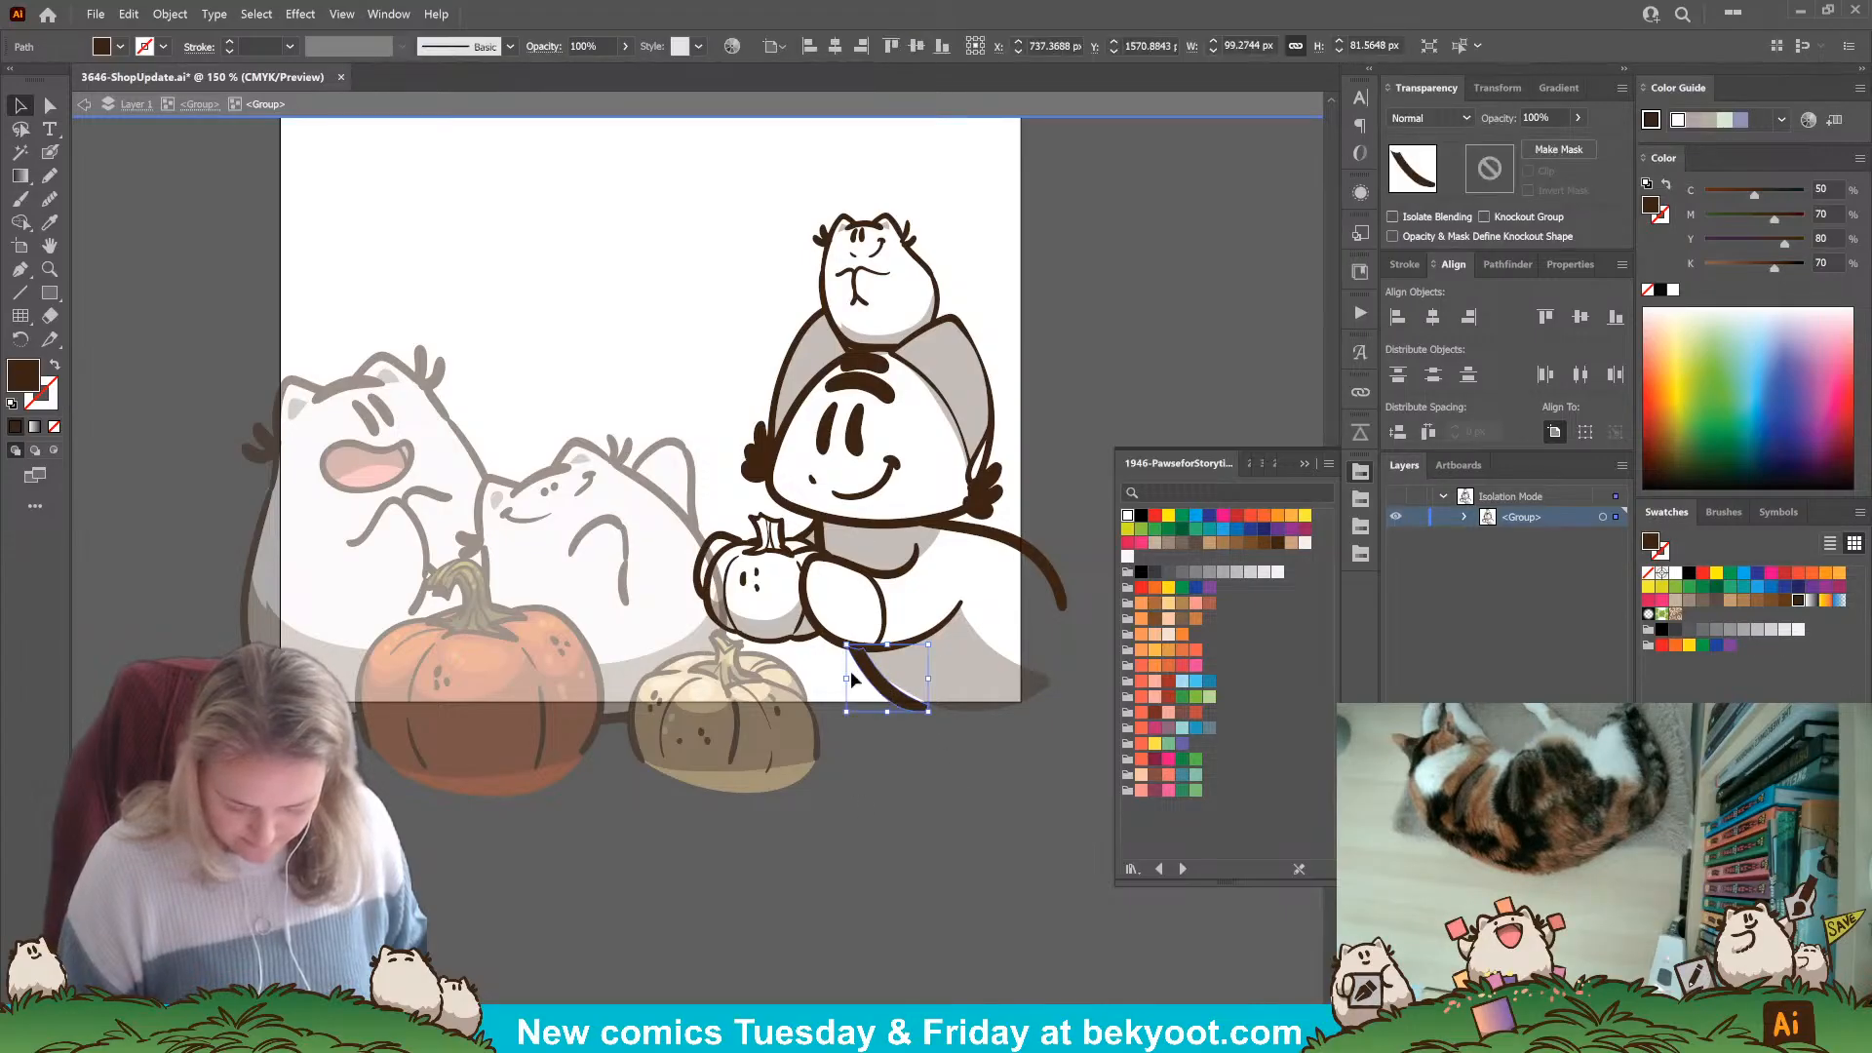
drag(849, 648, 853, 652)
key(ctrl+shift+a)
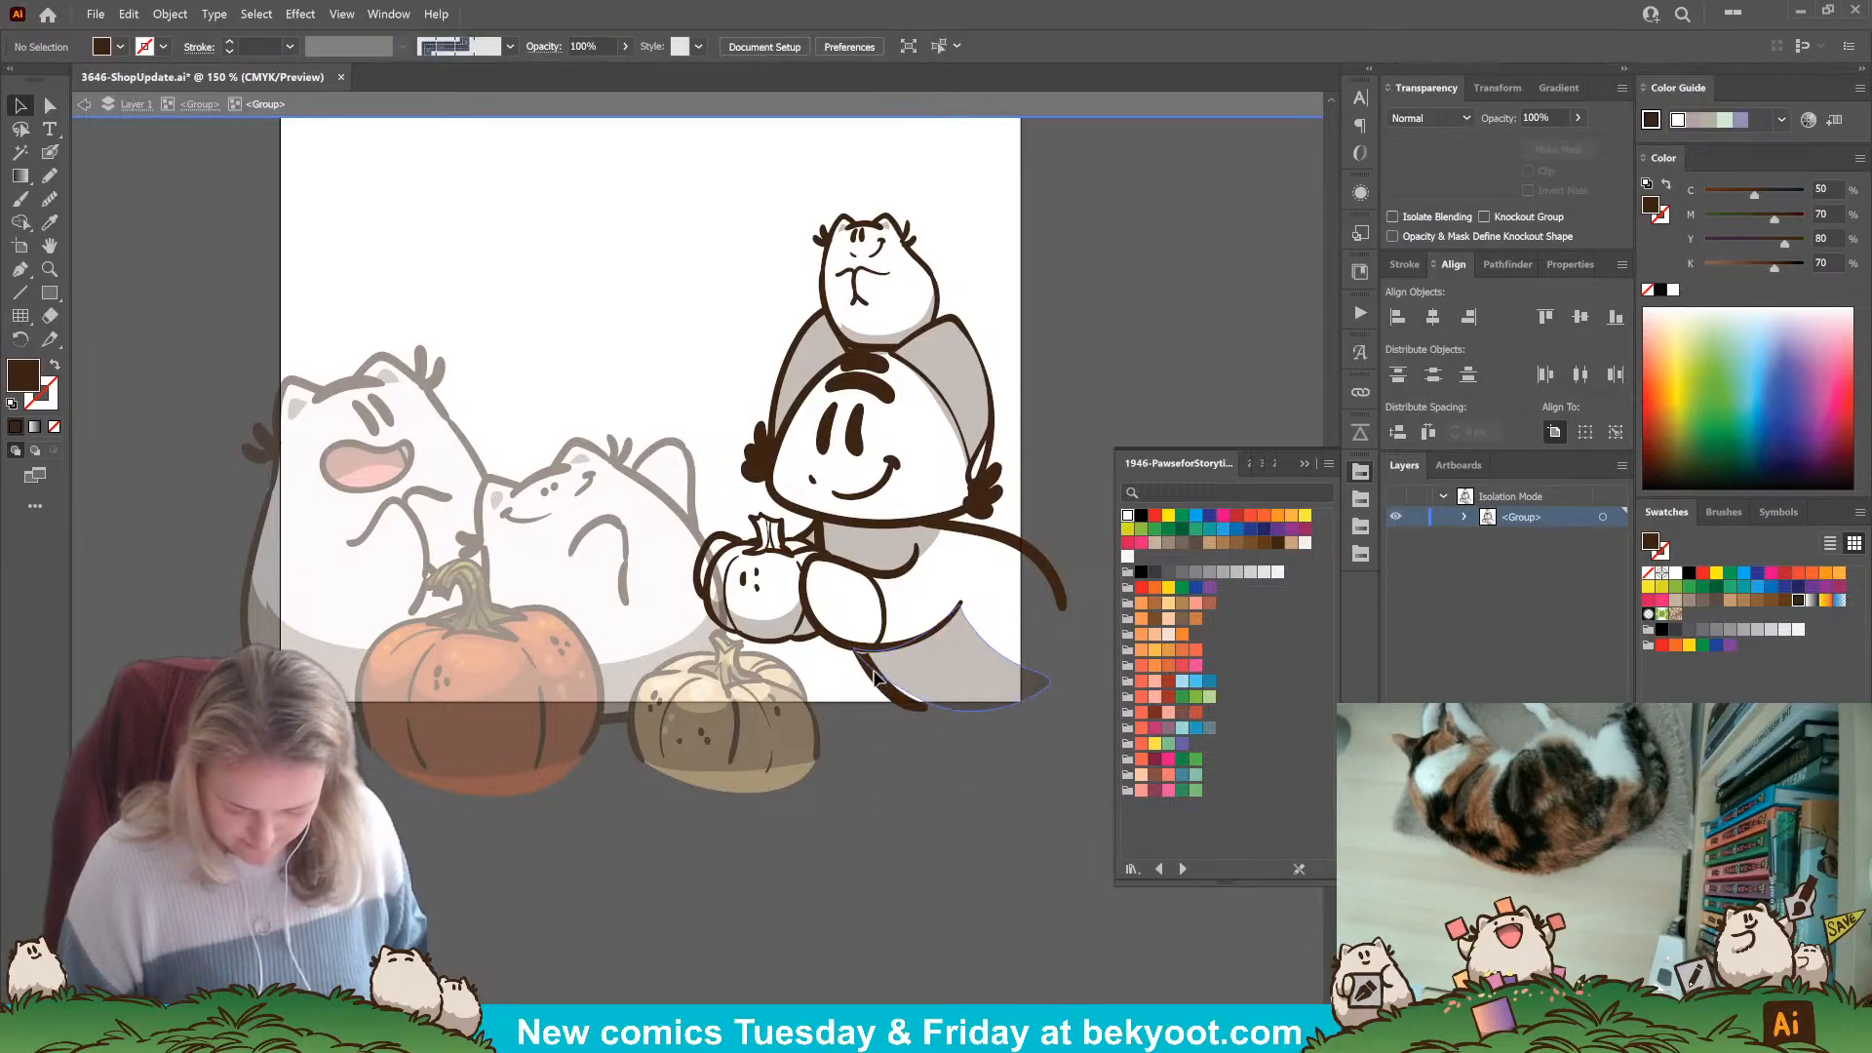
click(883, 669)
click(899, 698)
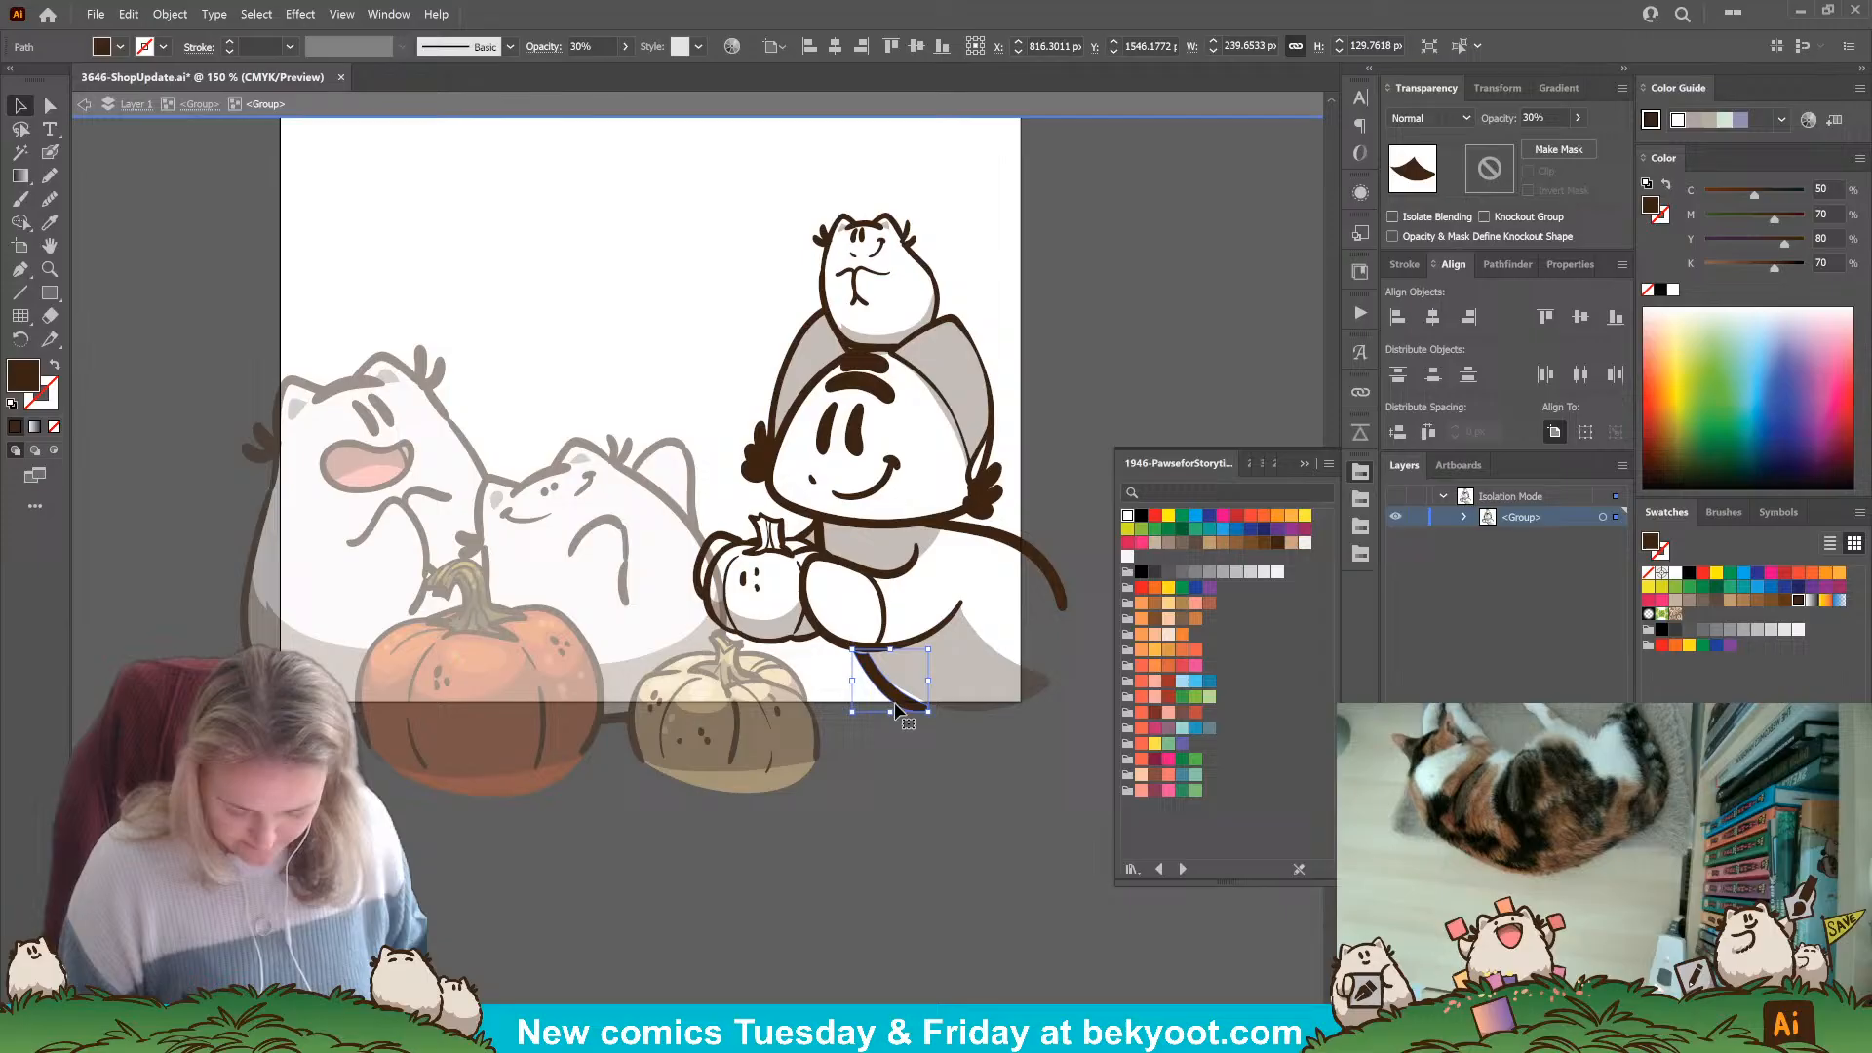
Reshape the large character's 30% opacity body shadow by moving its anchor points to extend lower and follow the adjusted outline.
click(889, 648)
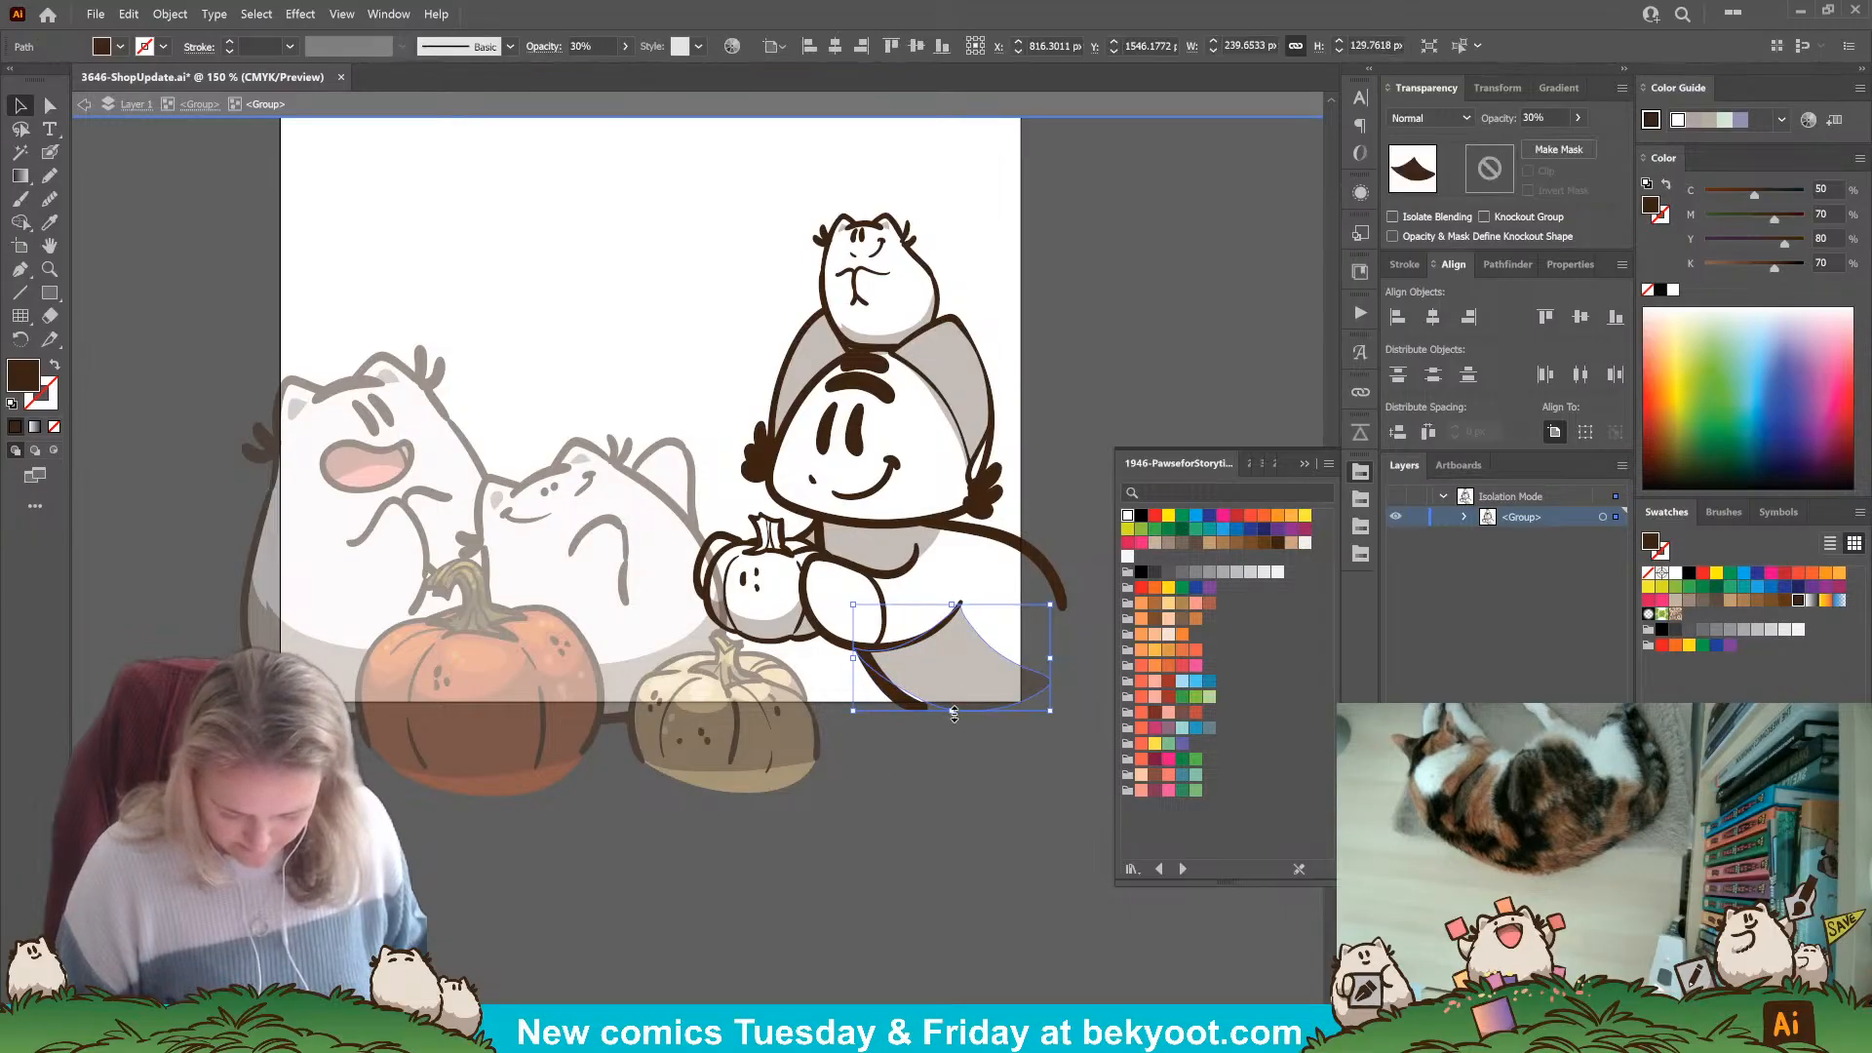
key(a)
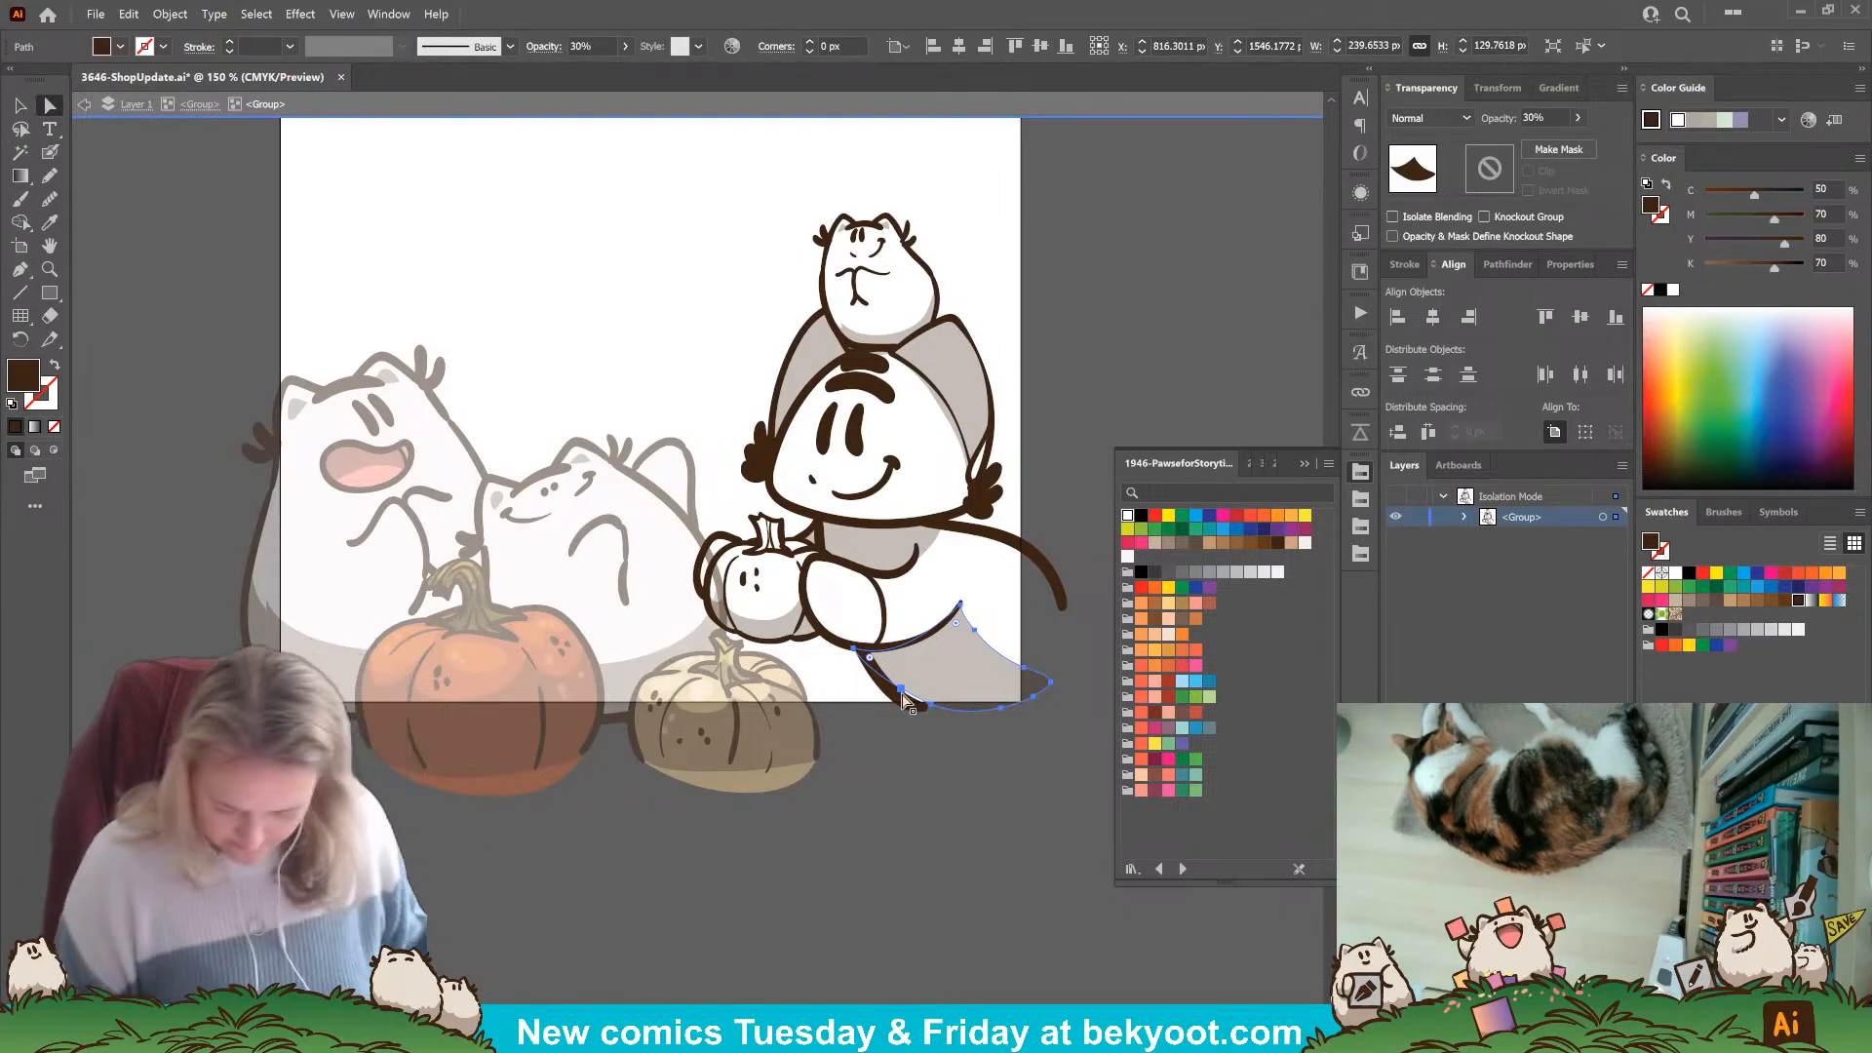
click(902, 700)
drag(899, 694, 960, 721)
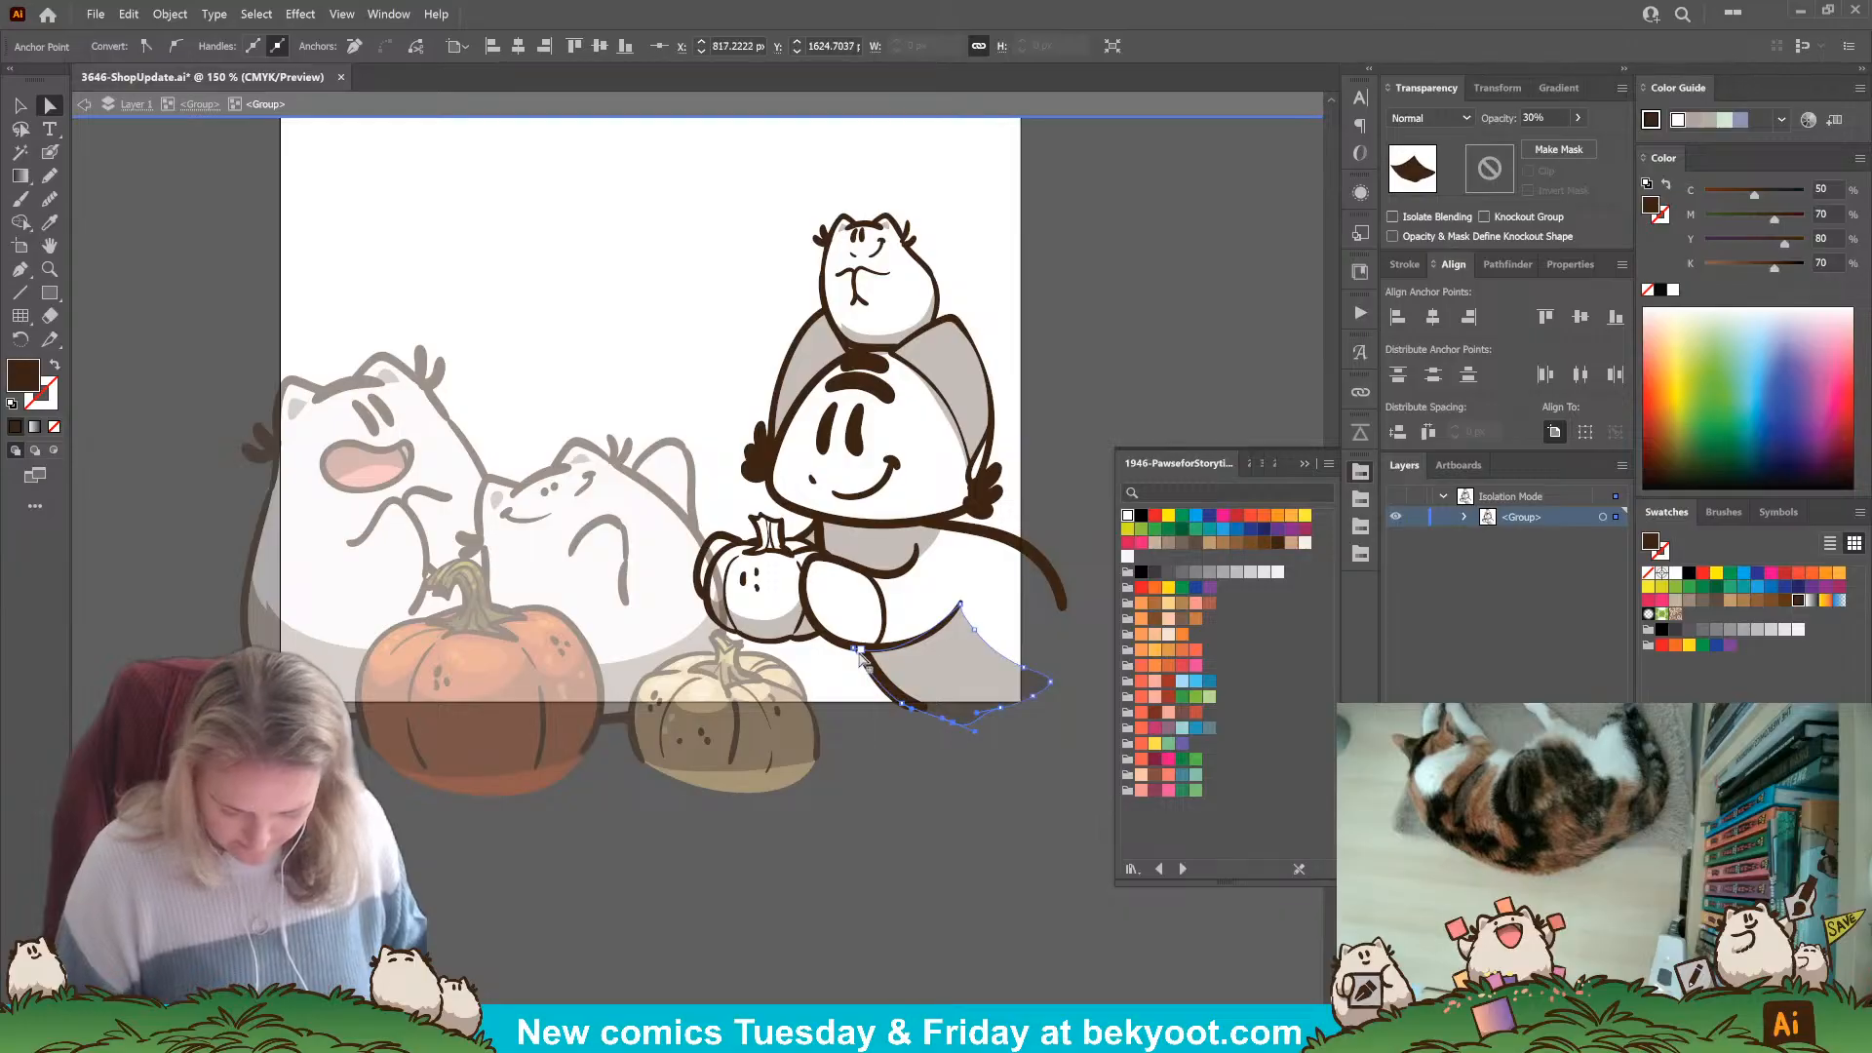
drag(853, 647, 859, 644)
click(857, 765)
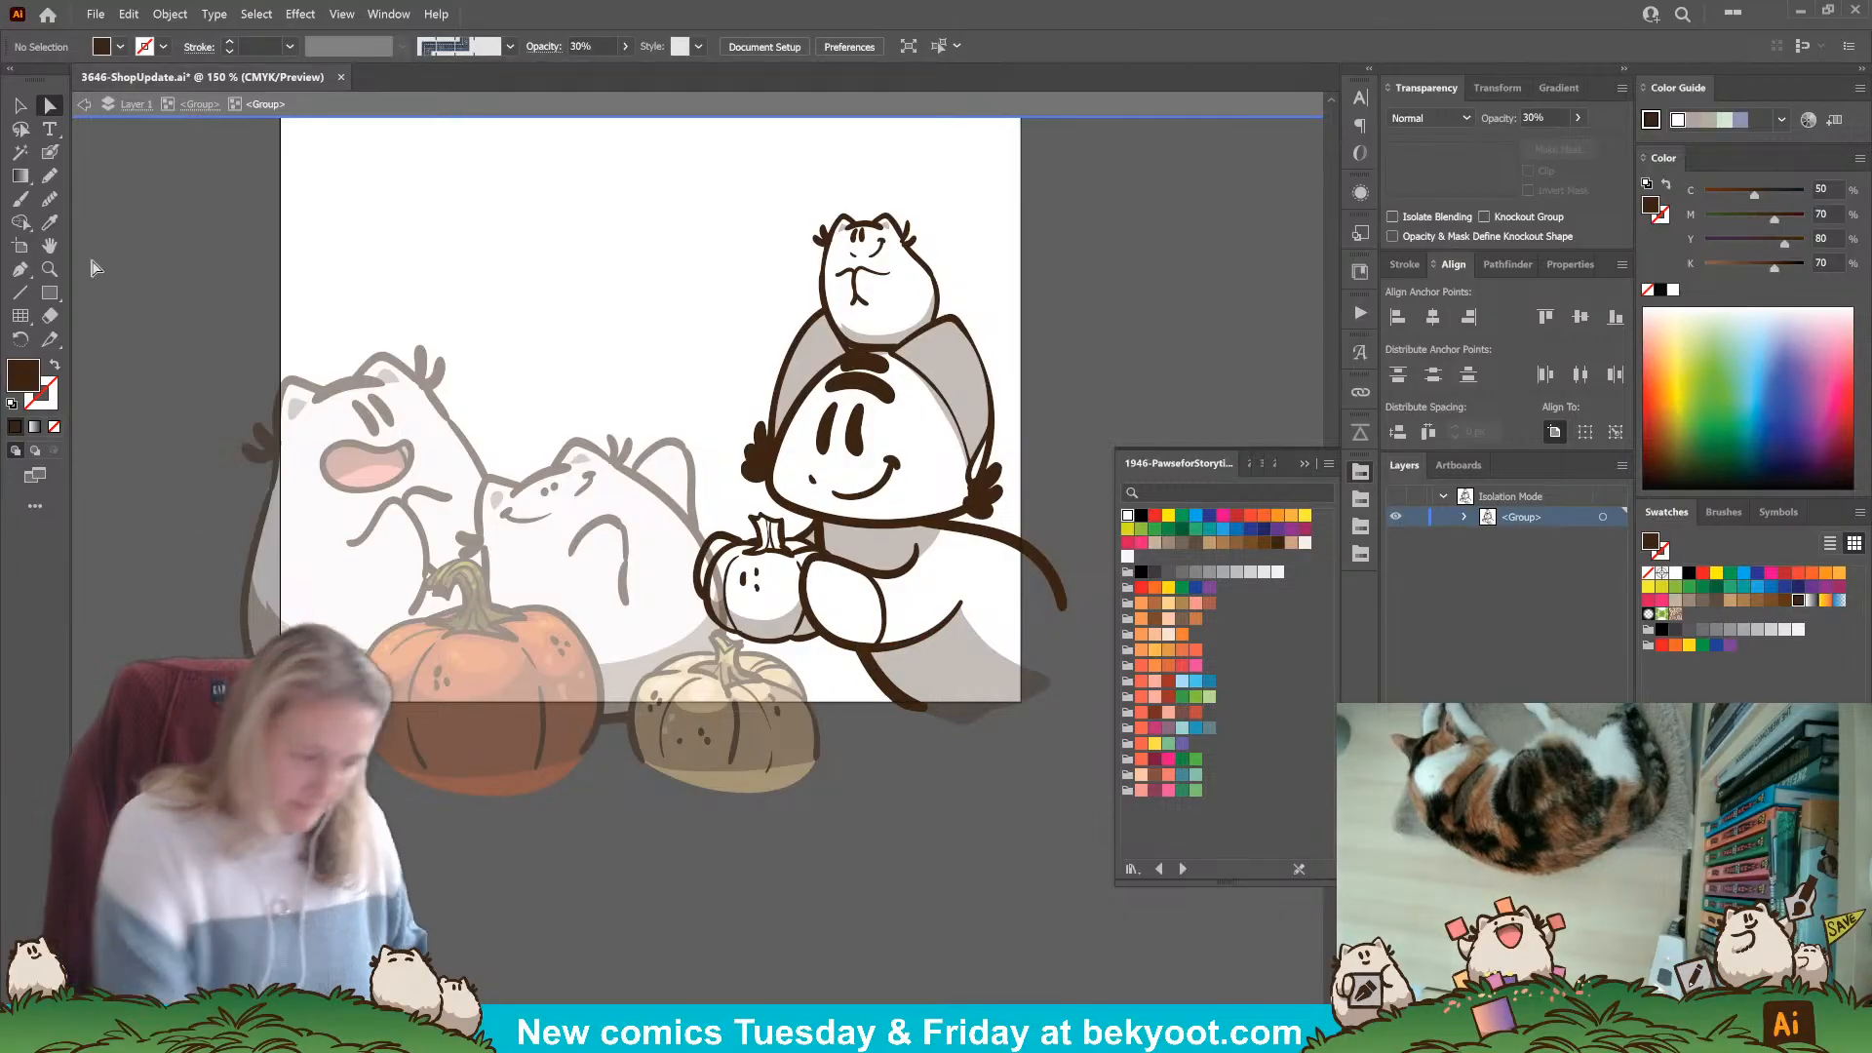
Set an off-white fill at 100% opacity and add highlights to the large character's eyes.
click(50, 151)
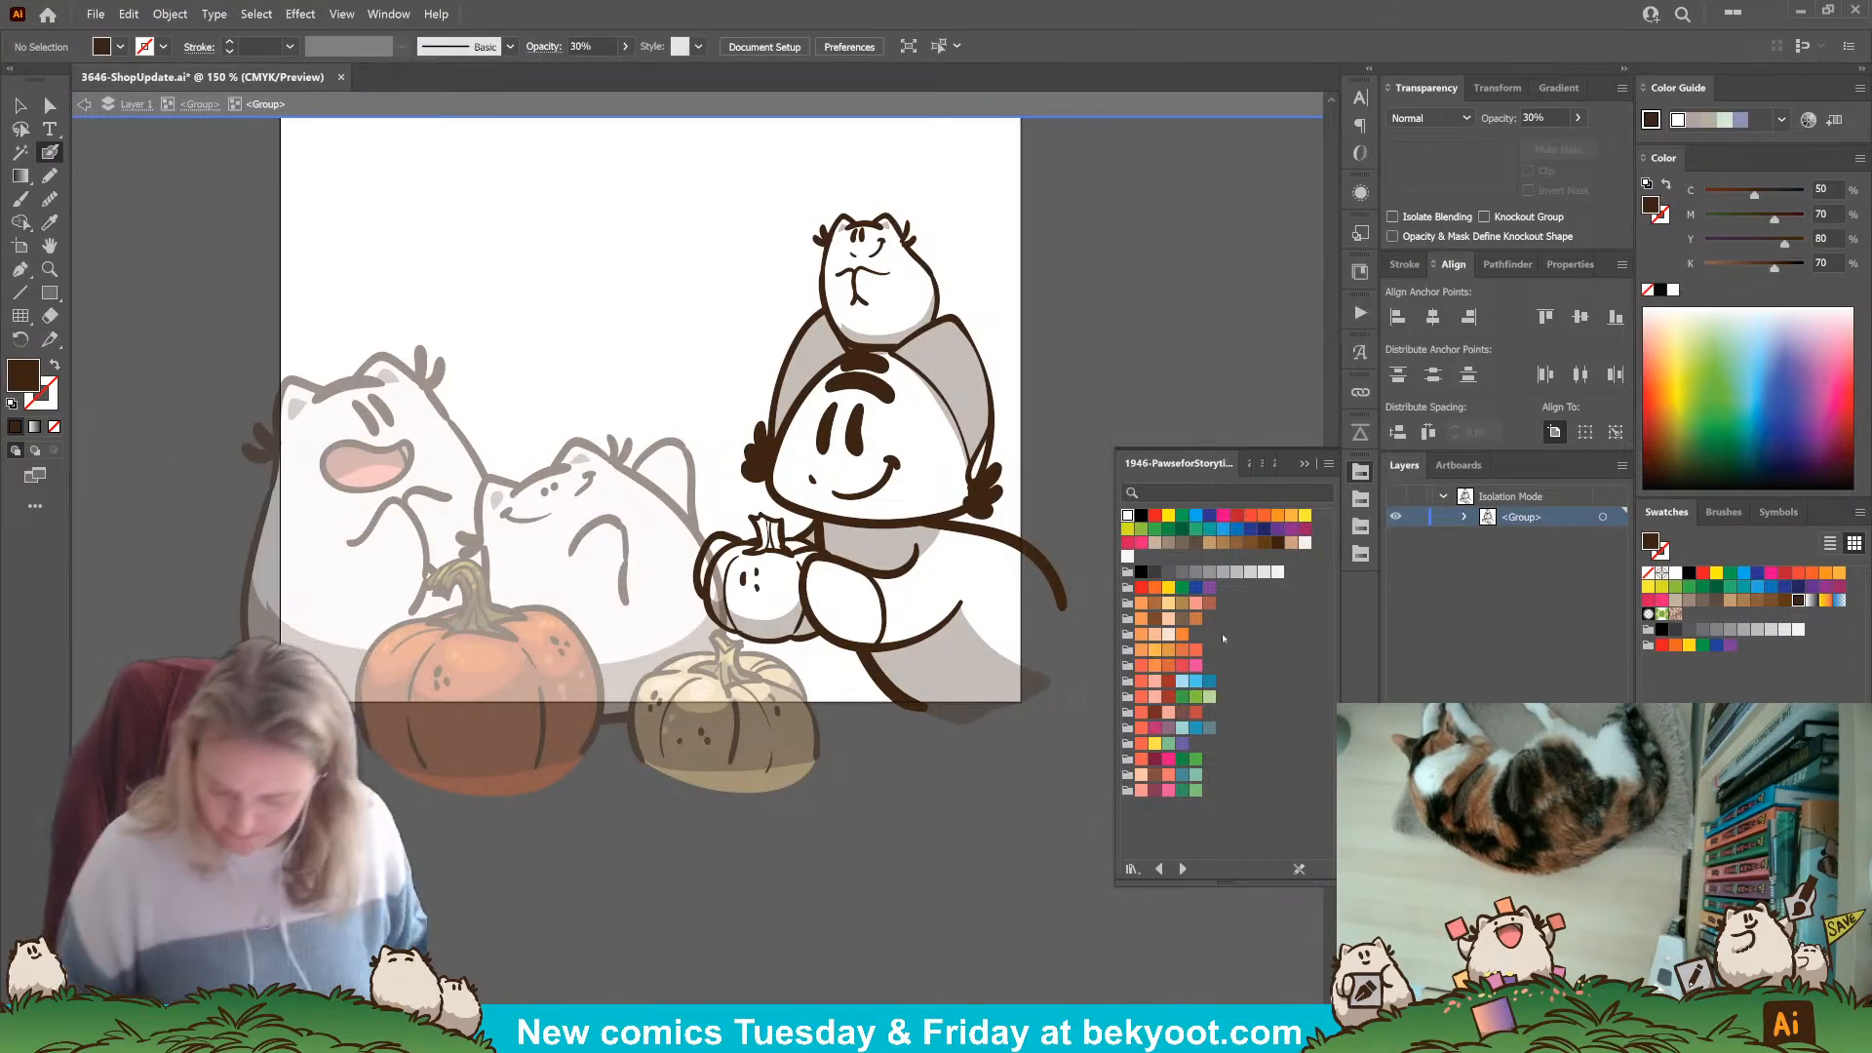
click(1304, 542)
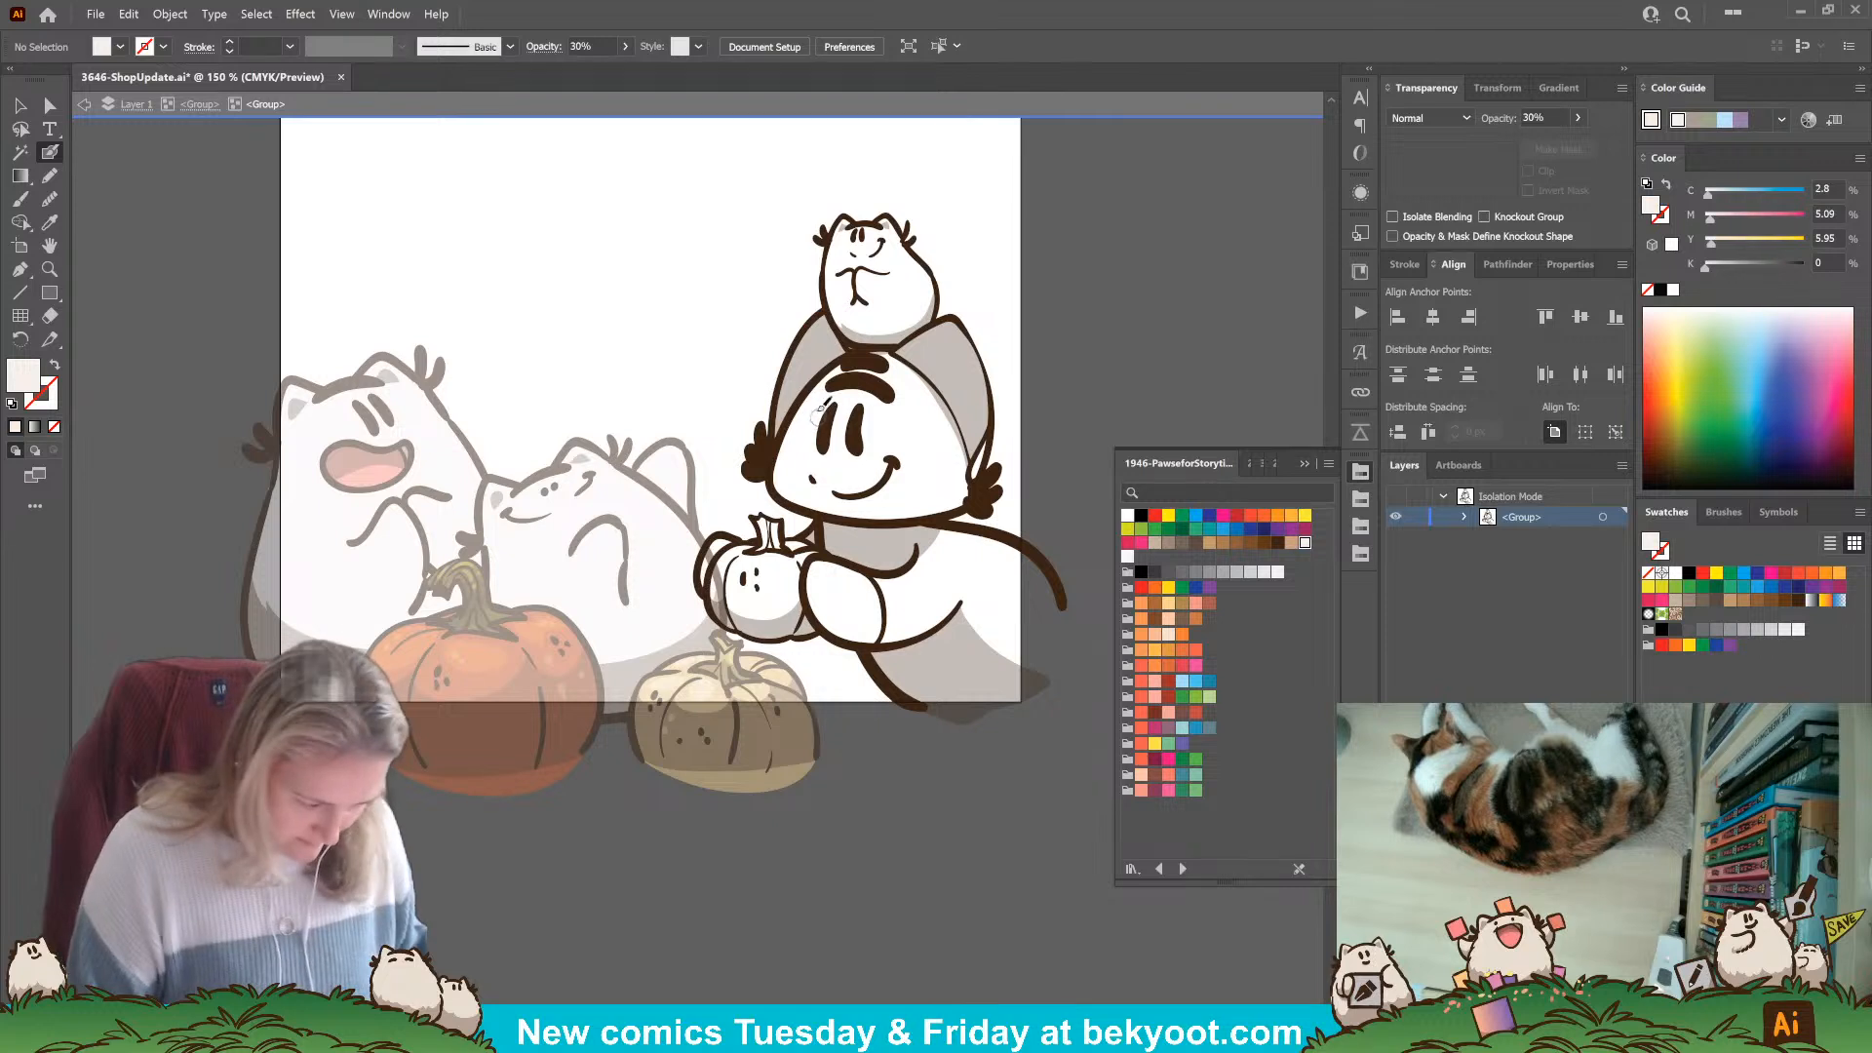
key(shift+x)
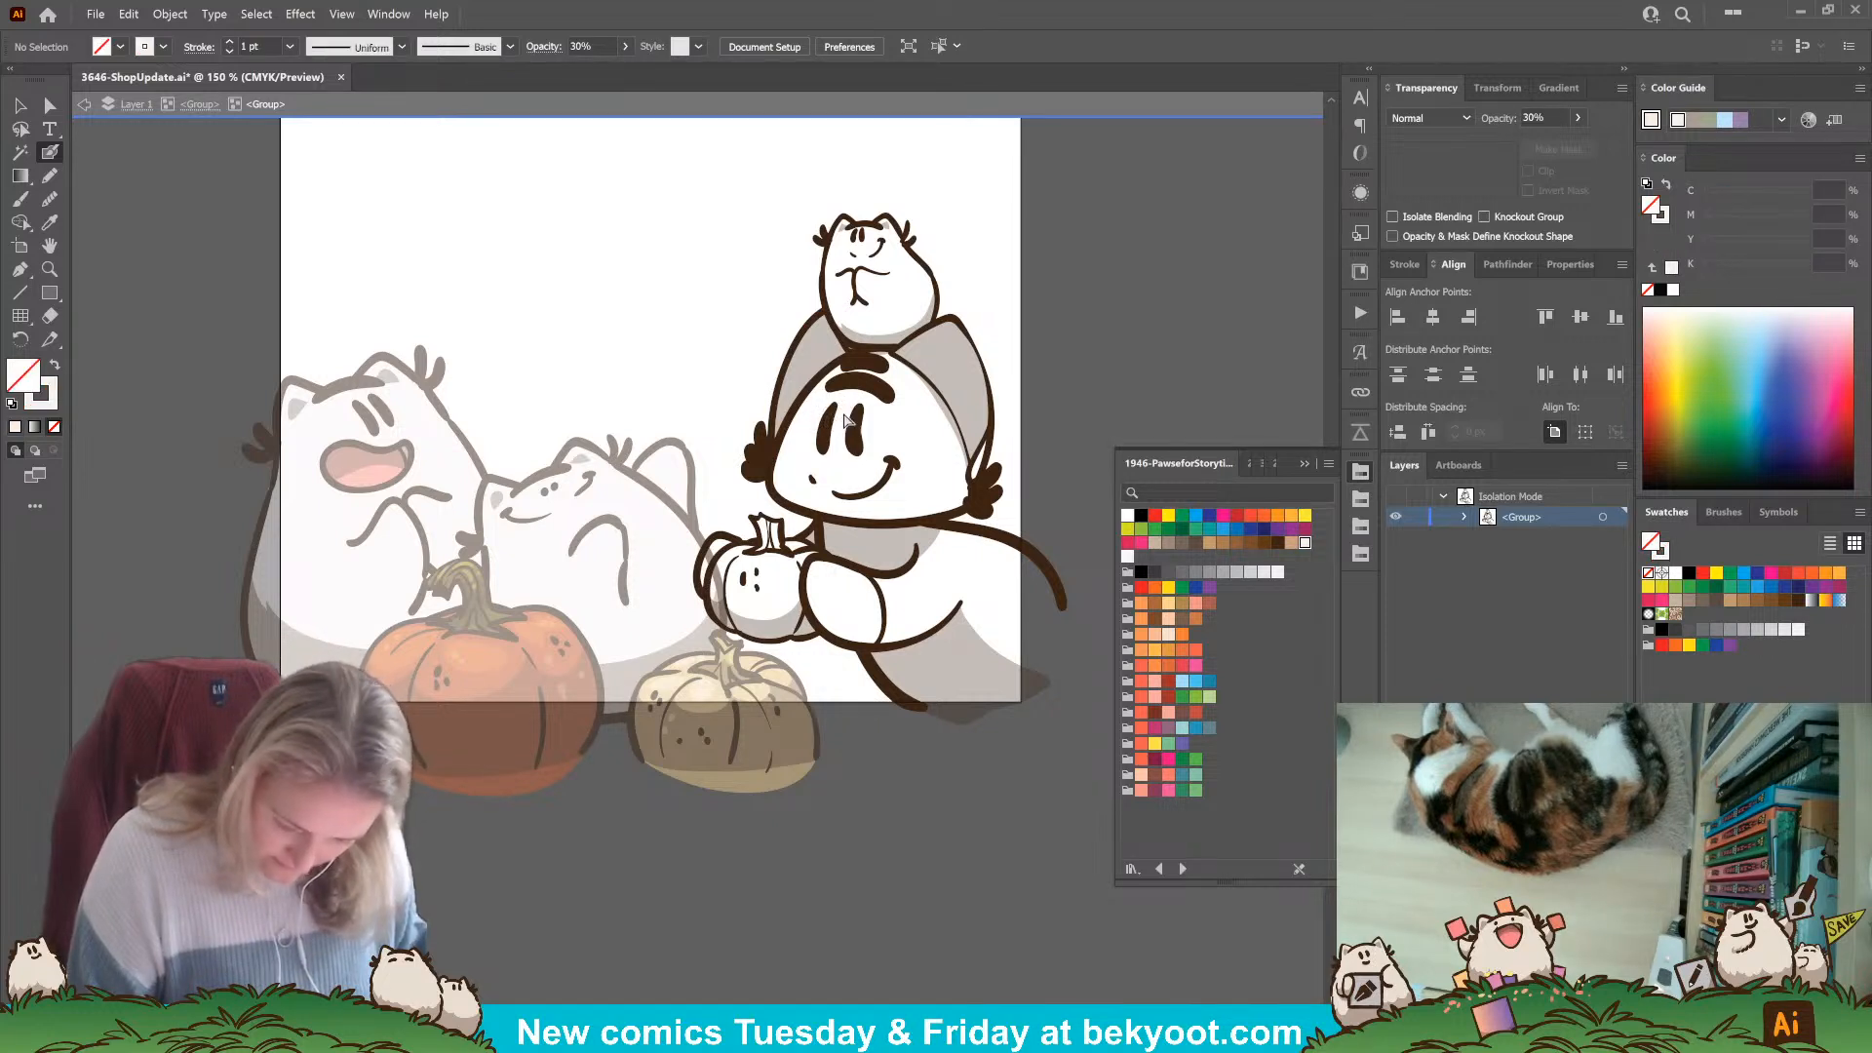
key(shift+x)
click(1578, 118)
click(1633, 145)
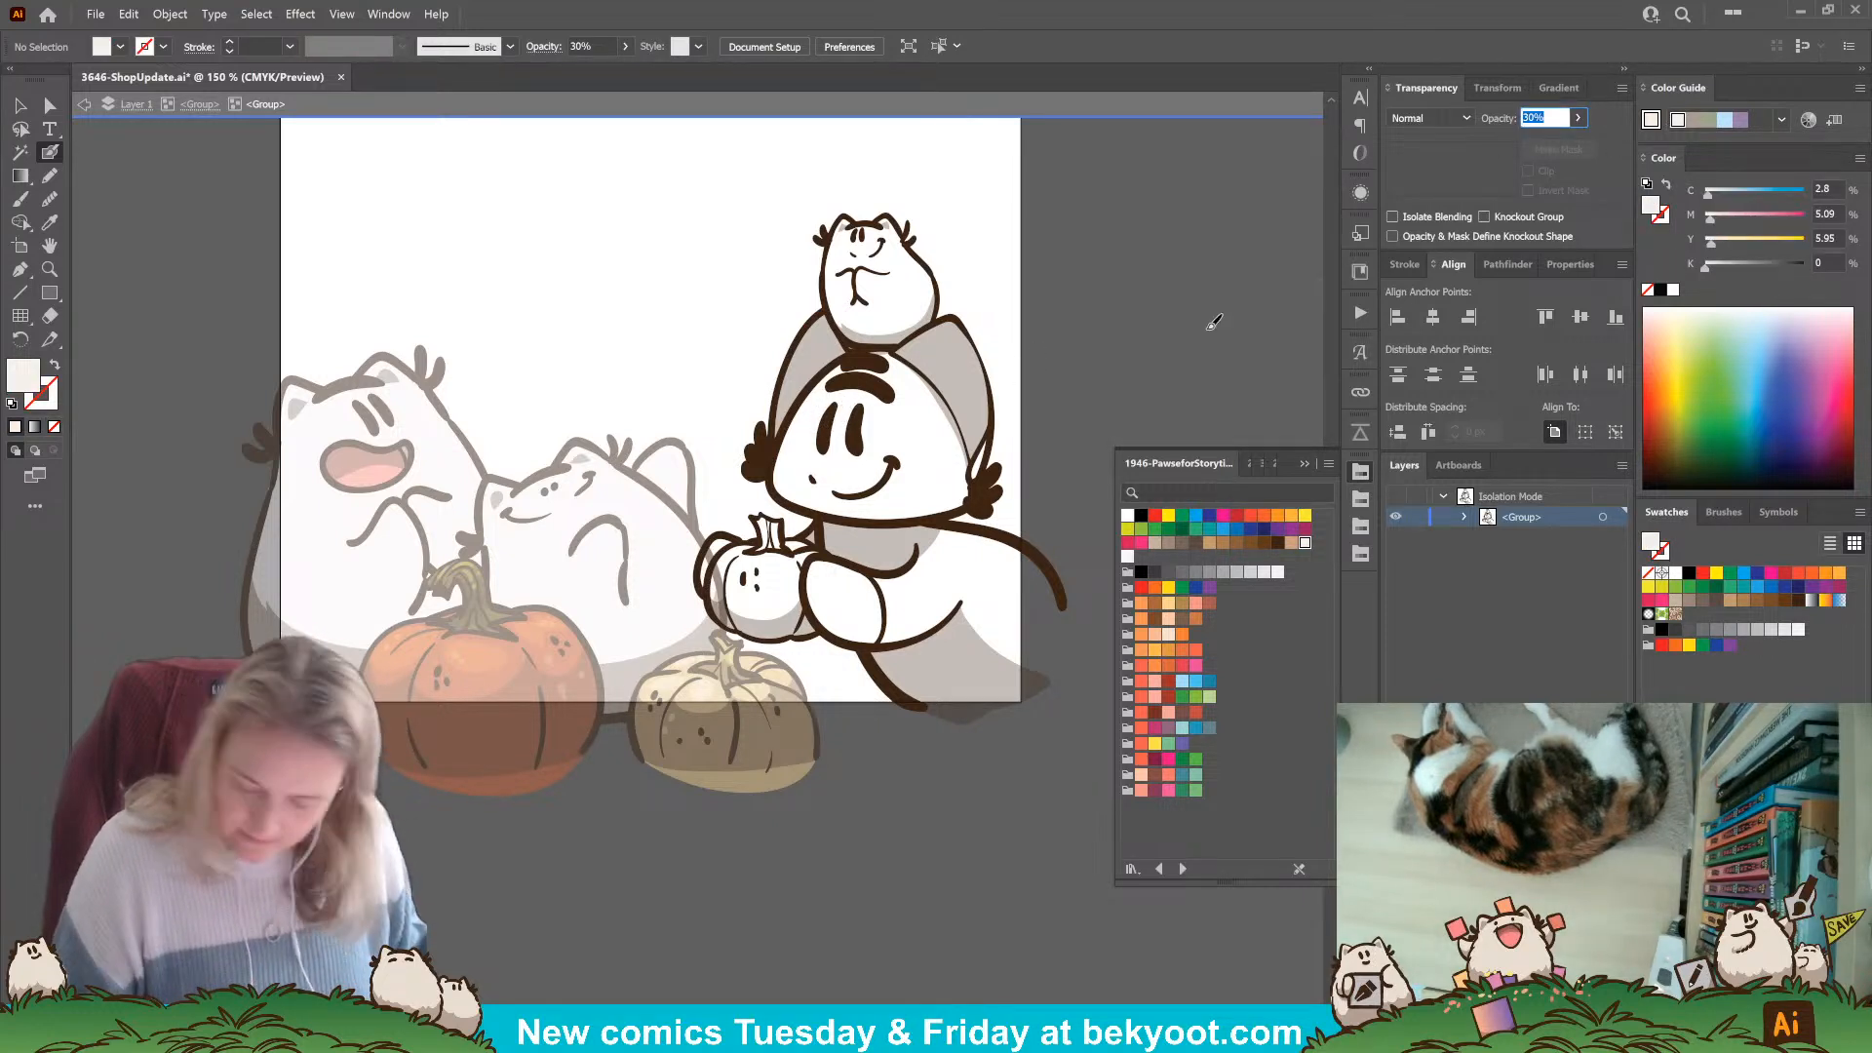
click(1578, 118)
drag(1522, 141, 1574, 142)
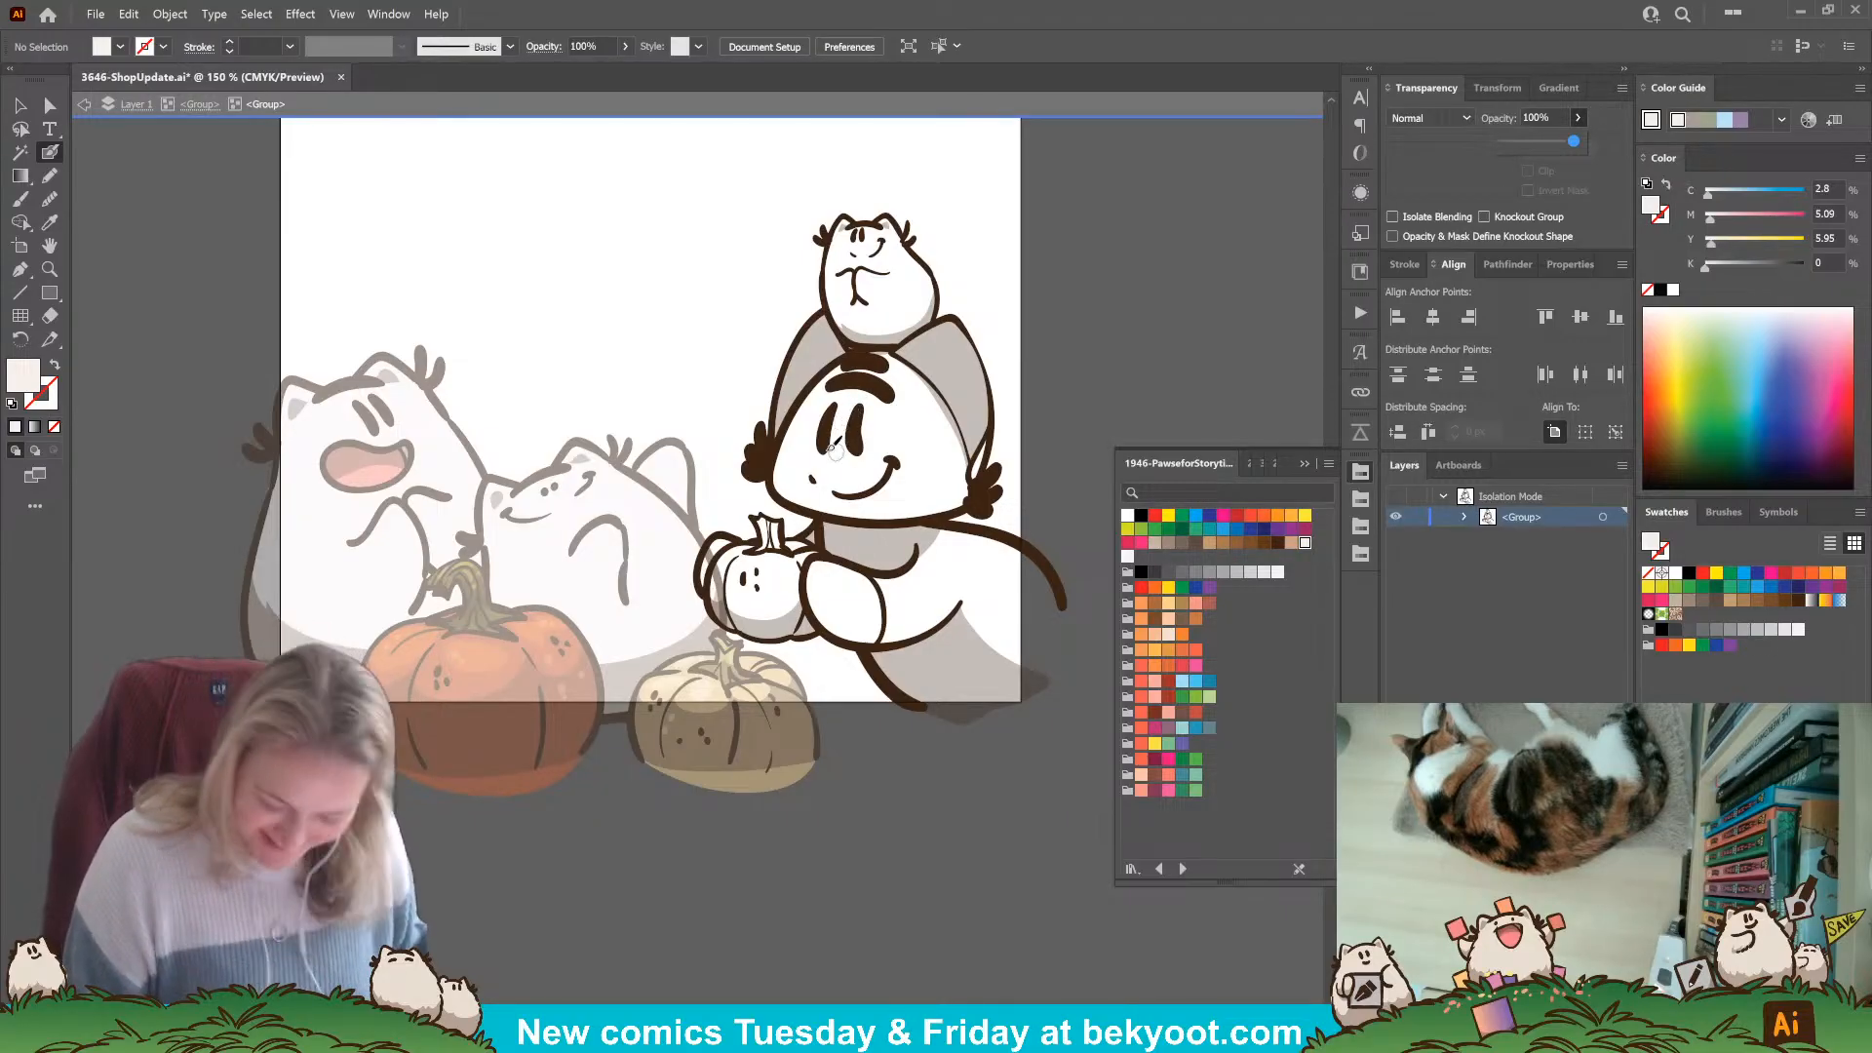
key(shift+x)
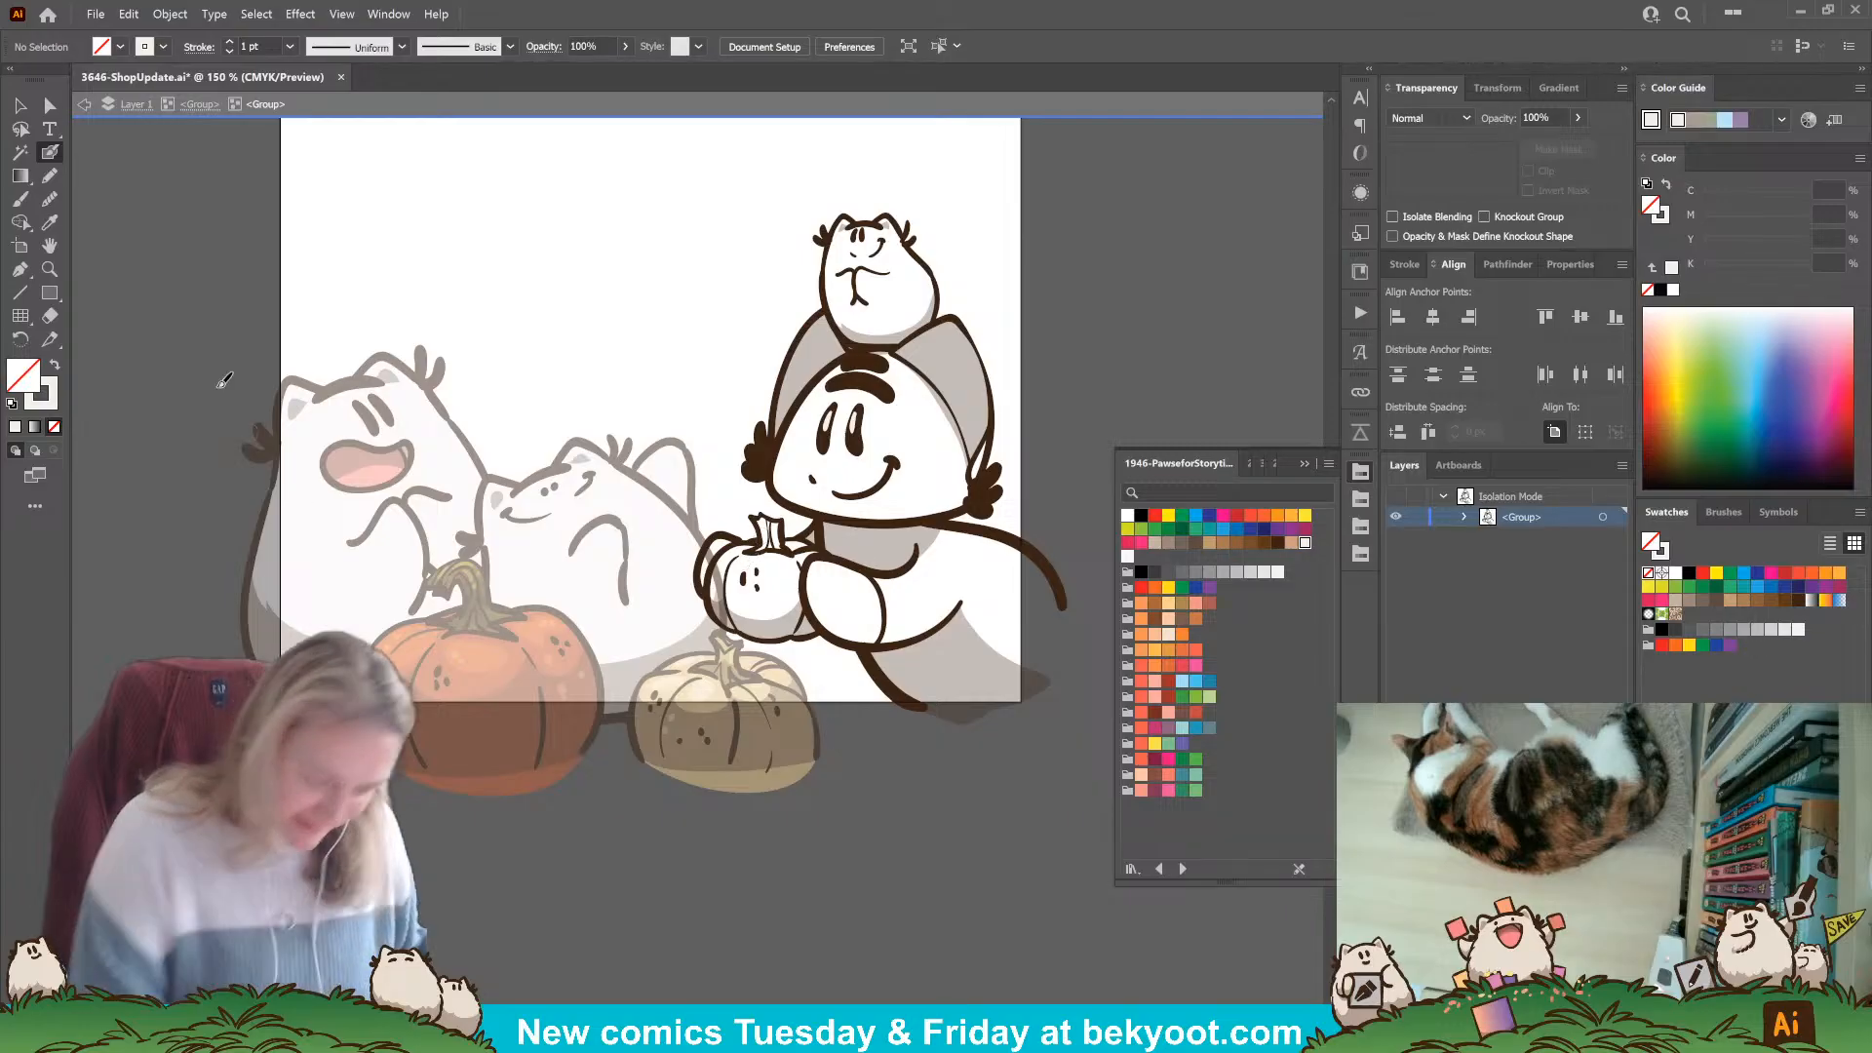
Draw off-white fill shapes behind the line art of the large character's two paws with the Pencil tool in Draw Behind mode.
click(50, 176)
click(55, 367)
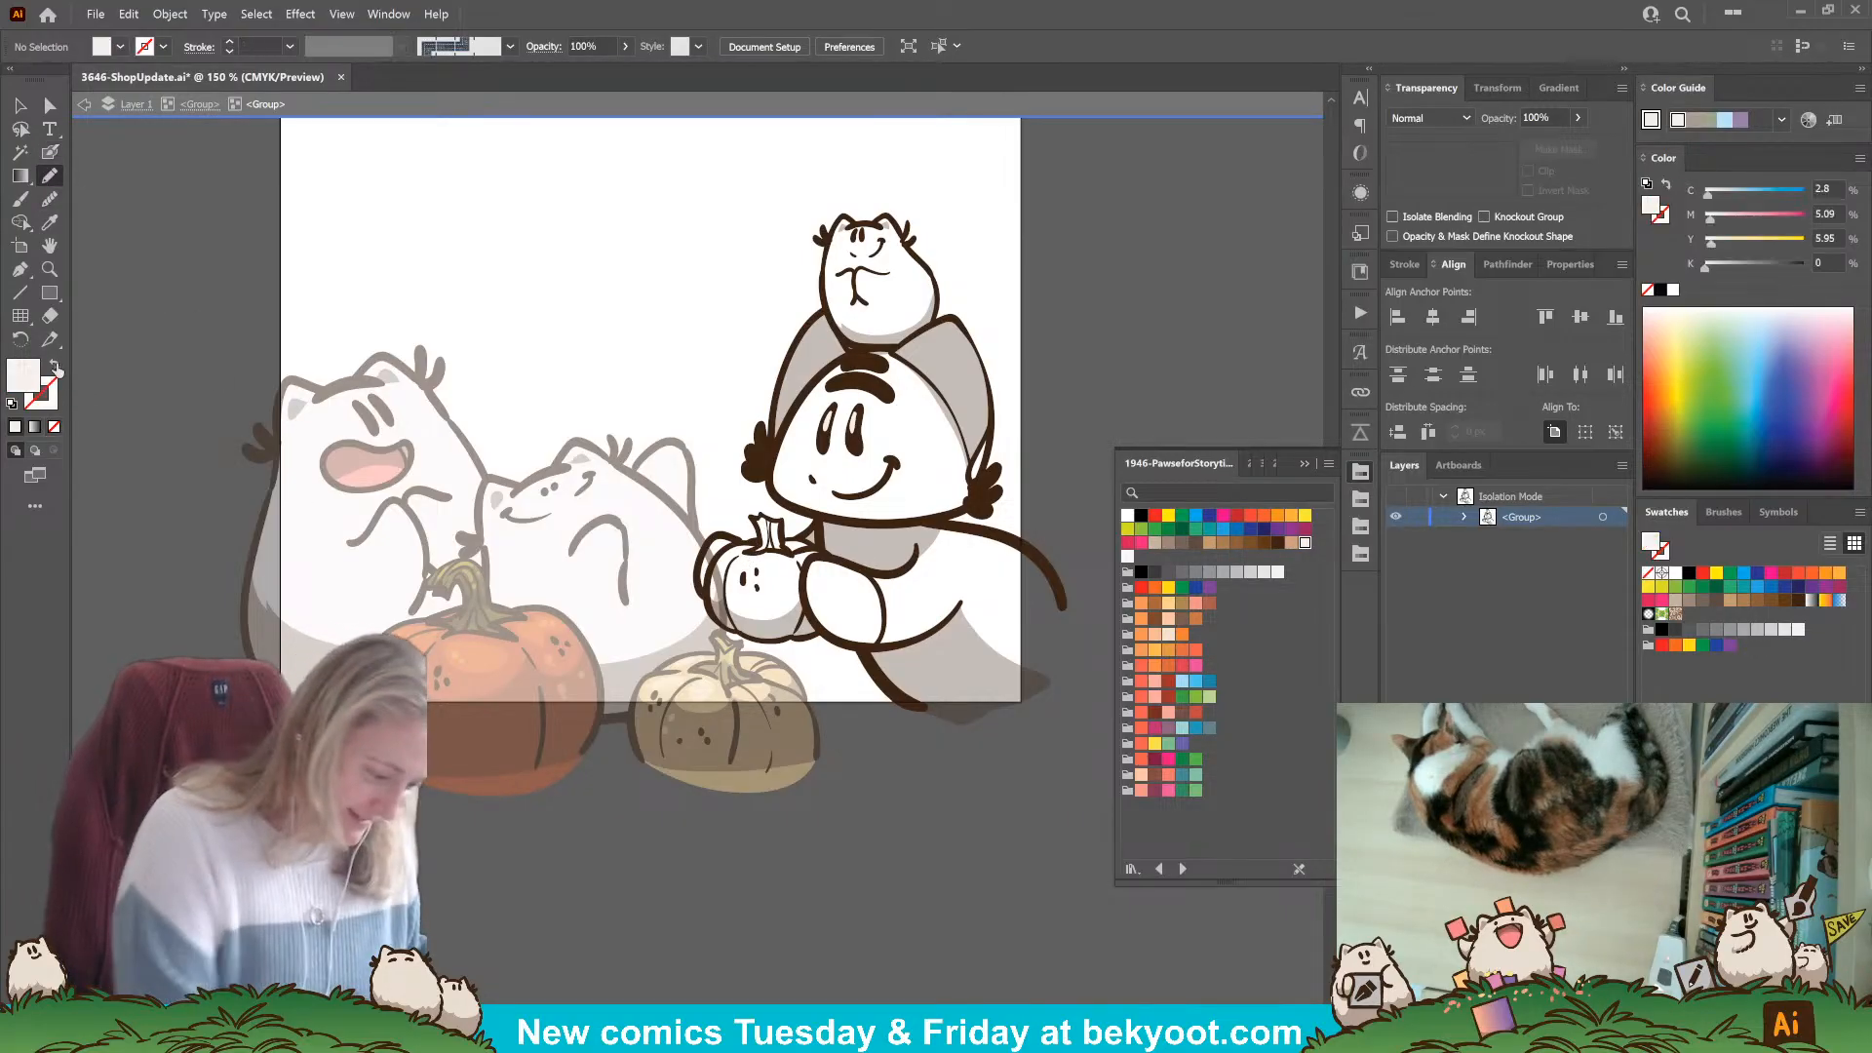
key(shift+d)
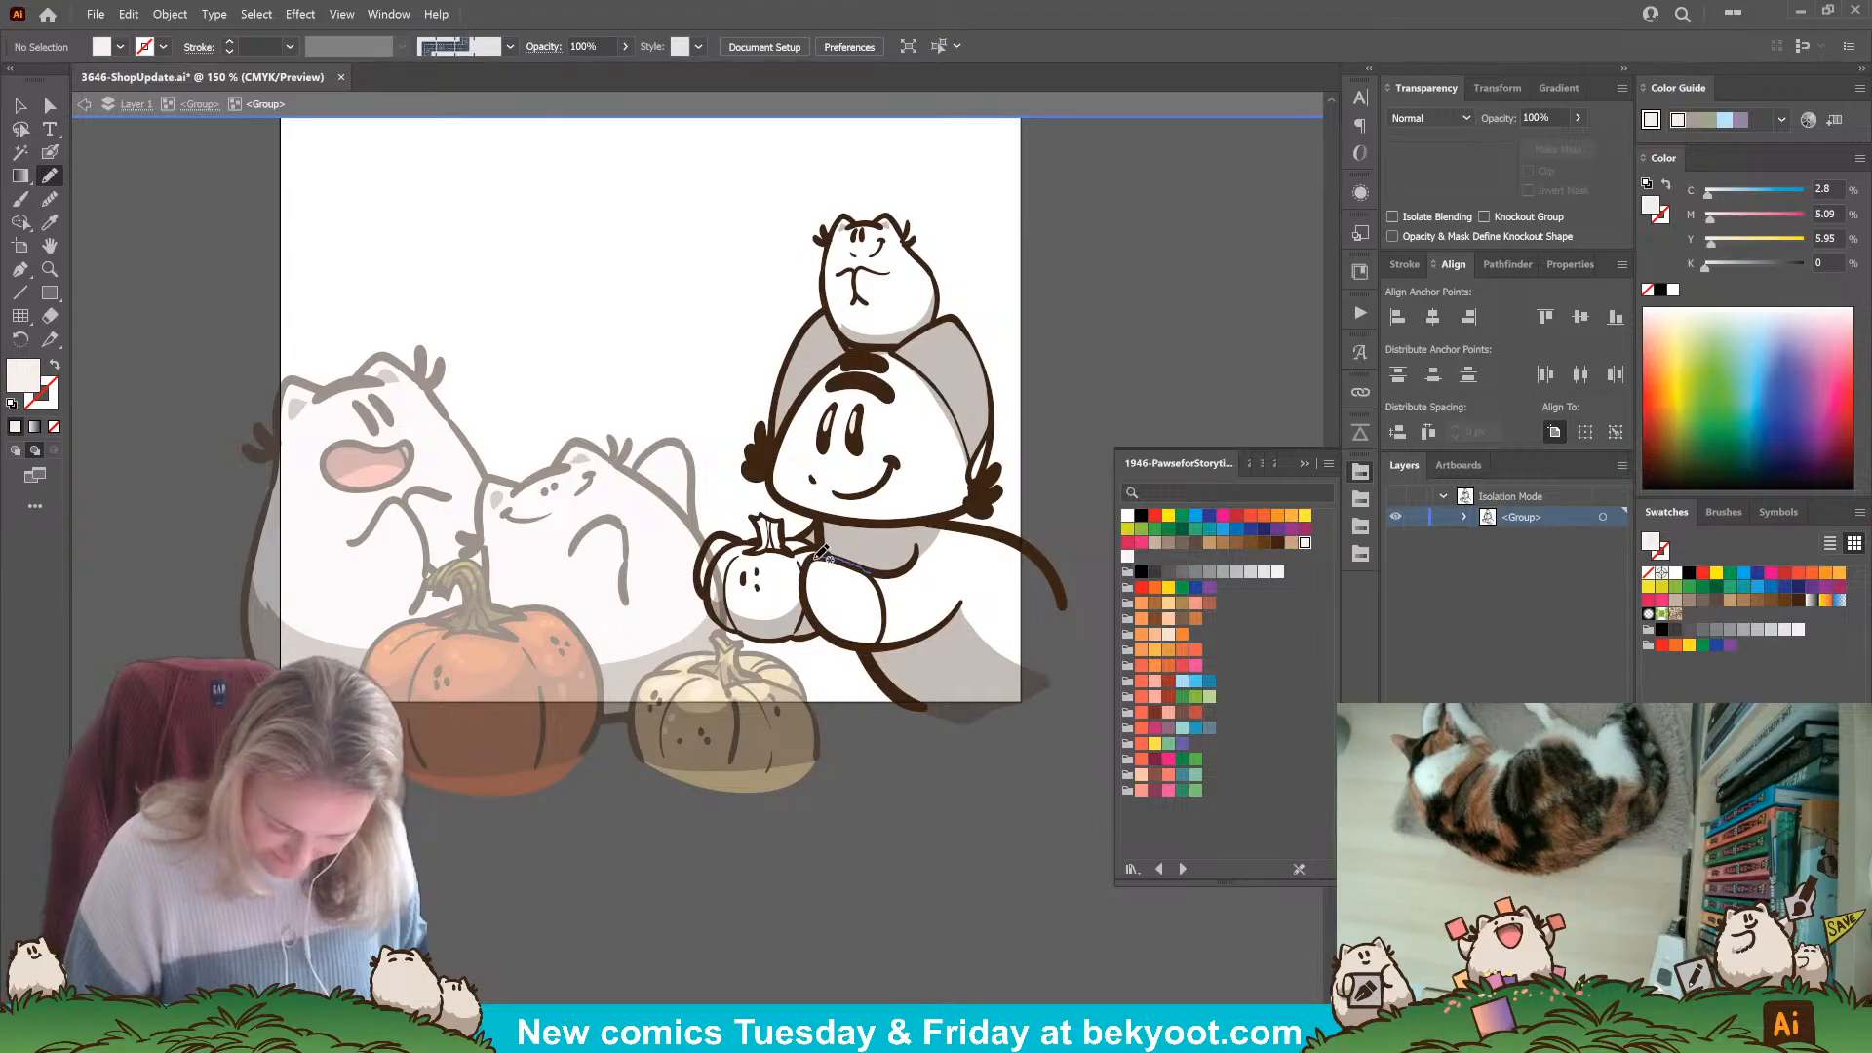
mouse_move(827, 621)
mouse_down()
mouse_move(865, 651)
mouse_move(890, 639)
mouse_move(880, 573)
mouse_up()
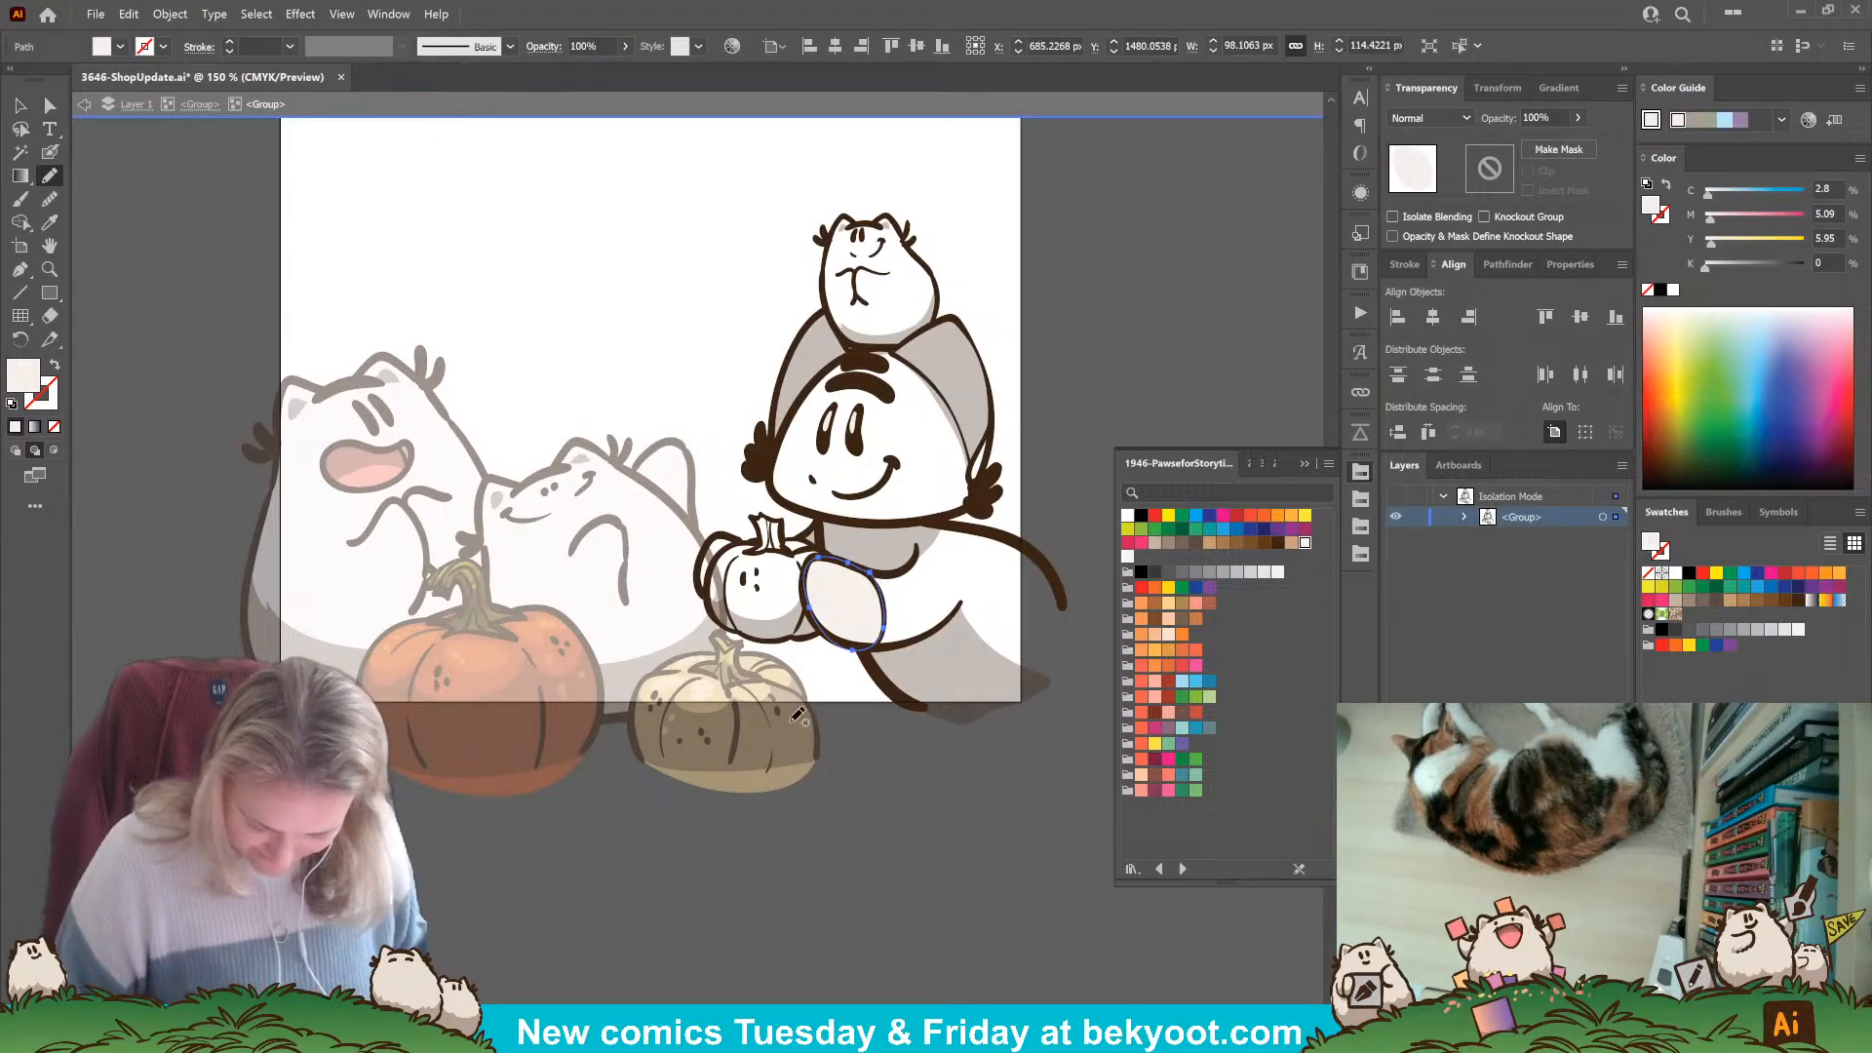
click(51, 104)
click(852, 651)
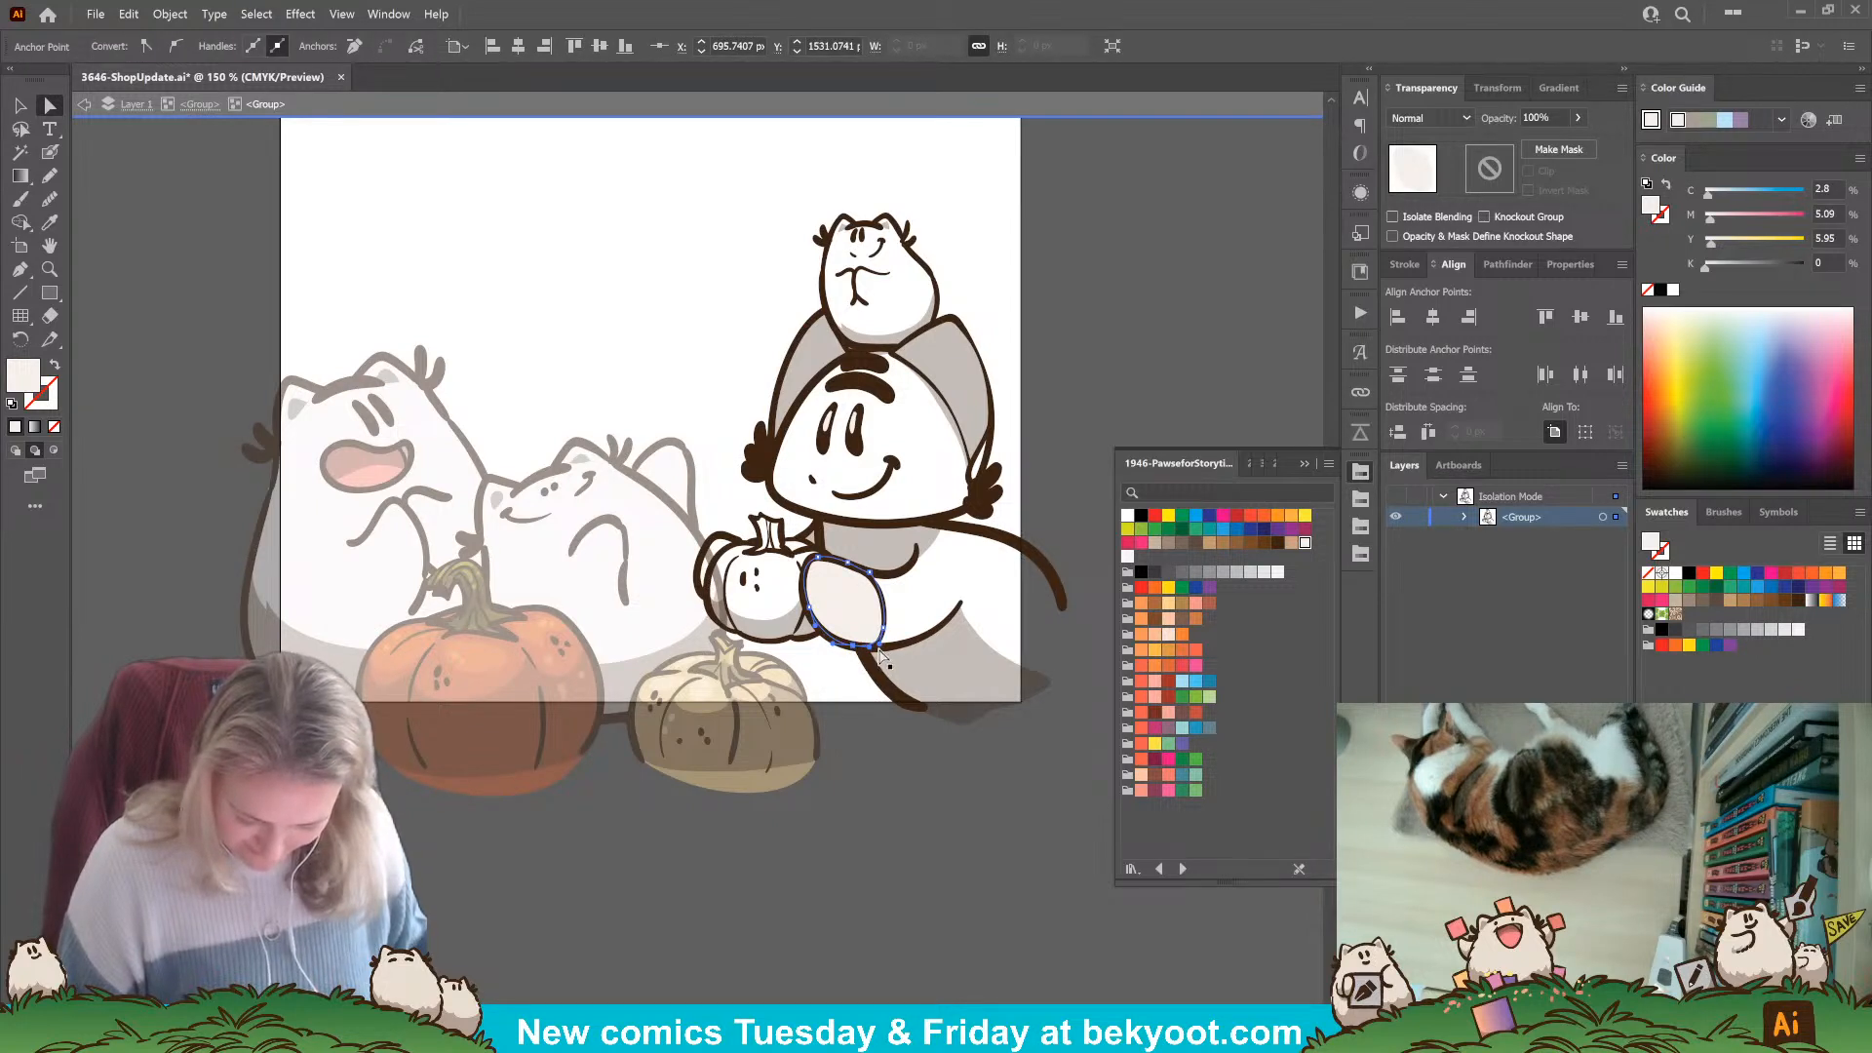
click(50, 175)
key(ctrl+shift+a)
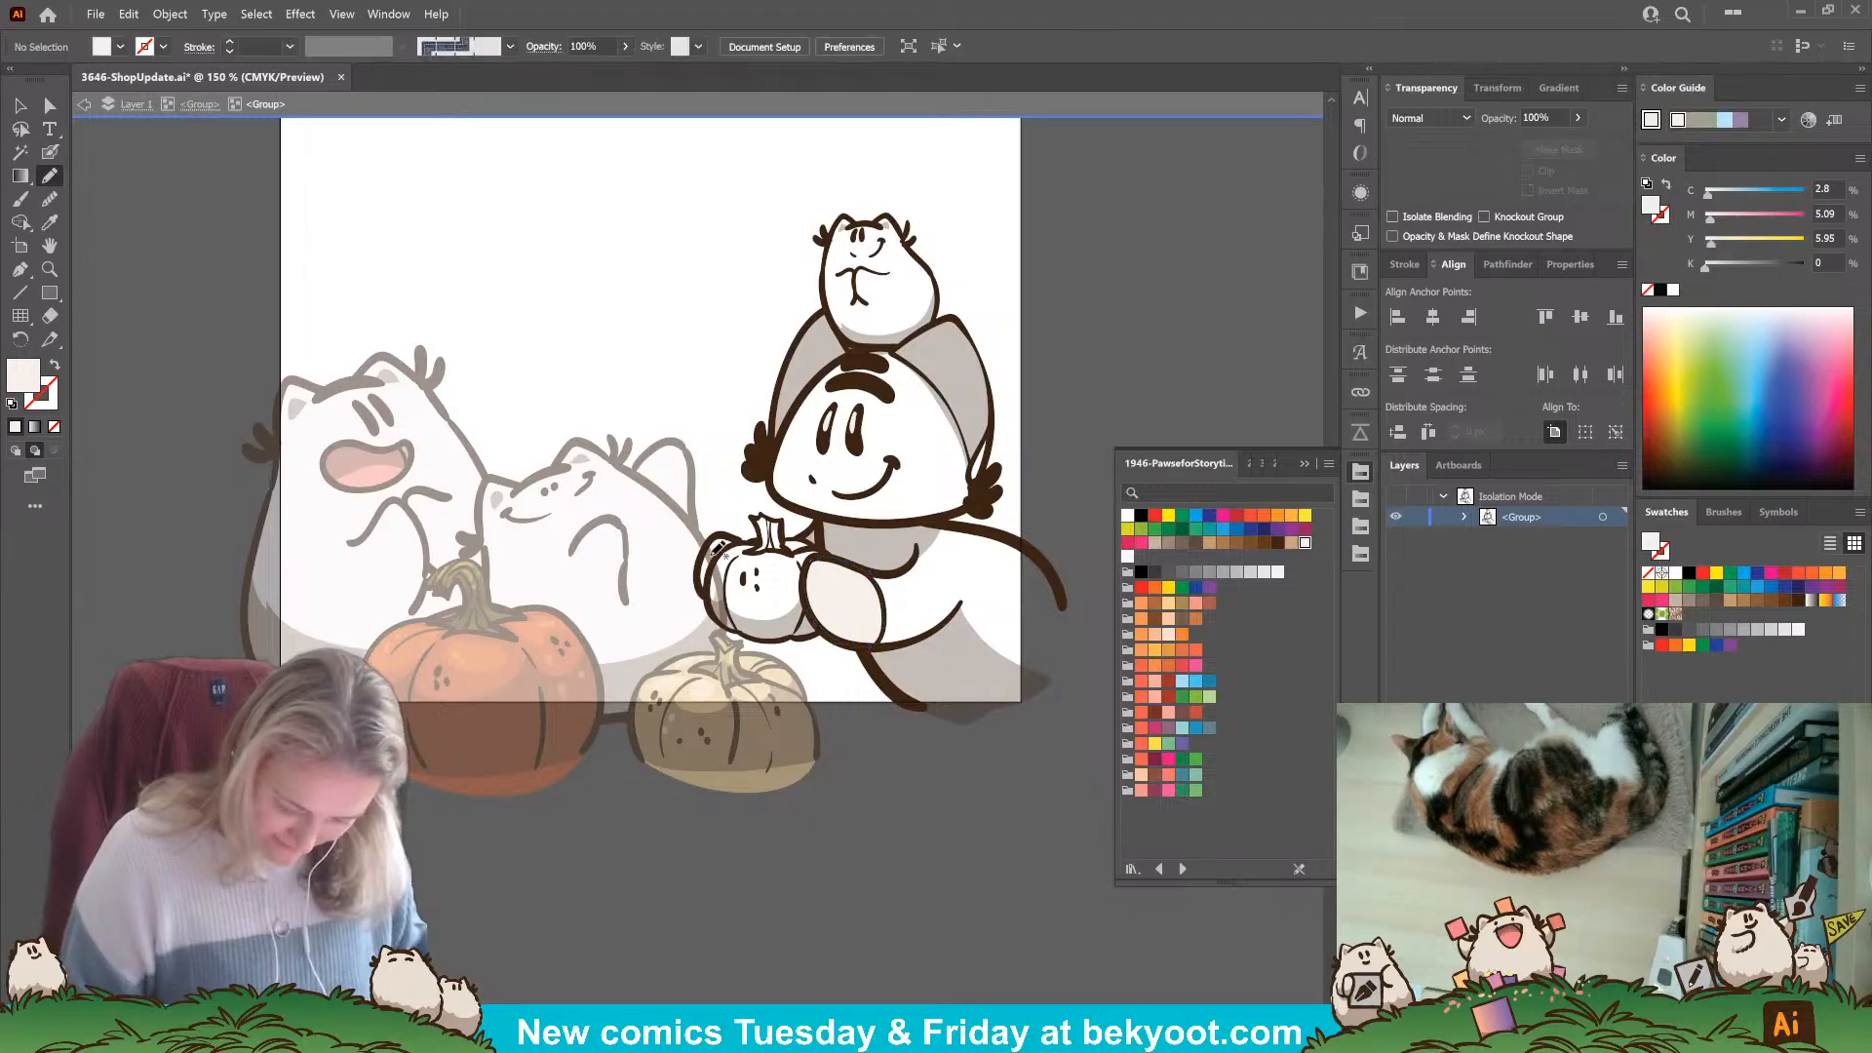
mouse_move(739, 537)
mouse_down()
mouse_move(698, 567)
mouse_move(704, 597)
mouse_up()
key(ctrl+shift+a)
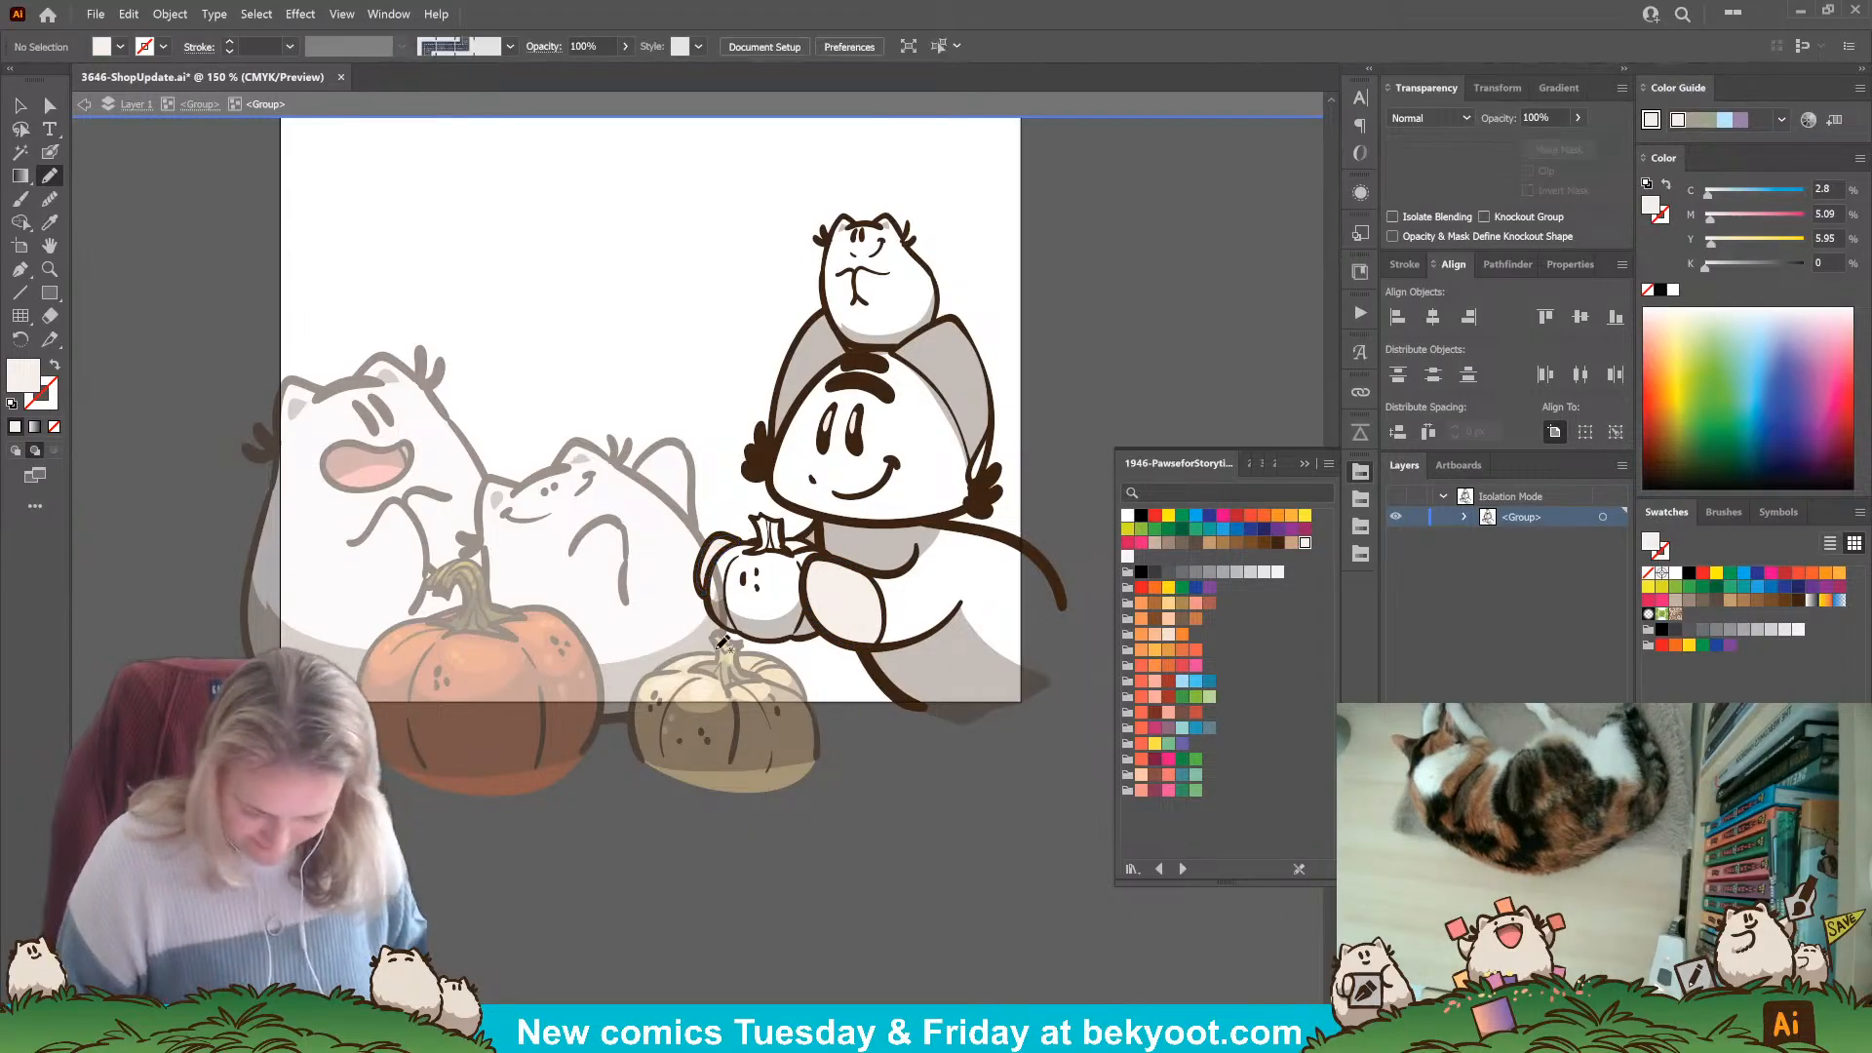
Draw a lighter off-white fill (C 1.89, M 2.25, Y 2.61) behind the outline of the small cat on the large character's head.
scroll(857, 757, right, 2)
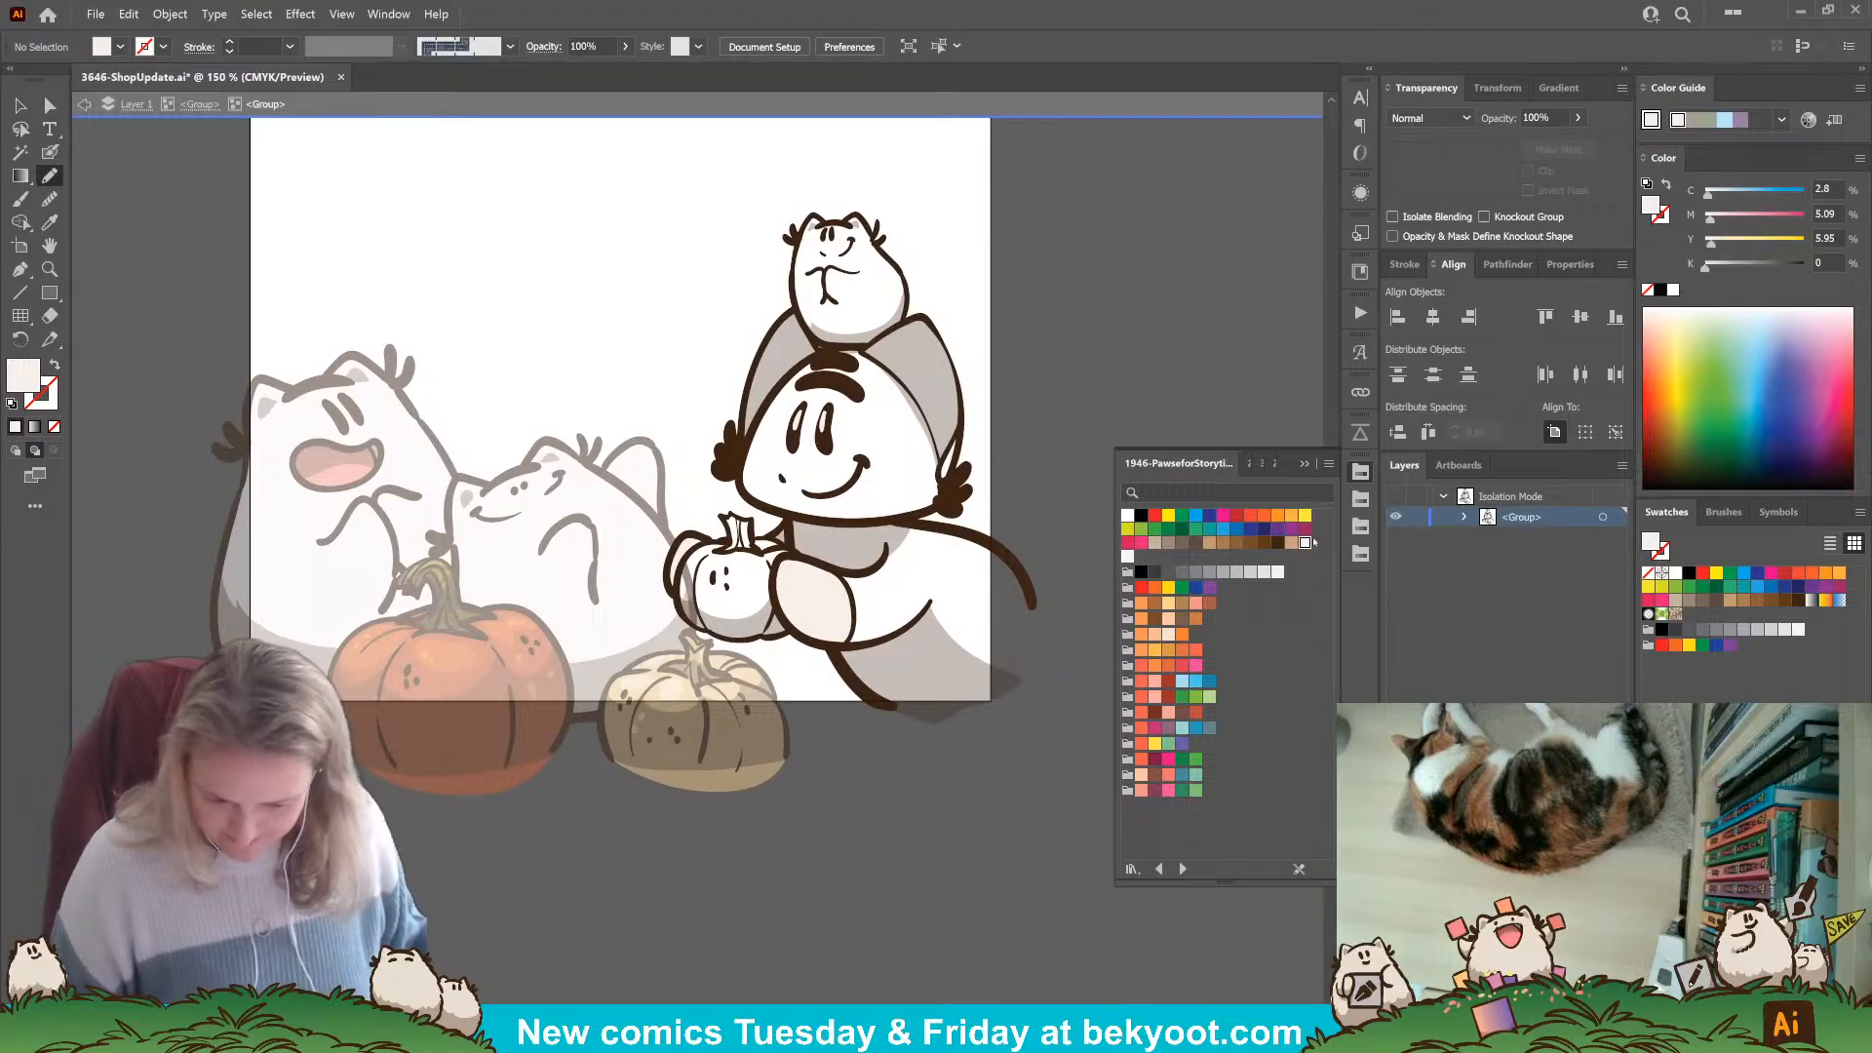
click(1129, 555)
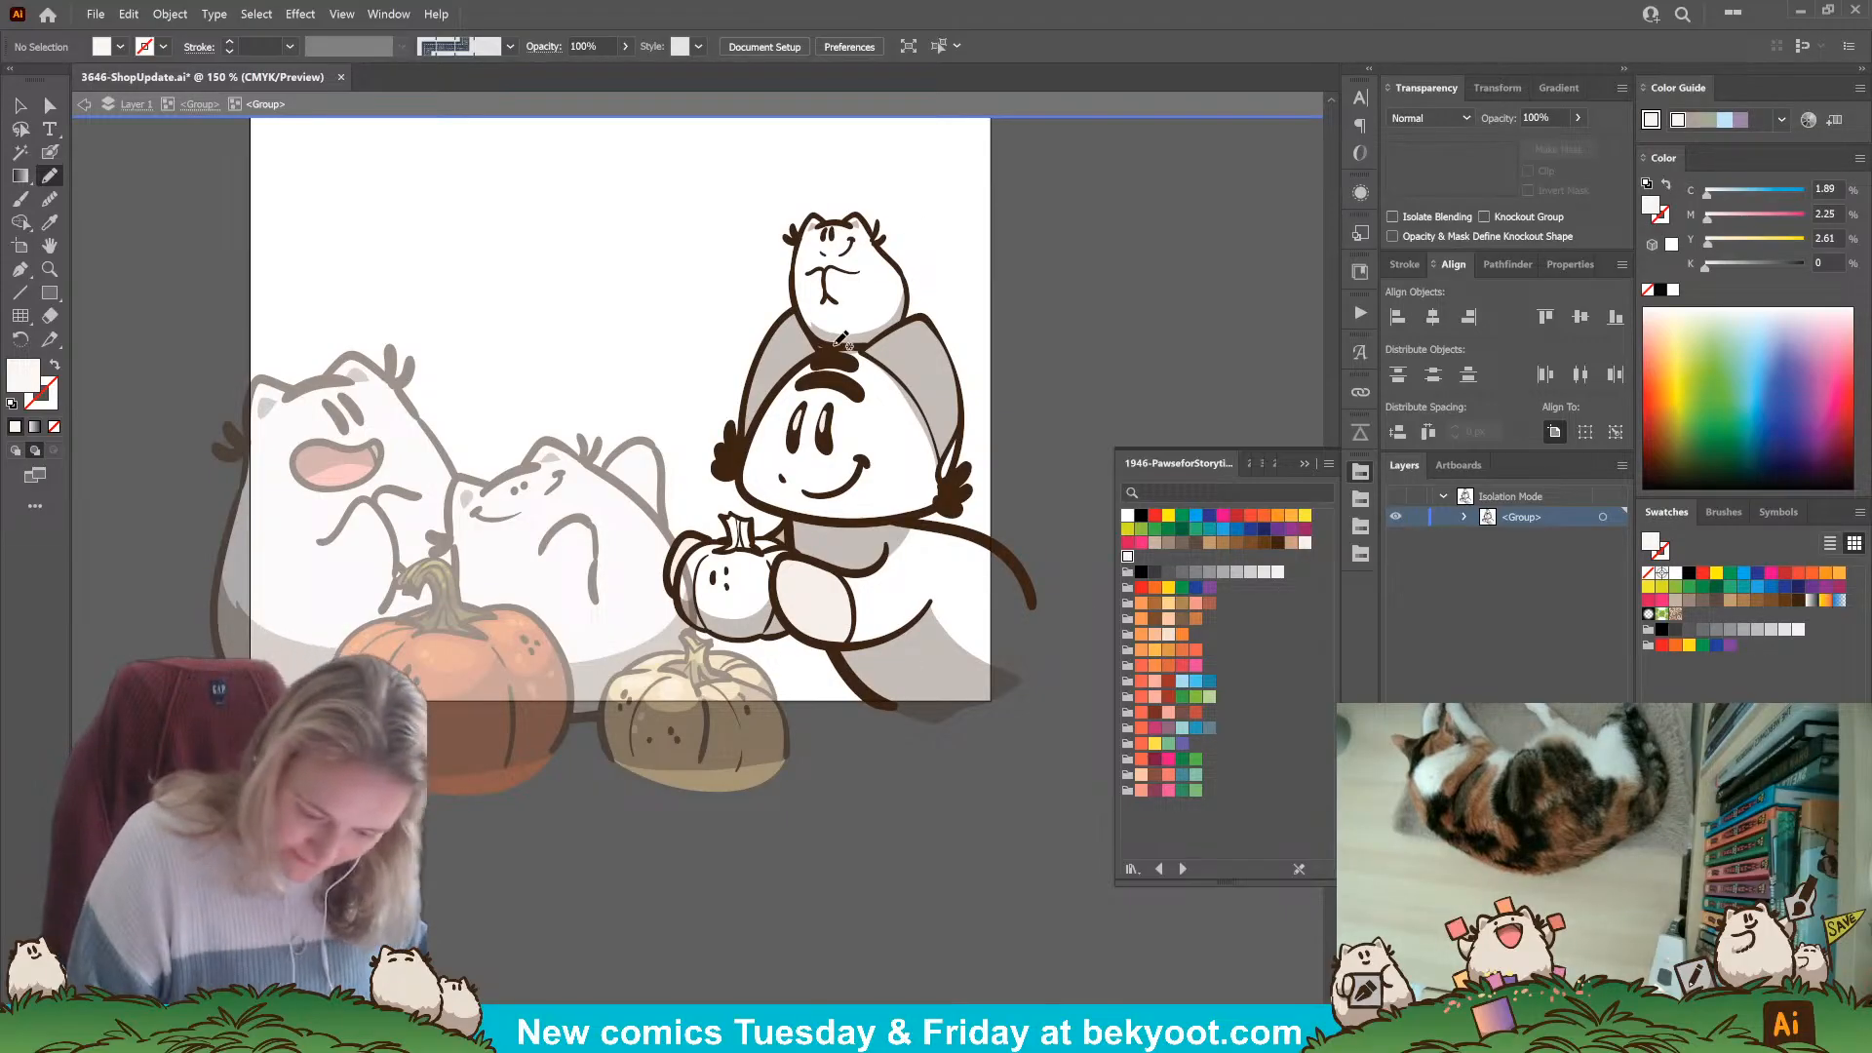
mouse_move(840, 338)
mouse_down()
mouse_move(821, 345)
mouse_move(863, 341)
mouse_up()
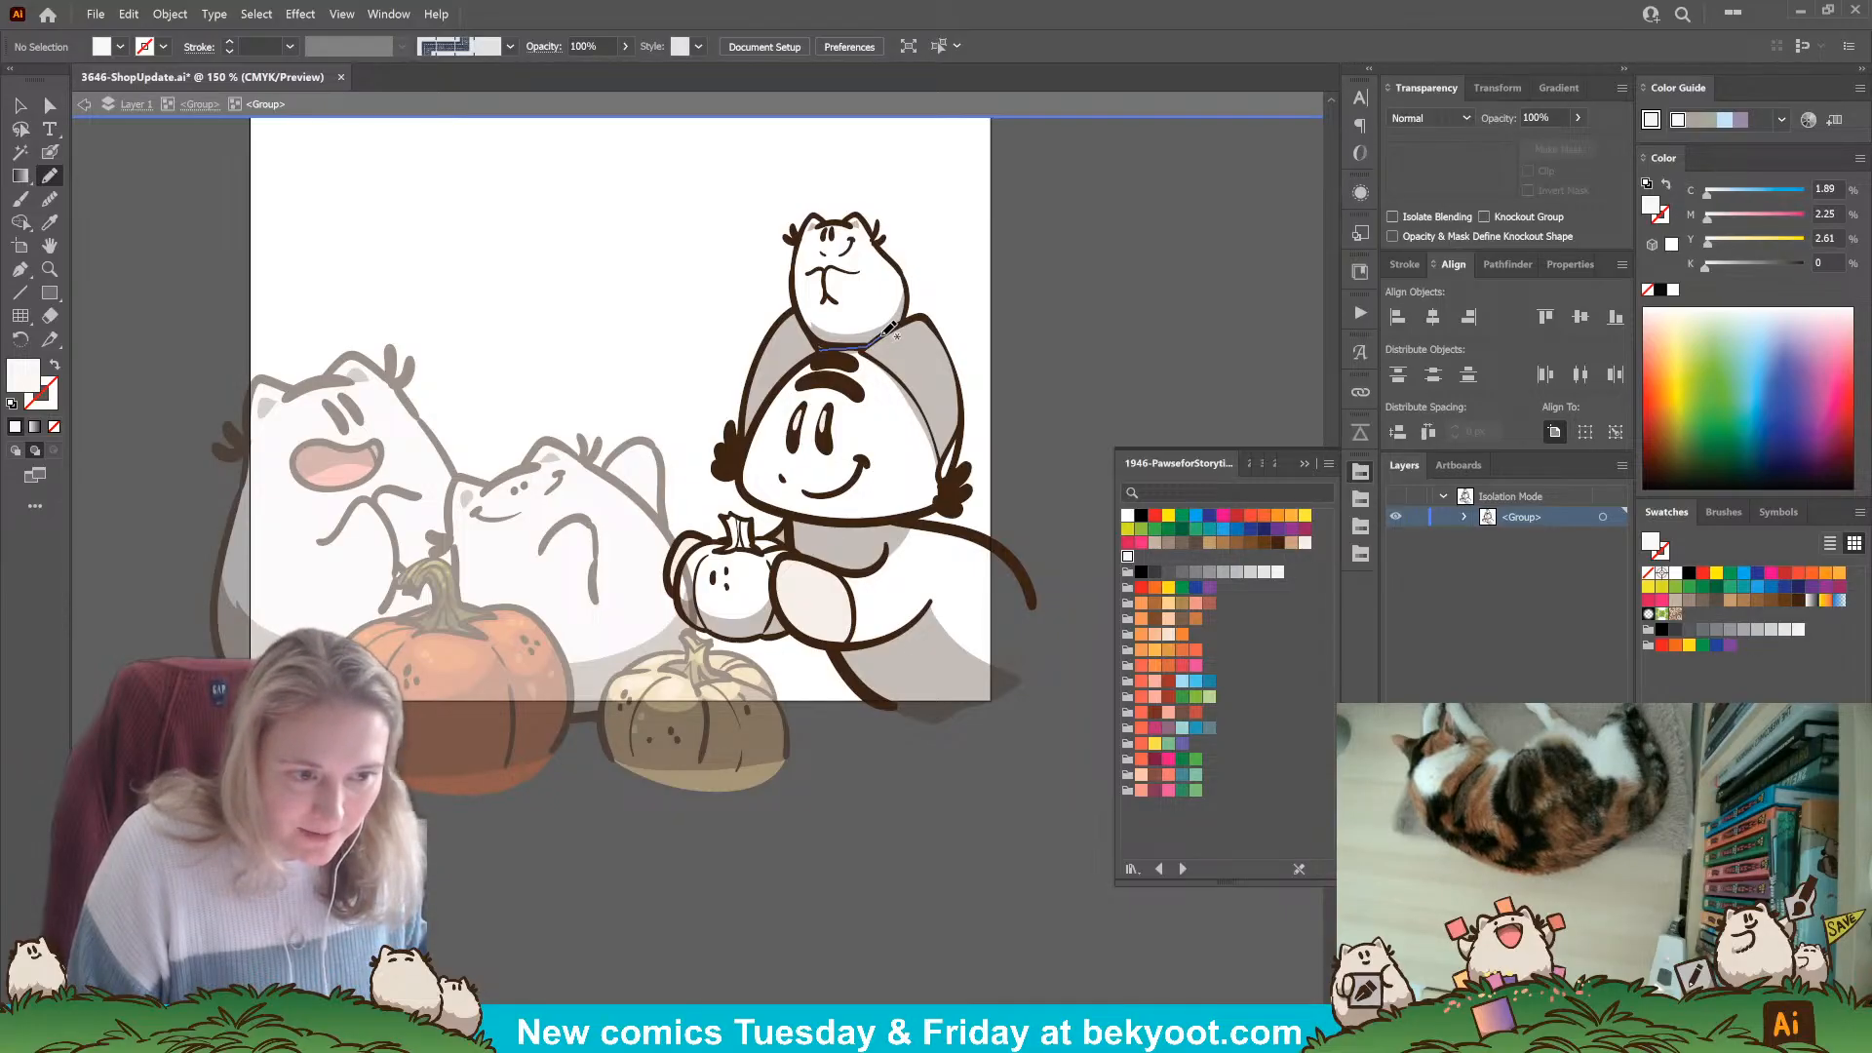
mouse_move(883, 334)
mouse_down()
mouse_move(902, 280)
mouse_move(850, 213)
mouse_move(798, 254)
mouse_move(791, 293)
mouse_move(827, 347)
mouse_up()
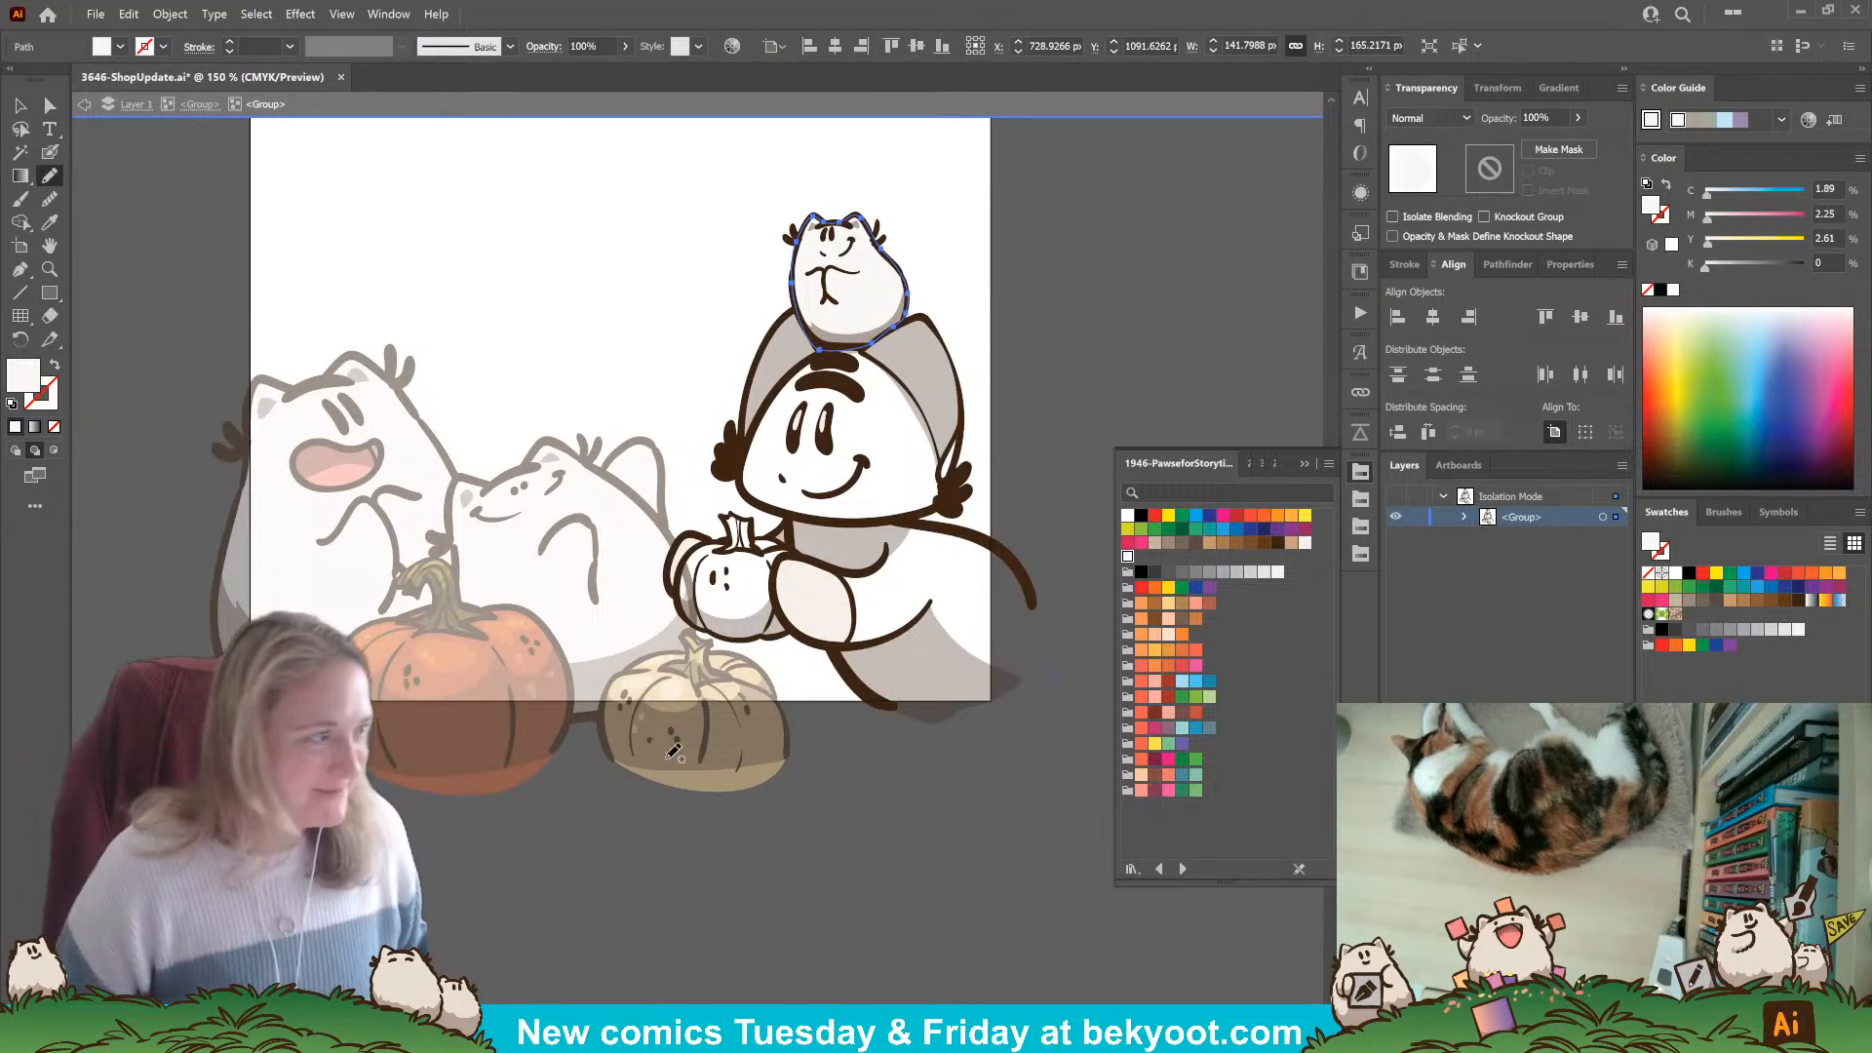
ctrl+click(628, 876)
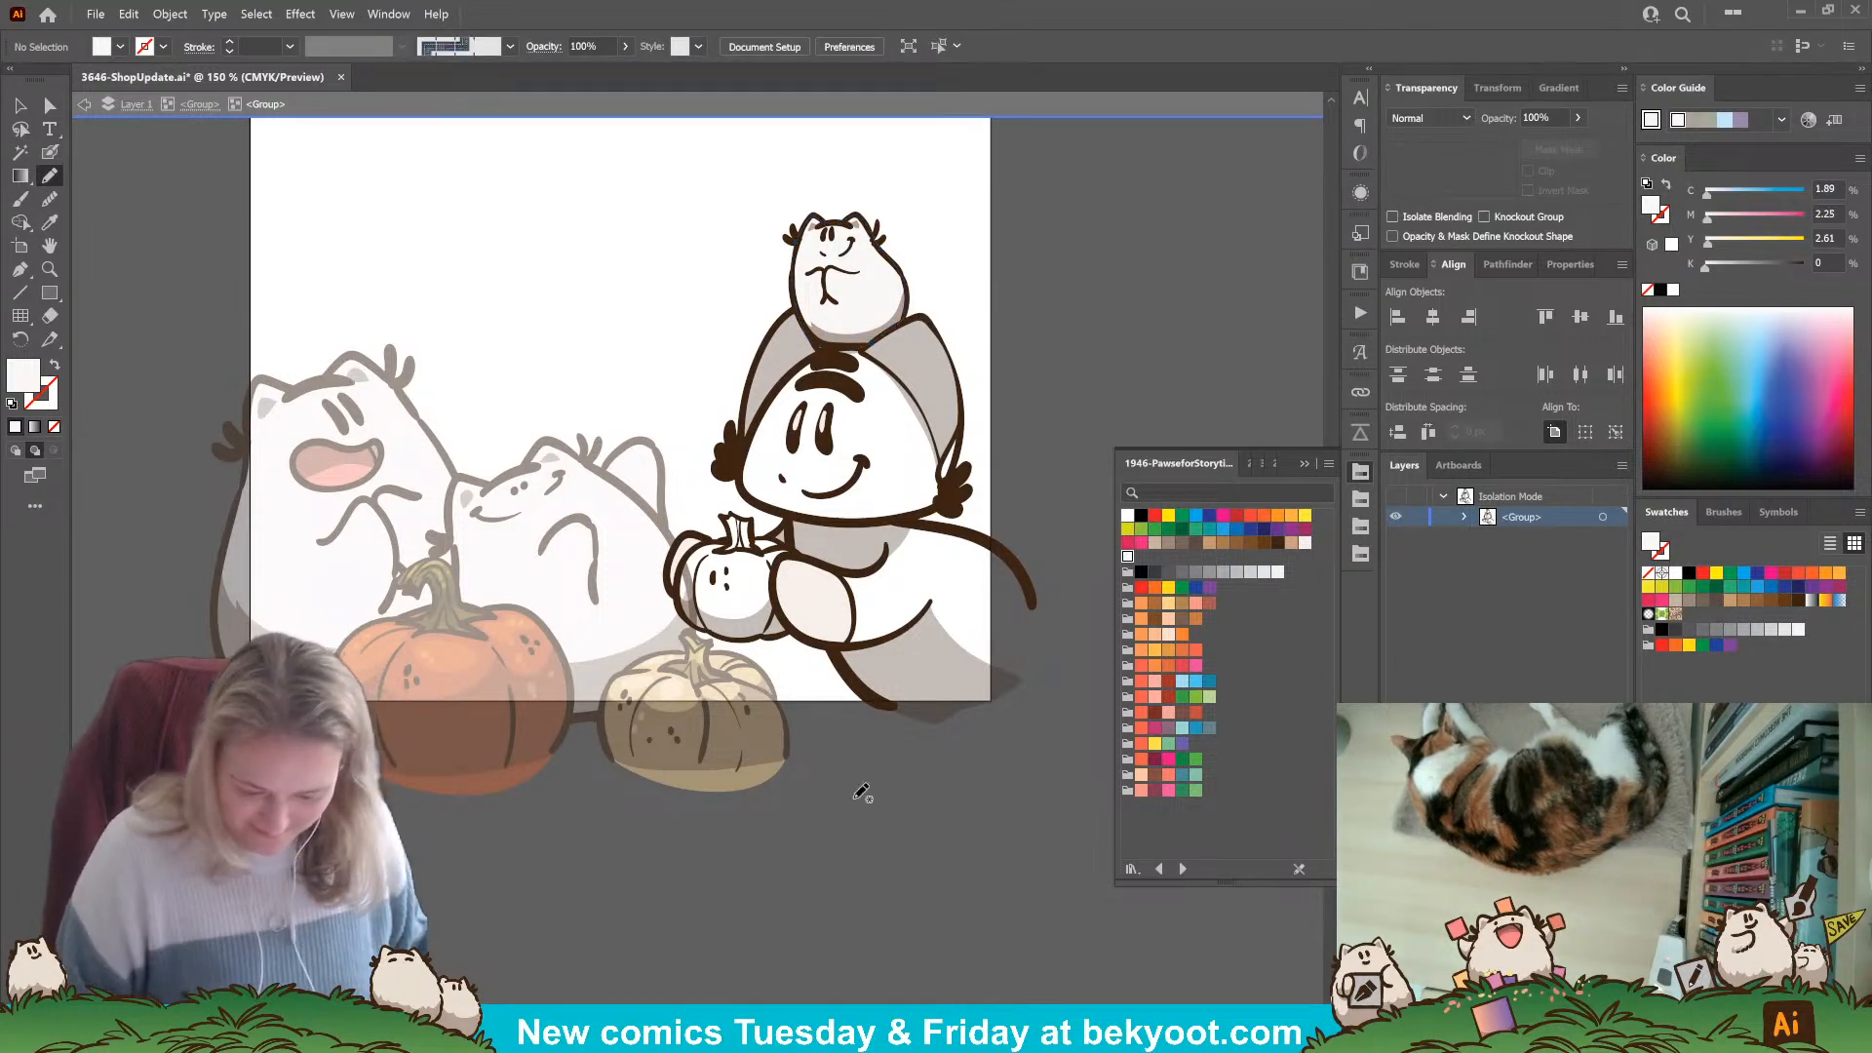
Fill the held pumpkin's stem with a golden brown shape using a swatch from the 2590-LeafyWalk palette.
click(1291, 543)
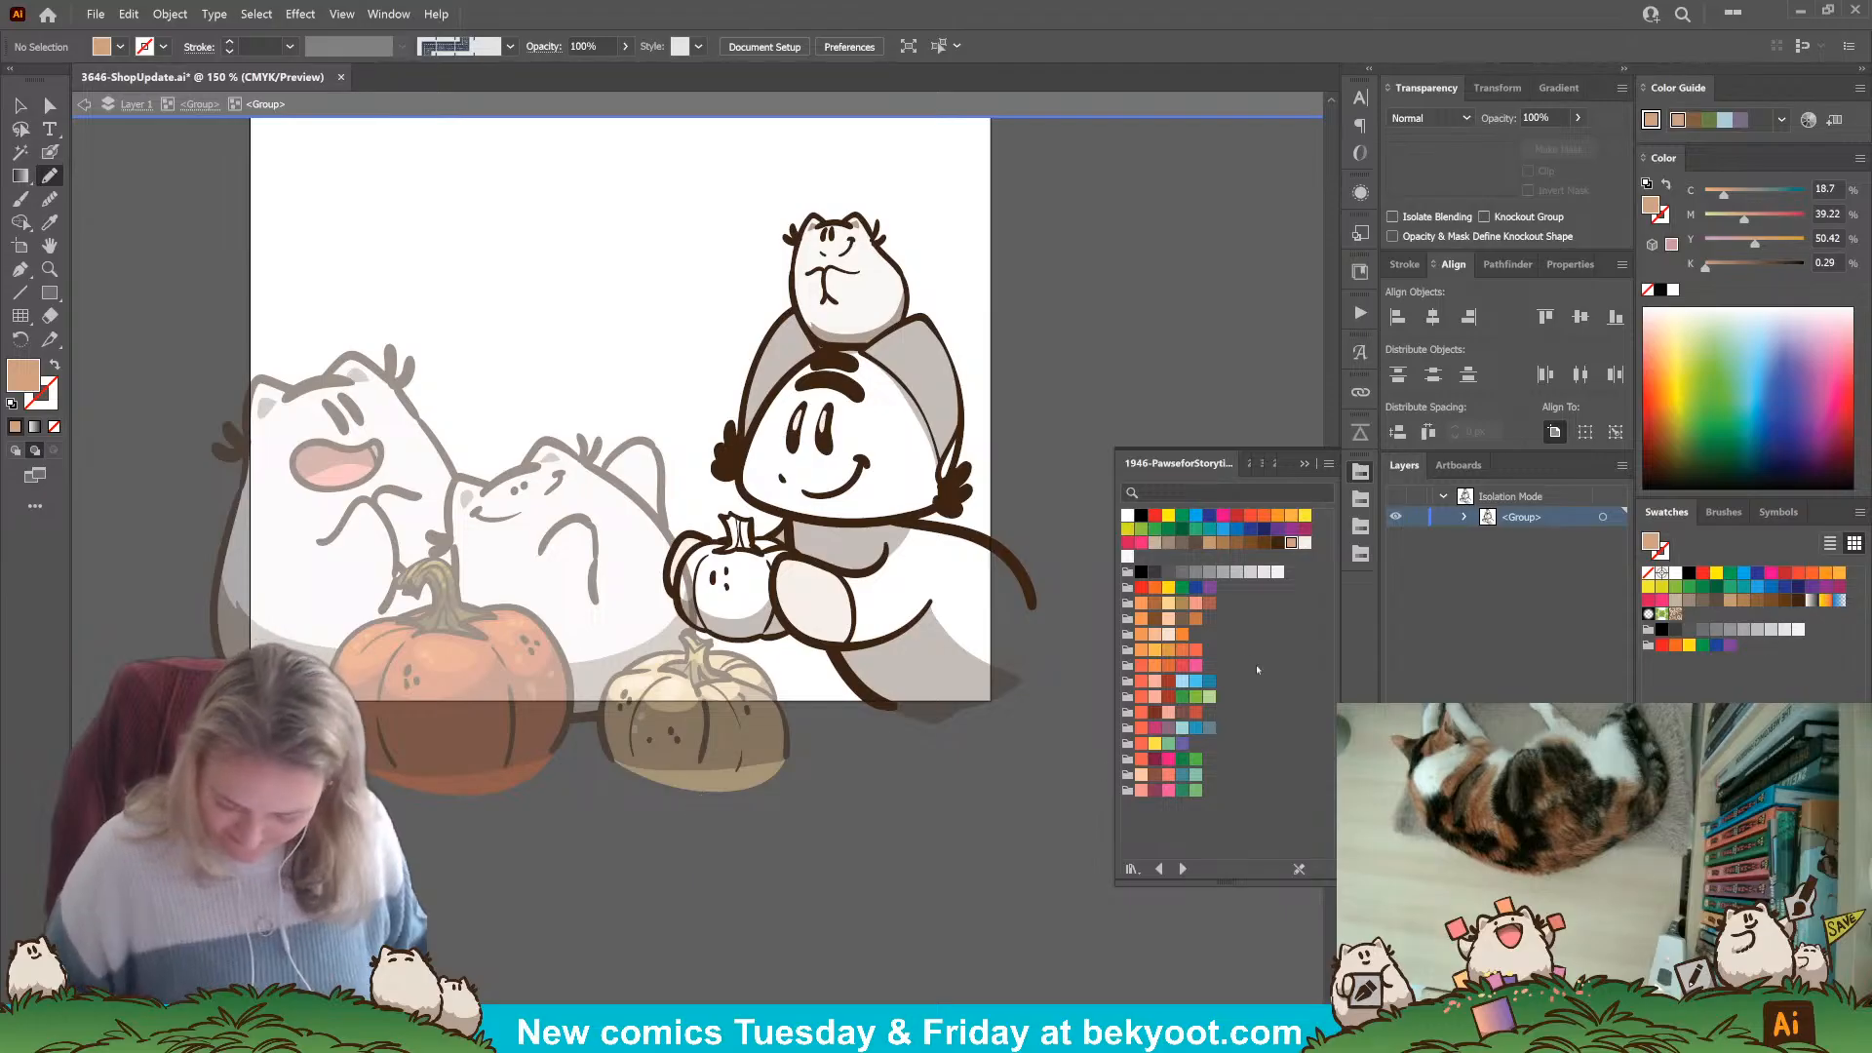
click(1249, 465)
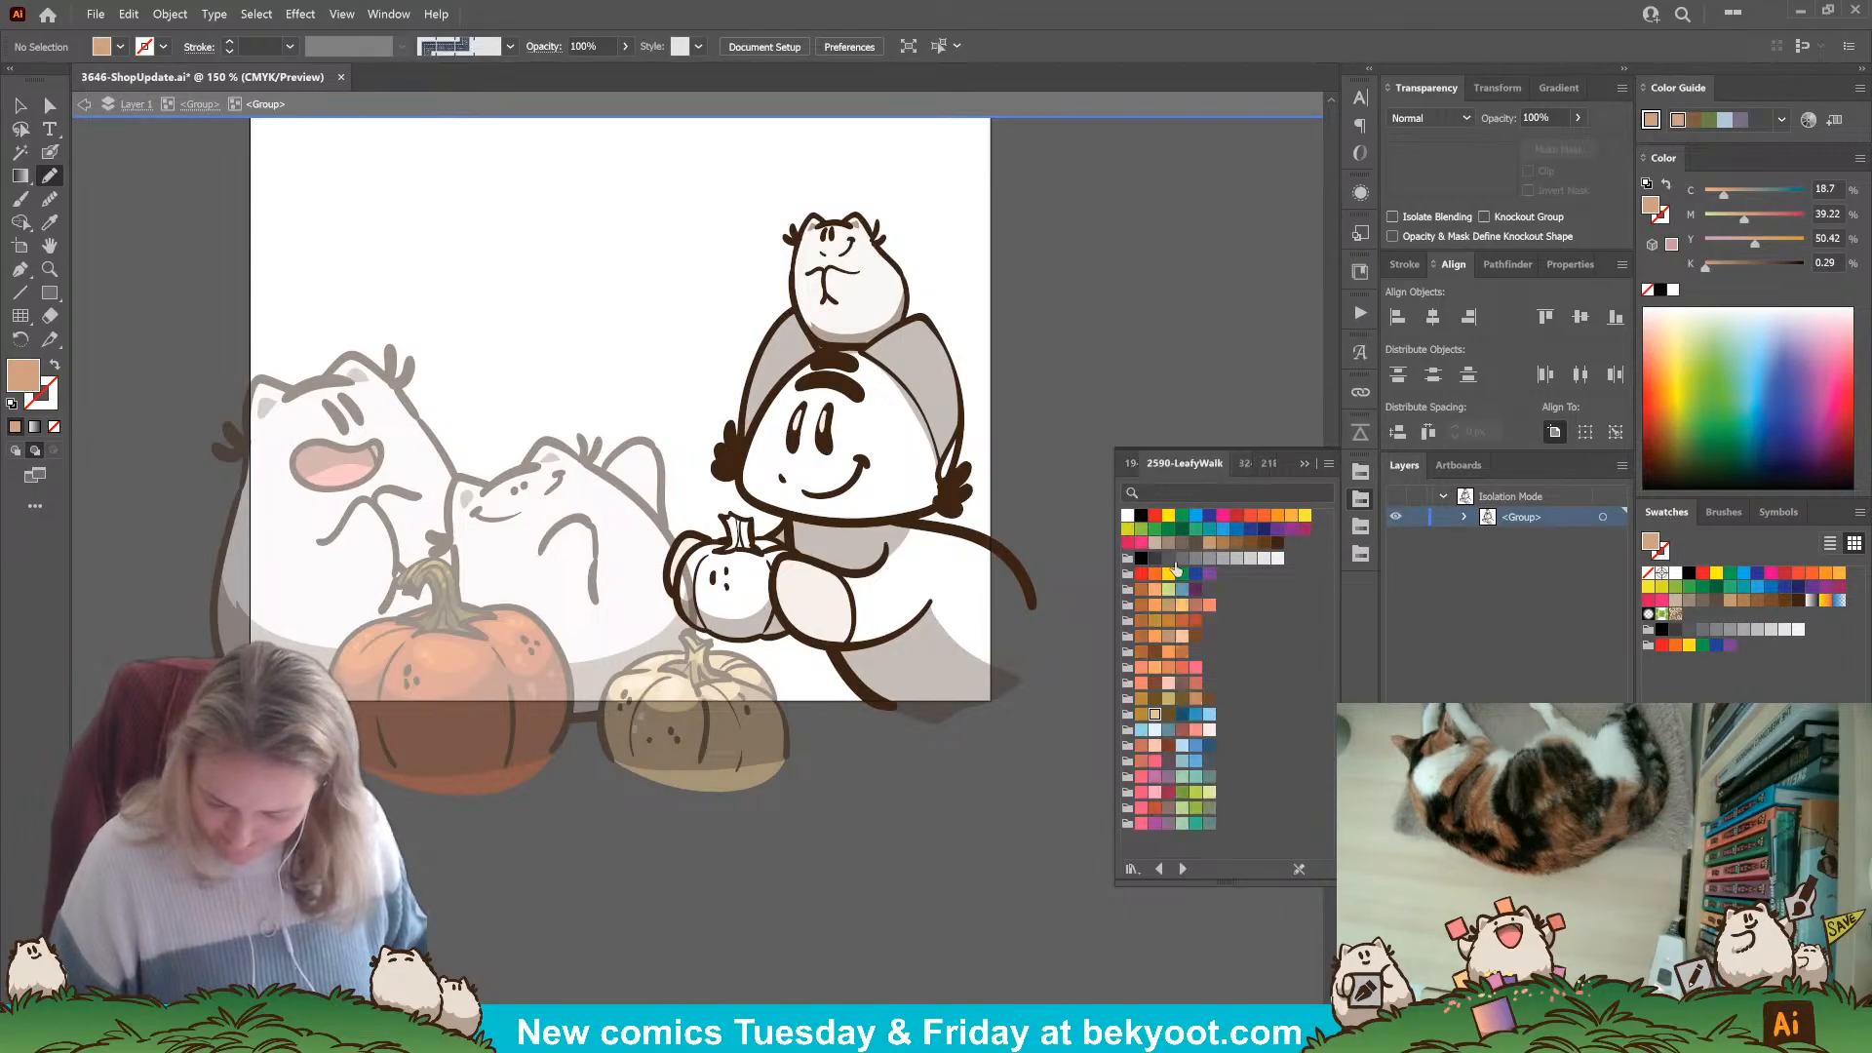
click(1155, 620)
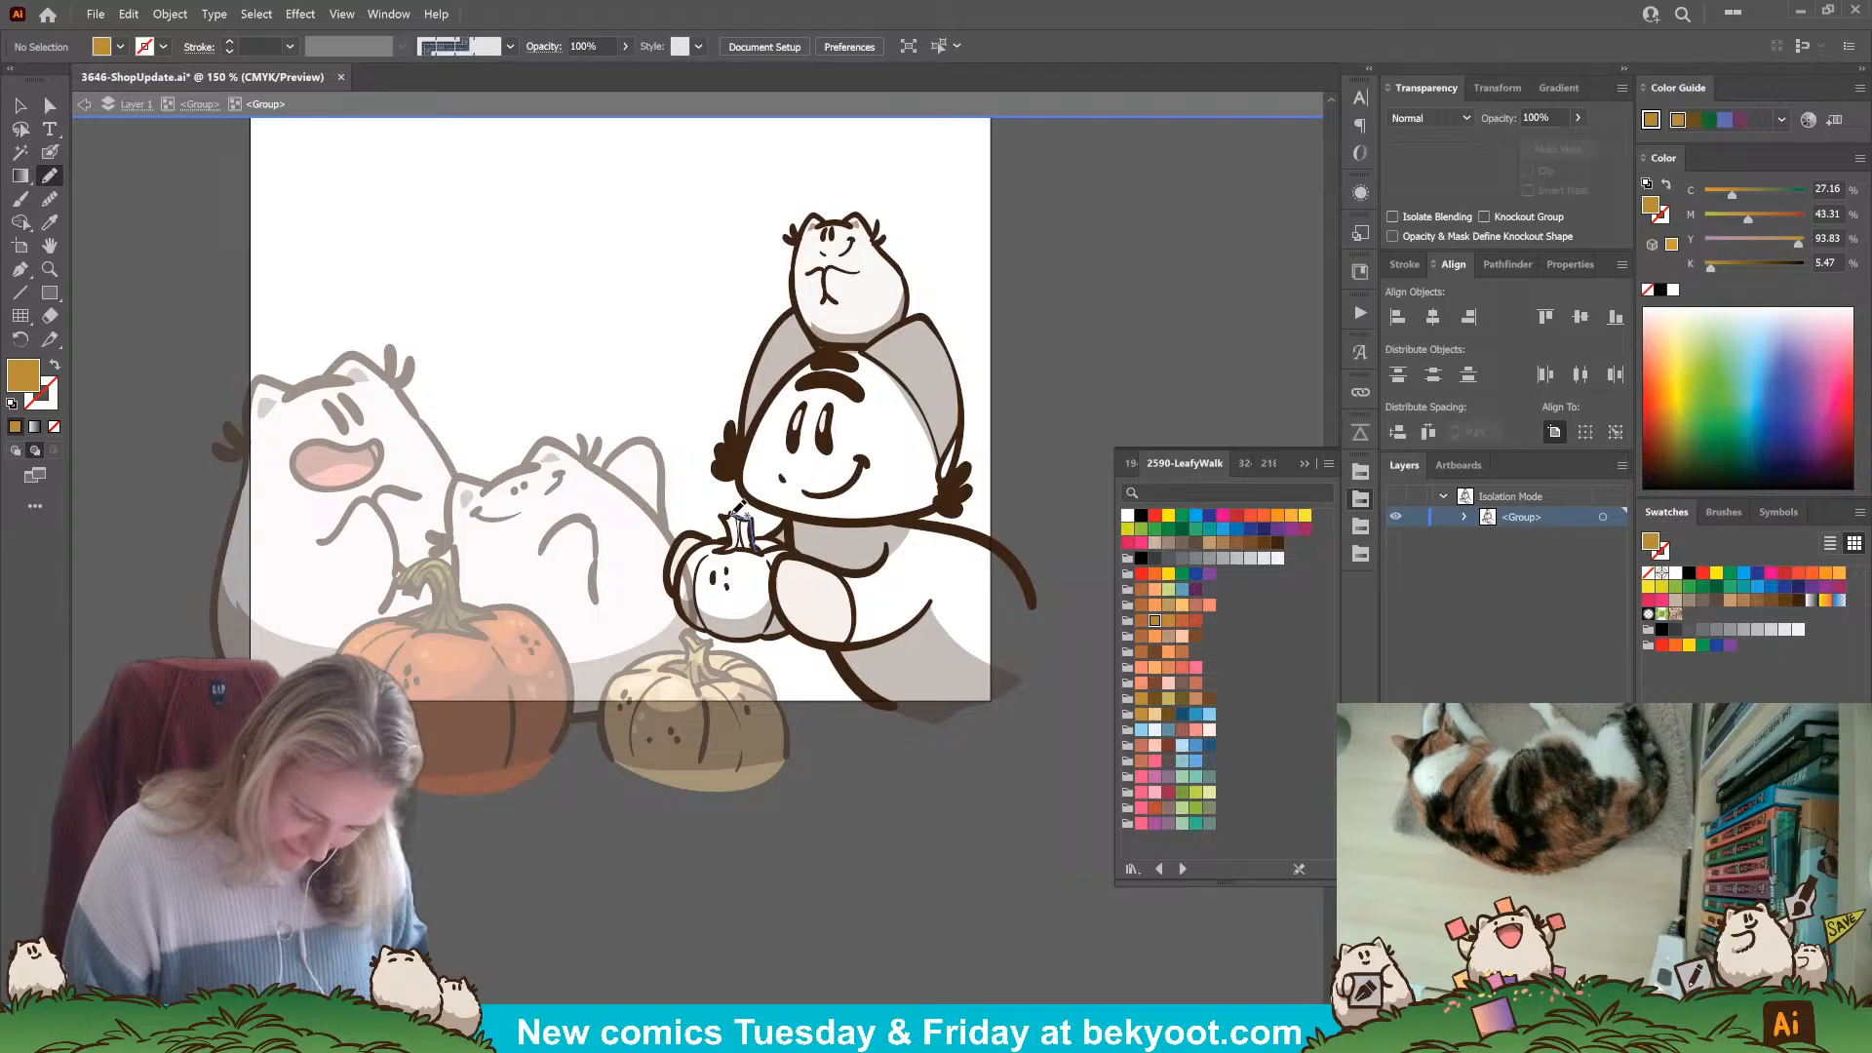
mouse_move(733, 518)
mouse_down()
mouse_move(726, 552)
mouse_move(766, 545)
mouse_up()
key(ctrl+shift+a)
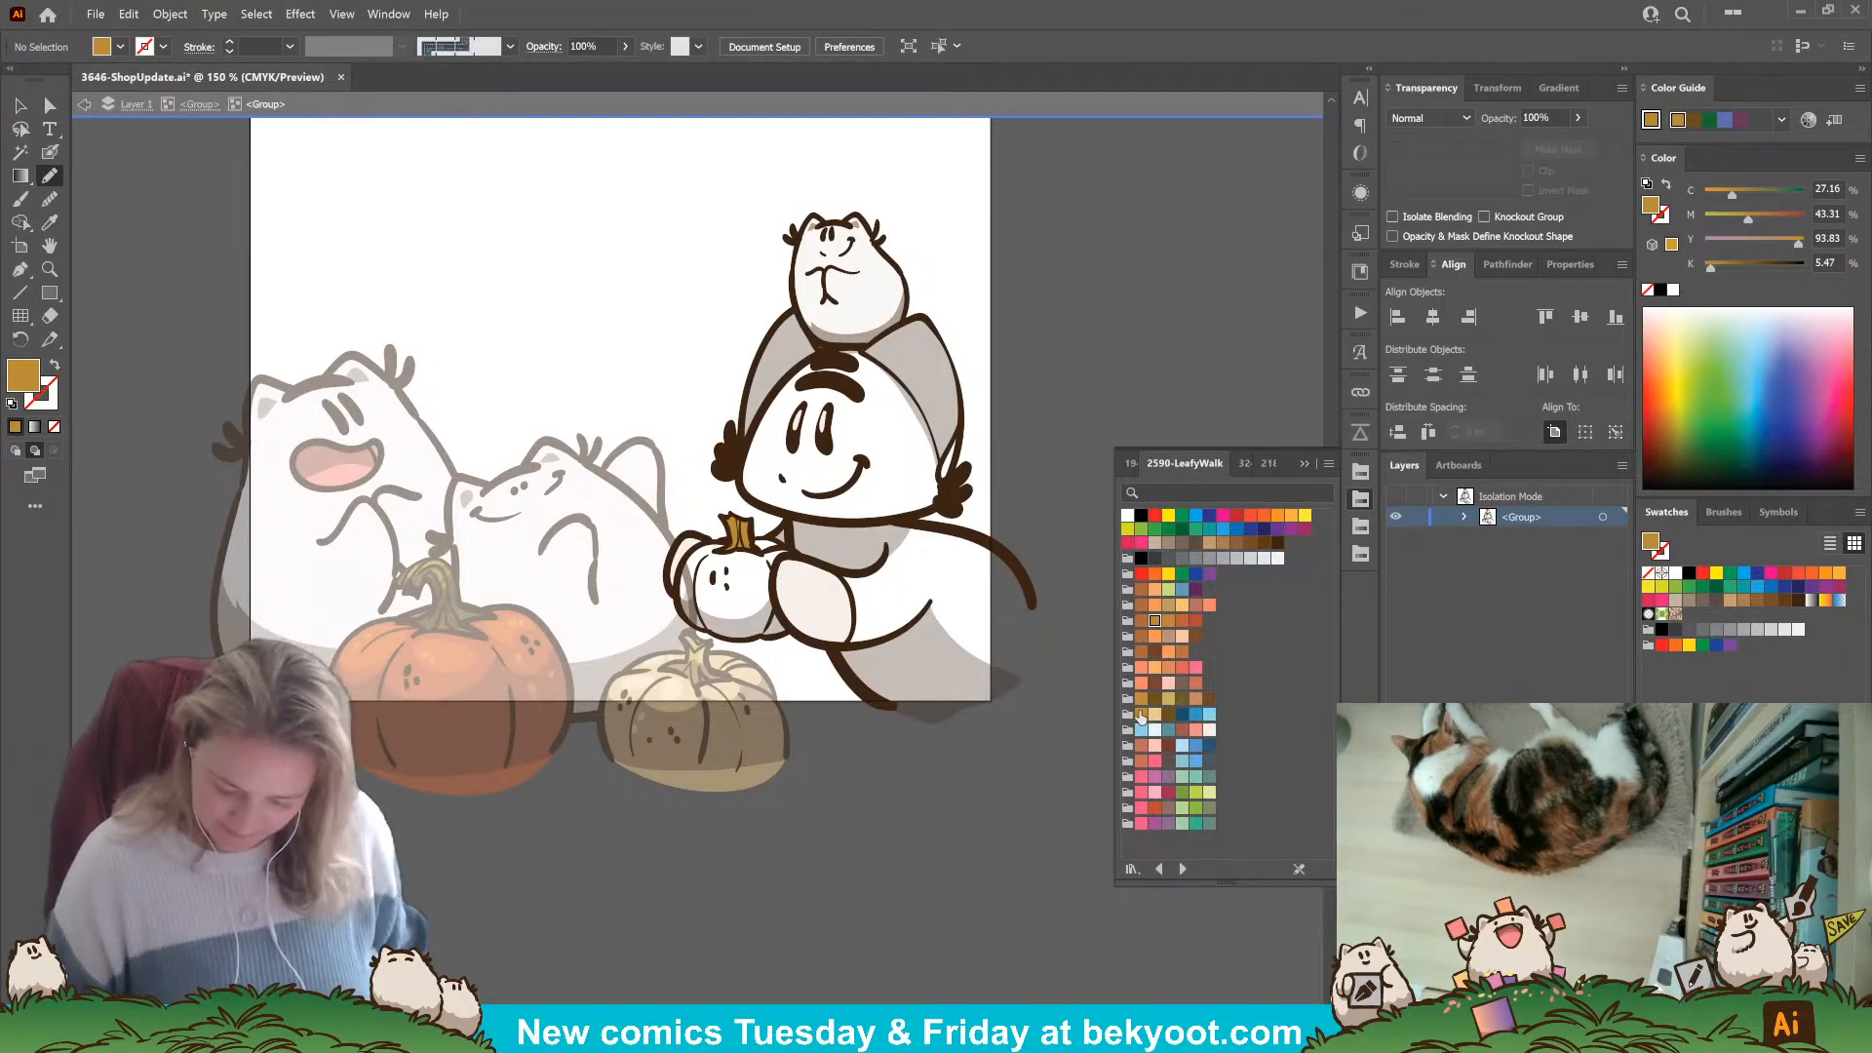
Draw the held pumpkin's body fill behind its outline and recolor it light orange (M 49.48, Y 71.97).
click(1169, 621)
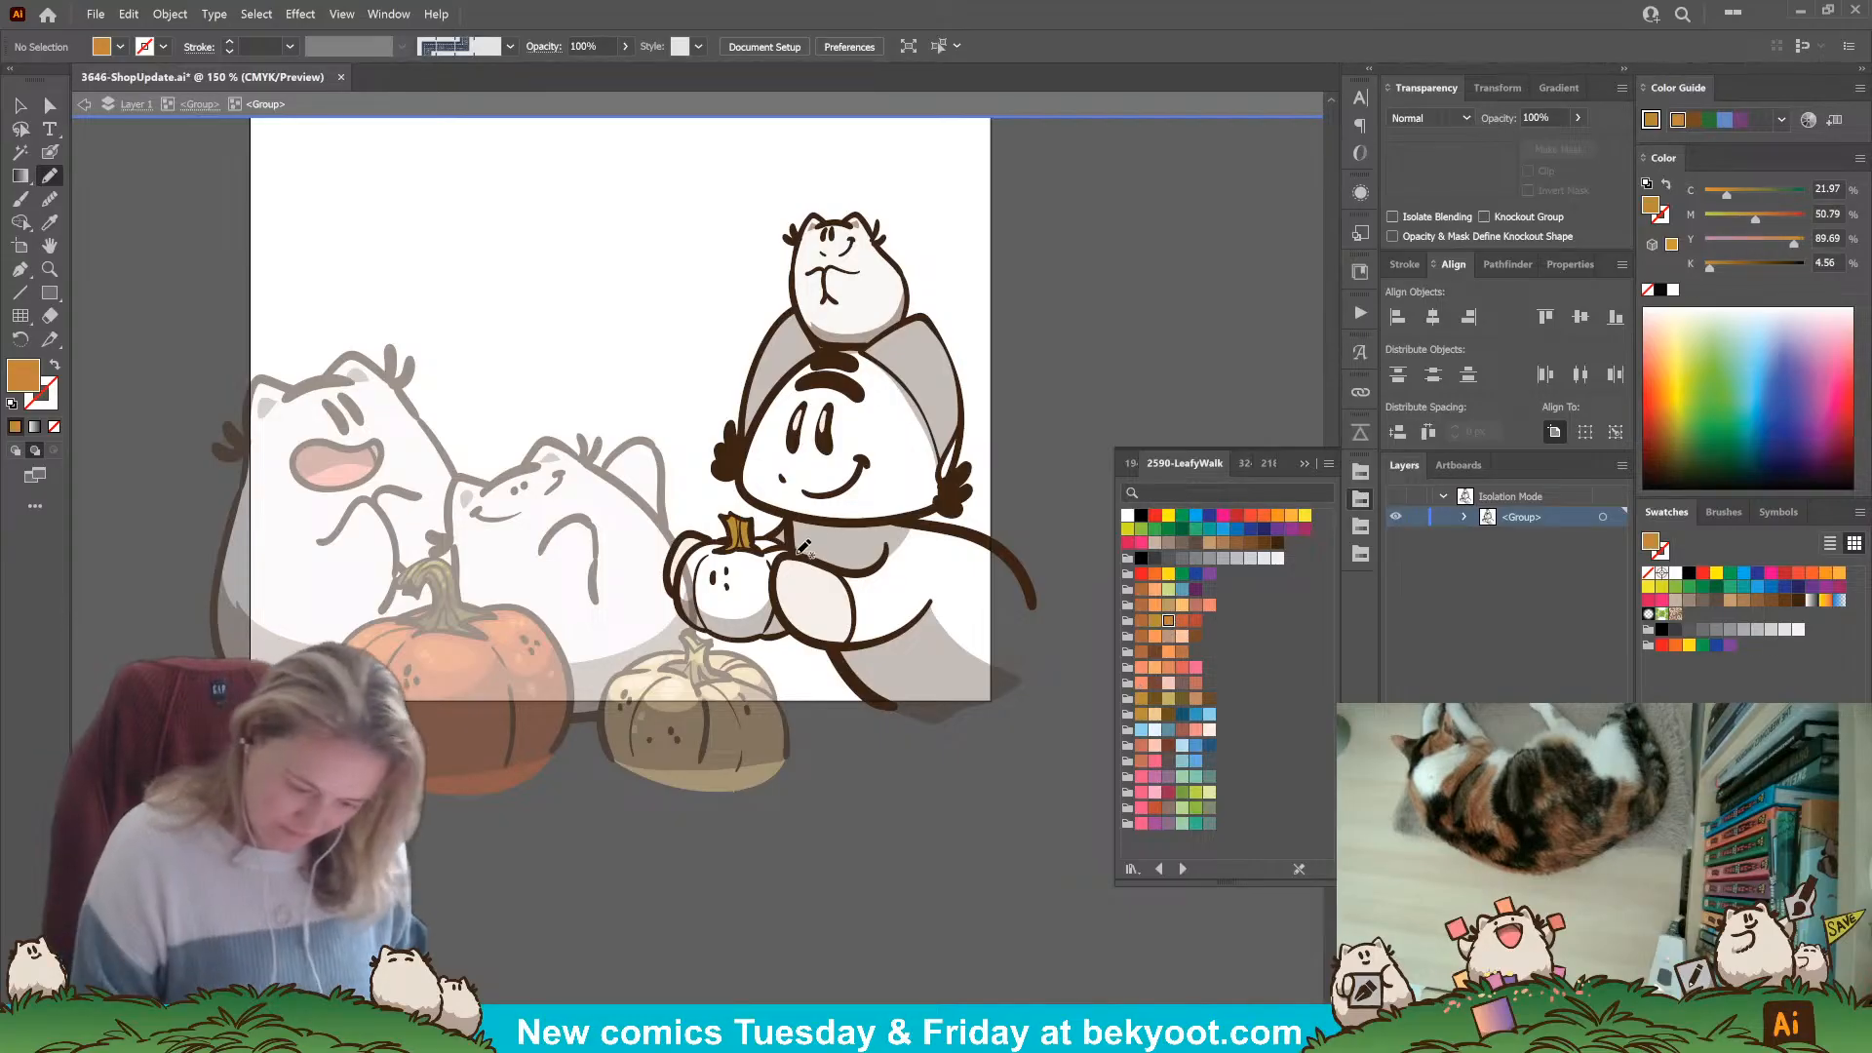
mouse_move(793, 549)
mouse_down()
mouse_move(688, 556)
mouse_move(693, 614)
mouse_move(746, 635)
mouse_move(795, 620)
mouse_move(779, 583)
mouse_move(793, 549)
mouse_up()
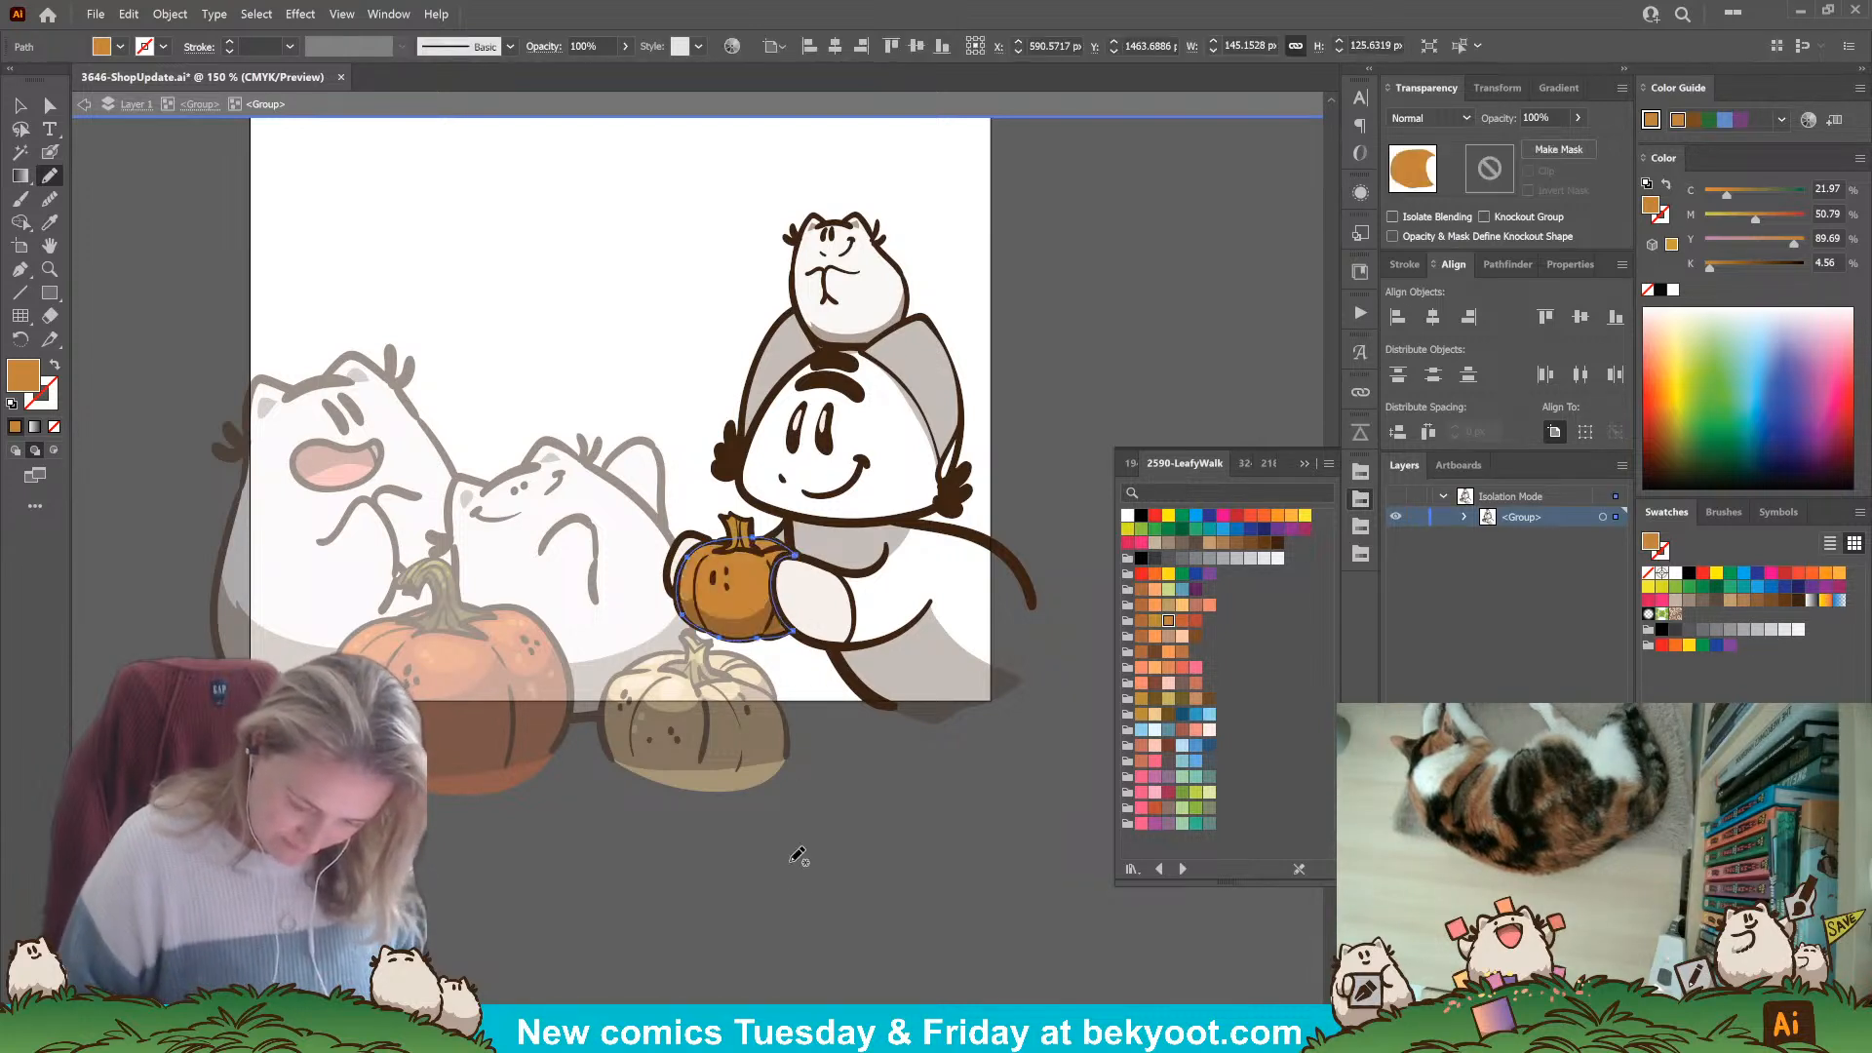
ctrl+click(749, 606)
click(1155, 636)
ctrl+click(819, 824)
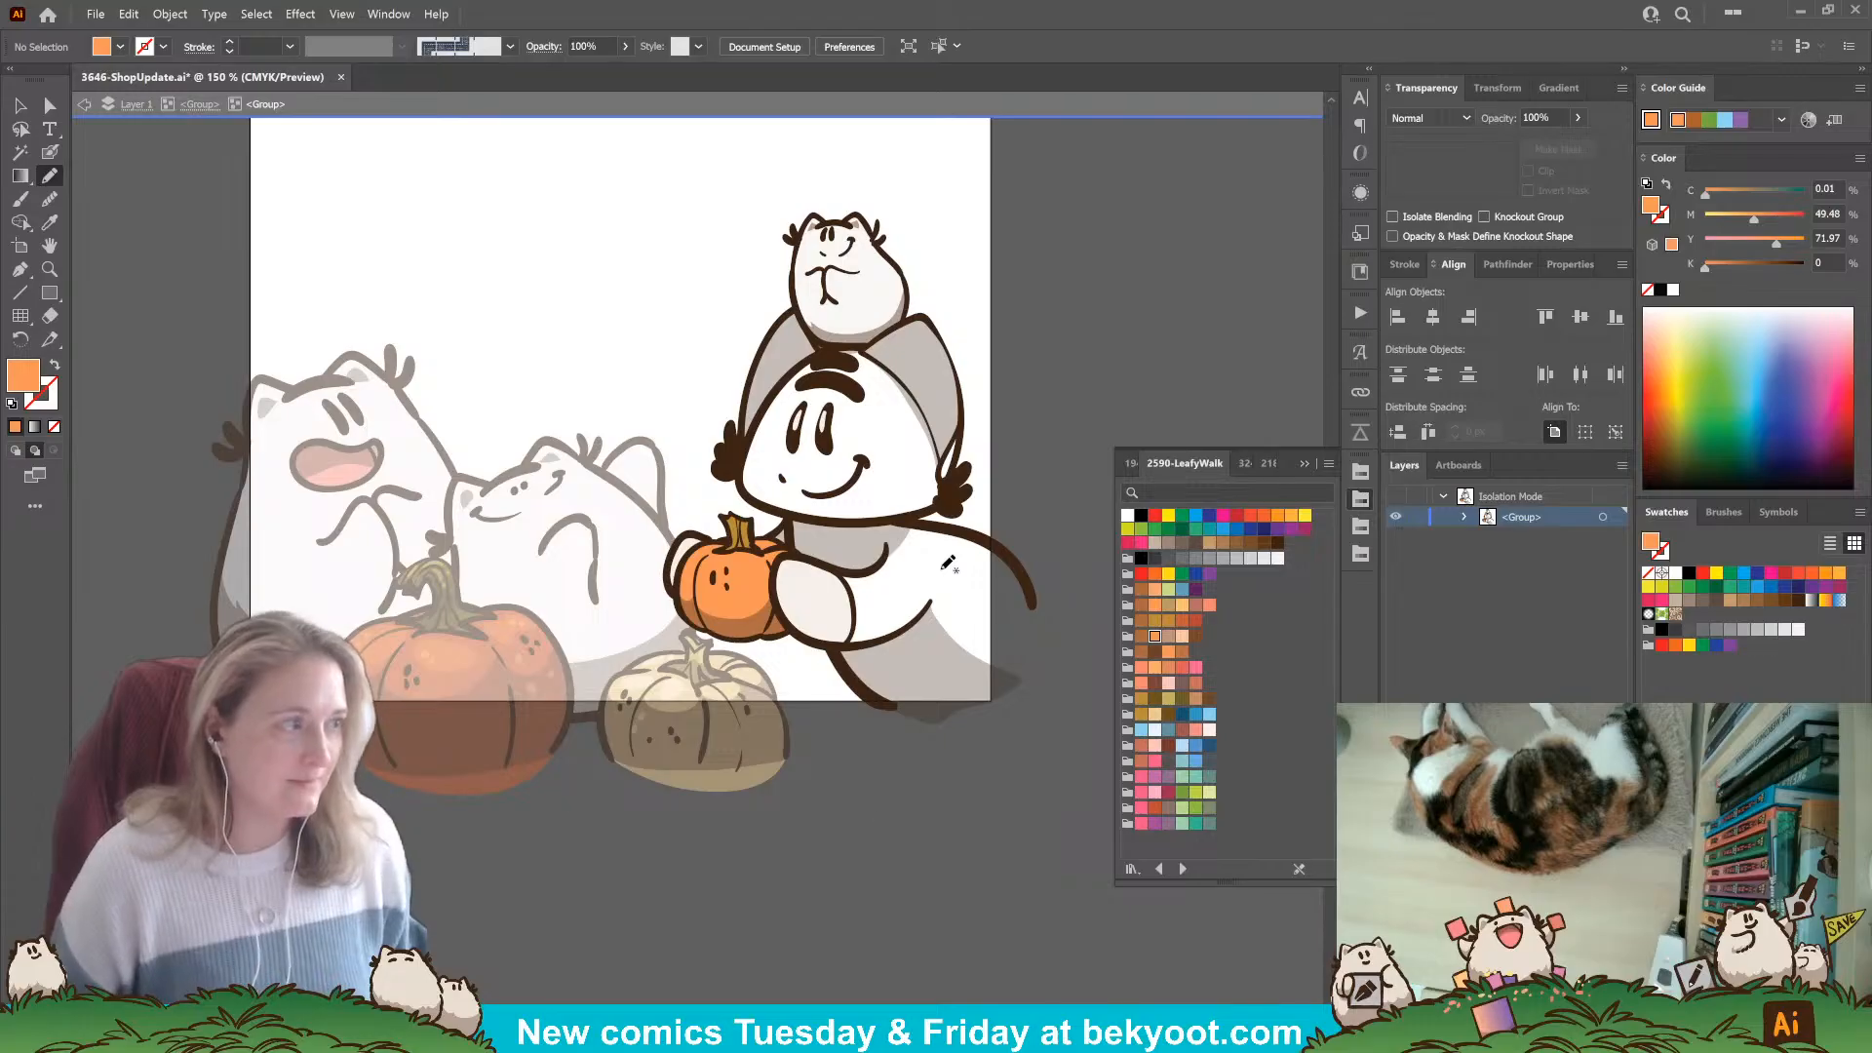
Draw a tan fill (C 18.7, M 39.22, Y 50.42) behind the large character's head and body using a swatch from the 1946-PawseforStorytime palette.
click(1132, 463)
click(1291, 543)
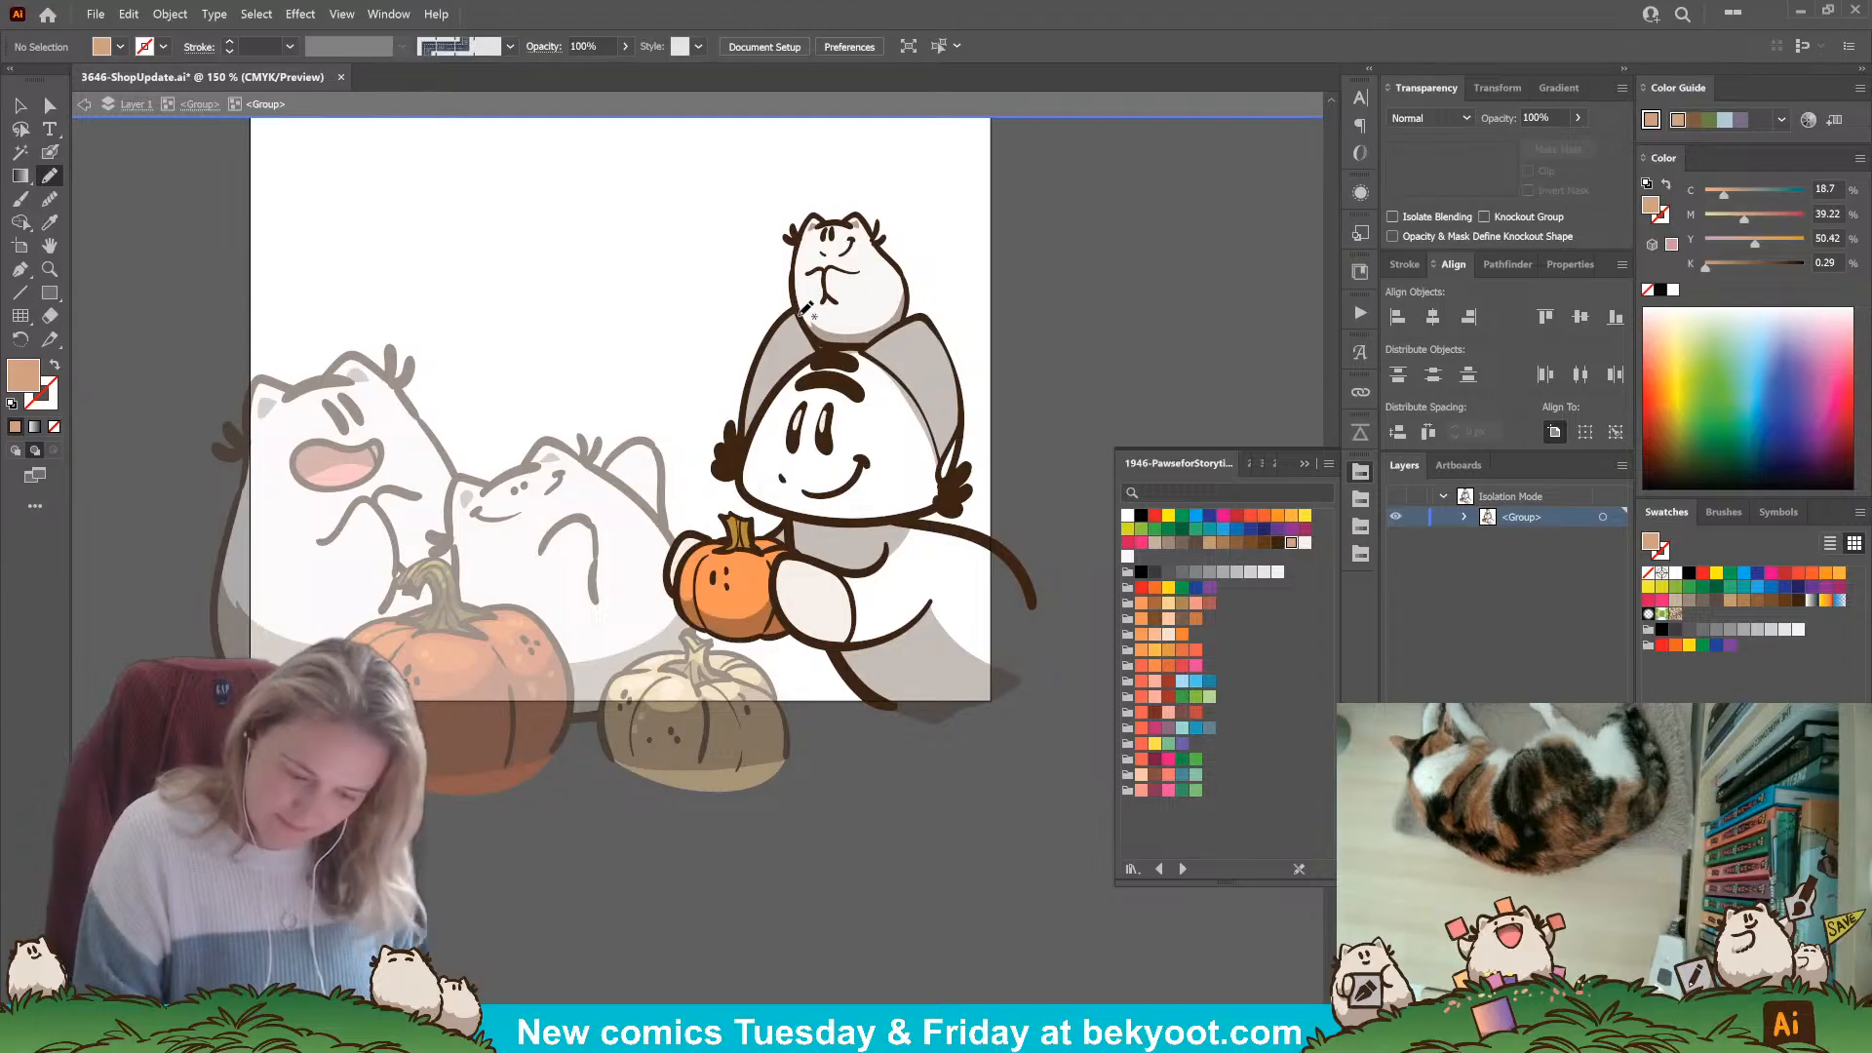
mouse_move(768, 351)
mouse_down()
mouse_move(737, 477)
mouse_move(791, 514)
mouse_move(773, 551)
mouse_move(848, 674)
mouse_move(889, 712)
mouse_move(999, 712)
mouse_move(1030, 655)
mouse_move(1028, 589)
mouse_move(989, 542)
mouse_move(912, 518)
mouse_move(950, 491)
mouse_move(962, 417)
mouse_move(941, 336)
mouse_move(795, 310)
mouse_up()
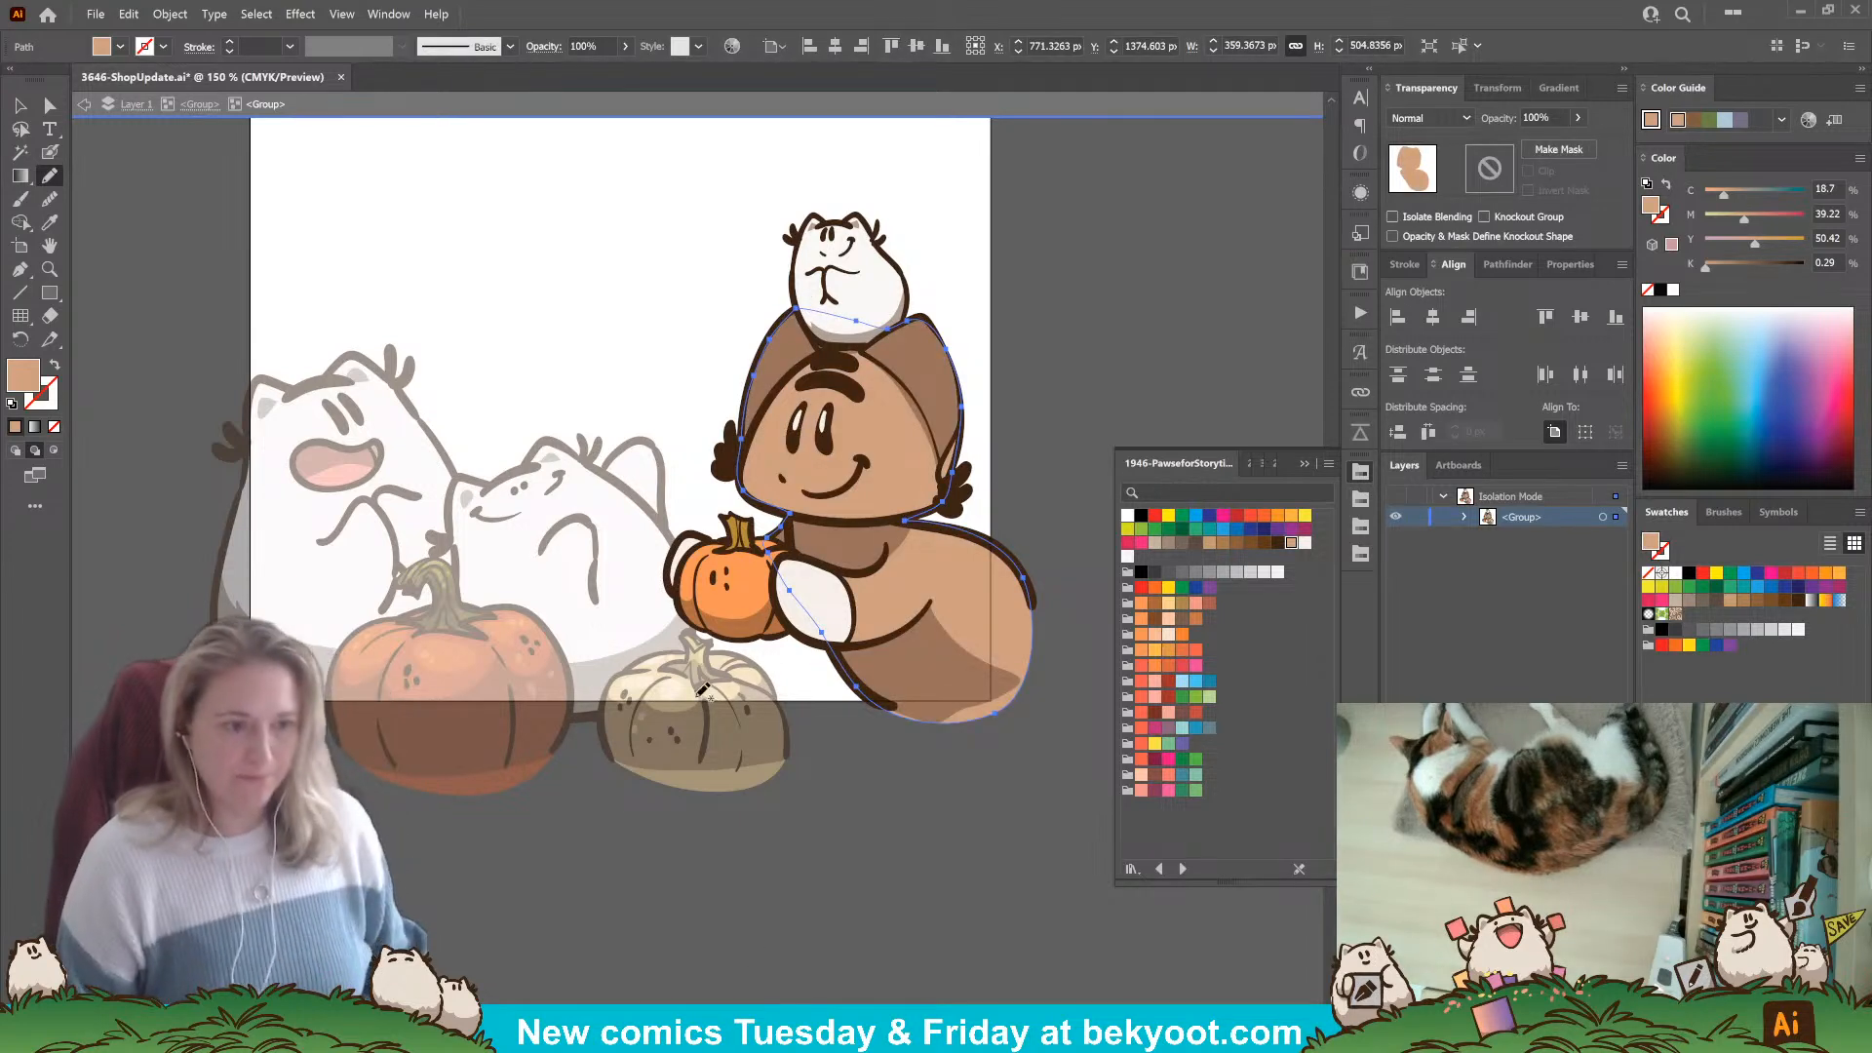
key(v)
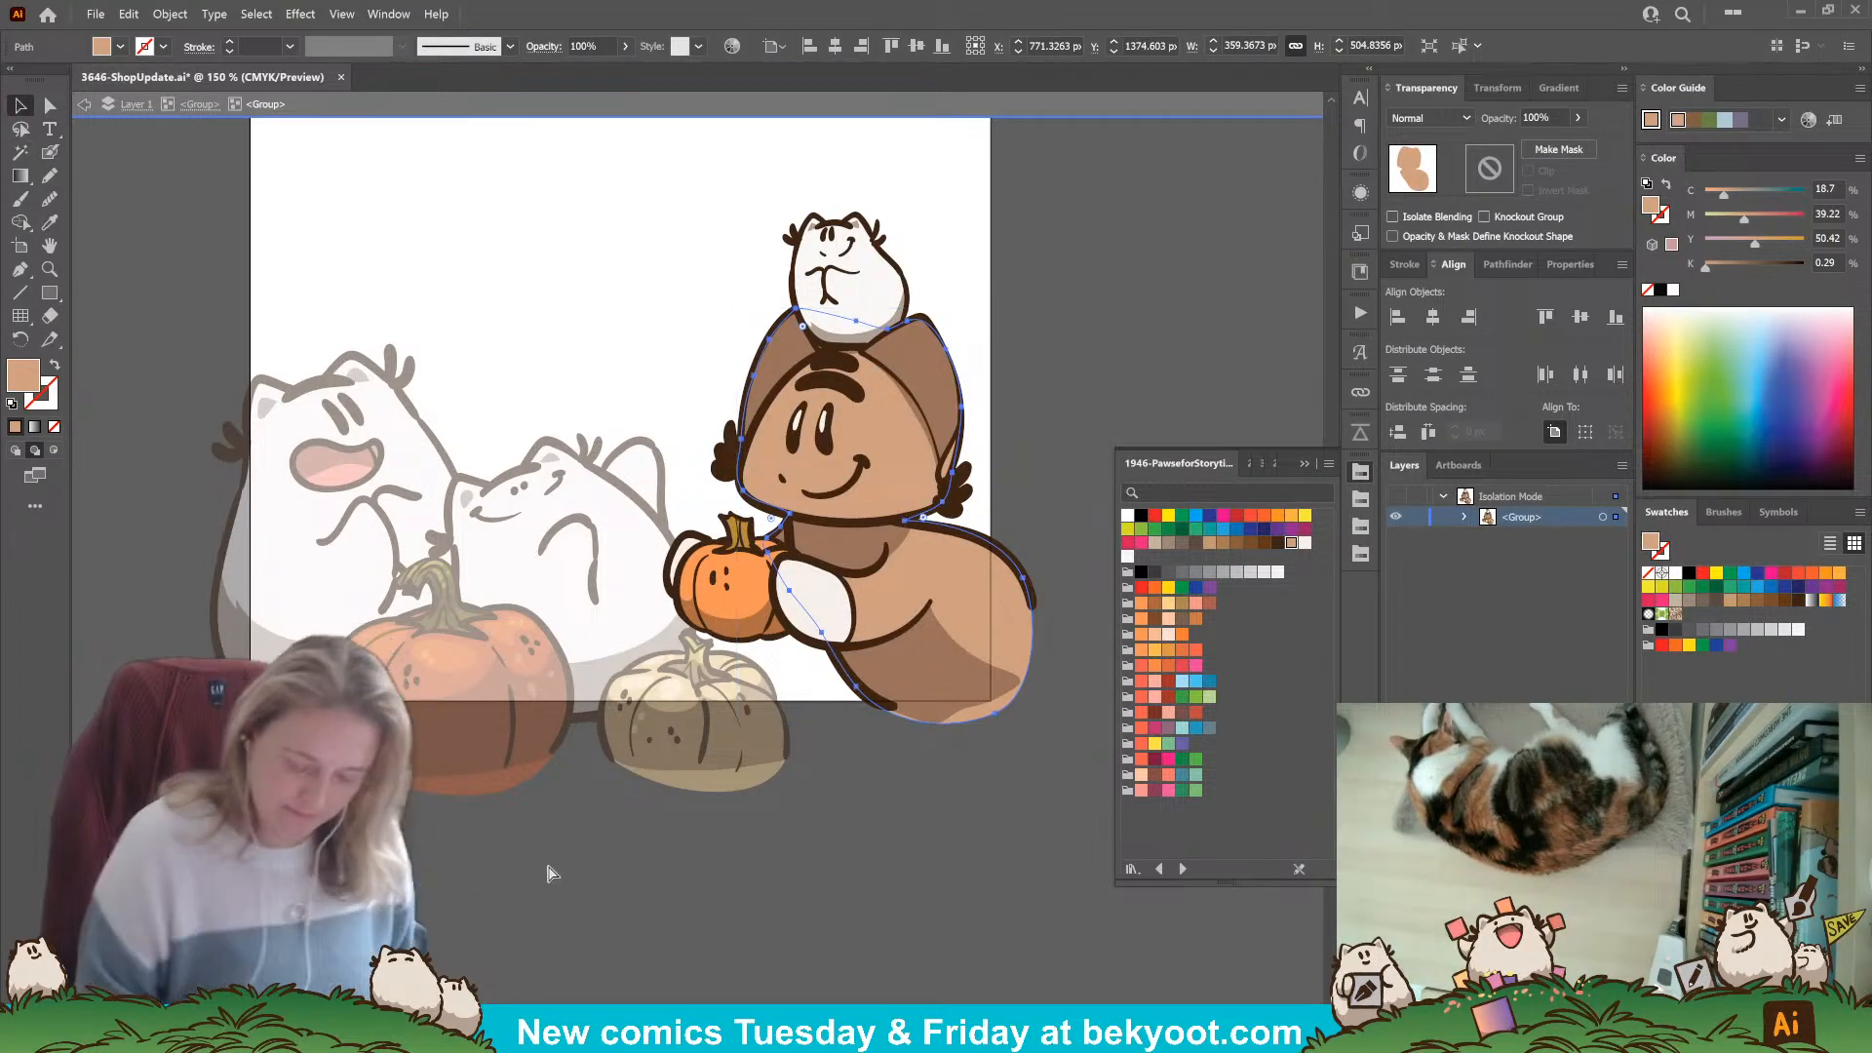
click(546, 864)
Exit isolation mode on the large character's group to return to the full comic artwork.
drag(526, 848, 624, 908)
key(ctrl+minus)
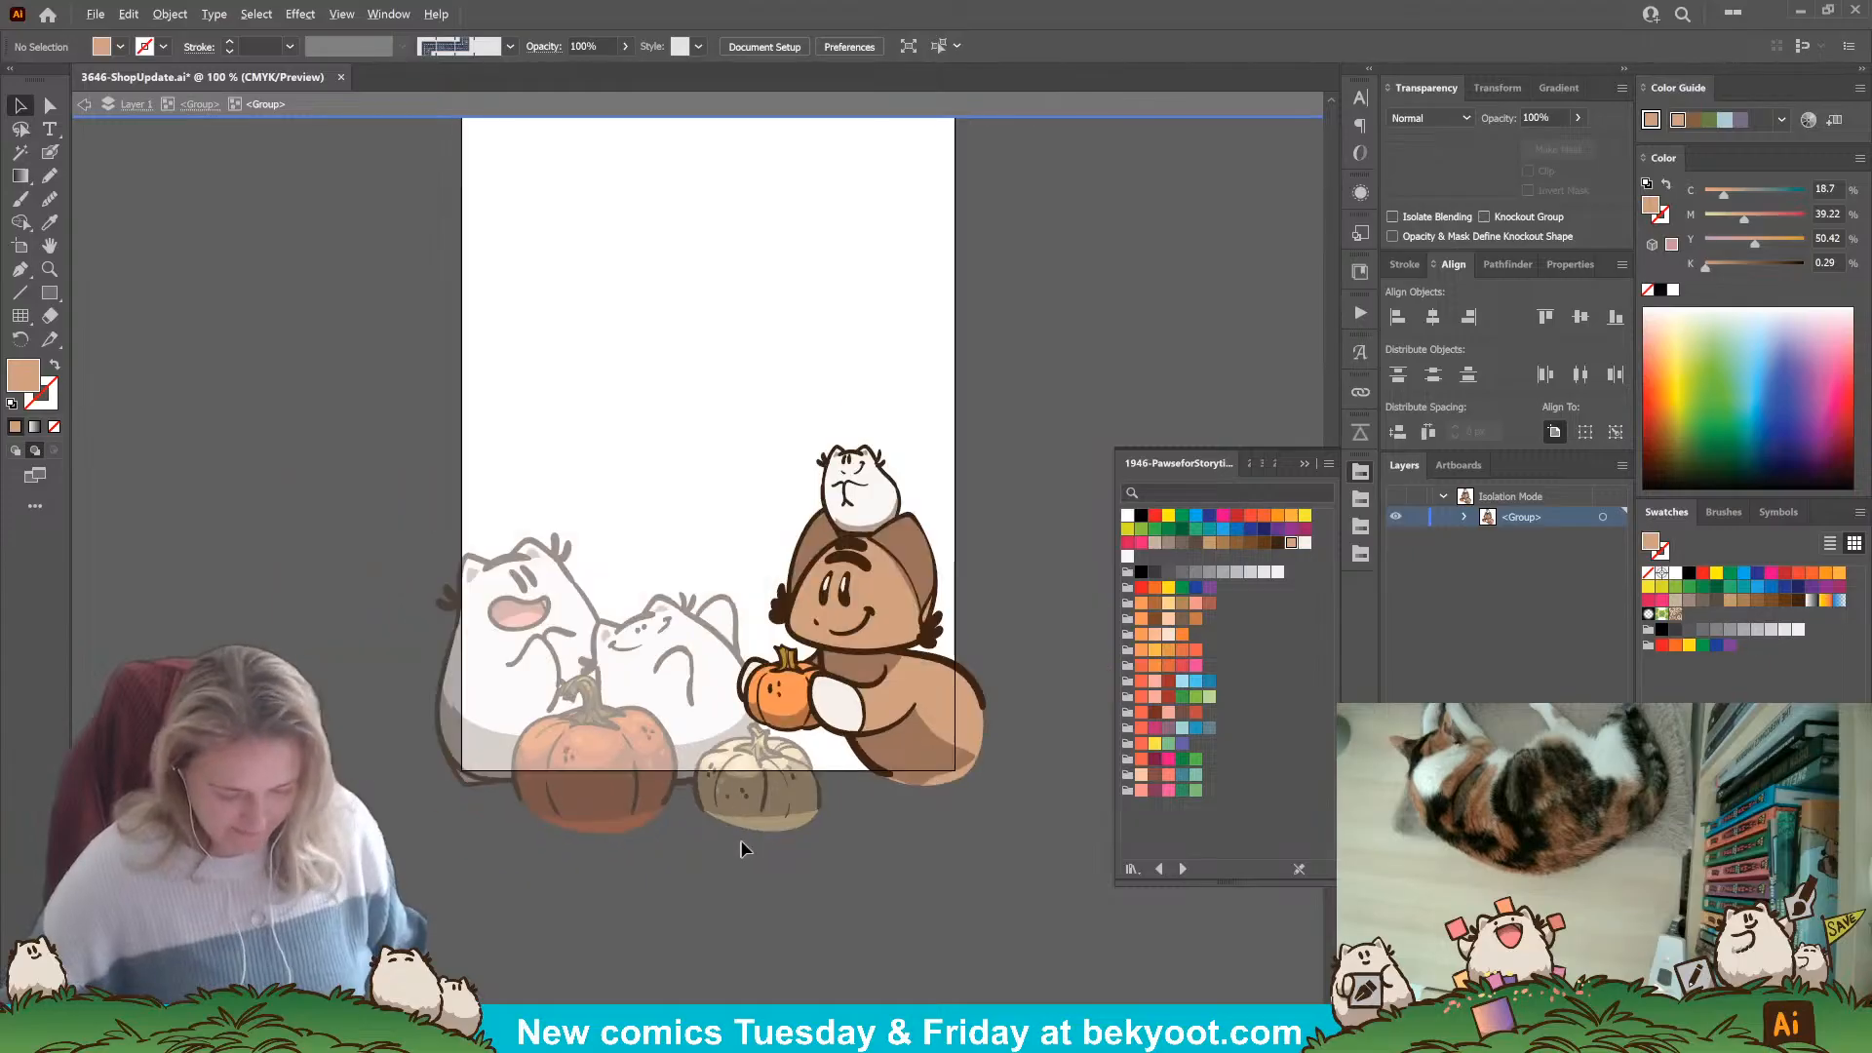
scroll(741, 848, down, 1)
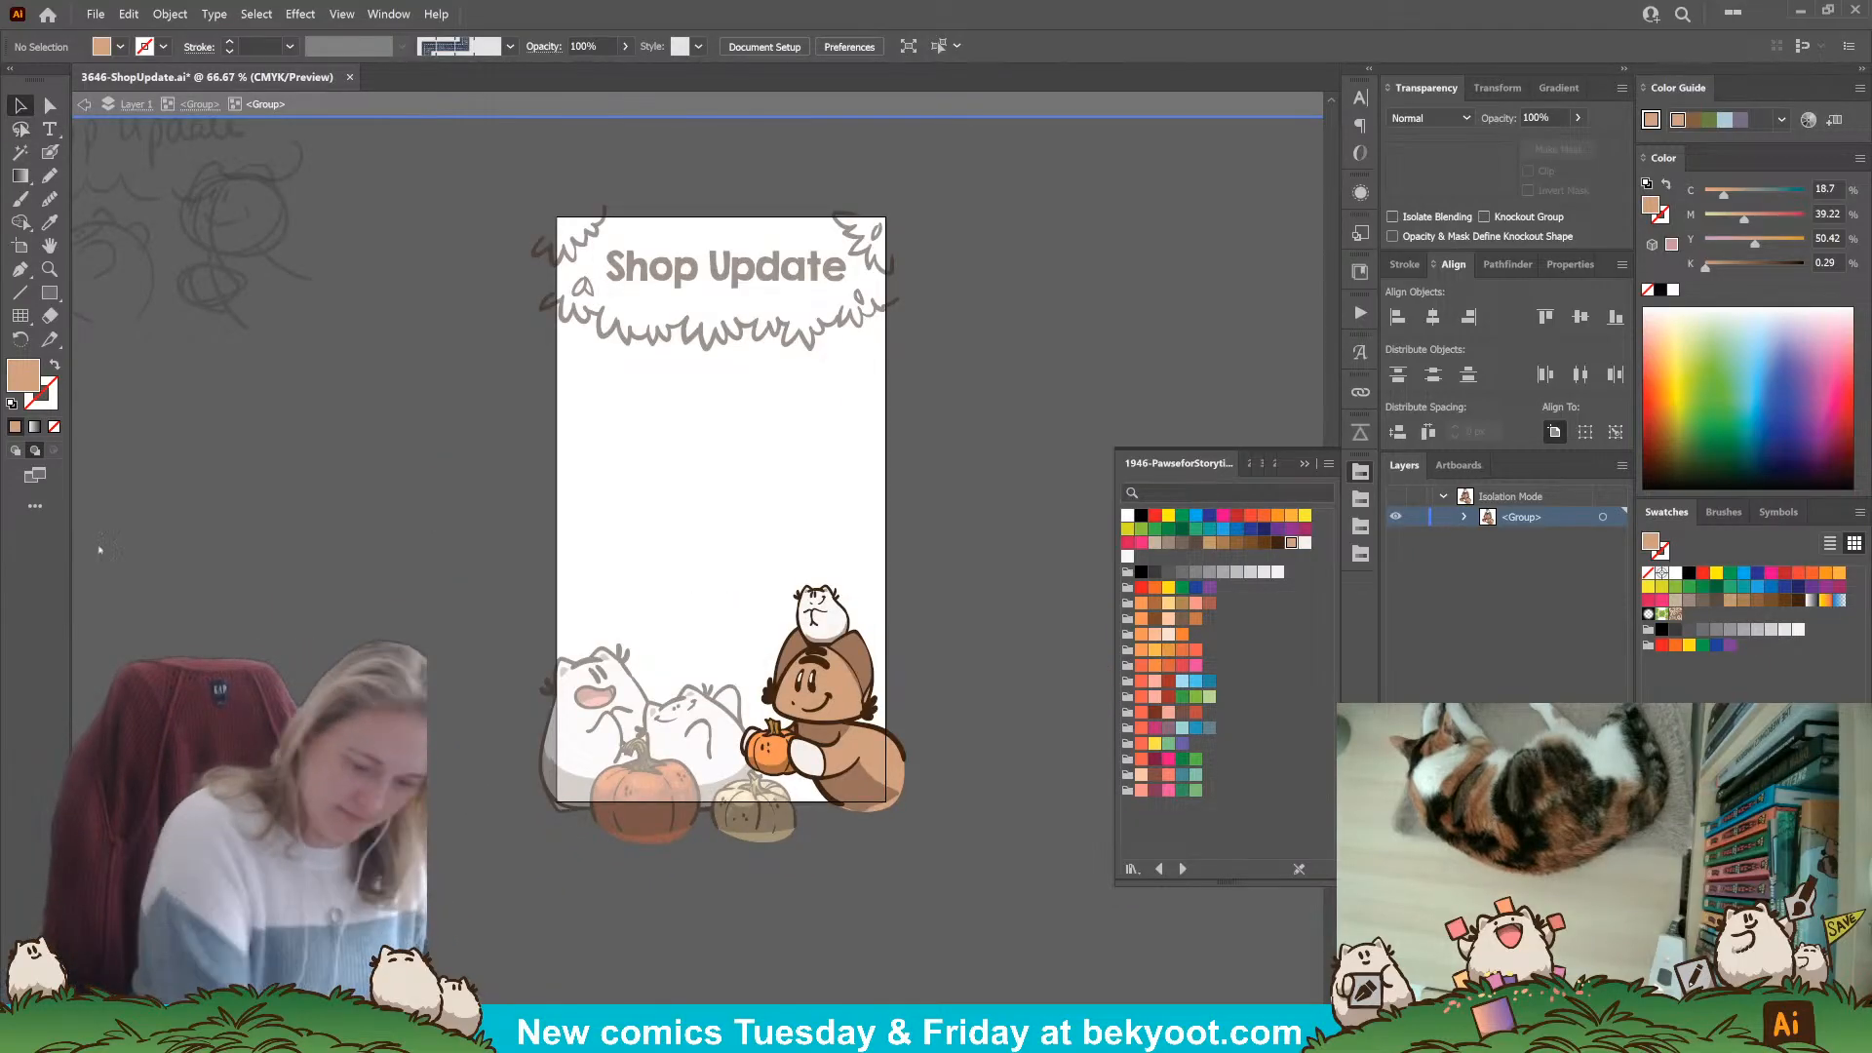
double_click(956, 468)
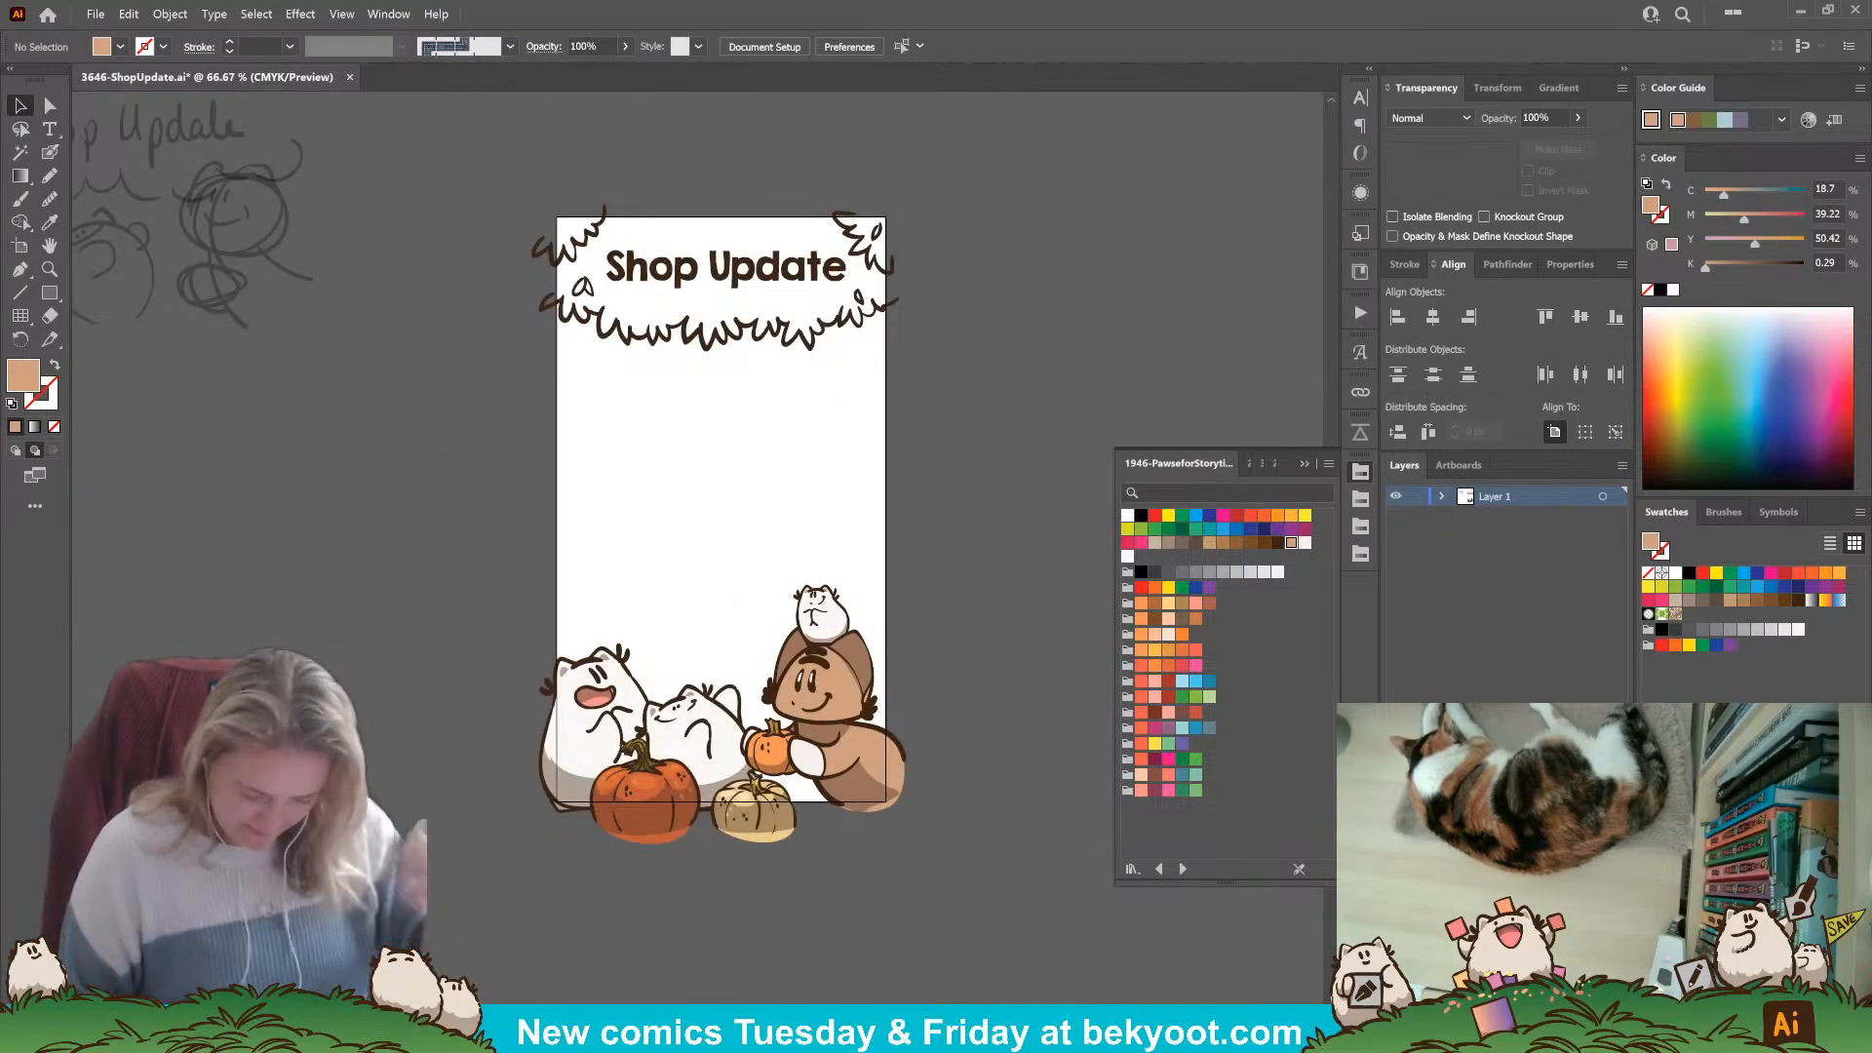
Set the Pencil tool's fill to rust orange (C 18.42, M 75.24, Y 84.88, K 6.22) from the 2590-LeafyWalk palette for the leaves around the title.
click(50, 176)
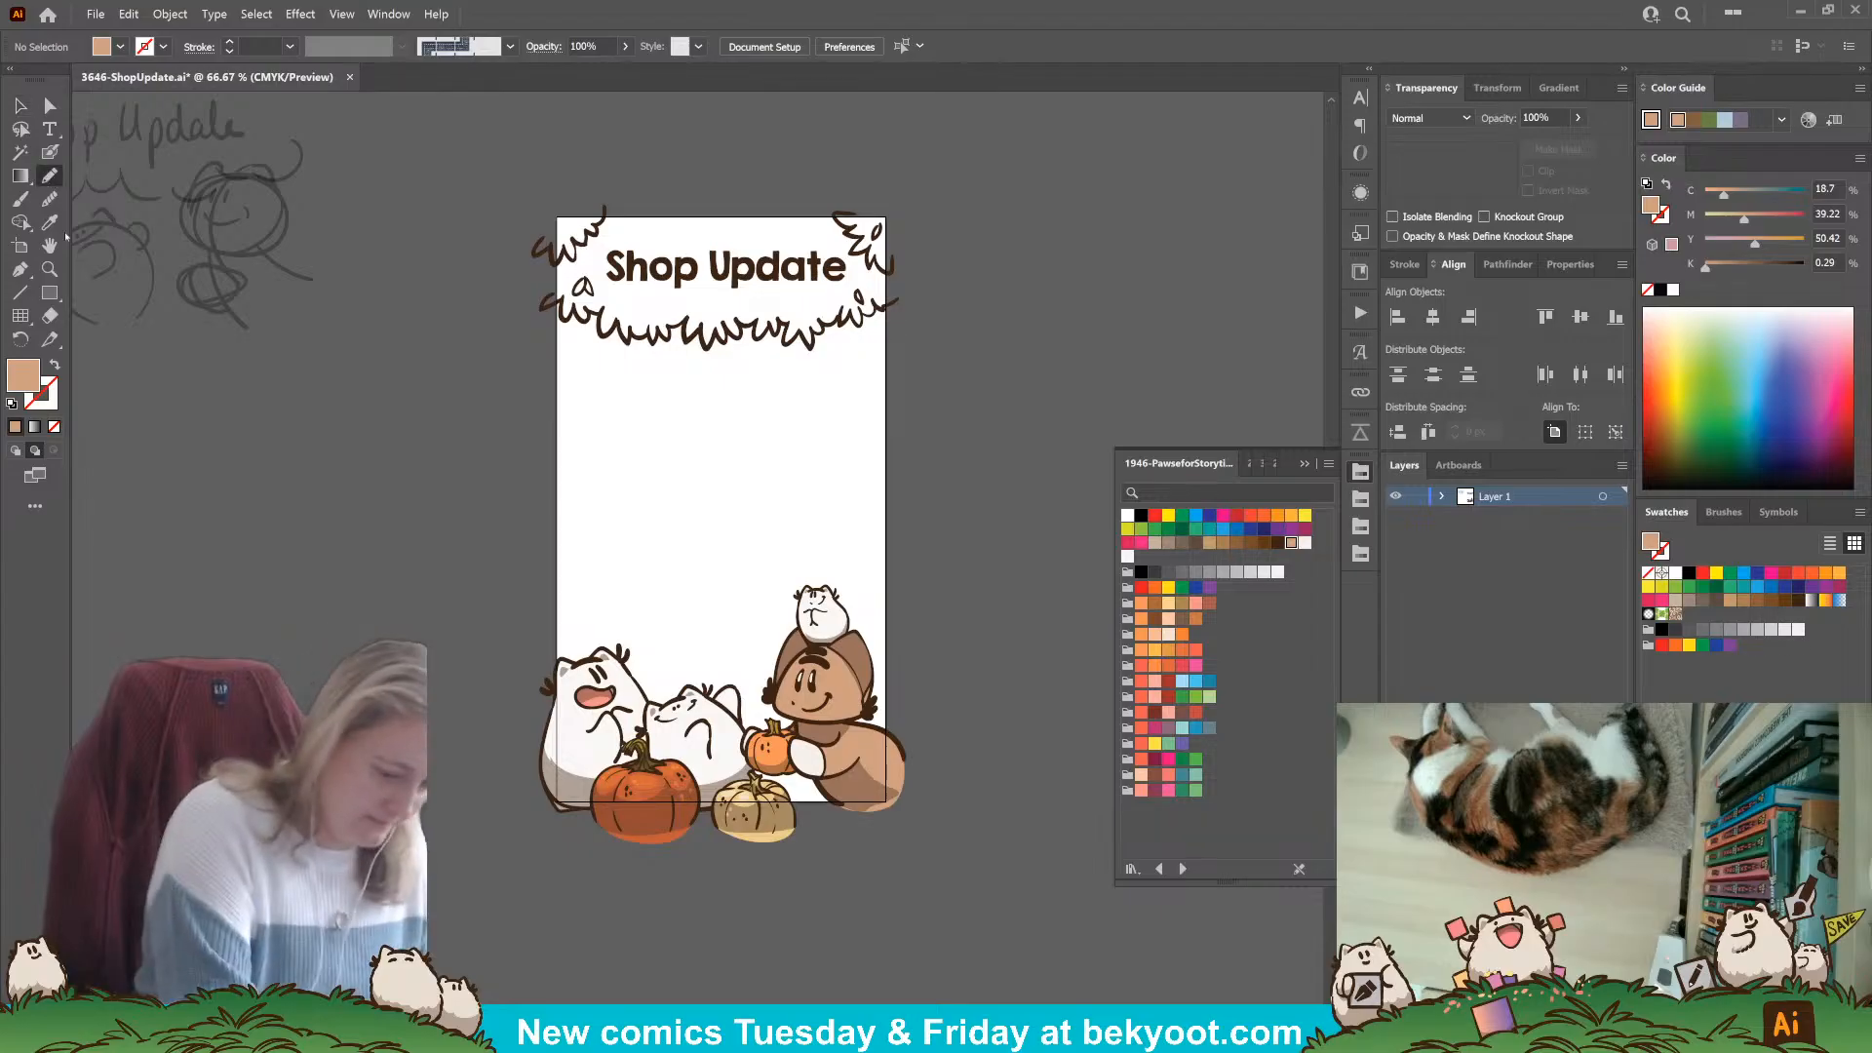
scroll(795, 472, up, 2)
scroll(779, 396, up, 1)
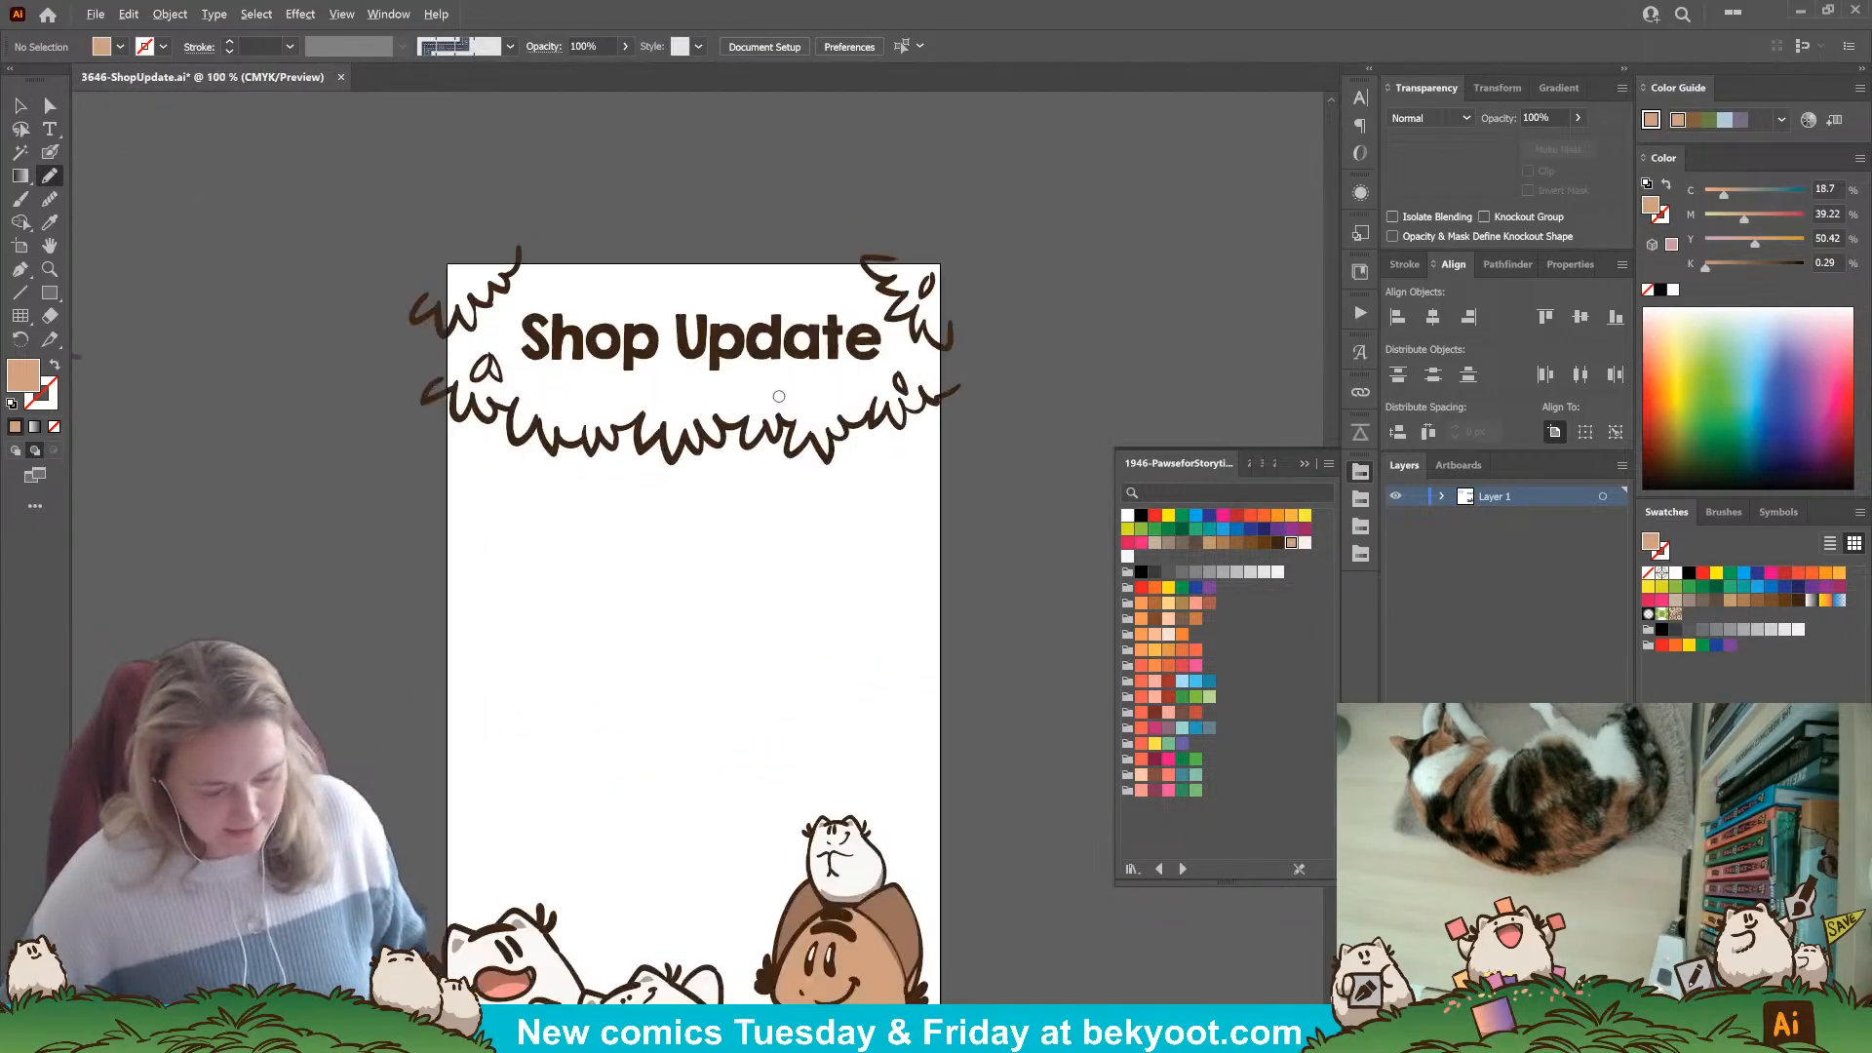
click(1253, 463)
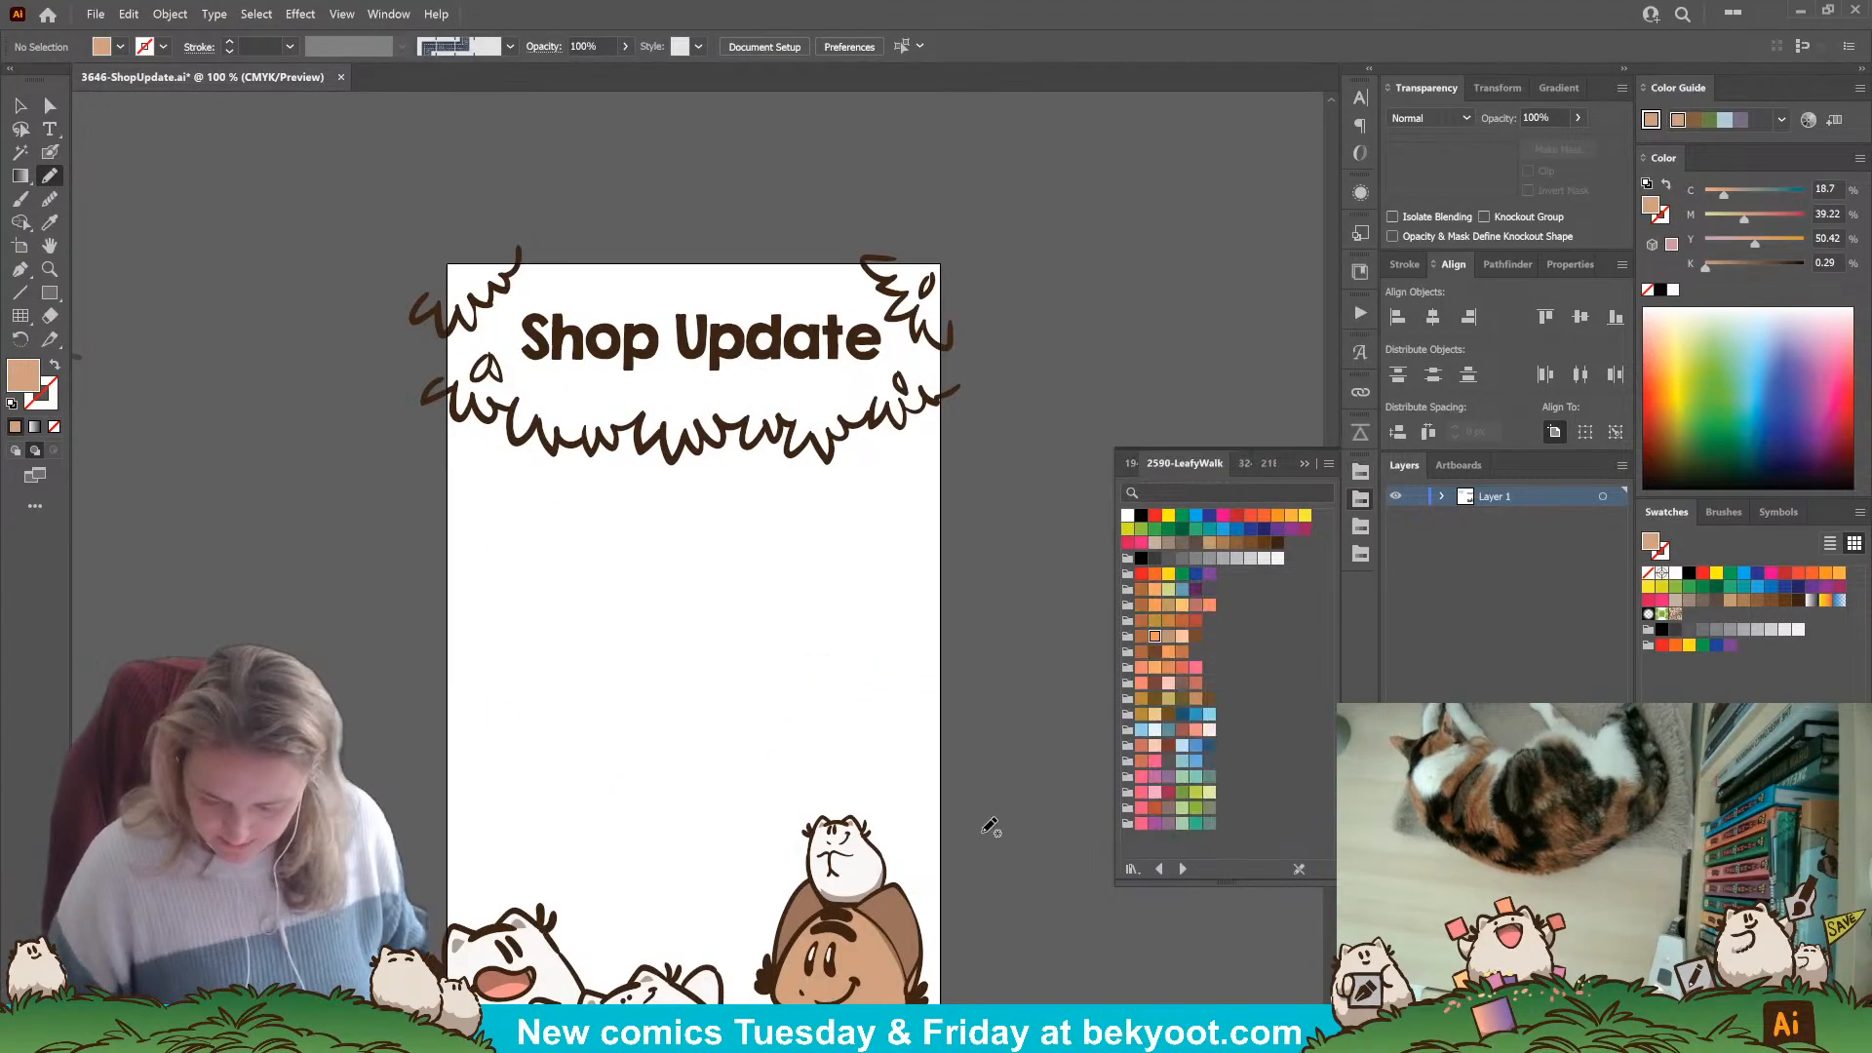
click(1183, 621)
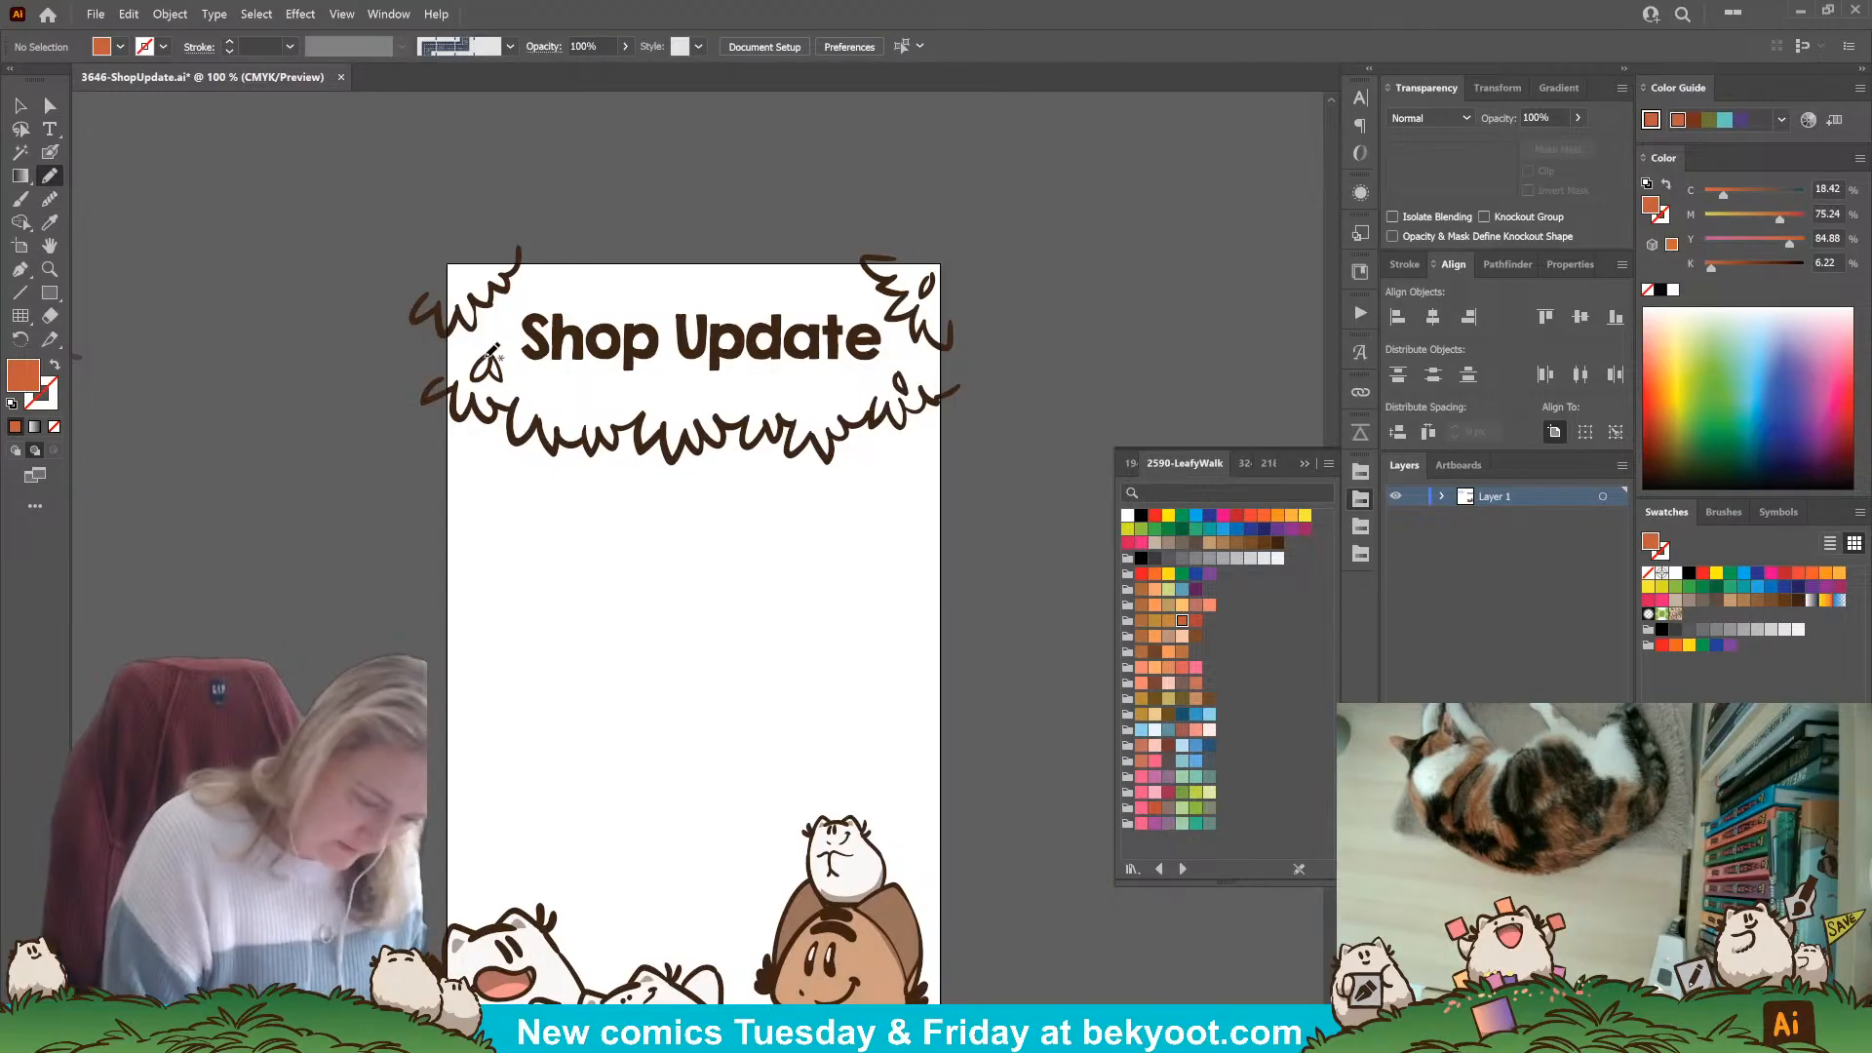
Paint rust-orange fills inside the small loose leaves beside the "Shop Update" title and in the upper right corner.
mouse_move(487, 359)
mouse_down()
mouse_move(473, 378)
mouse_move(489, 357)
mouse_up()
key(ctrl+shift+a)
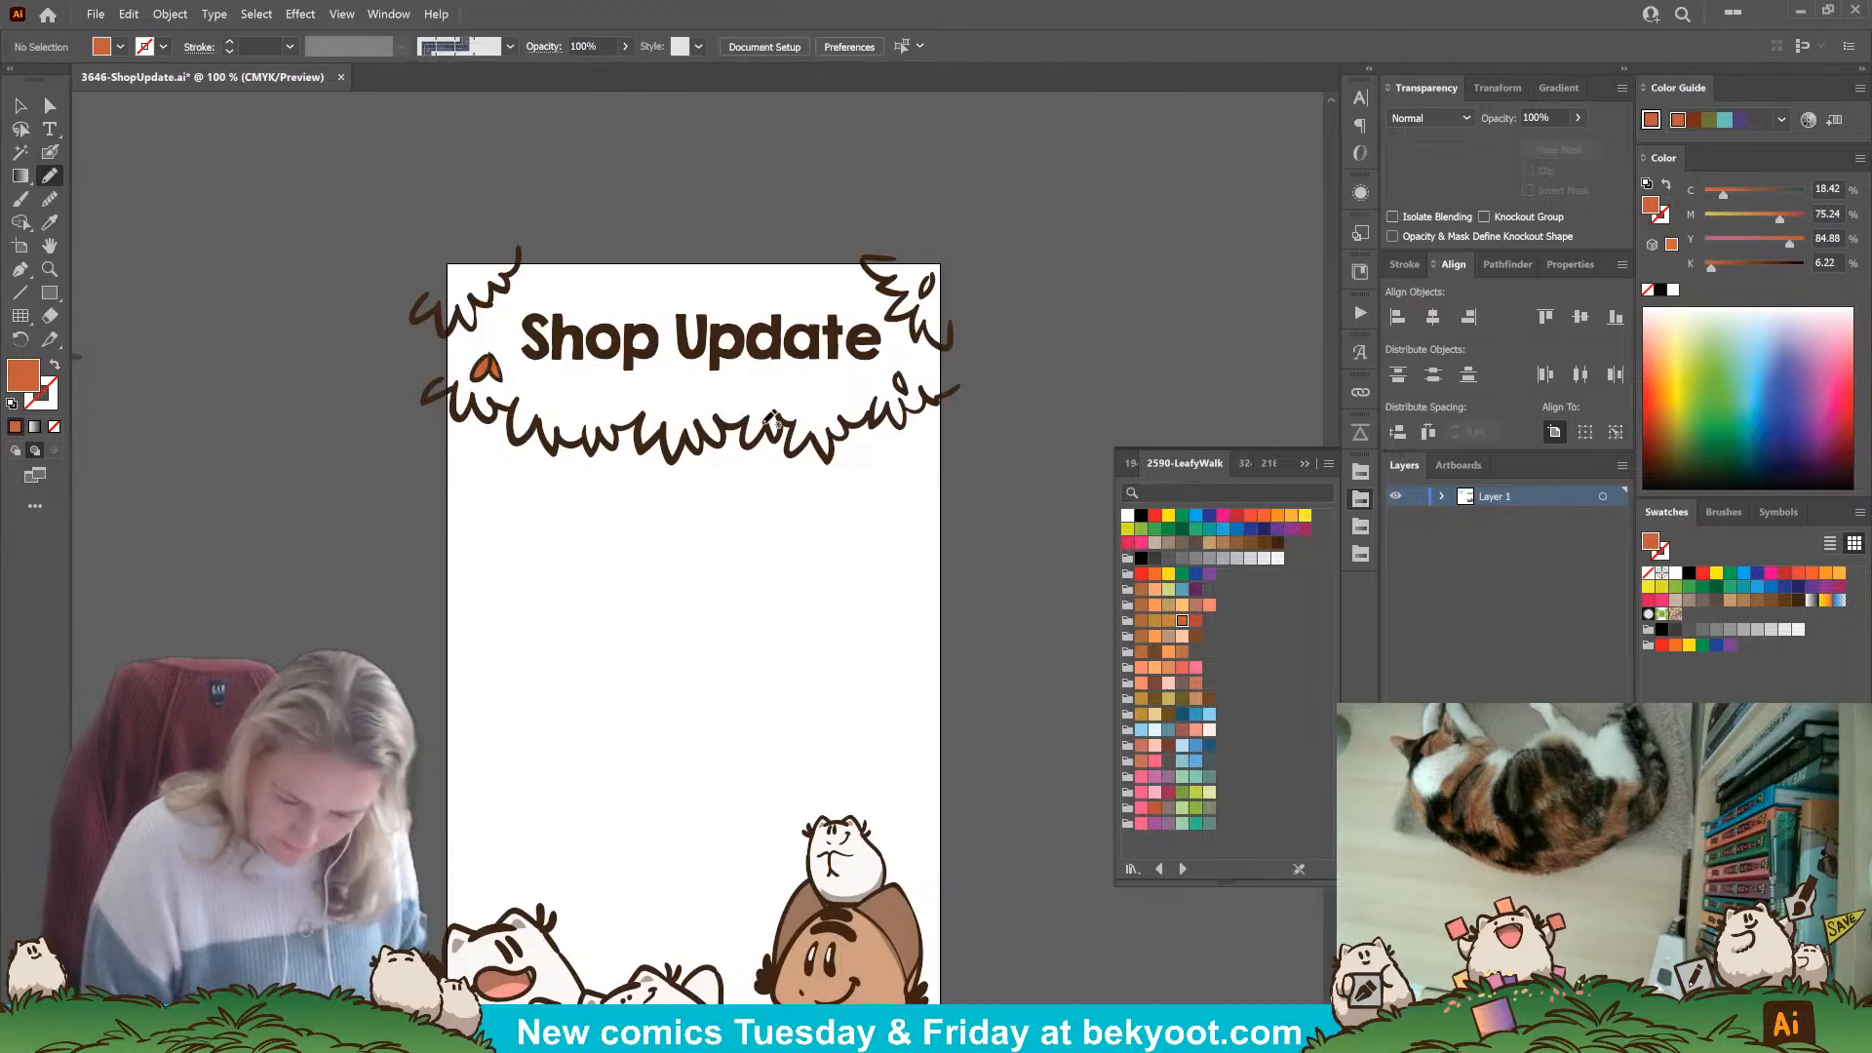
drag(903, 382, 902, 386)
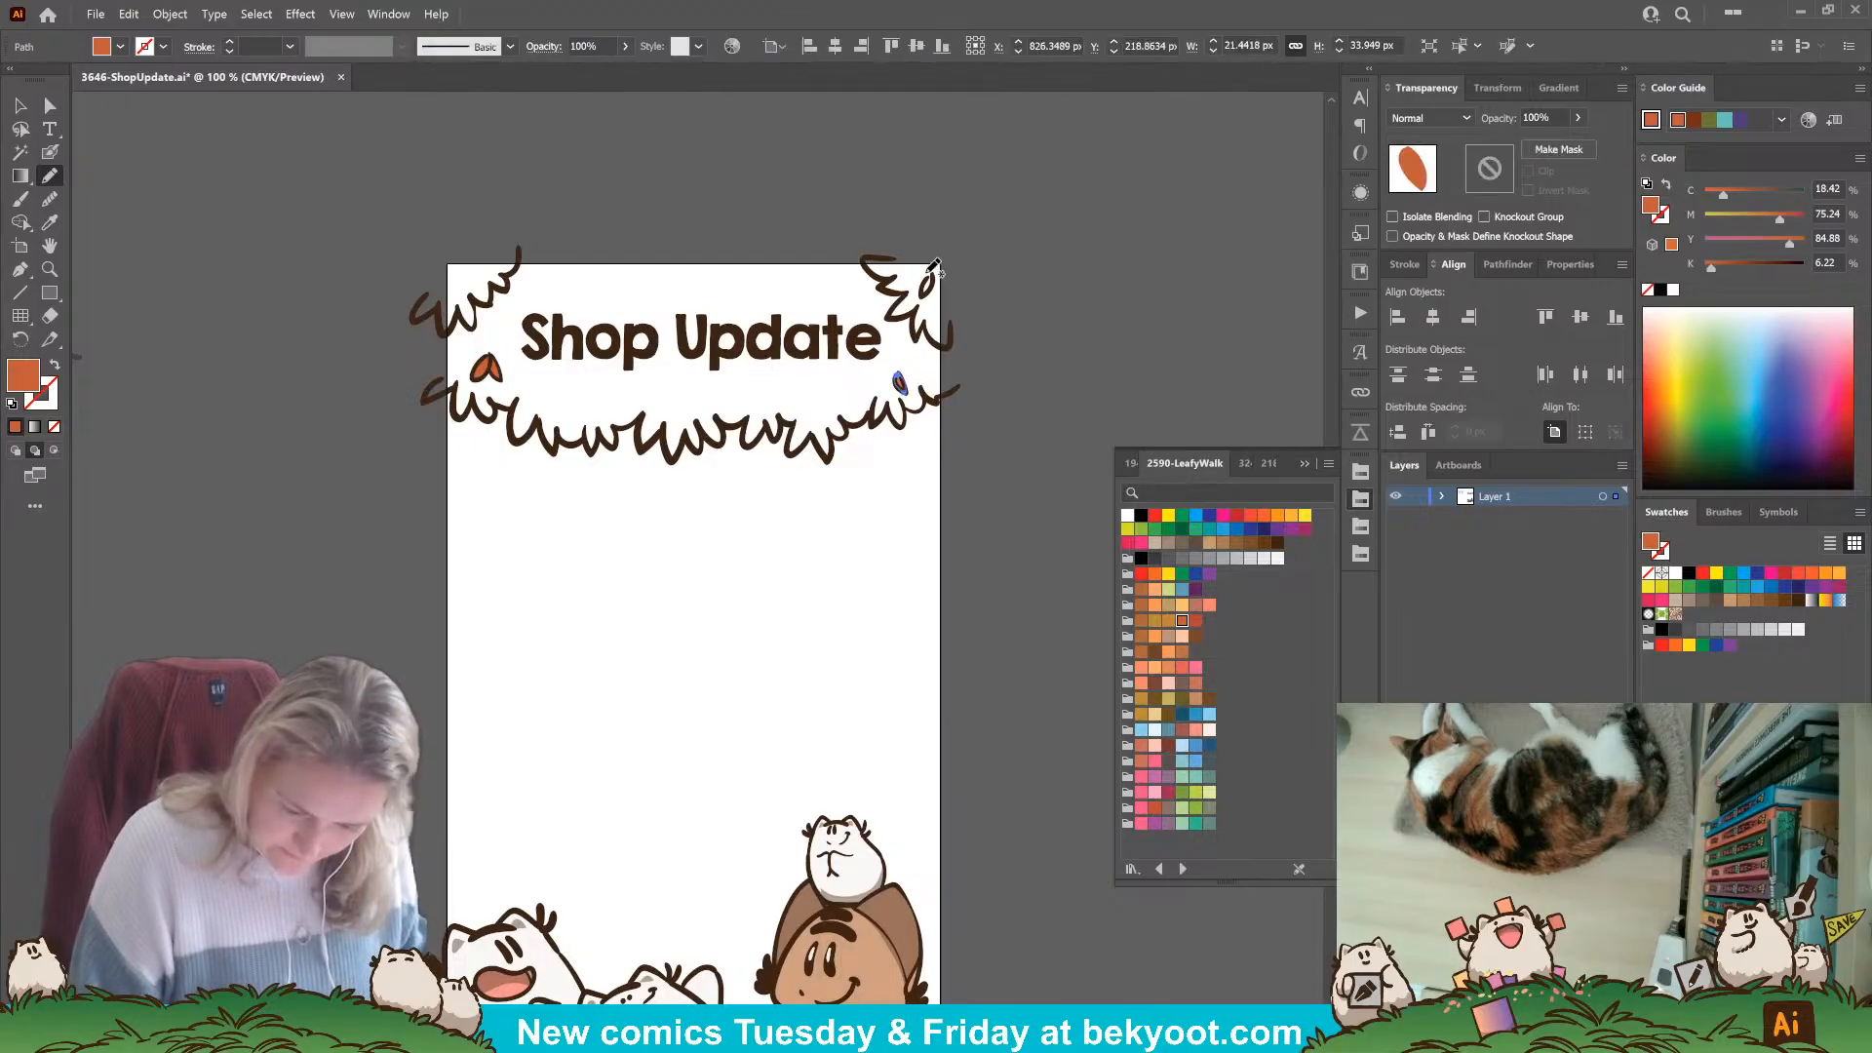
drag(939, 282, 927, 289)
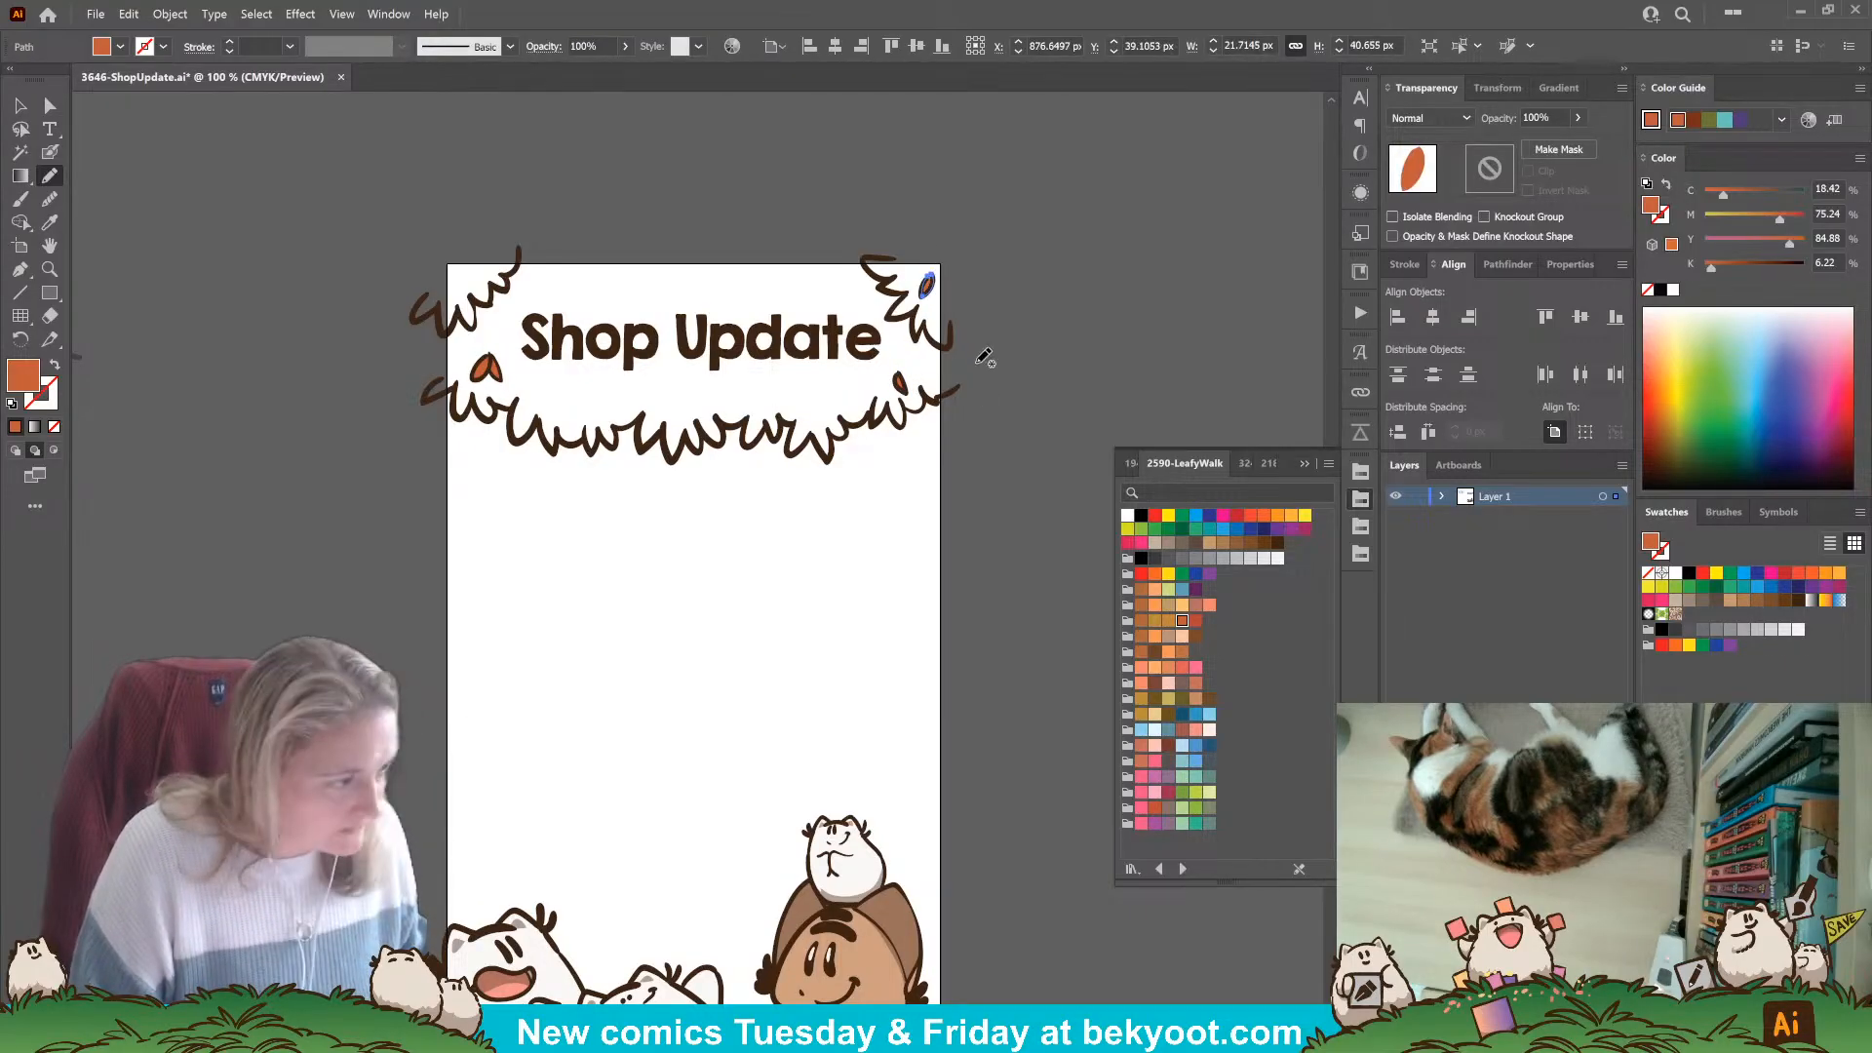
key(ctrl+shift+a)
Paint golden-orange fills behind the upper-left corner leaves, the right-edge cluster and three clusters along the banner's lower edge, using the LeafyWalk swatch.
scroll(869, 551, down, 2)
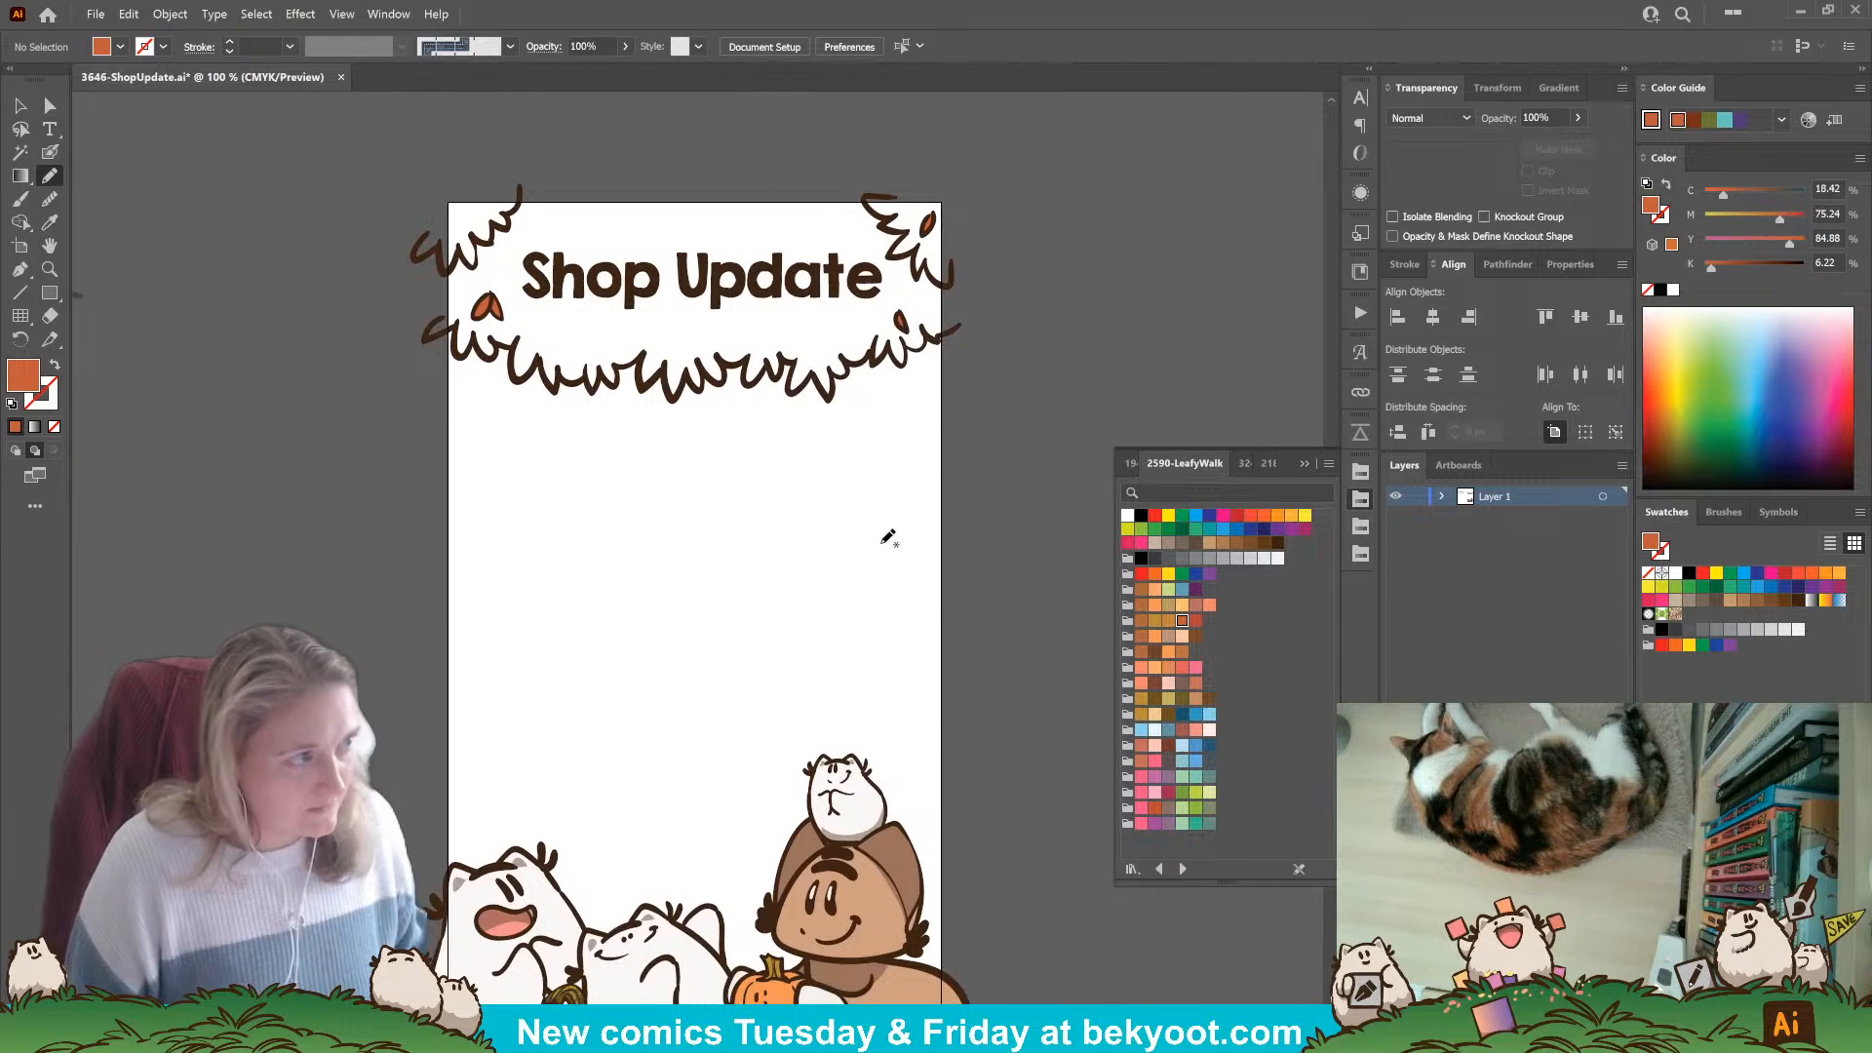
click(1167, 621)
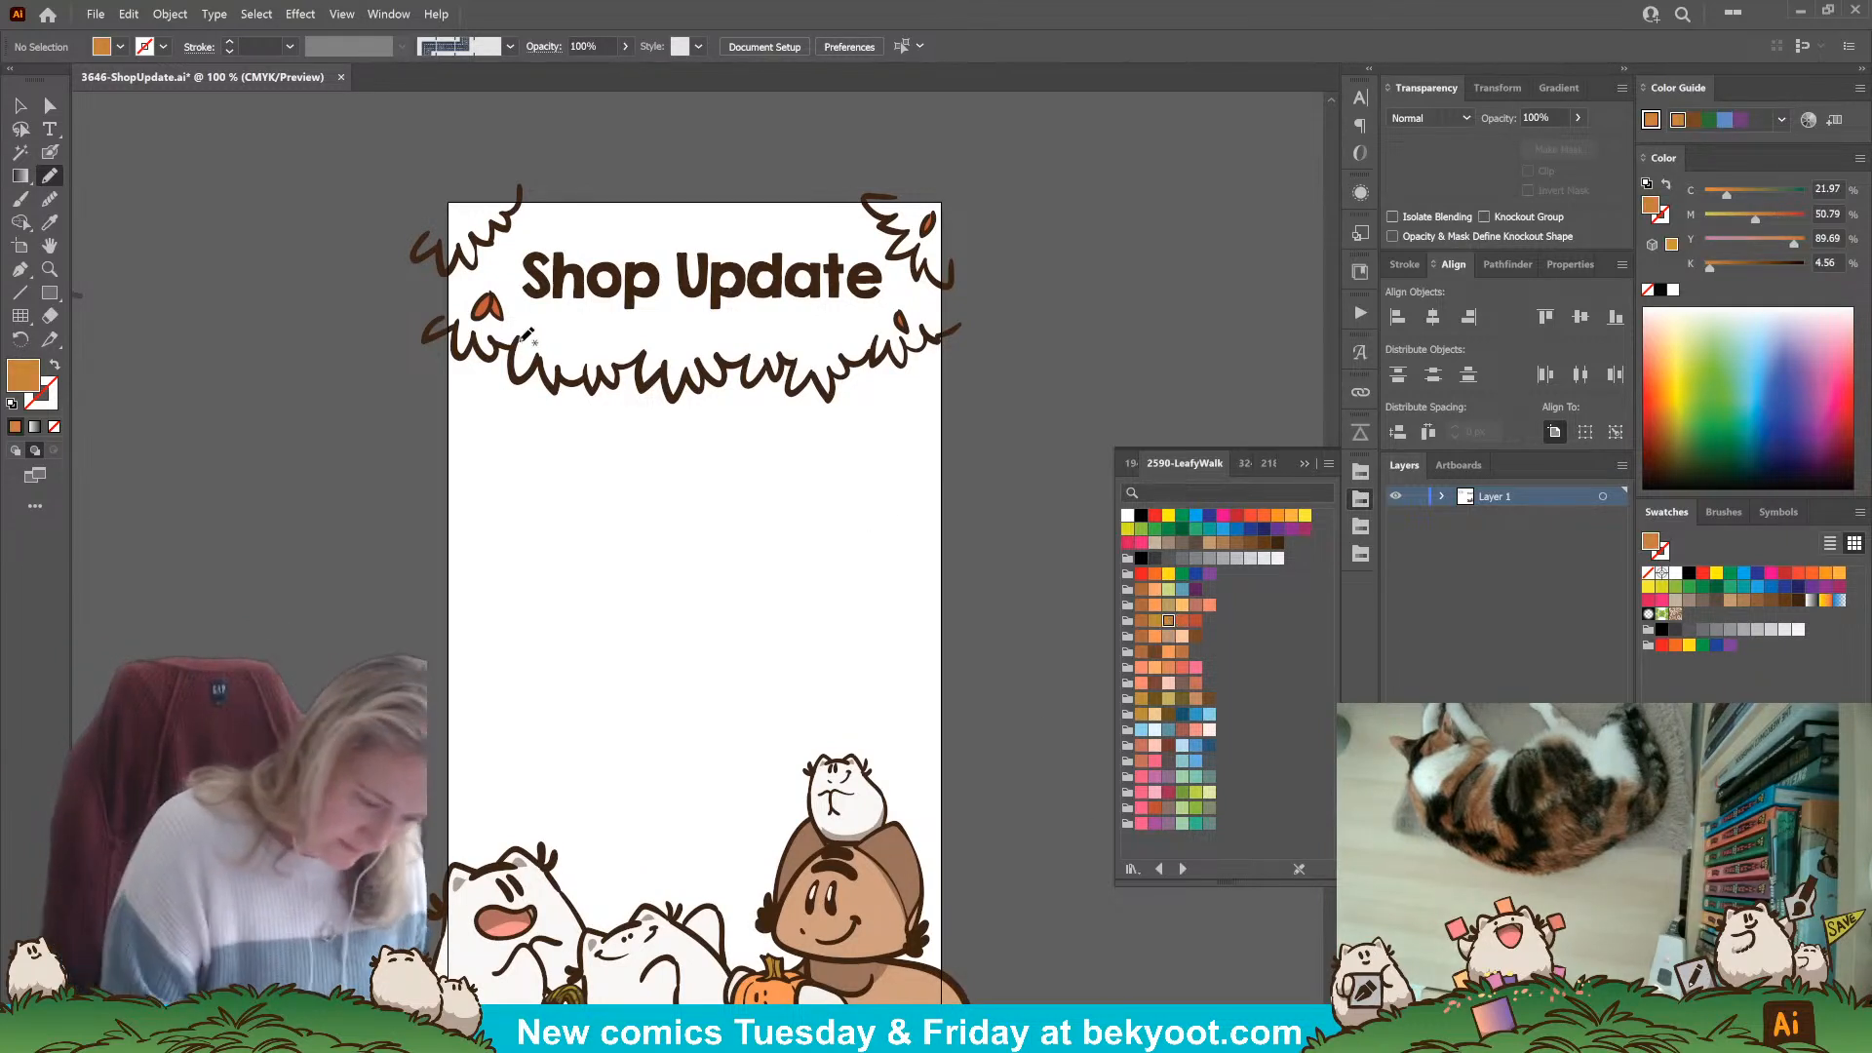
drag(517, 347, 536, 373)
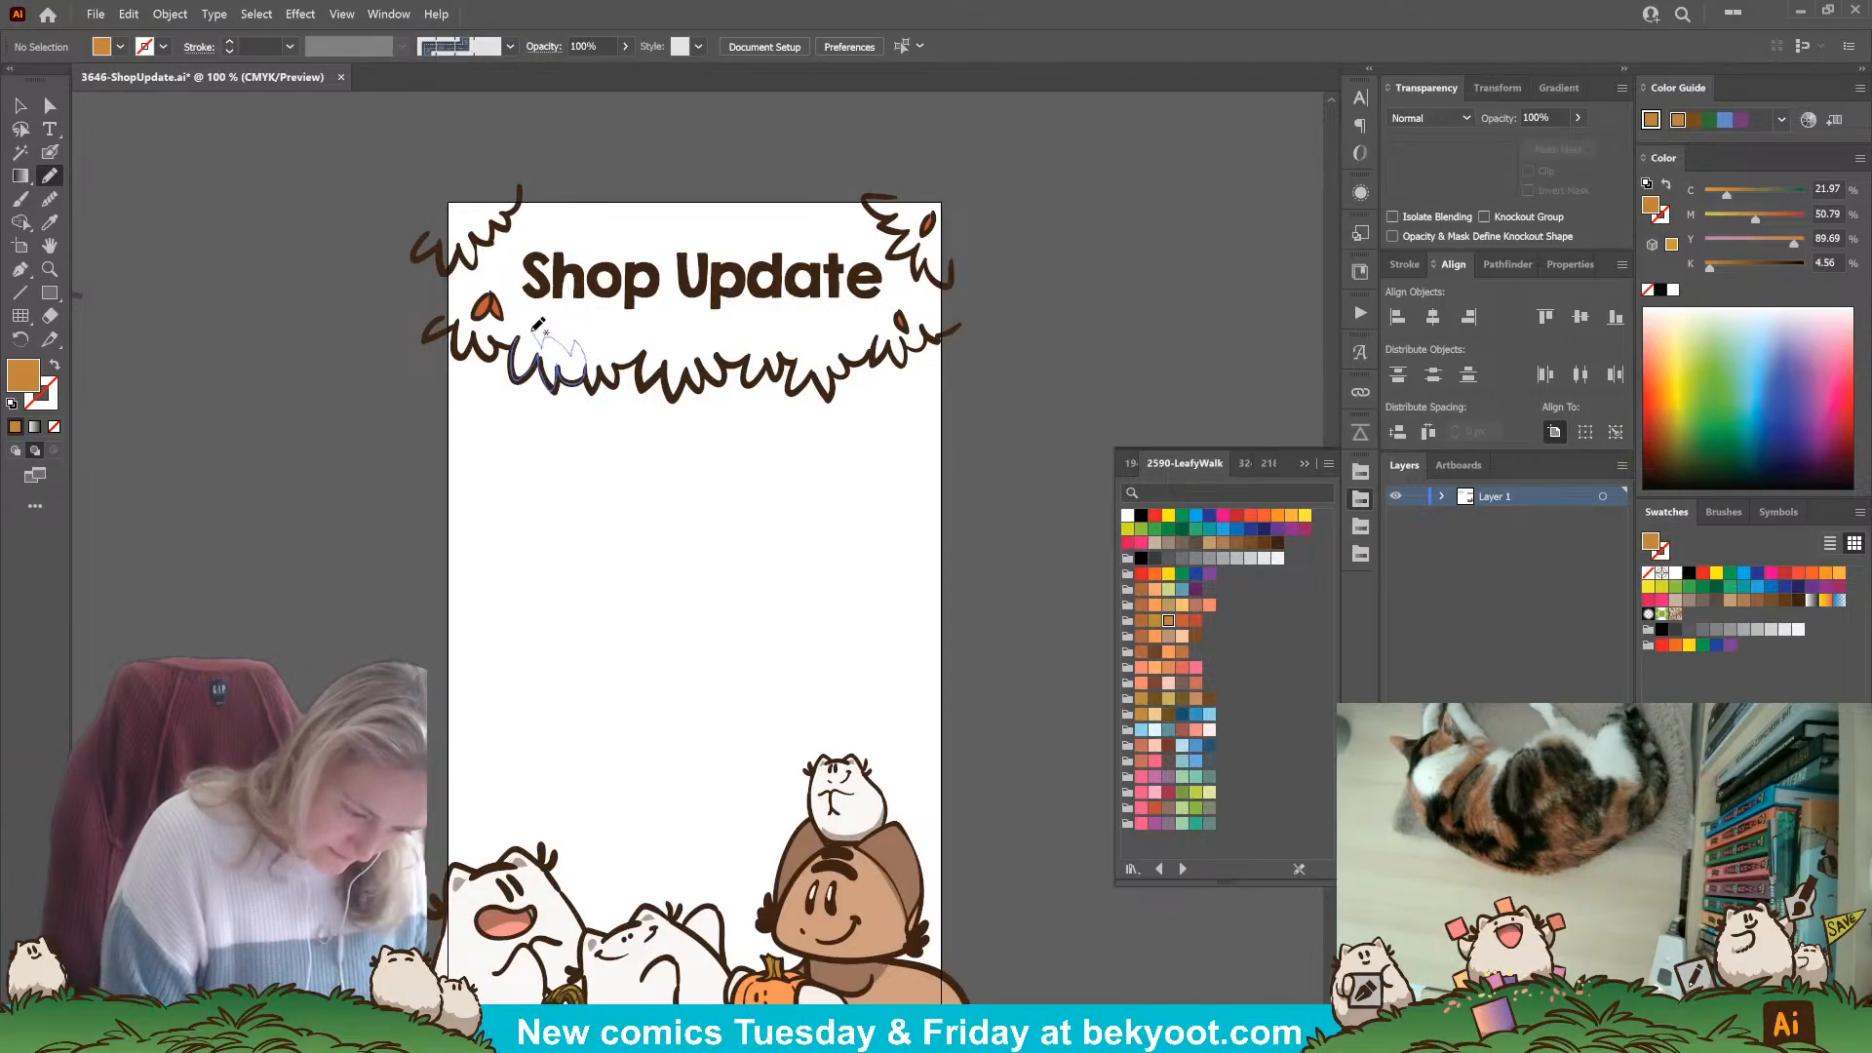
drag(537, 324, 526, 337)
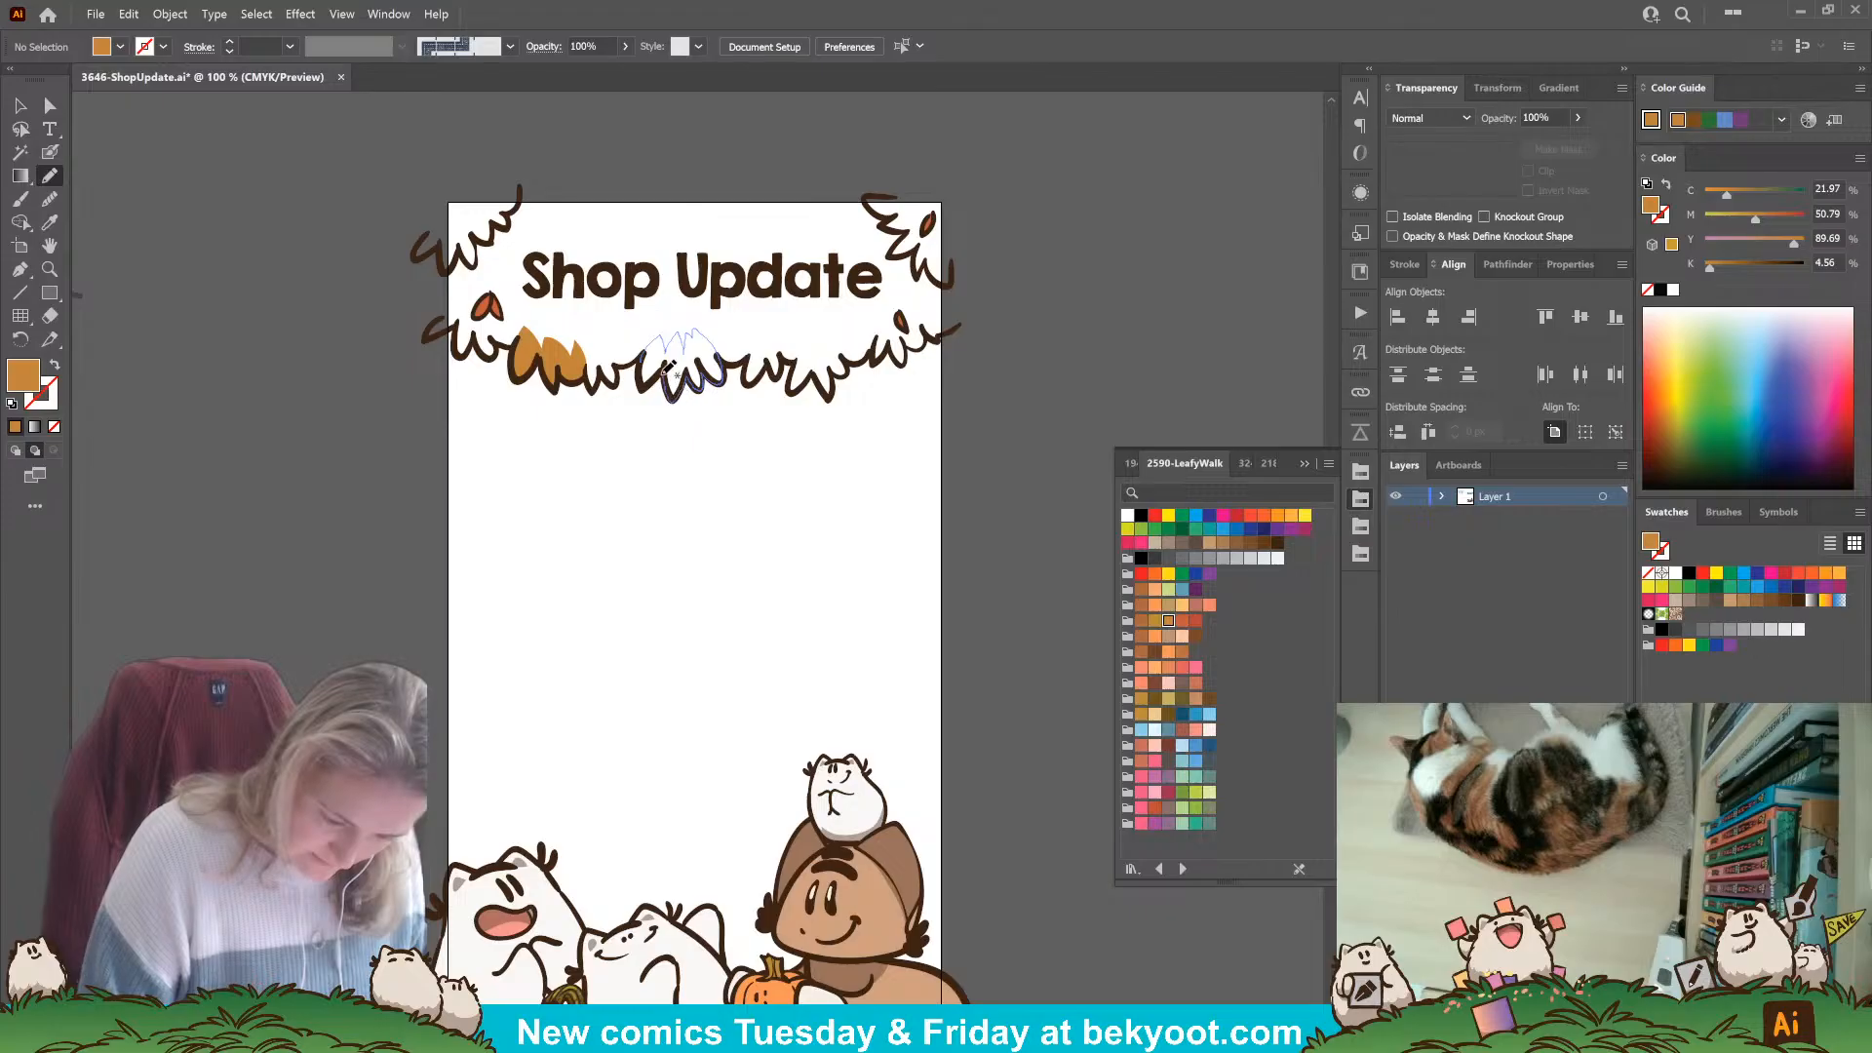
drag(647, 380, 645, 382)
key(ctrl+shift+a)
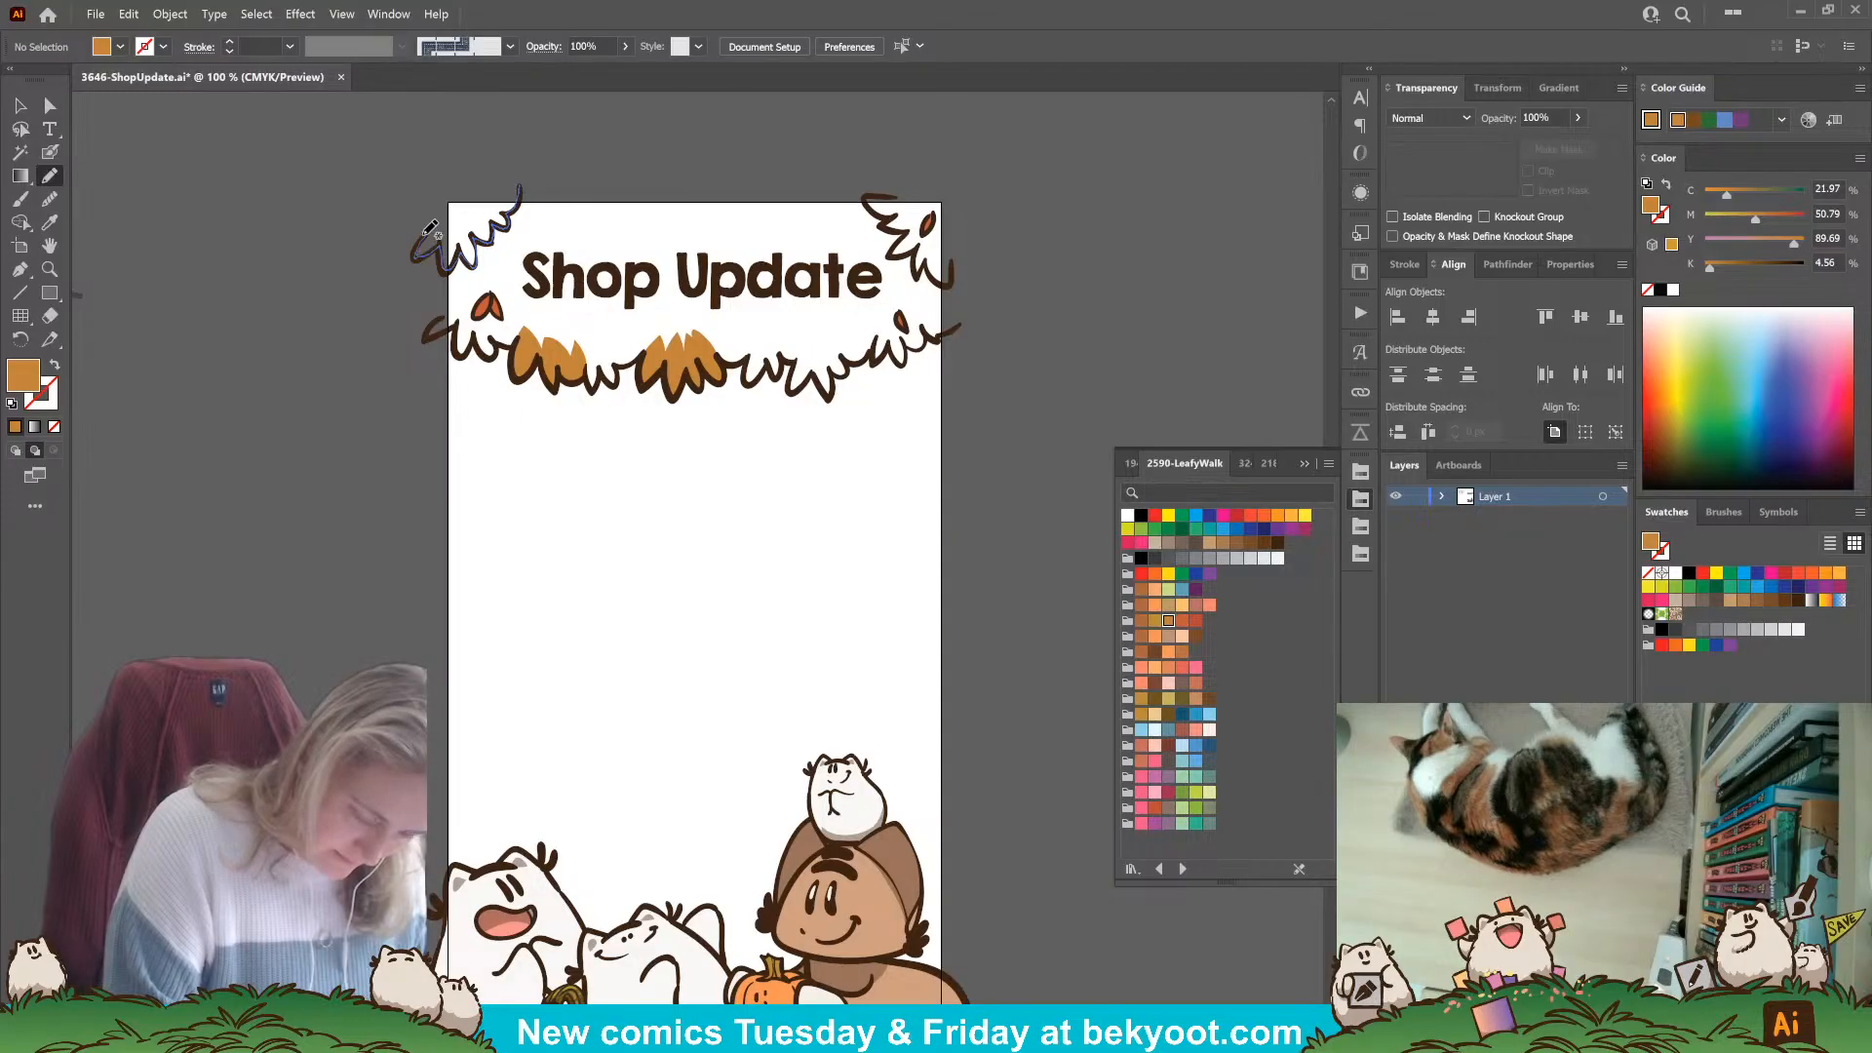
drag(509, 176, 519, 191)
key(ctrl+shift+a)
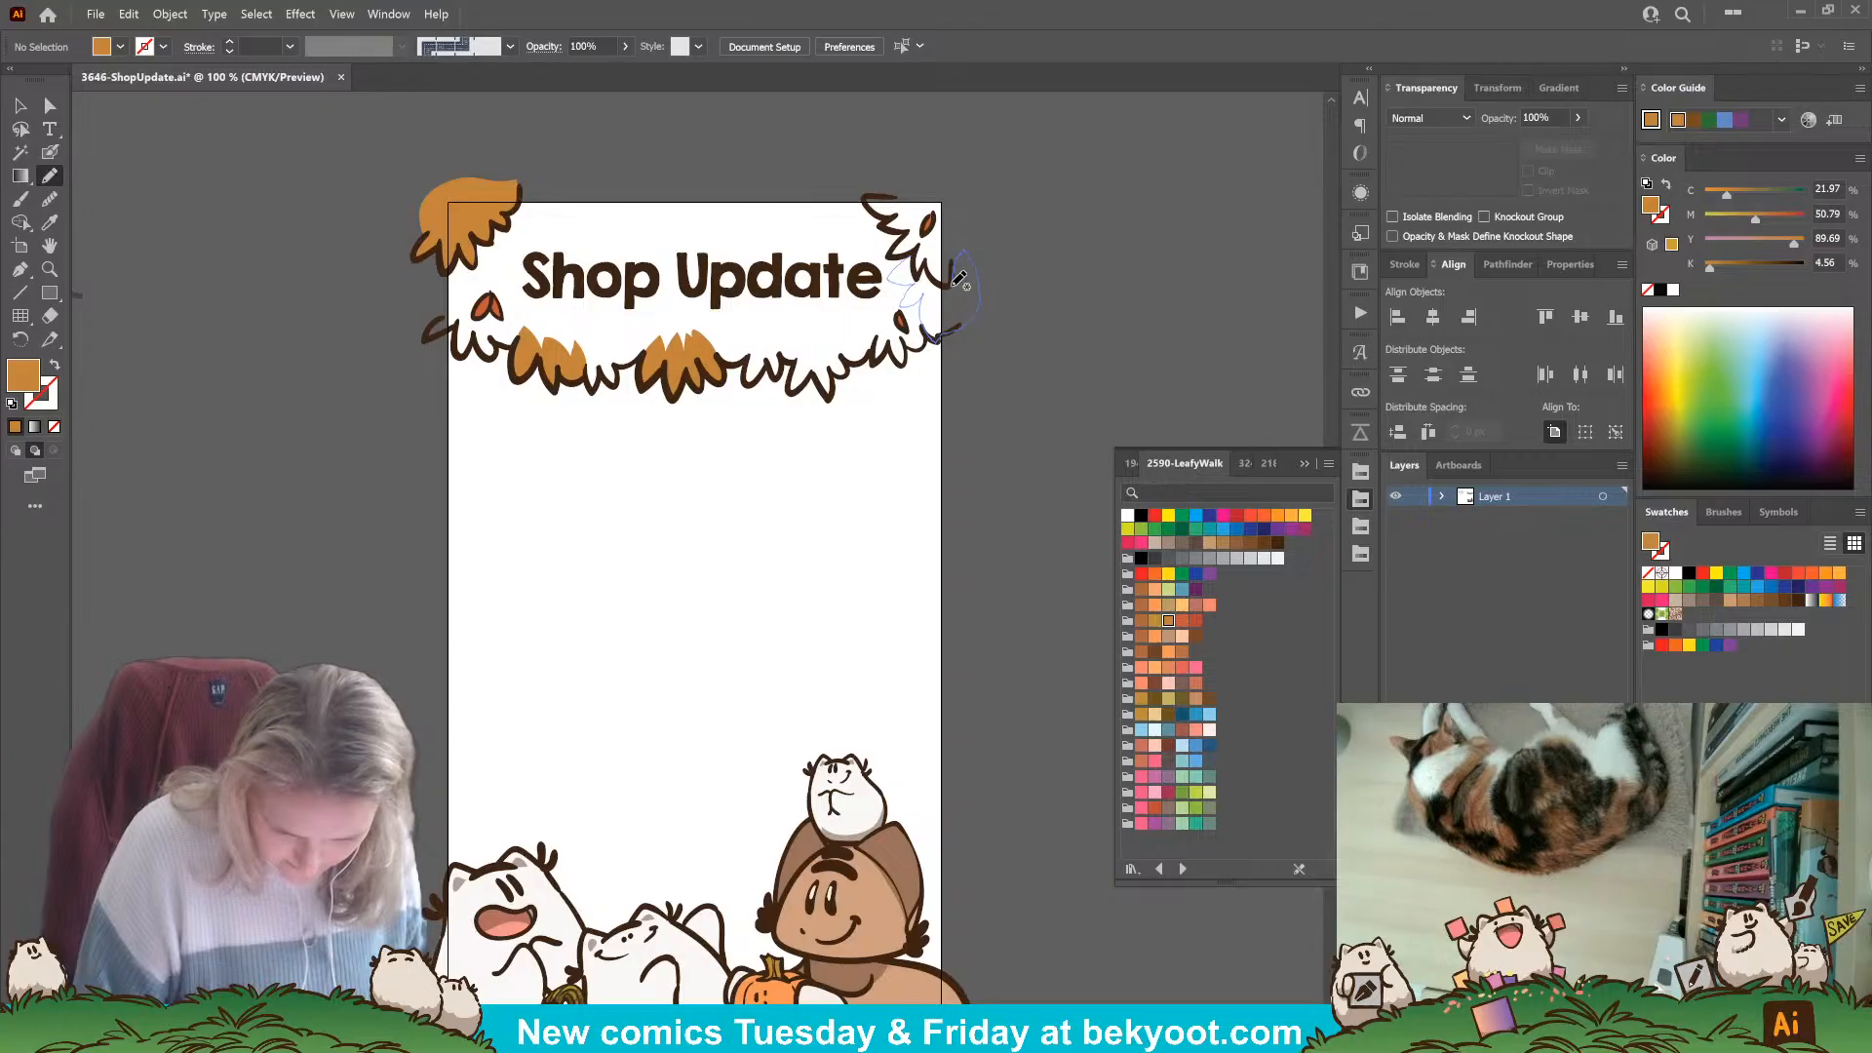
drag(920, 246, 924, 252)
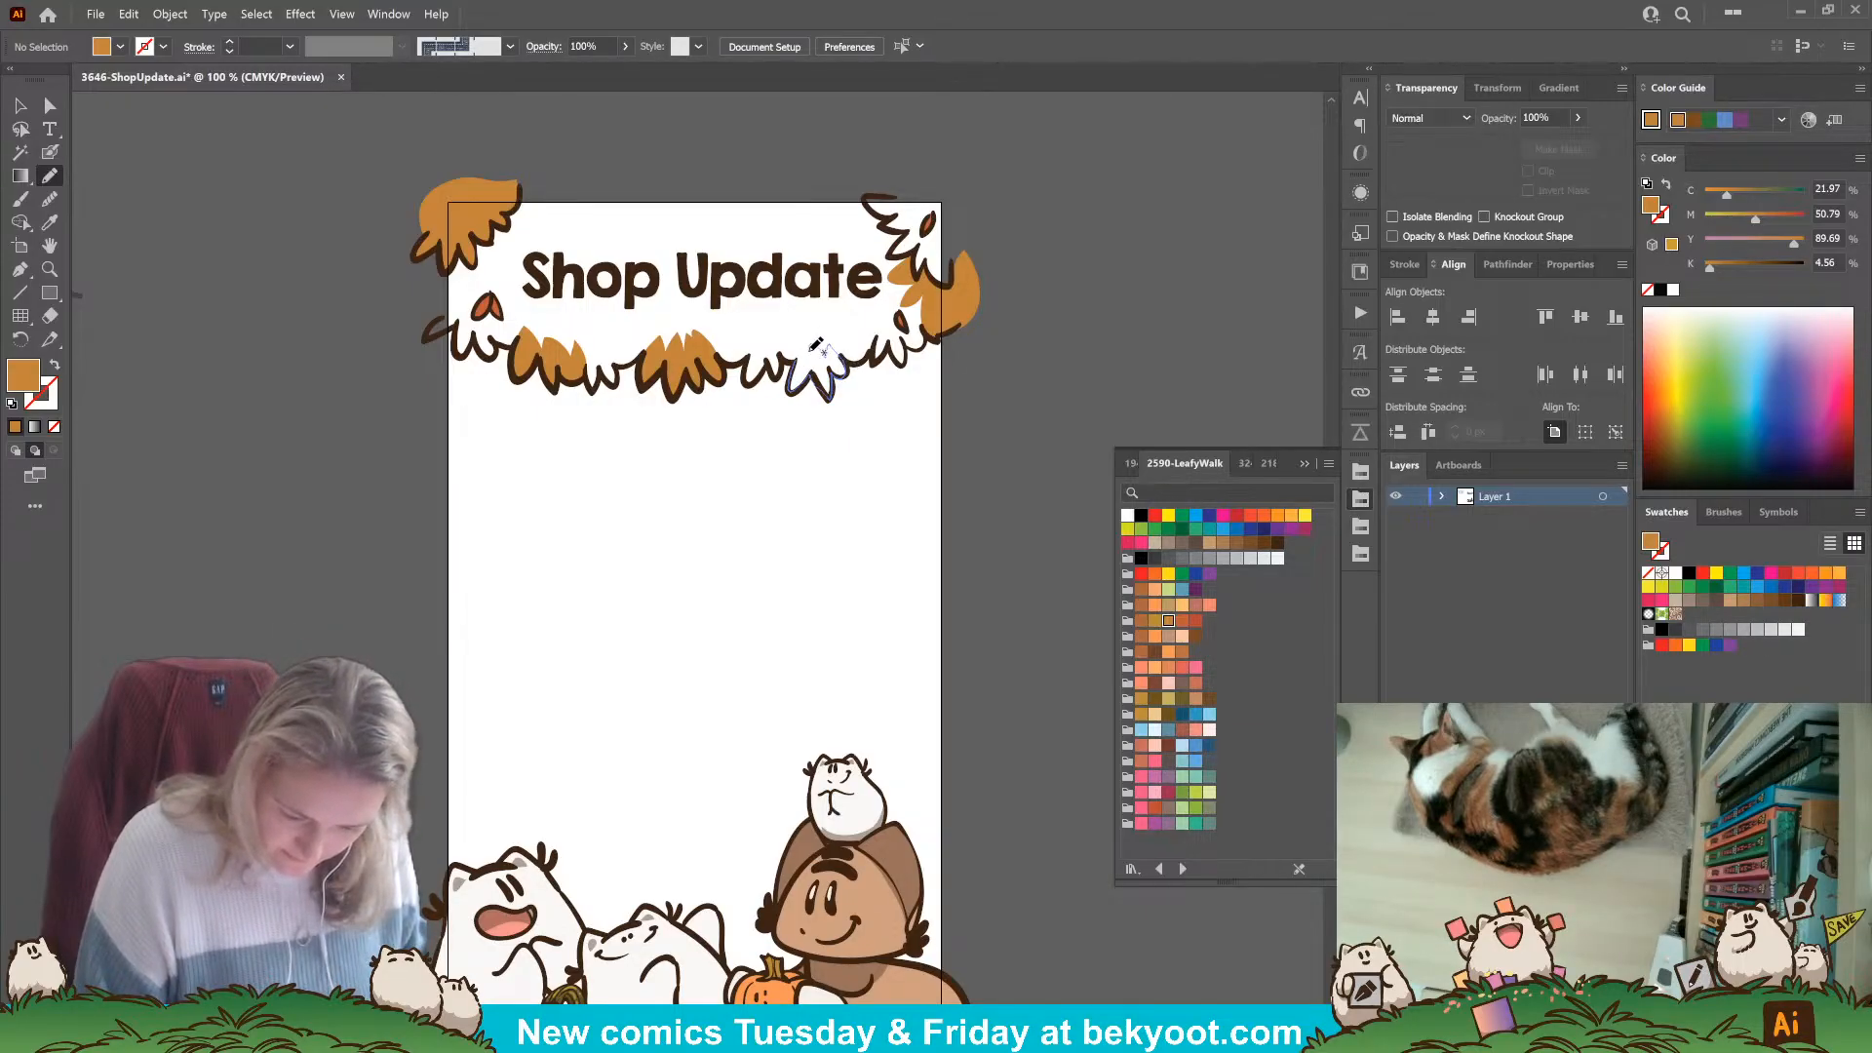
drag(808, 343, 811, 347)
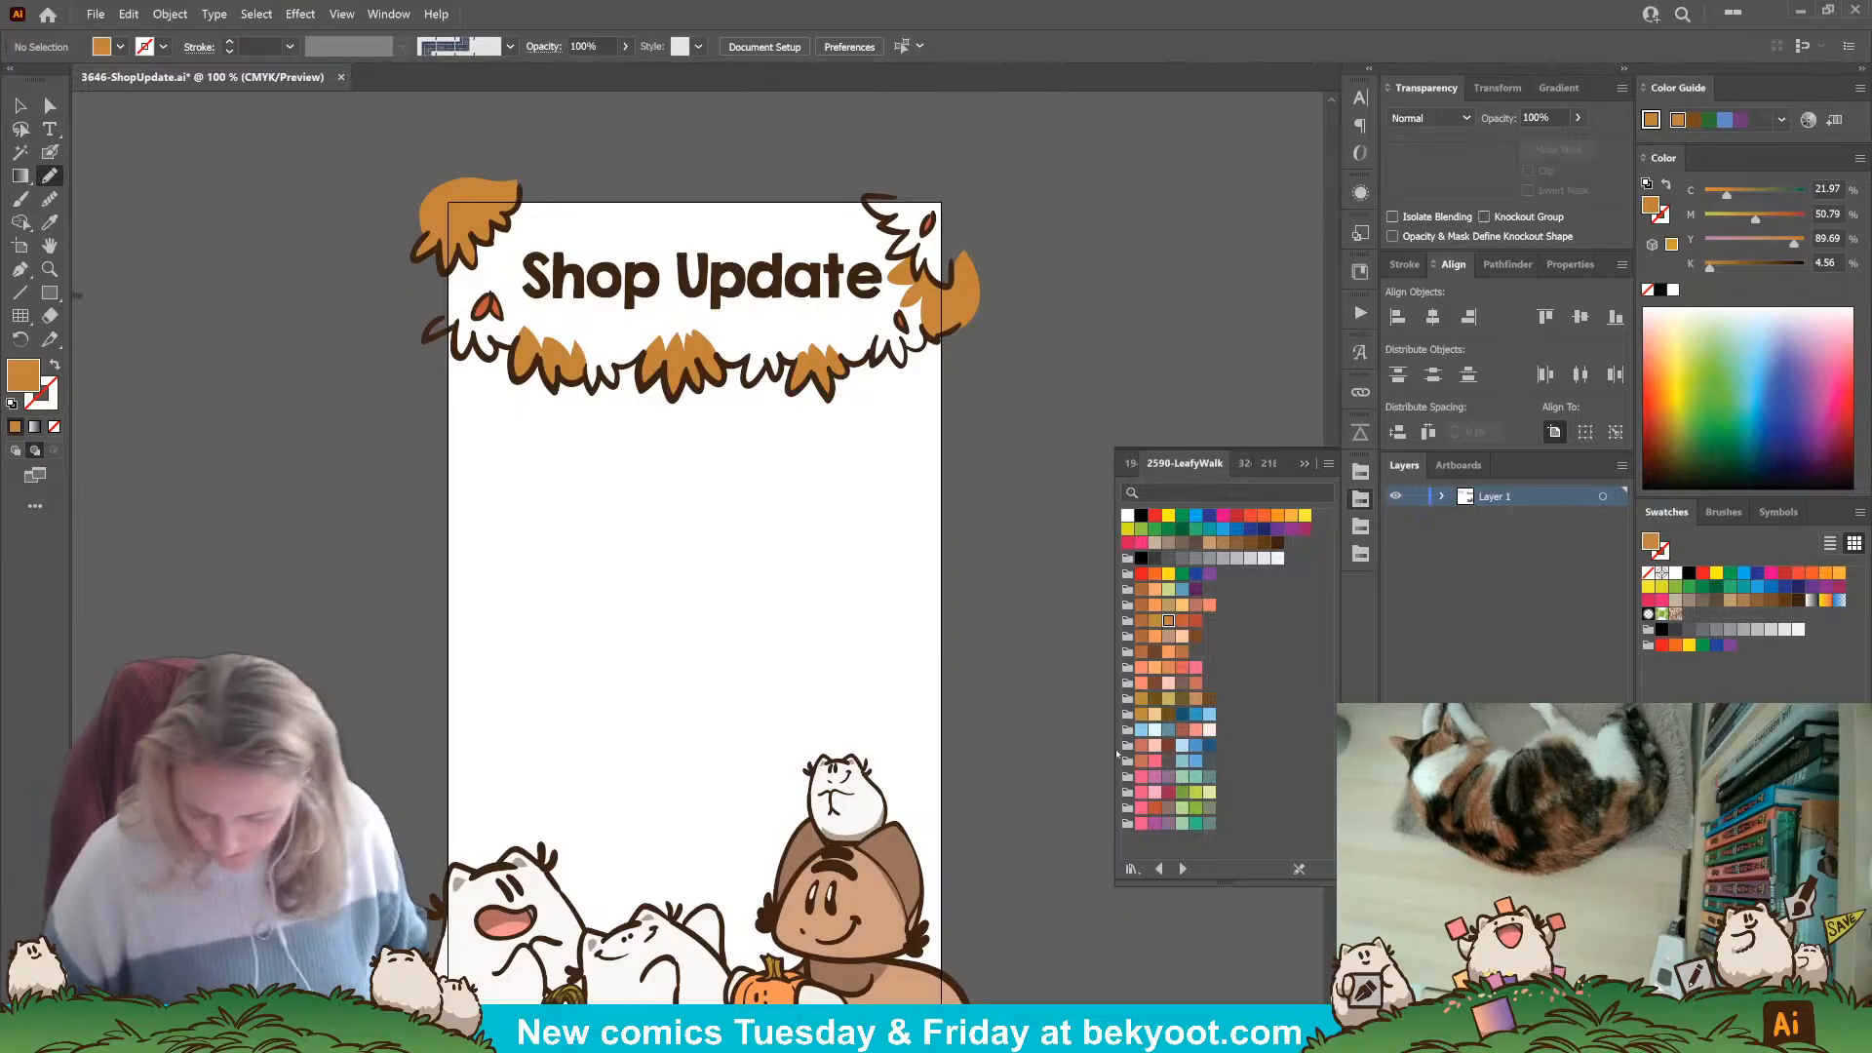
Fill the upper-right leaf cluster and the whole remaining banner area behind the title with the red LeafyWalk swatch.
click(1182, 622)
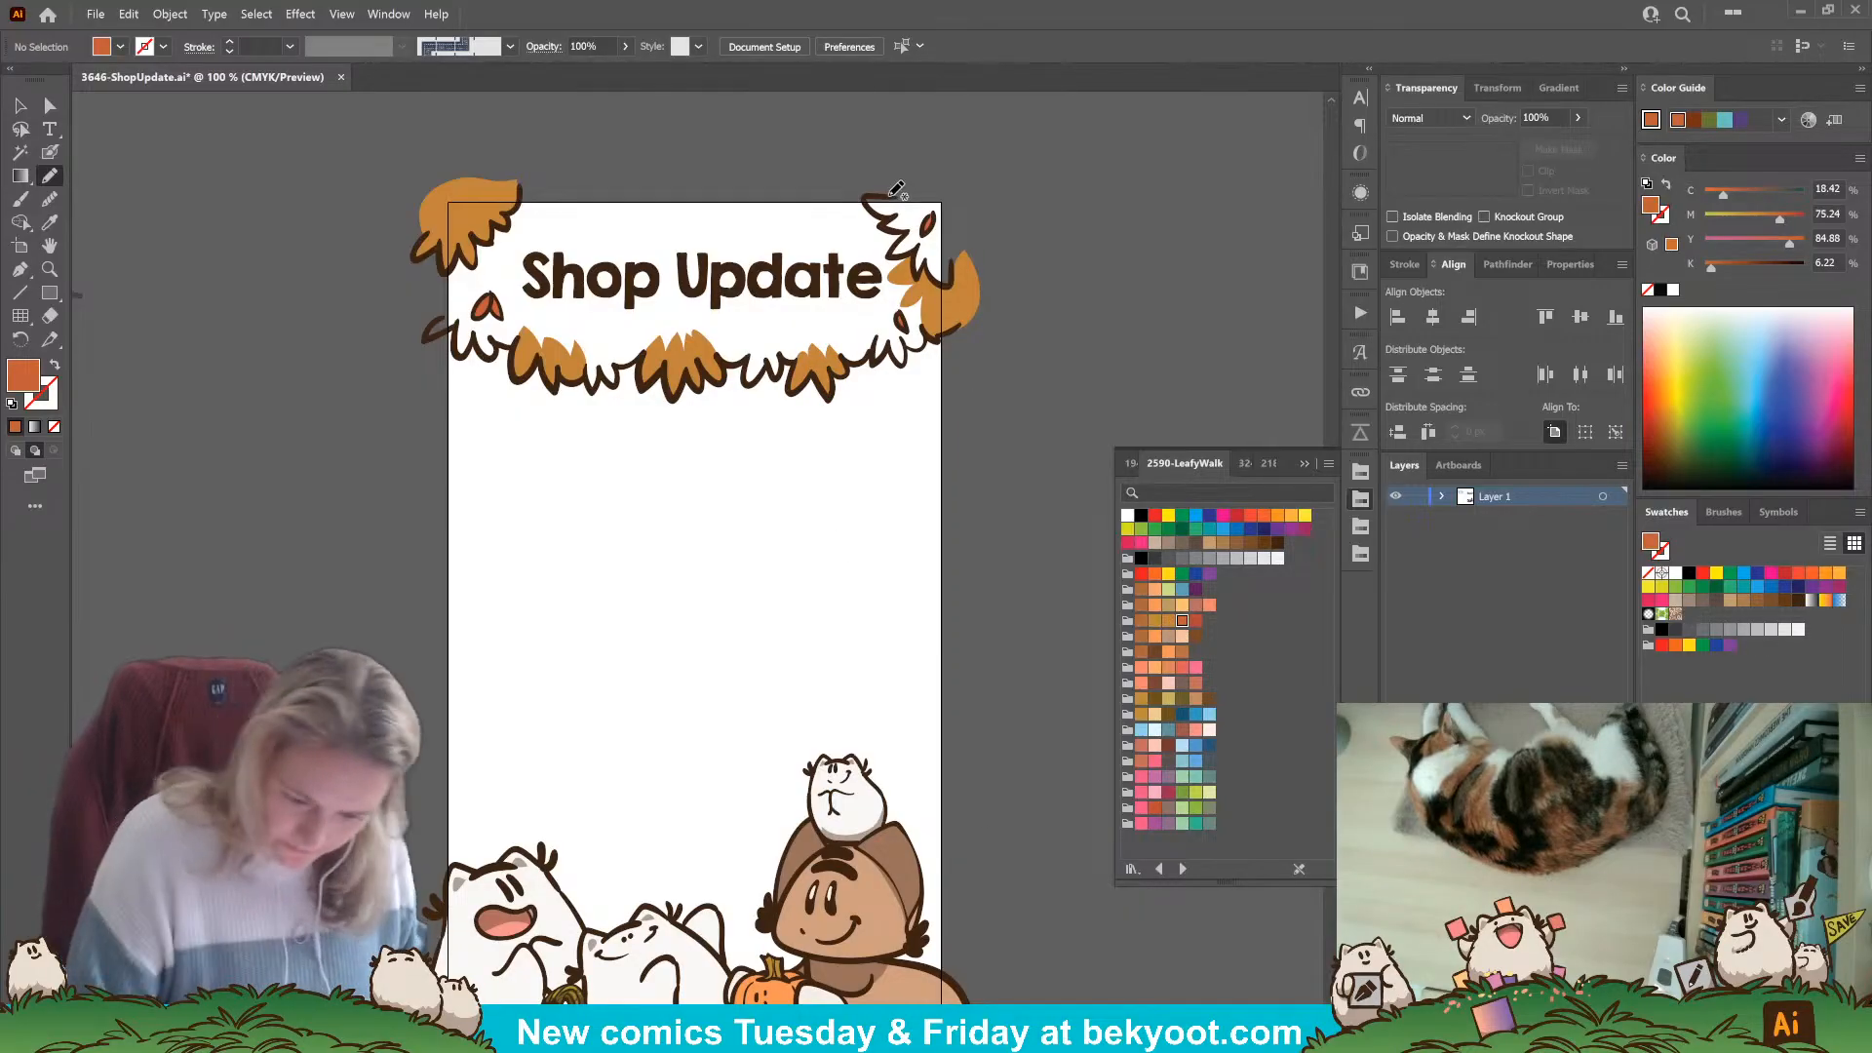
click(1196, 622)
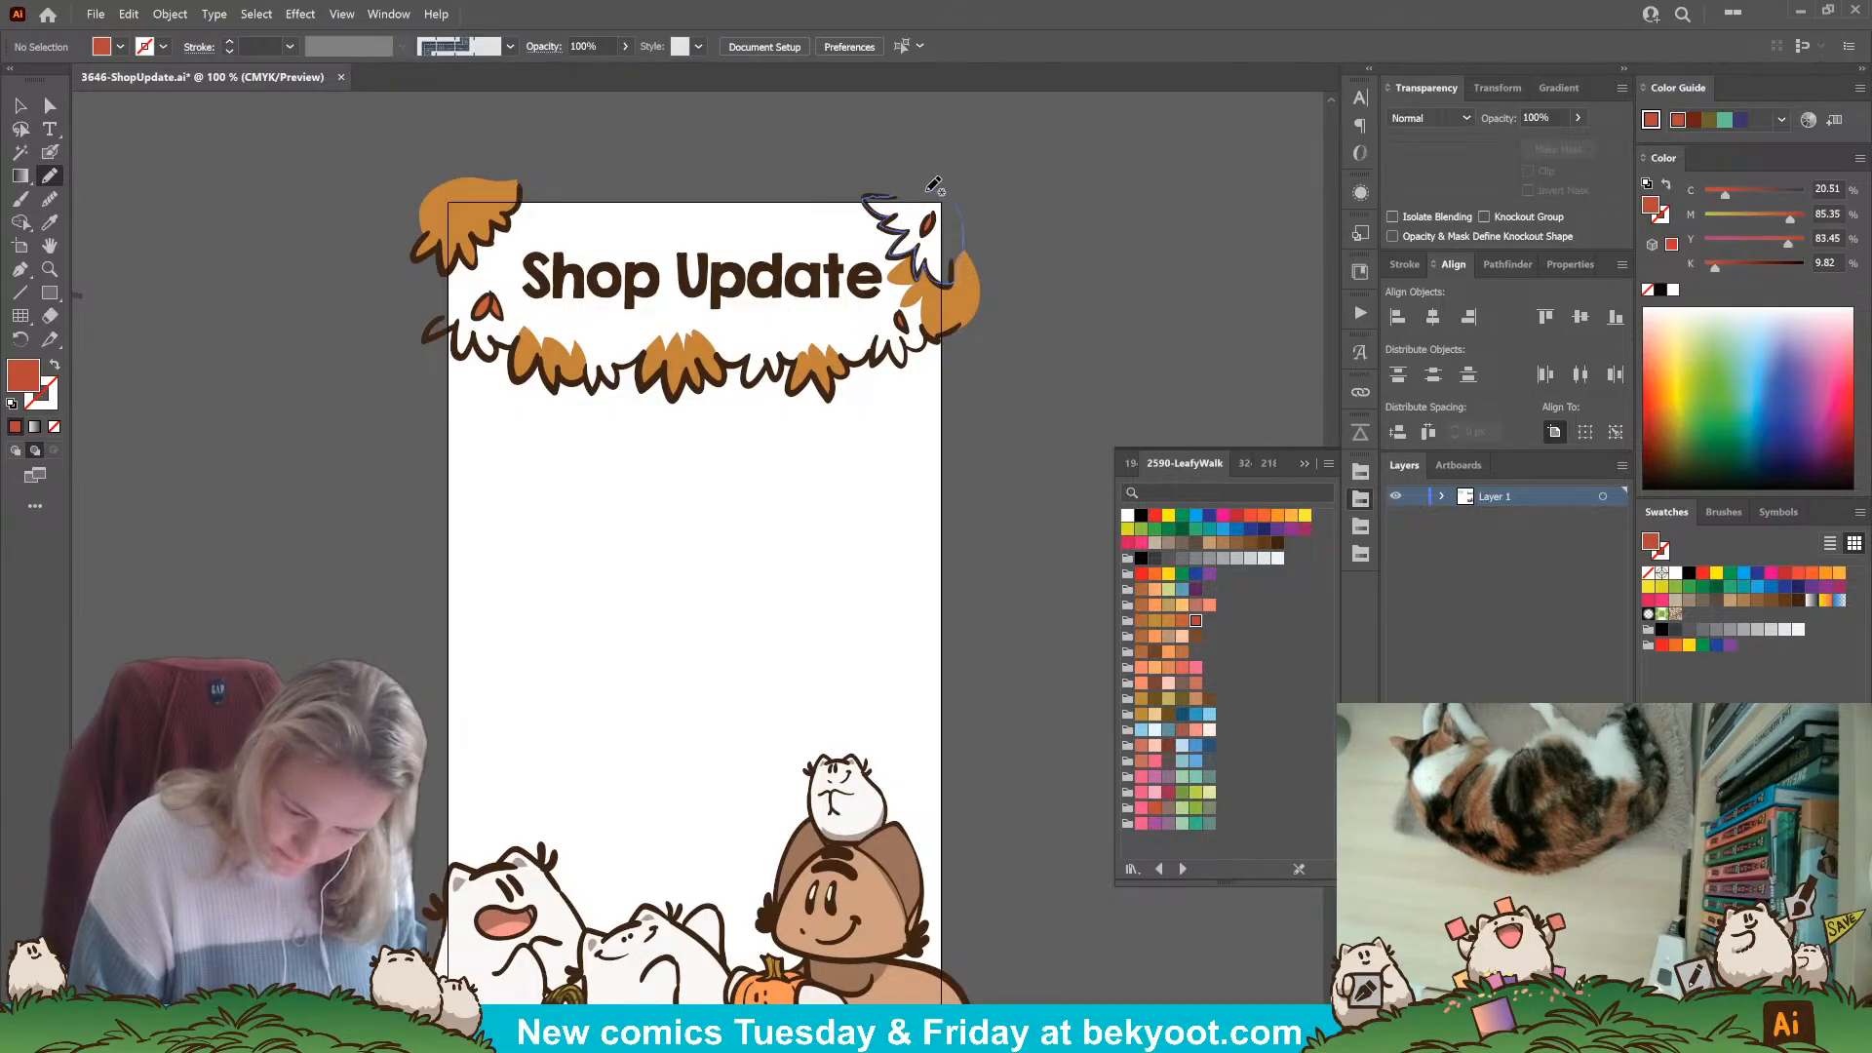
drag(934, 185, 926, 191)
scroll(789, 572, up, 3)
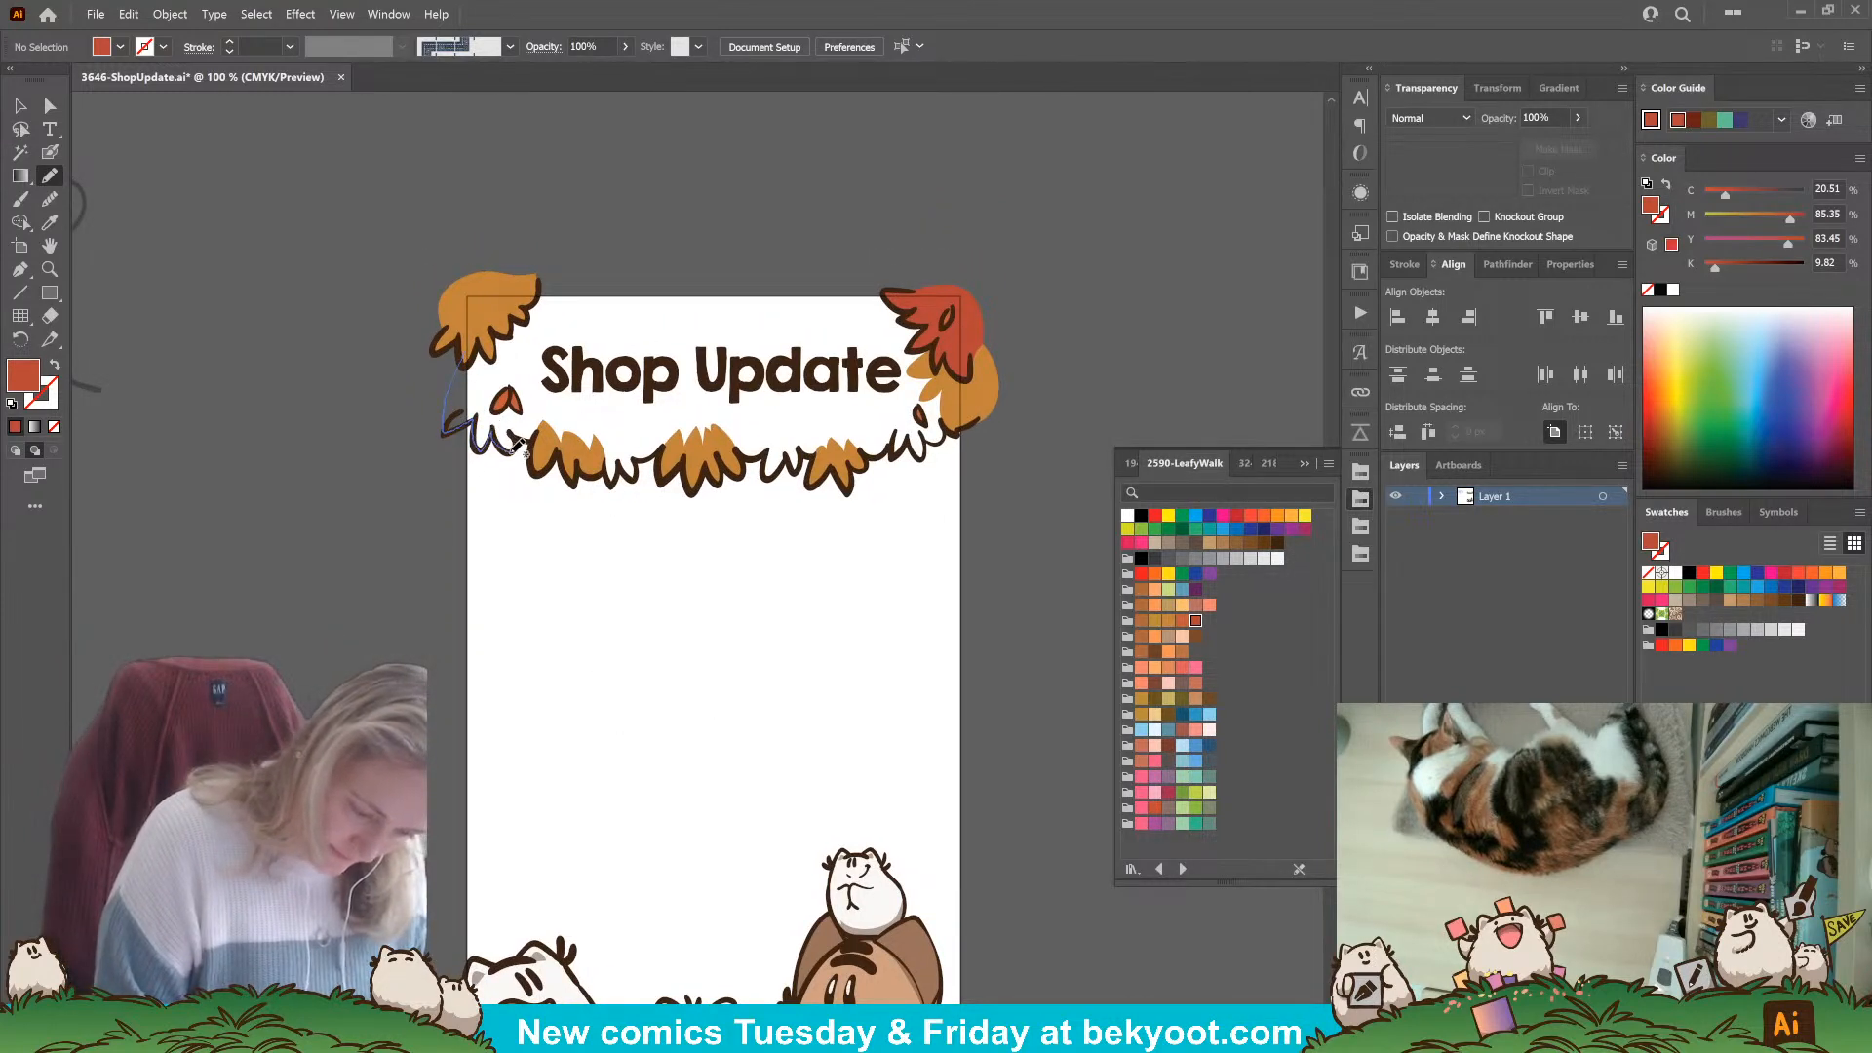
mouse_move(541, 430)
mouse_down()
mouse_move(614, 482)
mouse_move(667, 447)
mouse_move(766, 453)
mouse_move(770, 478)
mouse_move(807, 454)
mouse_move(920, 441)
mouse_move(924, 457)
mouse_move(969, 410)
mouse_move(976, 299)
mouse_move(962, 283)
mouse_move(624, 271)
mouse_move(462, 304)
mouse_up()
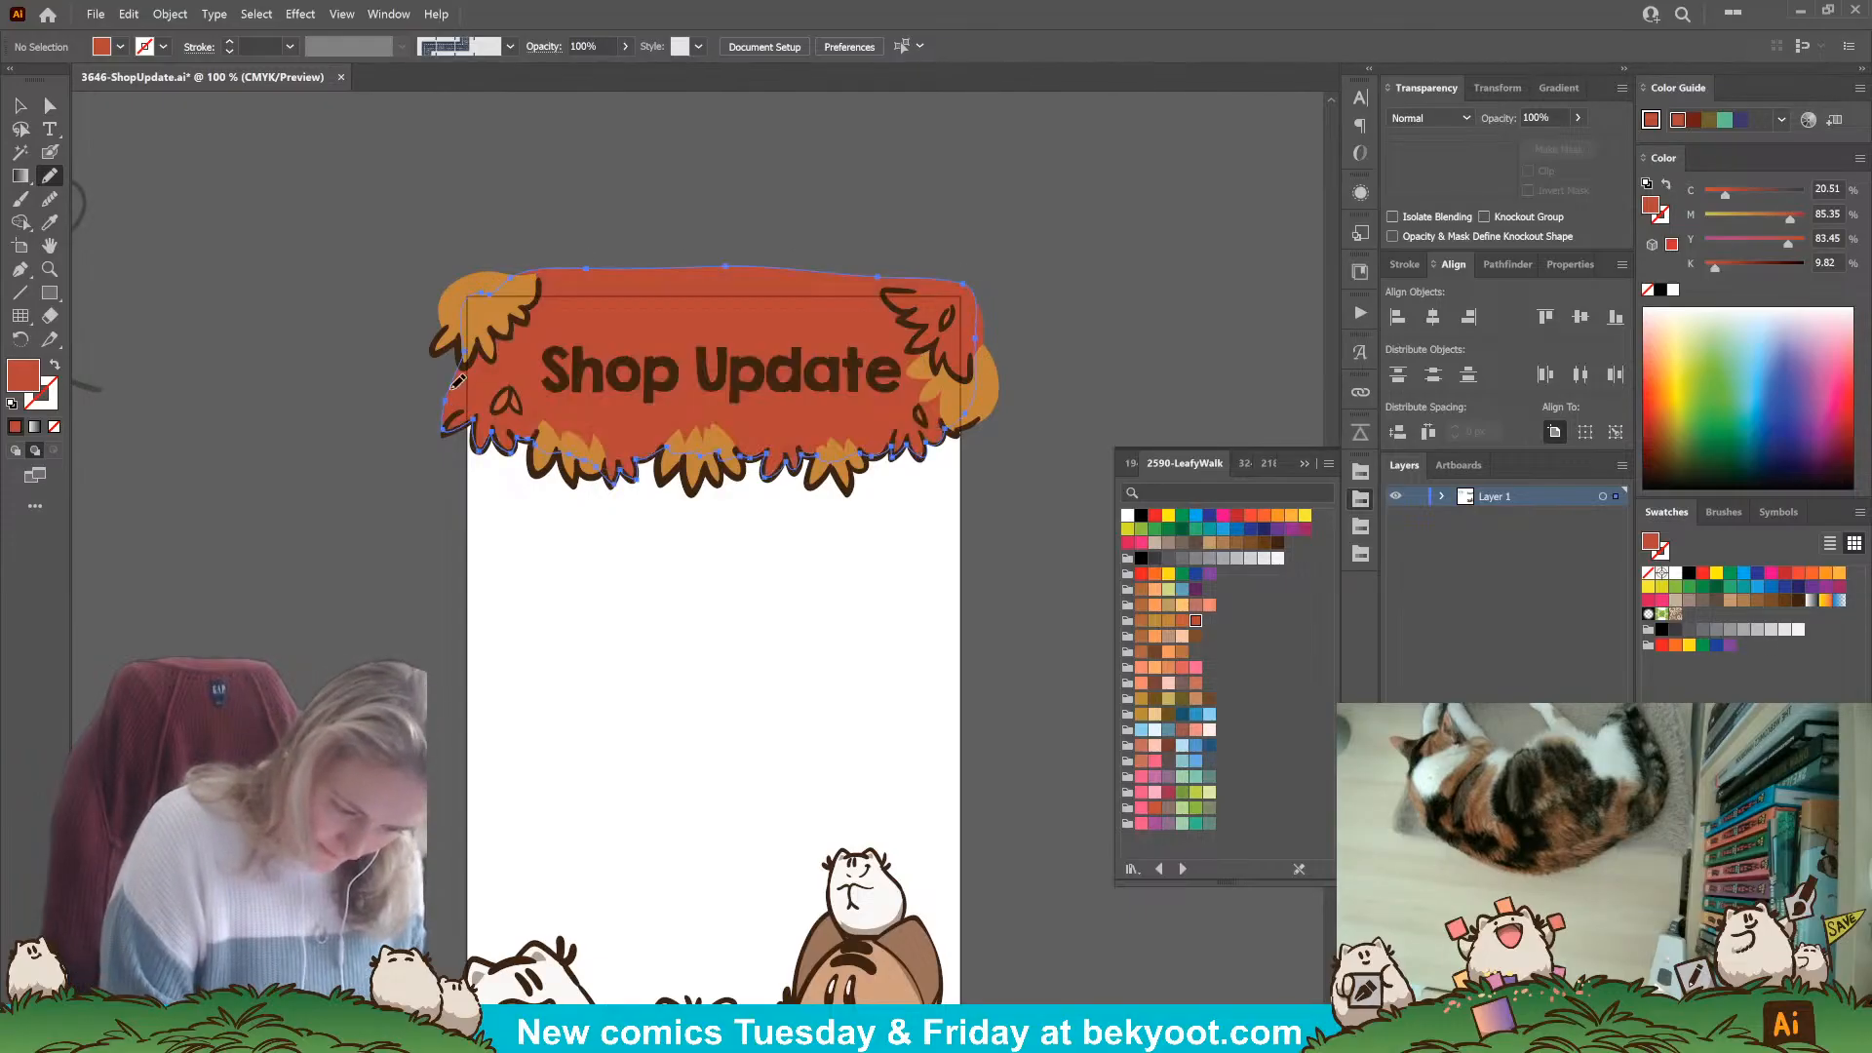
Recolor the "Shop Update" title text white.
click(20, 104)
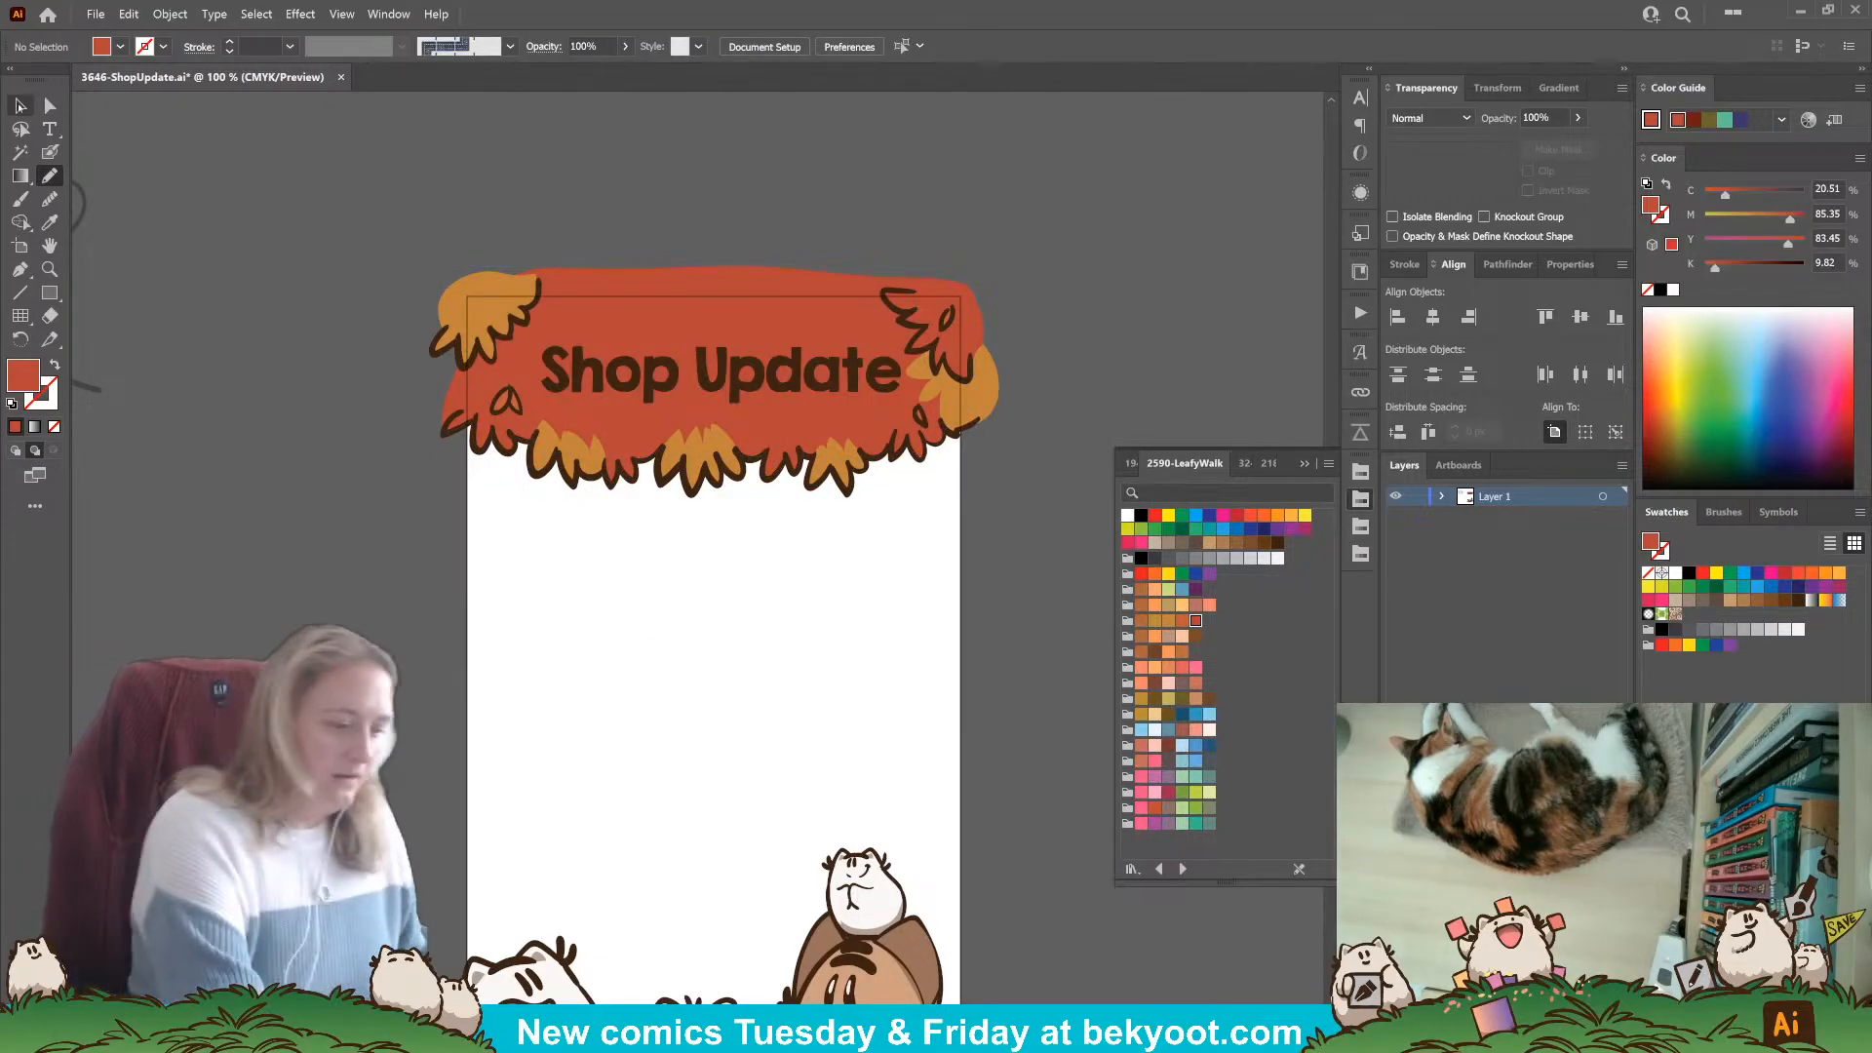
click(763, 388)
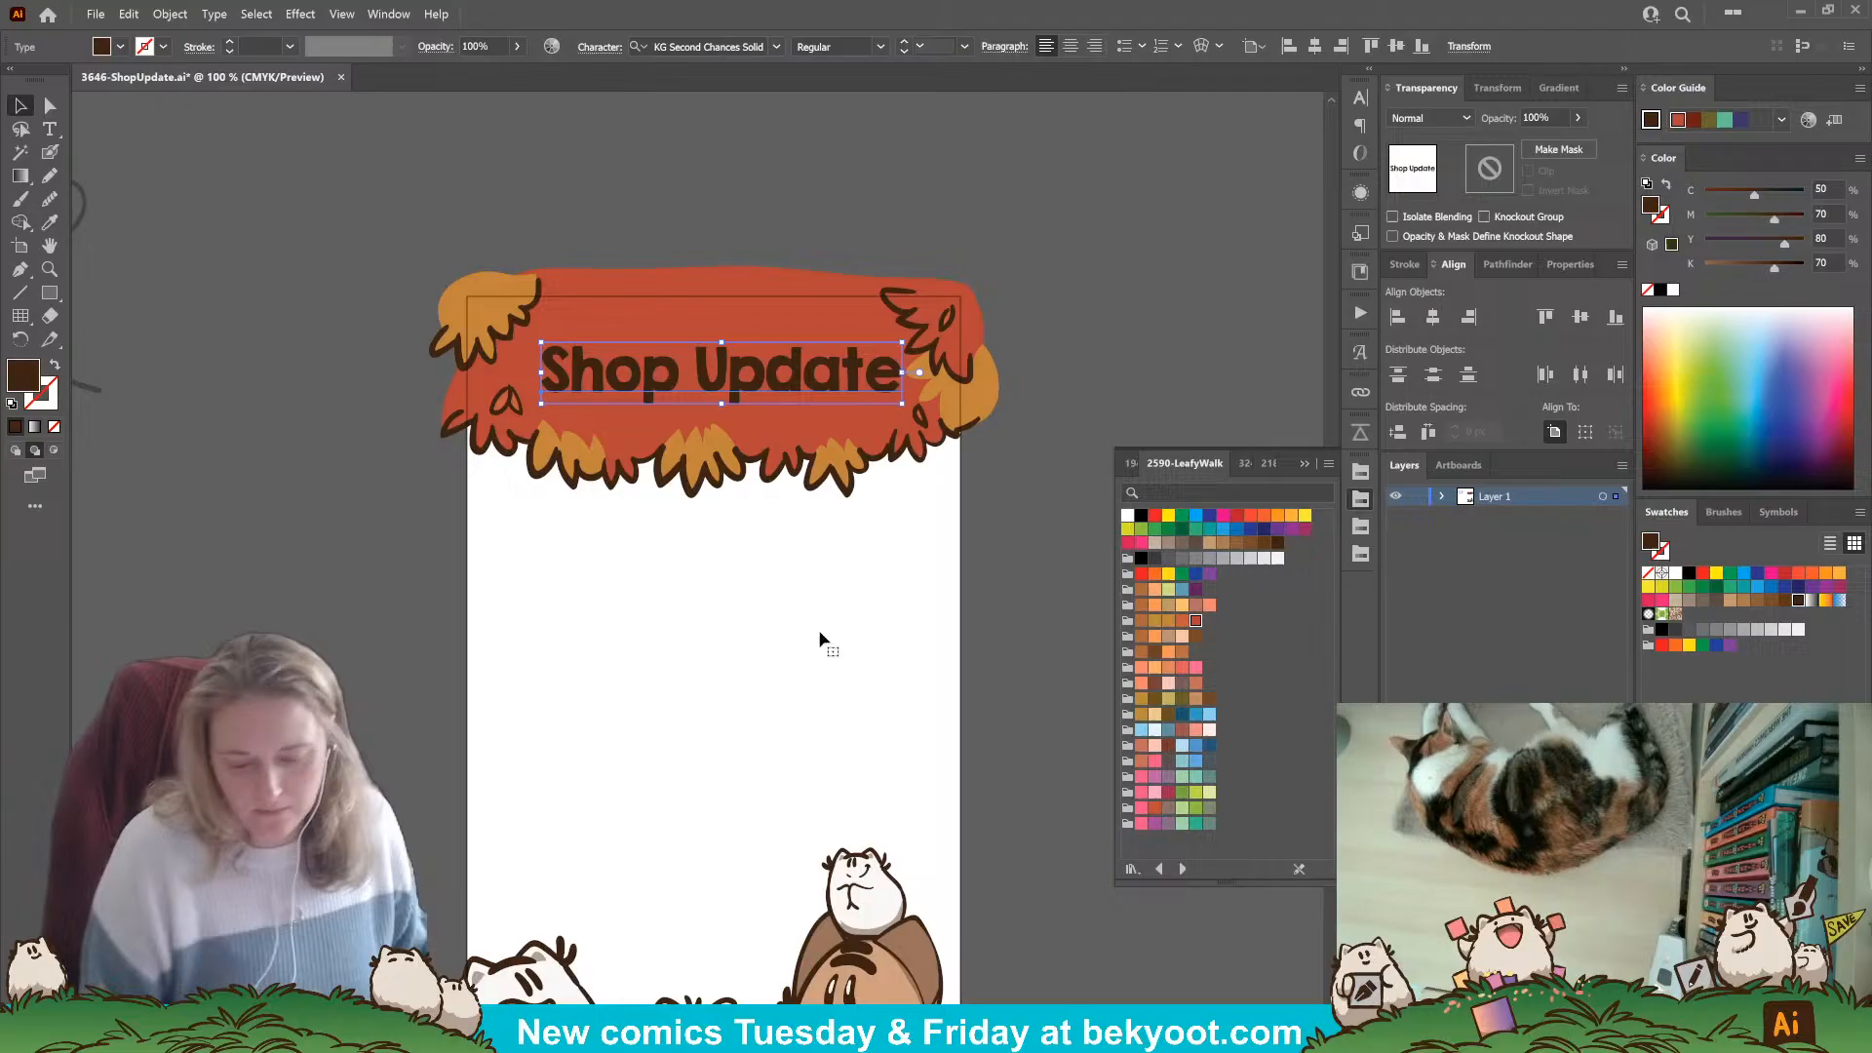
click(1128, 514)
click(912, 612)
Paint small light-orange speckles in Overlay mode across the red and golden leaves with the Blob Brush.
click(50, 151)
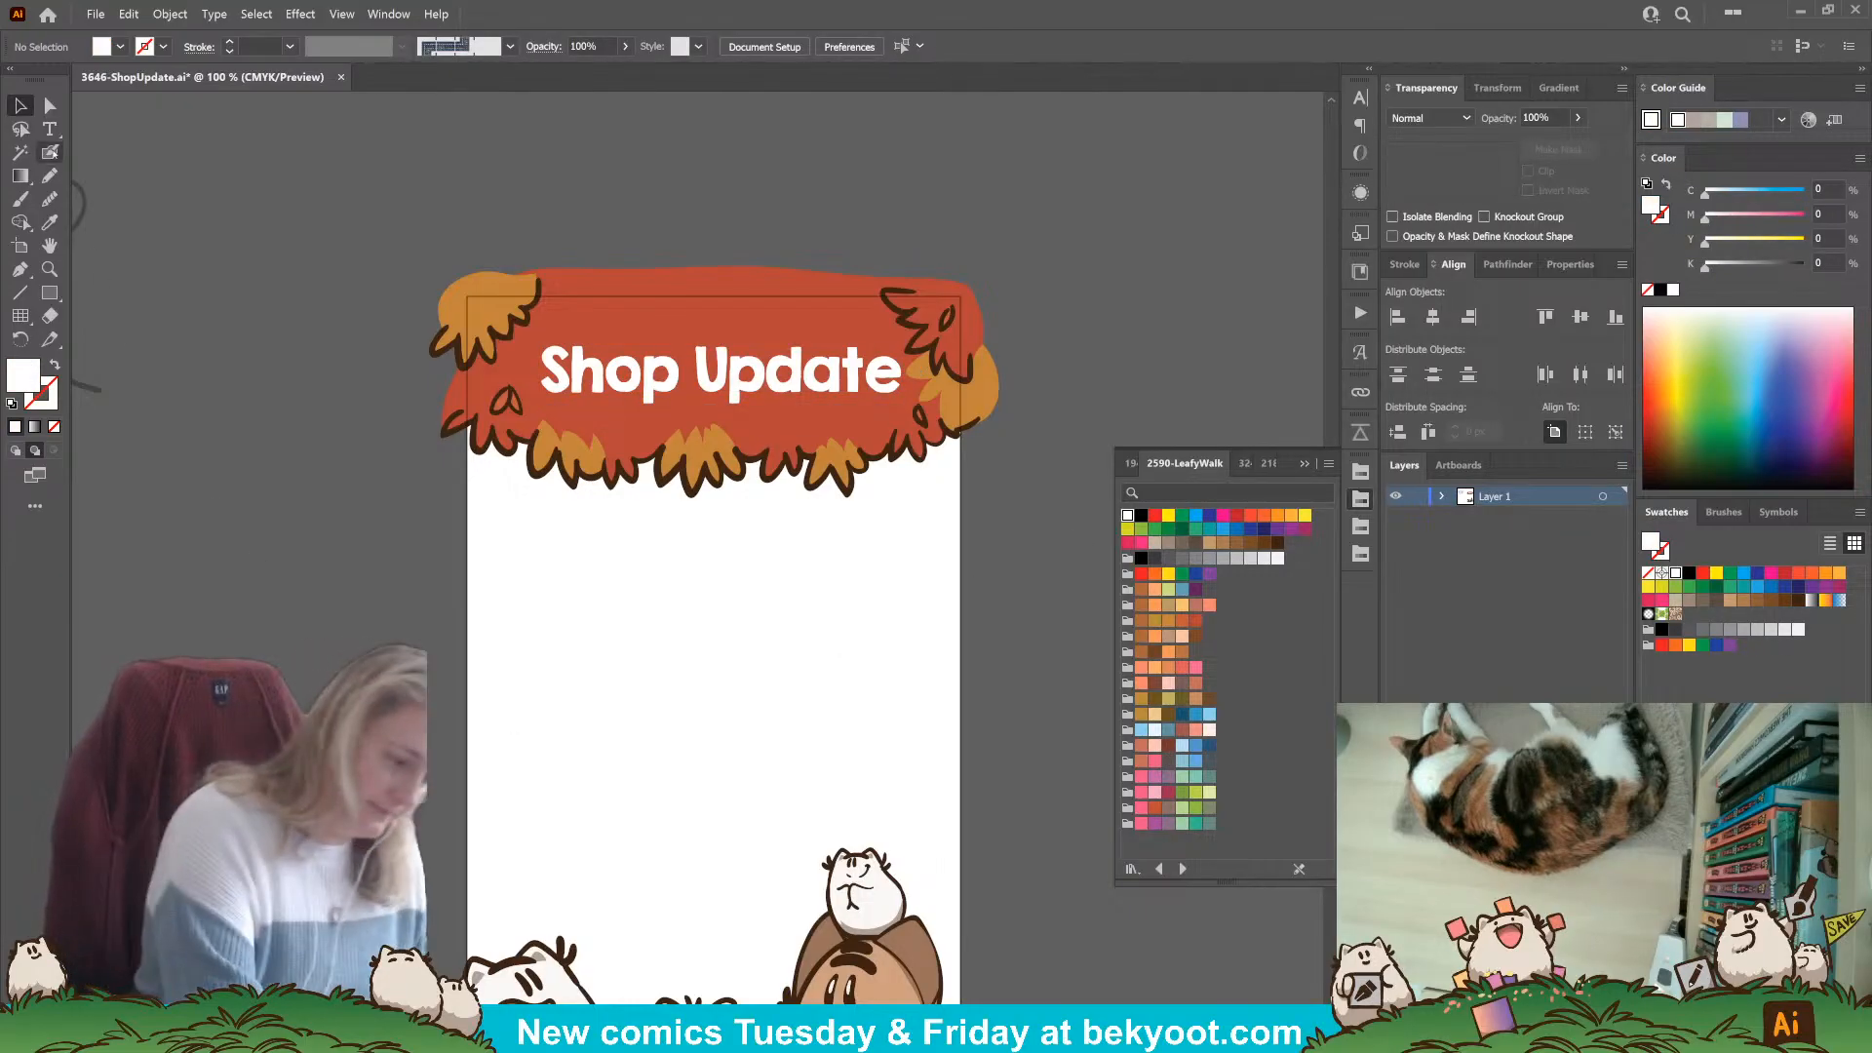
click(1182, 604)
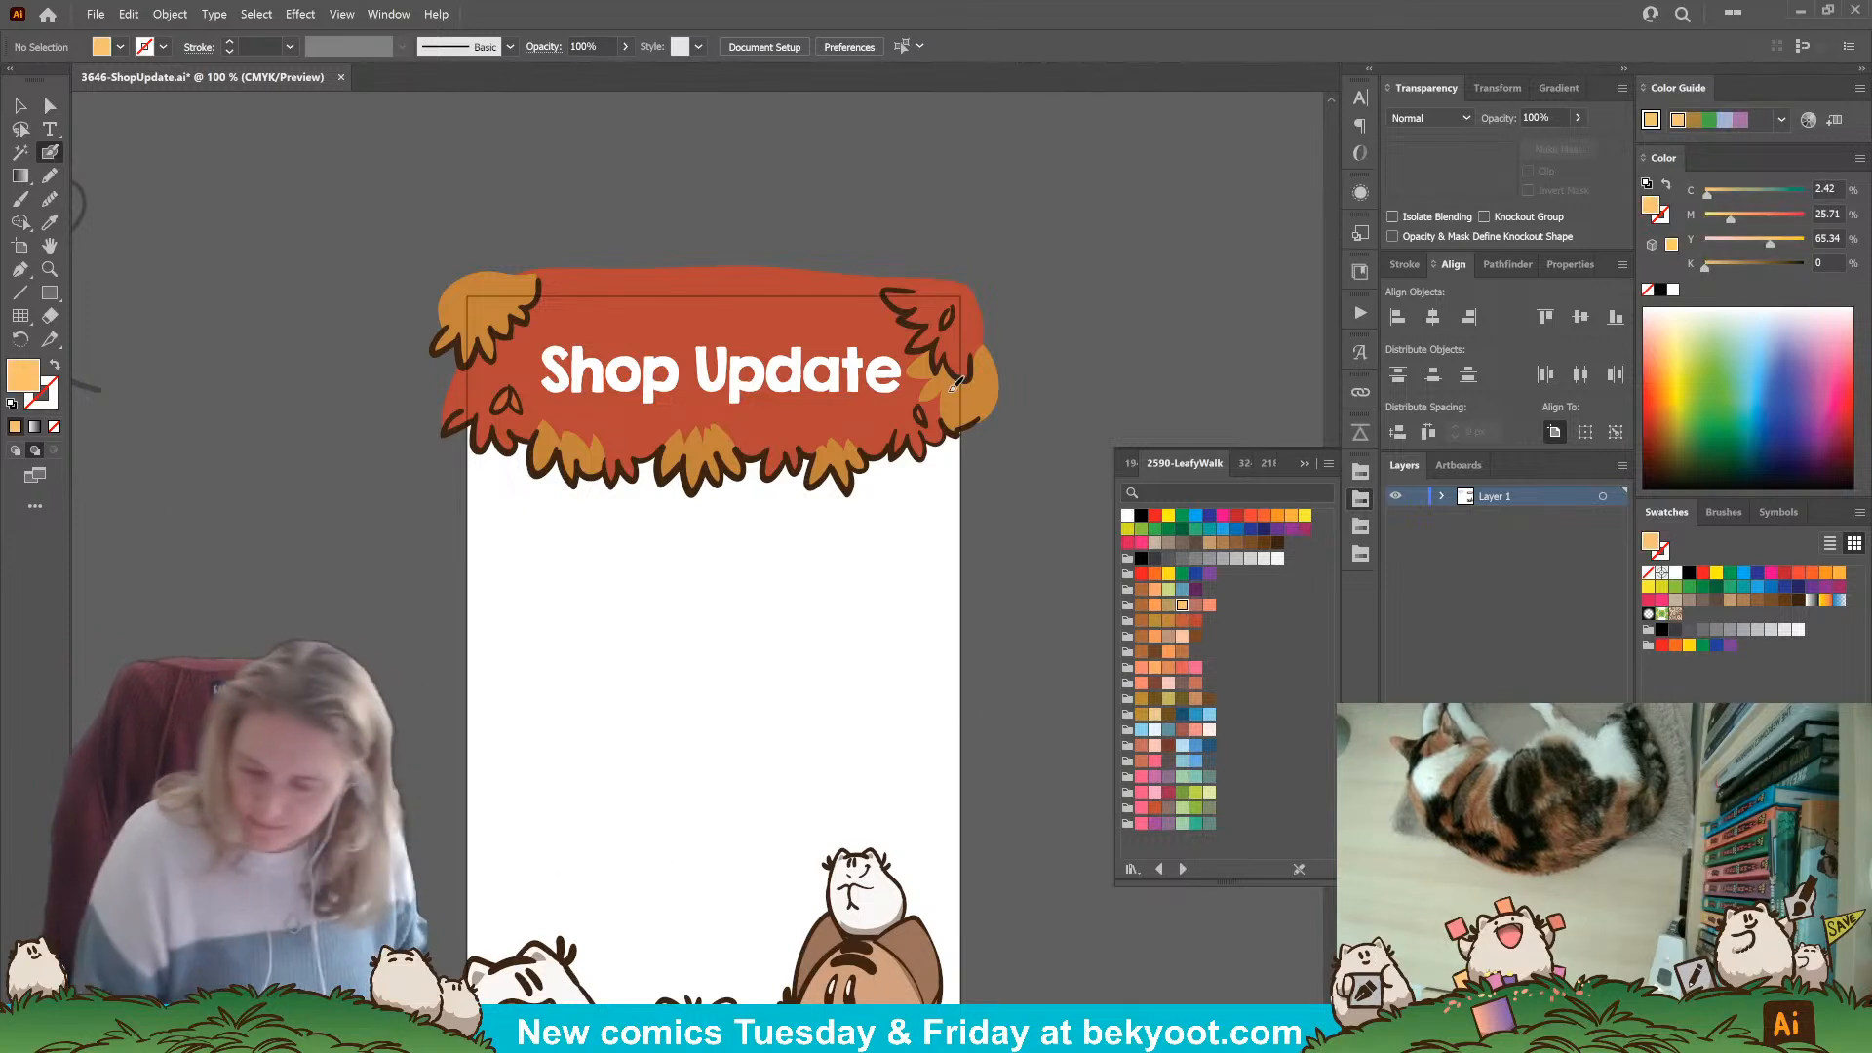
click(1431, 118)
click(1431, 304)
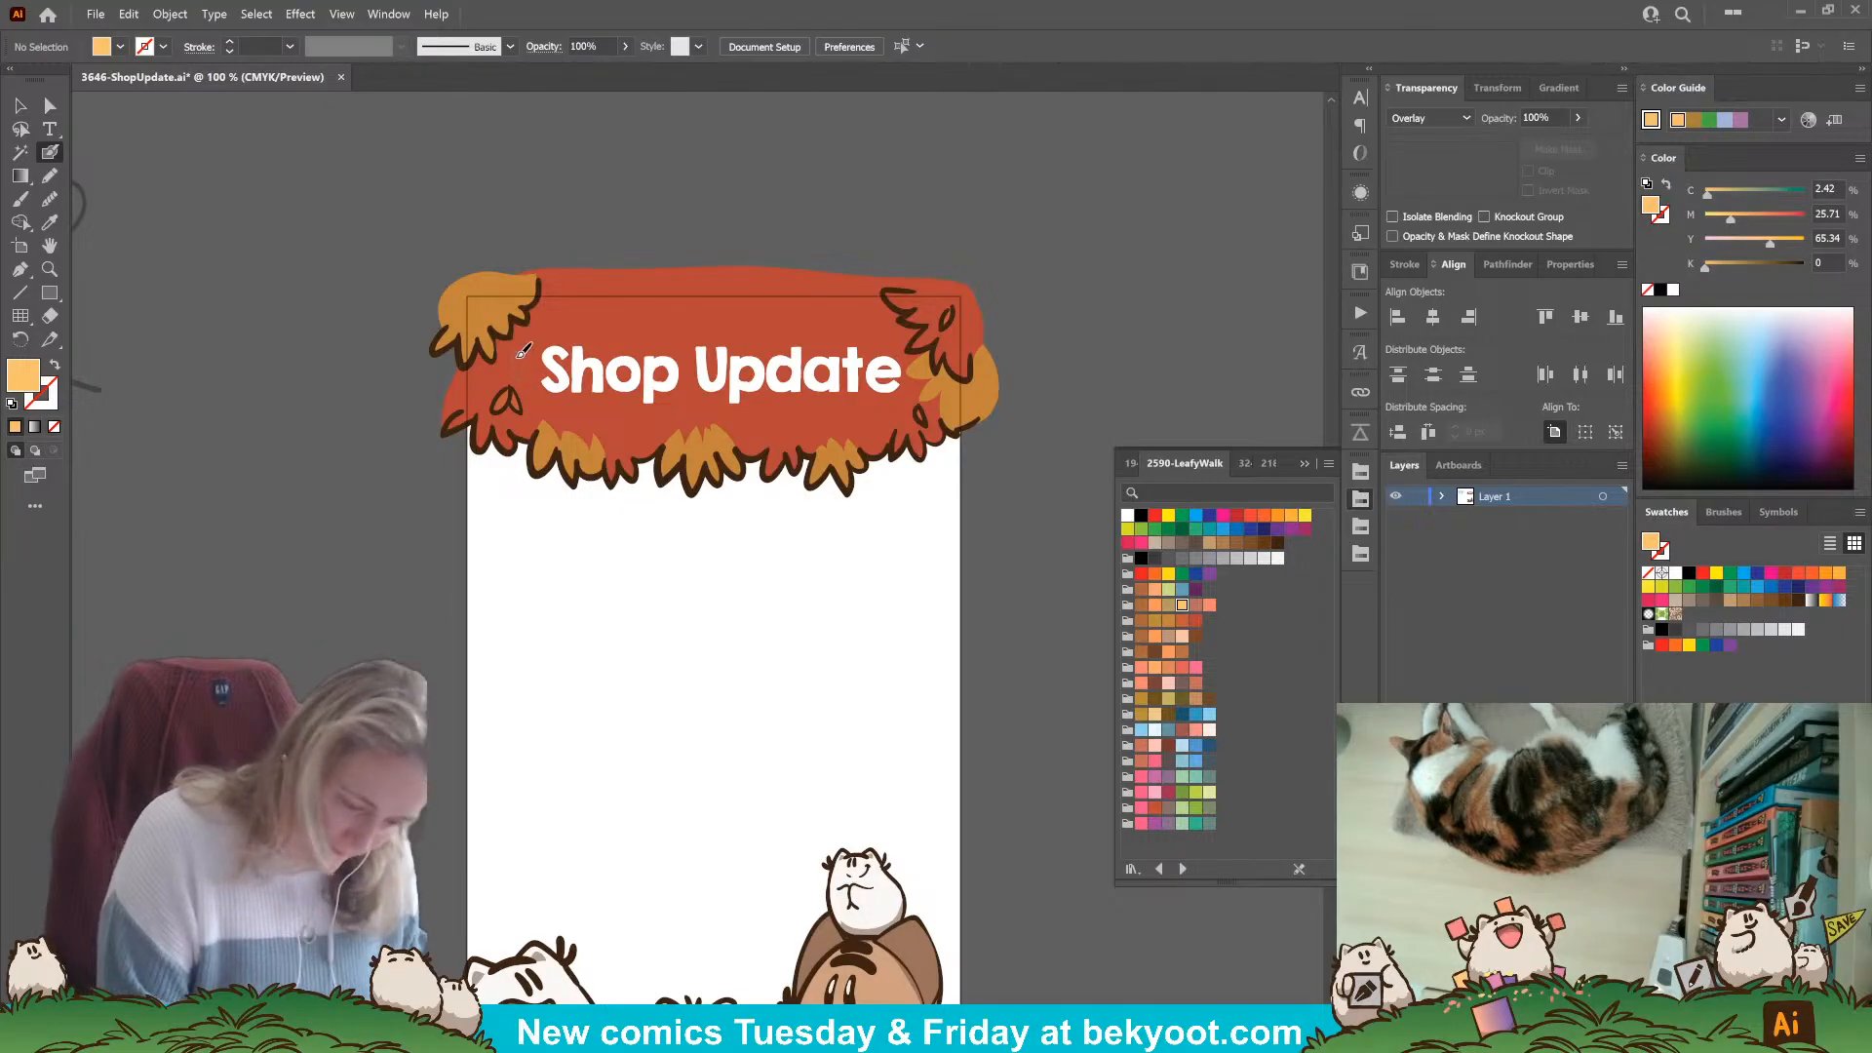
key(shift+x)
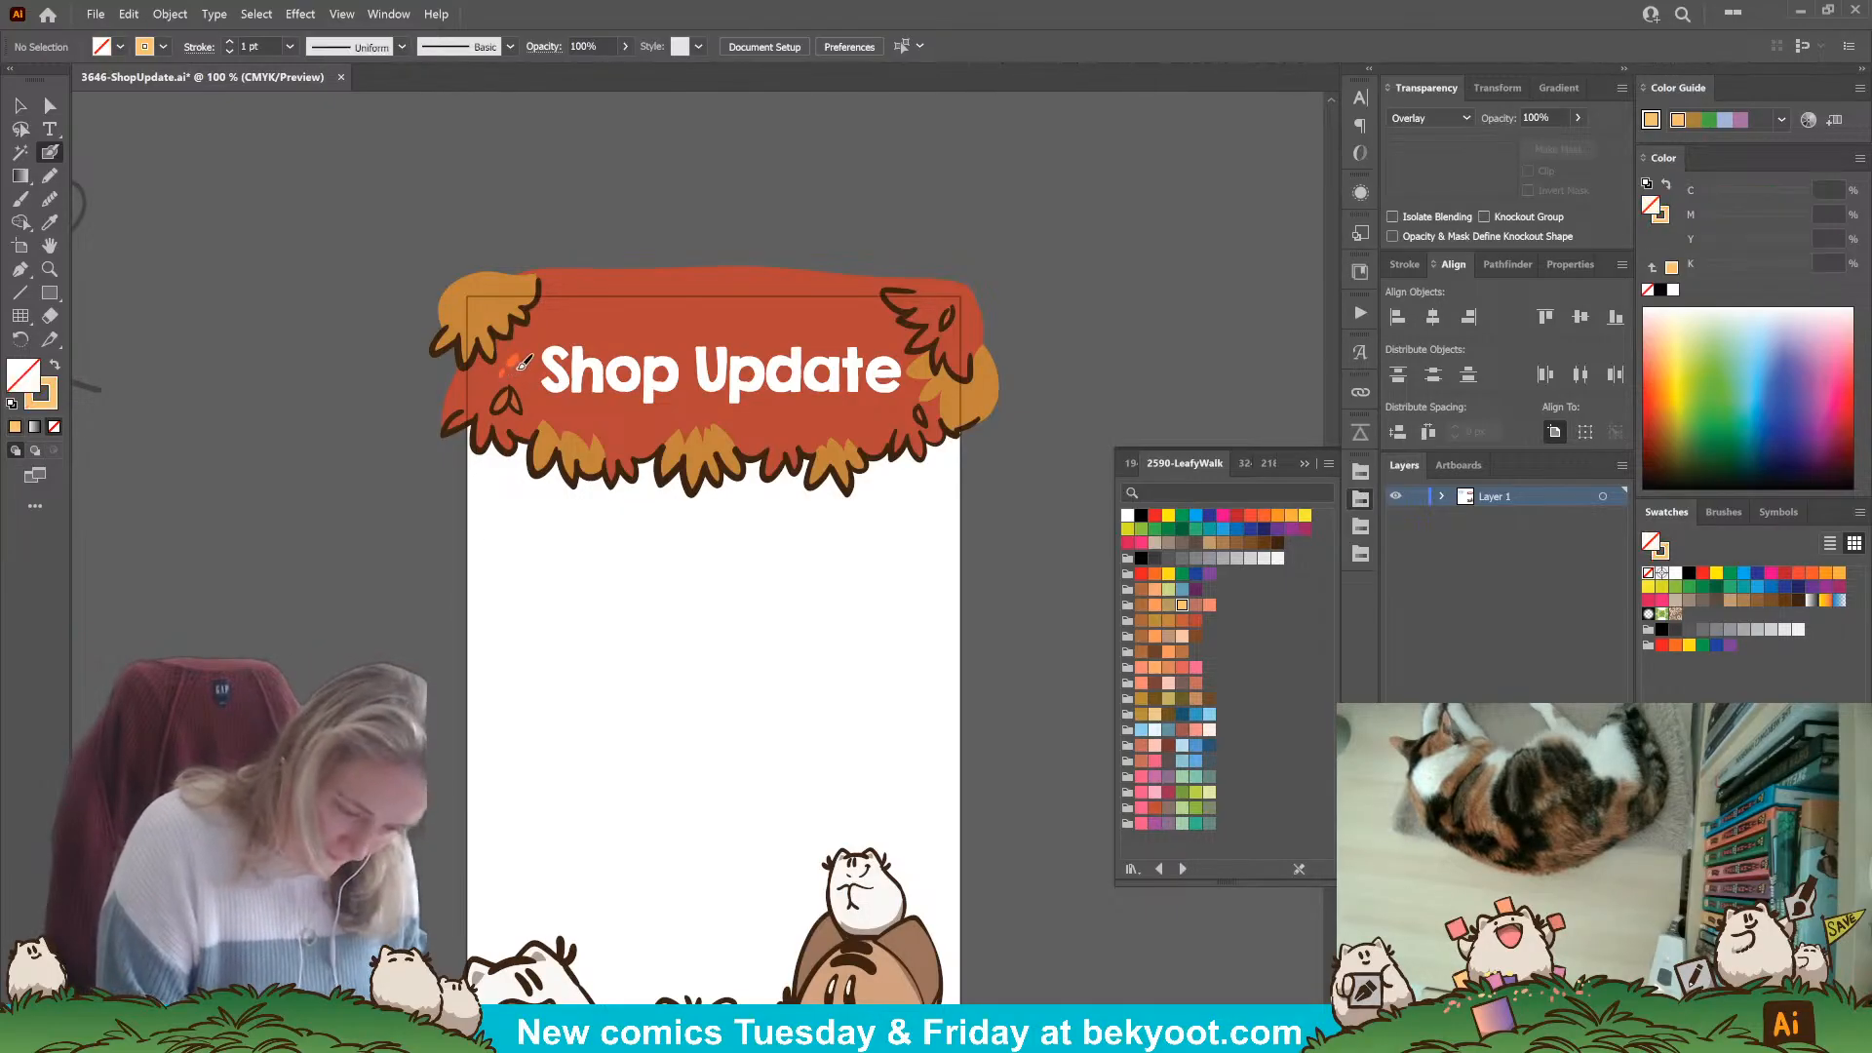
drag(865, 427, 862, 414)
click(875, 414)
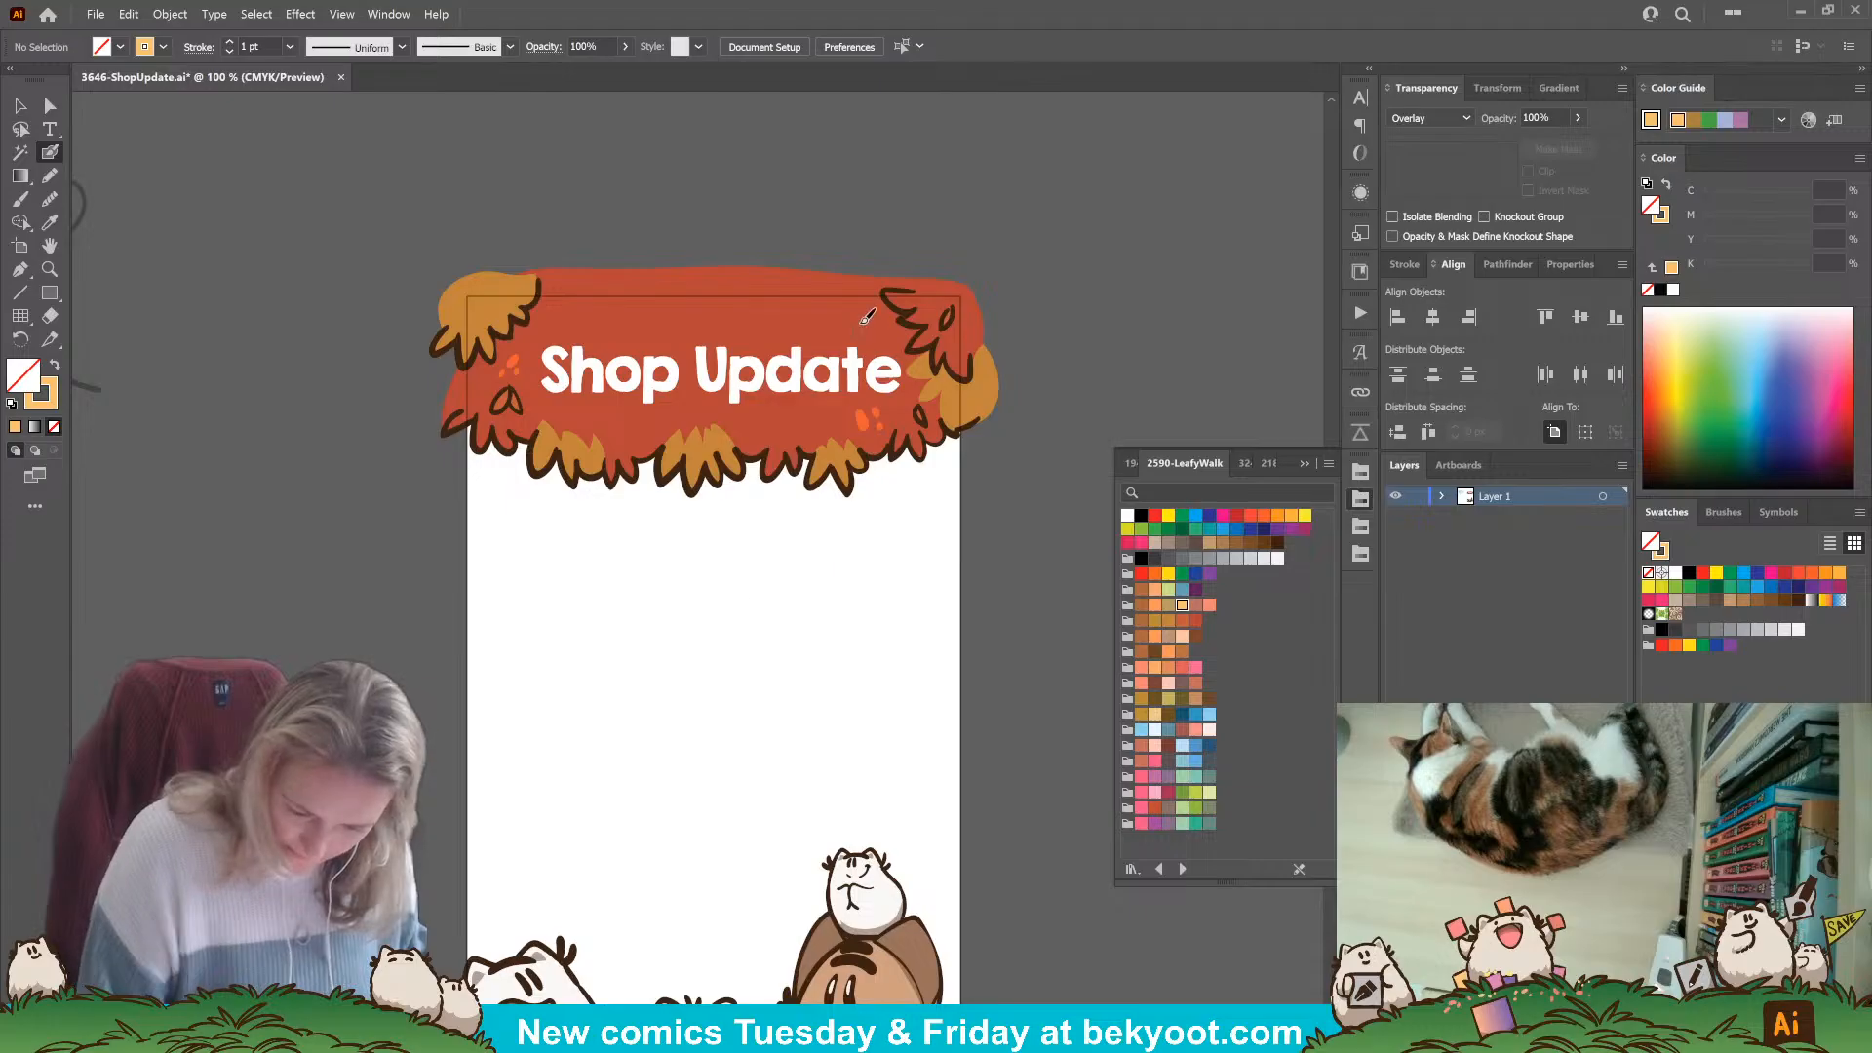
drag(817, 308, 841, 326)
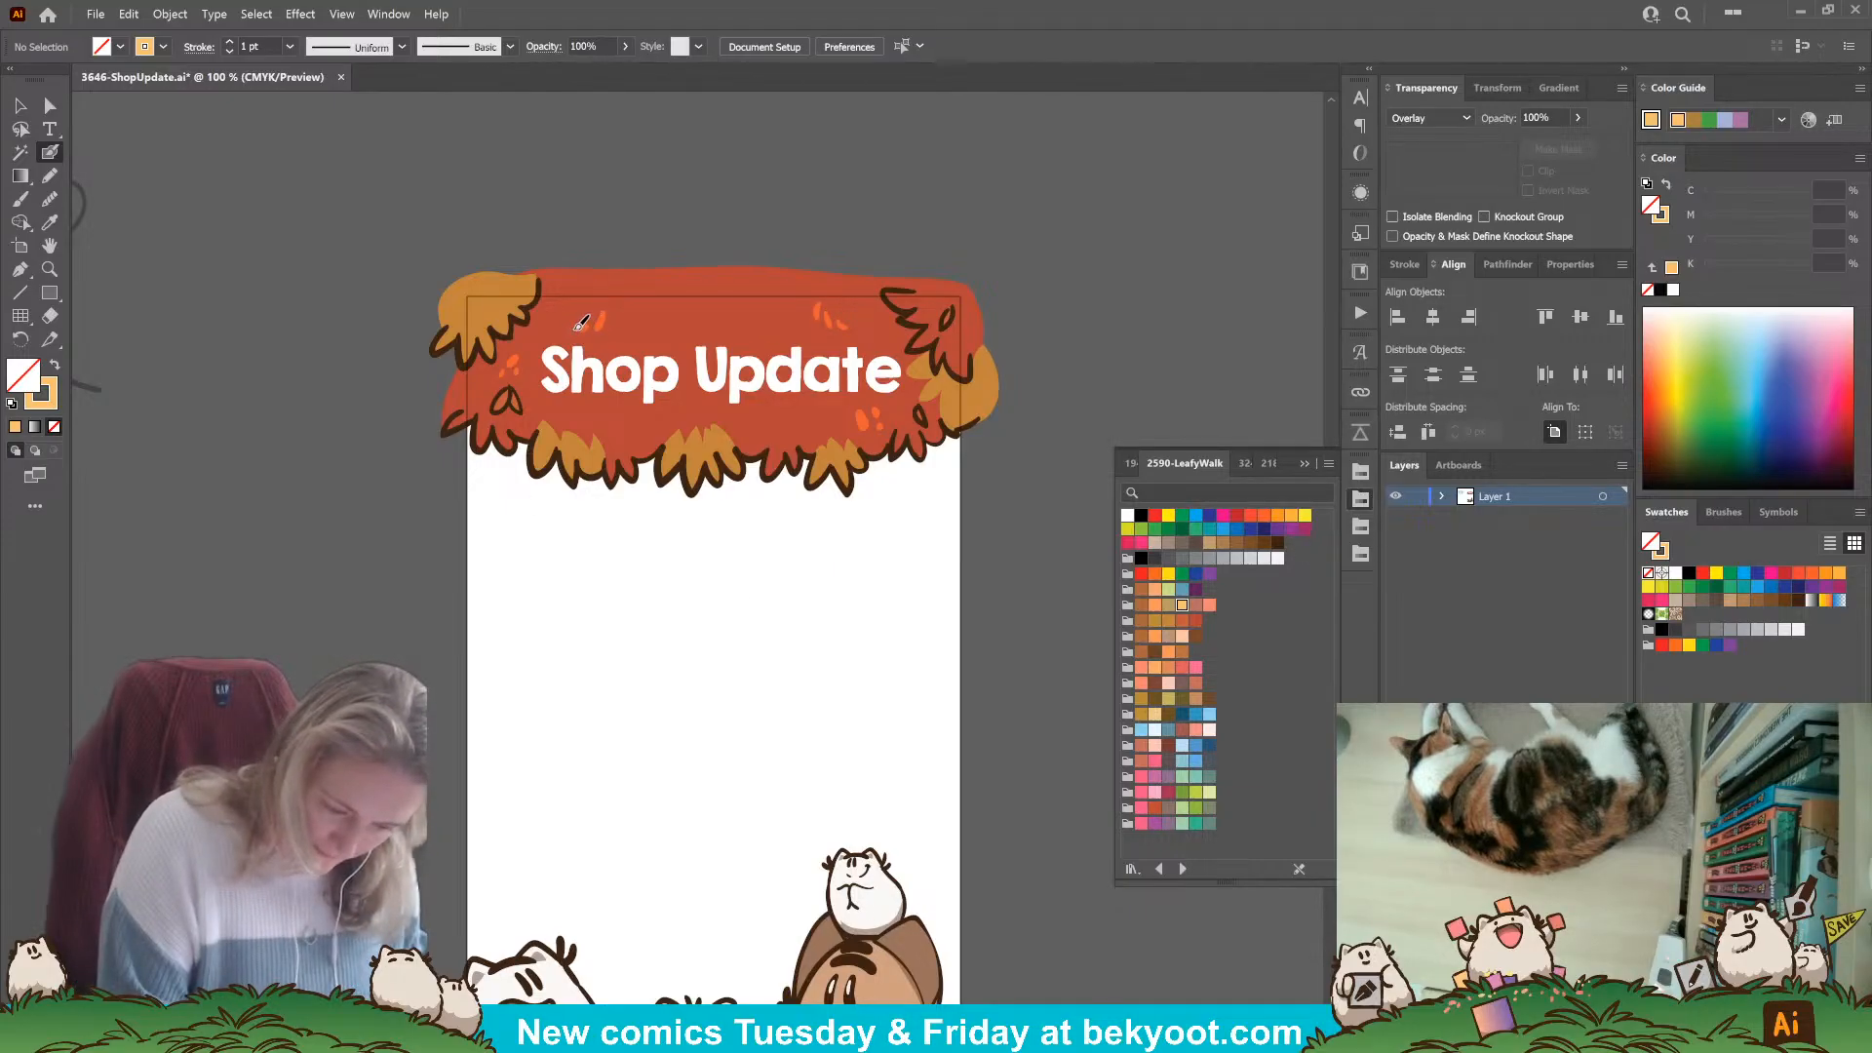
drag(576, 329, 571, 331)
mouse_move(600, 414)
mouse_down()
mouse_move(624, 493)
mouse_move(641, 430)
mouse_up()
drag(791, 418, 724, 443)
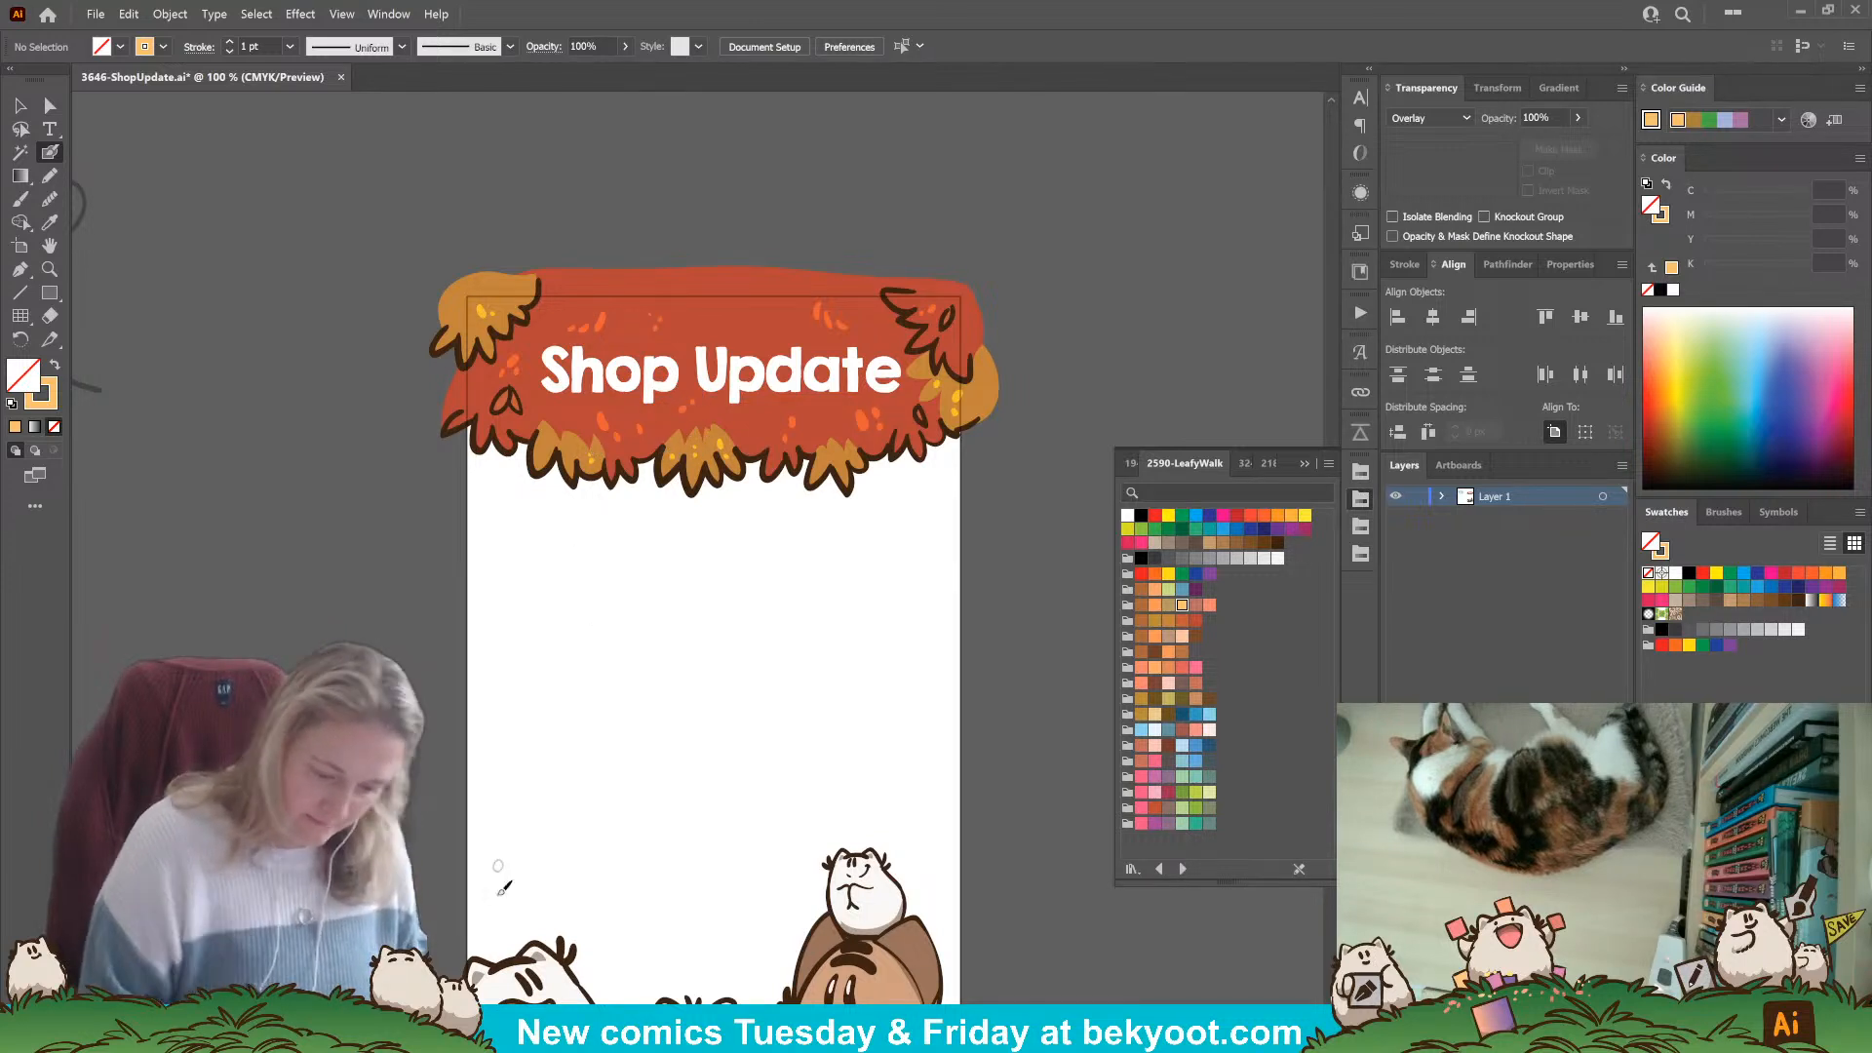
Draw a light-orange background rectangle about 1079 by 1524 px behind the artwork, with the blending mode set to Normal.
scroll(948, 635, down, 5)
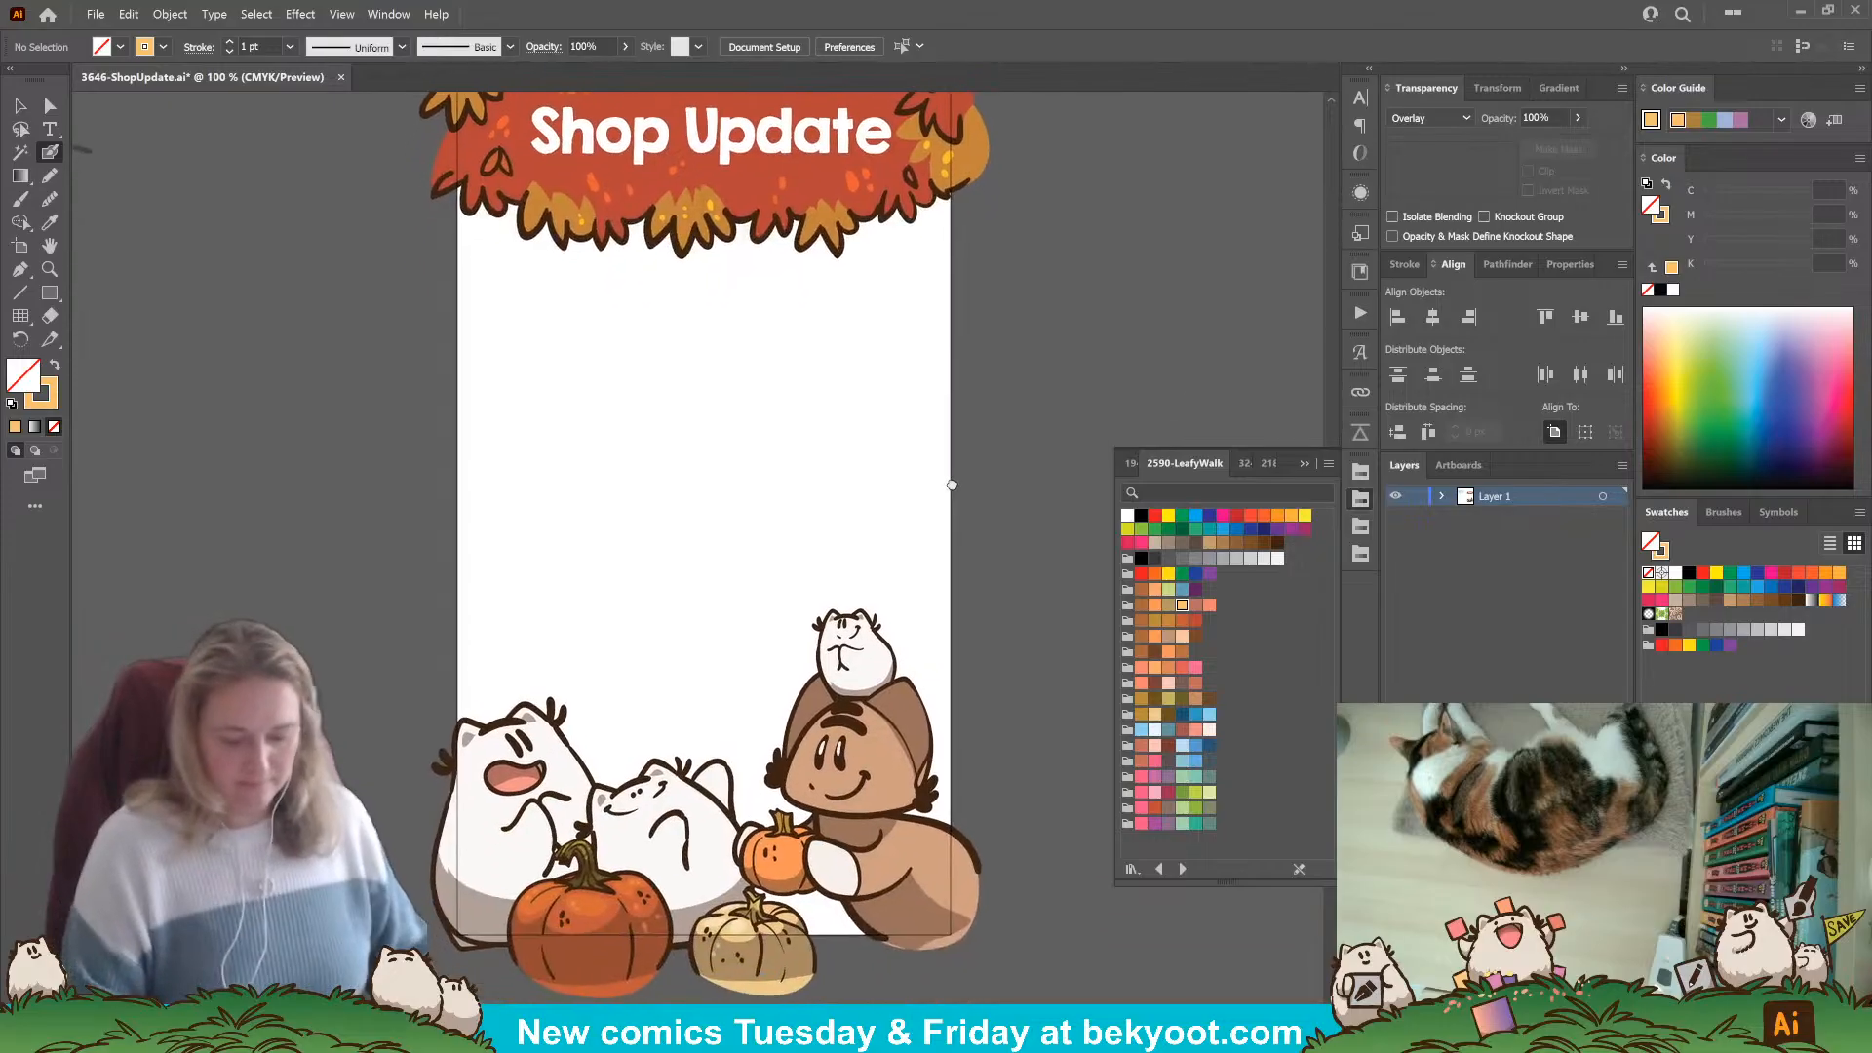
key(v)
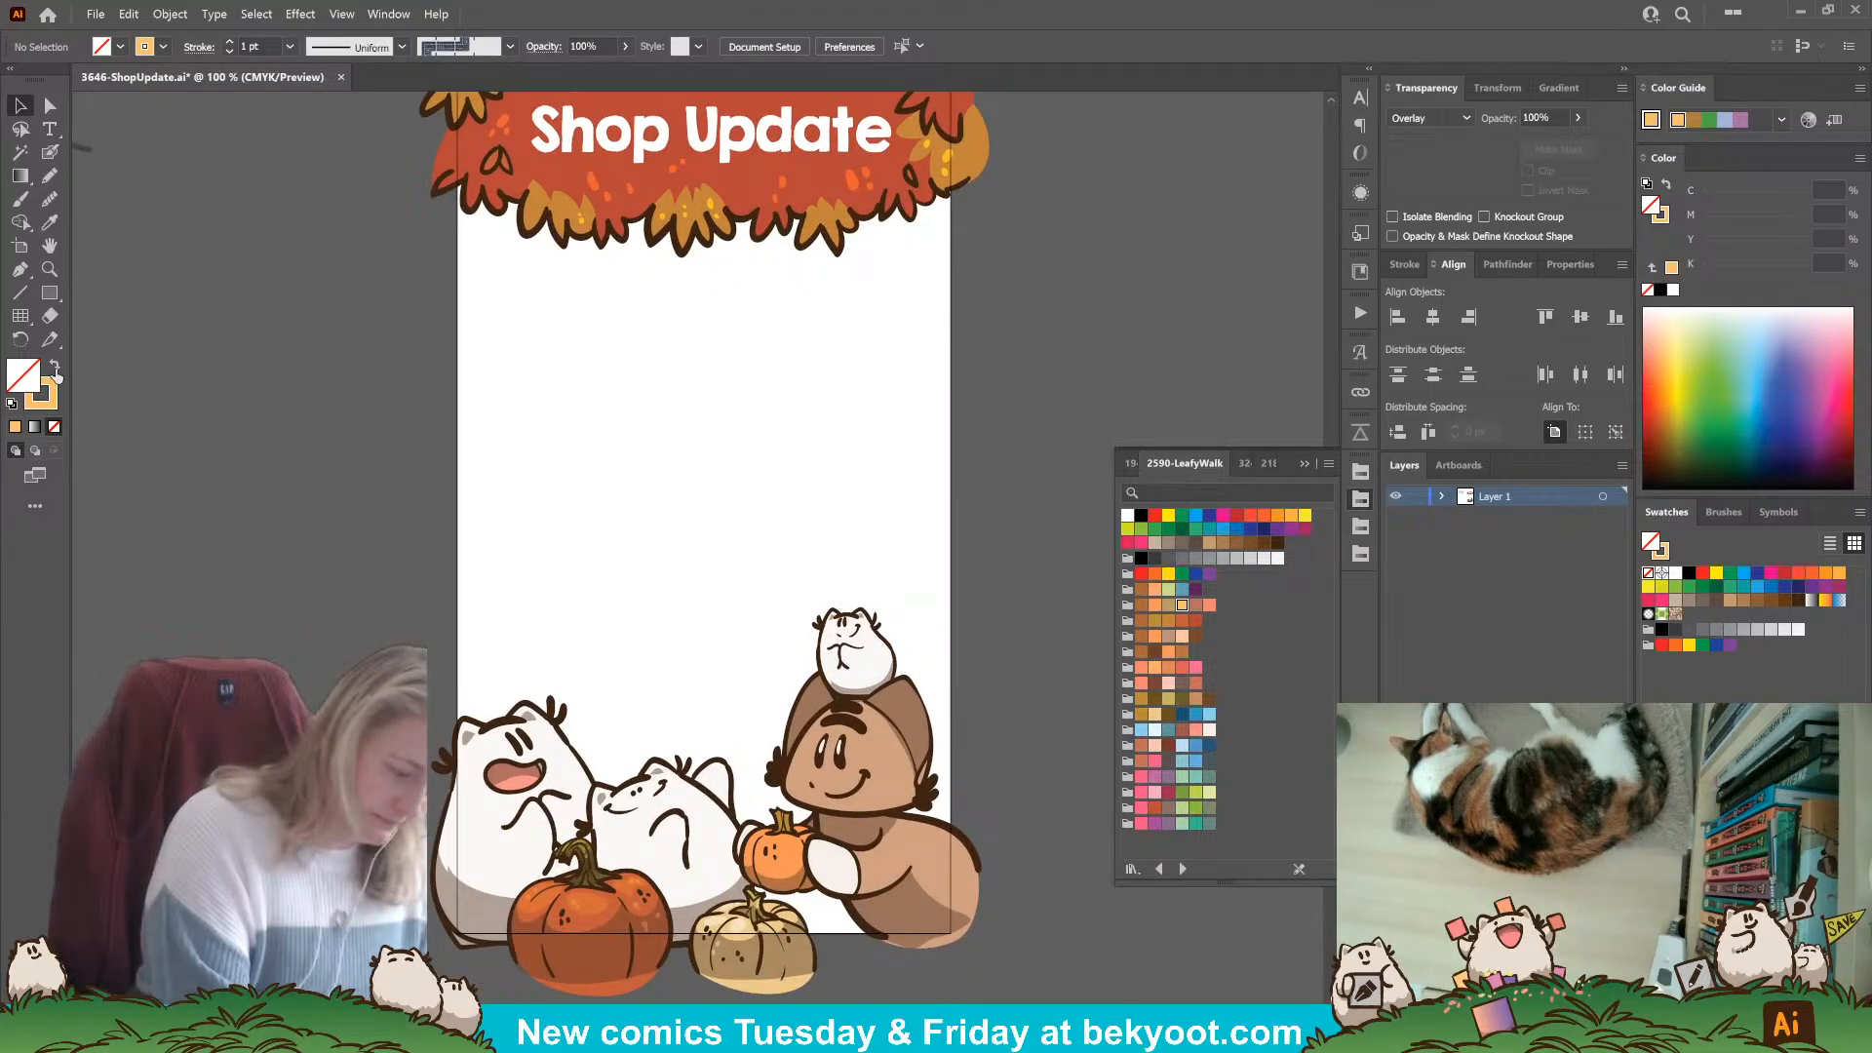
key(shift+x)
click(50, 293)
click(1428, 118)
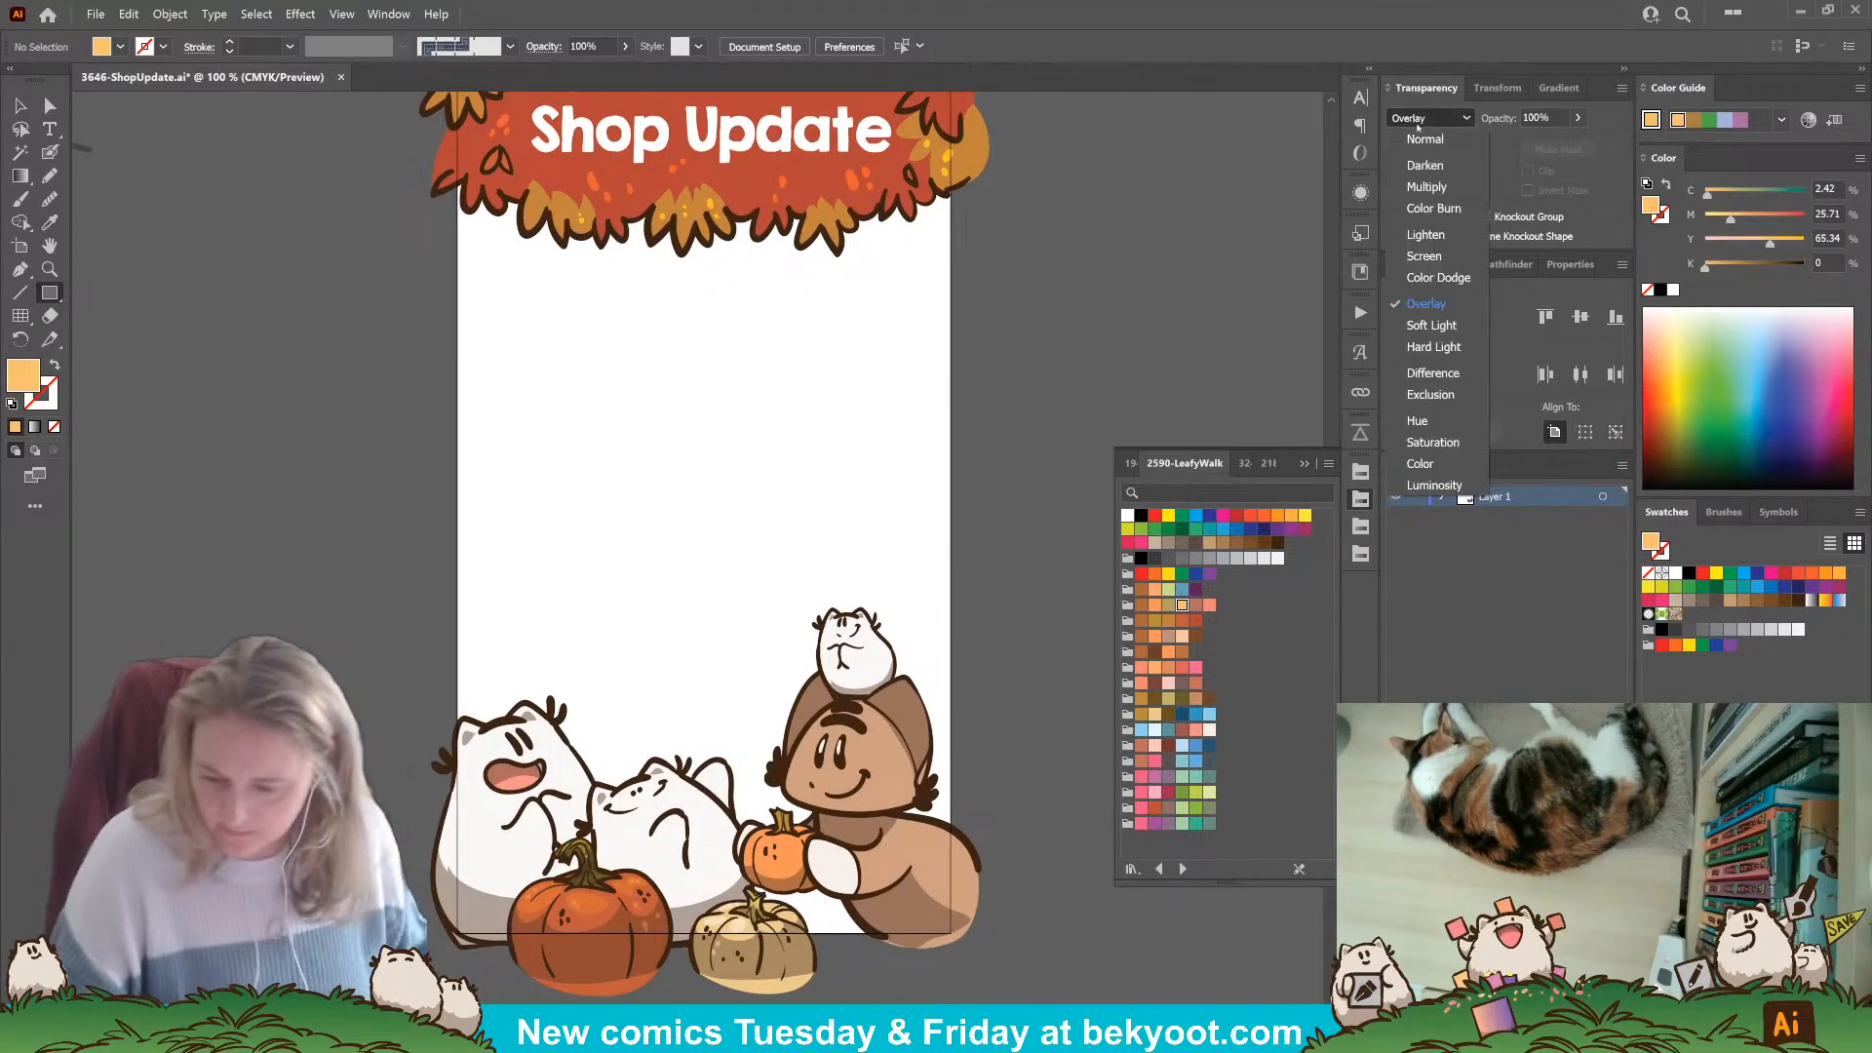
click(1409, 137)
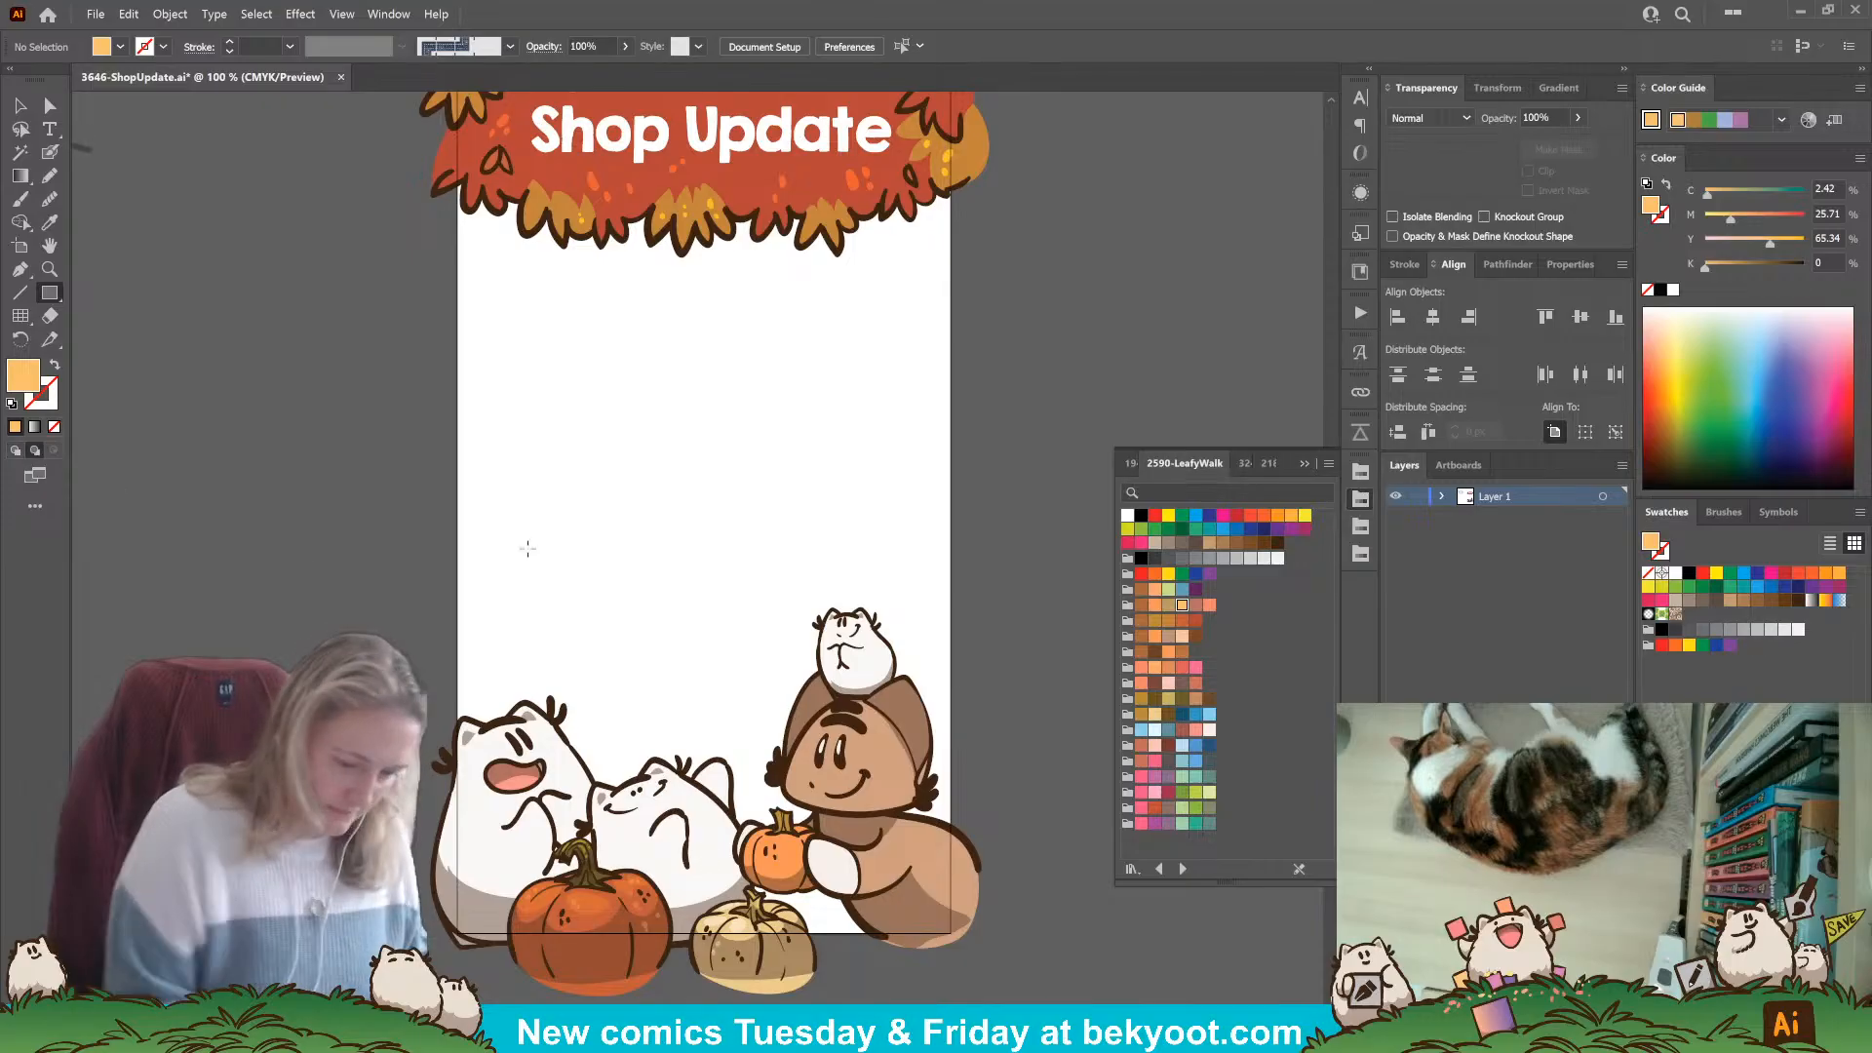
drag(912, 464, 903, 505)
drag(385, 155, 977, 990)
Shift the background rectangle so it slightly overlaps the artboard's left edge, and narrow it to 984 px wide.
key(v)
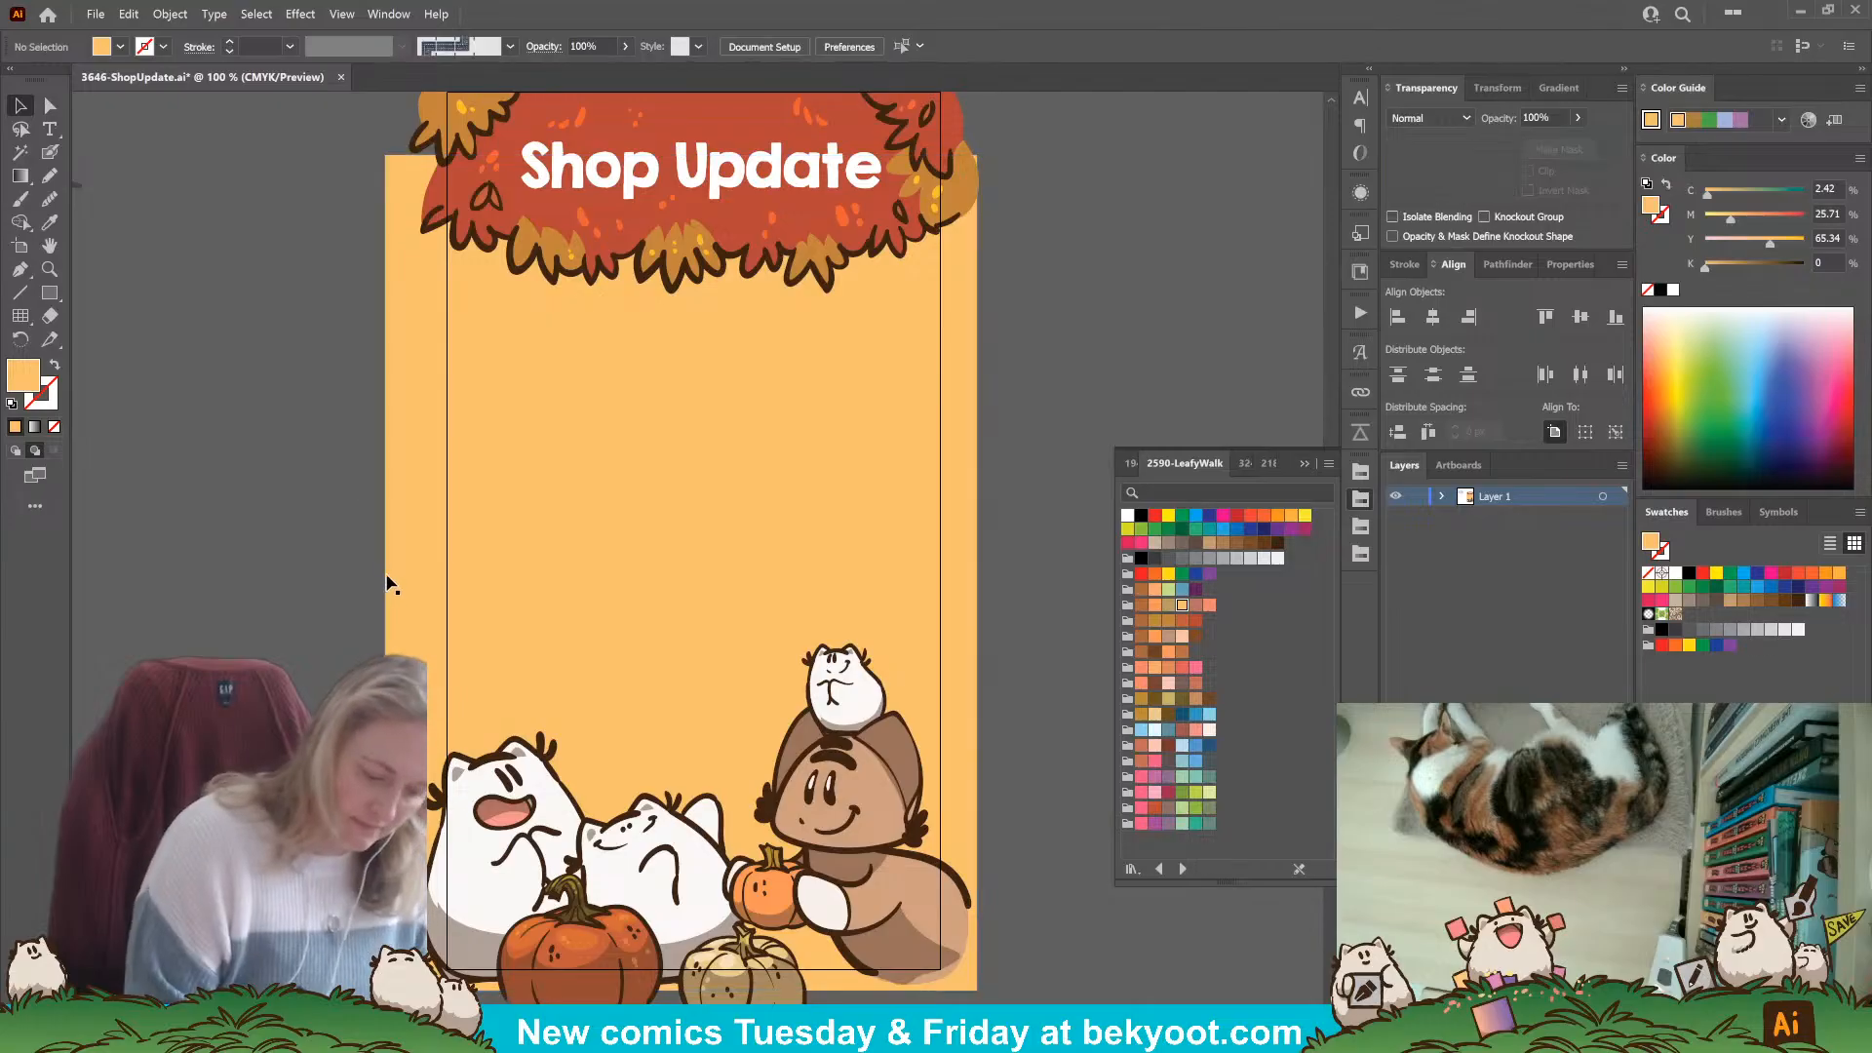
drag(388, 585, 418, 576)
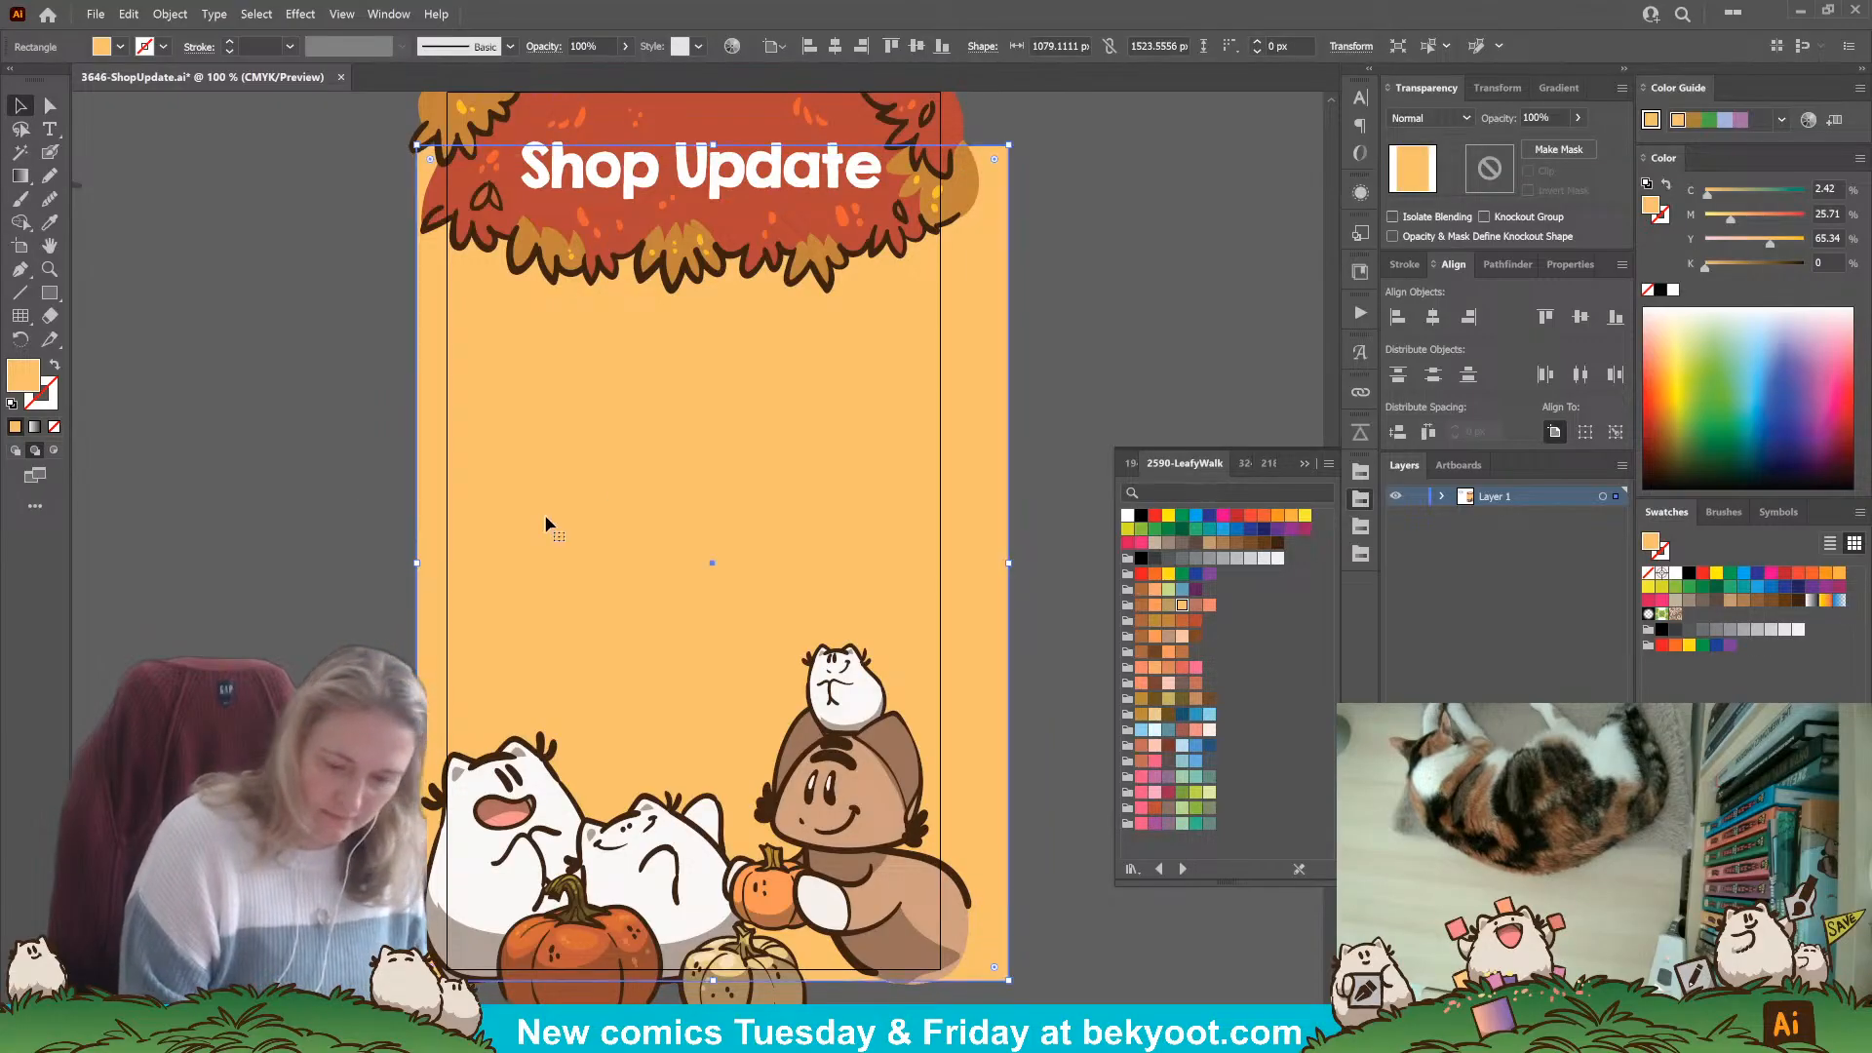
drag(1011, 557, 956, 573)
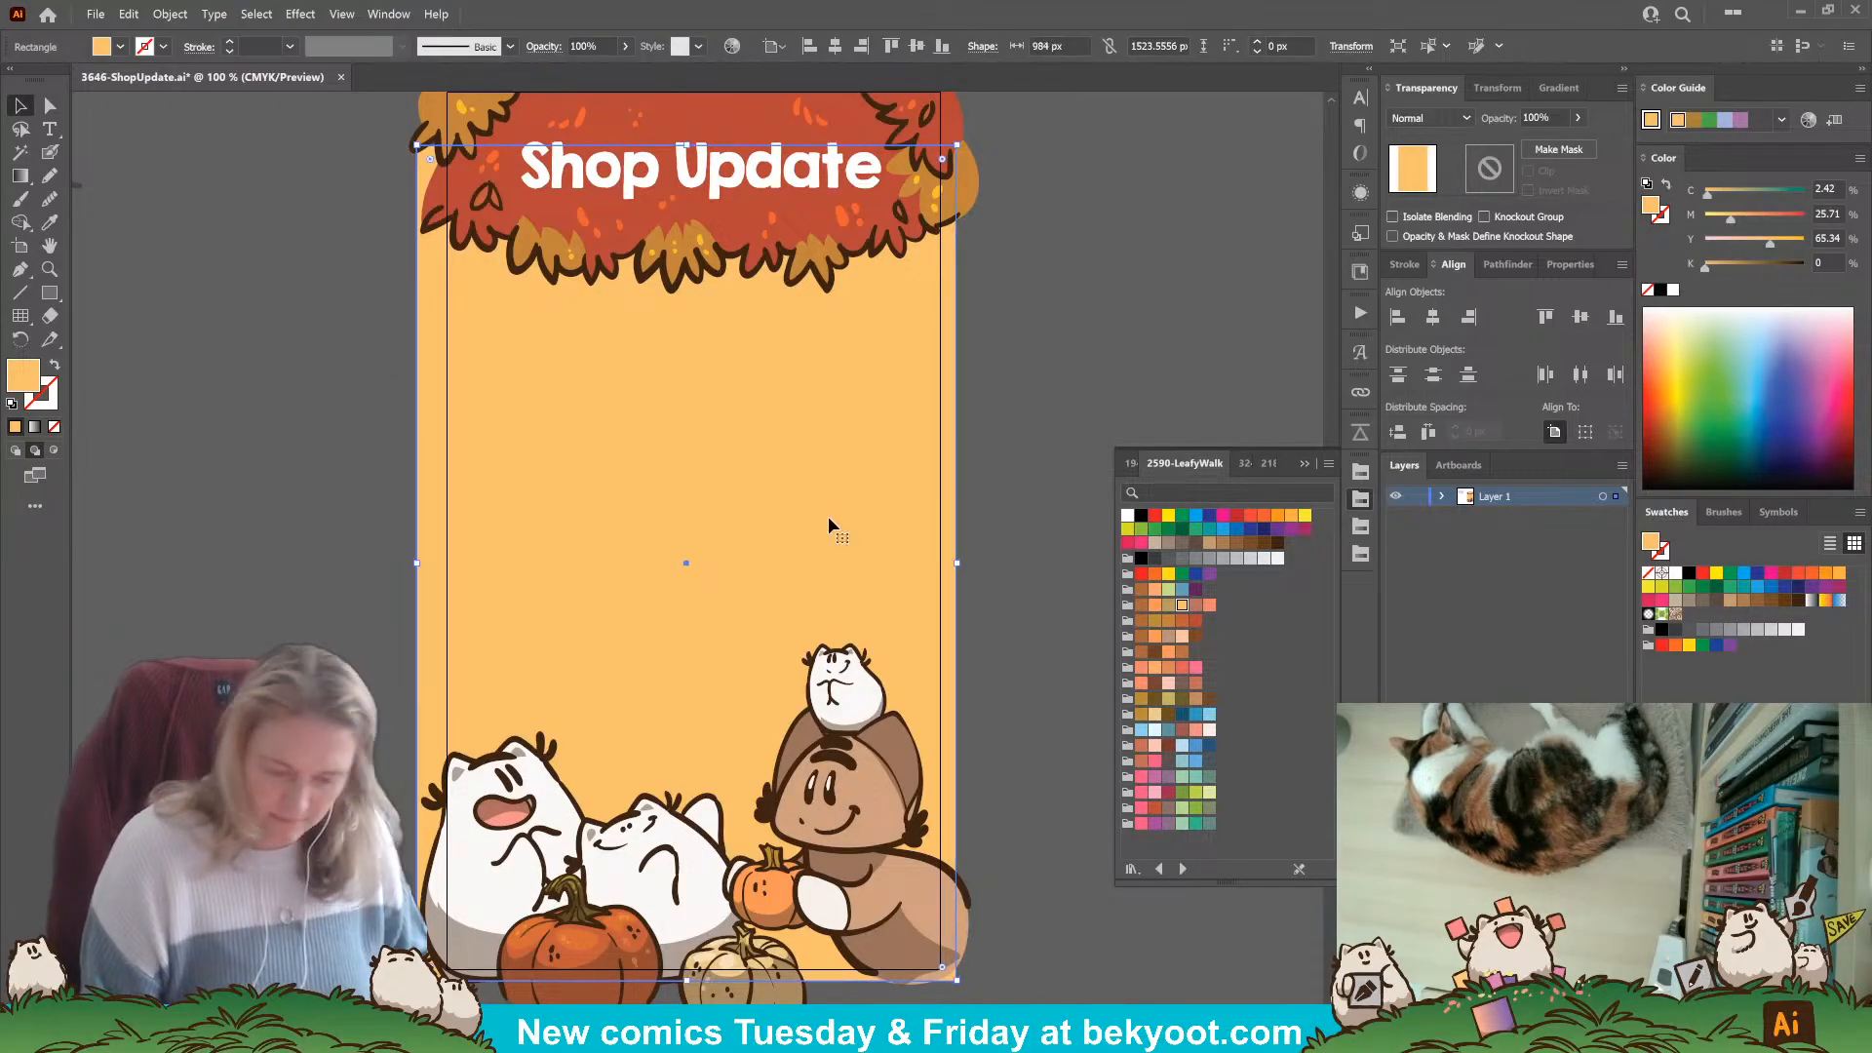
Draw a narrow vertical stripe about 32 by 1383 px in the empty space left of the artboard.
click(49, 293)
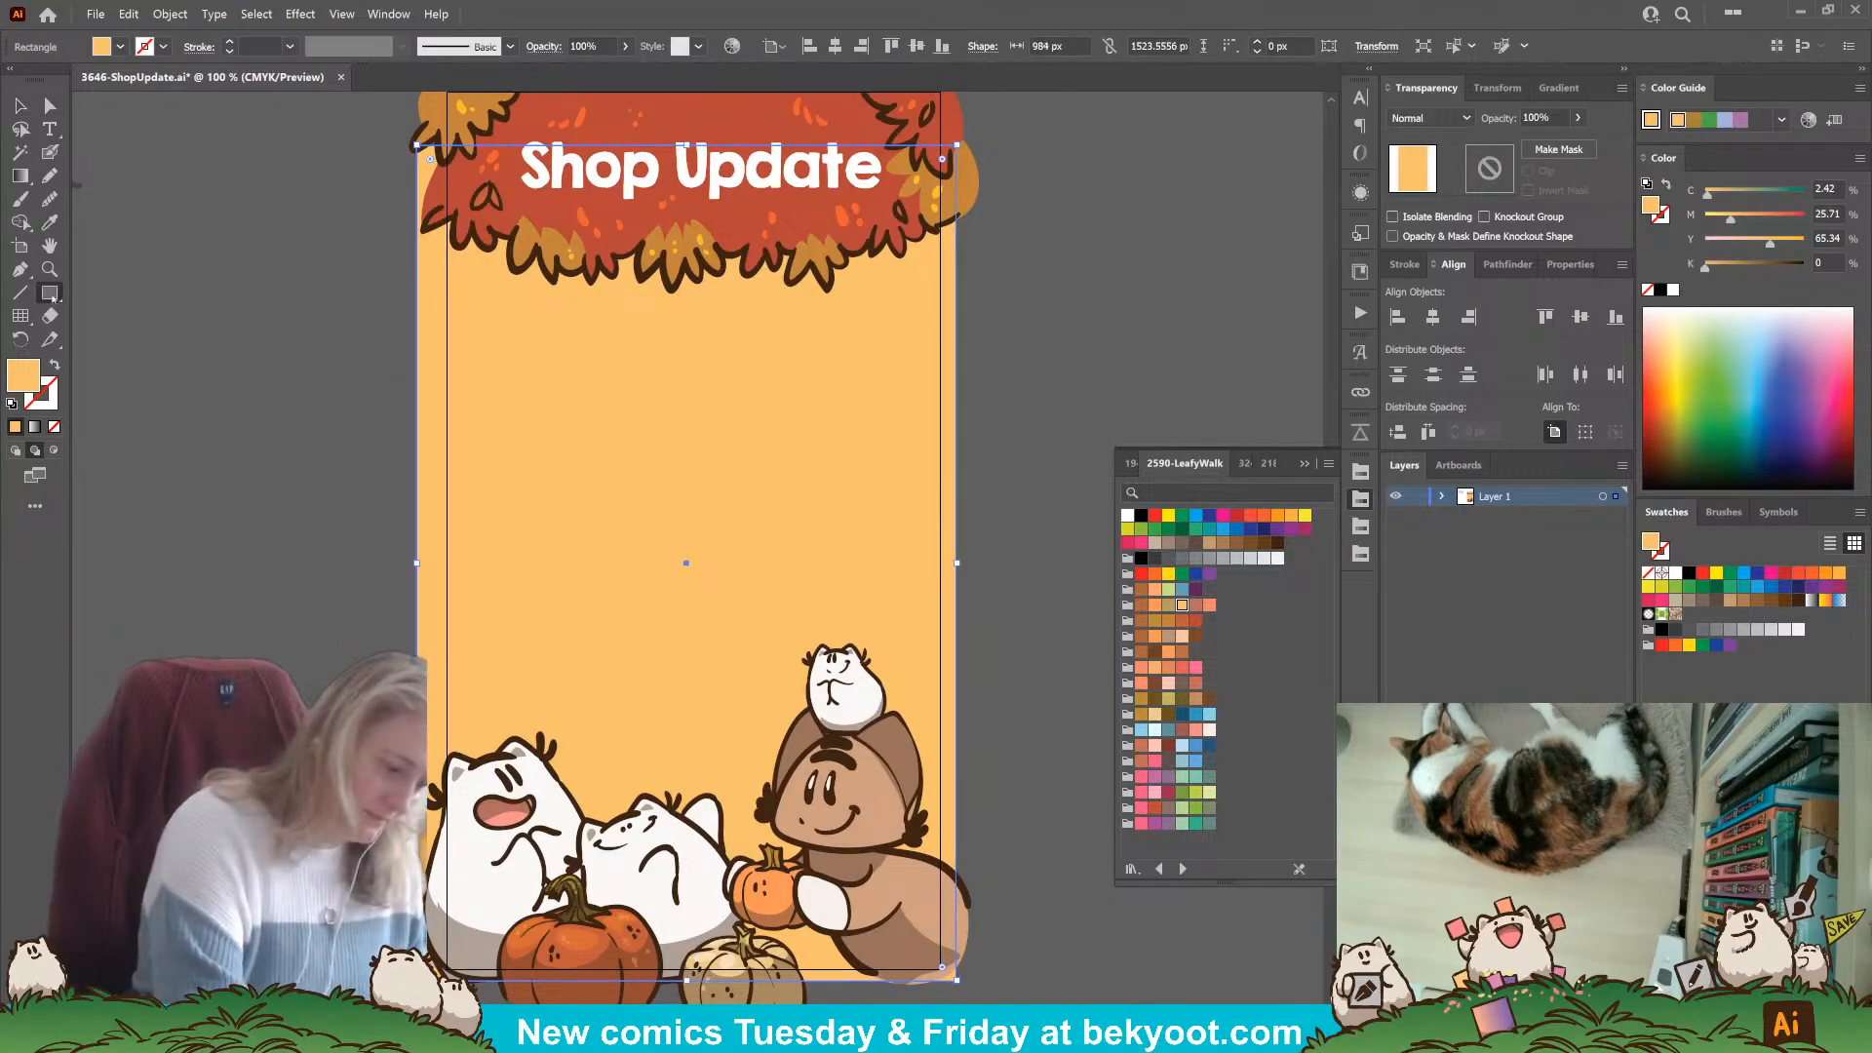
ctrl+click(312, 322)
mouse_move(349, 223)
mouse_down()
mouse_move(441, 414)
mouse_move(353, 505)
mouse_move(359, 975)
mouse_up()
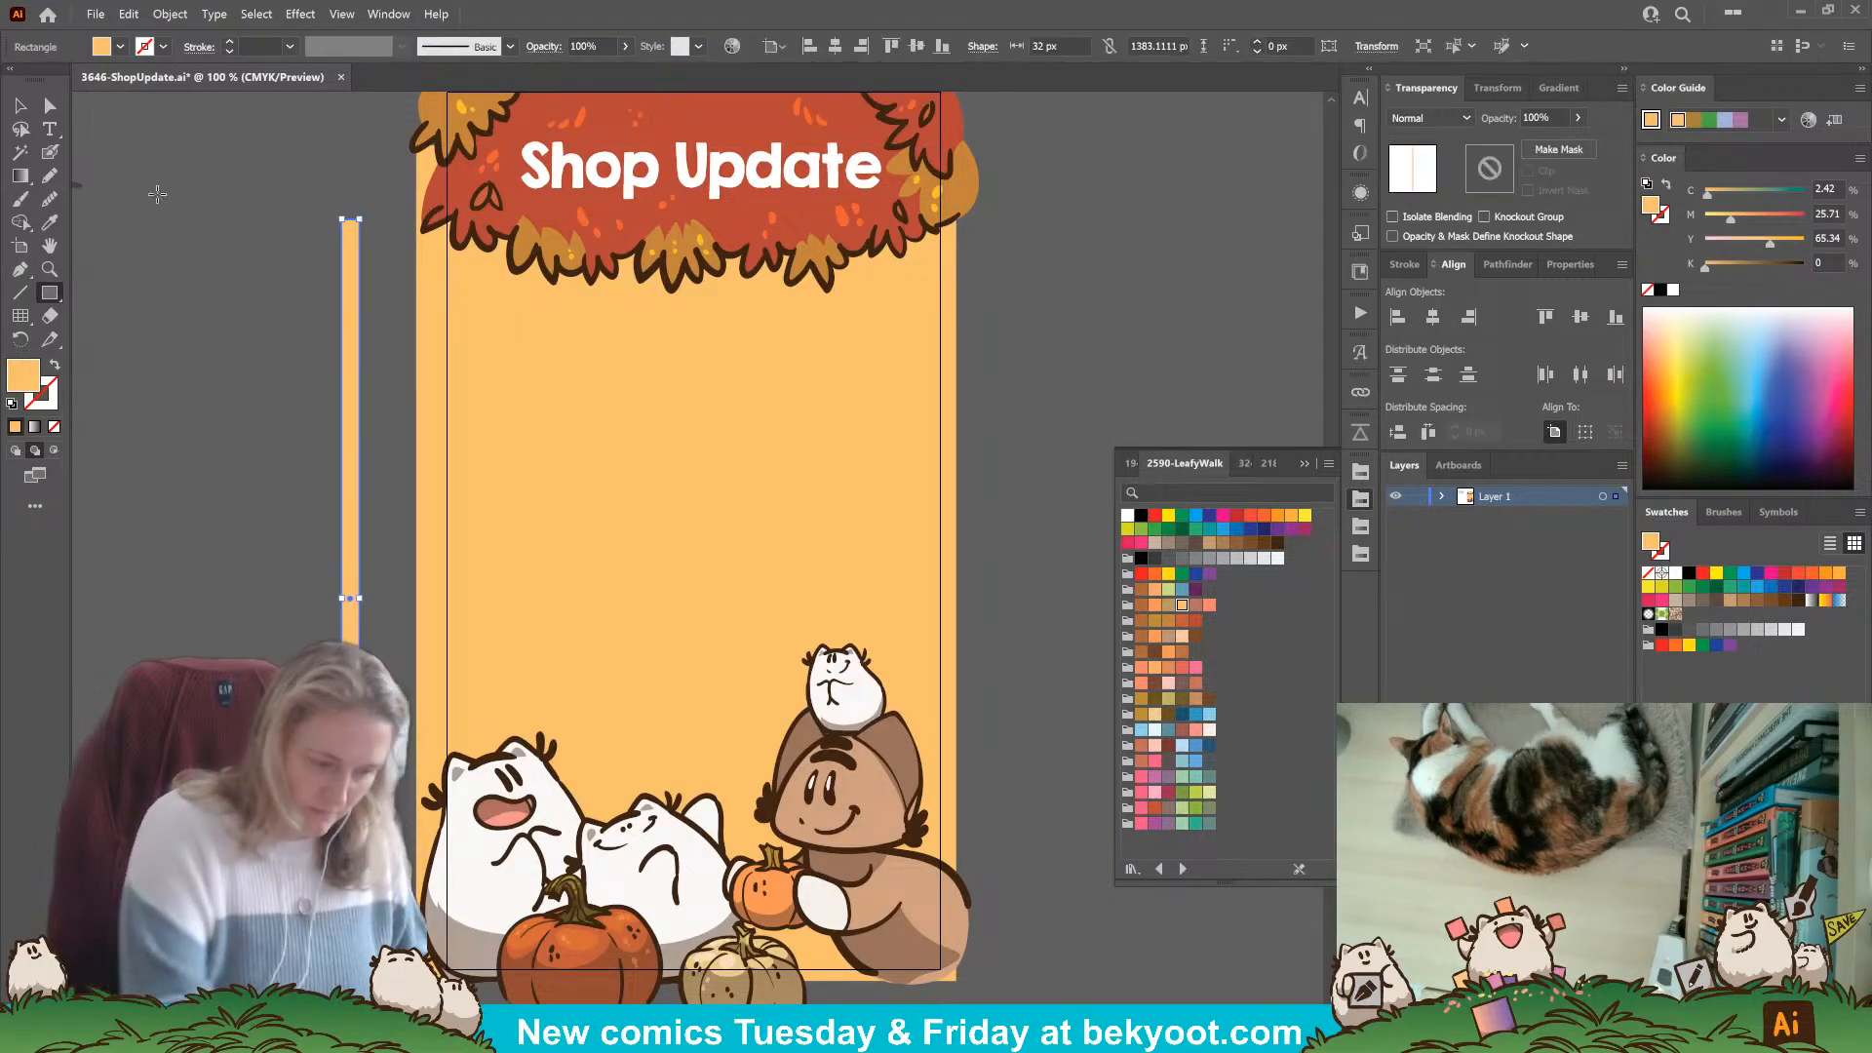
Switch the color sliders to HSB and lower the stripe's fill saturation to 26%.
click(1860, 158)
click(1741, 246)
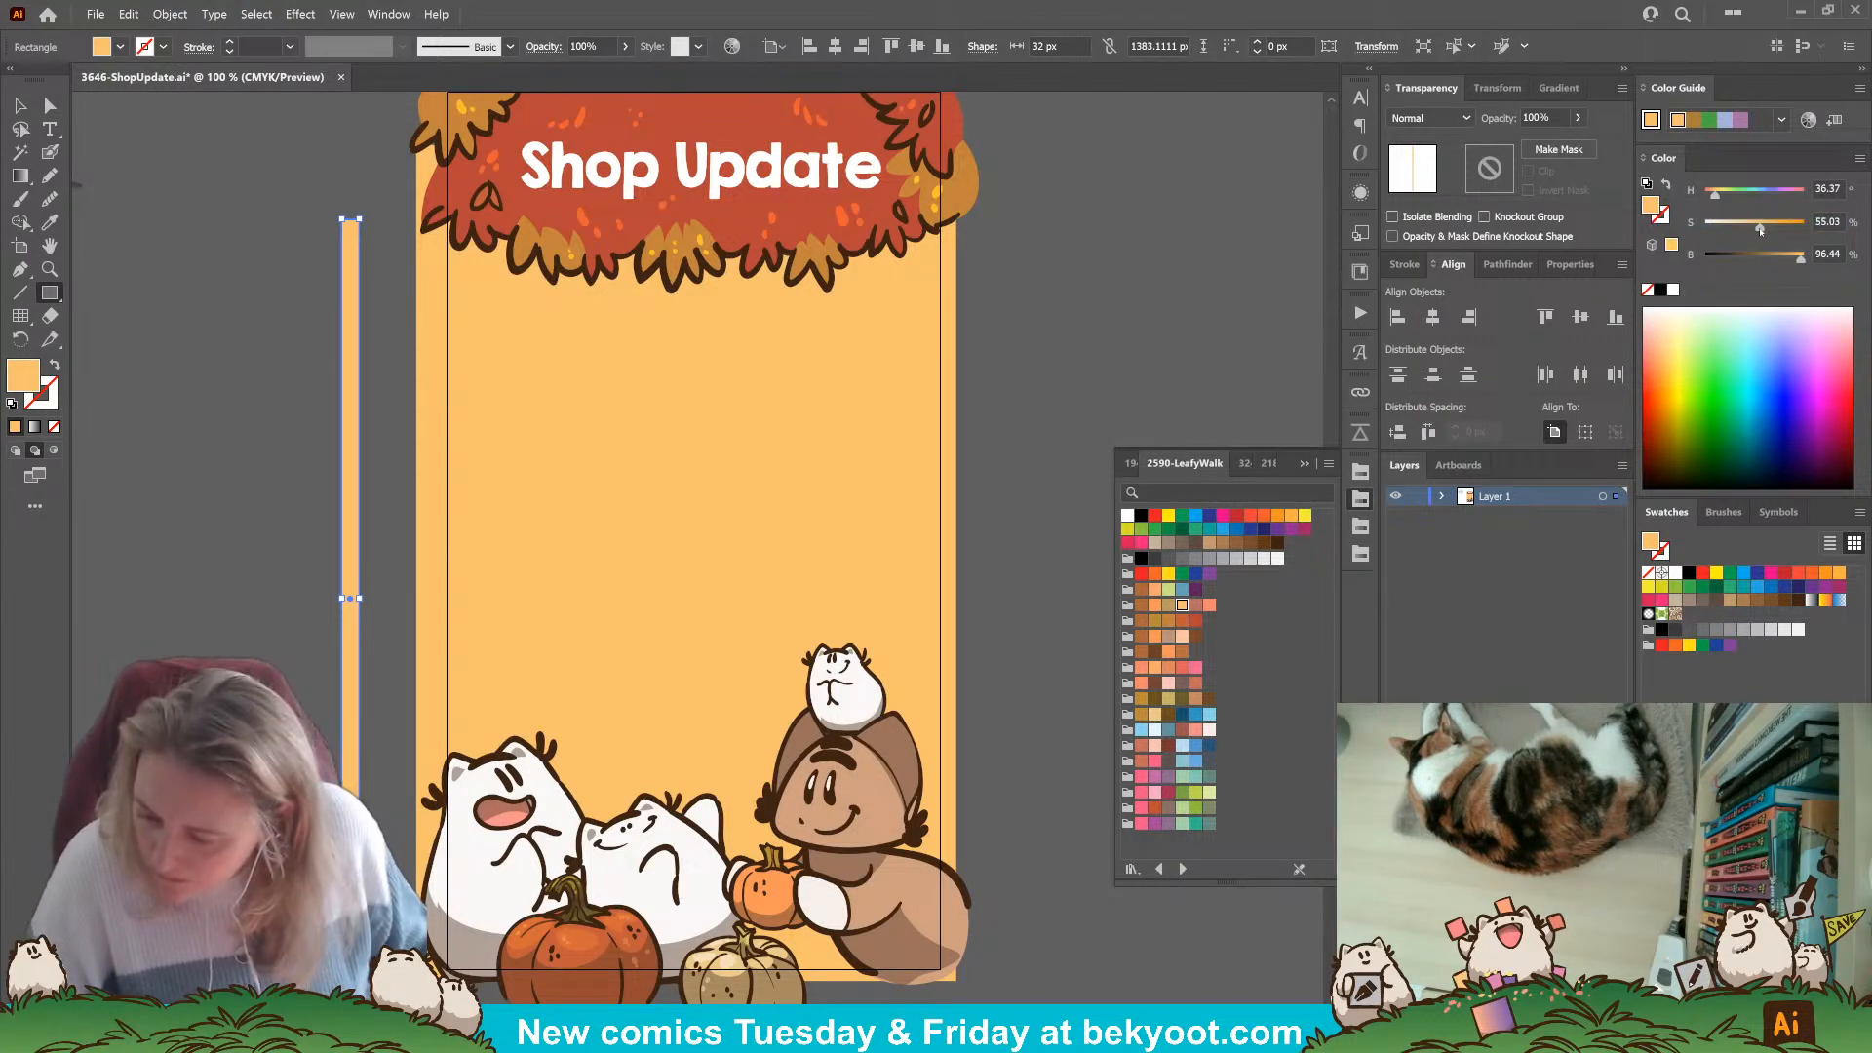
drag(1748, 234, 1725, 227)
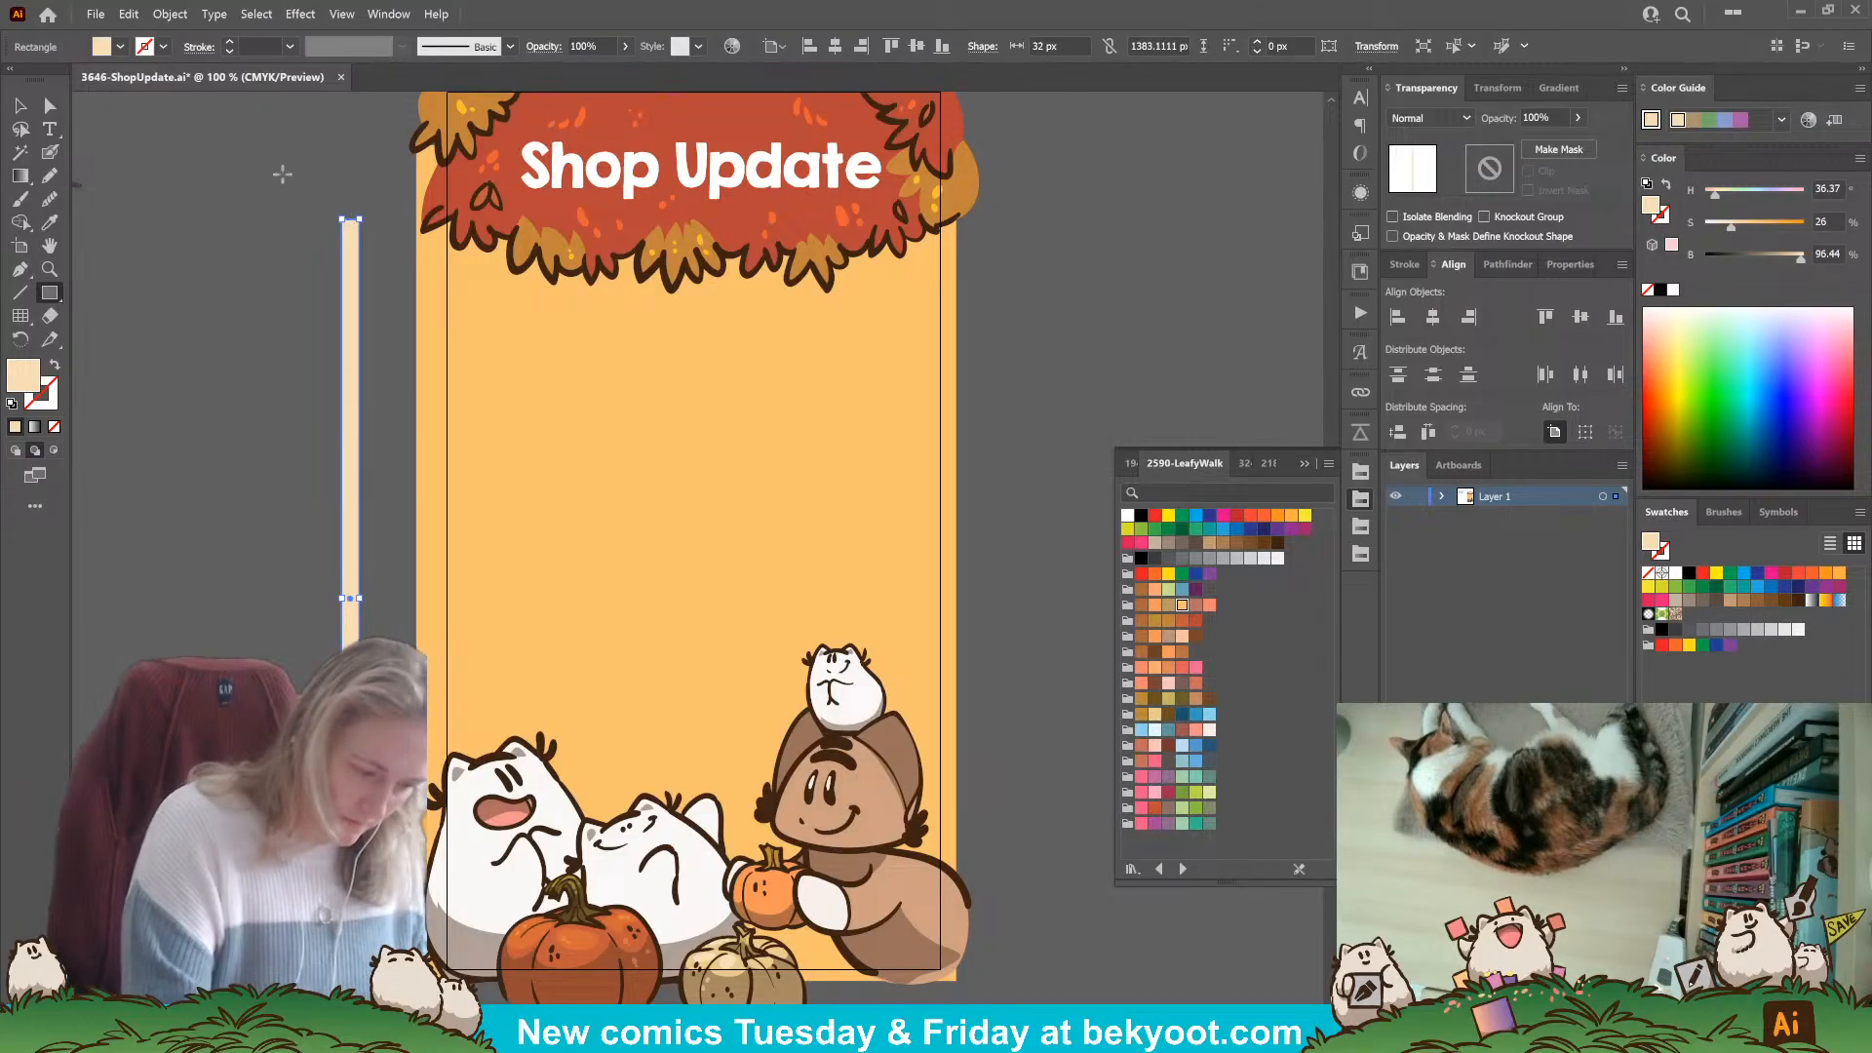
Resize the pale vertical stripe to about 28 by 1562 px and place it inside the artboard's left edge.
click(20, 105)
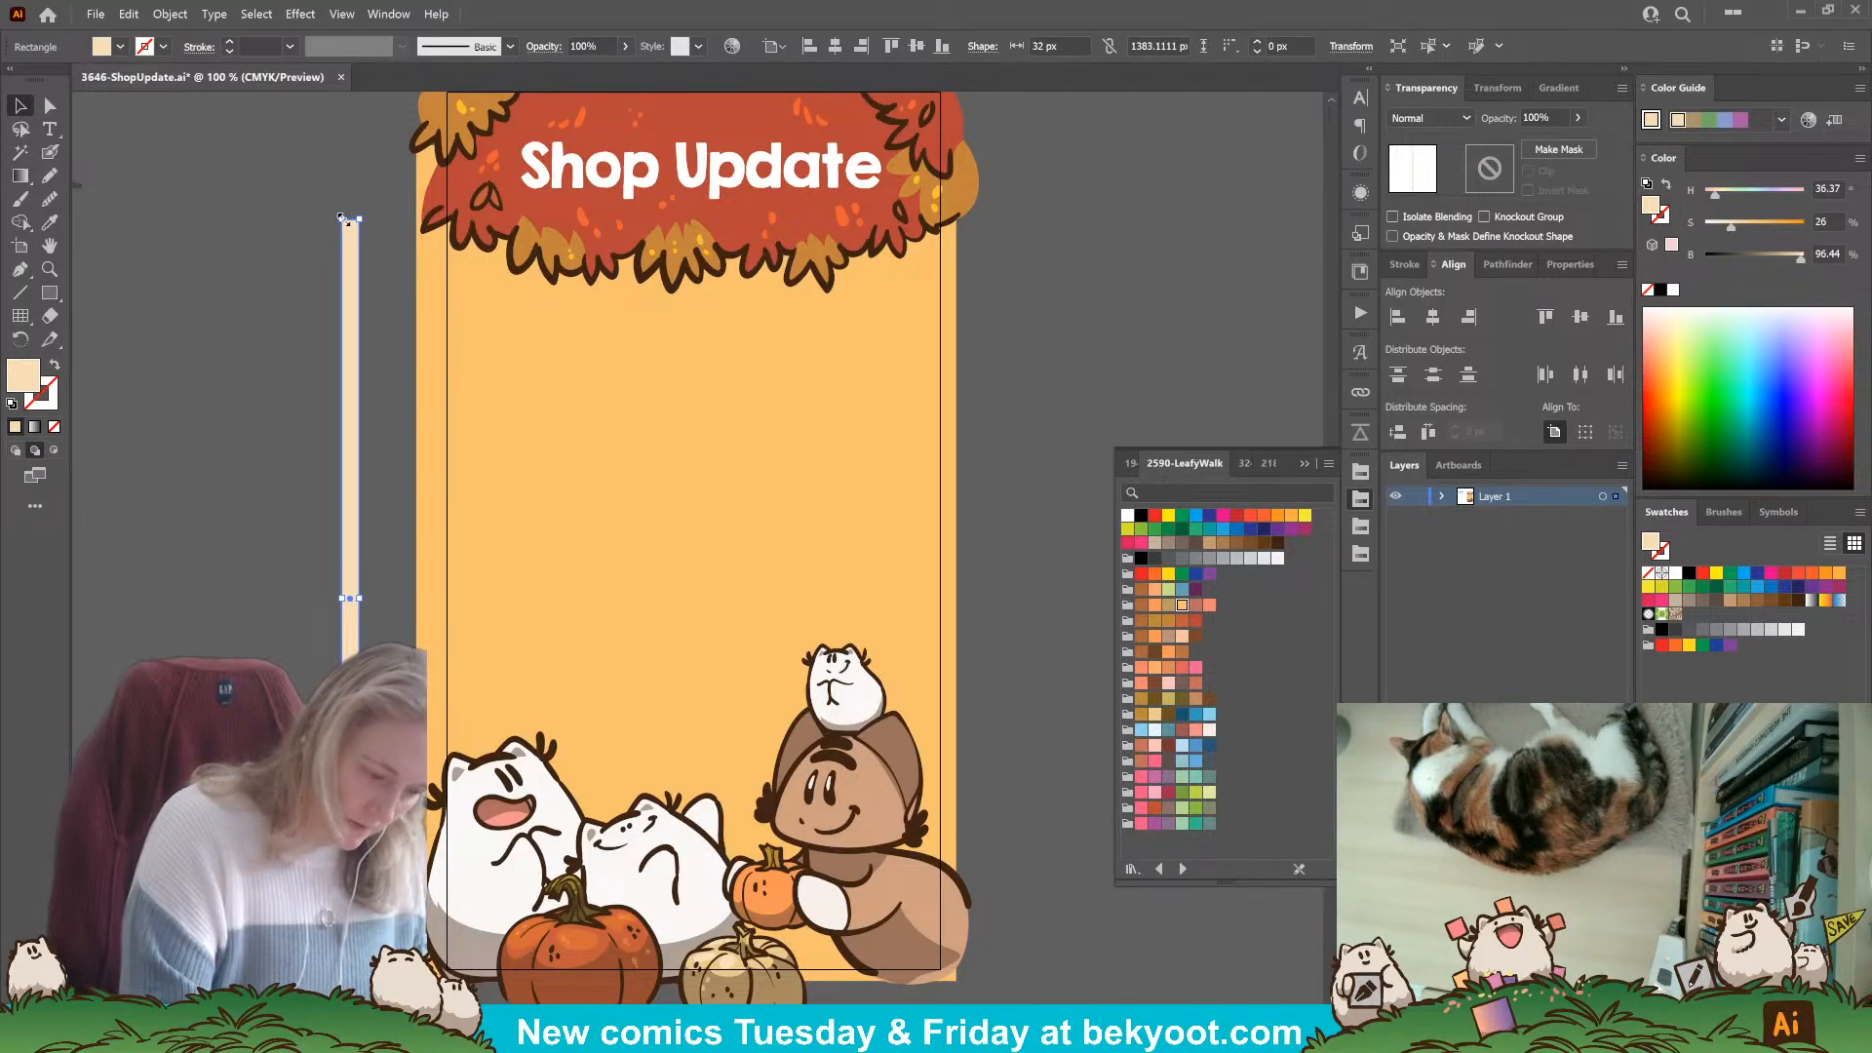
drag(340, 217, 341, 121)
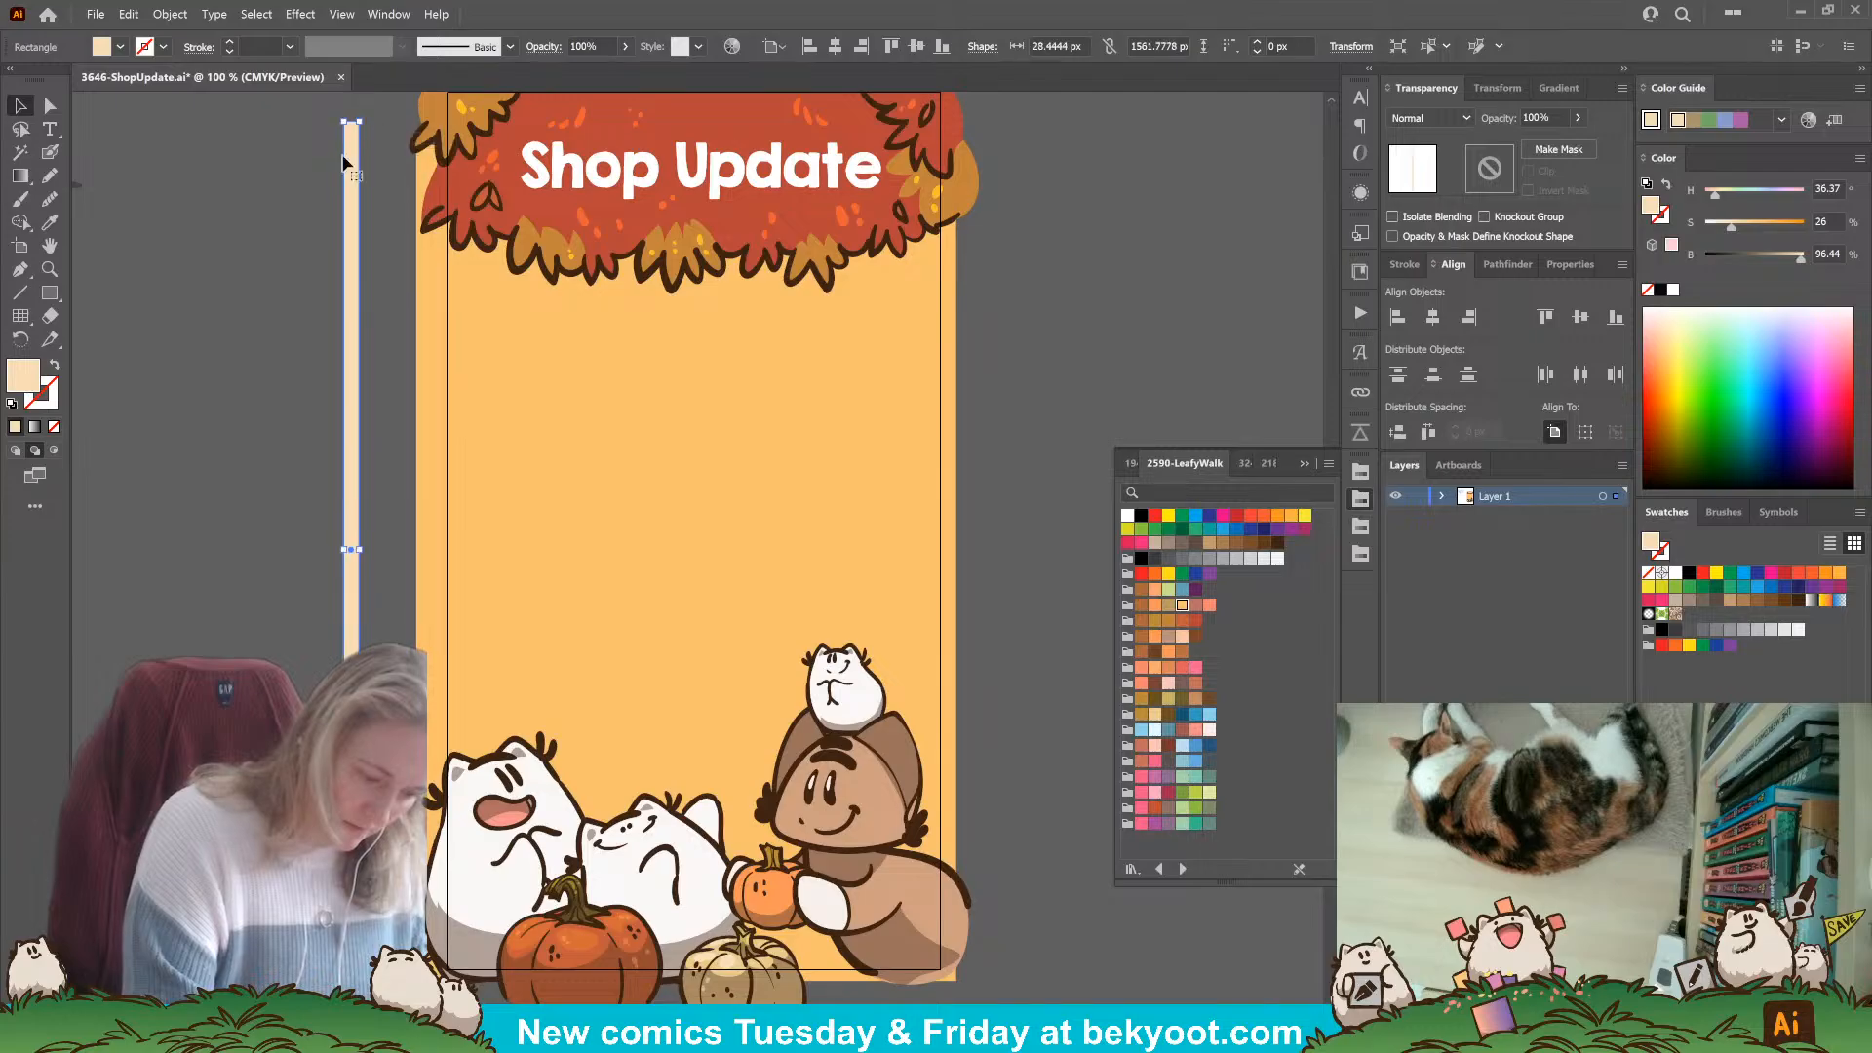
drag(355, 491, 336, 524)
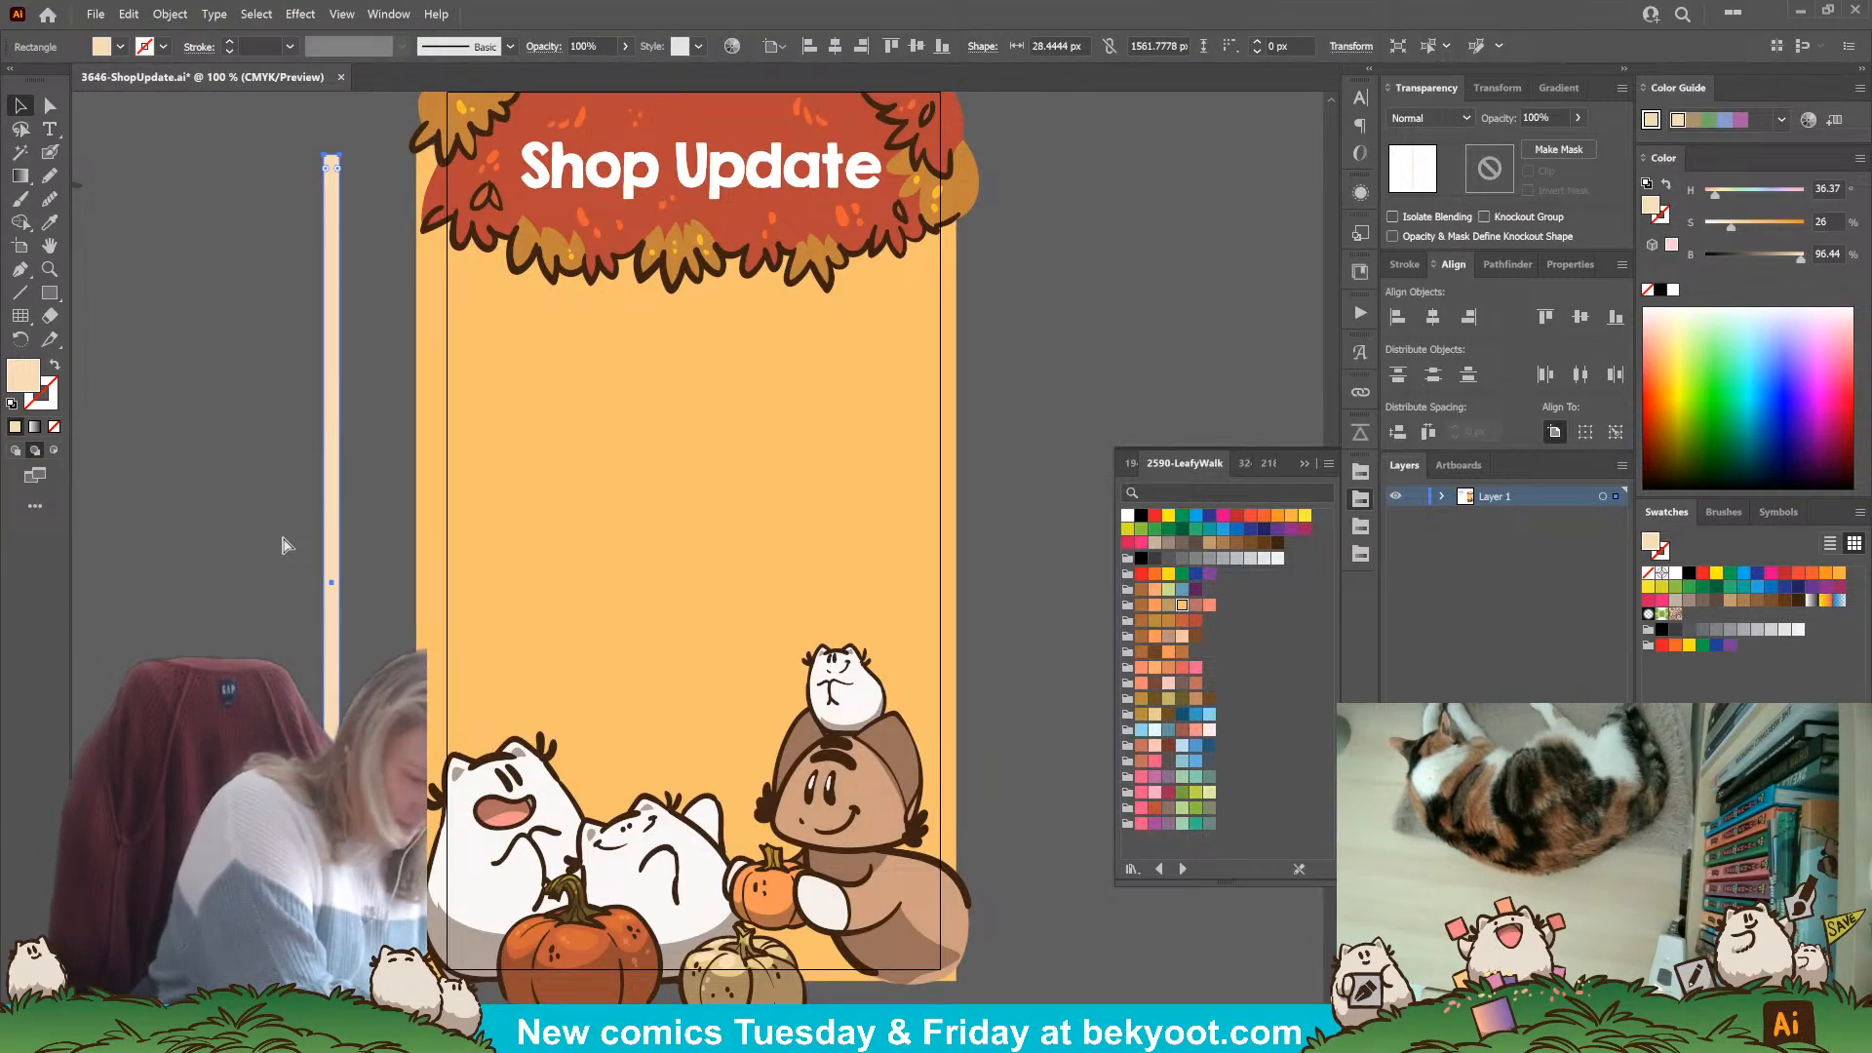
drag(331, 543, 451, 494)
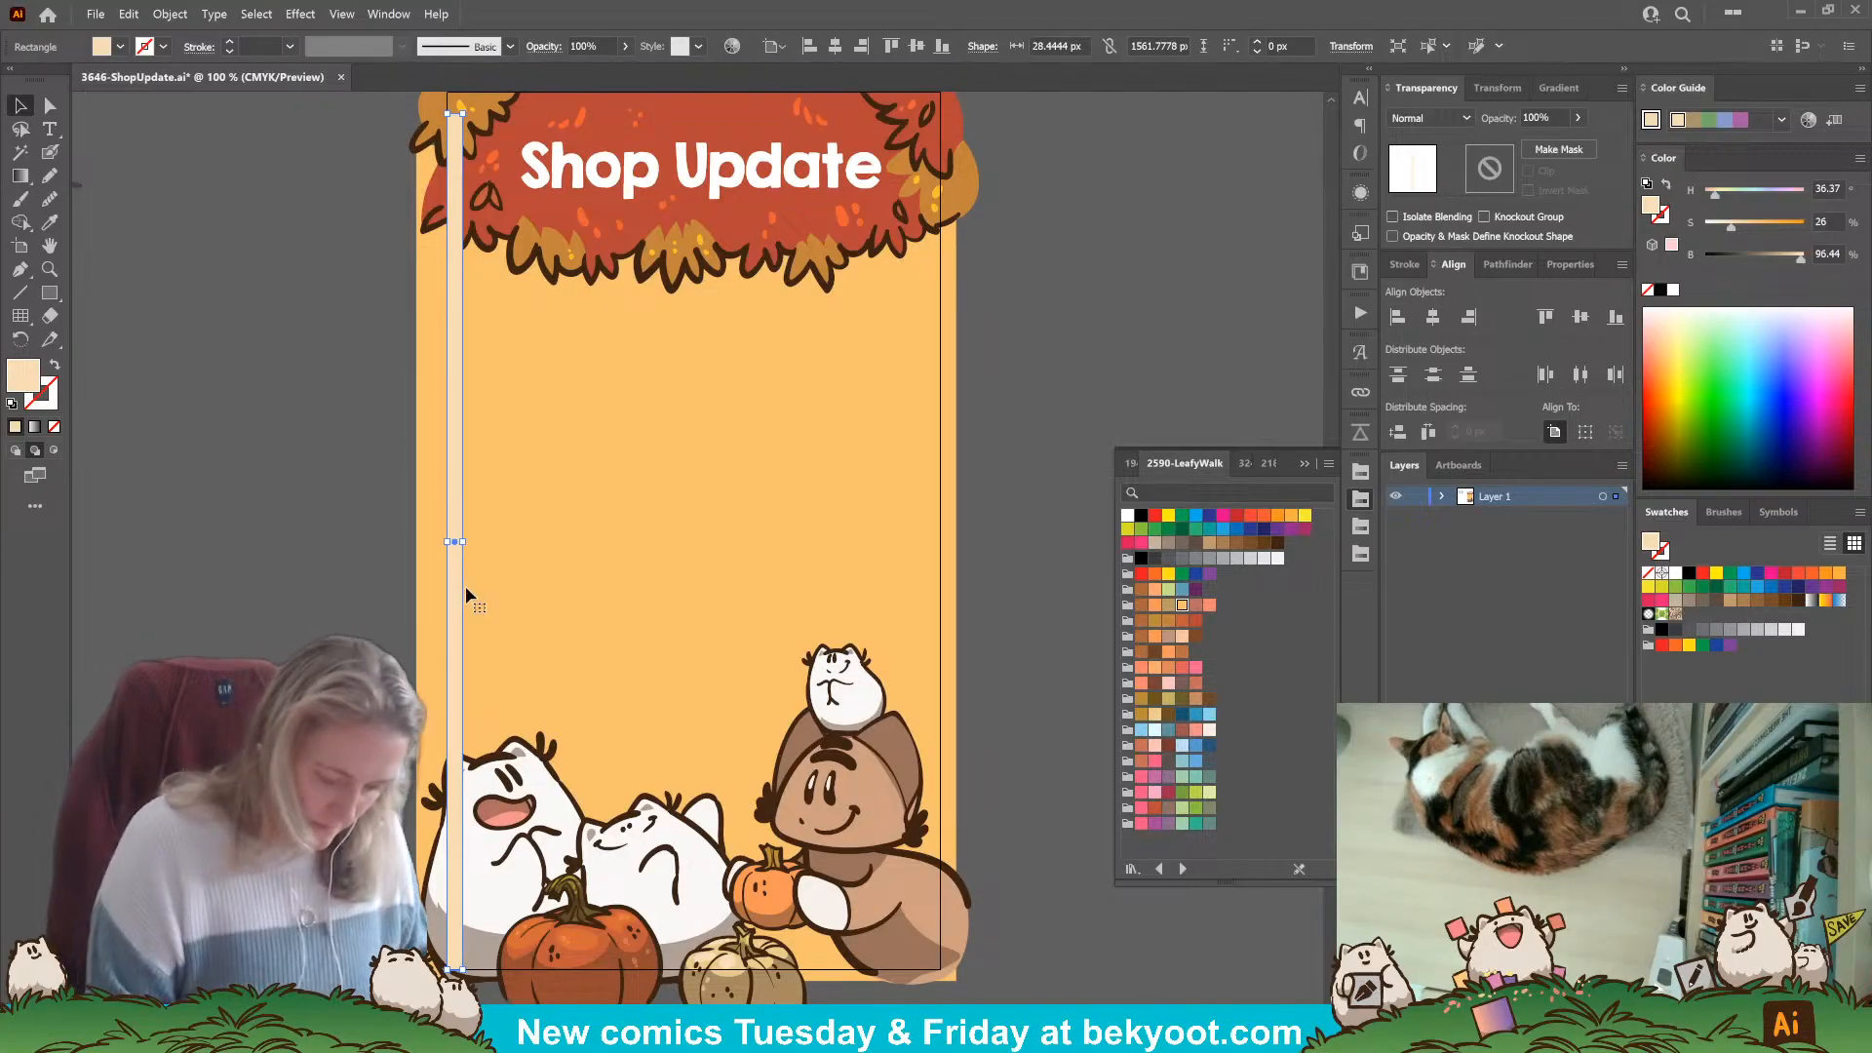
Copy the stripe flush to the artboard's right edge, and add another copy just left of it with a narrow gap.
drag(464, 588, 938, 598)
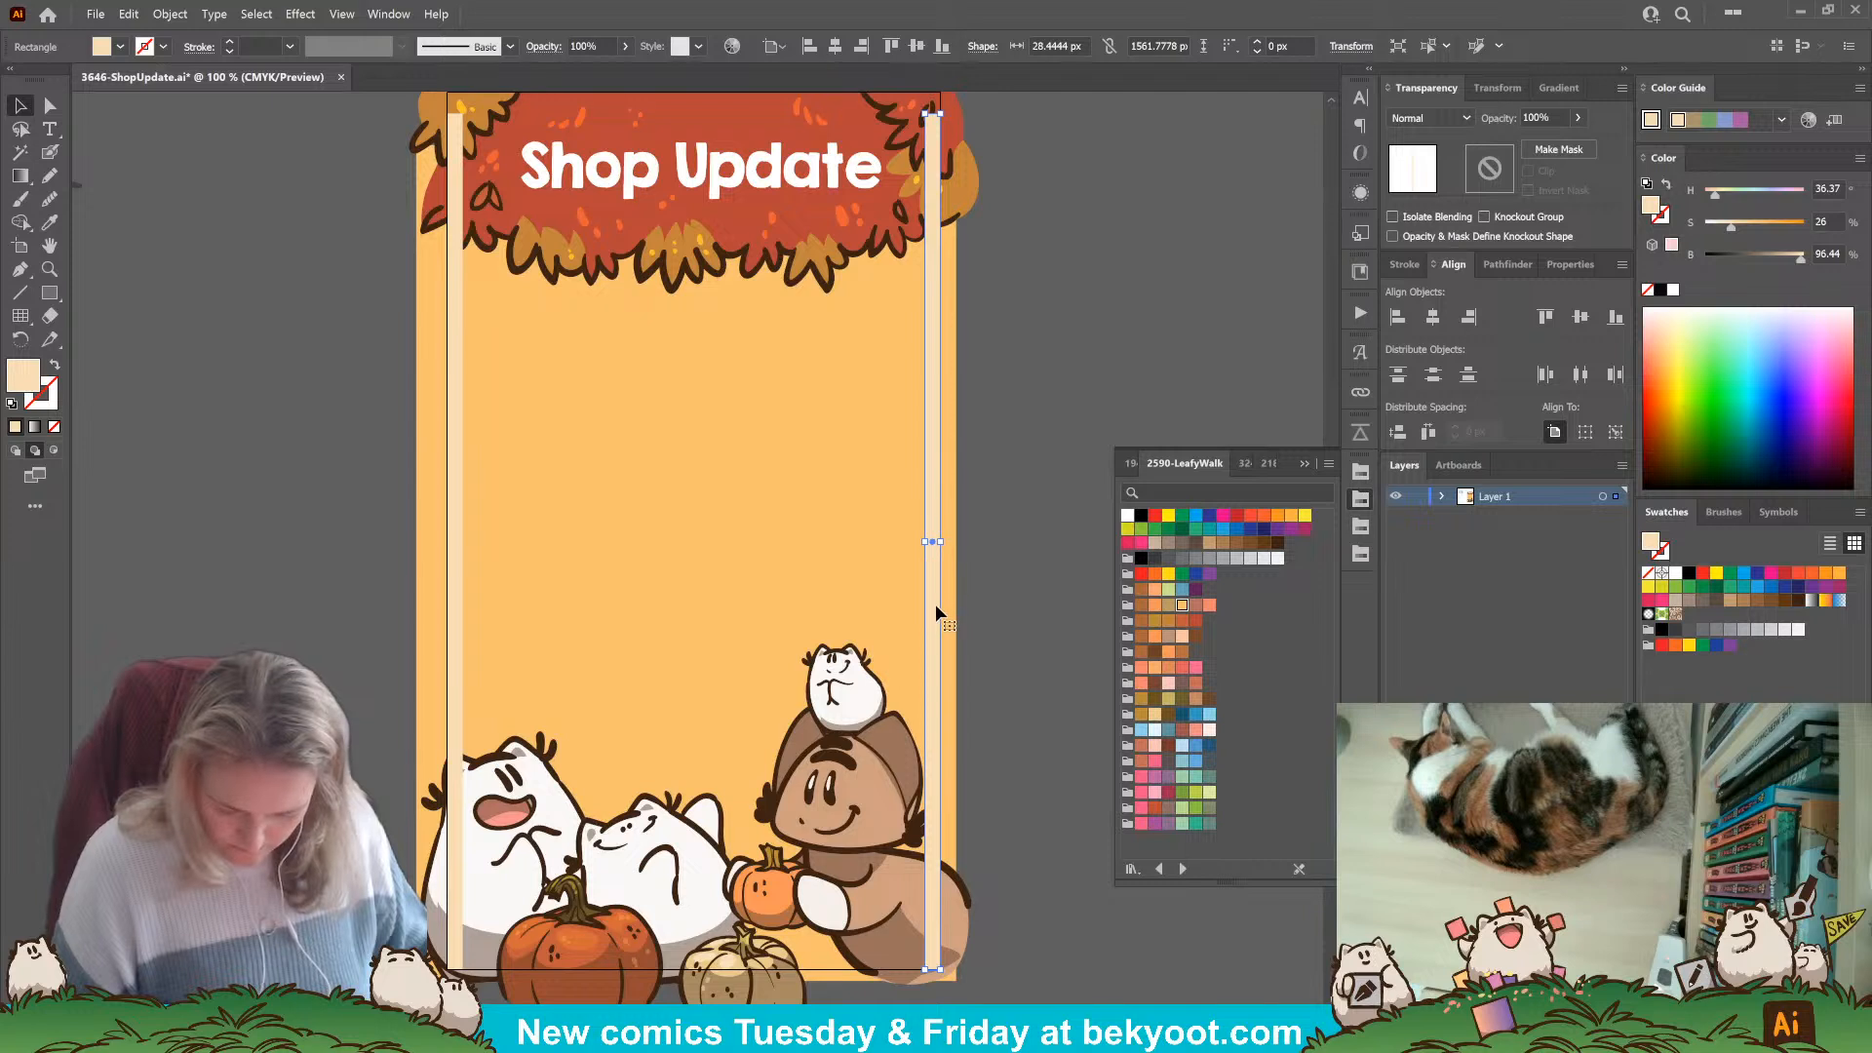
click(1469, 317)
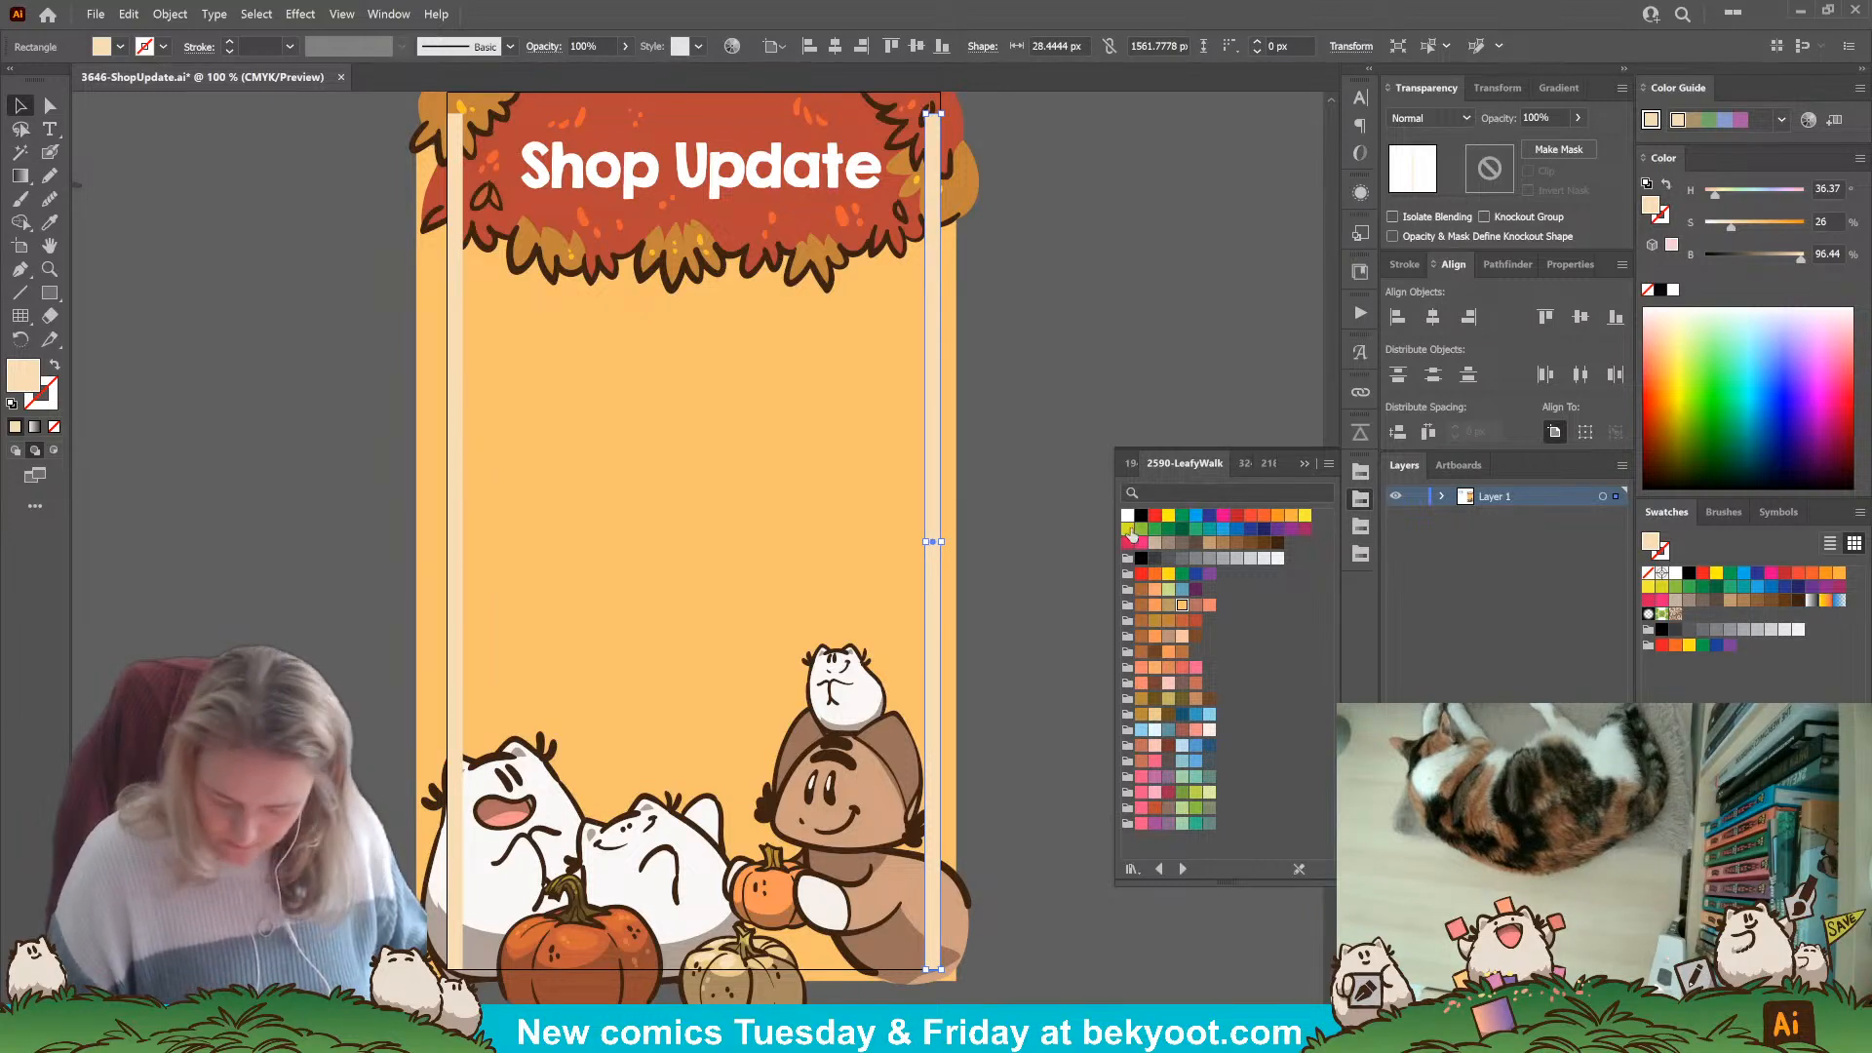
drag(933, 686, 905, 688)
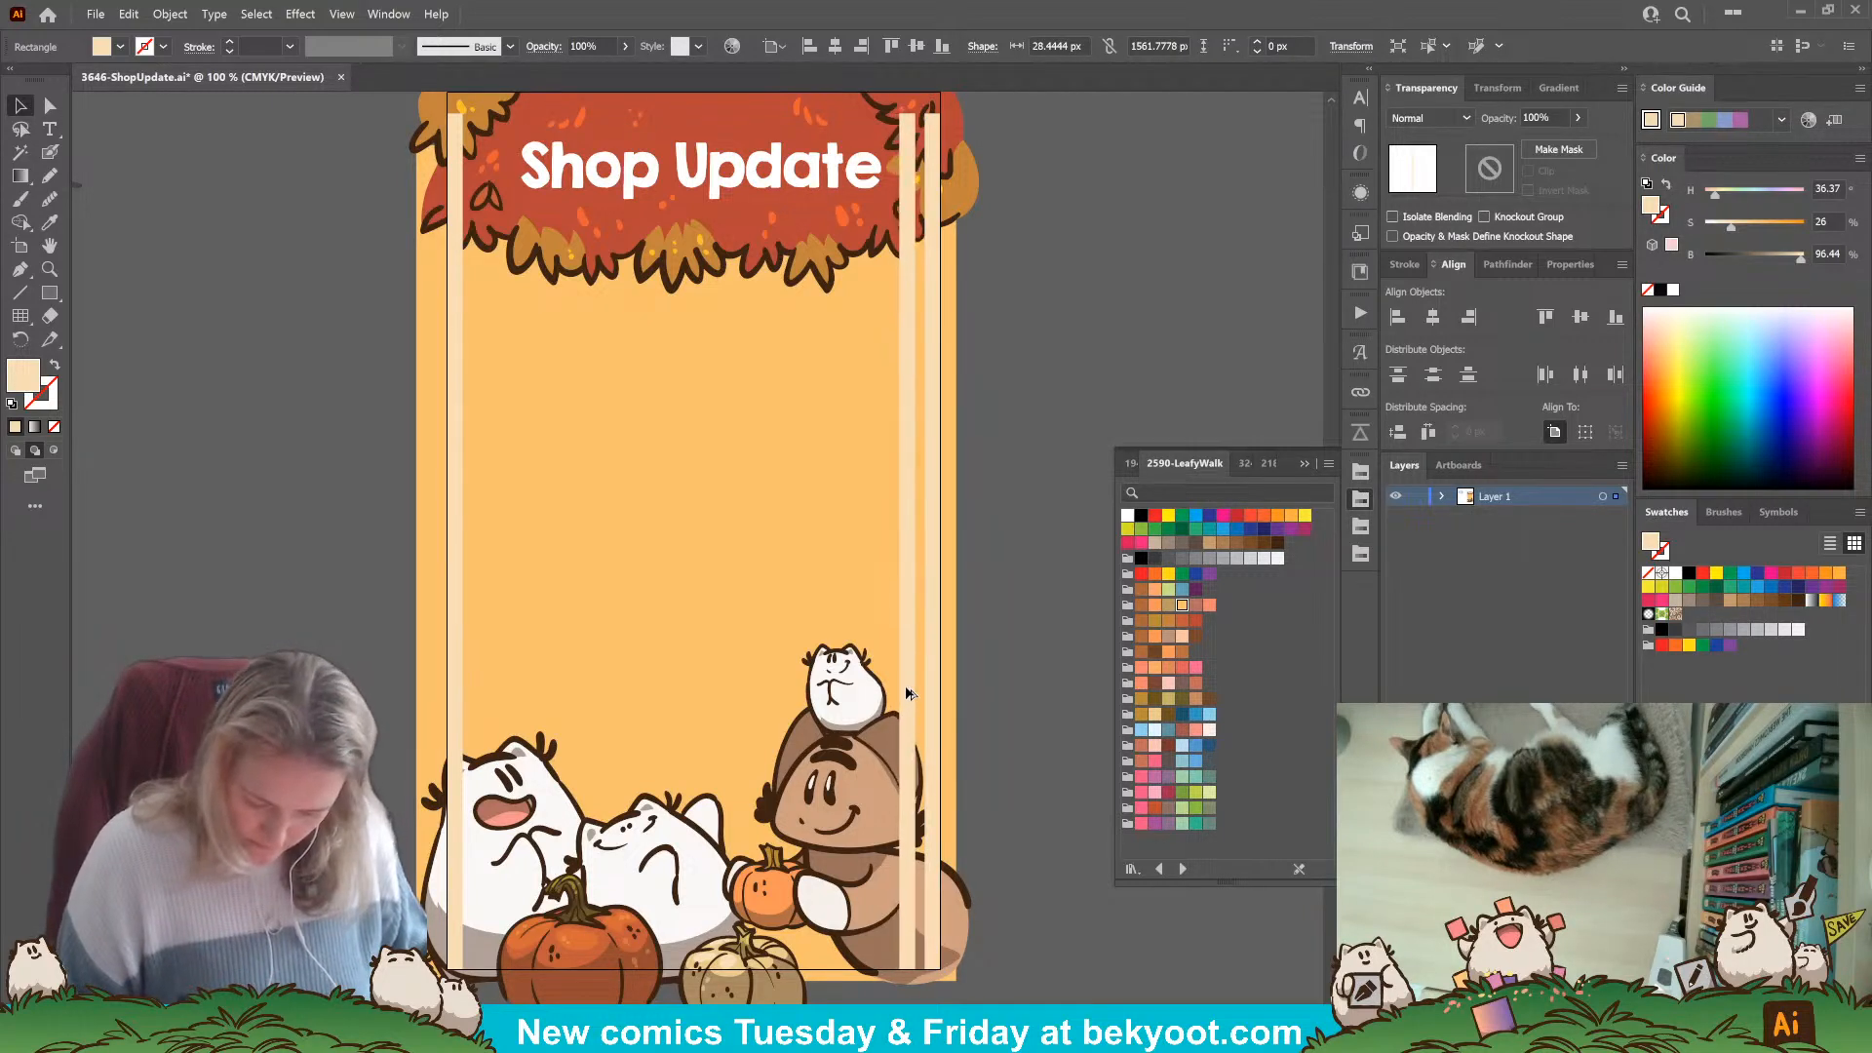
Repeat the stripe duplication leftward at the same interval until vertical stripes fill the artboard's width.
key(ctrl+d)
key(ctrl+d)
key(ctrl+d)
key(ctrl+d)
key(ctrl+d)
key(ctrl+d)
key(ctrl+d)
key(ctrl+d)
key(ctrl+d)
key(ctrl+d)
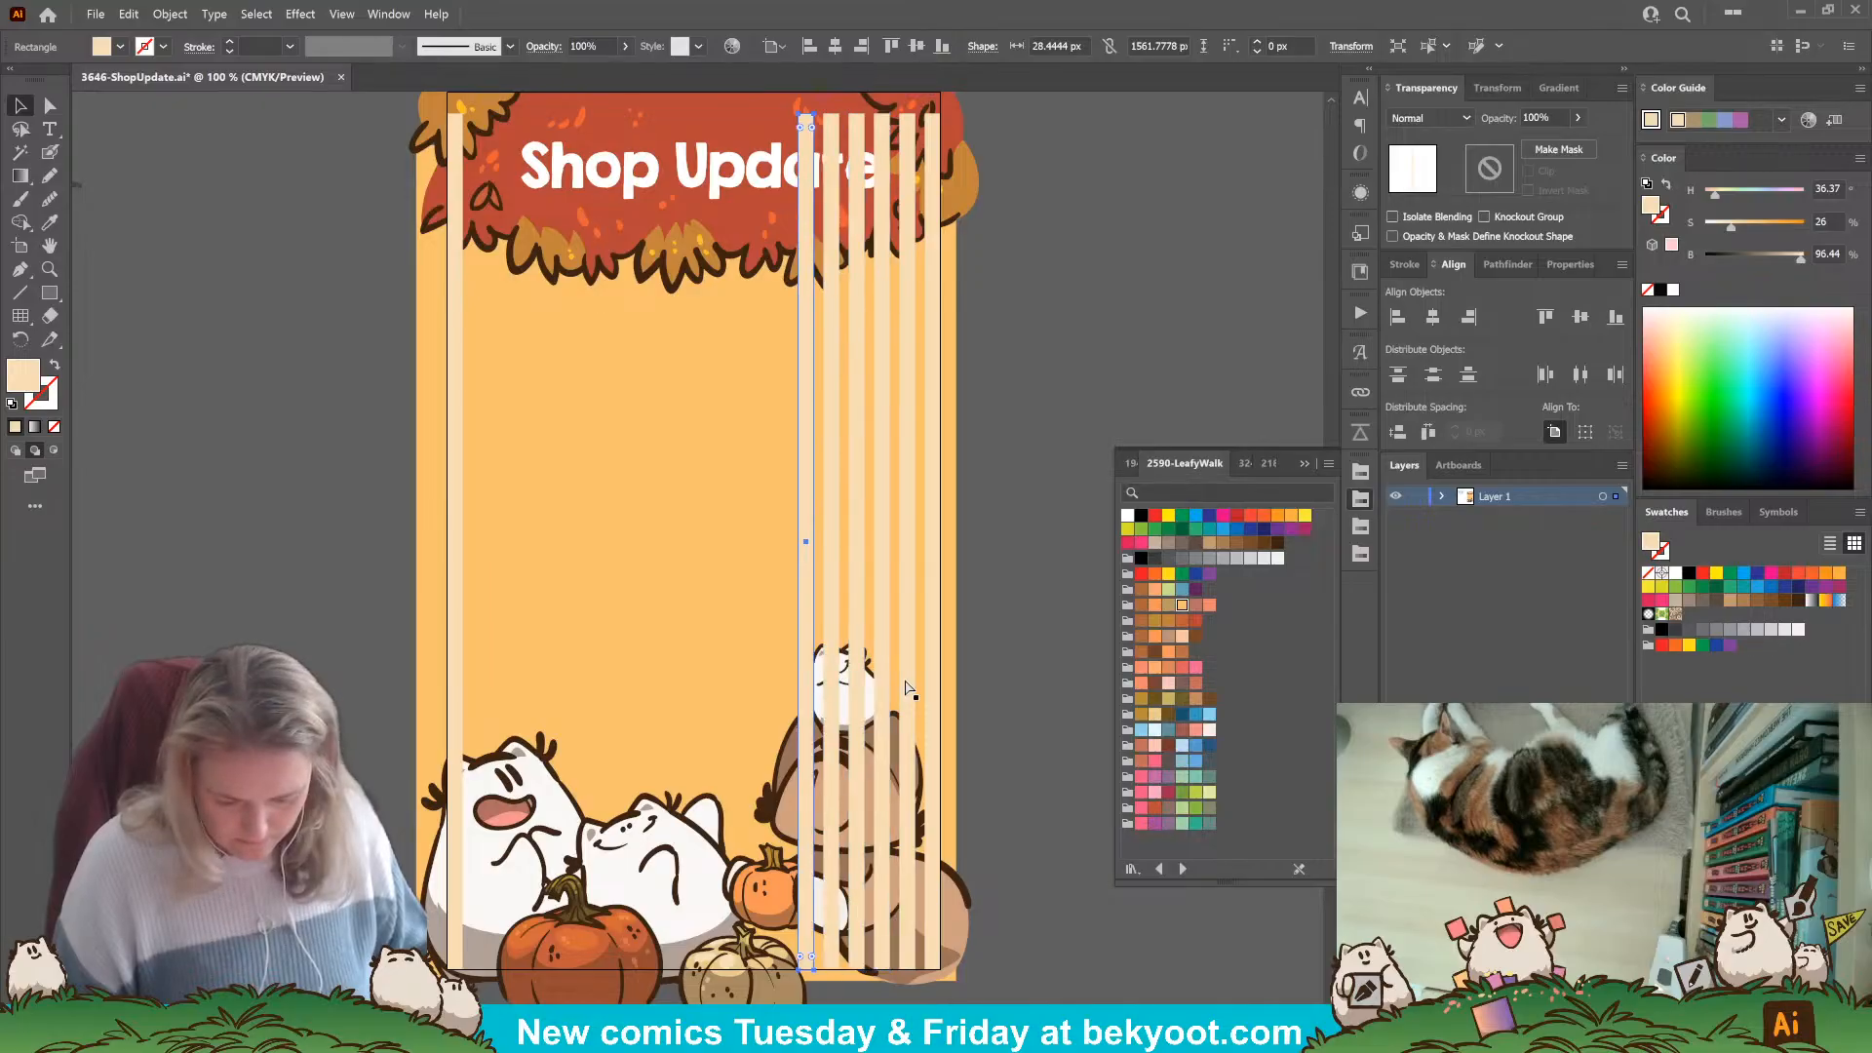
key(ctrl+d)
key(ctrl+d)
key(ctrl+d)
key(ctrl+d)
key(ctrl+d)
key(ctrl+d)
key(ctrl+d)
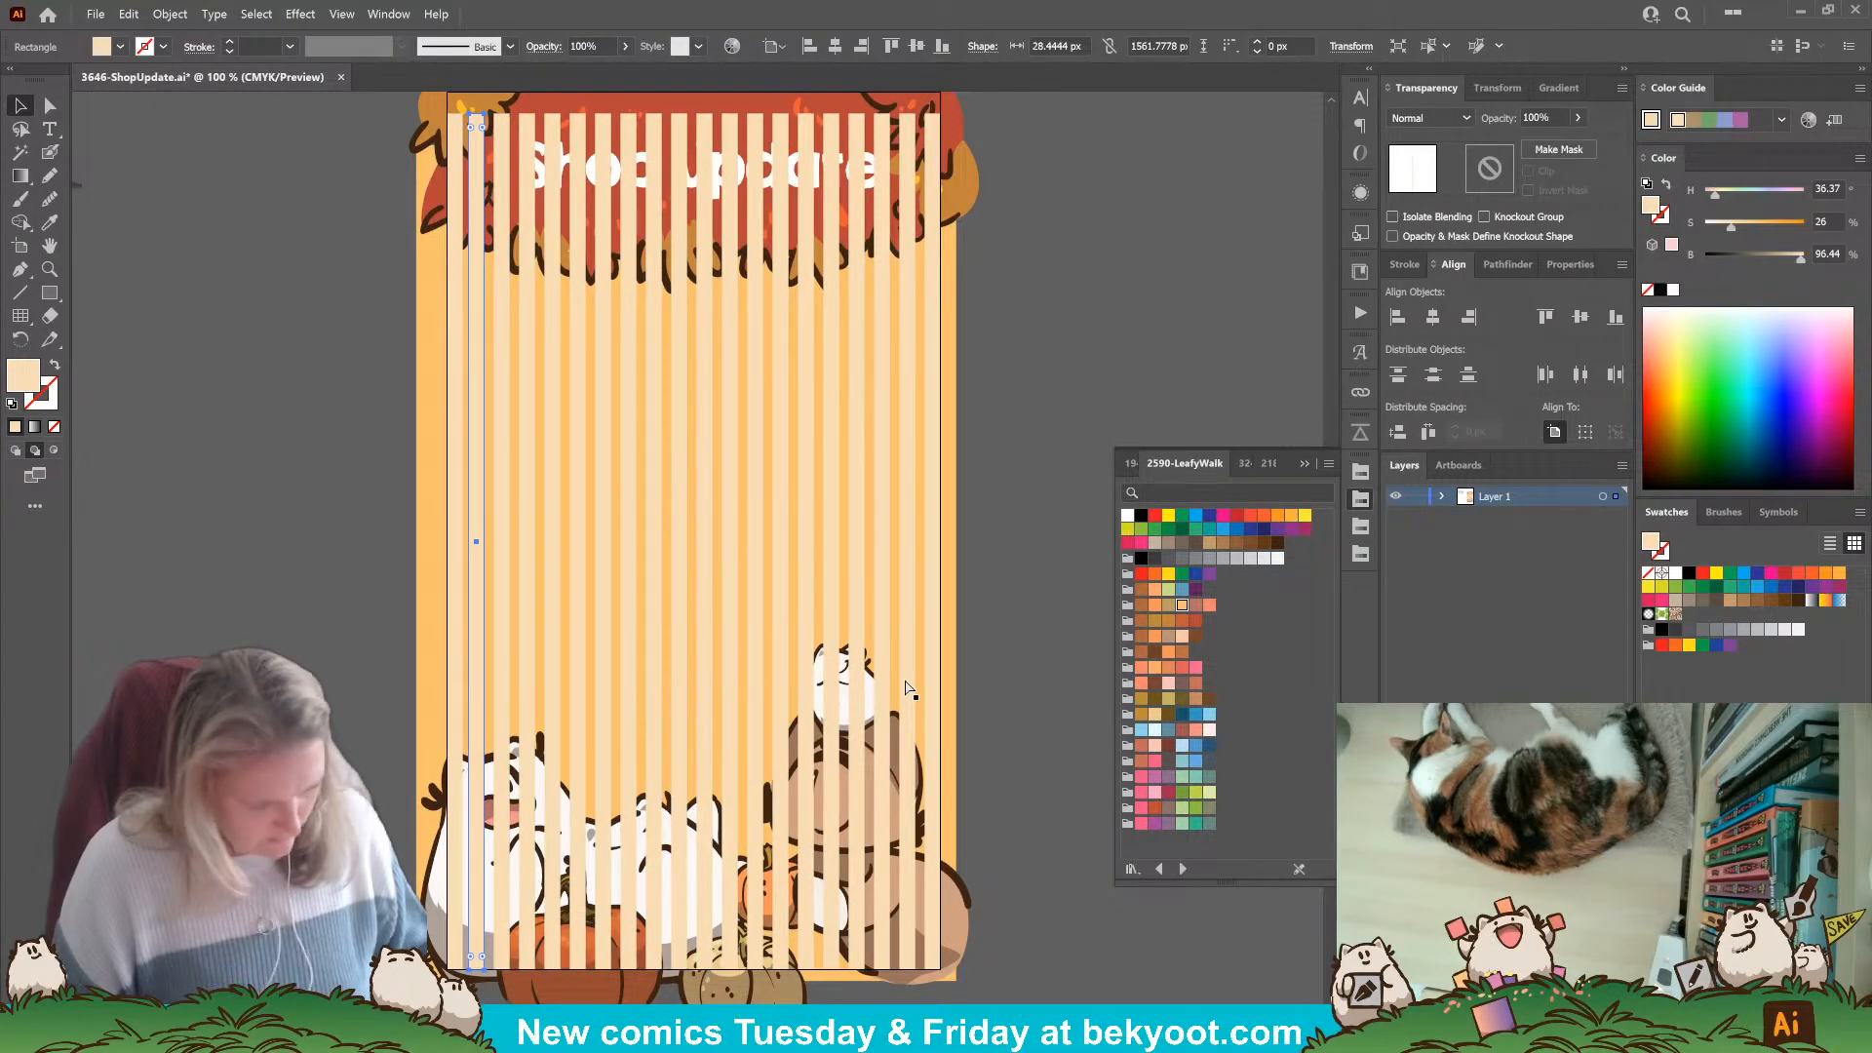
Select all the vertical stripes and distribute the horizontal spacing between them evenly, aligning to the selection.
click(351, 453)
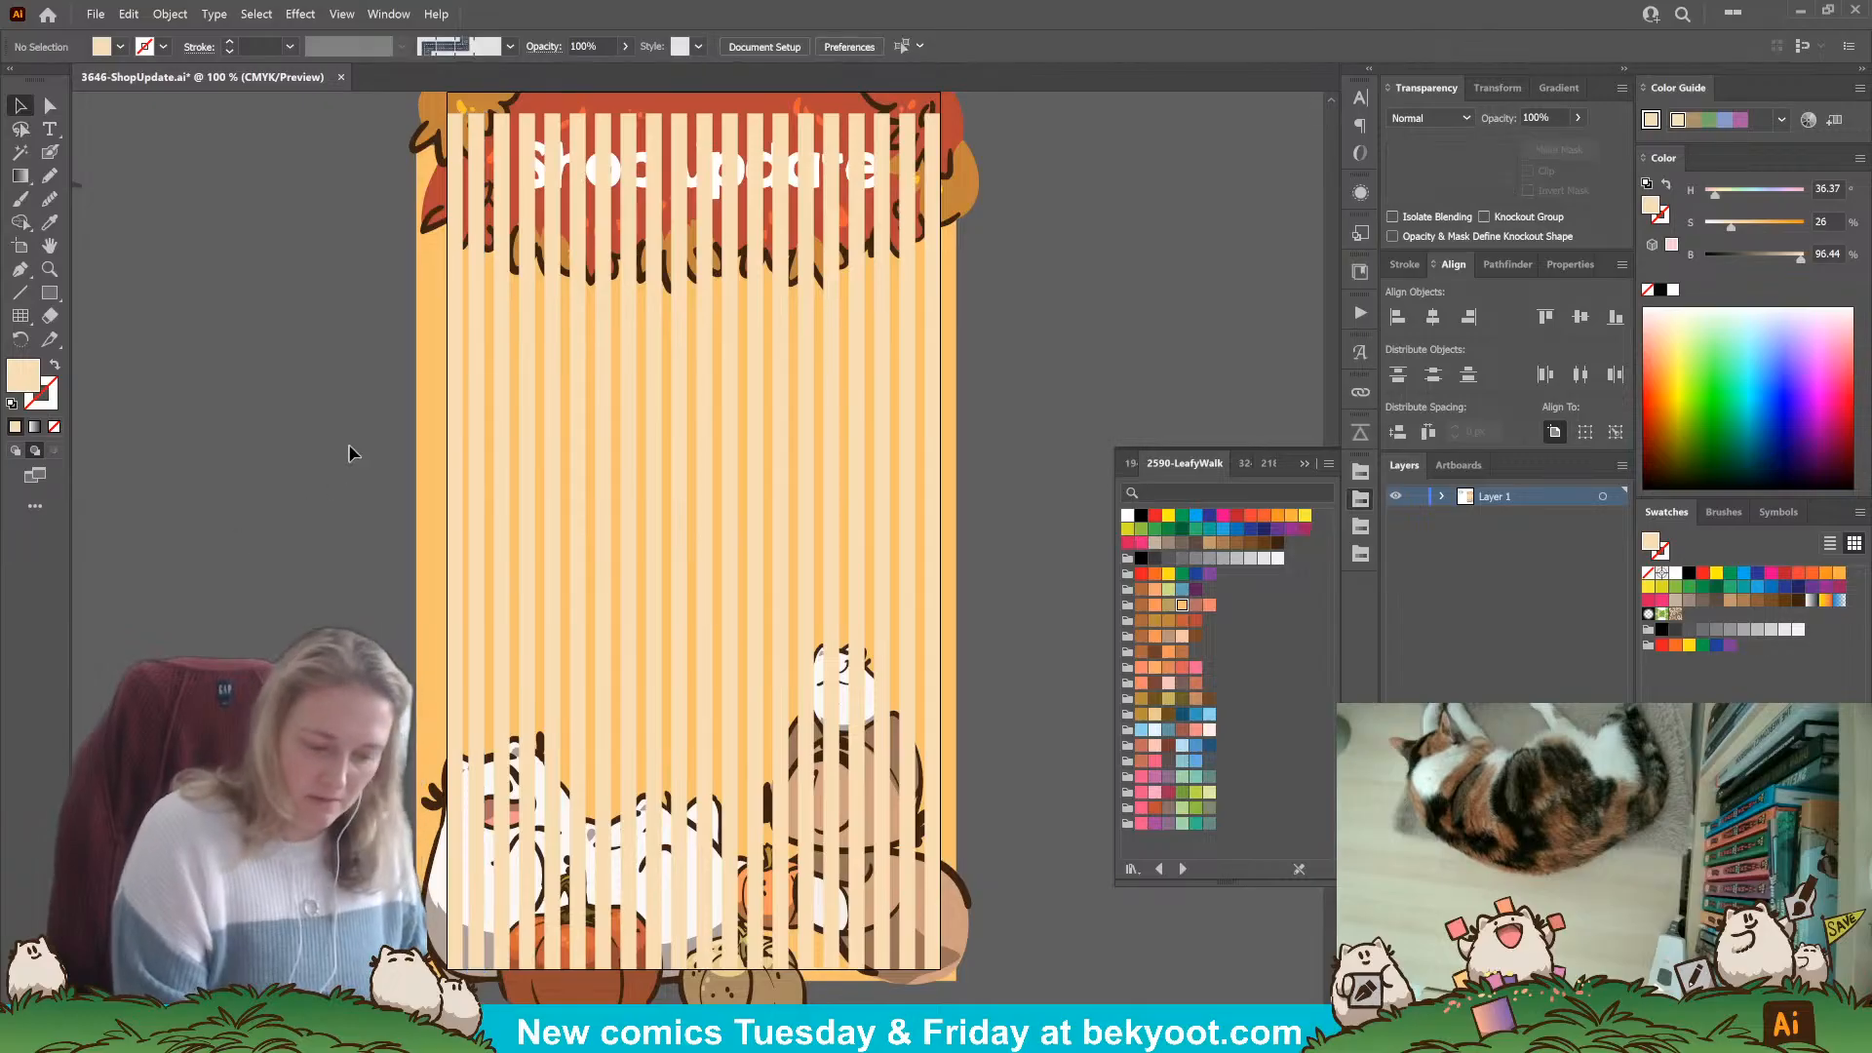
key(ctrl+a)
shift+click(954, 473)
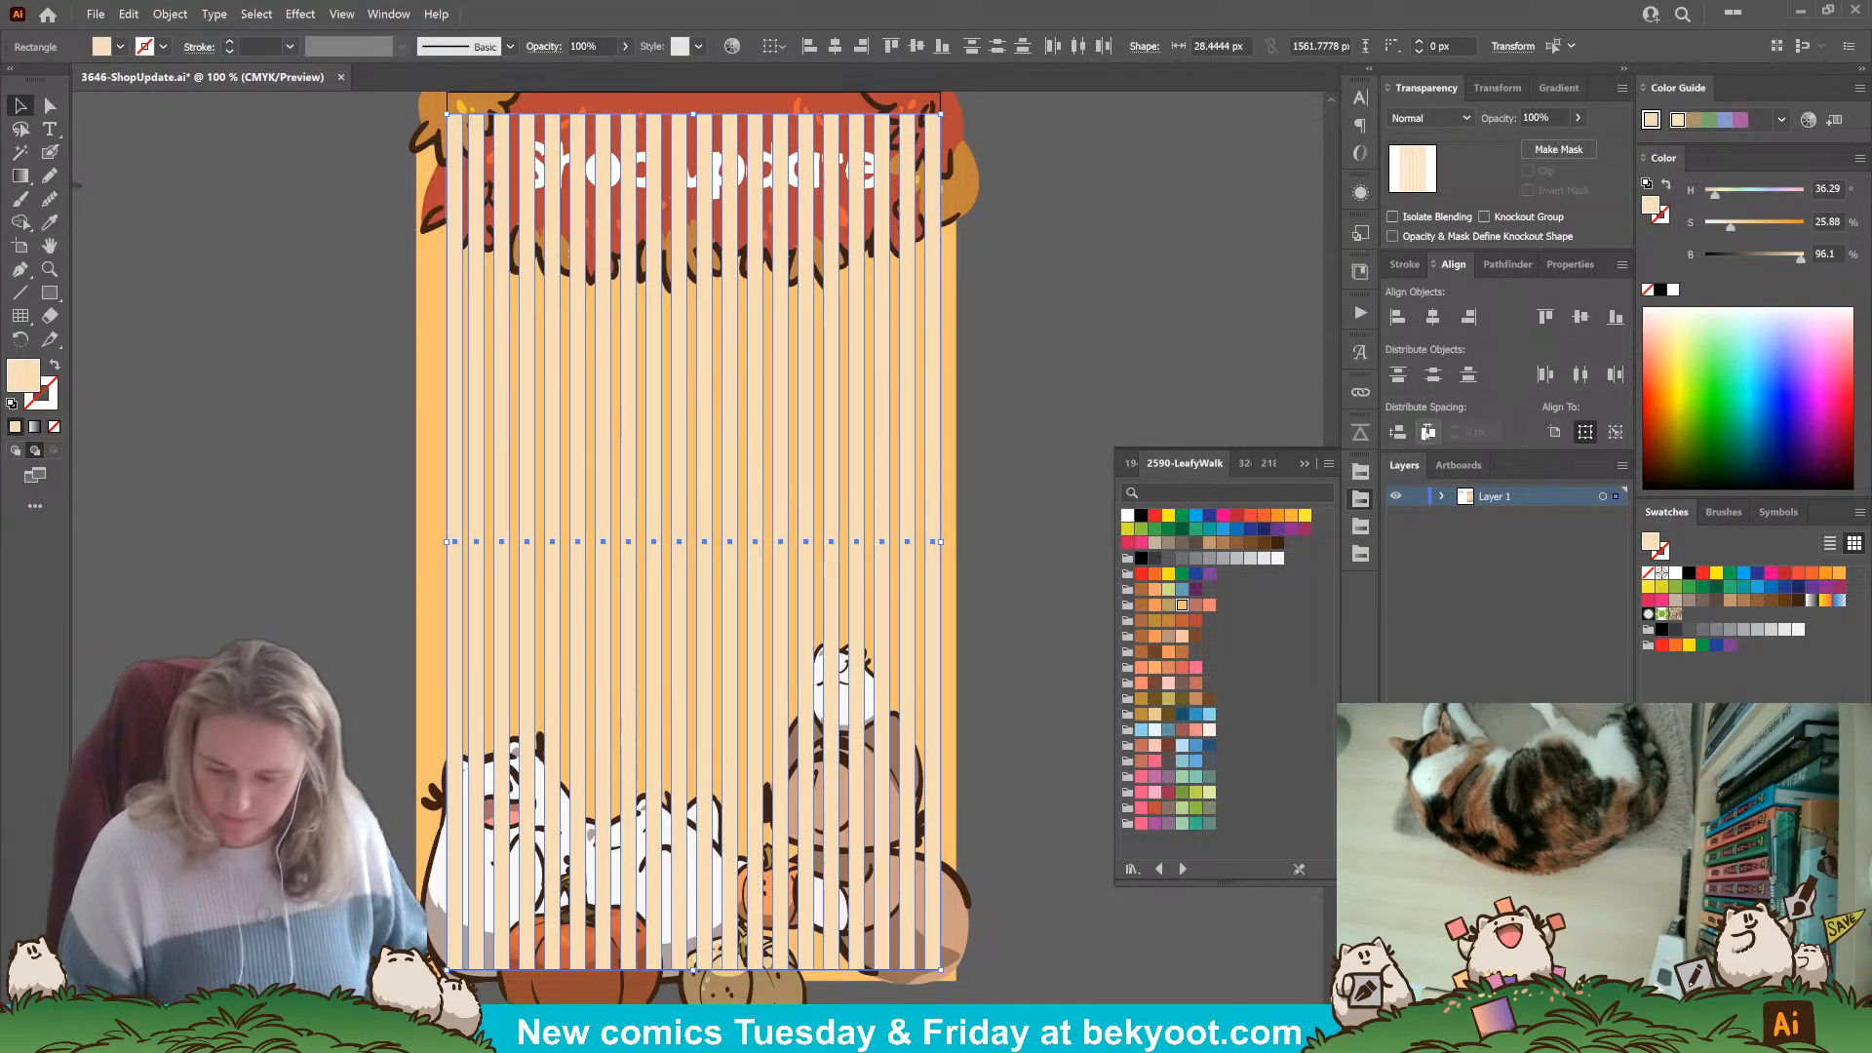
click(1428, 432)
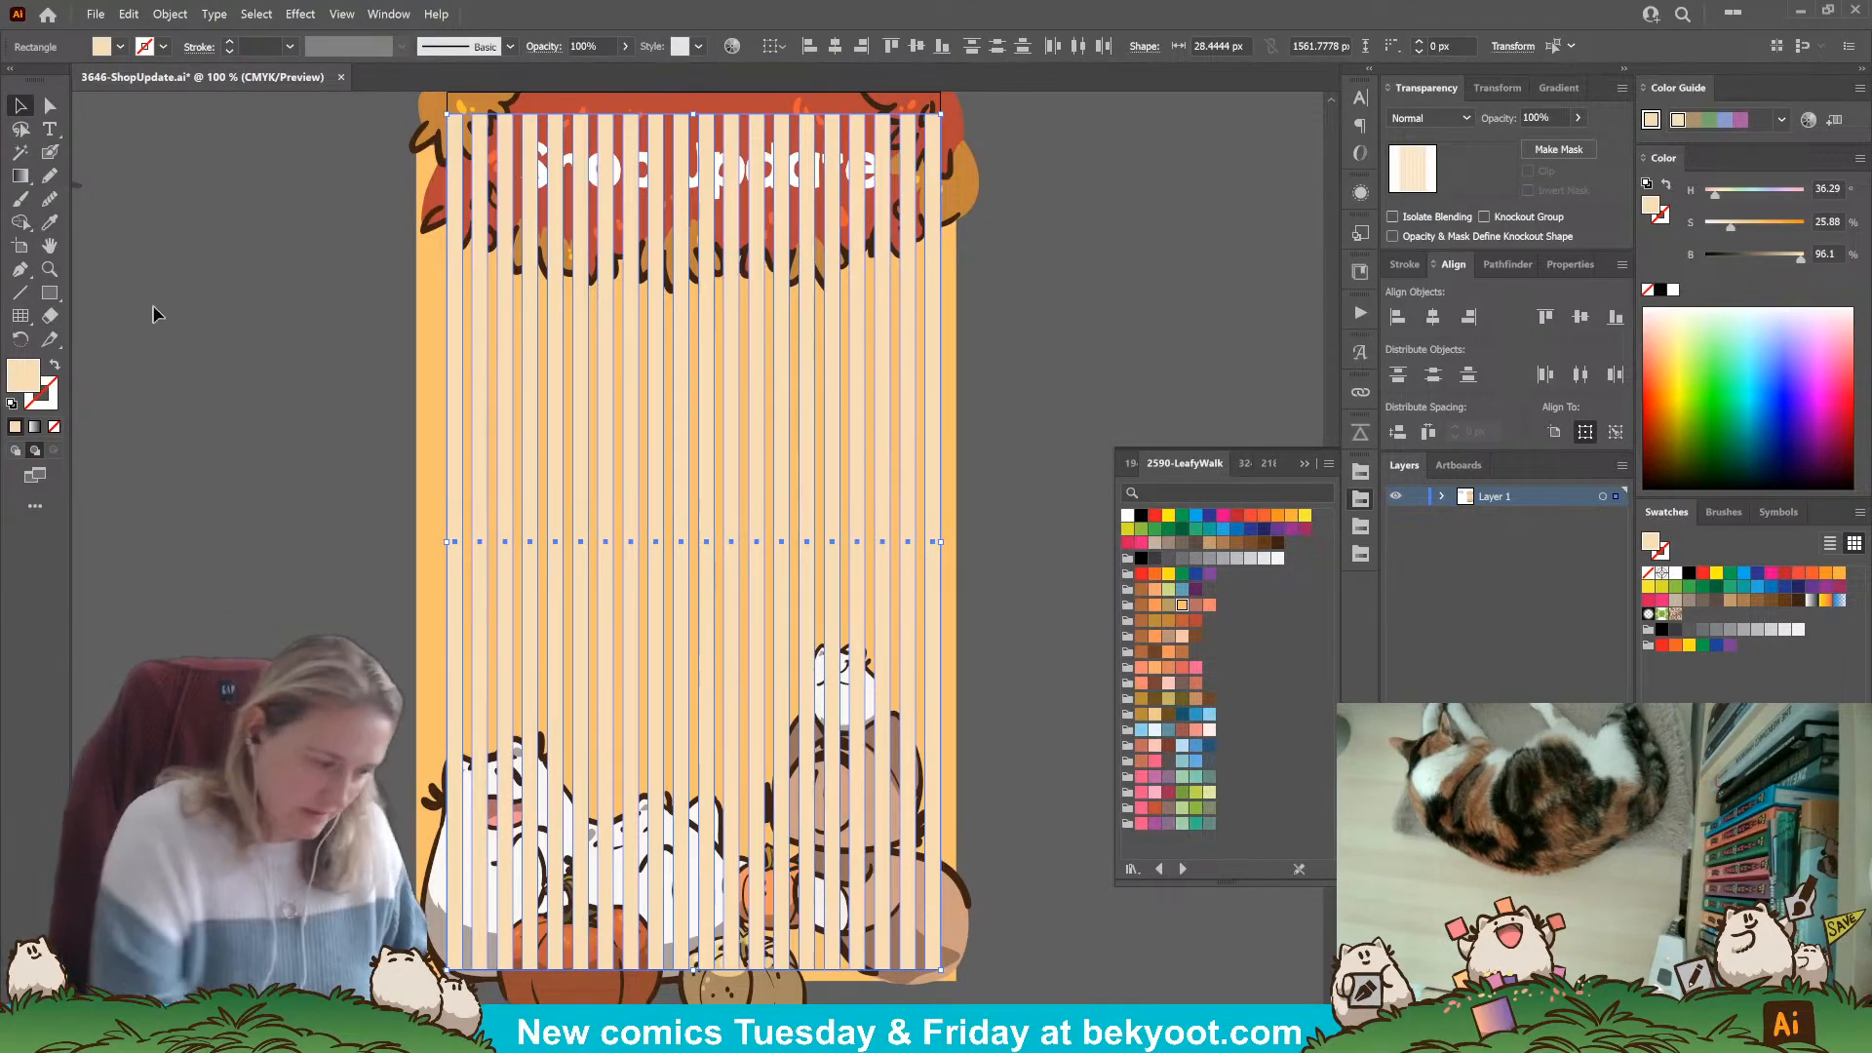
Group the vertical stripes and lay a copy rotated 90 degrees over them, level with their upper ends.
key(ctrl+g)
drag(930, 566, 989, 601)
drag(1080, 200, 982, 843)
drag(1036, 360, 1012, 137)
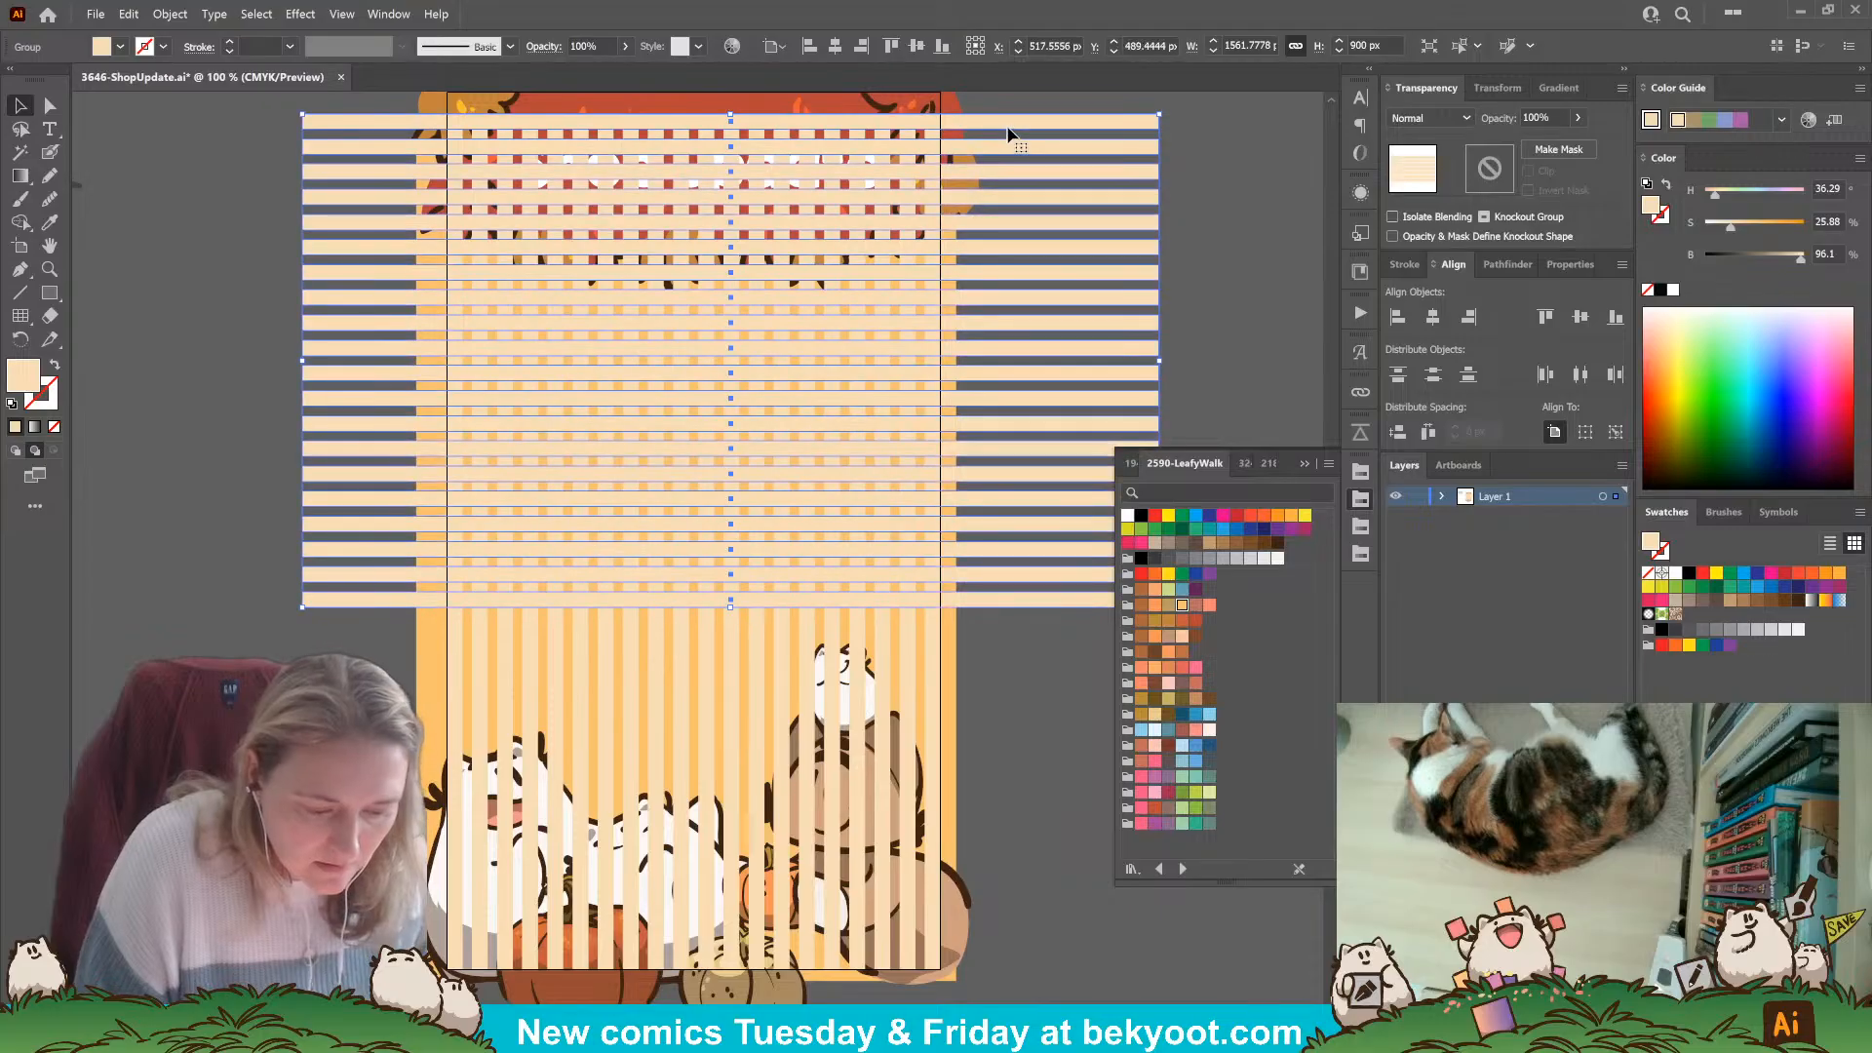
Duplicate the horizontal stripe group straight down to cover the lower artboard, and nudge the copy up 3 px so one stripe overlaps.
drag(1009, 769, 978, 587)
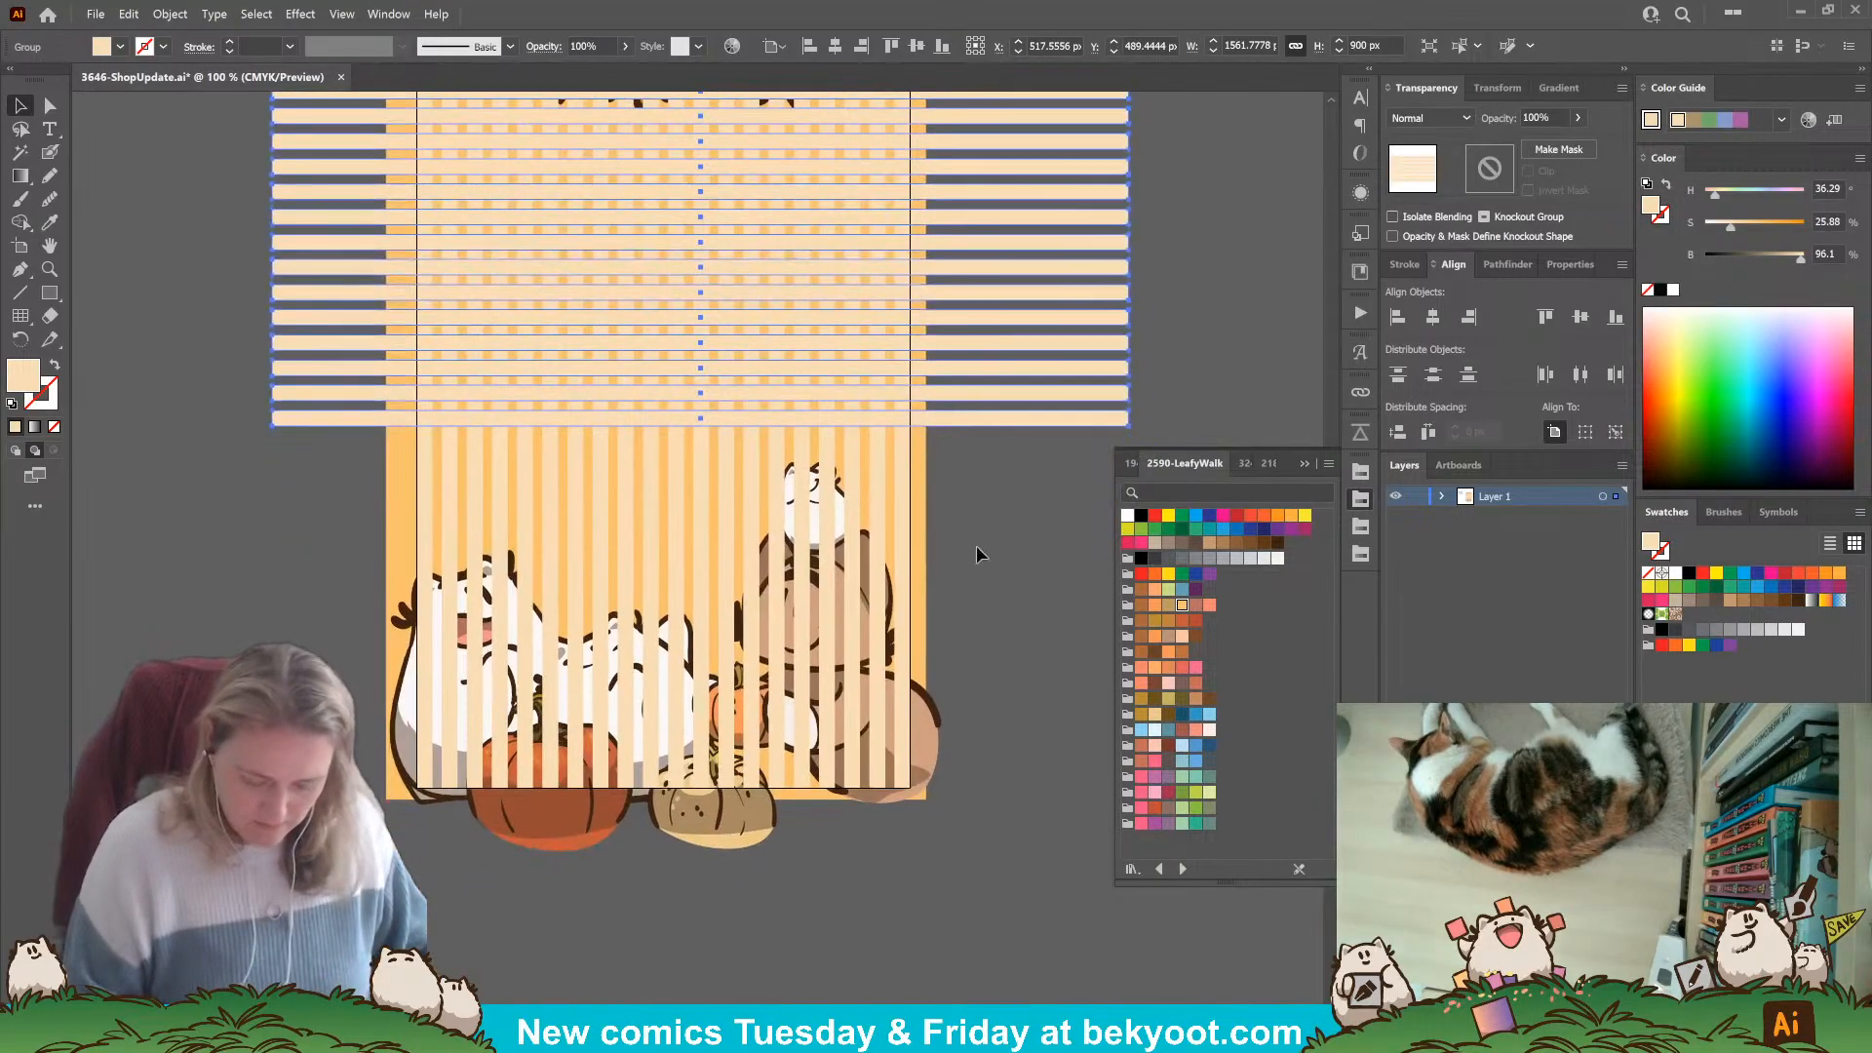
drag(957, 426, 956, 908)
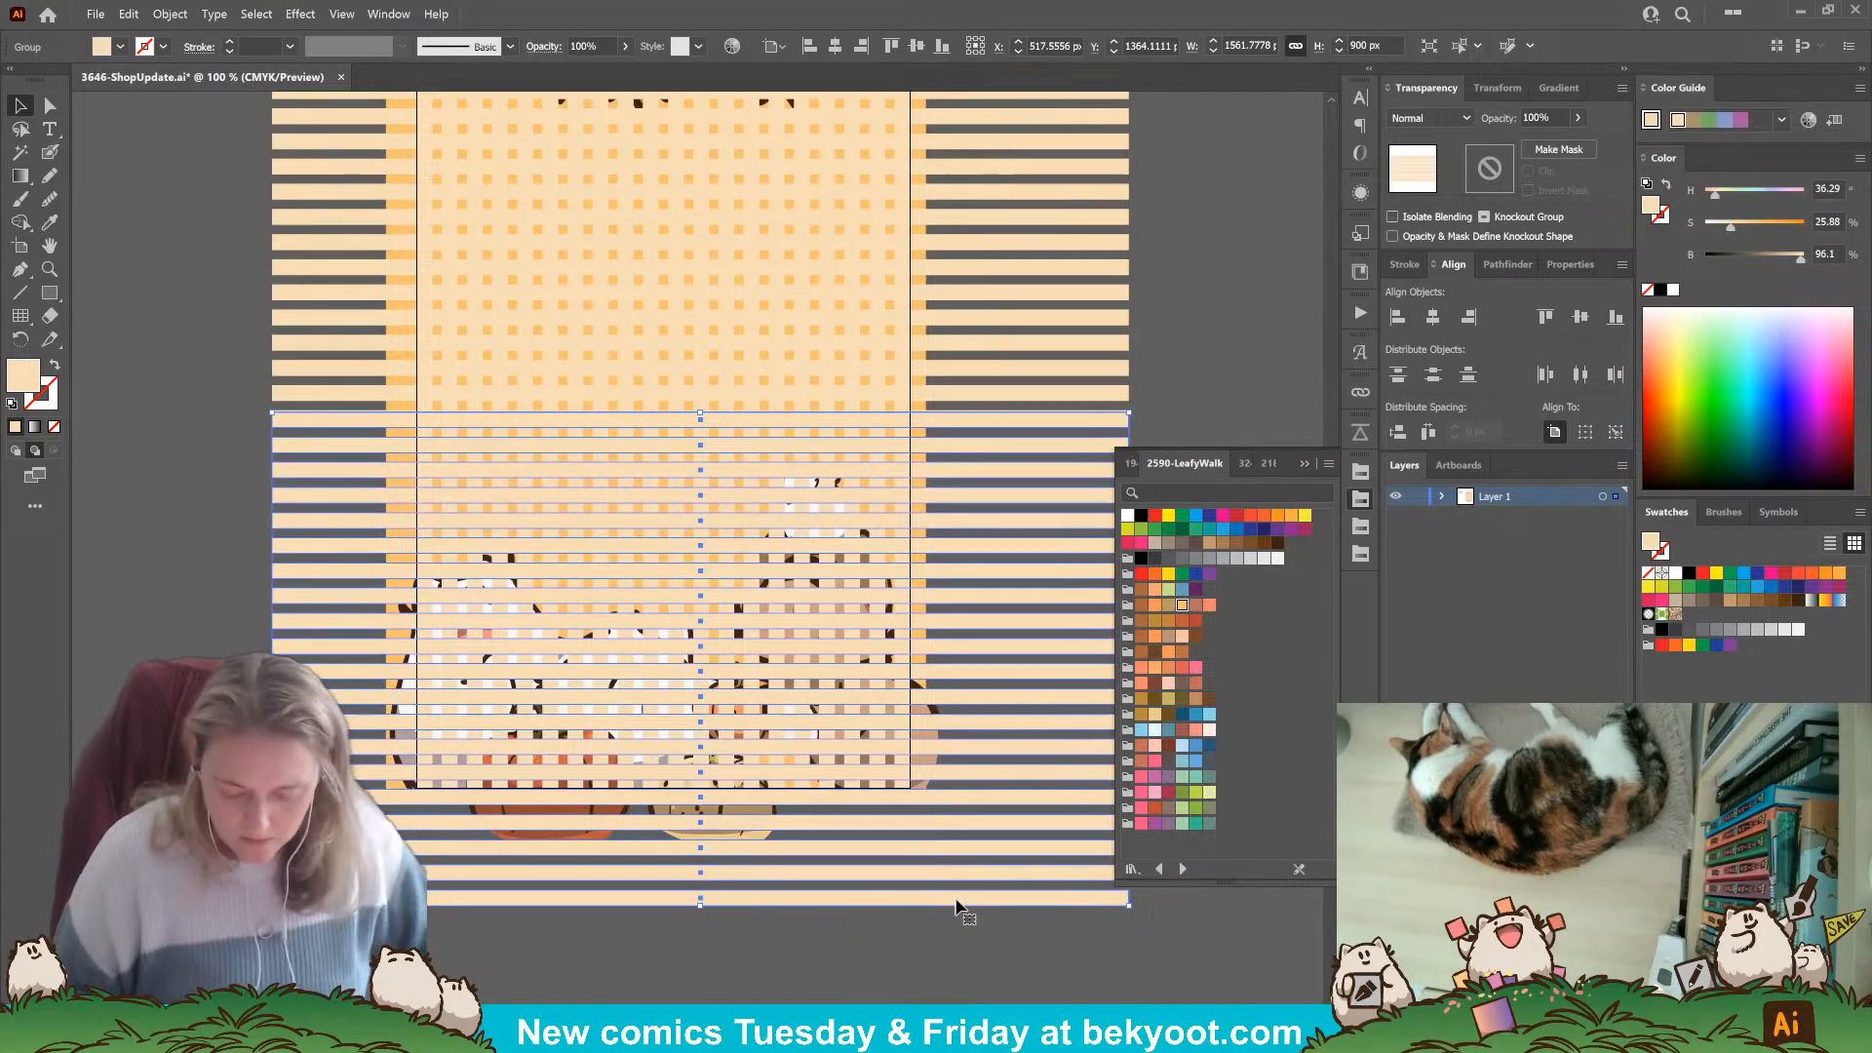
key(Up)
key(Up)
key(Up)
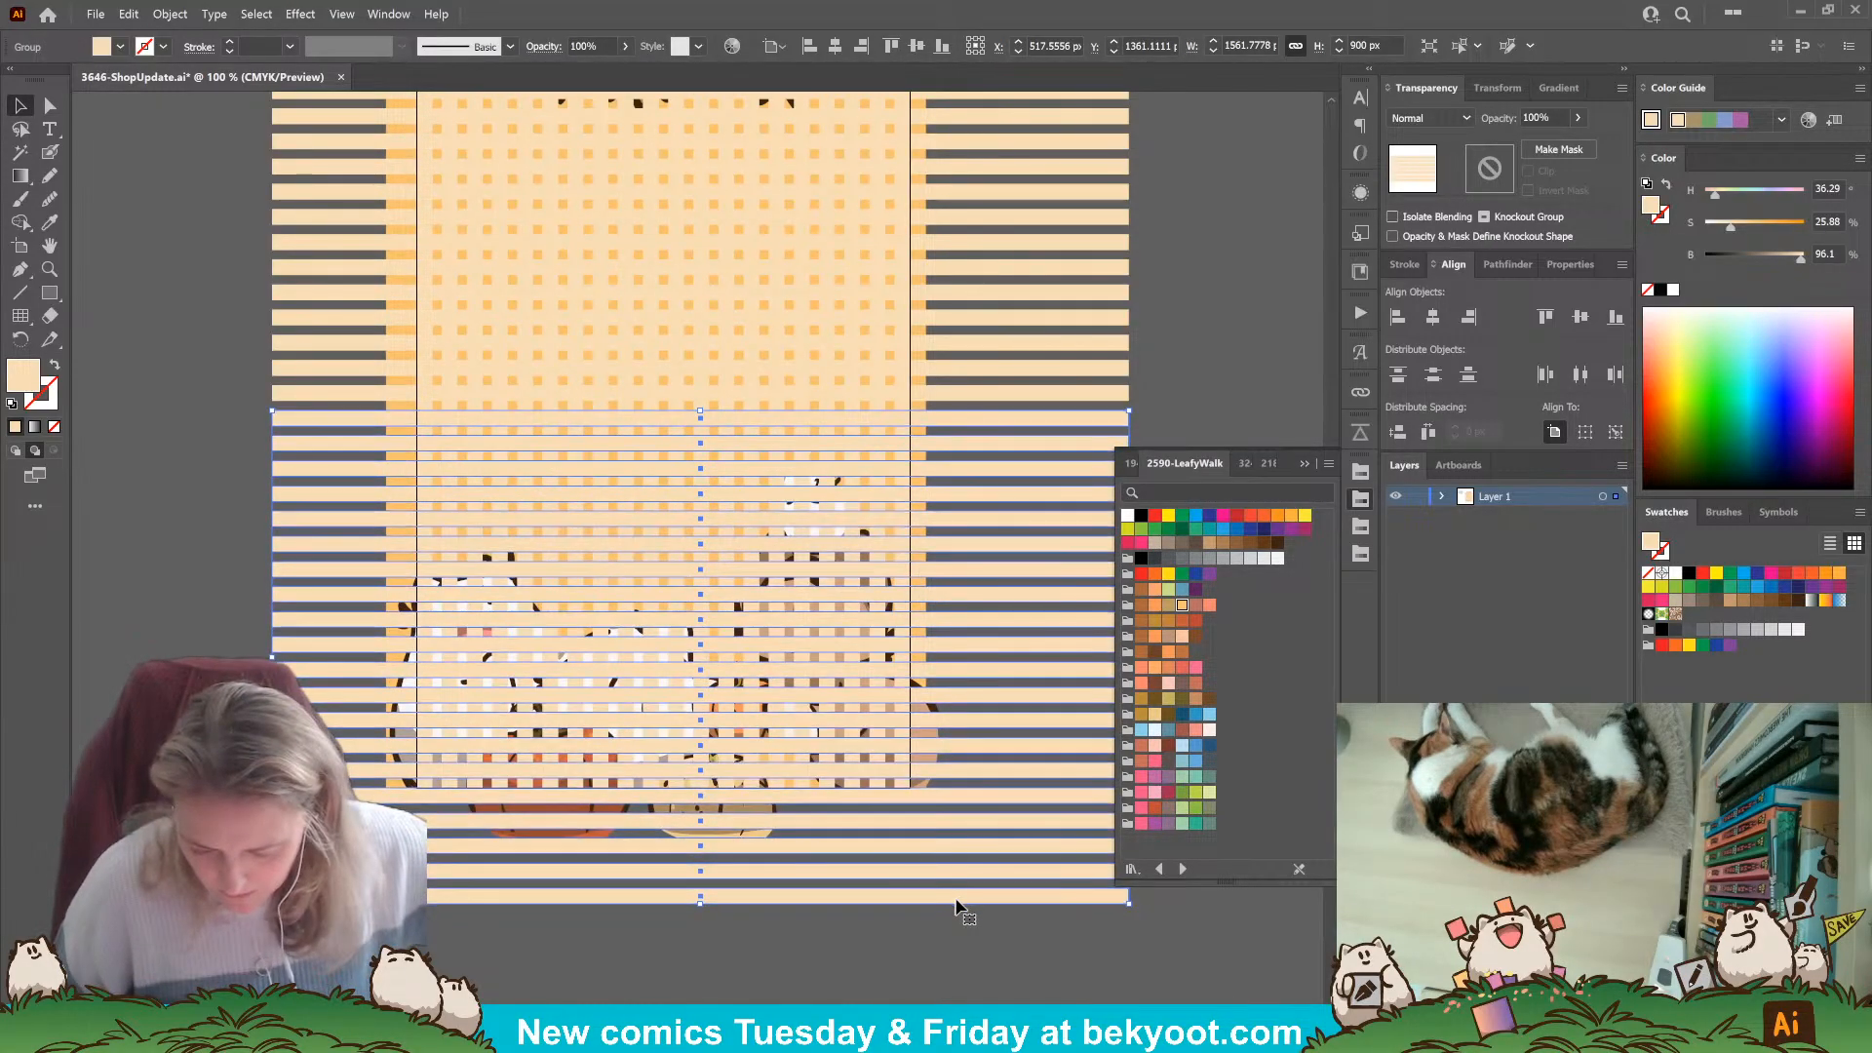
Delete the lower group's uppermost horizontal stripe, which duplicates the last stripe of the upper group.
key(a)
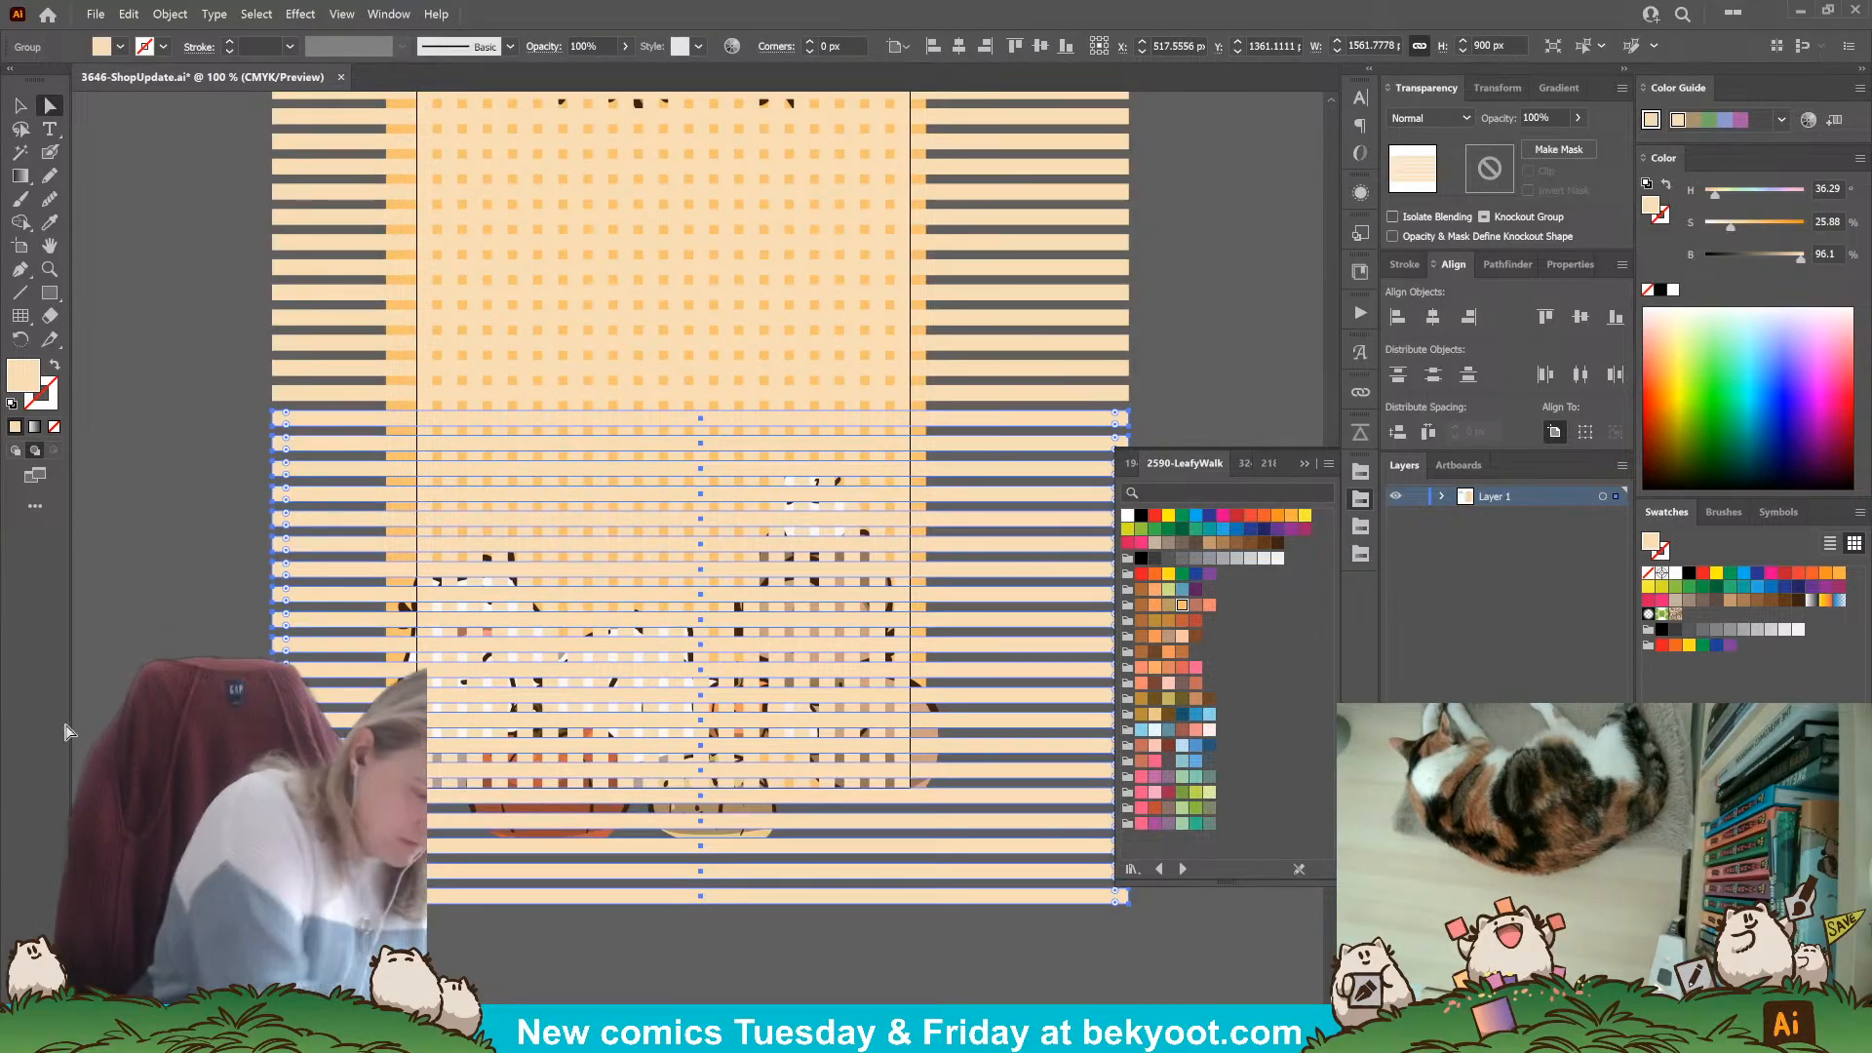
key(ctrl+shift+a)
click(289, 419)
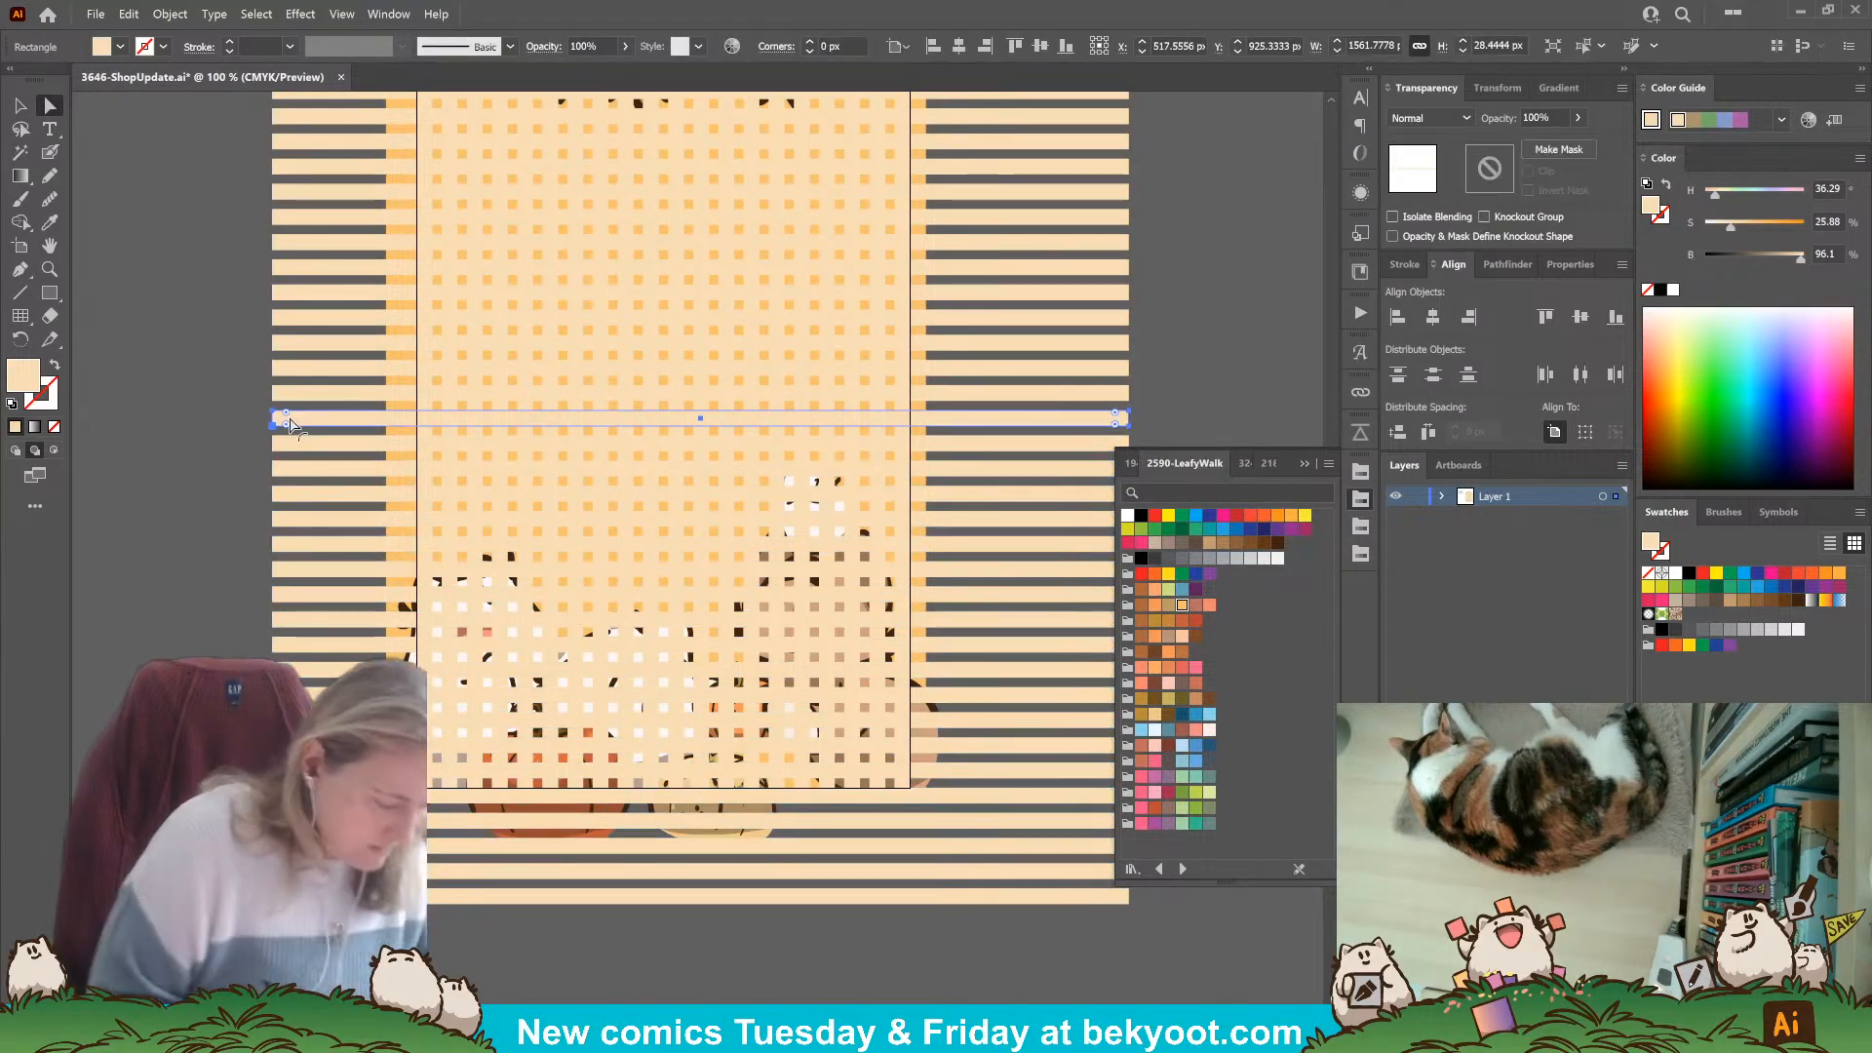
key(ctrl+shift+a)
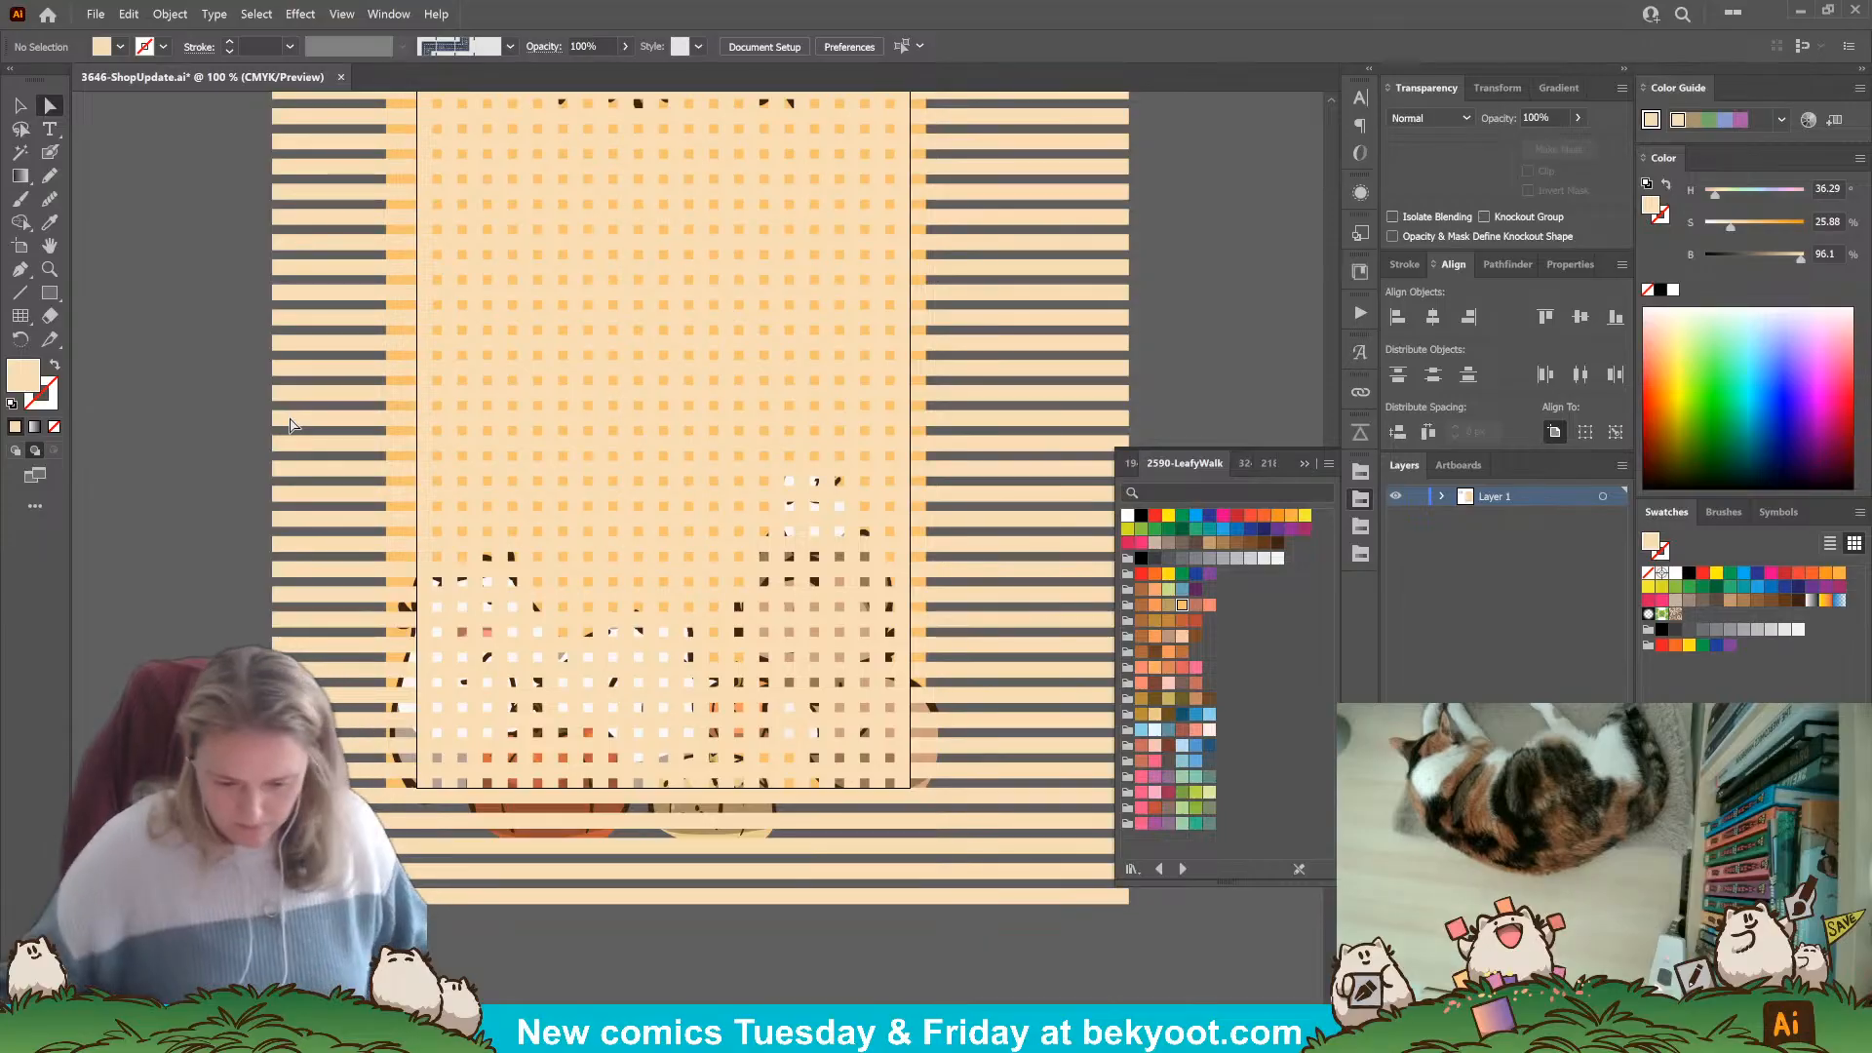
key(v)
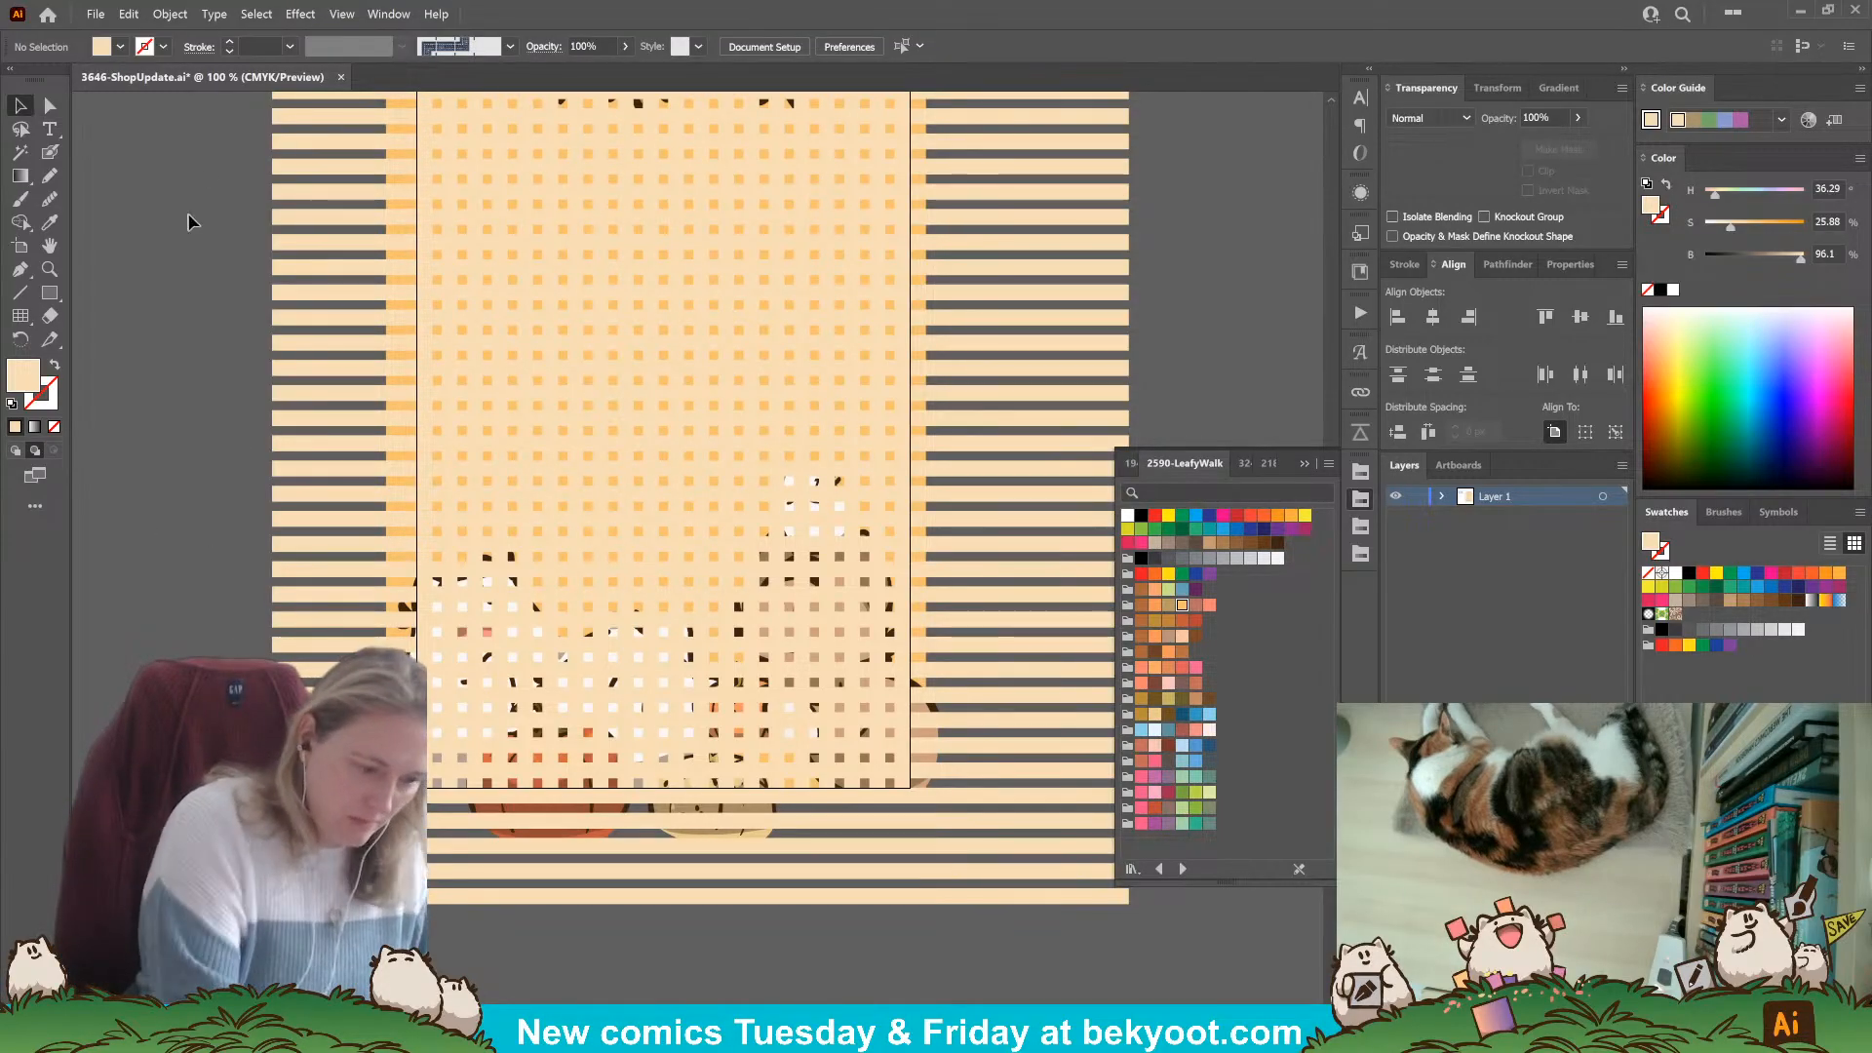
alt+scroll(492, 506, down, 1)
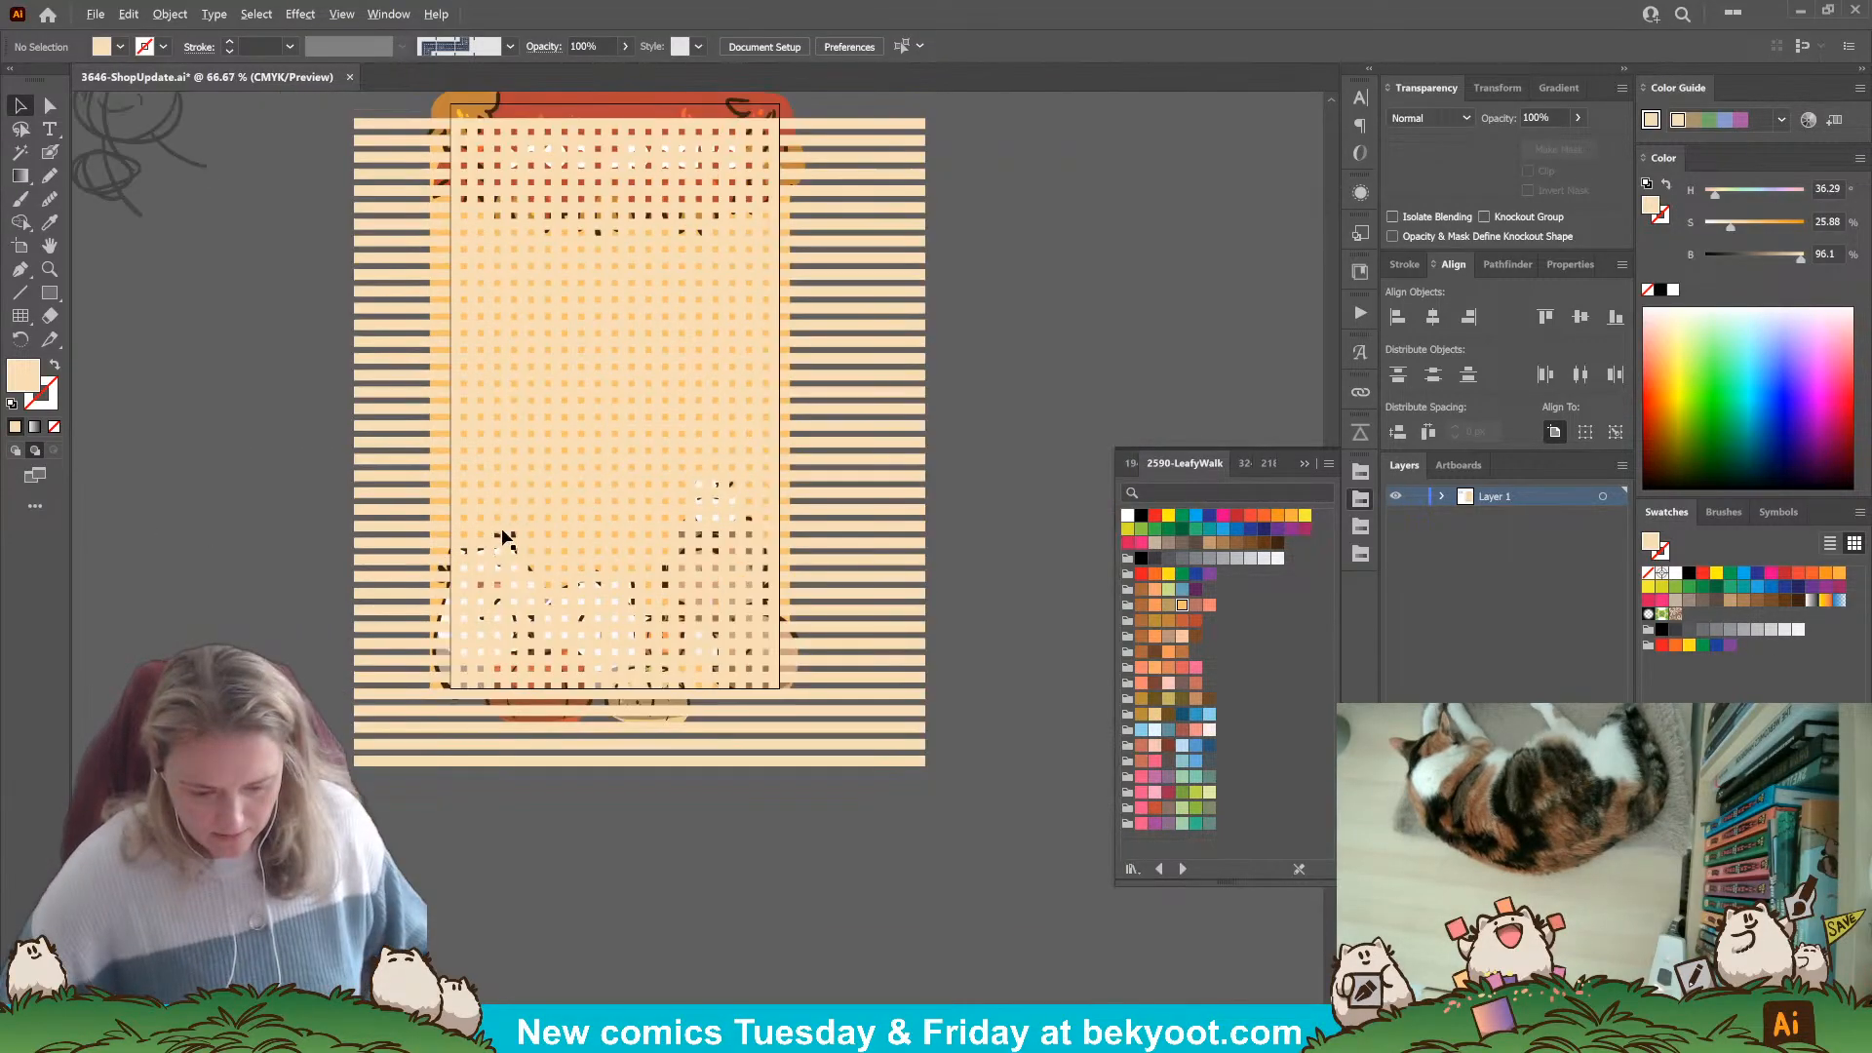
drag(529, 847, 550, 1013)
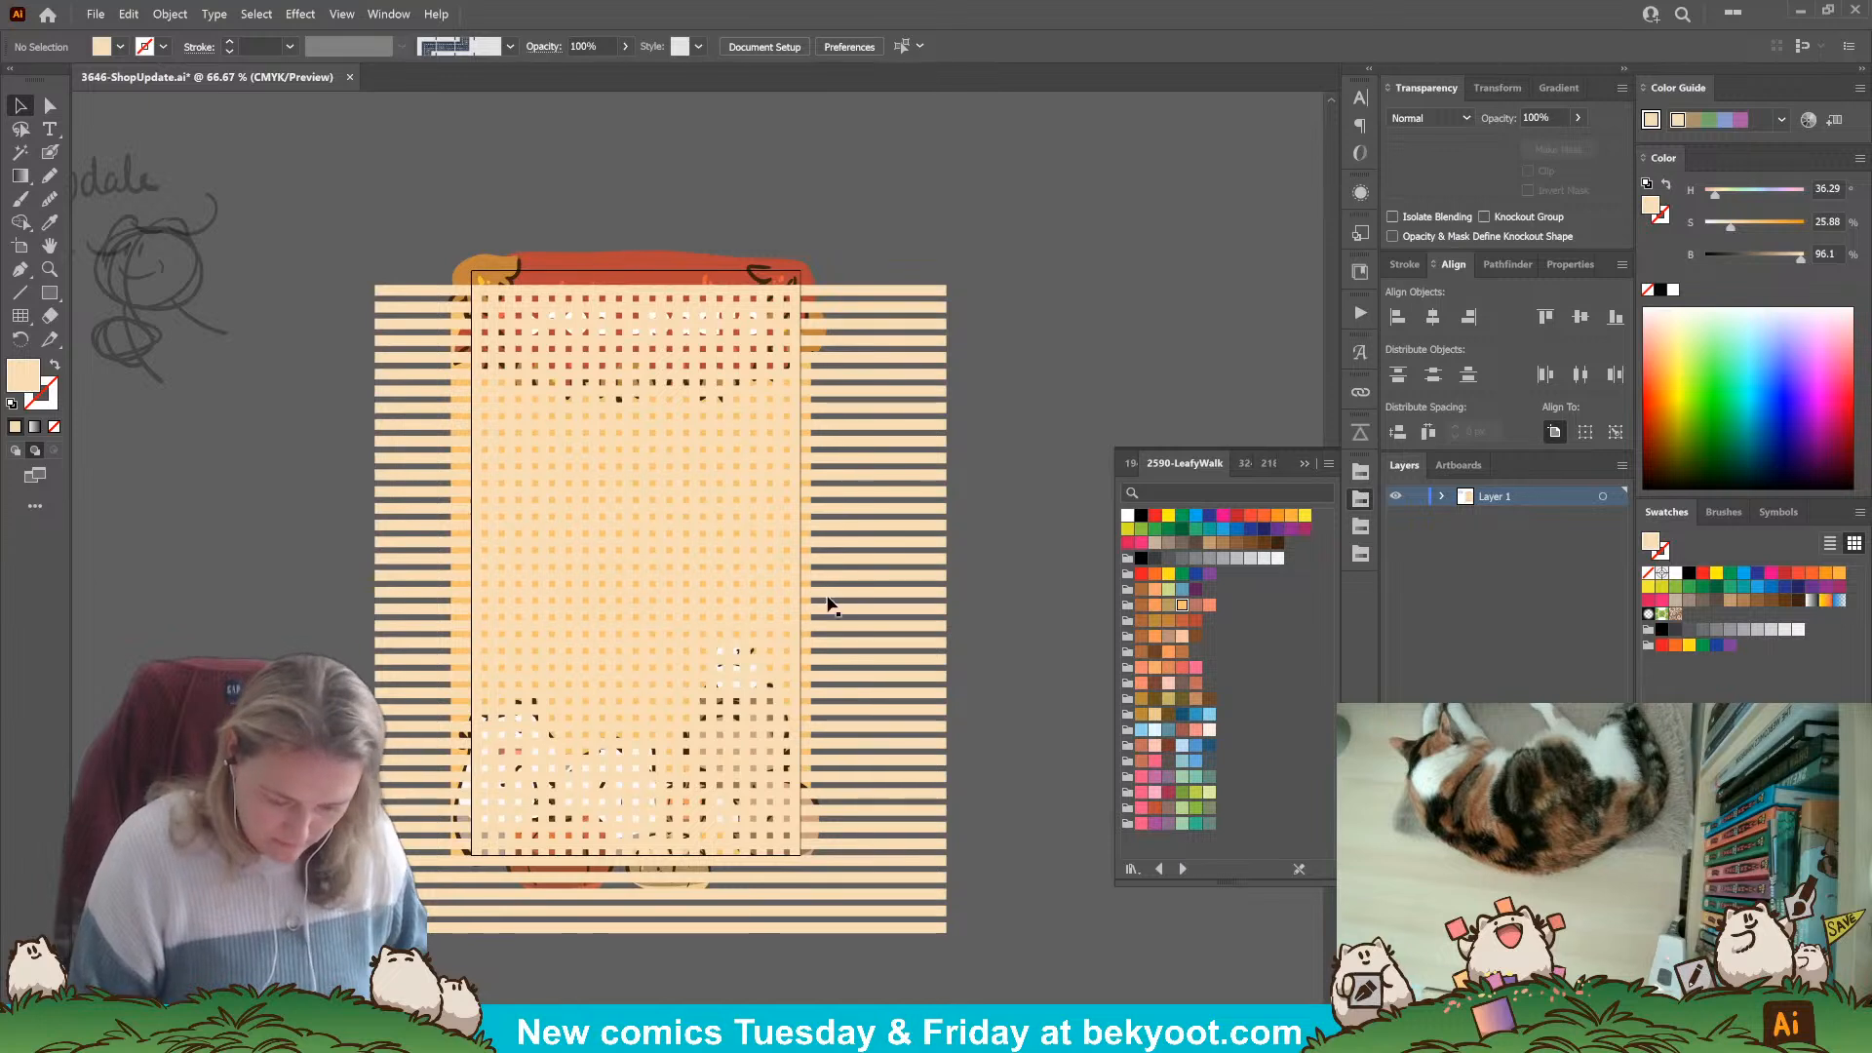
click(947, 538)
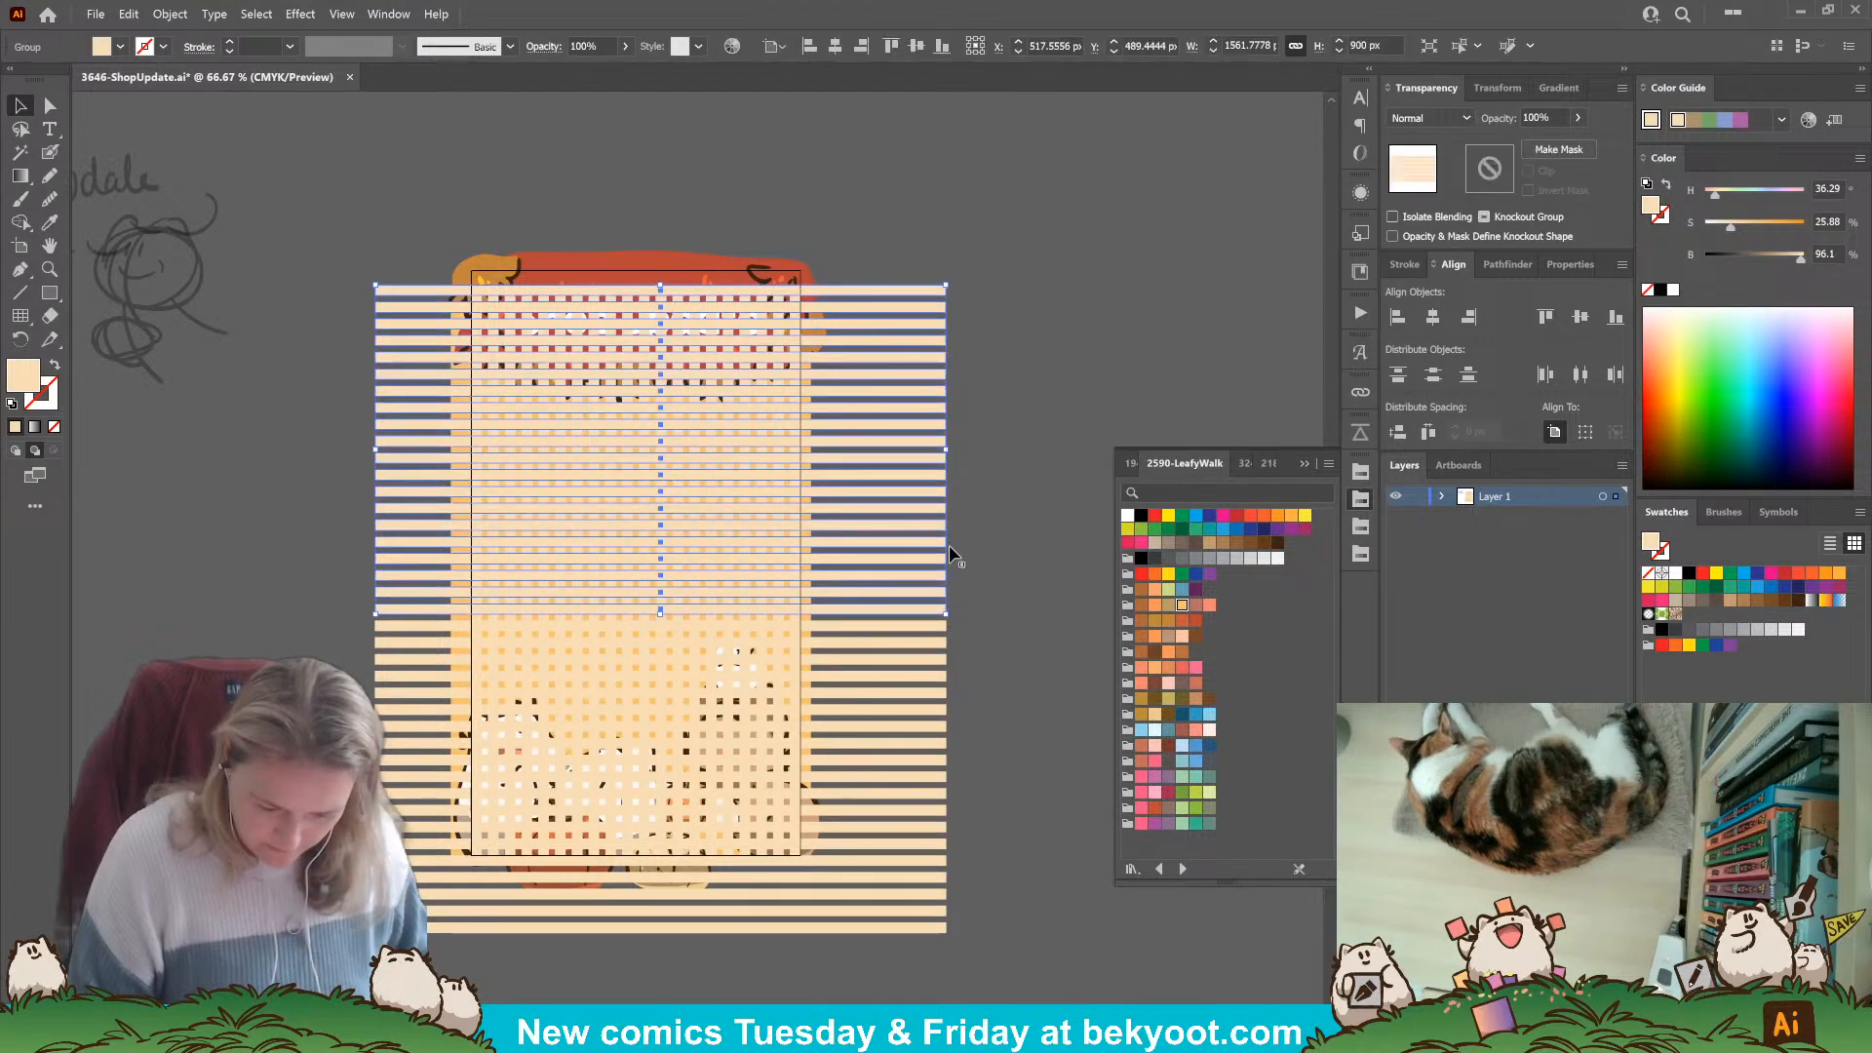
shift+click(938, 640)
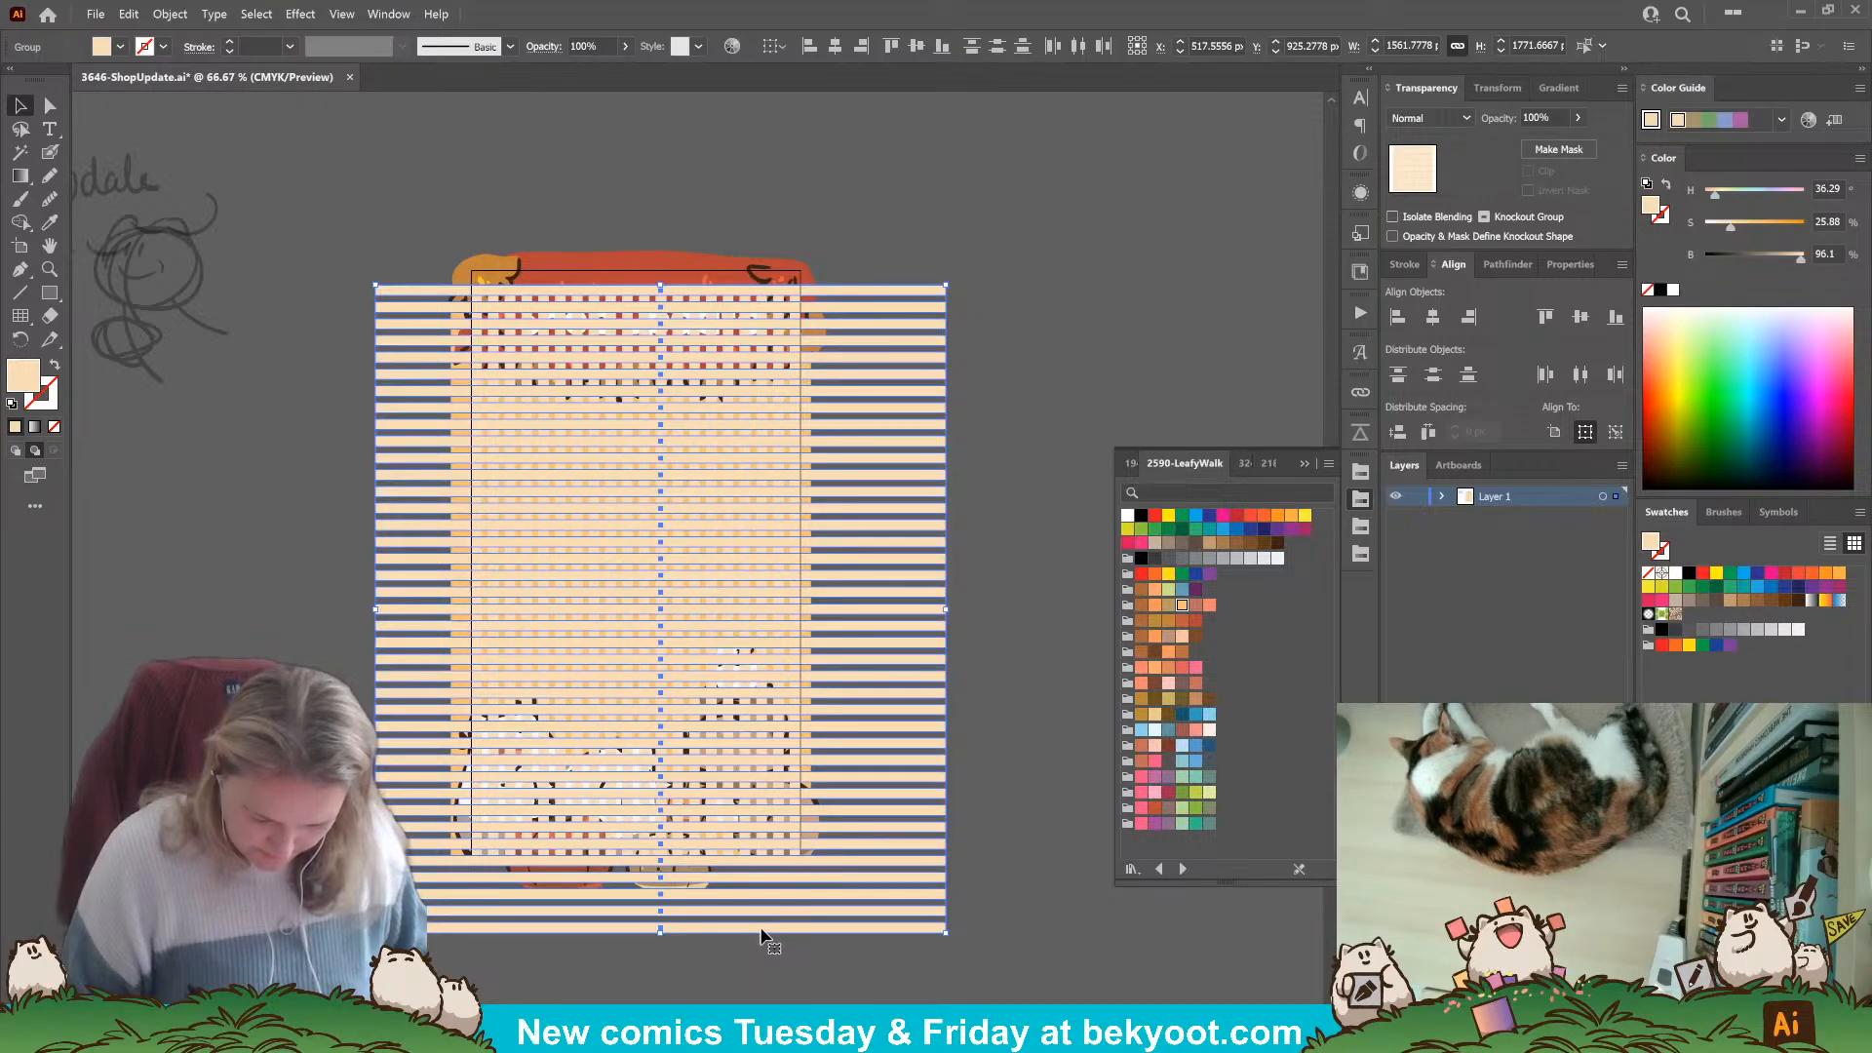
click(1010, 535)
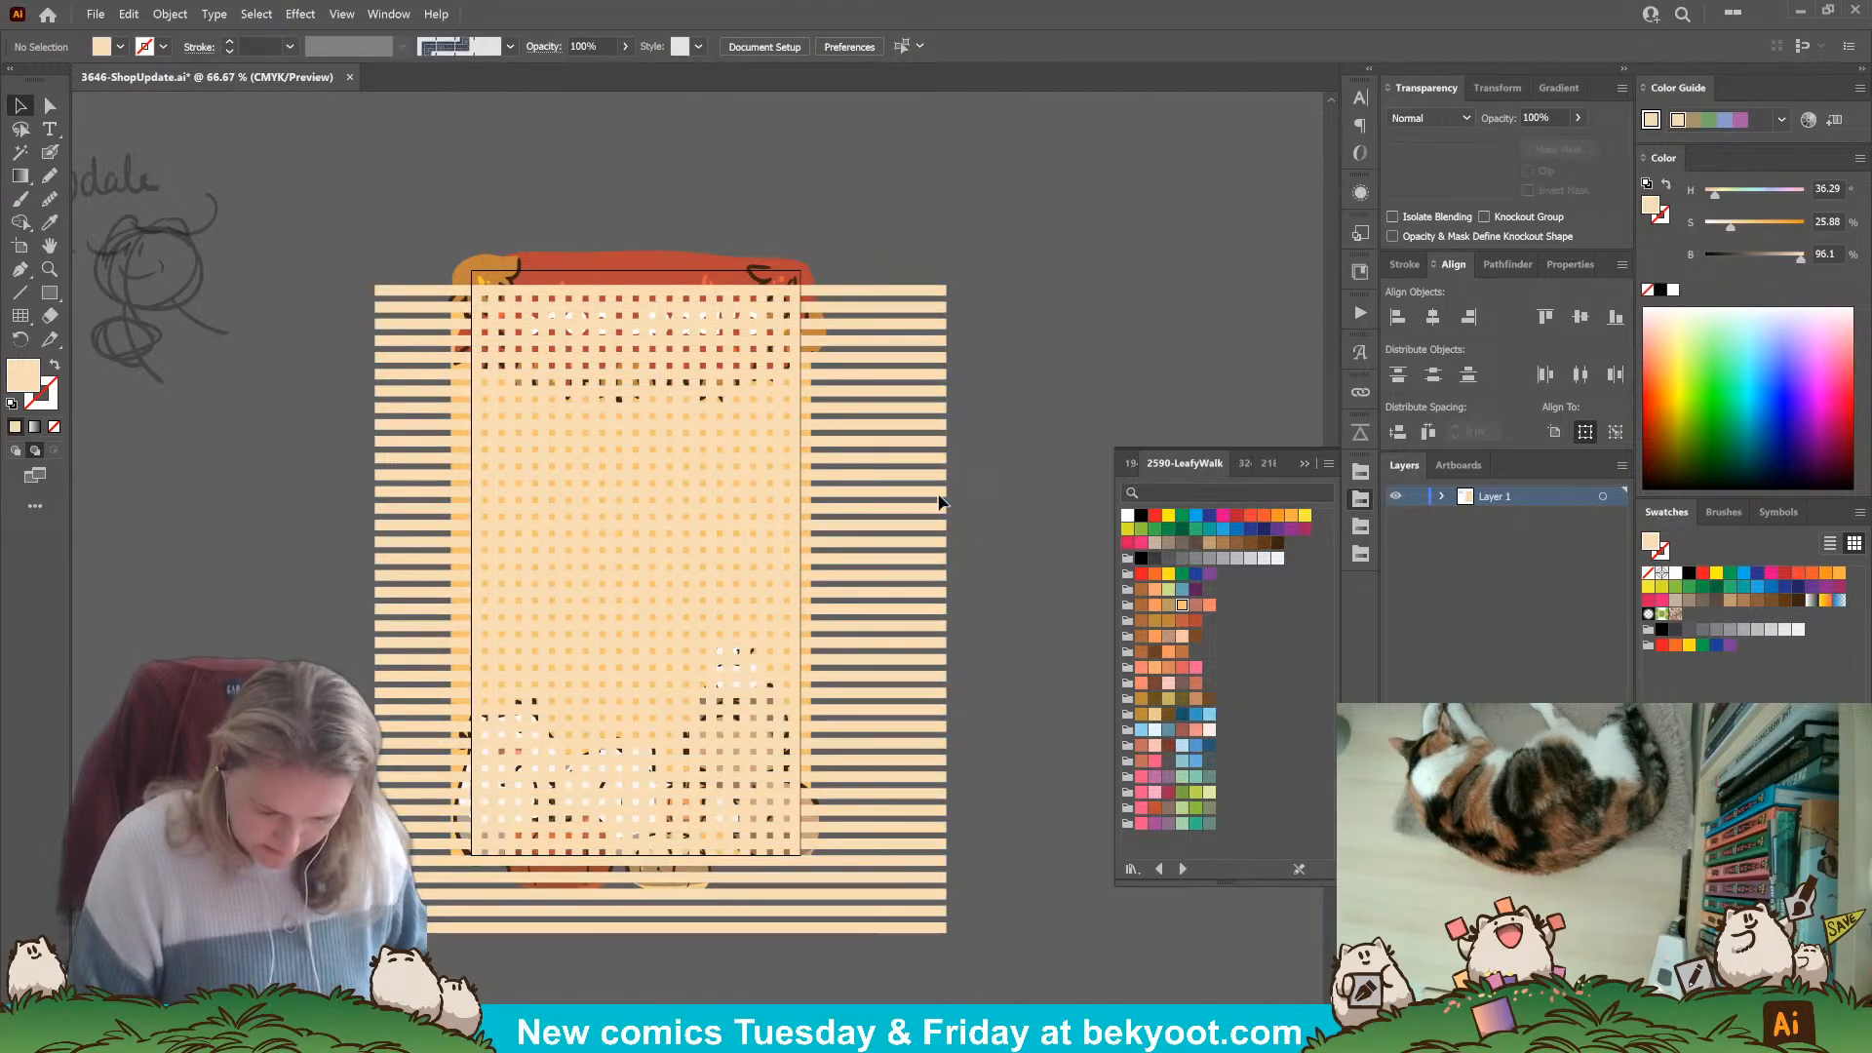
Group the background rectangle with the vertical stripes and the upper horizontal stripes, and send the group to the back.
drag(939, 502, 302, 532)
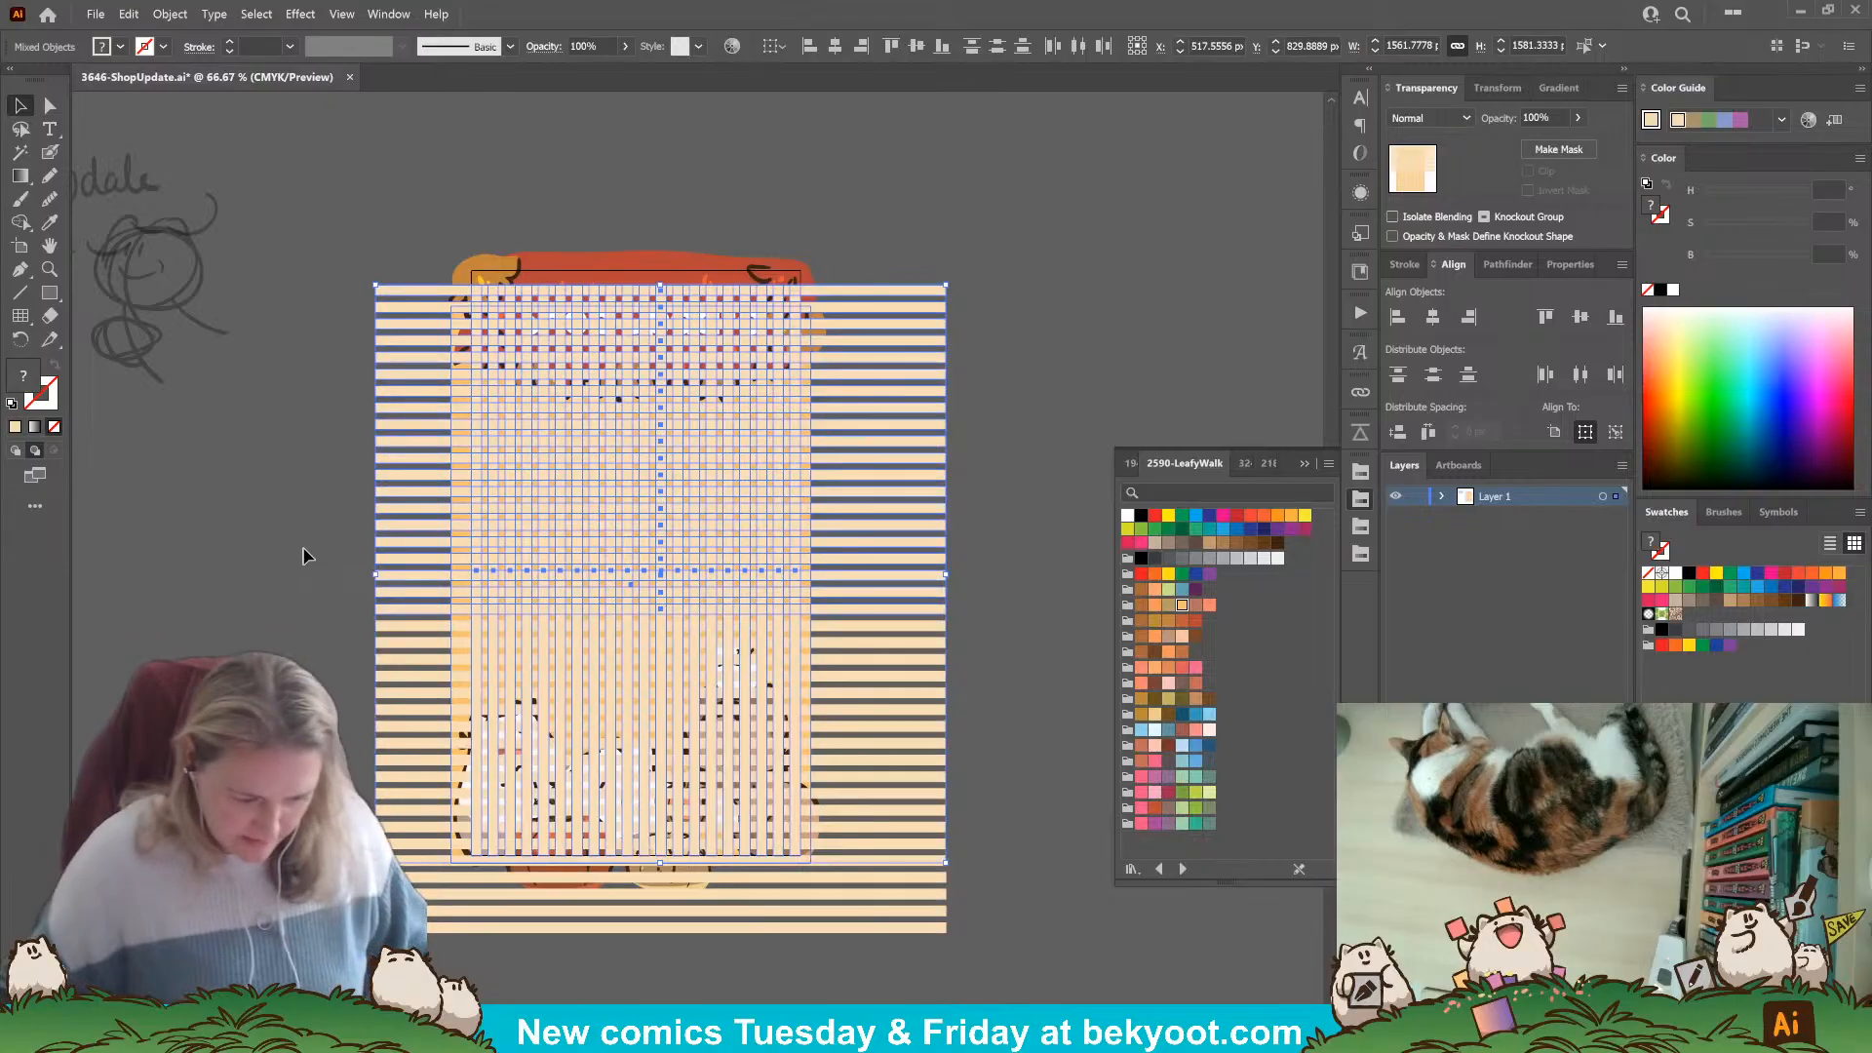
key(ctrl+g)
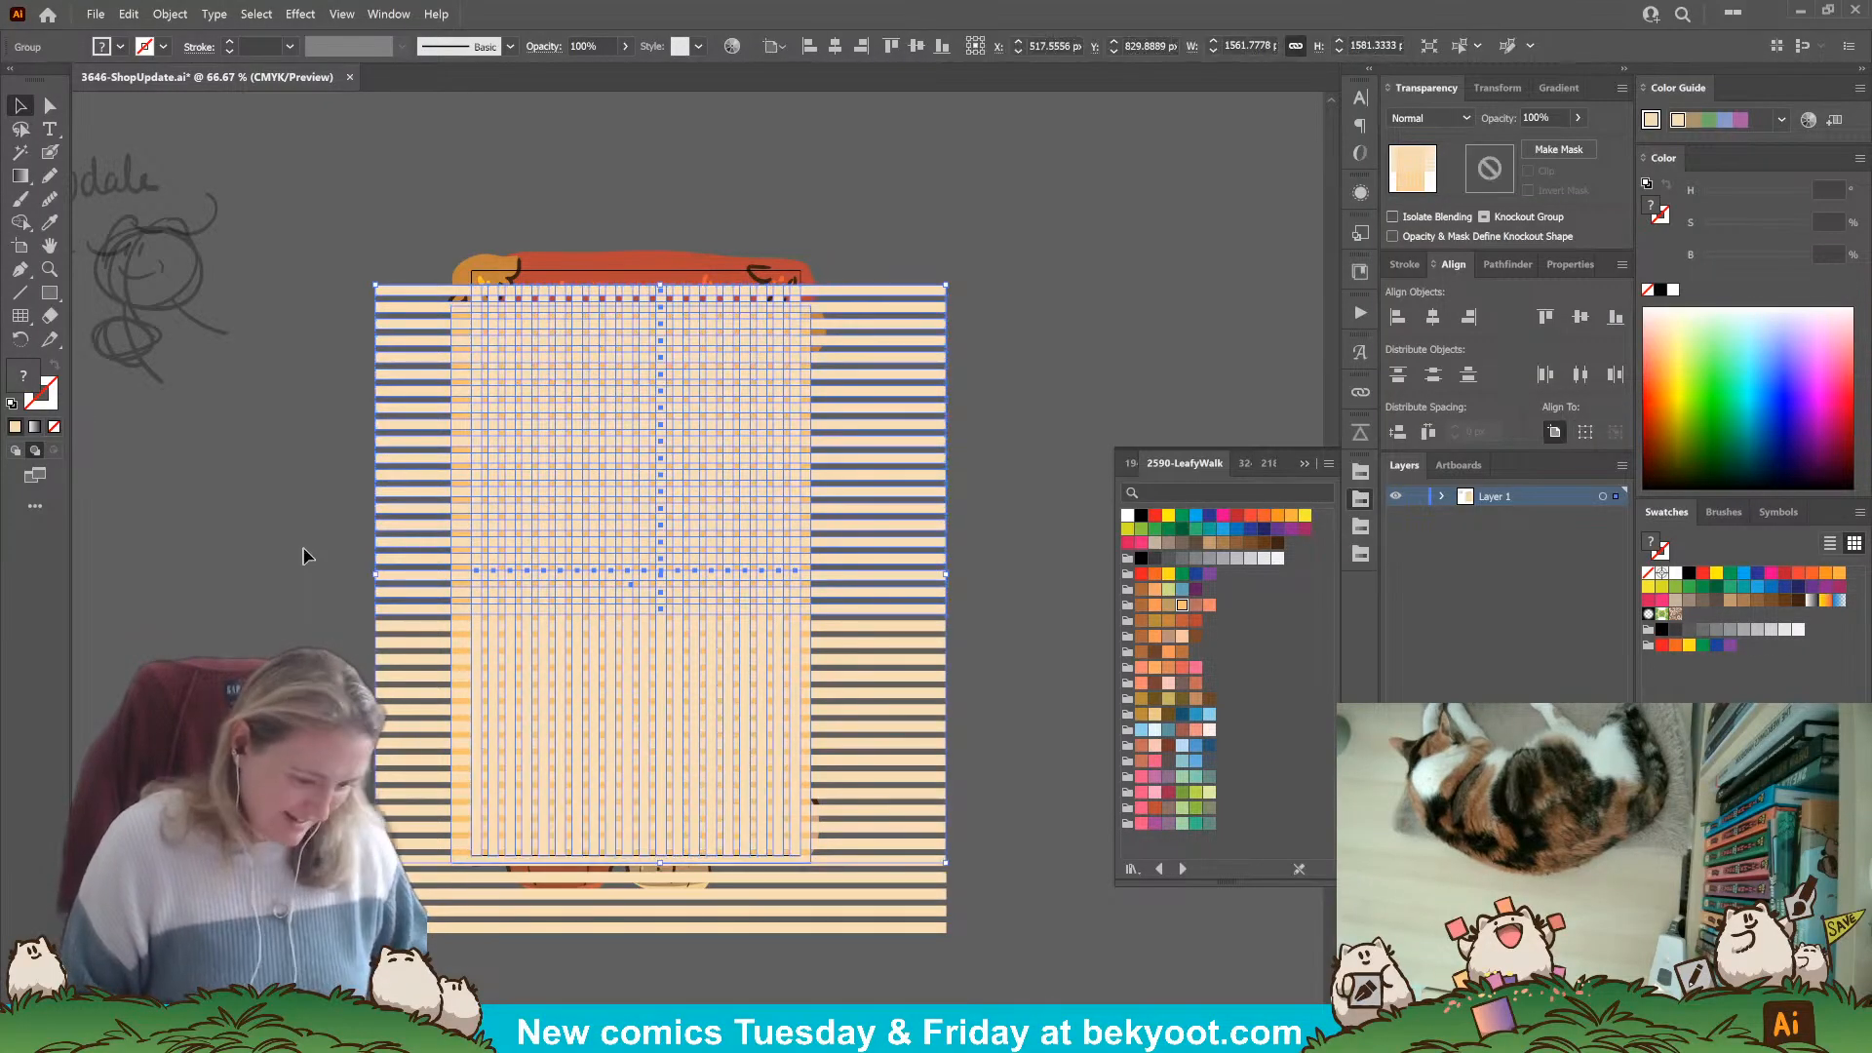
key(ctrl+shift+bracketleft)
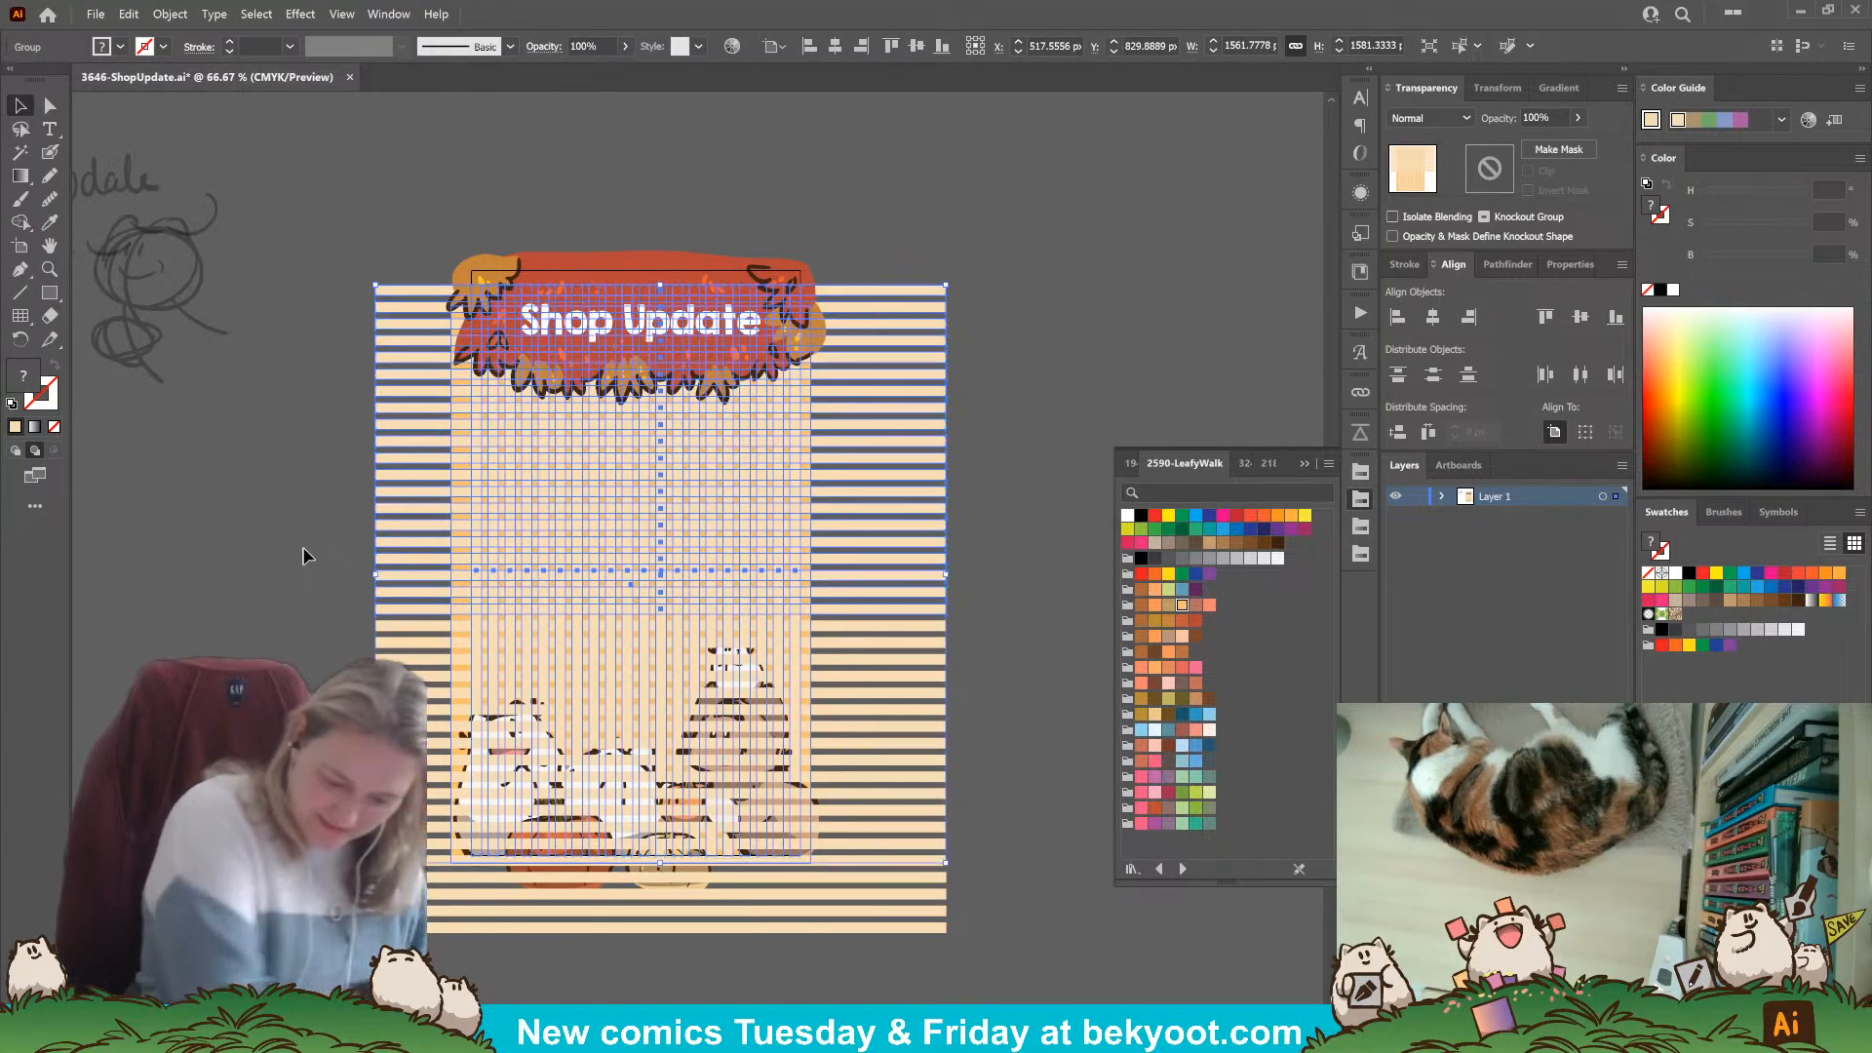
Cut the lower horizontal stripe group from in front of the characters and paste it in place inside the background group.
double_click(879, 629)
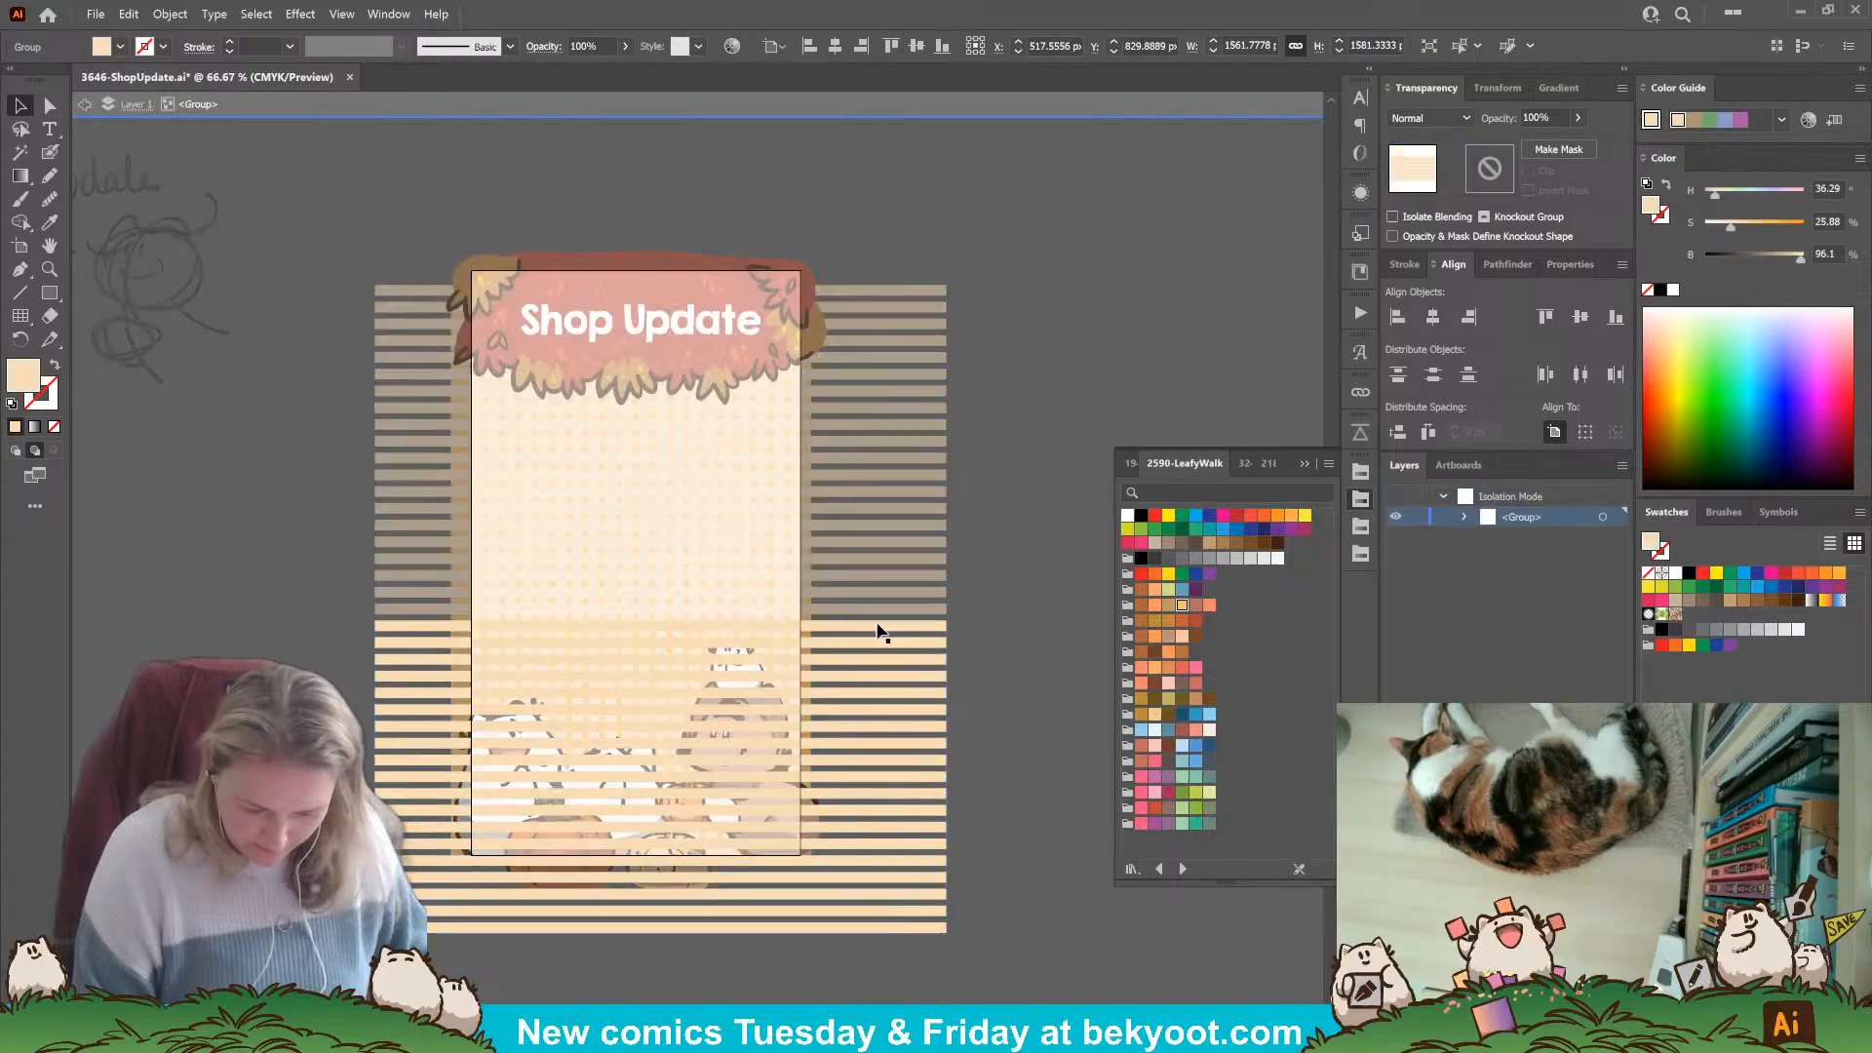
double_click(263, 376)
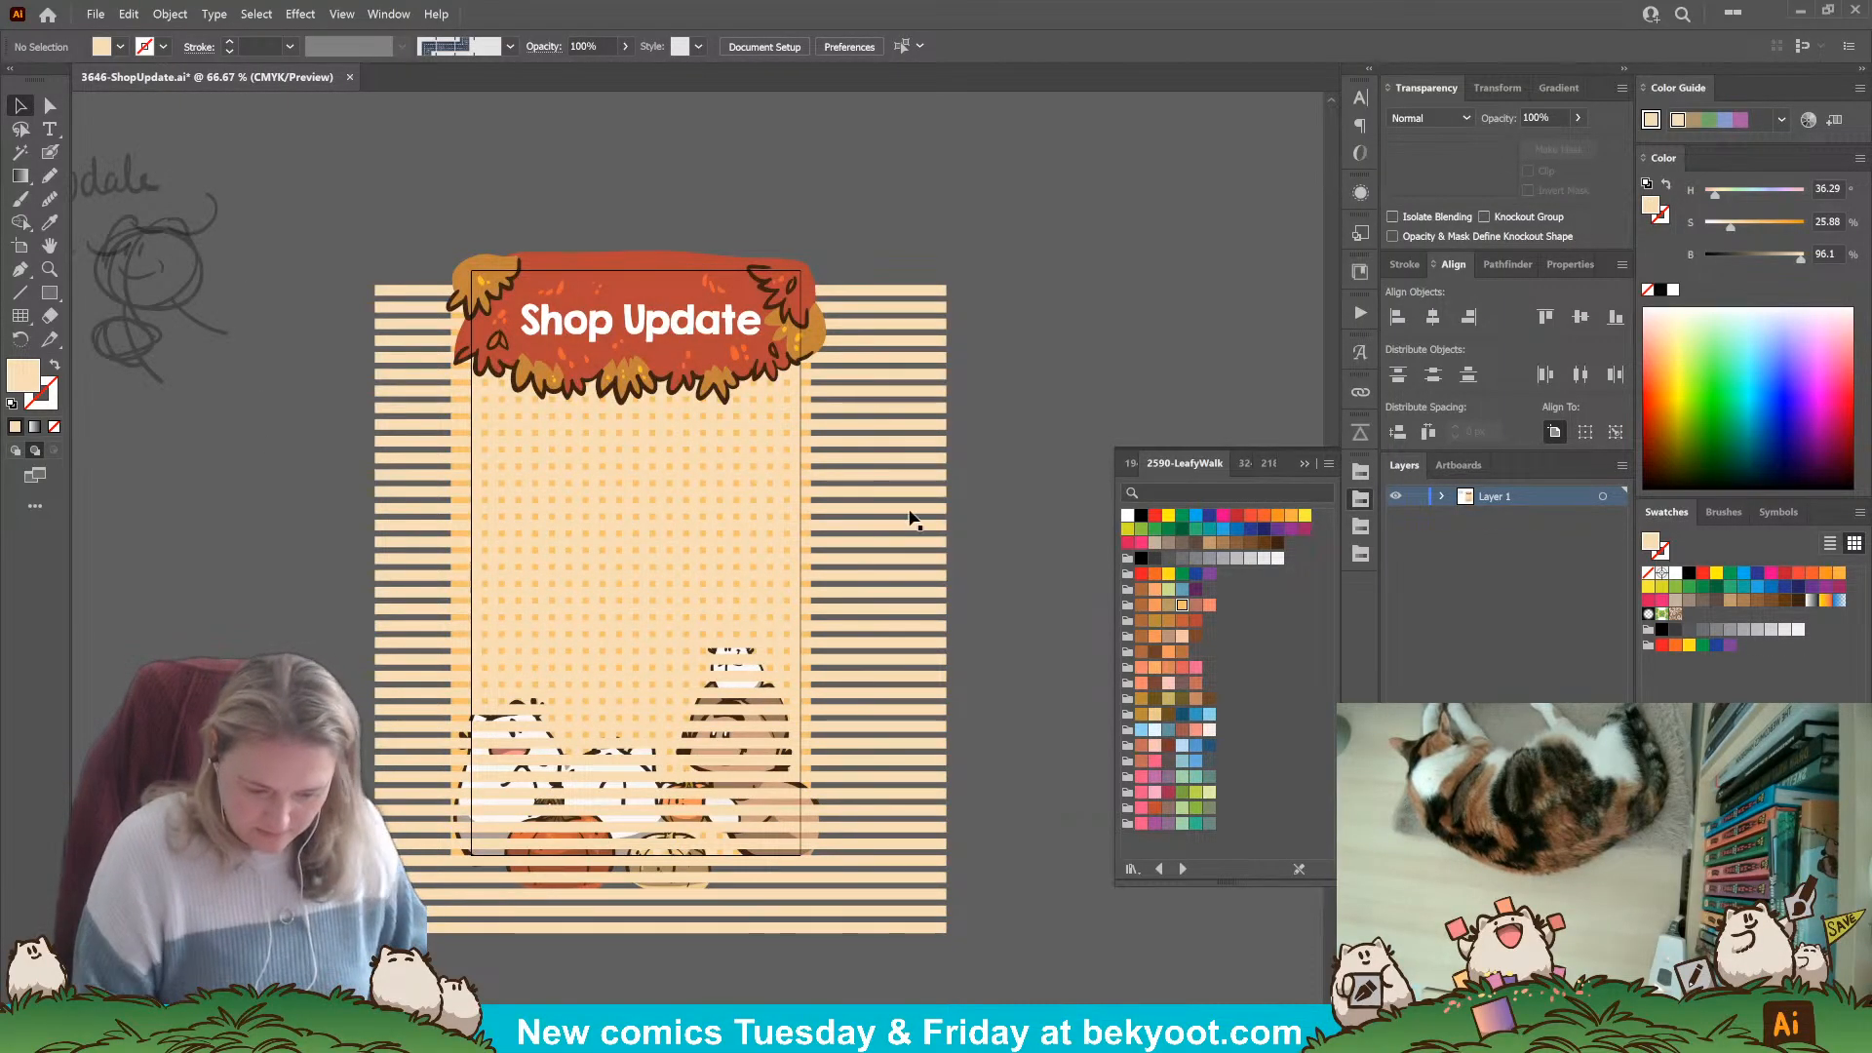
click(902, 638)
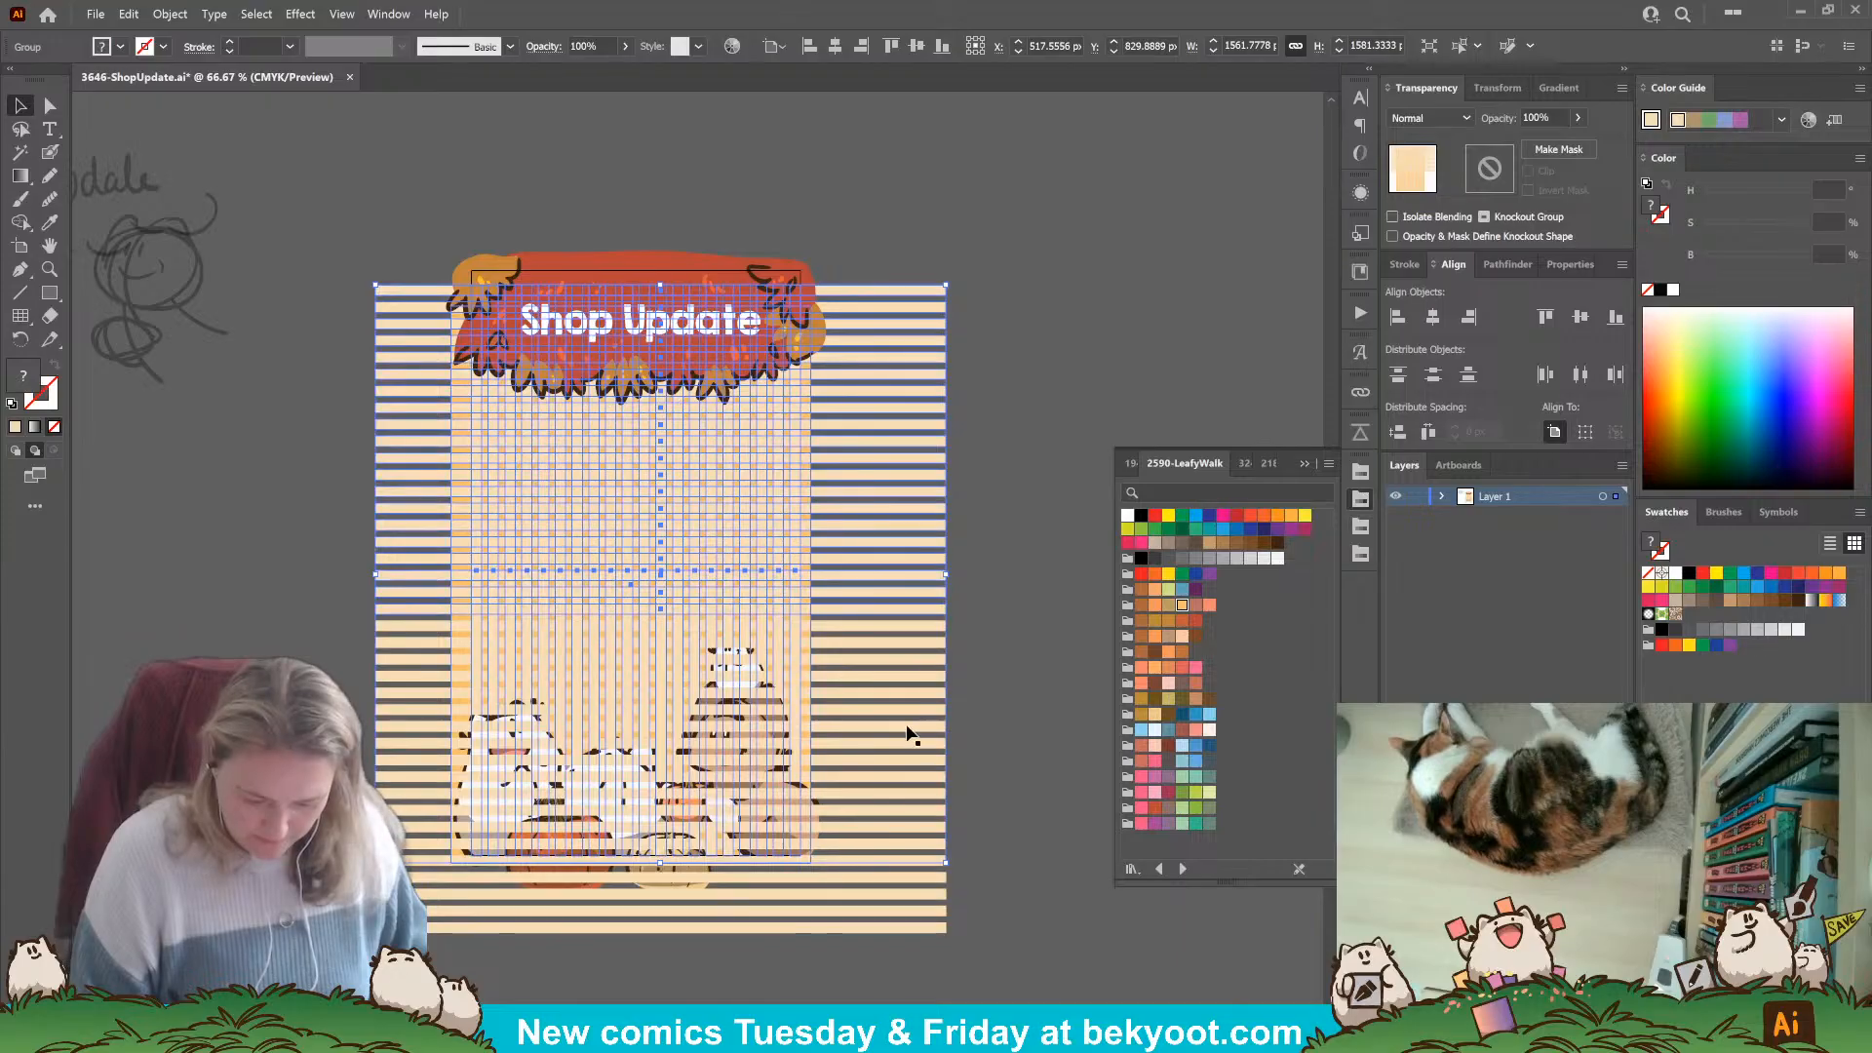
click(917, 632)
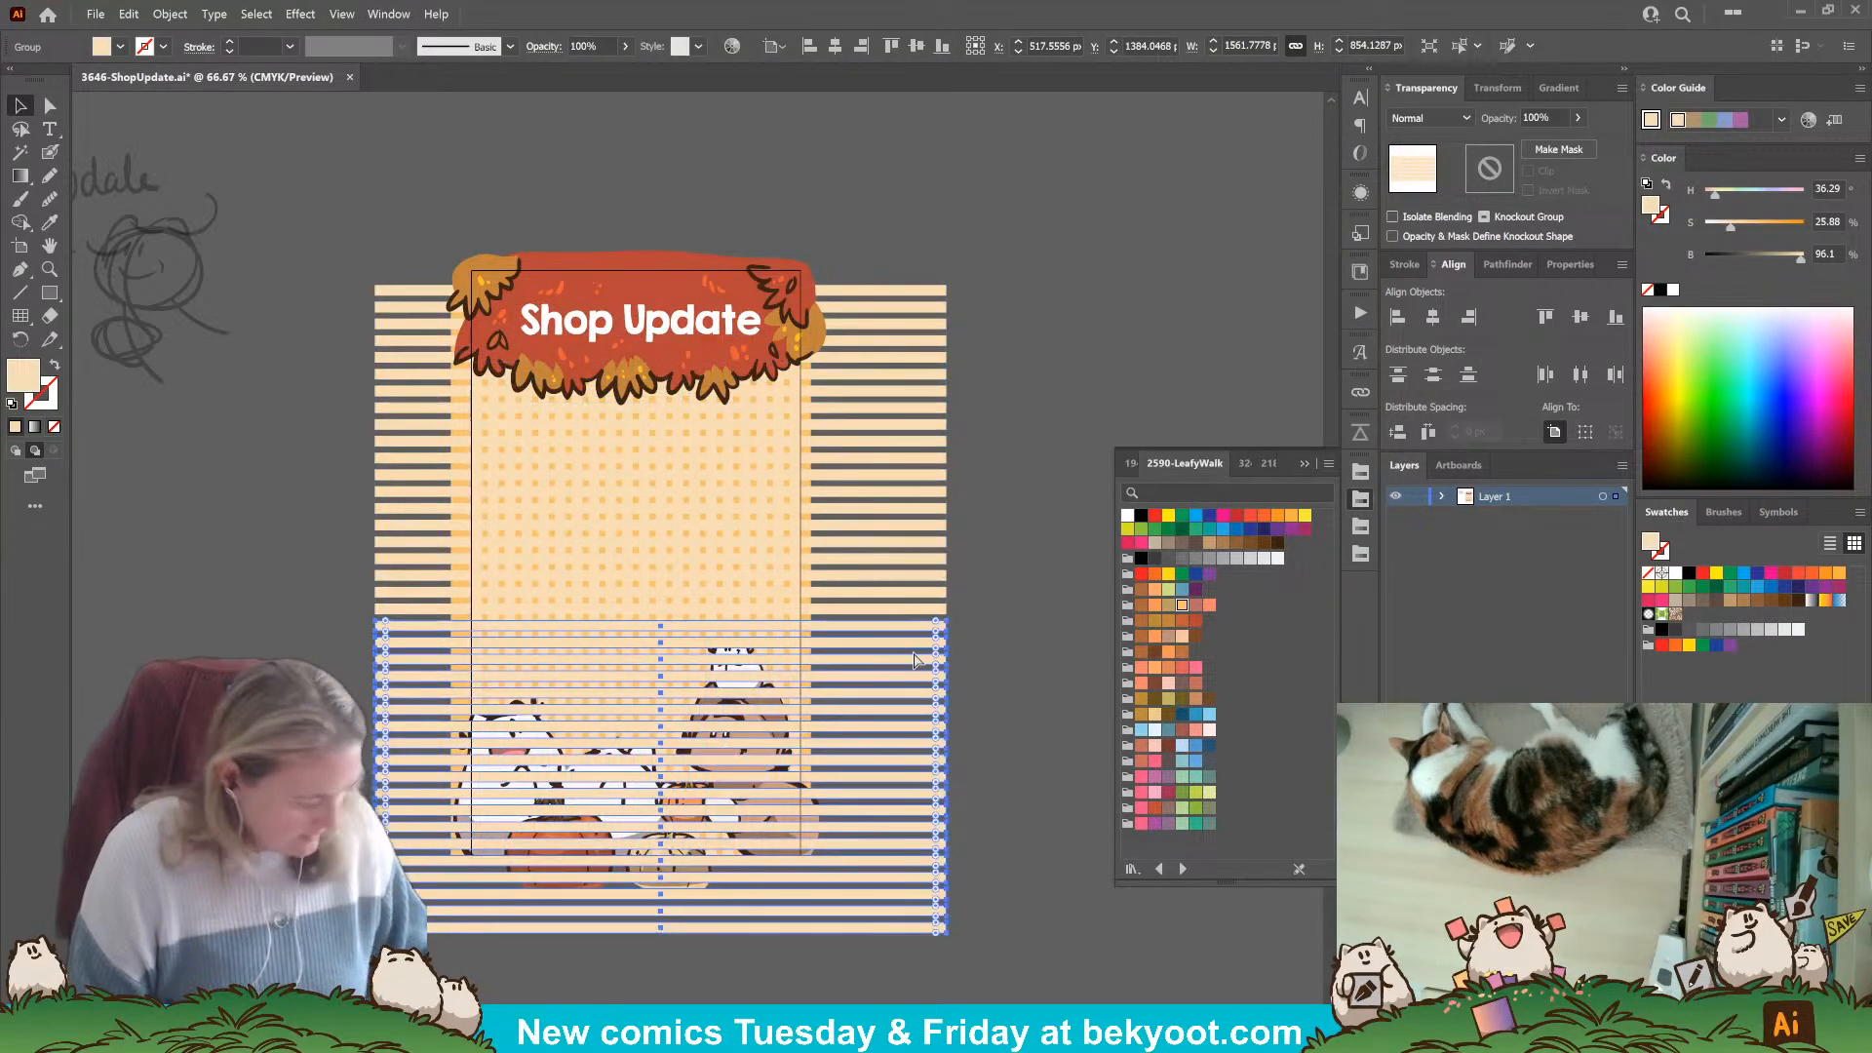
key(Delete)
click(916, 660)
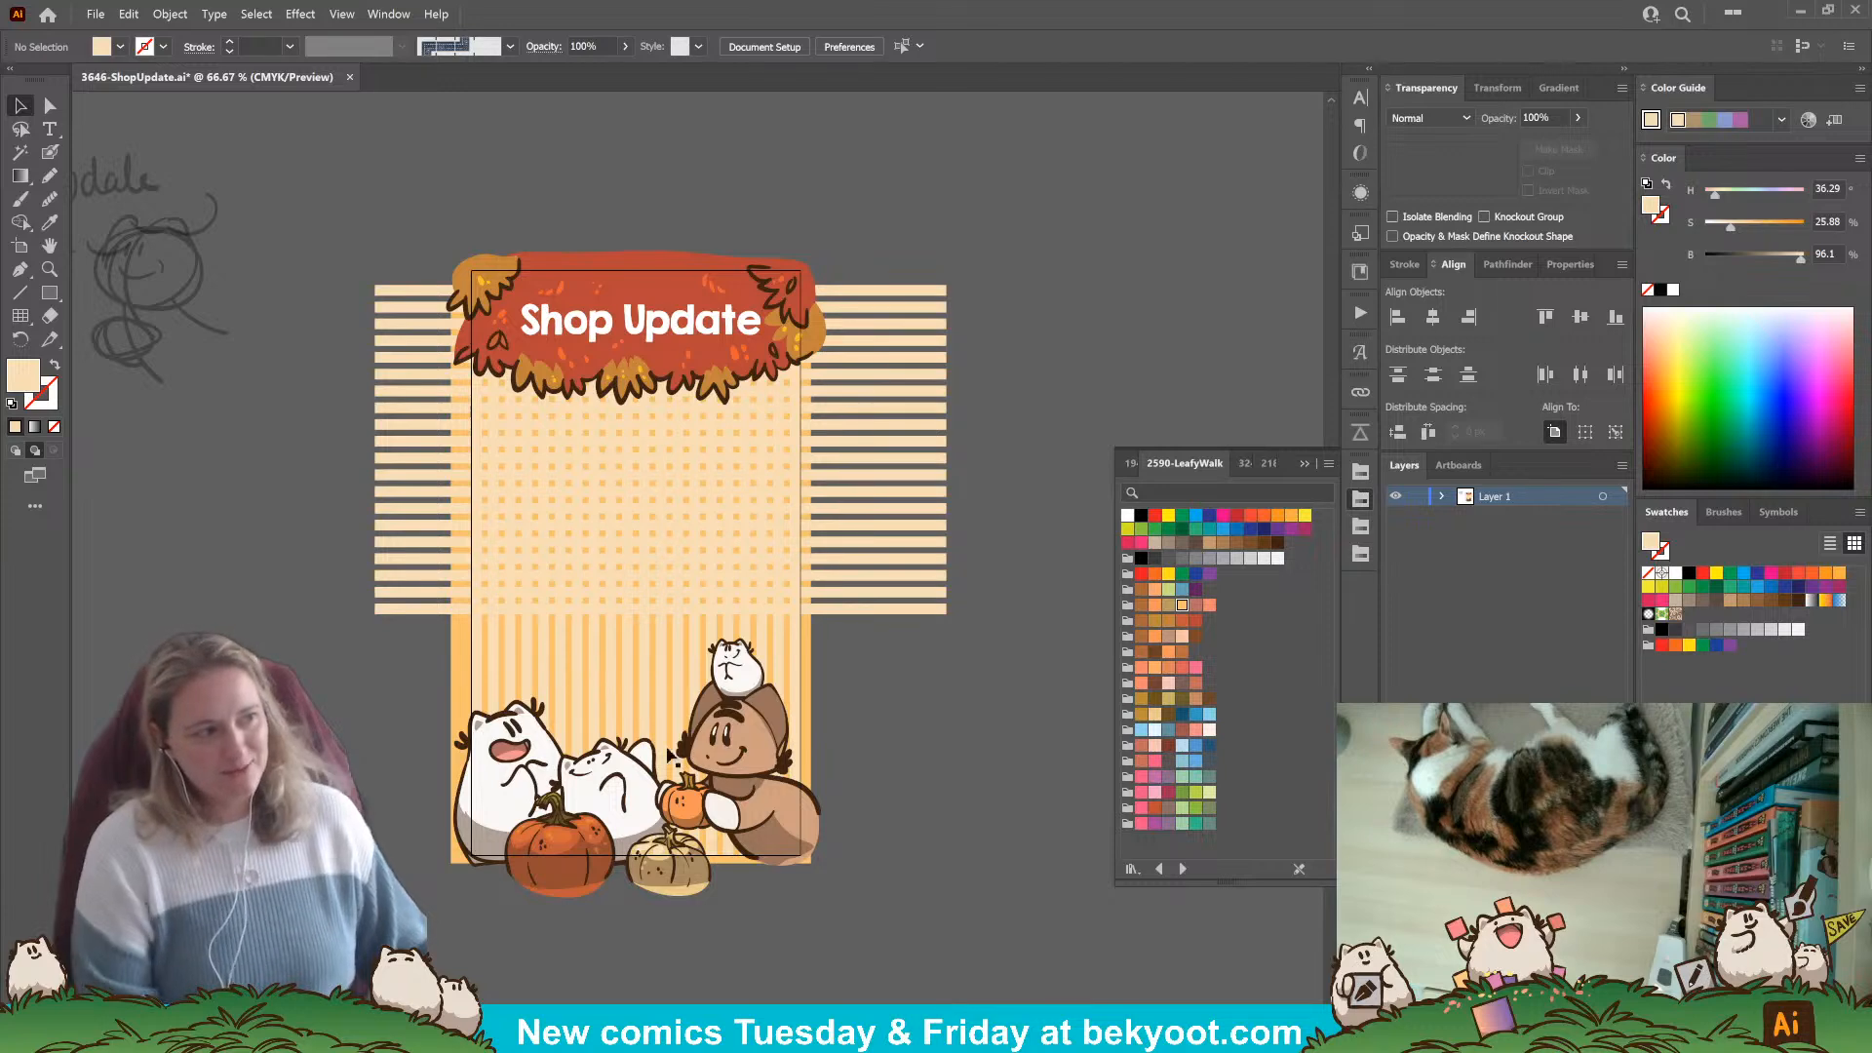
click(861, 614)
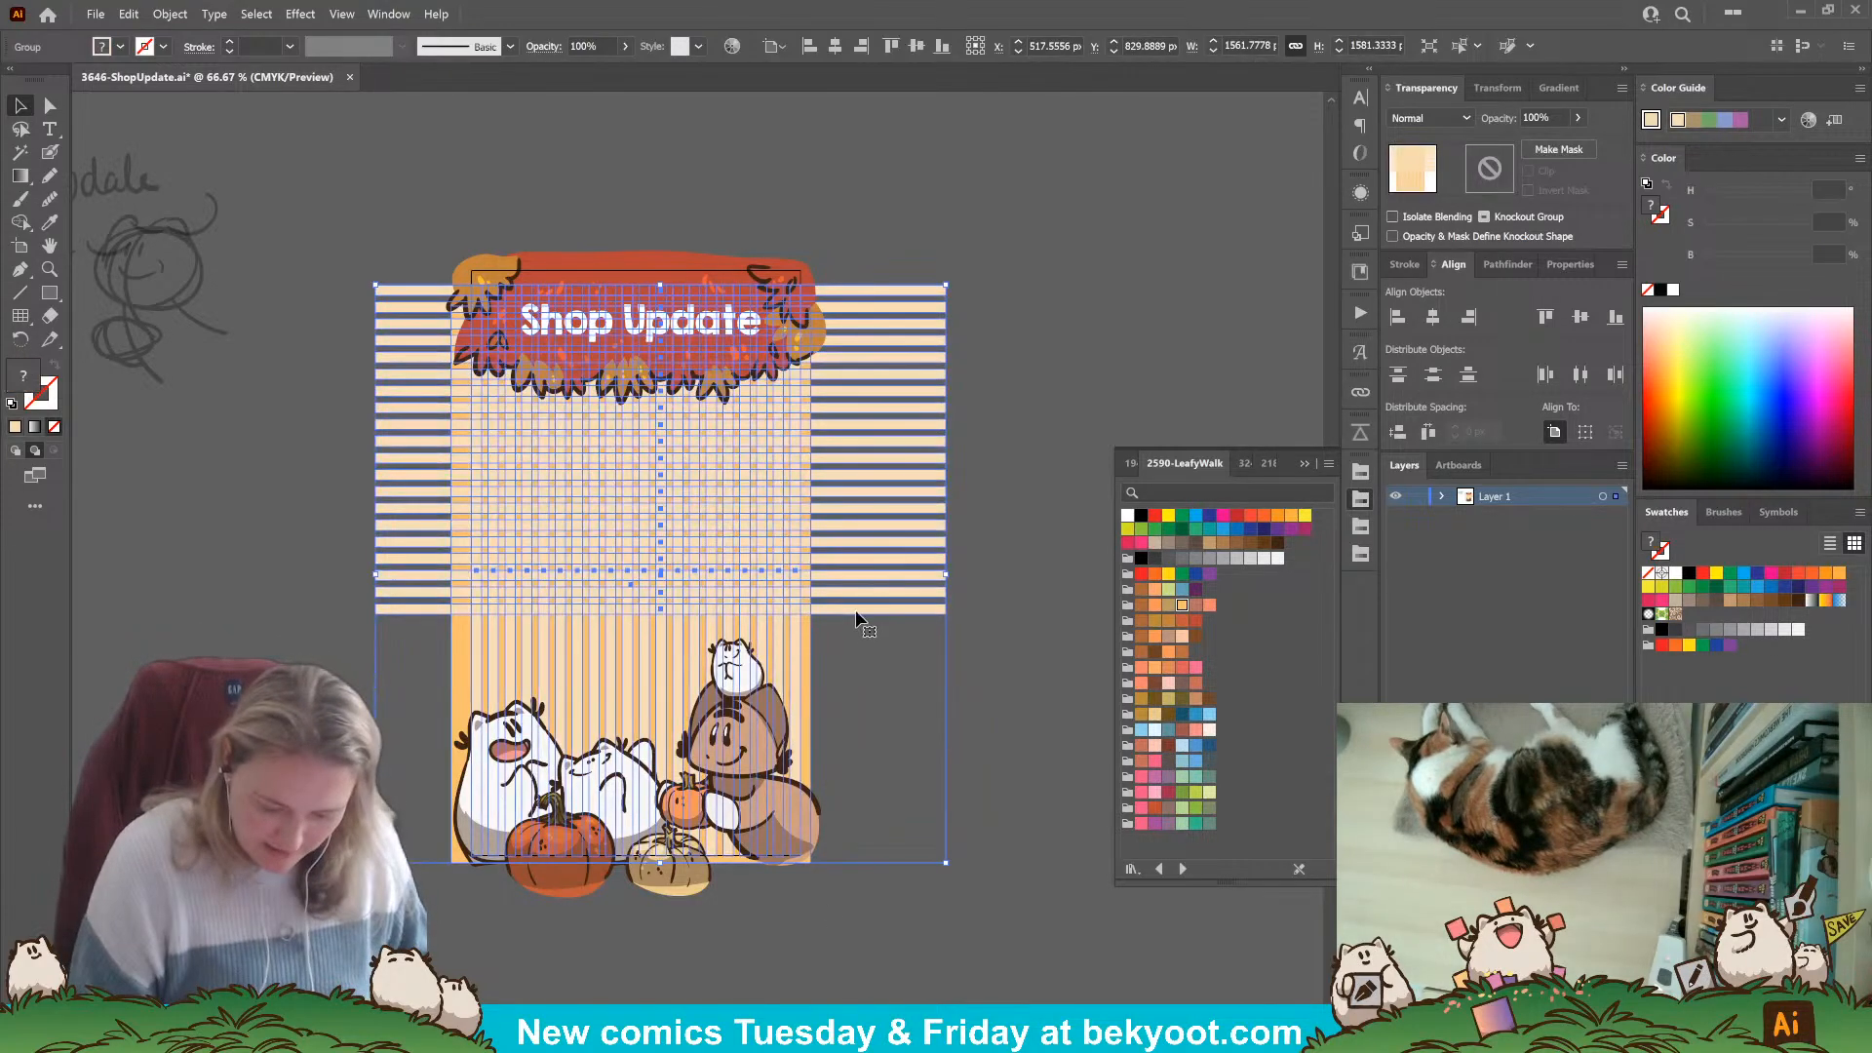
double_click(857, 617)
drag(831, 701, 864, 689)
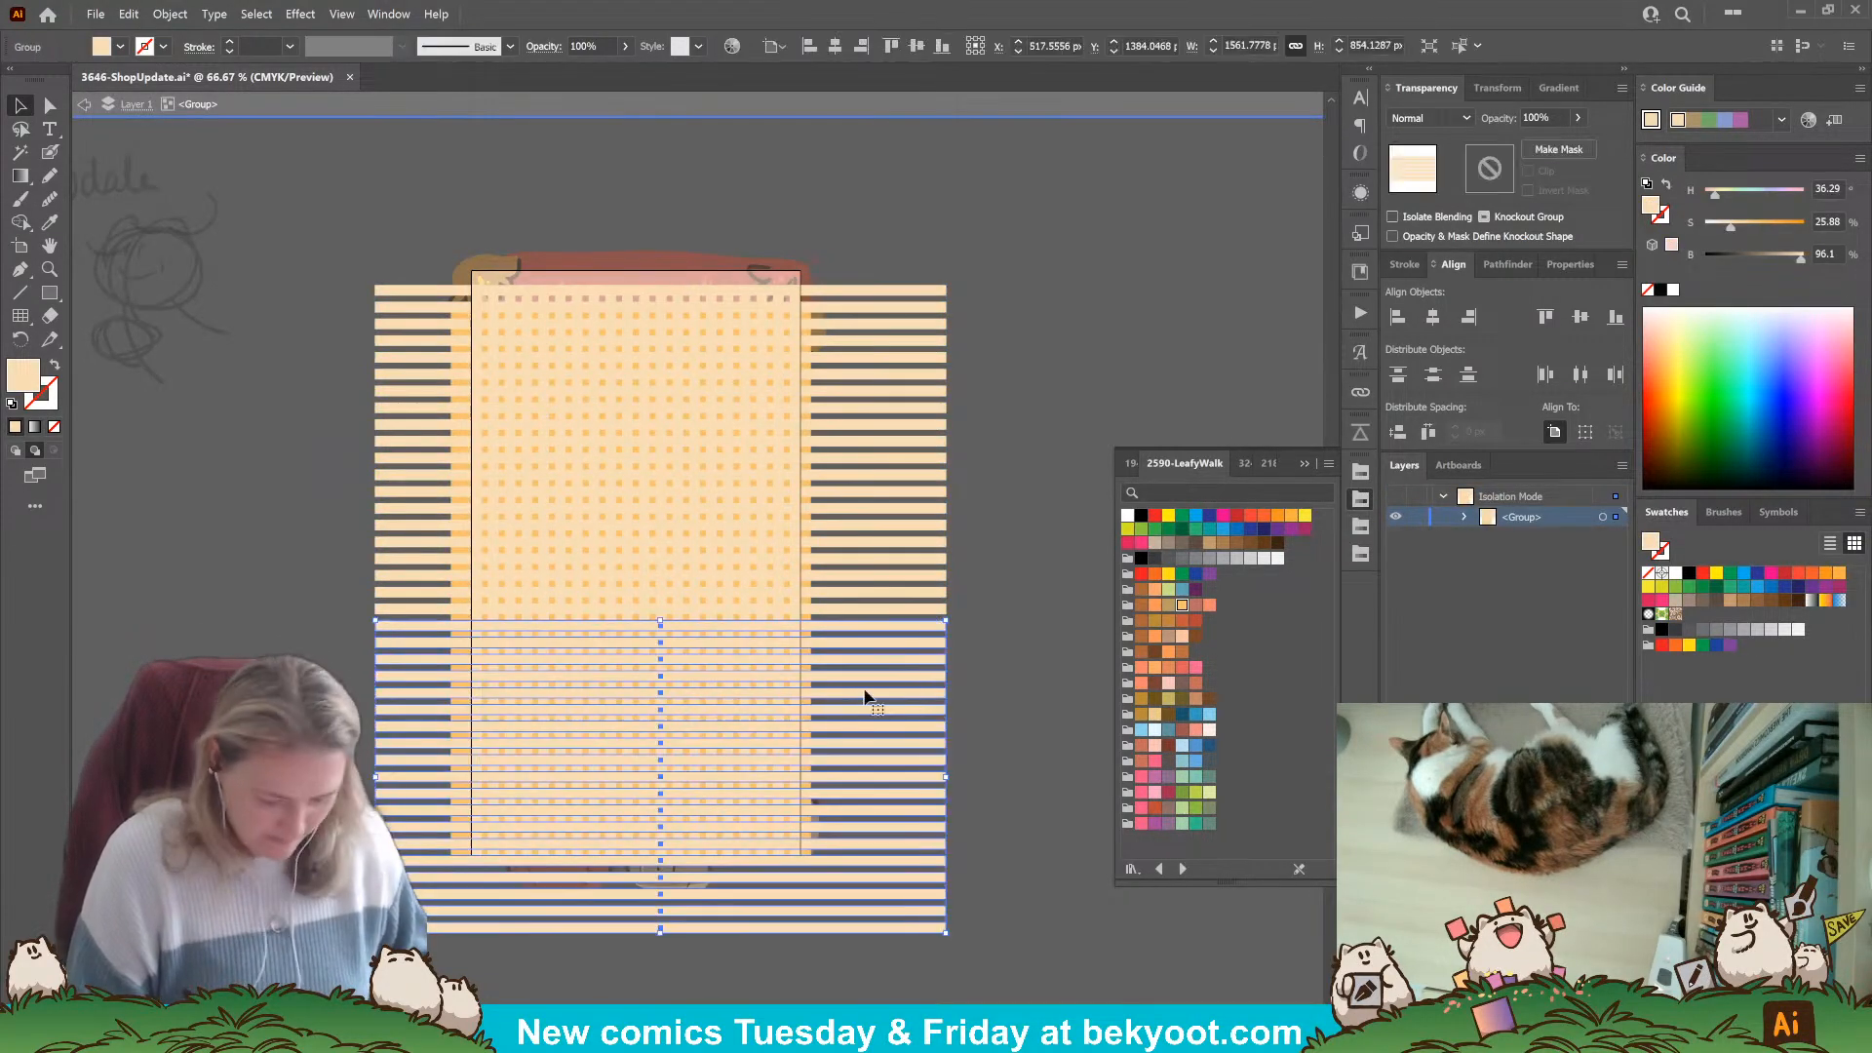
Stretch the vertical stripe group beyond the artboard's lower and upper edges, to a total height of about 2016 px.
click(999, 664)
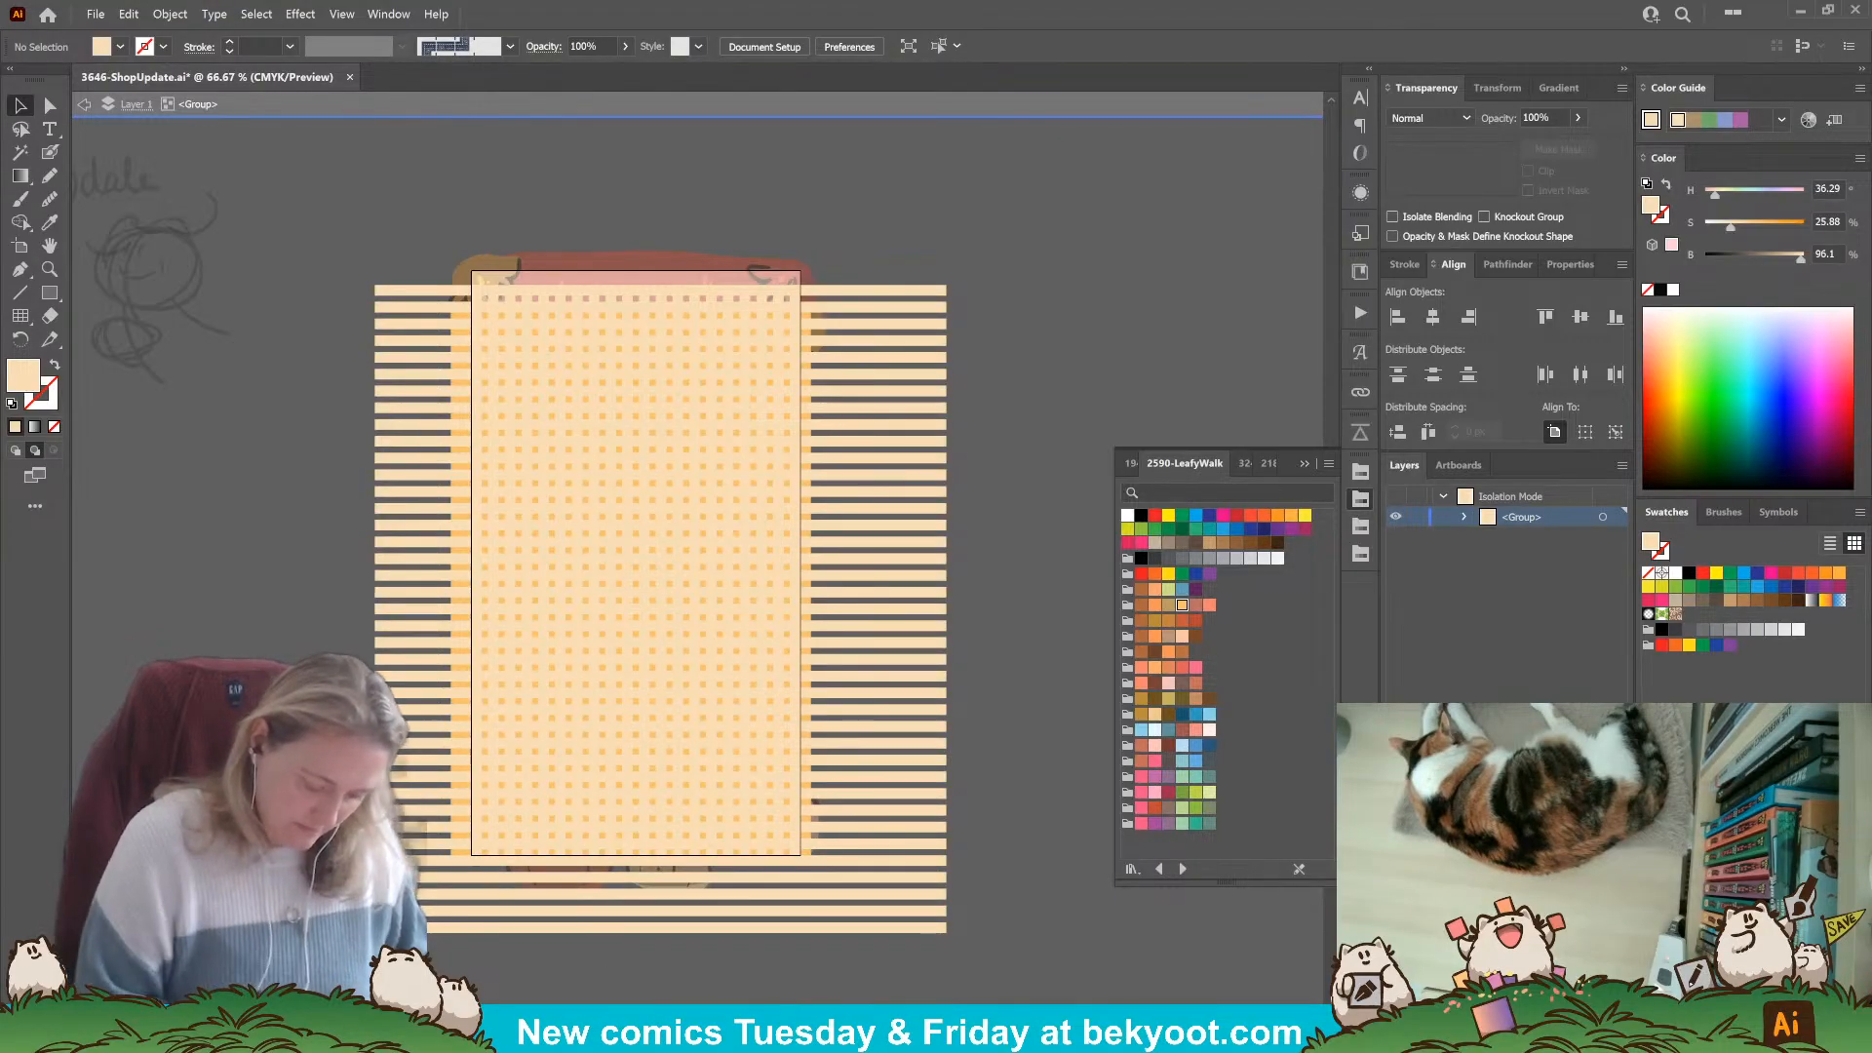
click(588, 779)
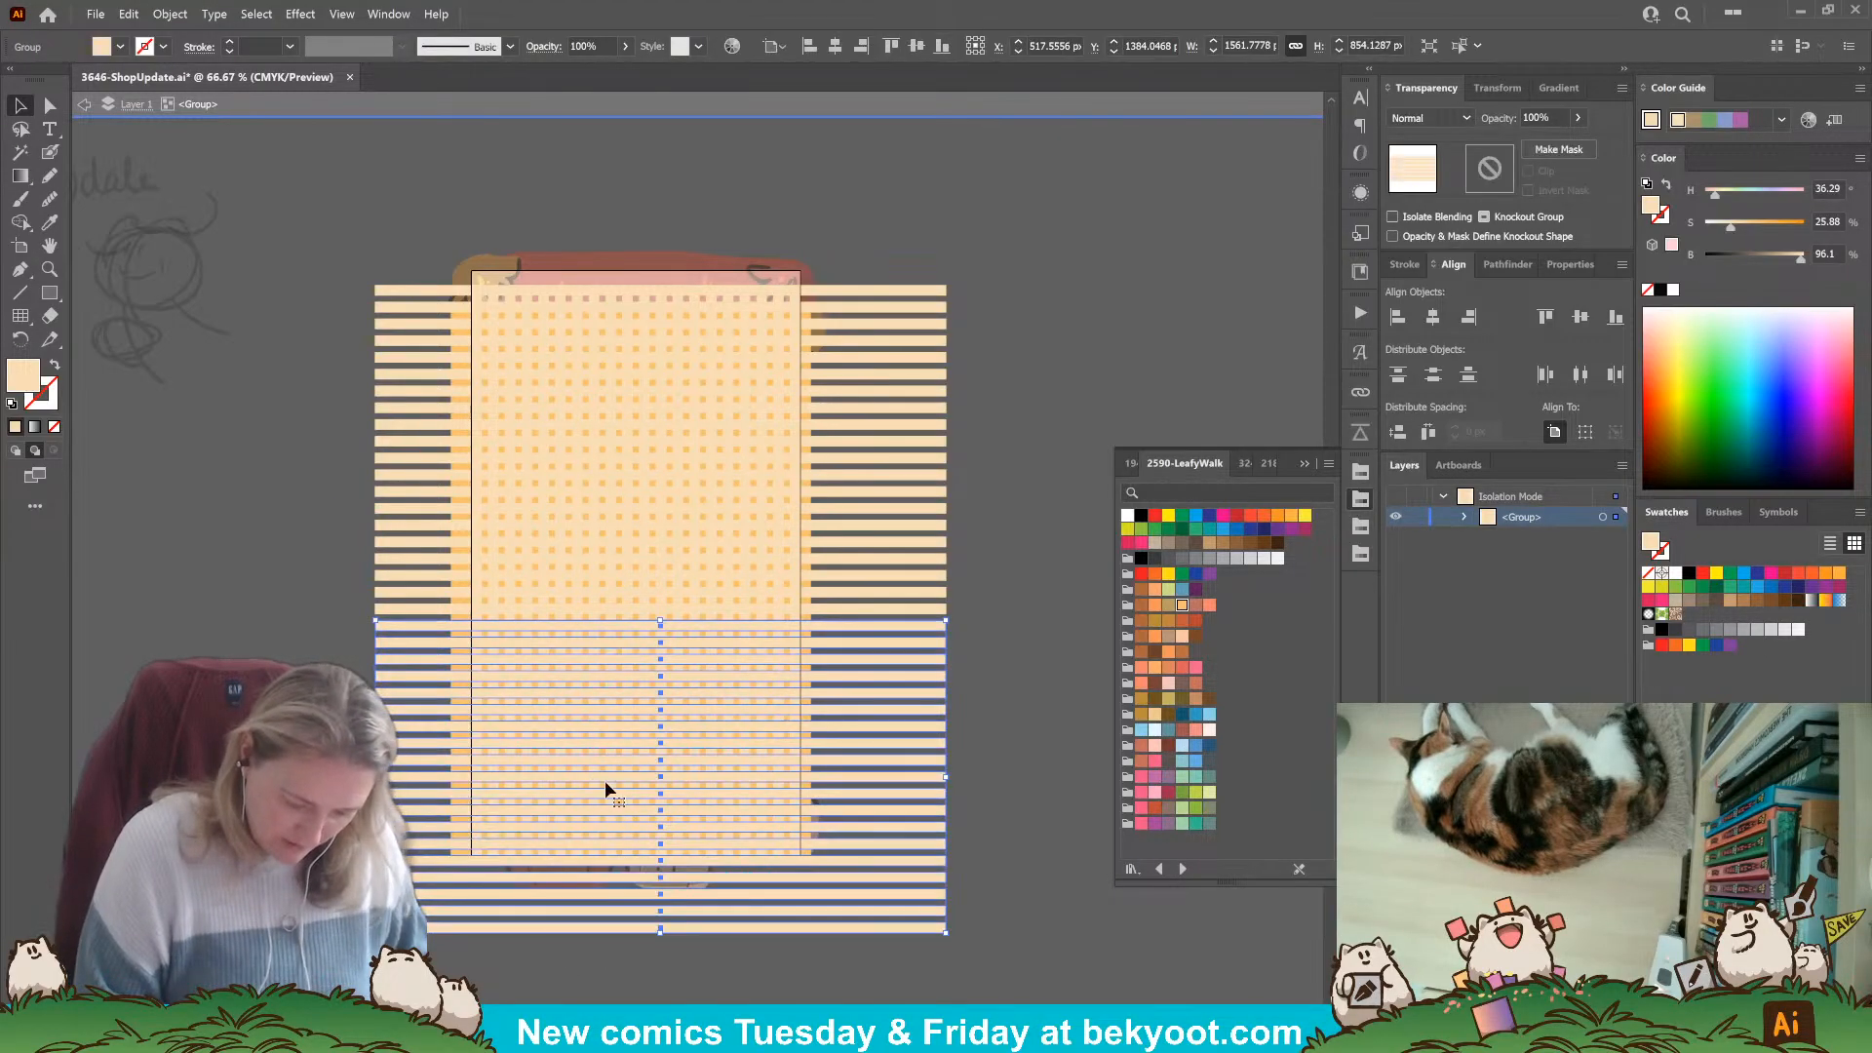
click(625, 442)
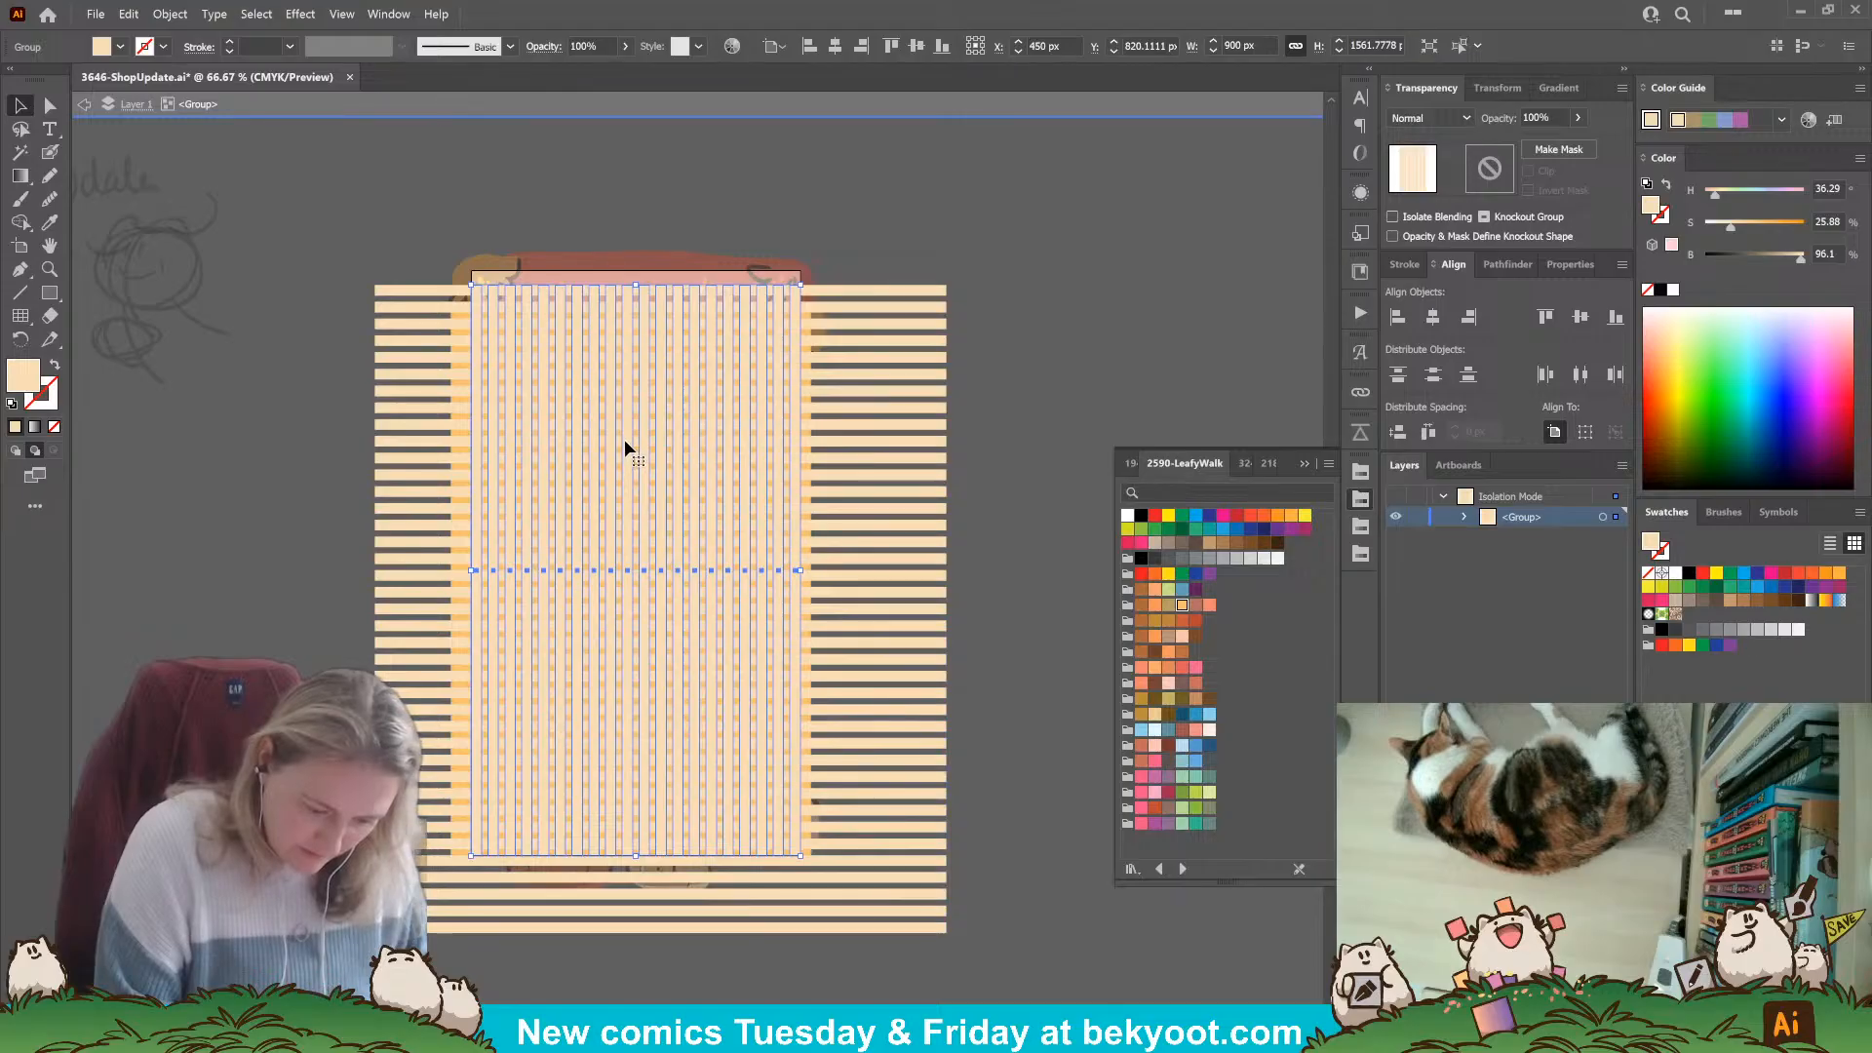
drag(636, 855, 635, 957)
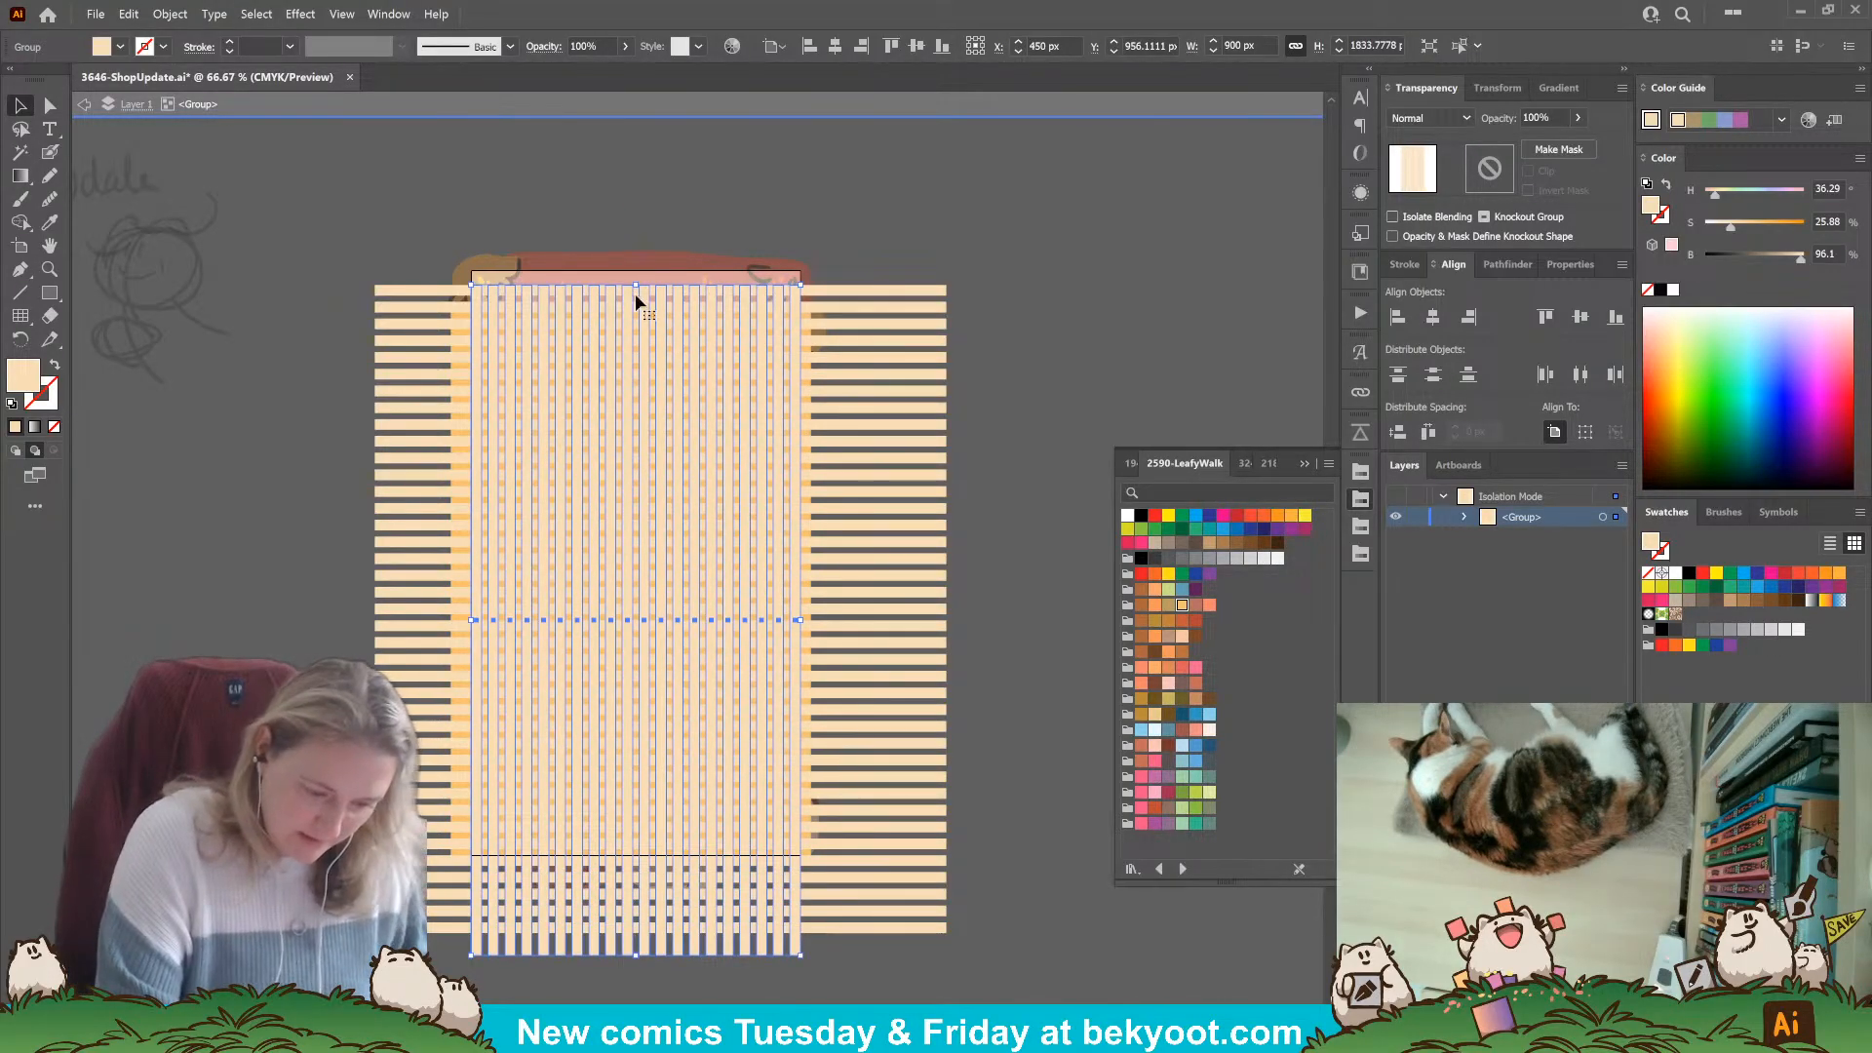
drag(634, 295, 636, 228)
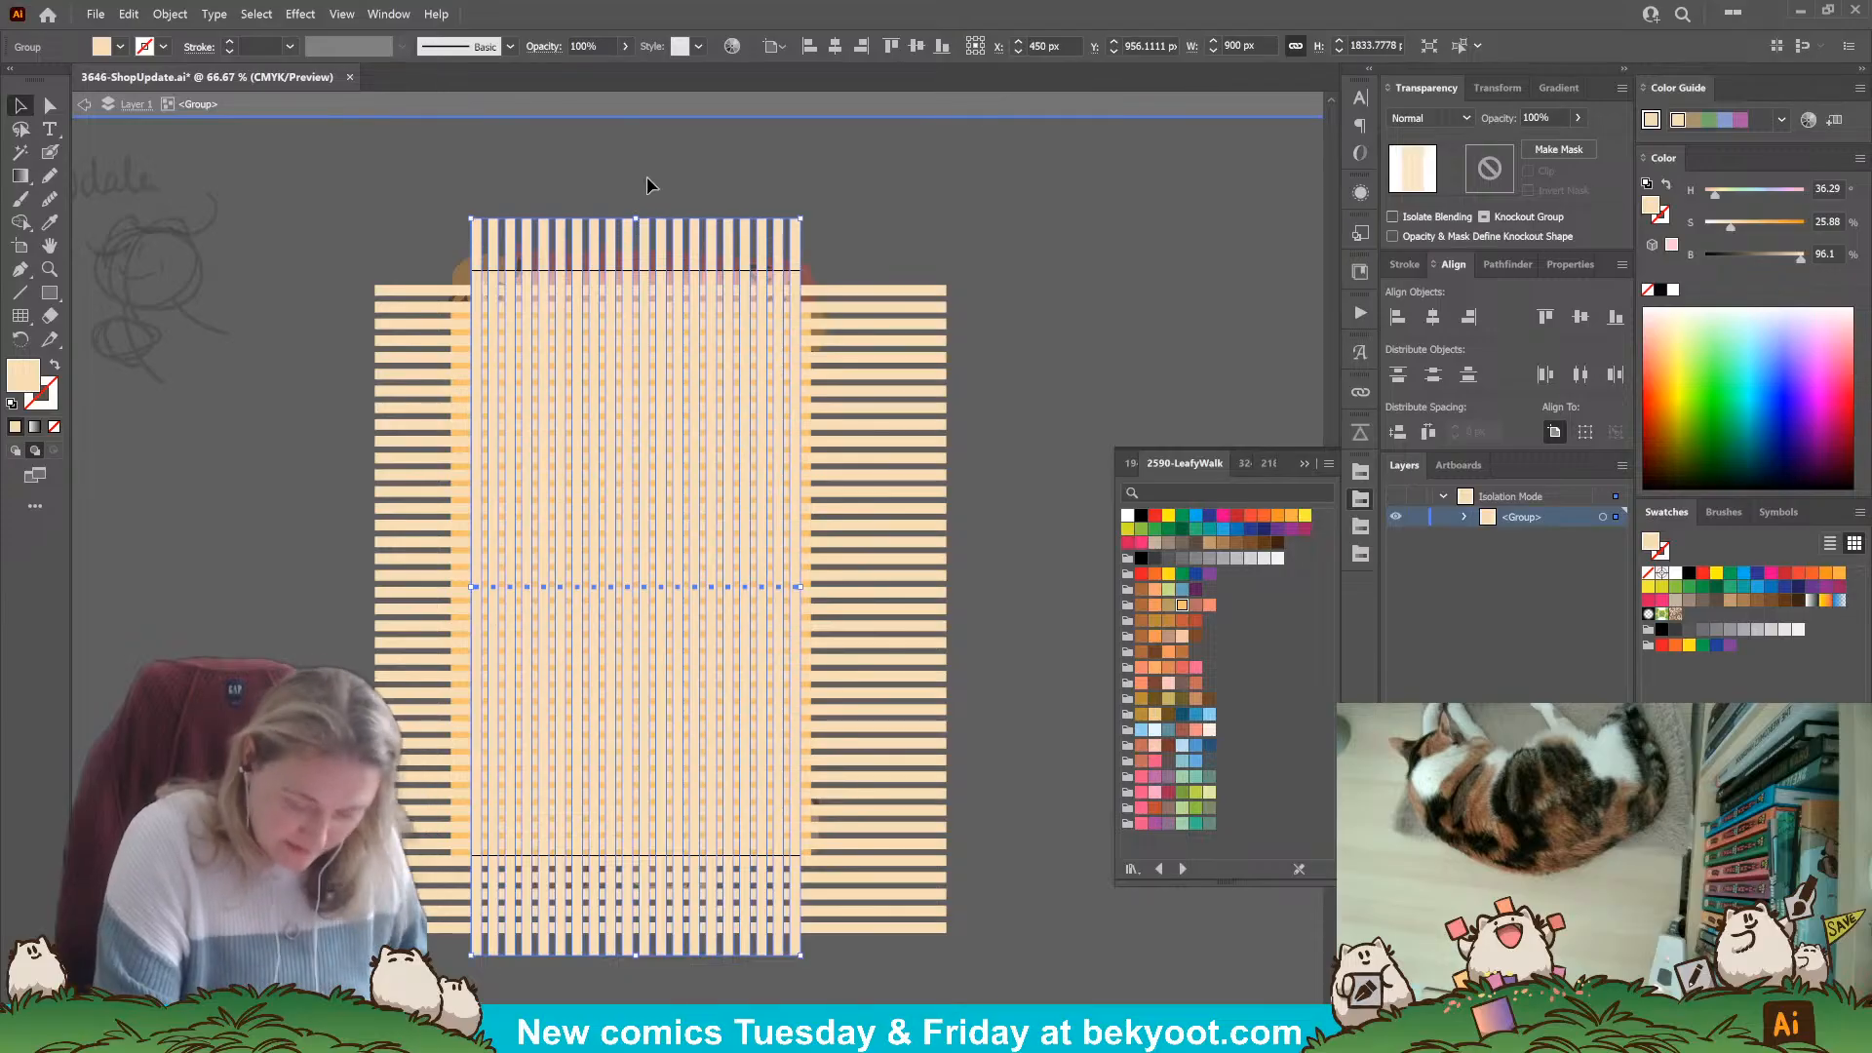
click(999, 405)
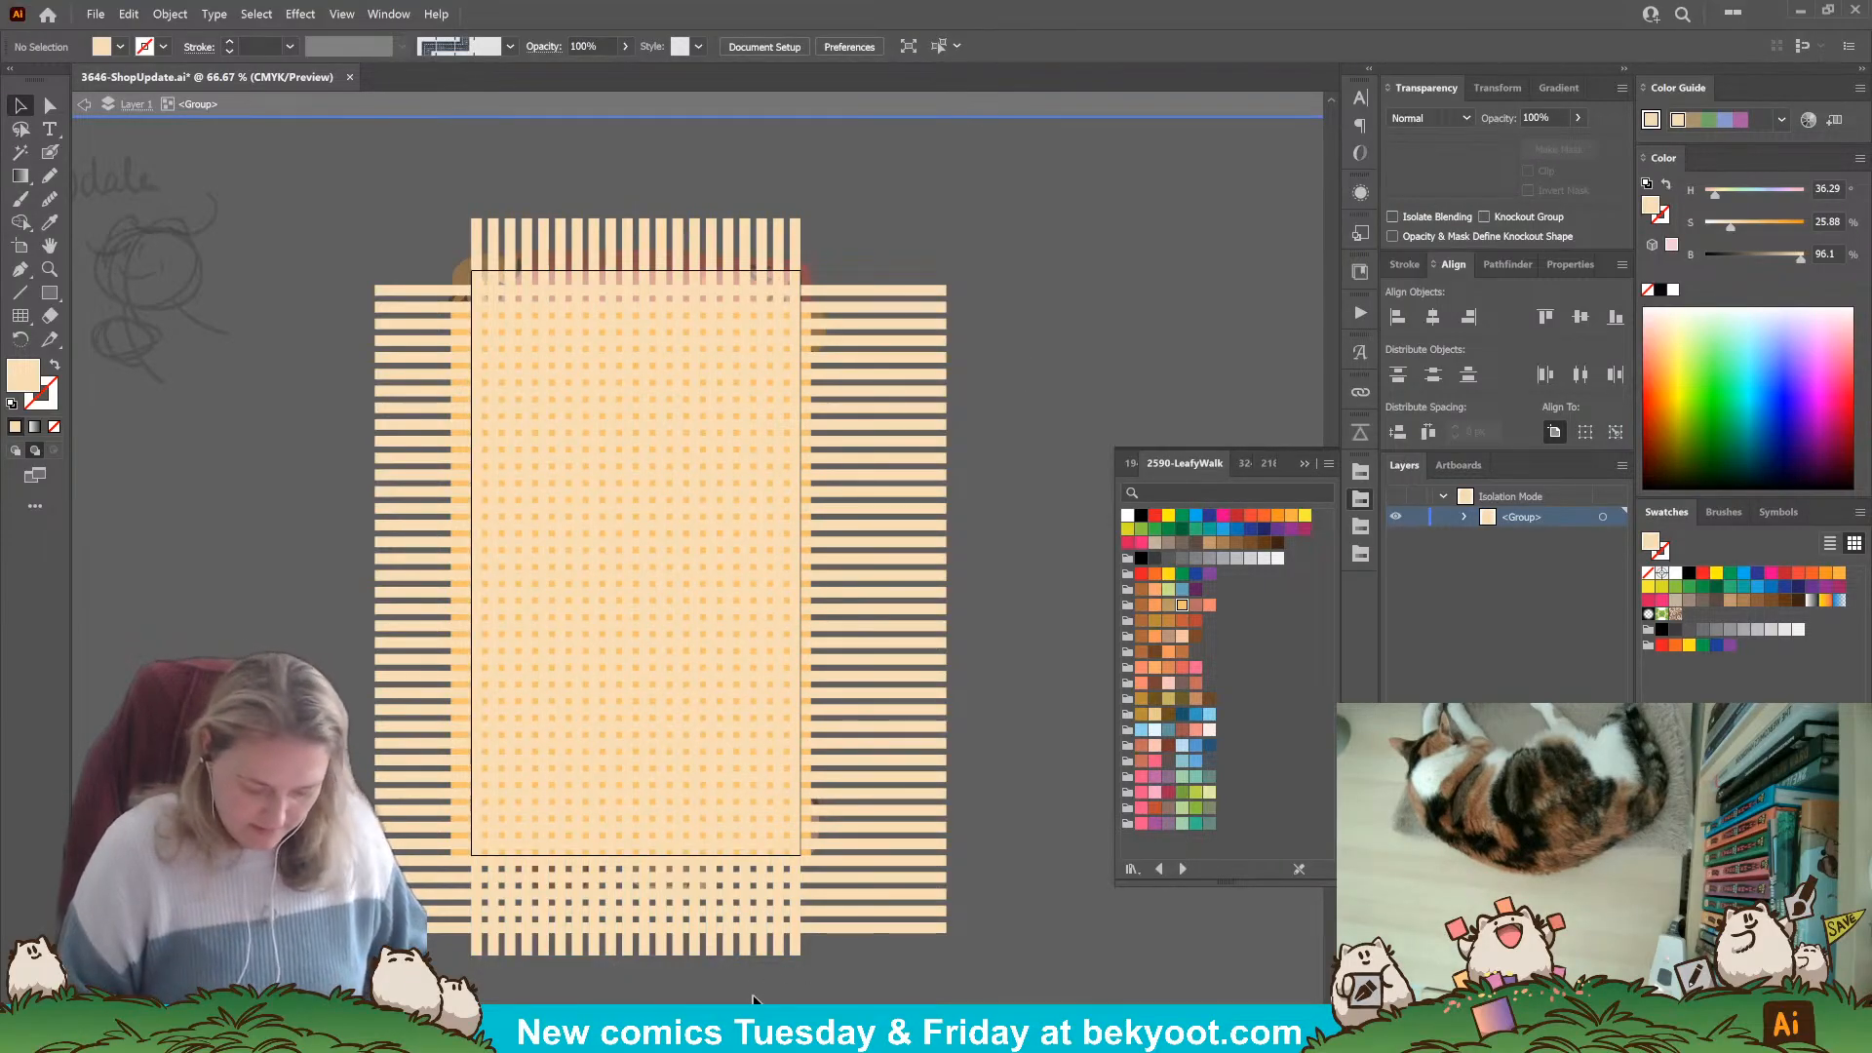
Set the vertical stripes and the lower horizontal stripes to 50% opacity, and leave the background group.
click(797, 951)
shift+click(826, 928)
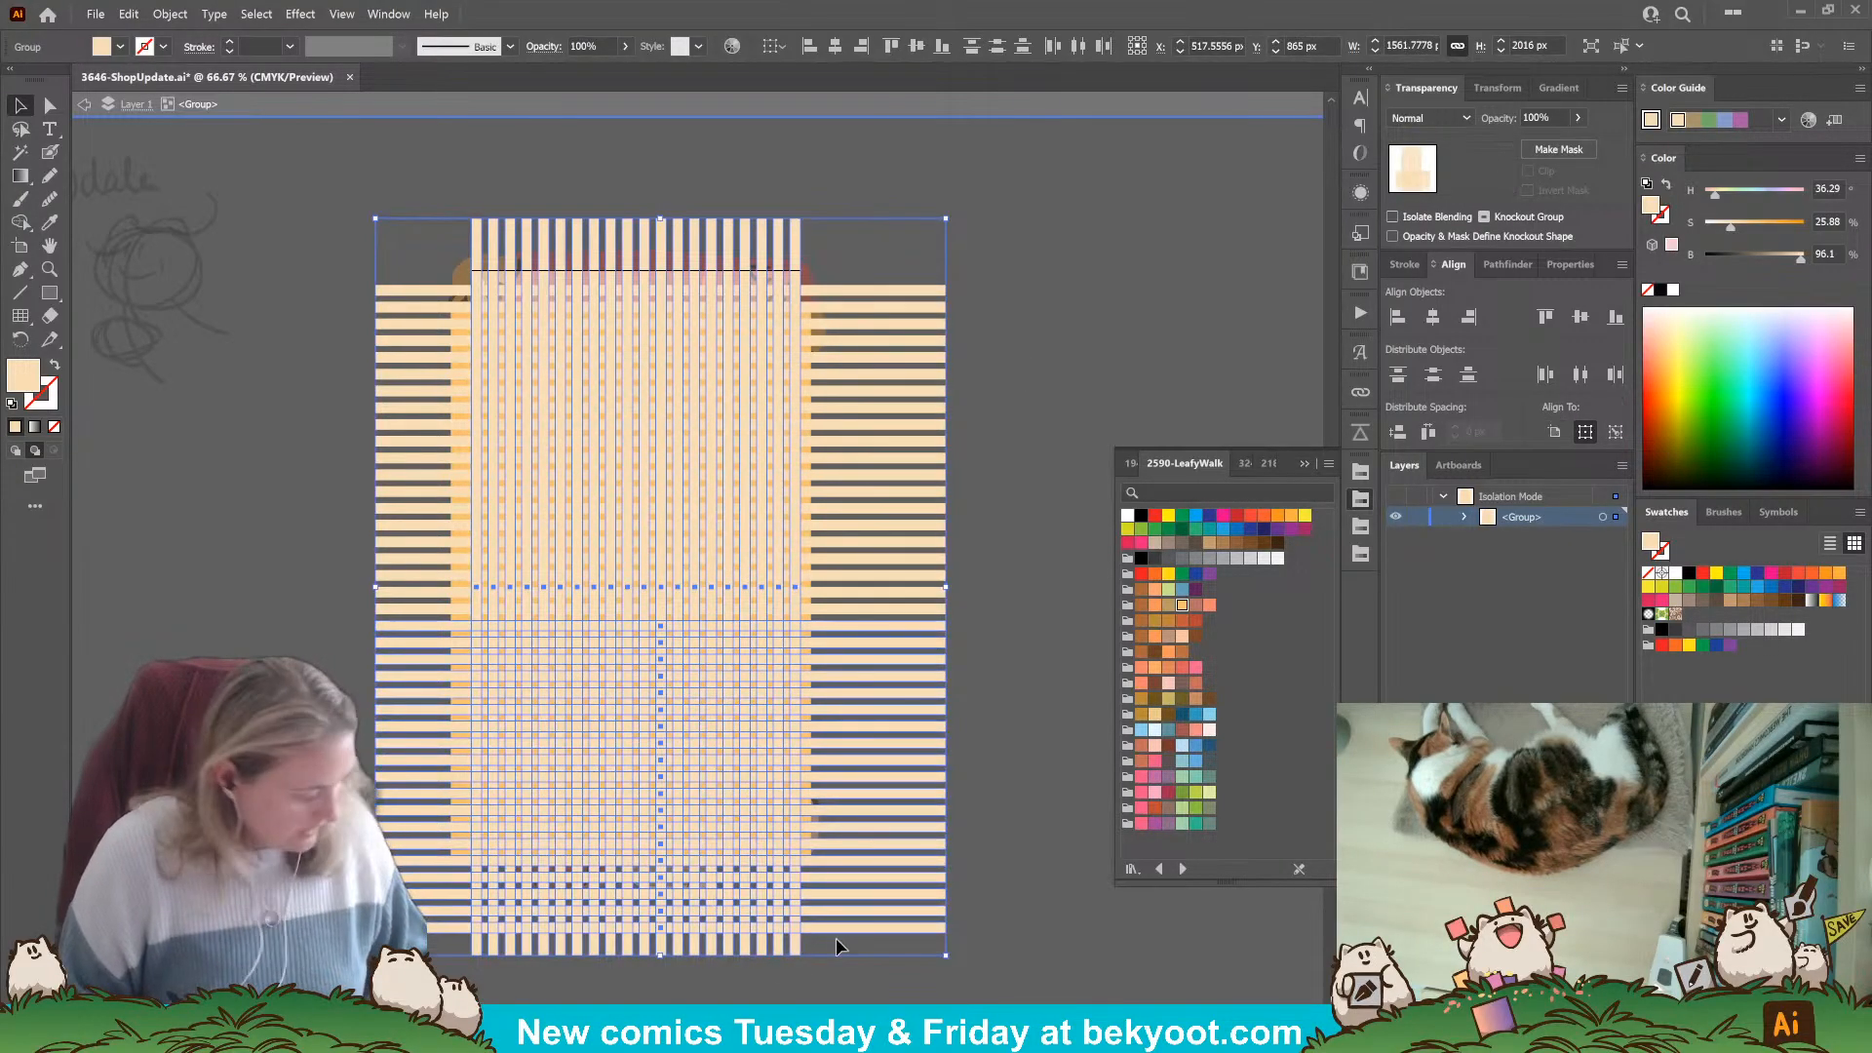
click(1557, 113)
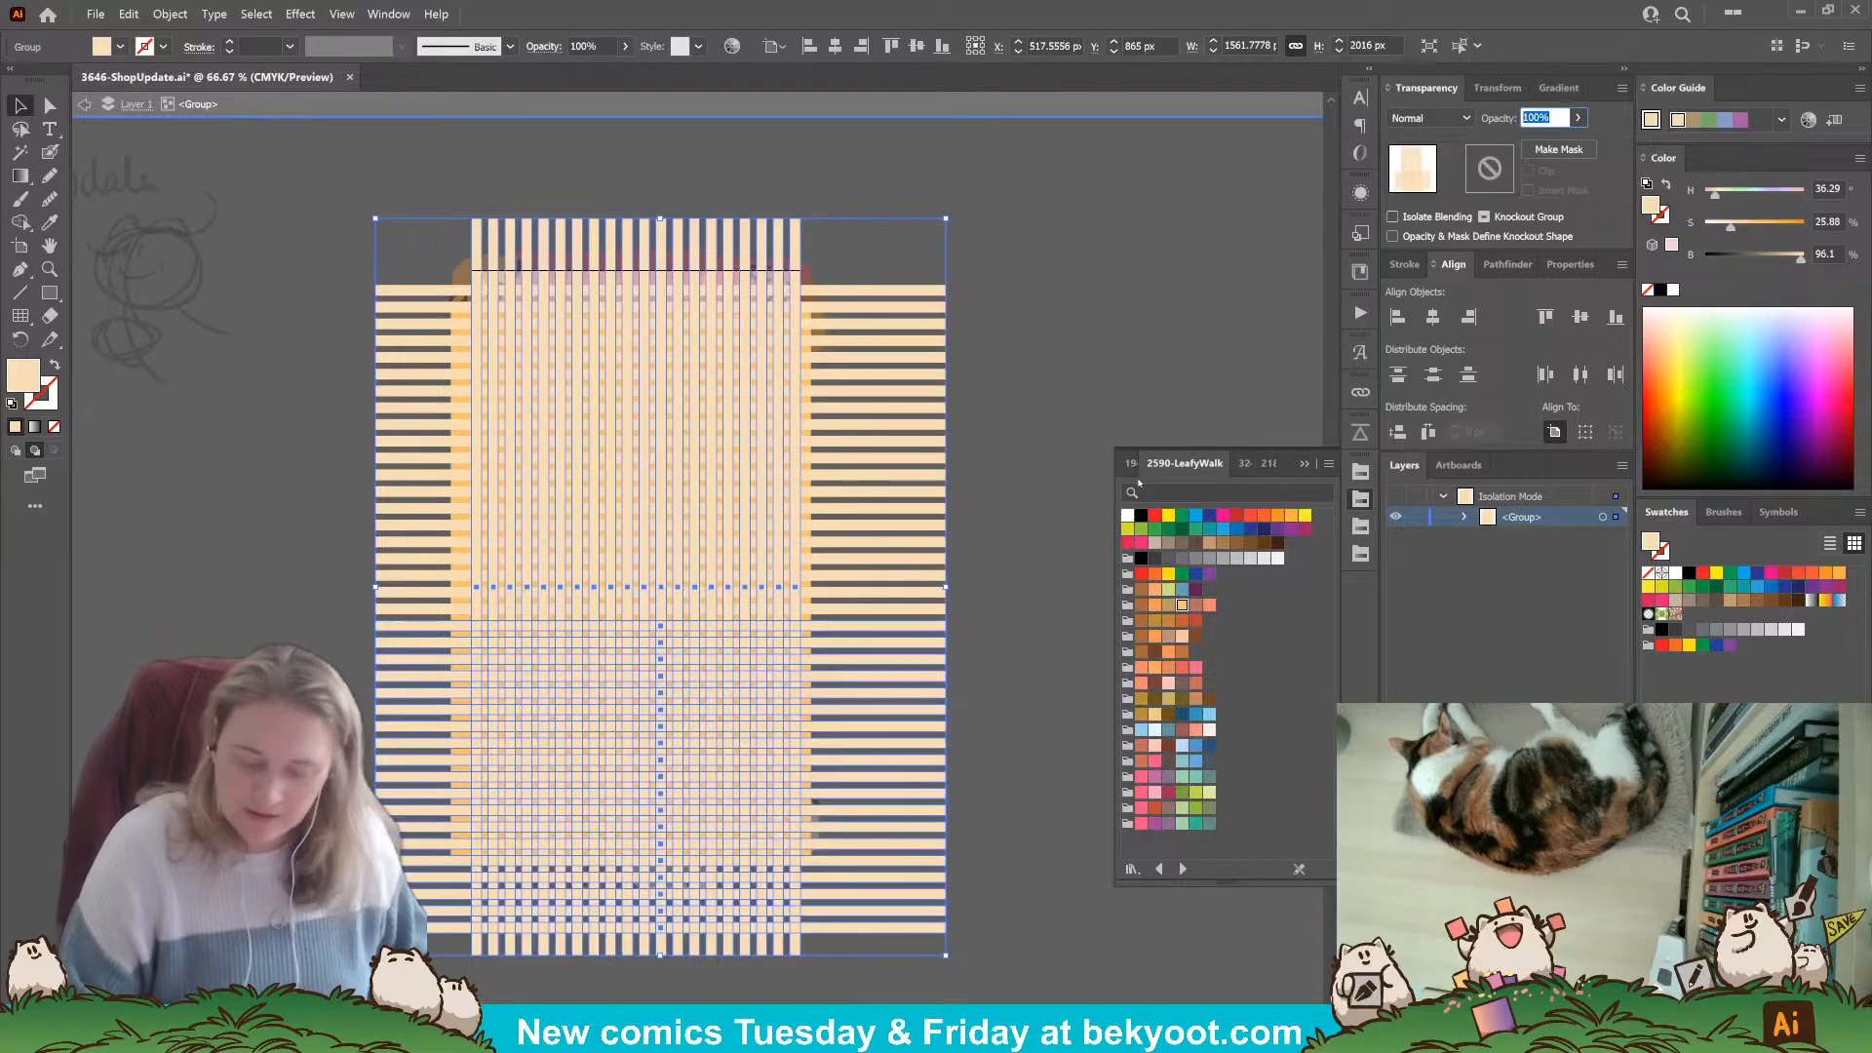
text(5)
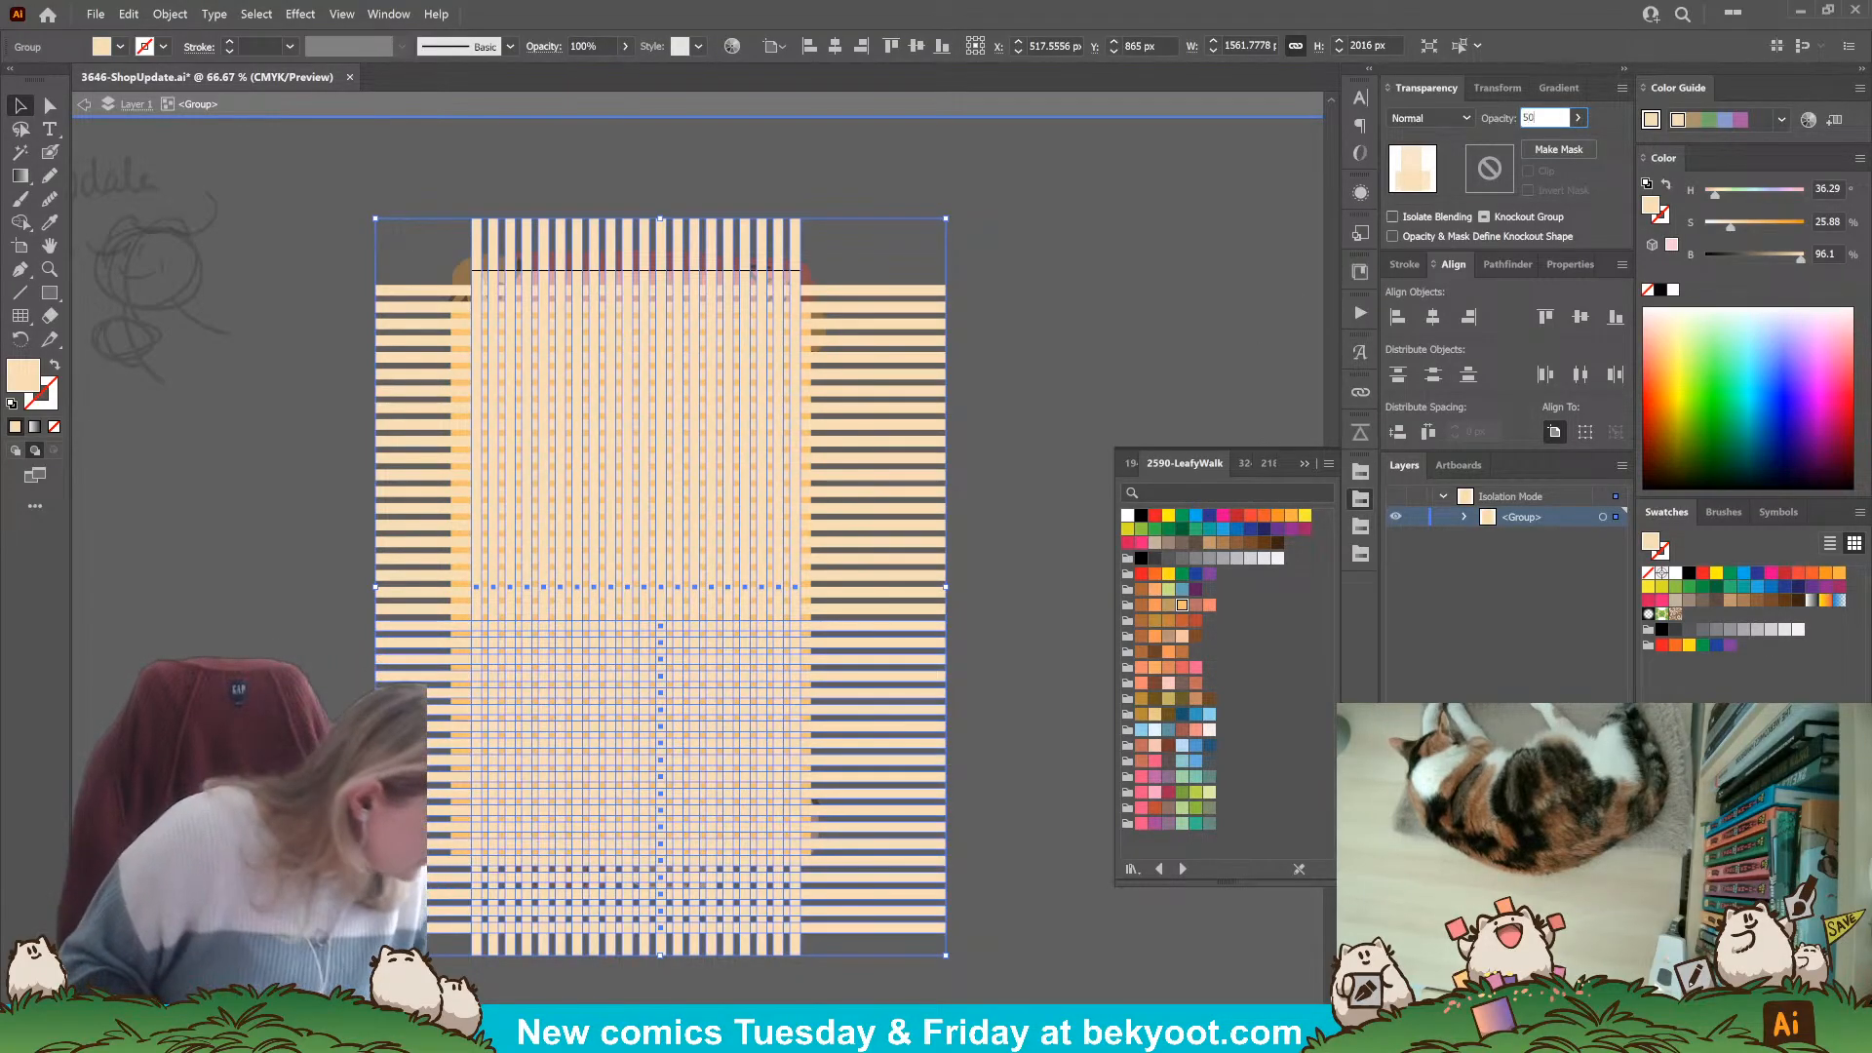
text(0)
key(Return)
click(858, 916)
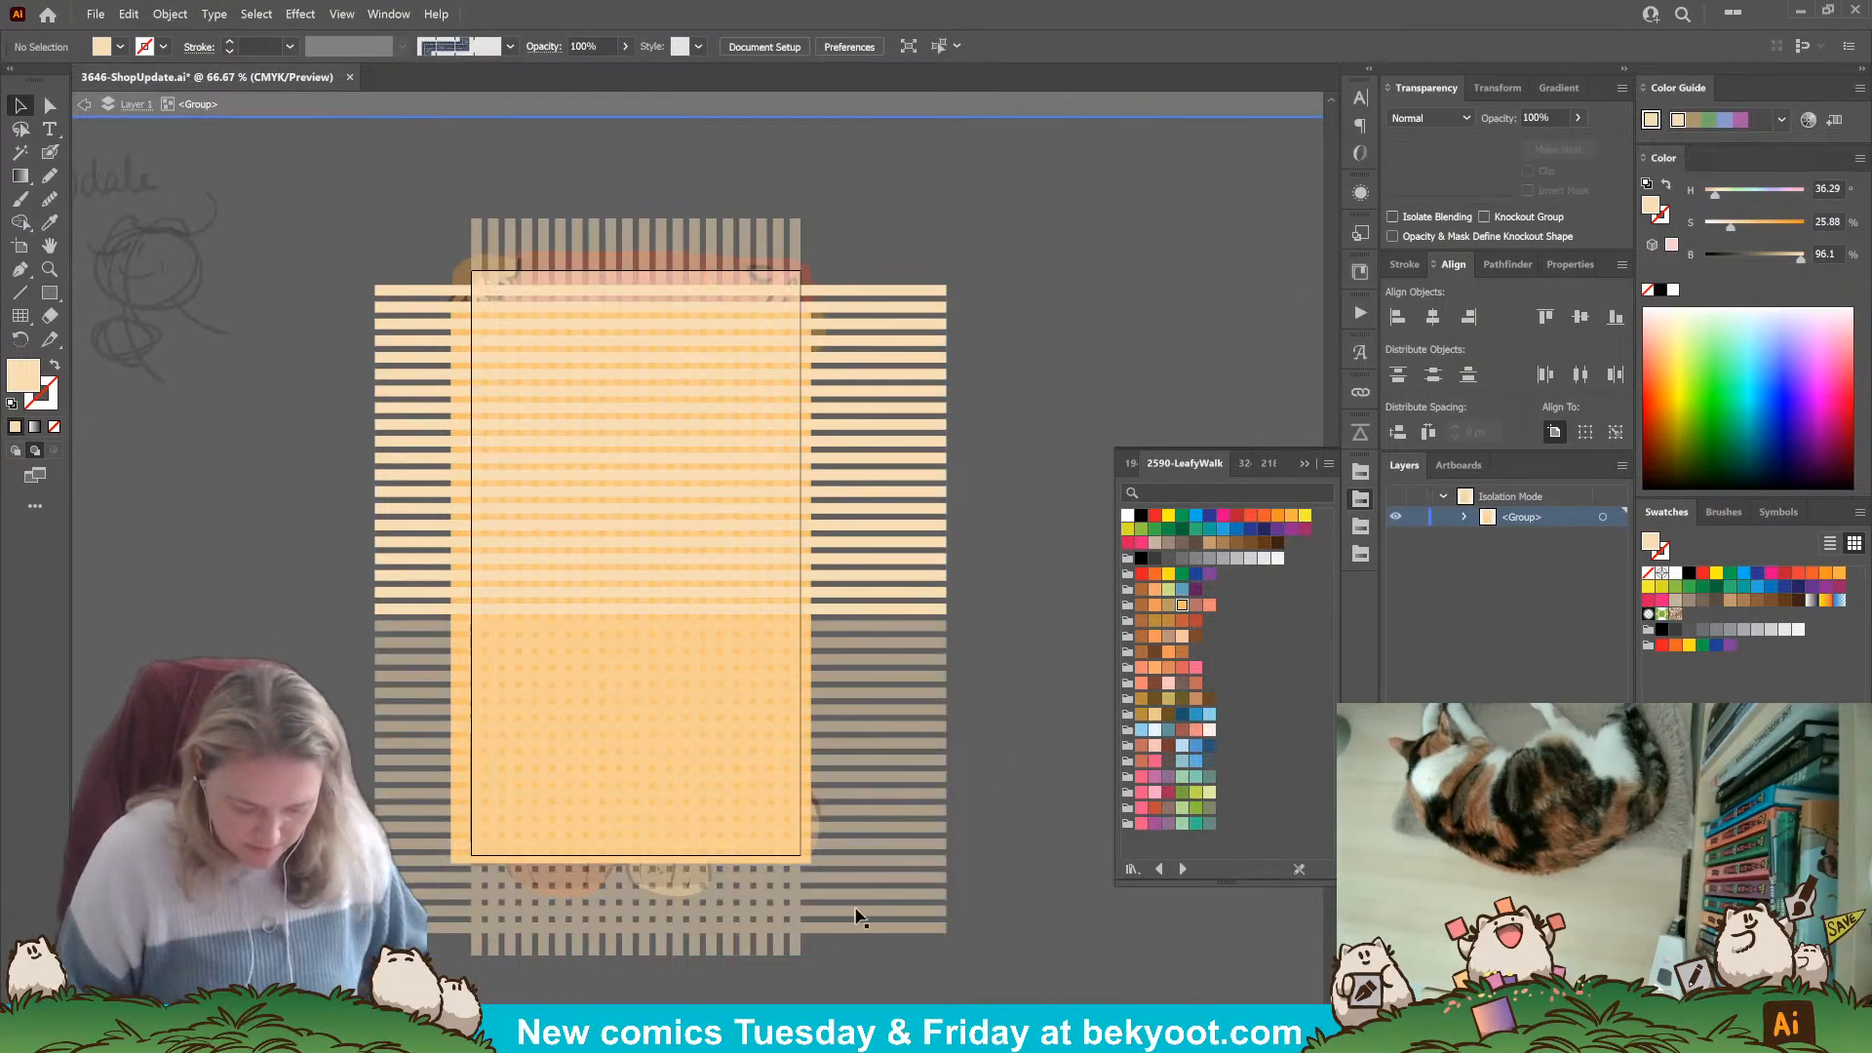
double_click(984, 706)
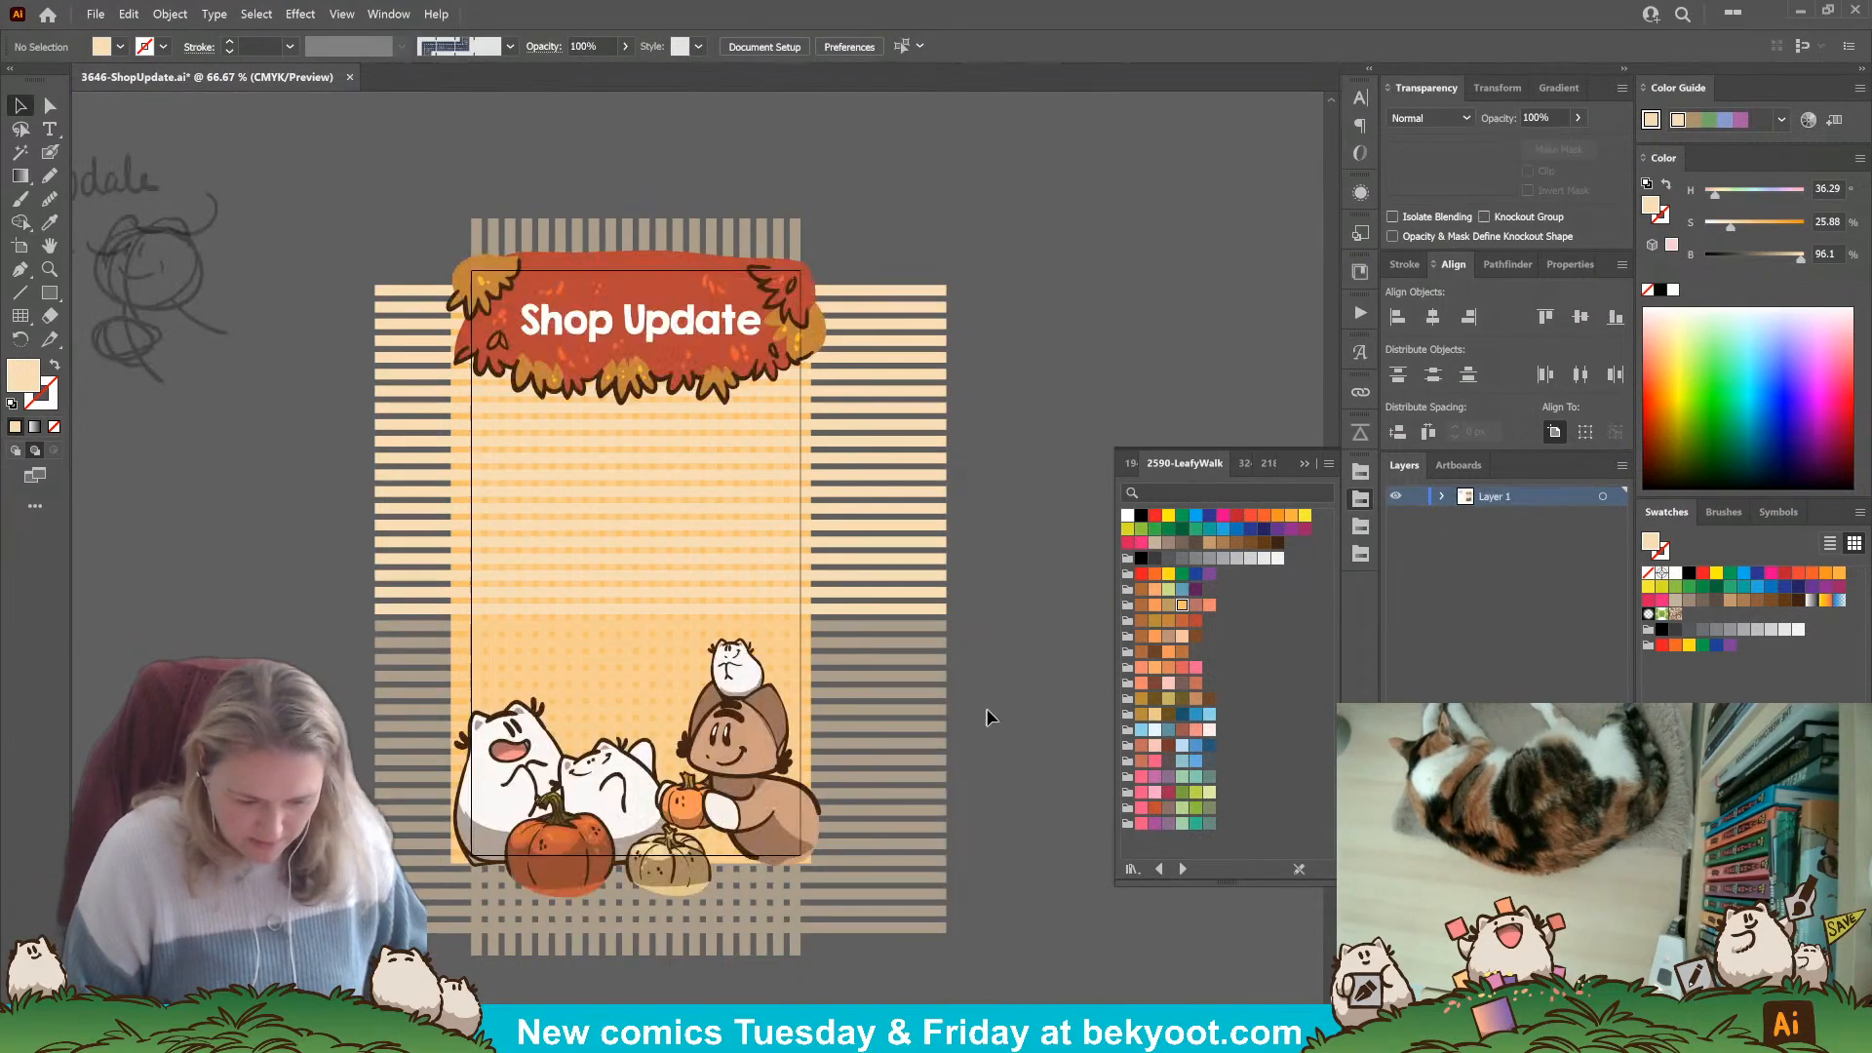
click(943, 288)
click(49, 104)
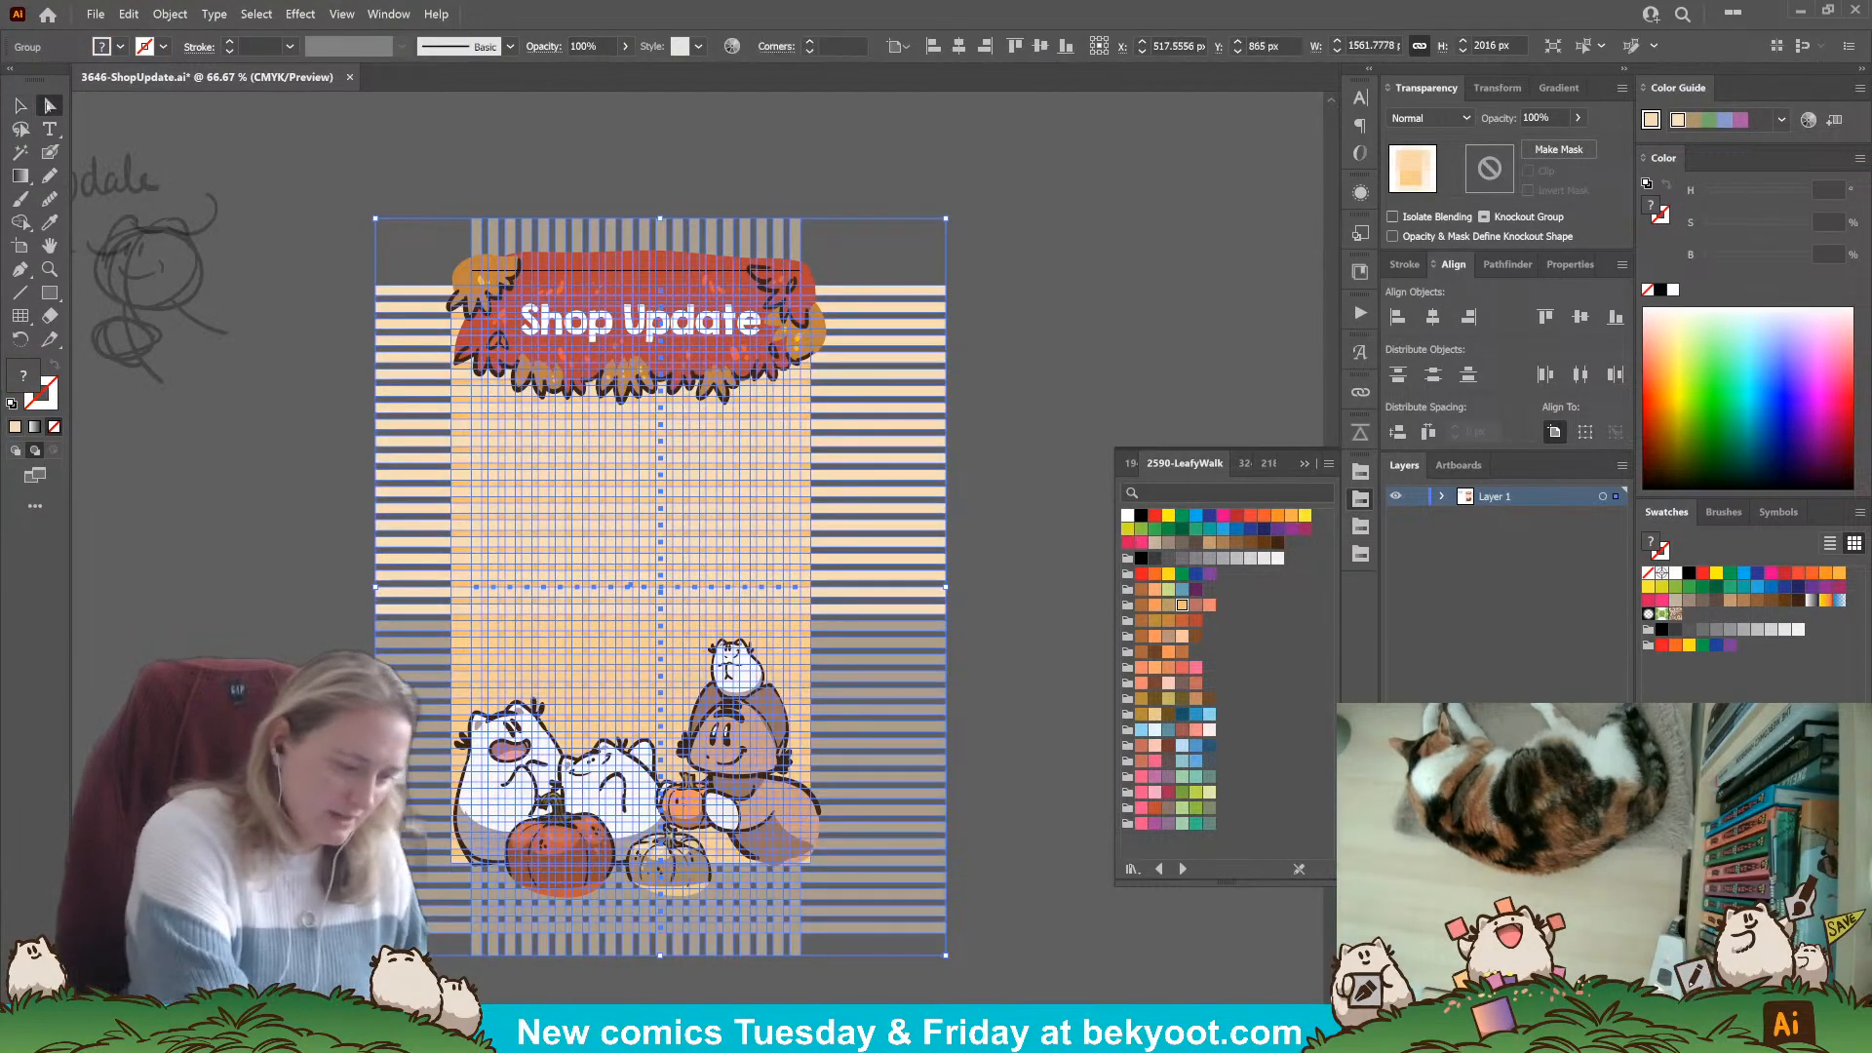
key(ctrl+shift+a)
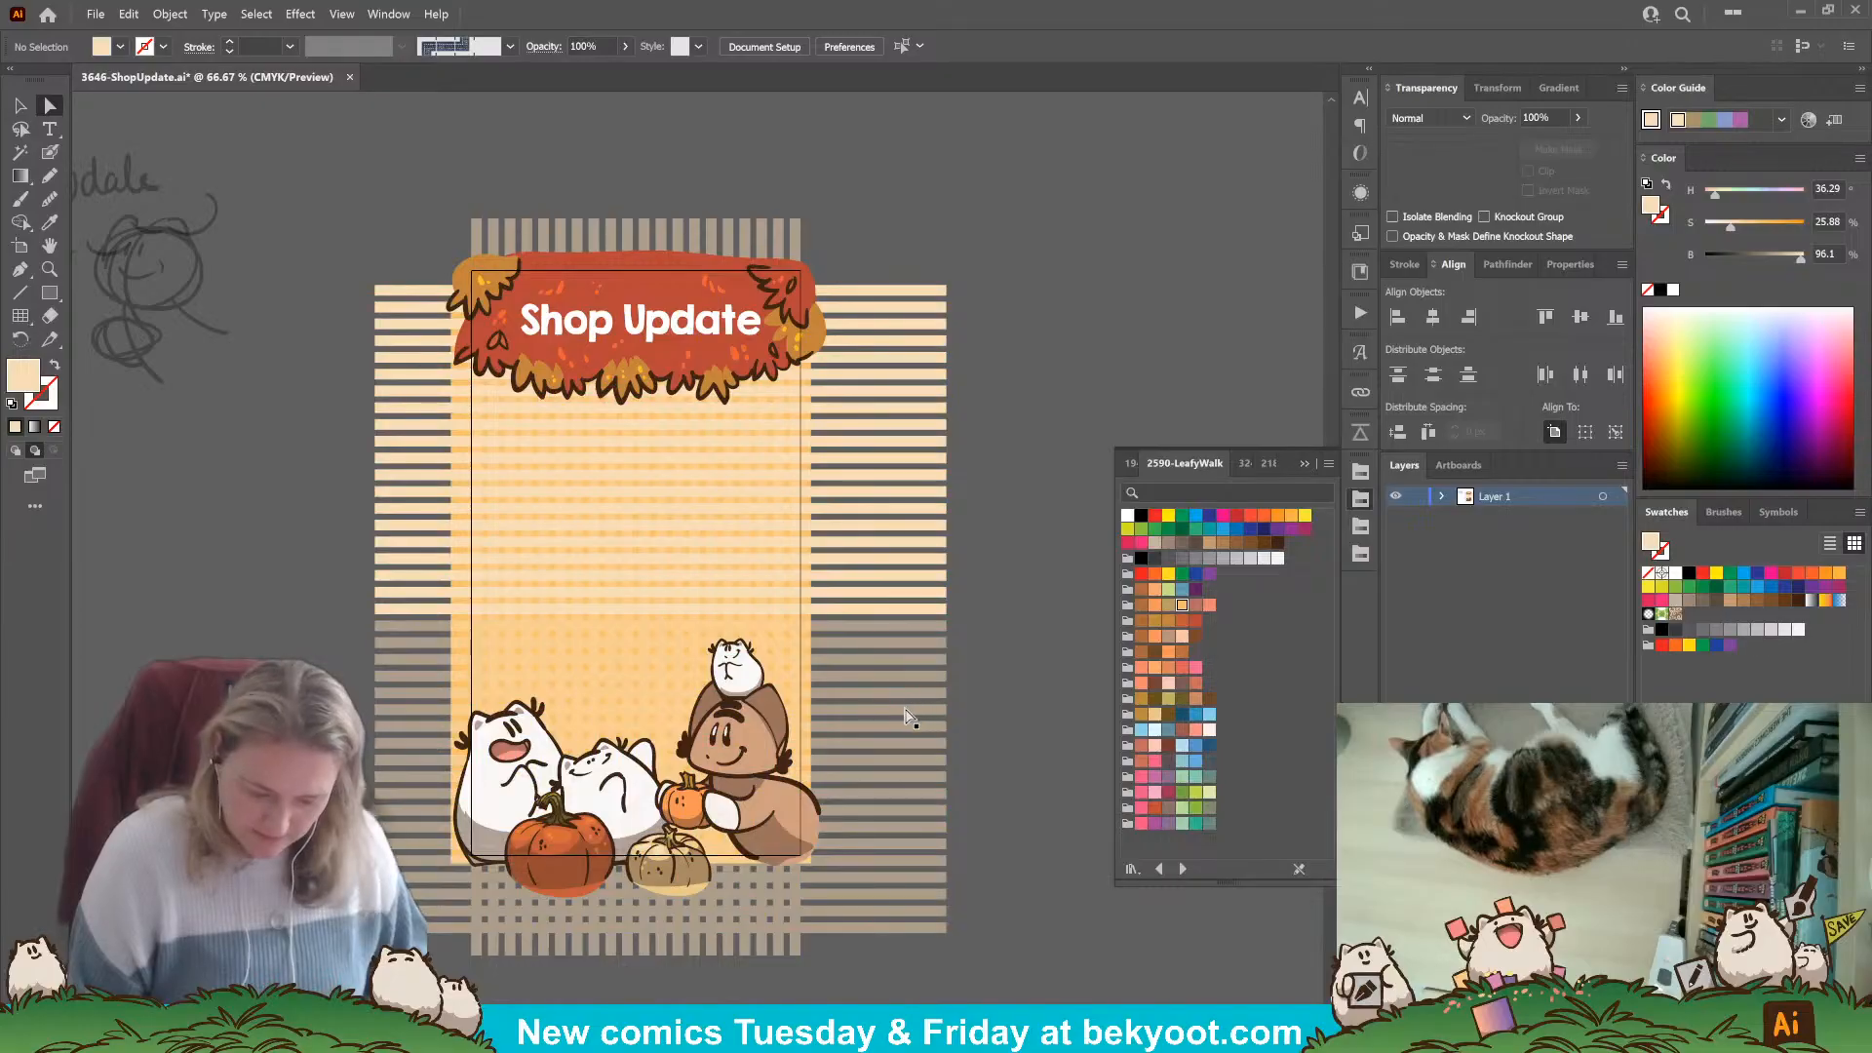
click(908, 619)
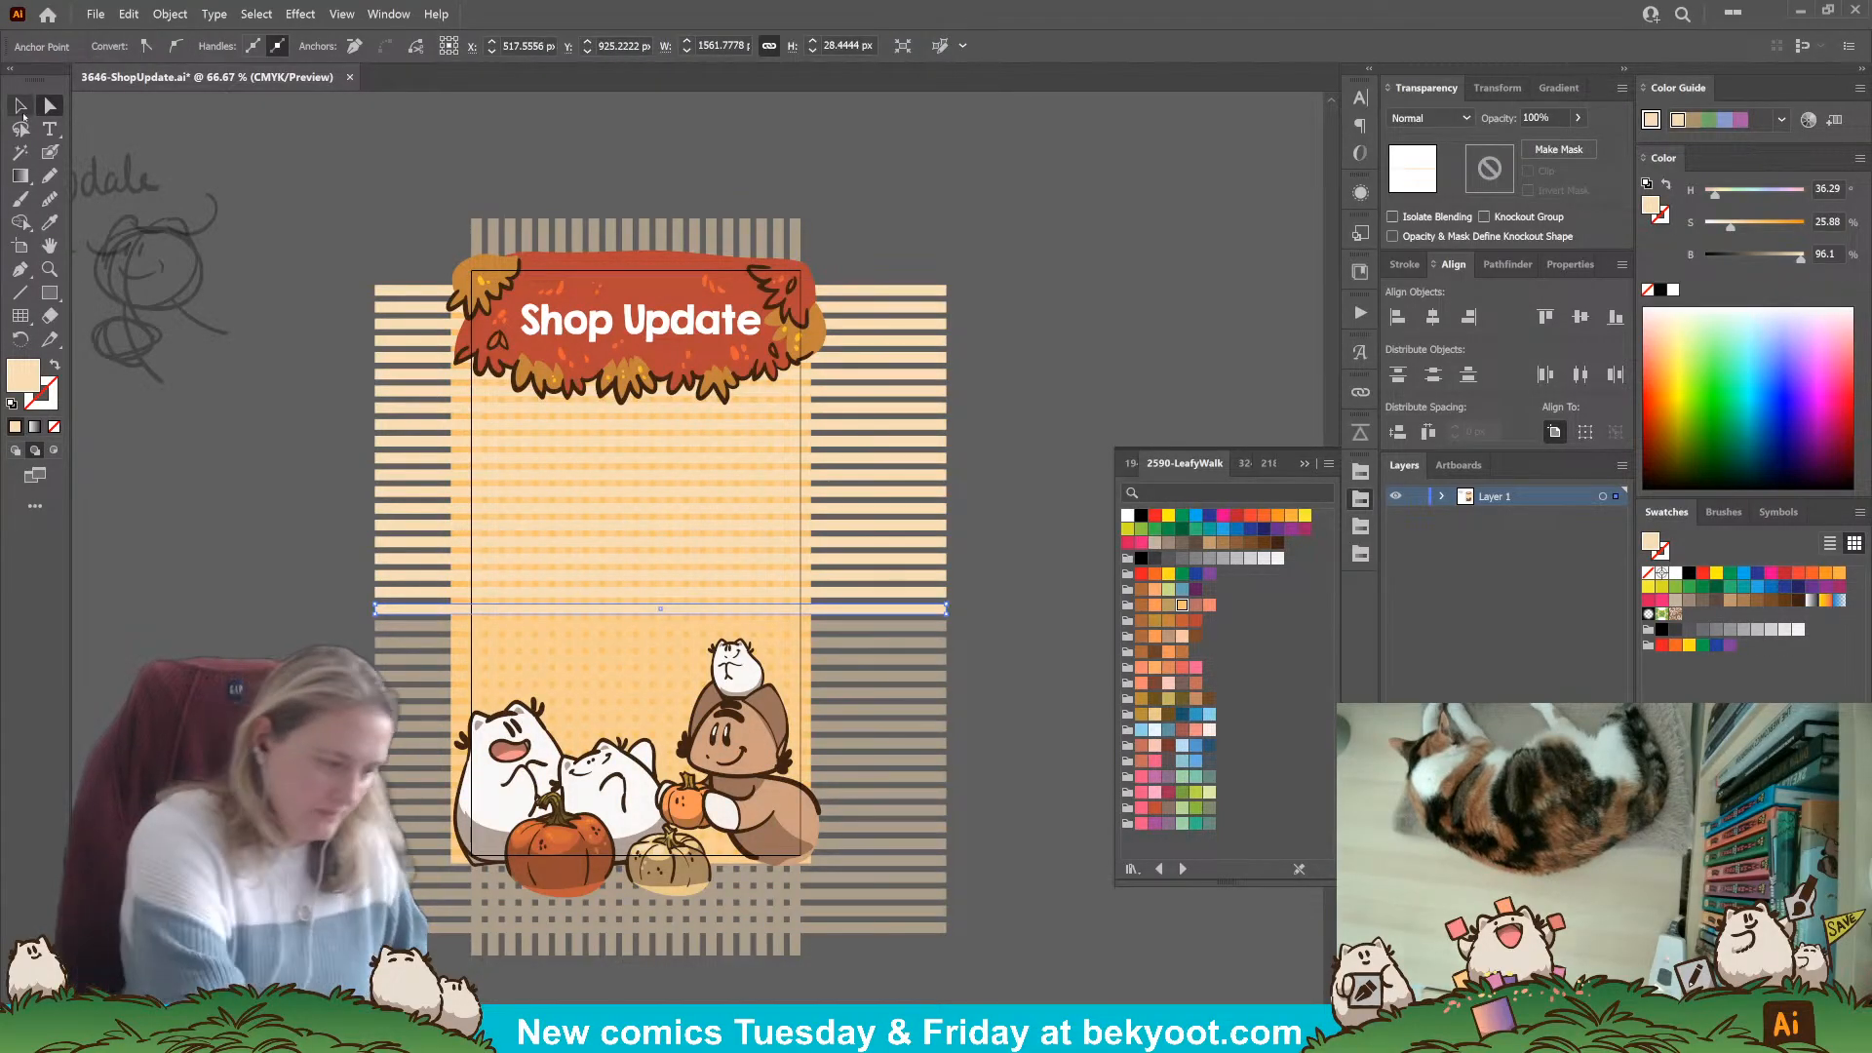
click(20, 105)
click(159, 571)
click(941, 561)
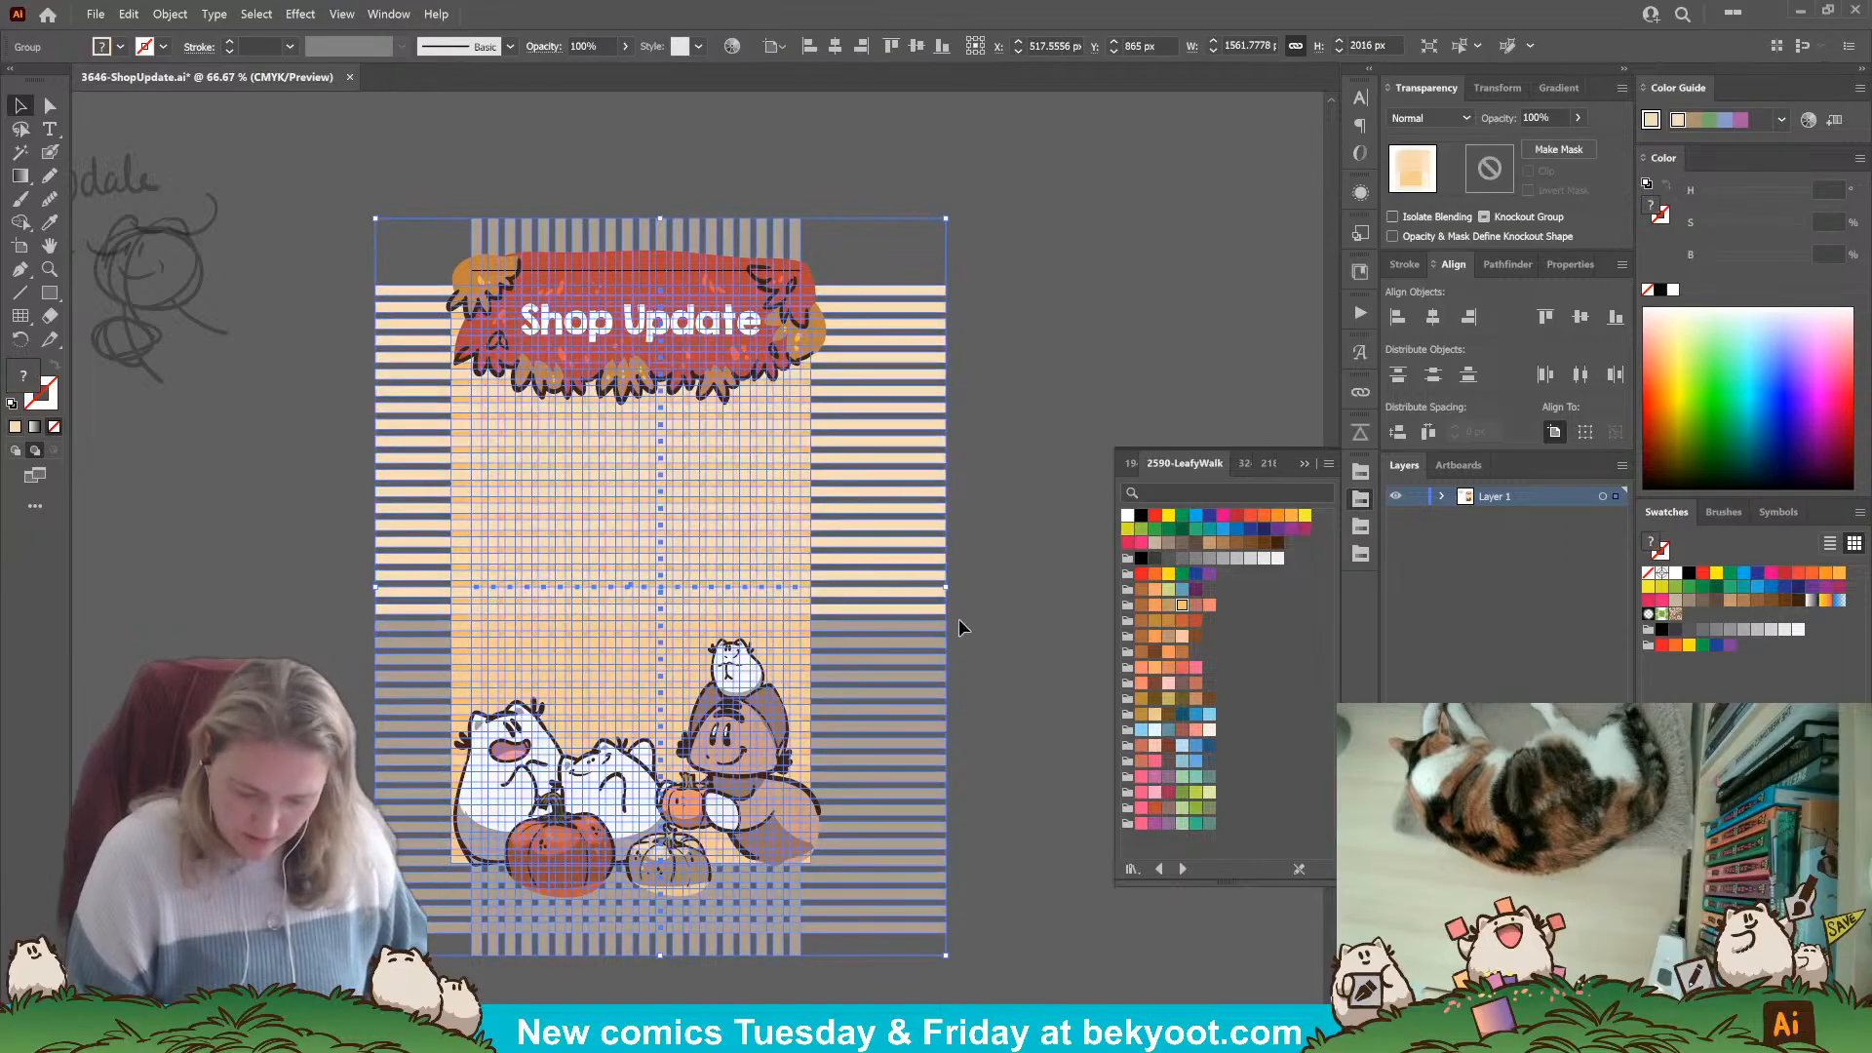
Reopen the background group and undo the opacity change on the vertical and lower horizontal stripes.
double_click(931, 567)
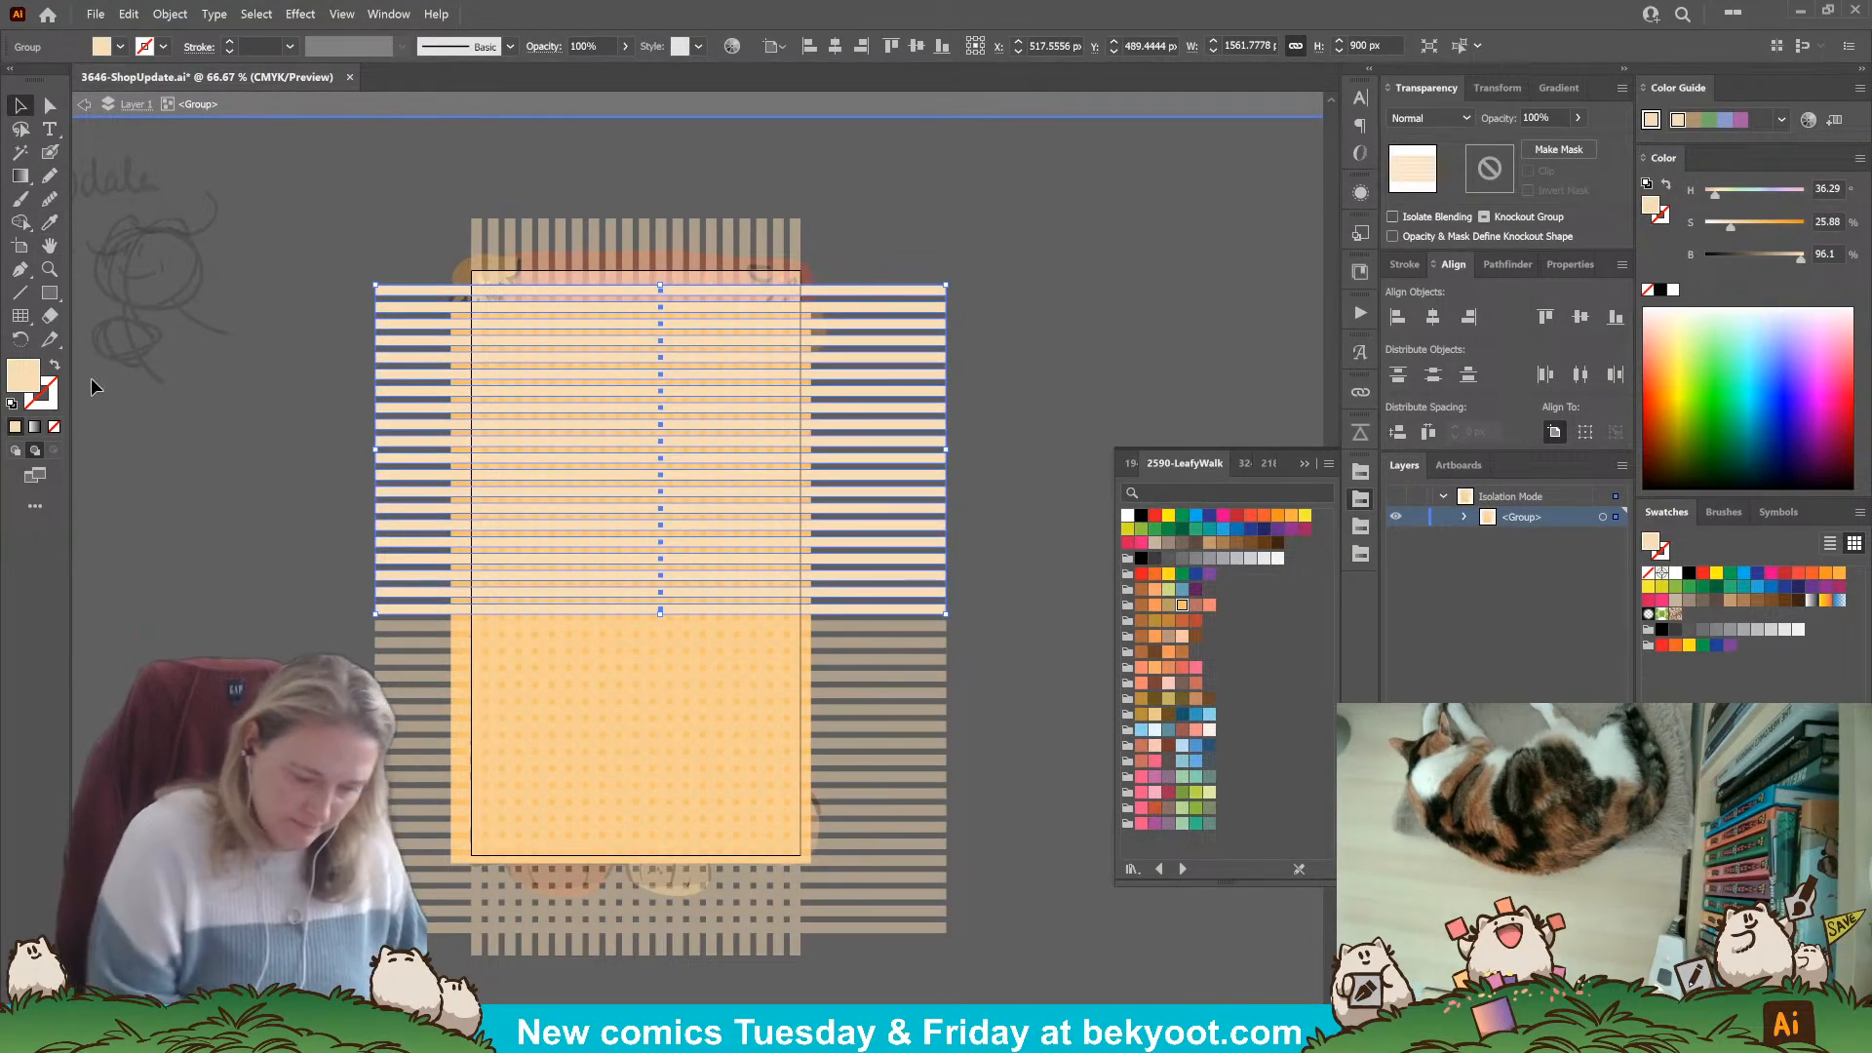
click(847, 648)
key(ctrl+a)
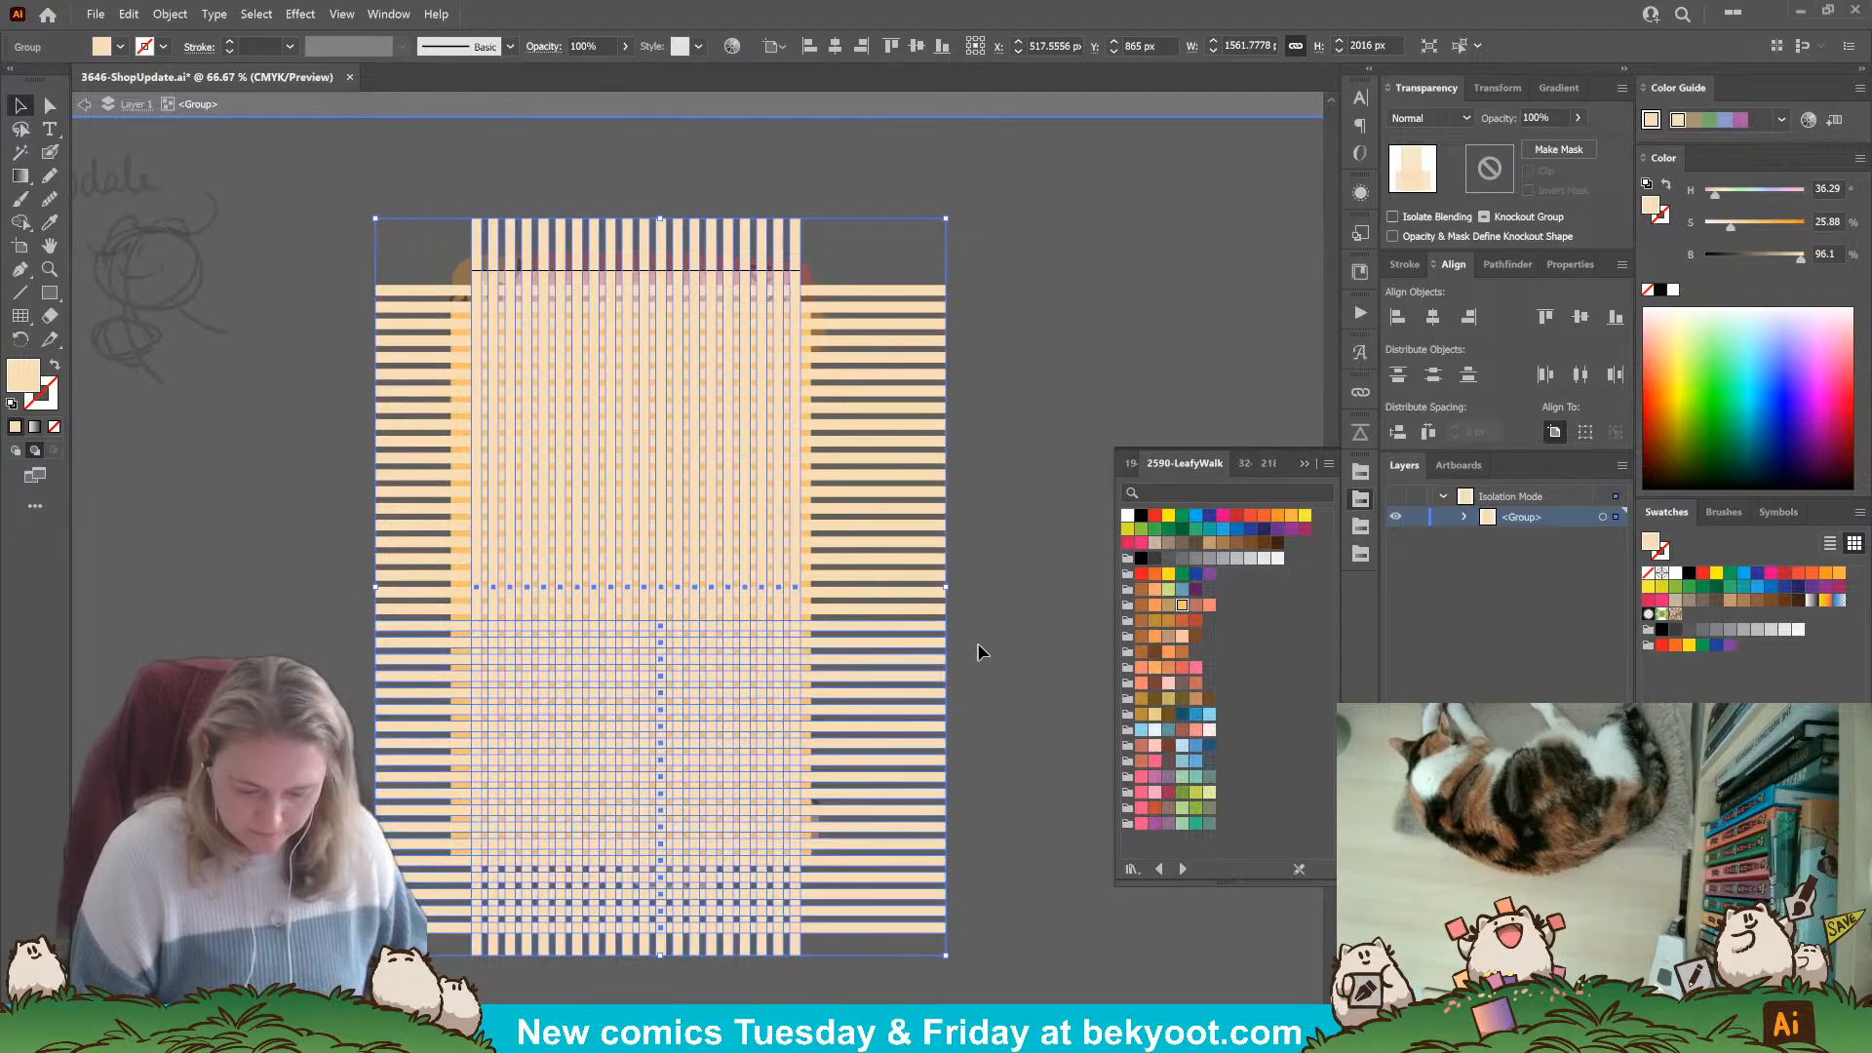
click(992, 564)
key(ctrl+a)
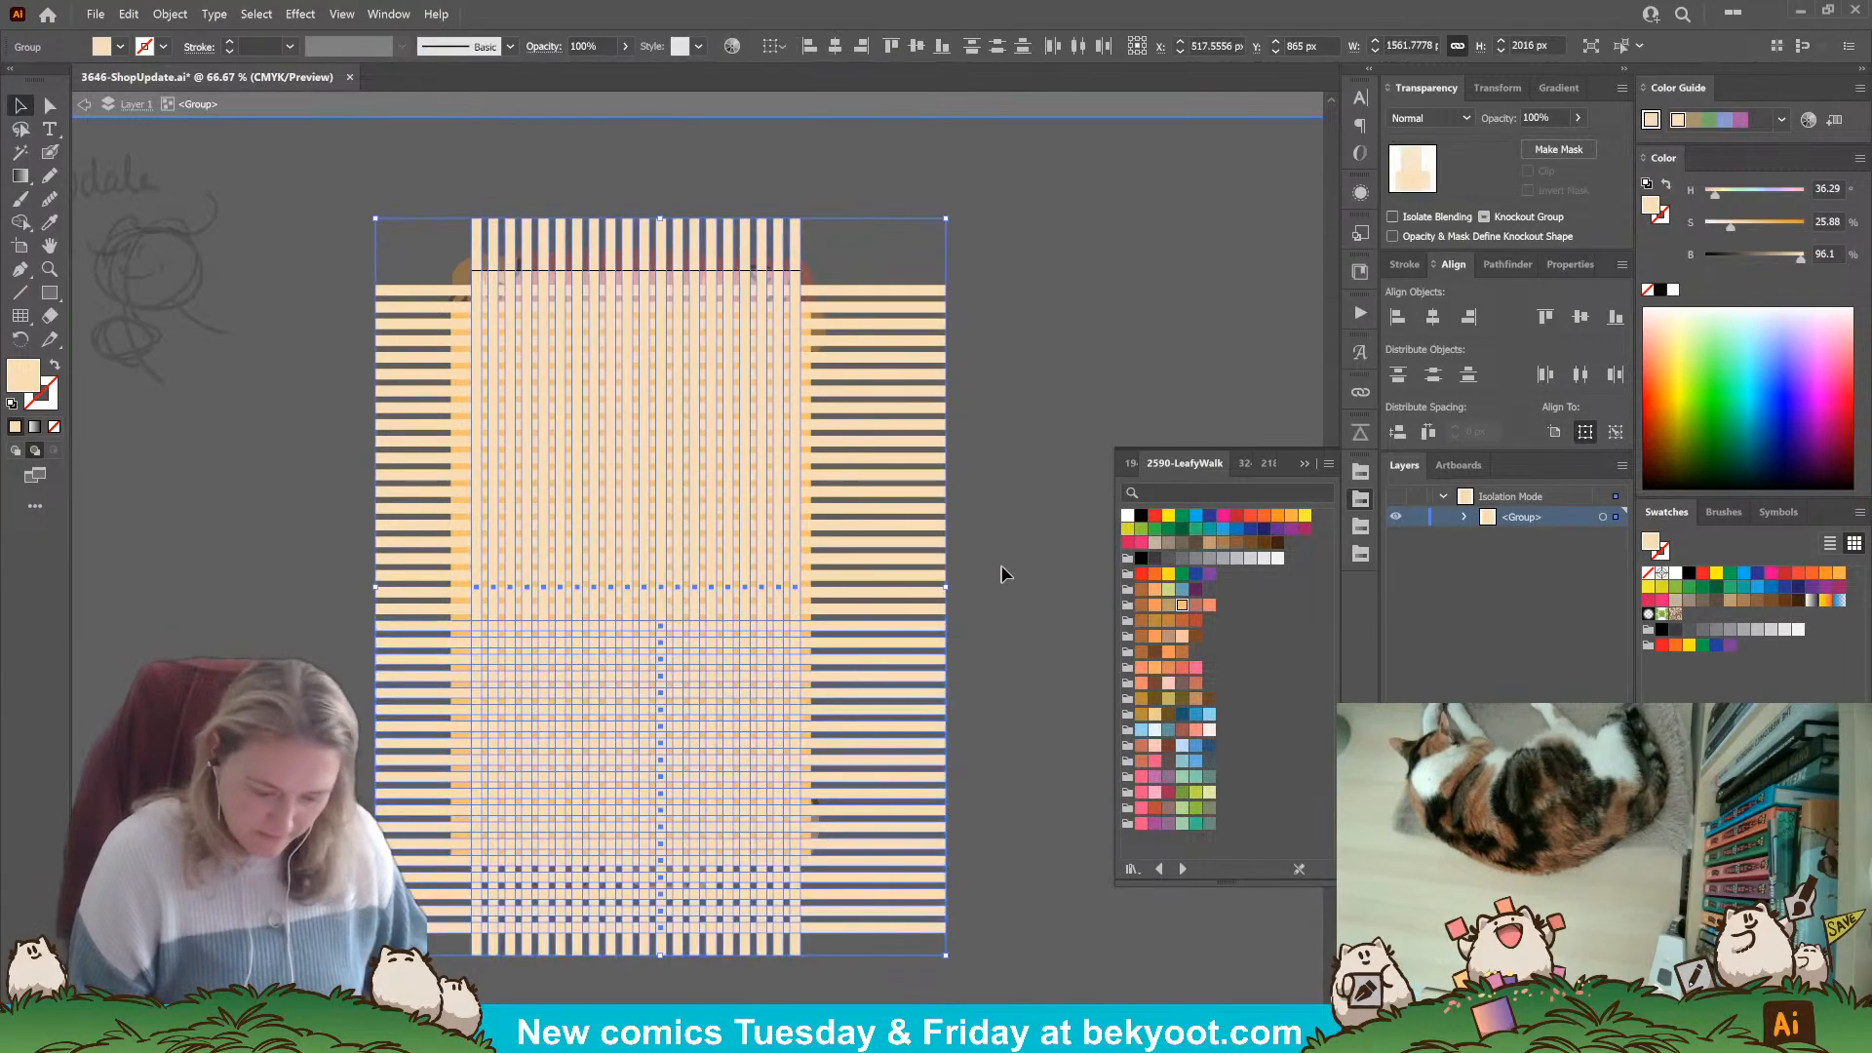
click(1018, 542)
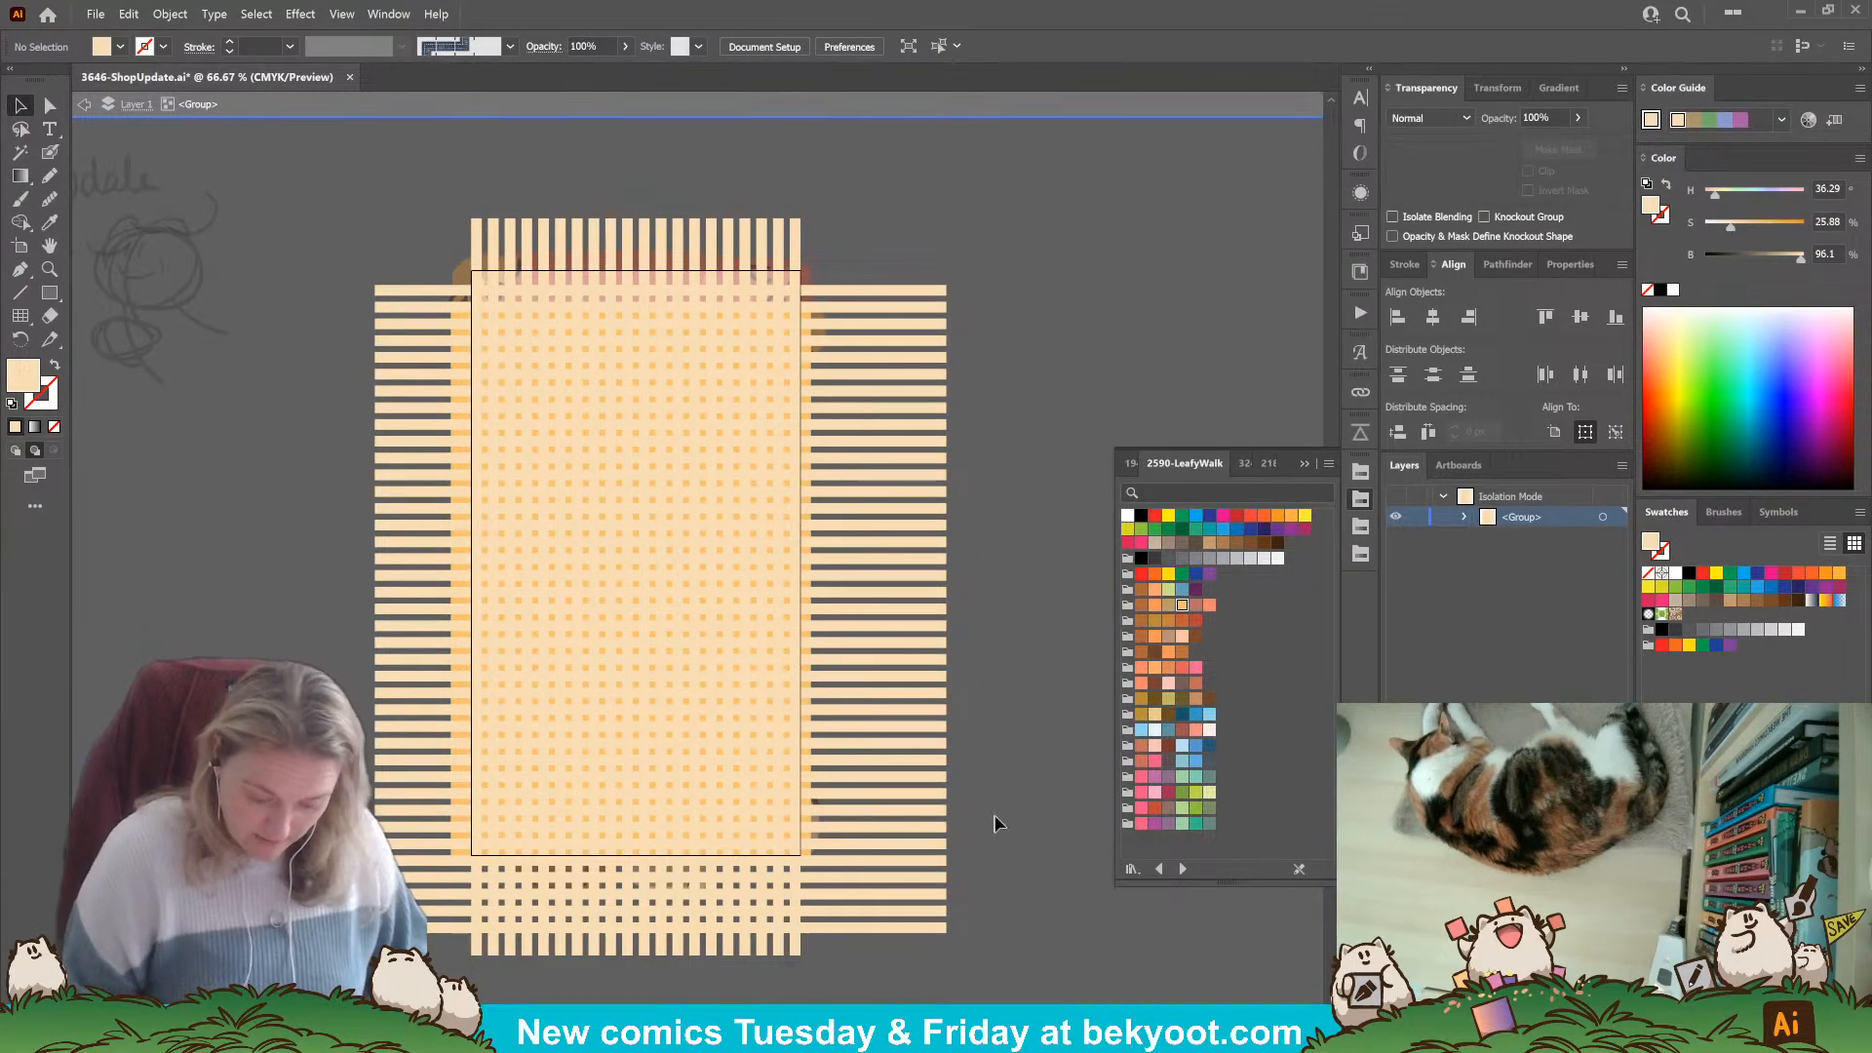
Set the vertical stripes and both horizontal stripe groups together to 50% opacity, and leave the background group.
key(ctrl+a)
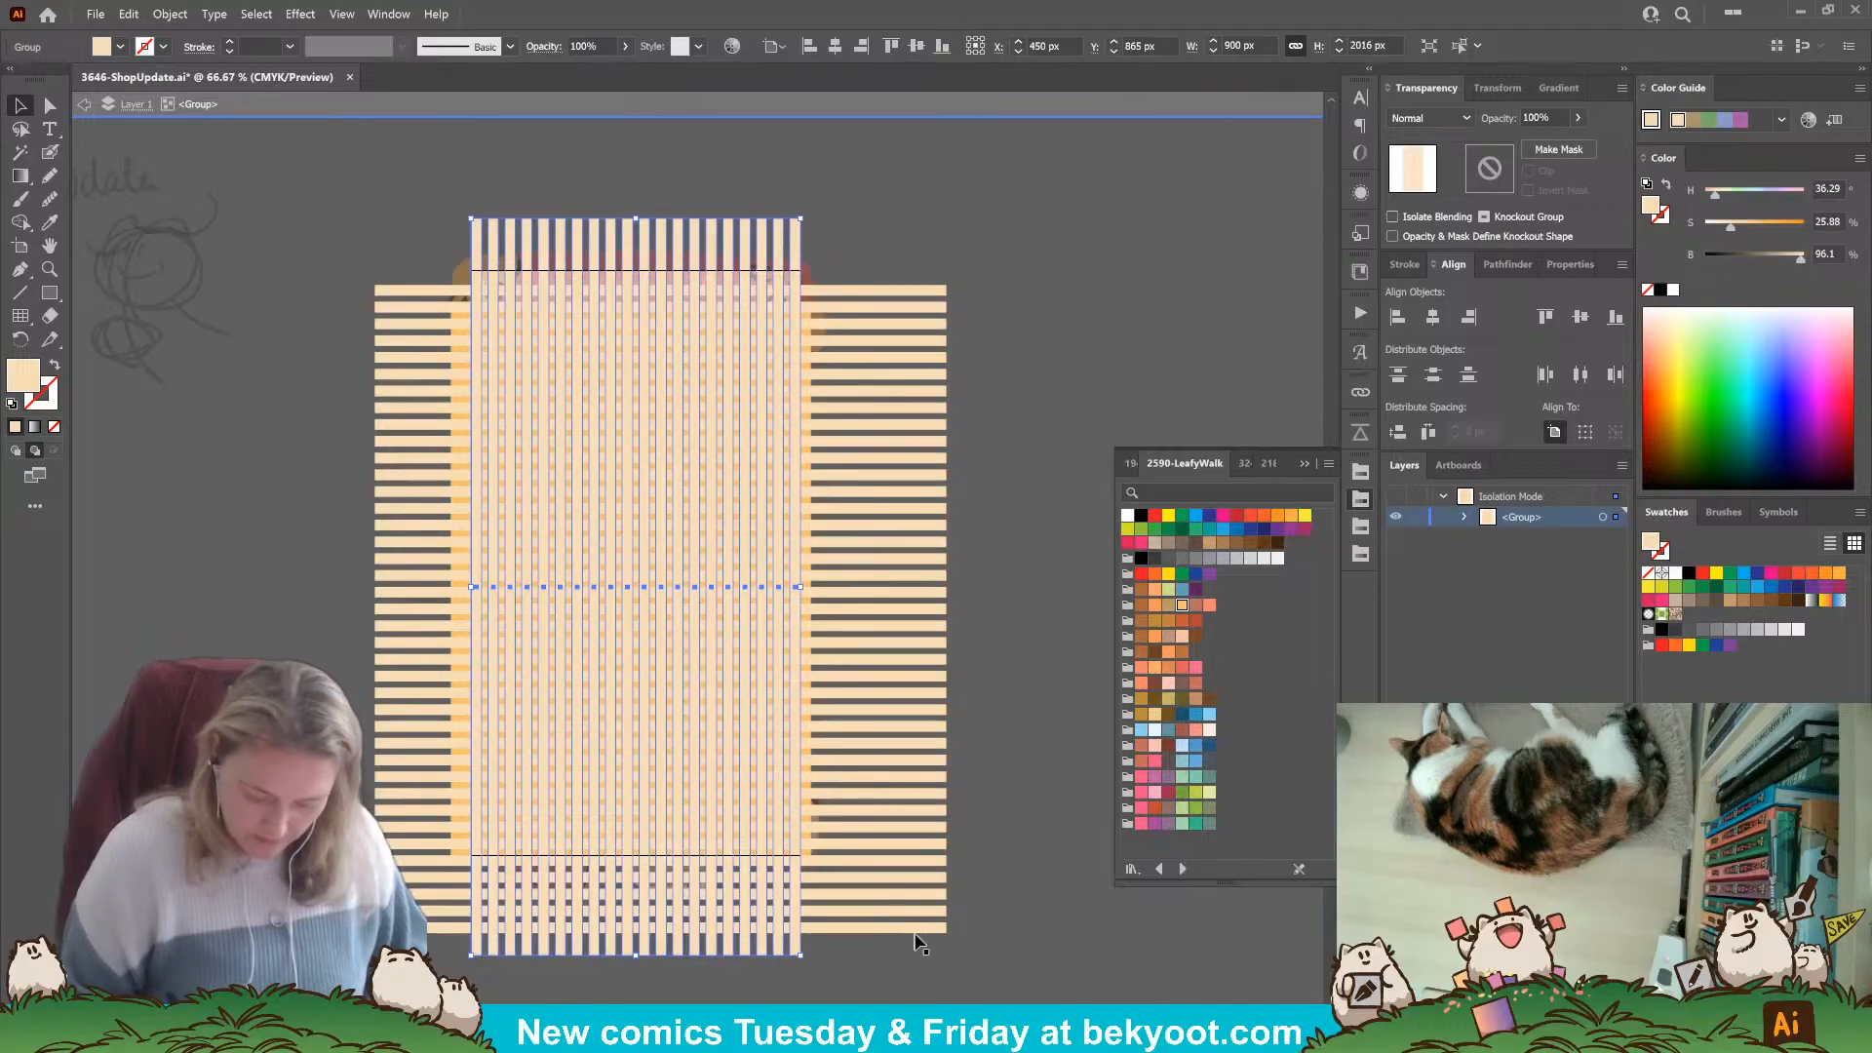
shift+click(930, 555)
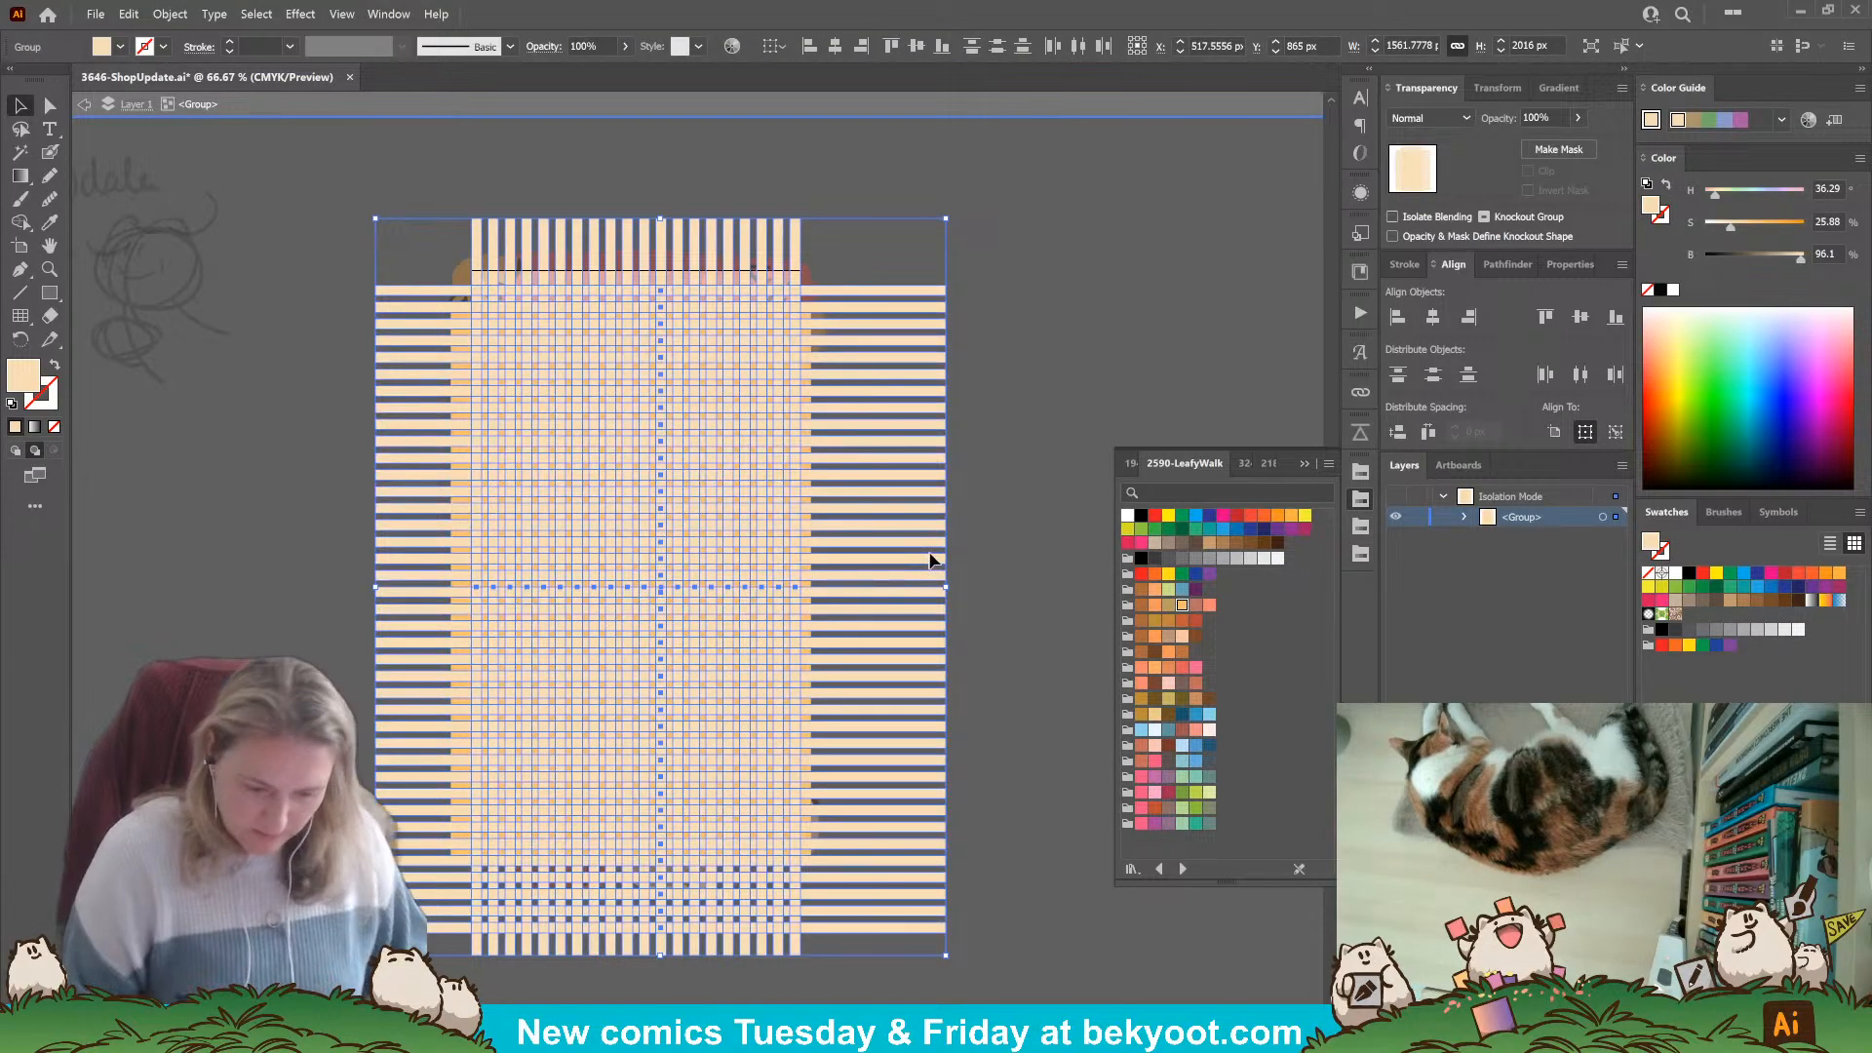
click(1538, 118)
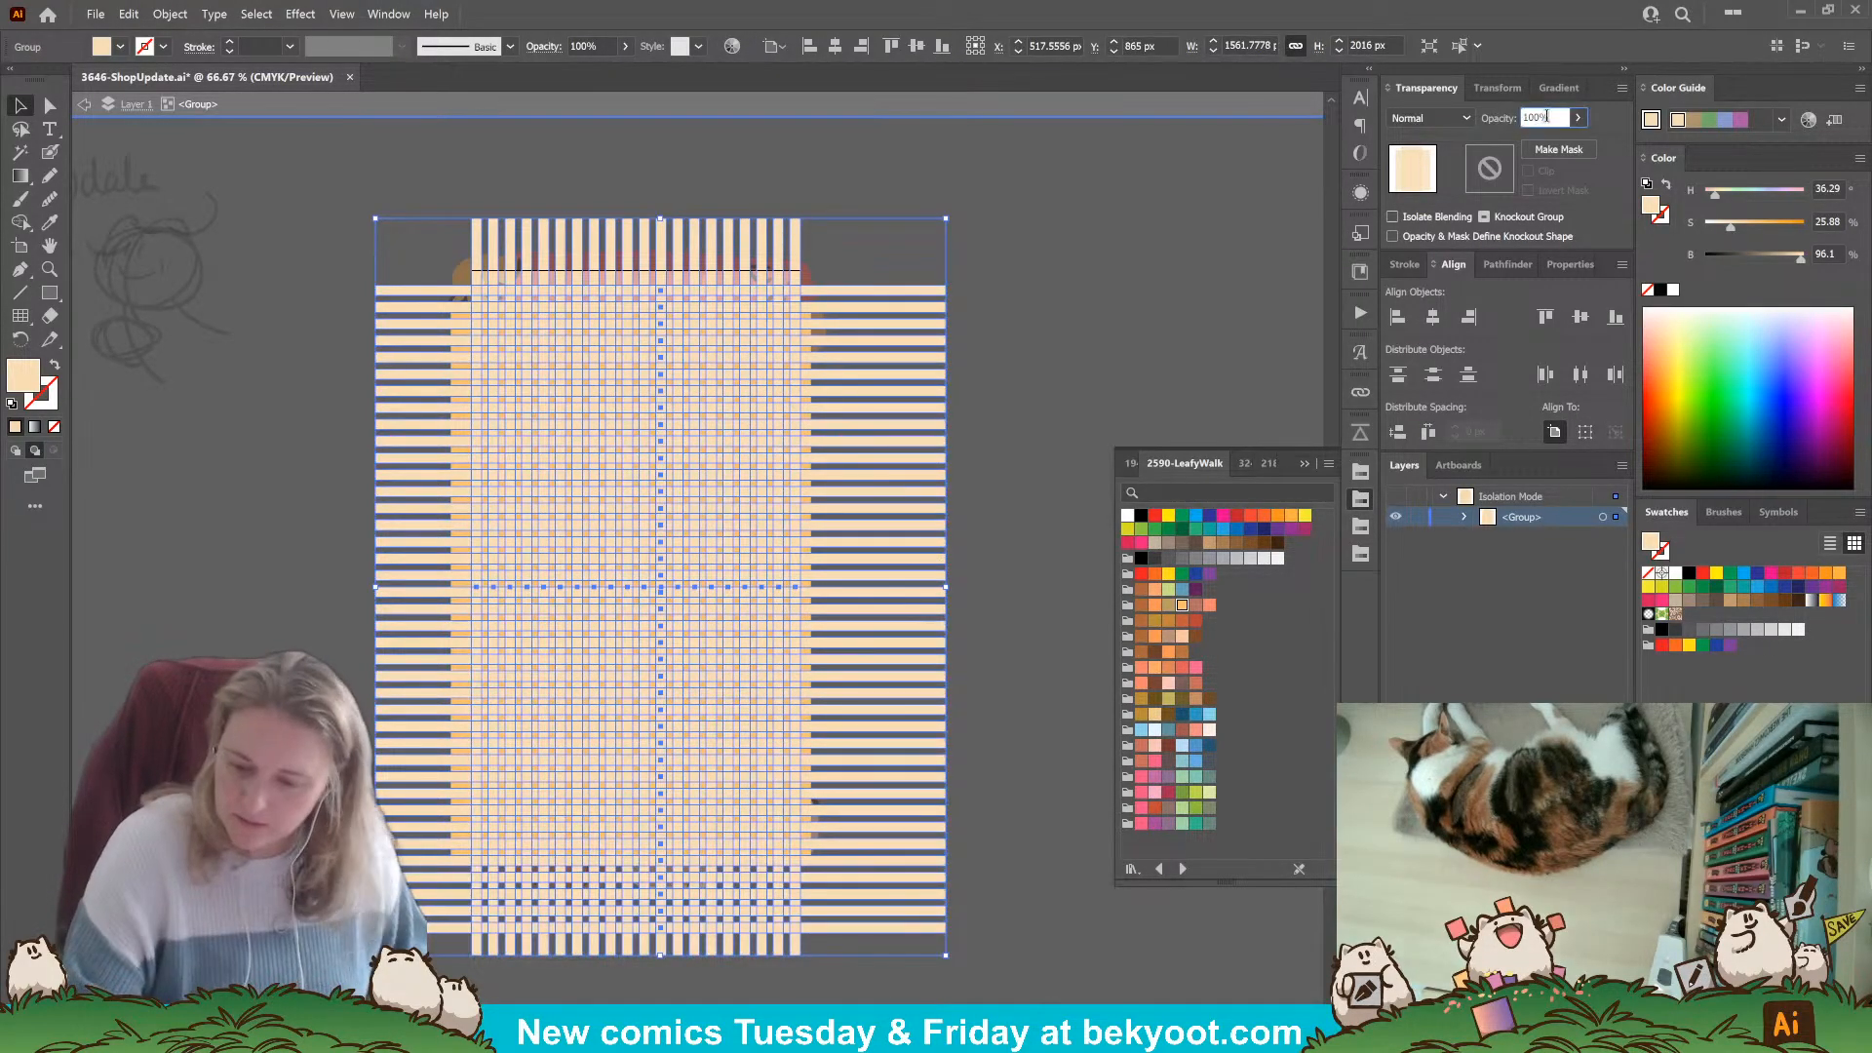
text(50)
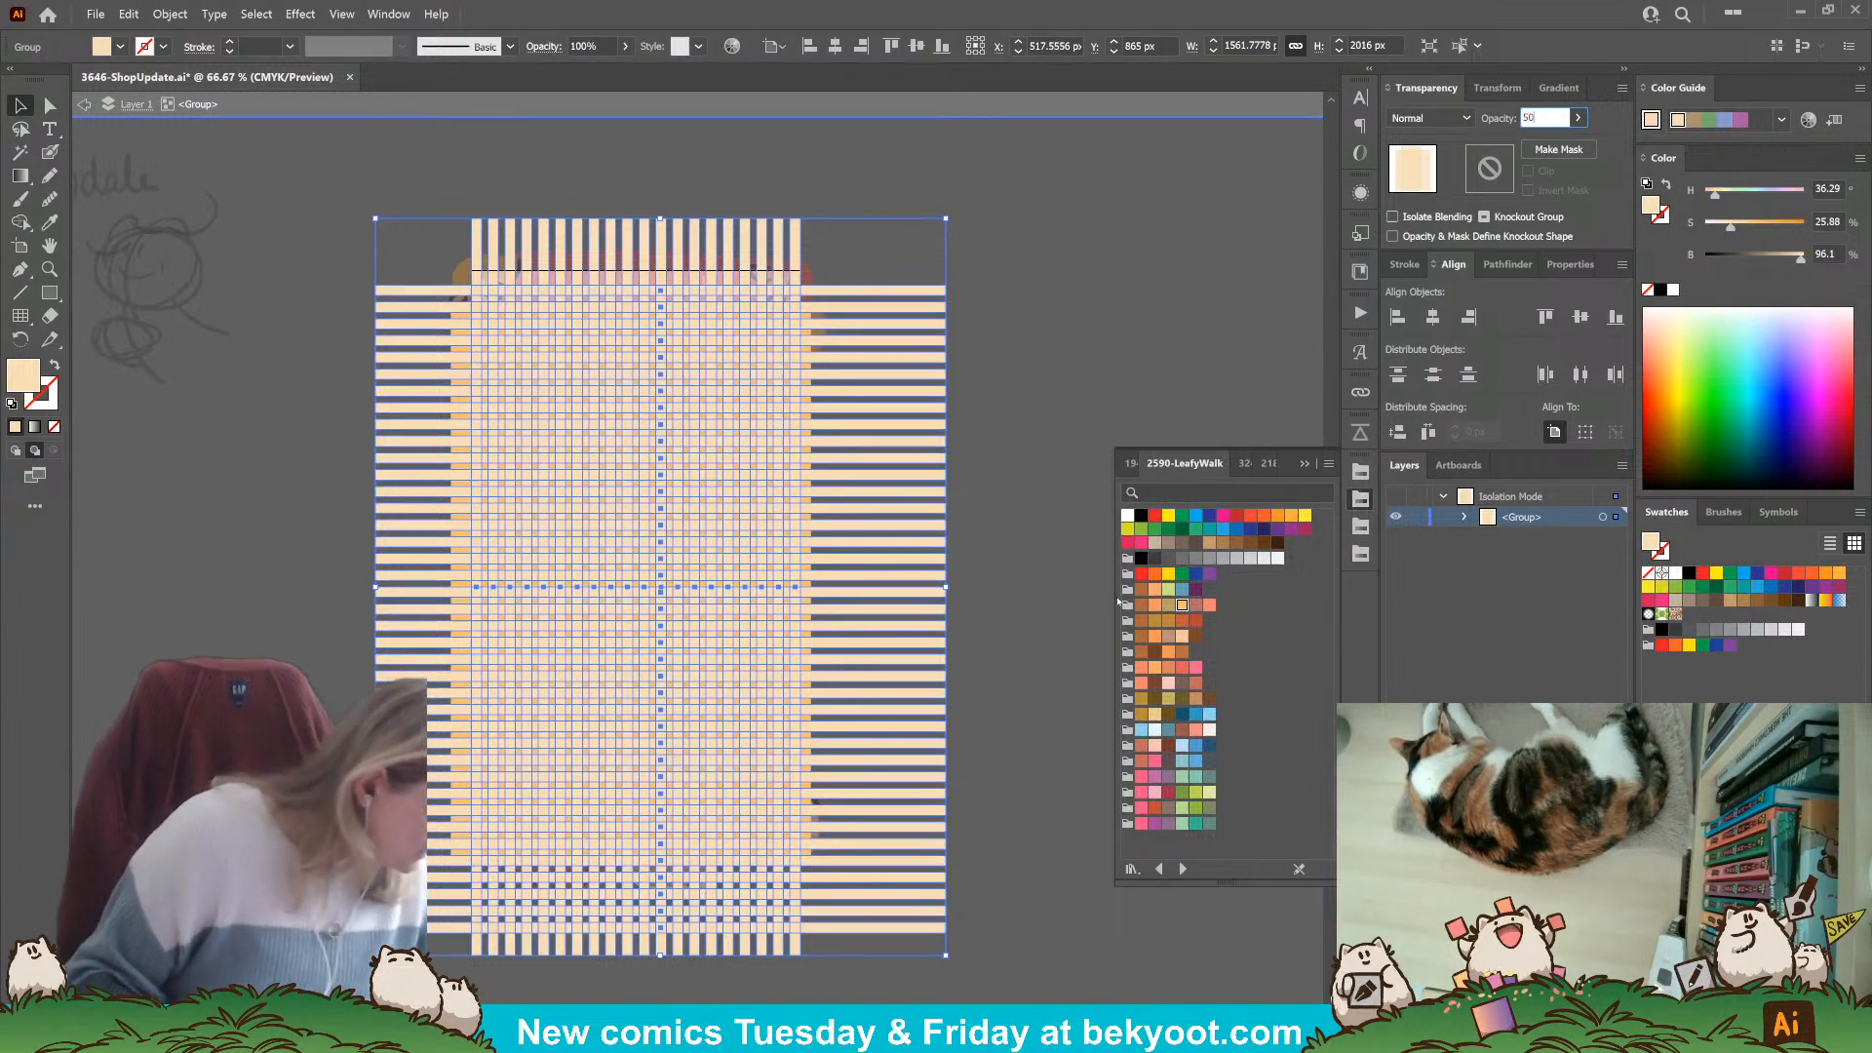
key(Return)
click(996, 677)
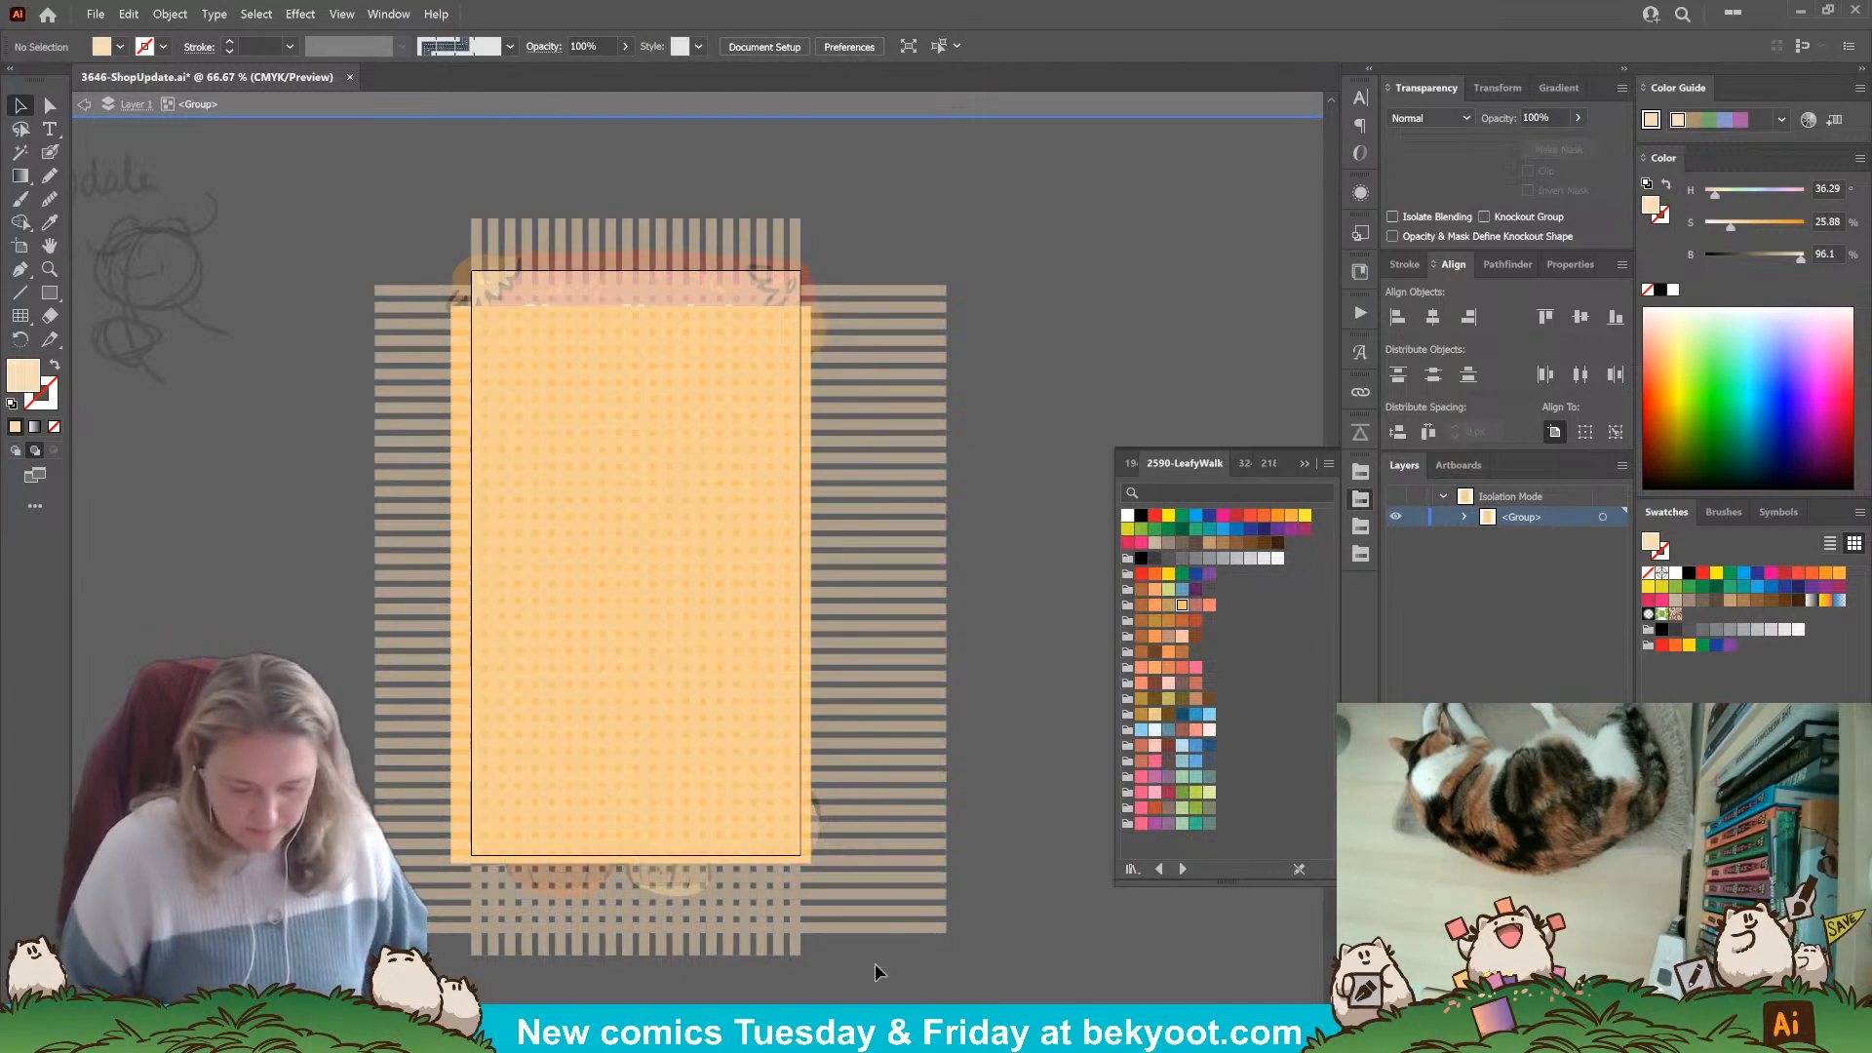
double_click(989, 645)
right_click(989, 649)
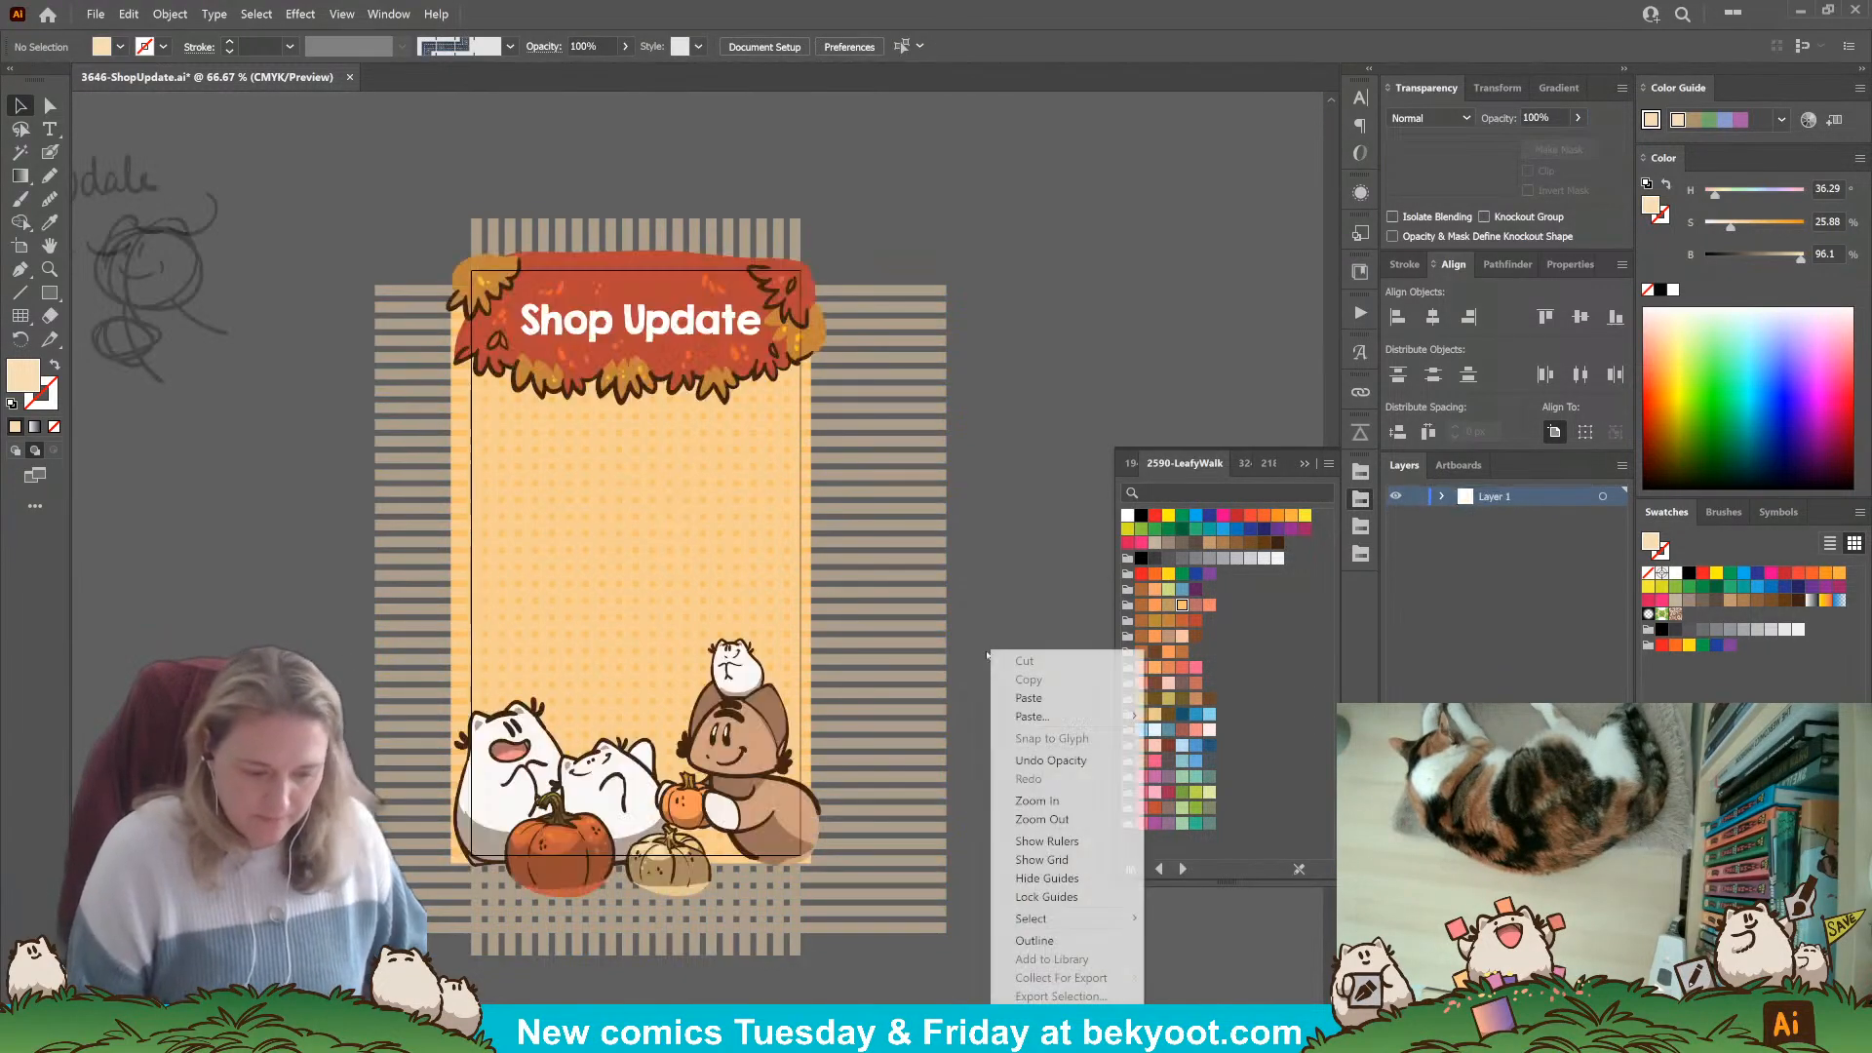
click(1017, 530)
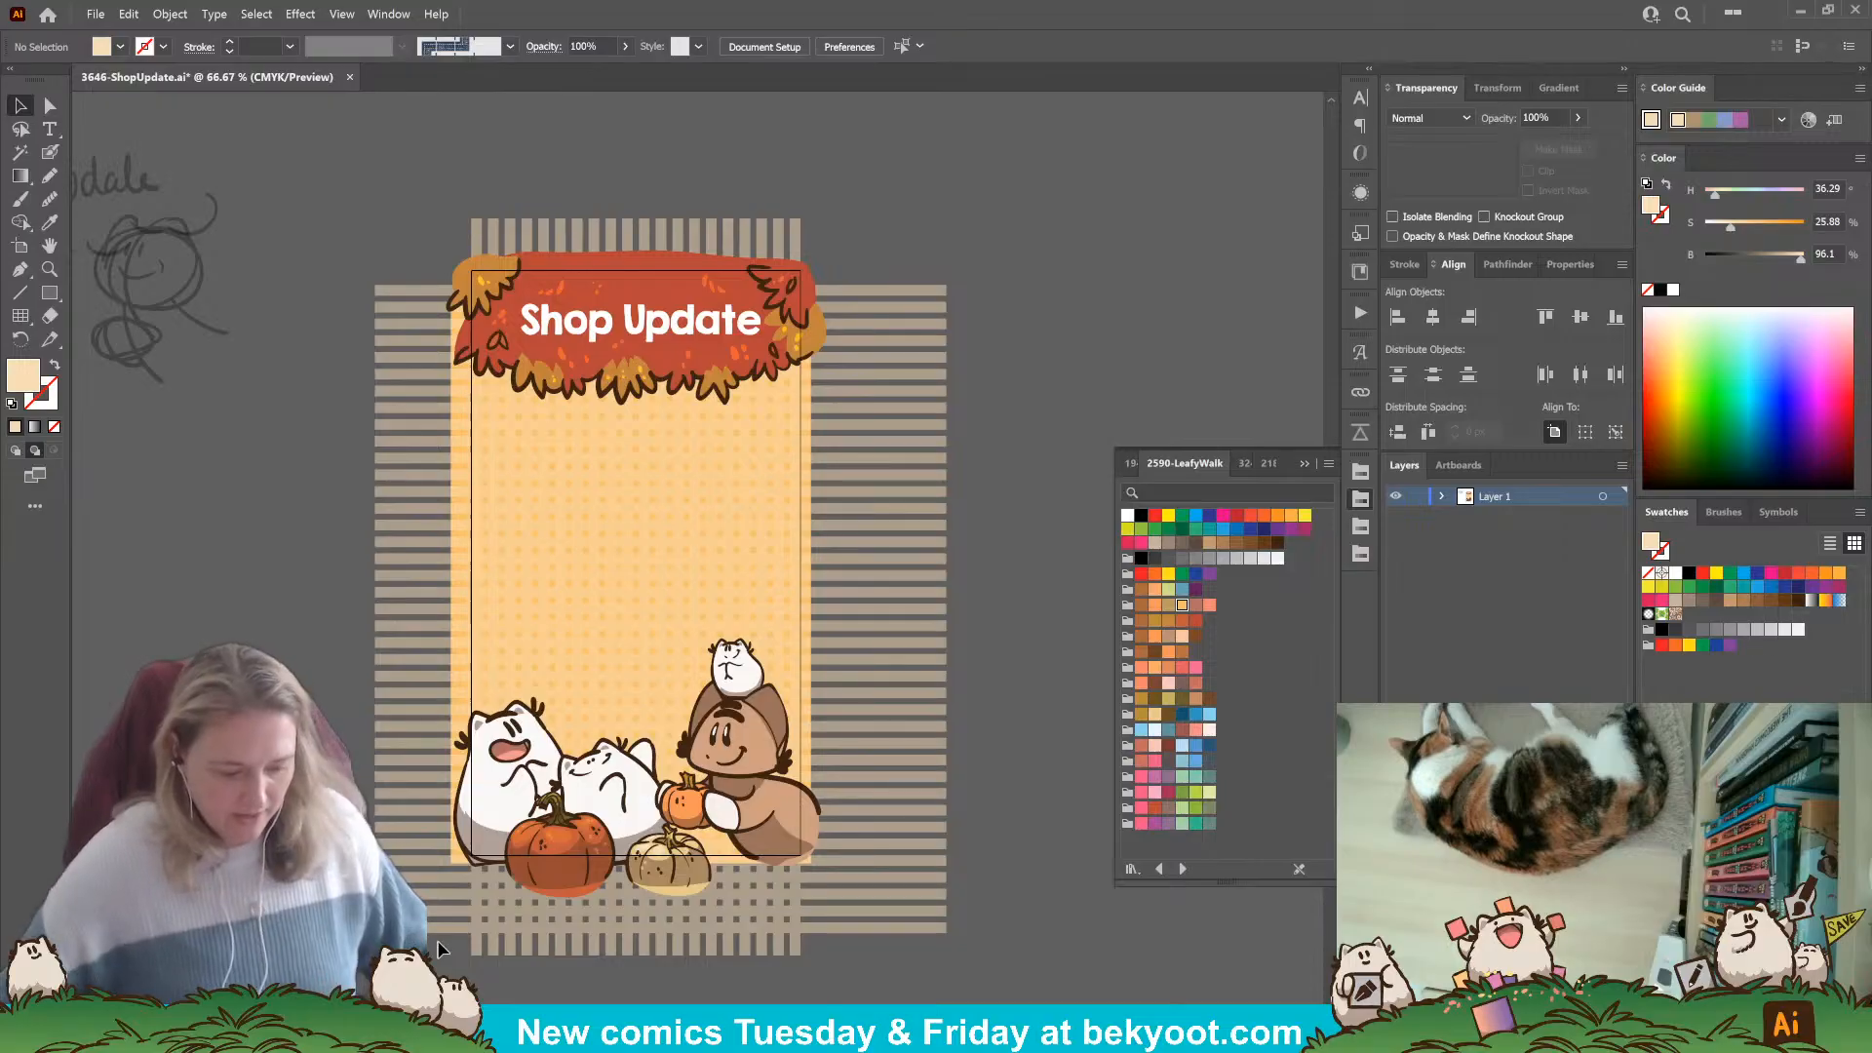
Paint small white dots with no stroke on the background just below the right end of the banner, spanning about 82 px.
scroll(522, 548, up, 1)
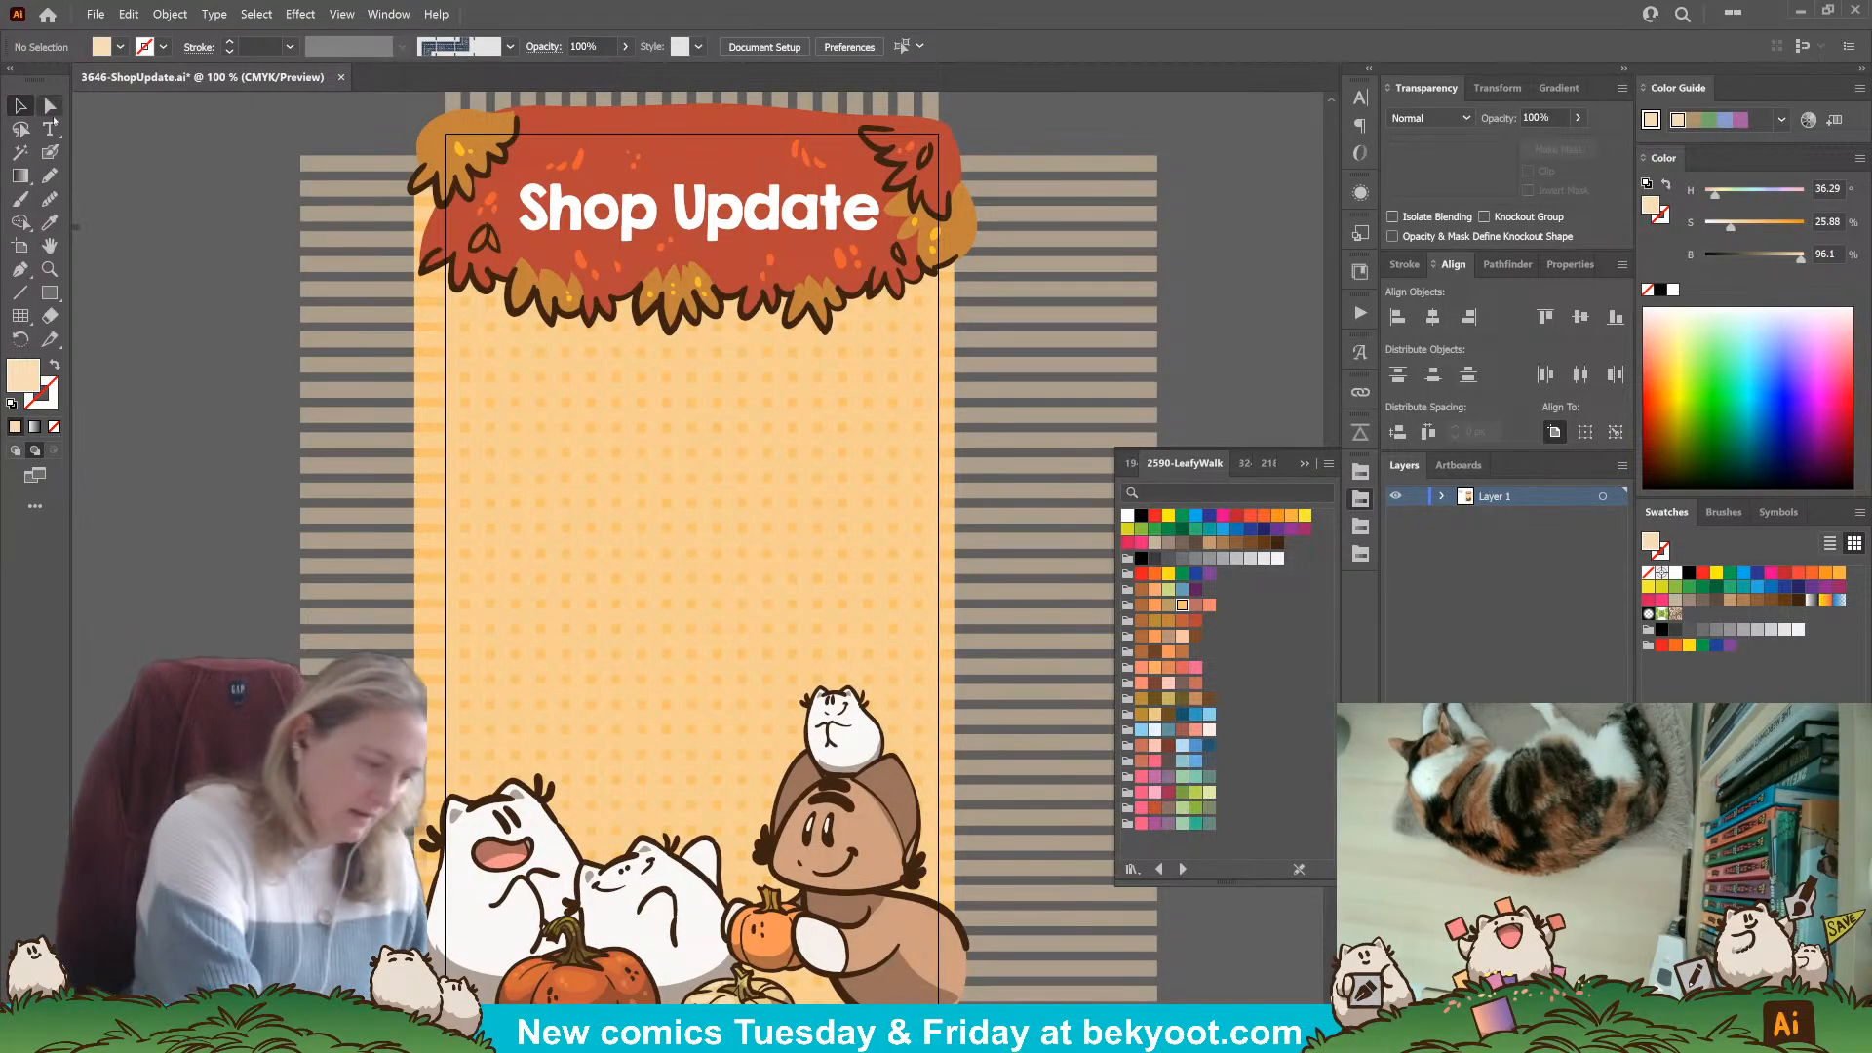
click(50, 152)
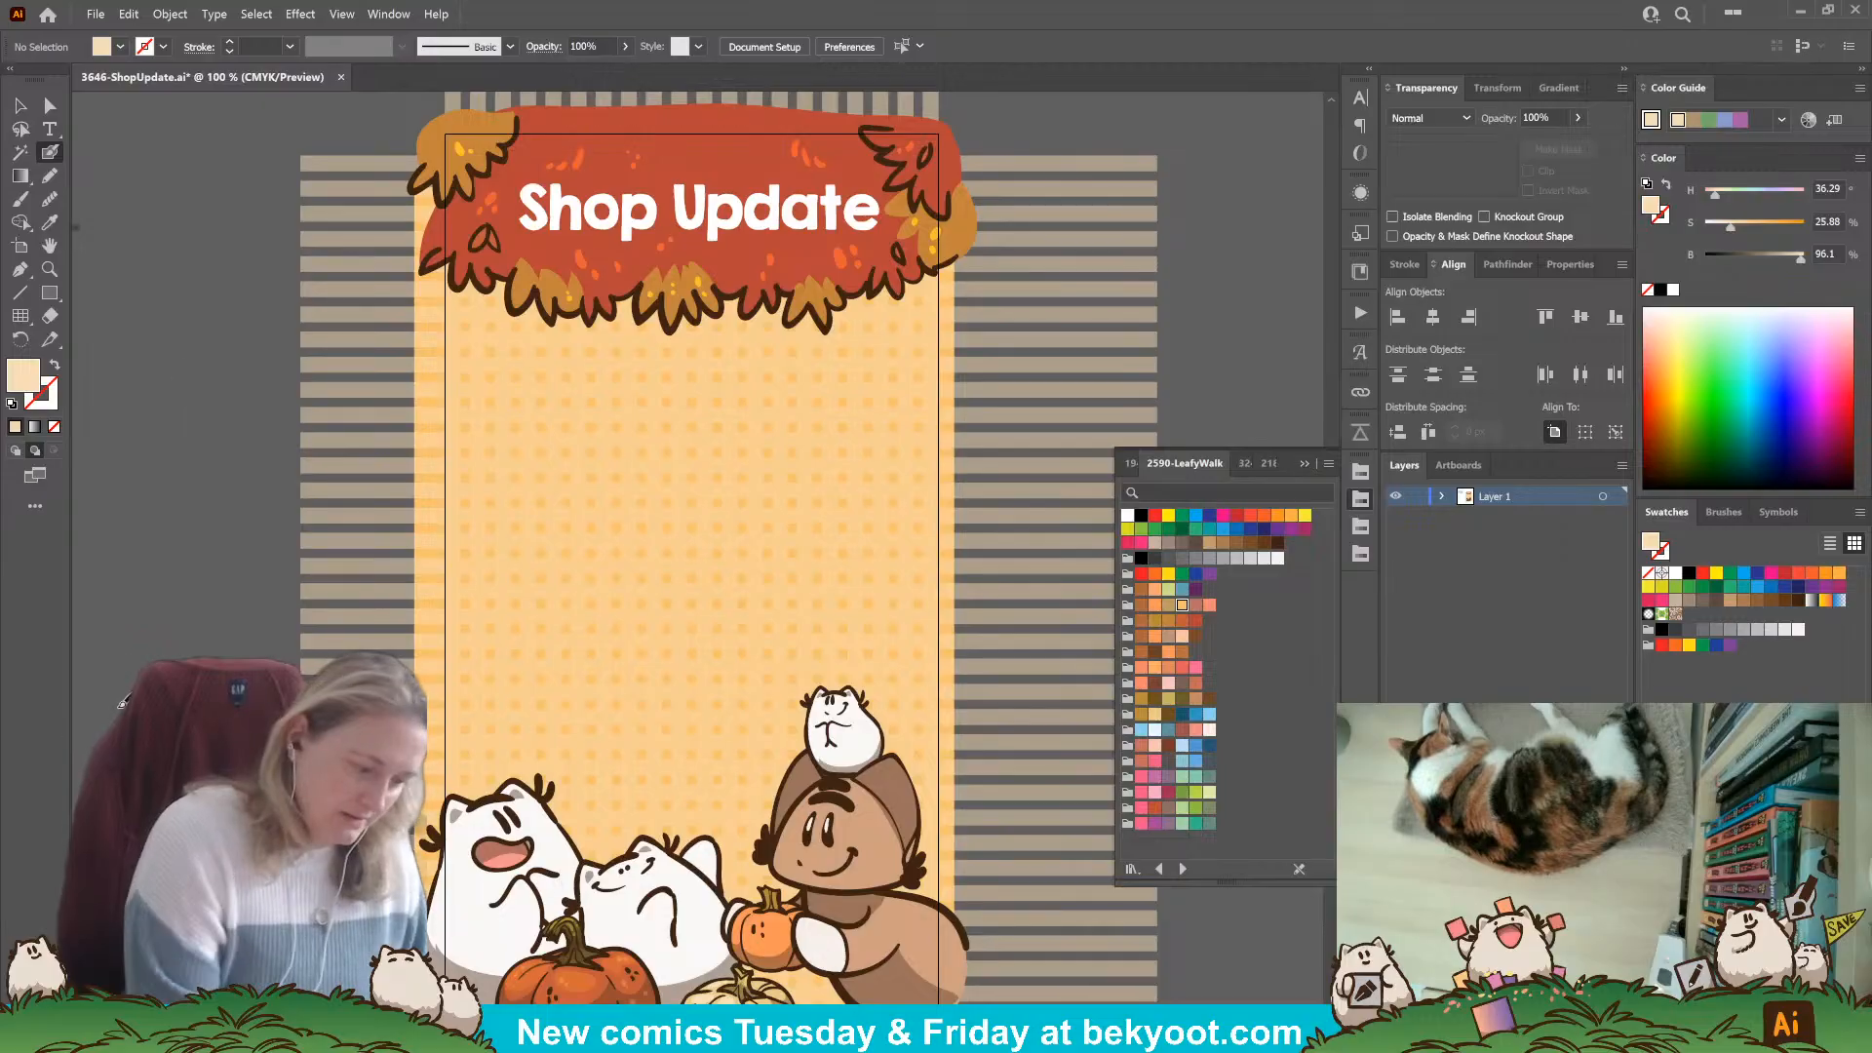
click(1127, 515)
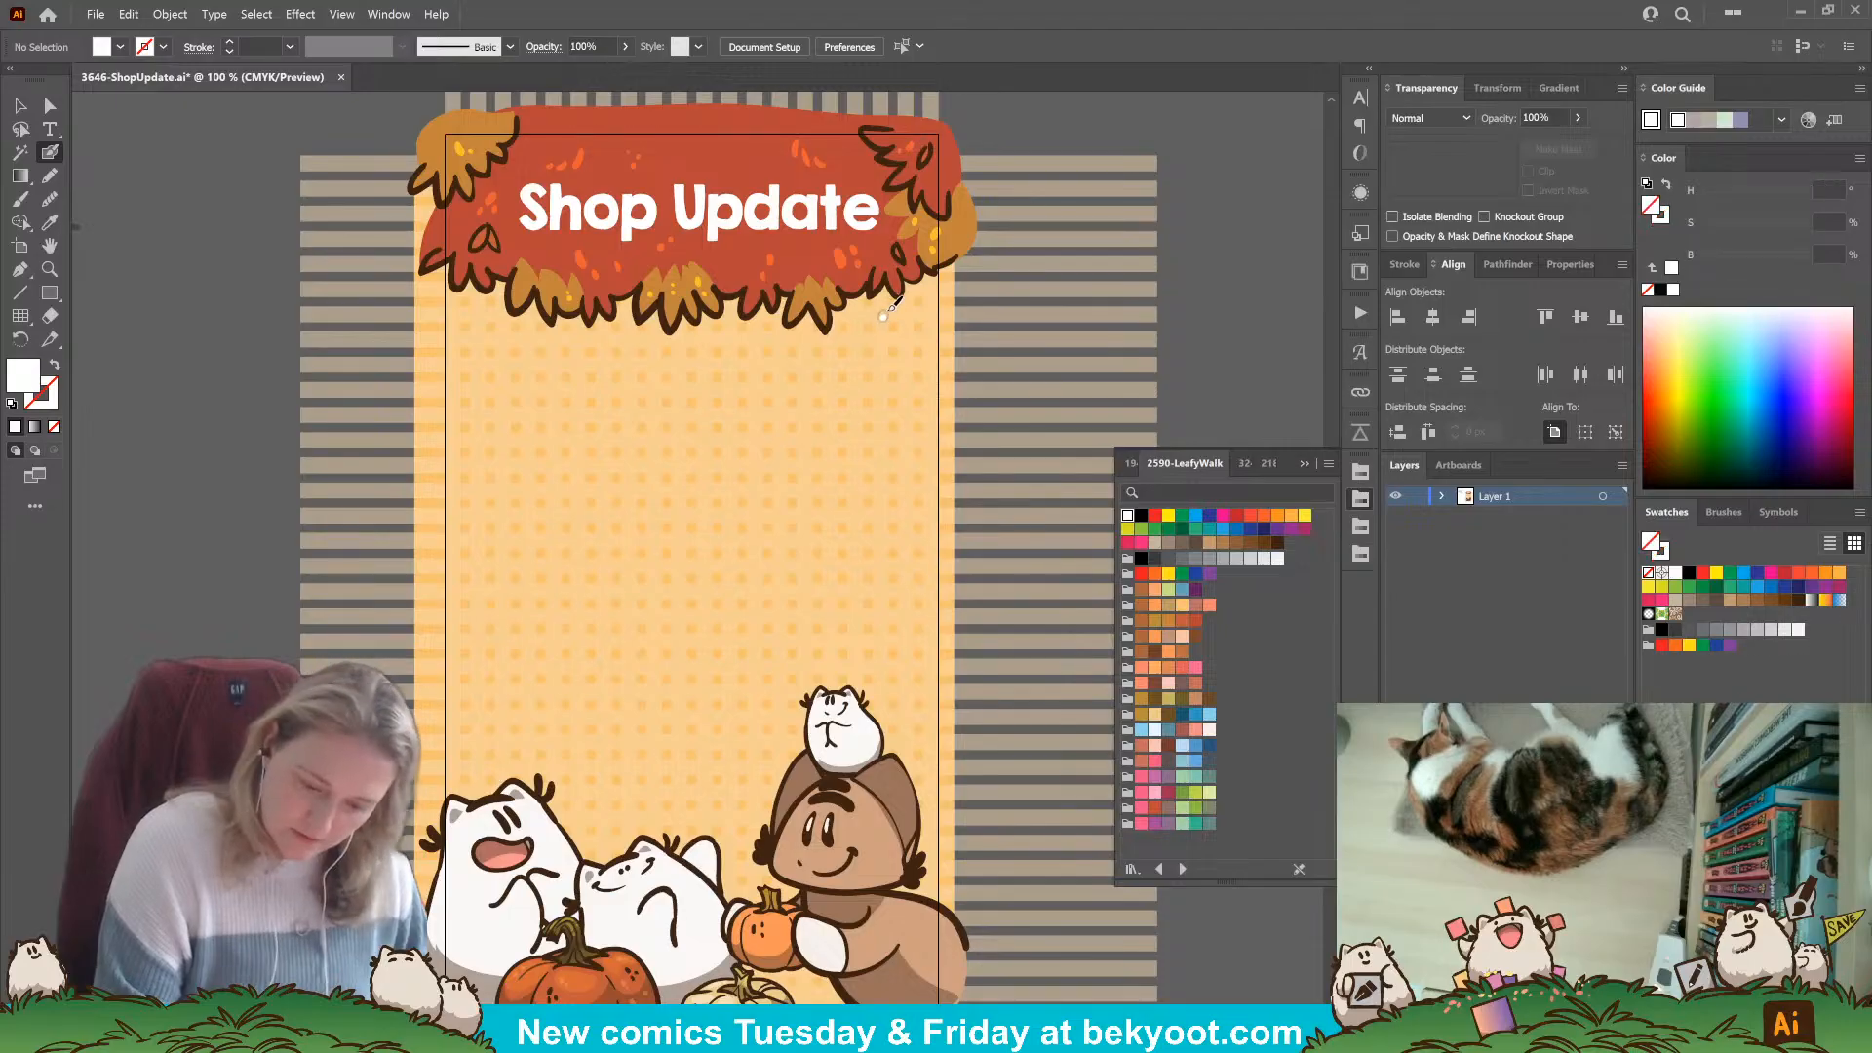
key(shift+x)
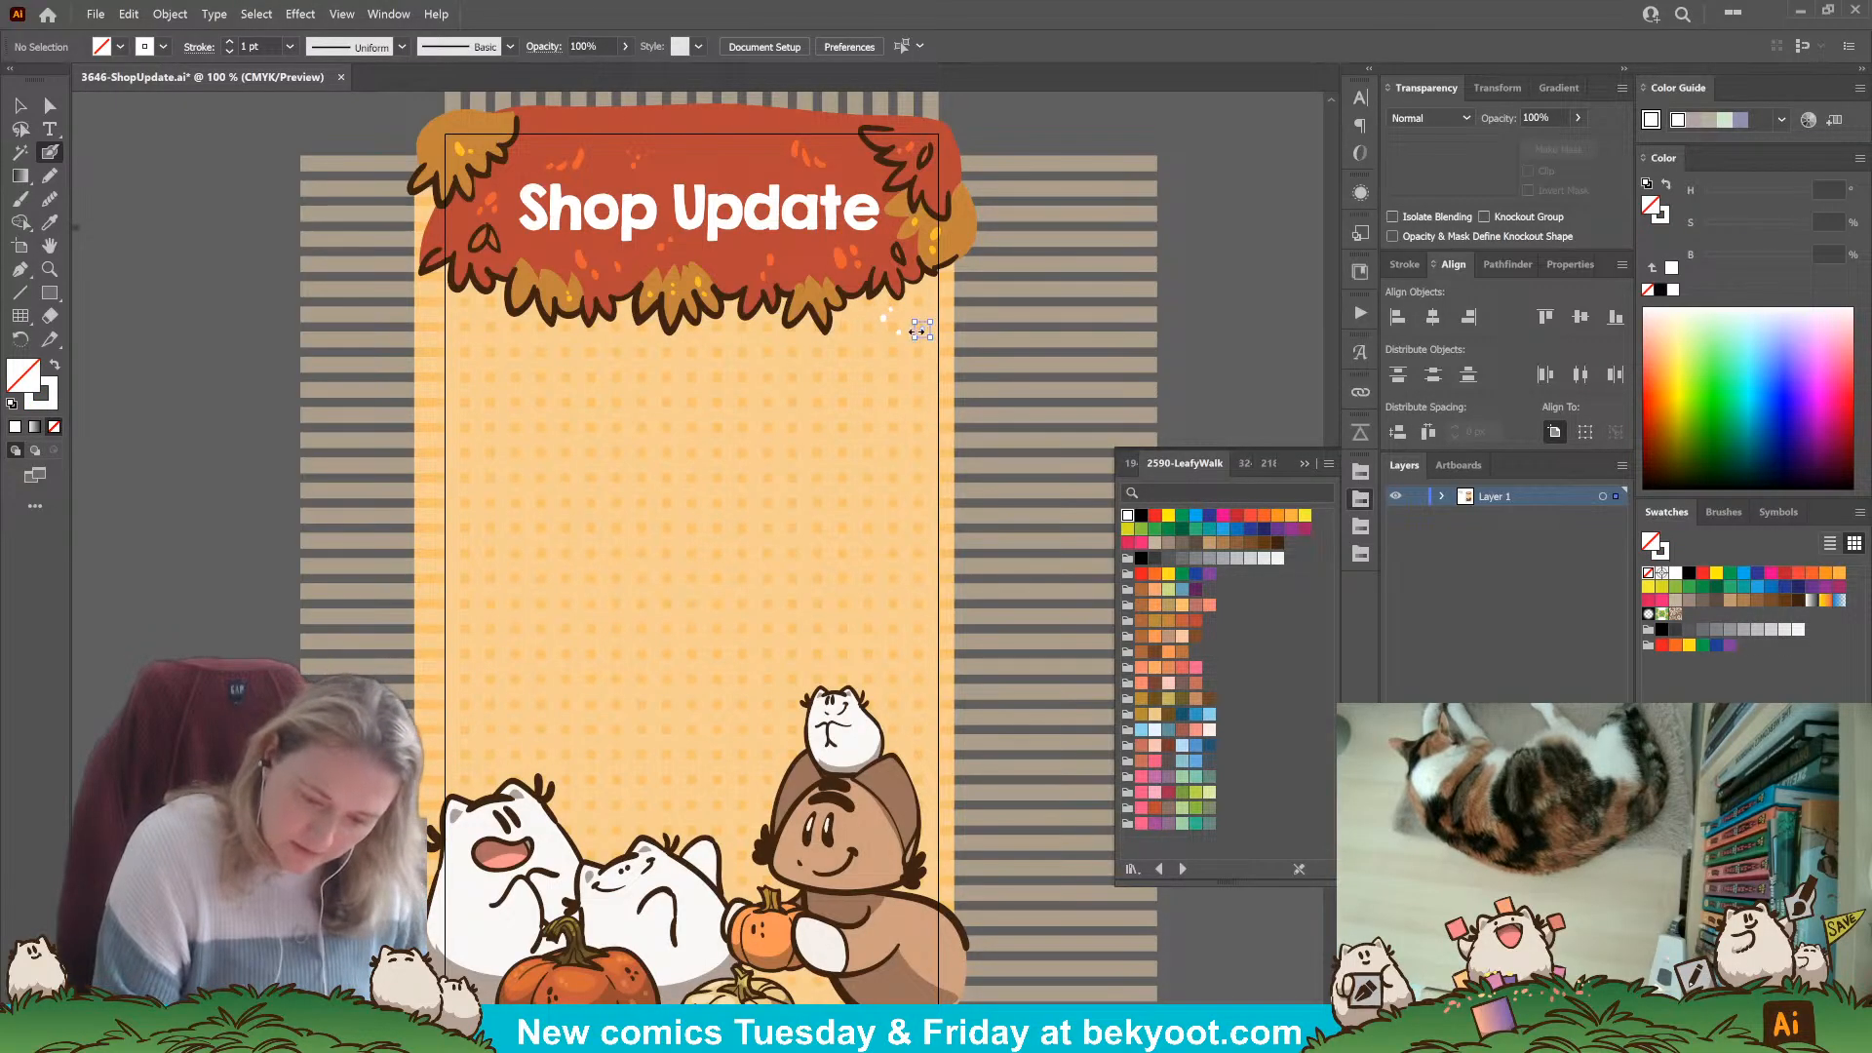
click(910, 330)
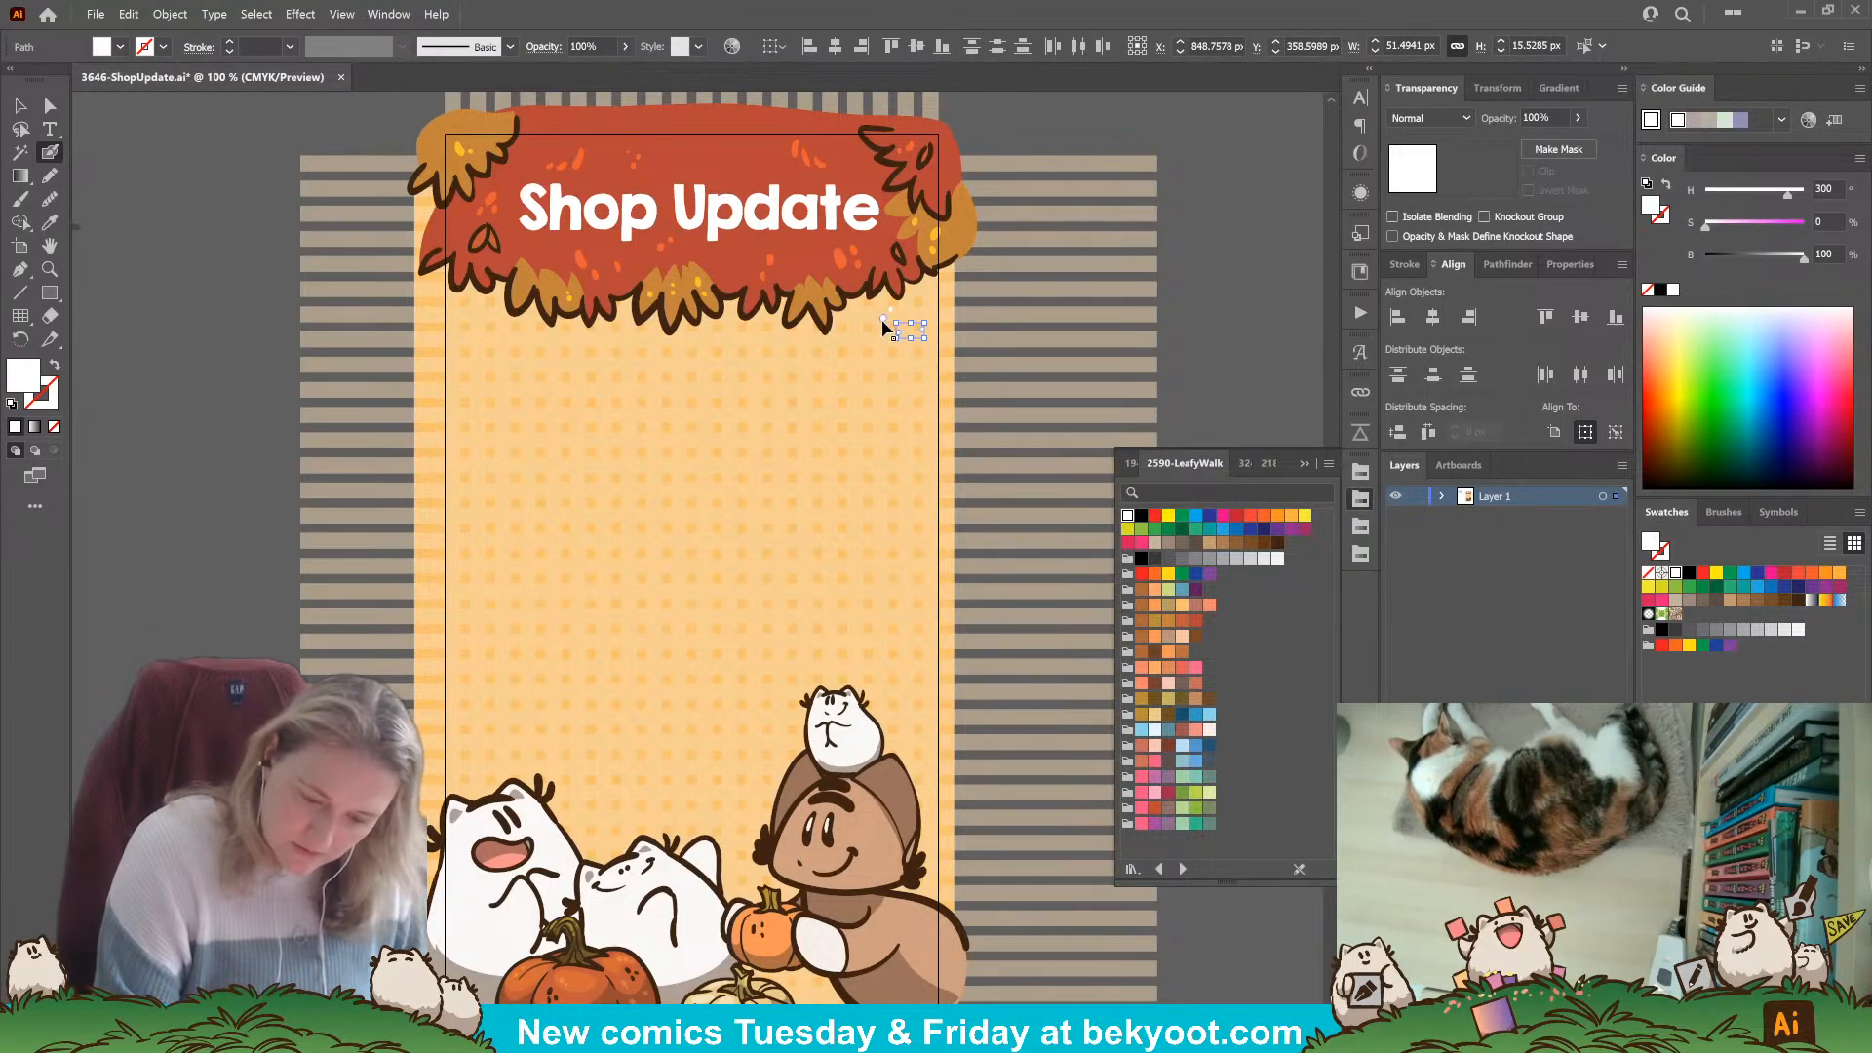
drag(881, 326, 895, 329)
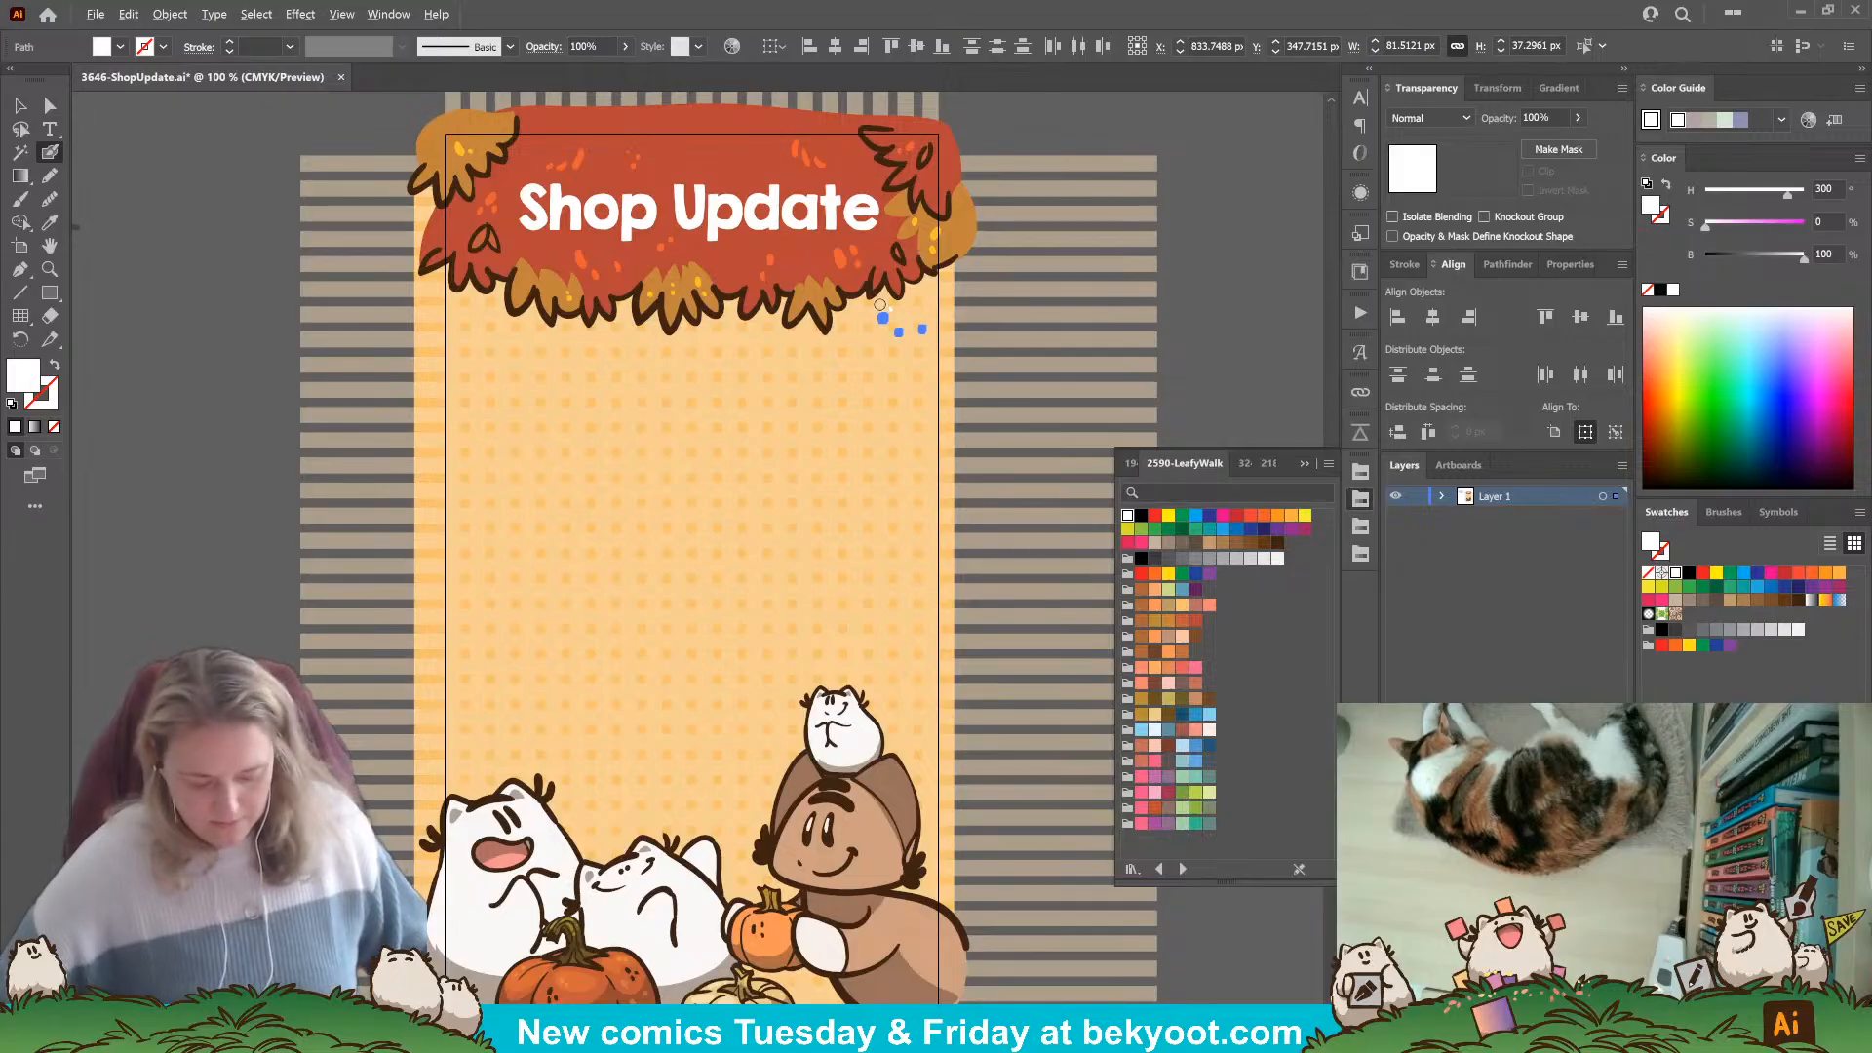
Select all the small white dots below the banner's right end and group them.
alt+scroll(867, 297, up, 1)
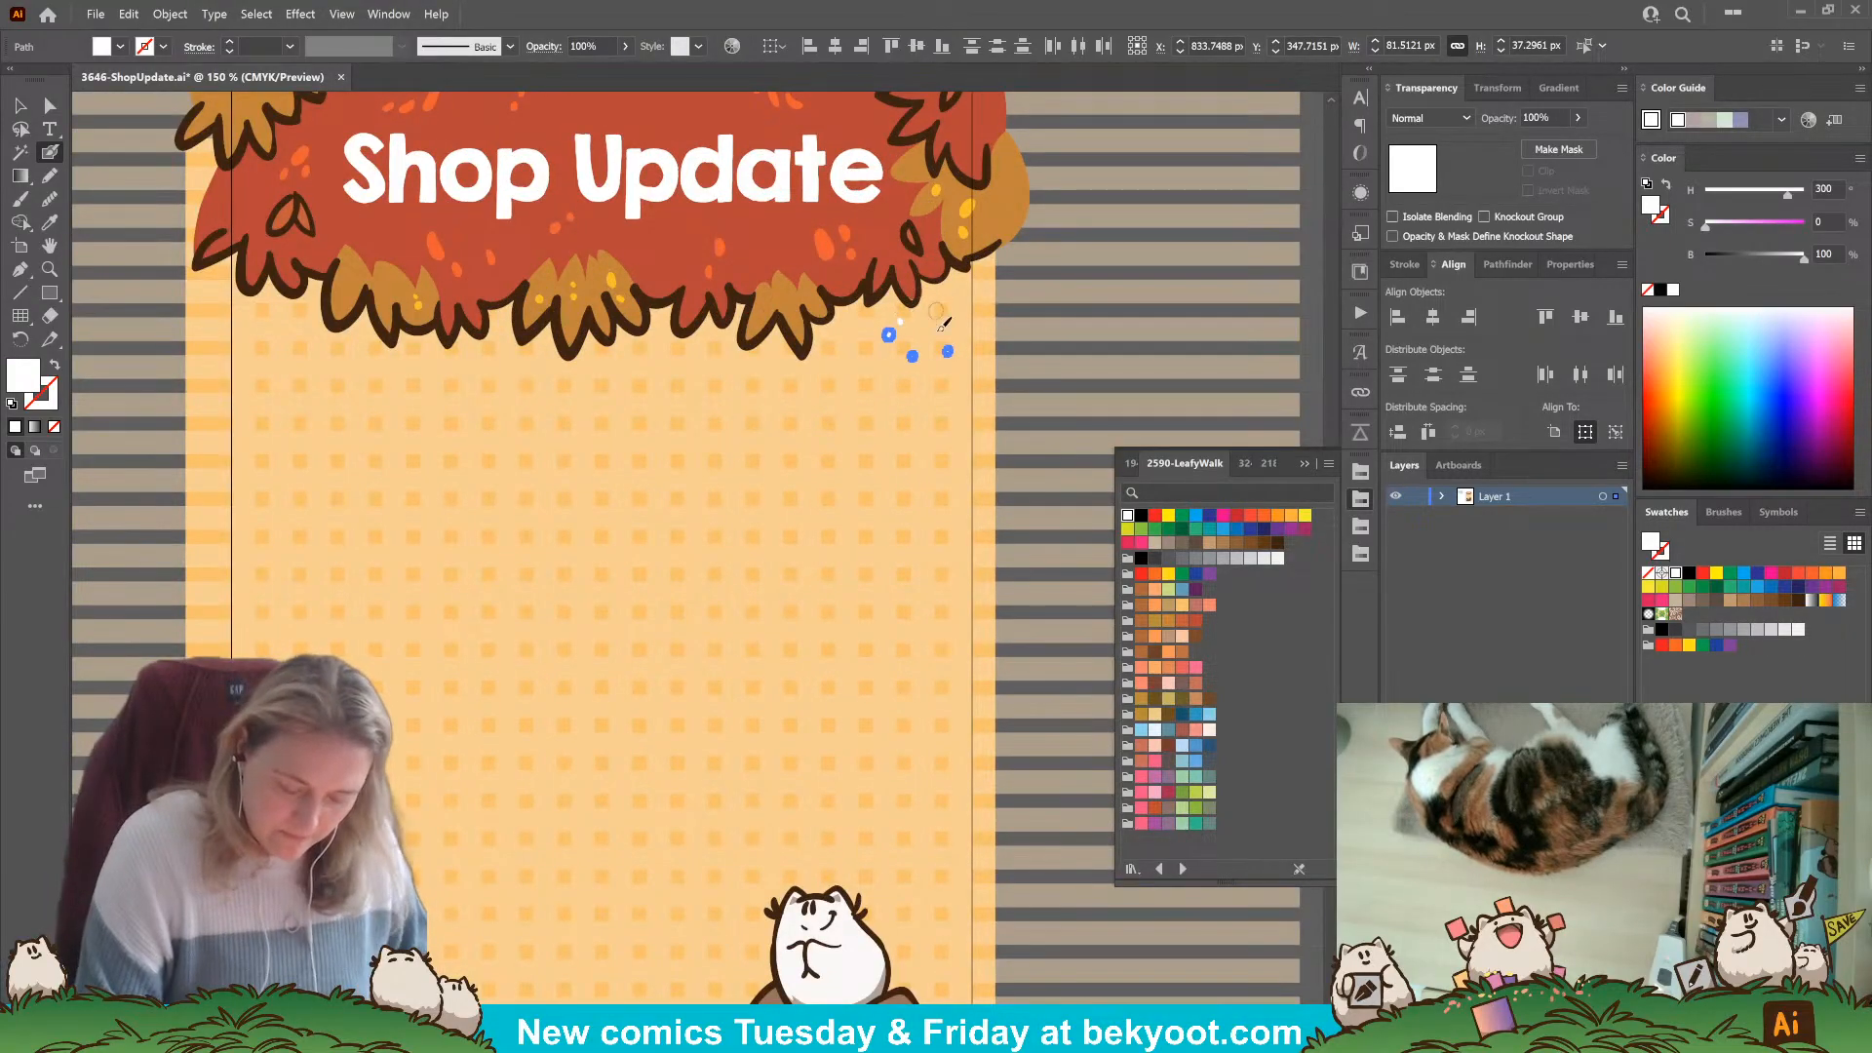
click(20, 107)
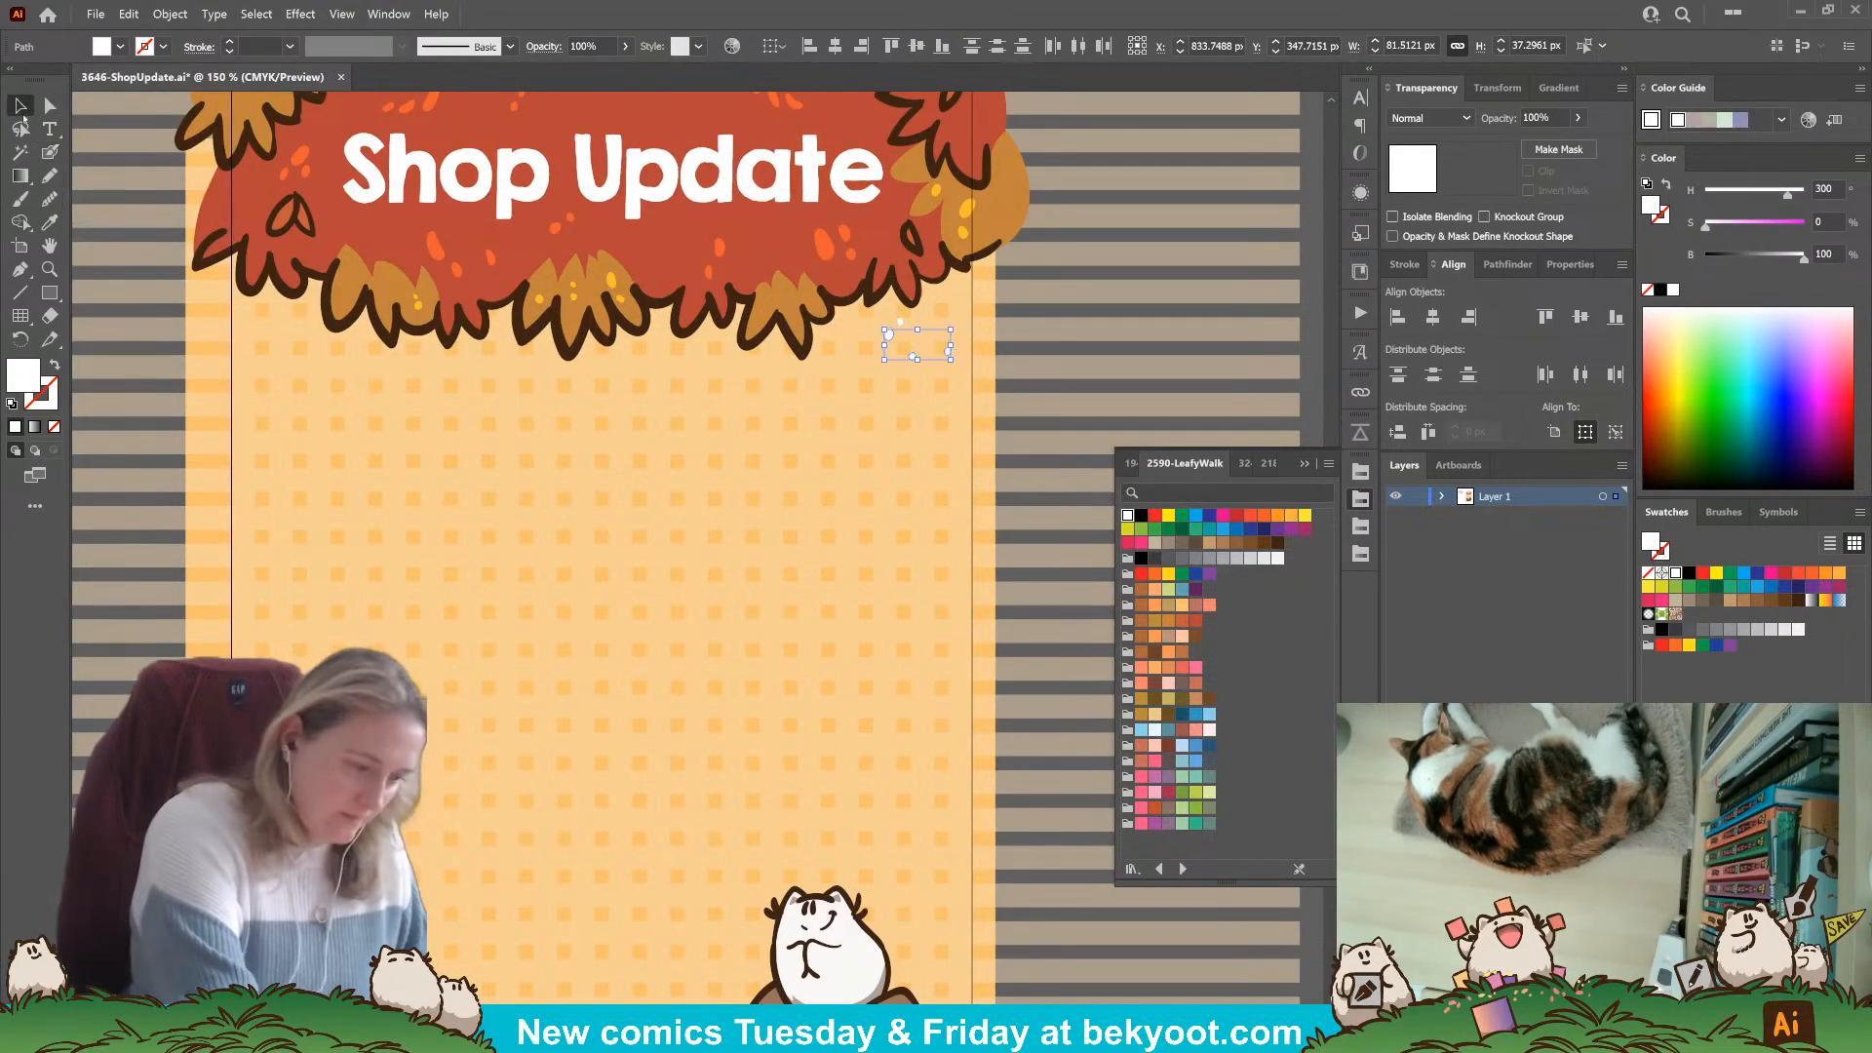
shift+click(899, 323)
key(ctrl+g)
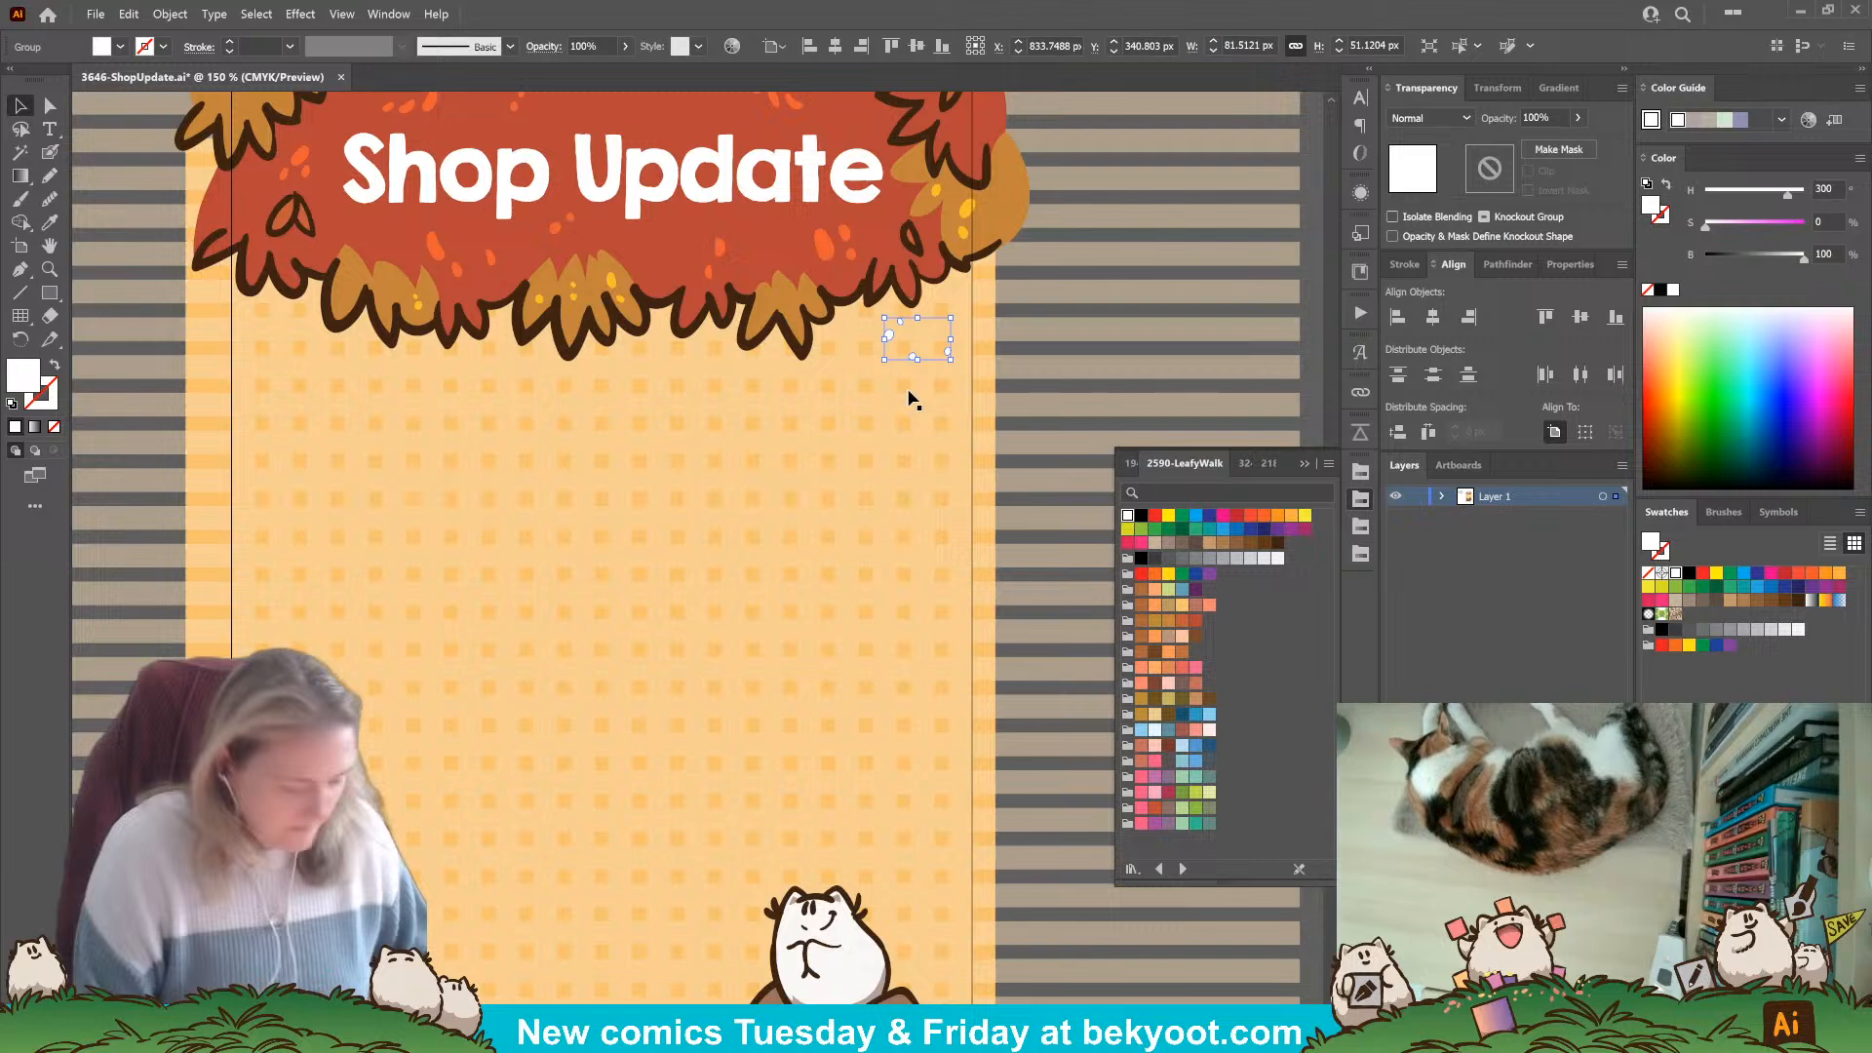
Inside the white dots group, paint more small white dots and cross-shaped sparkles along the banner's lower edge and above the characters.
double_click(891, 331)
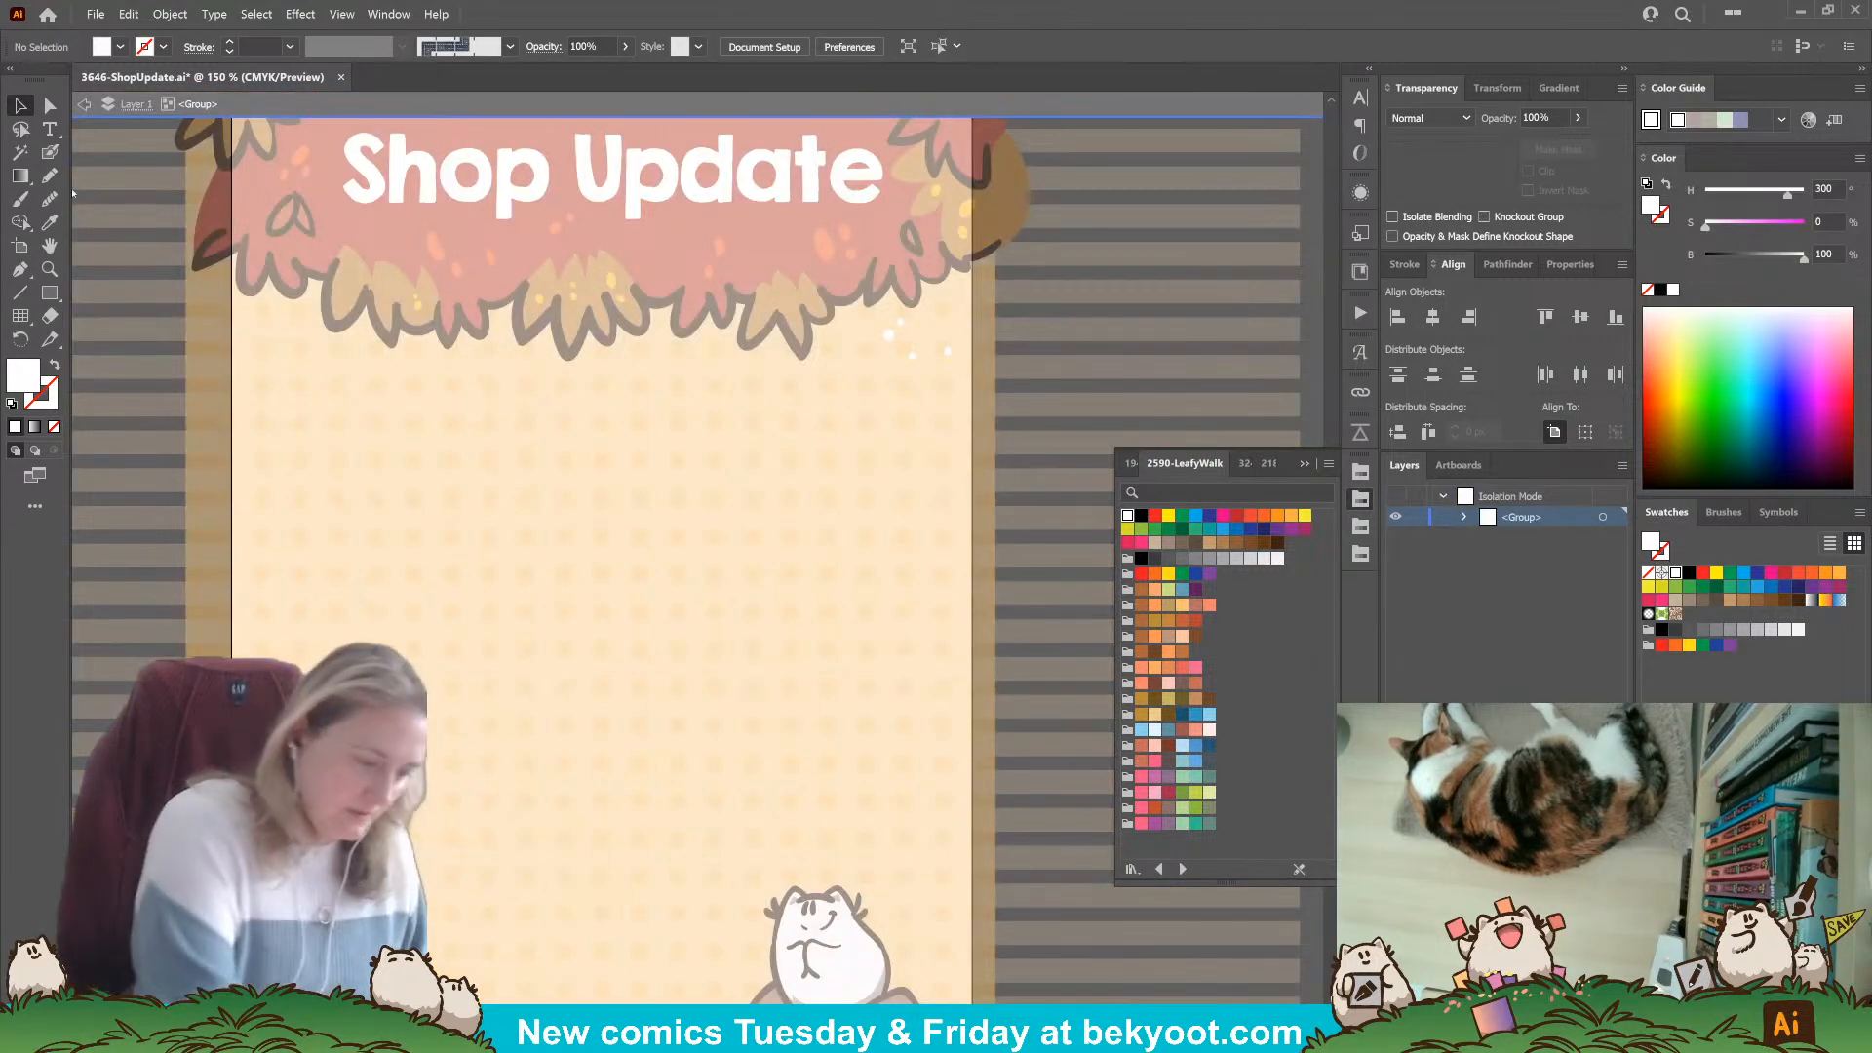
click(49, 152)
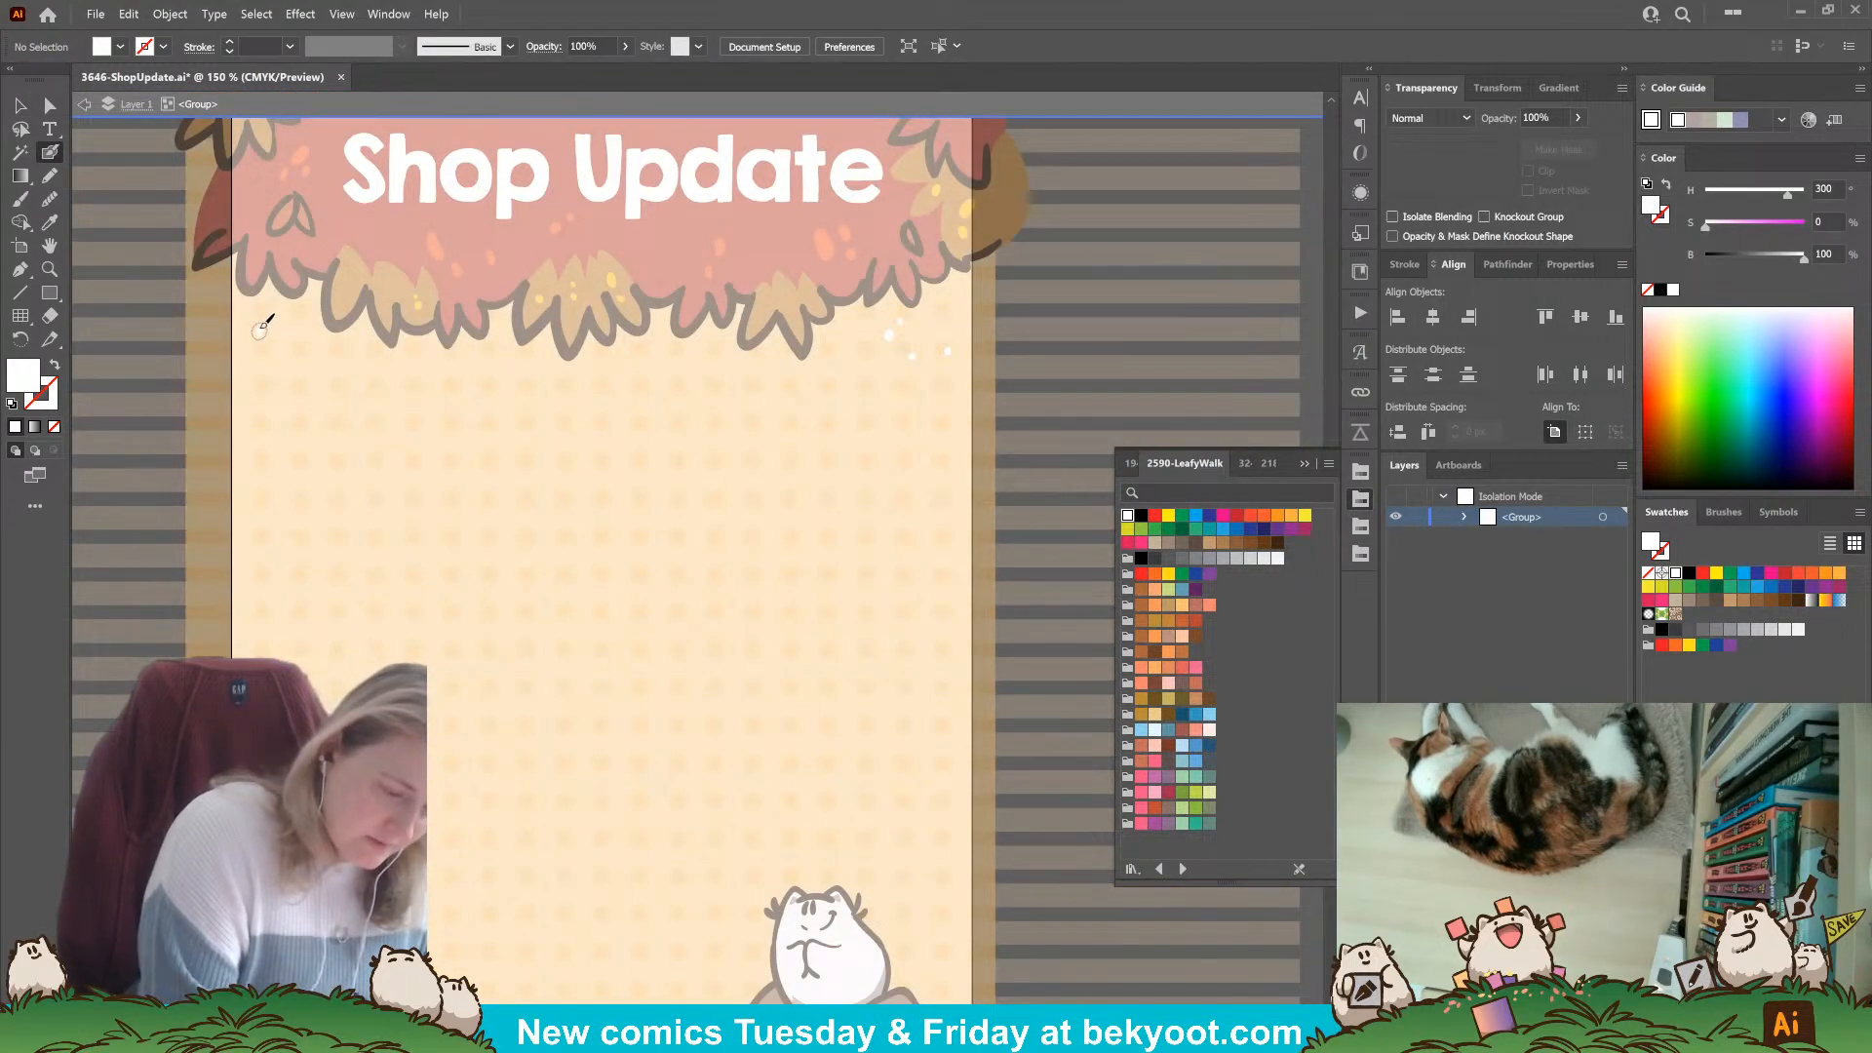
key(shift+x)
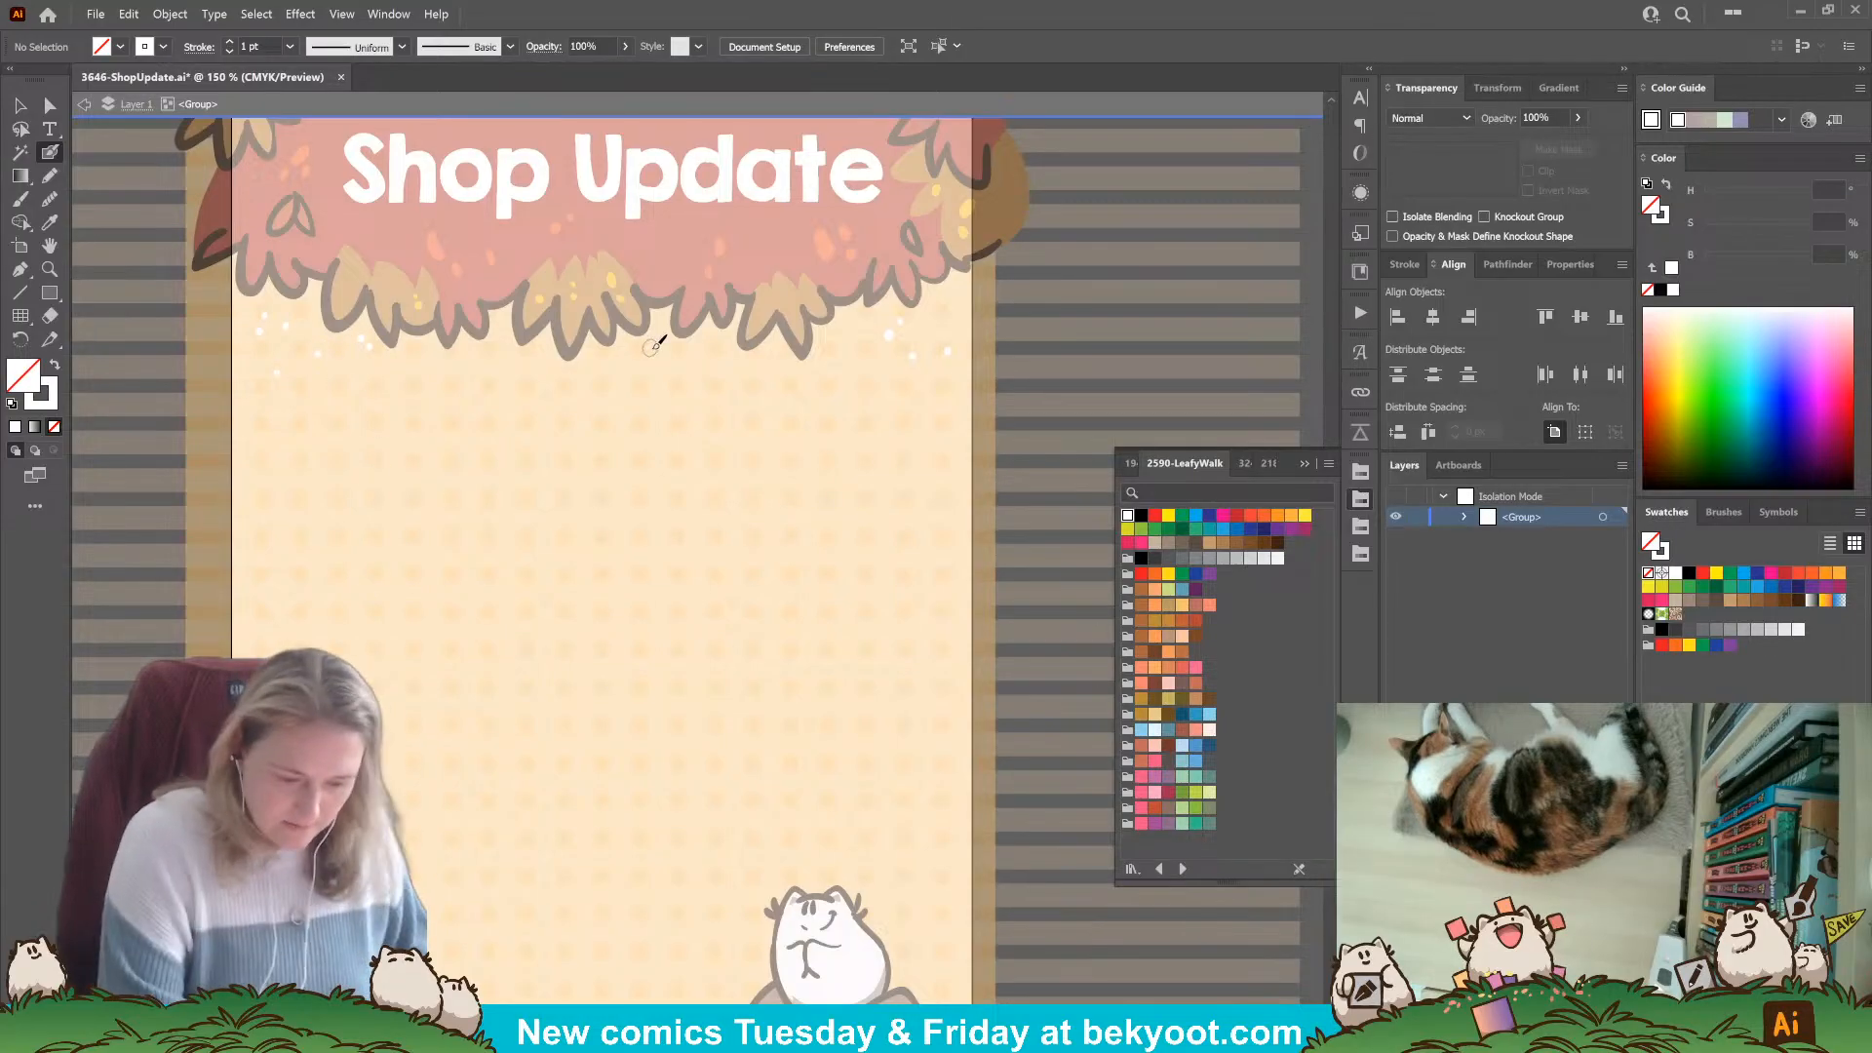
scroll(643, 344, down, 5)
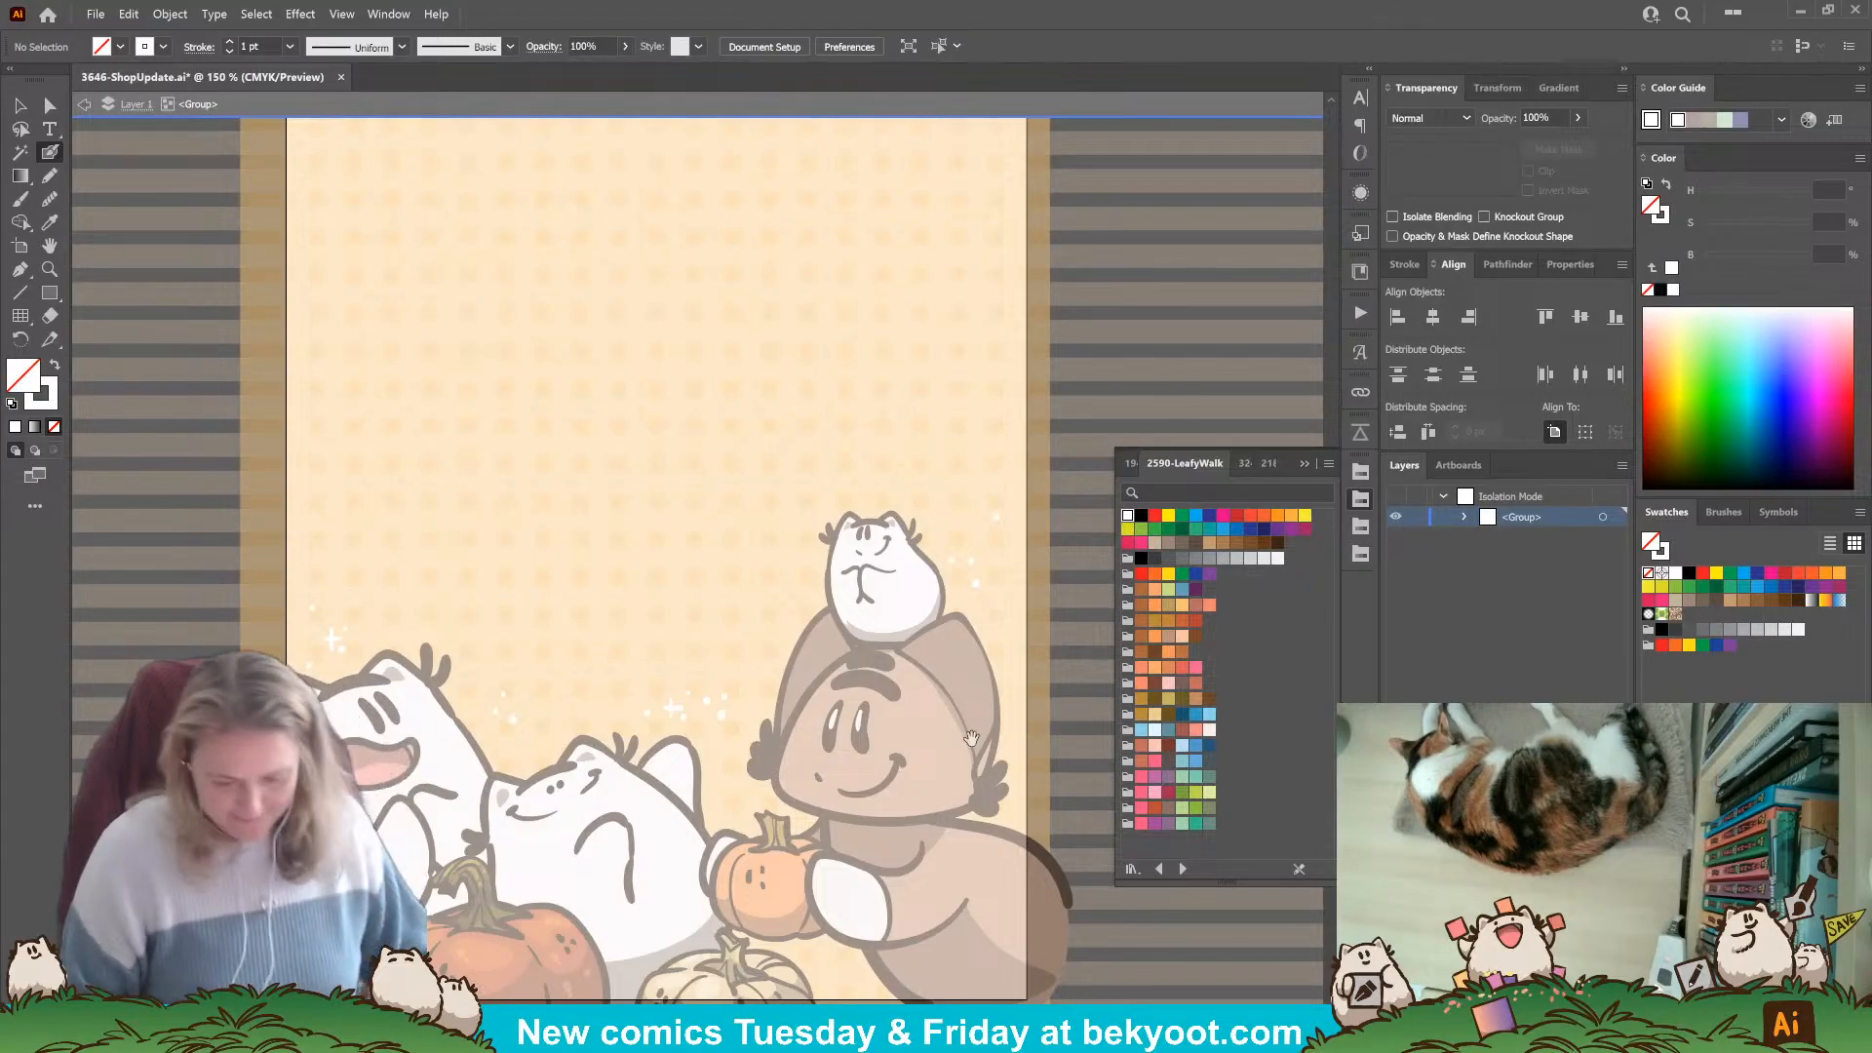
scroll(971, 738, up, 2)
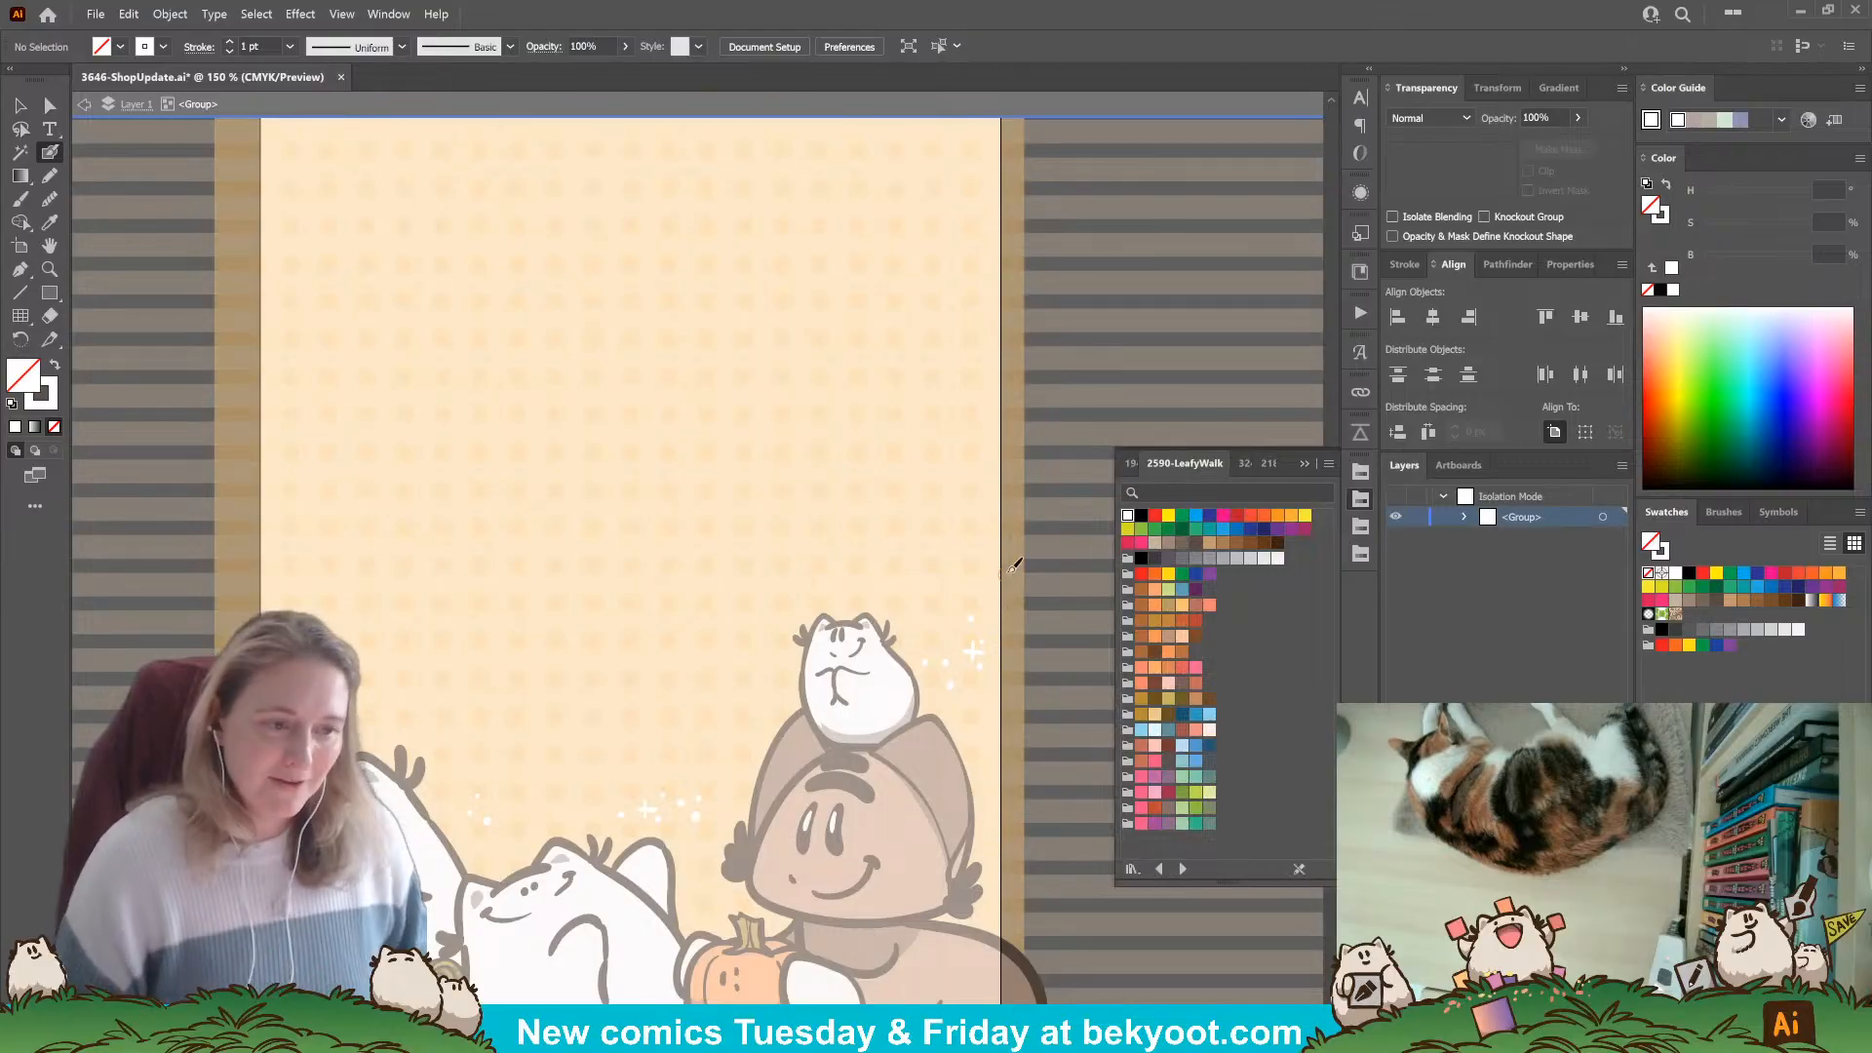
drag(692, 275, 761, 702)
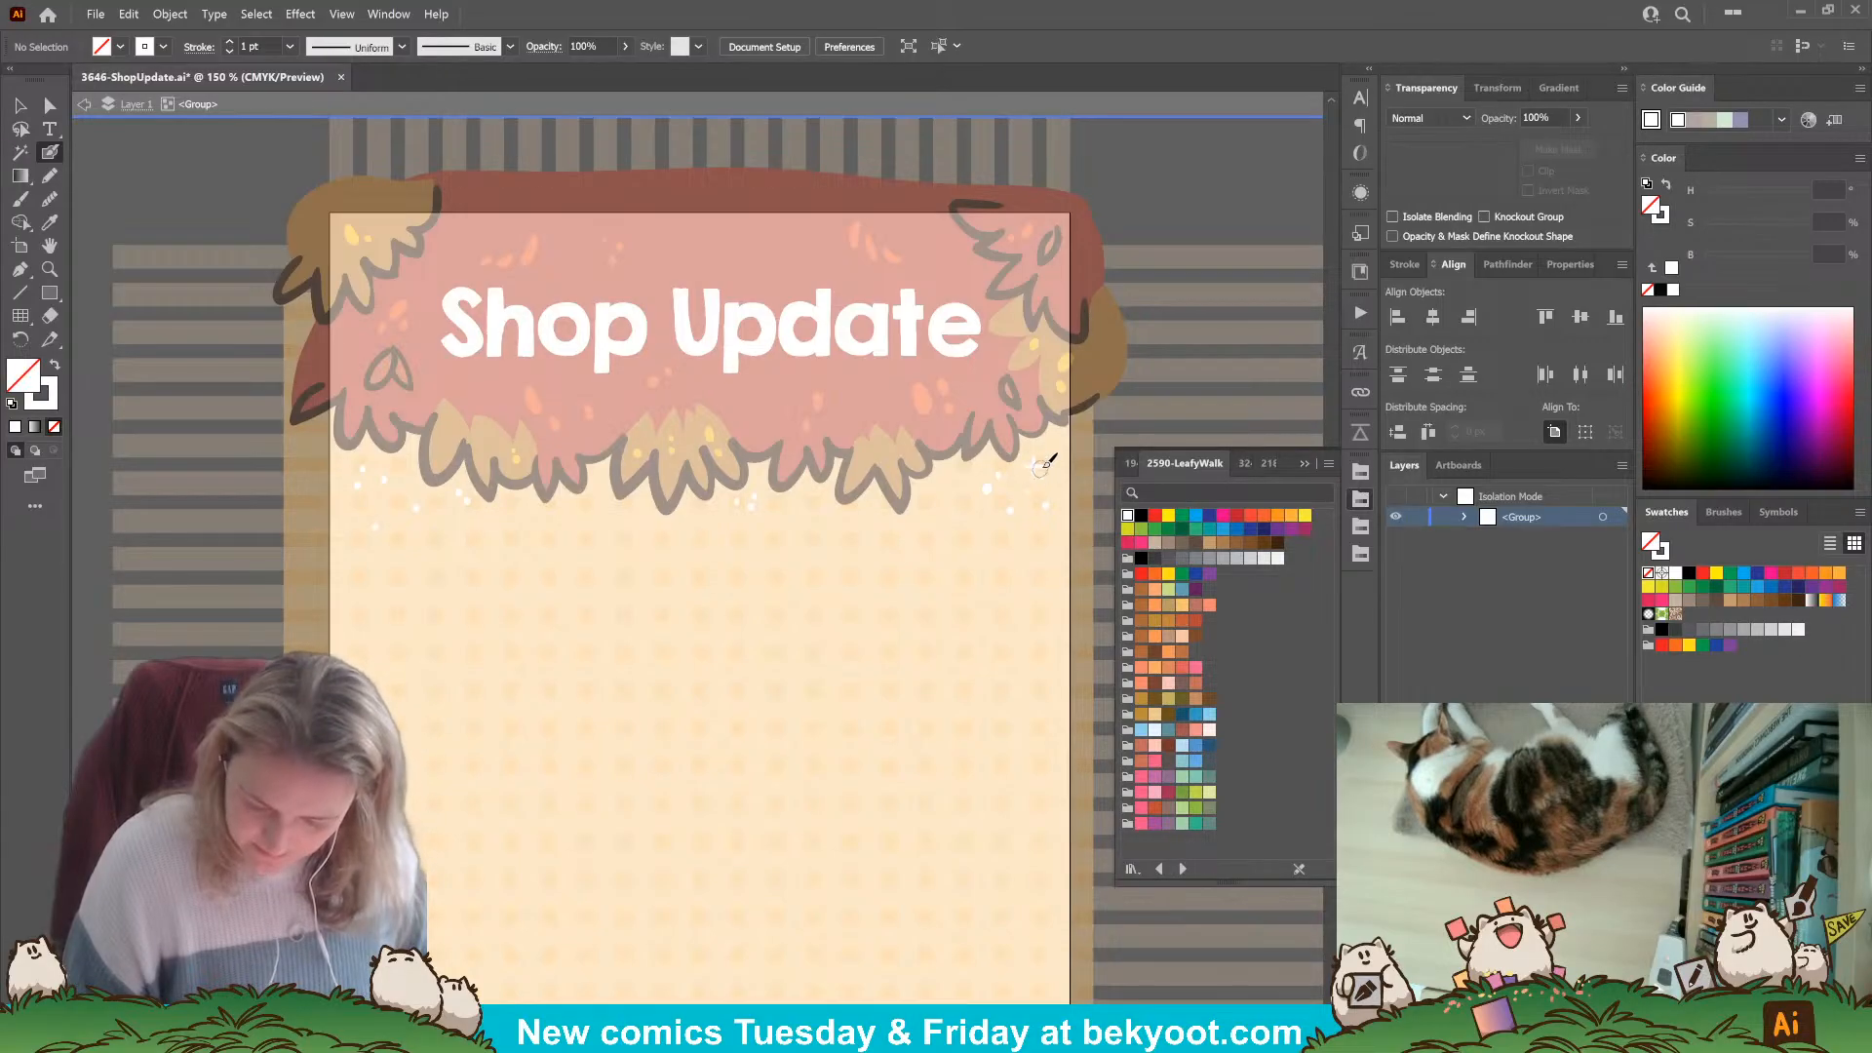
mouse_move(377, 502)
mouse_down()
mouse_move(378, 521)
mouse_move(348, 516)
mouse_move(358, 505)
mouse_up()
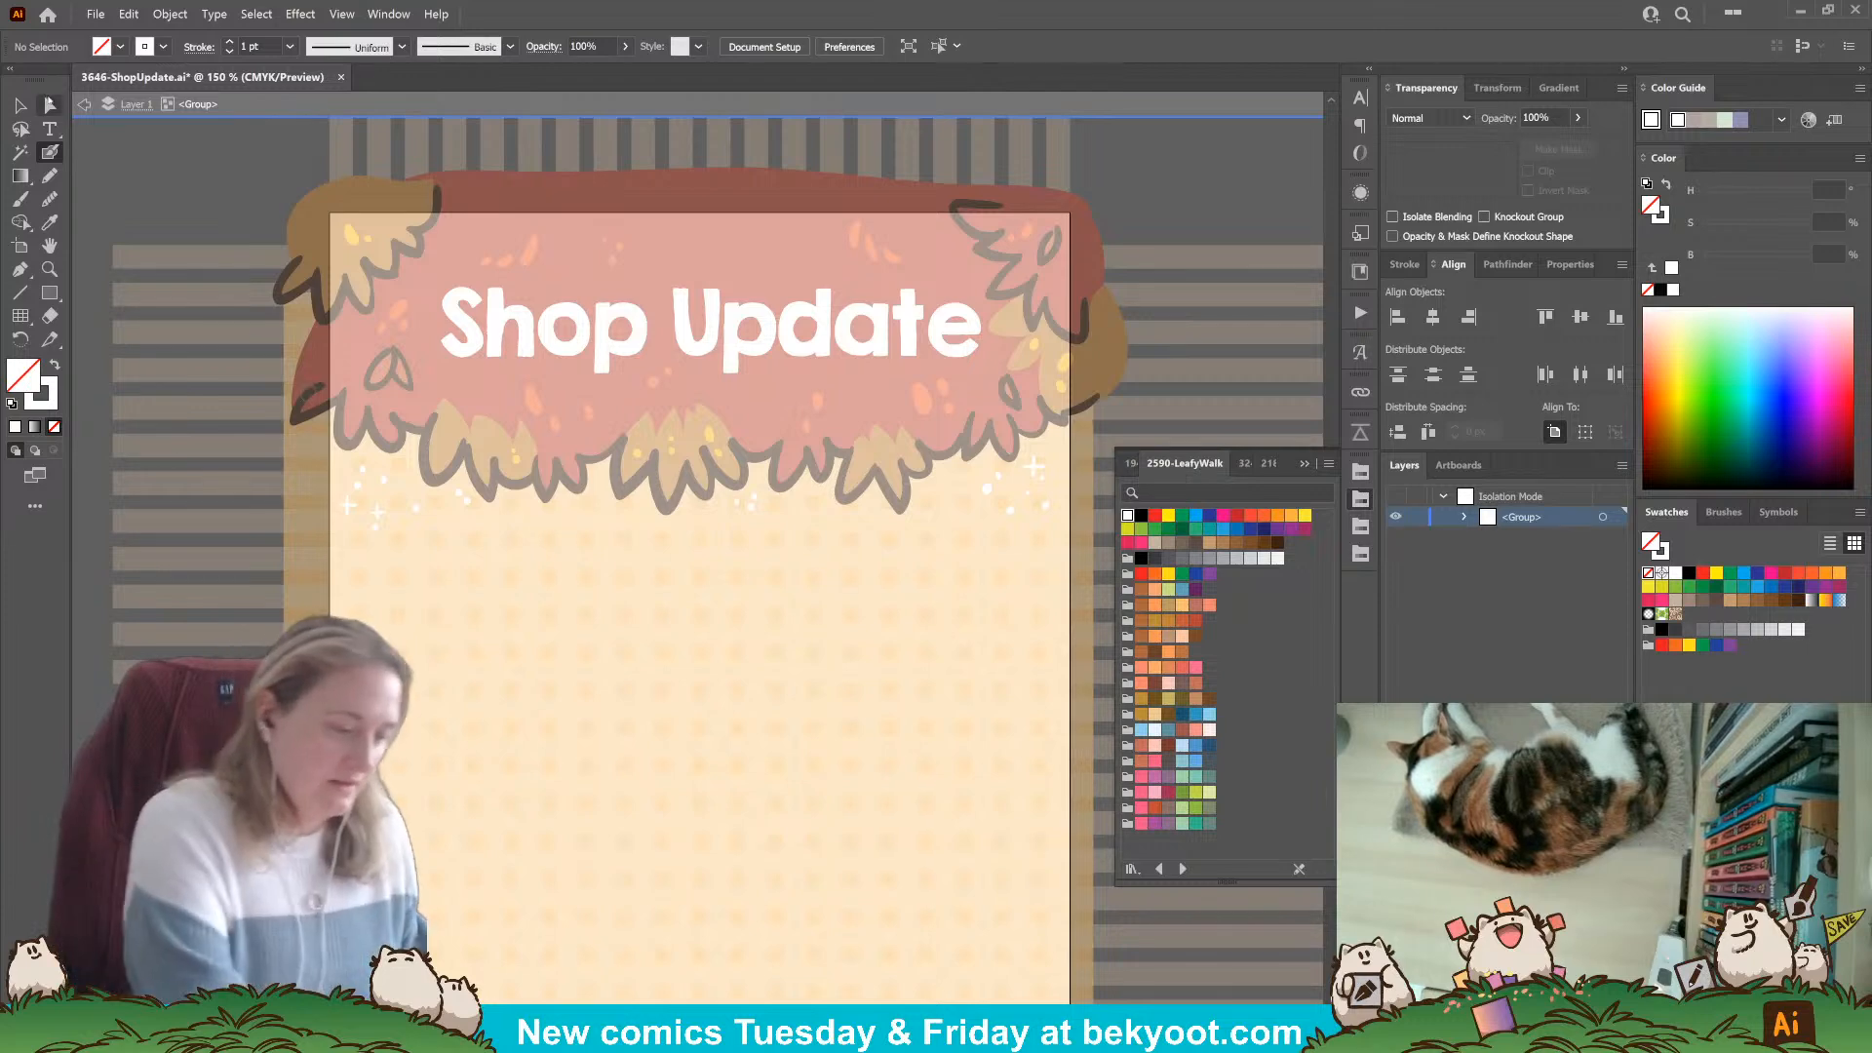
Leave the white dots group and save the document.
click(21, 104)
double_click(1134, 199)
right_click(1141, 191)
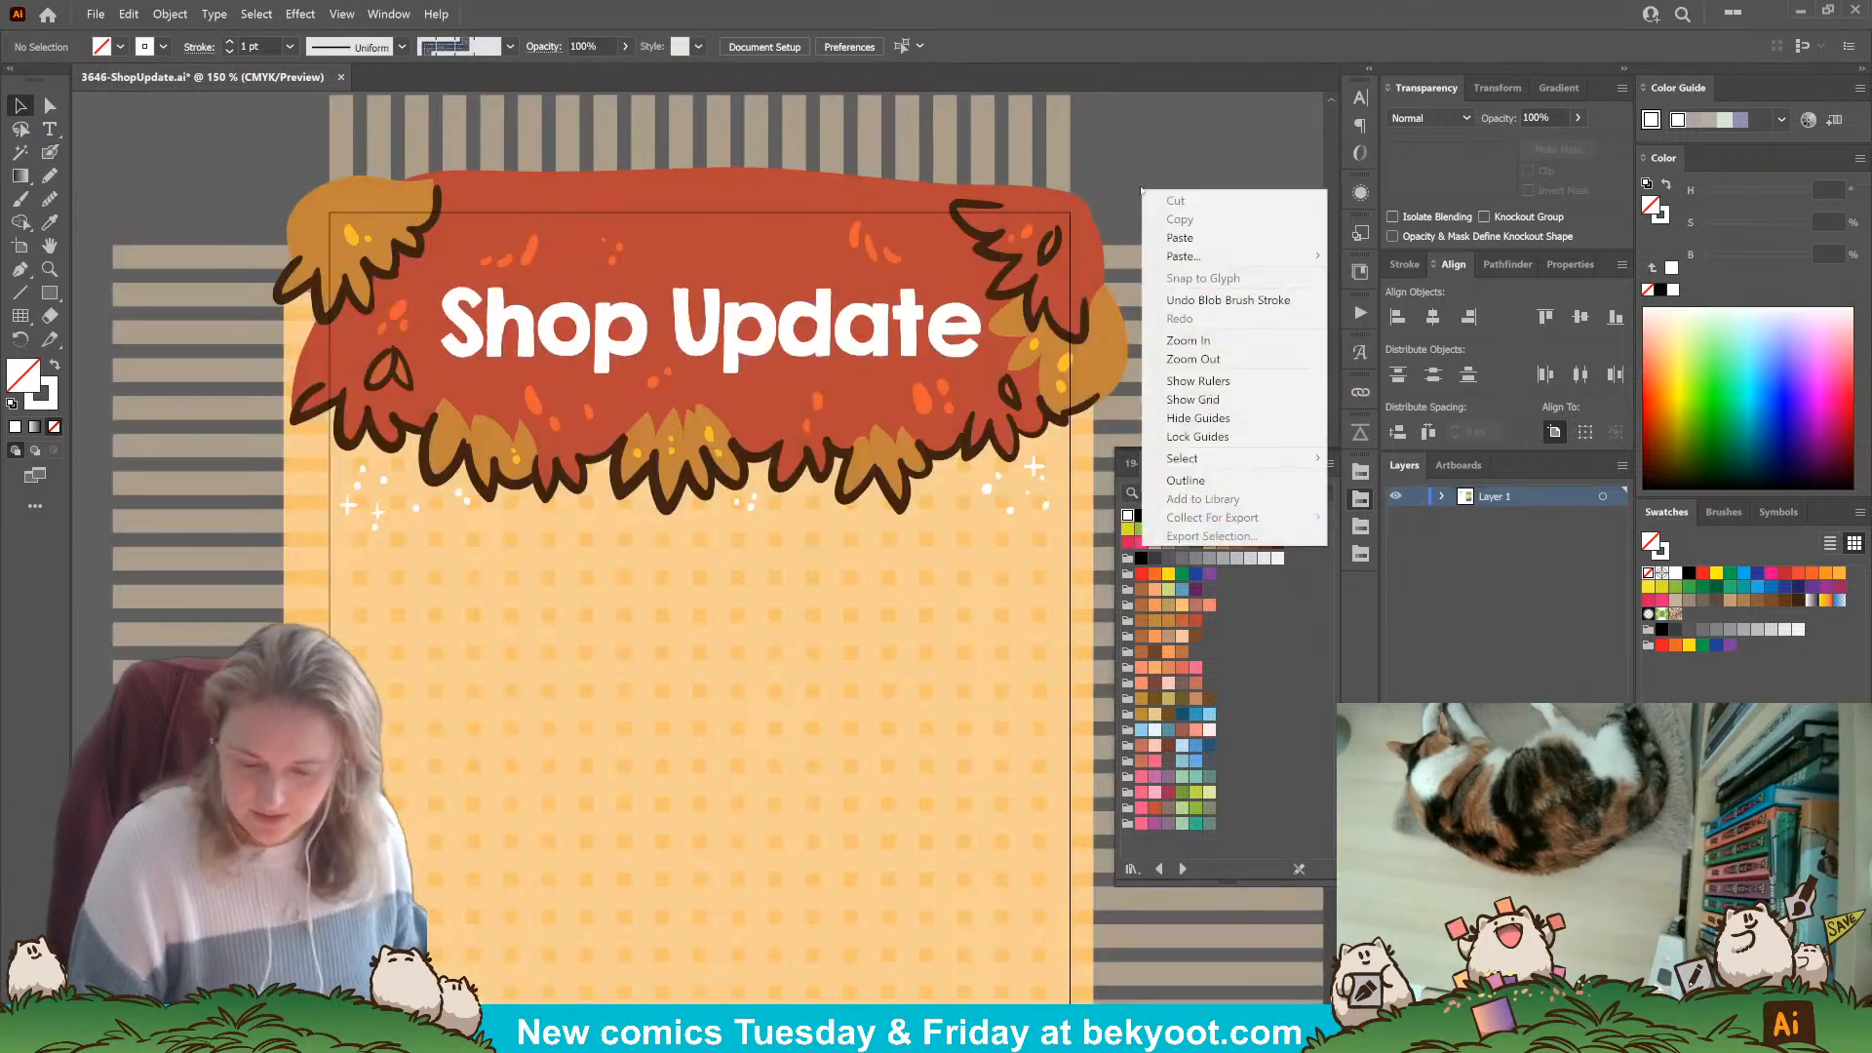
click(1186, 141)
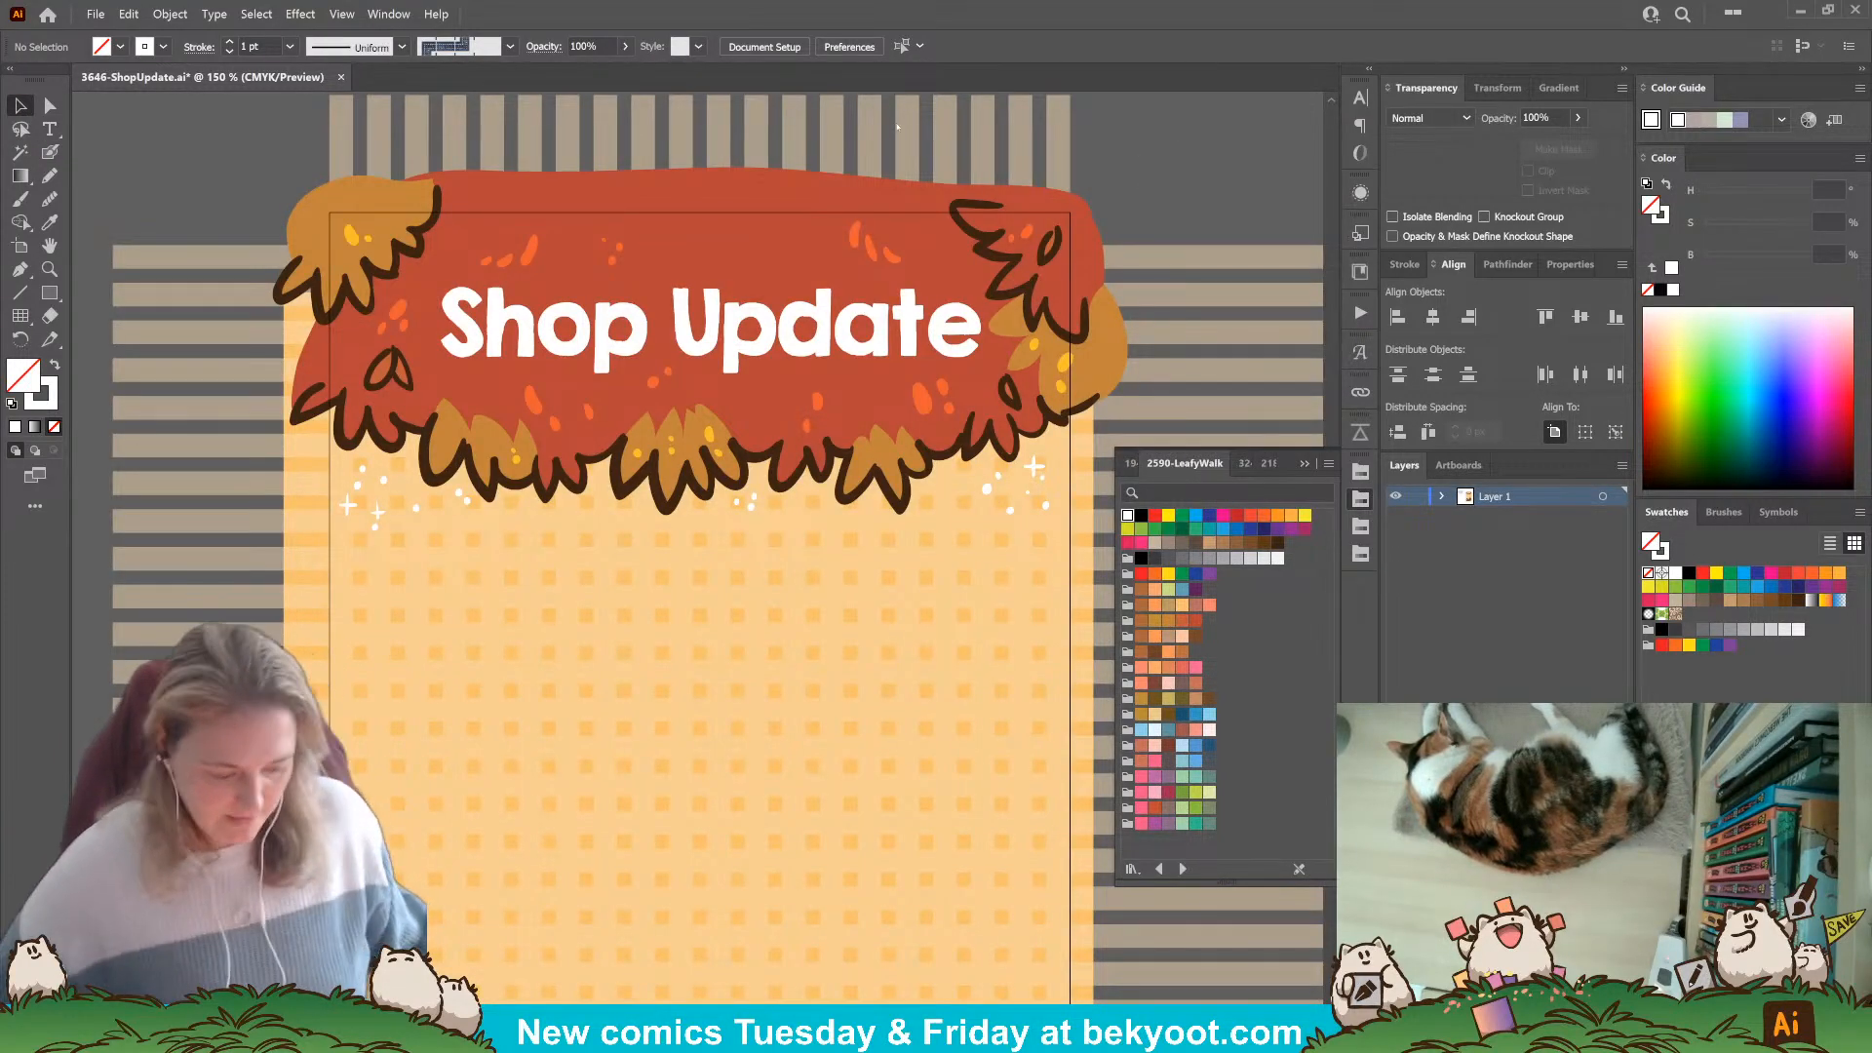
scroll(535, 493, down, 5)
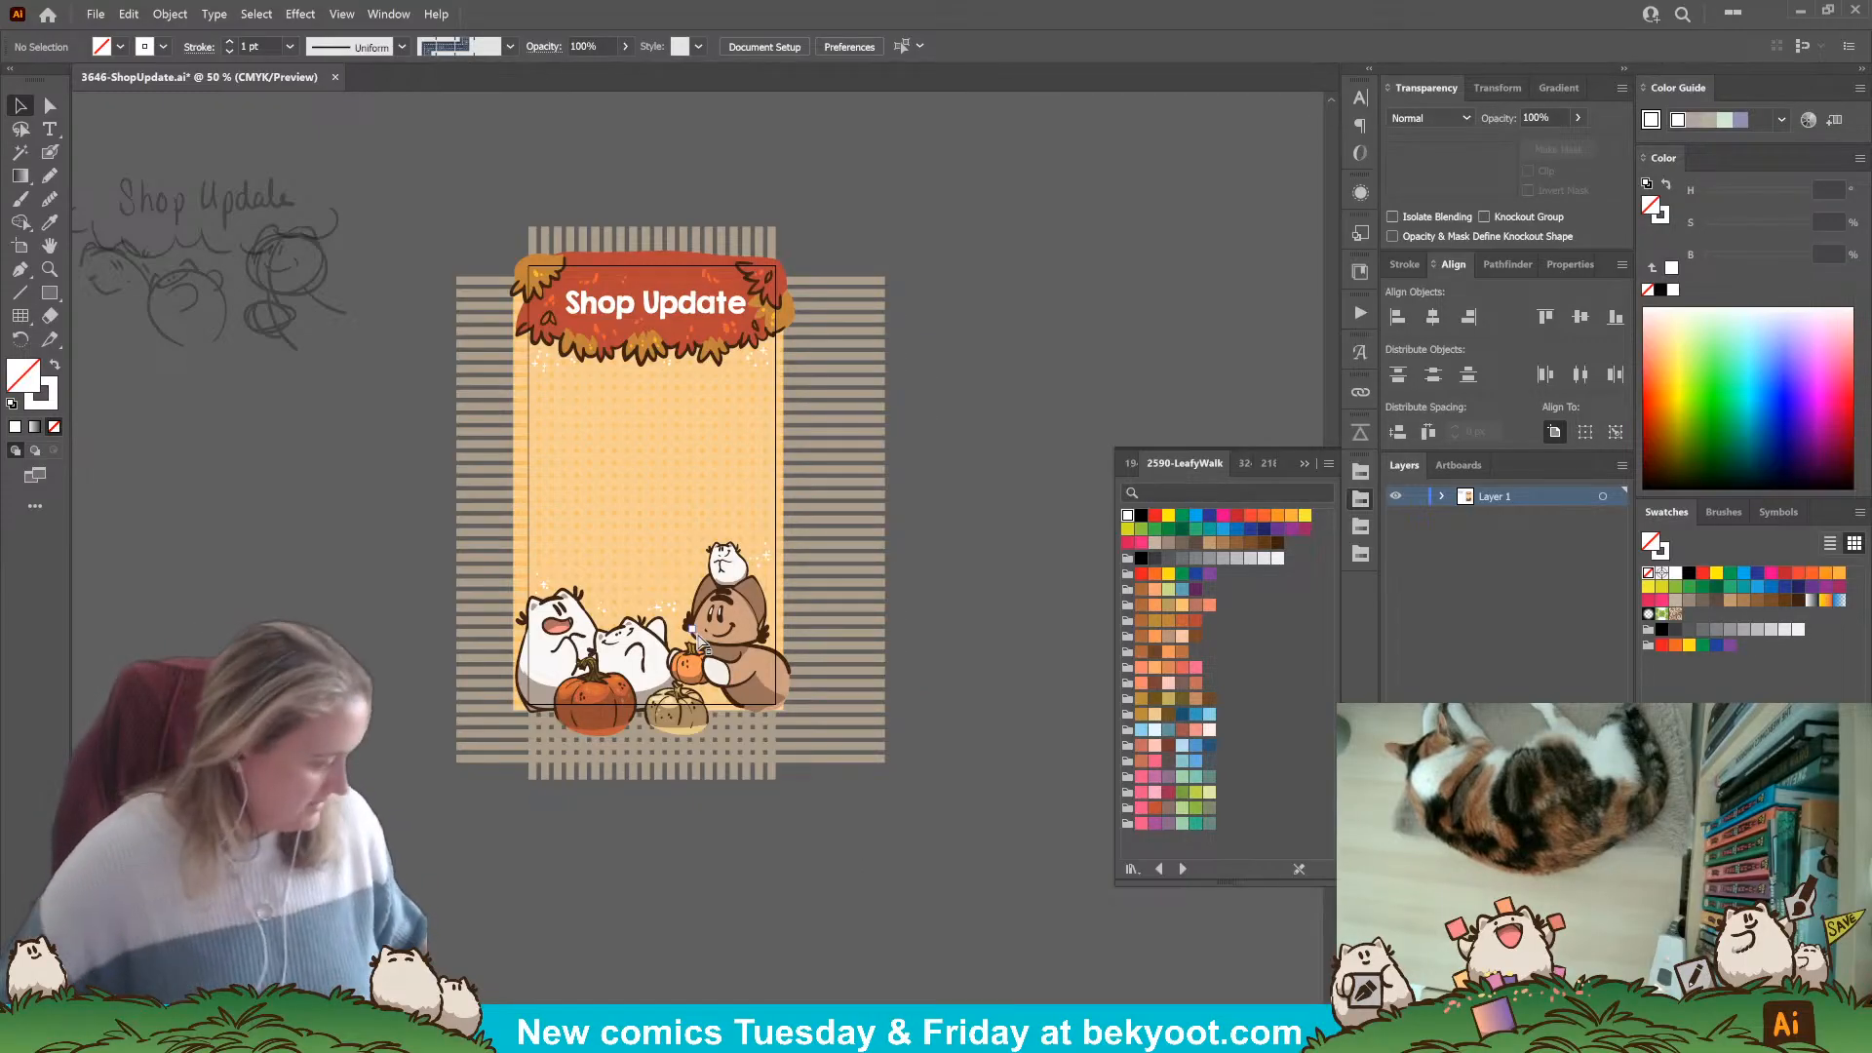
key(ctrl+s)
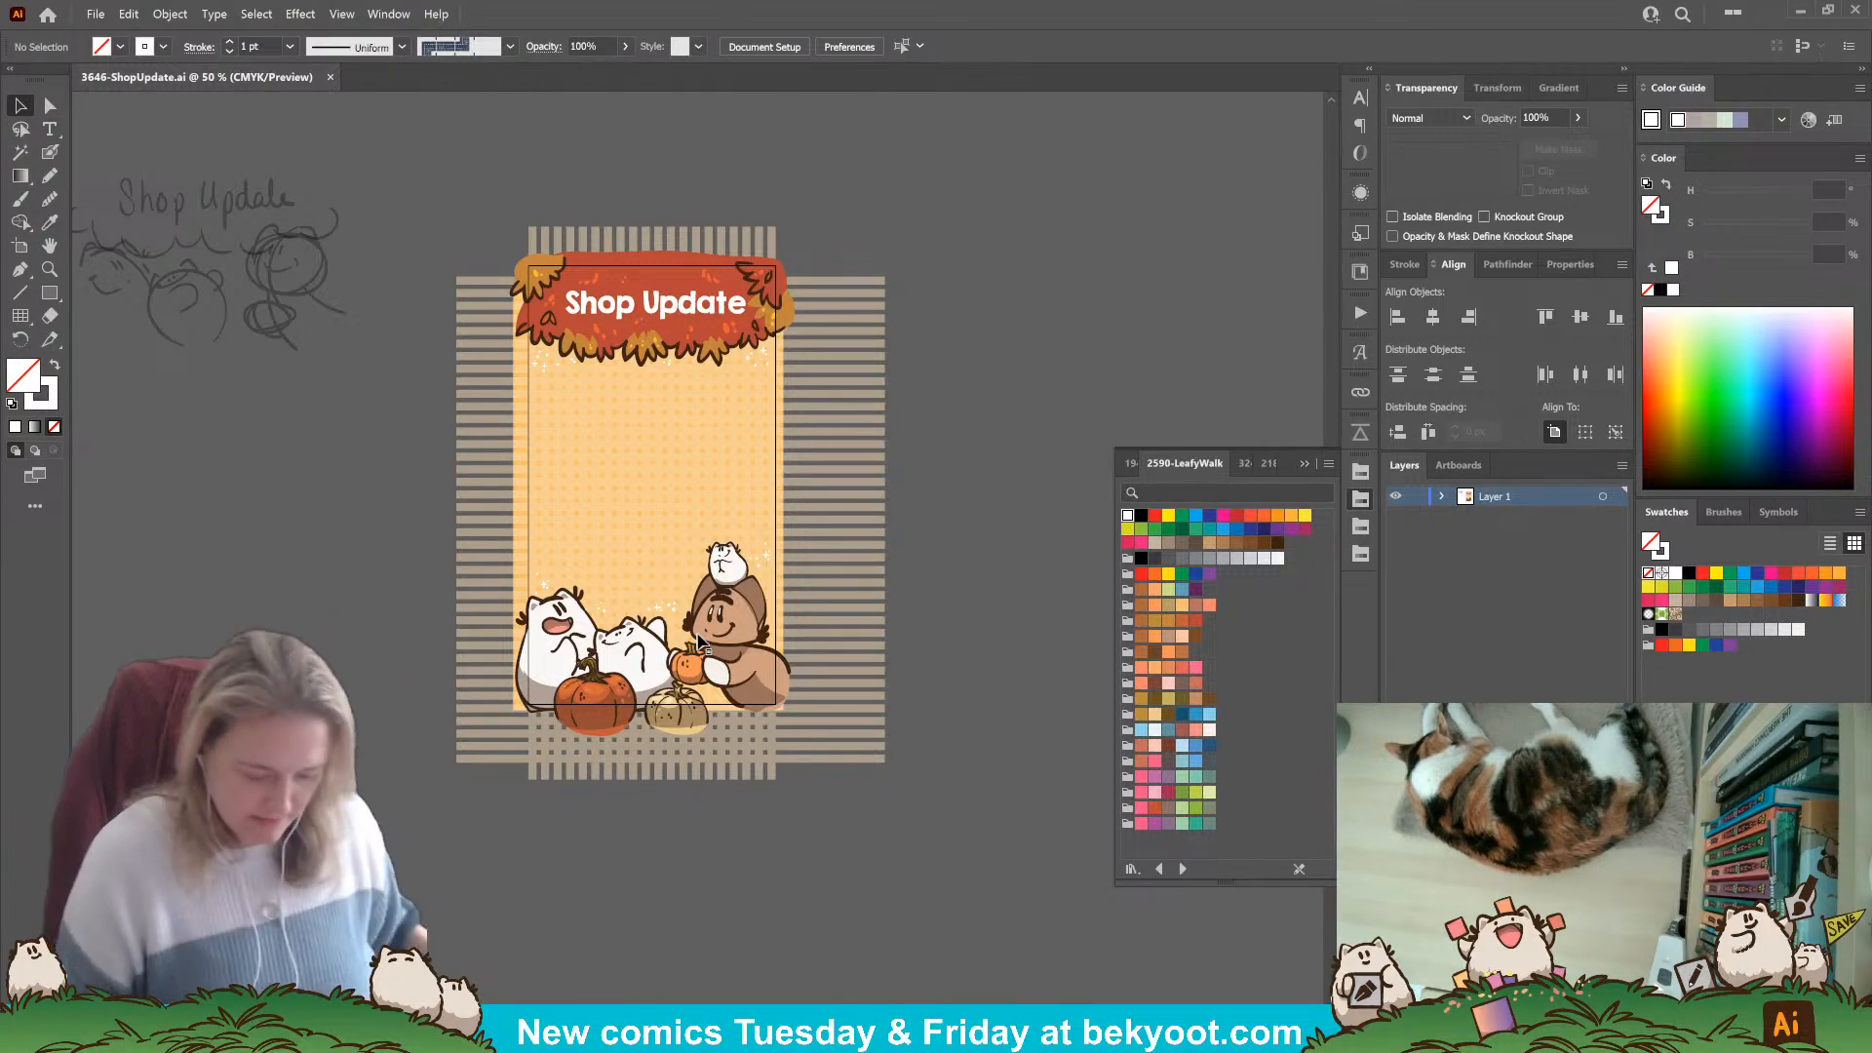
Create a second artboard beside the illustration and set its size to 900 by 900 px.
drag(870, 859, 627, 860)
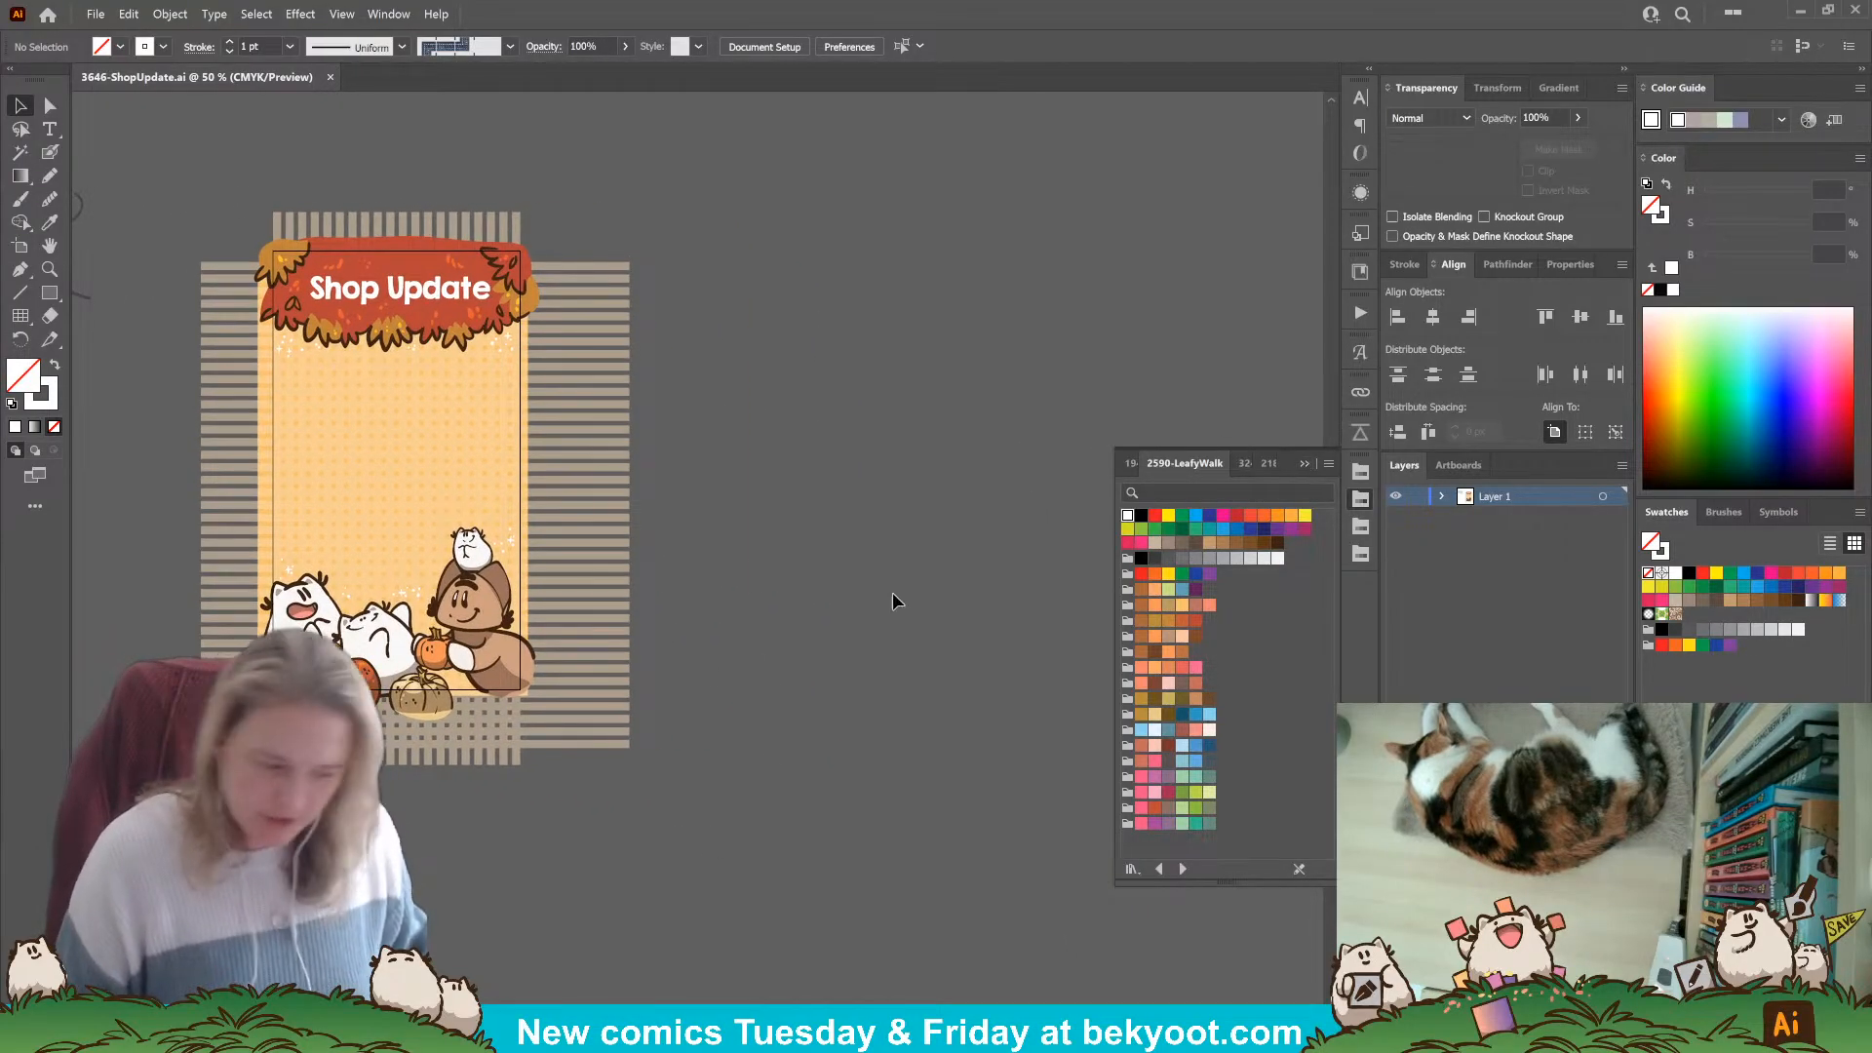
click(19, 246)
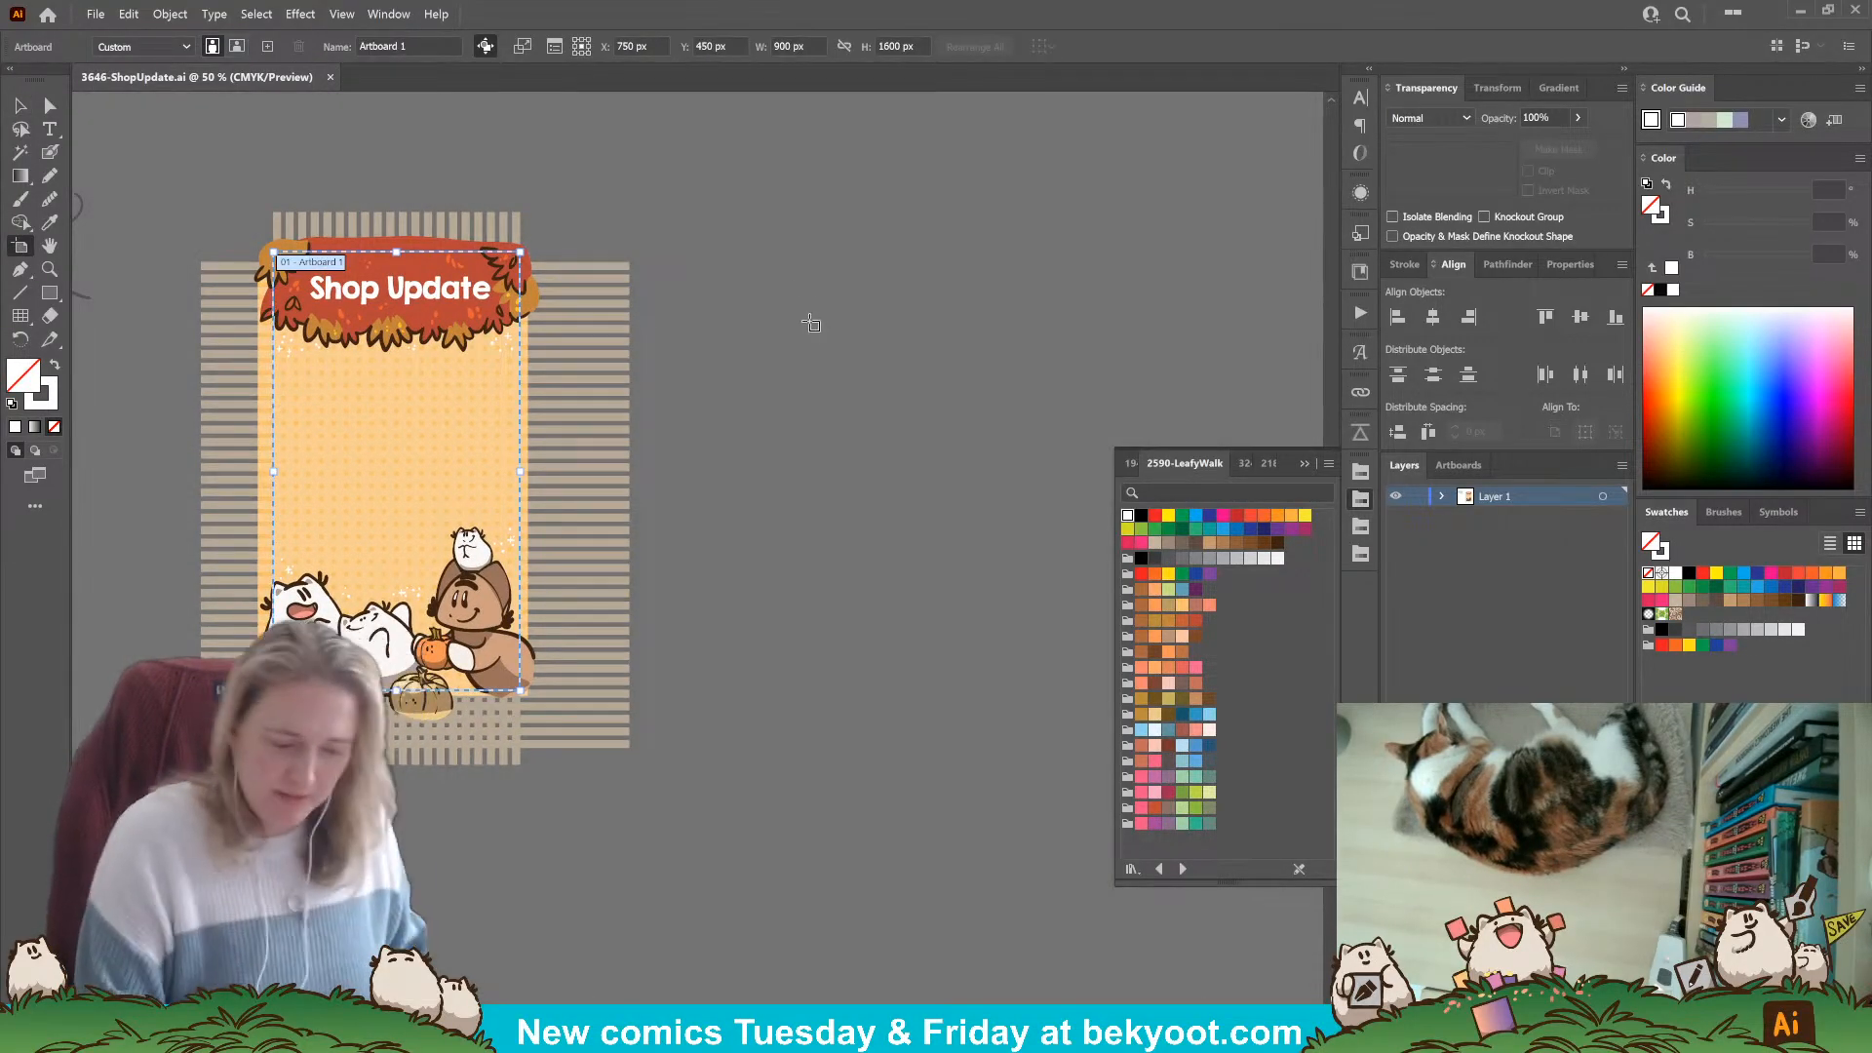
drag(781, 253, 1063, 571)
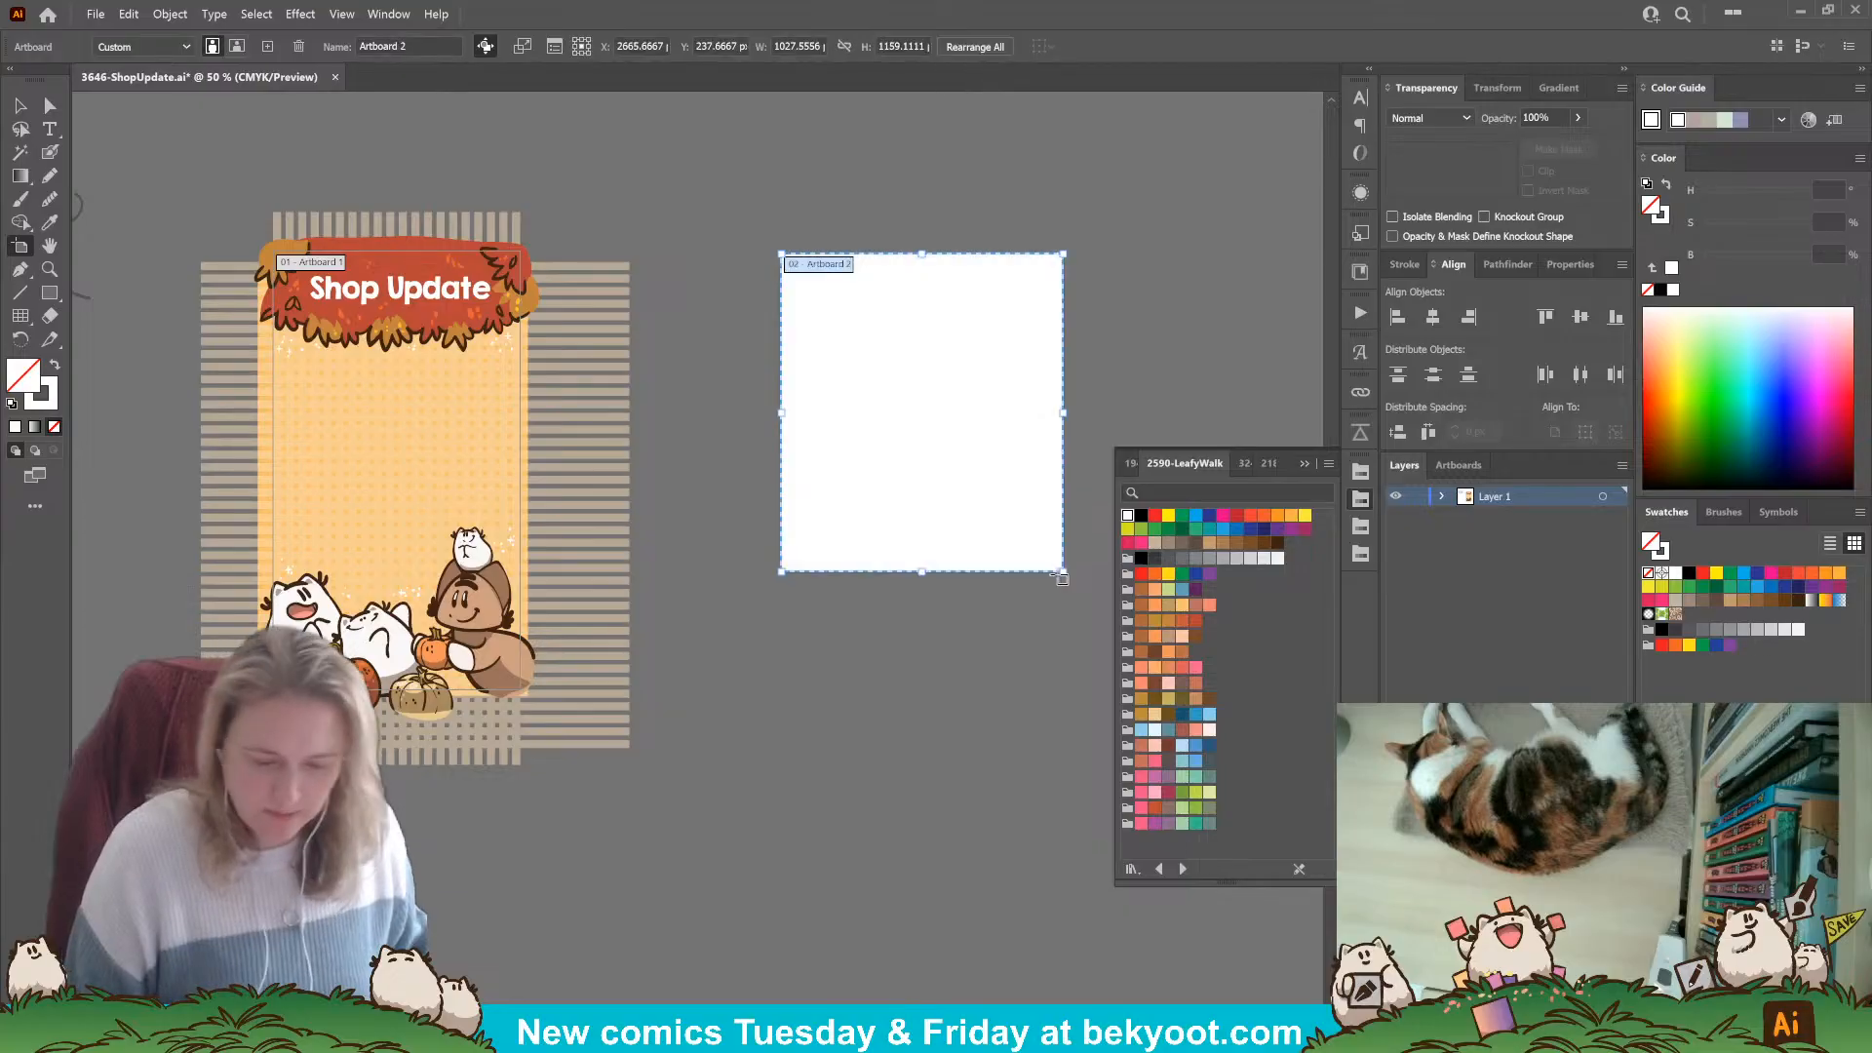
drag(775, 47, 858, 51)
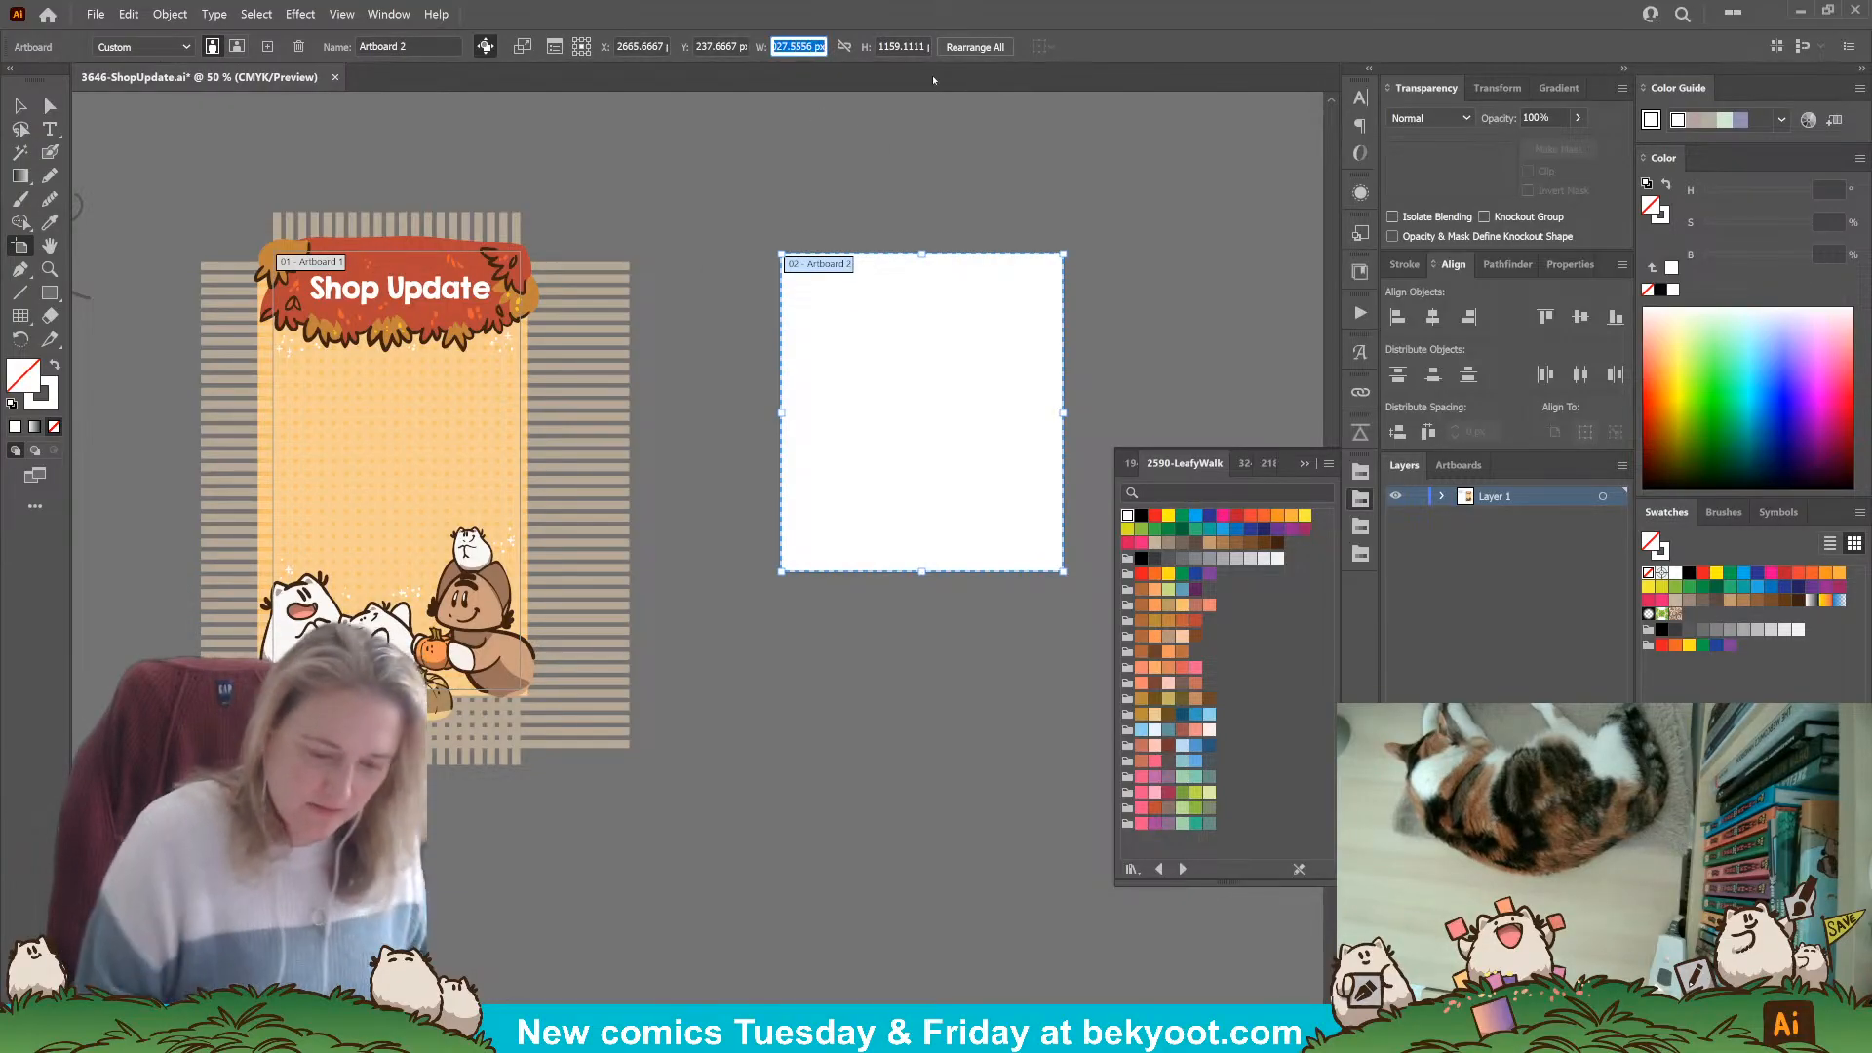
text(900)
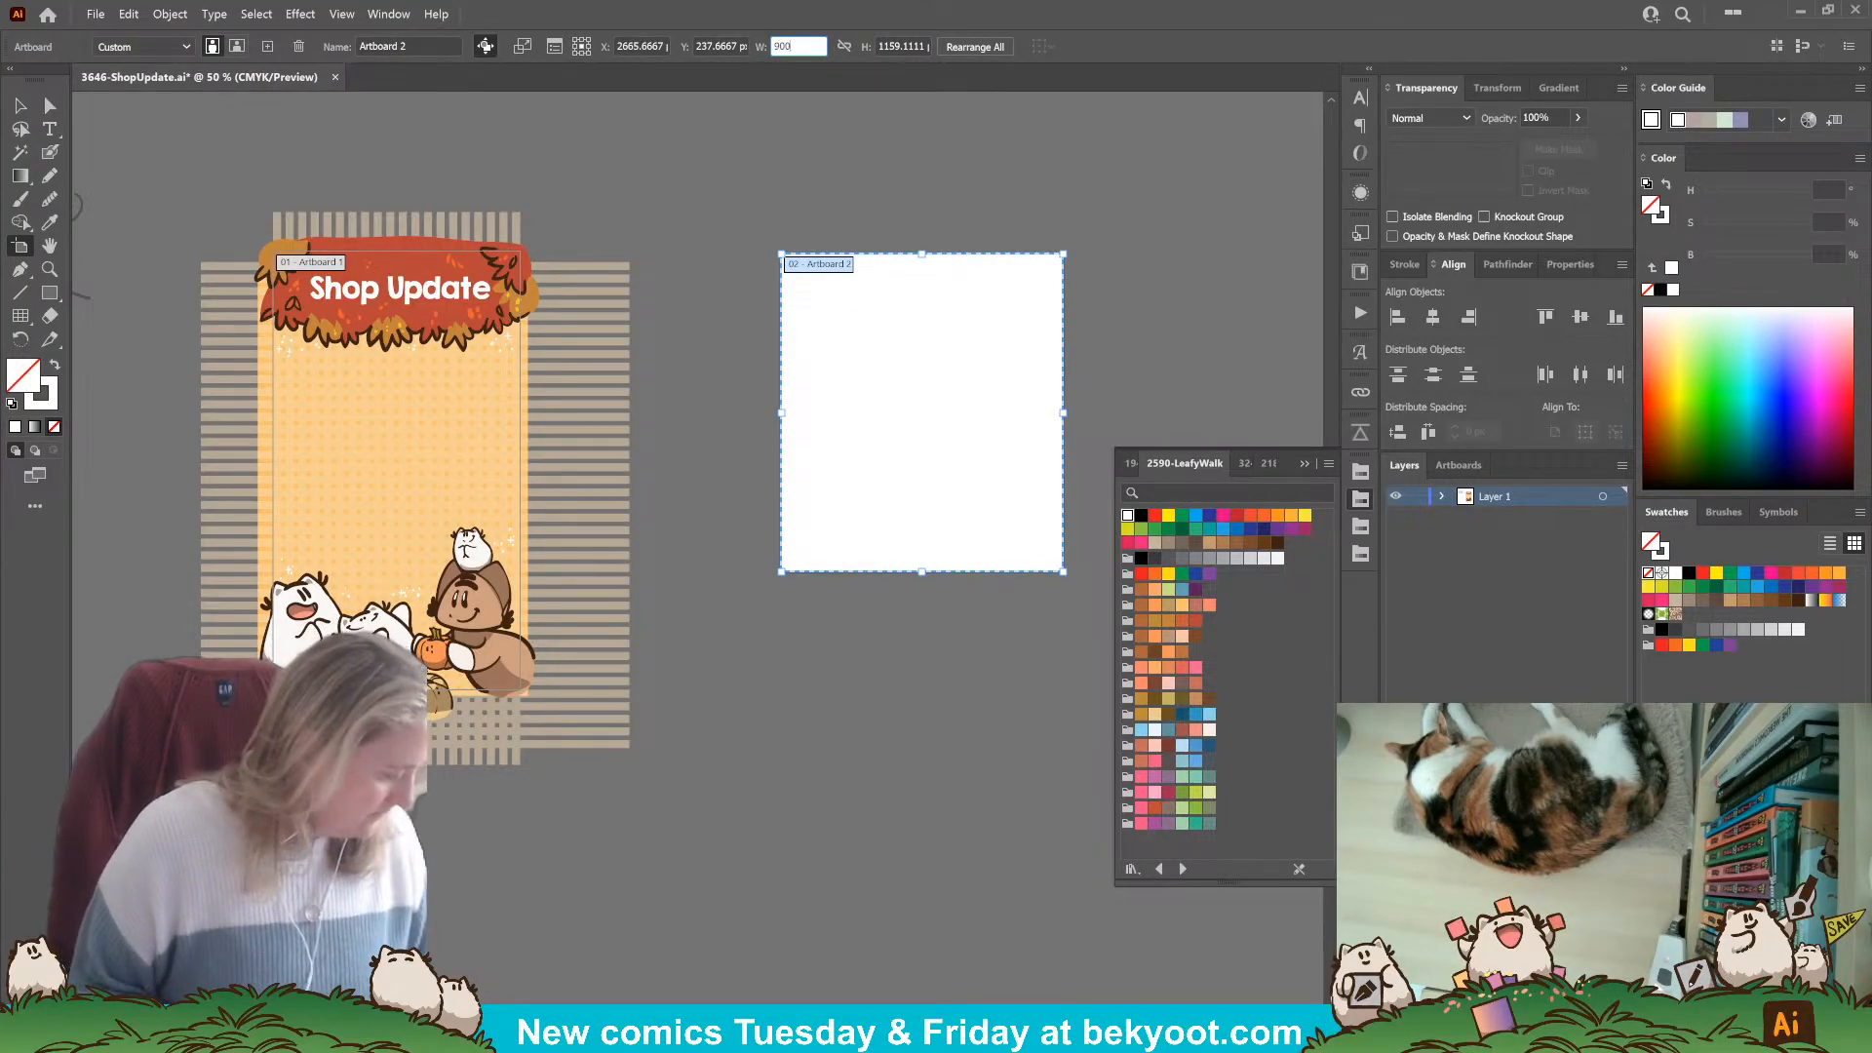
key(Tab)
text(900)
key(Return)
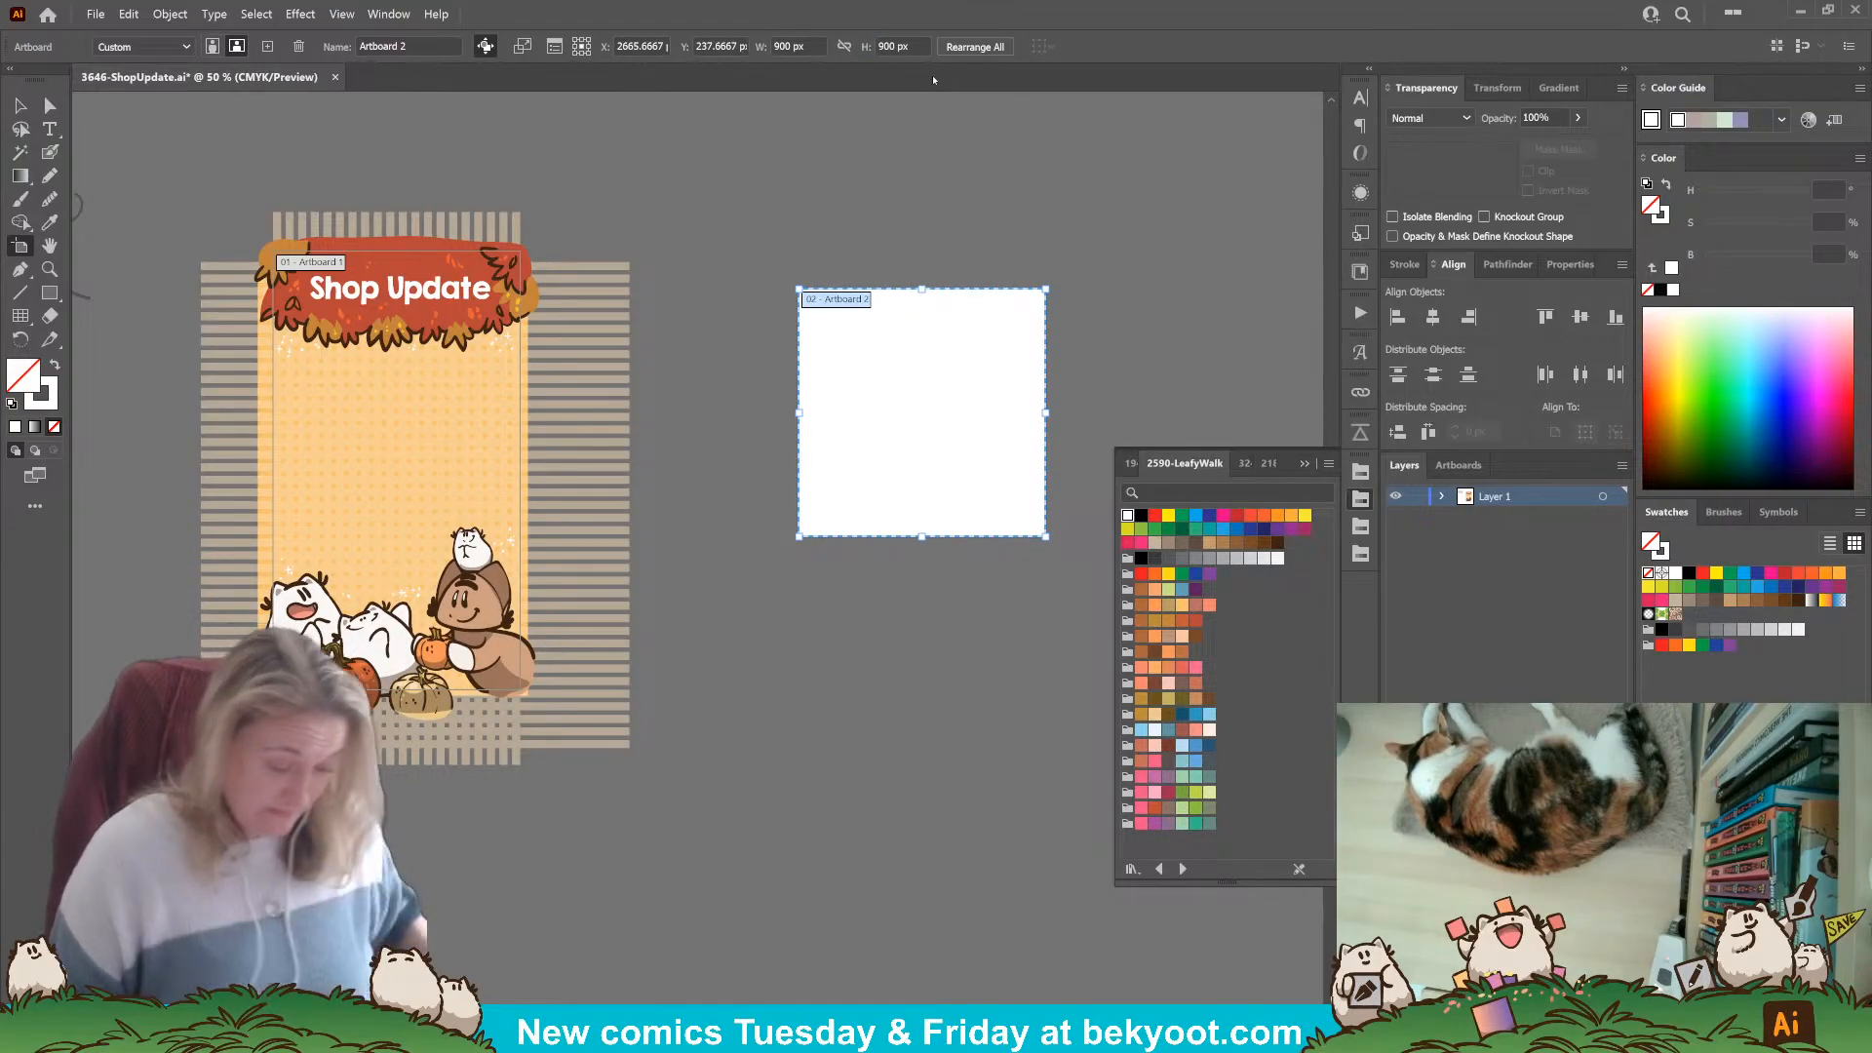
Duplicate the character group to the bottom of the square artboard, and the plaid background group behind it.
key(v)
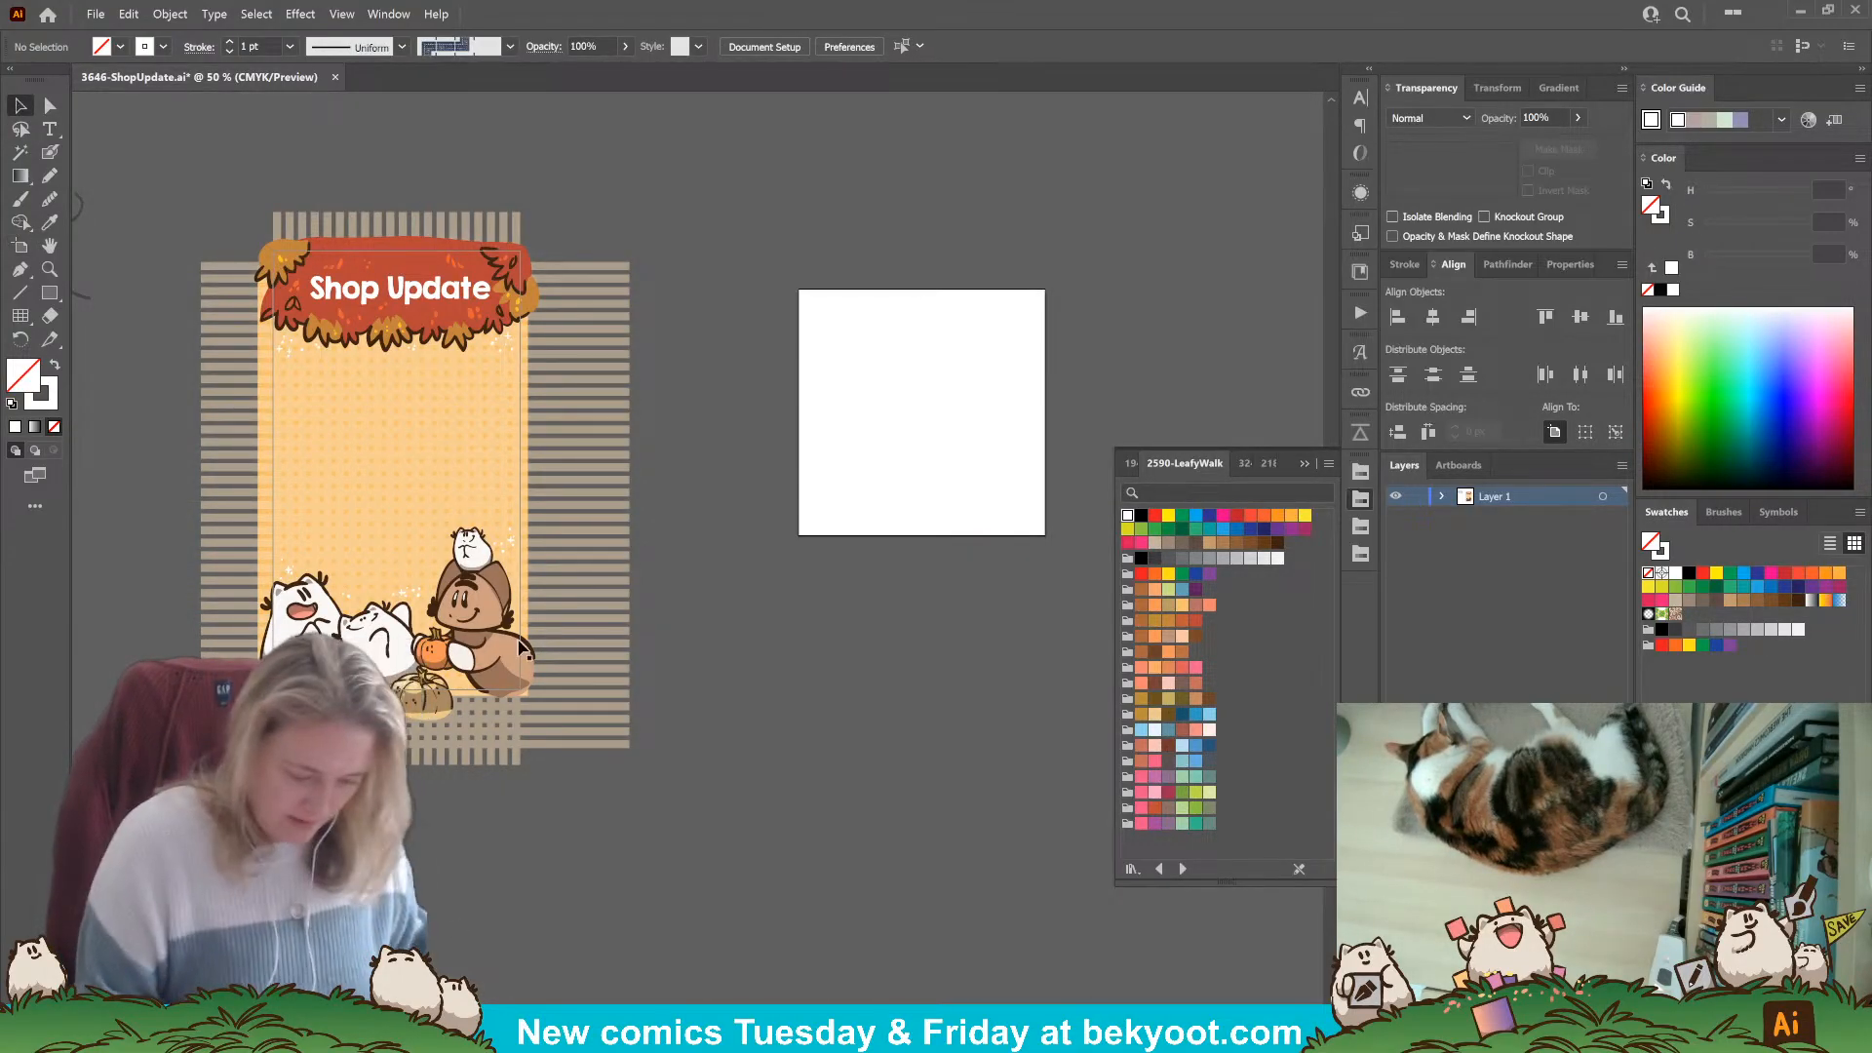
click(492, 674)
drag(504, 660, 1025, 508)
click(762, 775)
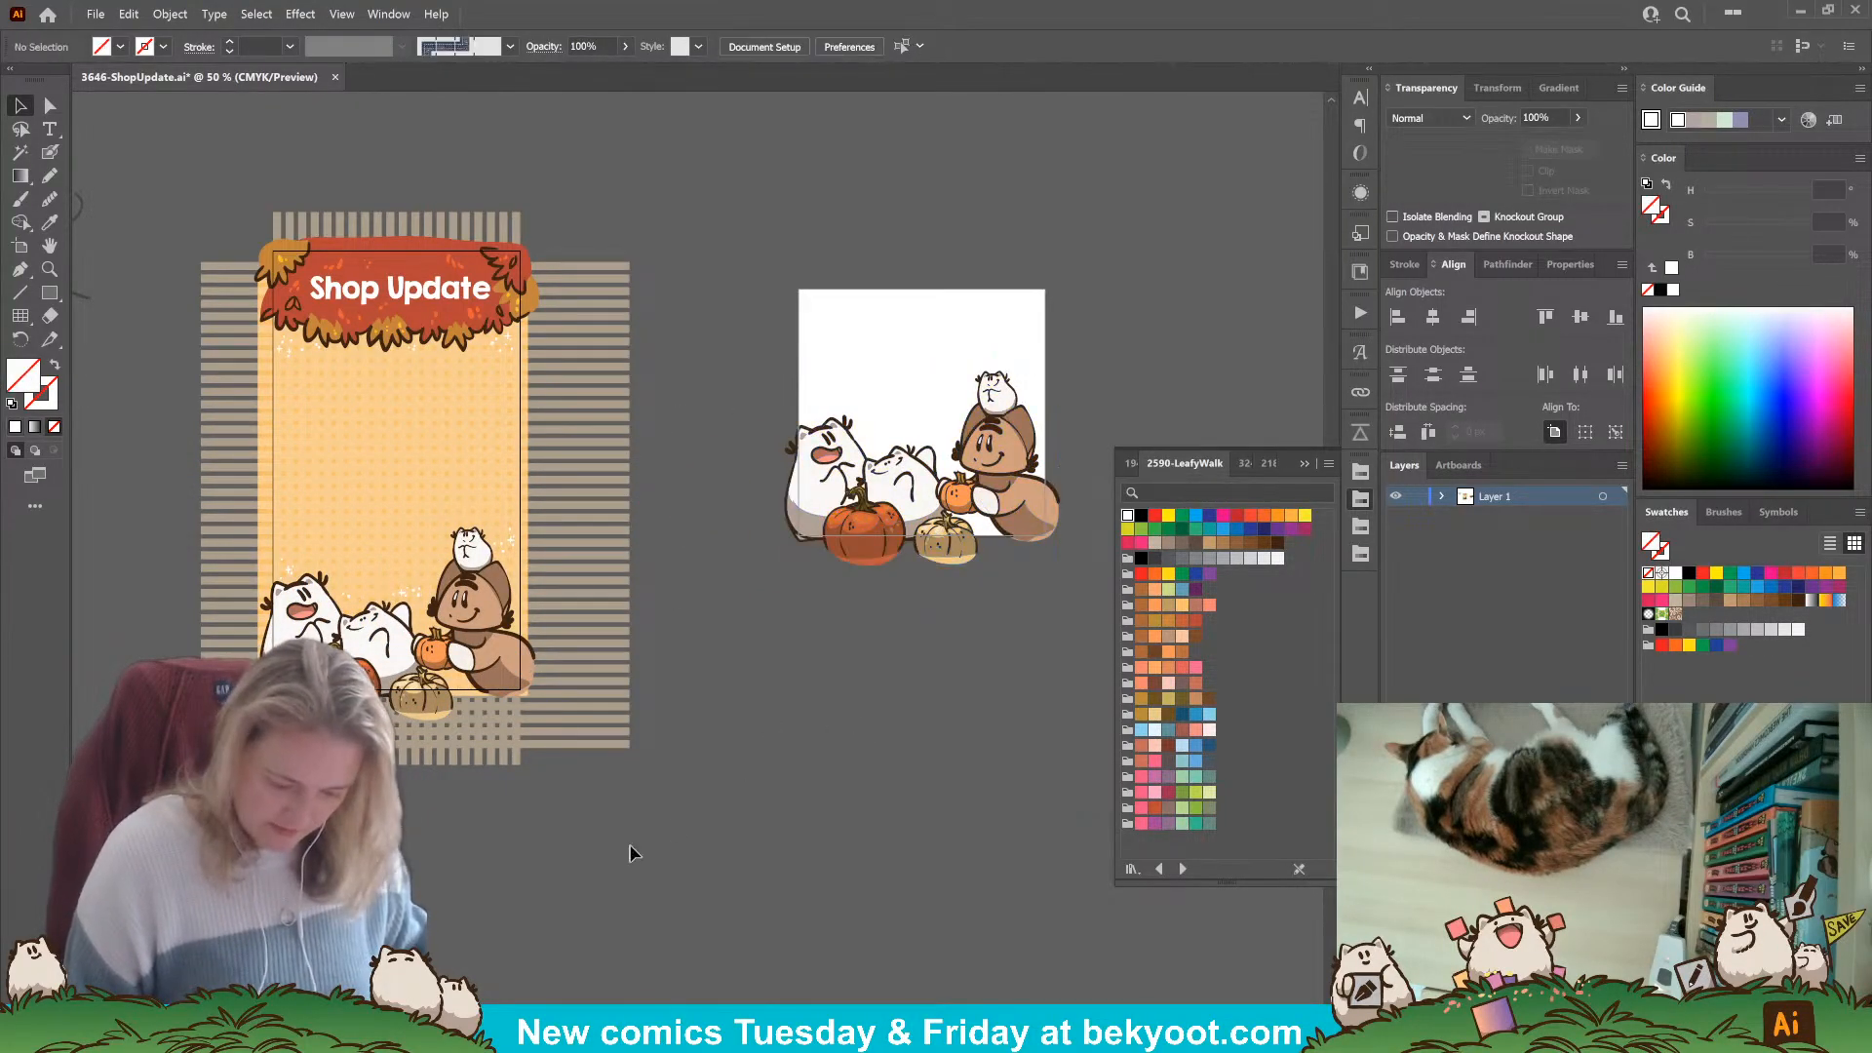
drag(598, 694, 1097, 591)
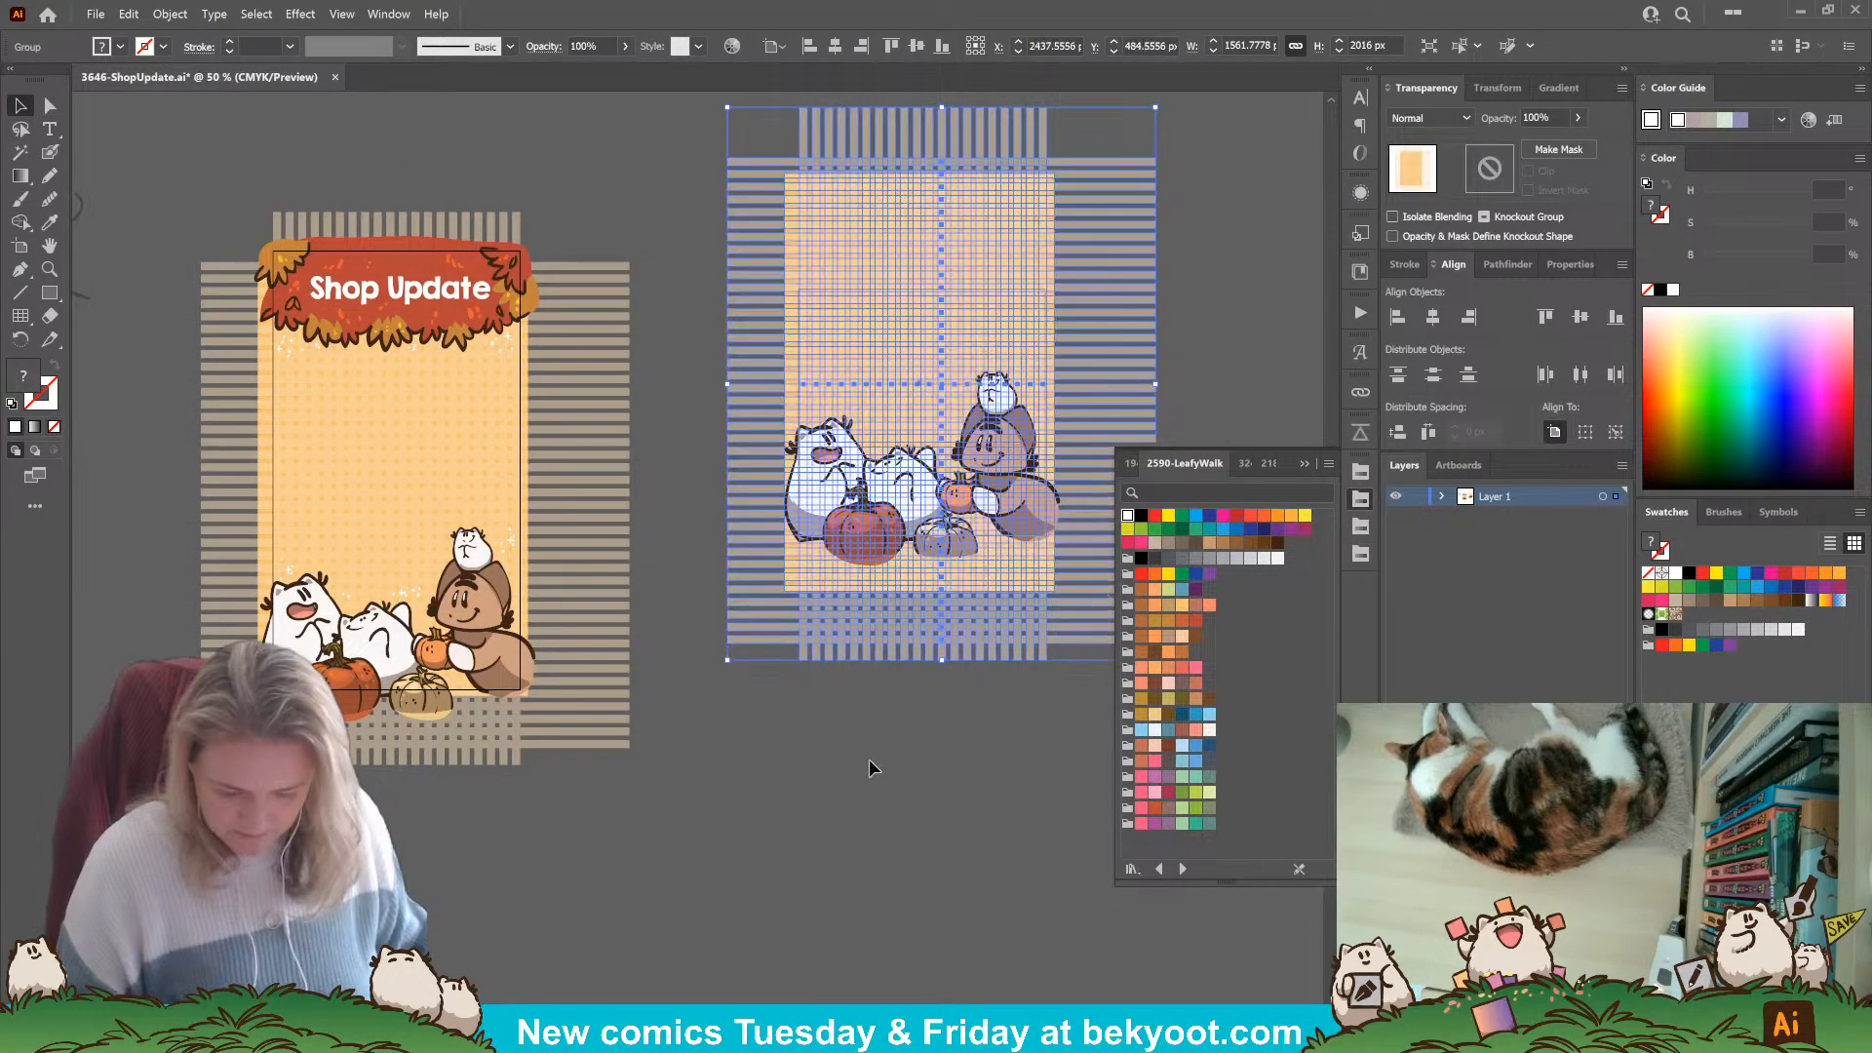
click(679, 845)
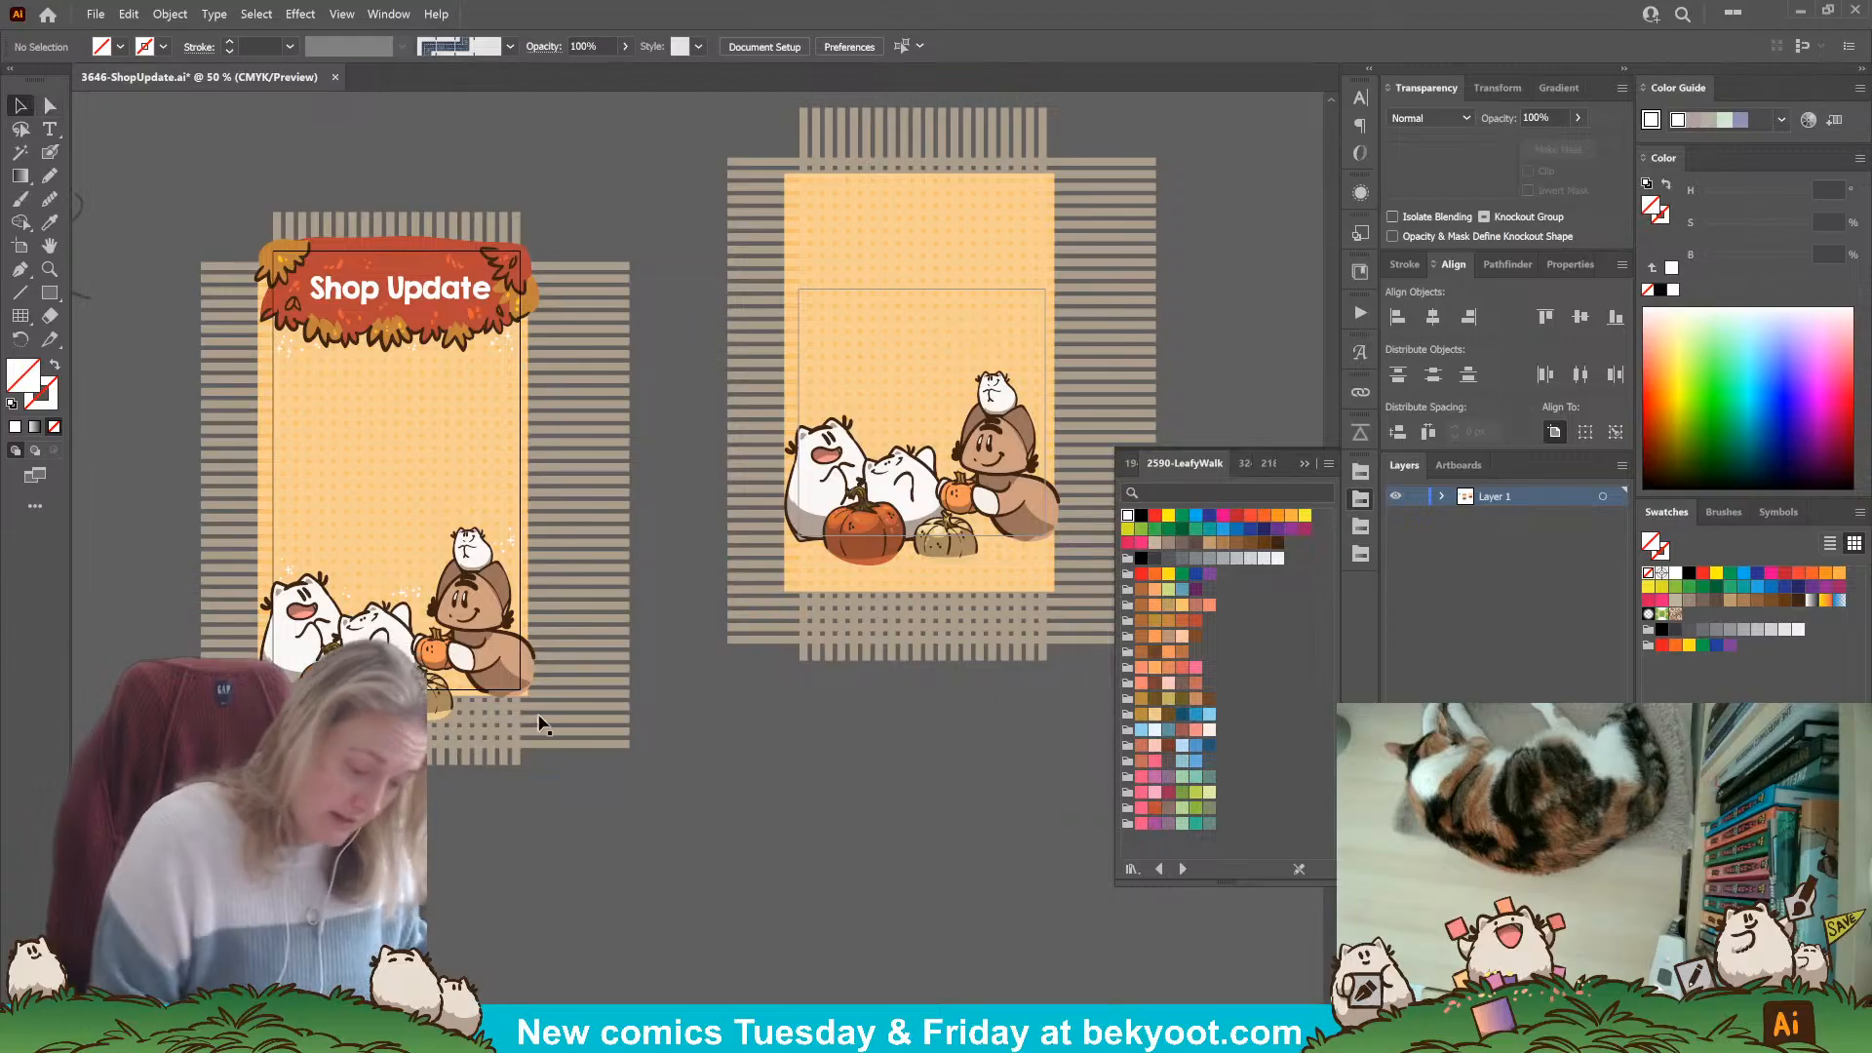
Duplicate the Shop Update banner and the white sparkles onto the square artboard, fitting the banner to its top edge.
click(412, 596)
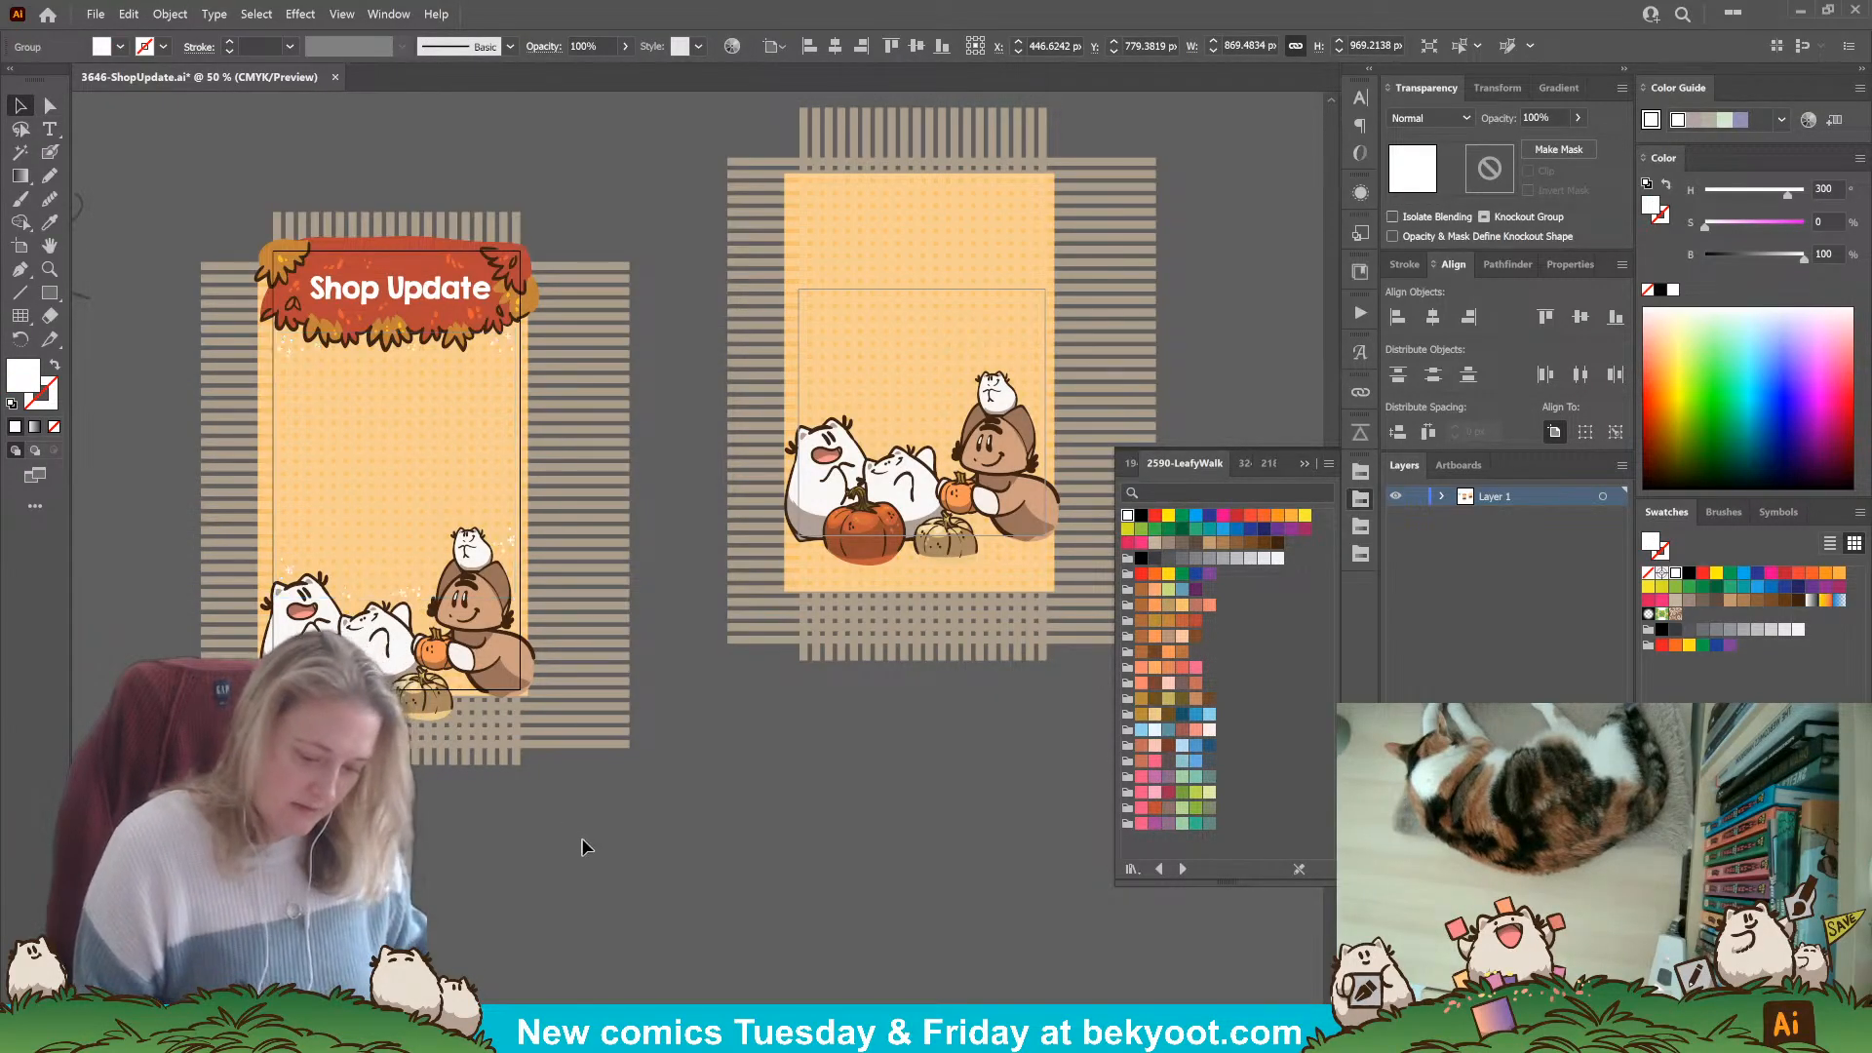
drag(200, 198, 604, 380)
shift+click(594, 439)
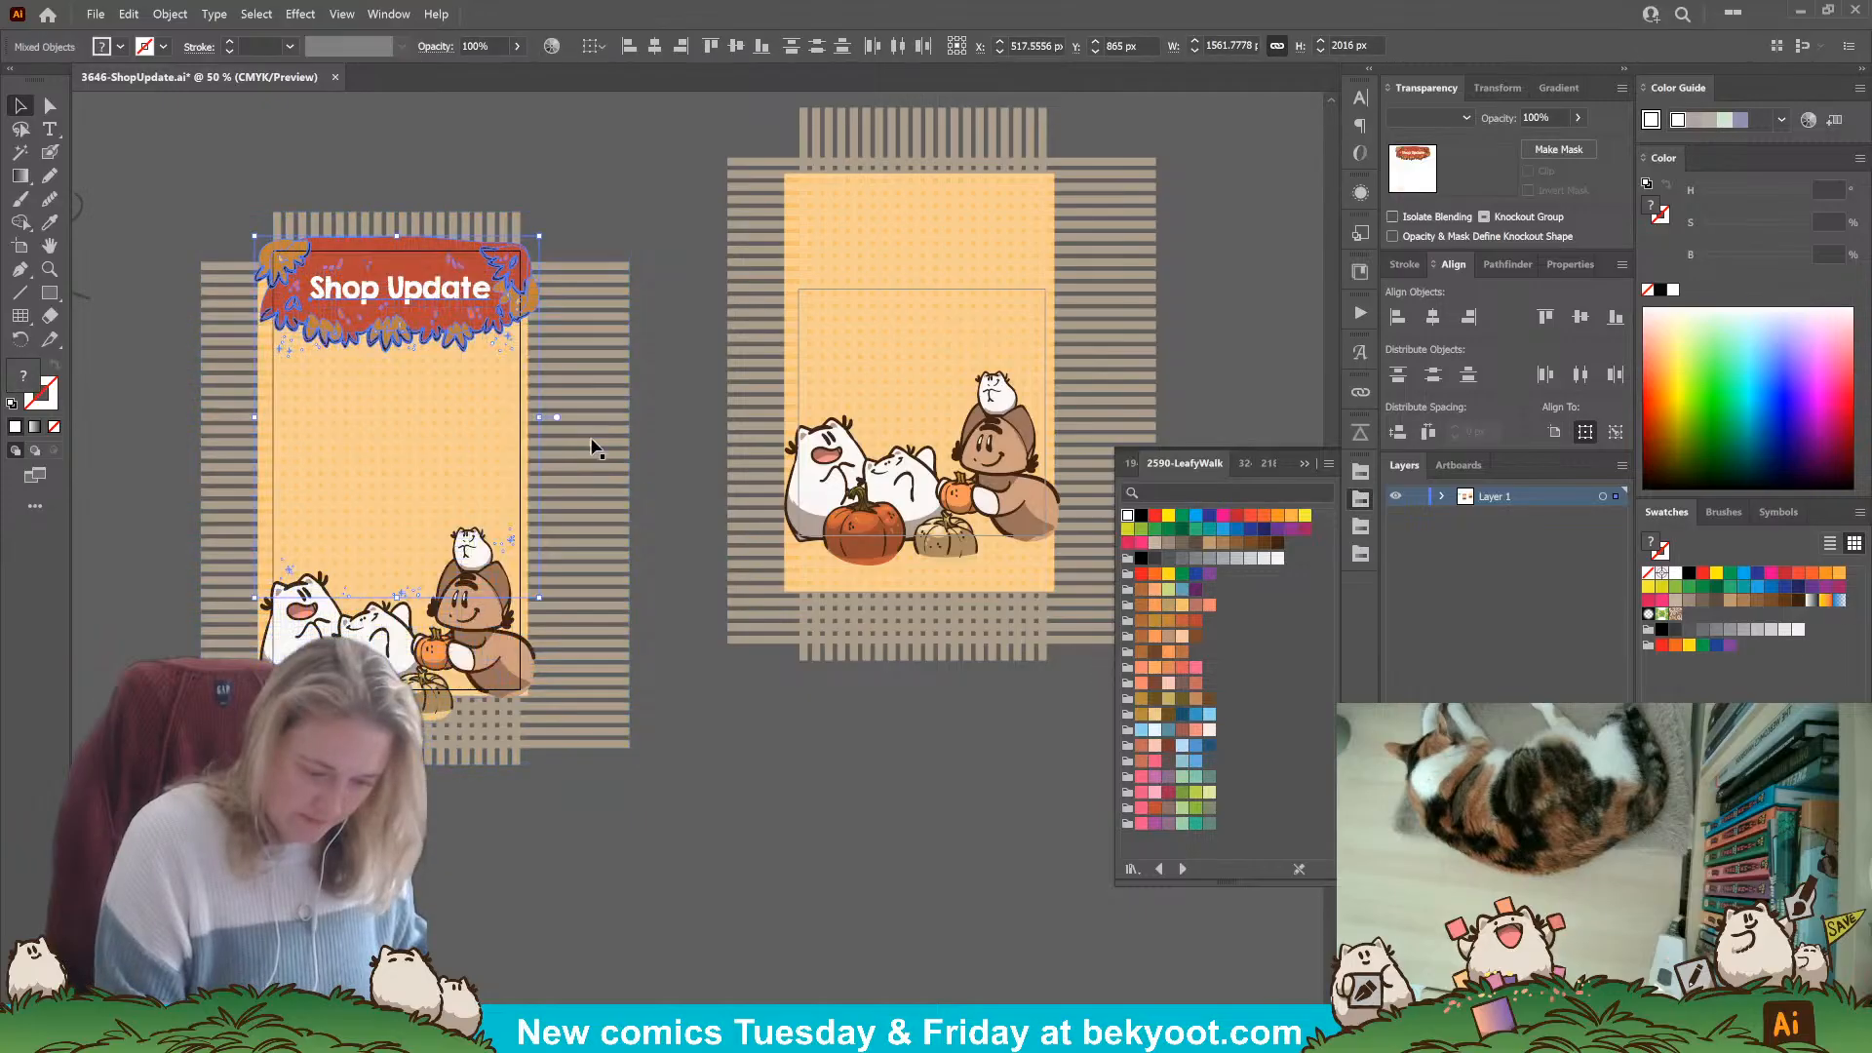
drag(445, 322, 946, 364)
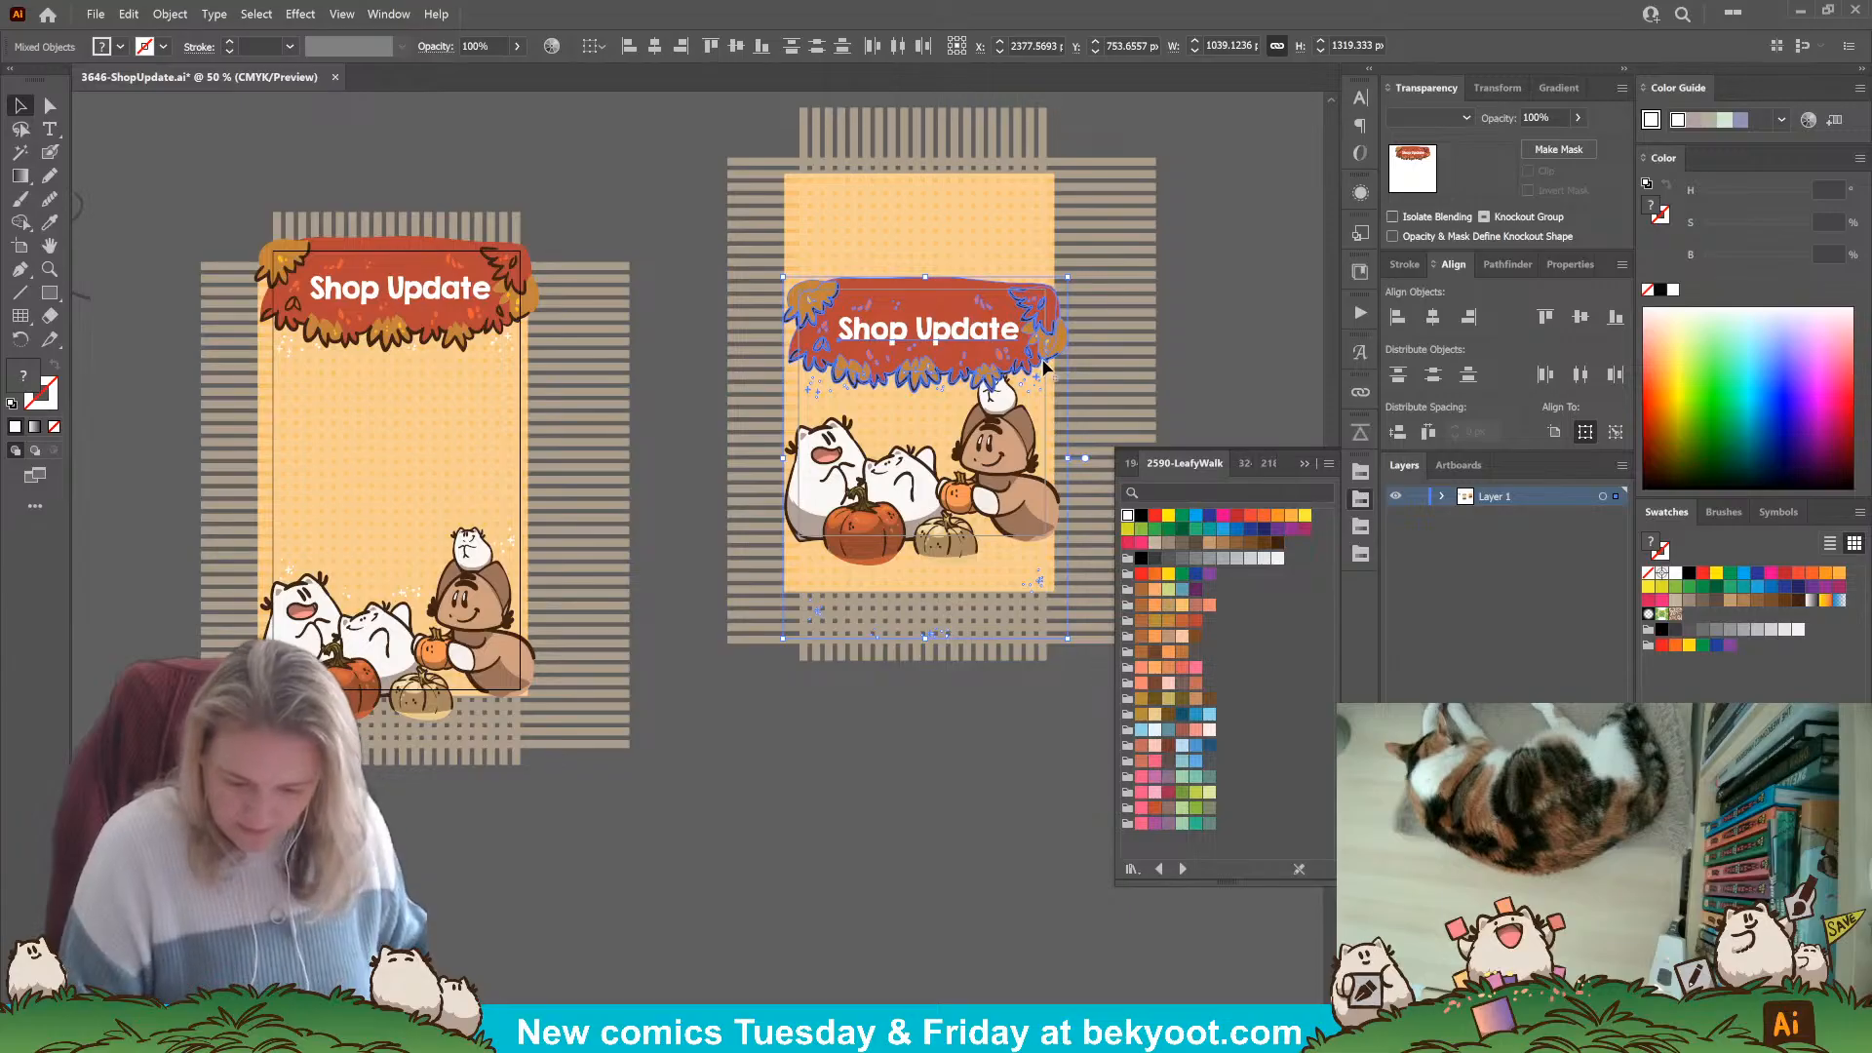
drag(1037, 326, 1036, 321)
click(914, 756)
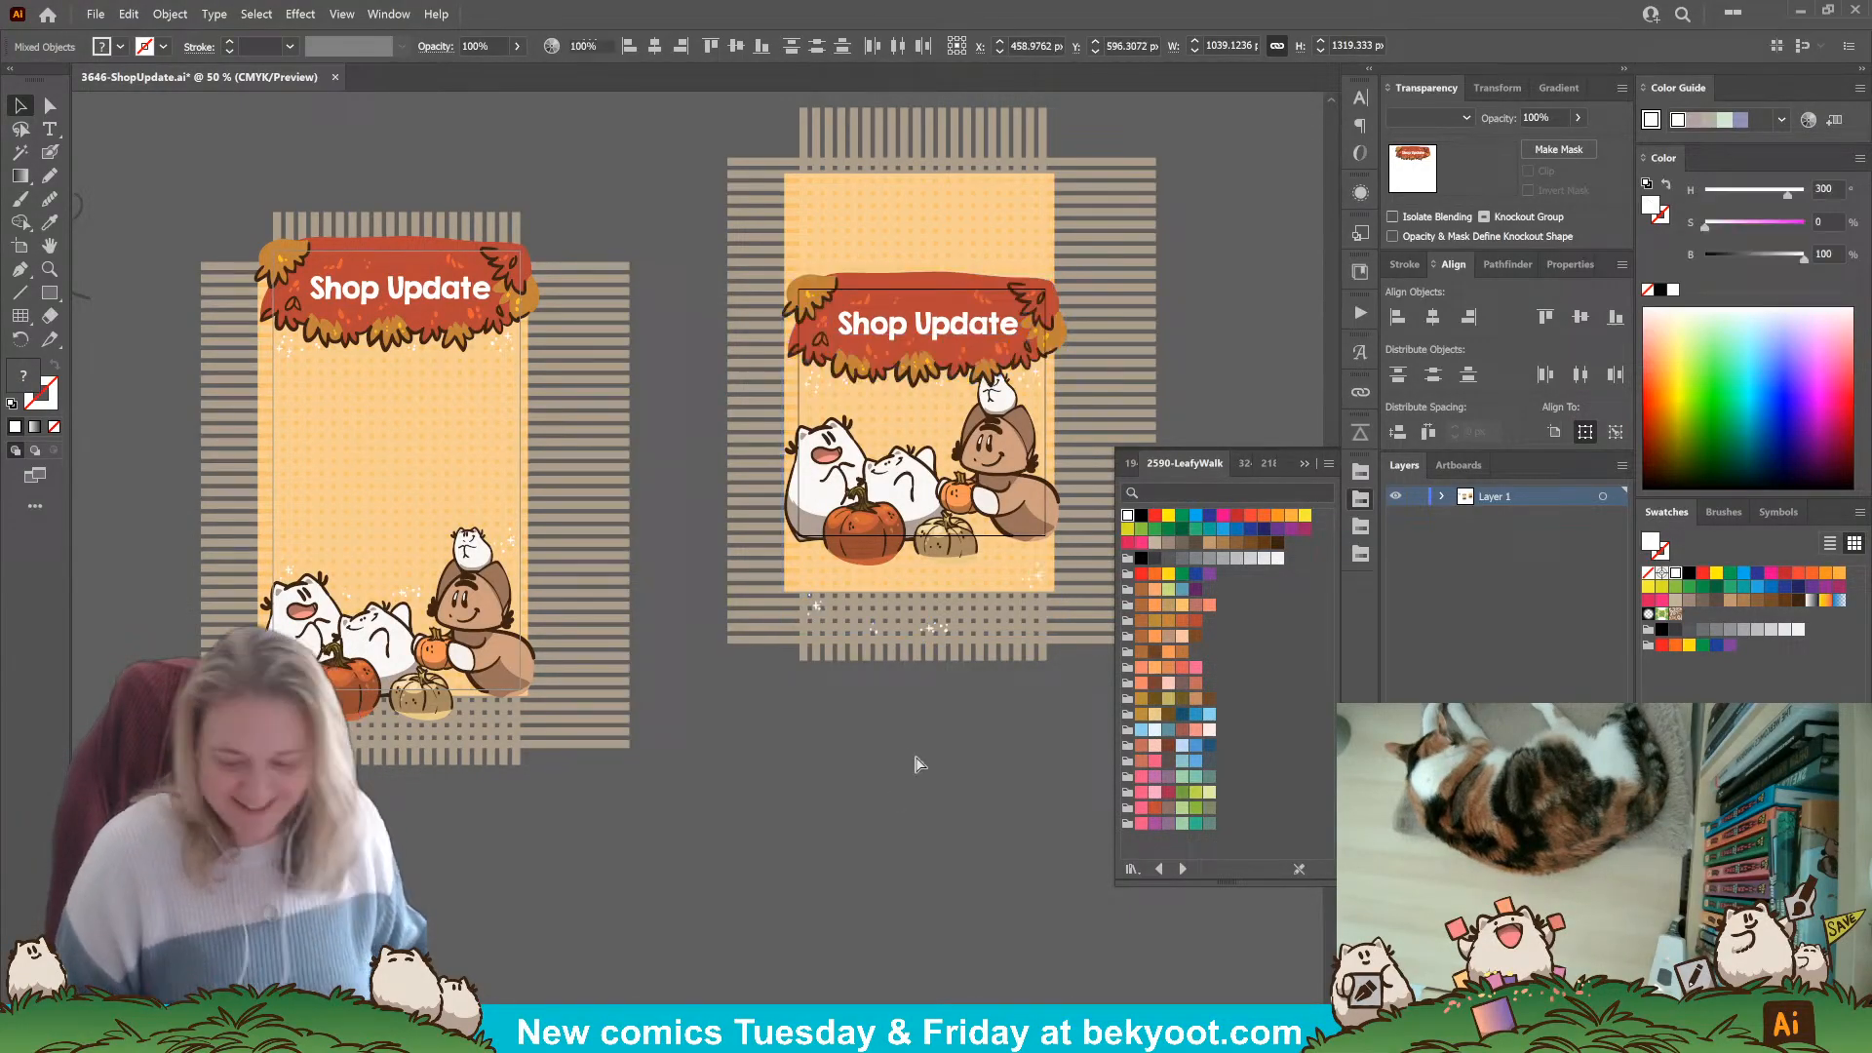
Save the document with both the tall and the square artboard layouts.
click(1009, 465)
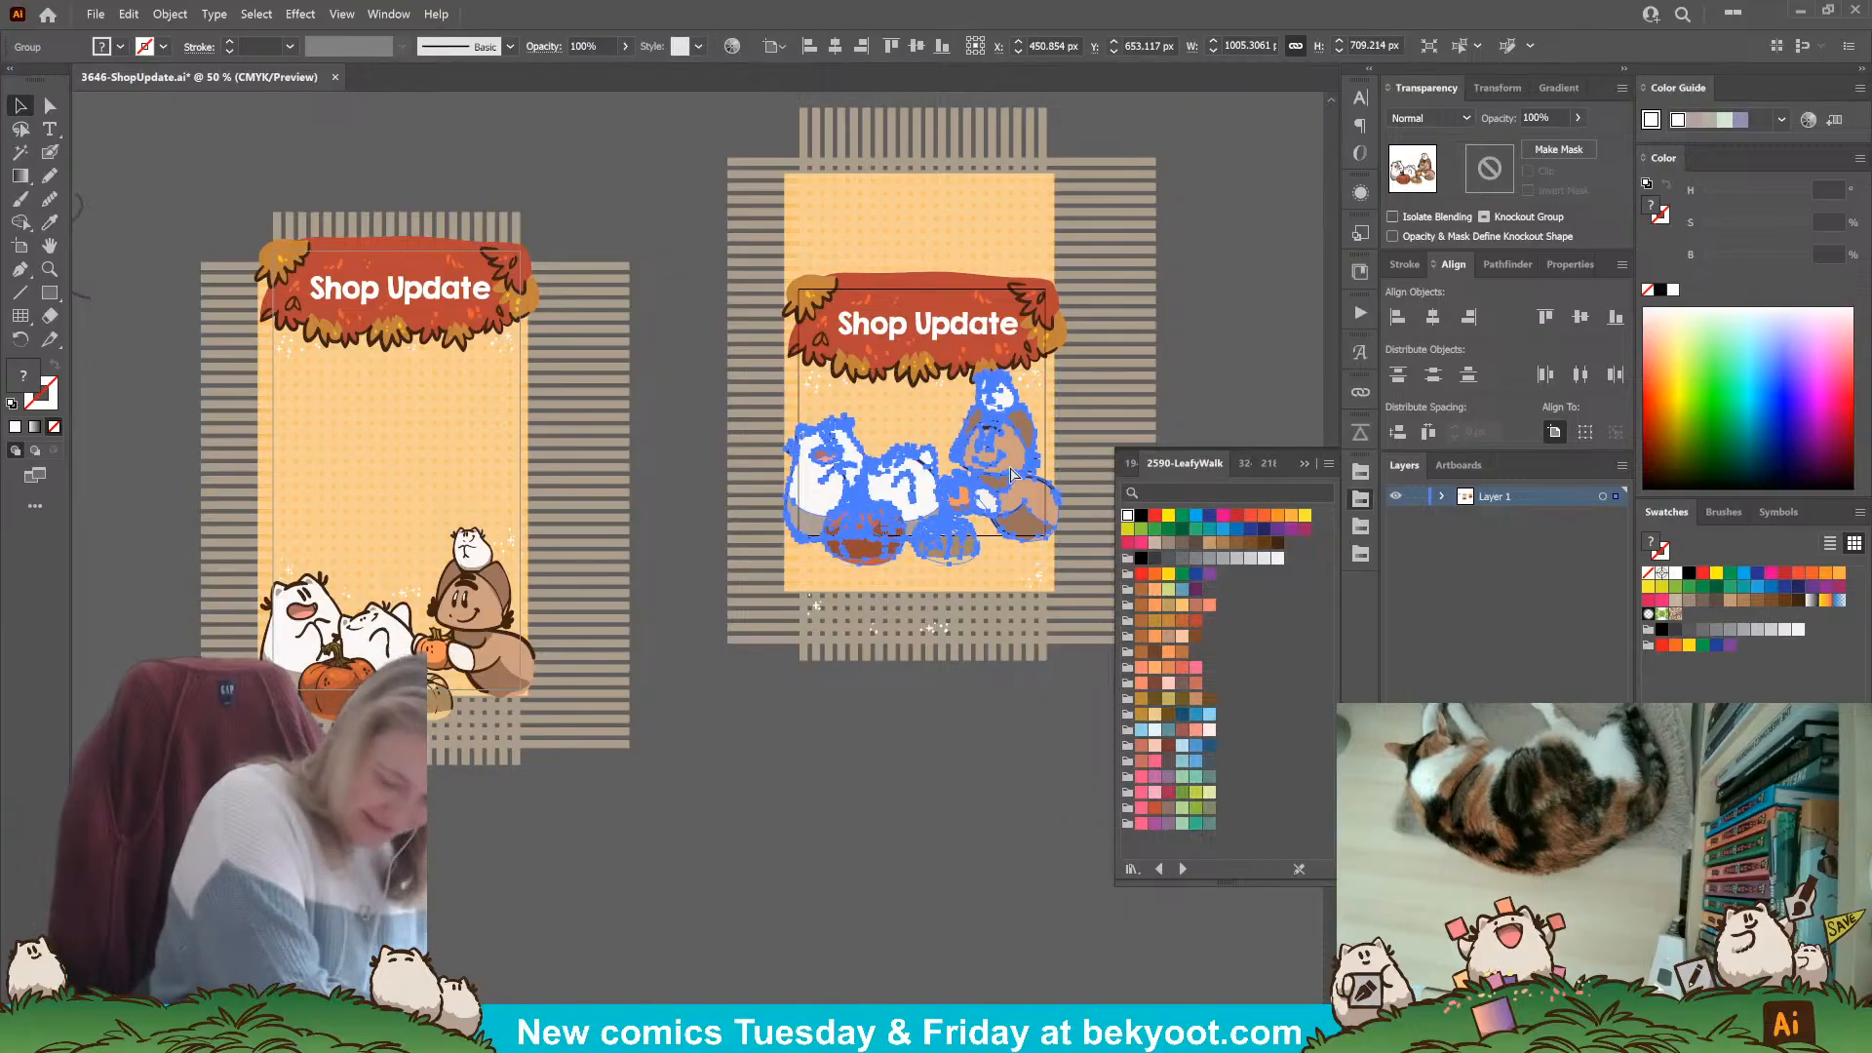
click(1009, 465)
click(856, 773)
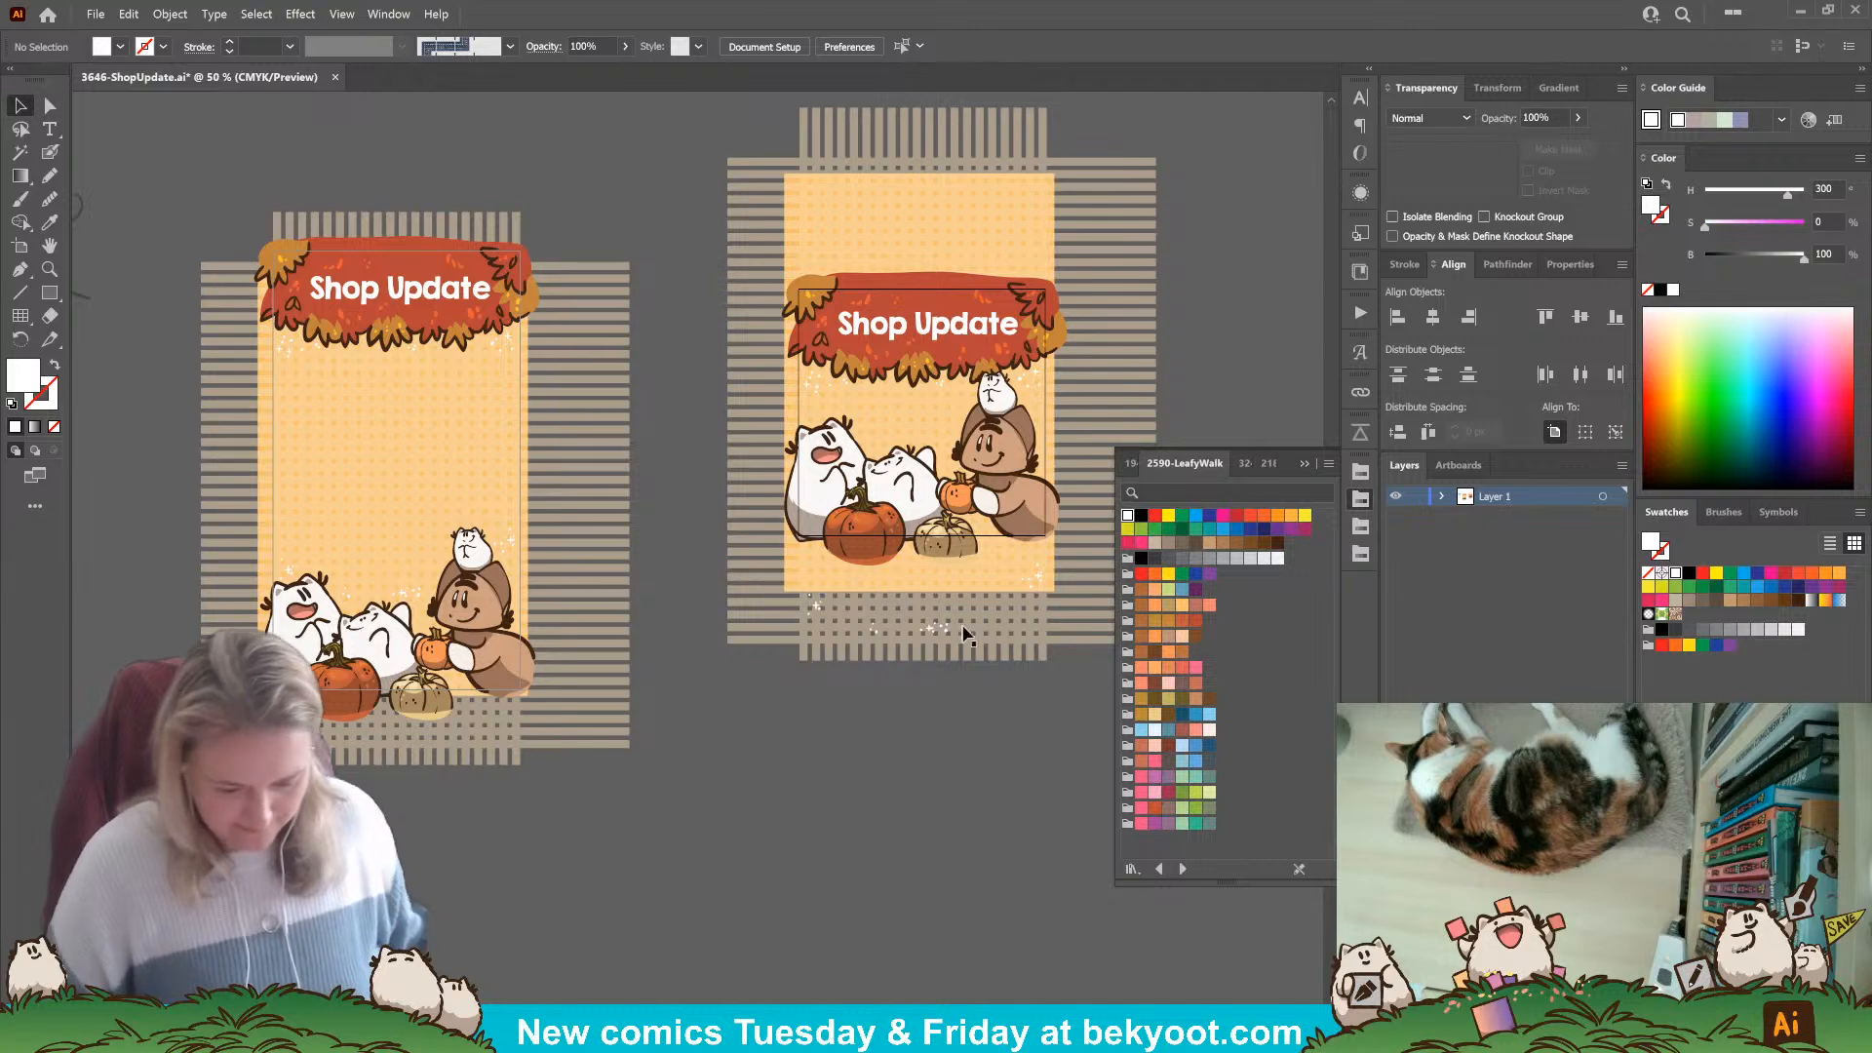
scroll(725, 707, left, 3)
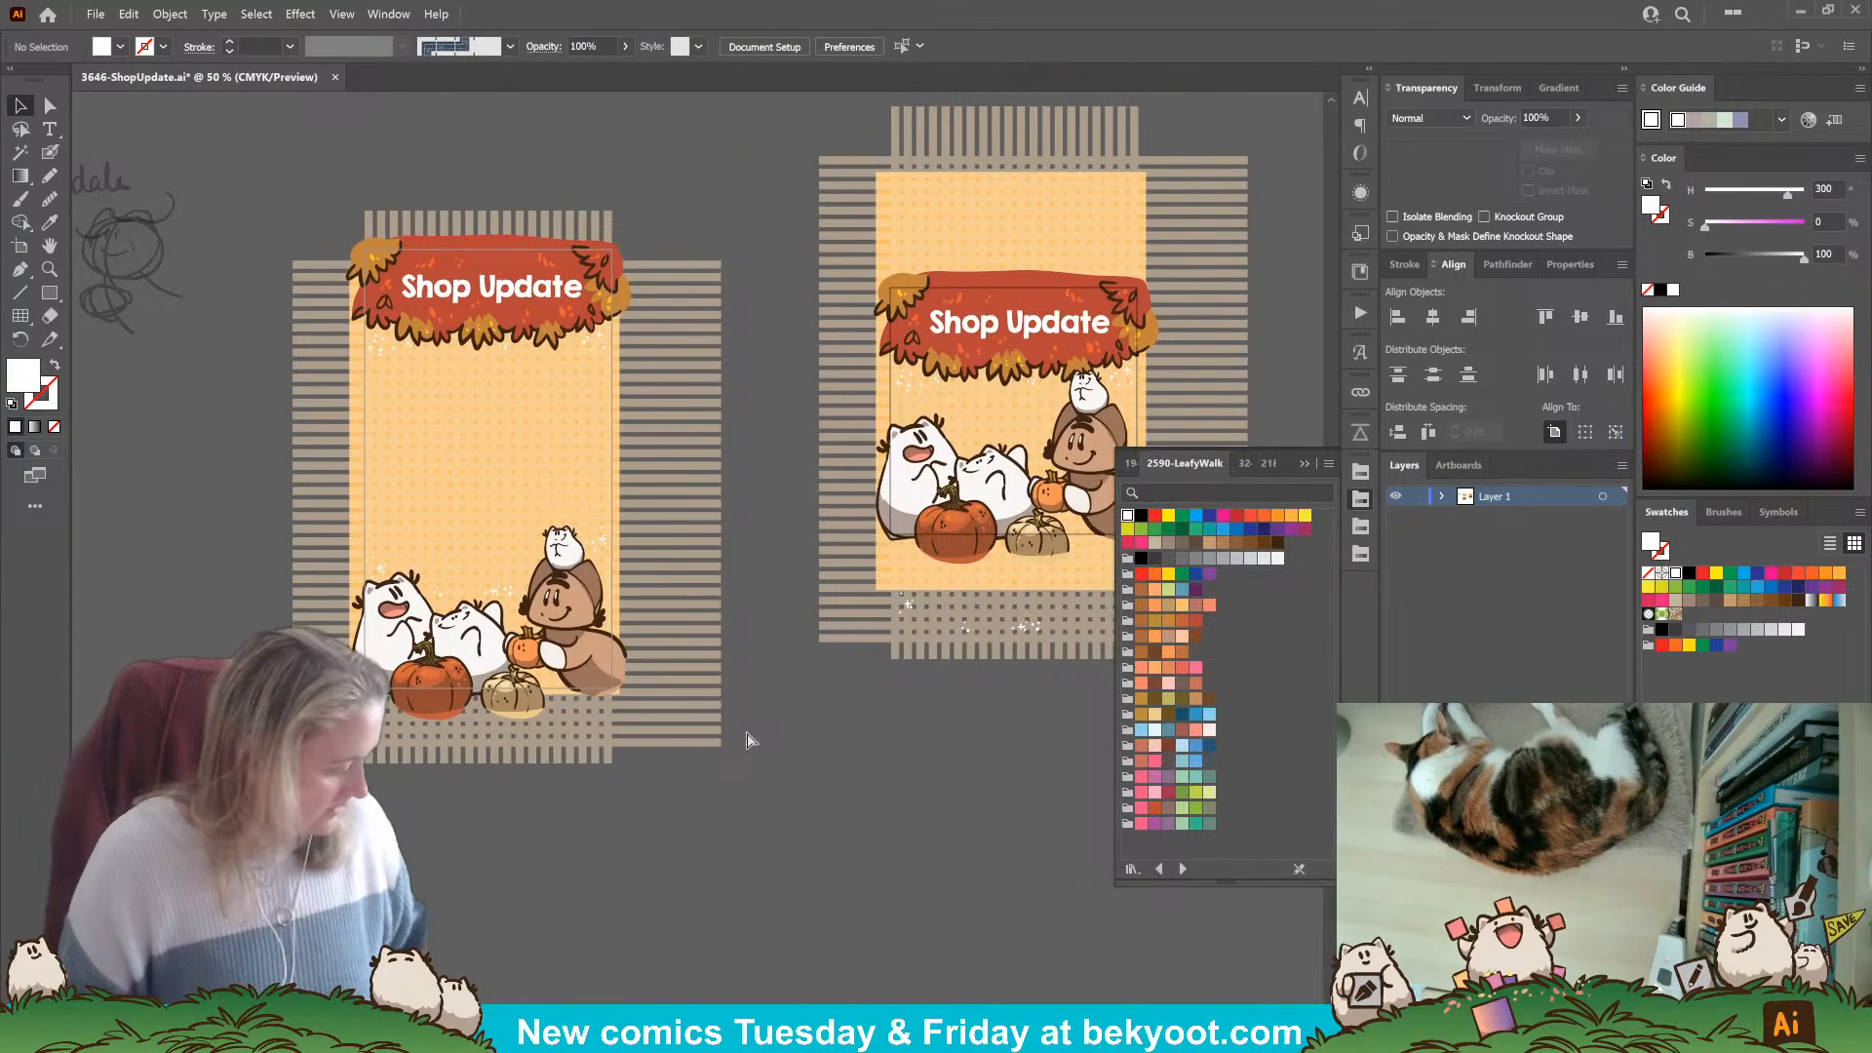
key(ctrl+s)
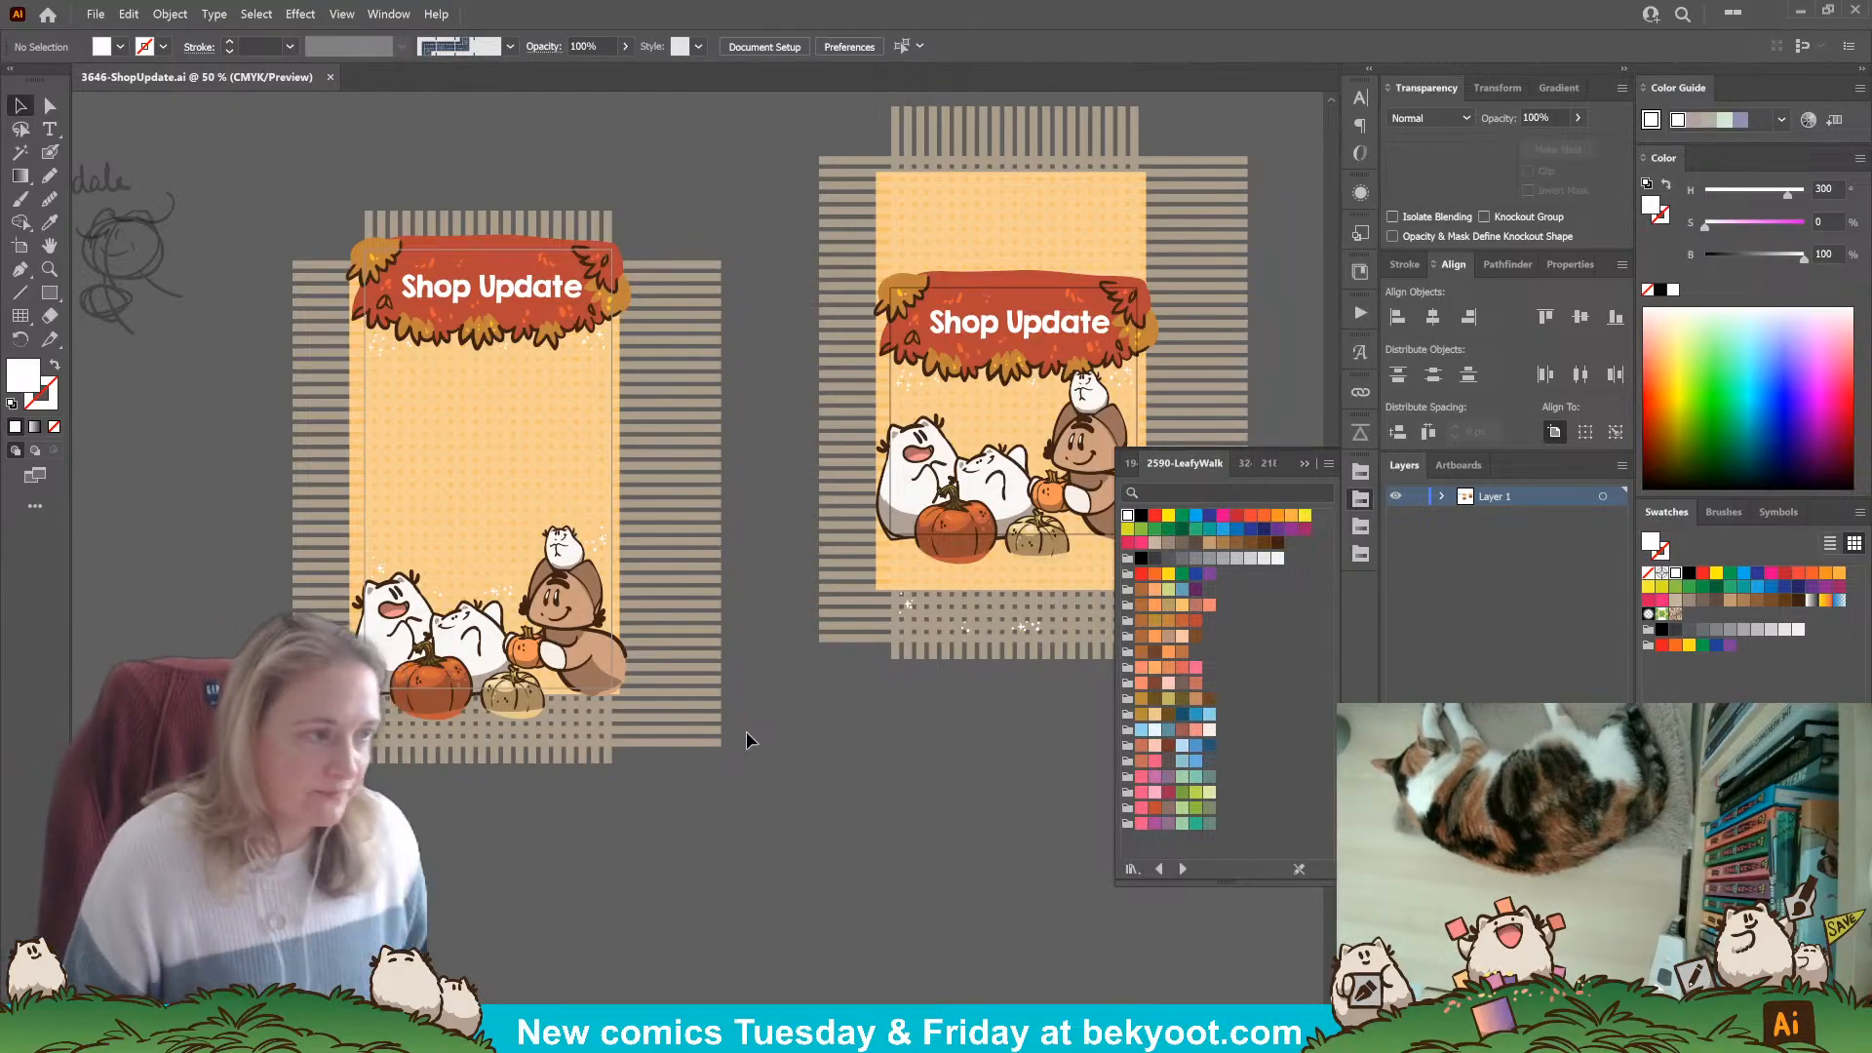
Place three T-shirt mockup images on the canvas: the olive Harvest Bake-Off shirt, the dark ghosts shirt and the white Ghost Stories shirt.
drag(819, 749, 700, 698)
scroll(759, 686, down, 1)
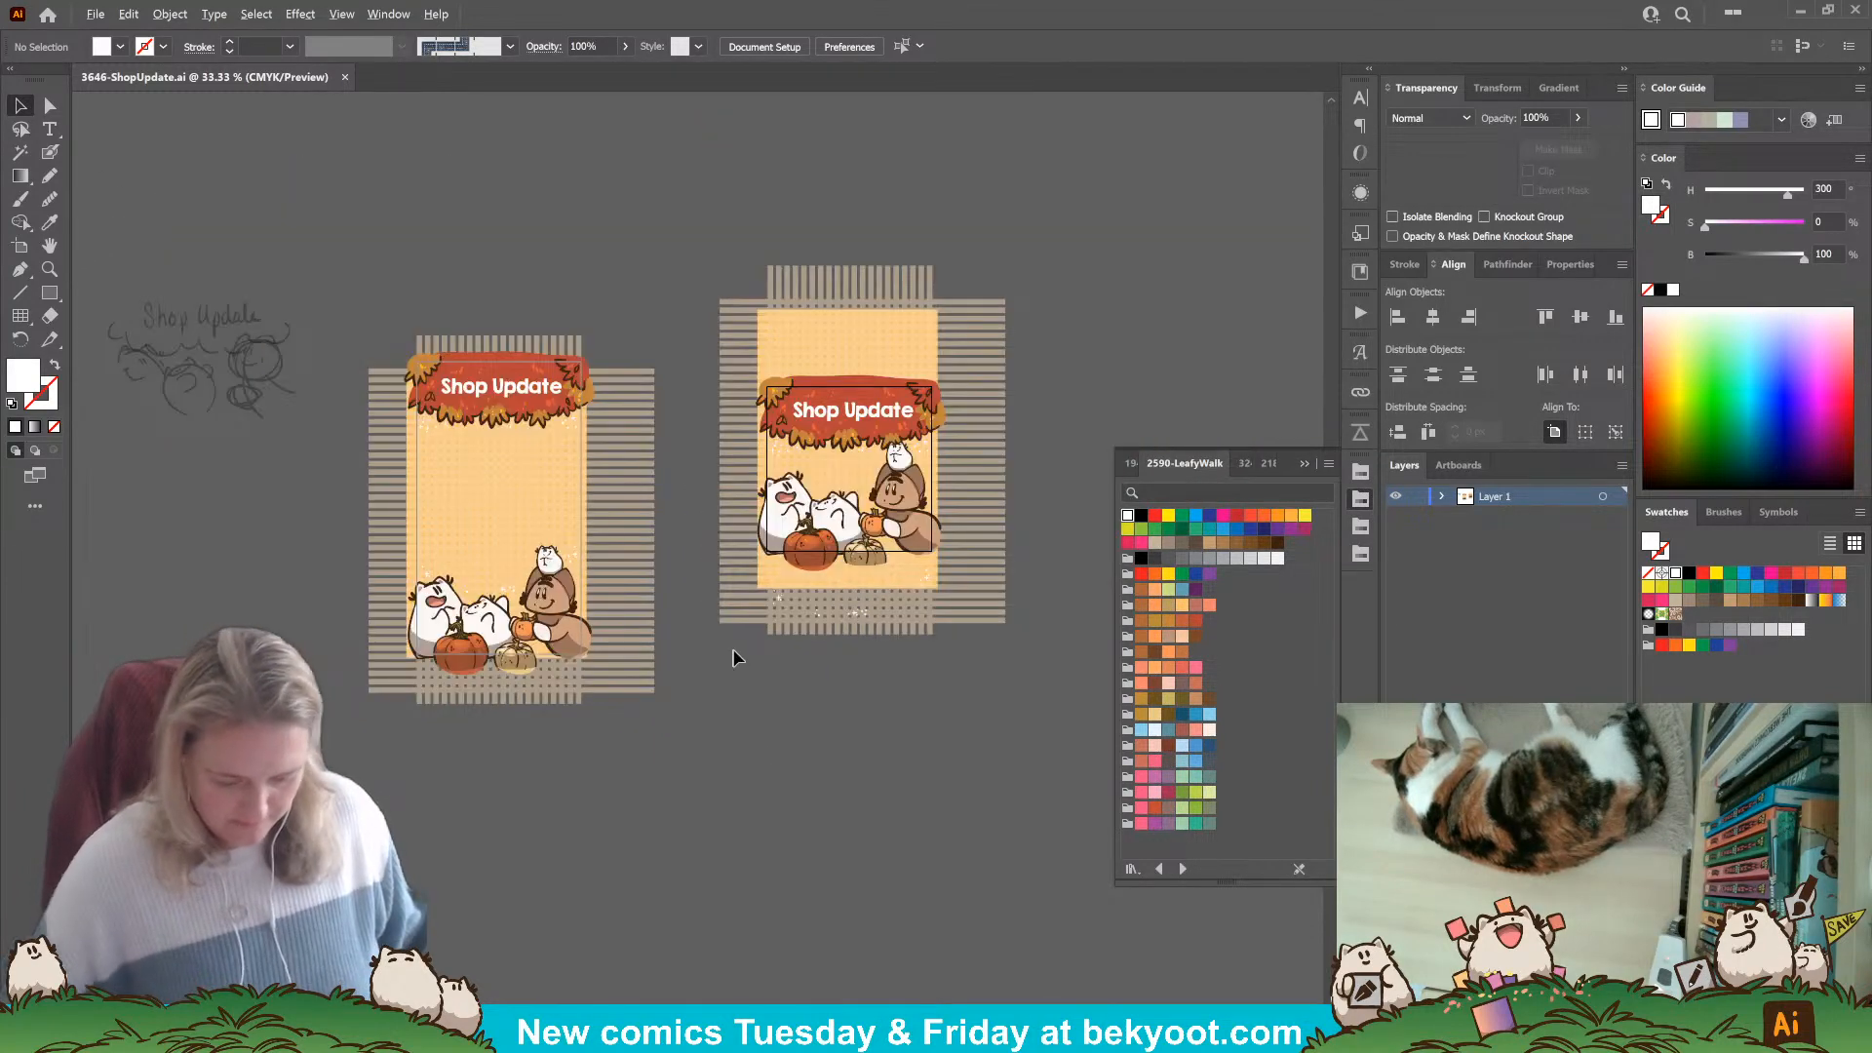
drag(634, 794, 602, 659)
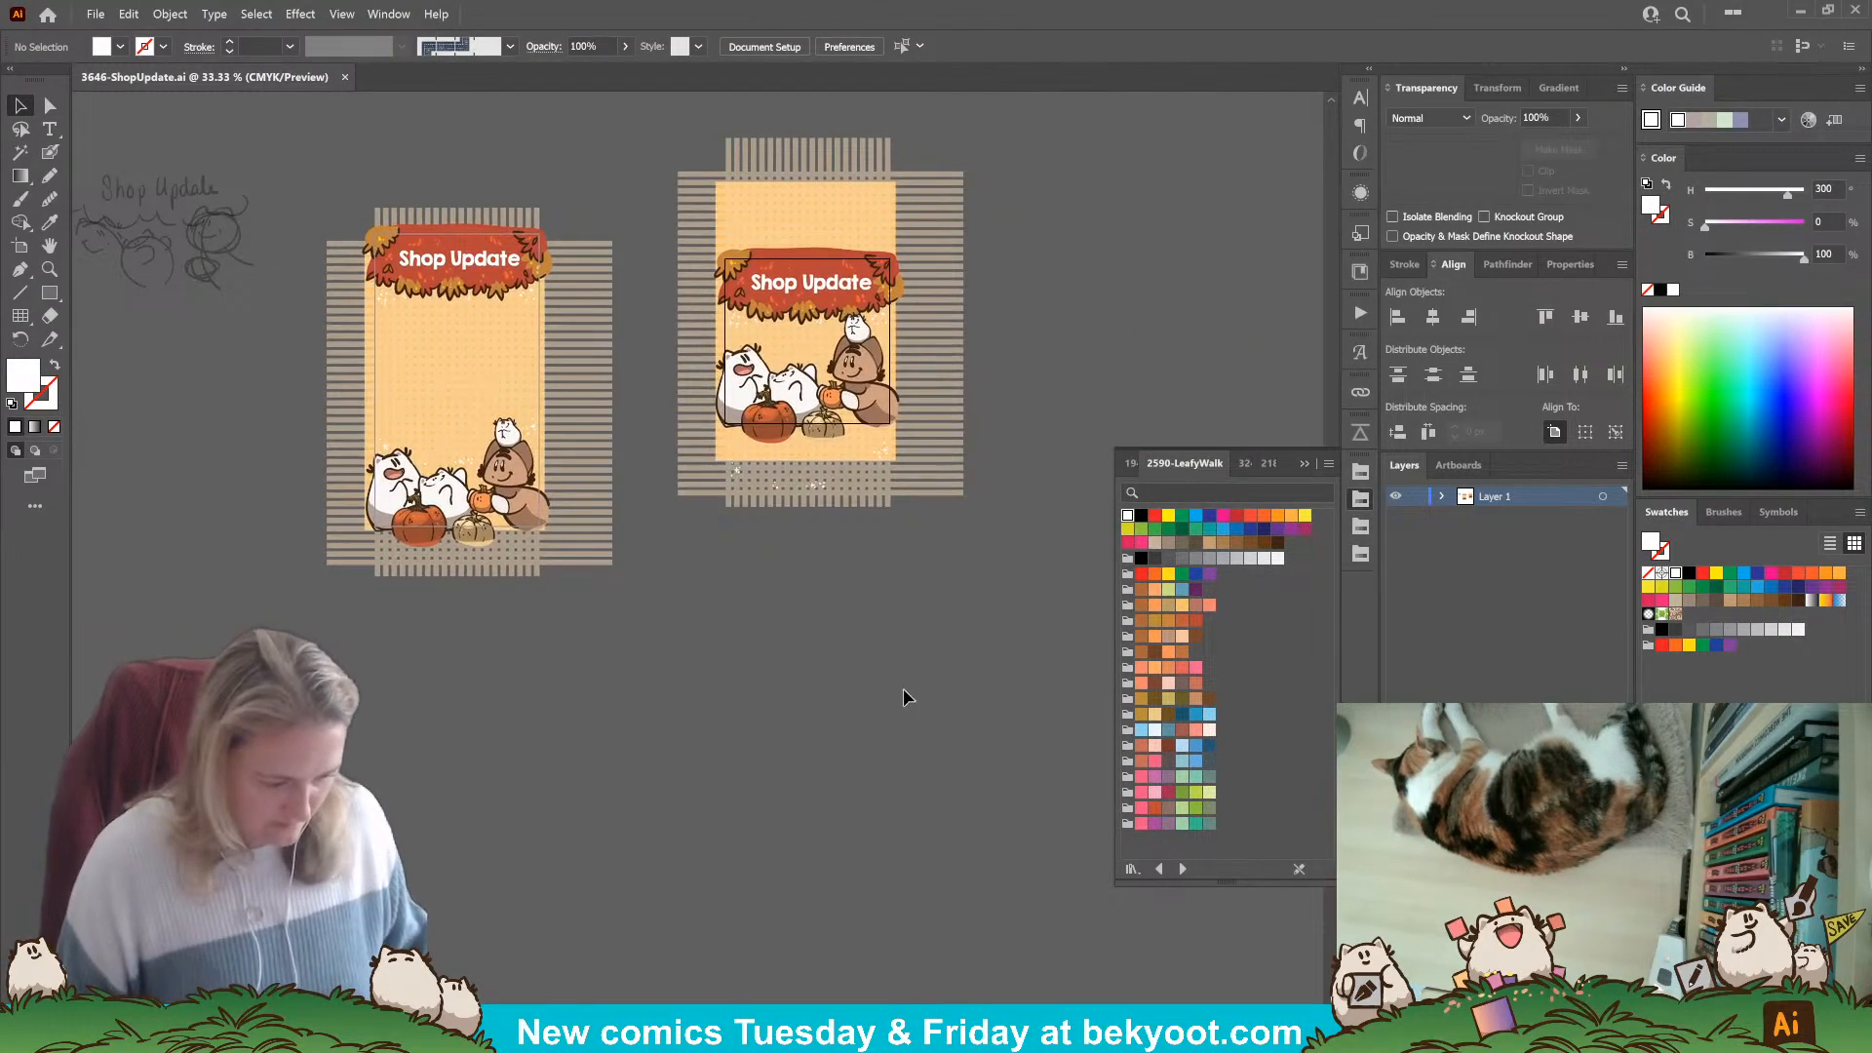
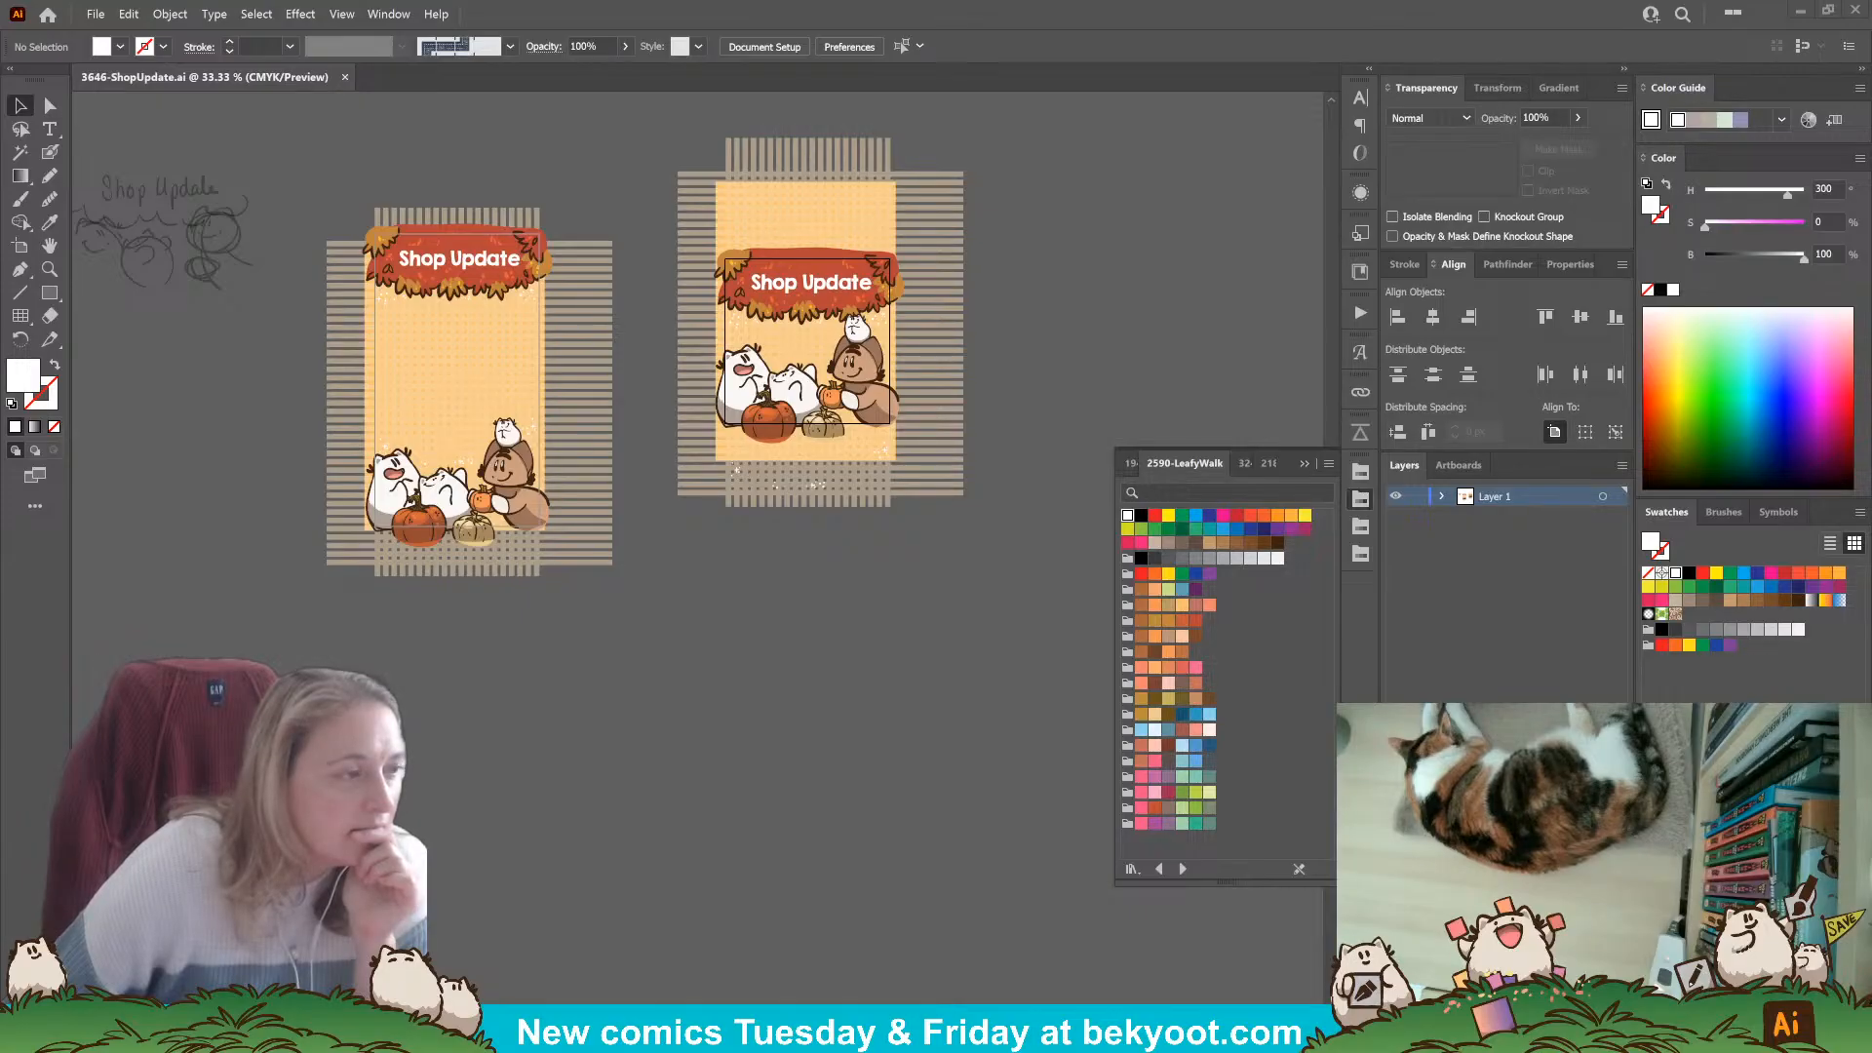
drag(499, 531, 721, 604)
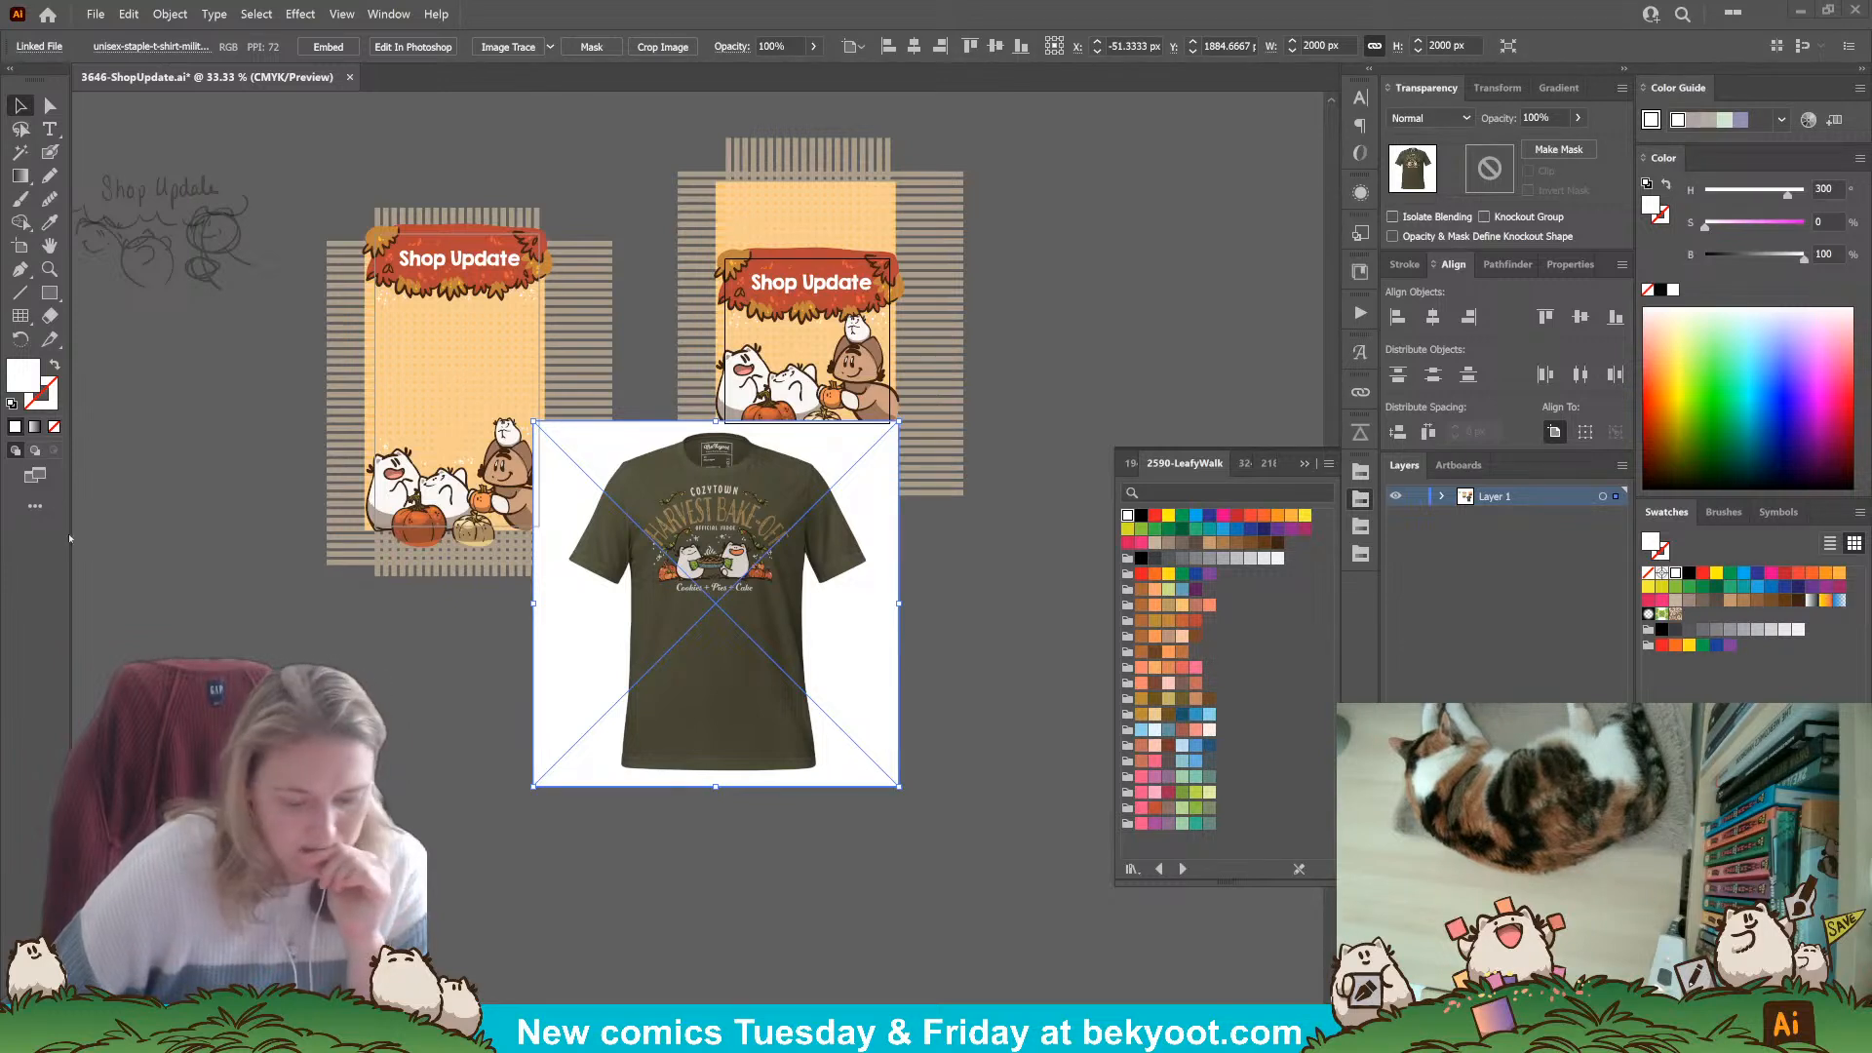
drag(70, 538, 340, 530)
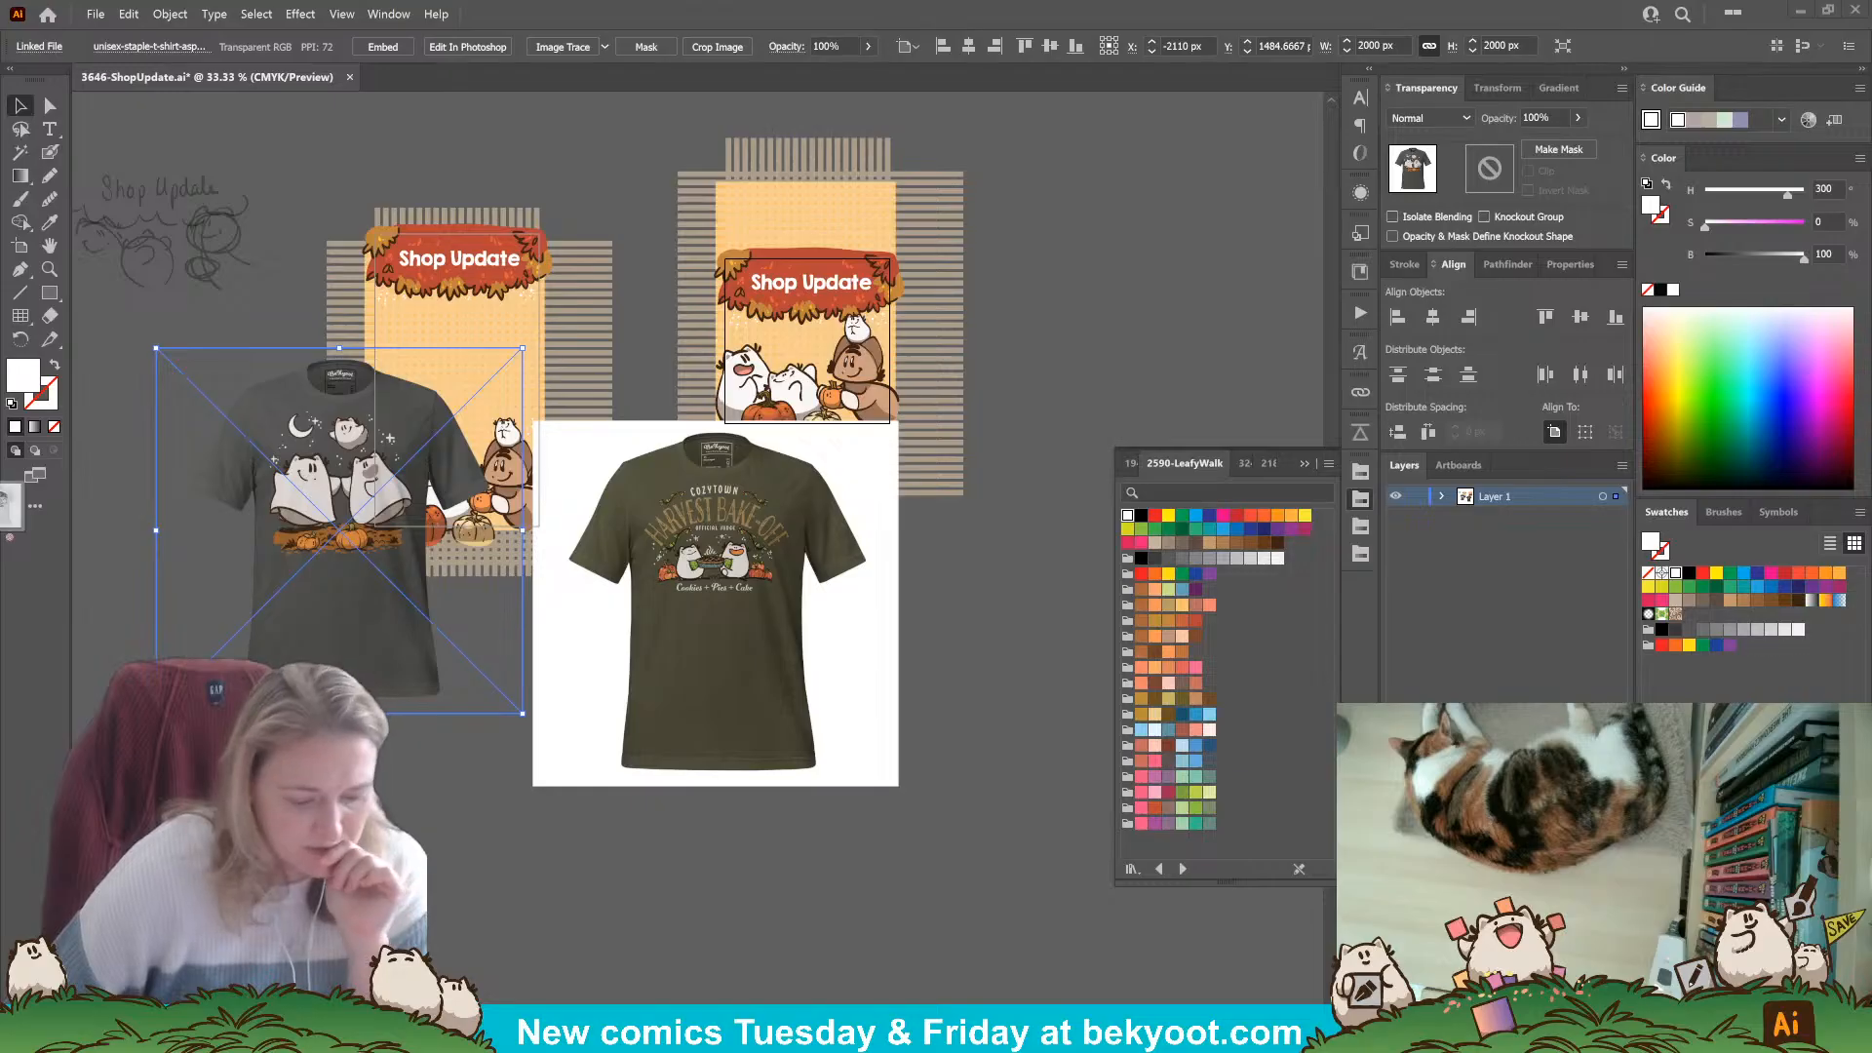
drag(0, 507, 341, 283)
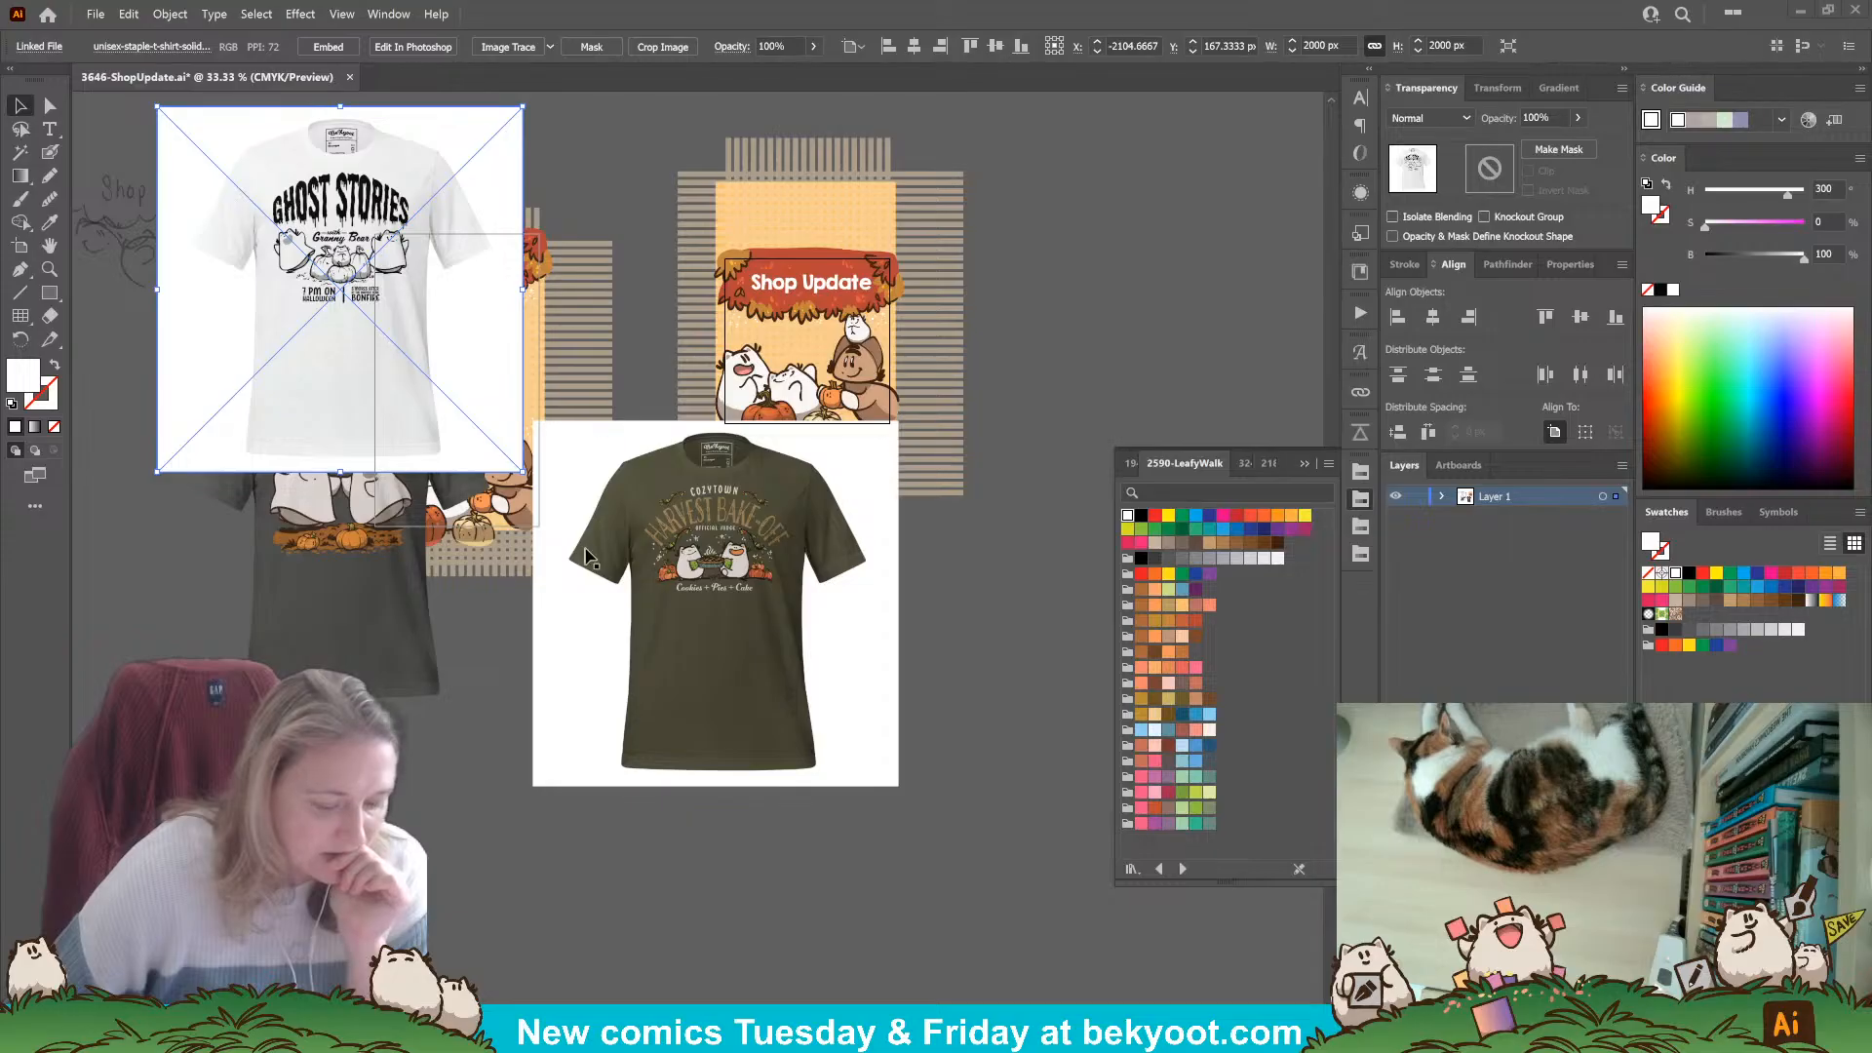
Scale the dark ghosts shirt down to about 595 px square and set it beside the tall artboard's lower end.
click(378, 630)
drag(378, 630, 411, 814)
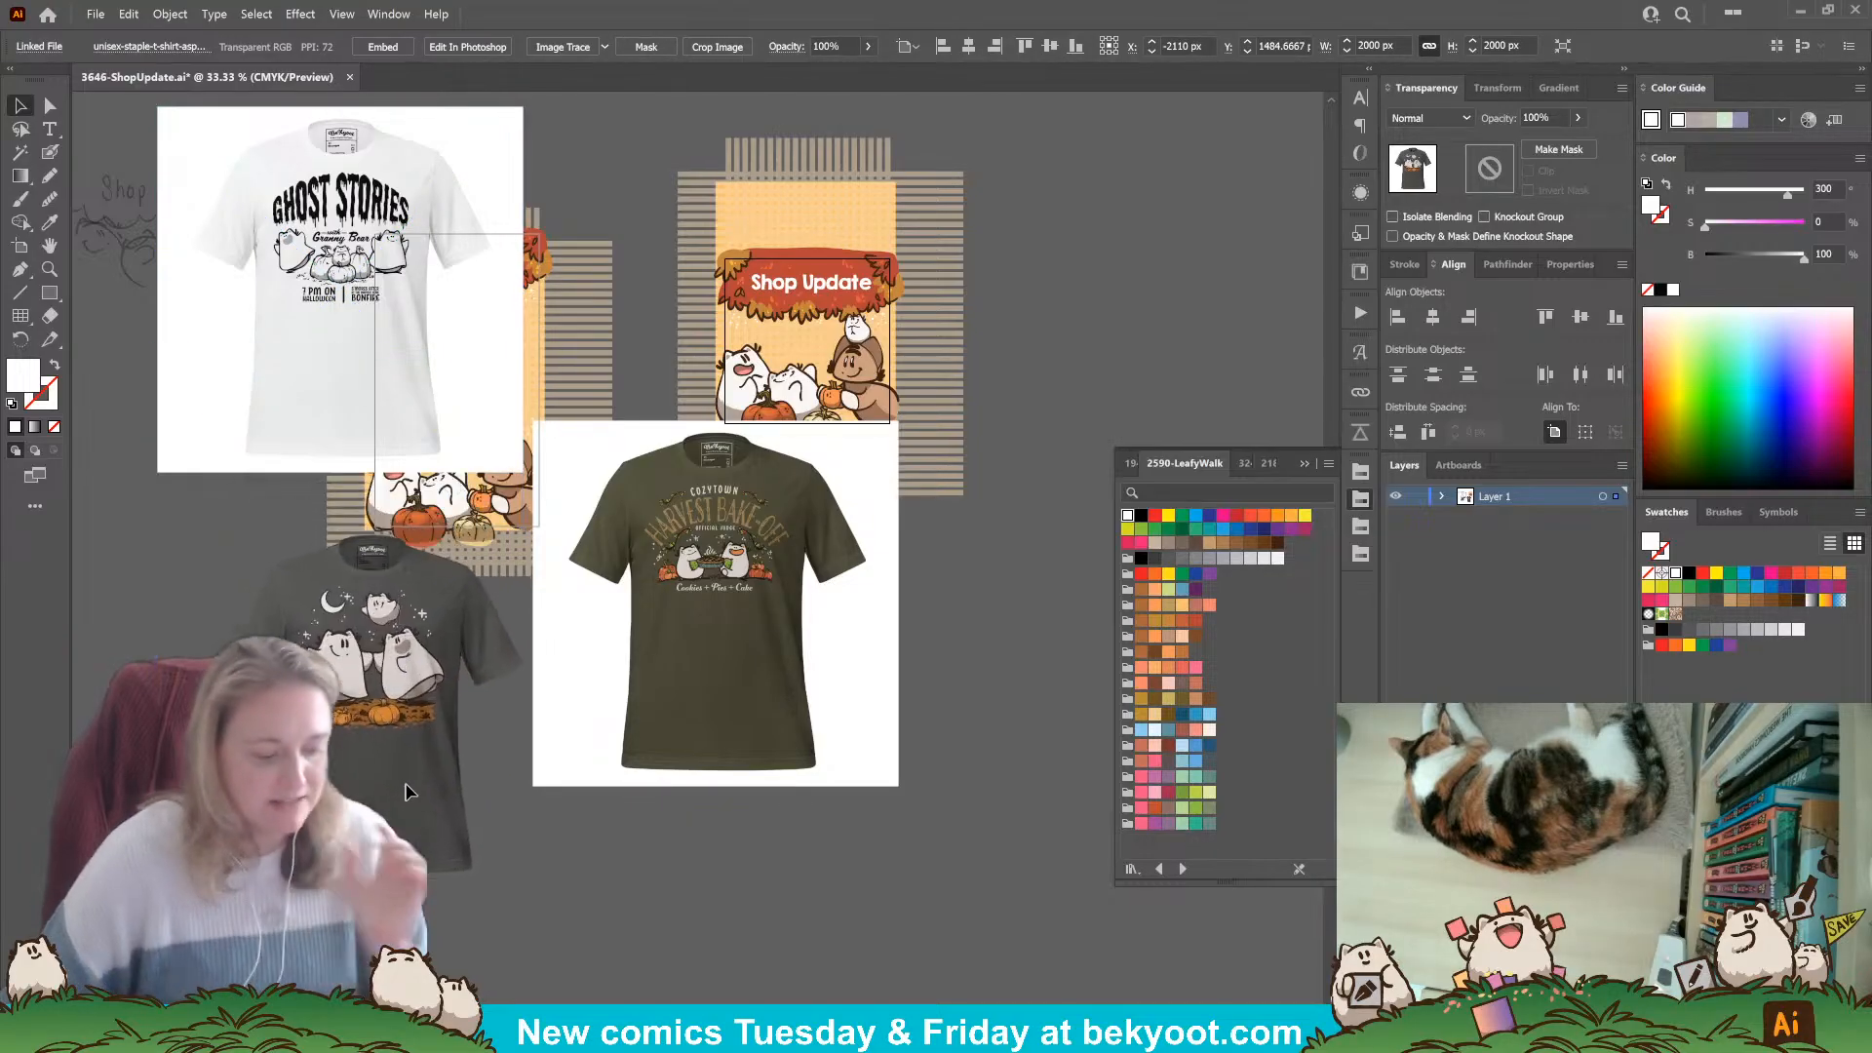
key(Delete)
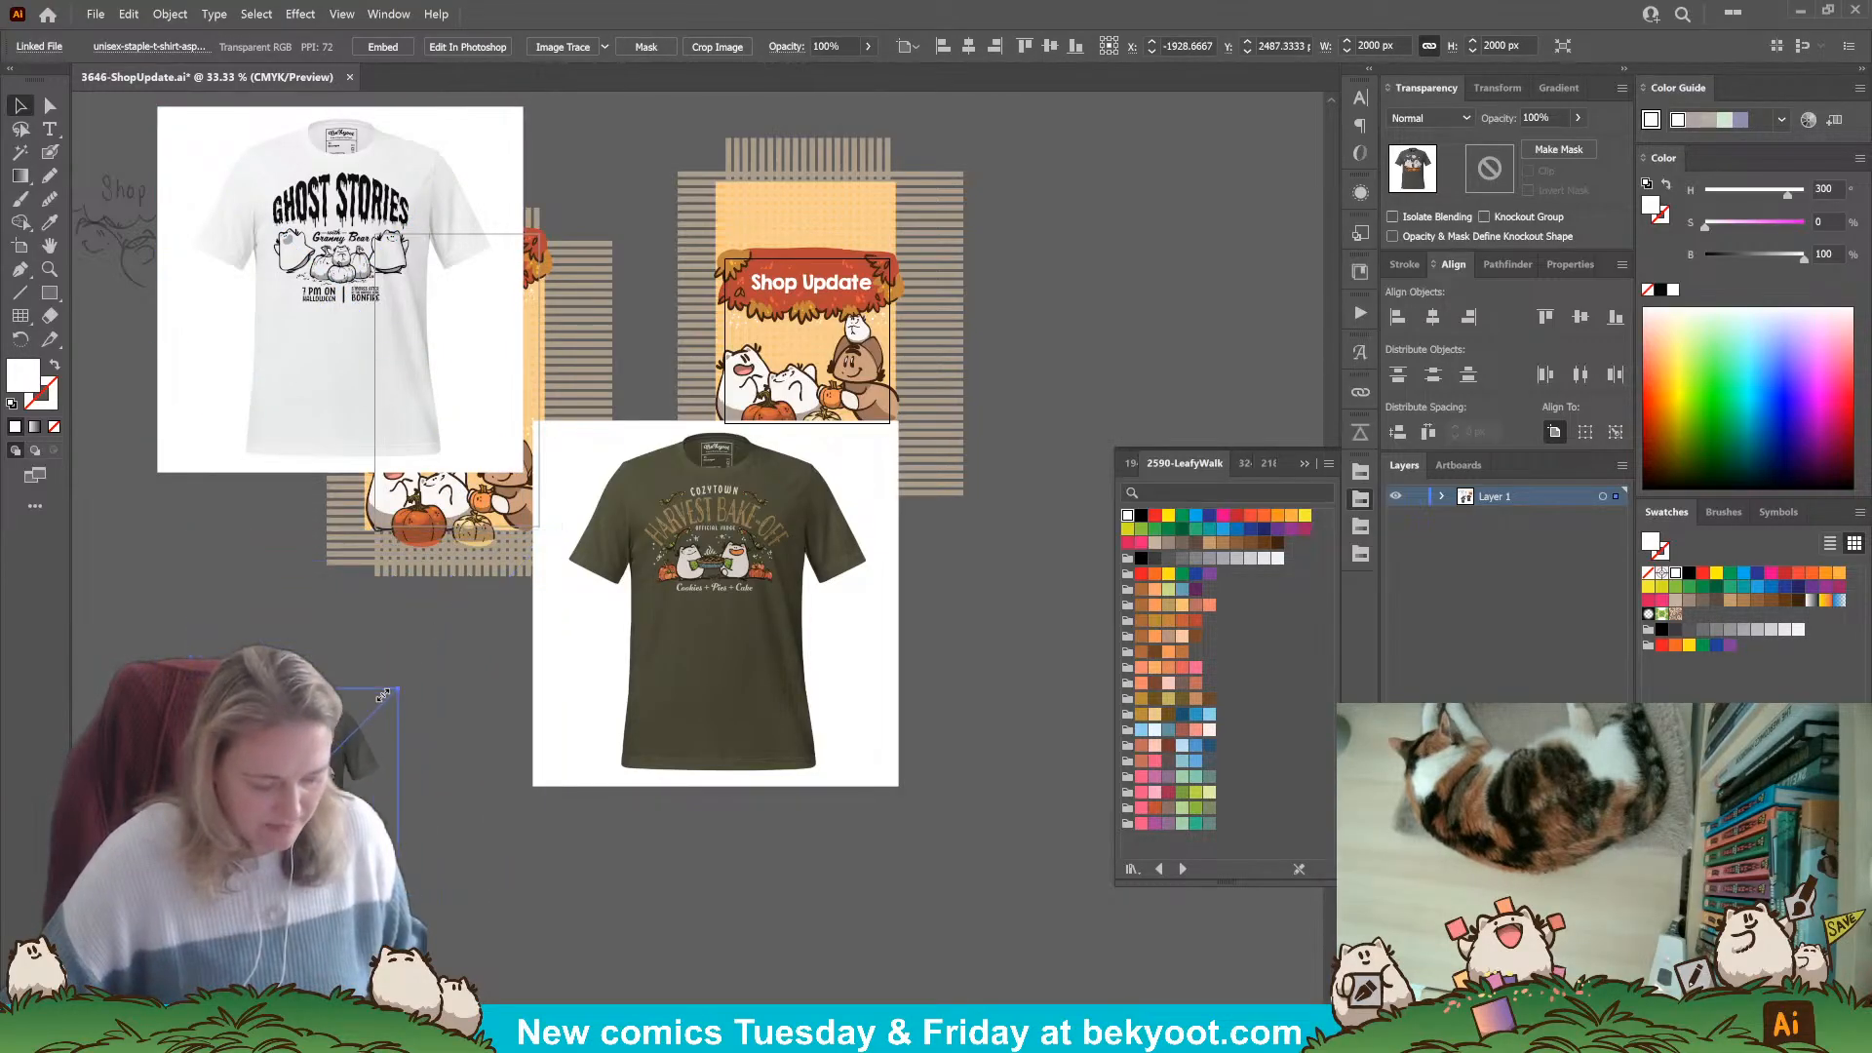
drag(246, 844, 265, 576)
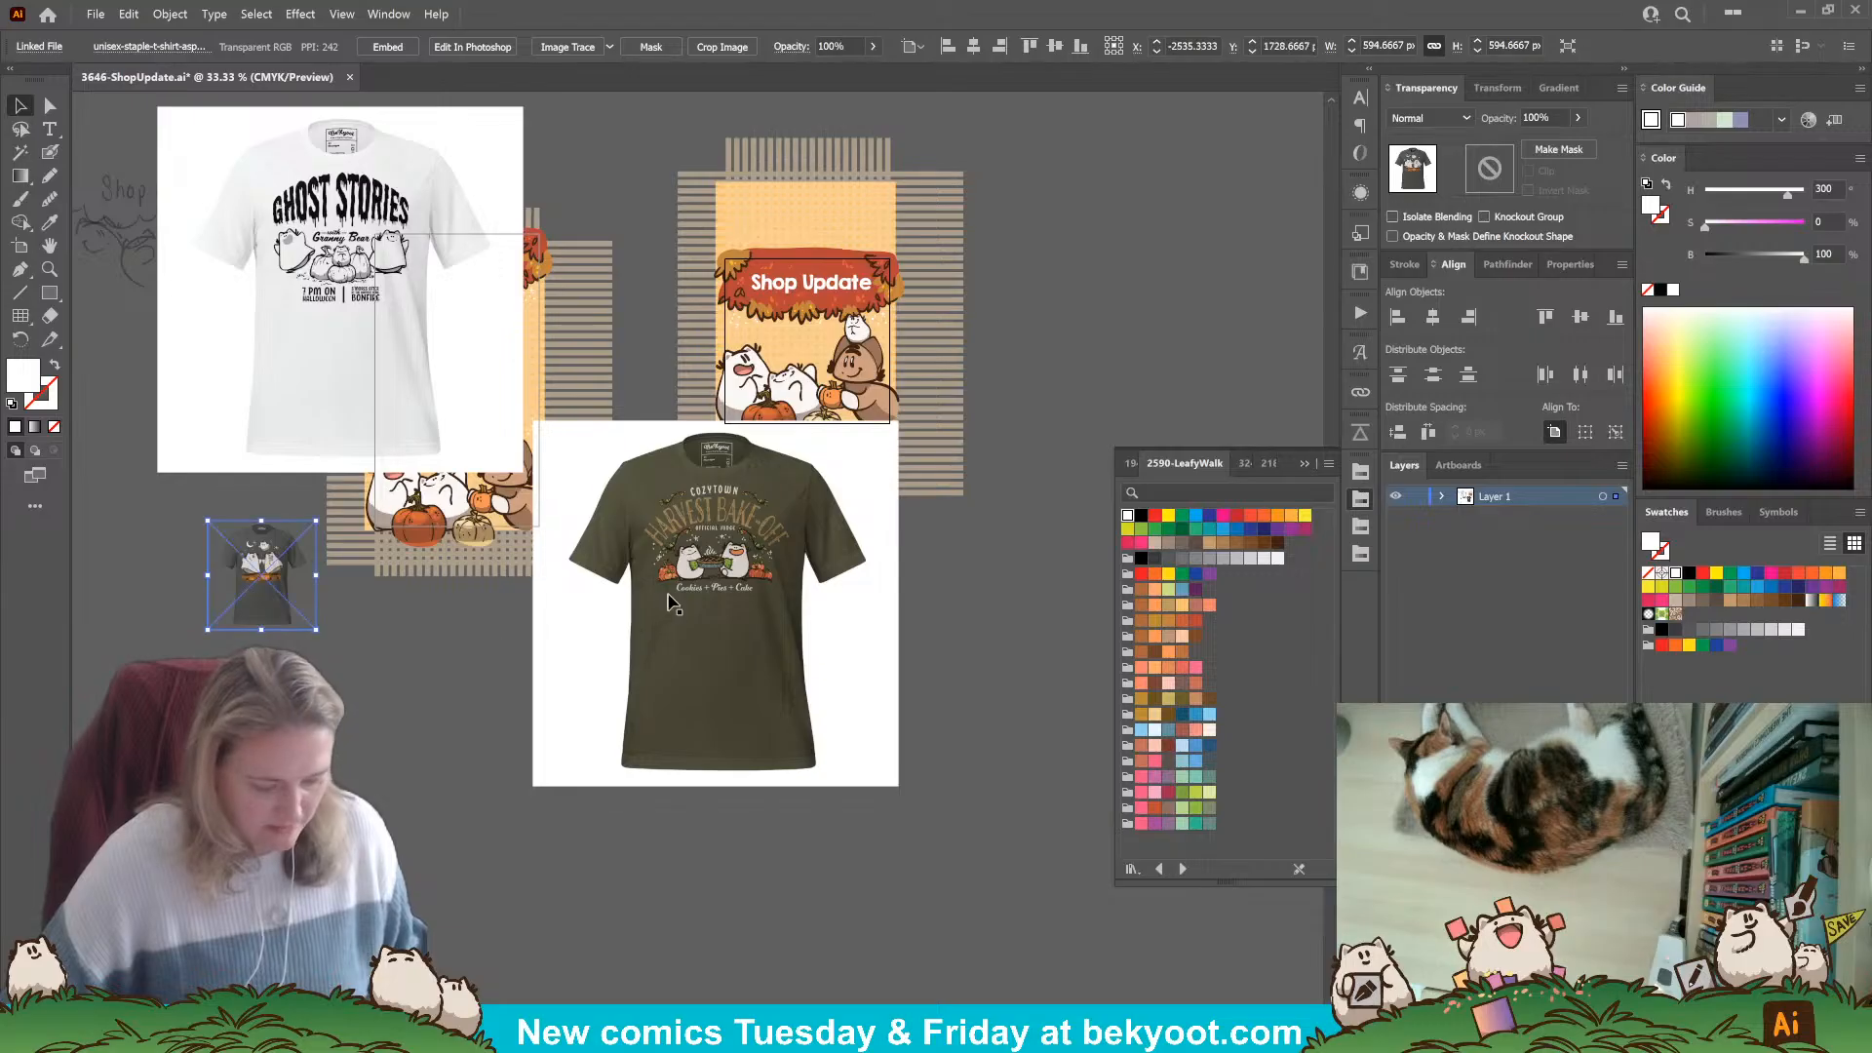
Scale the olive Harvest Bake-Off shirt down to about 595 px square and move it directly below the small ghosts shirt.
click(669, 596)
drag(893, 429, 647, 677)
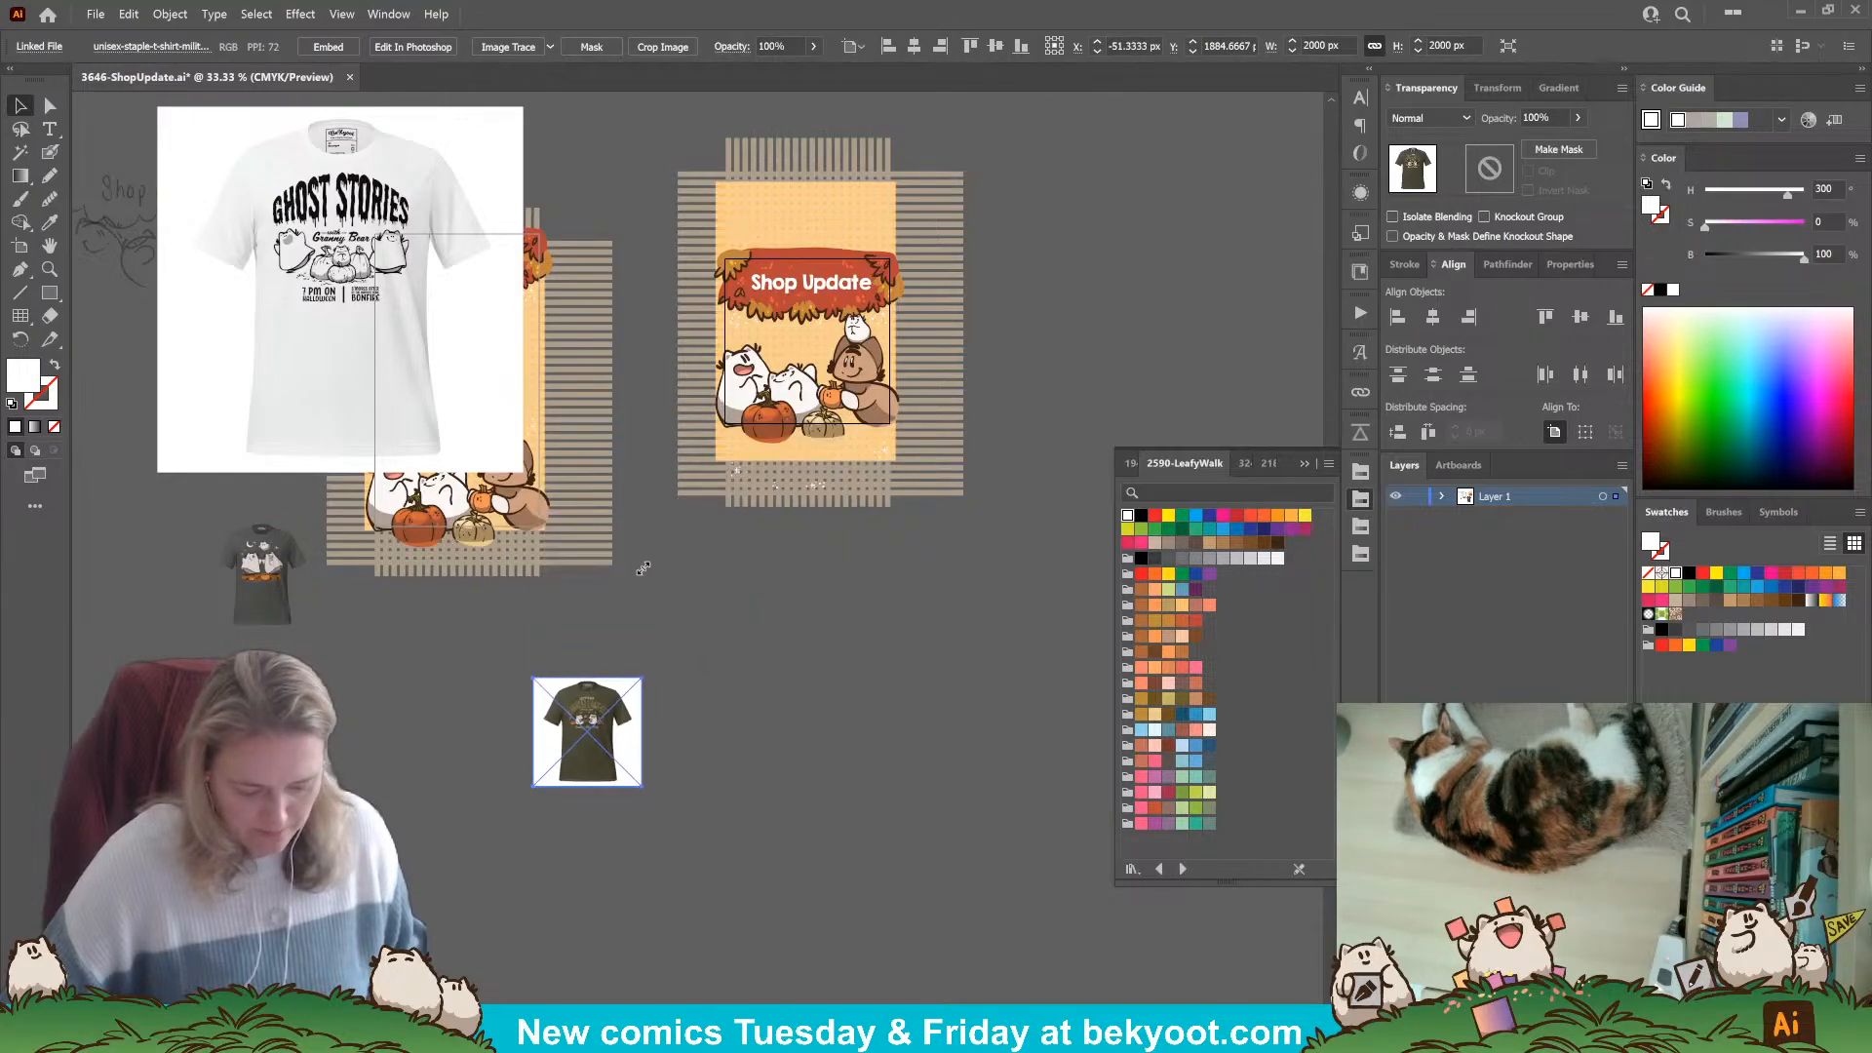
drag(589, 735, 266, 707)
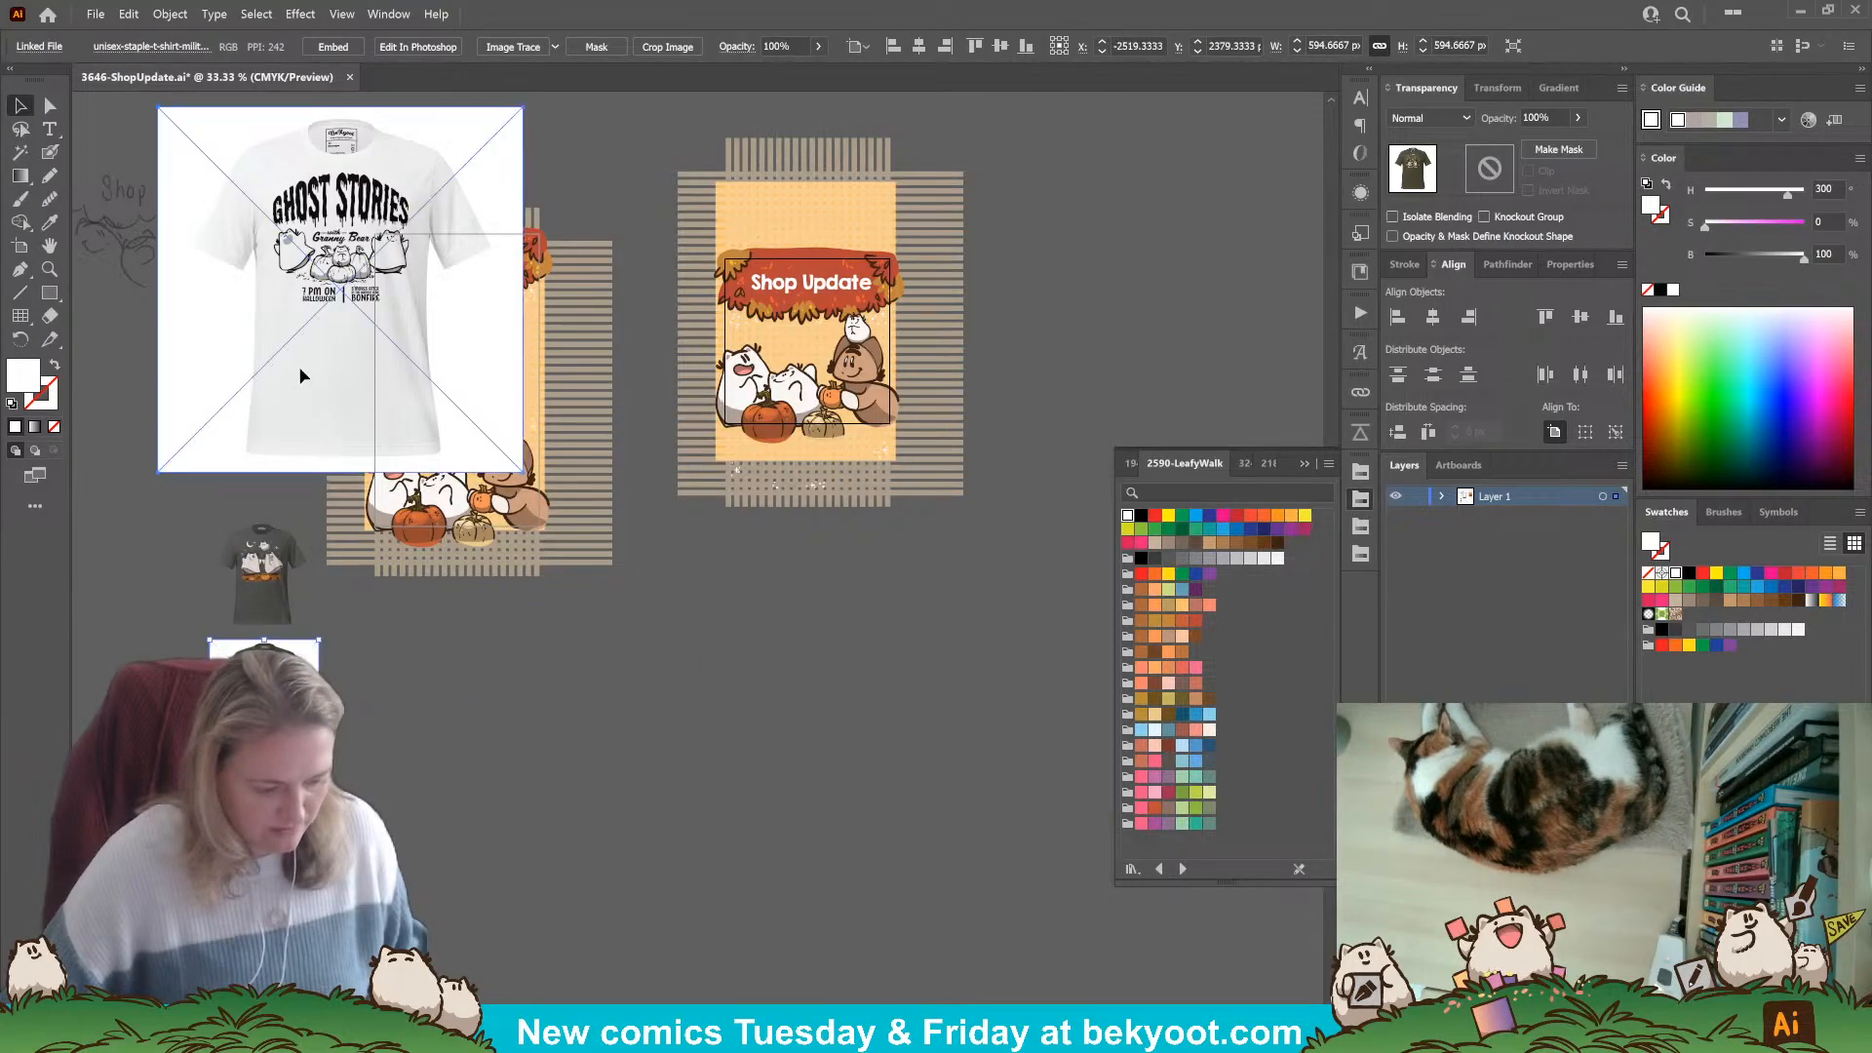
Move the white Ghost Stories shirt below the artboards and place the dark ghosts shirt under the tall artboard's banner, near its left edge.
drag(301, 368, 666, 826)
drag(265, 586, 409, 365)
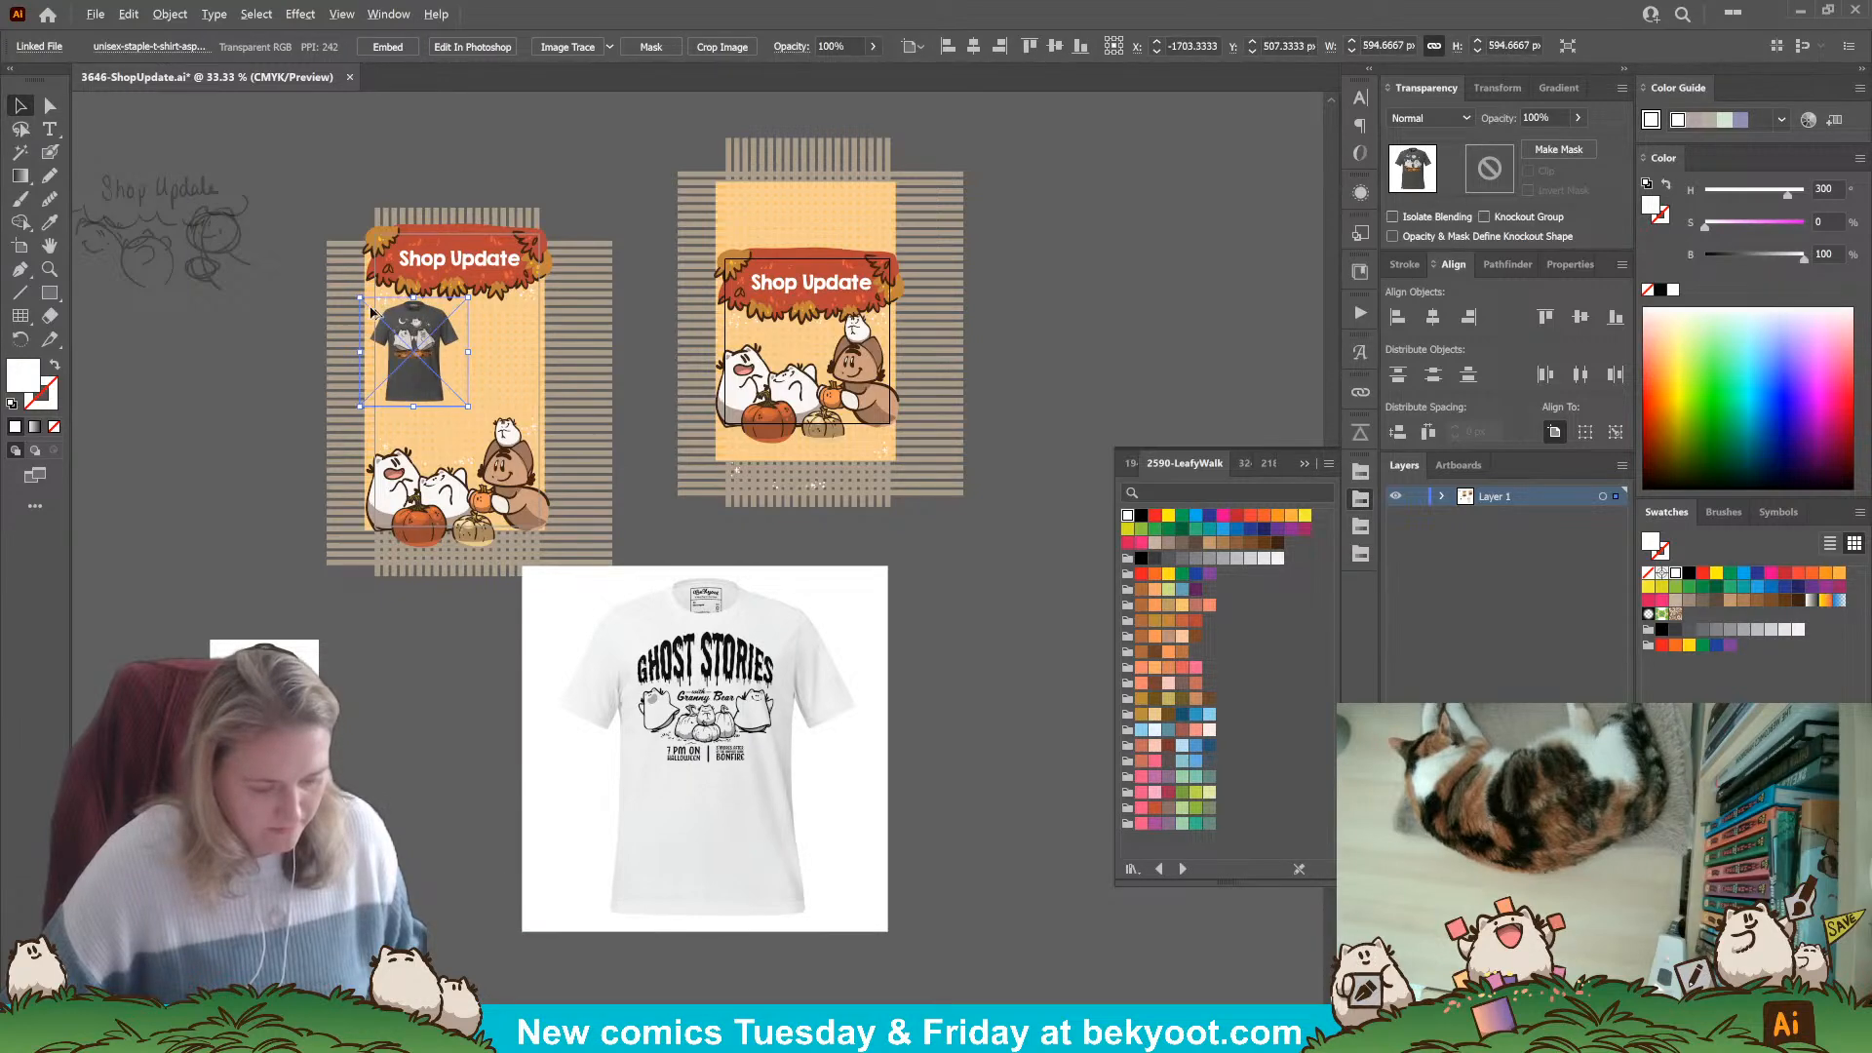
key(ctrl+1)
click(156, 470)
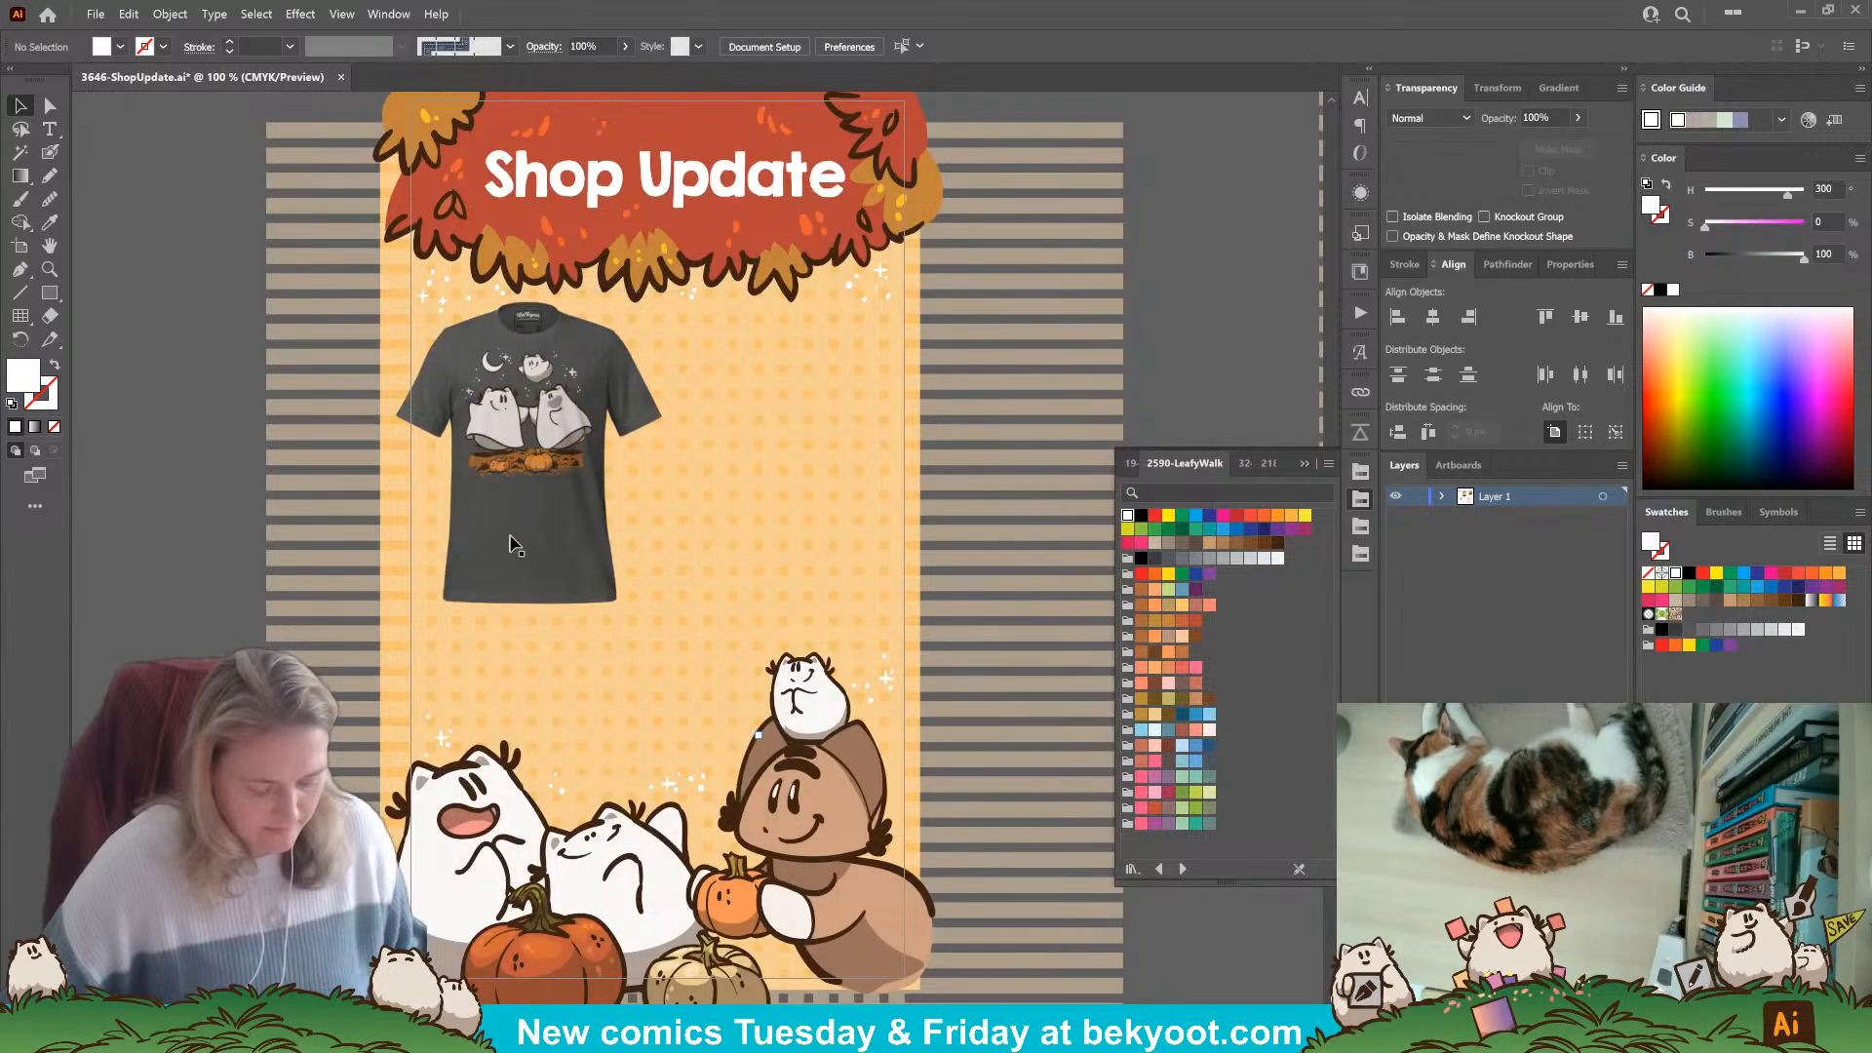
drag(534, 576, 524, 575)
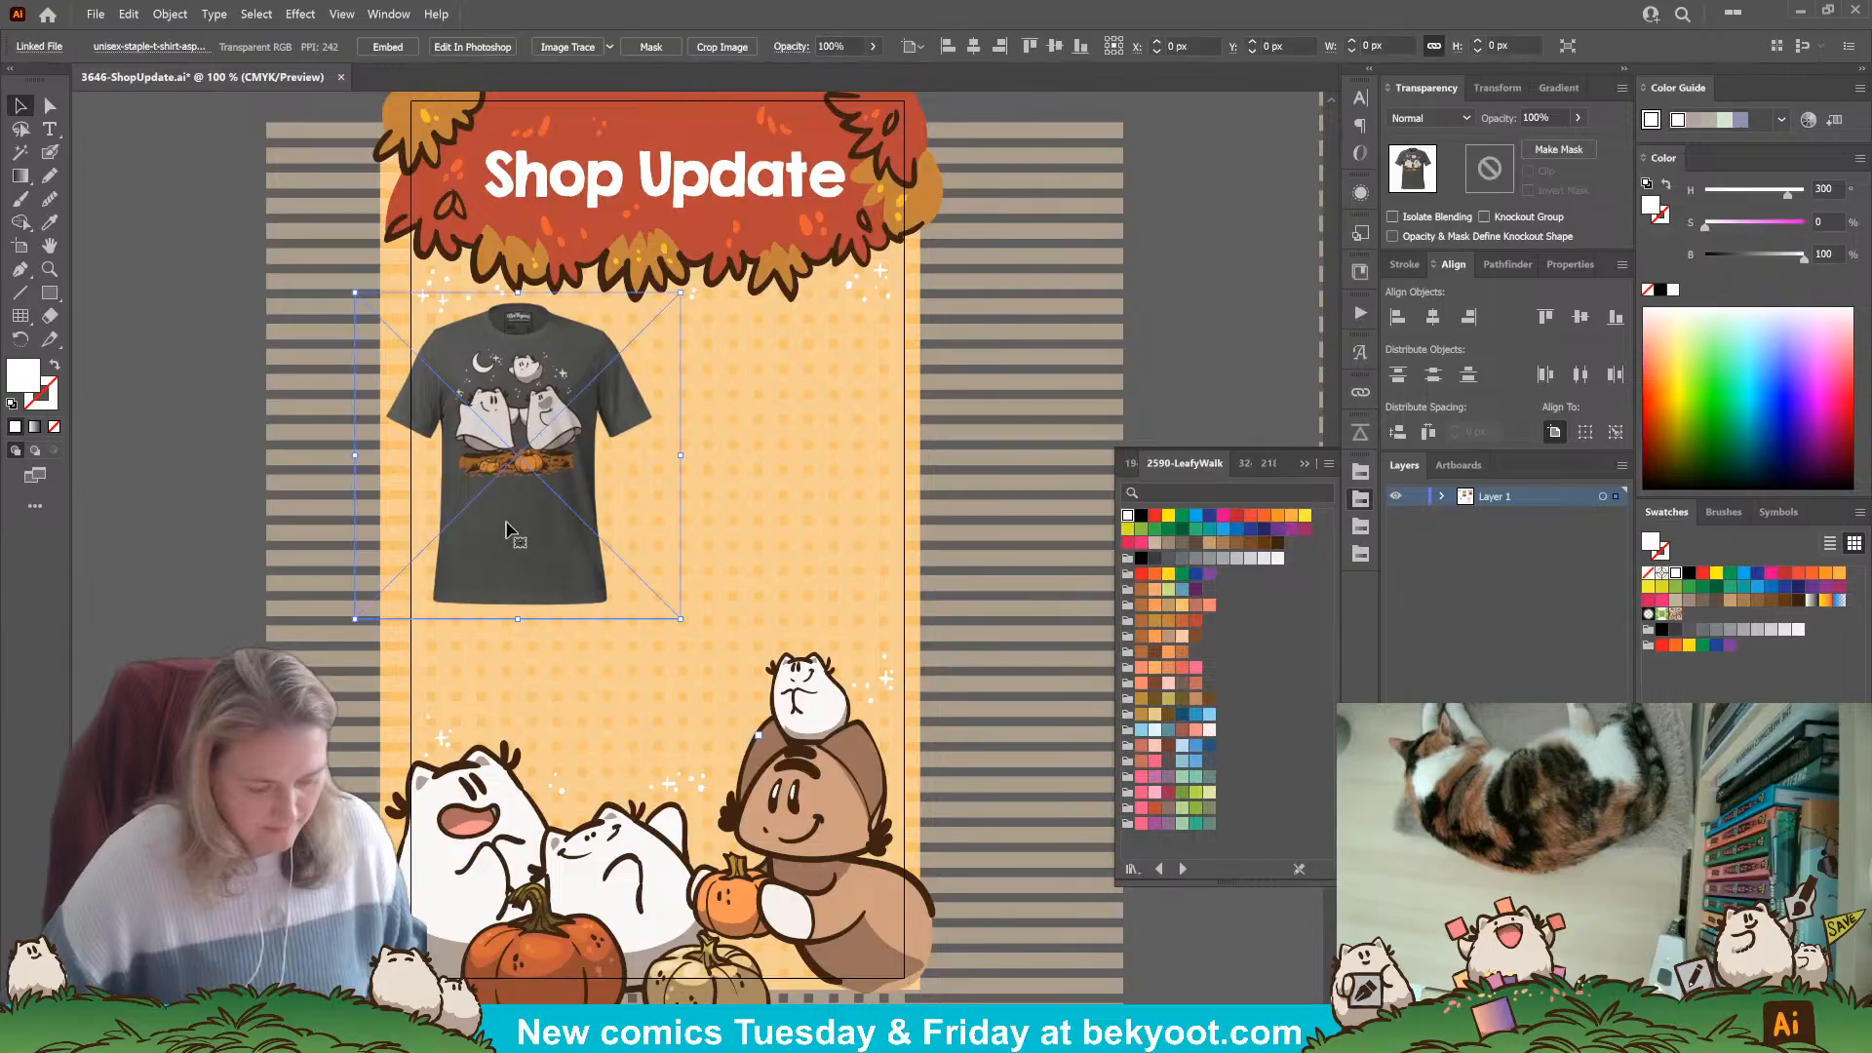
Start a Pen tool outline on the white Ghost Stories shirt, tracing the left sleeve's cuff up to the armpit.
scroll(597, 541, down, 3)
drag(774, 872, 554, 654)
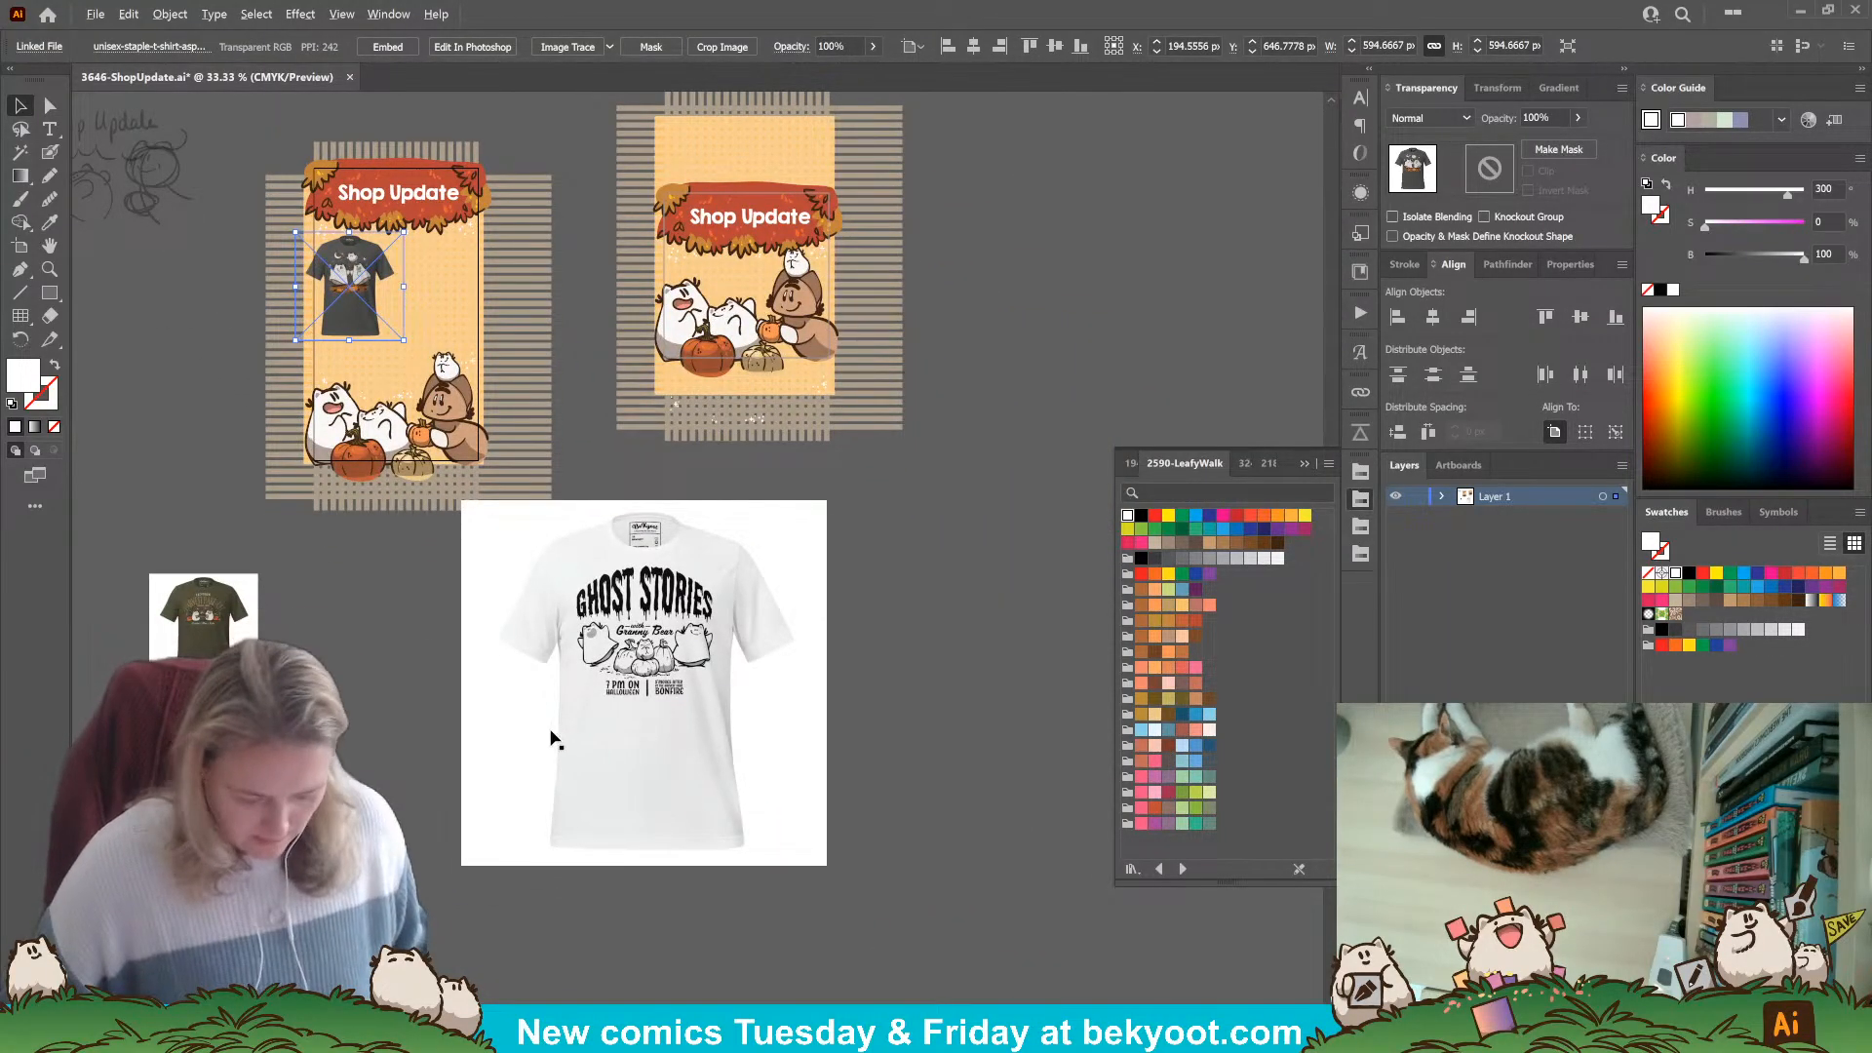
scroll(547, 741, up, 2)
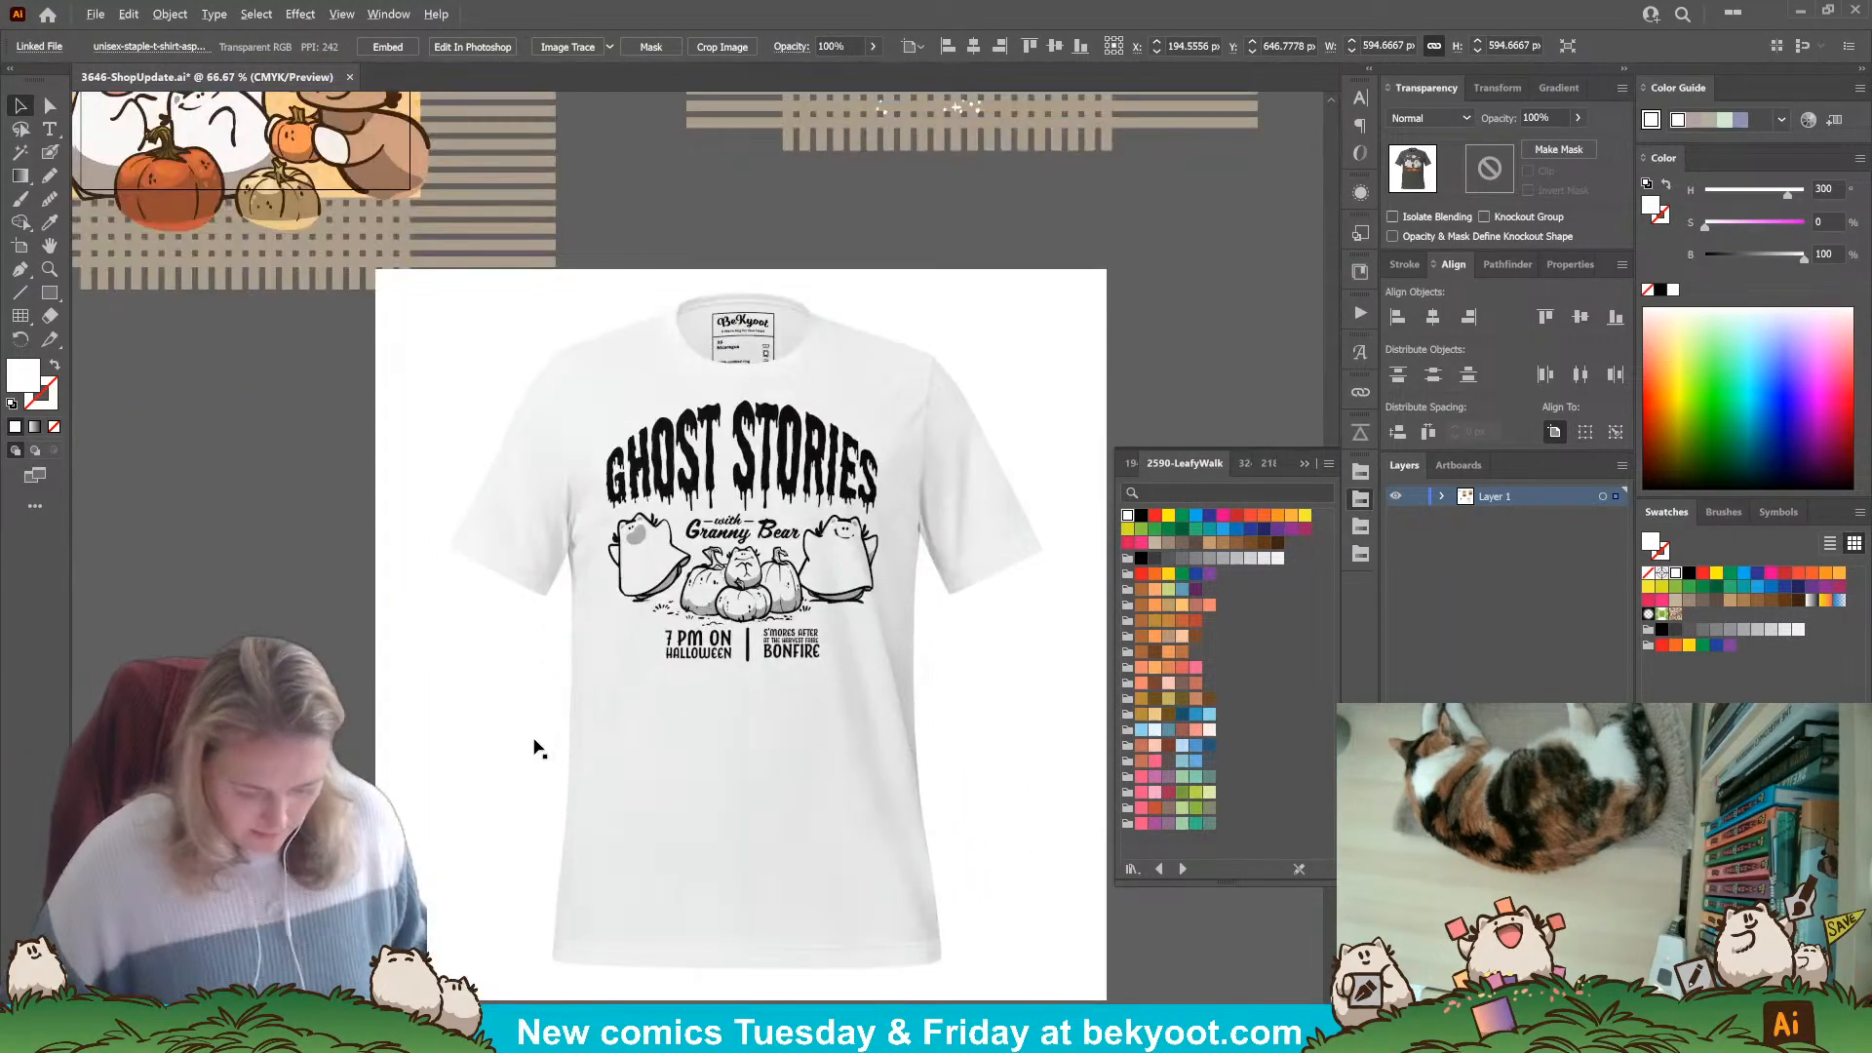
click(19, 270)
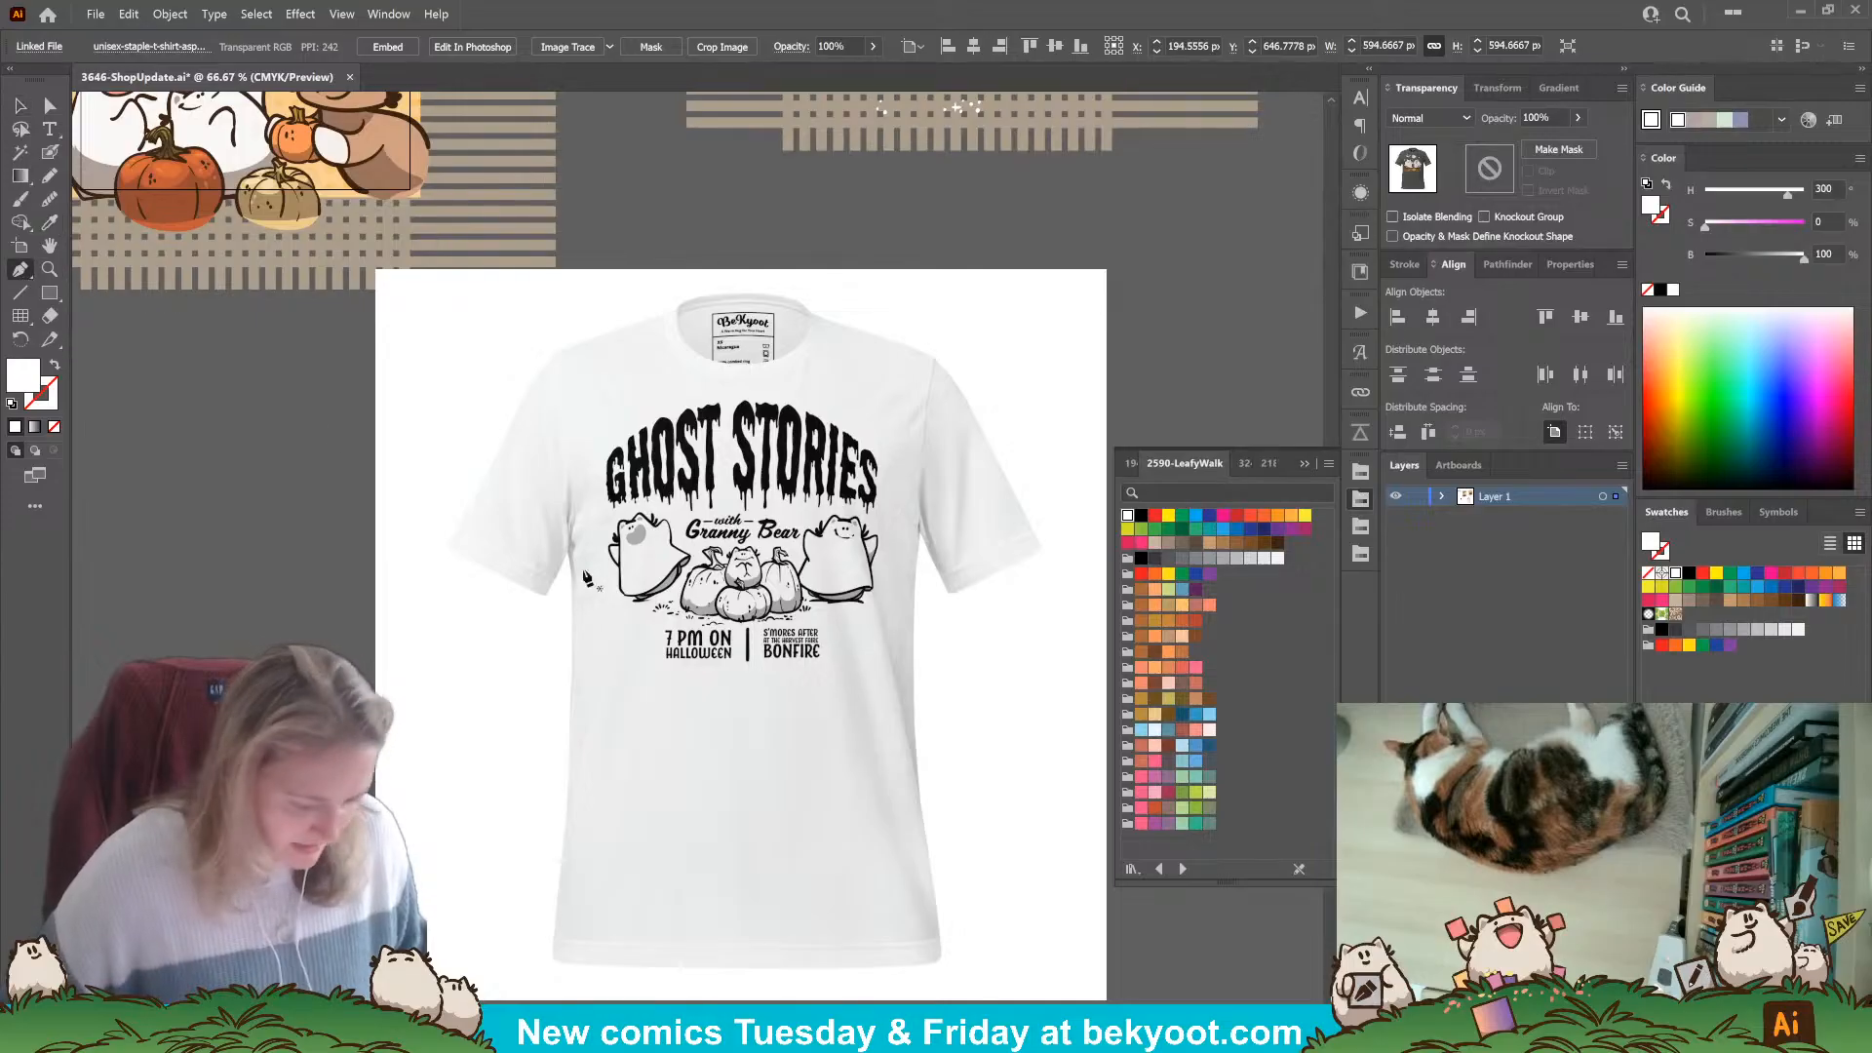
click(447, 547)
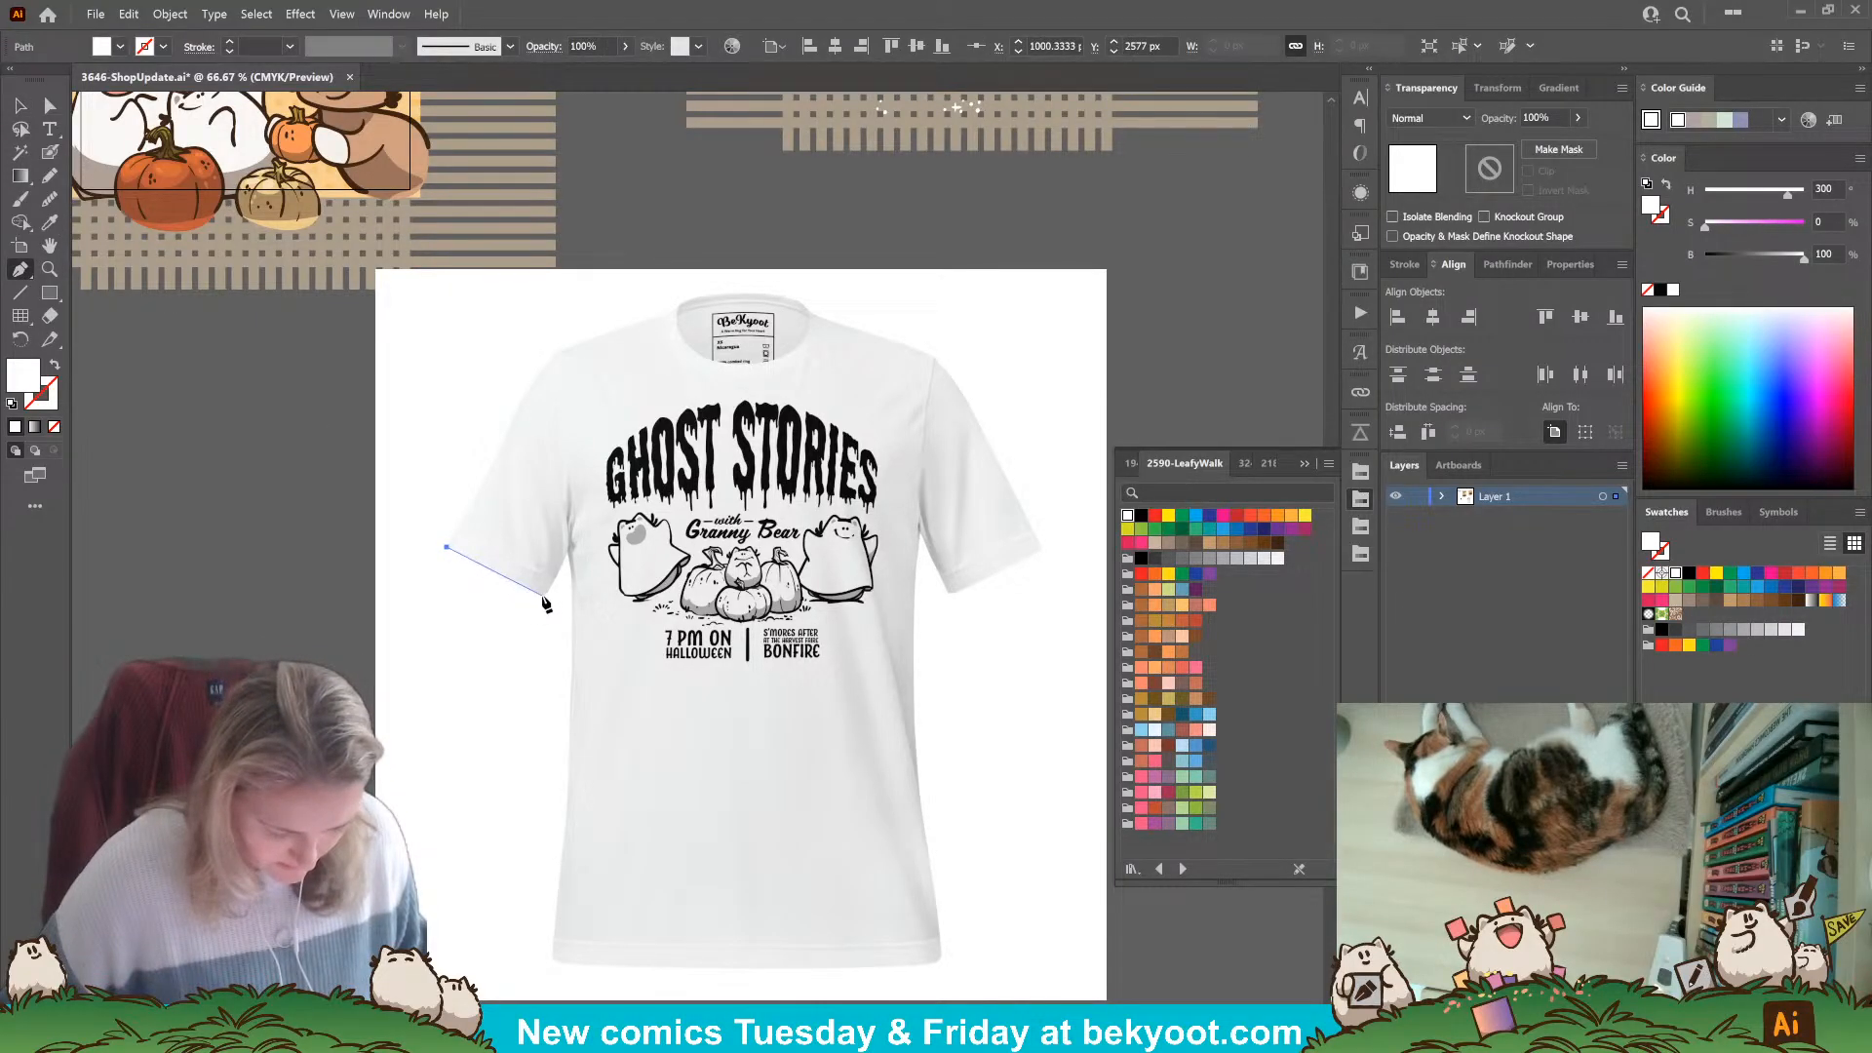
click(542, 595)
click(564, 556)
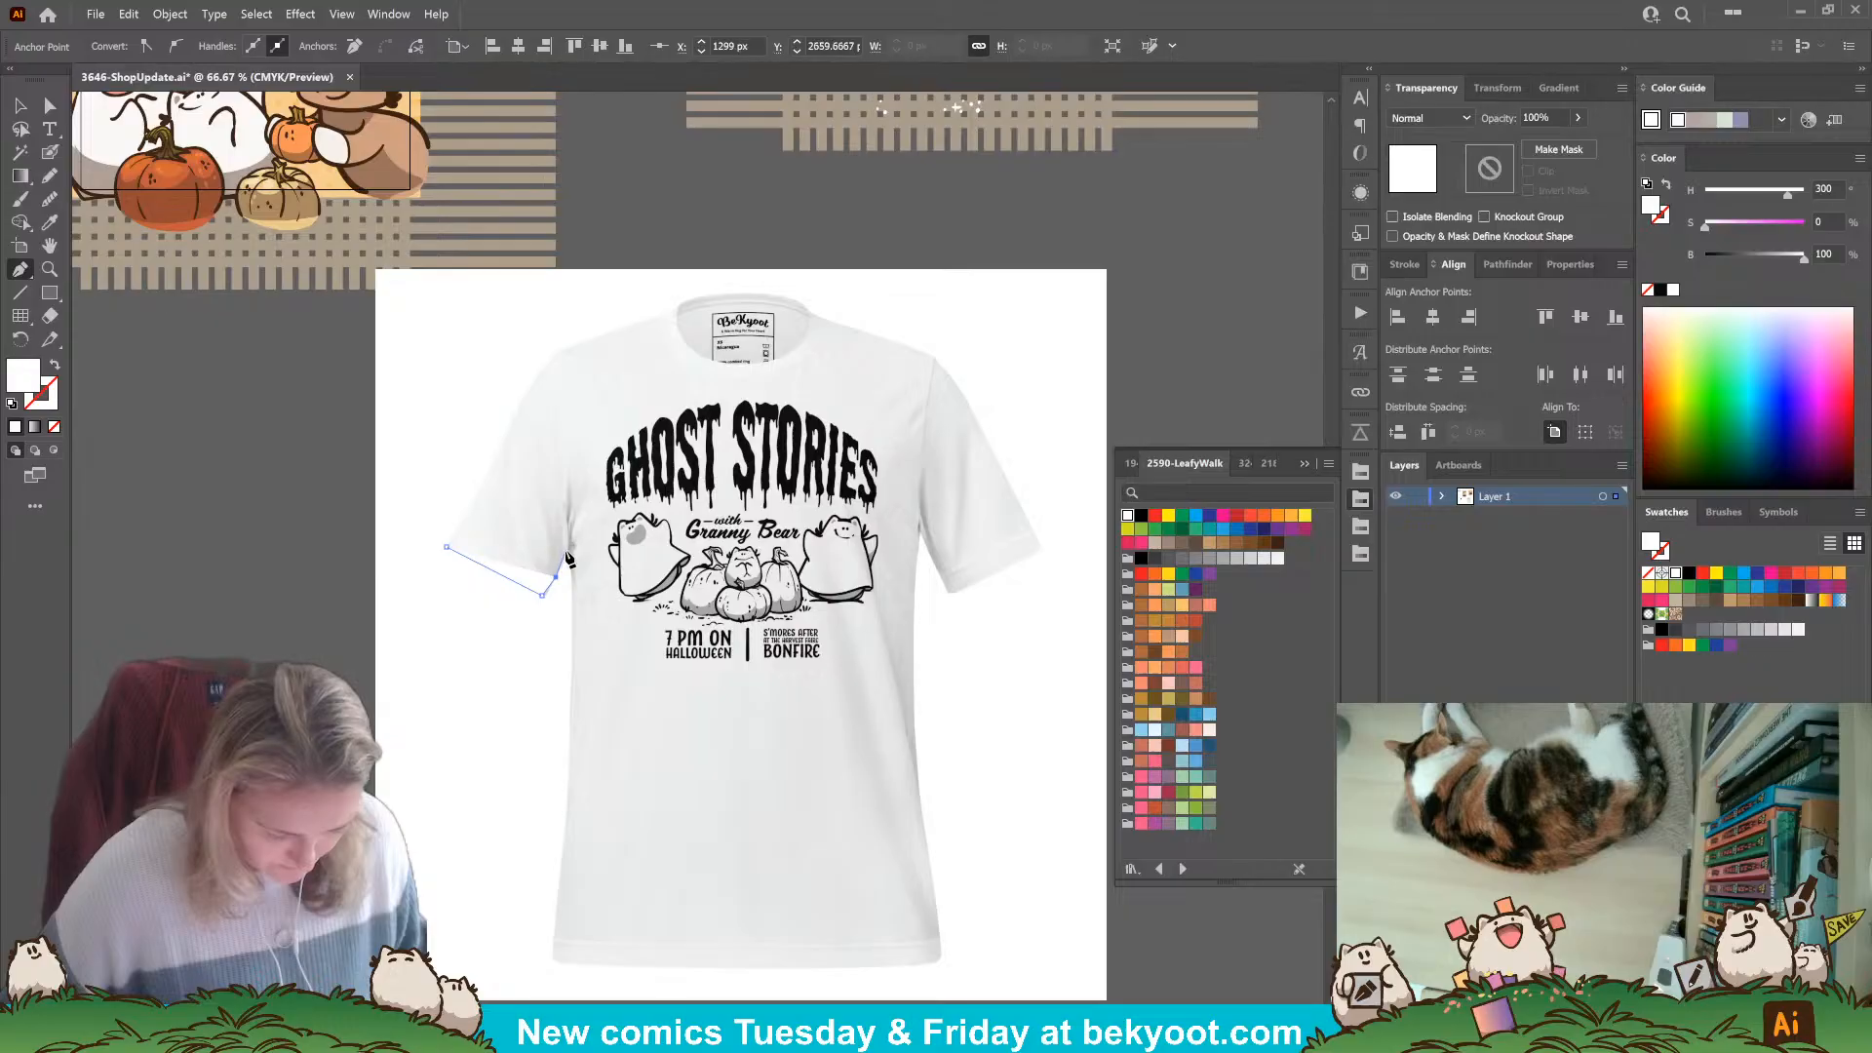
click(568, 552)
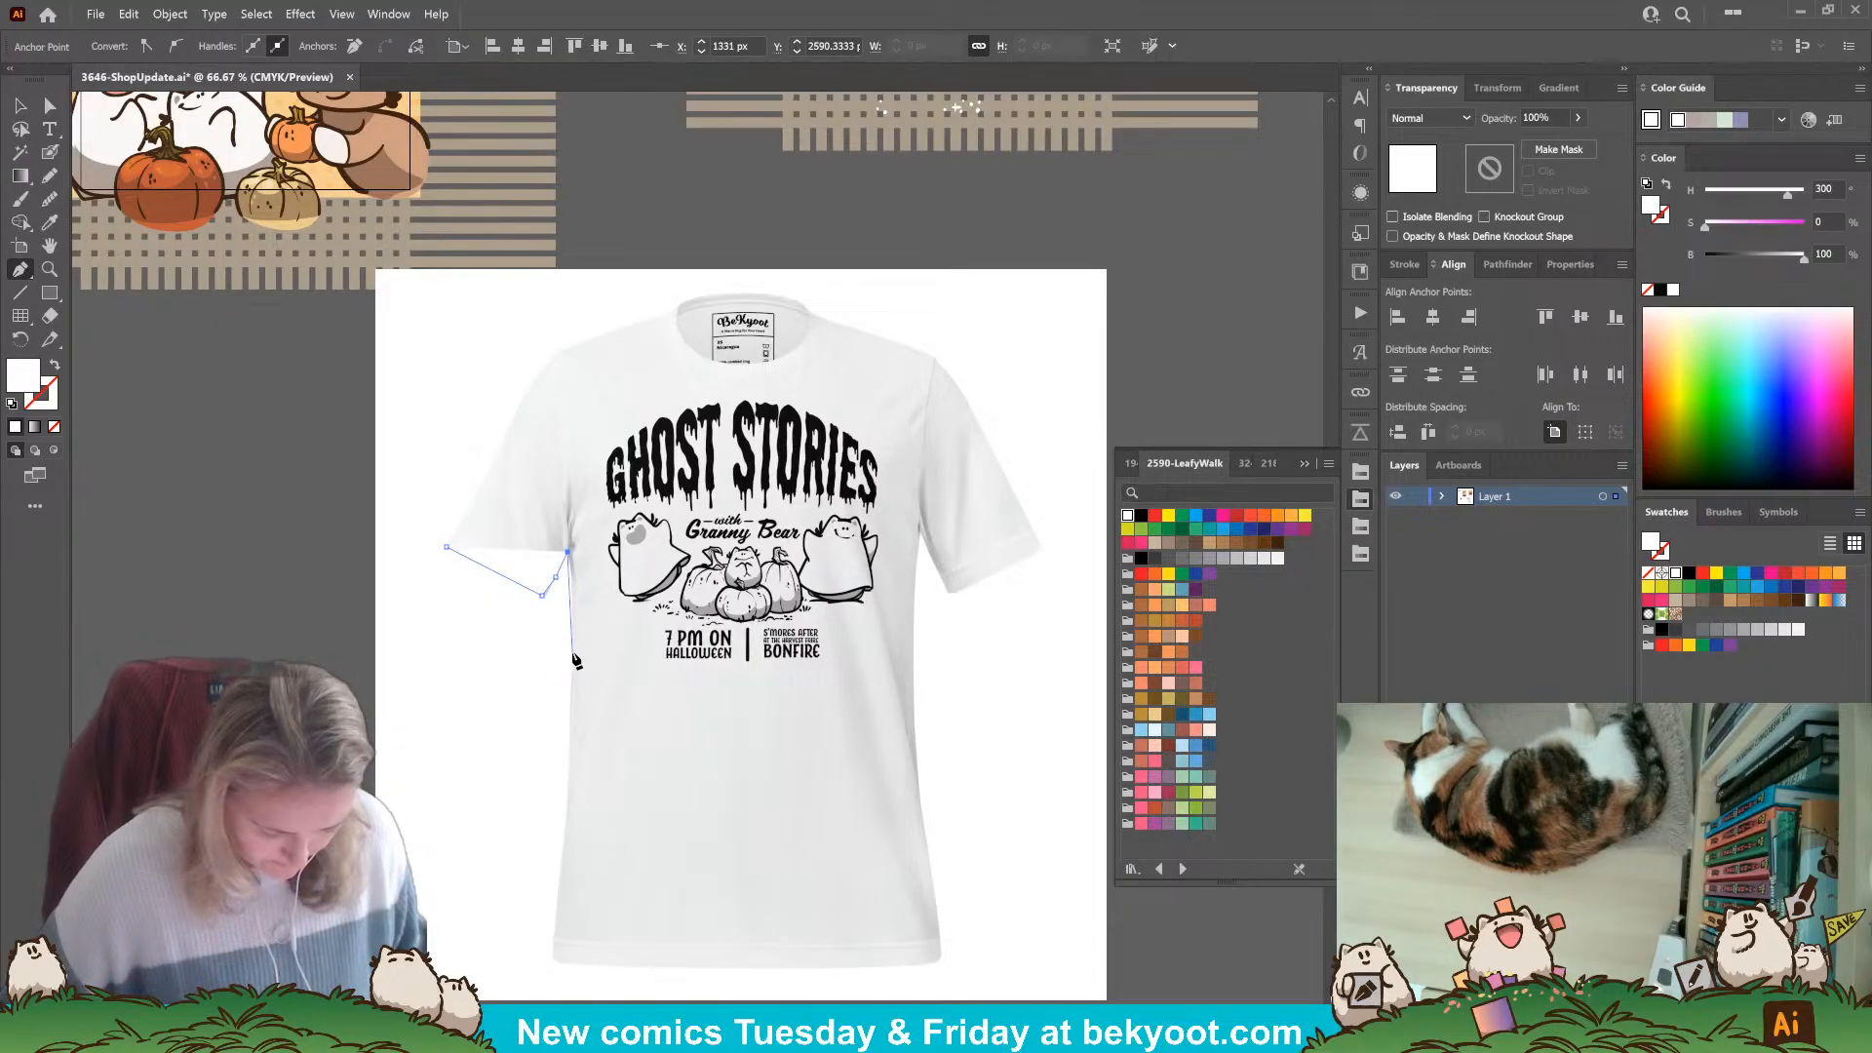
Continue the outline down the left side of the white shirt's body to the bottom hem corner.
click(572, 578)
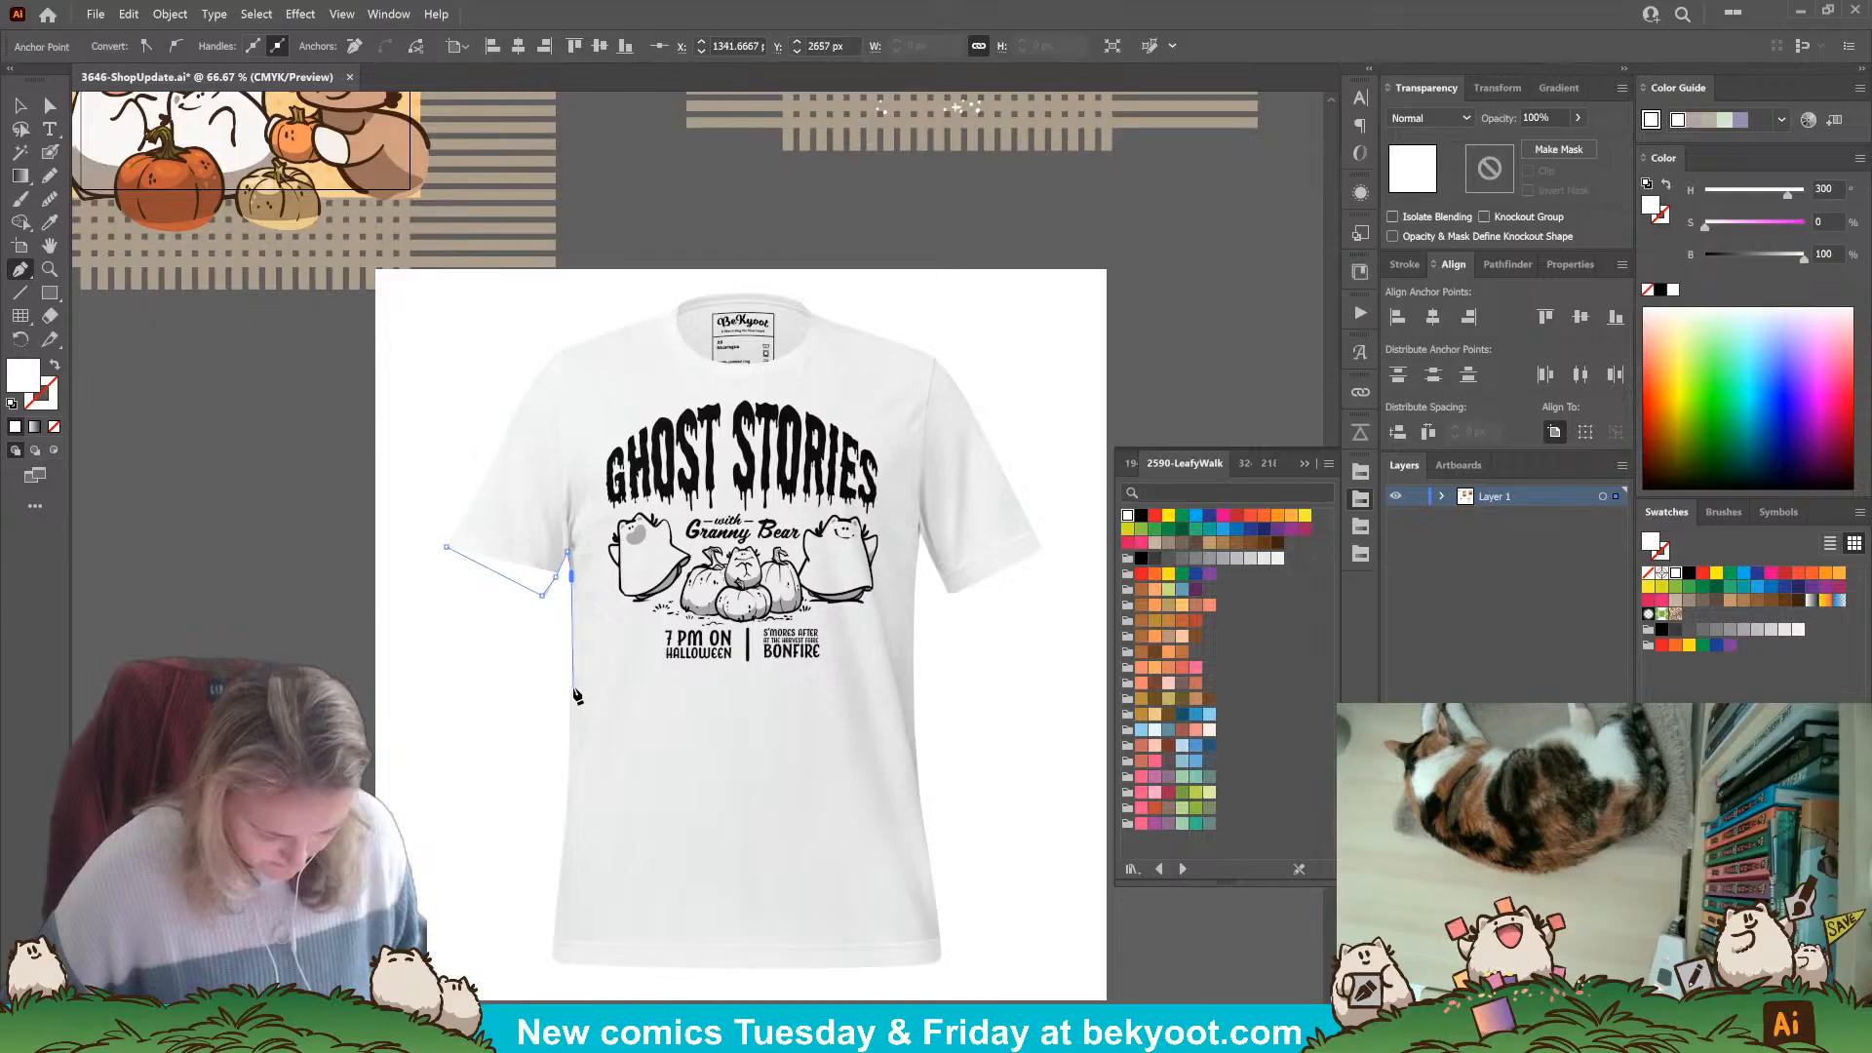
click(573, 688)
click(568, 800)
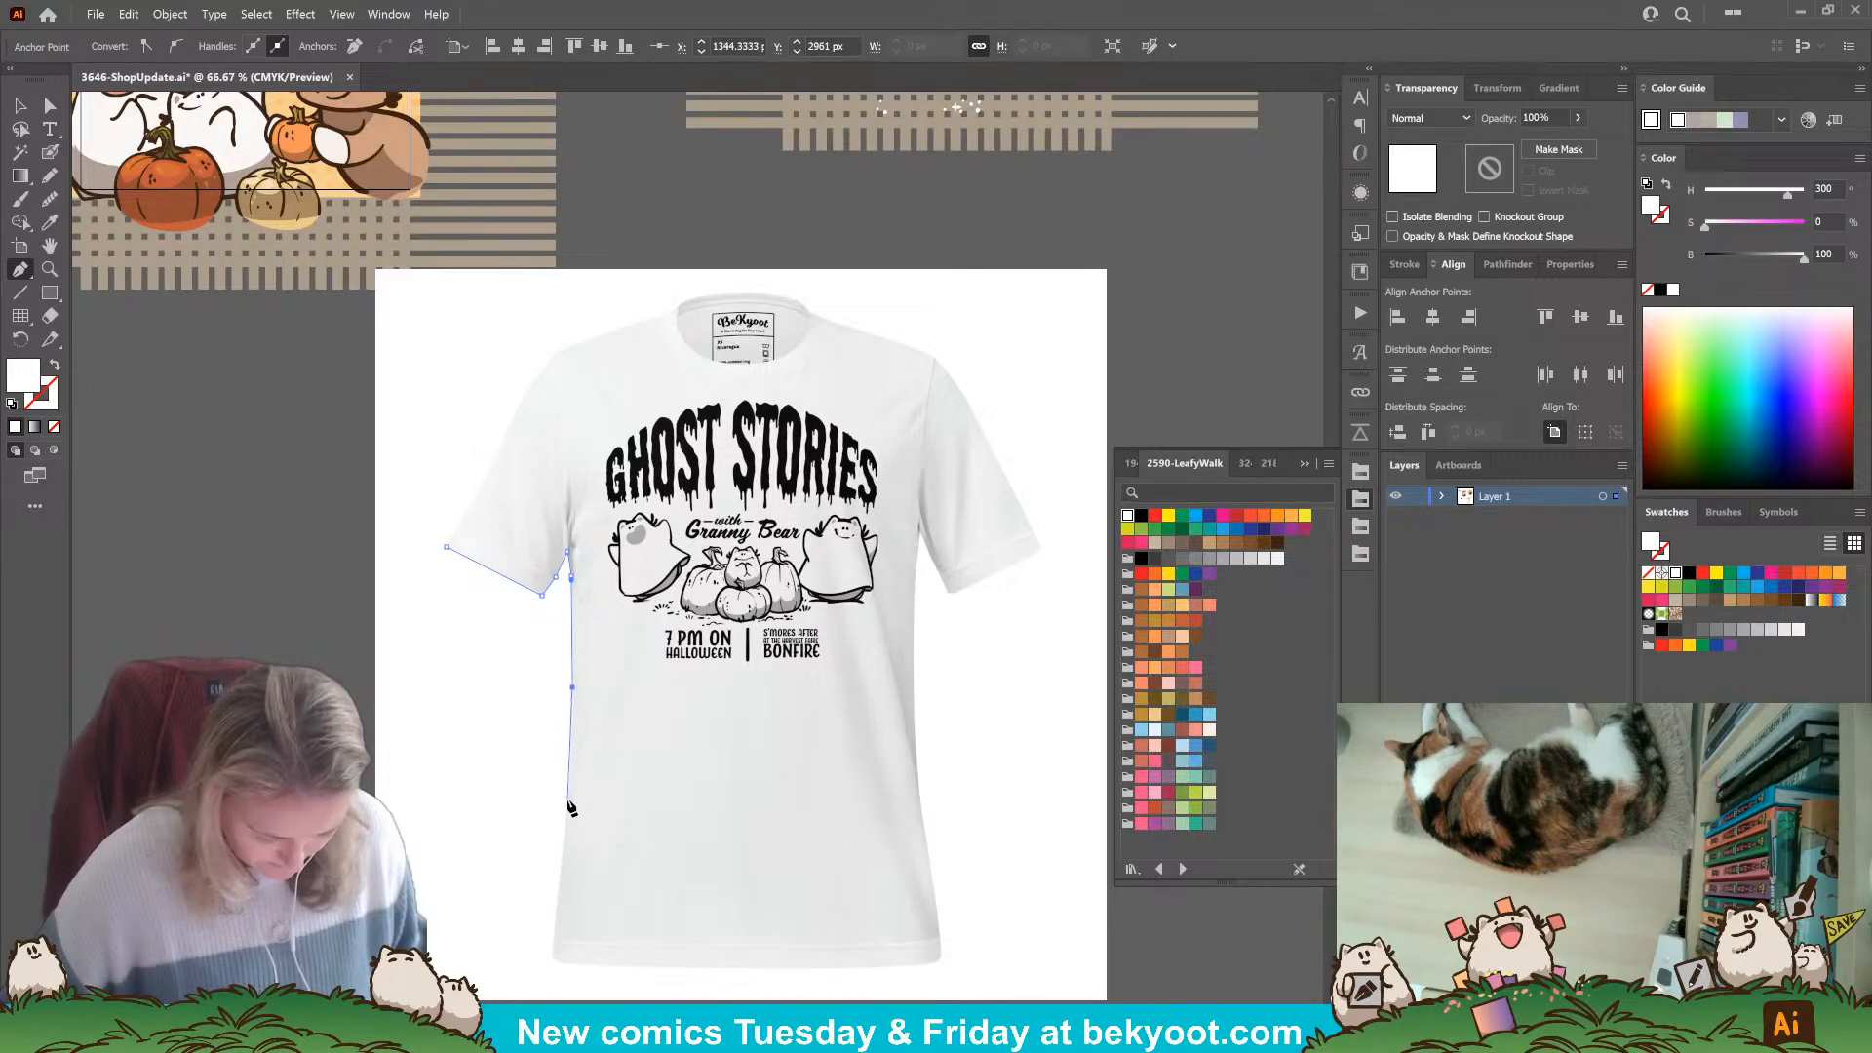
click(554, 943)
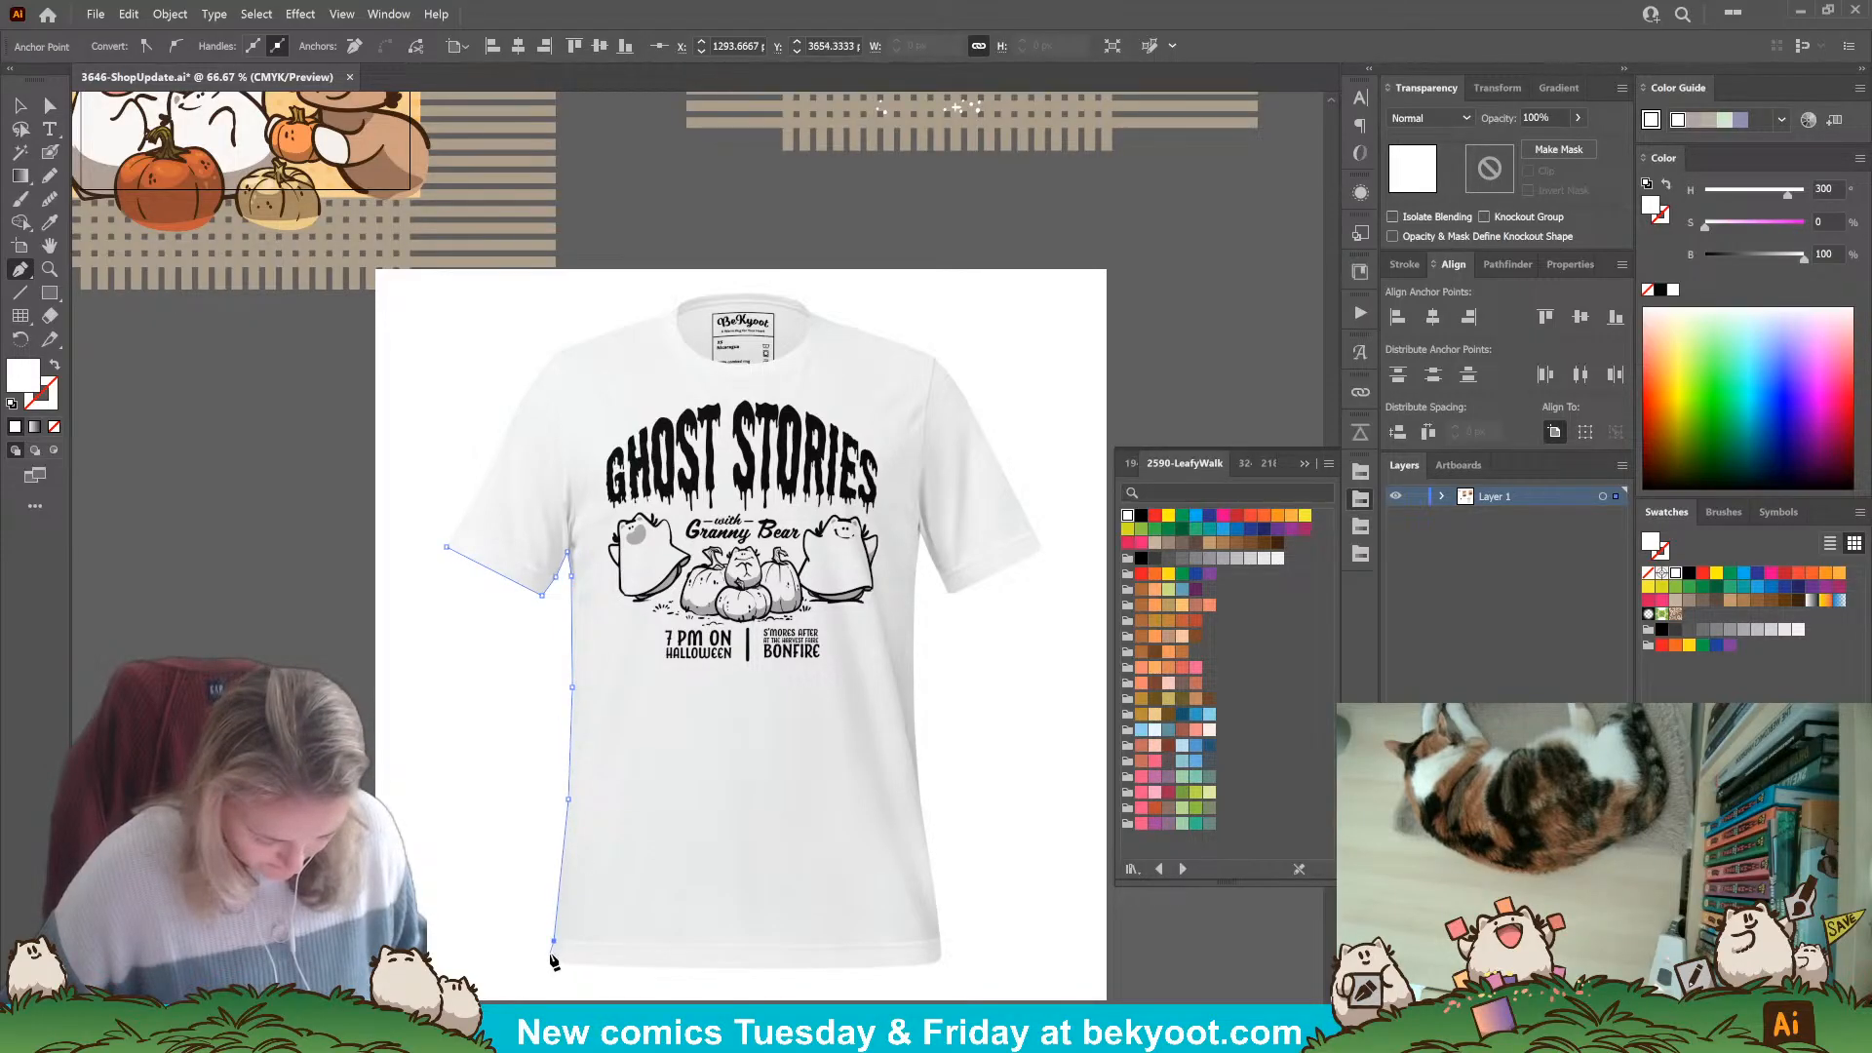
click(554, 953)
click(556, 960)
Trace the white shirt's bottom hem and its right side up to the right armpit.
click(625, 966)
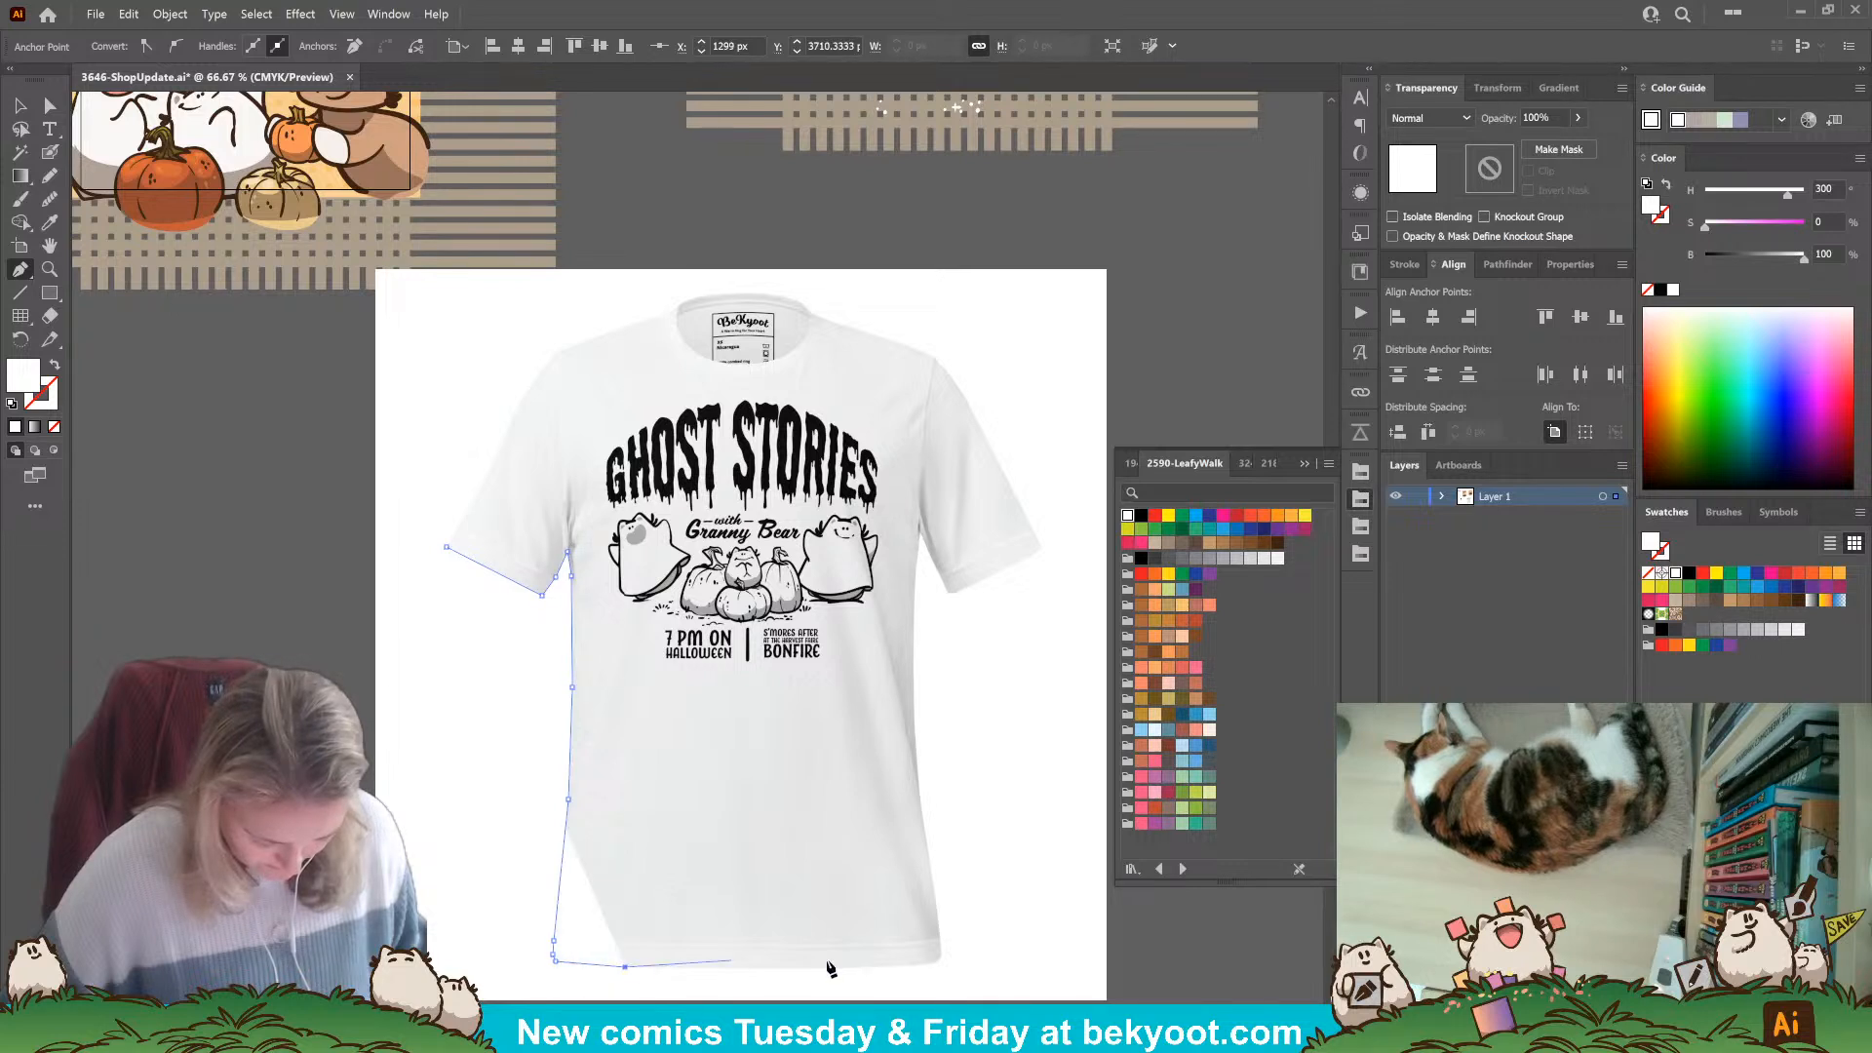
click(882, 966)
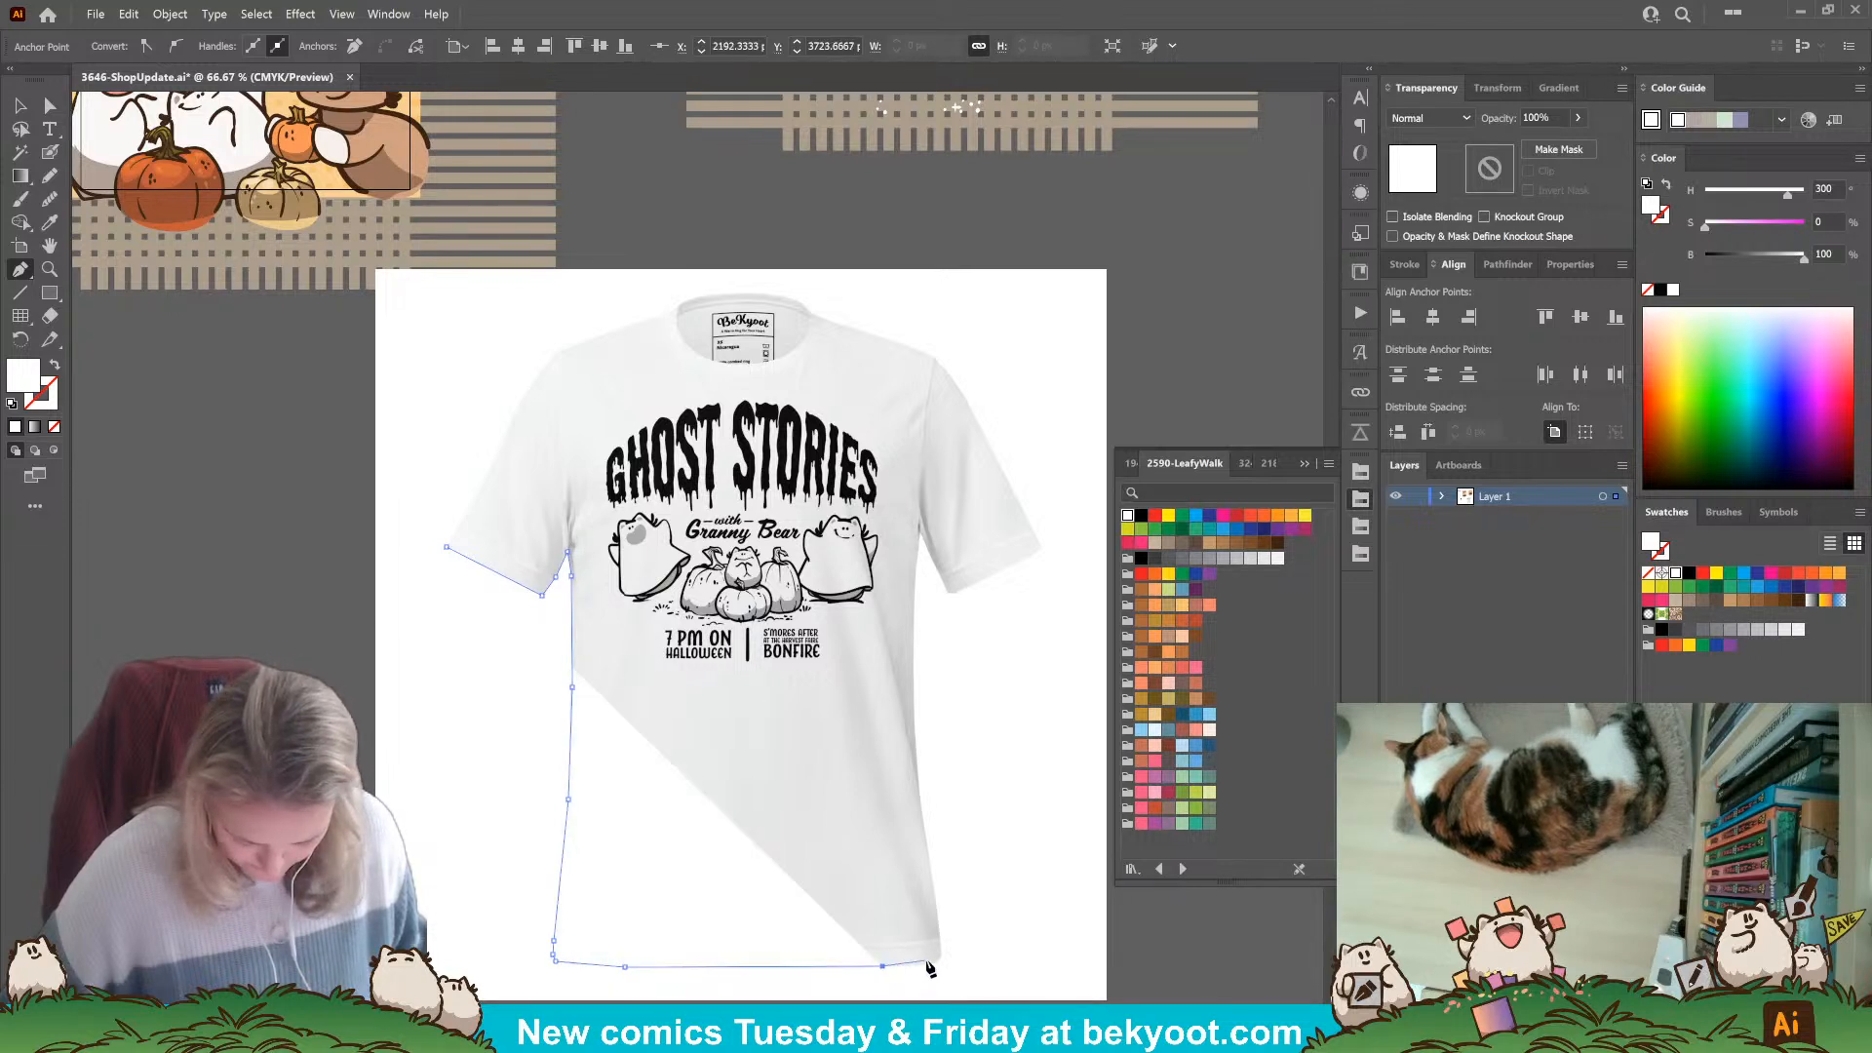
click(931, 965)
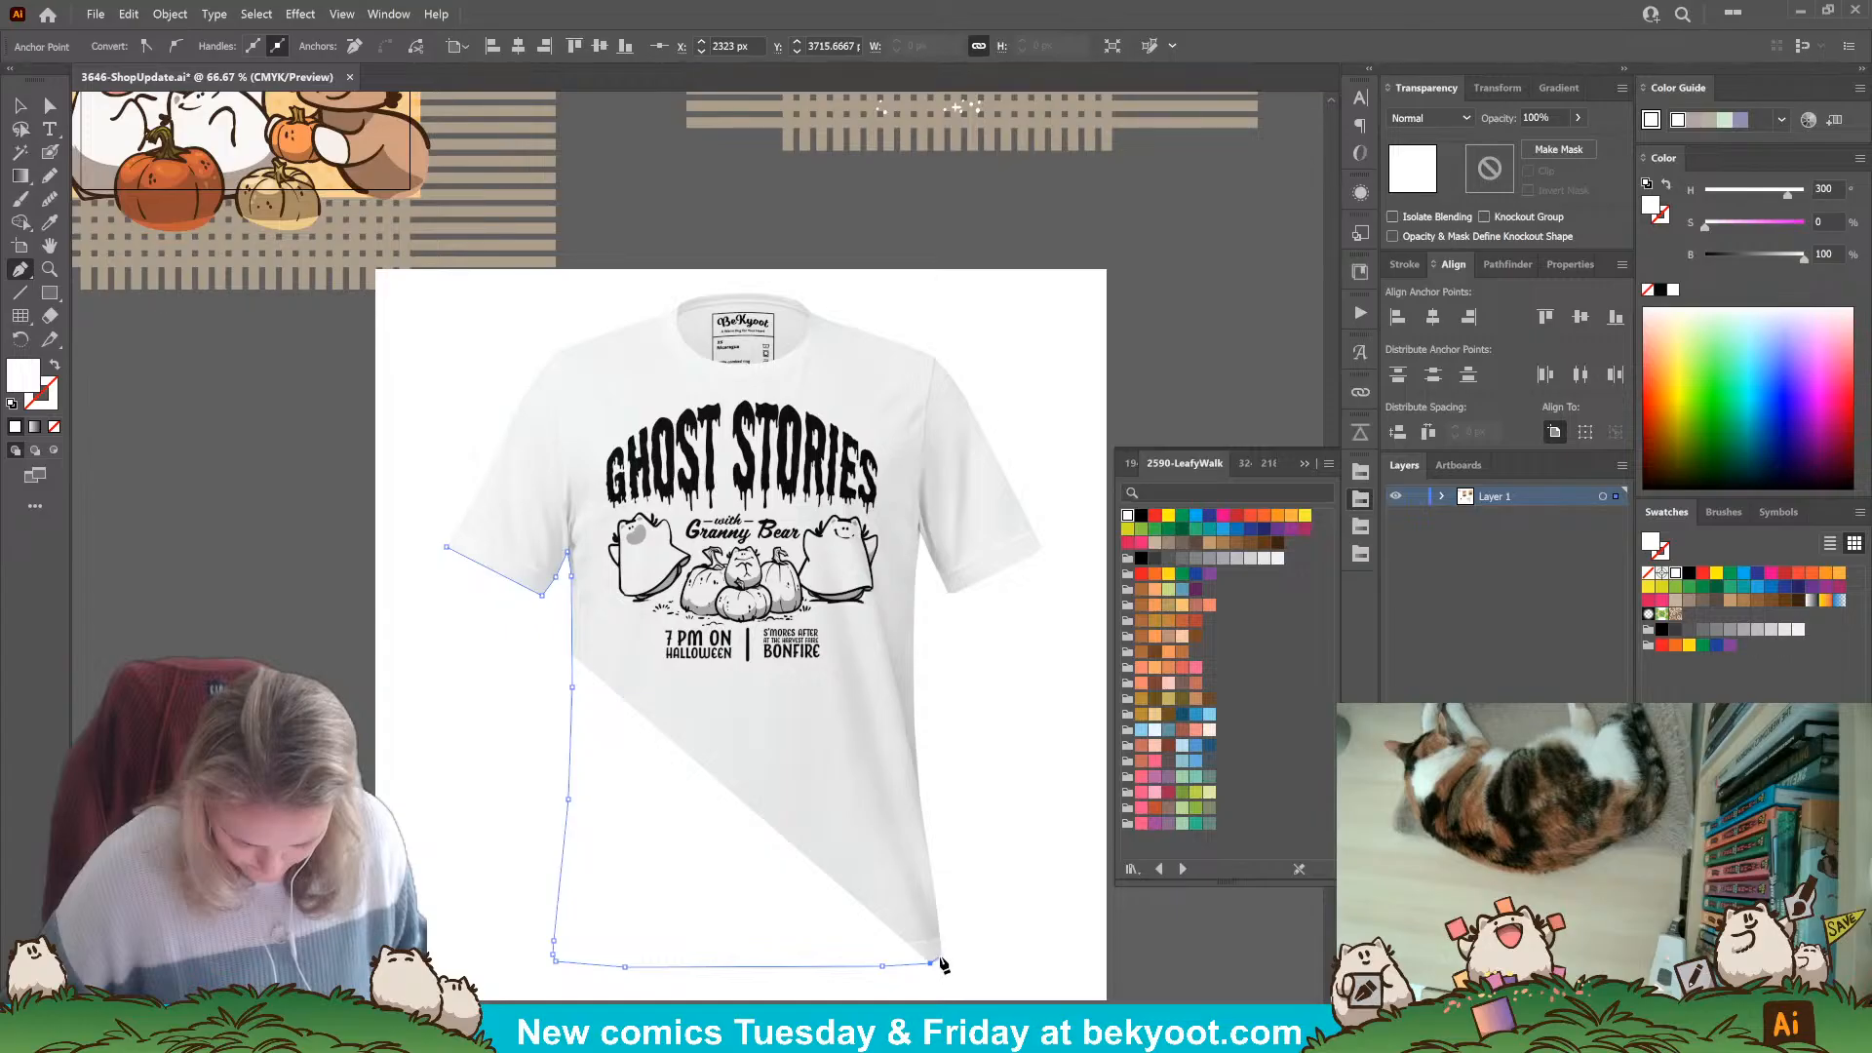
click(941, 958)
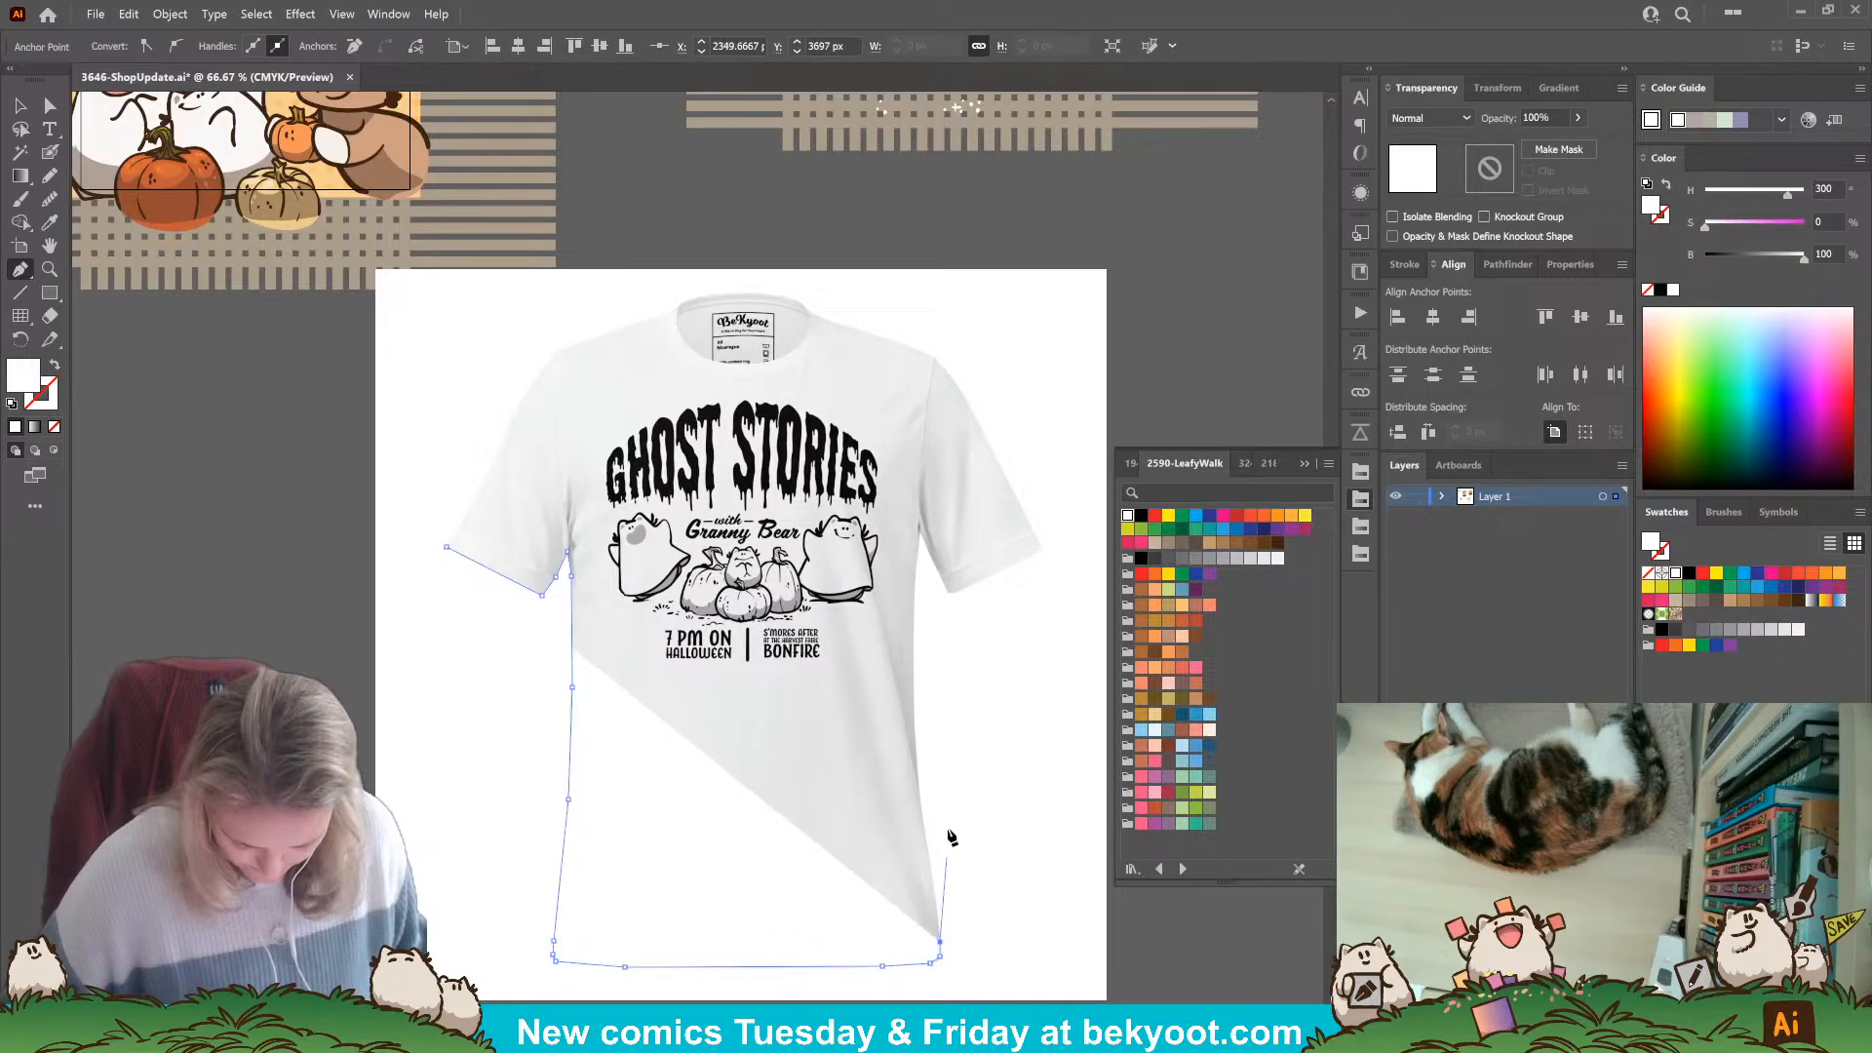
click(917, 791)
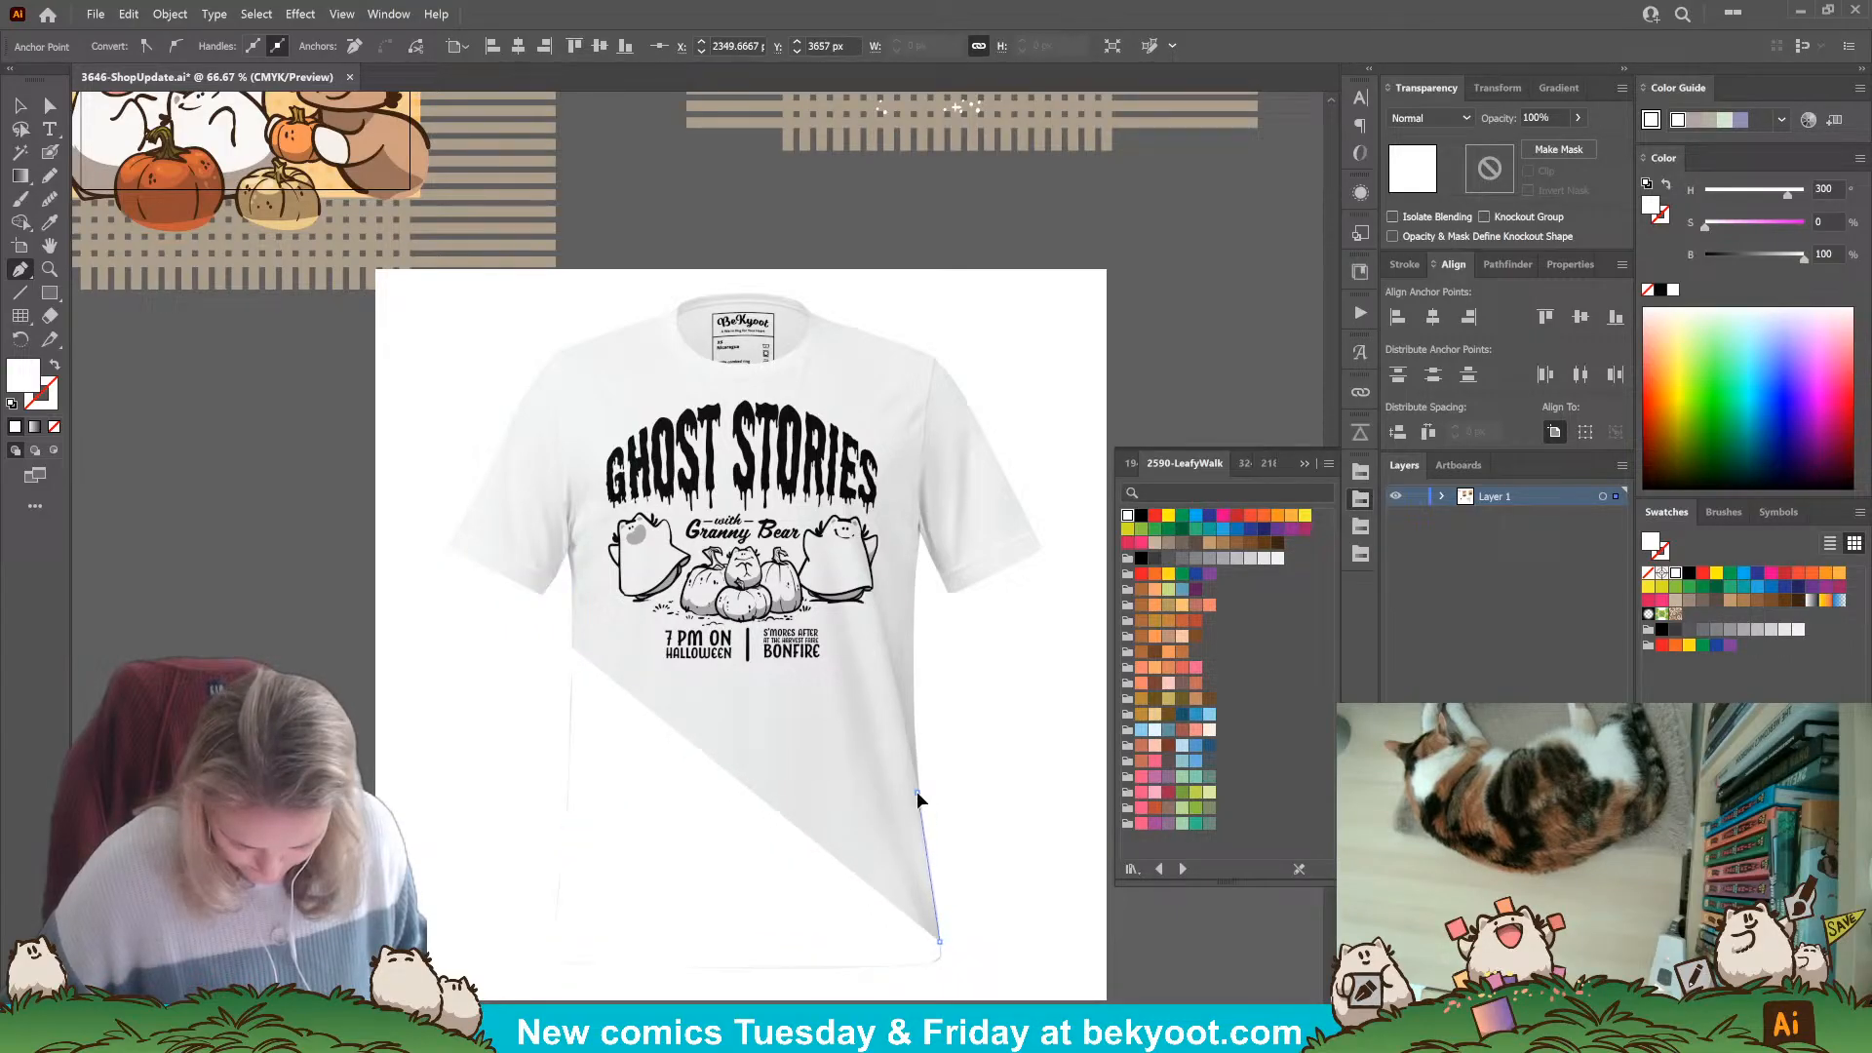
click(917, 642)
click(916, 529)
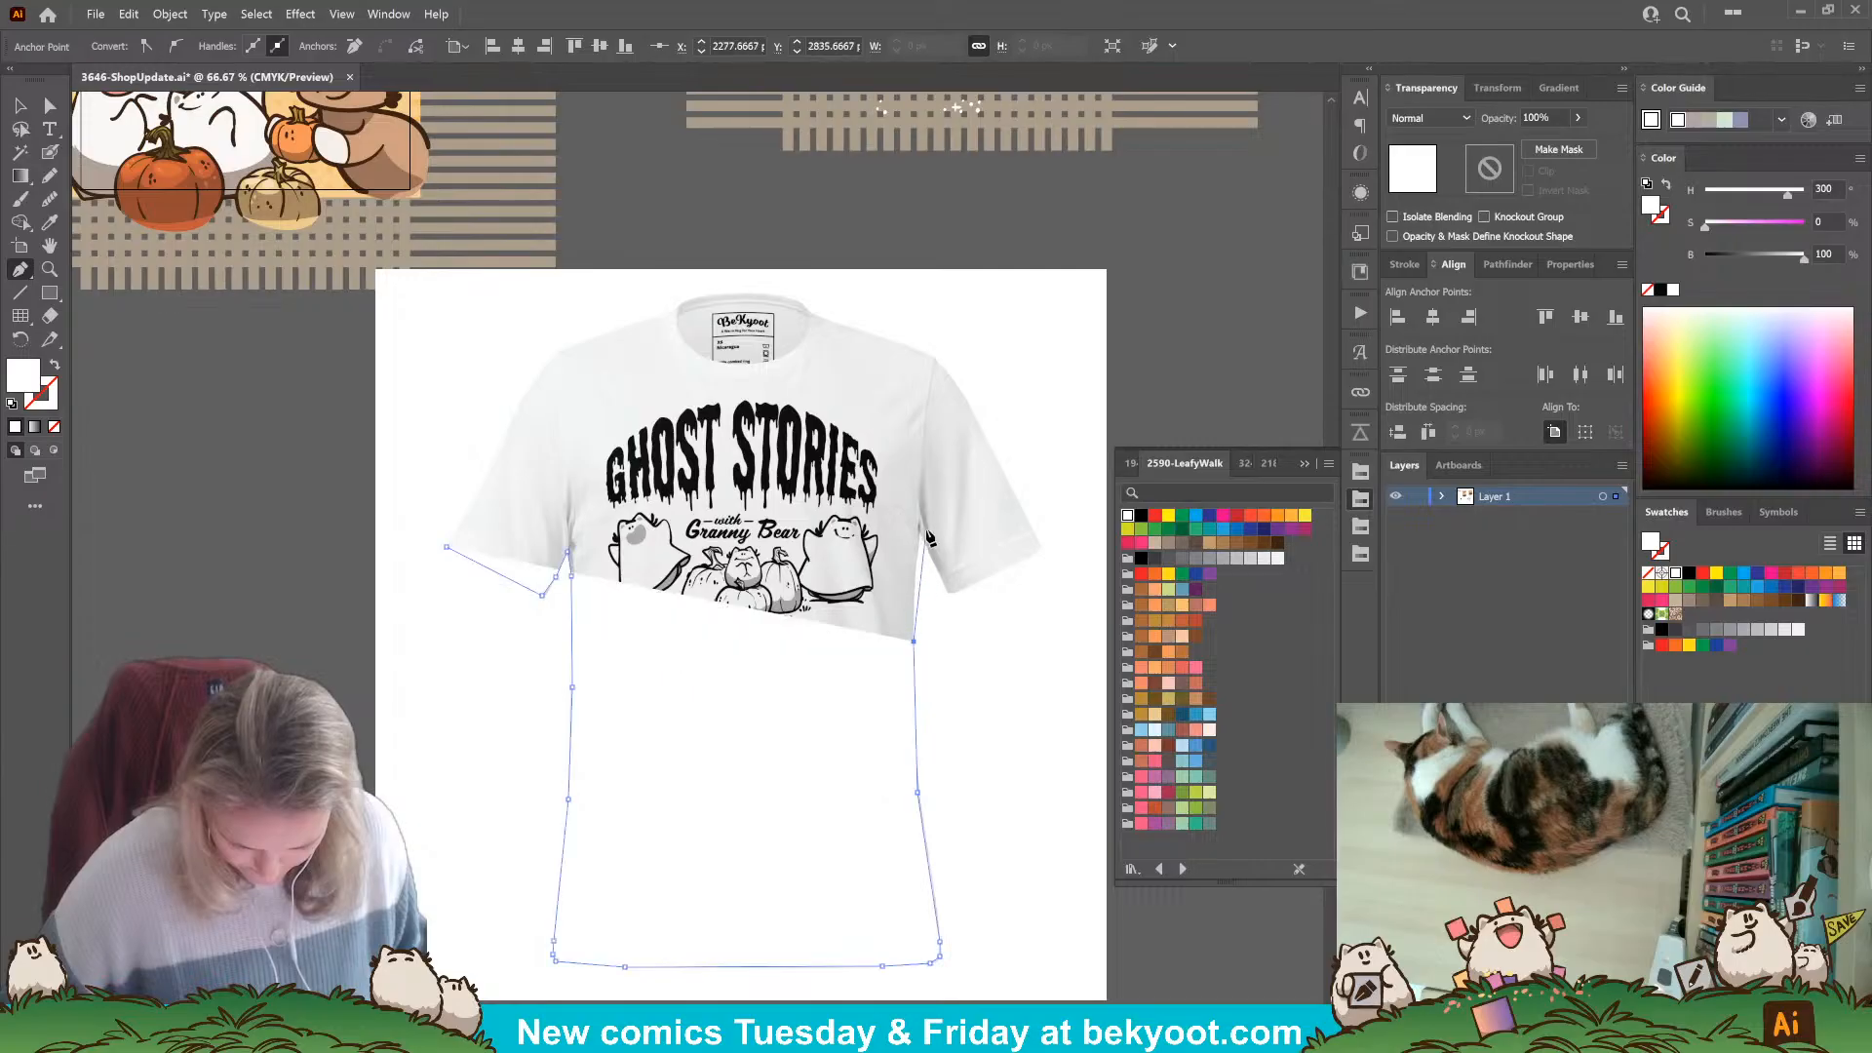
Outline the white shirt's right sleeve from the armpit around the cuff and up to the shoulder.
click(945, 588)
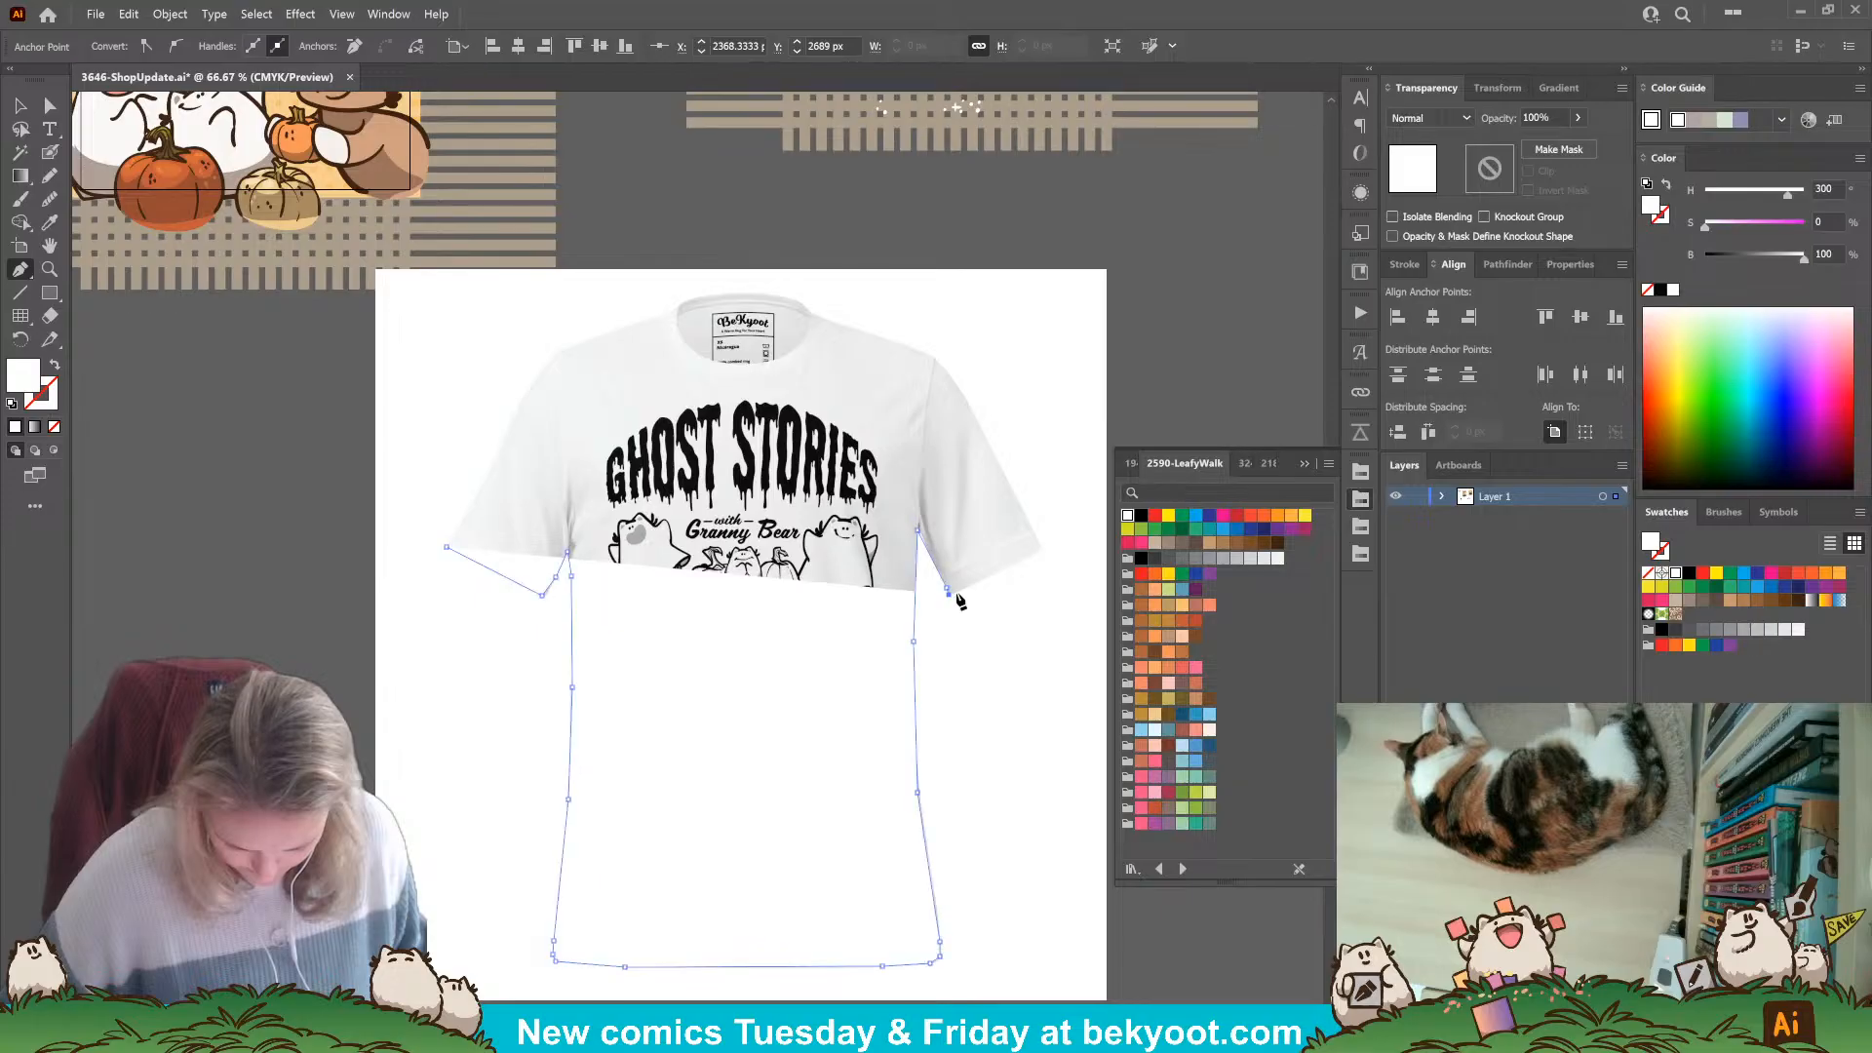
click(963, 588)
click(1042, 550)
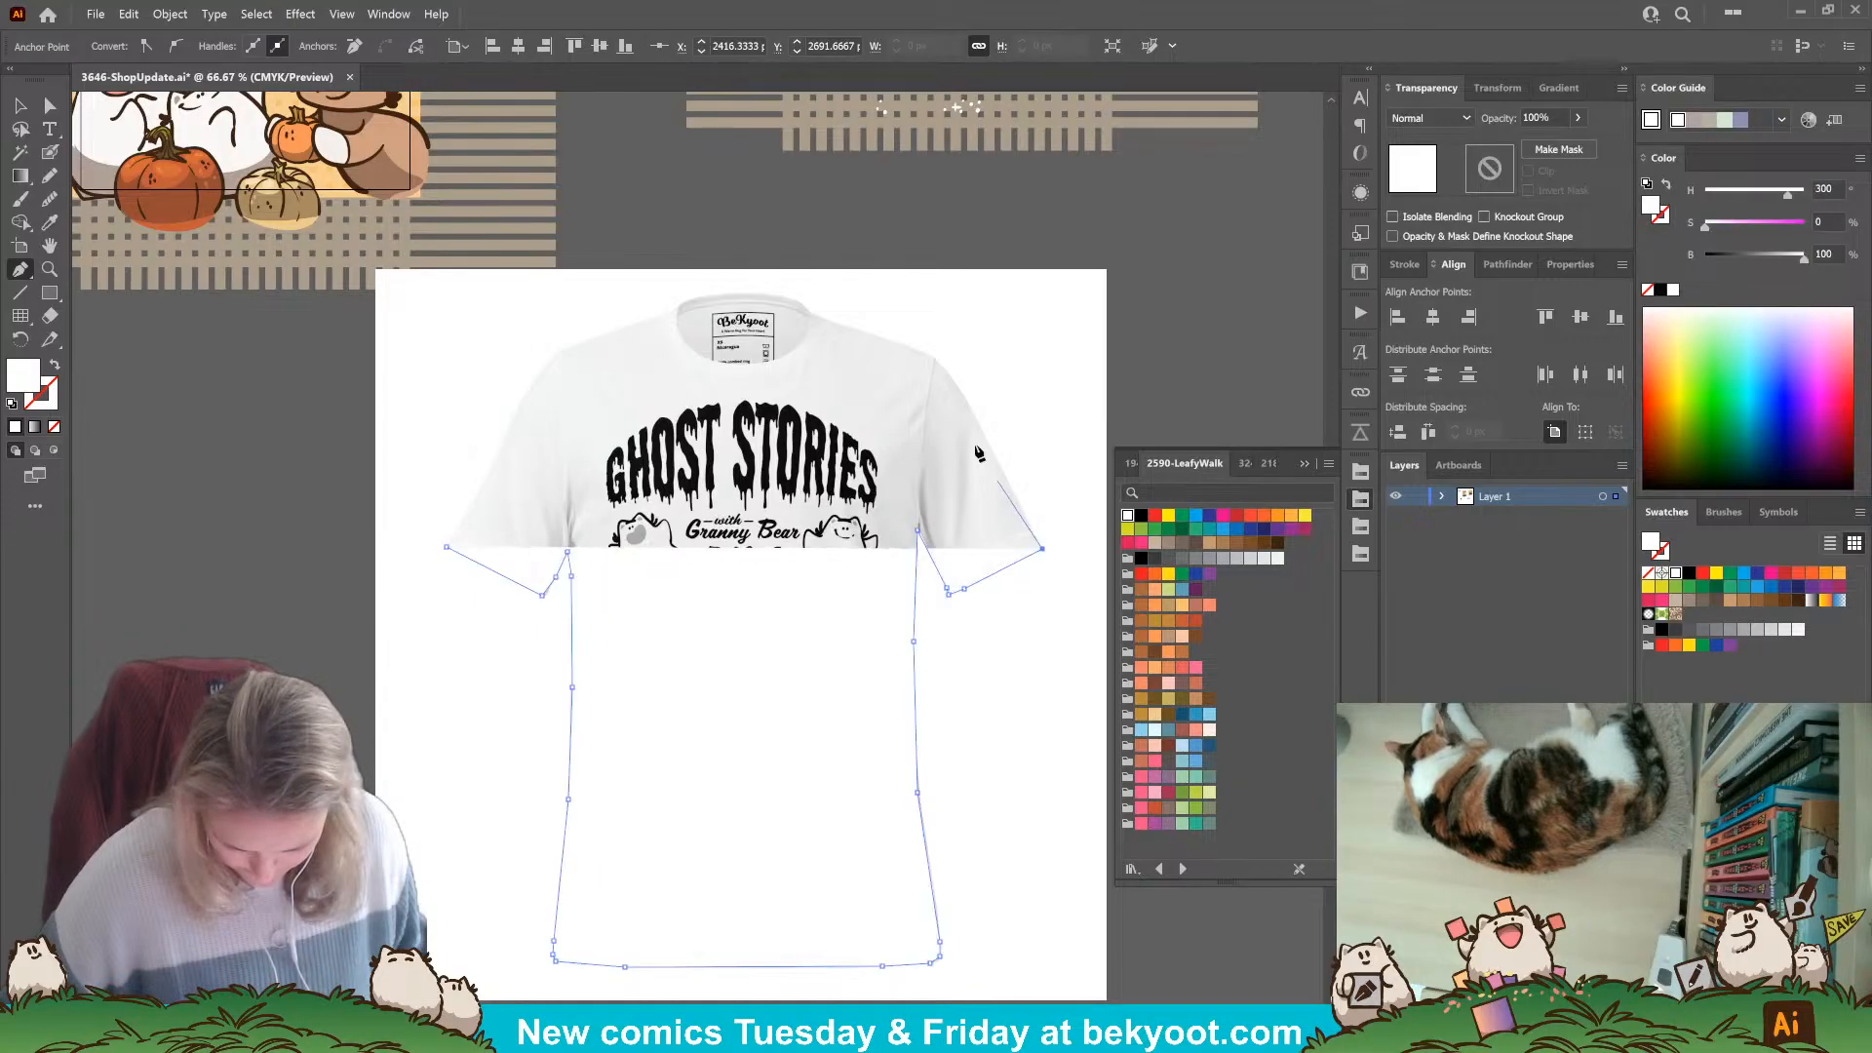
click(984, 437)
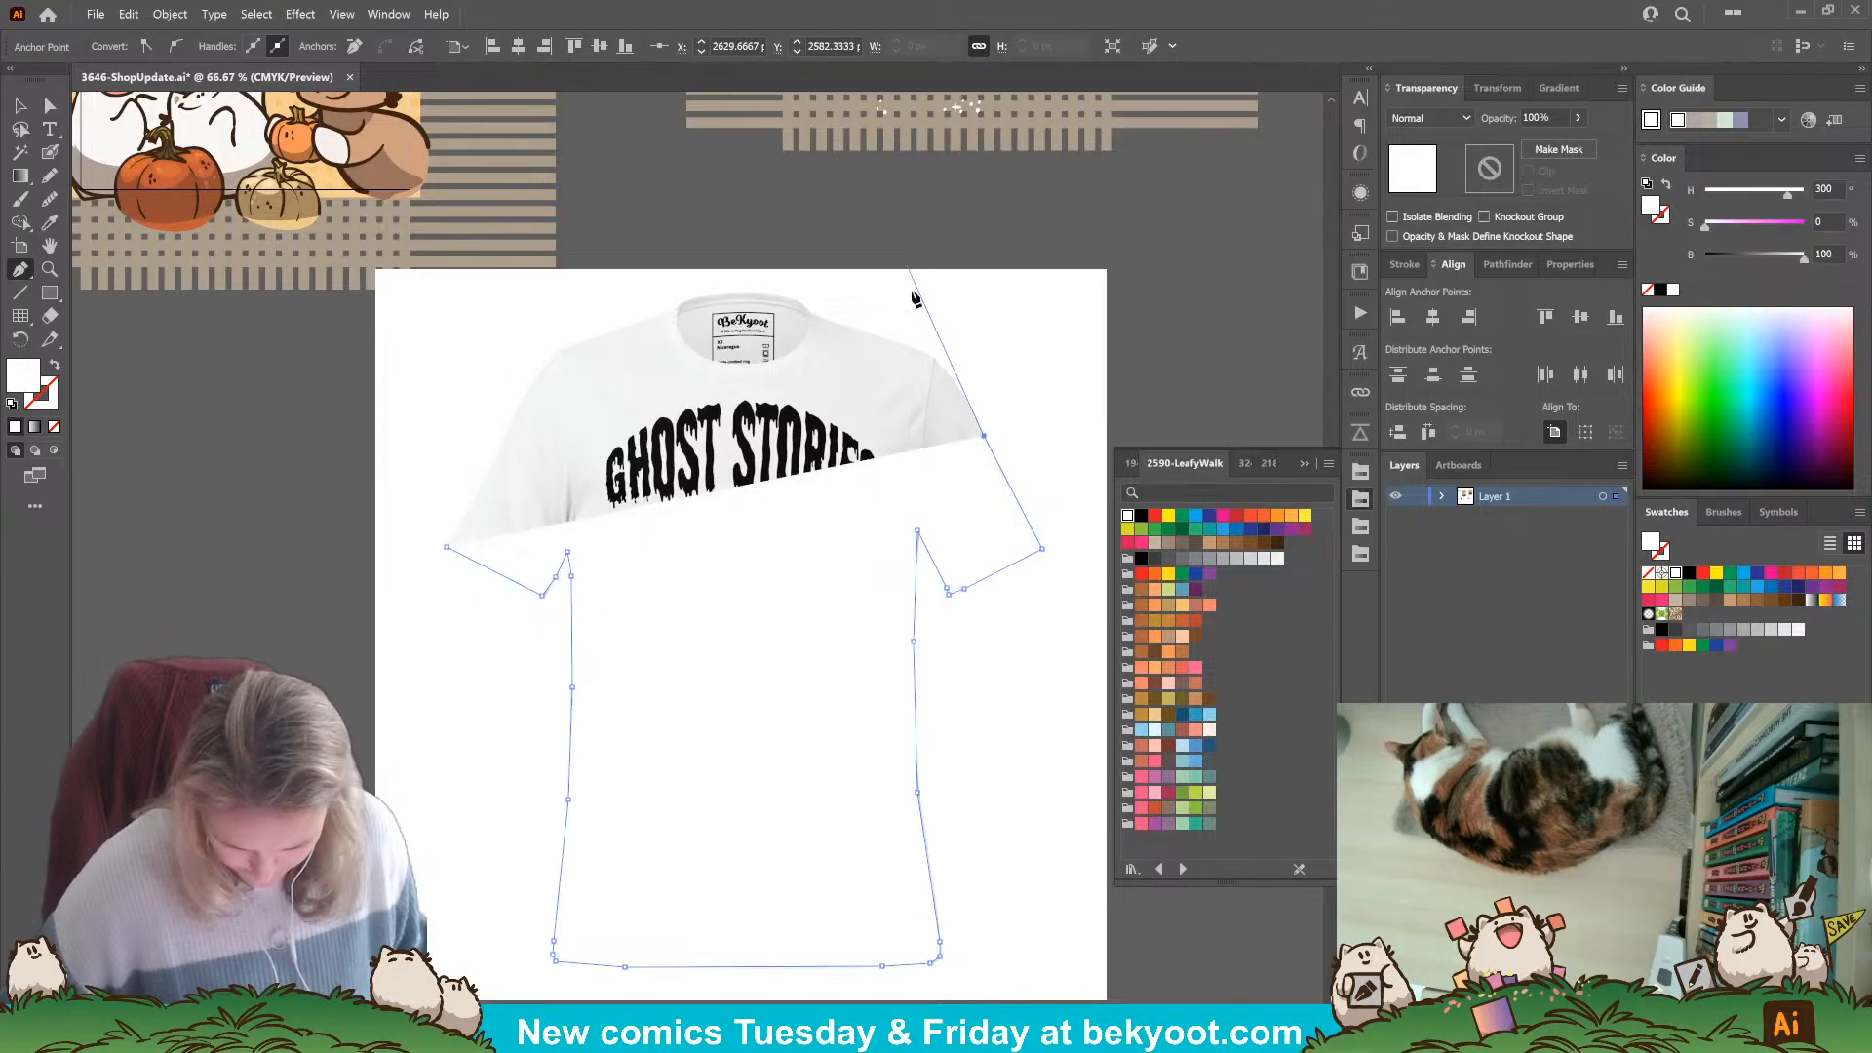
drag(958, 387, 949, 374)
click(931, 355)
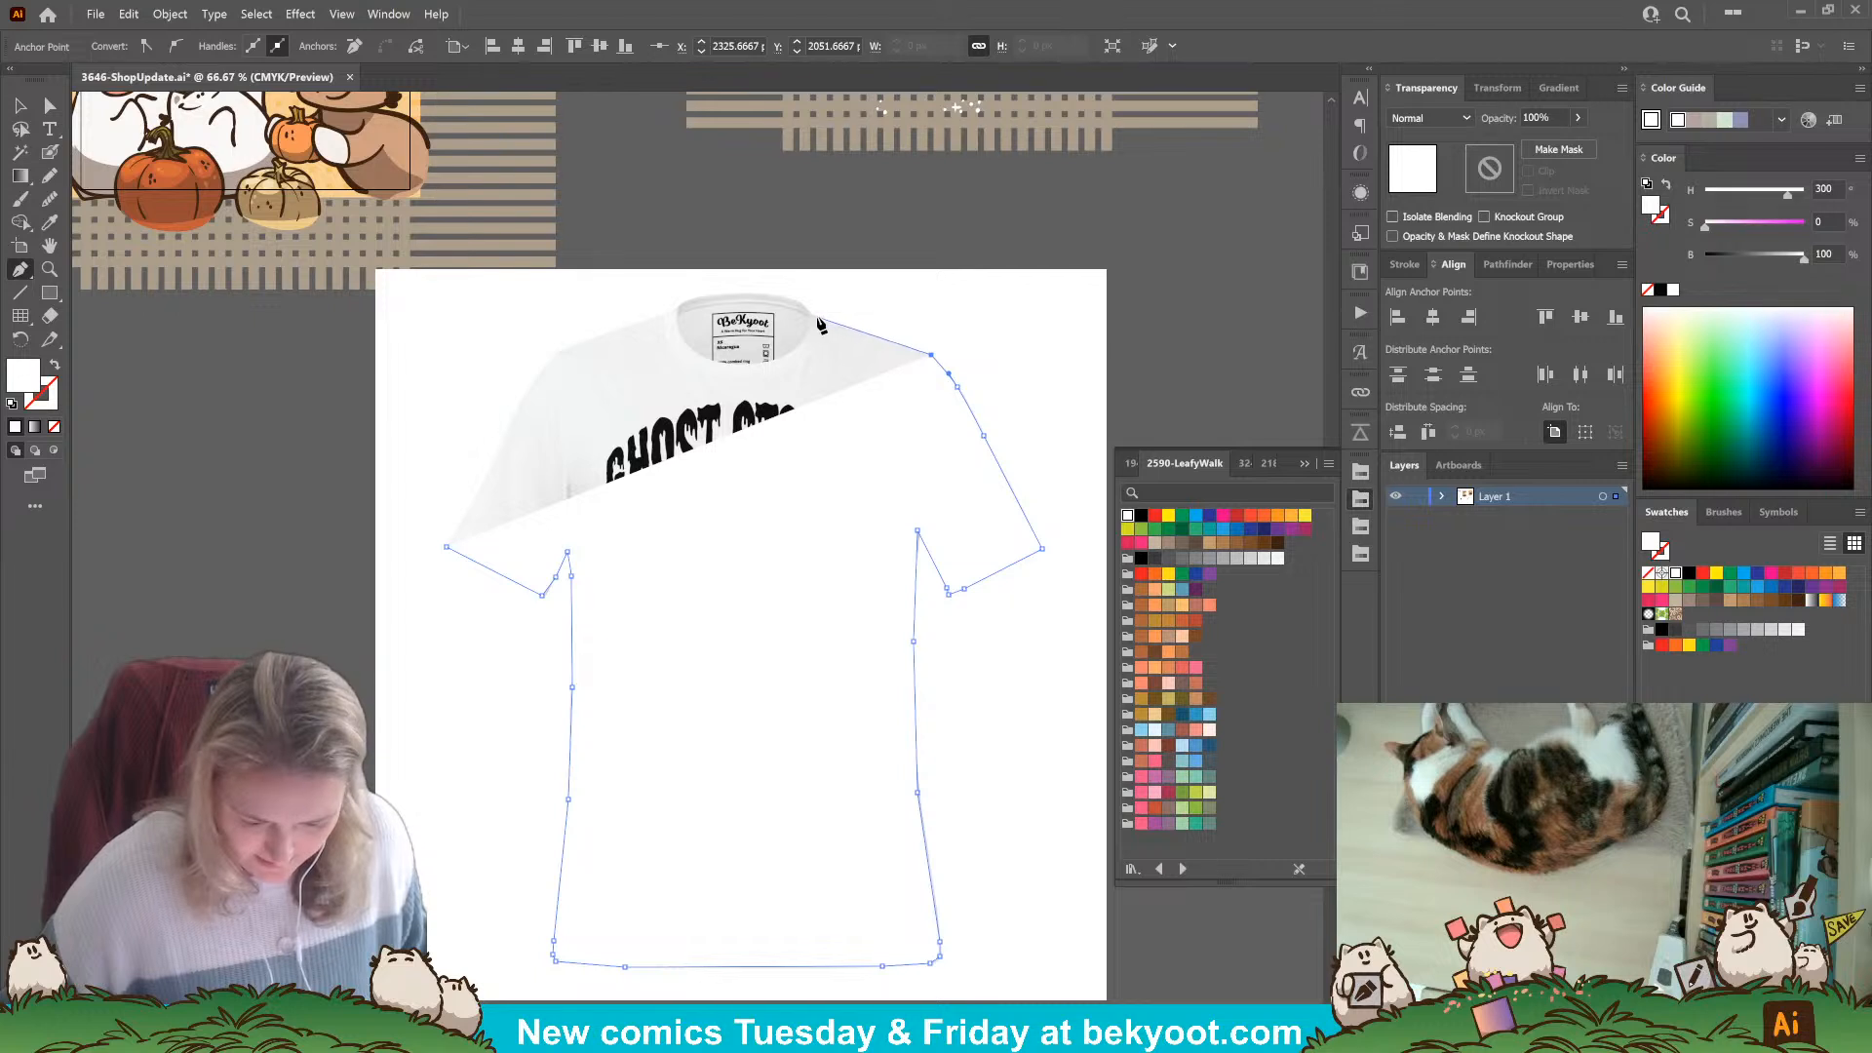
Trace the right shoulder seam, the curved collar and the left shoulder, and close the shirt outline at the left cuff.
click(813, 314)
click(805, 306)
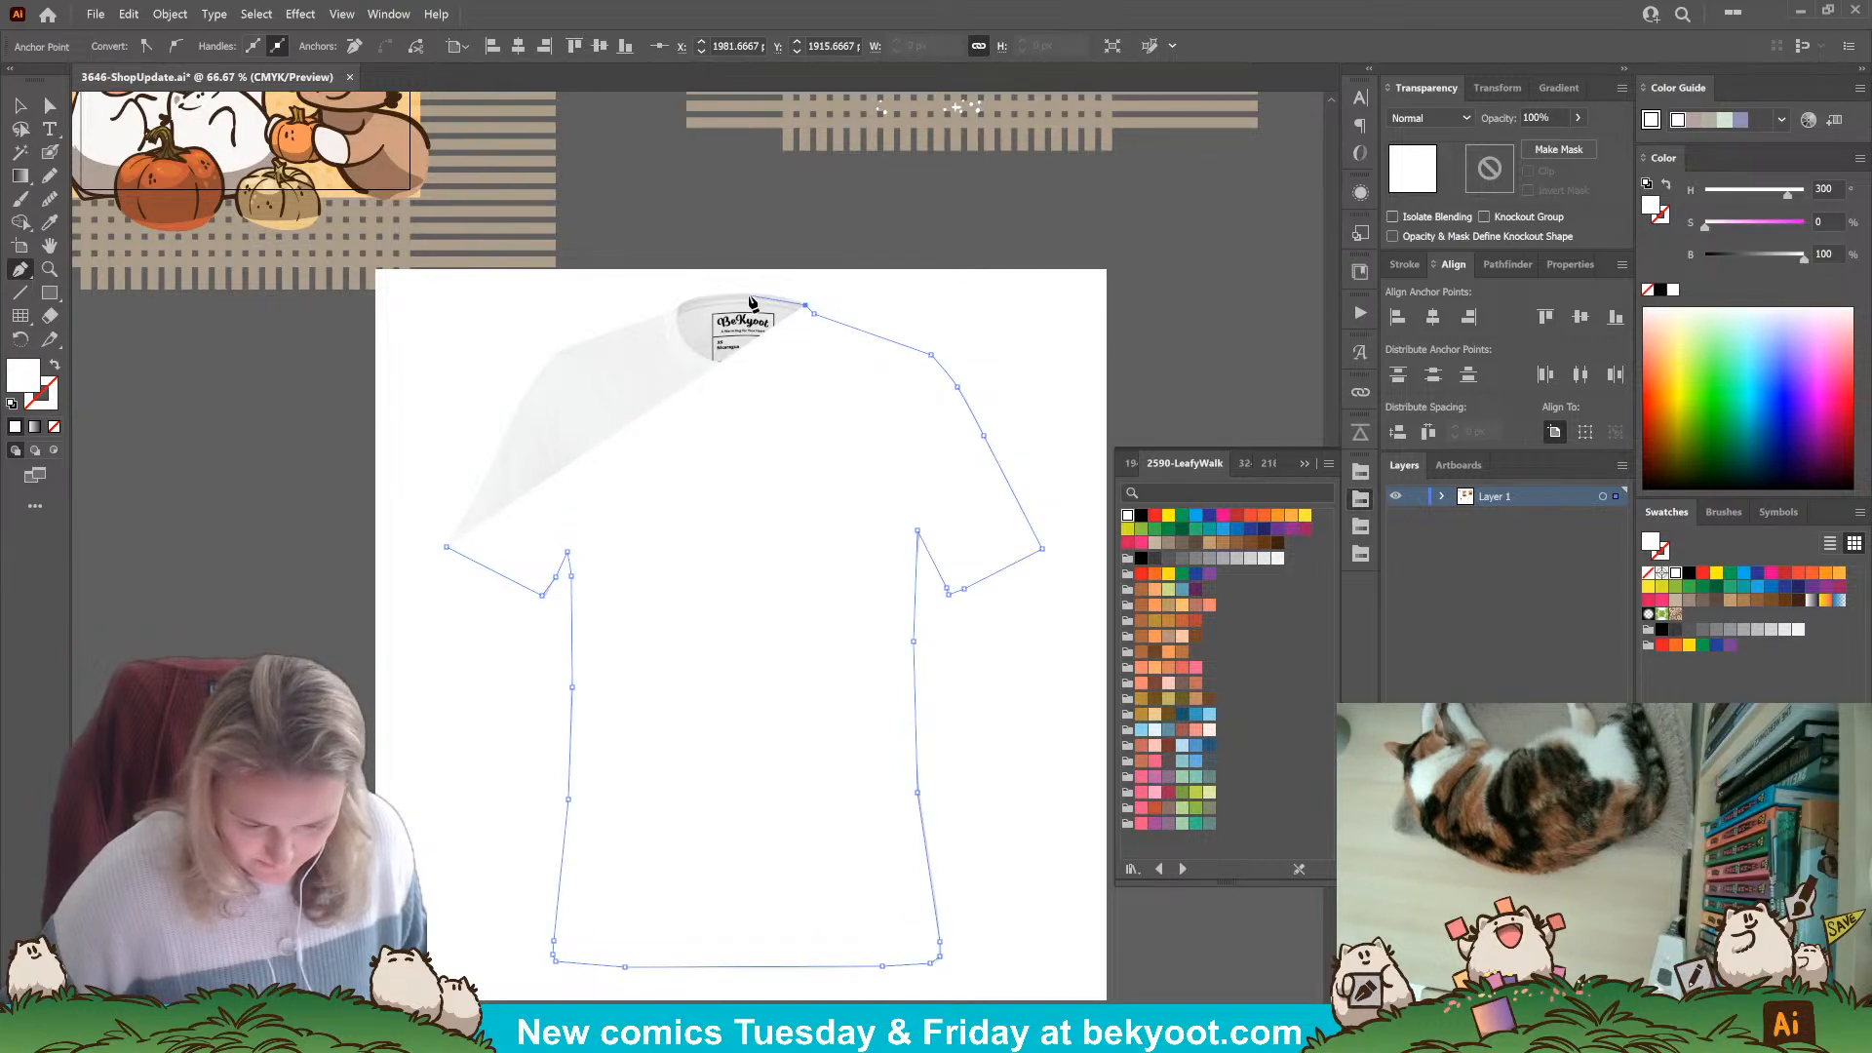
drag(740, 293, 684, 292)
click(677, 308)
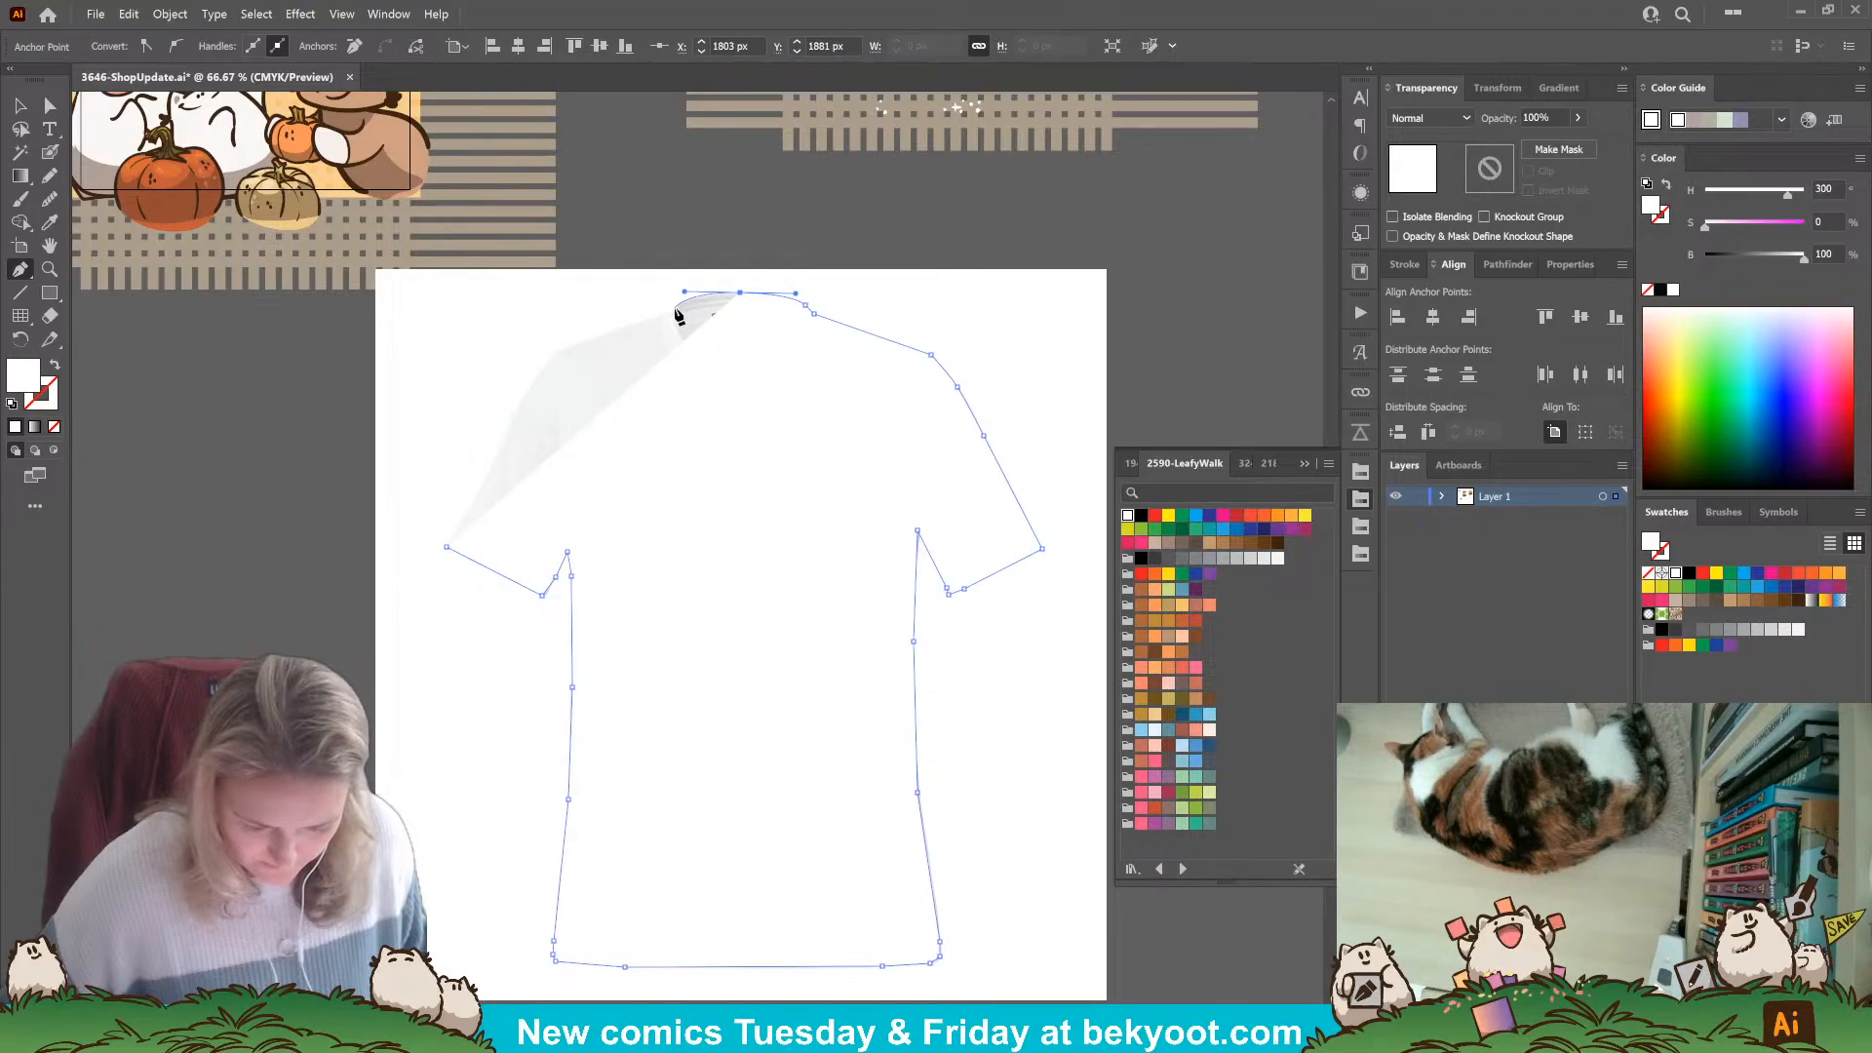
click(598, 335)
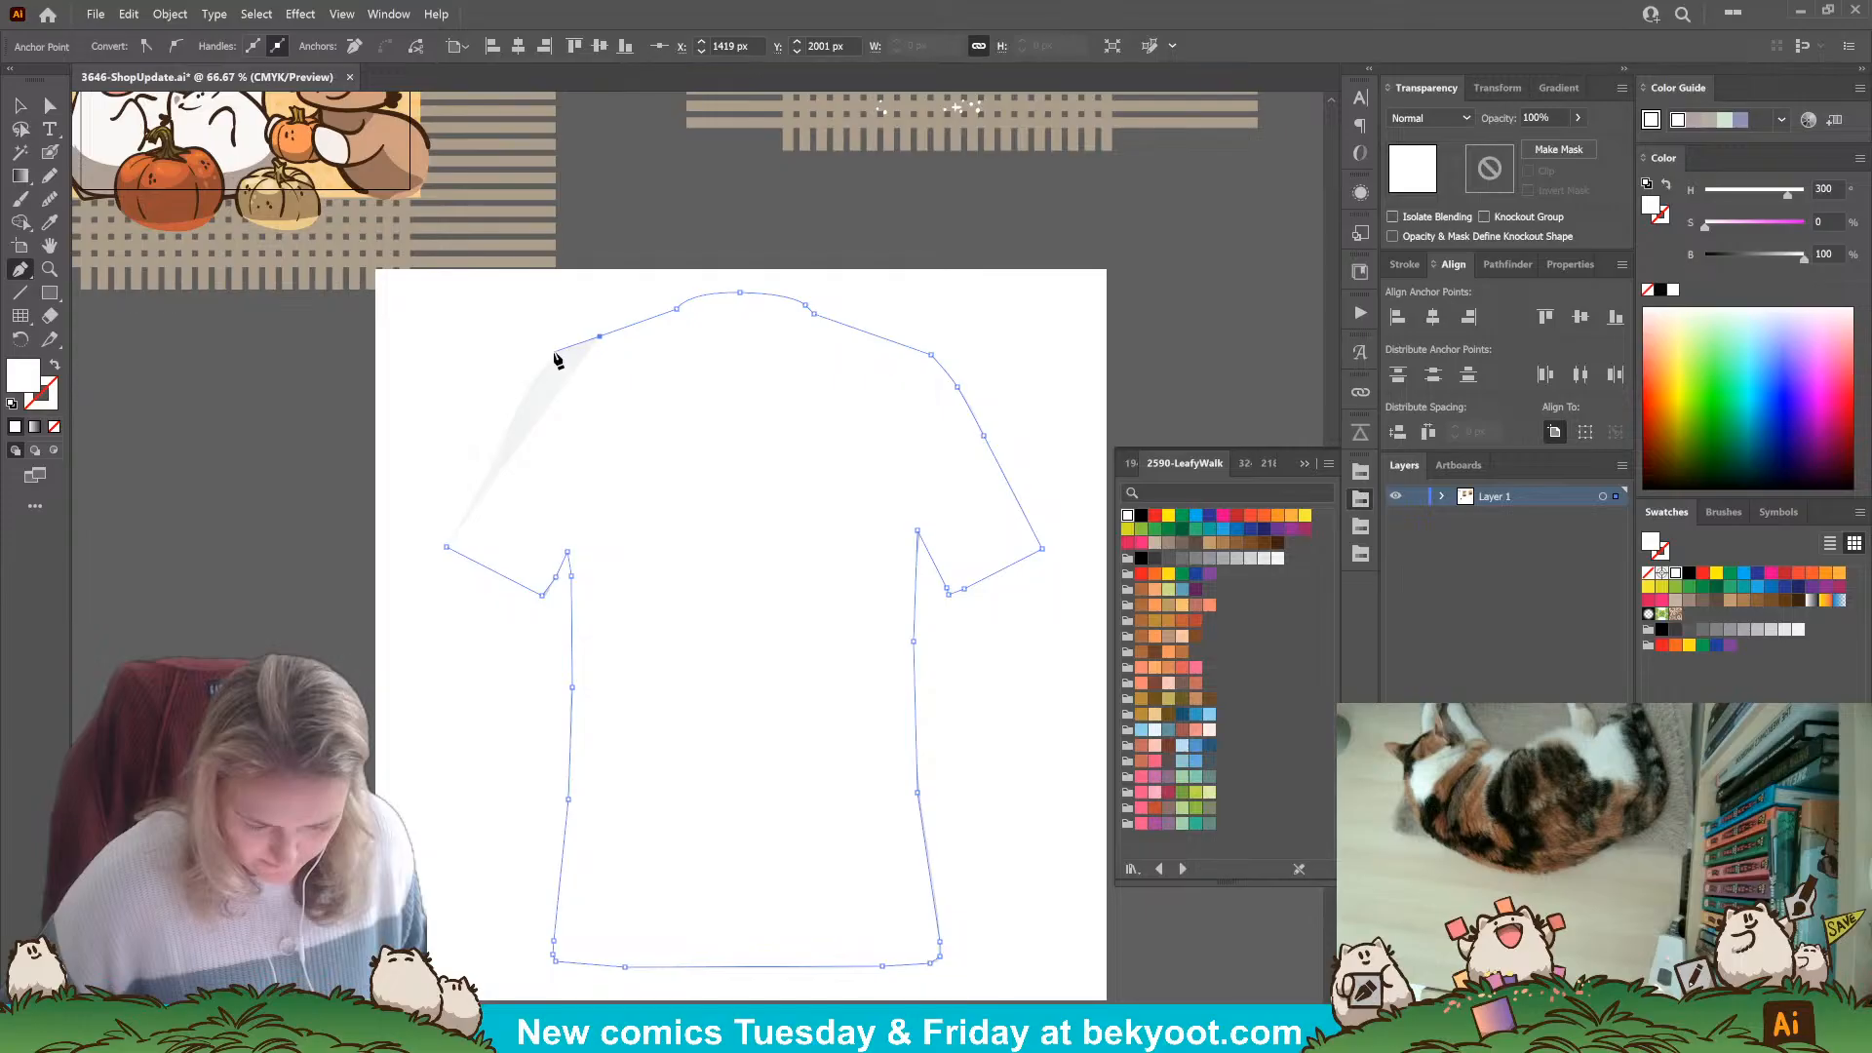
click(556, 351)
click(514, 409)
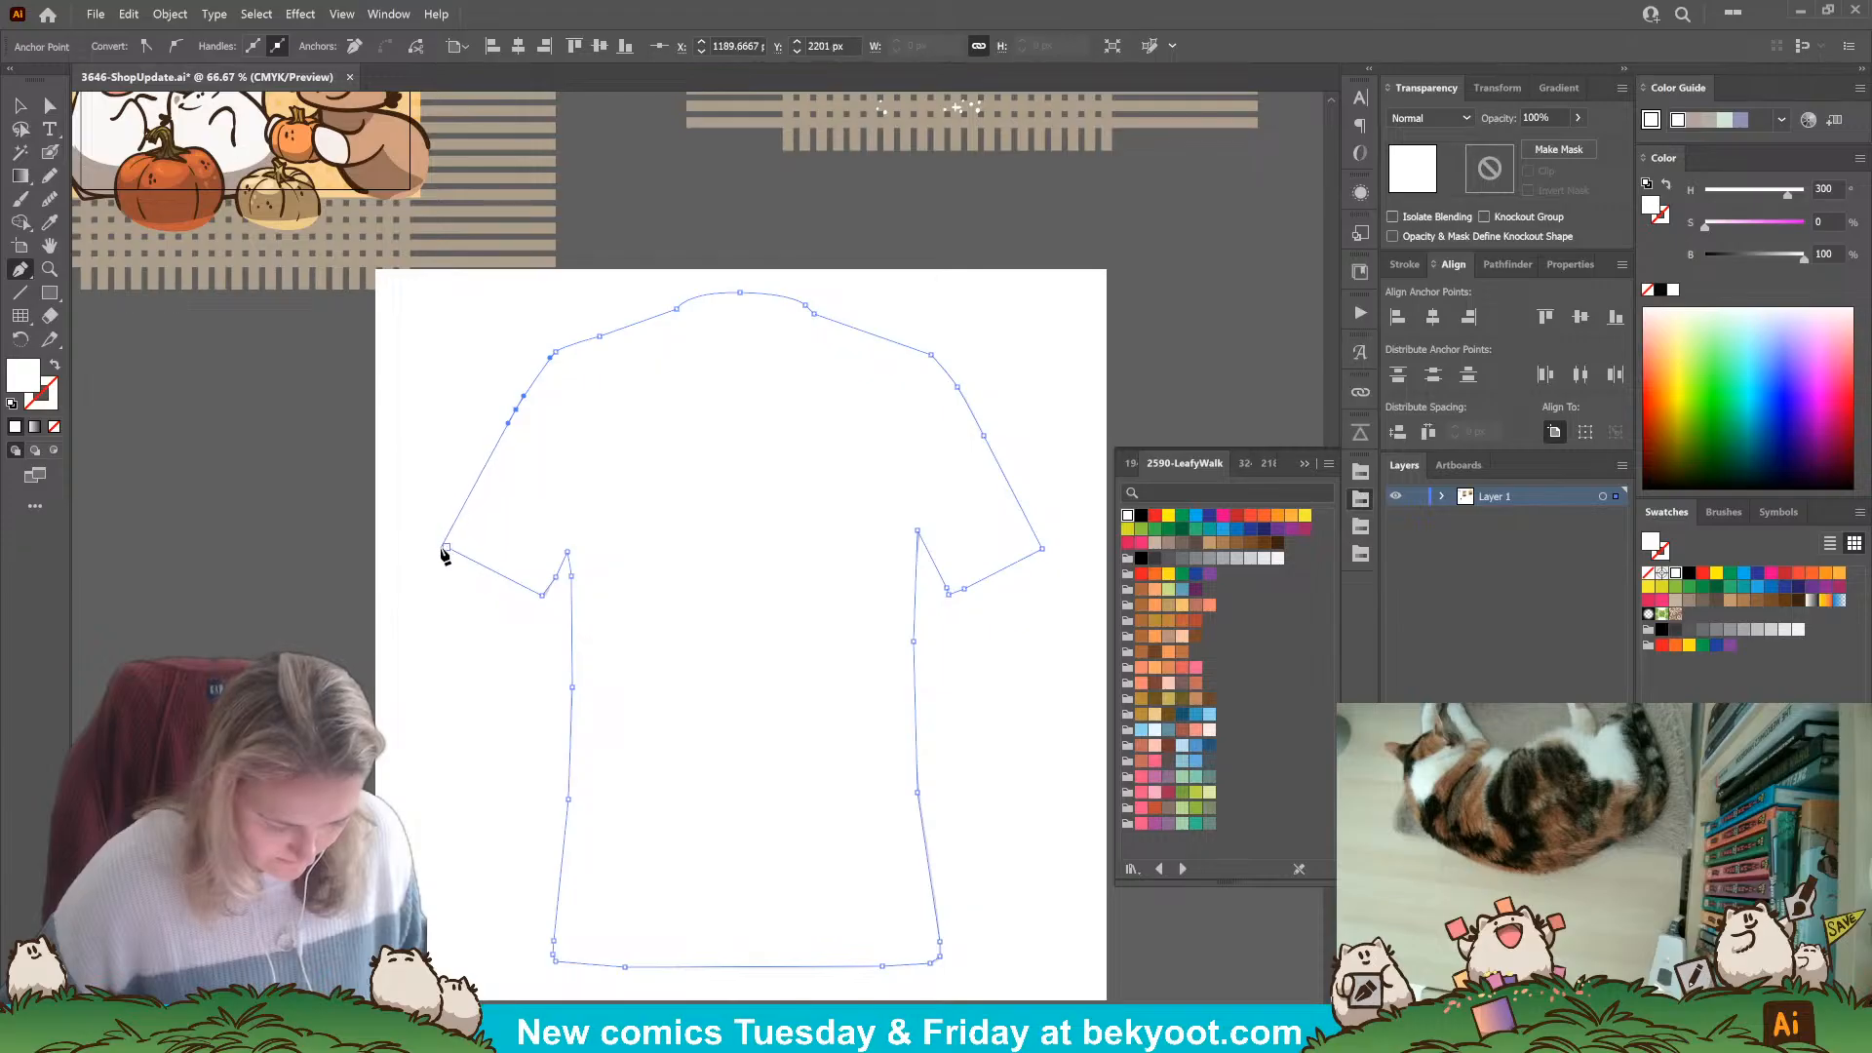
click(445, 547)
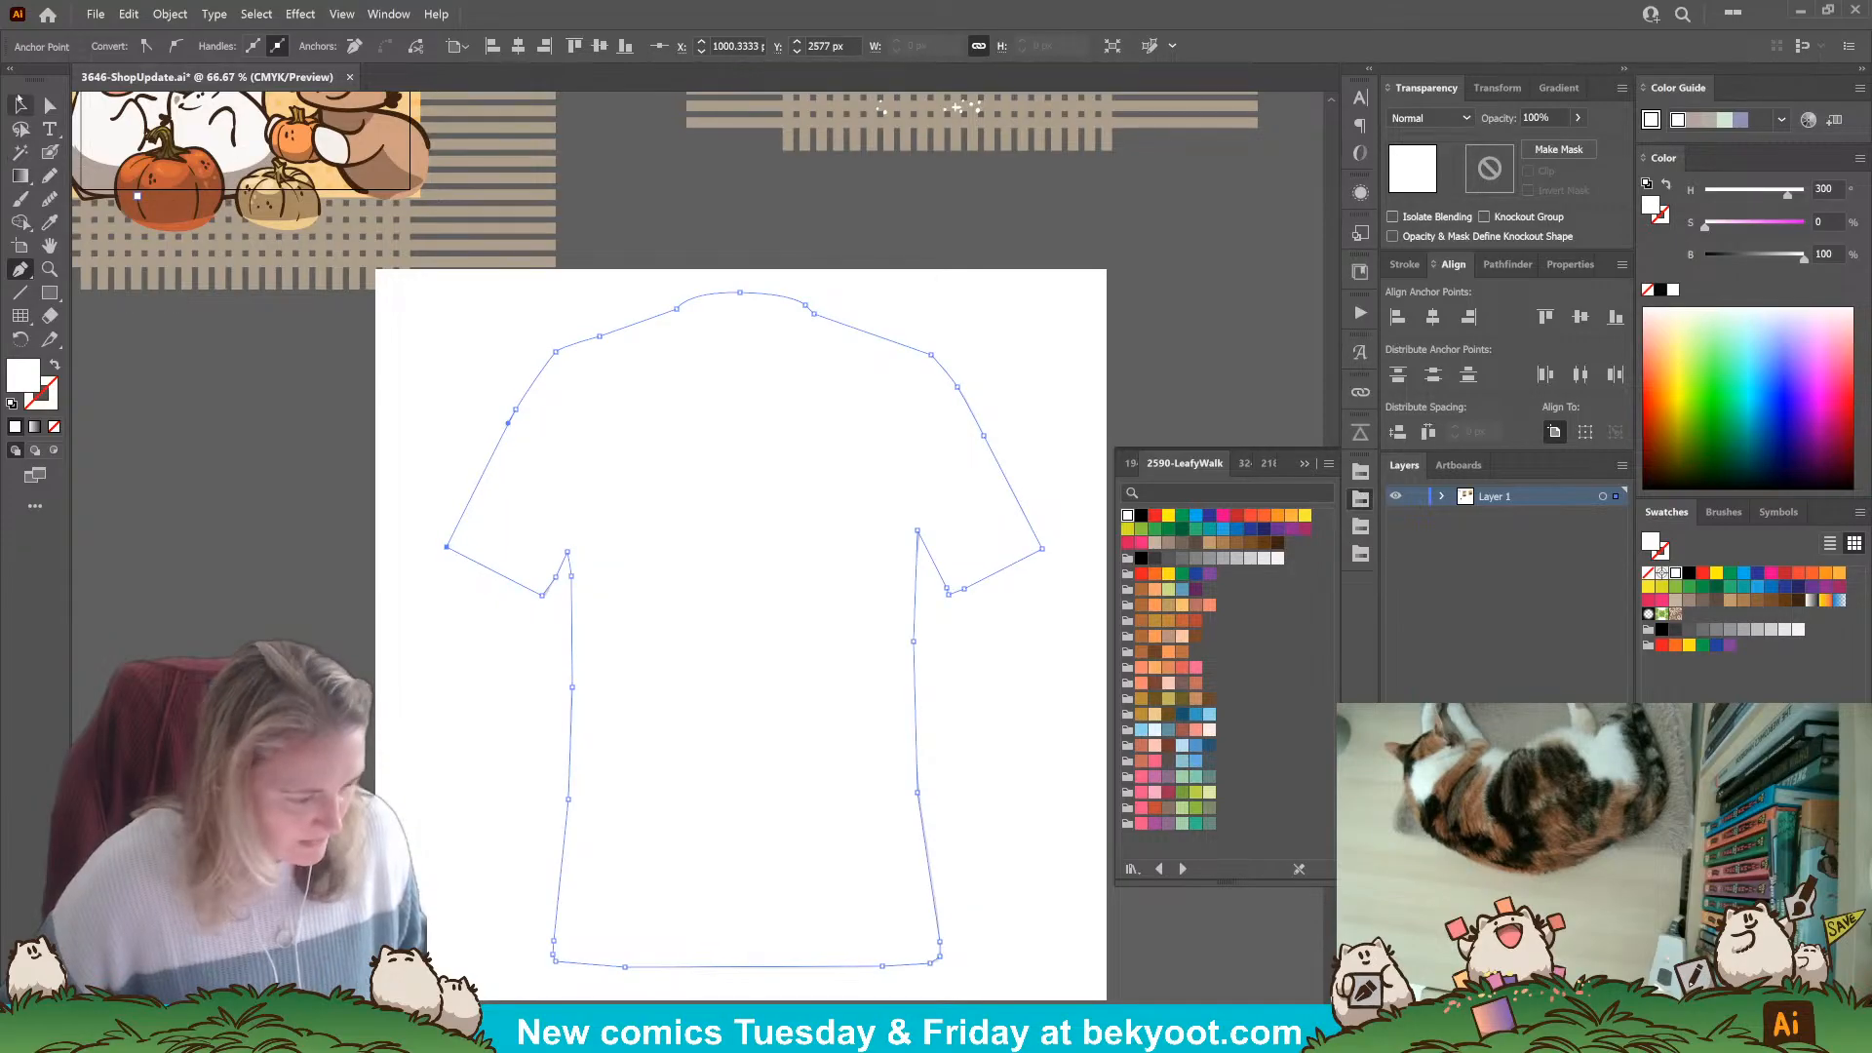
Make a clipping mask from the shirt outline and the Ghost Stories image to cut away its white background.
key(v)
shift+click(558, 303)
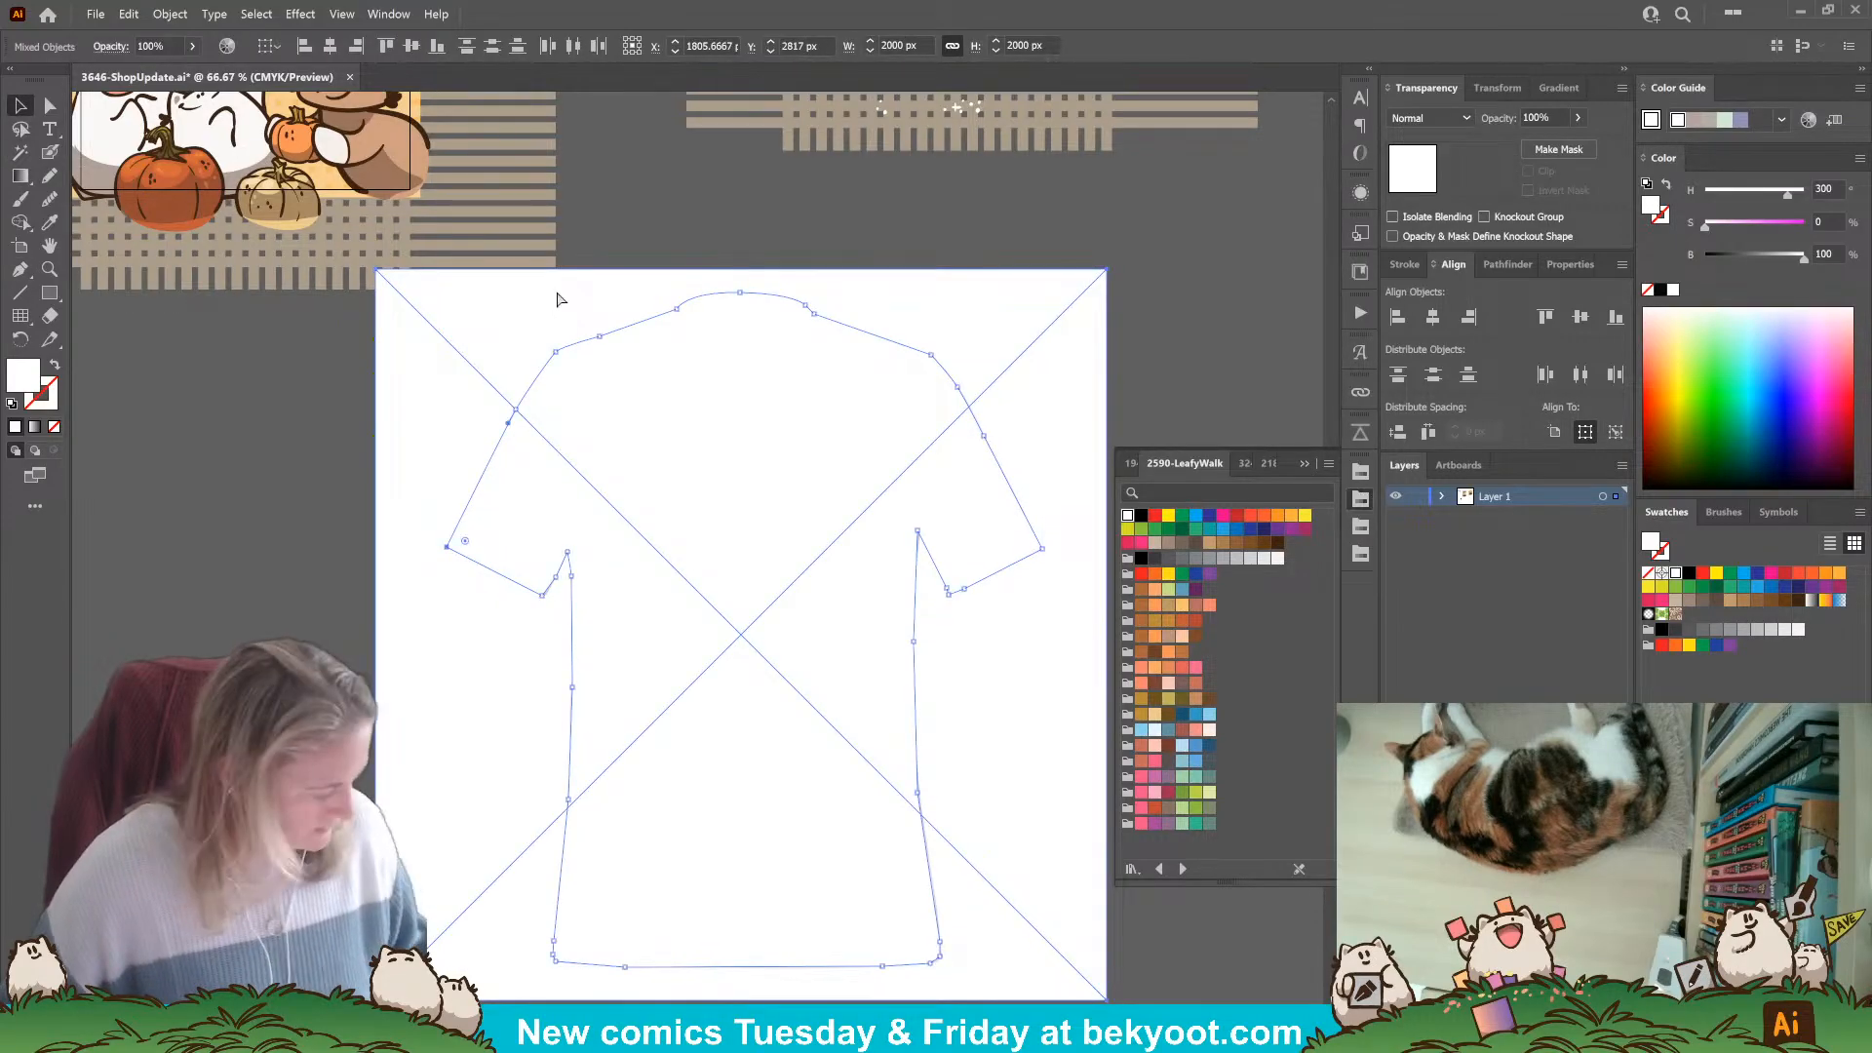
key(ctrl+7)
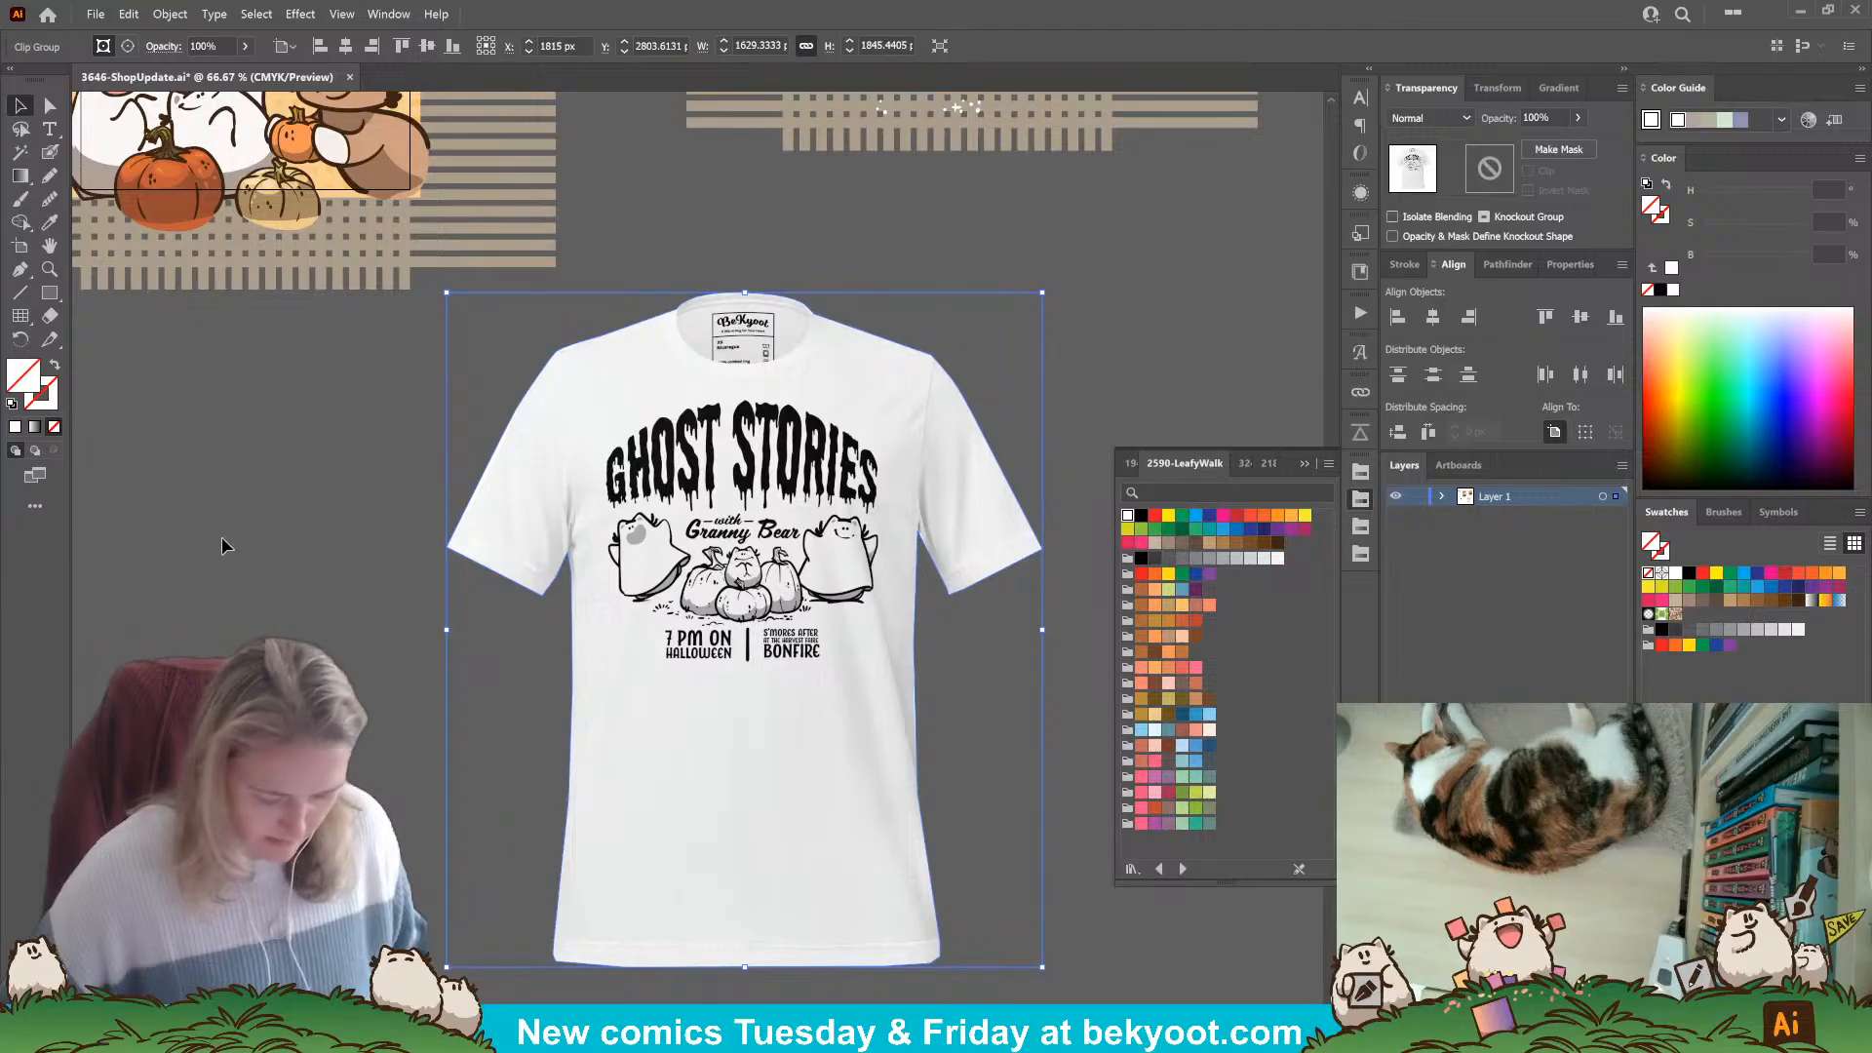
click(222, 544)
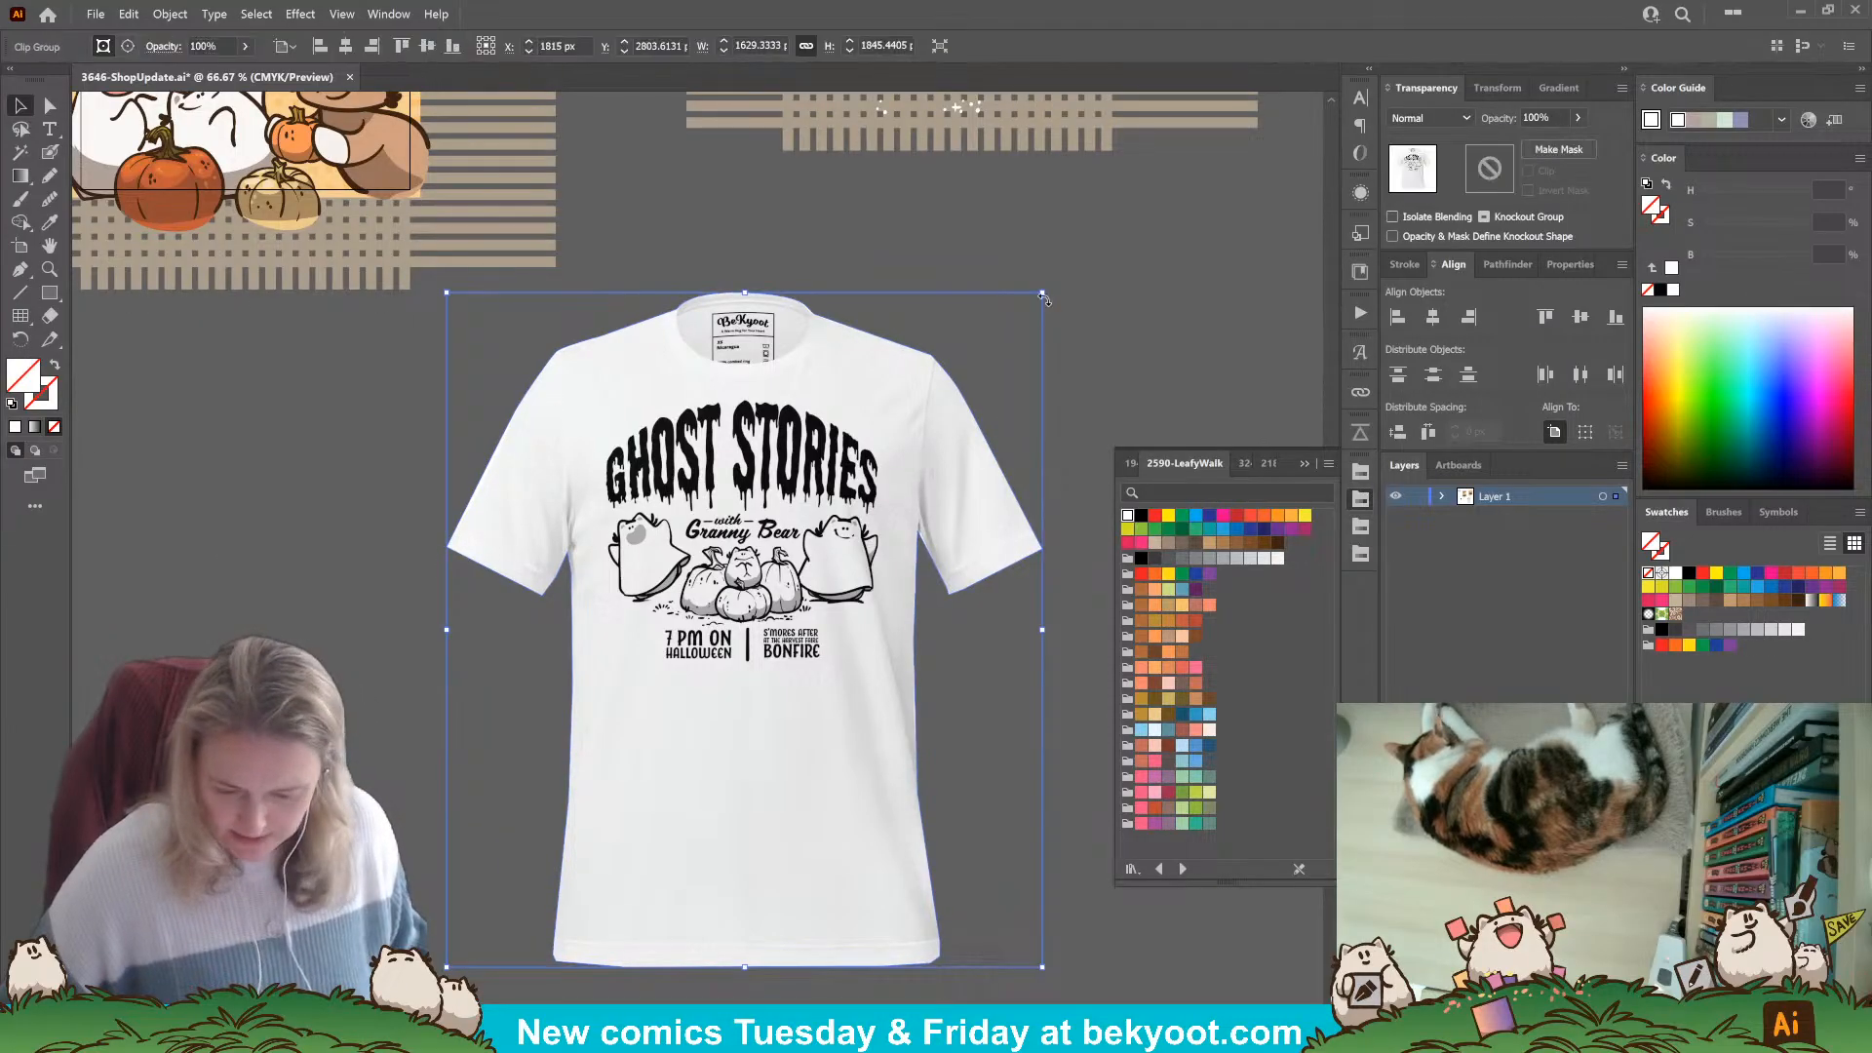
Scale down the cut-out Ghost Stories shirt and place it beside the dark shirt under the Shop Update banner.
drag(1045, 291, 764, 595)
drag(692, 828, 459, 508)
drag(466, 516, 873, 817)
drag(783, 771, 502, 603)
drag(598, 487, 638, 488)
drag(755, 424, 640, 551)
drag(513, 663, 616, 489)
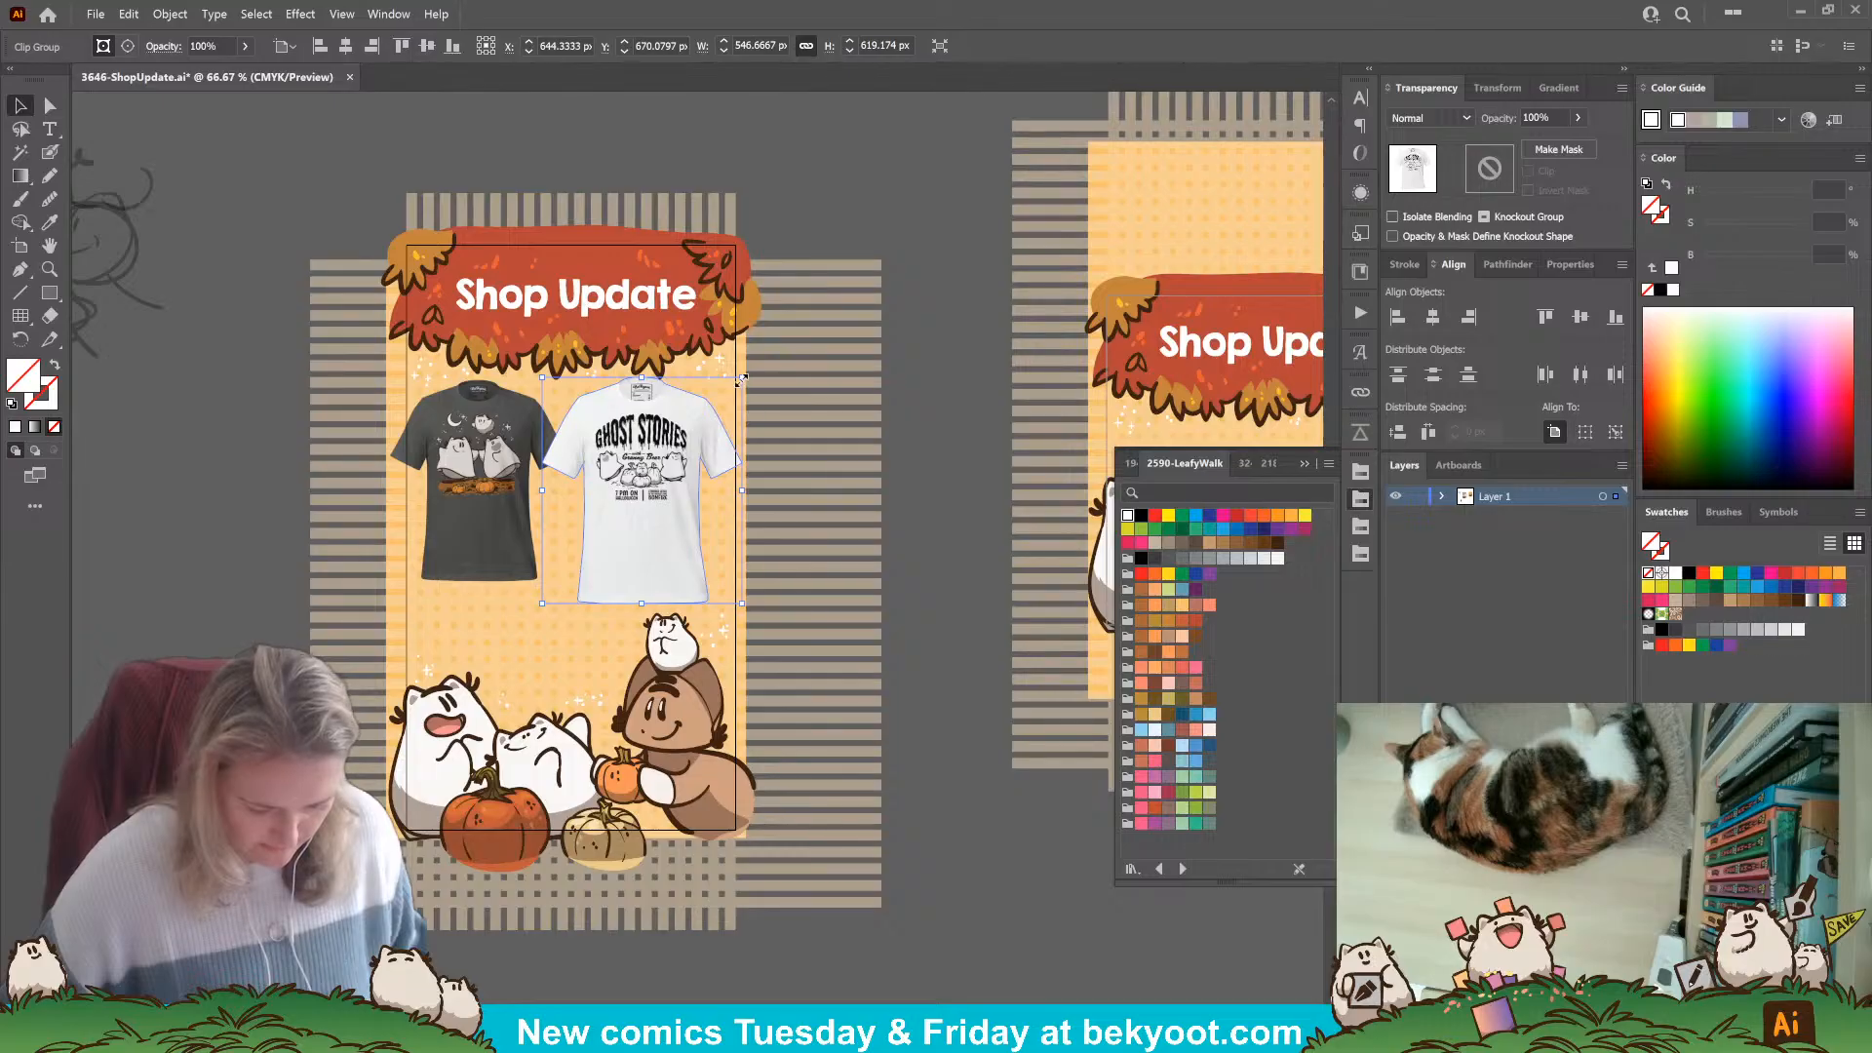
Shrink the white shirt to about 496 px wide and line it up with the dark shirt beside it.
drag(742, 380, 724, 399)
mouse_move(633, 472)
mouse_down()
mouse_move(641, 445)
mouse_move(615, 441)
mouse_move(636, 448)
mouse_up()
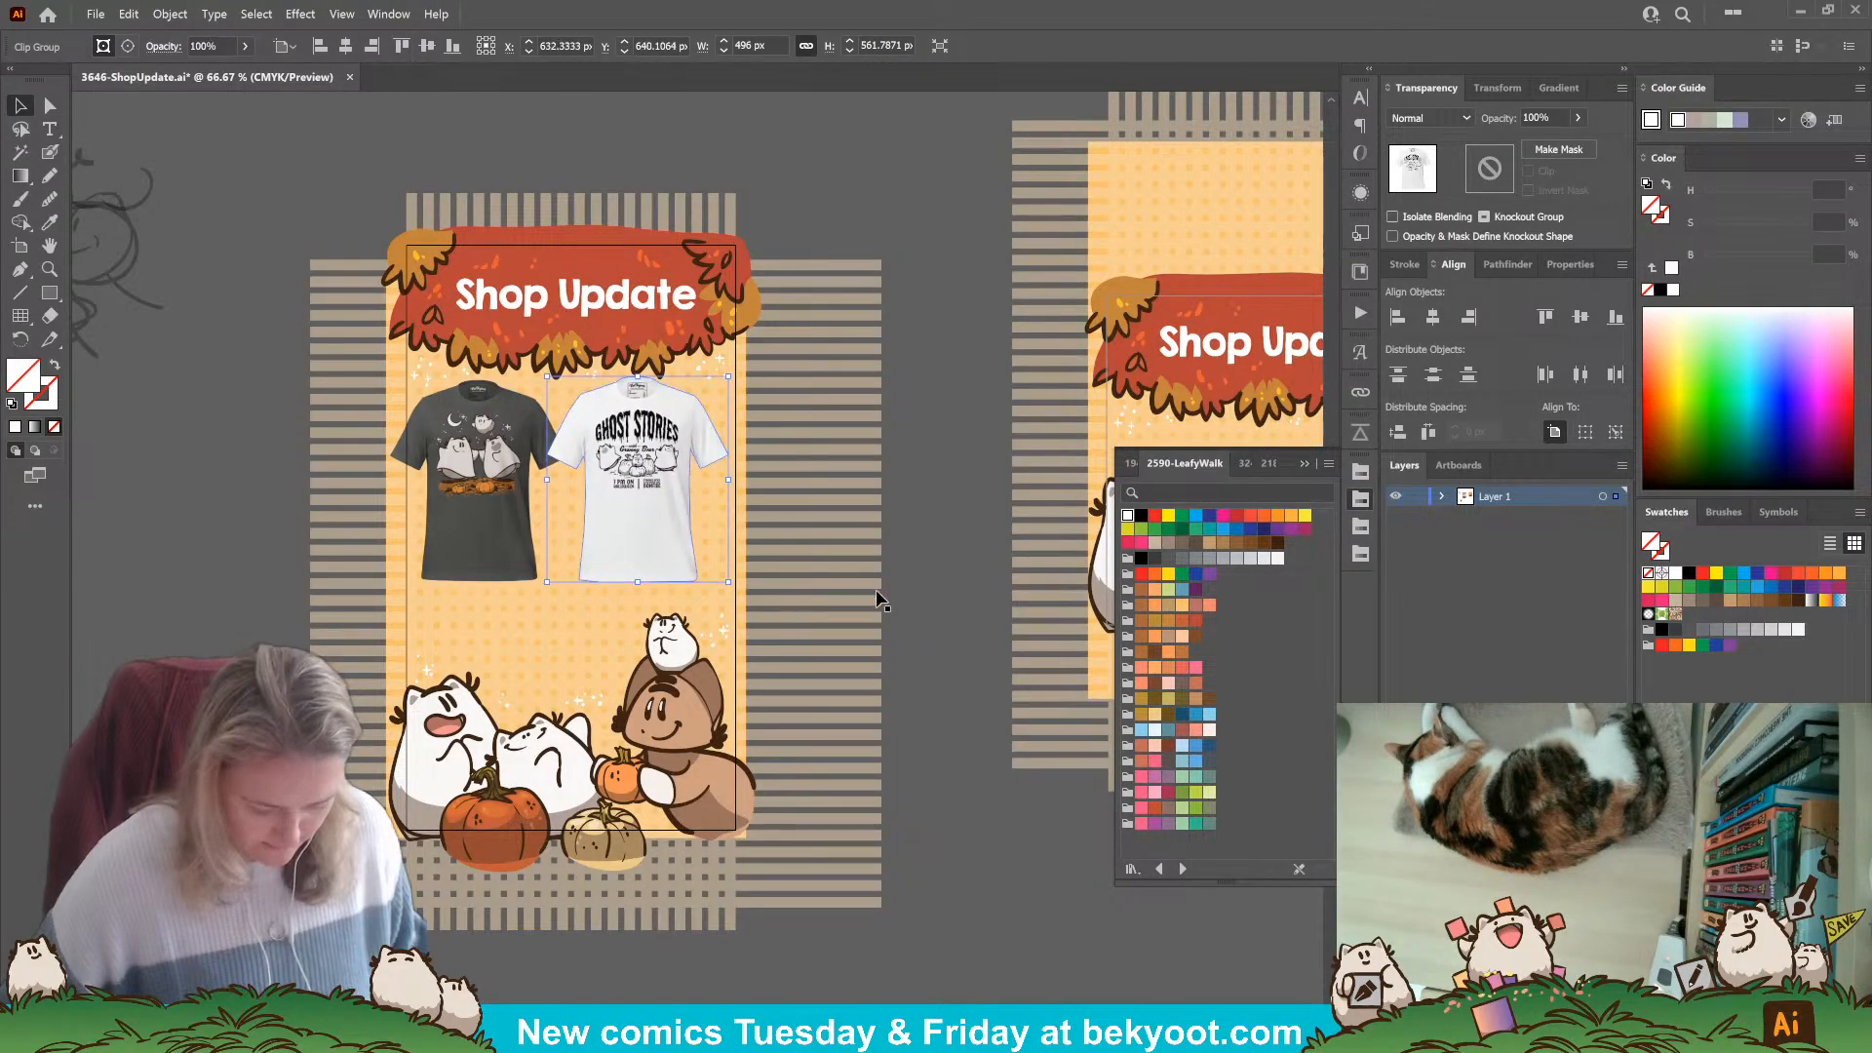
click(916, 511)
Enlarge the olive Harvest Bake-Off shirt image below the artboard to about 1464 px square.
drag(356, 765, 682, 393)
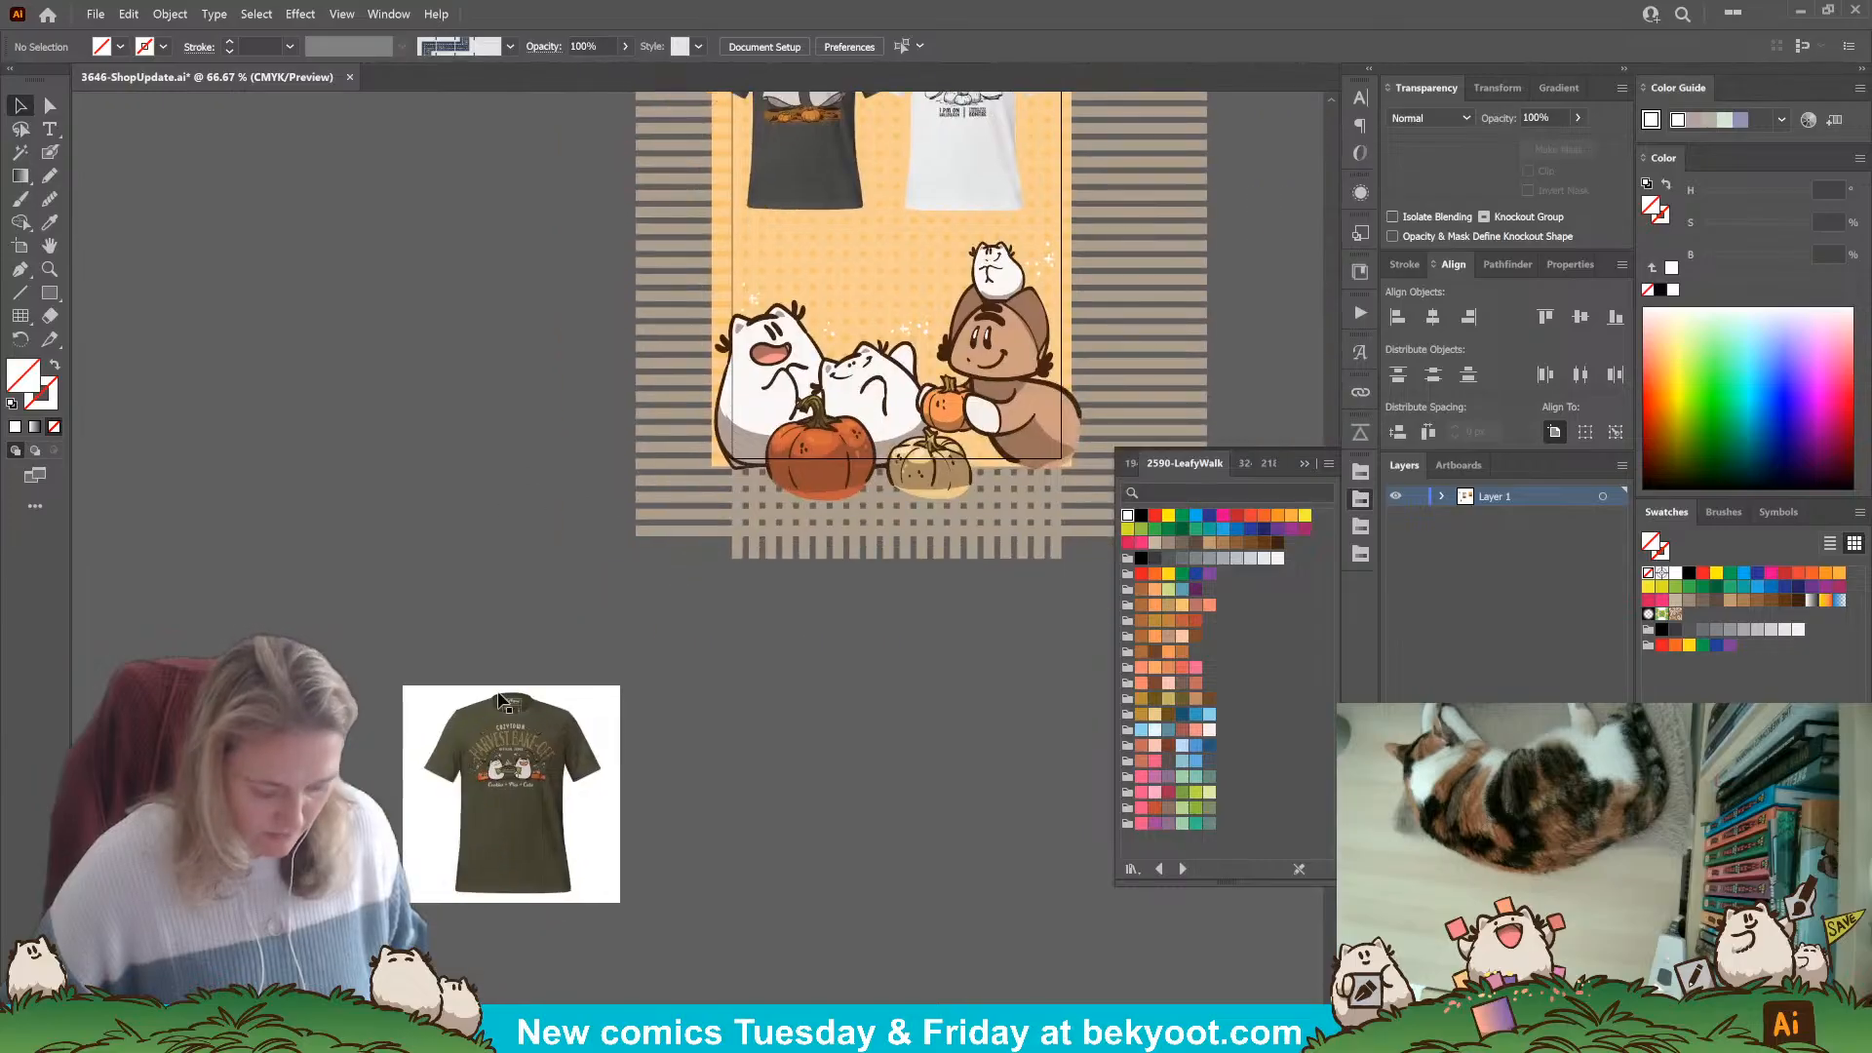
click(500, 700)
drag(621, 687, 1026, 371)
drag(761, 646, 497, 586)
drag(400, 707, 581, 659)
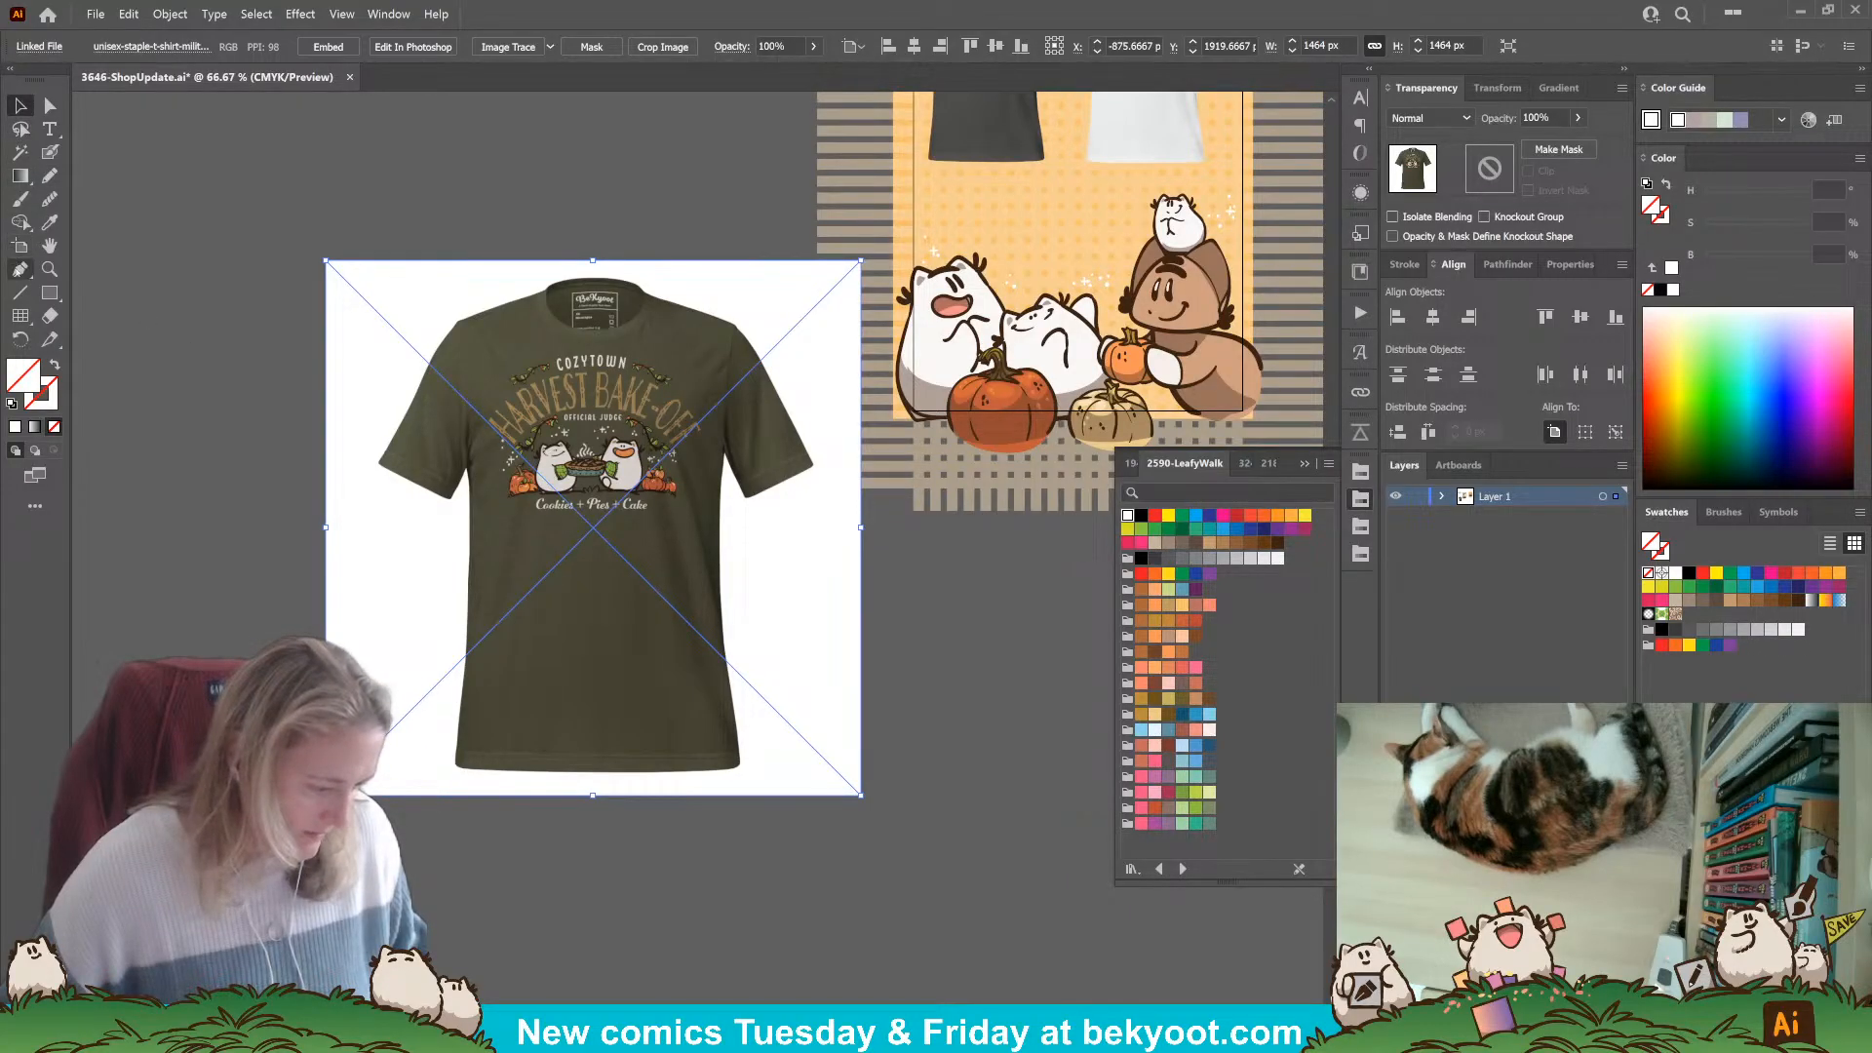
Start a Pen outline with a brown-orange fill at the olive shirt's left shoulder and curve it onto the upper sleeve.
click(20, 270)
ctrl+click(213, 477)
drag(444, 402, 444, 449)
click(1141, 605)
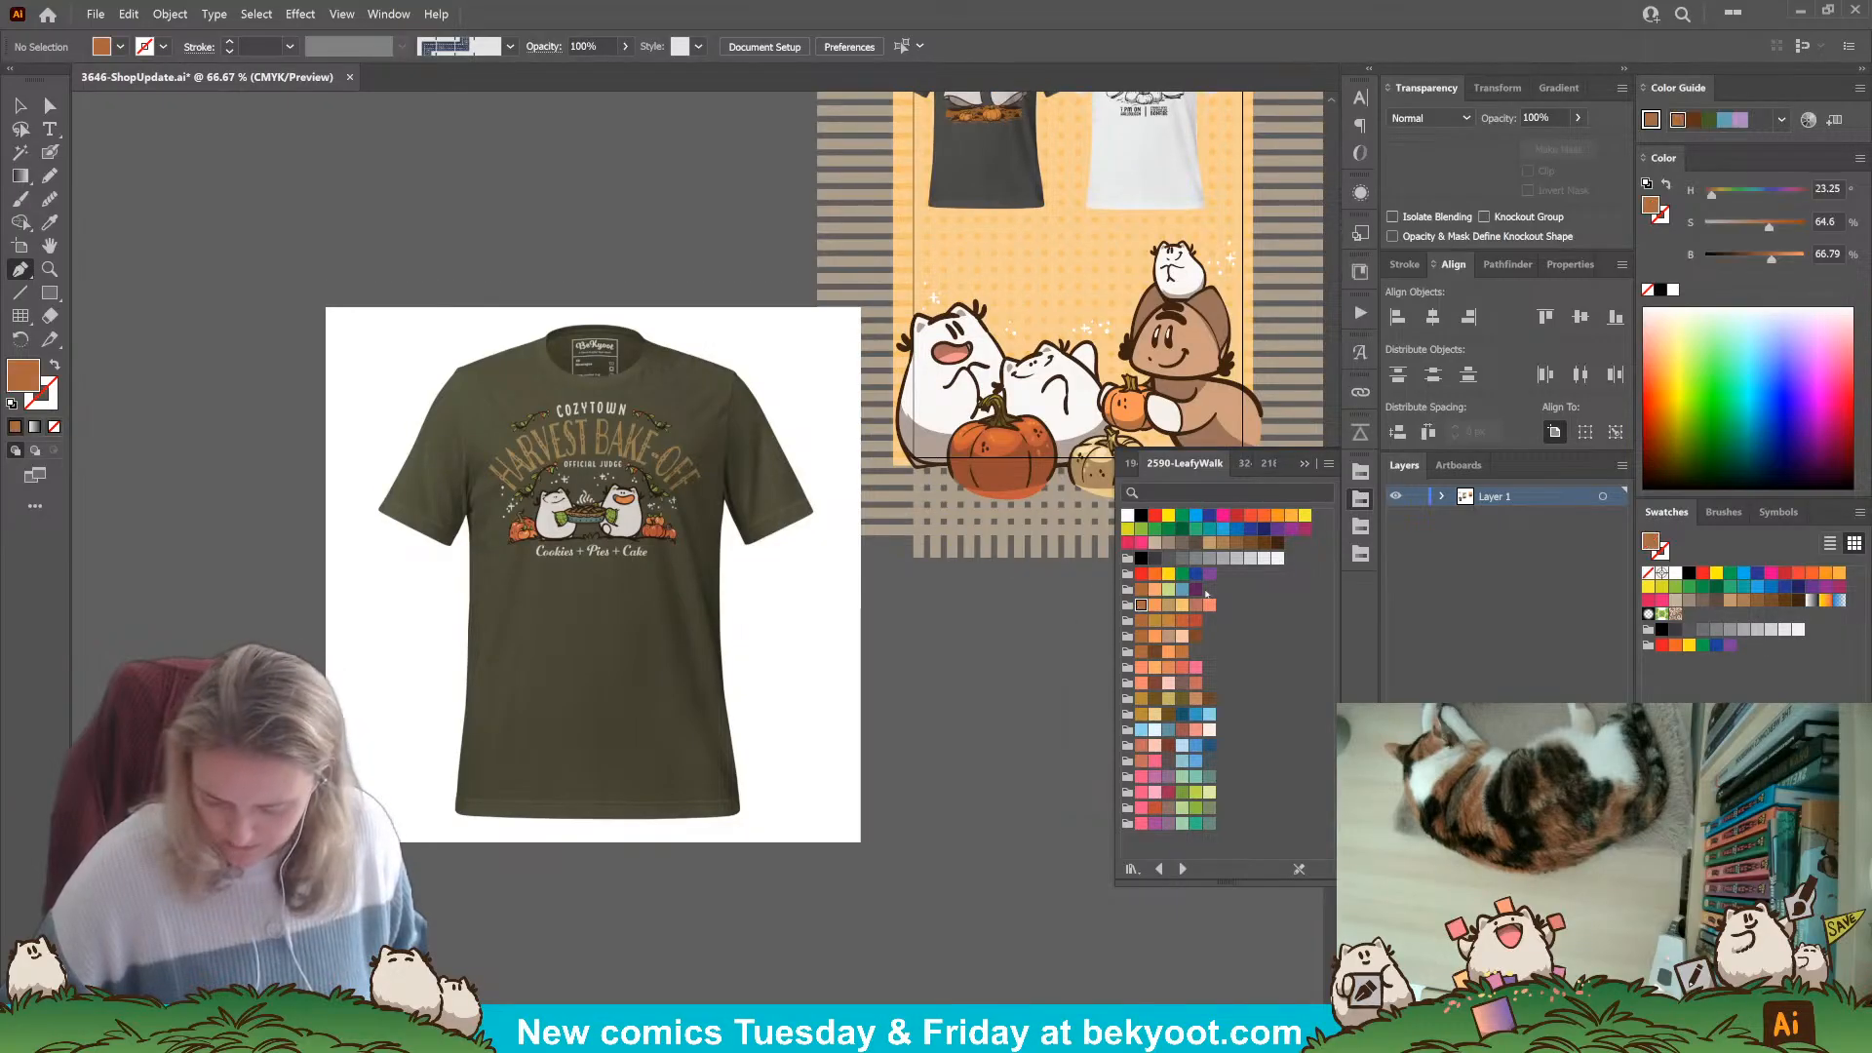
scroll(394, 391, up, 1)
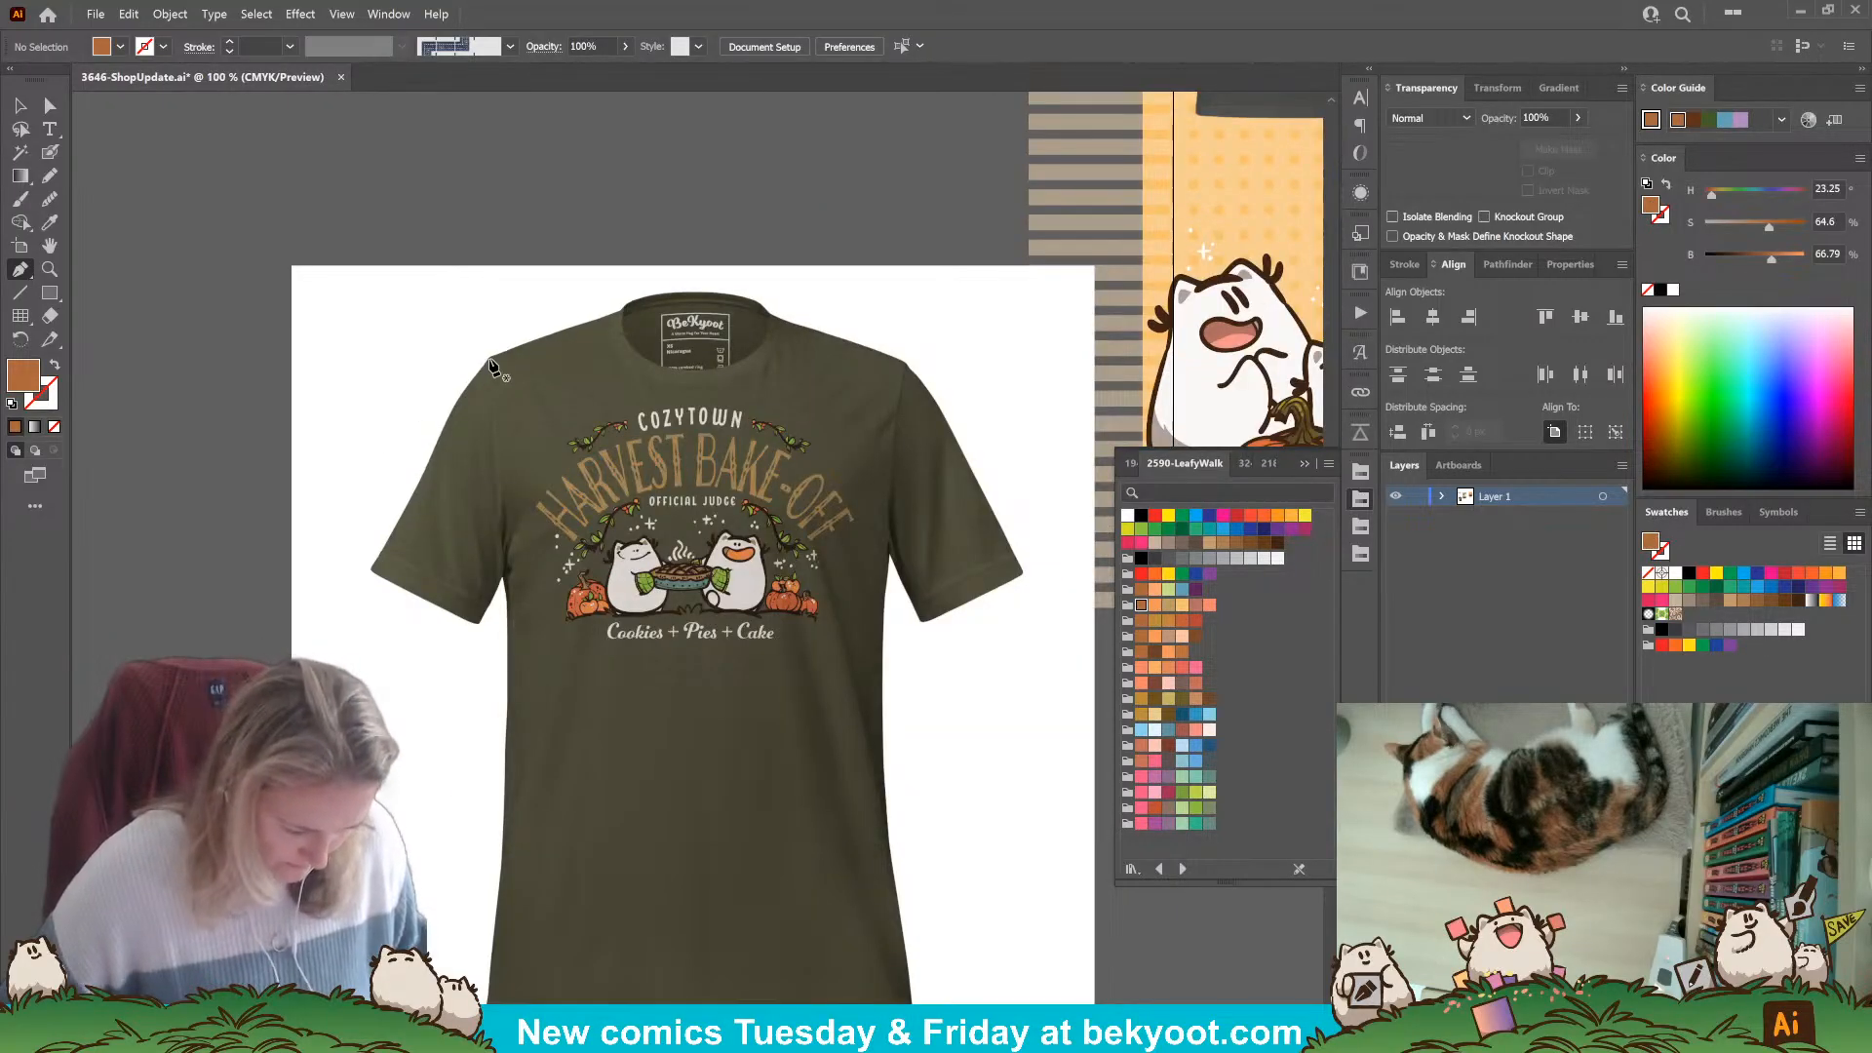
drag(487, 359, 438, 445)
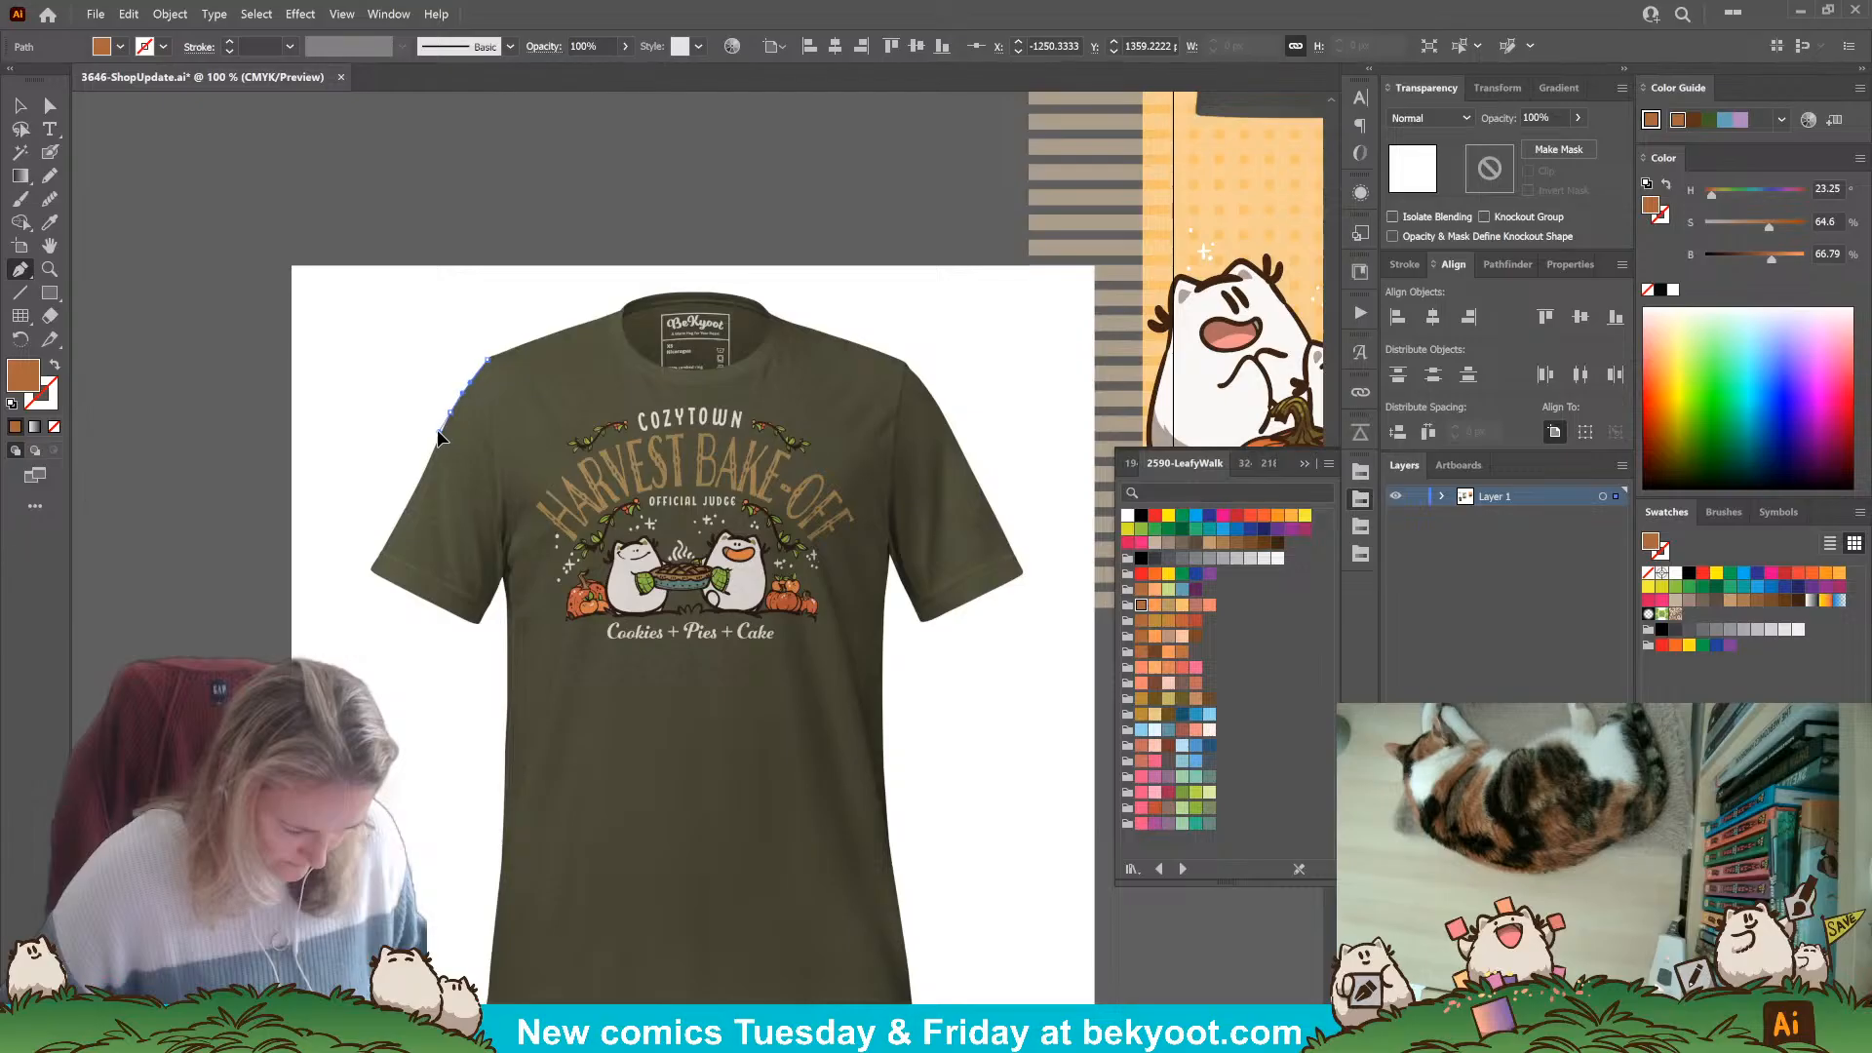
click(438, 430)
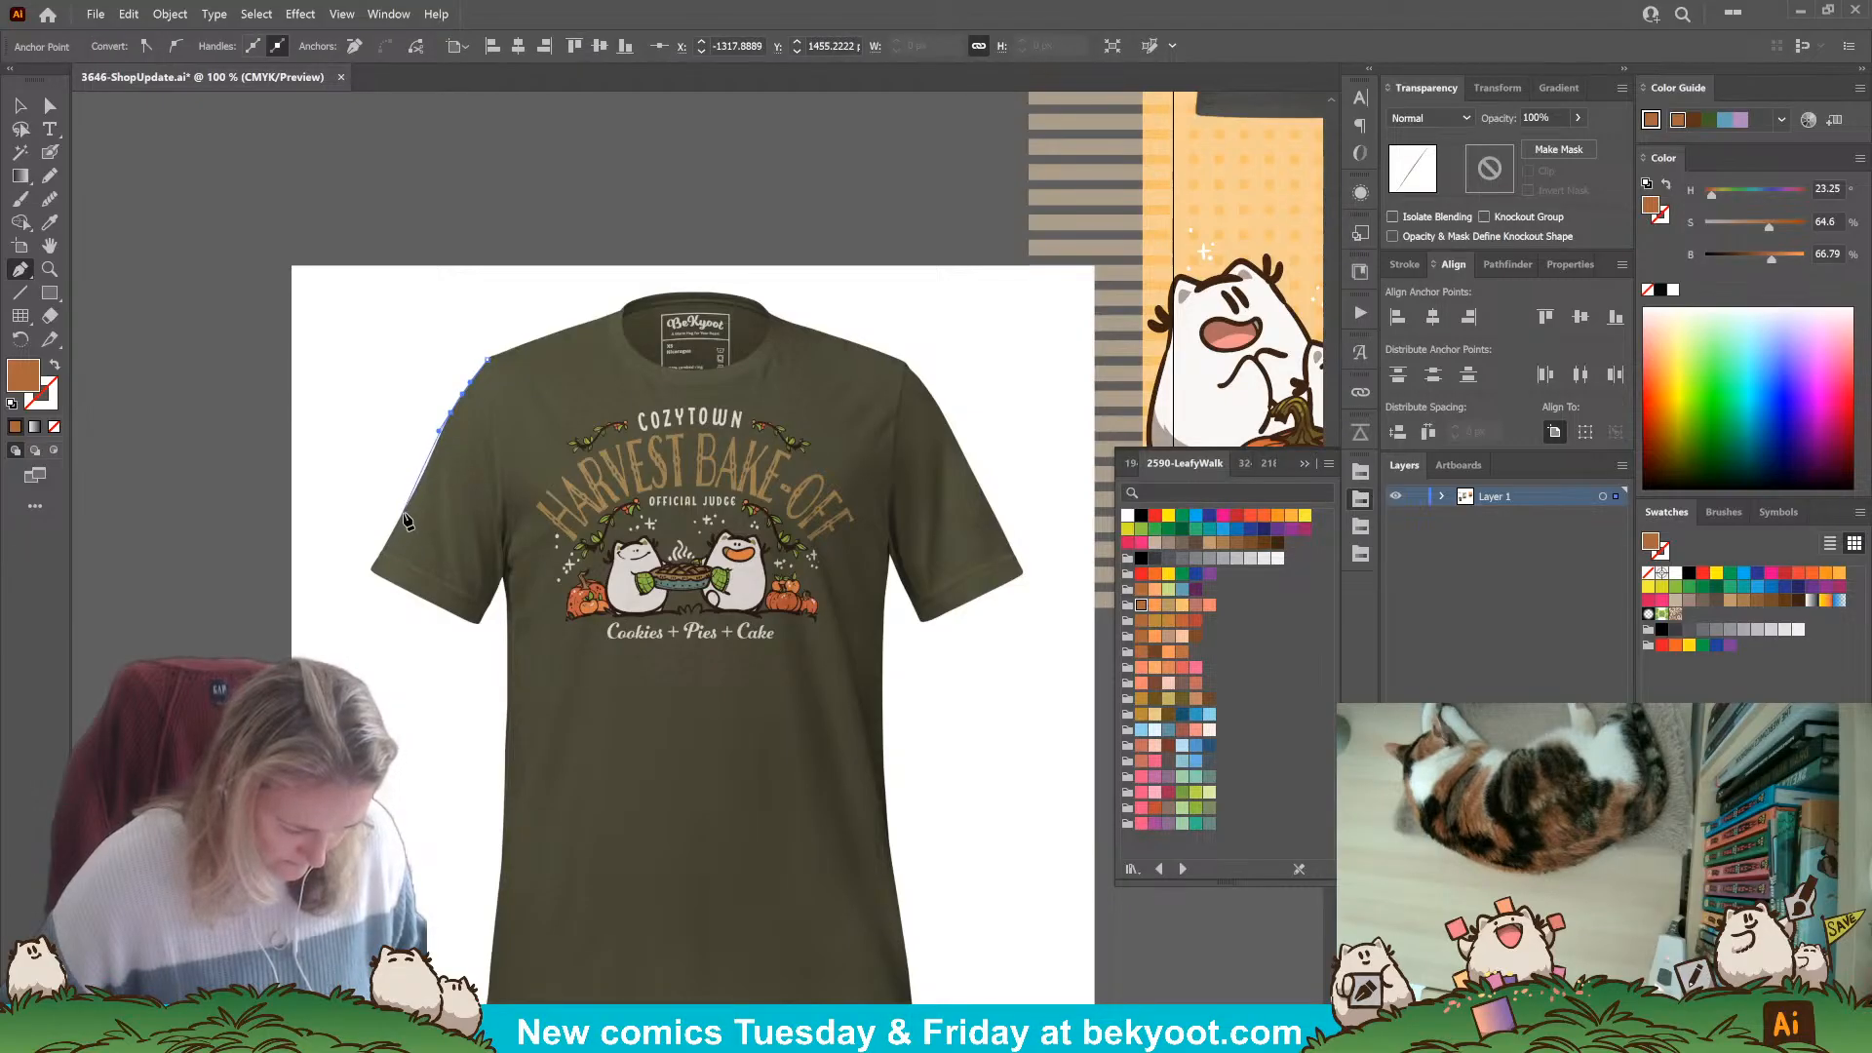
Trace the outer edge of the olive shirt's left sleeve down to the cuff corner, redoing the misplaced anchor points.
drag(407, 509, 396, 516)
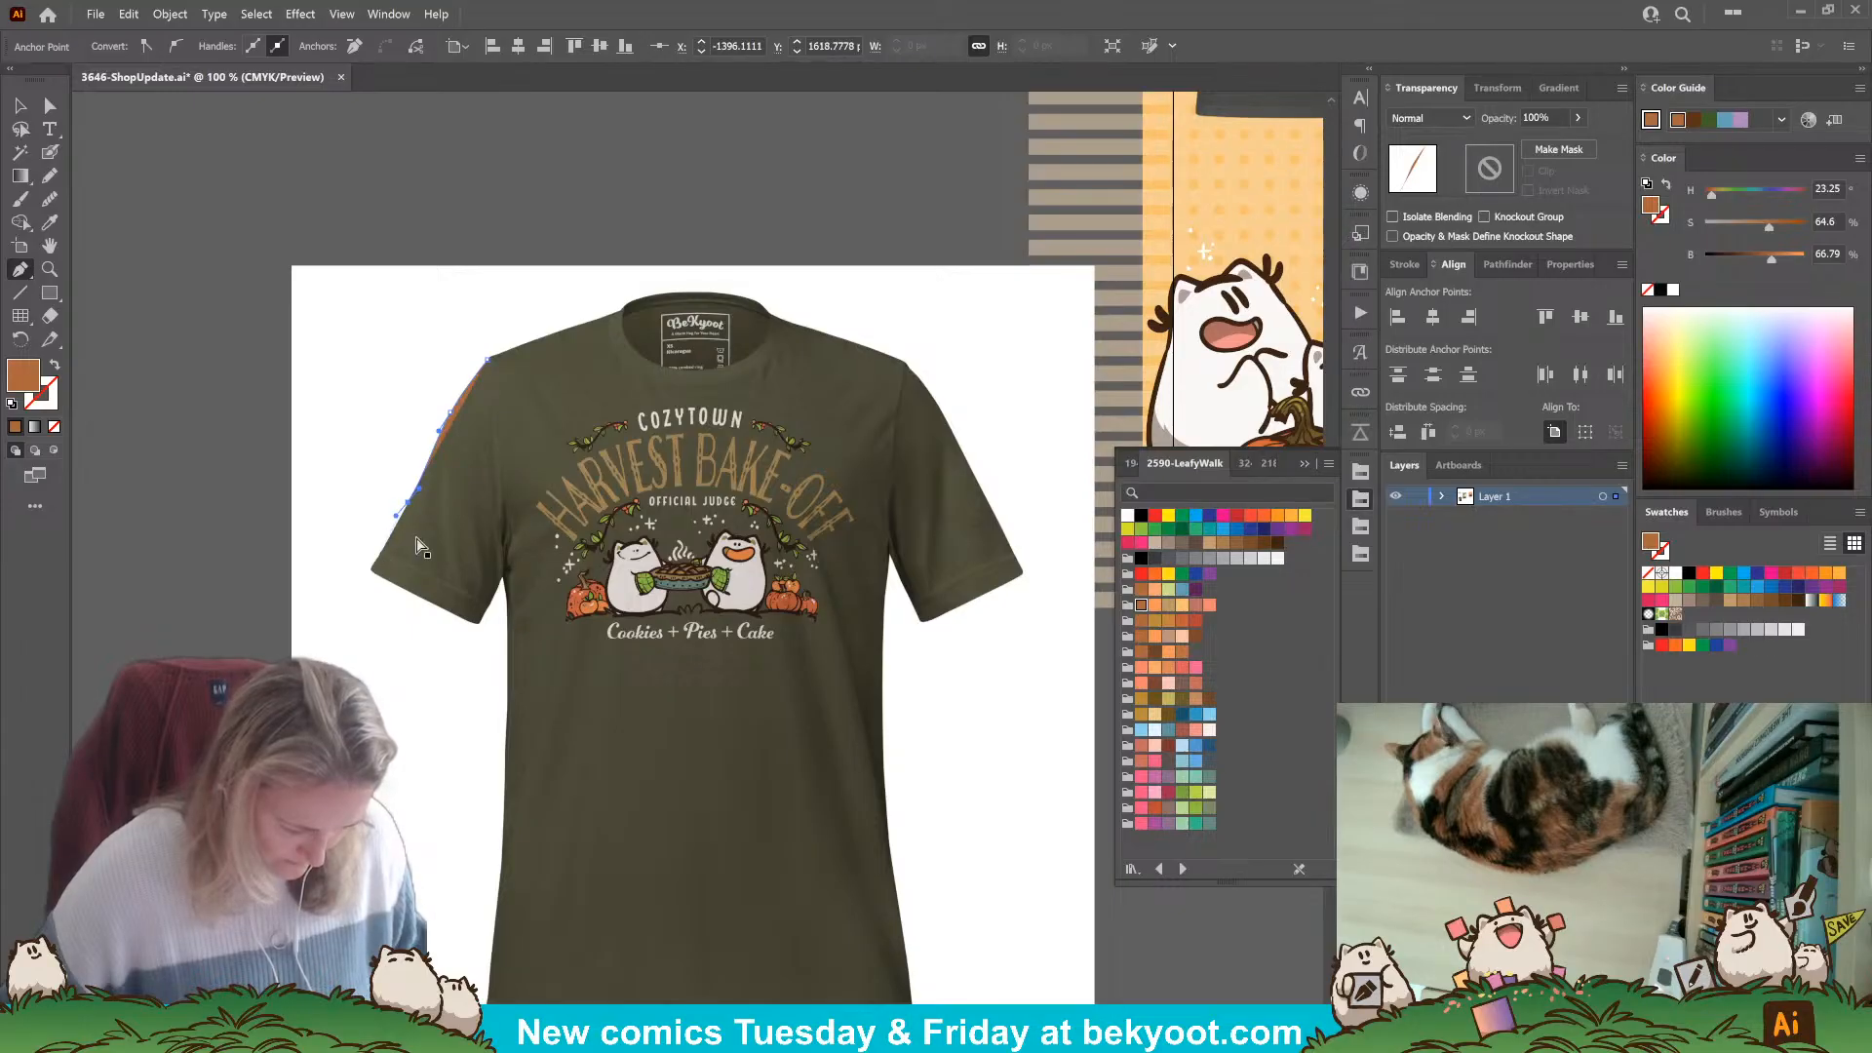
key(ctrl+z)
key(ctrl+z)
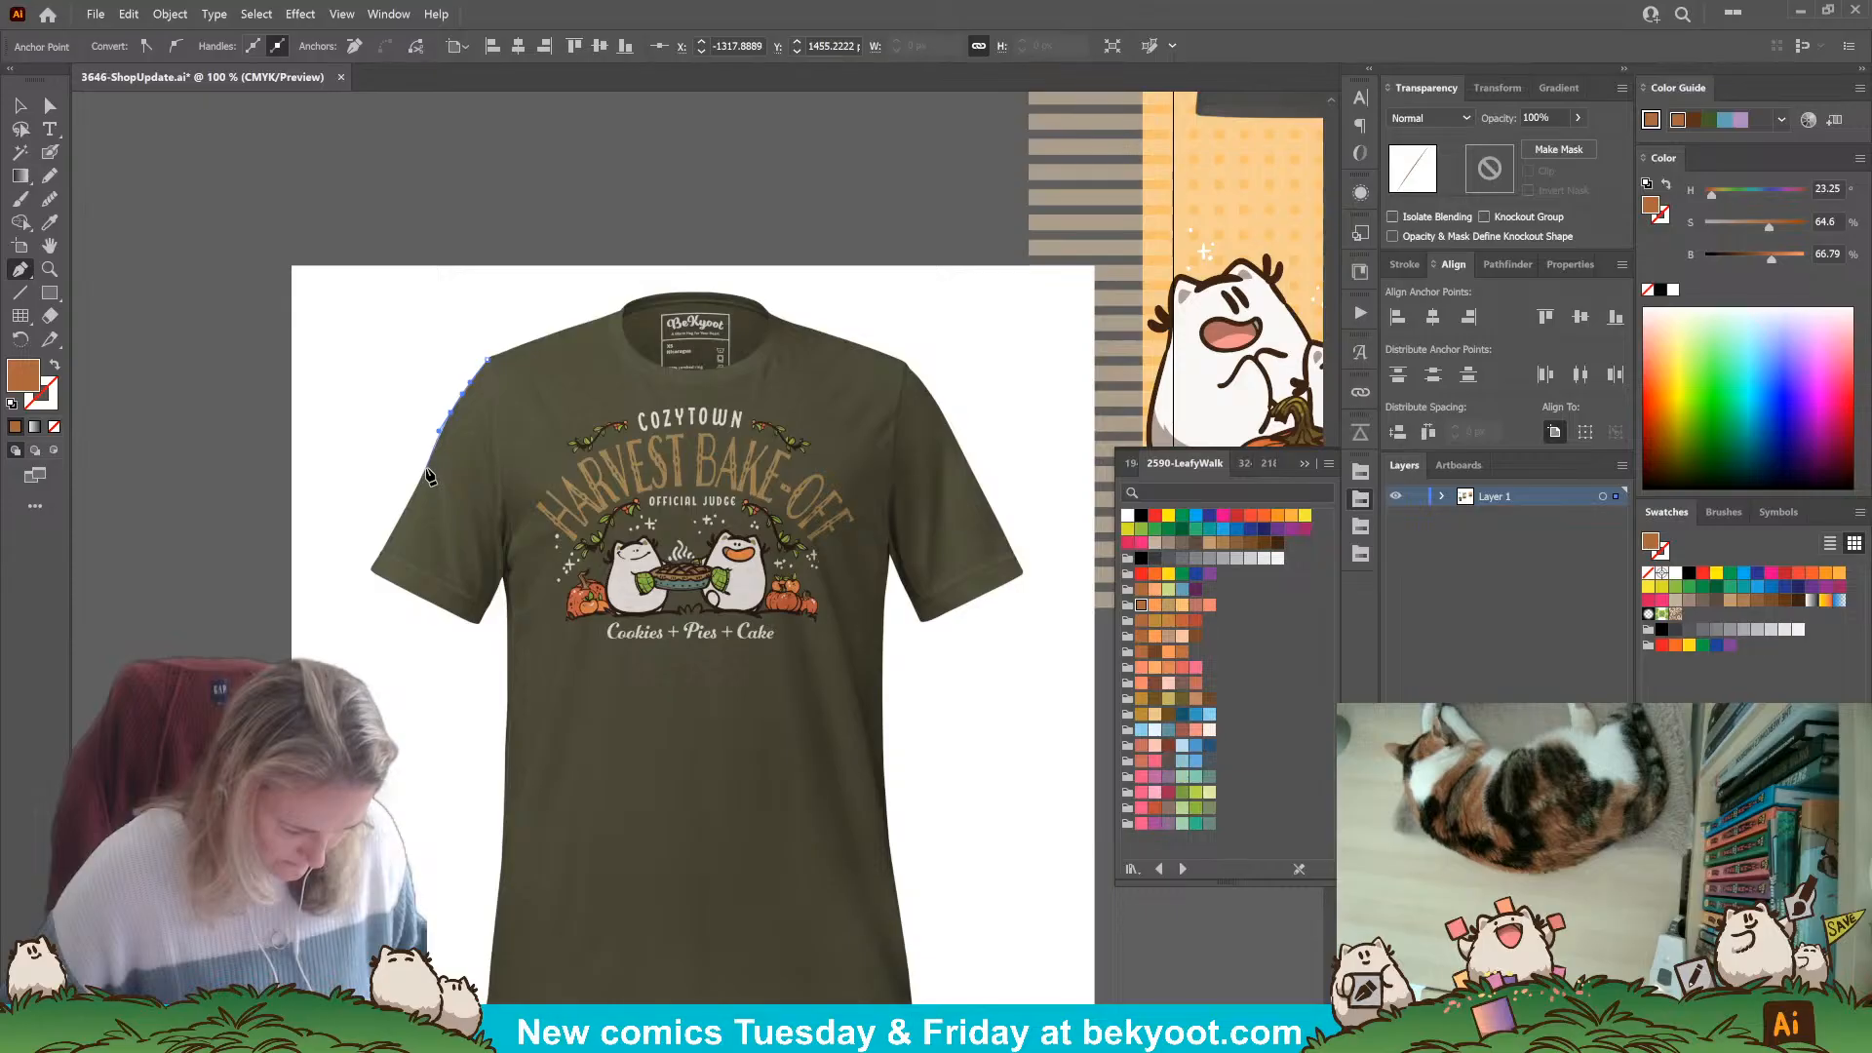
click(426, 470)
click(387, 550)
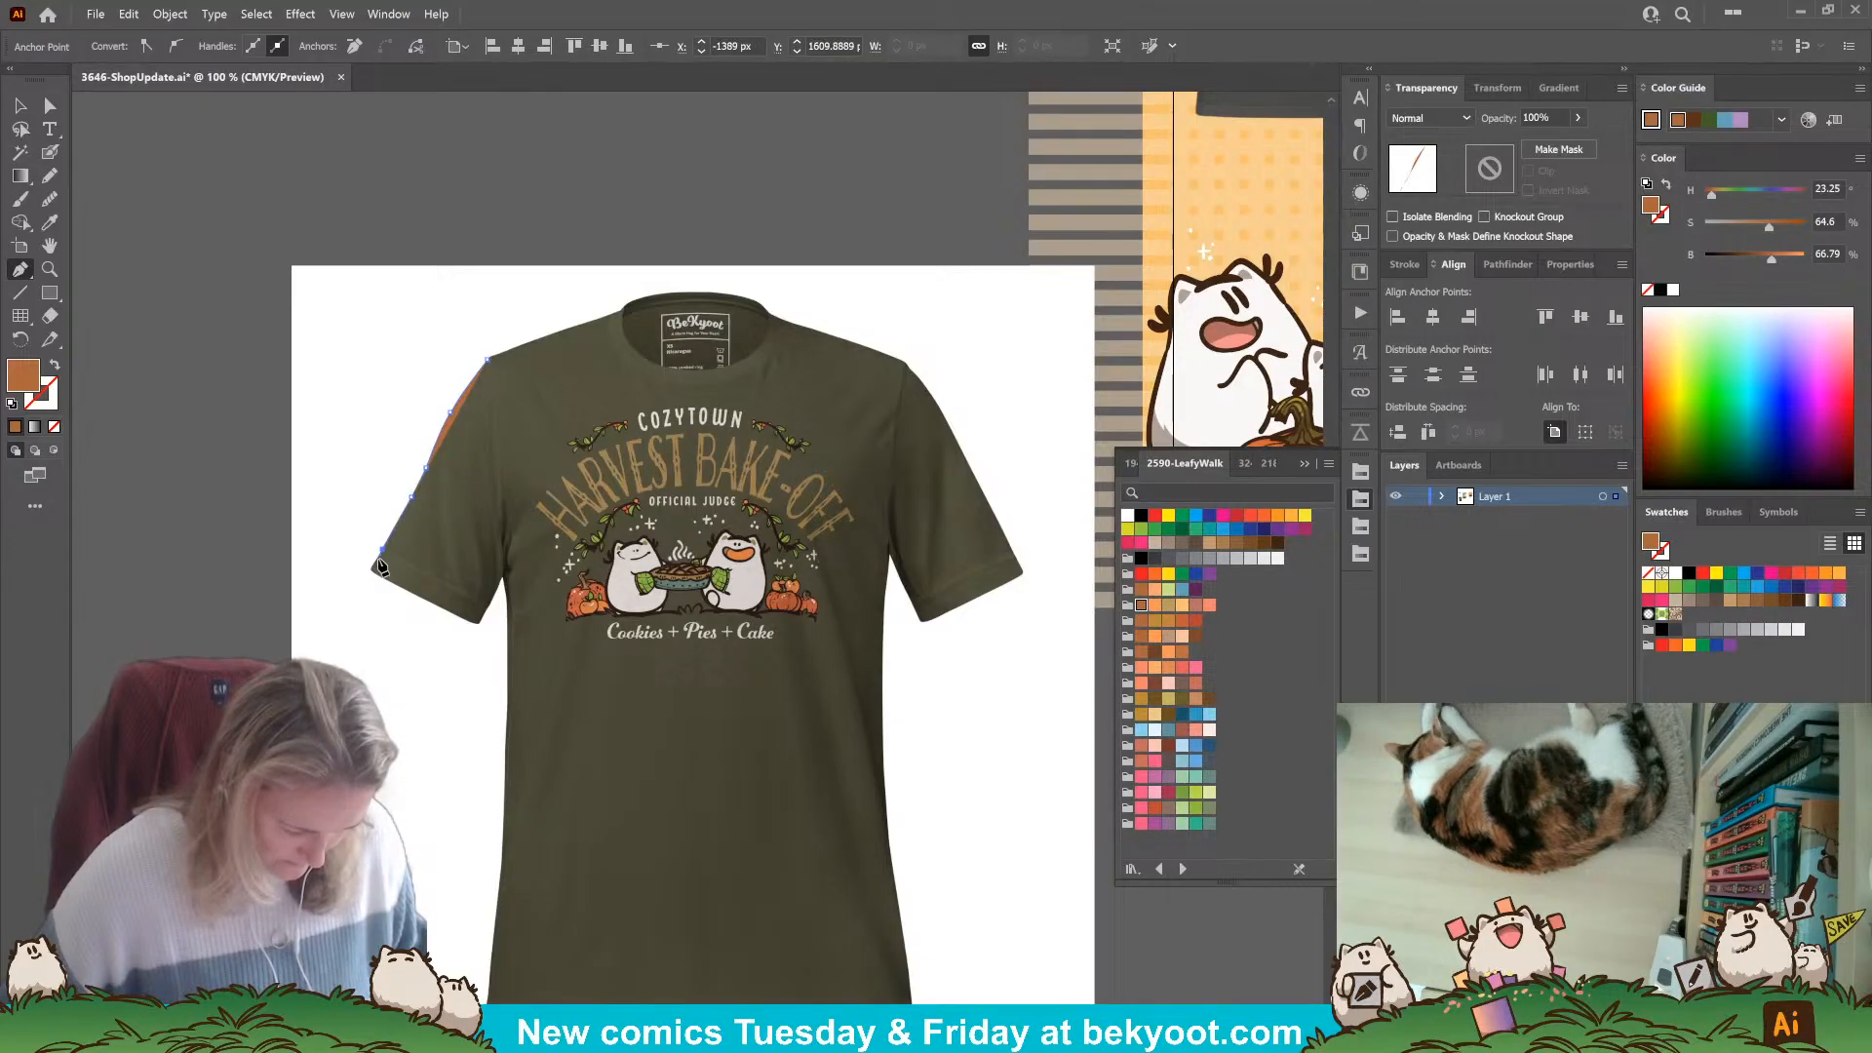
click(373, 571)
click(370, 575)
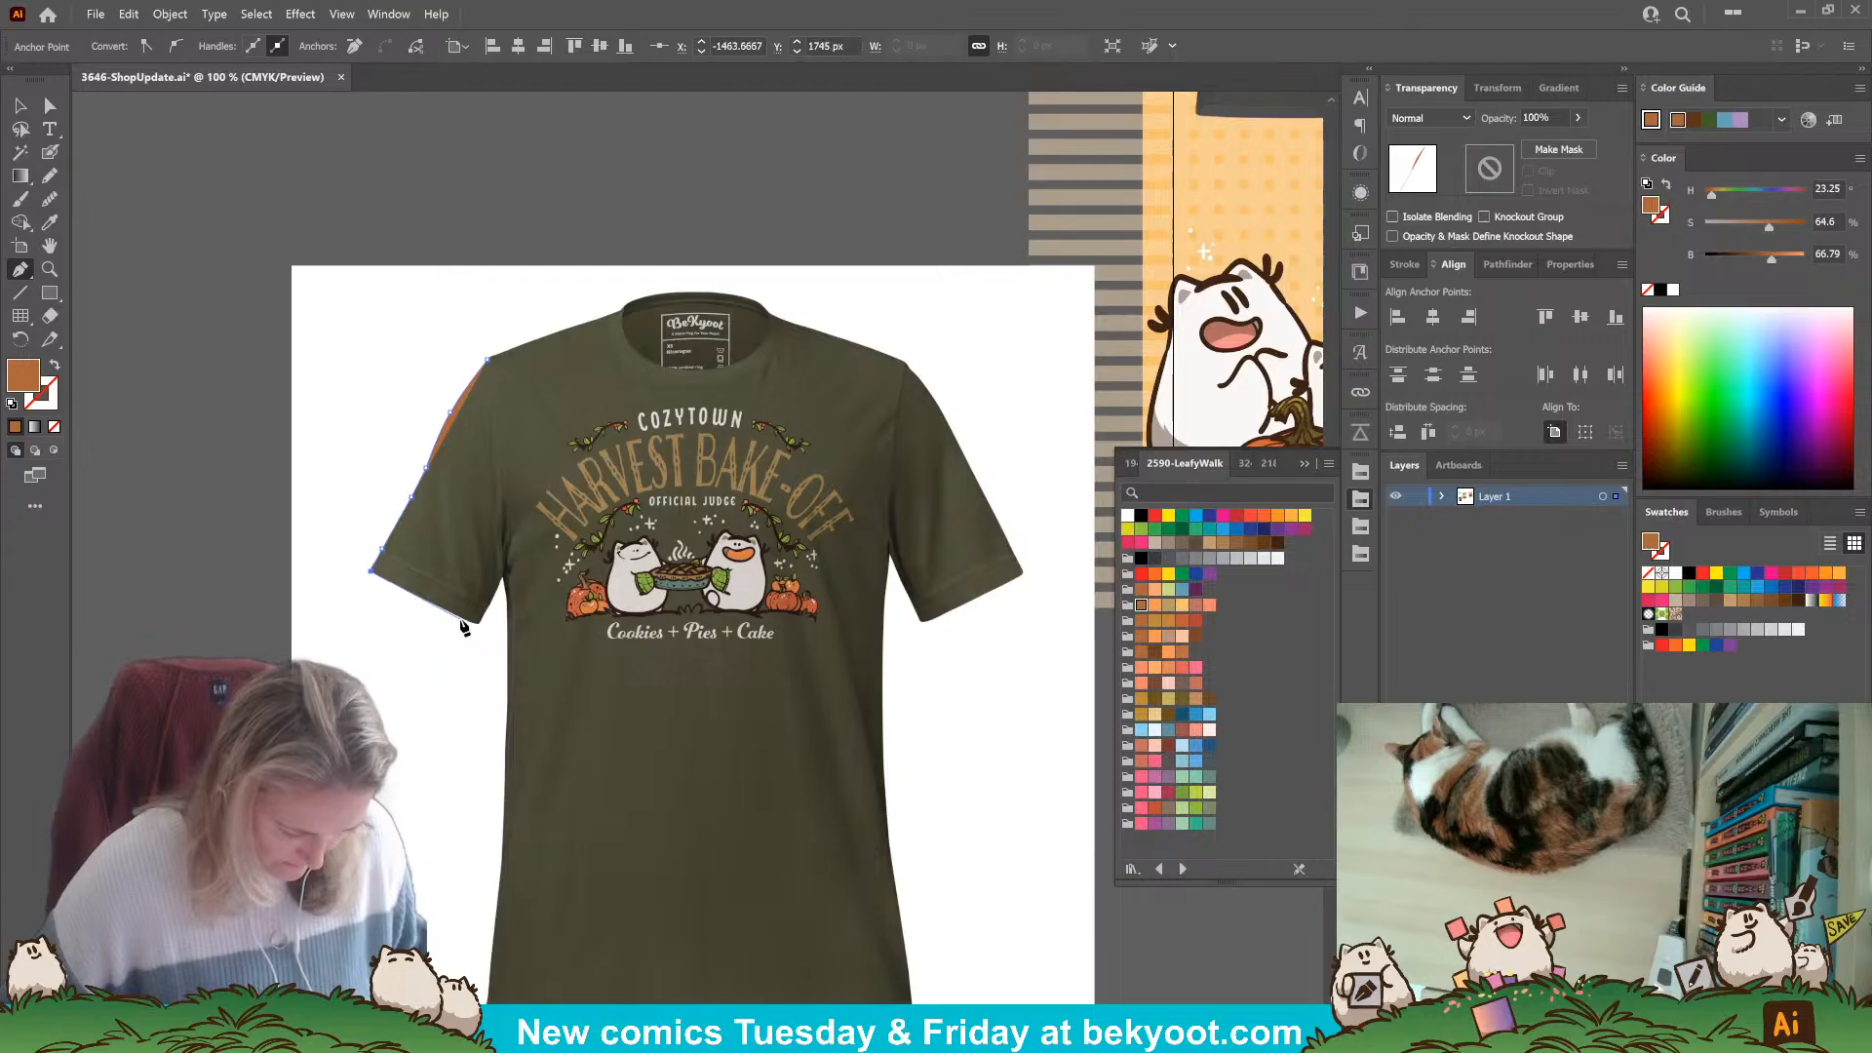
Trace the left cuff's lower edge and the inner sleeve up to the olive shirt's left armpit.
click(477, 621)
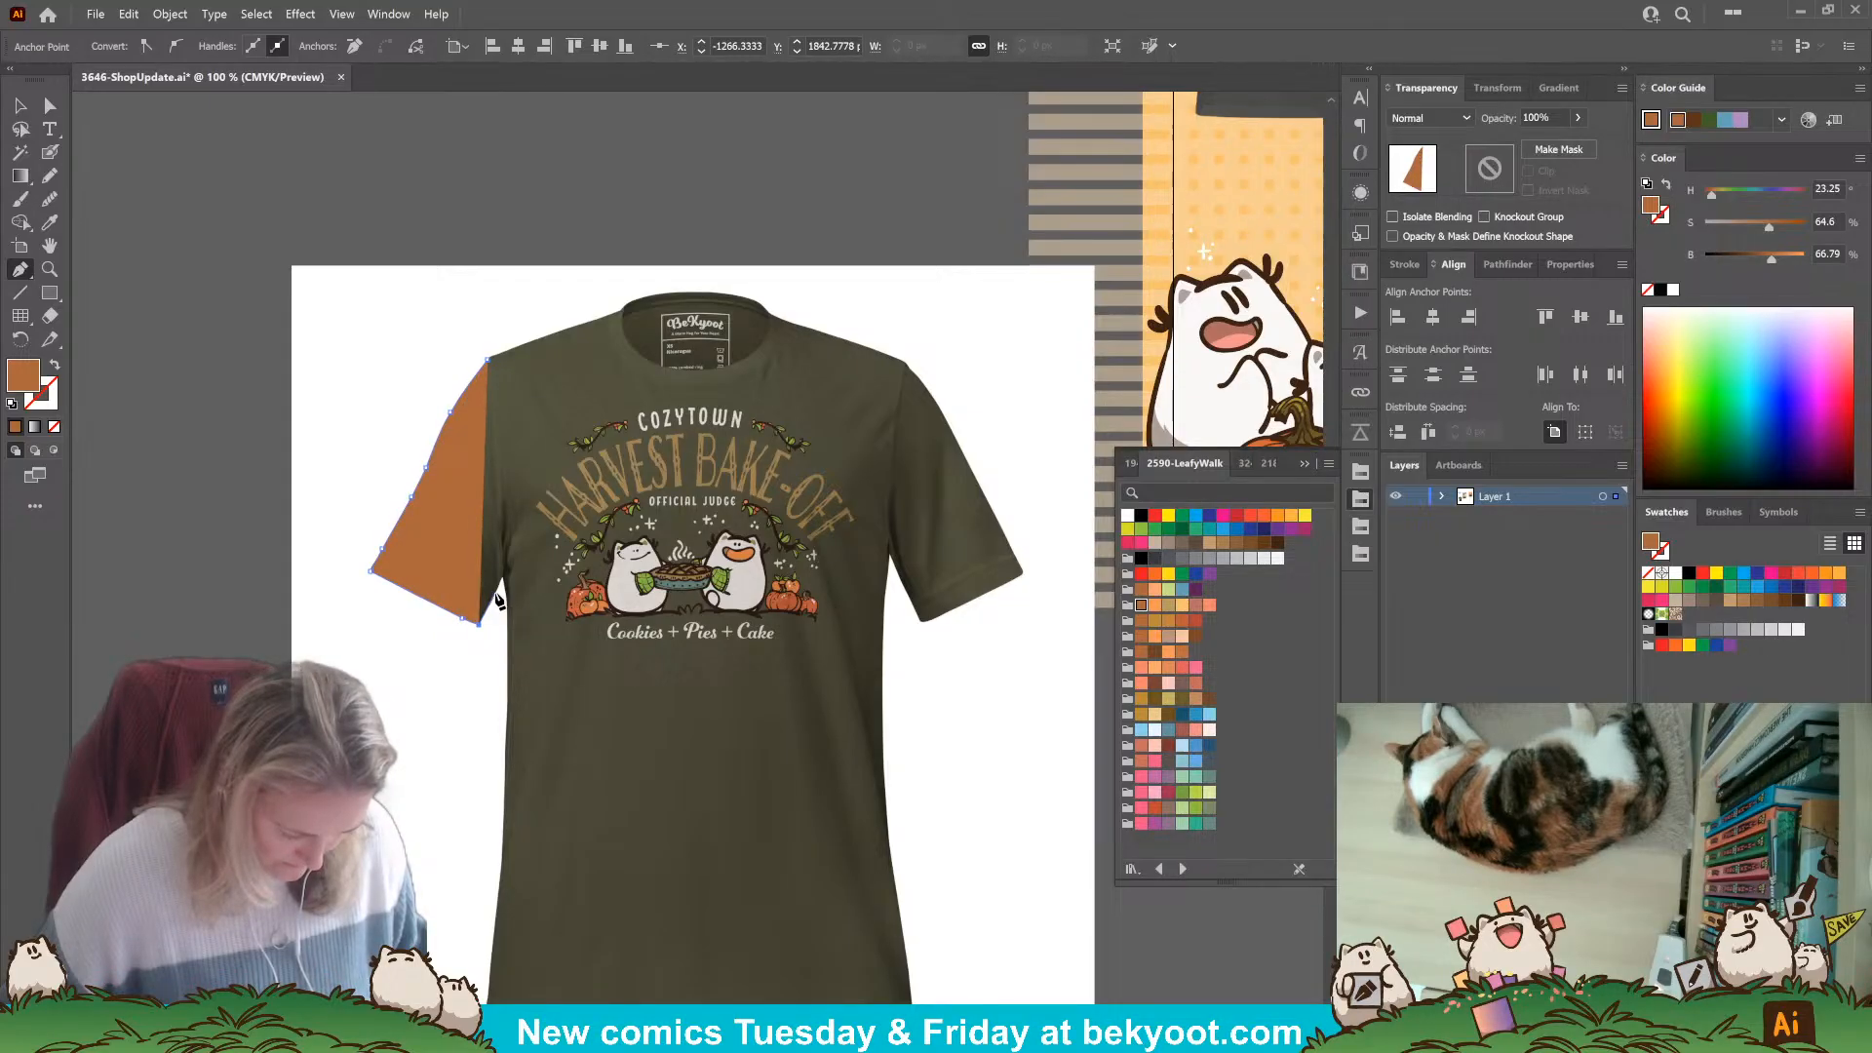
click(499, 583)
click(503, 585)
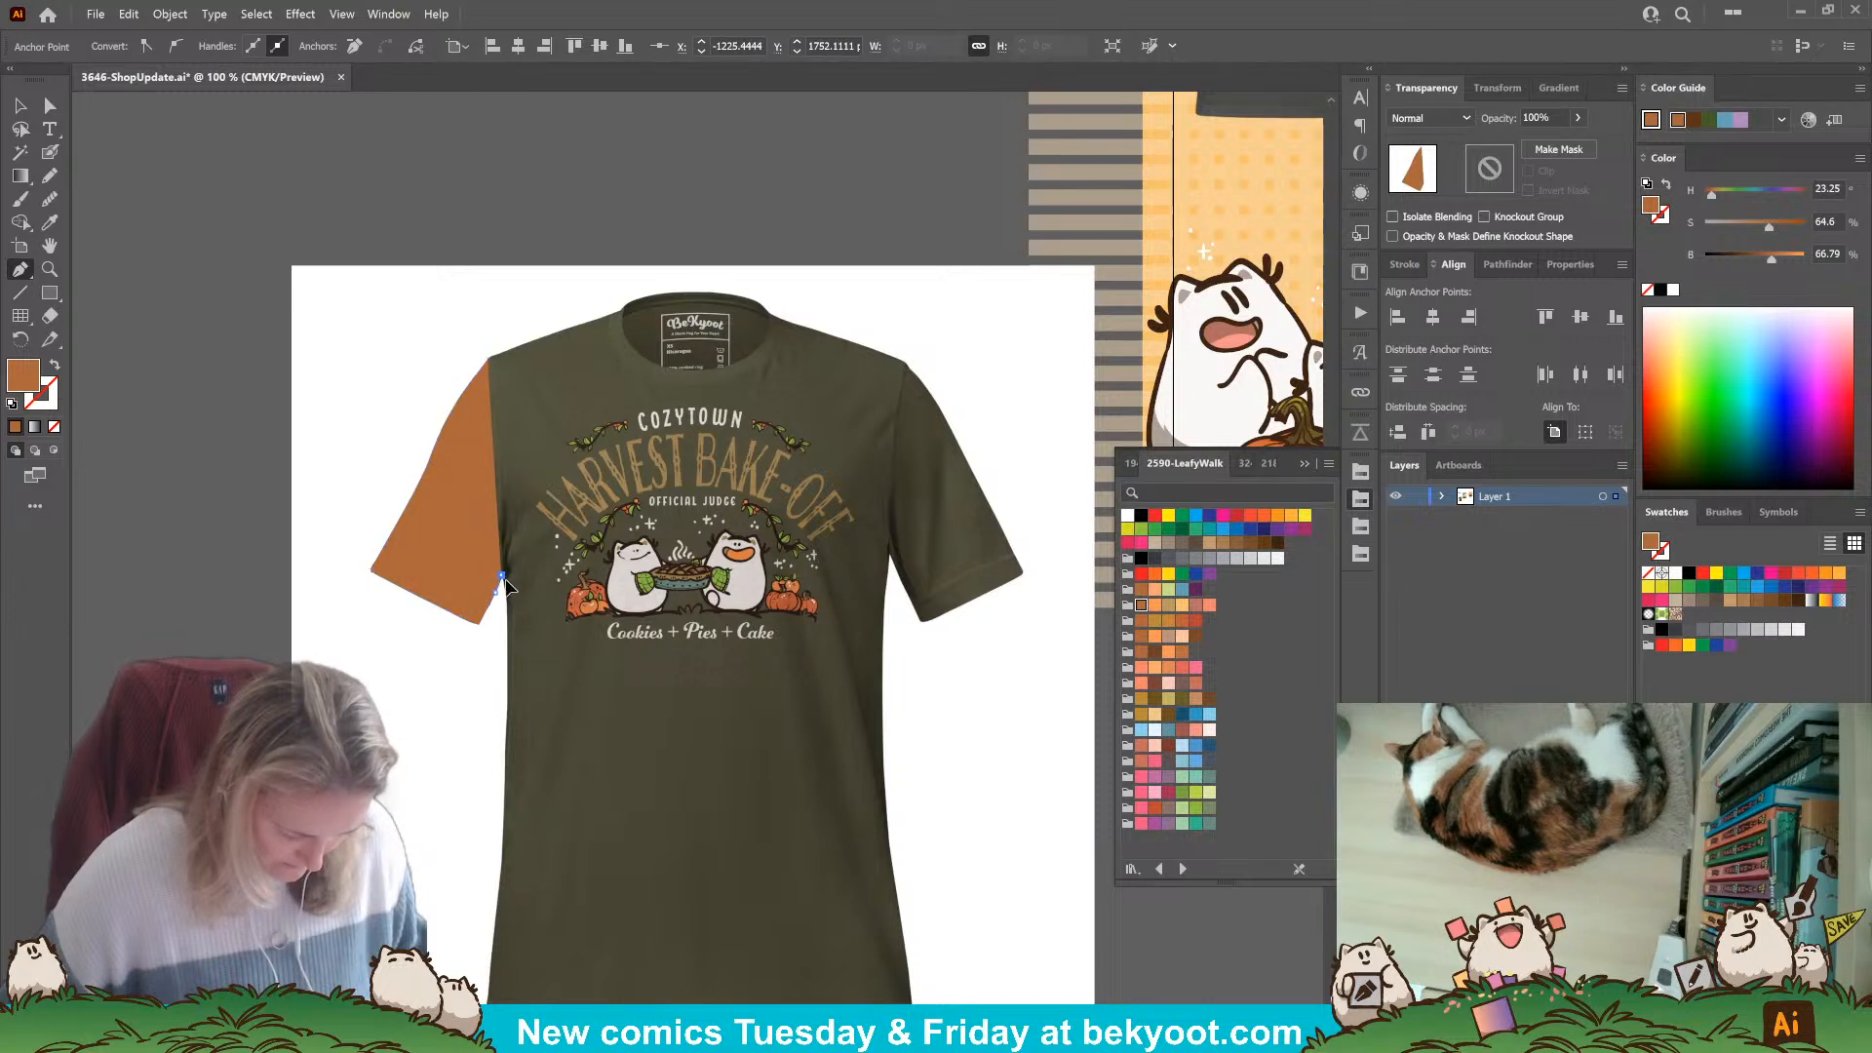
mouse_move(504, 579)
mouse_down()
mouse_move(509, 654)
mouse_move(507, 572)
mouse_up()
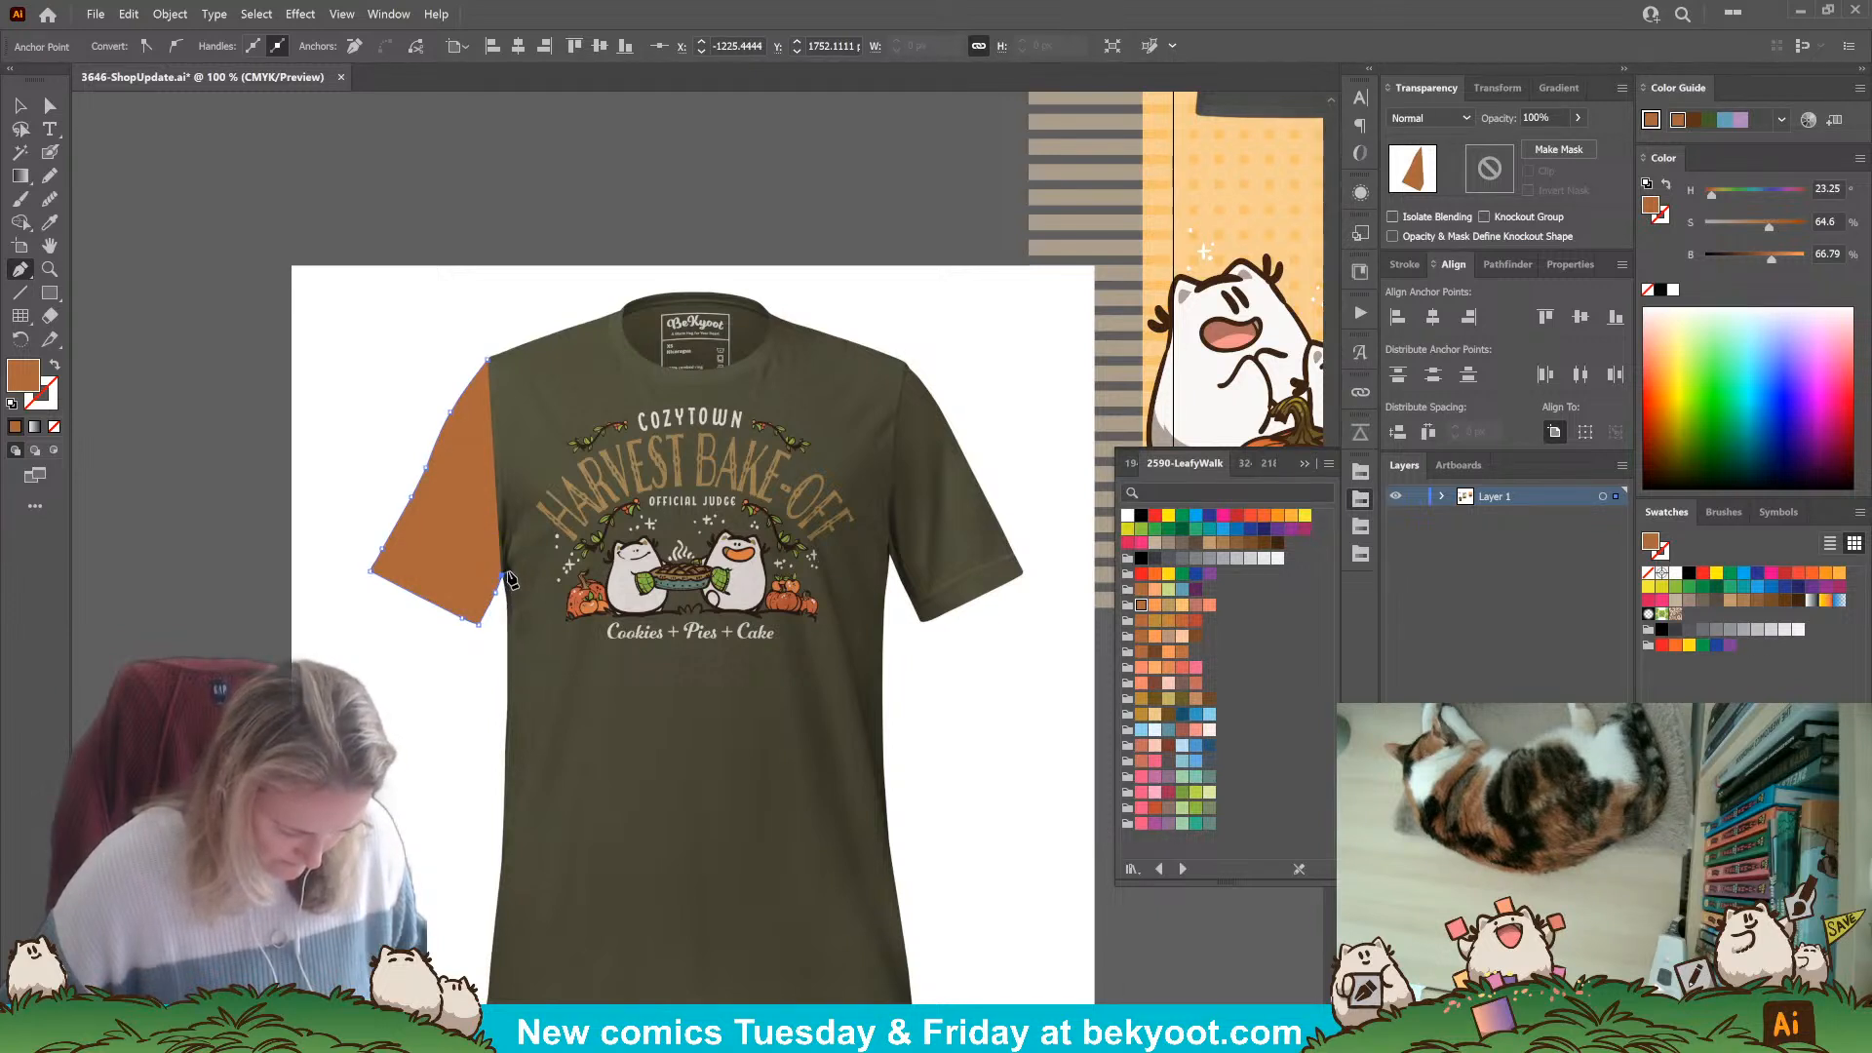
key(ctrl+z)
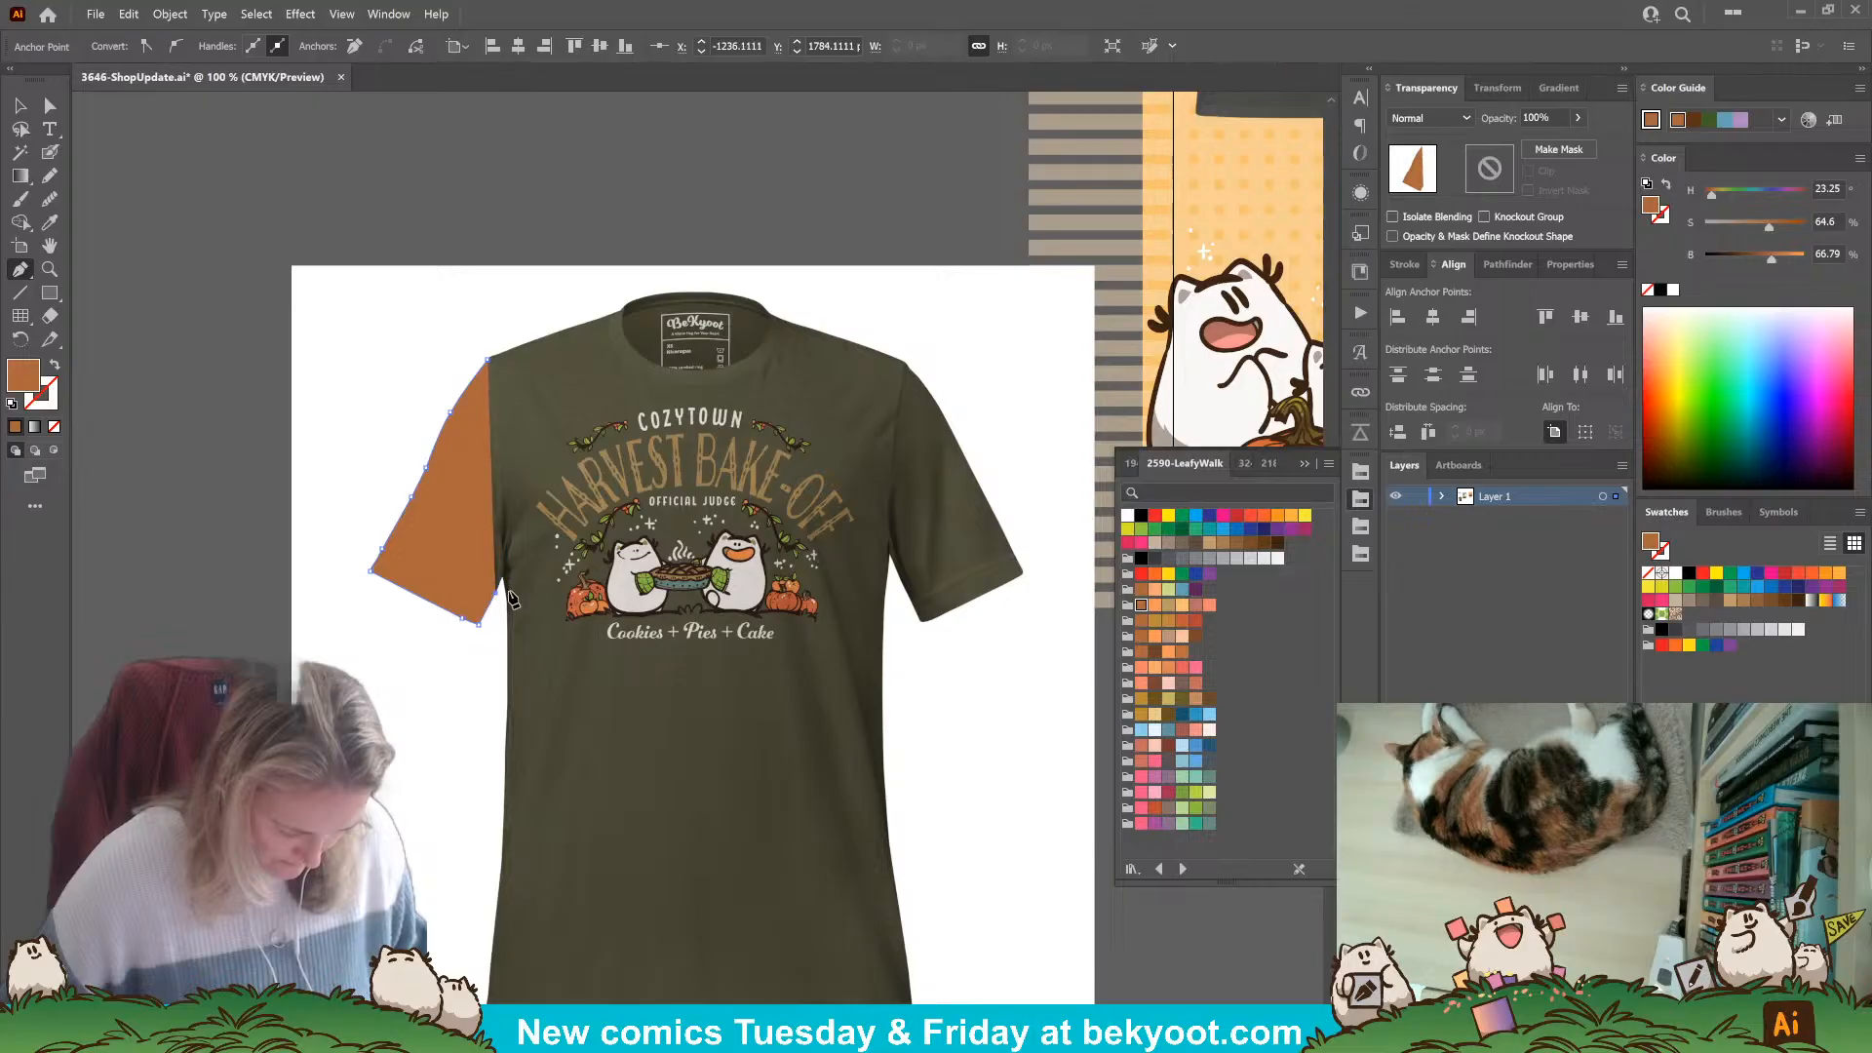
click(504, 578)
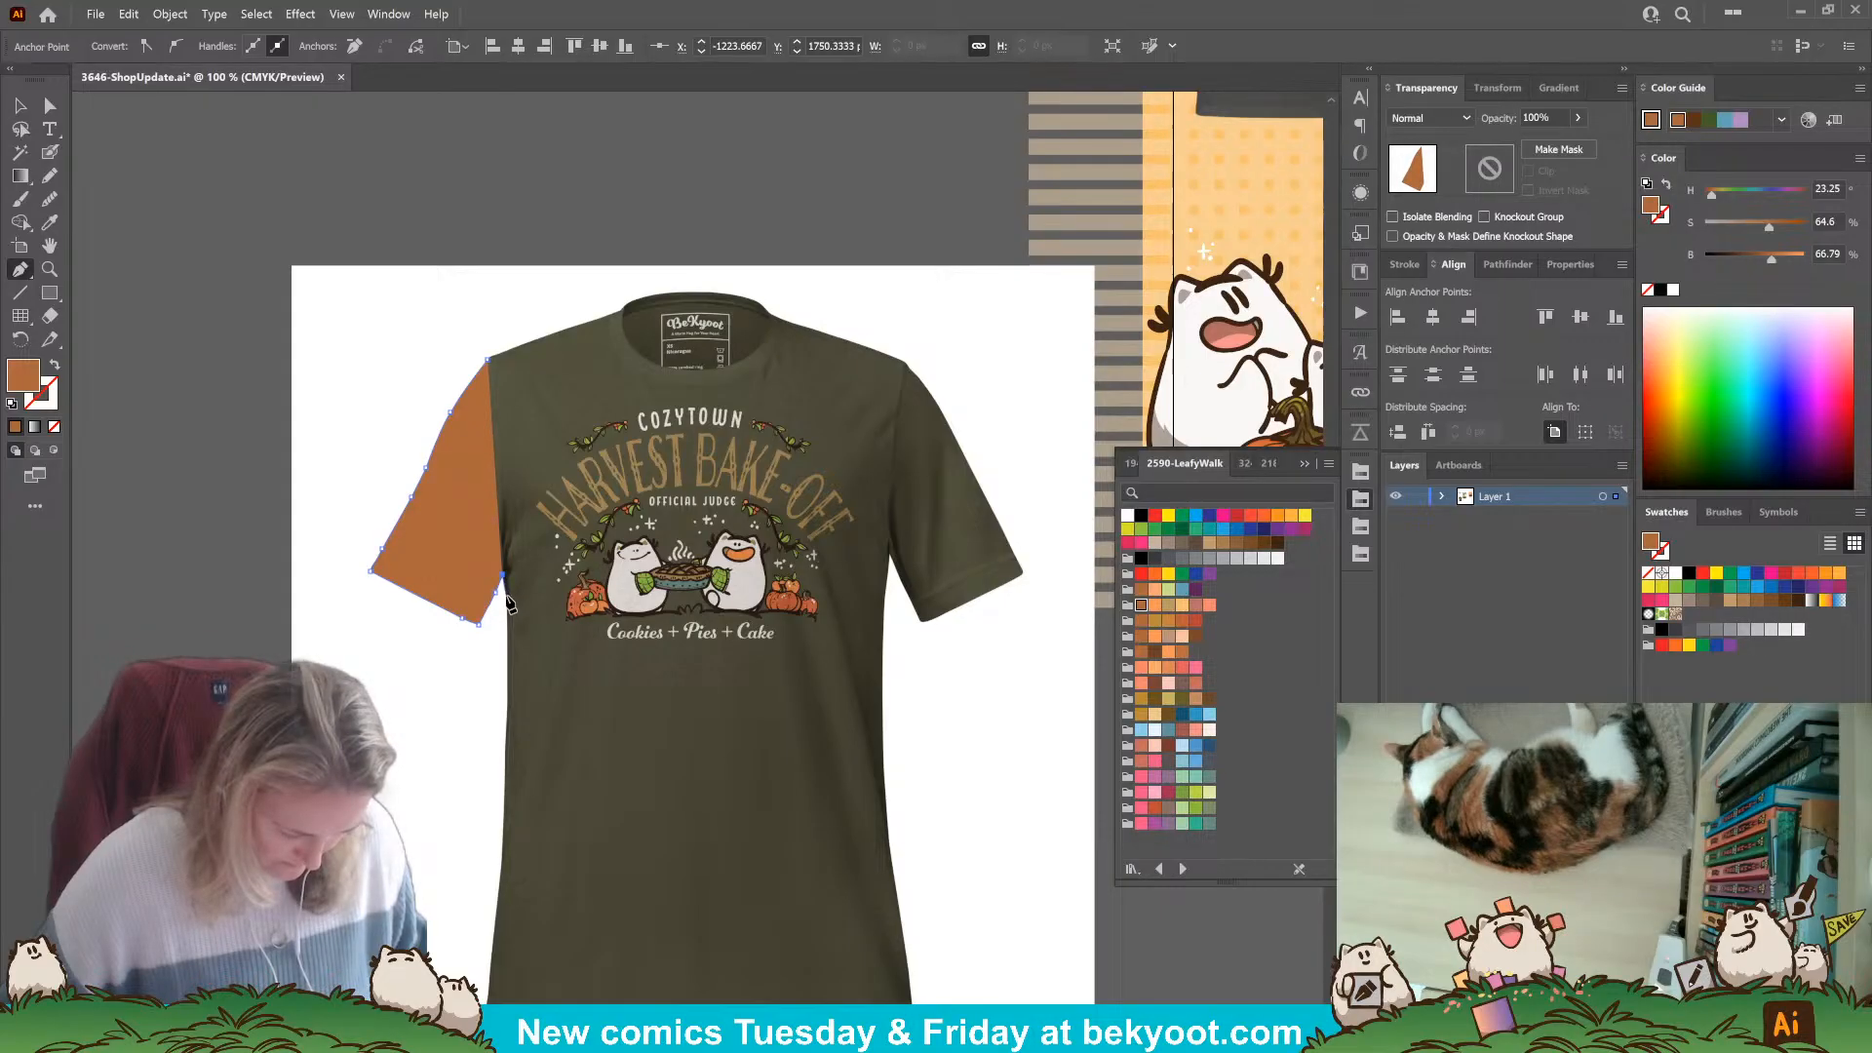
Trace the olive shirt's left side from the armpit down to the hem corner.
click(506, 773)
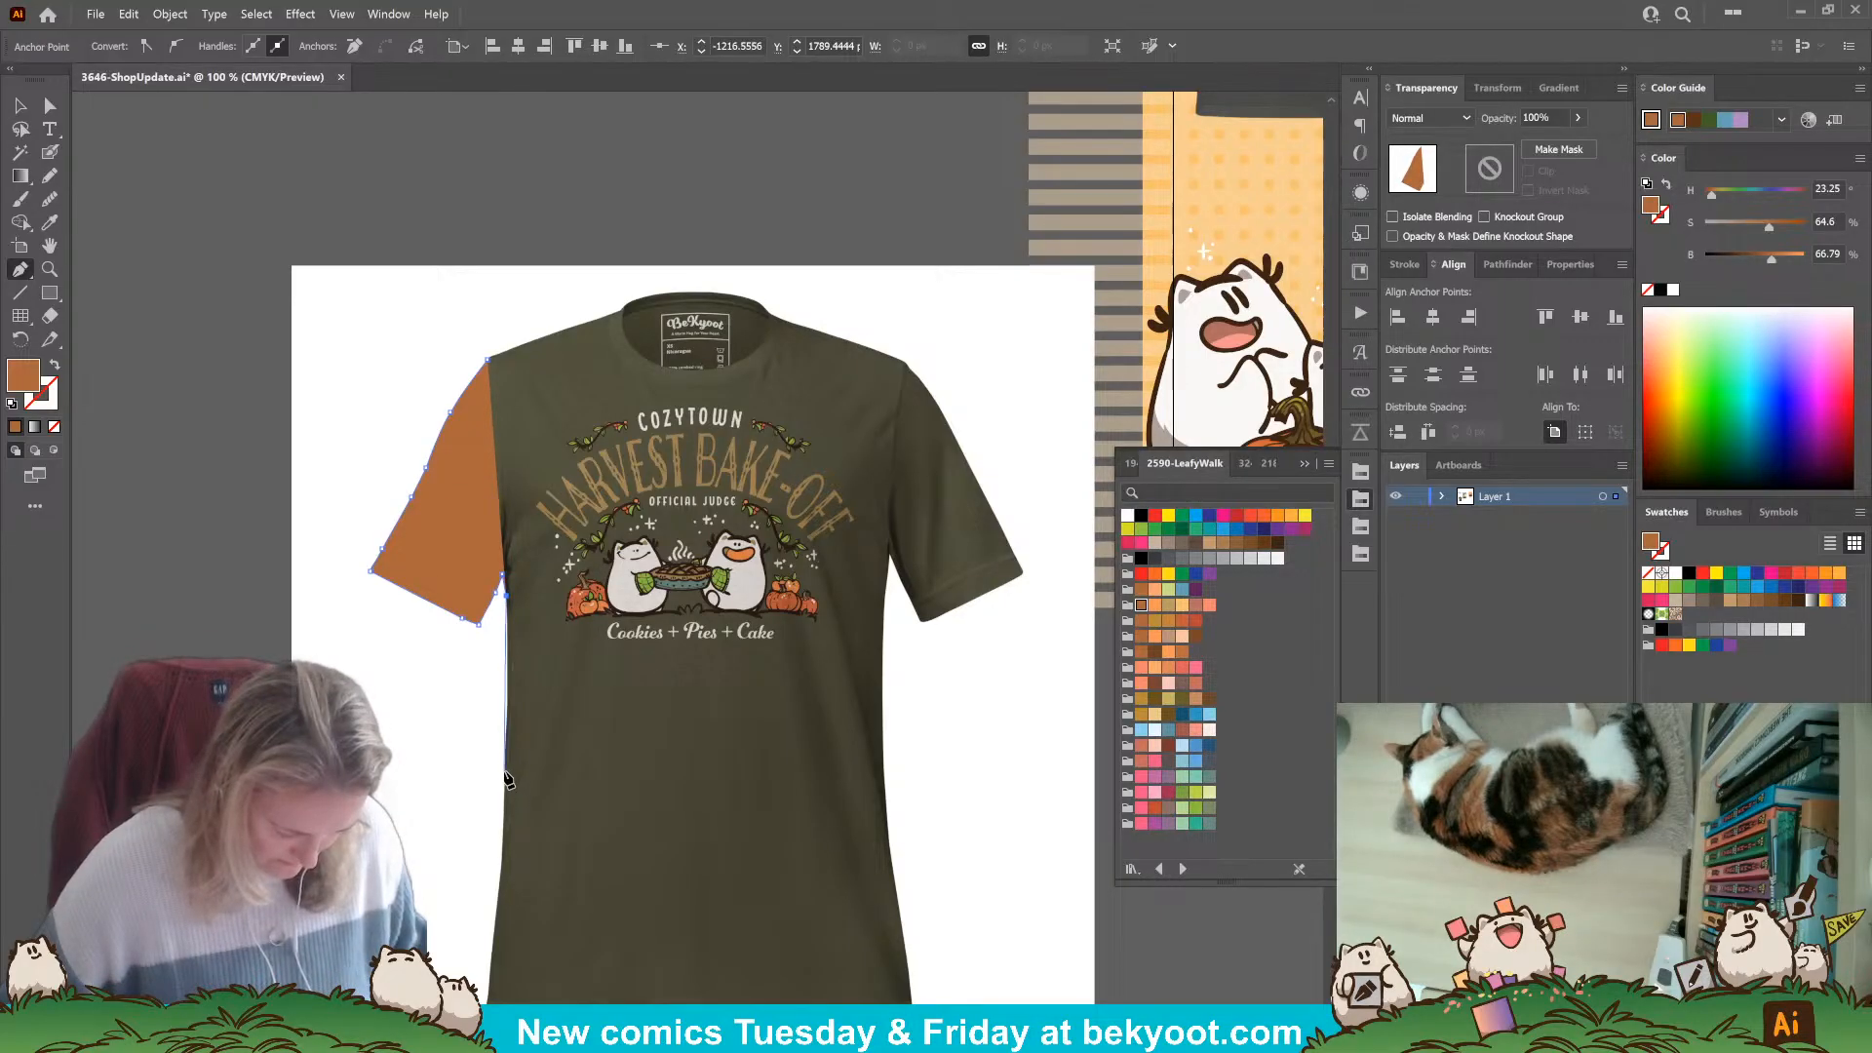
drag(506, 775, 500, 824)
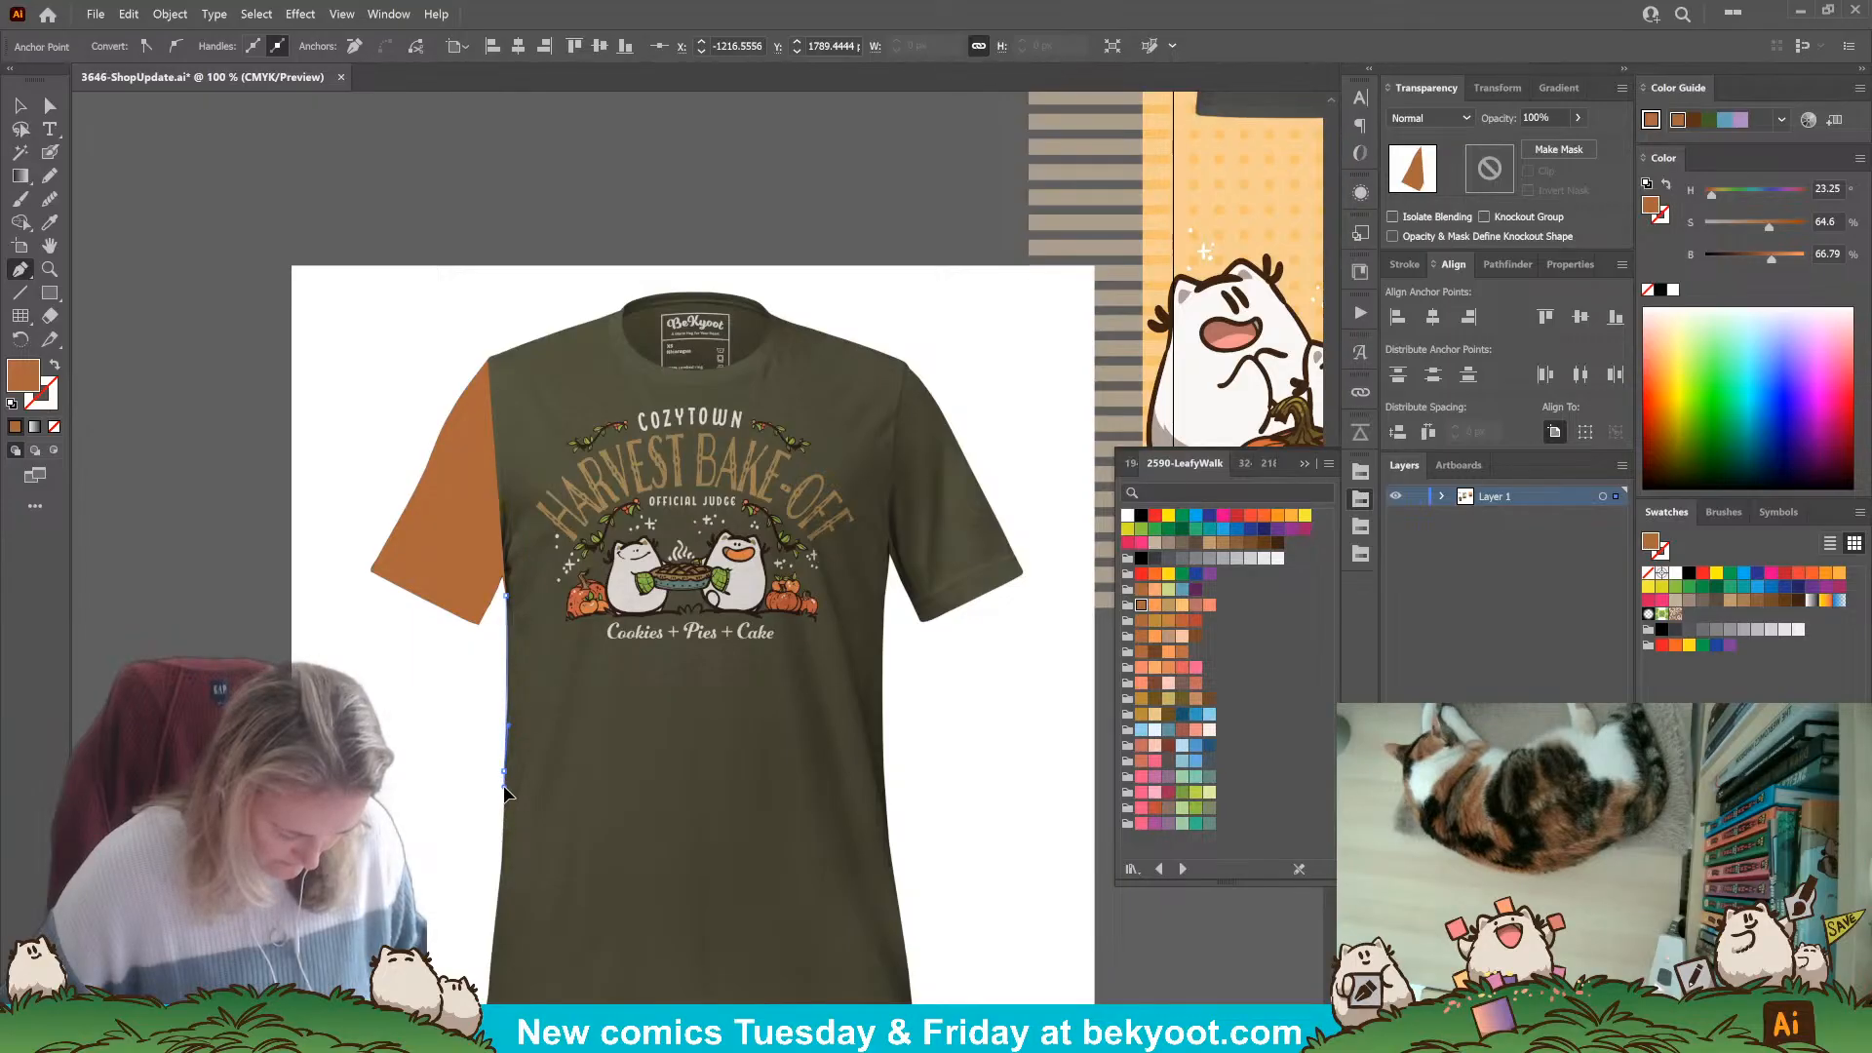
click(501, 862)
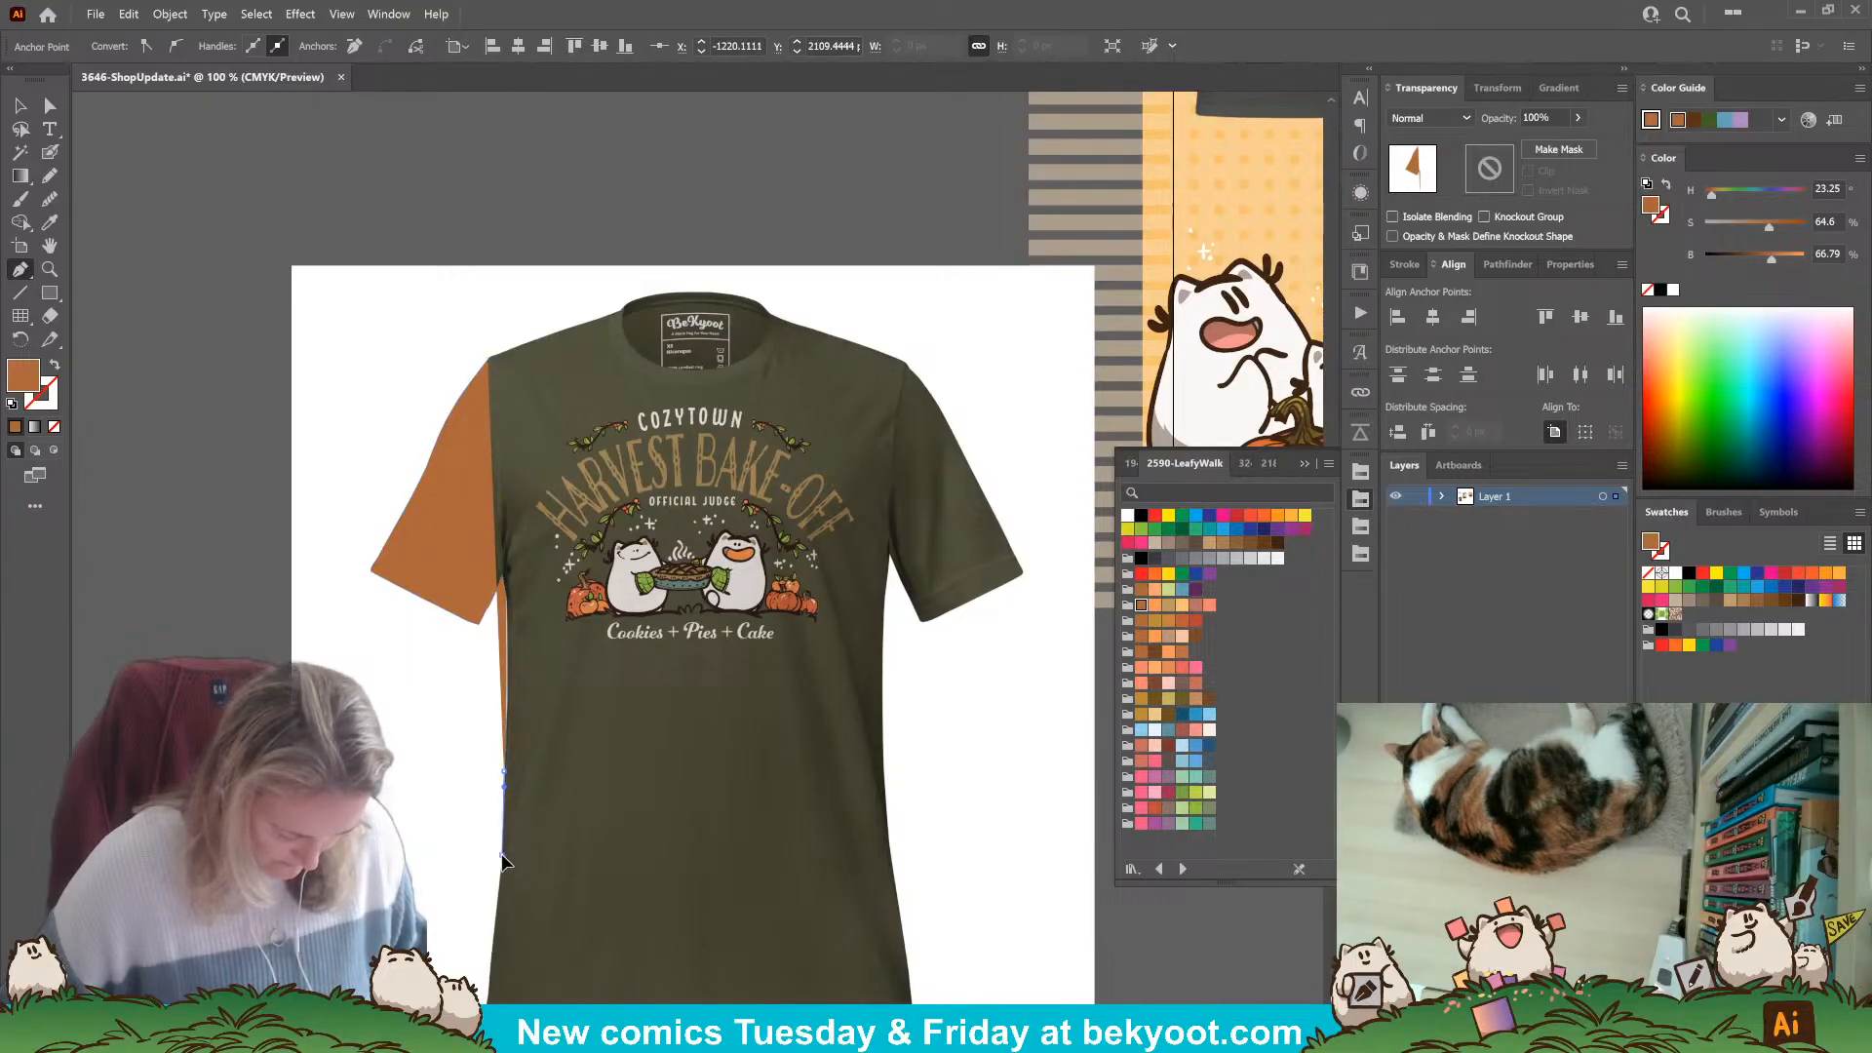
click(492, 983)
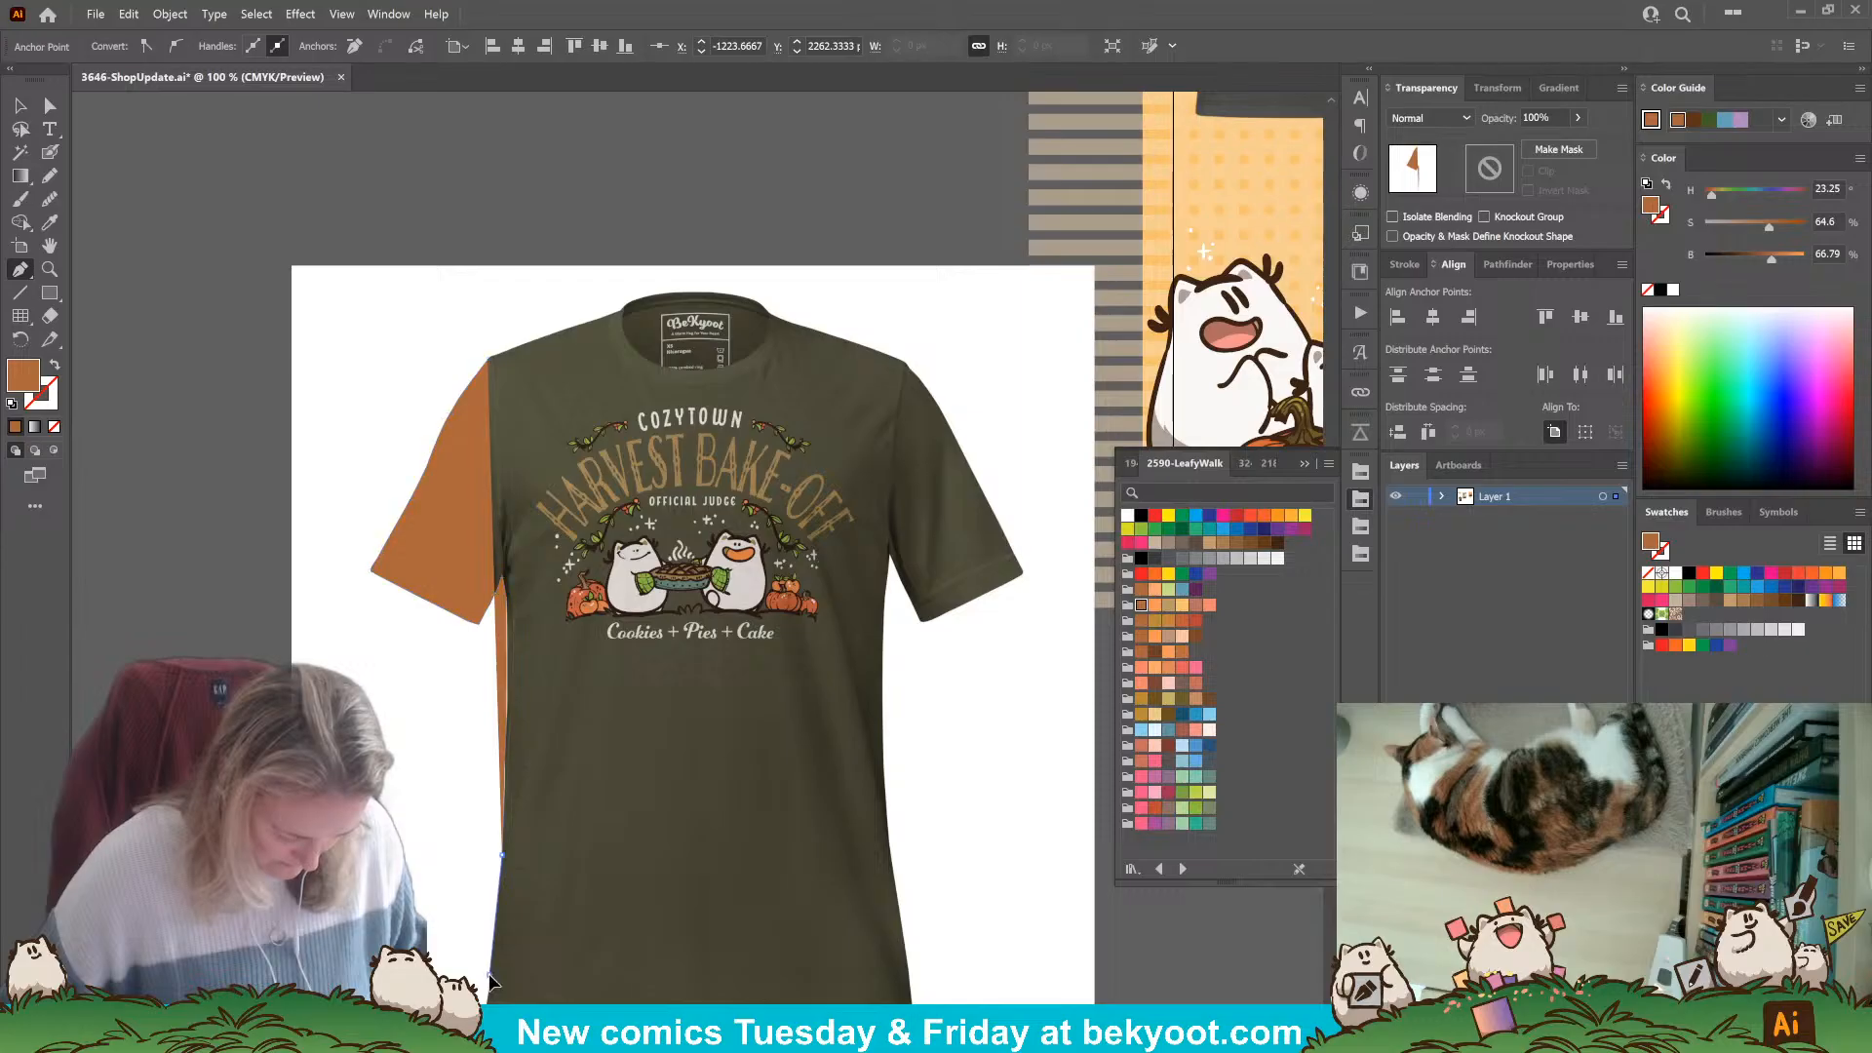
click(472, 1051)
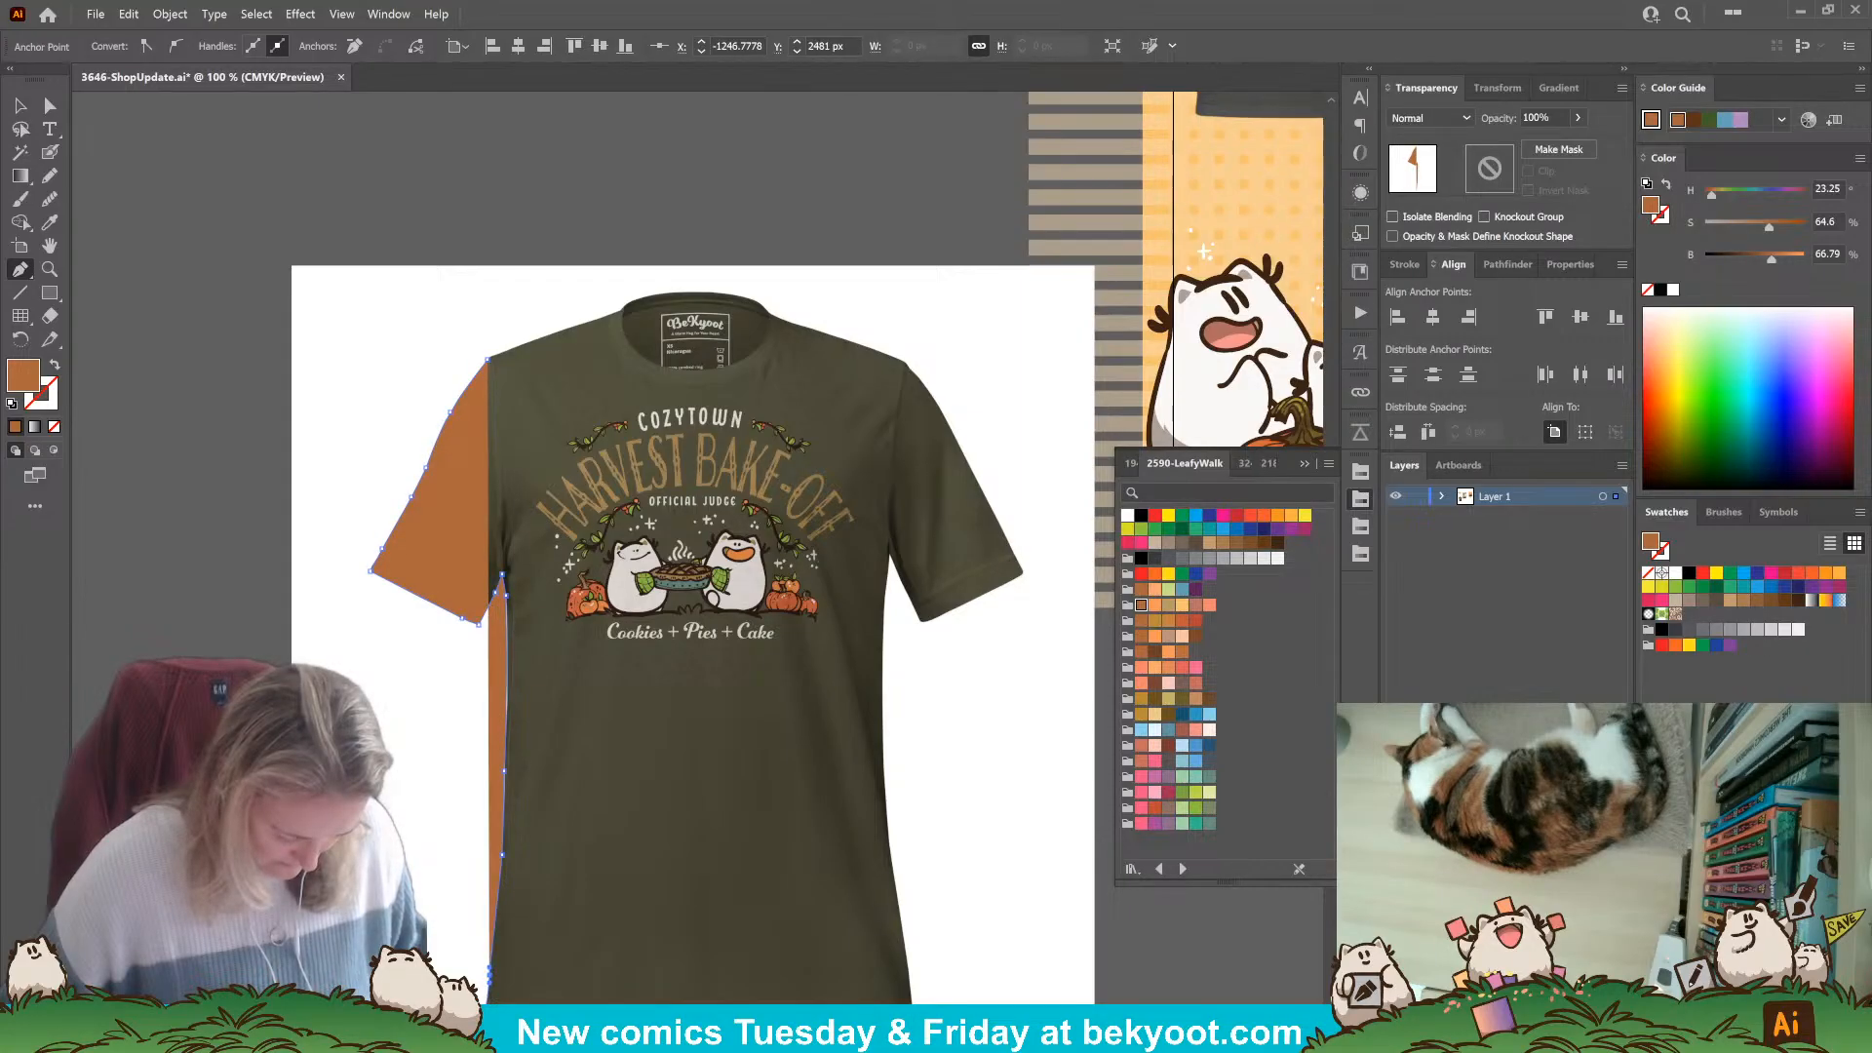
click(486, 1041)
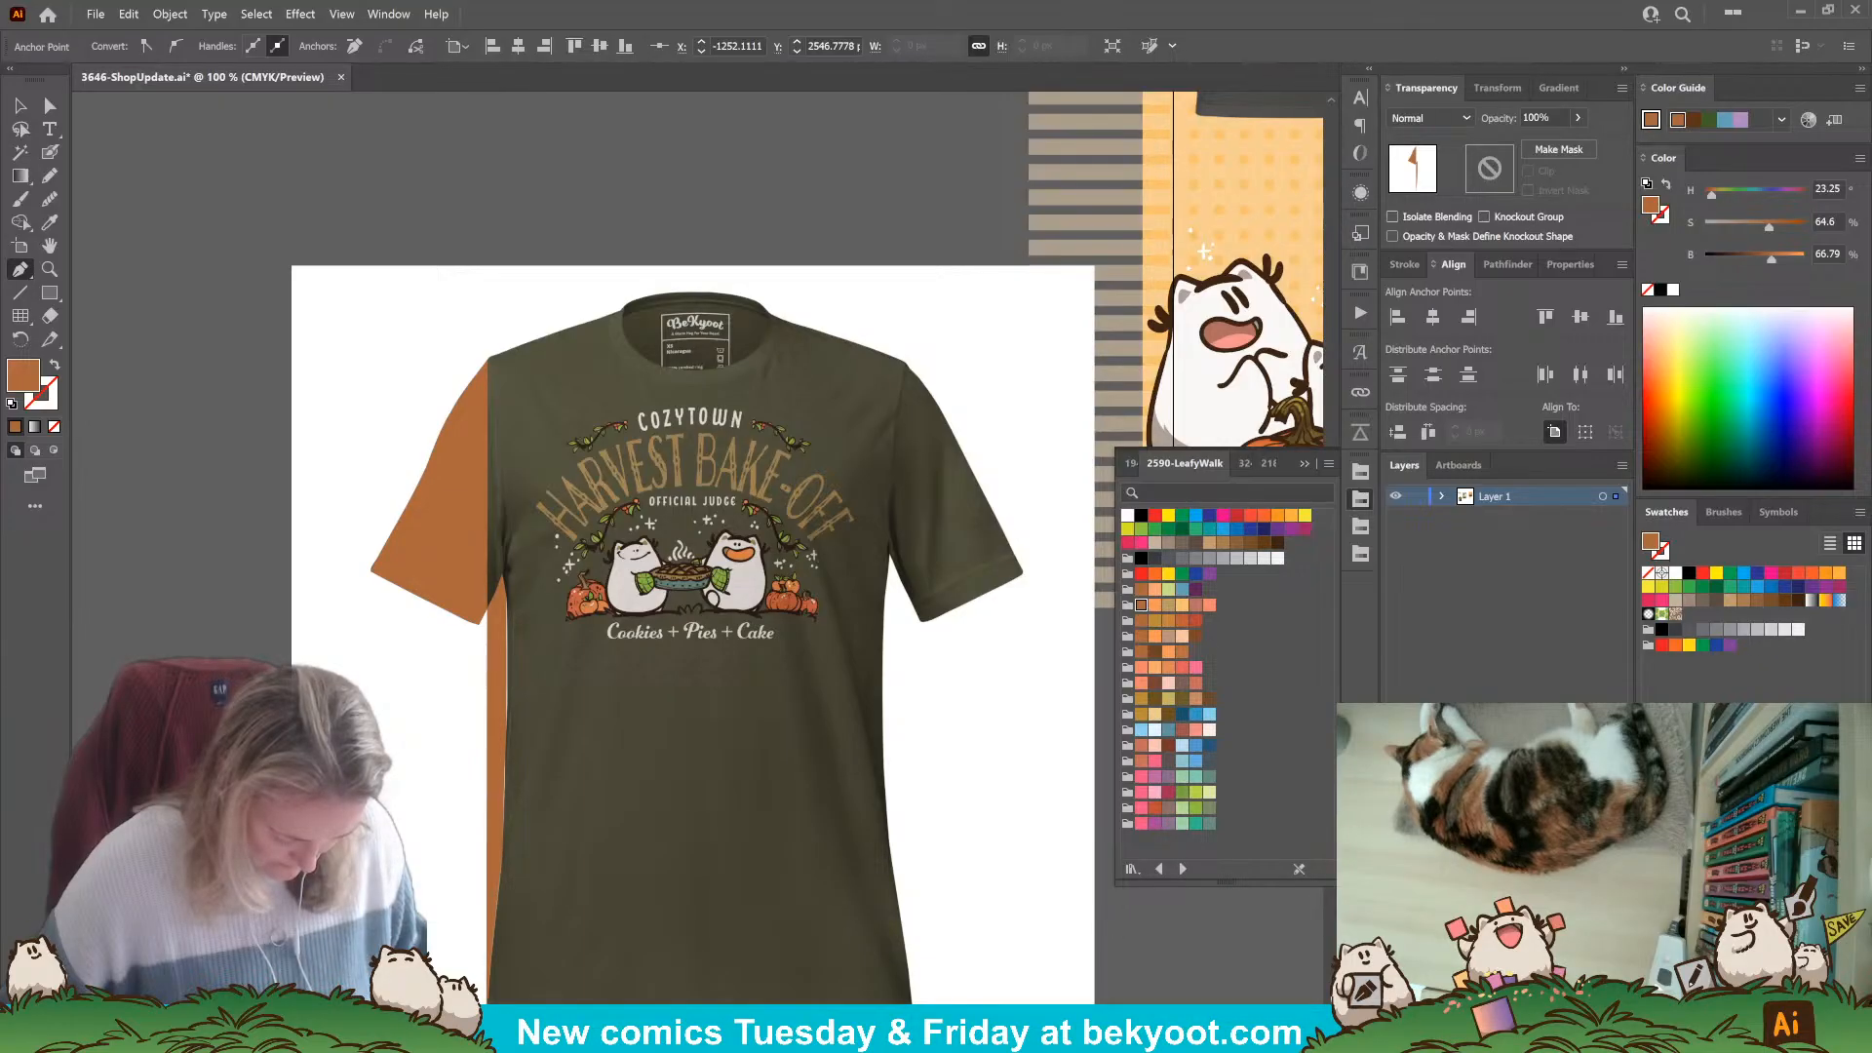
Outline the olive shirt's bottom hem from the left corner across to the right side.
click(498, 1027)
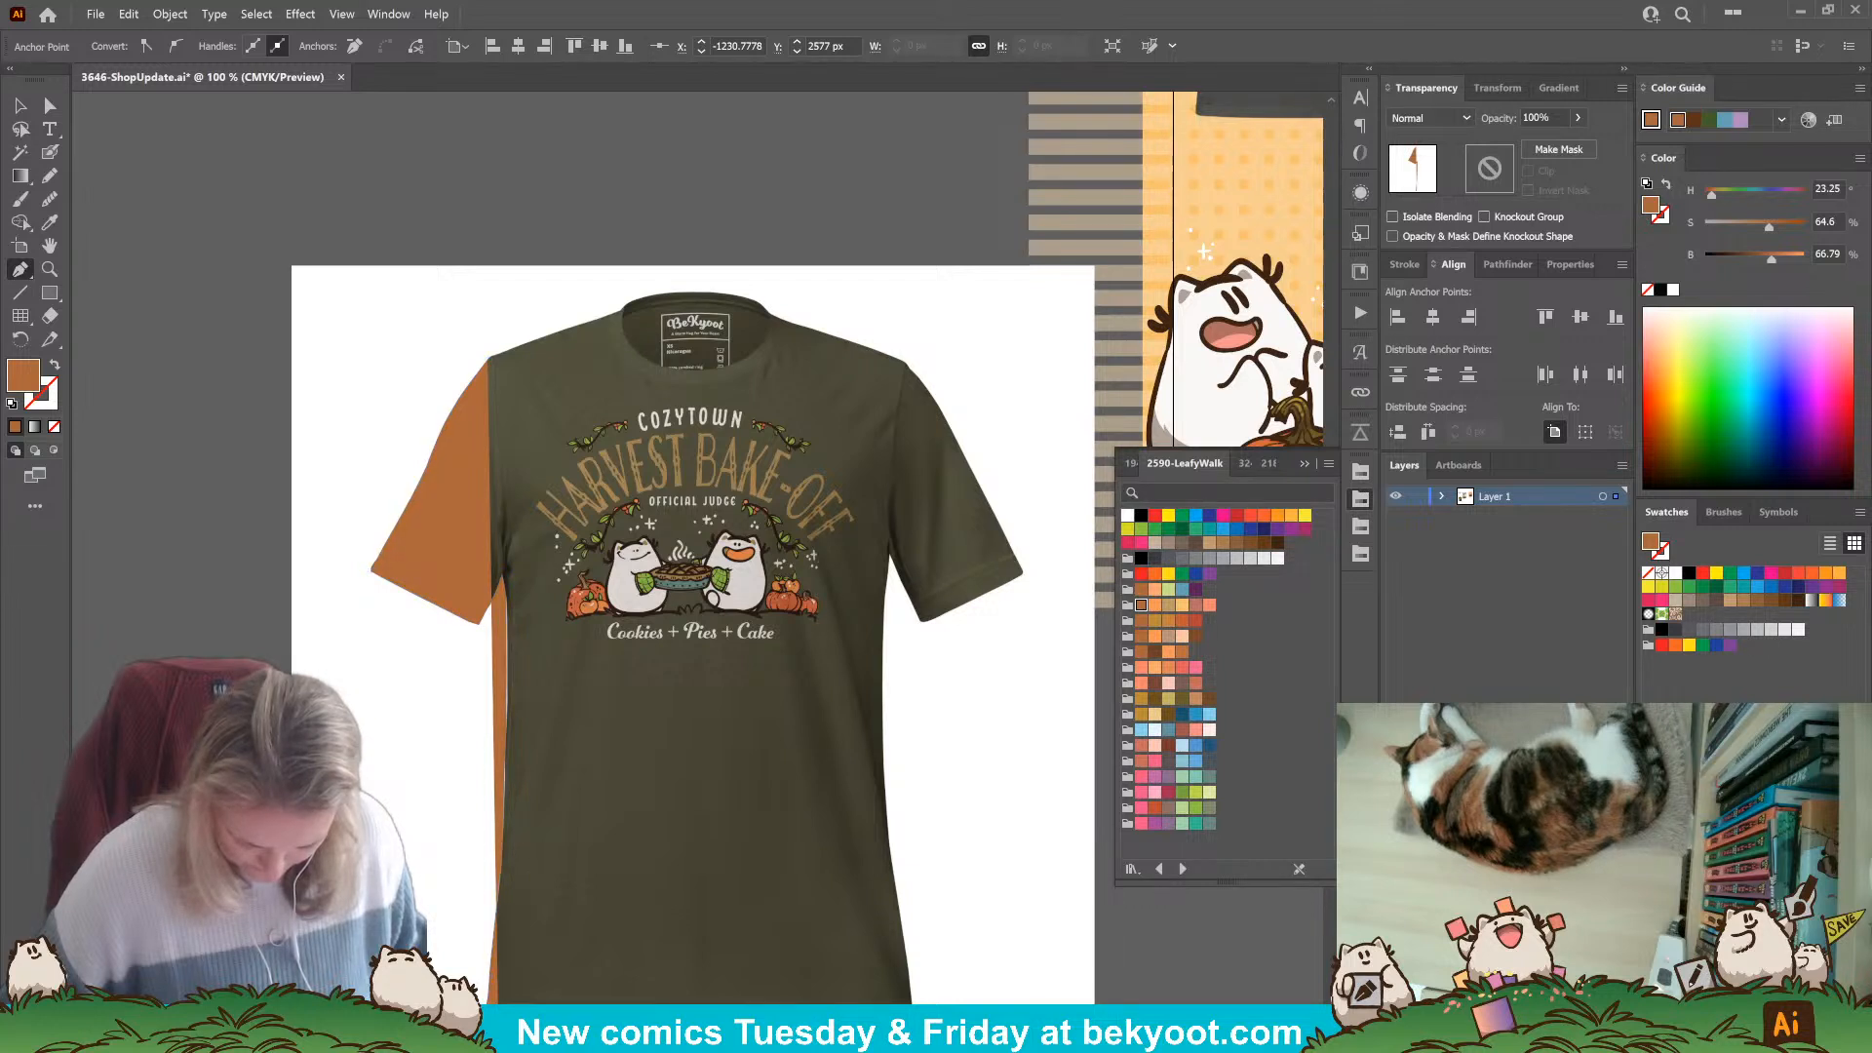
click(691, 1033)
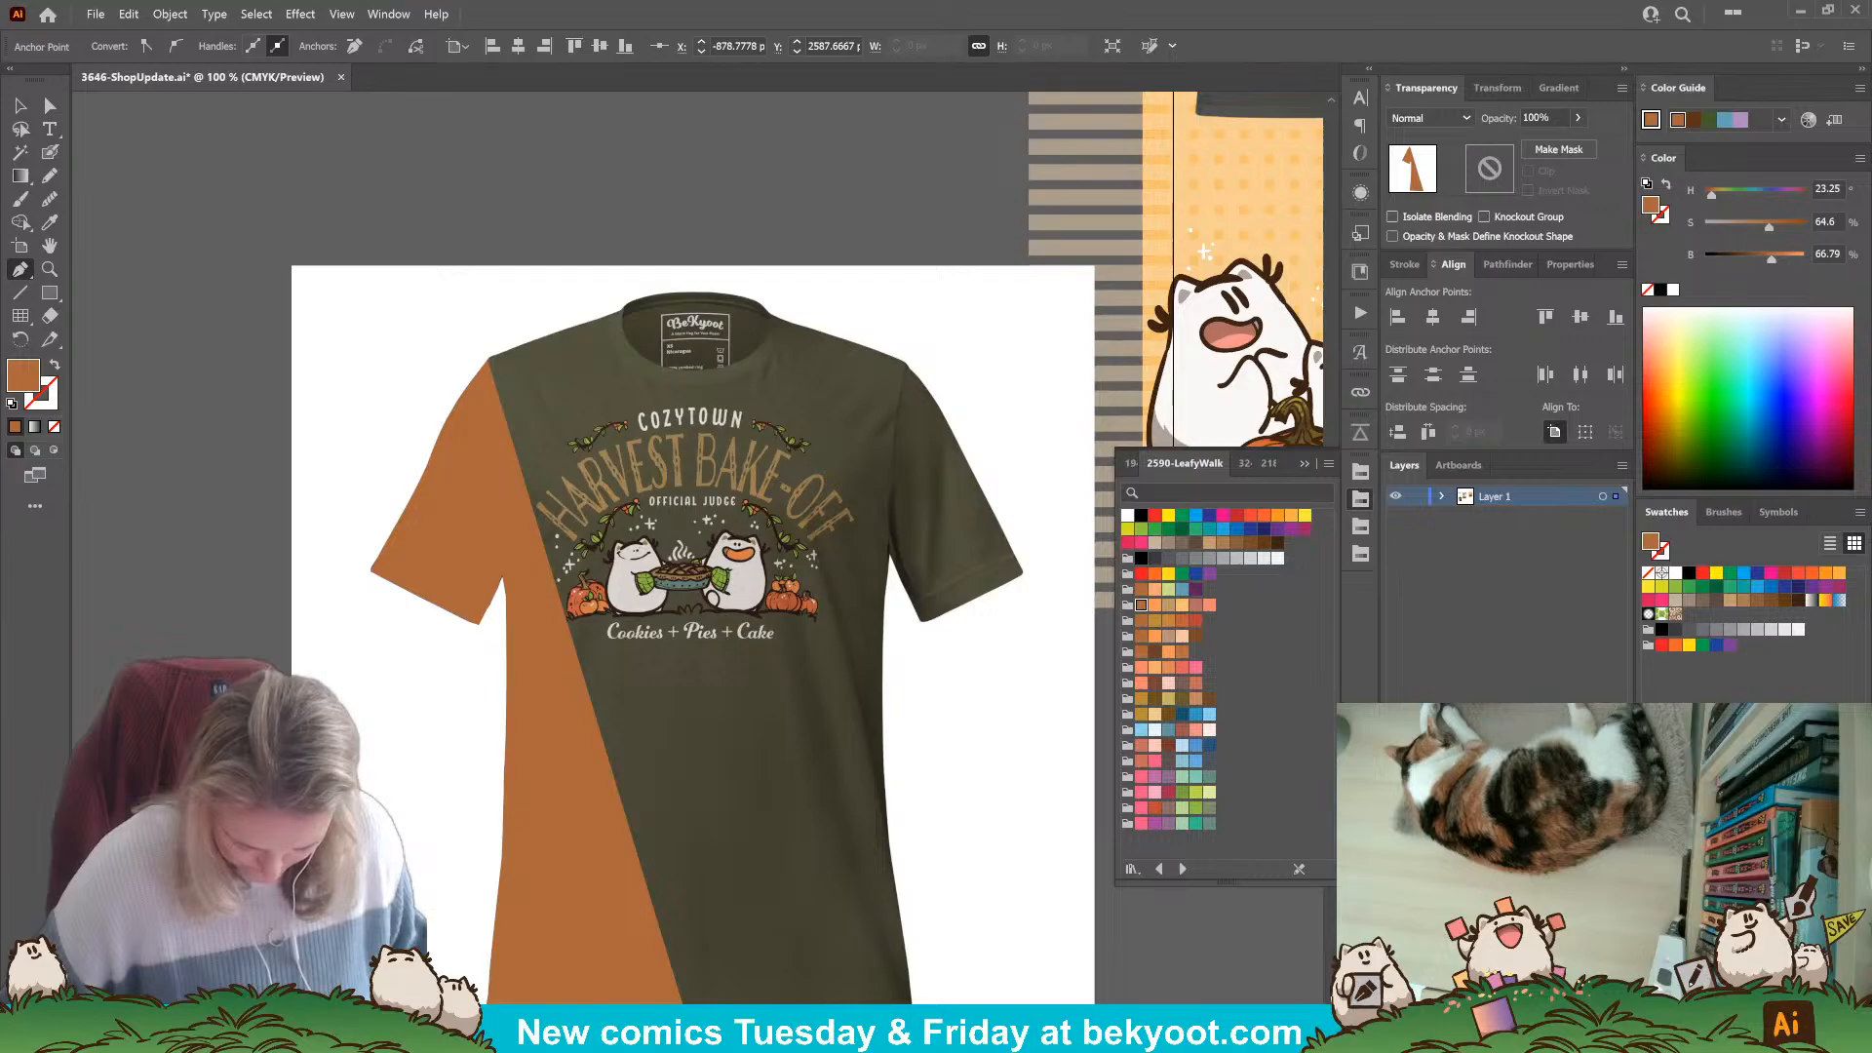
click(896, 1029)
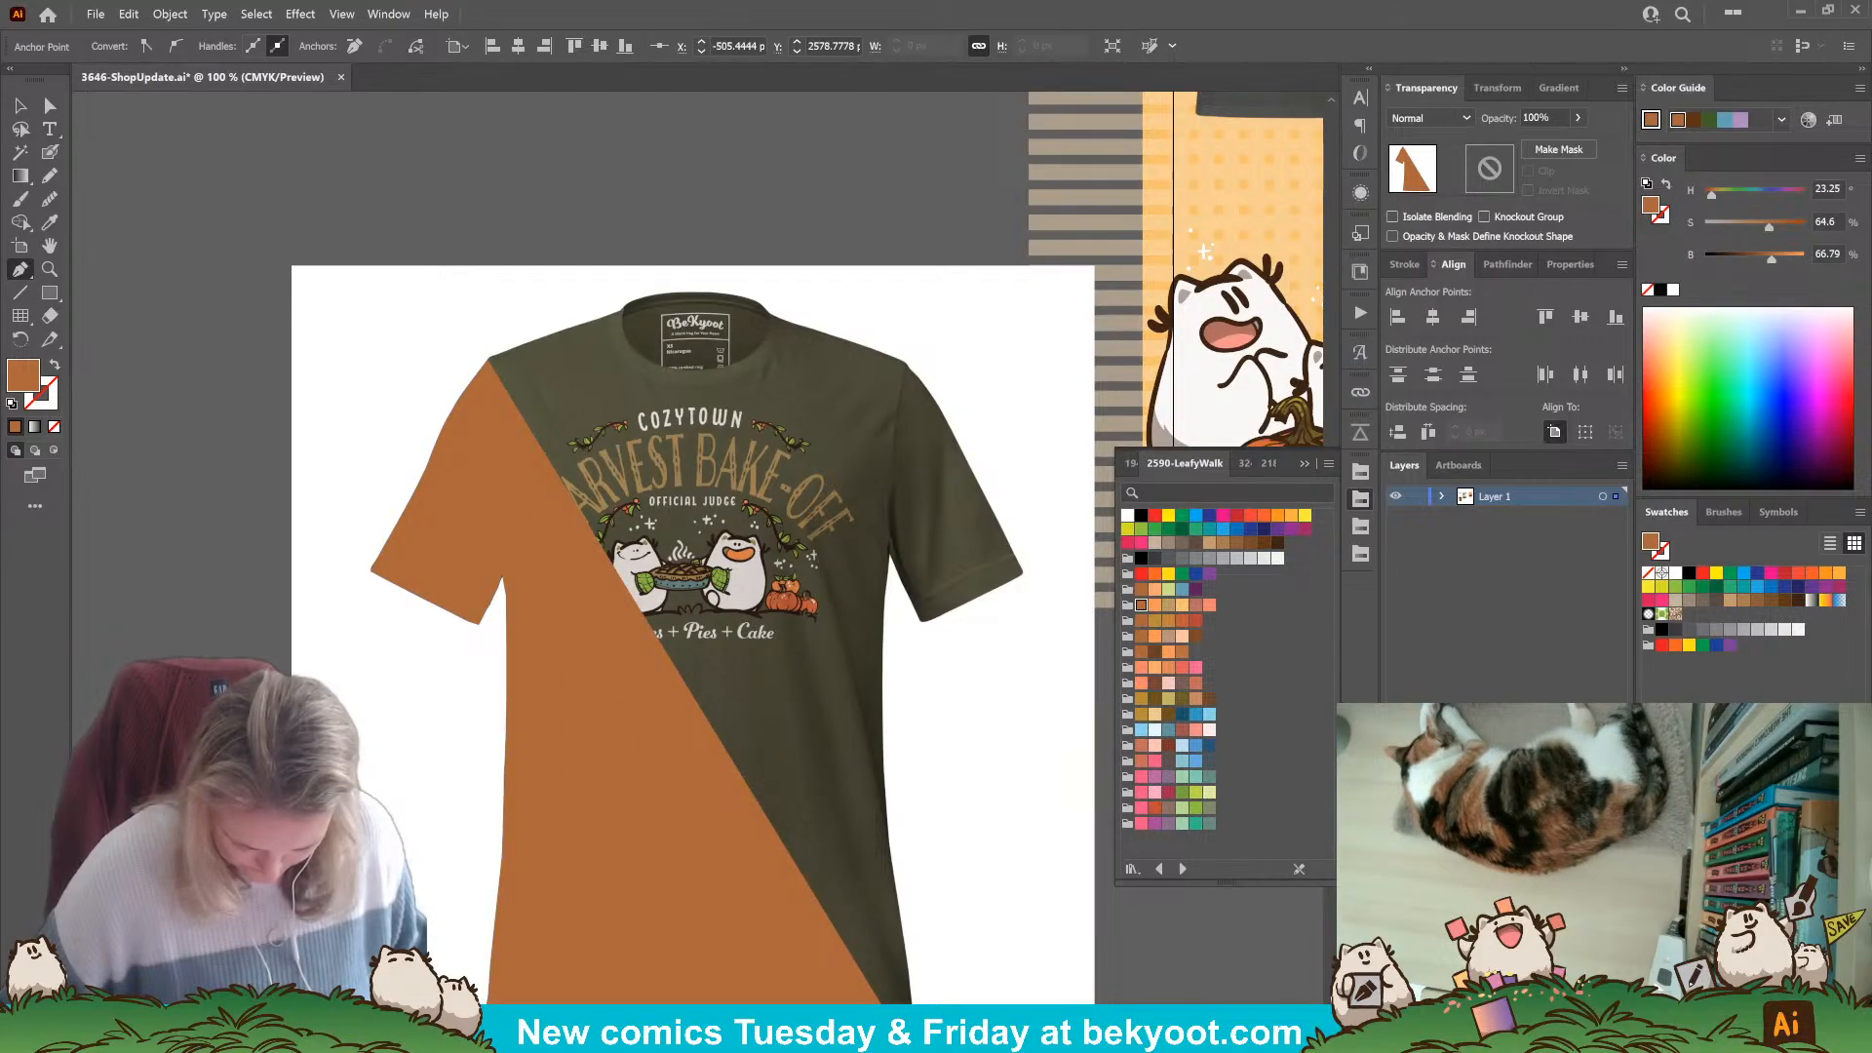
click(914, 1024)
key(ctrl+z)
click(911, 996)
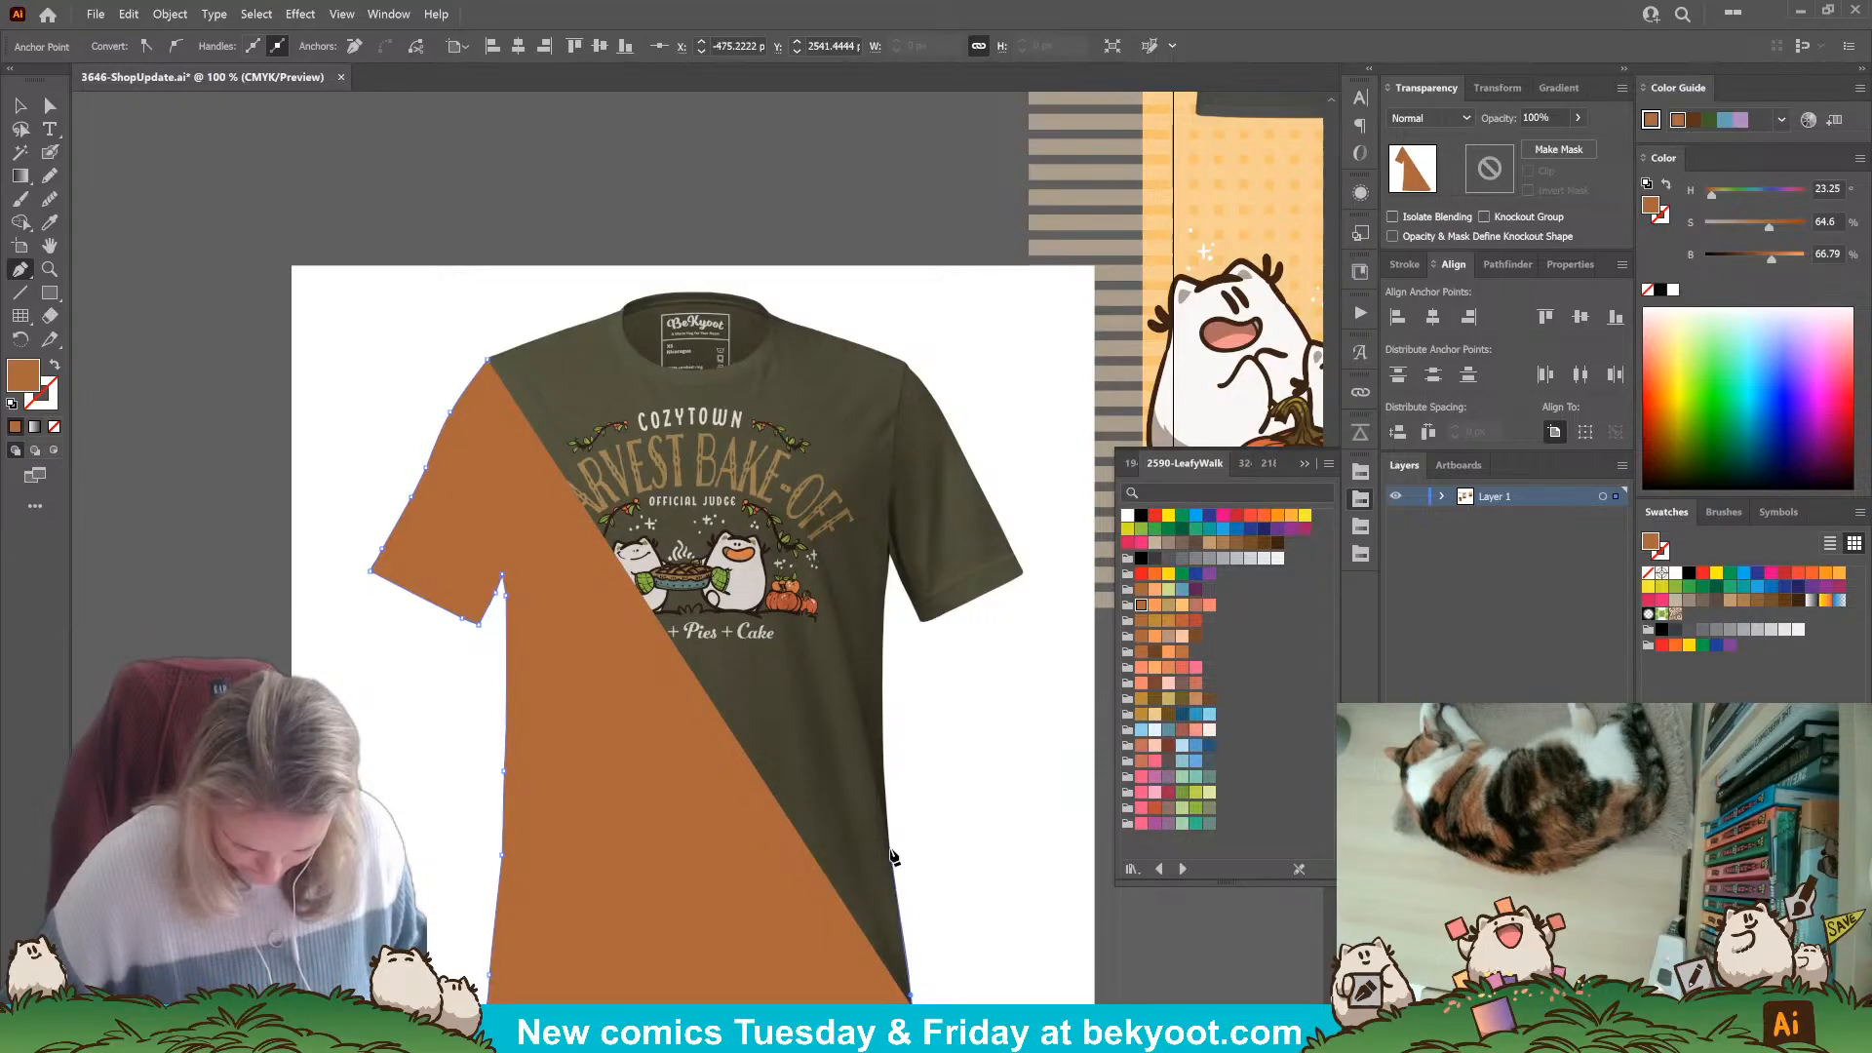
Trace the olive shirt's right side from the hem up to the right armpit.
click(891, 846)
click(881, 726)
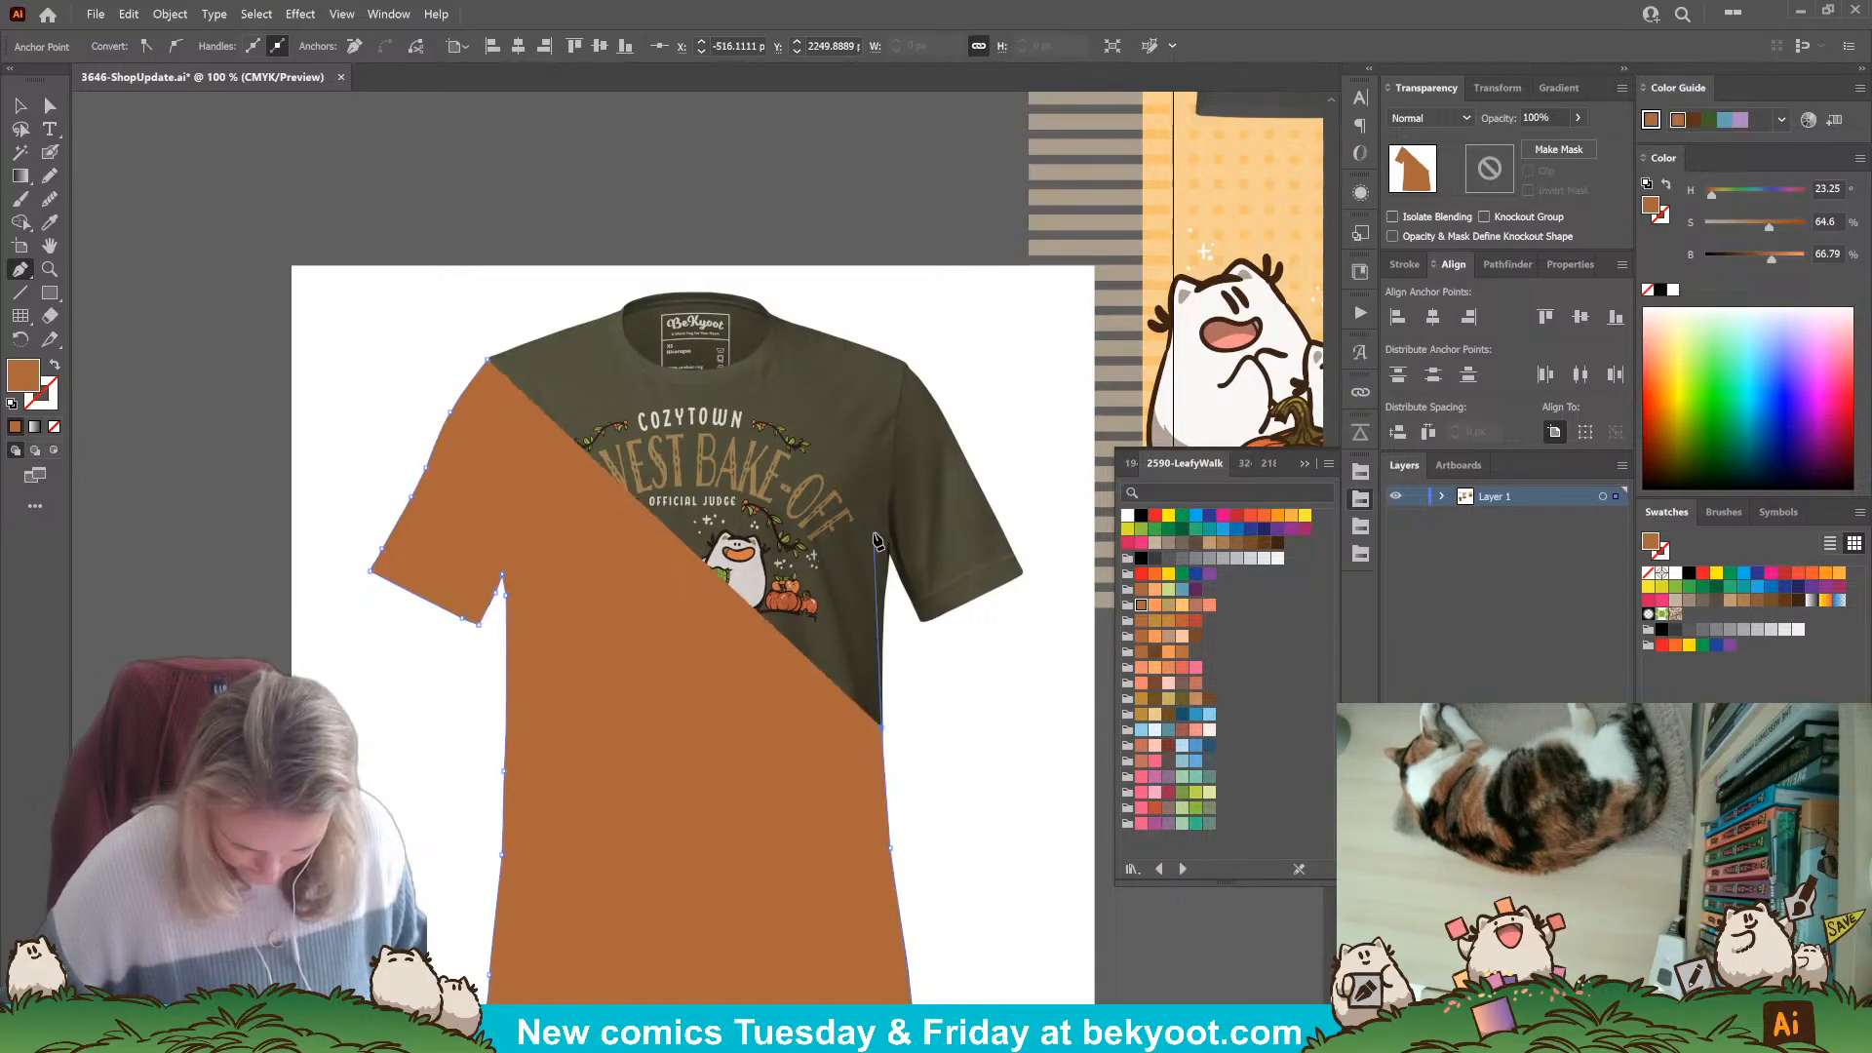
click(882, 607)
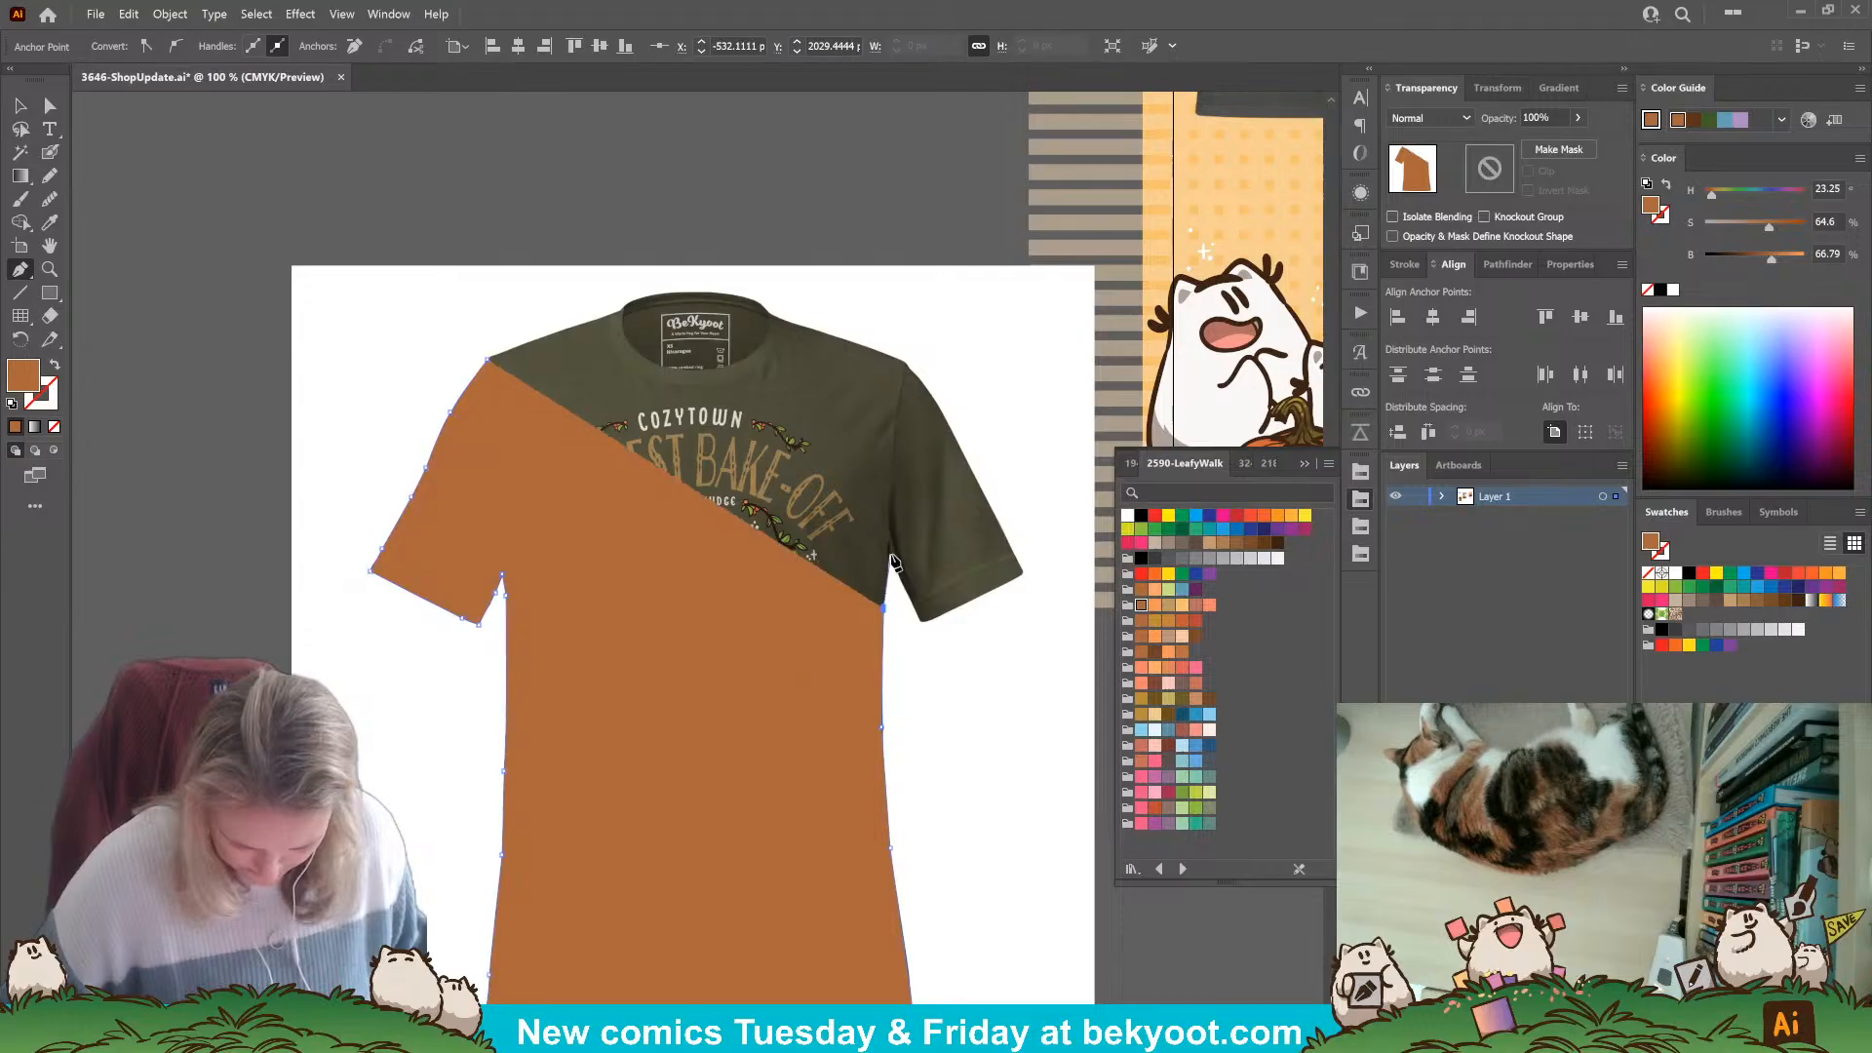
click(889, 552)
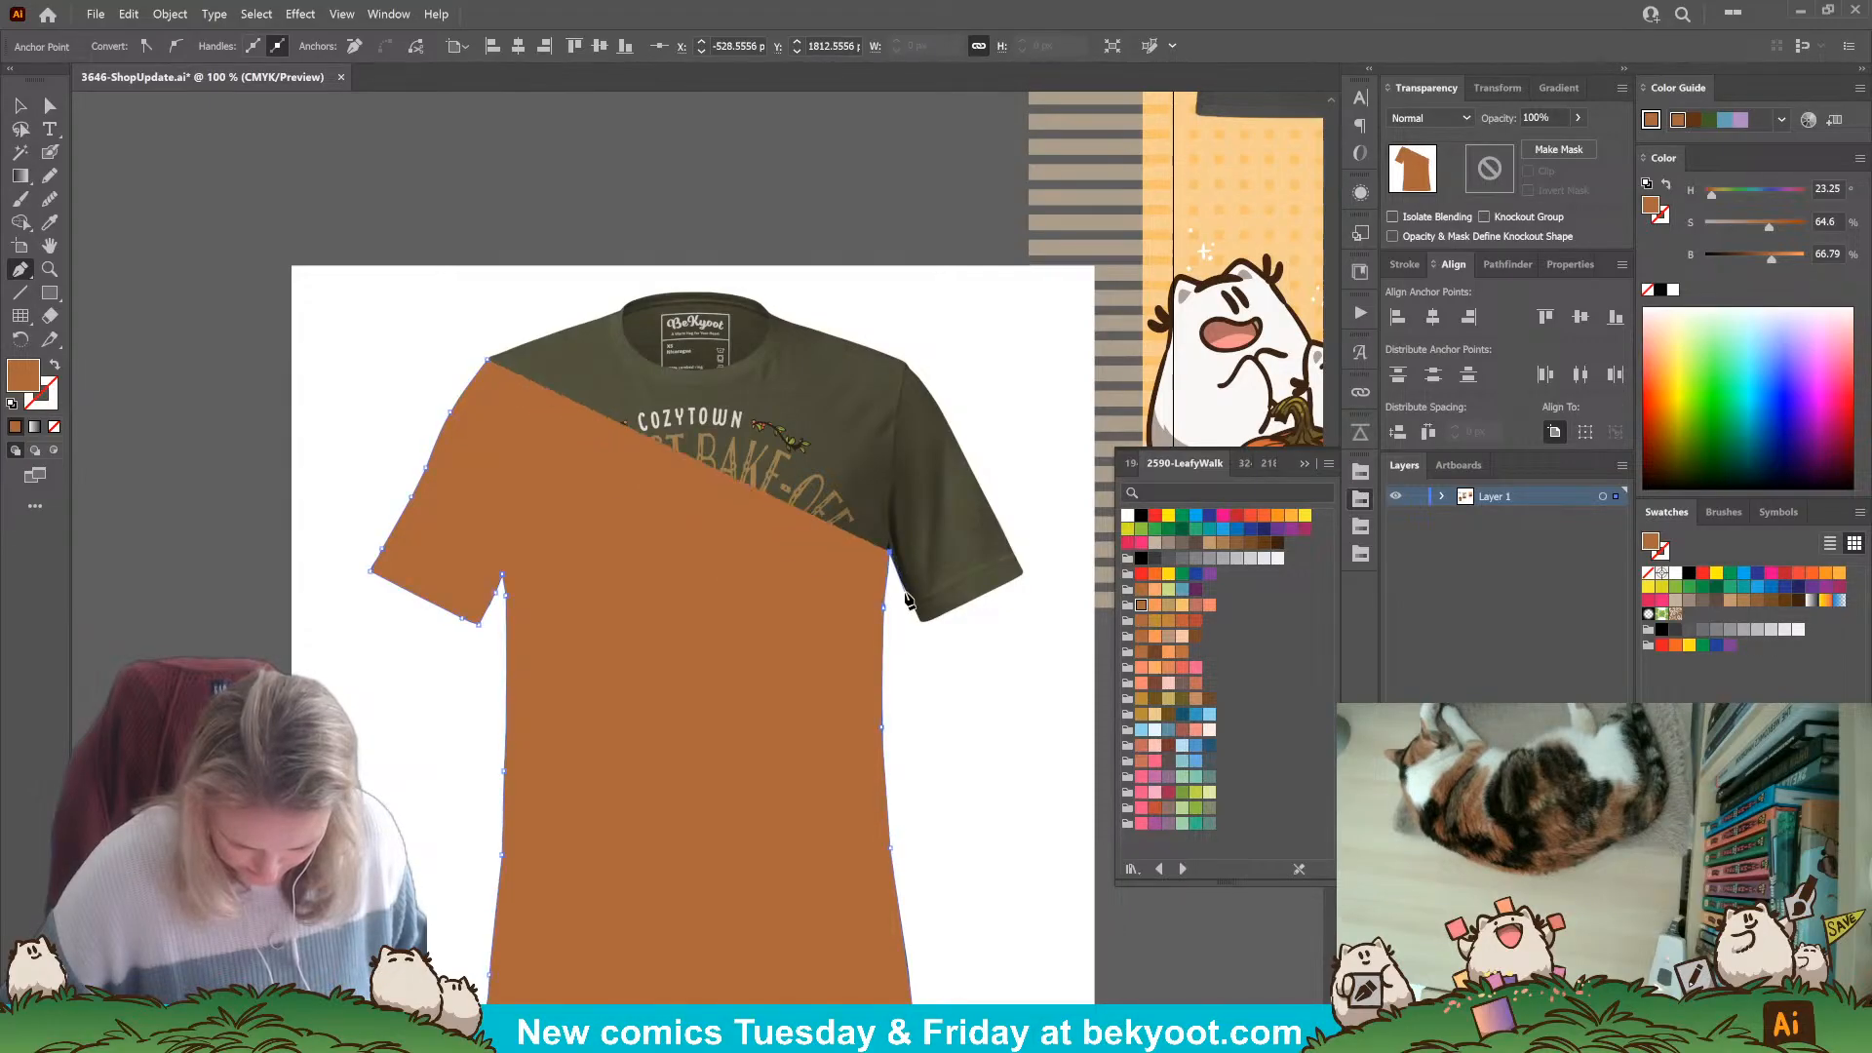
Trace the olive shirt's right inner sleeve down to the cuff and along the cuff's lower edge to its outer corner.
click(908, 595)
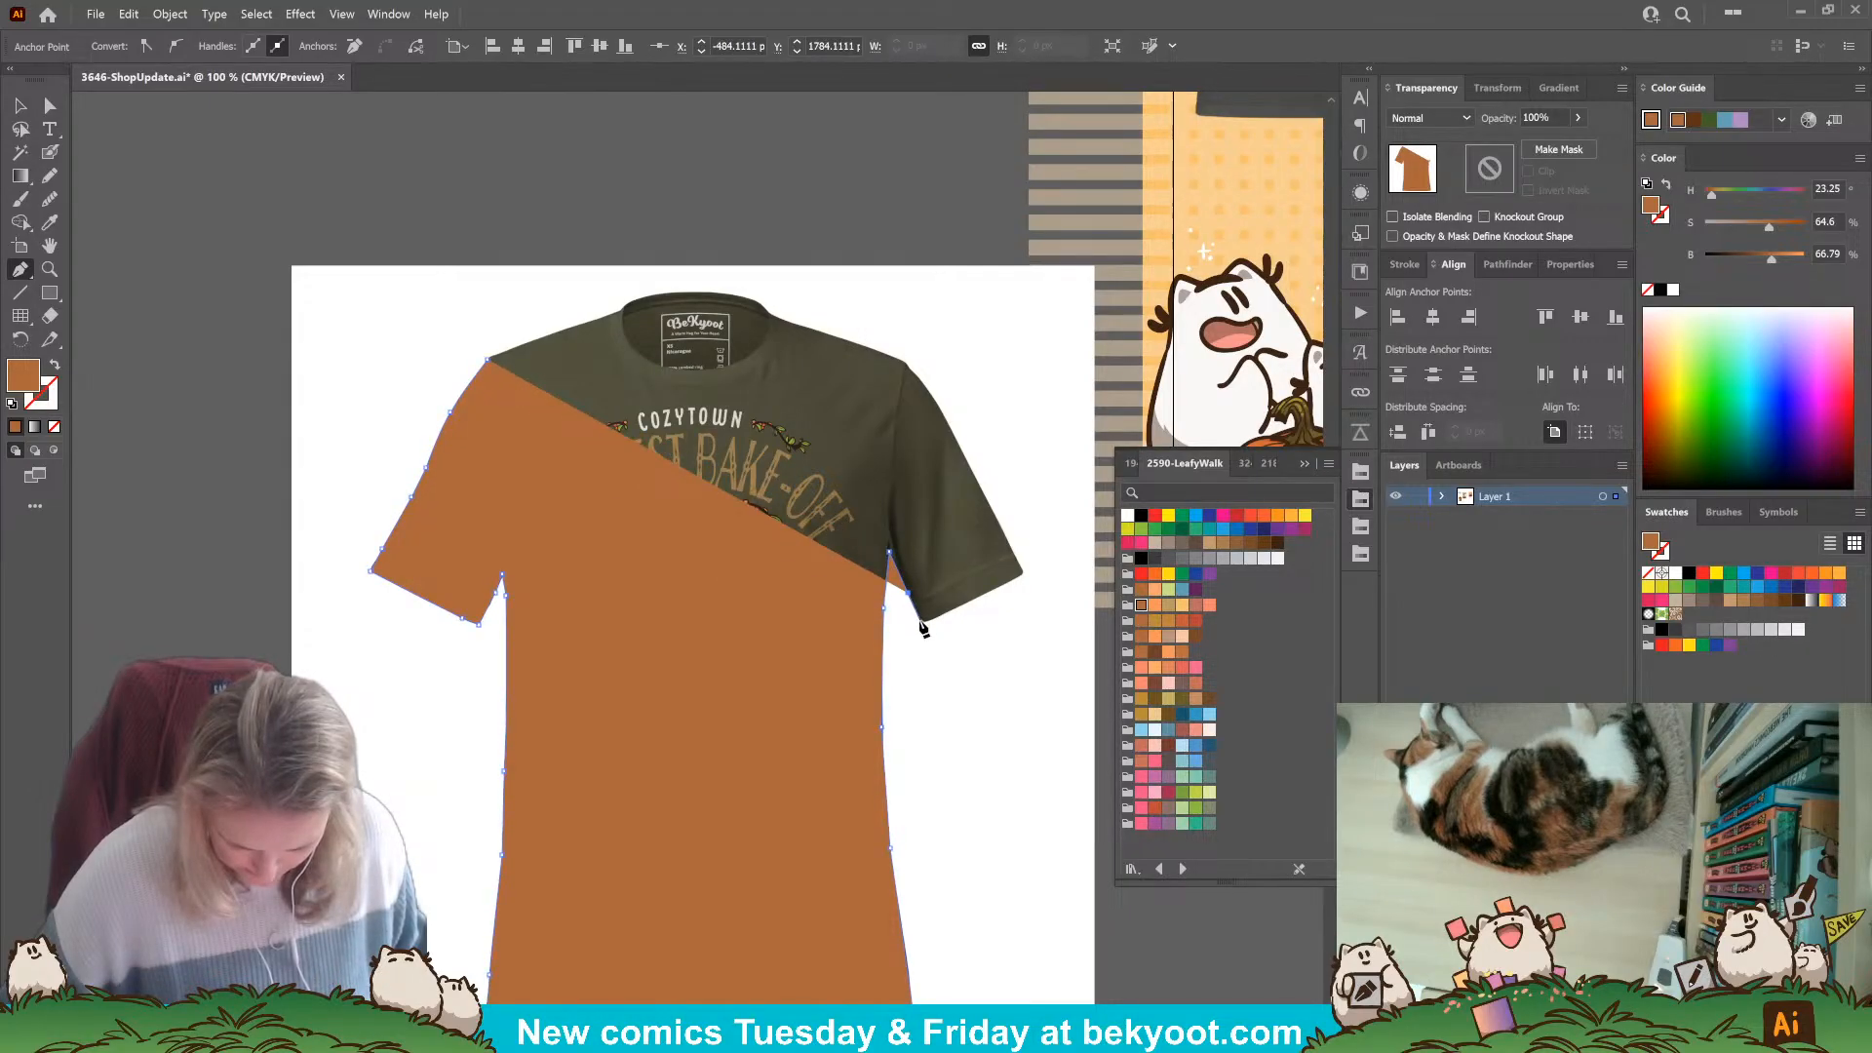
click(920, 622)
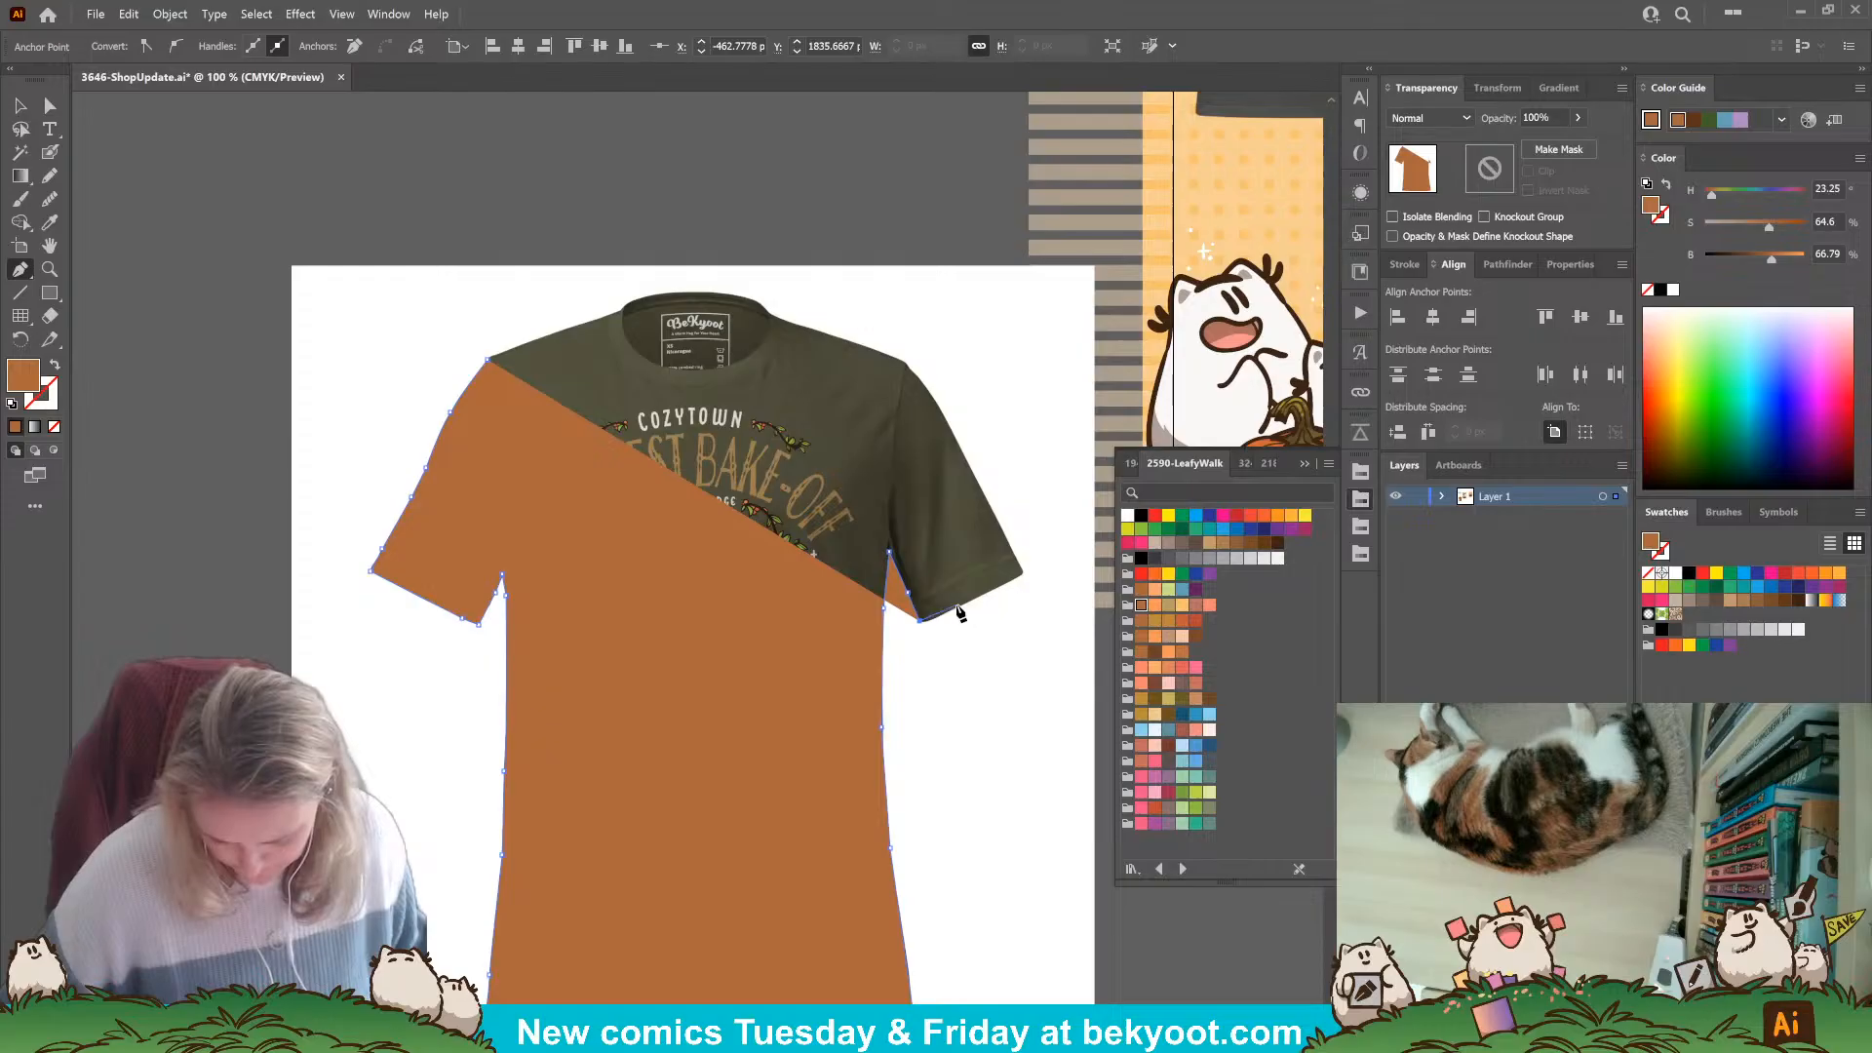
click(958, 605)
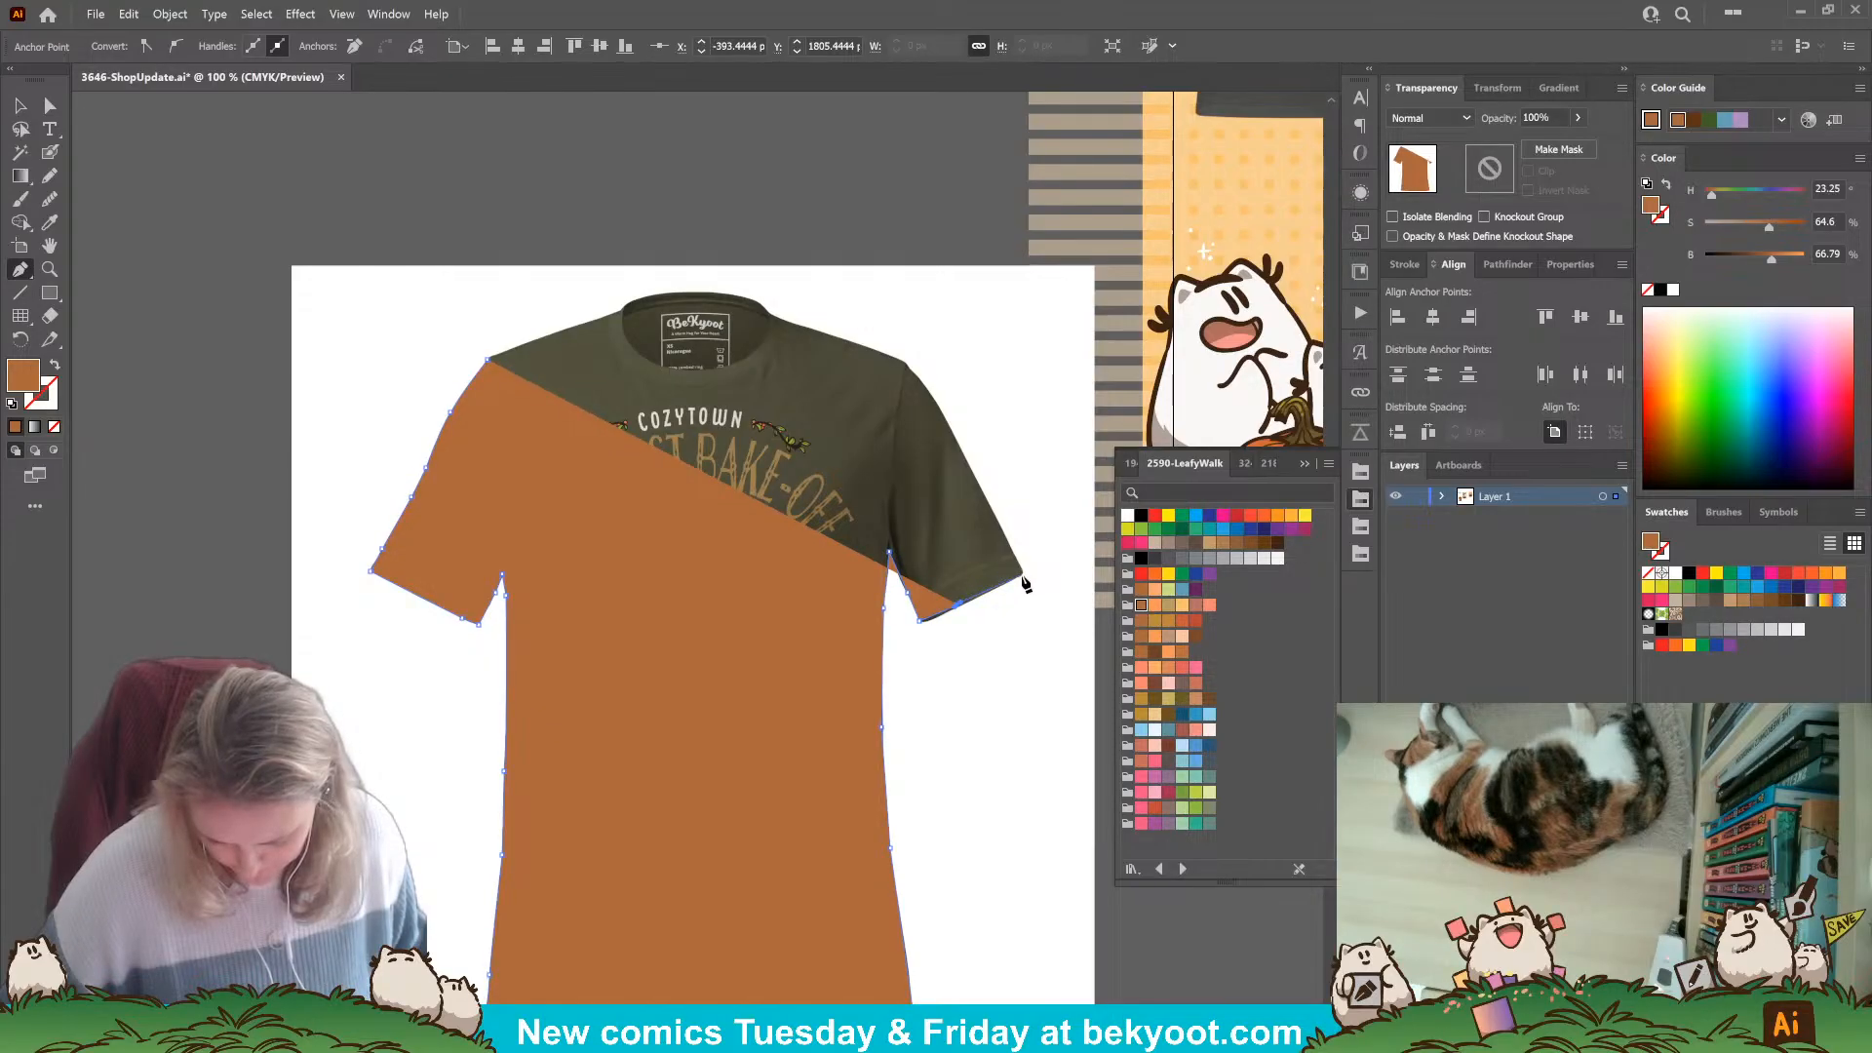
click(1022, 580)
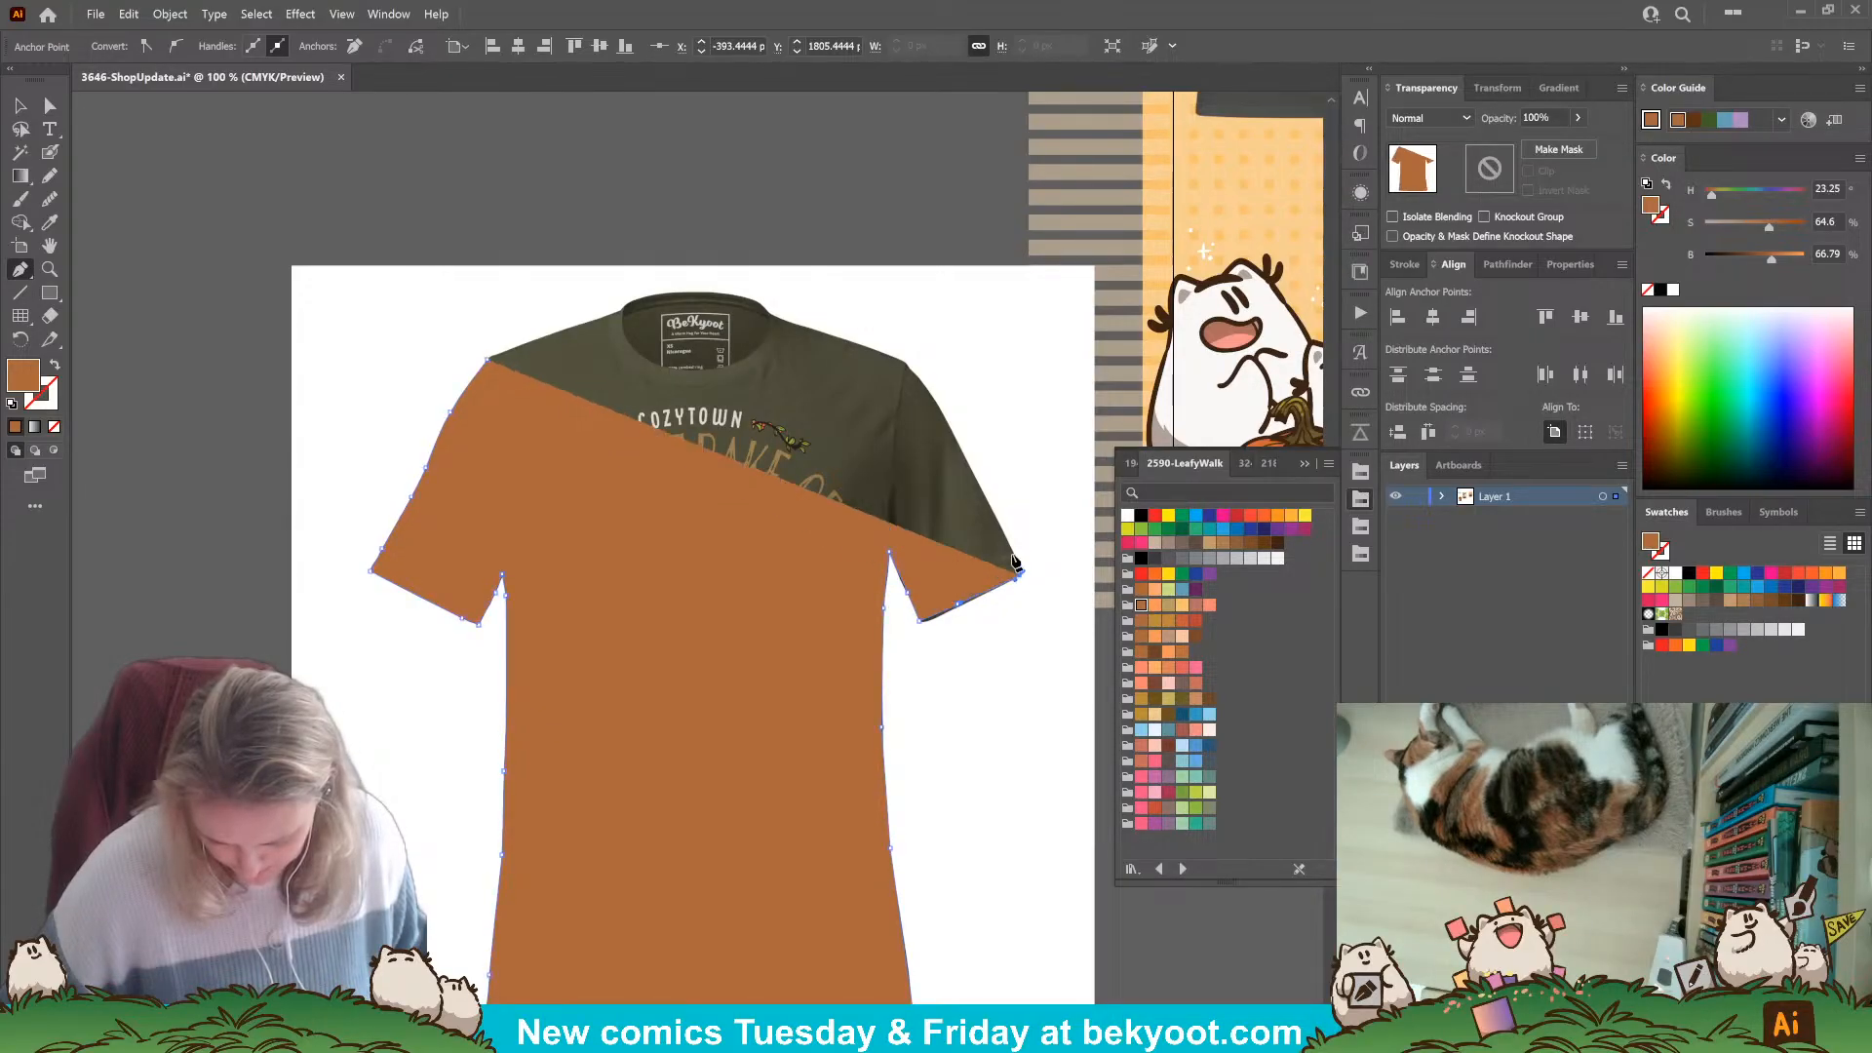
Trace the right sleeve's outer edge up to the shoulder and along the shoulder slope to the collar.
click(1010, 550)
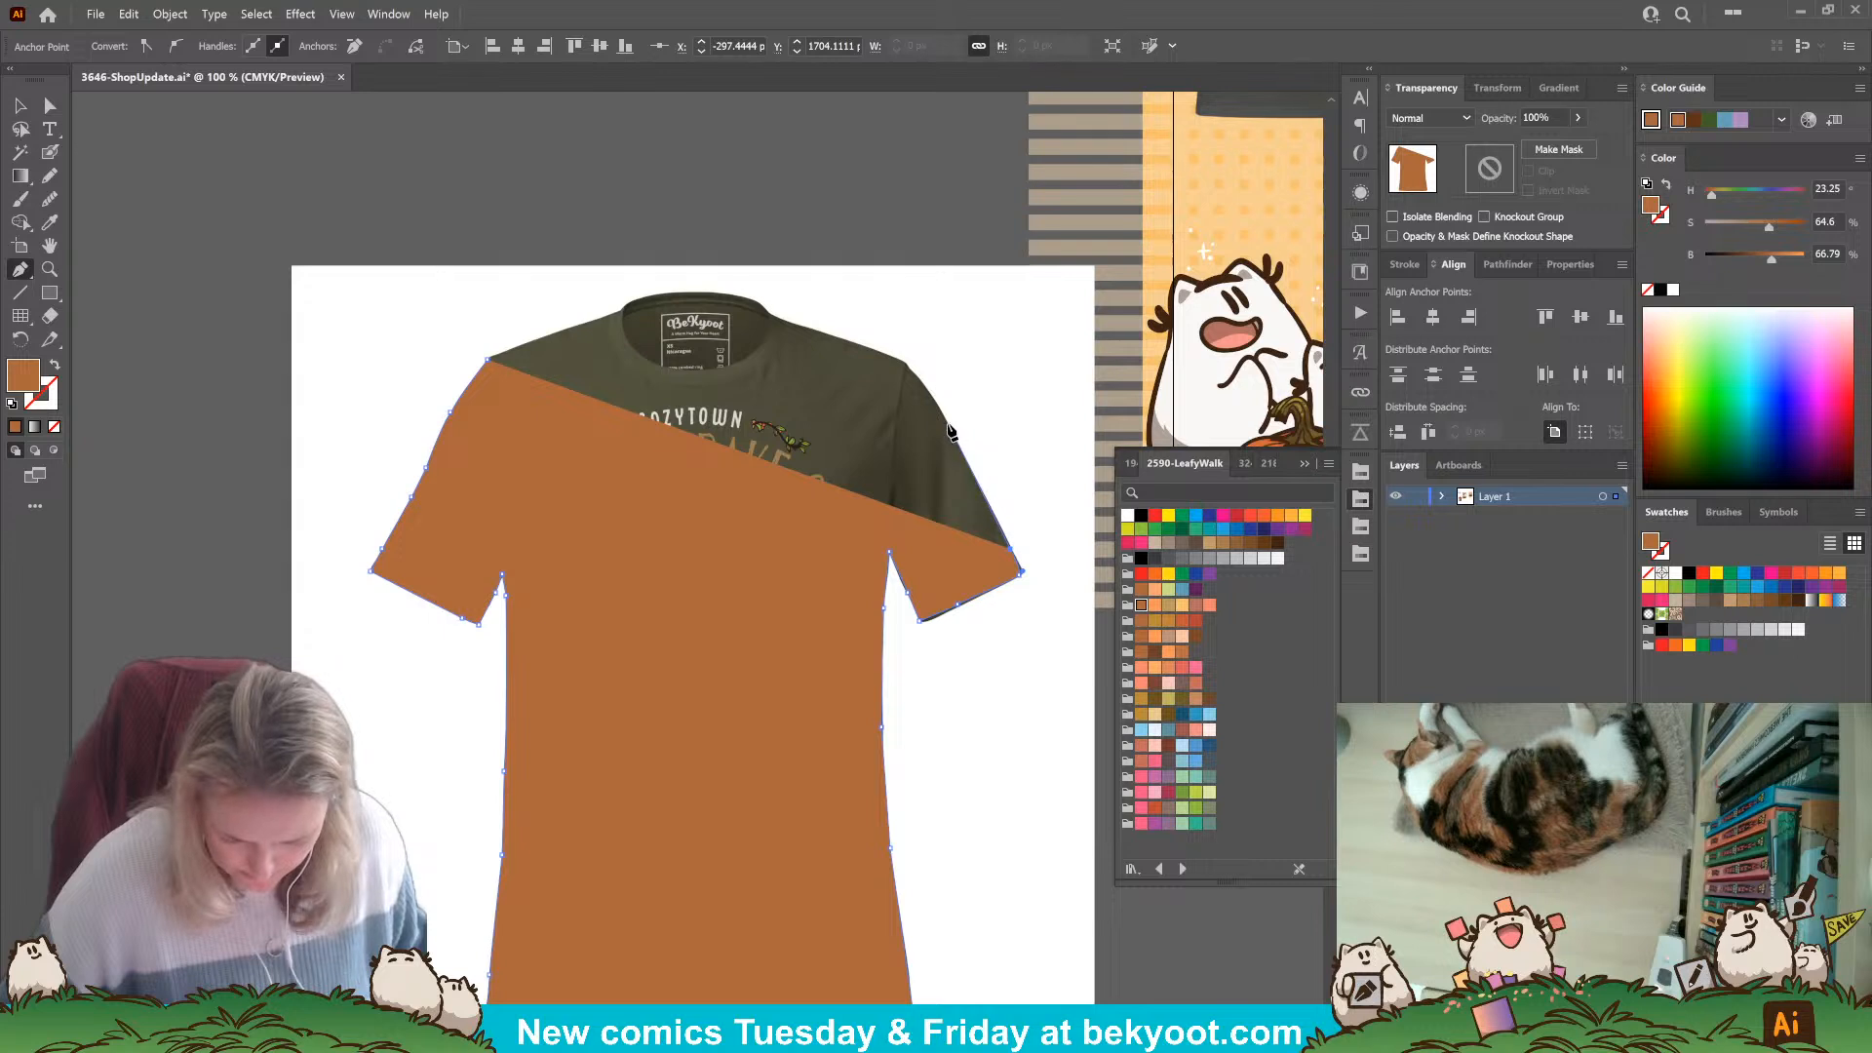
click(947, 423)
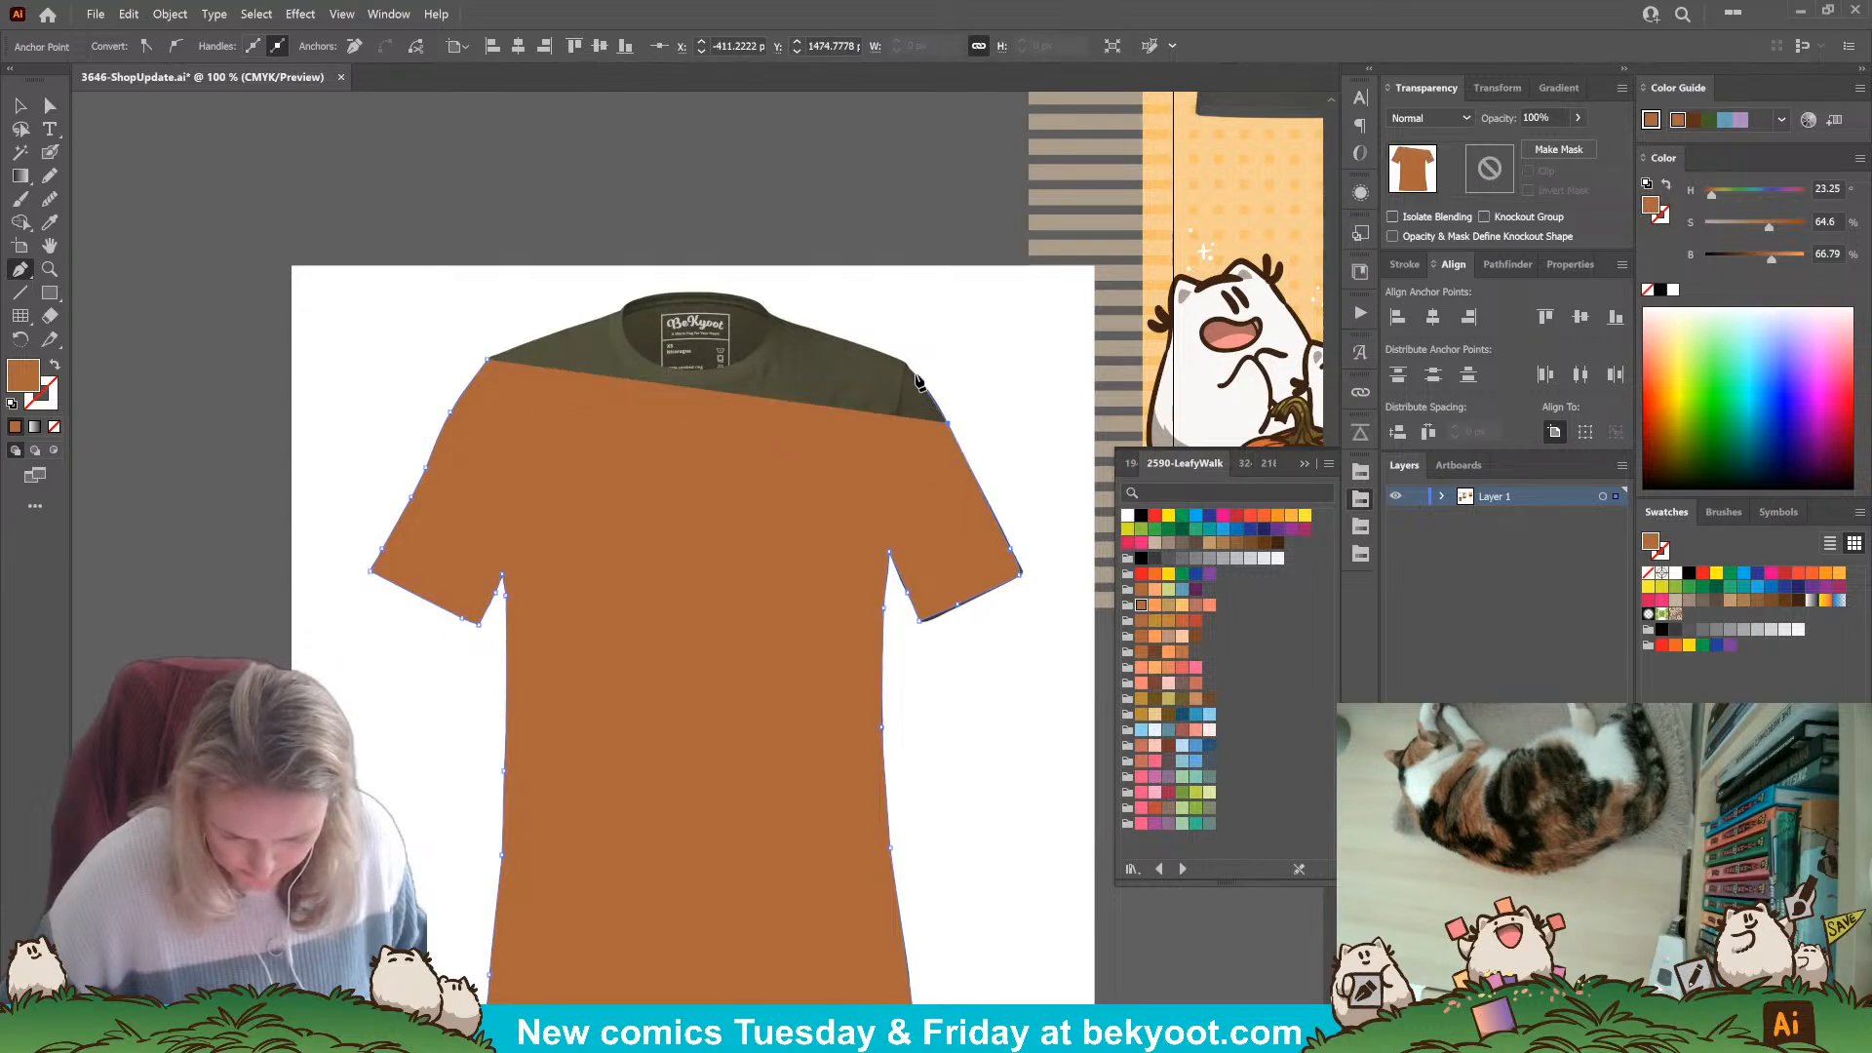
click(909, 368)
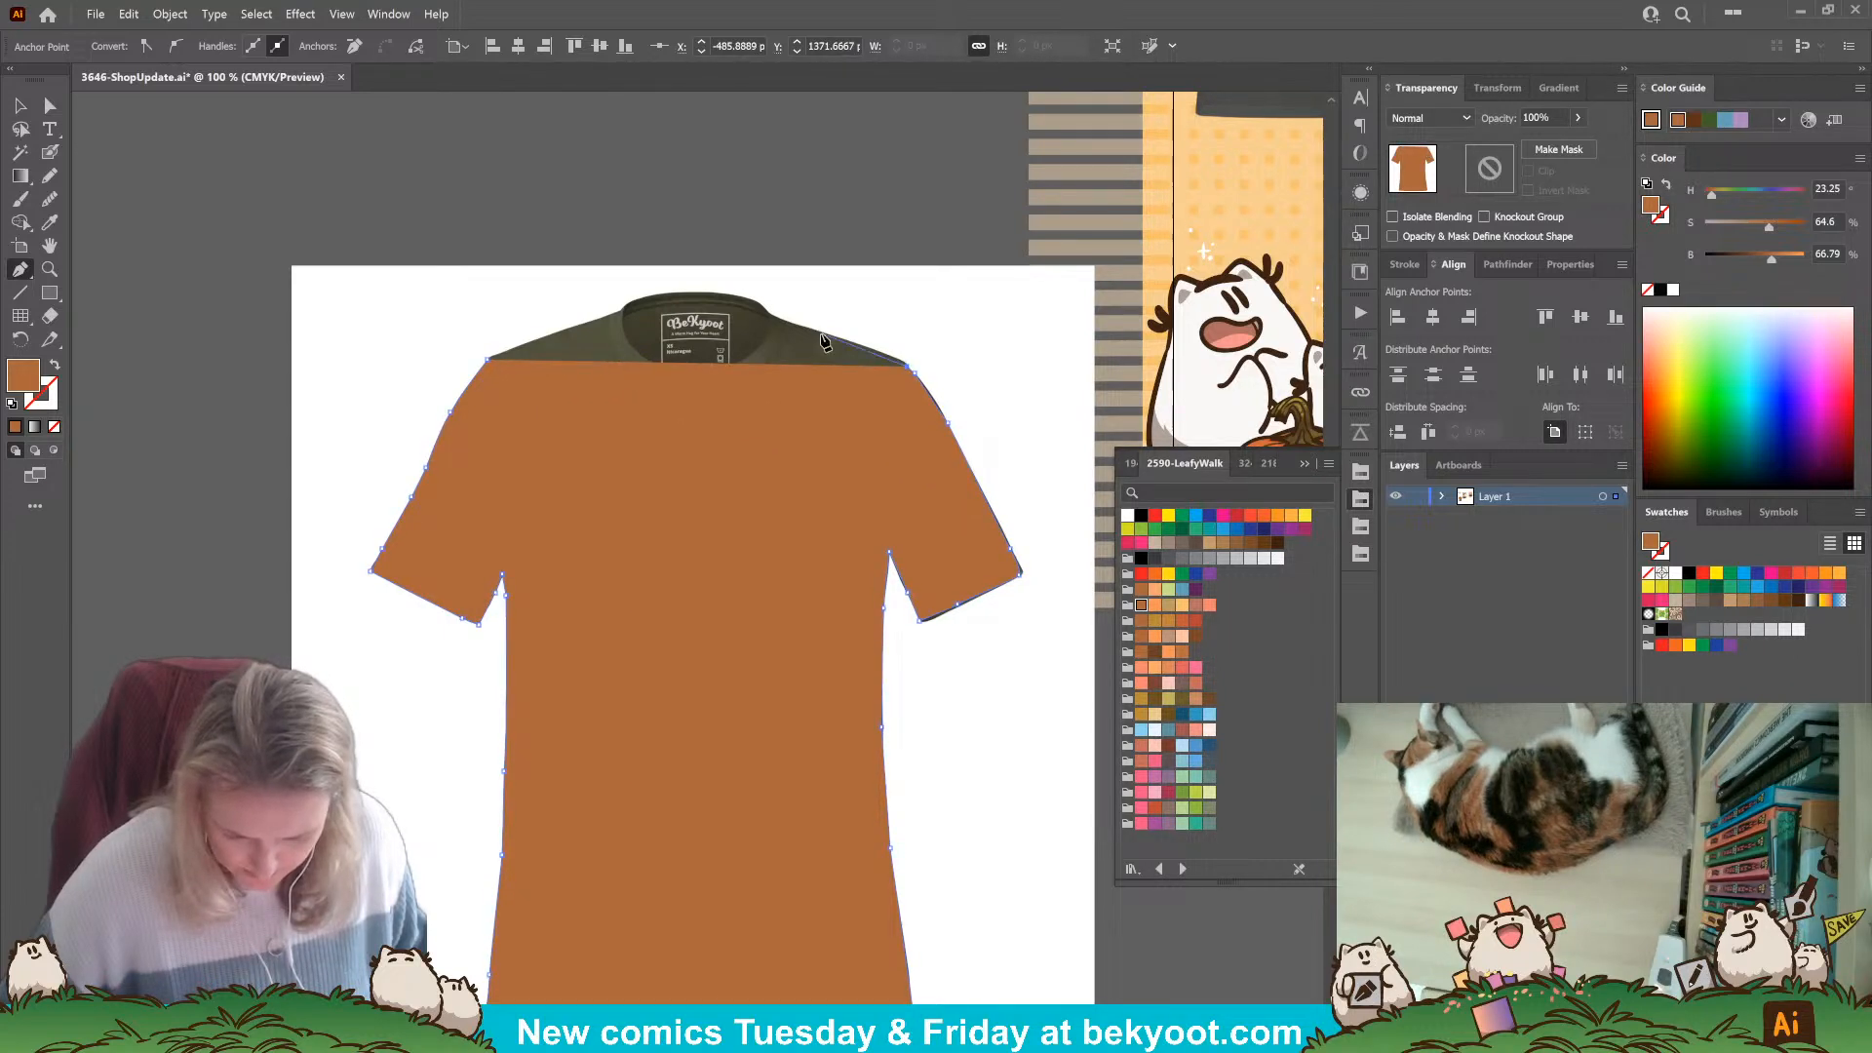
click(890, 350)
click(827, 334)
click(772, 315)
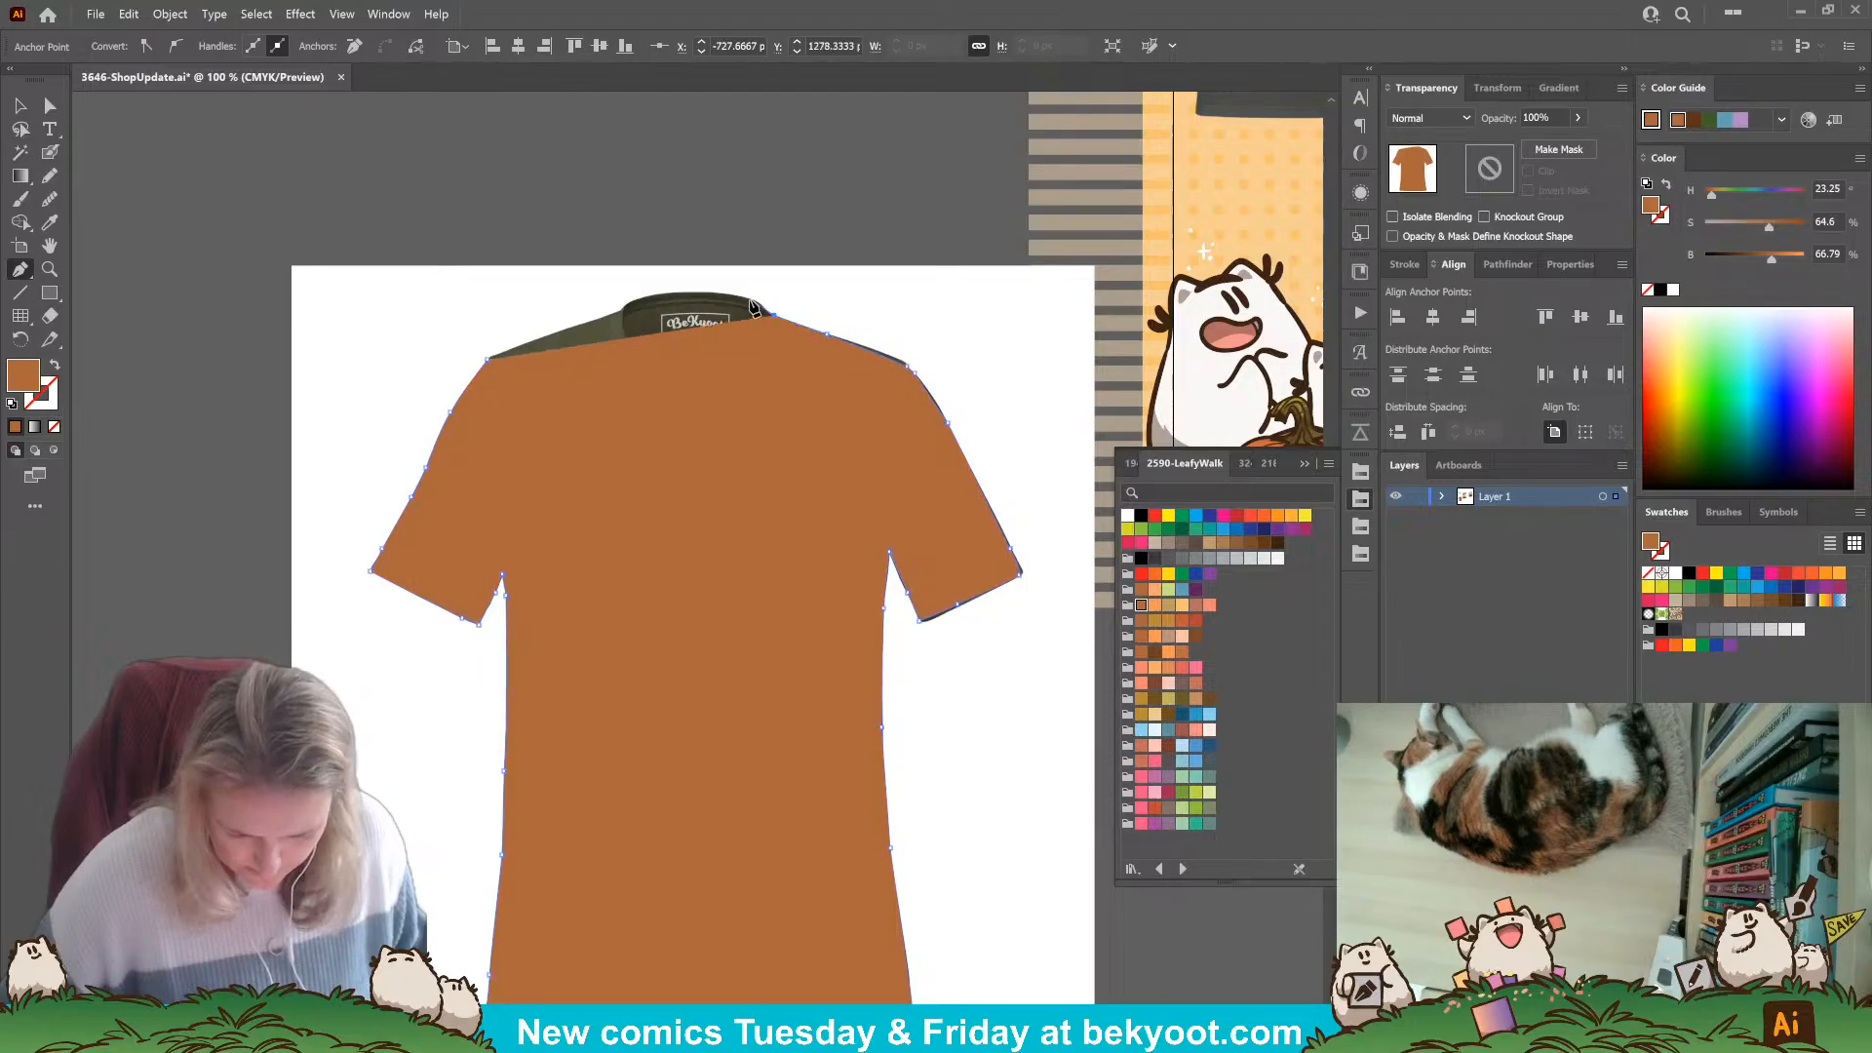
Trace a curve over the olive shirt's collar and close the outline at the left shoulder point.
click(755, 302)
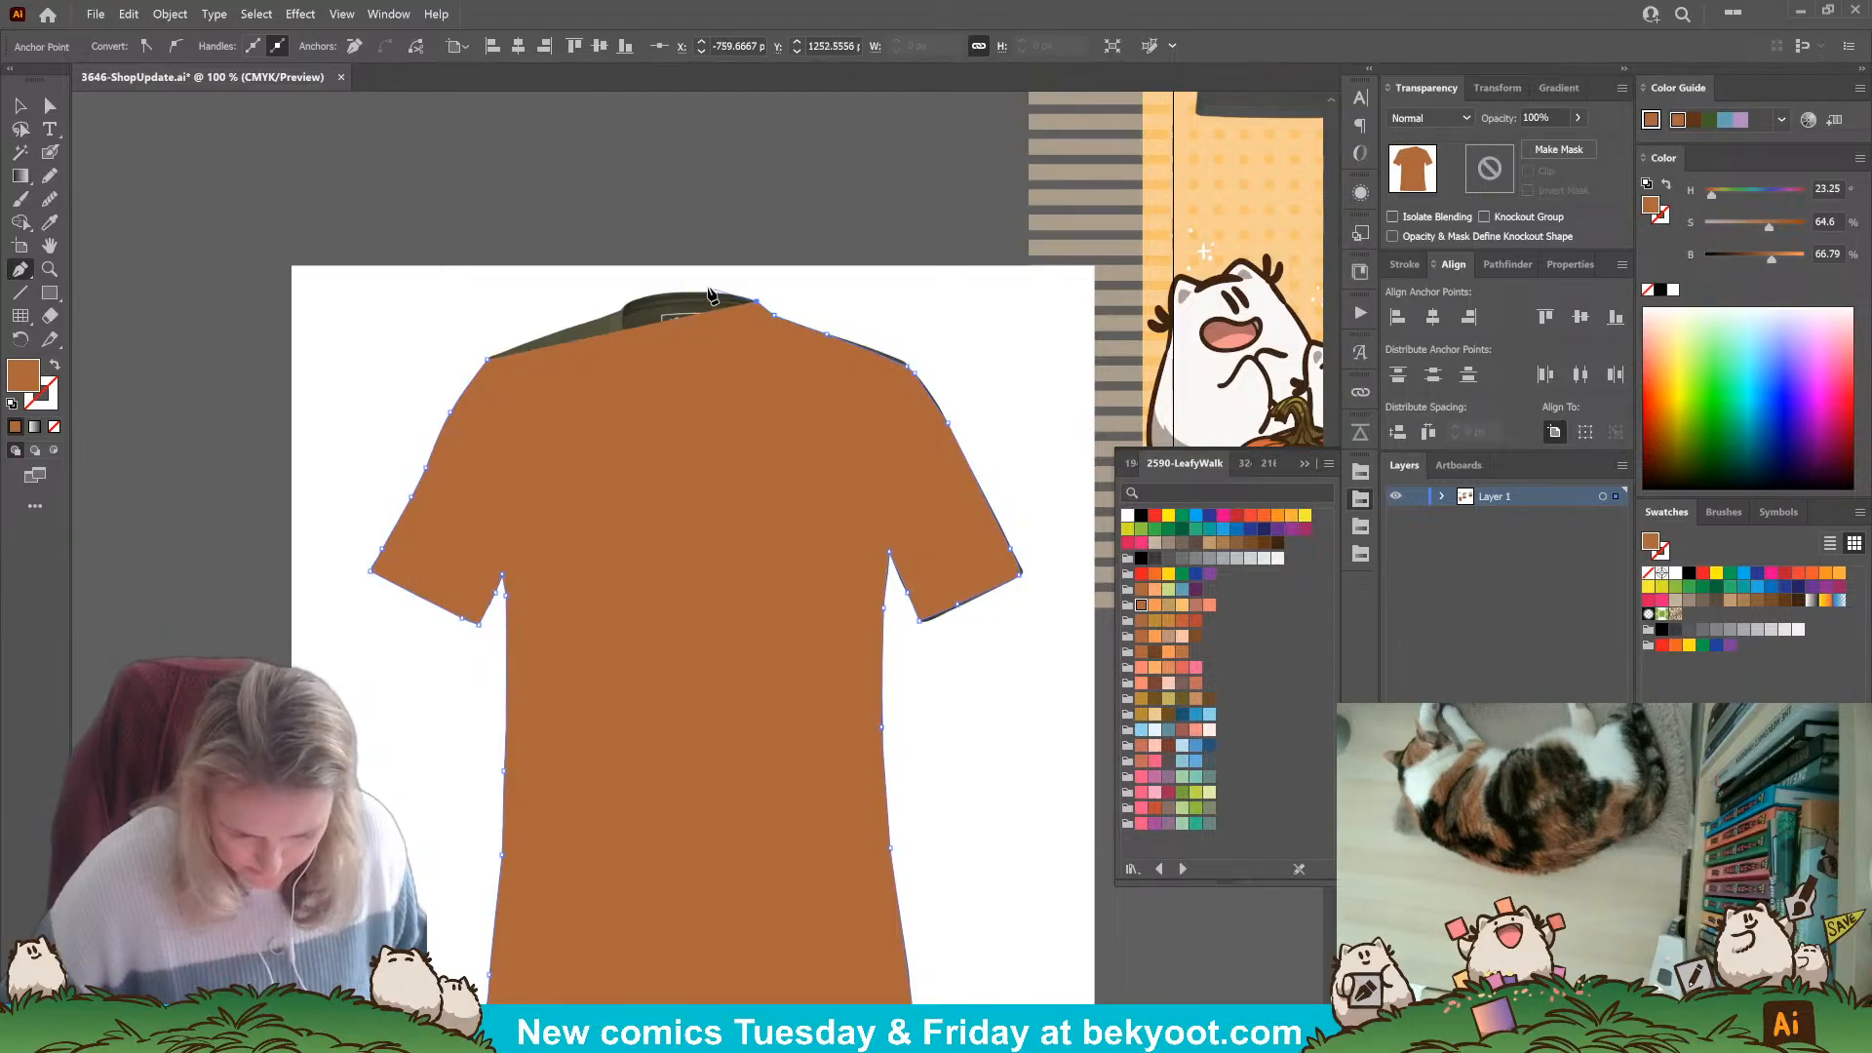
drag(693, 293, 604, 318)
click(631, 309)
click(488, 360)
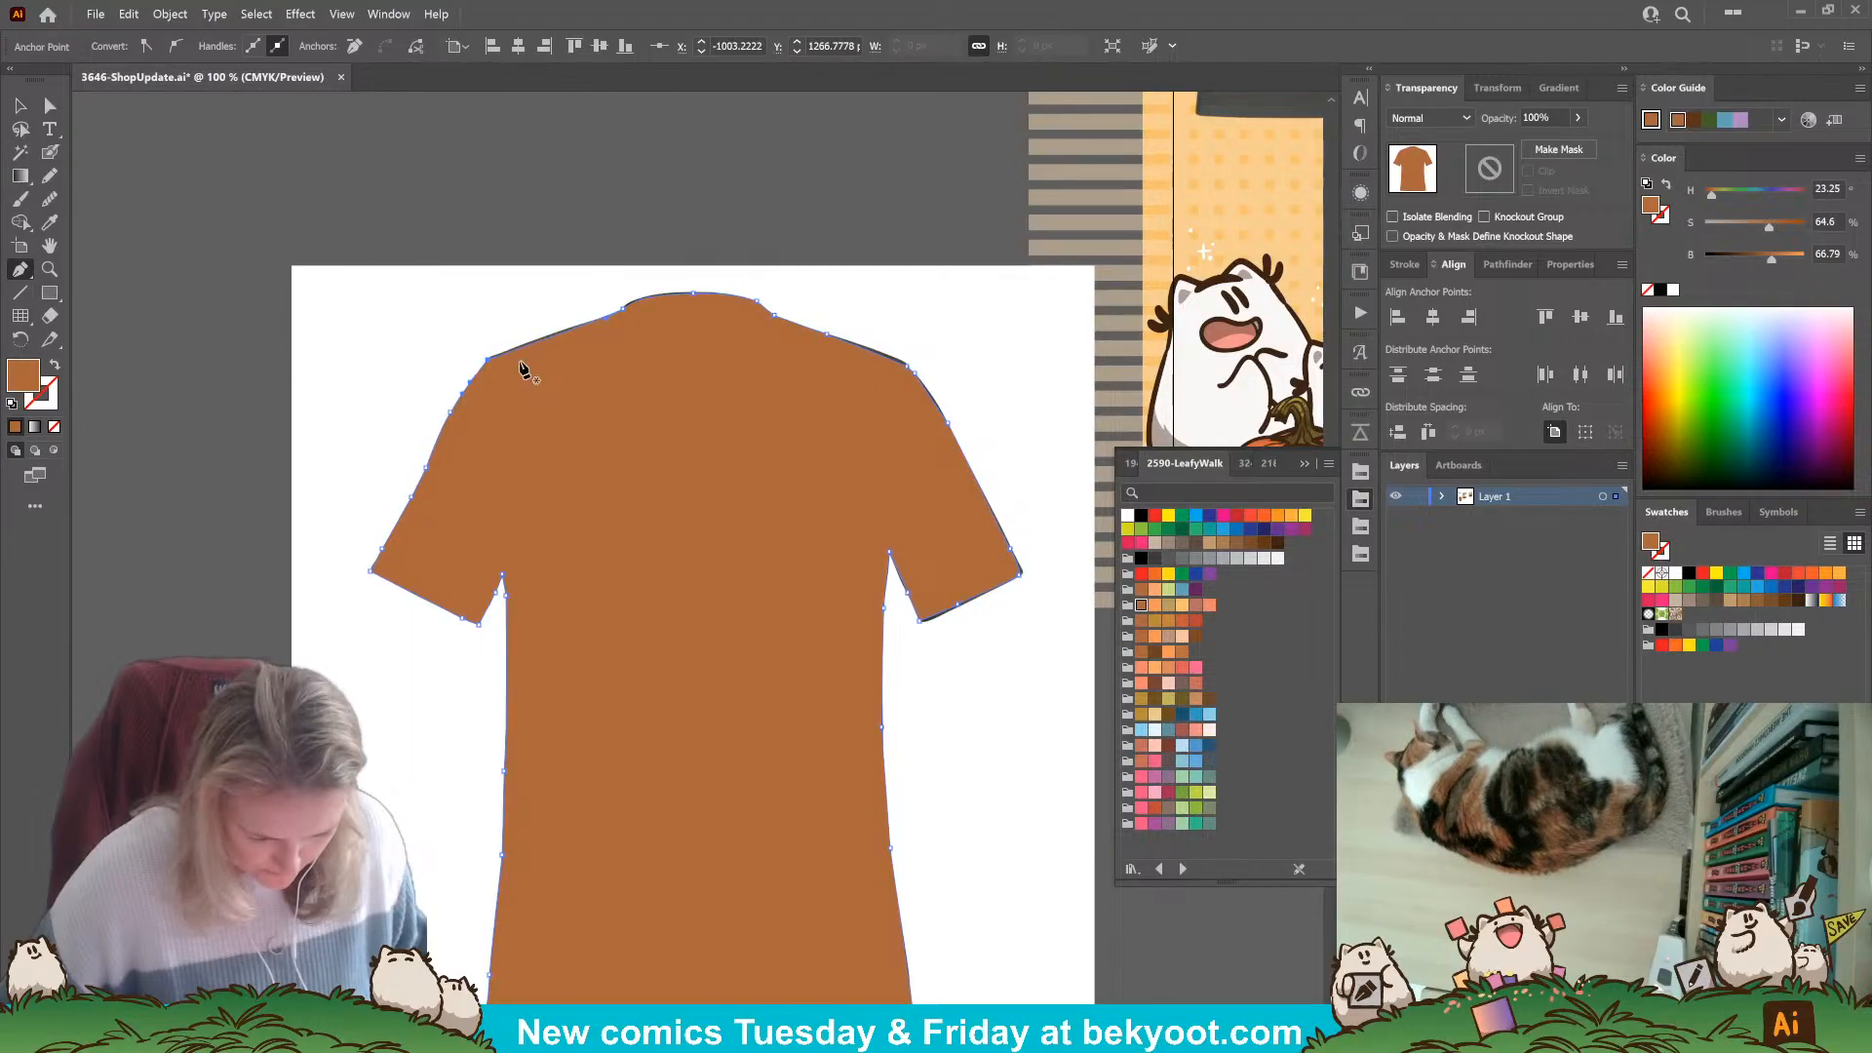
Make a clipping mask from the traced outline and the olive shirt photo to cut away the white background.
key(v)
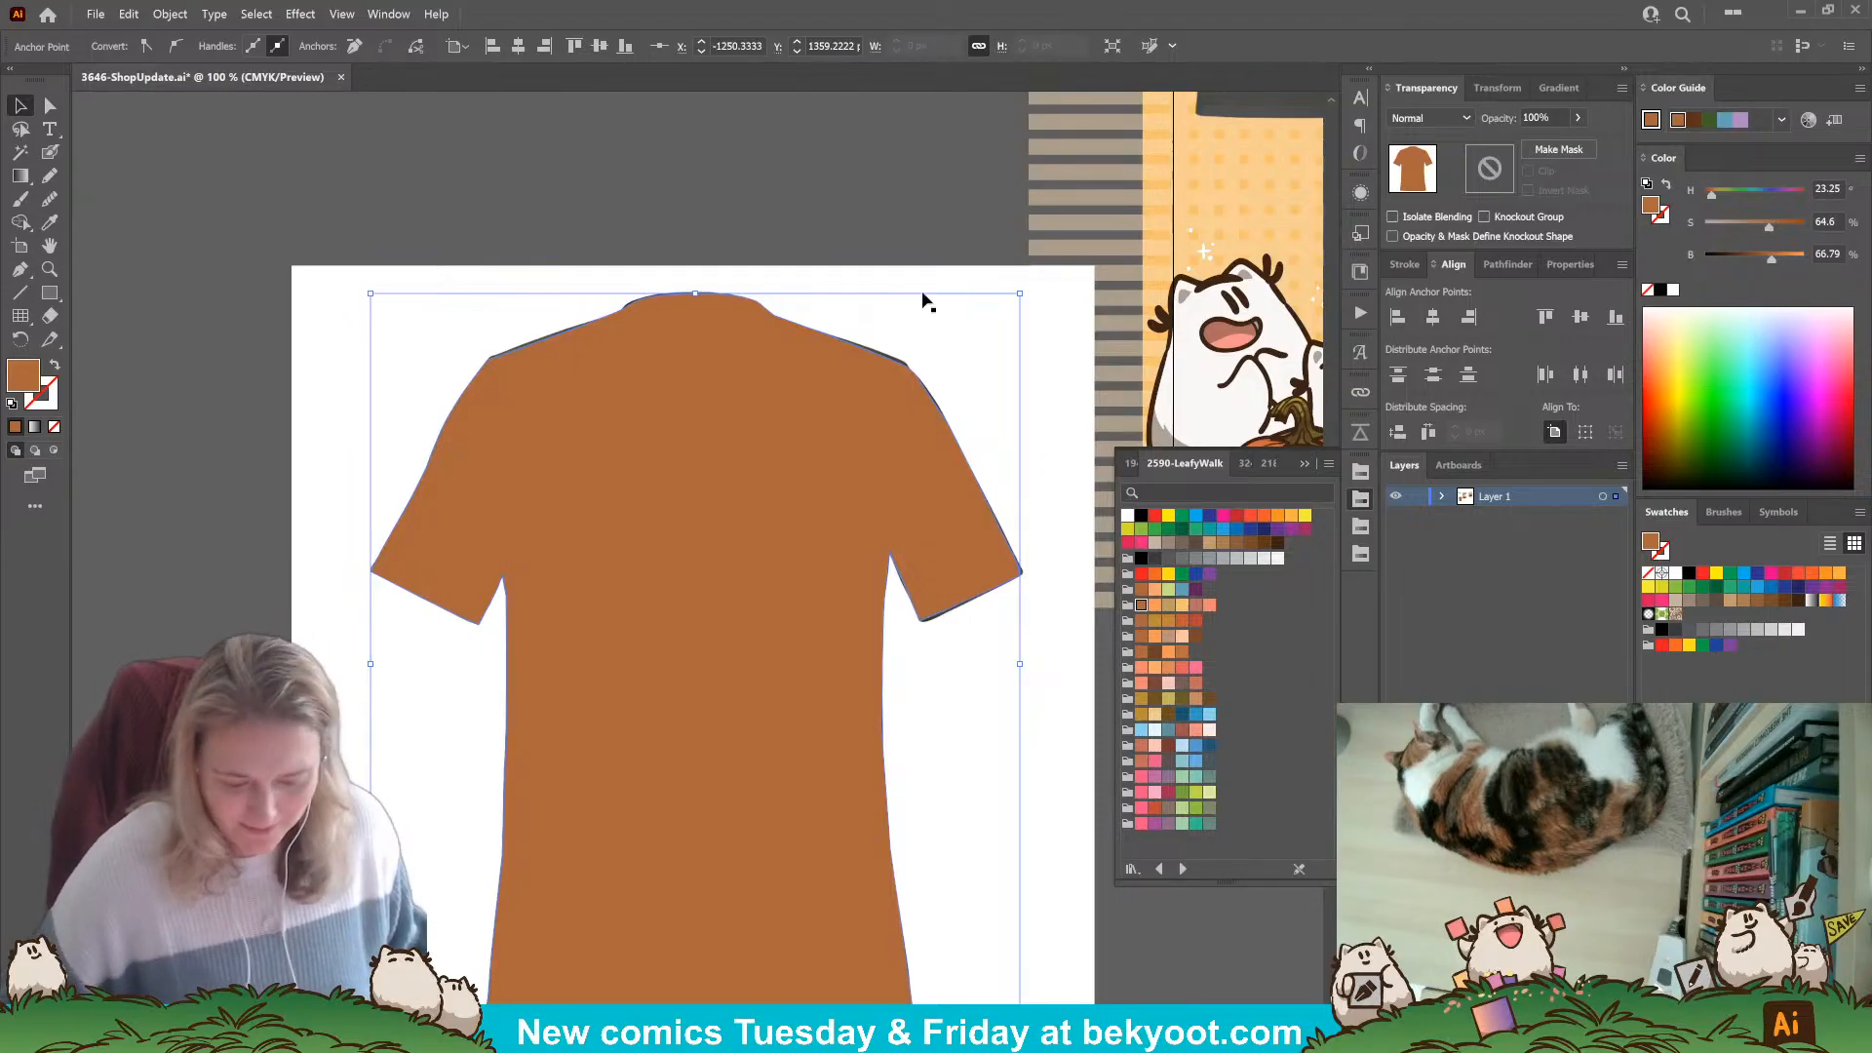
key(ctrl+a)
key(ctrl+7)
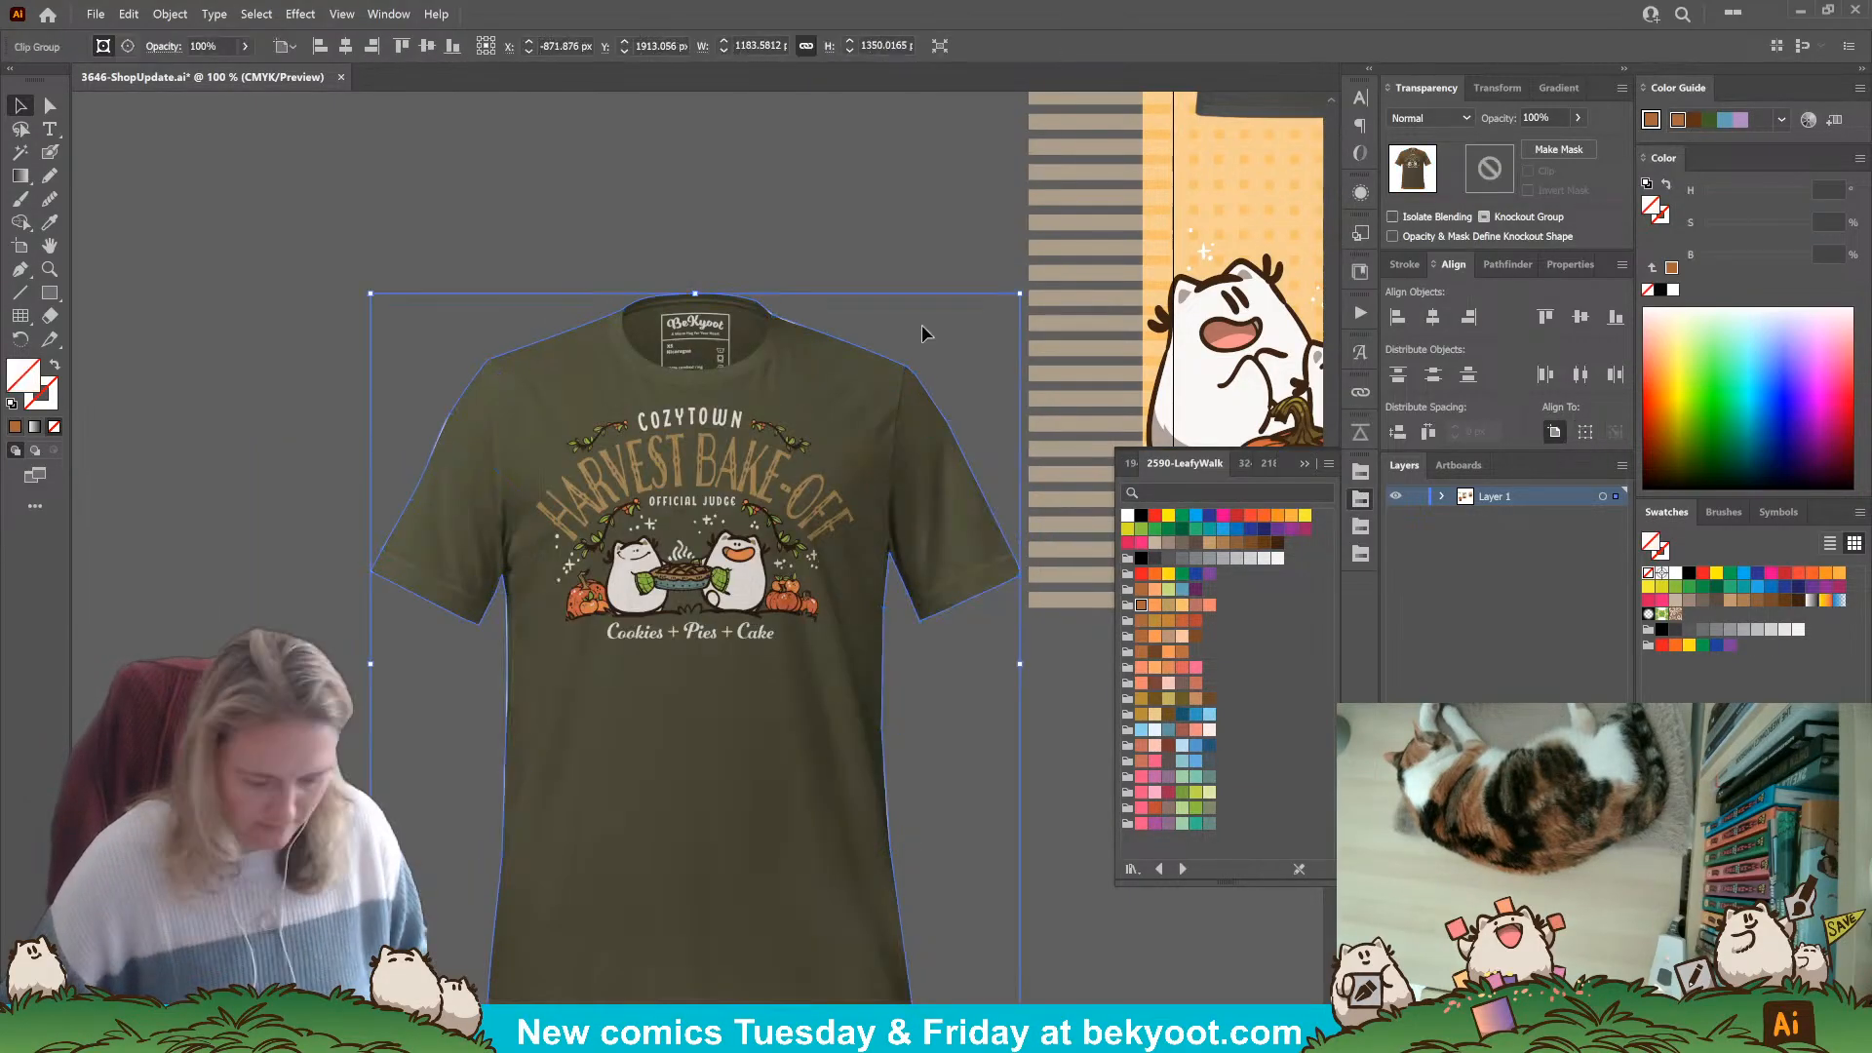
click(877, 259)
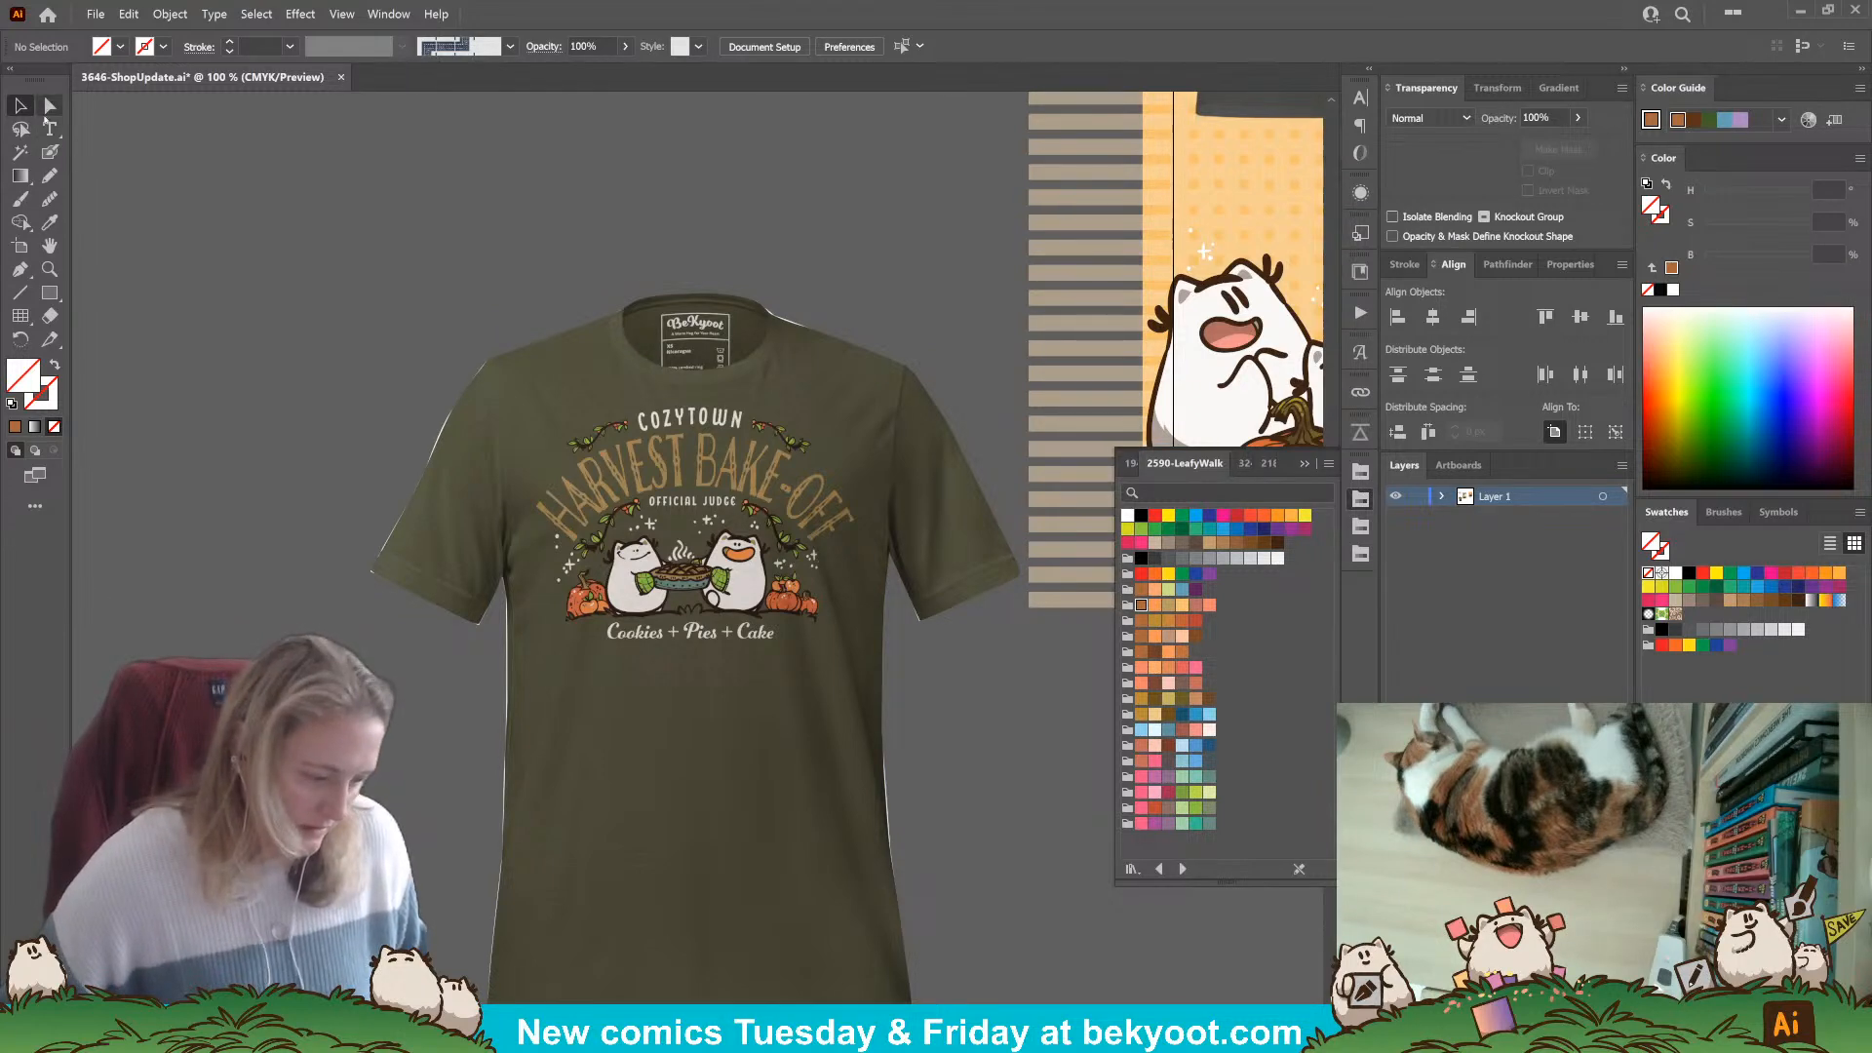
Adjust the clipping path's anchor points on the left sleeve's outer edge to hide the white sliver below the shoulder.
click(50, 105)
scroll(420, 468, up, 2)
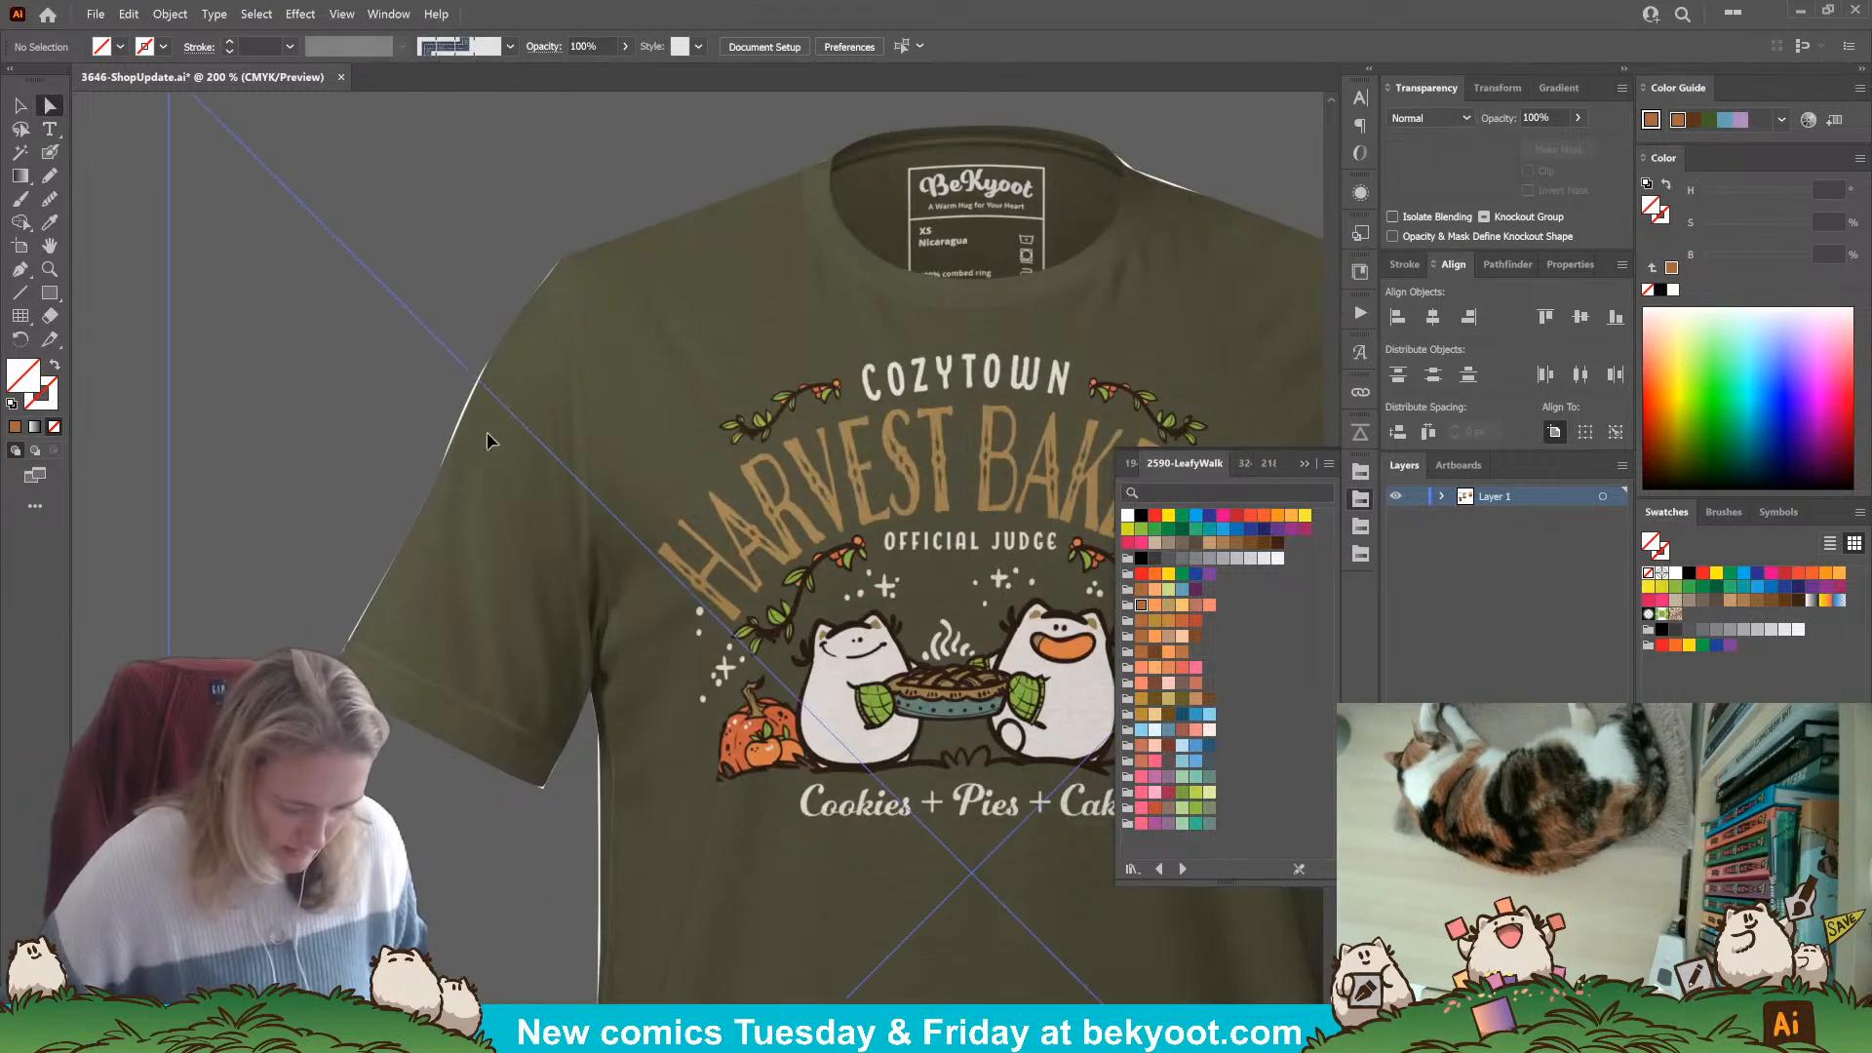
click(487, 441)
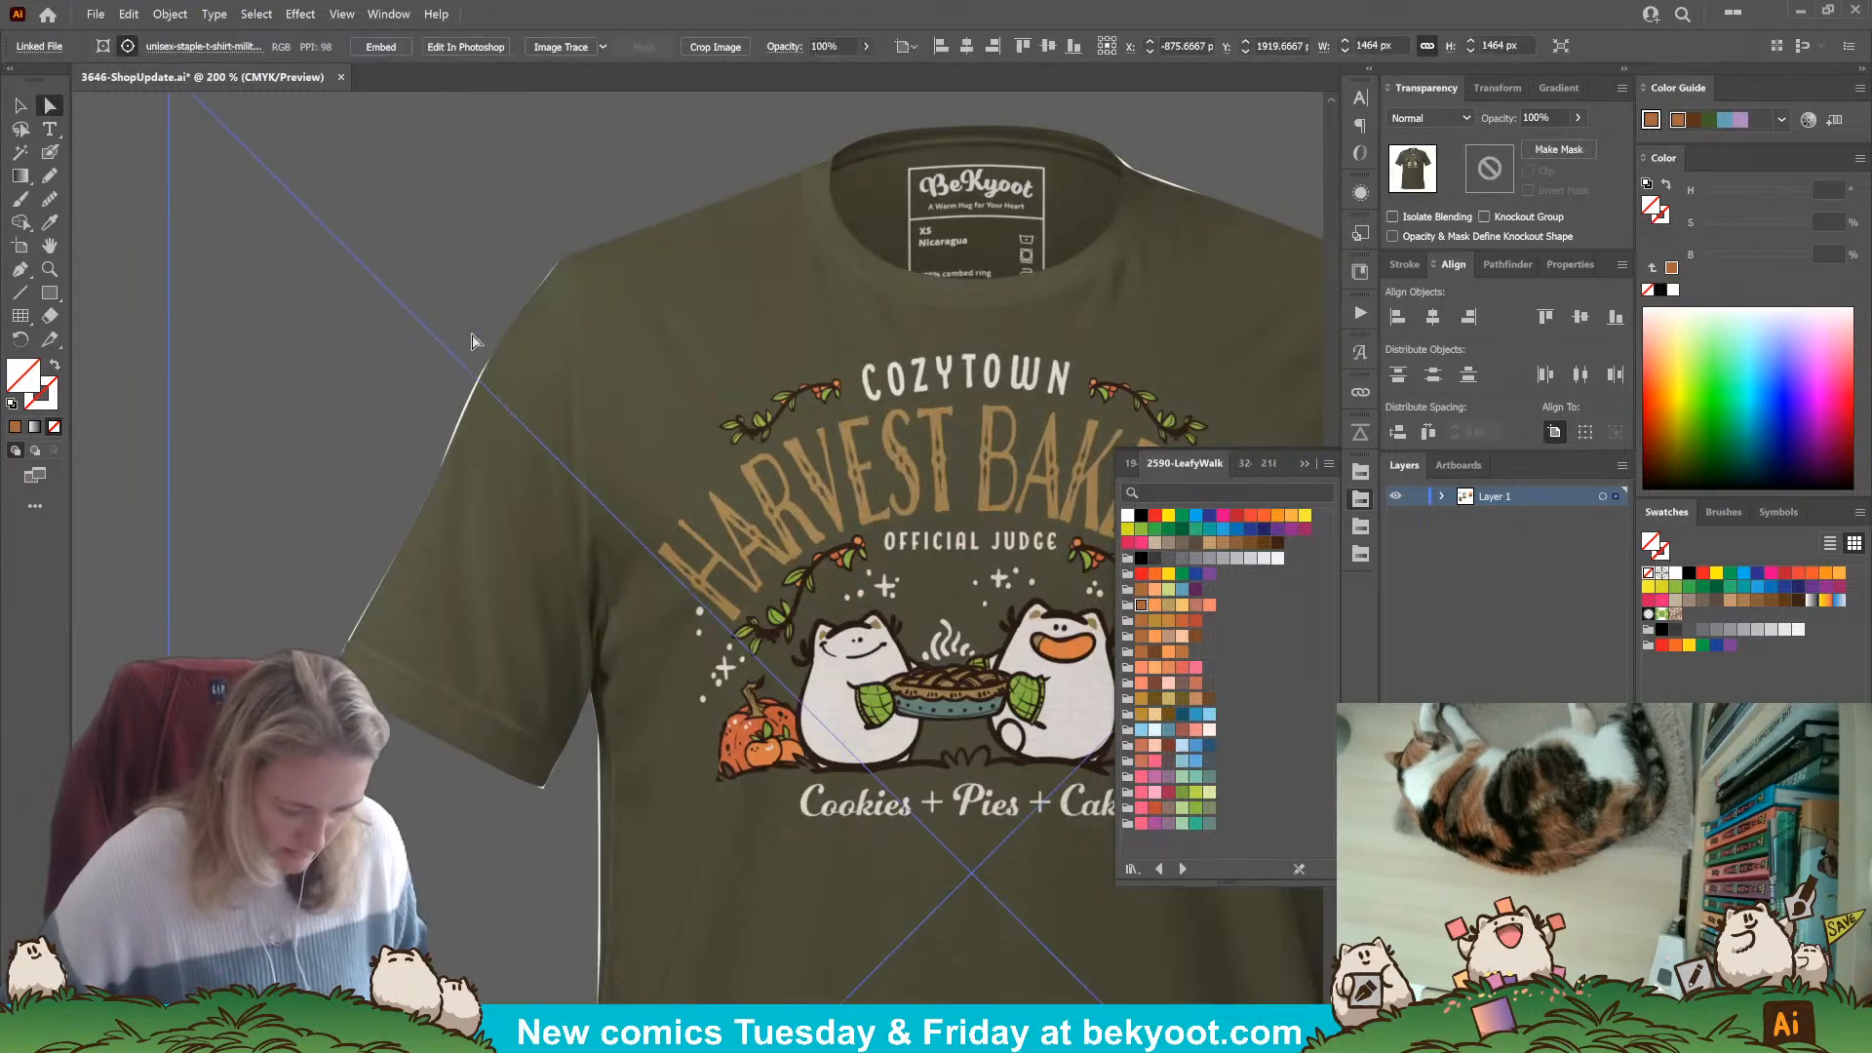
click(98, 280)
click(466, 400)
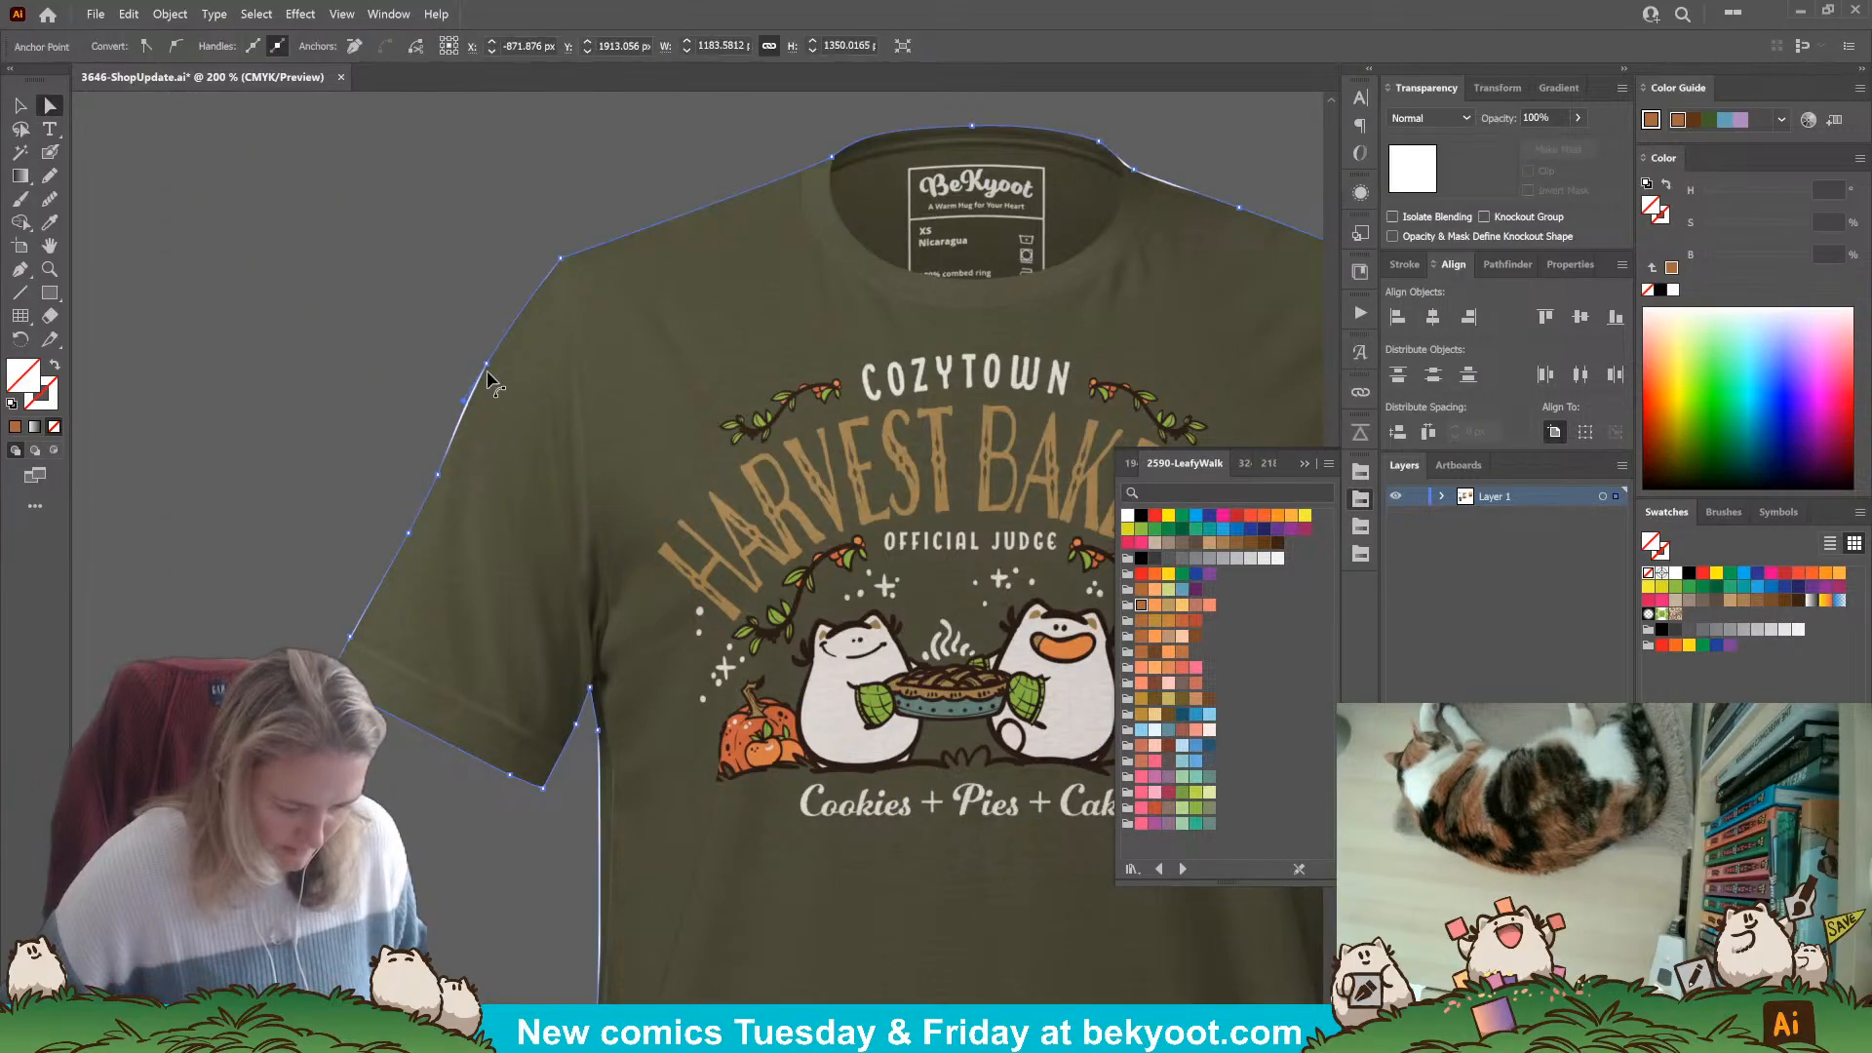
click(469, 406)
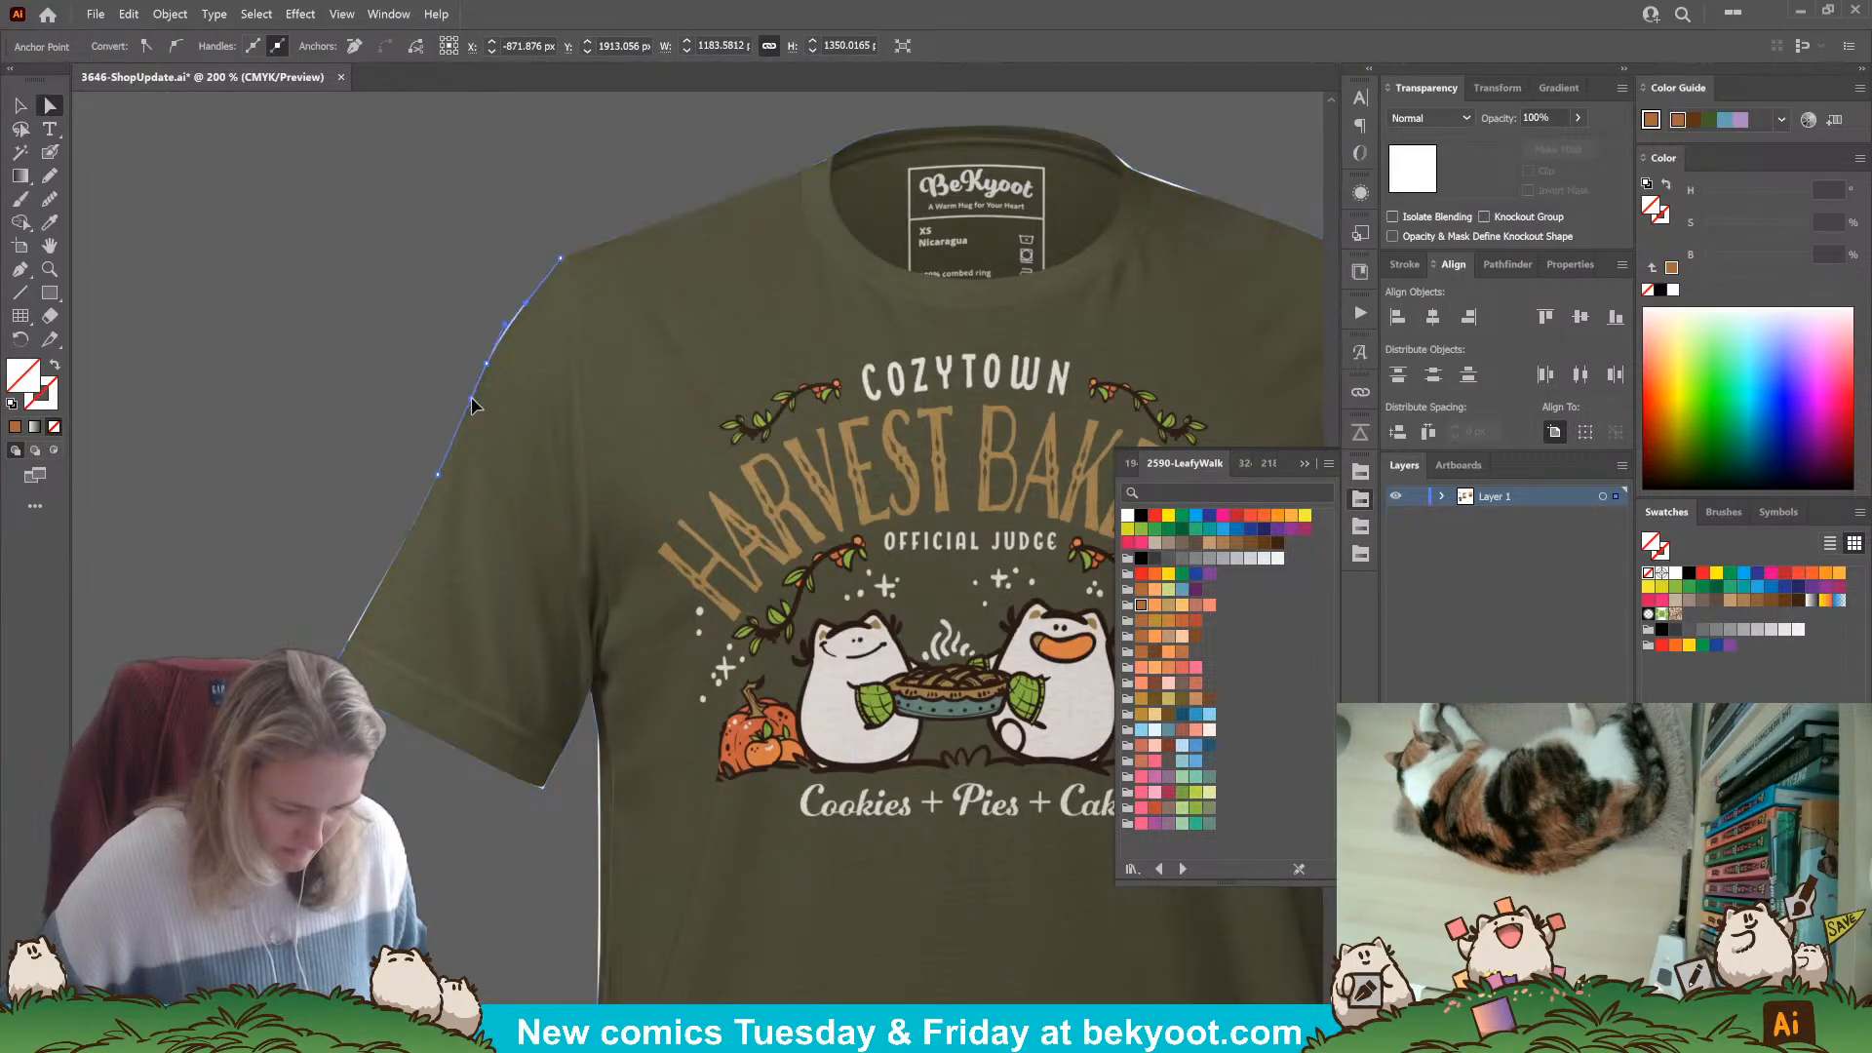
click(473, 403)
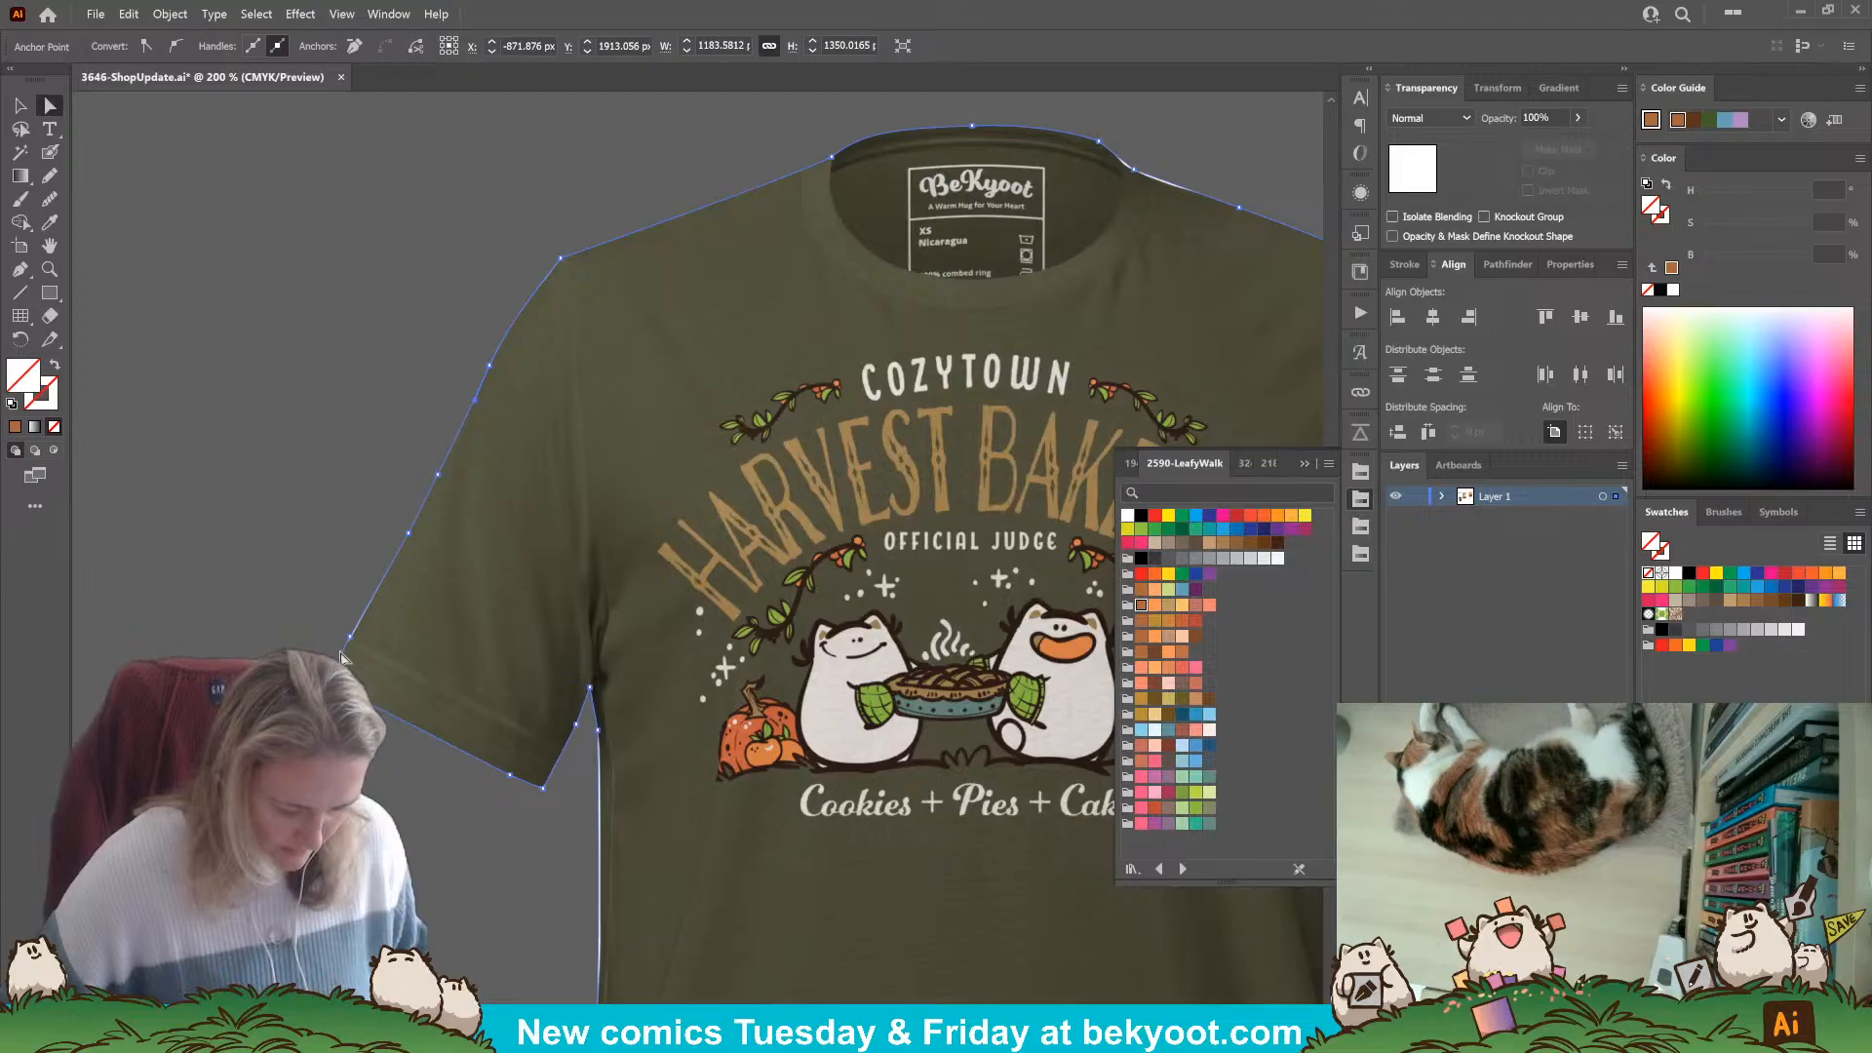
Move the mask anchors at the left cuff, below the armpit and down the left side inward onto the fabric.
click(350, 638)
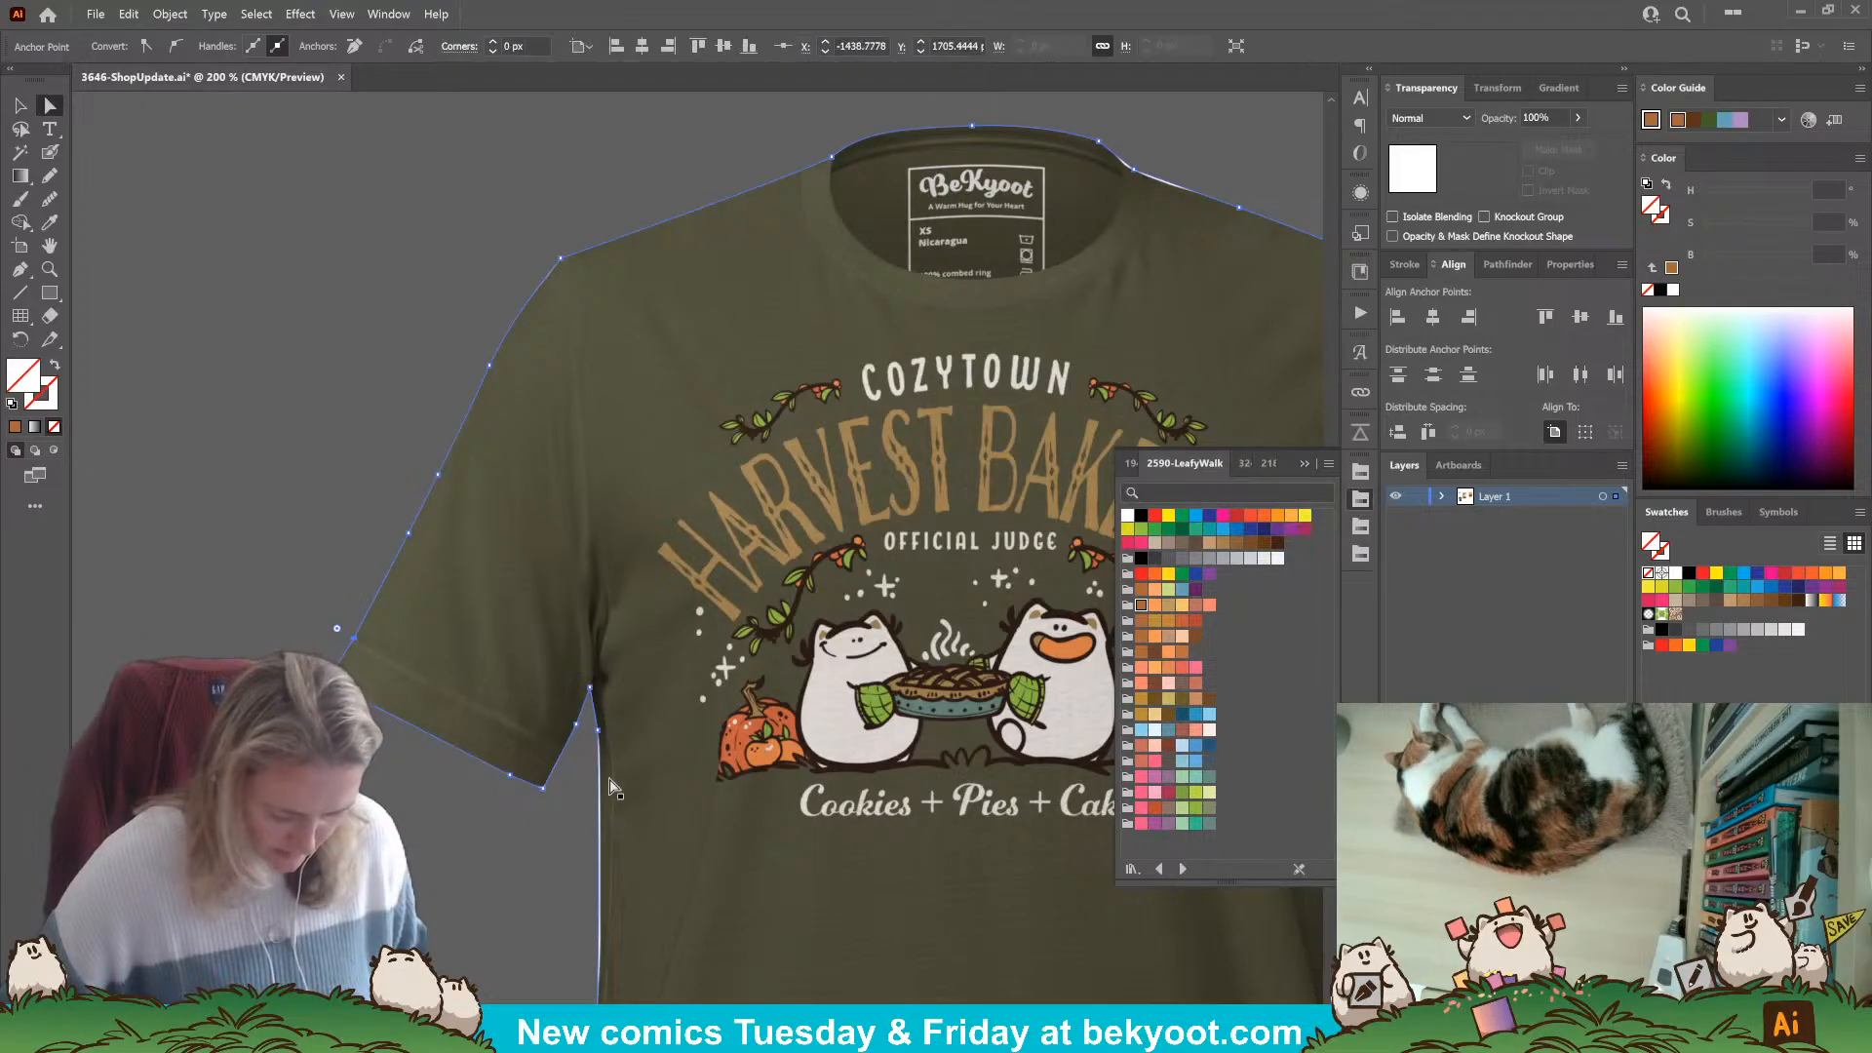
click(599, 731)
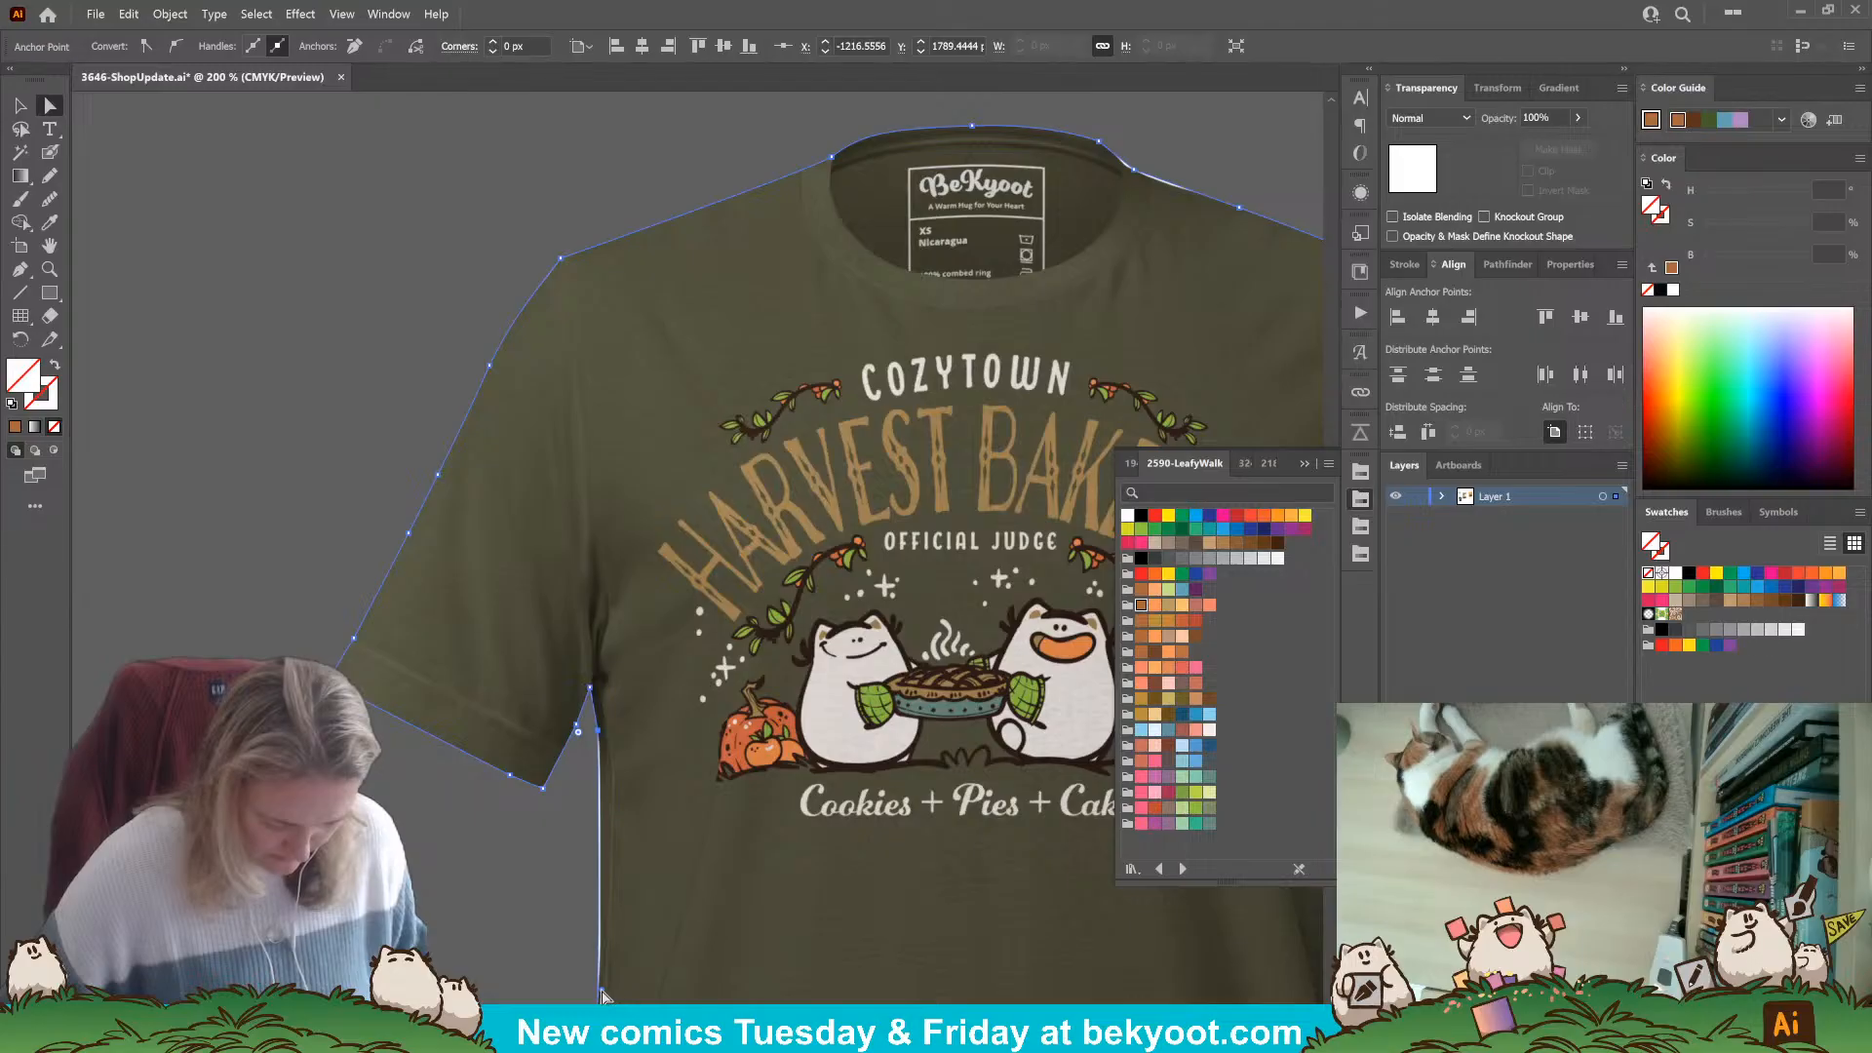
drag(602, 990, 614, 930)
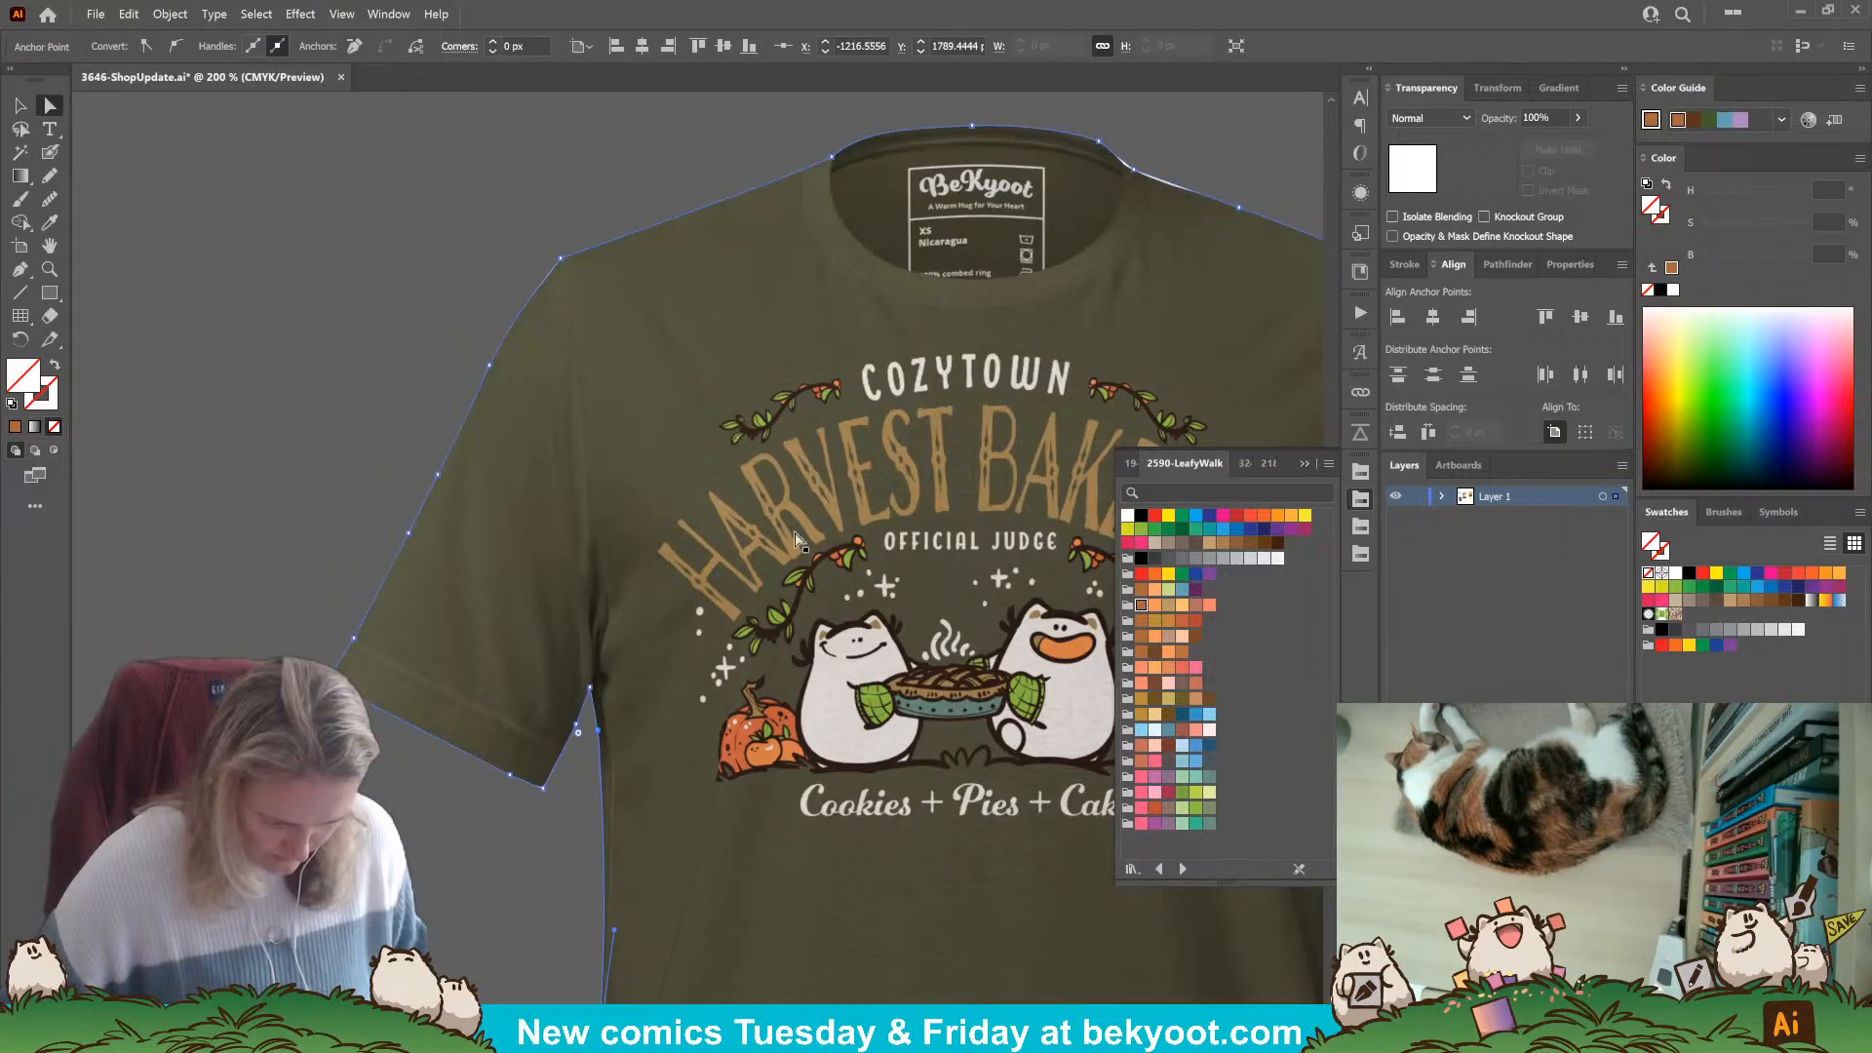
Try to shift the mask anchor where the right shoulder meets the collar.
drag(795, 534, 304, 741)
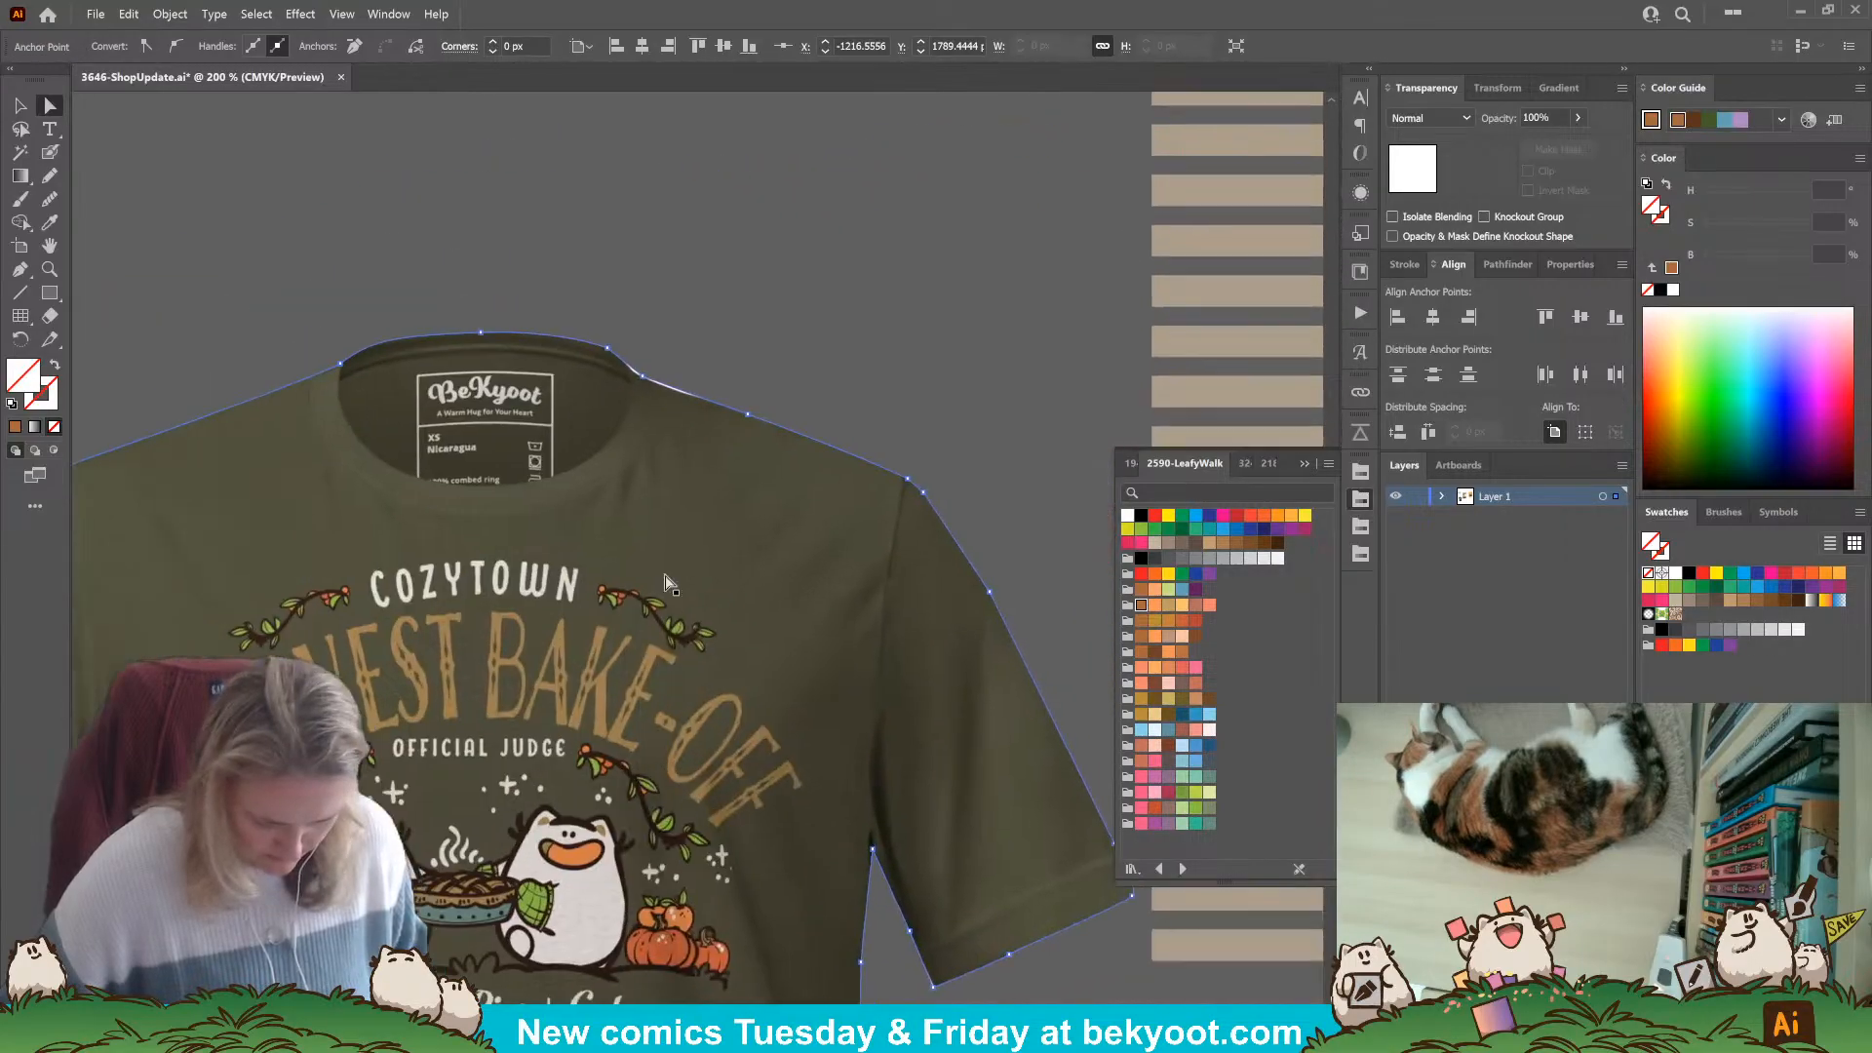
click(642, 376)
mouse_move(644, 377)
mouse_down()
mouse_move(694, 403)
mouse_move(637, 377)
mouse_up()
key(ctrl+z)
click(1002, 536)
Nudge the mask anchor at the right cuff's inner corner inward to hide the white edge.
drag(795, 632, 762, 597)
scroll(762, 597, down, 5)
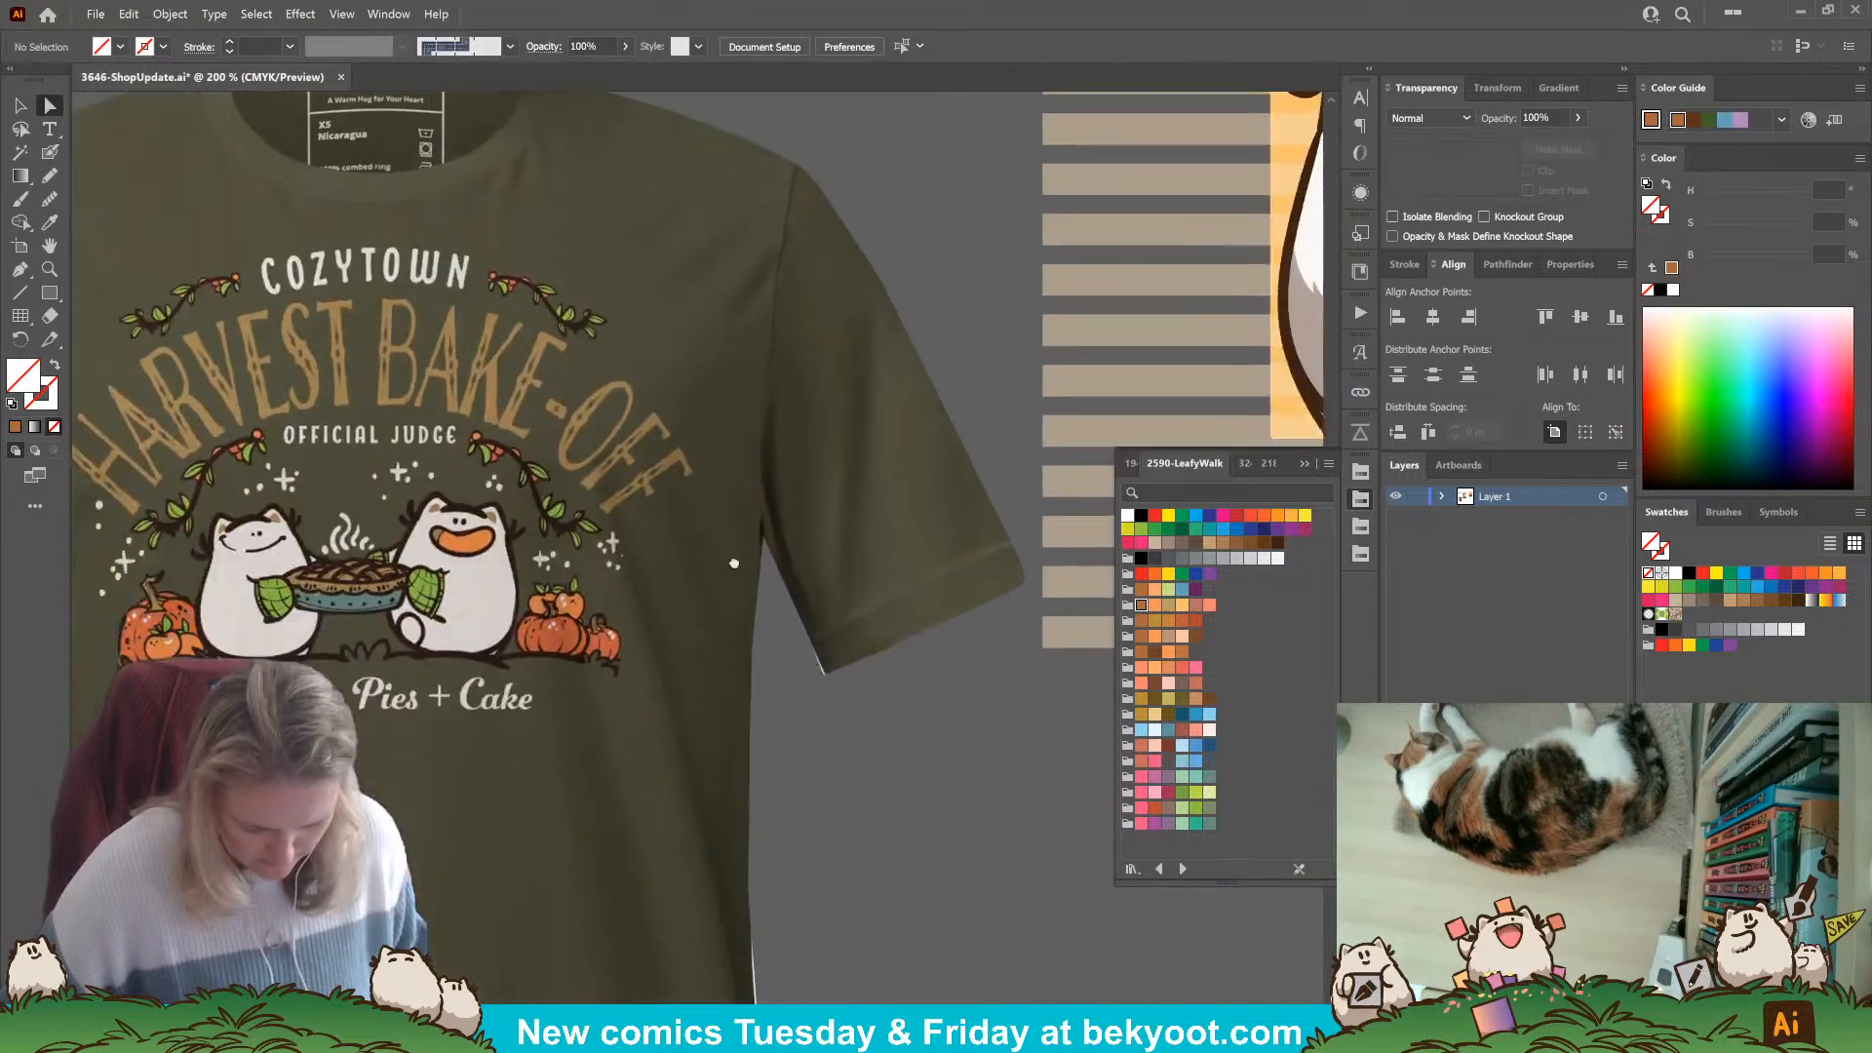
click(850, 551)
click(850, 552)
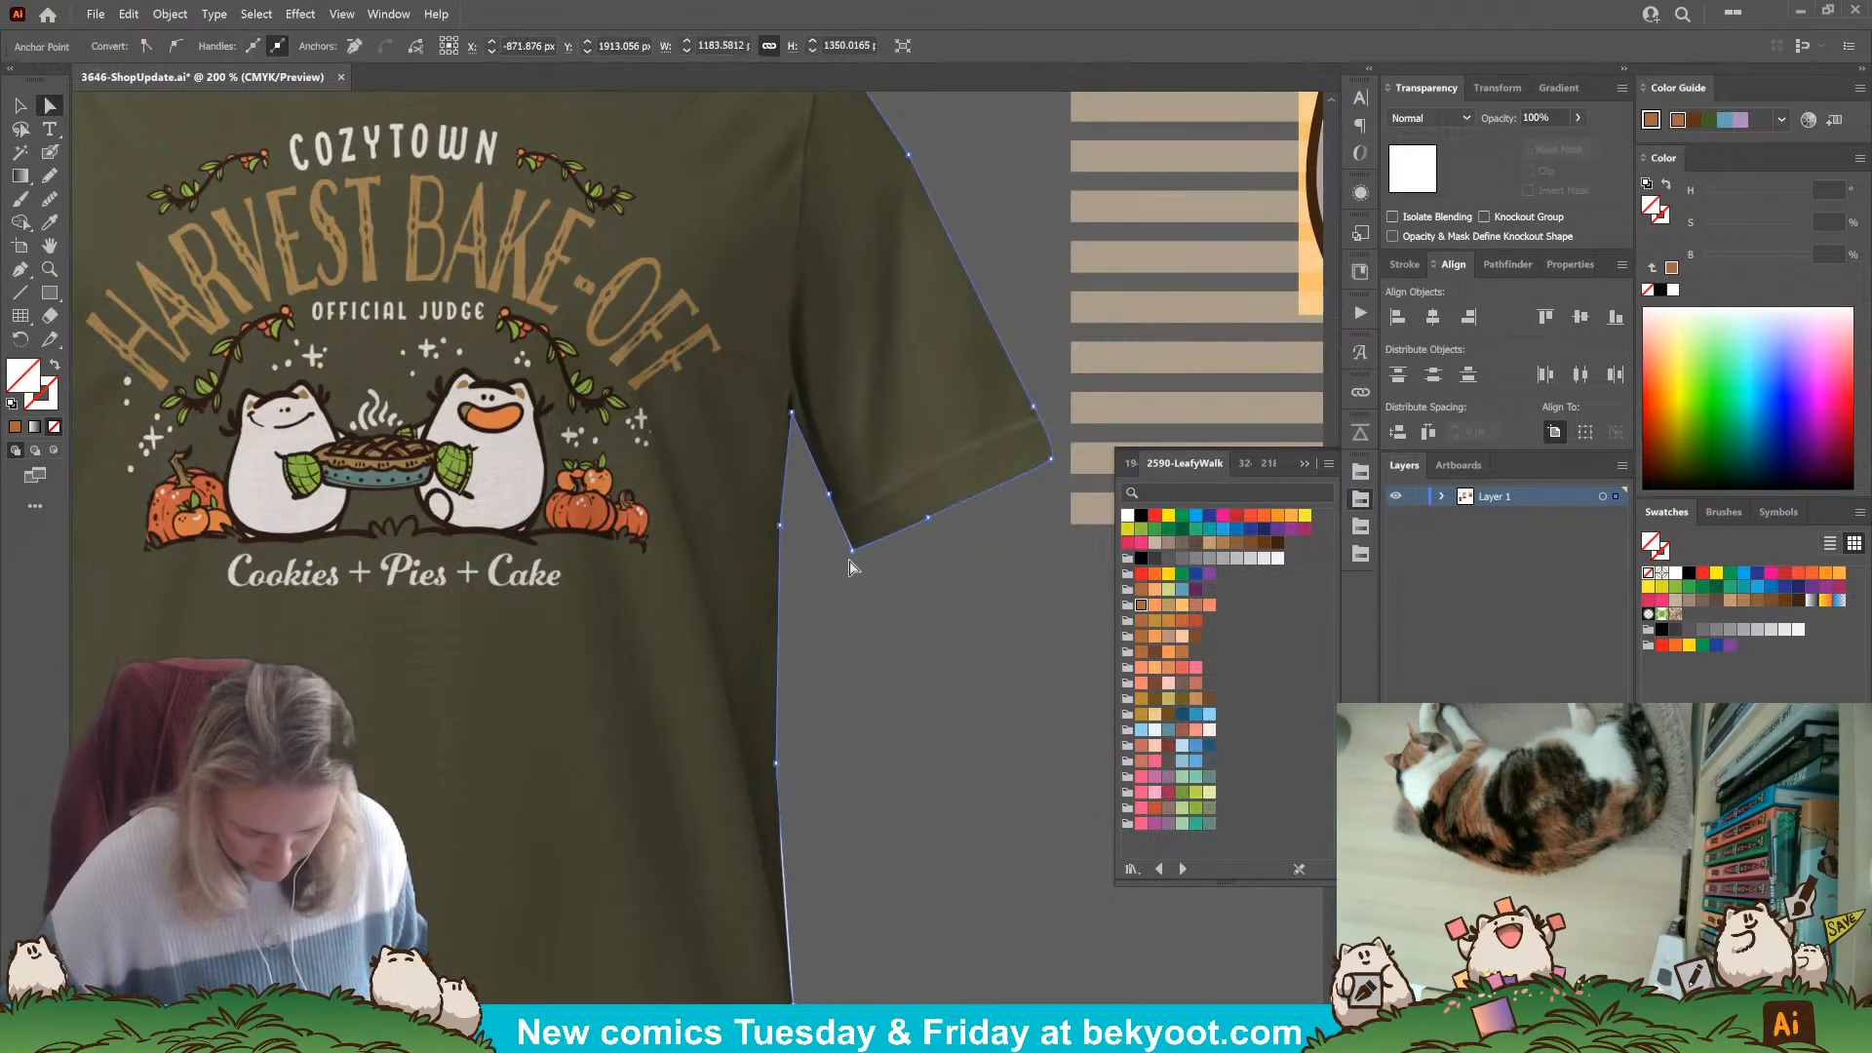
click(851, 556)
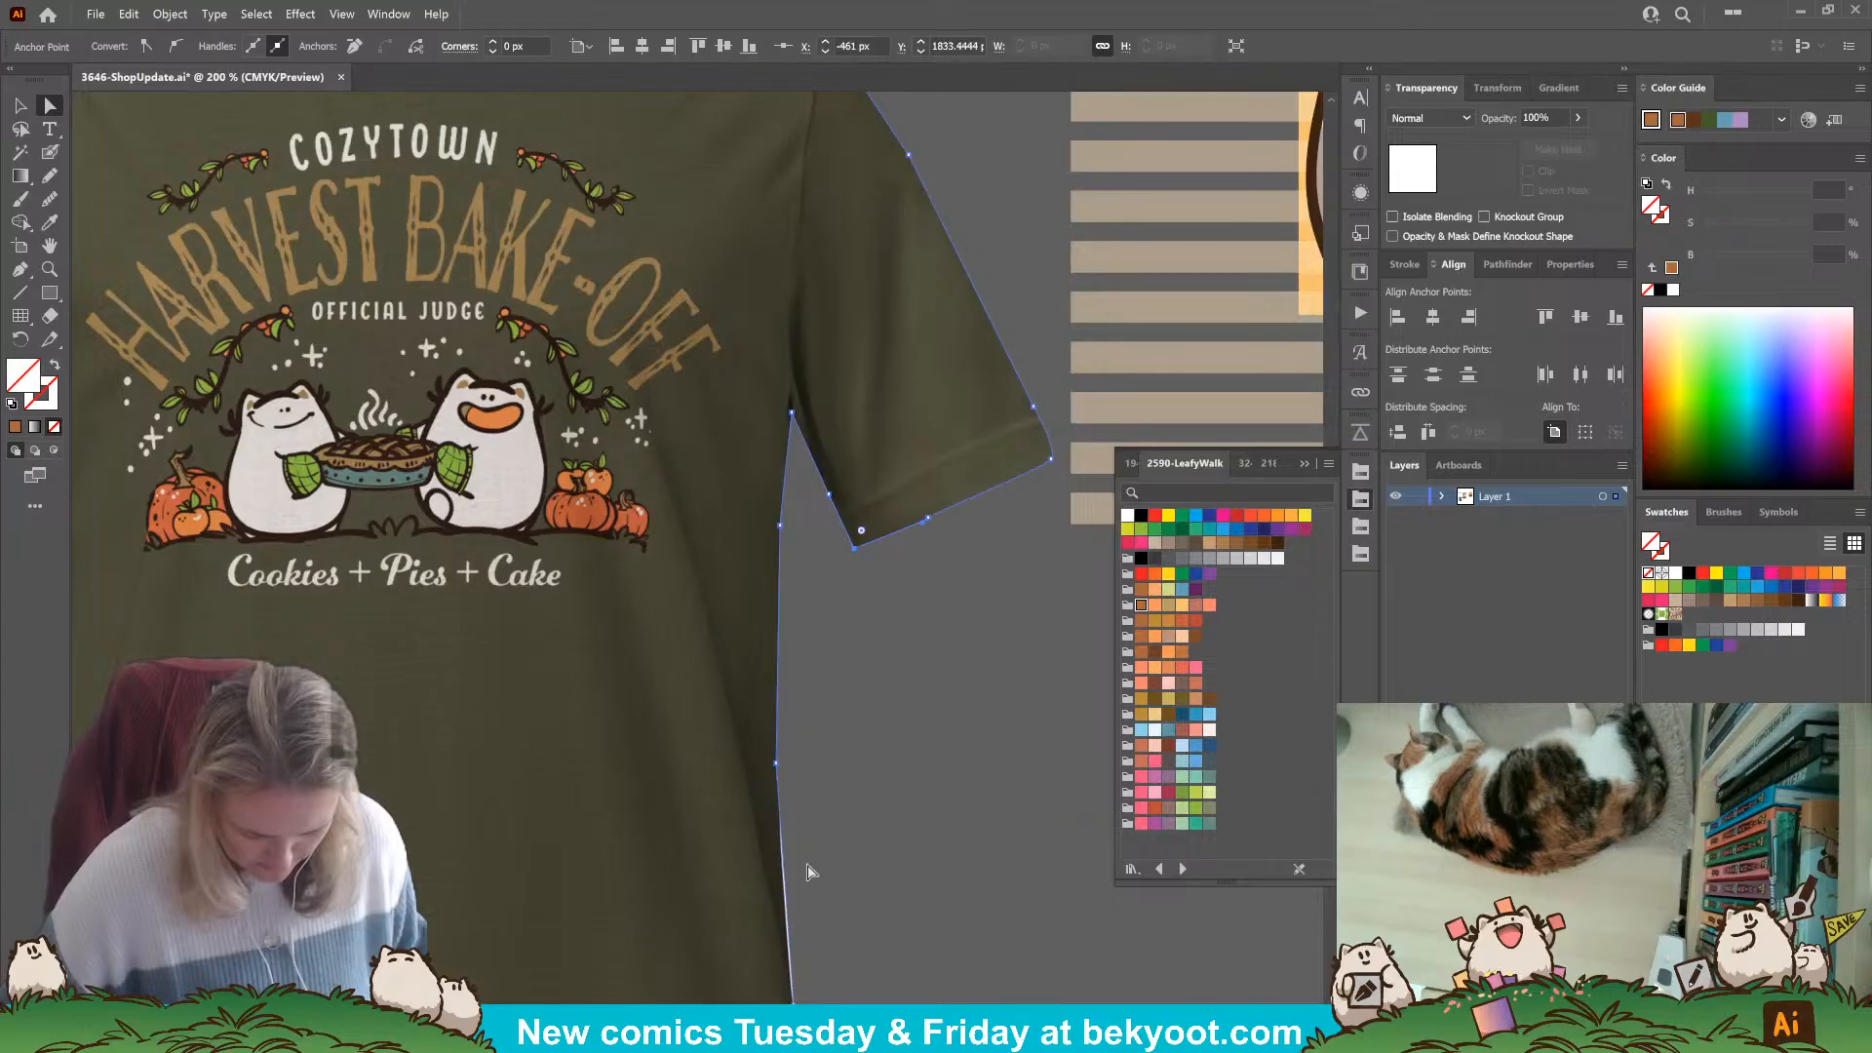
Adjust the mask anchor on the olive shirt's lower right side to hide the white edge.
scroll(776, 485, down, 5)
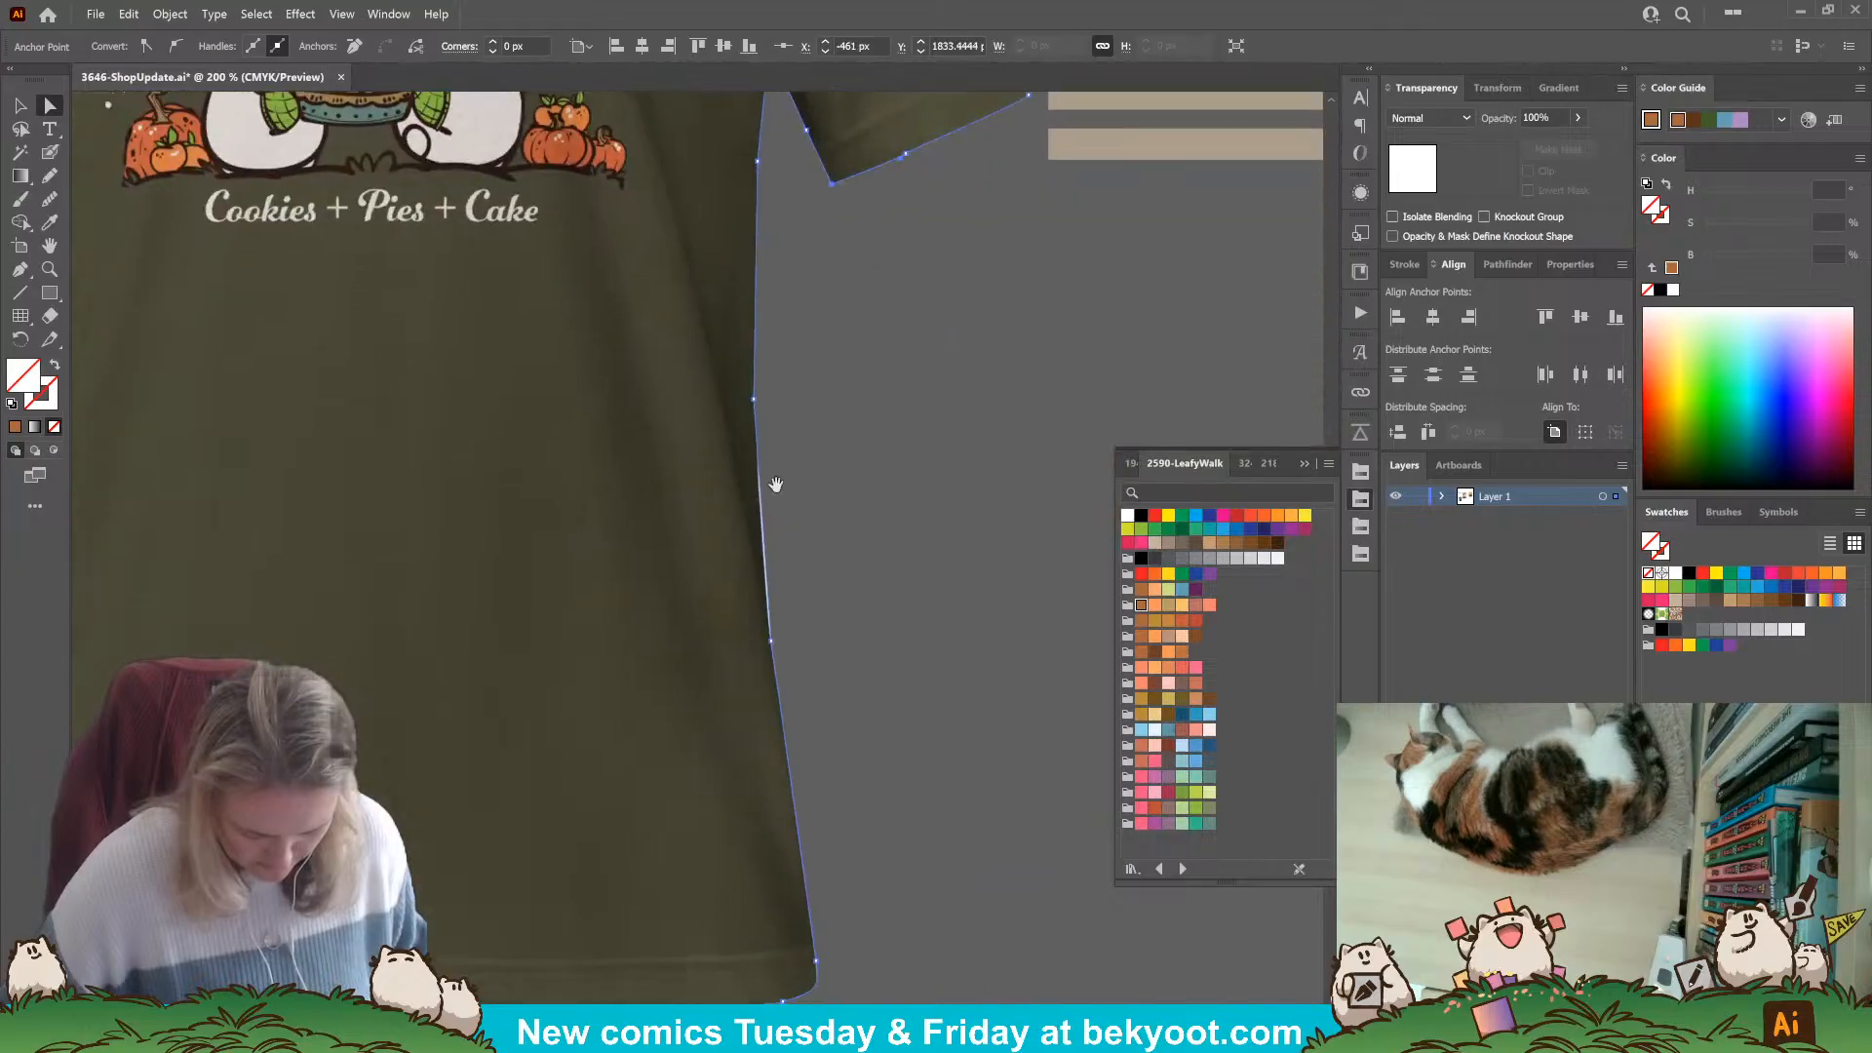
click(754, 399)
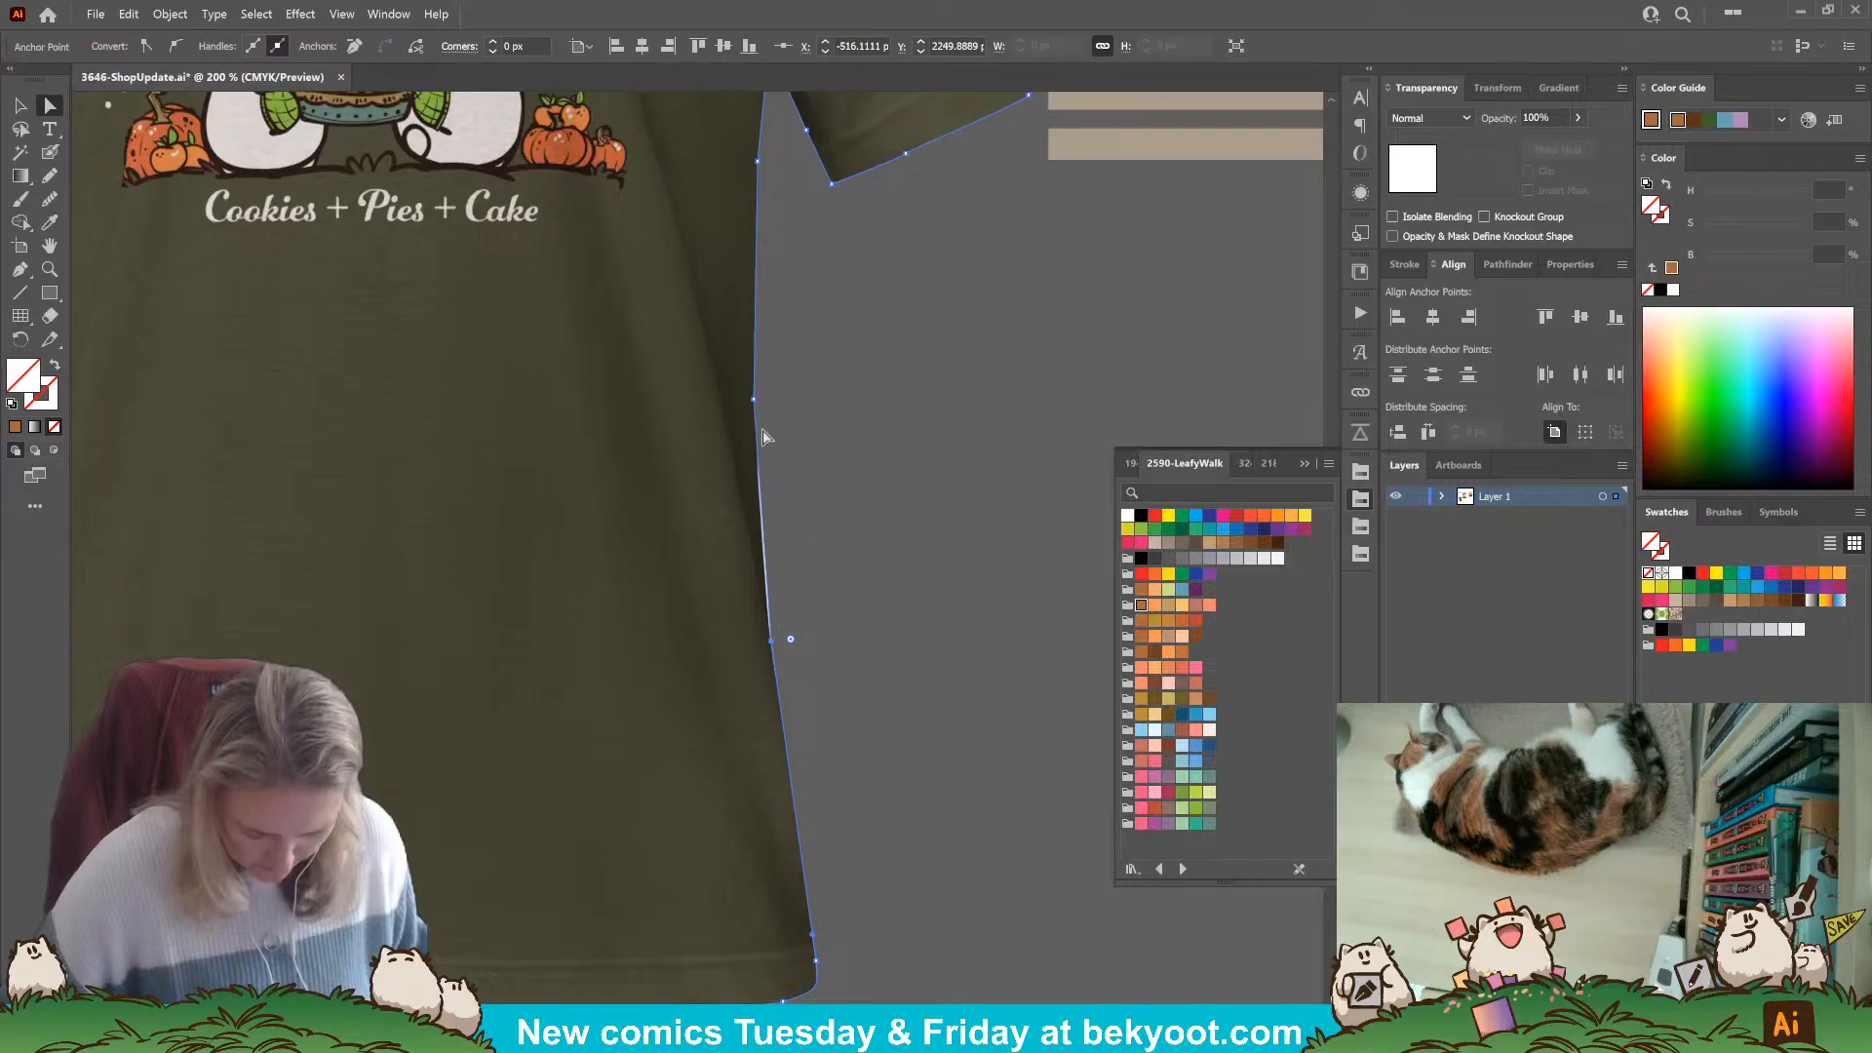
click(772, 641)
drag(771, 640, 770, 641)
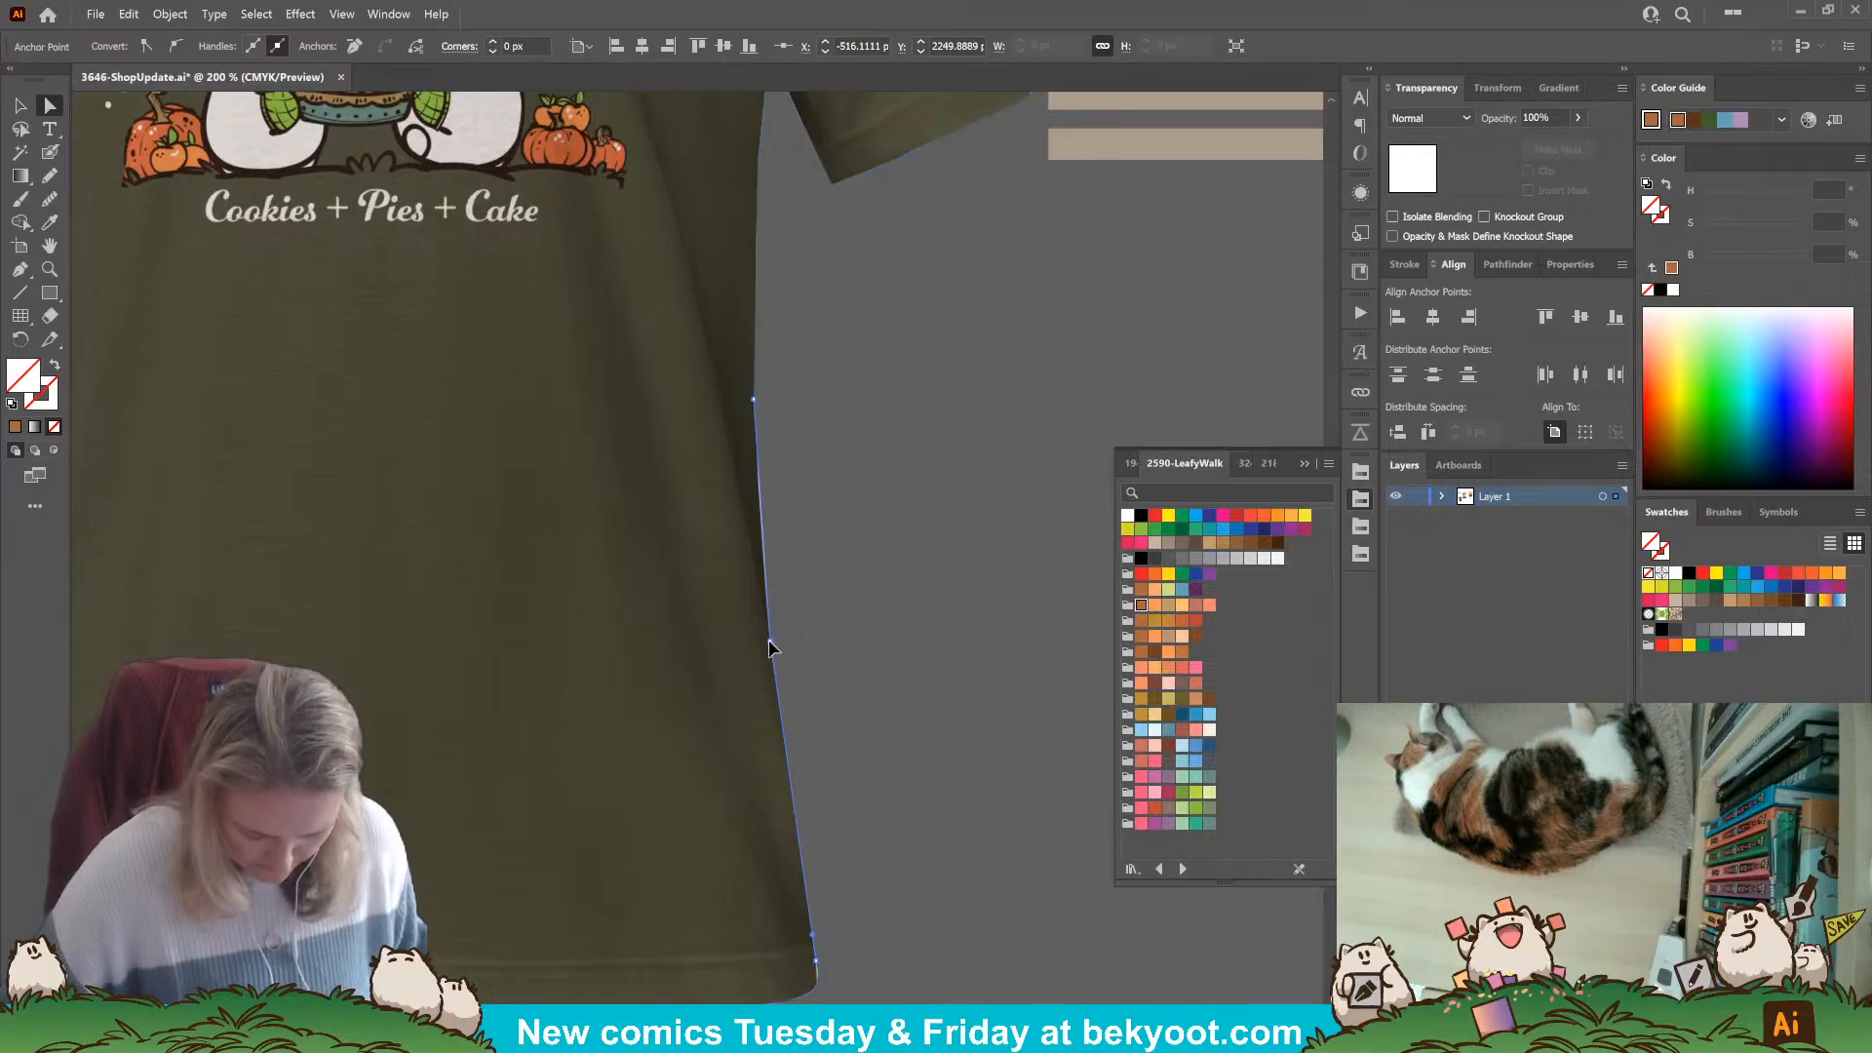
click(858, 707)
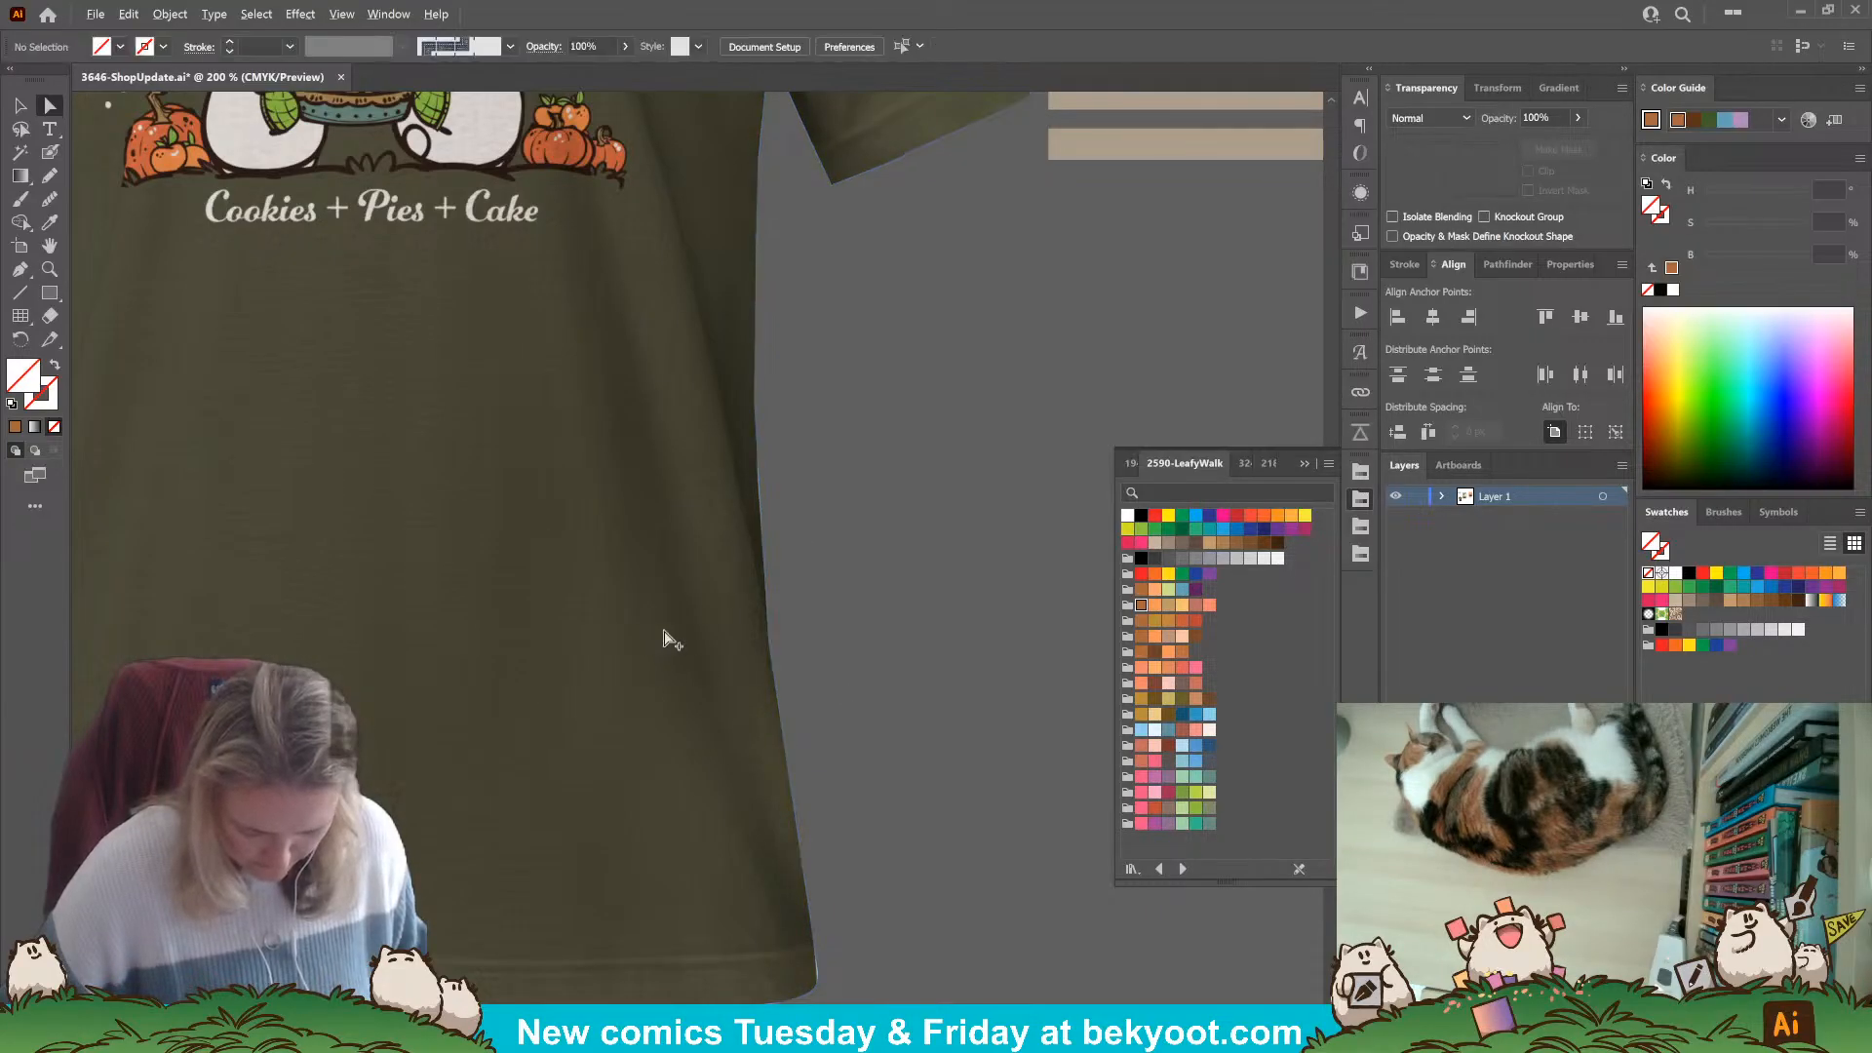
Move the mask anchors along the olive shirt's lower left side inward to hide the white edge.
scroll(683, 624, down, 4)
scroll(562, 667, up, 6)
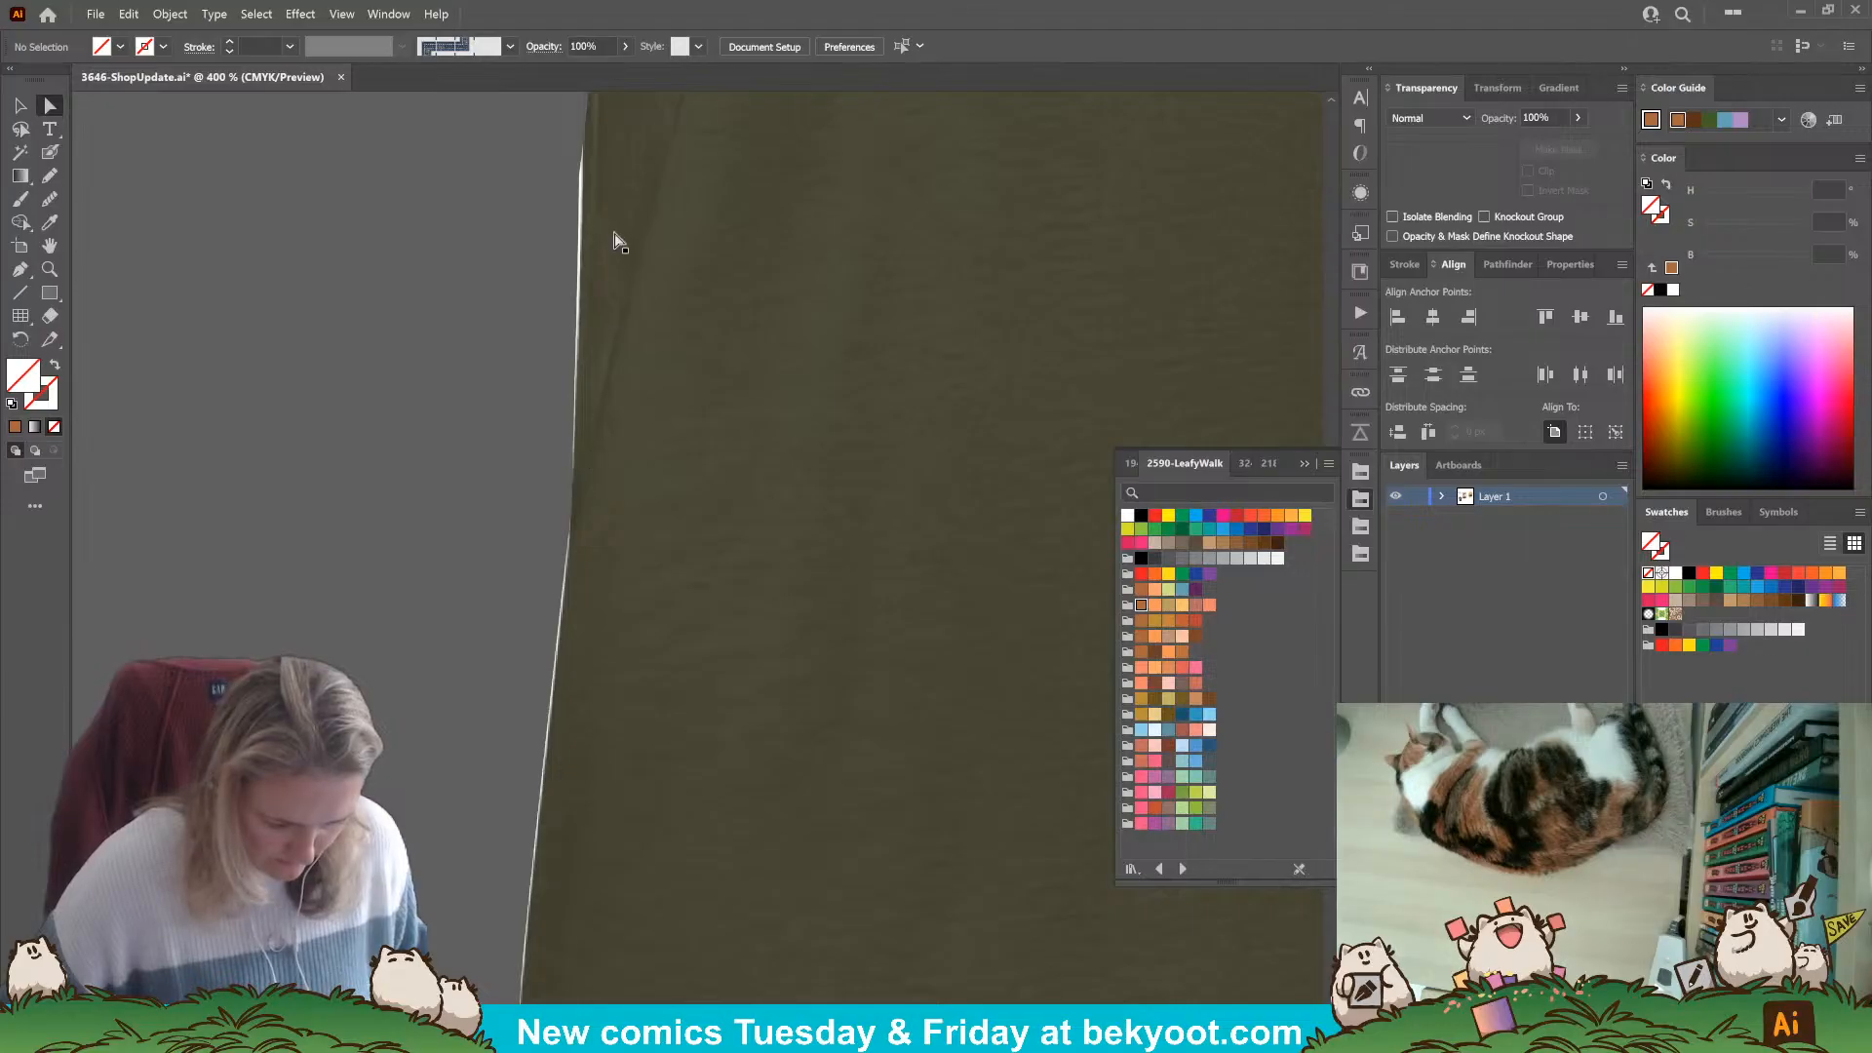
click(581, 241)
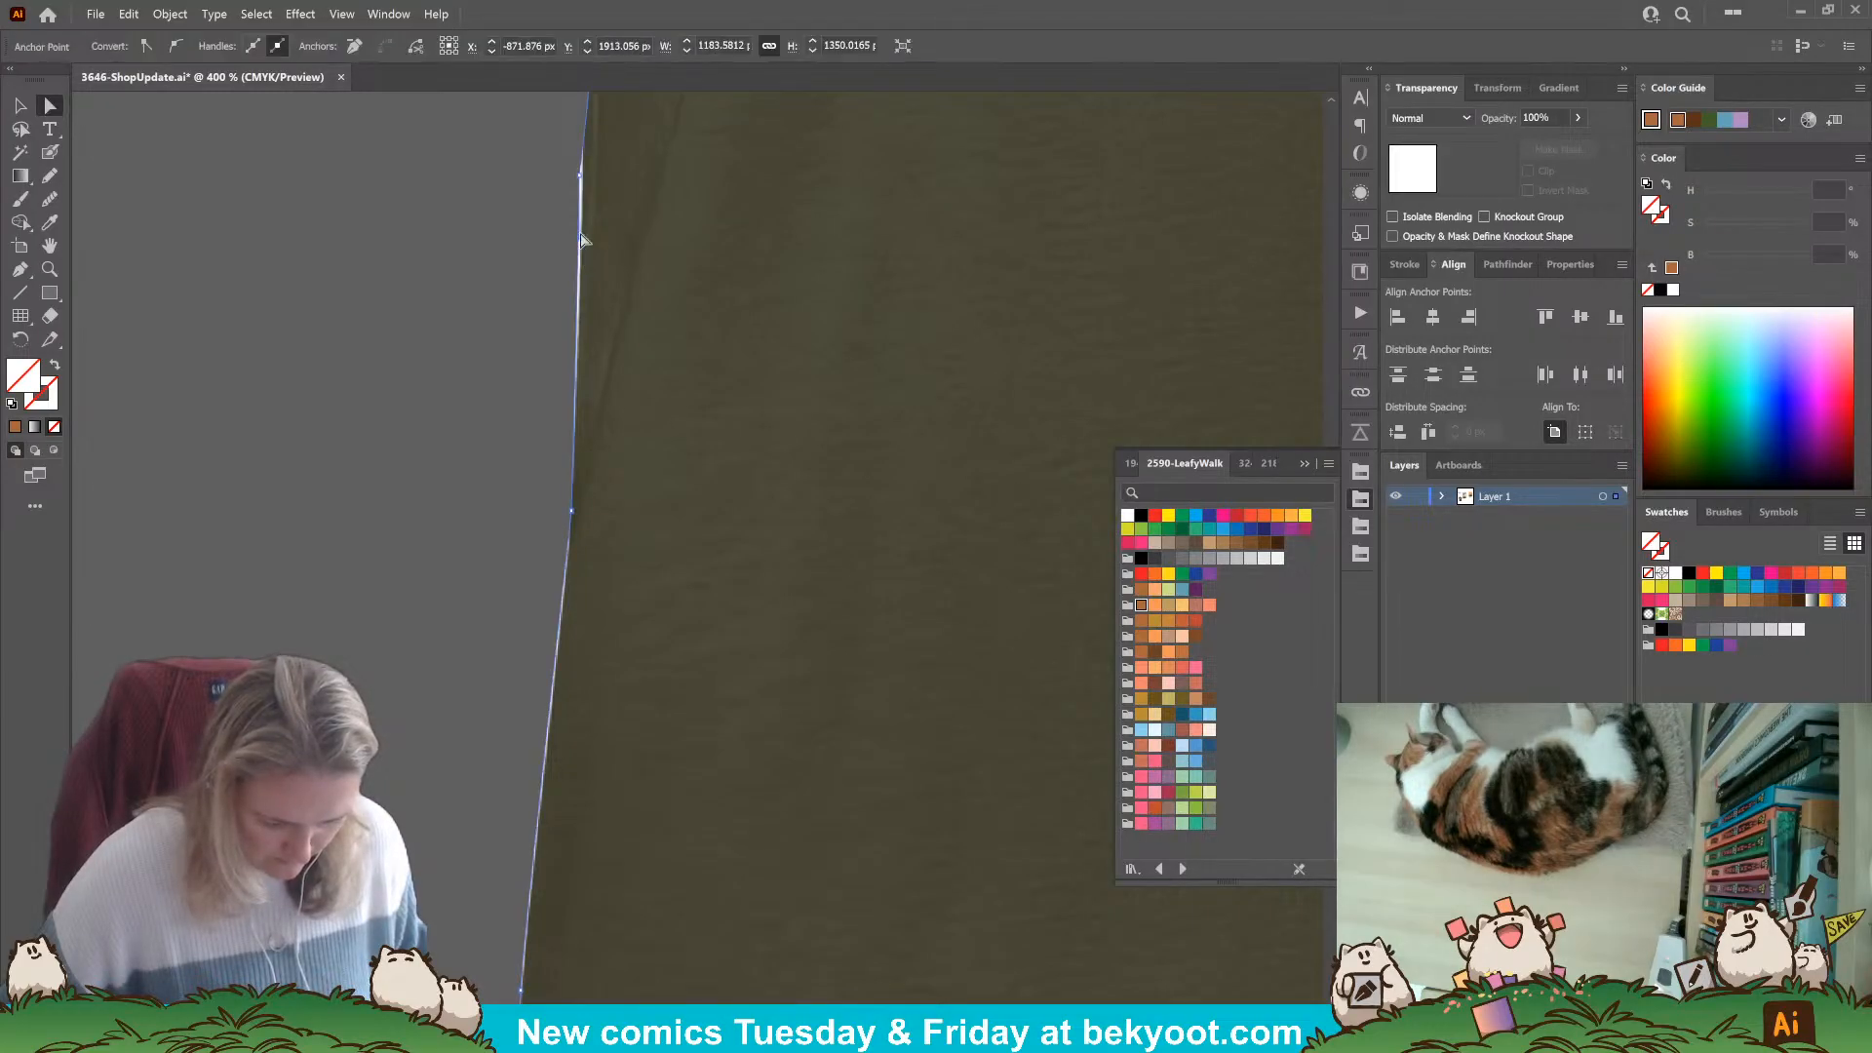
drag(580, 179, 587, 179)
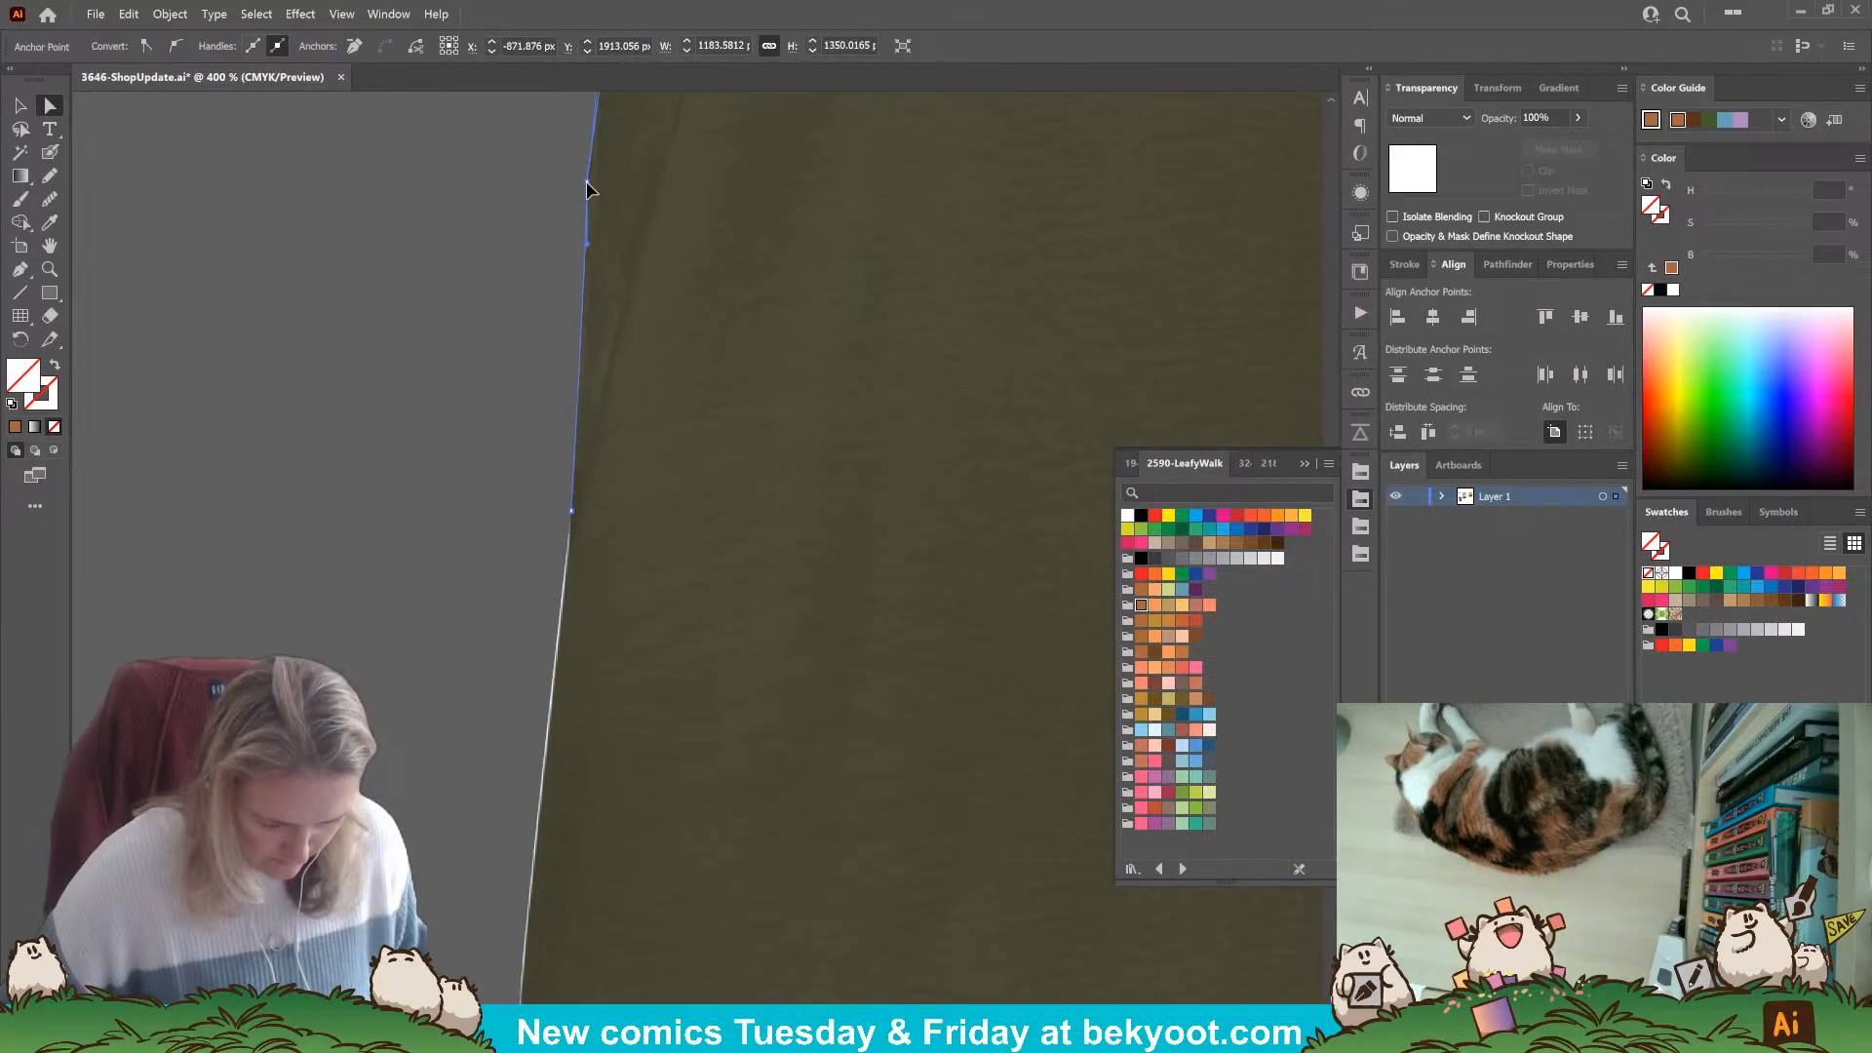
click(577, 519)
click(574, 517)
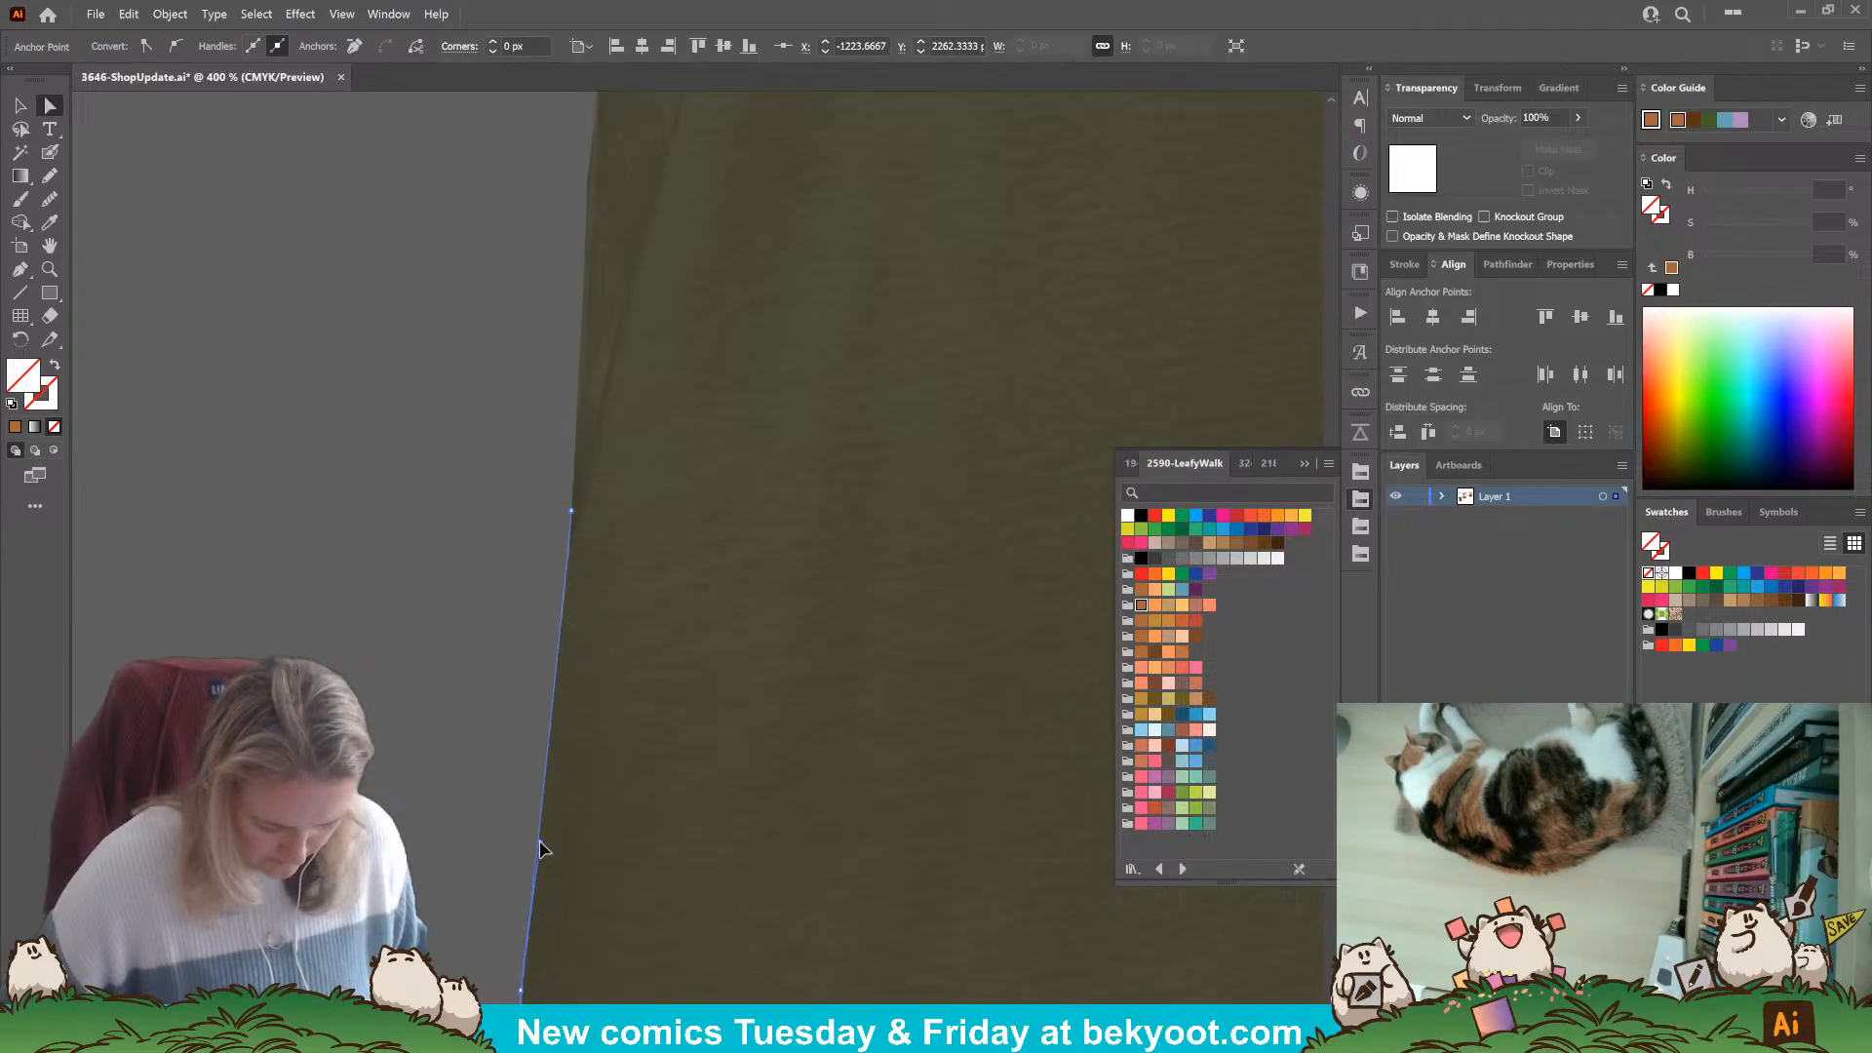
key(ctrl+minus)
key(ctrl+minus)
key(ctrl+minus)
click(598, 859)
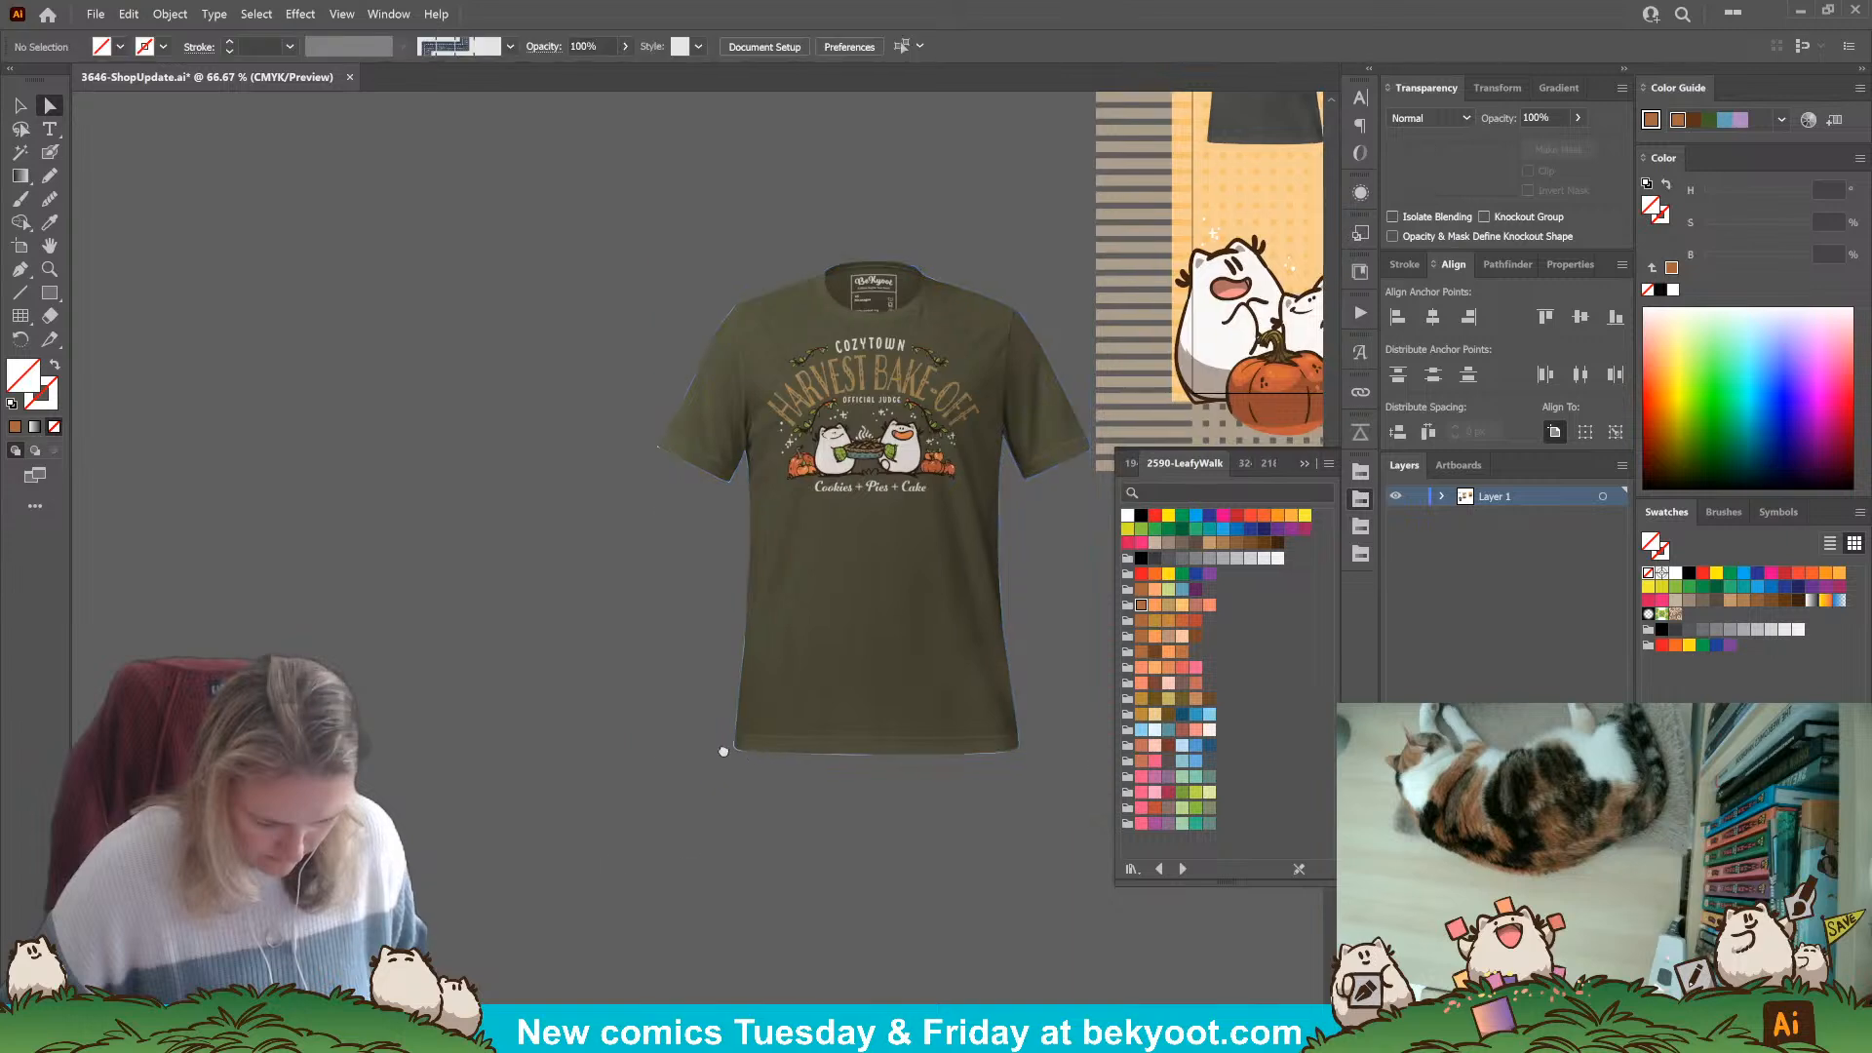
key(ctrl+minus)
key(ctrl+minus)
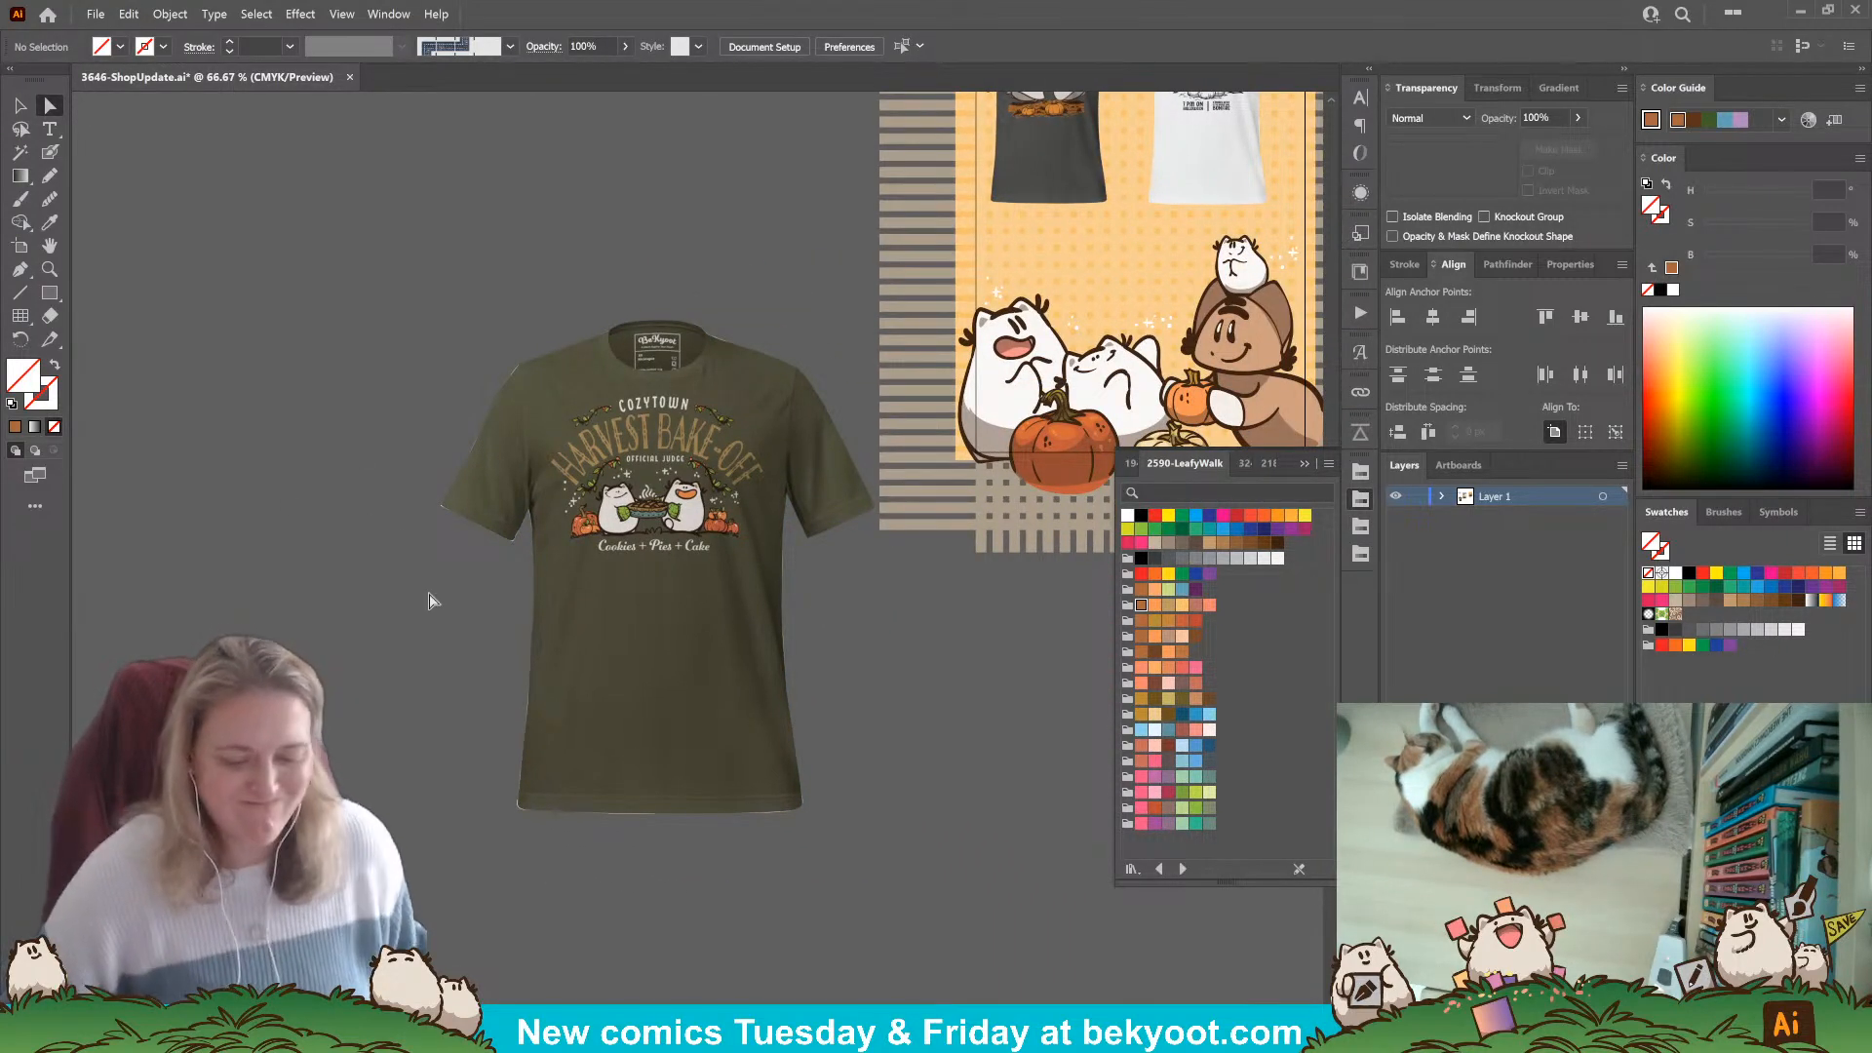
Move the mask anchor at the olive shirt's left shoulder corner inward to hide the white edge.
scroll(411, 361, up, 6)
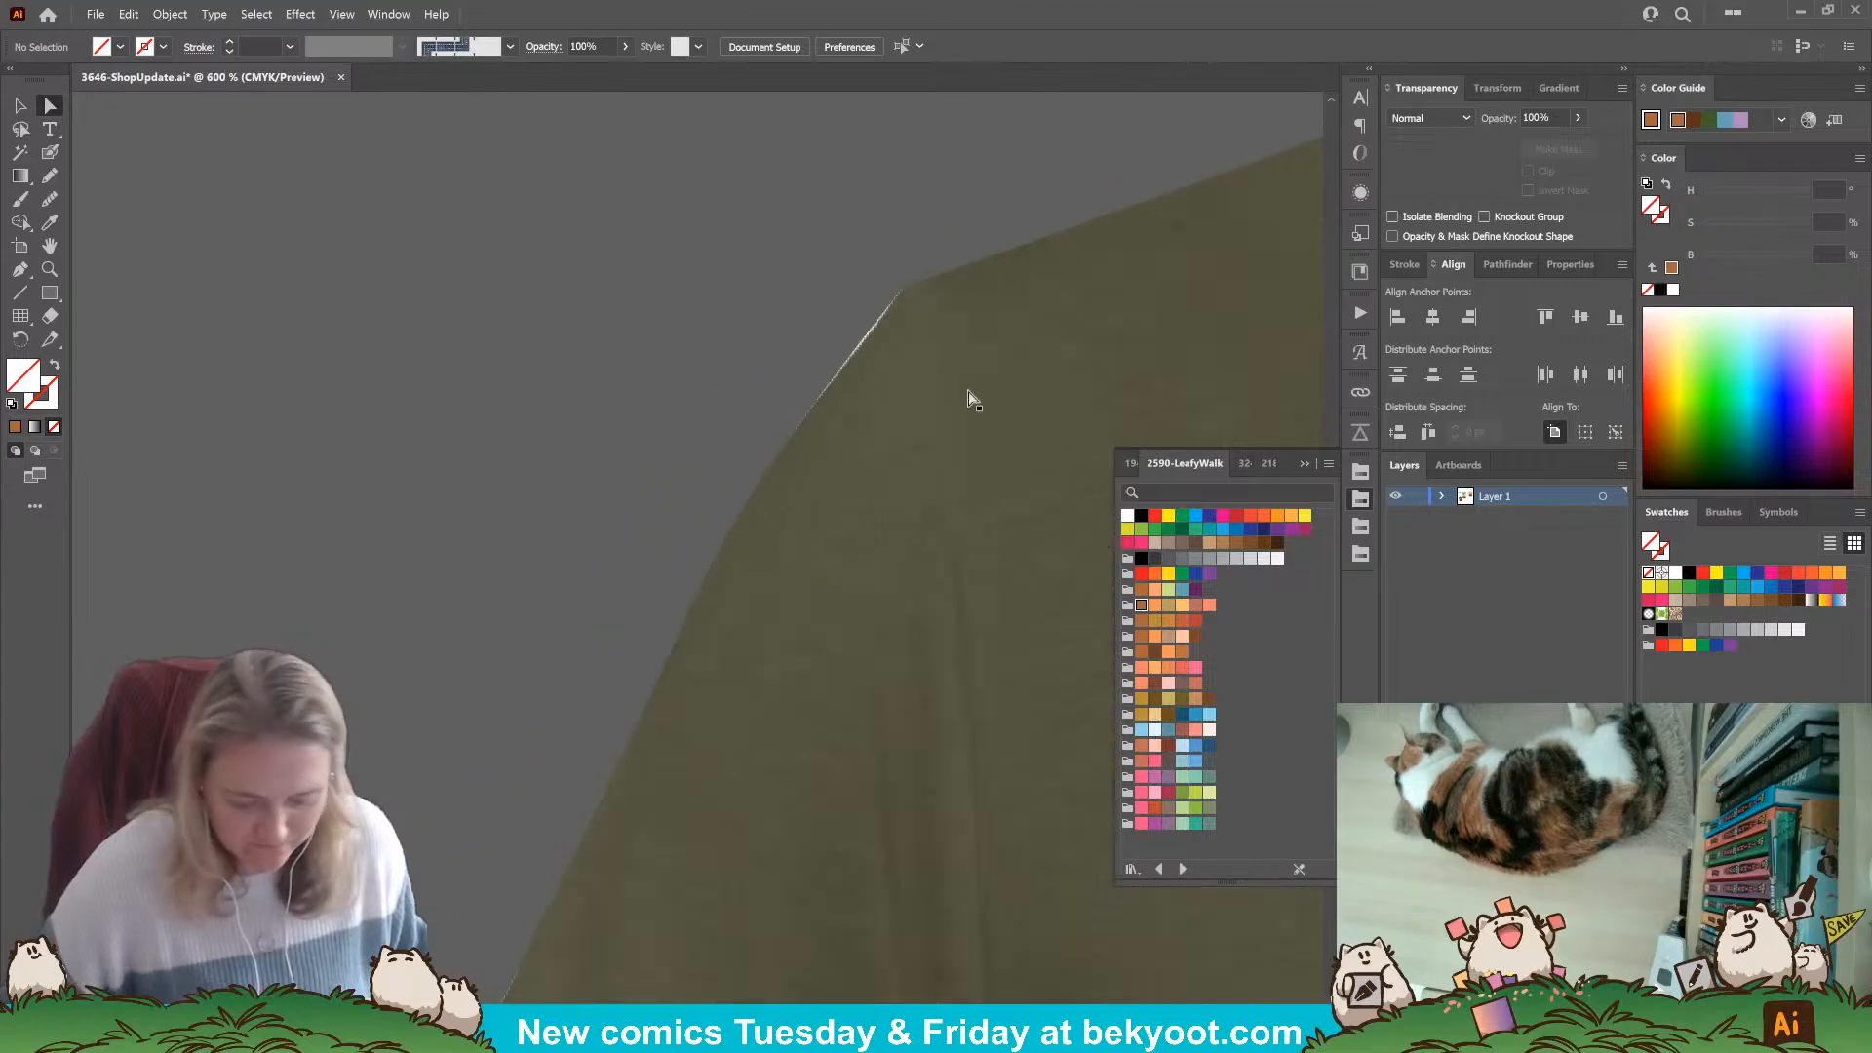
click(860, 345)
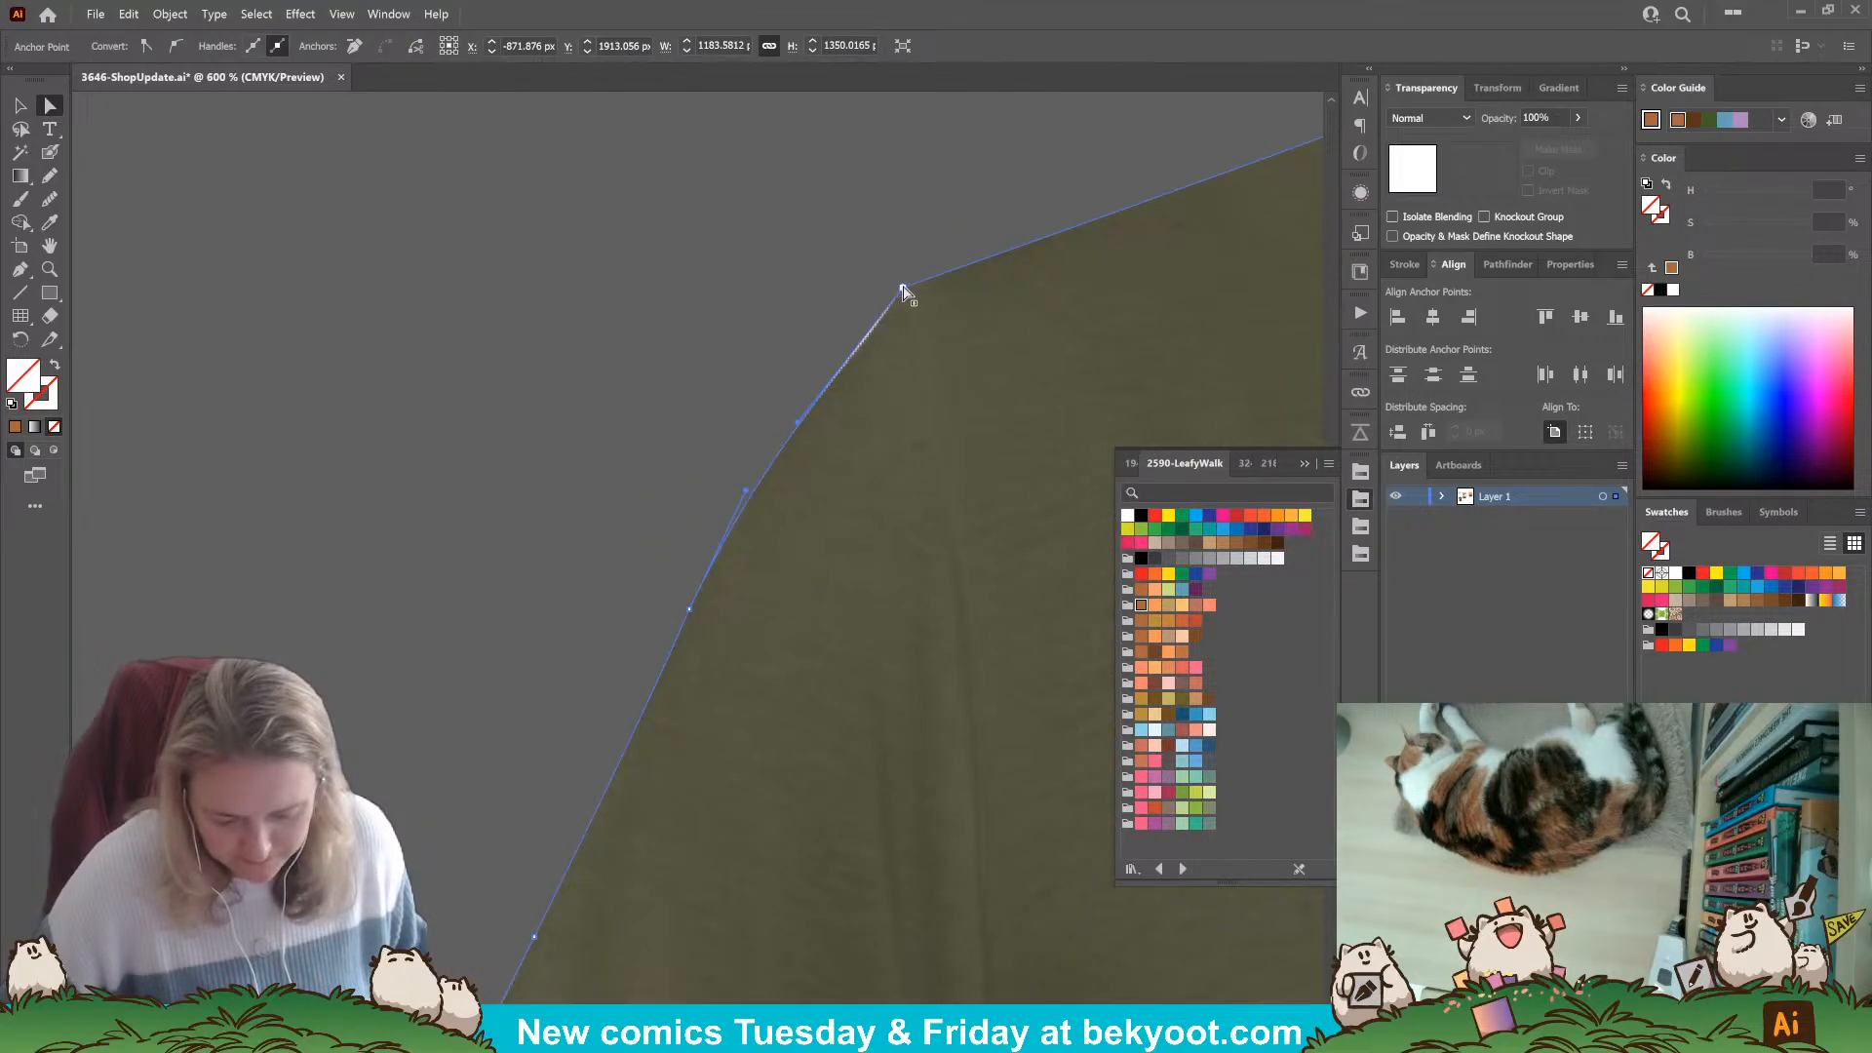
click(903, 294)
drag(905, 295, 908, 296)
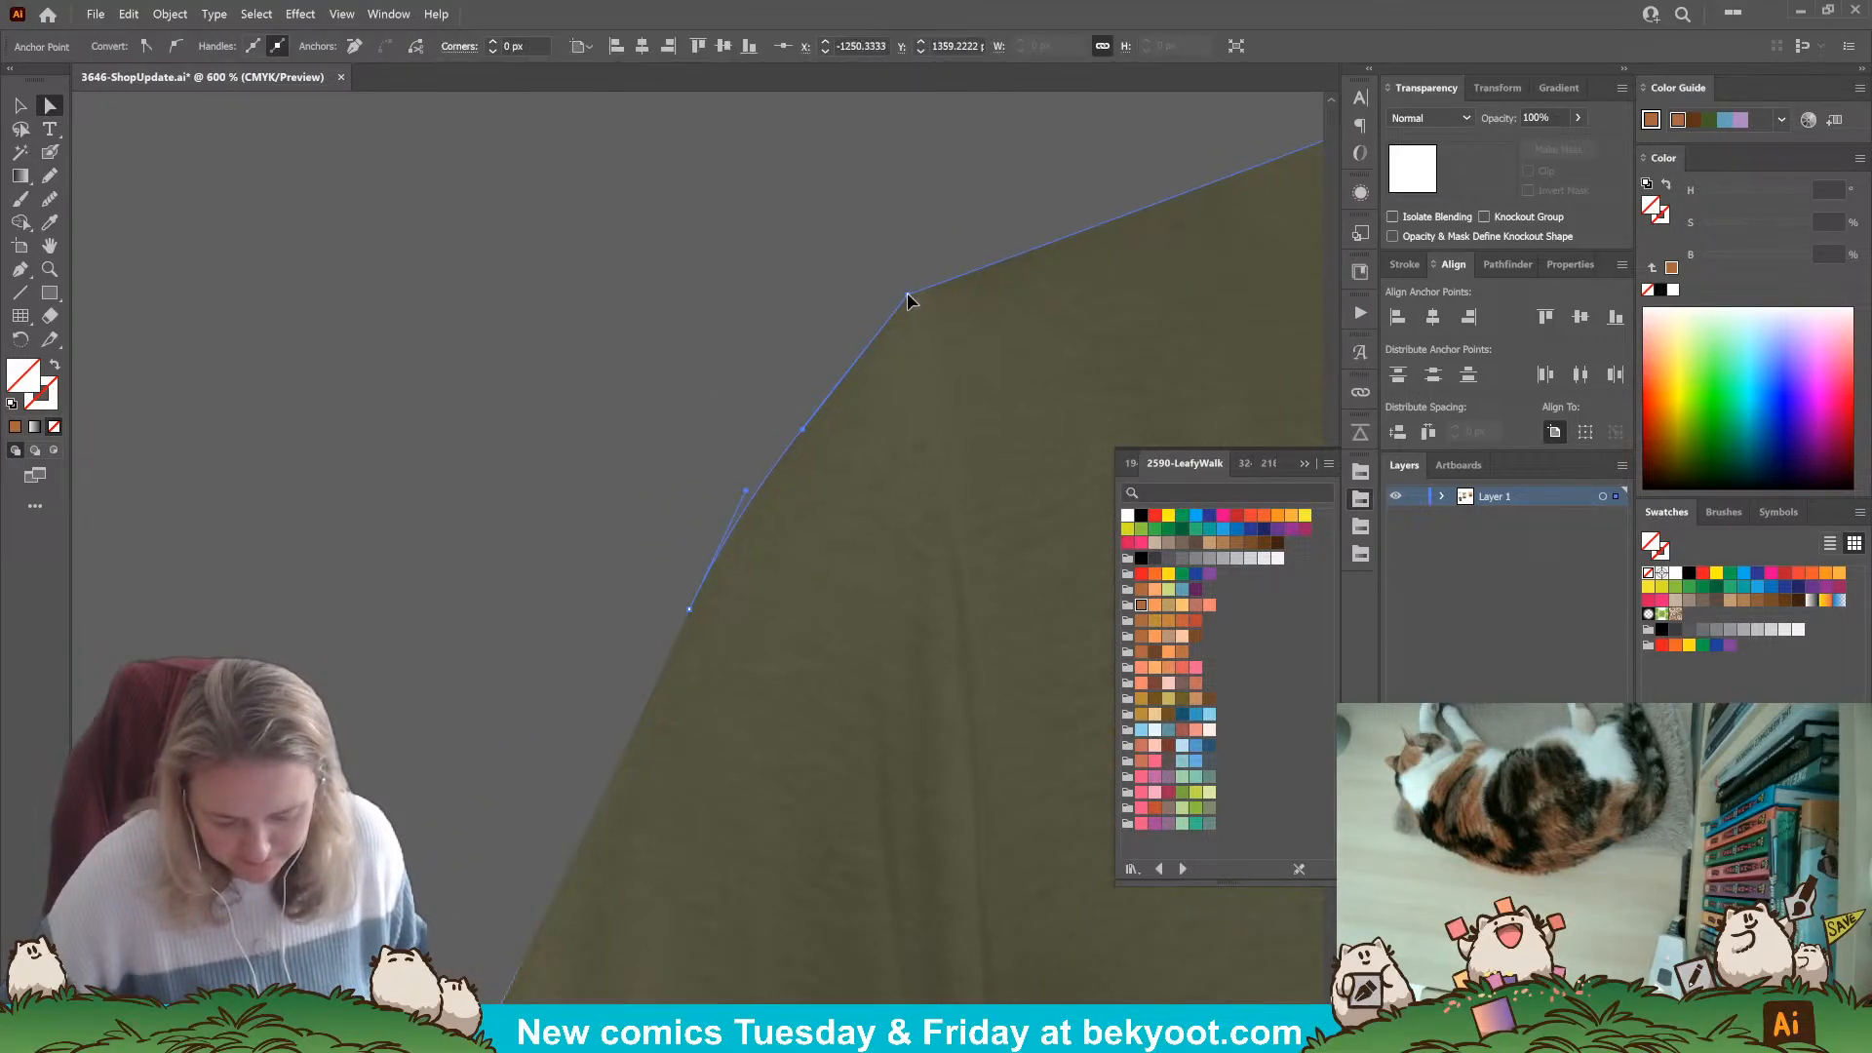
click(834, 314)
Tighten the mask anchors along the olive shirt's left sleeve edge and at the outer cuff corner.
drag(692, 984, 830, 486)
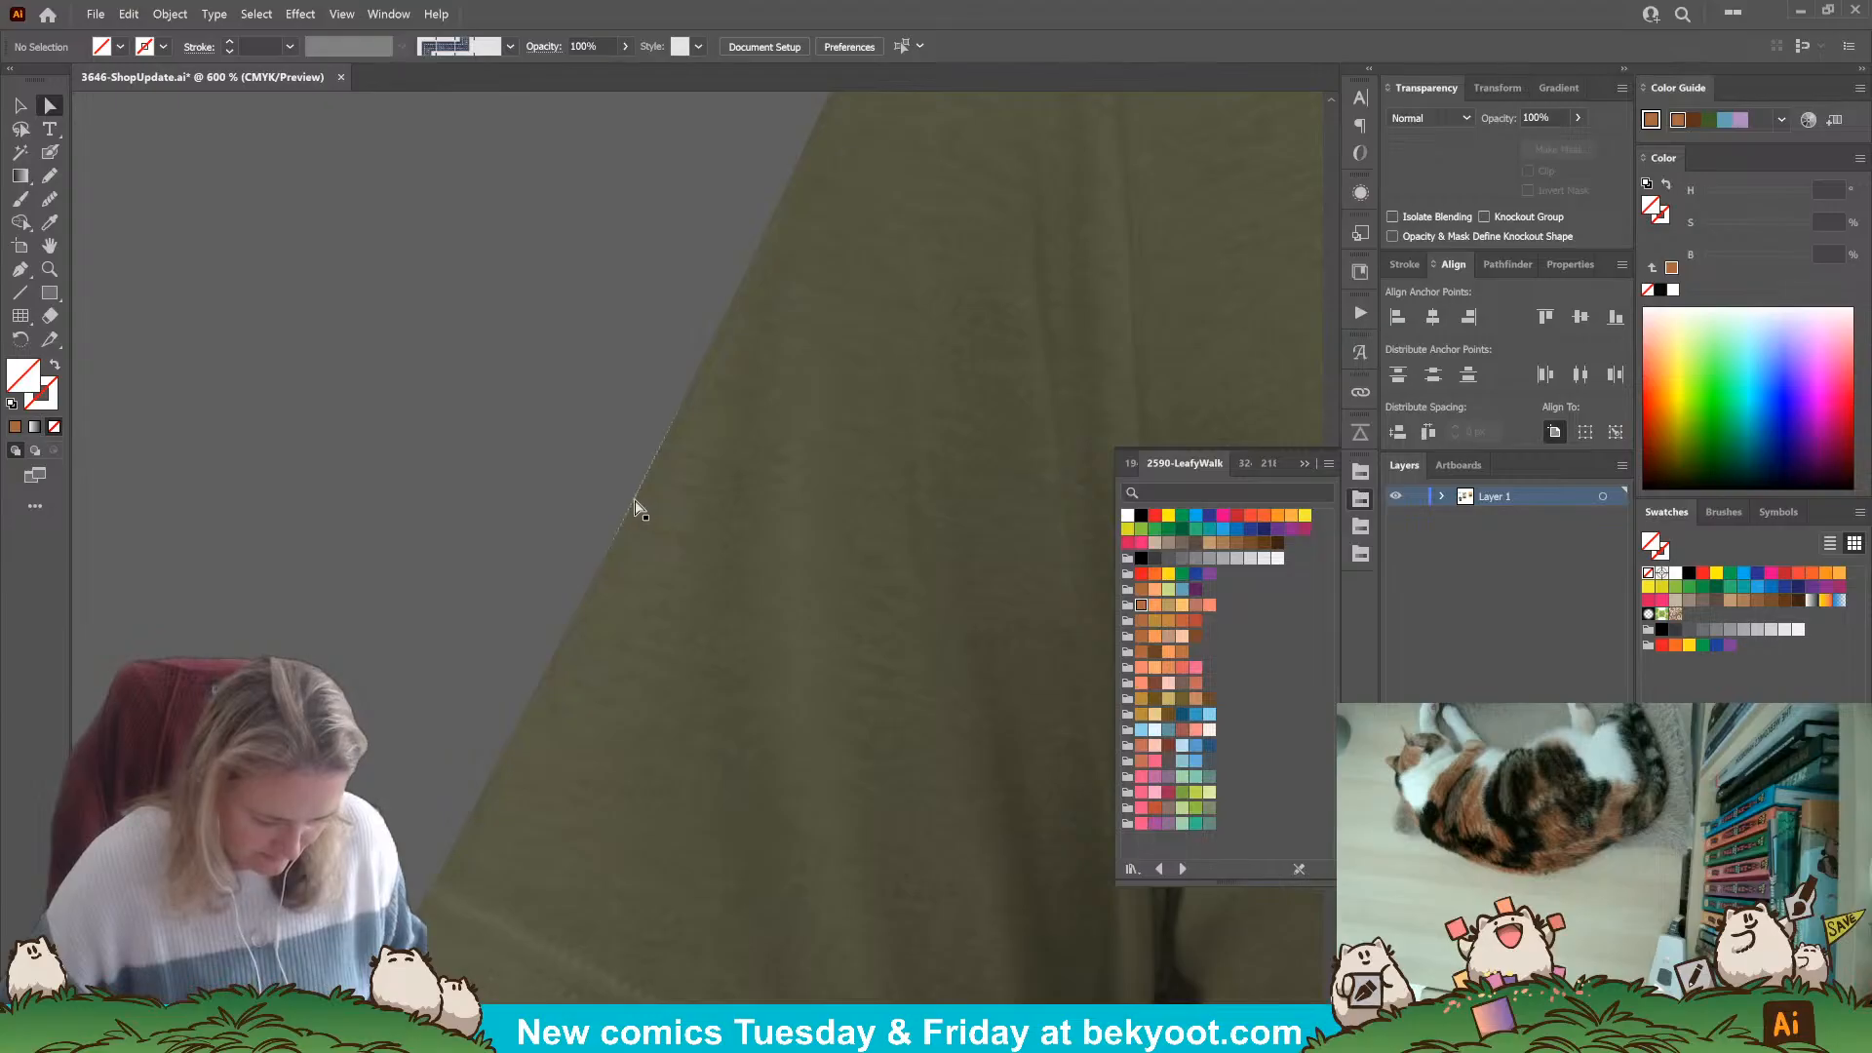
click(634, 507)
click(690, 388)
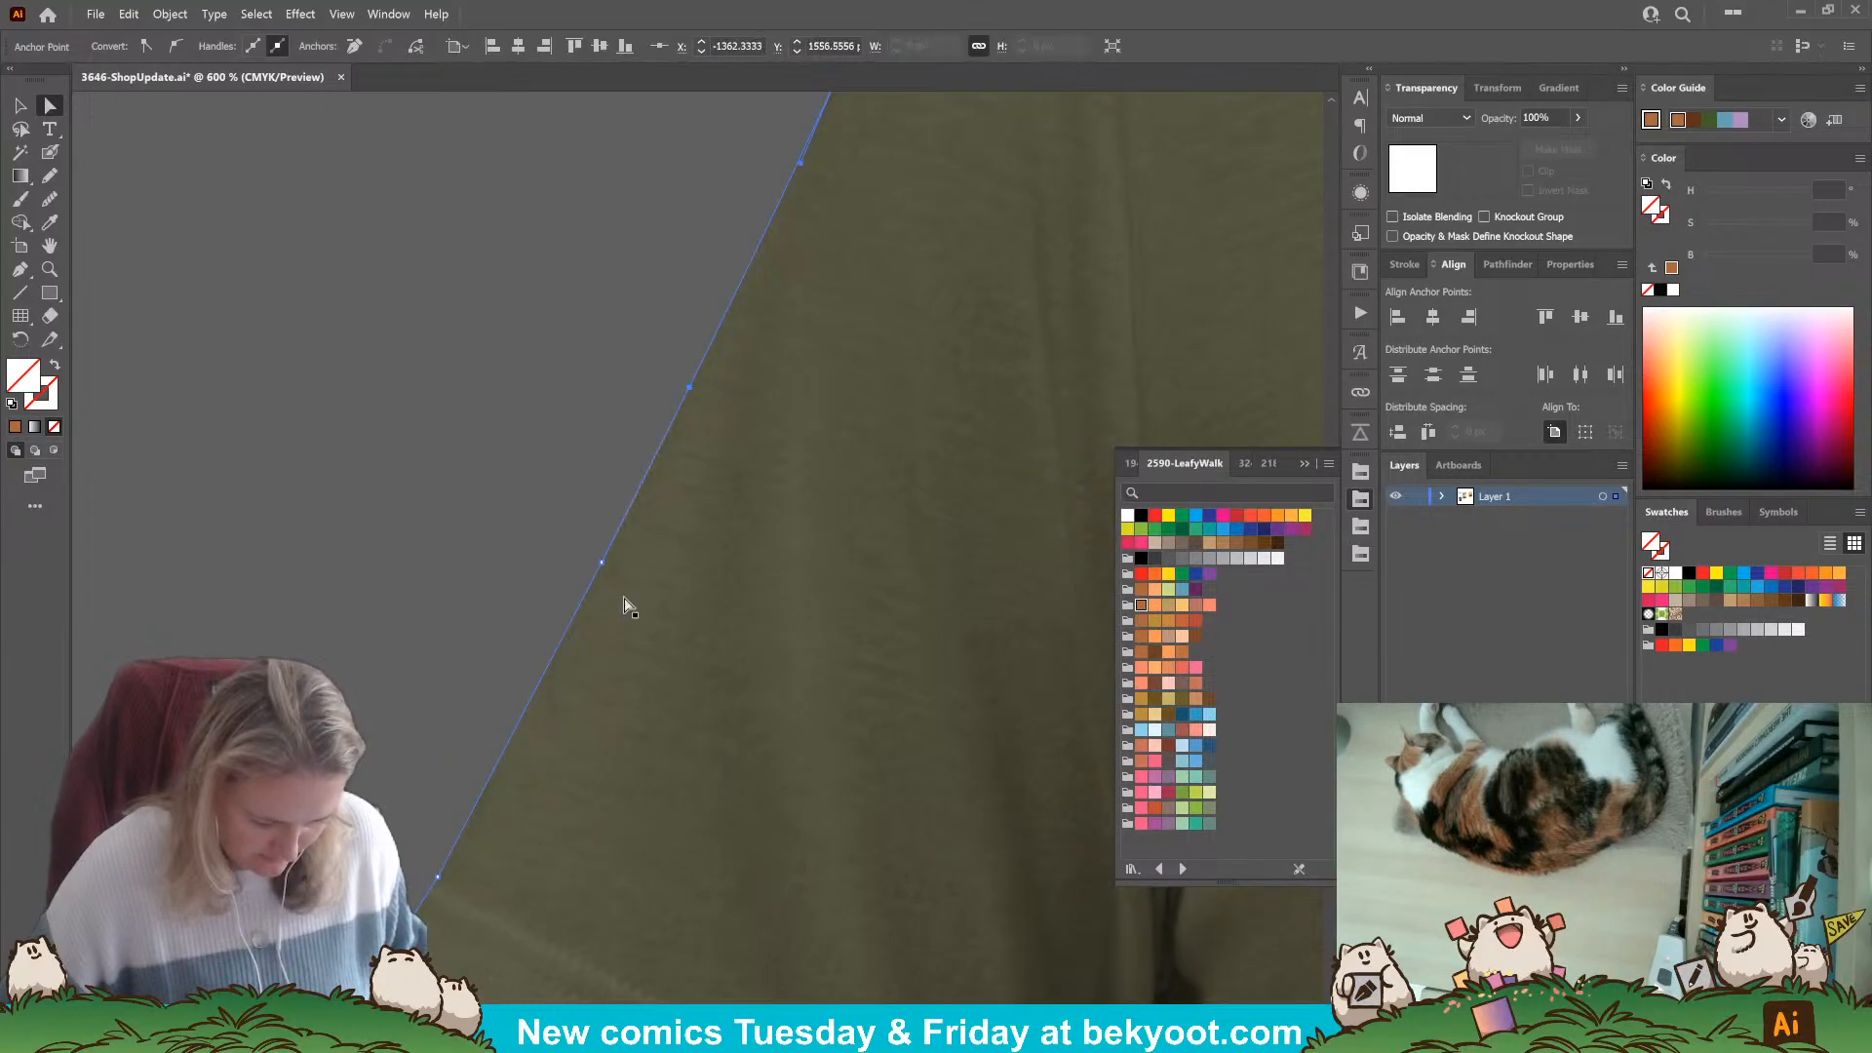
click(599, 567)
scroll(422, 522, down, 5)
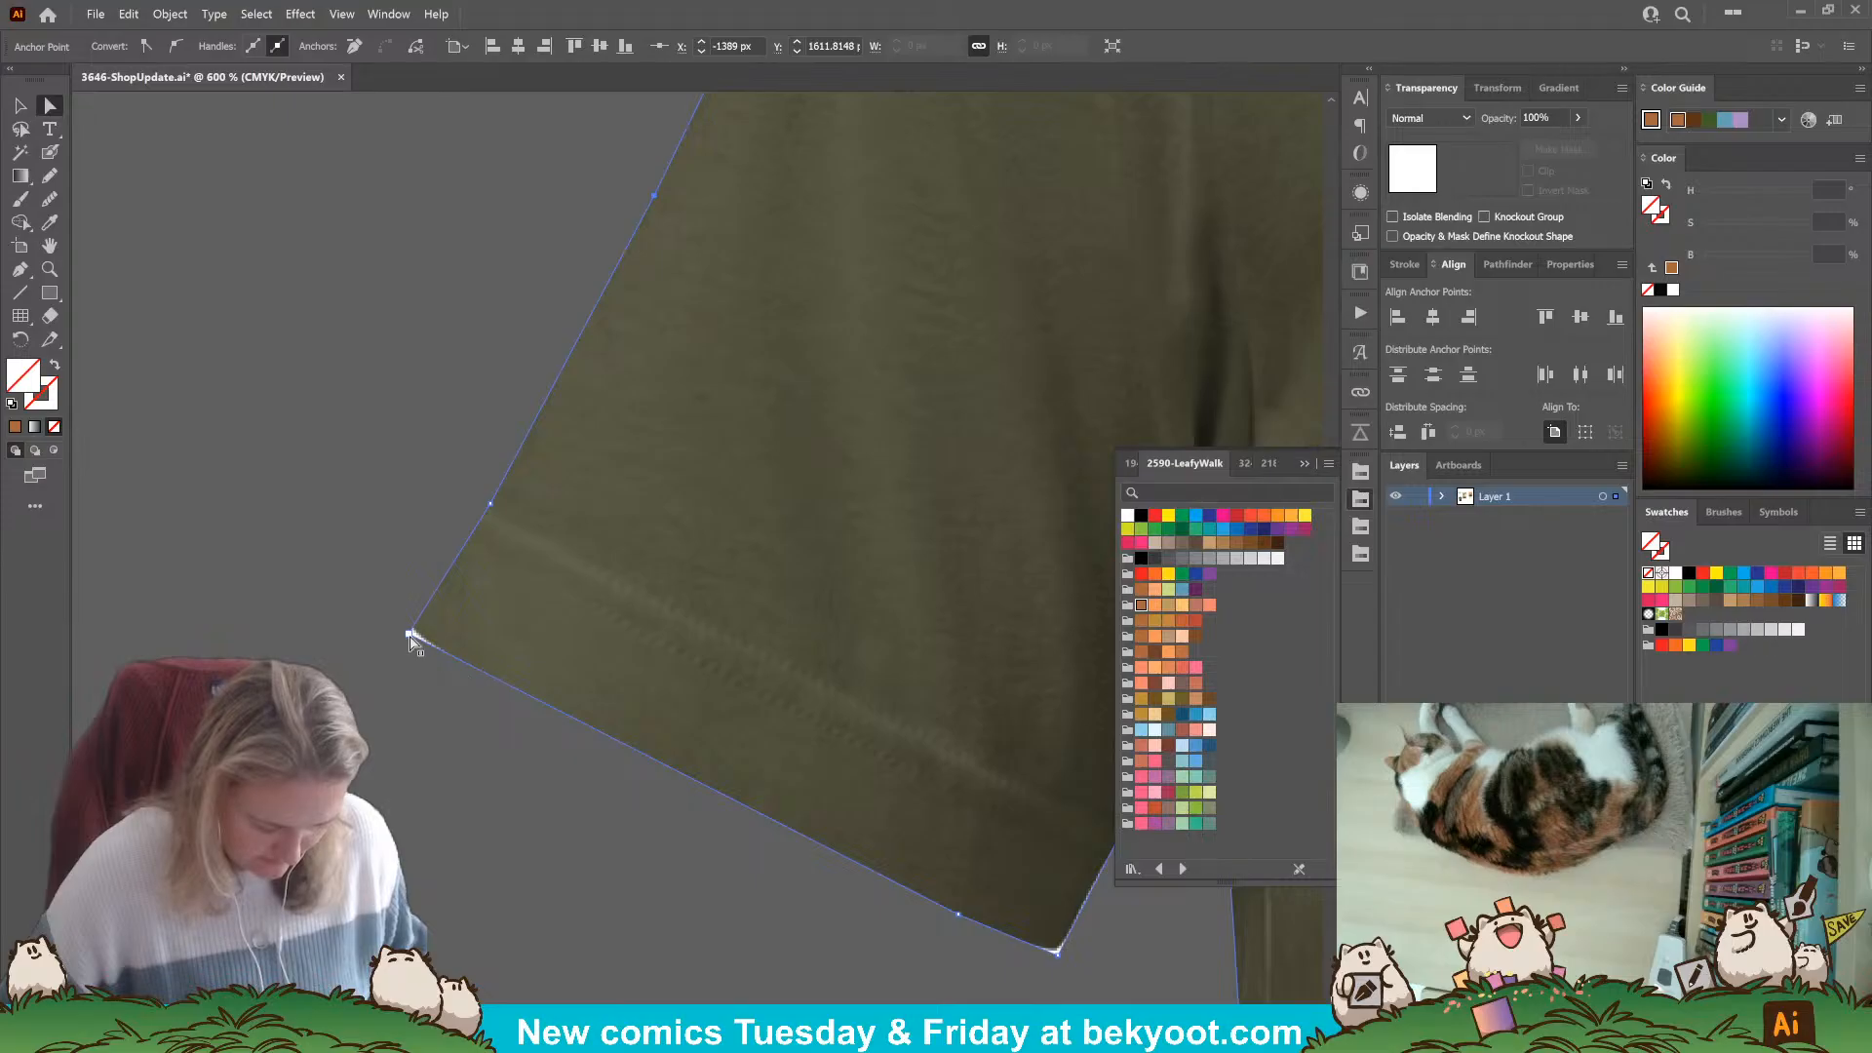
click(409, 634)
drag(409, 634, 414, 631)
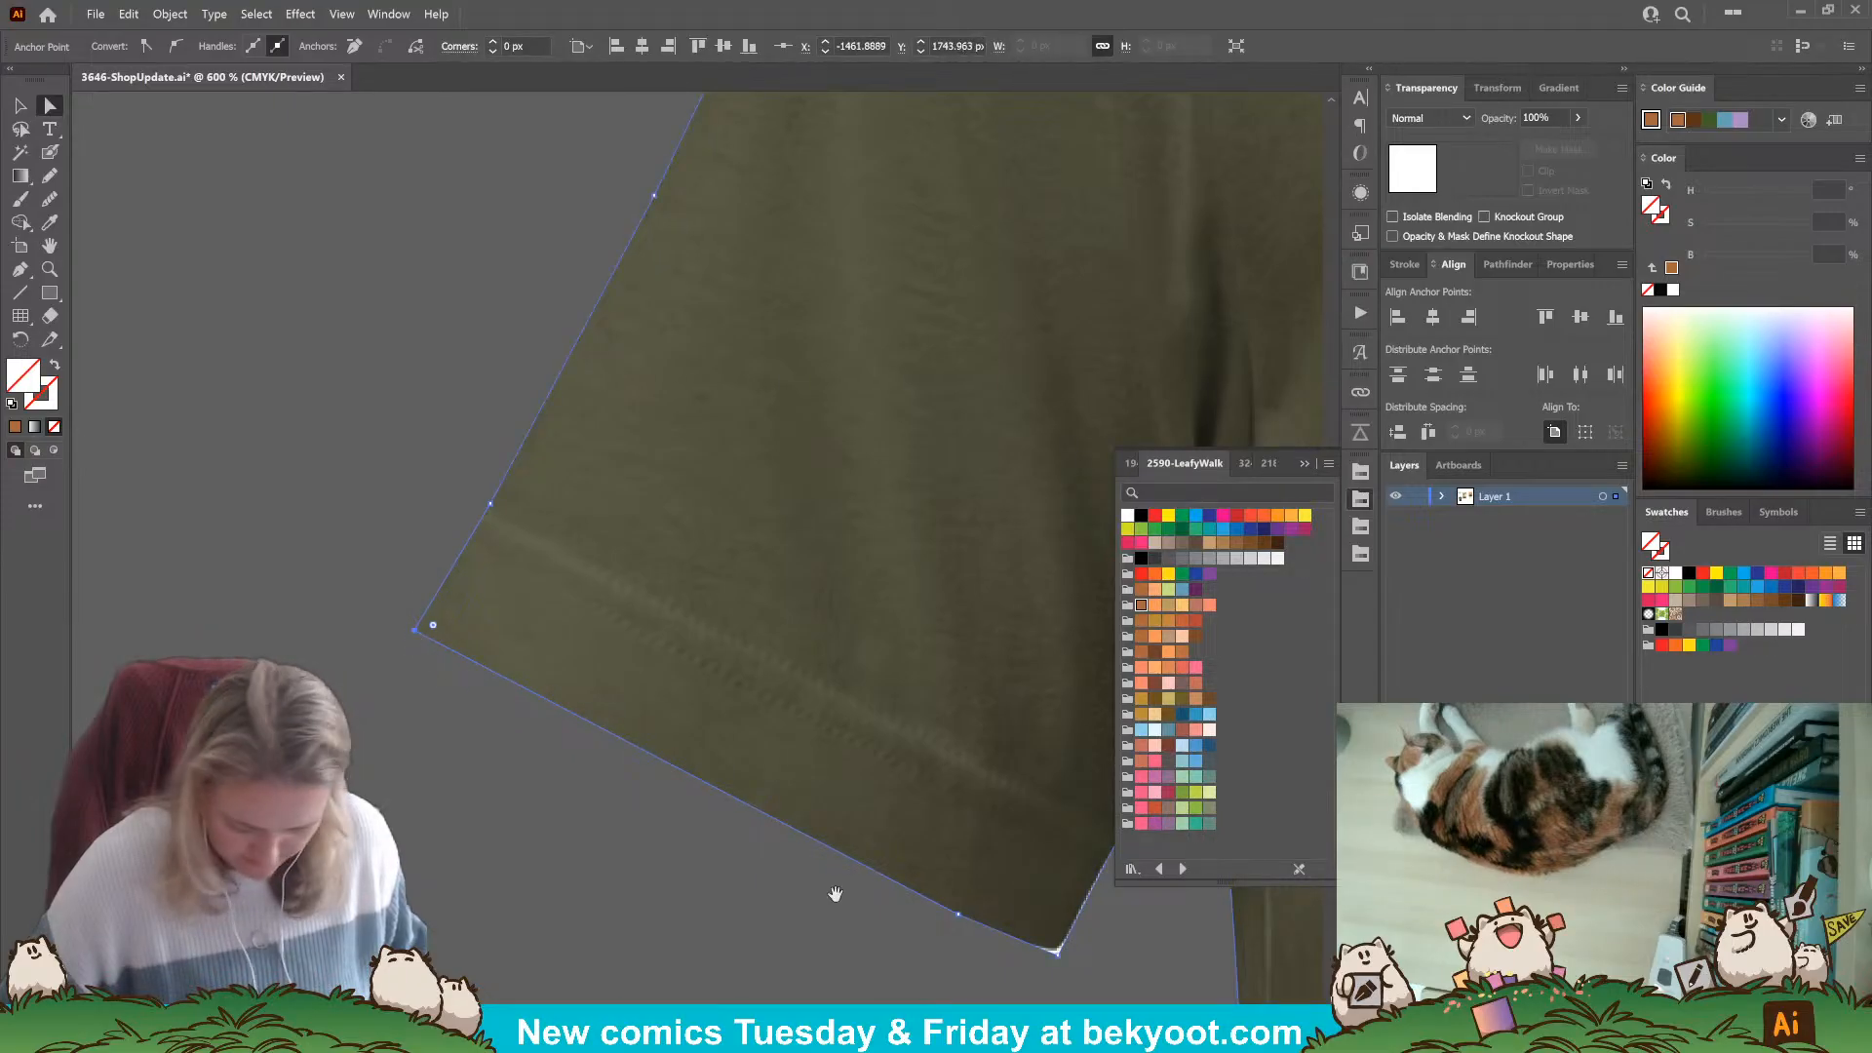
Adjust the mask anchors at the olive shirt's left armpit and just below it on the body side.
drag(1100, 992, 581, 689)
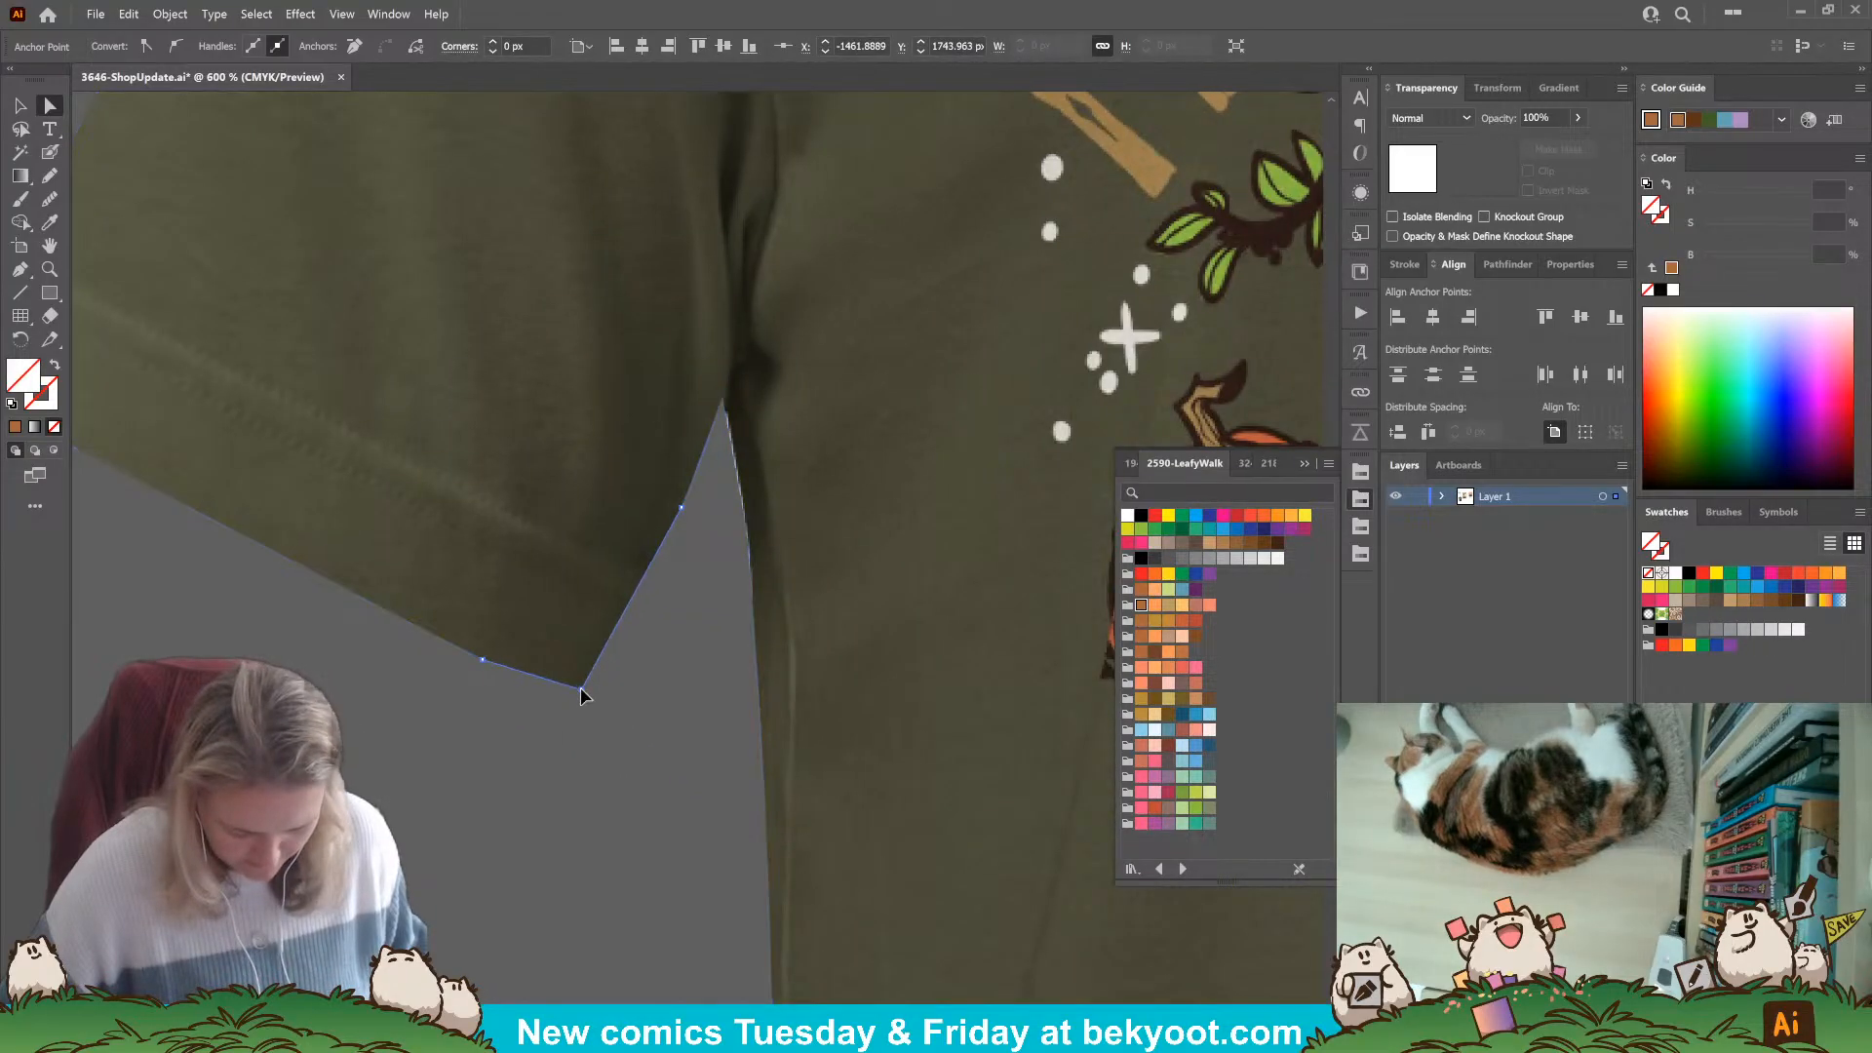
click(723, 395)
drag(723, 391, 723, 391)
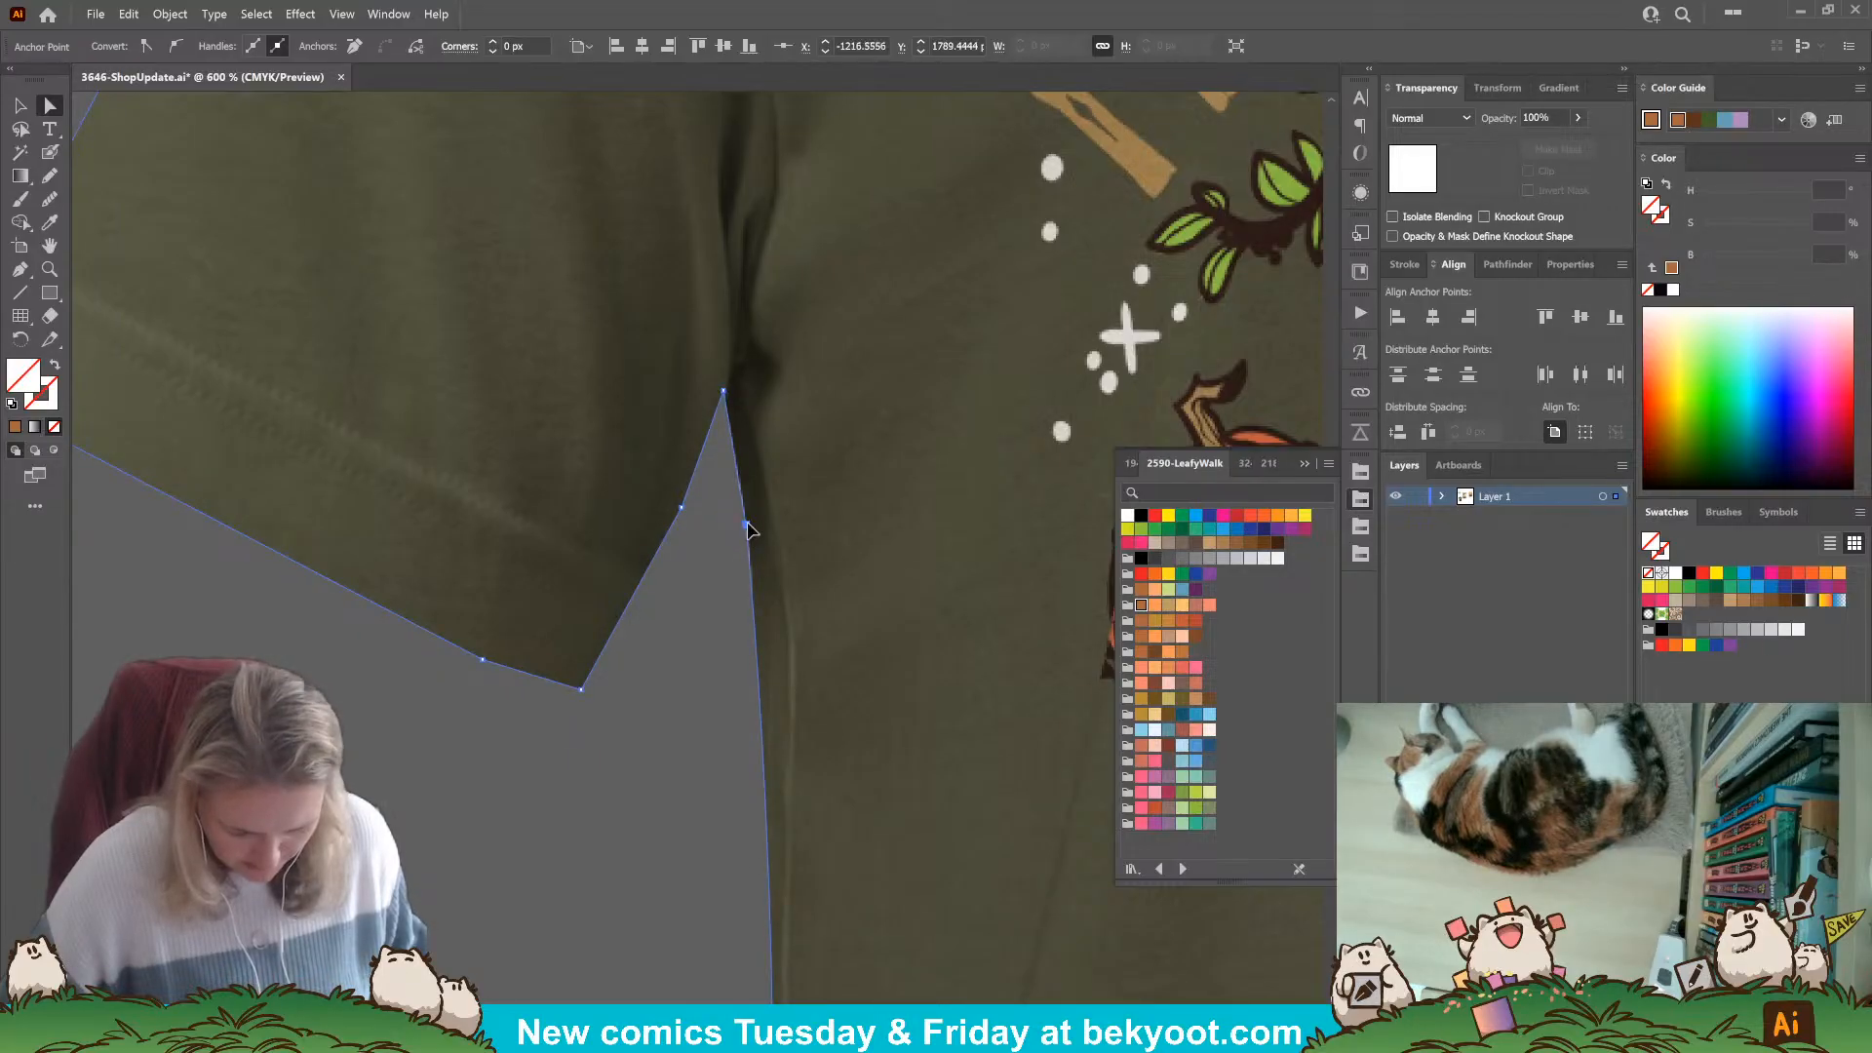
drag(748, 526, 752, 528)
key(ctrl+shift+a)
Pull in the mask curve at the olive shirt's lower left hem corner and the side anchor above it.
drag(923, 744, 704, 366)
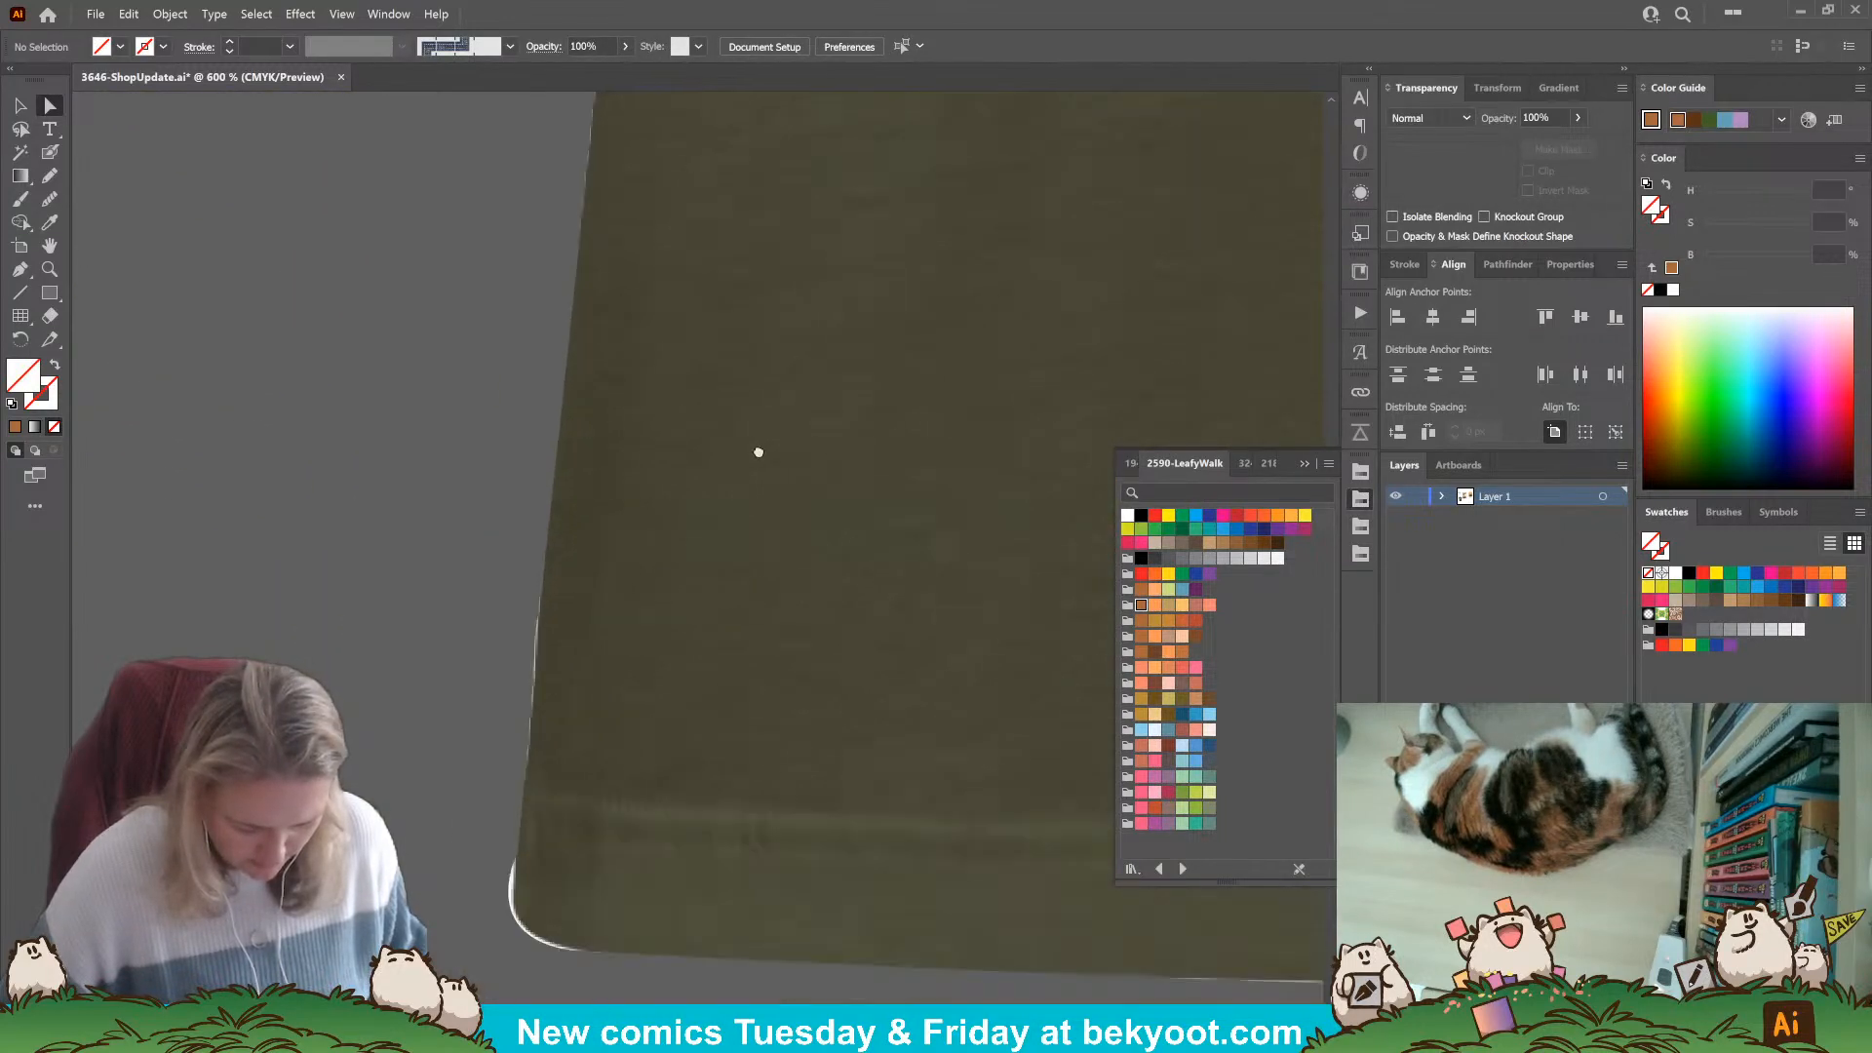
click(546, 766)
click(545, 758)
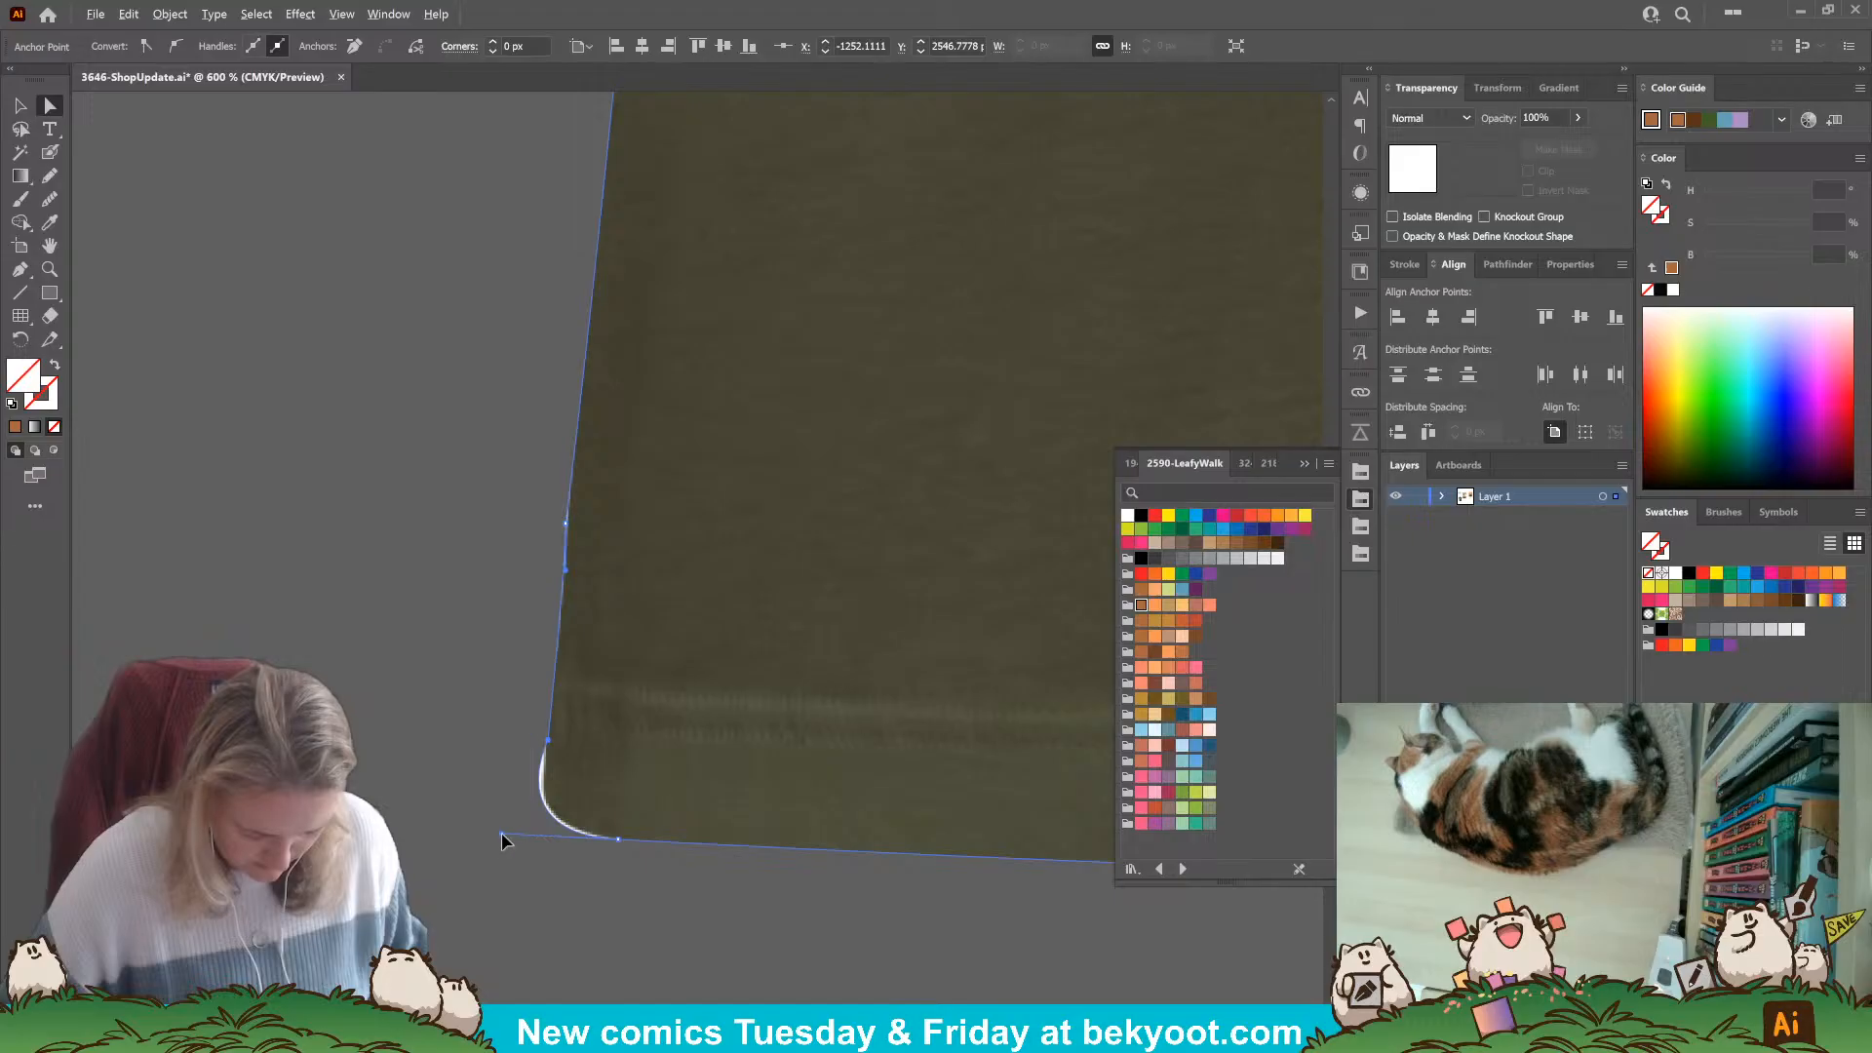
drag(501, 833, 527, 838)
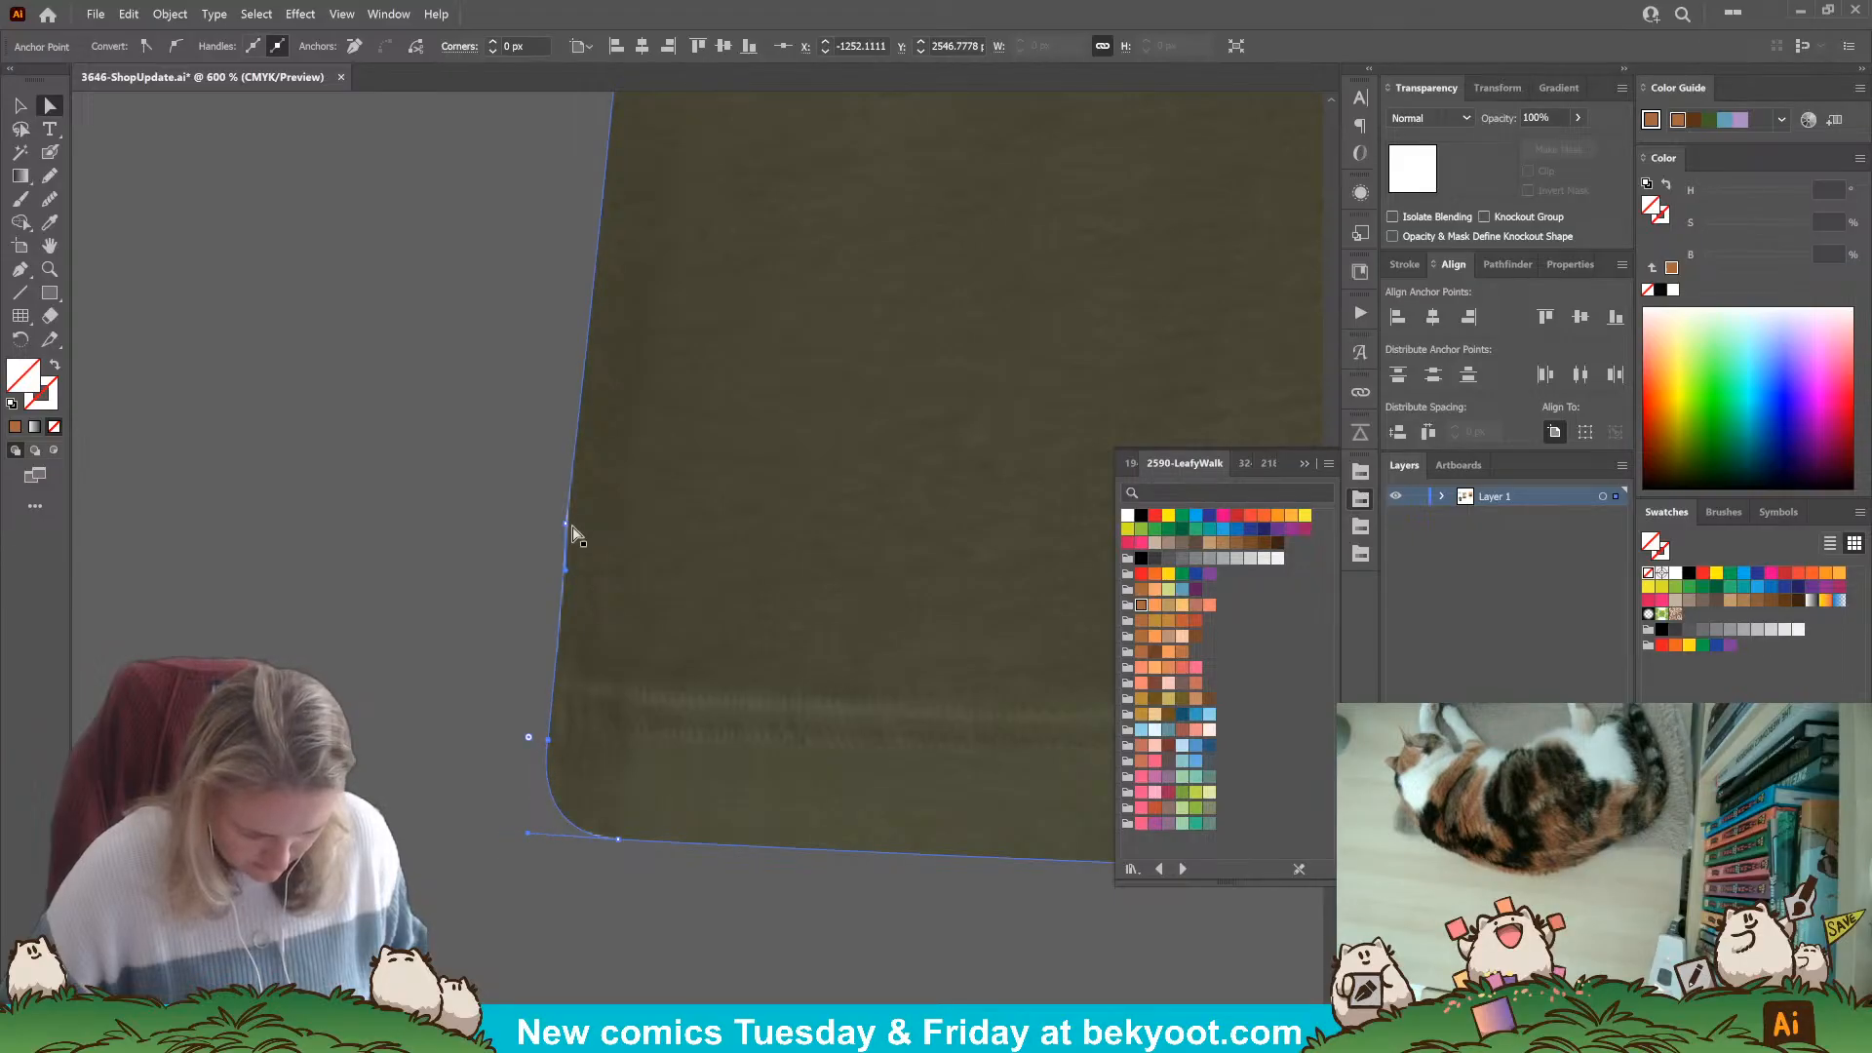
click(567, 525)
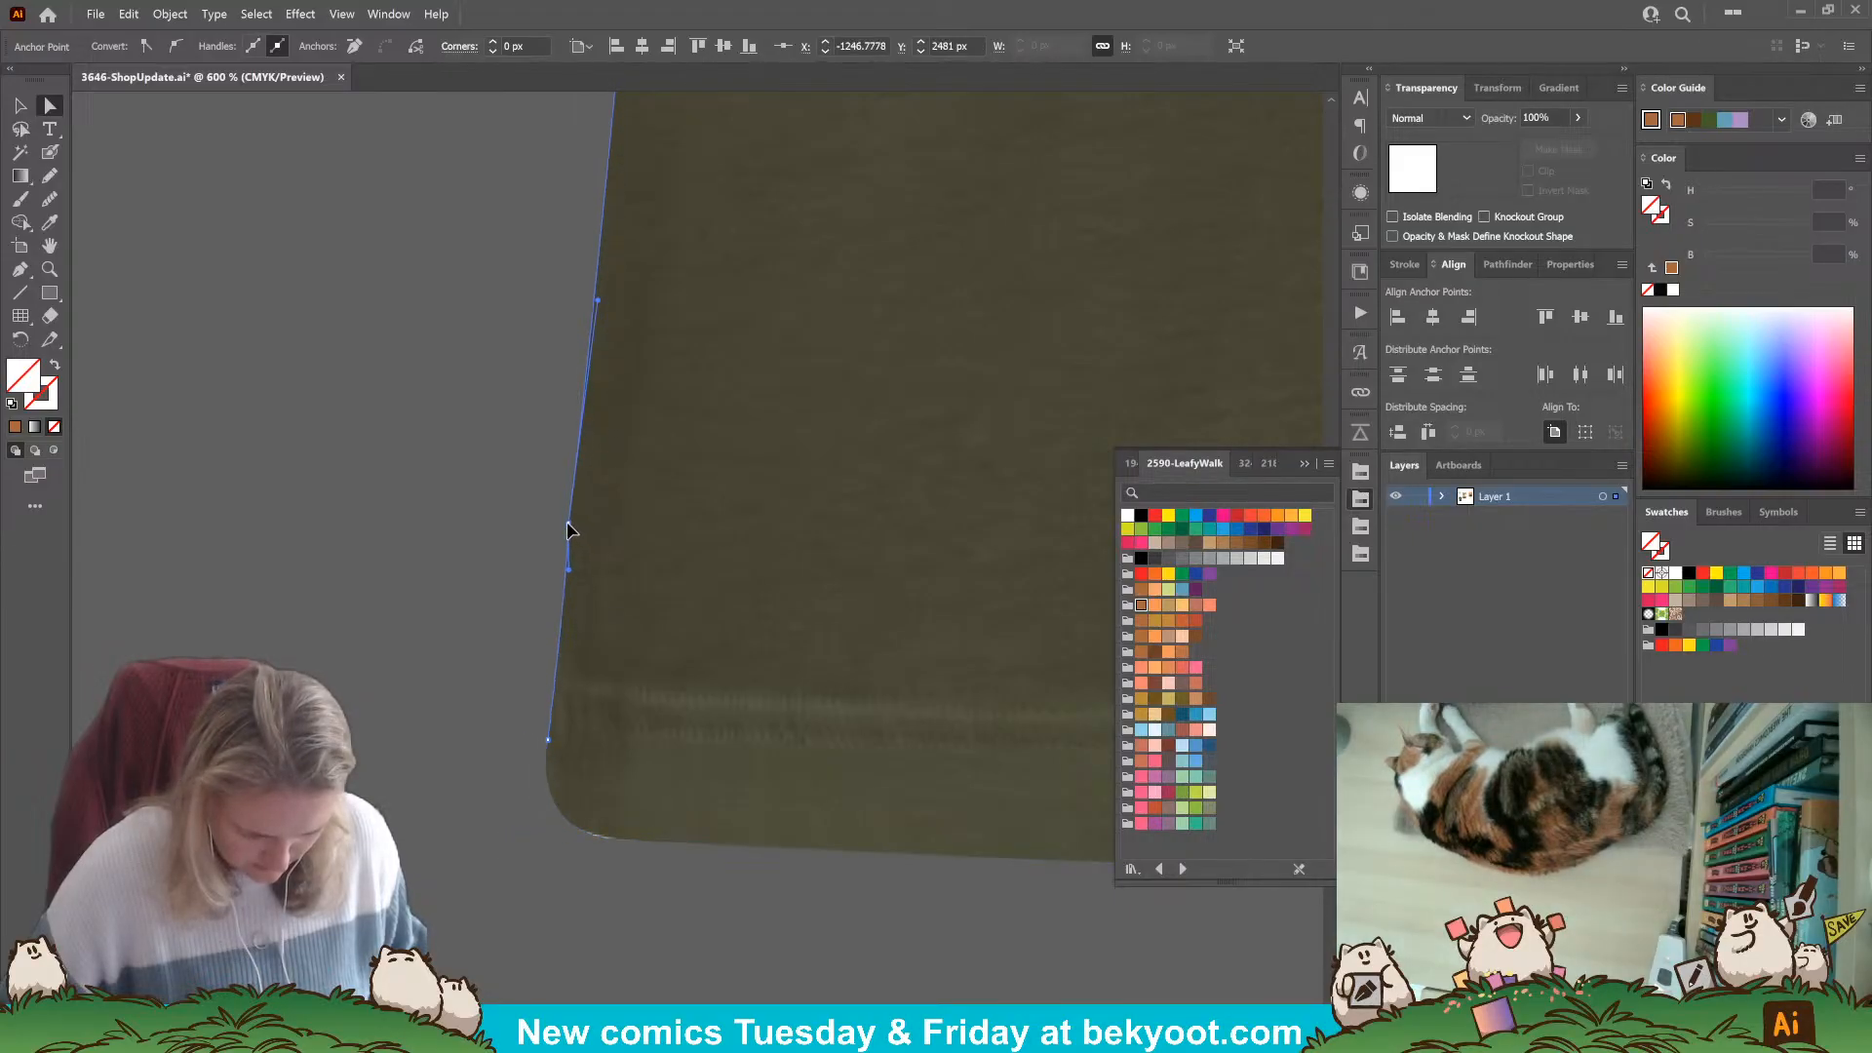
Raise the mask anchor at the middle of the olive shirt's bottom hem to hide the white strip.
drag(904, 906, 447, 808)
drag(1079, 799, 583, 744)
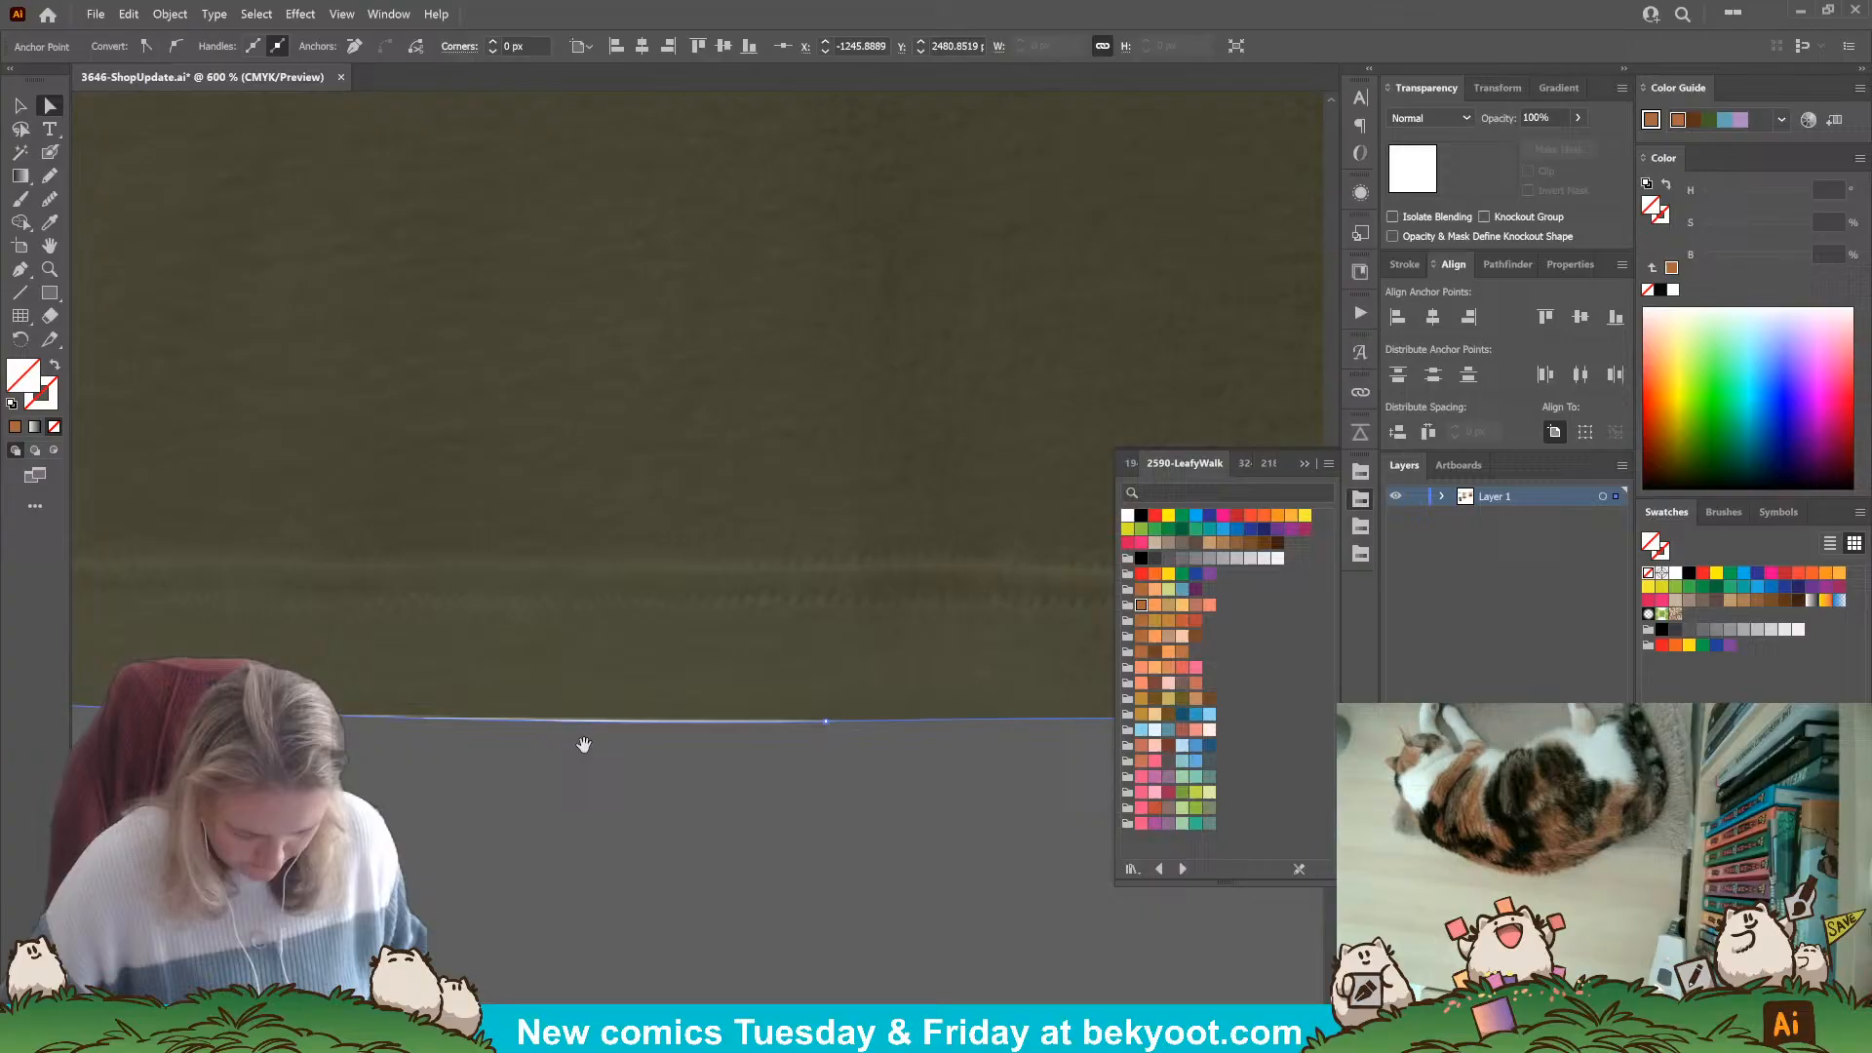
click(824, 723)
drag(824, 723, 831, 712)
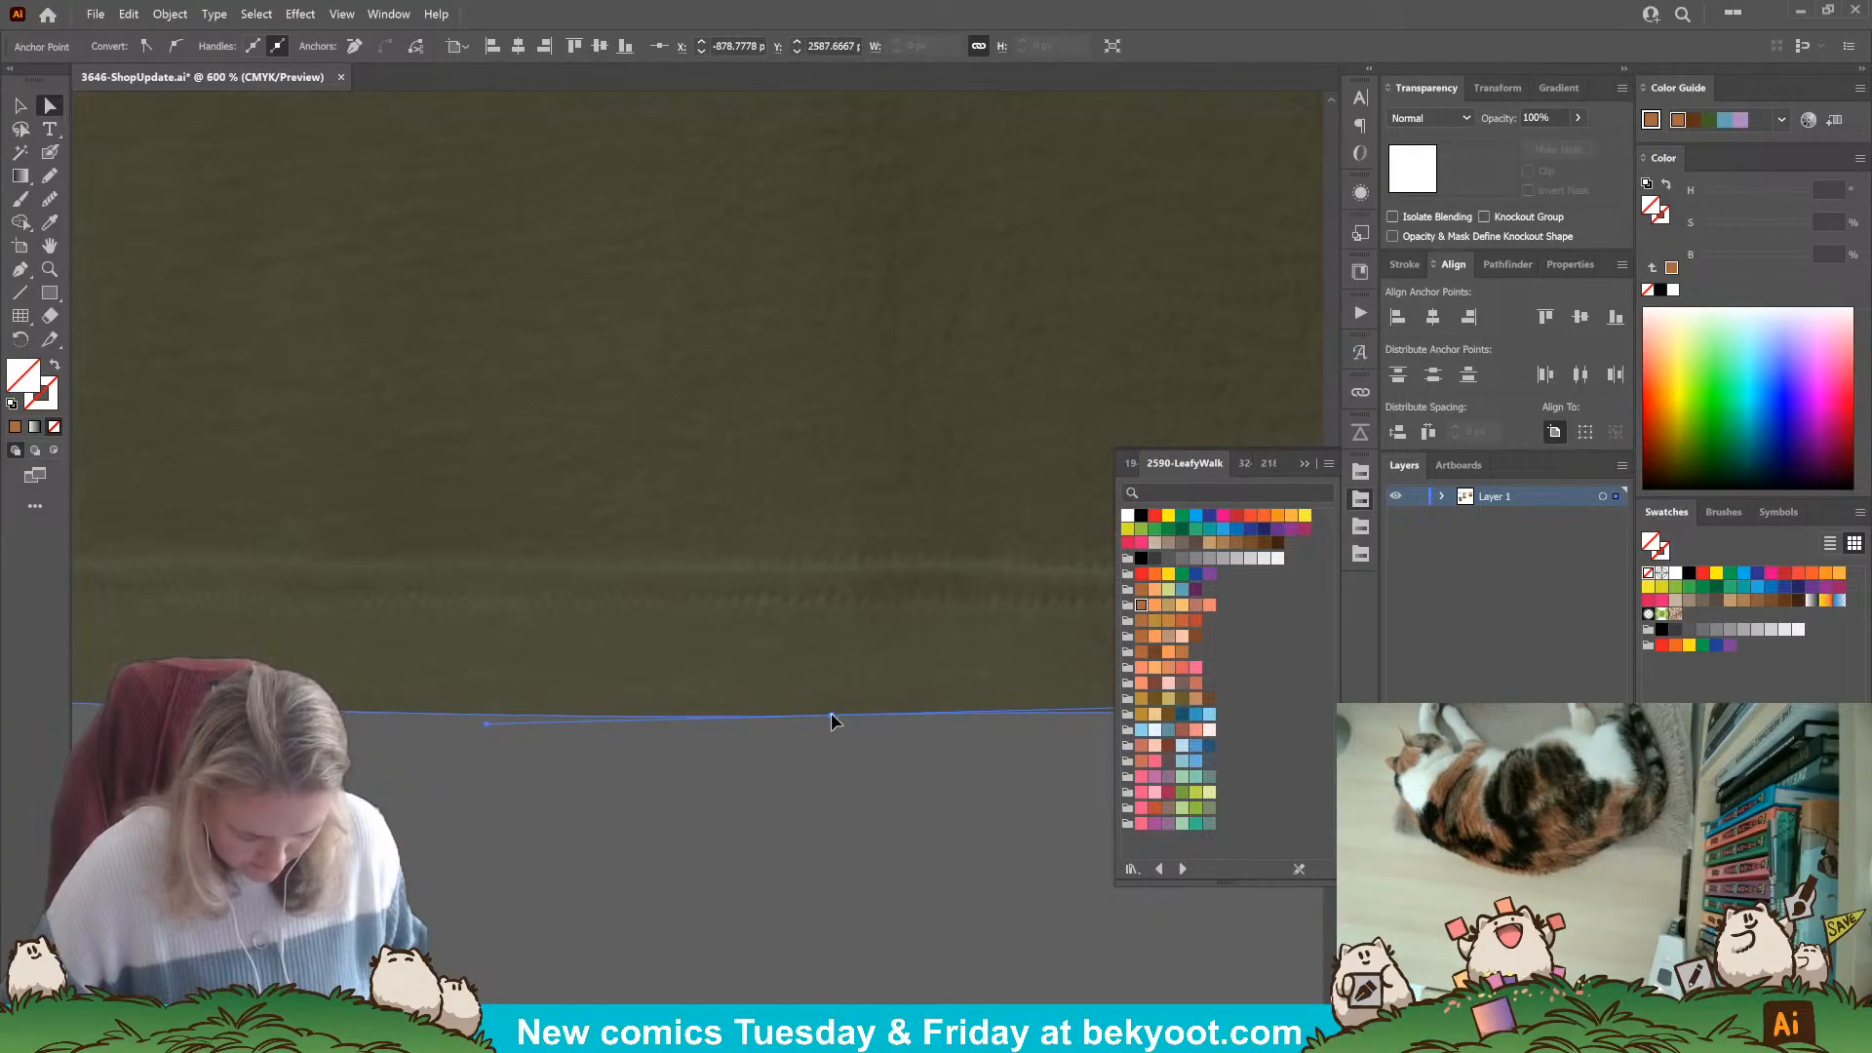
Shorten the mask handle at the lower right hem corner and nudge the side anchor above it inward.
drag(895, 794, 469, 768)
drag(472, 666, 716, 684)
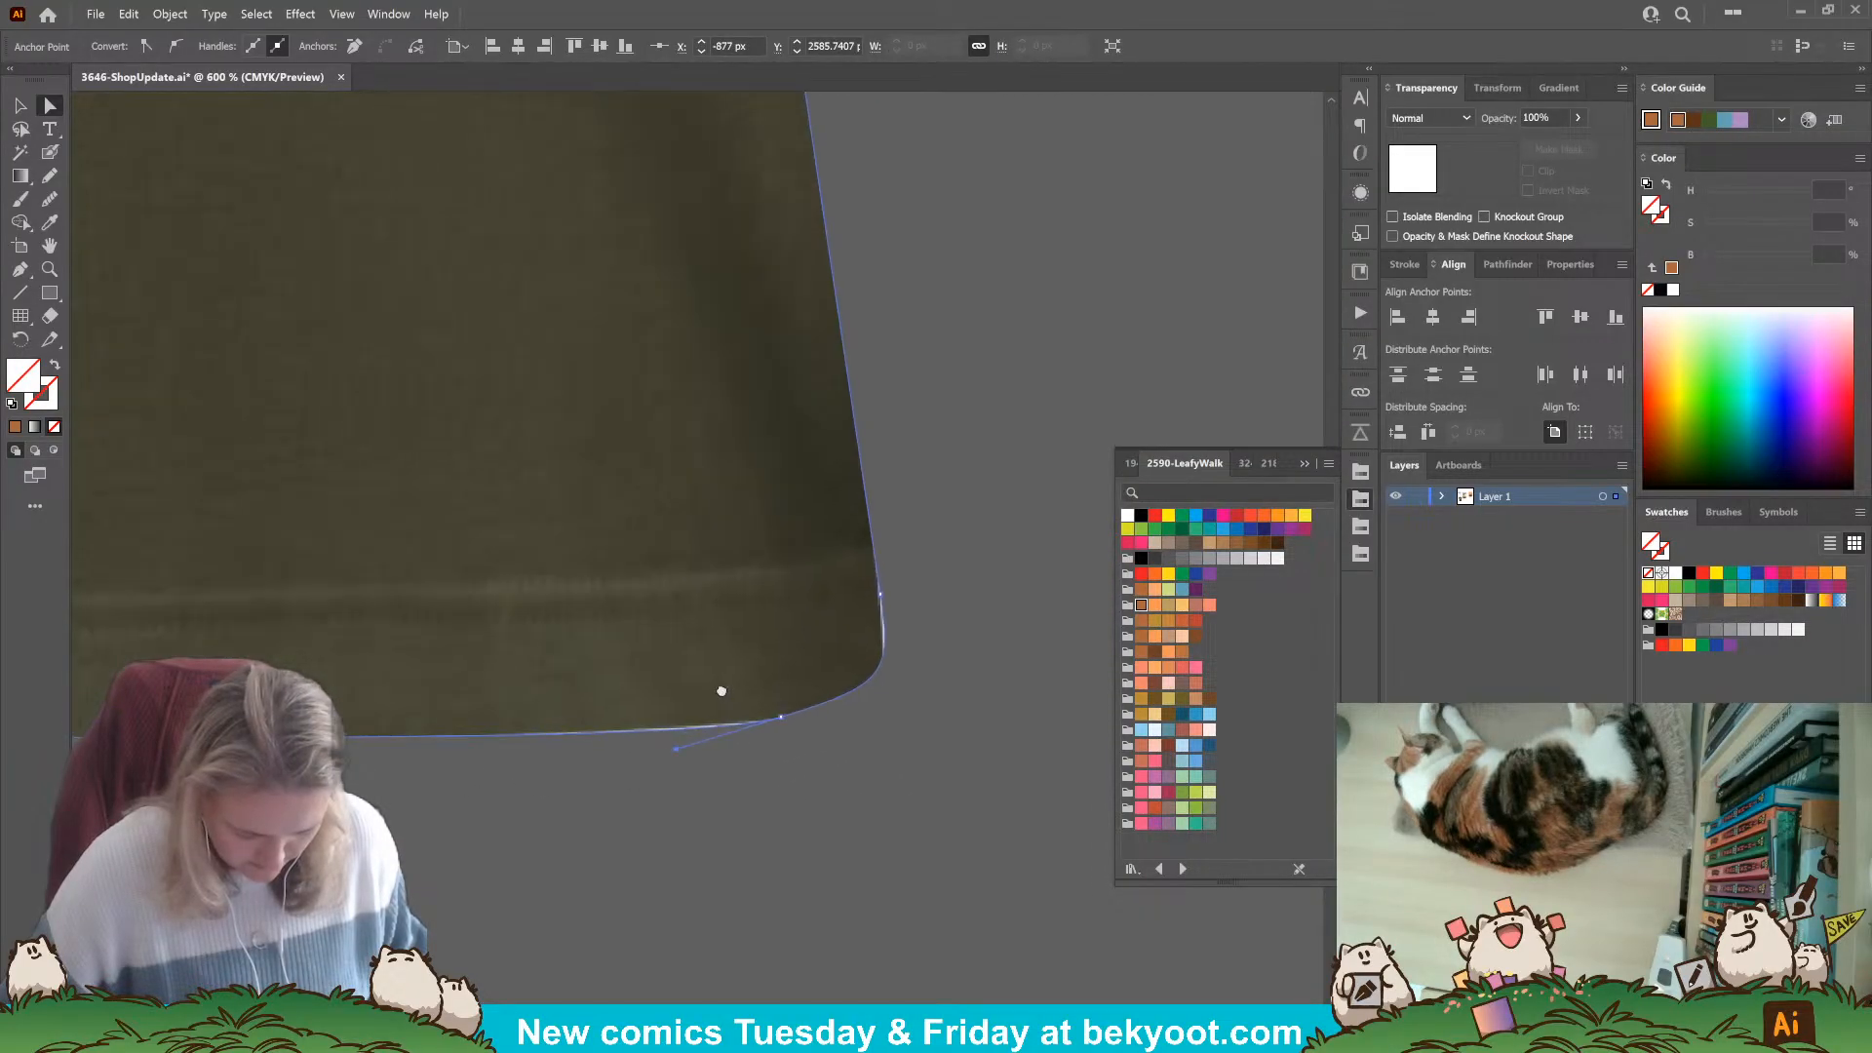
drag(676, 749, 702, 736)
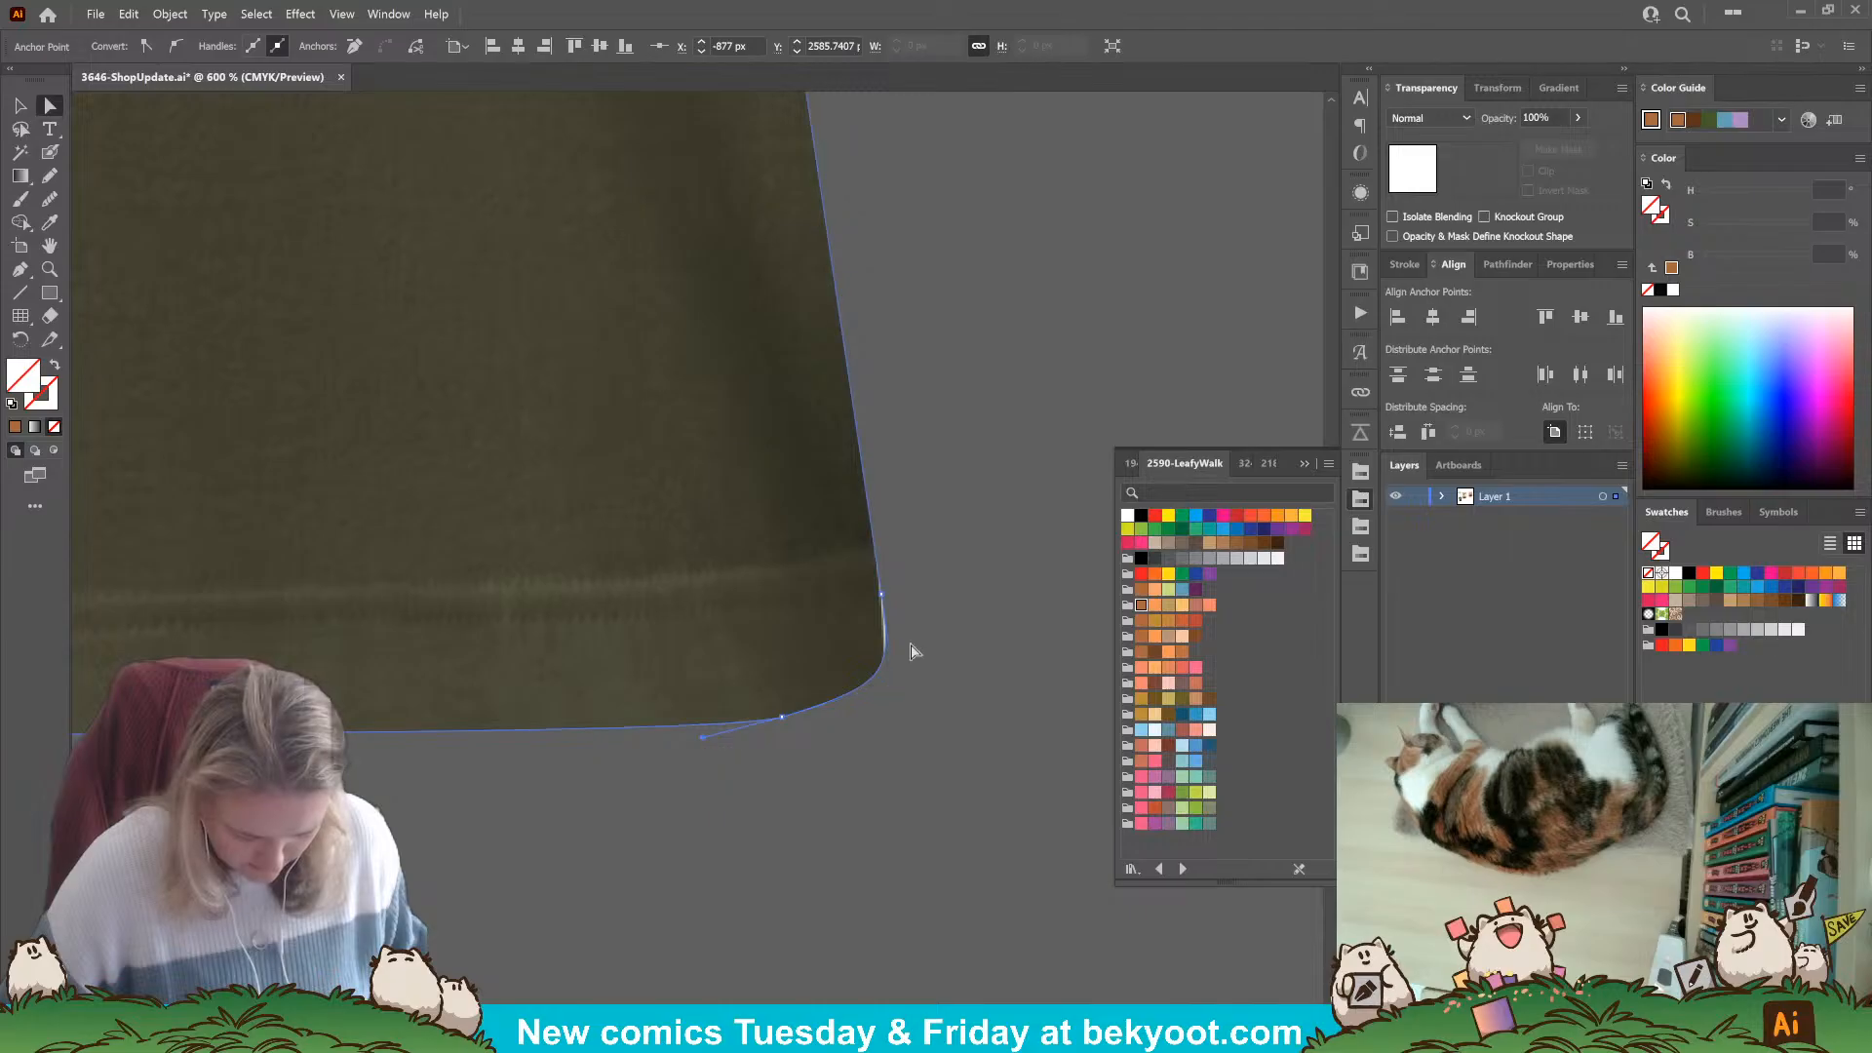
click(880, 595)
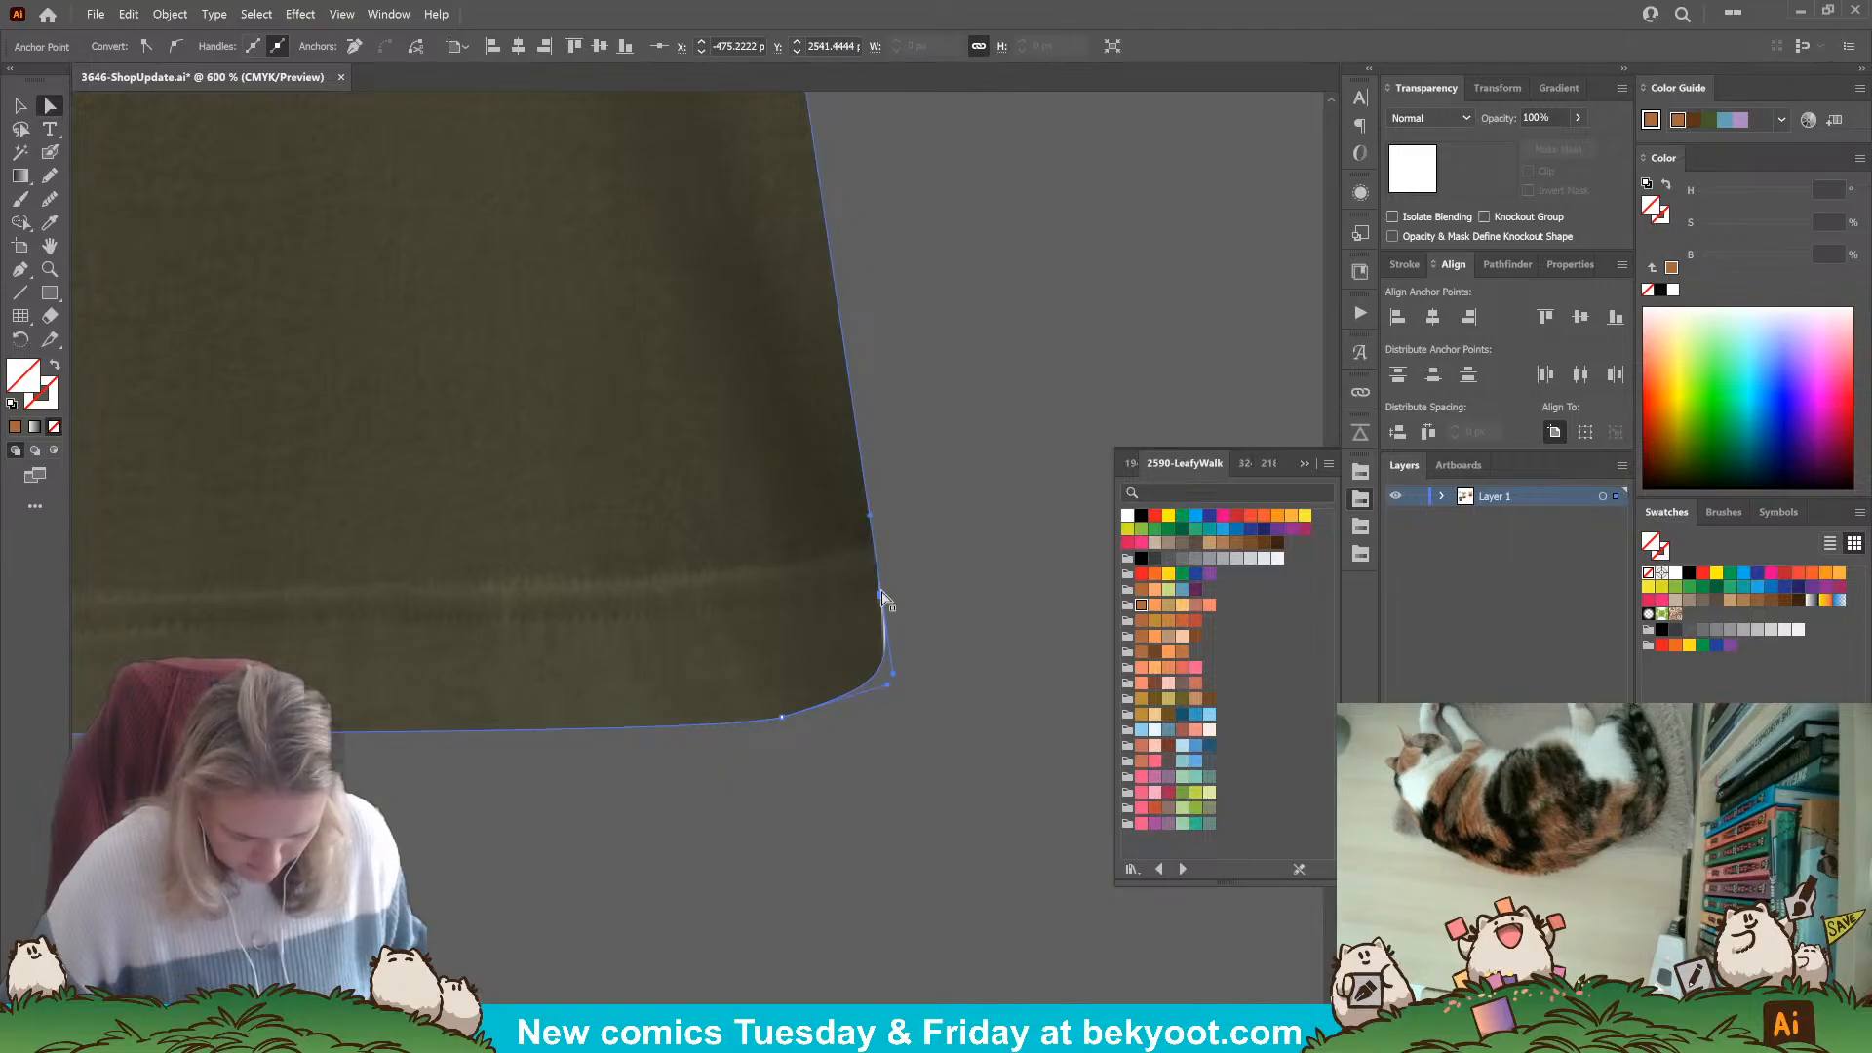
drag(882, 595, 877, 591)
Convert the mask anchor where the right shoulder meets the collar to a smooth curve and refine the neighbouring collar anchors.
drag(880, 483, 824, 828)
drag(746, 263, 836, 996)
drag(781, 406, 752, 975)
drag(835, 367, 751, 763)
drag(910, 569, 596, 770)
drag(447, 417, 770, 867)
drag(237, 195, 623, 552)
drag(244, 345, 463, 569)
click(658, 386)
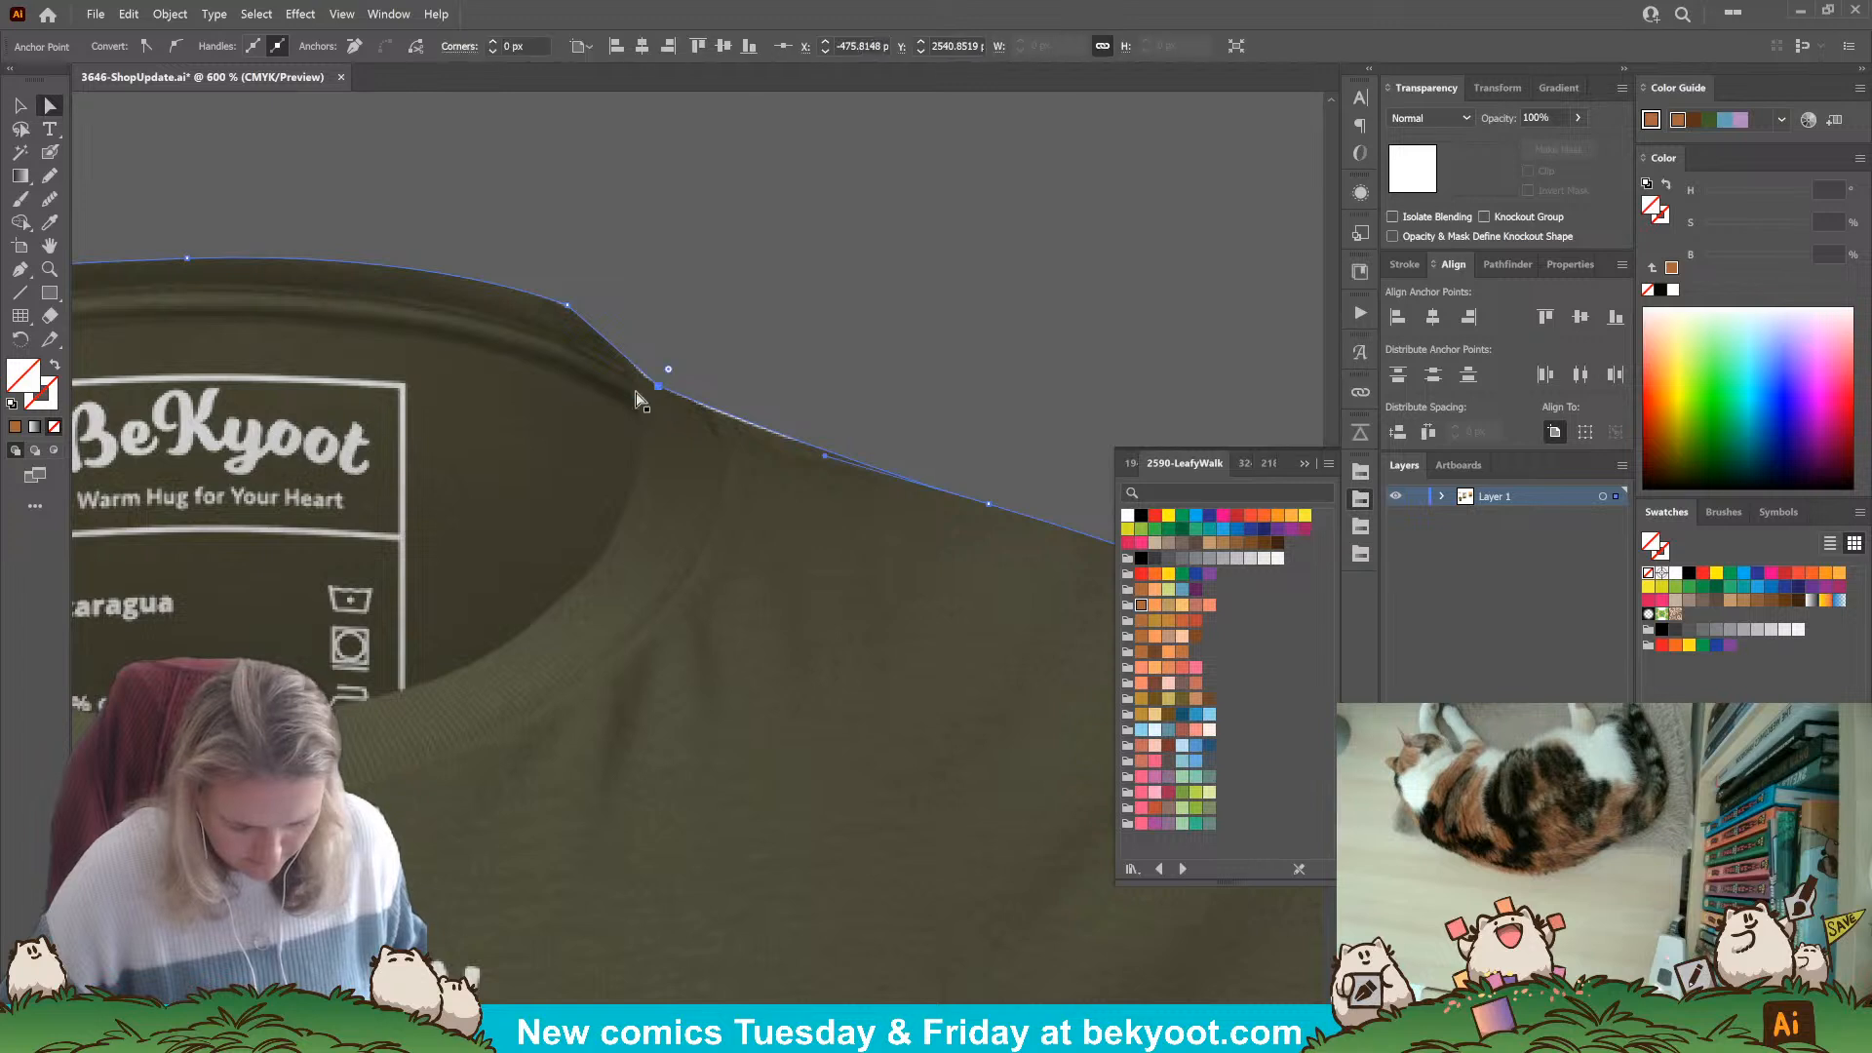
click(21, 271)
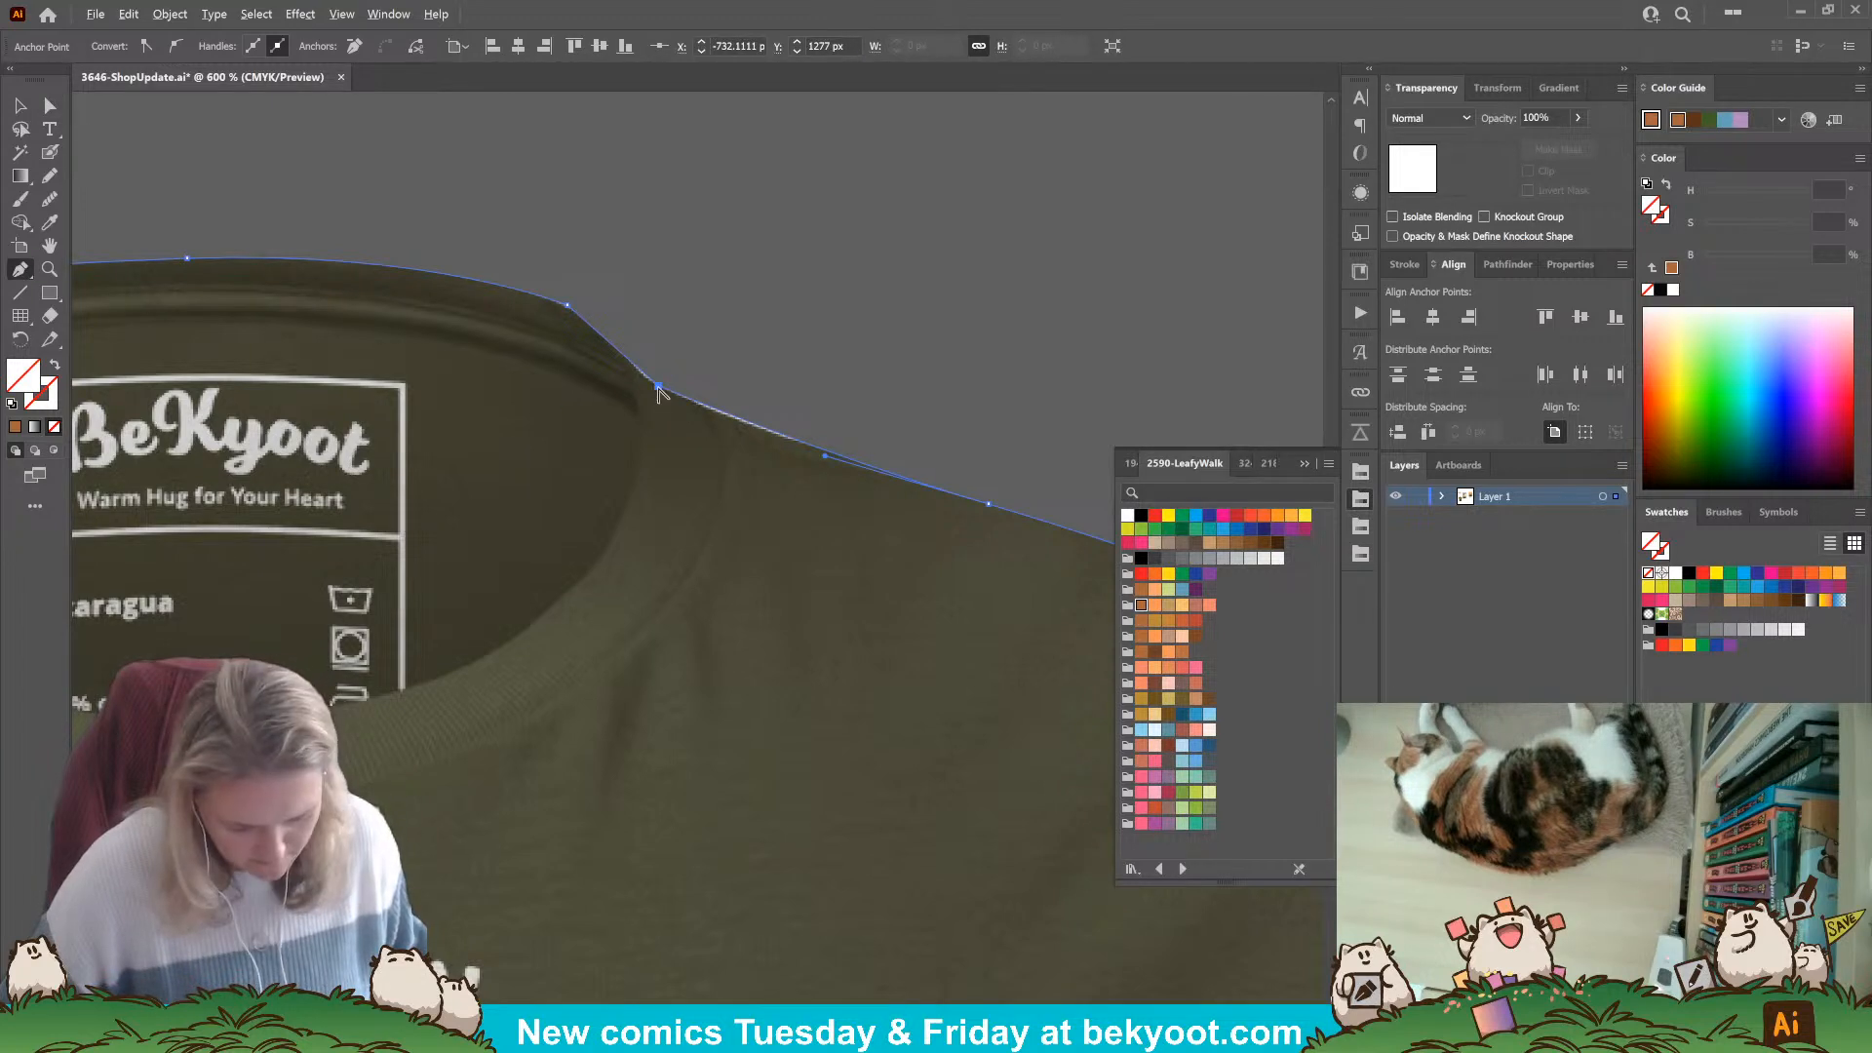
mouse_move(658, 386)
mouse_down()
mouse_move(681, 401)
mouse_move(627, 374)
mouse_up()
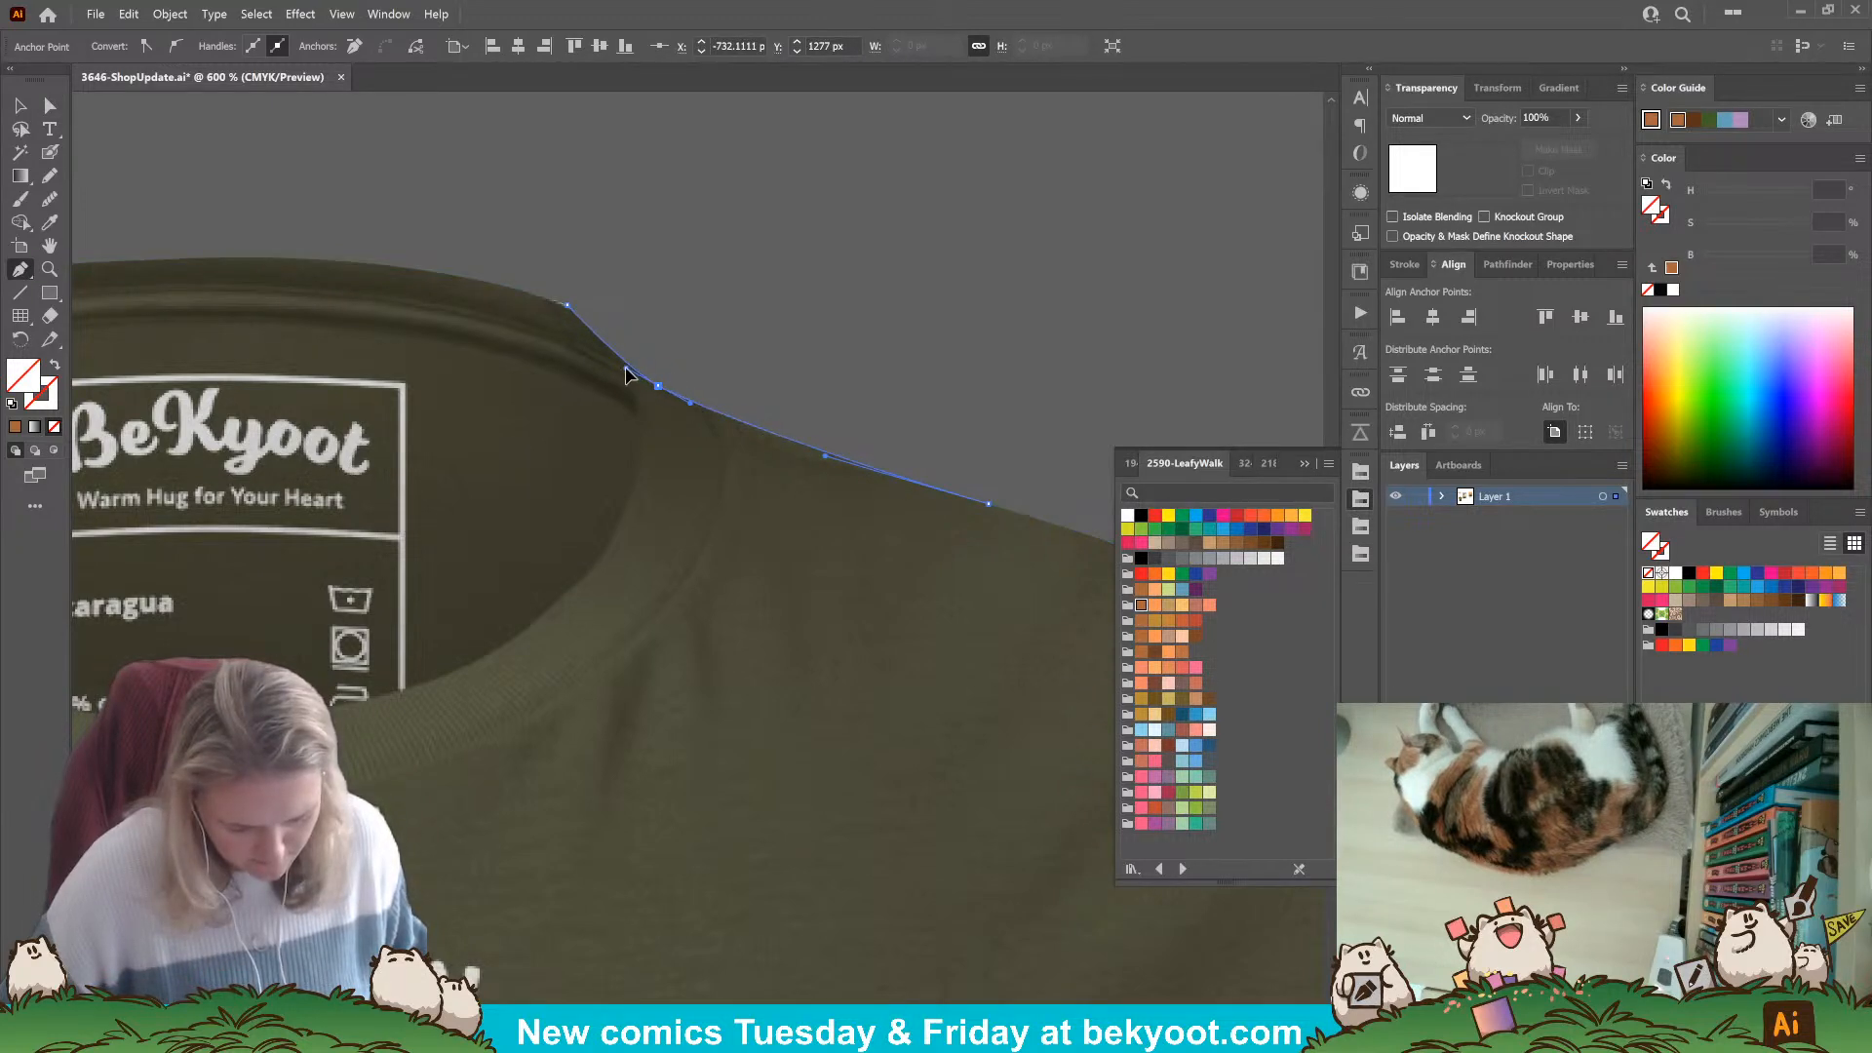
drag(567, 305, 566, 309)
key(v)
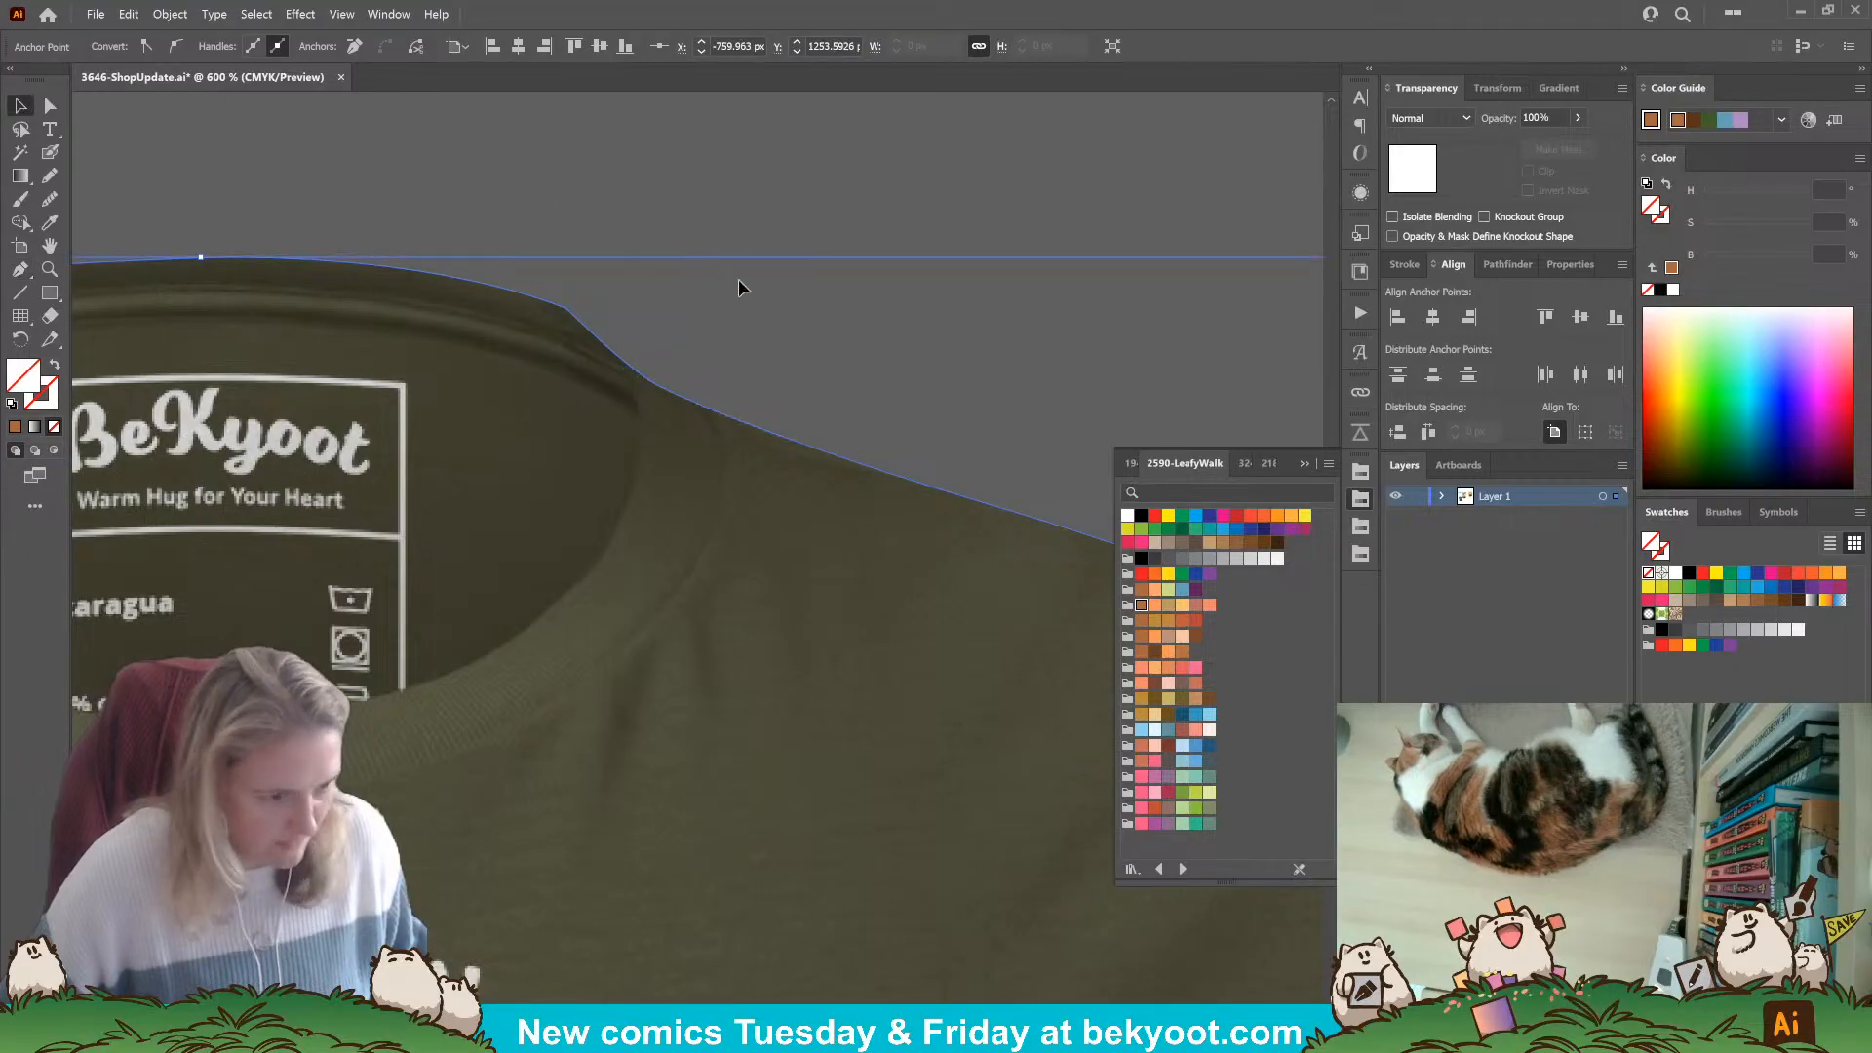
click(739, 282)
Scale down the olive shirt mockup and place it on the tall artboard, overlapping below the grey and white shirts.
scroll(740, 526, down, 7)
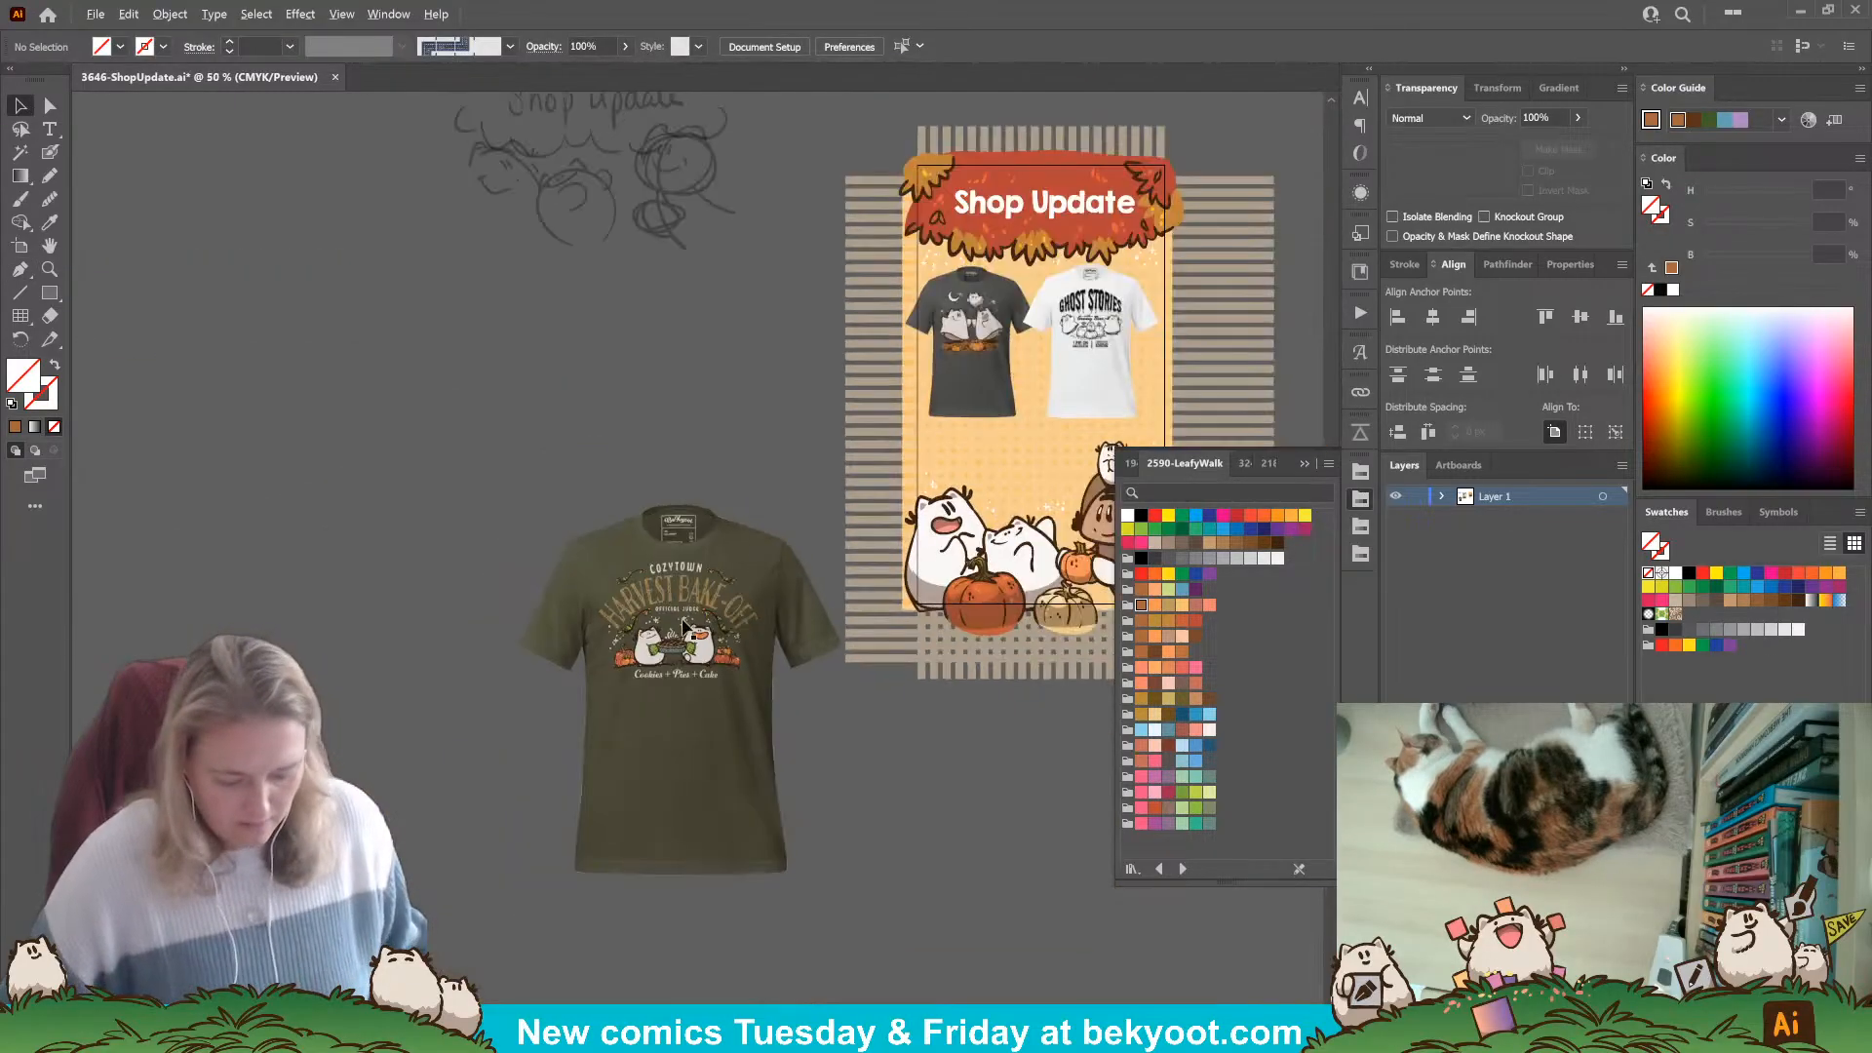
click(585, 670)
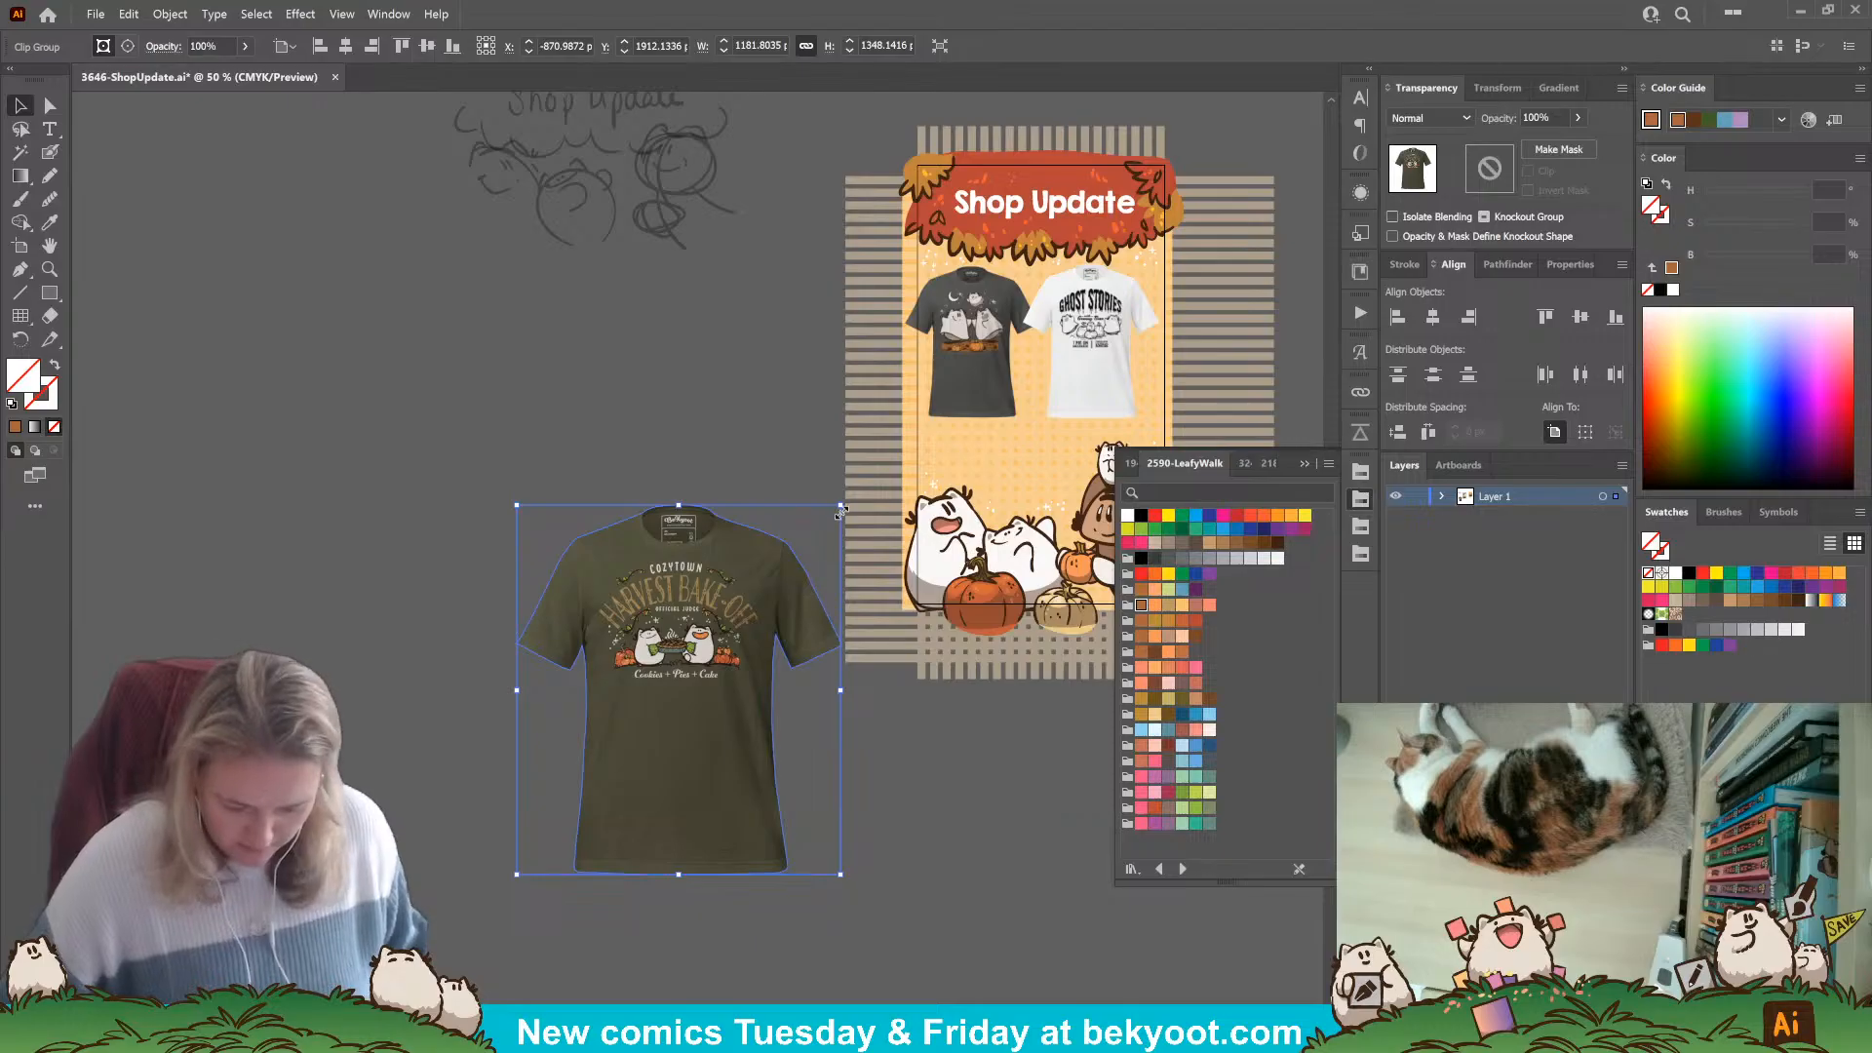
drag(840, 507, 1102, 521)
Select all three shirts, enlarge them together to about 1219 px wide, and recentre them on the tall artboard.
shift+click(1093, 289)
shift+click(992, 323)
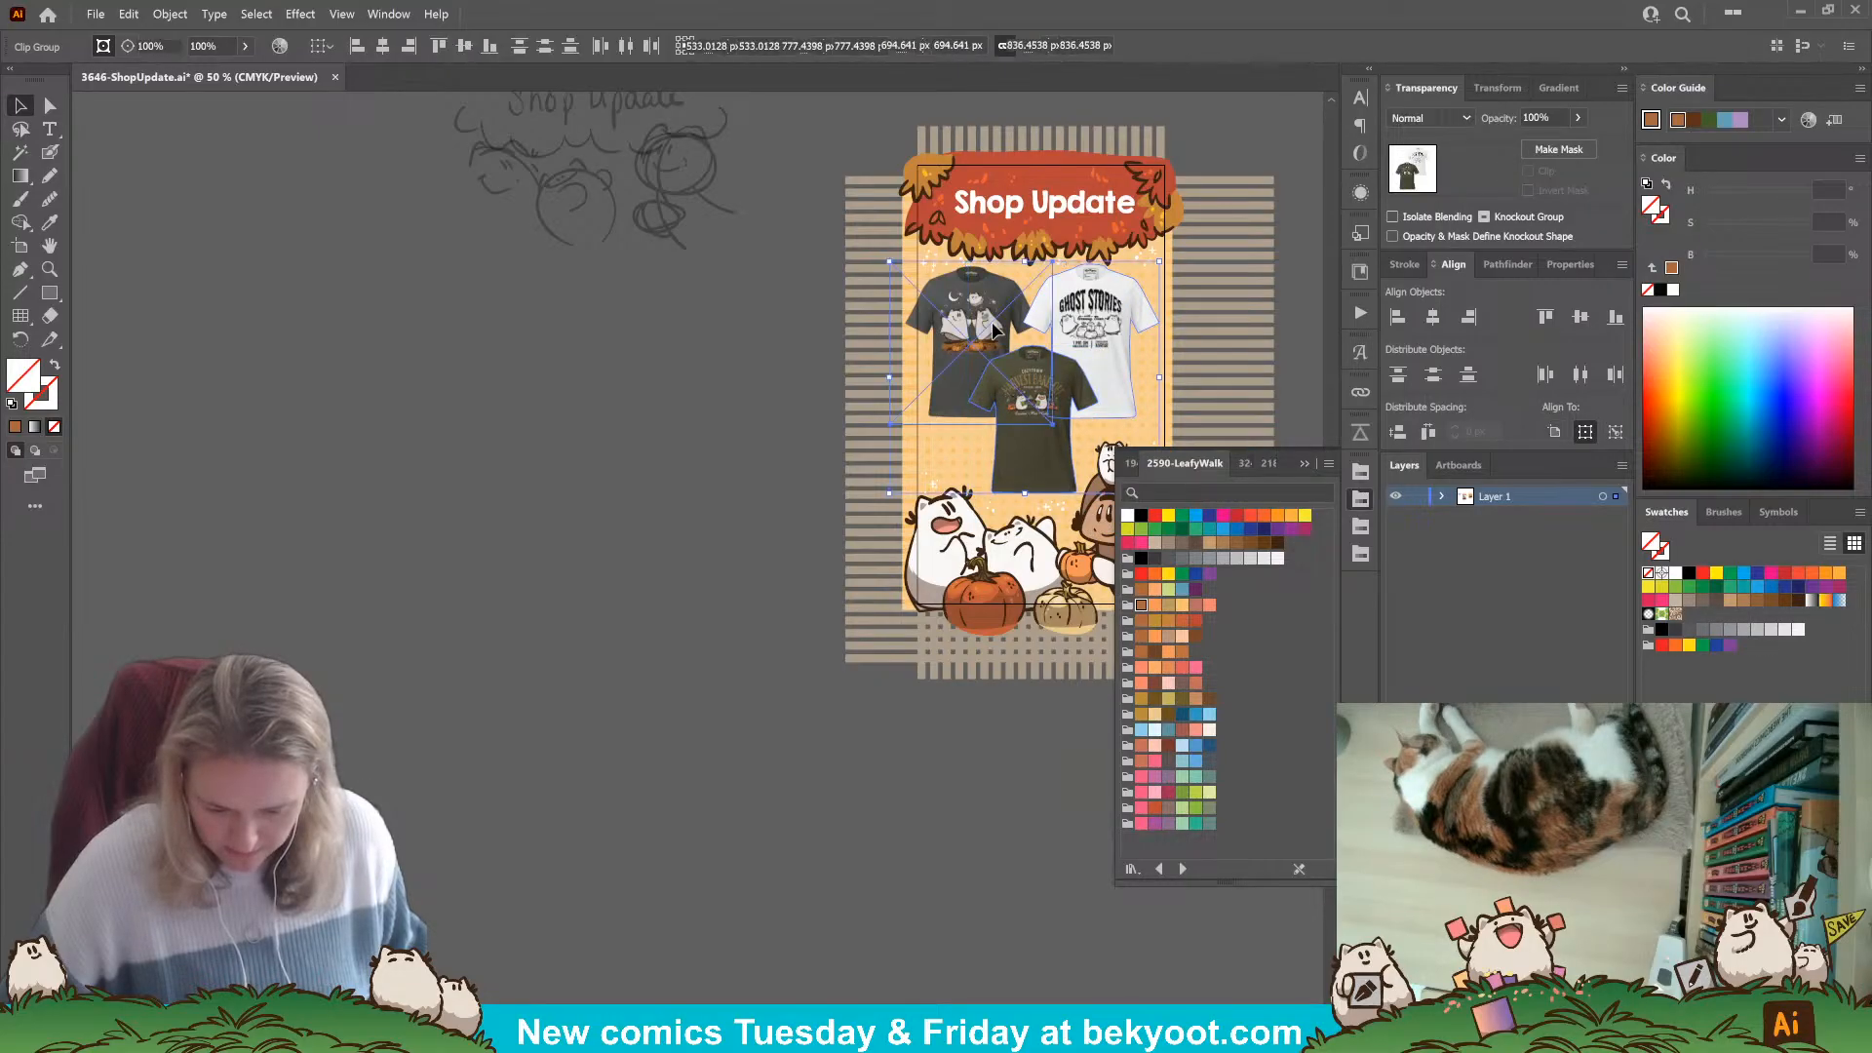
drag(1102, 429, 771, 412)
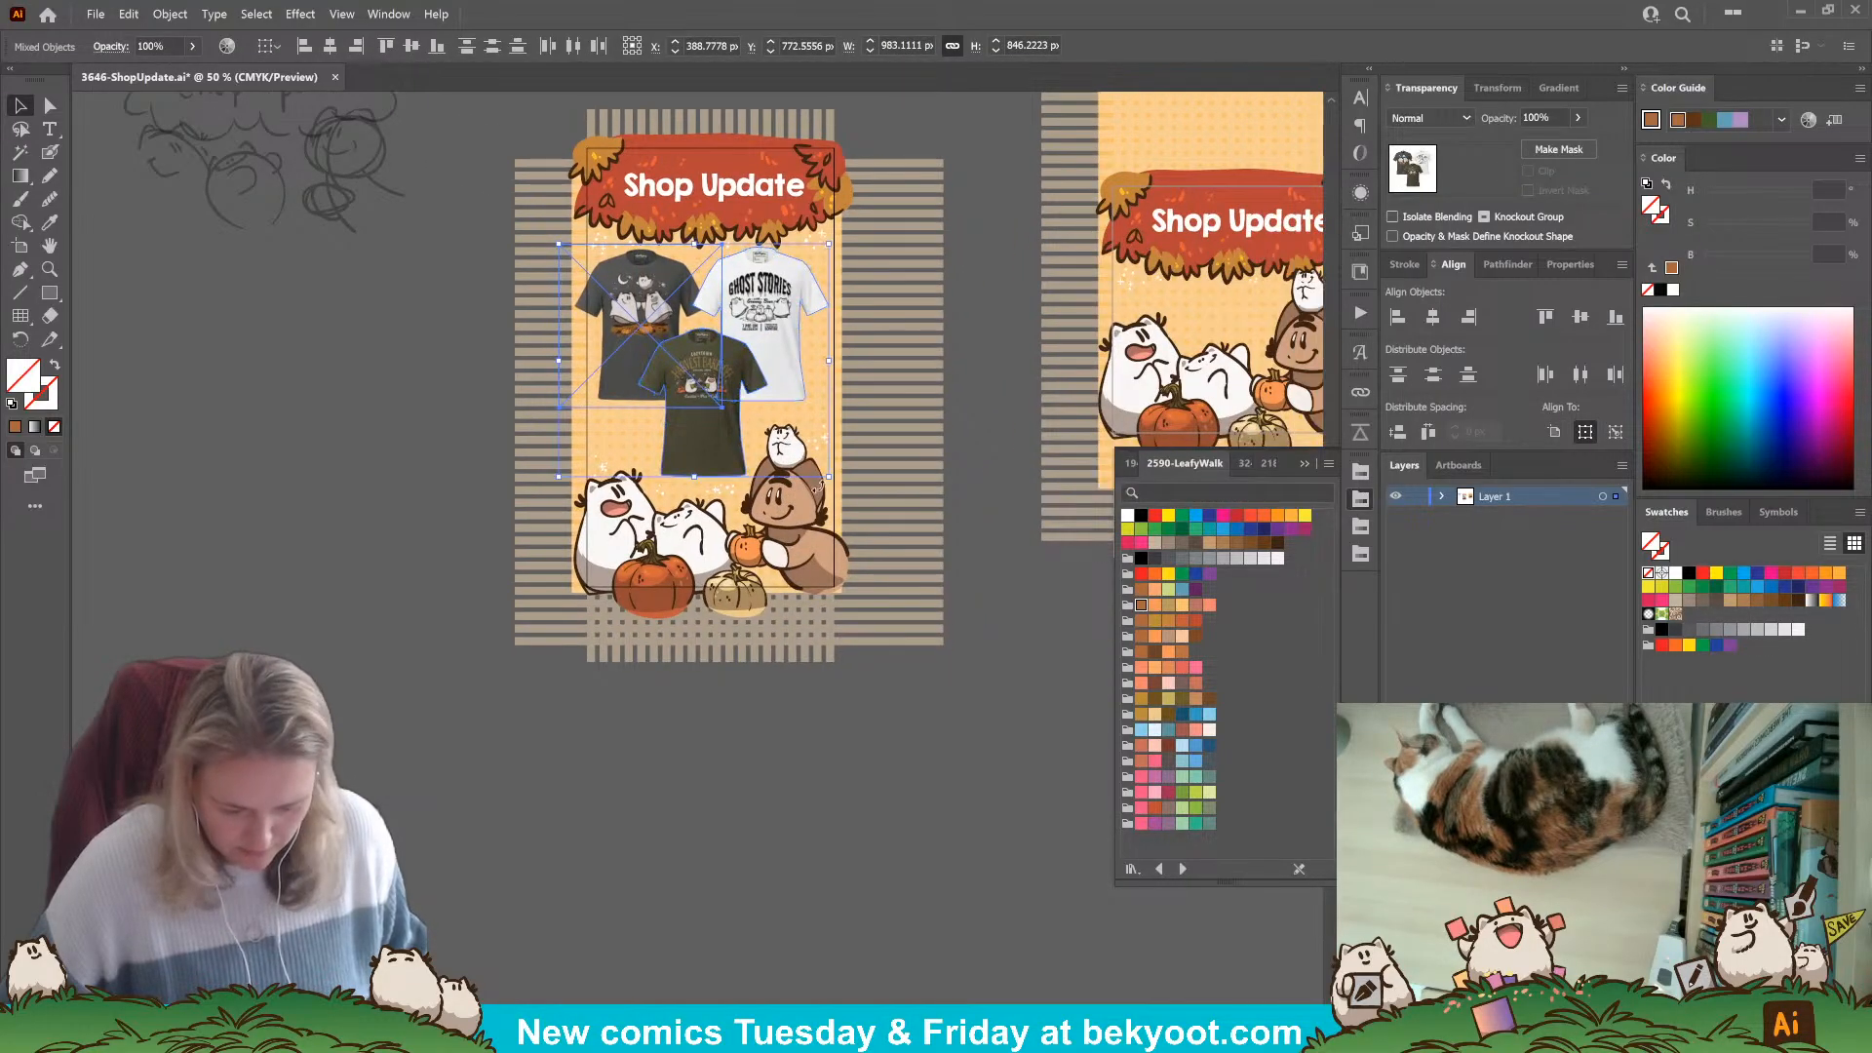
drag(829, 478, 893, 532)
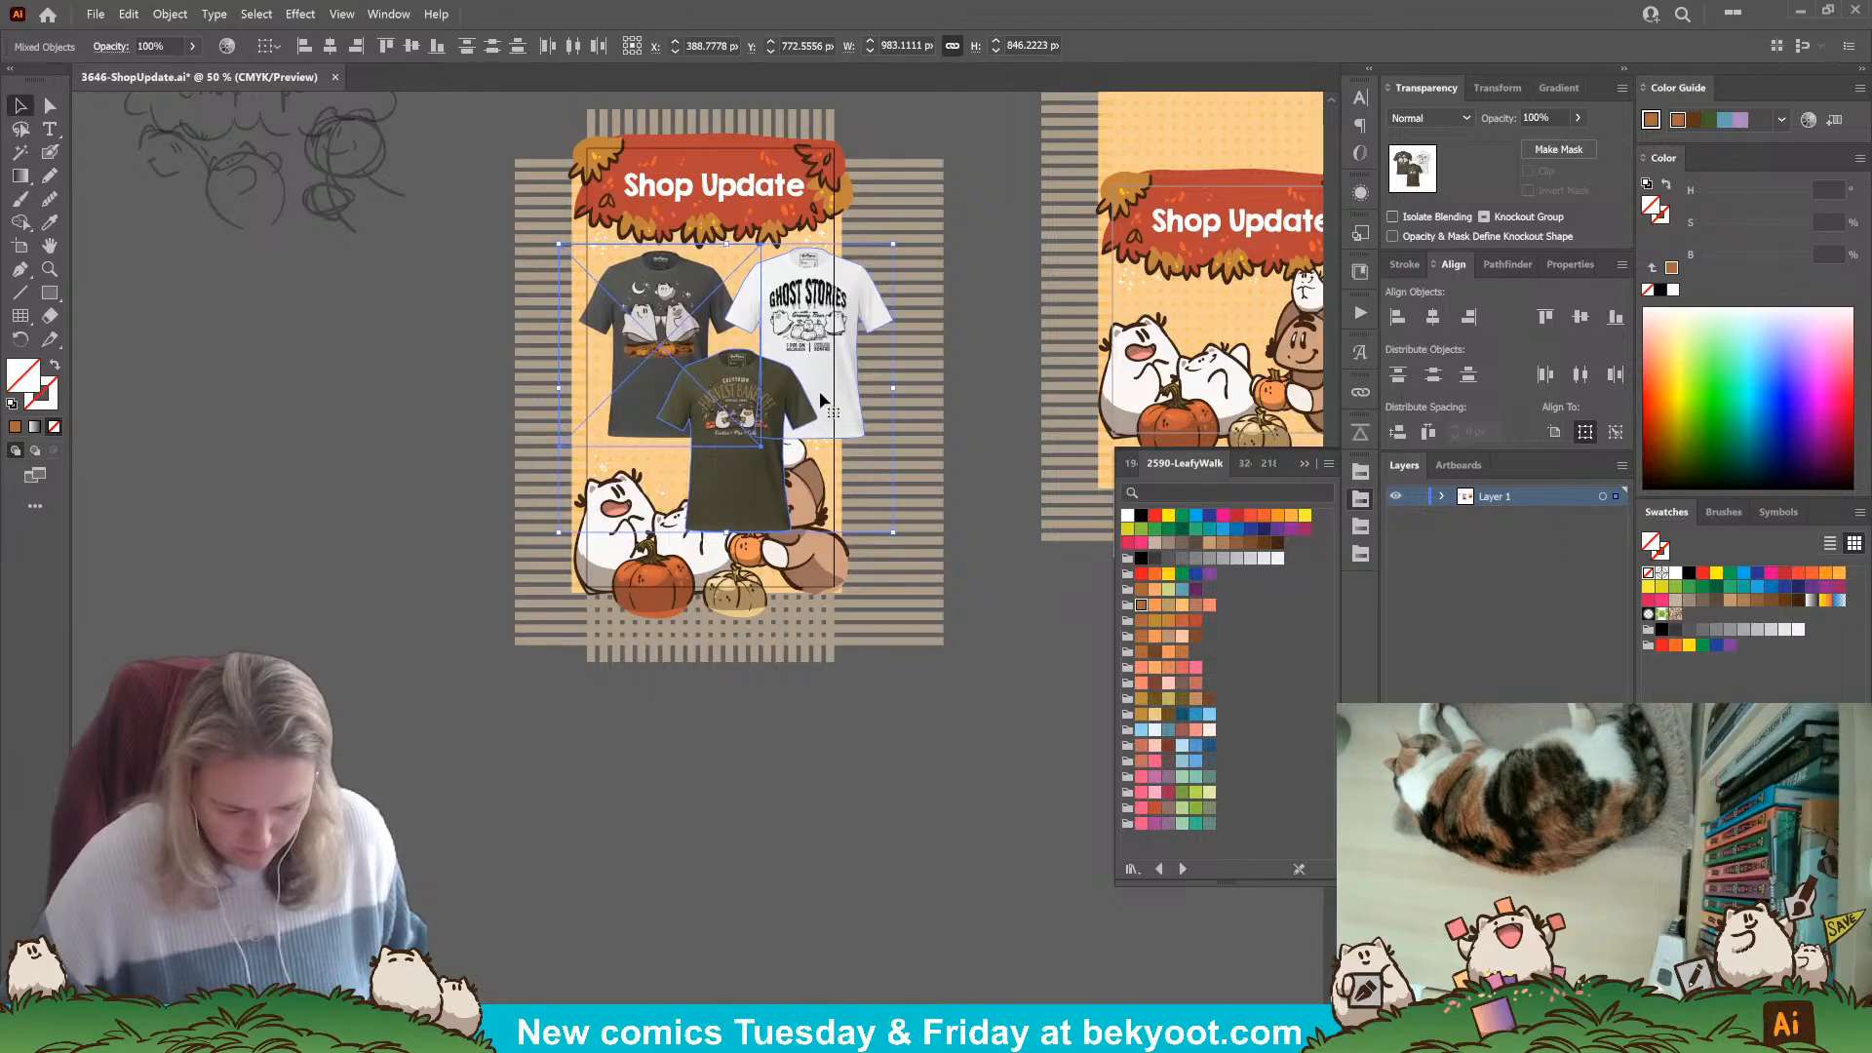
drag(821, 395, 790, 386)
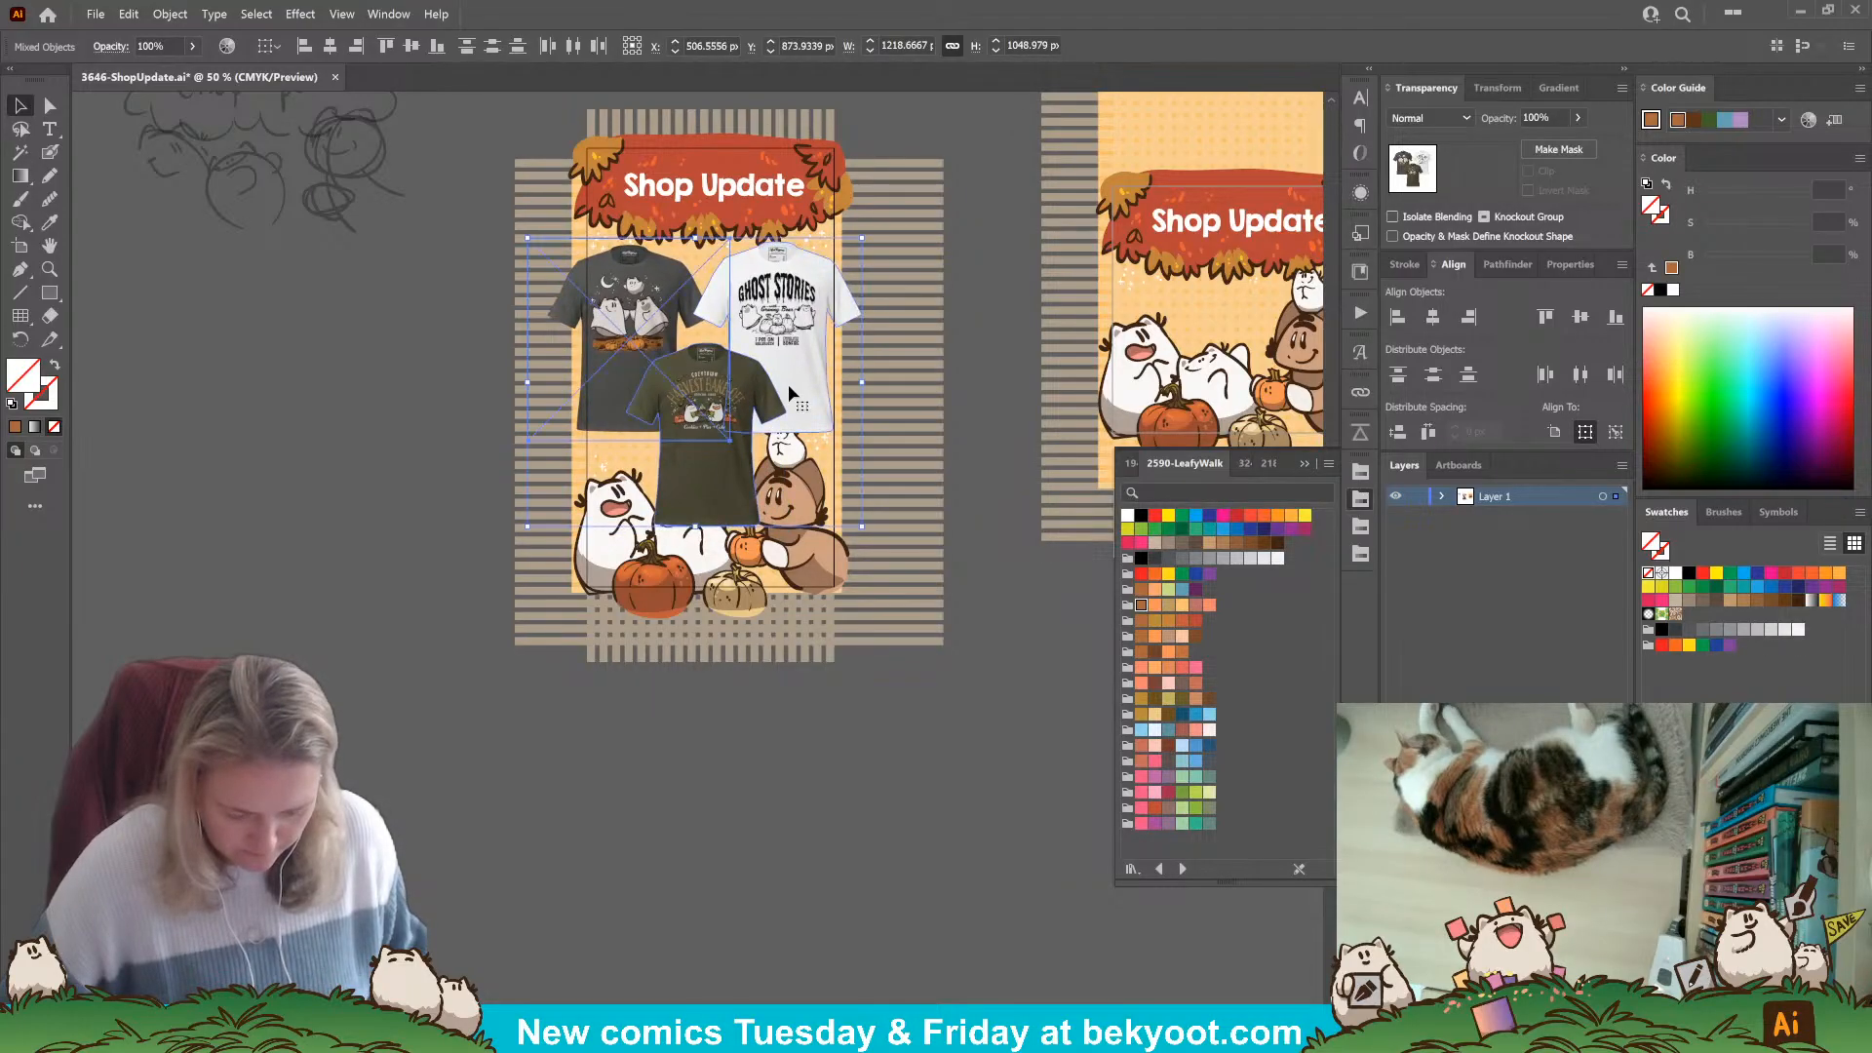
Arrange the three shirts behind the characters while keeping them in front of the patterned background.
key(ctrl+shift+[)
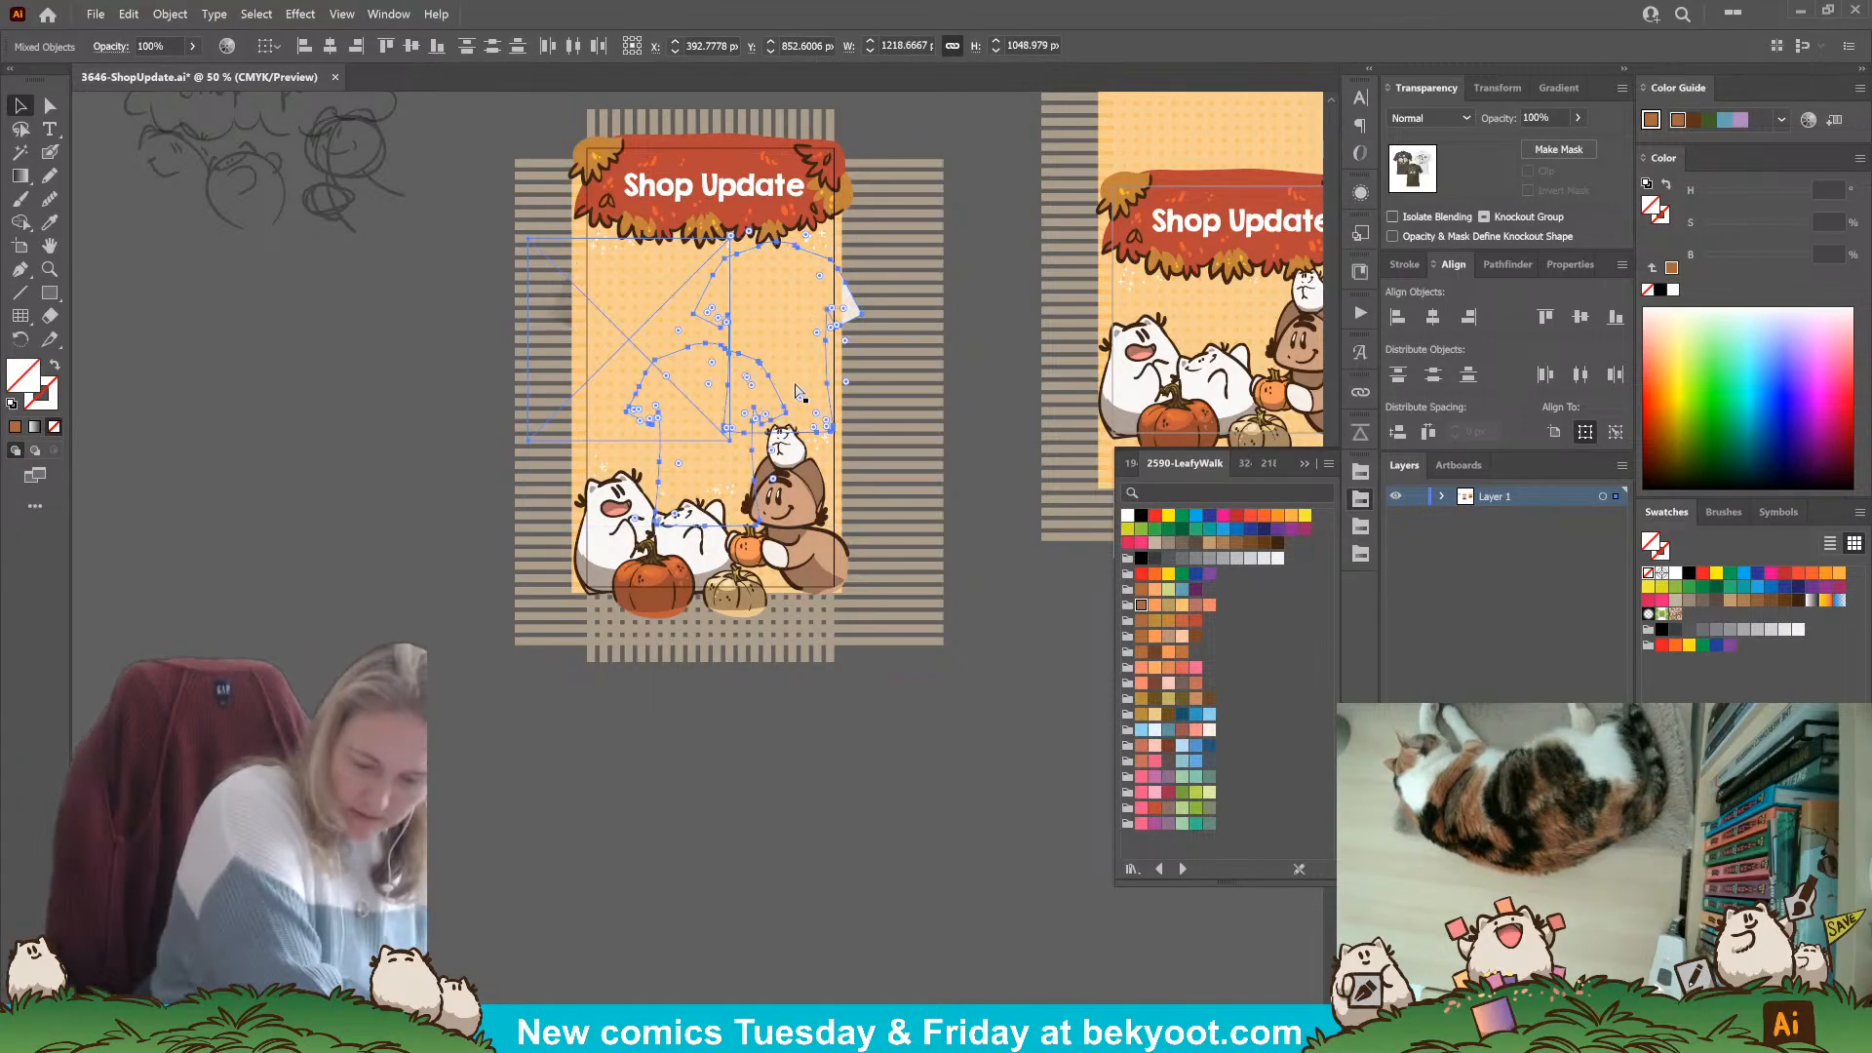
key(ctrl+z)
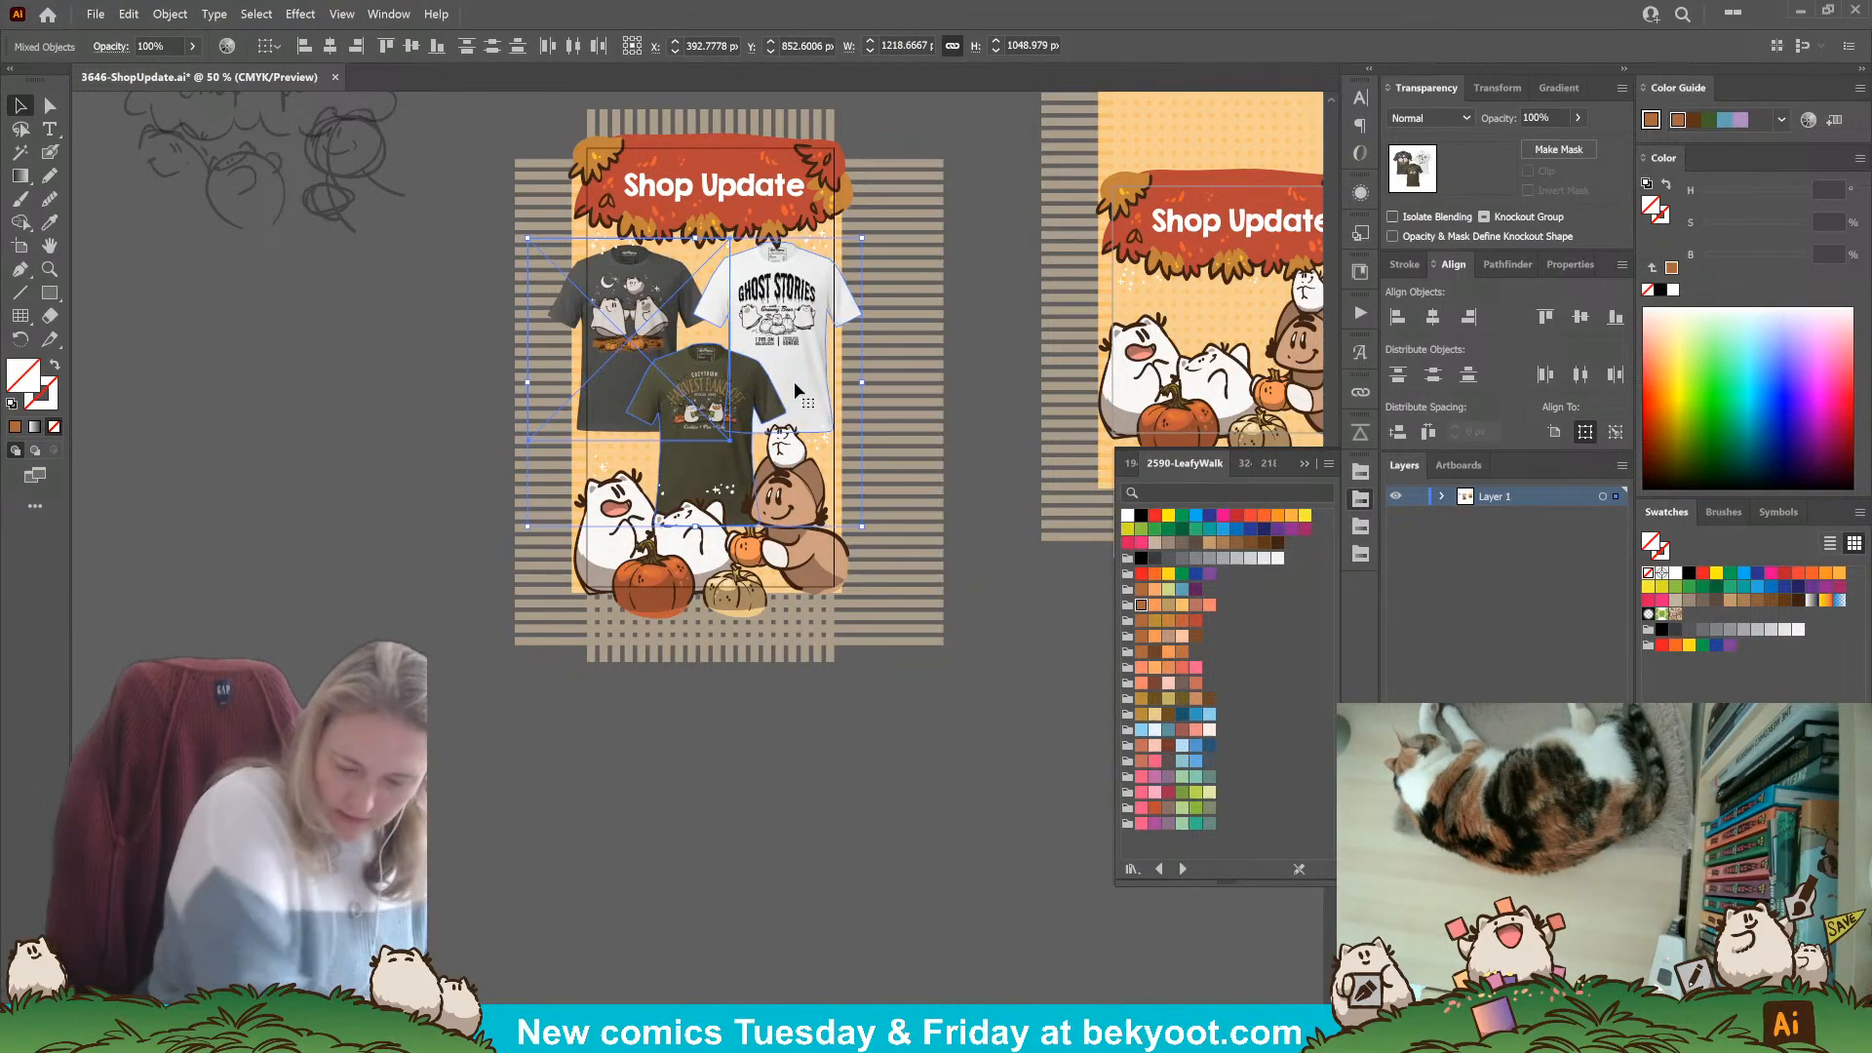
click(777, 860)
Lower the olive shirt slightly and move the grey and white shirts closer together on the tall artboard.
scroll(726, 434, up, 1)
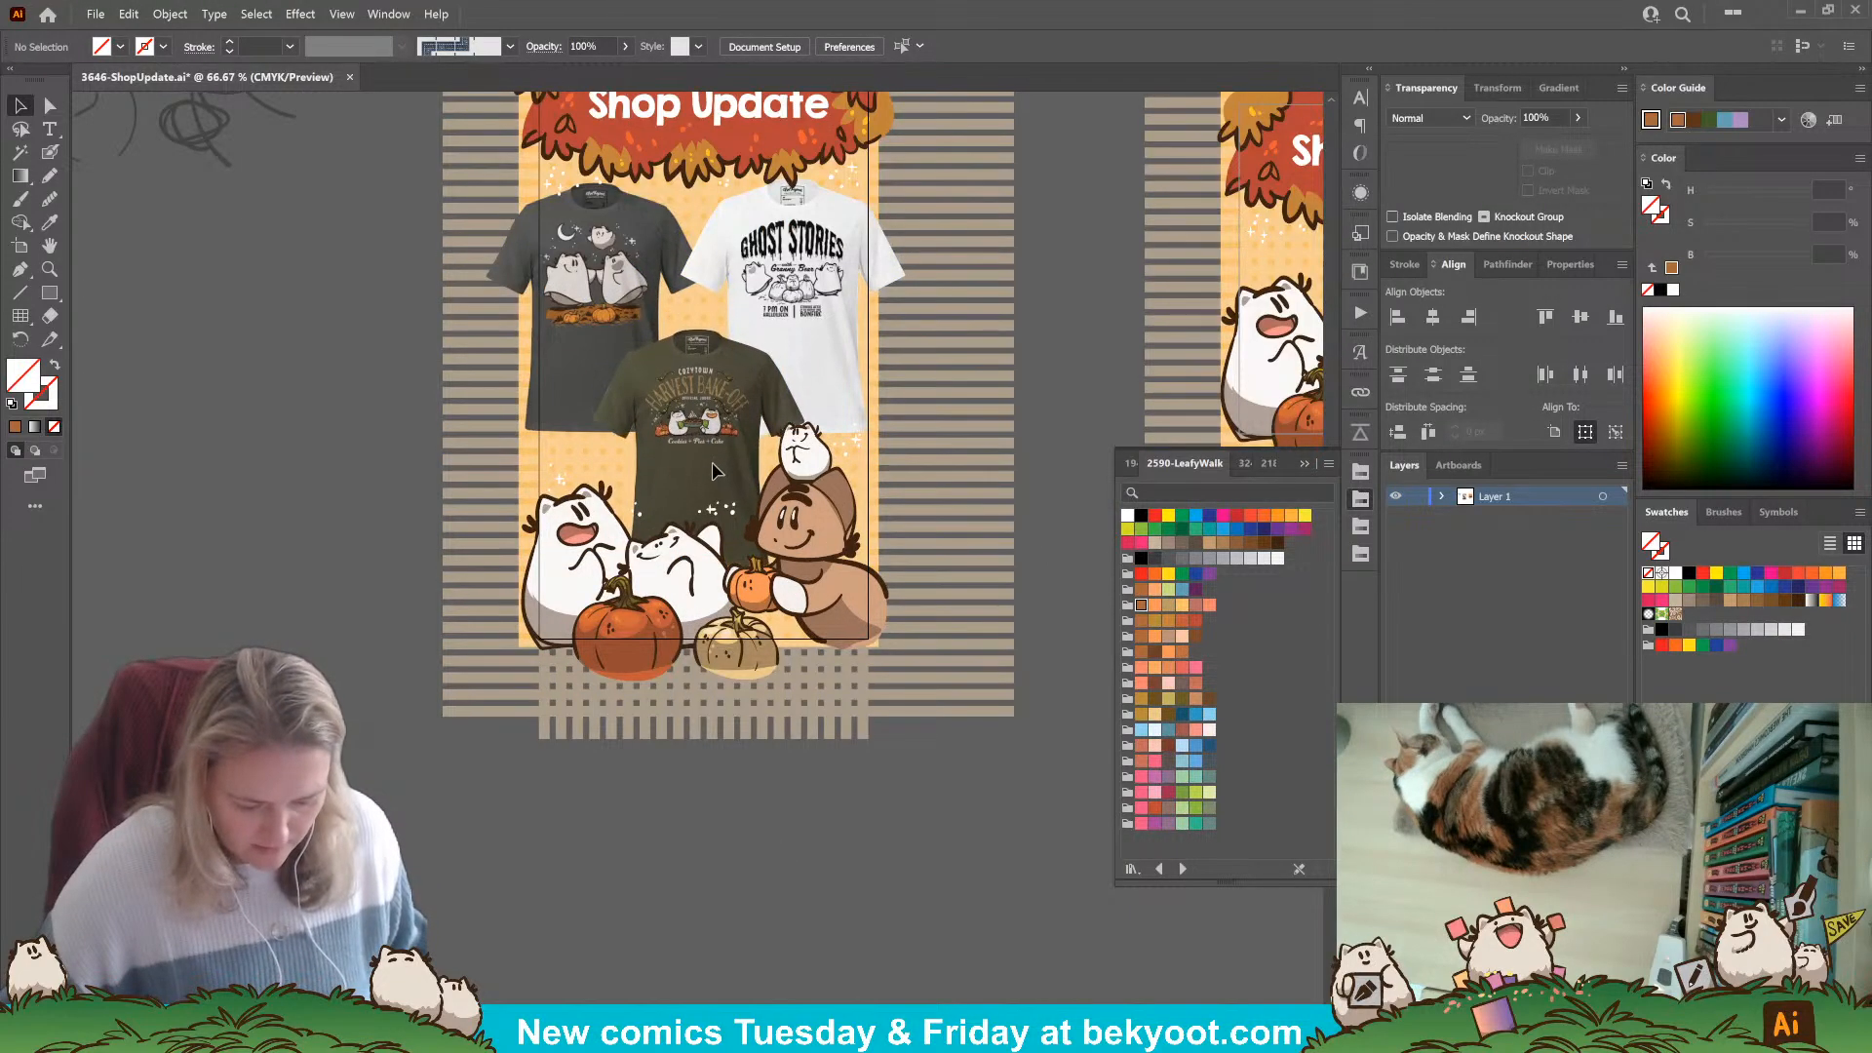
drag(716, 471, 717, 489)
click(736, 786)
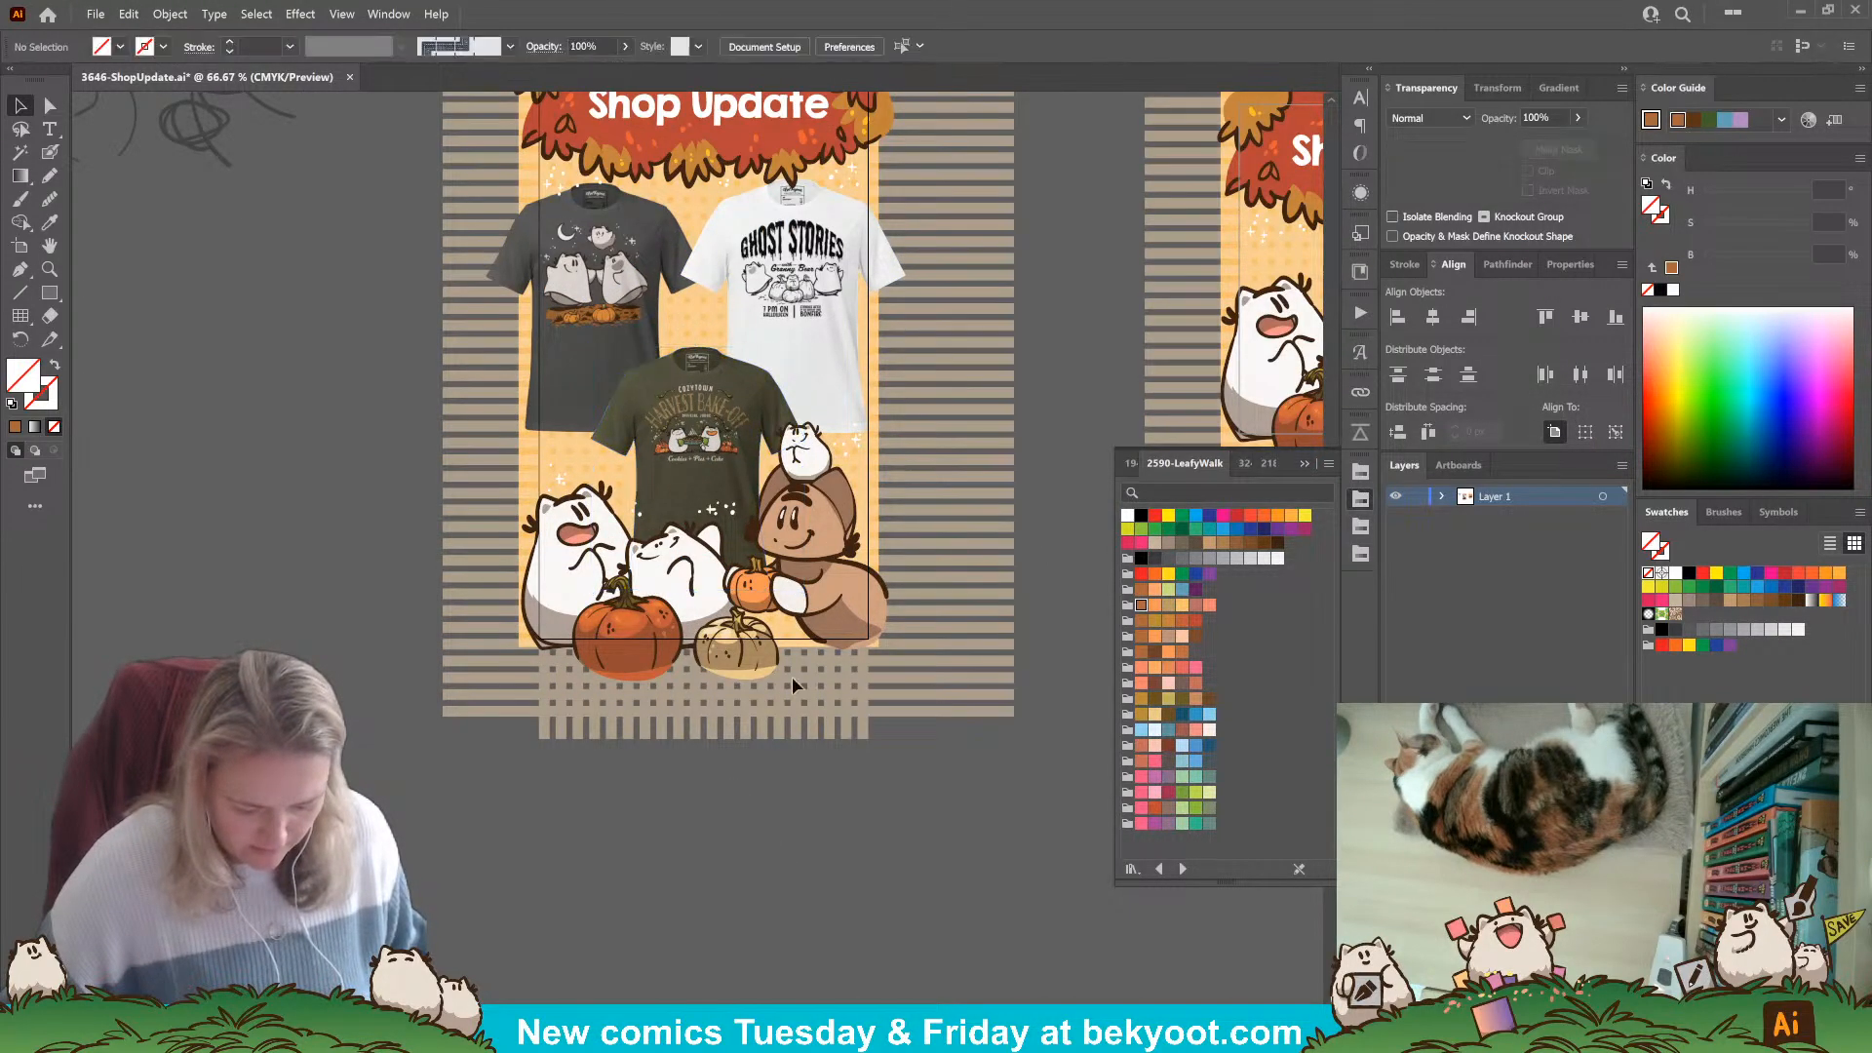
scroll(792, 684, up, 3)
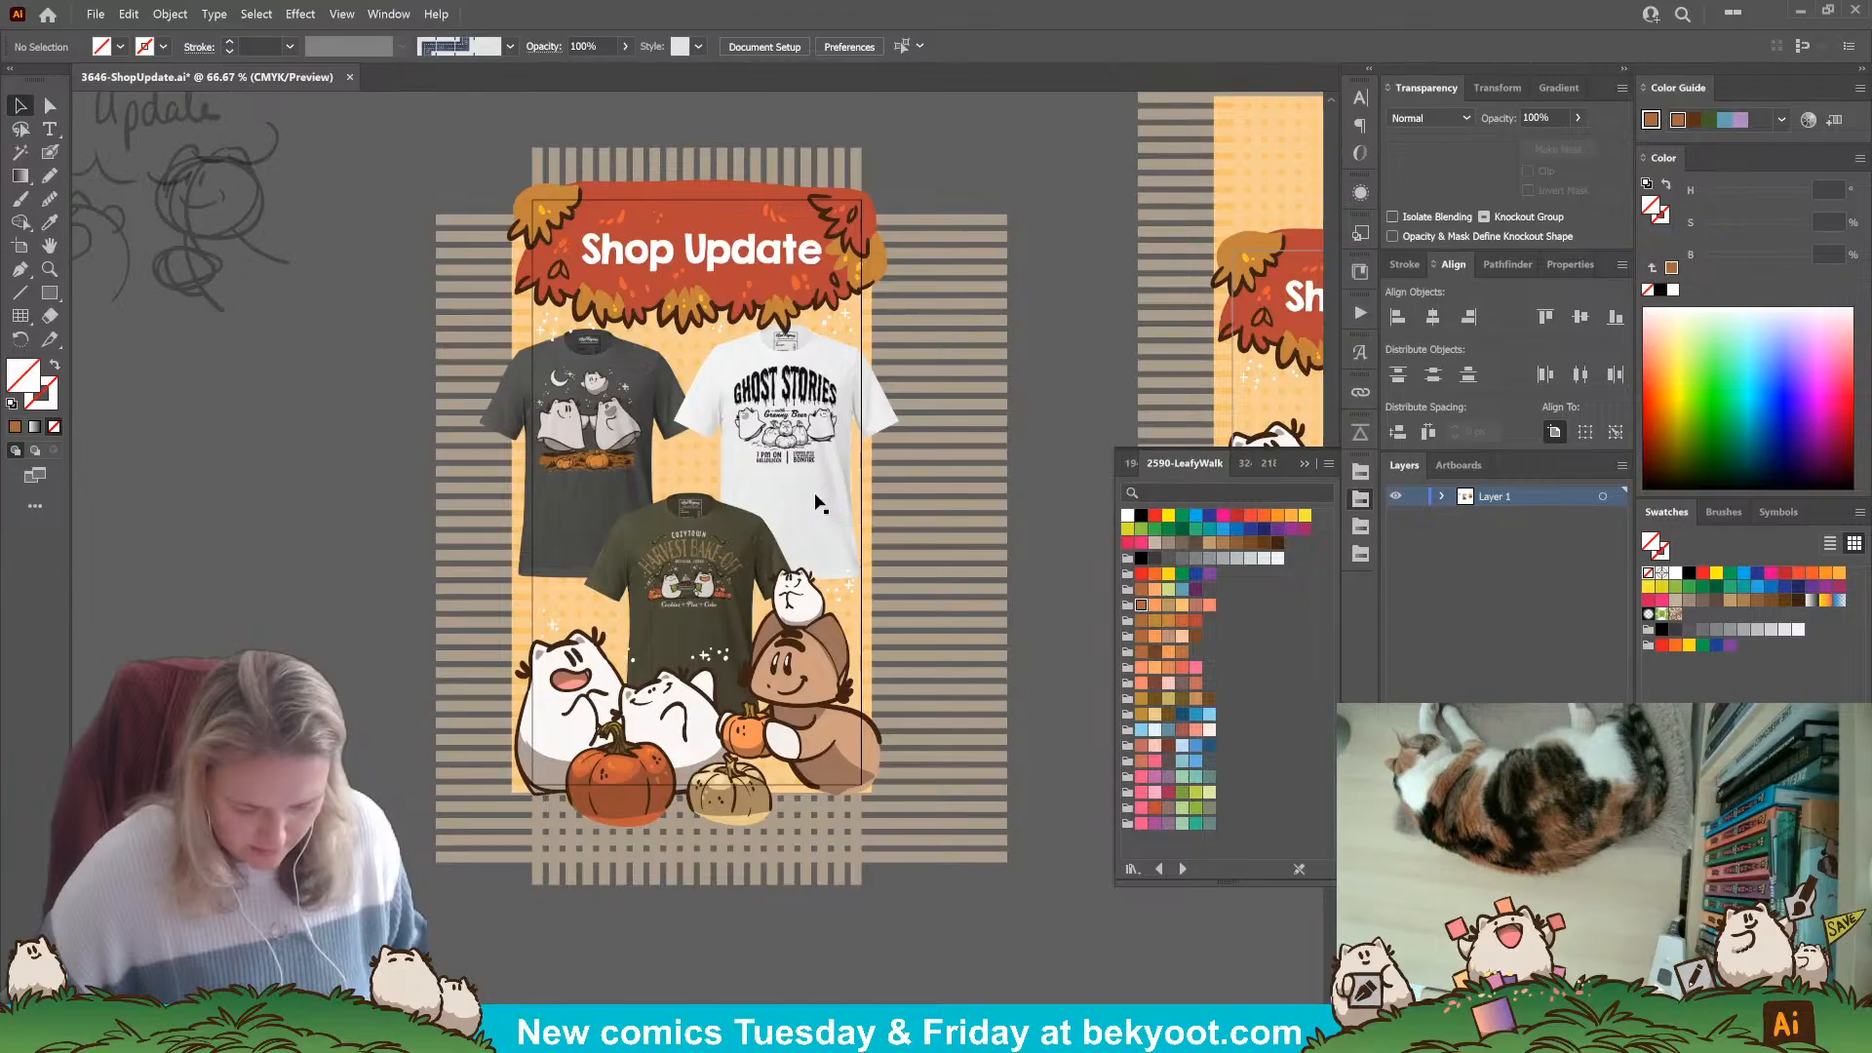
drag(815, 493, 810, 496)
drag(584, 484, 606, 495)
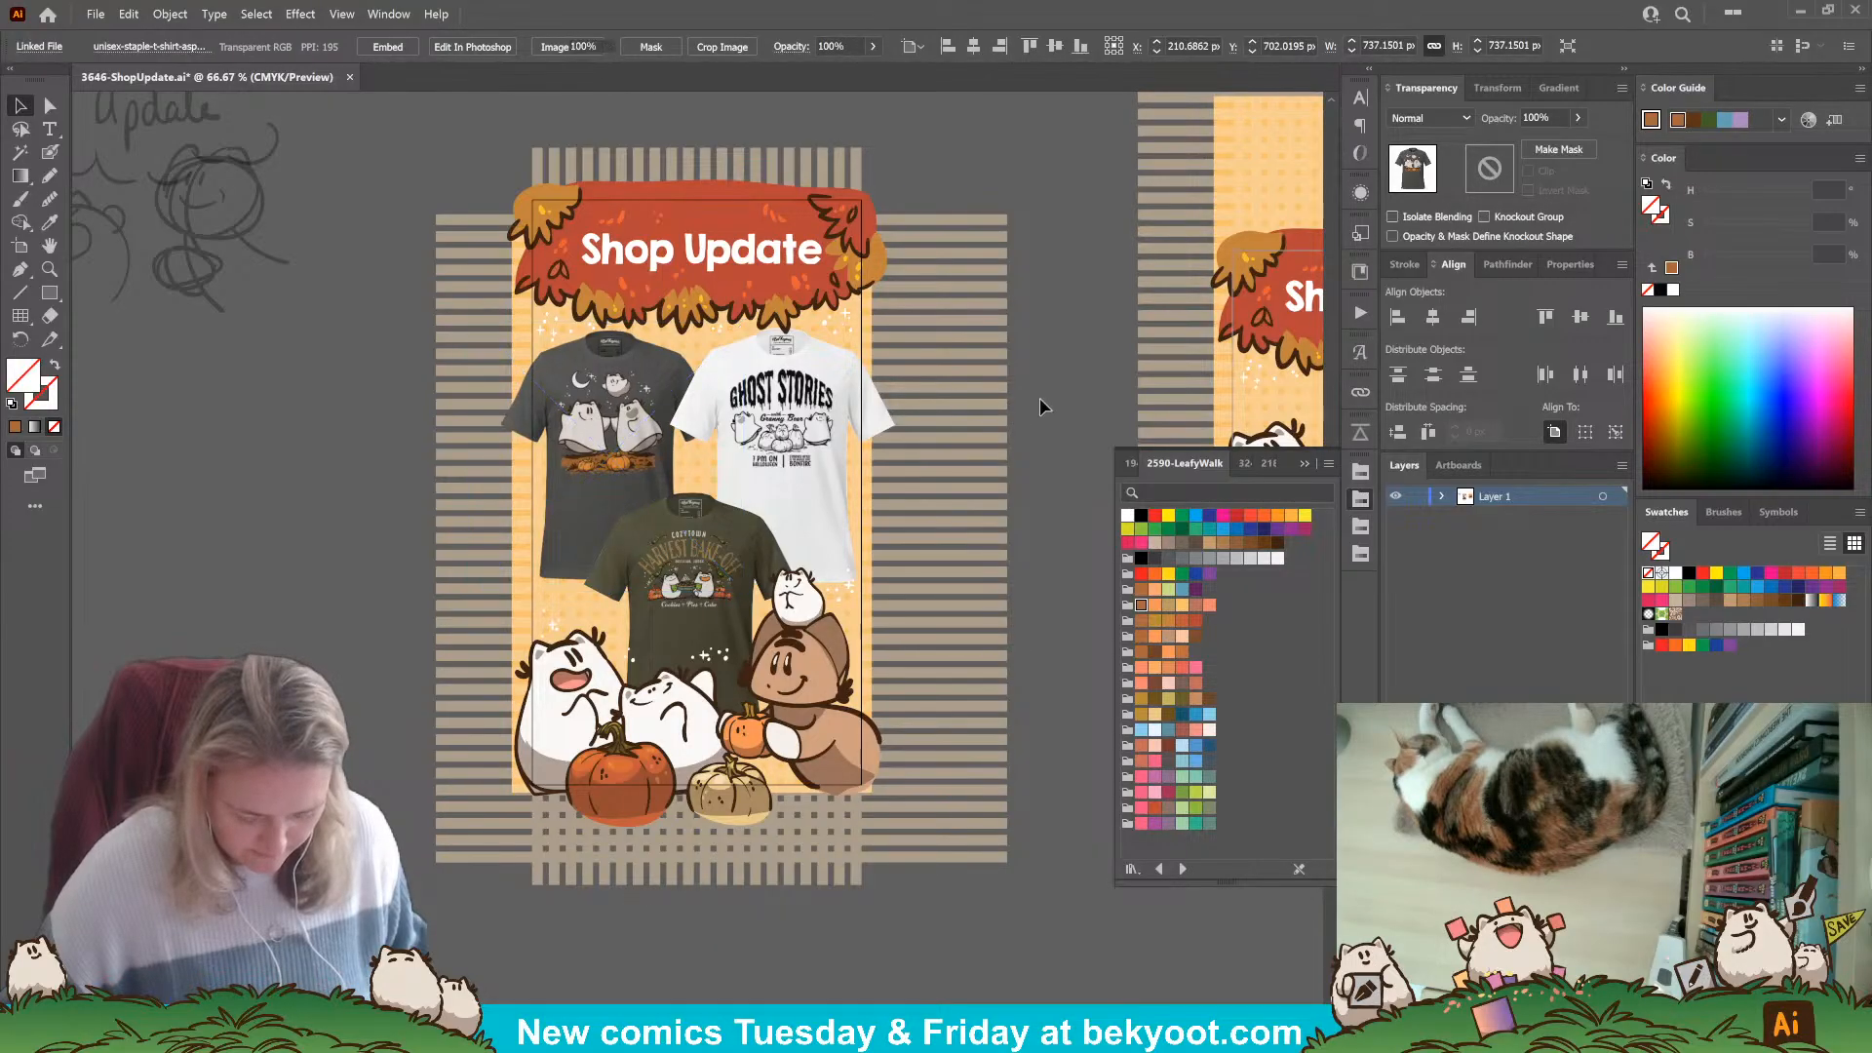
click(1039, 398)
scroll(707, 602, down, 1)
drag(903, 848, 688, 817)
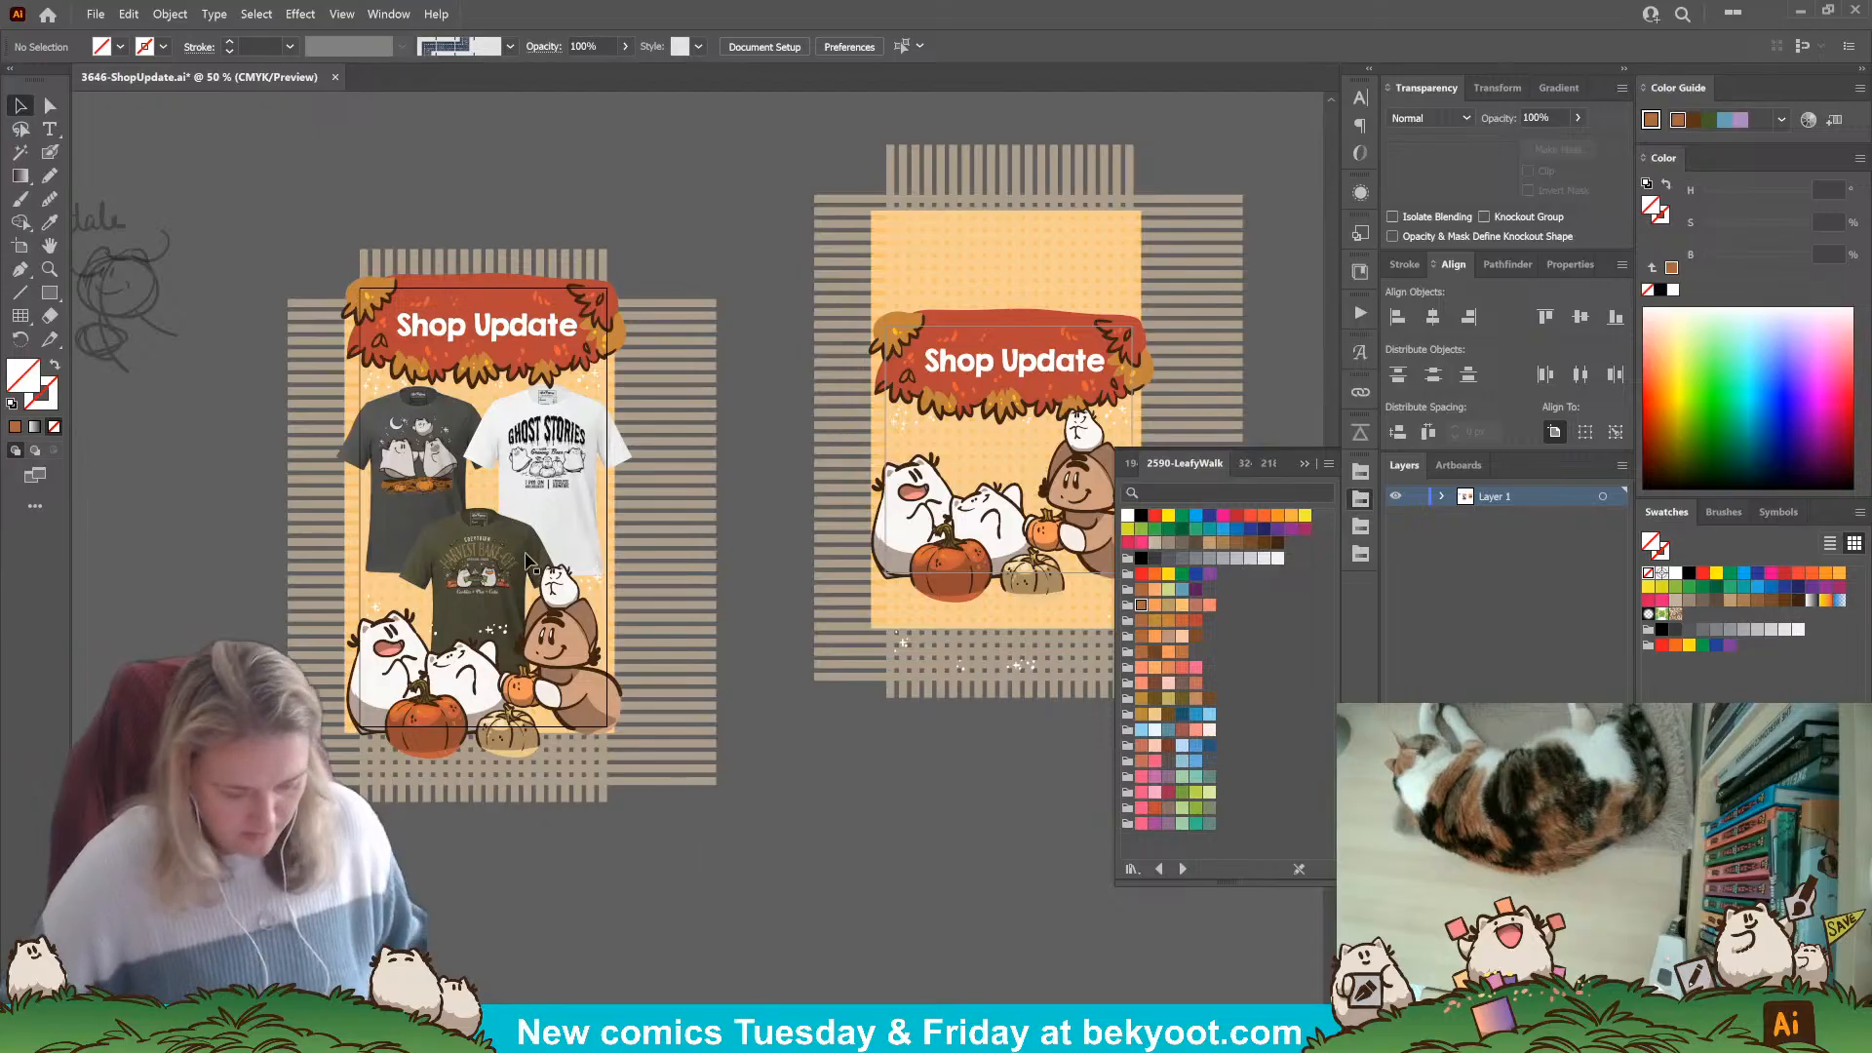
Duplicate the tall 900 × 1600 px artboard together with its artwork and place the copy directly below the original.
key(shift+o)
drag(488, 846, 616, 549)
drag(616, 361, 615, 921)
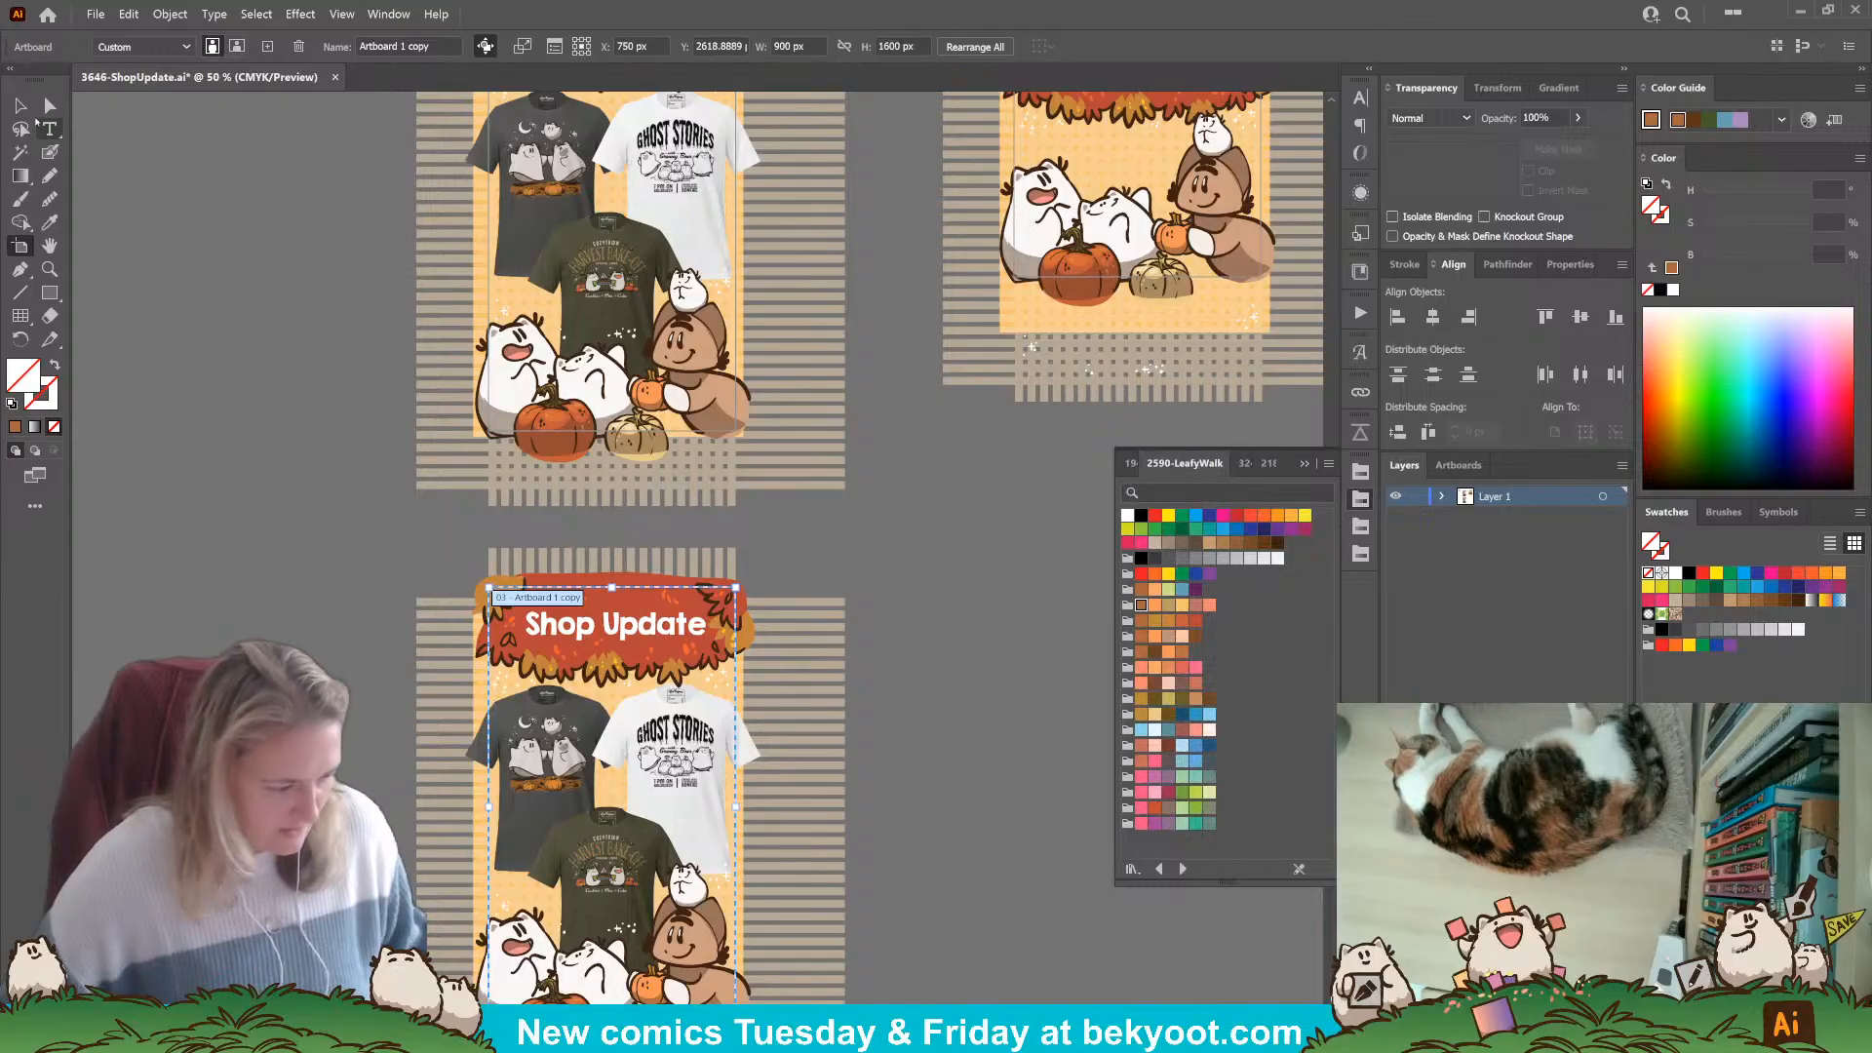
Delete the grey, white and olive shirts from the original upper tall artboard and save the document.
key(v)
drag(558, 102, 668, 443)
click(689, 450)
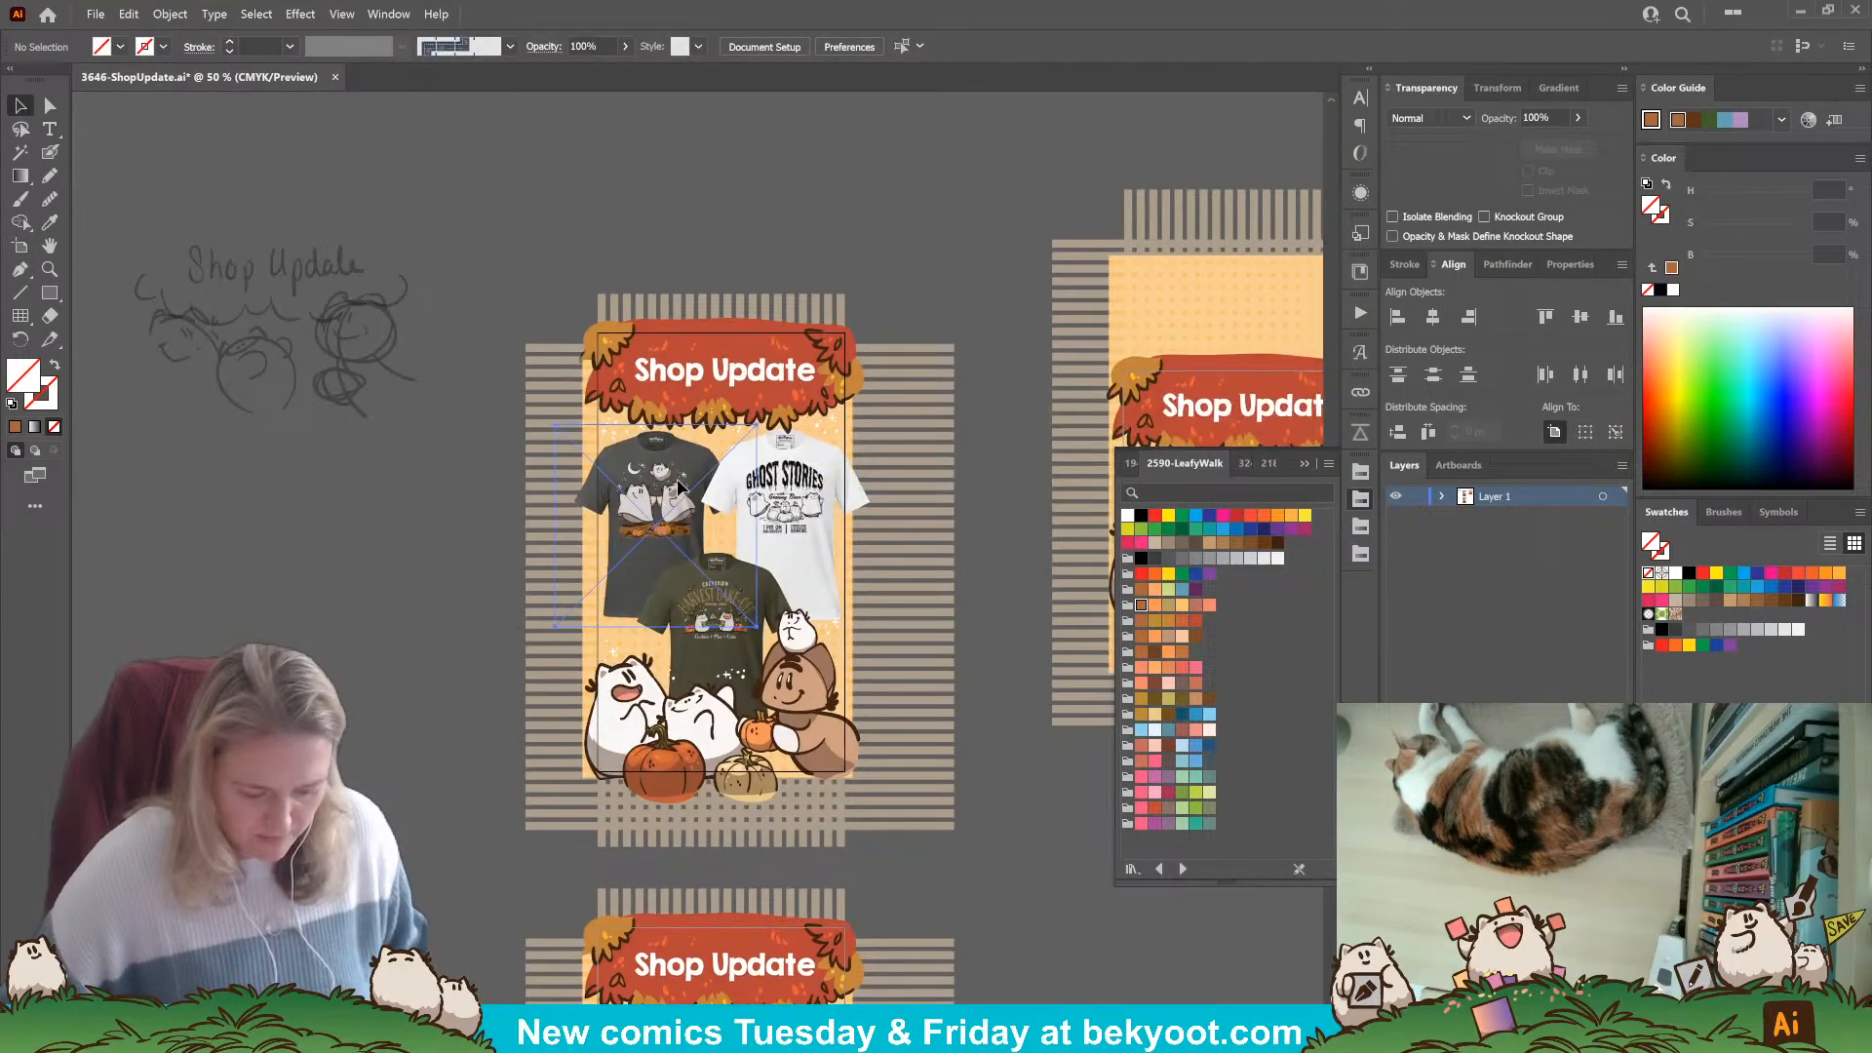
shift+click(794, 497)
shift+click(696, 653)
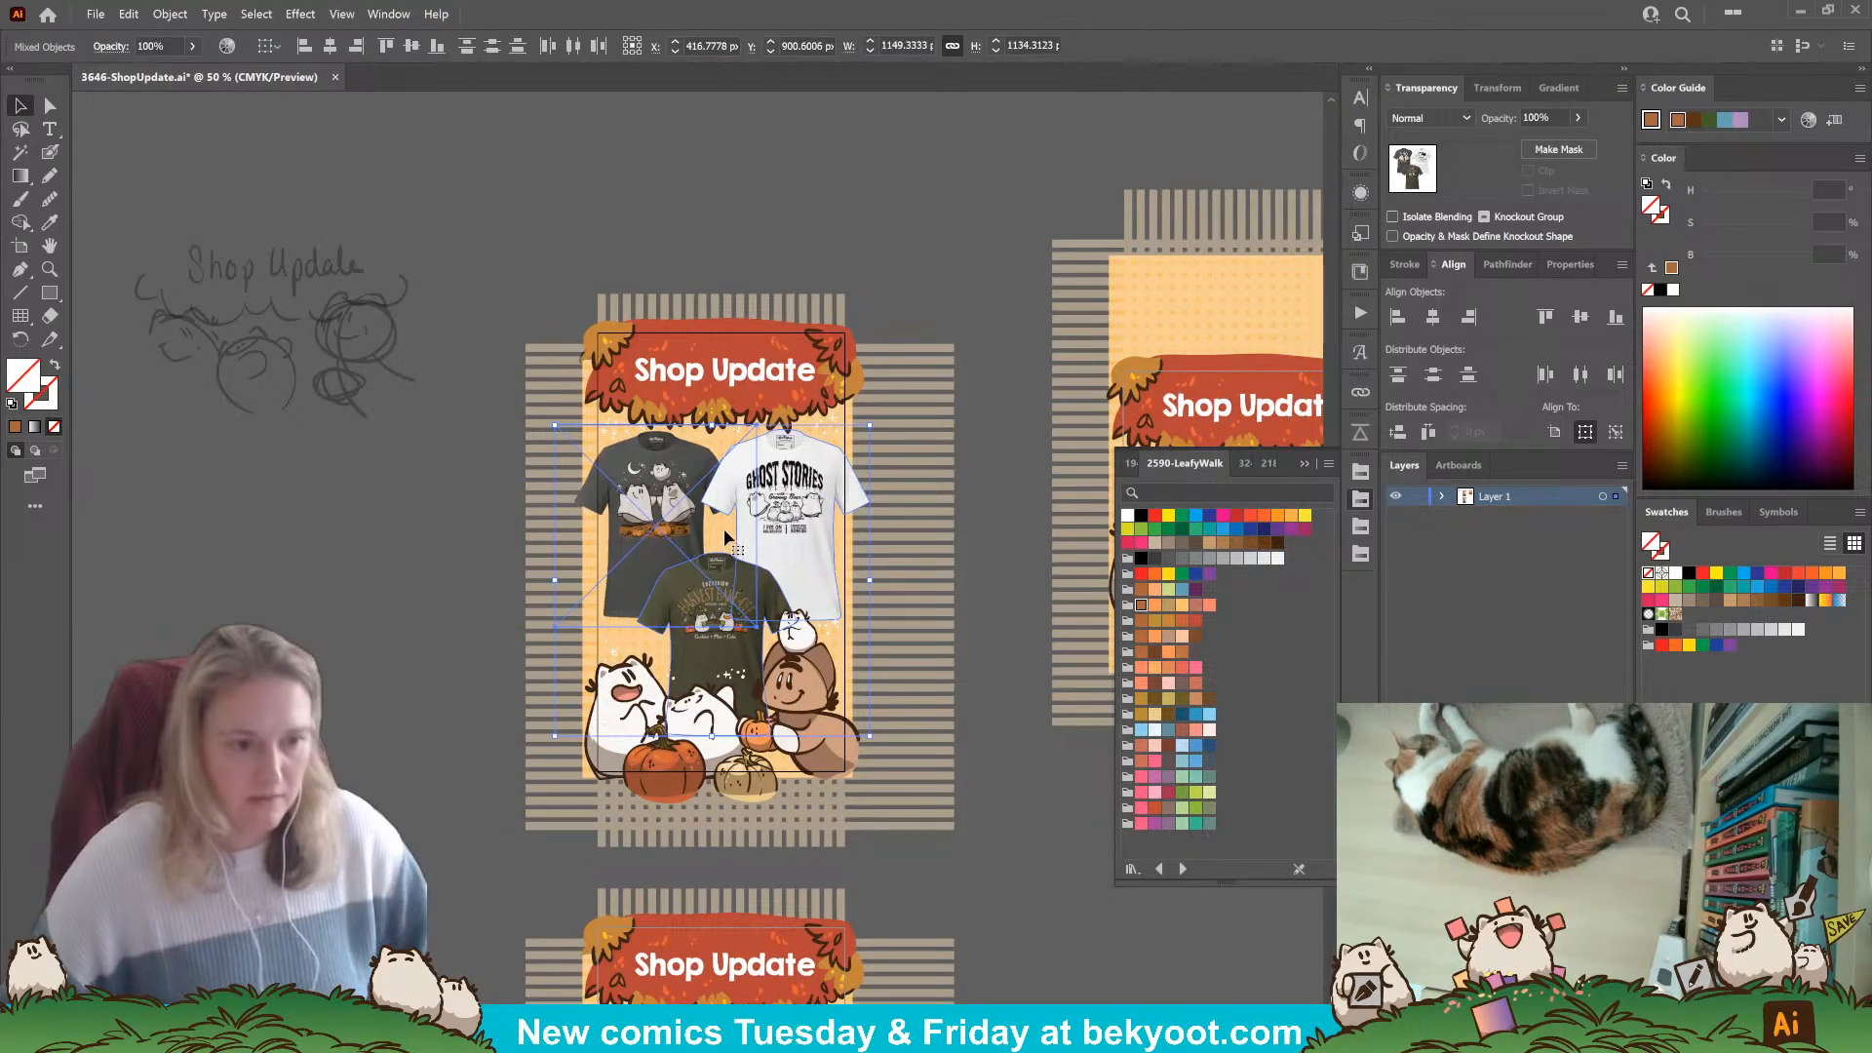
key(Delete)
drag(722, 780, 614, 482)
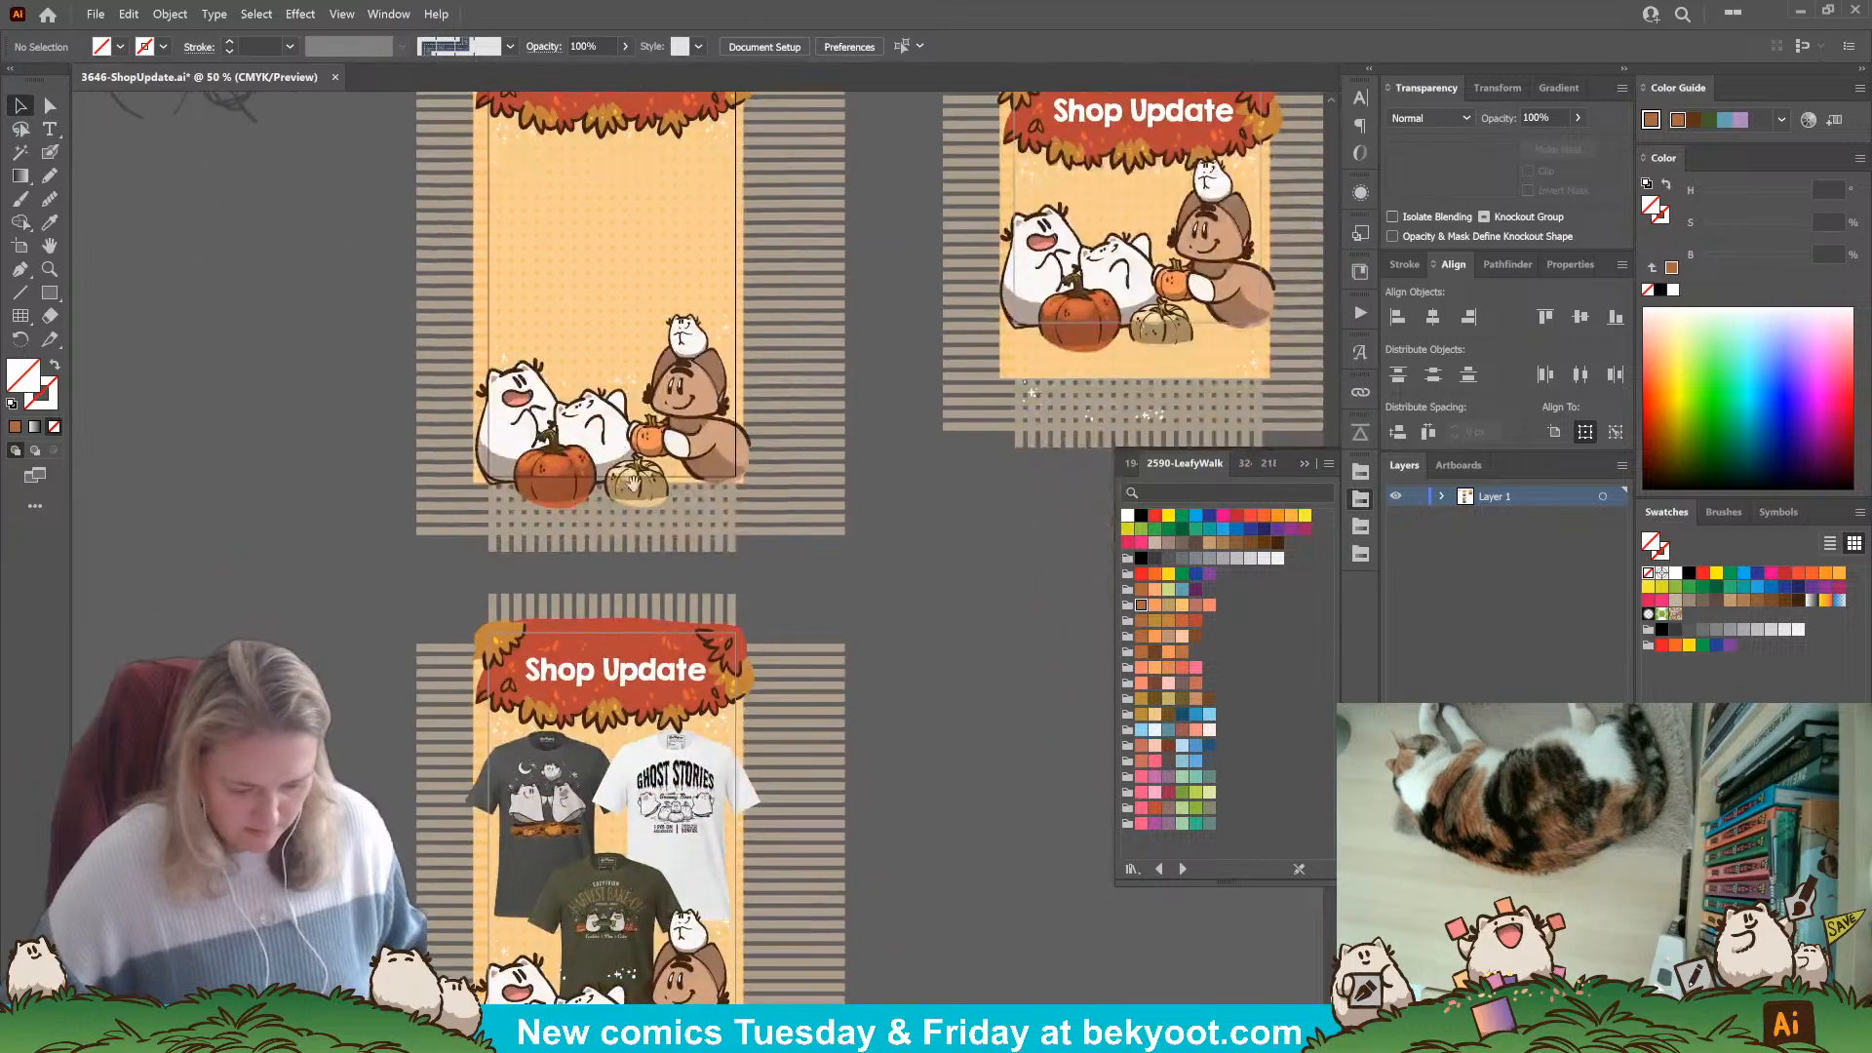
key(ctrl+s)
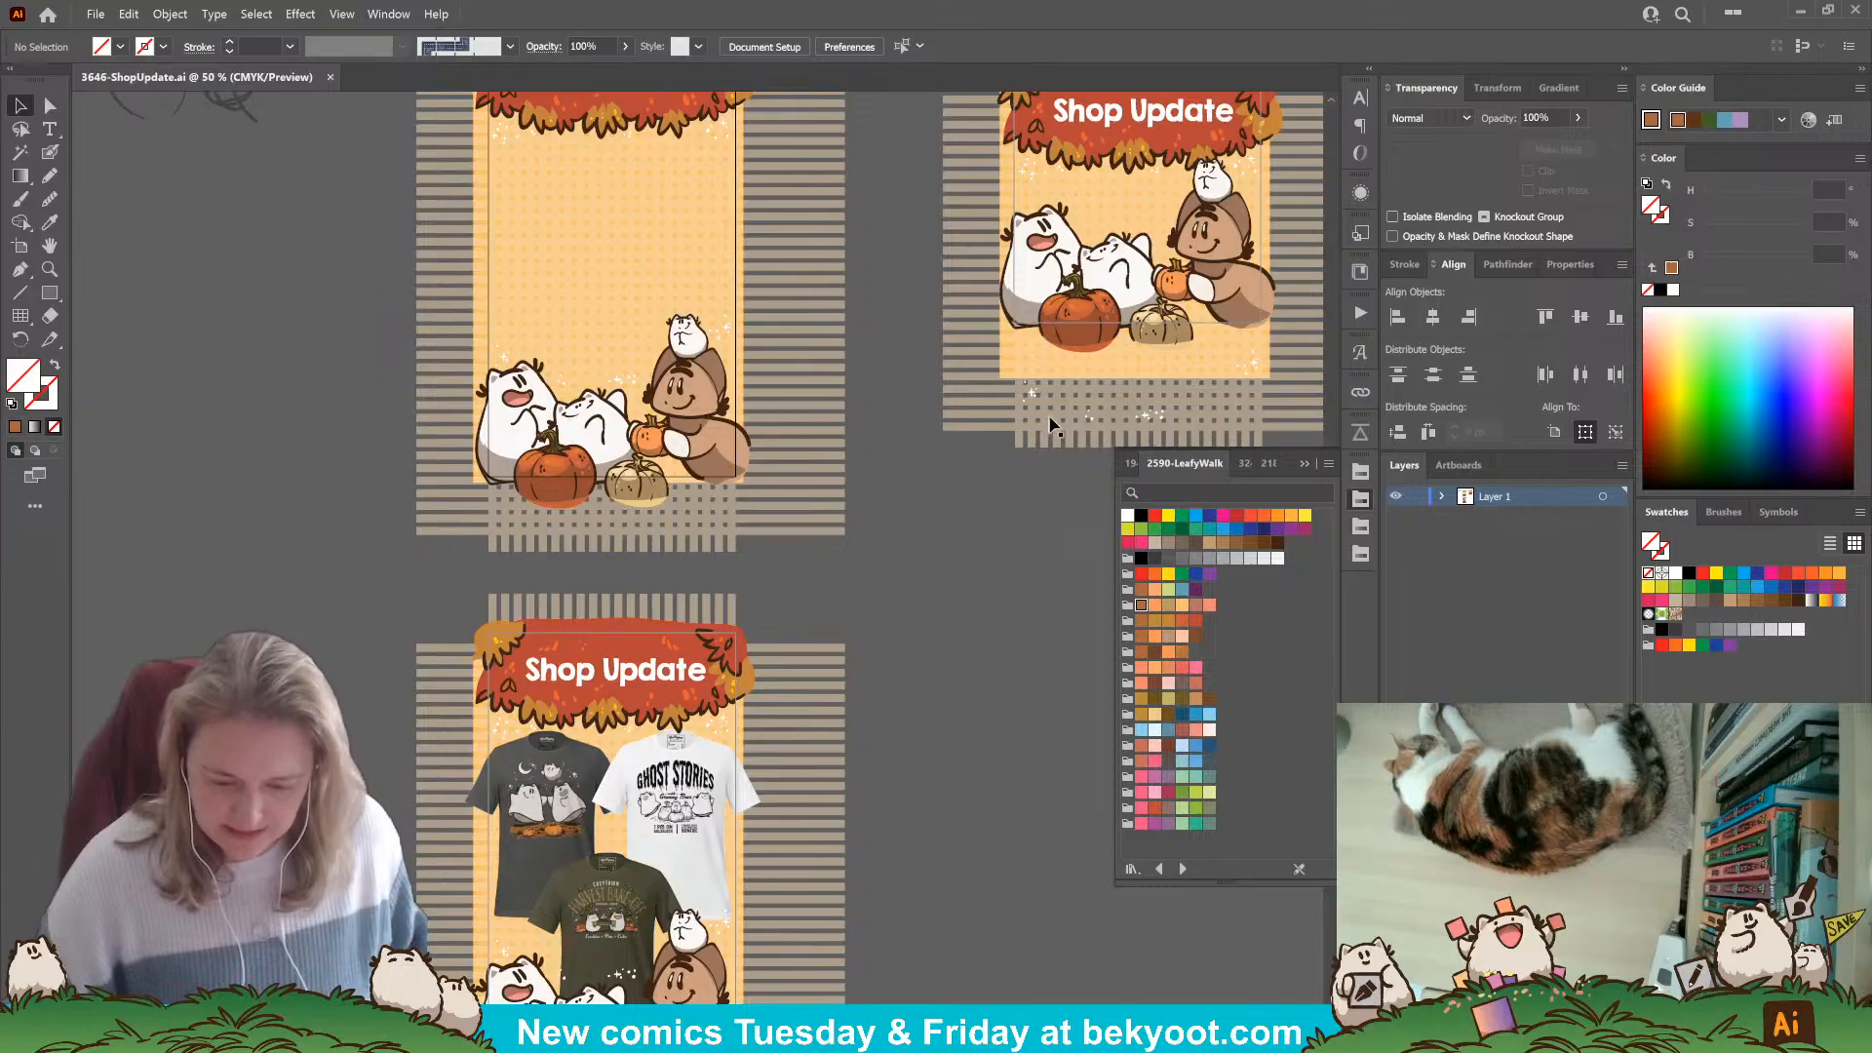
drag(1052, 424, 631, 458)
click(722, 348)
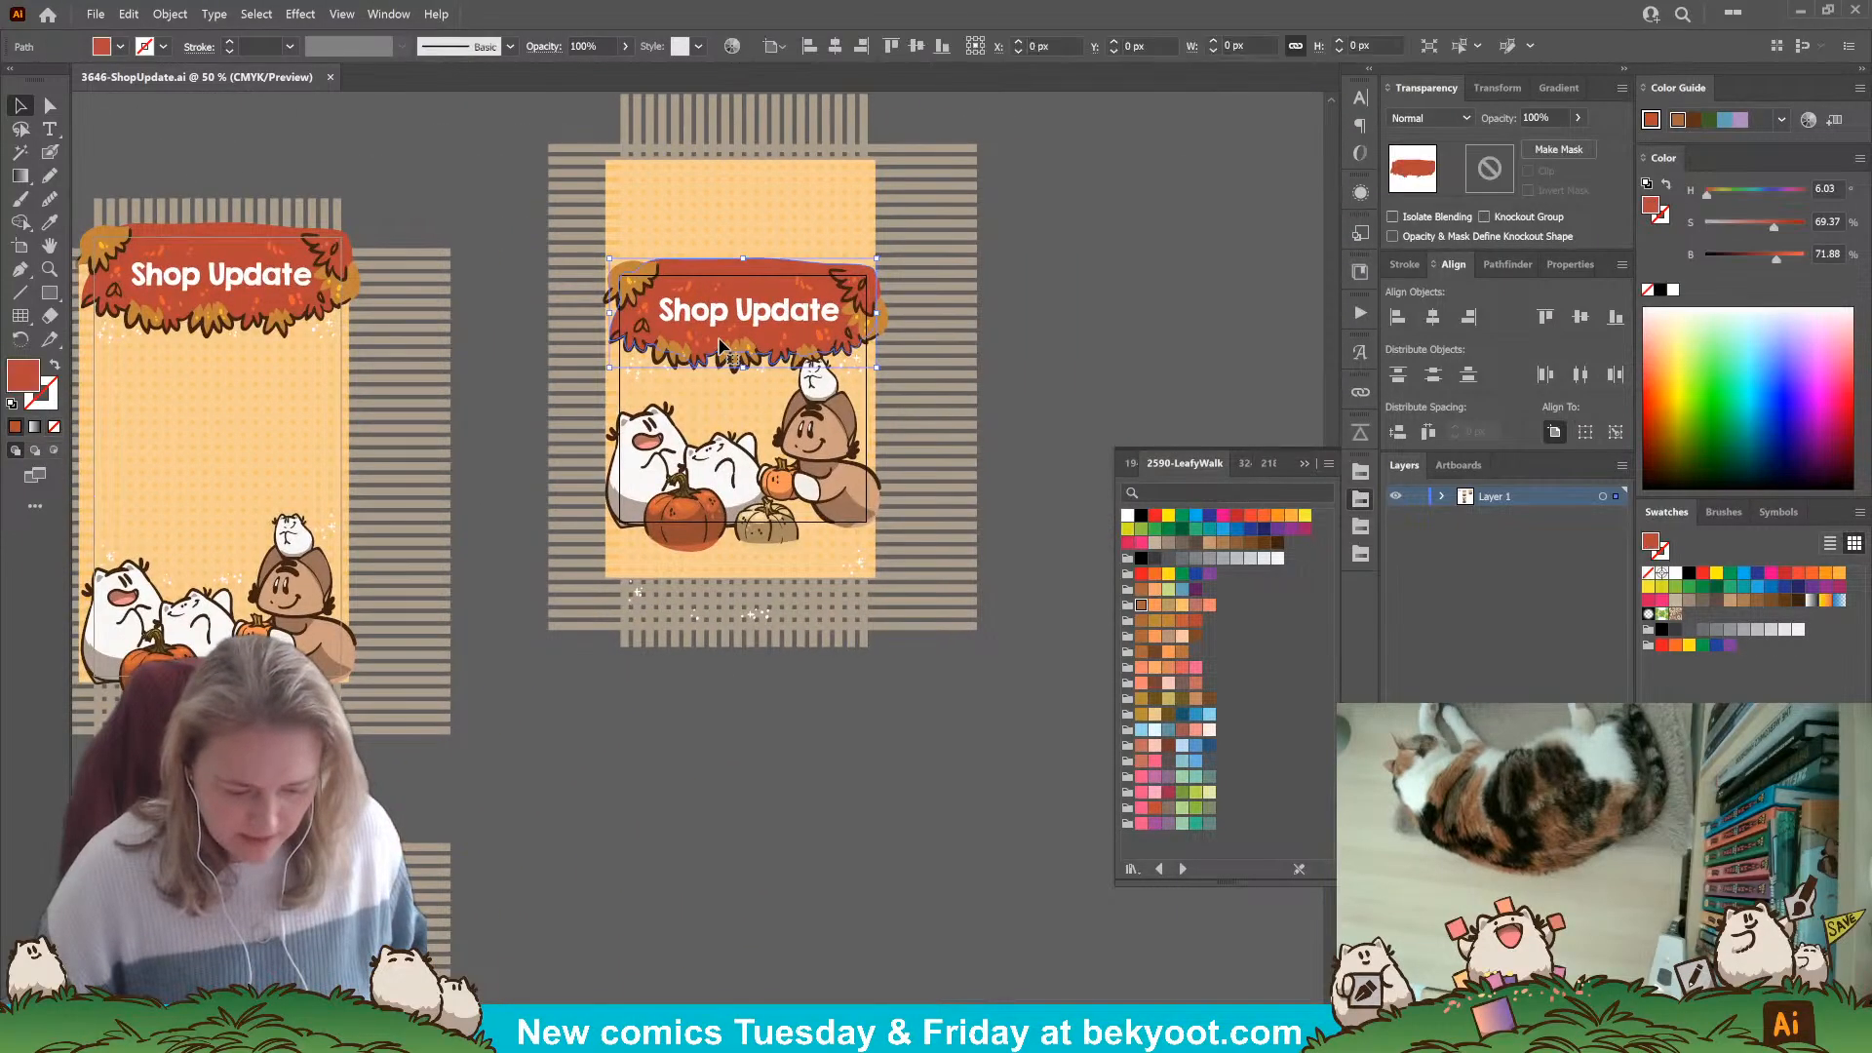
click(477, 188)
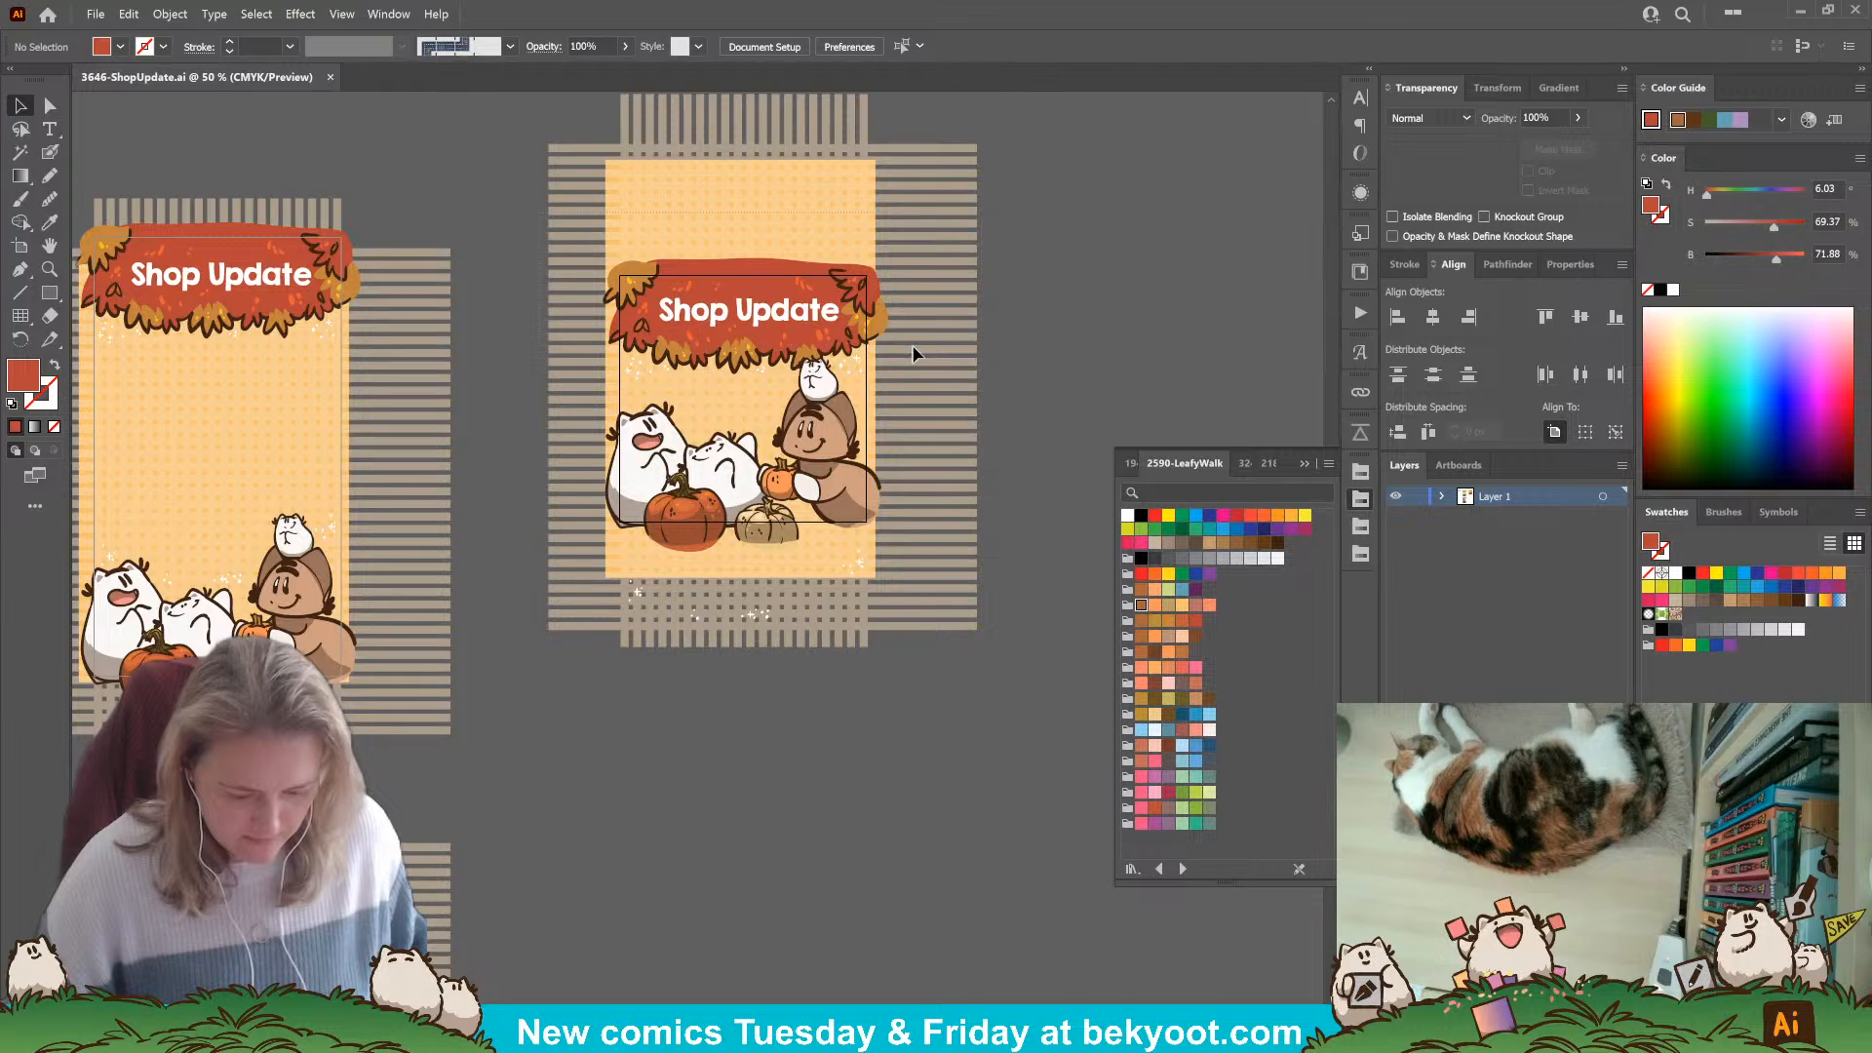
drag(912, 347, 915, 349)
click(1004, 295)
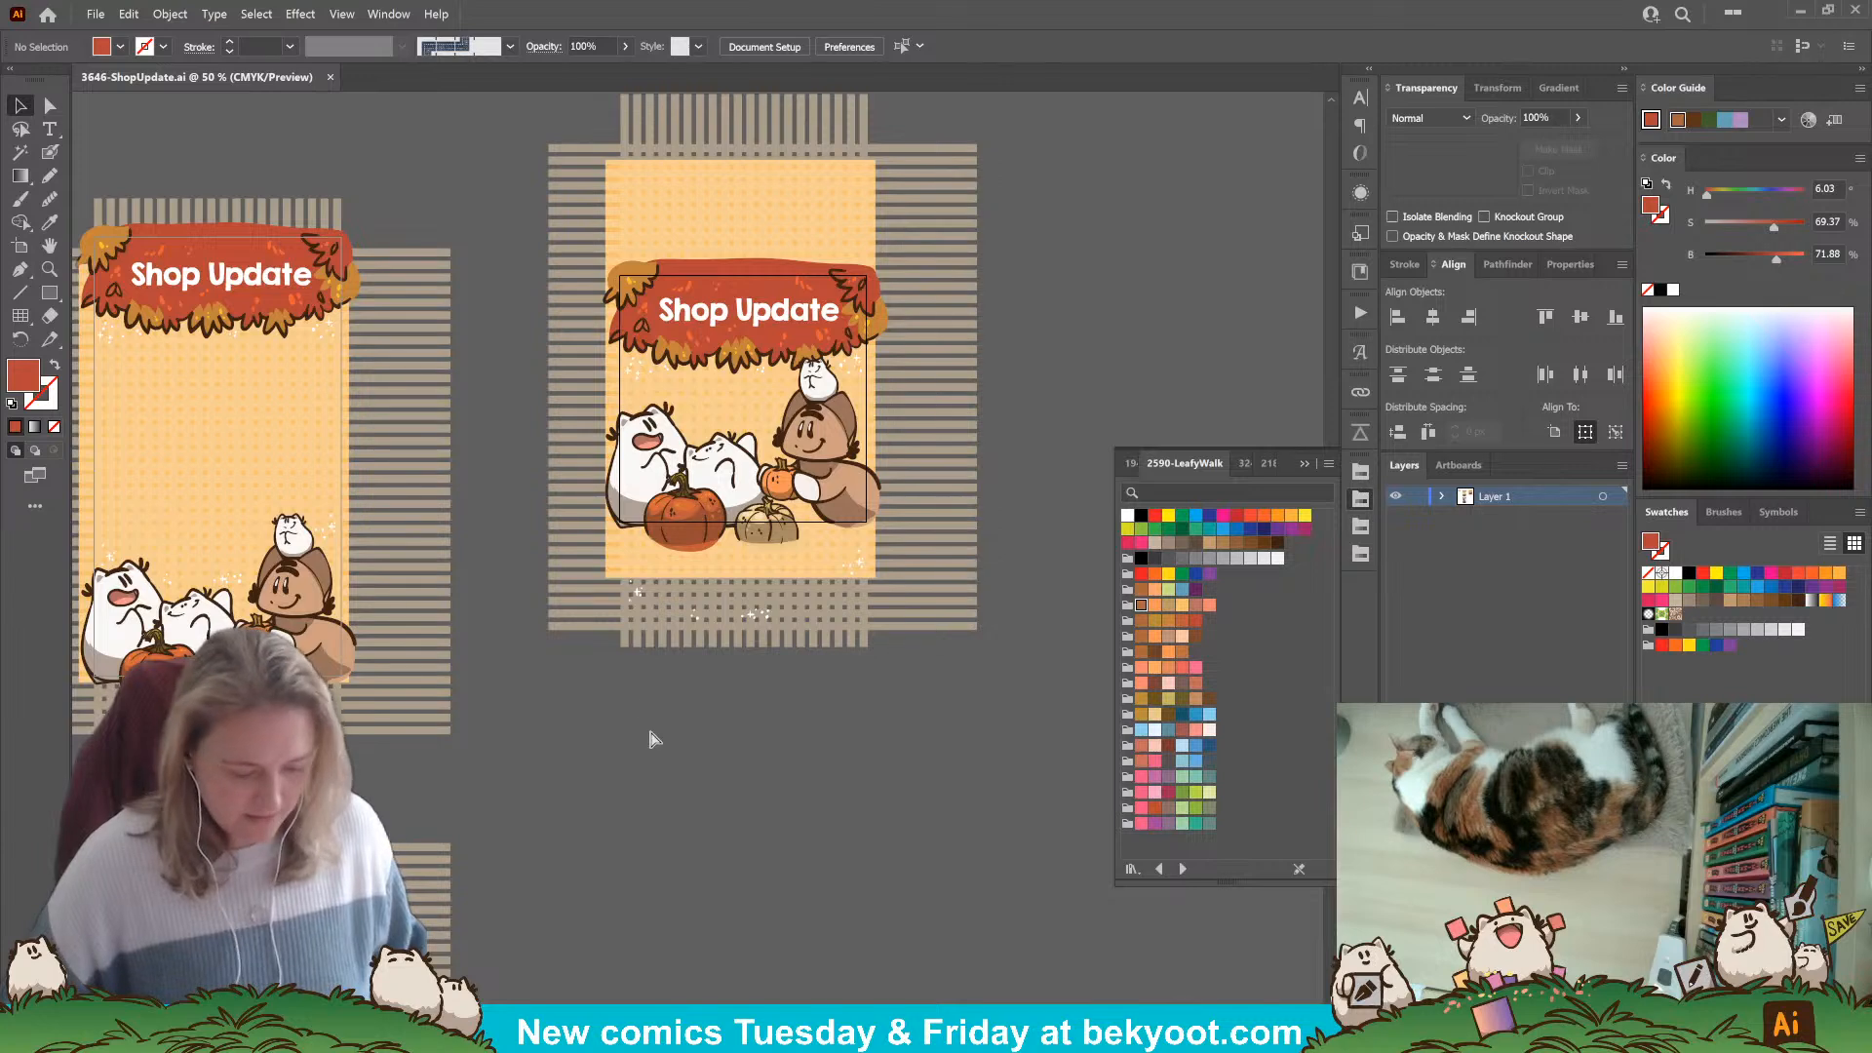
drag(473, 734, 701, 396)
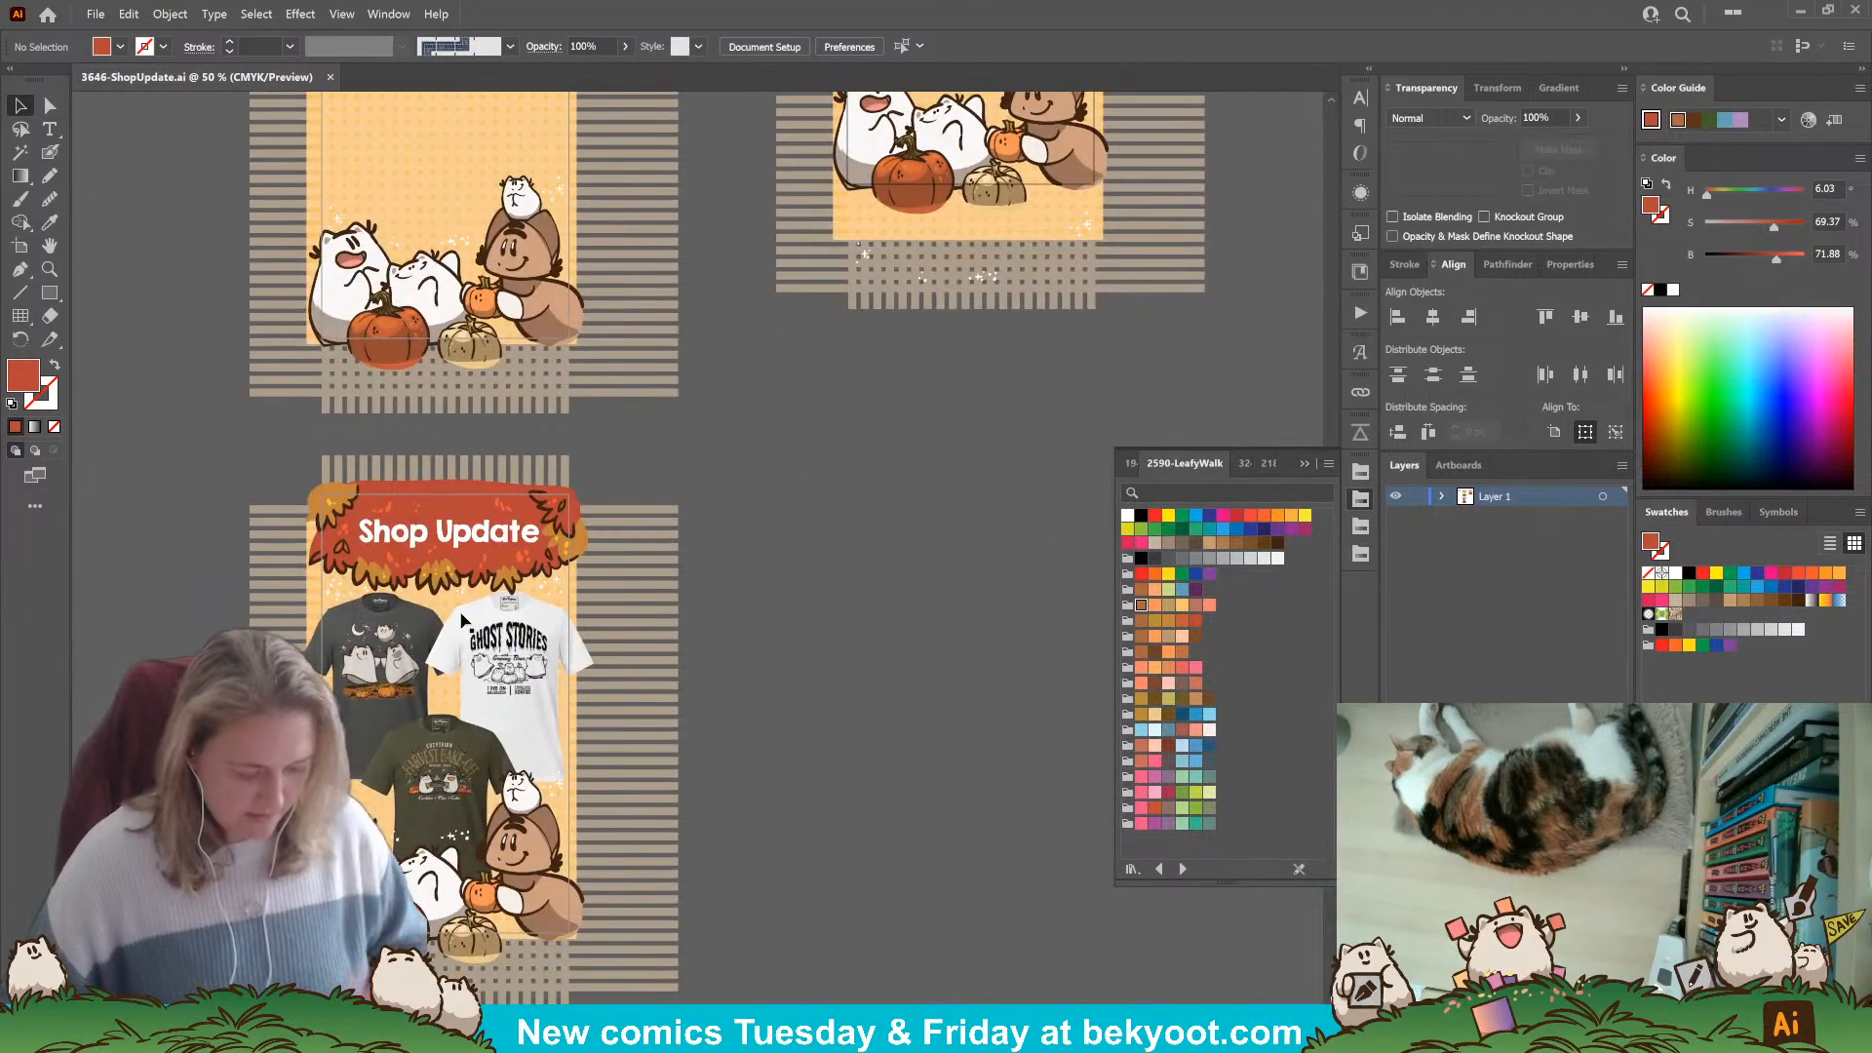